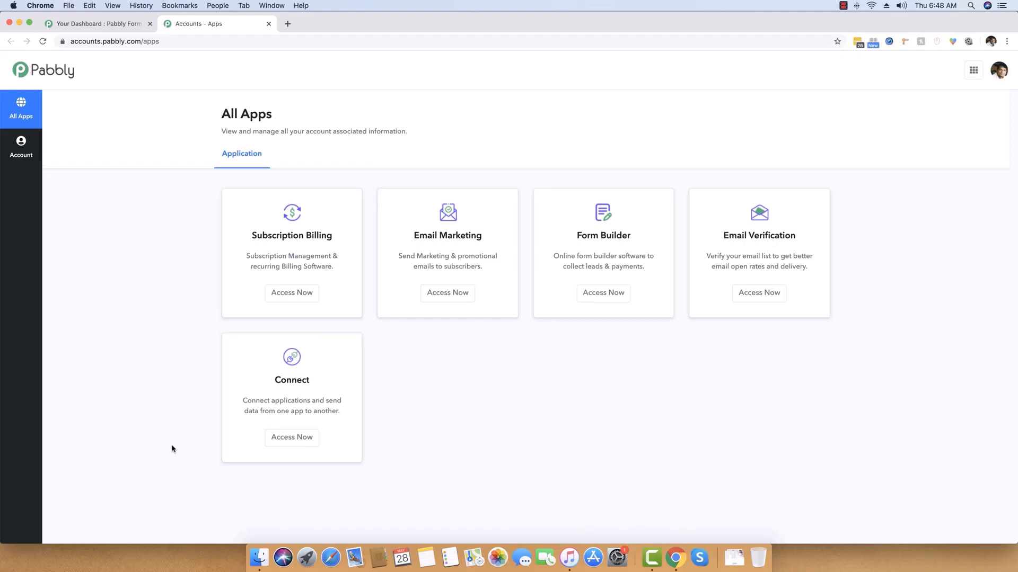
# Launch Pabbly Connect from Access Now on the All Apps page.
pyautogui.scroll(-1, 165, 173)
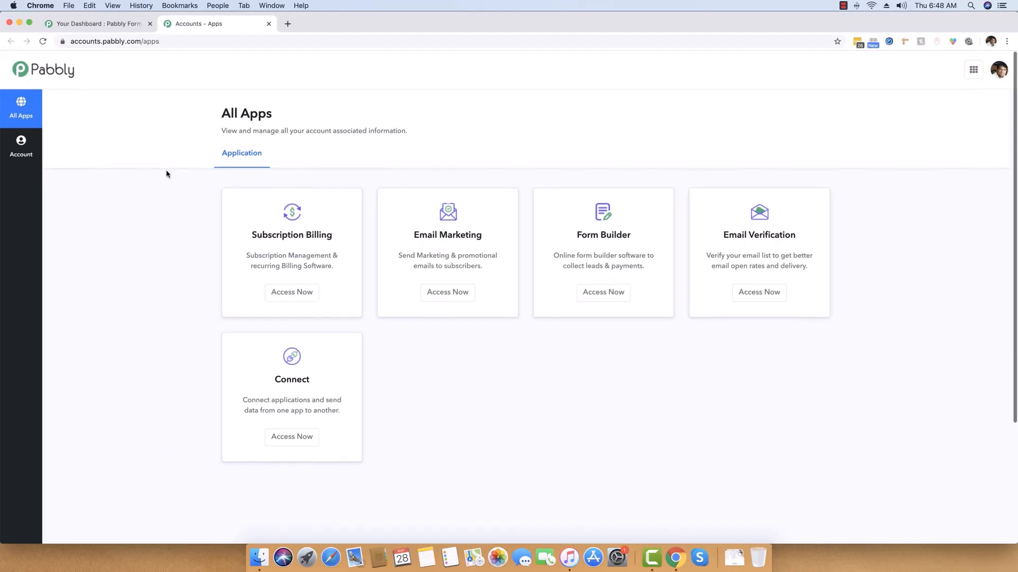
pyautogui.scroll(1, 165, 172)
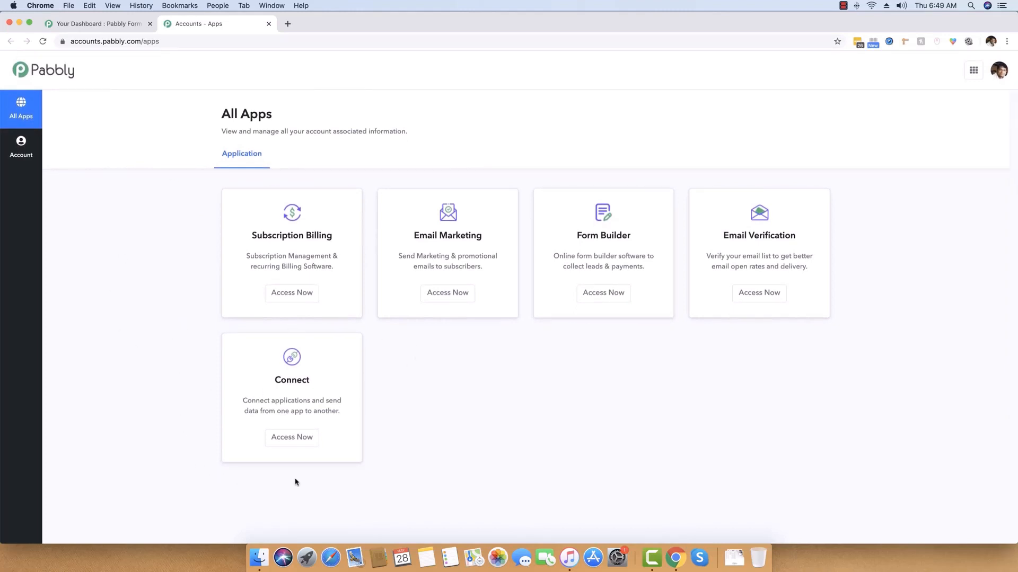
pyautogui.click(295, 438)
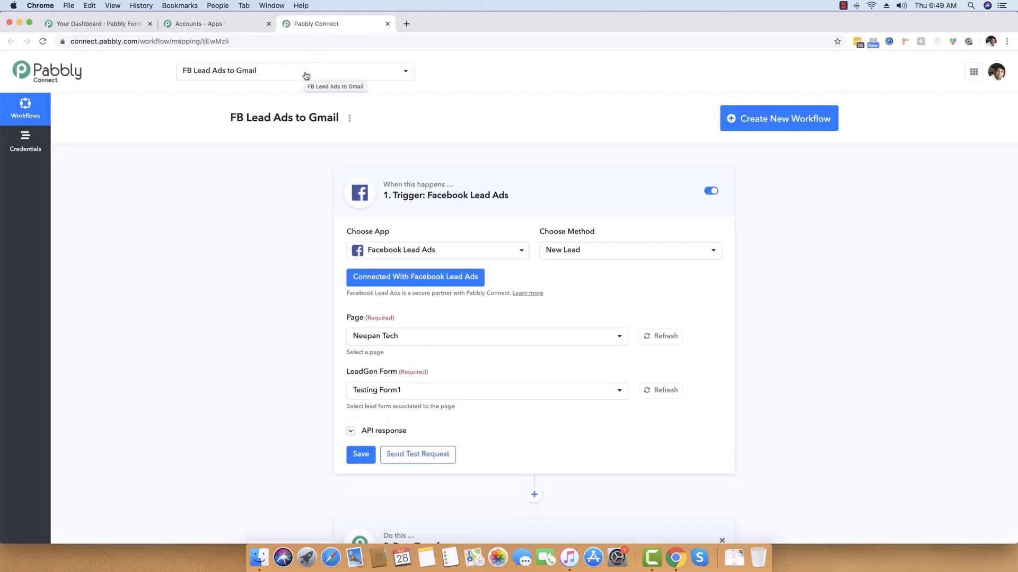
# Create a new workflow named 'PFB to Google Sheets' and save it.
pyautogui.click(782, 120)
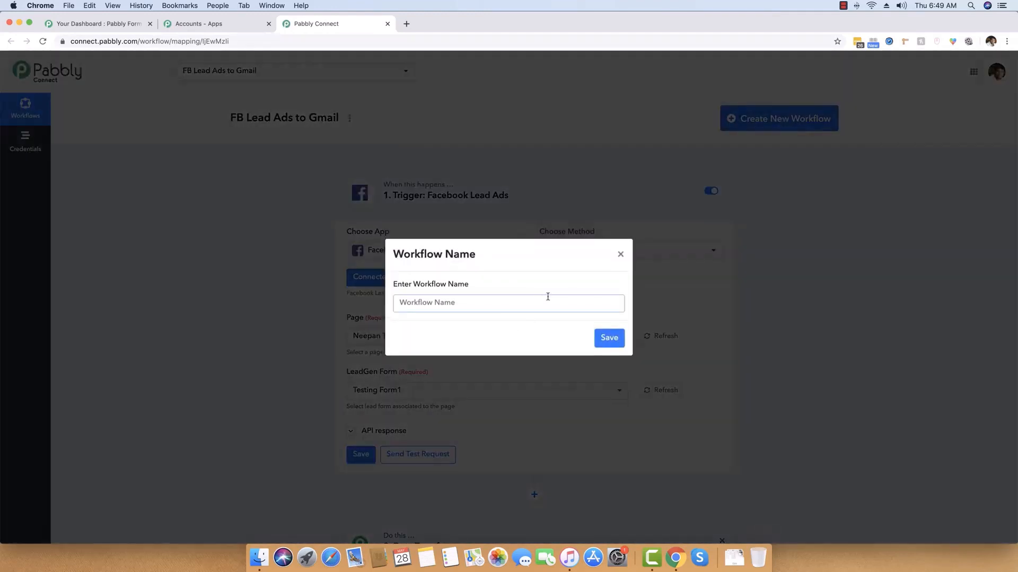
pyautogui.click(548, 297)
pyautogui.write('PFB to Google h')
pyautogui.press('BackSpace')
pyautogui.write('Sheets')
pyautogui.click(613, 340)
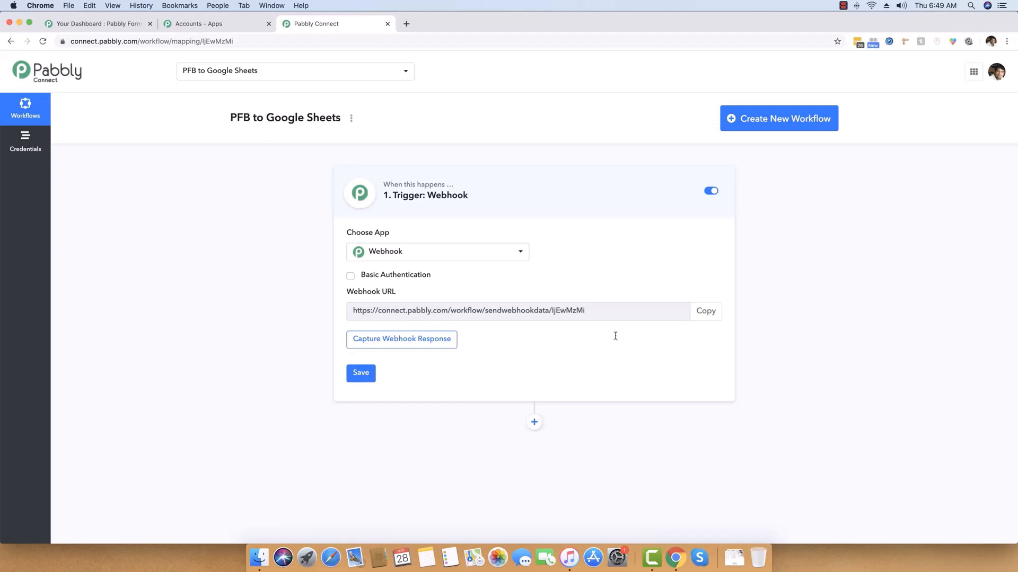
# Leave Webhook as the trigger app and copy the generated webhook URL.
pyautogui.click(441, 254)
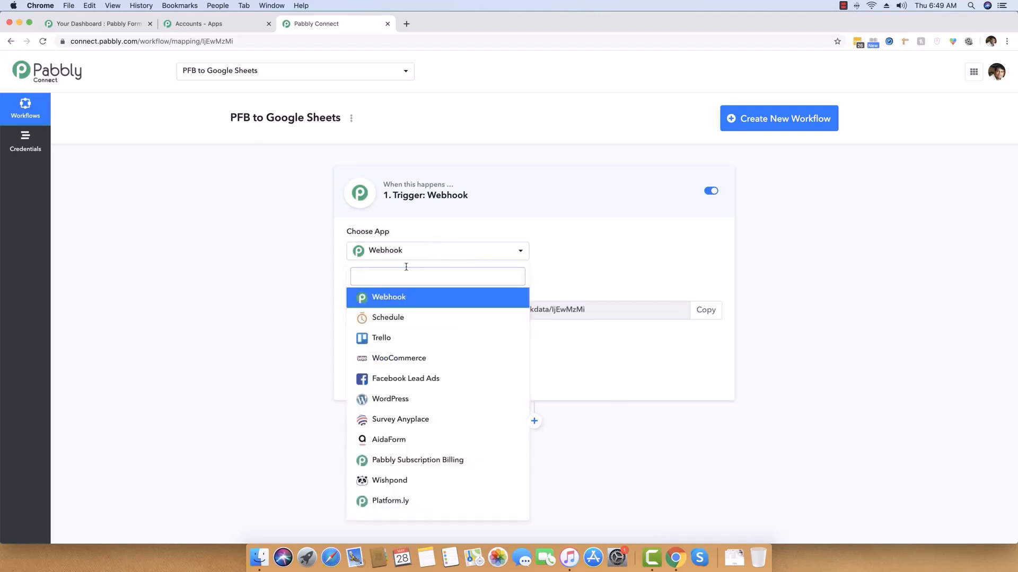
pyautogui.click(389, 298)
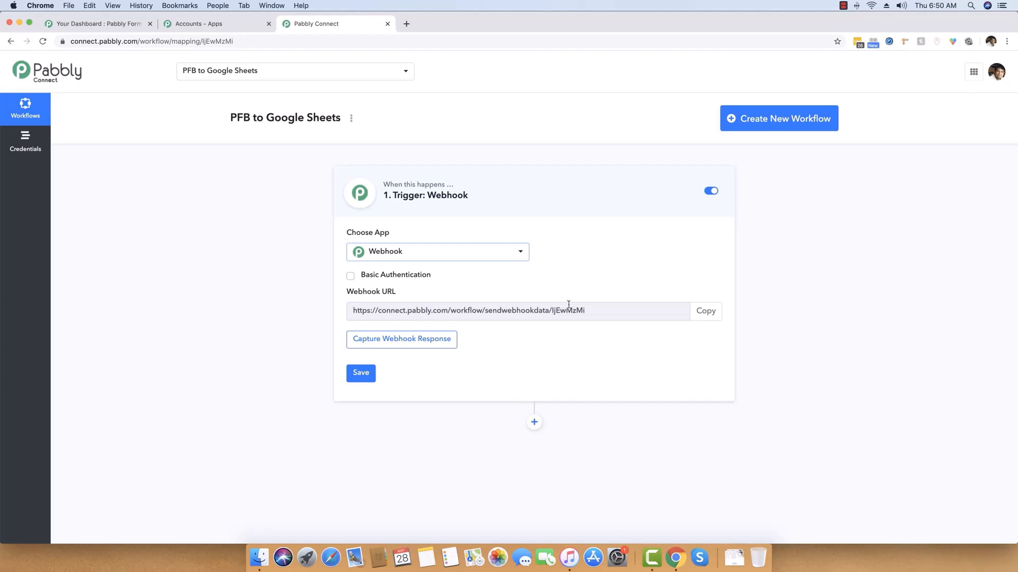
pyautogui.click(705, 313)
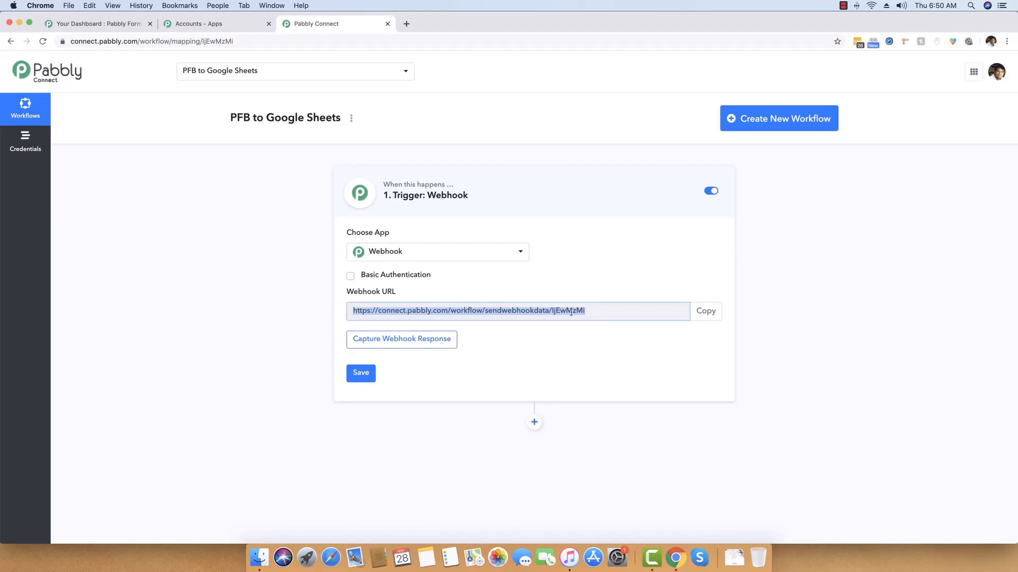
# Preview the Pabbly Connect Launch Update form from the Form Builder dashboard, then close it.
pyautogui.click(99, 24)
pyautogui.scroll(-3, 83, 275)
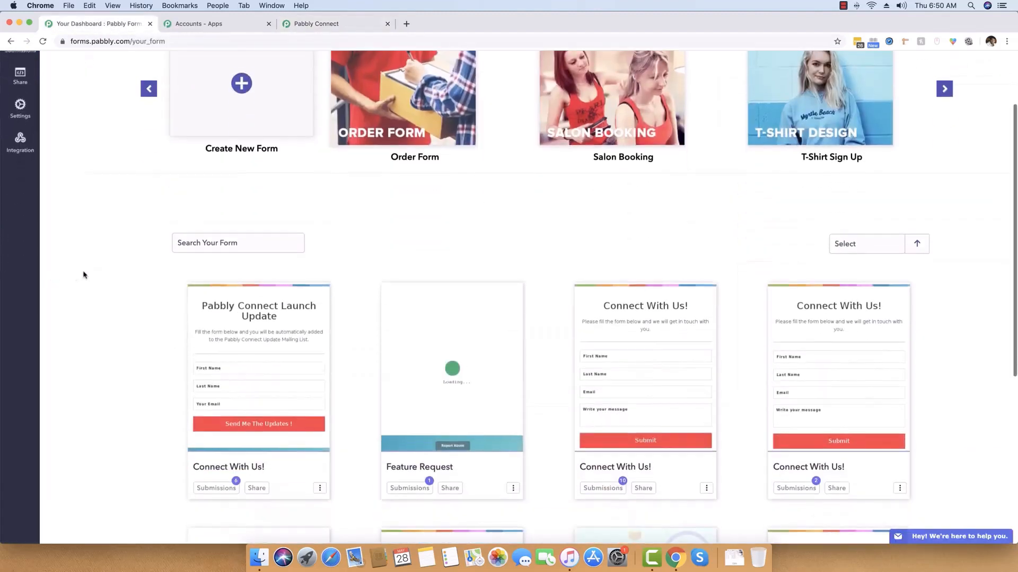
pyautogui.click(295, 354)
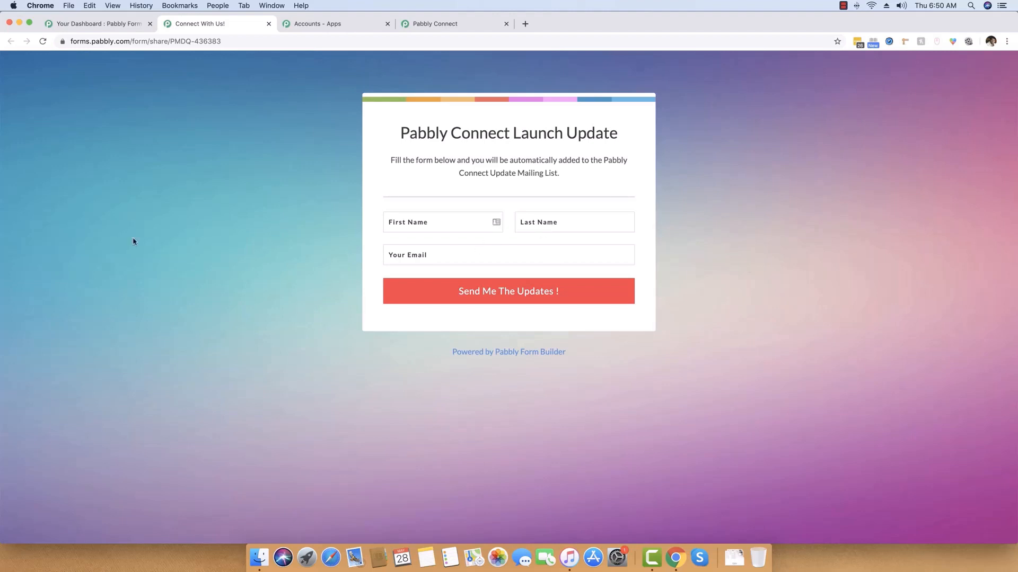
pyautogui.click(269, 23)
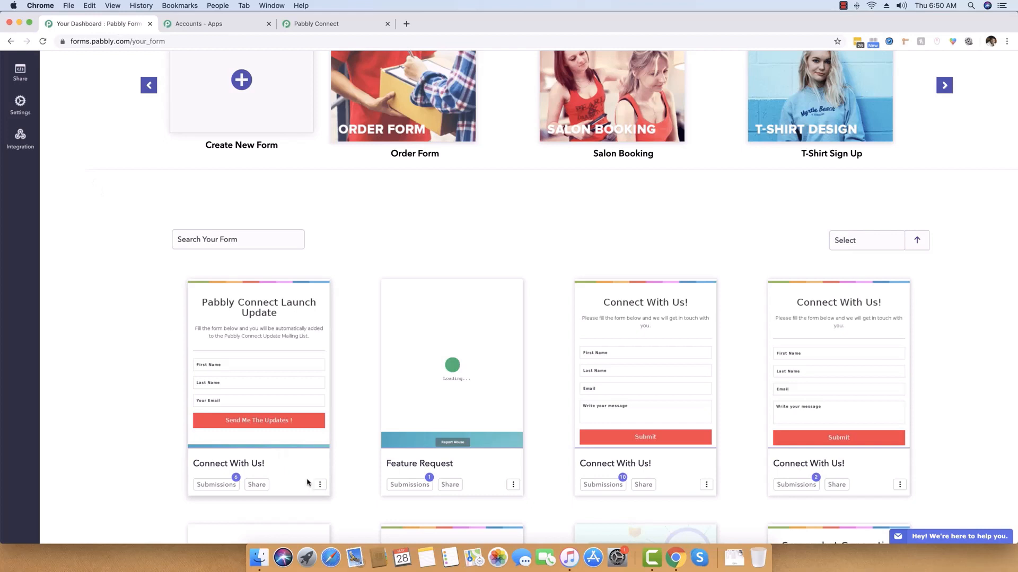
# Open the Connect With Us! form's settings from its options menu.
pyautogui.click(318, 485)
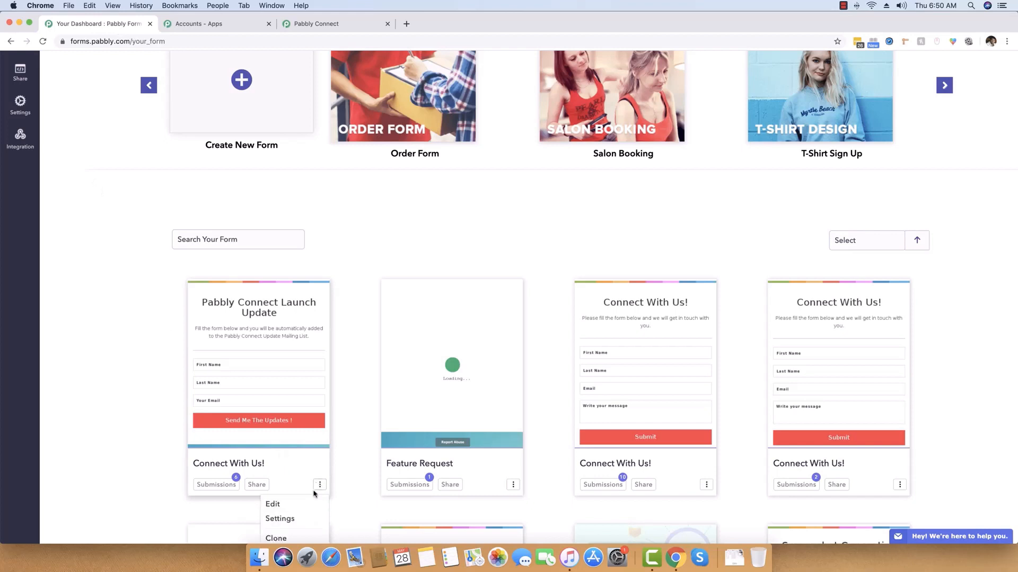
pyautogui.scroll(-1, 339, 476)
pyautogui.click(289, 474)
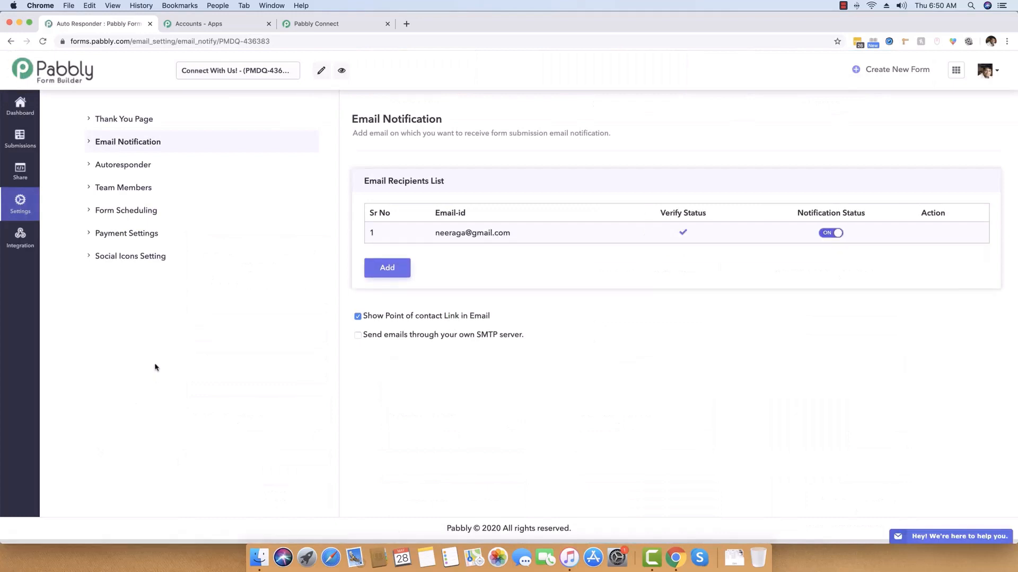
# Delete the form's existing webhook under Integration > Webhook.
pyautogui.click(20, 247)
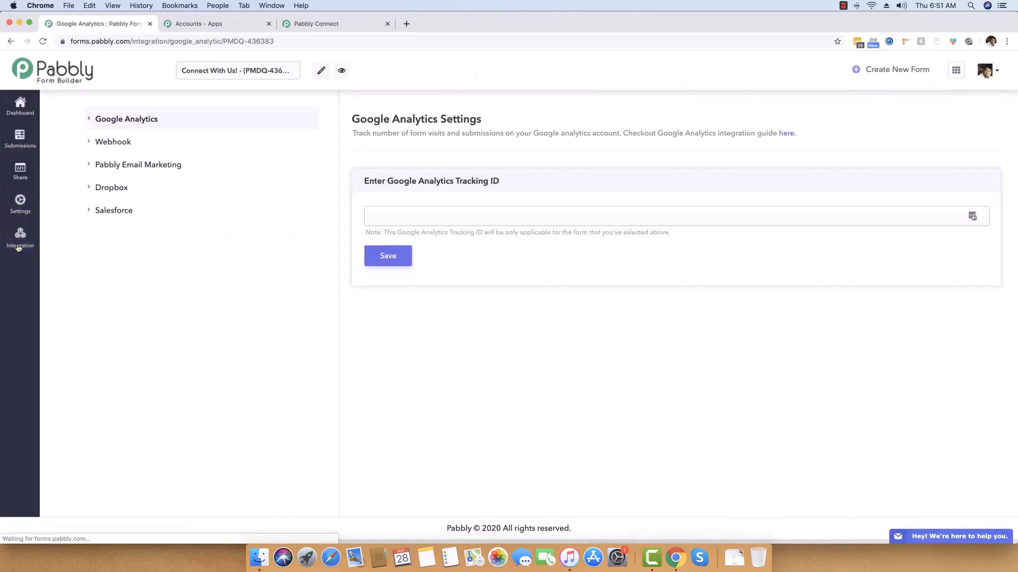
pyautogui.click(110, 143)
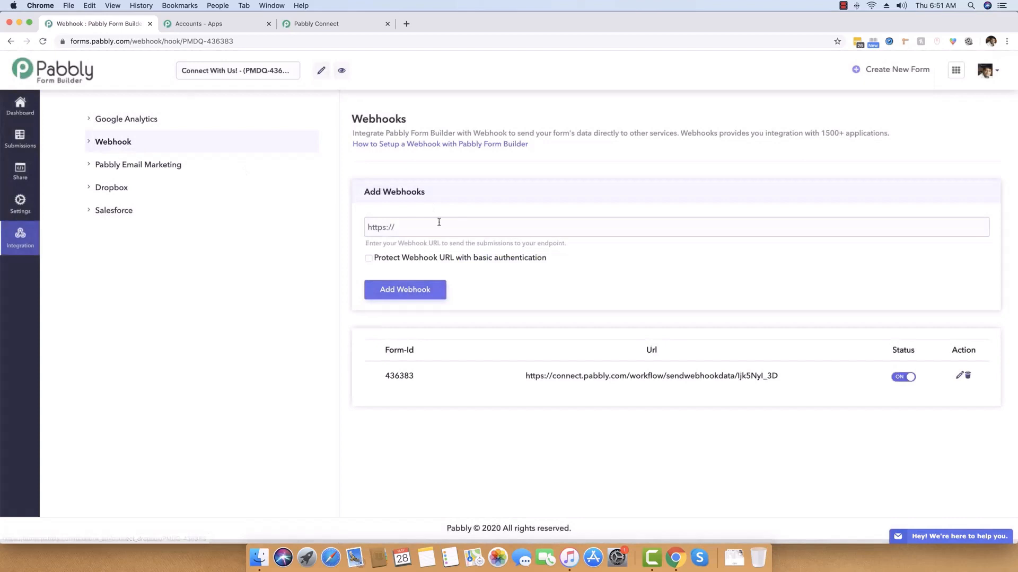
pyautogui.click(967, 376)
pyautogui.click(547, 300)
# Add the copied Pabbly Connect URL as the form's new webhook.
pyautogui.click(411, 221)
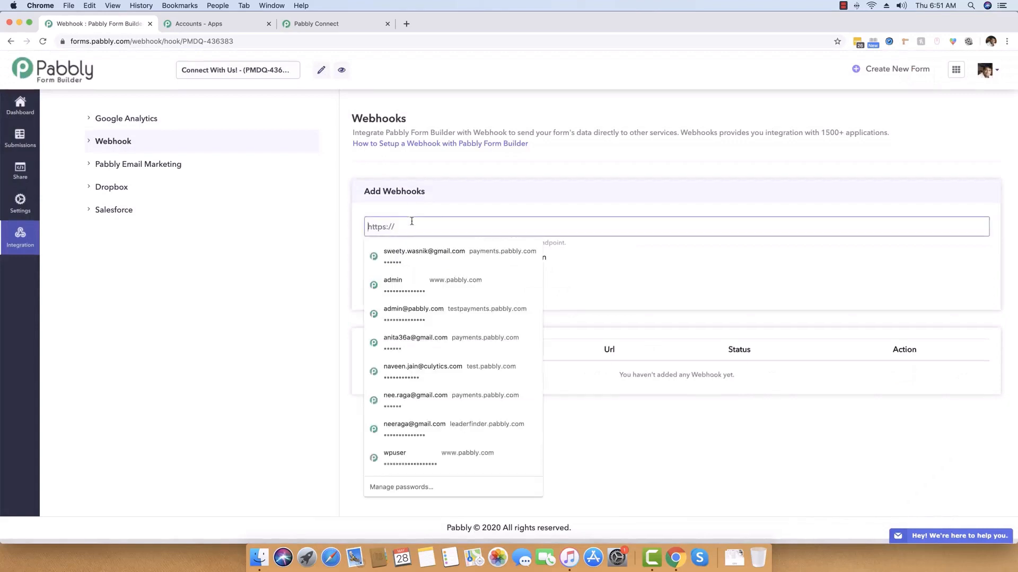
pyautogui.press('super+v')
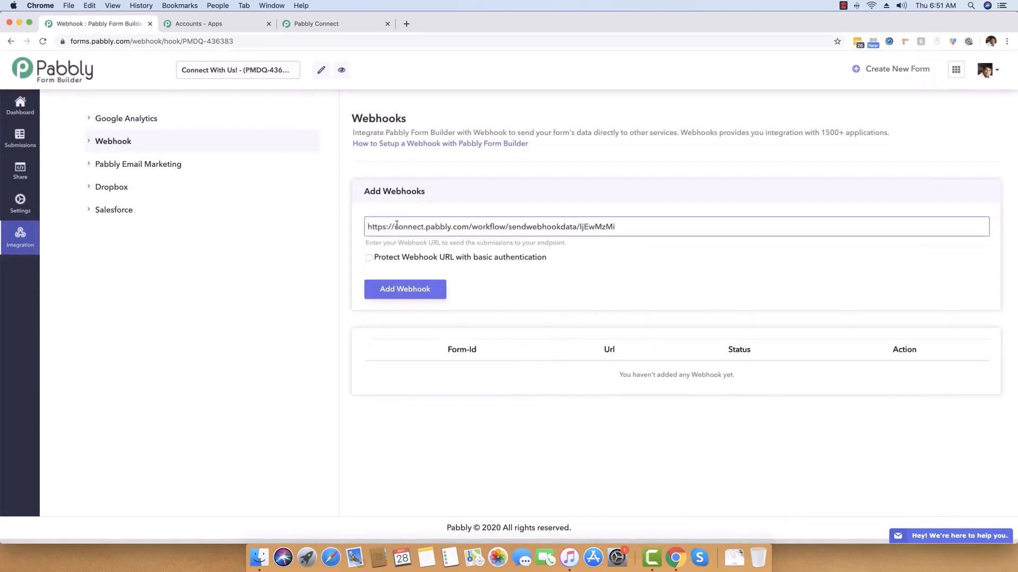
pyautogui.click(411, 289)
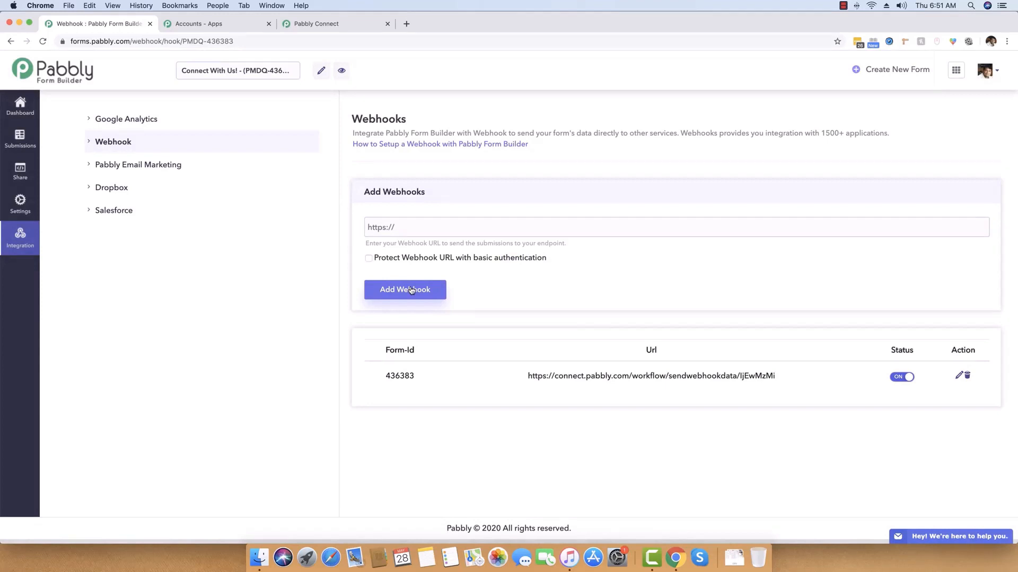
pyautogui.click(358, 21)
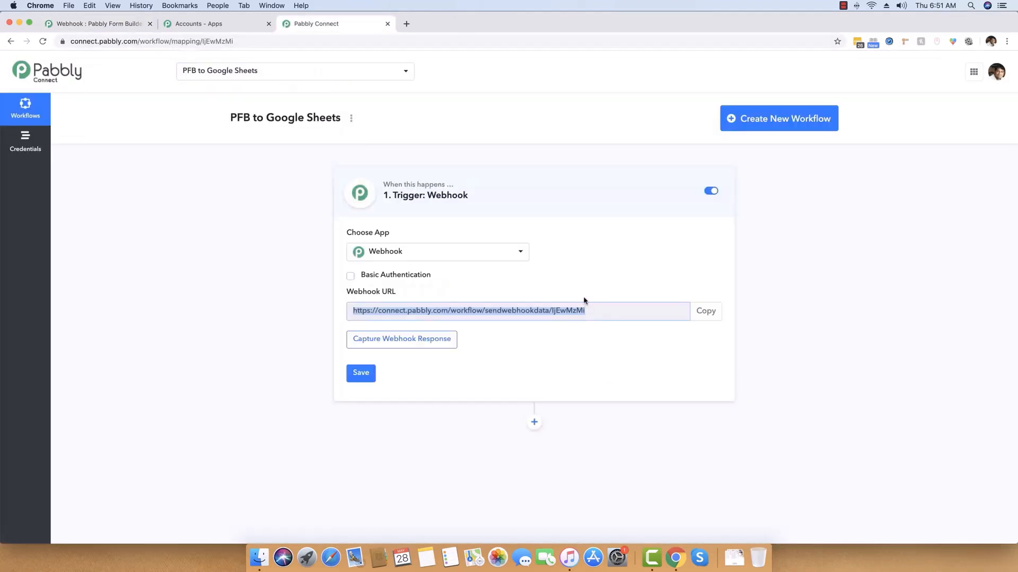
# Open the live form preview in its own tab placed beside the Pabbly Connect tab.
pyautogui.click(739, 364)
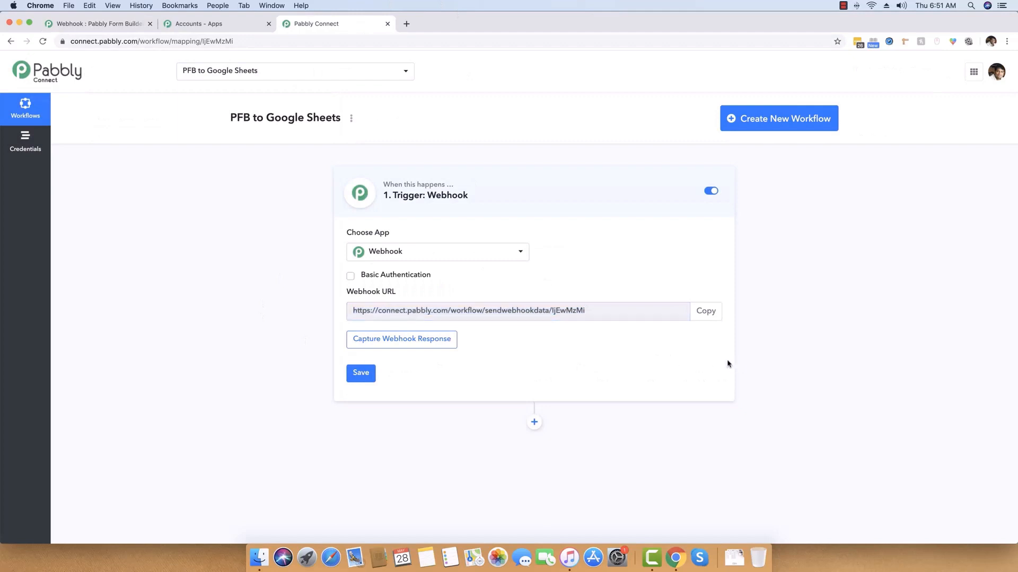
pyautogui.click(98, 24)
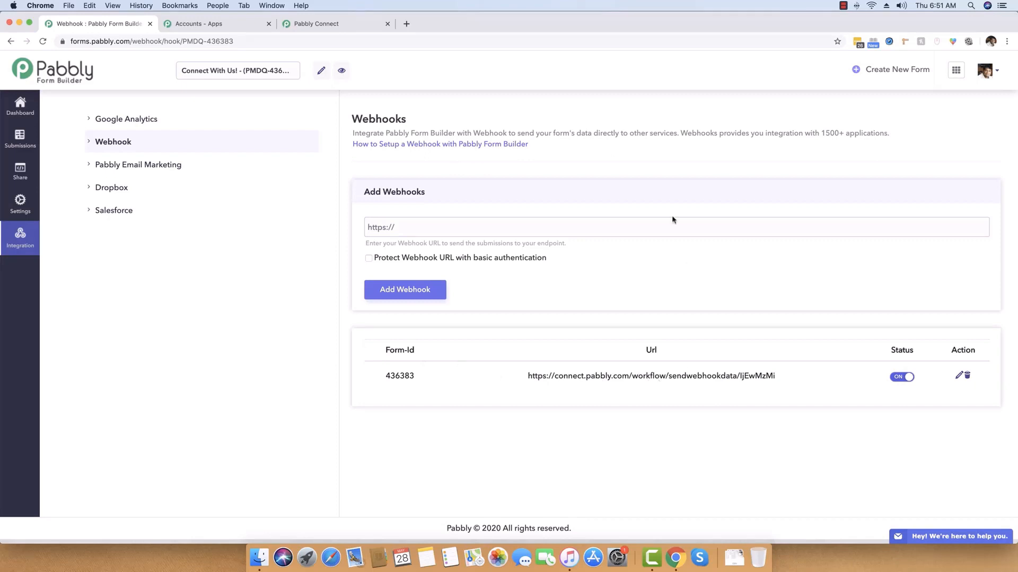
pyautogui.click(343, 72)
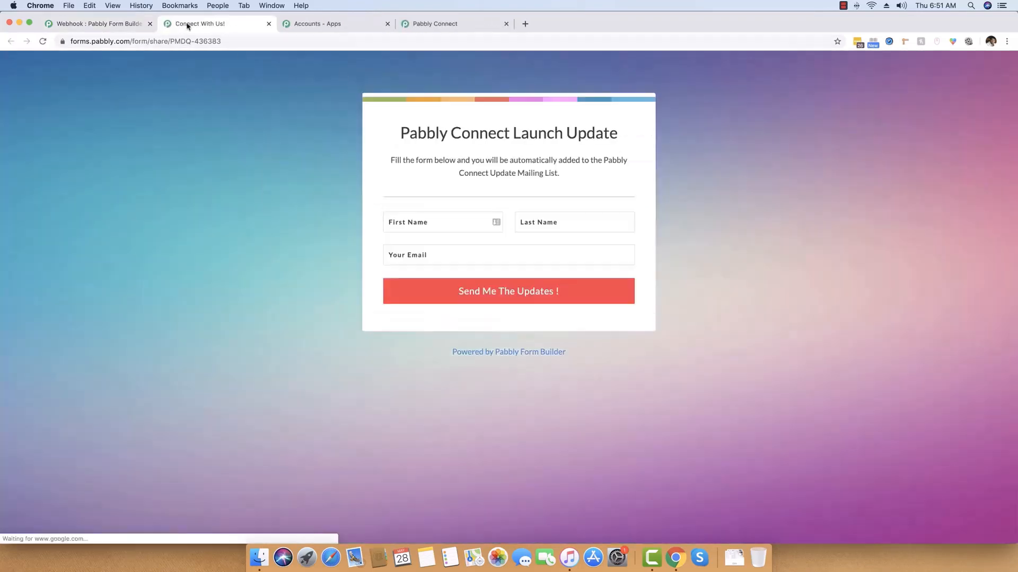
pyautogui.moveTo(248, 24); pyautogui.dragTo(303, 24)
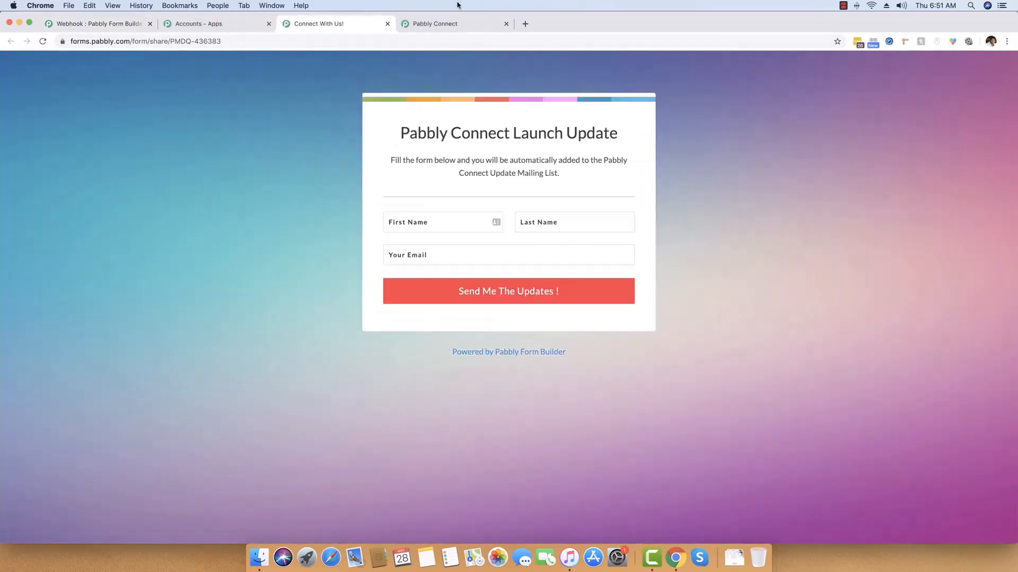
pyautogui.click(447, 24)
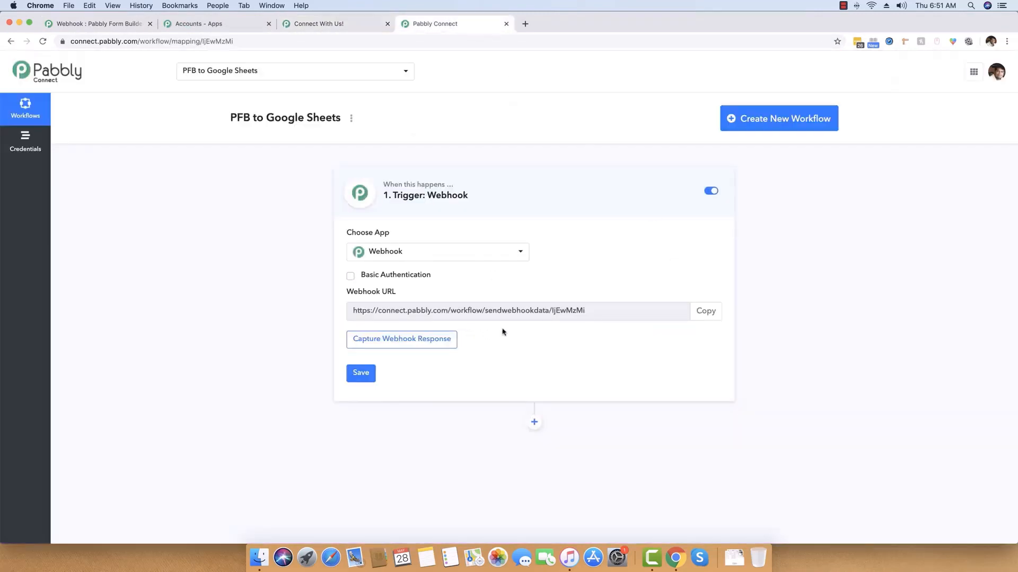
# Capture the webhook response by submitting a test signup with first name, last name and e-mail.
pyautogui.click(385, 342)
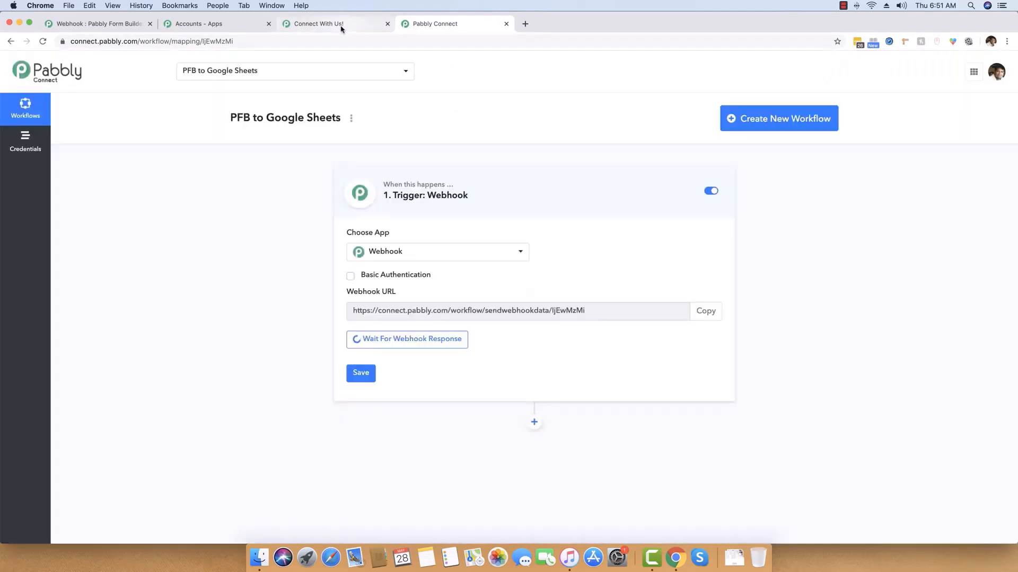
pyautogui.click(341, 26)
pyautogui.click(419, 223)
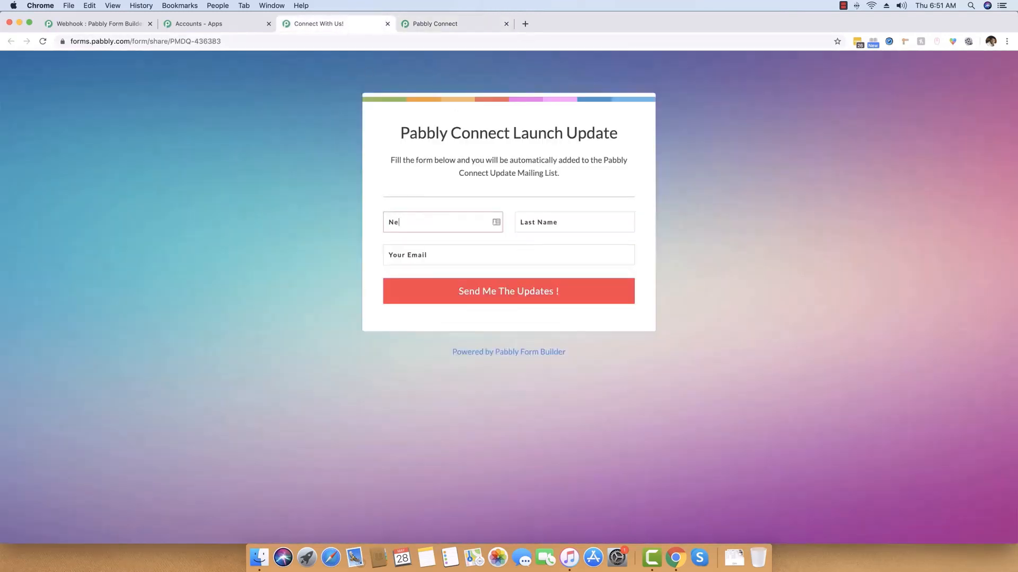
pyautogui.press('Tab')
pyautogui.press('Tab')
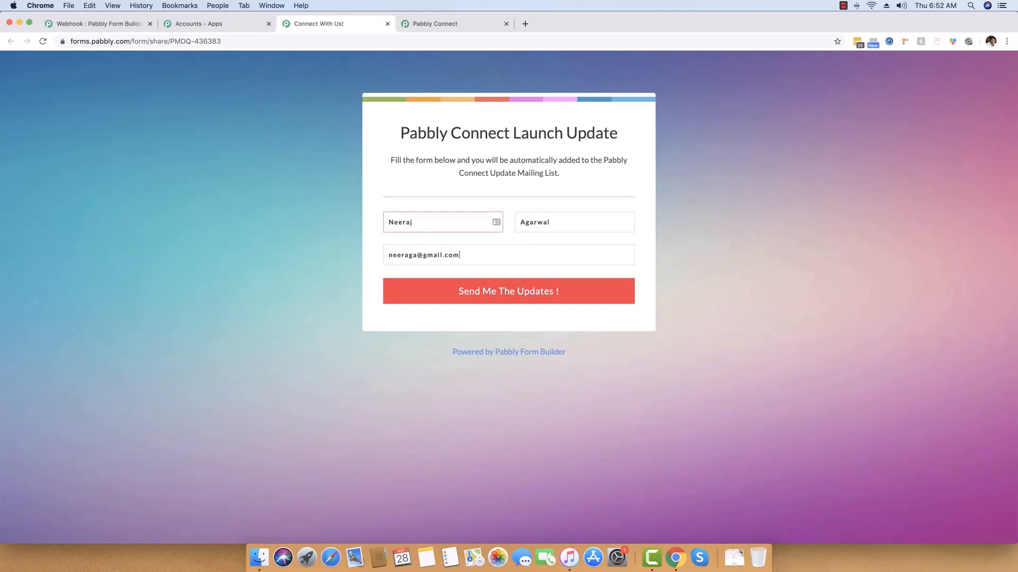
pyautogui.click(515, 300)
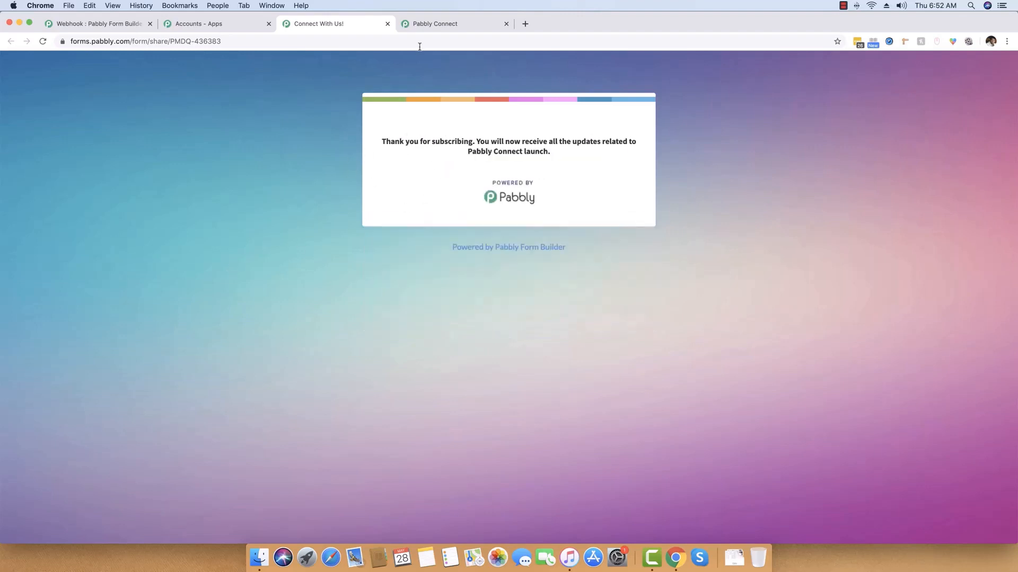
pyautogui.click(429, 25)
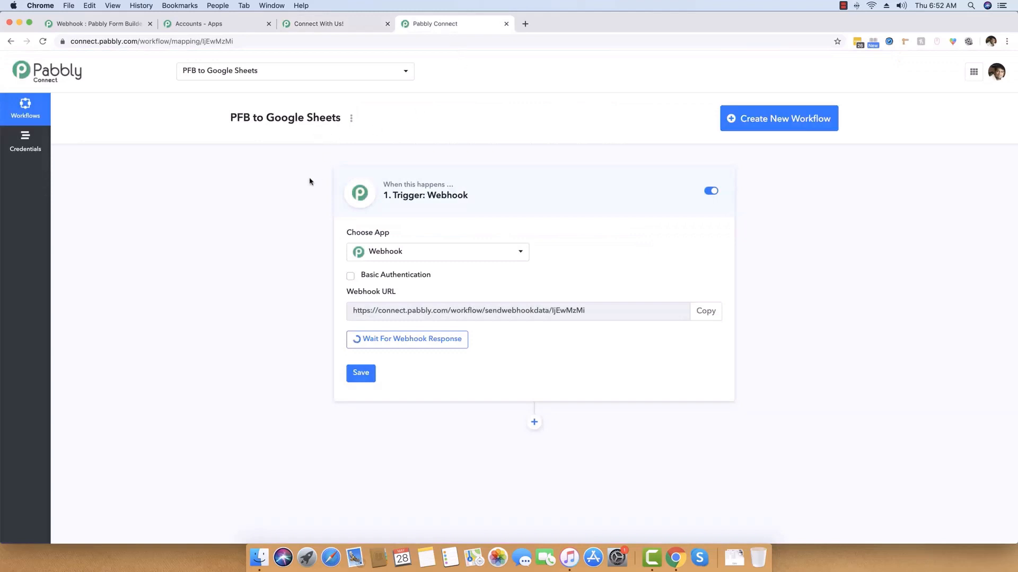
pyautogui.scroll(-2, 271, 244)
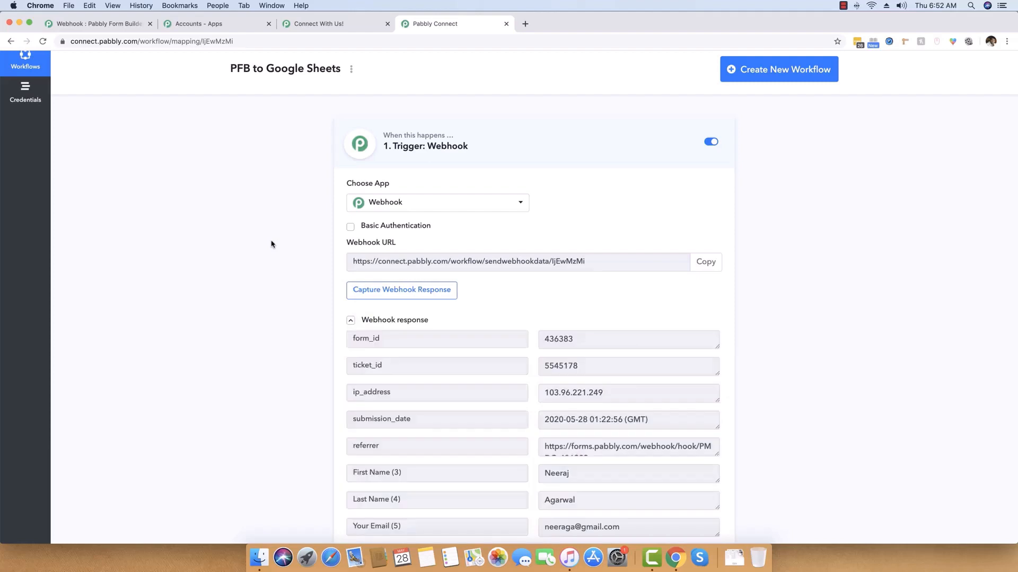
pyautogui.scroll(-5, 271, 244)
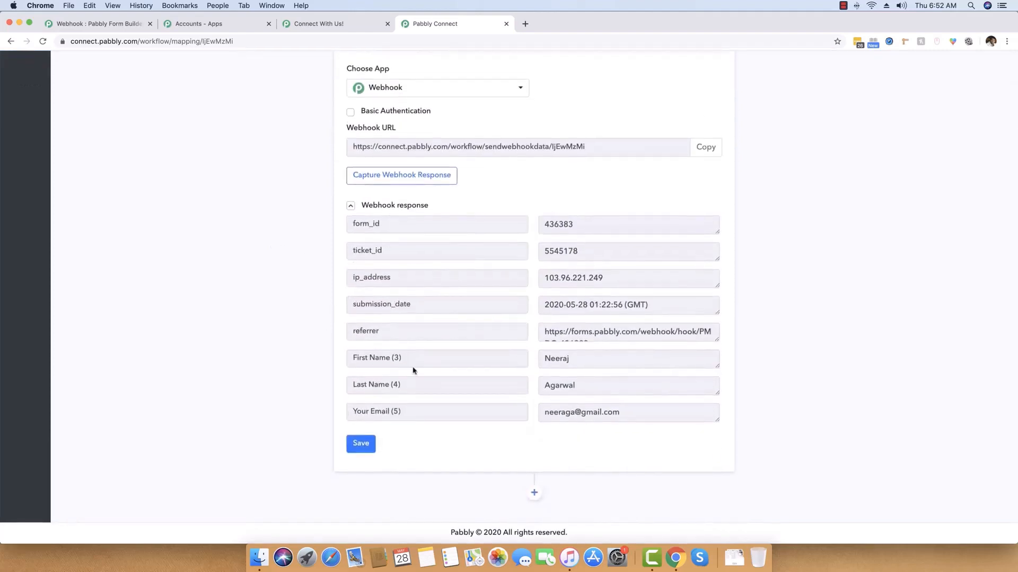
pyautogui.moveTo(591, 359); pyautogui.dragTo(501, 362)
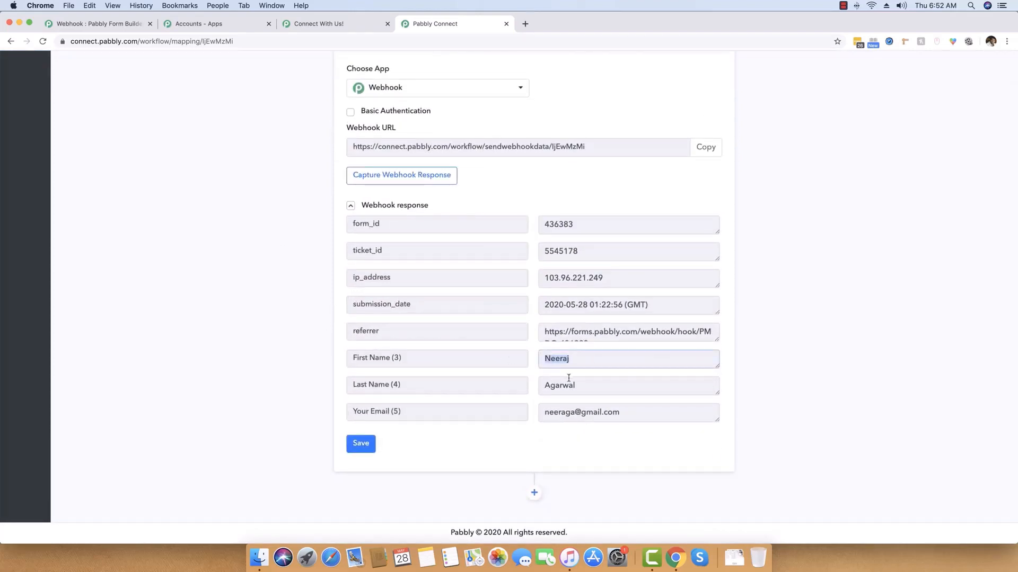
pyautogui.click(543, 391)
pyautogui.moveTo(629, 413); pyautogui.dragTo(540, 412)
pyautogui.click(631, 412)
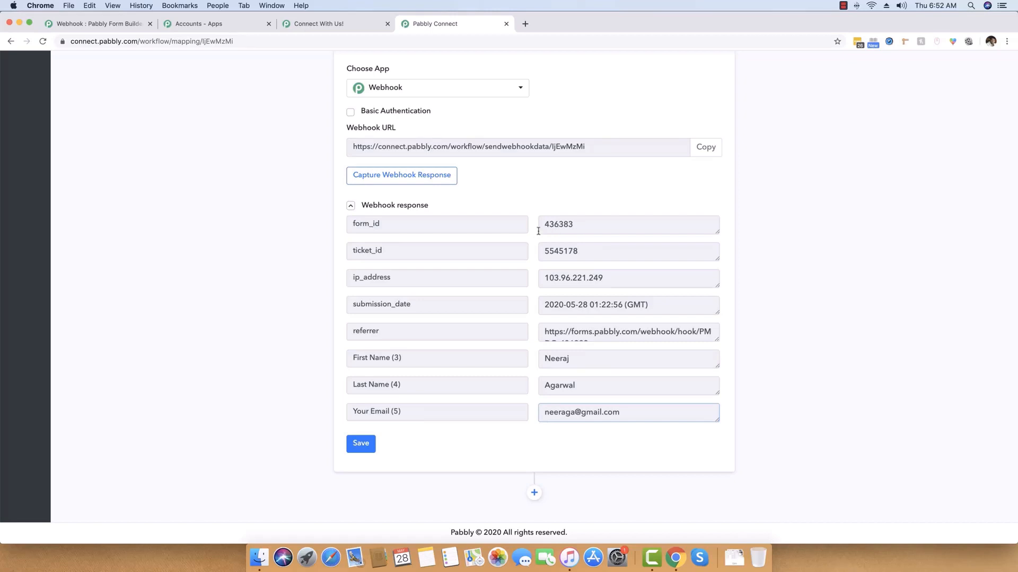
pyautogui.scroll(4, 538, 253)
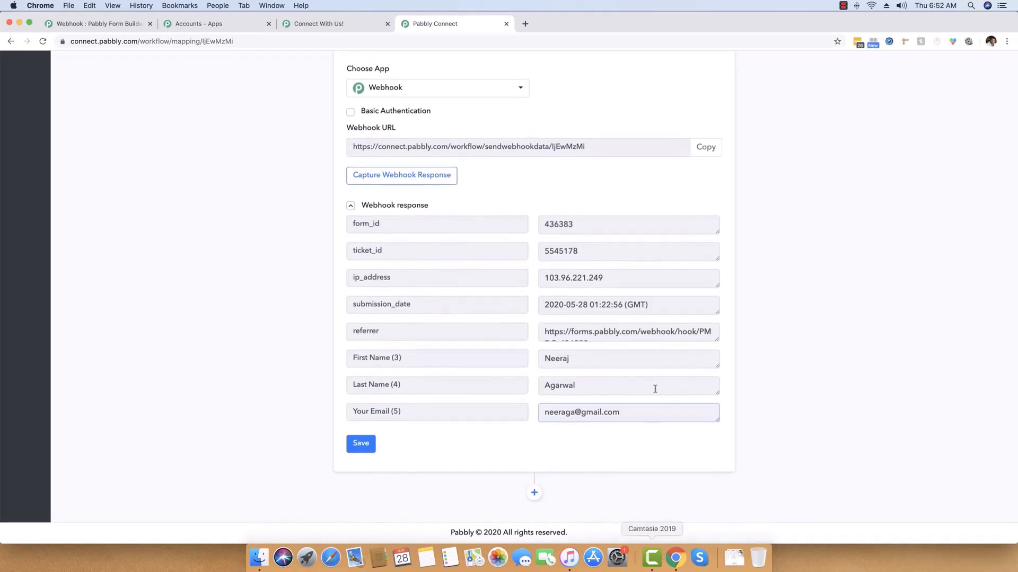
pyautogui.scroll(-4, 656, 360)
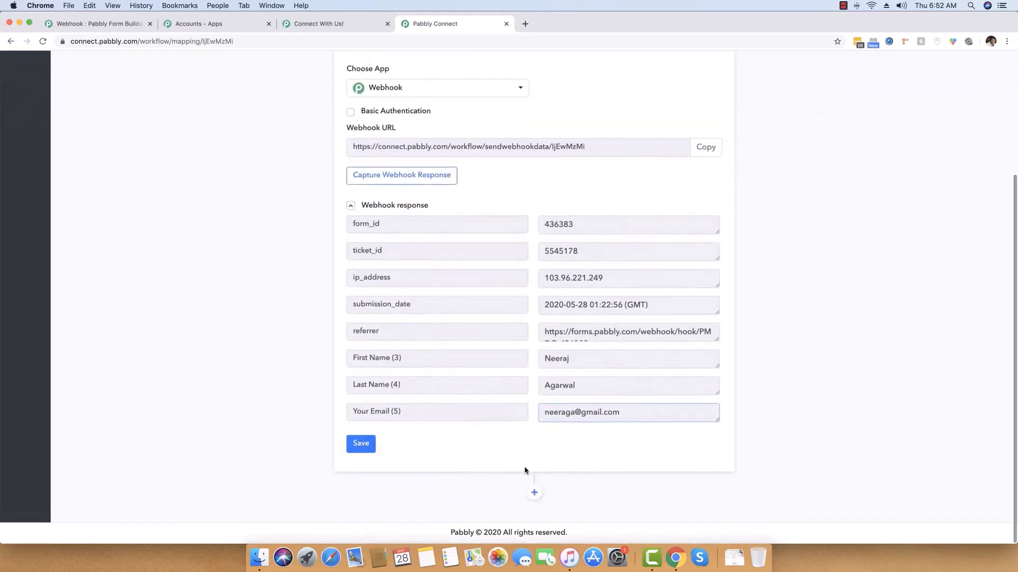
# Add a new action step below the webhook trigger.
pyautogui.click(535, 494)
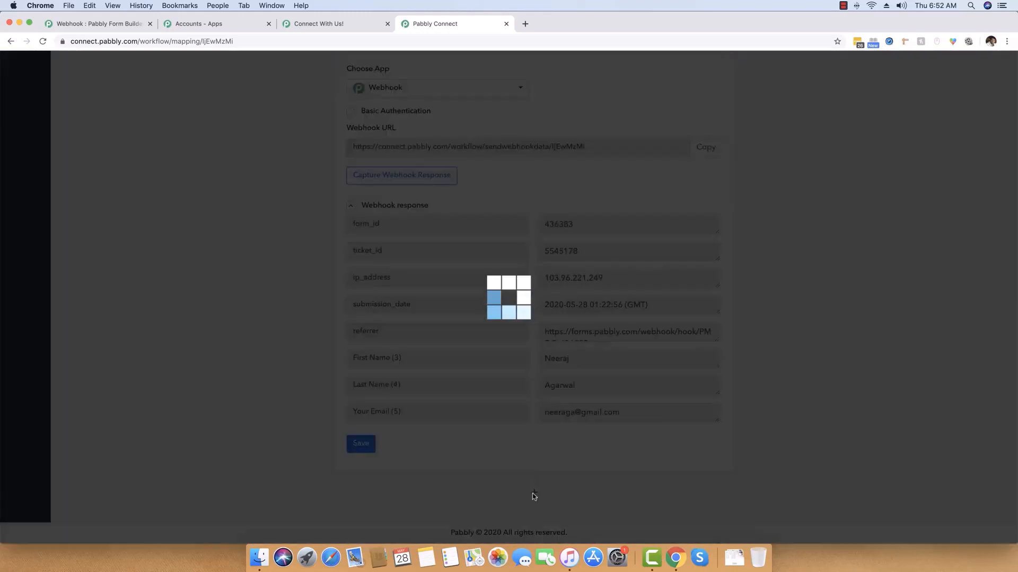
pyautogui.scroll(-6, 629, 374)
pyautogui.scroll(-5, 629, 374)
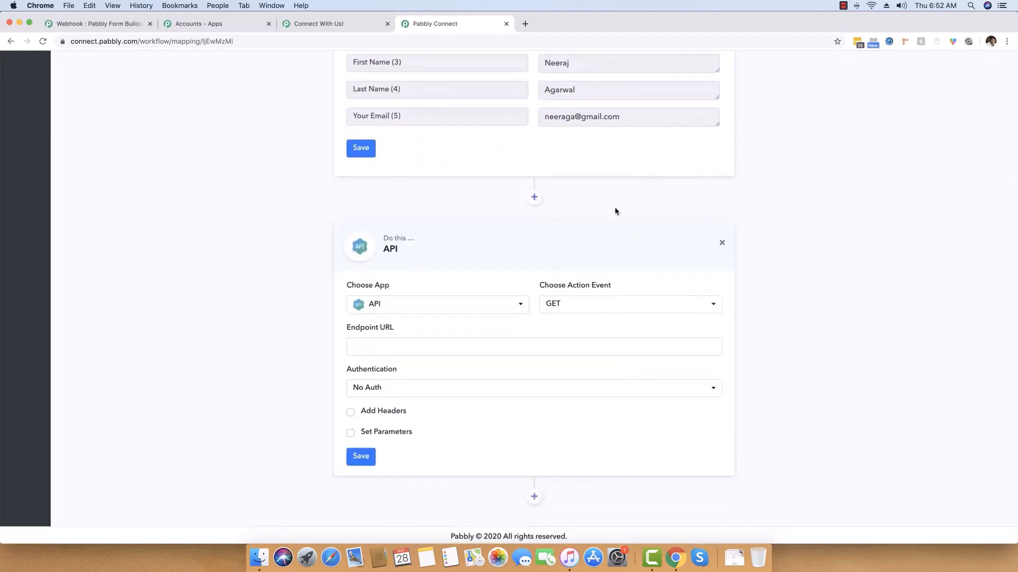
# Open the Google Sheets website in a new browser tab.
pyautogui.click(525, 24)
pyautogui.write('shee')
pyautogui.press('Return')
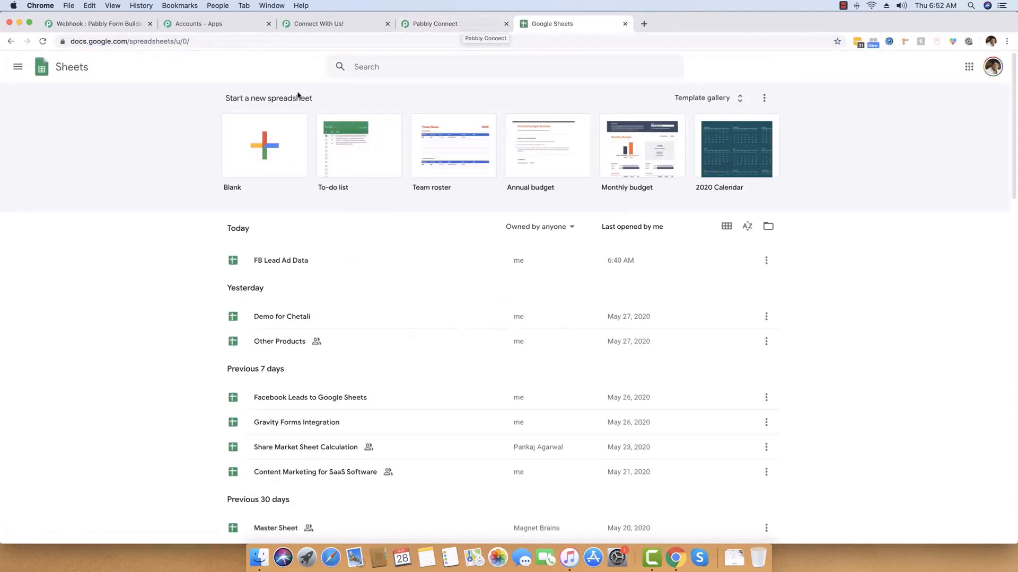
# Create a blank spreadsheet titled 'Data from PFB Form Submission'.
pyautogui.click(247, 153)
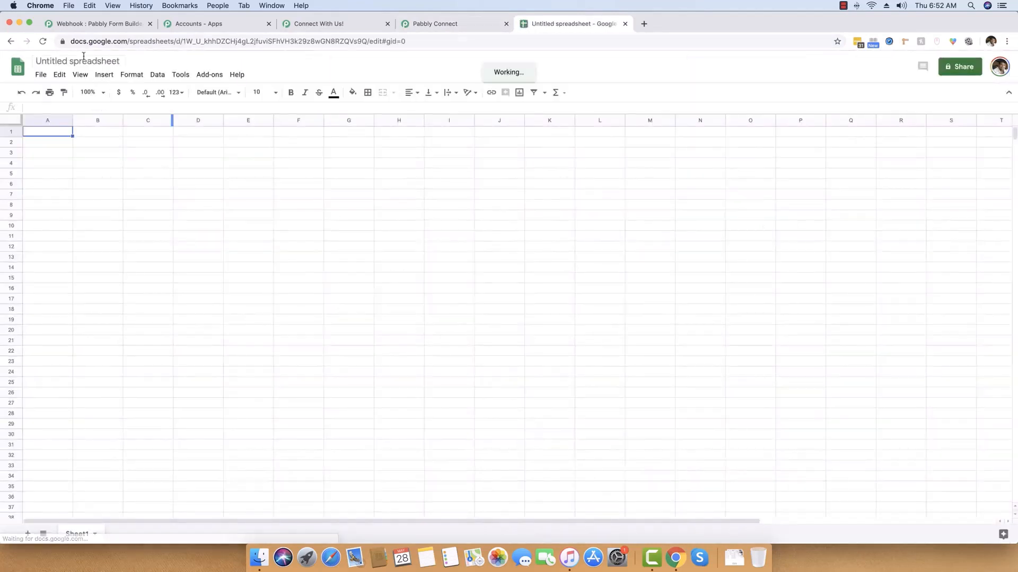
pyautogui.click(83, 60)
pyautogui.write('Da')
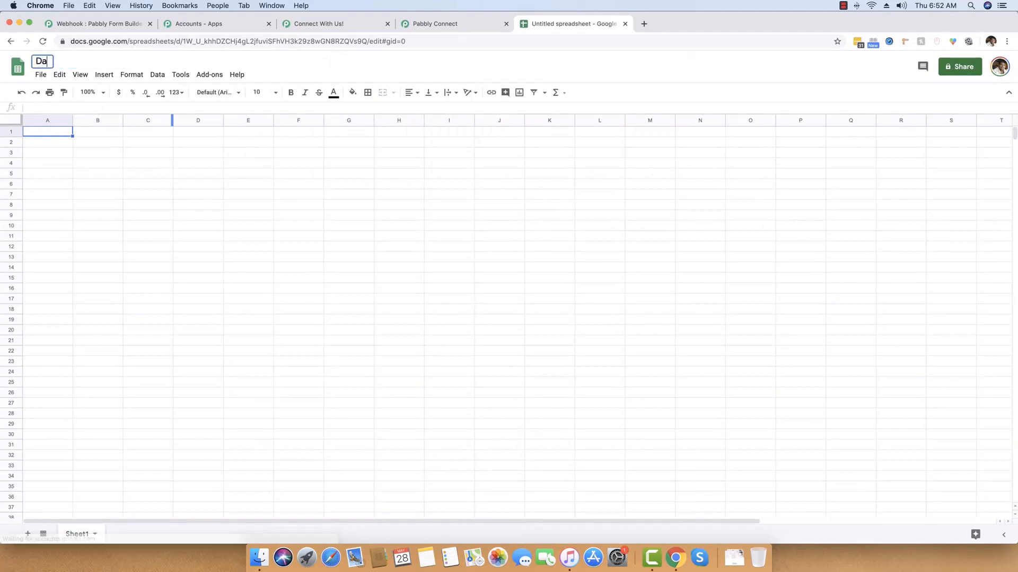
pyautogui.write('ta from PF')
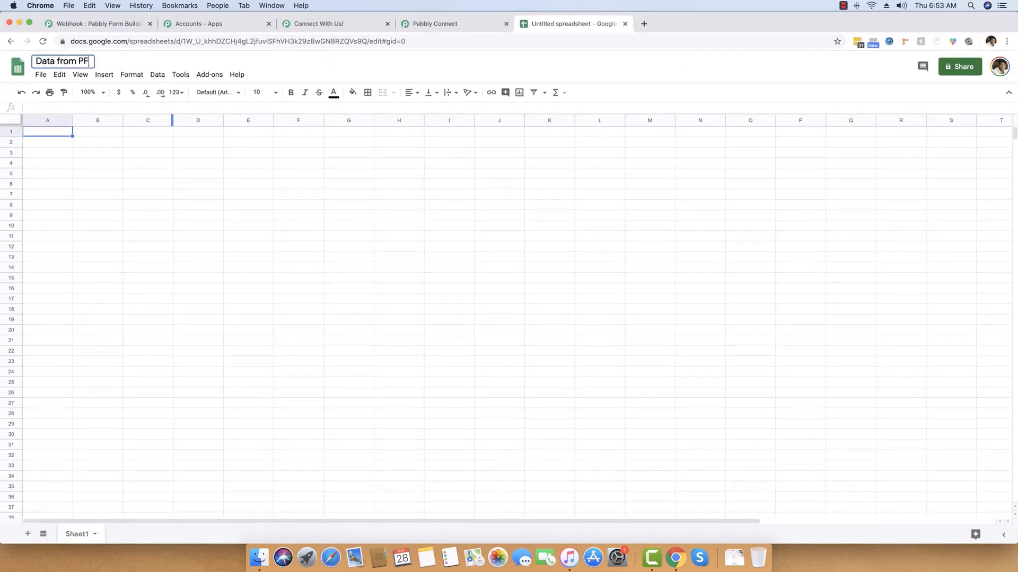
pyautogui.write('B Form Submission')
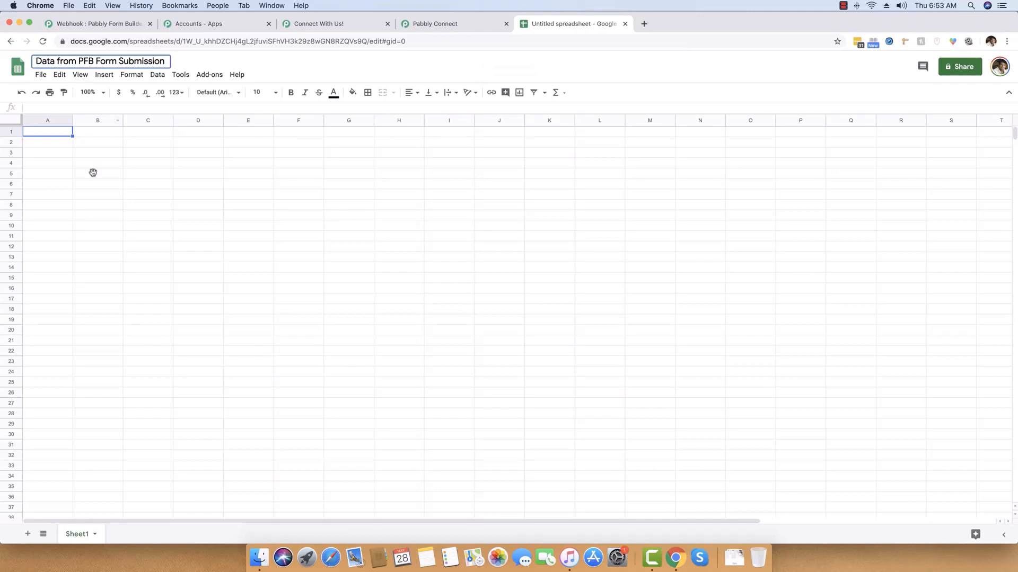
pyautogui.click(55, 133)
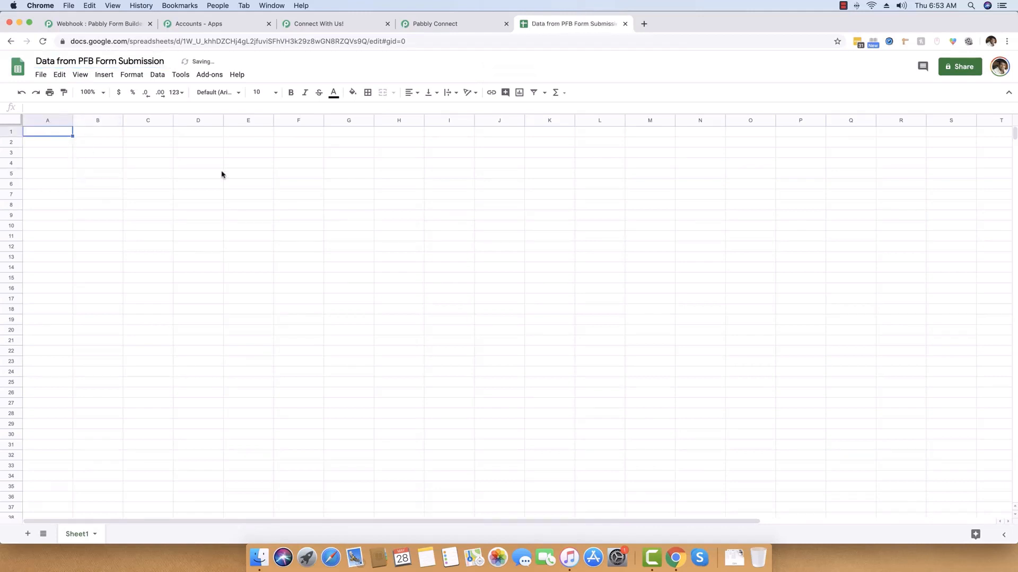
# Enter headers First Name and Last Name in cells A1 and B1.
pyautogui.write('Name')
pyautogui.press('Tab')
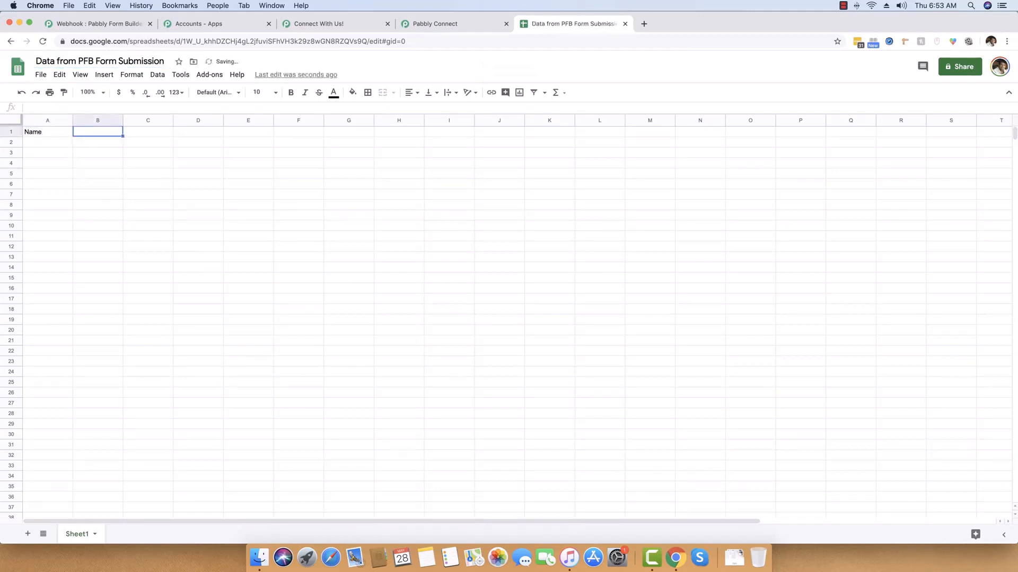
pyautogui.press('Left')
pyautogui.write('First Nam')
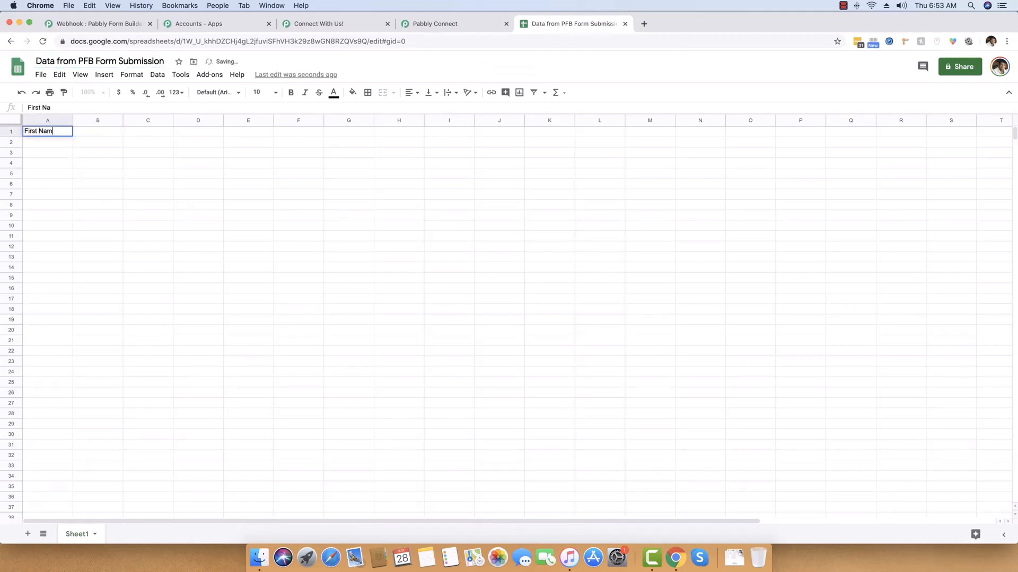
pyautogui.write('e')
pyautogui.press('Tab')
pyautogui.write('Last')
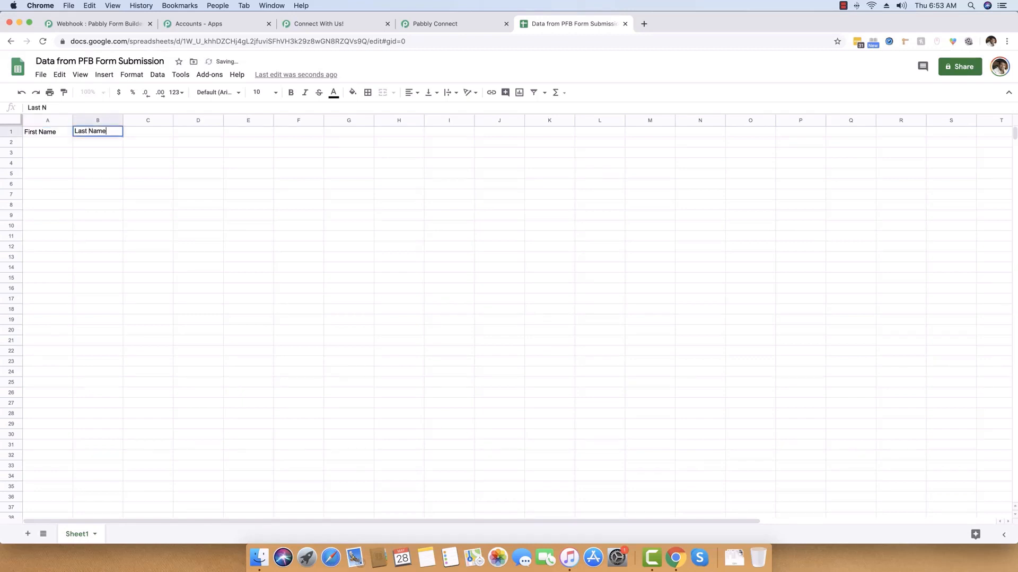
pyautogui.press('Tab')
# Add headers Email Address, IP Address and Full Name in C1–E1, then widen column A.
pyautogui.write('Email A')
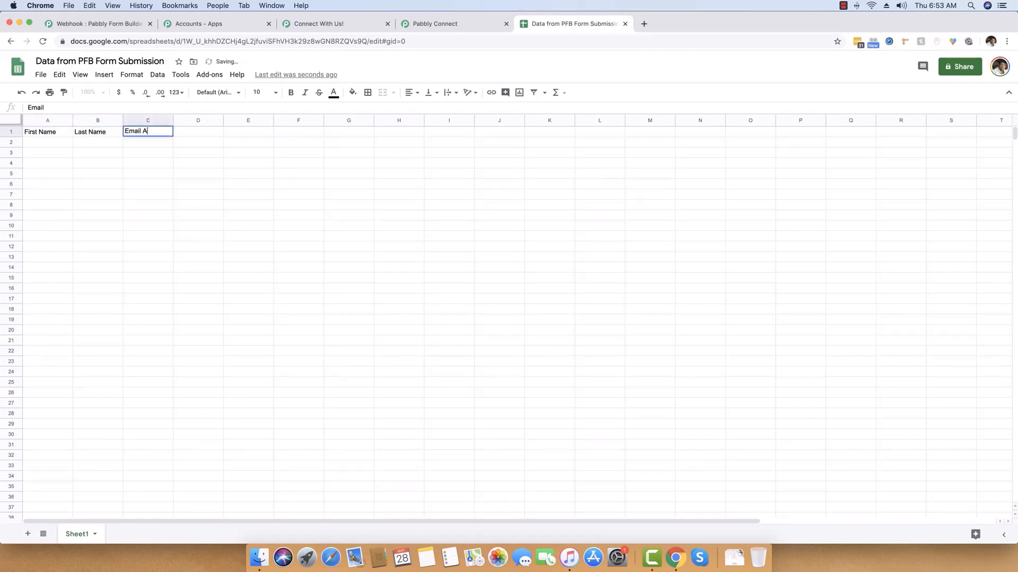
pyautogui.write('ddress')
pyautogui.press('Tab')
pyautogui.write('Ip')
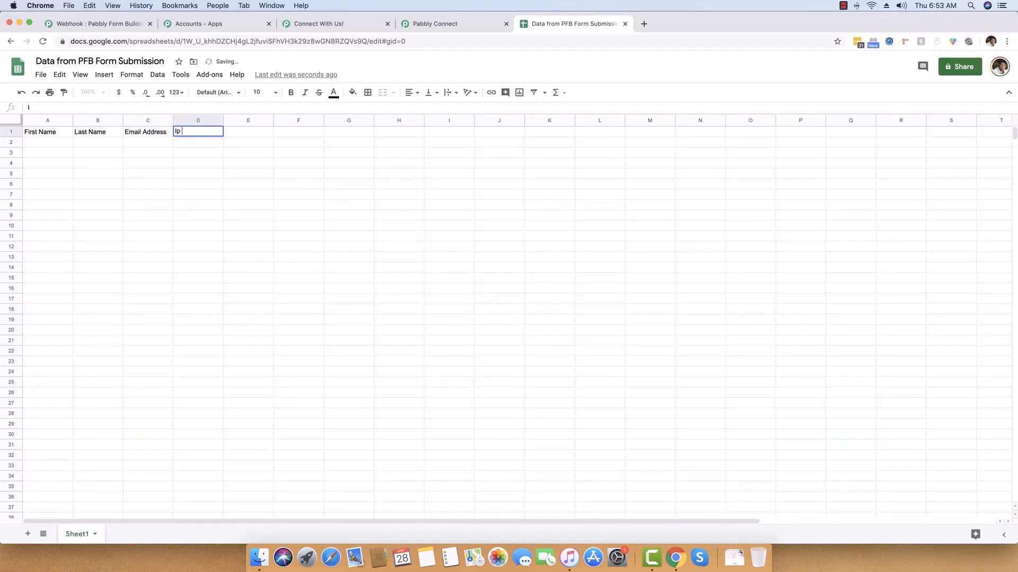
pyautogui.write(' Address')
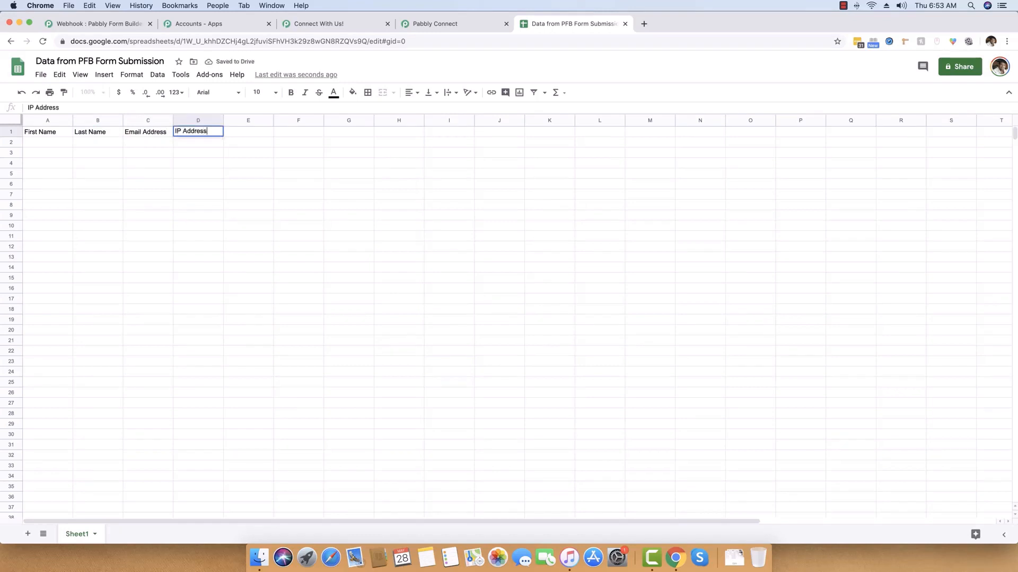
pyautogui.press('Tab')
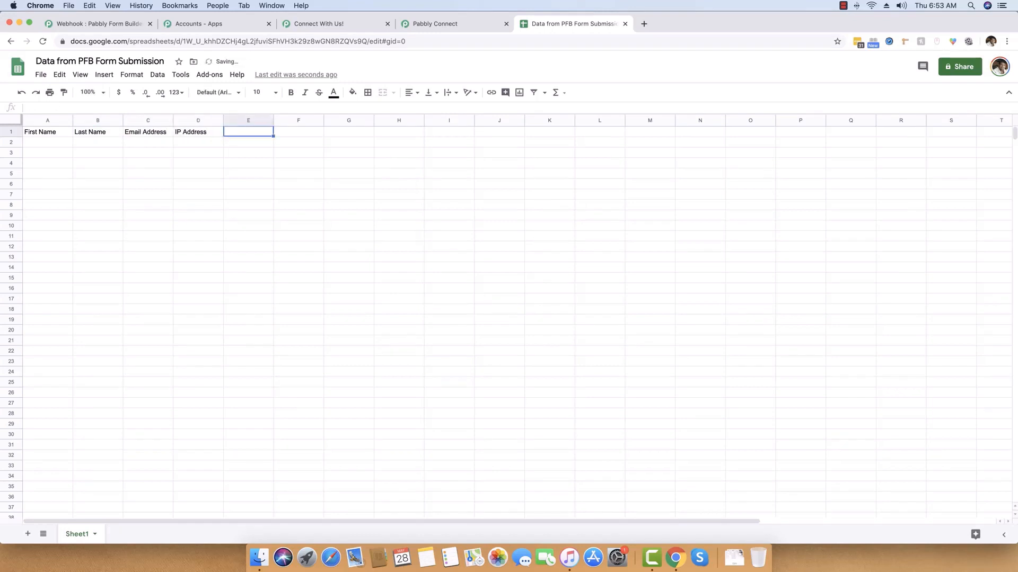
pyautogui.write('Full Name')
pyautogui.press('Tab')
pyautogui.press('Return')
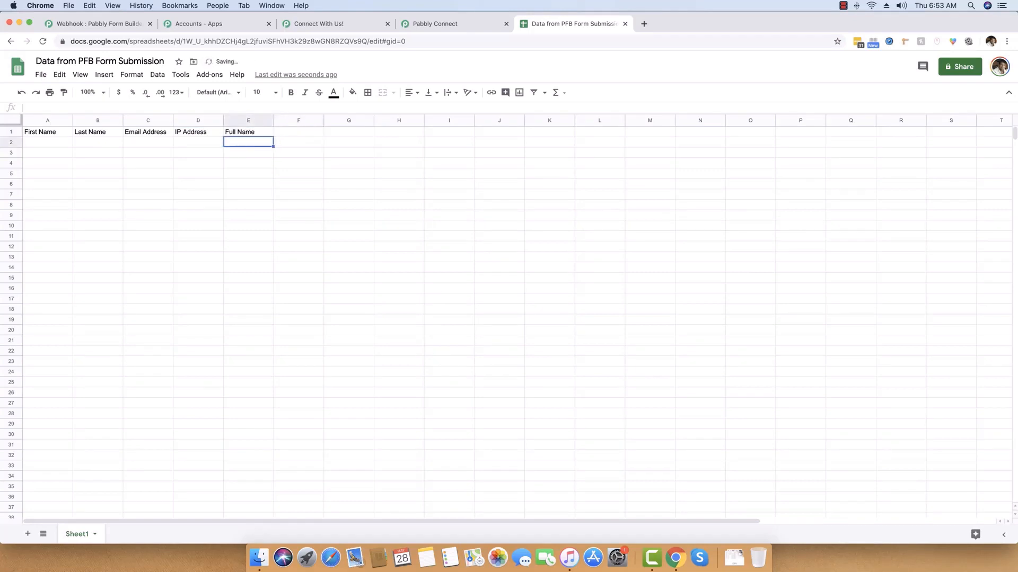
pyautogui.press('Left')
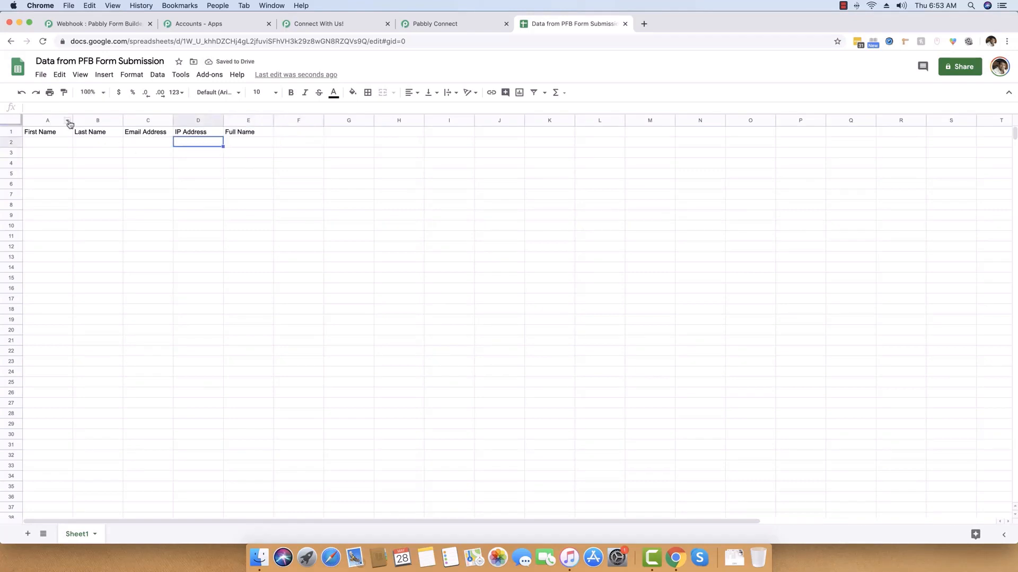
pyautogui.moveTo(73, 123); pyautogui.dragTo(583, 121)
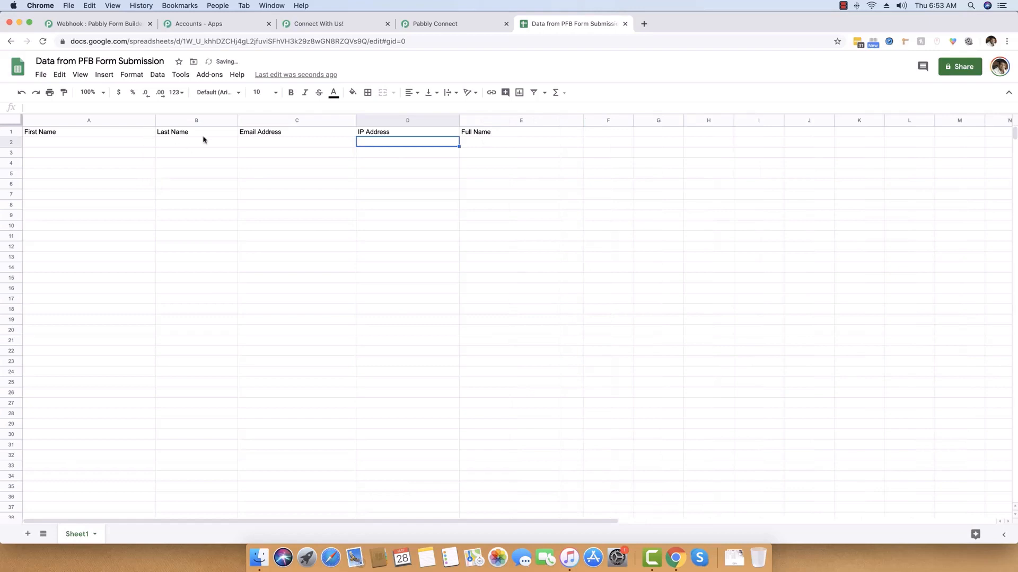
# Set the action step to Google Sheets with the Append Values method.
pyautogui.click(460, 26)
pyautogui.scroll(-1, 259, 228)
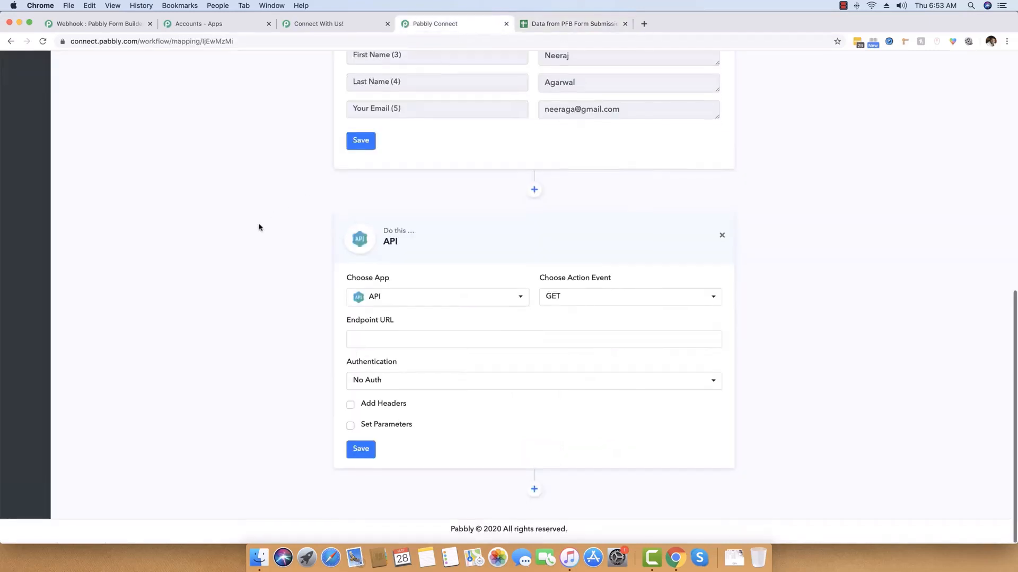
pyautogui.click(402, 298)
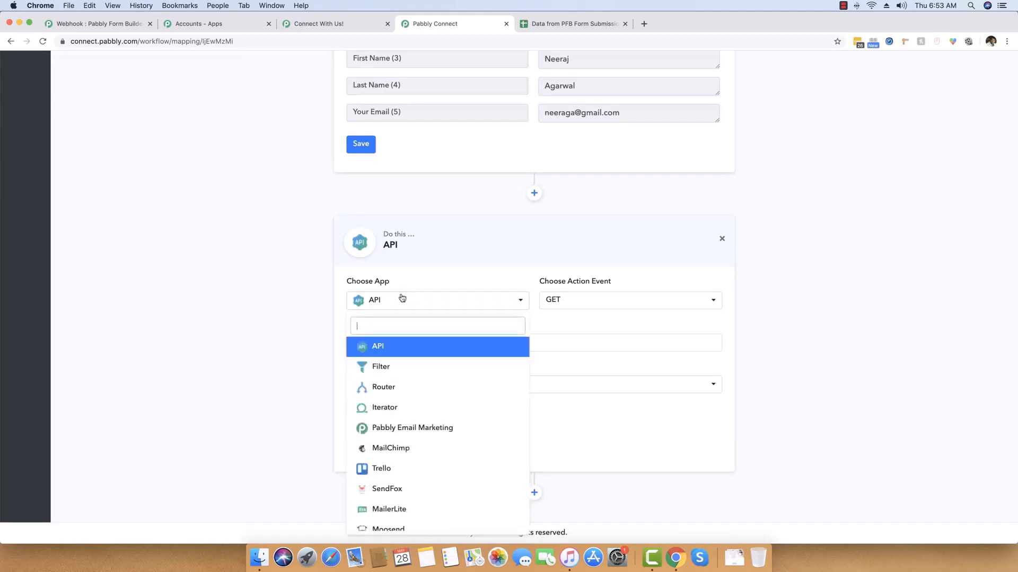
pyautogui.write('google')
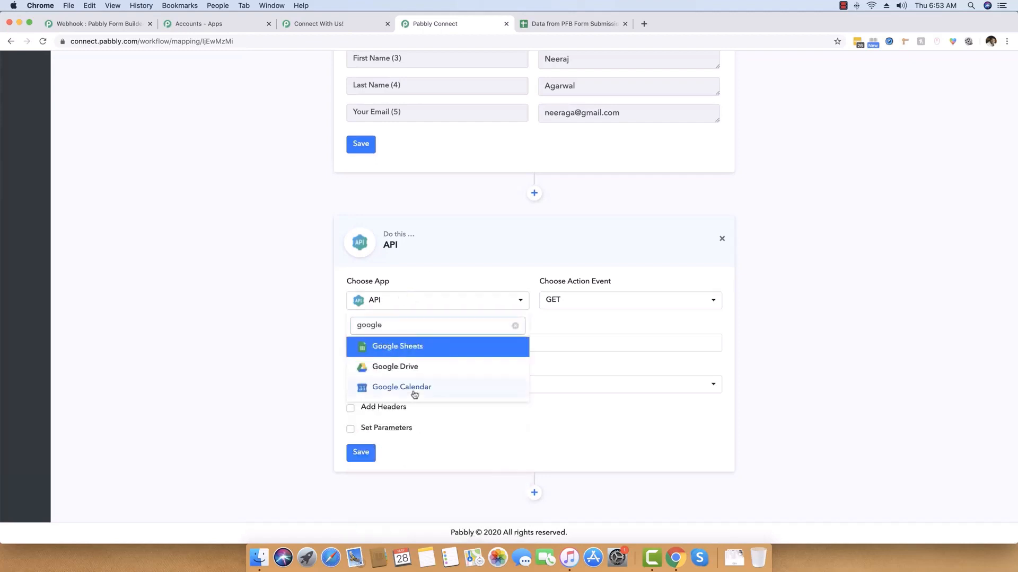
pyautogui.click(414, 348)
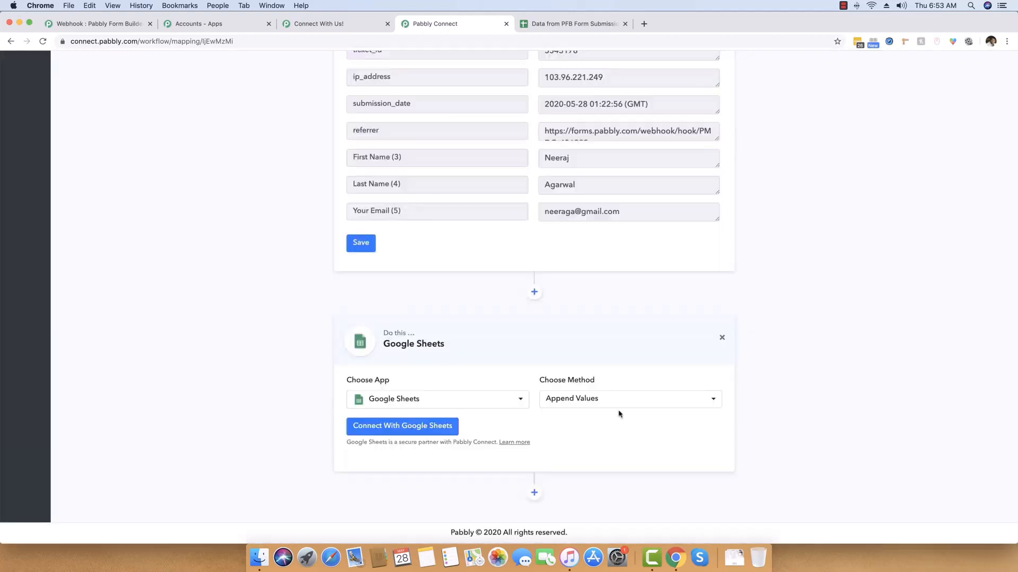
pyautogui.click(585, 401)
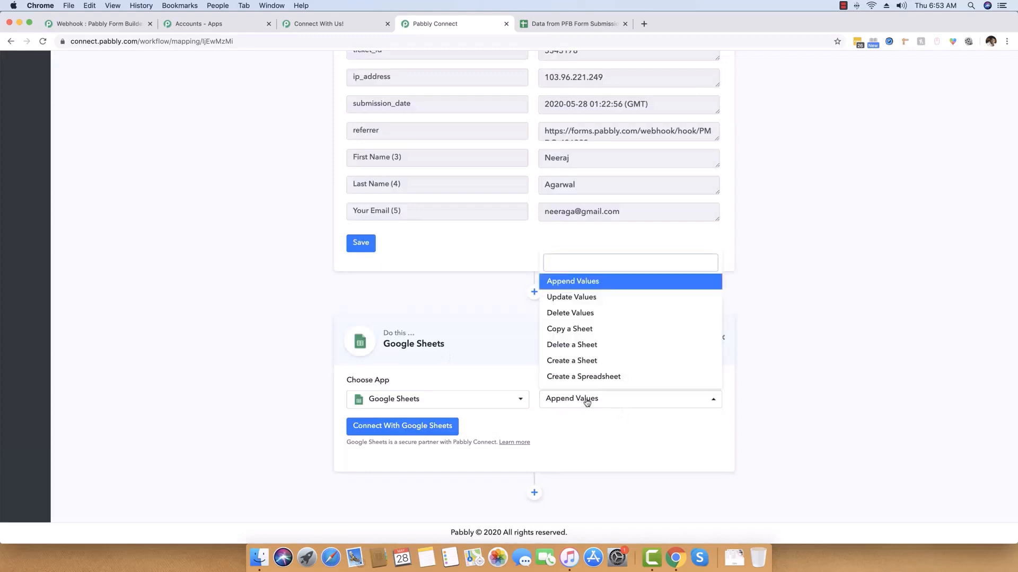
pyautogui.click(587, 402)
# Connect a Google account and allow Pabbly Connect access to Sheets.
pyautogui.click(367, 427)
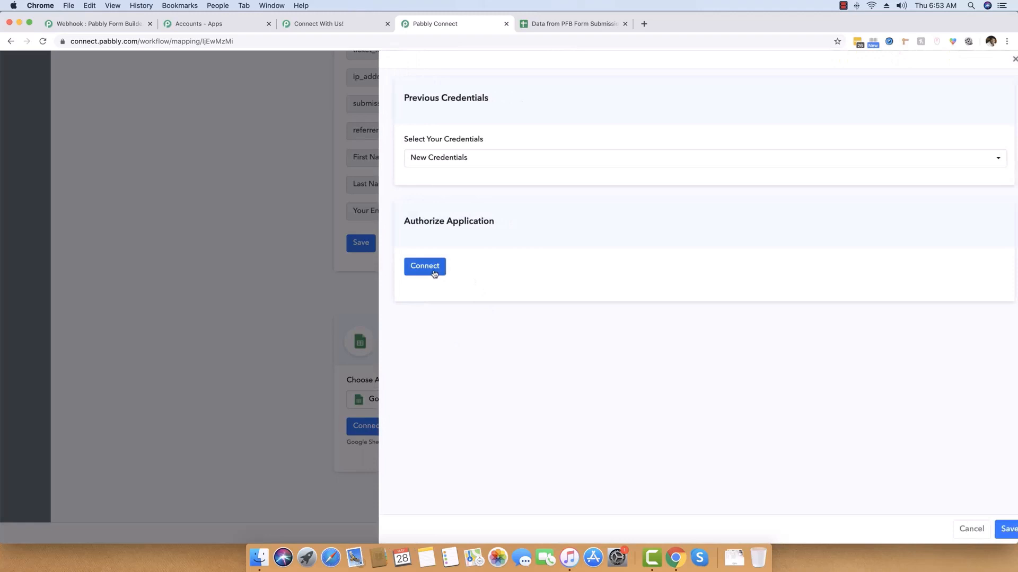
pyautogui.click(433, 270)
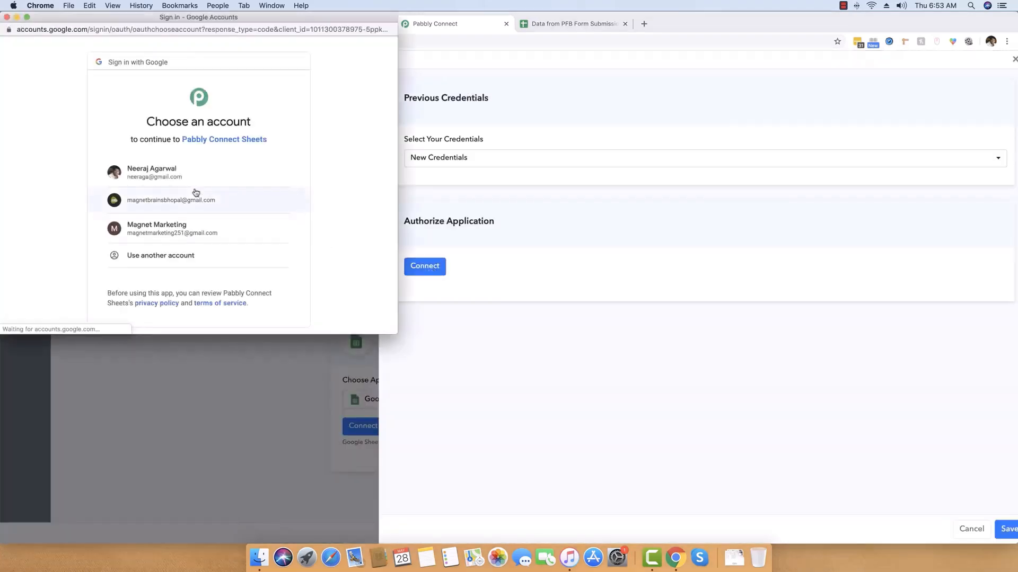
pyautogui.click(172, 174)
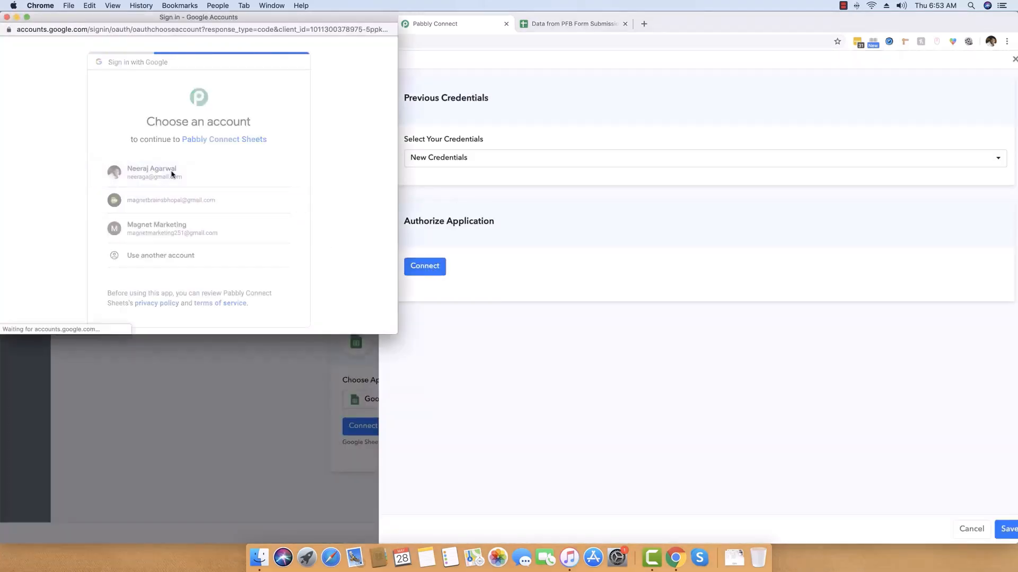
pyautogui.scroll(-4, 191, 223)
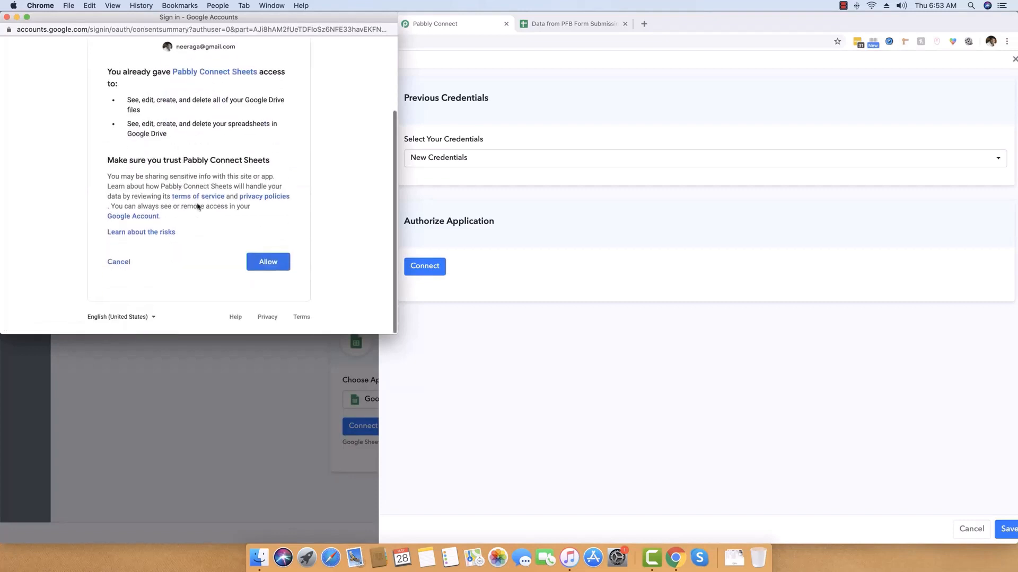
pyautogui.click(274, 268)
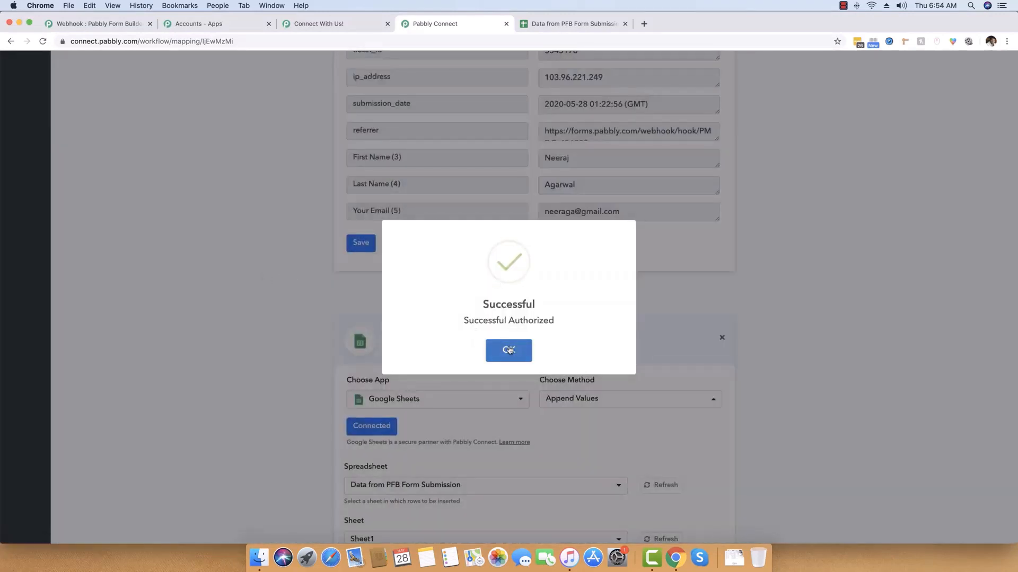
# Choose the 'Data from PFB Form Submission' spreadsheet and Sheet1 as the append target.
pyautogui.click(508, 350)
pyautogui.scroll(-5, 262, 334)
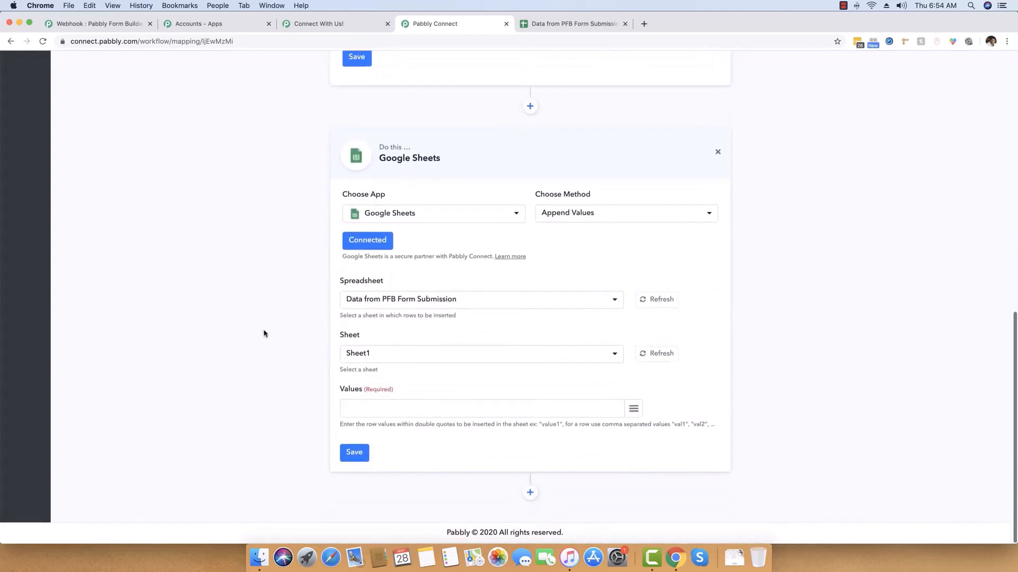
pyautogui.click(413, 300)
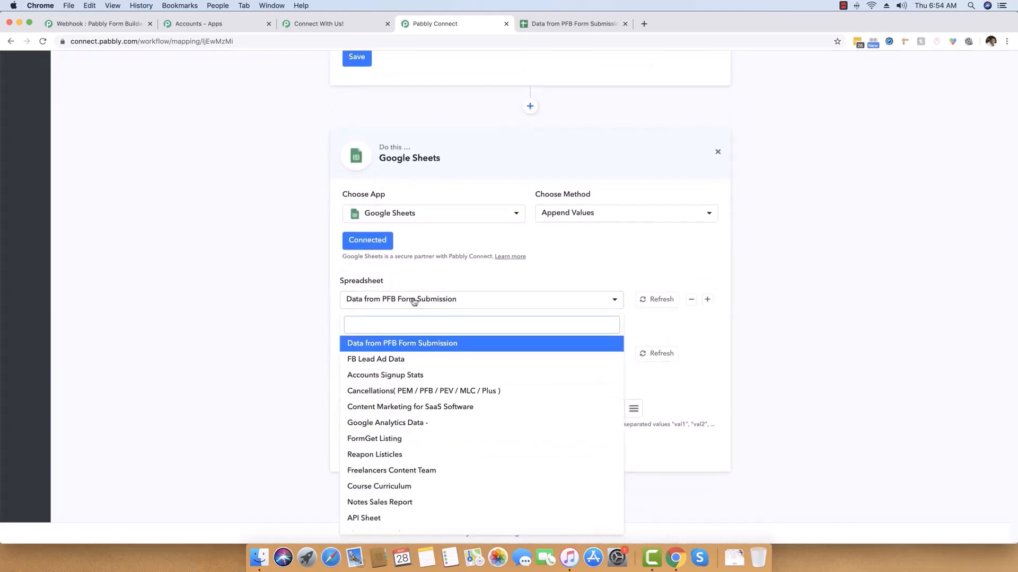
pyautogui.scroll(-3, 464, 457)
pyautogui.scroll(3, 460, 454)
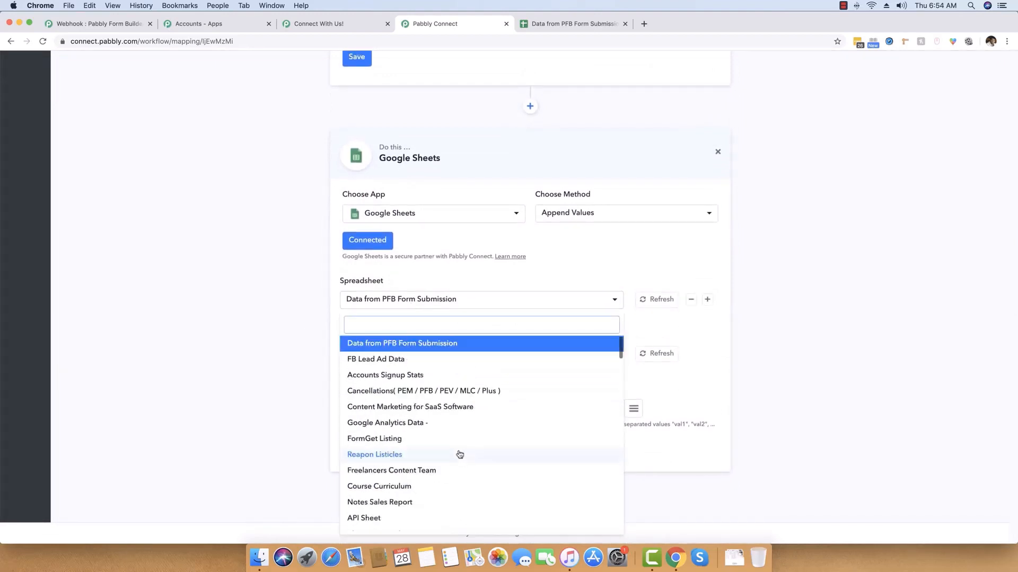
pyautogui.scroll(-1, 402, 348)
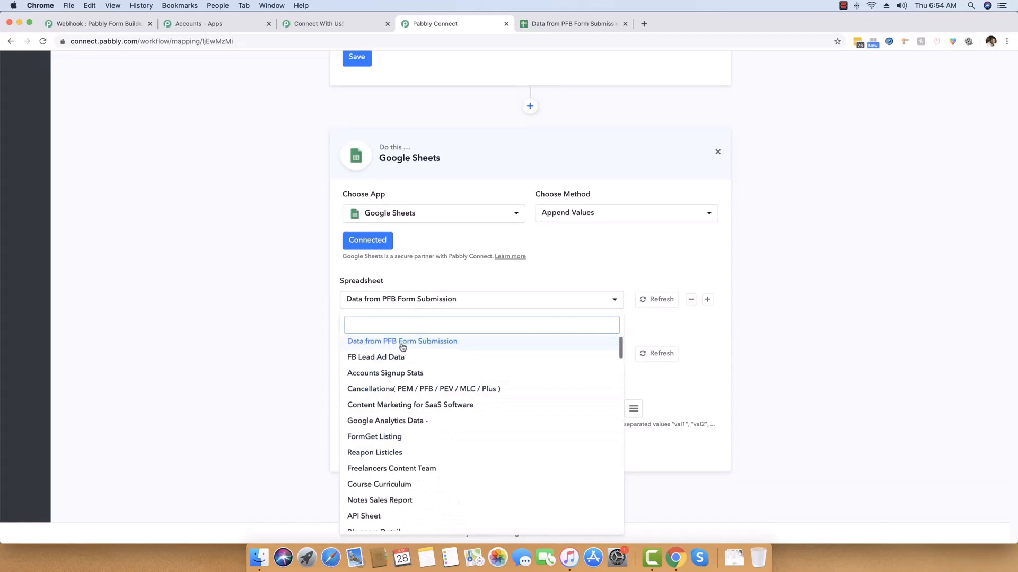
pyautogui.scroll(1, 403, 347)
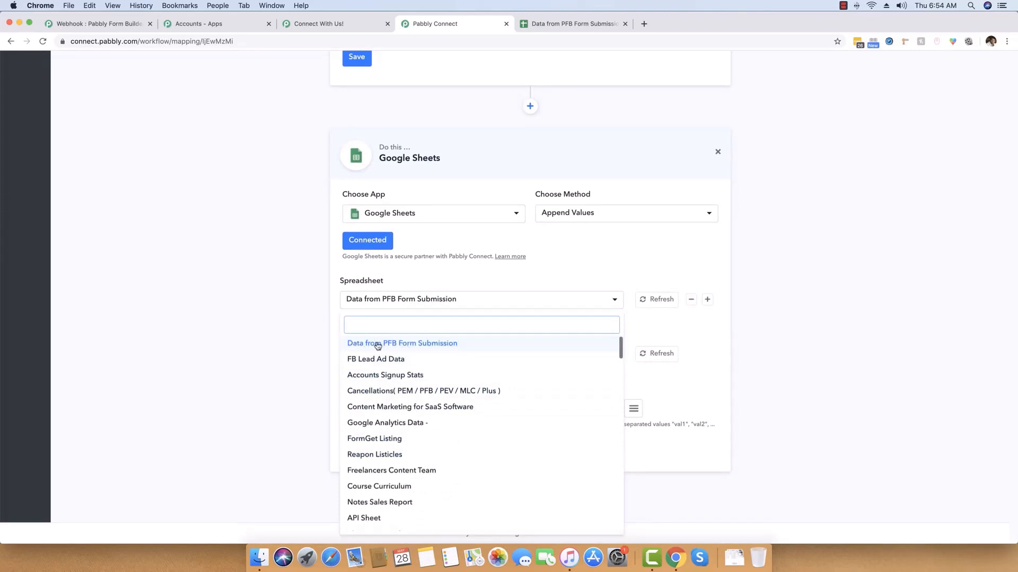
pyautogui.click(402, 345)
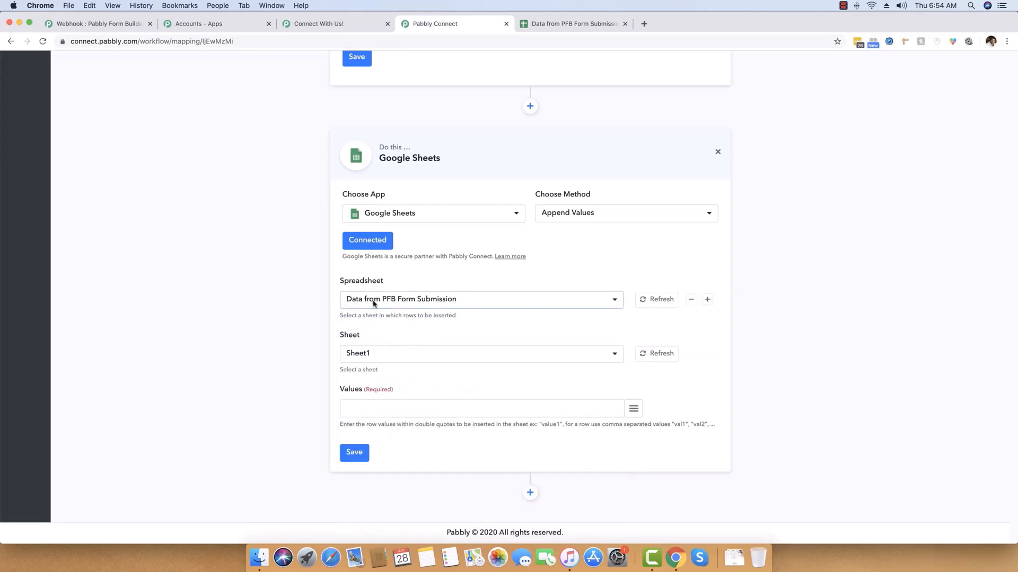
pyautogui.click(357, 353)
pyautogui.click(367, 357)
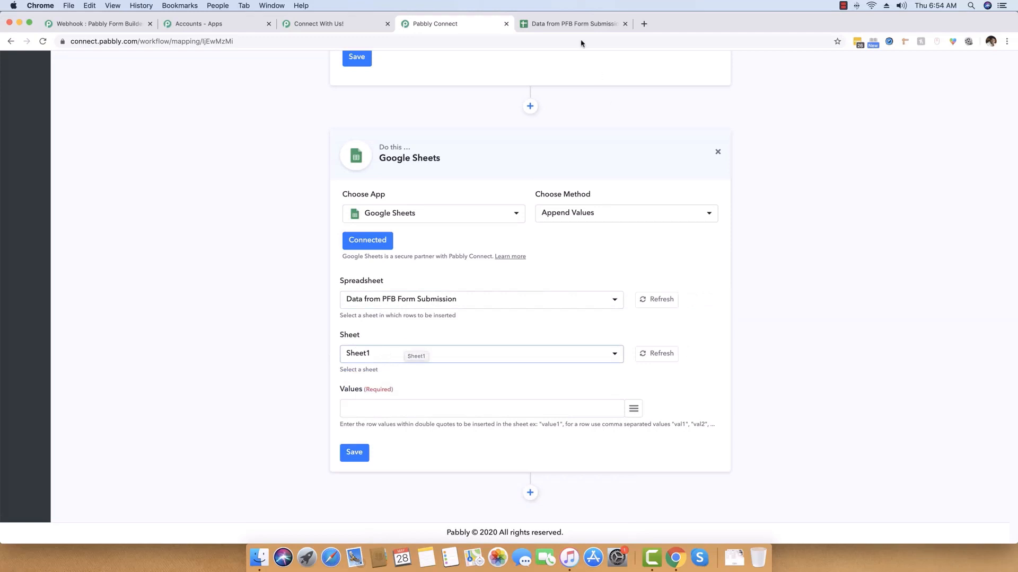
# Check the sheet's name in the spreadsheet, then reconfirm Sheet1 as the target sheet.
pyautogui.click(570, 23)
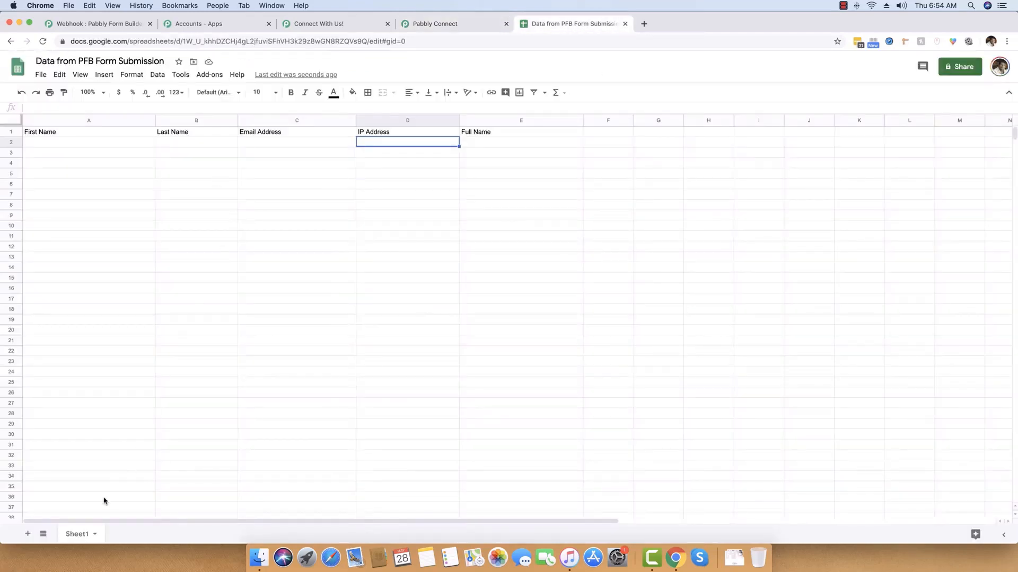
pyautogui.doubleClick(77, 535)
pyautogui.click(89, 490)
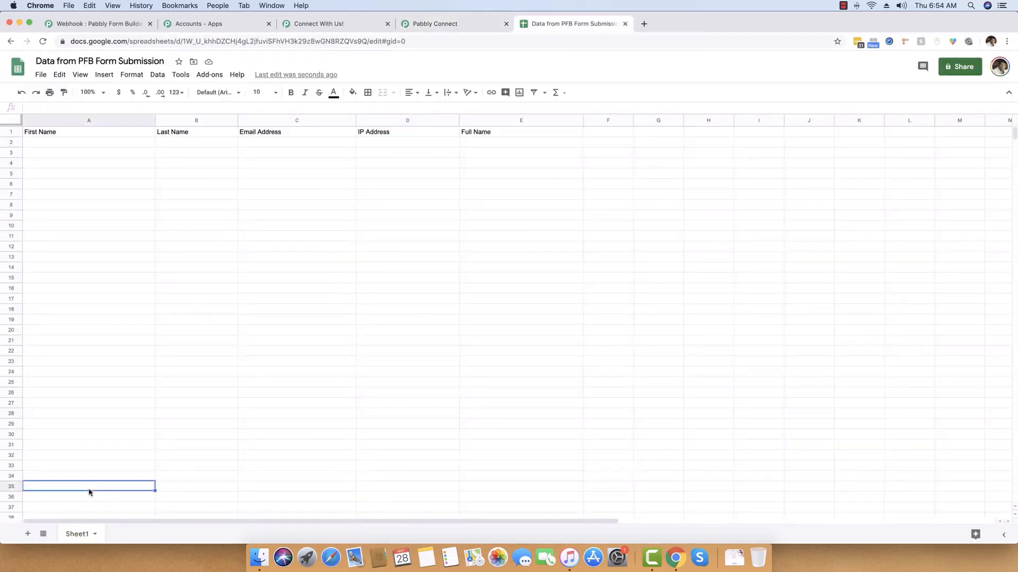
pyautogui.click(443, 25)
pyautogui.click(414, 354)
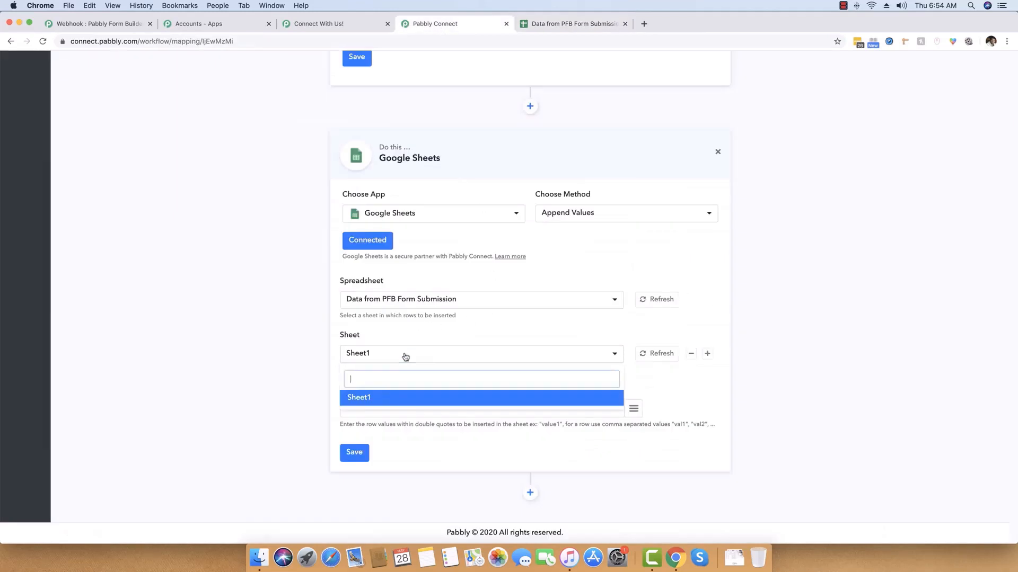
pyautogui.click(406, 357)
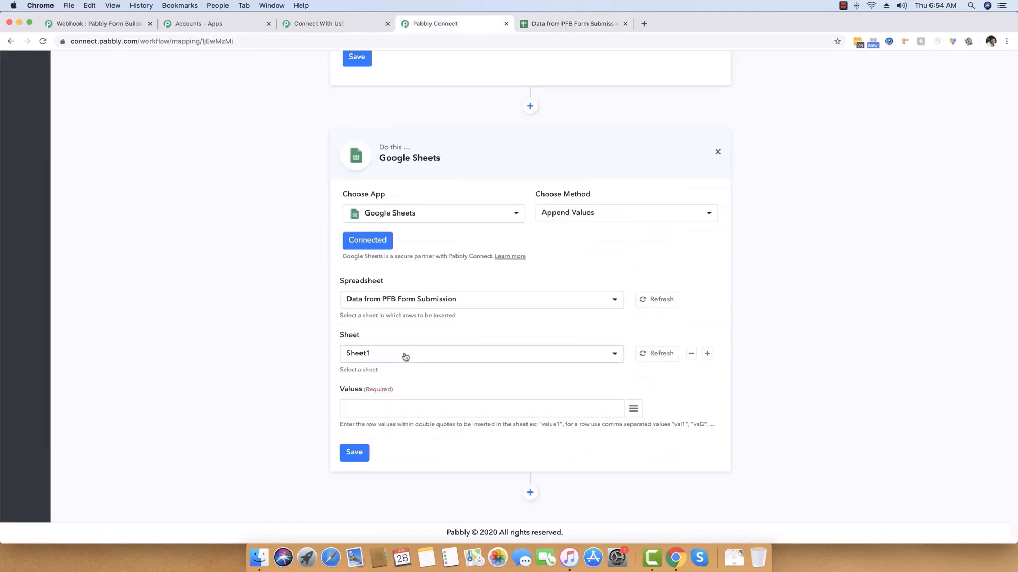
# Enter five empty quoted, comma-separated placeholders in Values, then view the spreadsheet's column headers.
pyautogui.click(382, 409)
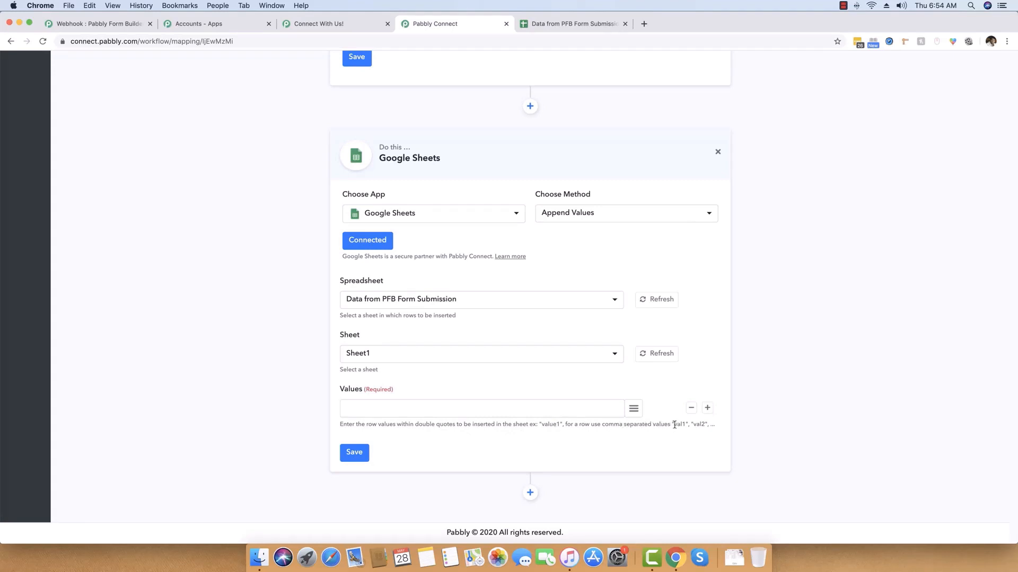
pyautogui.moveTo(672, 426); pyautogui.dragTo(702, 426)
pyautogui.click(414, 412)
pyautogui.click(546, 26)
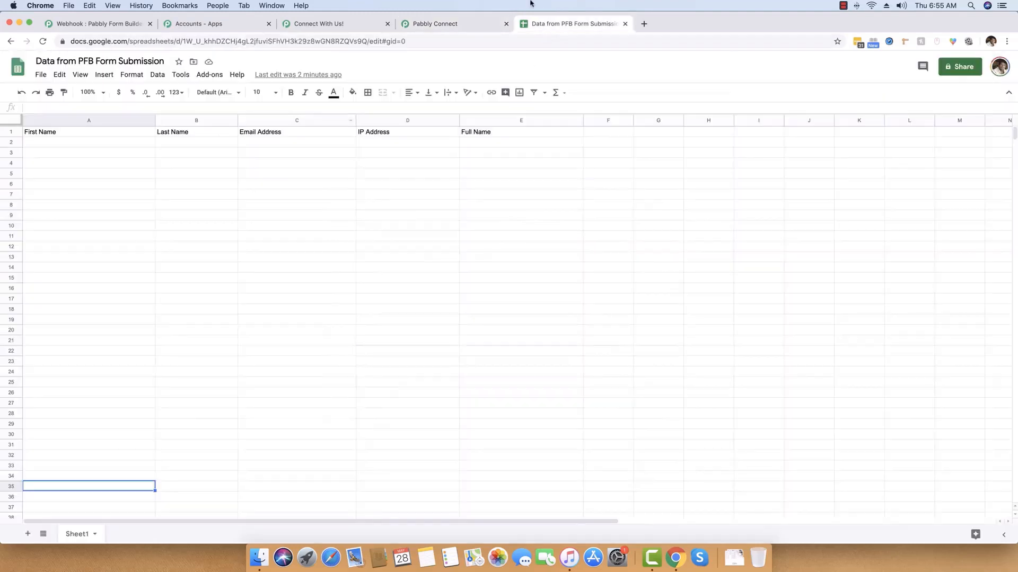
# Map First Name, Last Name and Your Email into the first three value placeholders.
pyautogui.click(485, 24)
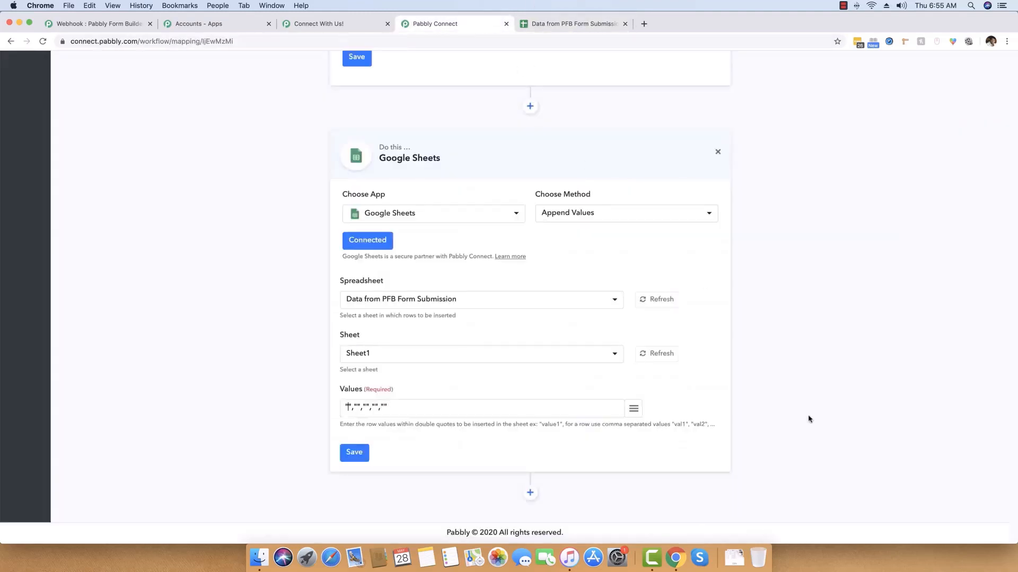
pyautogui.click(634, 409)
pyautogui.click(558, 354)
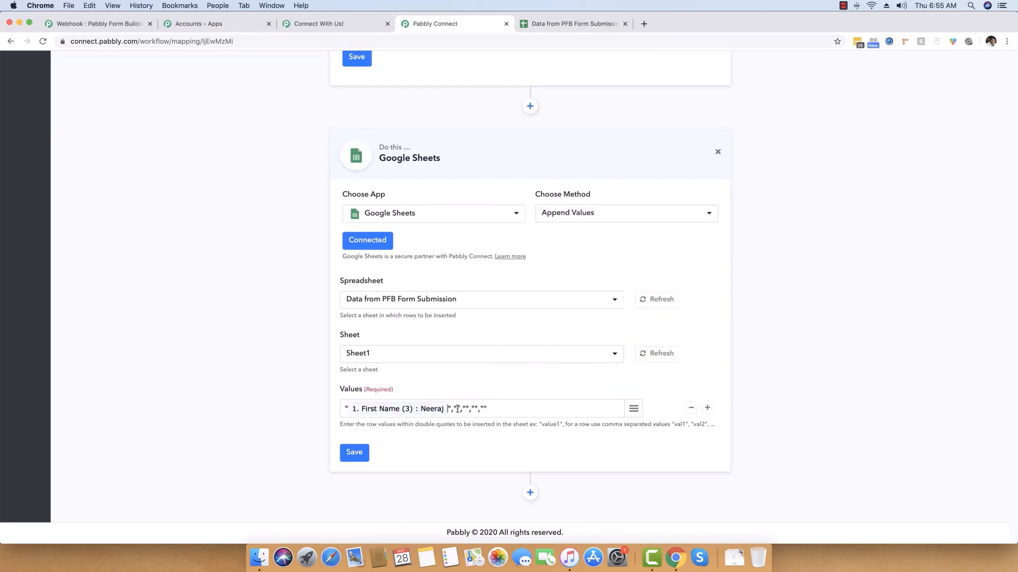
pyautogui.click(634, 408)
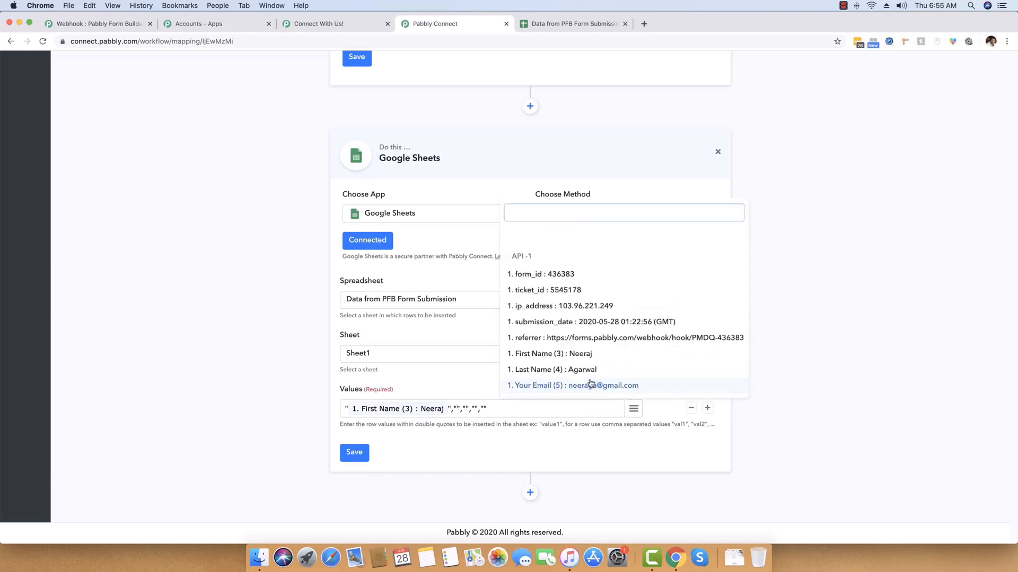
pyautogui.click(554, 370)
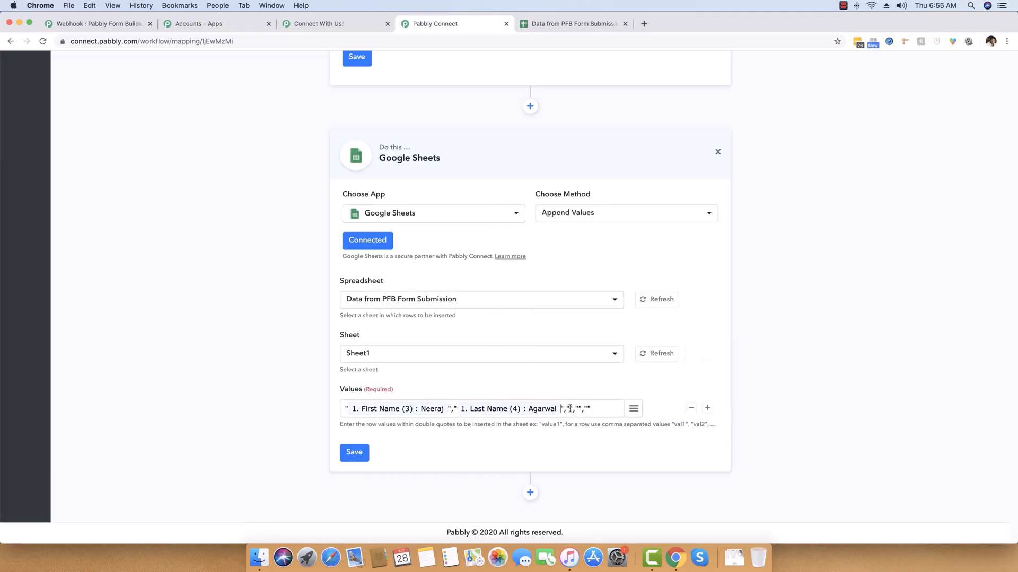
pyautogui.click(633, 409)
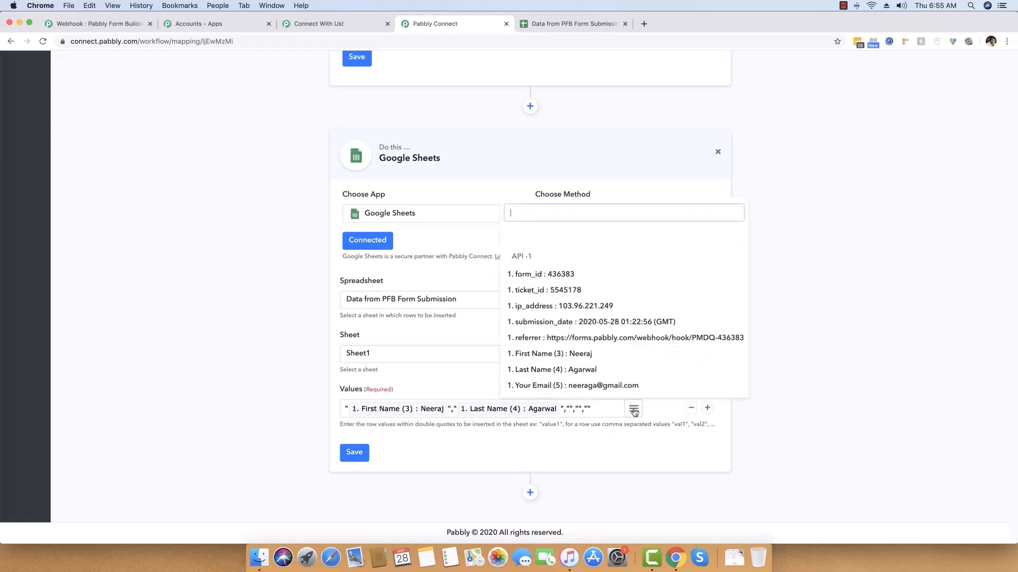
pyautogui.click(584, 386)
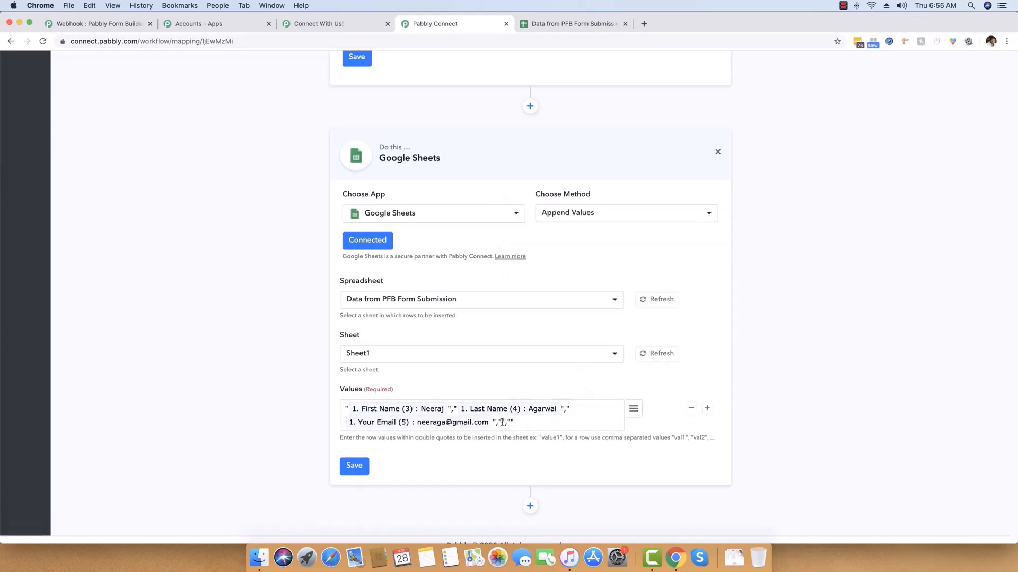
# Map ip_address, then First Name plus Last Name into the final full-name placeholder.
pyautogui.click(571, 24)
pyautogui.click(484, 23)
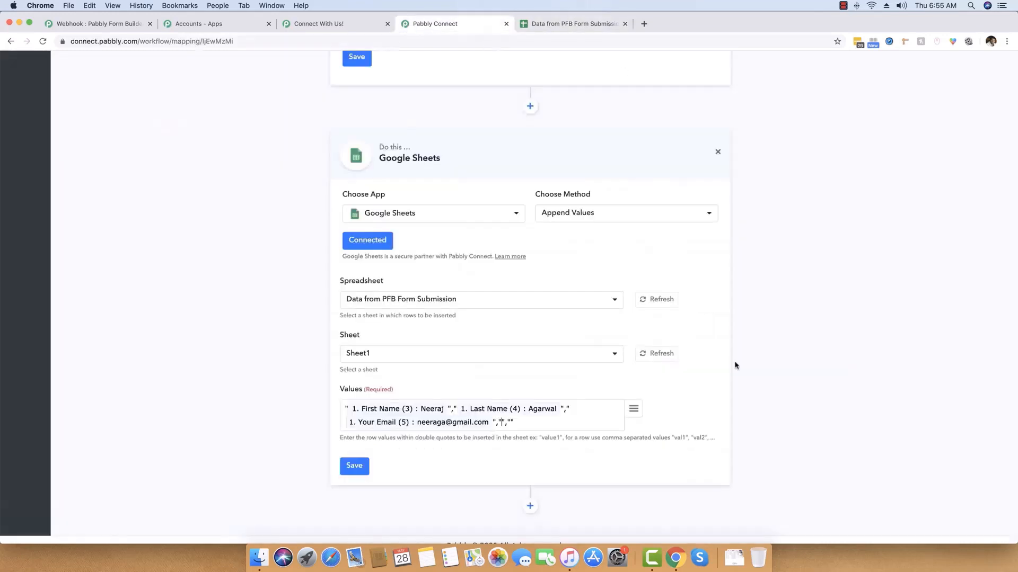
pyautogui.click(634, 409)
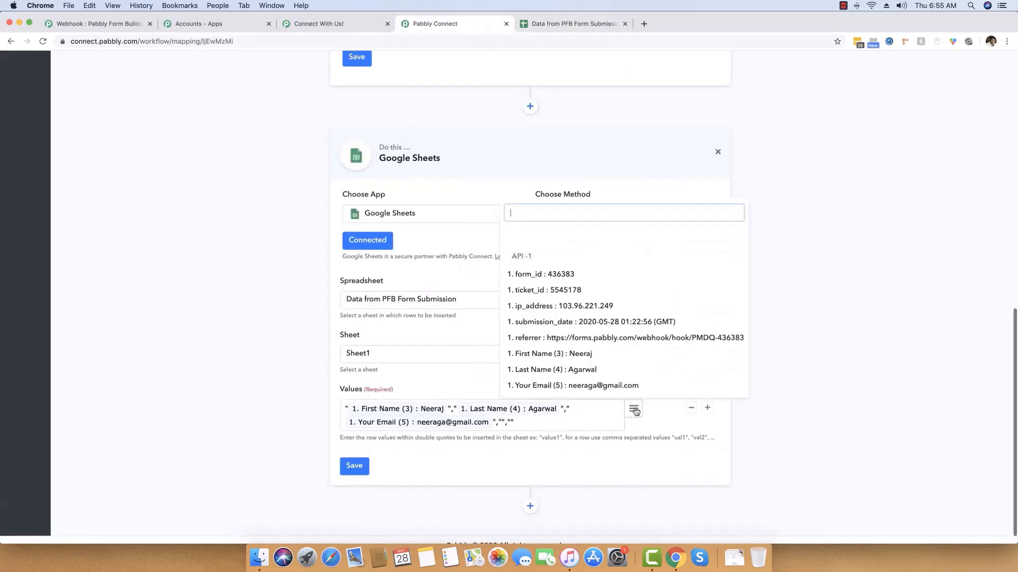
pyautogui.click(562, 305)
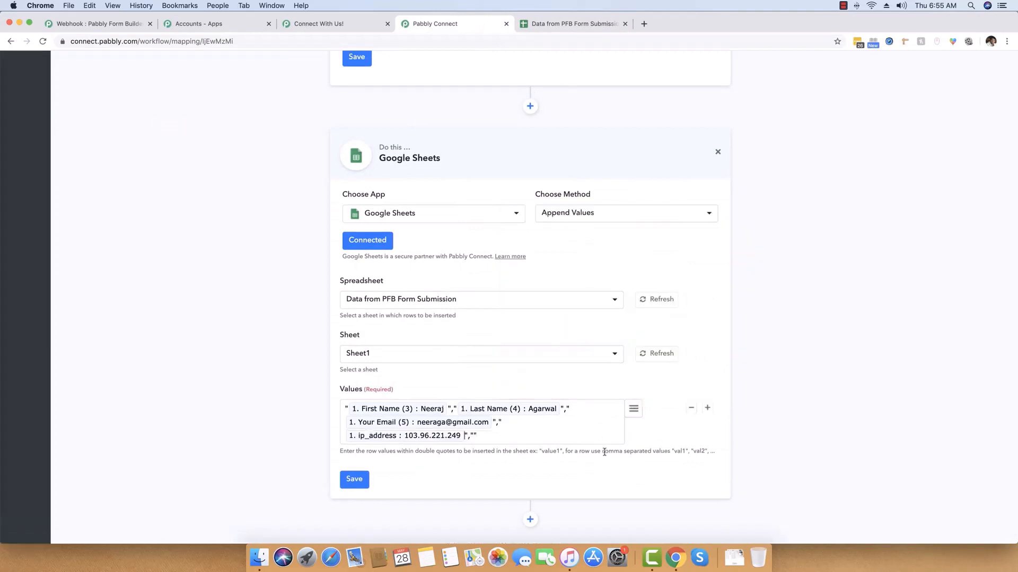
pyautogui.click(474, 436)
pyautogui.click(633, 408)
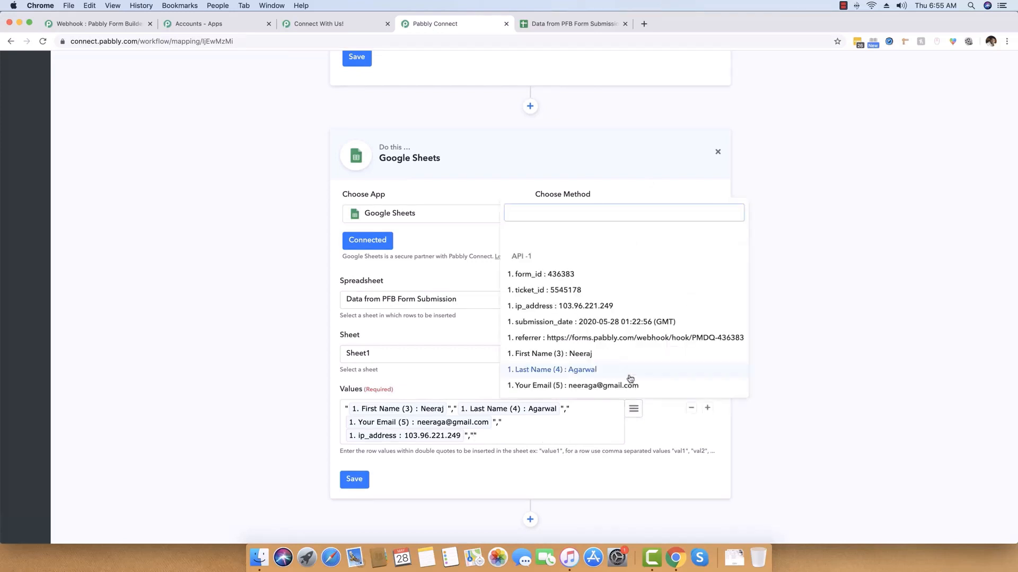
pyautogui.click(587, 358)
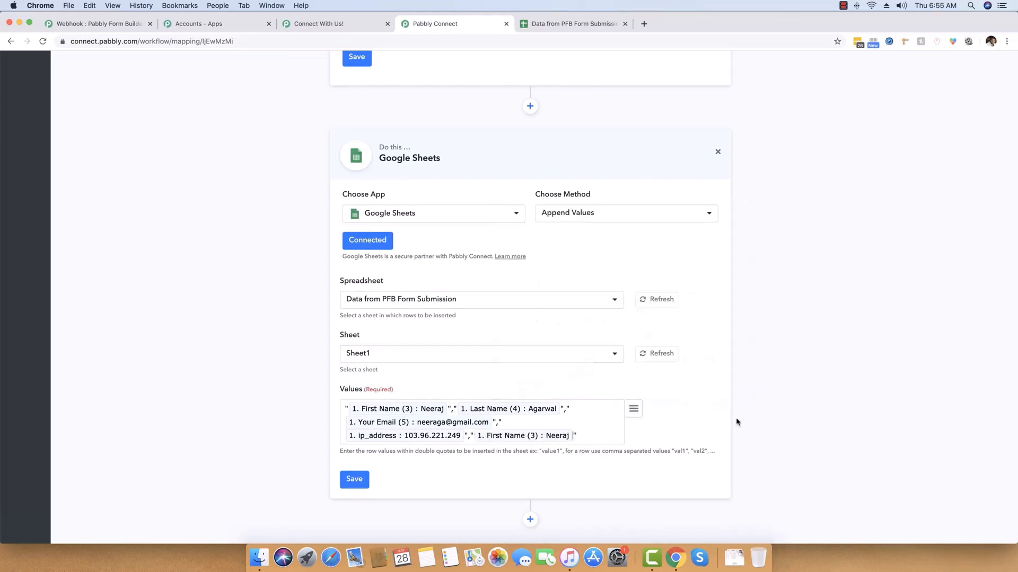
pyautogui.click(633, 409)
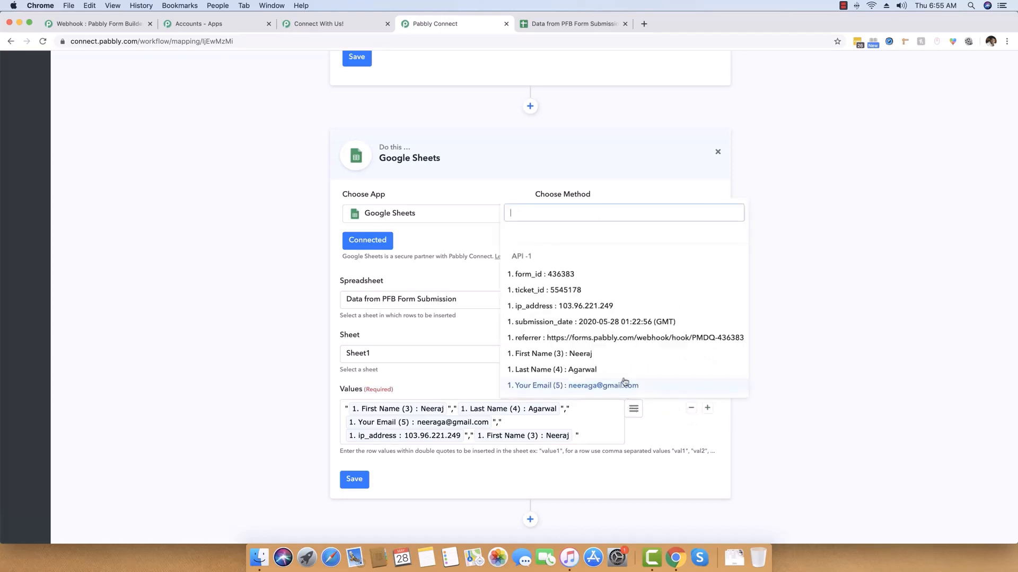
pyautogui.click(602, 375)
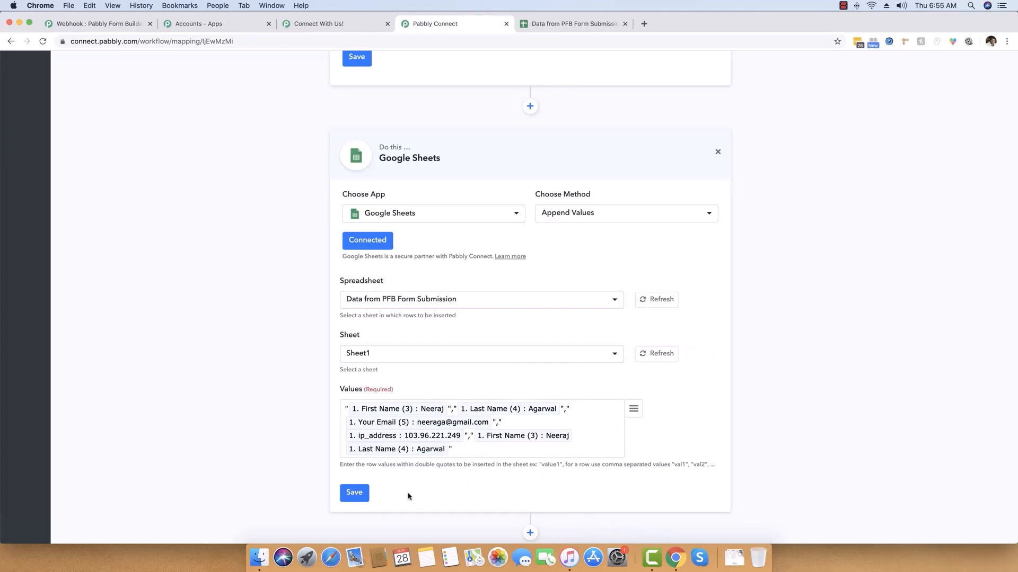
# Save the Google Sheets append step and dismiss the confirmation.
pyautogui.click(357, 494)
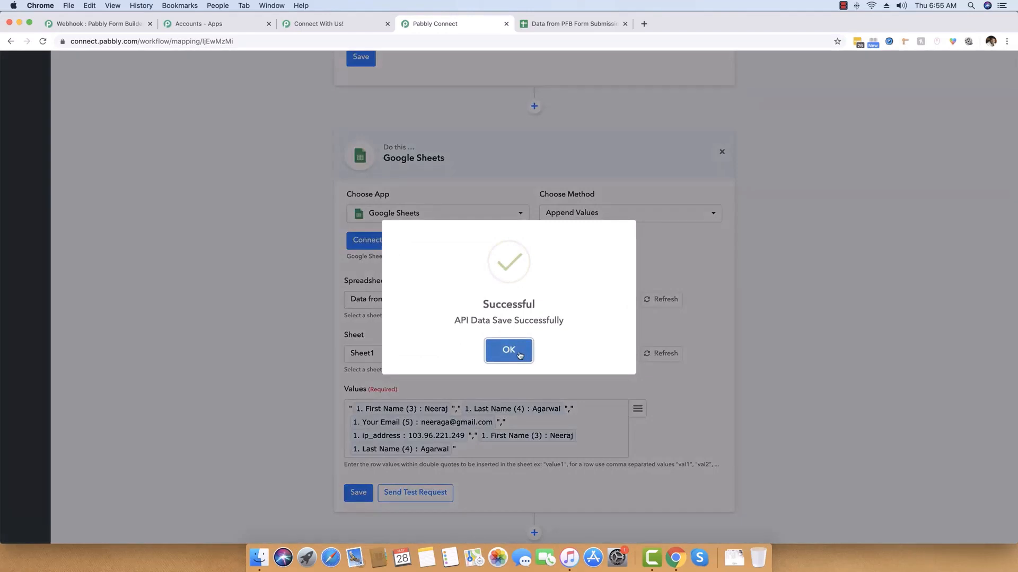
pyautogui.click(520, 354)
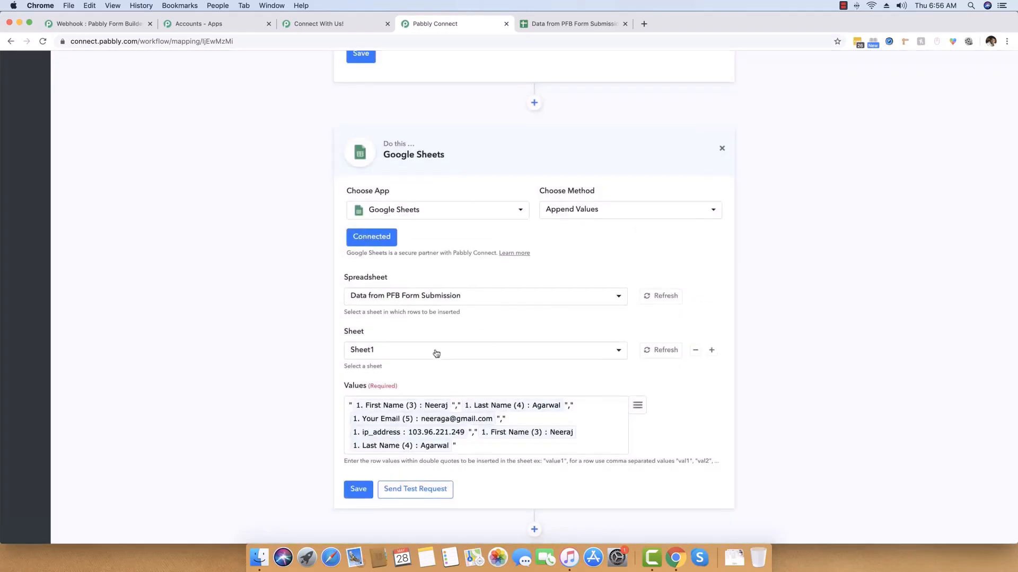
pyautogui.scroll(-2, 436, 371)
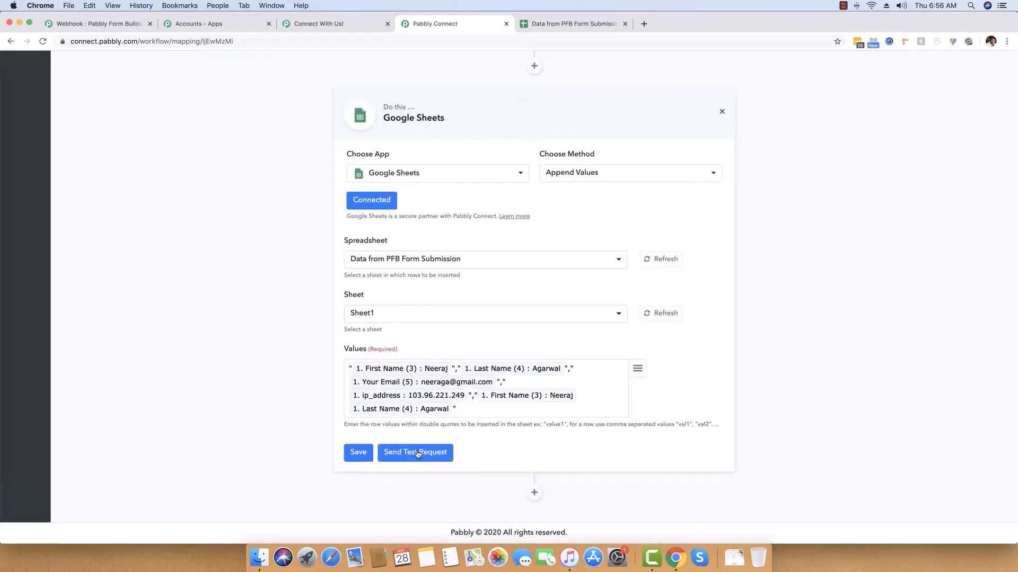
# Send a test request that appends one row to Sheet1!A2:E2, then view the spreadsheet.
pyautogui.click(417, 453)
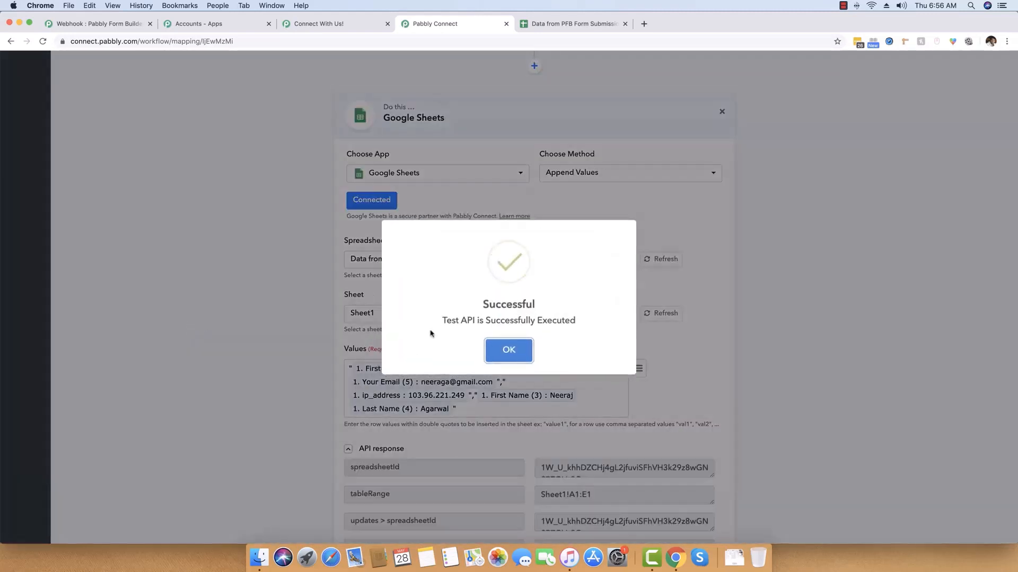
pyautogui.click(486, 349)
pyautogui.scroll(-4, 325, 405)
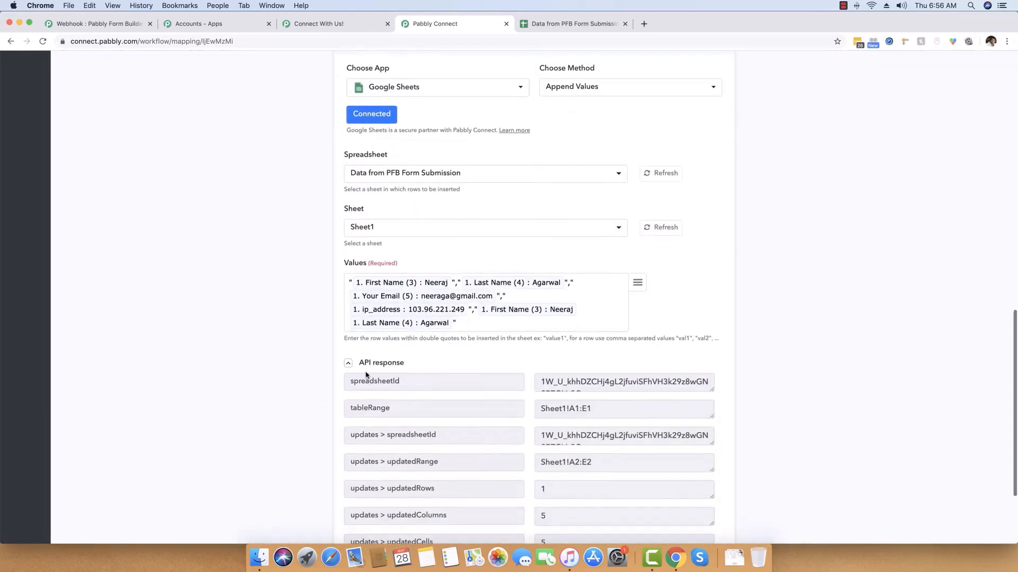
pyautogui.click(348, 363)
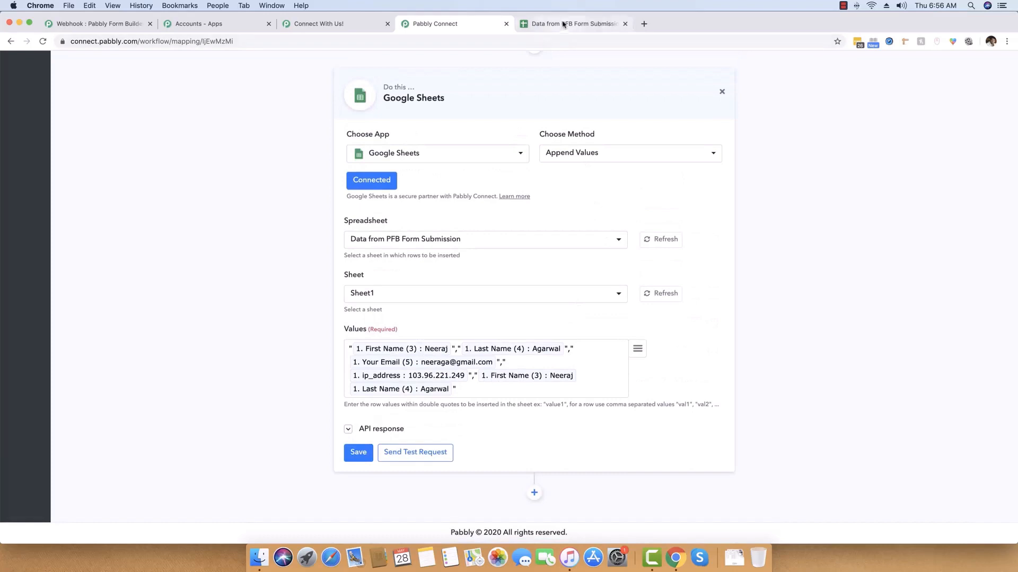
pyautogui.click(563, 25)
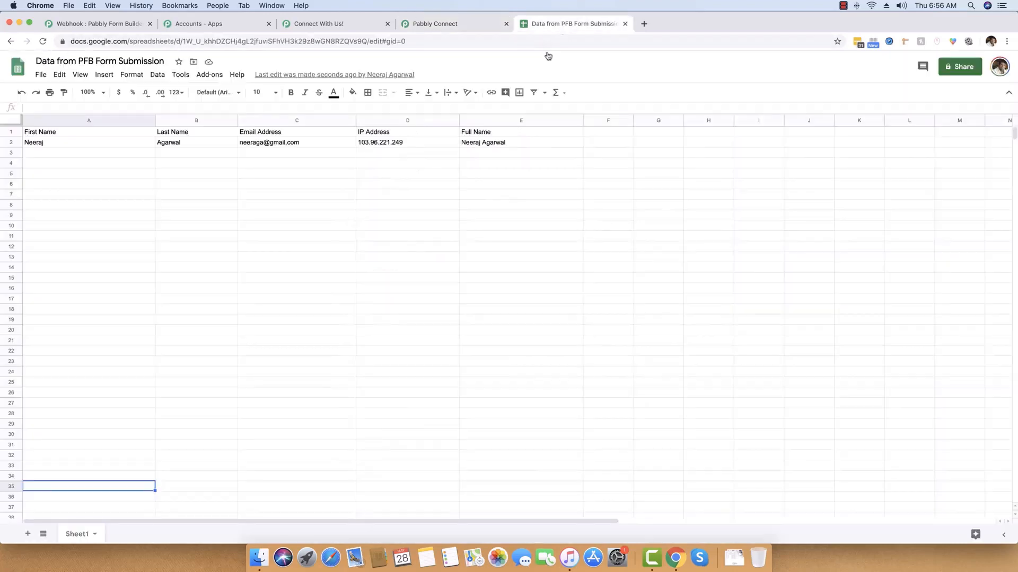
# Verify row 2 holds the test name, e-mail, IP and full name, then return to Pabbly.
pyautogui.click(77, 171)
pyautogui.click(77, 245)
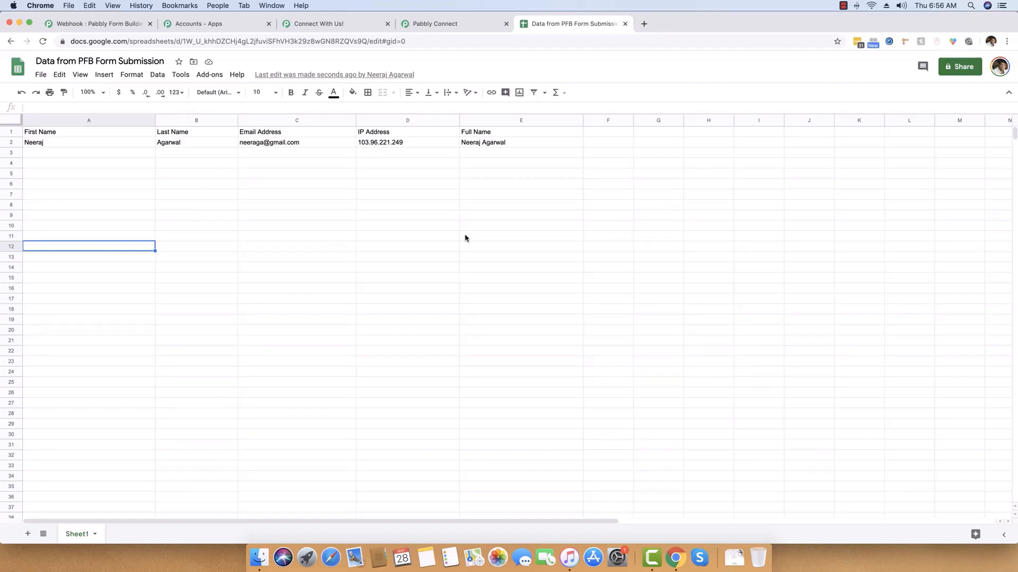
pyautogui.click(457, 25)
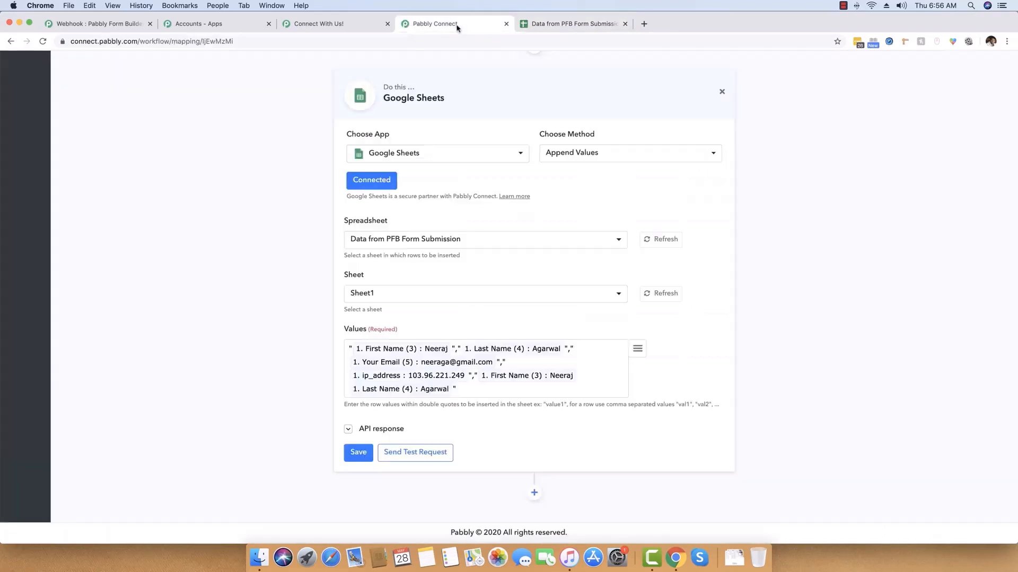
# Save the Google Sheets action again and dismiss the success message.
pyautogui.click(354, 453)
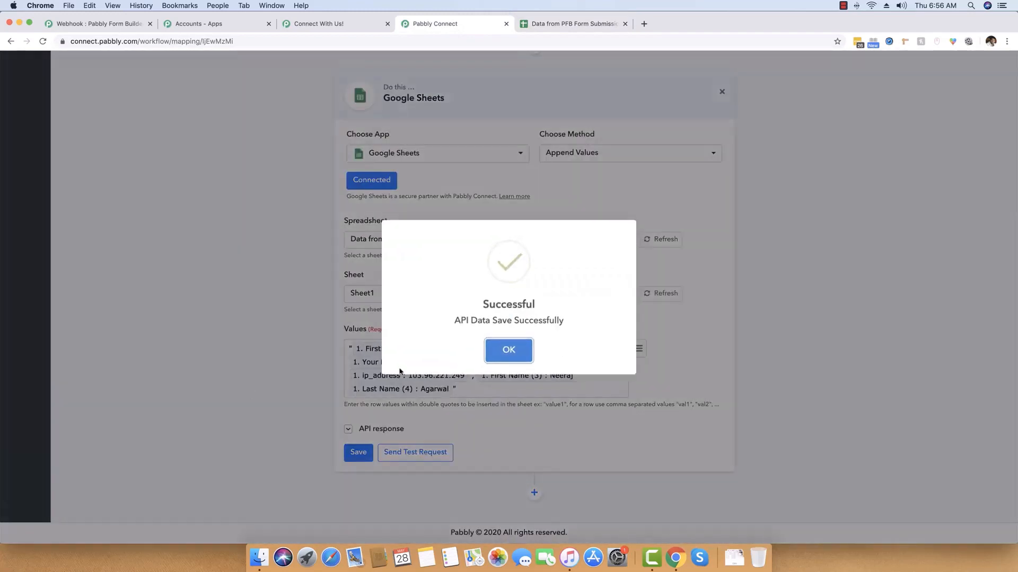
pyautogui.click(532, 356)
pyautogui.scroll(10, 250, 313)
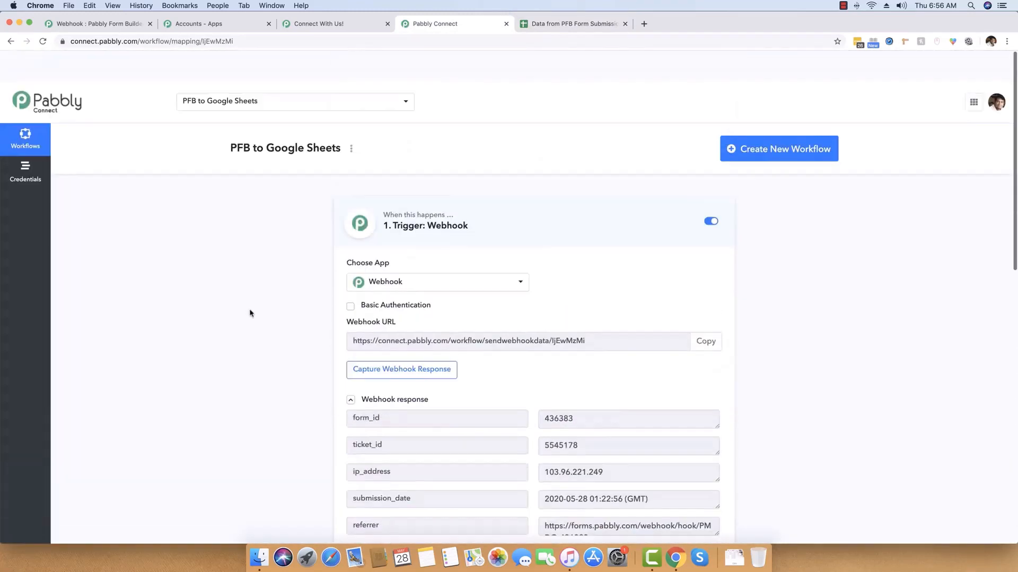
pyautogui.scroll(-3, 250, 313)
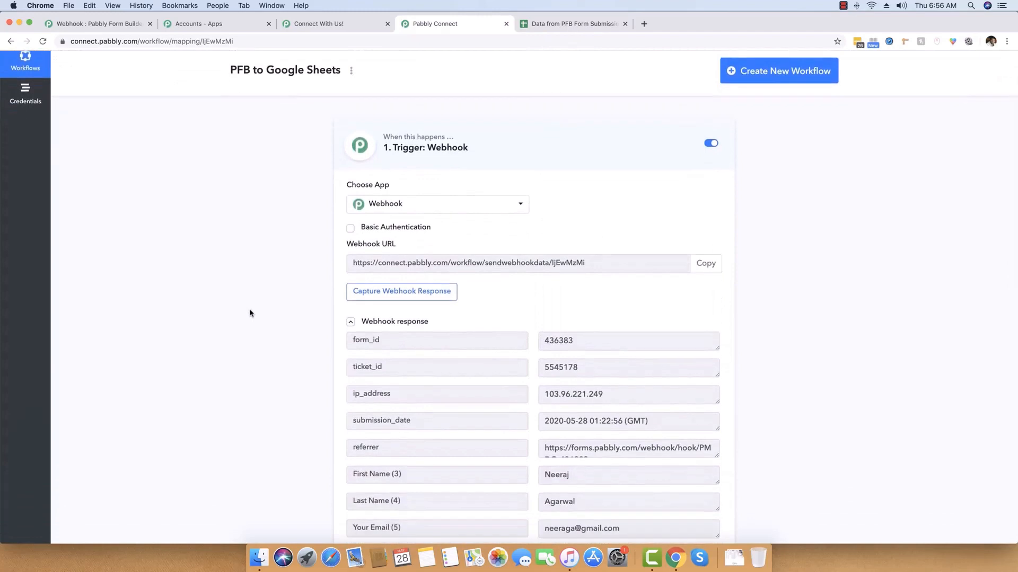
# Reload the sign-up form, submit a first name, last name and e-mail, and check the sheet.
pyautogui.click(338, 25)
pyautogui.click(249, 42)
pyautogui.press('Return')
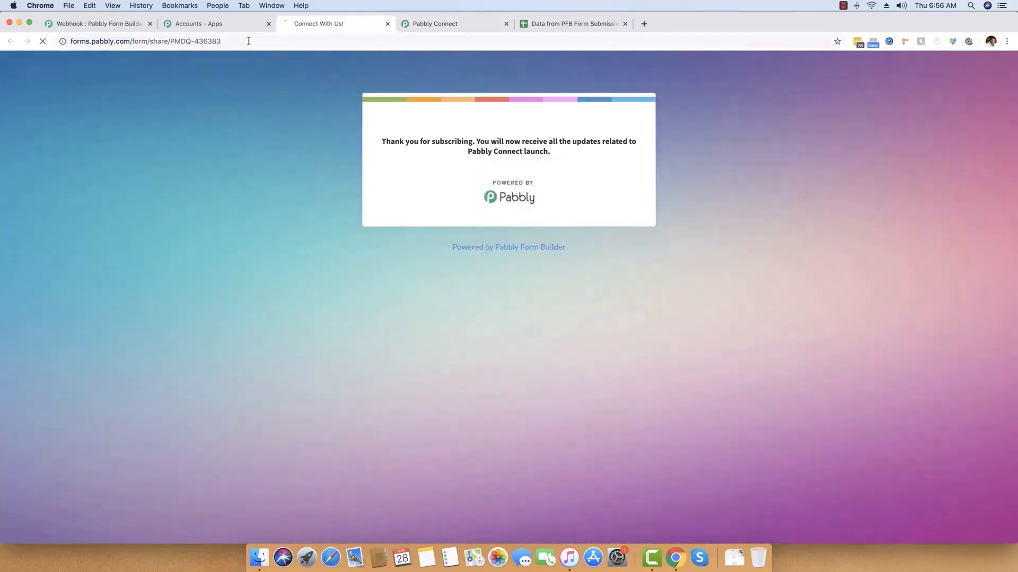
pyautogui.moveTo(319, 24); pyautogui.dragTo(457, 26)
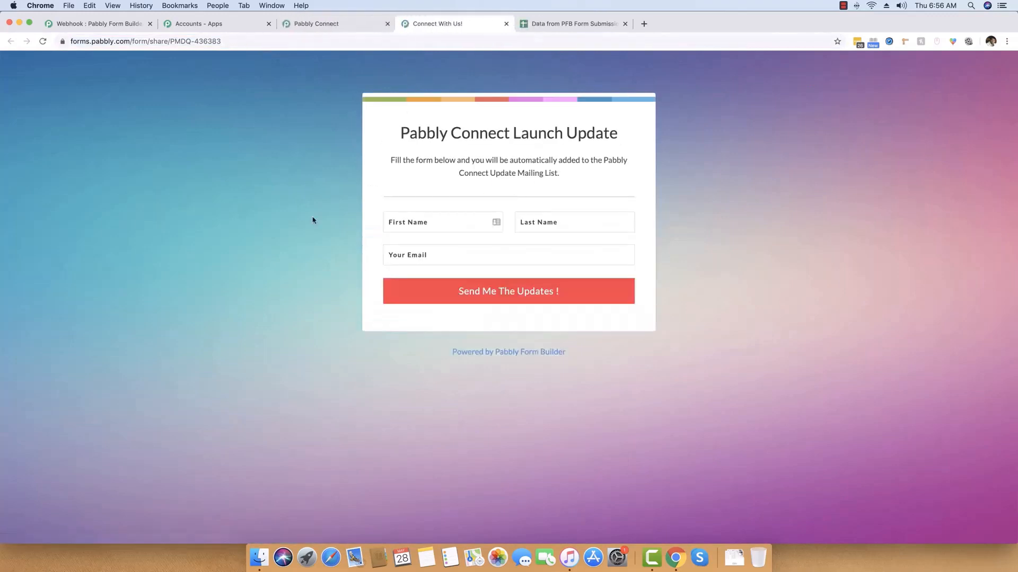
pyautogui.click(454, 227)
pyautogui.write('Pankaj')
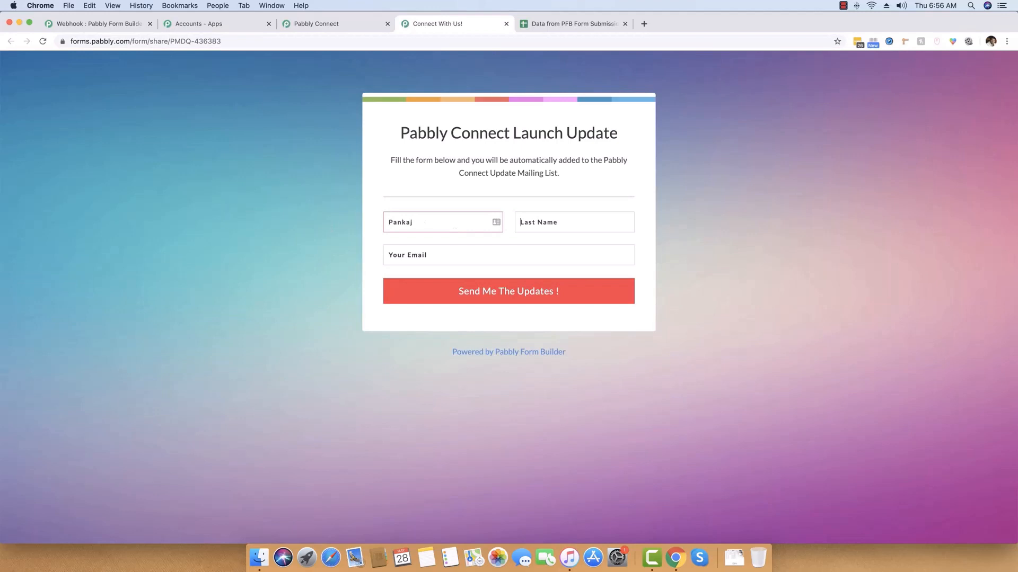
pyautogui.write('Pe')
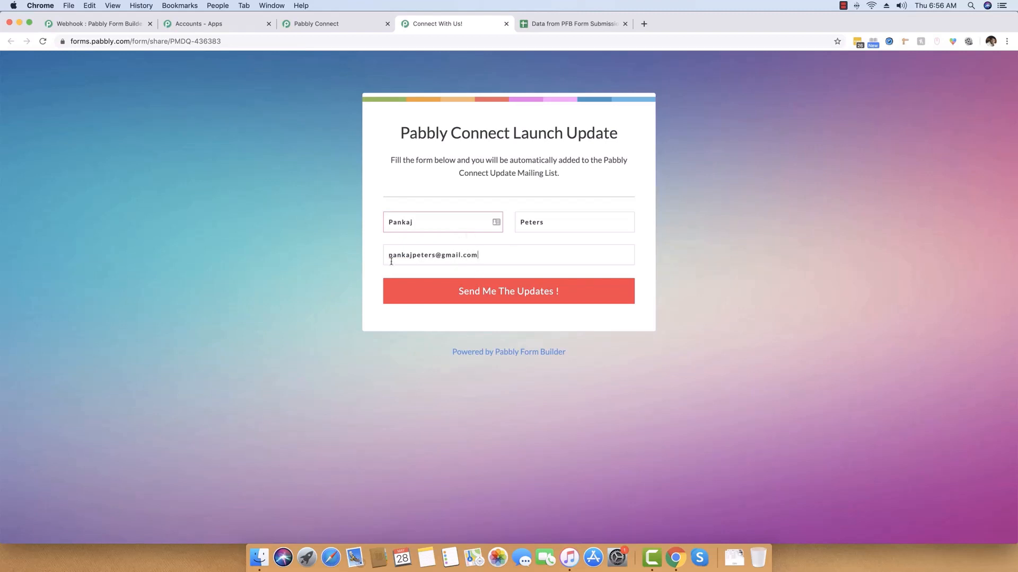
pyautogui.click(520, 296)
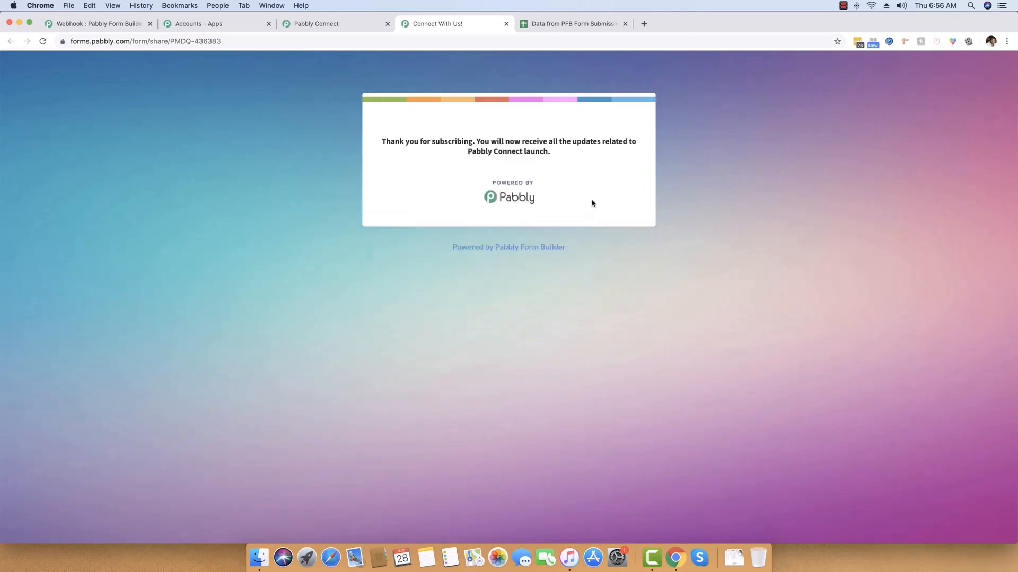
pyautogui.click(565, 24)
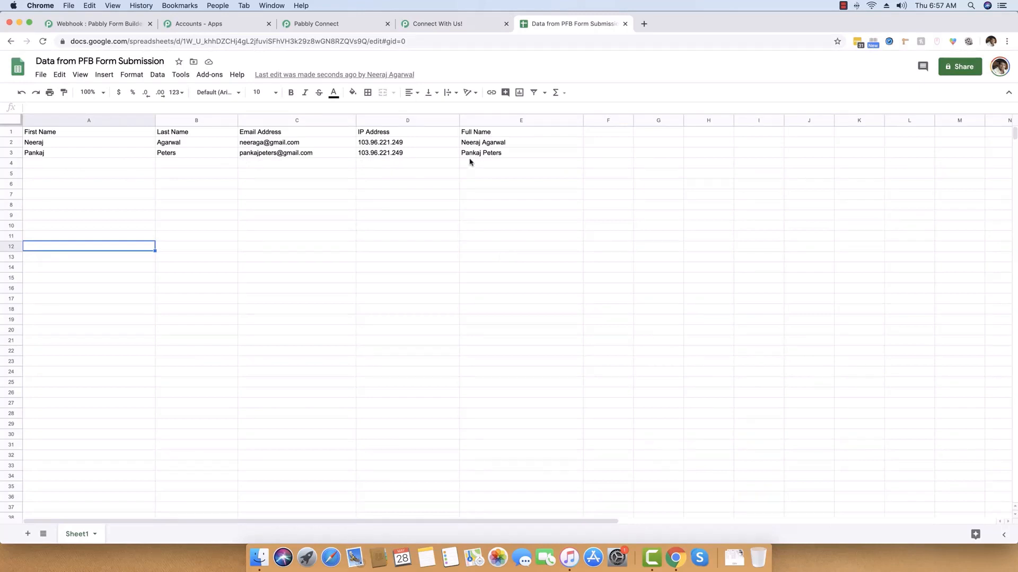
# Reload the form, submit another subscriber's name and e-mail, and check row 4 of the sheet.
pyautogui.click(461, 23)
pyautogui.click(340, 43)
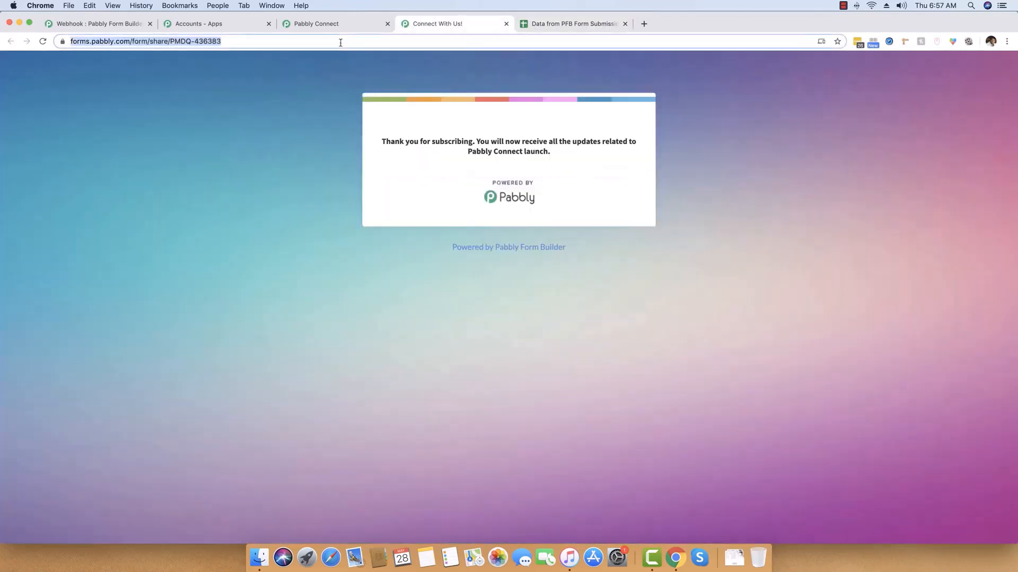
pyautogui.press('Return')
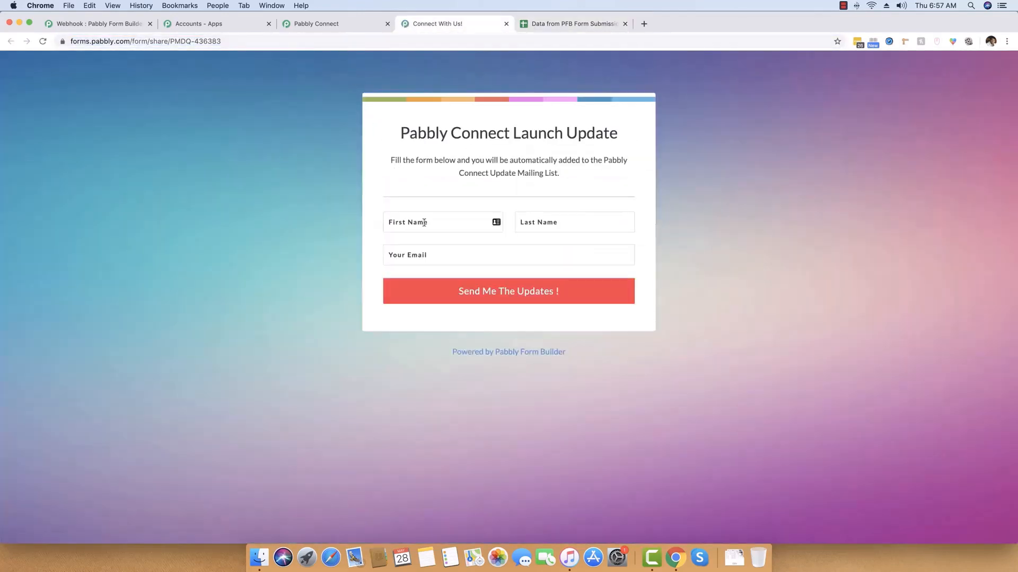
pyautogui.click(421, 223)
pyautogui.write('Anita')
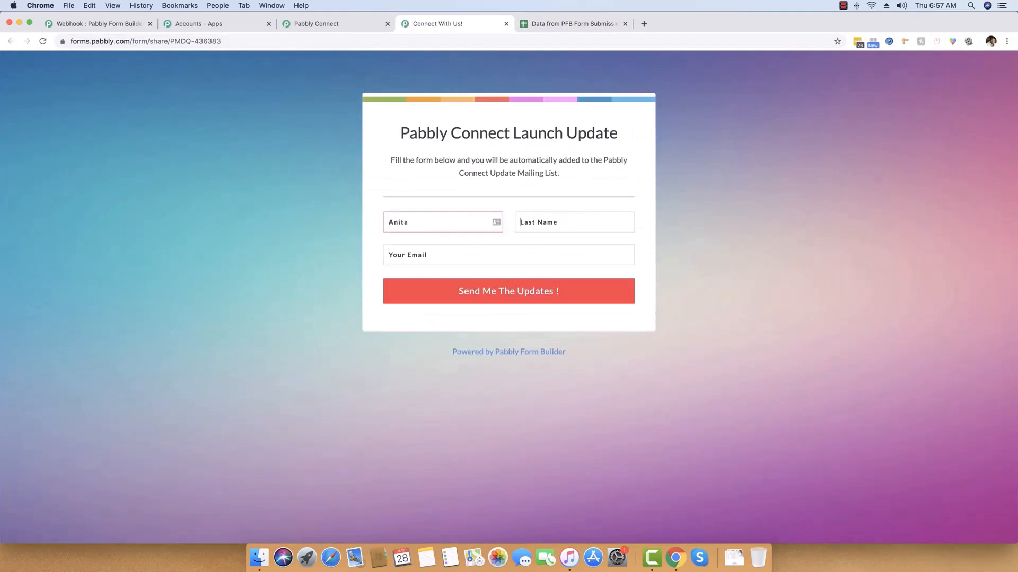
pyautogui.press('Tab')
pyautogui.write('Sim')
pyautogui.click(472, 292)
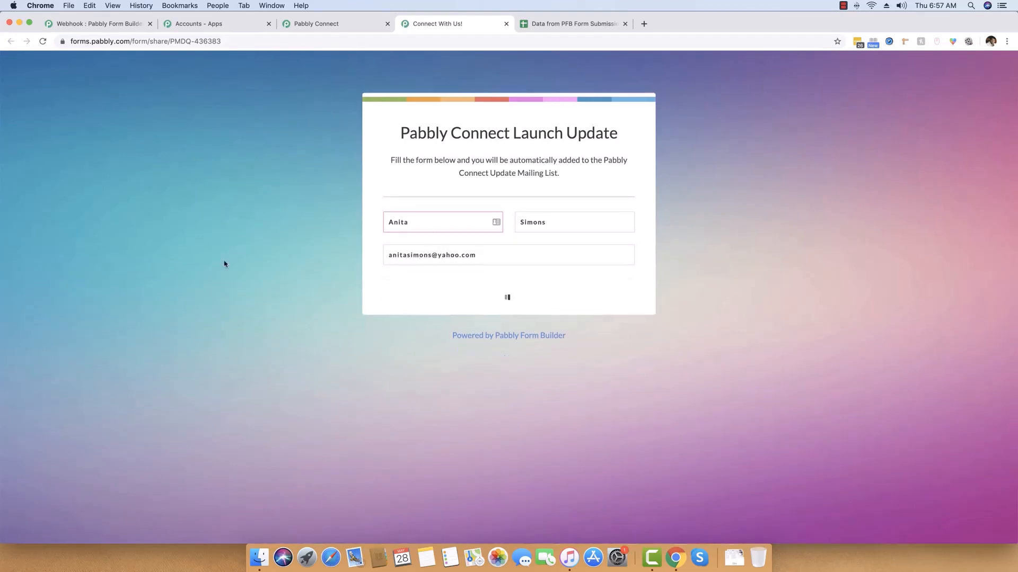
pyautogui.click(553, 25)
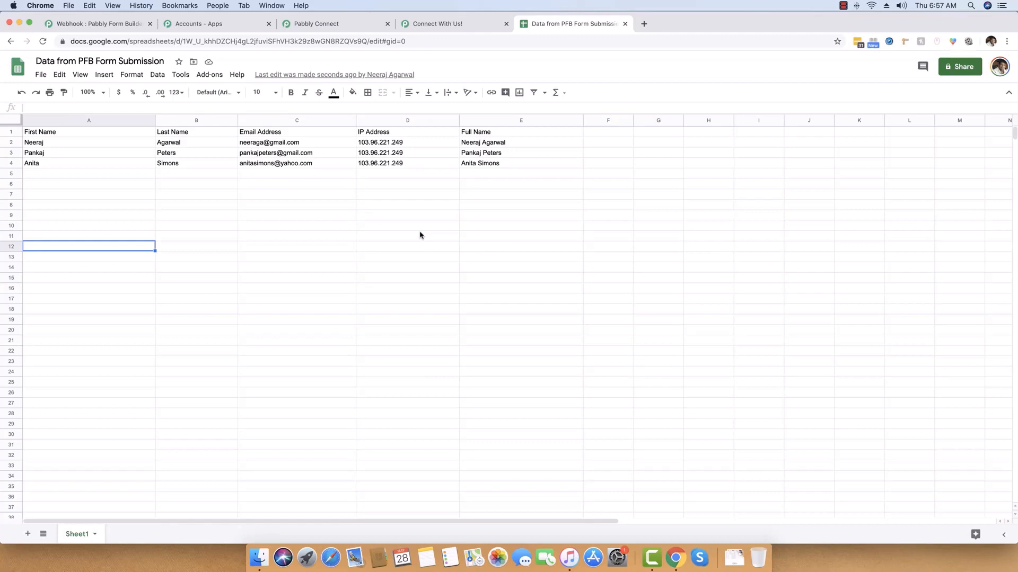
# Open the action step's app list in the workflow and close it without changing the app.
pyautogui.click(402, 26)
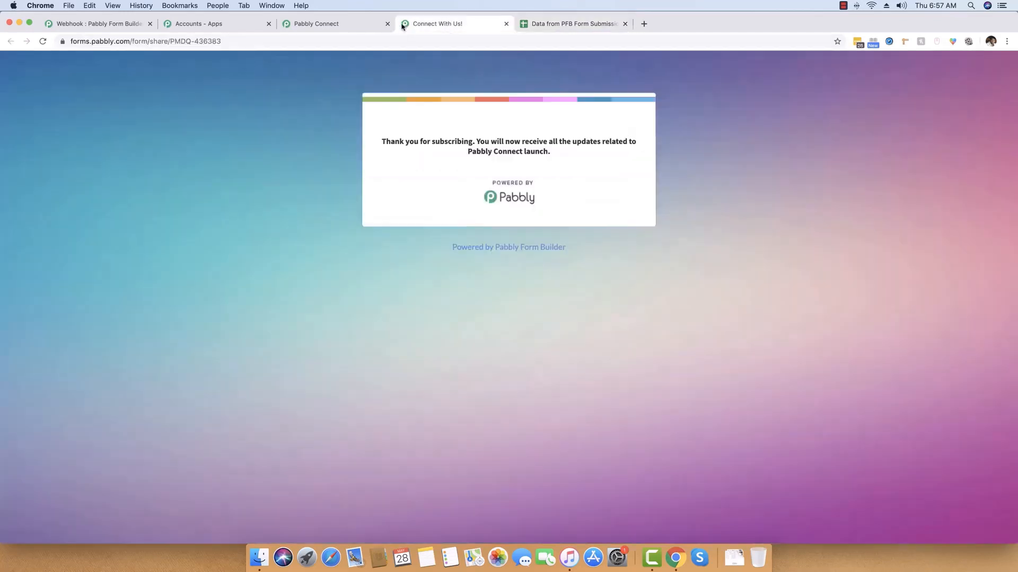
pyautogui.click(342, 25)
pyautogui.scroll(-15, 327, 211)
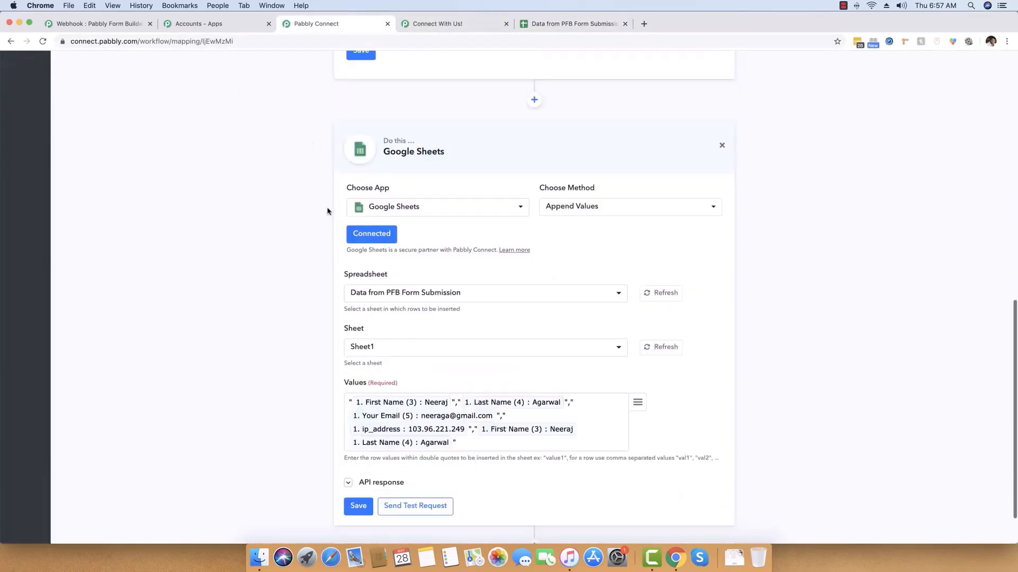
pyautogui.scroll(-2, 327, 211)
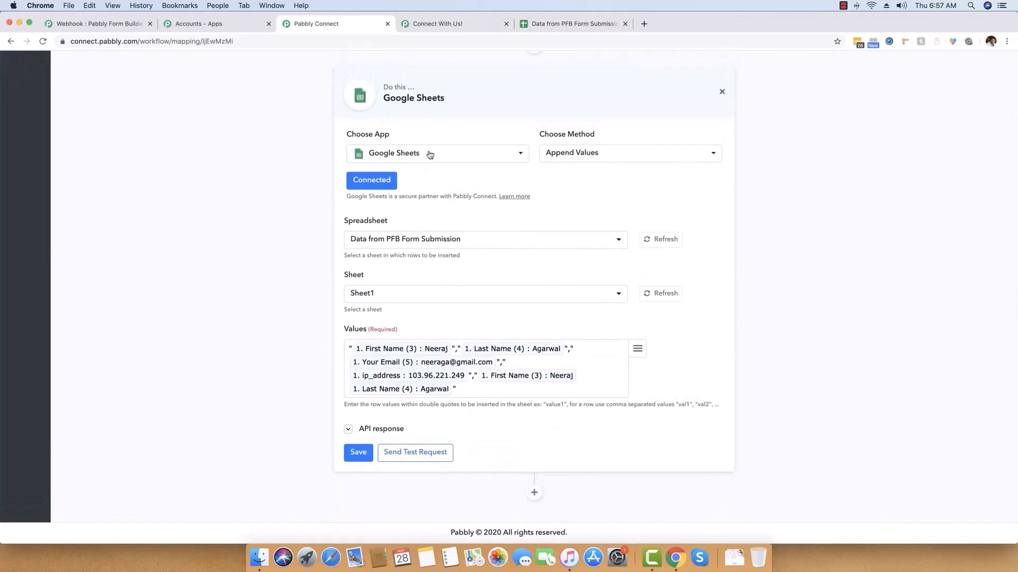
pyautogui.click(430, 155)
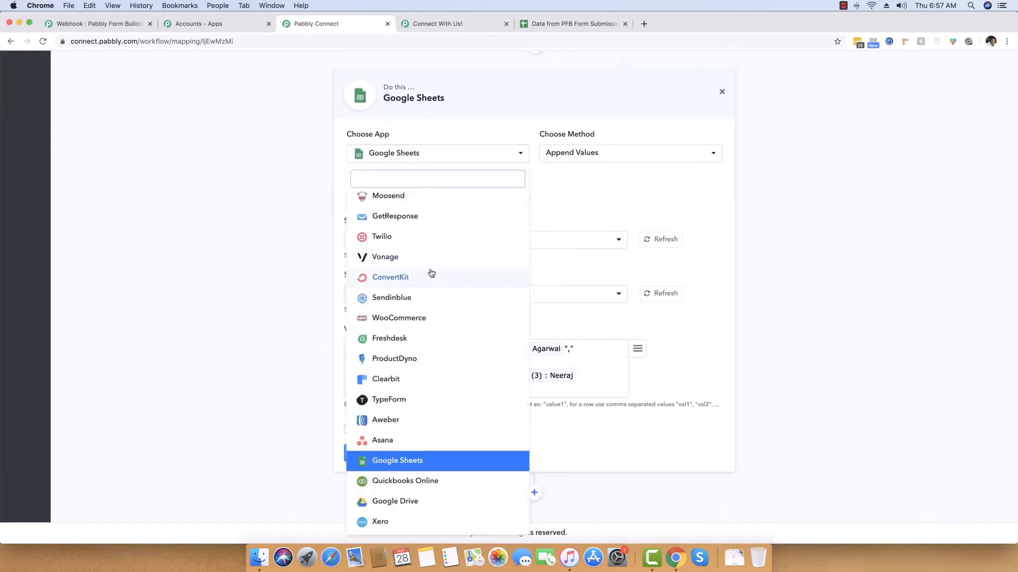
pyautogui.scroll(4, 431, 272)
pyautogui.scroll(-15, 432, 272)
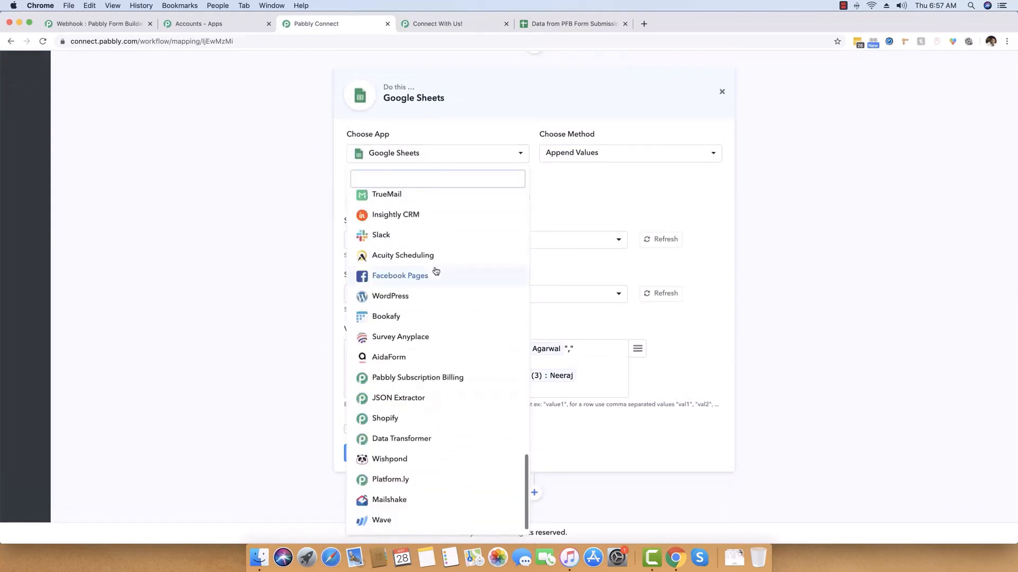
pyautogui.scroll(6, 435, 269)
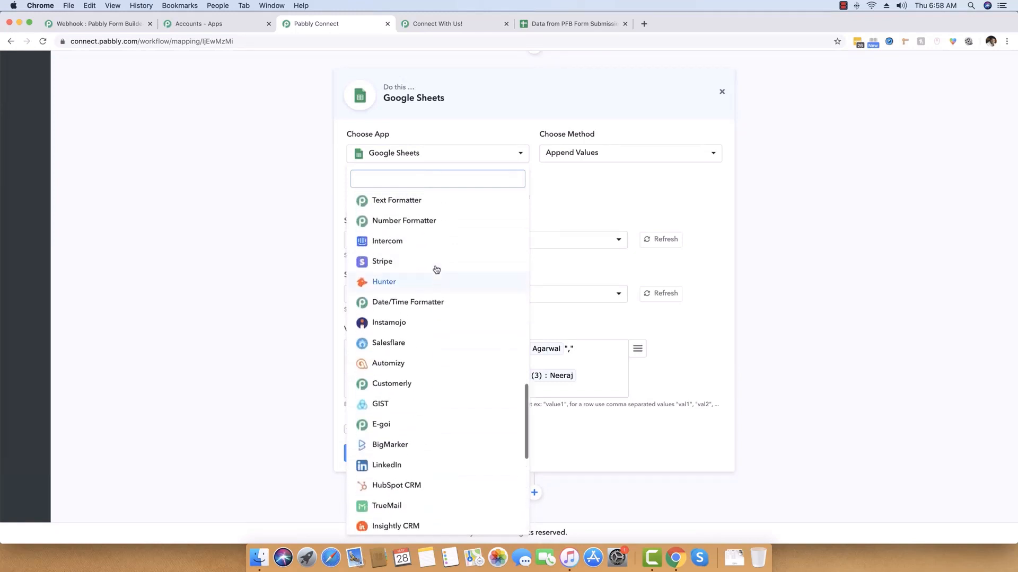
pyautogui.scroll(5, 435, 270)
pyautogui.scroll(2, 436, 270)
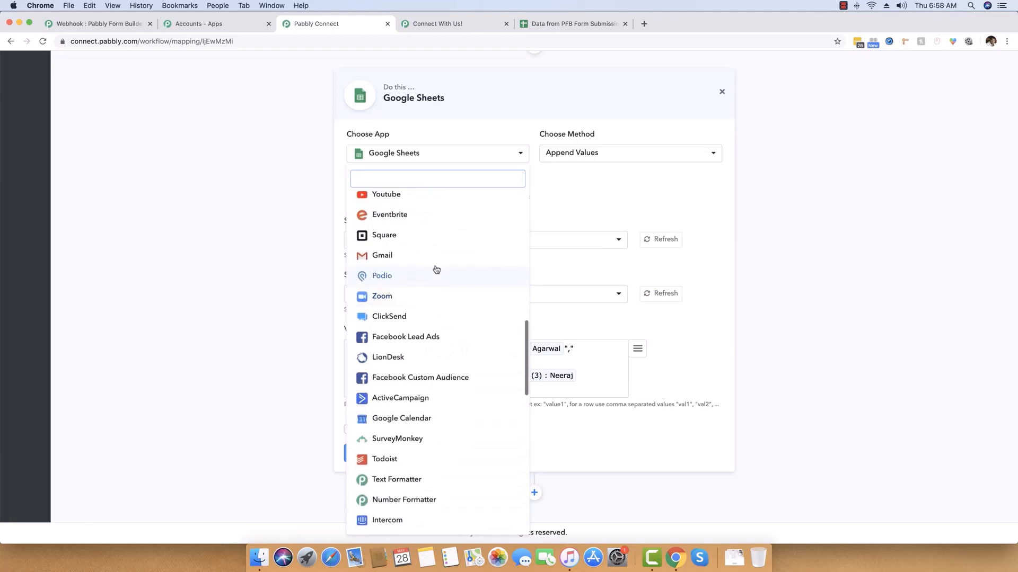
pyautogui.scroll(-6, 435, 269)
pyautogui.scroll(-1, 436, 270)
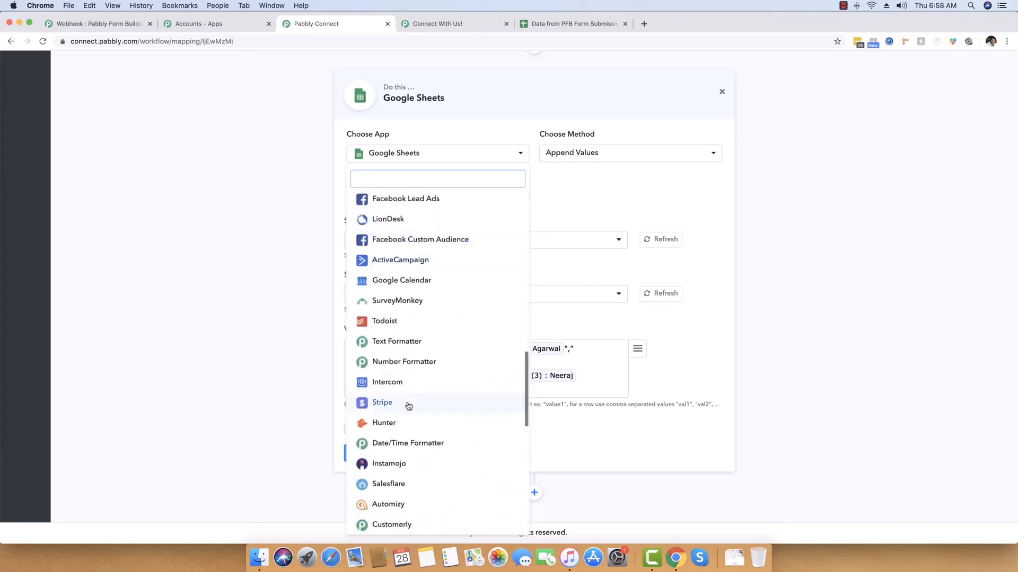
pyautogui.scroll(8, 439, 295)
pyautogui.click(192, 299)
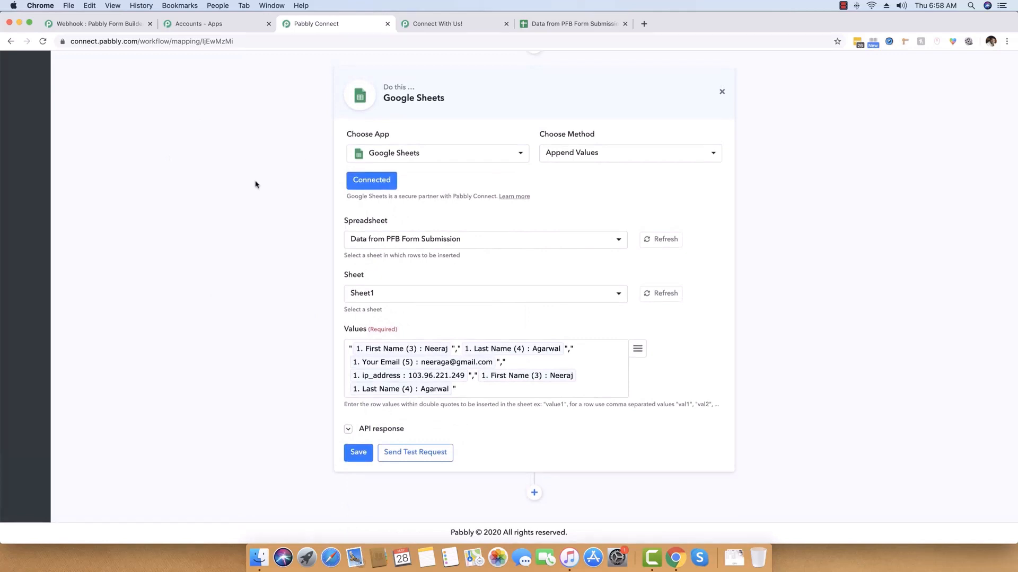
# Collapse the captured webhook response fields.
pyautogui.scroll(10, 287, 98)
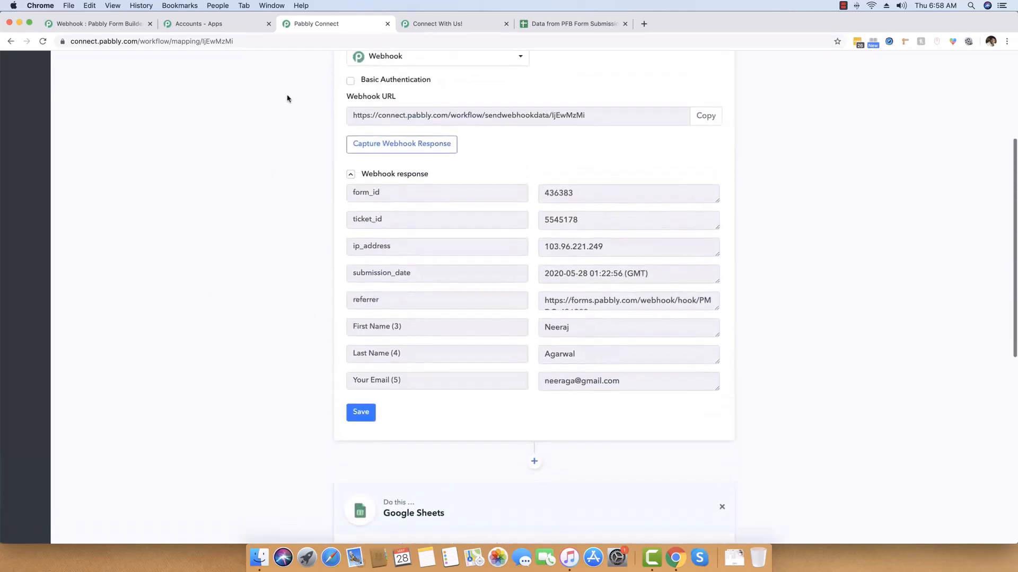
pyautogui.click(373, 175)
pyautogui.scroll(-5, 254, 191)
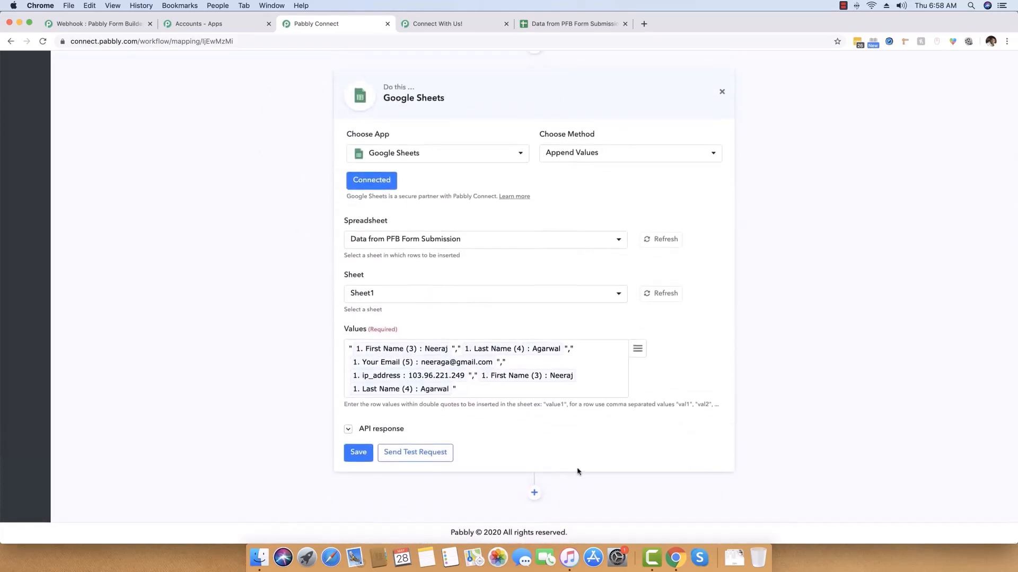
# Add a new action step below Google Sheets, first picking Moosend, then switching its app to MailChimp.
pyautogui.click(534, 493)
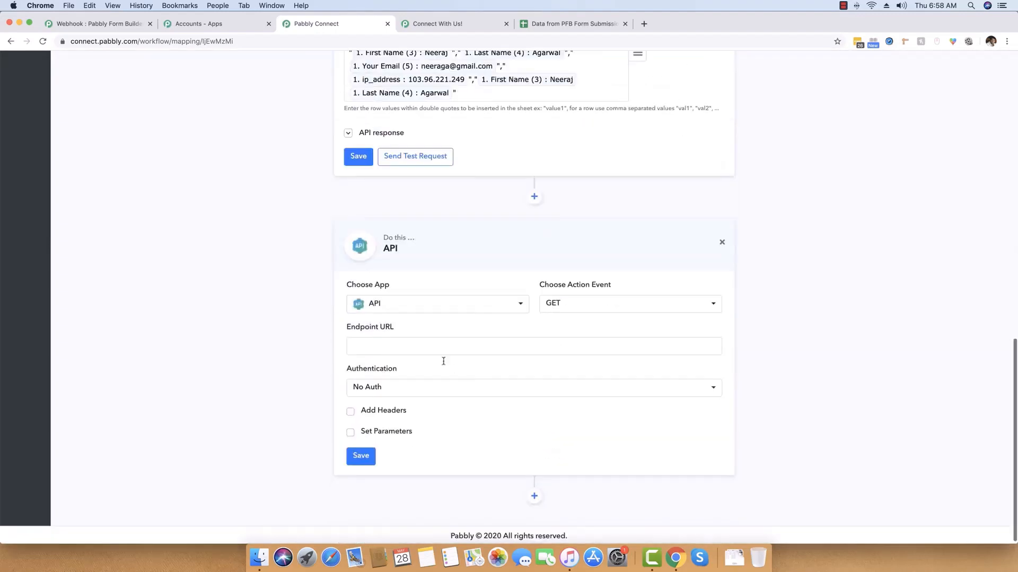
pyautogui.click(412, 312)
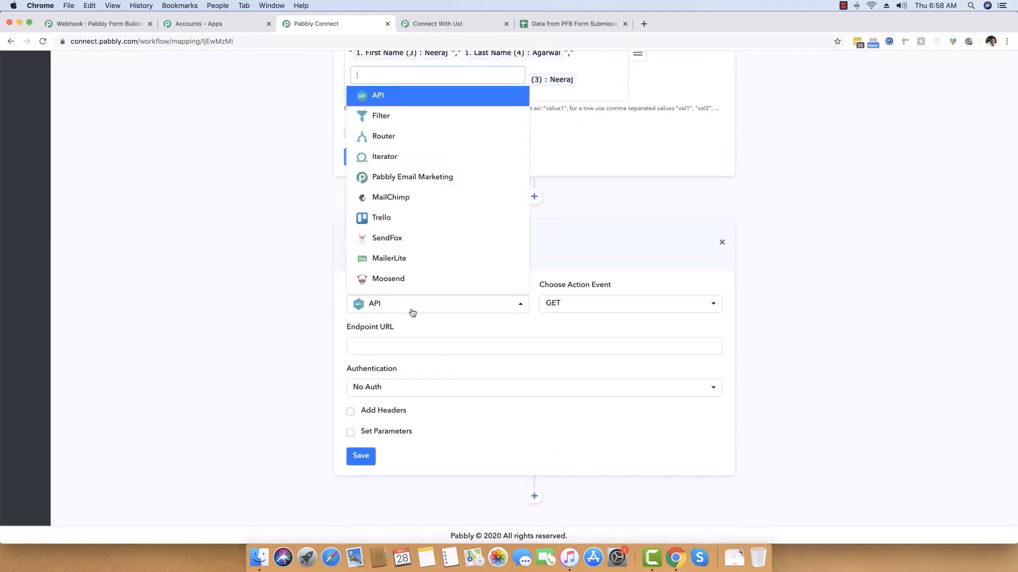
pyautogui.click(413, 280)
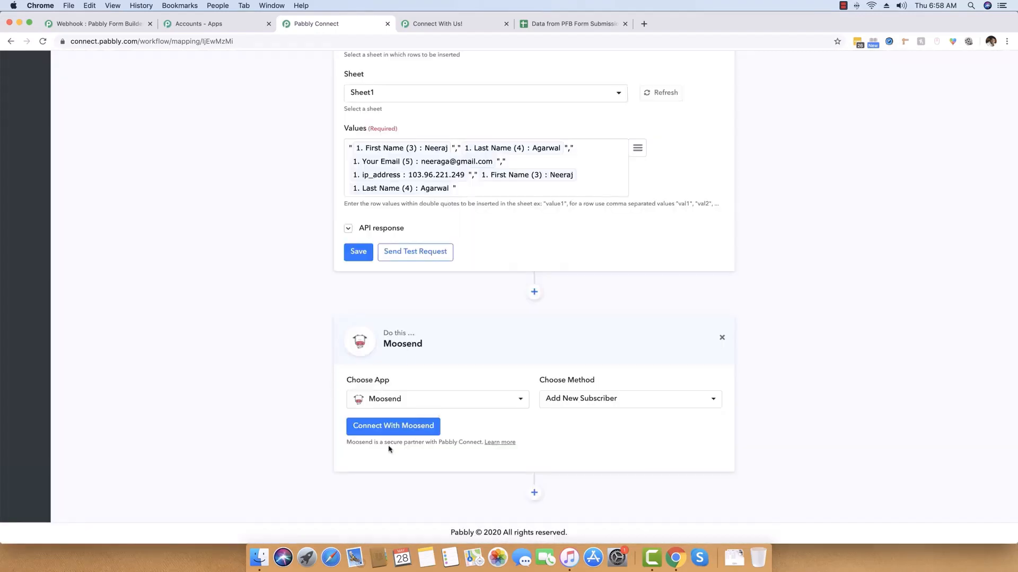
pyautogui.click(403, 400)
pyautogui.click(385, 206)
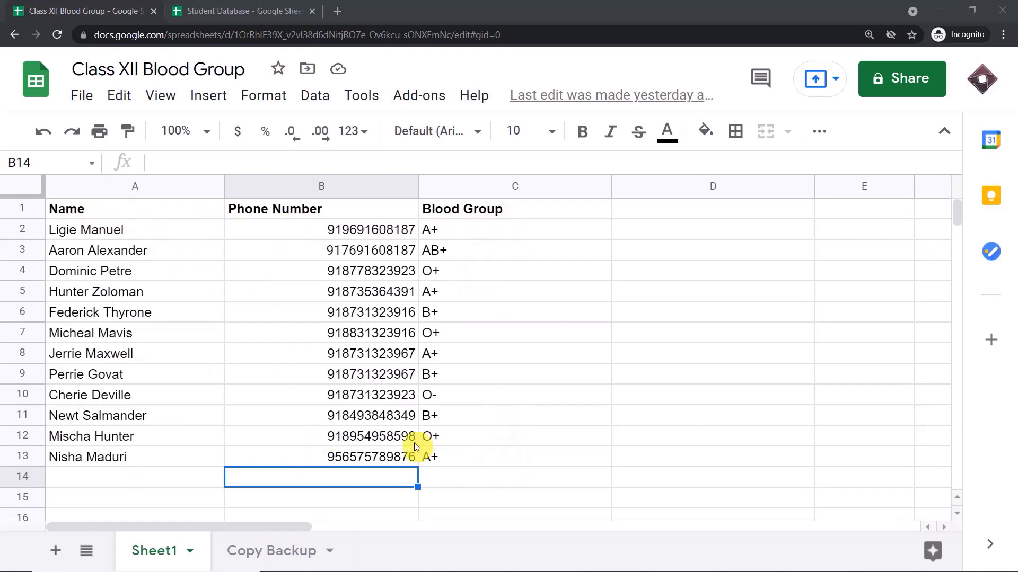
pyautogui.click(116, 482)
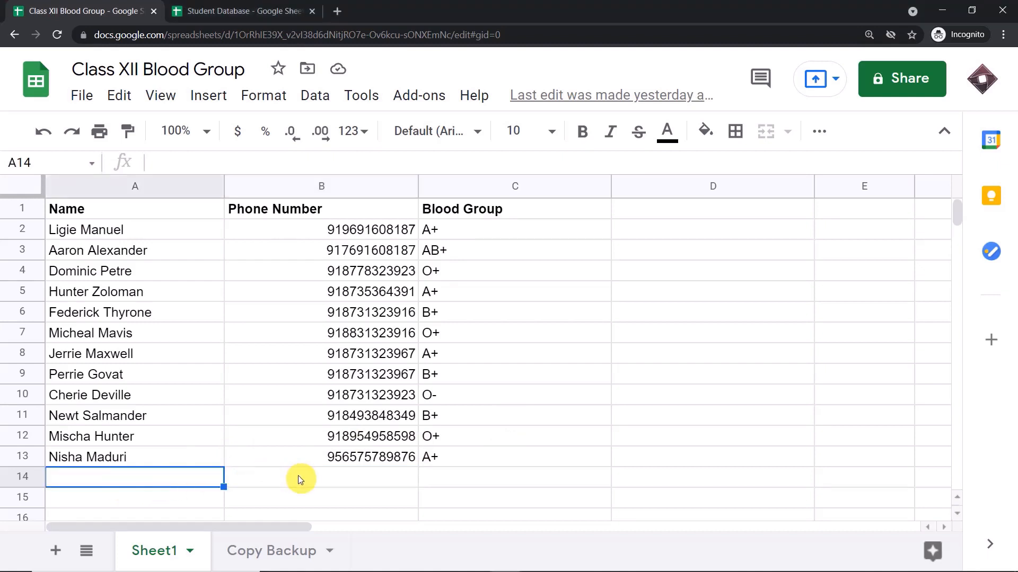
pyautogui.click(269, 557)
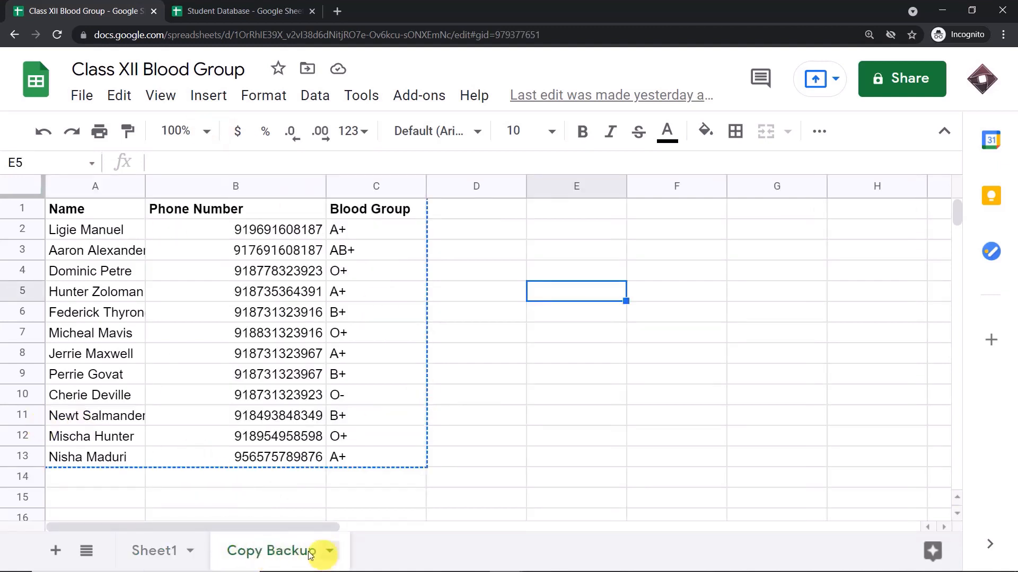
pyautogui.click(159, 552)
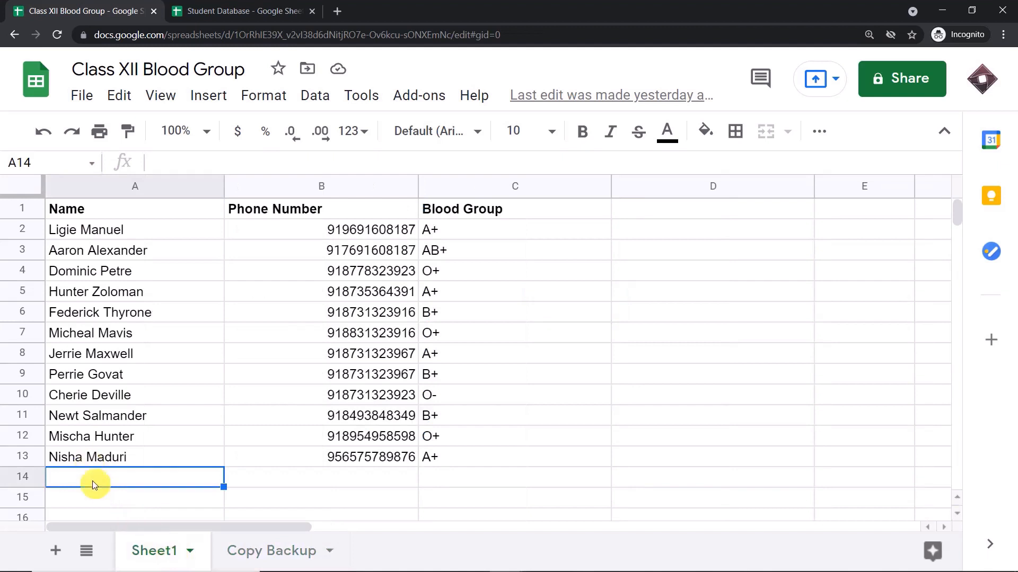
pyautogui.click(284, 552)
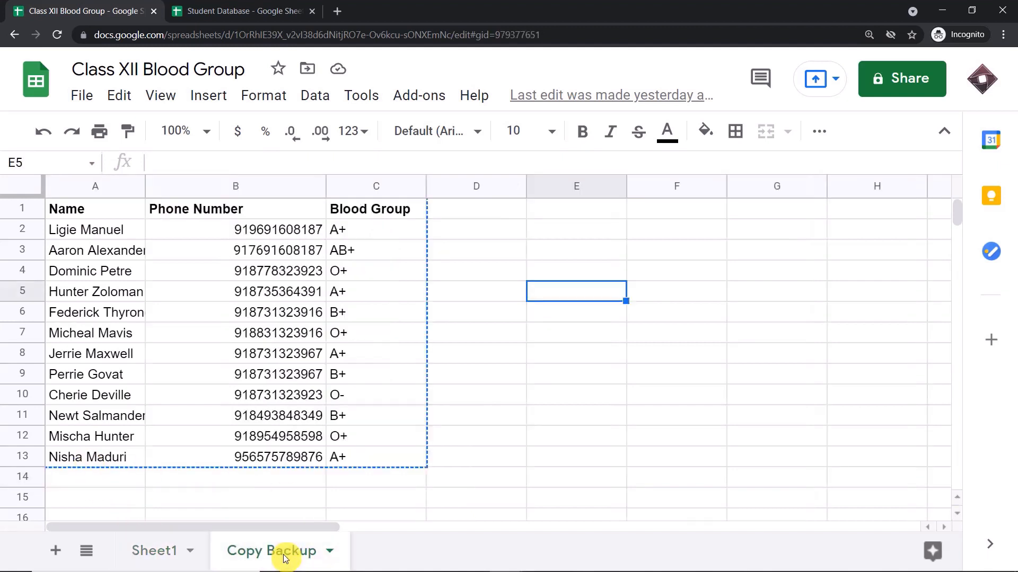
pyautogui.click(159, 550)
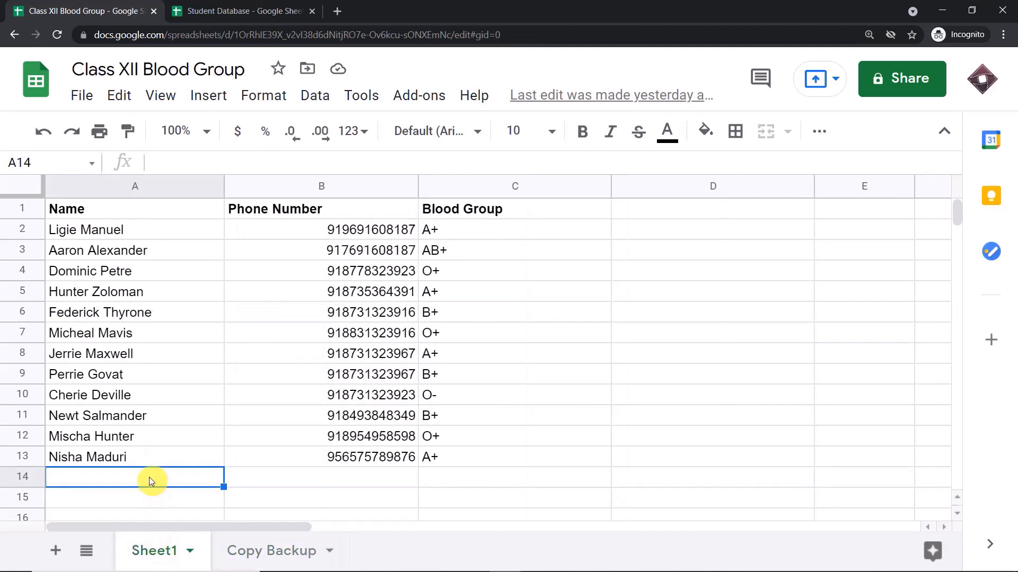
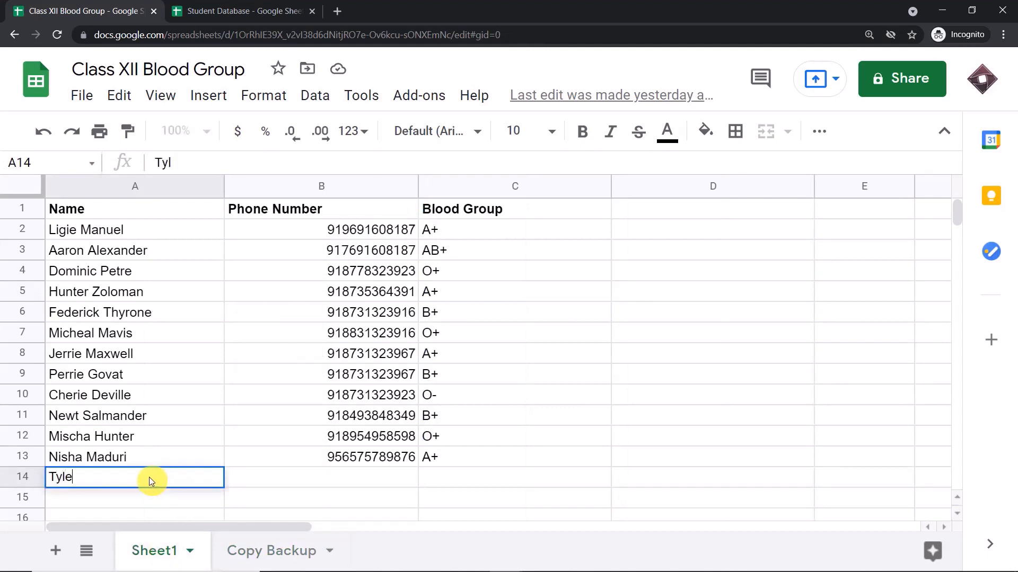
# Enter the new student's name and phone number in row 14, adding a missing digit.
pyautogui.click(349, 478)
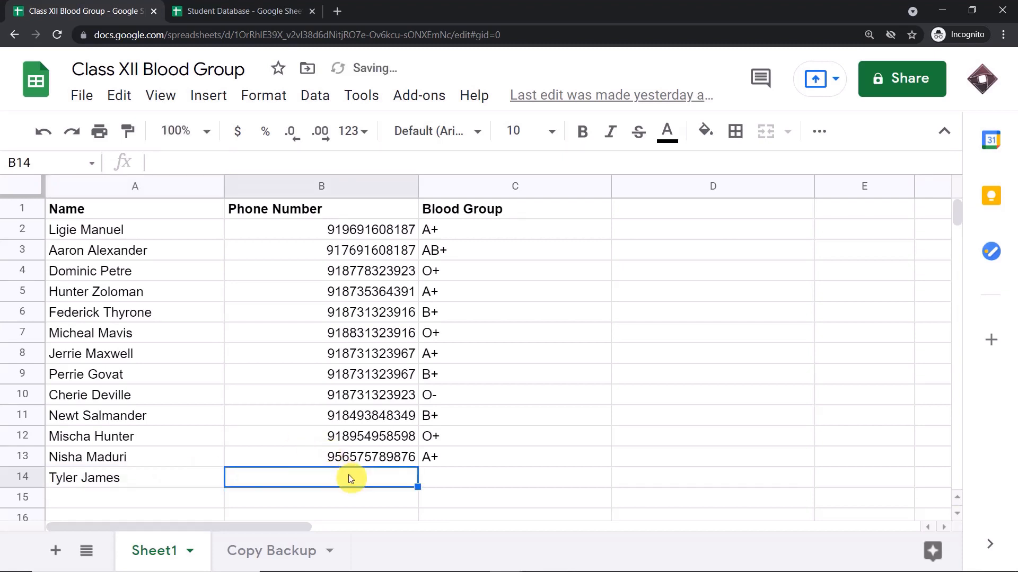
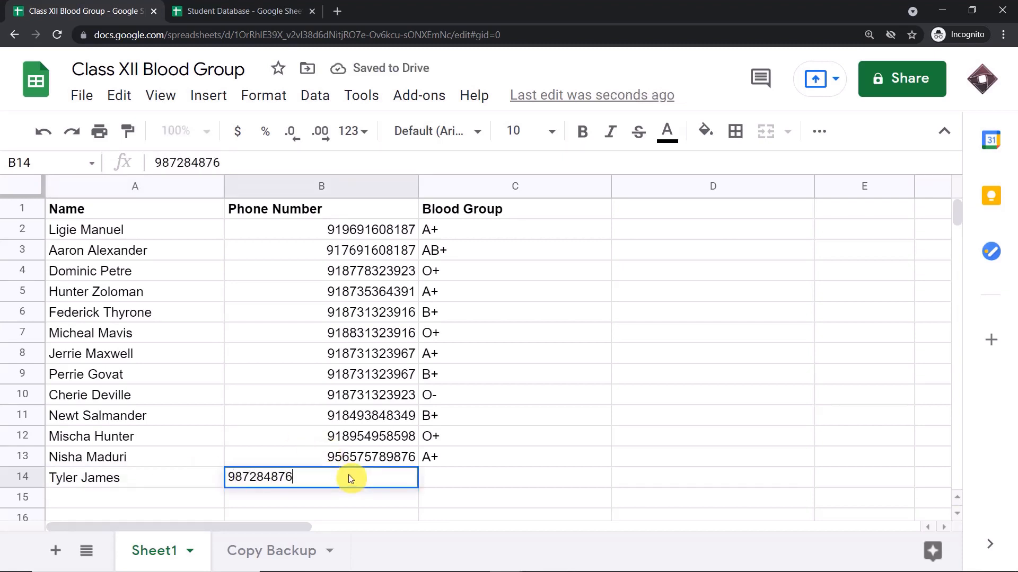
pyautogui.press('Return')
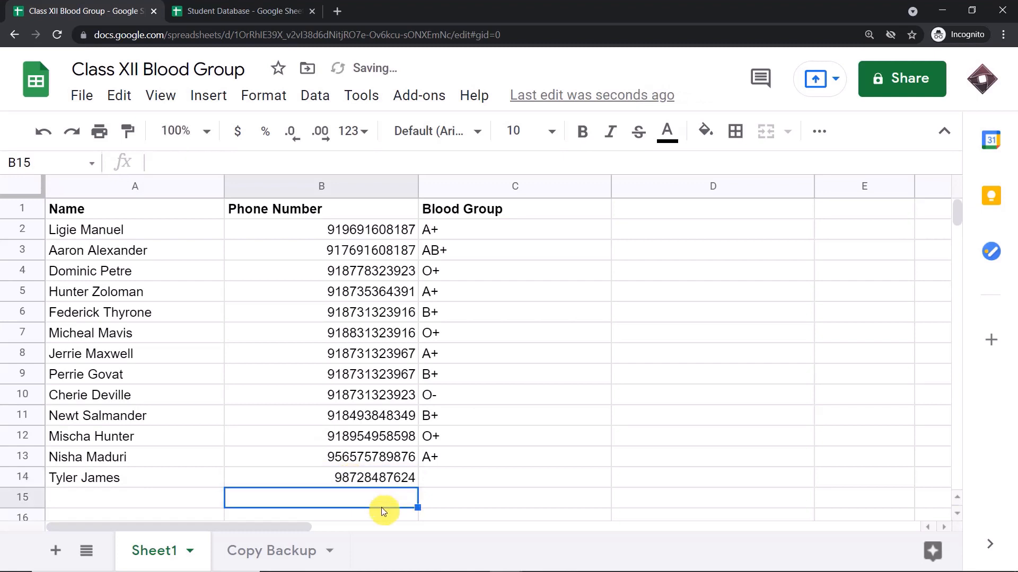
pyautogui.click(361, 476)
pyautogui.click(206, 163)
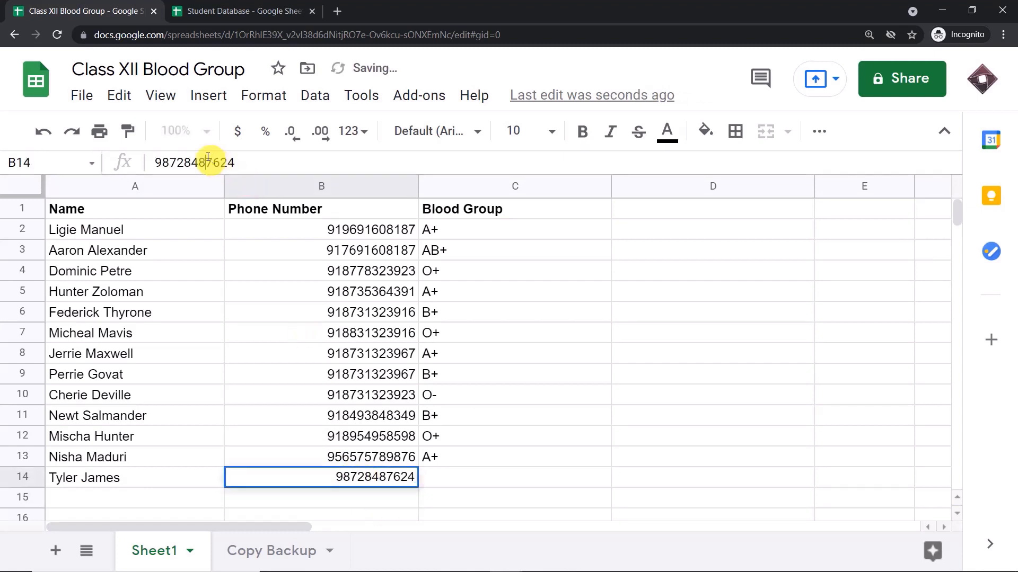
pyautogui.write('4')
pyautogui.press('Return')
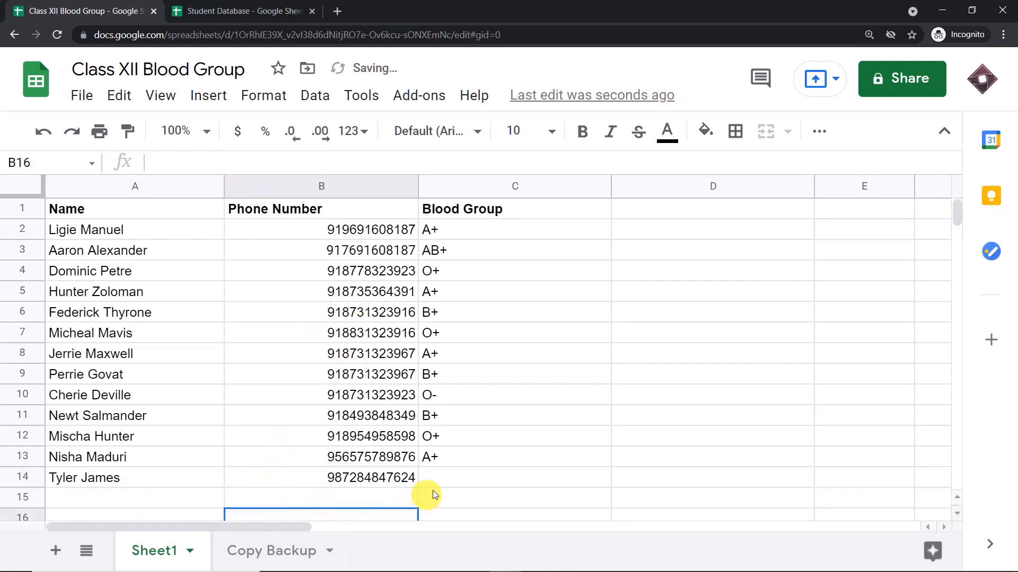
# Enter blood group O+ in C14 and review the completed row 14.
pyautogui.click(447, 478)
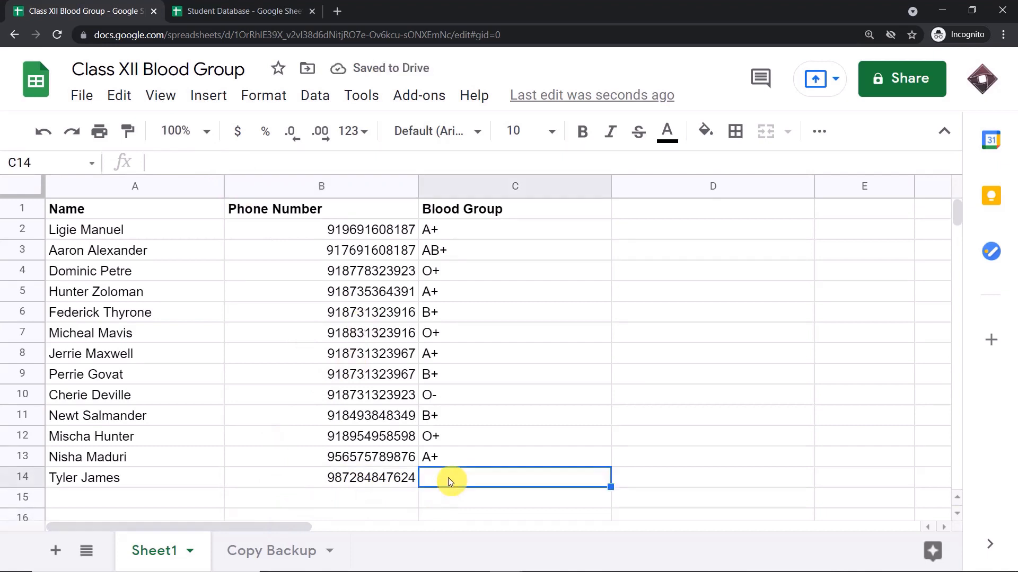
pyautogui.write('O+')
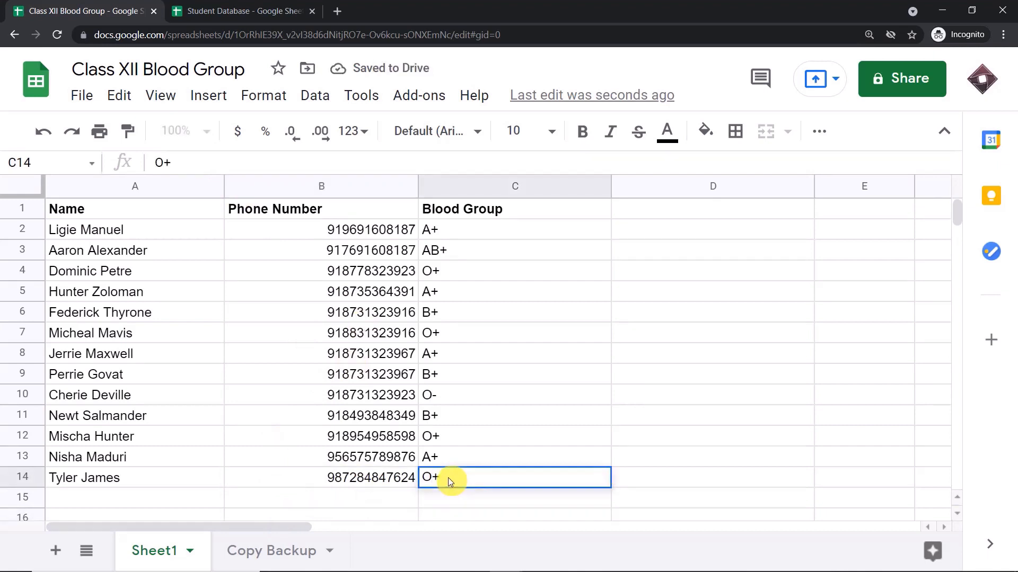
pyautogui.click(390, 498)
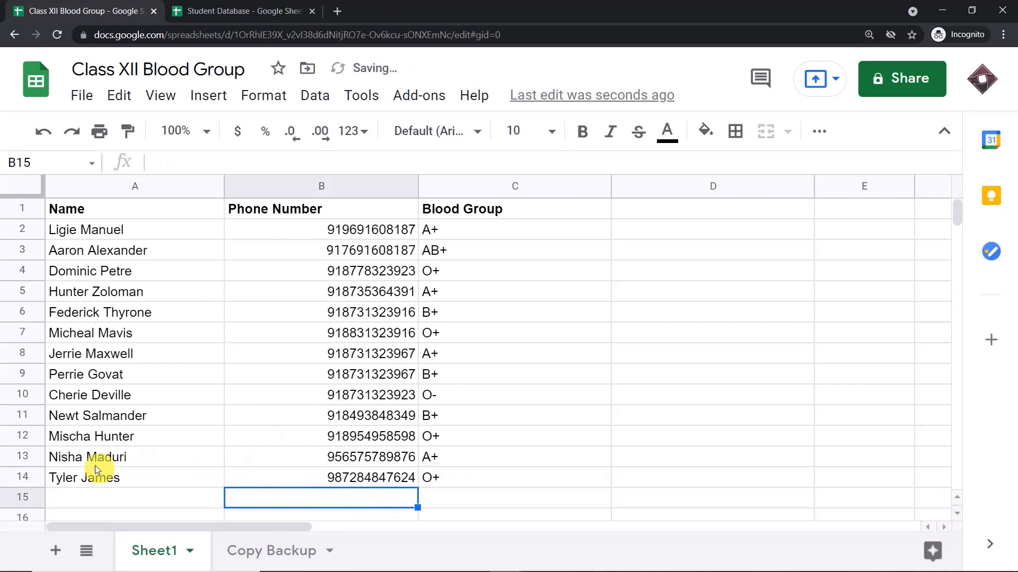
pyautogui.click(98, 481)
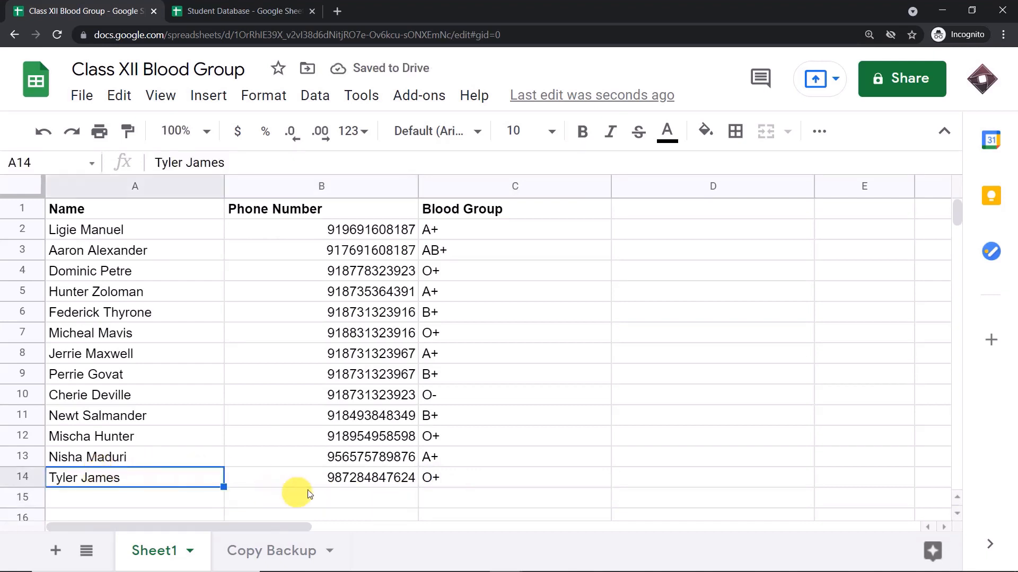
pyautogui.click(340, 483)
pyautogui.click(468, 477)
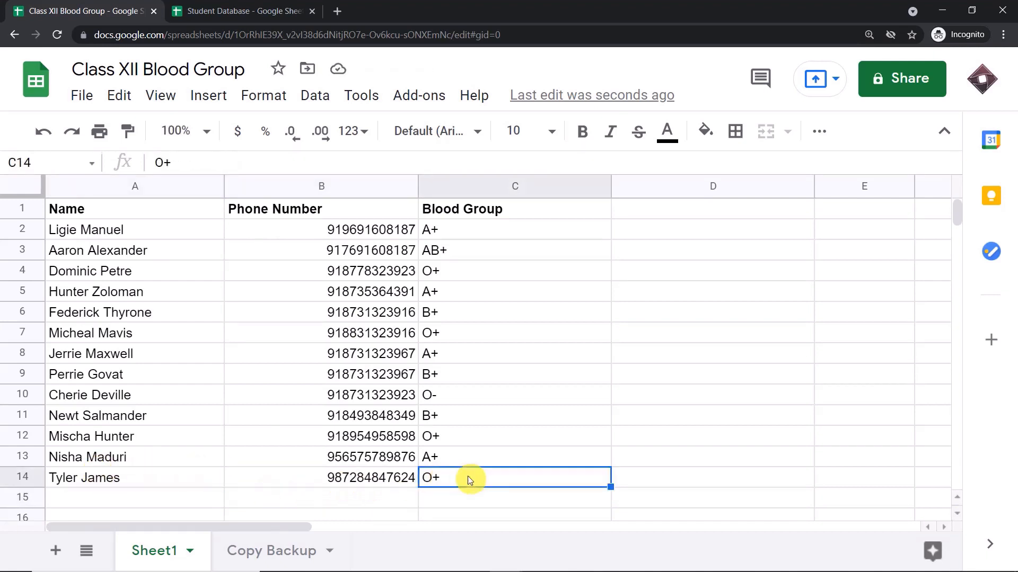
pyautogui.click(339, 501)
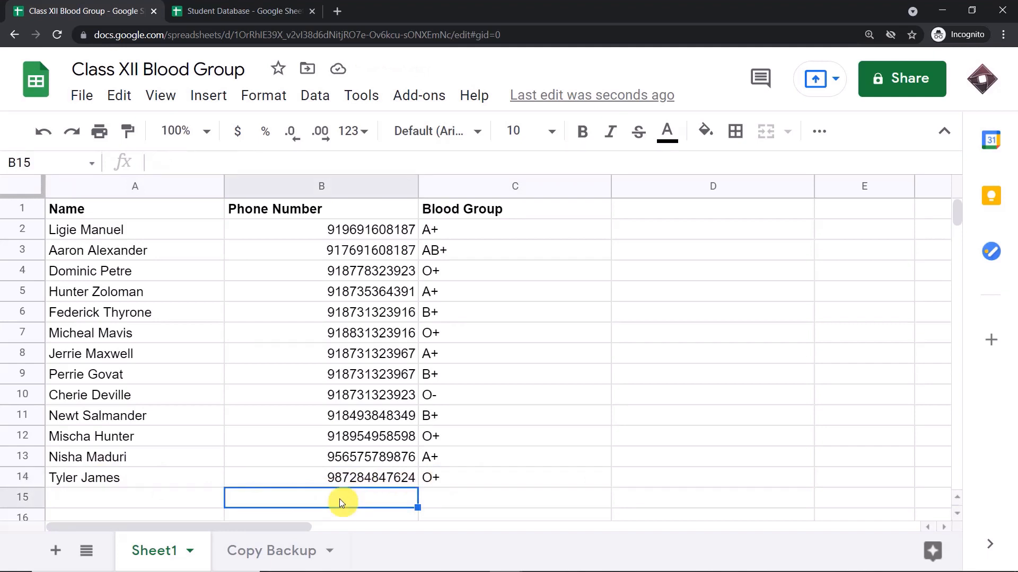
# Check that Copy Backup's row 14 shows the copied name, phone number and O+ blood group.
pyautogui.click(274, 554)
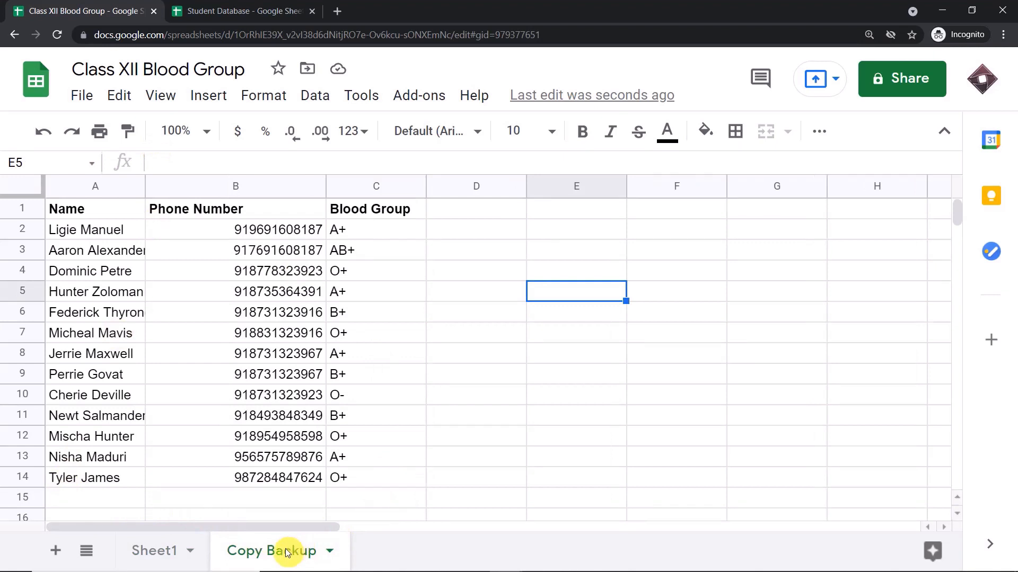
pyautogui.click(67, 478)
pyautogui.click(270, 475)
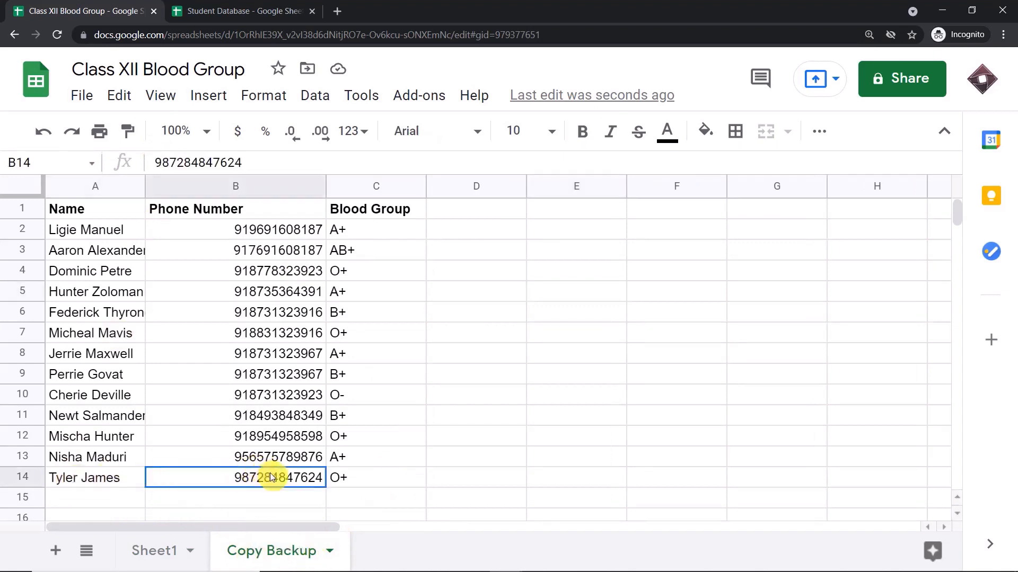
pyautogui.click(387, 477)
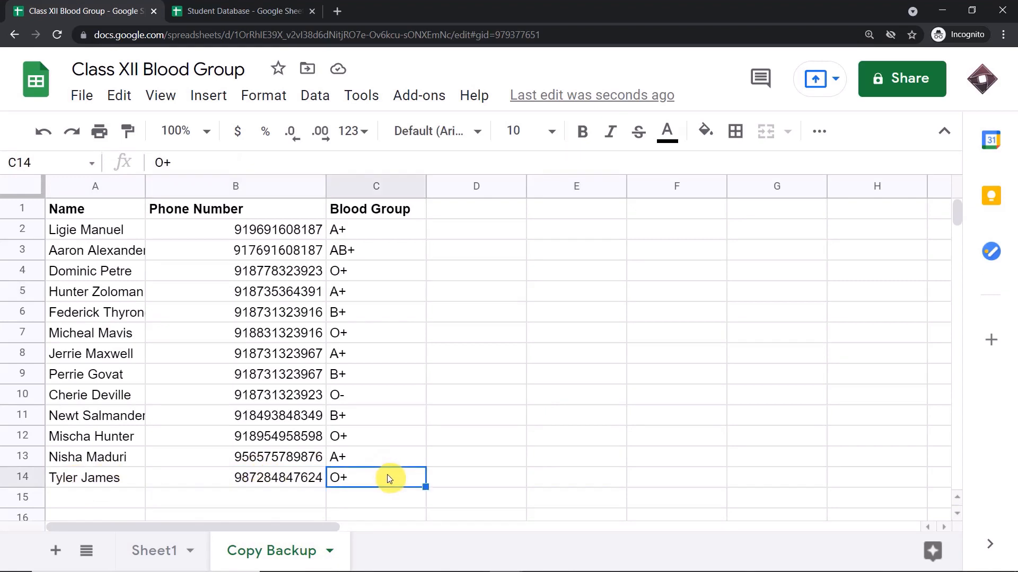
pyautogui.click(156, 551)
pyautogui.click(267, 551)
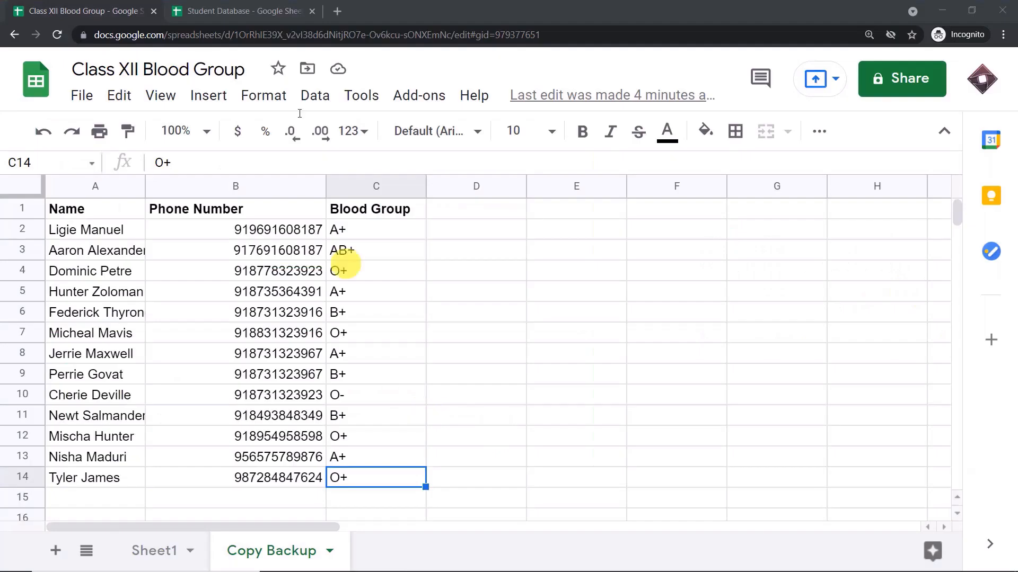
# Go to pabbly.com's Connect page, sign in, and launch Pabbly Connect from the account's apps.
pyautogui.click(337, 12)
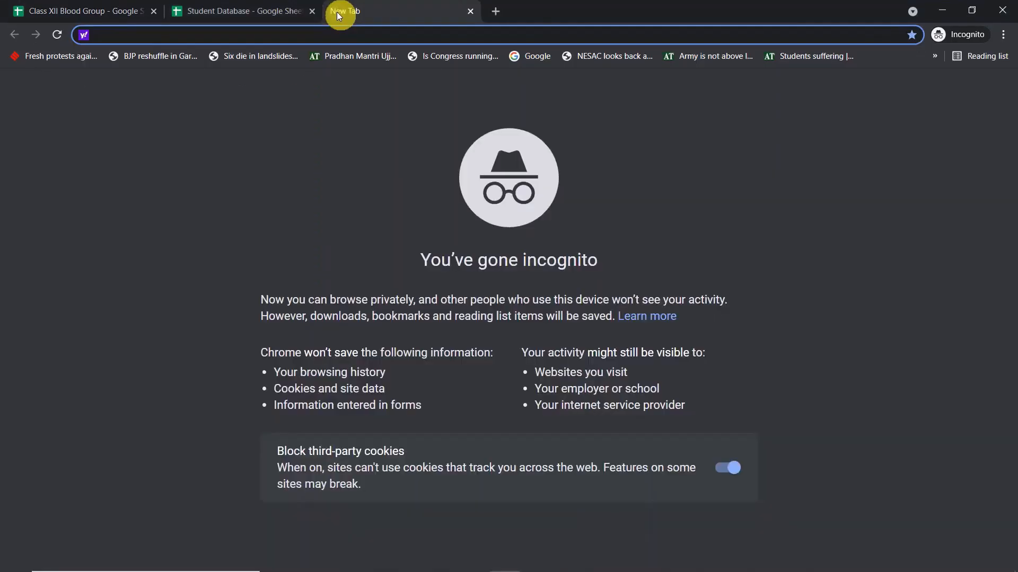
pyautogui.write('Pabbly.com')
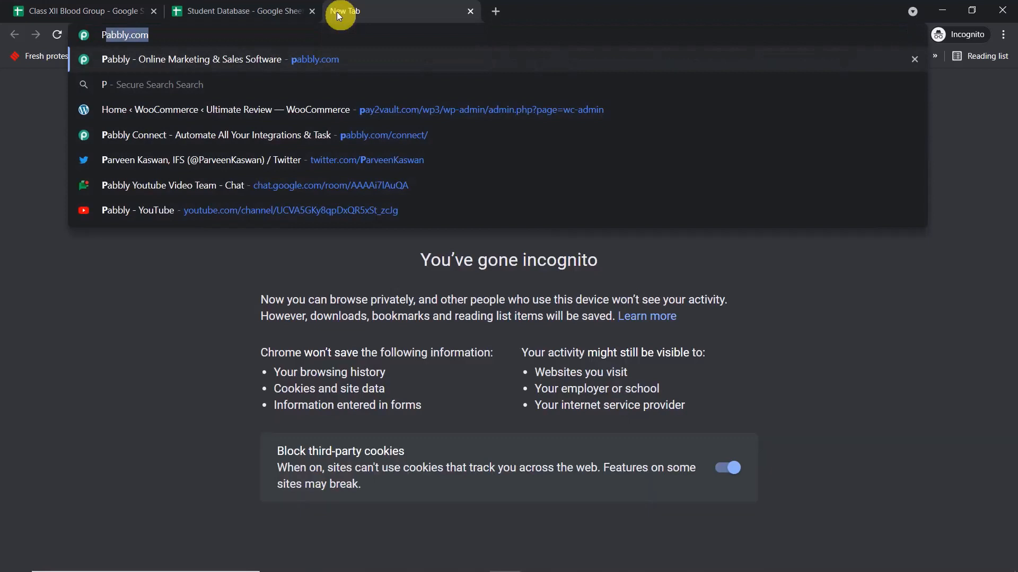
pyautogui.press('Return')
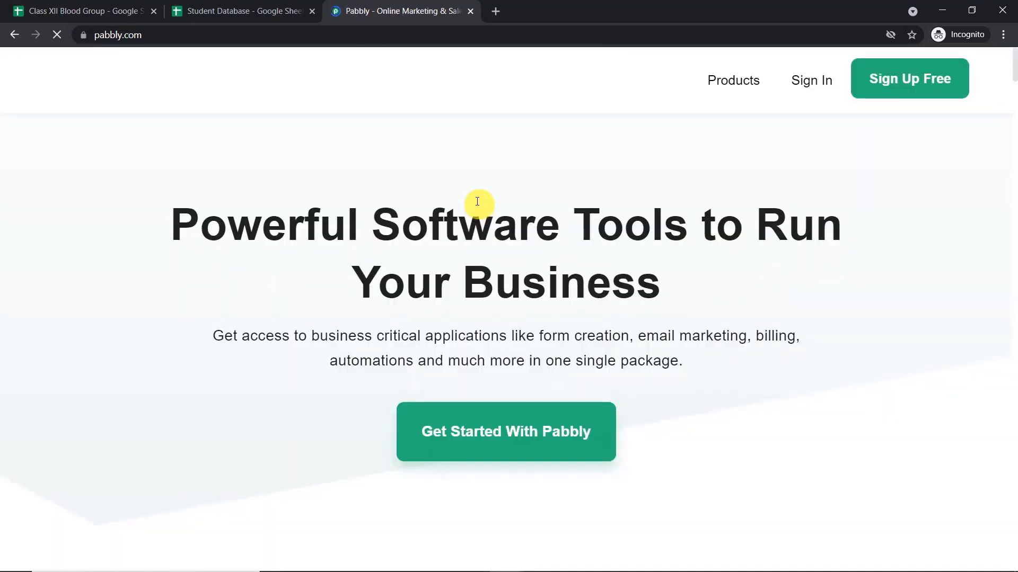
pyautogui.moveTo(734, 81)
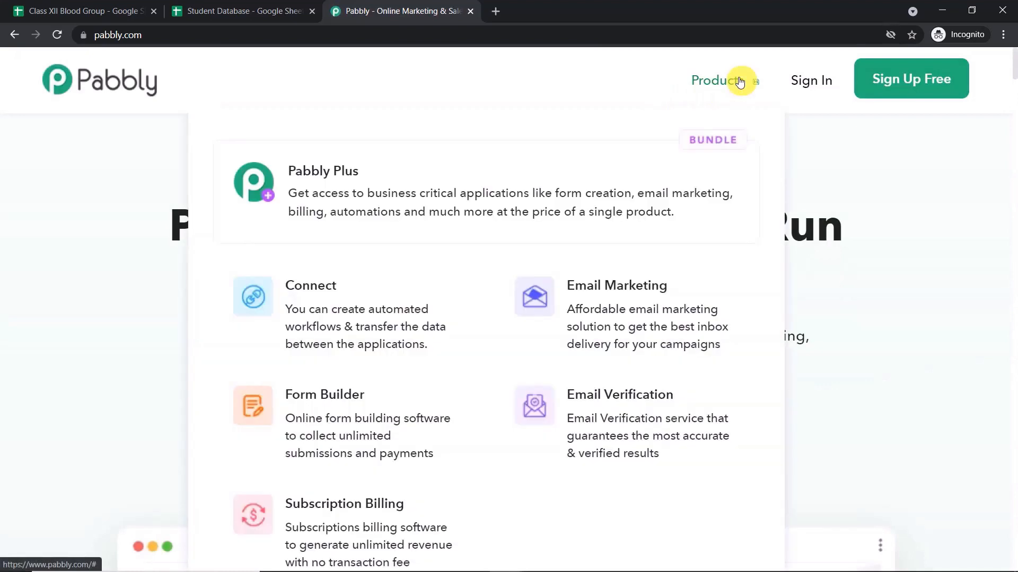
pyautogui.click(383, 293)
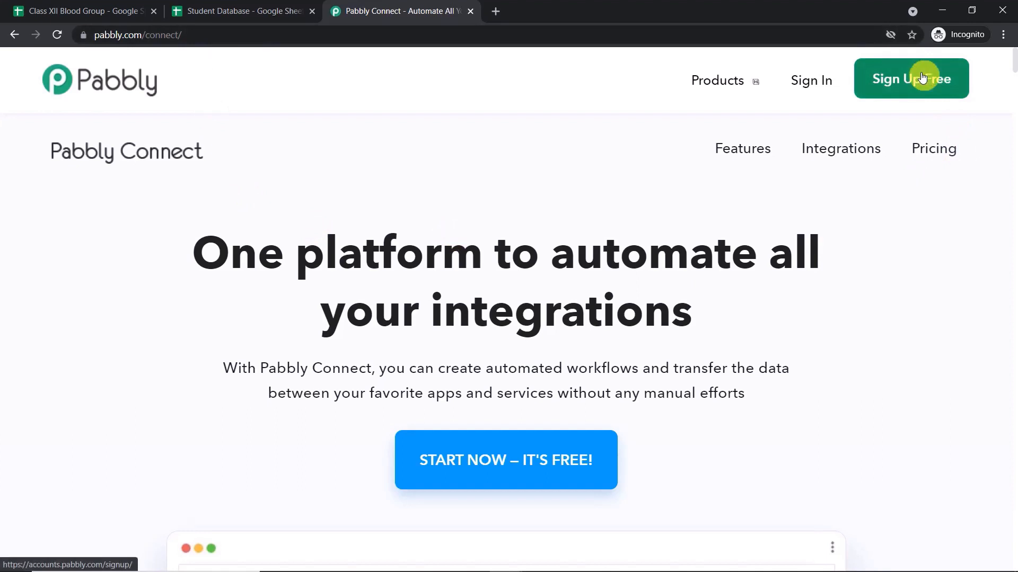
pyautogui.click(802, 80)
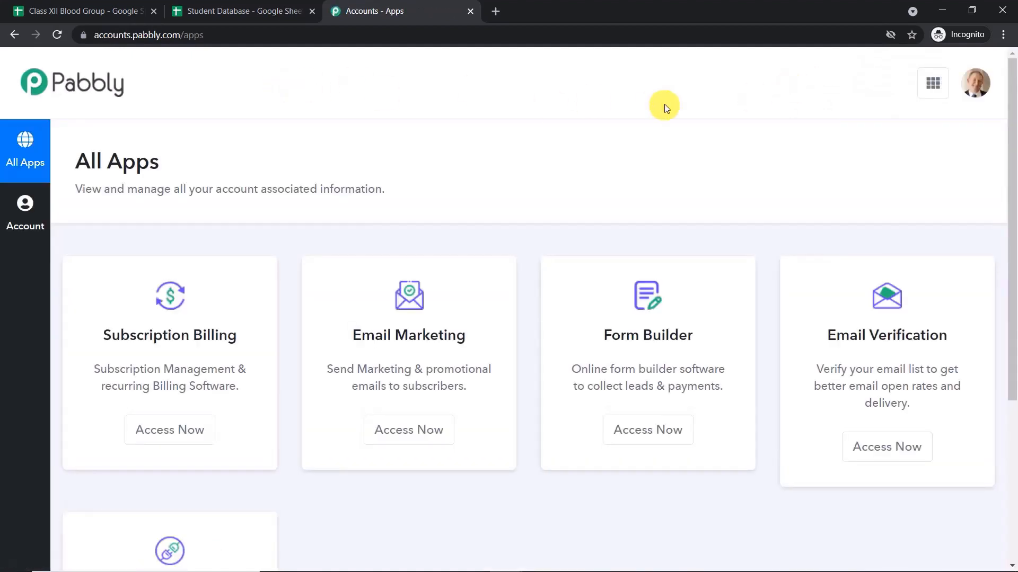
pyautogui.scroll(-5, 645, 216)
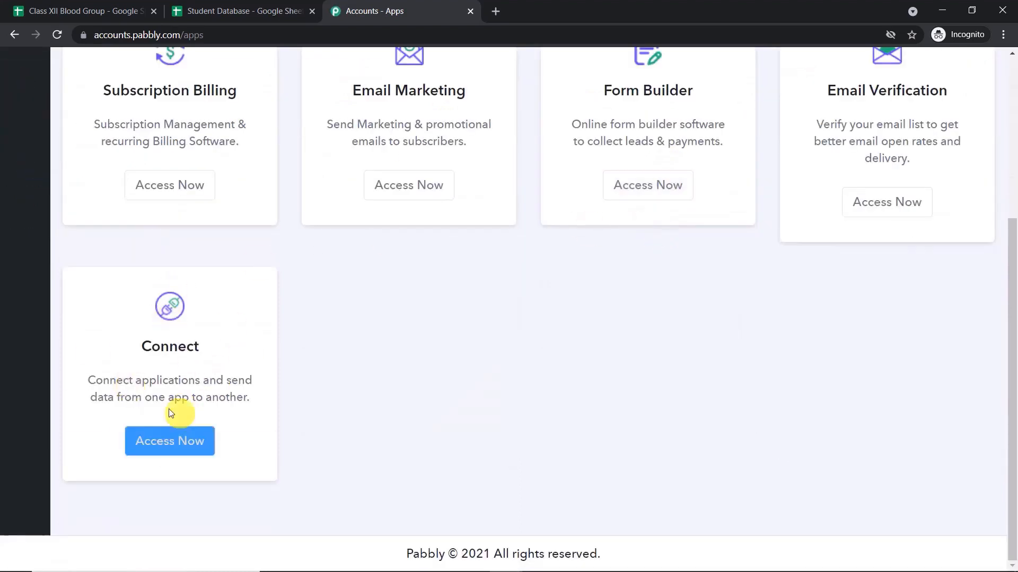
pyautogui.click(160, 441)
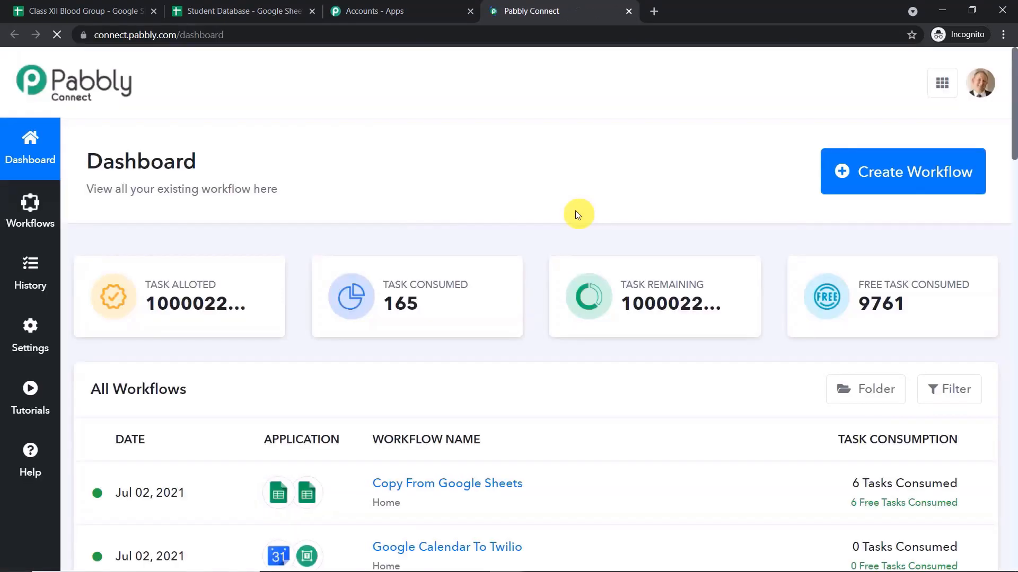
# Create a workflow named 'Google Sheets to Google Sheets' and collapse its trigger app chooser.
pyautogui.click(890, 180)
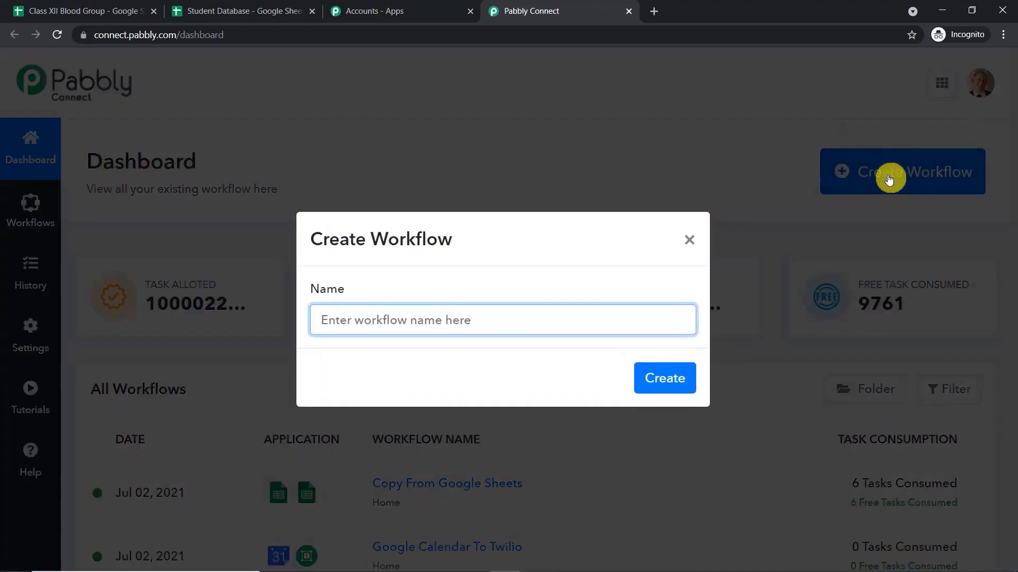
pyautogui.write('G')
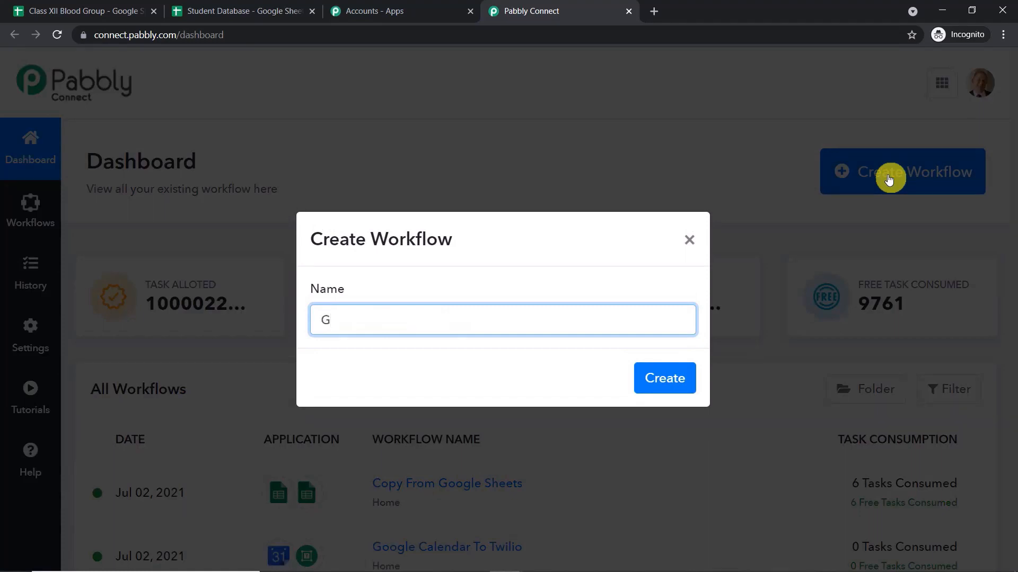
pyautogui.write('oogle Sheets to')
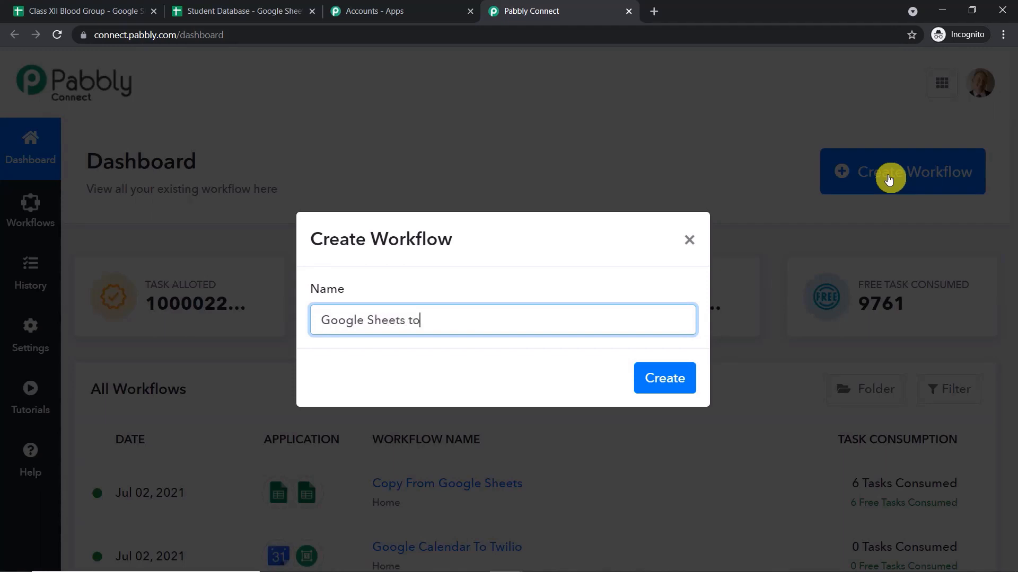
pyautogui.write(' Google Sheets')
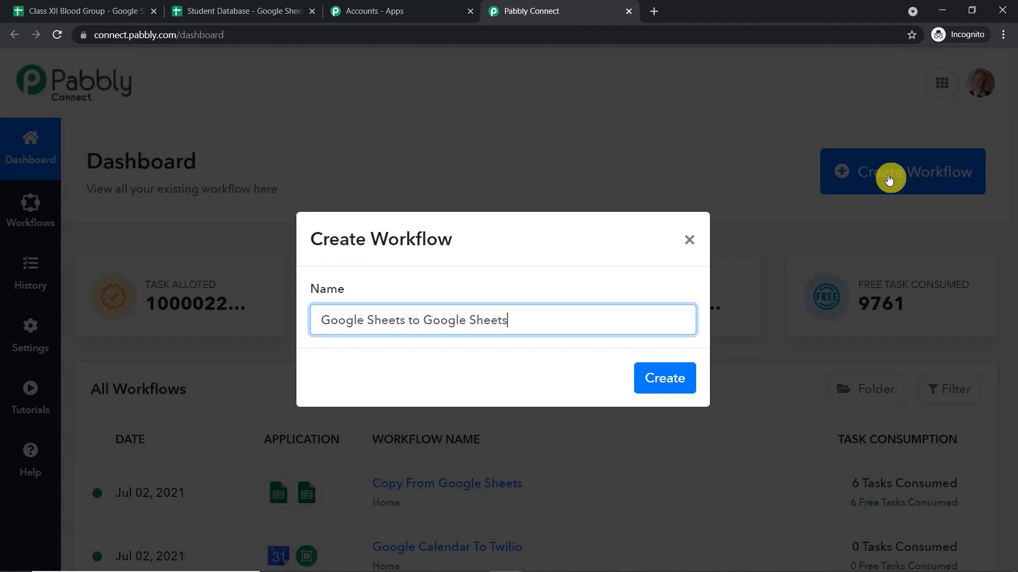
pyautogui.click(683, 384)
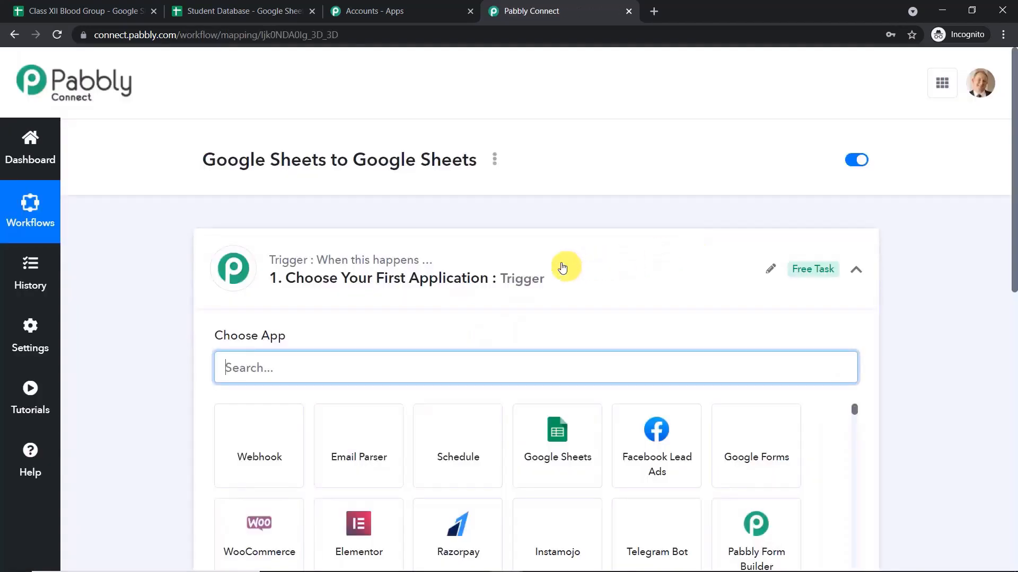
pyautogui.click(561, 265)
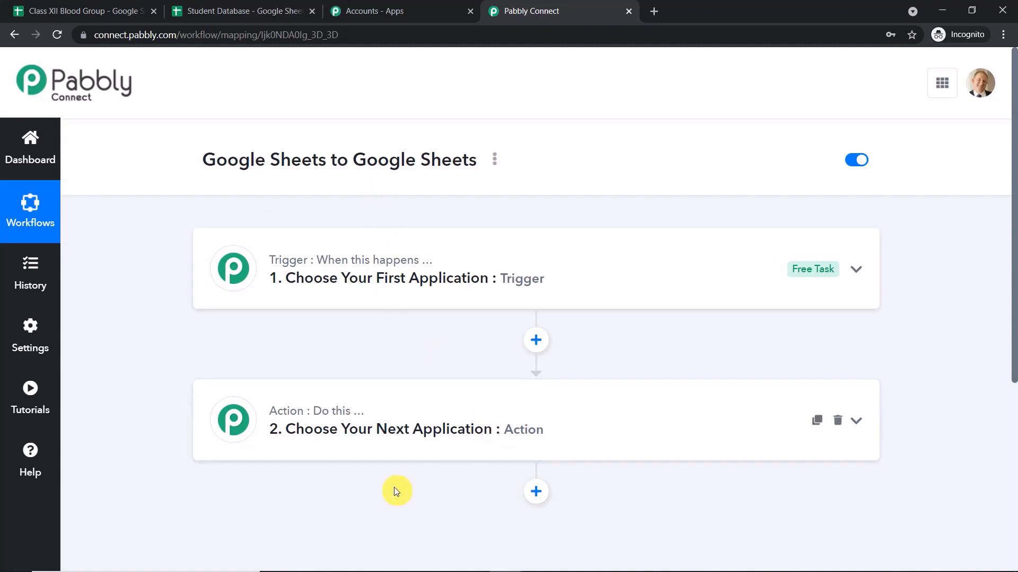
# Search 'google' and make Google Sheets the workflow's trigger app.
pyautogui.doubleClick(200, 166)
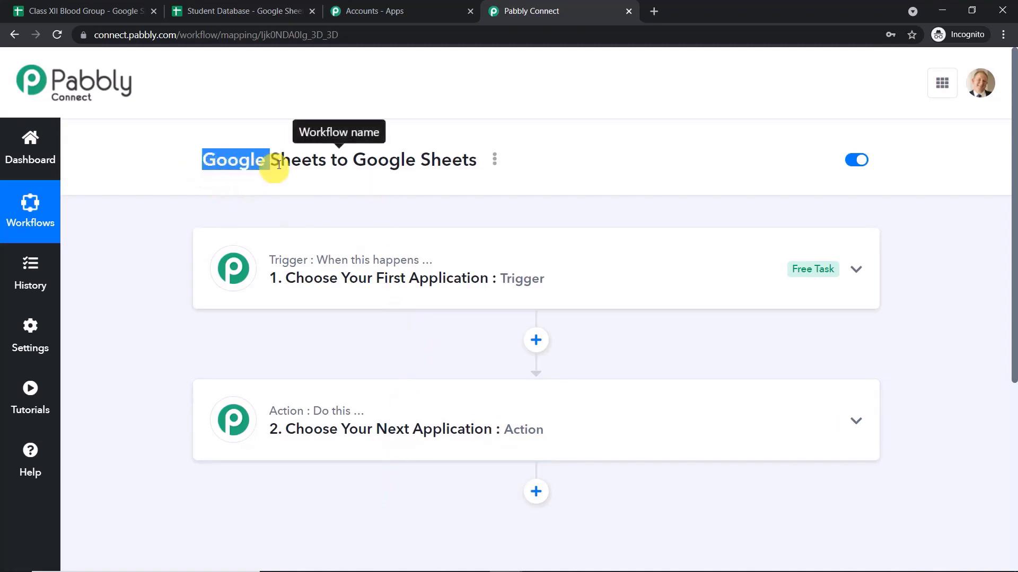
pyautogui.moveTo(279, 165); pyautogui.dragTo(478, 174)
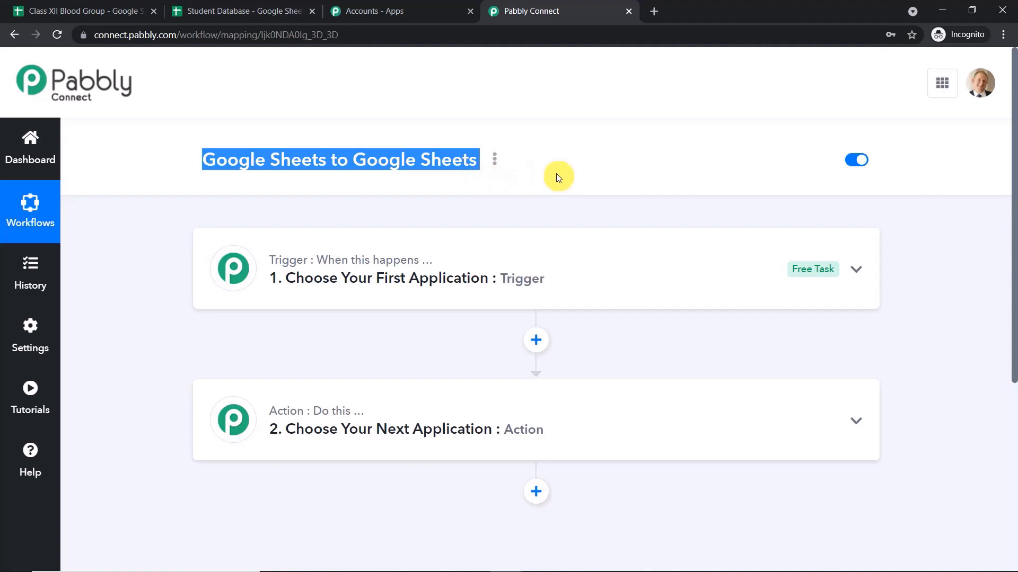
pyautogui.scroll(-1, 573, 191)
pyautogui.click(470, 195)
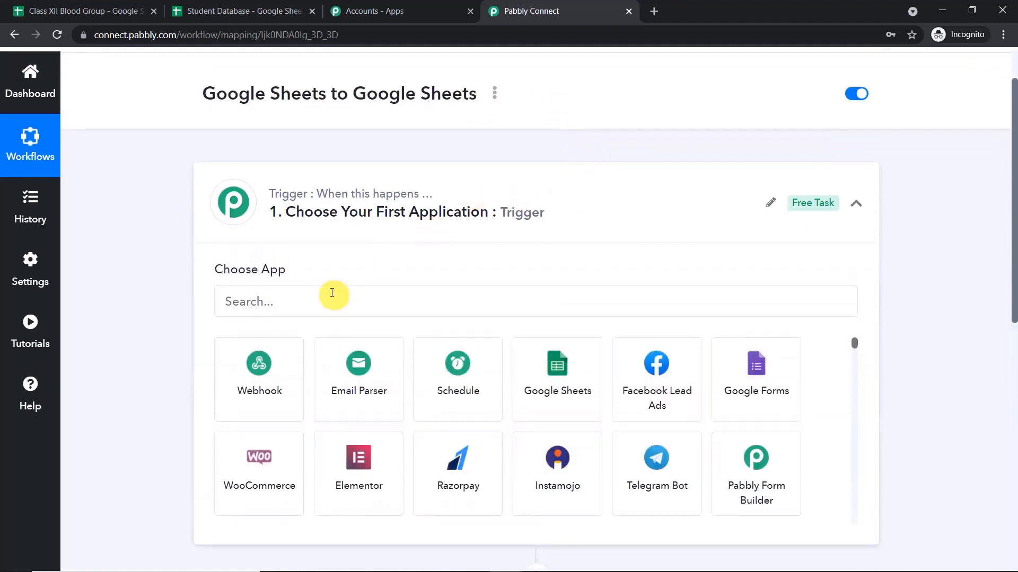
pyautogui.click(330, 293)
pyautogui.write('google')
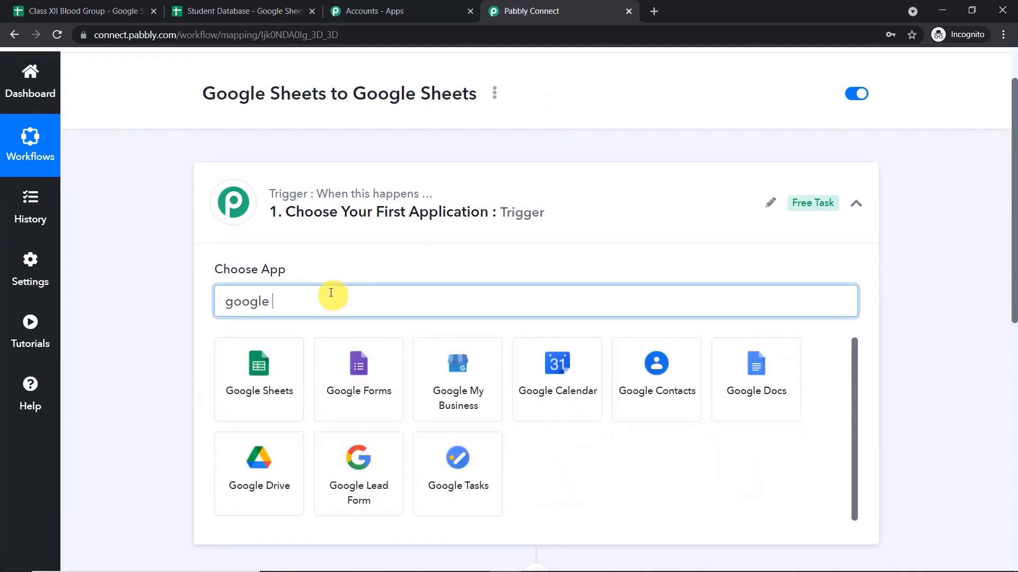
pyautogui.click(289, 363)
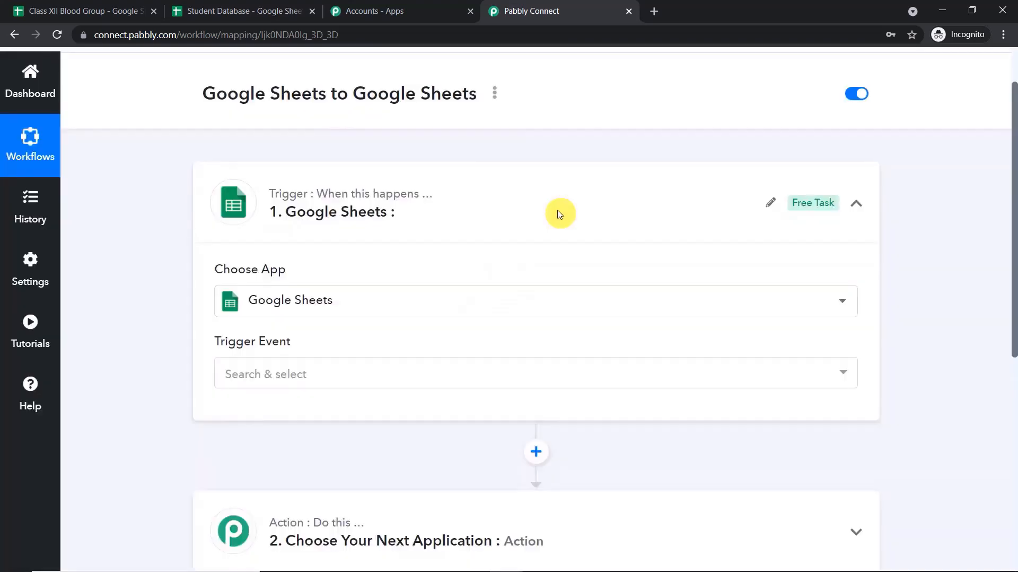
pyautogui.scroll(-1, 558, 210)
# Set the trigger event to New Spreadsheet Row, briefly visiting the Pabbly help forum.
pyautogui.click(352, 309)
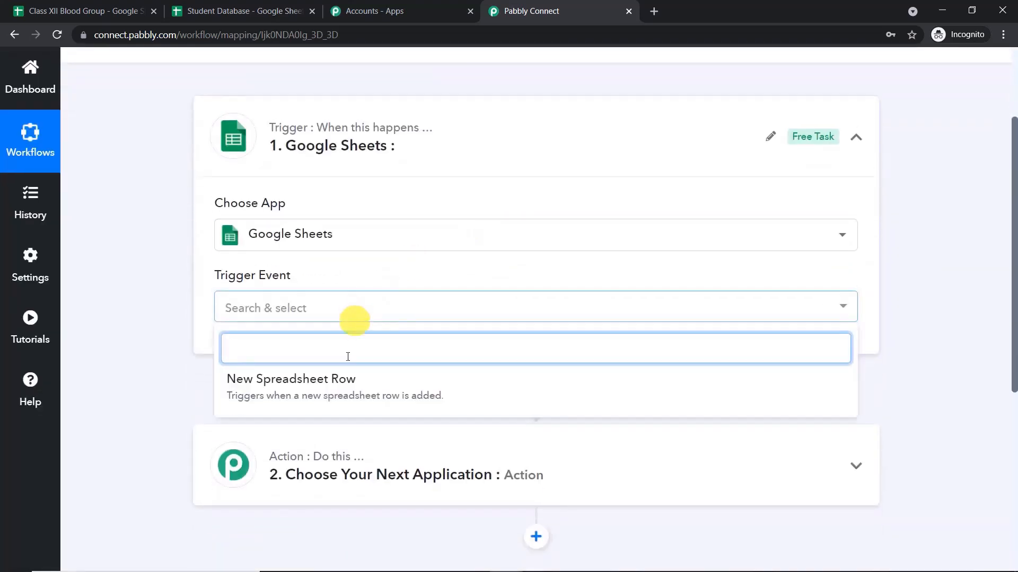
pyautogui.click(342, 389)
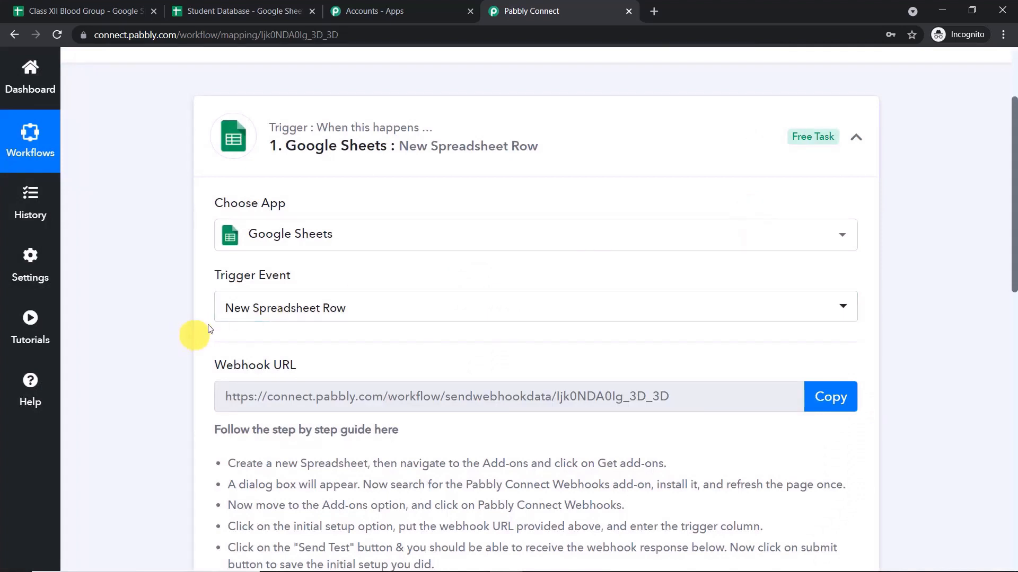
pyautogui.click(268, 307)
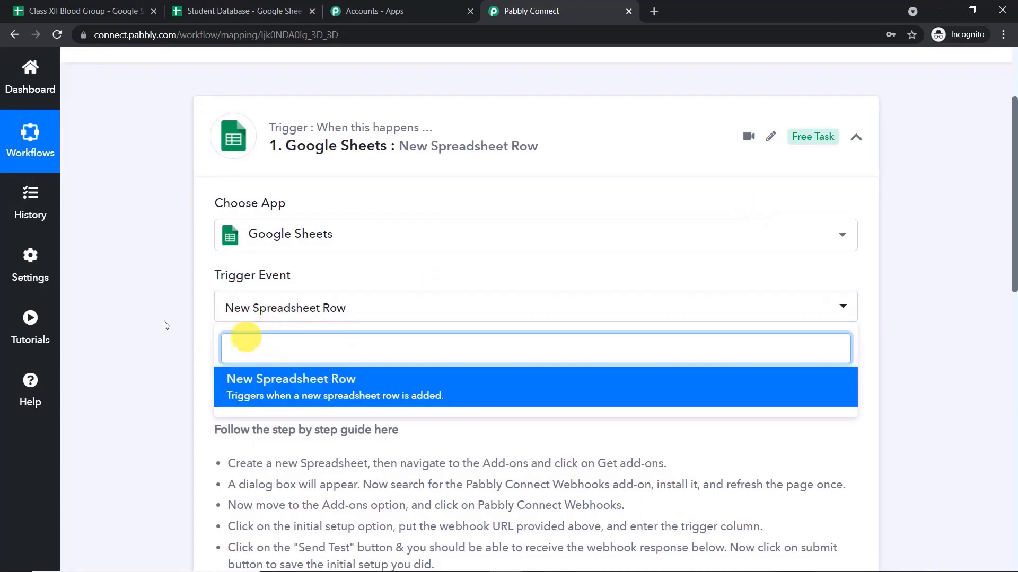
pyautogui.click(146, 294)
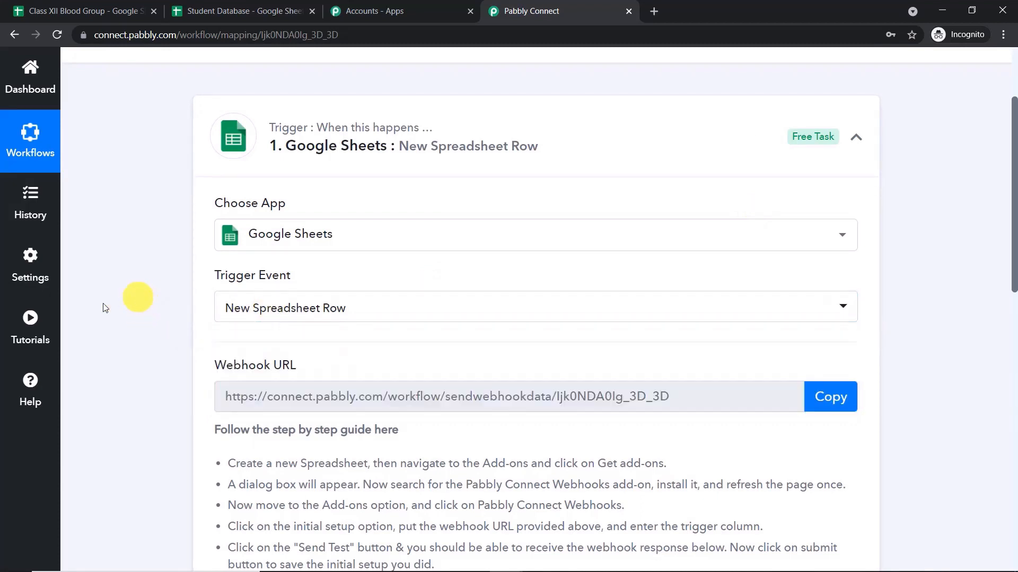
pyautogui.click(30, 377)
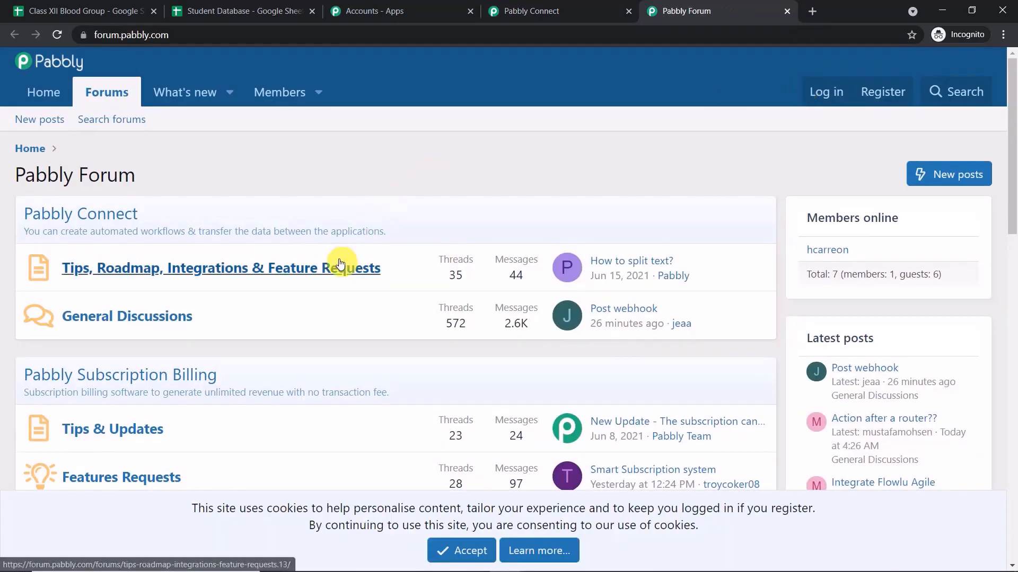
pyautogui.click(787, 11)
pyautogui.scroll(-1, 700, 132)
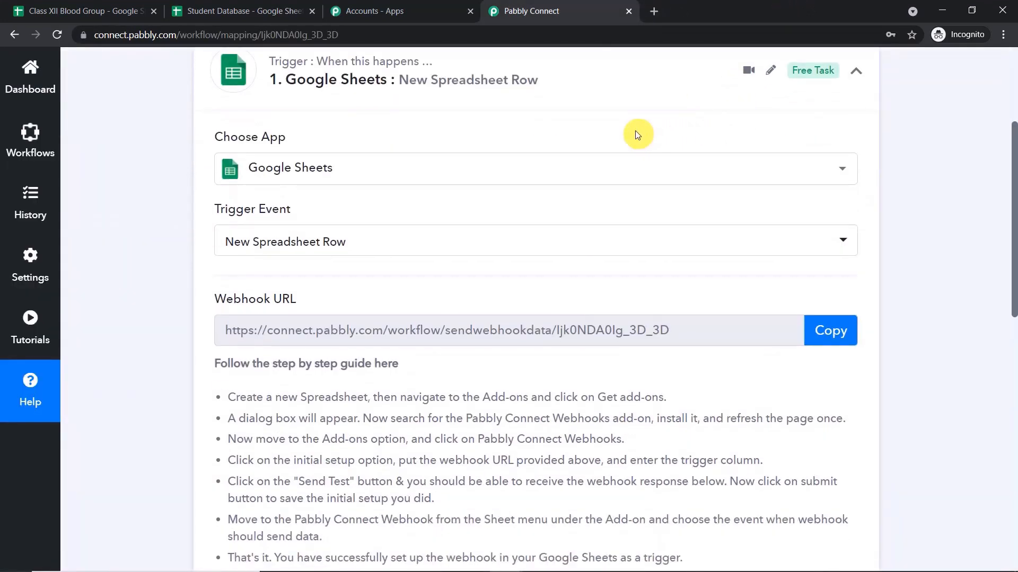
# Close the Class XII Blood Group spreadsheet and review the student data's first cells.
pyautogui.click(127, 6)
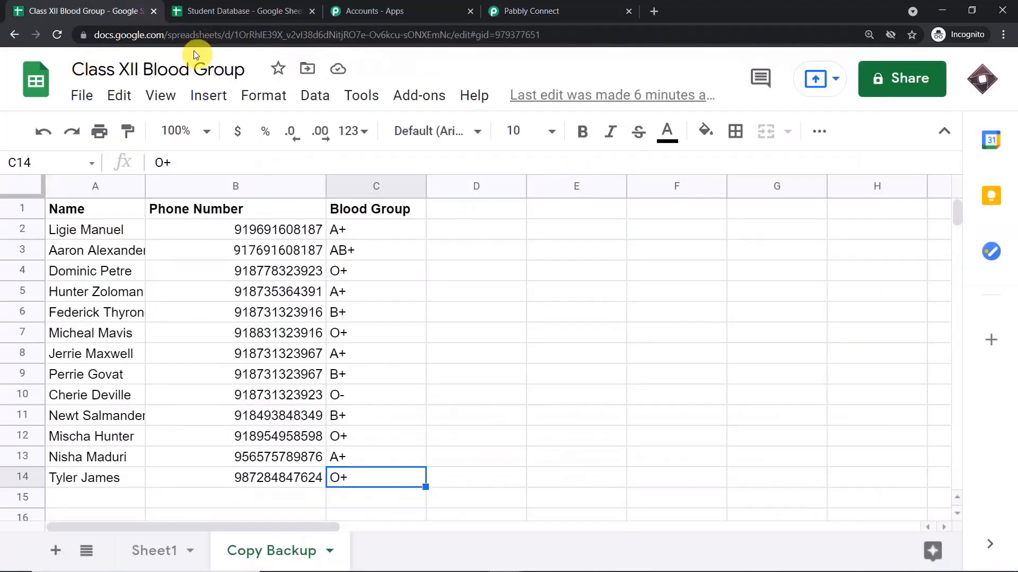
pyautogui.click(153, 10)
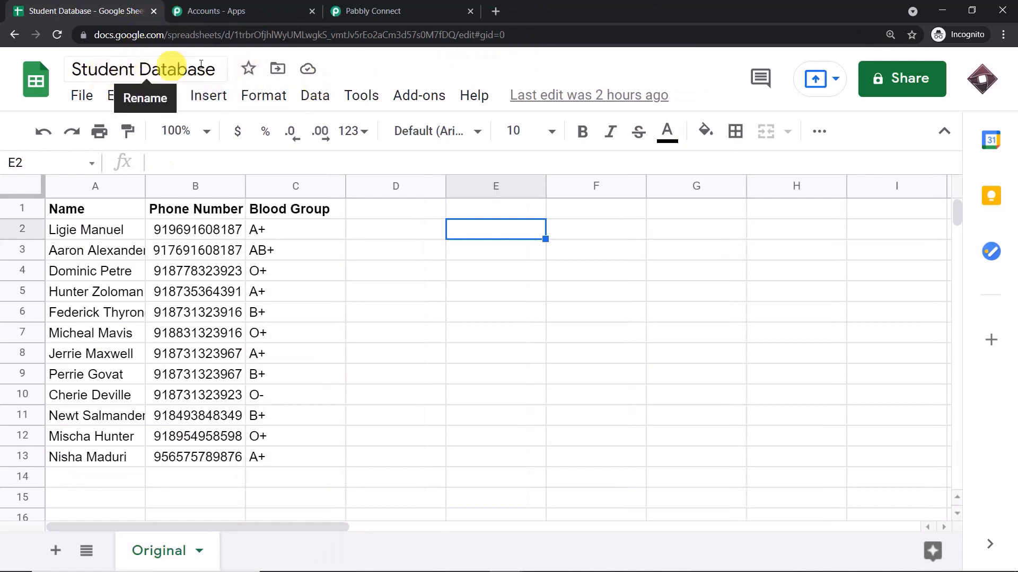
pyautogui.click(66, 224)
pyautogui.click(184, 216)
pyautogui.click(304, 232)
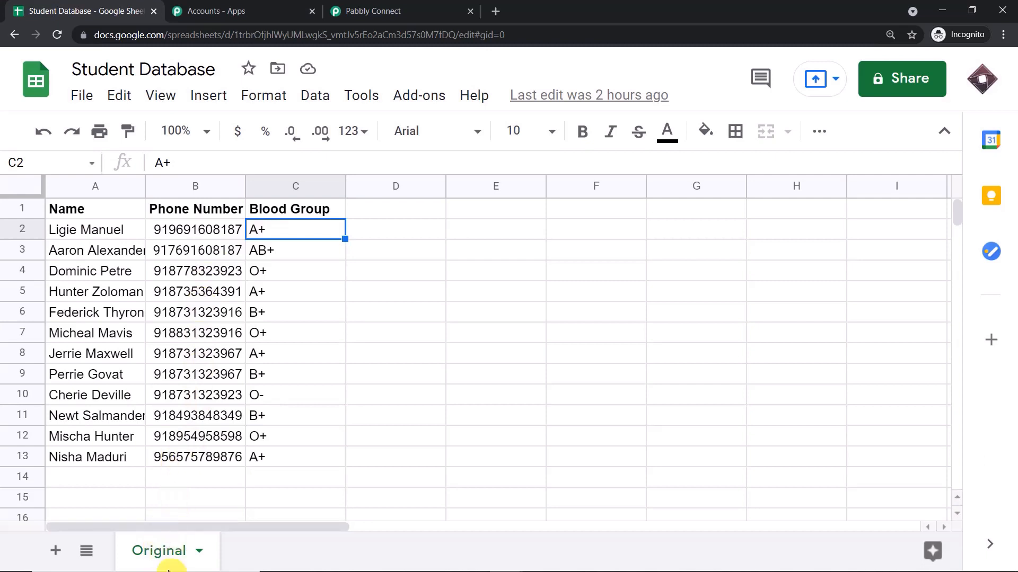
# Add a new sheet and rename it from Sheet2 to 'Copy And Backup'.
pyautogui.click(55, 551)
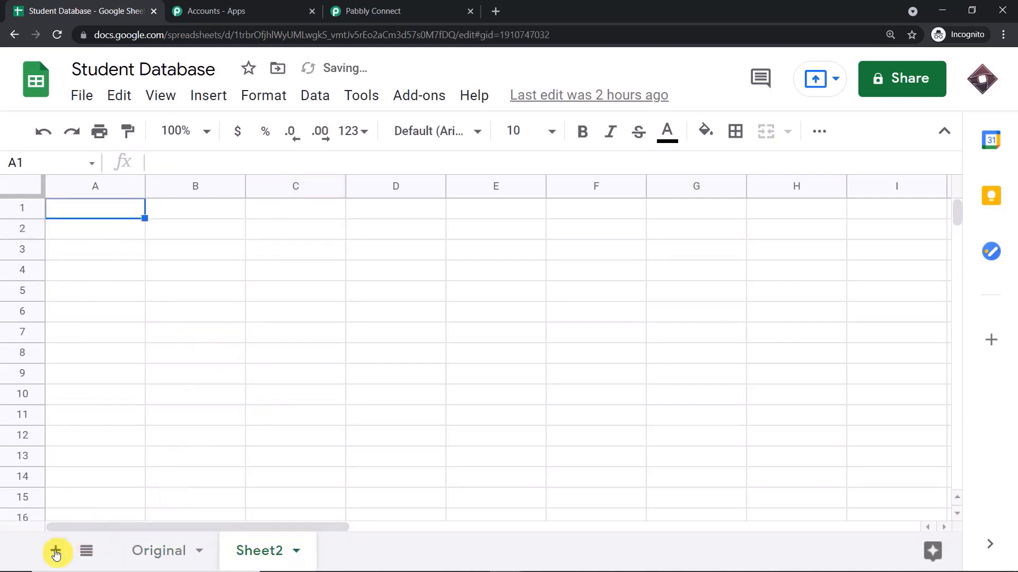
pyautogui.click(295, 555)
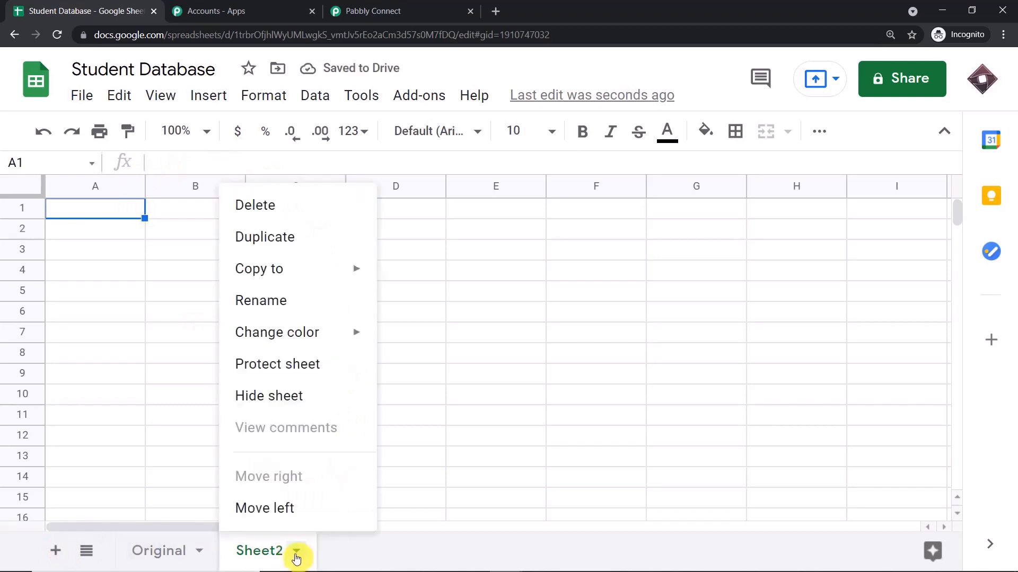
pyautogui.click(311, 305)
pyautogui.press('BackSpace')
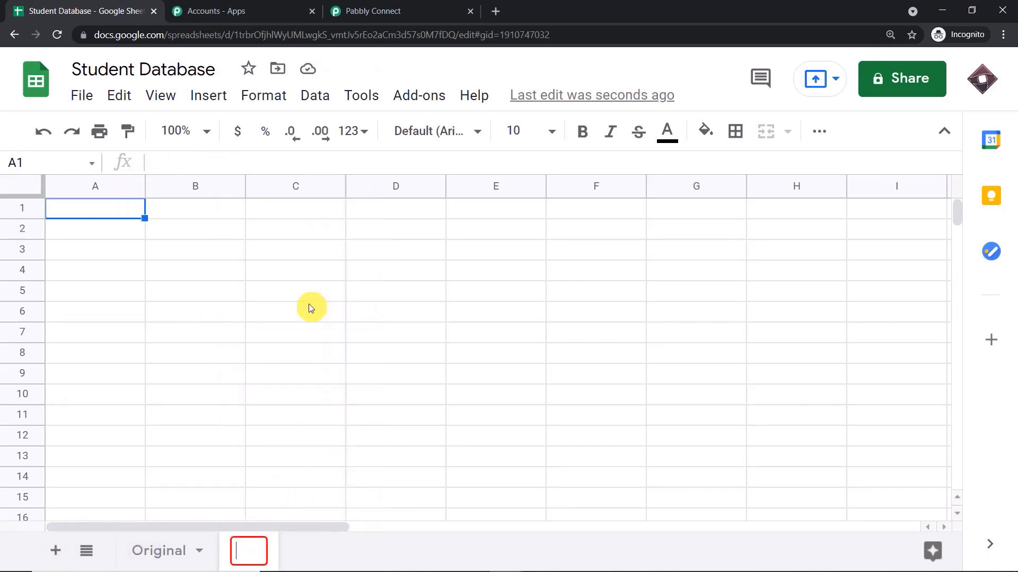
pyautogui.write('Cop')
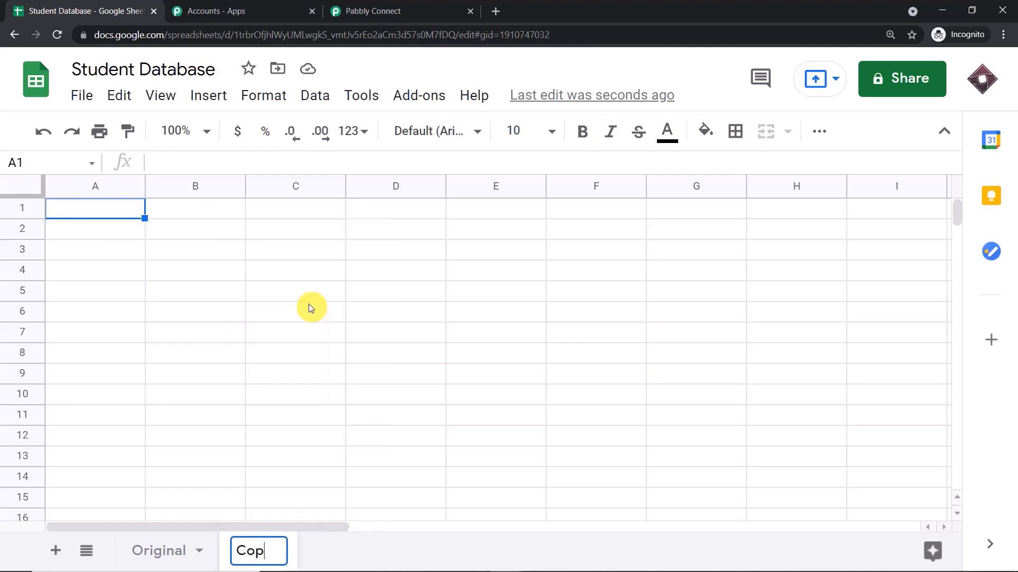
pyautogui.write('y An')
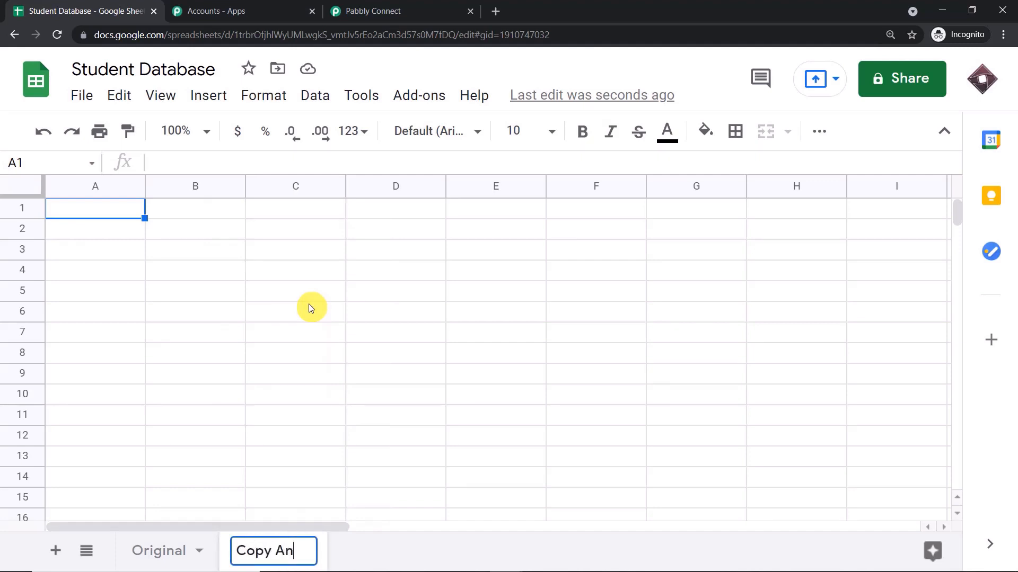
pyautogui.write('d Ba')
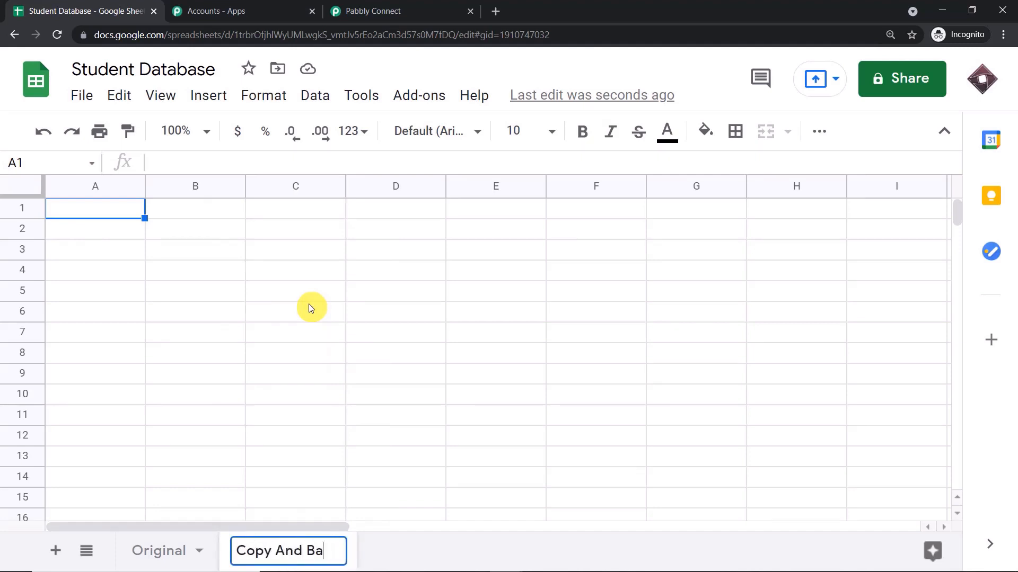
pyautogui.write('ckup')
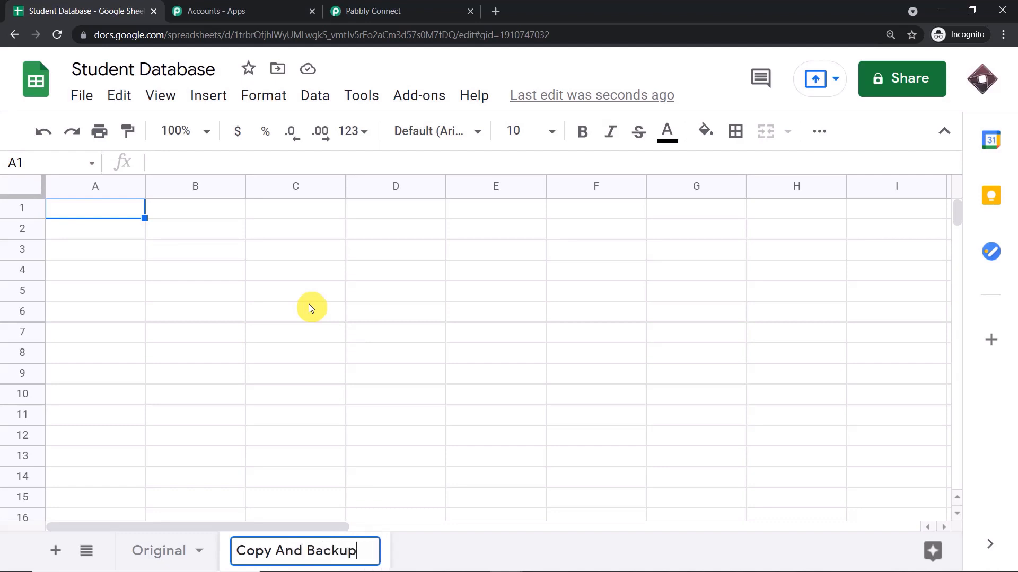
pyautogui.click(469, 554)
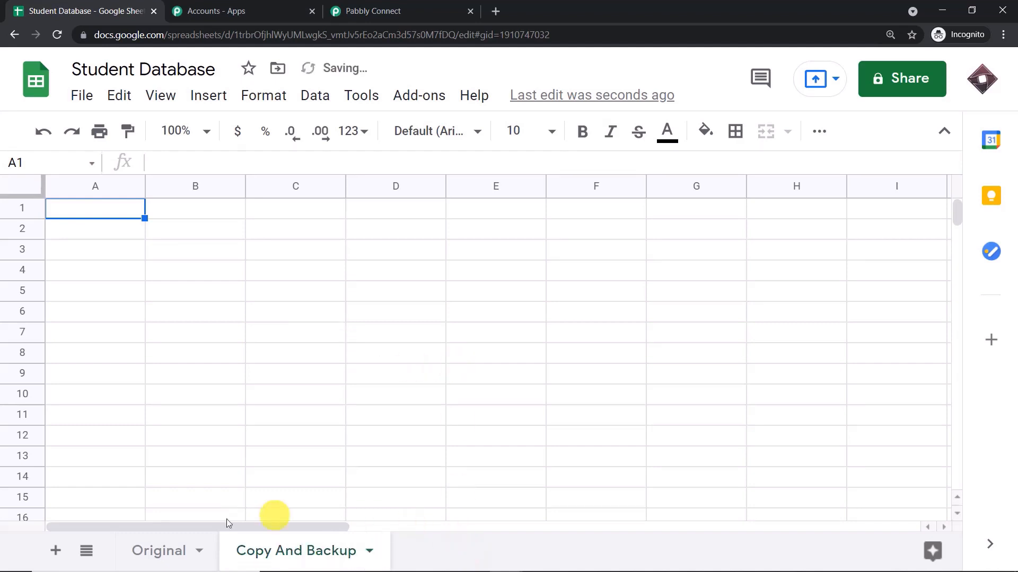
# Compare the Original and empty Copy And Backup tabs, then switch to the Pabbly Connect workflow.
pyautogui.click(174, 552)
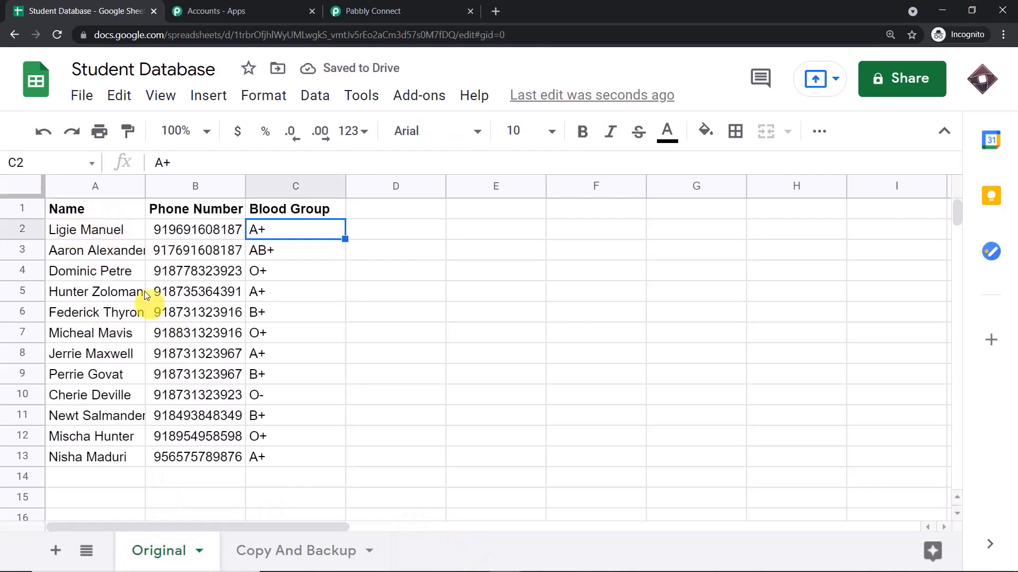
pyautogui.click(264, 552)
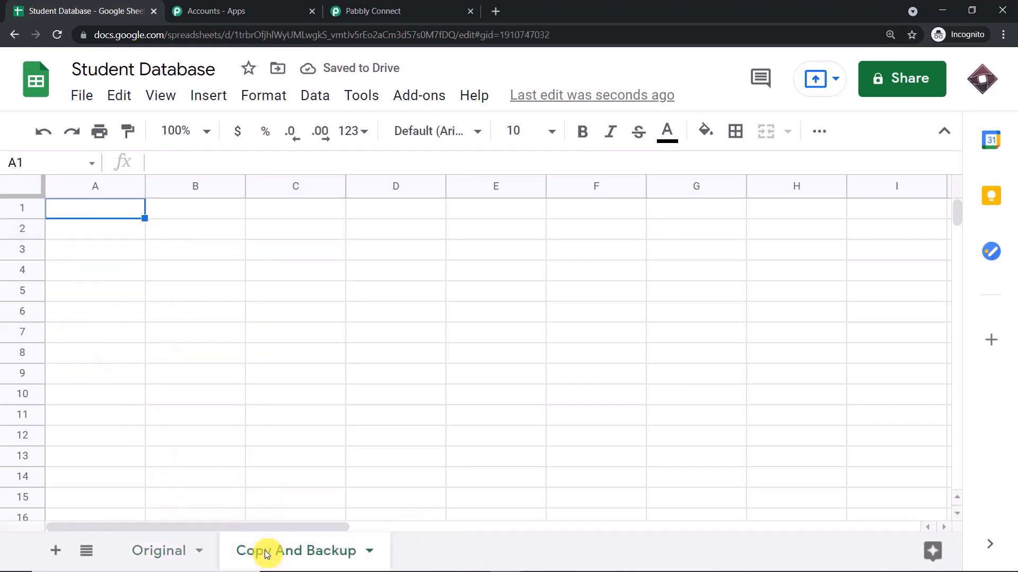
pyautogui.click(161, 553)
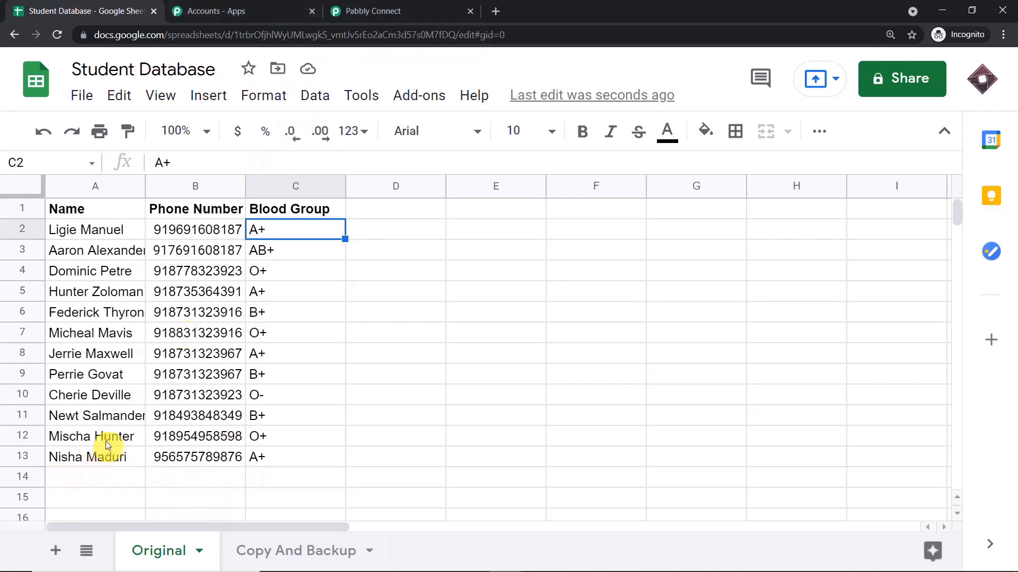
pyautogui.click(346, 9)
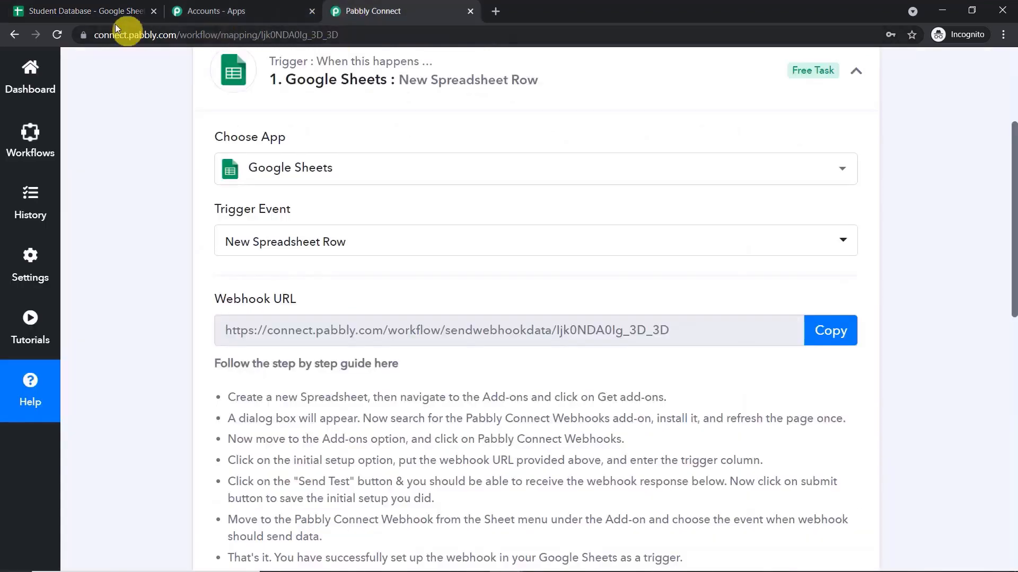
# Search the add-on marketplace for 'pabbly', confirm Pabbly Connect Webhooks is installed, and close it.
pyautogui.click(105, 6)
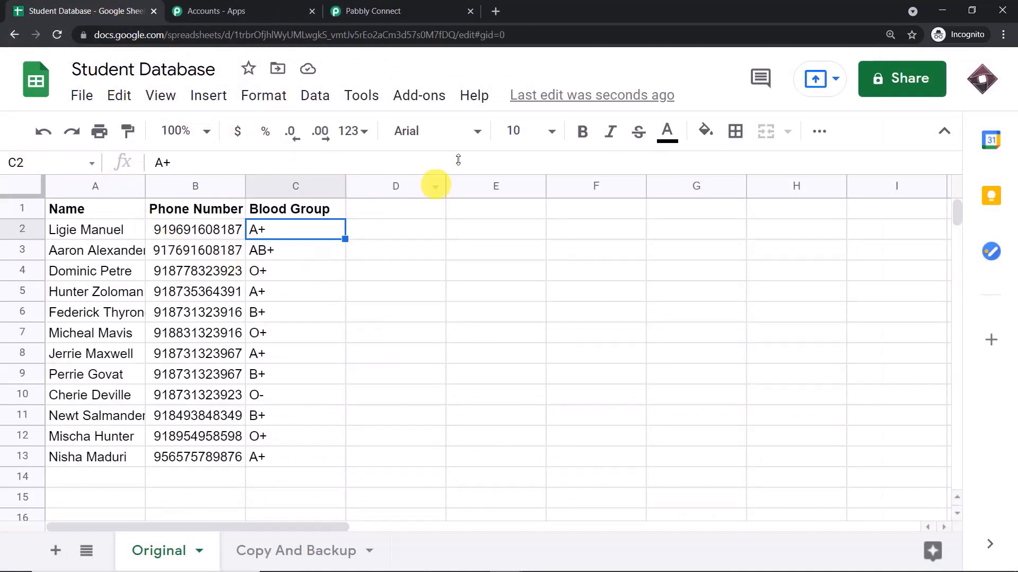
pyautogui.click(435, 96)
pyautogui.moveTo(447, 187)
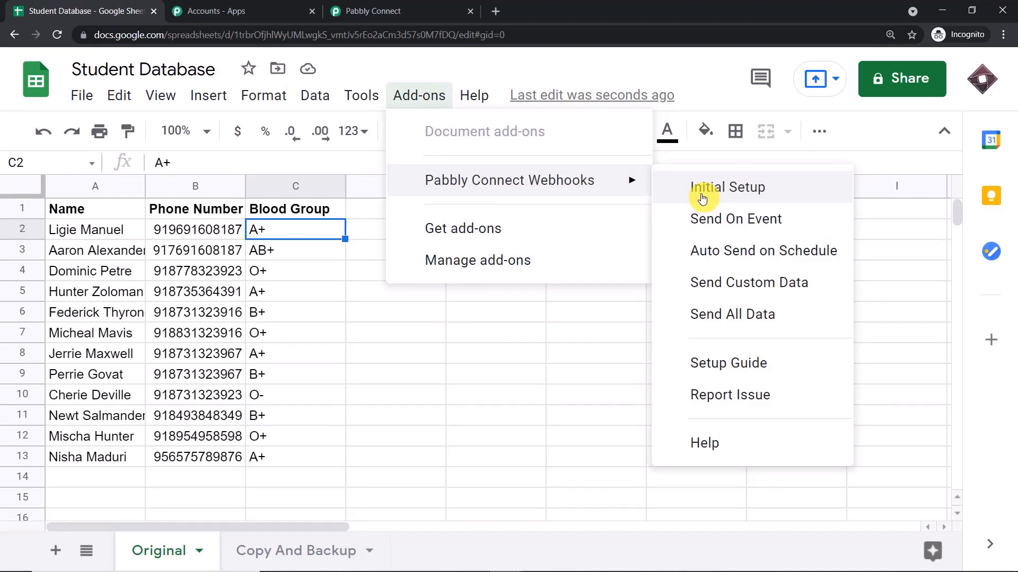
pyautogui.click(462, 228)
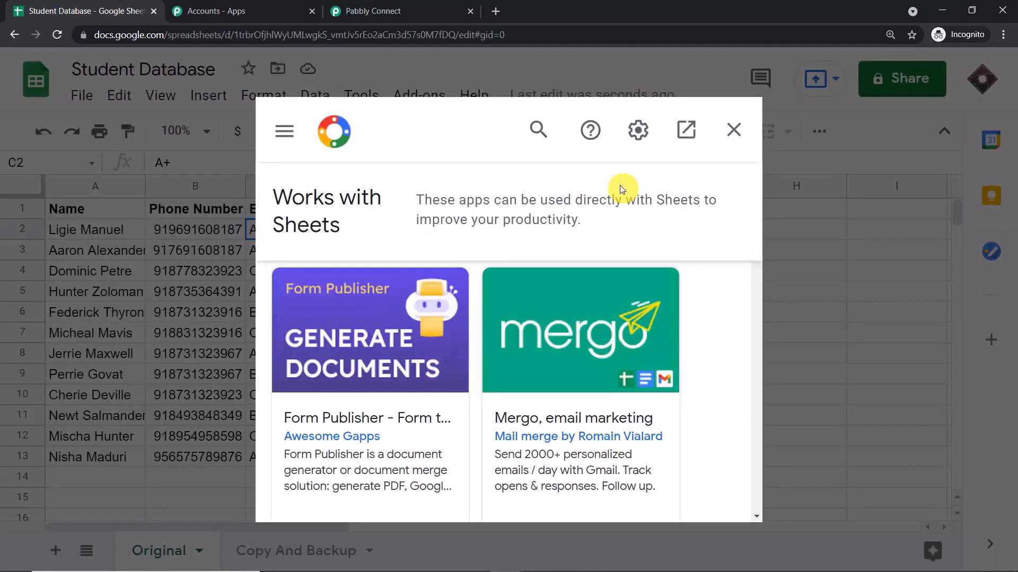
pyautogui.click(536, 135)
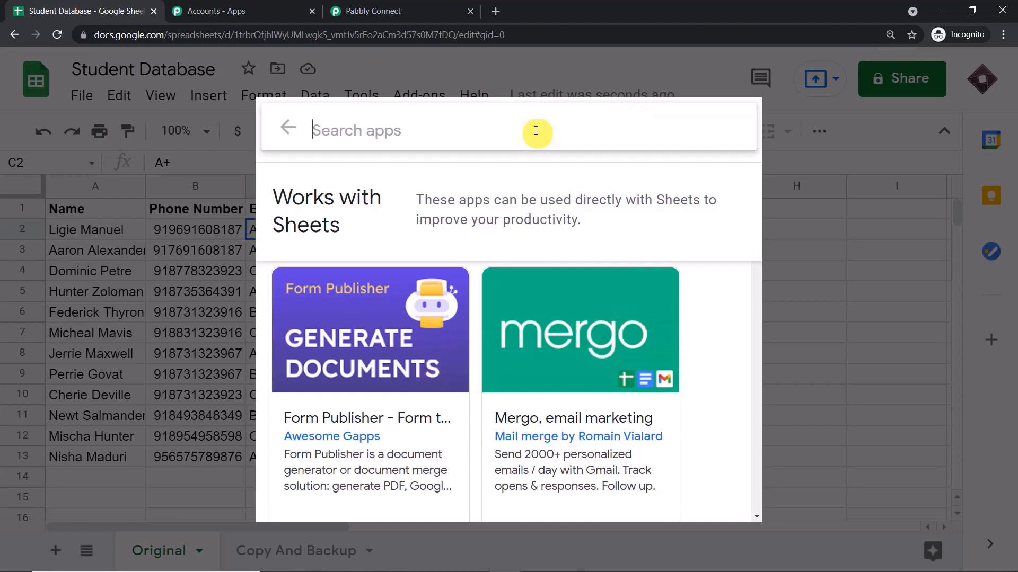
pyautogui.write('p')
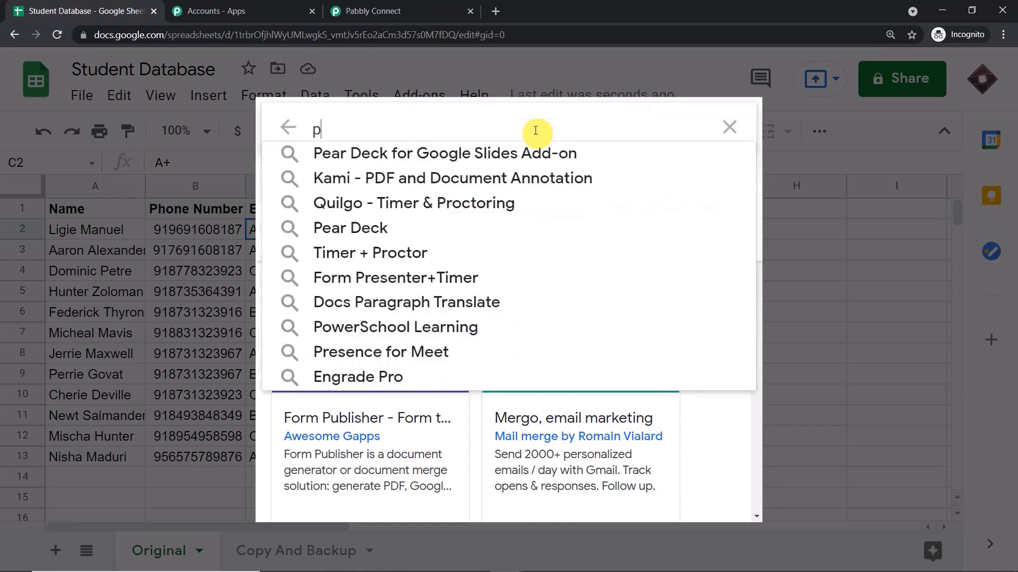
pyautogui.write('abbly')
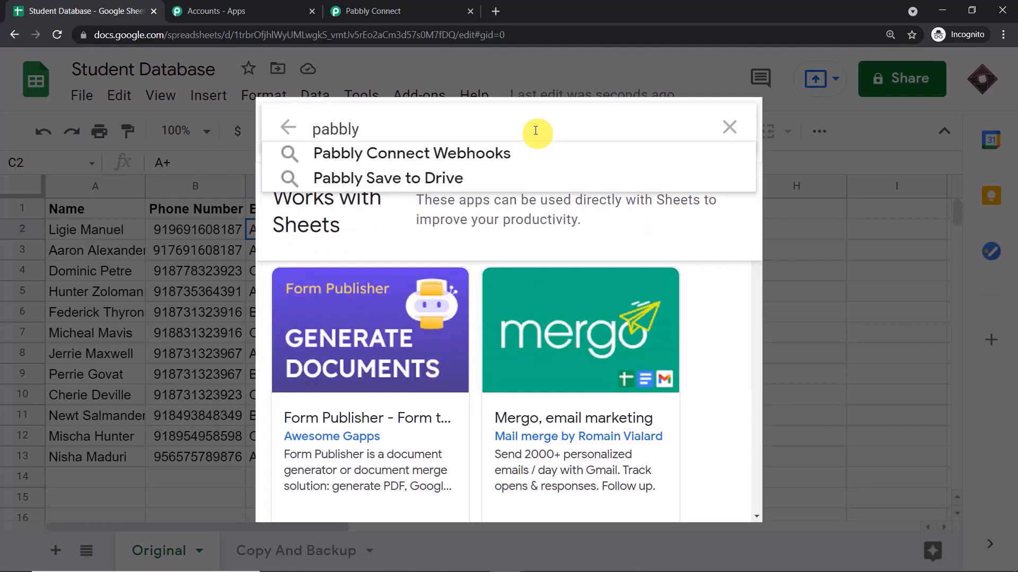
pyautogui.click(527, 158)
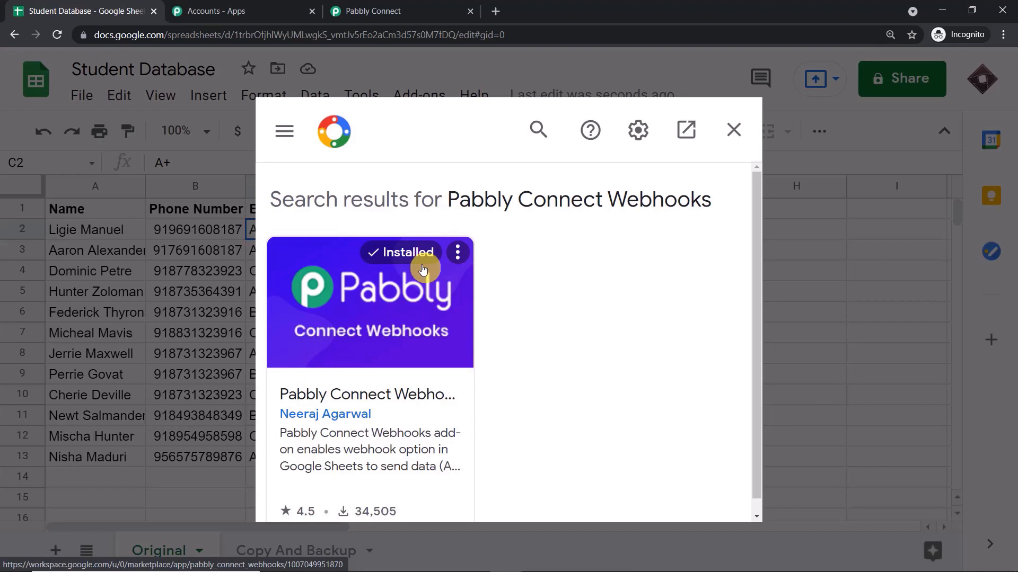
pyautogui.click(734, 129)
# Open the webhook add-on's Initial Setup and copy the workflow's webhook URL from Pabbly Connect.
pyautogui.click(441, 95)
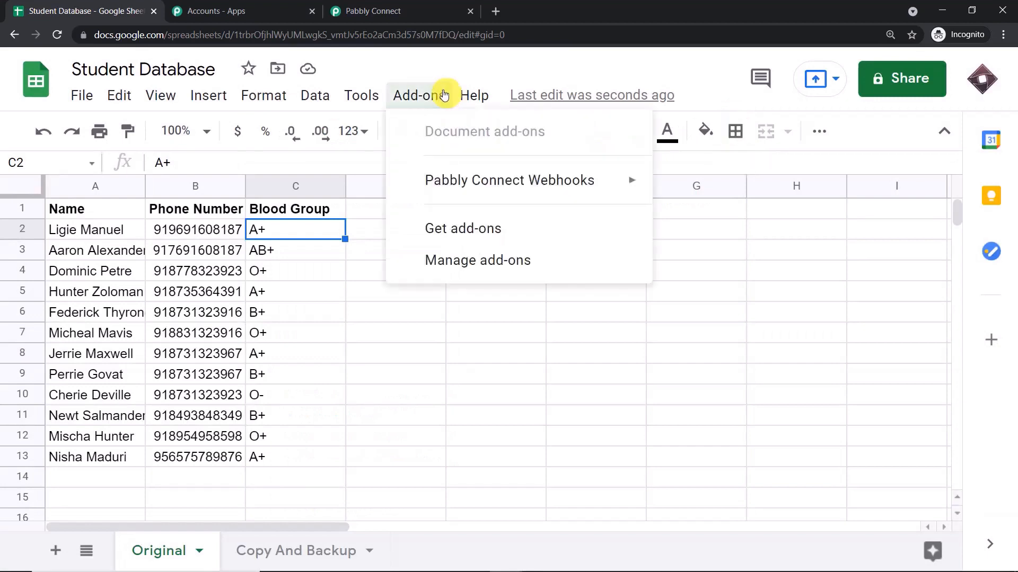
pyautogui.moveTo(472, 176)
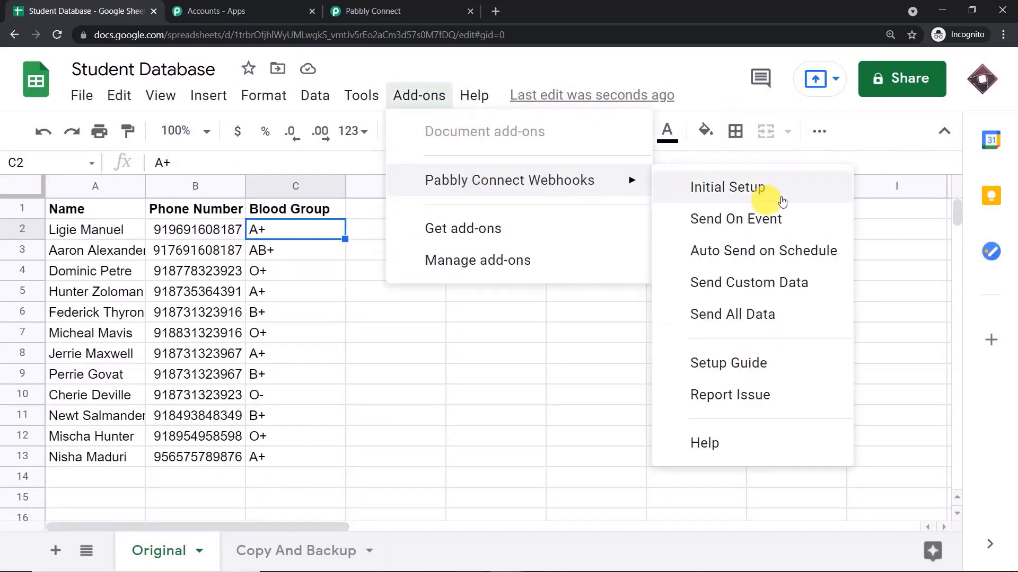
pyautogui.click(803, 198)
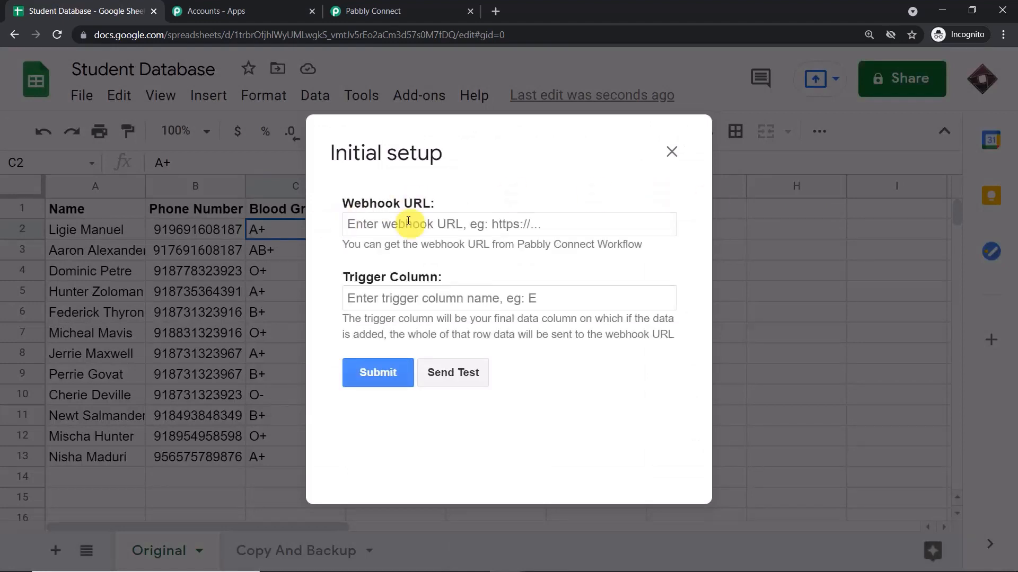
pyautogui.click(414, 12)
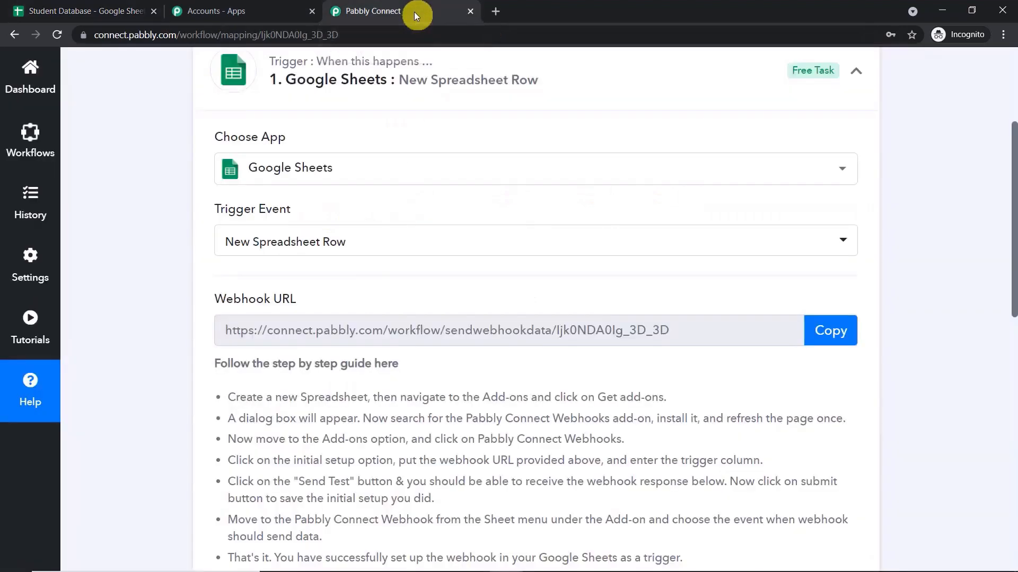
pyautogui.click(843, 334)
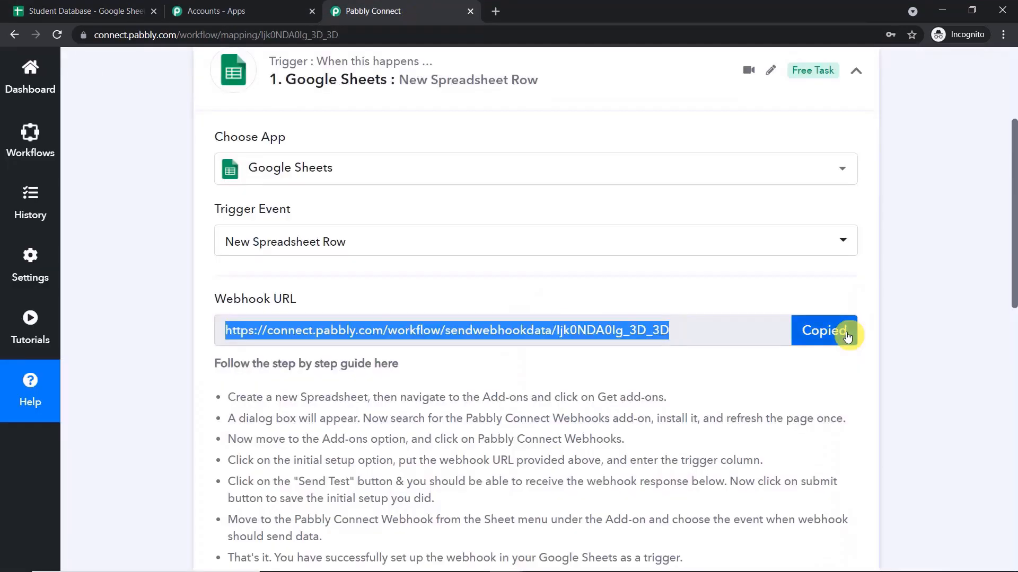
pyautogui.click(96, 4)
# Paste the webhook URL, set Trigger Column to C, and submit the setup.
pyautogui.click(377, 223)
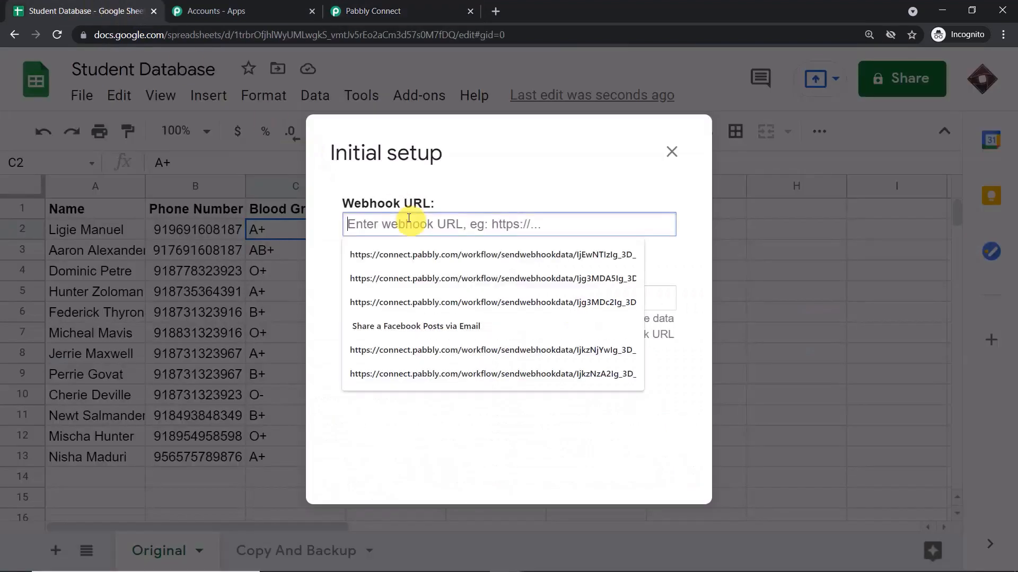
pyautogui.rightClick(405, 224)
pyautogui.click(440, 323)
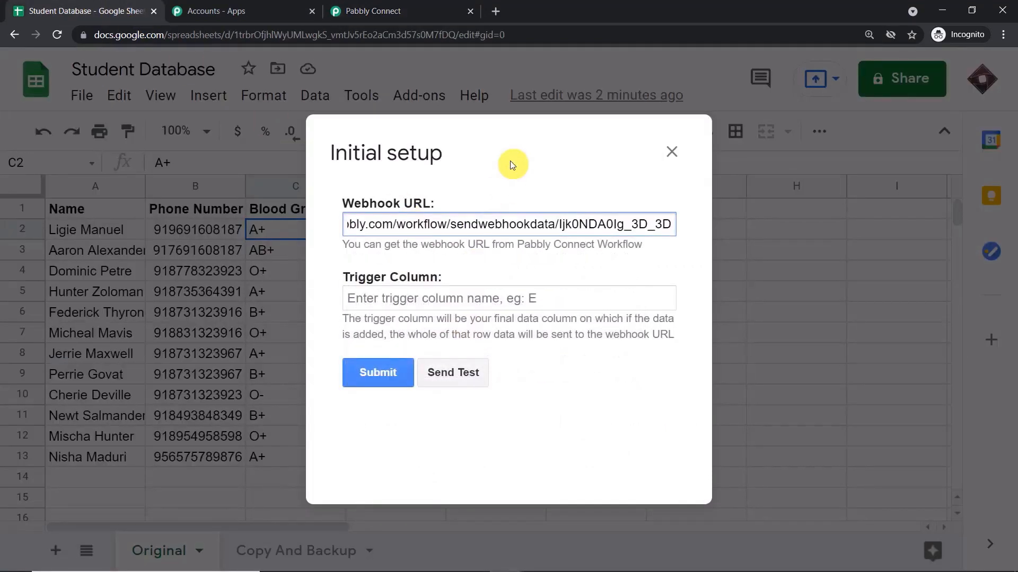
pyautogui.click(463, 293)
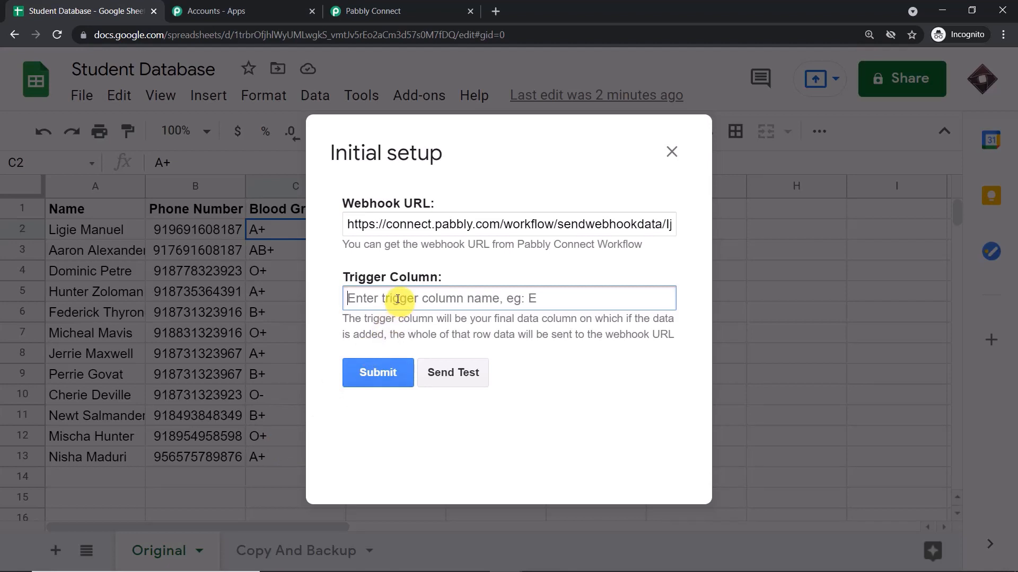
pyautogui.write('C')
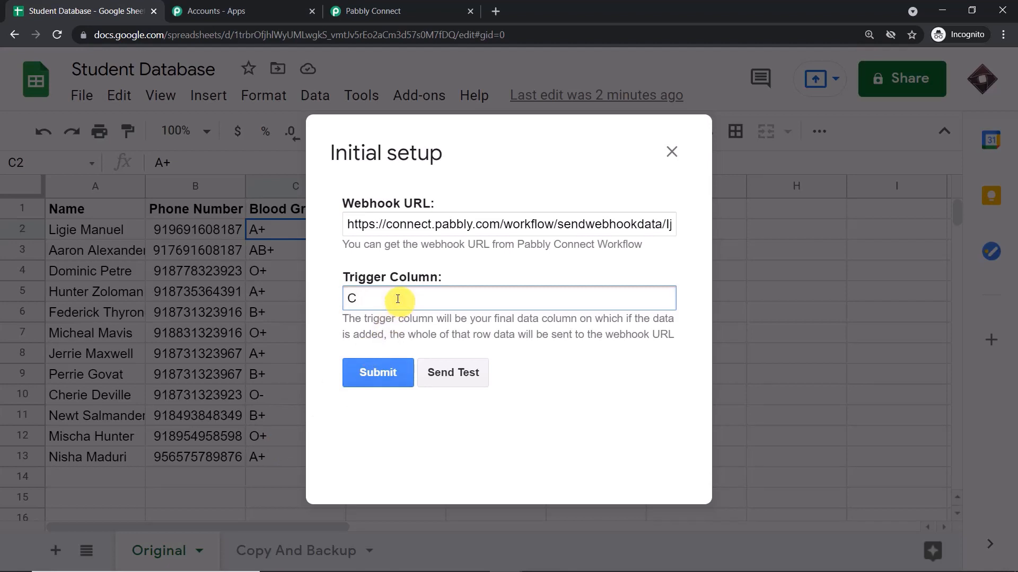
pyautogui.click(399, 372)
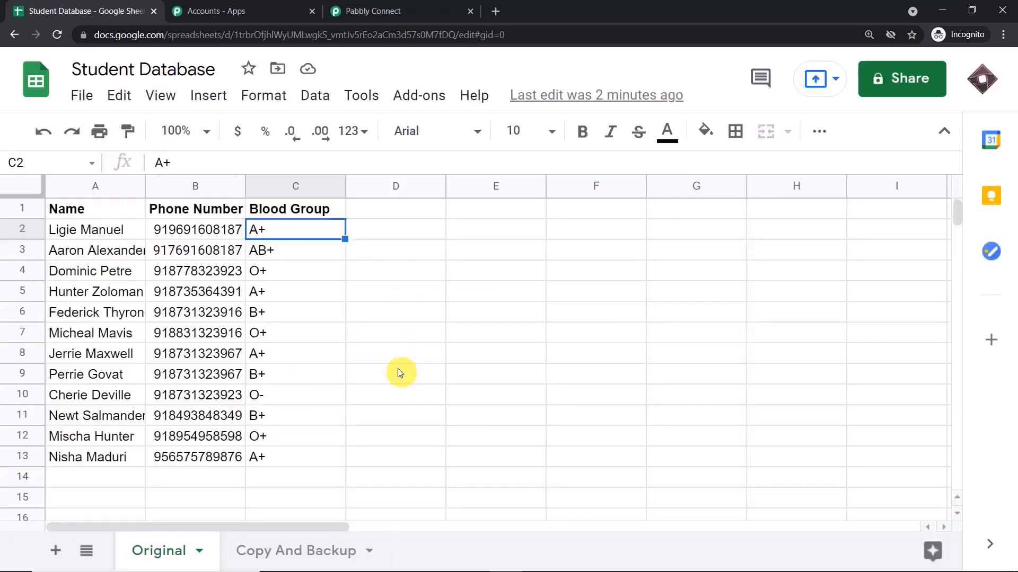
# Choose the webhook add-on's option to send row data on events.
pyautogui.click(407, 100)
pyautogui.moveTo(427, 180)
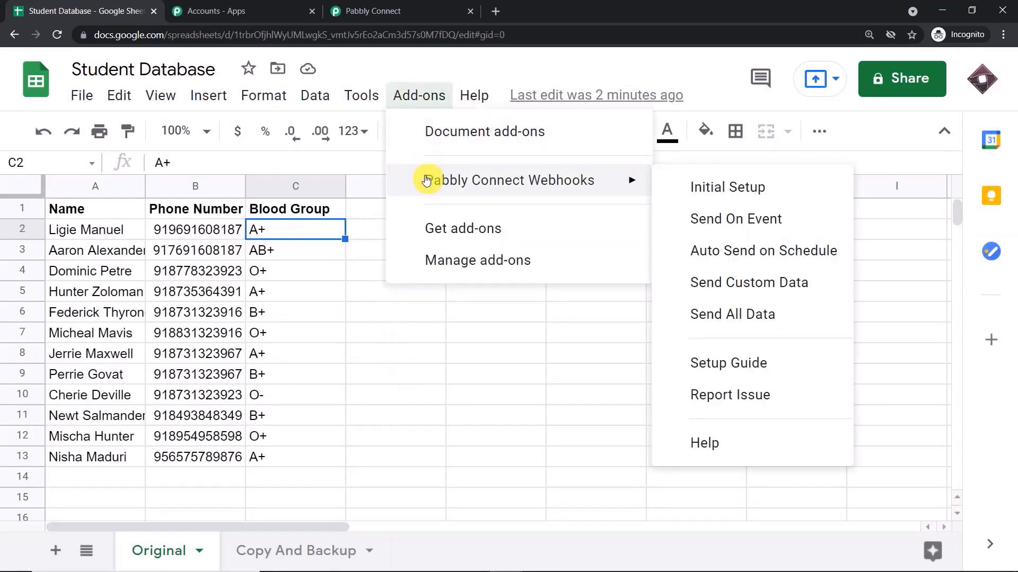
pyautogui.click(707, 229)
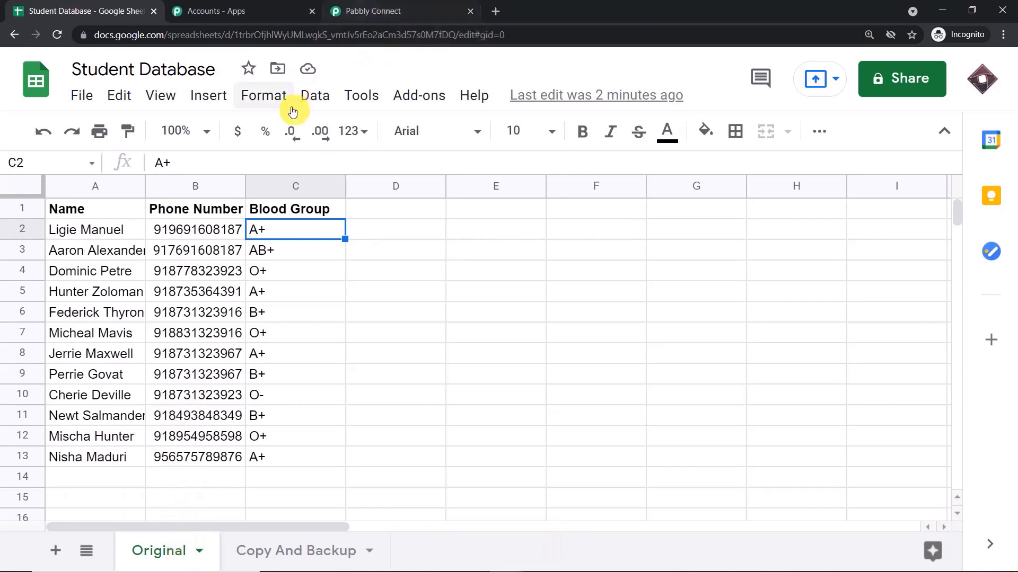
# Check Pabbly Connect for a response, then scroll the Original sheet down to row 13.
pyautogui.click(371, 9)
pyautogui.scroll(-5, 448, 280)
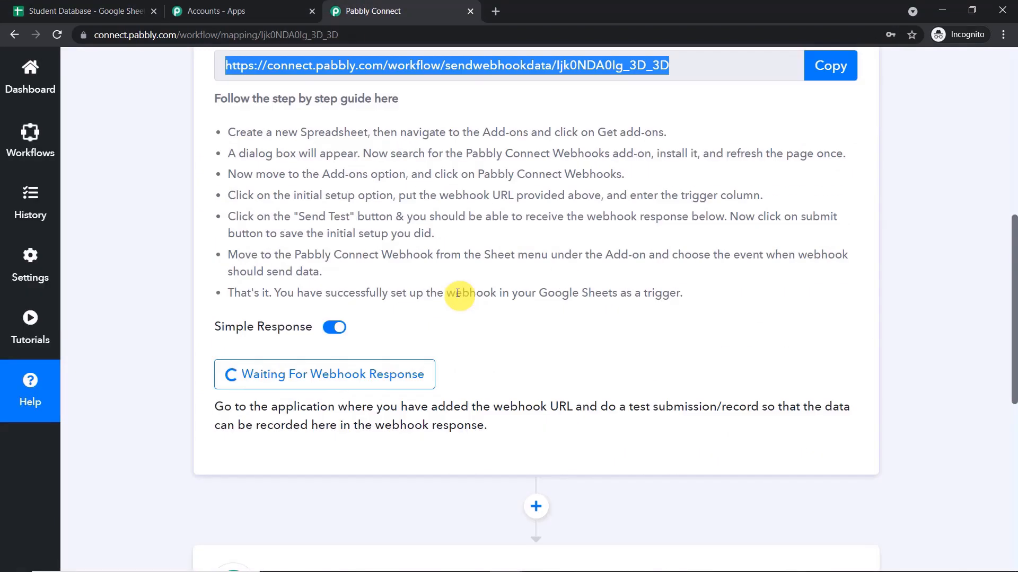
pyautogui.click(106, 10)
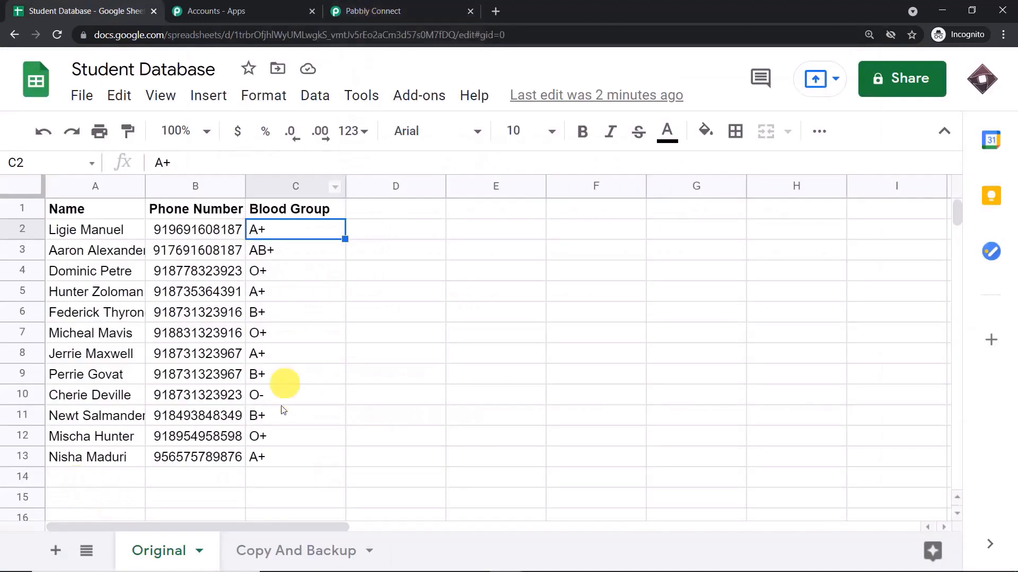
pyautogui.scroll(-2, 284, 387)
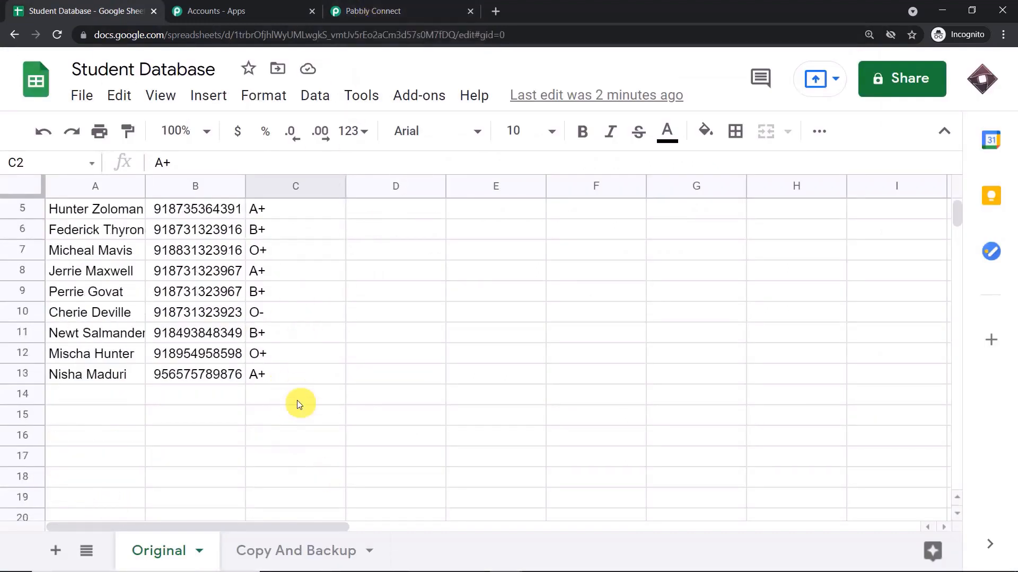
# Fill row 14 with the new student's name, a corrected phone number and blood group AB+.
pyautogui.click(93, 402)
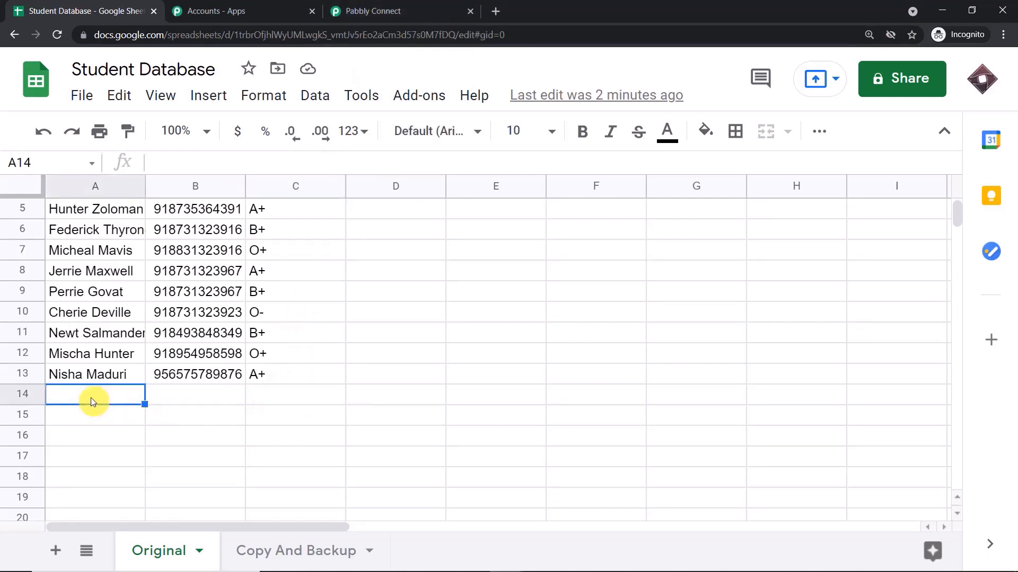
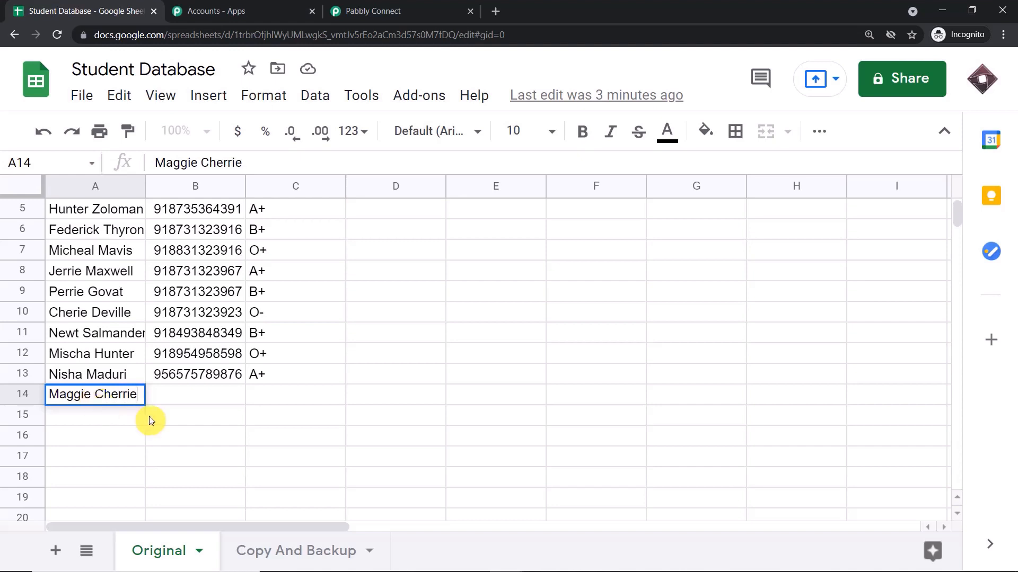
pyautogui.click(170, 400)
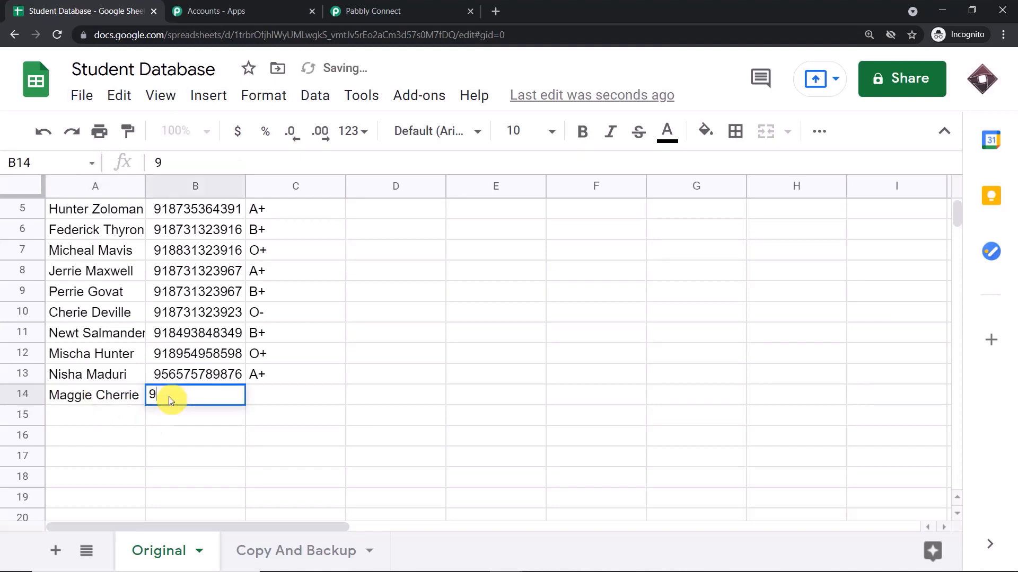
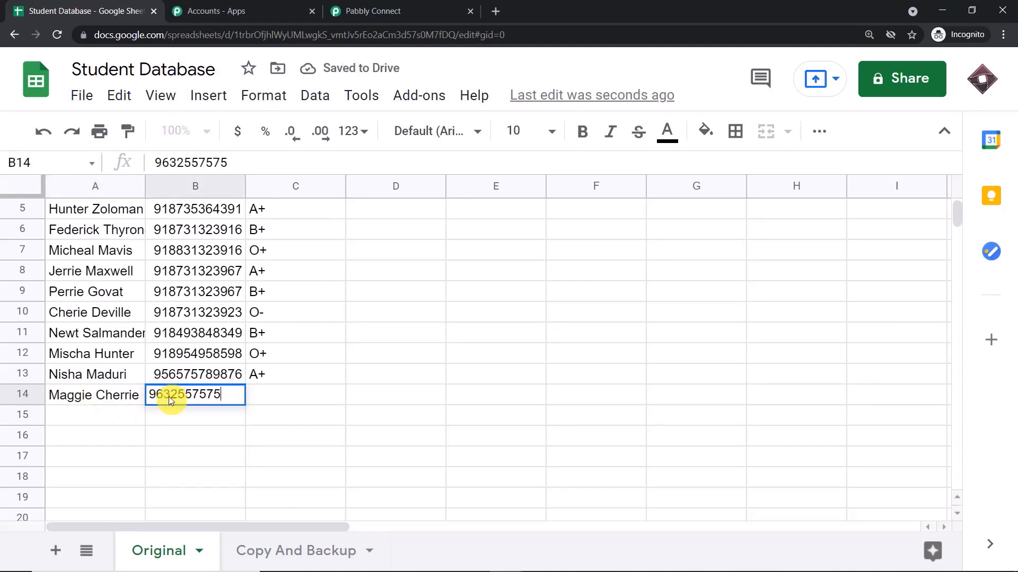
pyautogui.click(185, 453)
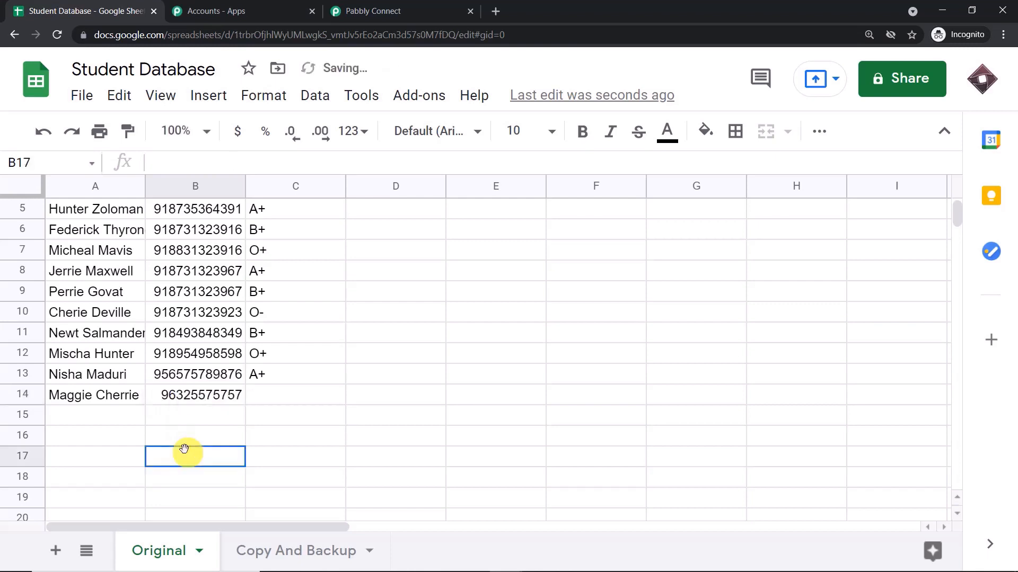
pyautogui.click(186, 390)
pyautogui.click(194, 163)
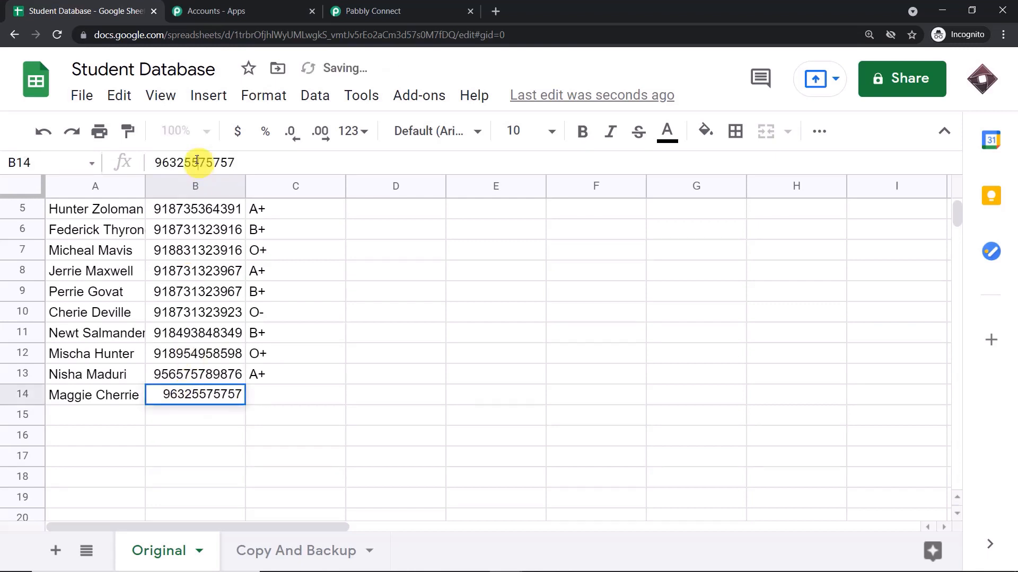
pyautogui.write('3')
pyautogui.click(189, 442)
pyautogui.click(265, 395)
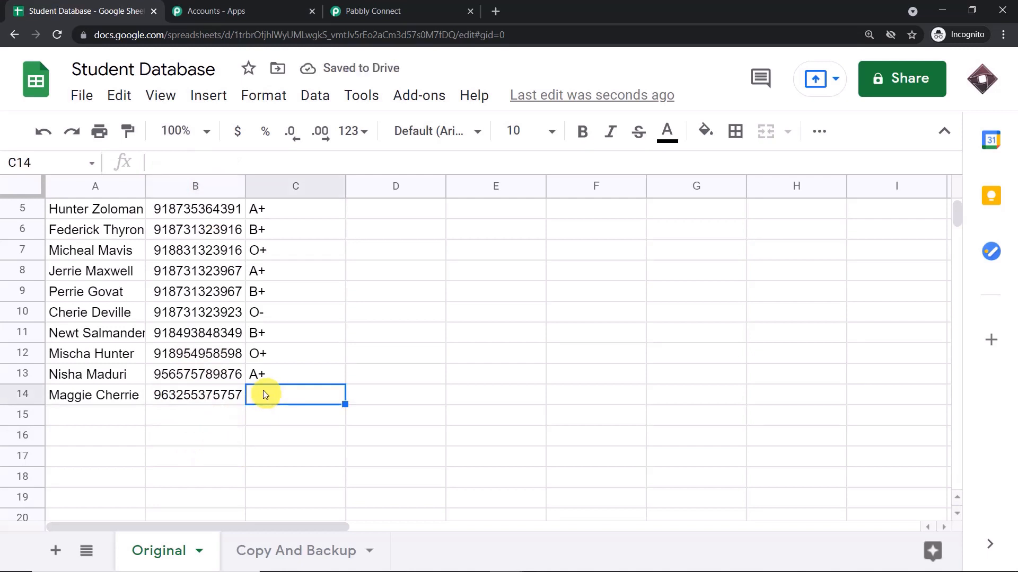
pyautogui.write('AB+')
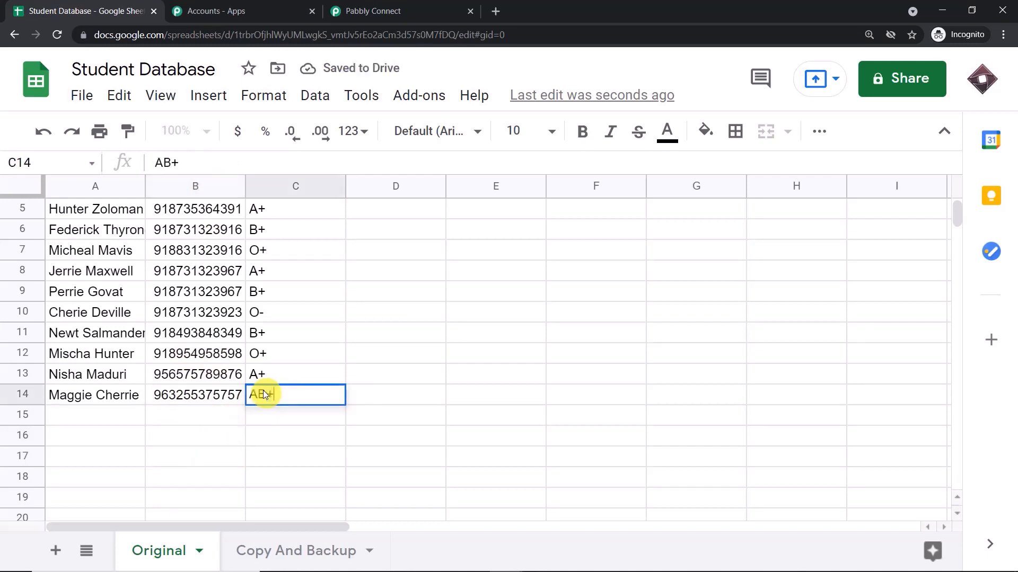
pyautogui.click(209, 441)
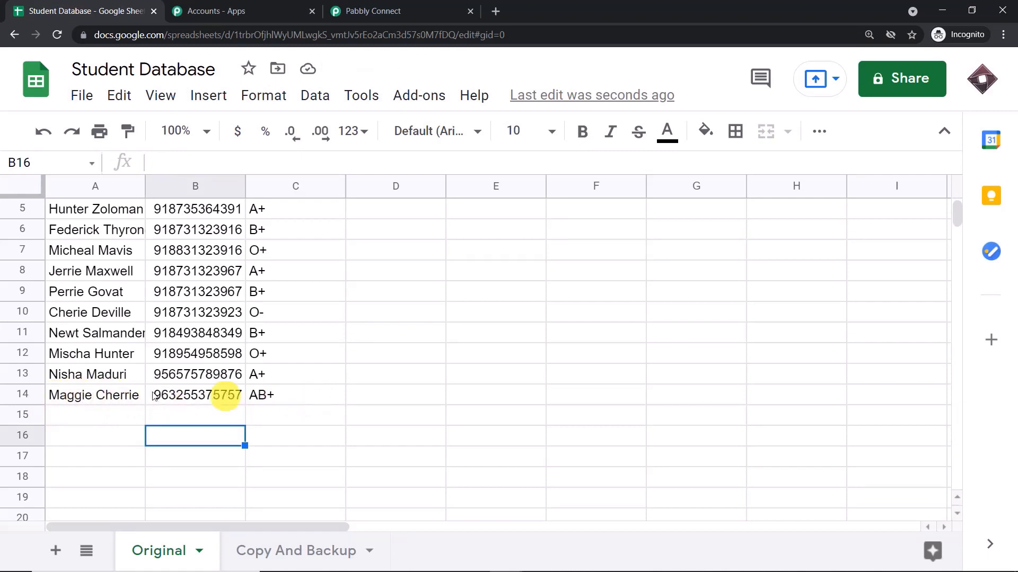
# Review the Name, Phone Number and Blood Group values Pabbly Connect received for the new row.
pyautogui.click(372, 9)
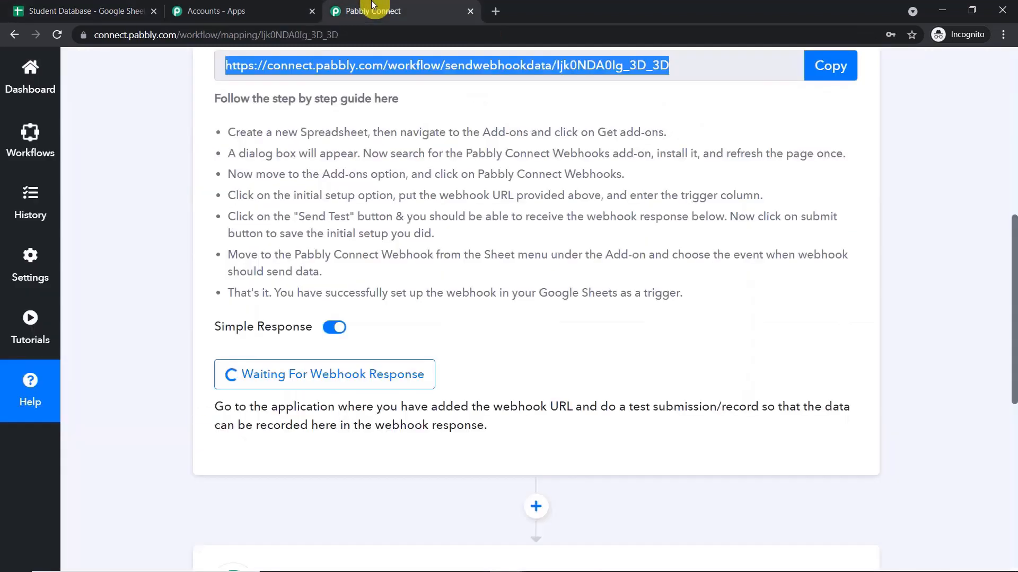
pyautogui.scroll(-5, 518, 290)
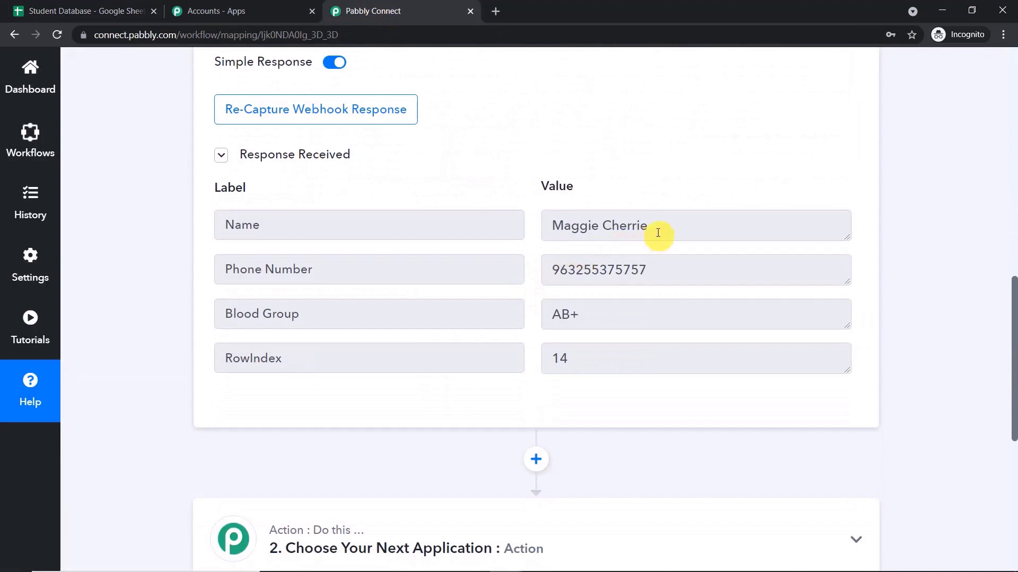
pyautogui.moveTo(680, 226); pyautogui.dragTo(497, 218)
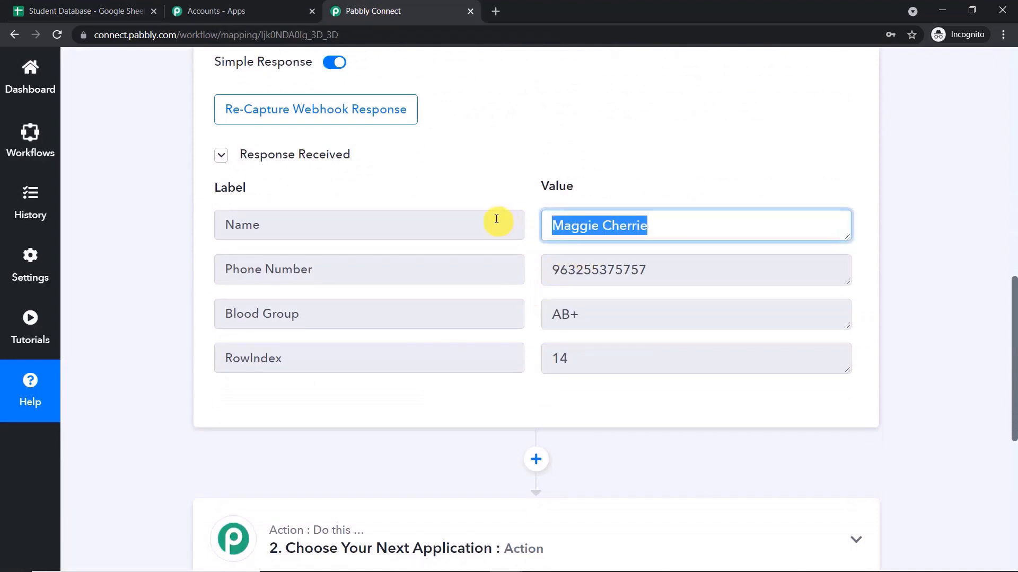
pyautogui.moveTo(683, 267); pyautogui.dragTo(528, 269)
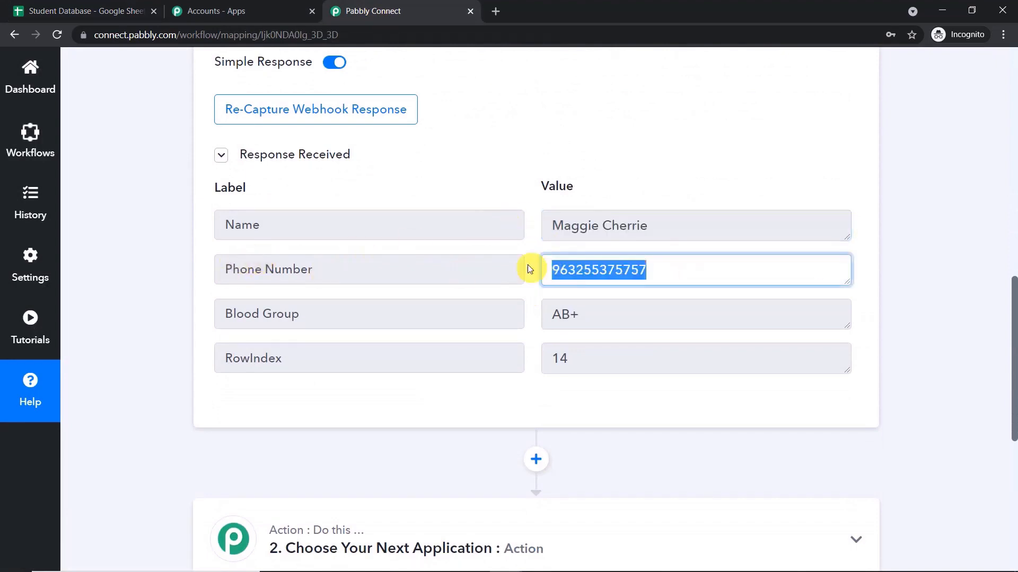
pyautogui.scroll(-3, 223, 313)
pyautogui.click(598, 185)
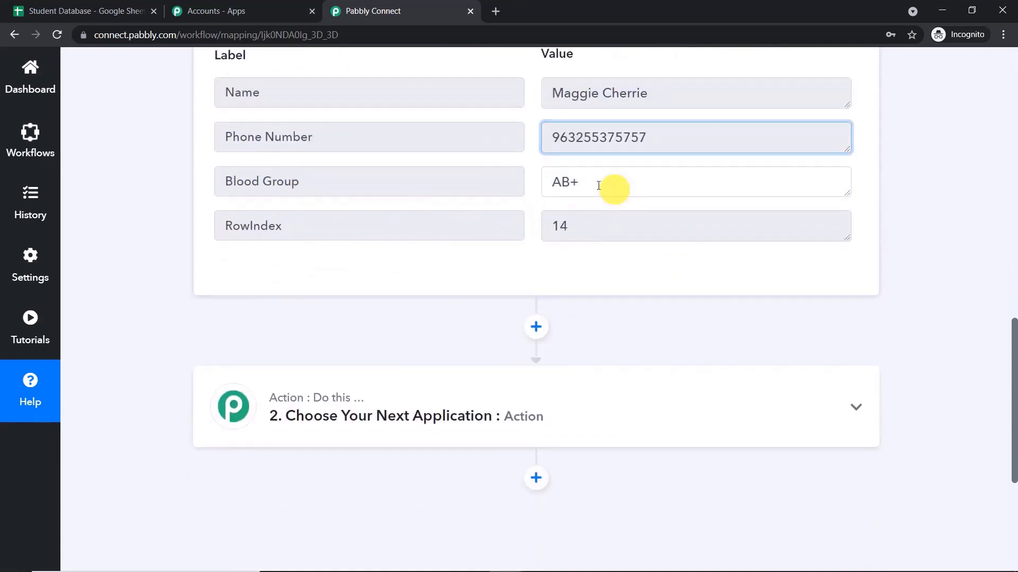
pyautogui.moveTo(598, 185); pyautogui.dragTo(472, 184)
pyautogui.scroll(1, 477, 188)
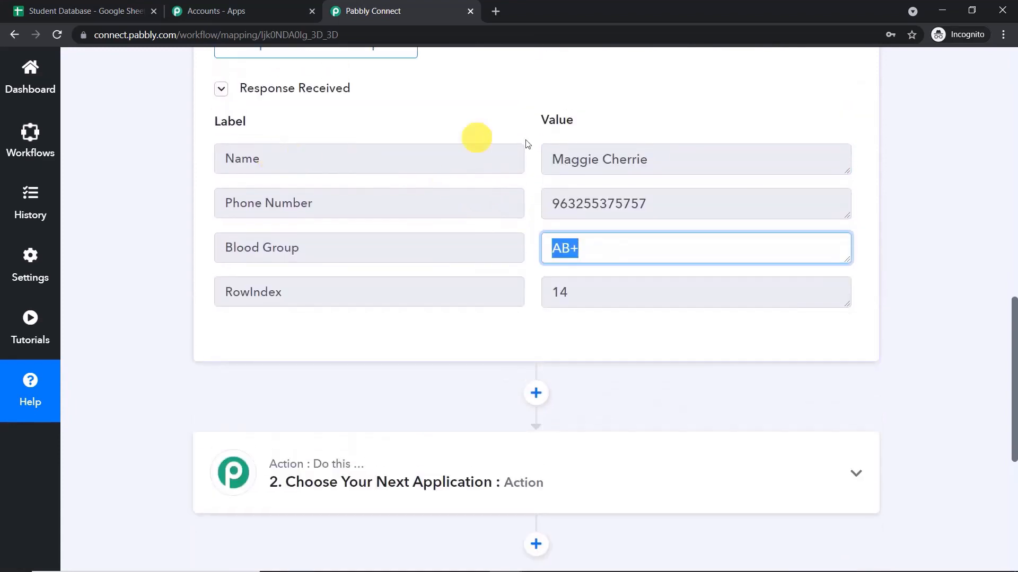
# Compare them with row 14's name, phone number and blood group in the Student Database sheet.
pyautogui.click(141, 8)
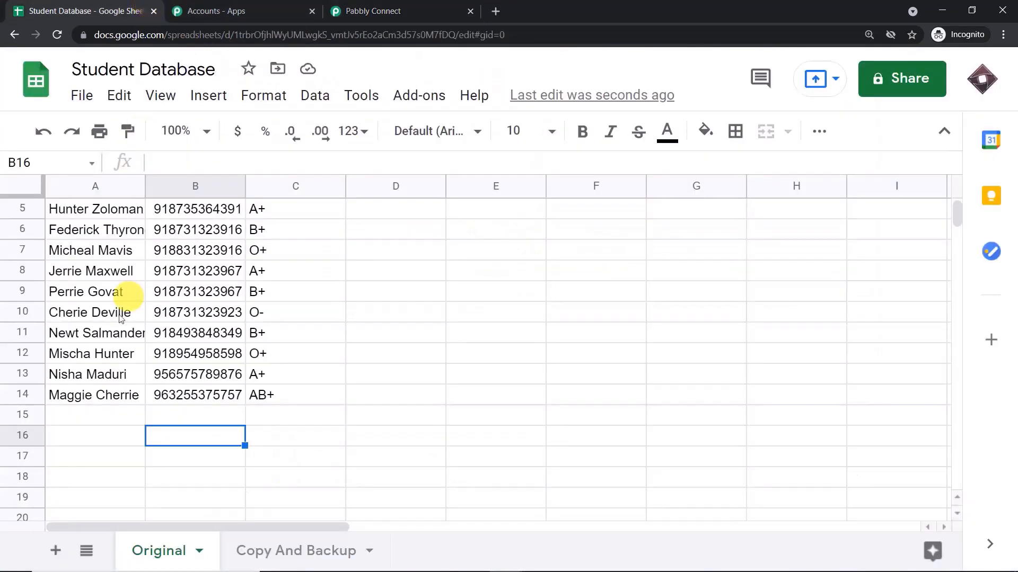
pyautogui.click(63, 400)
pyautogui.click(177, 398)
pyautogui.click(271, 396)
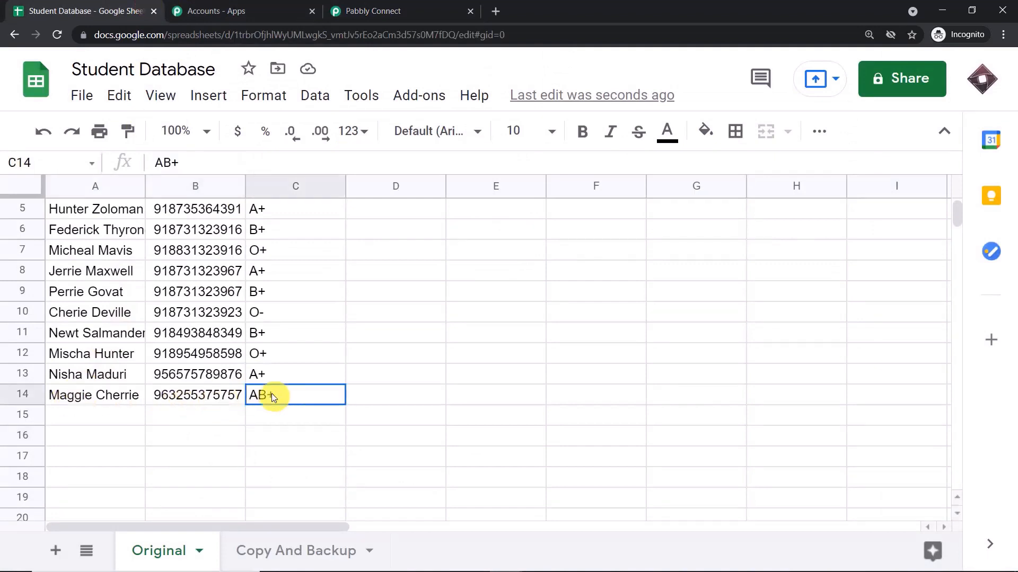
pyautogui.scroll(2, 238, 395)
pyautogui.click(593, 289)
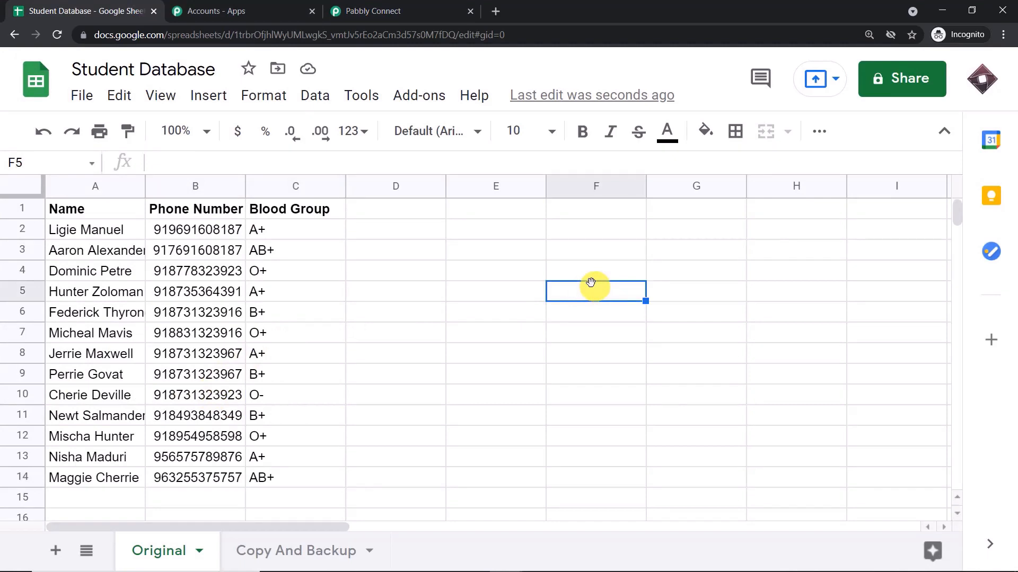
# Confirm the Copy And Backup sheet is still empty and clear the response-field selection in Pabbly Connect.
pyautogui.click(397, 10)
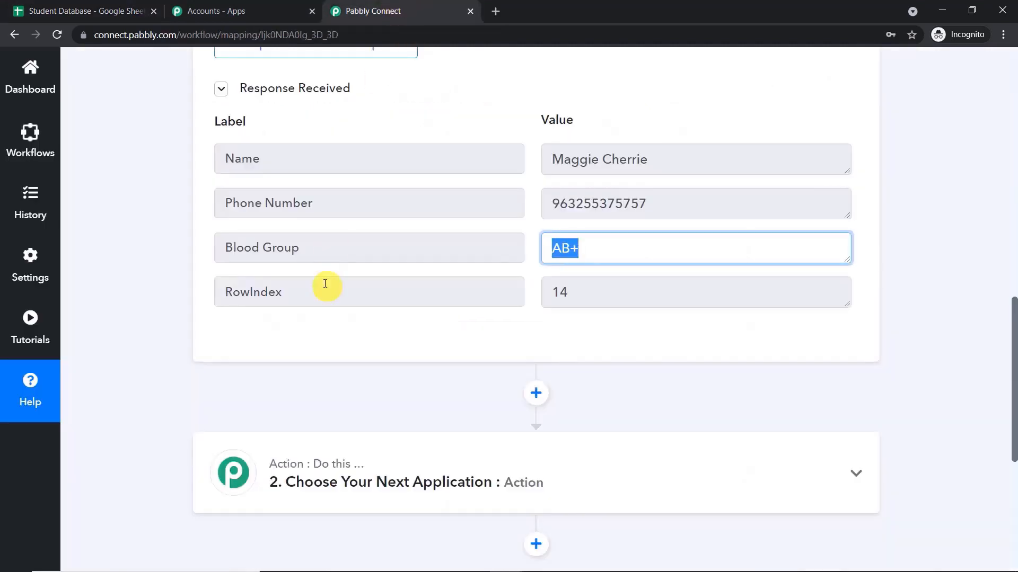
pyautogui.click(142, 10)
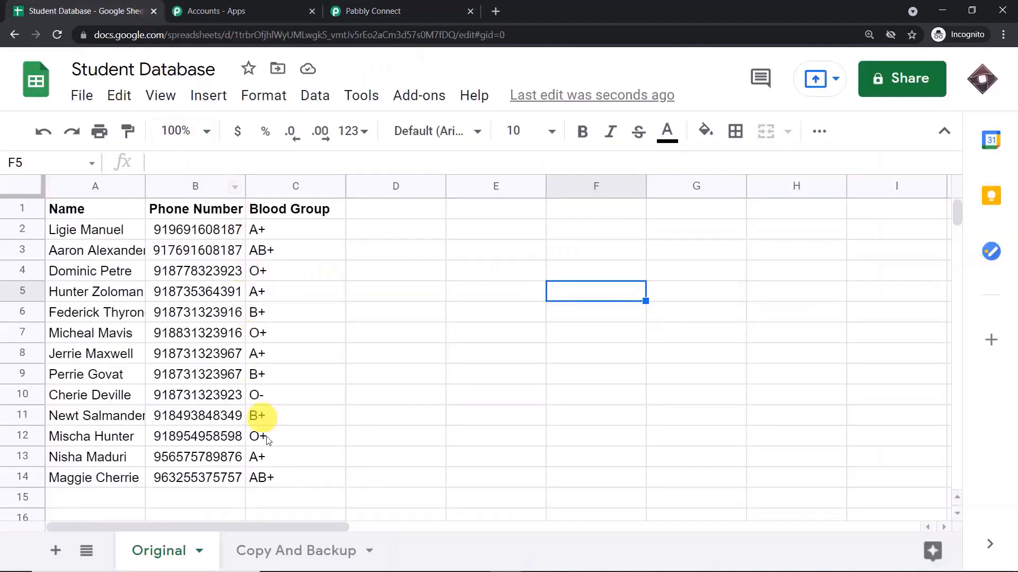
pyautogui.click(301, 551)
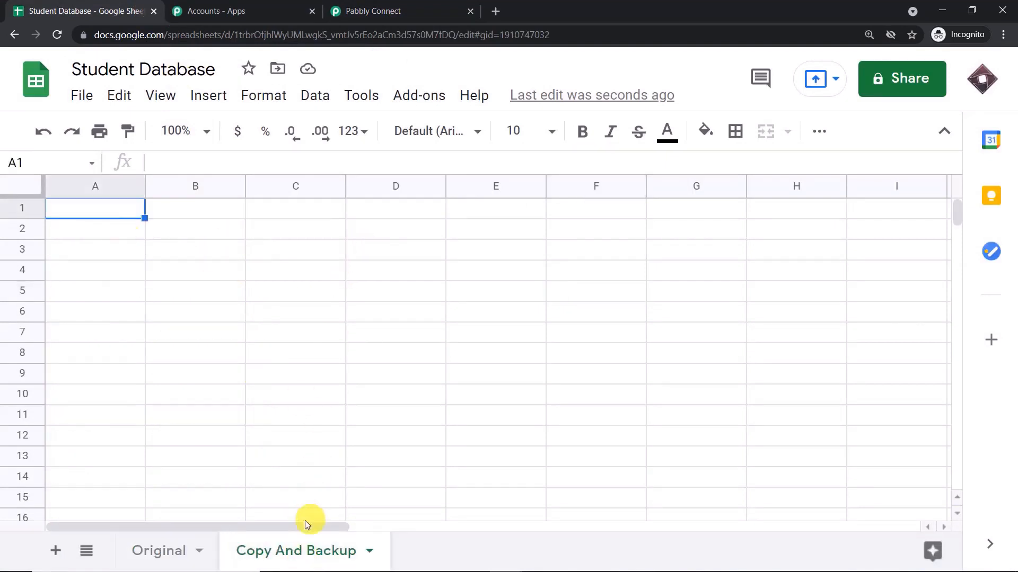
pyautogui.click(397, 7)
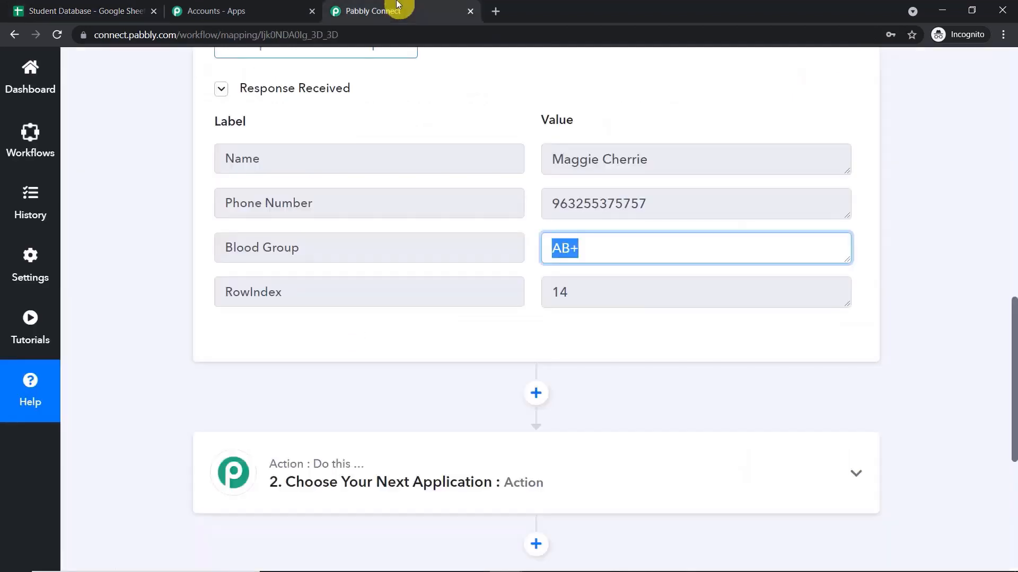
pyautogui.click(777, 182)
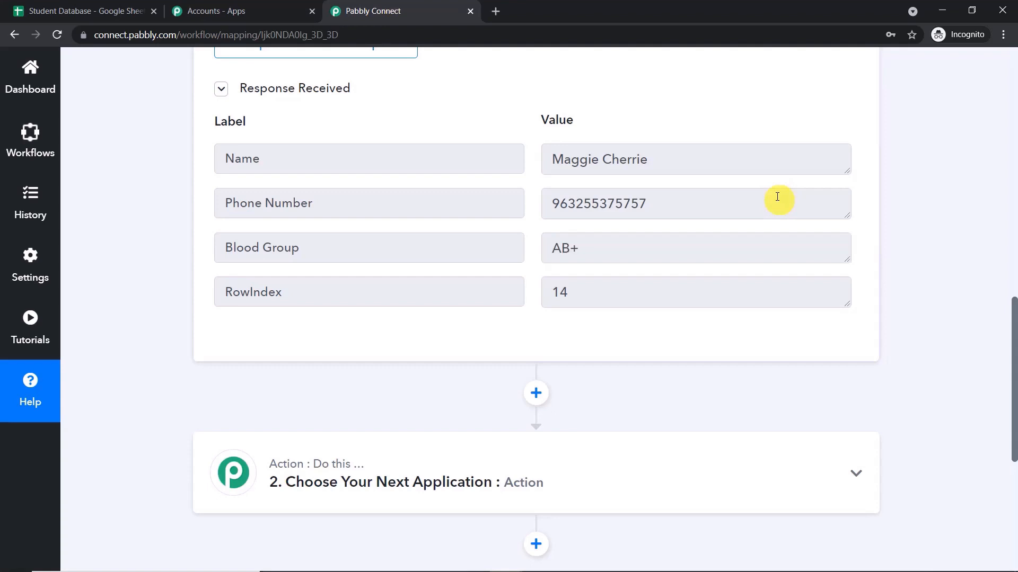
pyautogui.click(54, 7)
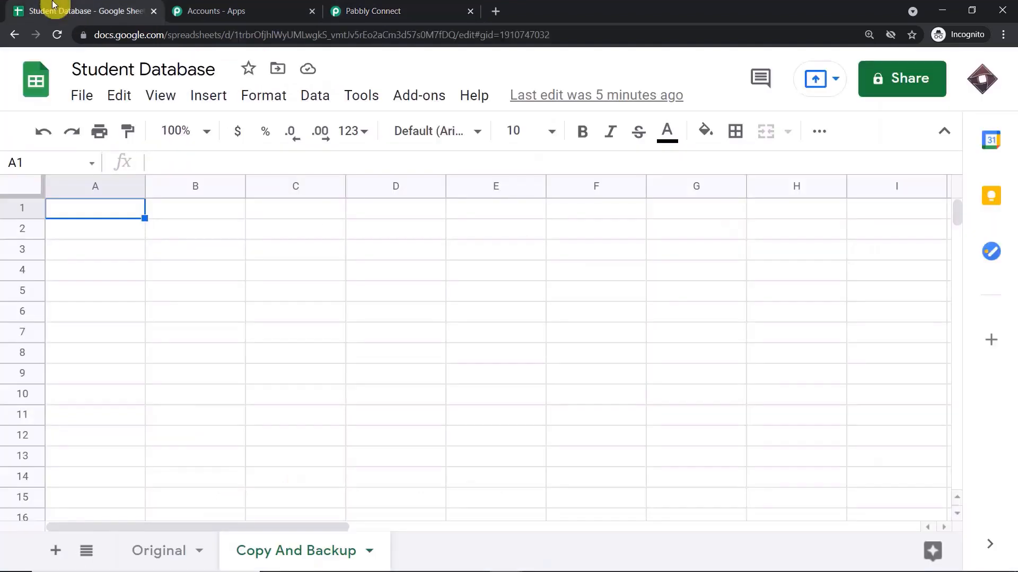
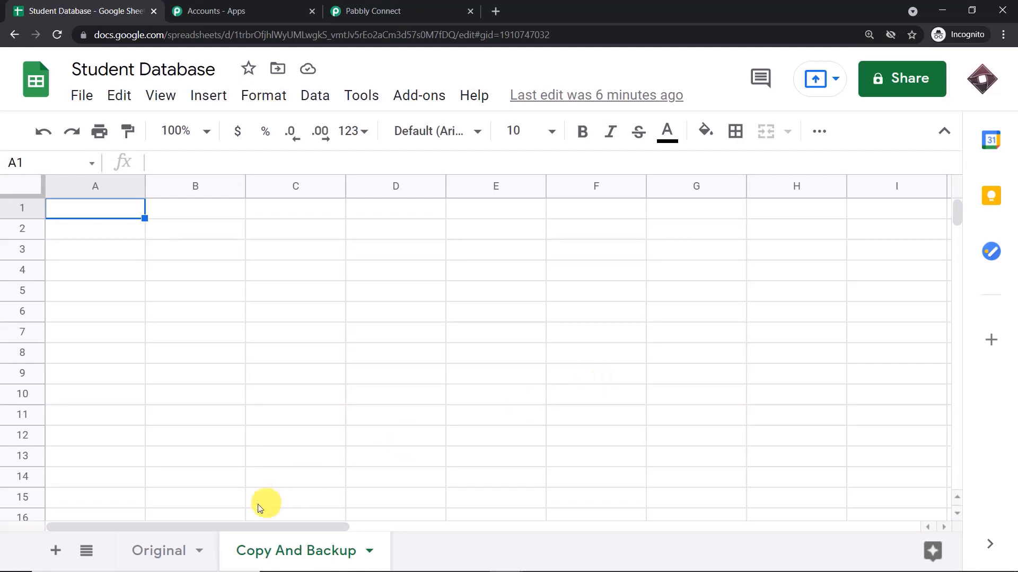
# Copy the Name, Phone Number and Blood Group headers (A1:C1) from the Original sheet.
pyautogui.click(159, 551)
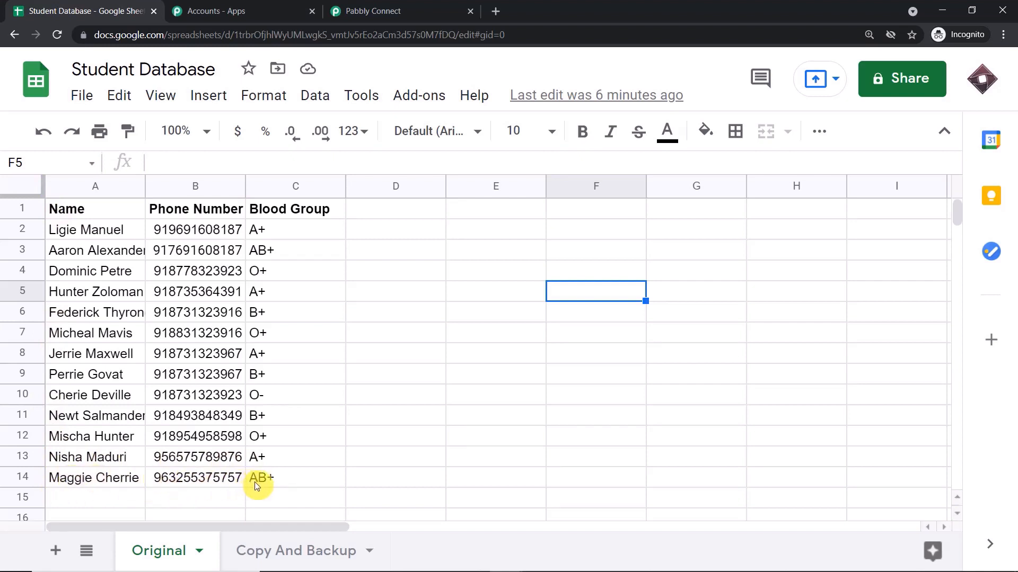
pyautogui.click(285, 565)
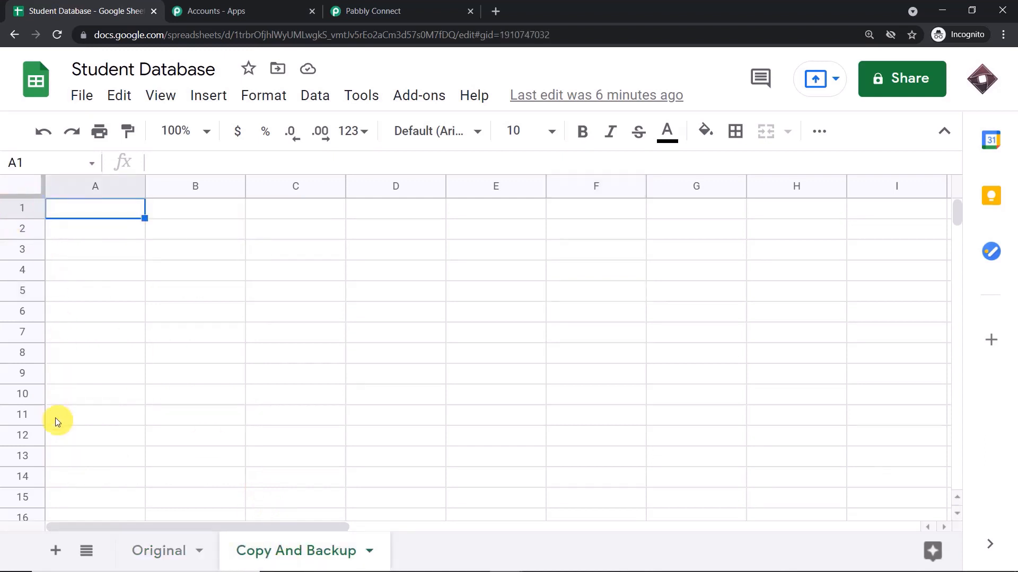
pyautogui.click(154, 551)
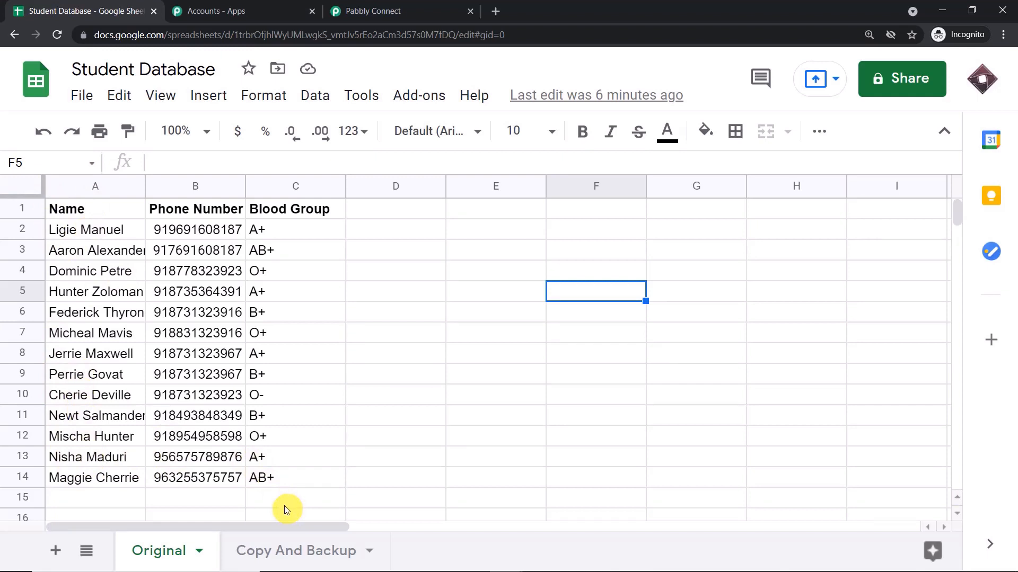
pyautogui.moveTo(340, 209); pyautogui.dragTo(95, 208)
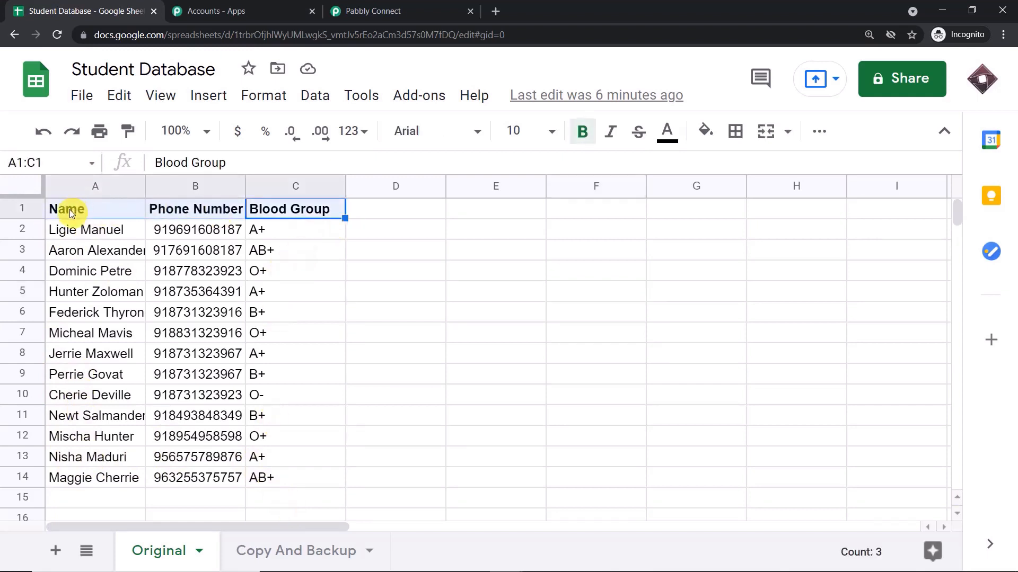
pyautogui.hotkey('ctrl', 'c')
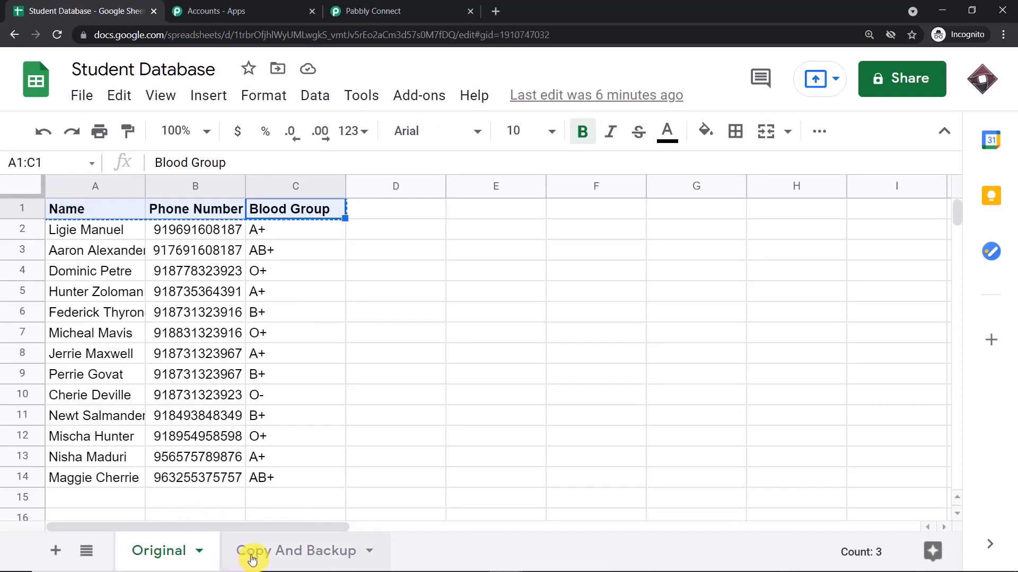
# Paste the headers into A1:C1 of the Copy And Backup sheet, then go back to Pabbly Connect.
pyautogui.click(255, 551)
pyautogui.moveTo(315, 211); pyautogui.dragTo(78, 212)
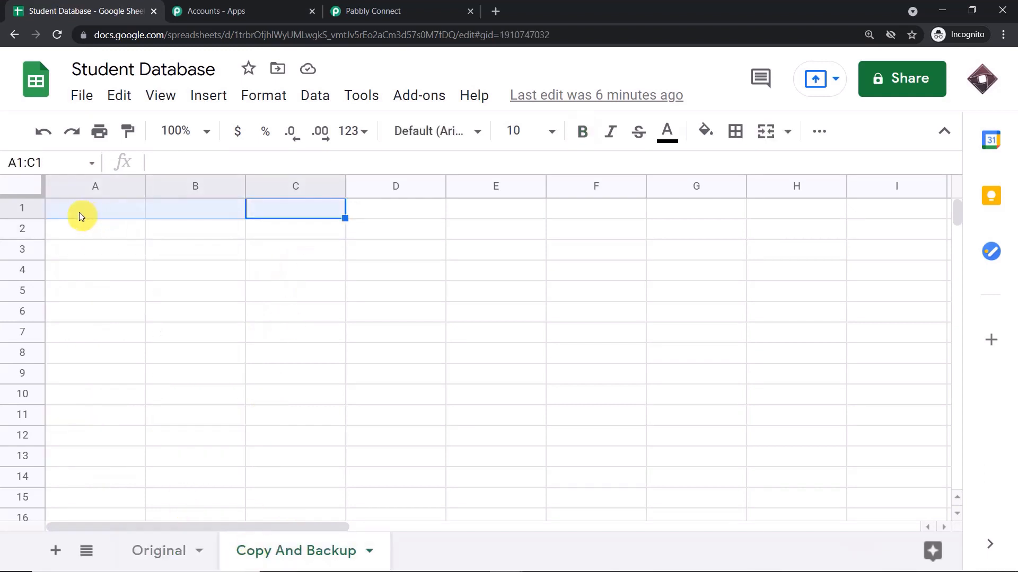
pyautogui.hotkey('ctrl', 'v')
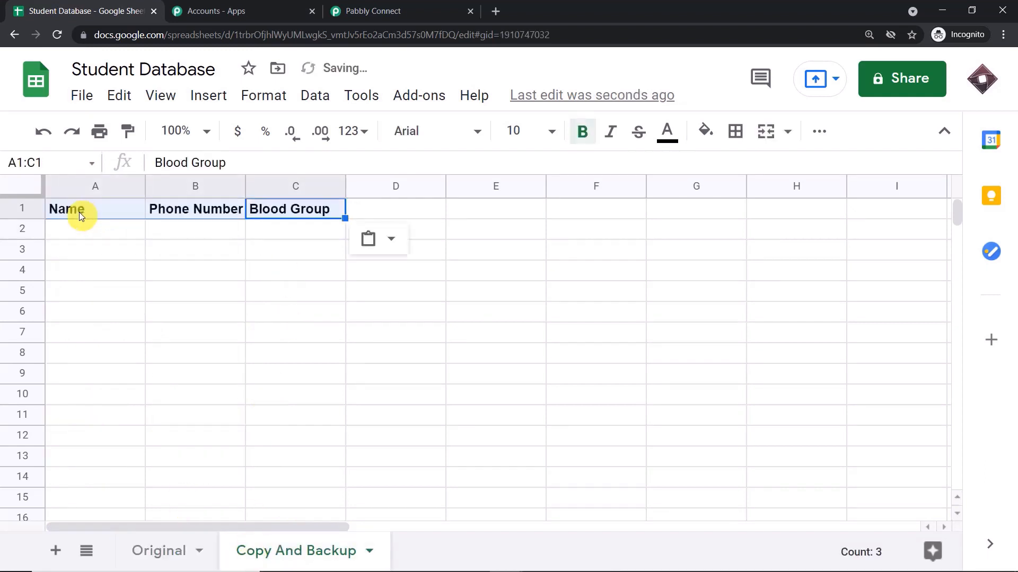
pyautogui.click(201, 299)
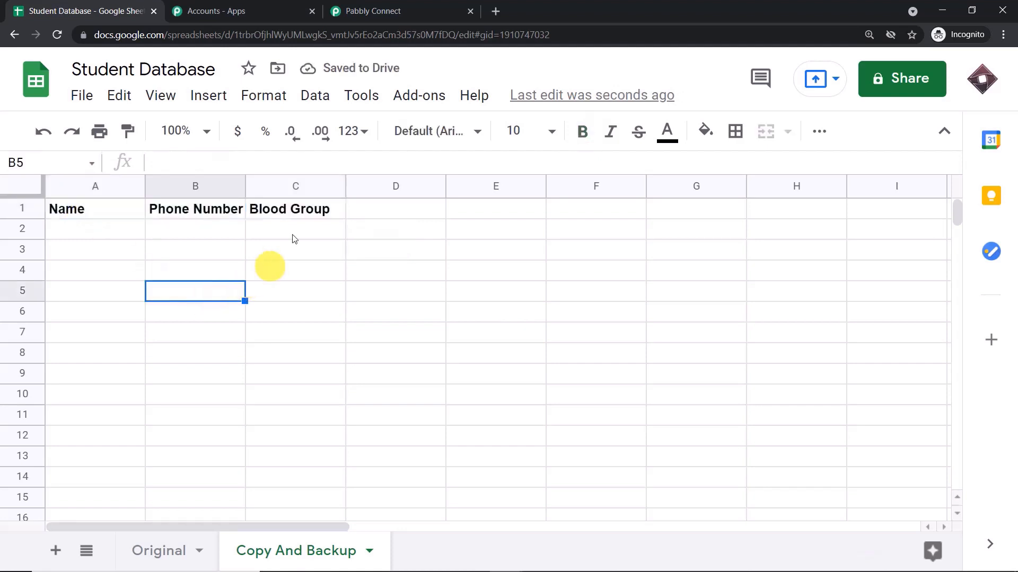
pyautogui.click(414, 5)
pyautogui.scroll(-3, 522, 249)
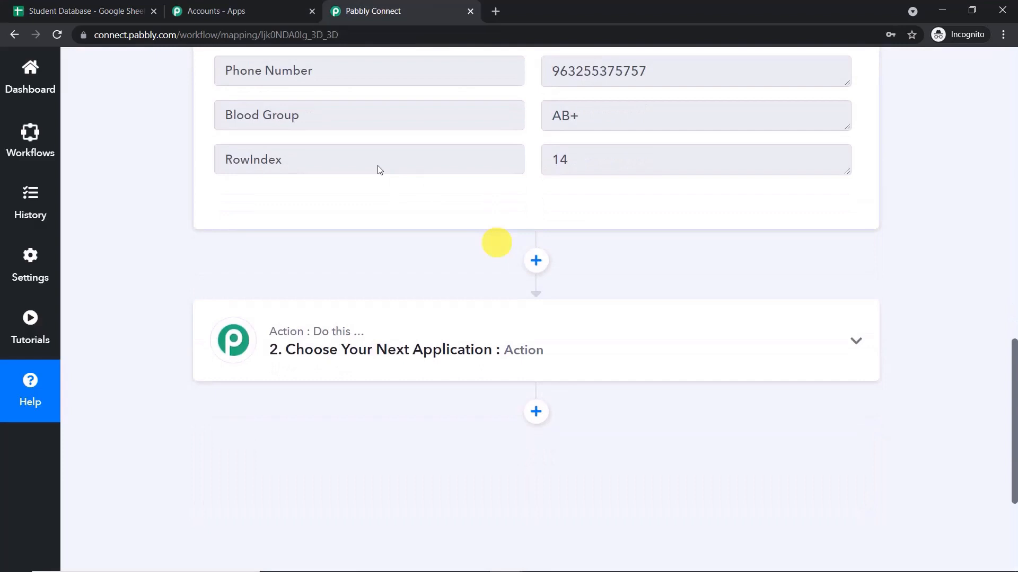
# After checking the pasted headers, choose Google Sheets as the next action app.
pyautogui.click(146, 5)
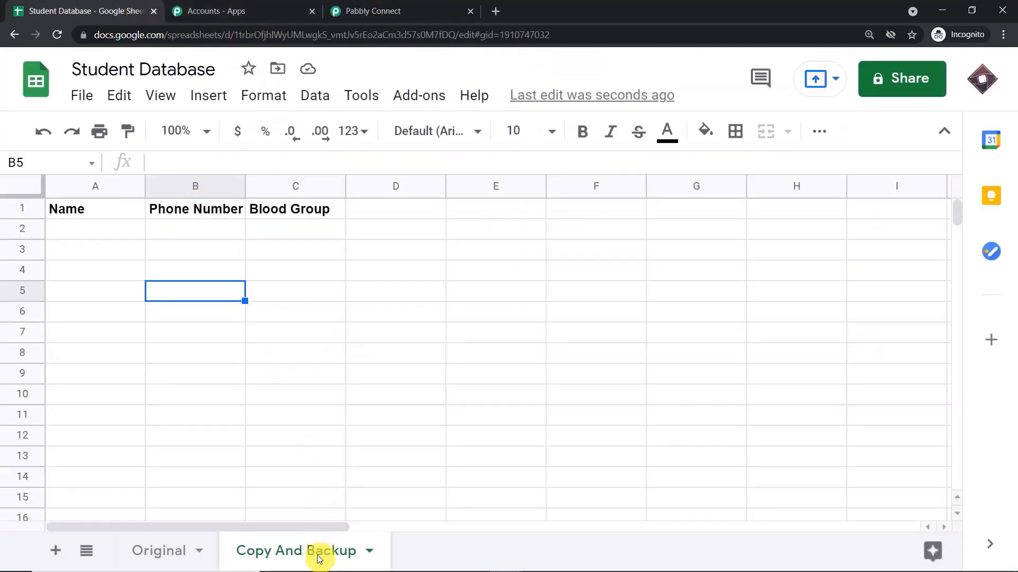
pyautogui.click(399, 9)
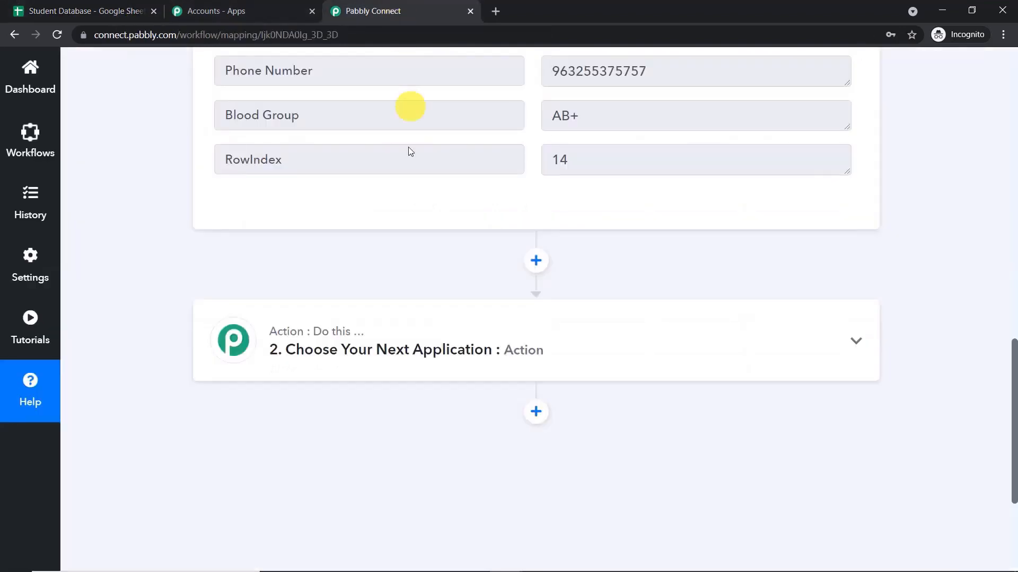
pyautogui.click(407, 351)
pyautogui.click(359, 242)
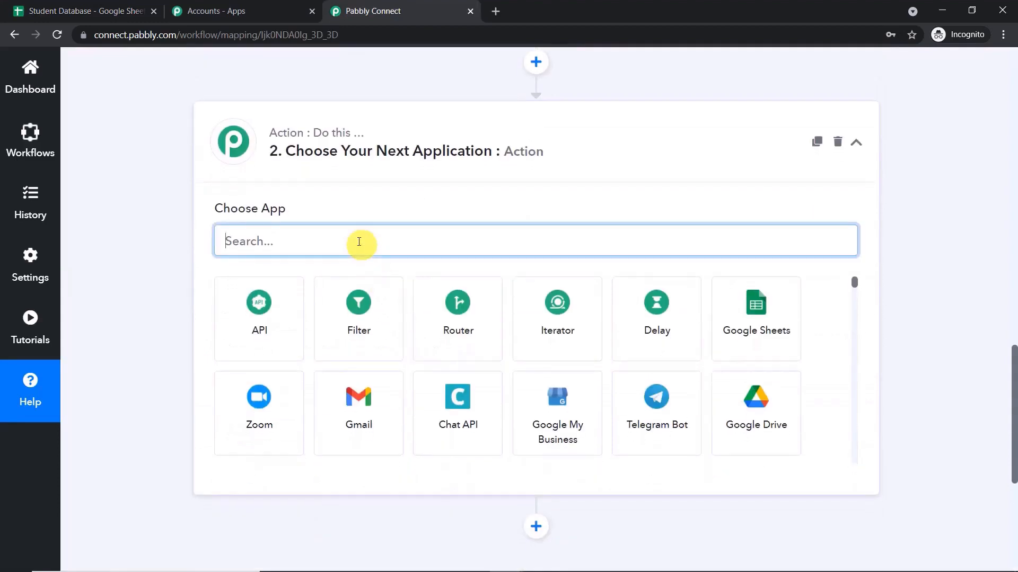
pyautogui.write('google')
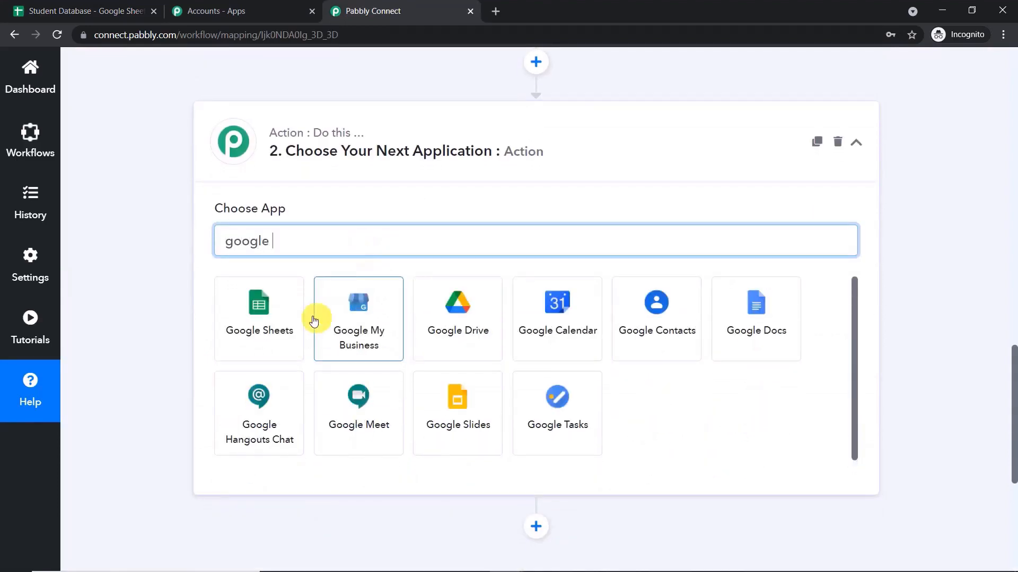
pyautogui.click(280, 329)
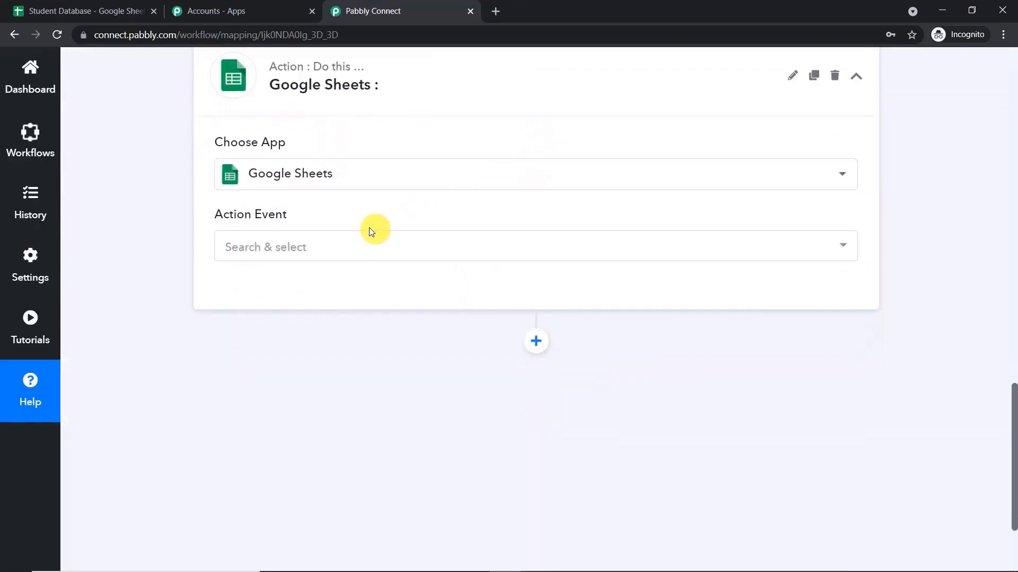
# Set the action event to Get Row(s) and start a new account connection.
pyautogui.click(353, 243)
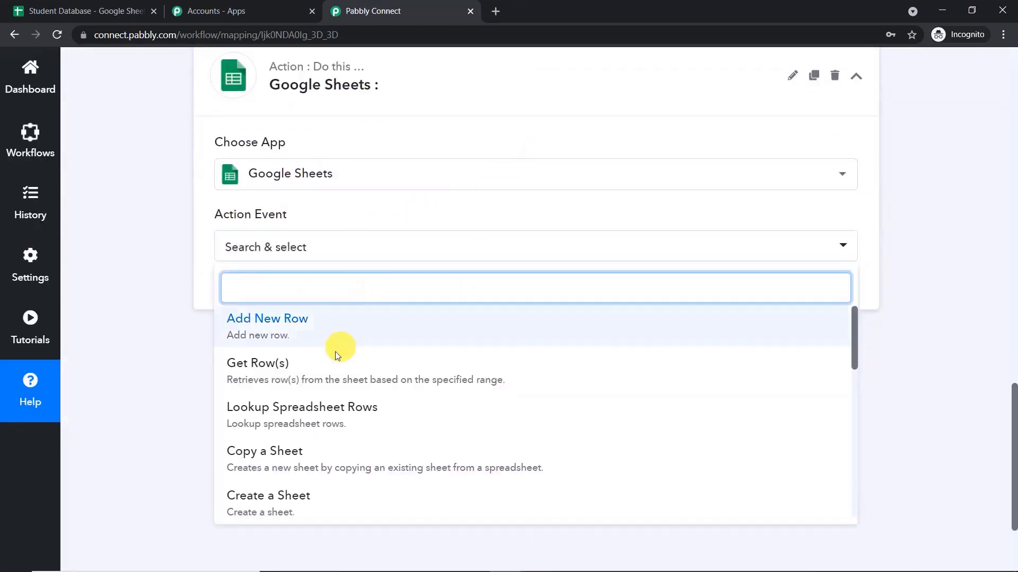
pyautogui.click(329, 367)
pyautogui.click(256, 291)
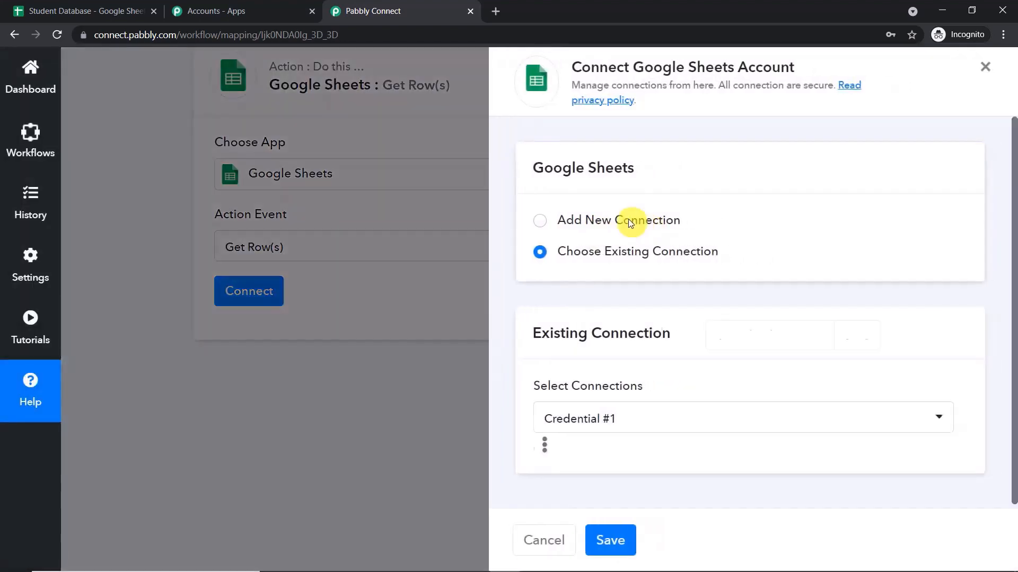
pyautogui.click(628, 219)
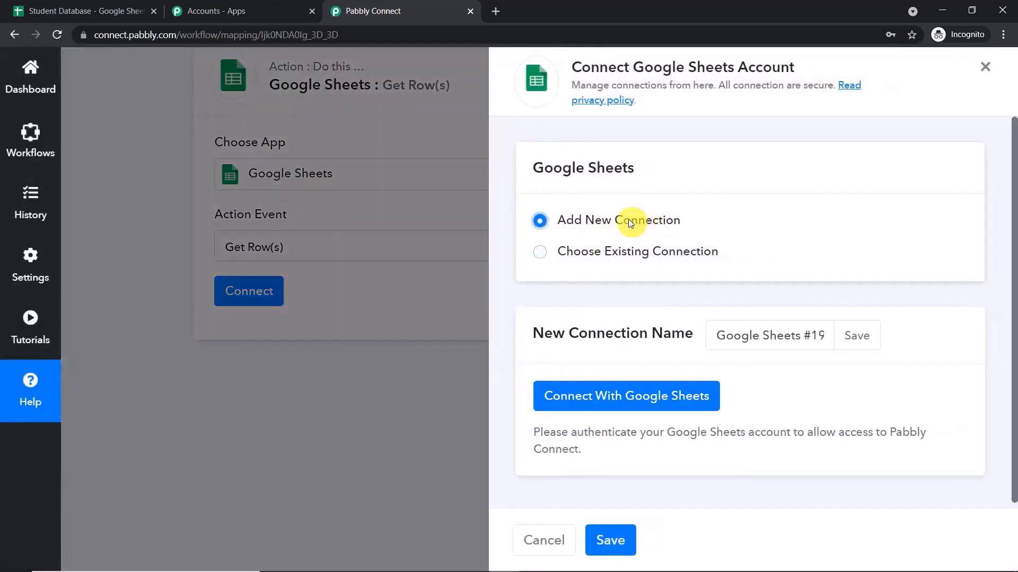
# Sign in with the Google account and allow Pabbly Connect access to Google Sheets.
pyautogui.click(611, 396)
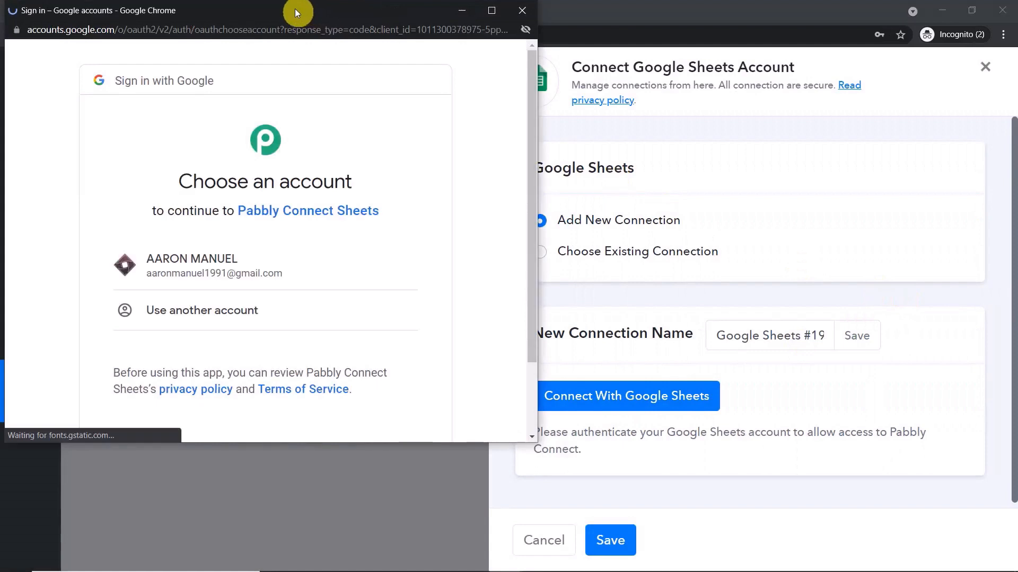
pyautogui.moveTo(295, 9); pyautogui.dragTo(674, 88)
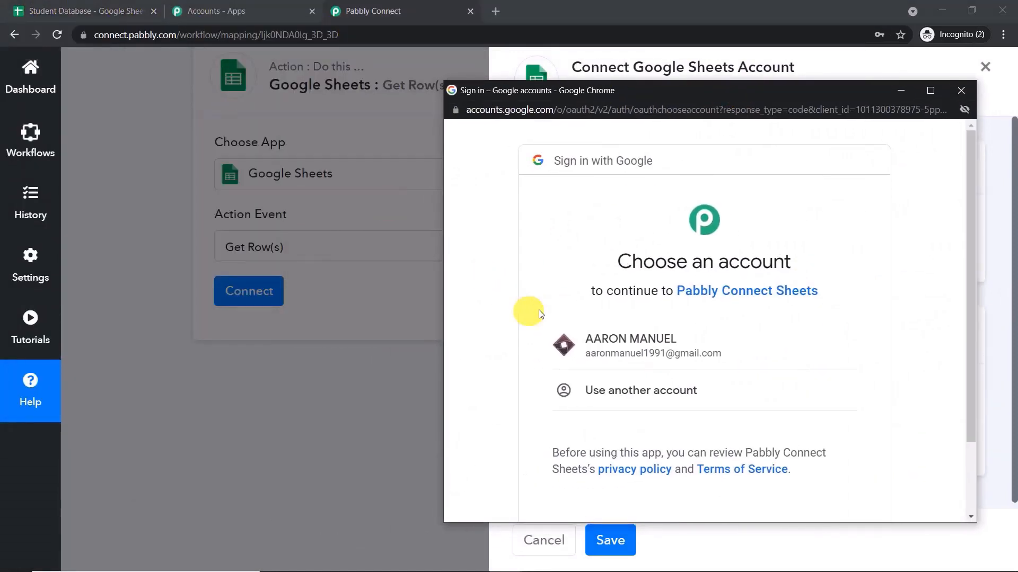
pyautogui.click(645, 351)
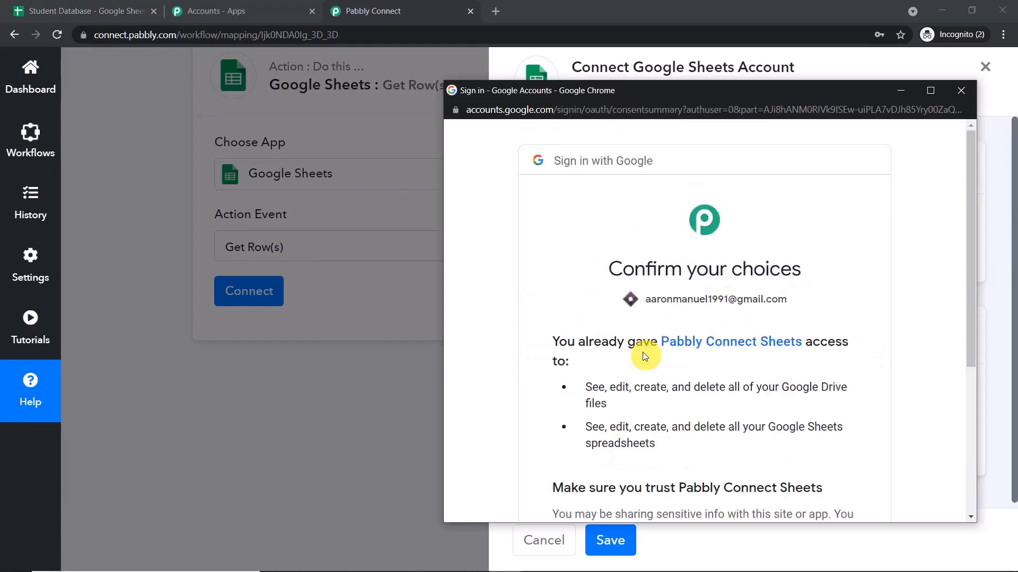
pyautogui.scroll(-4, 663, 284)
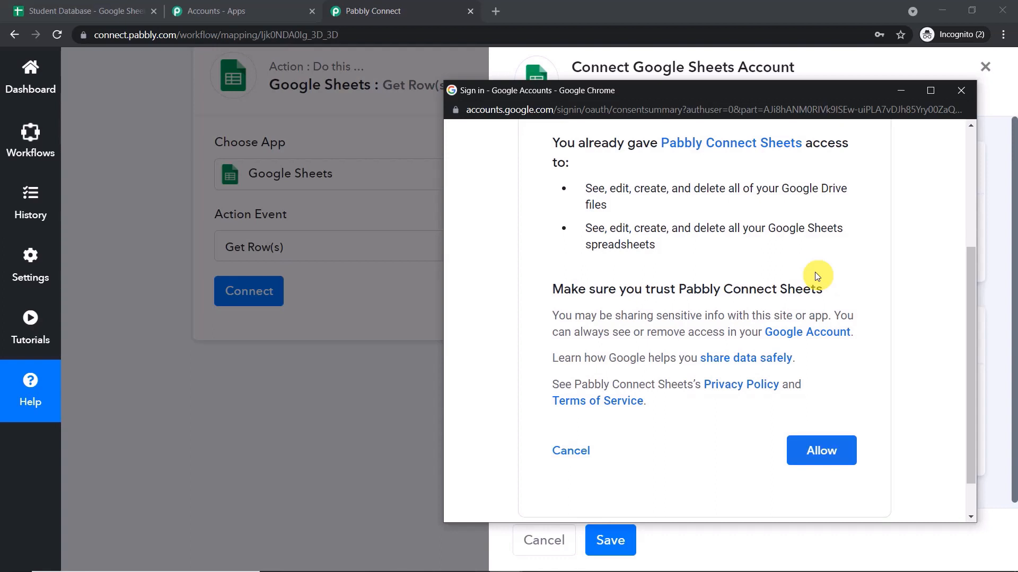
pyautogui.click(822, 452)
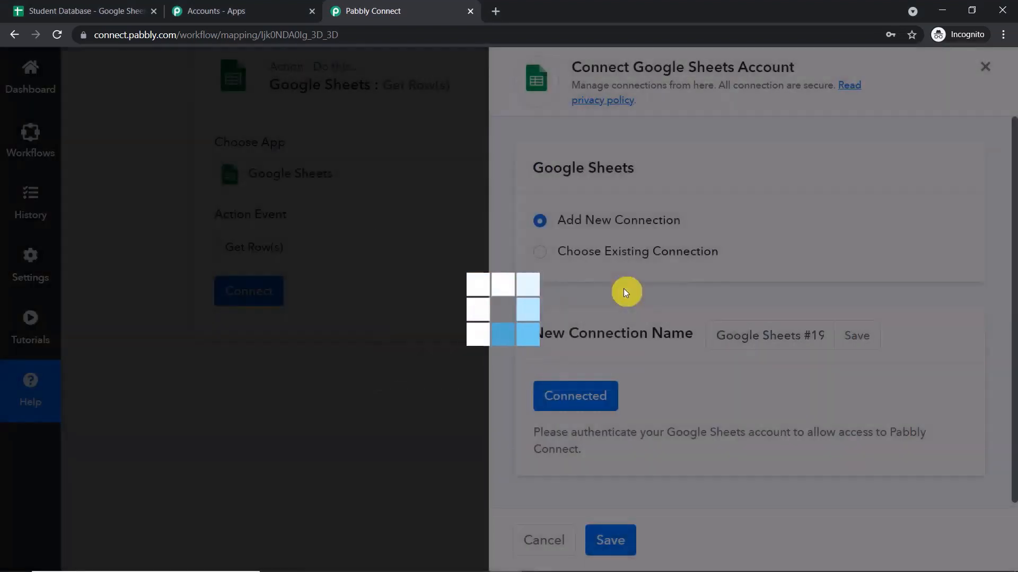
pyautogui.scroll(-3, 594, 295)
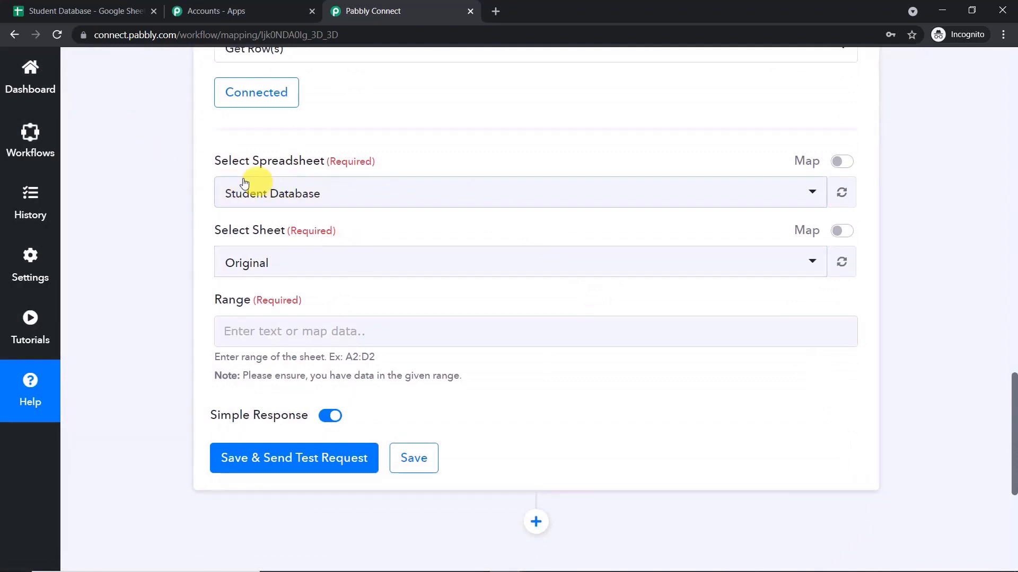
# Keep Student Database as the spreadsheet and select the Copy And Backup sheet.
pyautogui.click(364, 196)
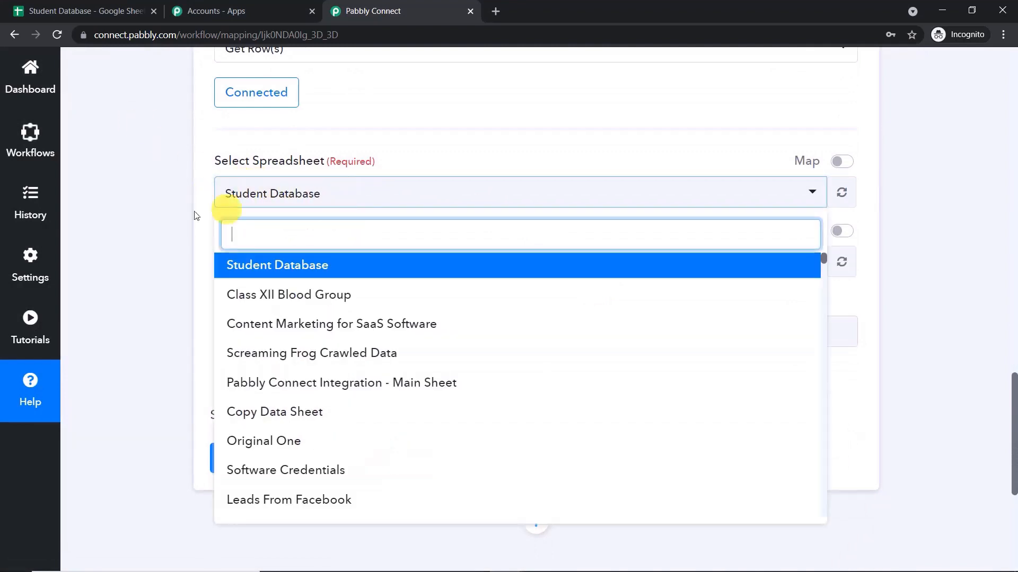
pyautogui.click(425, 165)
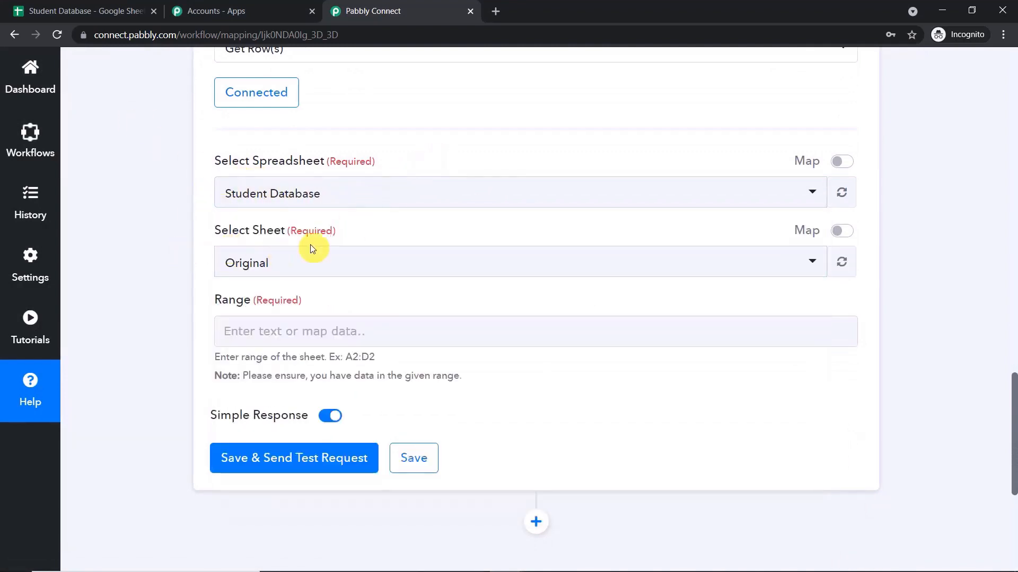
pyautogui.click(21, 11)
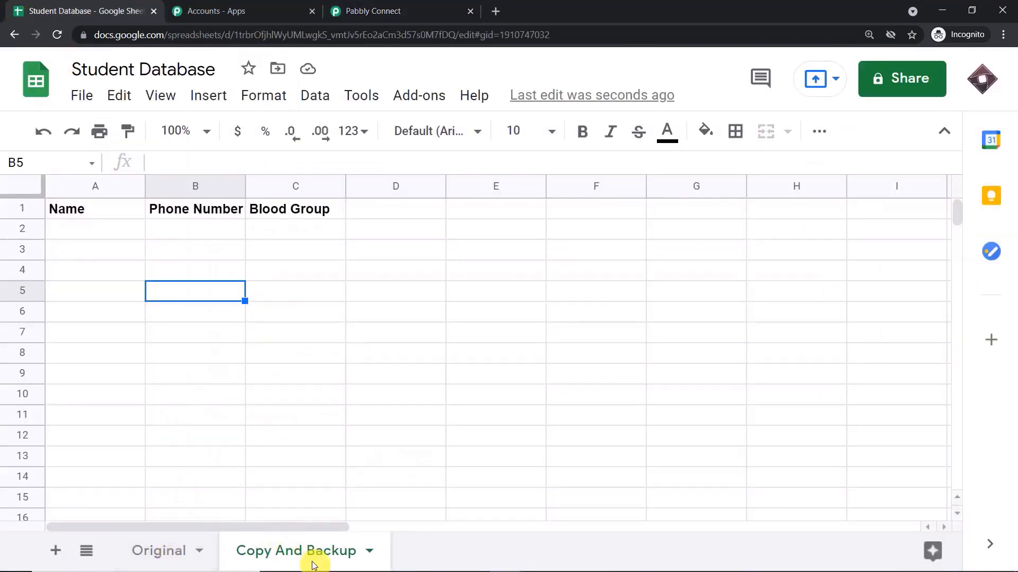
pyautogui.click(395, 8)
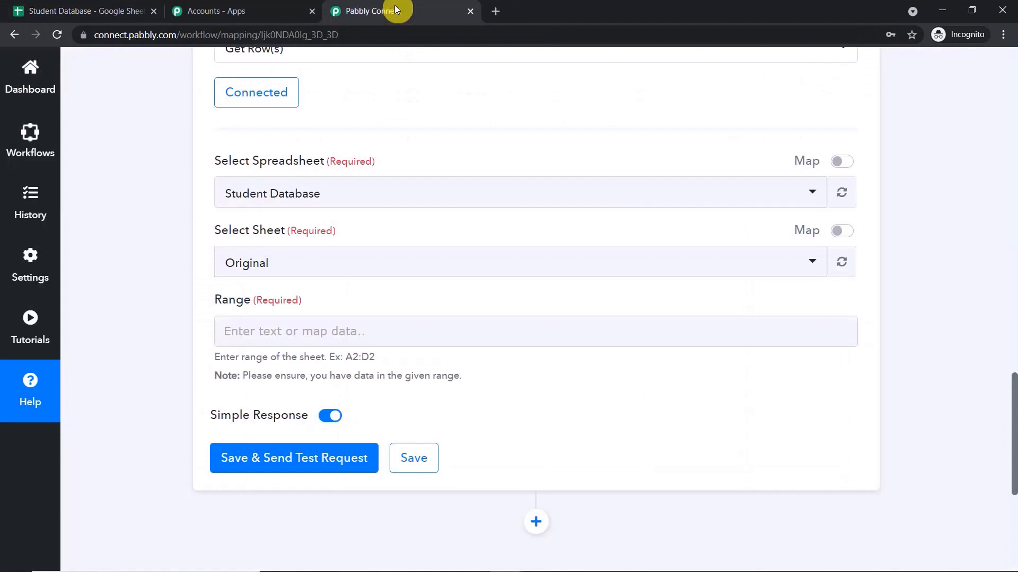
pyautogui.click(311, 268)
pyautogui.click(291, 367)
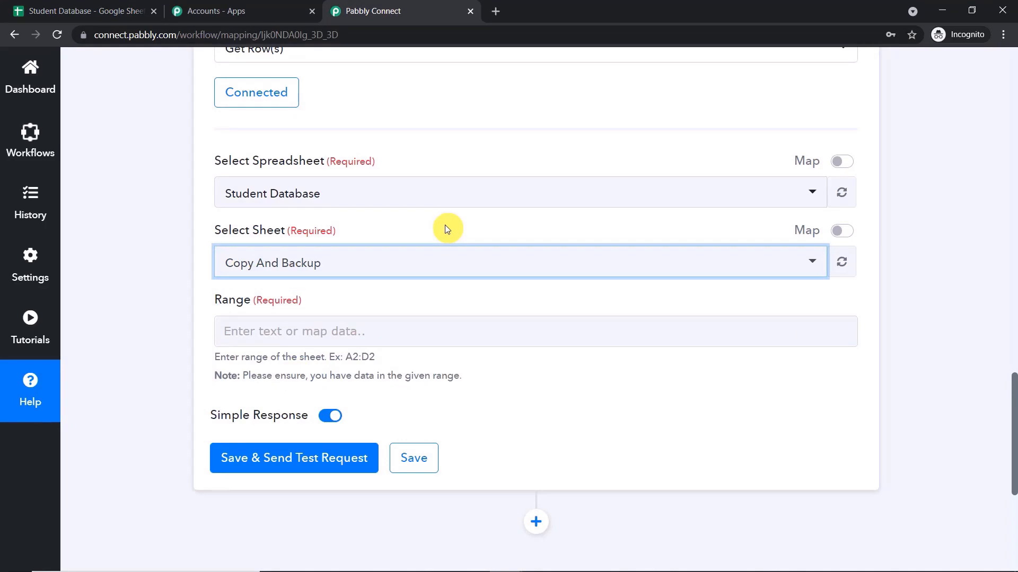
# Confirm in Google Sheets that Copy And Backup's headers span A1:C1.
pyautogui.click(100, 10)
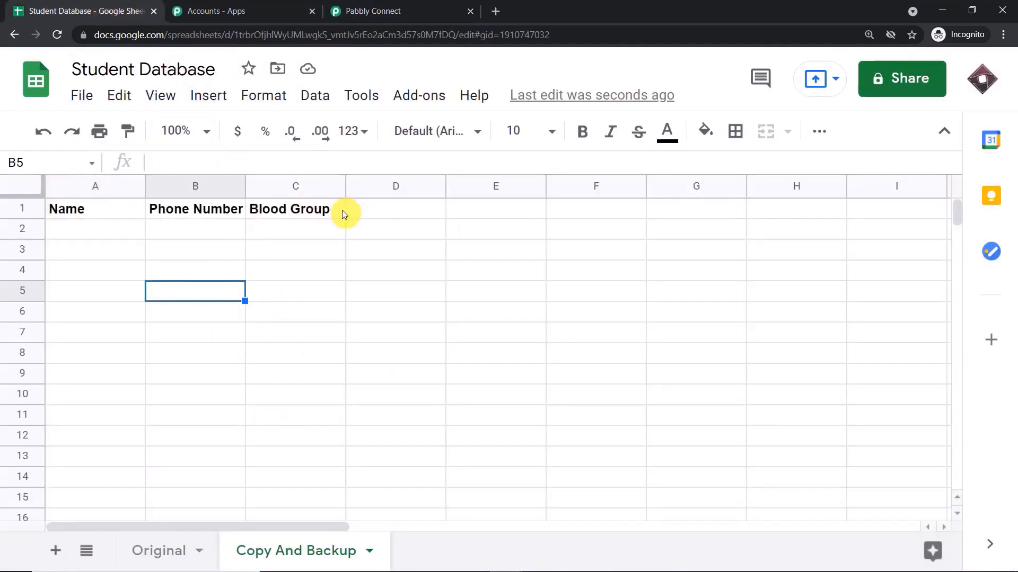
pyautogui.moveTo(341, 214); pyautogui.dragTo(64, 209)
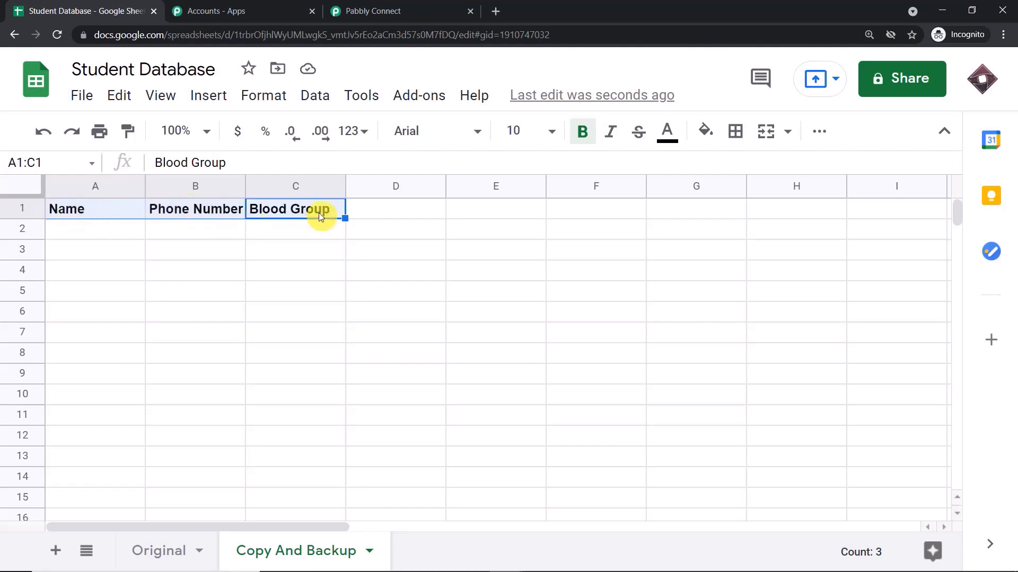
pyautogui.click(374, 10)
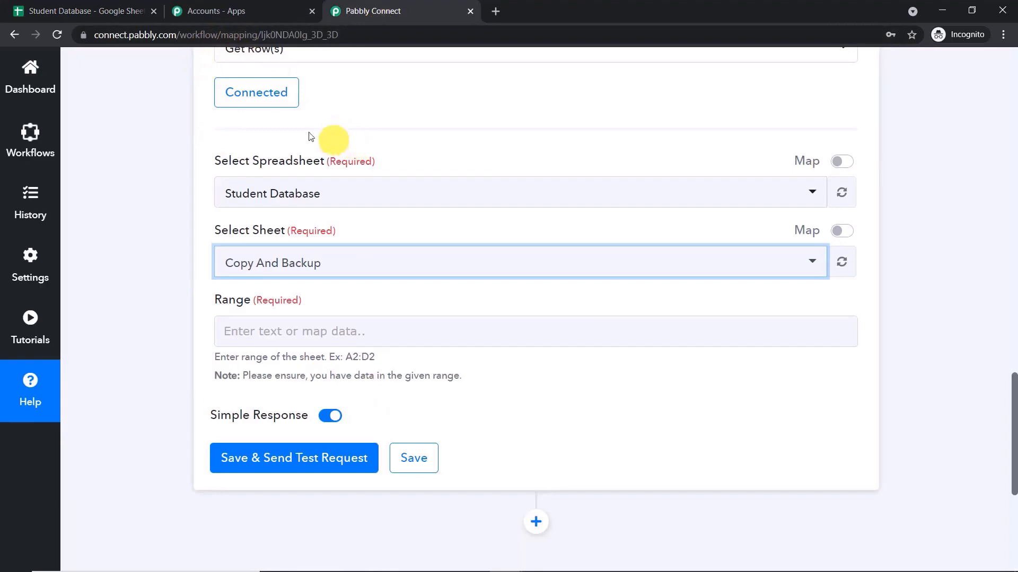
pyautogui.click(111, 10)
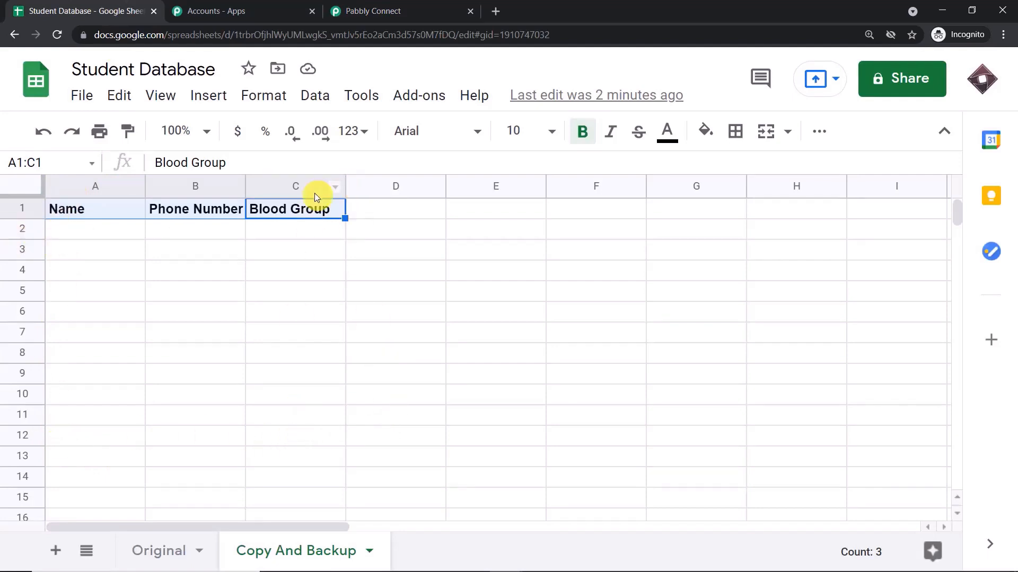
pyautogui.click(368, 8)
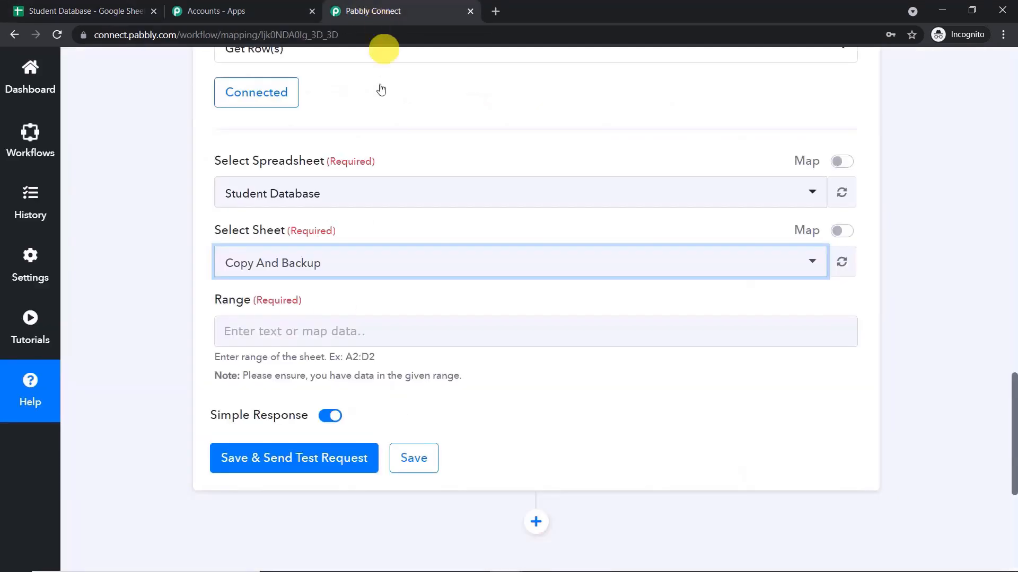
# Set the Get Row(s) range to A1:C1 and save with a test request.
pyautogui.click(291, 329)
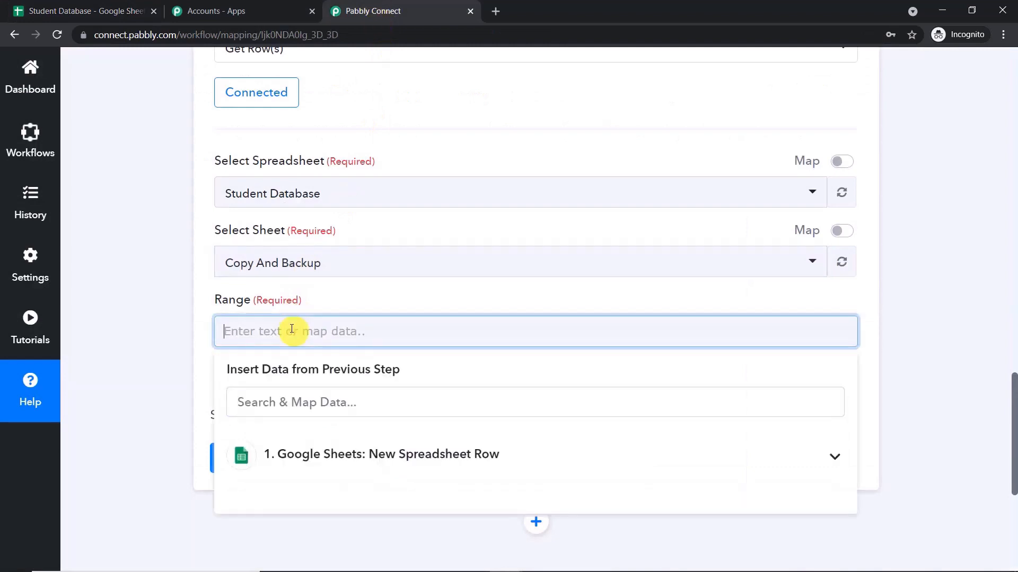
pyautogui.write('A1:')
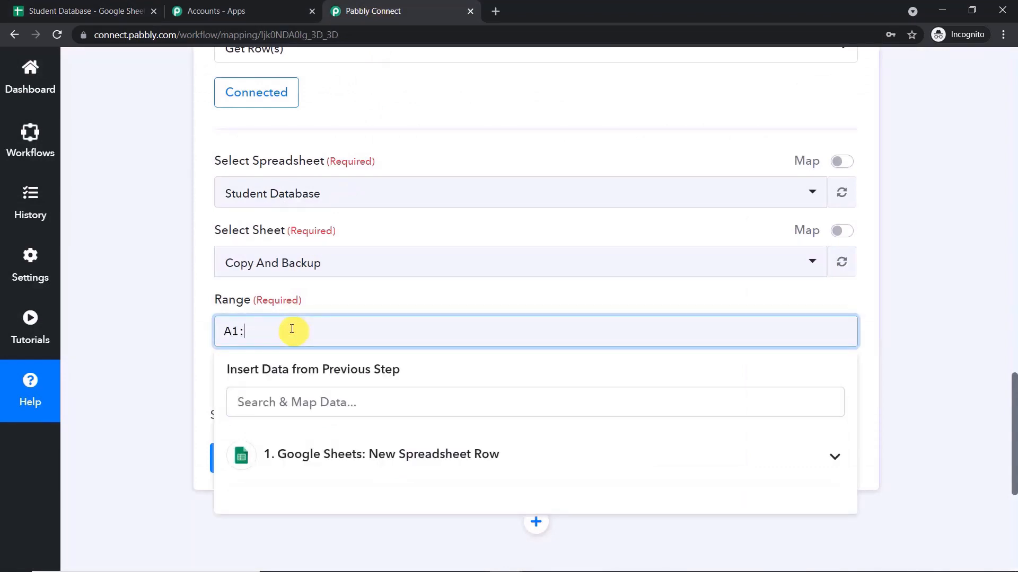
pyautogui.write('C1')
pyautogui.click(349, 300)
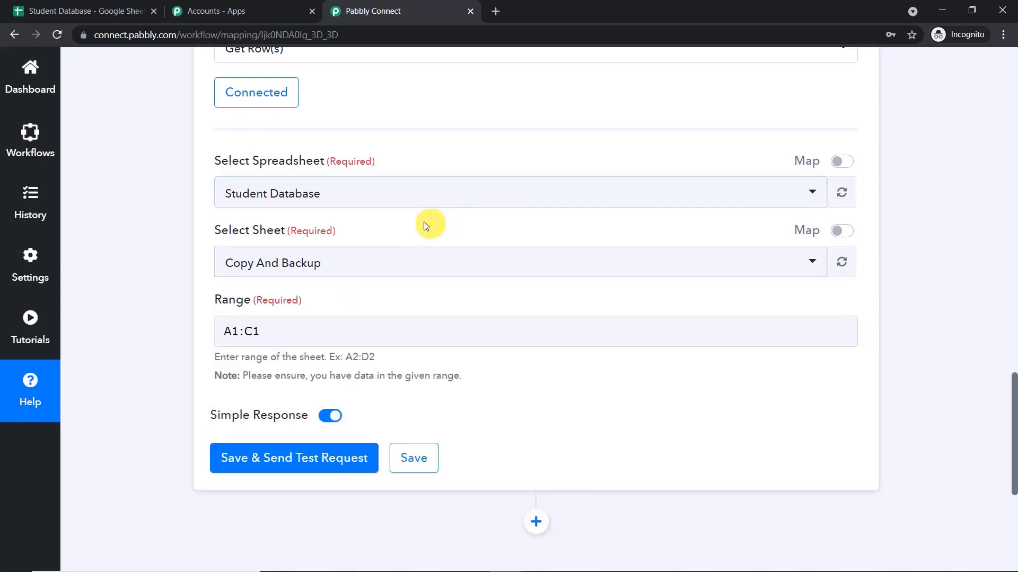
pyautogui.scroll(-2, 424, 223)
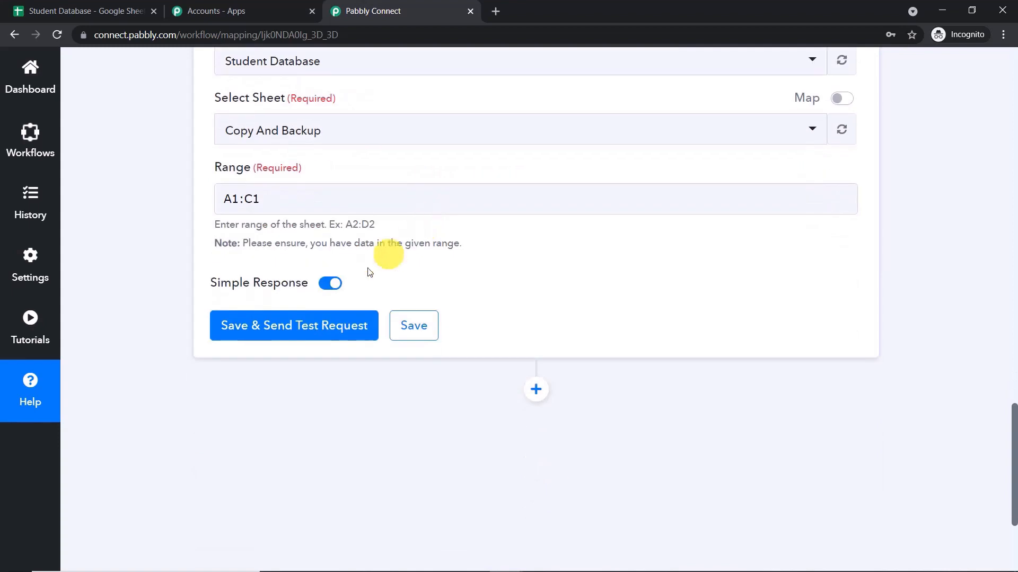
pyautogui.click(314, 333)
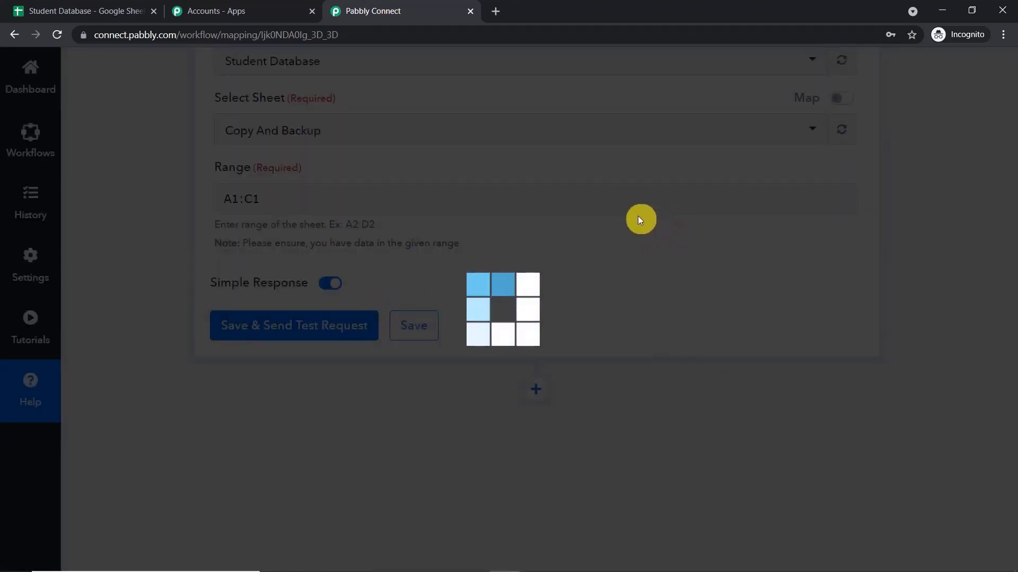
# Check the returned Name, Phone Number and Blood Group values against the spreadsheet.
pyautogui.scroll(-4, 601, 229)
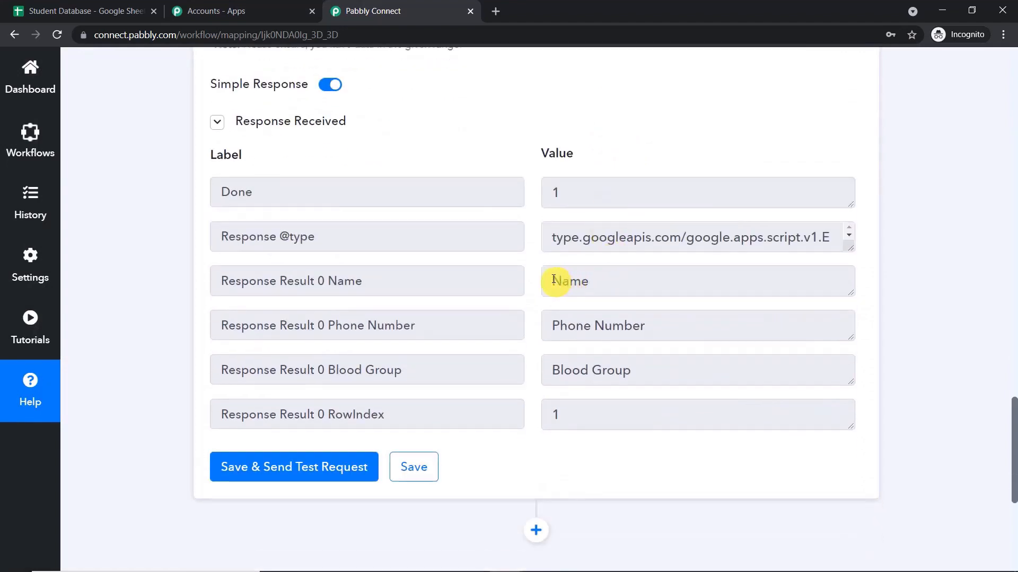
pyautogui.moveTo(553, 279); pyautogui.dragTo(632, 291)
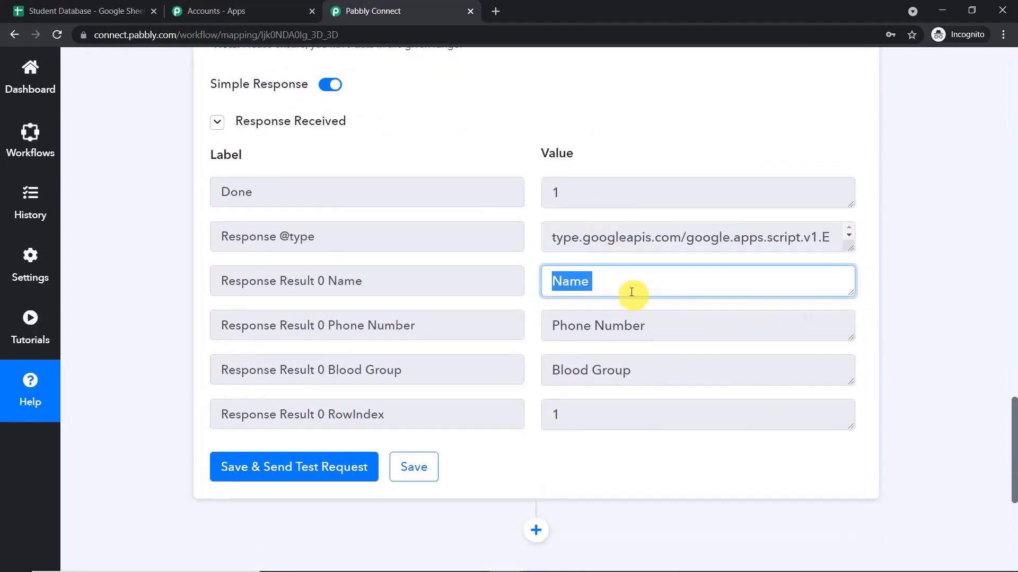
pyautogui.click(635, 328)
pyautogui.click(642, 374)
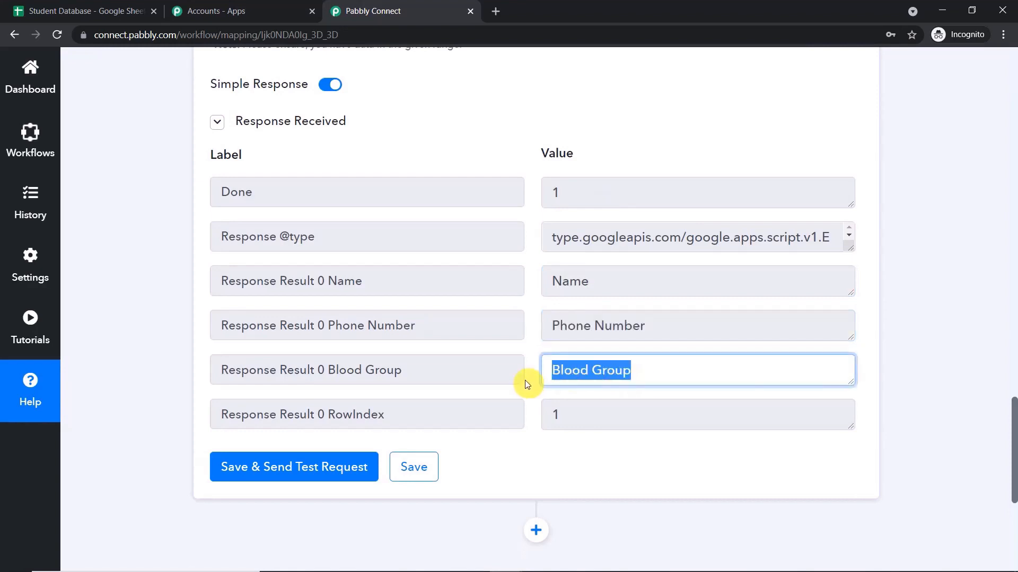
pyautogui.click(66, 9)
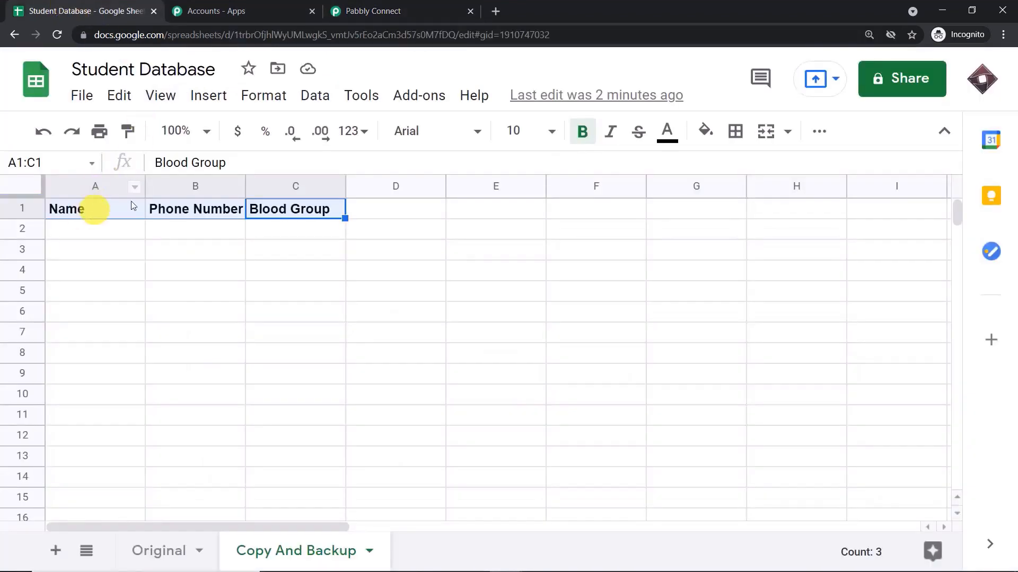
pyautogui.click(356, 6)
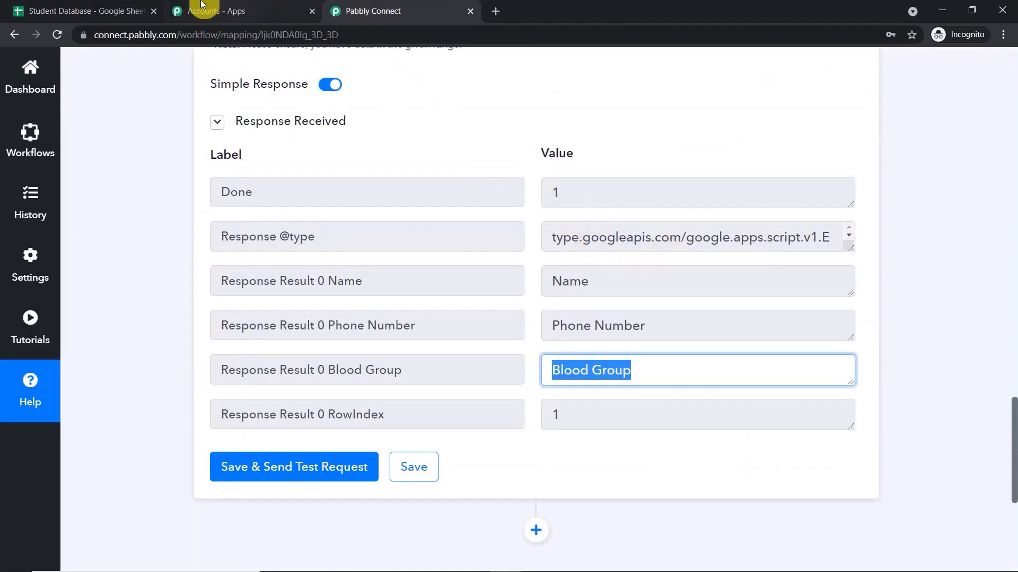
pyautogui.click(109, 9)
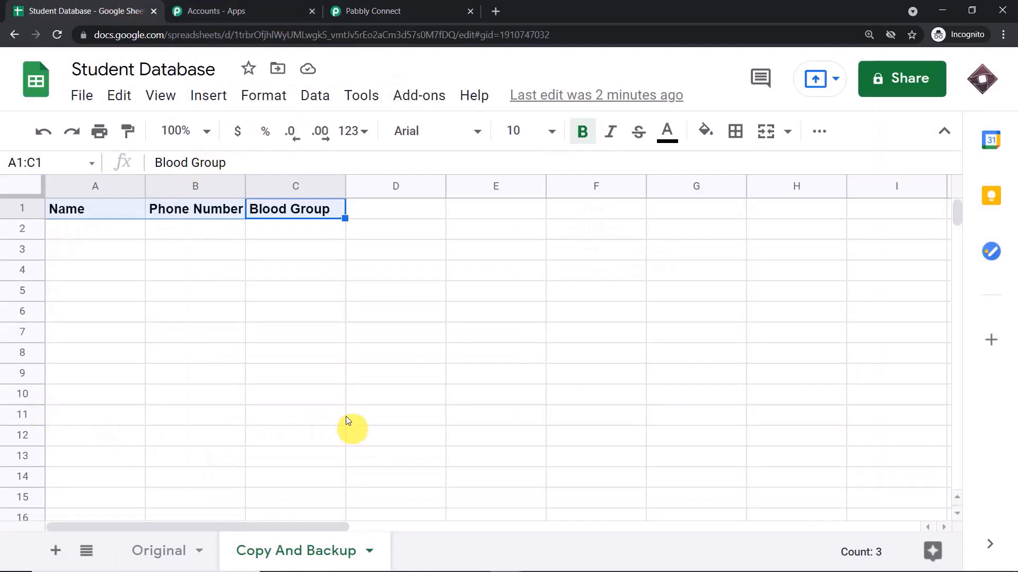
# Review the Original sheet's student records, then add a new step after Get Row(s).
pyautogui.click(169, 549)
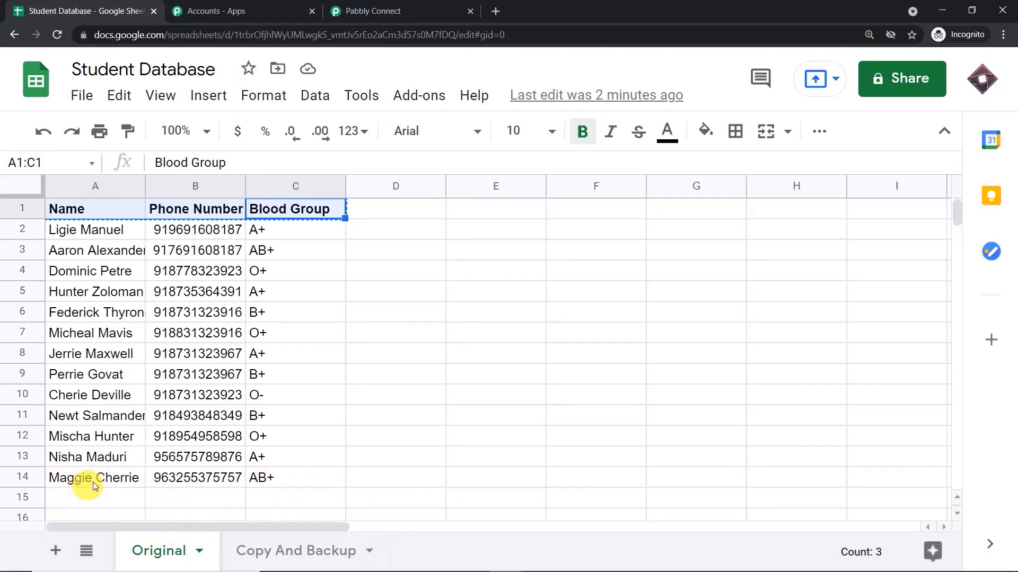
pyautogui.click(432, 9)
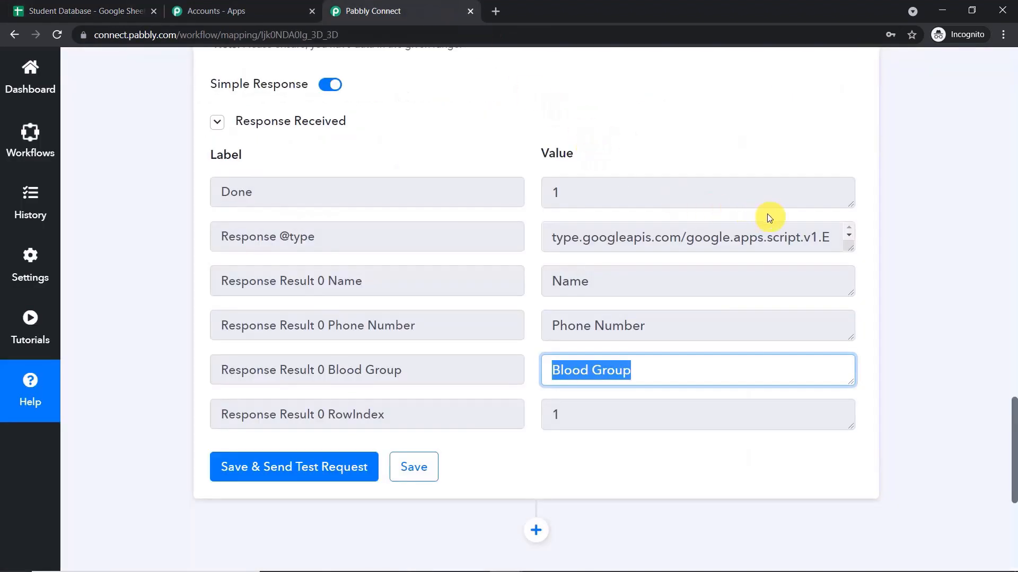
pyautogui.scroll(-3, 768, 217)
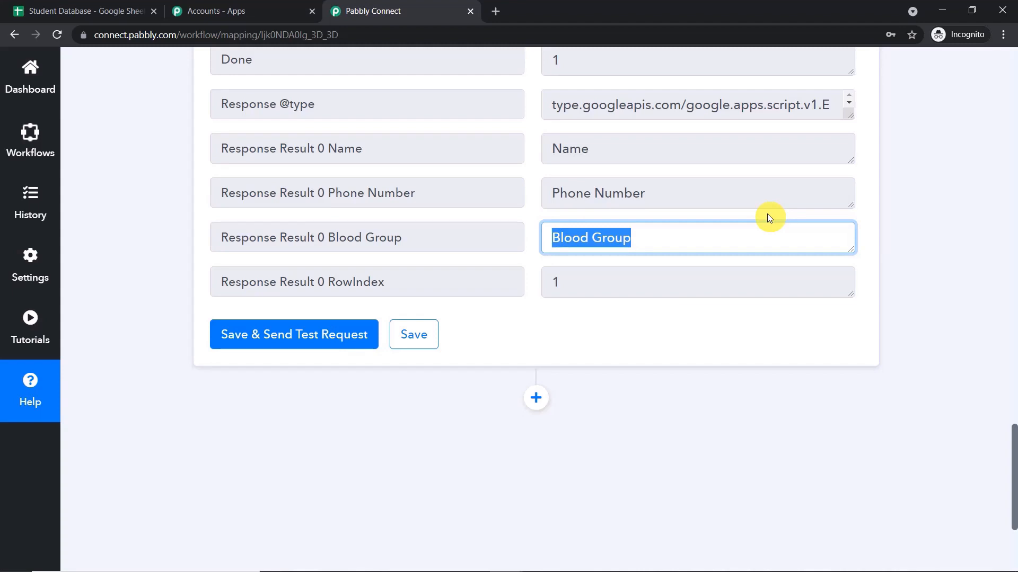
pyautogui.scroll(-3, 742, 216)
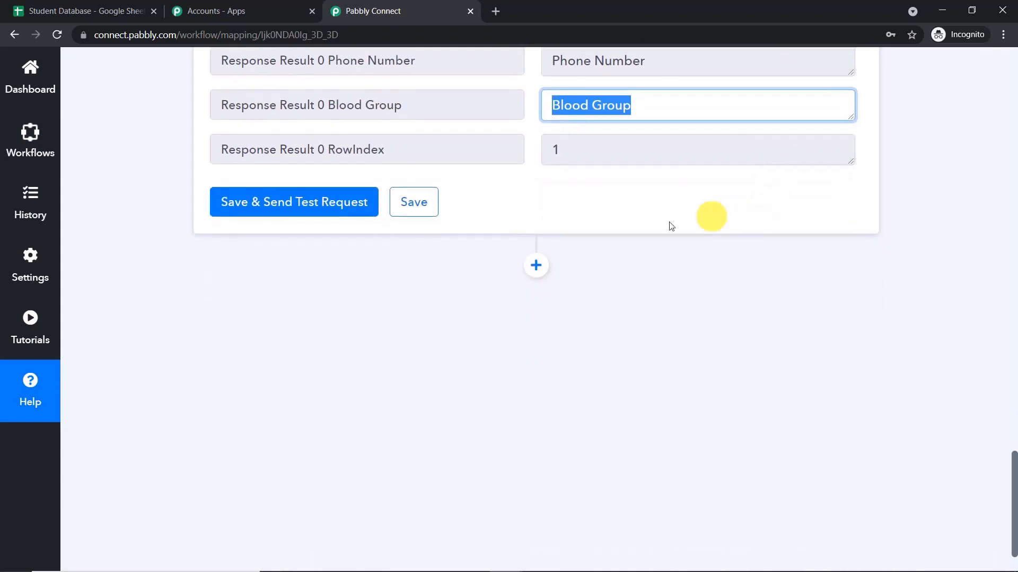
pyautogui.click(536, 271)
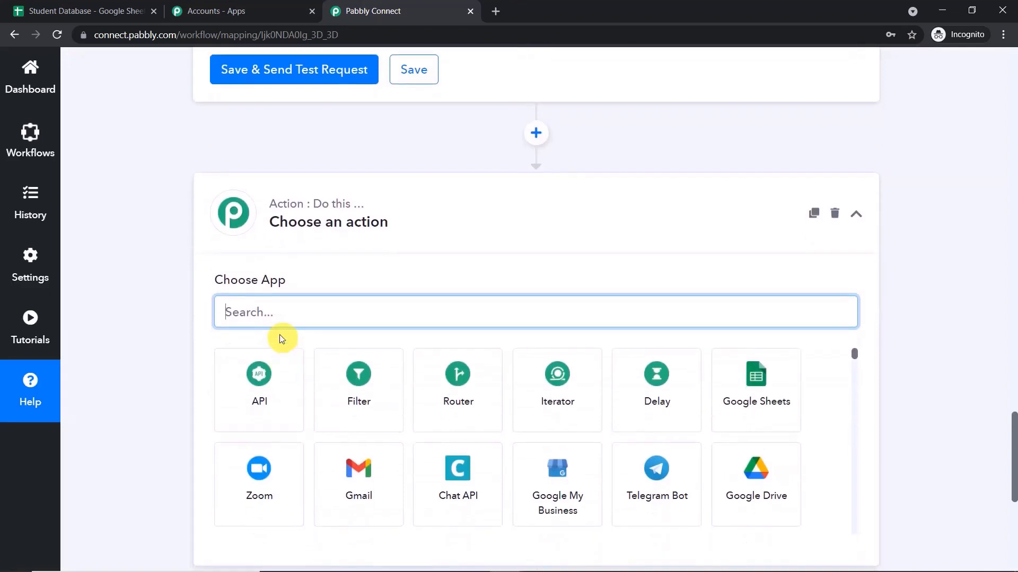
# Add a Router by Pabbly step, found by searching 'ROUT', and open Route 1's options.
pyautogui.write('ROUT')
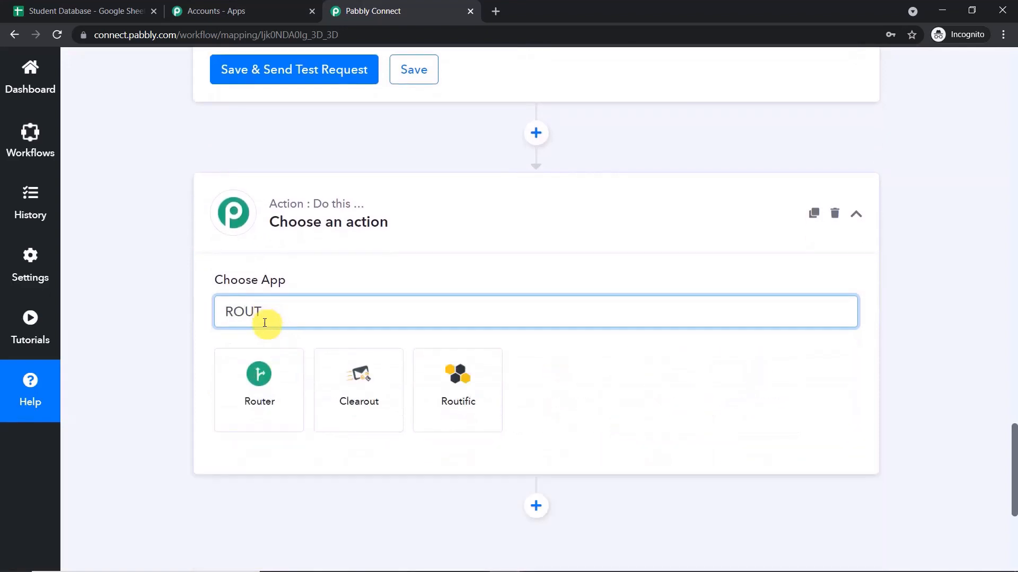
pyautogui.click(259, 376)
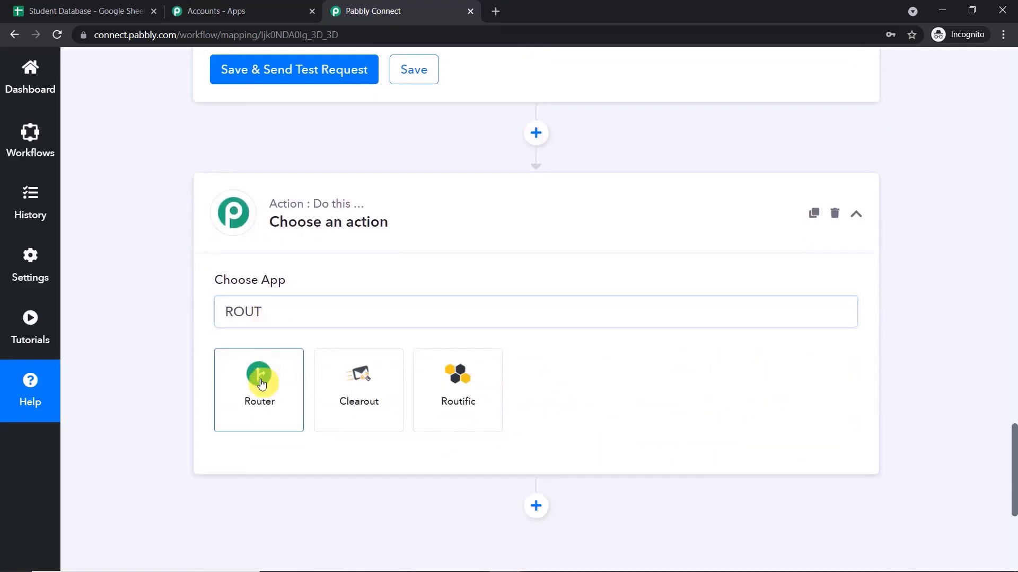
pyautogui.scroll(-4, 615, 185)
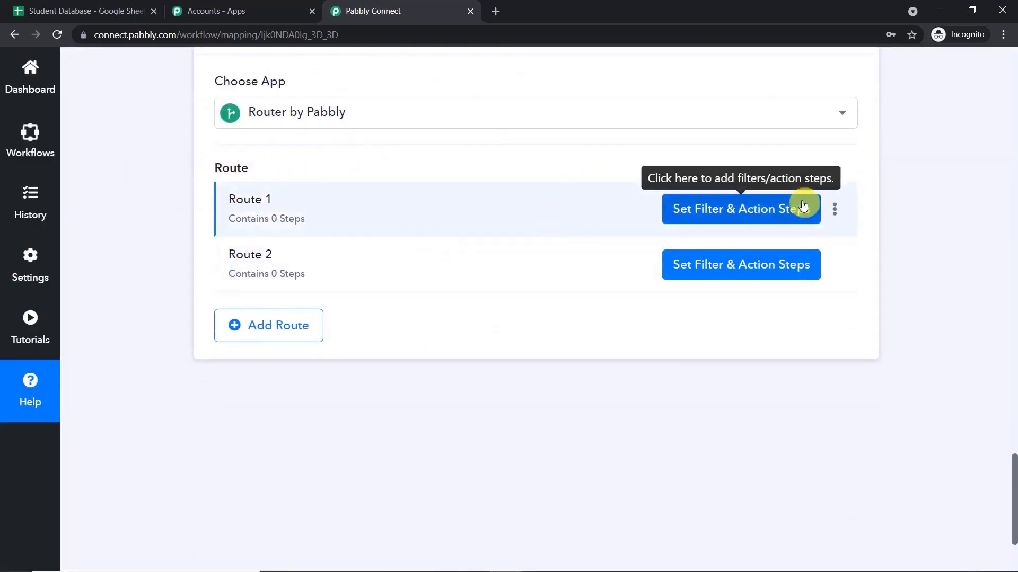
pyautogui.click(836, 214)
# Rename Route 1 to 'The Google Sheets is Pre Filled', checking both sheet tabs before confirming.
pyautogui.click(787, 236)
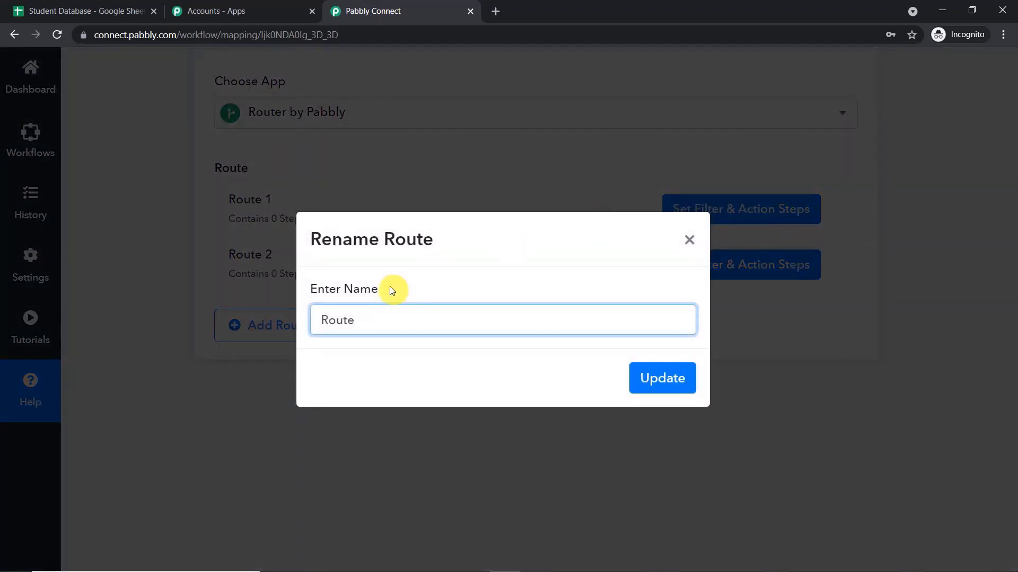
pyautogui.press('BackSpace')
pyautogui.press('BackSpace')
pyautogui.press('BackSpace')
pyautogui.press('BackSpace')
pyautogui.press('BackSpace')
pyautogui.write('Th')
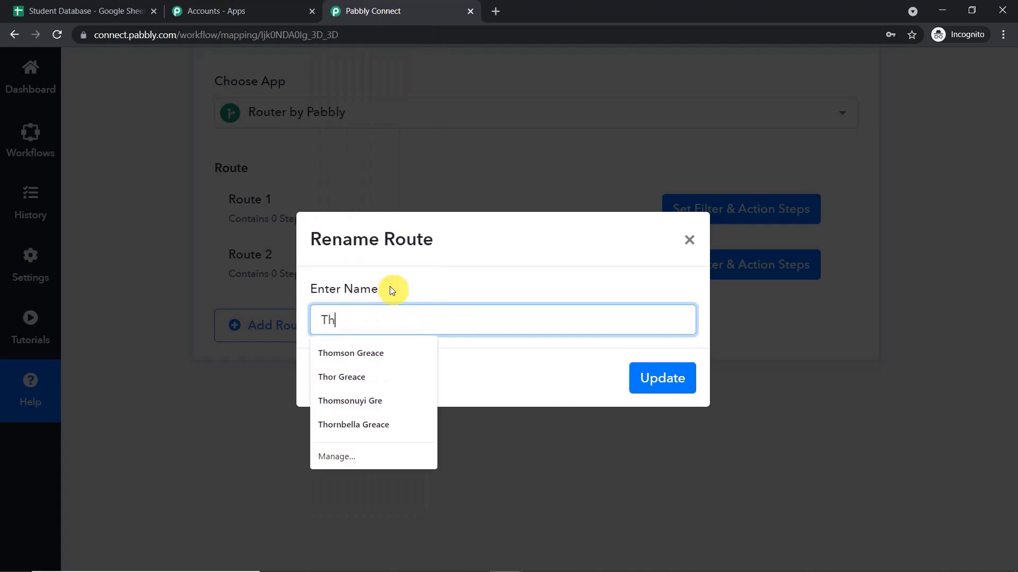
pyautogui.write('e Go')
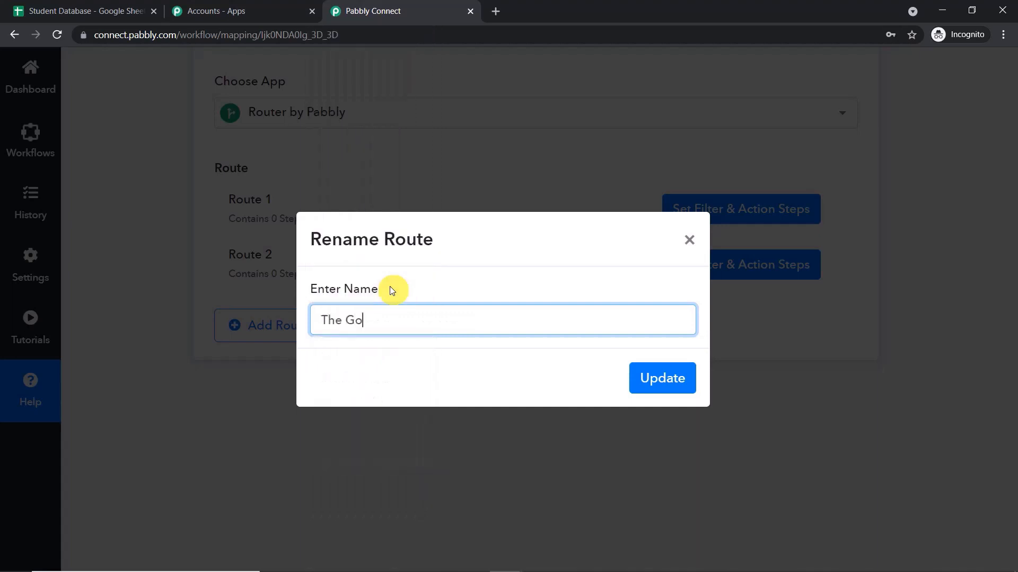
pyautogui.write('ogle Sheets is Pre ')
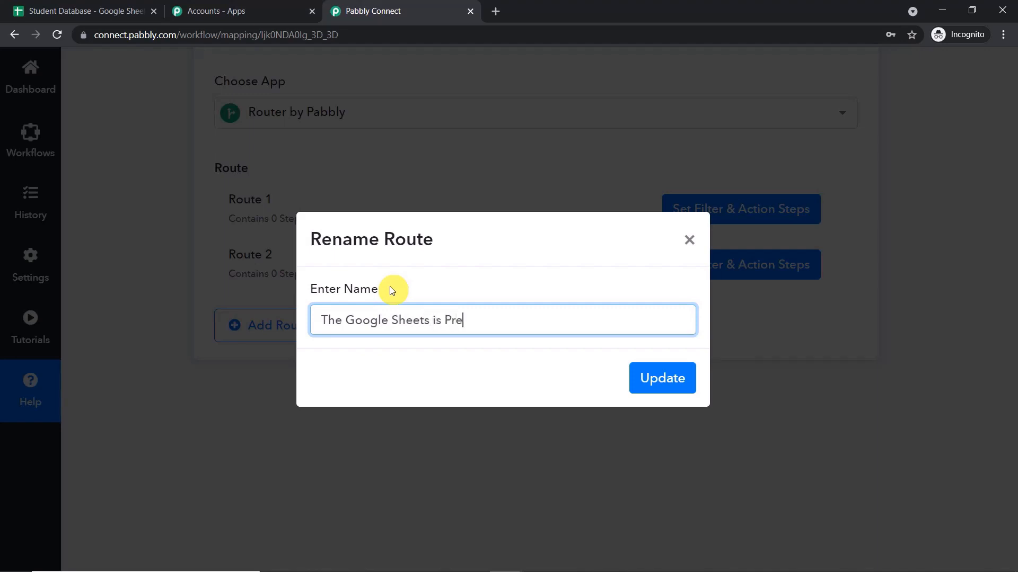
pyautogui.write('Filled')
pyautogui.click(140, 11)
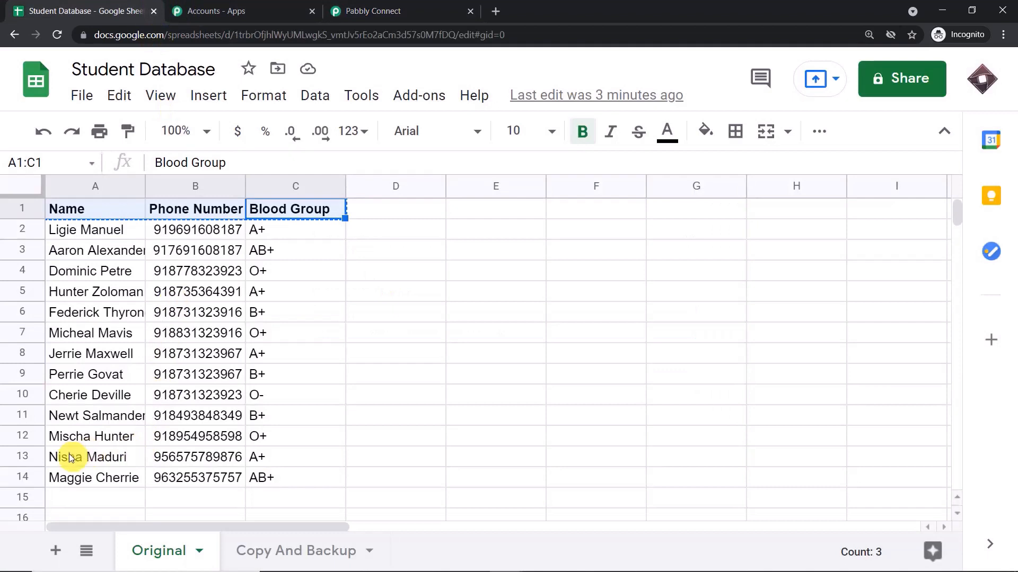
pyautogui.click(274, 557)
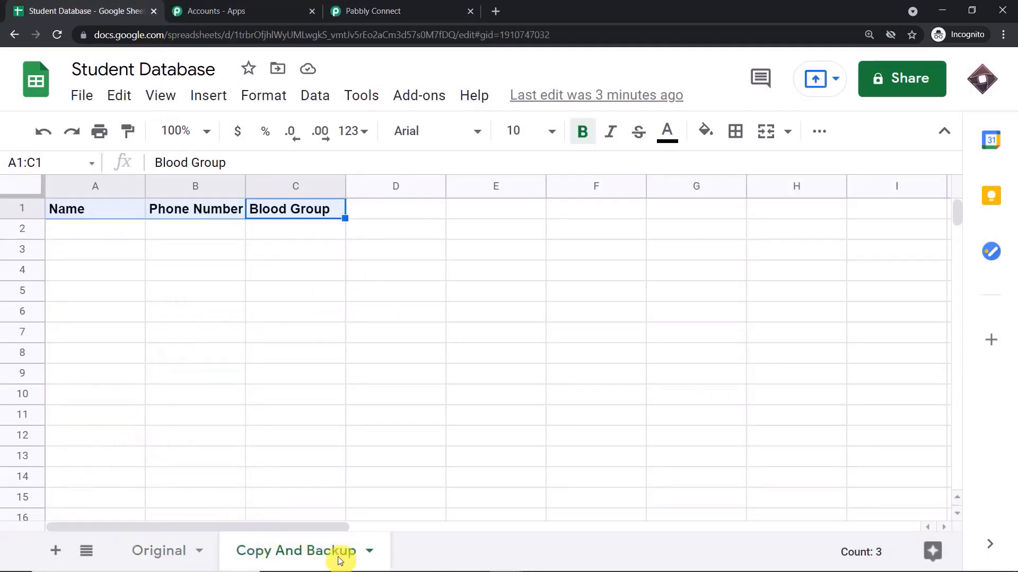
pyautogui.click(154, 556)
pyautogui.moveTo(63, 458); pyautogui.dragTo(259, 452)
pyautogui.click(83, 482)
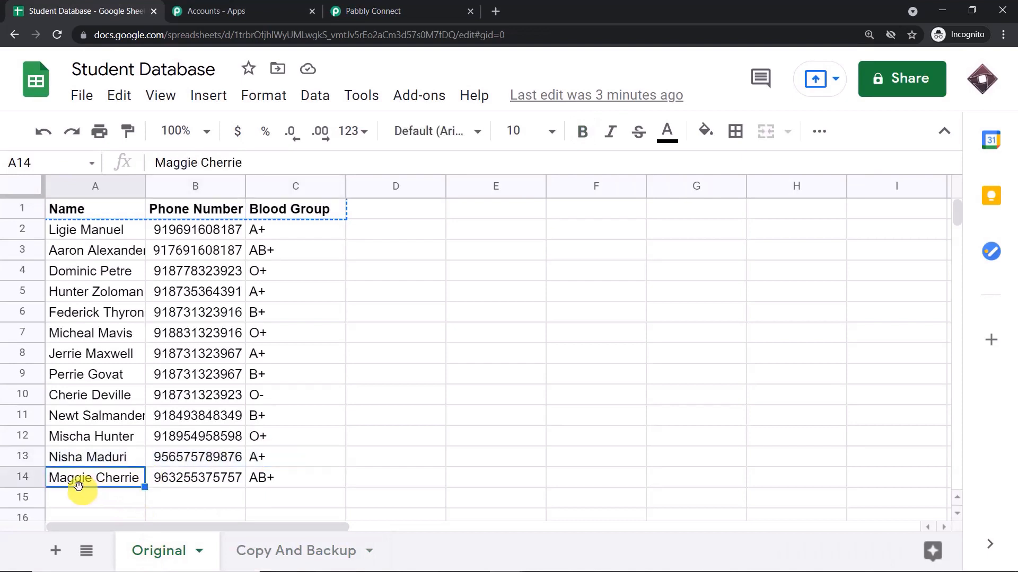
pyautogui.click(441, 10)
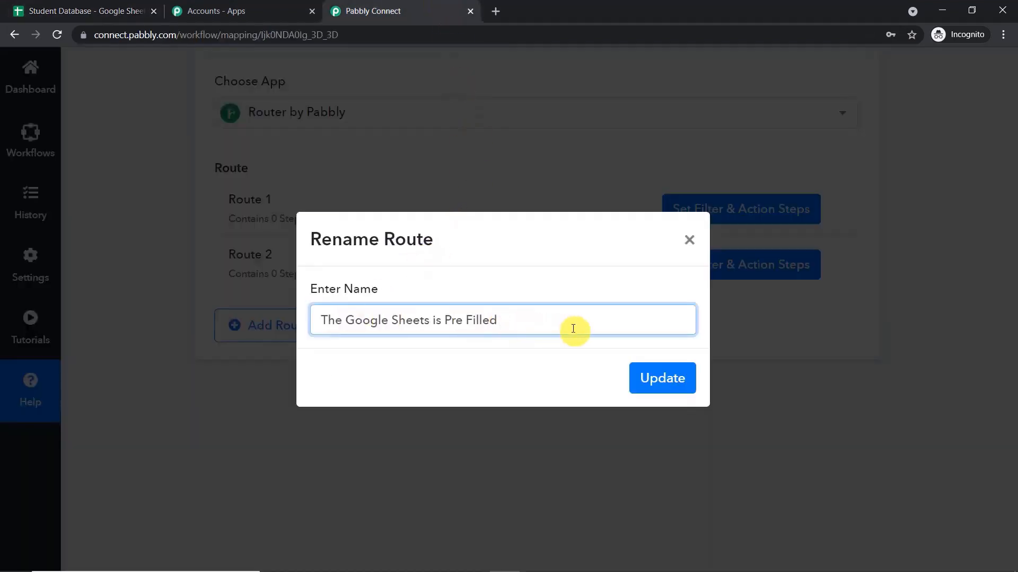
pyautogui.click(665, 380)
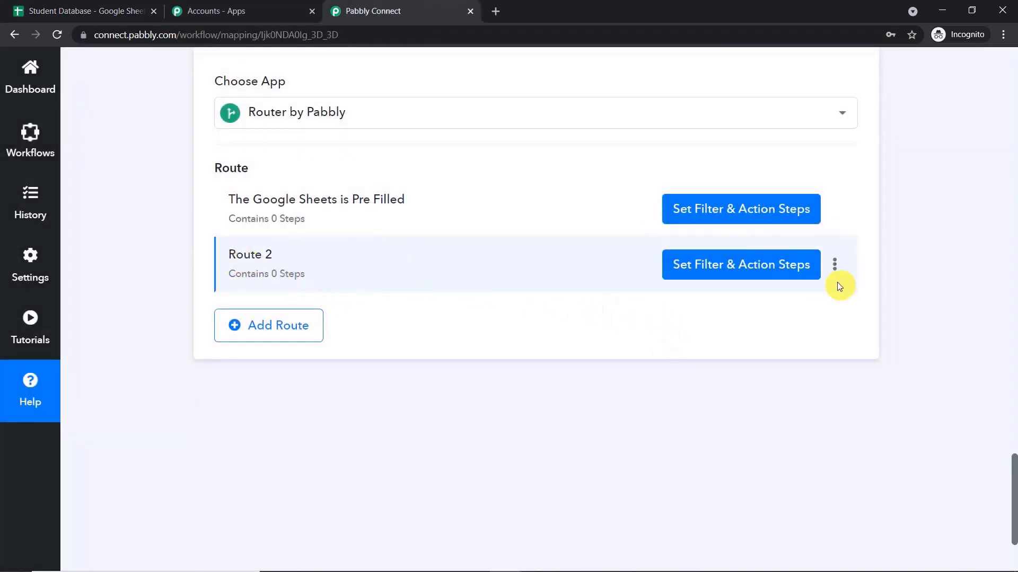
# Rename Route 2 to 'The Google Sheet is Blank' from its options menu.
pyautogui.click(834, 265)
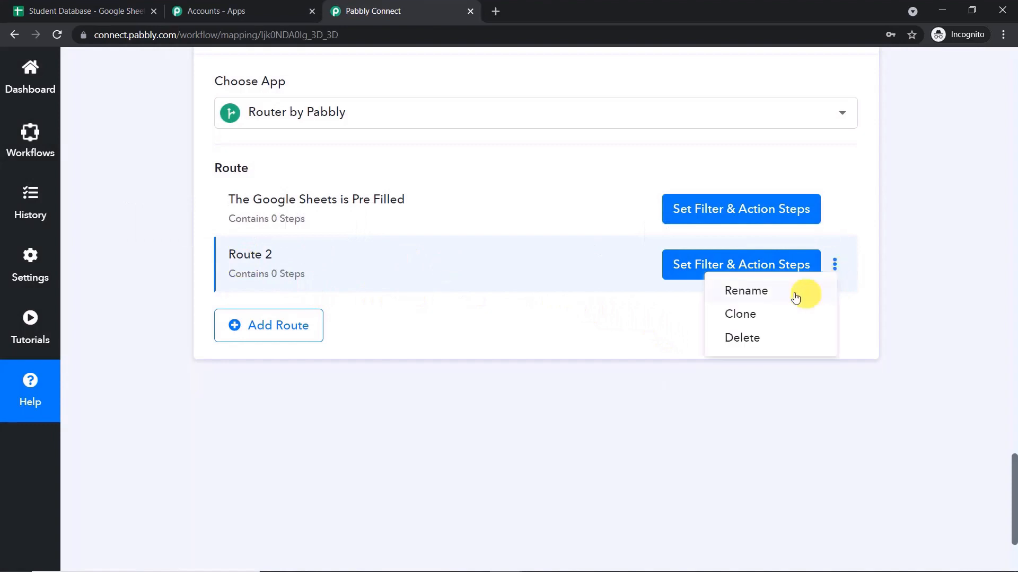
pyautogui.click(779, 297)
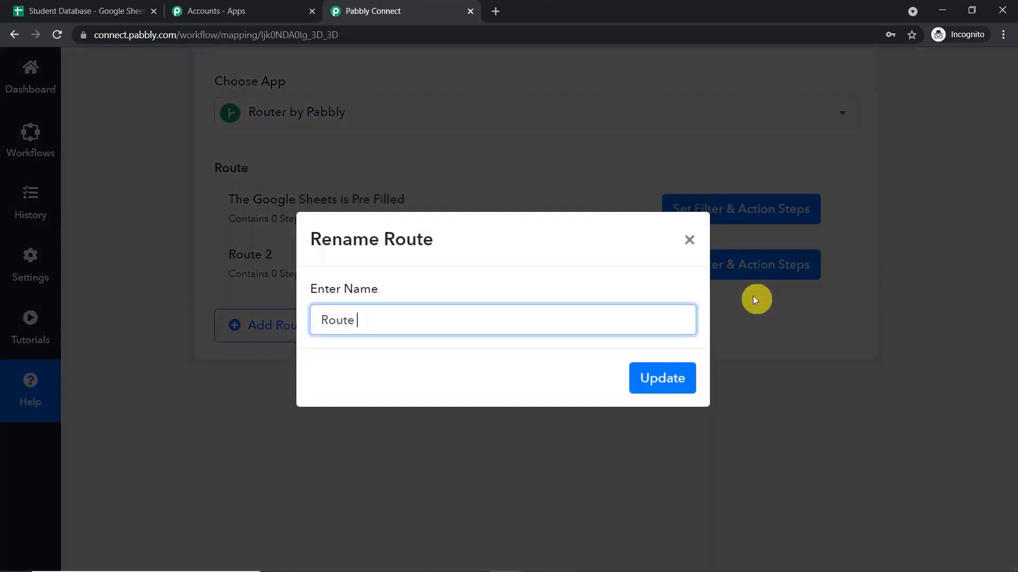
pyautogui.press('BackSpace')
pyautogui.press('BackSpace')
pyautogui.press('BackSpace')
pyautogui.press('BackSpace')
pyautogui.press('BackSpace')
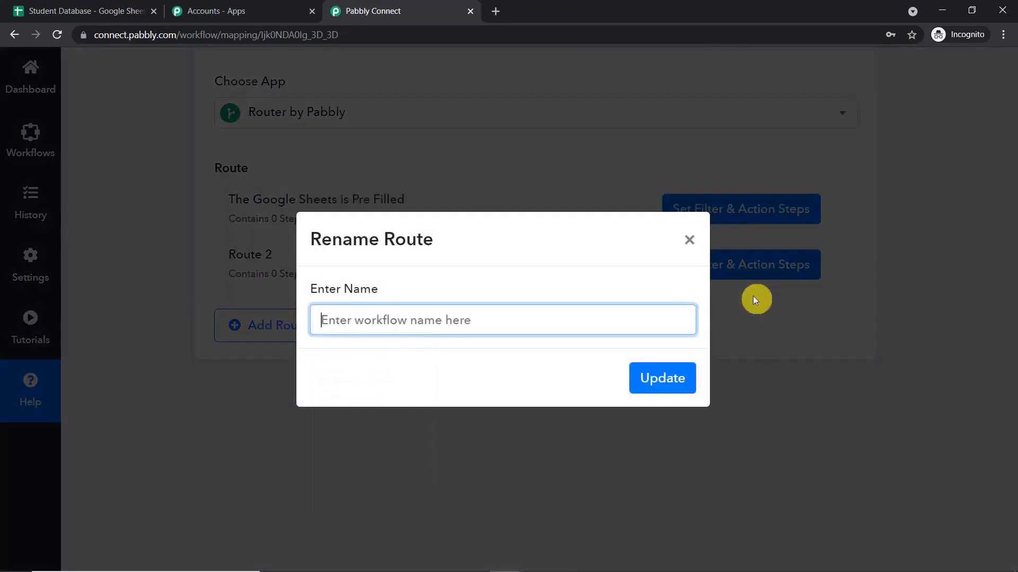
pyautogui.write('The Google Sheet is Blank')
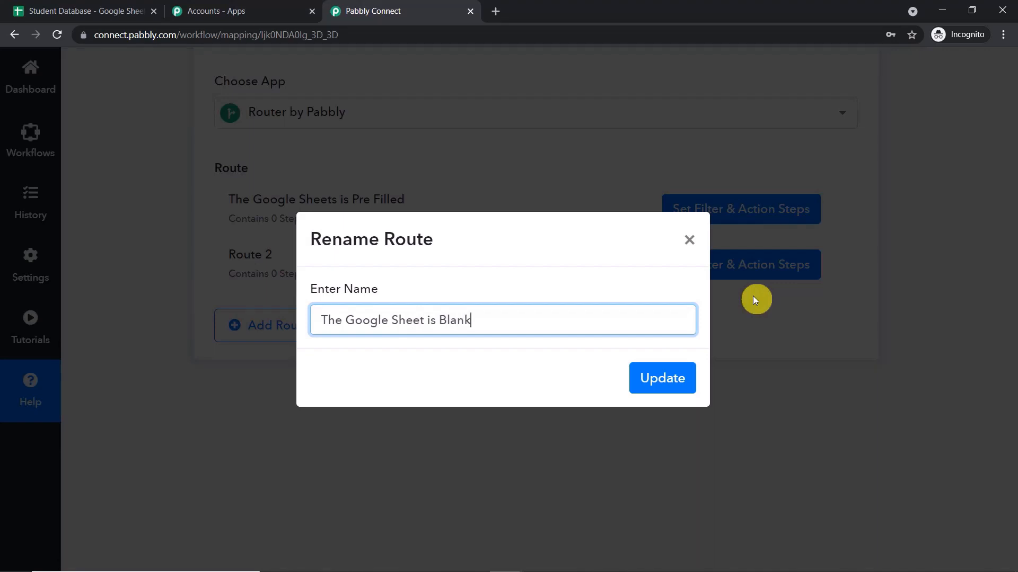
pyautogui.click(689, 377)
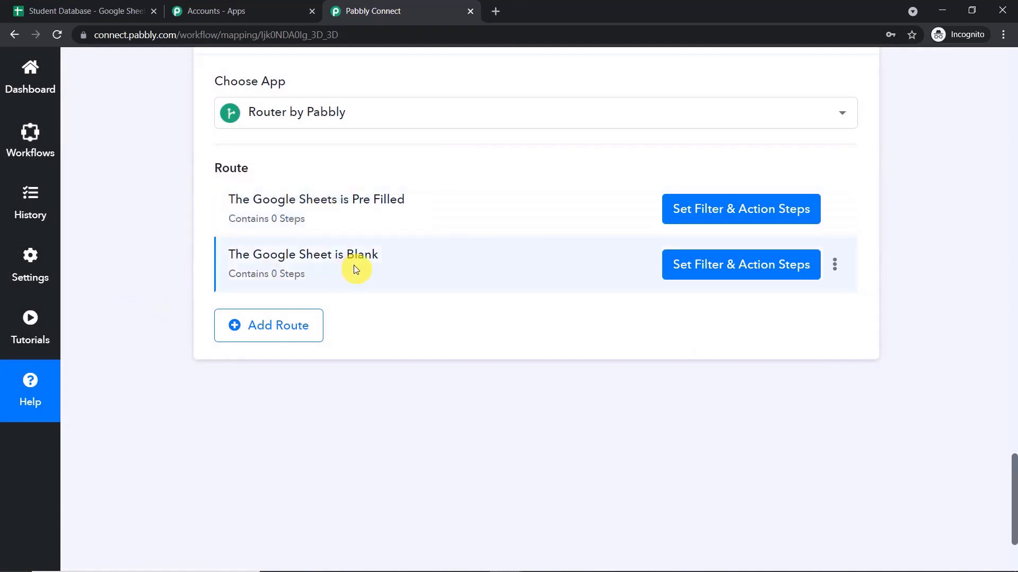
pyautogui.scroll(1, 340, 223)
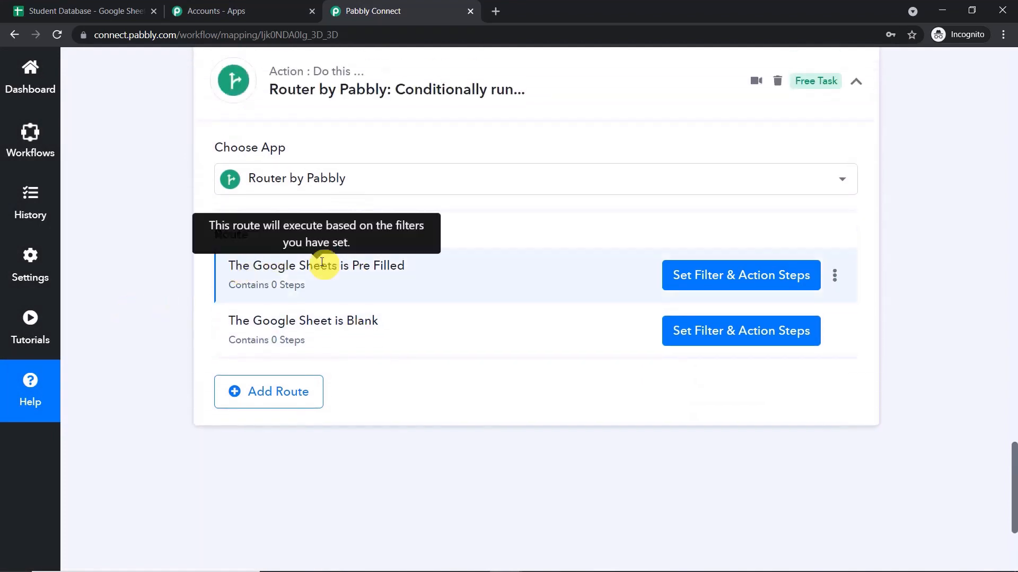
pyautogui.click(731, 276)
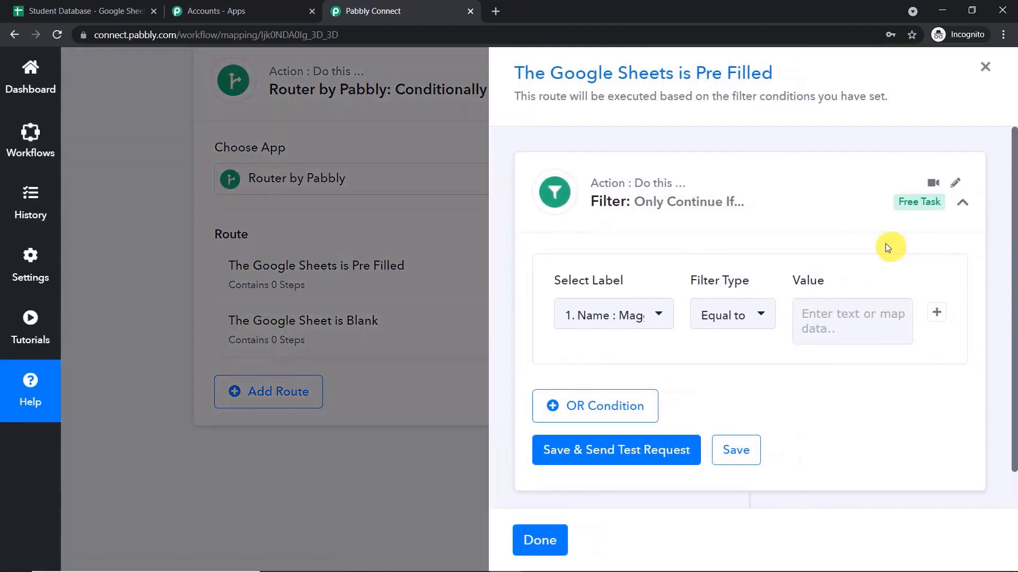
pyautogui.scroll(-1, 816, 253)
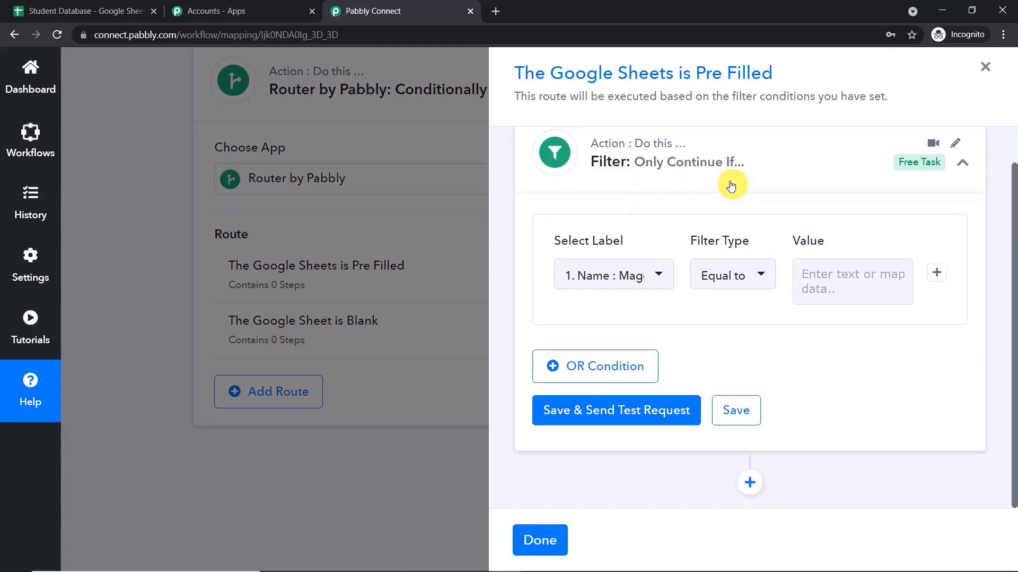
pyautogui.click(413, 129)
pyautogui.scroll(8, 1015, 268)
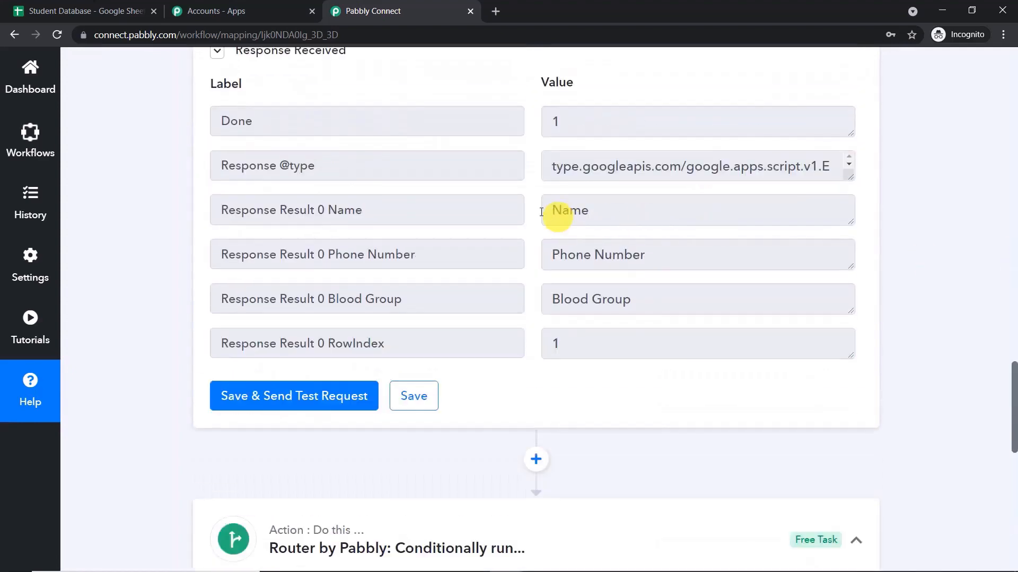
pyautogui.moveTo(363, 210); pyautogui.dragTo(318, 207)
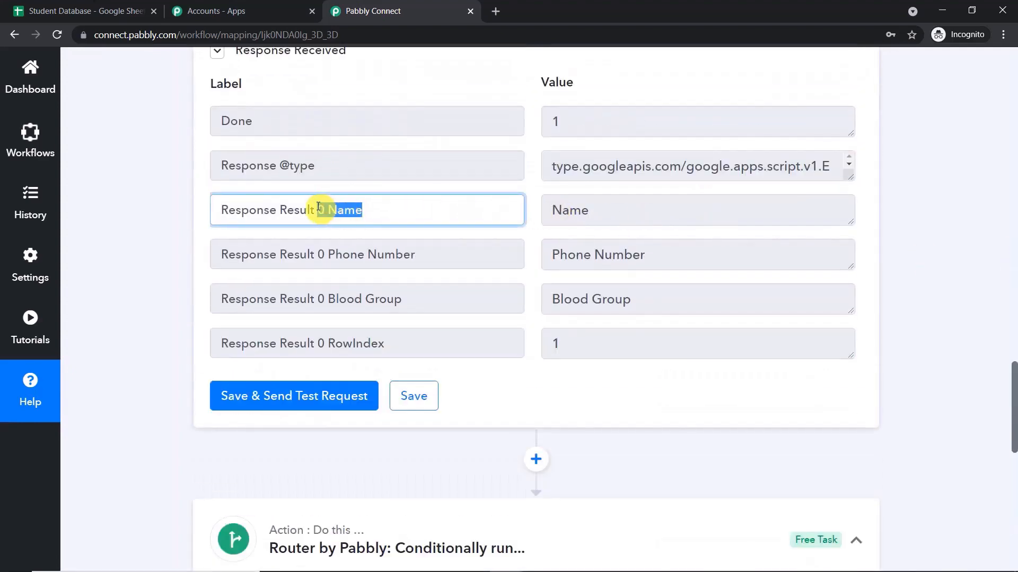
pyautogui.moveTo(587, 204); pyautogui.dragTo(545, 207)
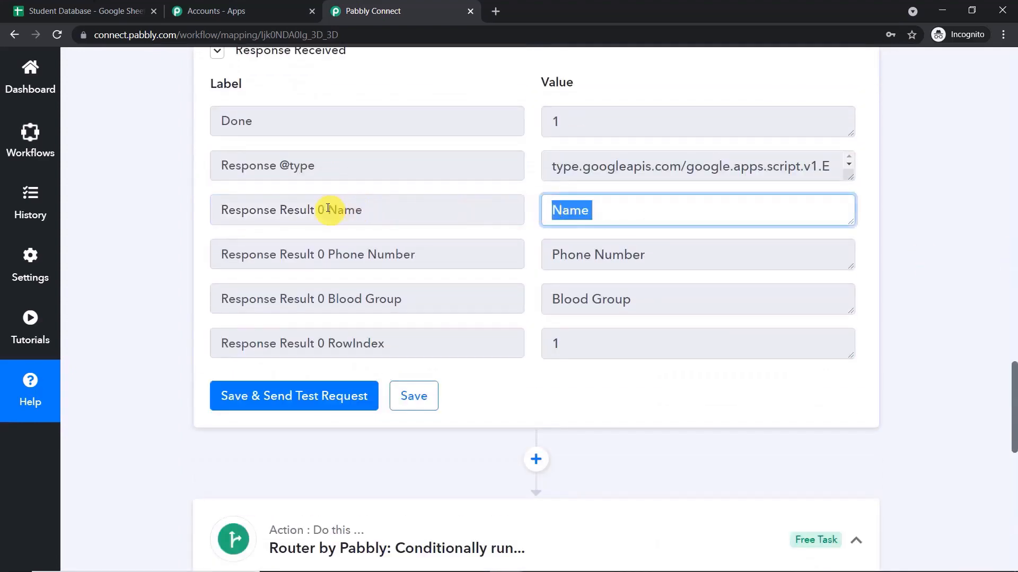
pyautogui.moveTo(325, 210); pyautogui.dragTo(229, 210)
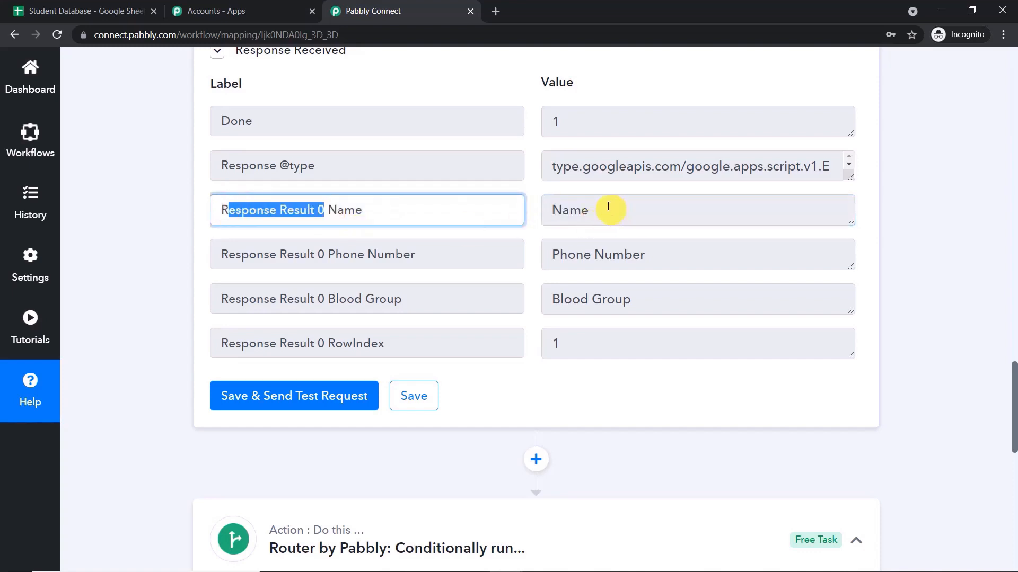
pyautogui.moveTo(608, 206); pyautogui.dragTo(534, 210)
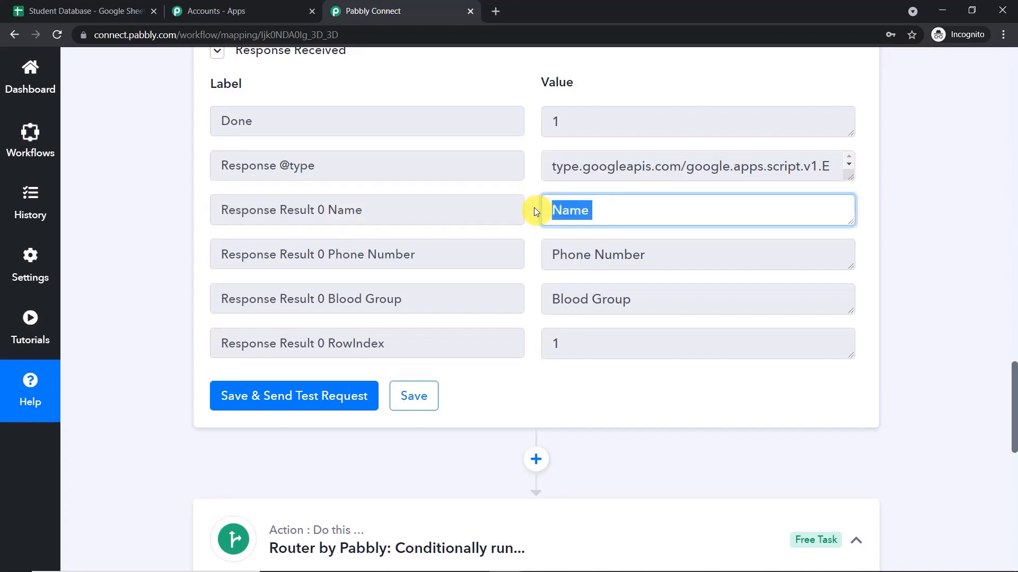
pyautogui.click(58, 10)
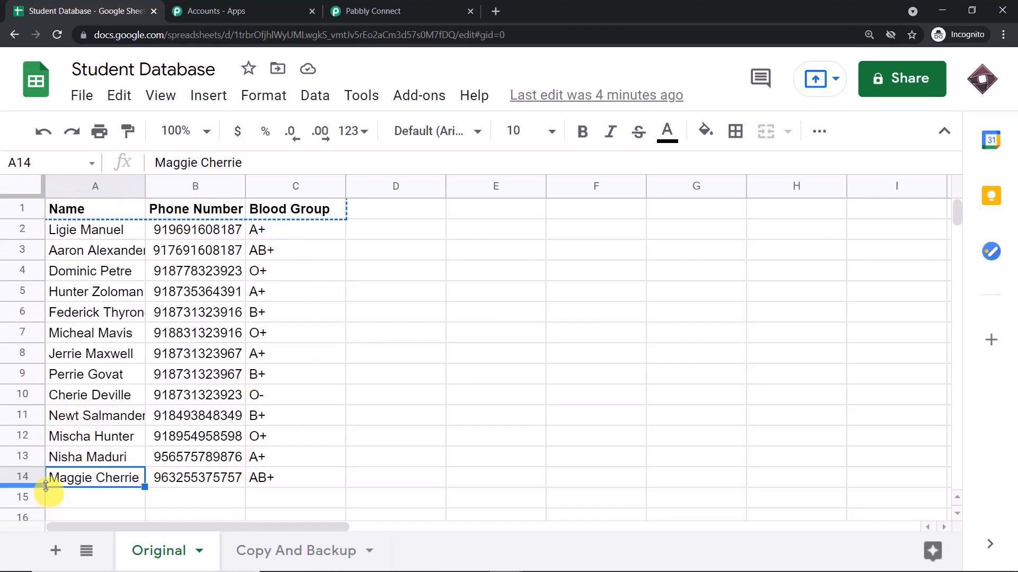
pyautogui.click(272, 549)
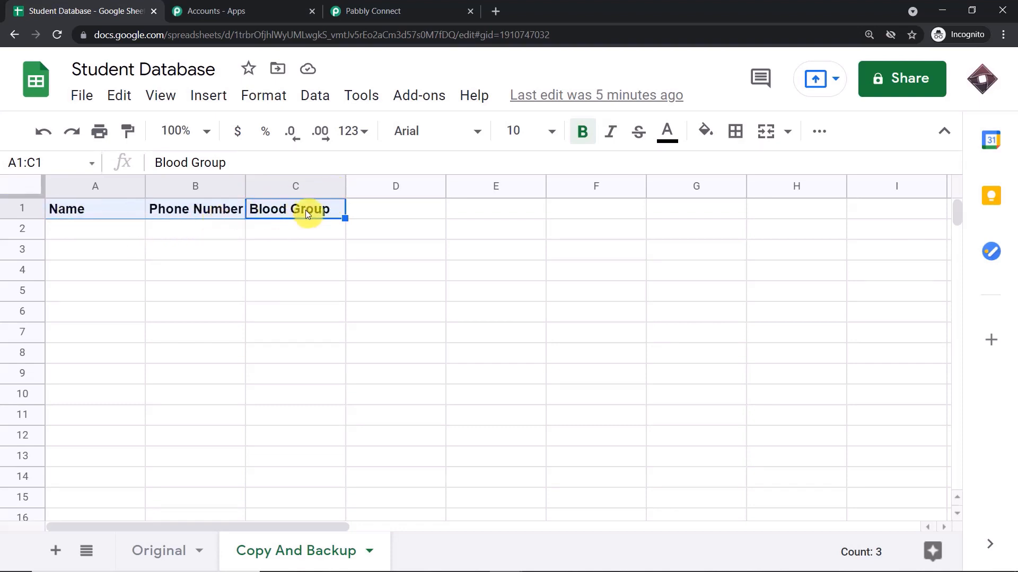
pyautogui.click(164, 548)
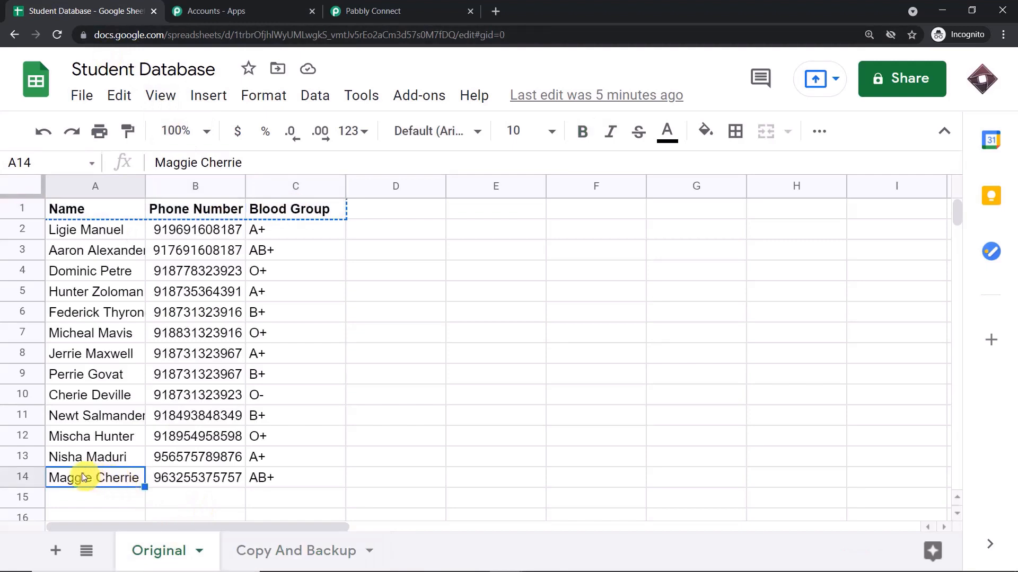
pyautogui.click(439, 7)
pyautogui.scroll(-7, 754, 275)
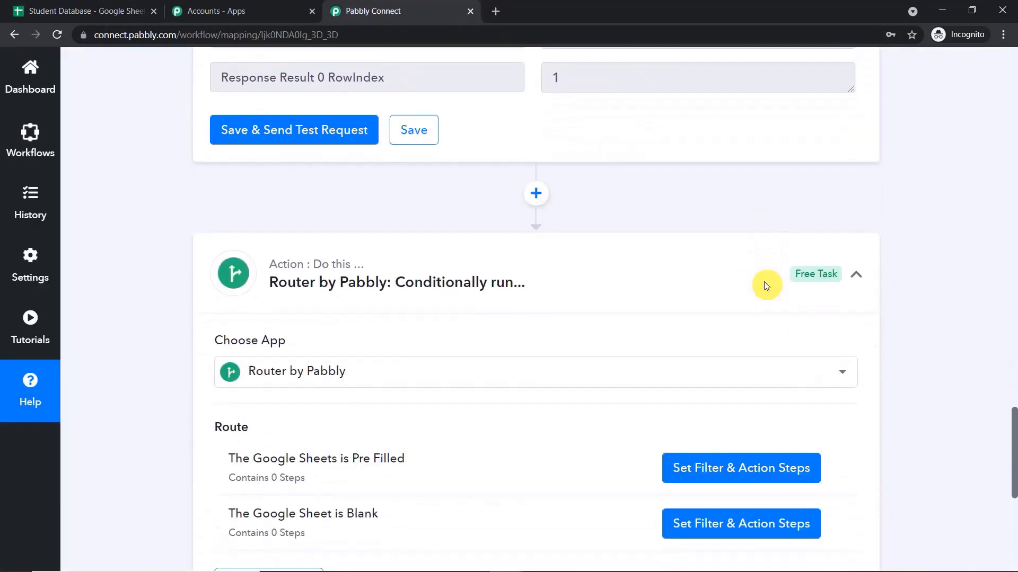
# Filter the first route on Get Row(s) Response Result 0 Name existing; test returns Condition is true.
pyautogui.click(749, 339)
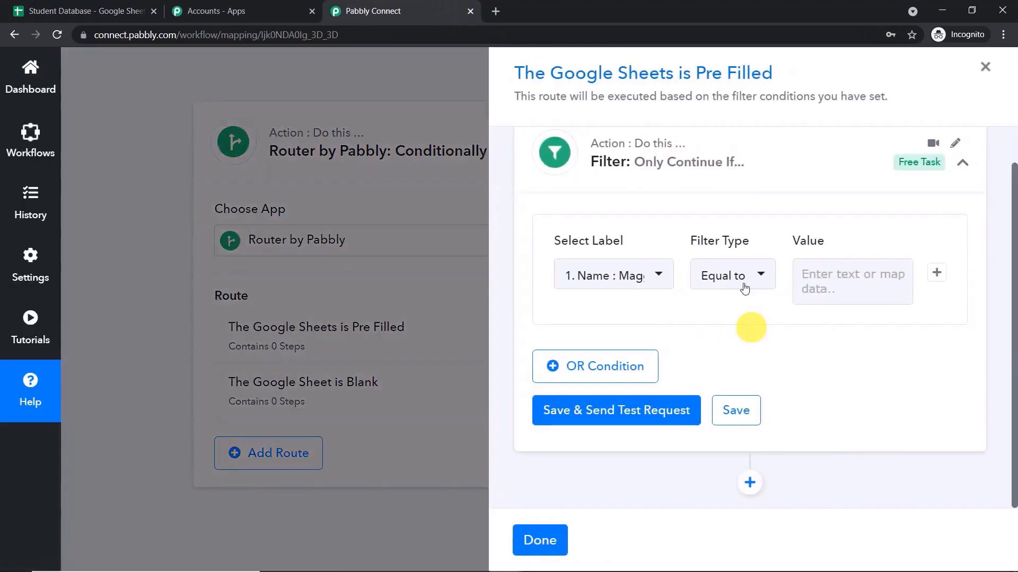
pyautogui.click(625, 278)
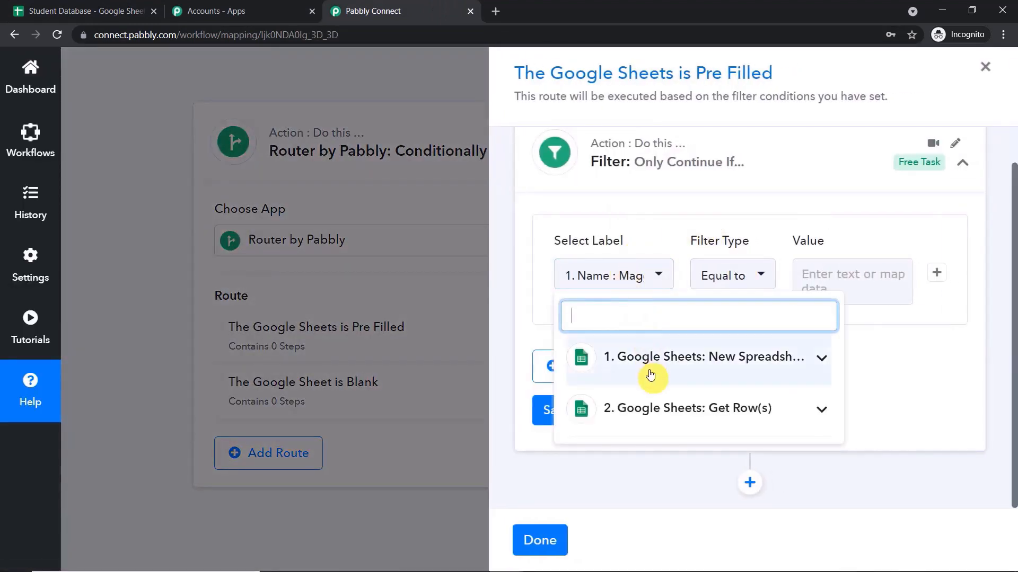
pyautogui.click(653, 418)
pyautogui.scroll(-1, 657, 423)
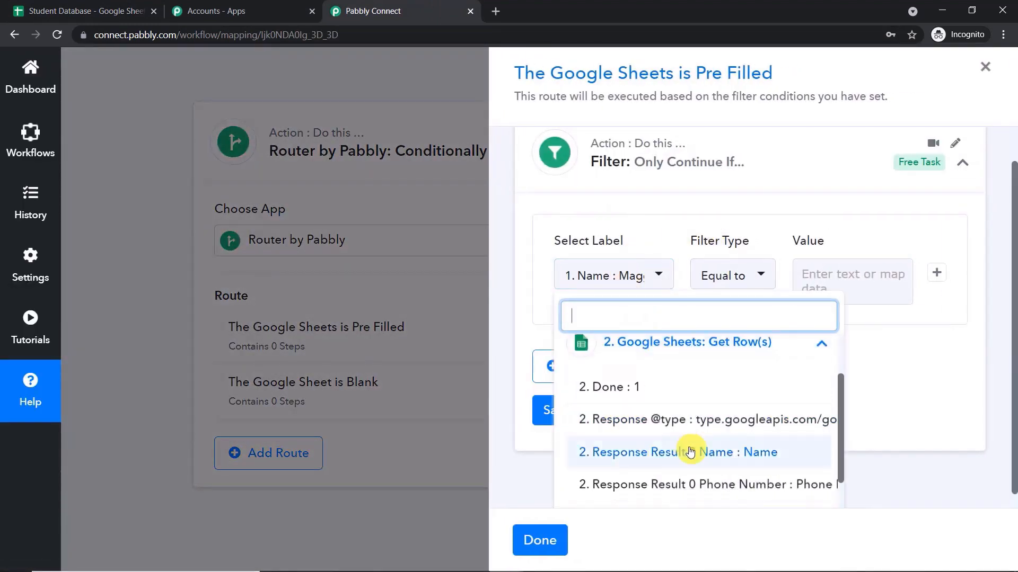
pyautogui.click(690, 452)
pyautogui.click(749, 274)
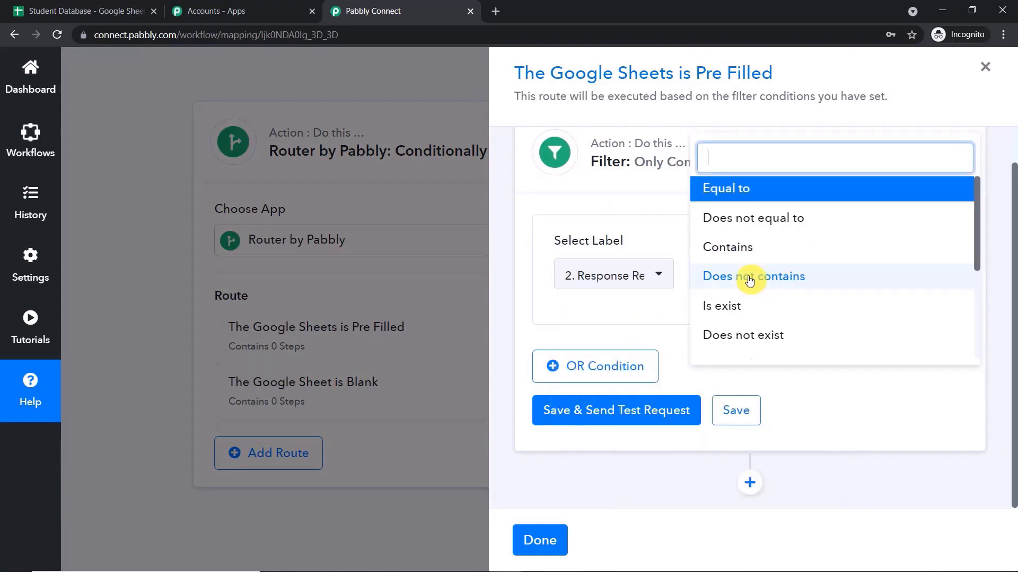
pyautogui.click(745, 310)
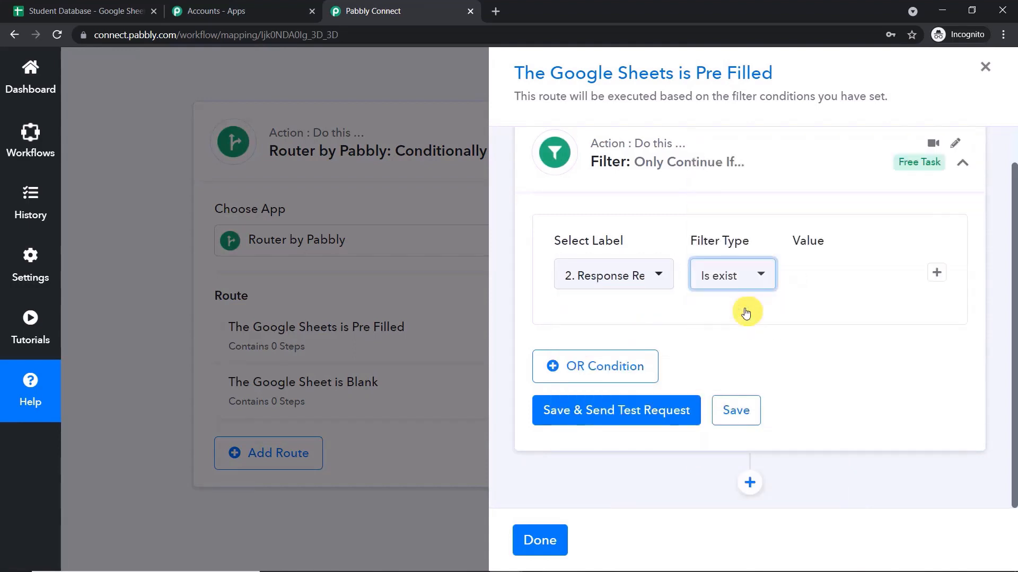
pyautogui.click(652, 406)
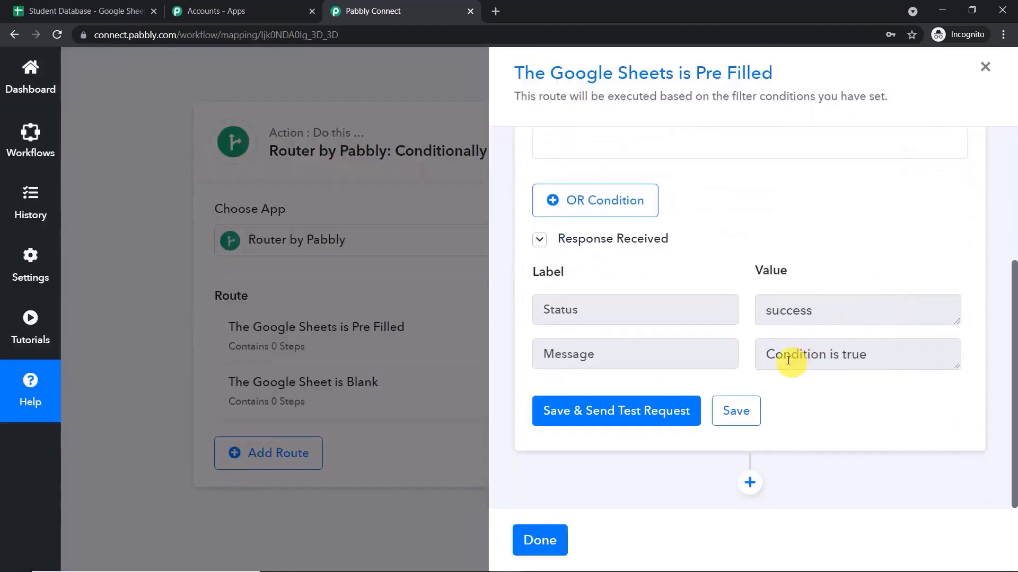
pyautogui.moveTo(767, 356); pyautogui.dragTo(894, 350)
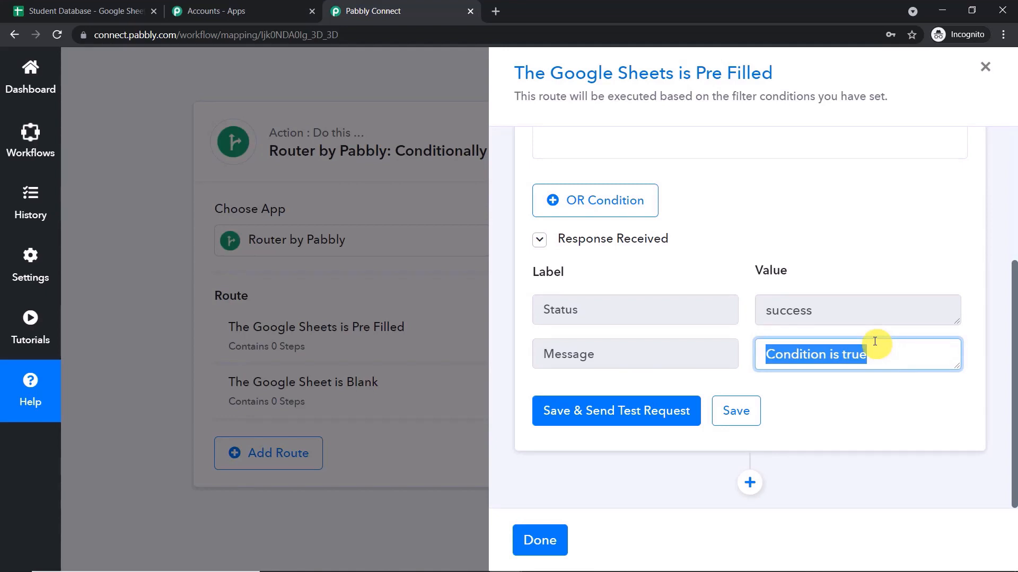
# Add a new action step to the route and search for 'google sh'.
pyautogui.click(749, 480)
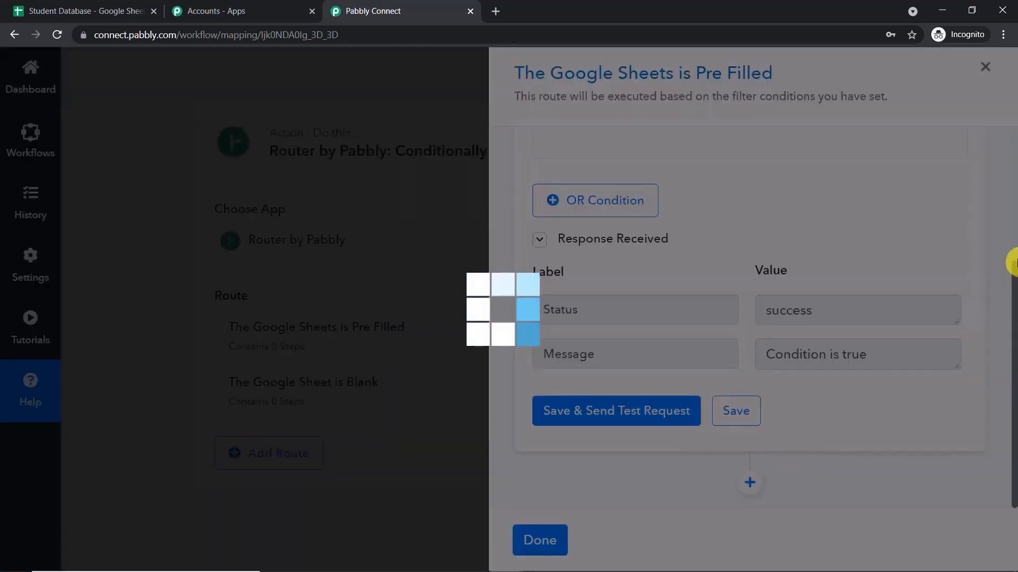
pyautogui.scroll(-2, 1015, 270)
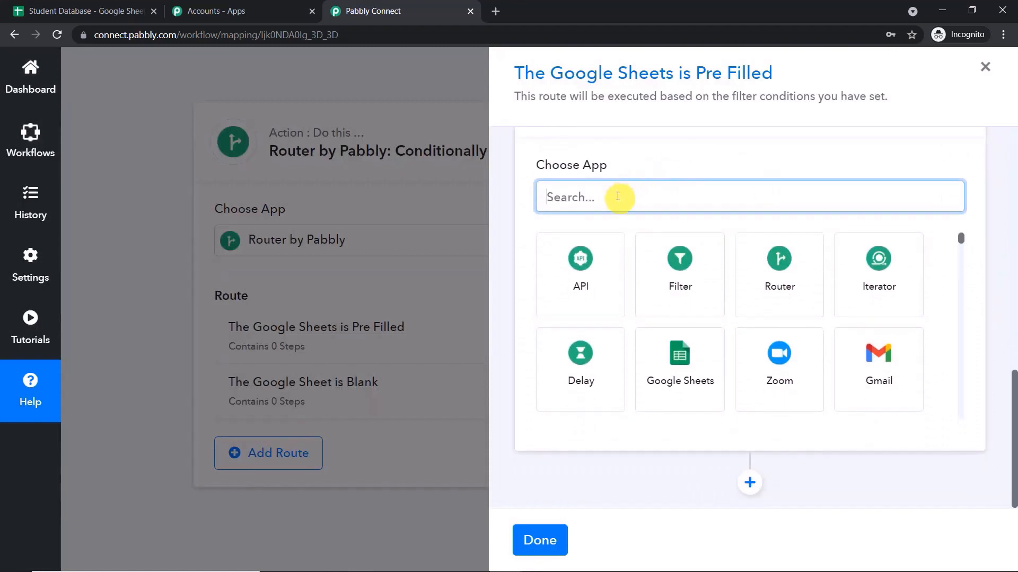
pyautogui.write('googl')
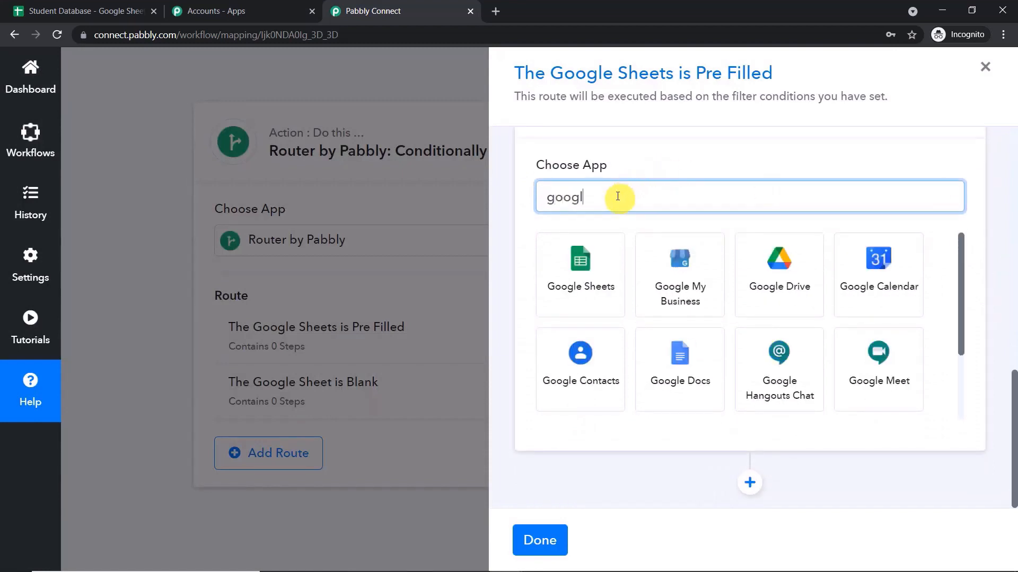
pyautogui.write('e sh')
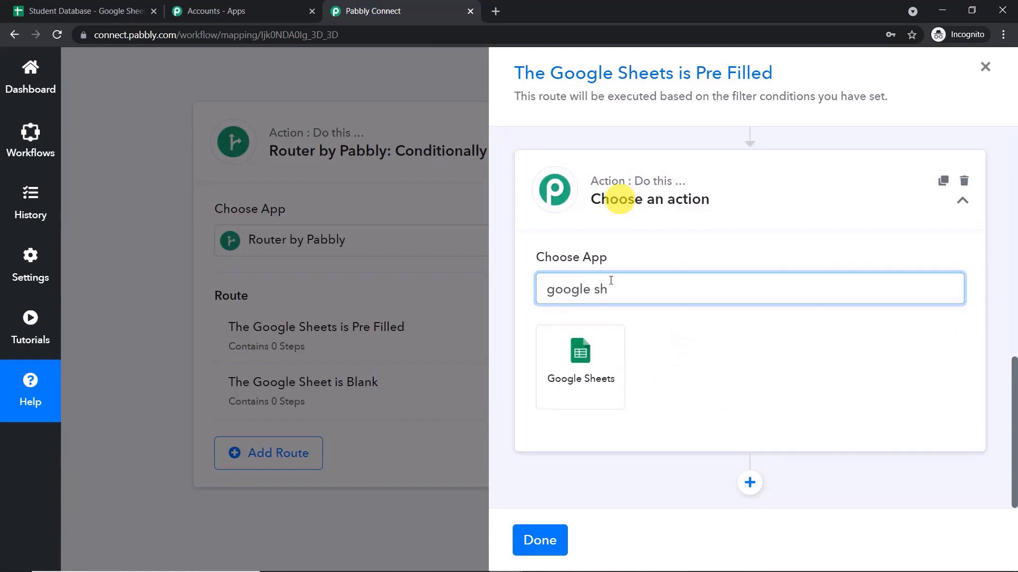
# Choose Google Sheets as the app with Add New Row as the action event.
pyautogui.click(588, 371)
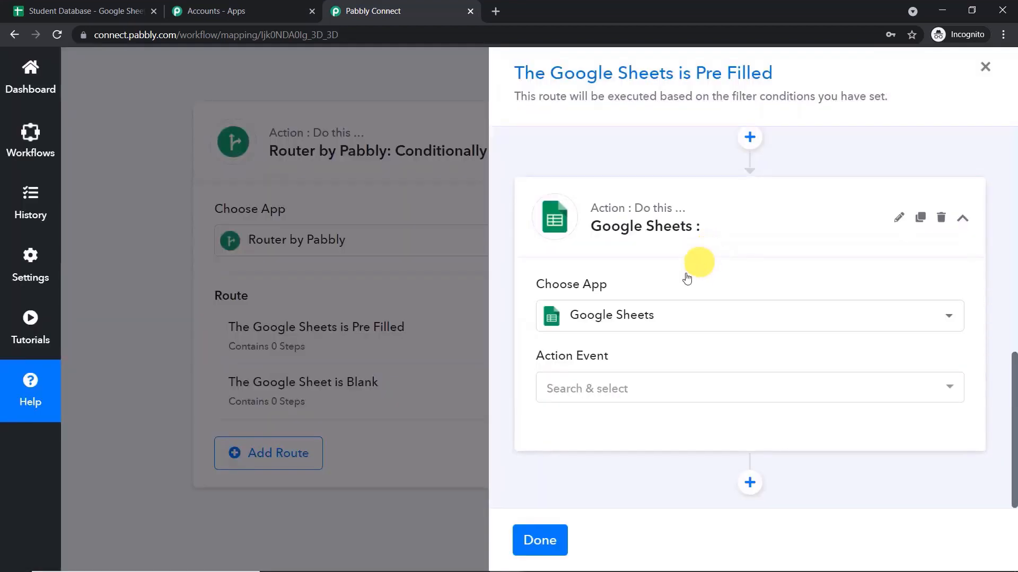
pyautogui.click(611, 387)
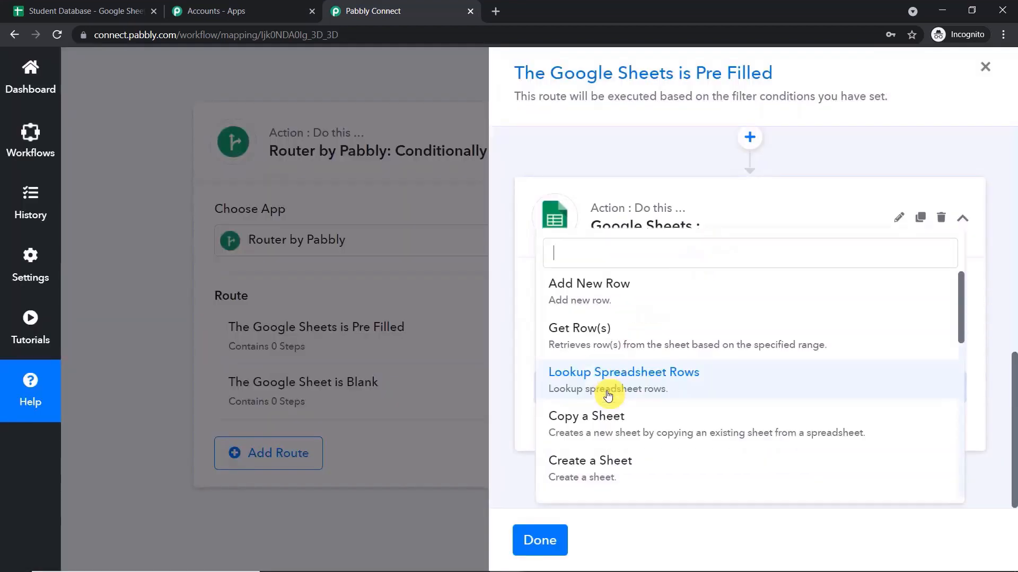
pyautogui.click(666, 296)
# Authorize a new Google Sheets connection, allowing Pabbly Connect access to the spreadsheets.
pyautogui.click(572, 431)
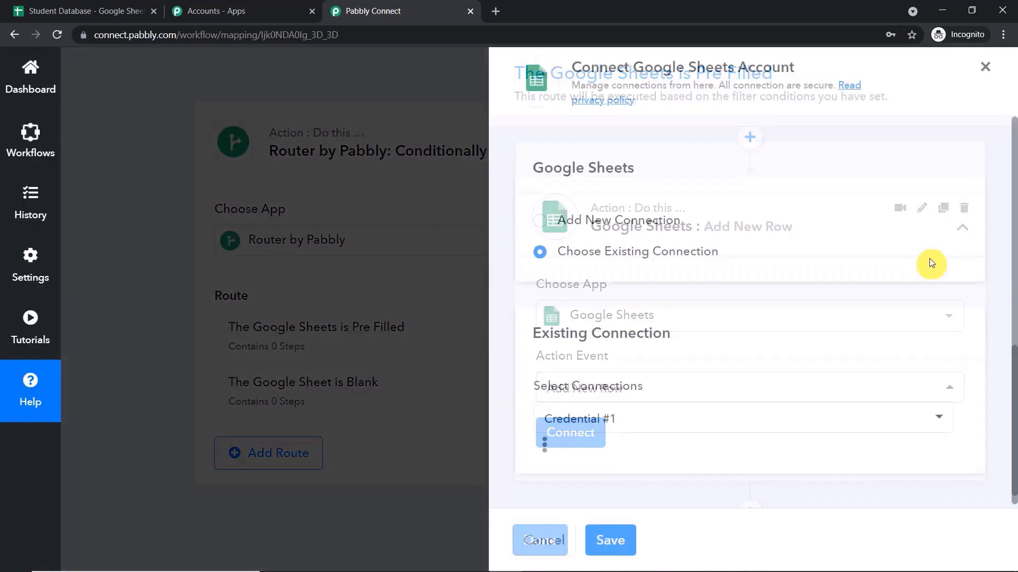
pyautogui.click(612, 218)
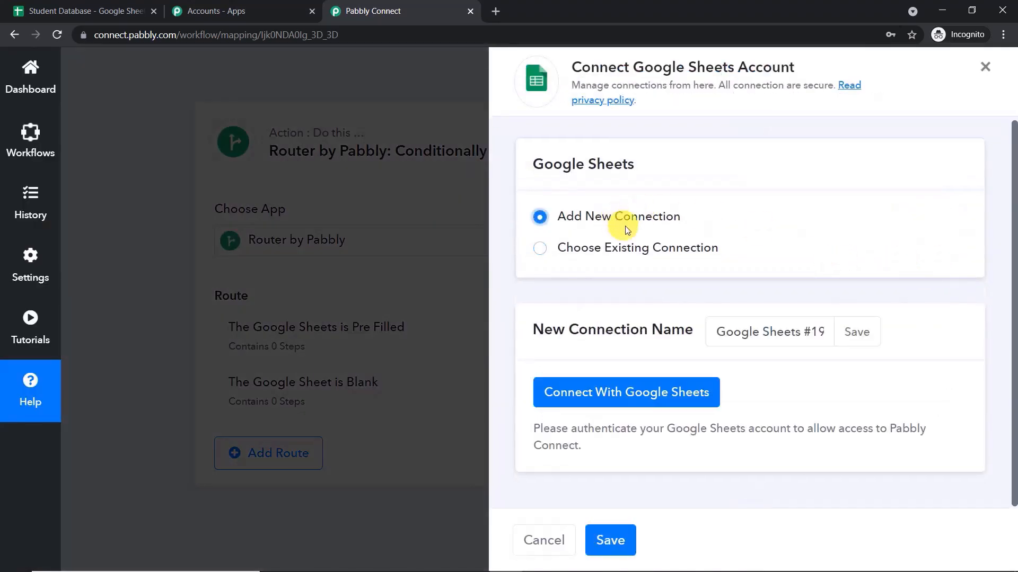
pyautogui.click(660, 391)
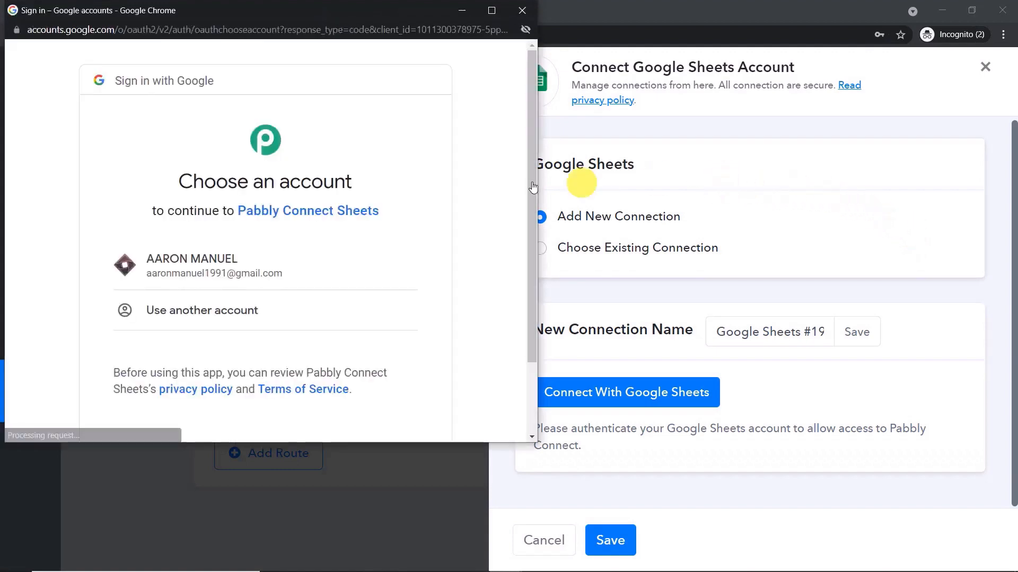
pyautogui.click(318, 262)
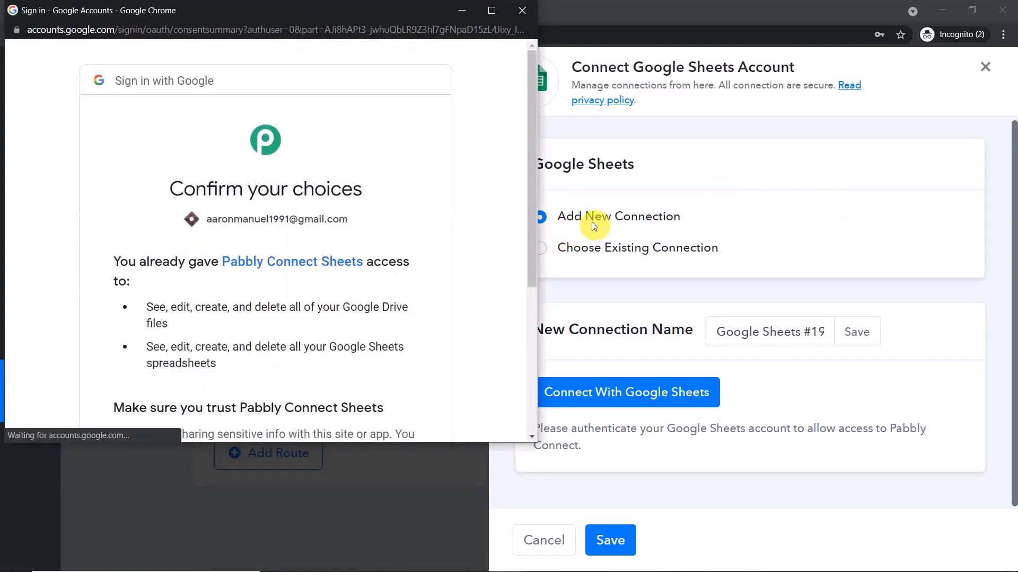
pyautogui.scroll(-5, 403, 259)
pyautogui.click(413, 326)
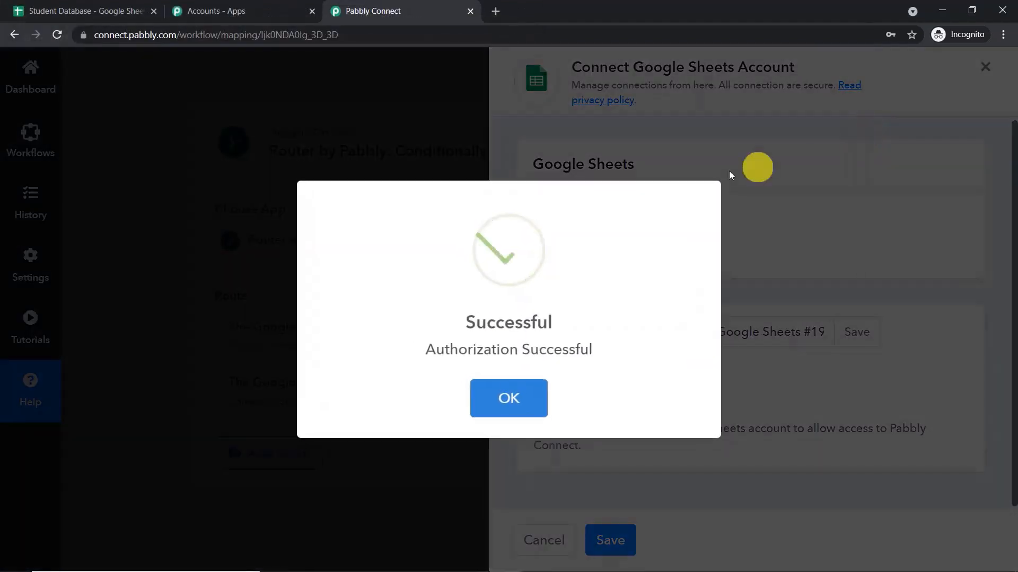
pyautogui.click(534, 394)
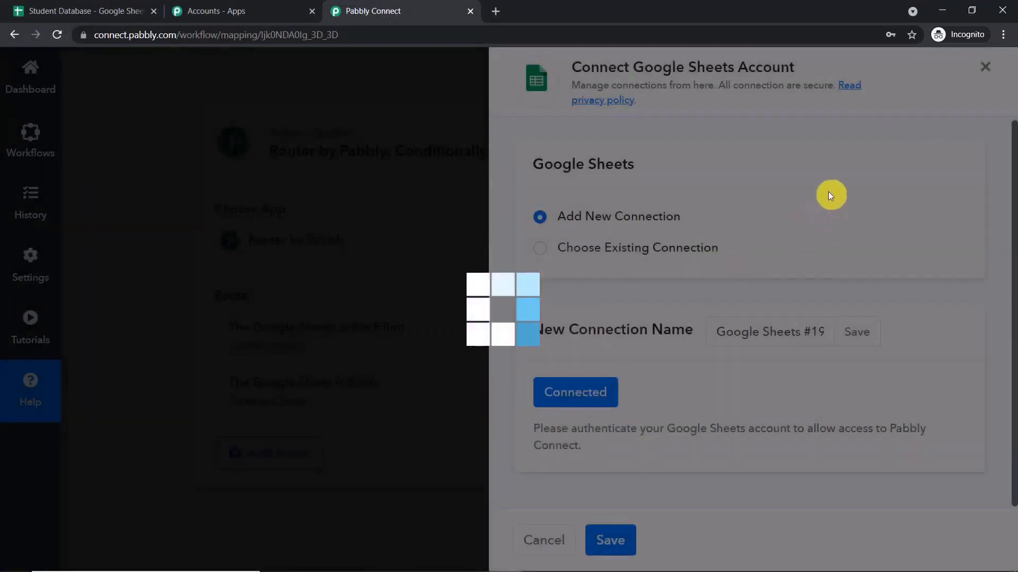
pyautogui.scroll(-5, 672, 277)
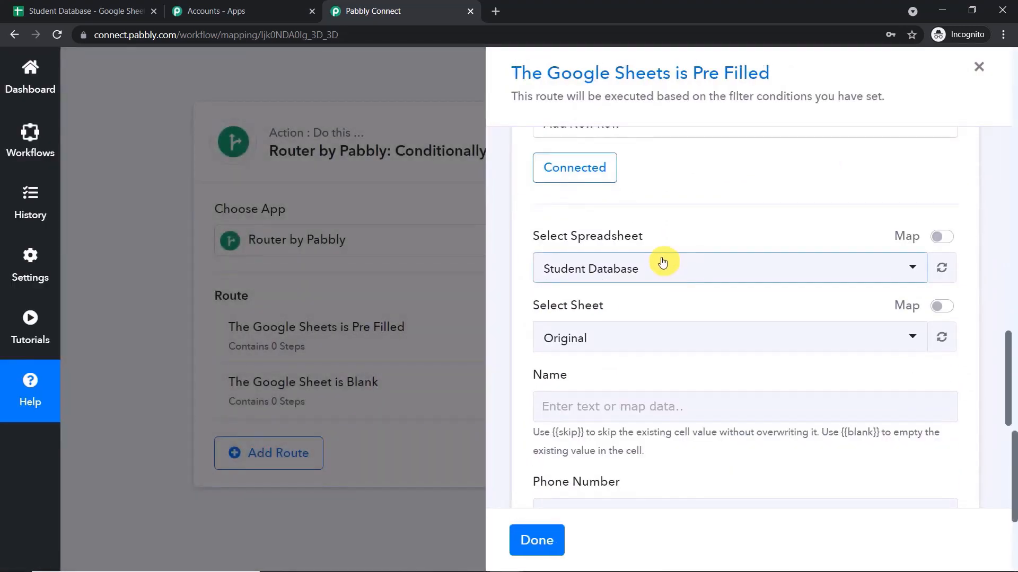
pyautogui.click(111, 11)
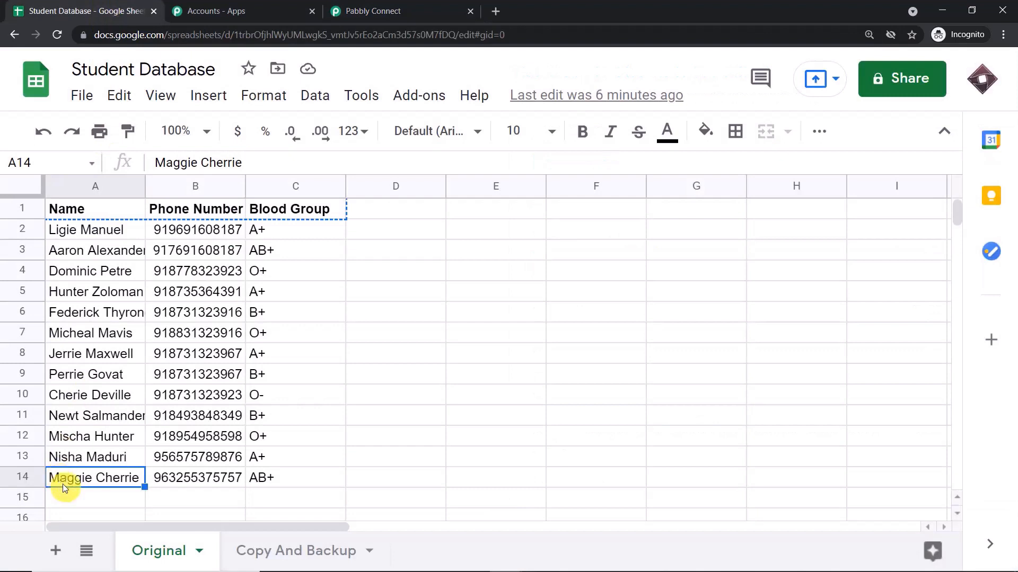
pyautogui.click(313, 556)
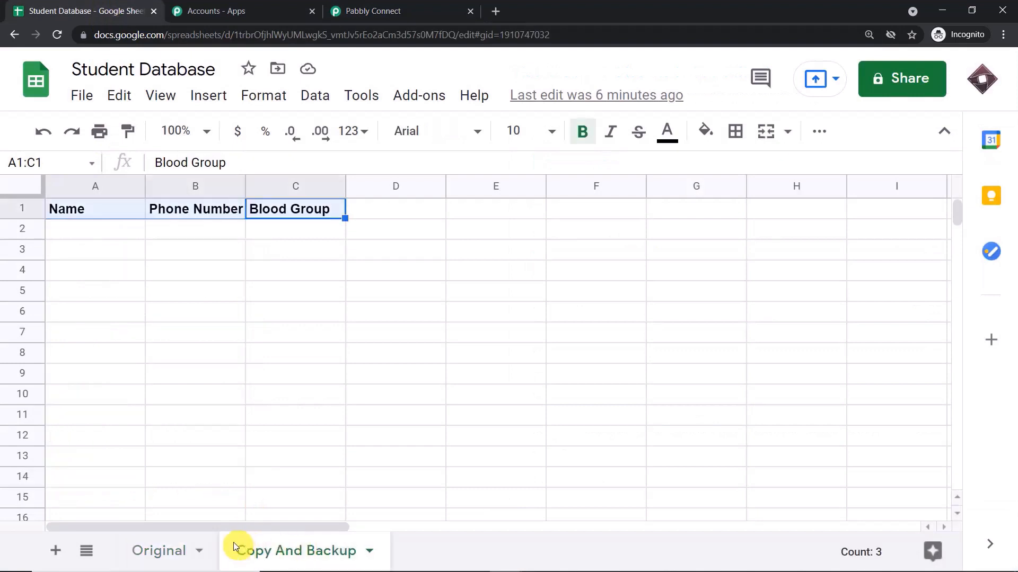
pyautogui.click(194, 553)
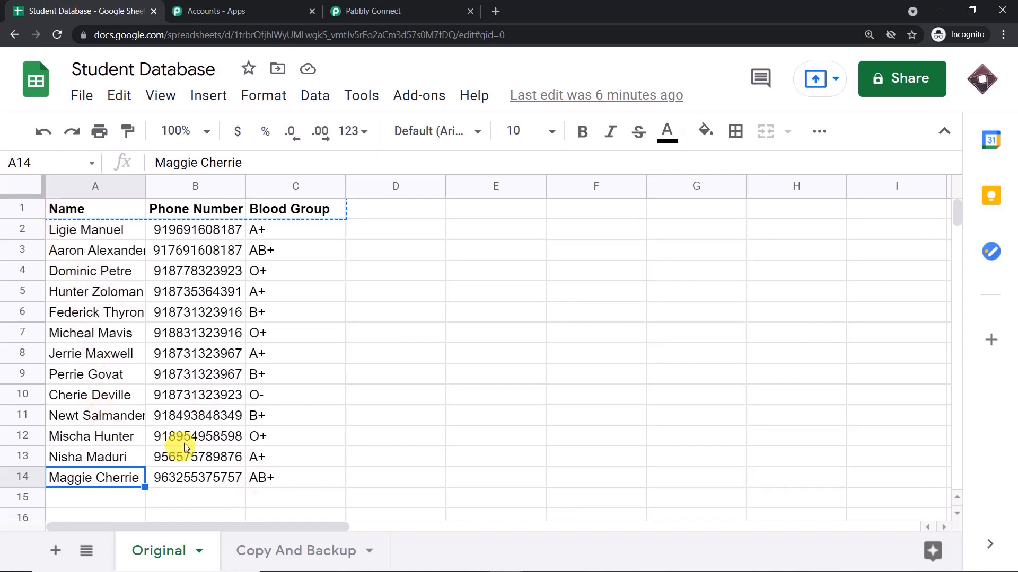
pyautogui.click(296, 551)
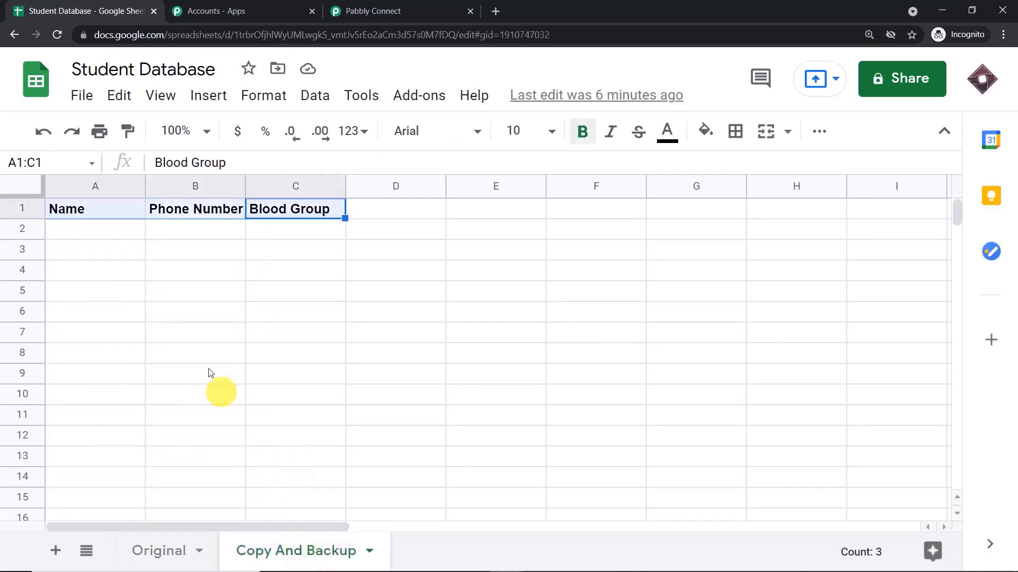
pyautogui.click(168, 554)
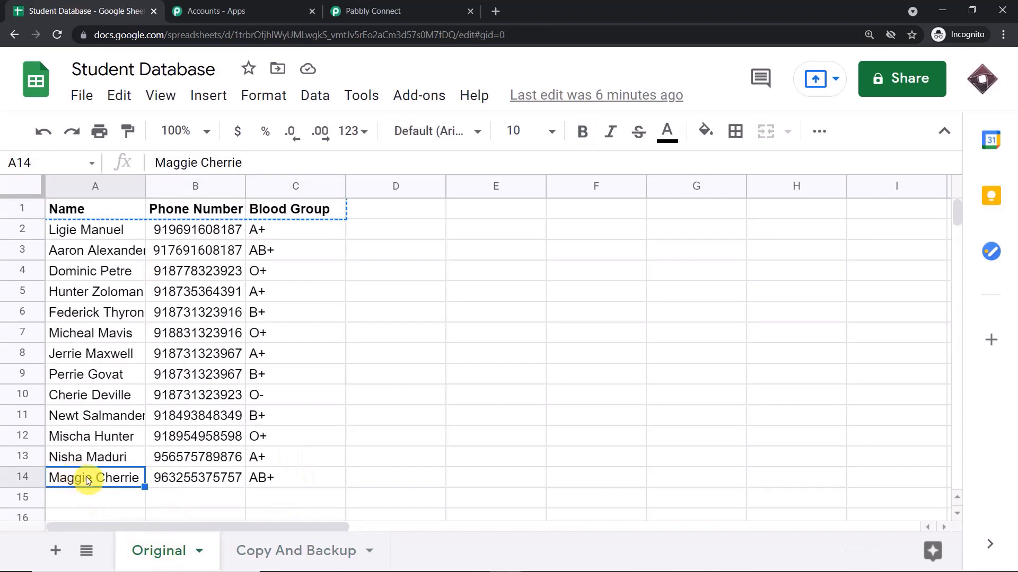
pyautogui.click(291, 549)
pyautogui.click(373, 8)
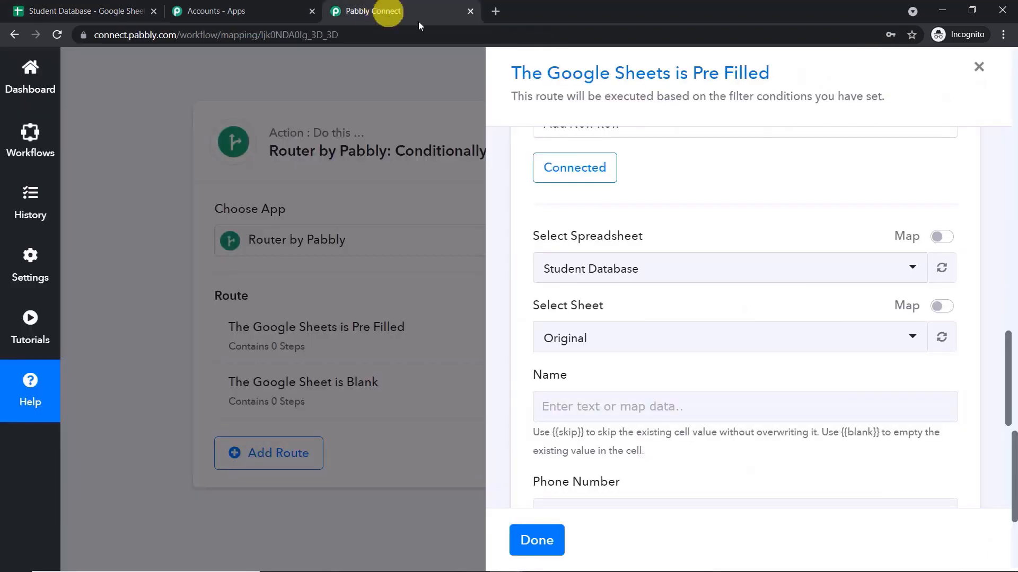
# Set the Add New Row target sheet to Copy And Backup and close the route panel.
pyautogui.scroll(-1, 678, 303)
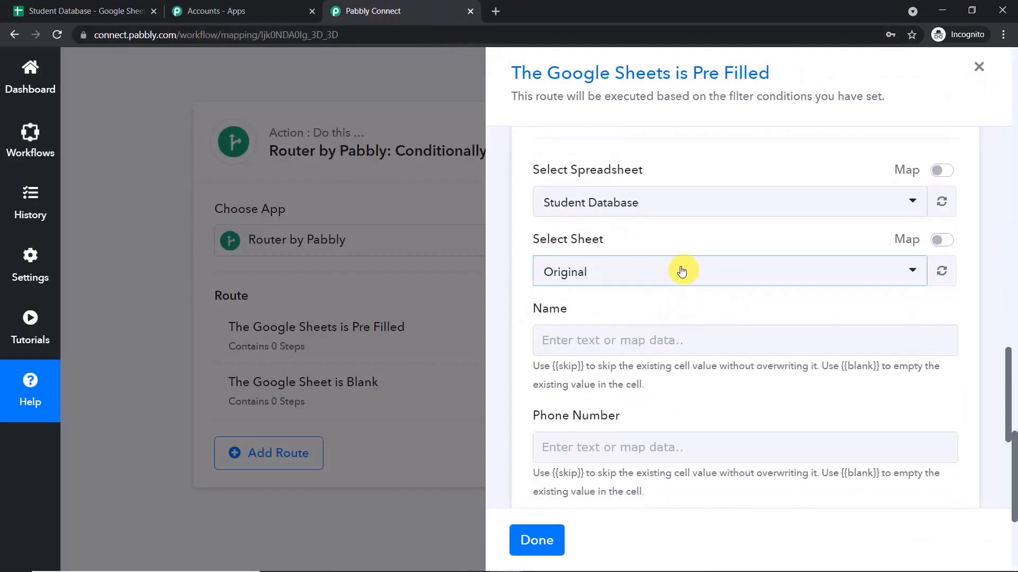
pyautogui.click(682, 271)
pyautogui.click(612, 375)
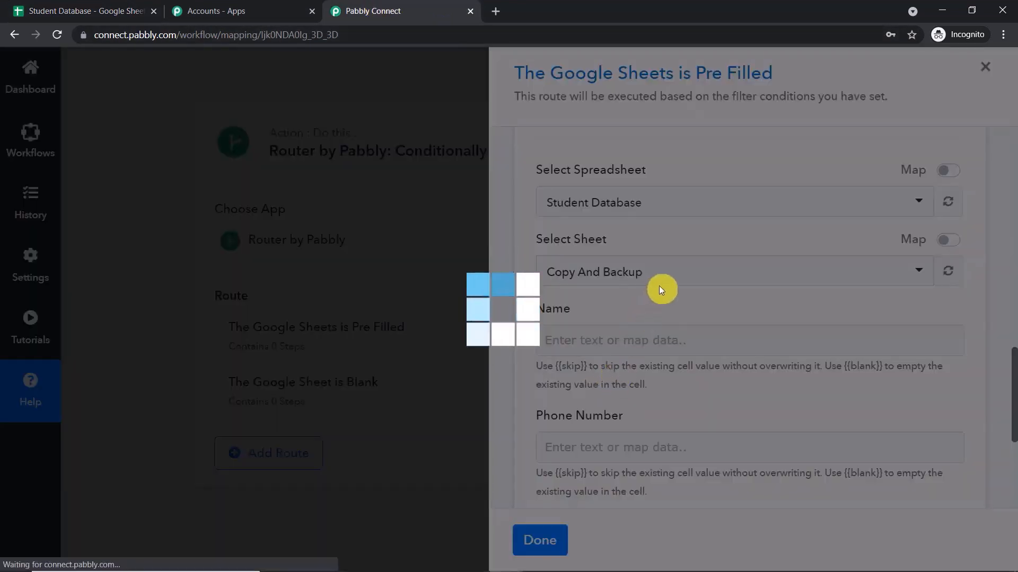
pyautogui.scroll(-1, 610, 329)
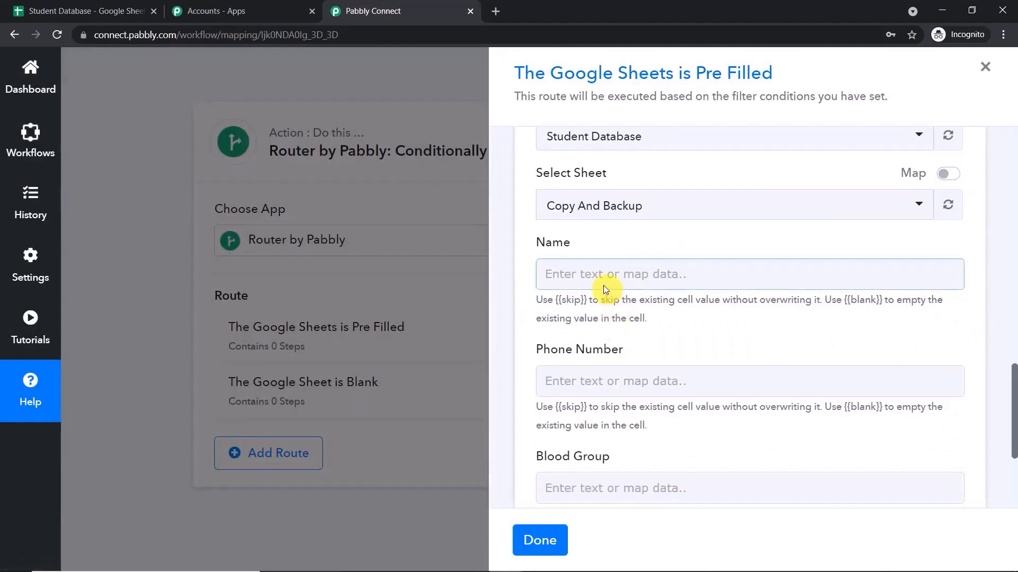
pyautogui.scroll(-1, 595, 266)
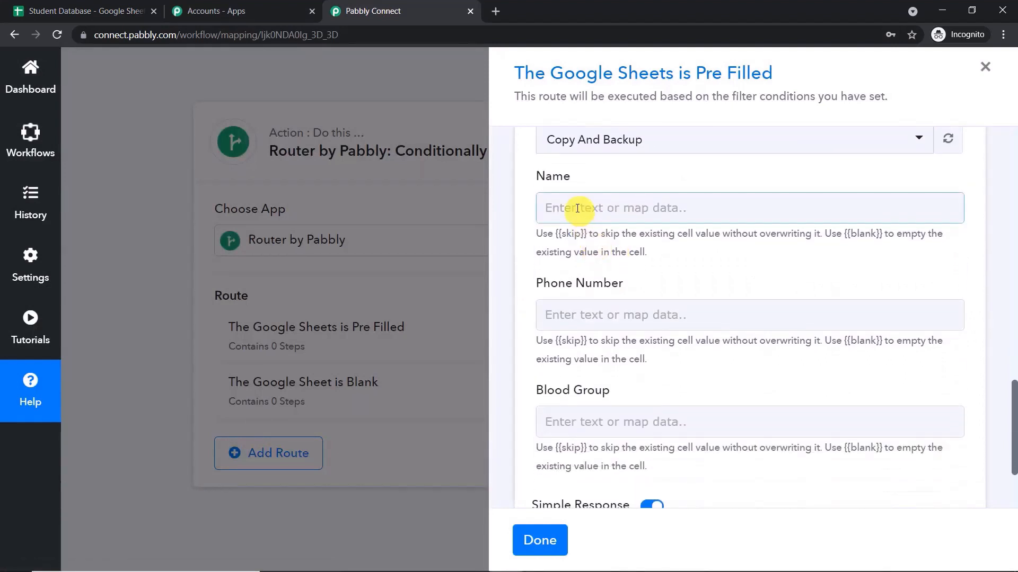
pyautogui.click(505, 254)
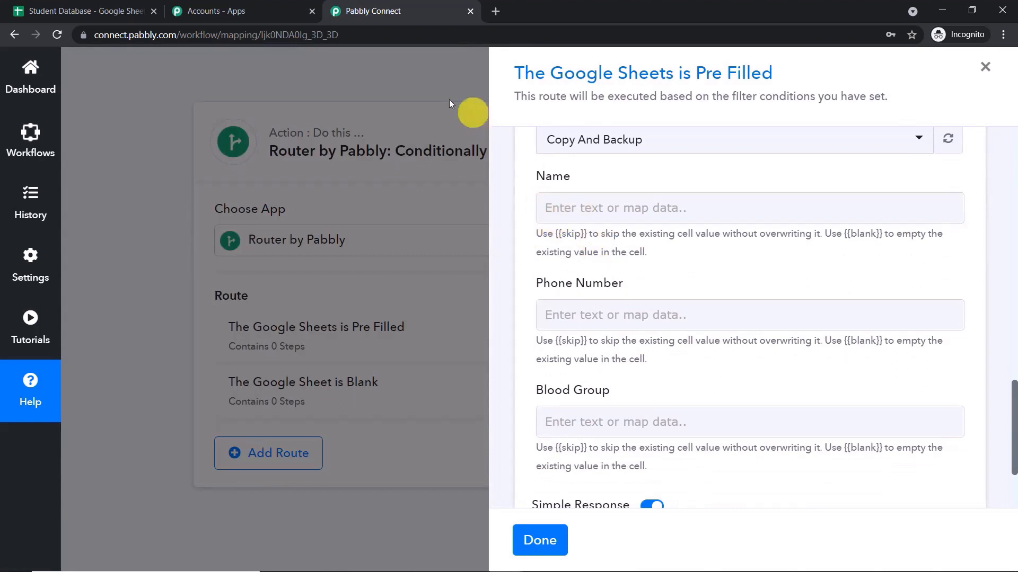
pyautogui.click(419, 82)
# Inspect the webhook's captured Name, Phone Number and Blood Group response values.
pyautogui.click(1015, 230)
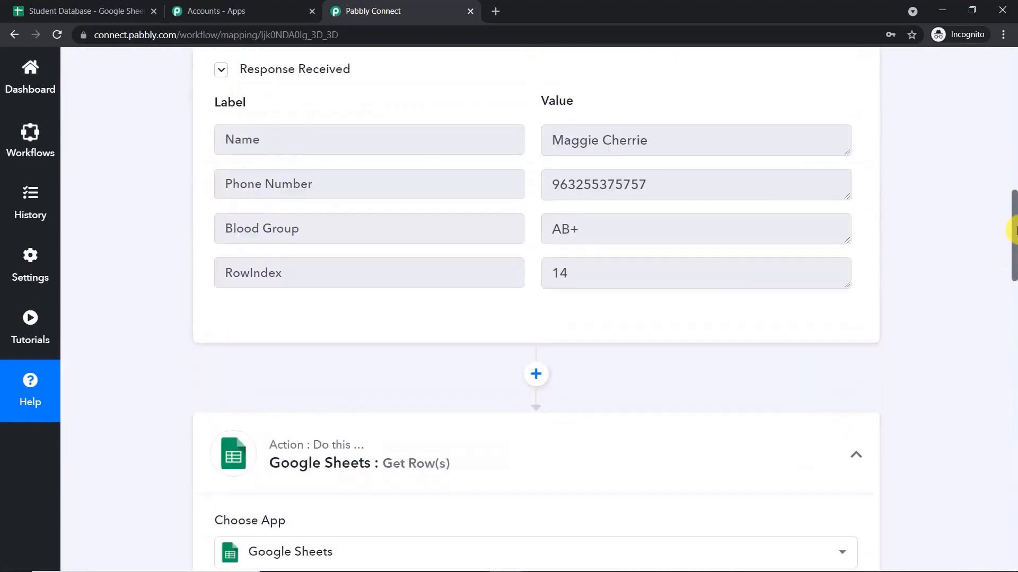
pyautogui.moveTo(1015, 230); pyautogui.dragTo(1015, 204)
pyautogui.moveTo(668, 286); pyautogui.dragTo(530, 288)
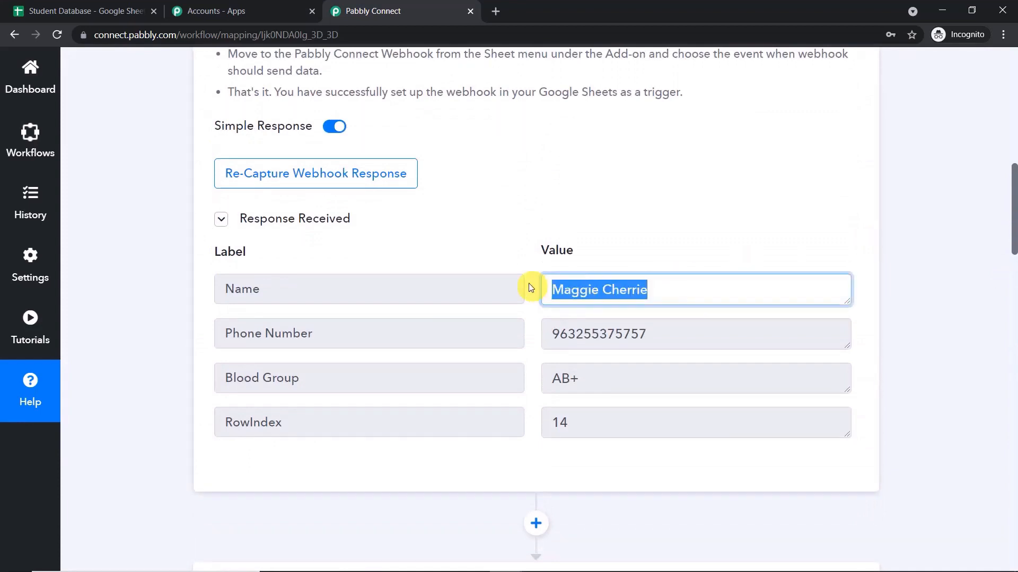
pyautogui.moveTo(664, 336); pyautogui.dragTo(503, 332)
pyautogui.moveTo(548, 379); pyautogui.dragTo(600, 412)
pyautogui.scroll(-14, 909, 293)
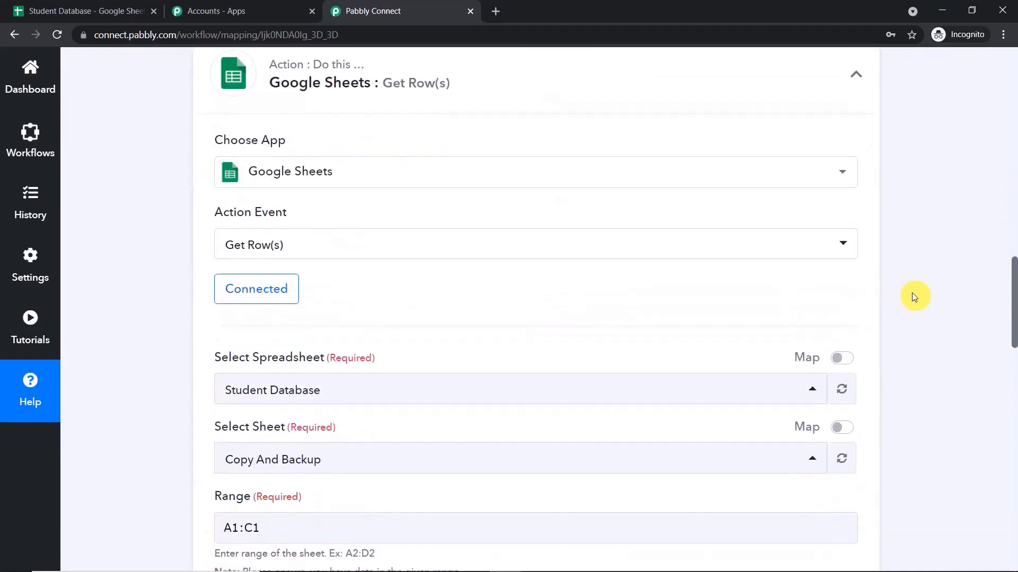
# Check the Copy And Backup sheet in the spreadsheet, then return to the workflow.
pyautogui.click(99, 11)
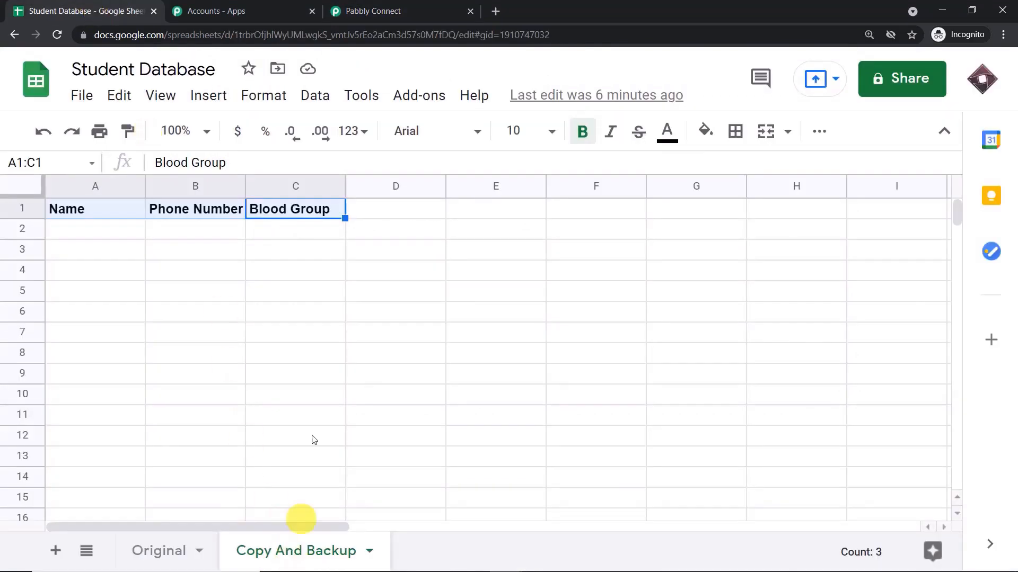
pyautogui.click(395, 10)
pyautogui.scroll(-2, 662, 277)
pyautogui.scroll(-13, 662, 277)
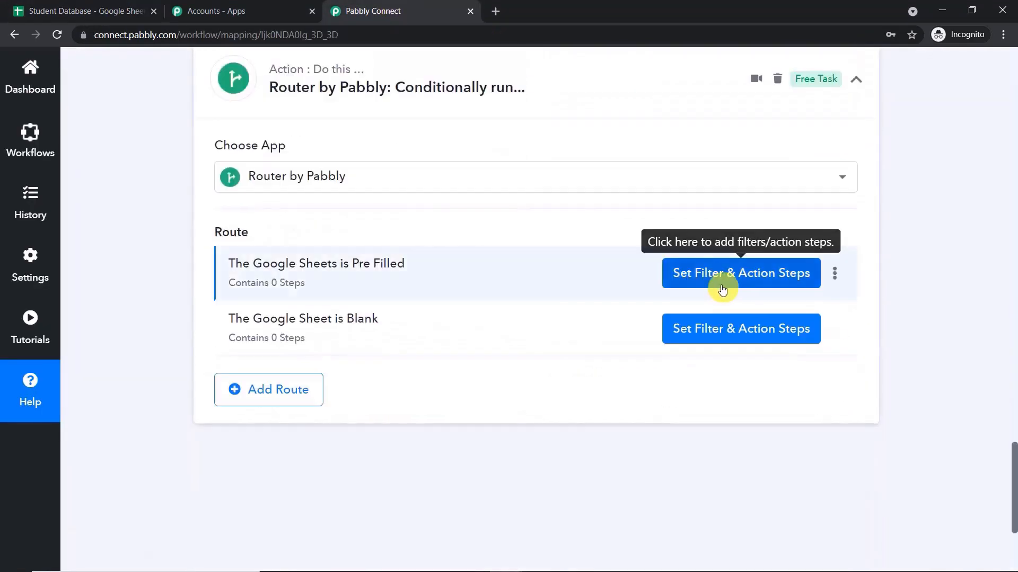
# Add a step after the Pre Filled filter: Google Sheets with the Add New Row action.
pyautogui.click(738, 280)
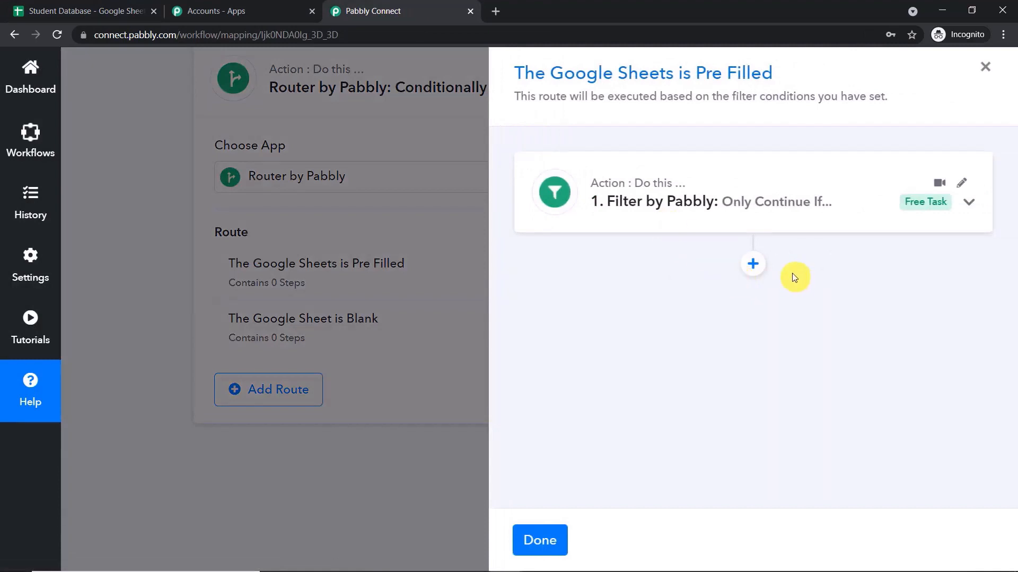
pyautogui.click(757, 266)
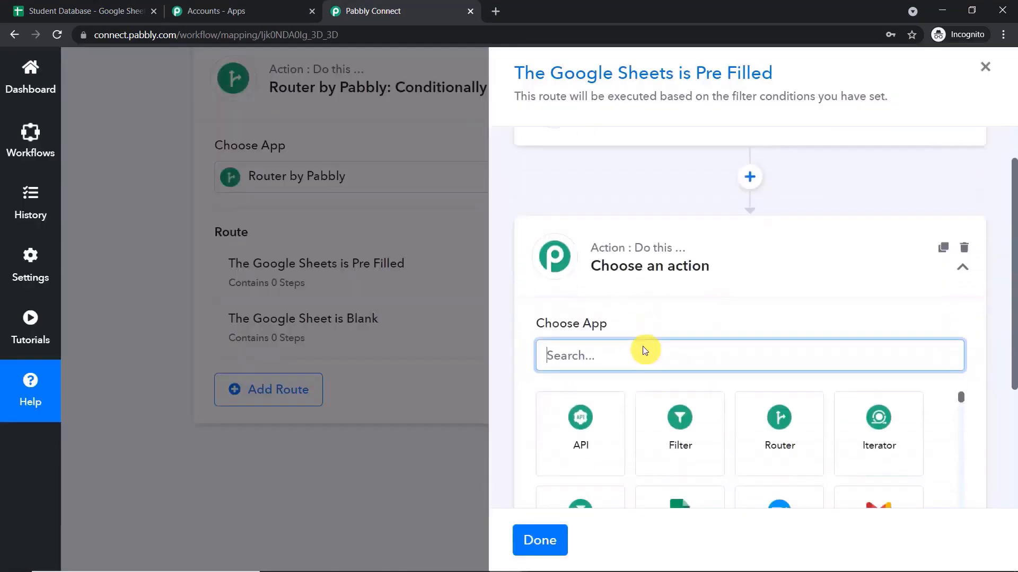
pyautogui.write('goog')
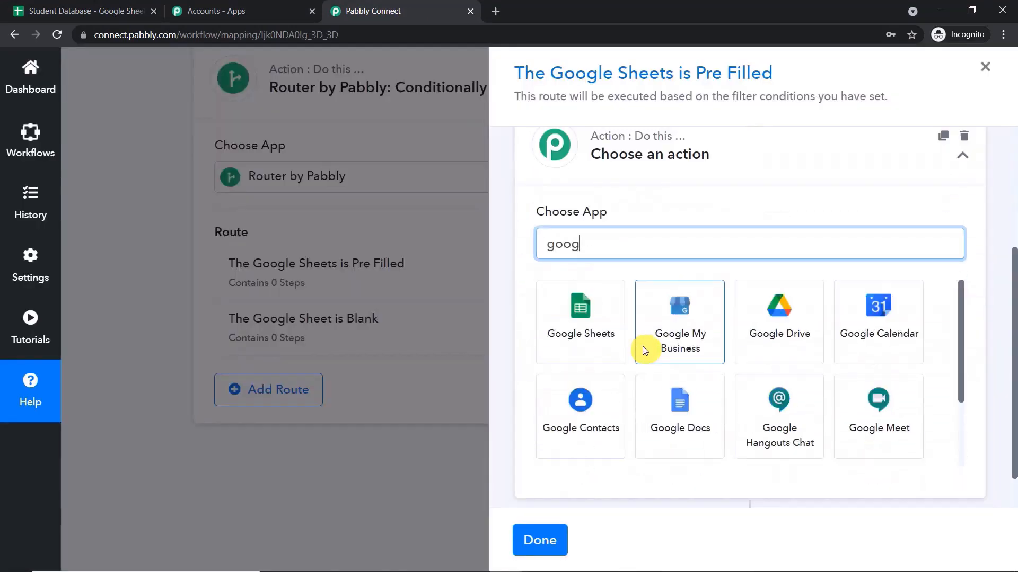
pyautogui.click(554, 333)
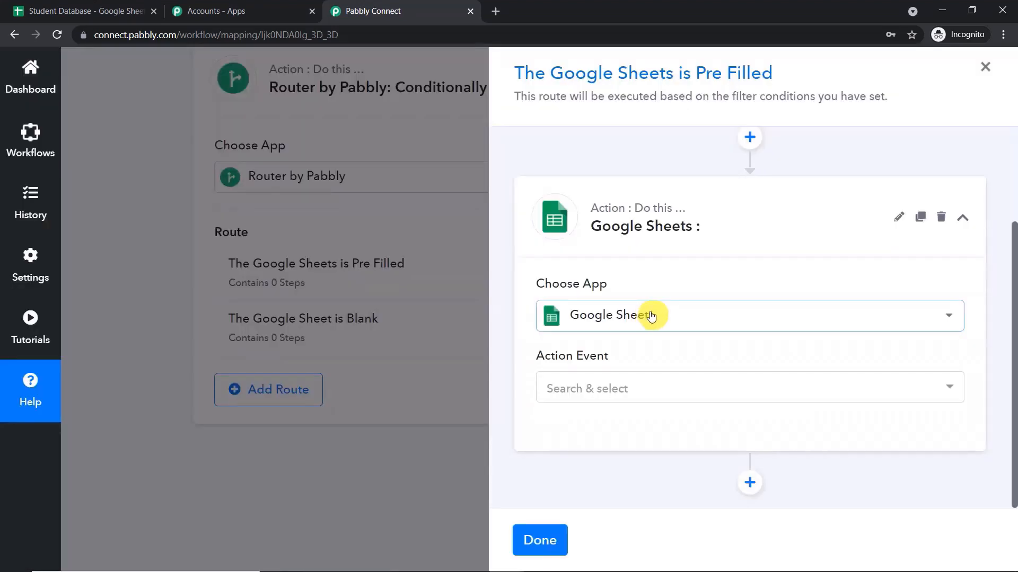
pyautogui.click(618, 382)
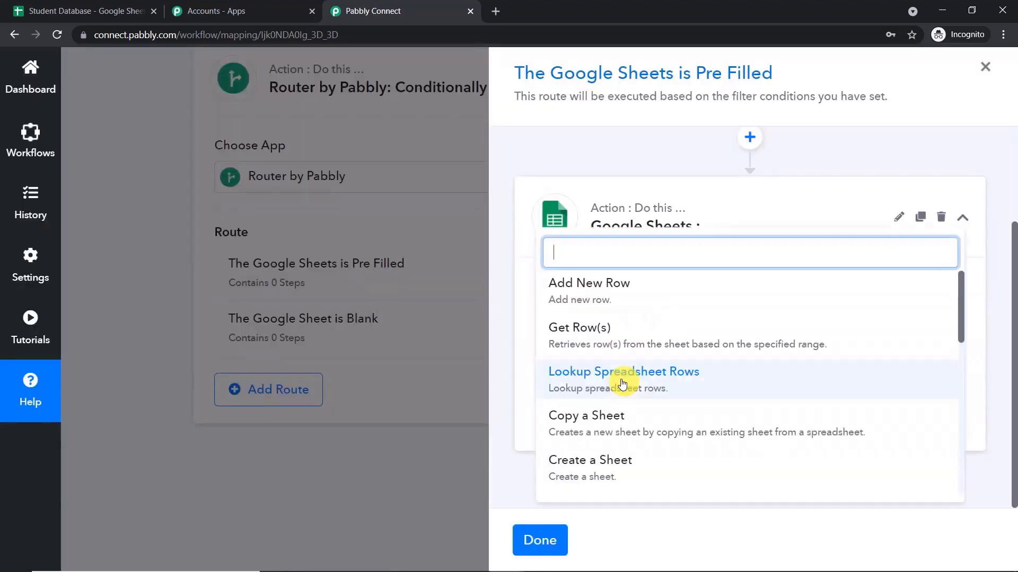
pyautogui.click(618, 287)
# Authorize a new Google Sheets connection for the step and acknowledge the success message.
pyautogui.click(600, 438)
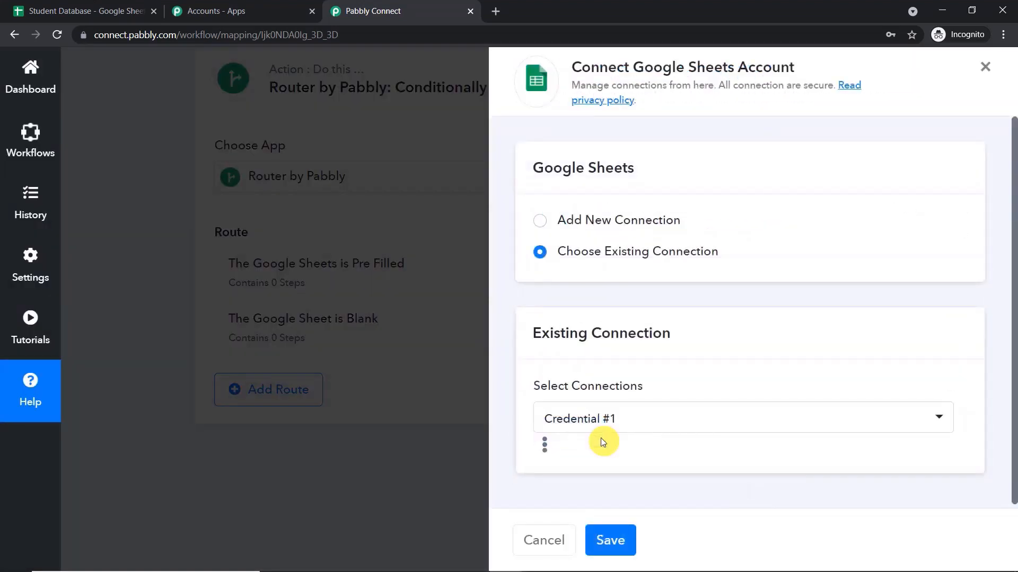
pyautogui.click(539, 220)
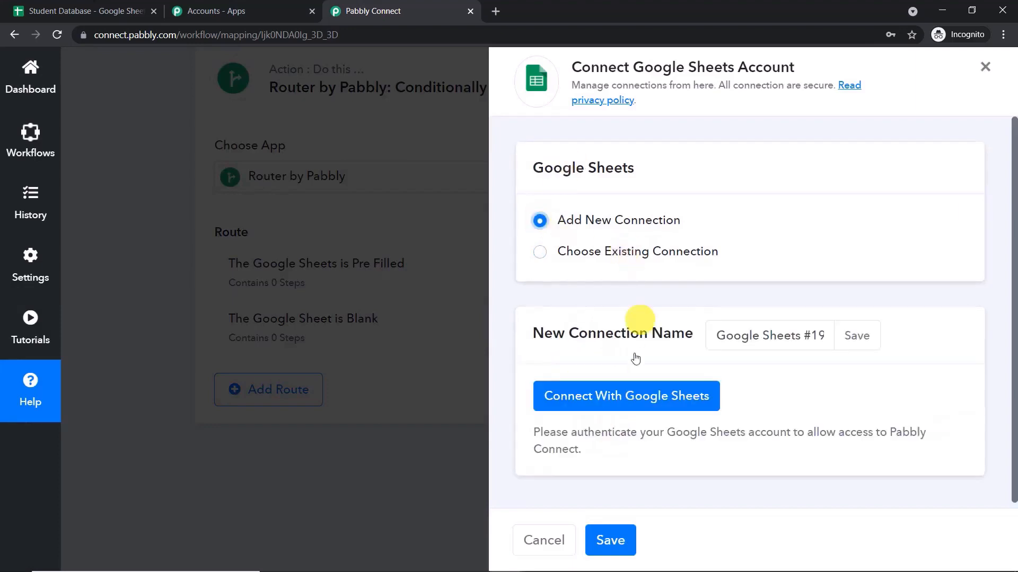
pyautogui.click(632, 395)
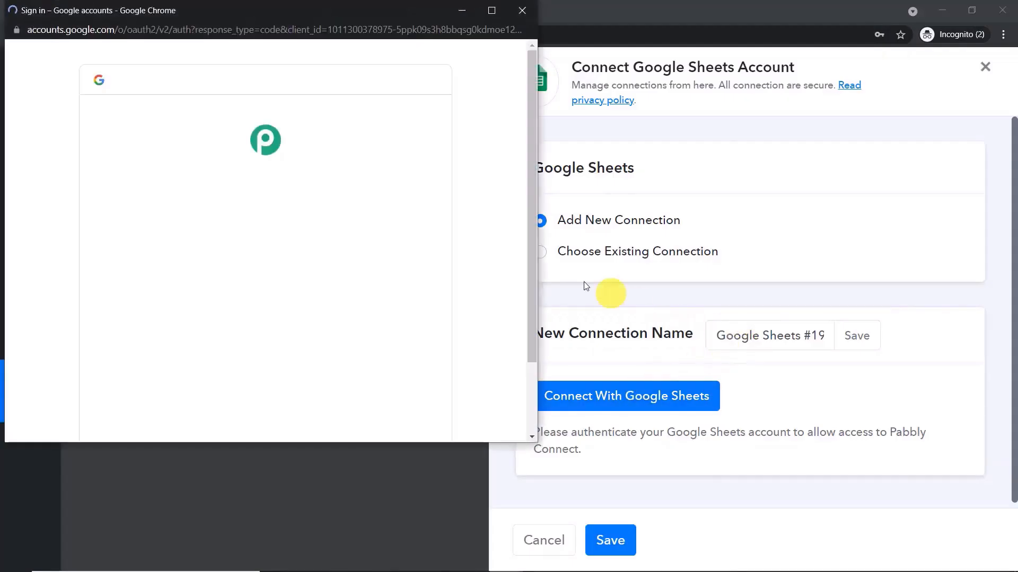
pyautogui.click(316, 258)
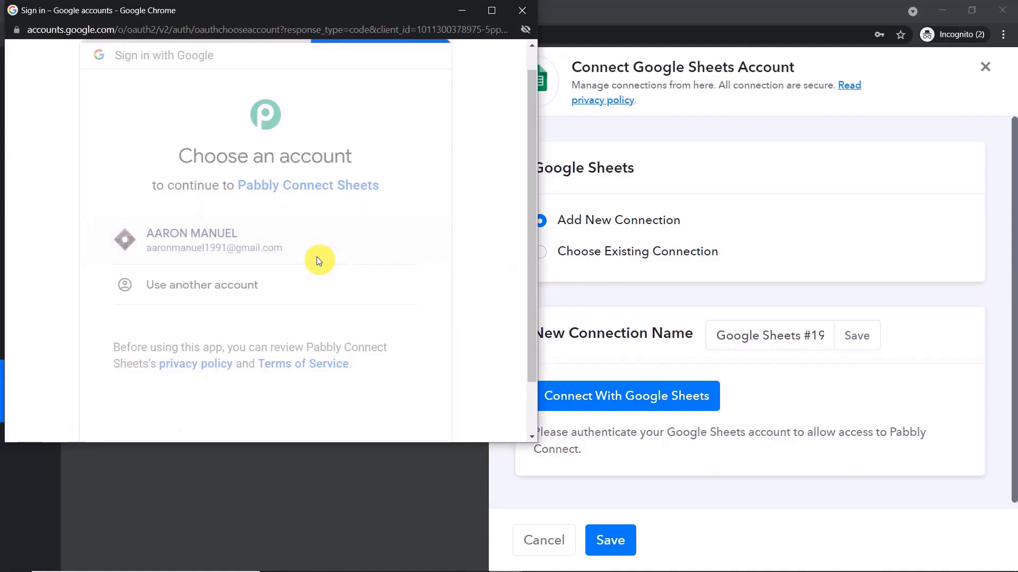
pyautogui.scroll(-5, 465, 336)
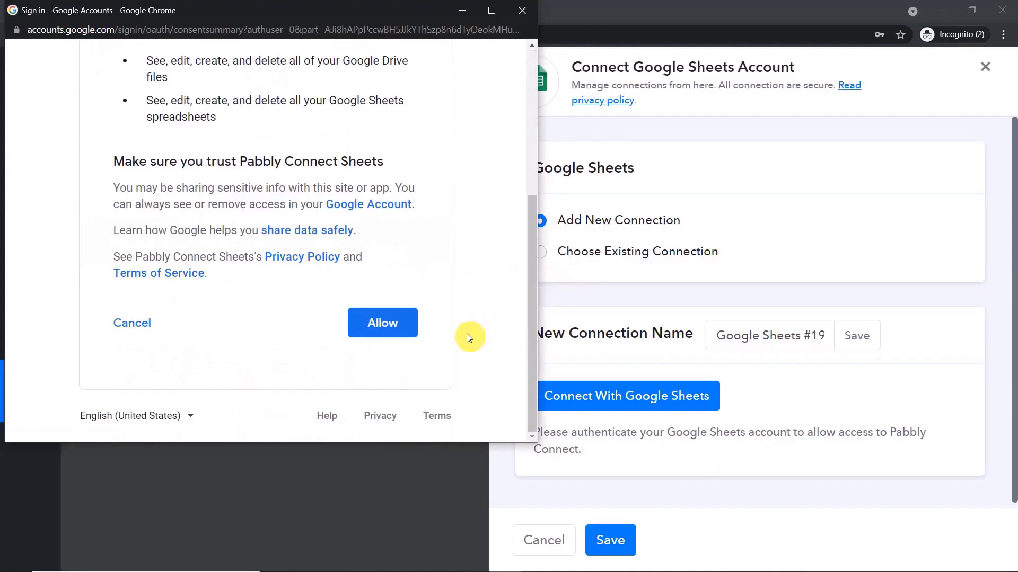
pyautogui.click(382, 337)
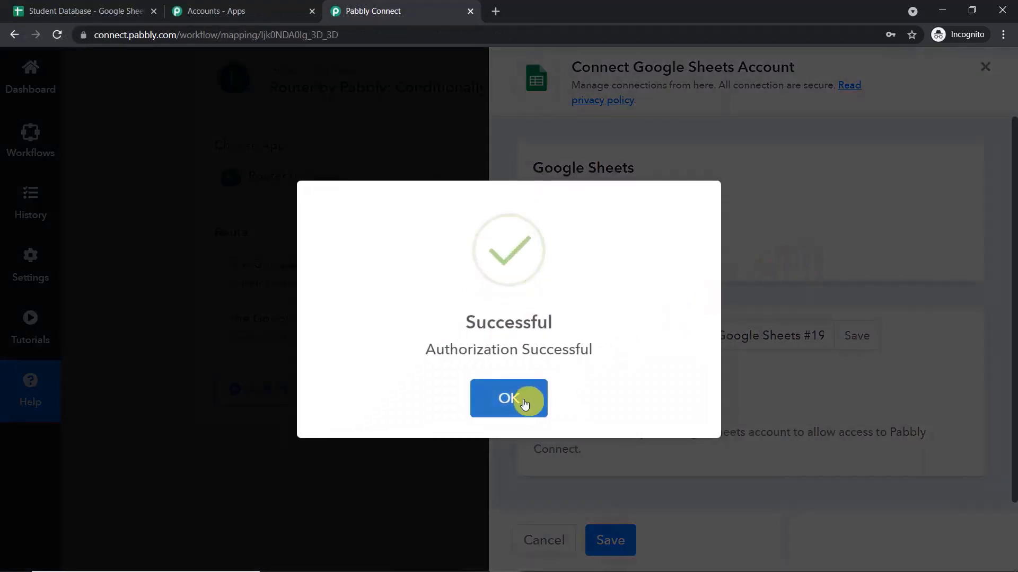
pyautogui.click(524, 403)
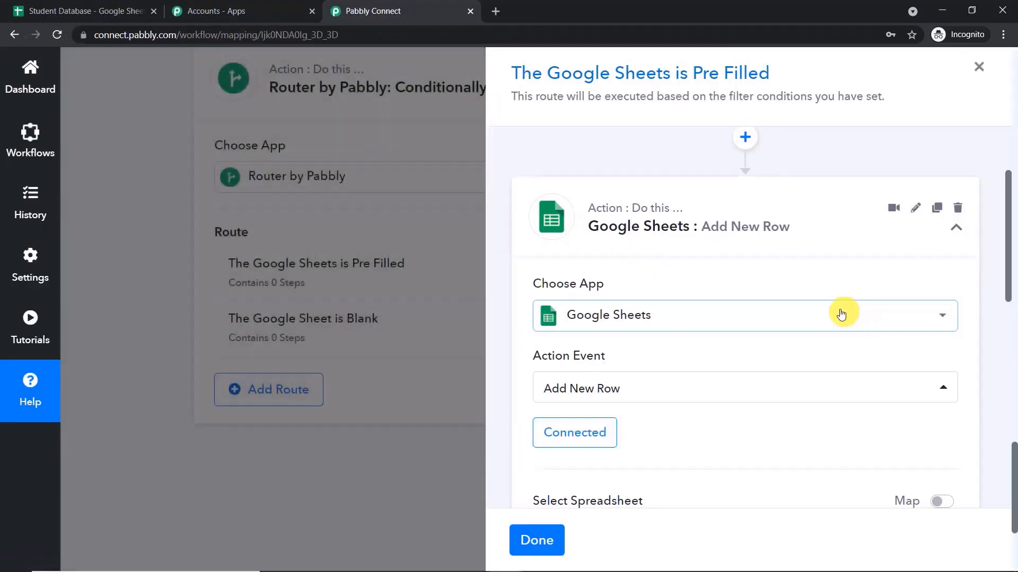
# Select Copy And Backup as the sheet in Student Database to write into.
pyautogui.scroll(-5, 838, 314)
pyautogui.scroll(-1, 839, 314)
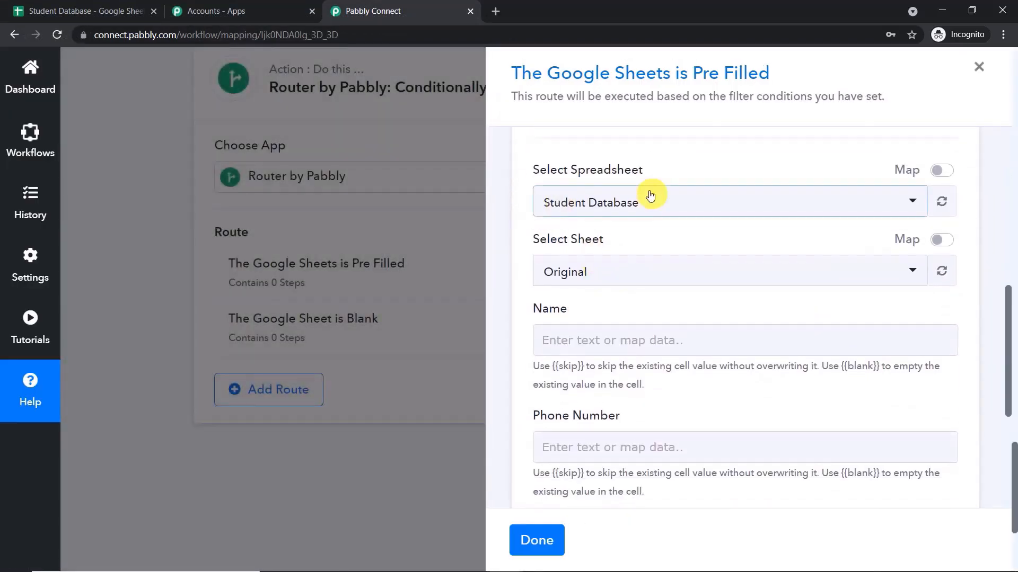
pyautogui.click(595, 273)
pyautogui.click(616, 375)
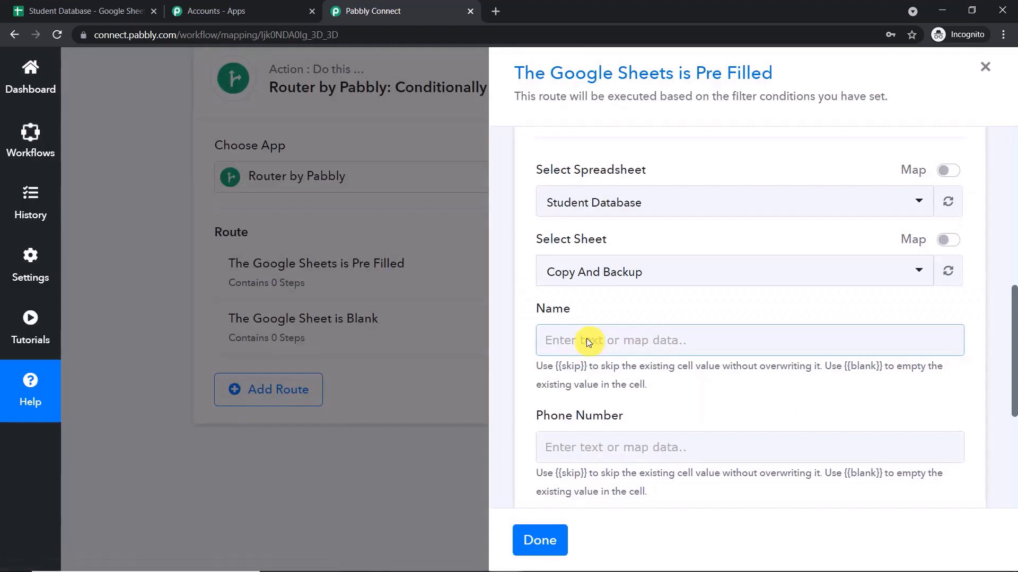
# Map the new spreadsheet row's Name and Phone Number into the matching fields.
pyautogui.scroll(-2, 586, 339)
pyautogui.click(587, 205)
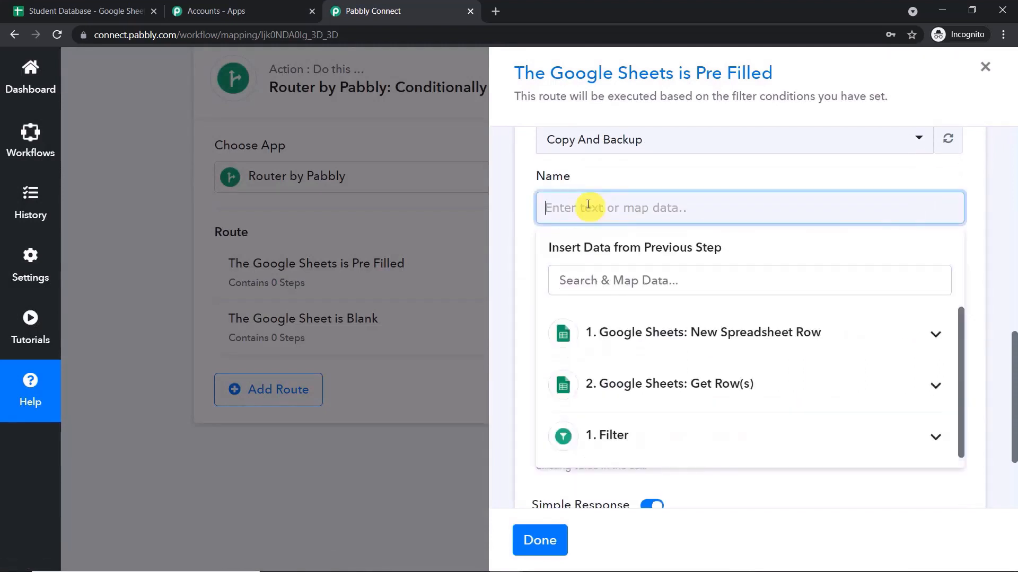
pyautogui.click(629, 332)
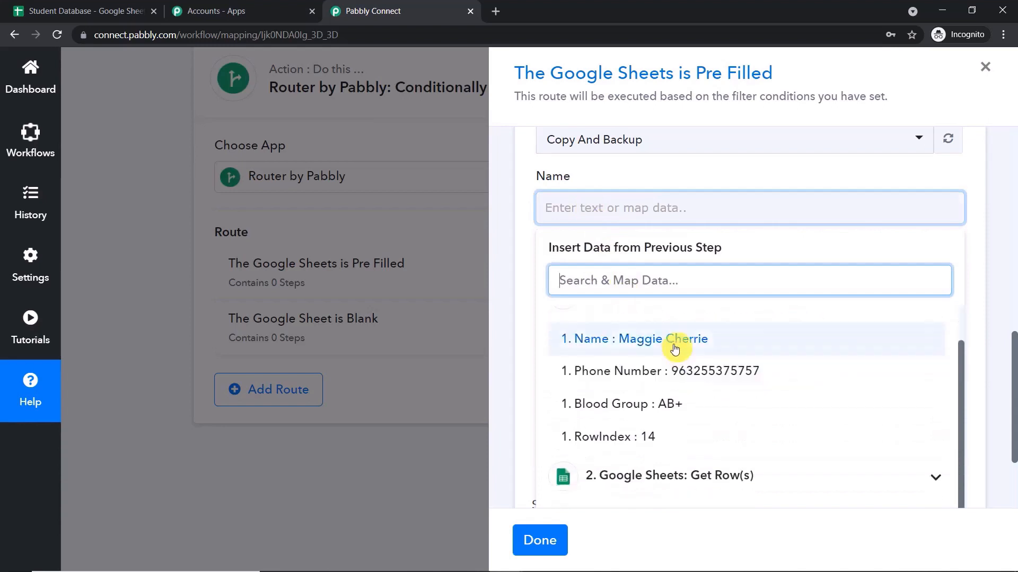
pyautogui.click(657, 363)
pyautogui.scroll(-2, 753, 212)
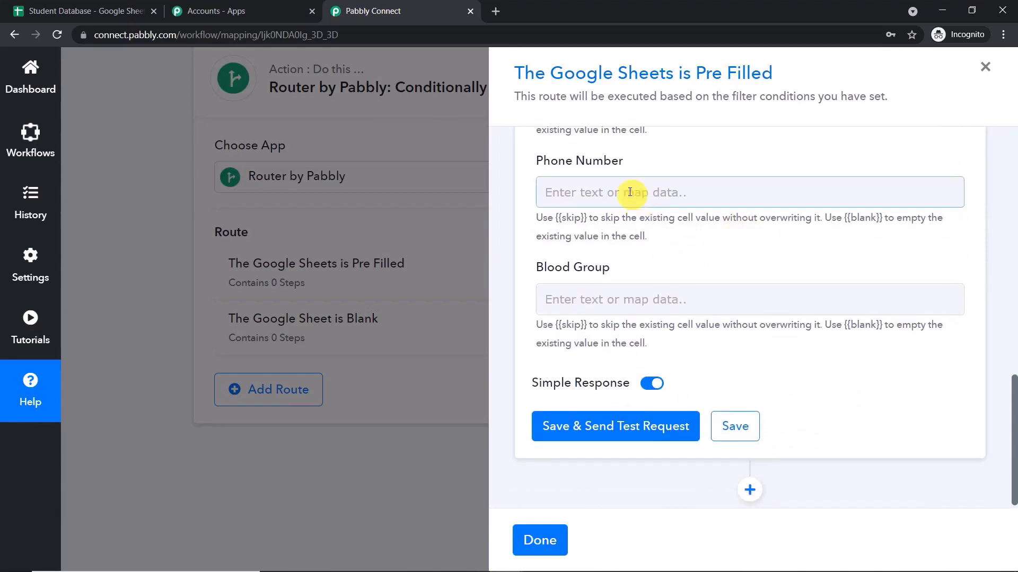
pyautogui.click(634, 192)
pyautogui.click(627, 318)
pyautogui.click(679, 396)
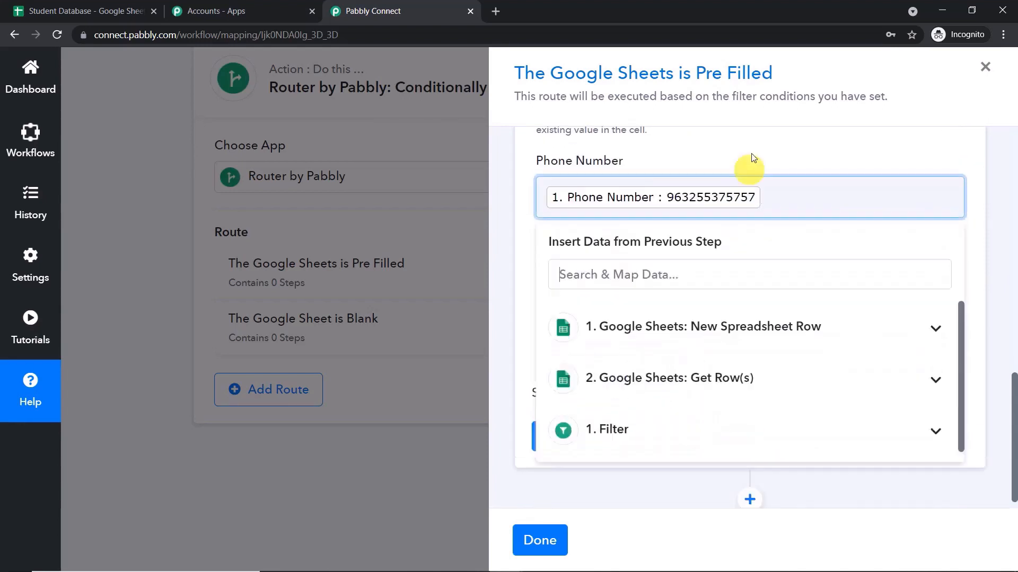
# Map the new spreadsheet row's Blood Group into the Blood Group field.
pyautogui.click(749, 155)
pyautogui.scroll(-1, 670, 288)
pyautogui.click(627, 297)
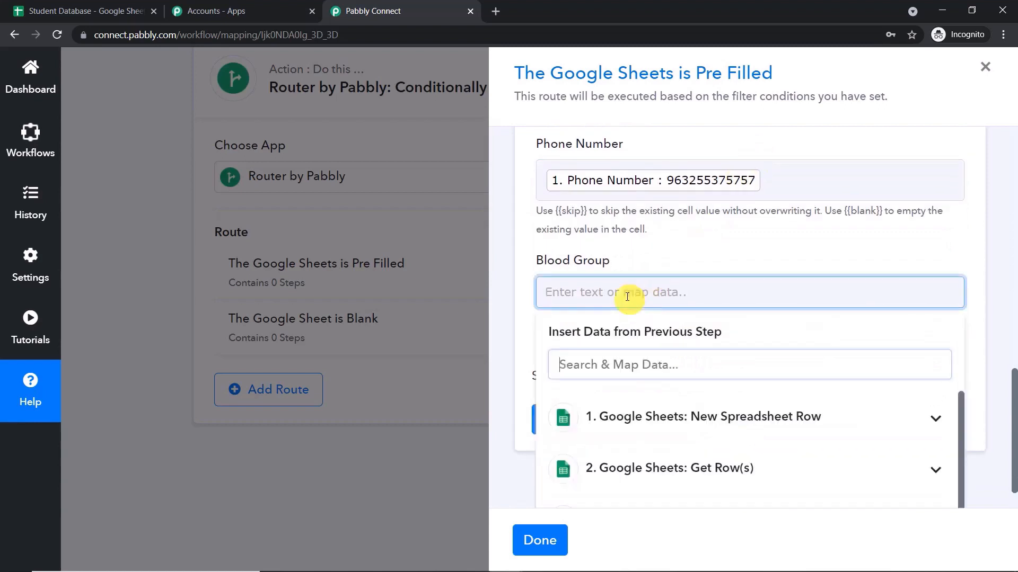
pyautogui.click(625, 418)
pyautogui.scroll(-3, 654, 455)
pyautogui.click(665, 404)
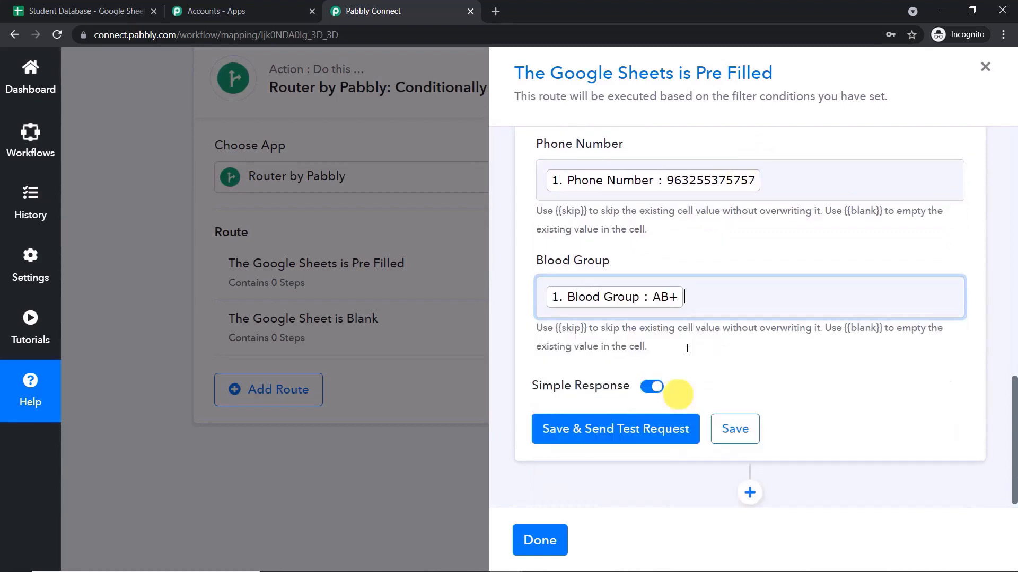
# Send a test row to Copy And Backup, save the Add New Row step, and close the route.
pyautogui.click(634, 429)
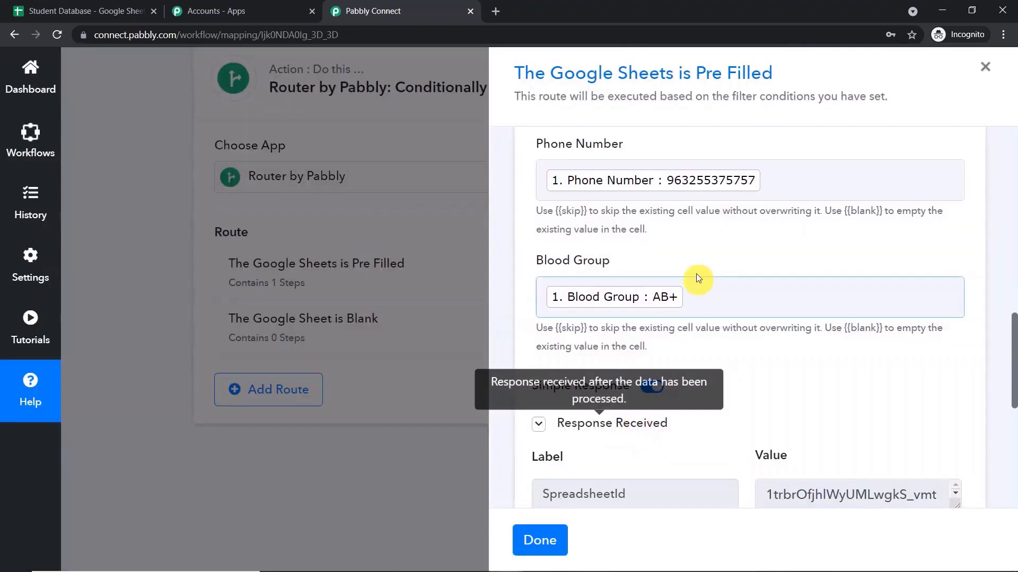
pyautogui.scroll(-3, 697, 279)
pyautogui.scroll(-4, 701, 290)
pyautogui.scroll(-2, 700, 290)
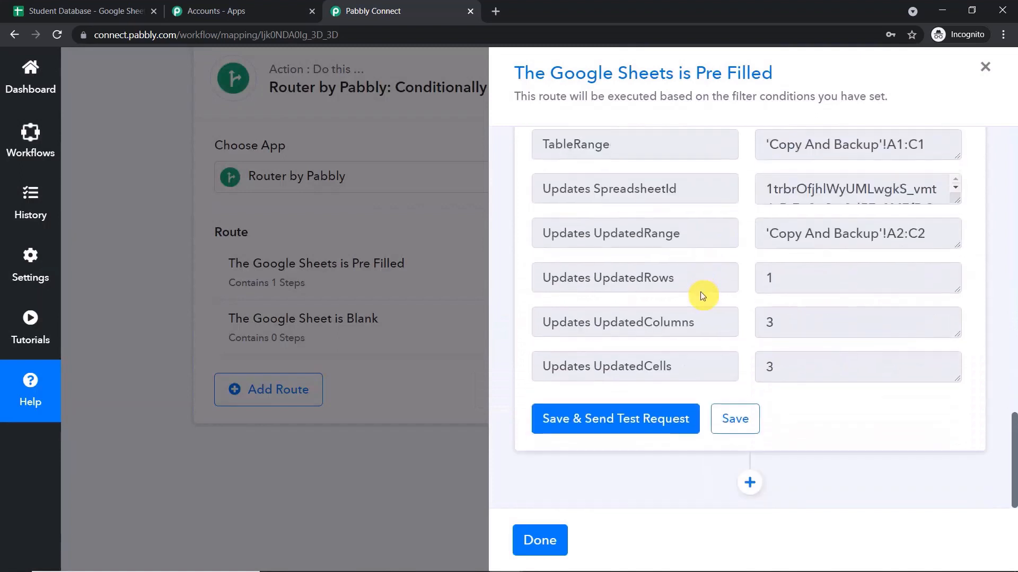
pyautogui.click(735, 419)
pyautogui.click(735, 416)
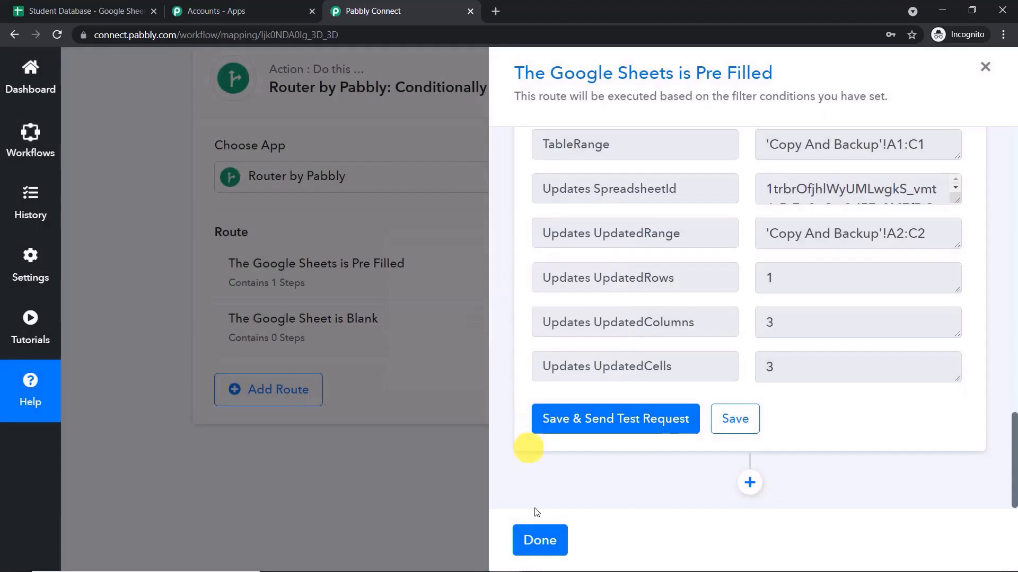
pyautogui.click(539, 541)
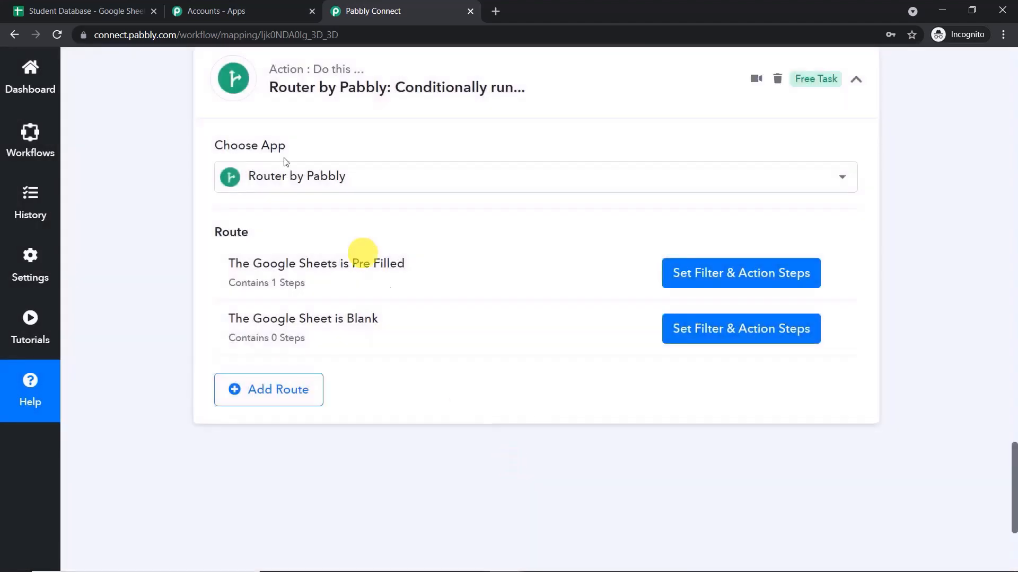
# Compare the Original and Copy And Backup sheets to see the copied test row.
pyautogui.click(127, 7)
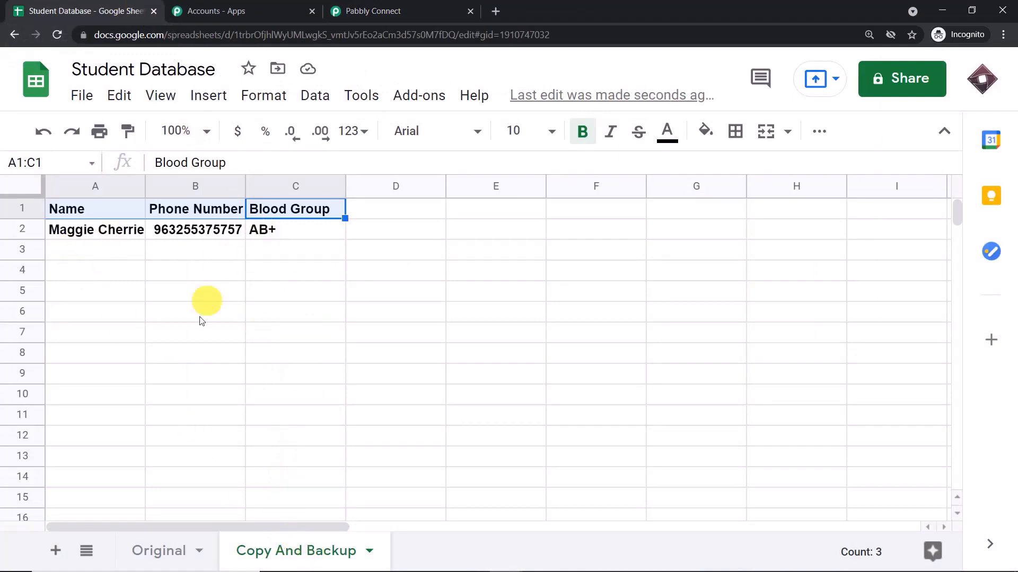
pyautogui.click(165, 551)
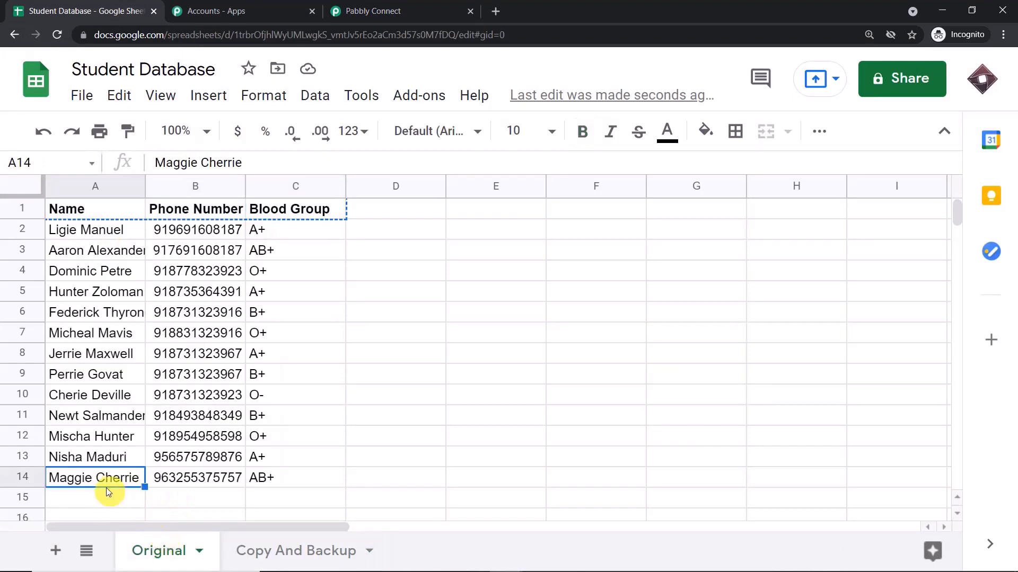
pyautogui.click(305, 550)
pyautogui.click(169, 553)
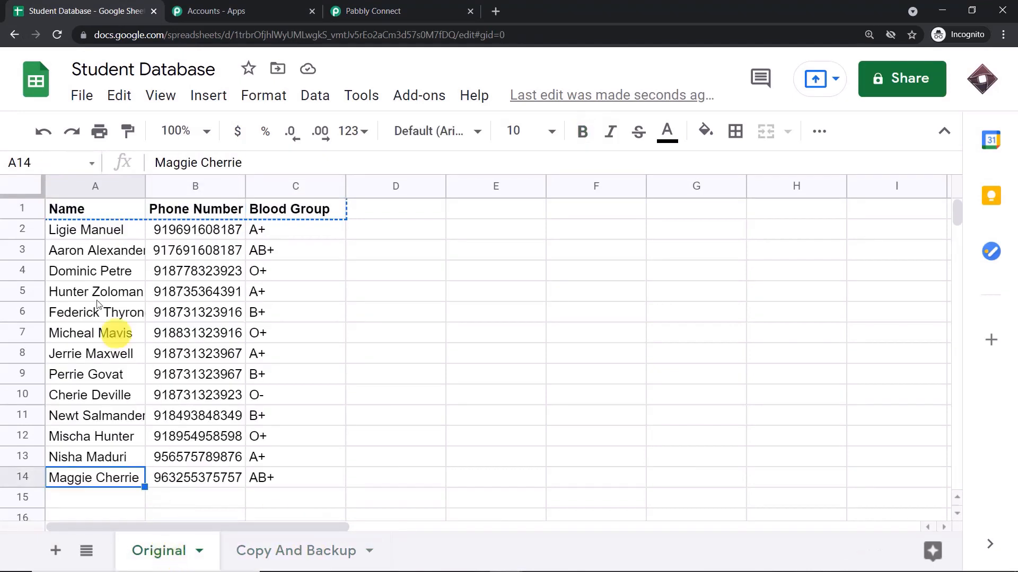
pyautogui.click(325, 551)
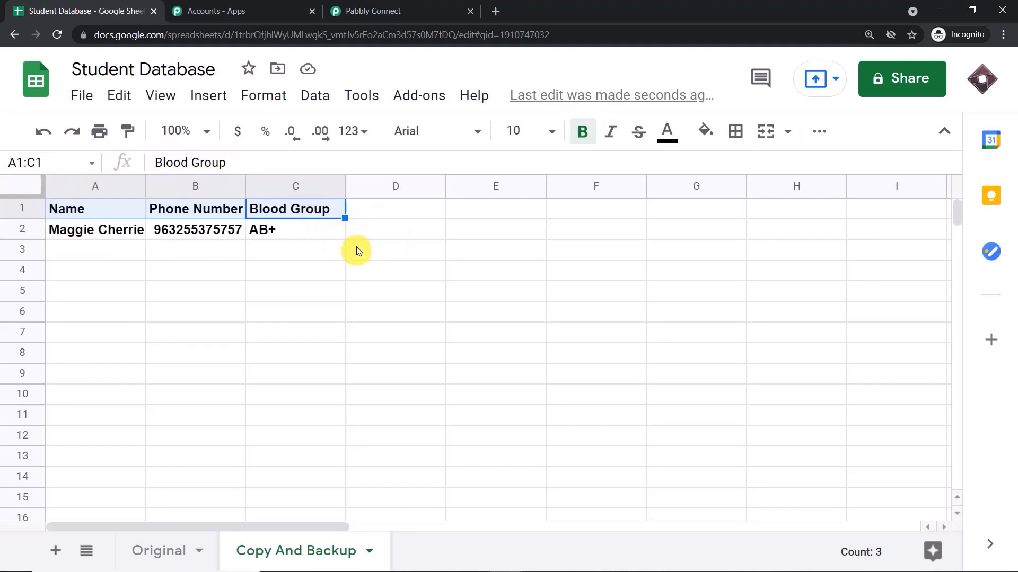
# Delete the headers and test row from Copy And Backup, then return to Pabbly Connect.
pyautogui.moveTo(381, 240); pyautogui.dragTo(49, 207)
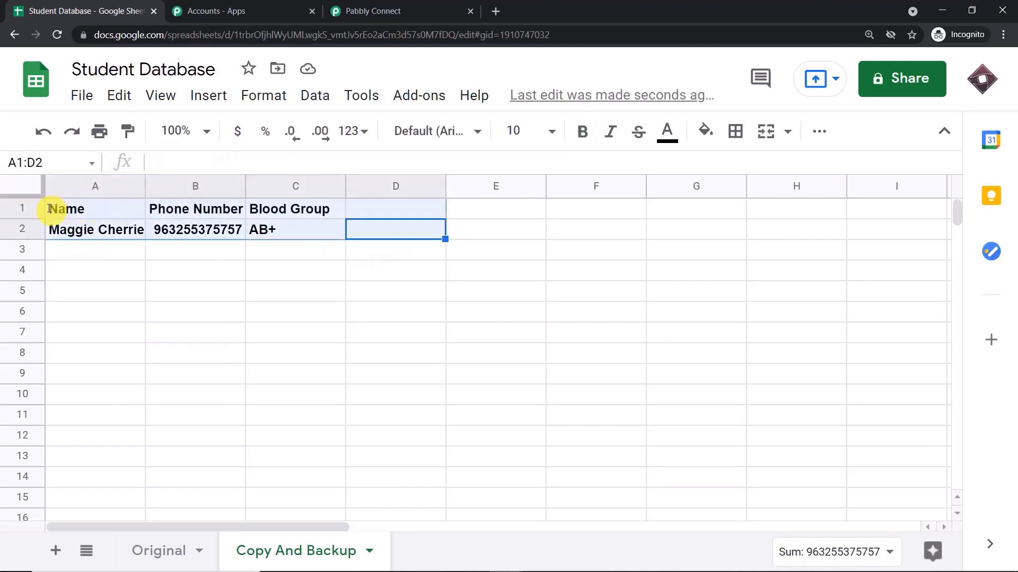
pyautogui.press('Delete')
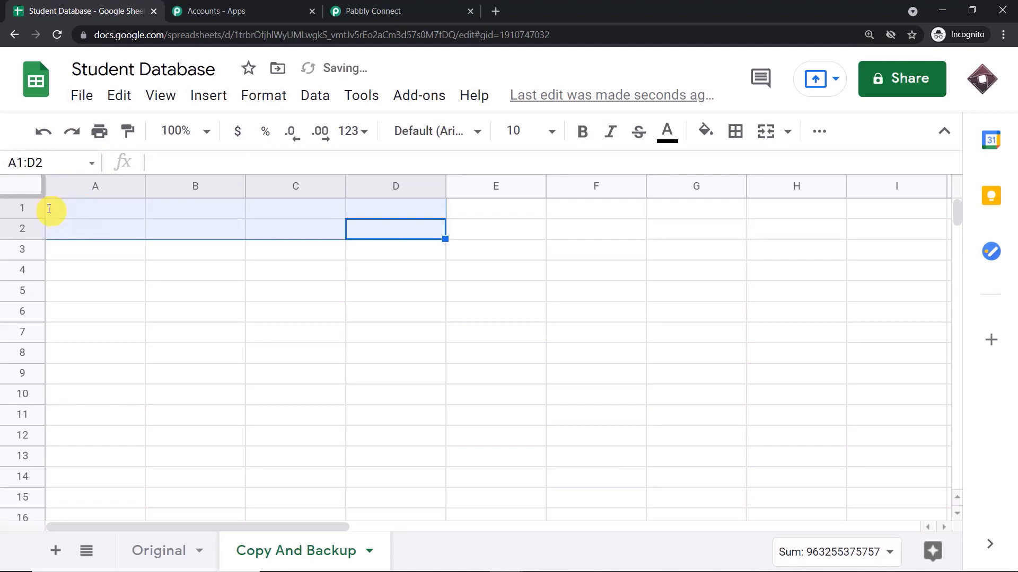
pyautogui.click(95, 318)
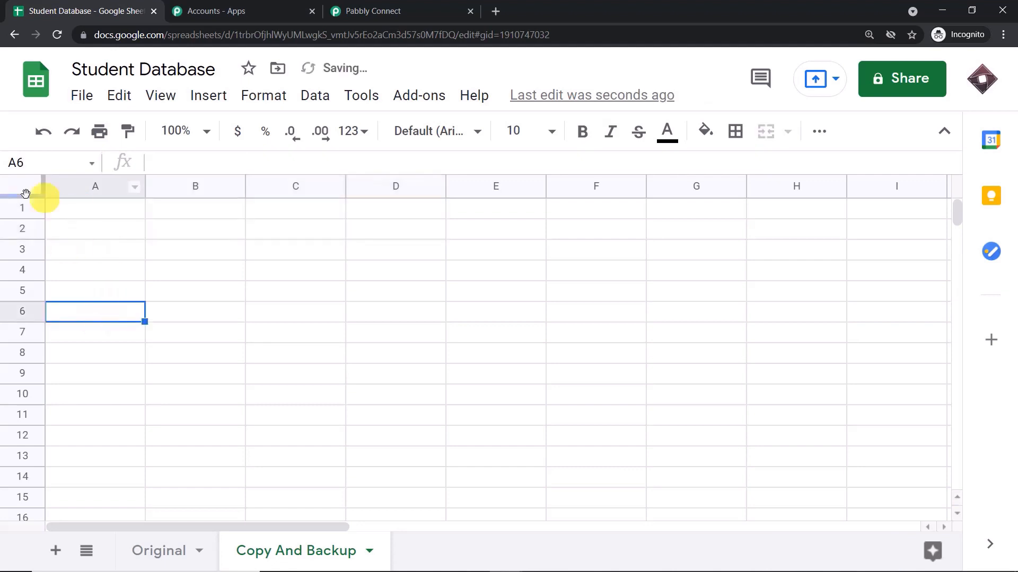
pyautogui.click(405, 6)
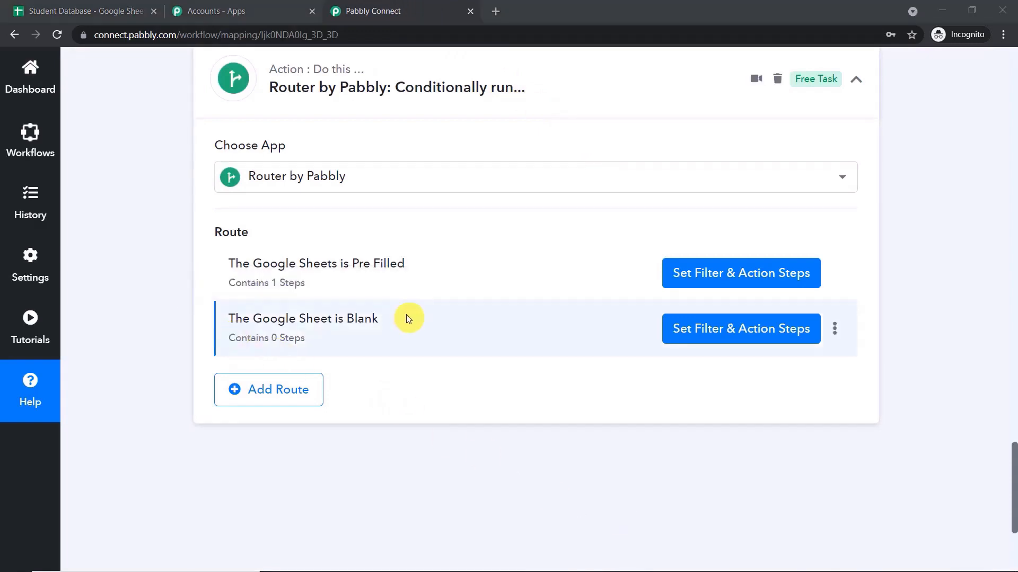
# Filter the Google Sheet is Blank route on Response Result 0 Name with Does not exist, then view the spreadsheet.
pyautogui.click(711, 328)
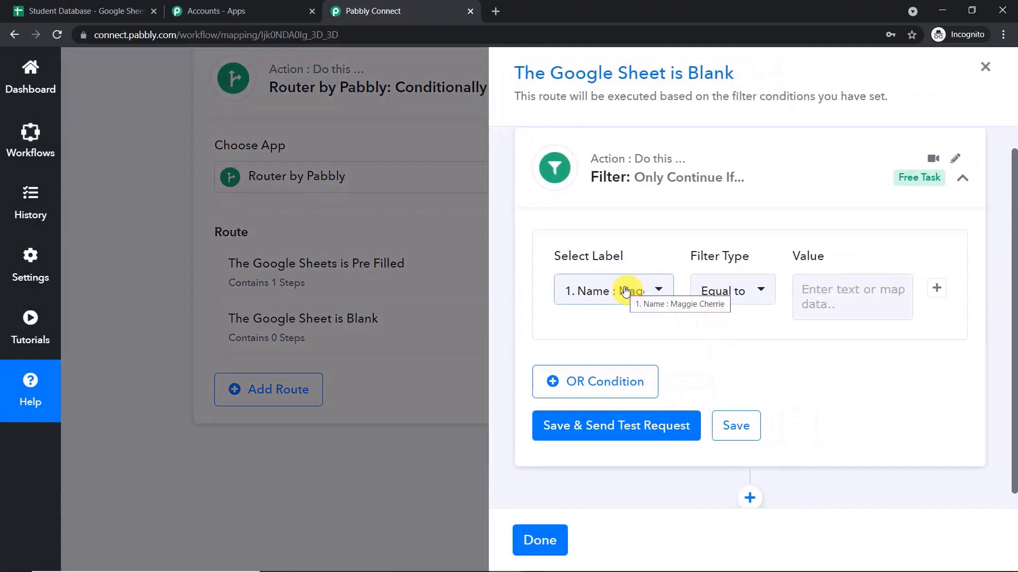
pyautogui.click(625, 291)
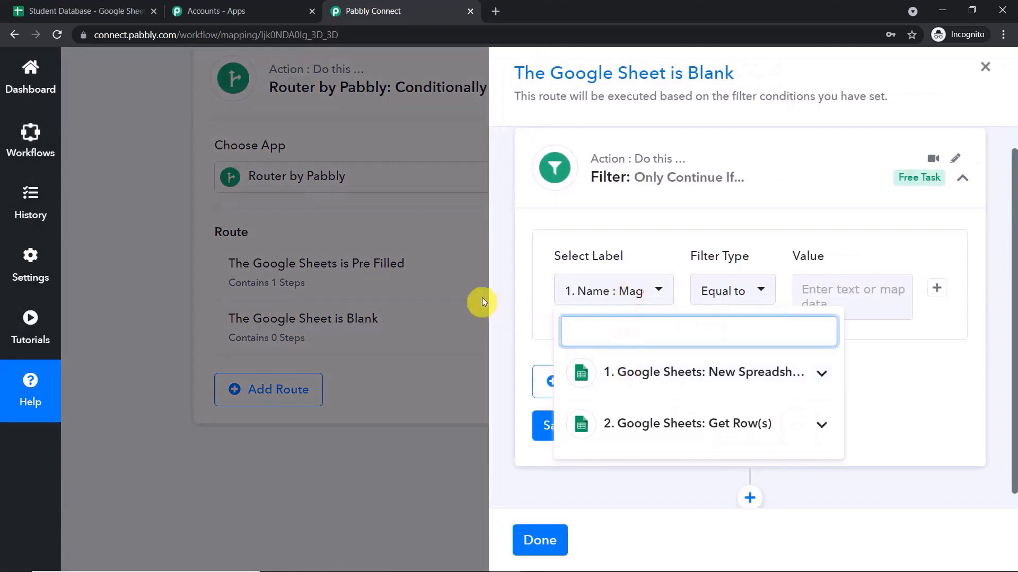
pyautogui.click(666, 424)
pyautogui.scroll(-3, 672, 427)
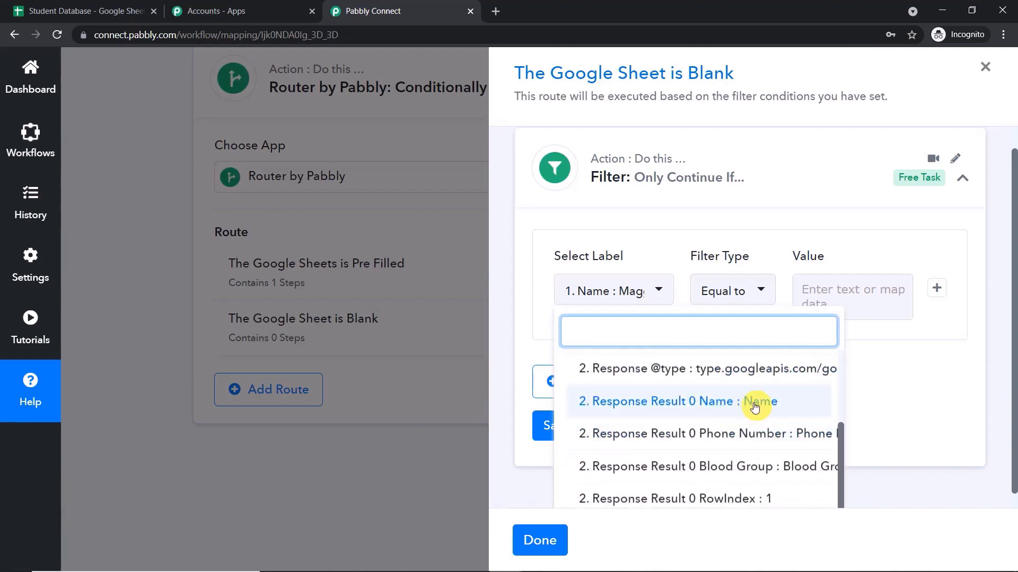
pyautogui.click(755, 407)
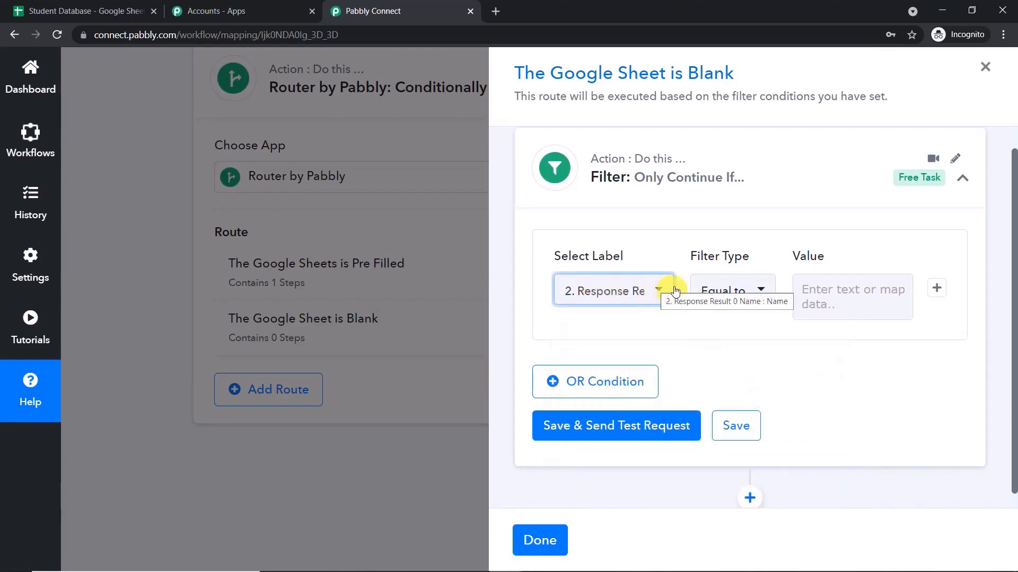
pyautogui.click(718, 290)
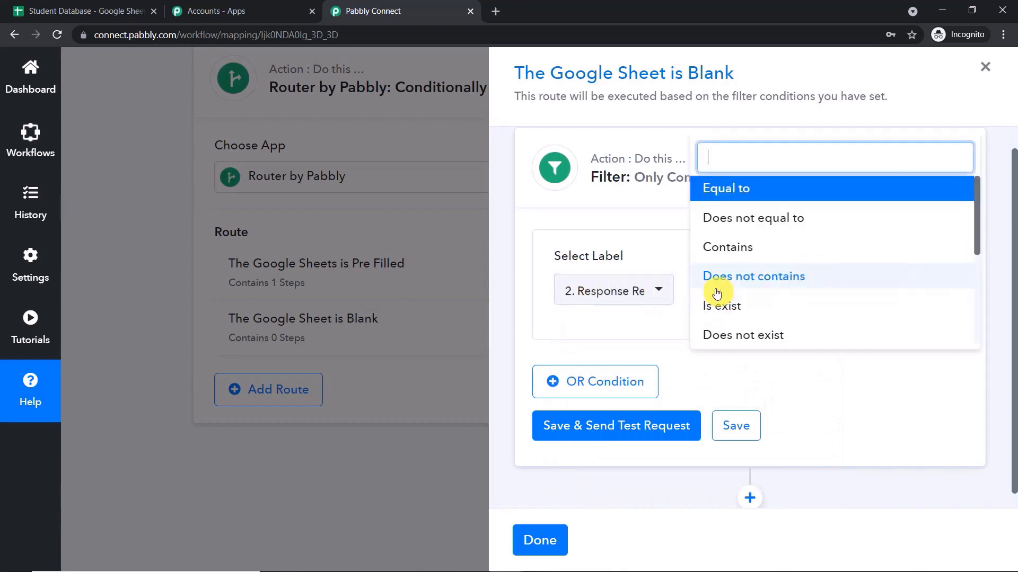
pyautogui.click(756, 336)
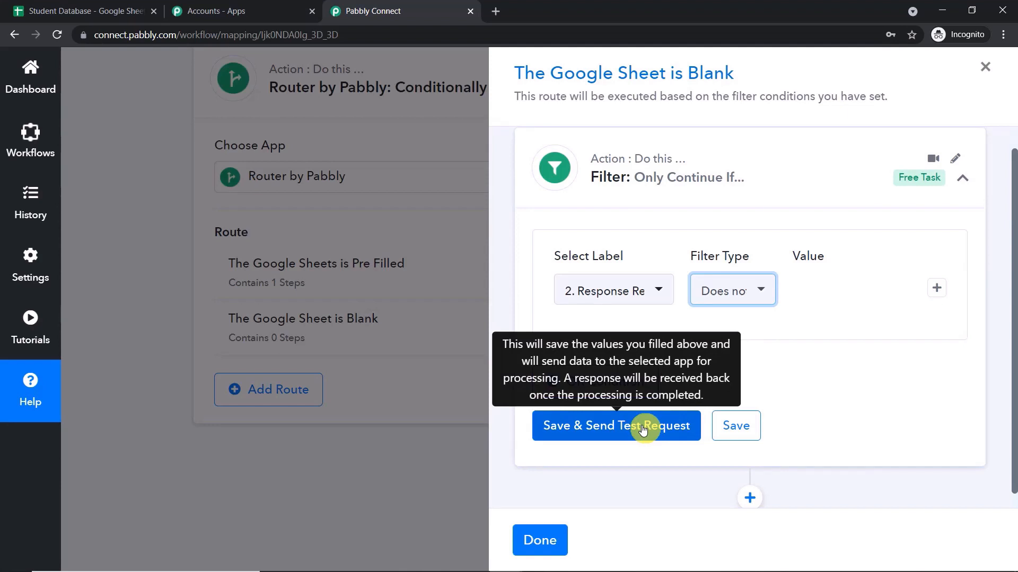
pyautogui.click(86, 9)
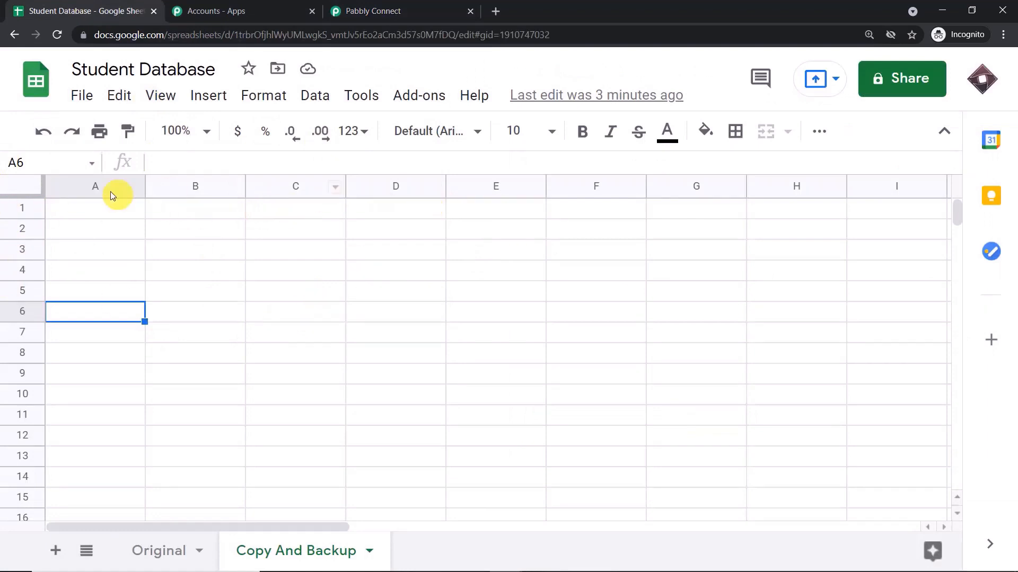
# Switch between Pabbly Connect and the Student Database spreadsheet, ending on the route filter.
pyautogui.click(373, 10)
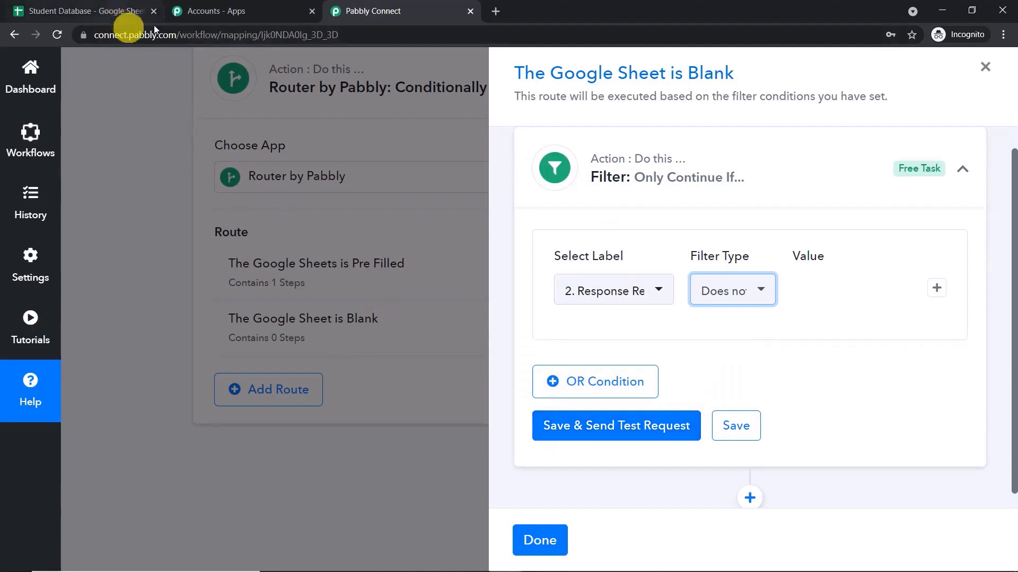
pyautogui.click(114, 9)
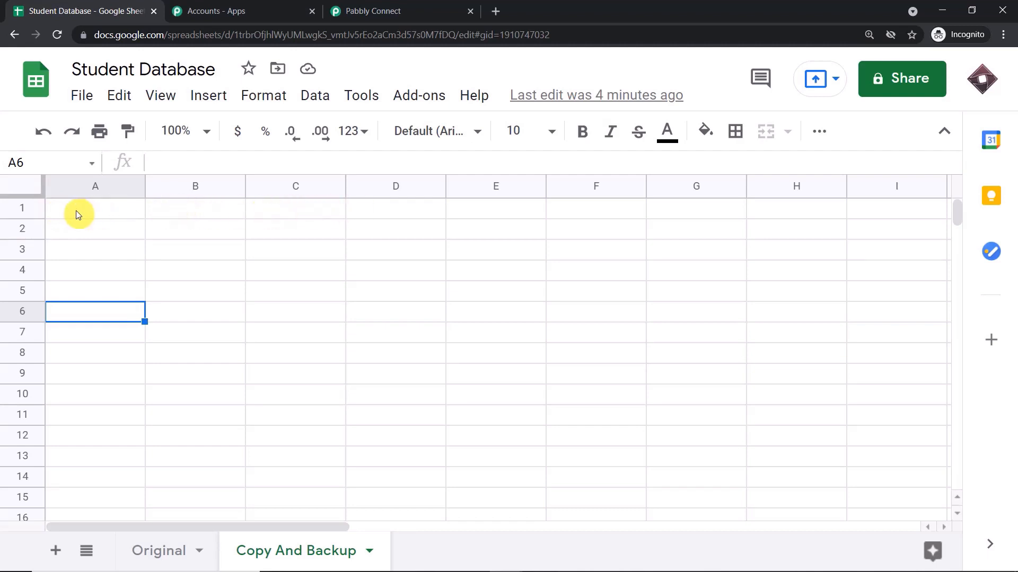
pyautogui.click(344, 9)
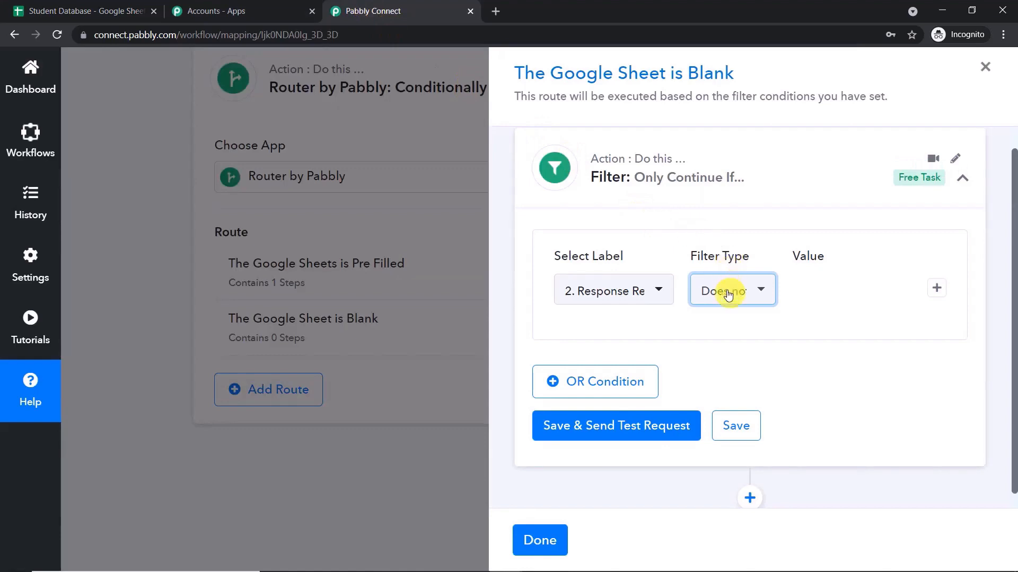
# Reselect Response Result 0 Name with Does not exist and test the filter, getting 'Condition is false'.
pyautogui.click(658, 294)
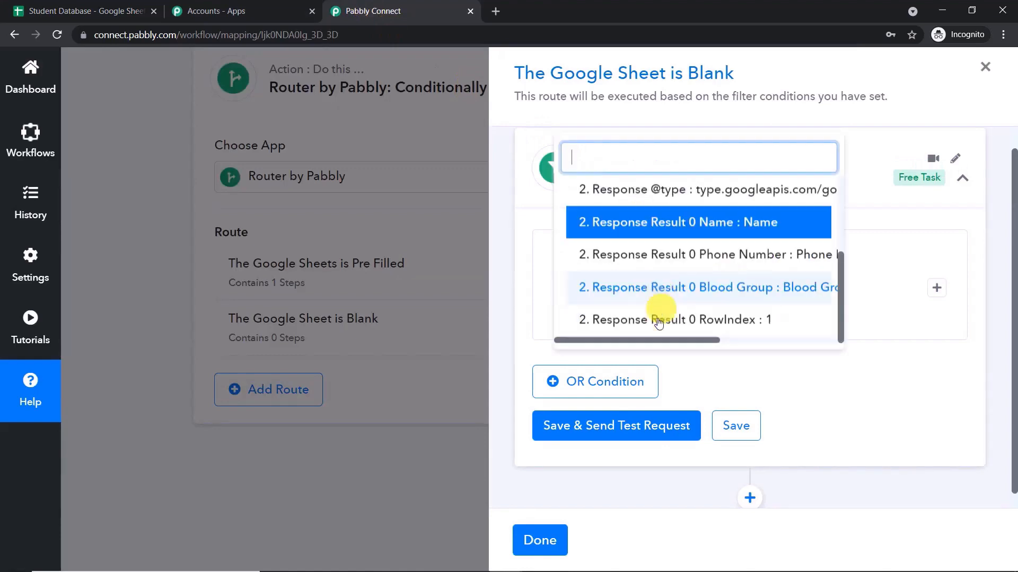
pyautogui.click(876, 401)
pyautogui.click(750, 293)
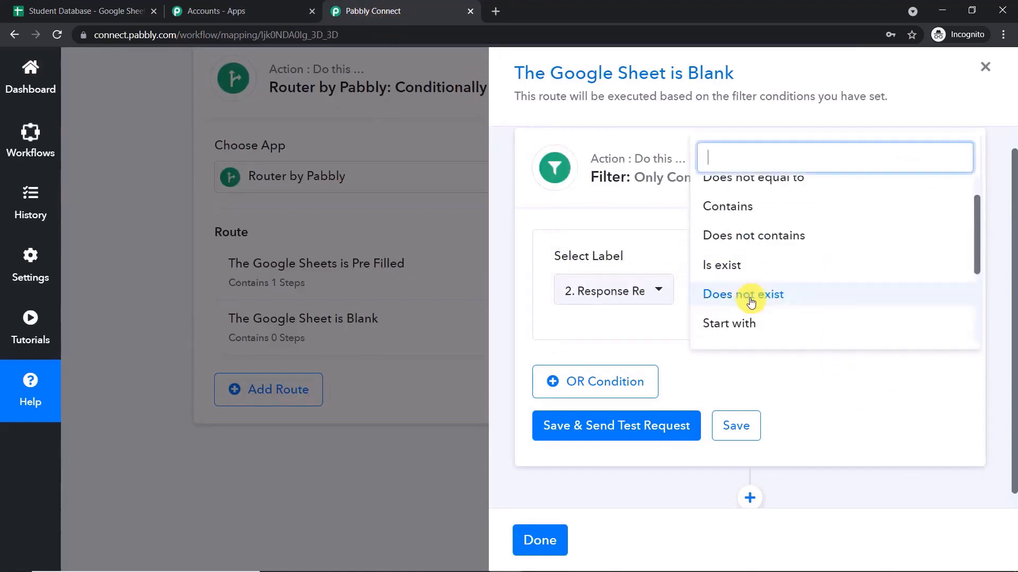
pyautogui.click(761, 301)
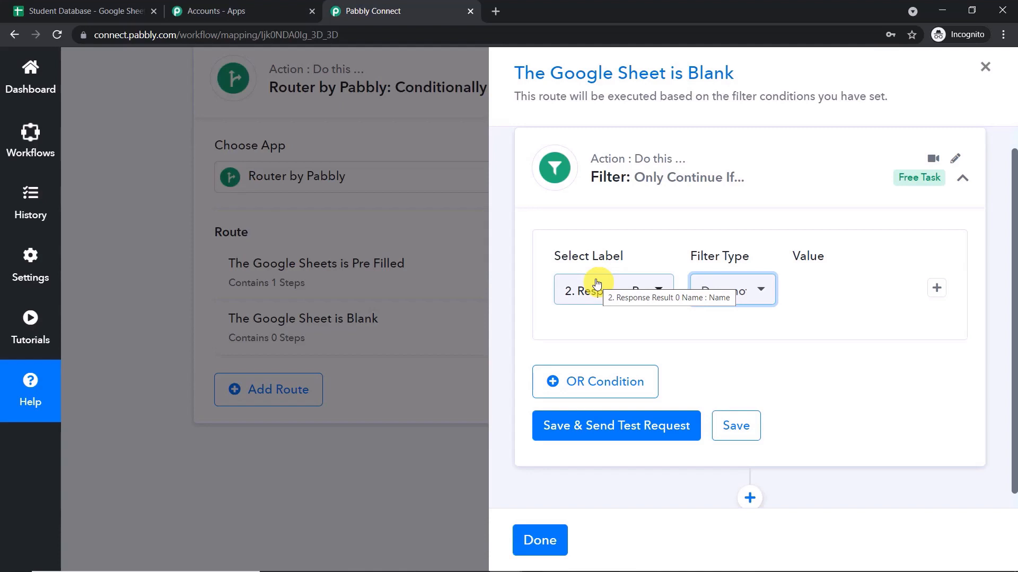
pyautogui.click(627, 432)
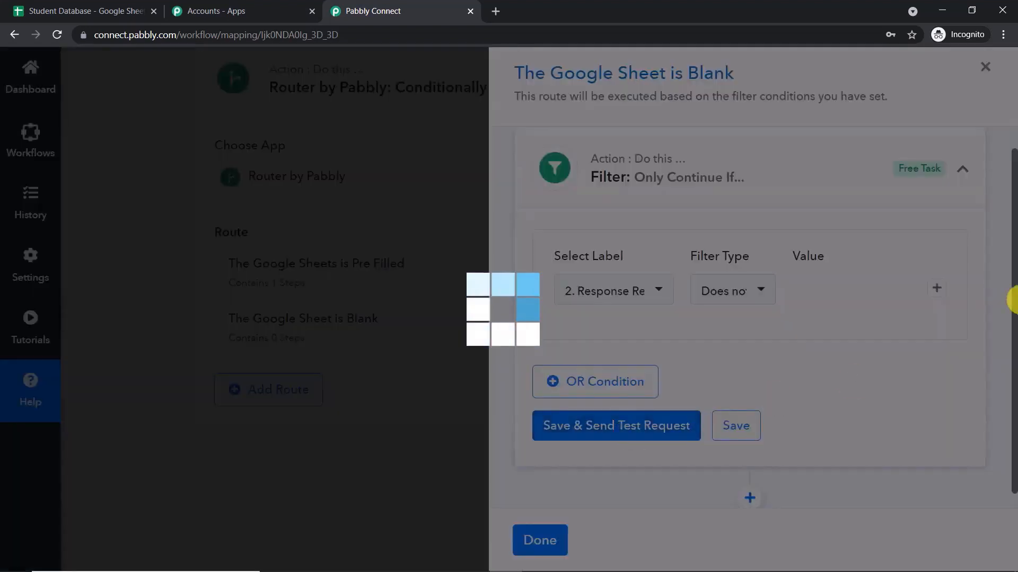
pyautogui.scroll(-3, 852, 335)
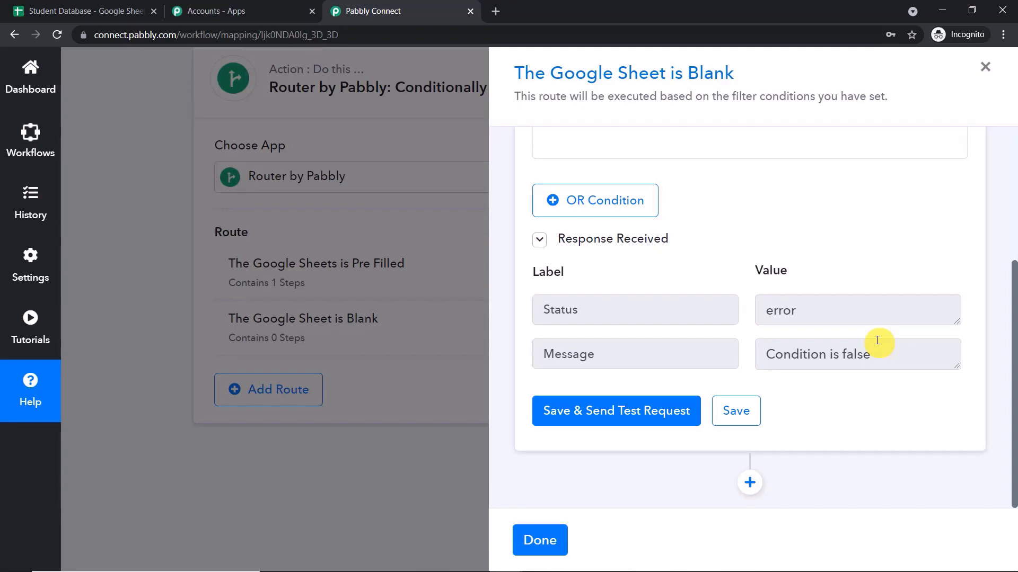
pyautogui.click(750, 483)
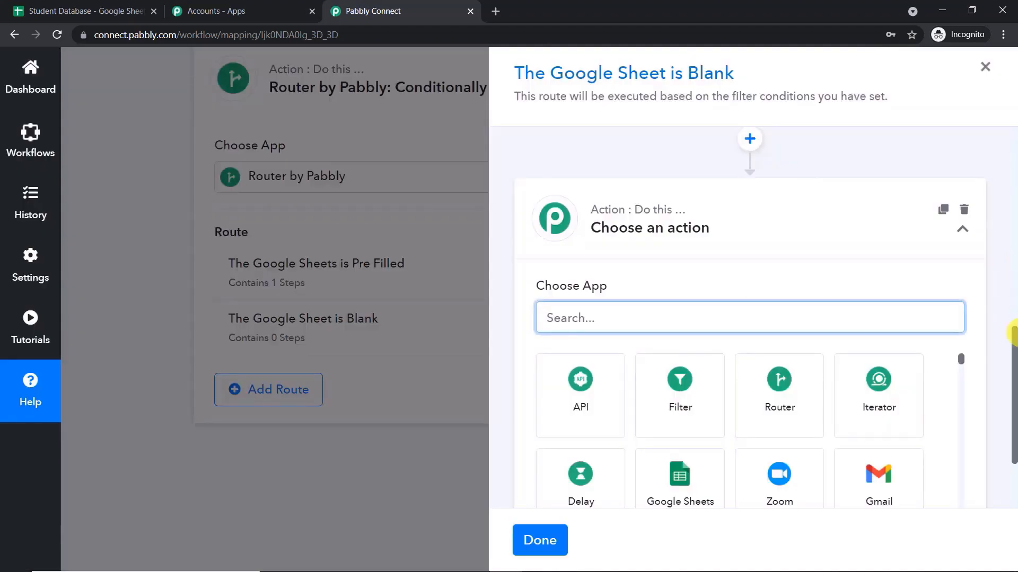
# Add a Google Sheets step with the Copy Paste Data action to the Blank route.
pyautogui.moveTo(1014, 376); pyautogui.dragTo(1014, 419)
pyautogui.click(605, 195)
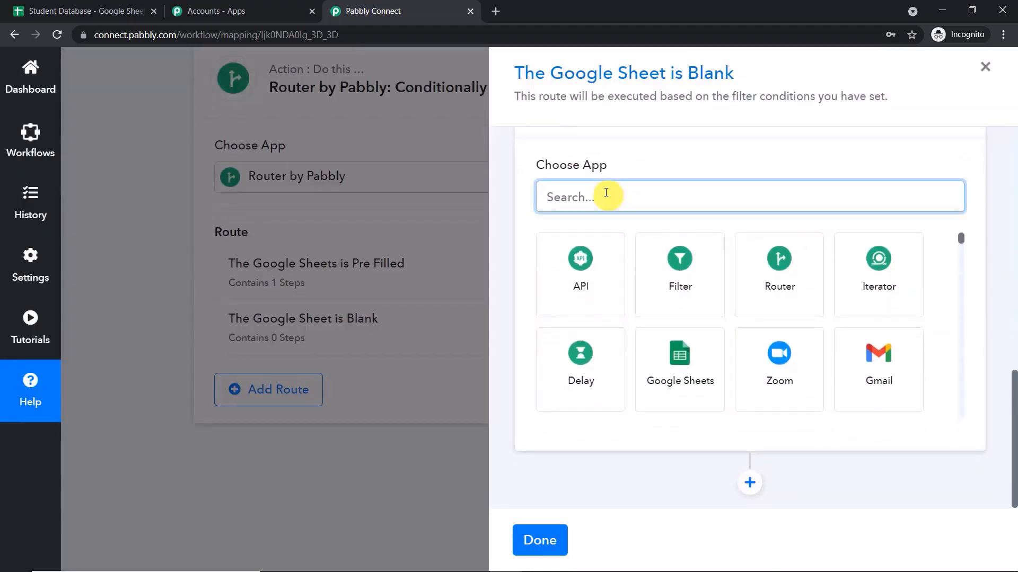
pyautogui.click(661, 375)
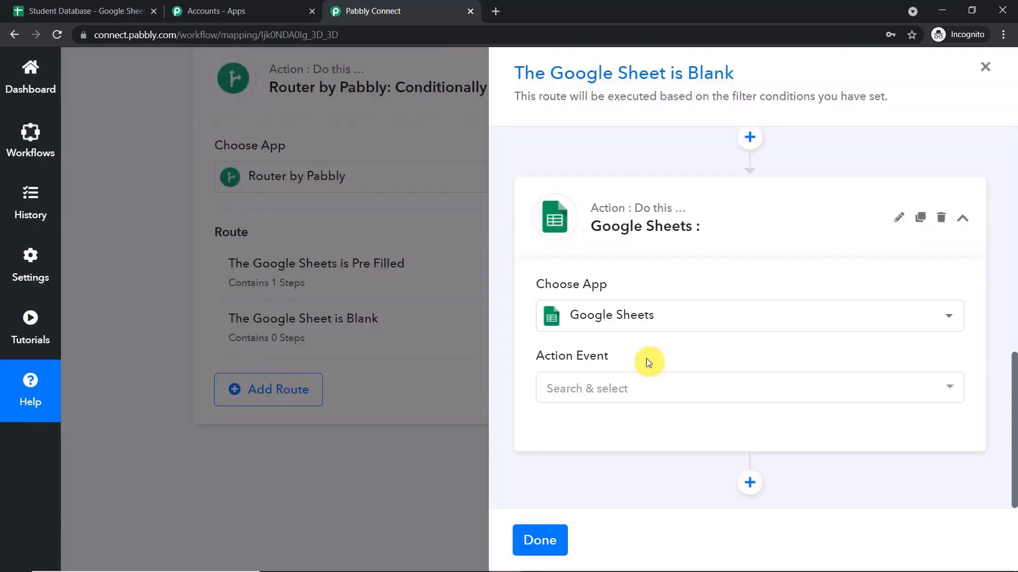
pyautogui.click(742, 378)
pyautogui.scroll(-3, 739, 374)
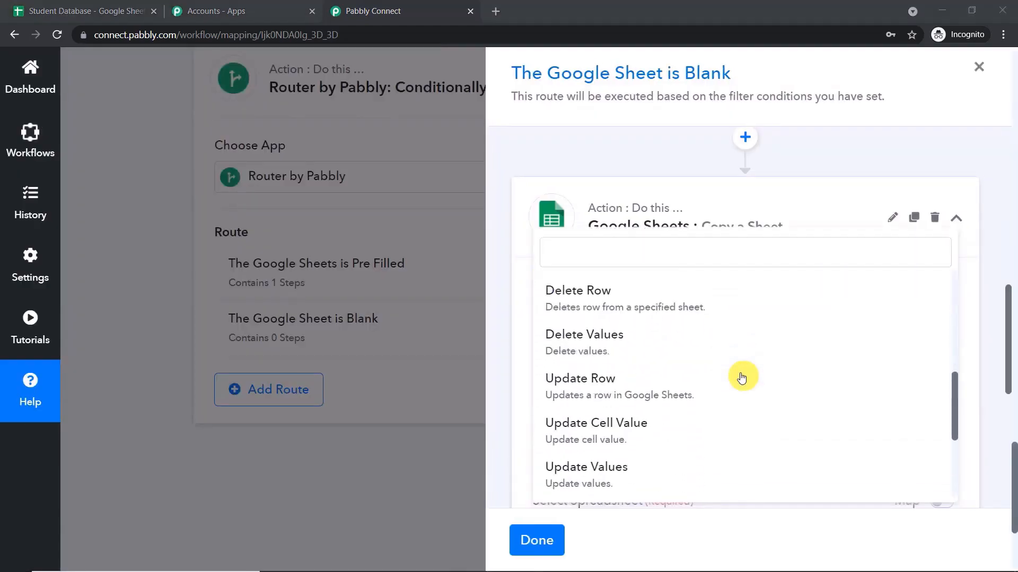
pyautogui.scroll(-4, 722, 371)
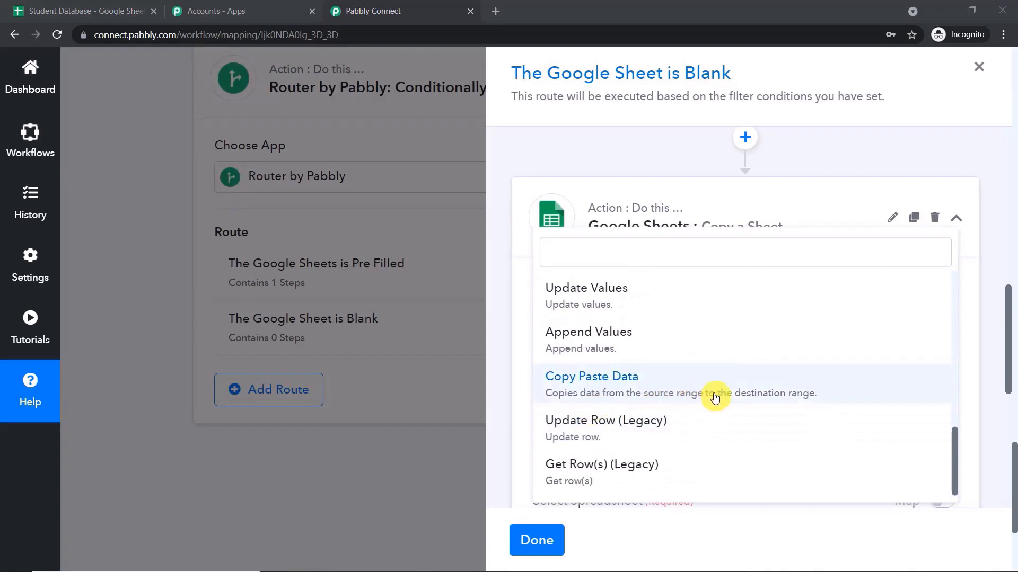
pyautogui.click(736, 393)
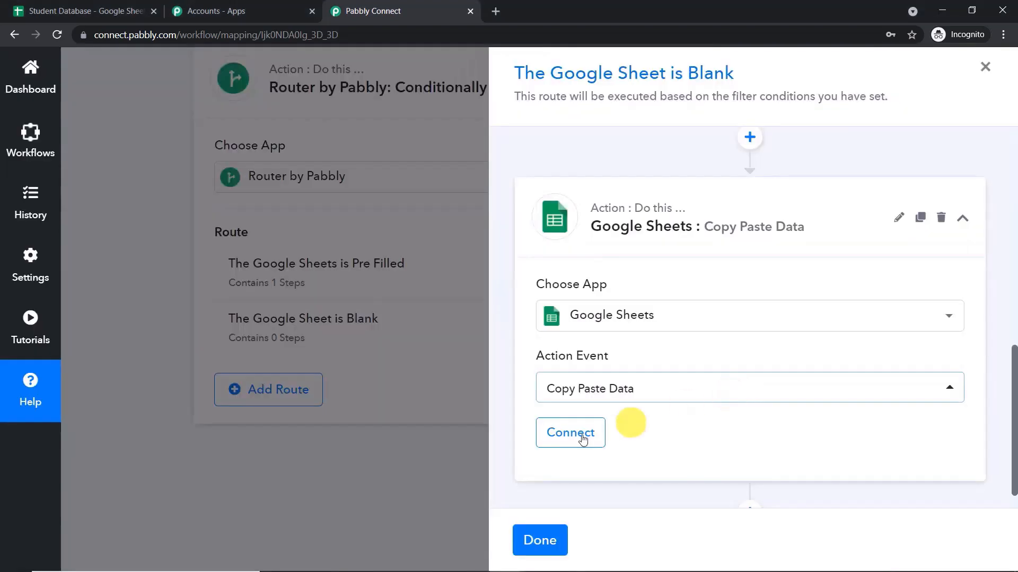
# Authorize a new Google Sheets connection, then switch to the Student Database spreadsheet.
pyautogui.click(578, 435)
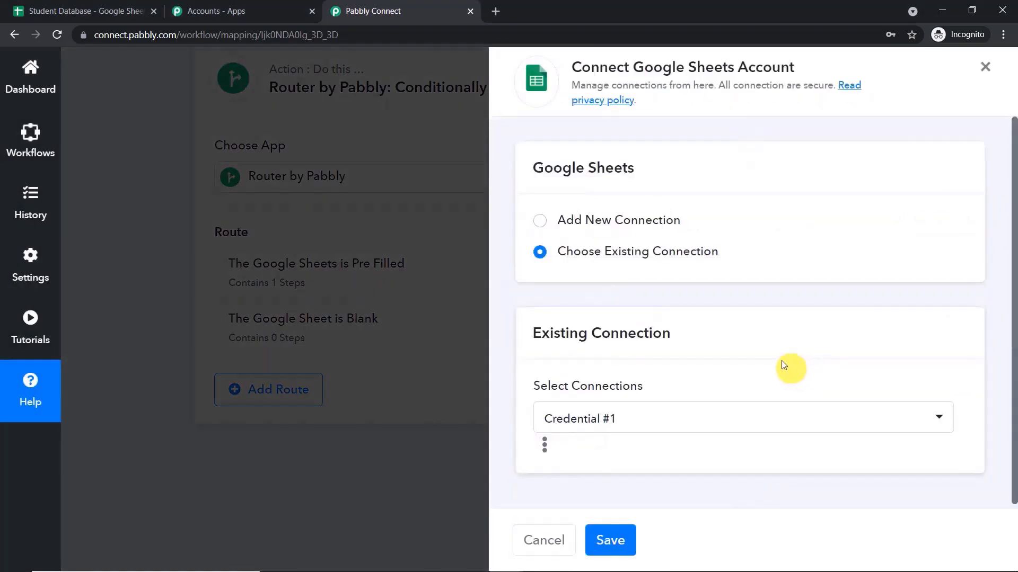
pyautogui.click(539, 221)
pyautogui.click(634, 396)
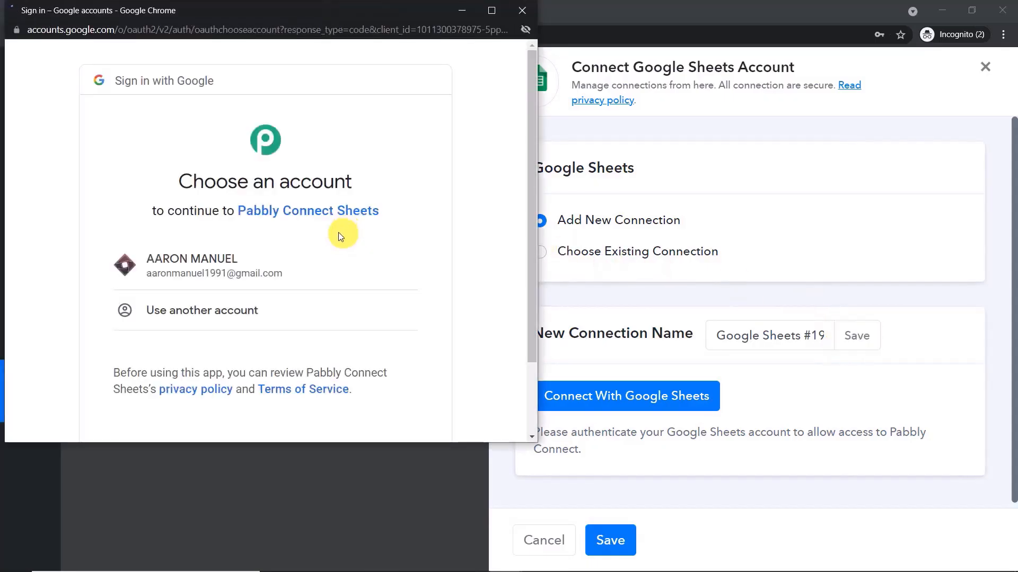
pyautogui.click(300, 276)
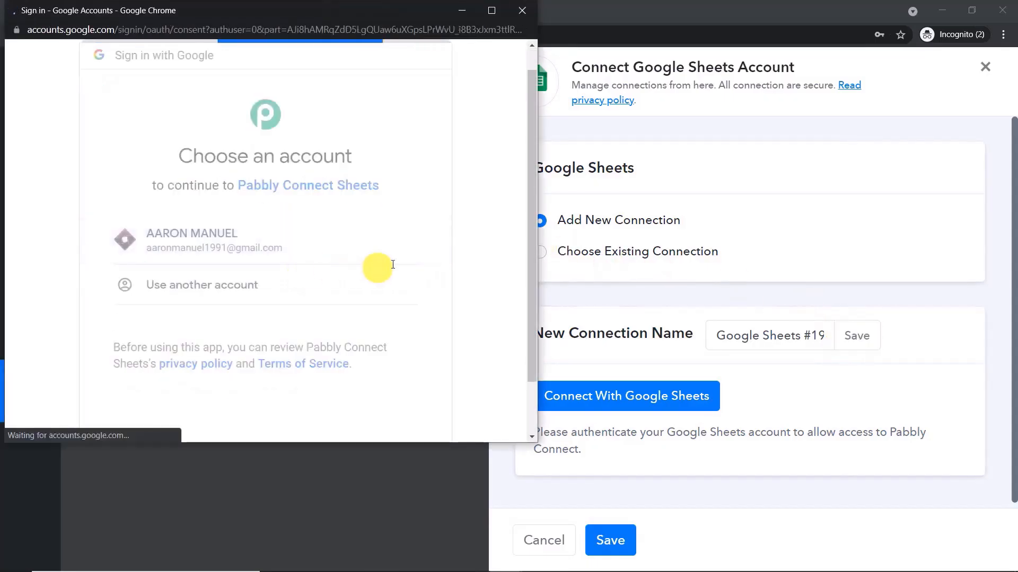
pyautogui.scroll(-3, 462, 266)
pyautogui.click(388, 329)
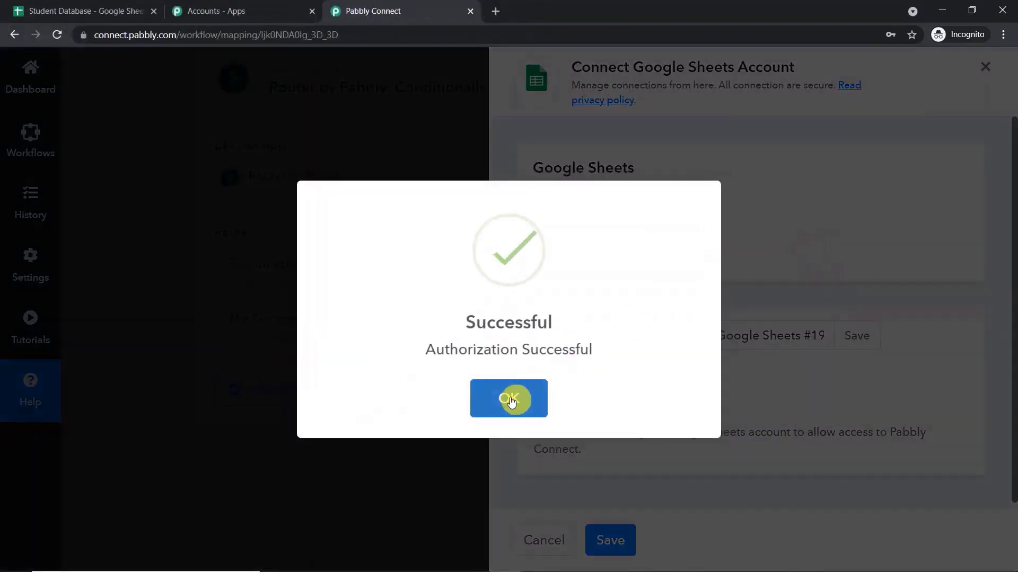
pyautogui.click(510, 396)
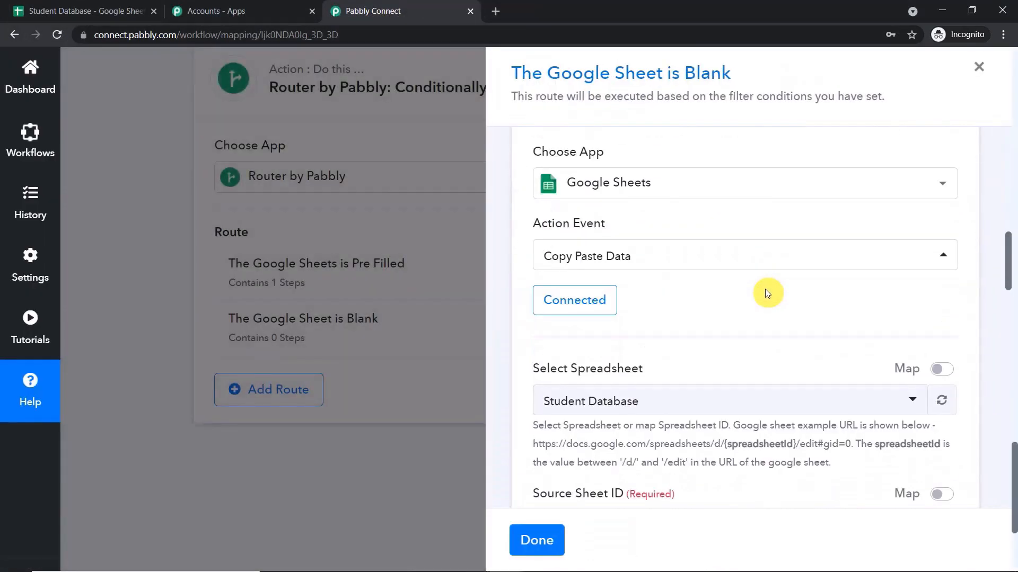
pyautogui.click(48, 11)
# Confirm Copy And Backup is still empty and bring up the Original sheet's student data.
pyautogui.click(150, 552)
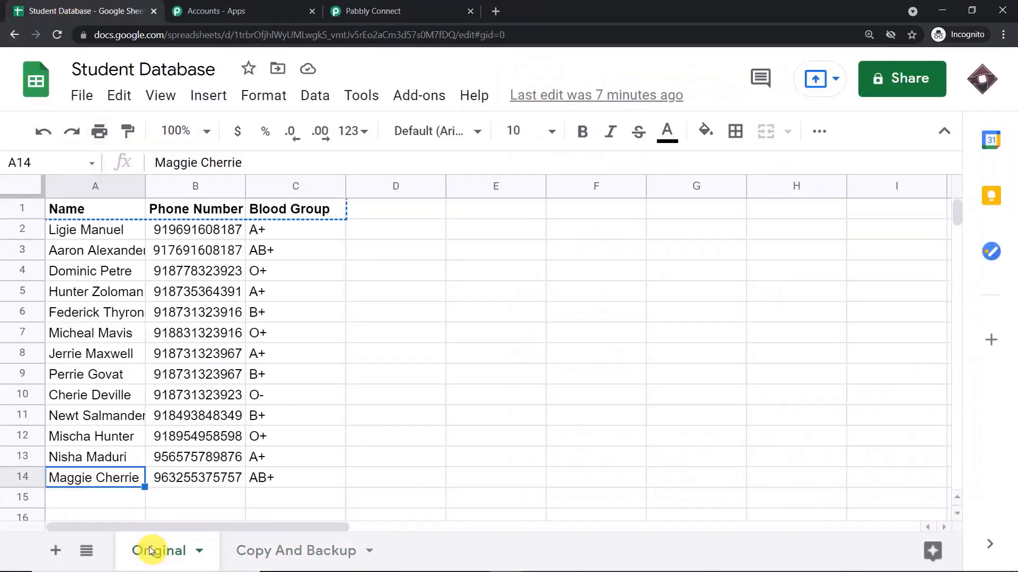
pyautogui.click(295, 554)
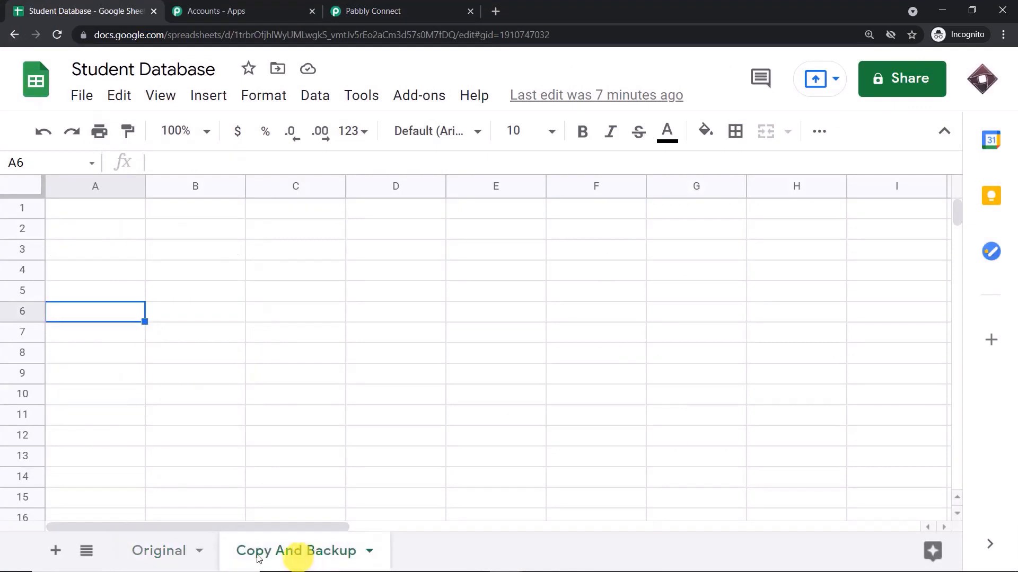
pyautogui.click(200, 554)
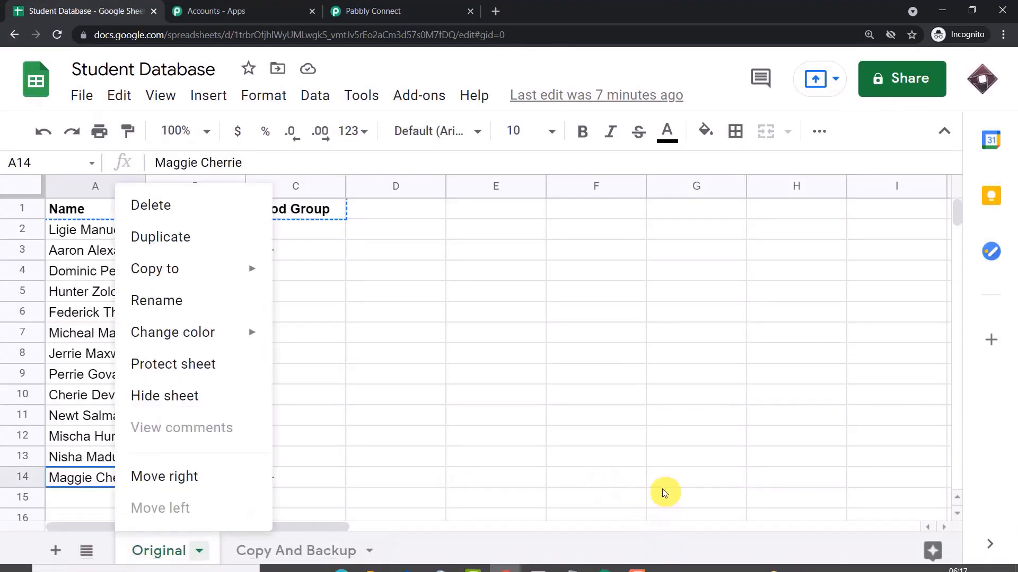
pyautogui.click(615, 554)
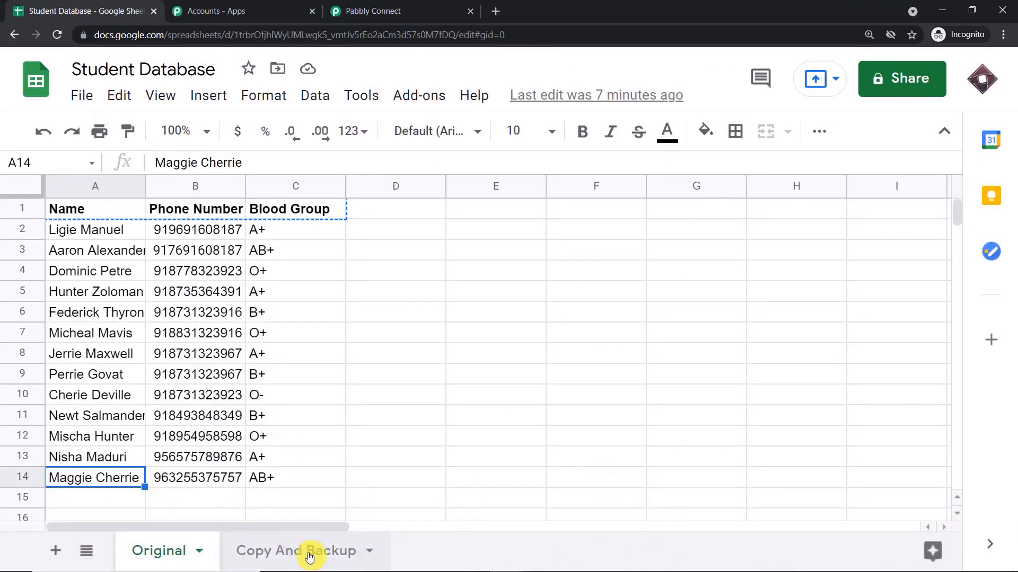
pyautogui.click(288, 552)
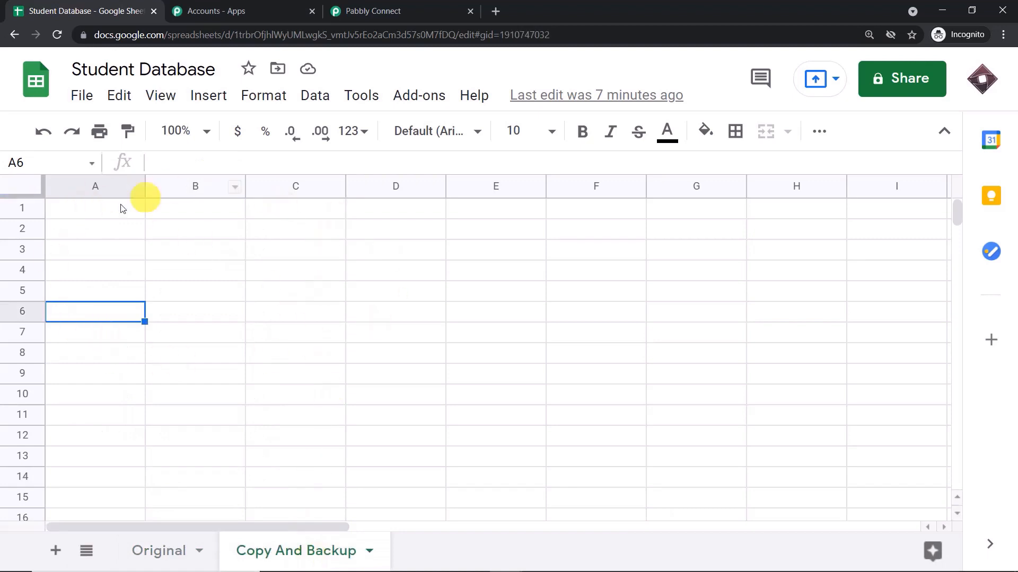
pyautogui.click(169, 554)
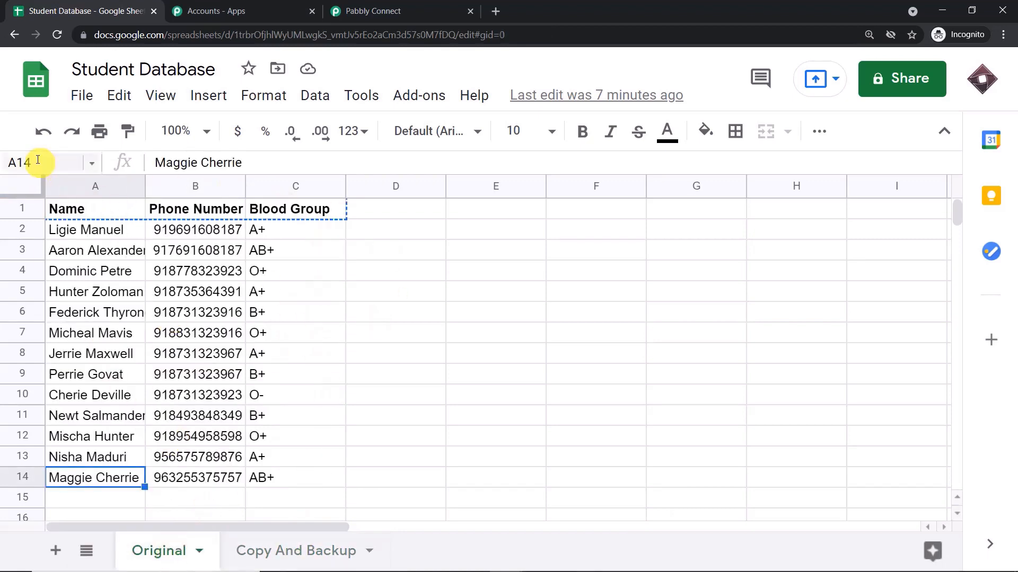
pyautogui.click(484, 248)
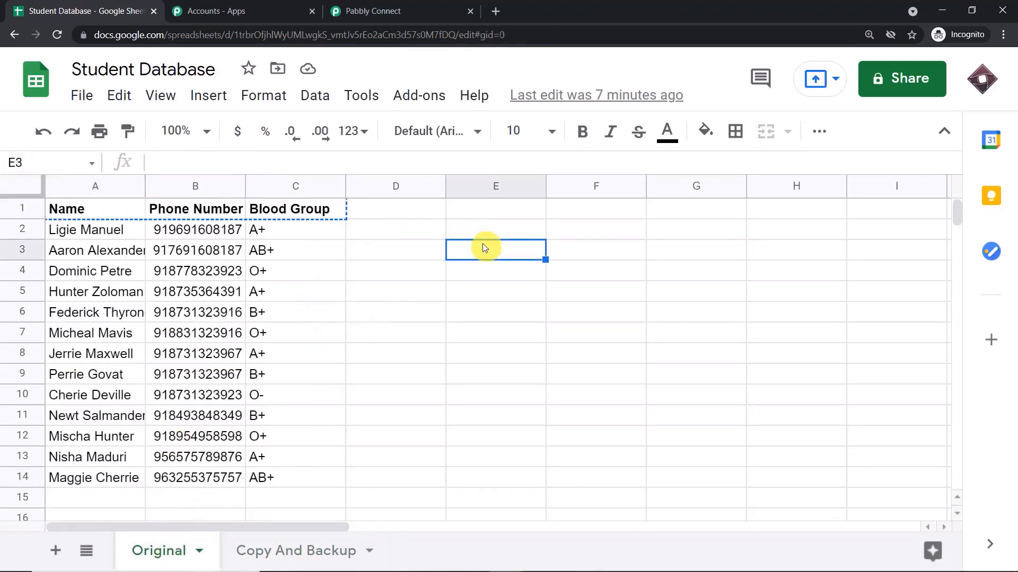
# Select columns A and C, the header row and the whole sheet to gauge the data's extent.
pyautogui.click(72, 189)
pyautogui.click(309, 183)
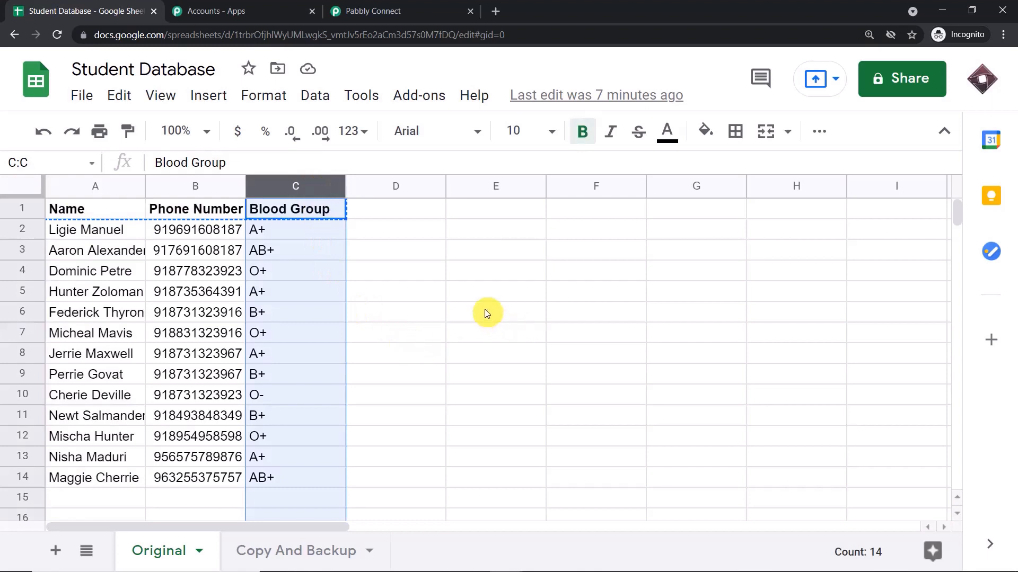
pyautogui.click(18, 210)
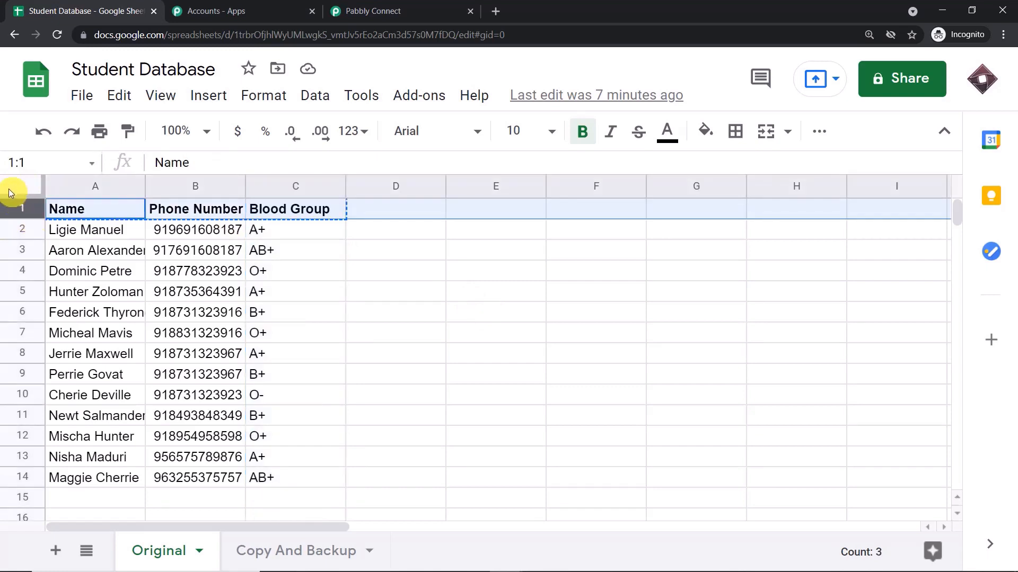
pyautogui.click(9, 184)
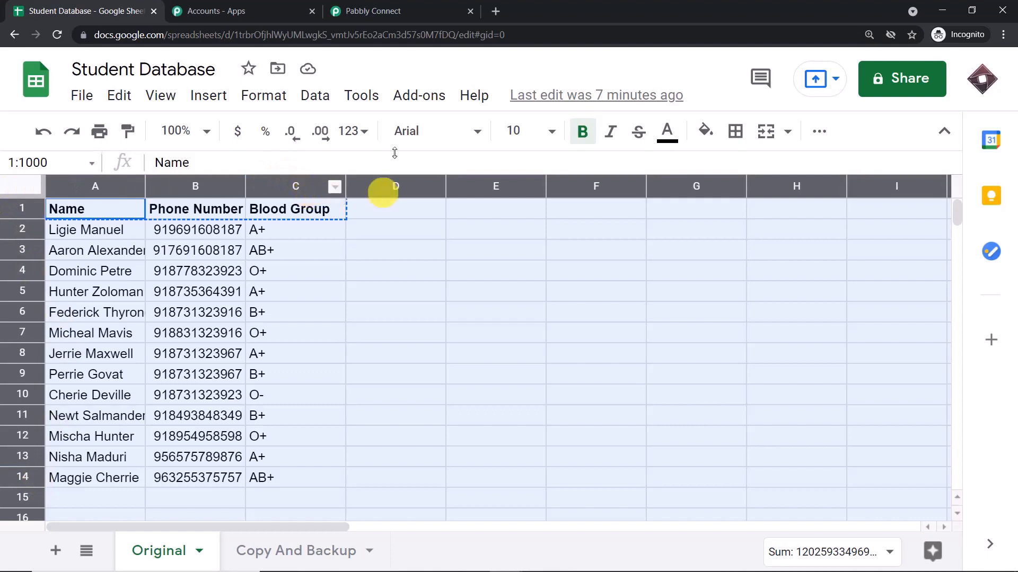
# Back in the route's copy step, set Source Row Start Index to 0.
pyautogui.click(403, 6)
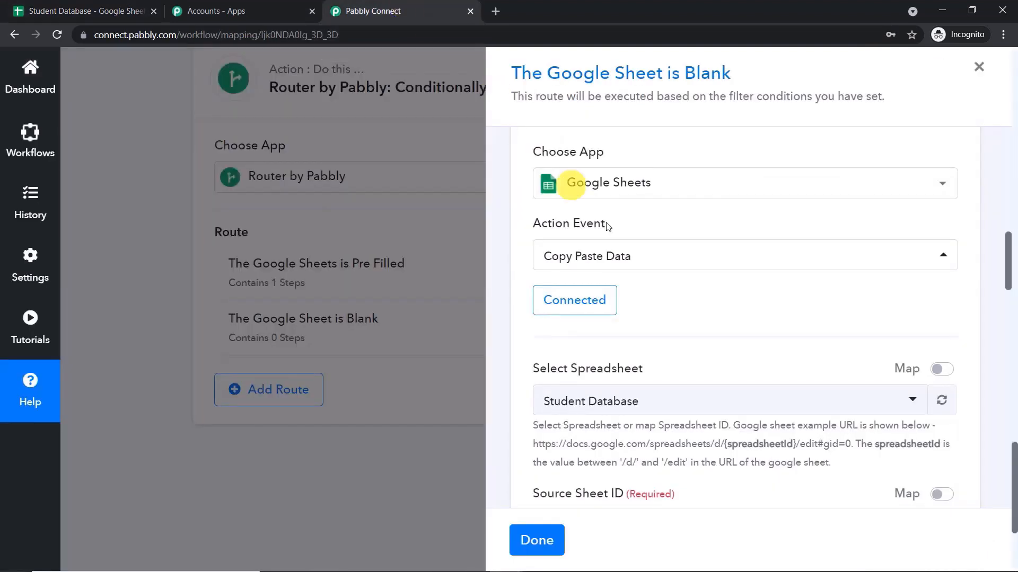
pyautogui.scroll(-4, 677, 270)
pyautogui.scroll(-1, 615, 293)
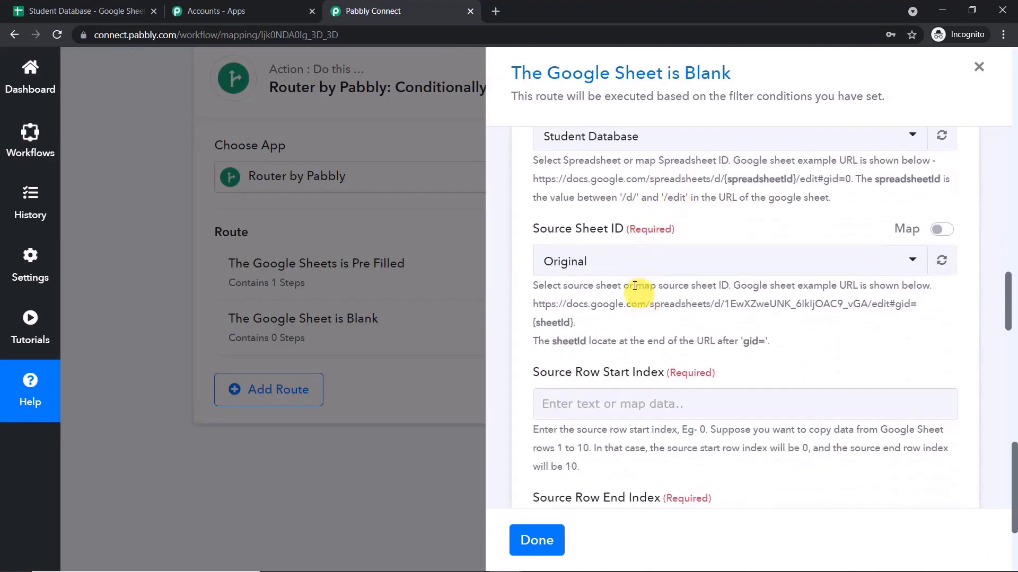
pyautogui.scroll(-2, 627, 271)
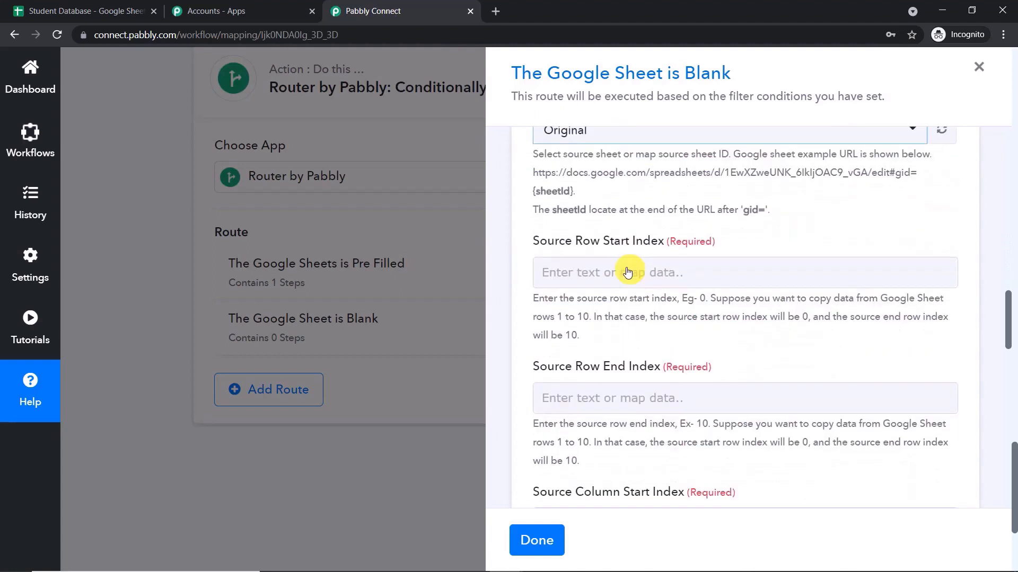
pyautogui.click(604, 272)
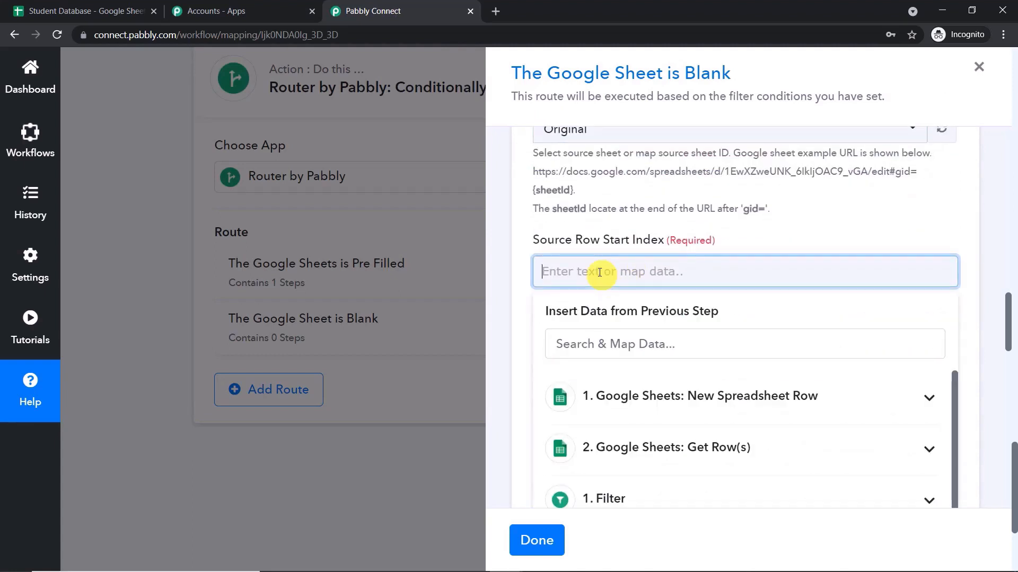
pyautogui.write('0')
pyautogui.click(769, 236)
pyautogui.scroll(-2, 766, 243)
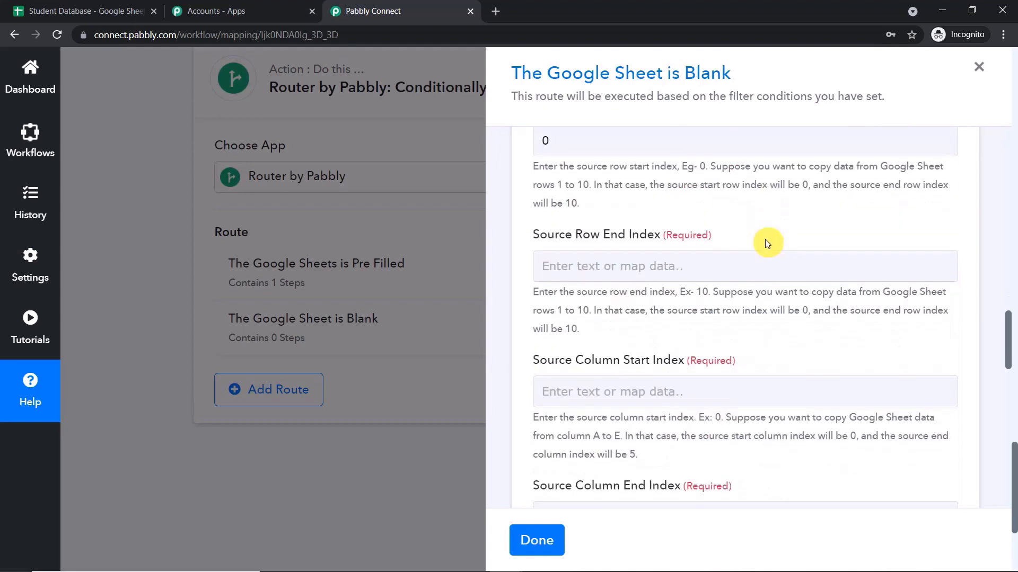
# Set Source Row End Index to 14, matching the Original sheet's last student row.
pyautogui.click(677, 268)
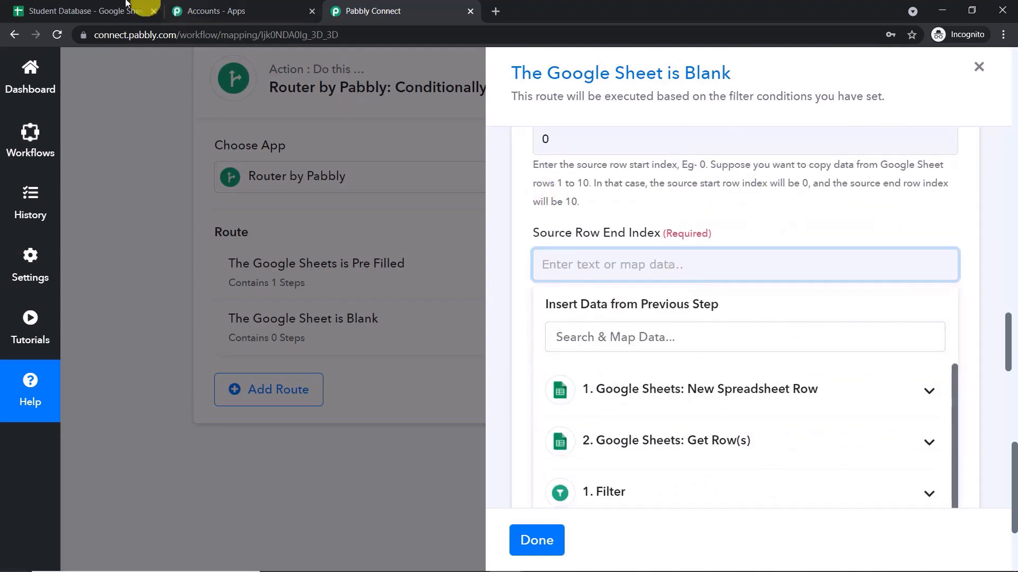
pyautogui.click(87, 10)
pyautogui.click(87, 482)
pyautogui.click(24, 479)
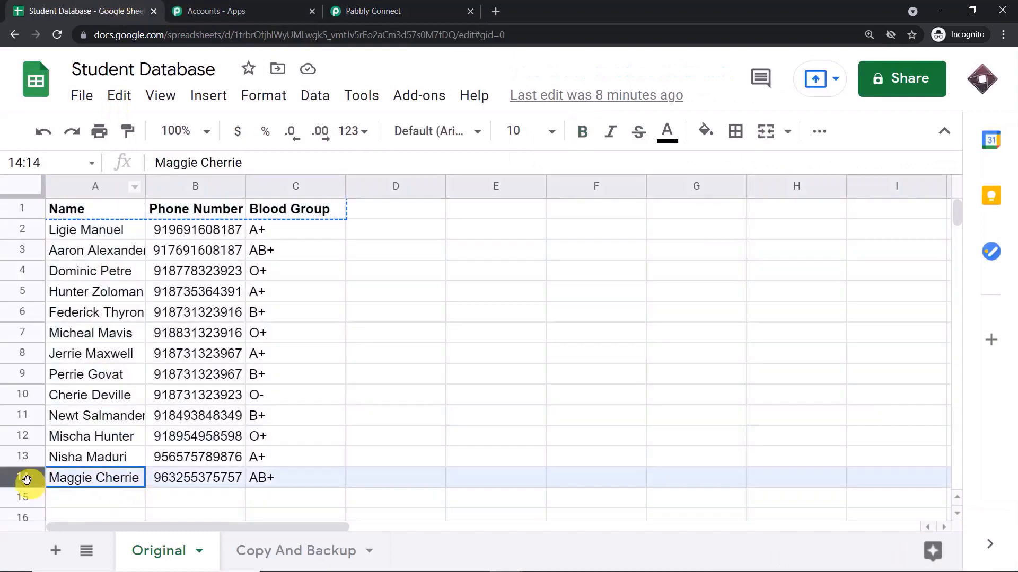
pyautogui.click(19, 188)
pyautogui.click(377, 11)
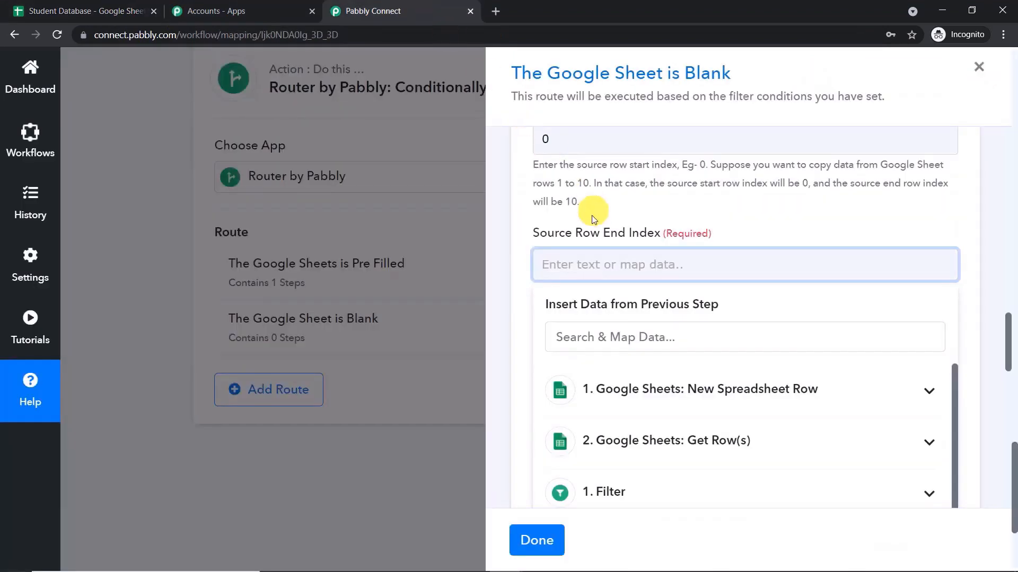
pyautogui.write('2')
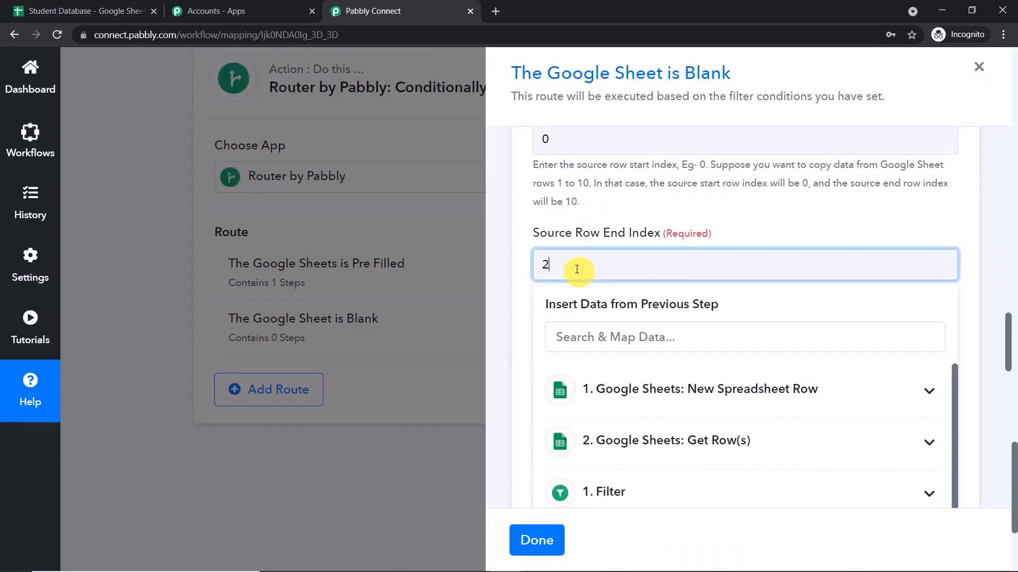
pyautogui.press('BackSpace')
pyautogui.write('14')
pyautogui.click(649, 207)
# Set Source Column Start Index 0 and End Index 3, with Blood Group as the last column.
pyautogui.scroll(-5, 662, 222)
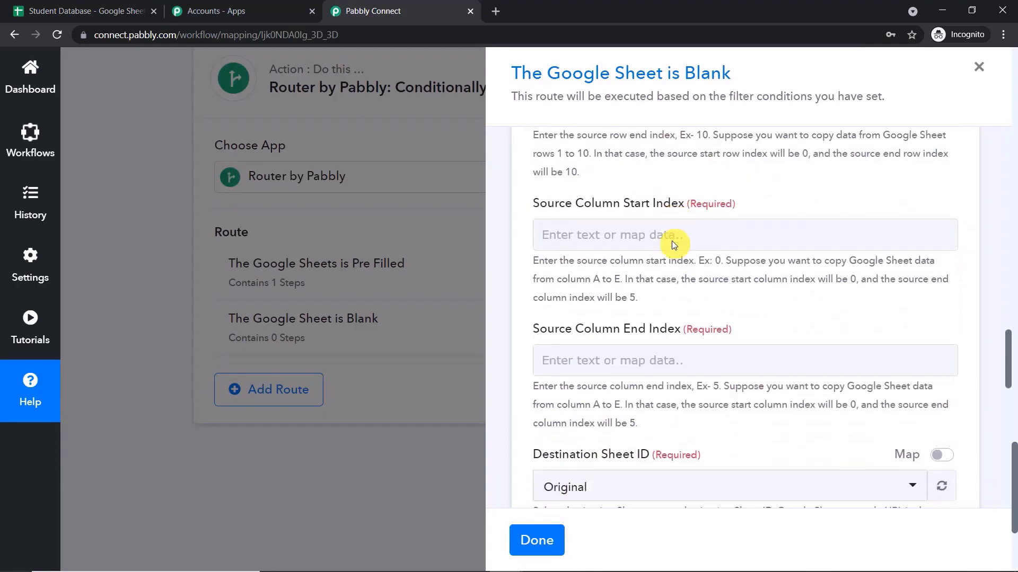
pyautogui.click(667, 193)
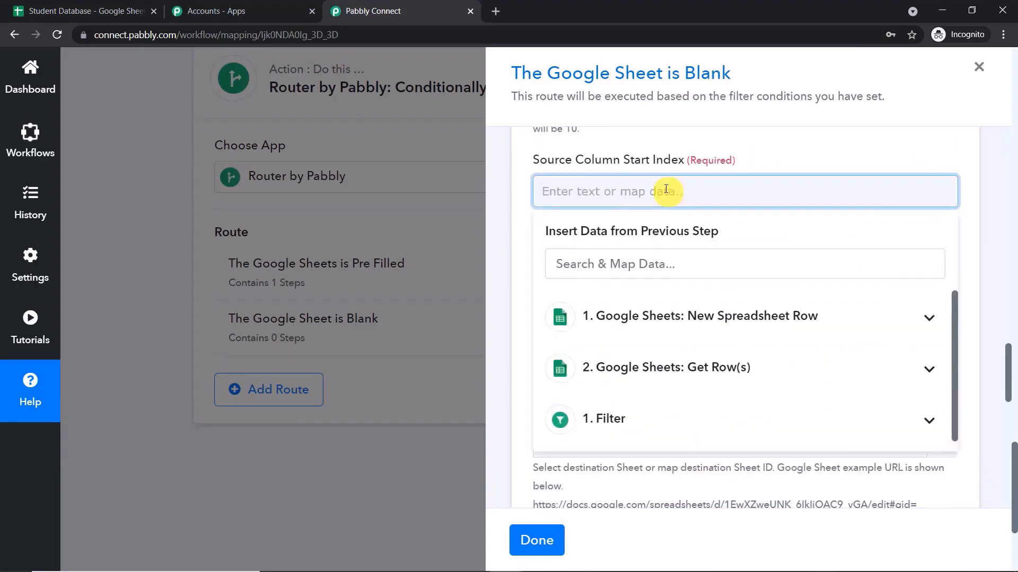
pyautogui.write('0')
pyautogui.click(80, 11)
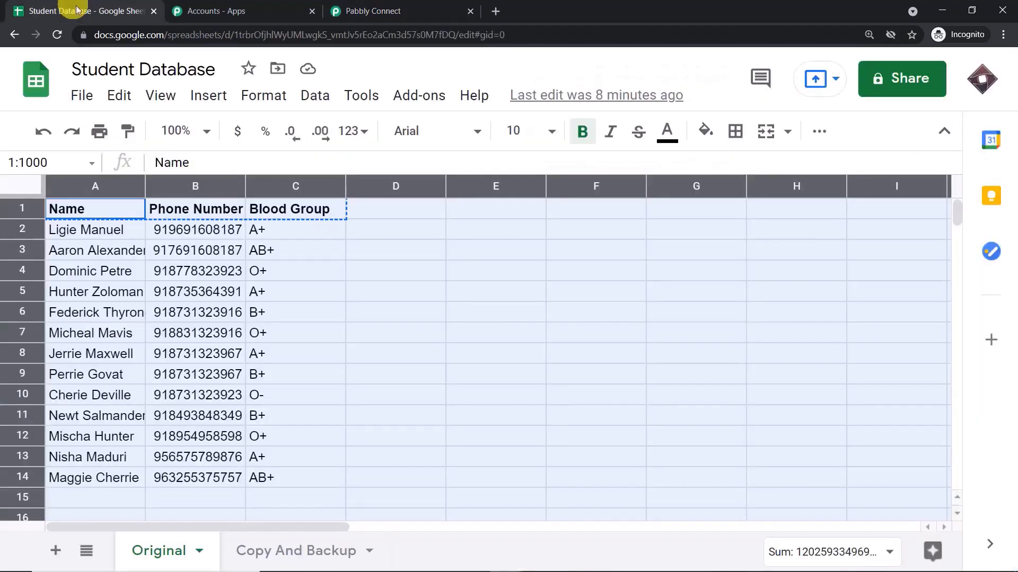
pyautogui.click(319, 321)
pyautogui.click(309, 212)
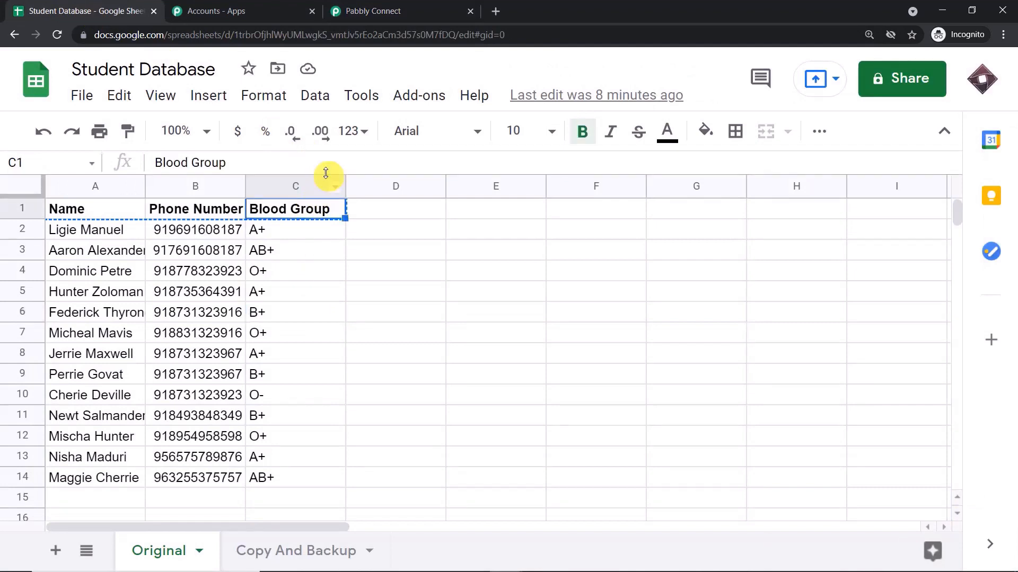
pyautogui.click(374, 9)
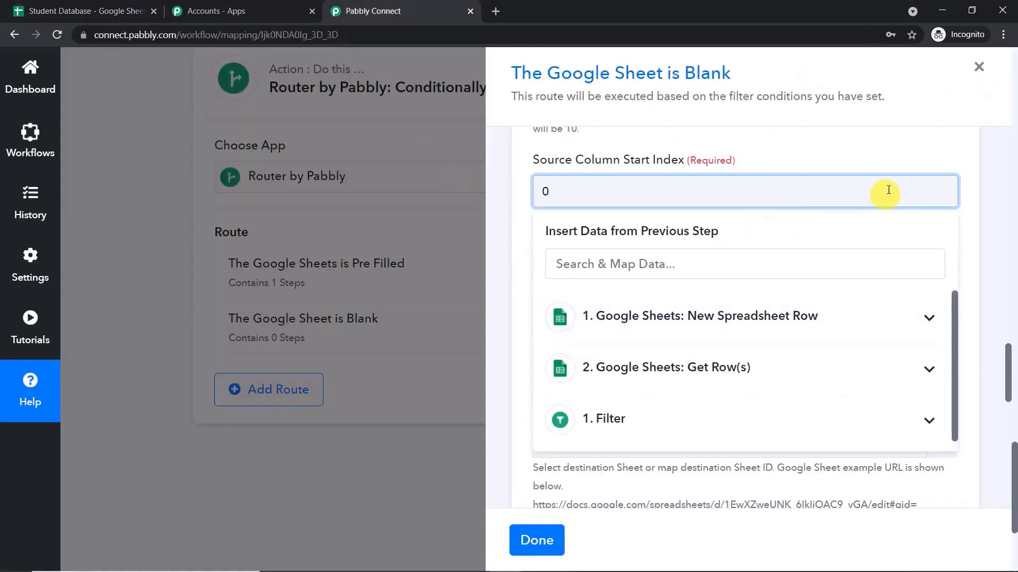
pyautogui.click(935, 152)
pyautogui.click(683, 311)
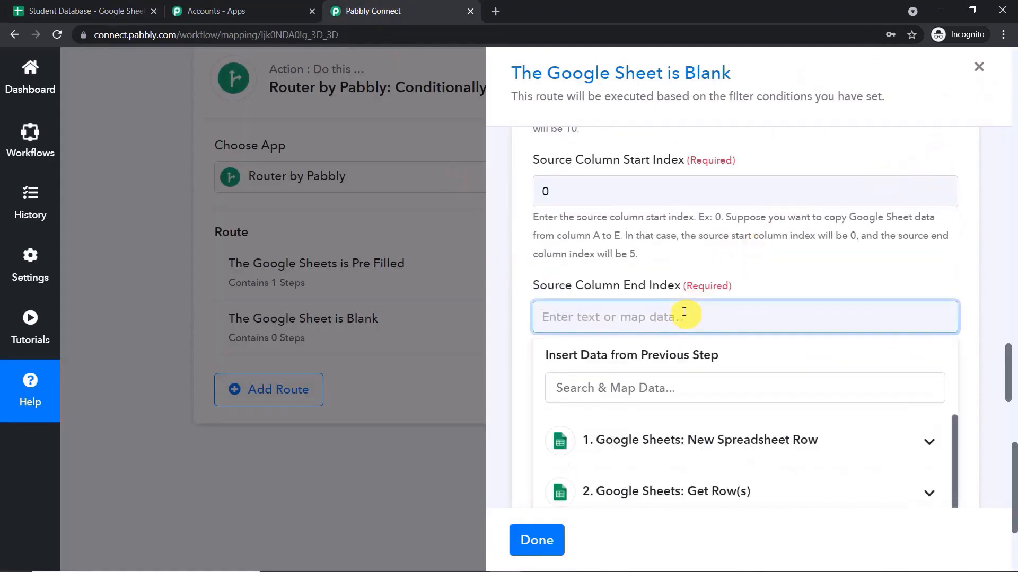
pyautogui.write('3')
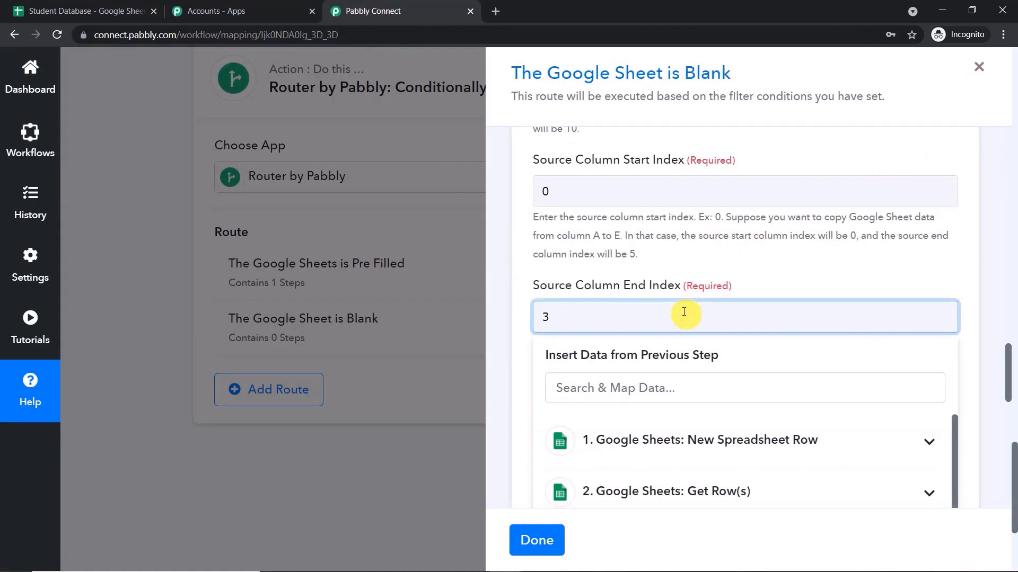
pyautogui.click(776, 265)
# Review the Source Column Start and End Index values and scroll to the destination fields.
pyautogui.scroll(-1, 783, 263)
pyautogui.scroll(10, 795, 266)
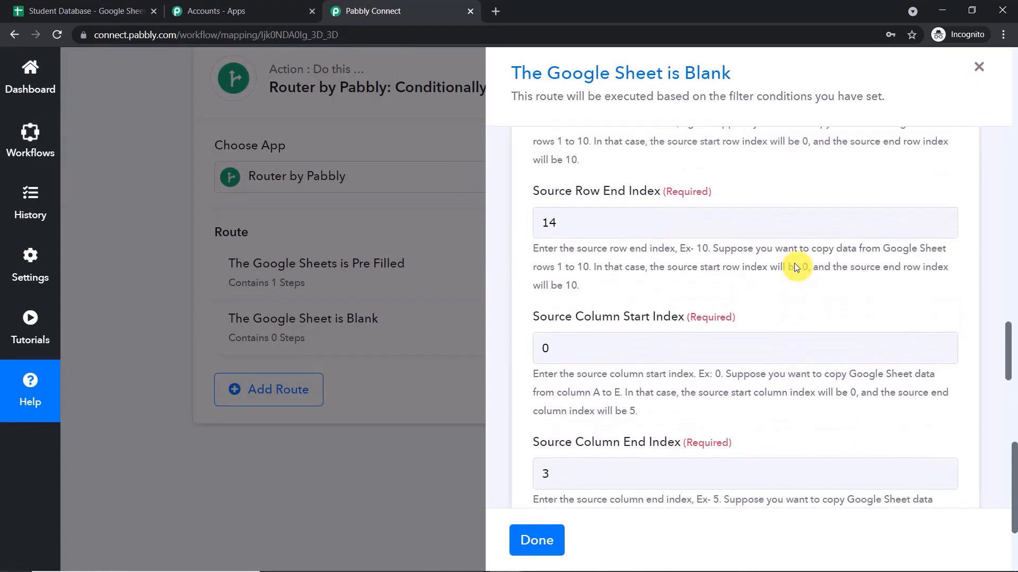
pyautogui.scroll(-4, 627, 325)
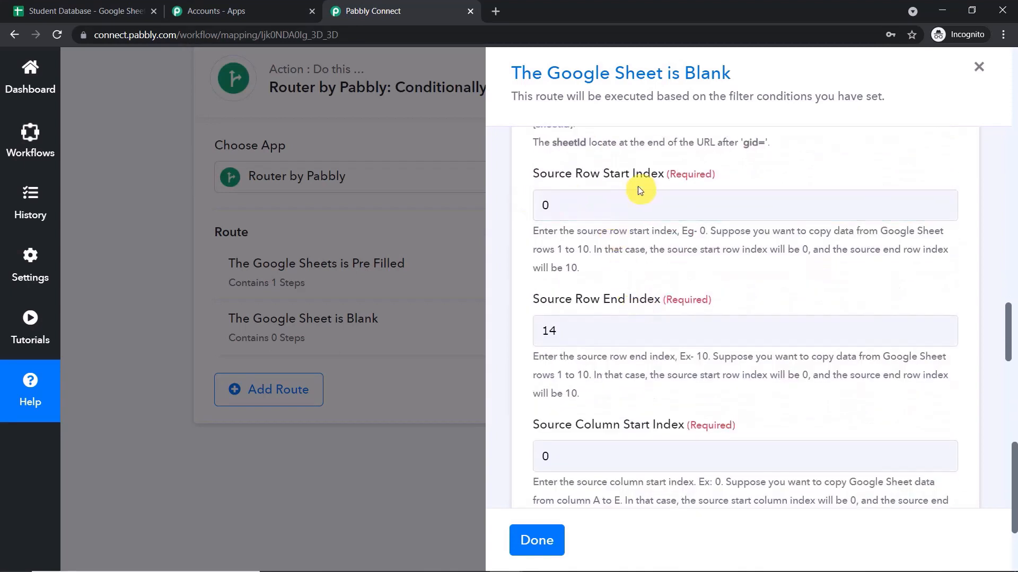
pyautogui.scroll(-3, 643, 186)
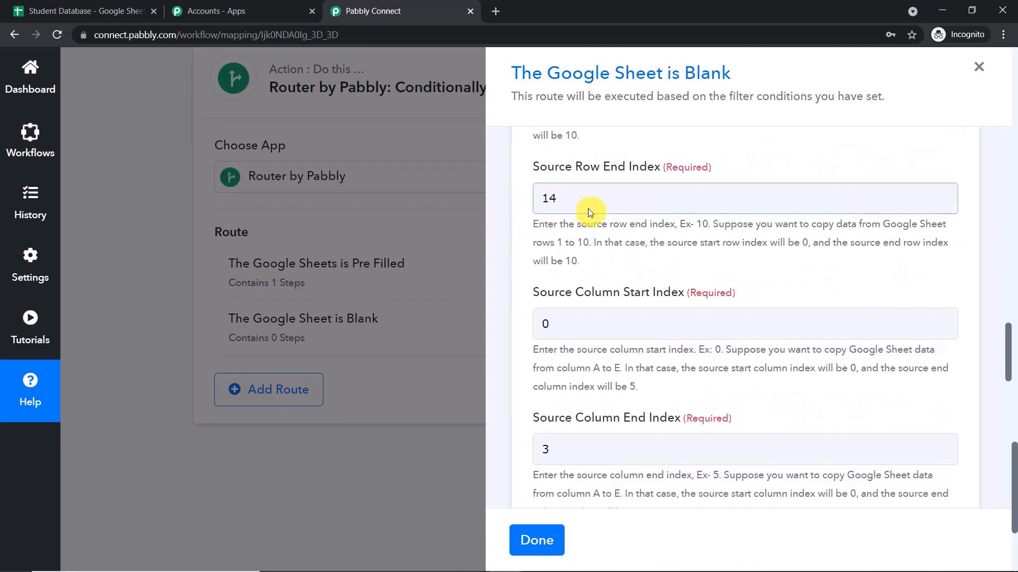
pyautogui.scroll(-3, 561, 212)
pyautogui.click(616, 204)
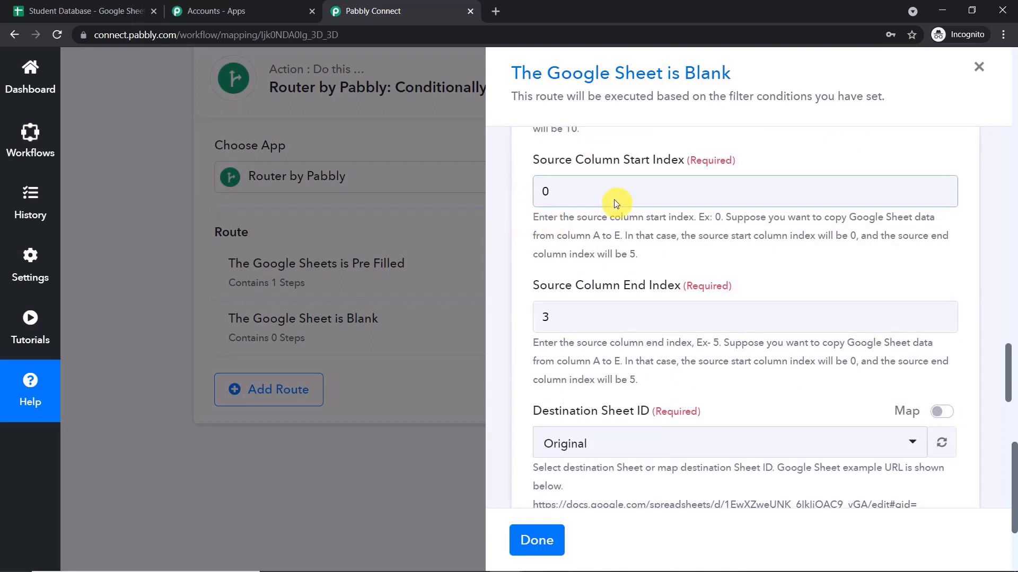
pyautogui.scroll(-1, 513, 243)
pyautogui.click(611, 251)
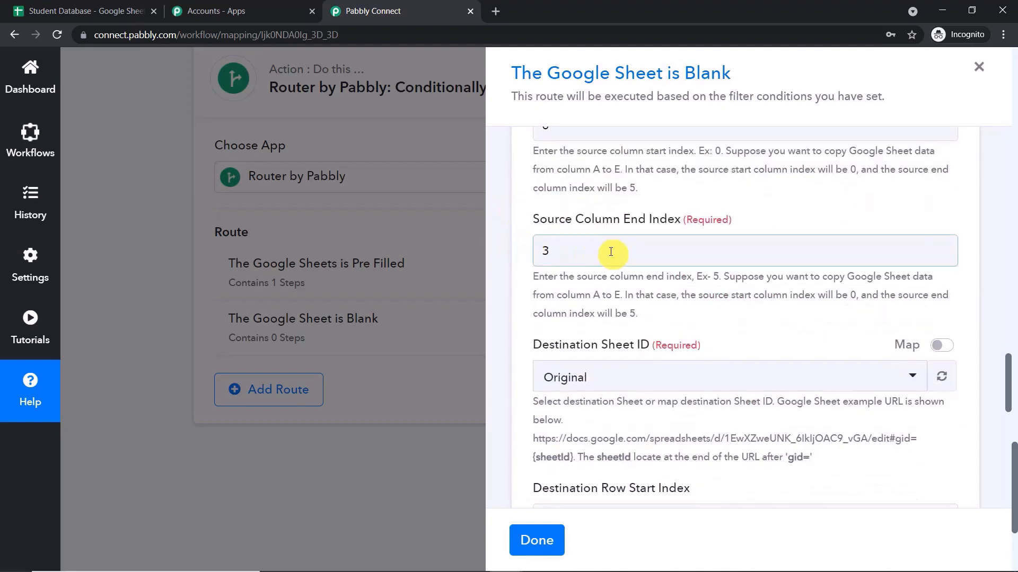
pyautogui.scroll(-2, 610, 252)
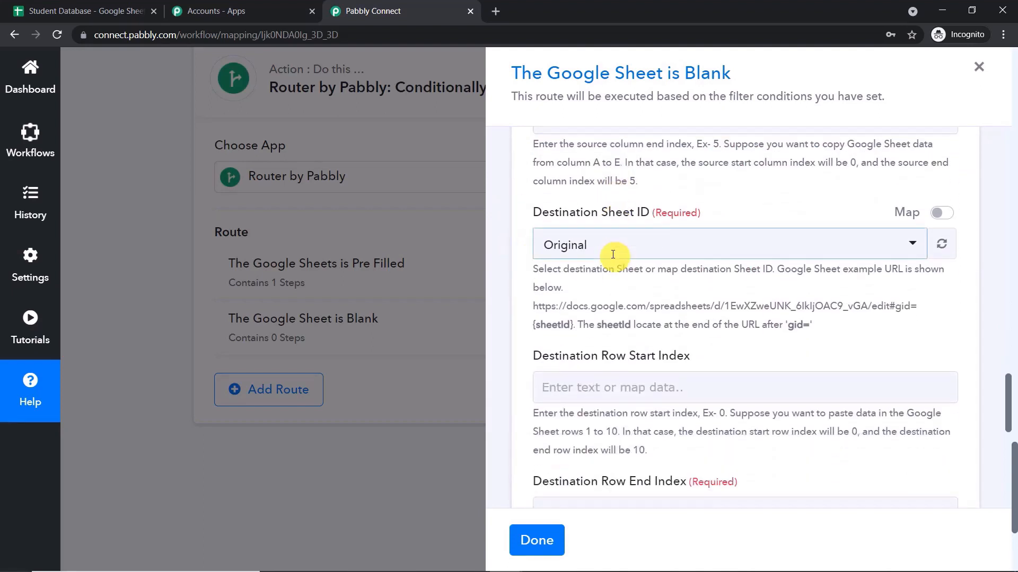
# Make Copy And Backup the destination sheet with row start 0 and row end 14.
pyautogui.click(612, 250)
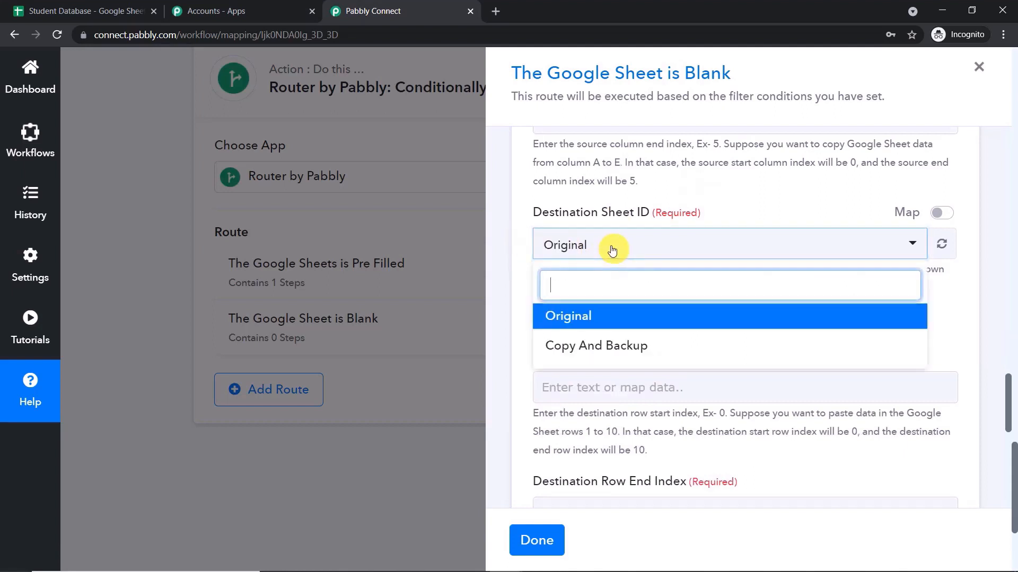
pyautogui.click(621, 347)
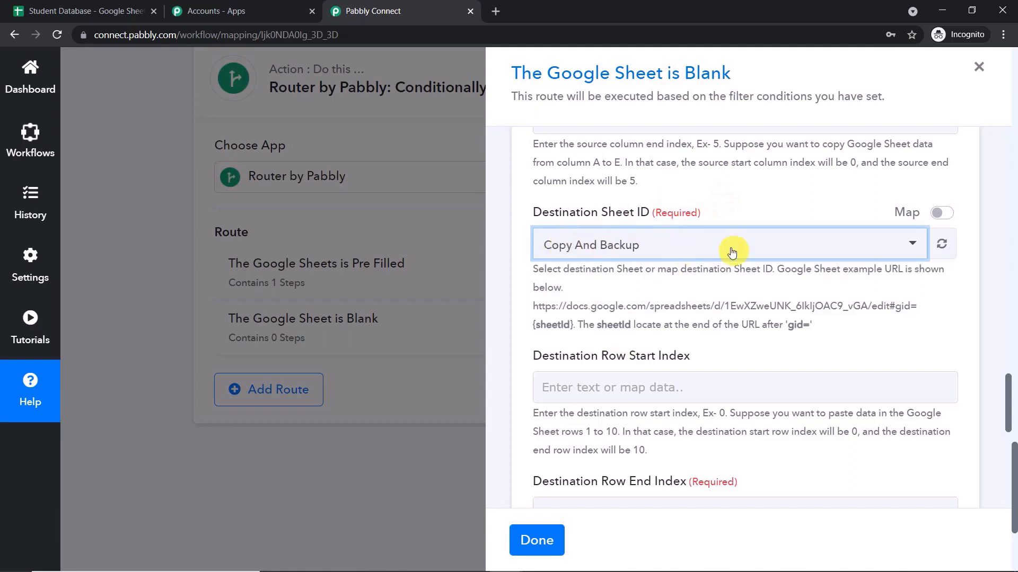
pyautogui.scroll(-2, 731, 249)
pyautogui.click(620, 253)
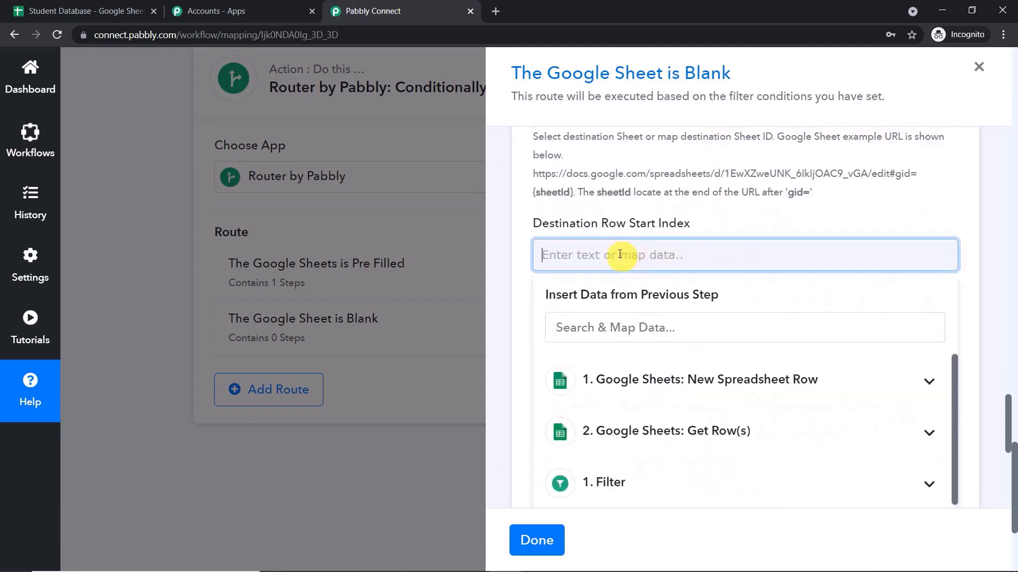
pyautogui.write('0')
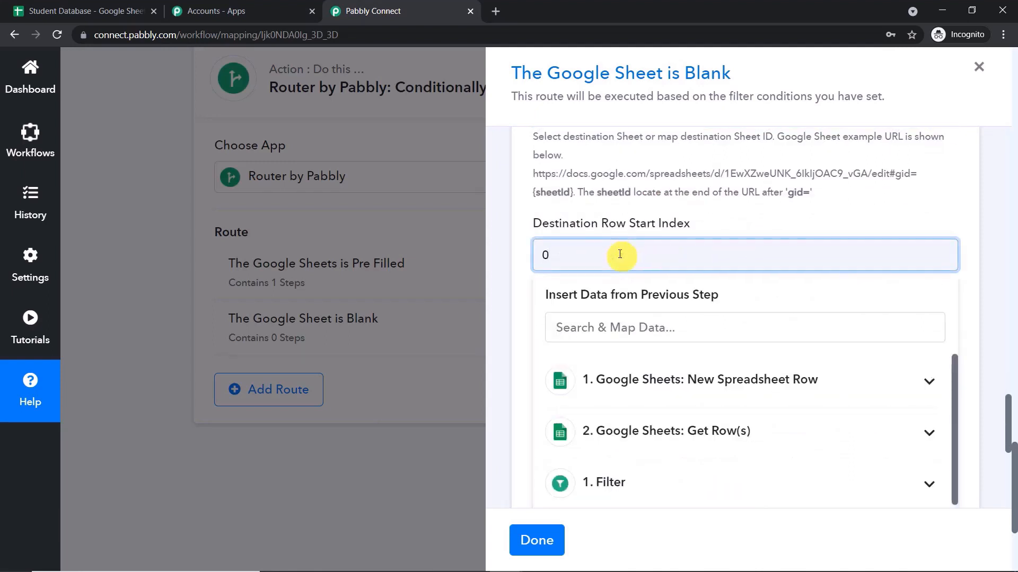
pyautogui.click(640, 234)
pyautogui.scroll(-3, 678, 249)
pyautogui.click(664, 249)
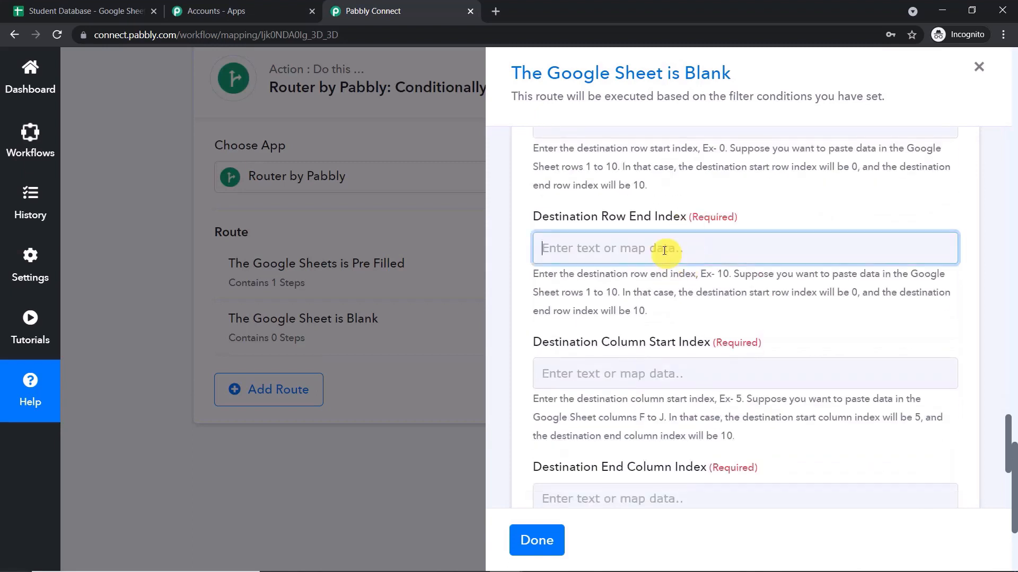
pyautogui.write('1')
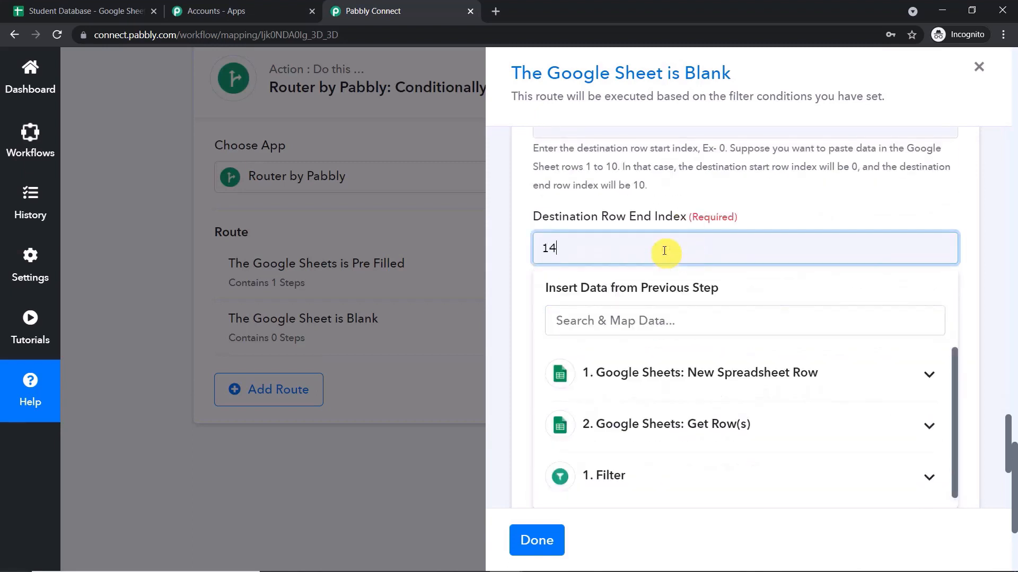
pyautogui.write('4')
# Set destination columns 0 to 3, then save and send a test request.
pyautogui.click(704, 196)
pyautogui.scroll(-6, 711, 220)
pyautogui.click(674, 180)
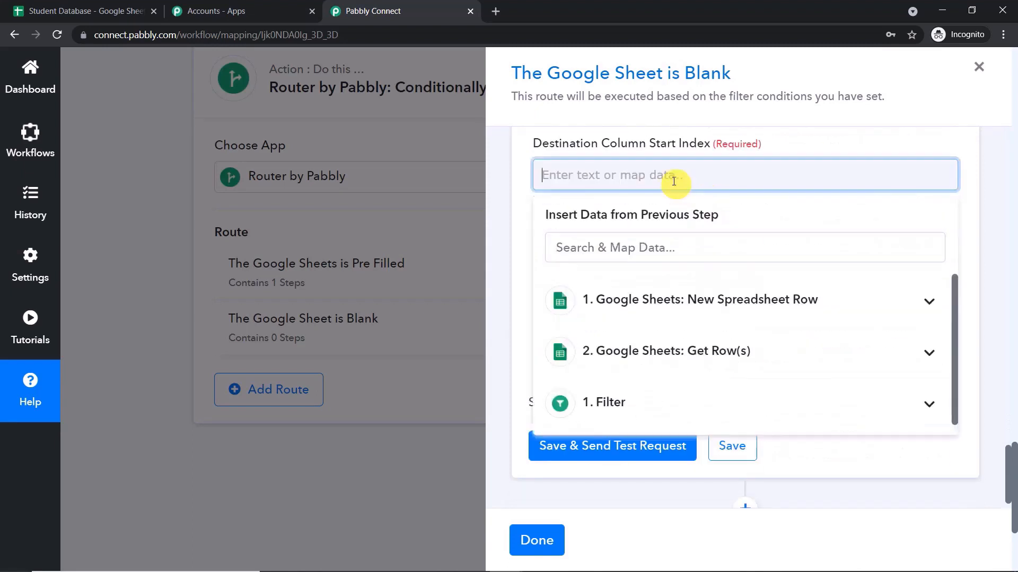
pyautogui.write('0')
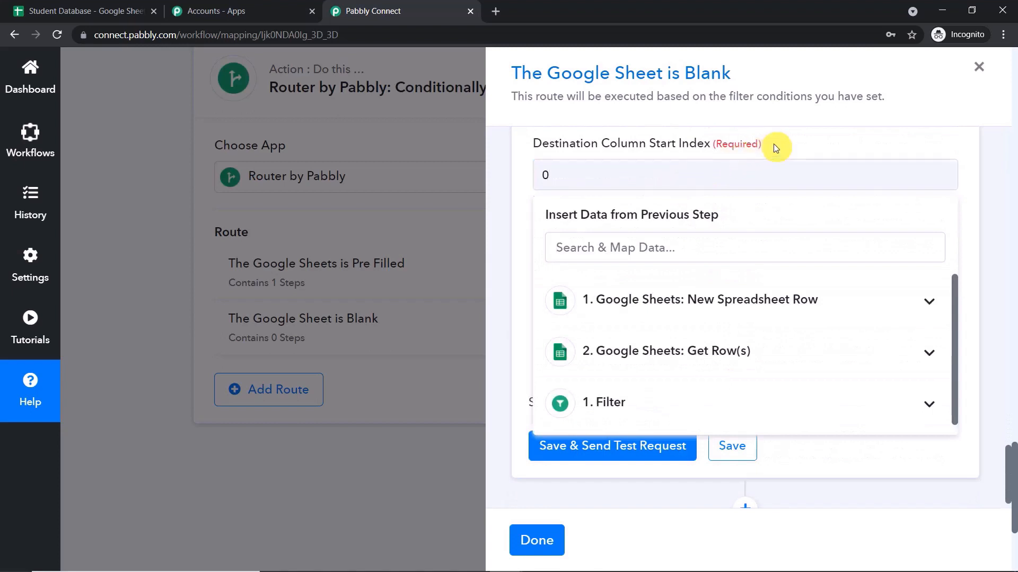
pyautogui.click(631, 310)
pyautogui.write('3')
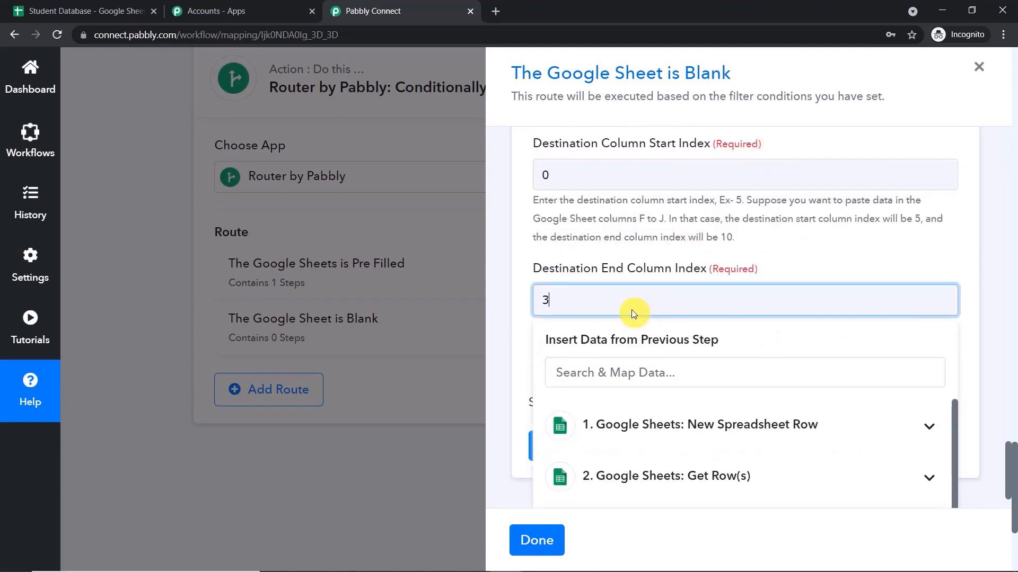
pyautogui.click(796, 259)
pyautogui.scroll(-1, 763, 270)
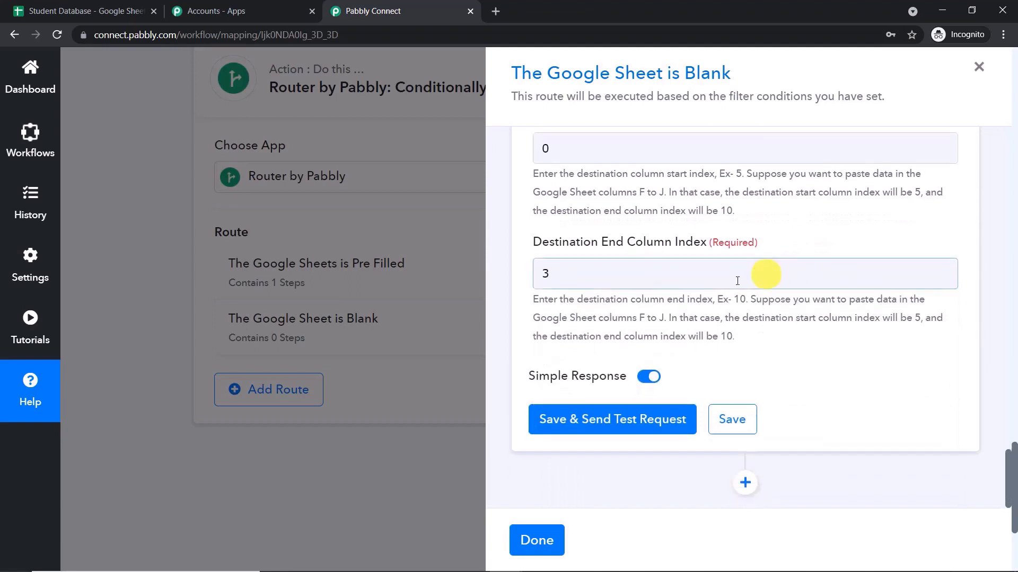
pyautogui.click(621, 419)
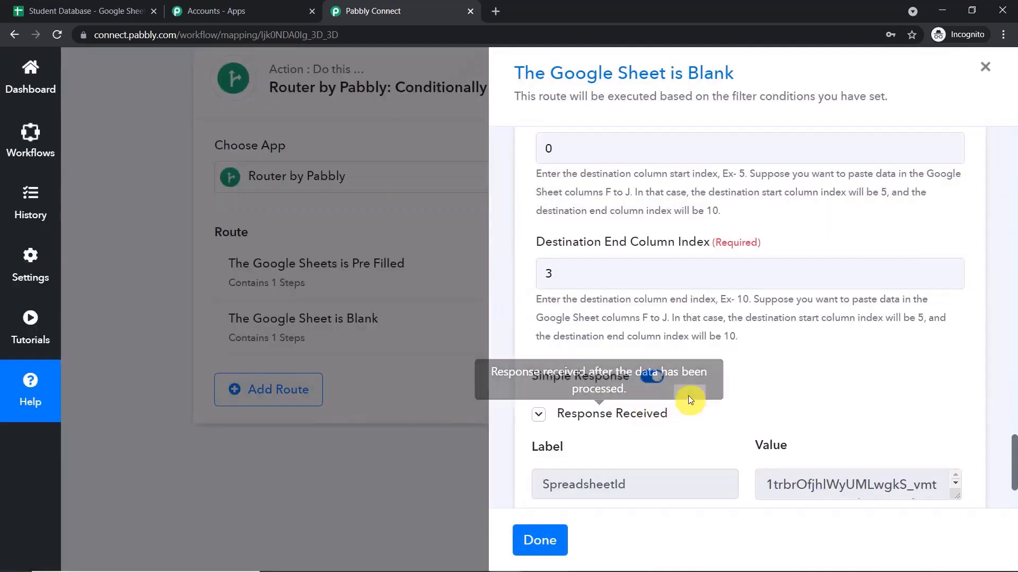
# Save the copy step, dismiss the confirmation, finish the route, and go to Student Database.
pyautogui.scroll(-3, 734, 386)
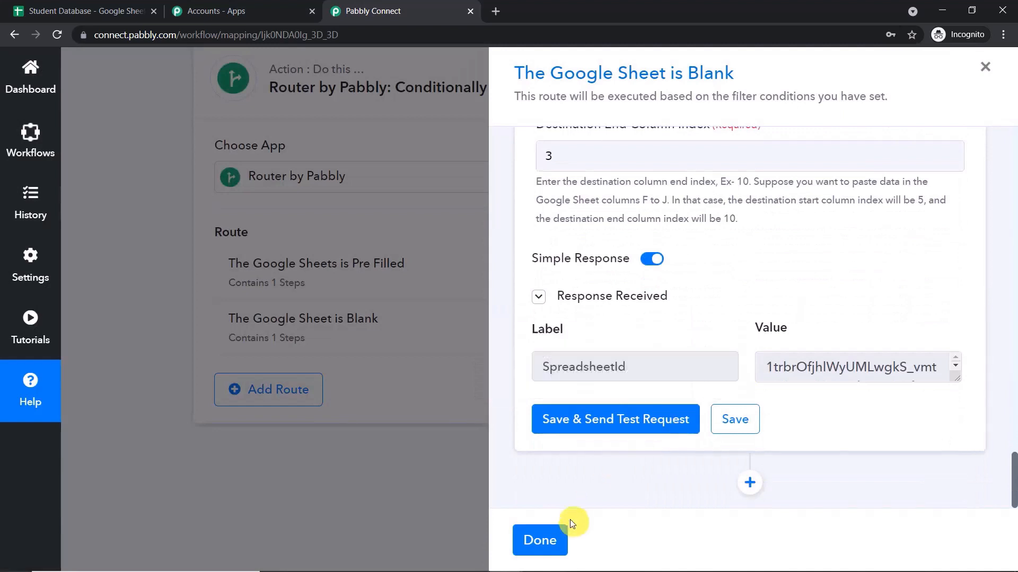
pyautogui.click(752, 421)
pyautogui.click(555, 543)
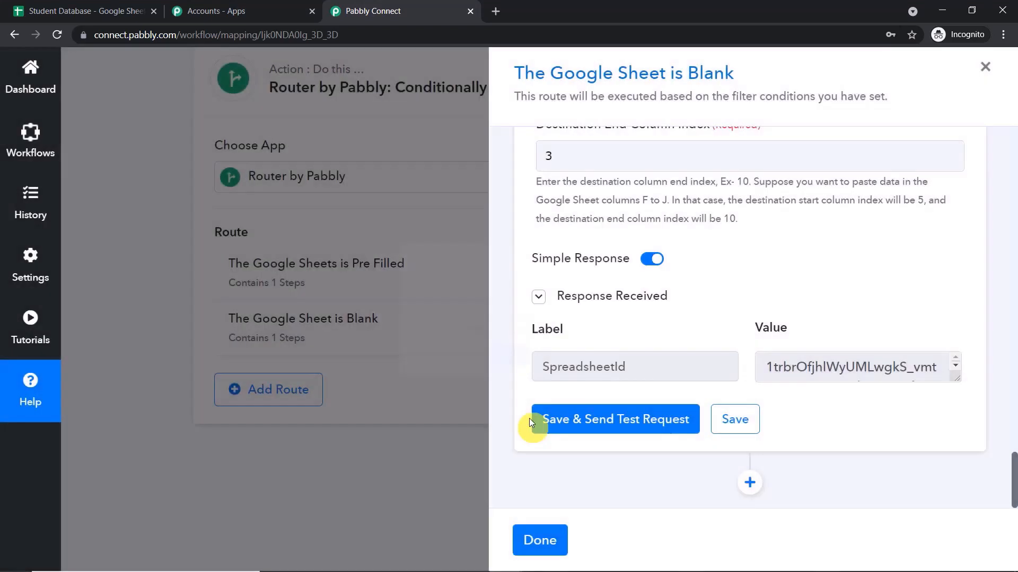
pyautogui.click(541, 540)
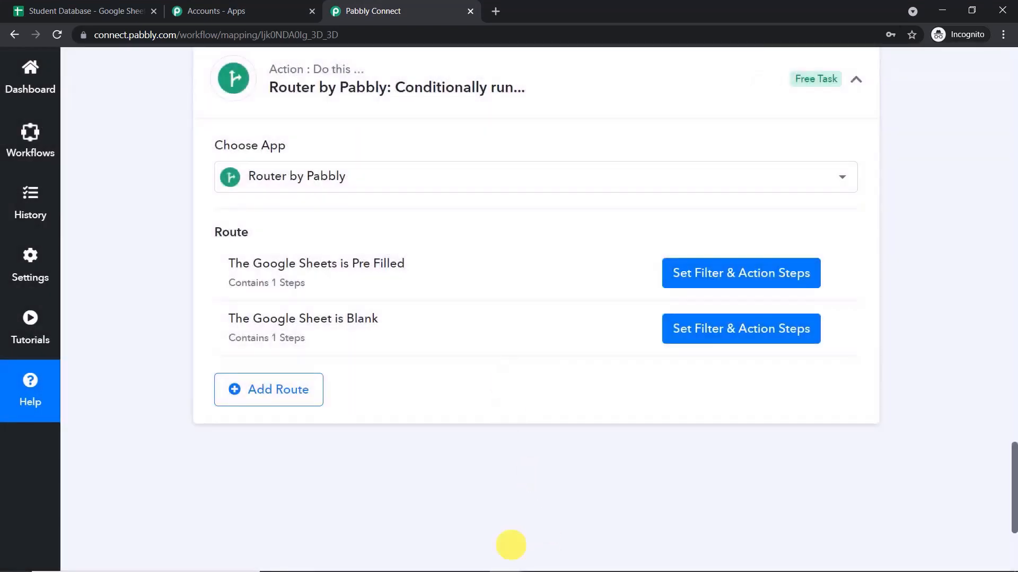
pyautogui.click(99, 11)
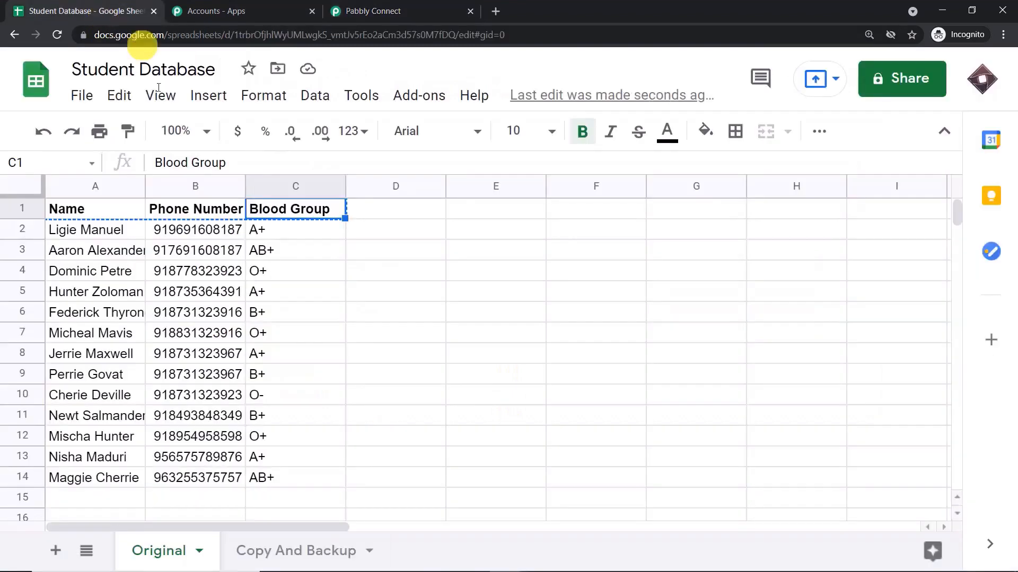
pyautogui.click(285, 559)
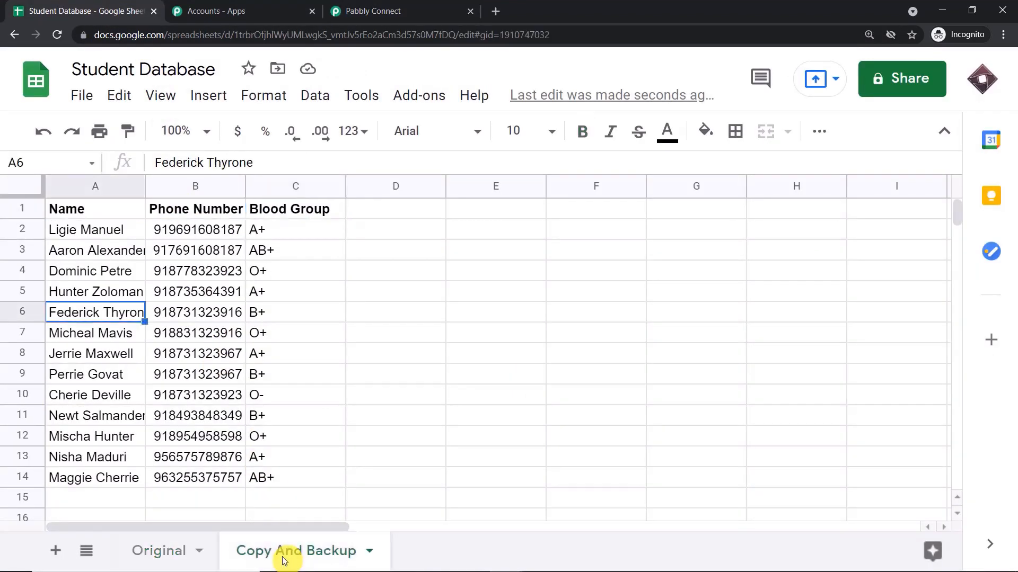
pyautogui.scroll(-2, 267, 365)
pyautogui.click(164, 553)
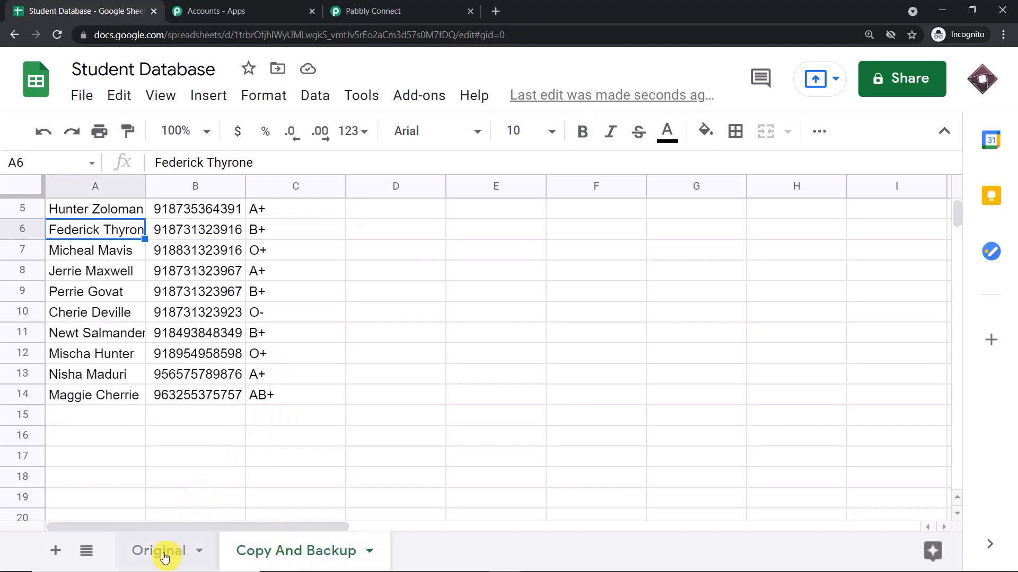
pyautogui.click(260, 554)
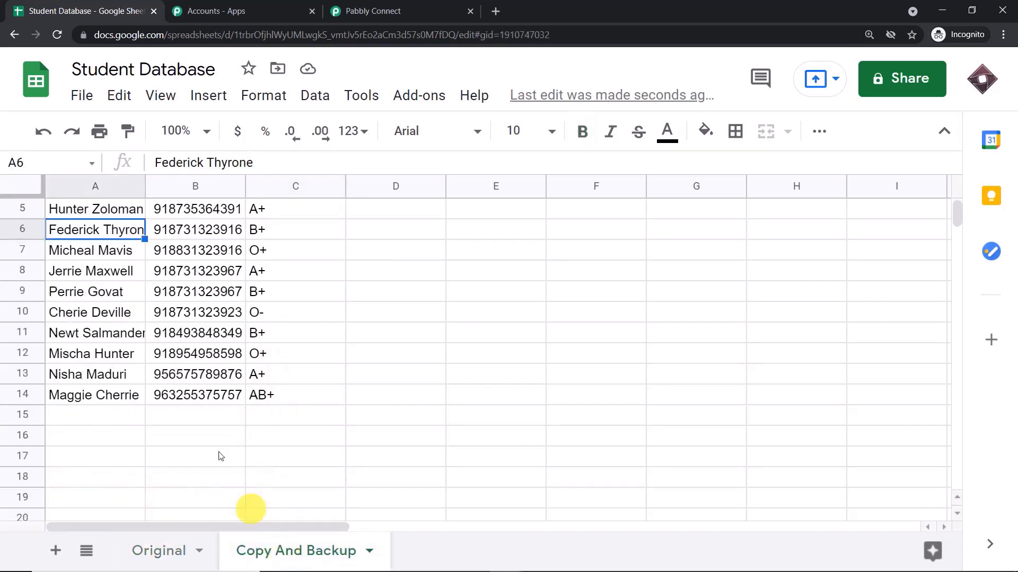
pyautogui.click(168, 552)
pyautogui.click(96, 476)
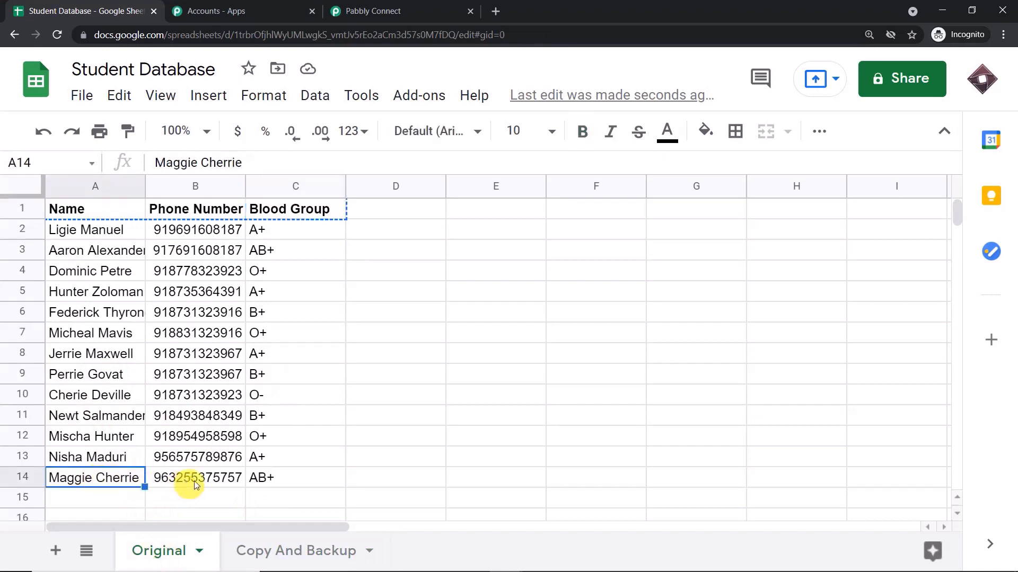
pyautogui.click(295, 552)
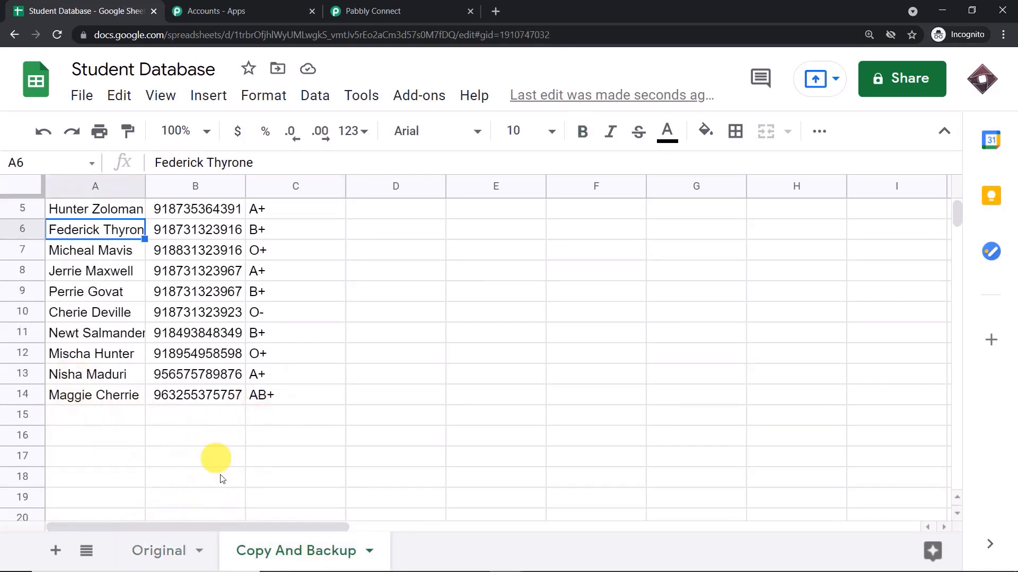
pyautogui.click(155, 550)
pyautogui.scroll(-3, 374, 357)
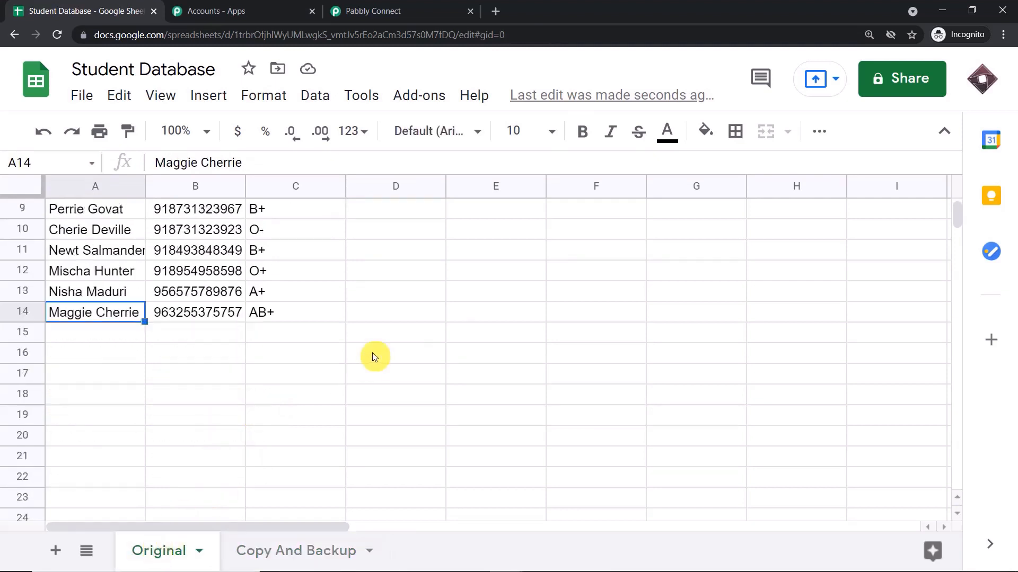
pyautogui.click(98, 340)
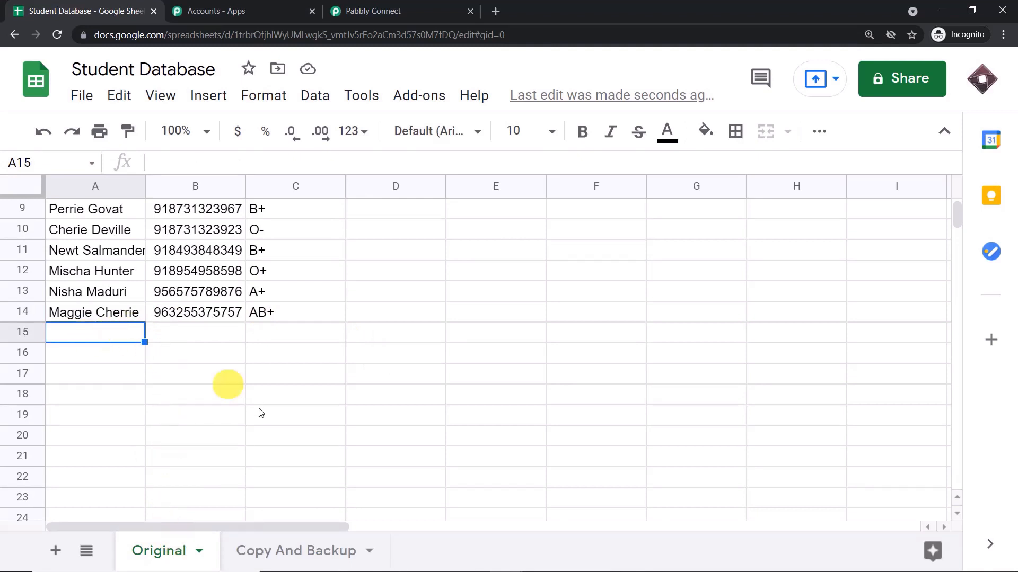
pyautogui.click(284, 554)
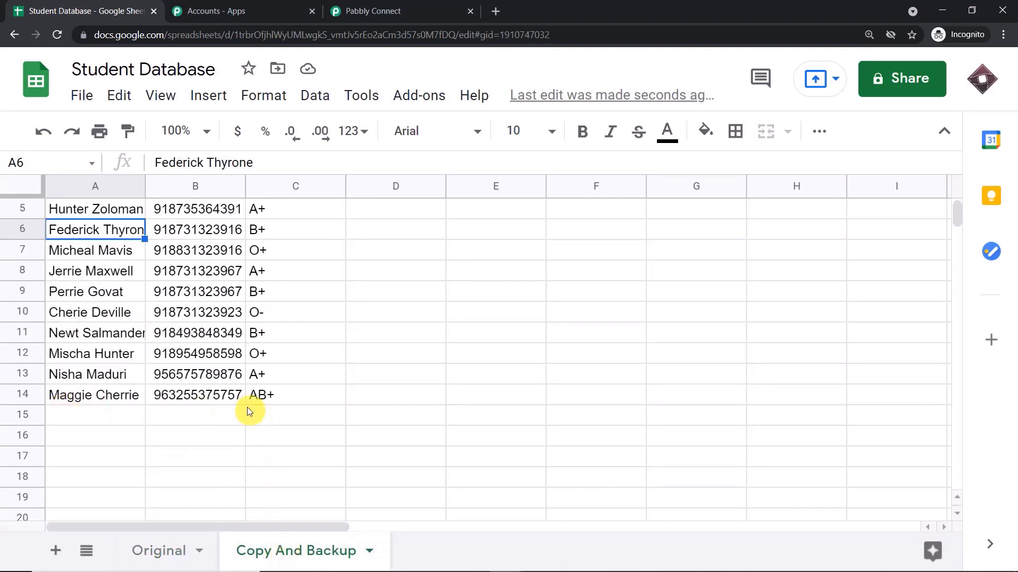
pyautogui.click(155, 551)
# Type a new student's name into cell A15 of the Original sheet.
pyautogui.scroll(3, 120, 354)
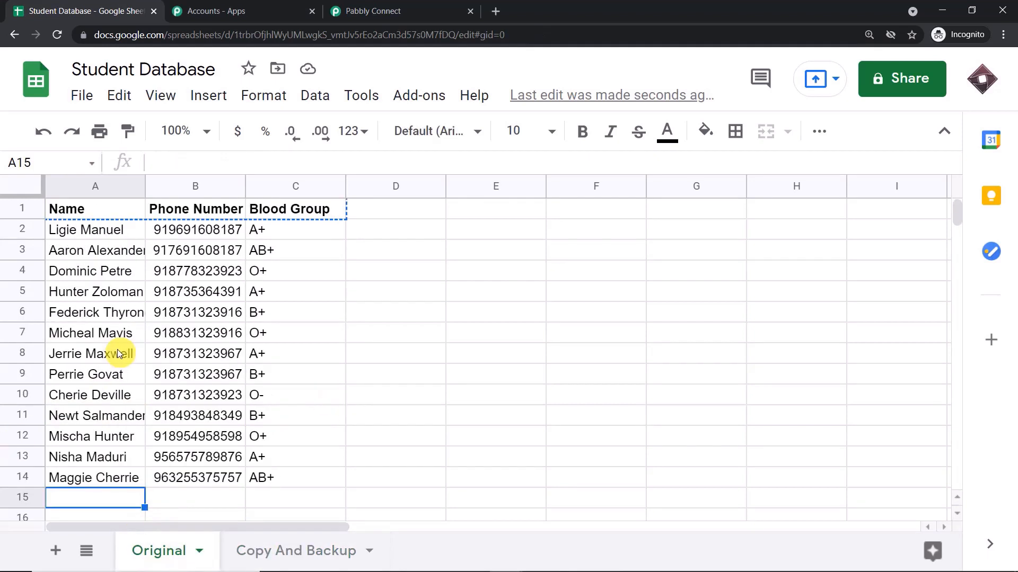
pyautogui.scroll(-3, 120, 354)
pyautogui.write('Eolo')
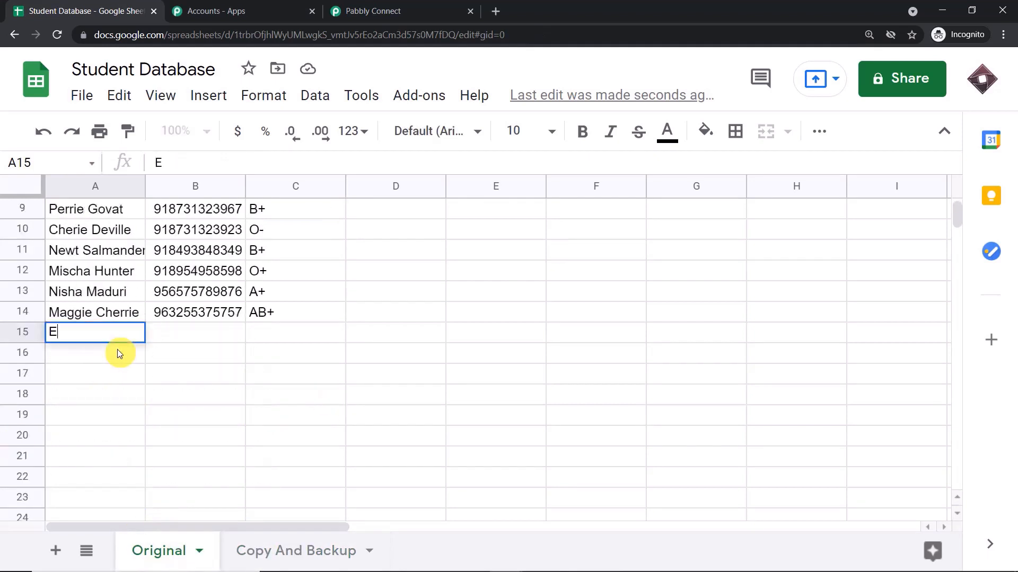
pyautogui.press('BackSpace')
pyautogui.press('BackSpace')
pyautogui.press('BackSpace')
pyautogui.write('lon')
pyautogui.press('Tab')
pyautogui.write('Mu')
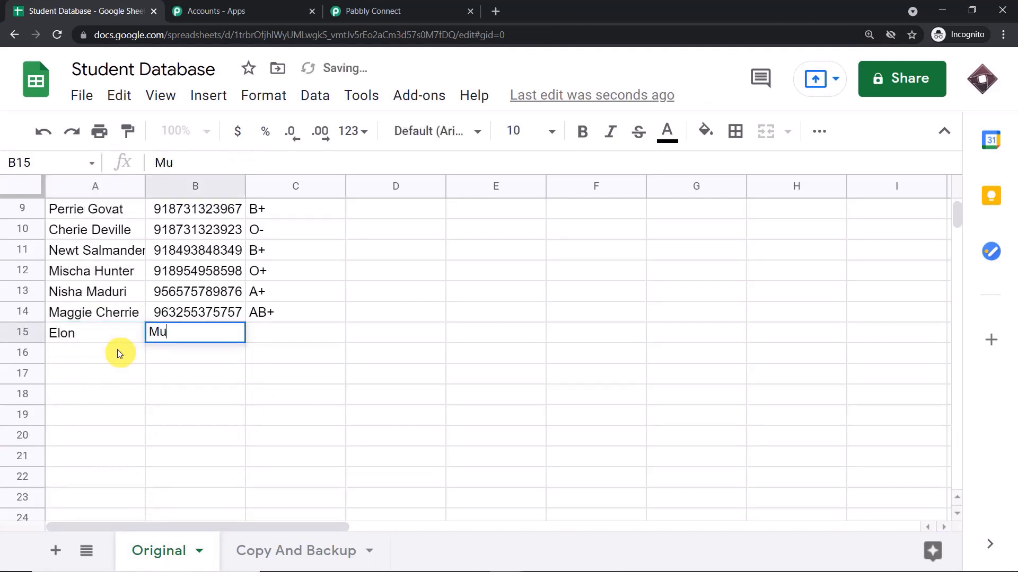
pyautogui.press('BackSpace')
pyautogui.press('BackSpace')
pyautogui.click(111, 342)
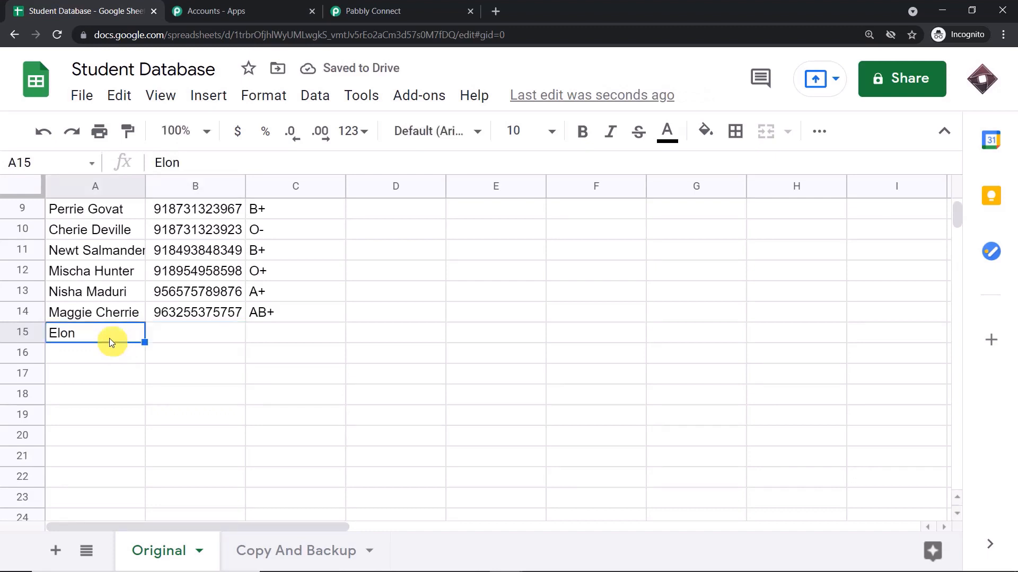
pyautogui.click(199, 161)
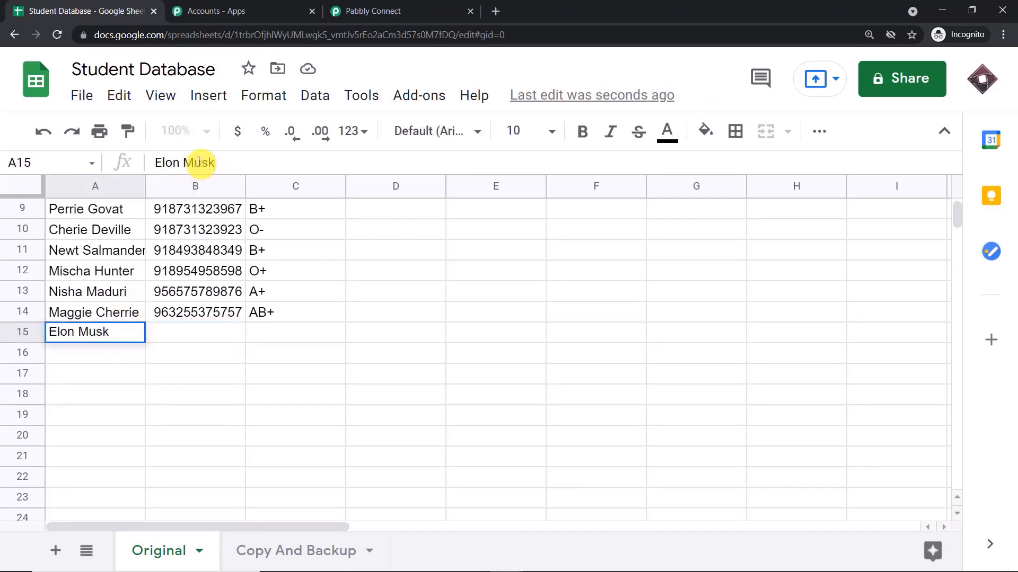
# Enter the student's phone number in B15 and blood group B+ in C15.
pyautogui.click(191, 338)
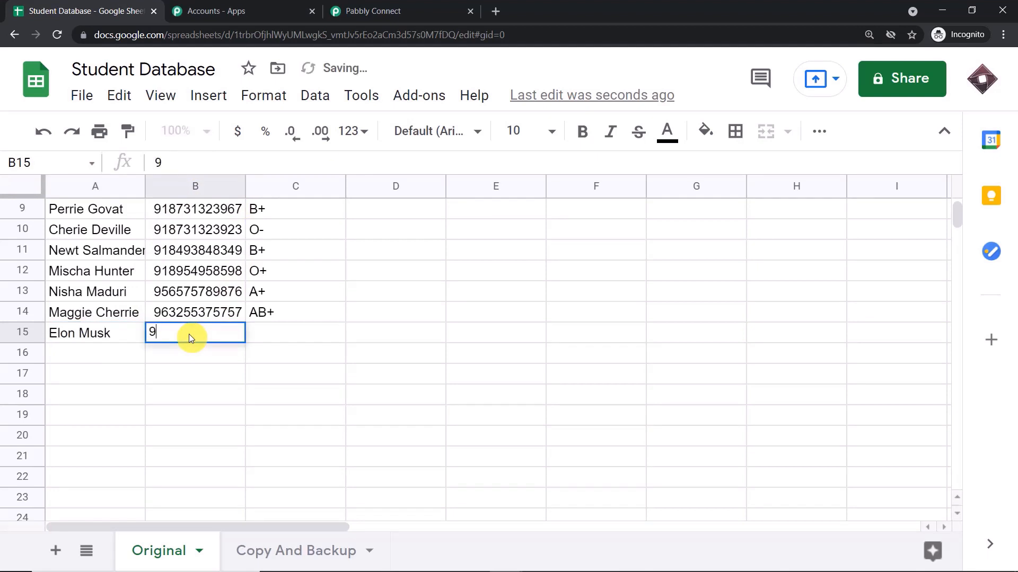
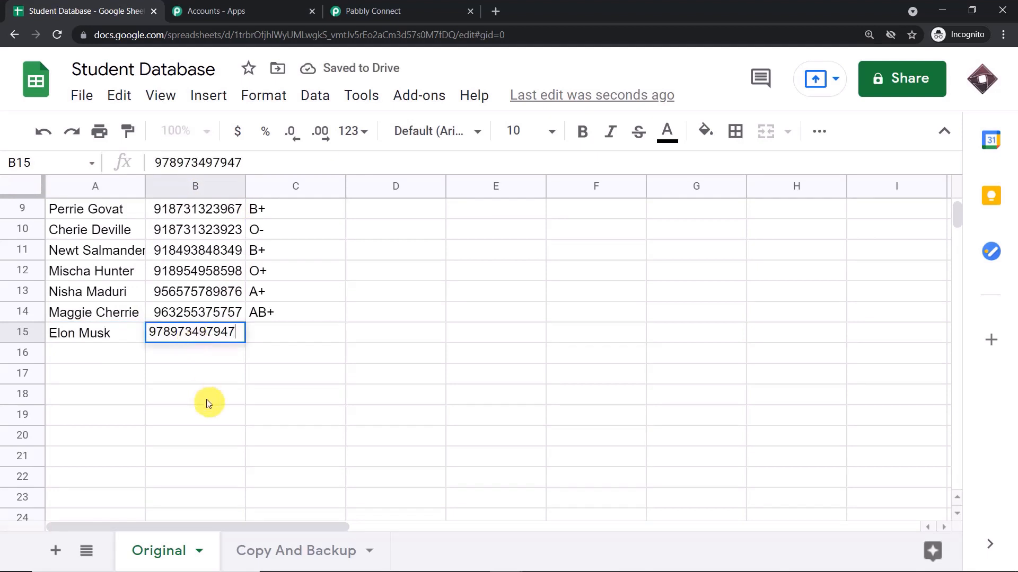
pyautogui.click(208, 400)
pyautogui.click(264, 341)
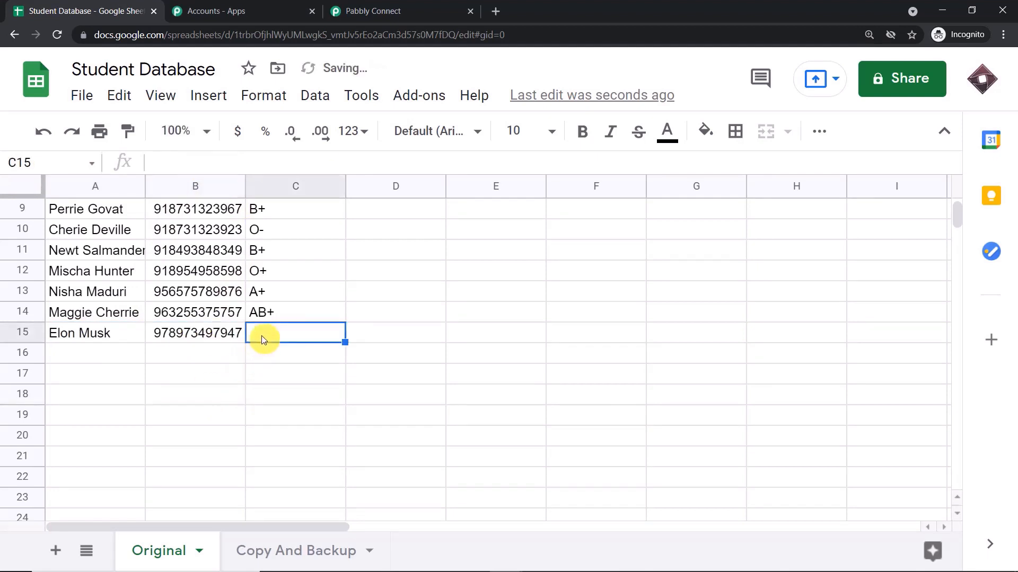
pyautogui.write('B+')
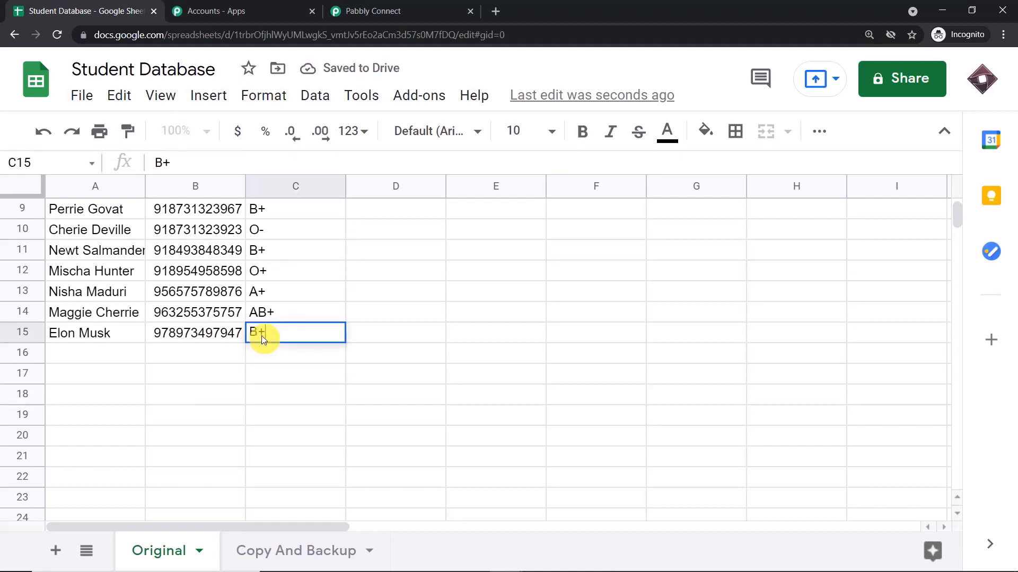
pyautogui.click(187, 417)
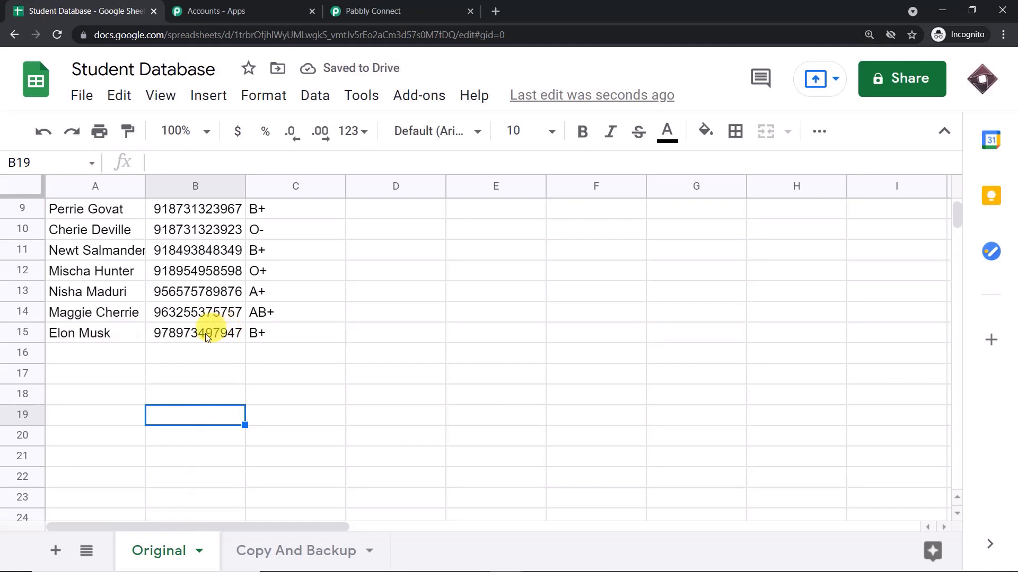
# Confirm the new row appears in Copy And Backup, then return to Pabbly Connect.
pyautogui.click(286, 551)
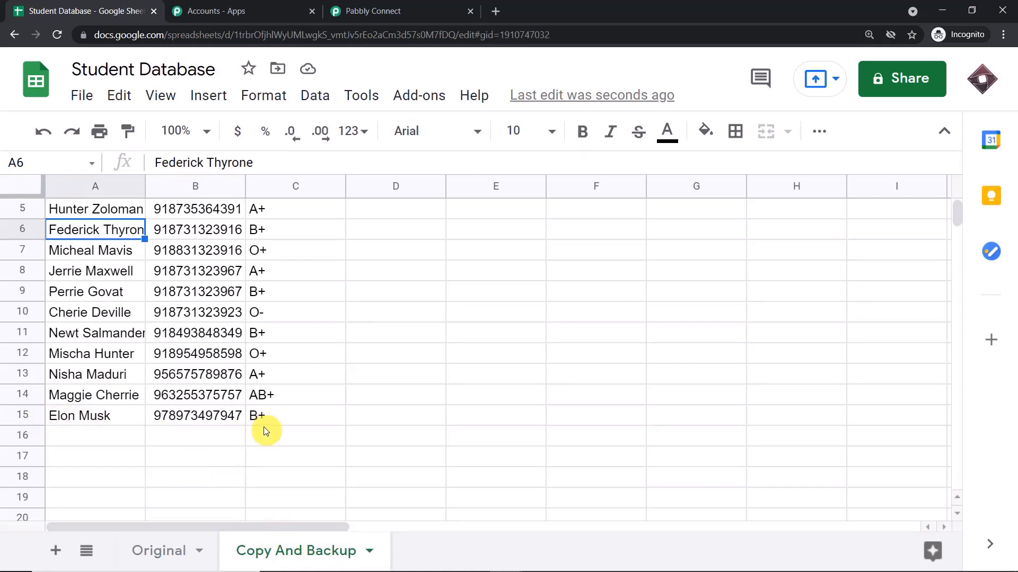
pyautogui.click(158, 551)
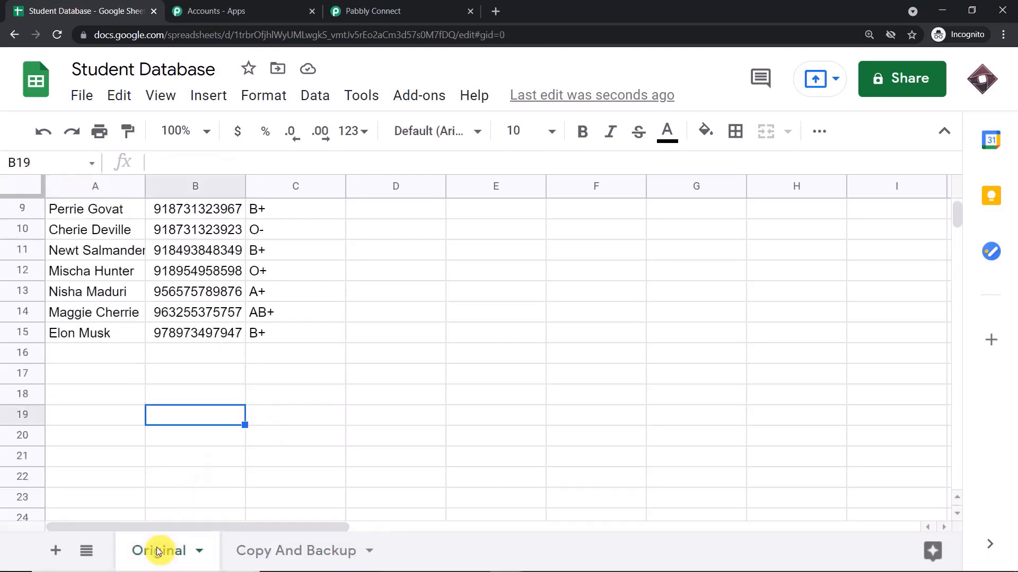
pyautogui.click(275, 553)
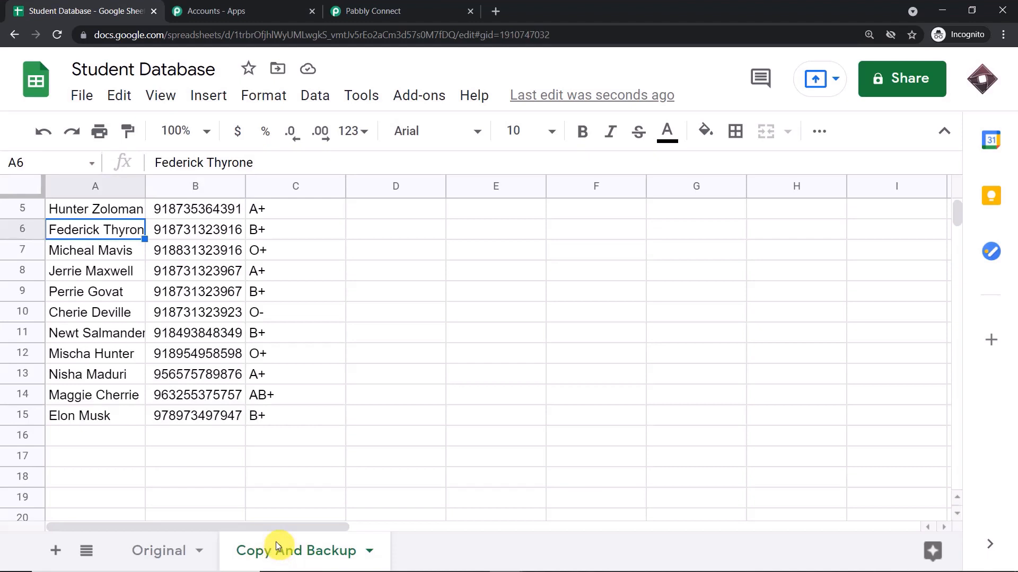
pyautogui.click(412, 8)
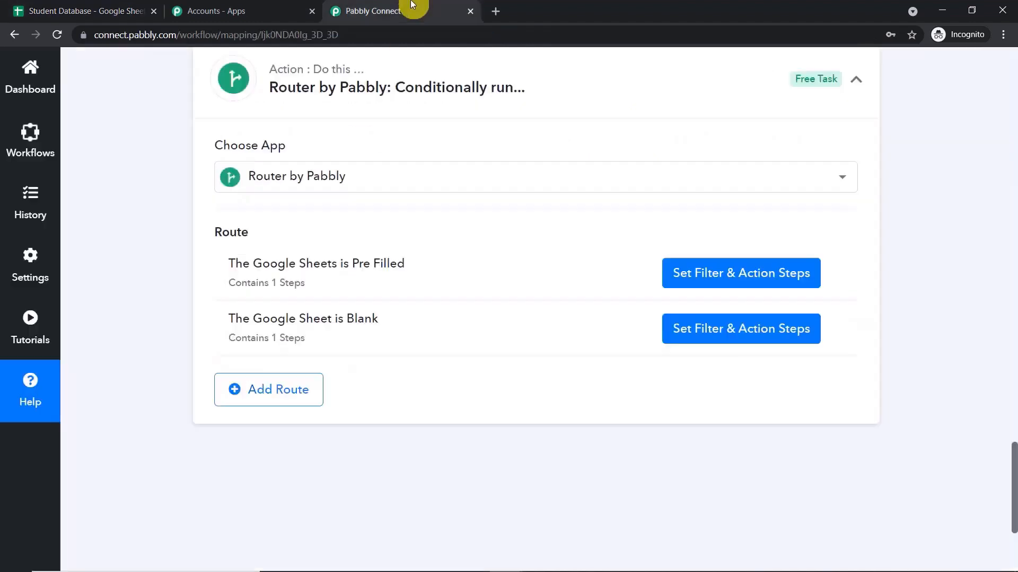
pyautogui.click(1014, 321)
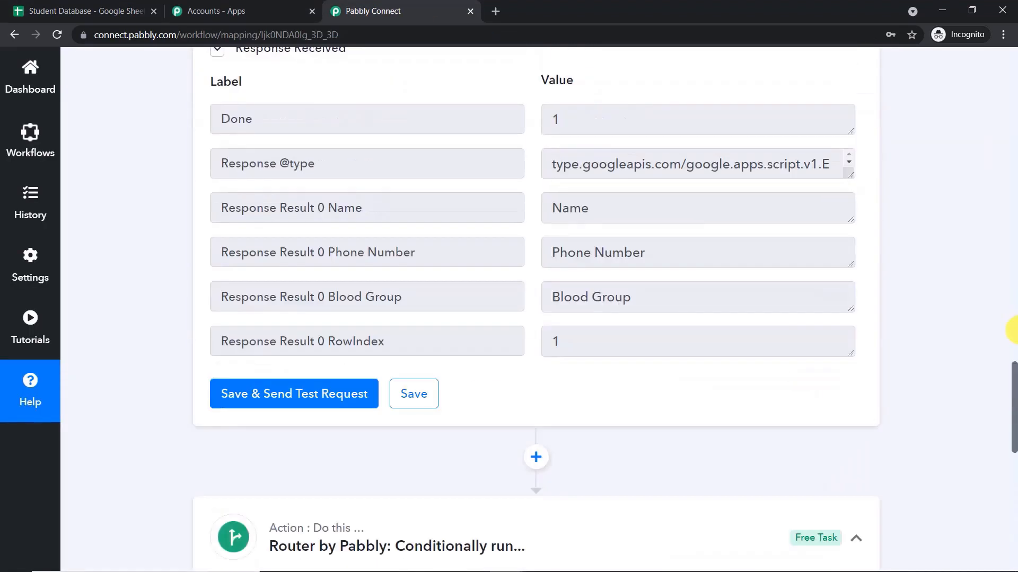
pyautogui.click(1013, 328)
pyautogui.moveTo(1013, 324); pyautogui.dragTo(1014, 278)
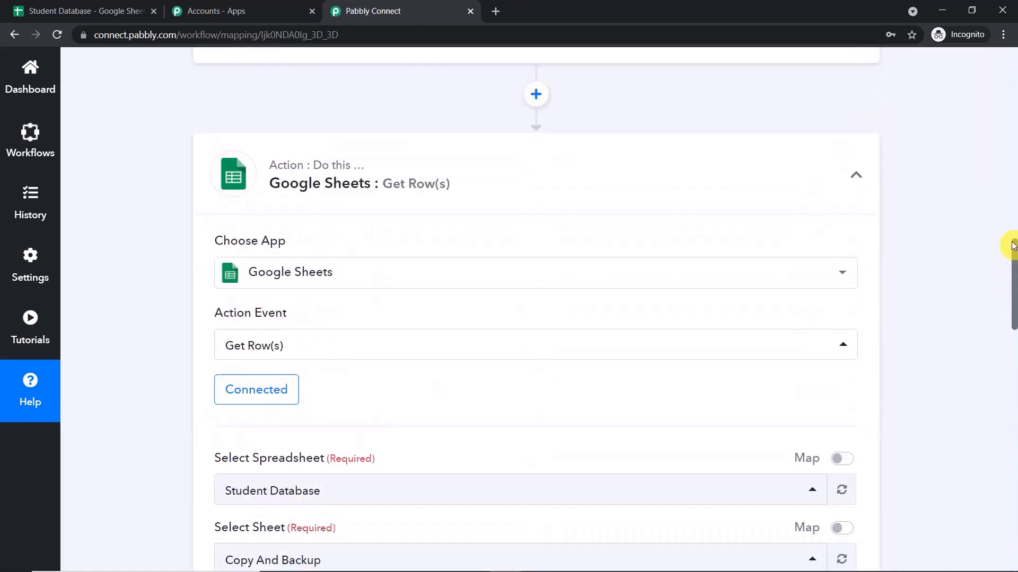
pyautogui.click(672, 177)
pyautogui.click(1013, 173)
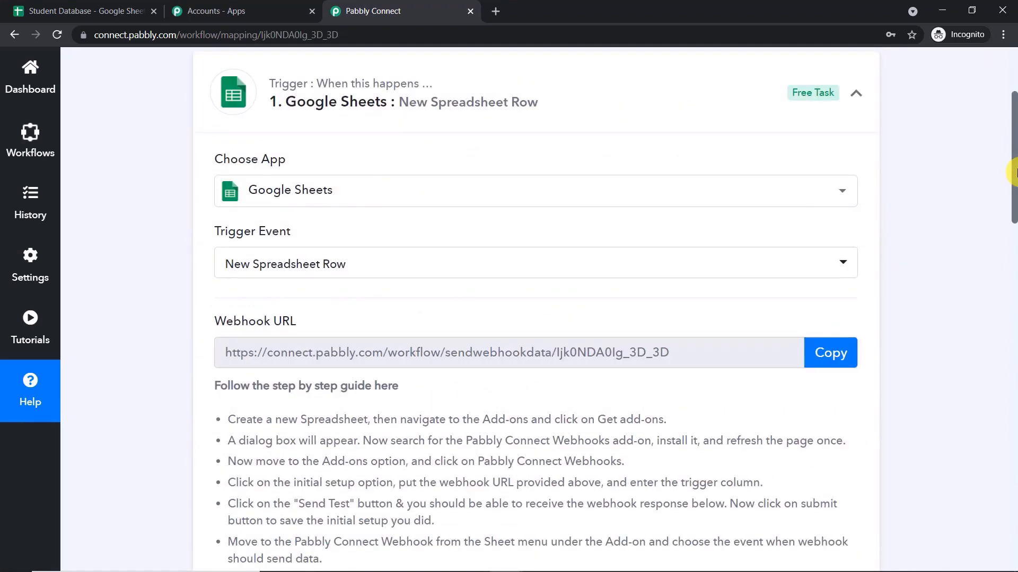
pyautogui.click(467, 211)
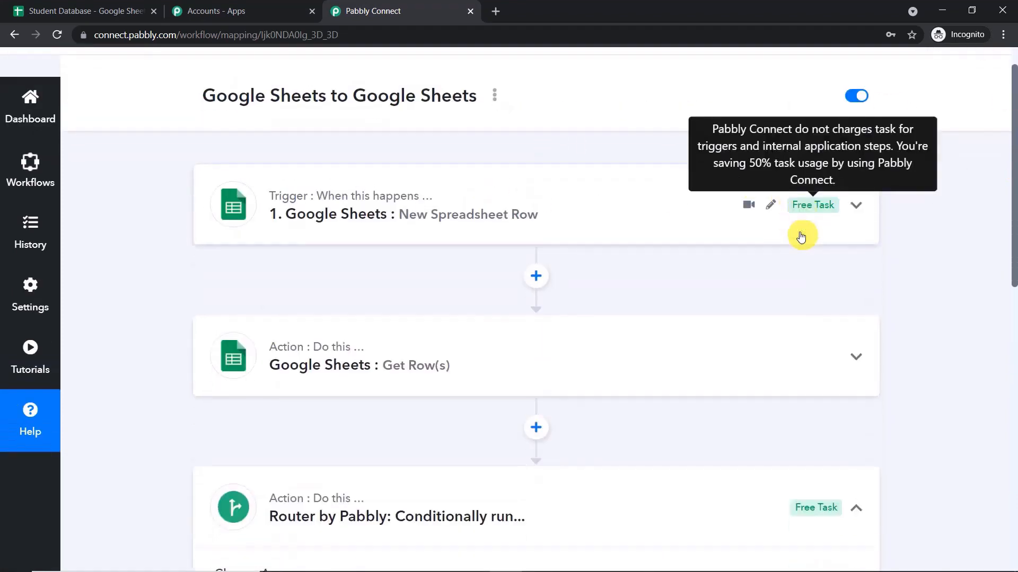
pyautogui.scroll(-3, 803, 235)
pyautogui.click(552, 393)
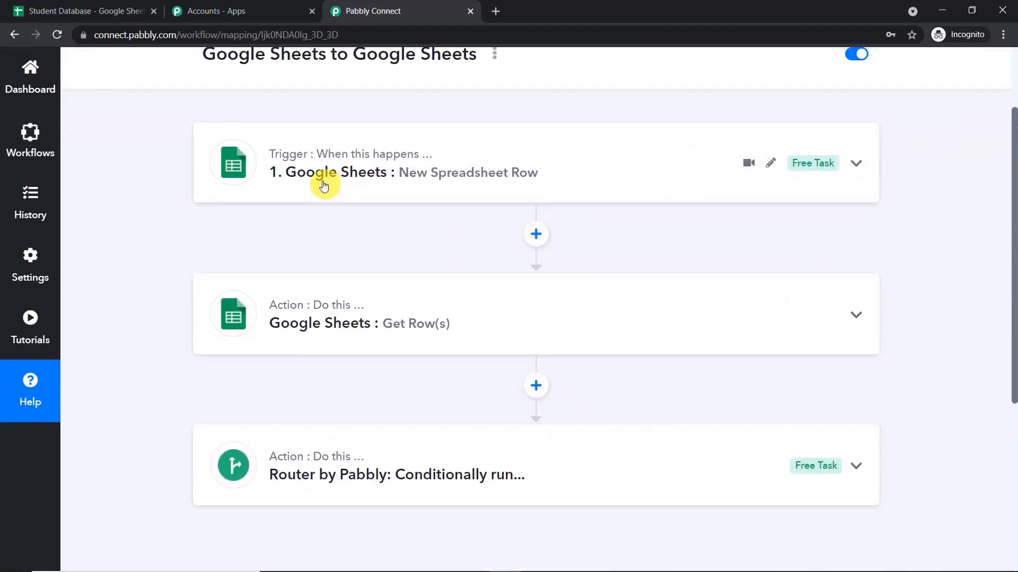
pyautogui.click(133, 9)
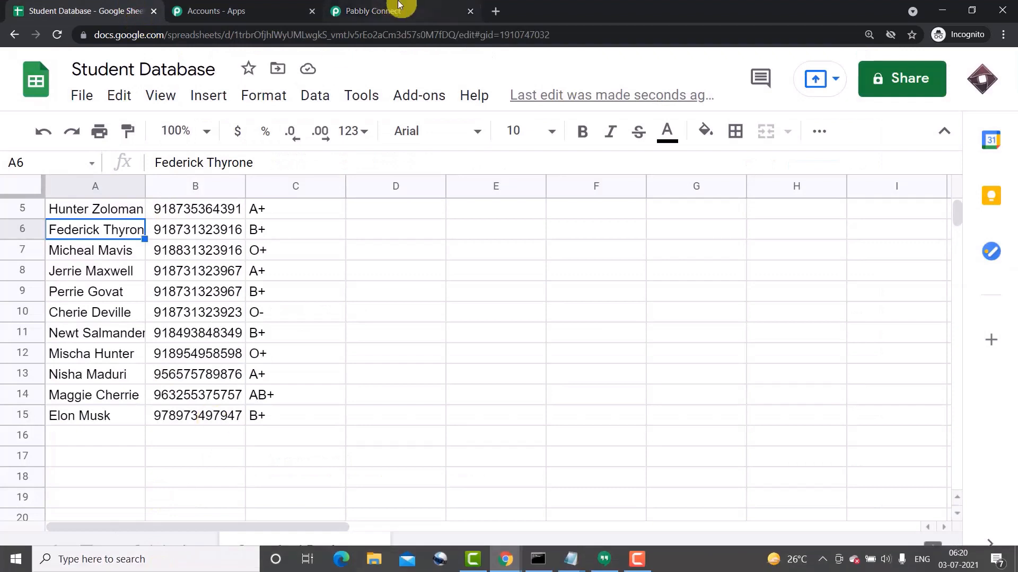
pyautogui.click(399, 7)
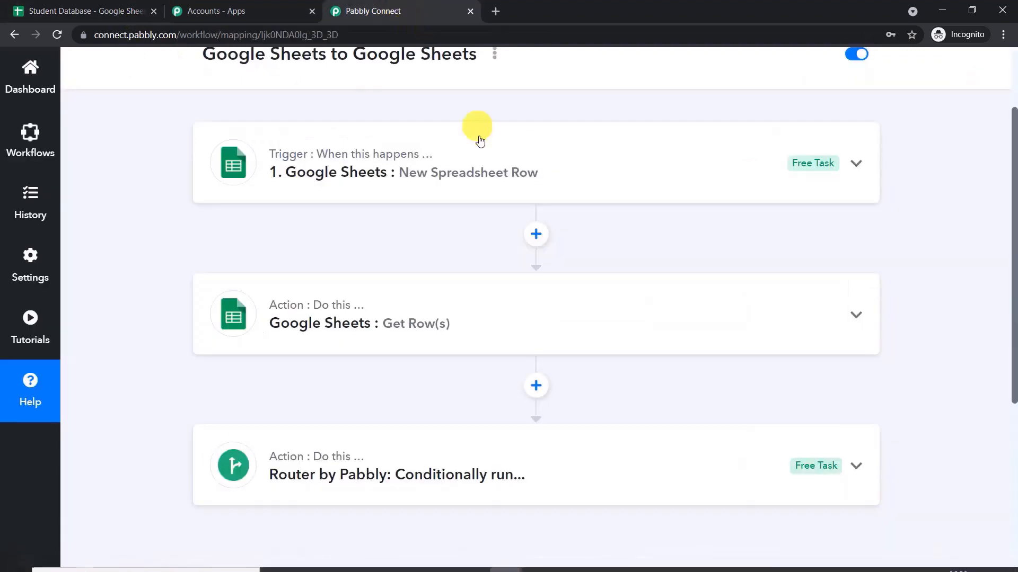
pyautogui.click(73, 6)
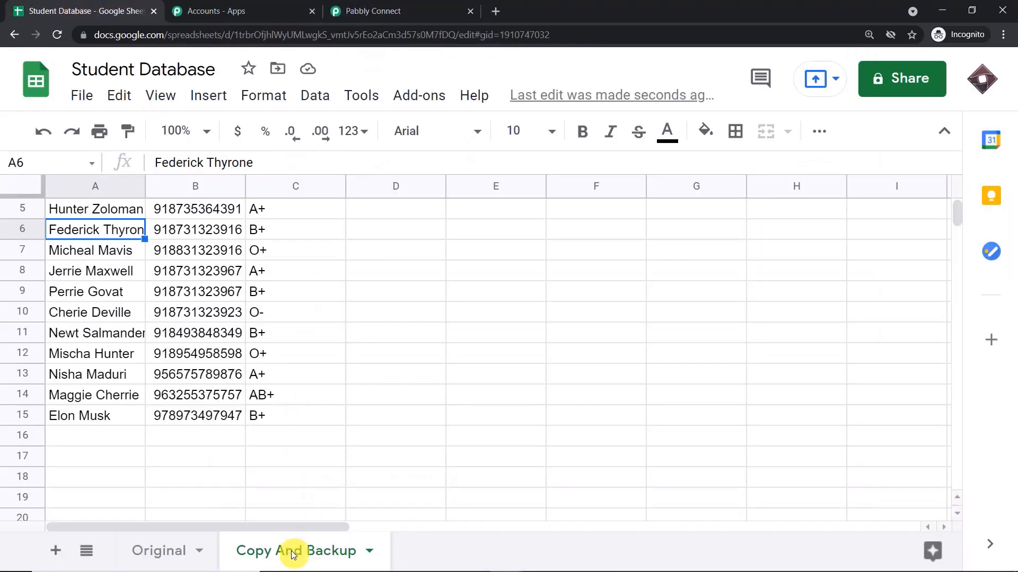
pyautogui.click(403, 10)
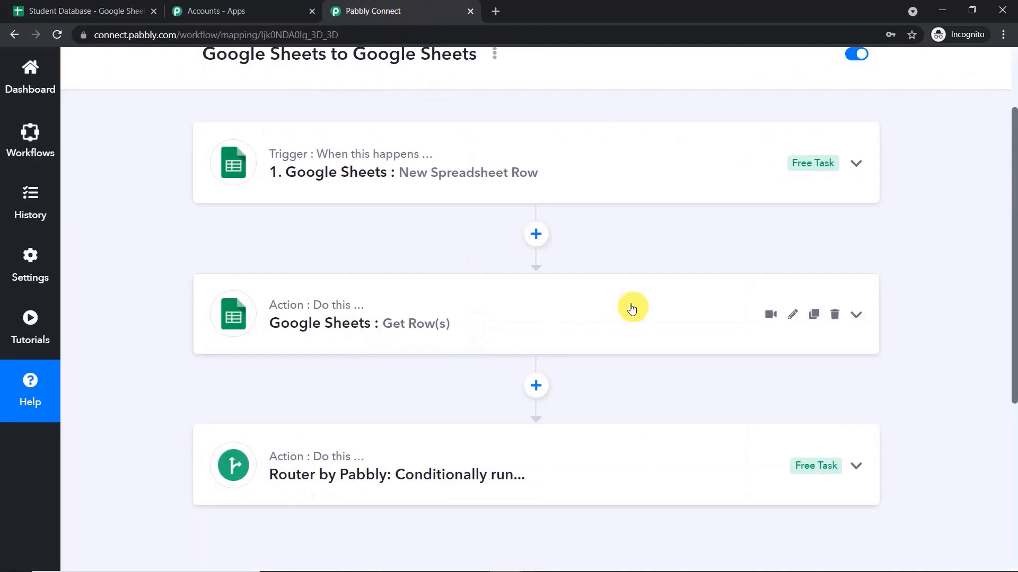
pyautogui.scroll(-2, 631, 306)
pyautogui.click(419, 342)
pyautogui.scroll(-5, 529, 302)
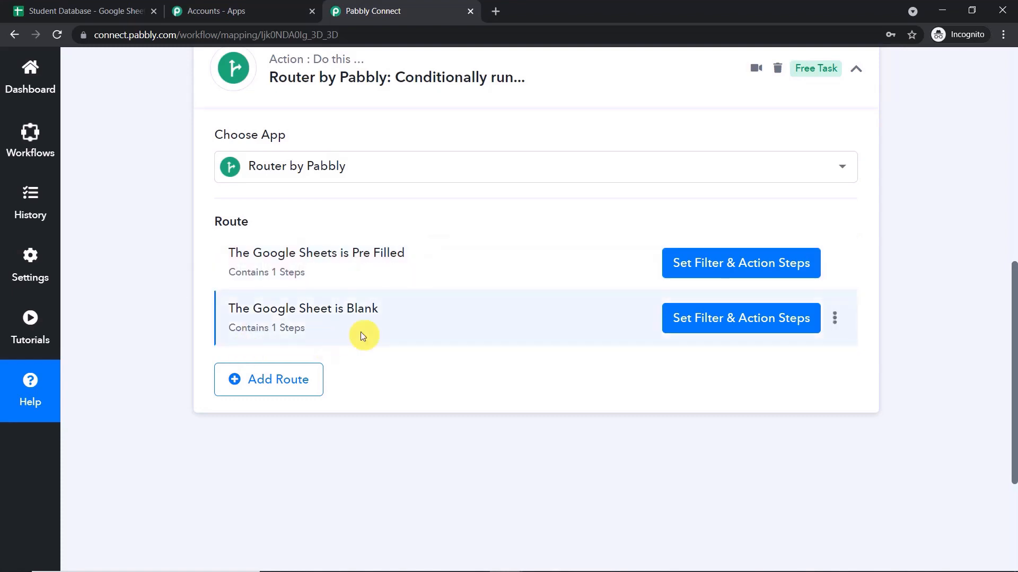
pyautogui.scroll(5, 916, 354)
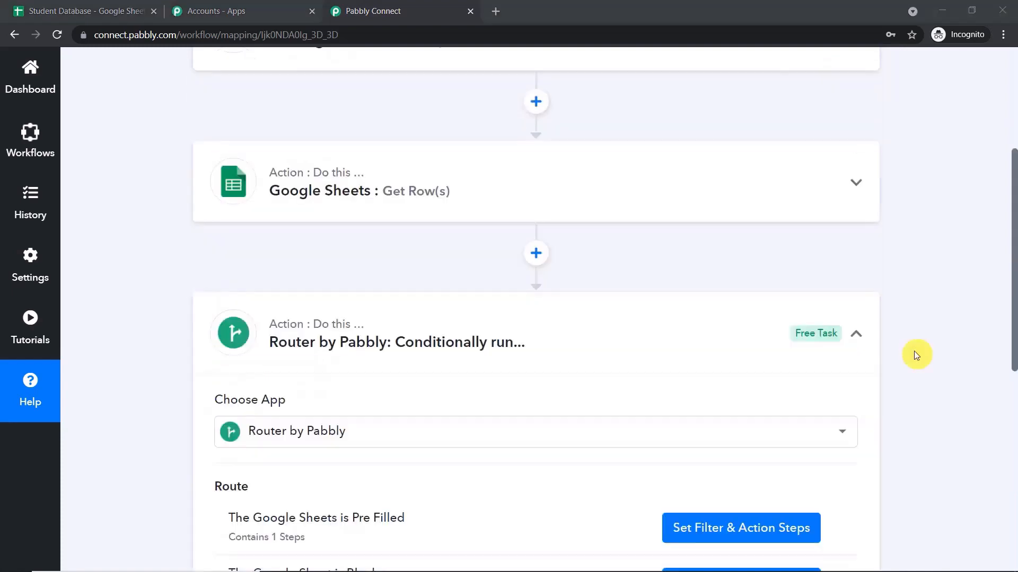
pyautogui.scroll(-5, 853, 334)
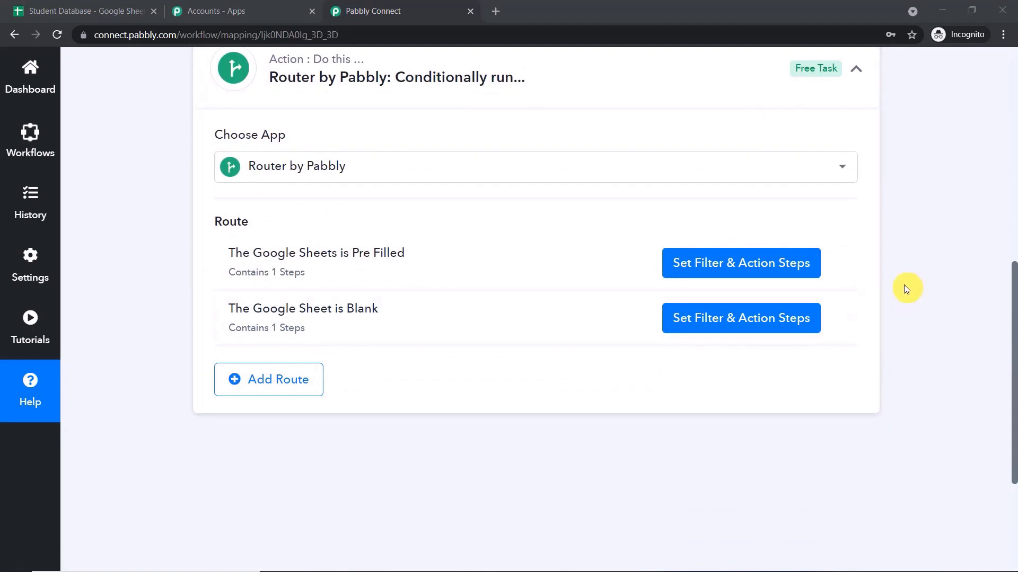
pyautogui.scroll(3, 557, 200)
pyautogui.click(548, 196)
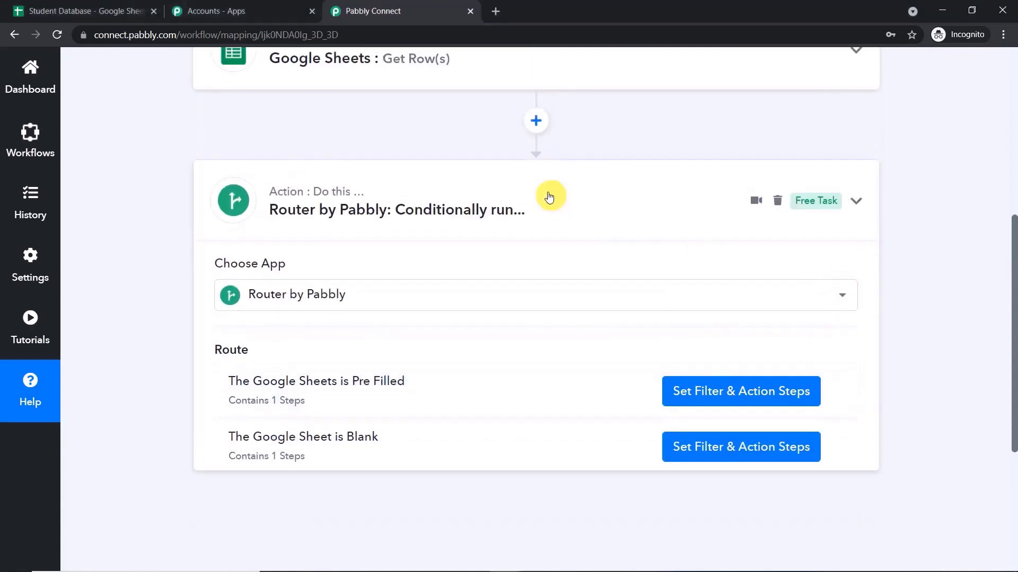
pyautogui.scroll(4, 581, 220)
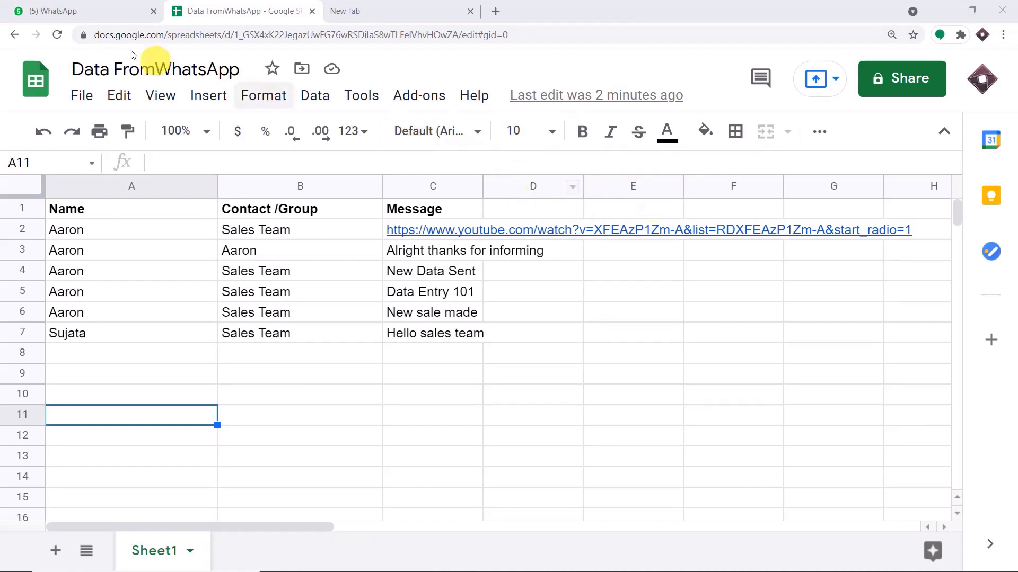
# Compare the Sales Team WhatsApp chat with the new row 8 in Data FromWhatsApp.
pyautogui.click(85, 11)
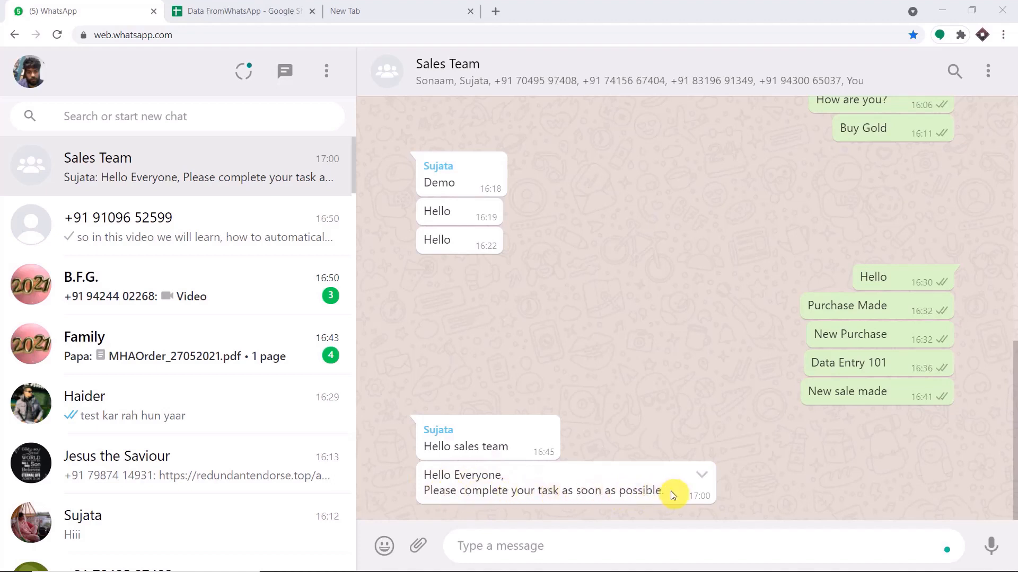
pyautogui.click(281, 7)
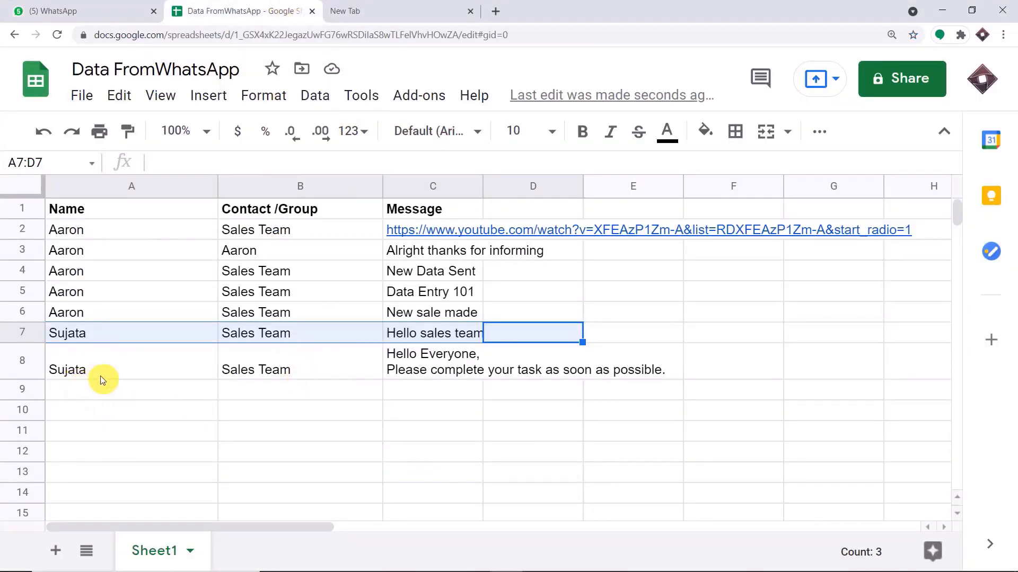
pyautogui.click(82, 373)
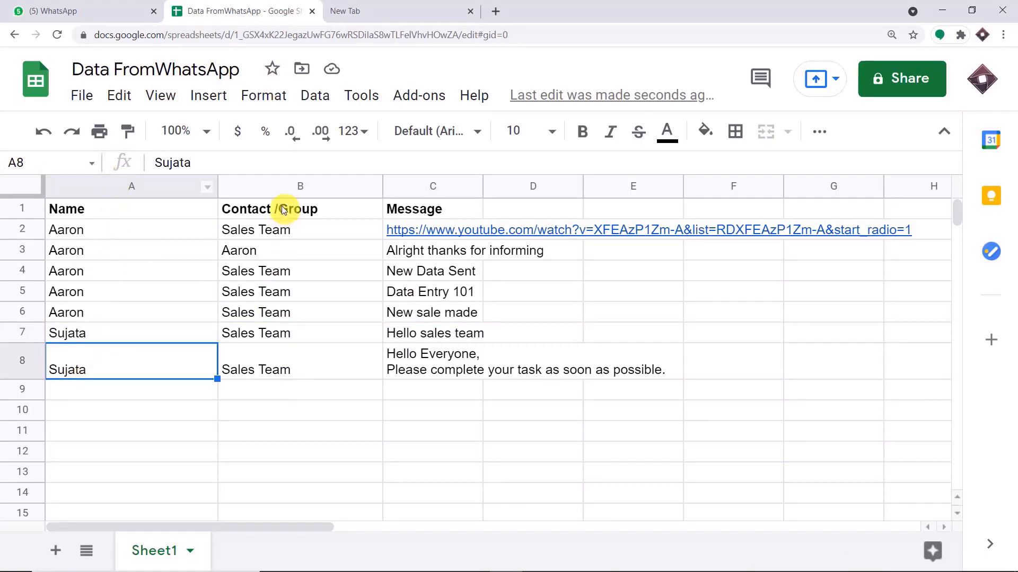
pyautogui.click(132, 4)
pyautogui.click(236, 13)
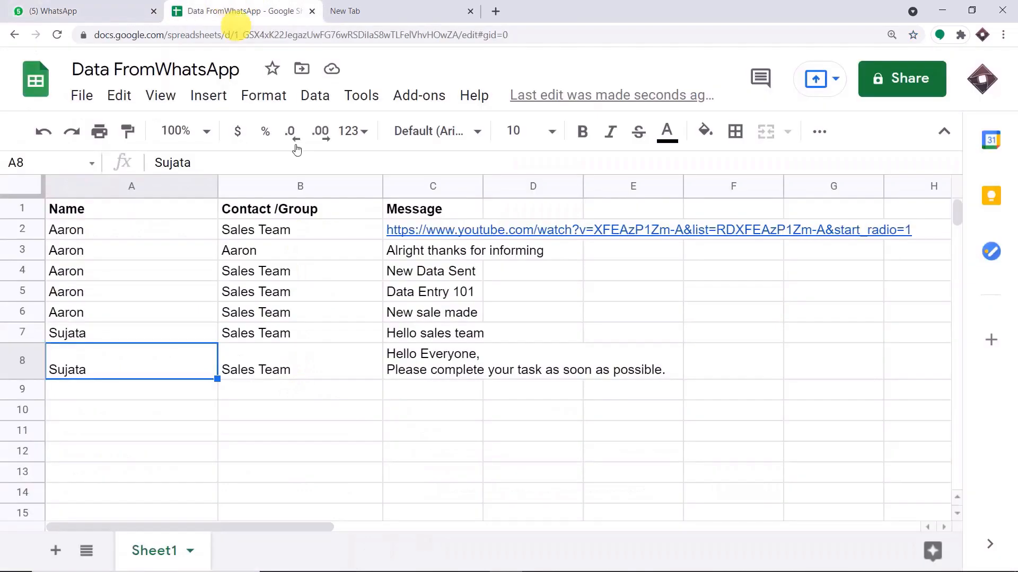
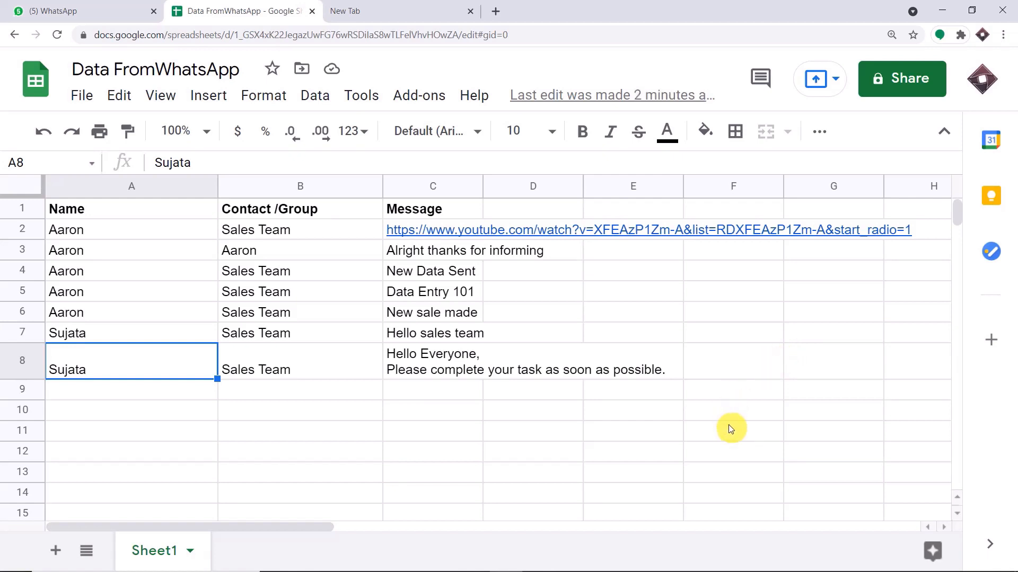
# In a new tab, go to pabbly.com, sign in, and open Pabbly Connect via Access Now.
pyautogui.click(430, 5)
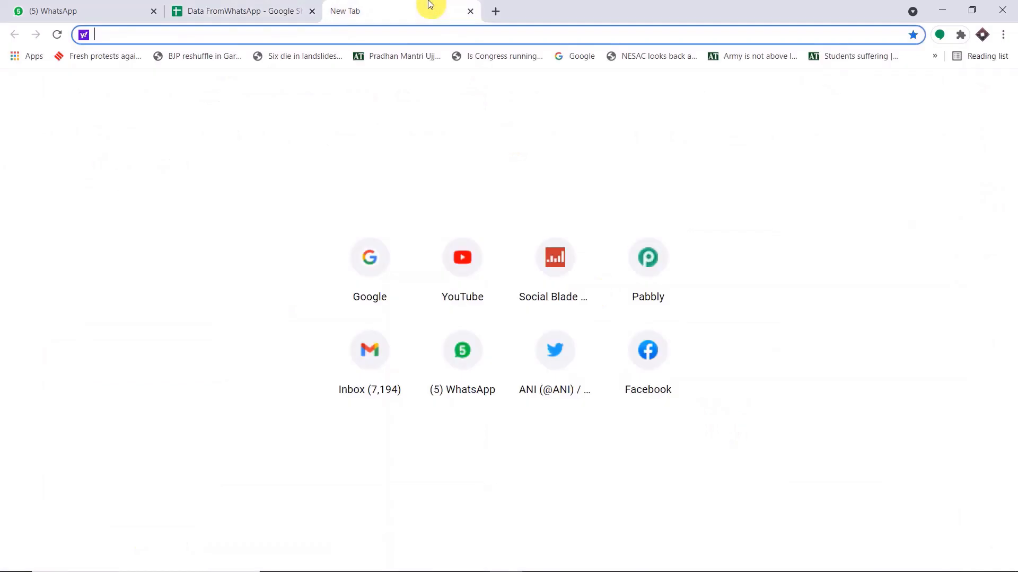
pyautogui.write('p')
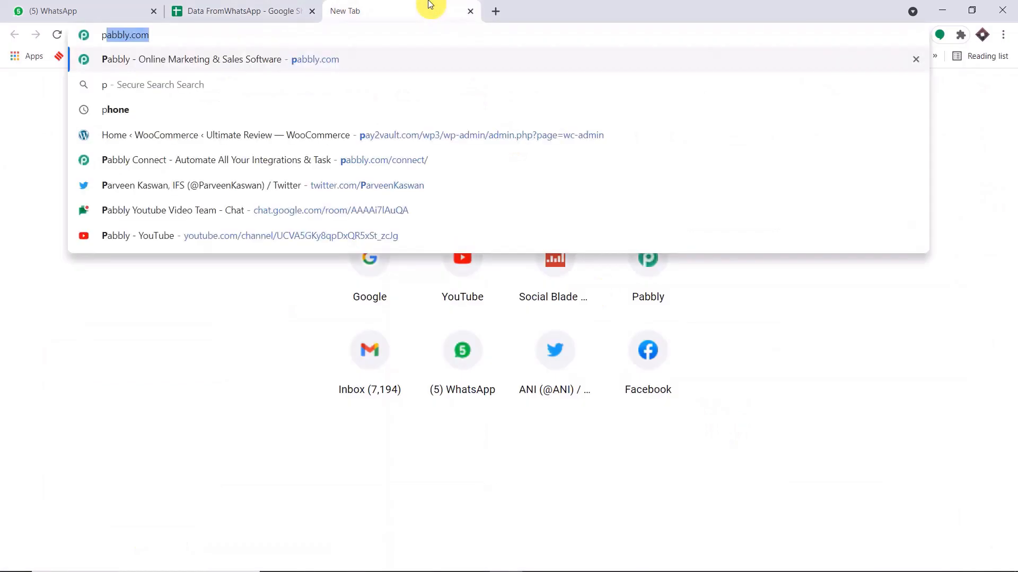
pyautogui.press('Return')
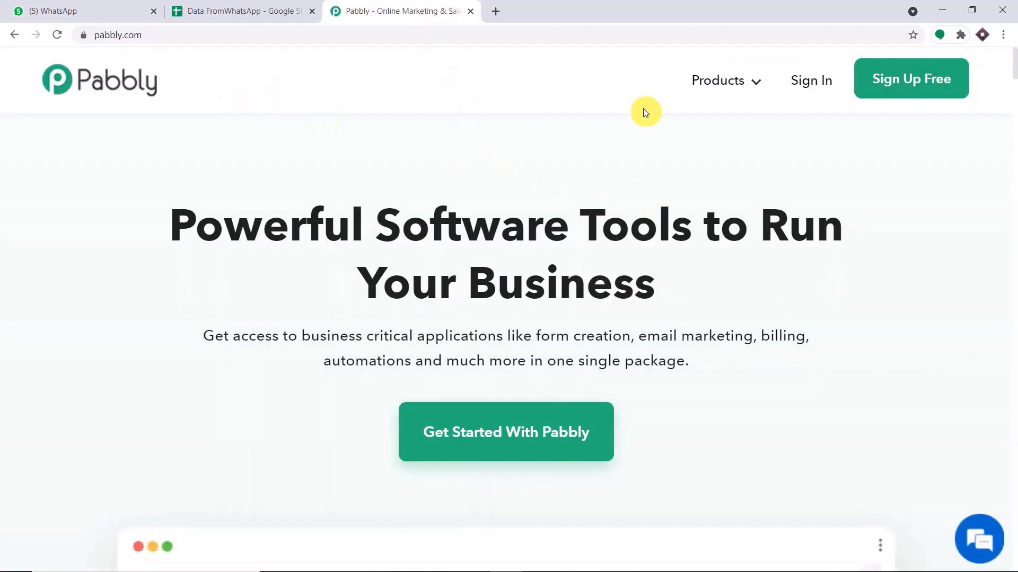
pyautogui.click(806, 87)
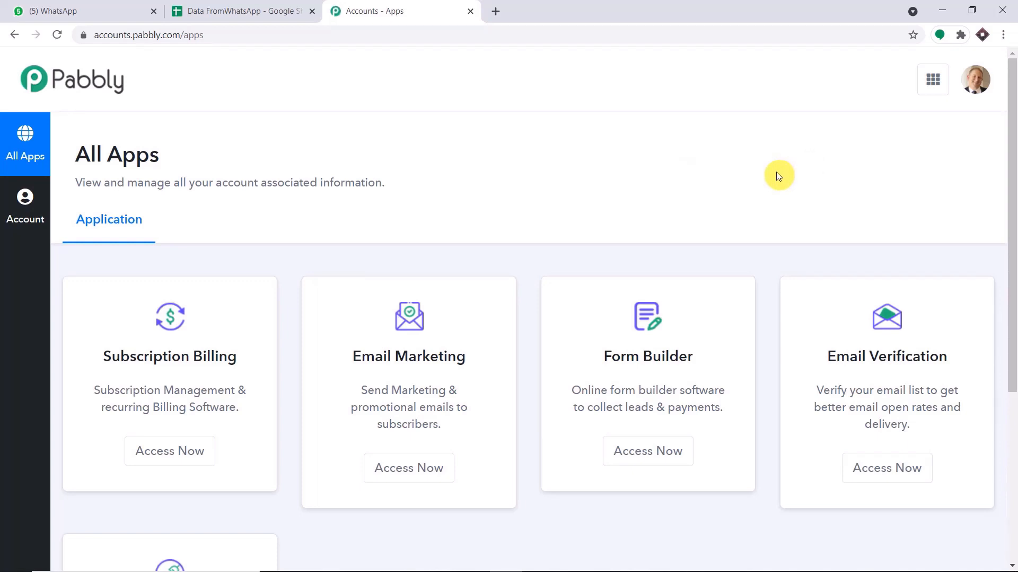
pyautogui.scroll(-5, 777, 175)
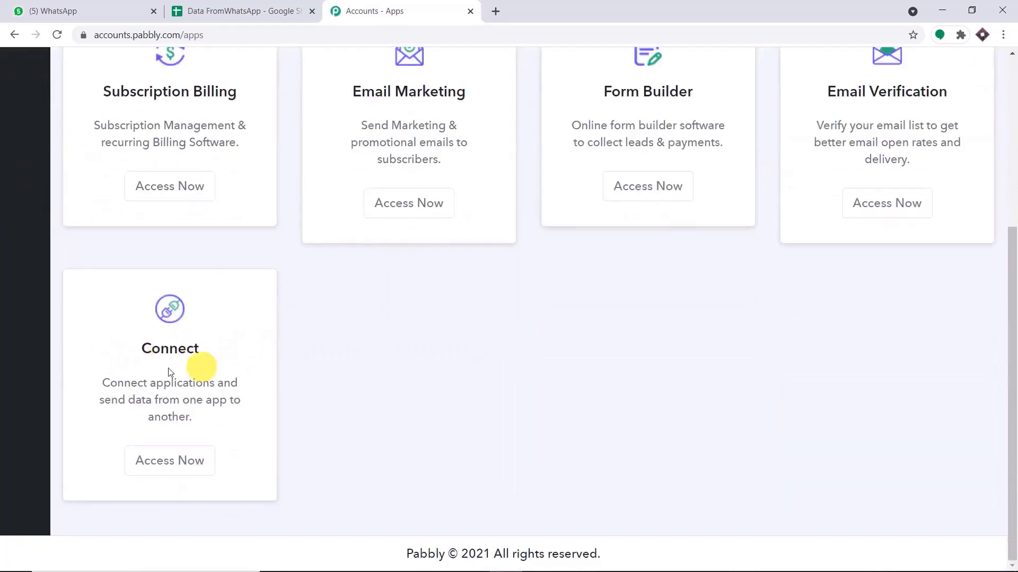
pyautogui.click(175, 460)
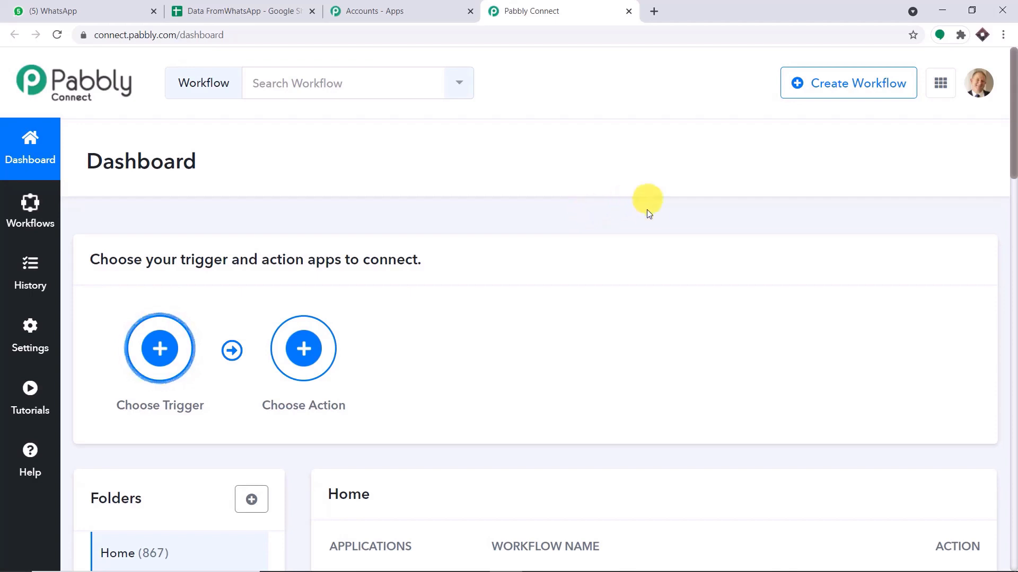
# Create a new workflow named 'Chat -API to Google Sheets'.
pyautogui.click(873, 90)
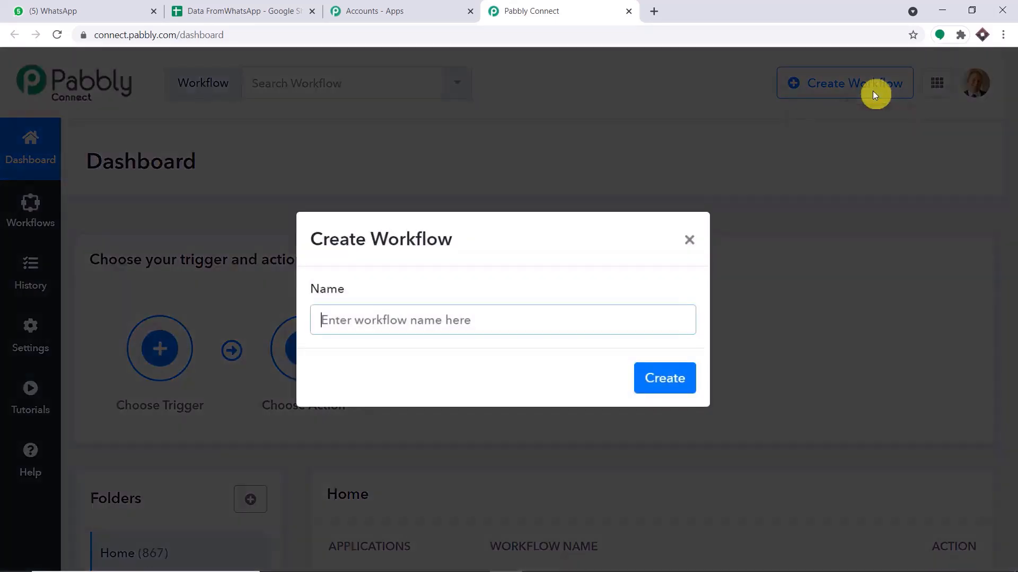
pyautogui.write('C')
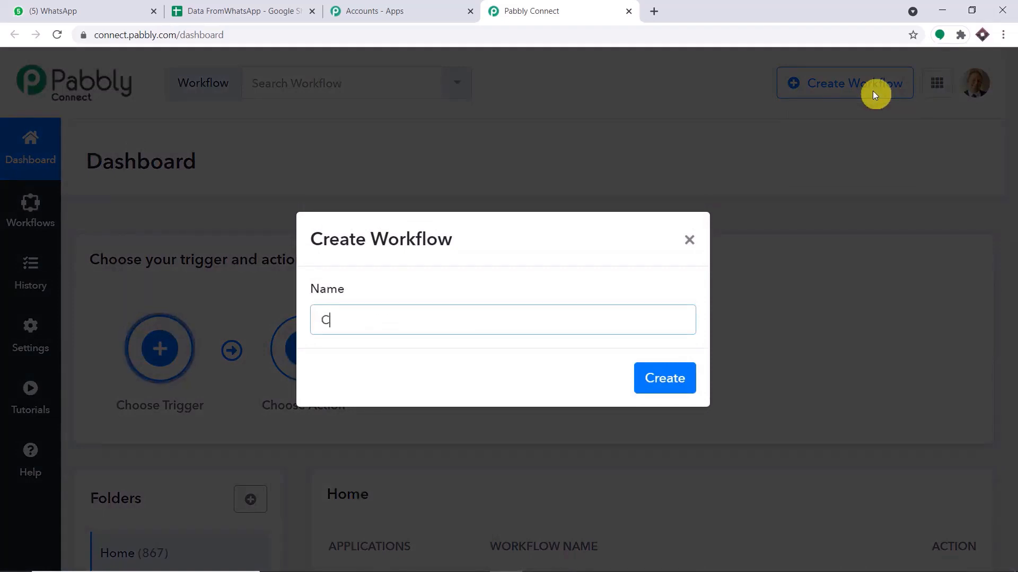
pyautogui.write('hat')
pyautogui.write('-')
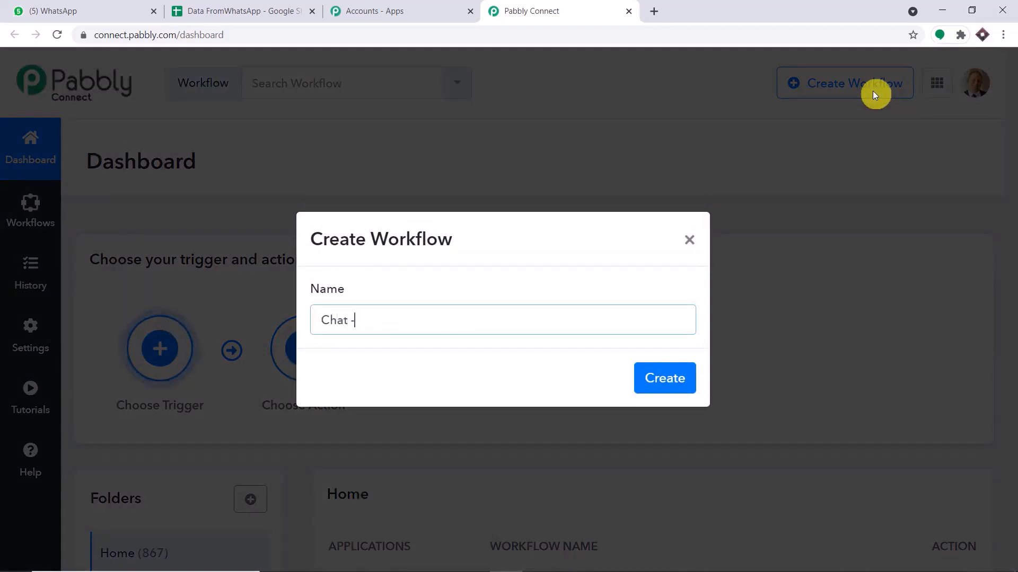
pyautogui.write('API to Googl')
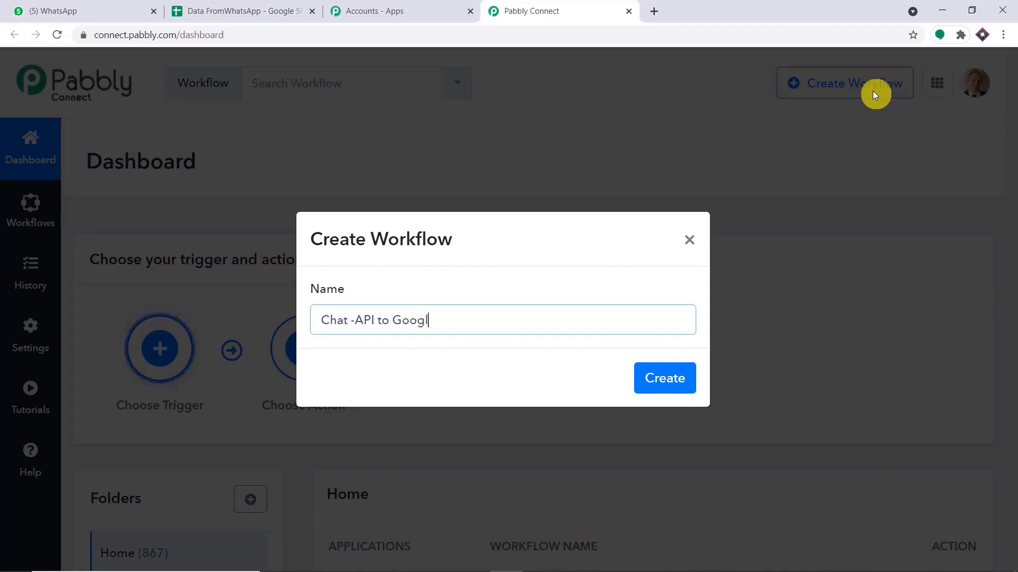
pyautogui.write('e Sheets')
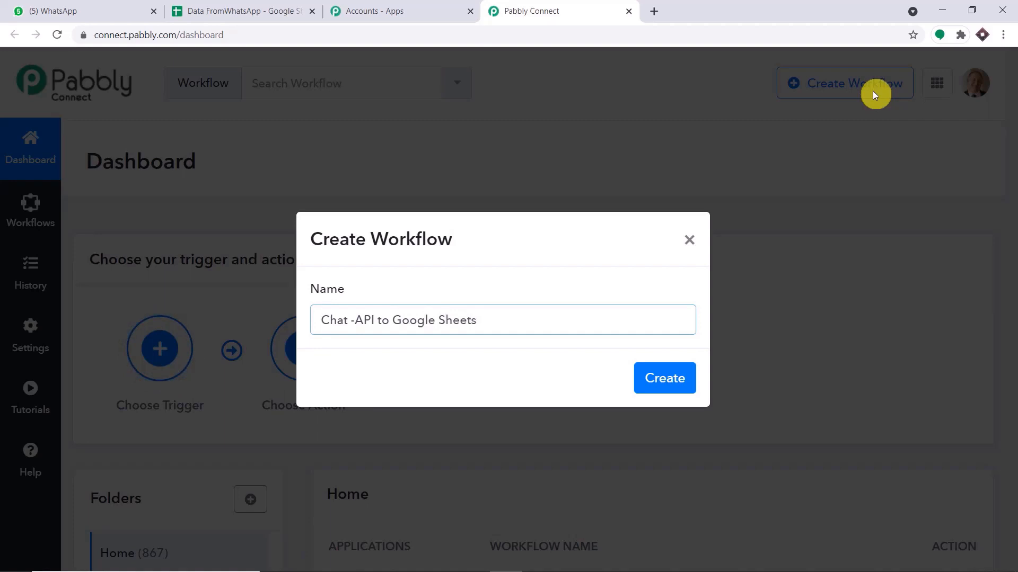
pyautogui.click(664, 379)
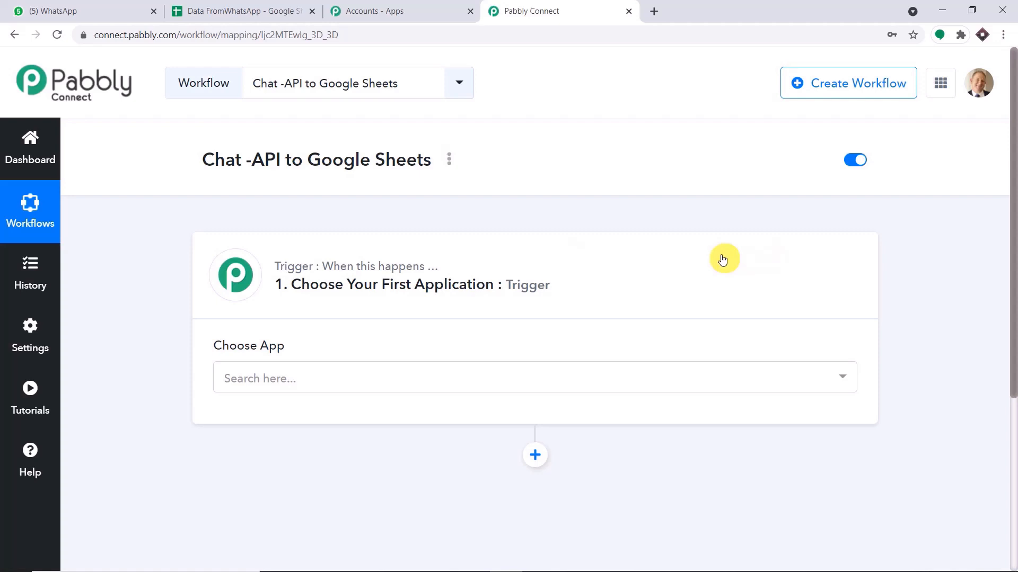
# Choose Chat API as the trigger app with New Messages as the trigger event.
pyautogui.click(382, 378)
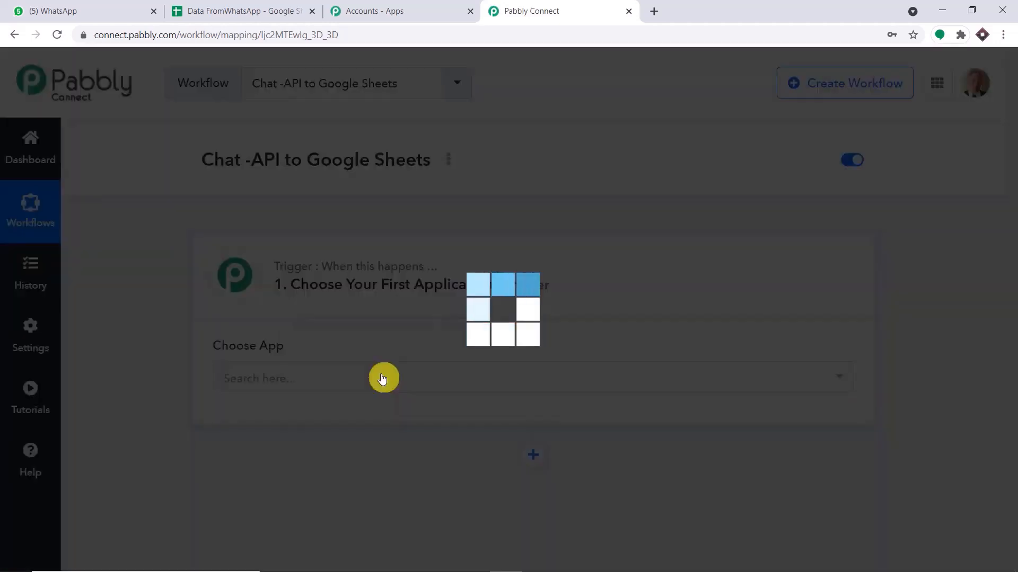
pyautogui.write('cha')
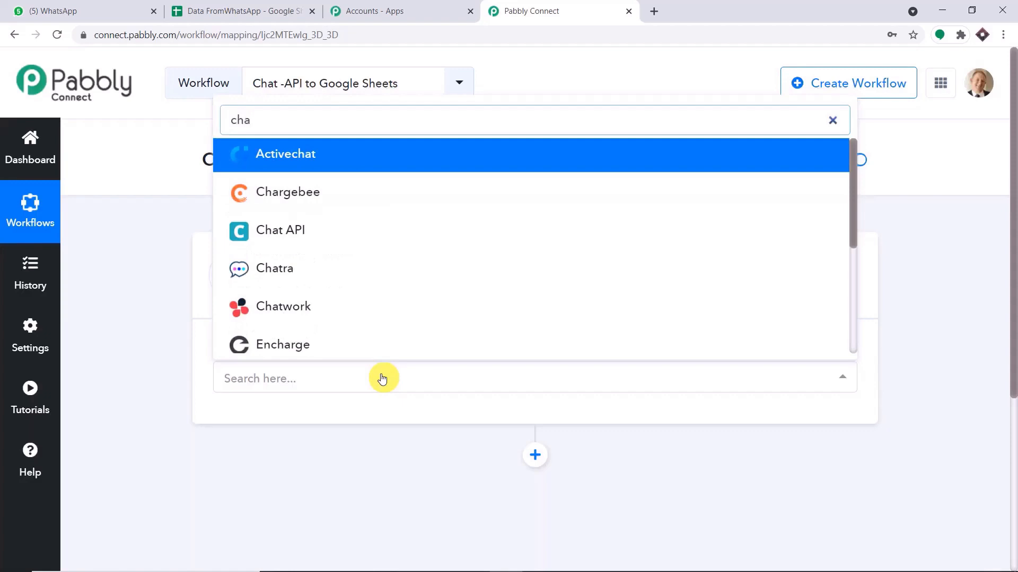
pyautogui.click(363, 240)
pyautogui.scroll(-3, 517, 259)
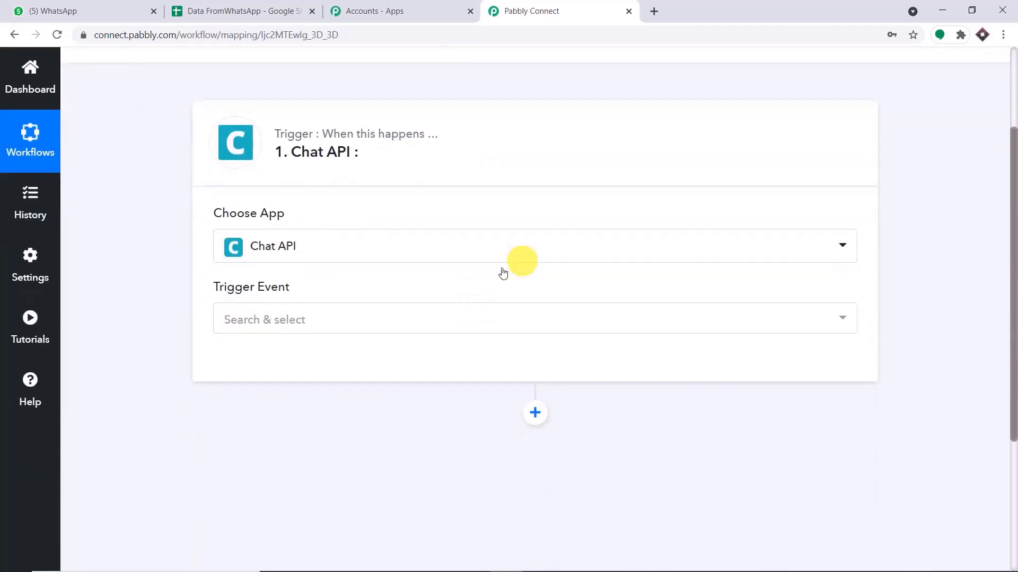
pyautogui.click(378, 321)
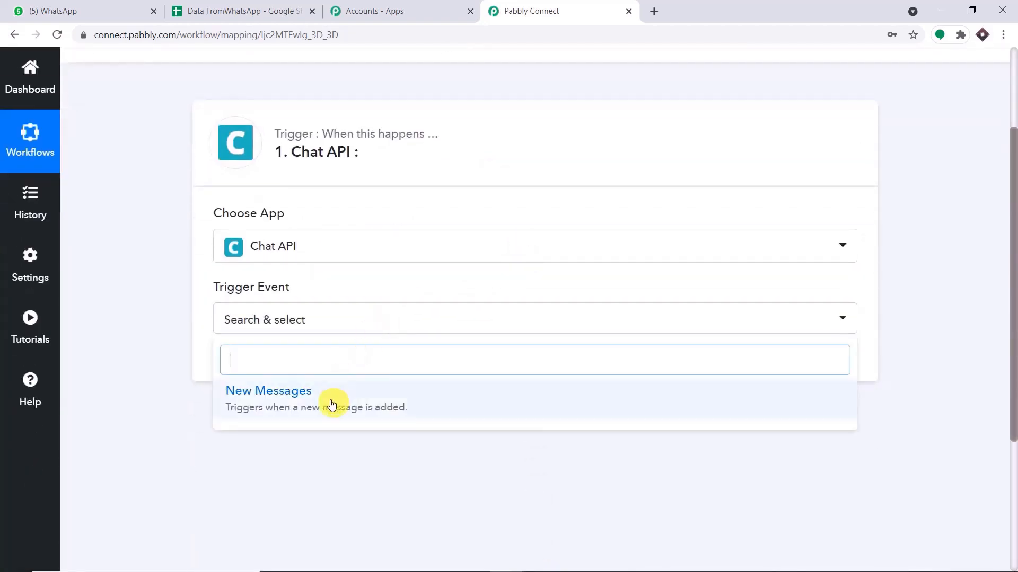
pyautogui.click(330, 397)
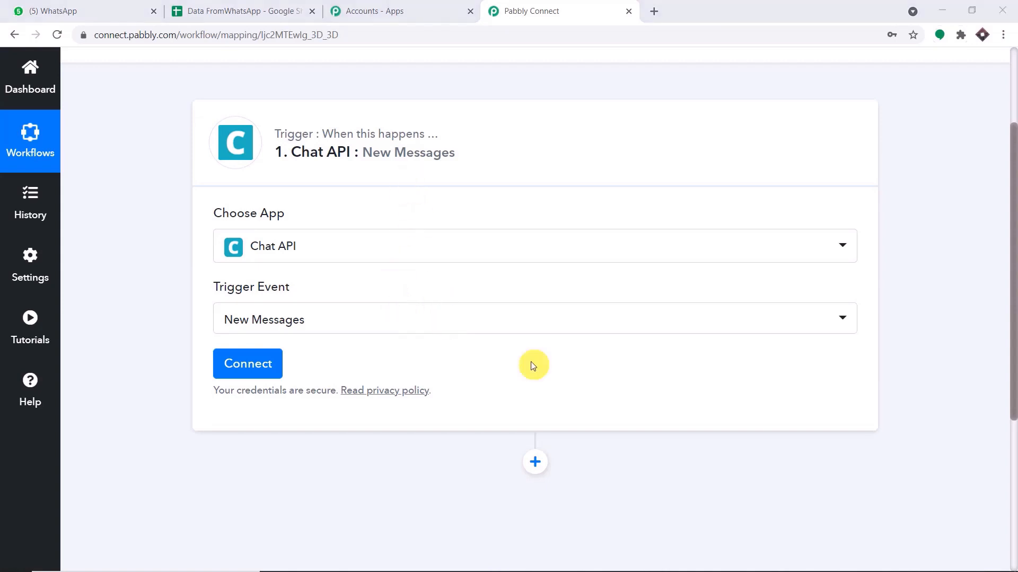
# Copy the instance's API URL from the Chat API dashboard into the connection's API URL field.
pyautogui.click(266, 365)
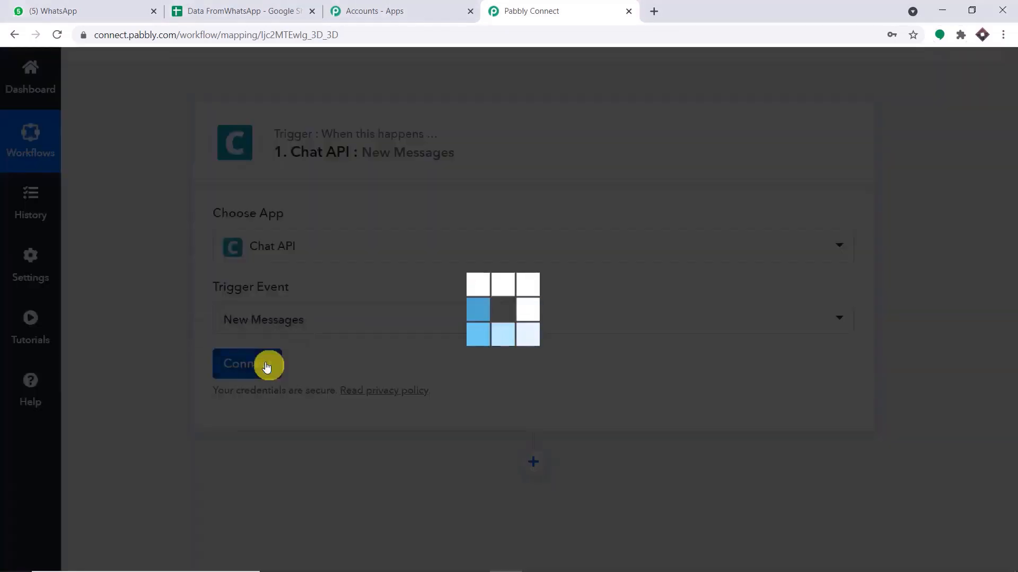
pyautogui.scroll(-2, 520, 307)
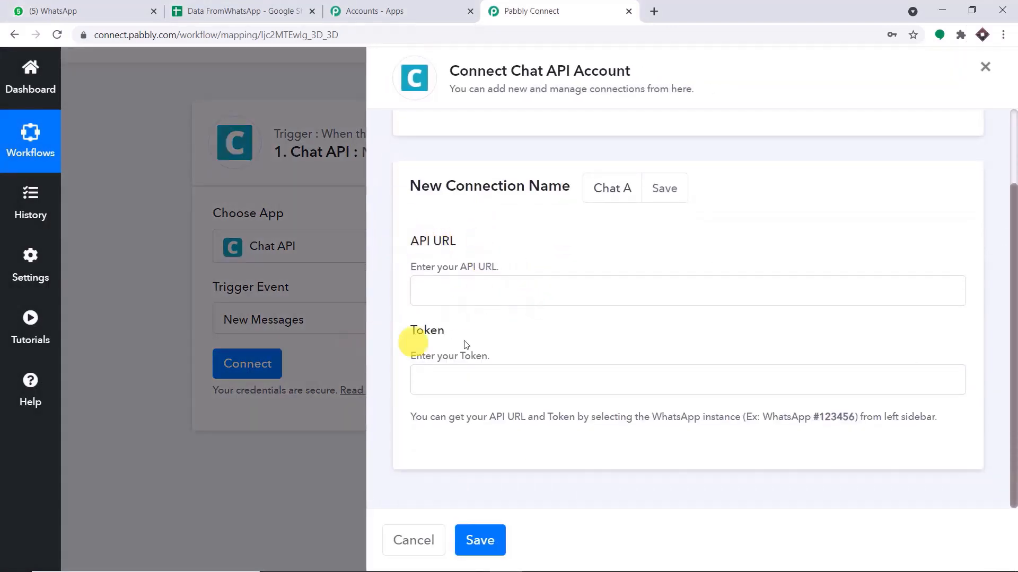
pyautogui.click(654, 11)
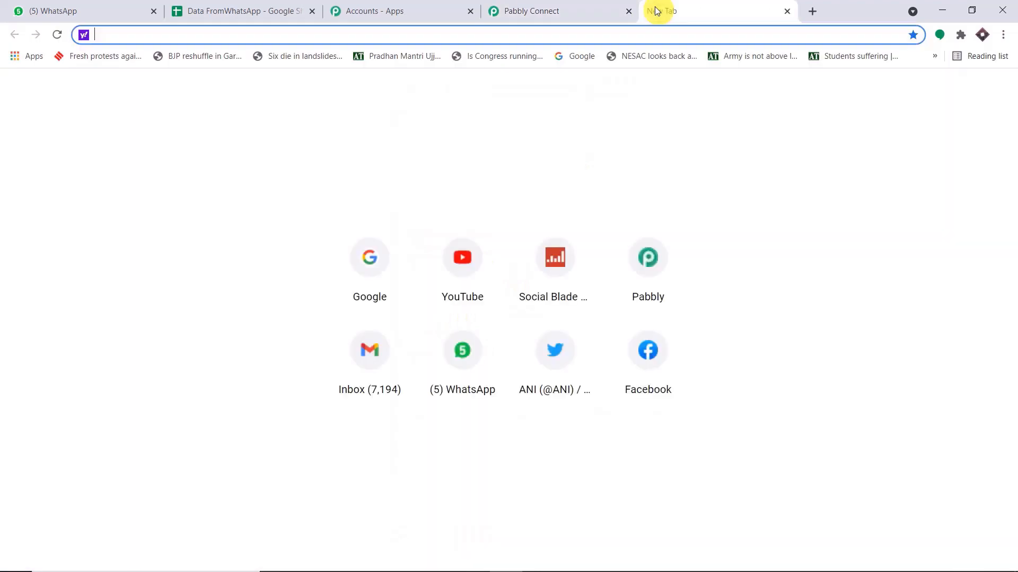
pyautogui.write('ch')
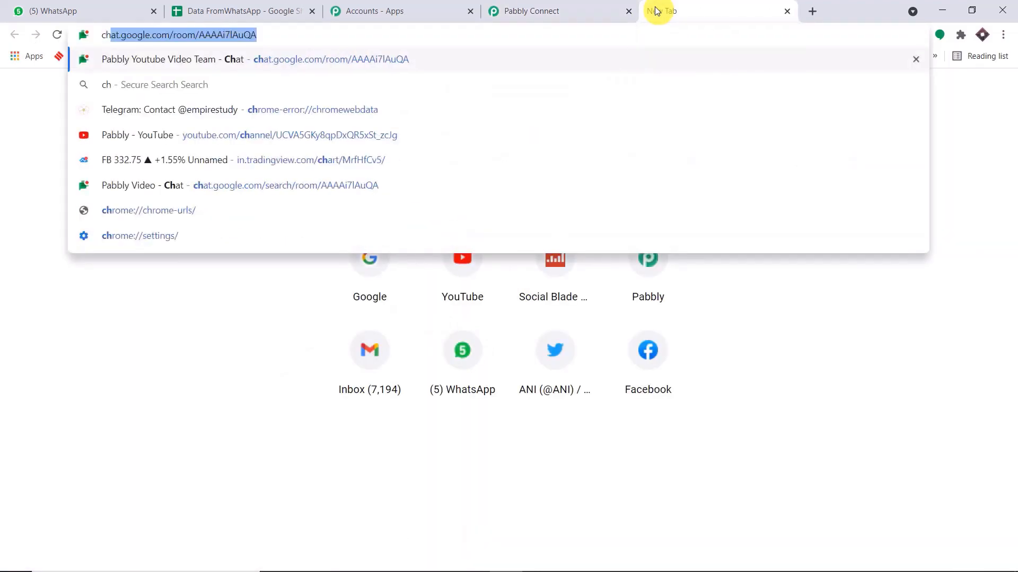
pyautogui.write('at')
pyautogui.click(397, 239)
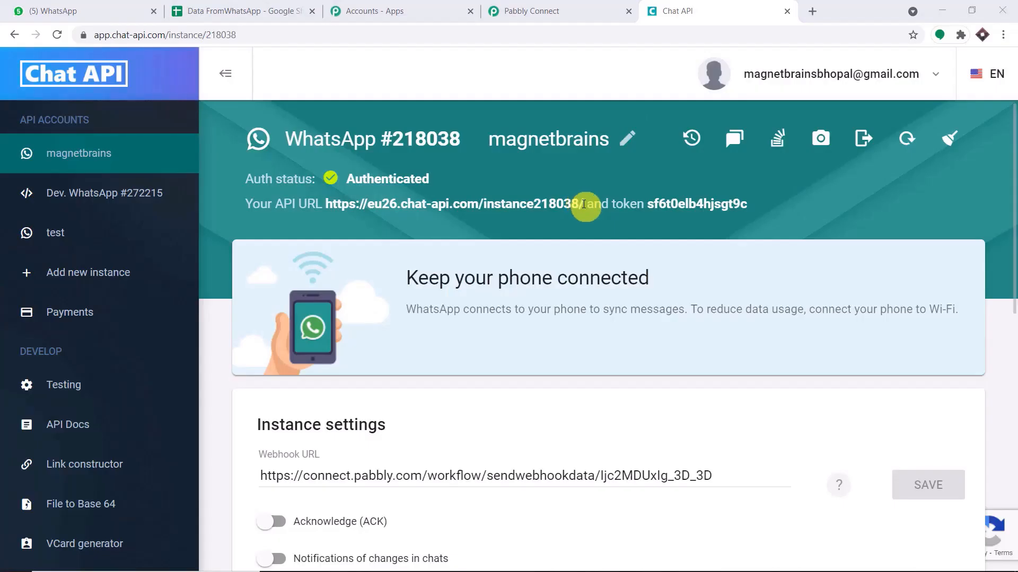
pyautogui.moveTo(583, 204); pyautogui.dragTo(348, 209)
pyautogui.rightClick(341, 209)
pyautogui.click(353, 215)
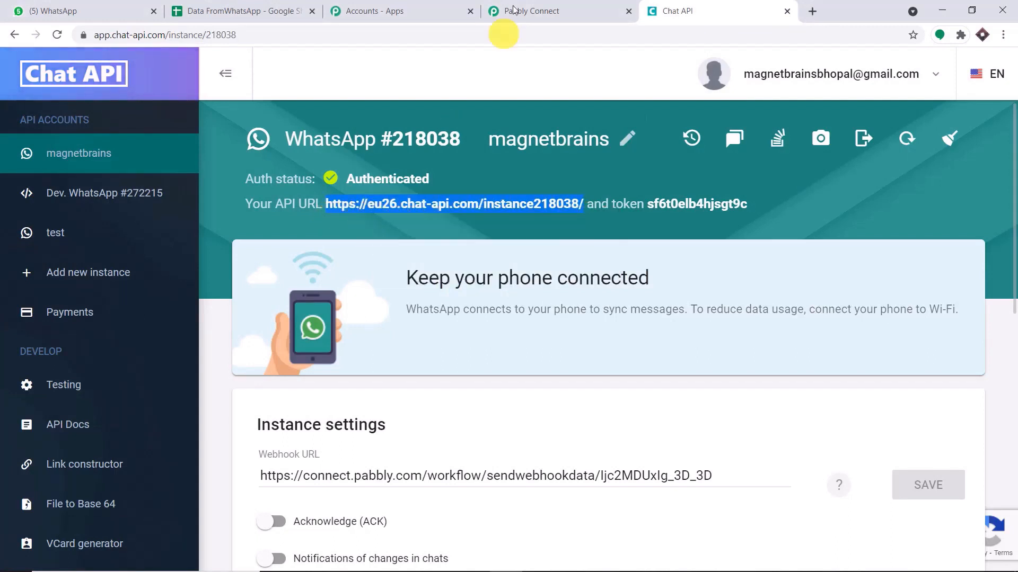
pyautogui.click(527, 11)
pyautogui.click(469, 286)
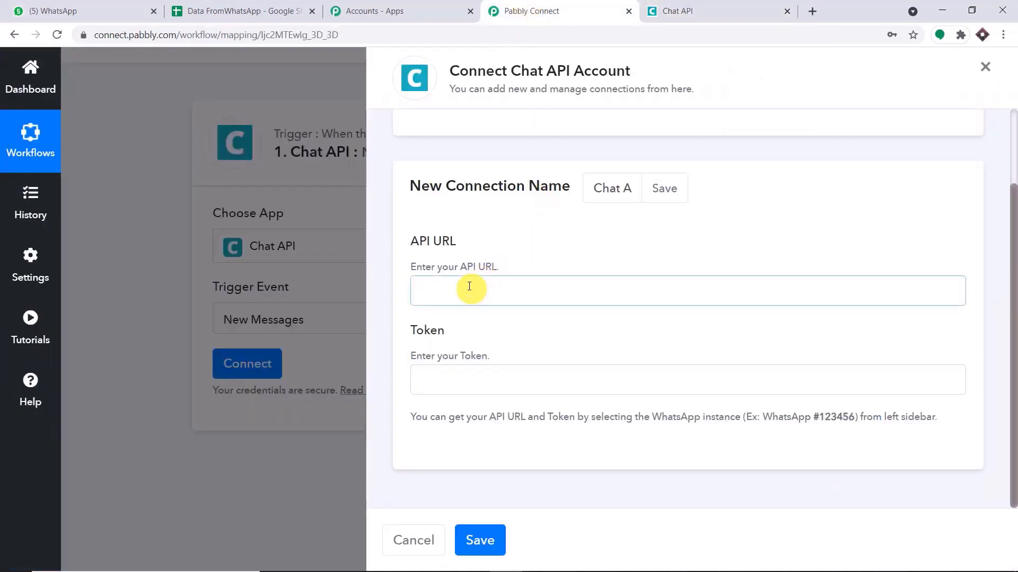
pyautogui.hotkey('ctrl', 'v')
# Copy the instance token into the Token field and save the Chat API connection.
pyautogui.click(471, 380)
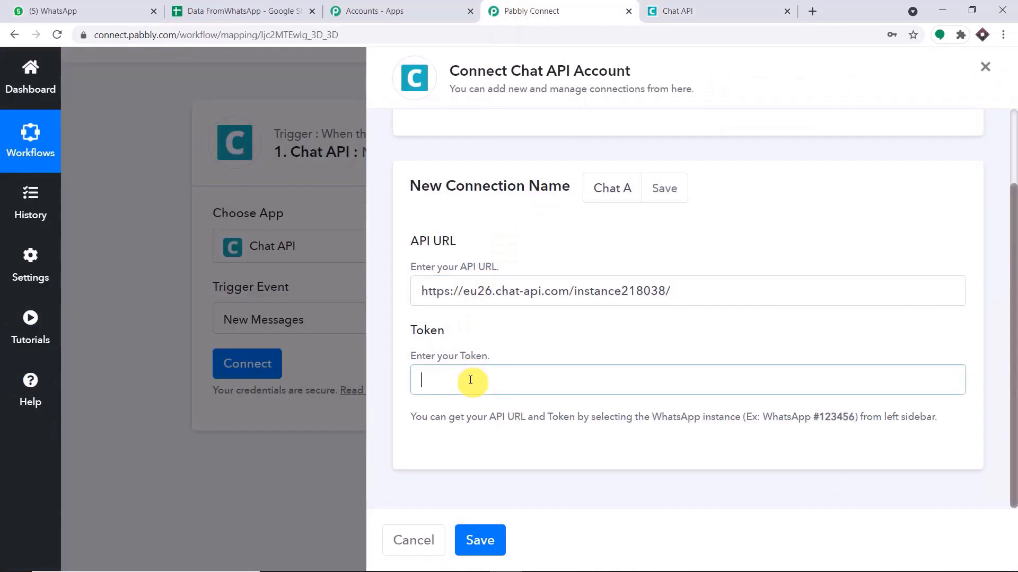
pyautogui.click(700, 10)
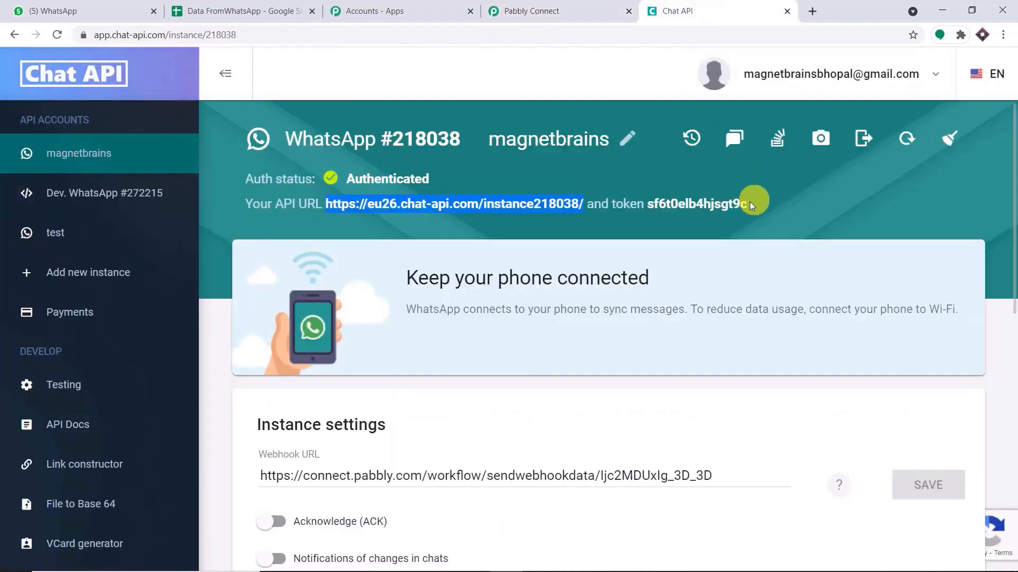
pyautogui.moveTo(750, 203); pyautogui.dragTo(653, 206)
pyautogui.rightClick(652, 206)
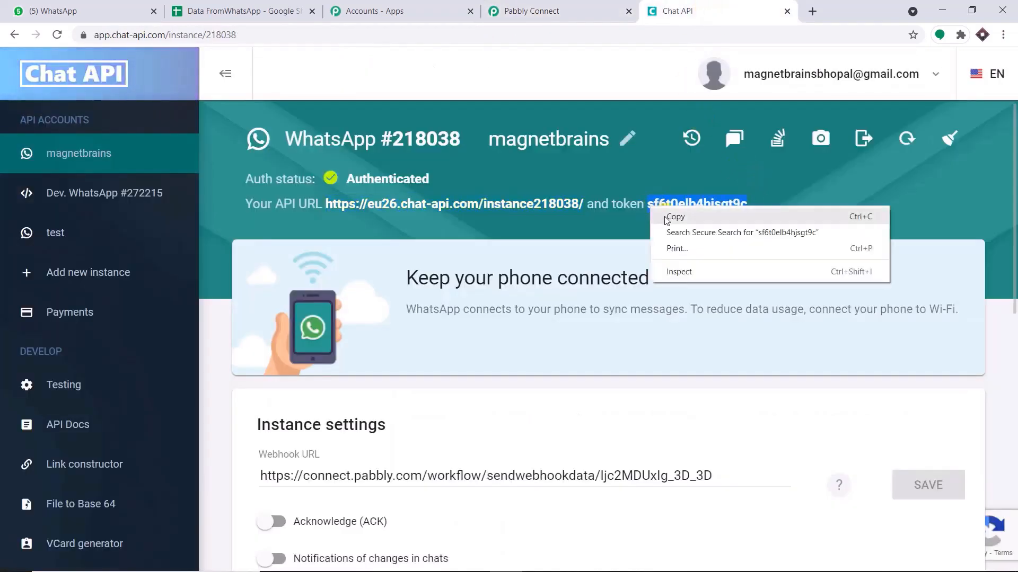
pyautogui.click(668, 211)
pyautogui.click(490, 11)
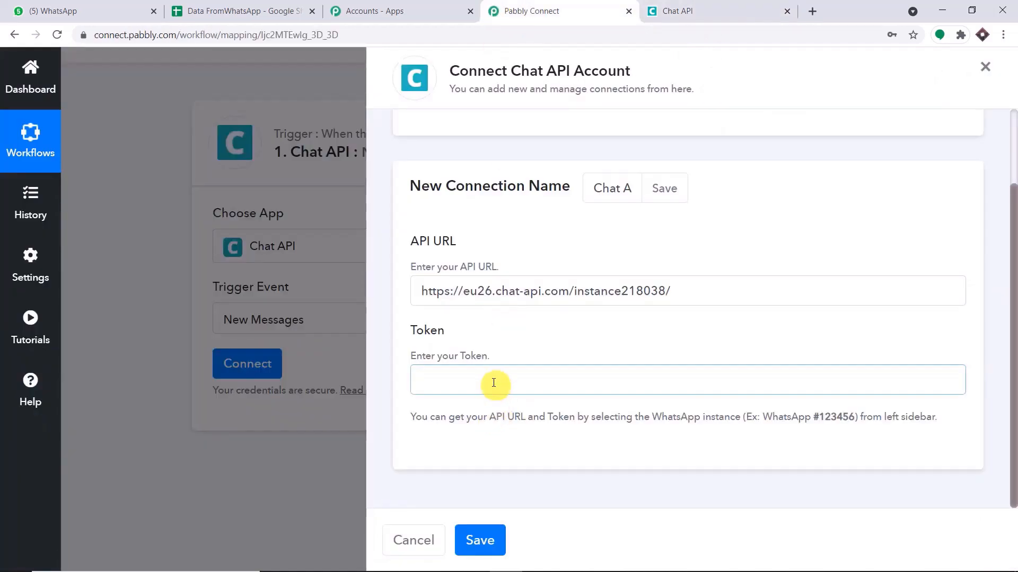
pyautogui.hotkey('ctrl', 'v')
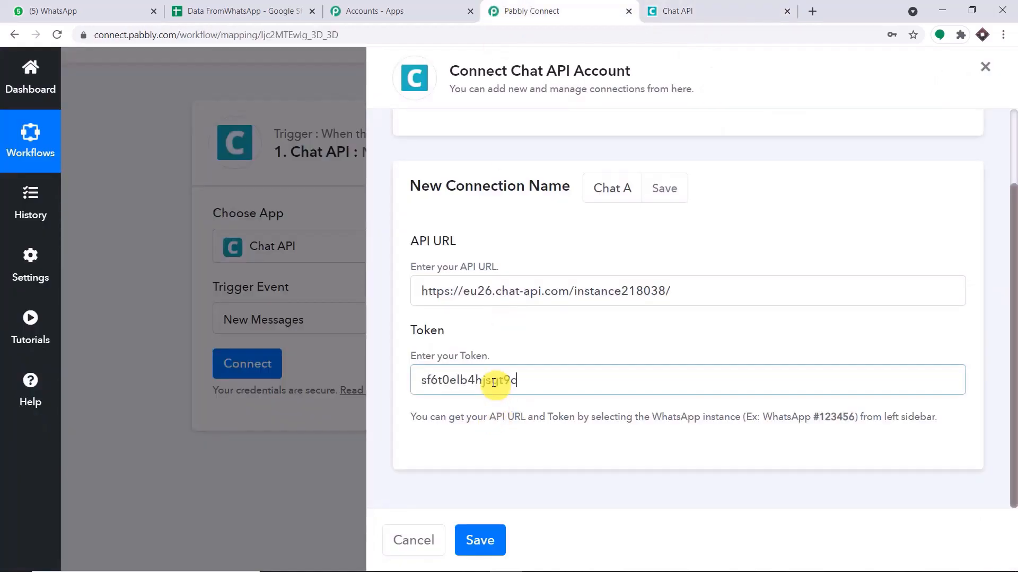
pyautogui.click(482, 540)
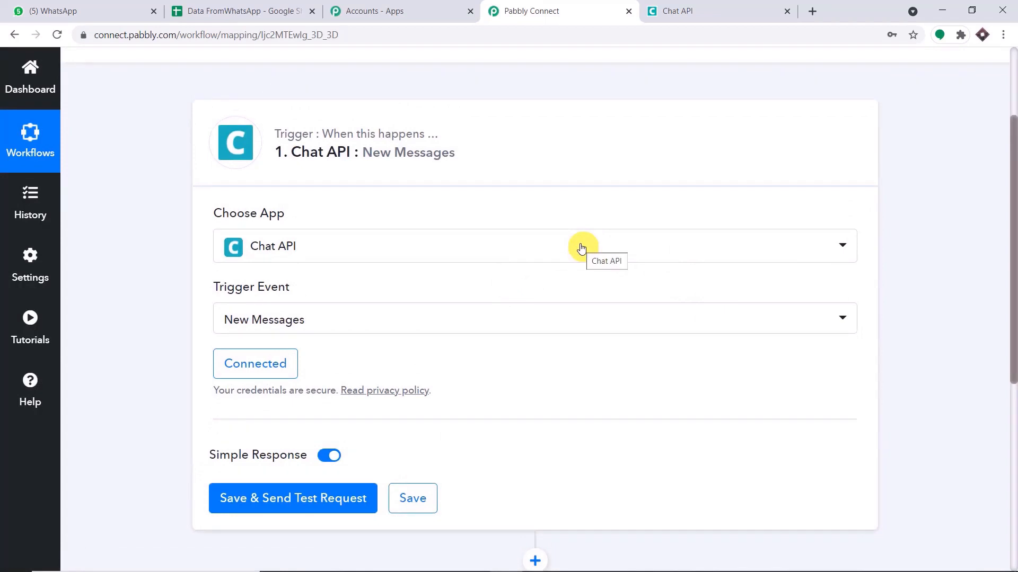
# Save the trigger, send a test request, and expand the Response Received details.
pyautogui.scroll(-3, 582, 247)
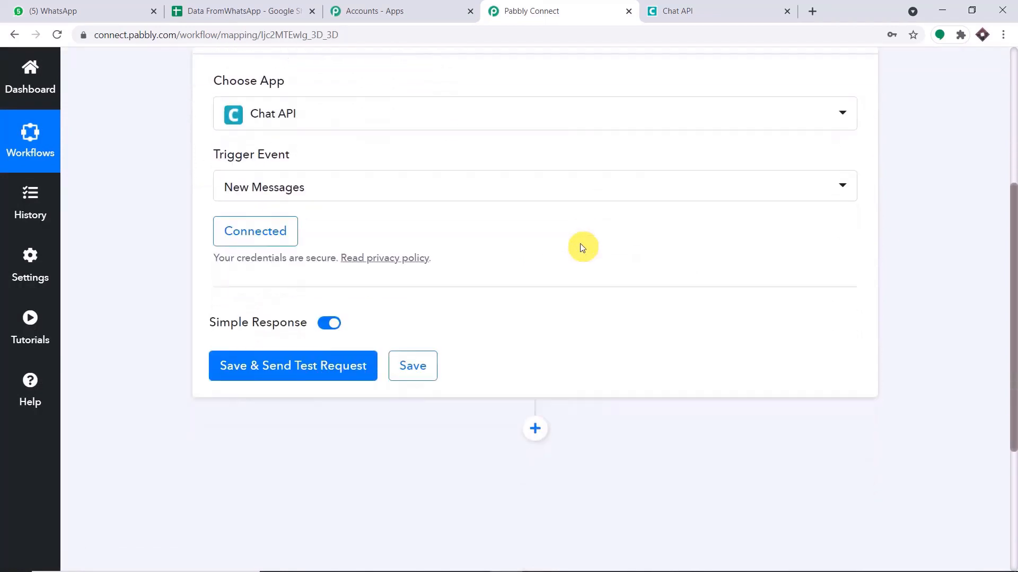
pyautogui.click(317, 368)
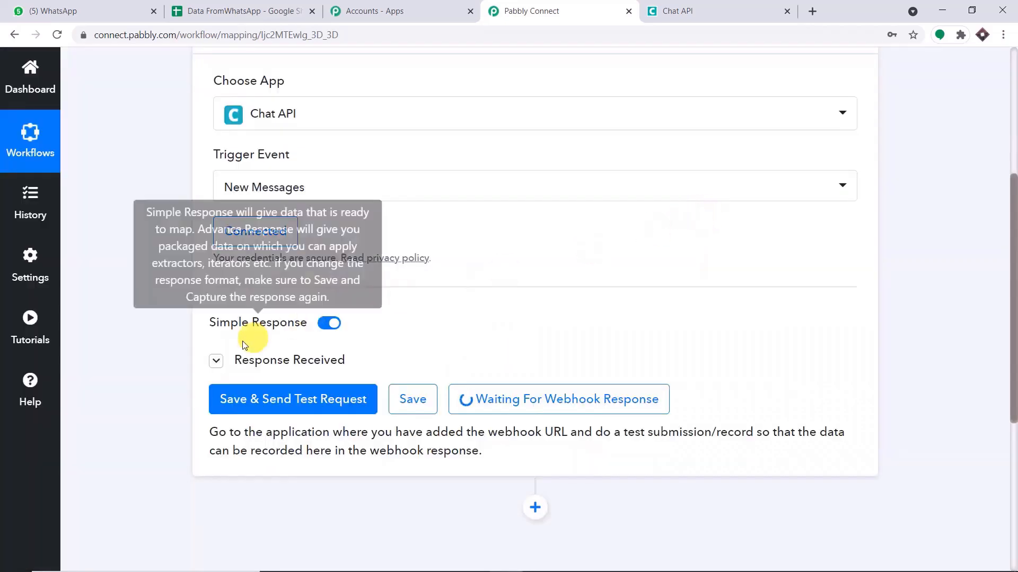
pyautogui.click(216, 360)
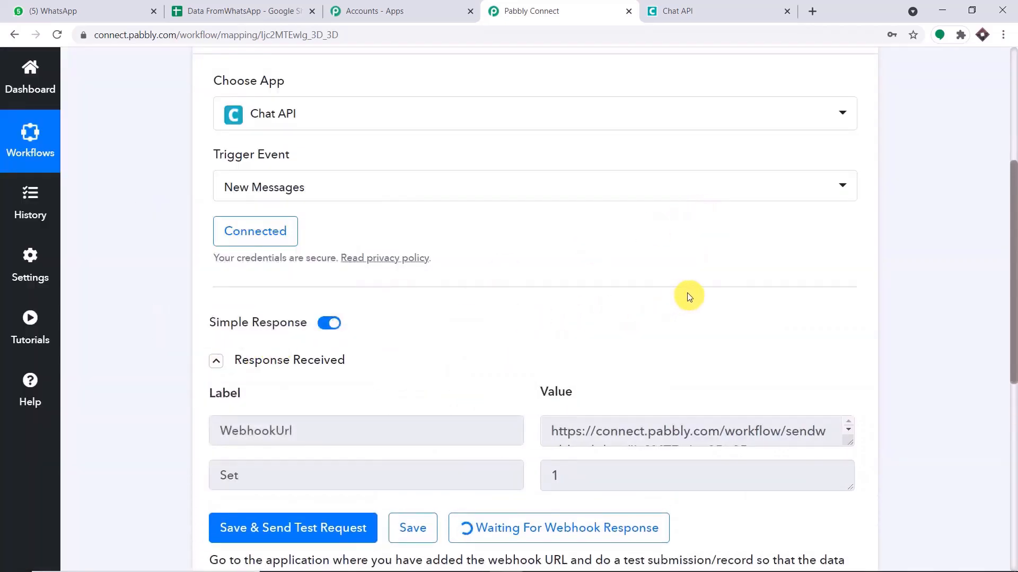
pyautogui.scroll(-4, 686, 297)
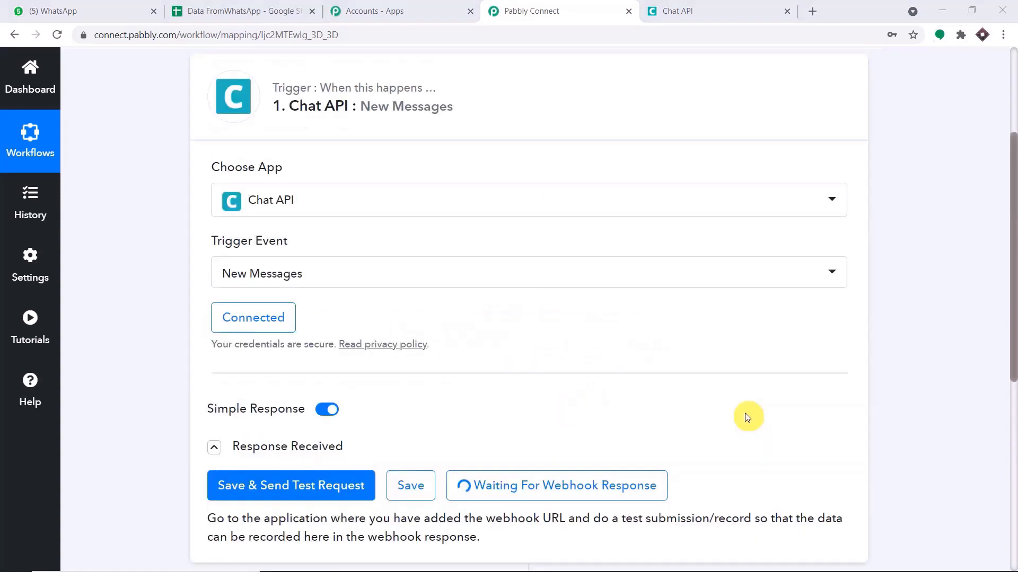
pyautogui.scroll(-2, 747, 417)
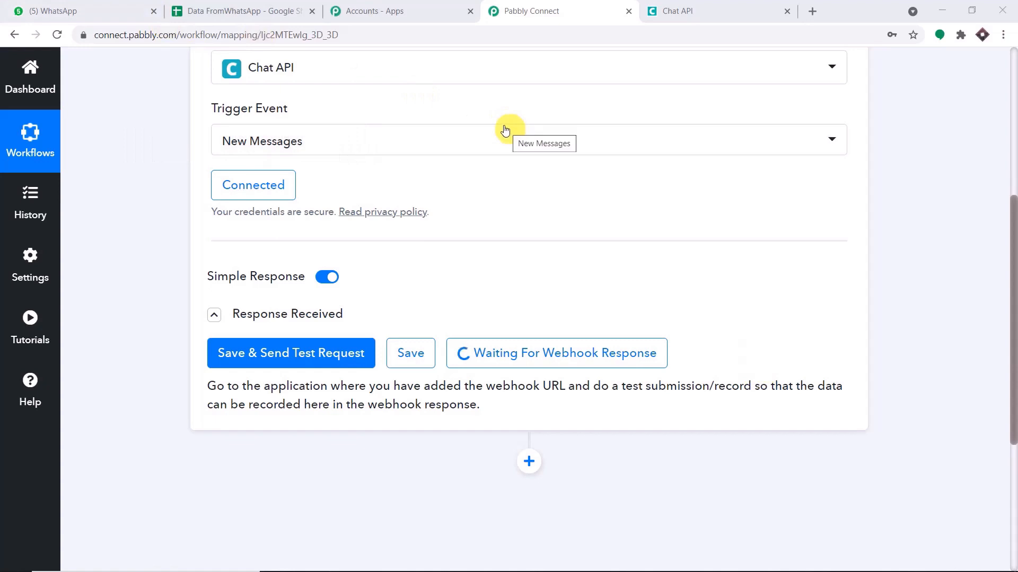
# Capture a WhatsApp test message and review its body 'Sales Target Achieved: $1000 Profit'.
pyautogui.click(21, 10)
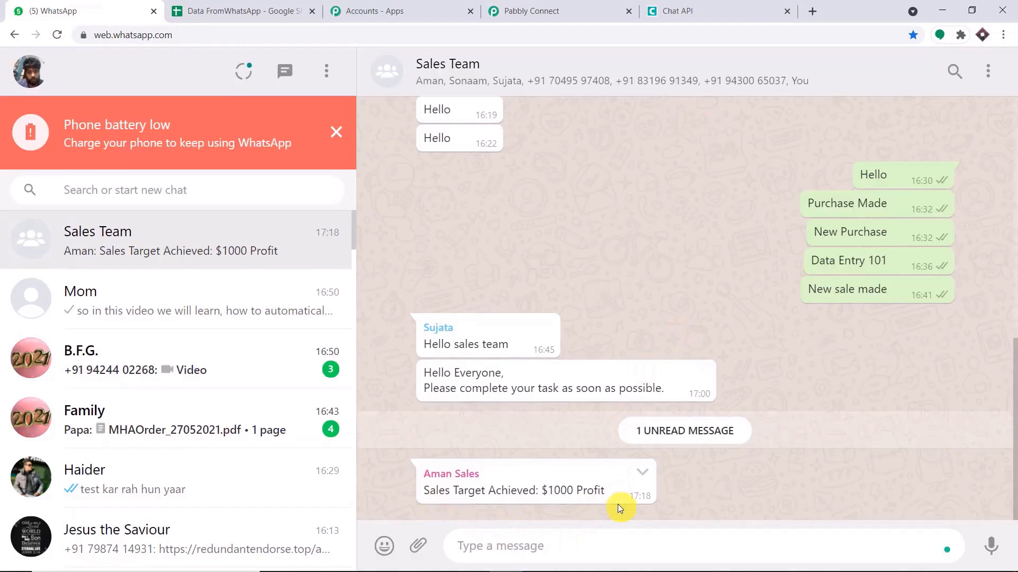
pyautogui.click(607, 5)
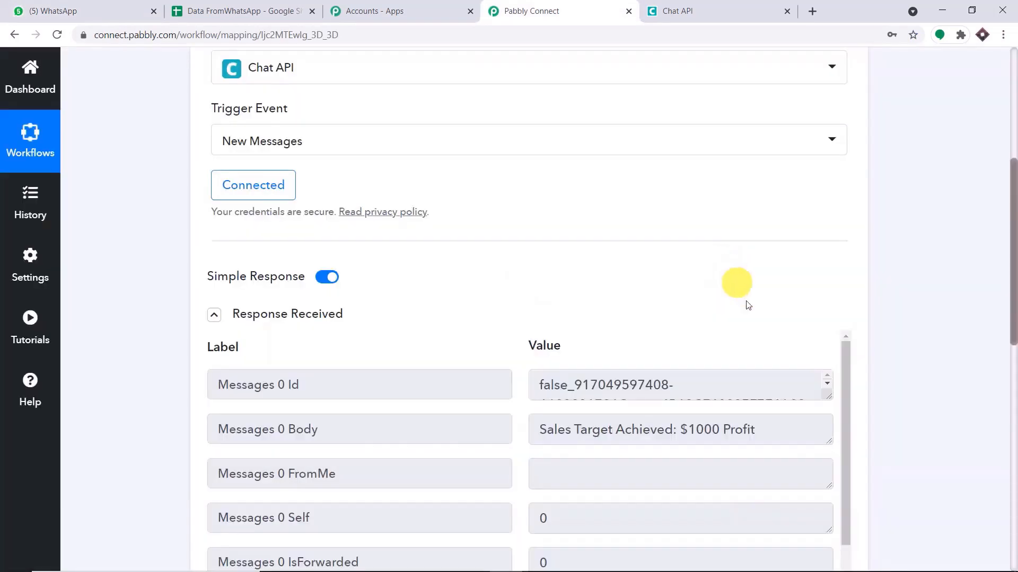
pyautogui.scroll(-3, 1014, 307)
pyautogui.scroll(-3, 761, 341)
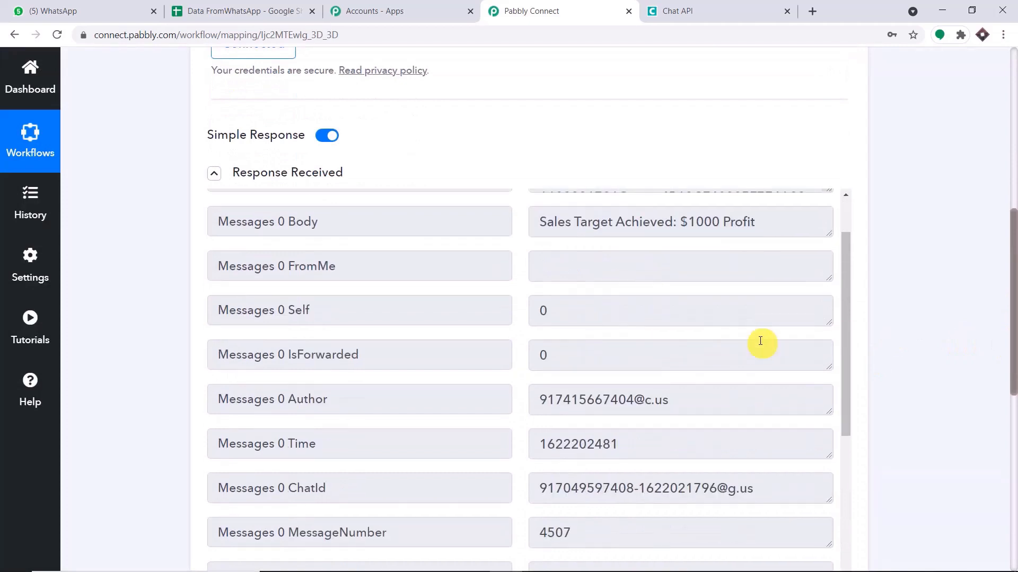
pyautogui.scroll(-3, 760, 343)
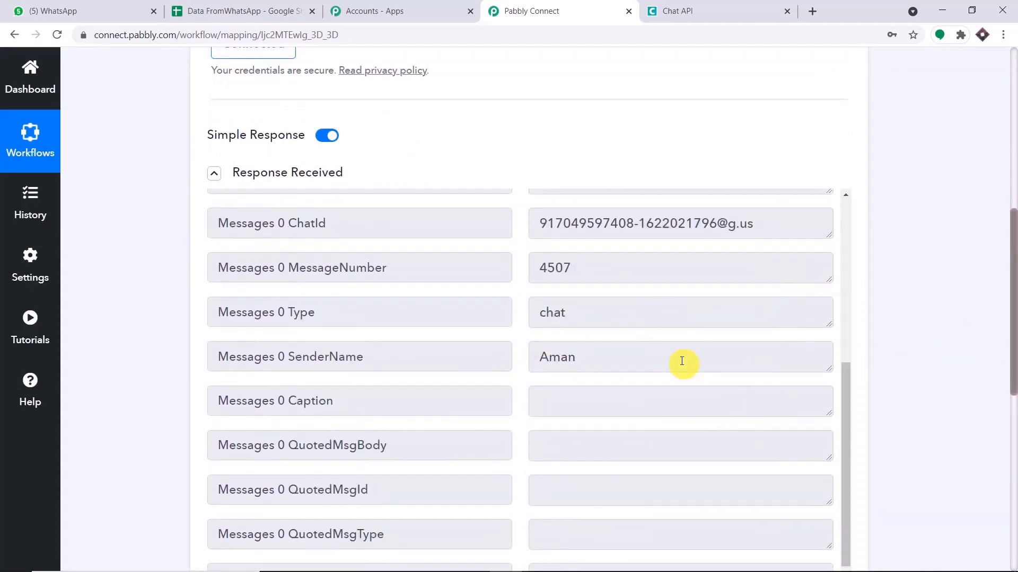
pyautogui.scroll(5, 671, 350)
pyautogui.scroll(2, 672, 350)
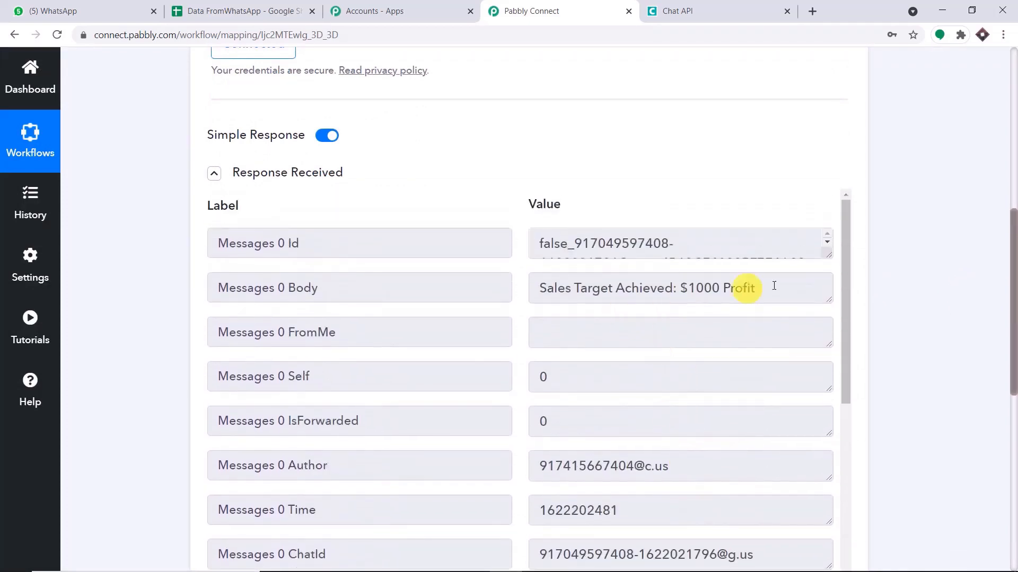
pyautogui.moveTo(829, 301); pyautogui.dragTo(830, 387)
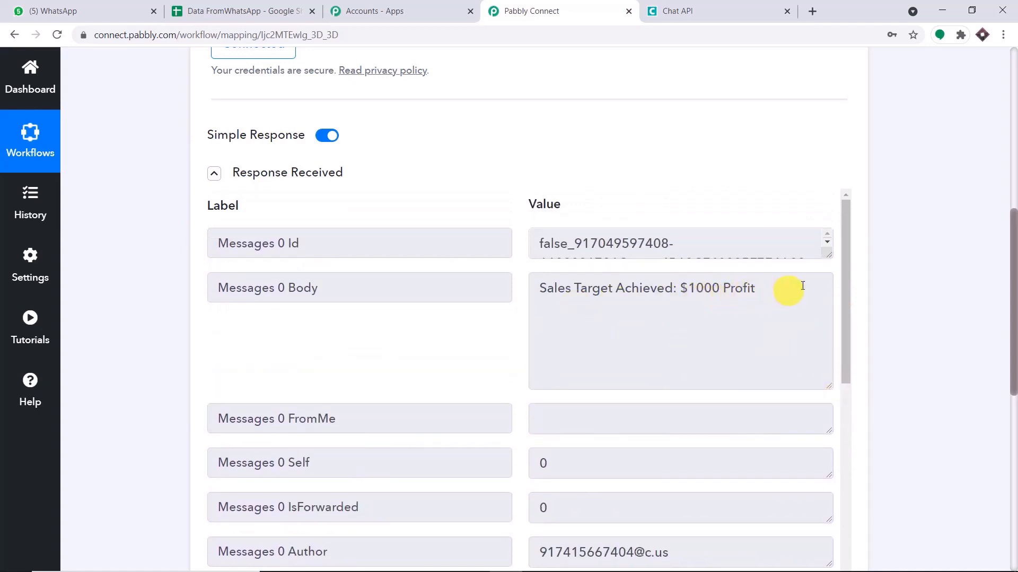
pyautogui.moveTo(1014, 290); pyautogui.dragTo(1014, 347)
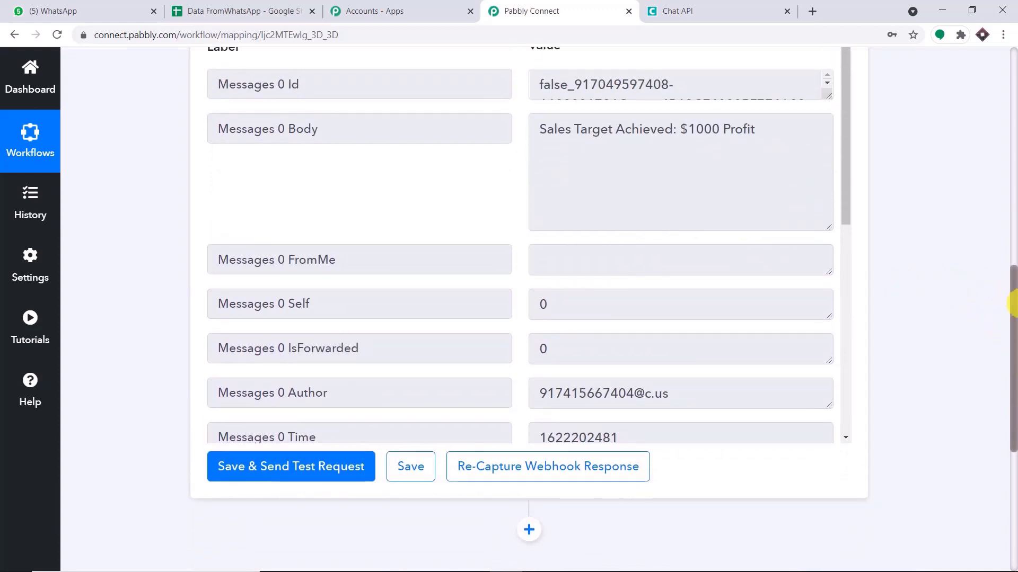
pyautogui.moveTo(1009, 284); pyautogui.dragTo(1009, 390)
# Add a Google Sheets action step with Add New Row as the action event.
pyautogui.click(527, 237)
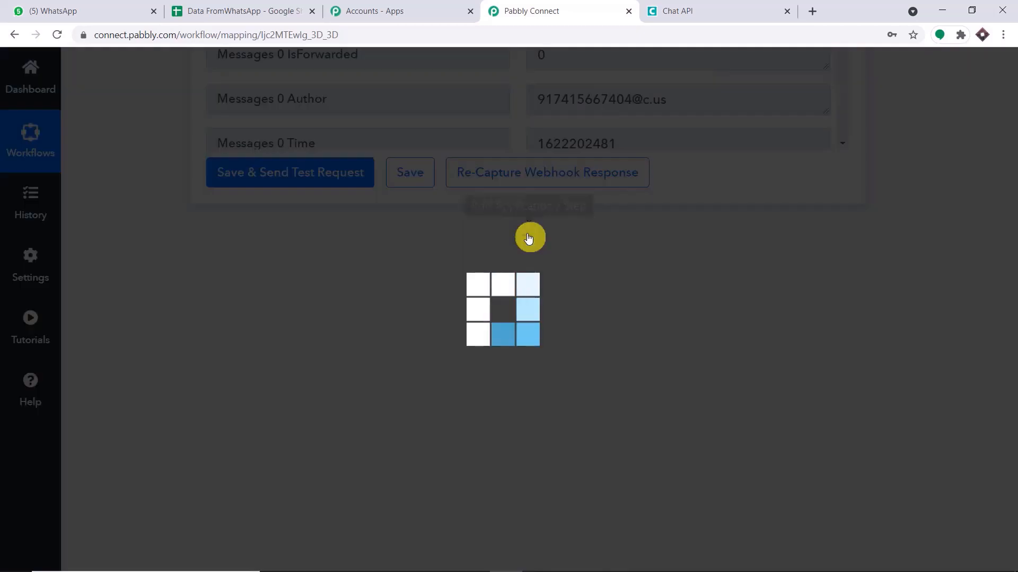
pyautogui.click(348, 424)
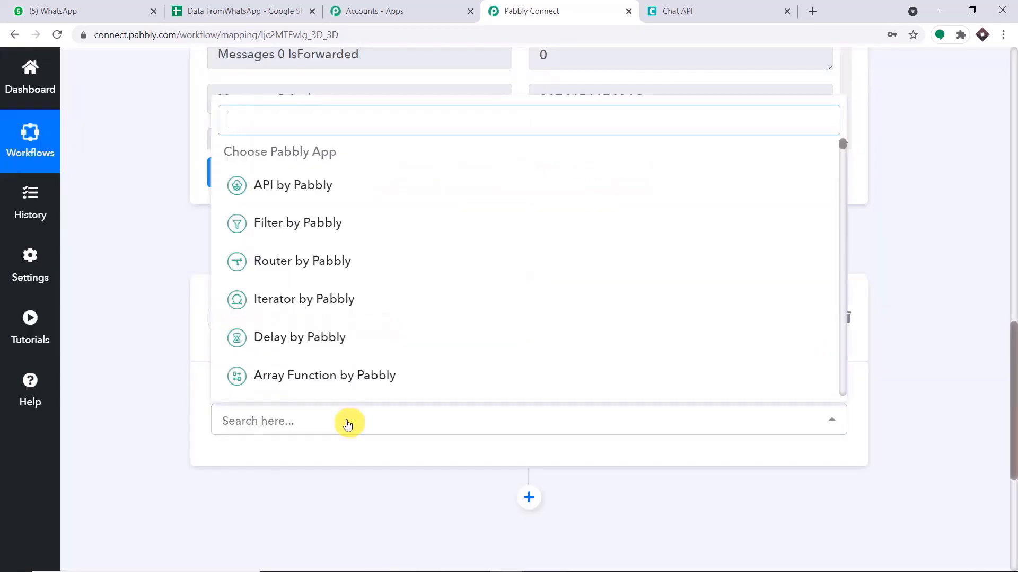
pyautogui.write('go')
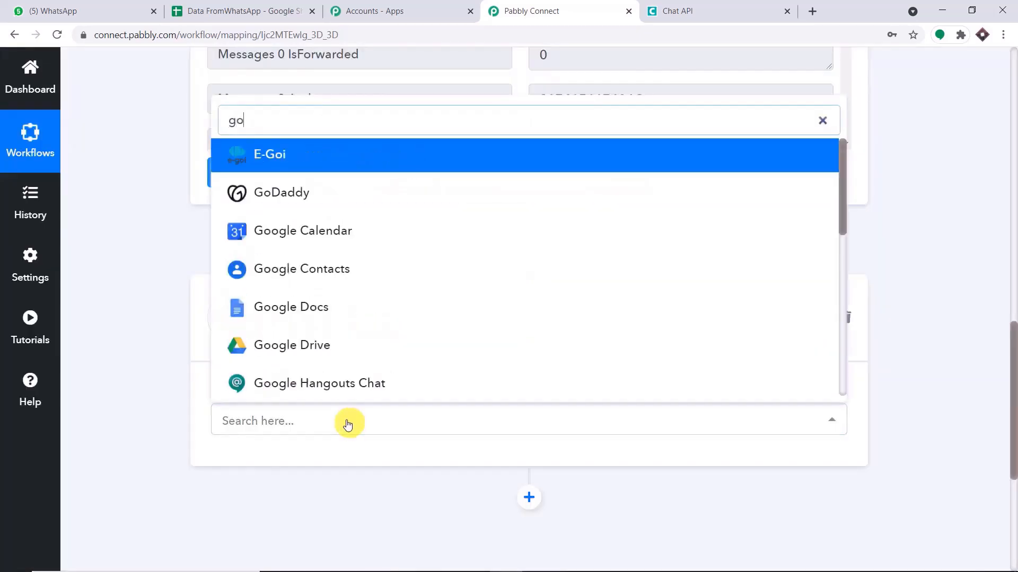
pyautogui.write('o')
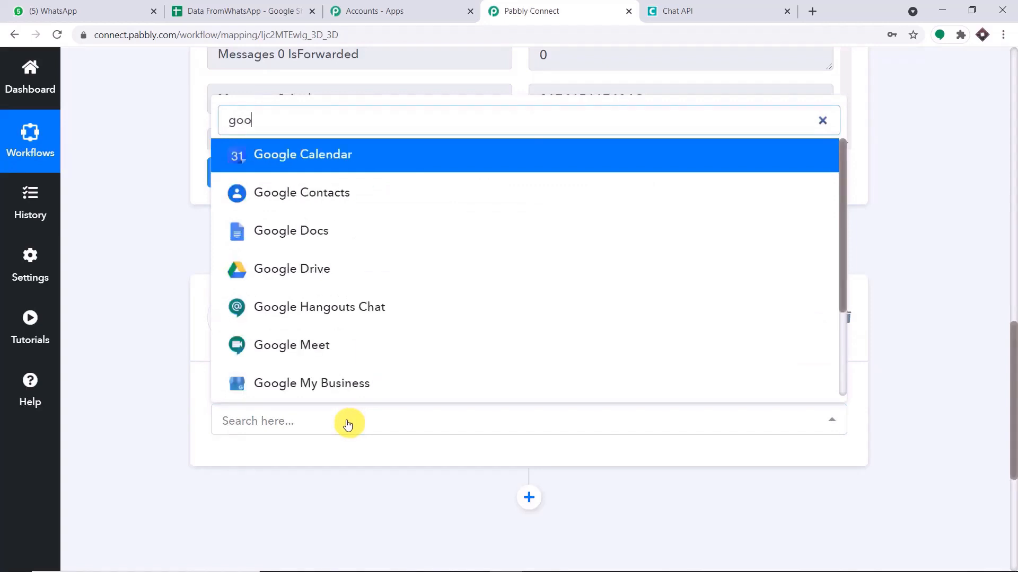
pyautogui.write('gle ')
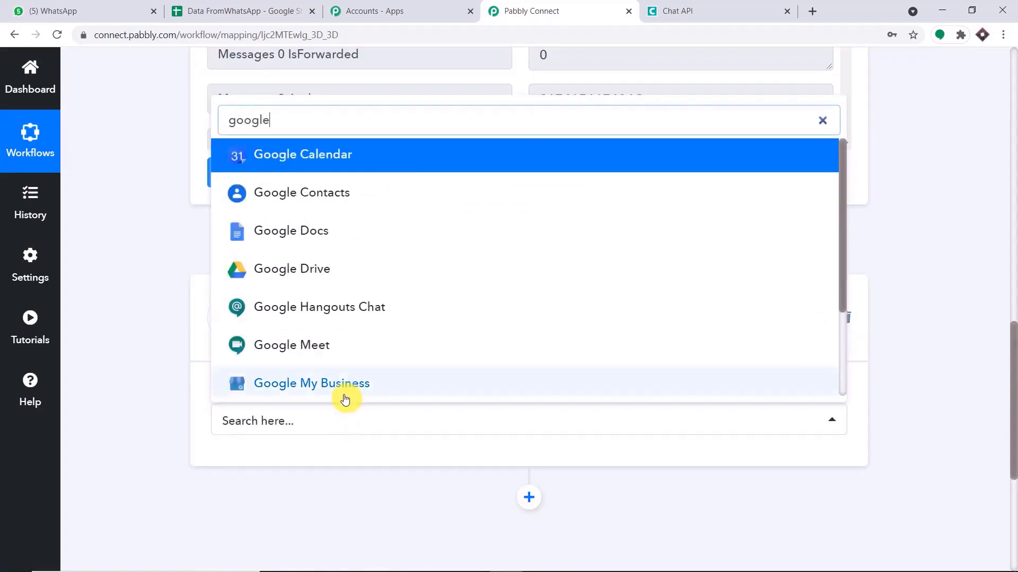
pyautogui.write('sh')
pyautogui.click(342, 379)
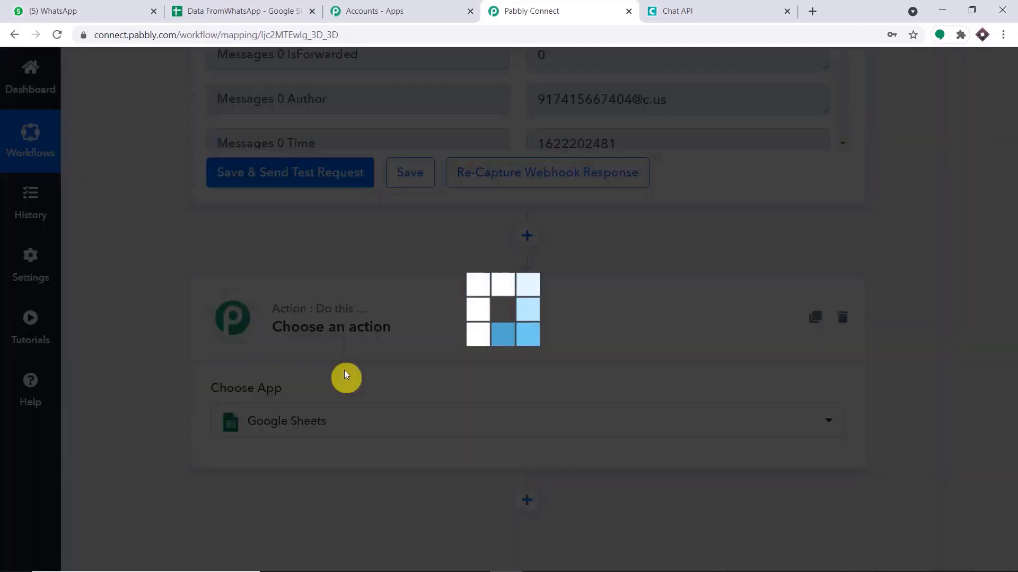
pyautogui.scroll(-2, 599, 270)
pyautogui.click(464, 371)
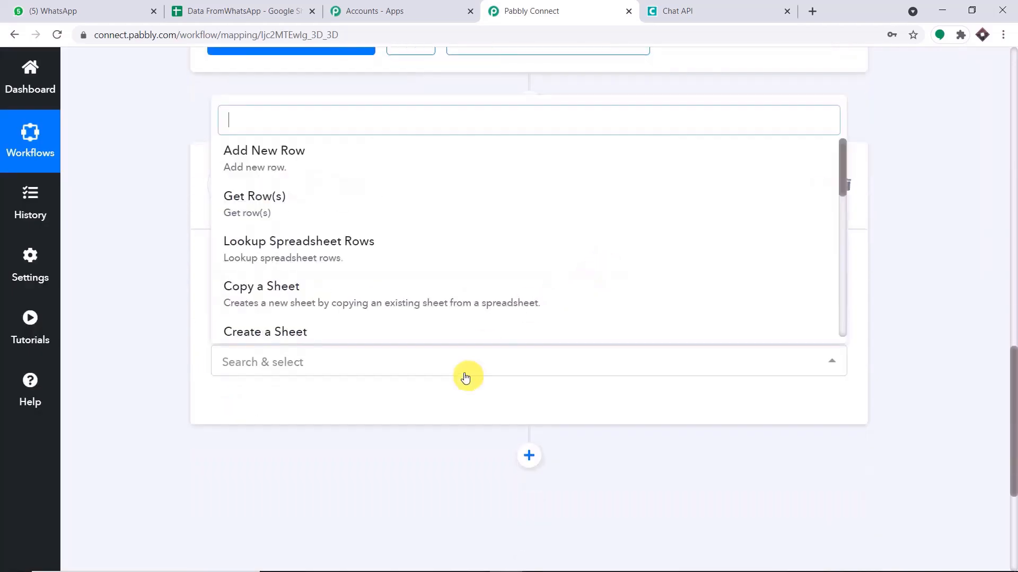
pyautogui.click(477, 160)
pyautogui.click(408, 362)
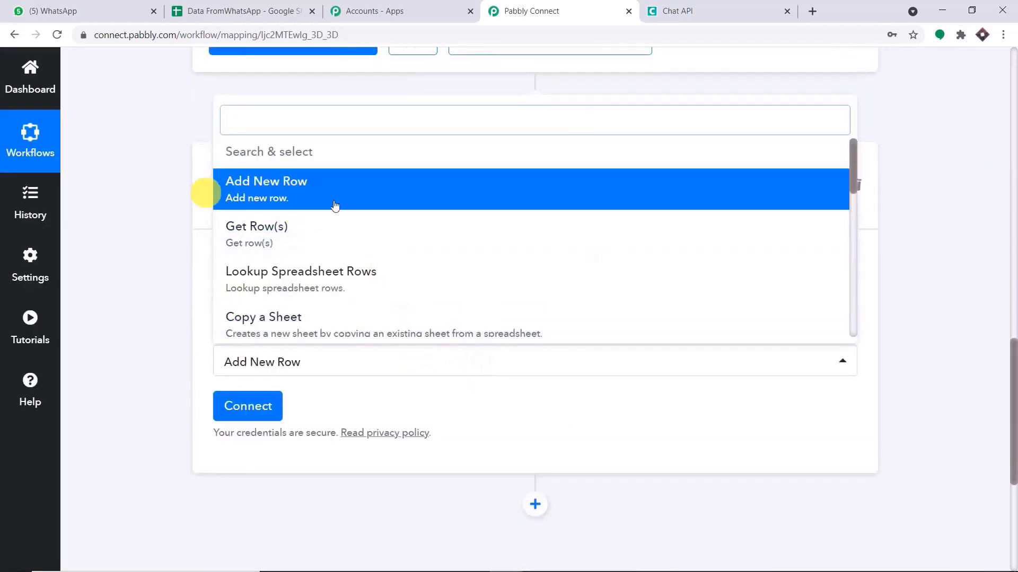
pyautogui.click(427, 399)
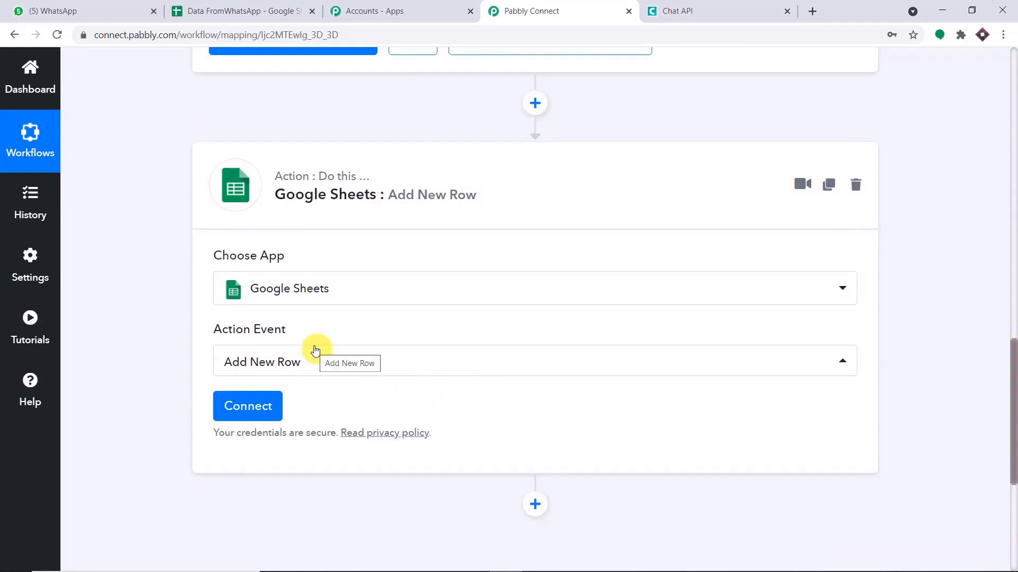
pyautogui.click(812, 11)
# Create a blank Google Sheets spreadsheet and rename it 'SALES DATA'.
pyautogui.write('google.com')
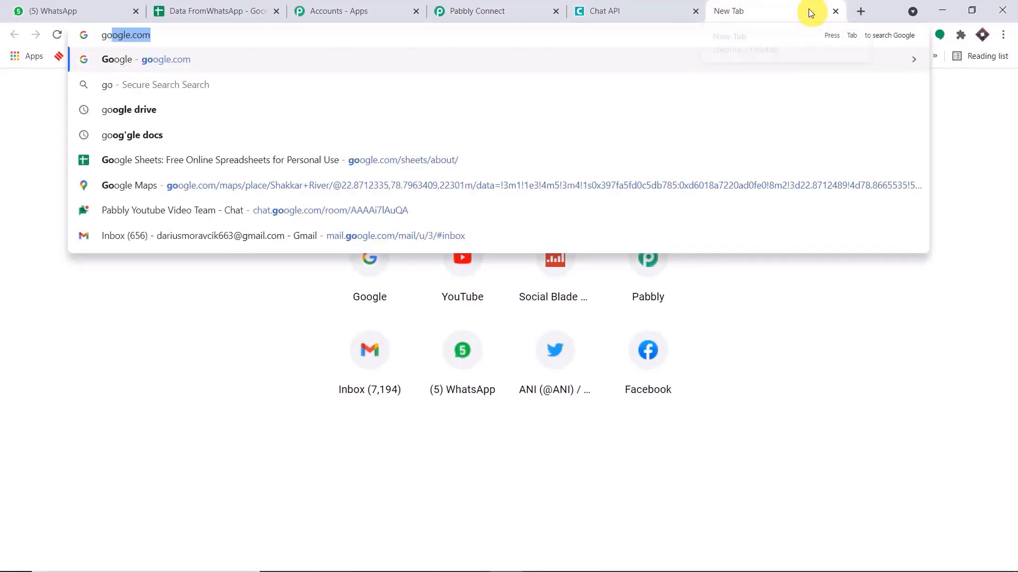
pyautogui.click(433, 110)
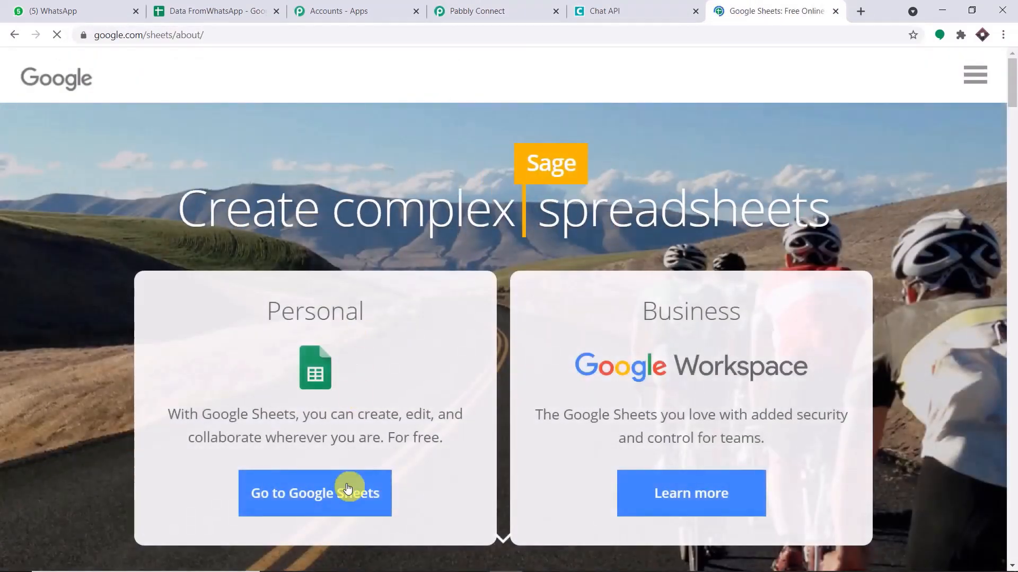
pyautogui.click(349, 480)
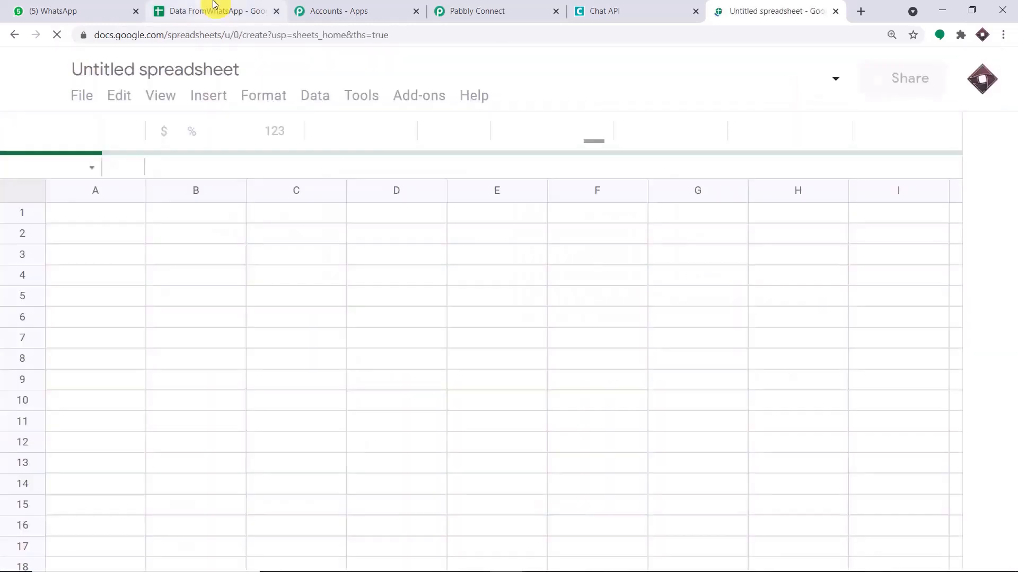
pyautogui.click(215, 10)
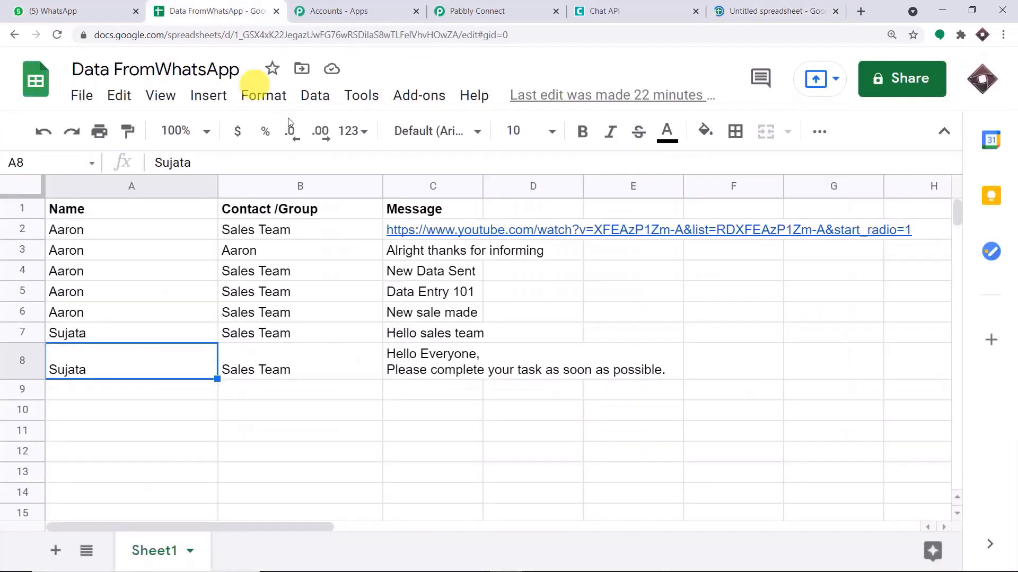
pyautogui.click(747, 9)
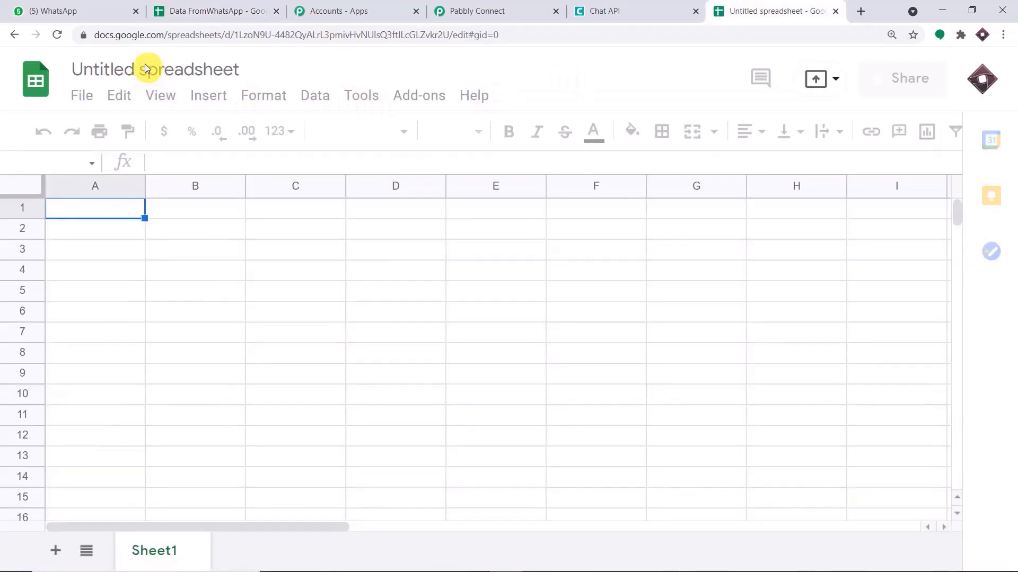
pyautogui.click(157, 71)
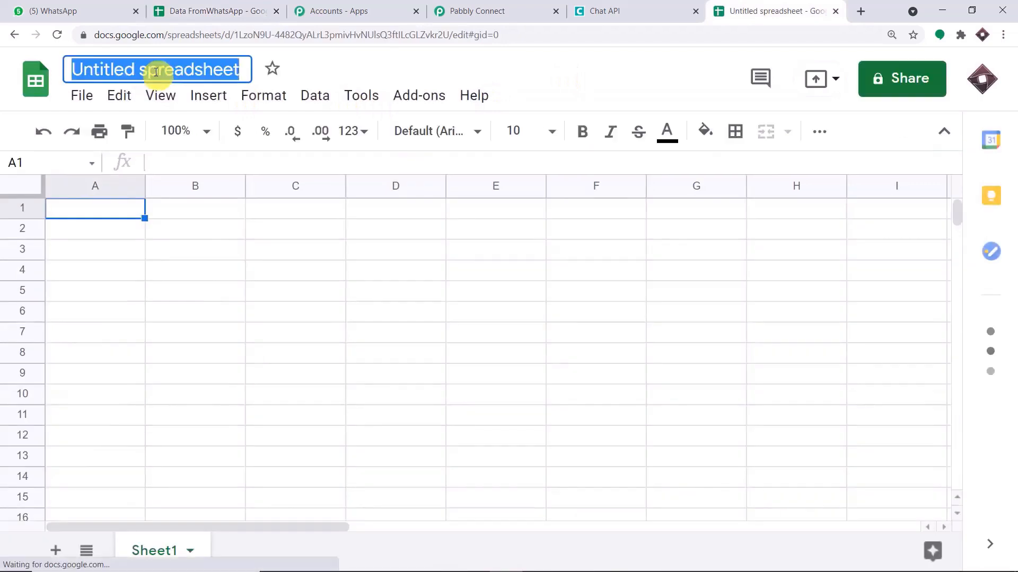
pyautogui.press('BackSpace')
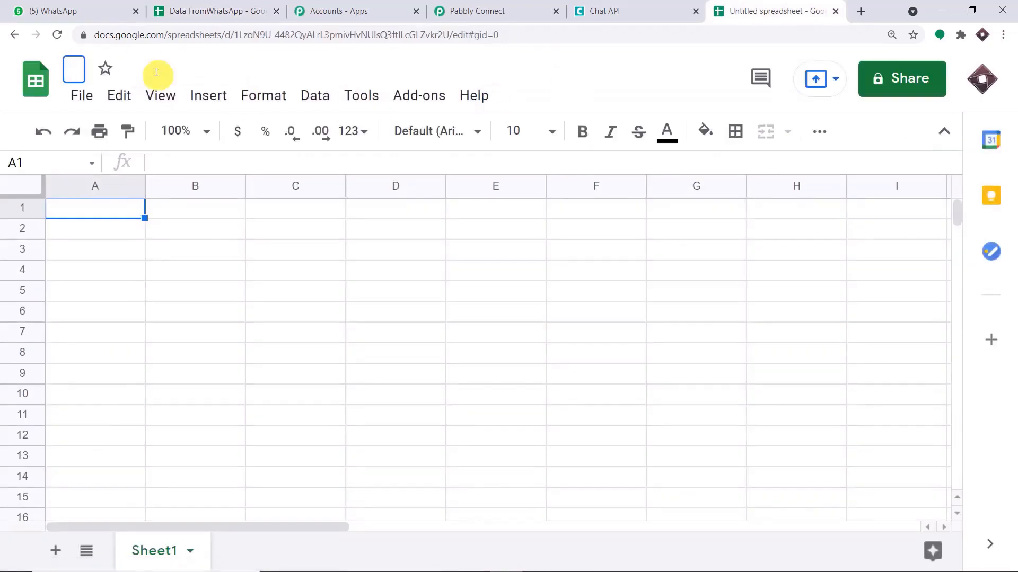
pyautogui.write('SALES DATA')
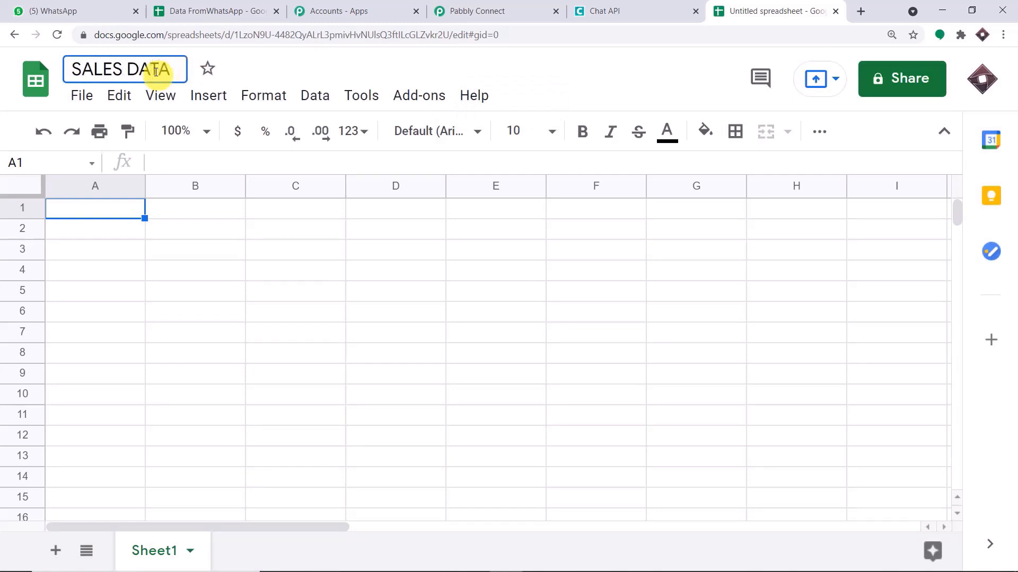
pyautogui.click(78, 208)
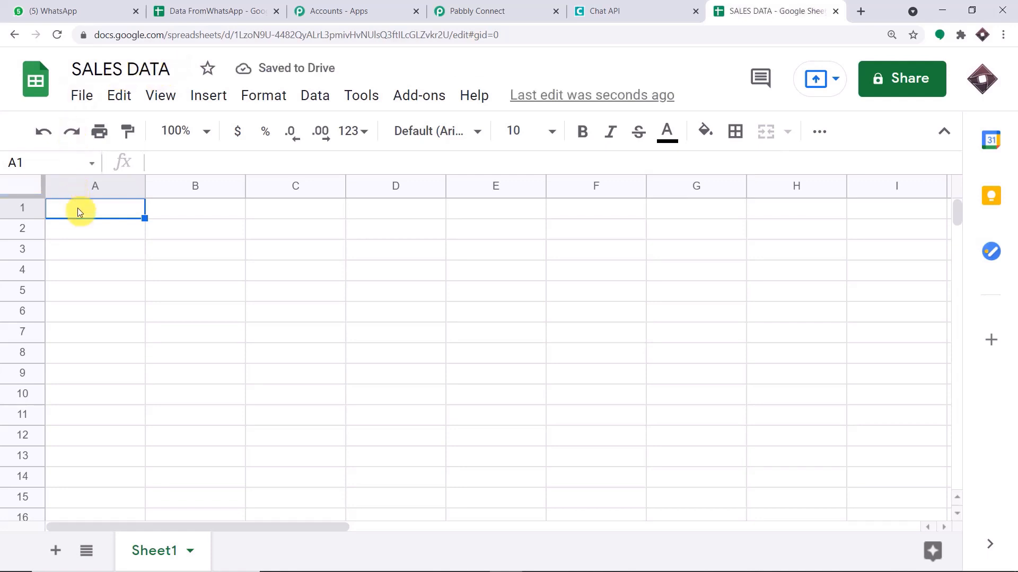
# Enter bold headers 'Name of sender', 'Message', 'Group/Contact' in A1:C1 and widen column B.
pyautogui.write('Name of ')
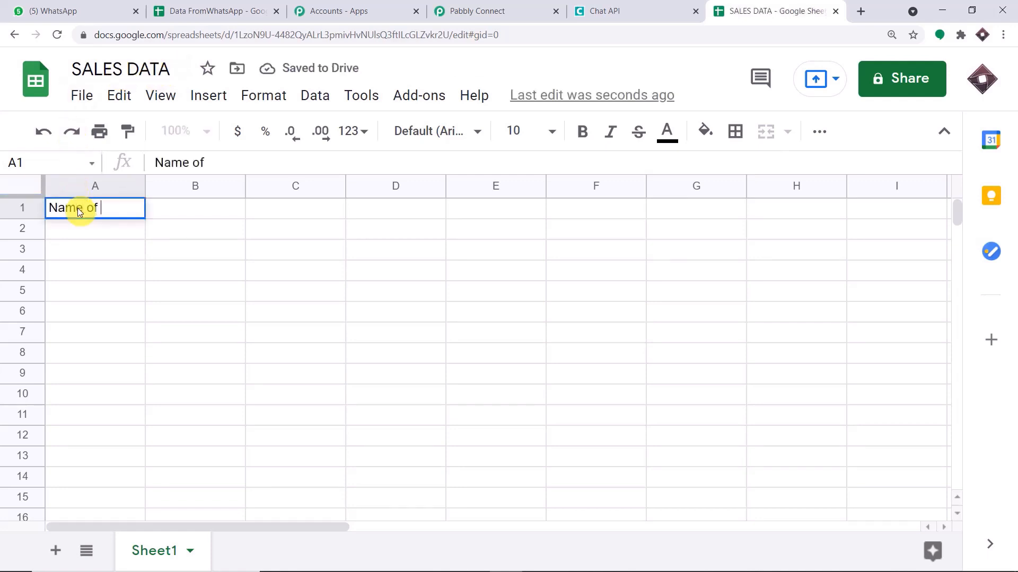
pyautogui.write('sender')
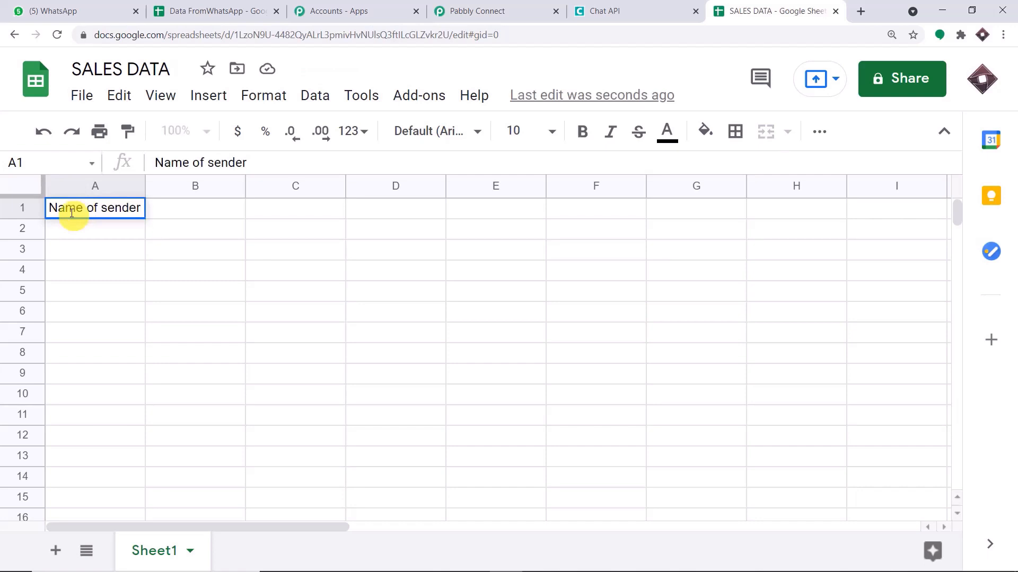
pyautogui.click(172, 213)
pyautogui.write('Message')
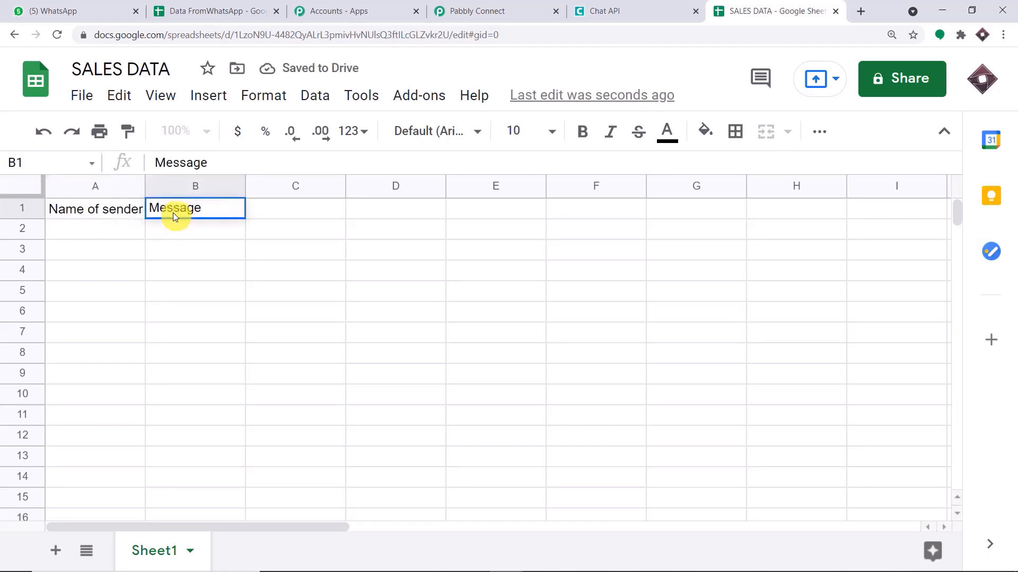
pyautogui.click(264, 211)
pyautogui.moveTo(244, 182); pyautogui.dragTo(260, 183)
pyautogui.write('Gr')
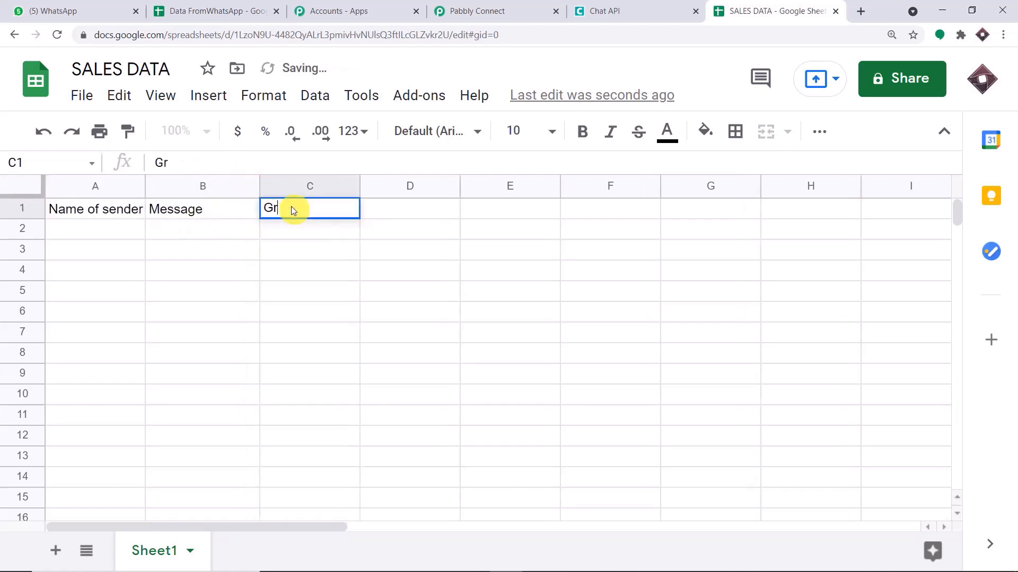
pyautogui.write('oup/')
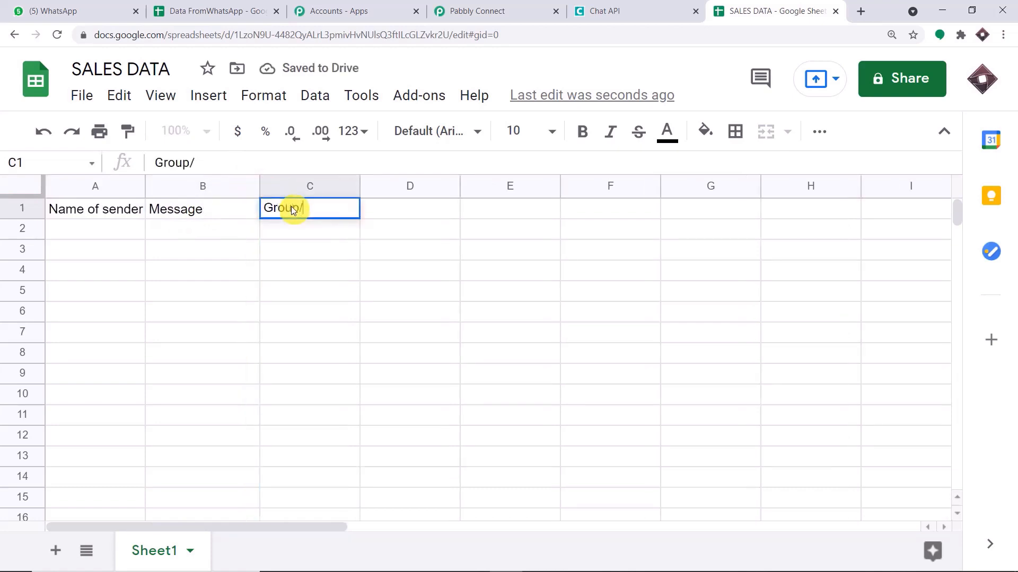
pyautogui.write('Contact')
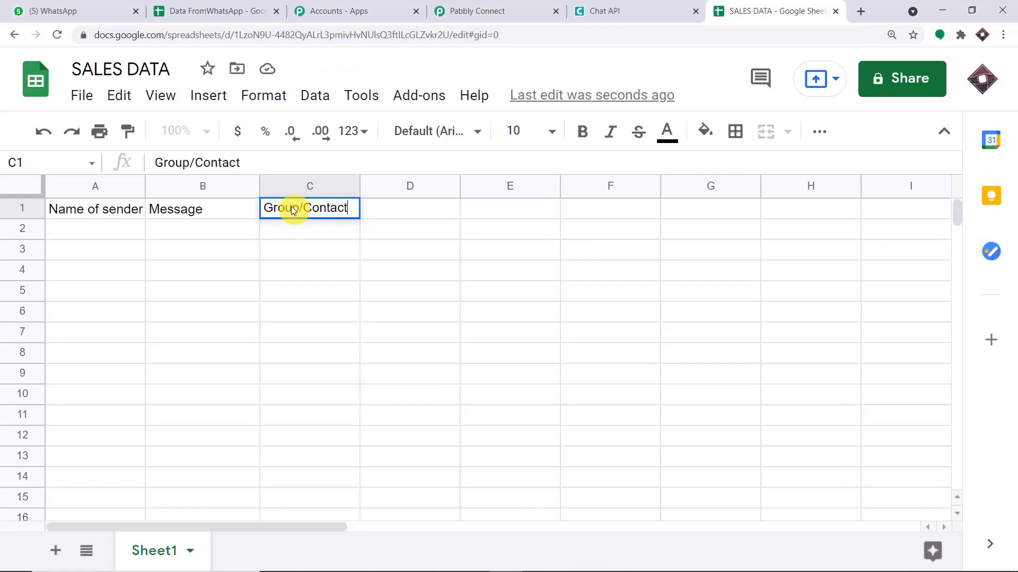
pyautogui.click(219, 291)
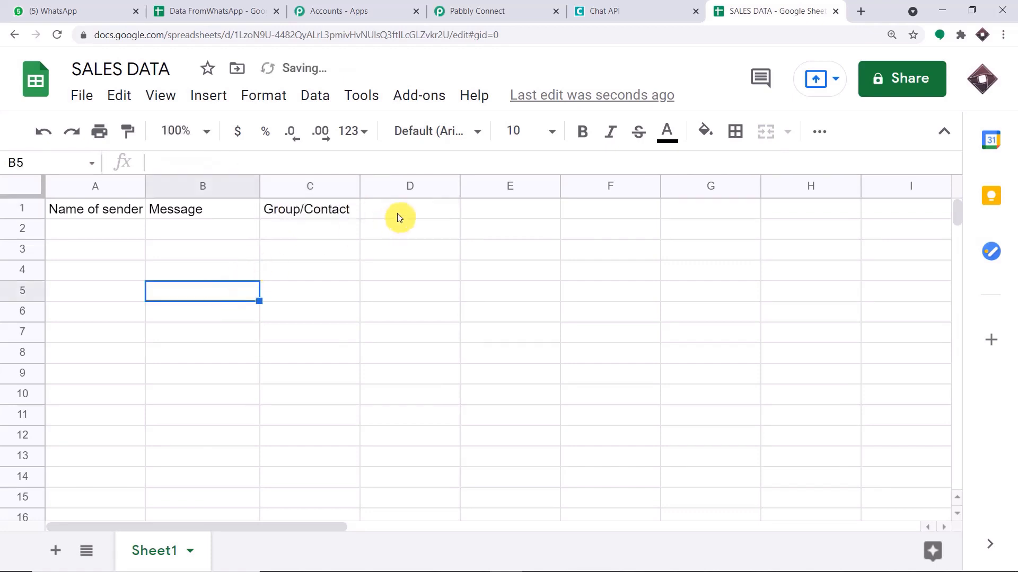
pyautogui.moveTo(400, 215); pyautogui.dragTo(93, 211)
pyautogui.click(582, 131)
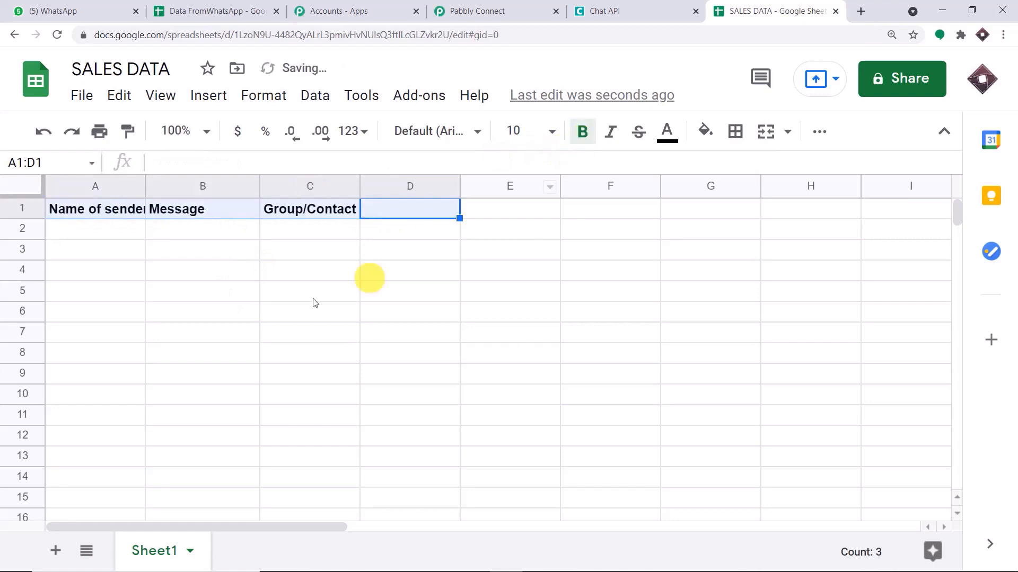
pyautogui.click(249, 332)
# Connect the Google Sheets action to a Google account and allow Pabbly Connect access.
pyautogui.click(515, 9)
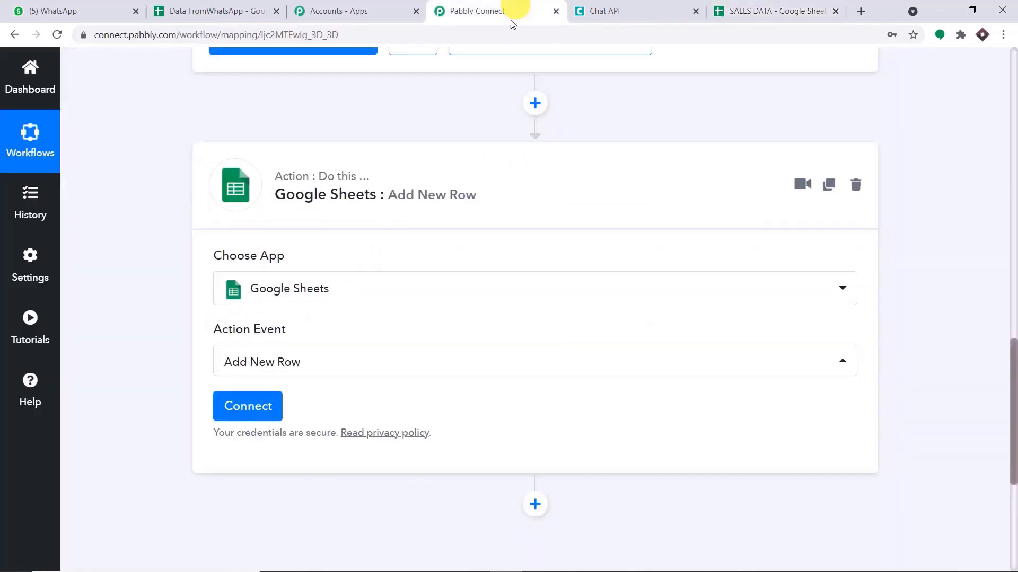
pyautogui.click(257, 408)
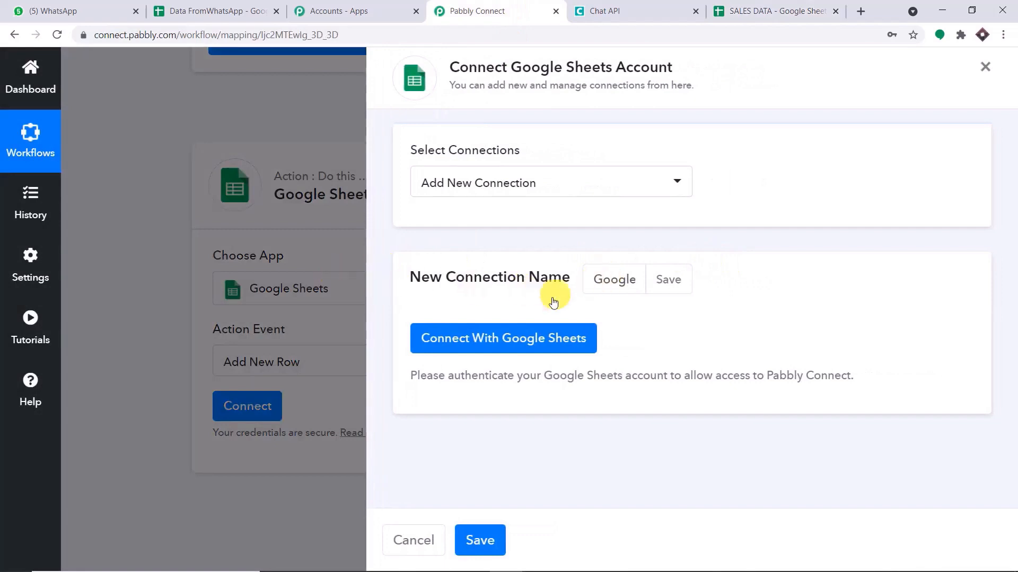
pyautogui.click(503, 340)
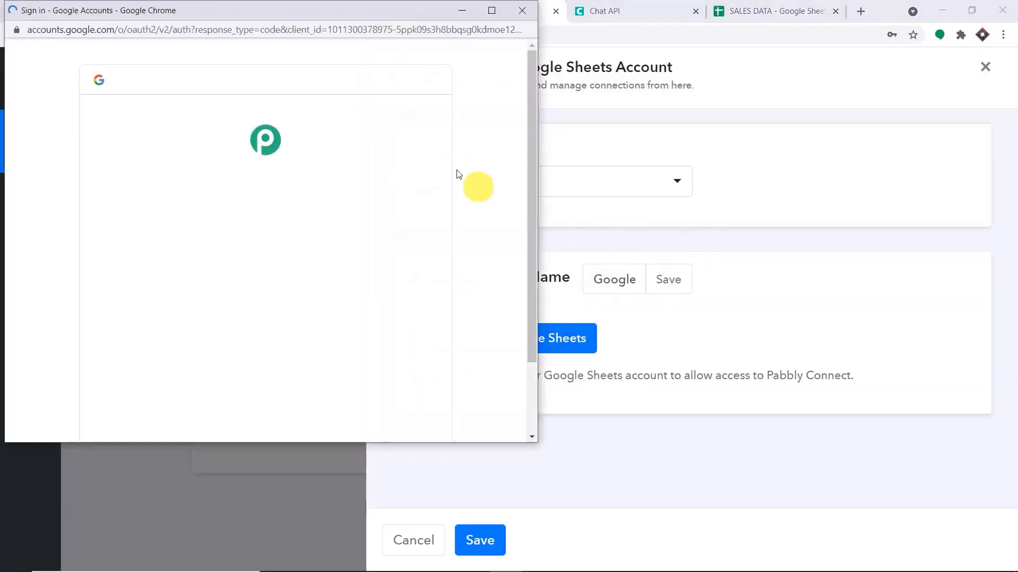
pyautogui.scroll(-4, 286, 333)
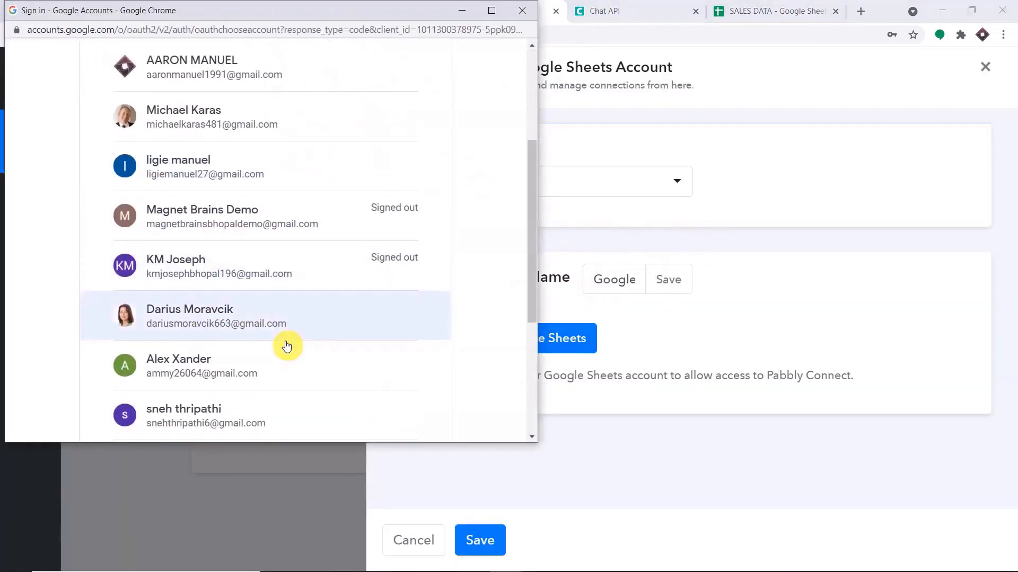
pyautogui.scroll(4, 268, 307)
pyautogui.moveTo(336, 14); pyautogui.dragTo(853, 152)
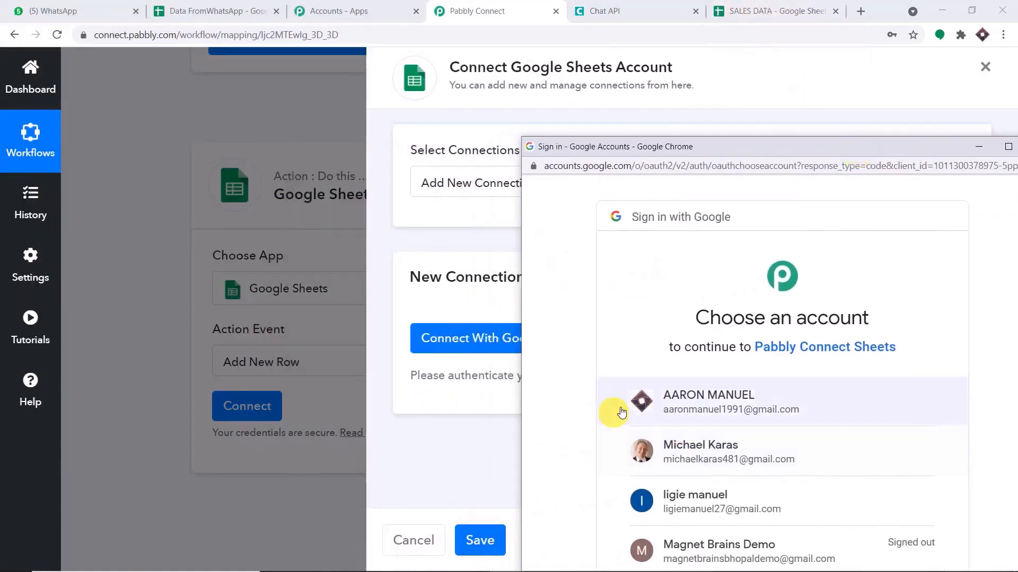
pyautogui.click(772, 401)
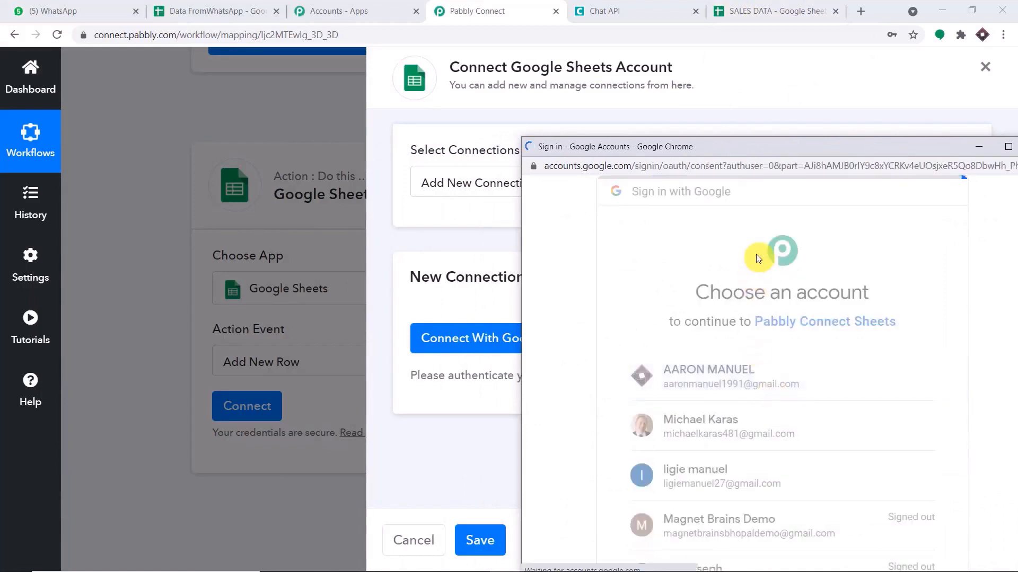
pyautogui.moveTo(813, 144); pyautogui.dragTo(611, 36)
pyautogui.scroll(-4, 729, 274)
pyautogui.scroll(-1, 729, 273)
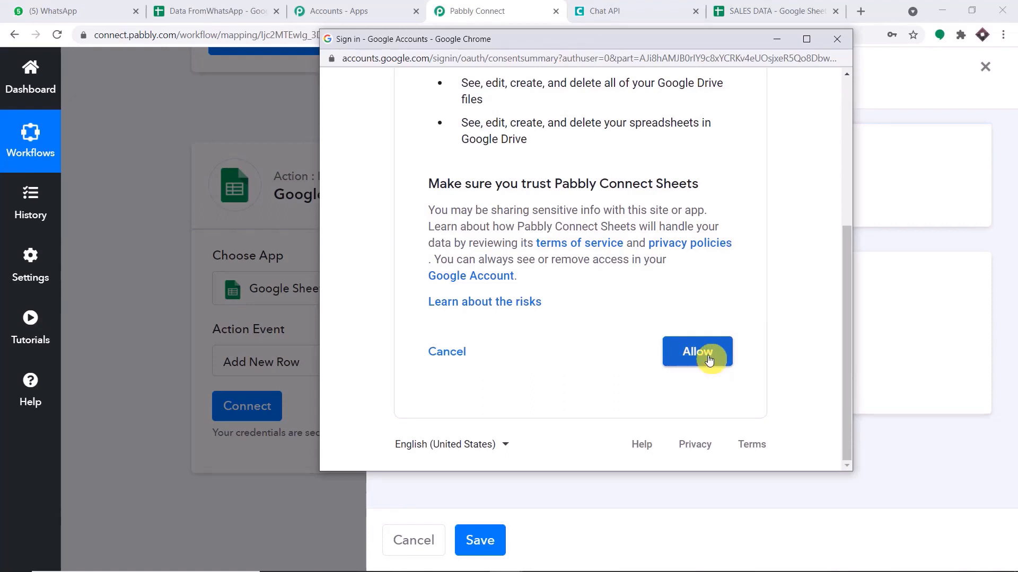
pyautogui.click(698, 352)
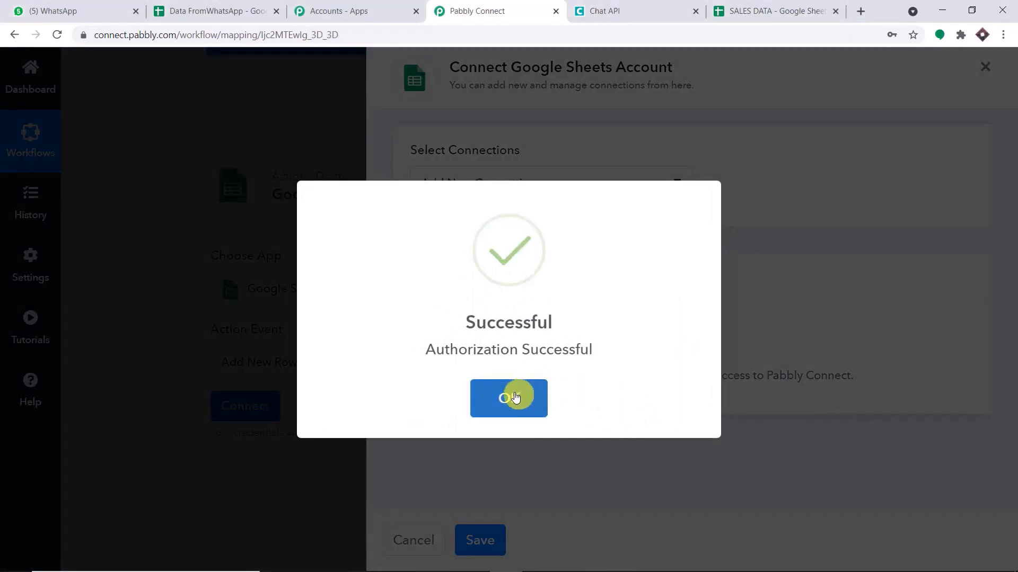
pyautogui.click(512, 397)
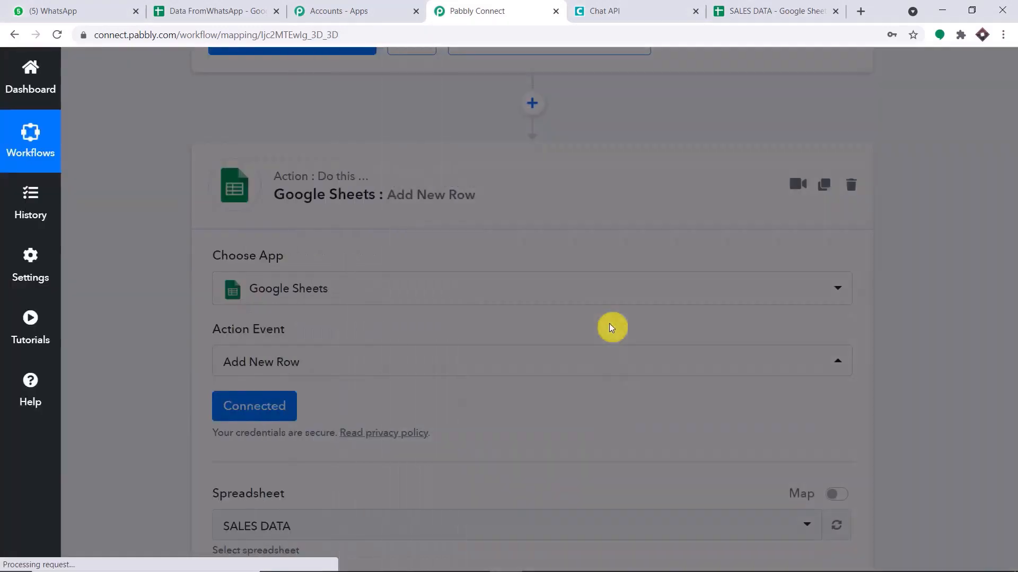
# Pick SALES DATA as the Add New Row spreadsheet, keeping Sheet1.
pyautogui.scroll(-5, 612, 318)
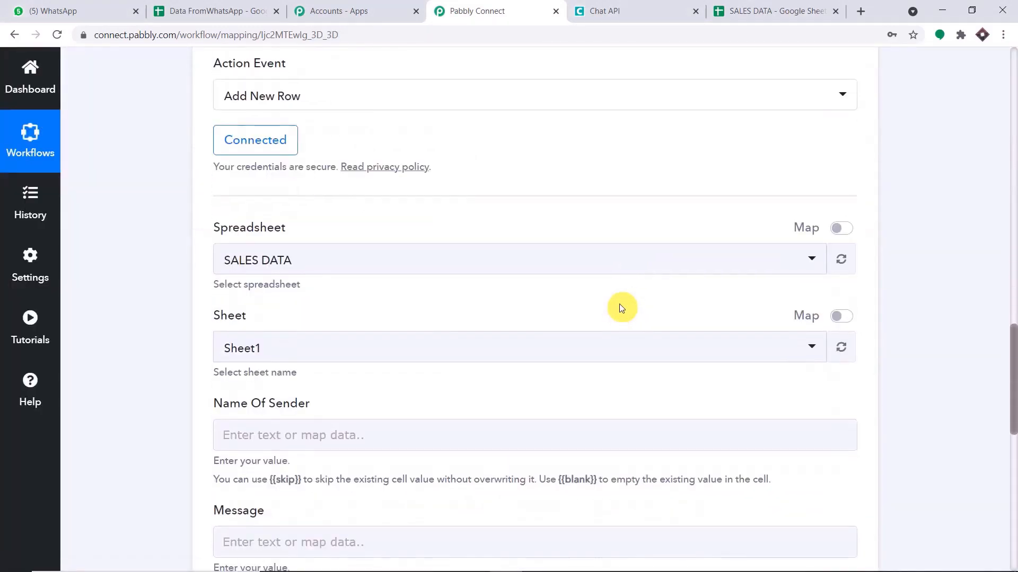
pyautogui.scroll(-1, 622, 308)
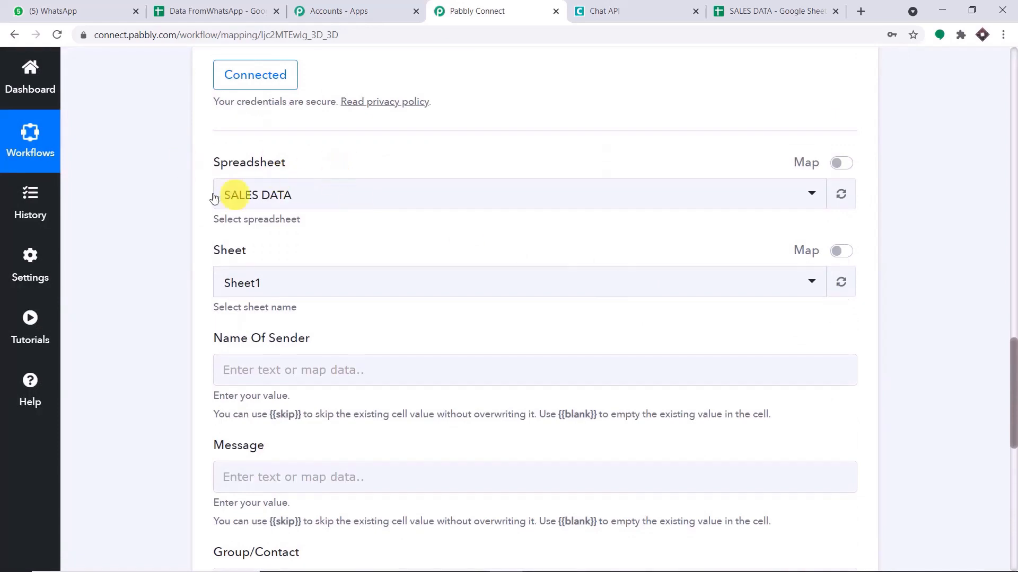
pyautogui.click(372, 199)
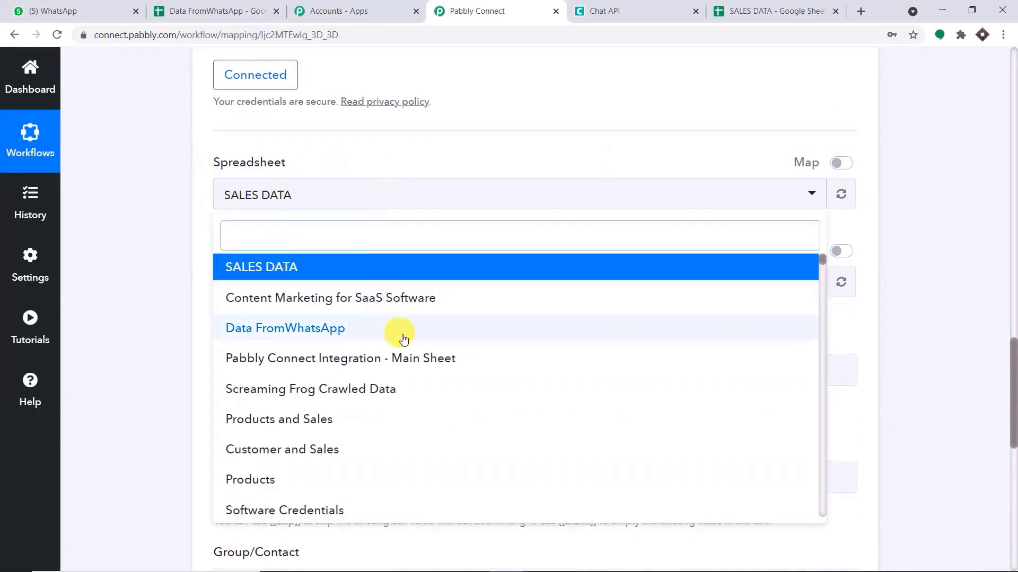
pyautogui.scroll(-10, 404, 338)
pyautogui.scroll(-8, 406, 340)
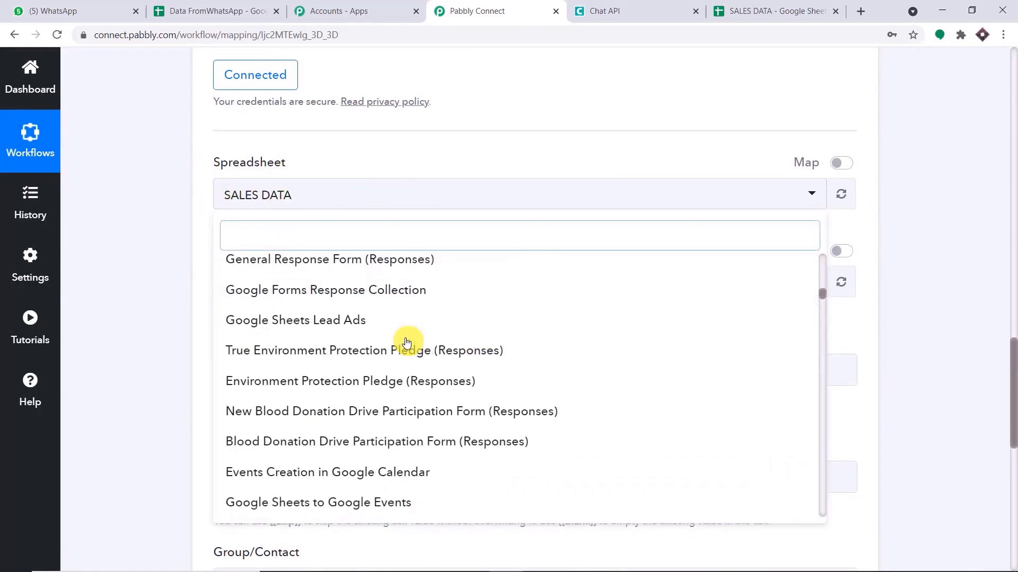
pyautogui.scroll(15, 404, 341)
pyautogui.scroll(2, 403, 340)
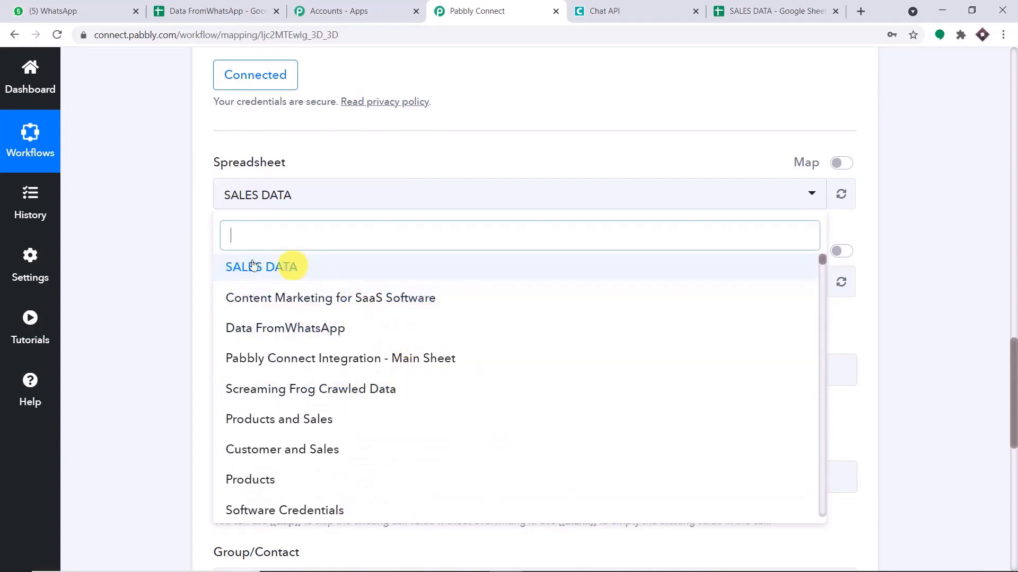
pyautogui.click(276, 270)
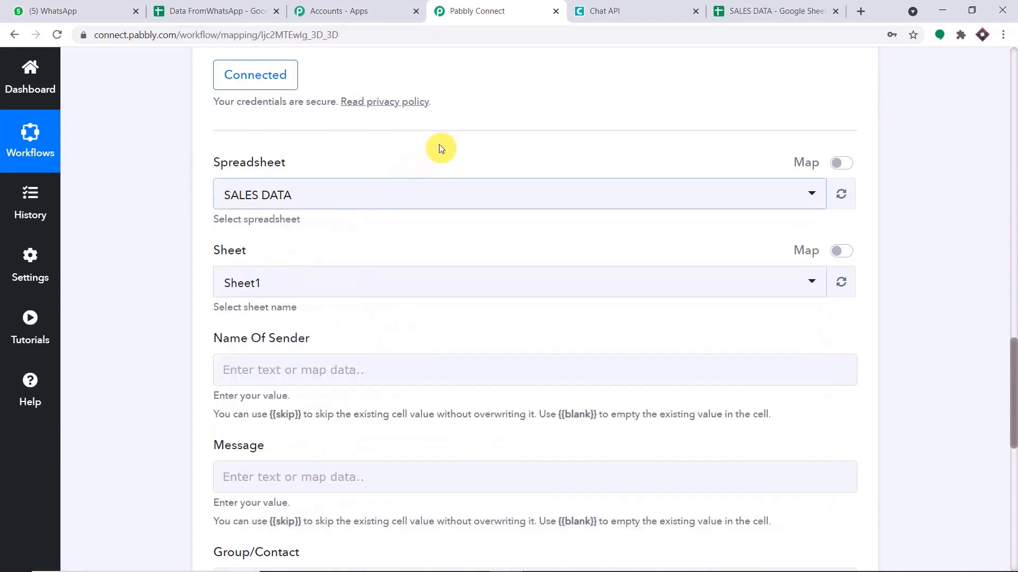
pyautogui.scroll(-1, 439, 148)
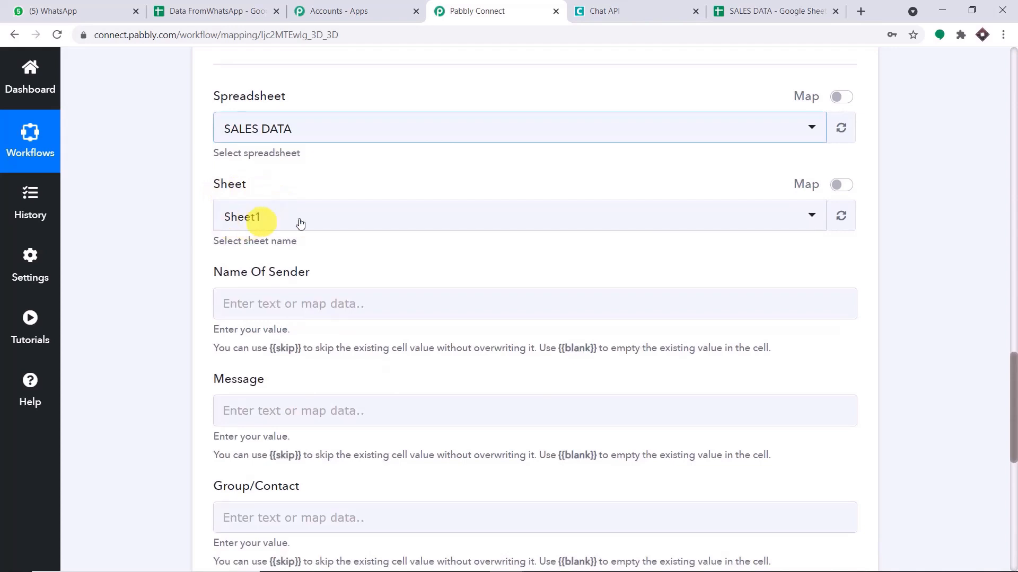
# Compare the SALES DATA headers with the Name Of Sender, Message and Group/Contact fields.
pyautogui.click(725, 11)
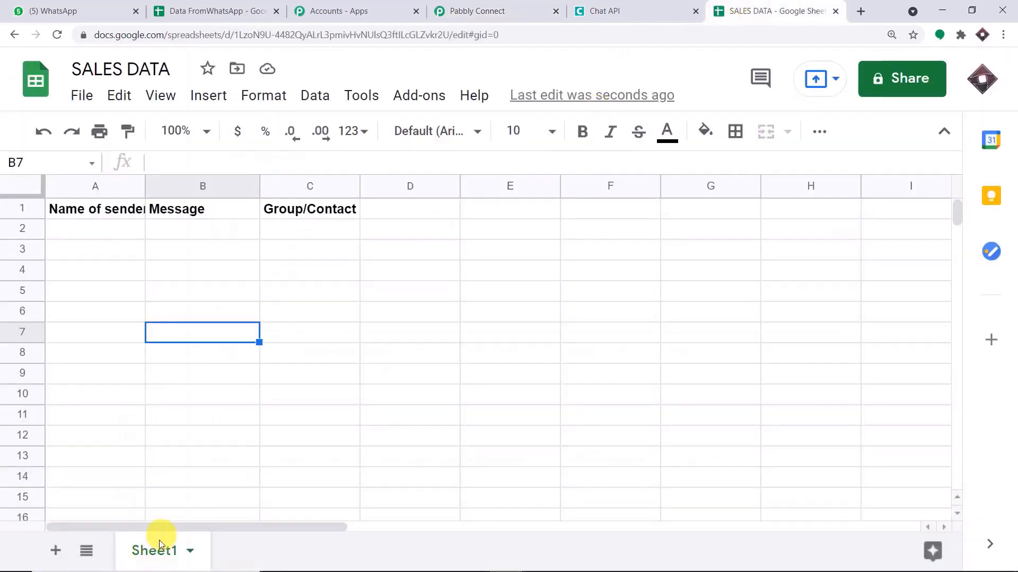
pyautogui.click(480, 10)
pyautogui.scroll(-2, 483, 109)
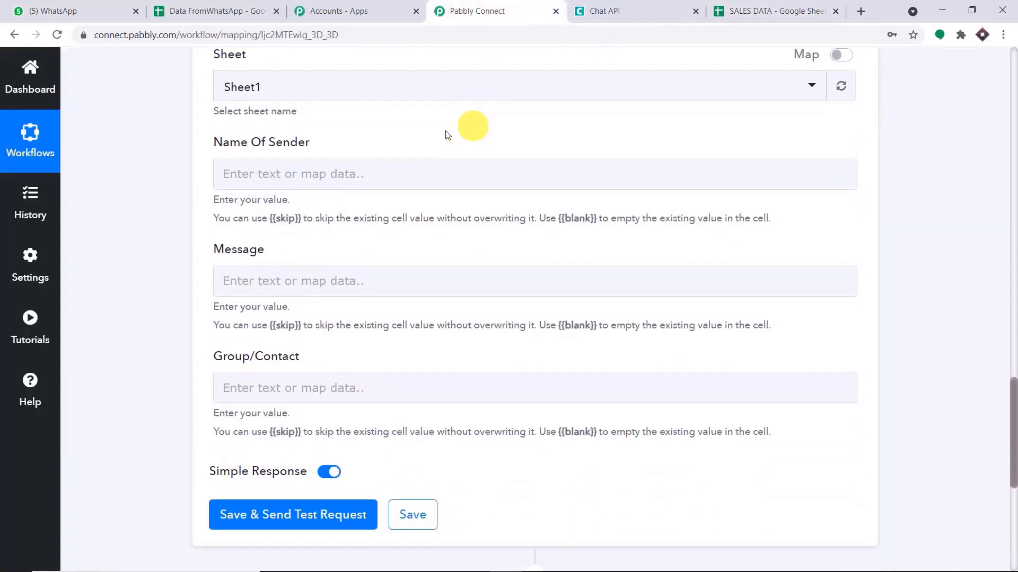
pyautogui.scroll(7, 352, 281)
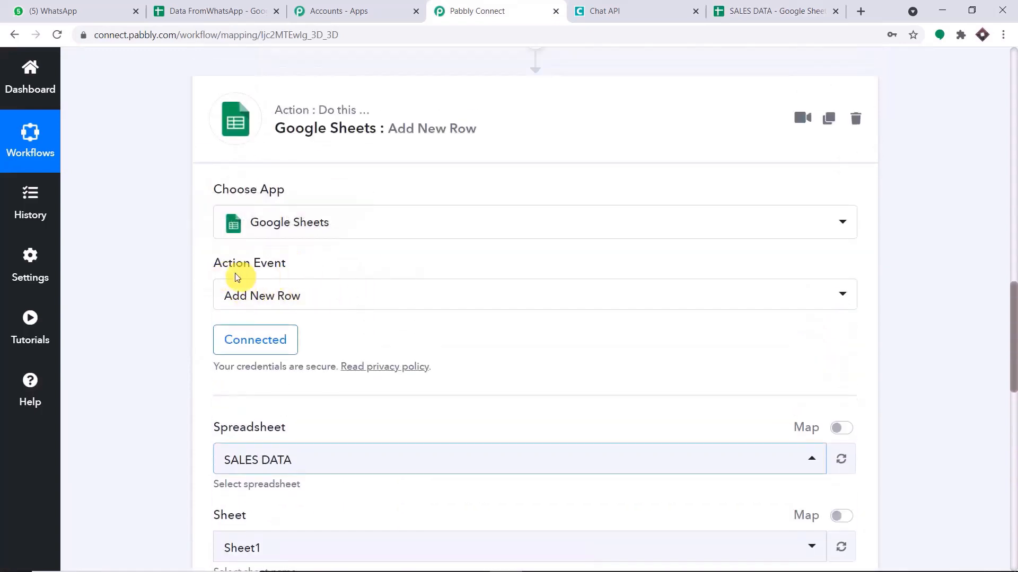
pyautogui.click(752, 10)
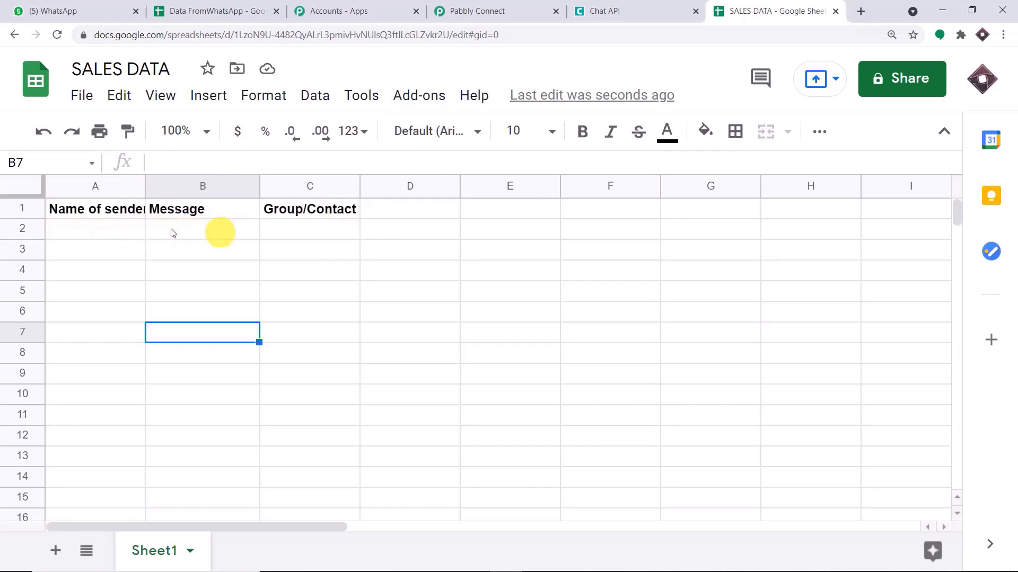
pyautogui.click(461, 10)
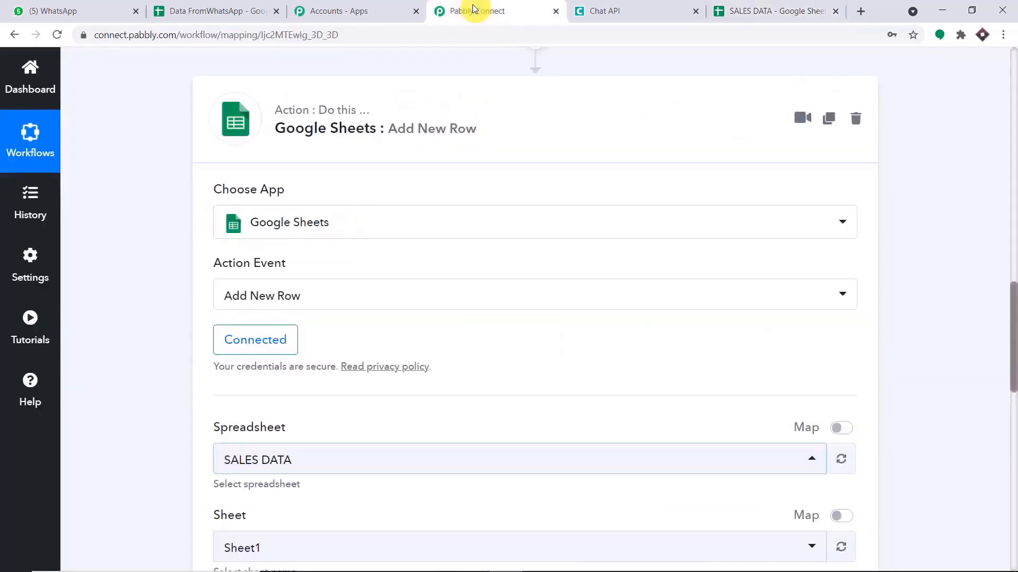
pyautogui.scroll(-5, 486, 198)
pyautogui.scroll(-3, 487, 198)
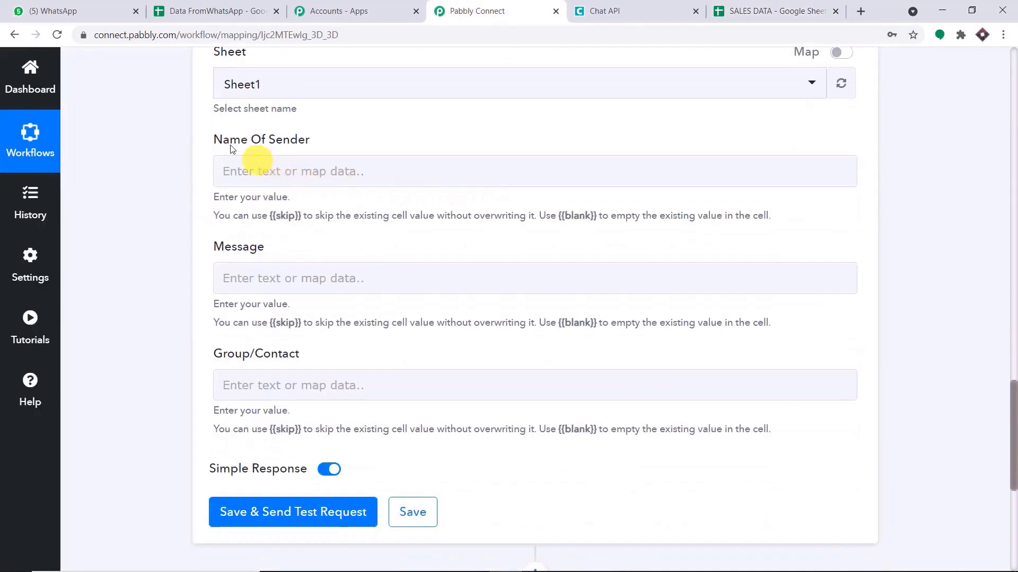
# Map Messages 0 SenderName into the Name Of Sender field.
pyautogui.click(286, 172)
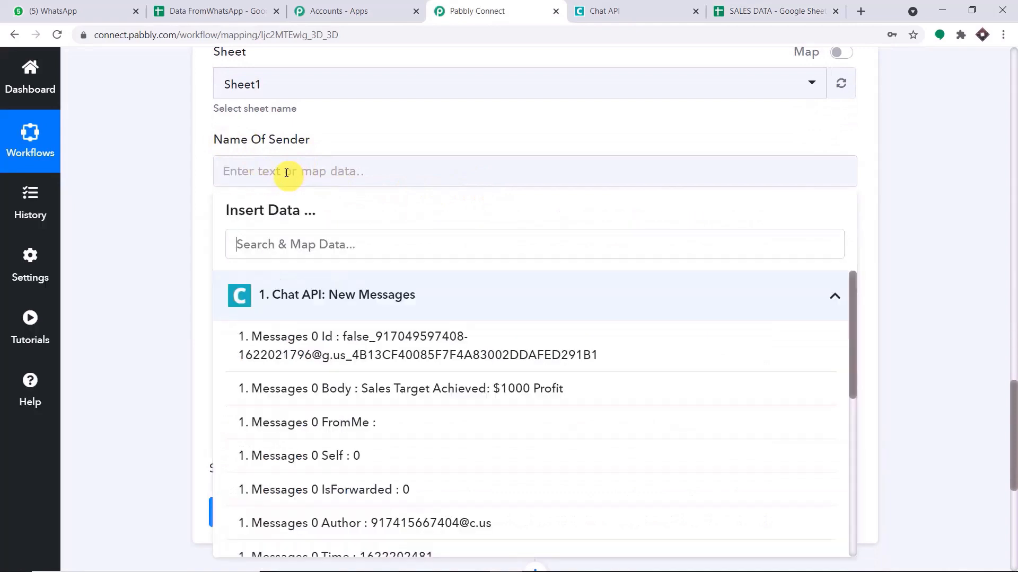
pyautogui.scroll(-3, 477, 364)
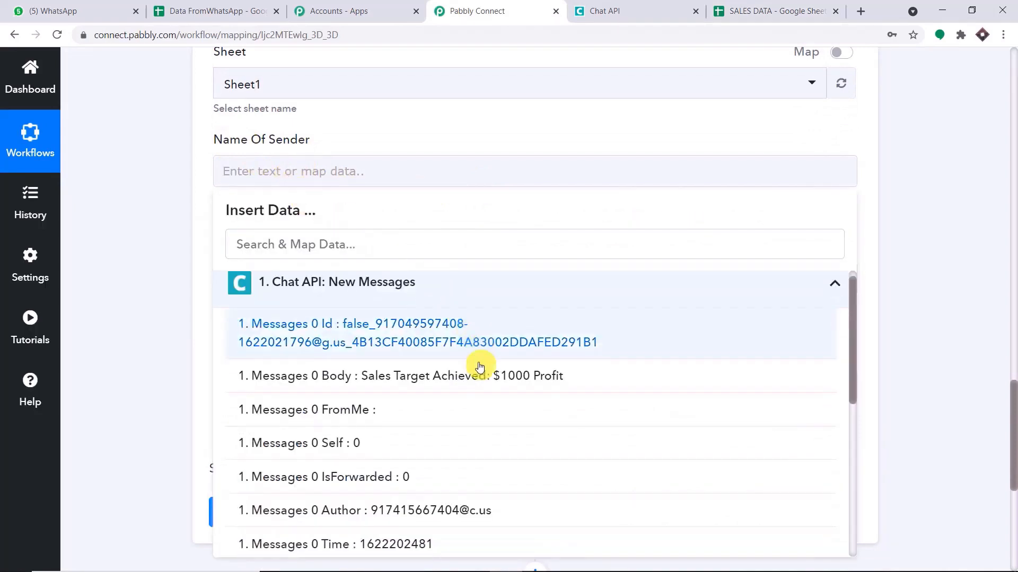
pyautogui.scroll(-4, 477, 368)
pyautogui.click(477, 426)
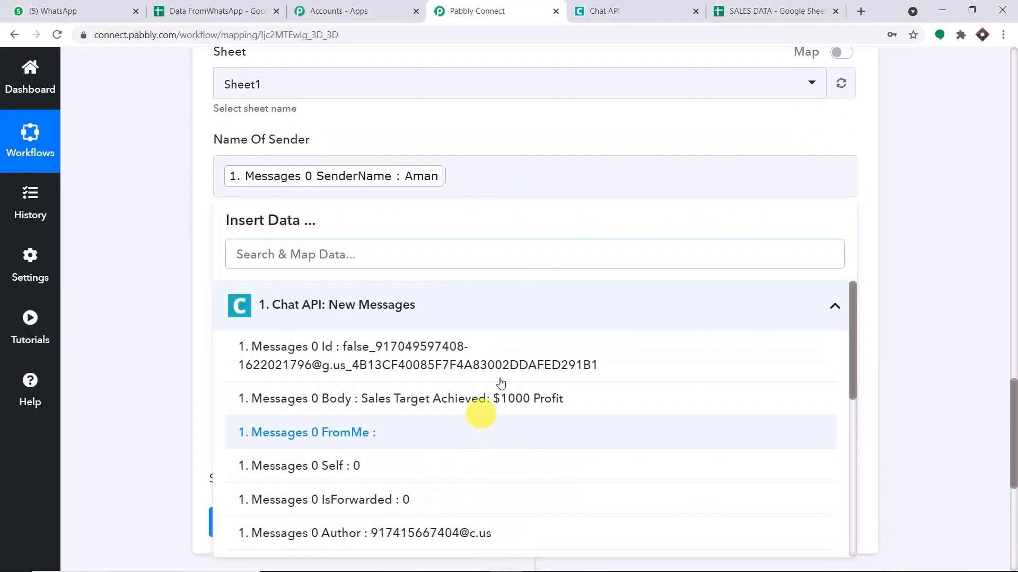
pyautogui.click(584, 127)
# Map Messages 0 Body into the Message field.
pyautogui.scroll(-3, 477, 137)
pyautogui.click(348, 152)
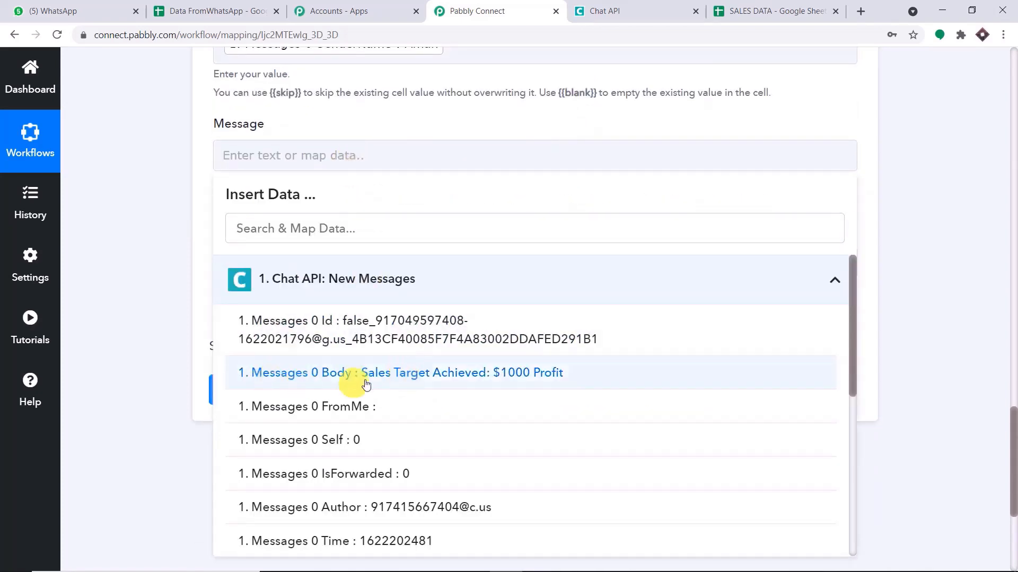
pyautogui.click(517, 382)
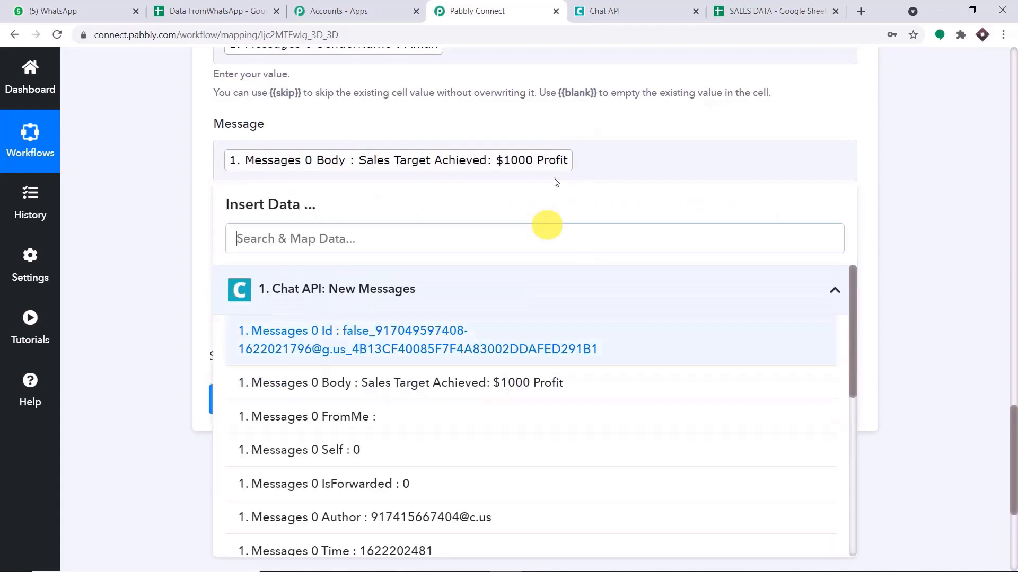
pyautogui.click(671, 118)
# Map Messages 0 ChatName into the Group/Contact field.
pyautogui.scroll(-2, 556, 154)
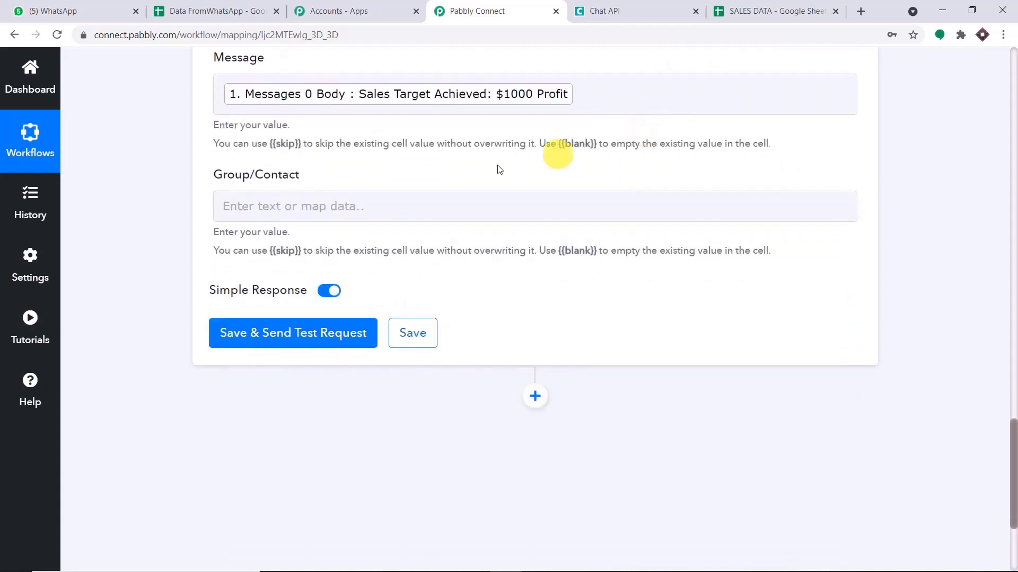
pyautogui.click(352, 207)
pyautogui.scroll(-6, 461, 358)
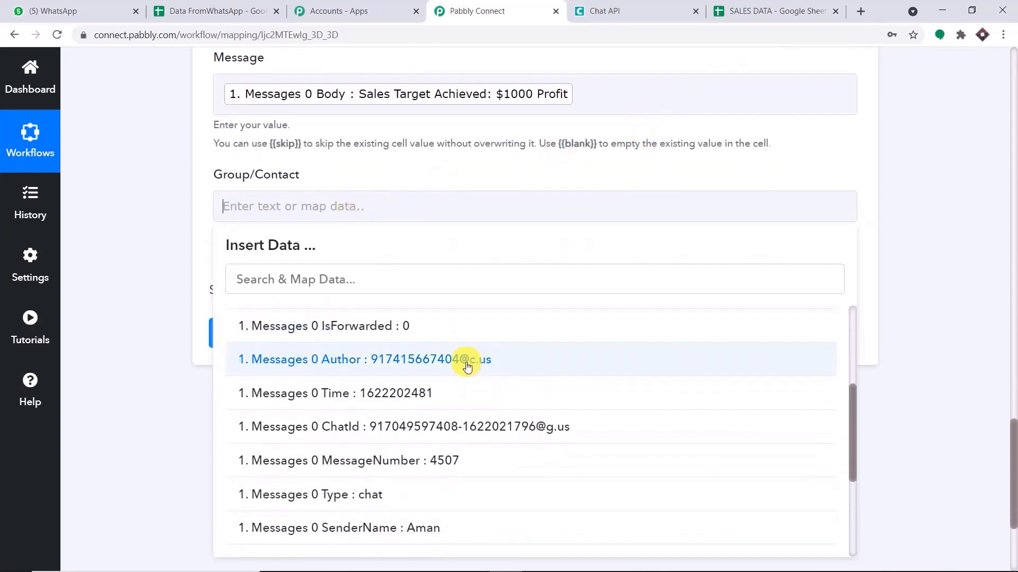
pyautogui.scroll(-4, 477, 397)
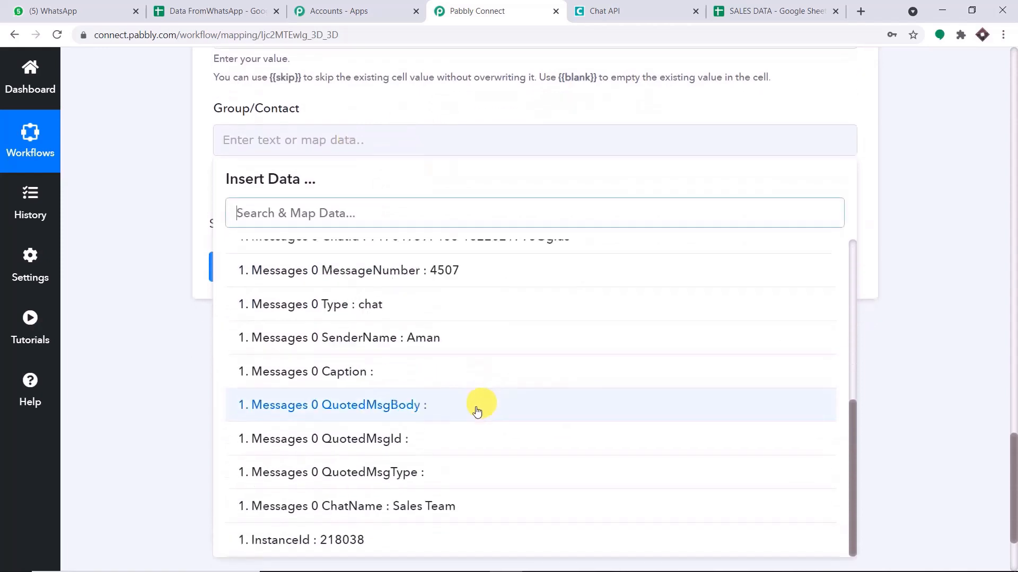
pyautogui.click(452, 504)
pyautogui.click(586, 144)
pyautogui.click(579, 104)
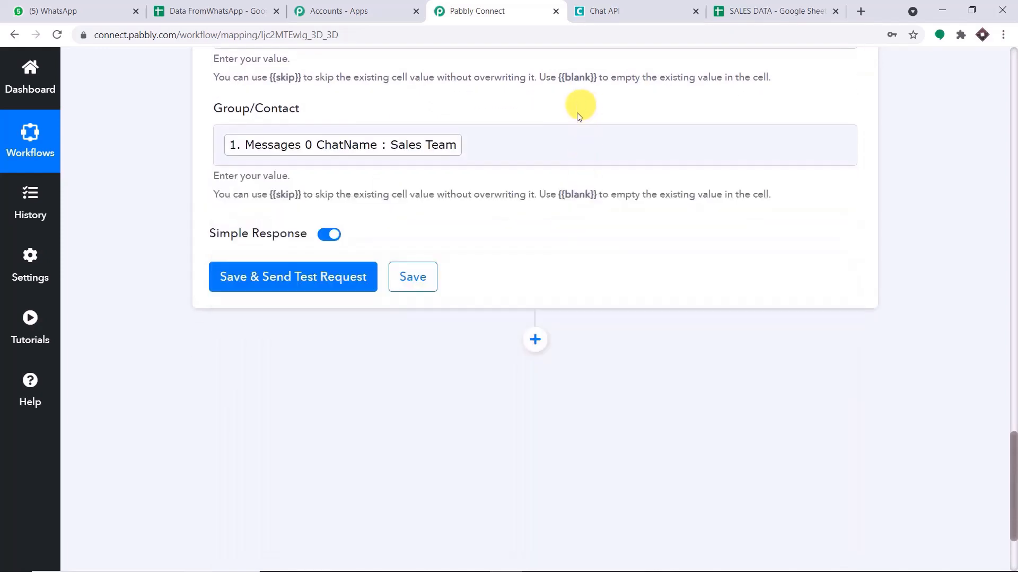
pyautogui.scroll(4, 586, 155)
pyautogui.scroll(2, 587, 154)
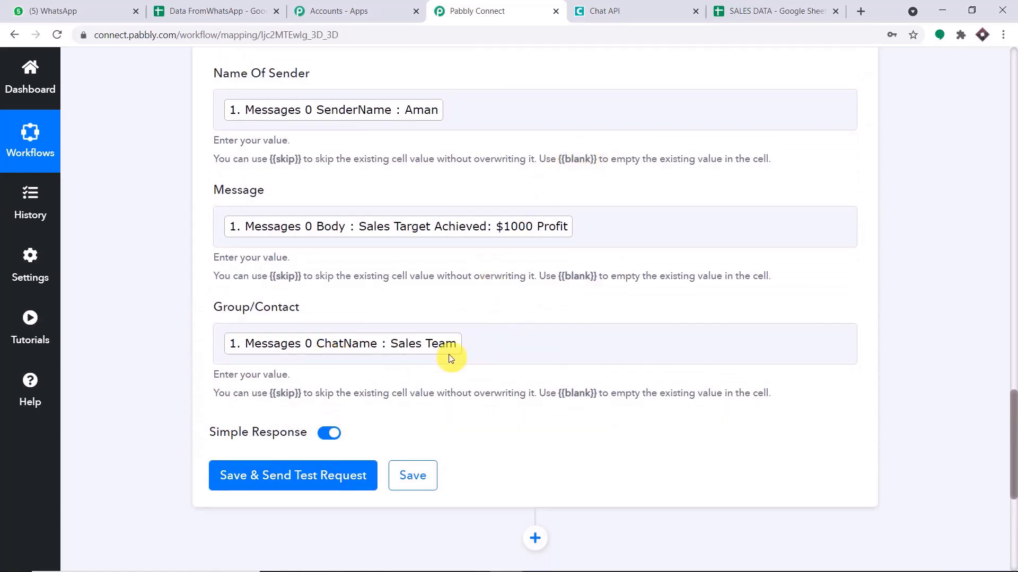
pyautogui.scroll(-2, 476, 284)
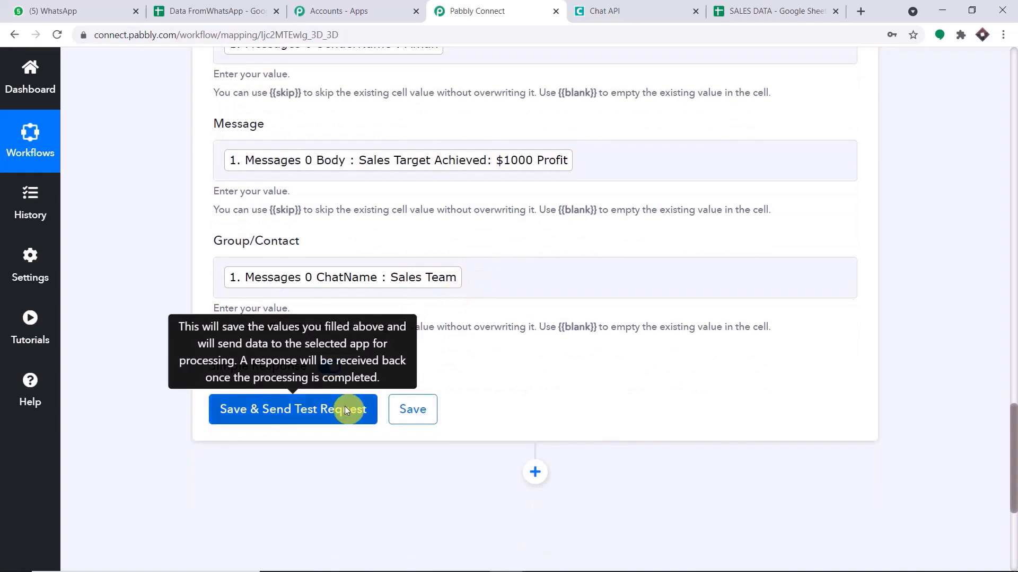
# Save and send a test request, then confirm row 2 appears in SALES DATA.
pyautogui.click(345, 410)
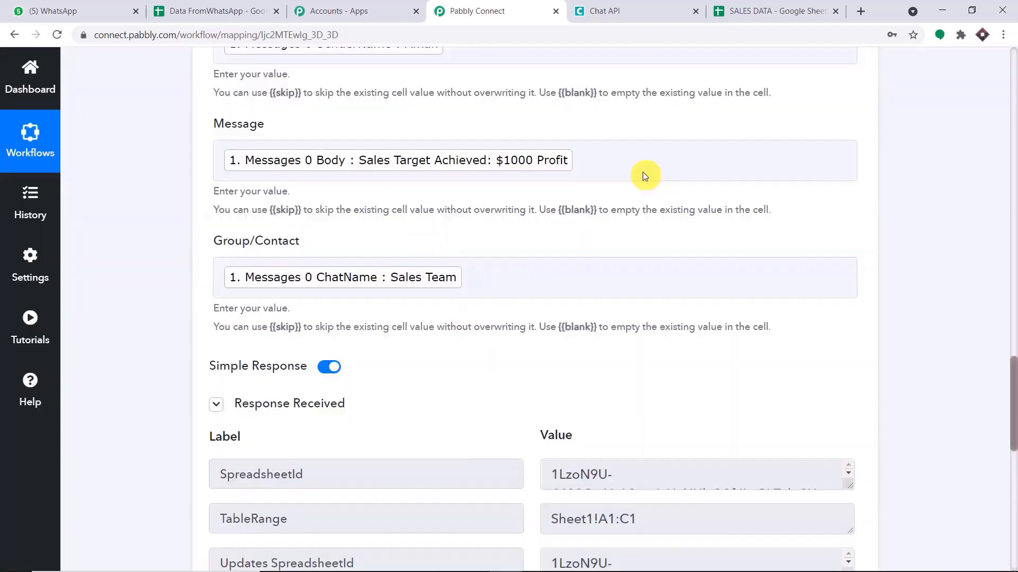
pyautogui.scroll(-4, 644, 176)
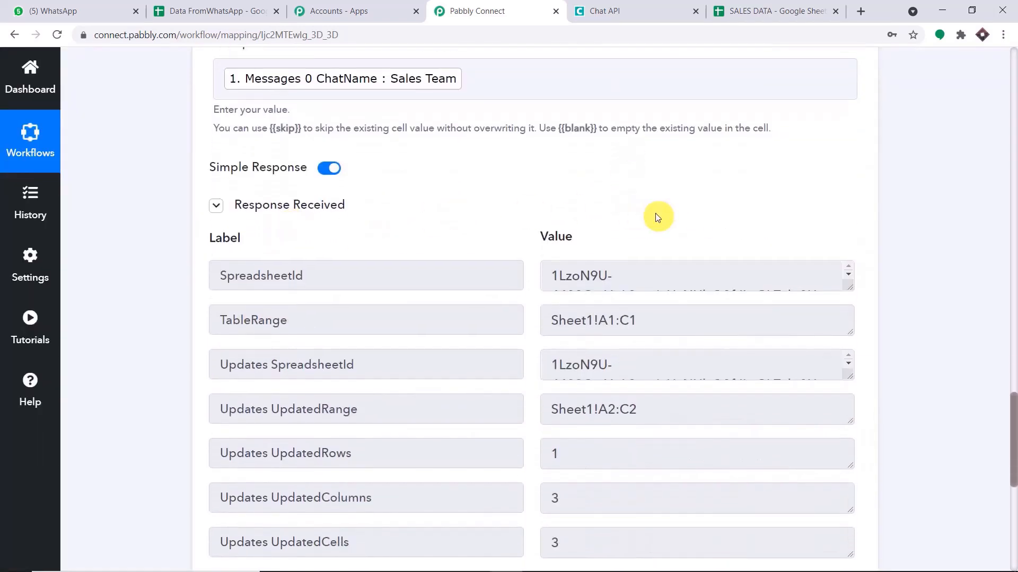
pyautogui.click(762, 12)
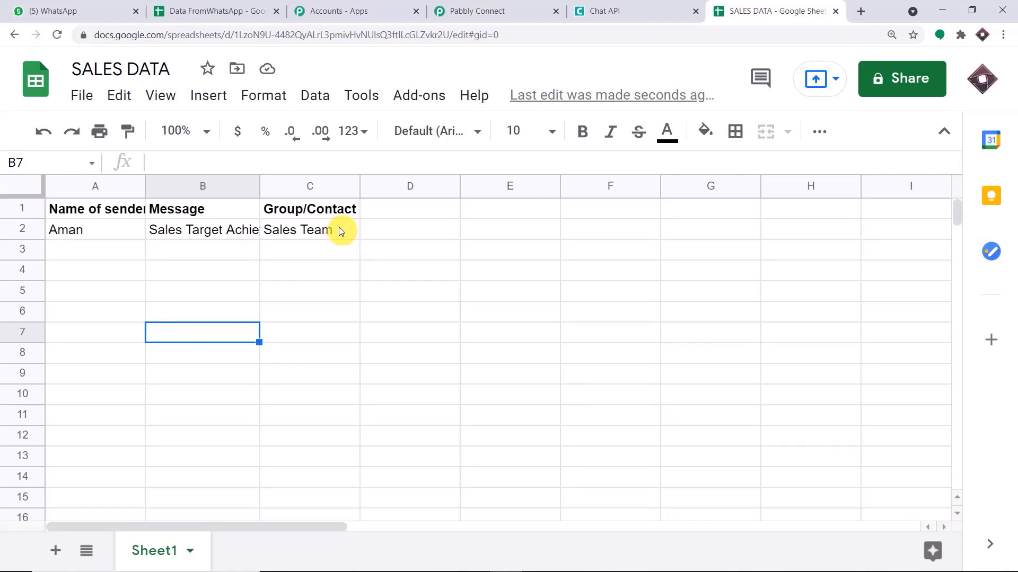
pyautogui.click(490, 11)
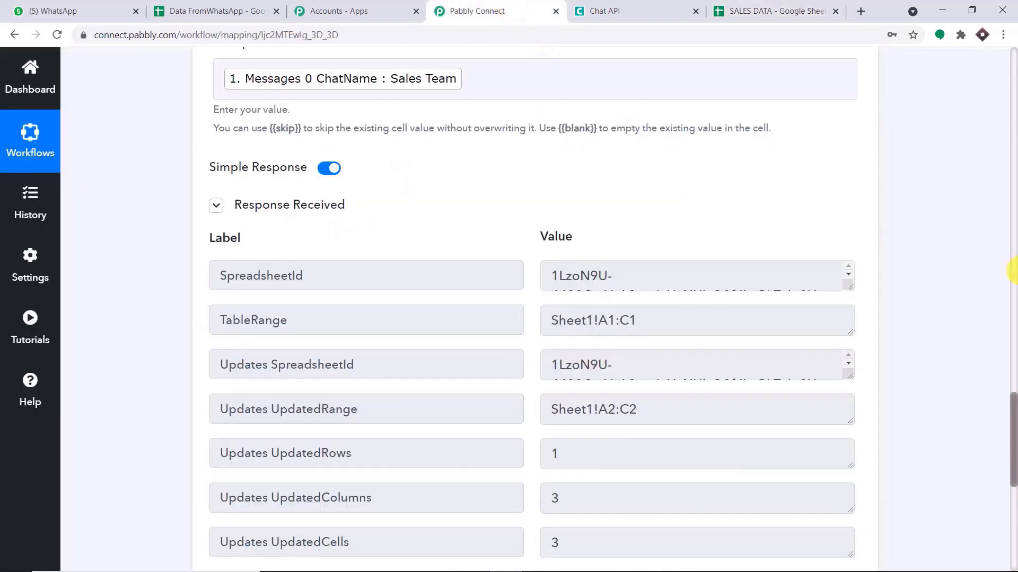
# Collapse the Google Sheets action and Chat API trigger steps.
pyautogui.scroll(15, 1012, 271)
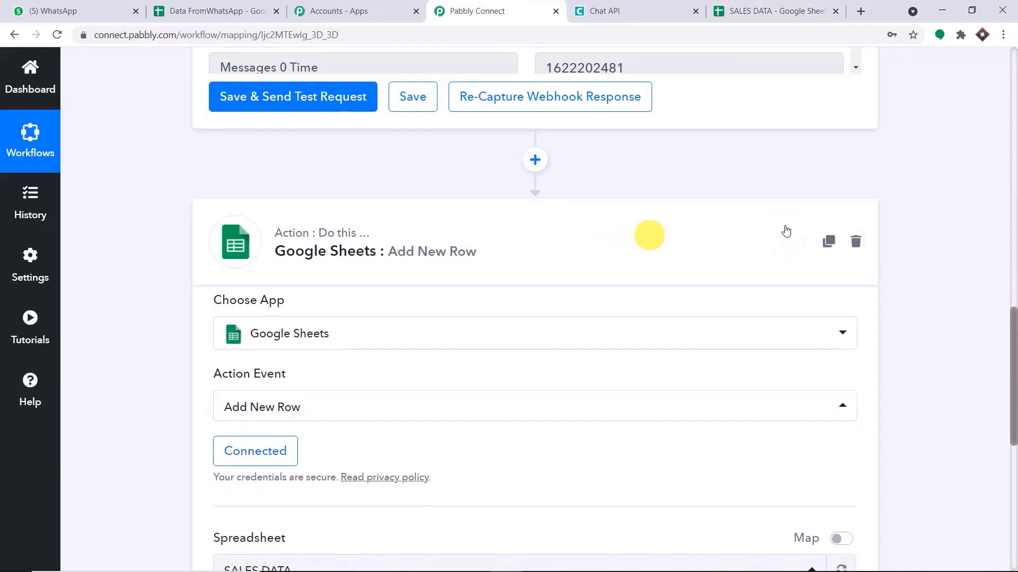
pyautogui.click(786, 232)
pyautogui.click(1014, 225)
pyautogui.moveTo(1014, 223); pyautogui.dragTo(1012, 64)
pyautogui.click(541, 175)
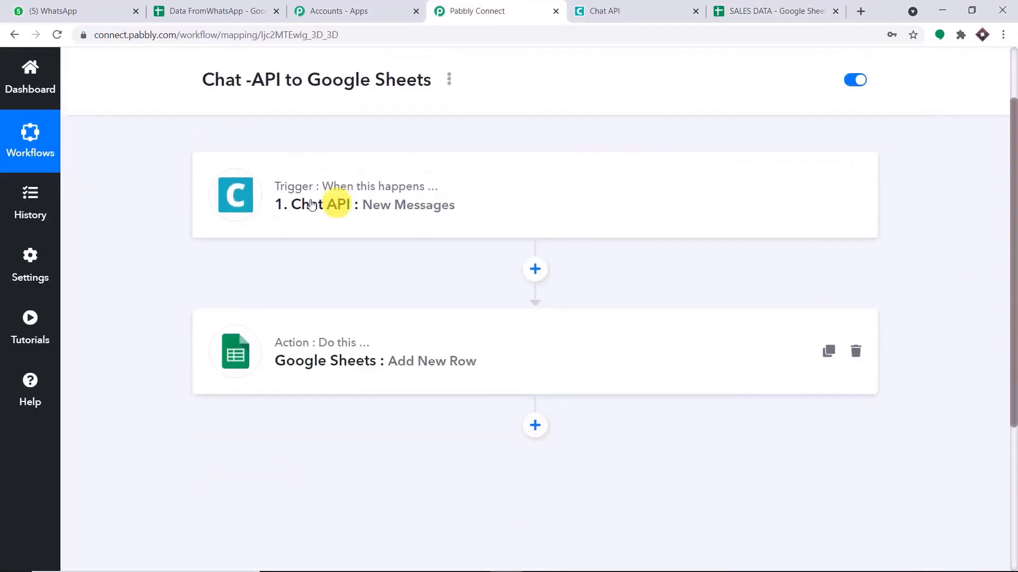
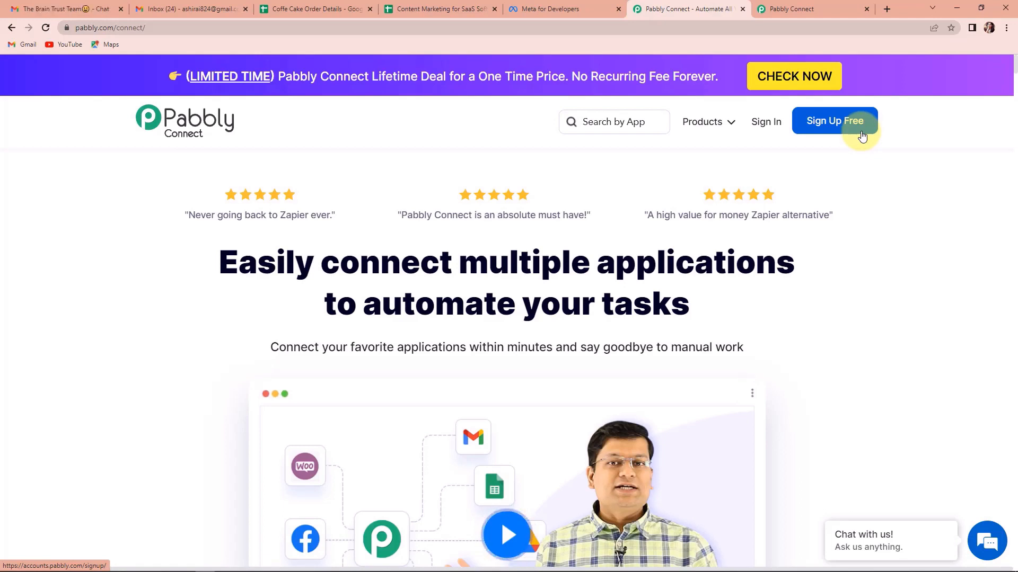
# Sign in to Pabbly, access the Pabbly Connect dashboard, and begin a new workflow.
pyautogui.click(767, 126)
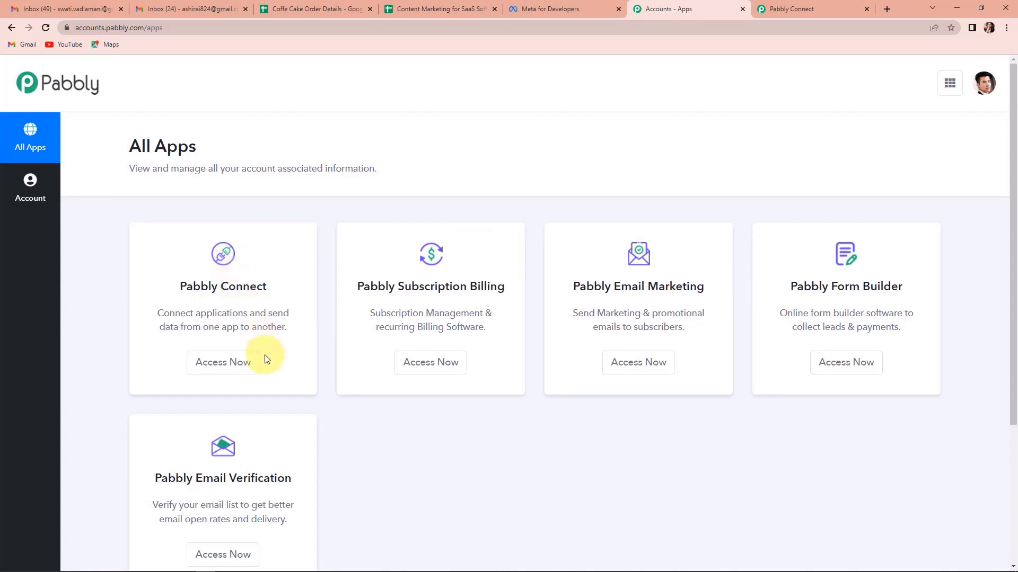
pyautogui.click(249, 364)
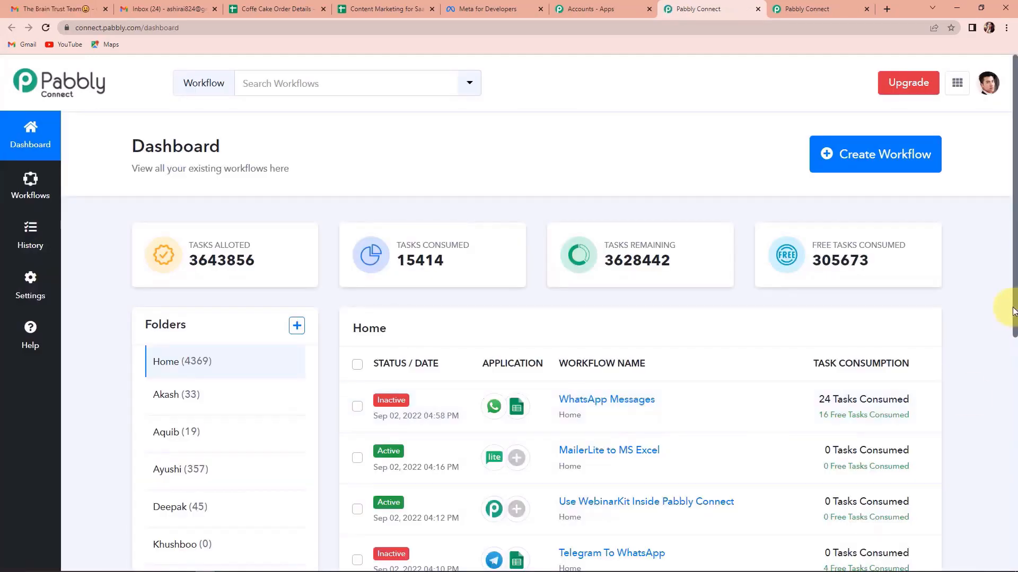
pyautogui.click(900, 169)
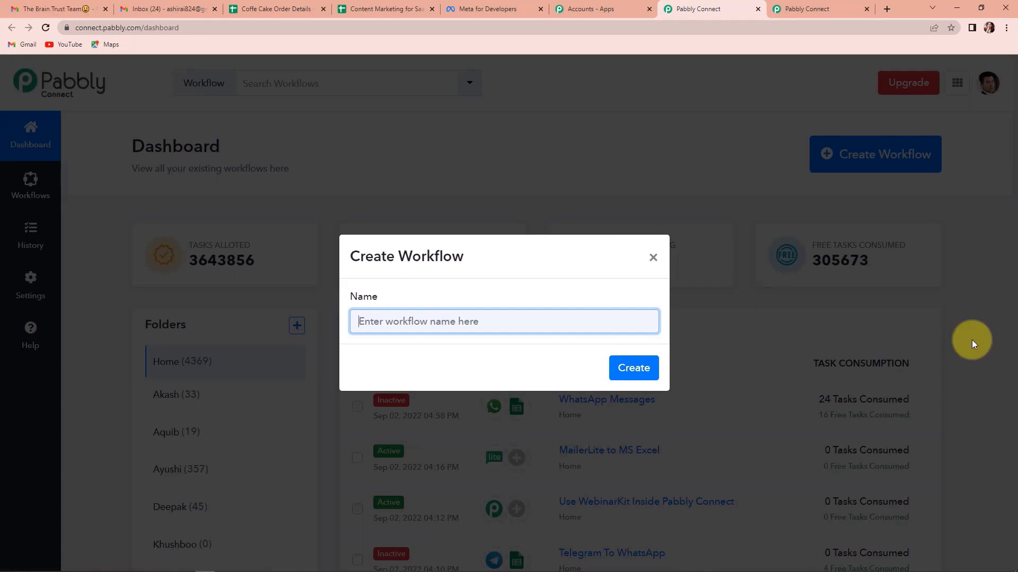
# Name the workflow 'Google Sheets to WhatsApp Integration', fixing typos, and create it.
pyautogui.write('Goog')
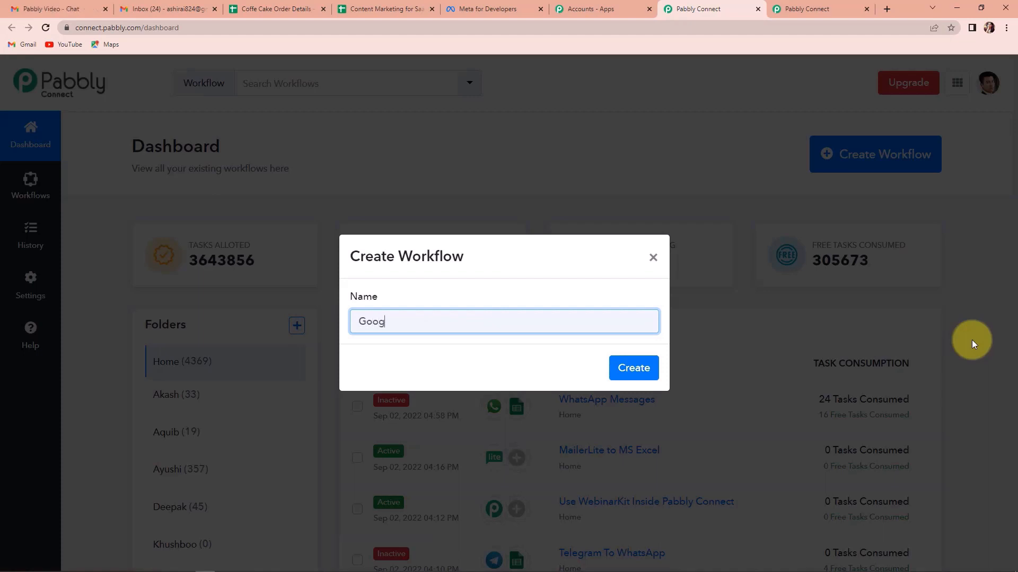
pyautogui.write('le sheets to WhatsAppp')
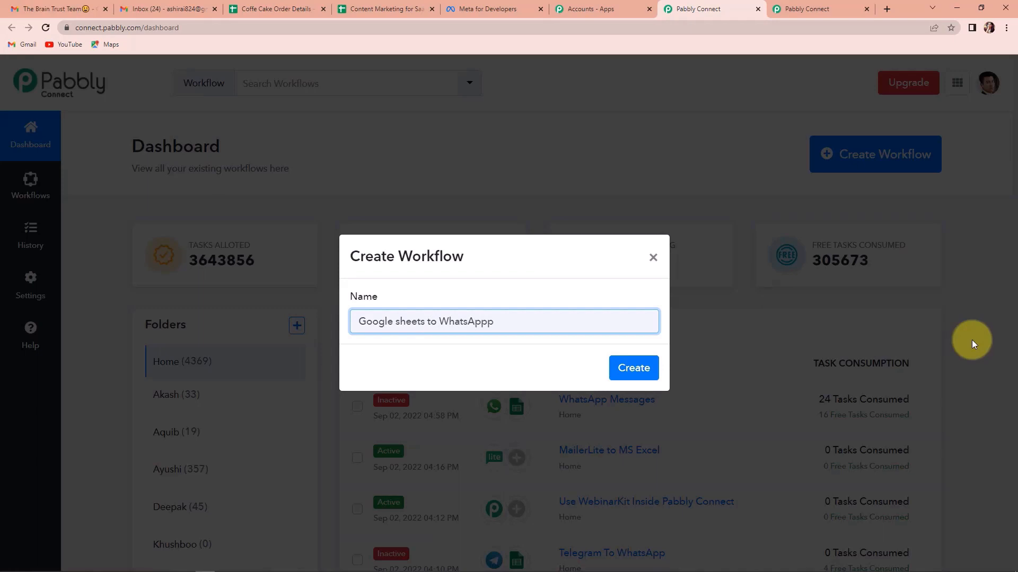
pyautogui.press('BackSpace')
pyautogui.write('Integration')
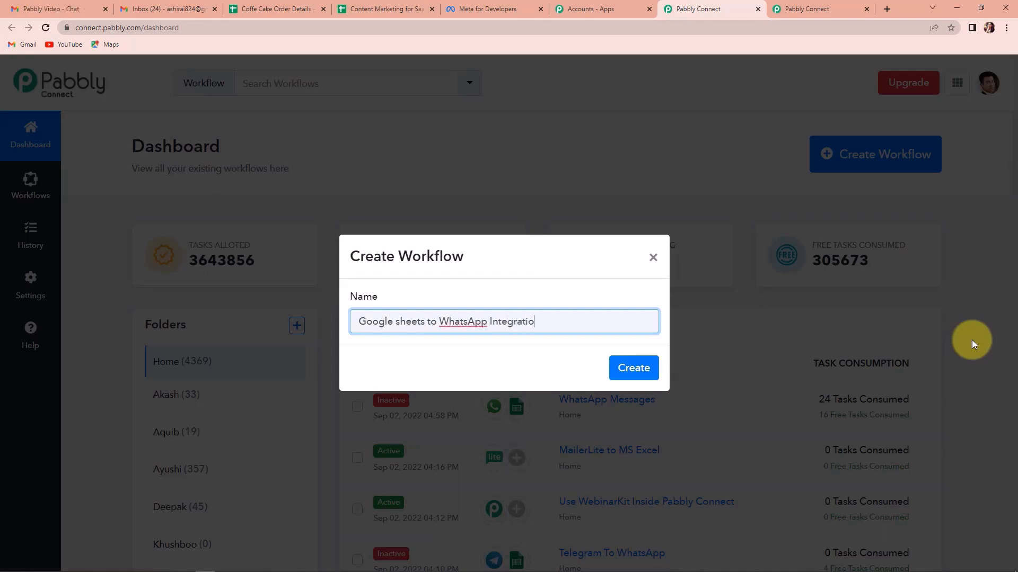
pyautogui.click(396, 321)
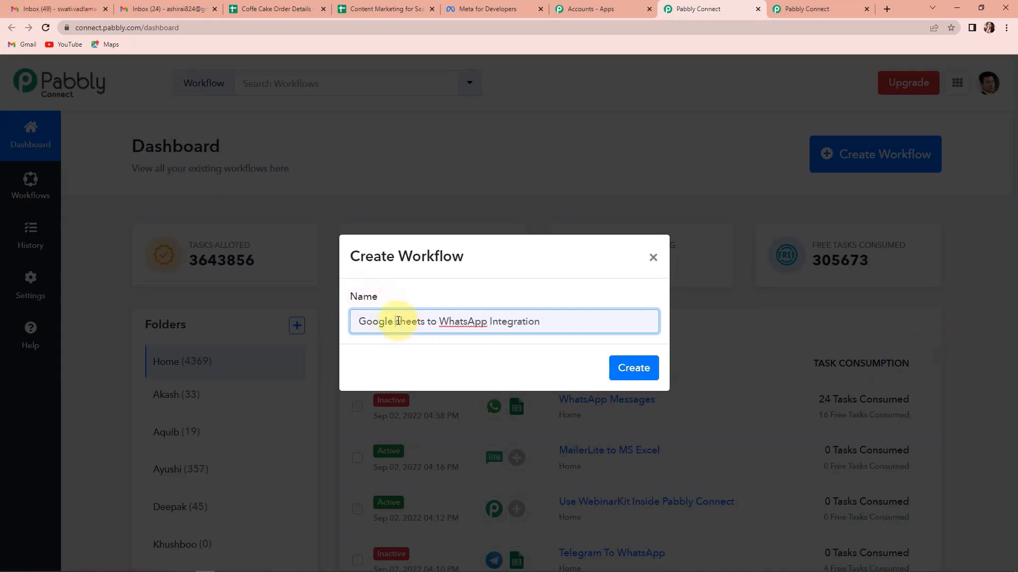
pyautogui.write('S')
pyautogui.press('Delete')
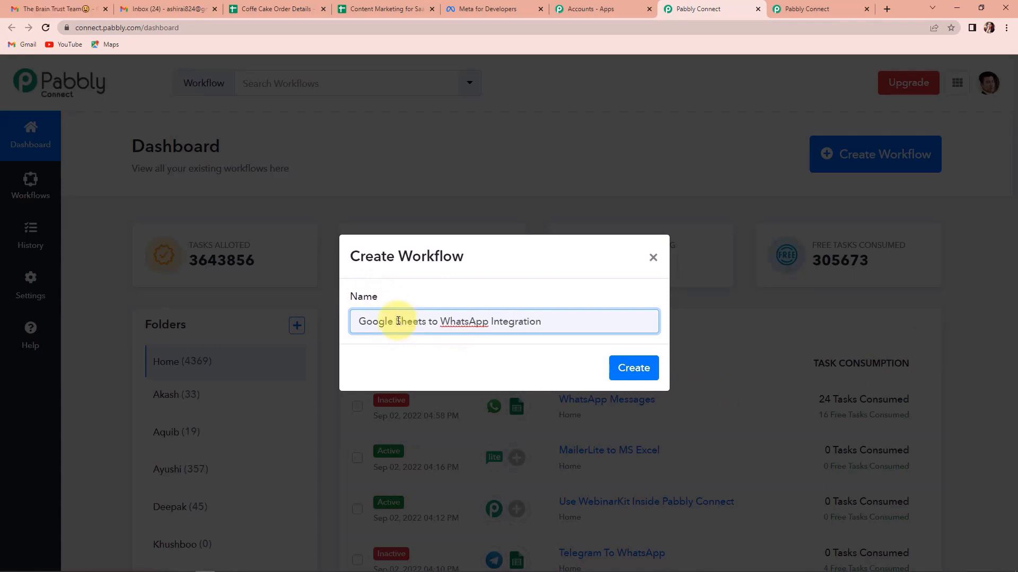
pyautogui.click(627, 366)
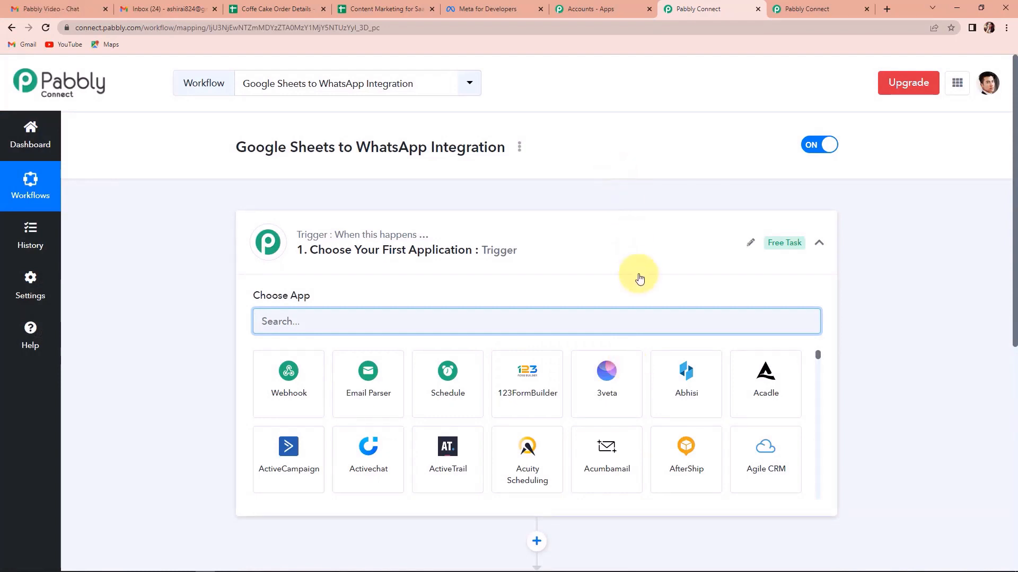
# Set the trigger app to Google Sheets with the New or Updated Spreadsheet Row event.
pyautogui.scroll(-3, 643, 282)
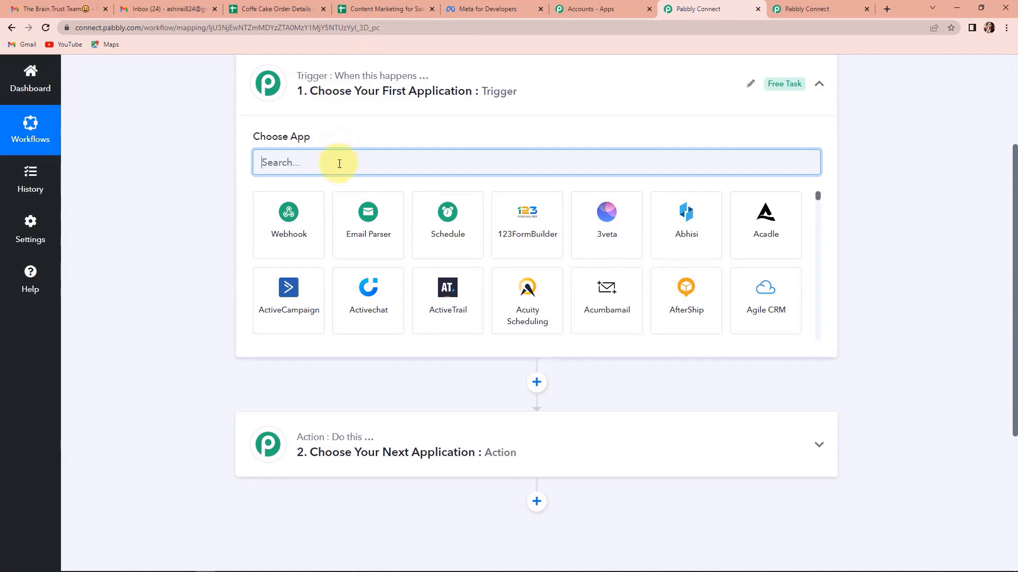
pyautogui.write('google')
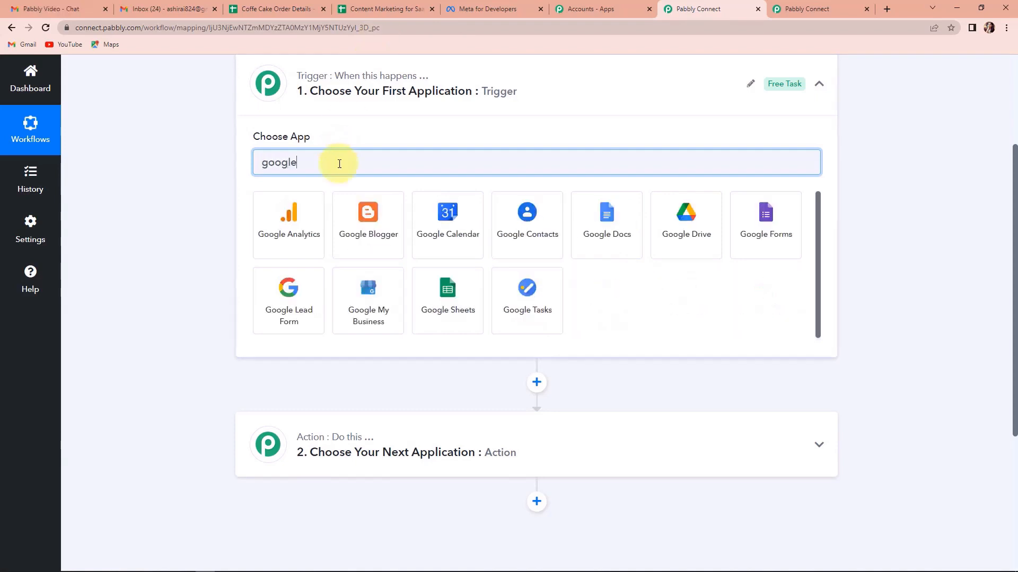
pyautogui.click(431, 305)
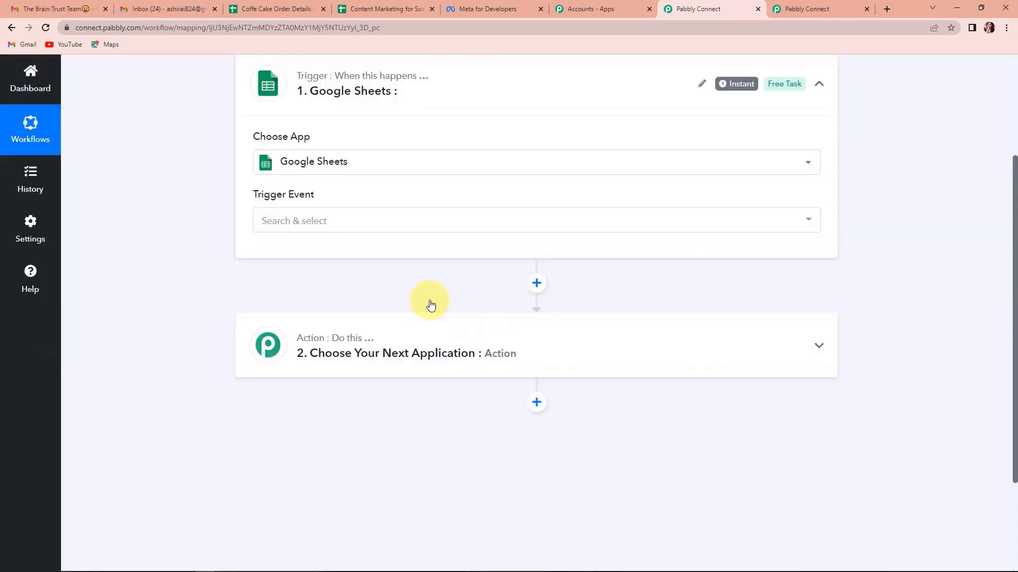
pyautogui.moveTo(300, 201)
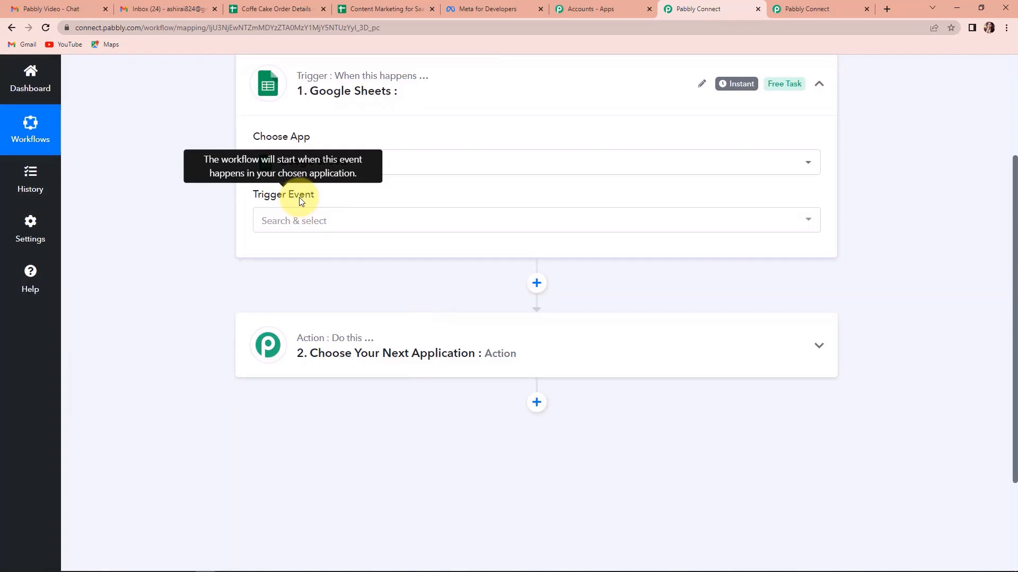
pyautogui.click(311, 221)
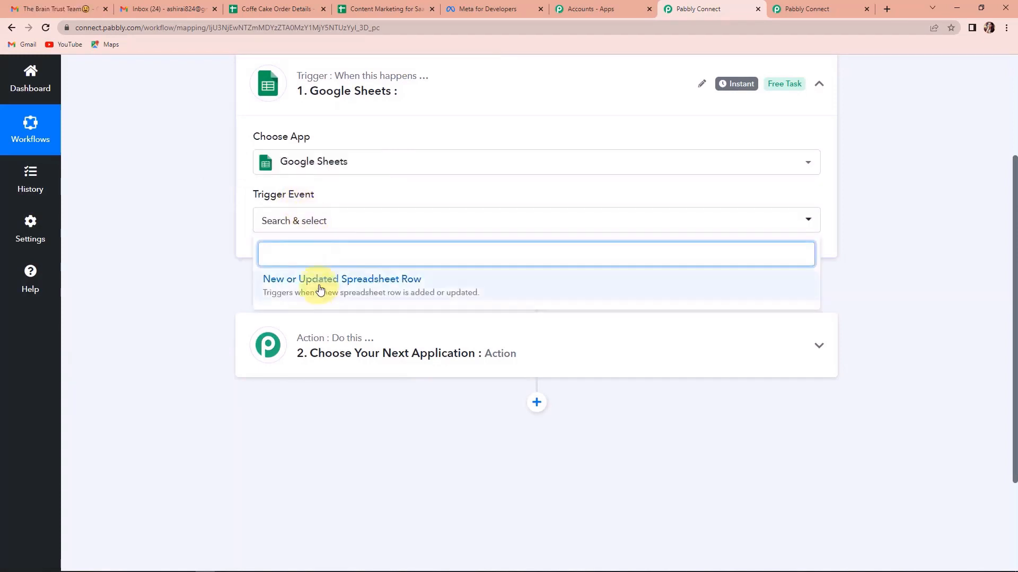
pyautogui.click(320, 289)
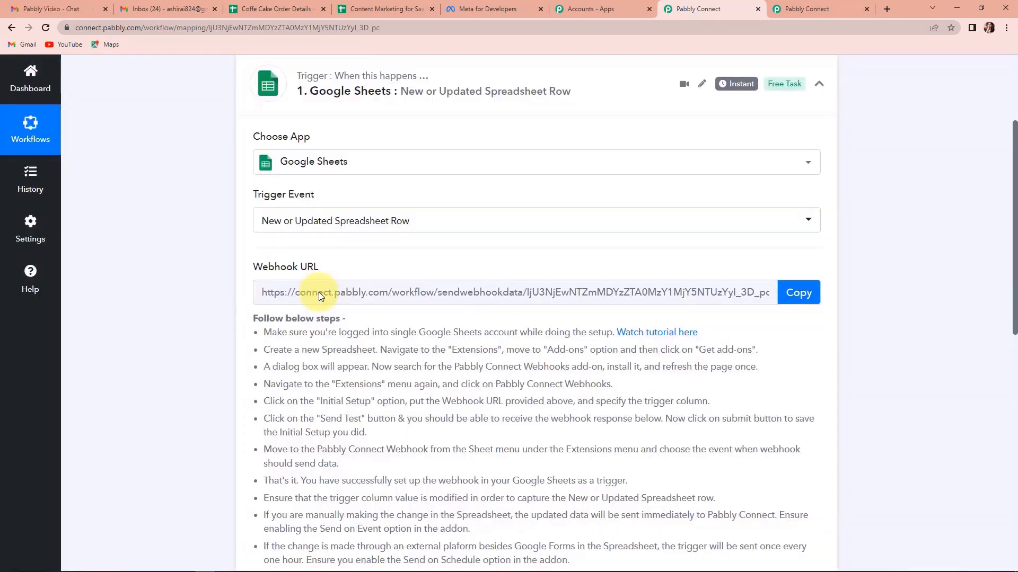
pyautogui.scroll(-2, 319, 291)
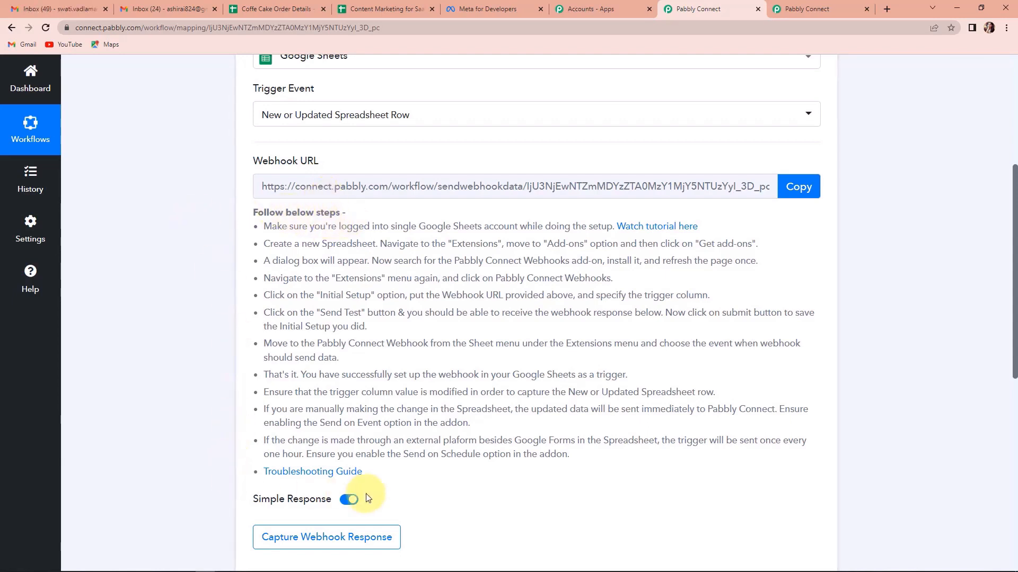
# Copy the trigger's webhook URL and switch to the Coffe Cake Order Details spreadsheet.
pyautogui.click(792, 186)
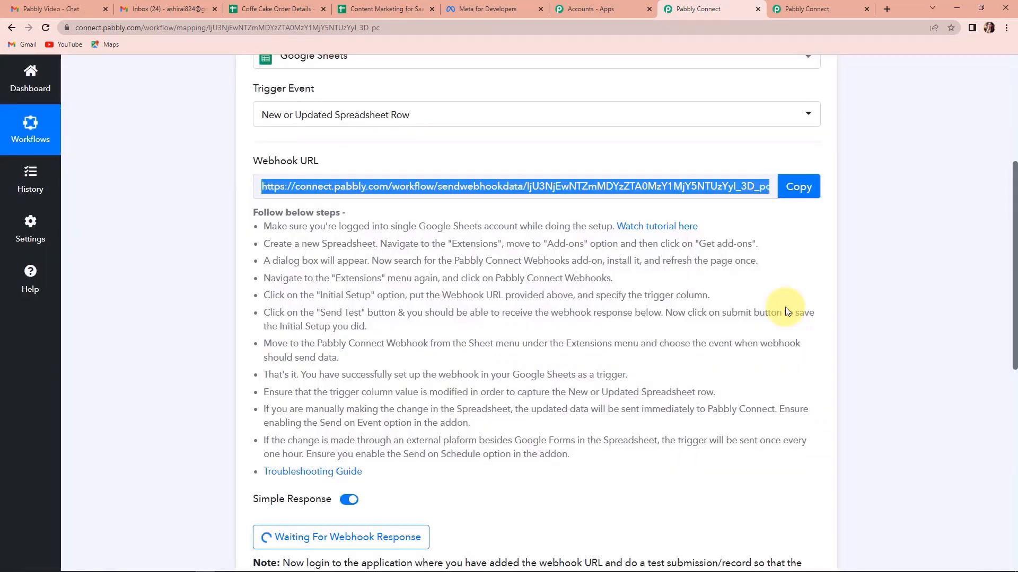
pyautogui.click(268, 9)
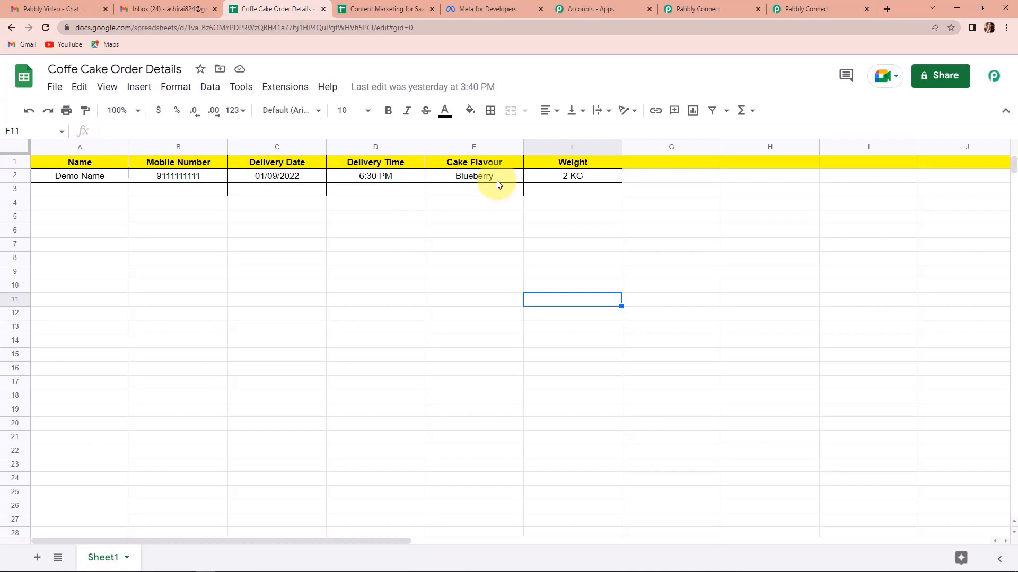
# Look up Pabbly Connect Webhooks in the add-on marketplace, then reach its Extensions menu entry.
pyautogui.click(282, 87)
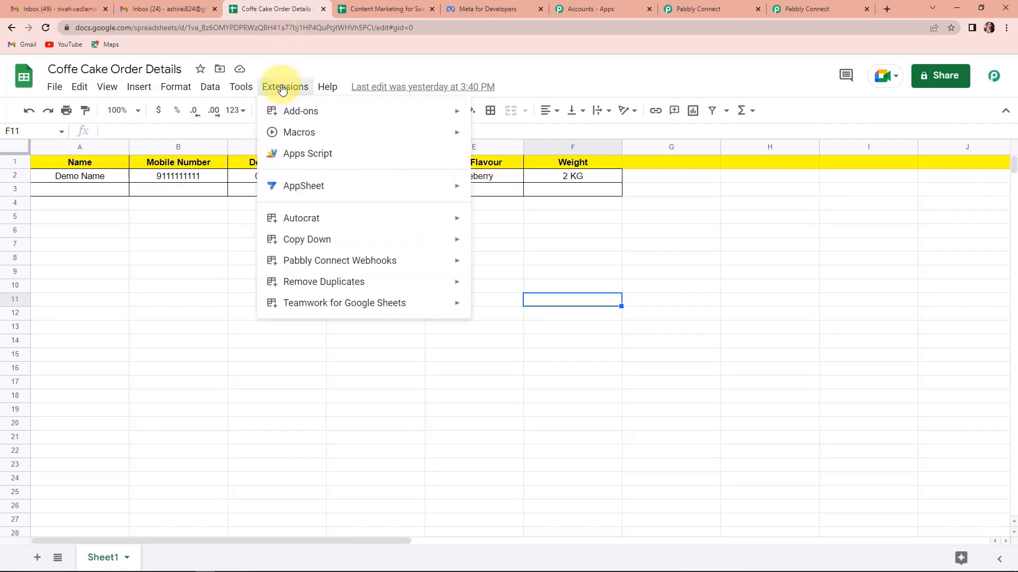
pyautogui.moveTo(435, 115)
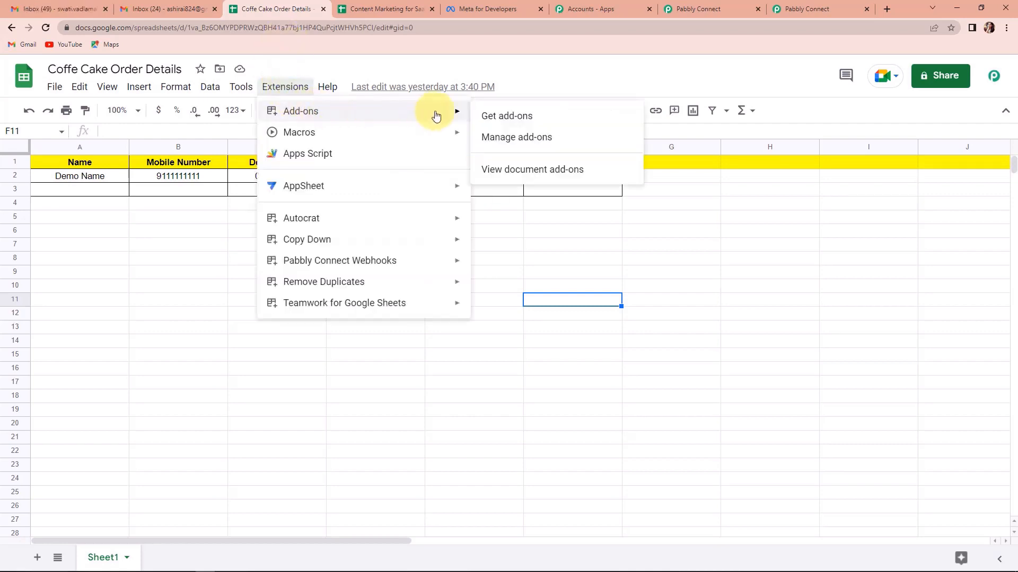
pyautogui.click(521, 119)
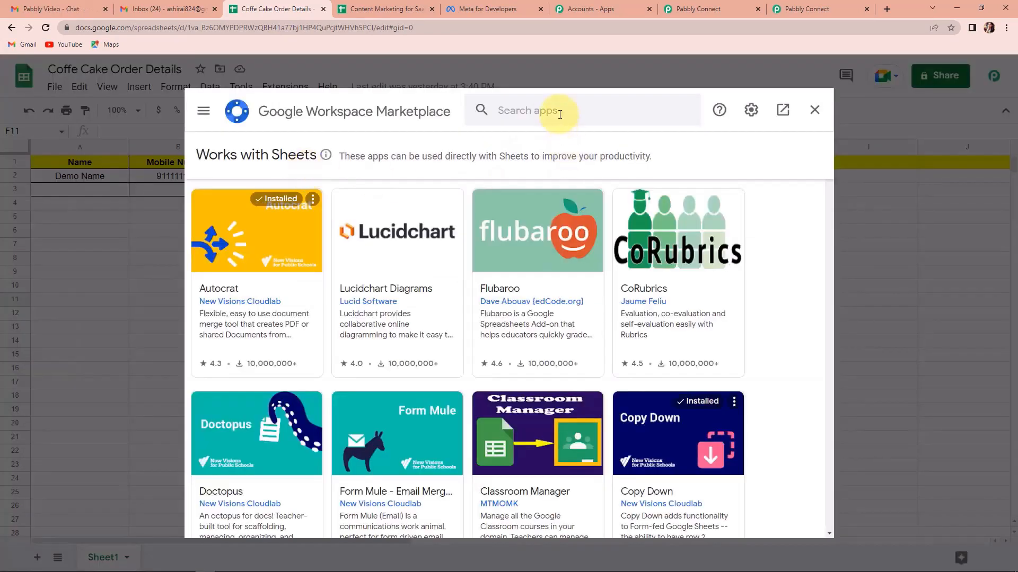
pyautogui.click(559, 114)
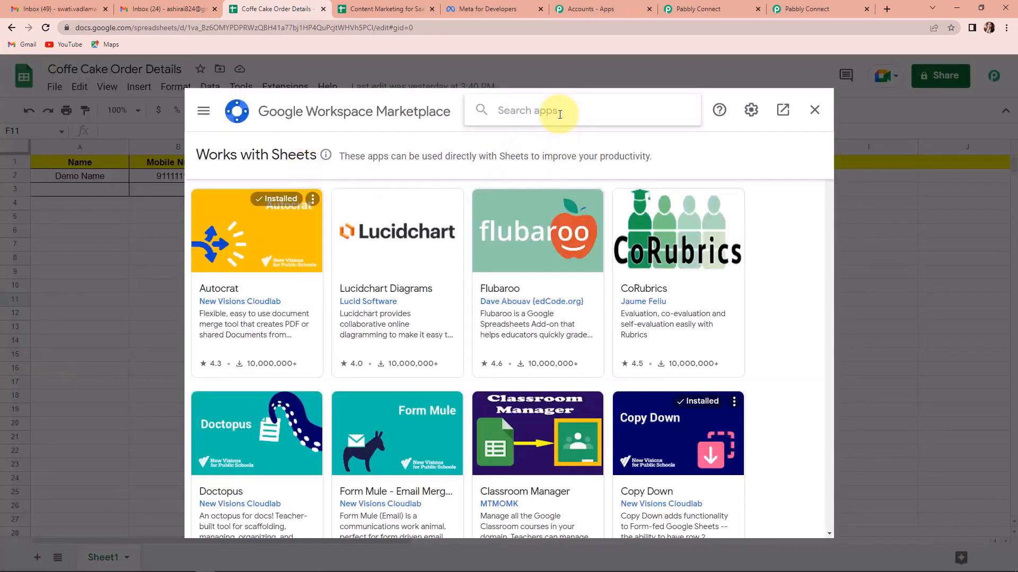
pyautogui.write('pabbly')
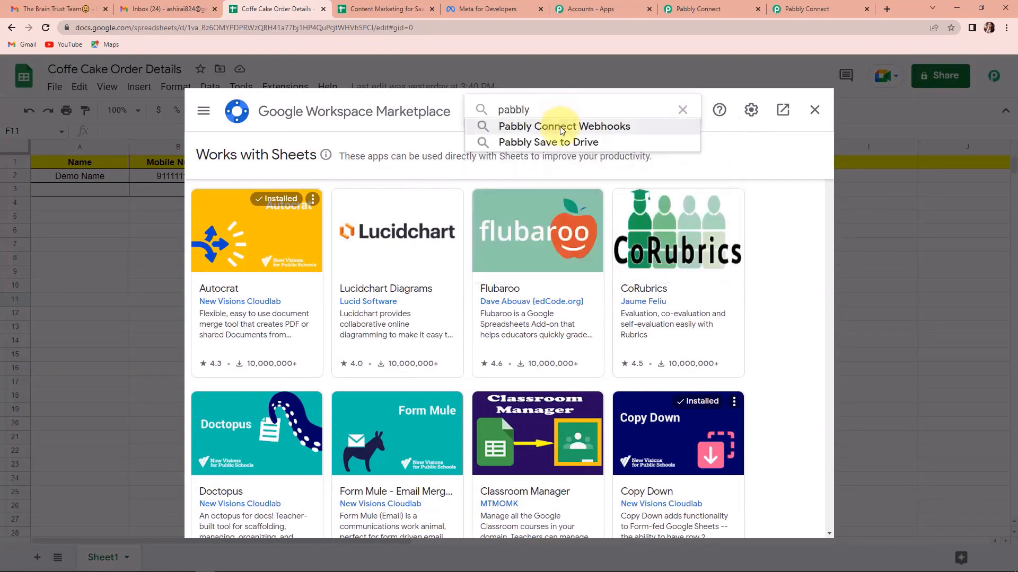
pyautogui.click(561, 128)
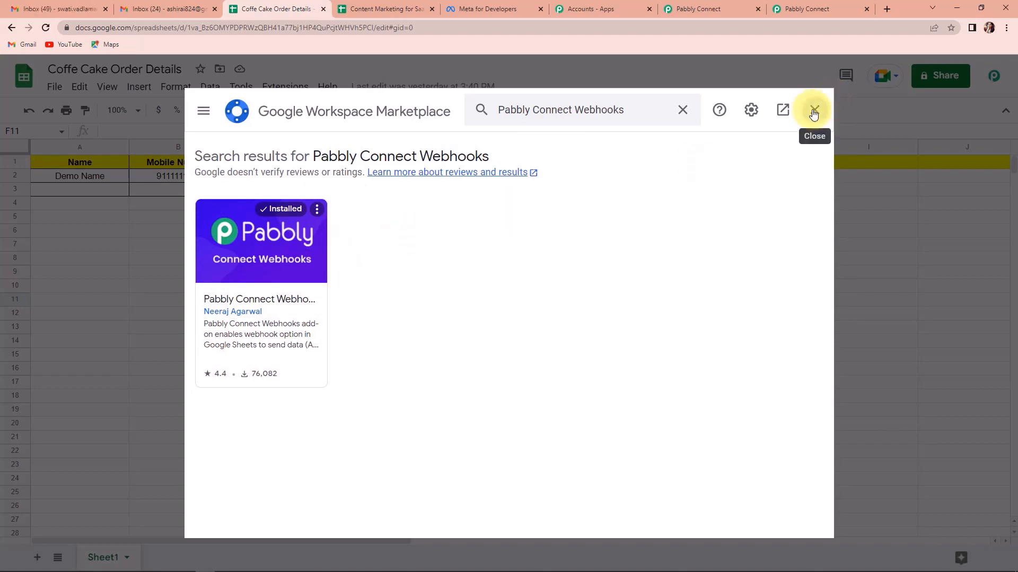
pyautogui.click(814, 114)
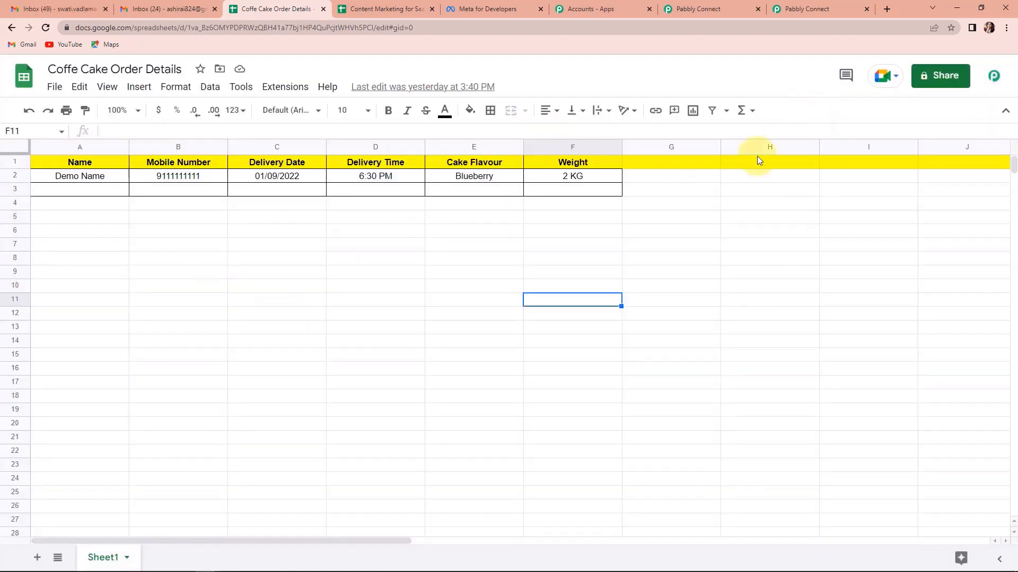
pyautogui.click(279, 92)
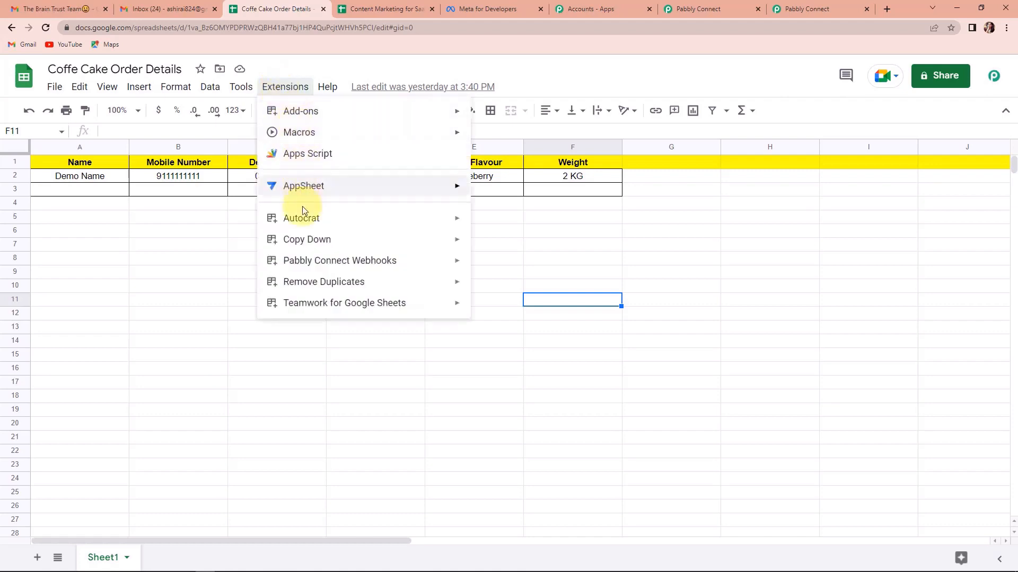
pyautogui.moveTo(289, 264)
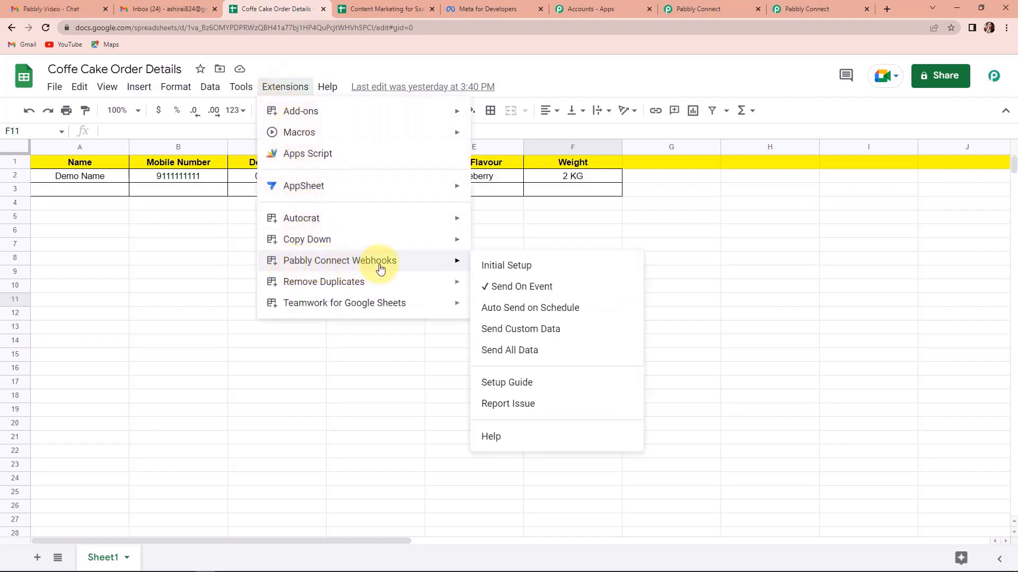
# Paste Pabbly's webhook URL into the add-on's Initial Setup and send the sheet's test data.
pyautogui.click(498, 273)
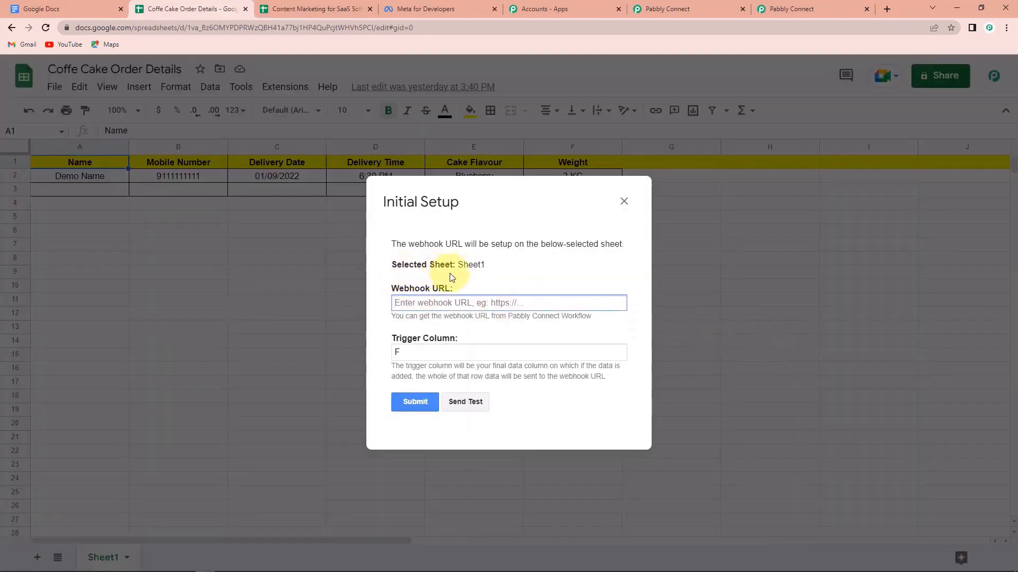
pyautogui.click(440, 302)
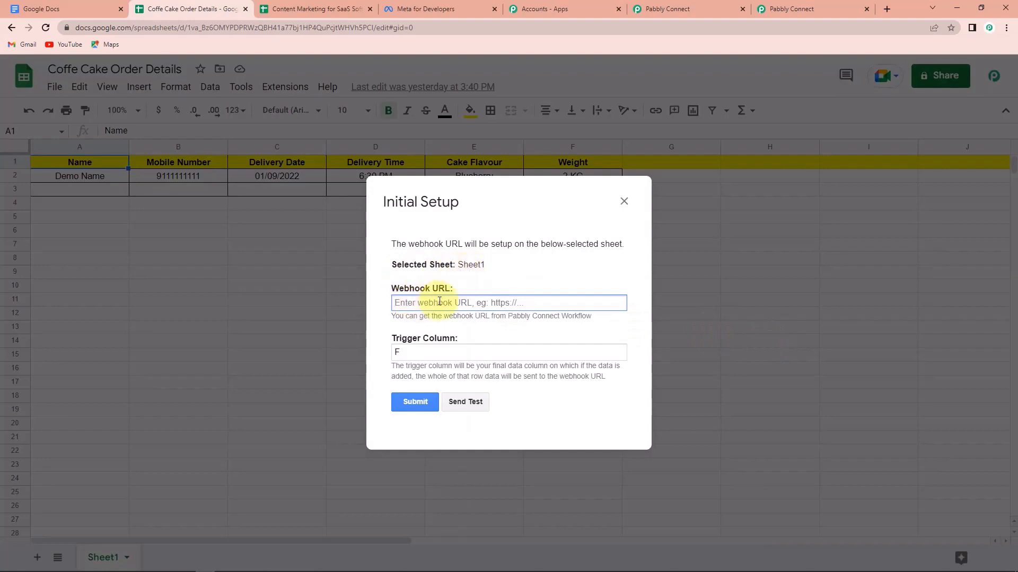
pyautogui.click(657, 9)
pyautogui.click(792, 191)
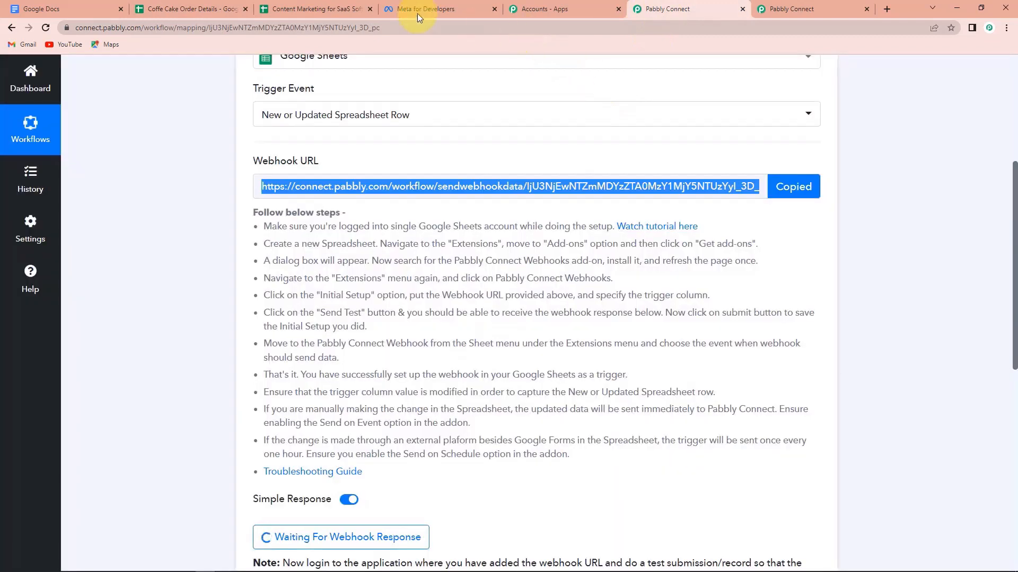
pyautogui.click(170, 9)
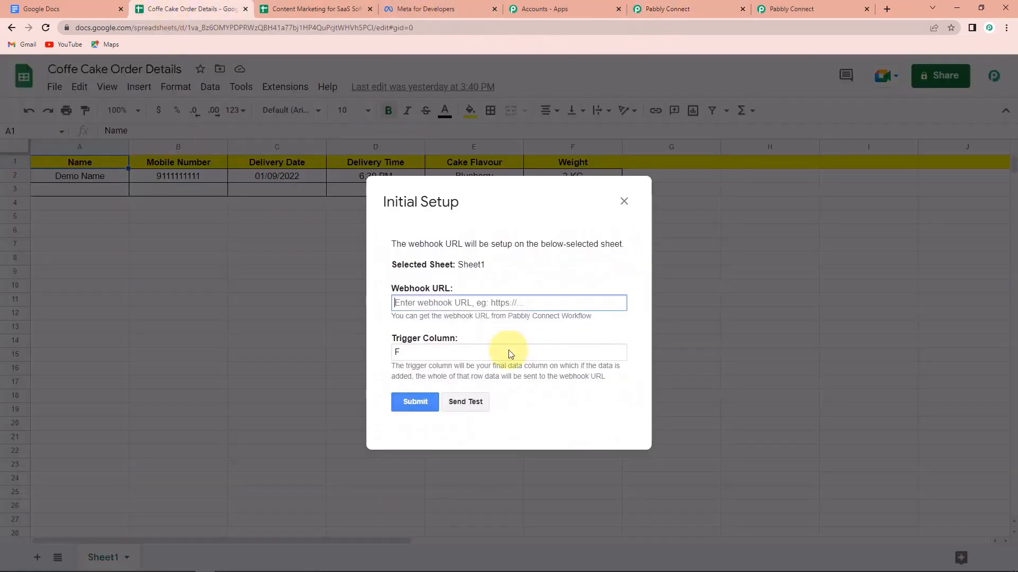
pyautogui.hotkey('ctrl', 'v')
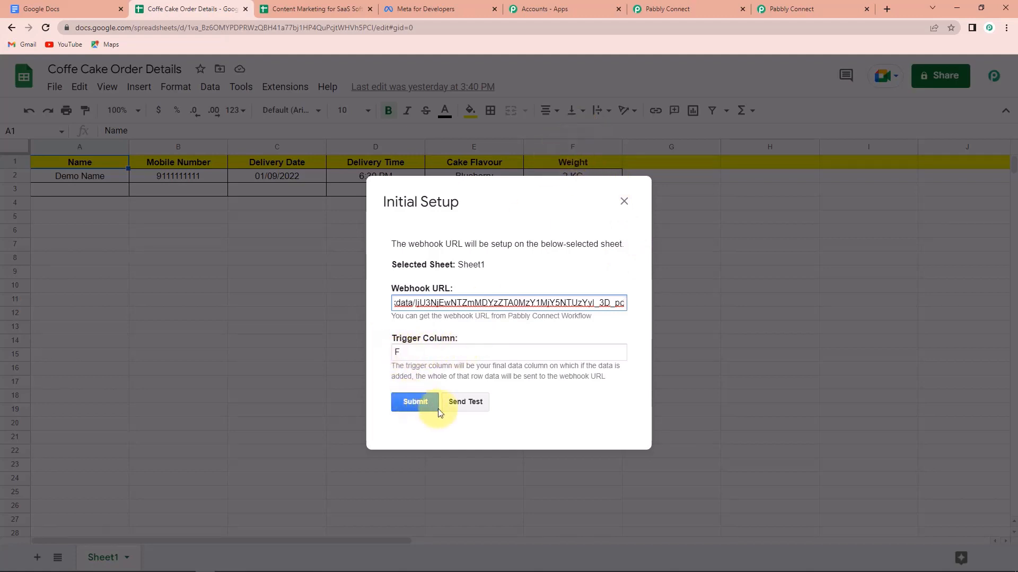
pyautogui.click(472, 403)
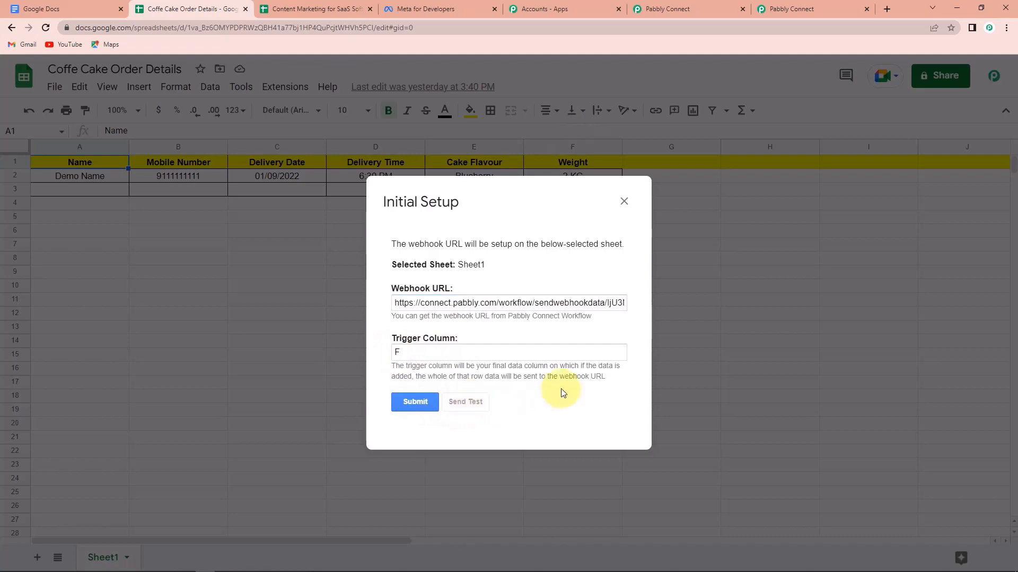
pyautogui.scroll(-1, 563, 392)
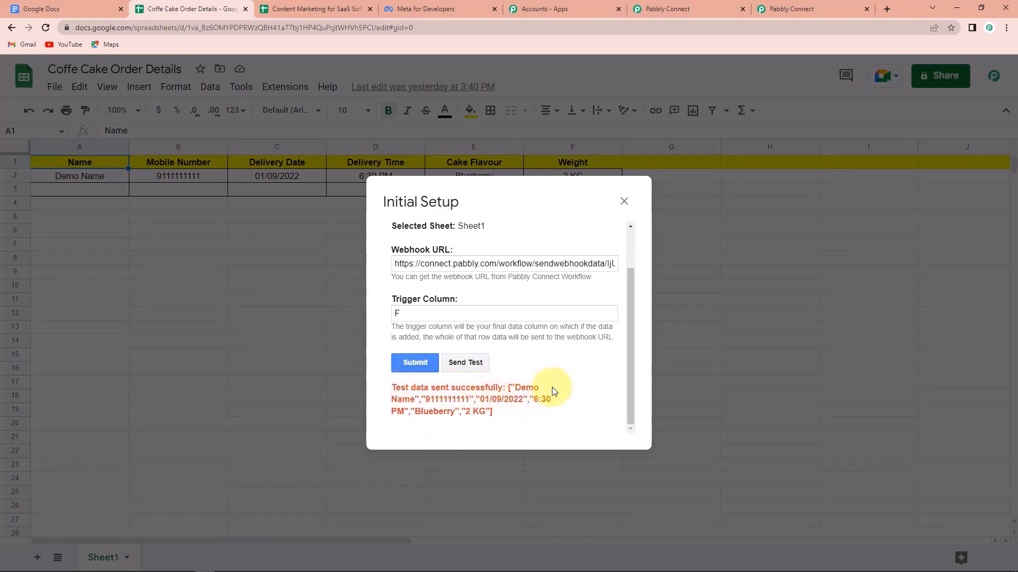
pyautogui.click(684, 10)
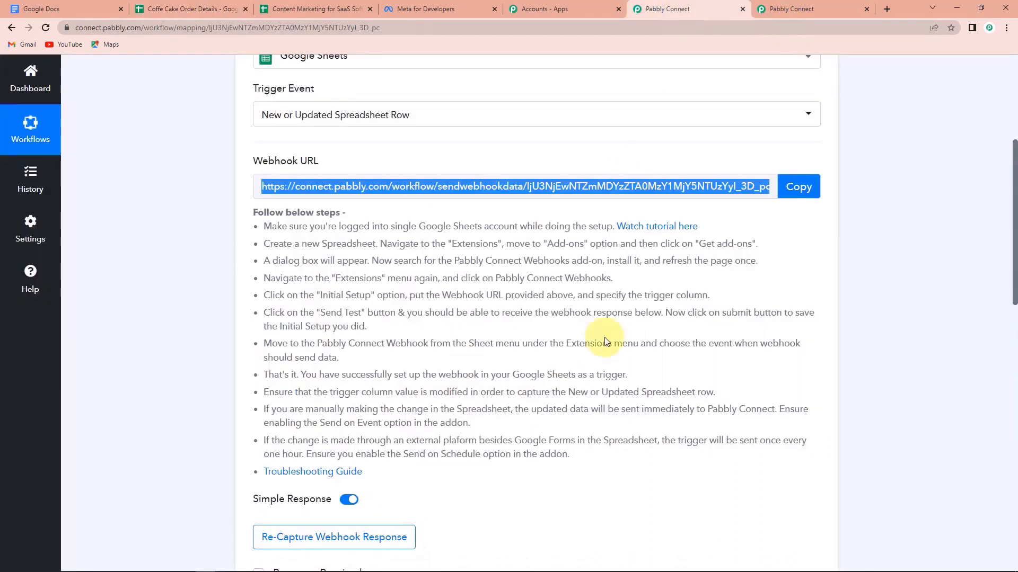
# Review Pabbly's captured response containing the sheet's order row.
pyautogui.scroll(-9, 608, 357)
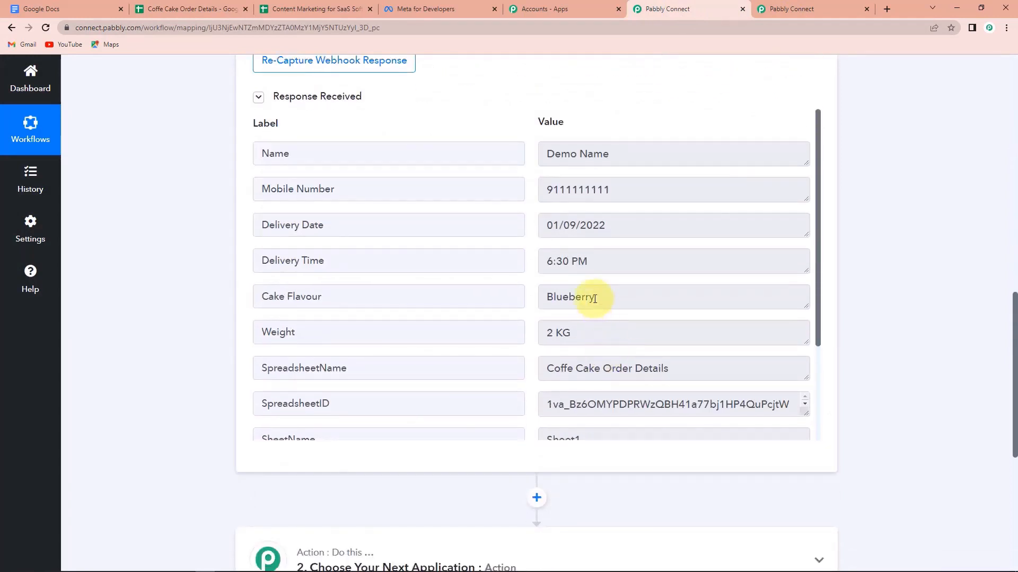
pyautogui.scroll(-3, 652, 281)
pyautogui.scroll(-1, 652, 281)
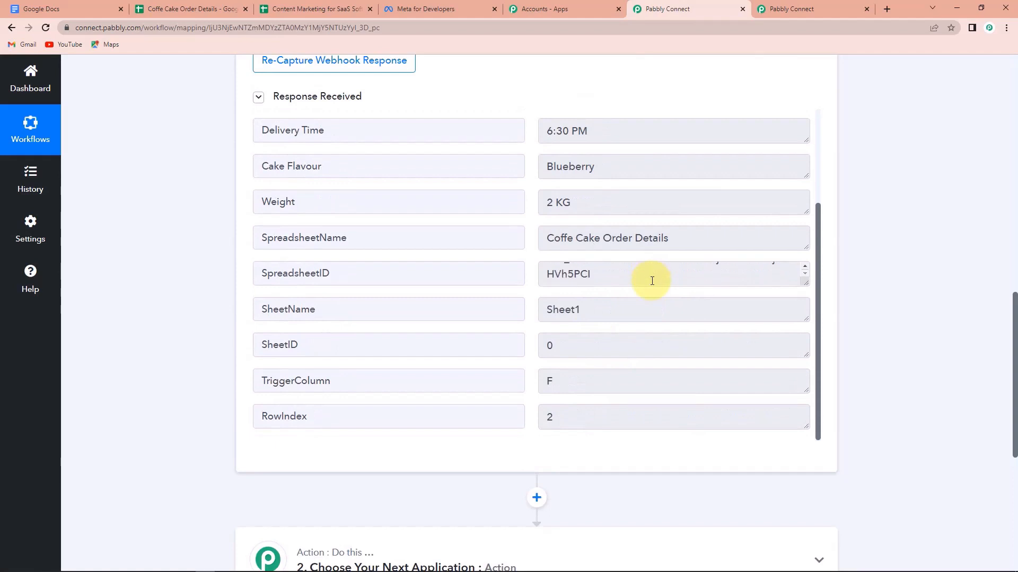
pyautogui.scroll(1, 652, 278)
pyautogui.scroll(1, 862, 326)
pyautogui.scroll(1, 861, 326)
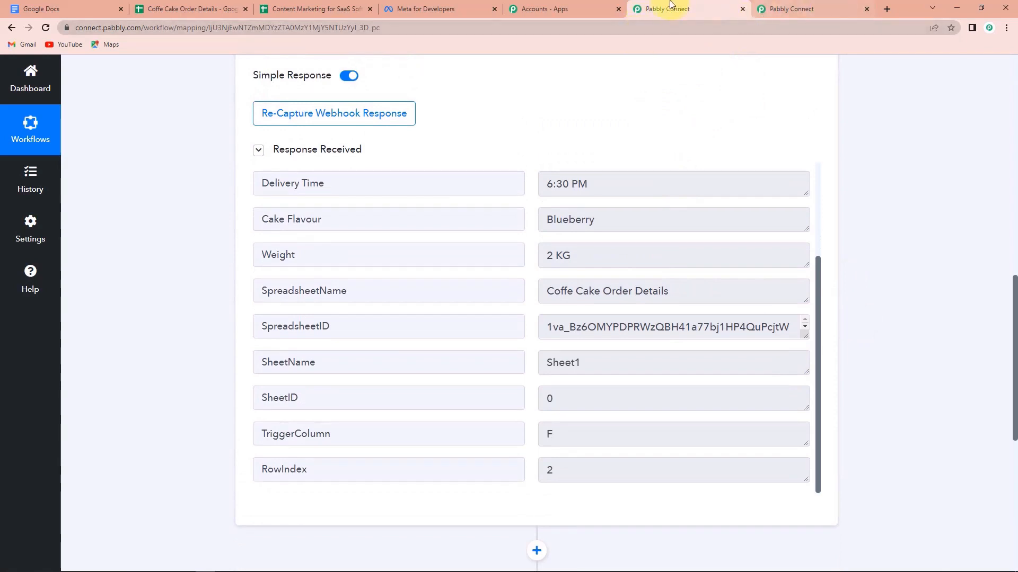
# Submit the add-on's Initial Setup in Sheets and return to the Pabbly workflow.
pyautogui.click(229, 5)
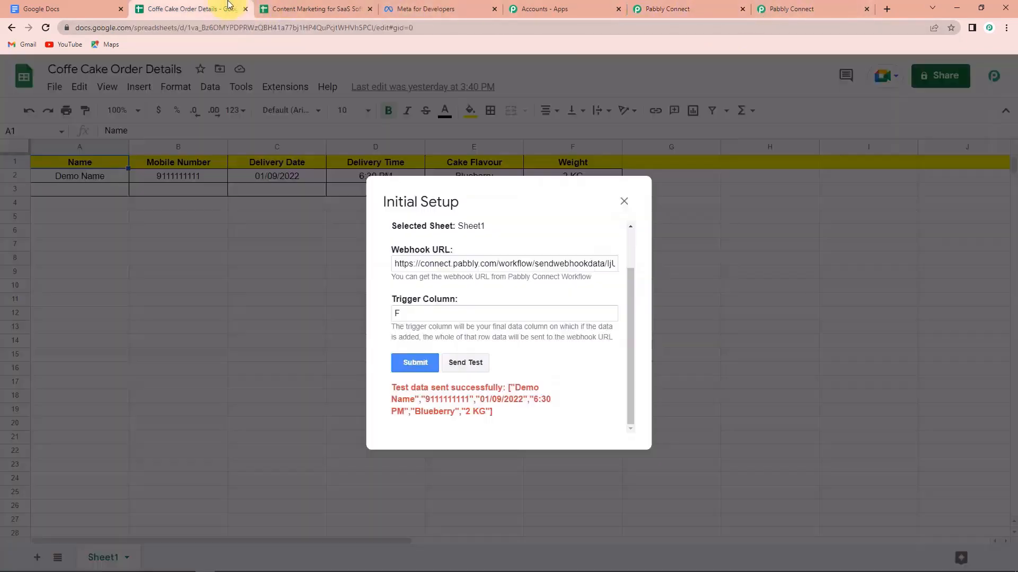
pyautogui.click(415, 362)
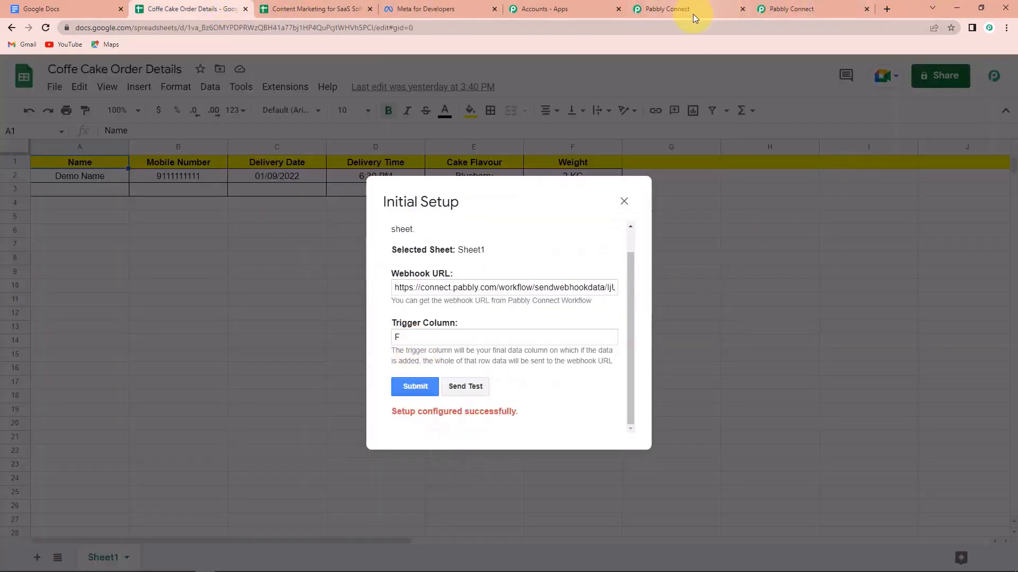
pyautogui.click(672, 13)
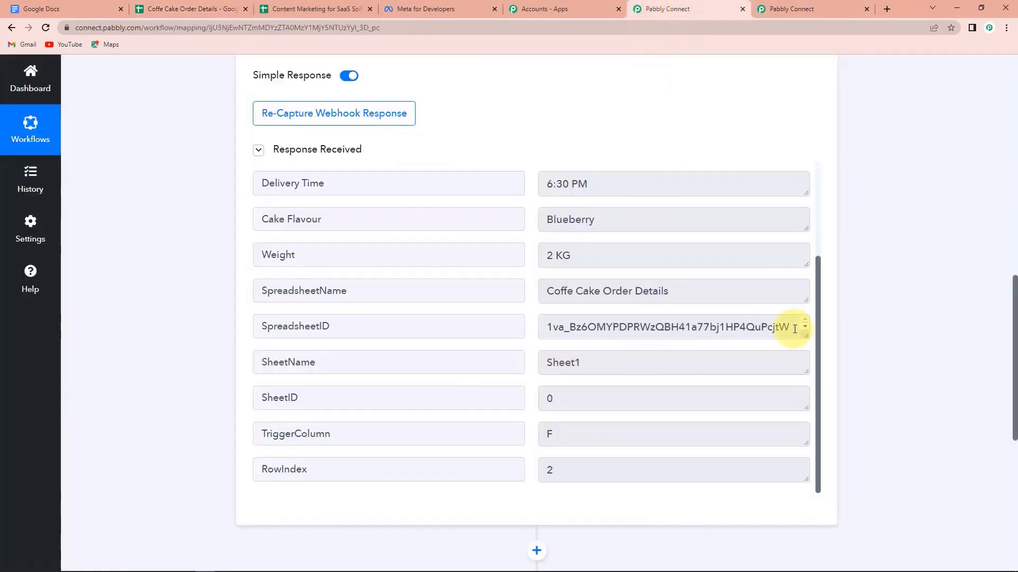
pyautogui.scroll(-2, 927, 325)
pyautogui.scroll(-2, 924, 326)
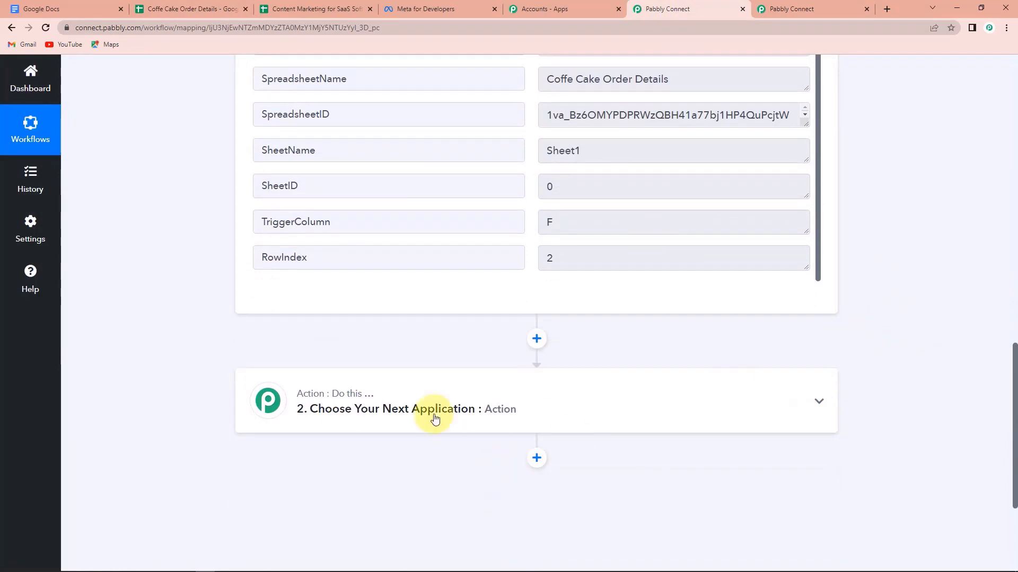
# Set the action to WhatsApp Cloud API with Send Template Message and begin connecting an account.
pyautogui.click(405, 393)
pyautogui.click(370, 478)
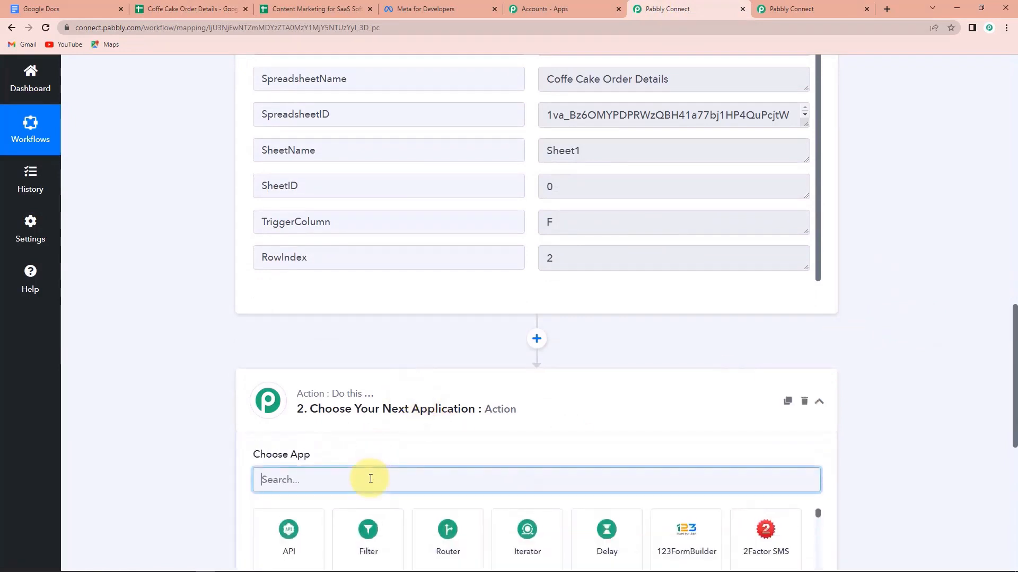
pyautogui.write('whatsapp')
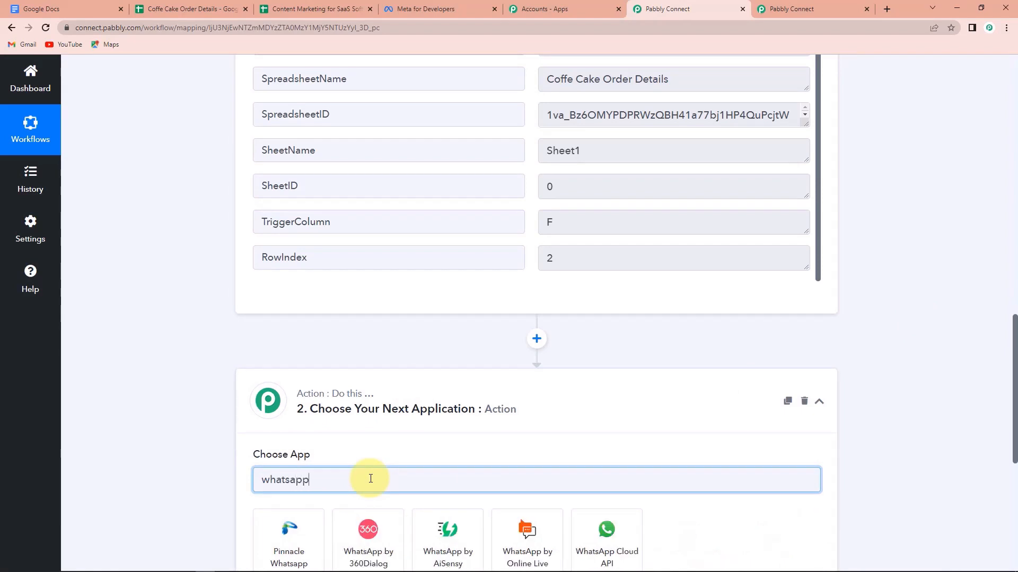
pyautogui.scroll(-1, 370, 477)
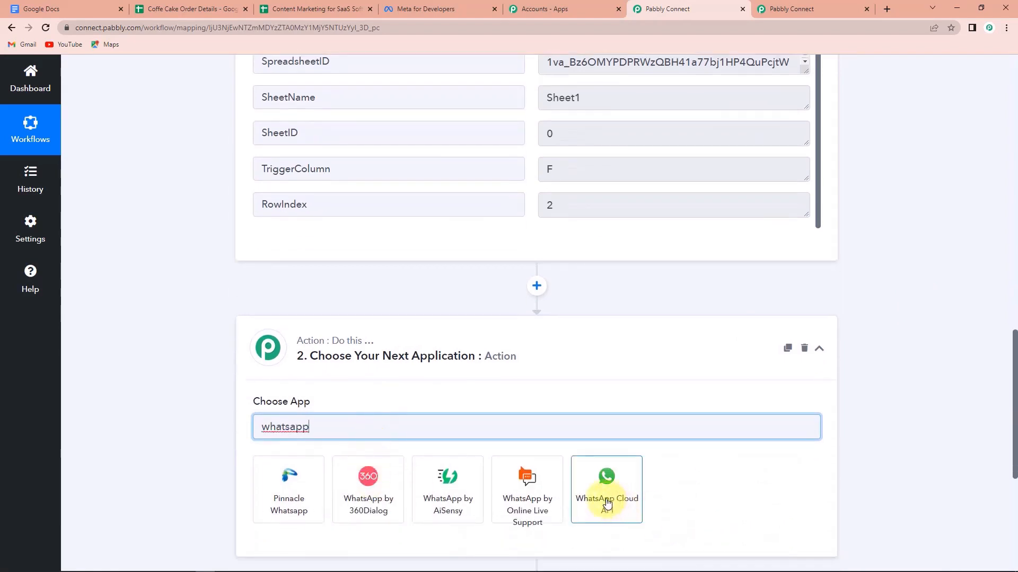
pyautogui.click(607, 503)
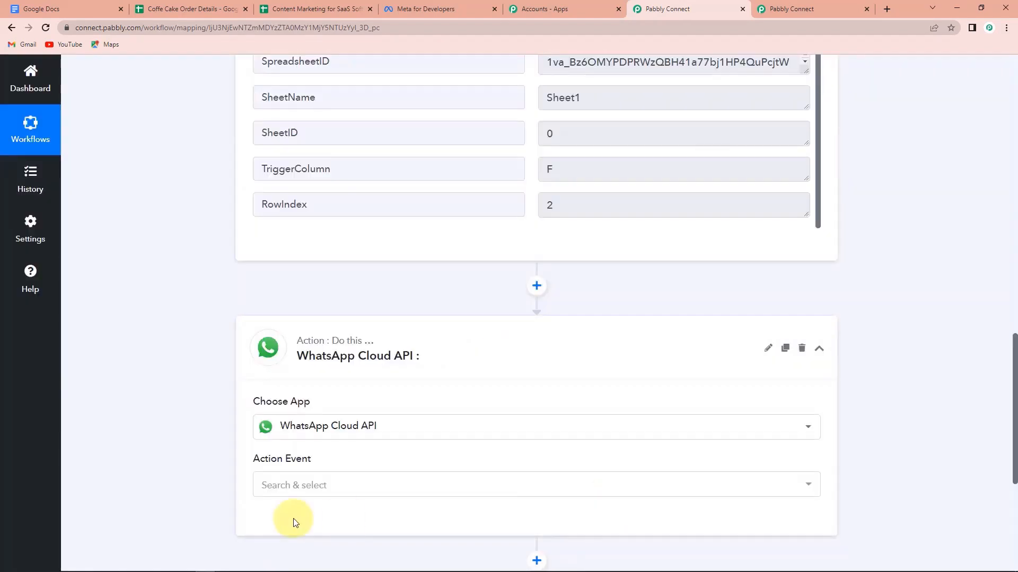
pyautogui.click(275, 487)
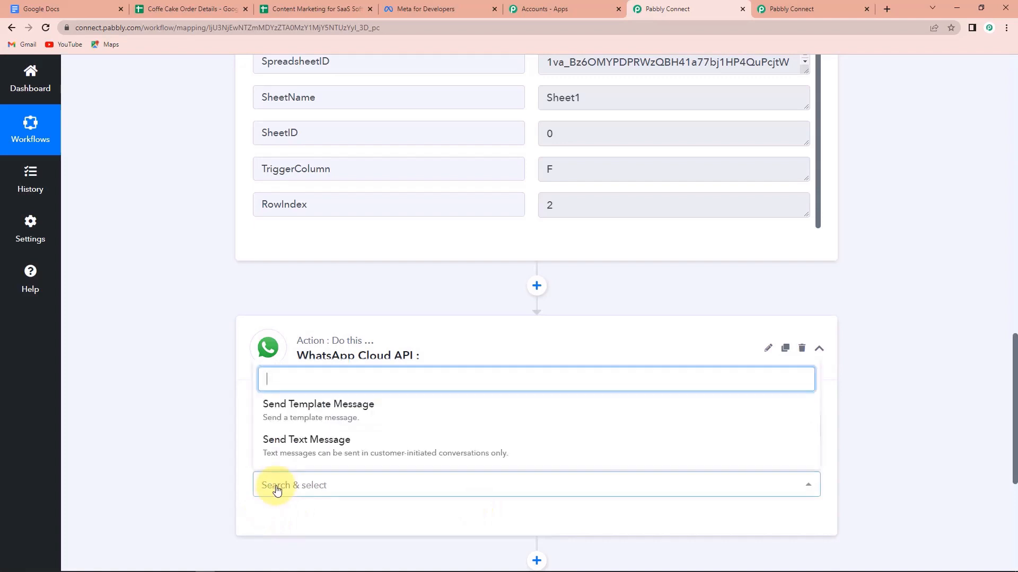
pyautogui.click(290, 407)
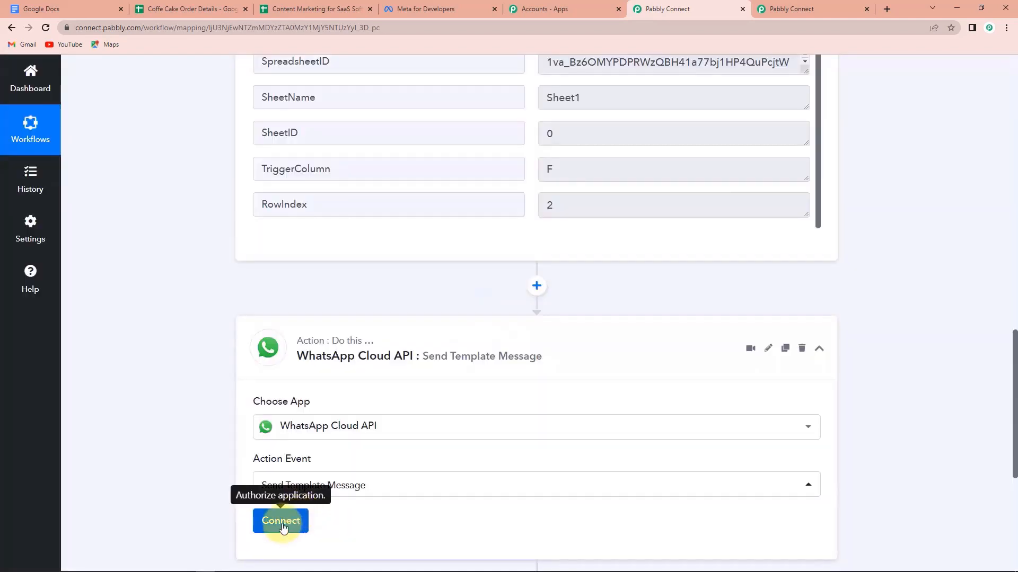
pyautogui.click(281, 521)
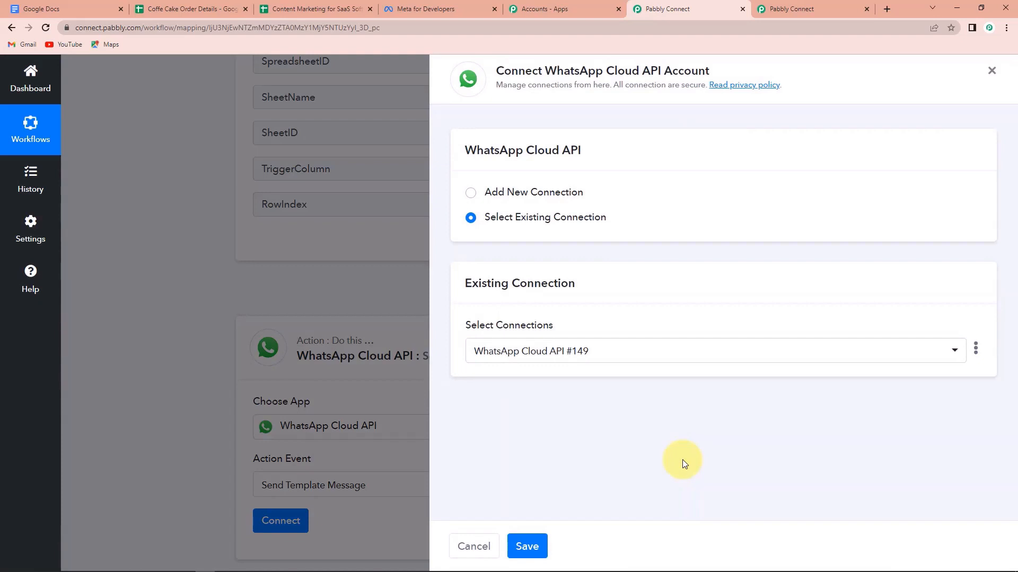
# Choose Add New Connection, view its Token and ID fields, and switch to Meta for Developers.
pyautogui.click(471, 193)
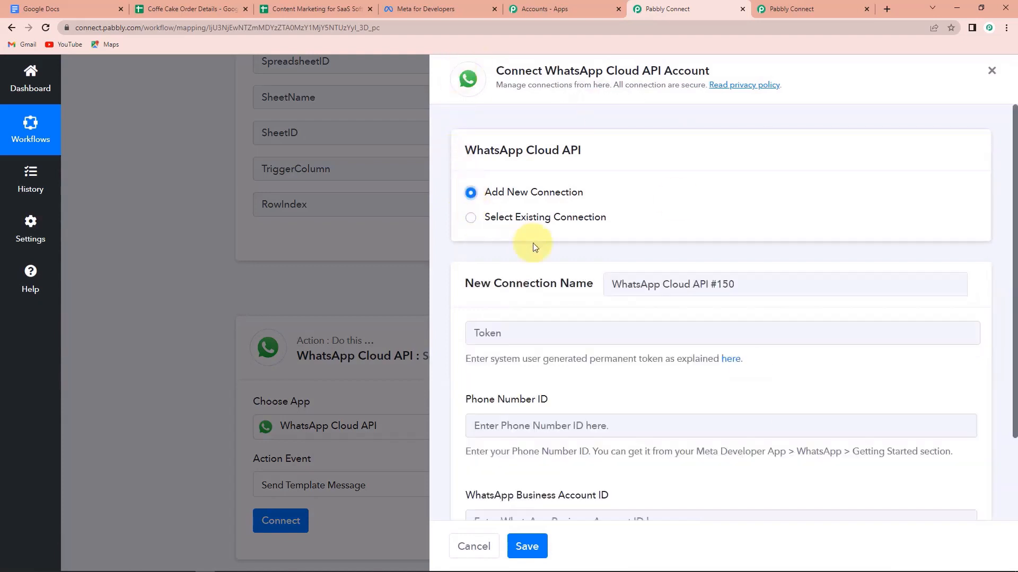
pyautogui.scroll(-2, 619, 260)
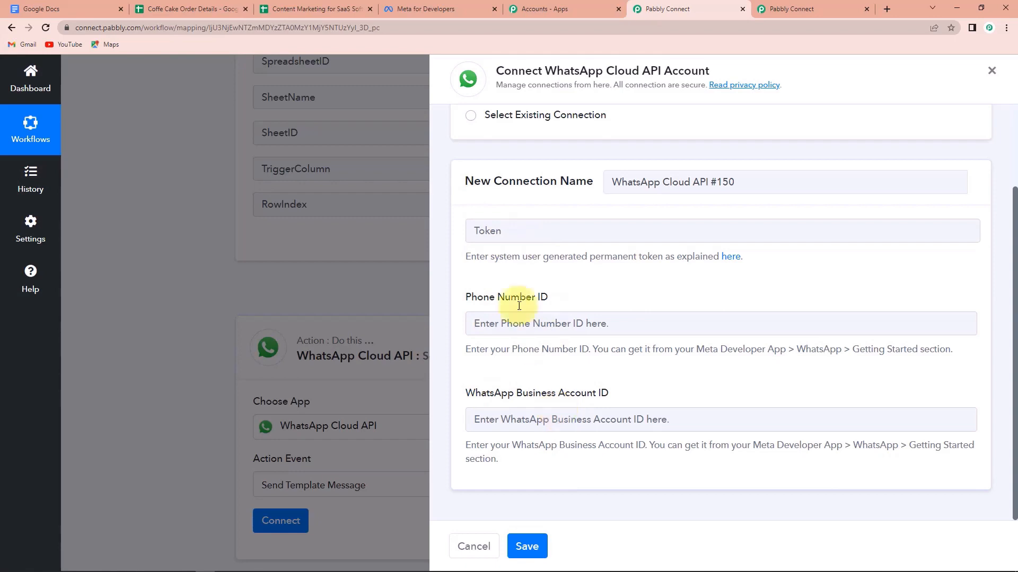
pyautogui.click(422, 5)
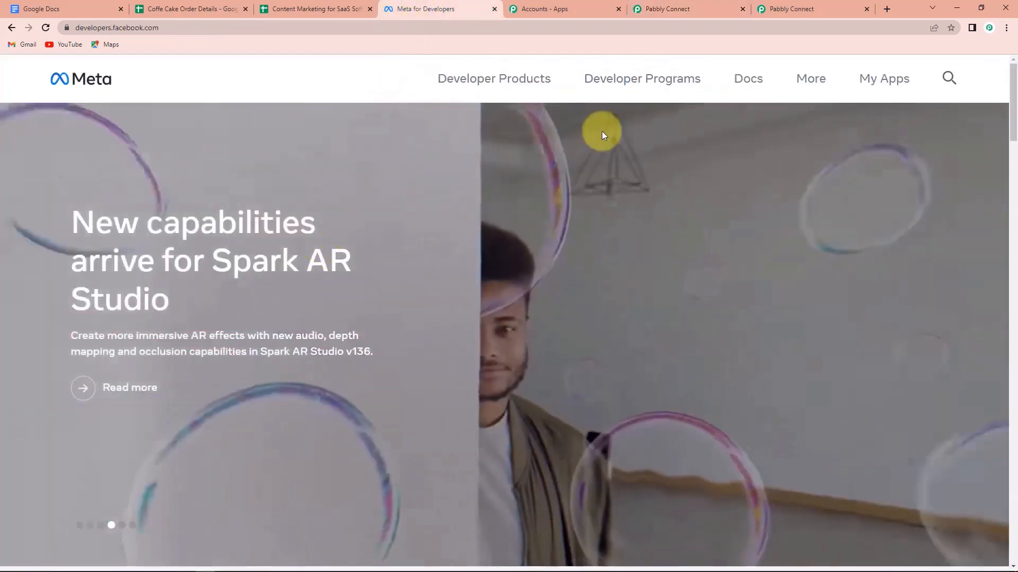
# Open MyConnectMsg App from My Apps and go to its WhatsApp Getting Started page.
pyautogui.click(878, 80)
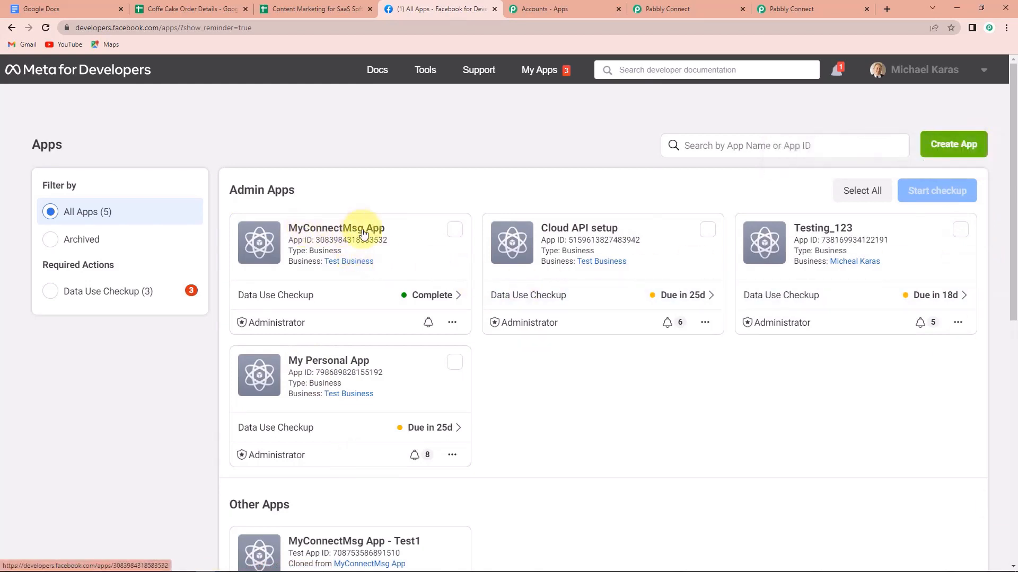
pyautogui.click(323, 231)
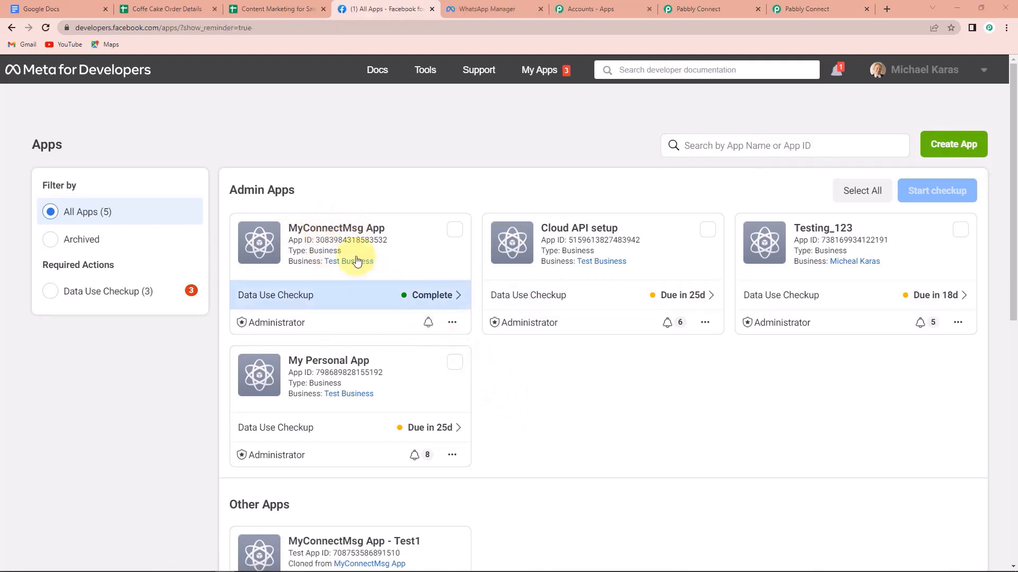
pyautogui.click(297, 228)
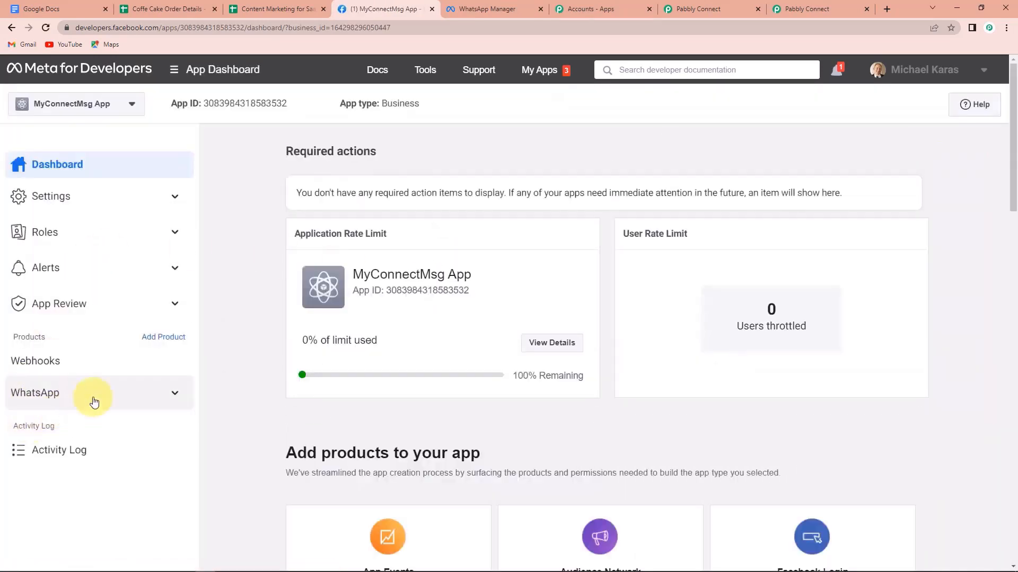
pyautogui.click(172, 394)
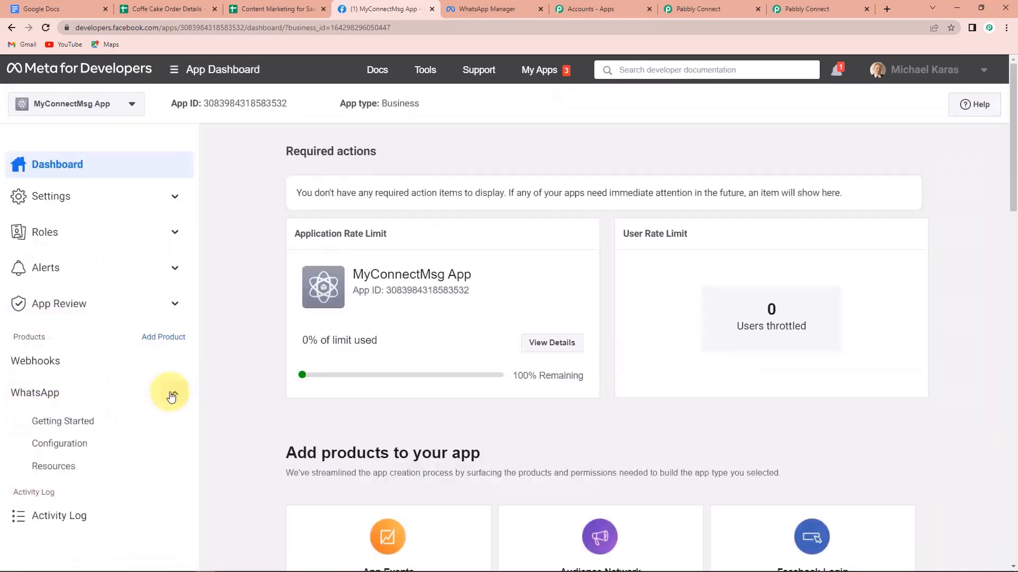
pyautogui.click(69, 422)
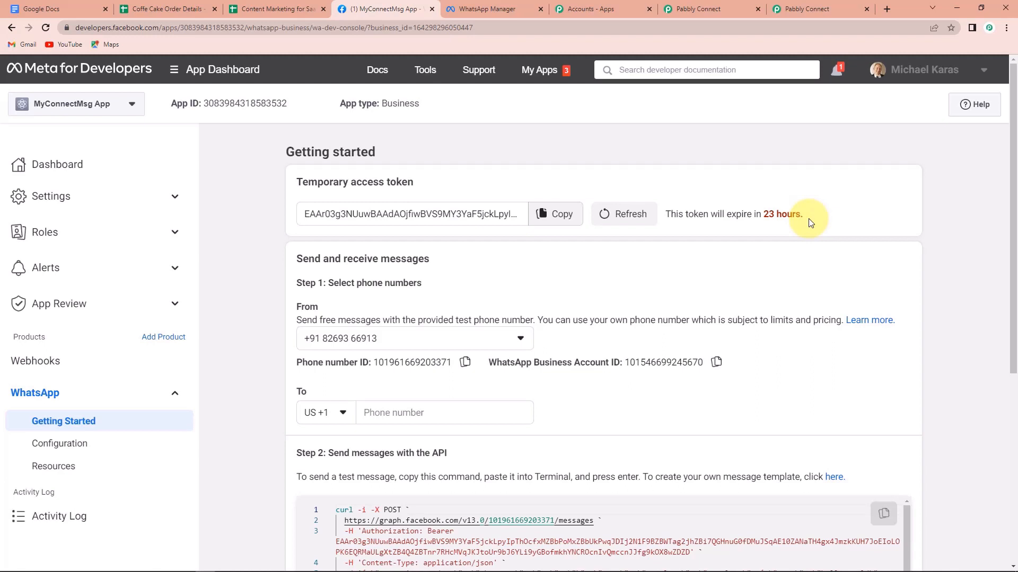
# Paste the access token and Phone Number ID from Meta for Developers into the connection form.
pyautogui.click(554, 213)
pyautogui.click(689, 12)
pyautogui.click(633, 234)
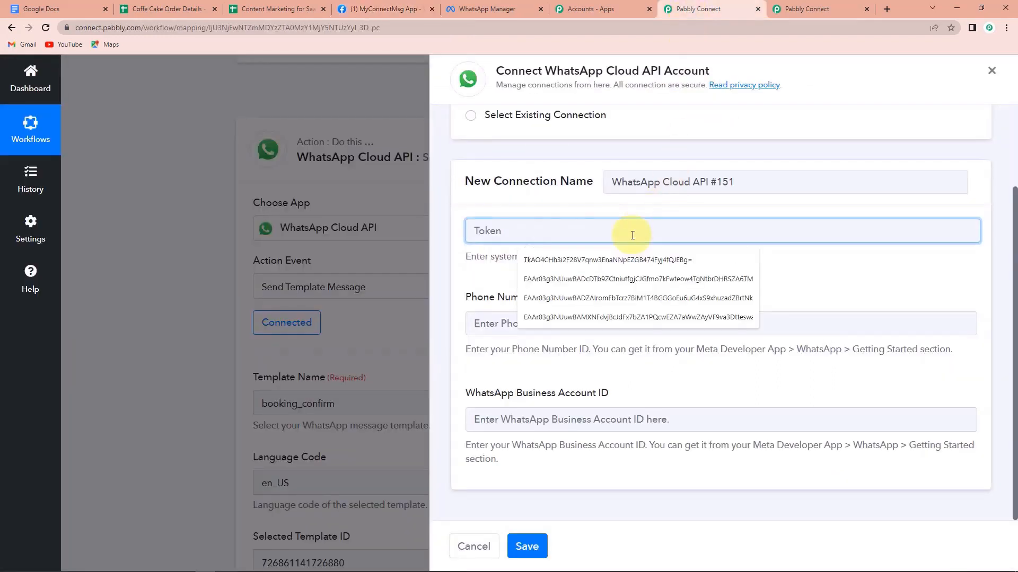
pyautogui.hotkey('ctrl', 'v')
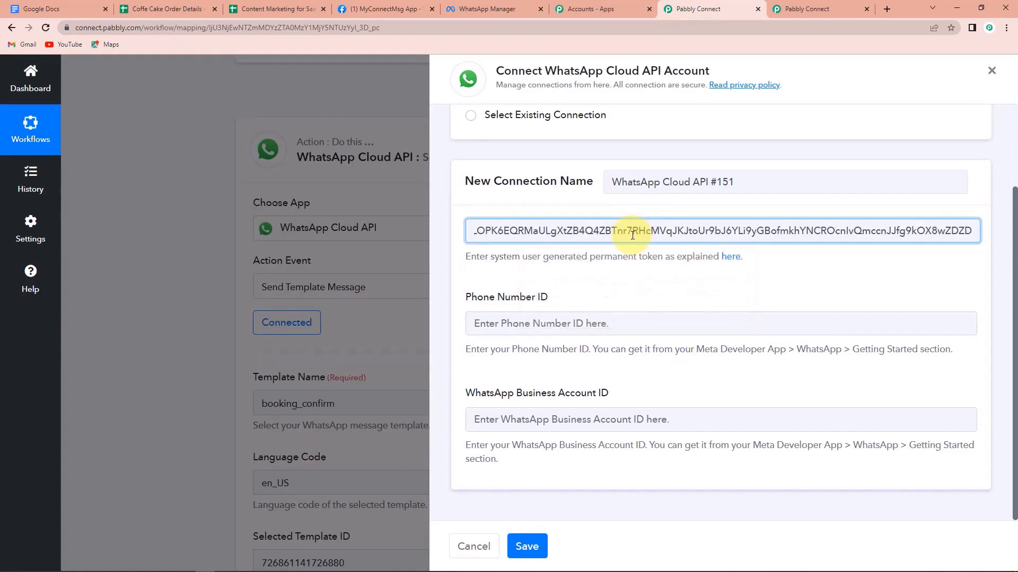
pyautogui.click(354, 10)
pyautogui.click(476, 362)
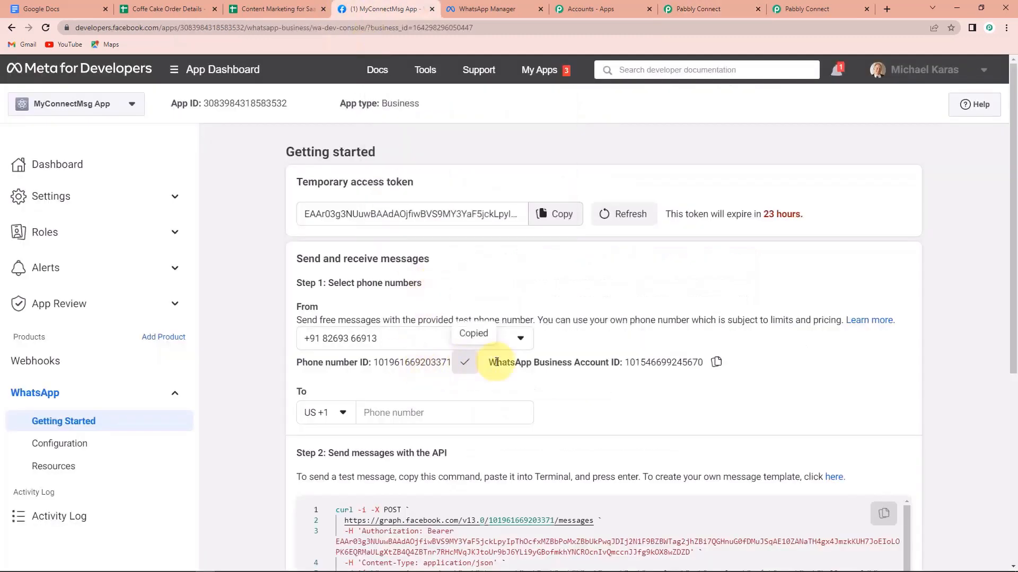
pyautogui.click(689, 9)
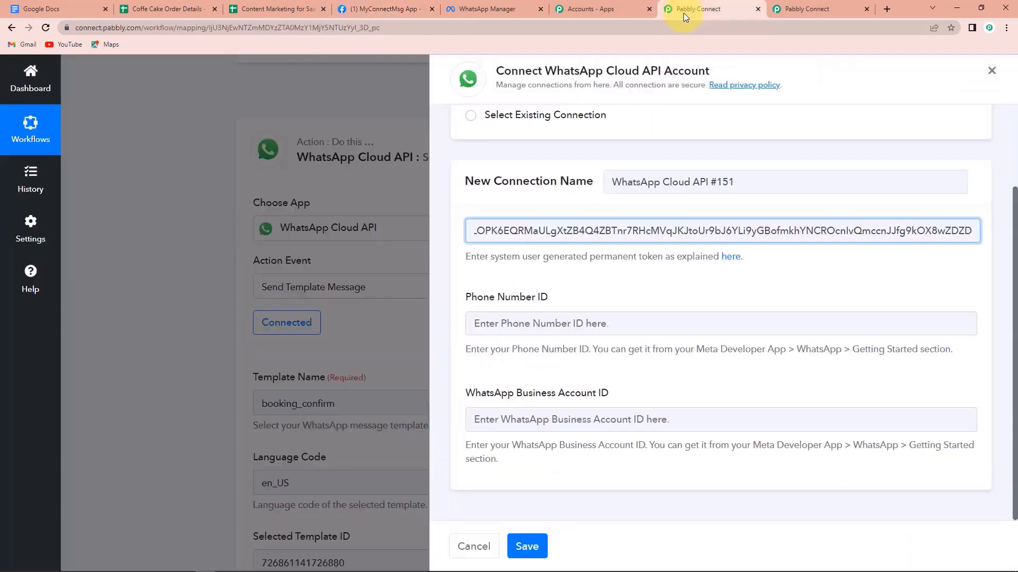
pyautogui.click(565, 324)
pyautogui.hotkey('ctrl', 'v')
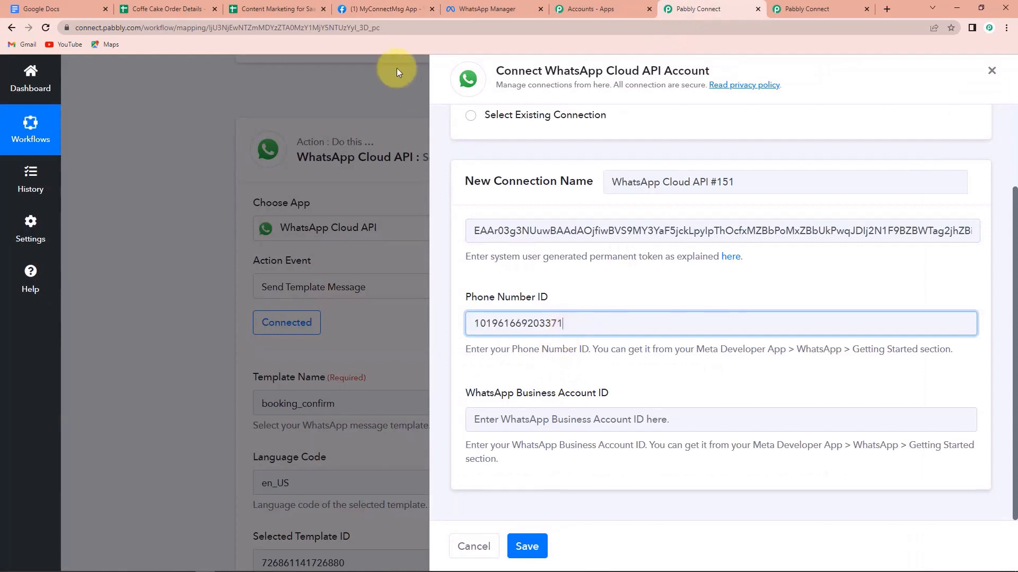
# Paste the WhatsApp Business Account ID into its field and save the connection.
pyautogui.click(409, 11)
pyautogui.click(717, 364)
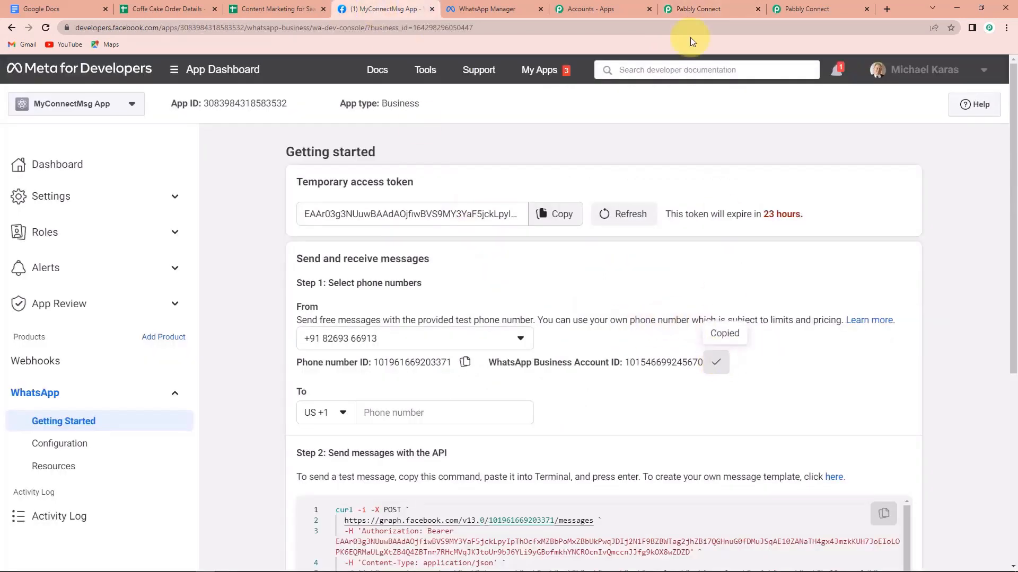
pyautogui.click(689, 9)
pyautogui.click(544, 428)
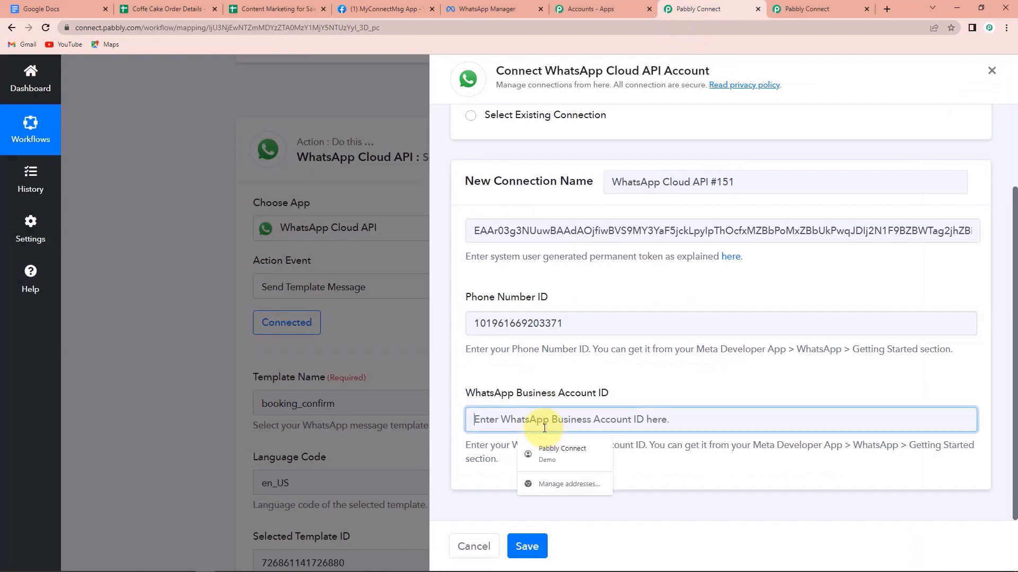
pyautogui.write('v')
pyautogui.press('BackSpace')
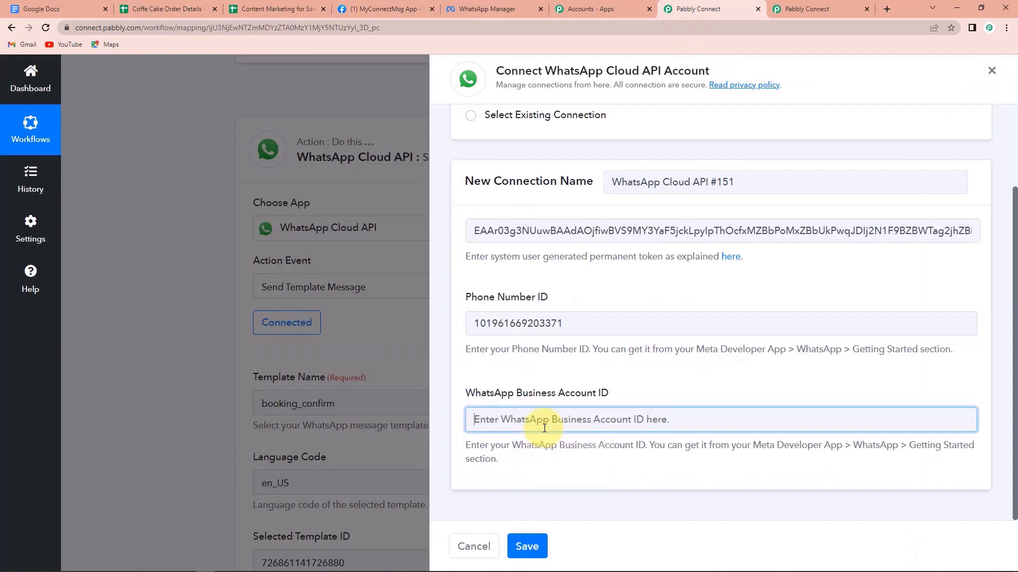
pyautogui.hotkey('ctrl', 'v')
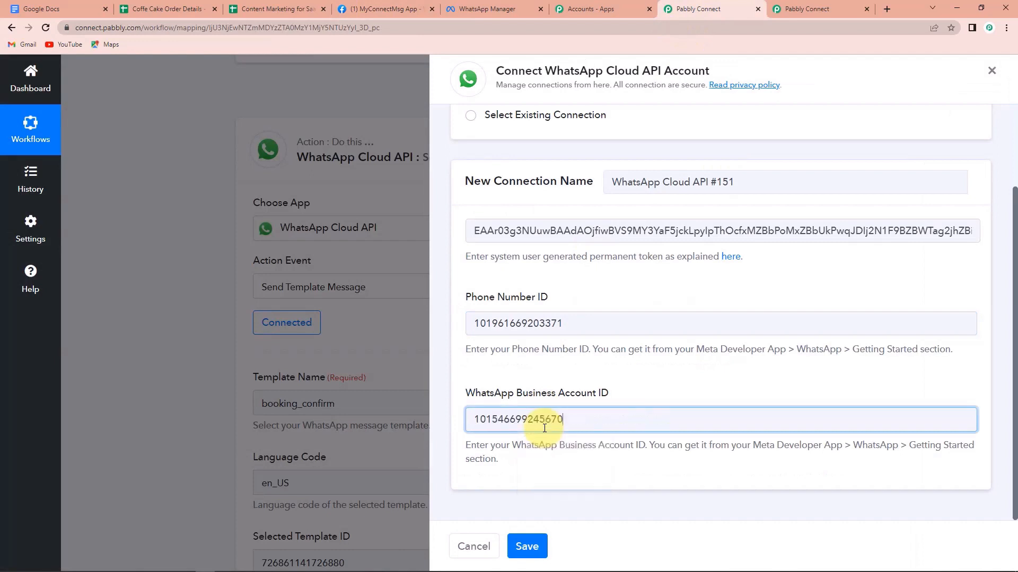
pyautogui.click(535, 549)
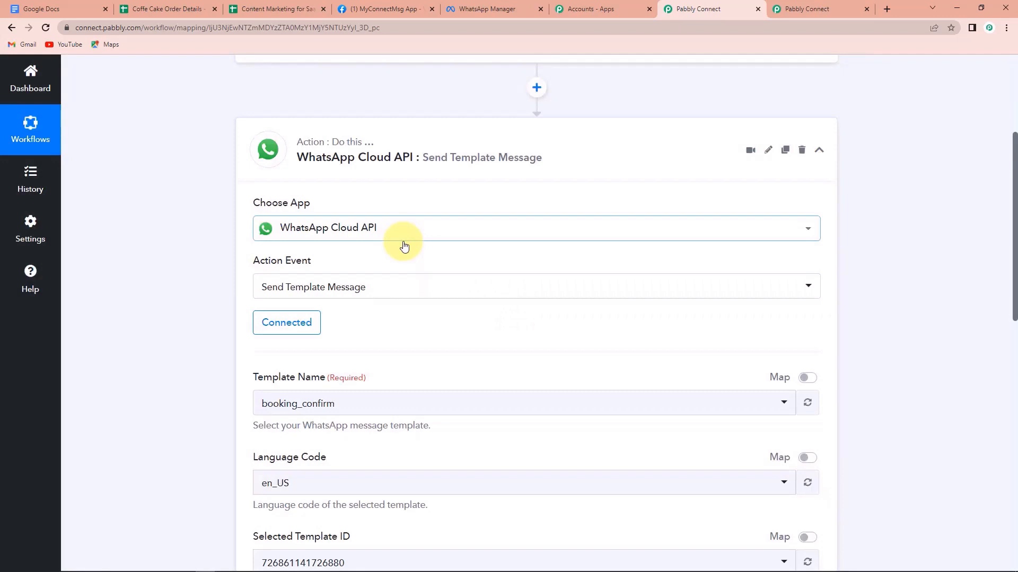
pyautogui.scroll(-2, 404, 246)
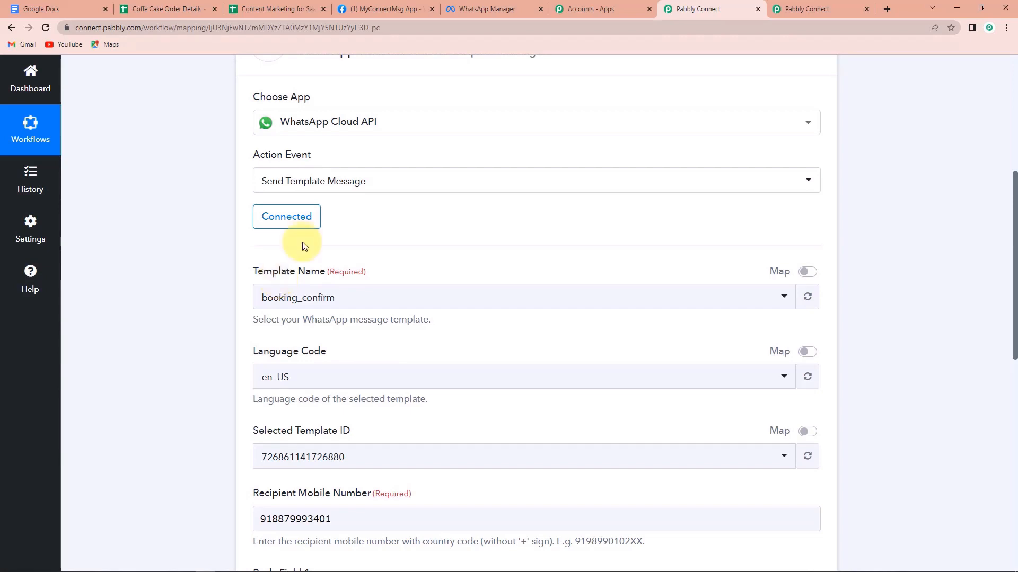
# Open Message templates from the Meta page, search 'cake' and open the cake_order template.
pyautogui.click(369, 6)
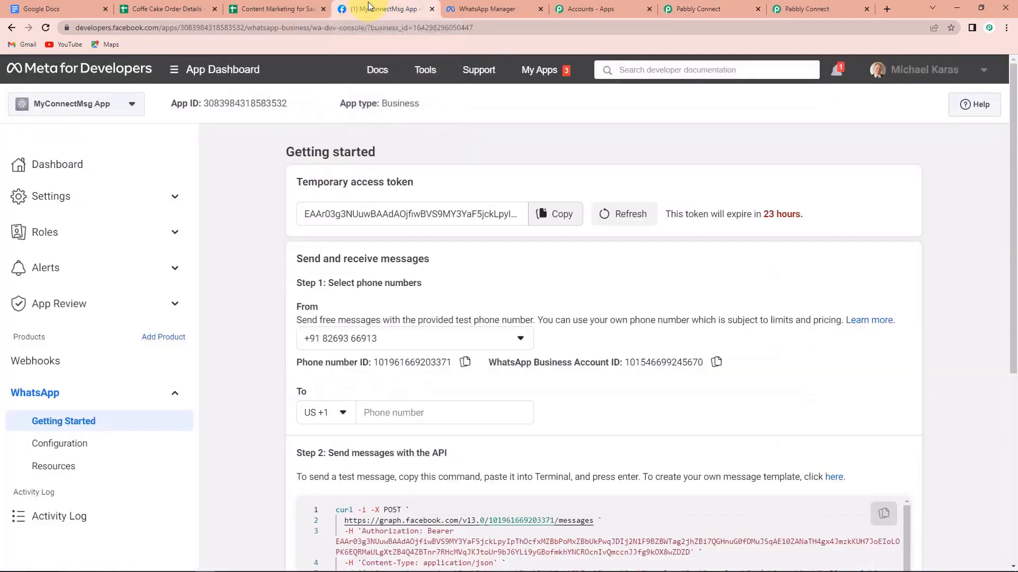
pyautogui.scroll(-4, 690, 330)
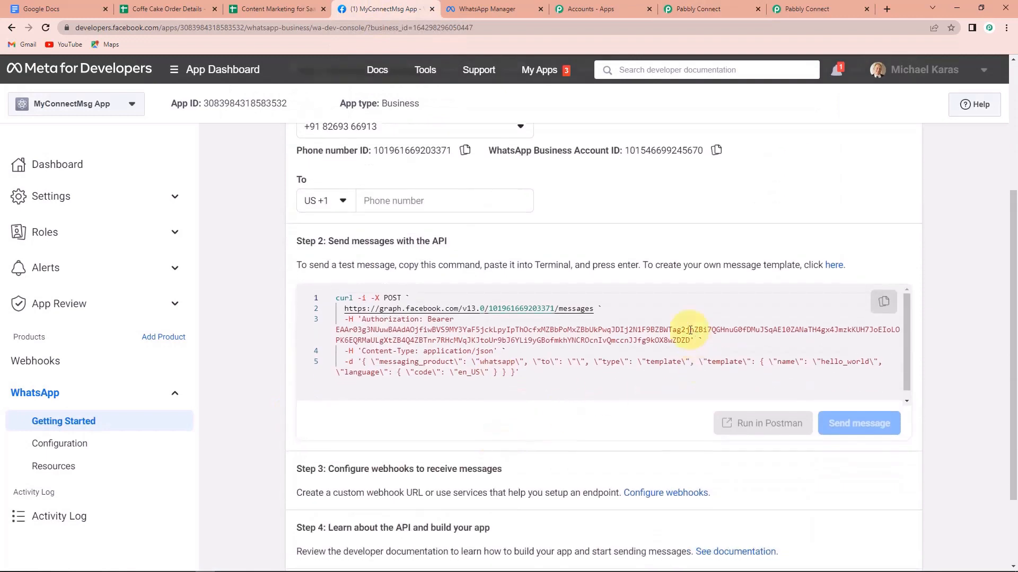
pyautogui.click(839, 269)
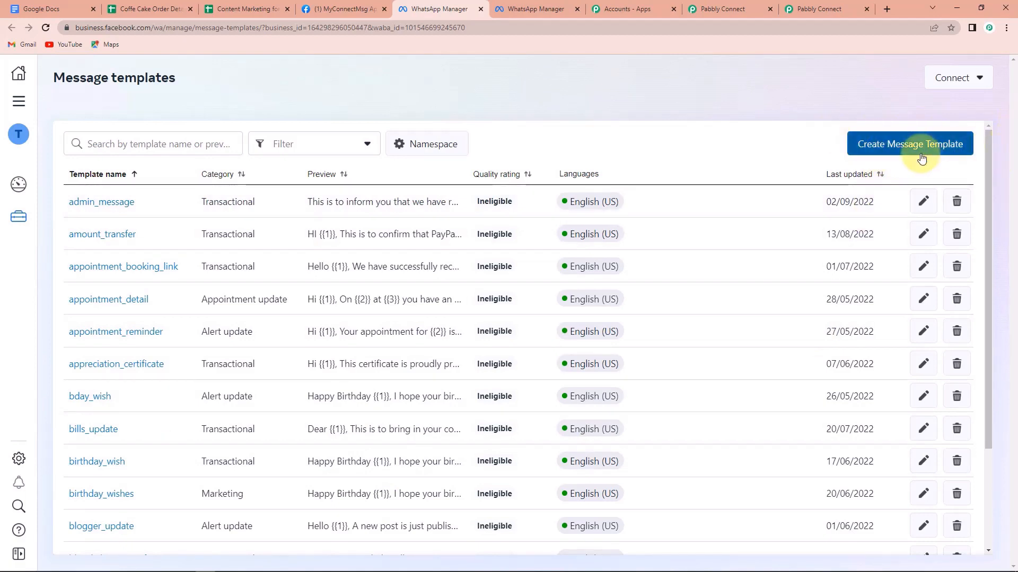
pyautogui.click(137, 139)
pyautogui.write('cake')
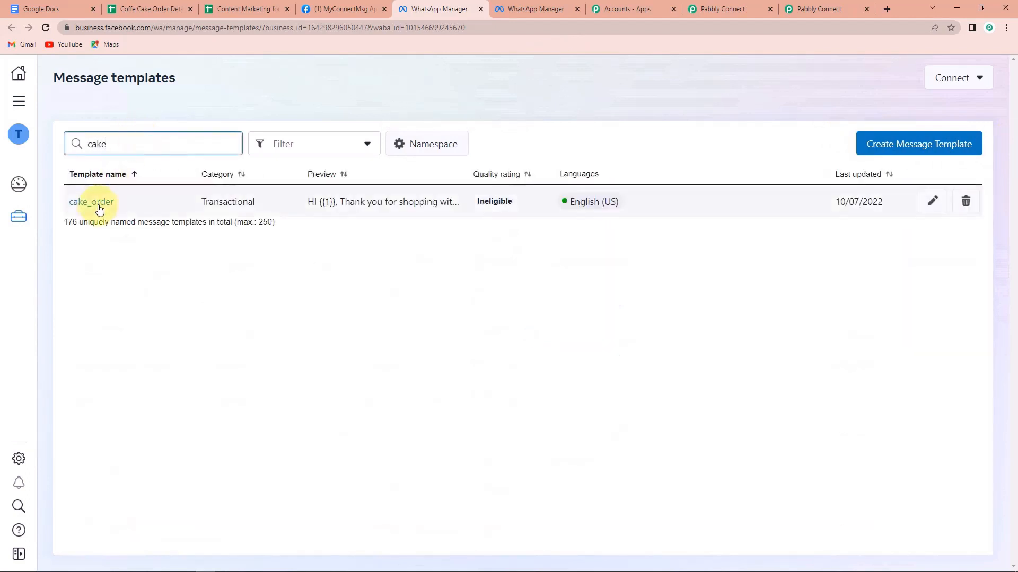
pyautogui.click(99, 208)
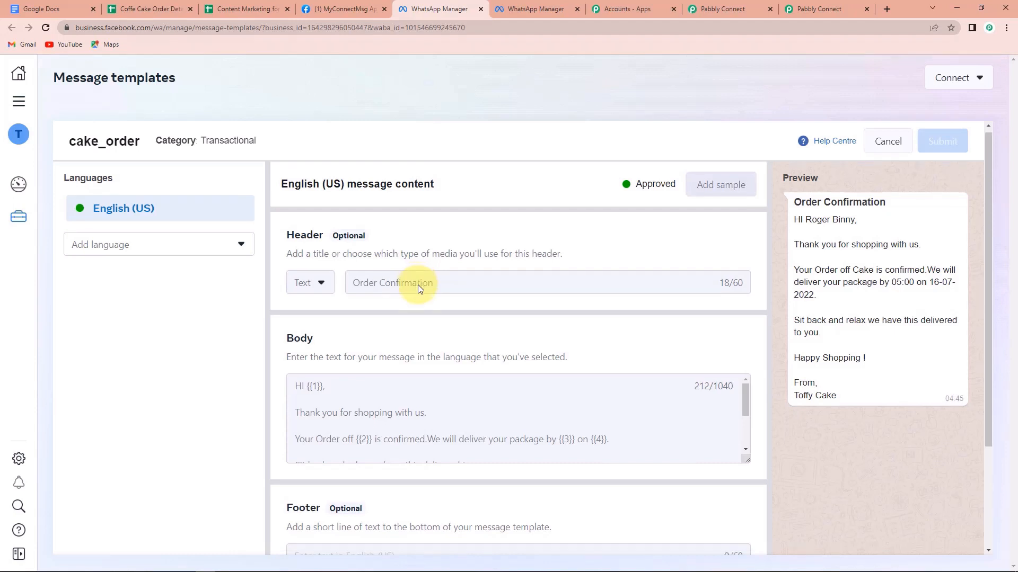
# Scroll through the cake_order template's content, then go back to the Pabbly Connect workflow.
pyautogui.scroll(-1, 403, 297)
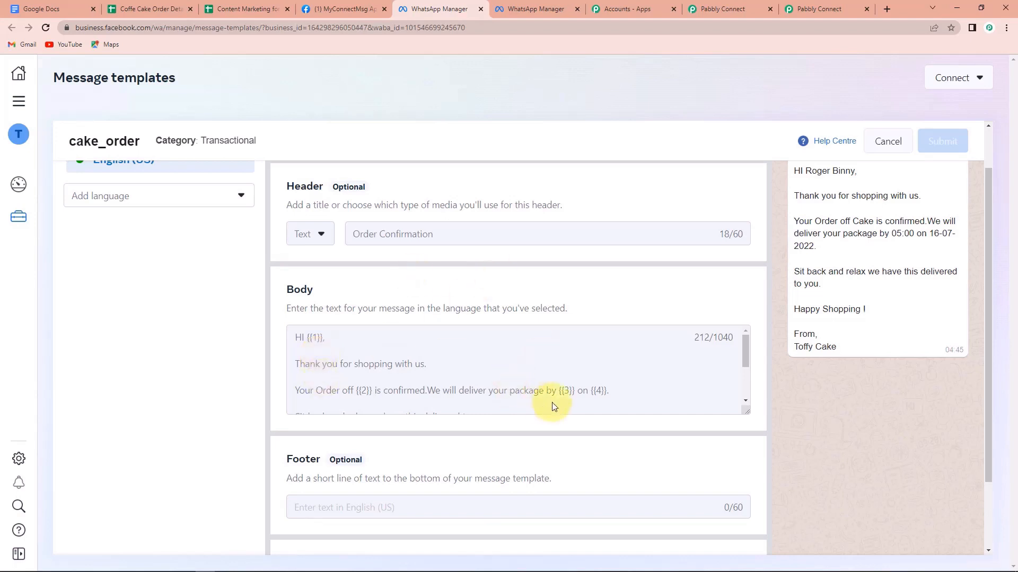
pyautogui.scroll(1, 889, 342)
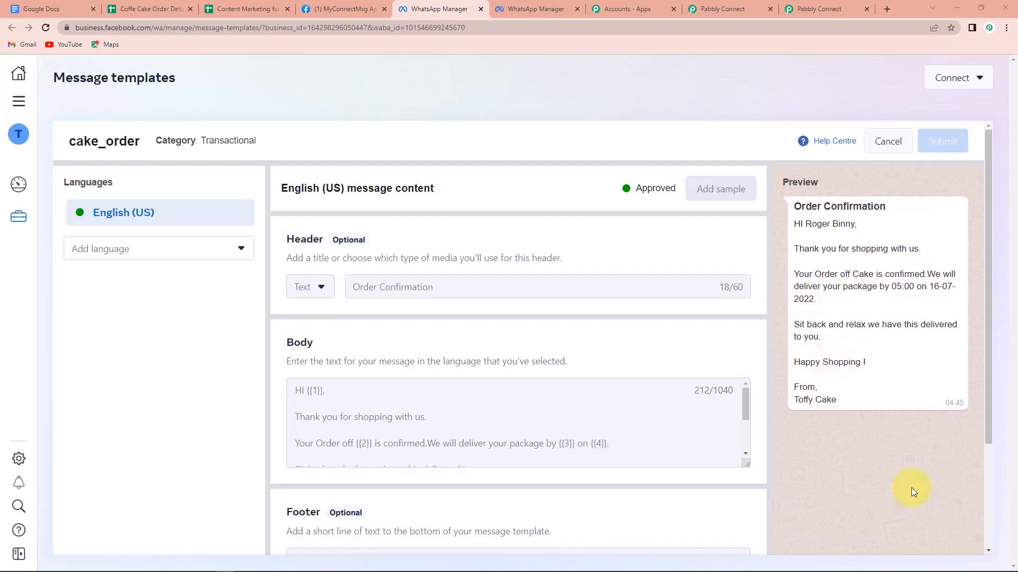
pyautogui.click(713, 3)
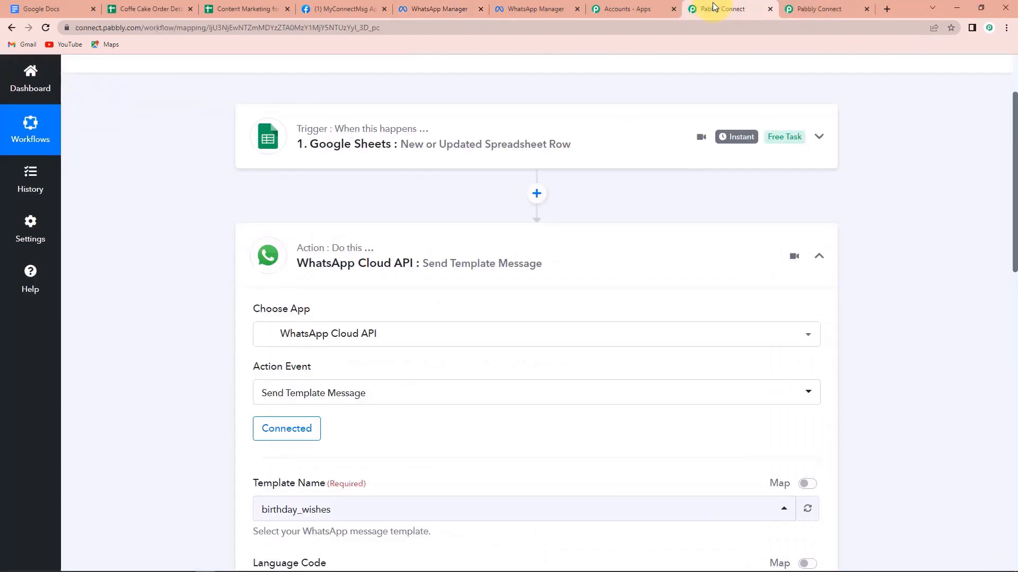
# Select cake_order as the WhatsApp template name.
pyautogui.scroll(-5, 487, 339)
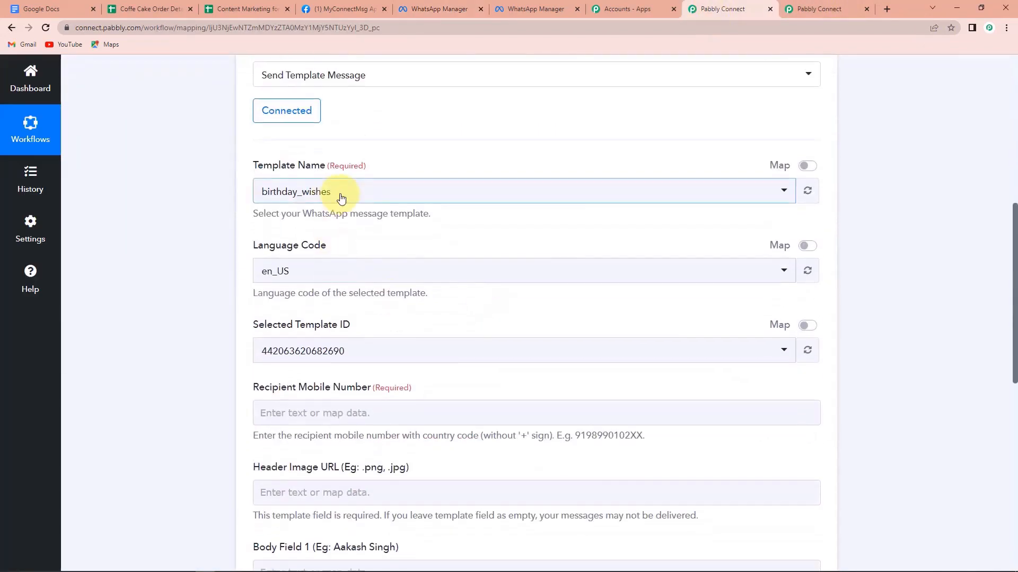
pyautogui.click(341, 195)
pyautogui.write('cake')
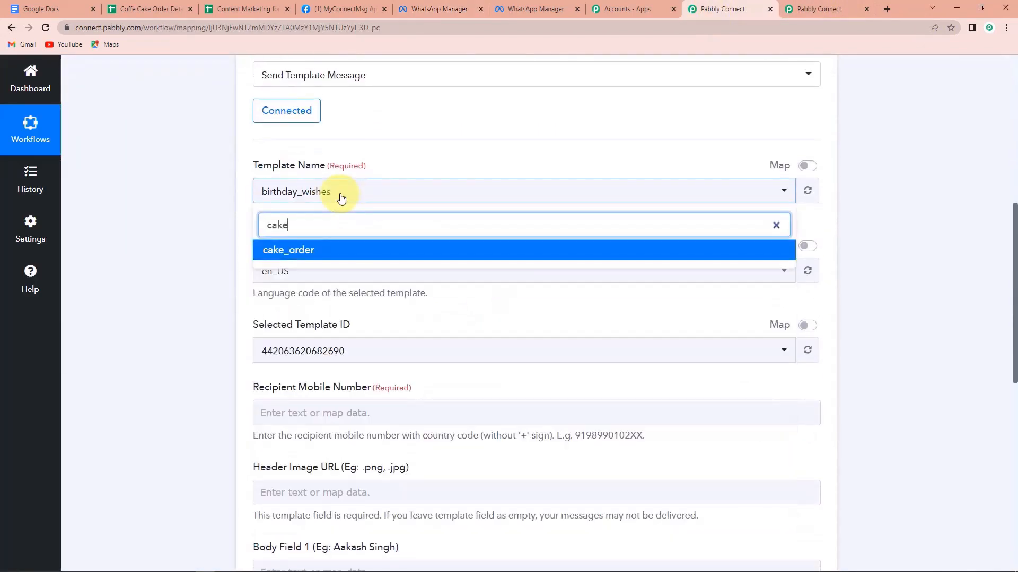
pyautogui.click(333, 249)
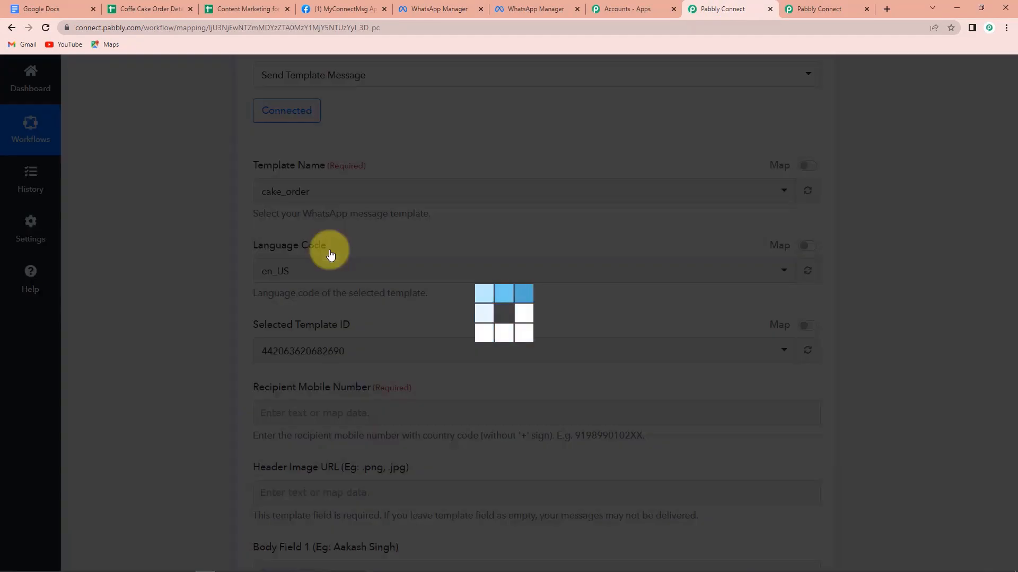
# Map the sheet's Mobile Number as the recipient, prefixed with country code 91.
pyautogui.scroll(-4, 329, 249)
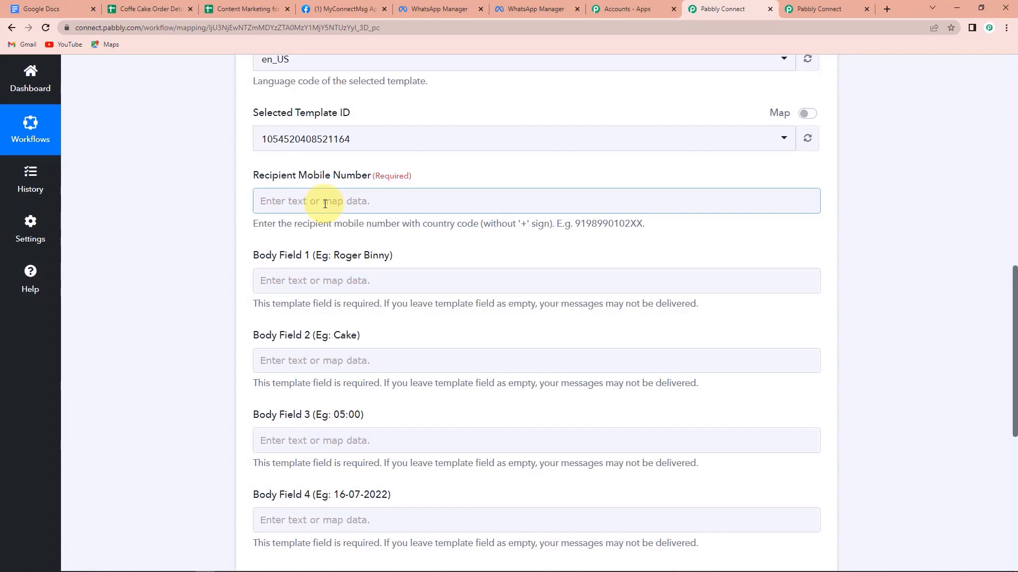
pyautogui.click(325, 204)
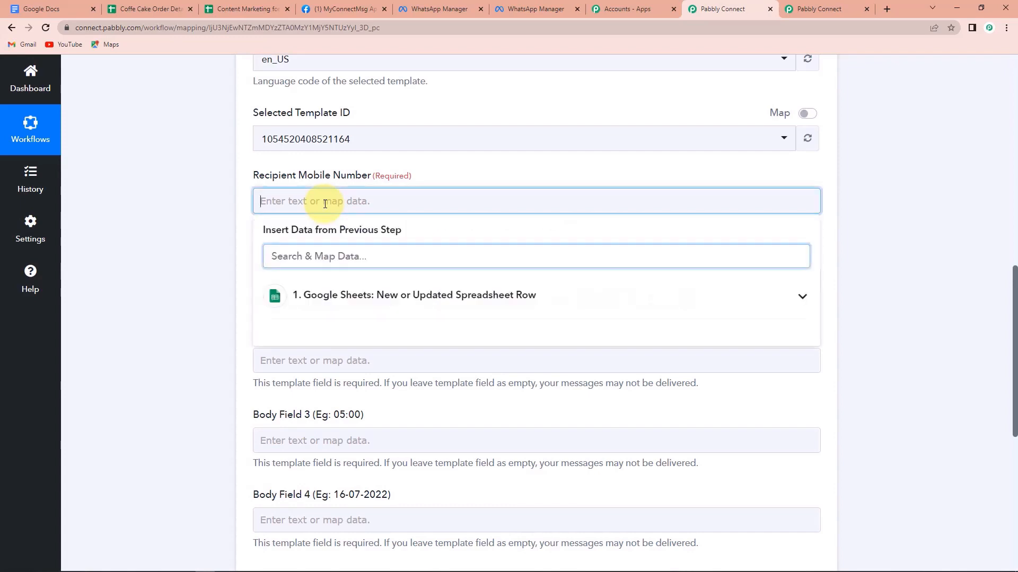
pyautogui.click(363, 295)
pyautogui.click(366, 360)
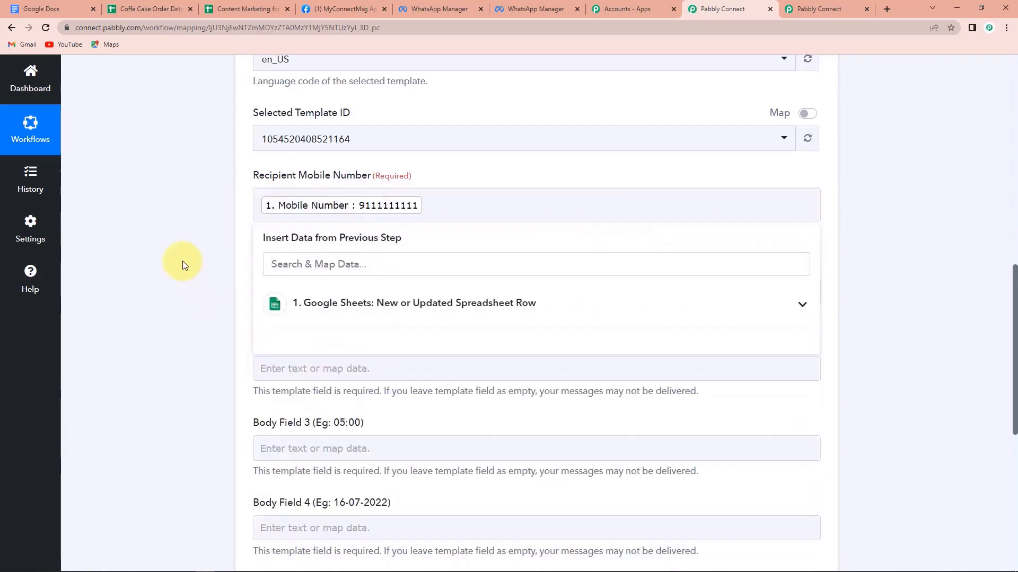
pyautogui.click(619, 230)
pyautogui.click(263, 203)
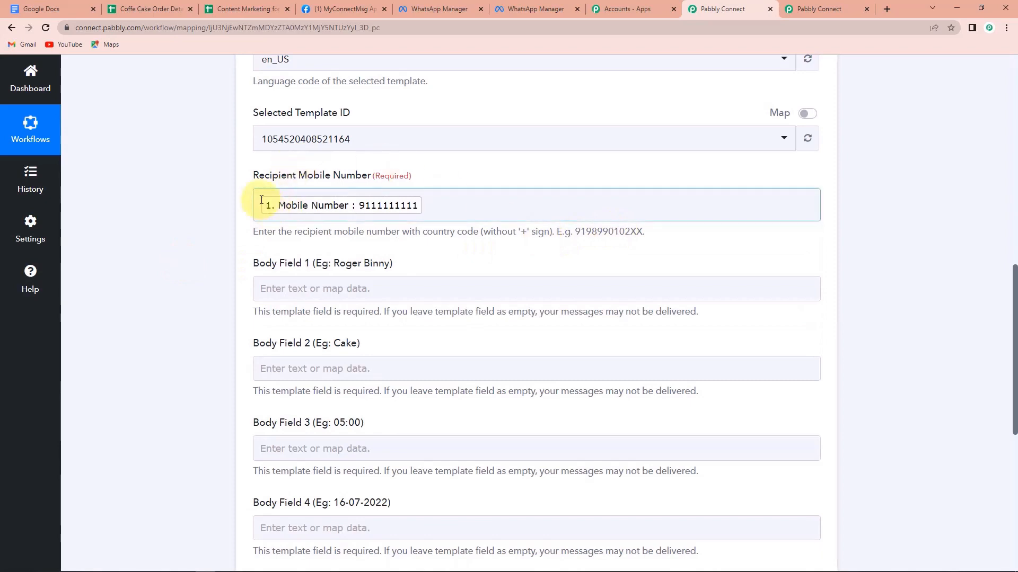
pyautogui.write('91')
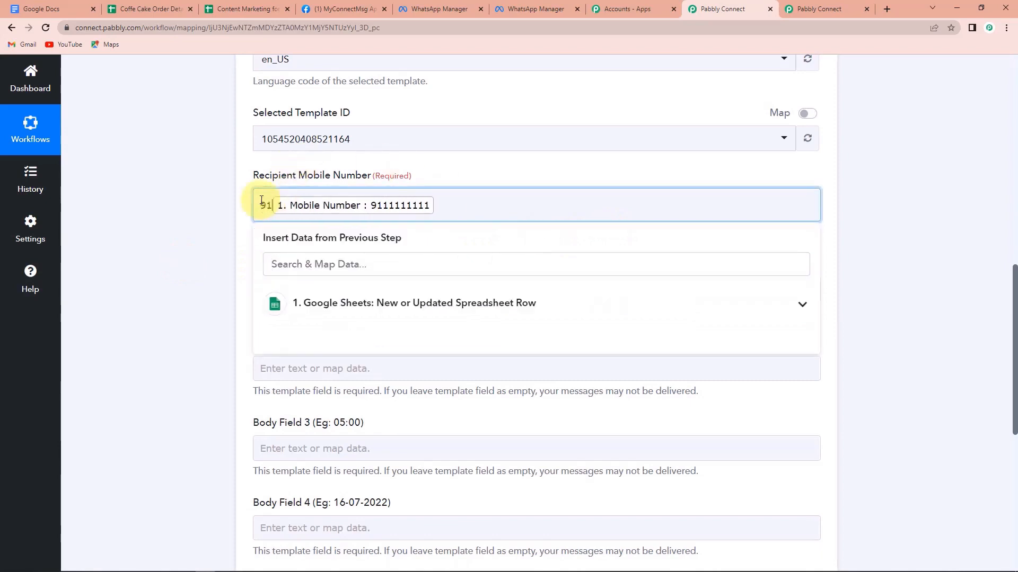
pyautogui.click(177, 242)
# Map Name into Body Field 1 and Cake Flavour plus Weight into Body Field 2.
pyautogui.scroll(-3, 177, 241)
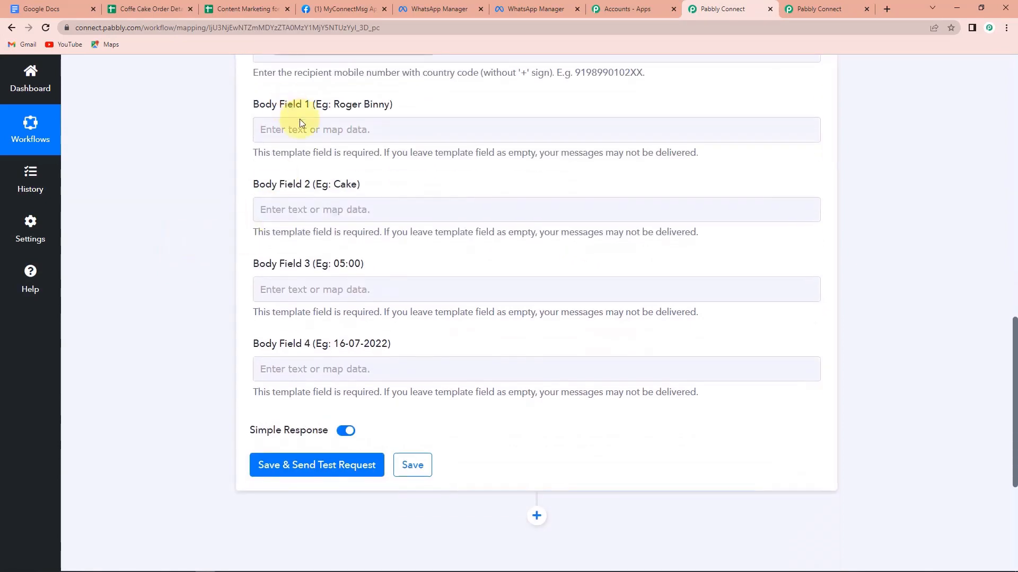
pyautogui.click(300, 128)
pyautogui.click(328, 224)
pyautogui.click(318, 265)
pyautogui.click(234, 220)
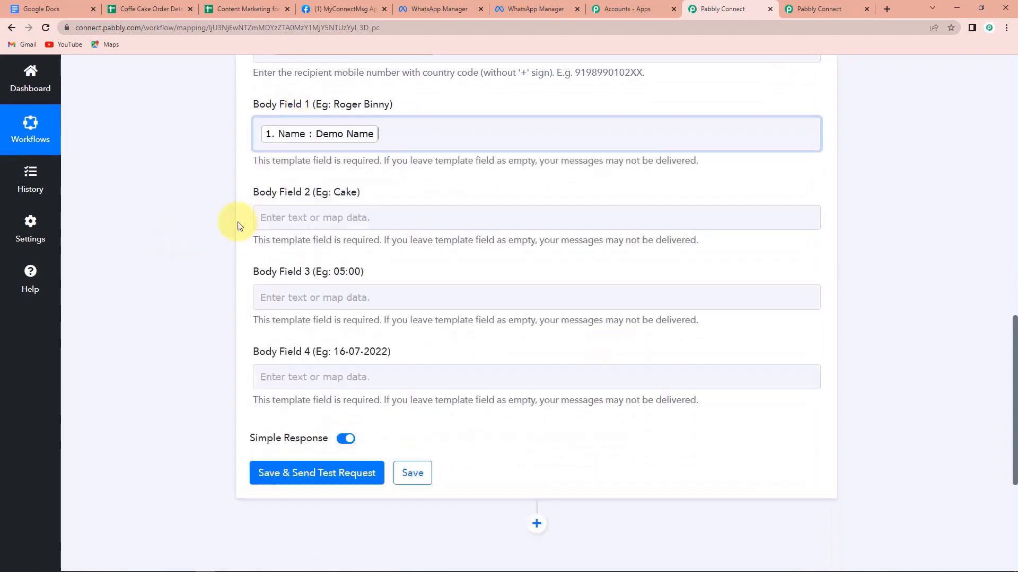
pyautogui.click(367, 217)
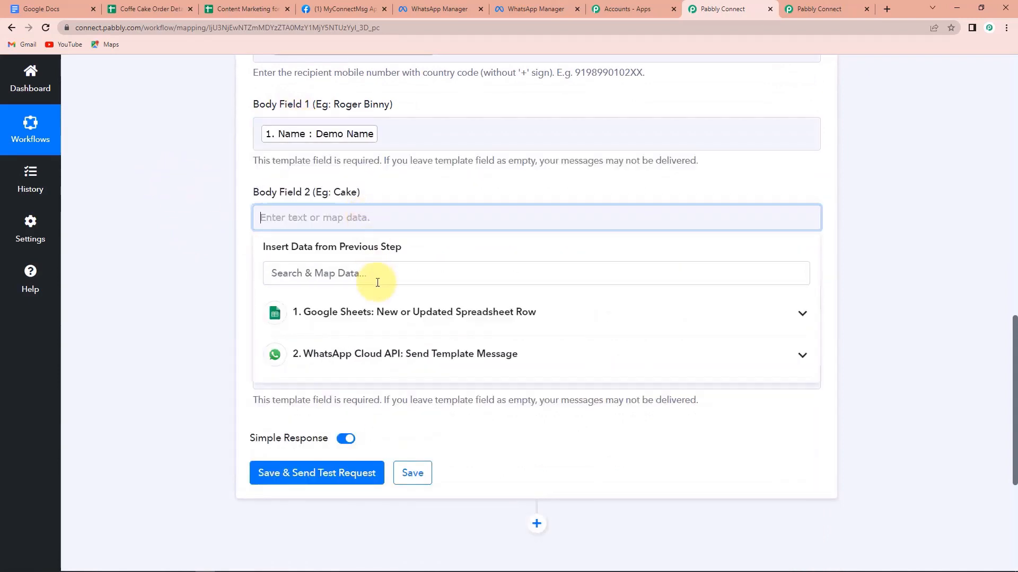
pyautogui.click(363, 314)
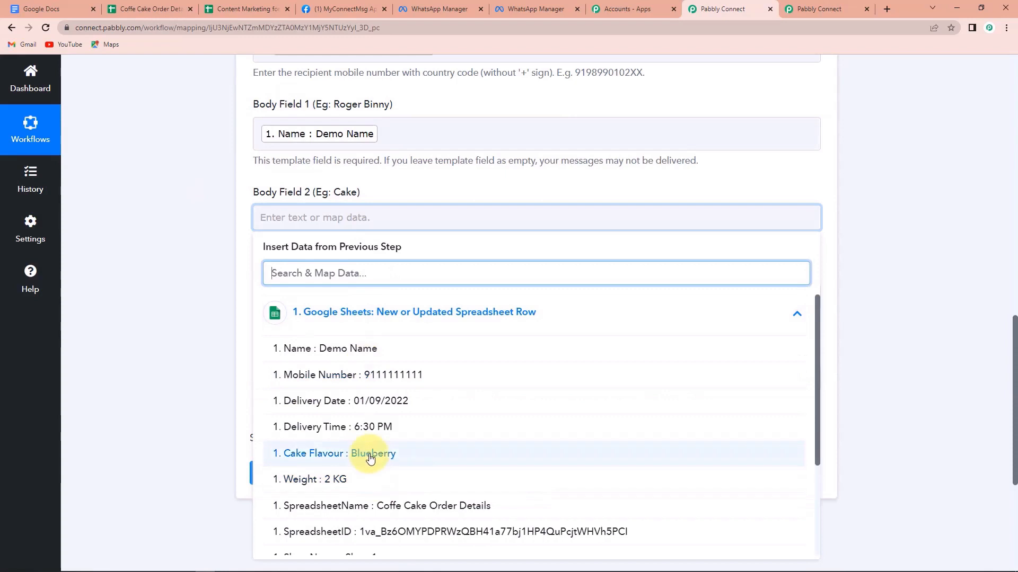
pyautogui.click(334, 454)
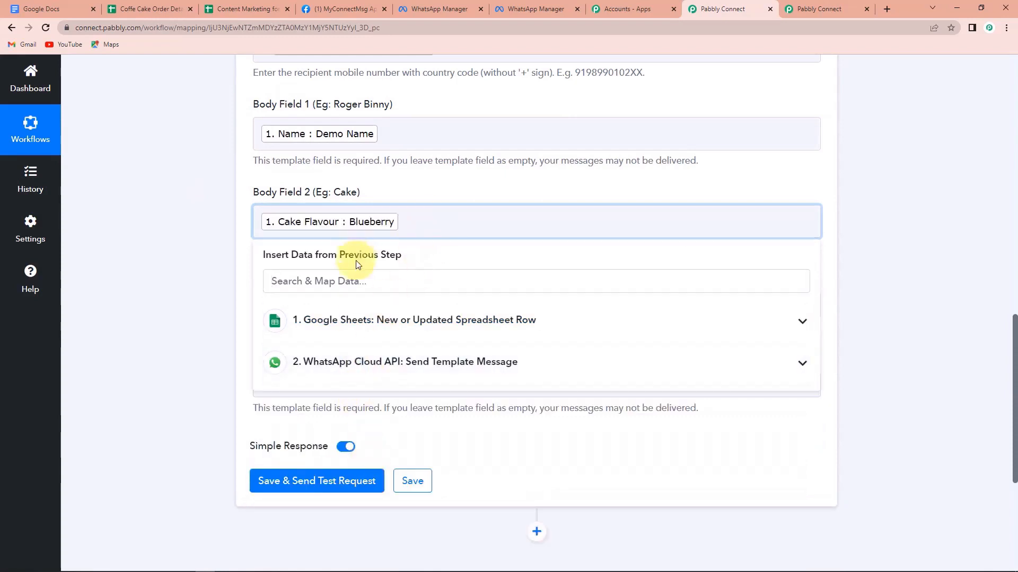
pyautogui.click(363, 319)
pyautogui.click(268, 486)
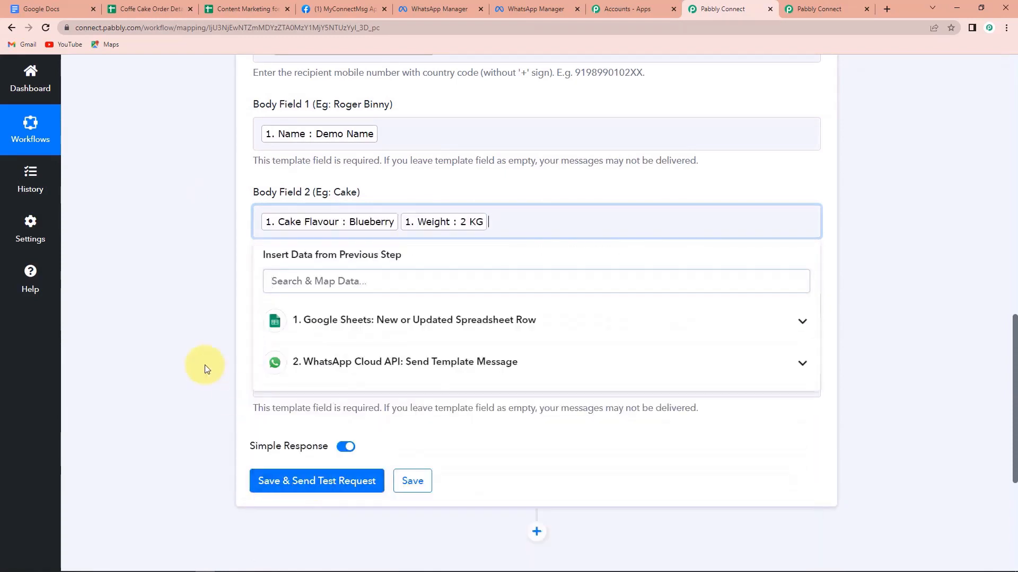
pyautogui.click(193, 348)
# Map Delivery Time into Body Field 3 and Delivery Date into Body Field 4.
pyautogui.scroll(-2, 190, 351)
pyautogui.click(329, 202)
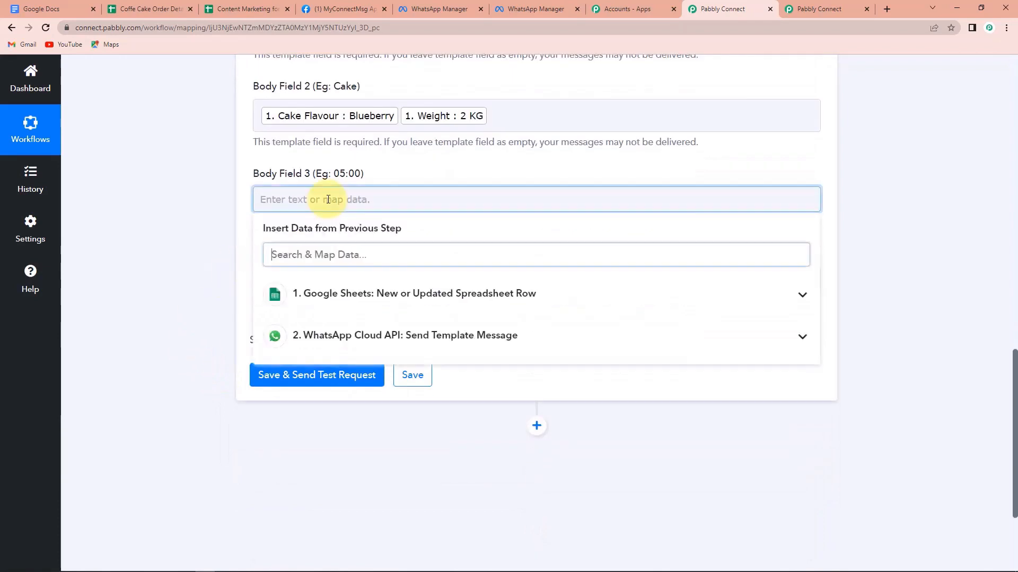
pyautogui.click(348, 296)
pyautogui.click(352, 409)
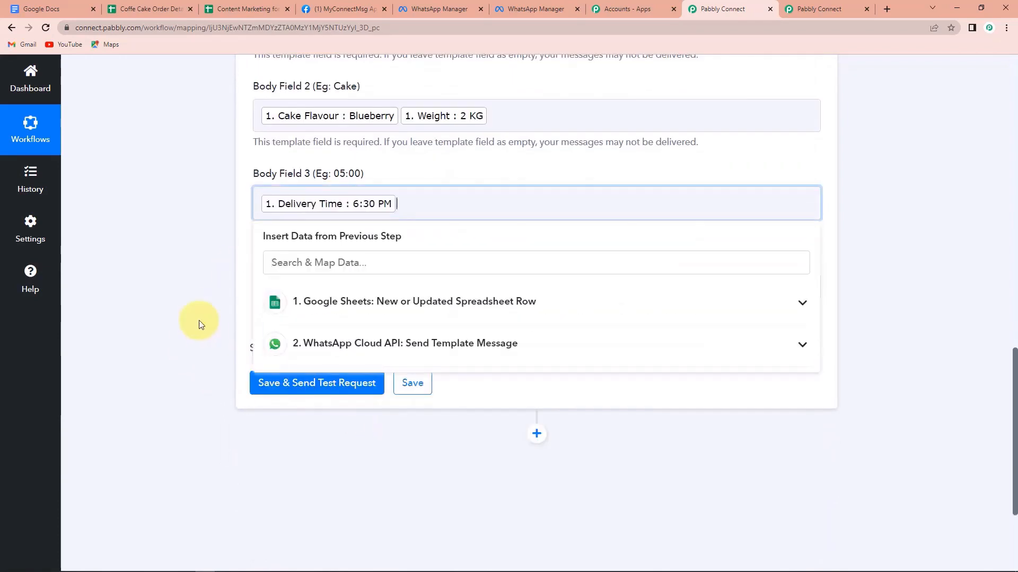
pyautogui.click(200, 323)
pyautogui.click(330, 294)
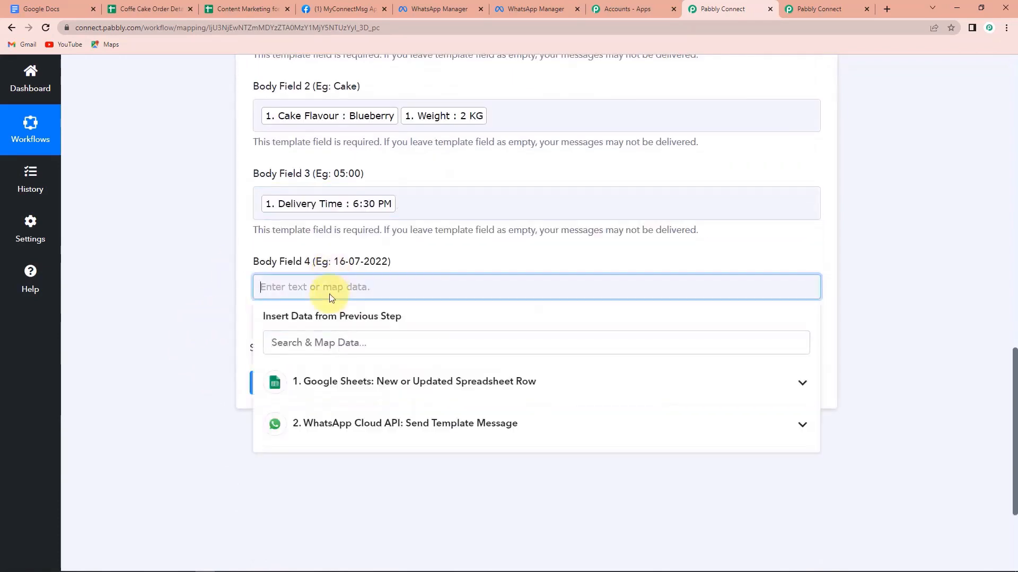
pyautogui.click(336, 381)
pyautogui.click(340, 470)
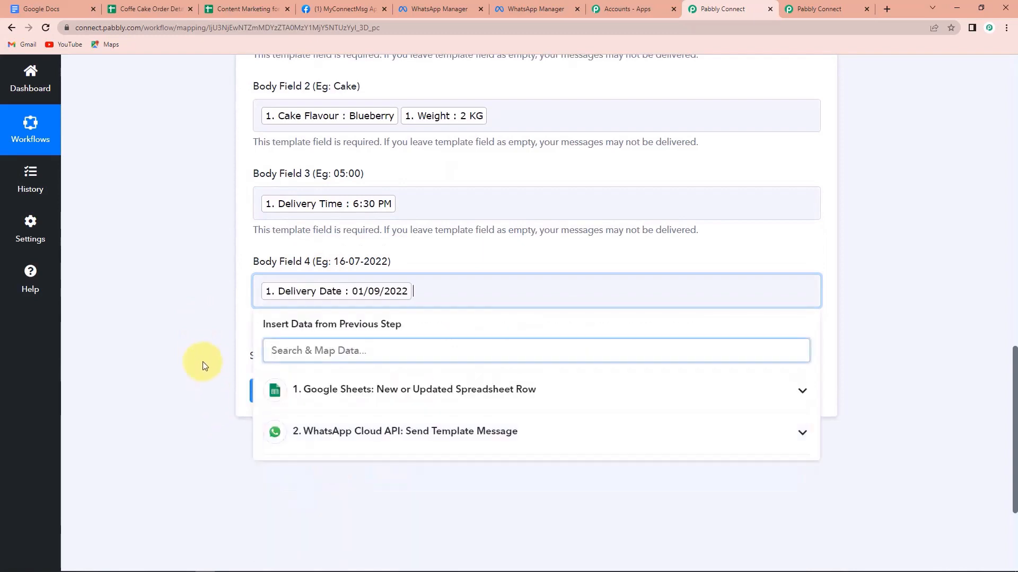
pyautogui.click(200, 358)
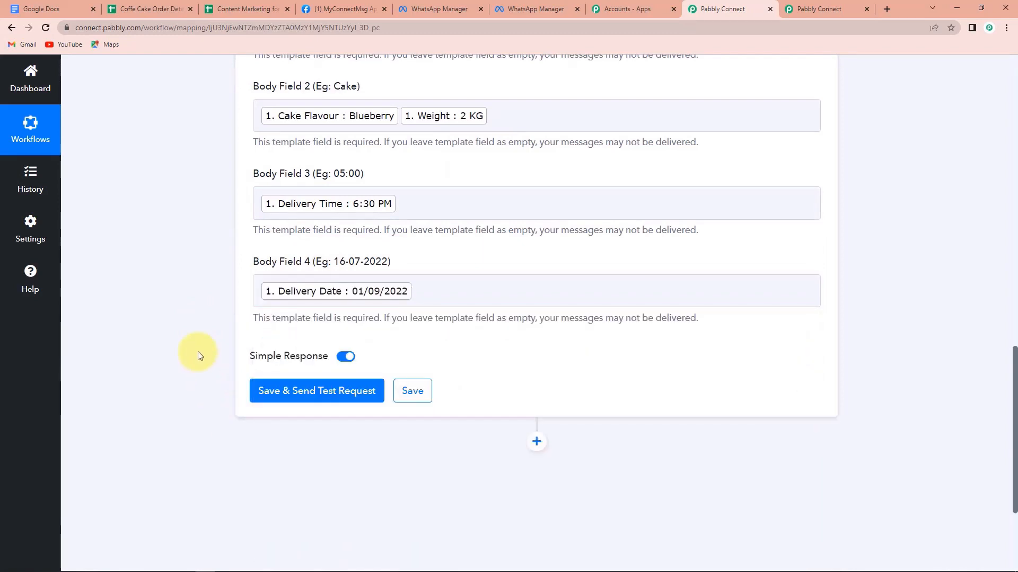
pyautogui.scroll(4, 198, 351)
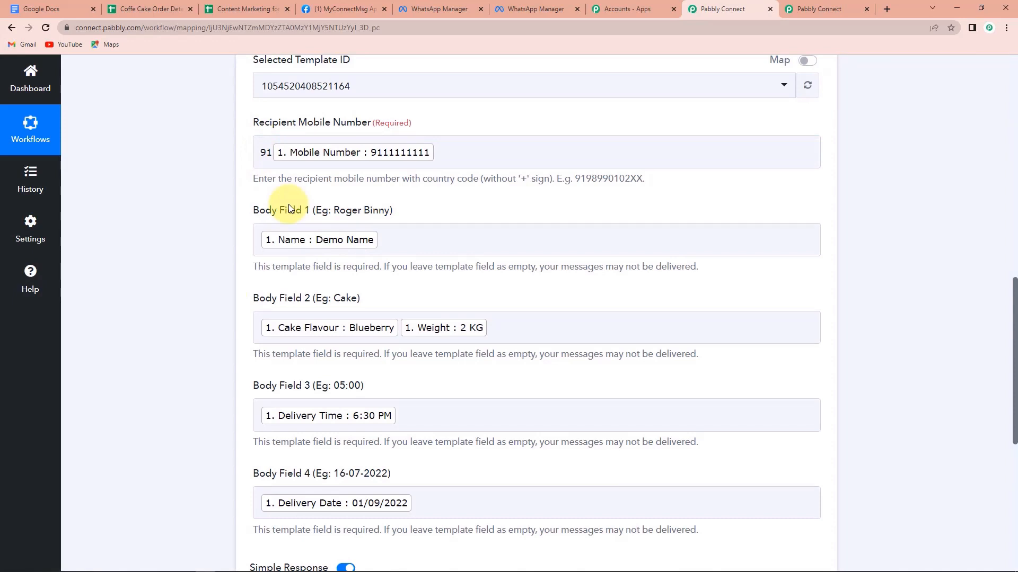
pyautogui.scroll(-4, 289, 208)
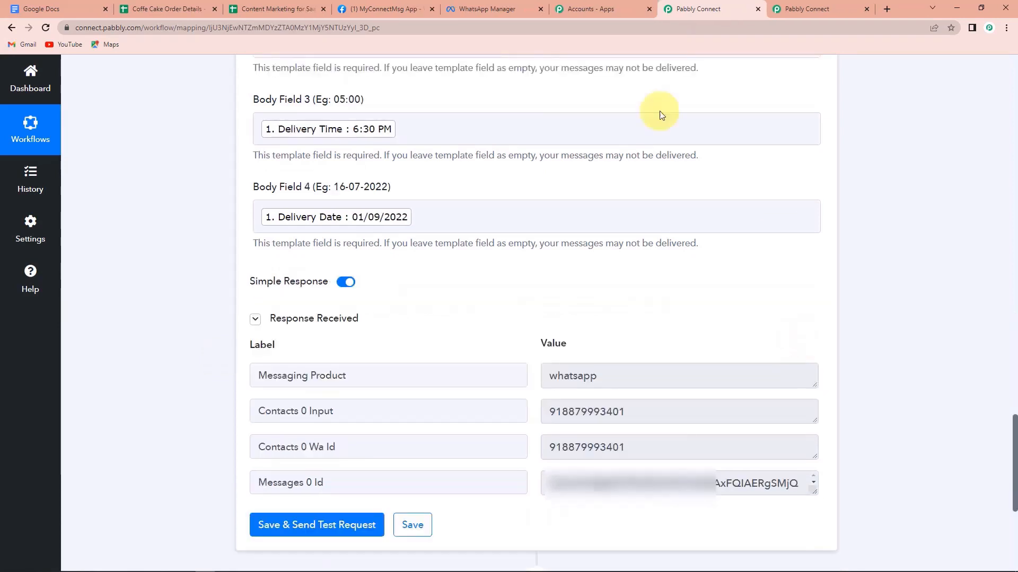
# After reviewing the WhatsApp test response, switch to the Coffe Cake Order Details spreadsheet.
pyautogui.click(158, 8)
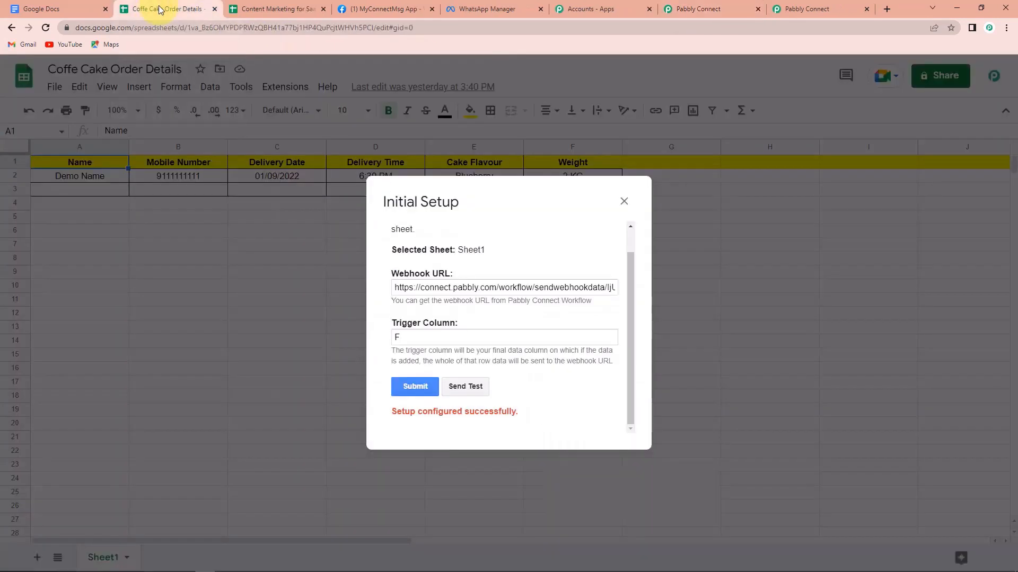
# Close the Initial Setup dialog and enter 'Test User 123' and a mobile number in A3:B3.
pyautogui.click(625, 203)
pyautogui.click(79, 190)
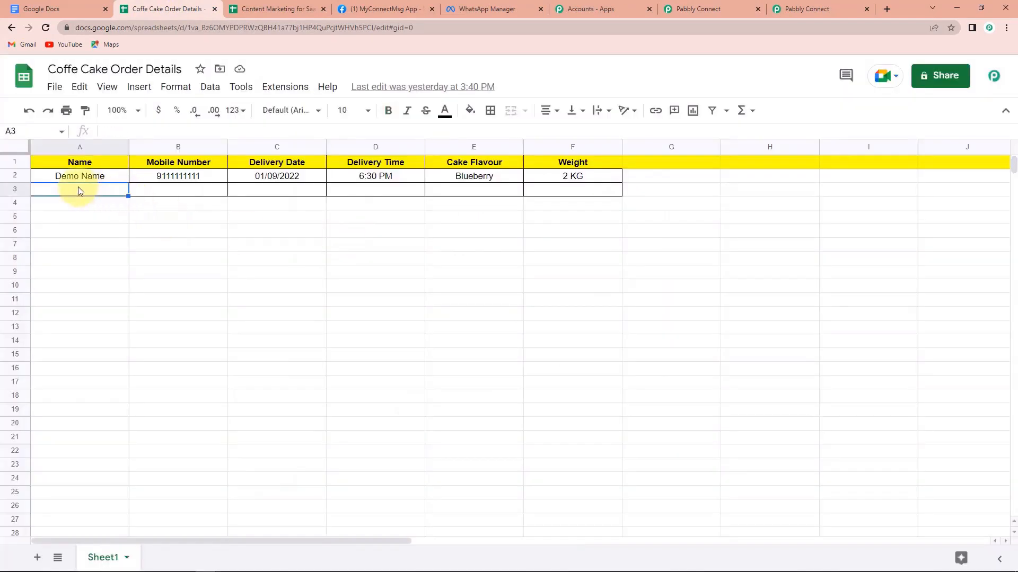
pyautogui.write('Test USe')
pyautogui.press('BackSpace')
pyautogui.press('BackSpace')
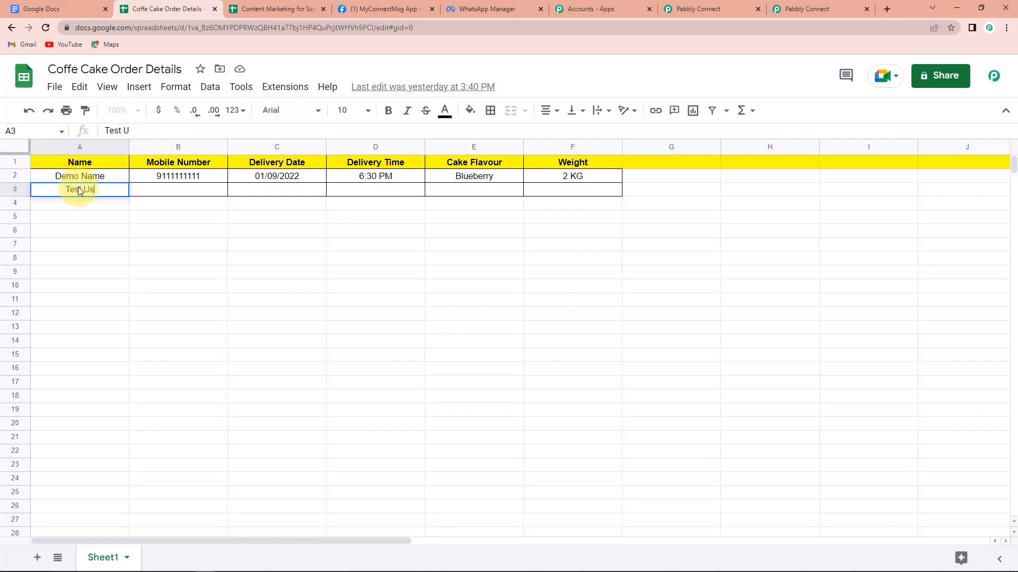
pyautogui.write('see')
pyautogui.press('BackSpace')
pyautogui.press('BackSpace')
pyautogui.write('r 123')
pyautogui.click(163, 191)
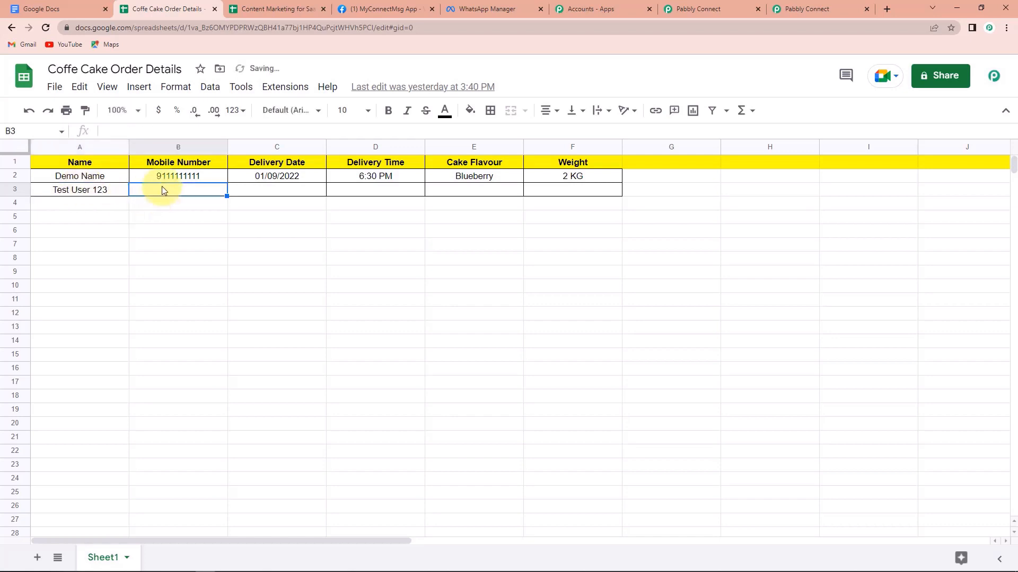
pyautogui.write('9')
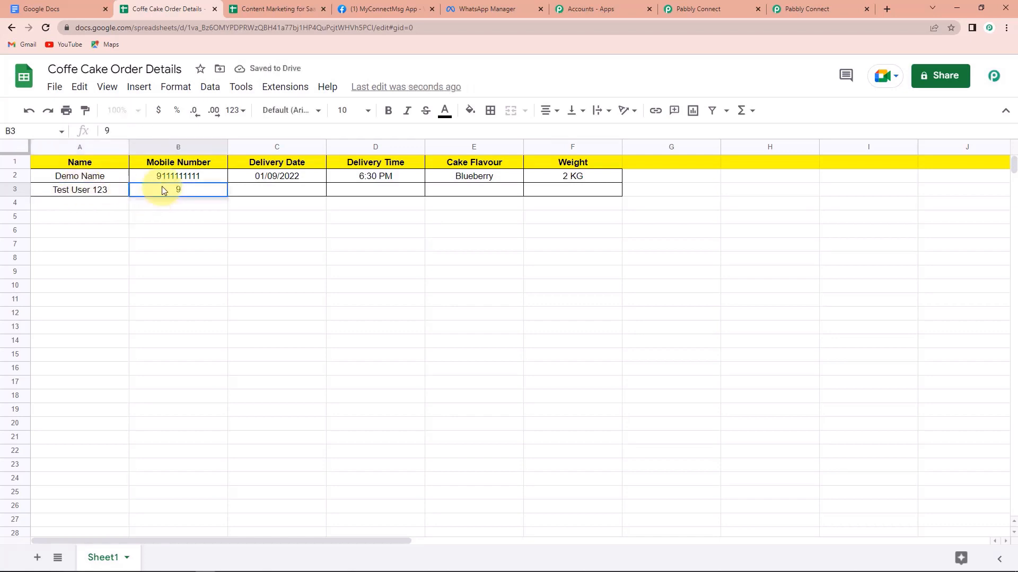
pyautogui.write('111111111')
pyautogui.click(269, 191)
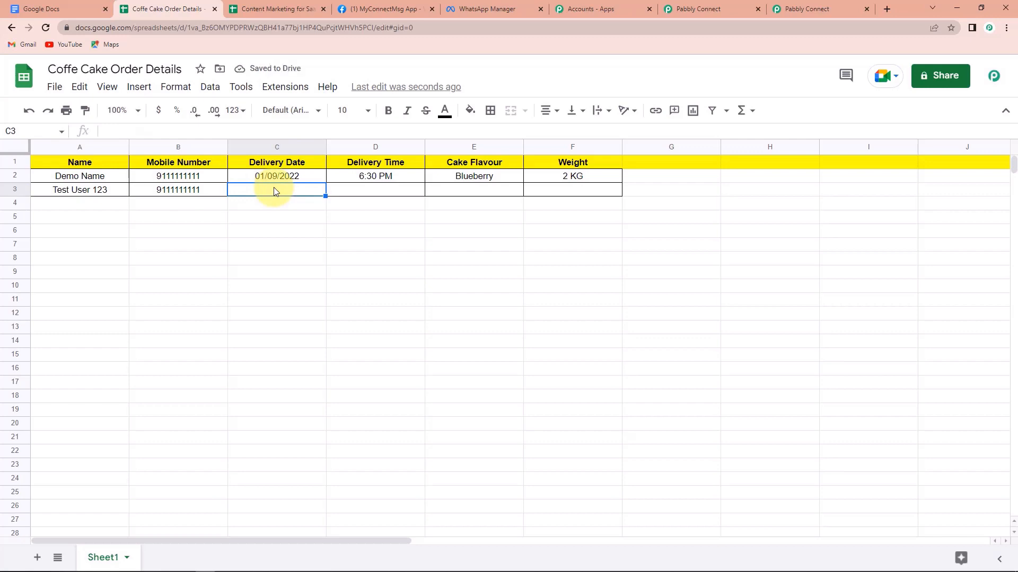
# Enter 03/09/2022, 7:25 PM, Vanilla and 5 KG in cells C3:F3.
pyautogui.write('03/09')
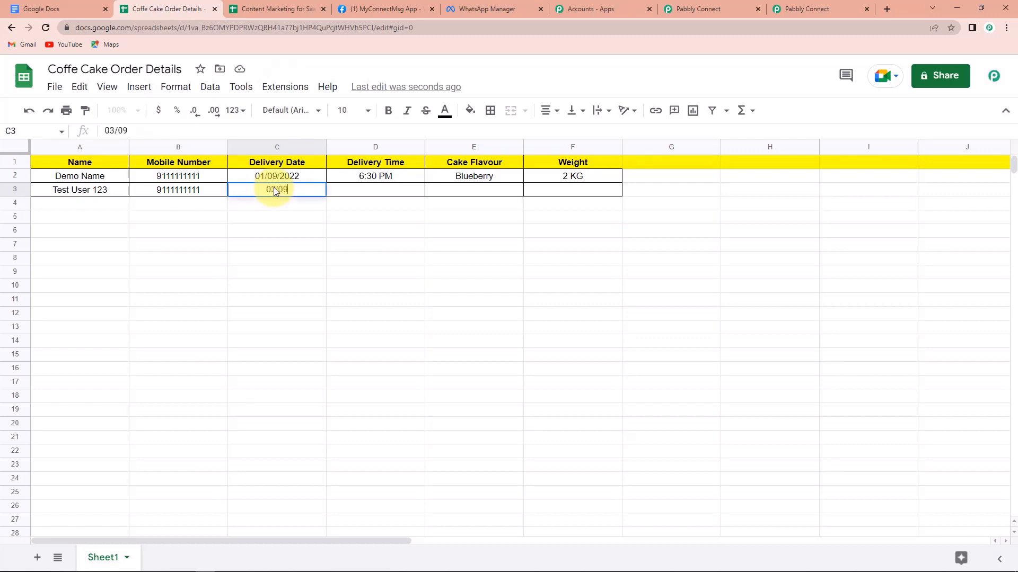
pyautogui.write('/2022')
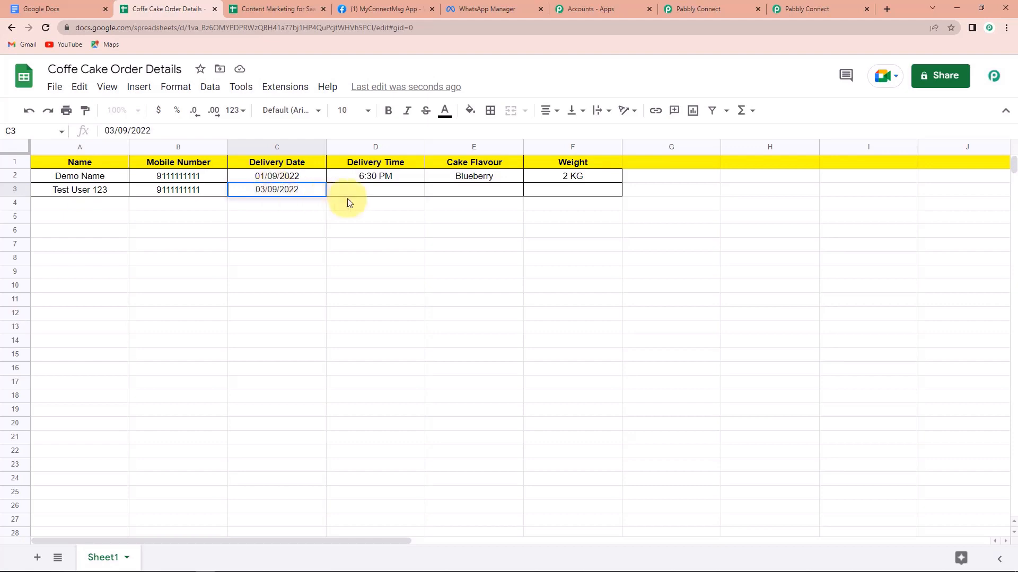
pyautogui.press('Tab')
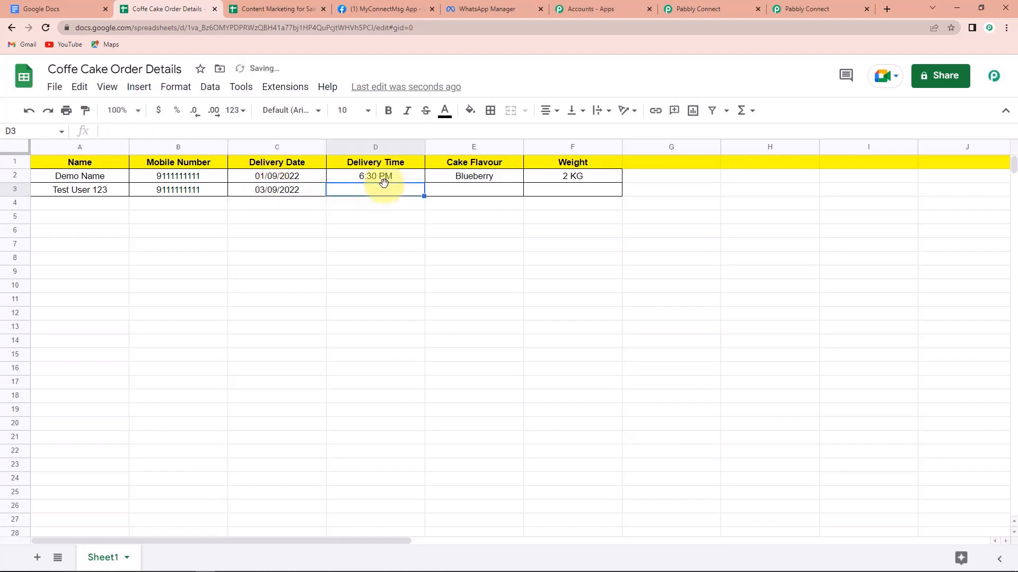
pyautogui.write('7:25 pm')
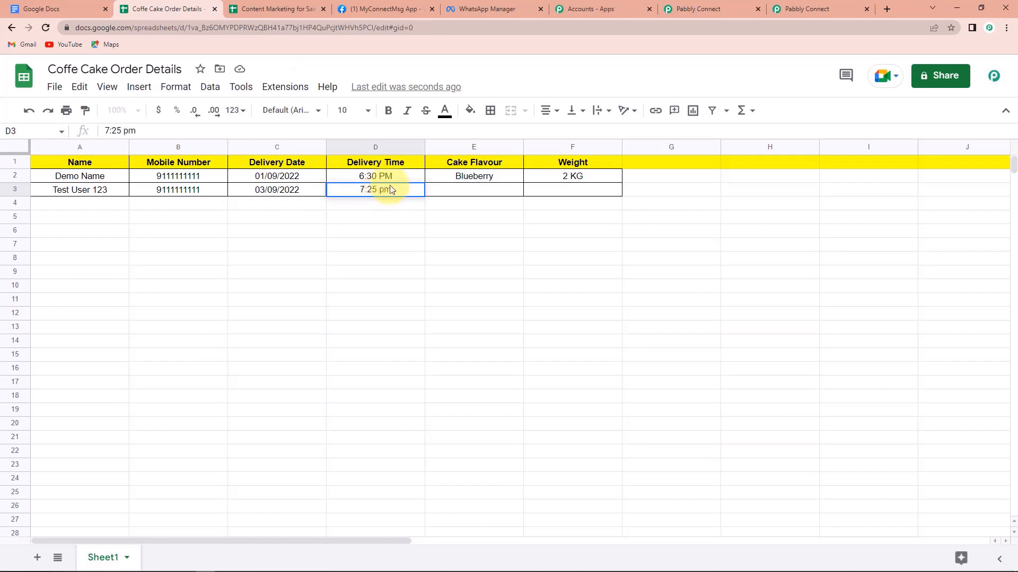
pyautogui.press('BackSpace')
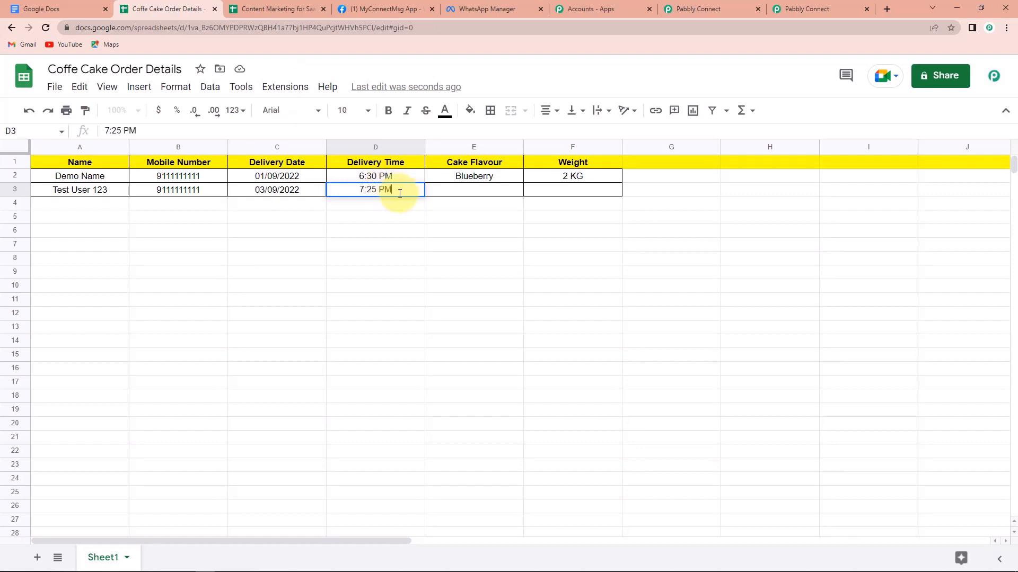
pyautogui.click(463, 194)
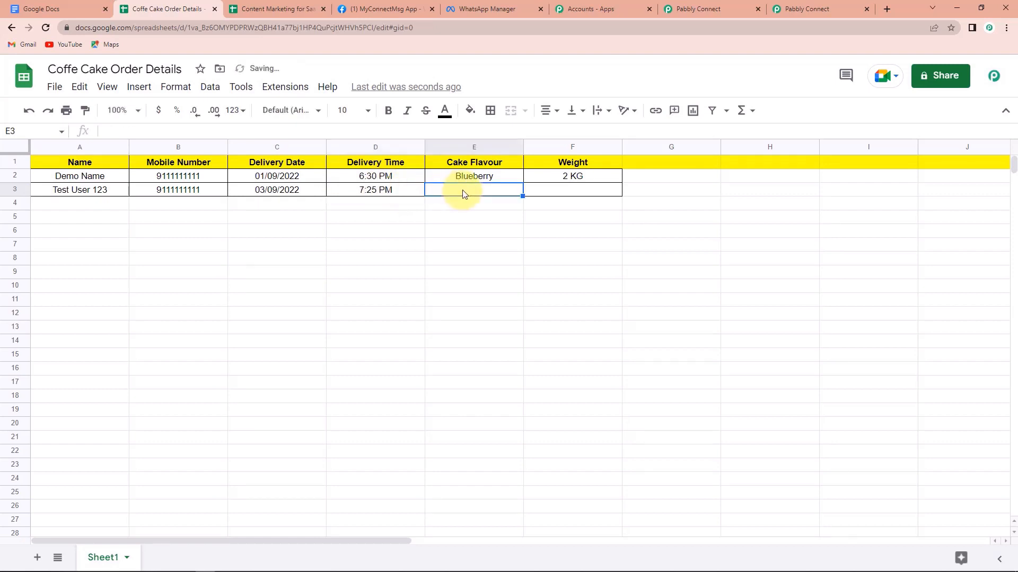
pyautogui.write('Vanilla')
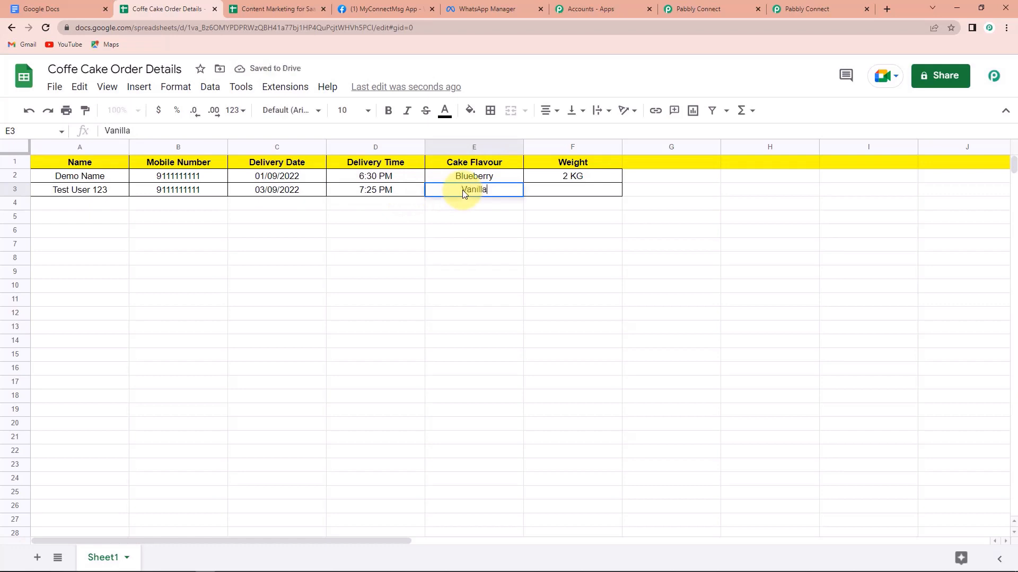
pyautogui.click(579, 193)
pyautogui.write('5 KG')
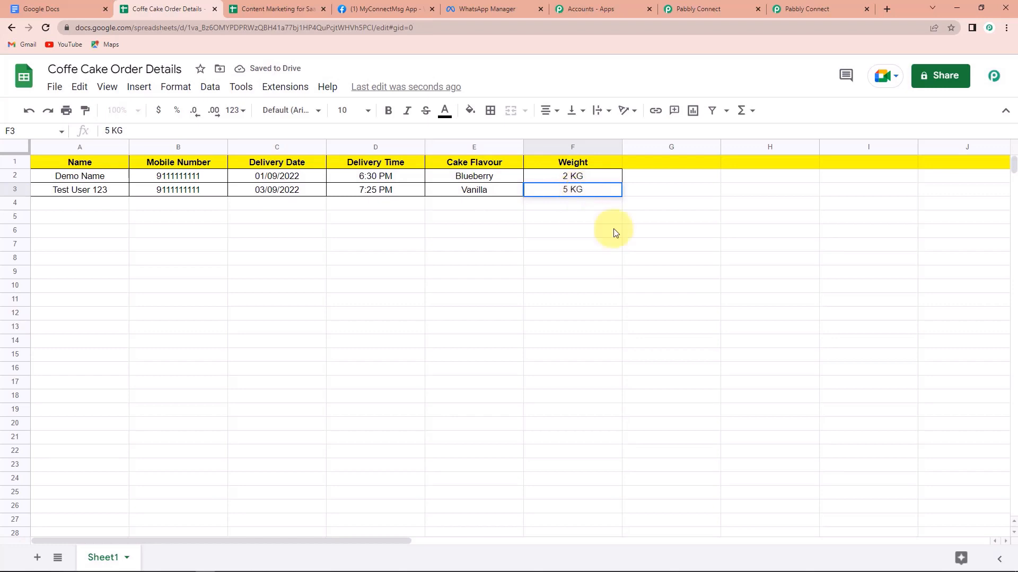
pyautogui.click(642, 272)
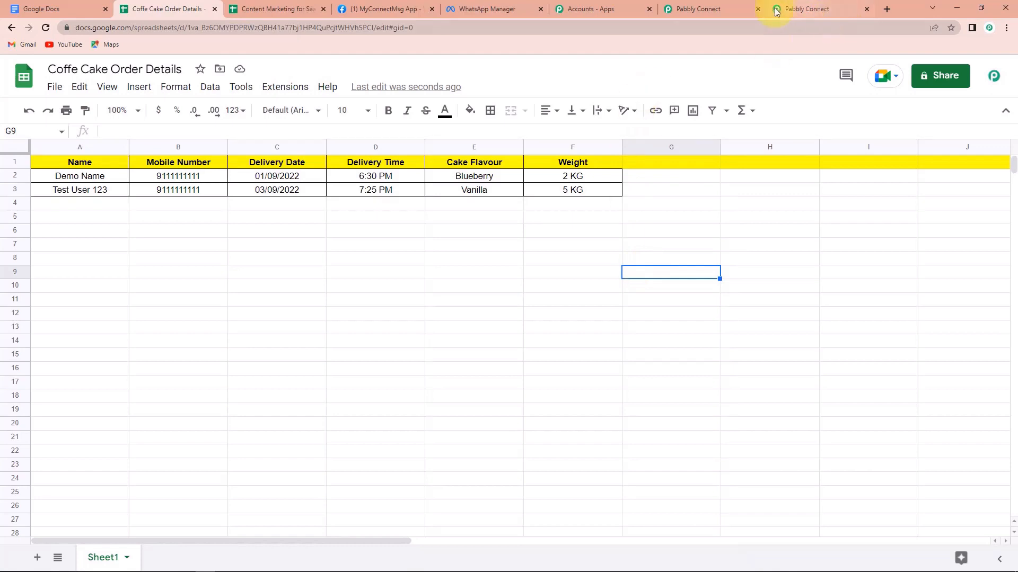
# Back in Pabbly Connect, collapse both the Google Sheets trigger and WhatsApp Cloud API action steps.
pyautogui.click(720, 8)
pyautogui.scroll(20, 922, 447)
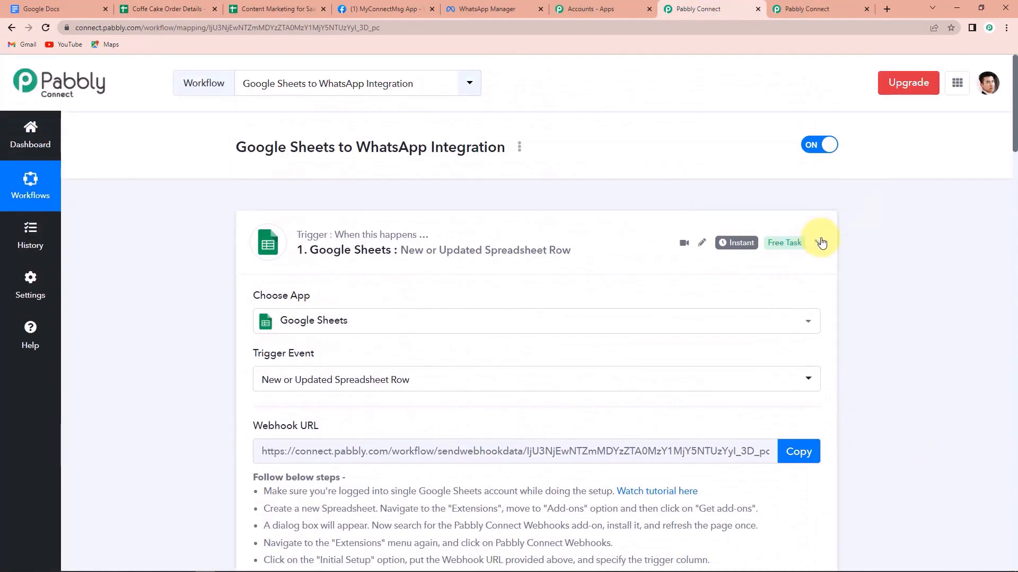
pyautogui.click(819, 242)
pyautogui.click(819, 366)
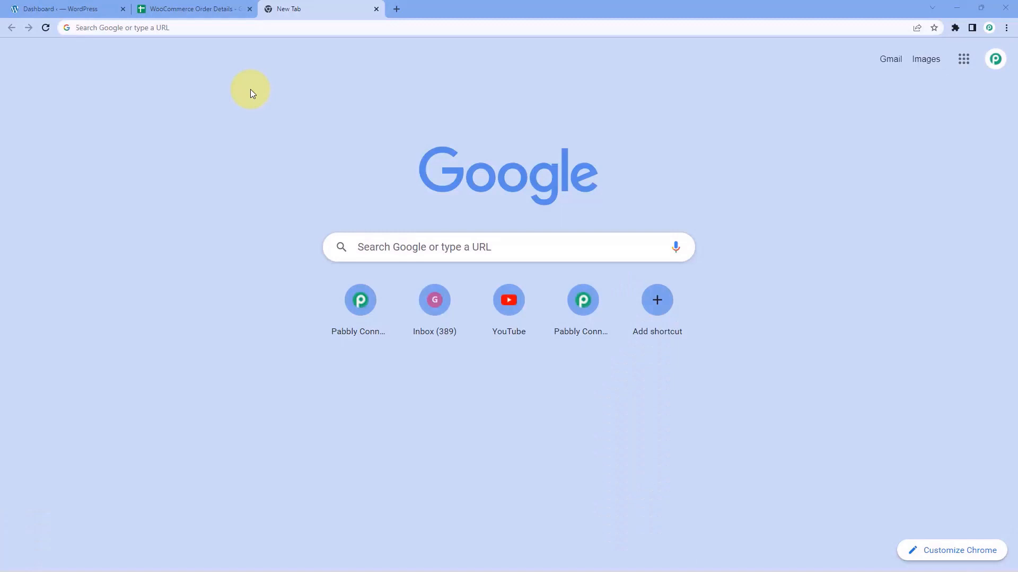
# Go to pabbly.com/connect, sign in, and launch Pabbly Connect from All Apps.
pyautogui.write('pabbly.co')
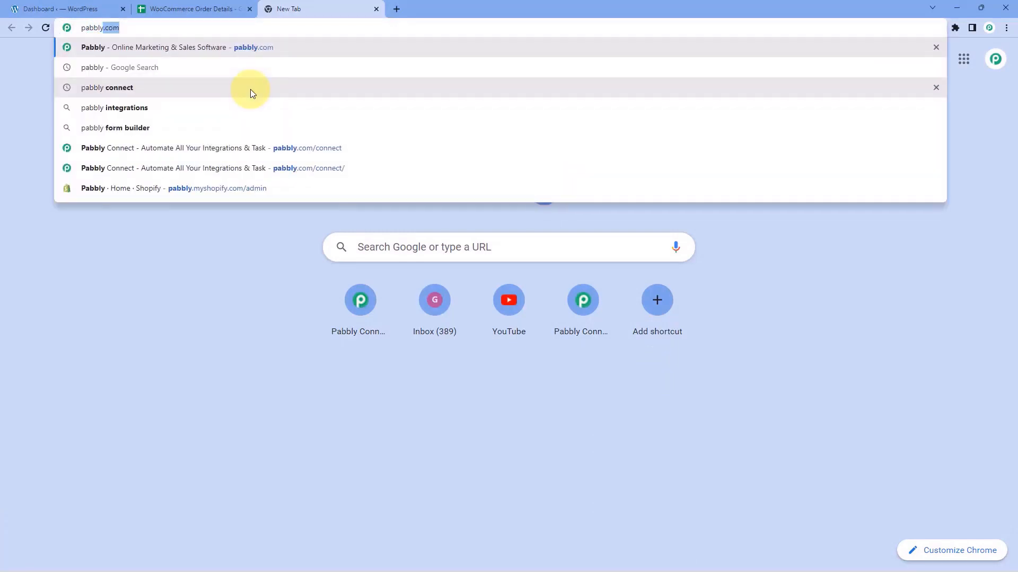
pyautogui.write('m/connect')
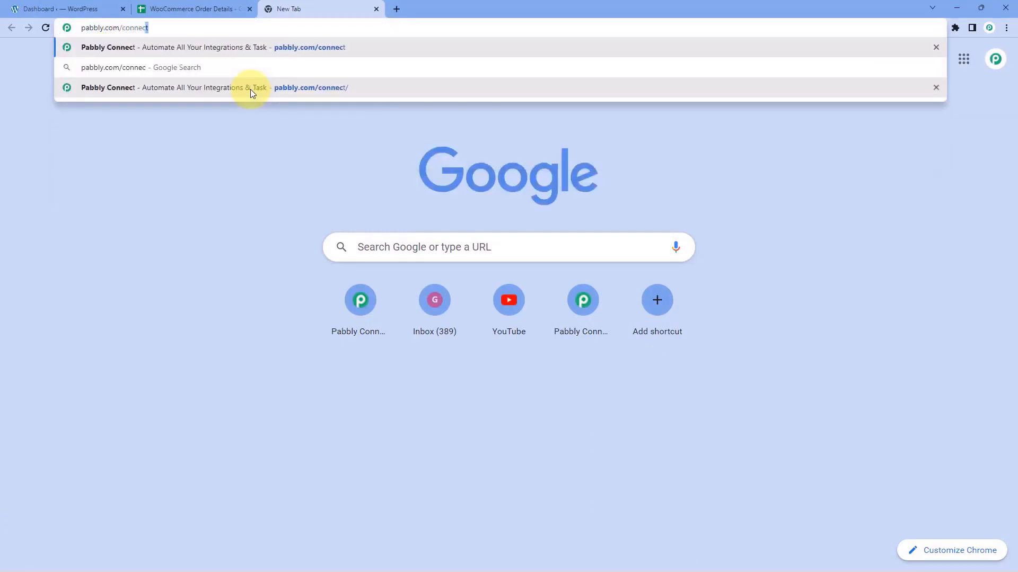
pyautogui.press('Return')
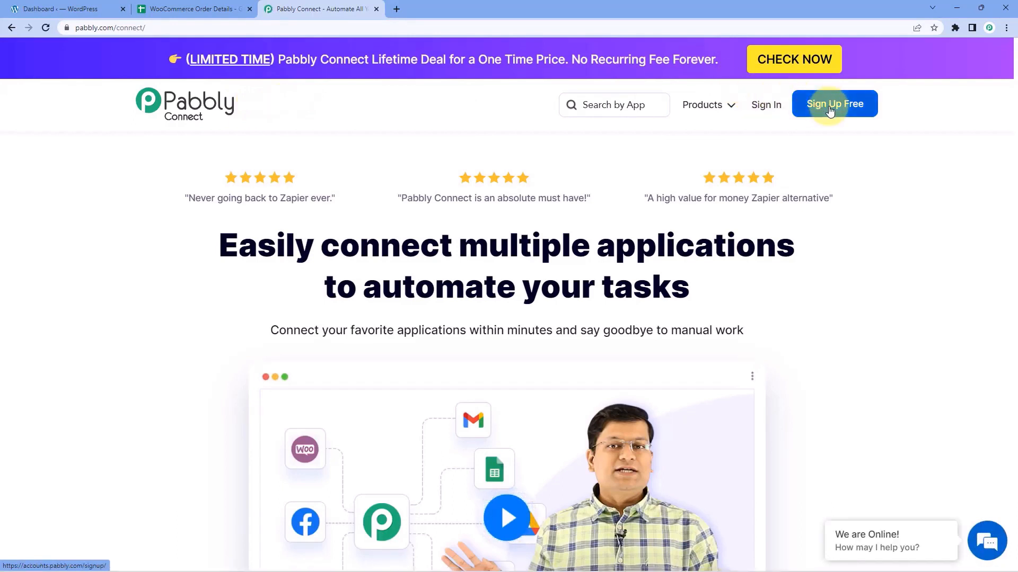
pyautogui.click(767, 112)
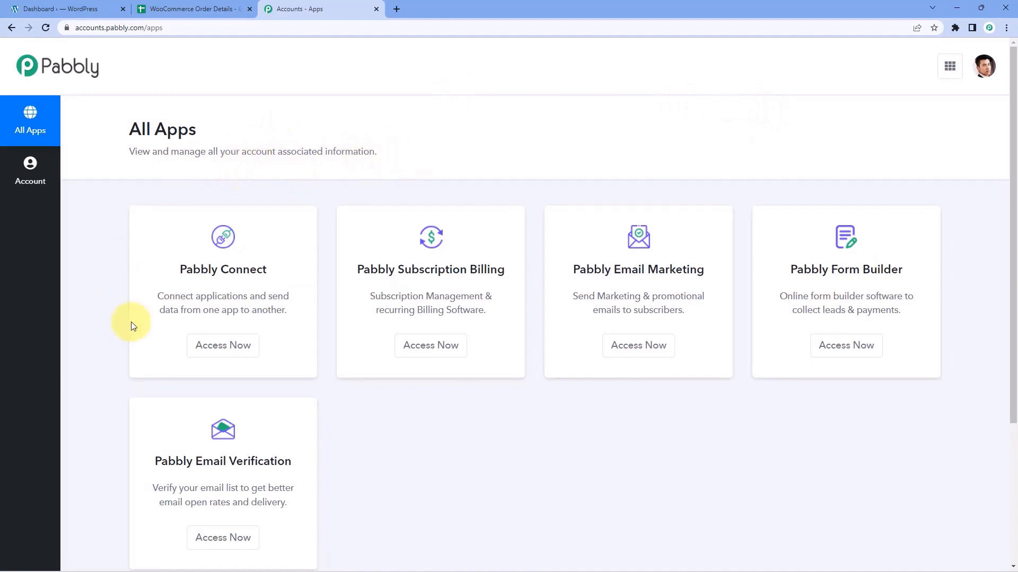
pyautogui.click(211, 353)
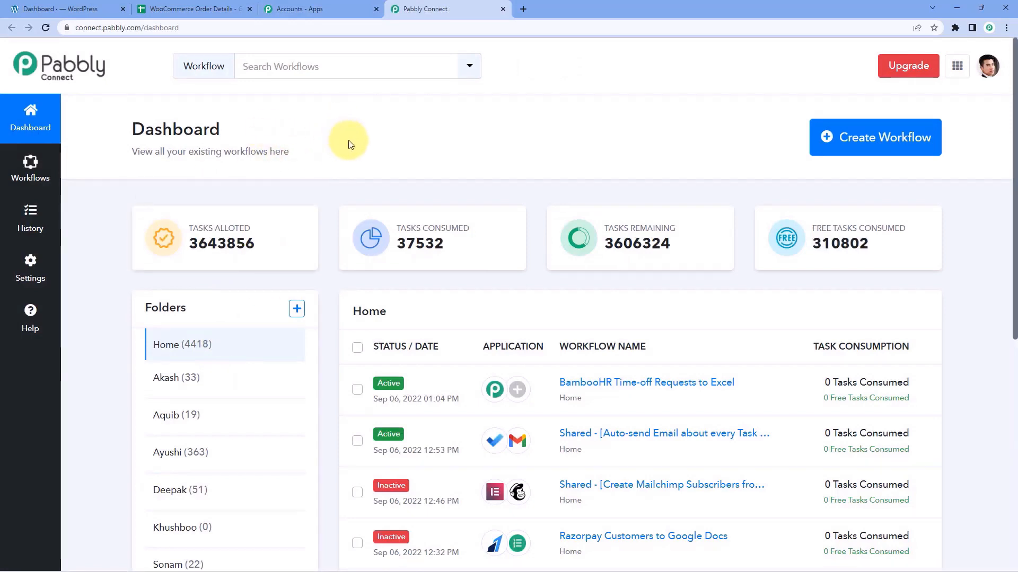
# Create a new workflow named 'Woo'.
pyautogui.click(863, 128)
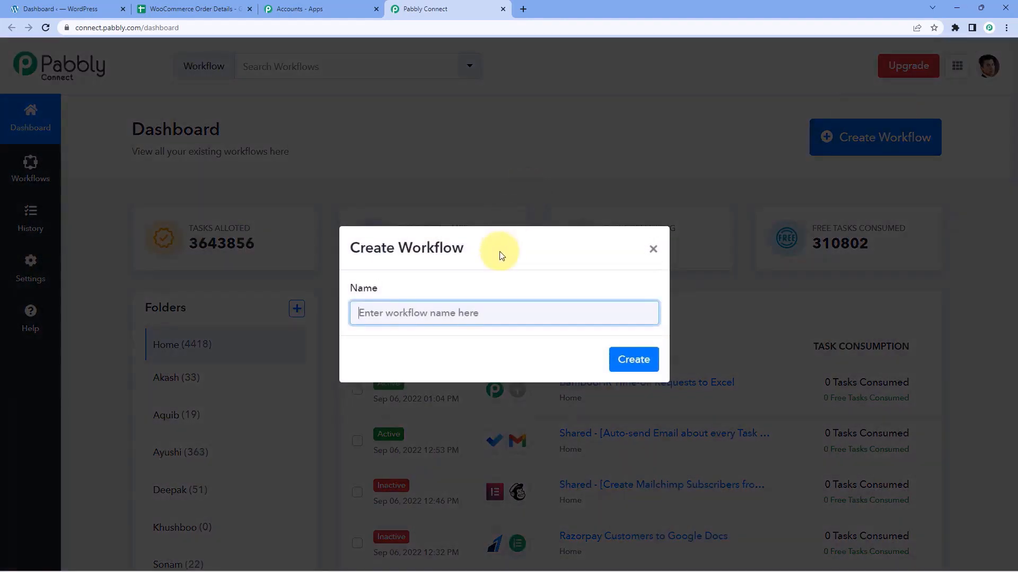
pyautogui.write('WooCommerce to Google Sheets')
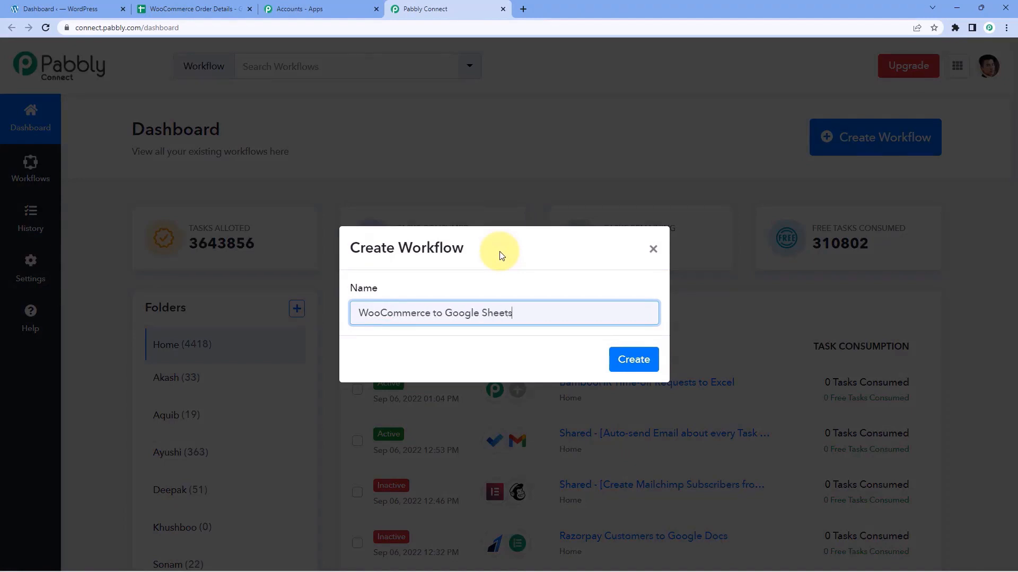
pyautogui.click(648, 360)
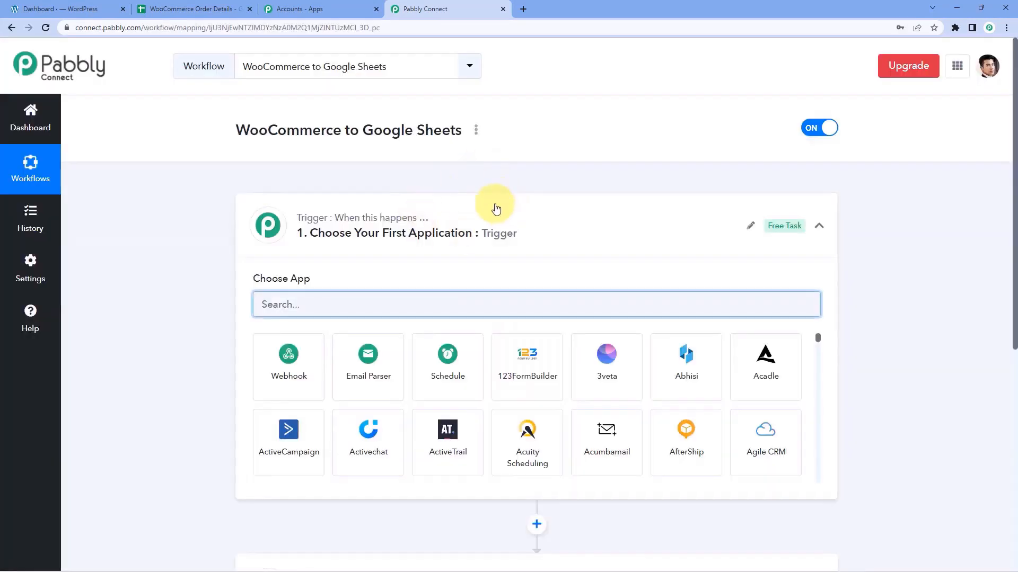
pyautogui.scroll(-1, 192, 177)
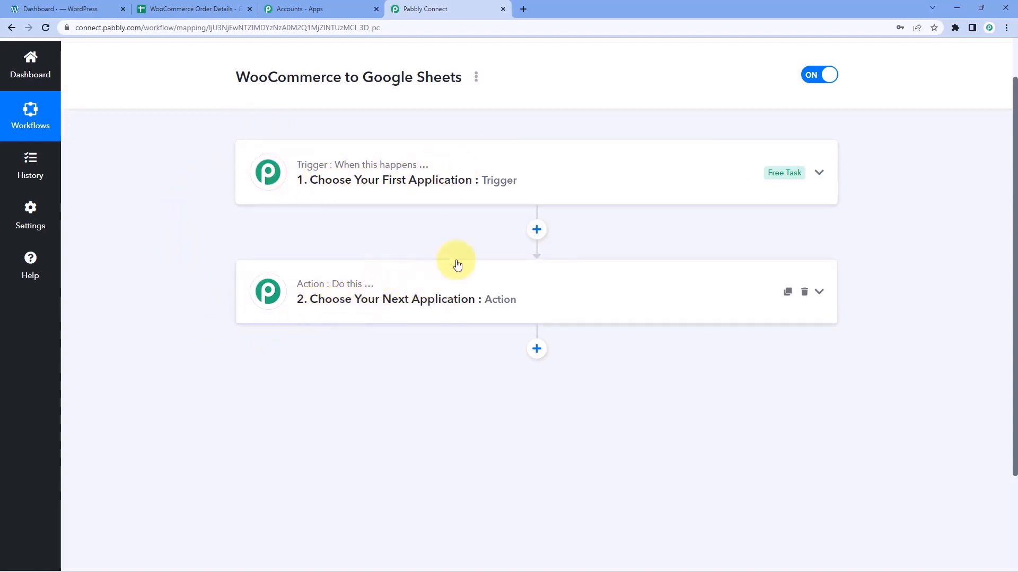
# Set the trigger to WooCommerce with the New Order Created event.
pyautogui.click(389, 163)
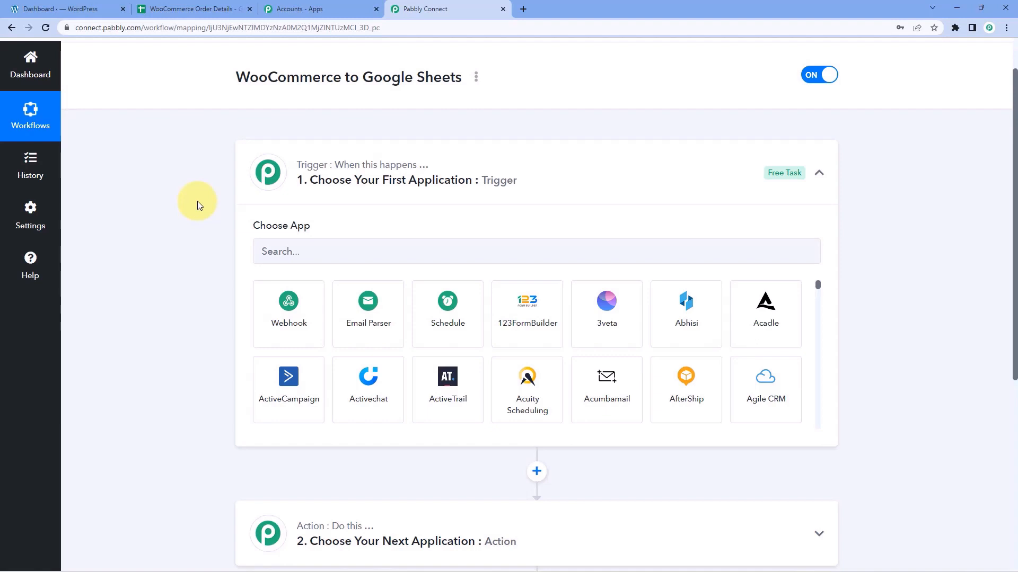
pyautogui.scroll(-2, 197, 201)
pyautogui.click(293, 145)
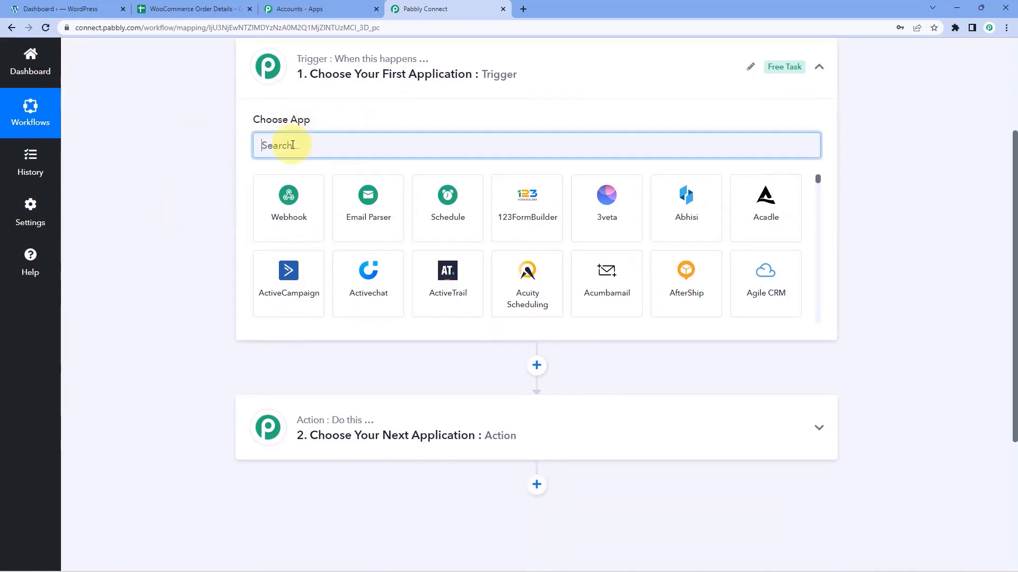
pyautogui.write('WooComme')
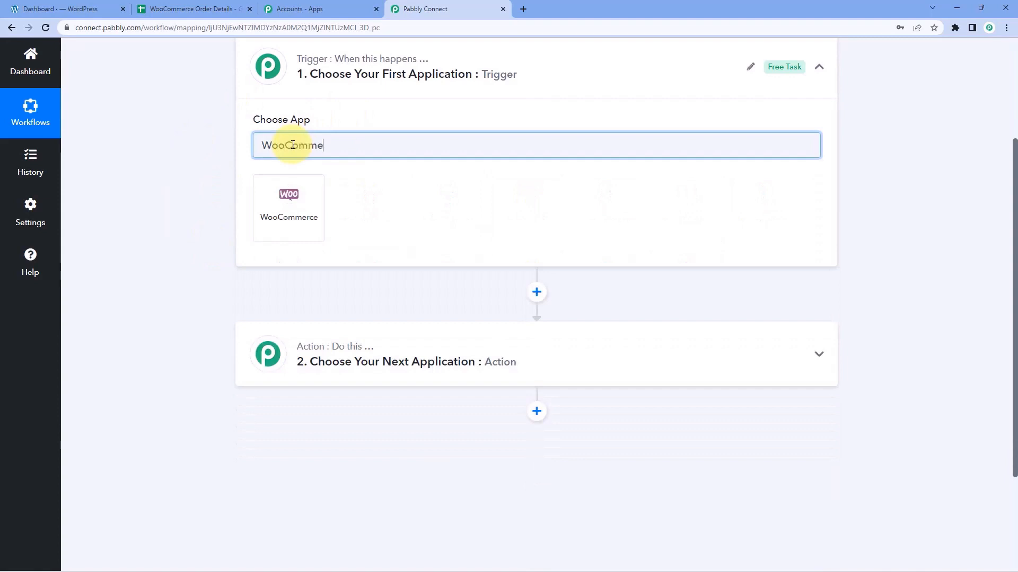
pyautogui.click(316, 190)
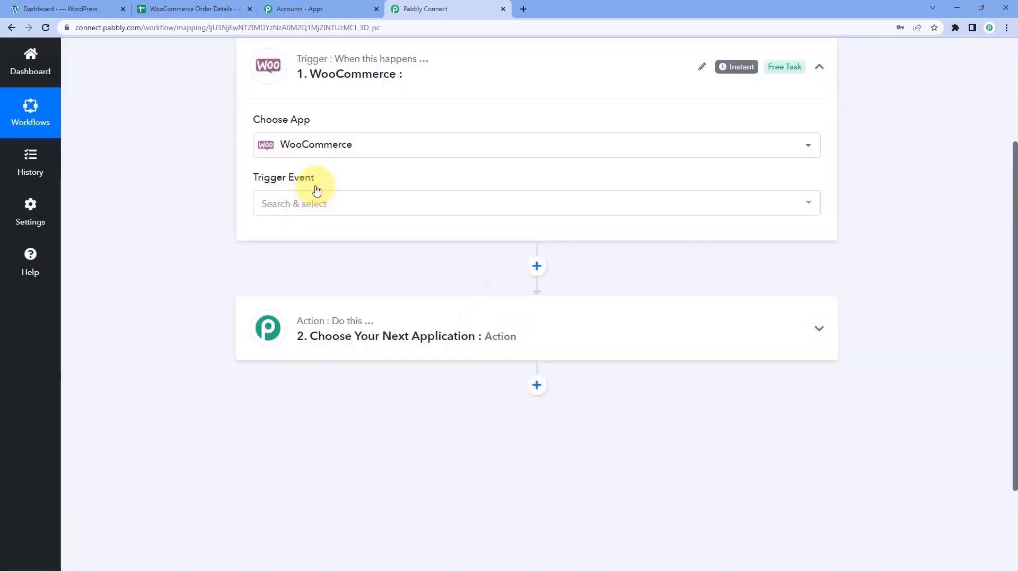
pyautogui.click(333, 209)
pyautogui.scroll(-1, 193, 227)
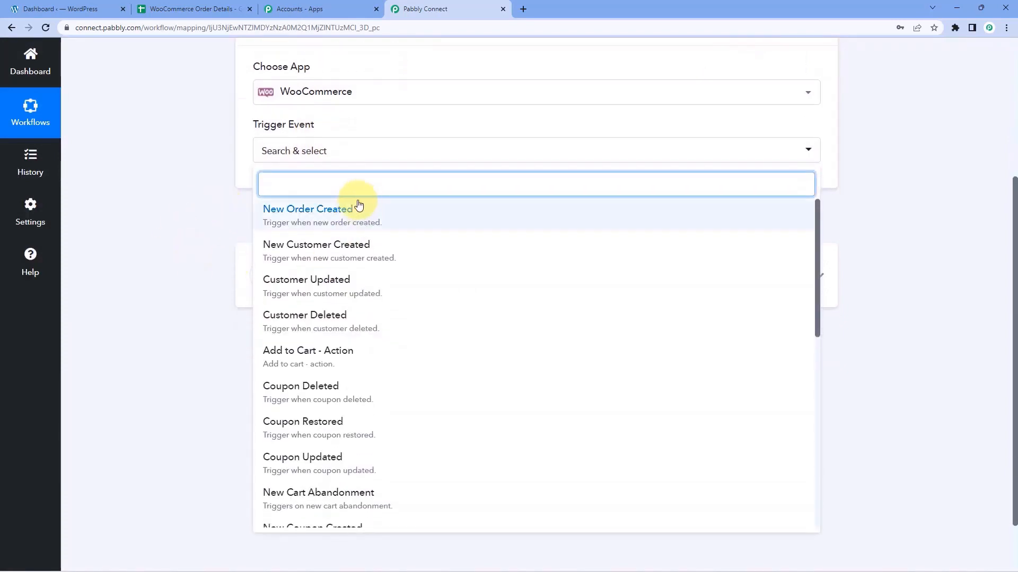
pyautogui.click(389, 212)
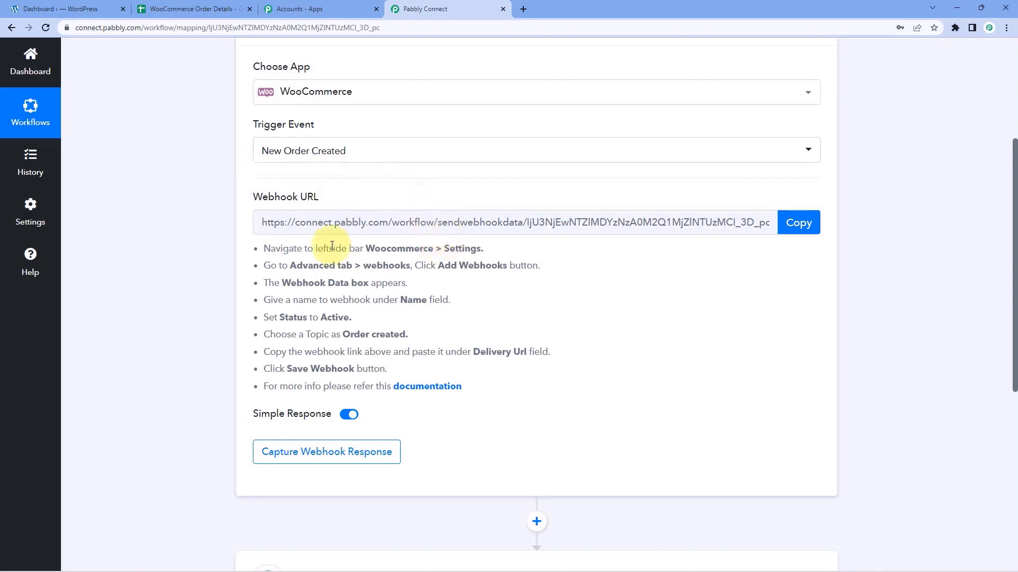
# Copy the trigger's webhook URL.
pyautogui.moveTo(263, 247); pyautogui.dragTo(470, 387)
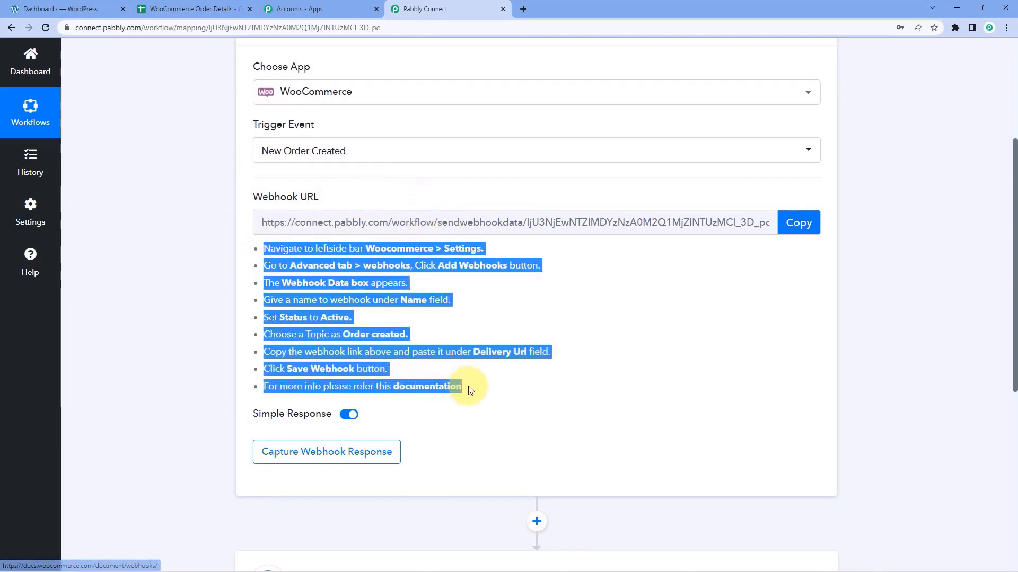
pyautogui.click(447, 323)
pyautogui.click(787, 230)
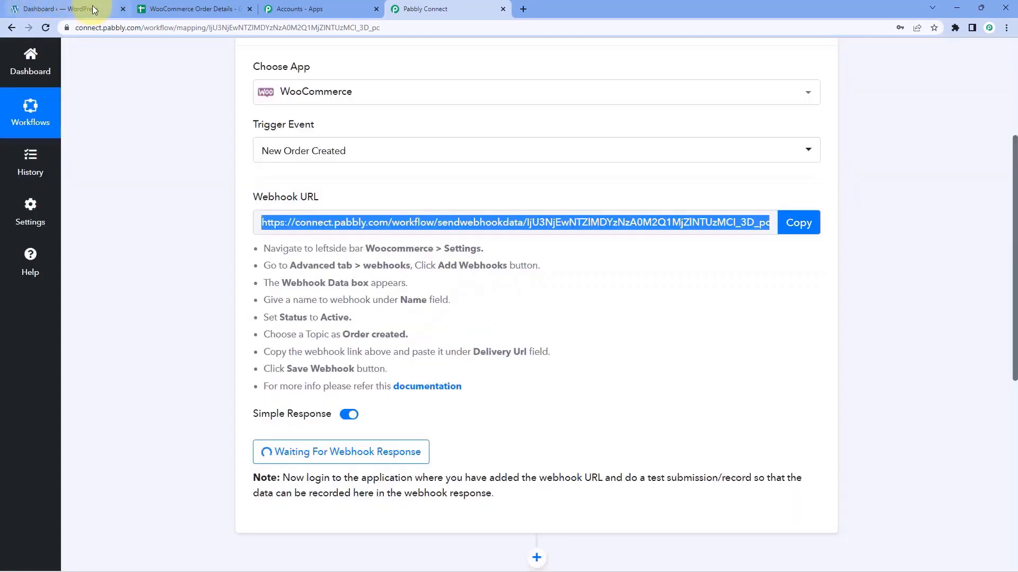
# In WordPress, go to WooCommerce Settings > Advanced > Webhooks and add a new webhook.
pyautogui.click(90, 9)
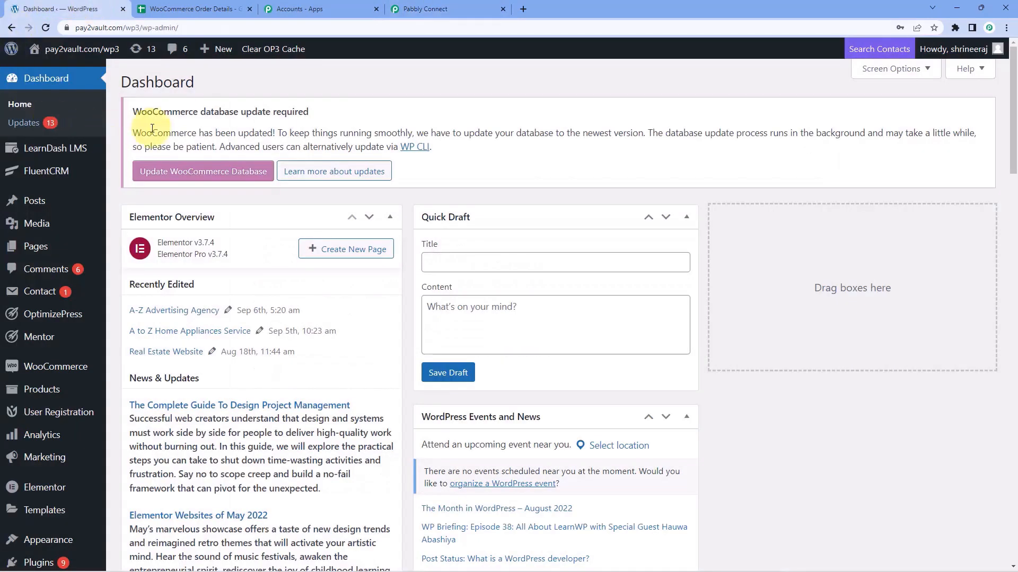
pyautogui.scroll(-3, 74, 185)
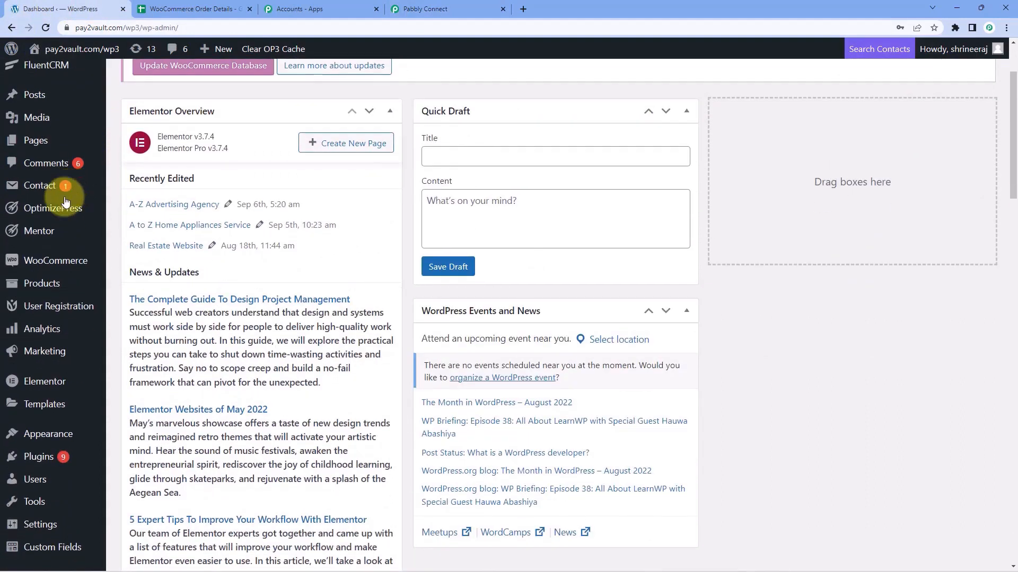
pyautogui.moveTo(66, 211)
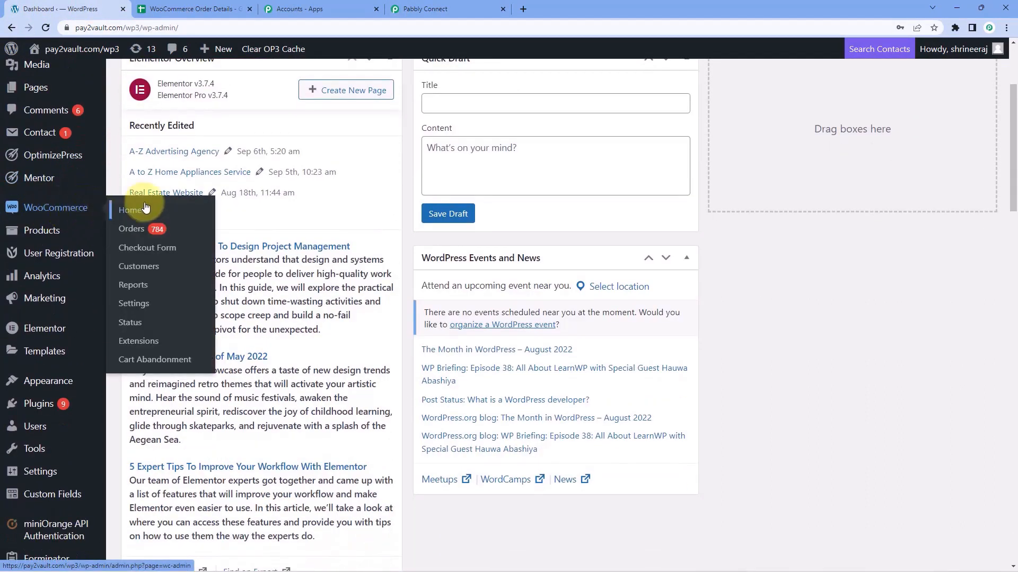
pyautogui.click(142, 307)
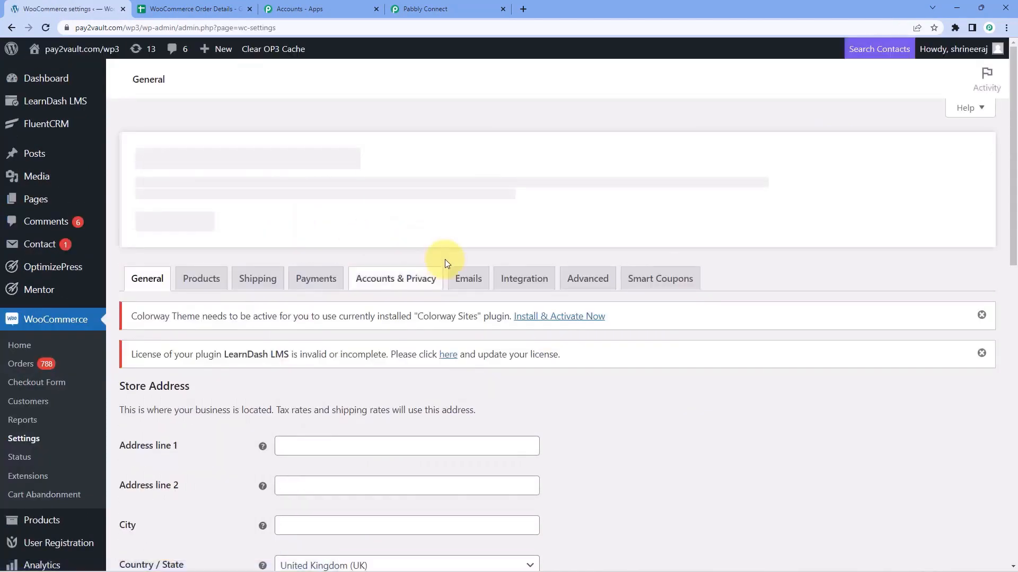
pyautogui.scroll(-2, 444, 258)
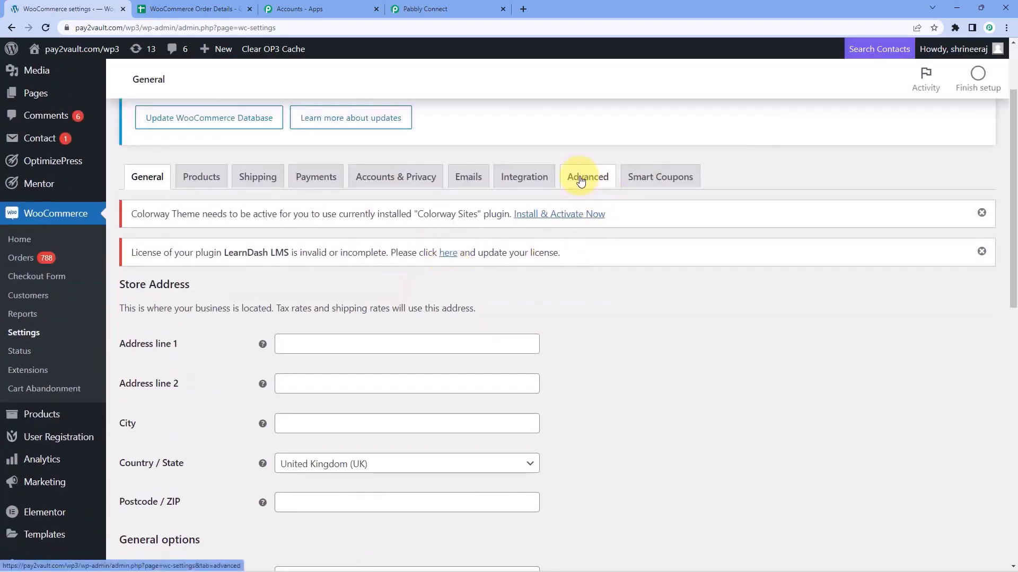
pyautogui.click(581, 181)
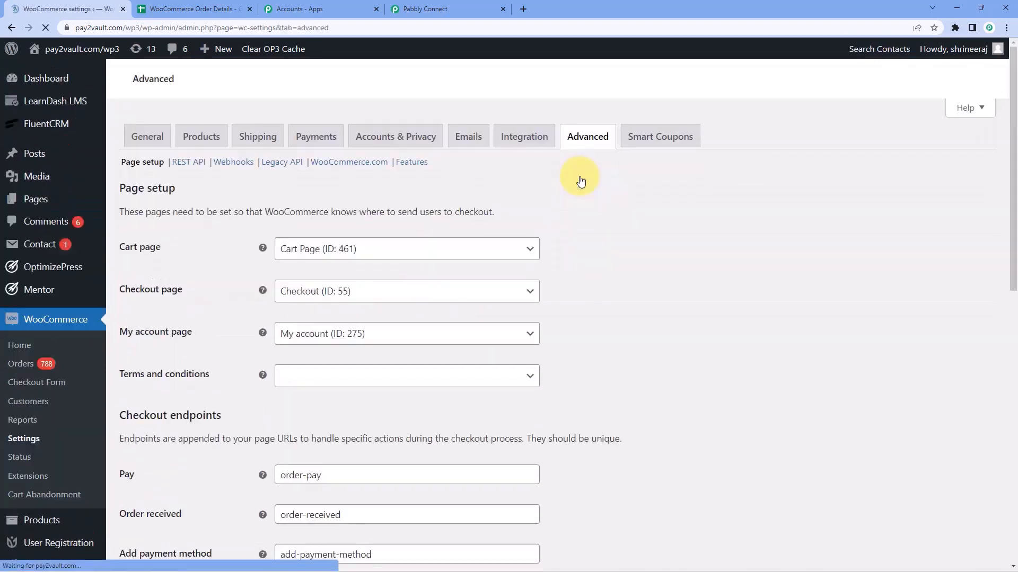
pyautogui.scroll(-2, 313, 271)
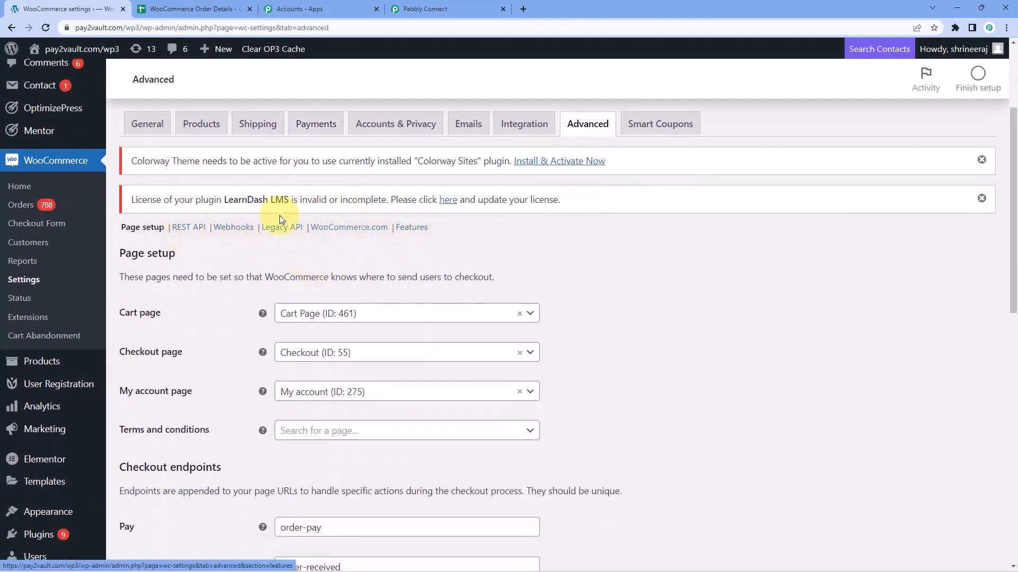
pyautogui.click(229, 229)
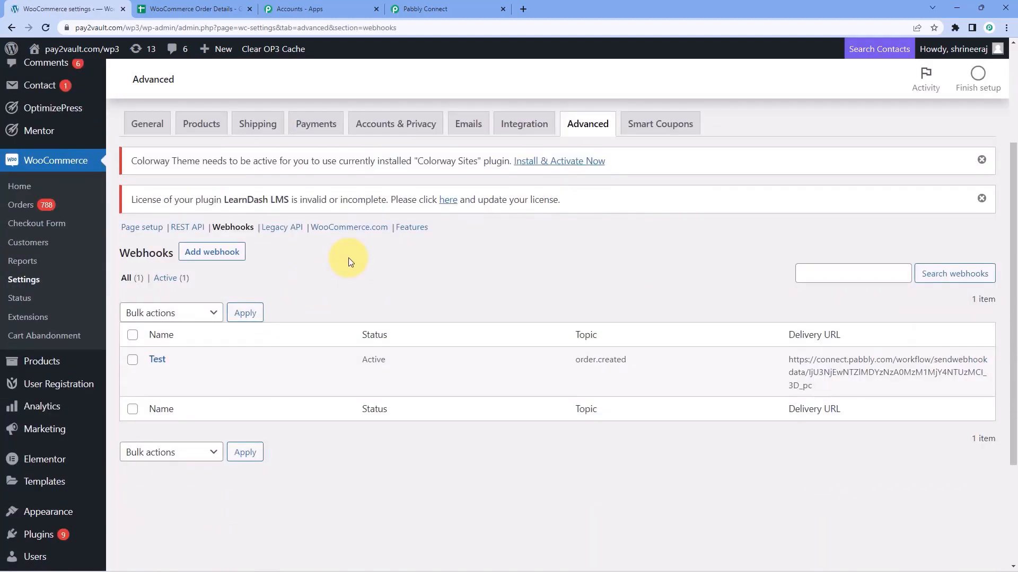
pyautogui.click(232, 254)
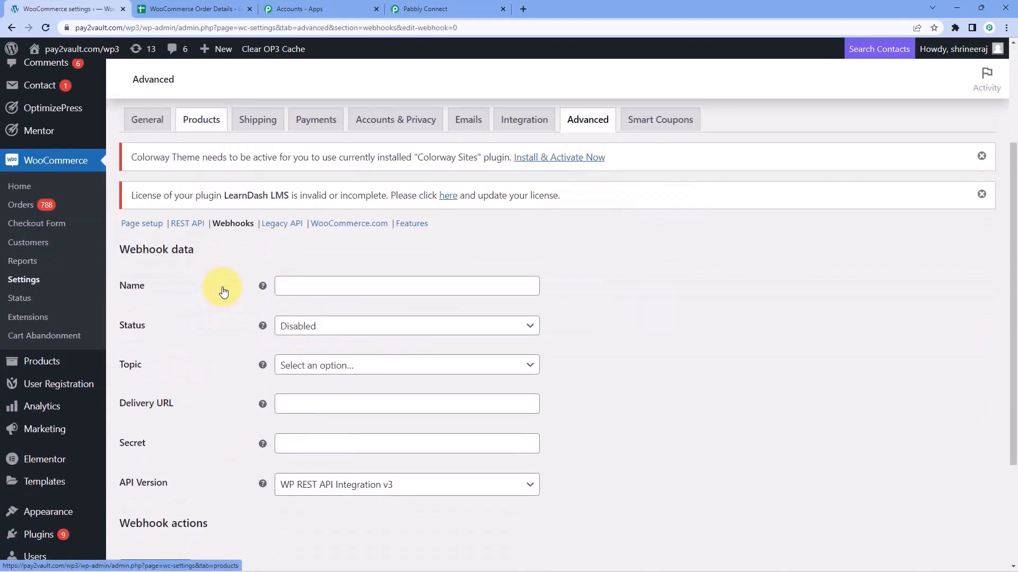
pyautogui.scroll(-3, 230, 284)
# Set the Pabbly webhook's status to Active and its topic to Order created.
pyautogui.click(323, 191)
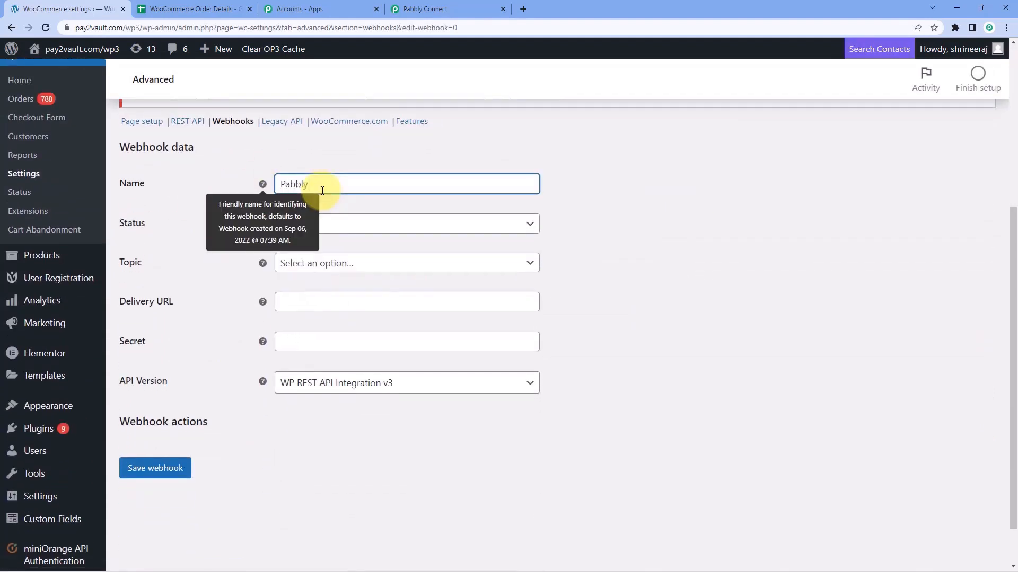
pyautogui.click(329, 219)
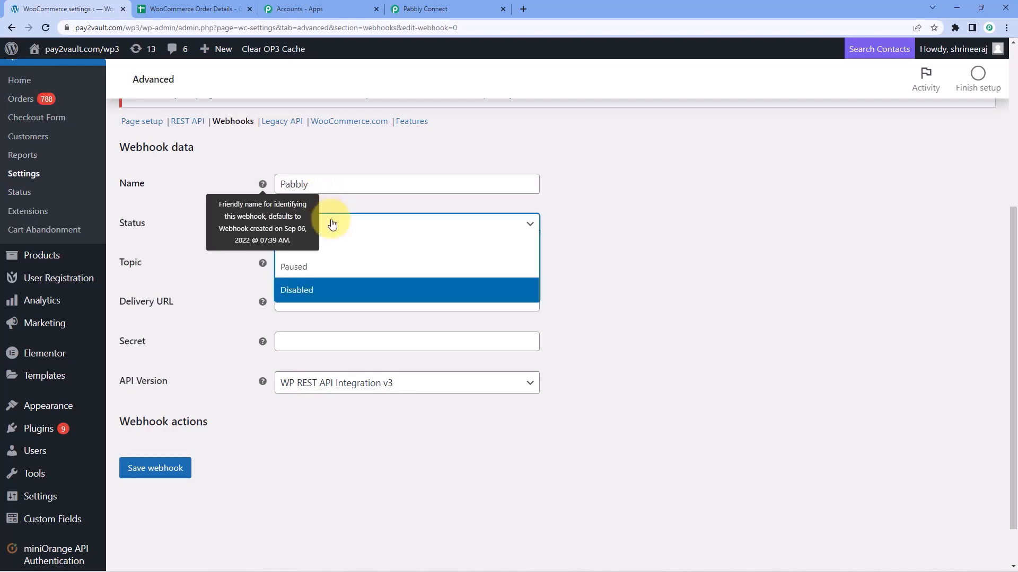
pyautogui.click(344, 247)
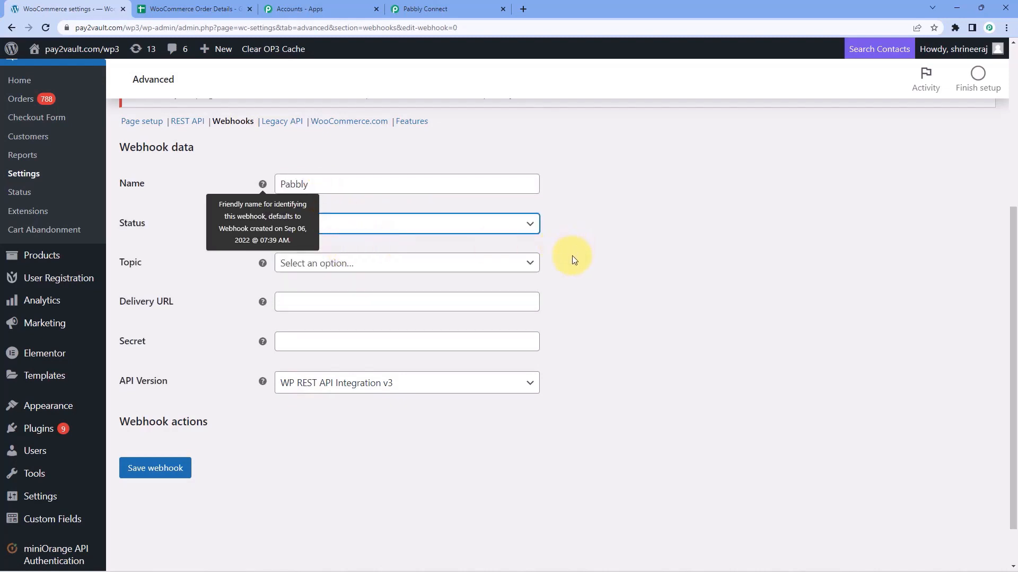
pyautogui.click(376, 265)
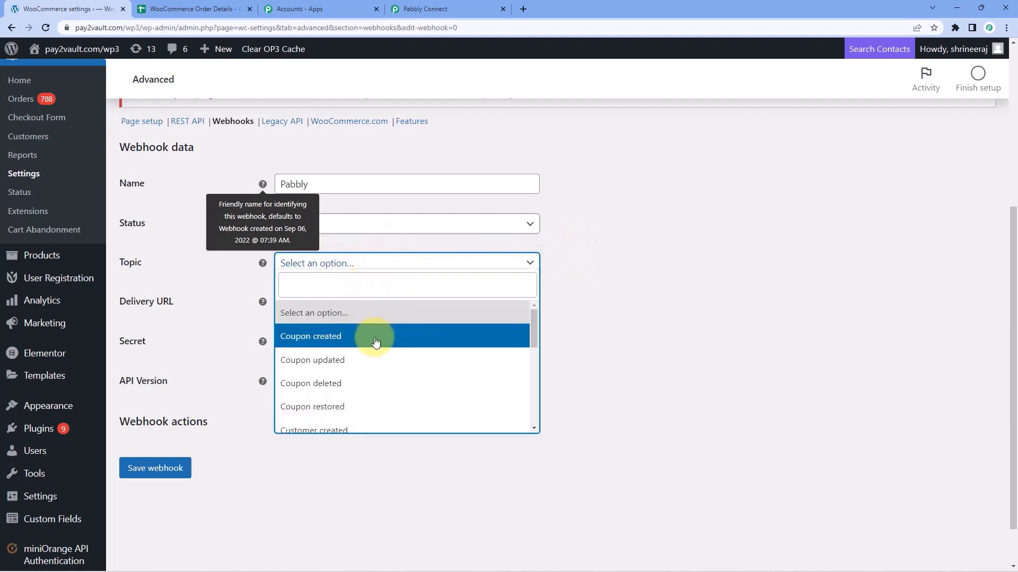
pyautogui.scroll(-1, 374, 340)
pyautogui.scroll(-3, 374, 339)
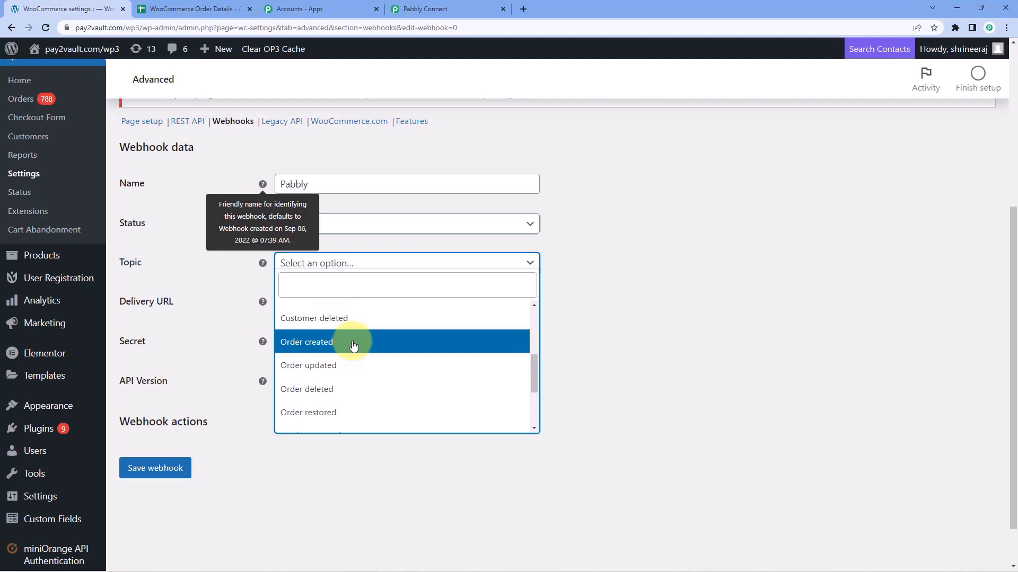
pyautogui.click(353, 345)
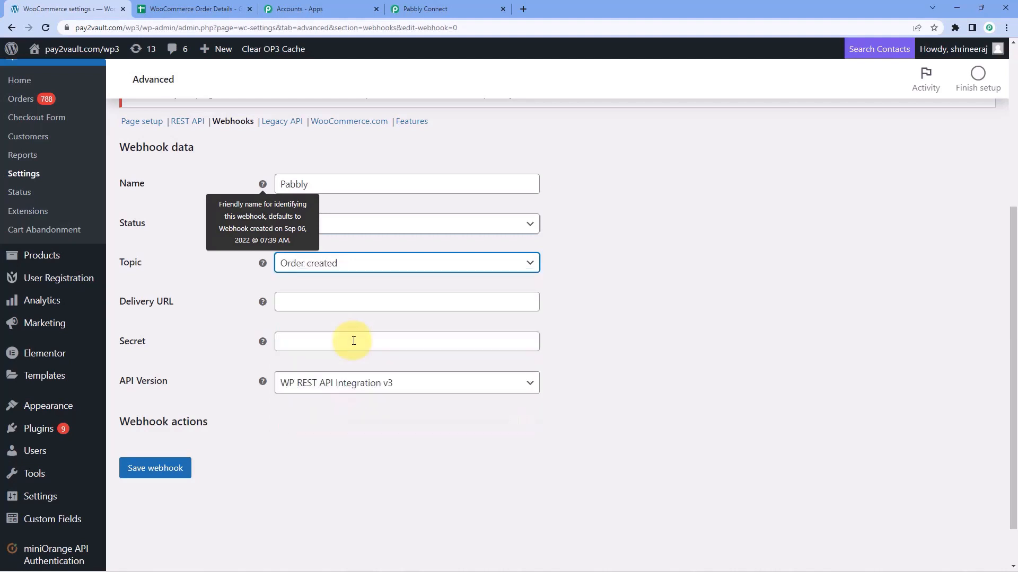
# Paste the Pabbly Connect webhook URL as the Delivery URL and save the webhook.
pyautogui.click(312, 303)
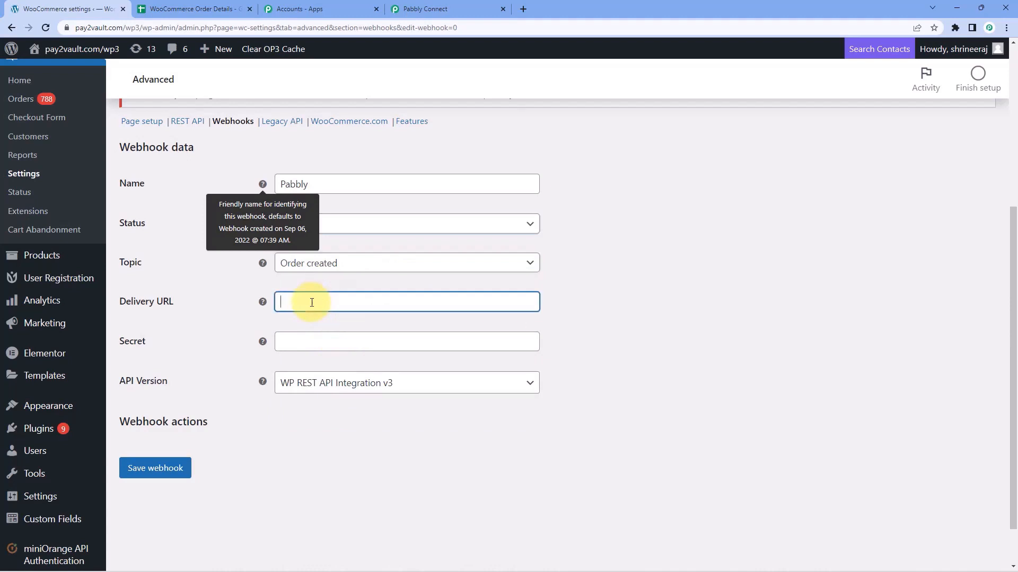
pyautogui.click(421, 7)
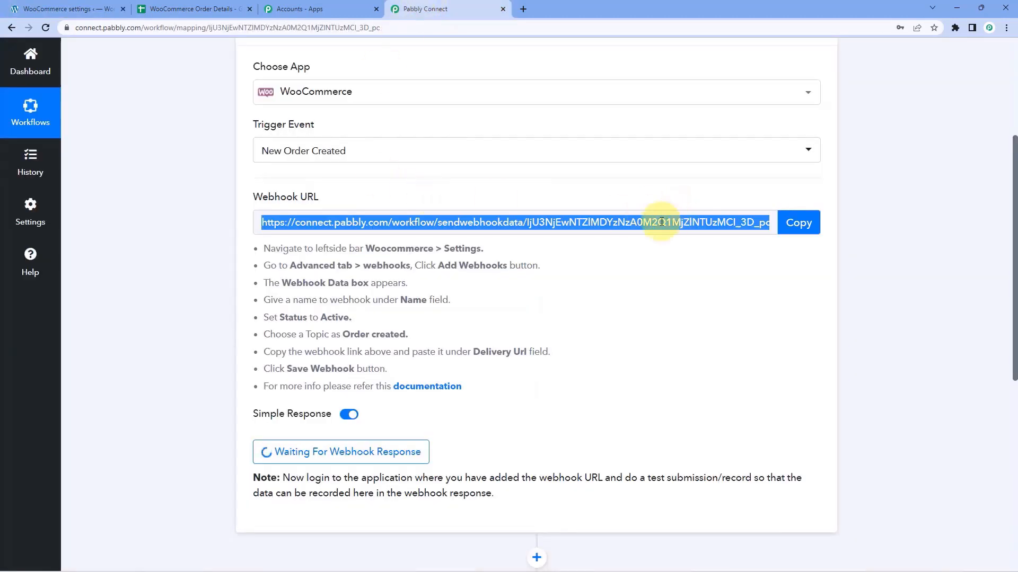
pyautogui.click(39, 5)
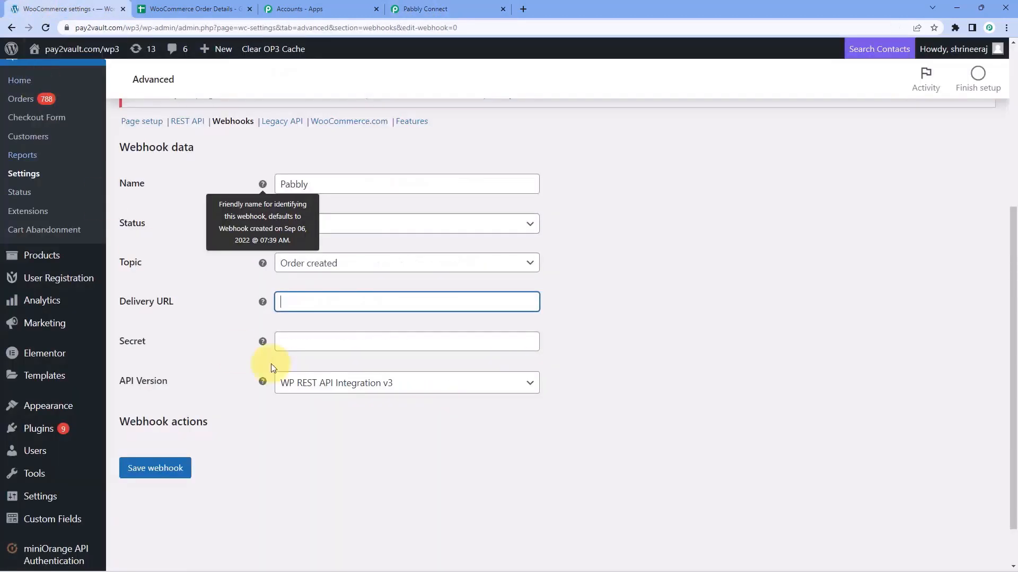
pyautogui.rightClick(299, 306)
pyautogui.click(323, 394)
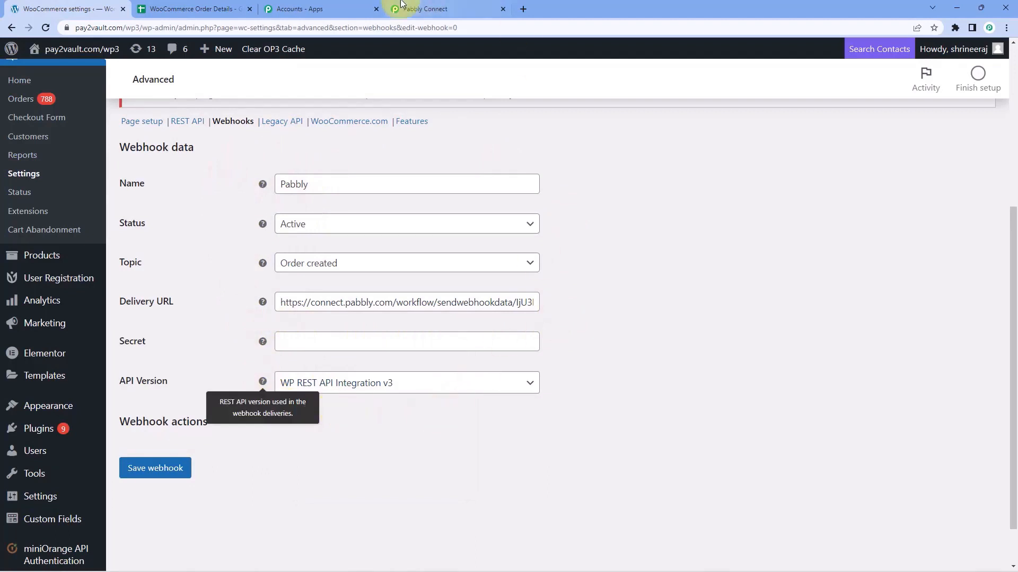
pyautogui.click(427, 9)
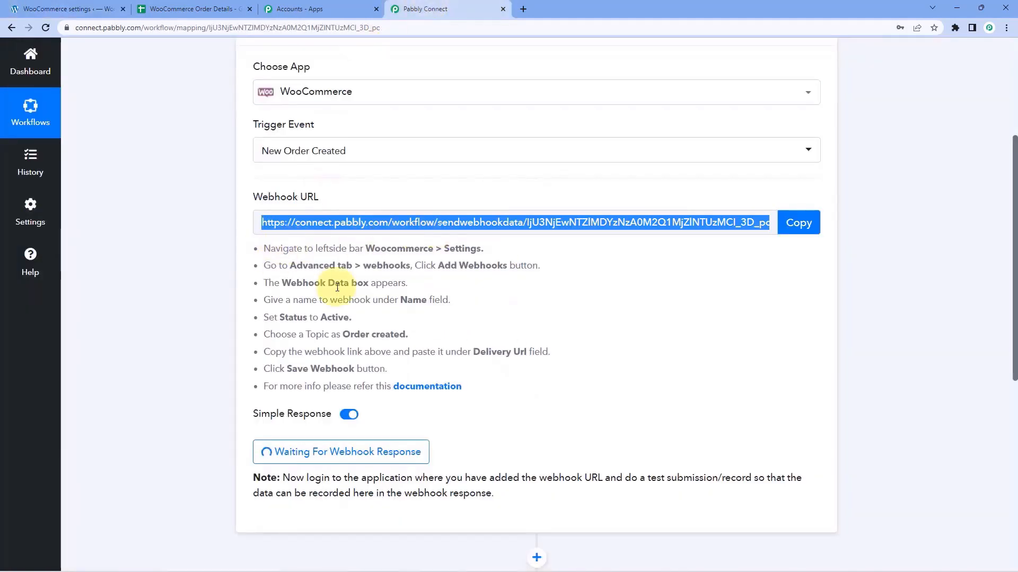
pyautogui.click(74, 7)
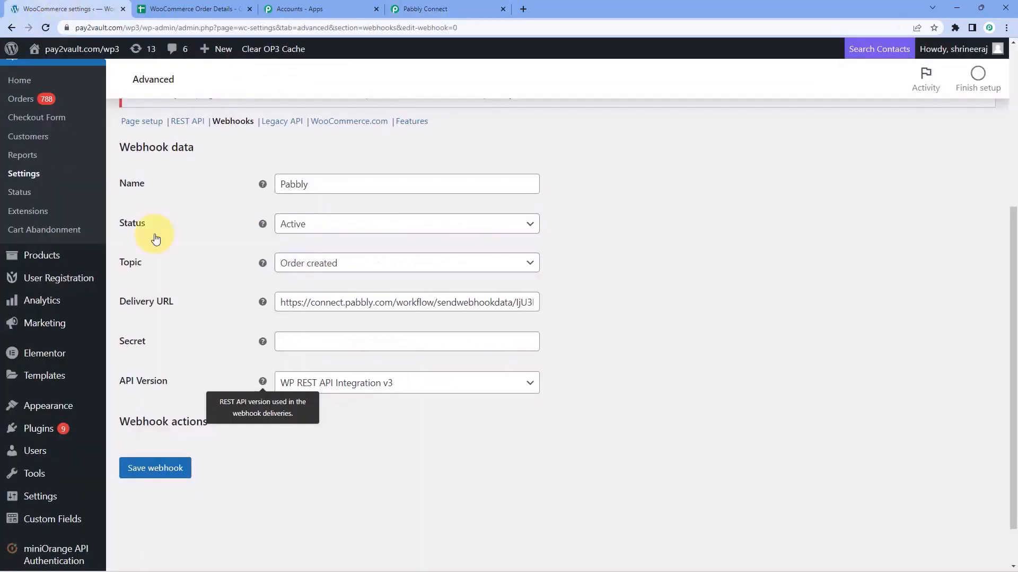
pyautogui.click(163, 476)
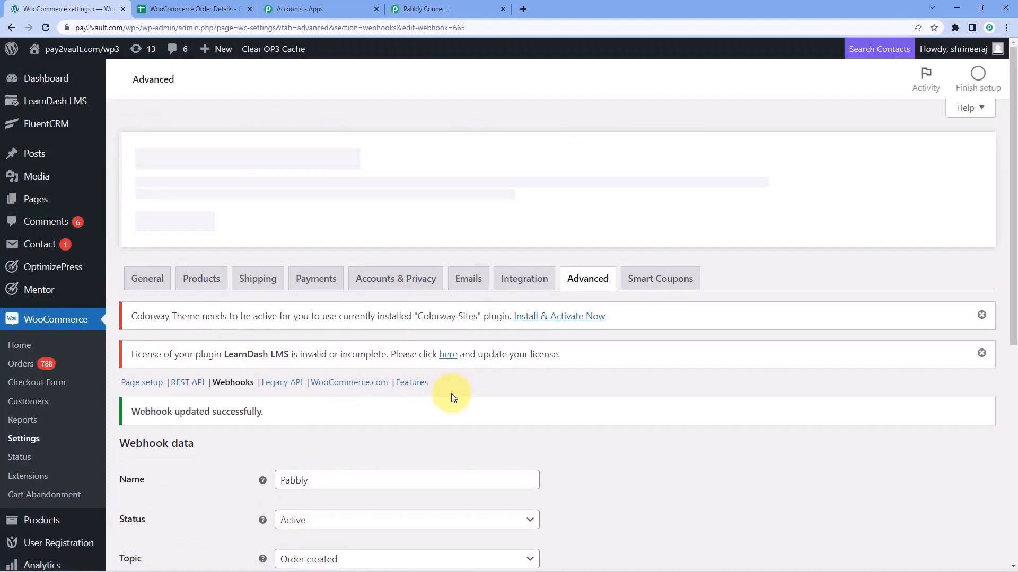
pyautogui.scroll(-3, 451, 393)
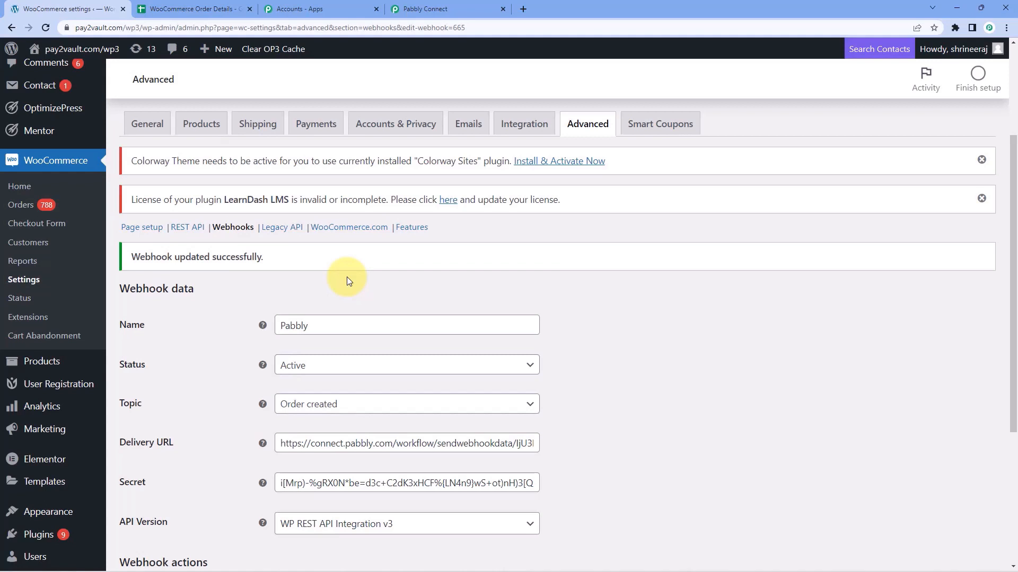
pyautogui.click(468, 8)
# Re-capture the webhook response in Pabbly, confirm with Yes, and return to WooCommerce settings.
pyautogui.click(517, 318)
pyautogui.scroll(-2, 468, 311)
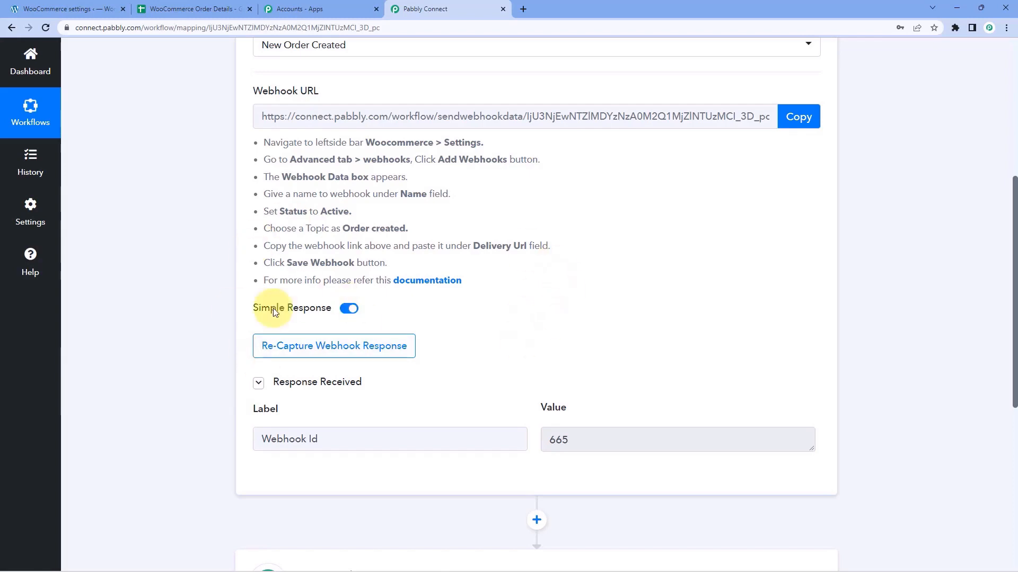
pyautogui.click(278, 354)
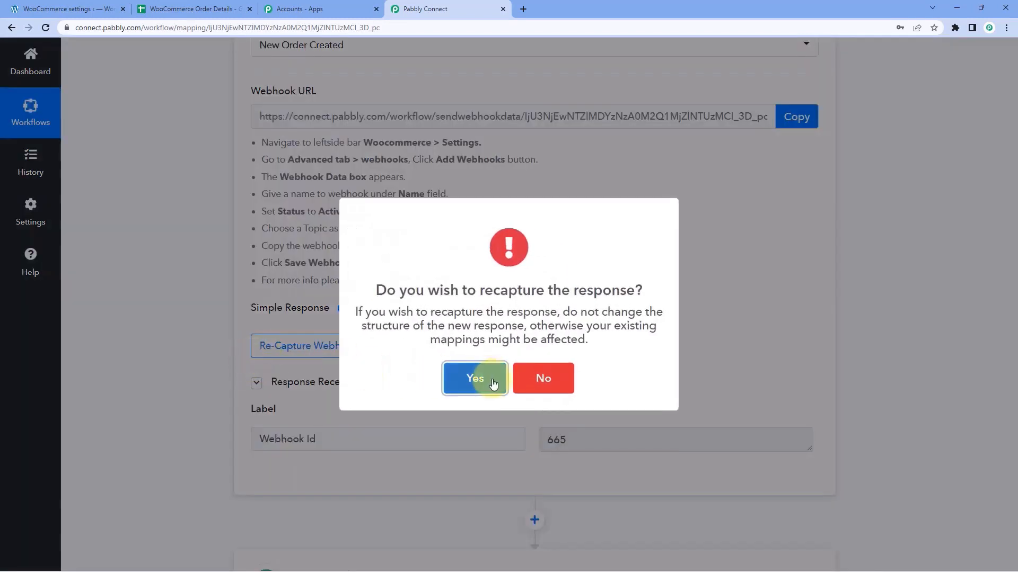
pyautogui.click(477, 375)
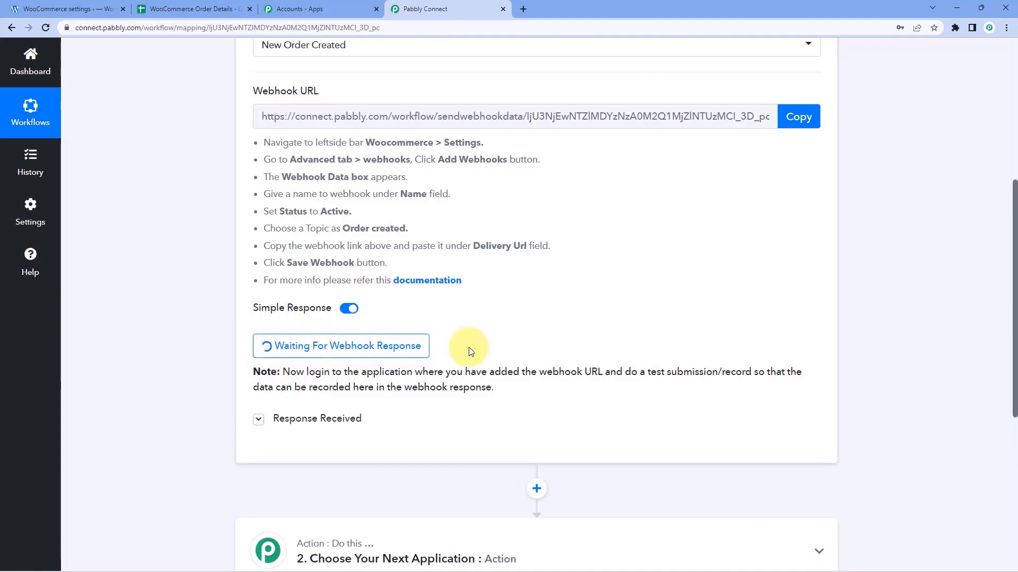
pyautogui.click(69, 9)
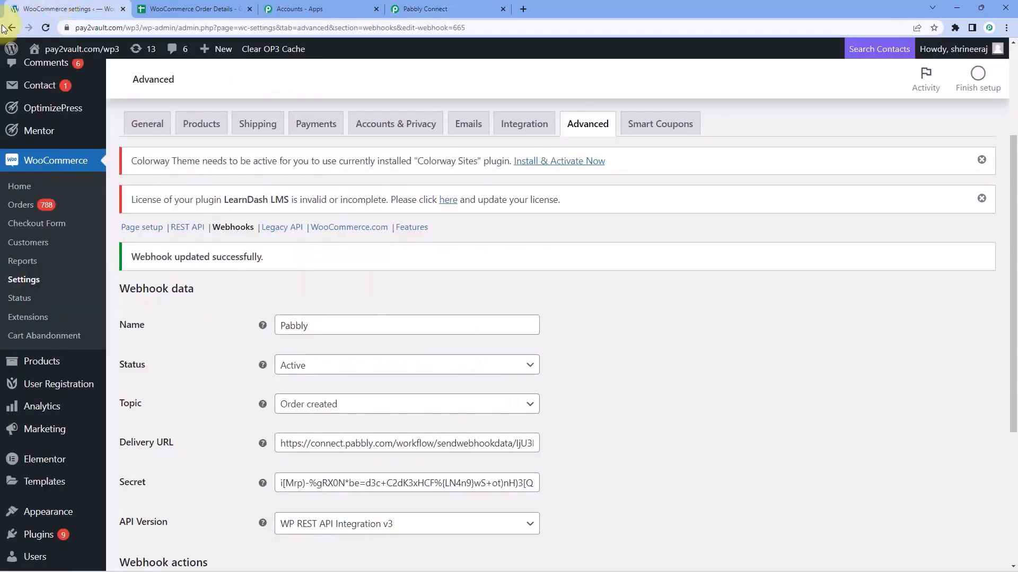
# Open the storefront in a new tab and proceed from the cart to checkout.
pyautogui.rightClick(63, 85)
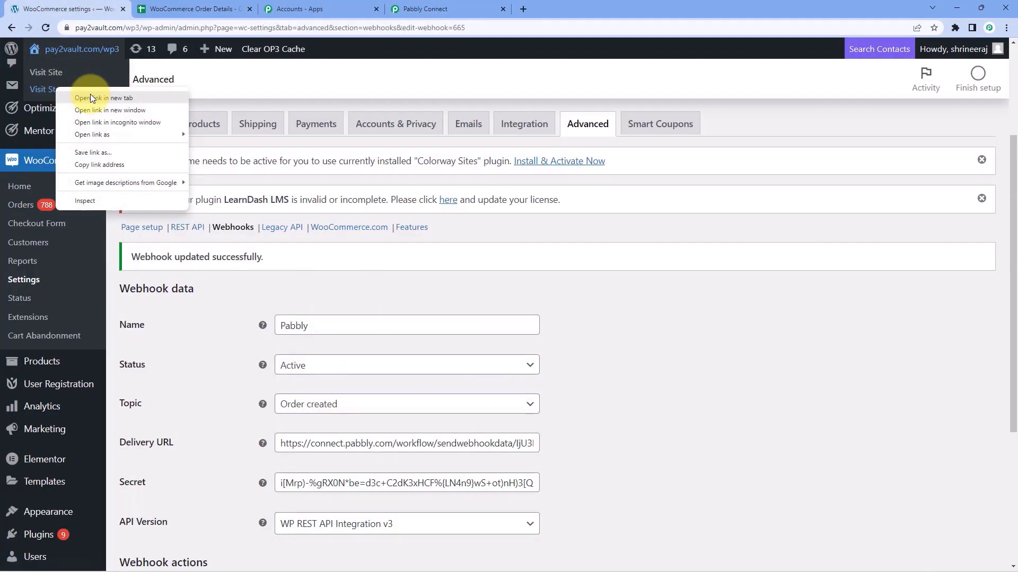
pyautogui.click(106, 98)
pyautogui.click(223, 6)
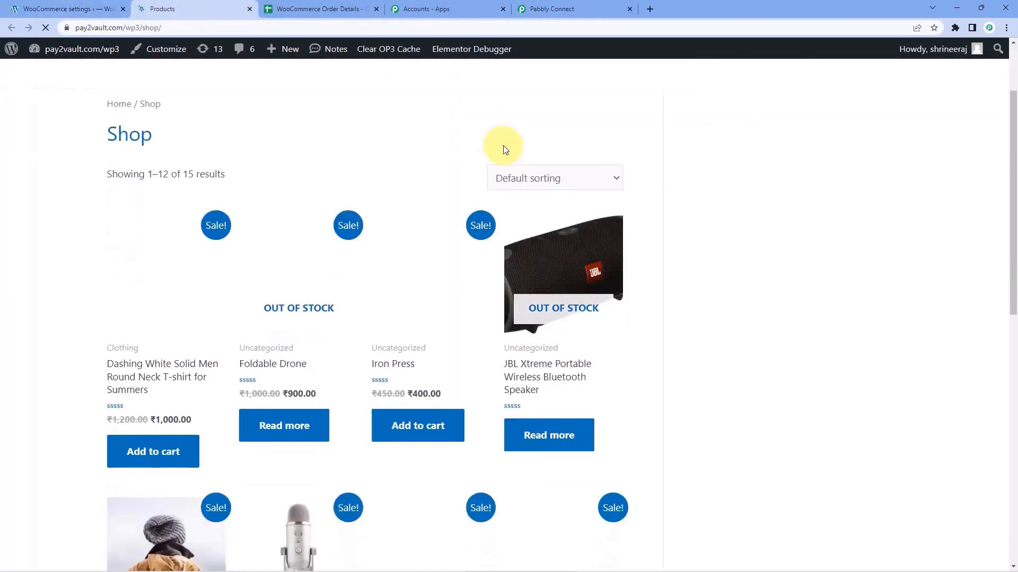
pyautogui.scroll(-1, 461, 159)
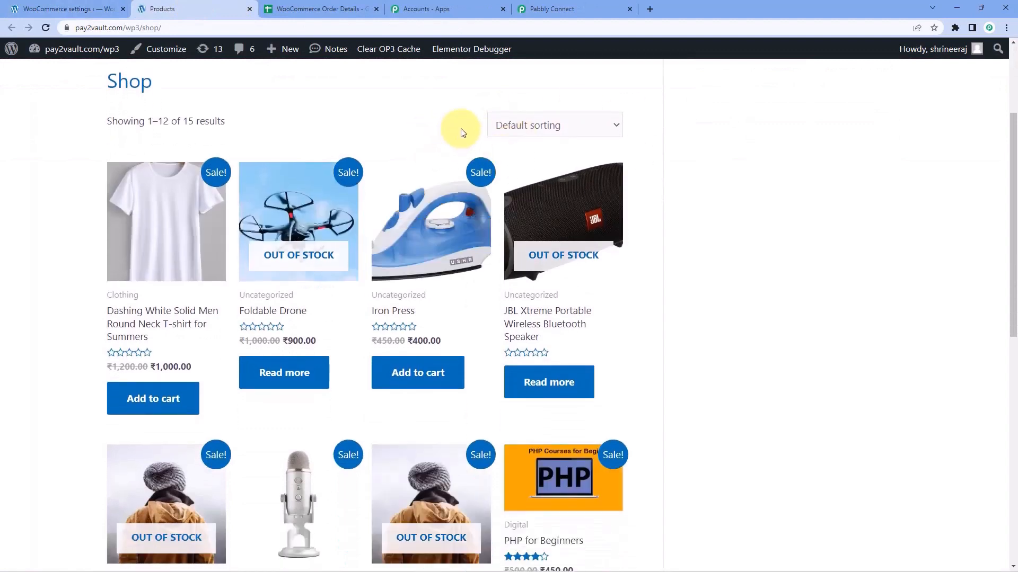
pyautogui.scroll(-1, 453, 133)
pyautogui.scroll(-9, 450, 136)
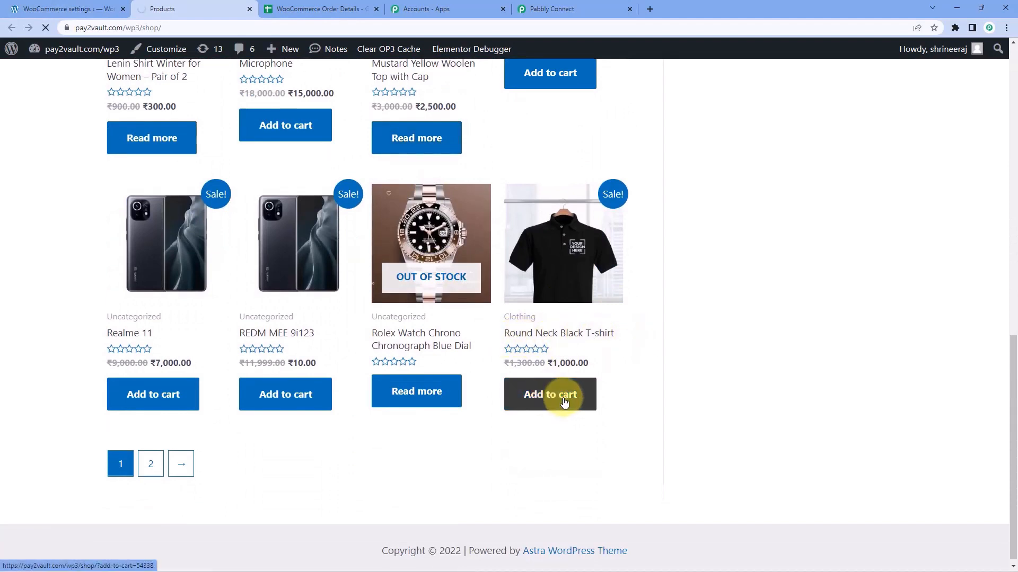
pyautogui.scroll(-5, 552, 409)
pyautogui.click(551, 495)
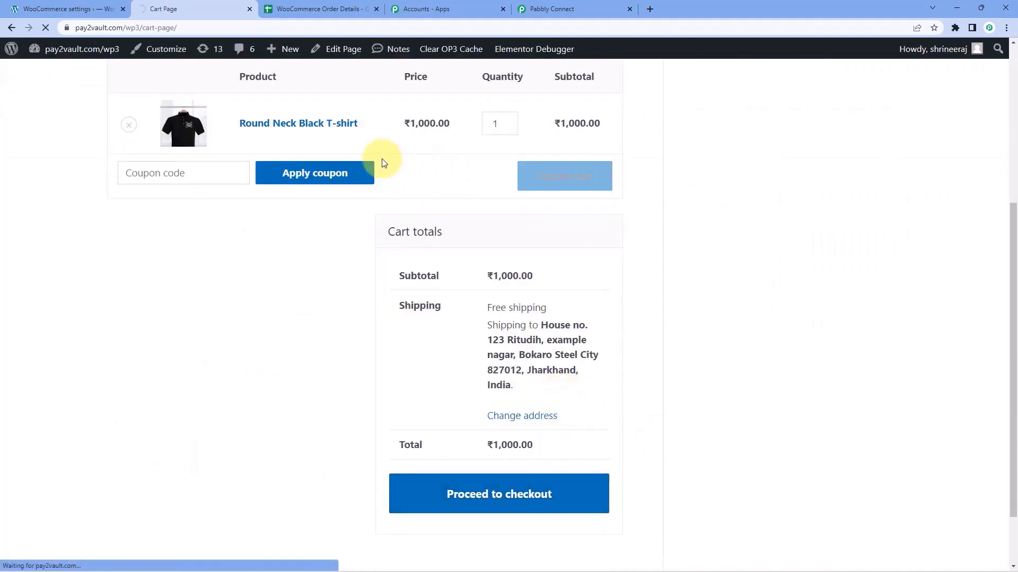
# Edit the checkout billing details: first and last name, phone number and email address.
pyautogui.scroll(-4, 384, 163)
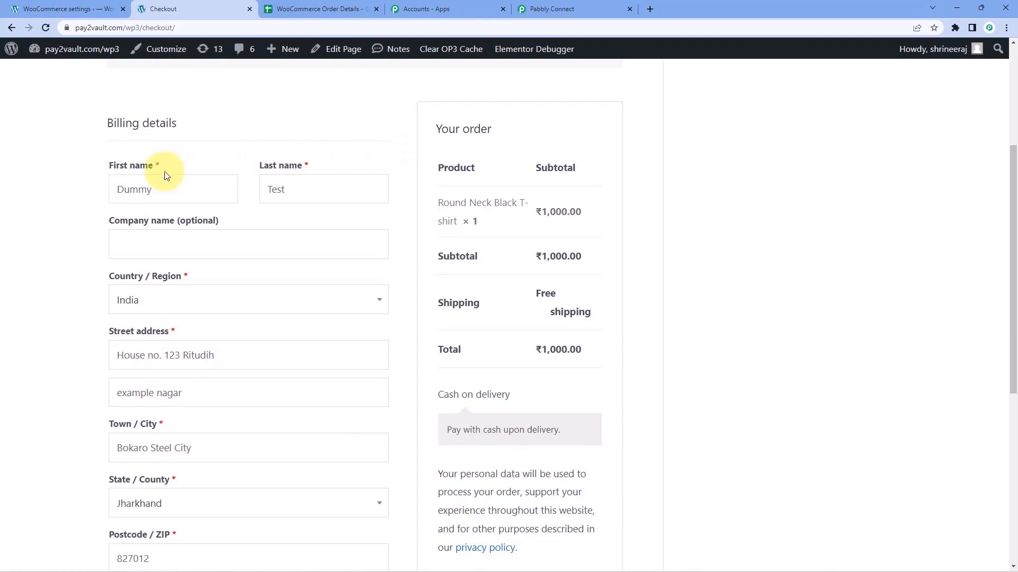
pyautogui.doubleClick(170, 186)
pyautogui.click(305, 191)
pyautogui.moveTo(304, 192); pyautogui.dragTo(216, 207)
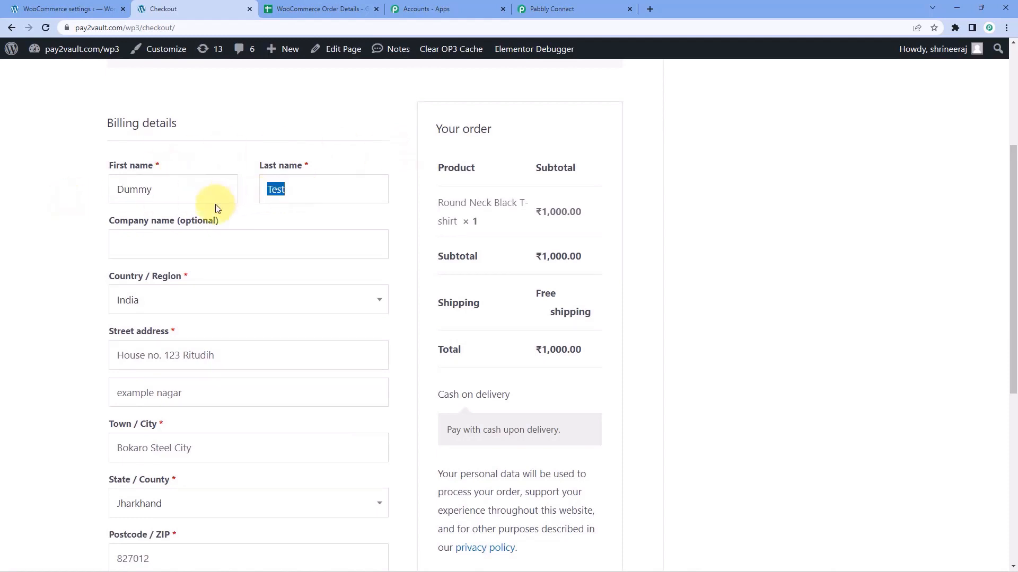
pyautogui.scroll(-3, 188, 141)
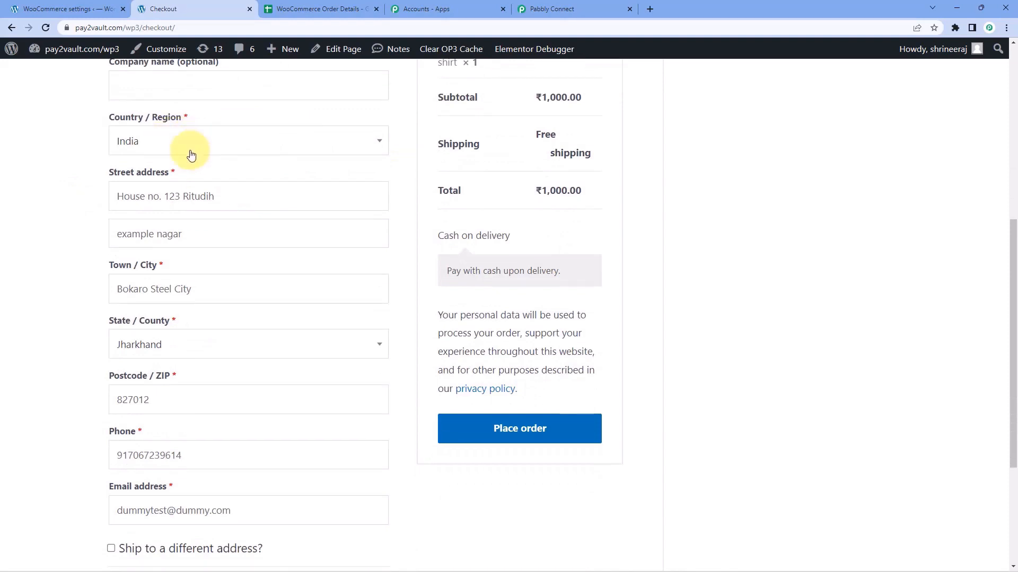
pyautogui.scroll(-1, 125, 141)
pyautogui.scroll(-2, 102, 252)
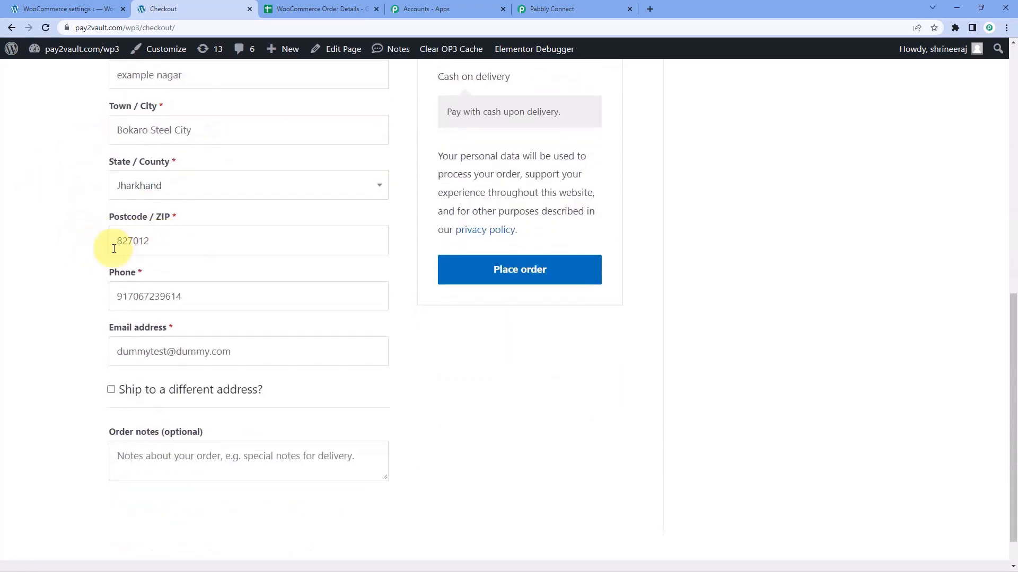
pyautogui.scroll(-1, 119, 246)
pyautogui.moveTo(183, 254); pyautogui.dragTo(49, 257)
pyautogui.press('BackSpace')
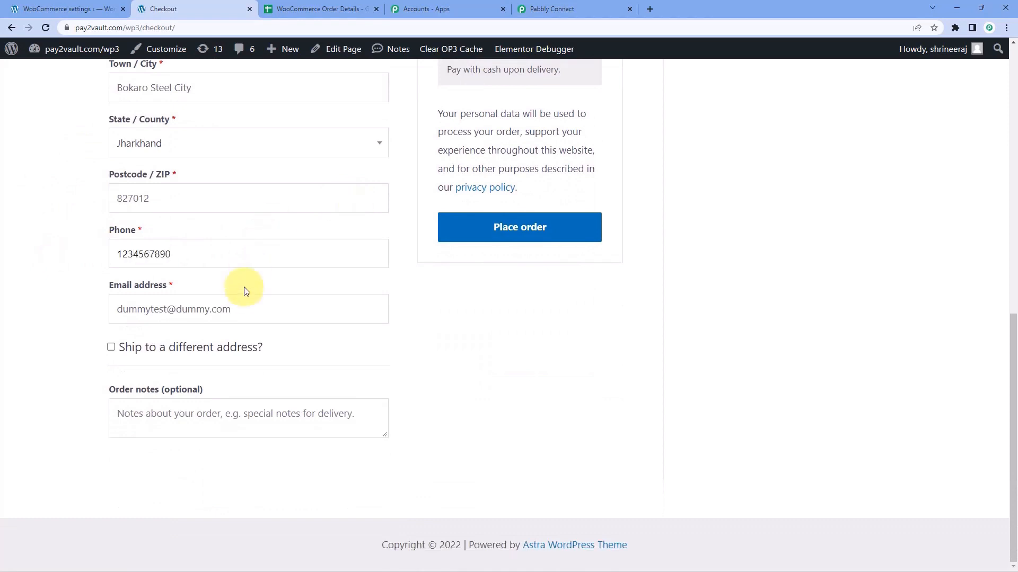
pyautogui.moveTo(211, 311); pyautogui.dragTo(178, 314)
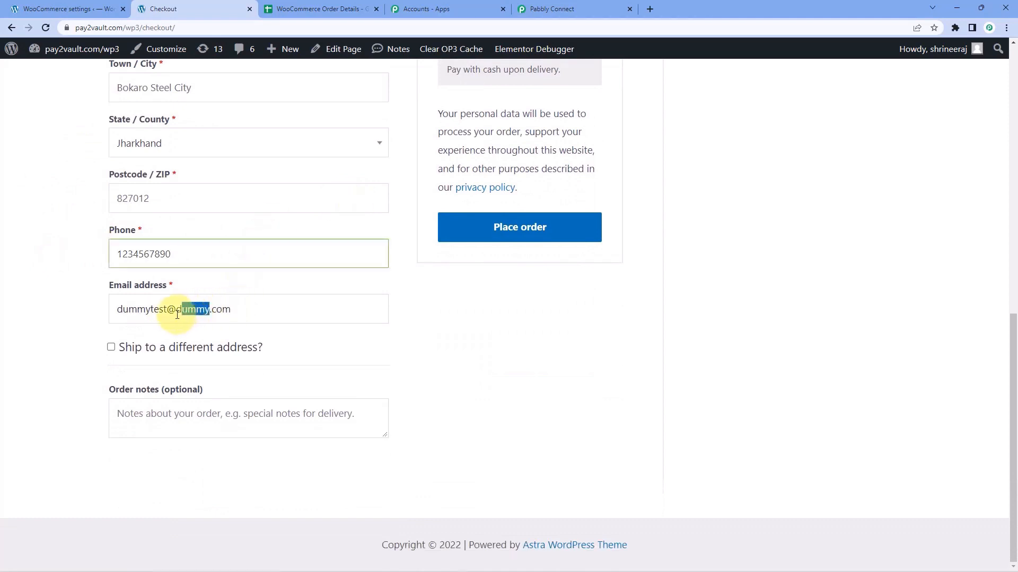
pyautogui.write('pabblytuts')
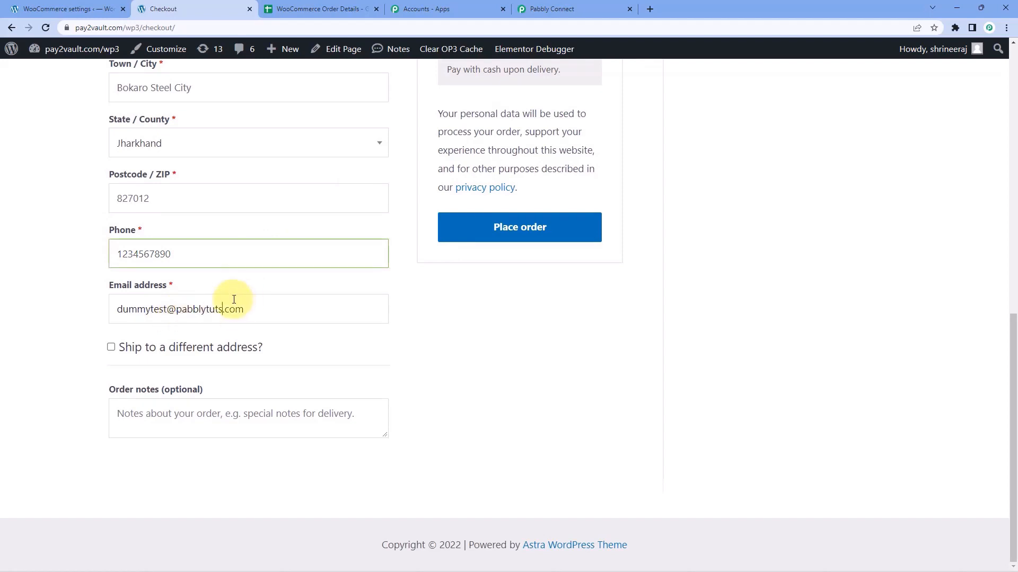
pyautogui.click(58, 321)
# Place the cash-on-delivery order for the Round Neck Black T-shirt and review the confirmation.
pyautogui.scroll(2, 78, 317)
pyautogui.scroll(5, 129, 200)
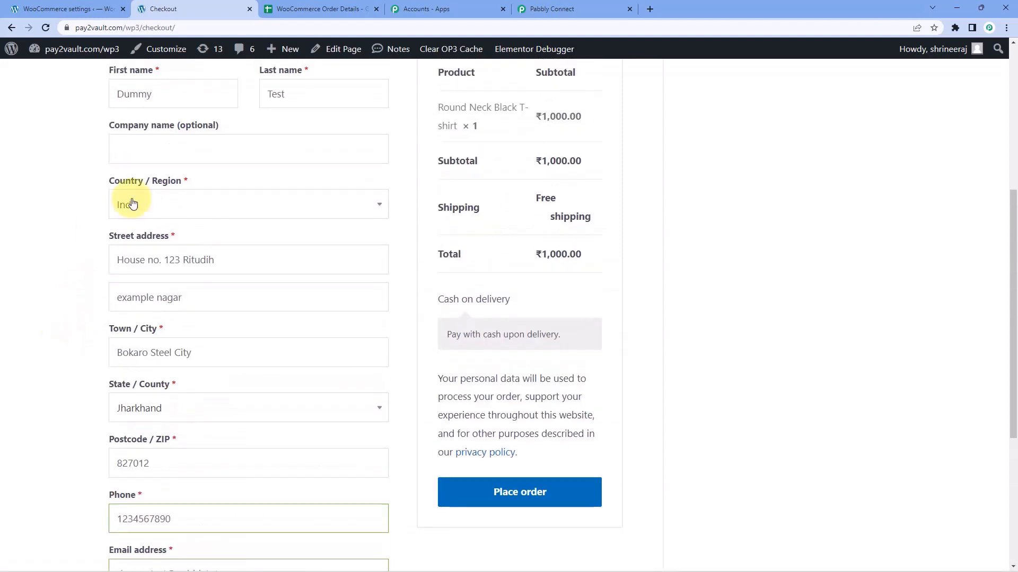
pyautogui.scroll(-1, 88, 273)
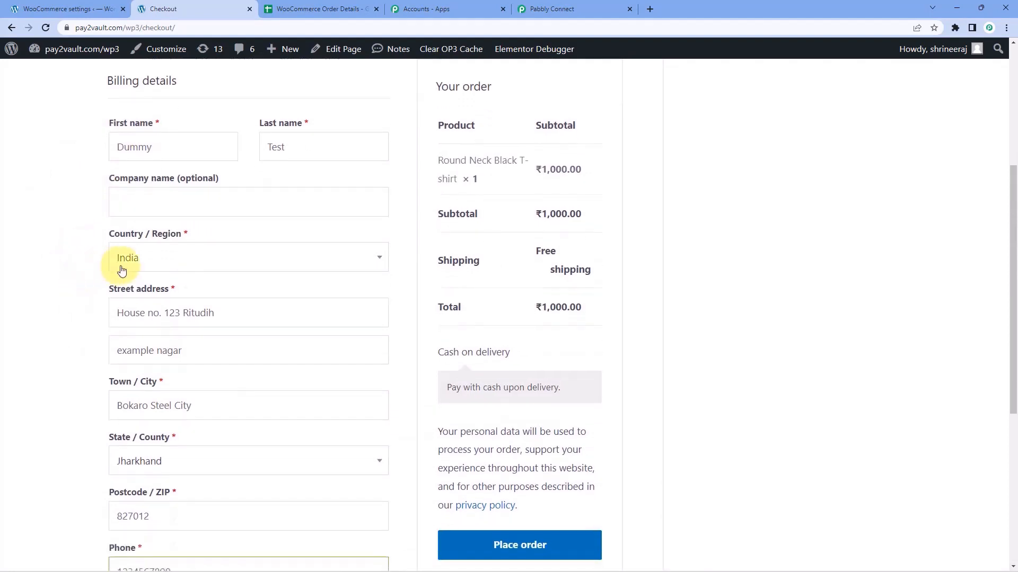
pyautogui.scroll(-2, 101, 268)
pyautogui.click(552, 449)
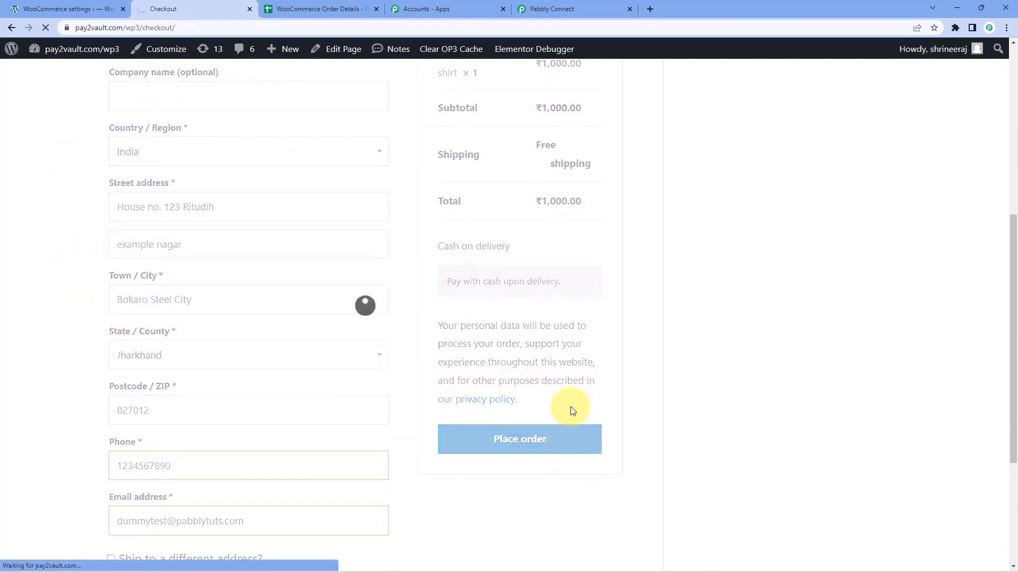
pyautogui.scroll(-3, 339, 297)
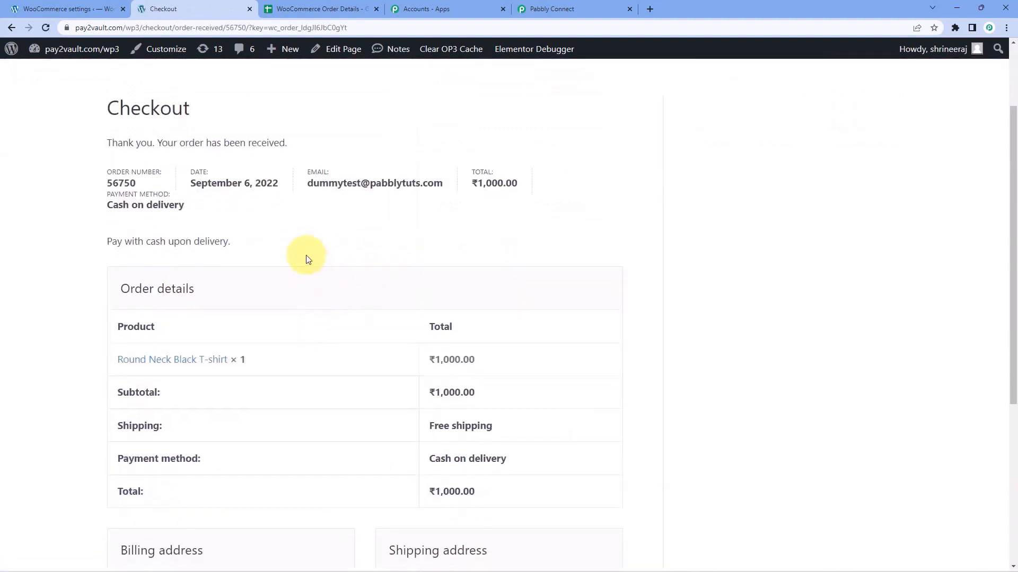
pyautogui.scroll(-1, 373, 232)
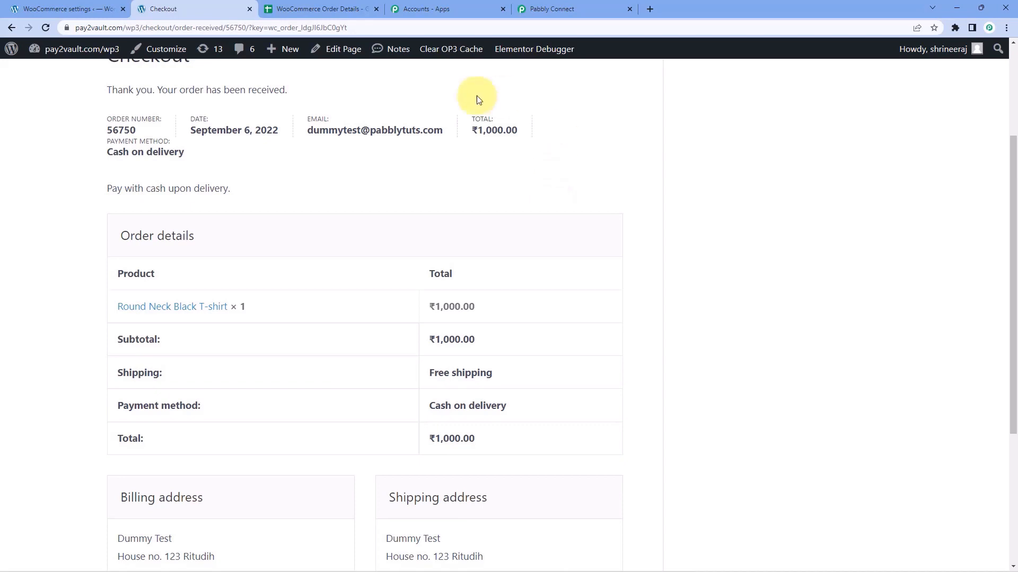
# Compare the captured response's order number with 56750 on the order confirmation.
pyautogui.click(567, 8)
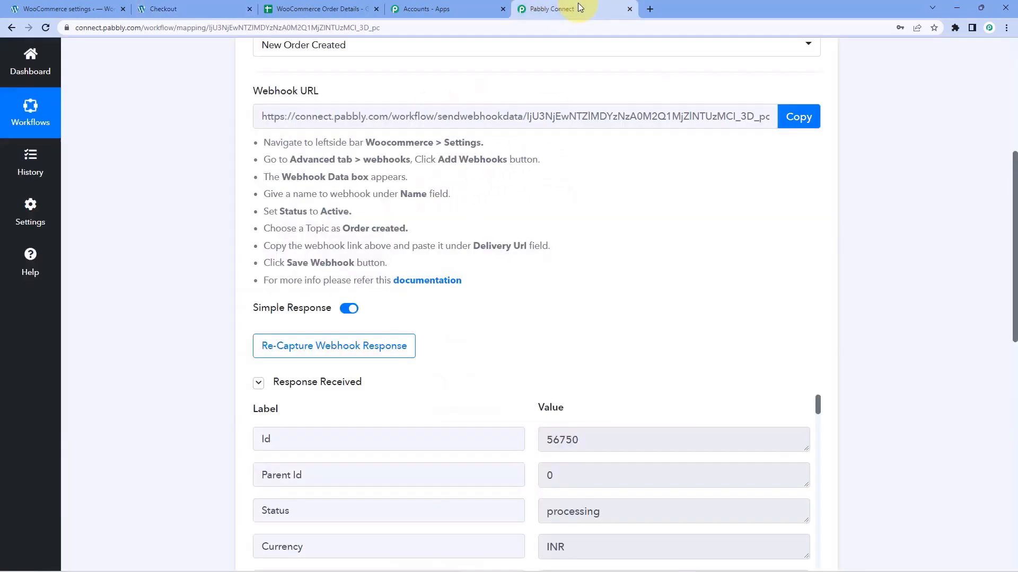
pyautogui.scroll(-2, 206, 246)
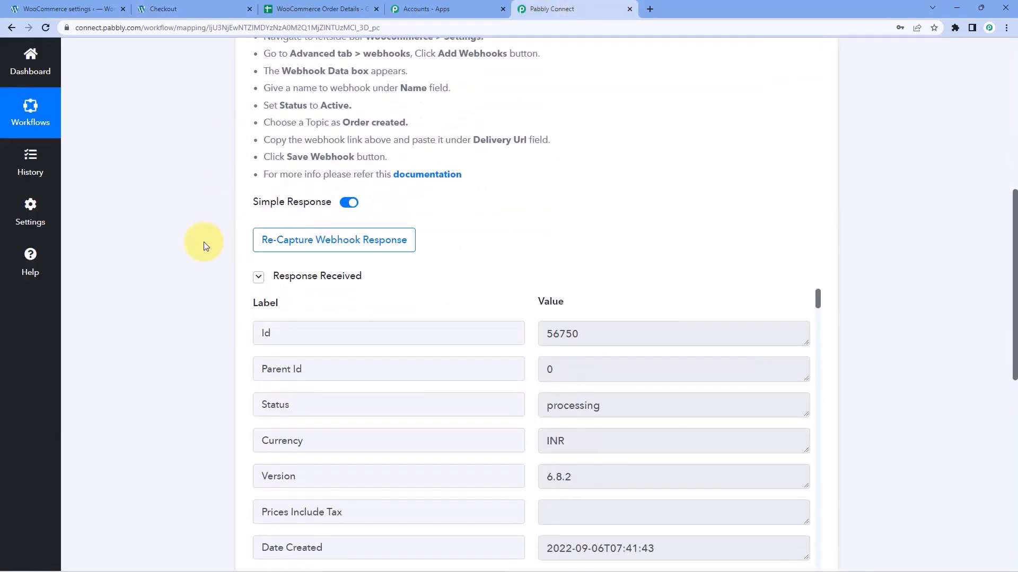
pyautogui.scroll(-2, 204, 241)
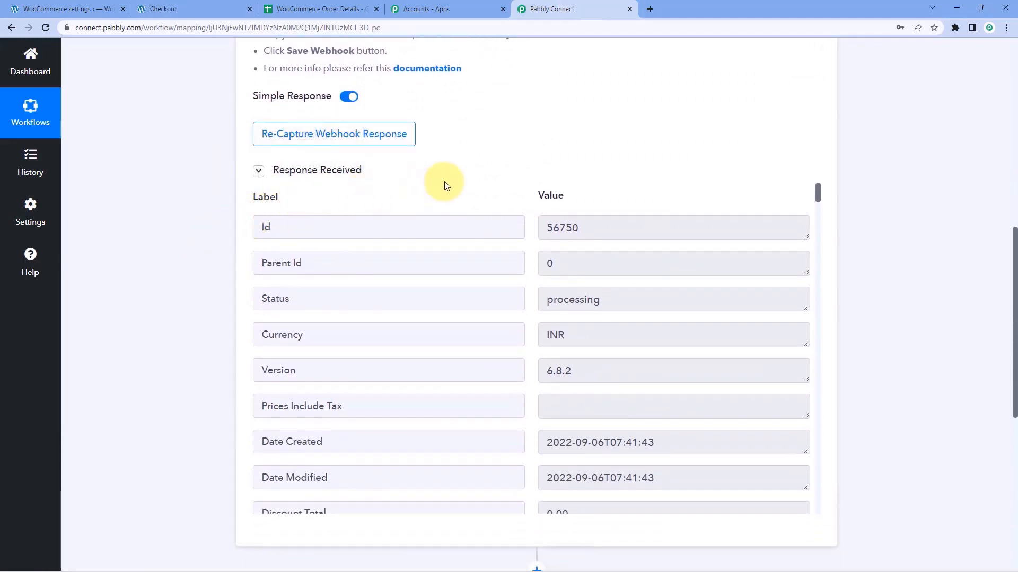
pyautogui.scroll(-1, 520, 178)
pyautogui.scroll(-4, 525, 191)
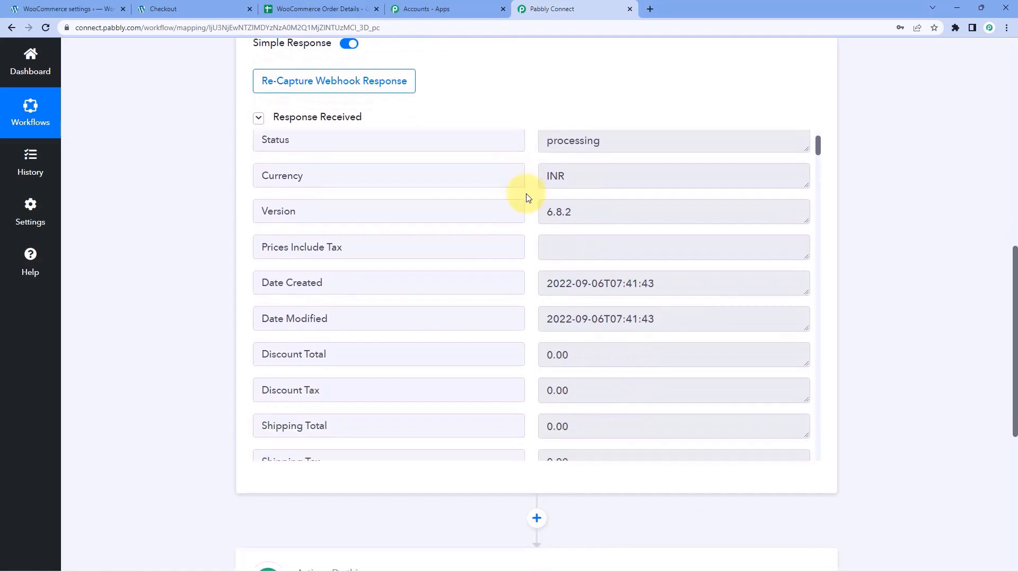
pyautogui.scroll(-1, 525, 196)
pyautogui.scroll(5, 546, 186)
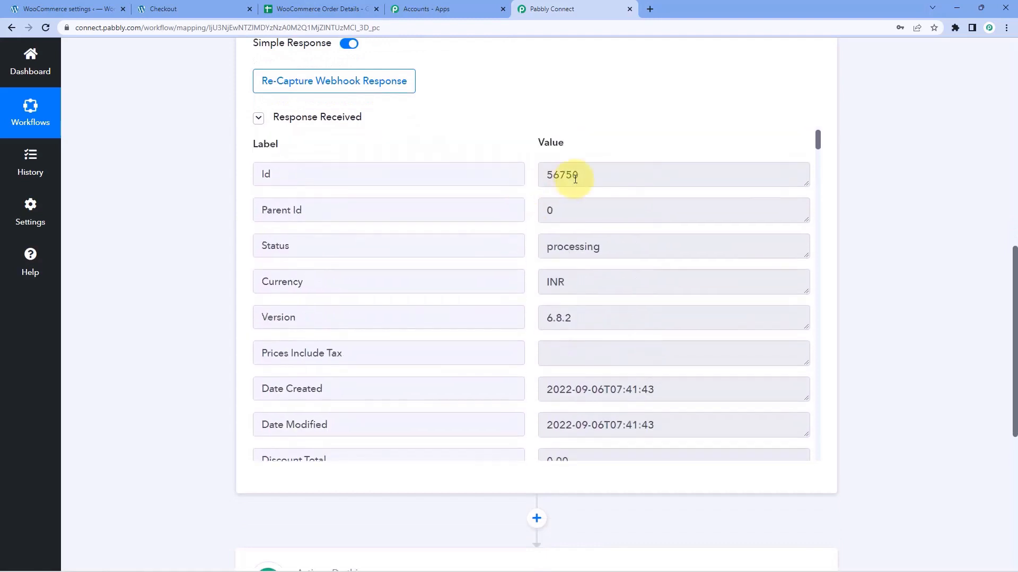
pyautogui.moveTo(566, 175); pyautogui.dragTo(446, 129)
pyautogui.click(175, 9)
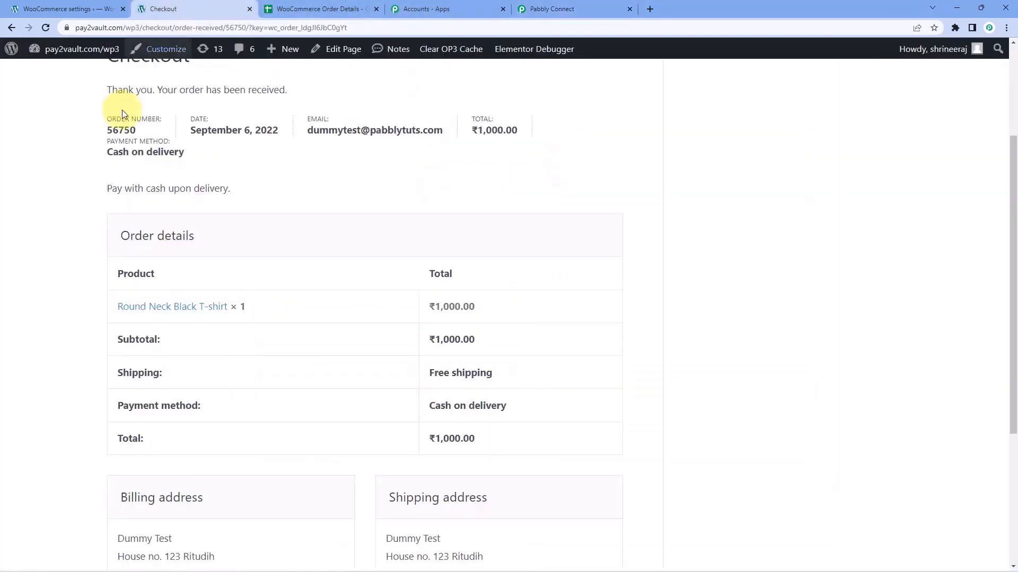
pyautogui.doubleClick(114, 127)
pyautogui.click(205, 155)
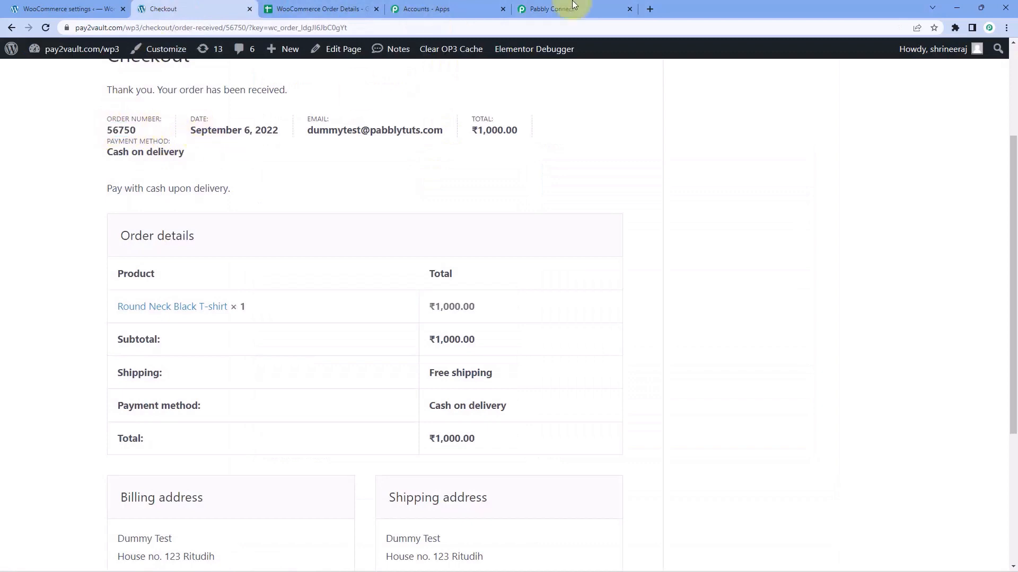
pyautogui.click(586, 7)
# Check the captured billing details and payment method title Cash on delivery.
pyautogui.scroll(-1, 533, 221)
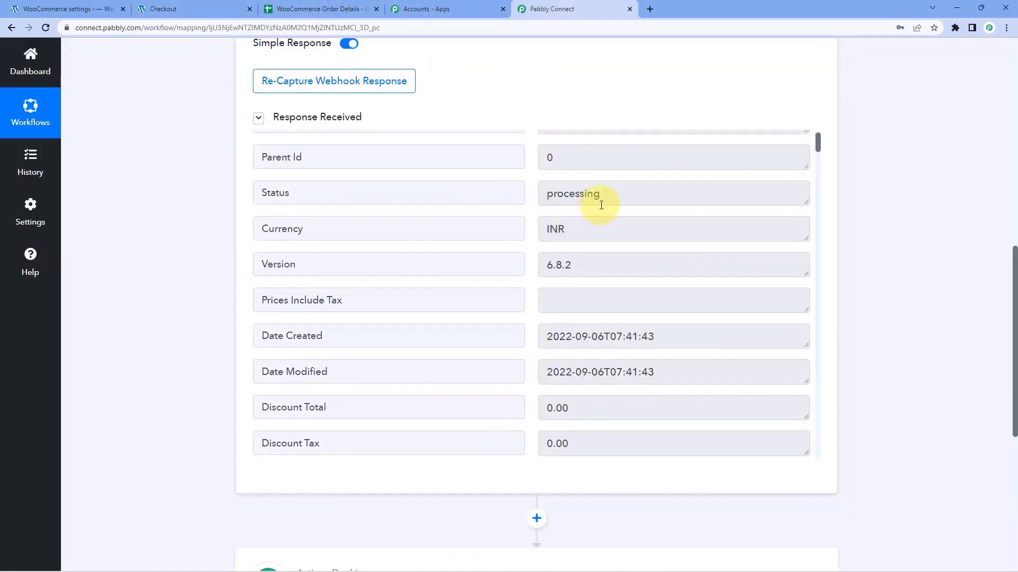
pyautogui.moveTo(596, 198); pyautogui.dragTo(681, 220)
pyautogui.scroll(-2, 525, 218)
pyautogui.scroll(-1, 528, 217)
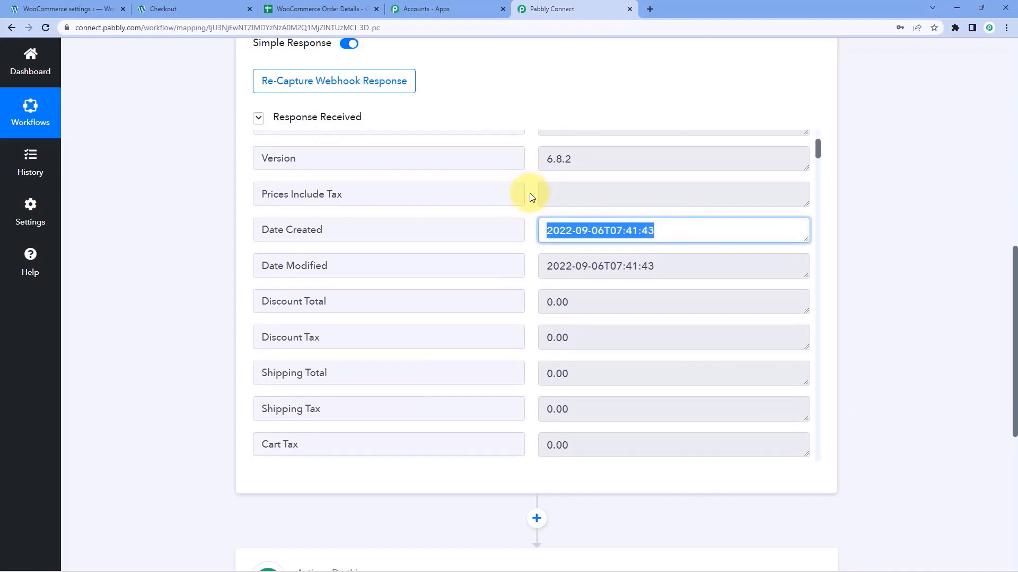
pyautogui.scroll(-4, 530, 197)
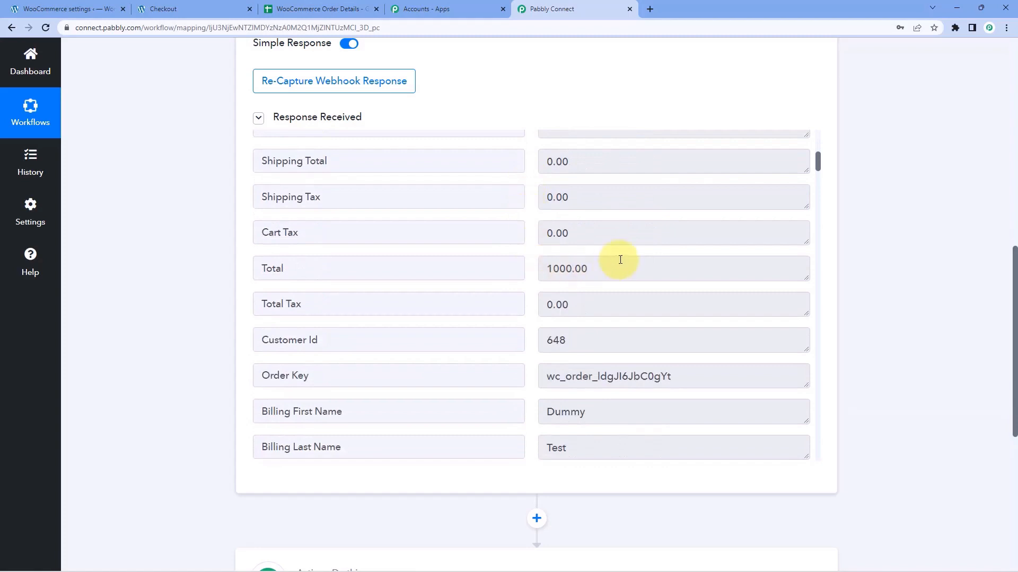
pyautogui.moveTo(615, 267); pyautogui.dragTo(507, 266)
pyautogui.scroll(-2, 507, 267)
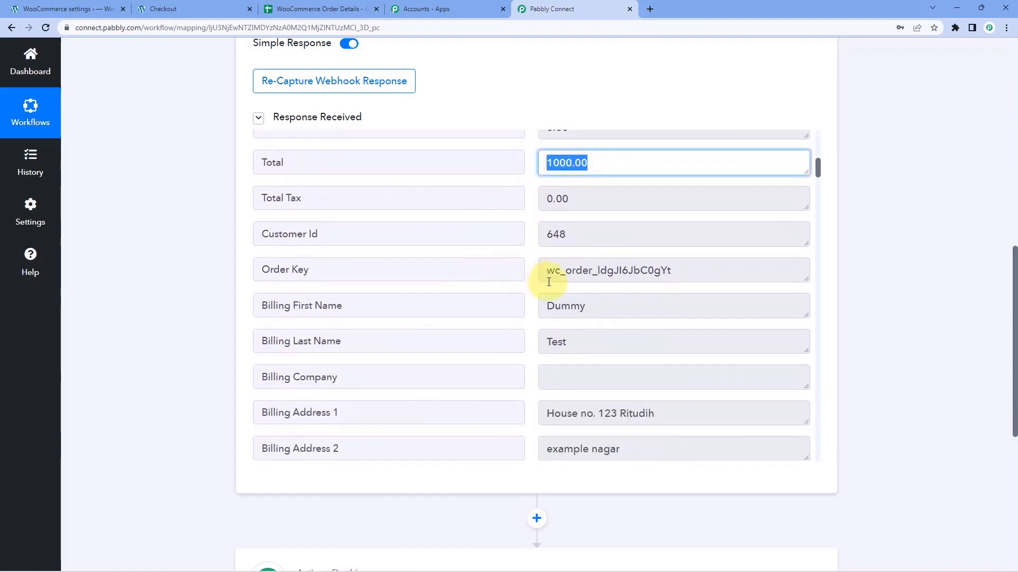
pyautogui.moveTo(604, 300); pyautogui.dragTo(518, 310)
pyautogui.moveTo(599, 347); pyautogui.dragTo(526, 318)
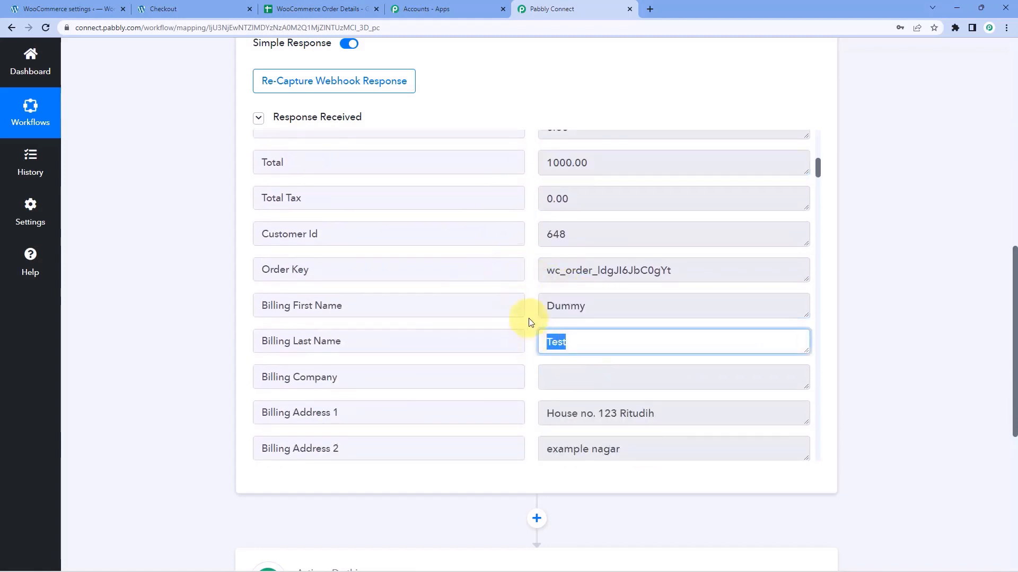
pyautogui.scroll(-2, 526, 295)
pyautogui.scroll(-2, 547, 228)
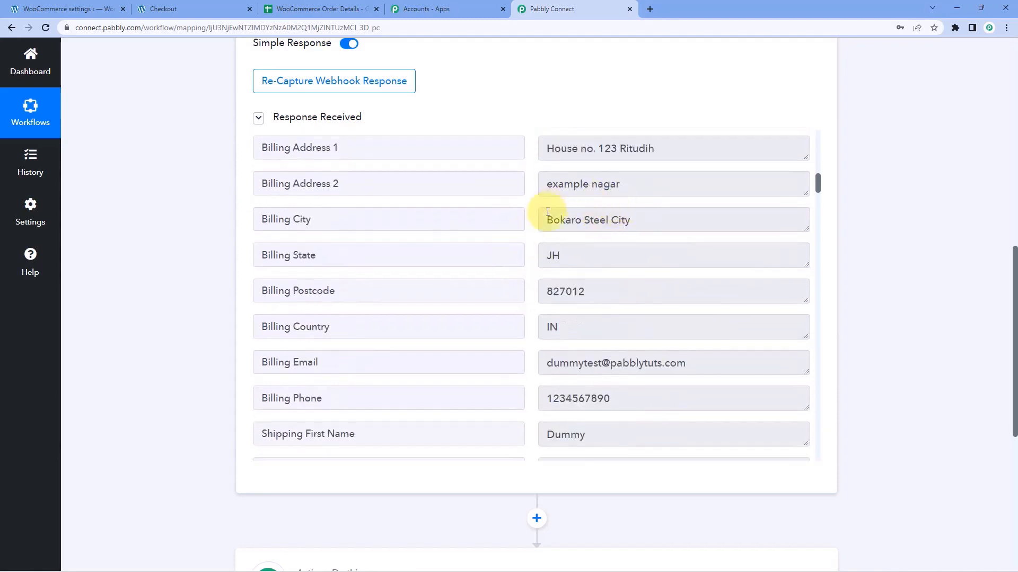
pyautogui.scroll(-2, 625, 254)
pyautogui.moveTo(687, 206); pyautogui.dragTo(430, 233)
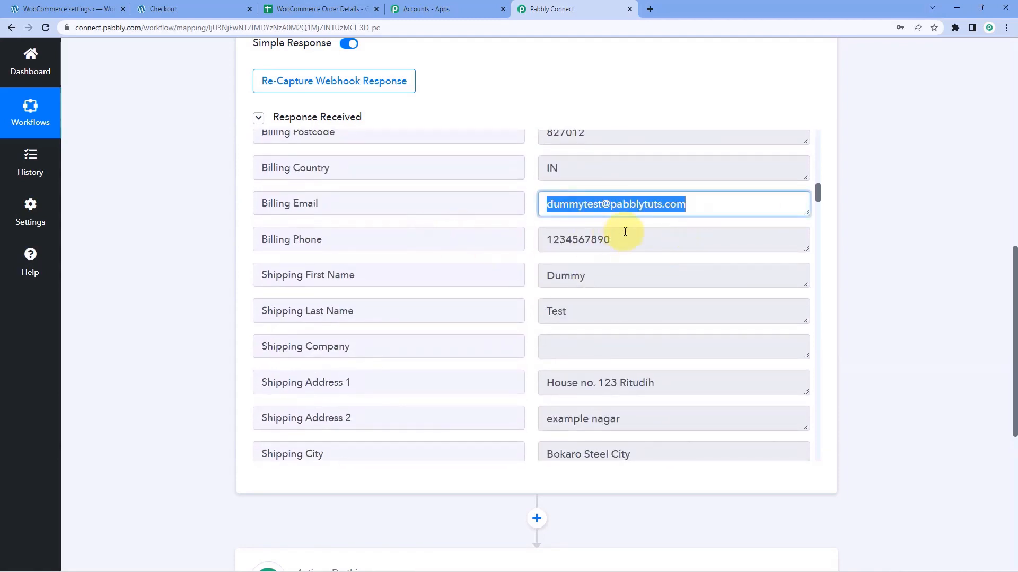
pyautogui.moveTo(625, 233); pyautogui.dragTo(500, 245)
pyautogui.scroll(-4, 525, 281)
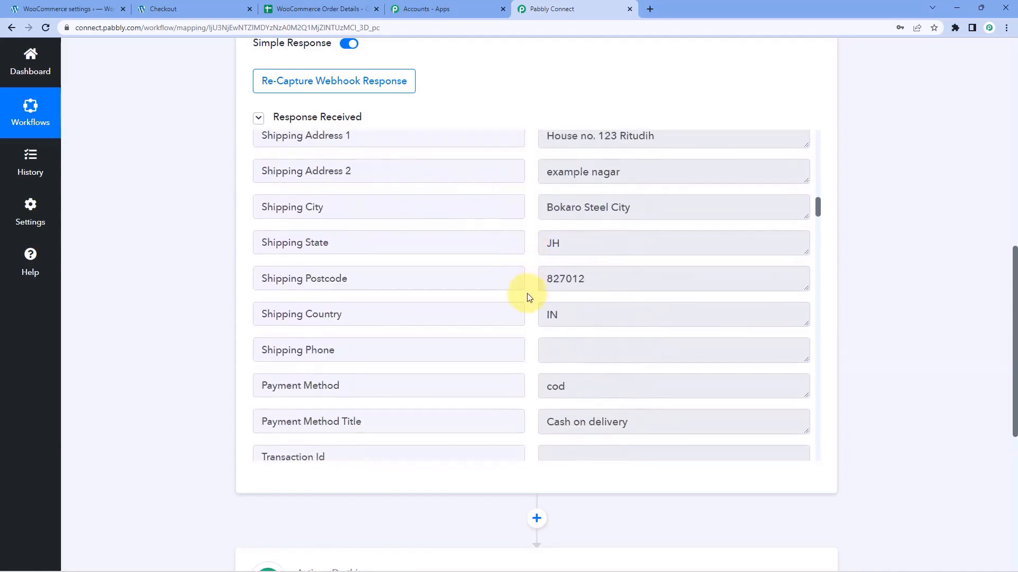
pyautogui.scroll(-4, 527, 296)
pyautogui.moveTo(635, 197); pyautogui.dragTo(535, 213)
pyautogui.click(532, 209)
# Check the captured line item, product id 54338, and scroll down to the action step.
pyautogui.scroll(-11, 532, 209)
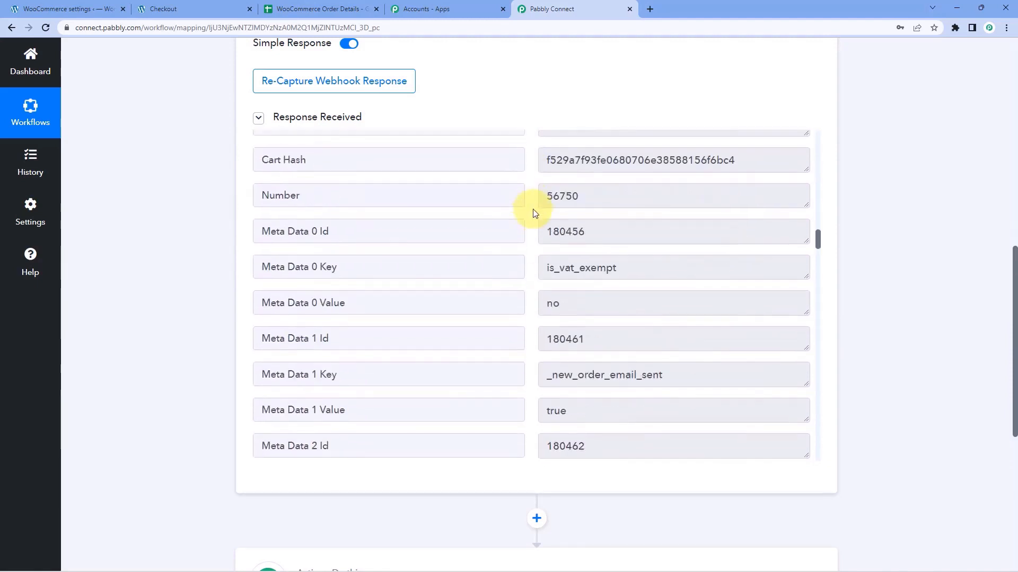
pyautogui.scroll(-12, 533, 208)
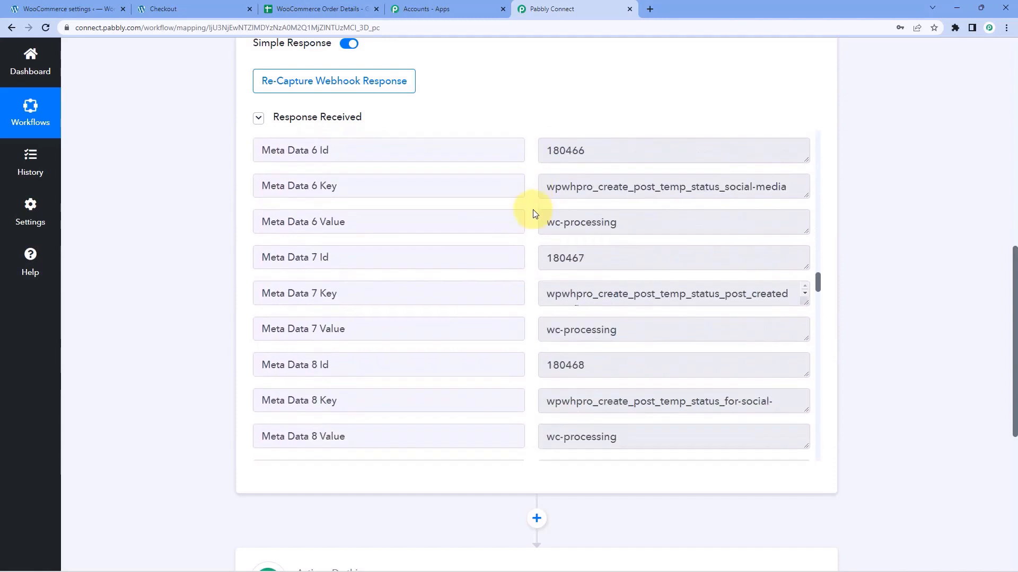
pyautogui.scroll(-11, 532, 216)
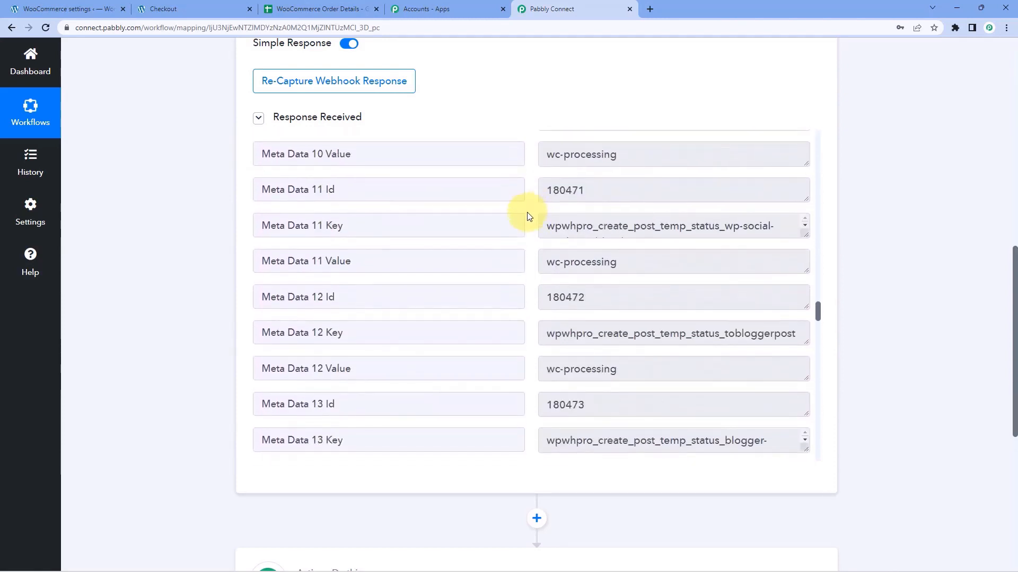
pyautogui.scroll(-15, 528, 218)
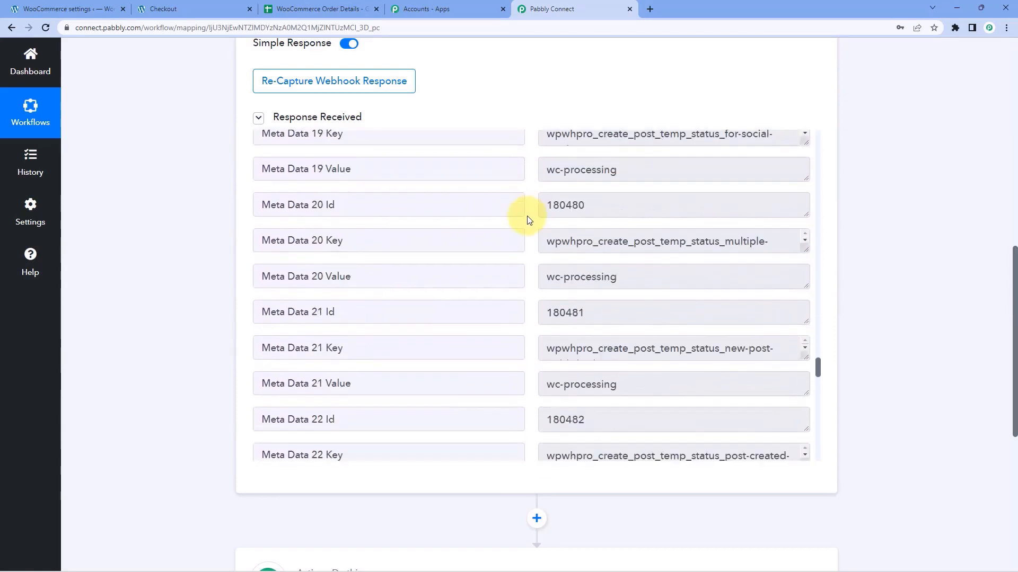
pyautogui.scroll(-3, 528, 221)
pyautogui.moveTo(686, 196); pyautogui.dragTo(545, 198)
pyautogui.scroll(-2, 524, 206)
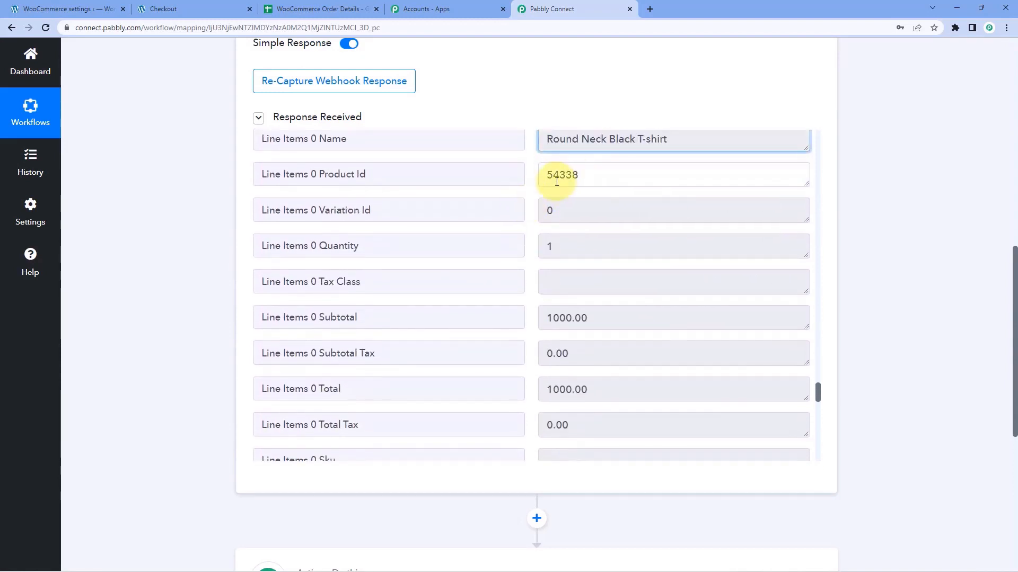
pyautogui.doubleClick(557, 181)
pyautogui.scroll(-4, 552, 205)
pyautogui.scroll(-3, 532, 268)
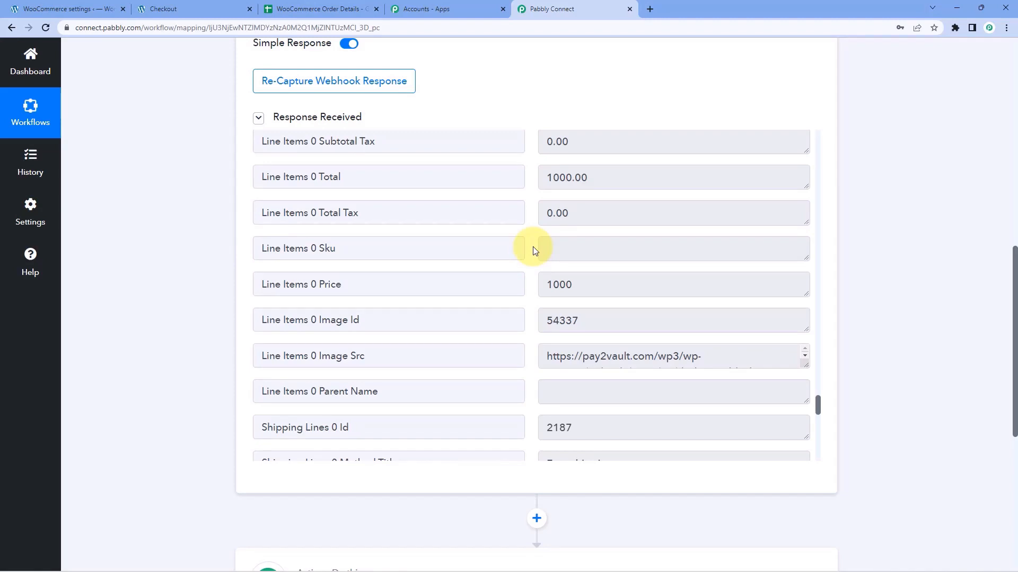
pyautogui.scroll(-7, 852, 159)
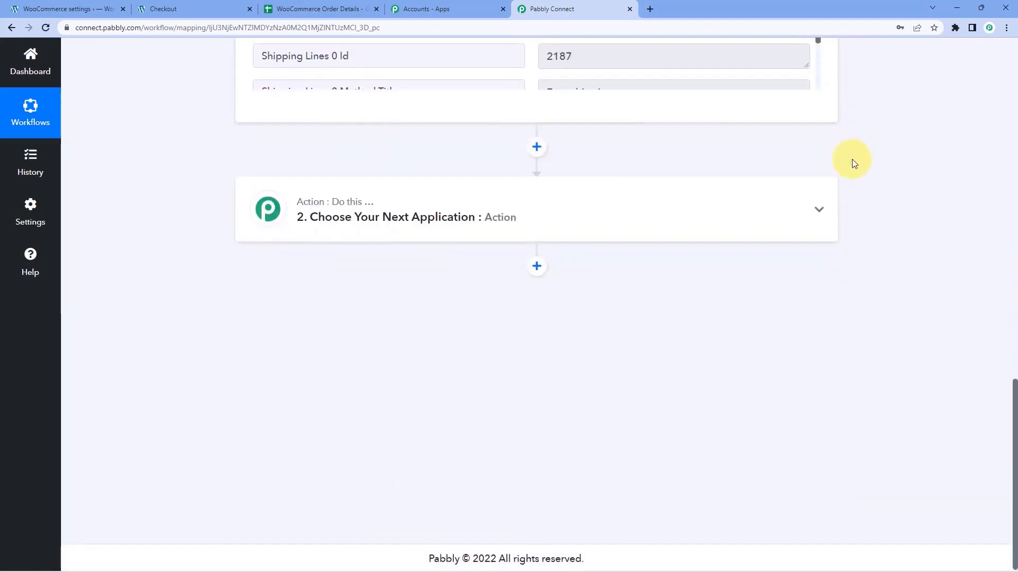
# Search for and choose Google Sheets as the action app, with Add New Row as event.
pyautogui.click(432, 225)
pyautogui.click(331, 228)
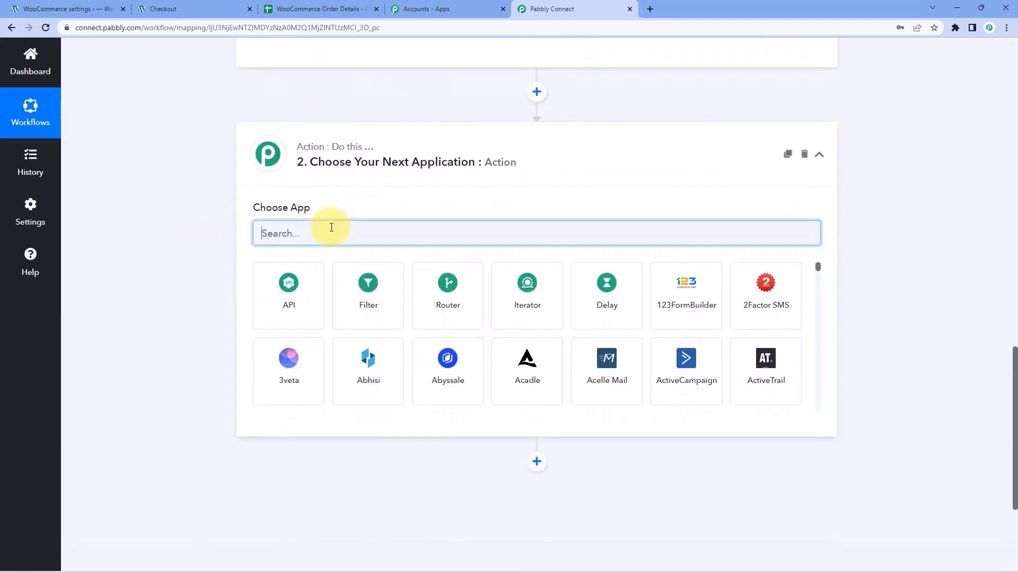
pyautogui.write('f')
pyautogui.press('BackSpace')
pyautogui.write('go')
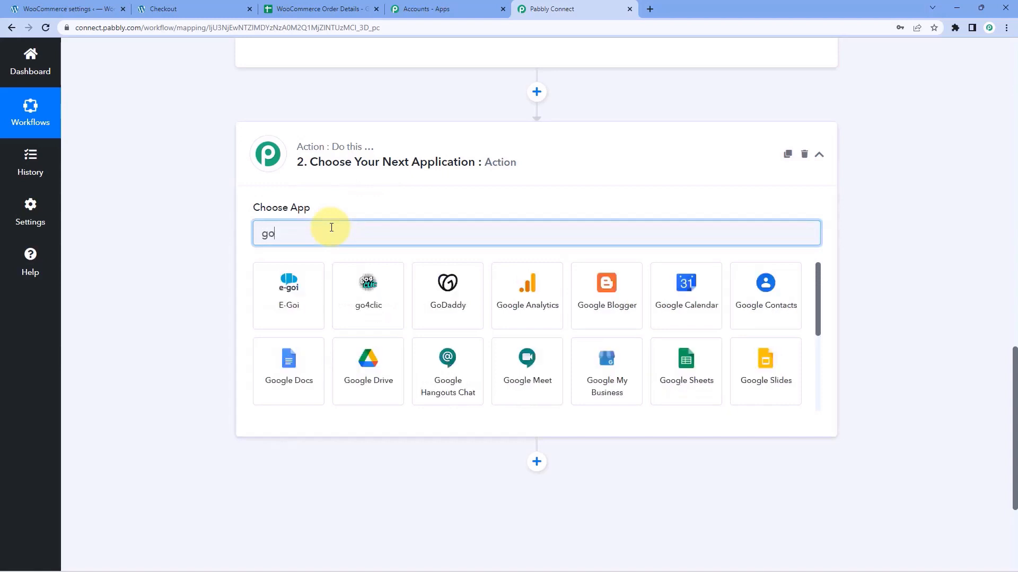
pyautogui.write('ogle Sh')
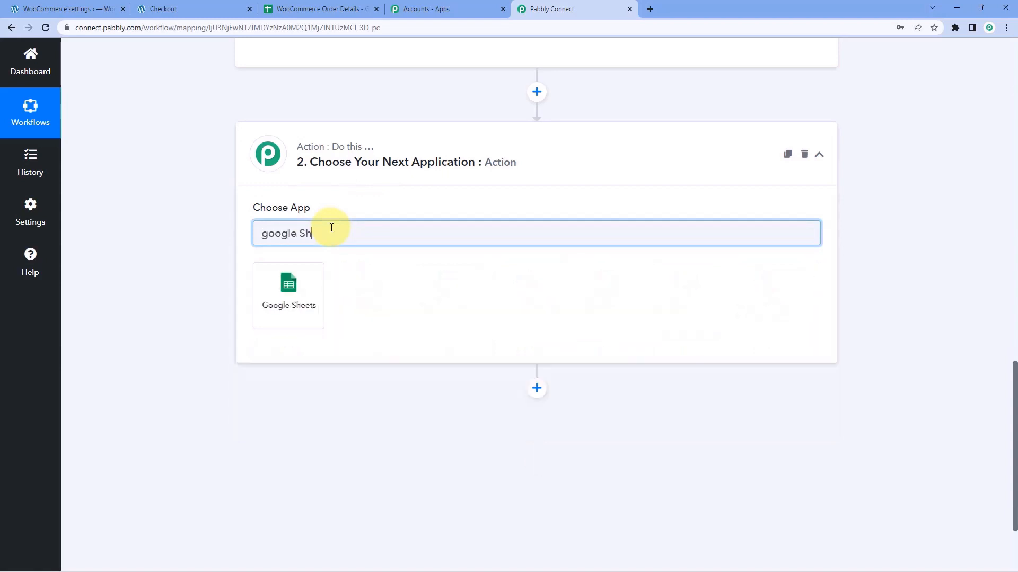
pyautogui.click(306, 295)
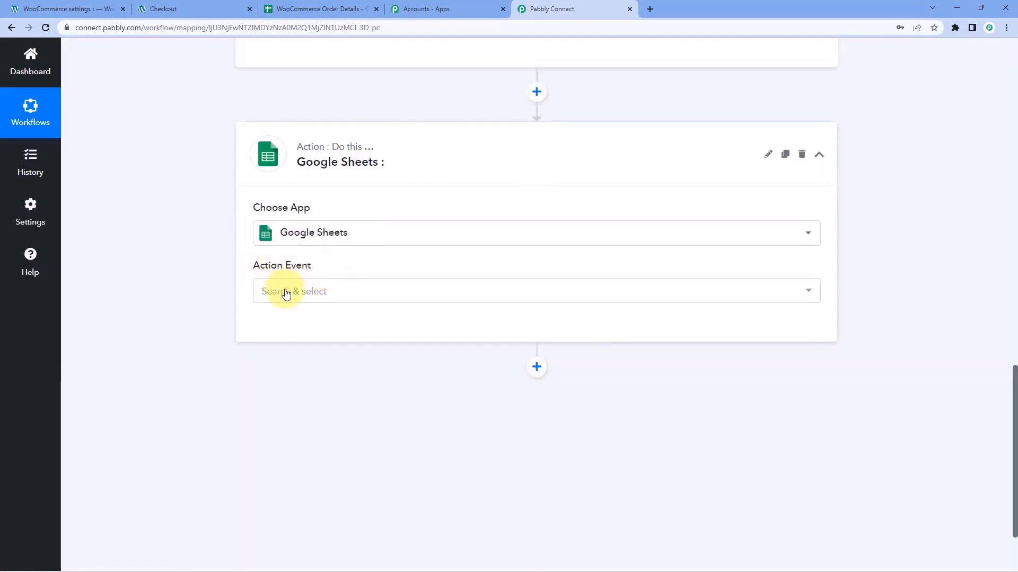
pyautogui.click(348, 293)
pyautogui.scroll(-2, 220, 297)
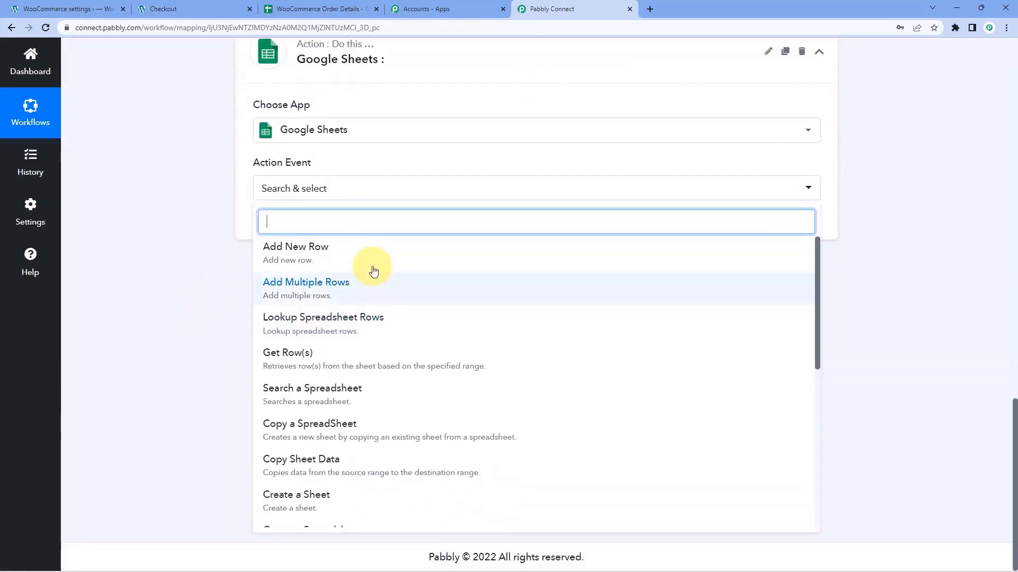
pyautogui.click(331, 256)
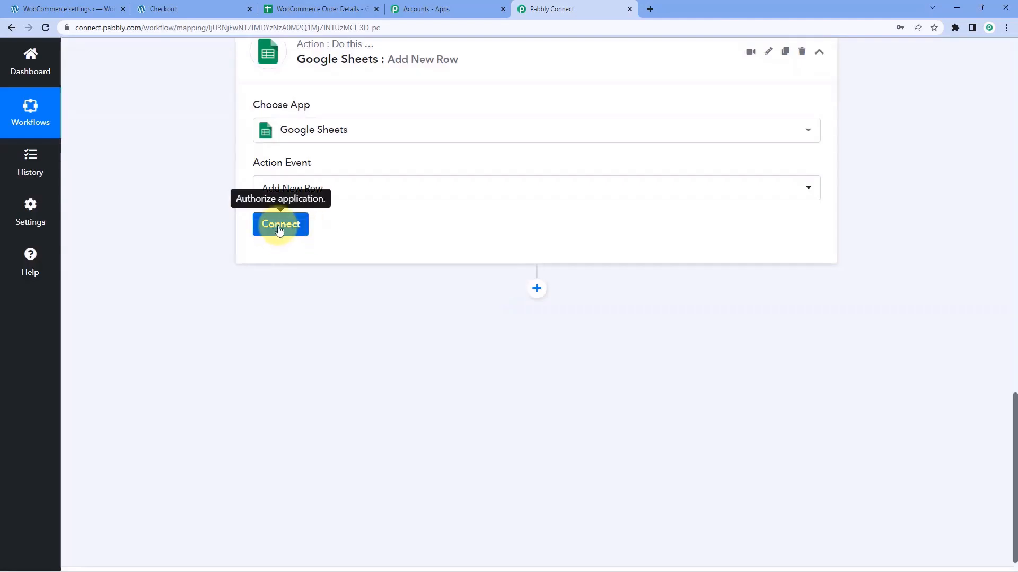
# Create a new Google Sheets connection by authorizing the Google account, then list spreadsheets.
pyautogui.click(280, 229)
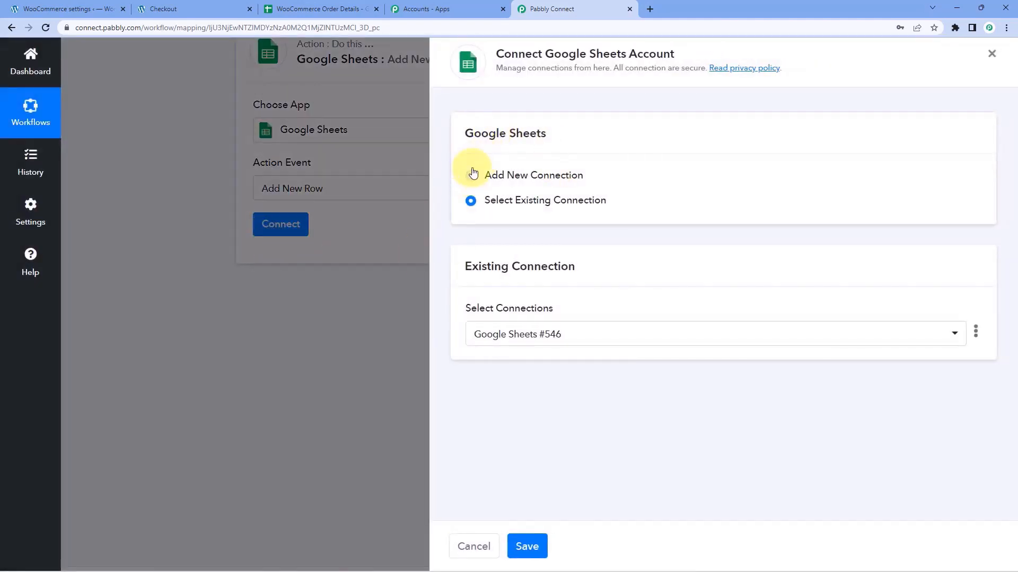
pyautogui.click(471, 173)
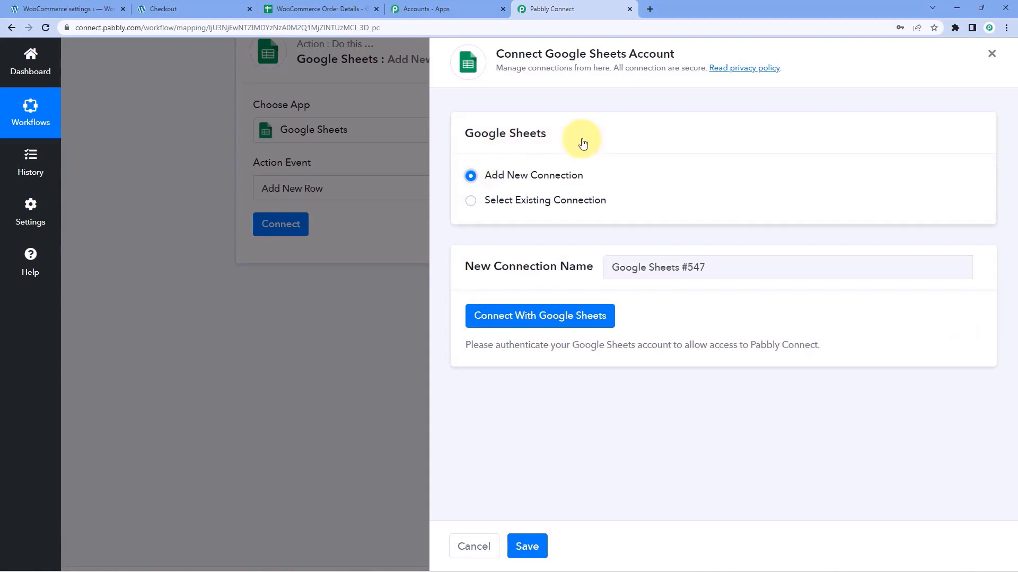
pyautogui.click(548, 315)
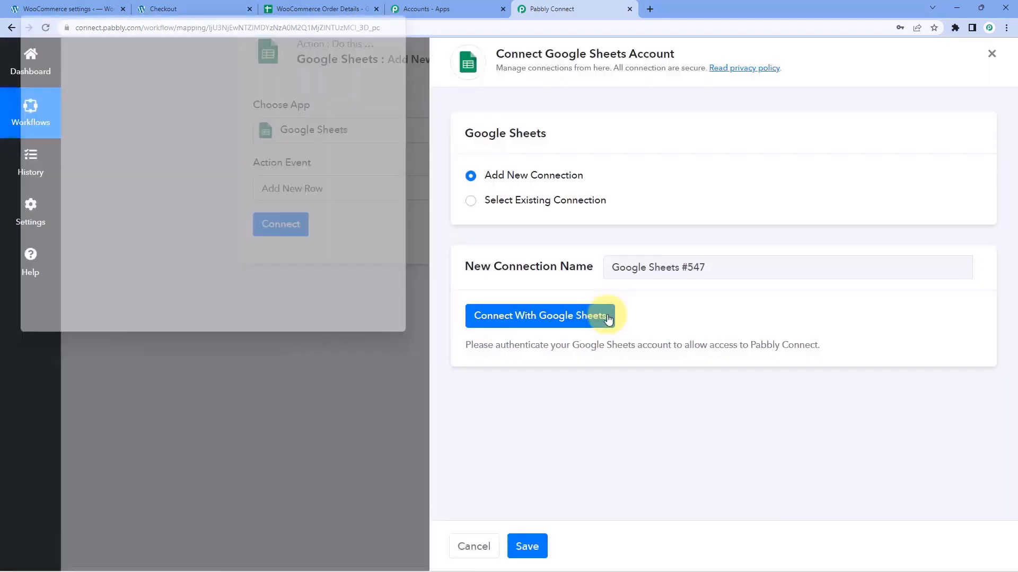
pyautogui.click(222, 218)
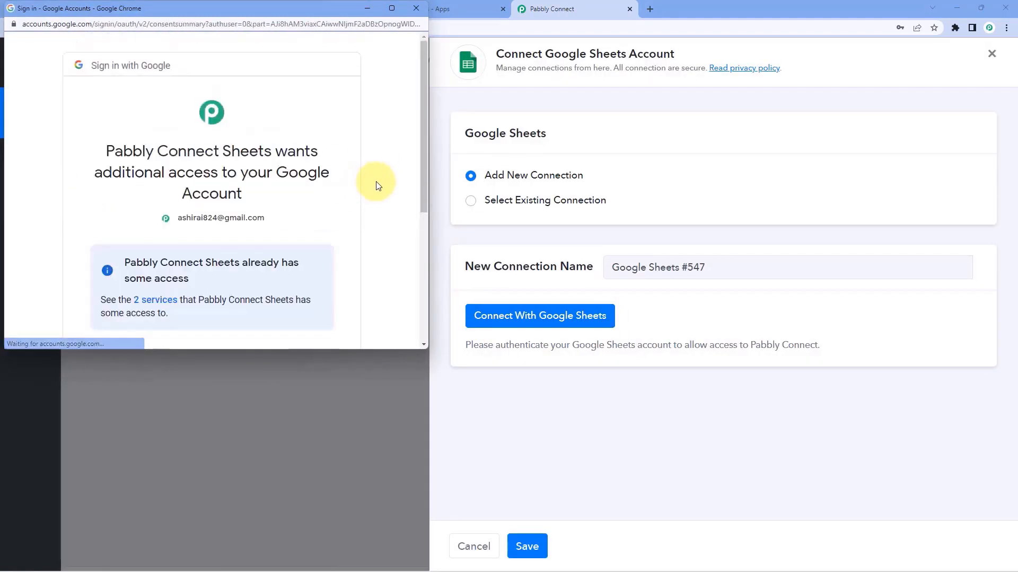
pyautogui.scroll(-4, 362, 190)
pyautogui.scroll(-2, 362, 191)
pyautogui.click(273, 259)
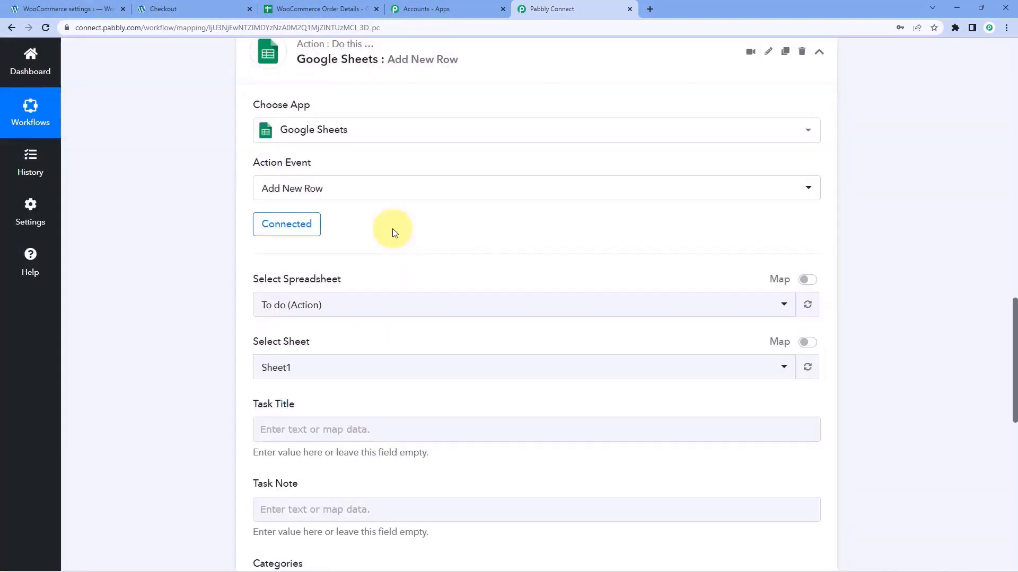
pyautogui.scroll(-2, 392, 228)
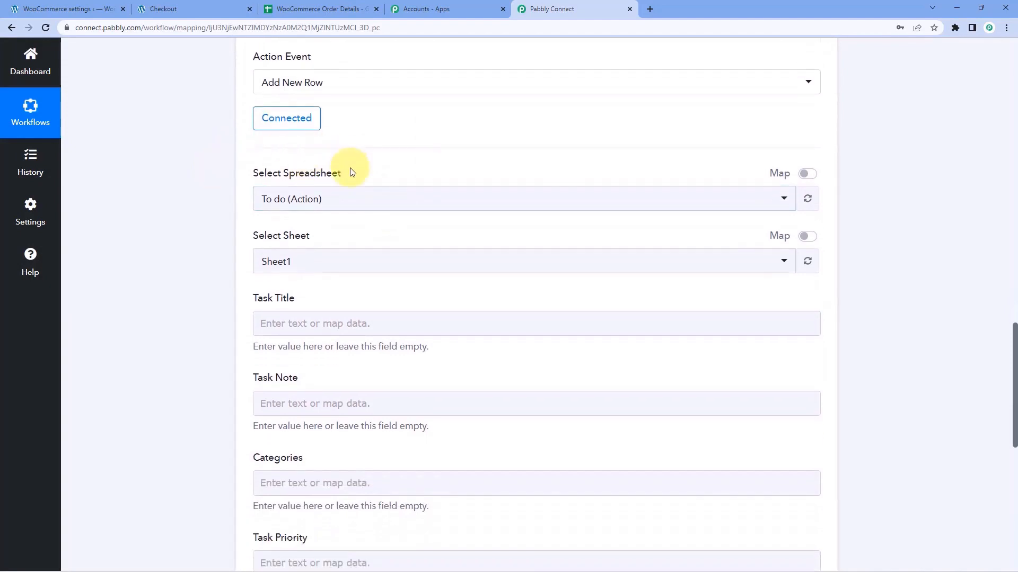
pyautogui.click(405, 197)
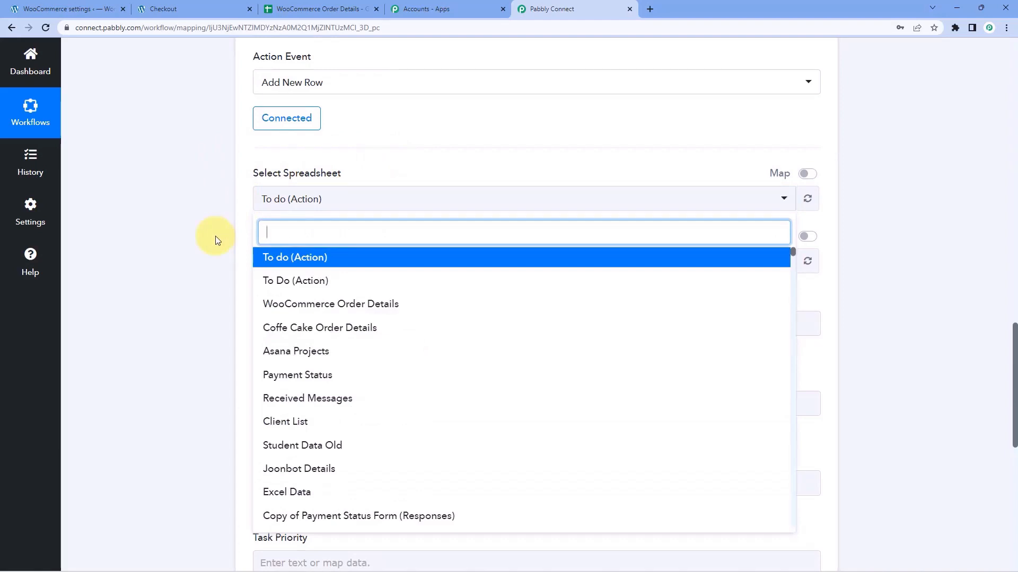
# Pick WooCommerce Order Details as the spreadsheet after checking its columns in Google Sheets.
pyautogui.scroll(-1, 216, 240)
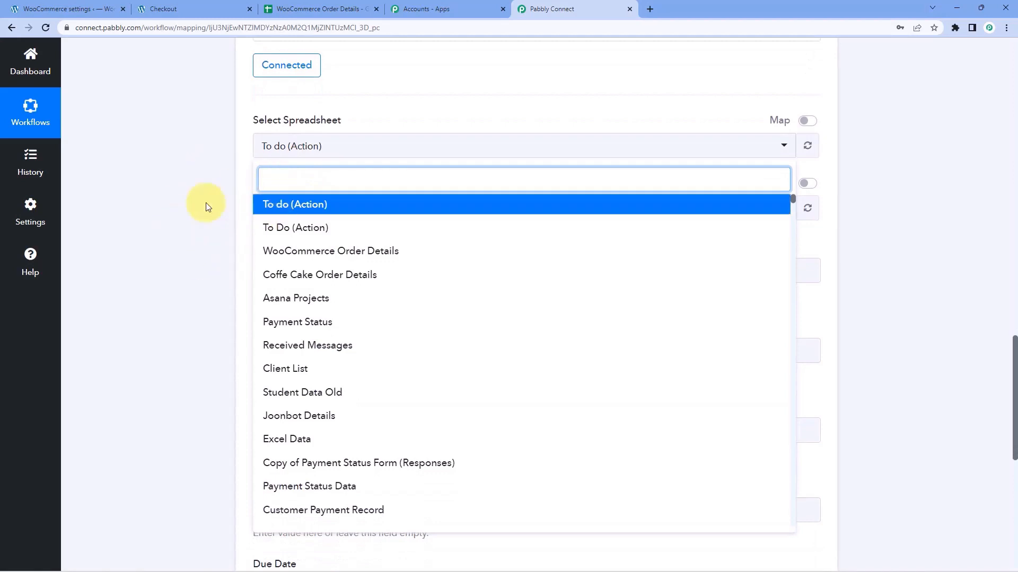
pyautogui.scroll(-4, 402, 334)
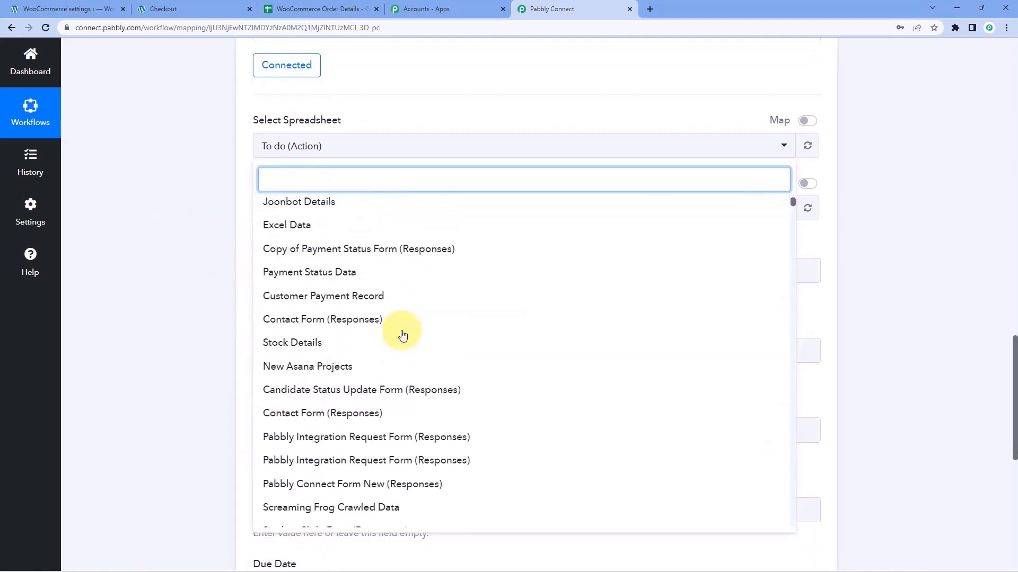
pyautogui.scroll(4, 402, 334)
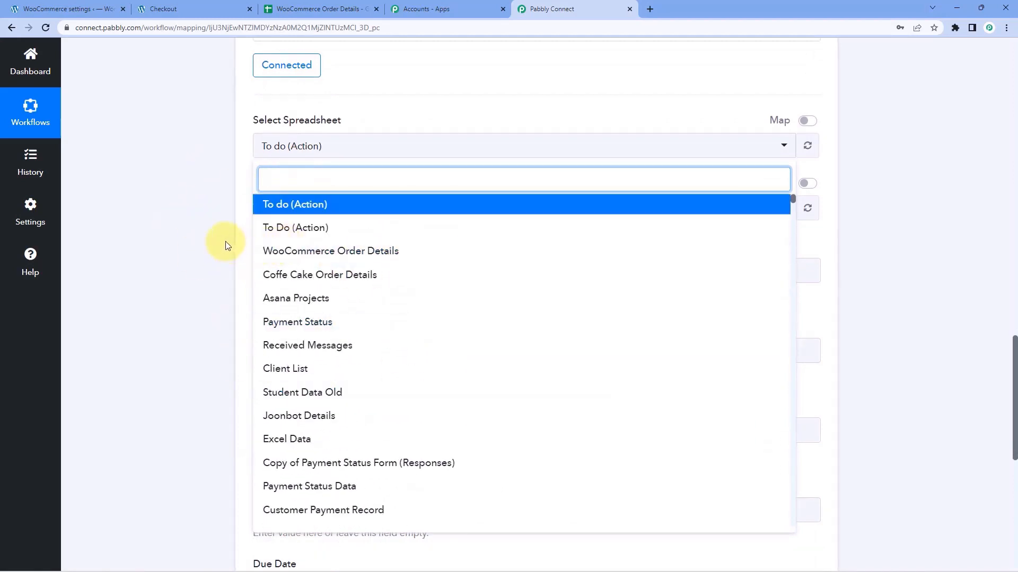
pyautogui.click(318, 9)
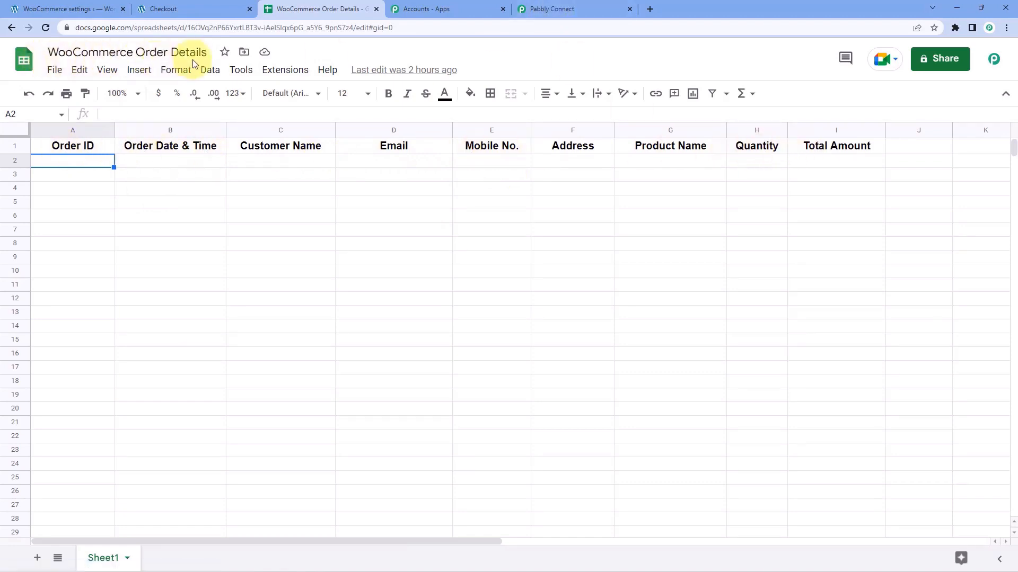
pyautogui.click(562, 9)
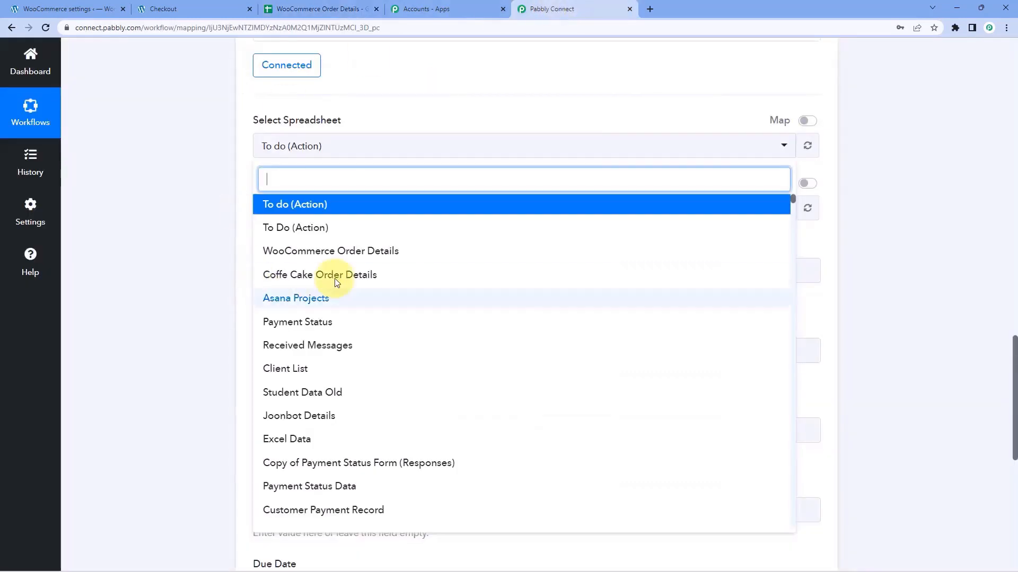
pyautogui.click(369, 254)
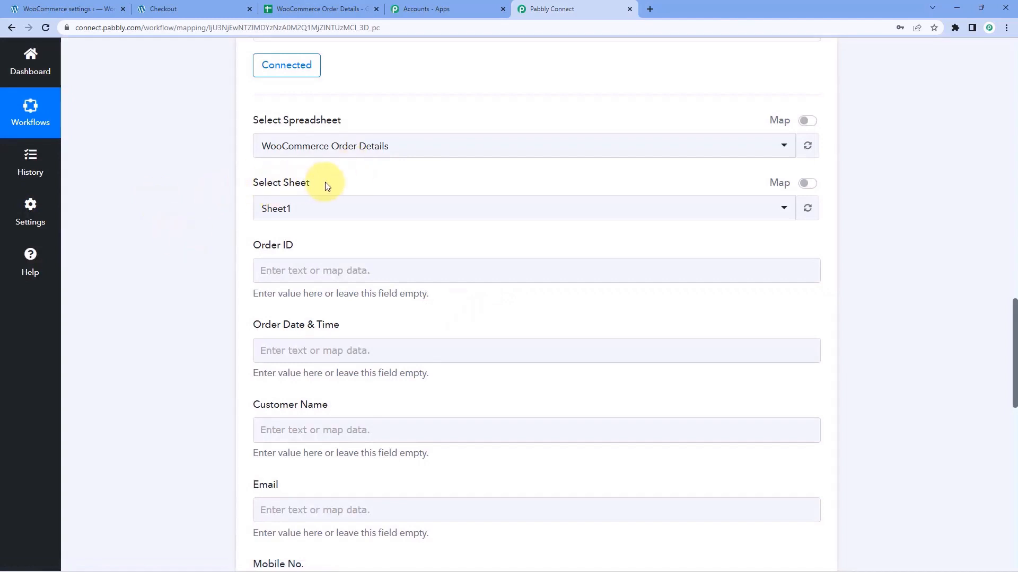
pyautogui.click(321, 9)
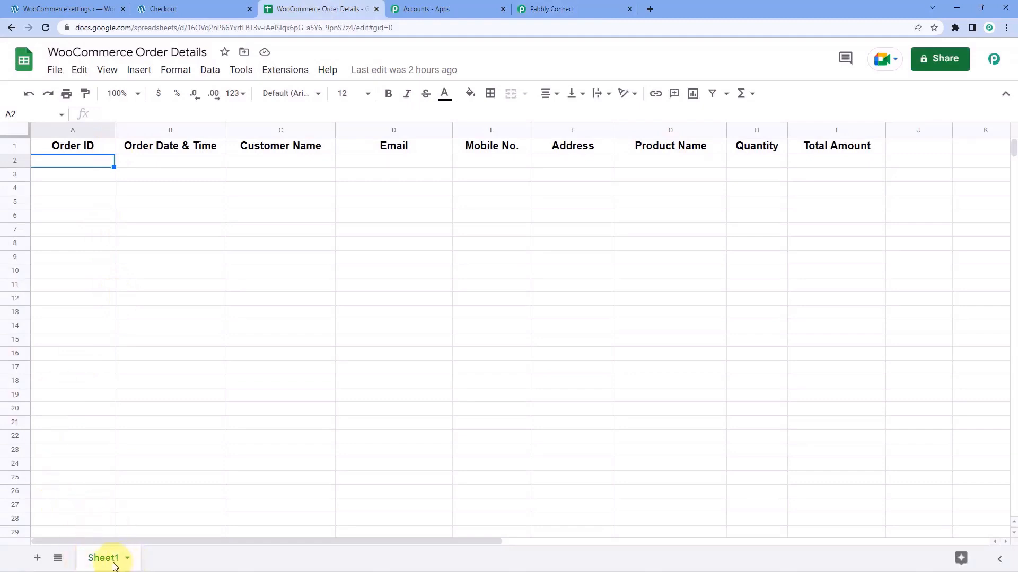
pyautogui.click(538, 8)
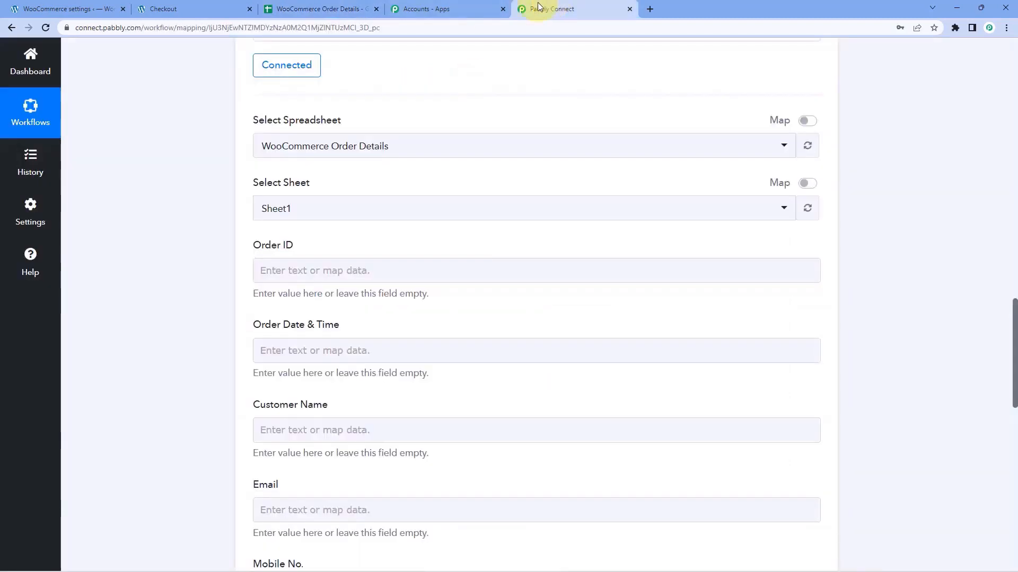
pyautogui.click(342, 215)
pyautogui.click(287, 265)
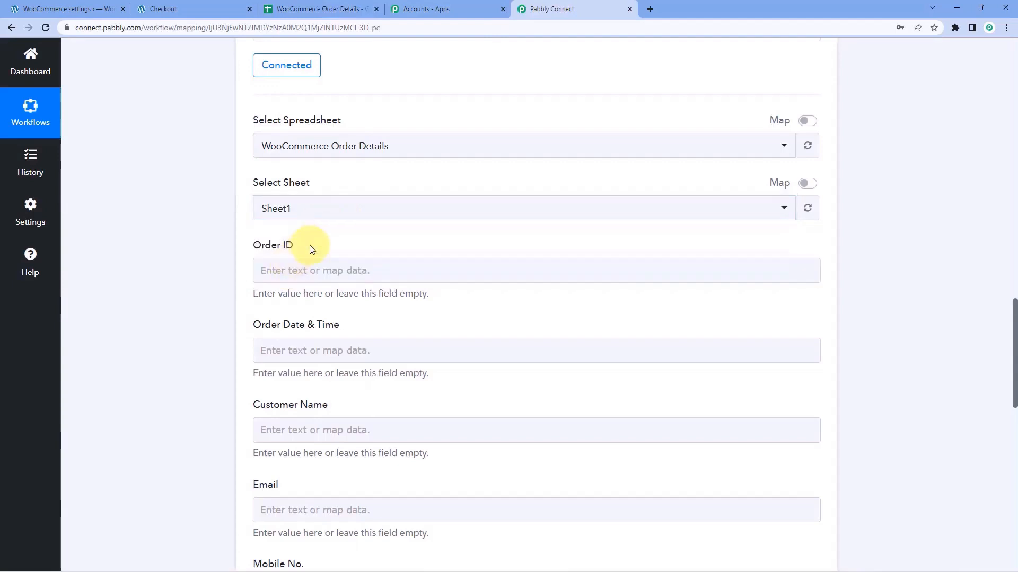
pyautogui.scroll(-2, 312, 247)
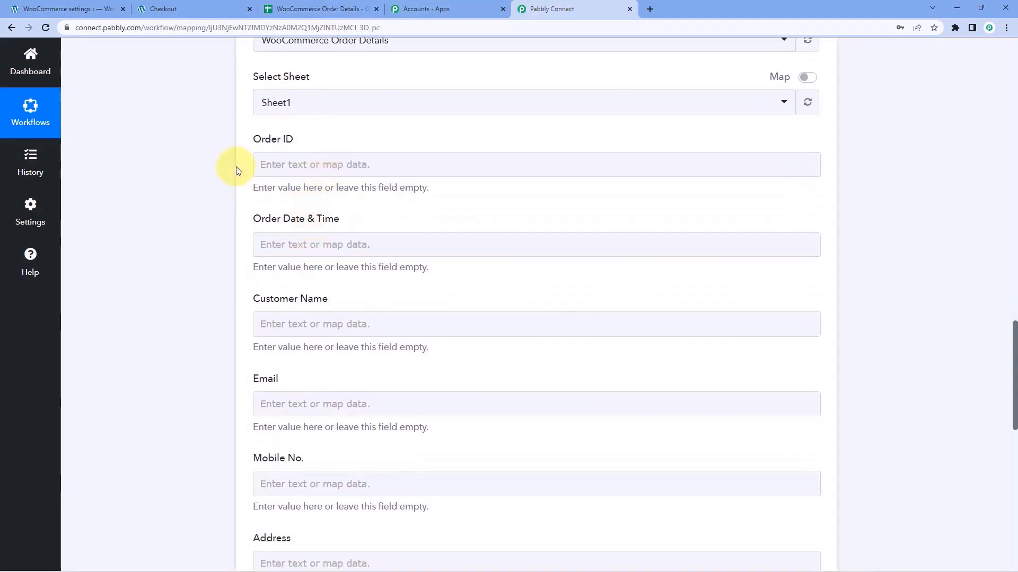
pyautogui.scroll(-2, 268, 207)
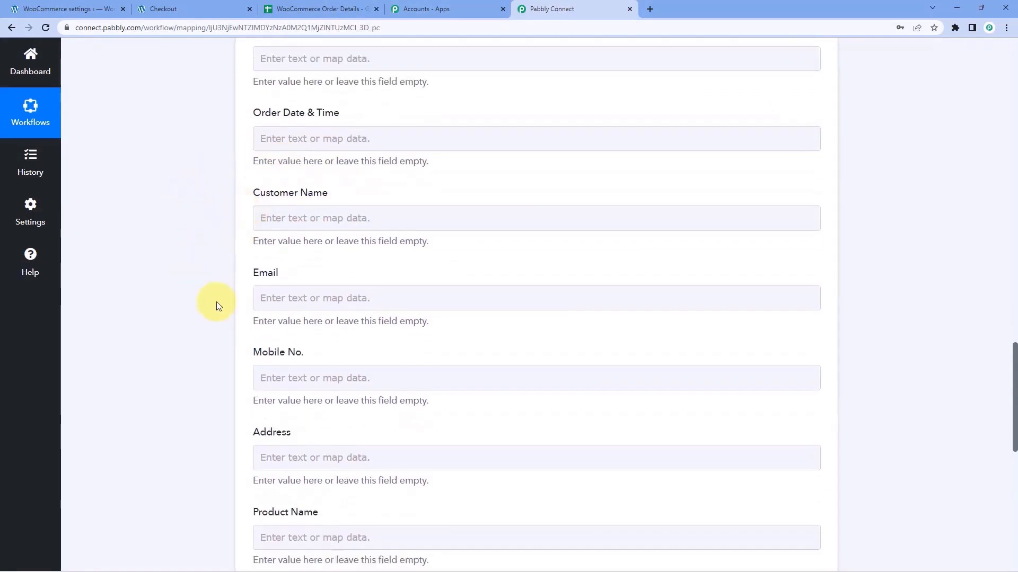
pyautogui.scroll(-4, 216, 306)
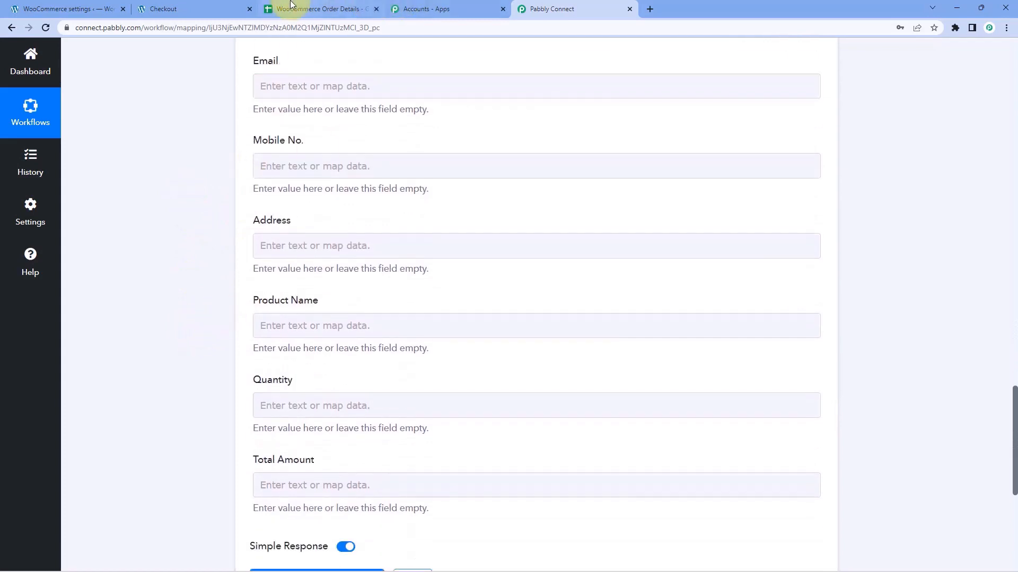
pyautogui.click(313, 9)
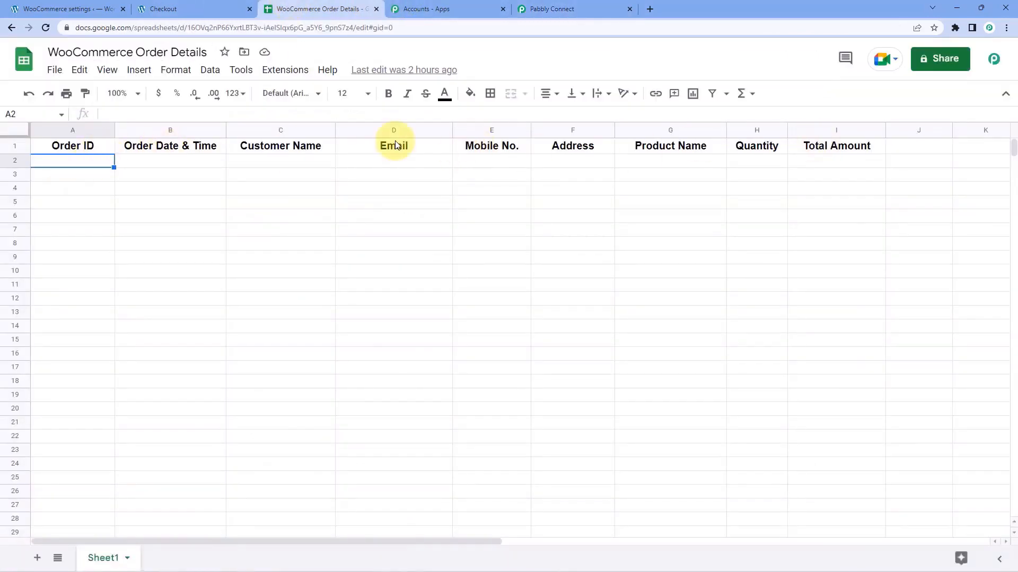
pyautogui.click(536, 9)
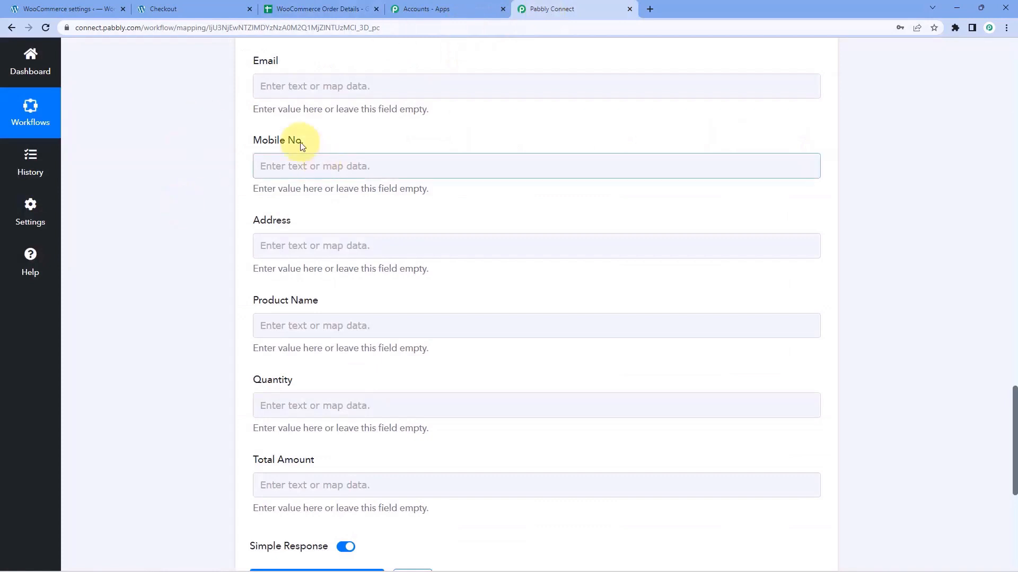
pyautogui.scroll(4, 300, 147)
pyautogui.scroll(3, 334, 135)
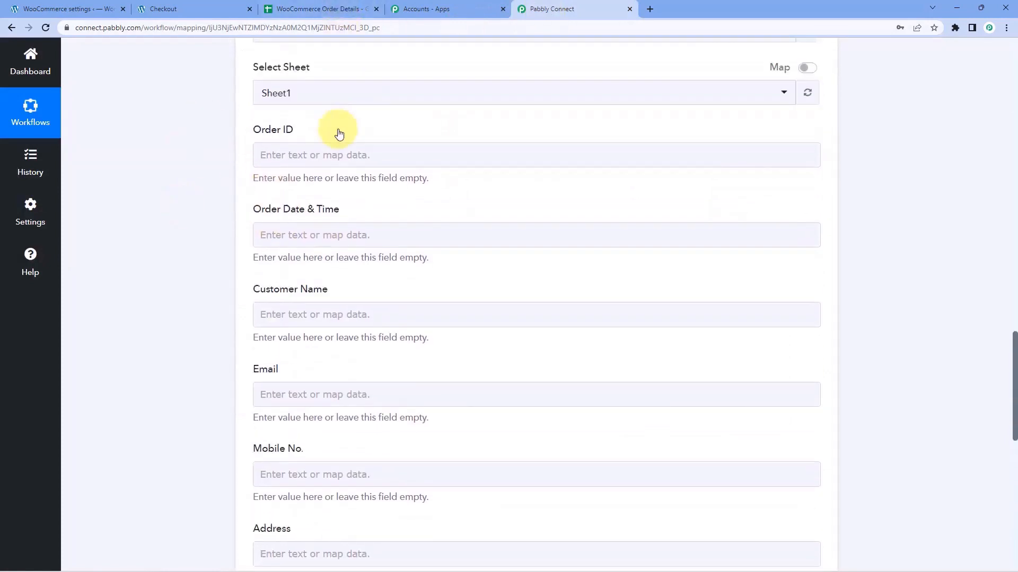
pyautogui.click(338, 9)
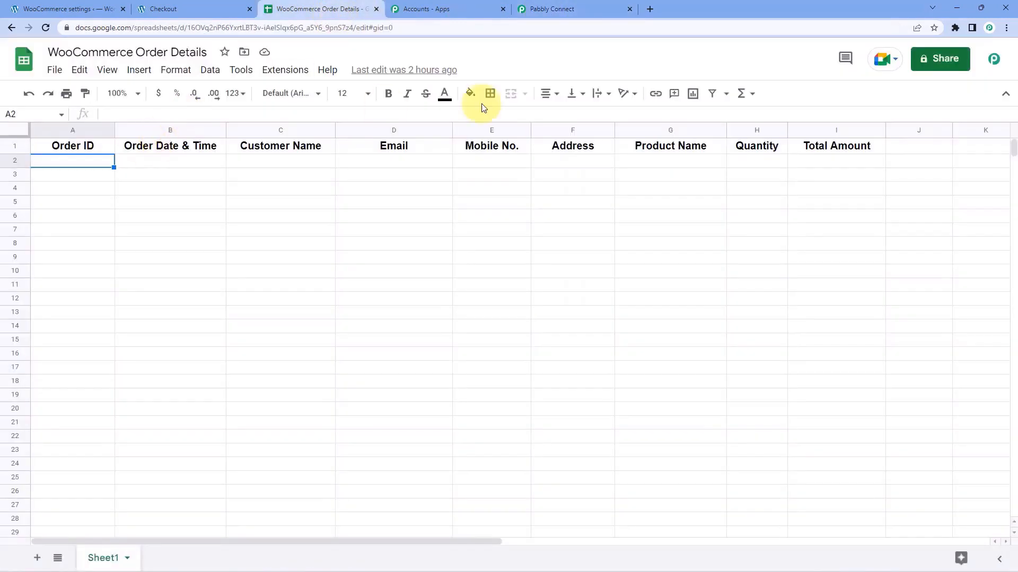
pyautogui.click(594, 8)
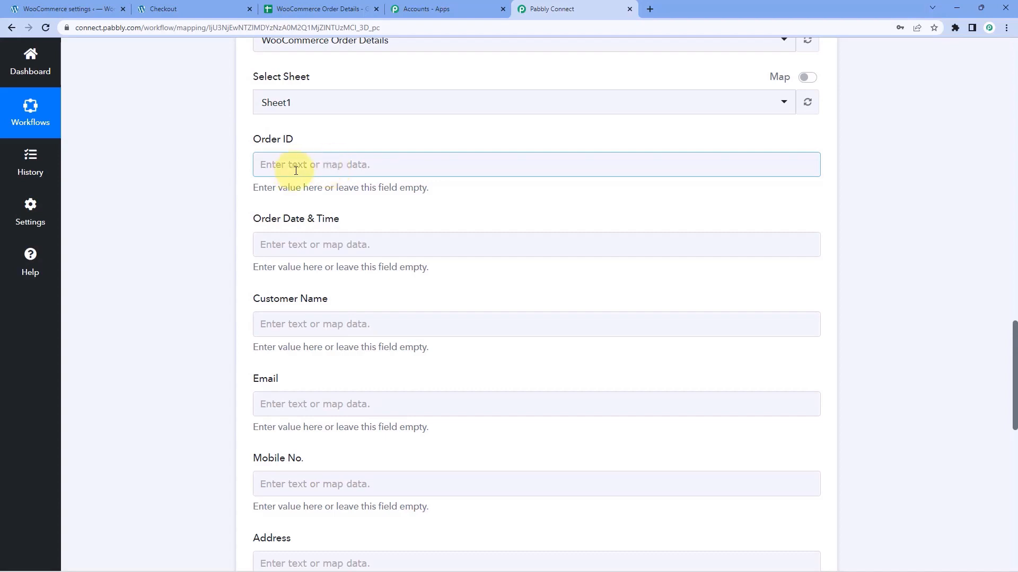
pyautogui.scroll(15, 411, 214)
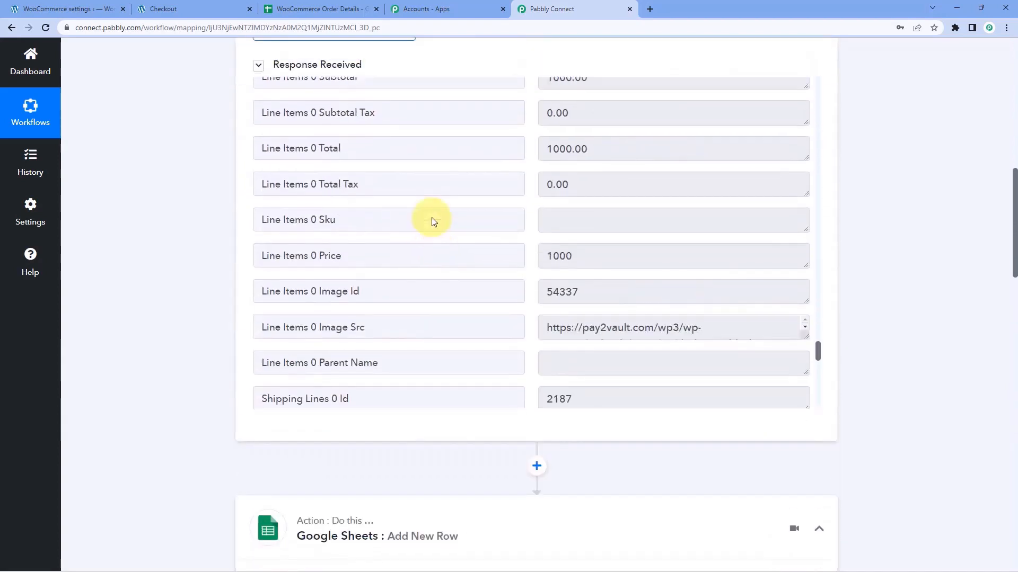
pyautogui.scroll(20, 488, 229)
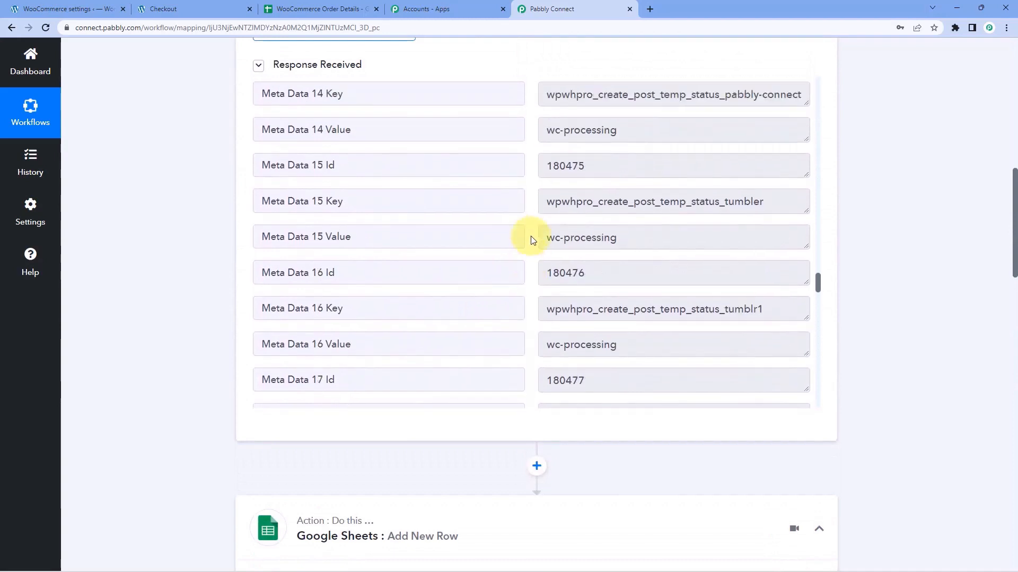
pyautogui.scroll(12, 532, 240)
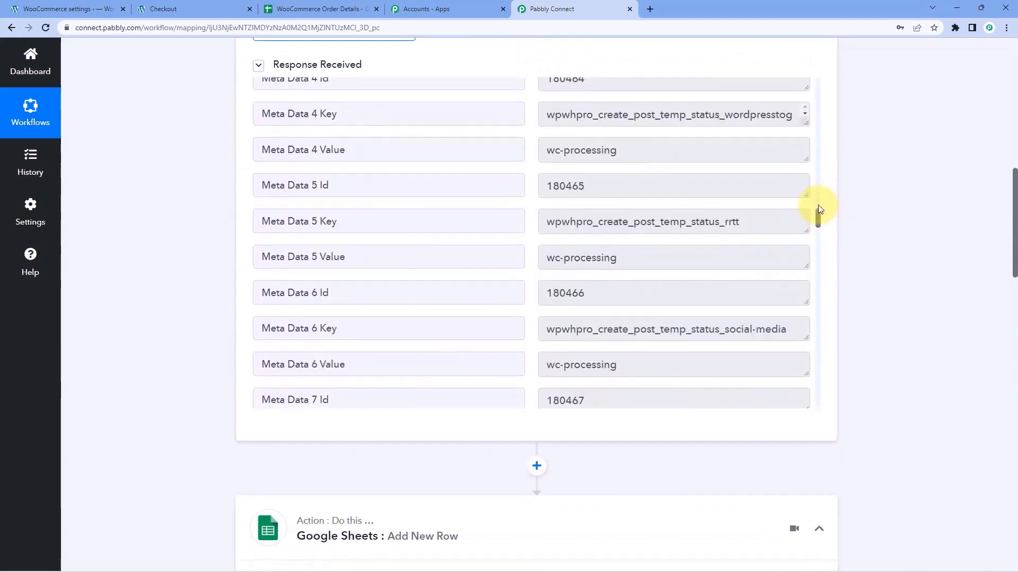
pyautogui.moveTo(819, 209); pyautogui.dragTo(818, 84)
pyautogui.scroll(3, 522, 221)
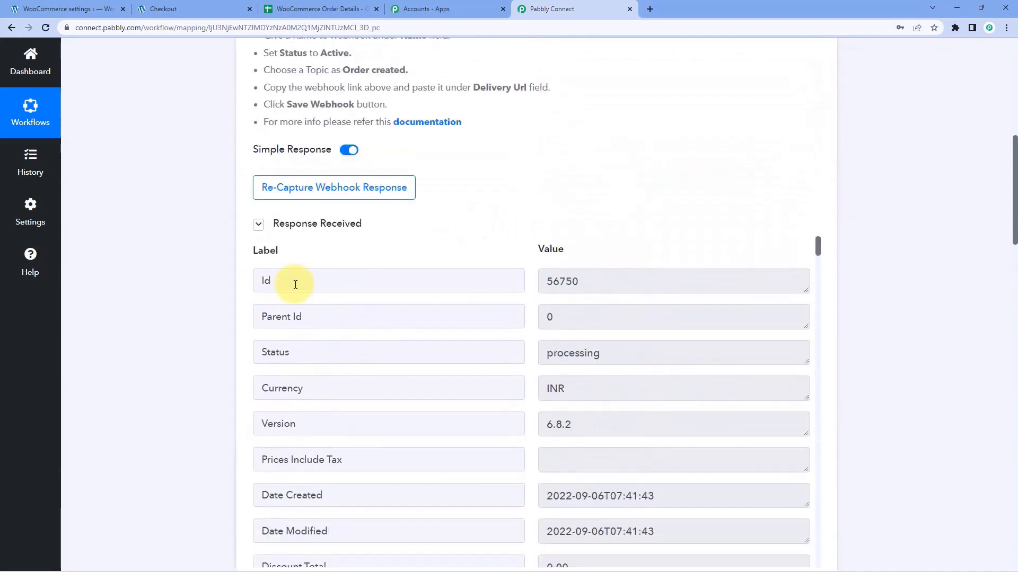
pyautogui.click(503, 277)
pyautogui.click(639, 280)
pyautogui.click(527, 257)
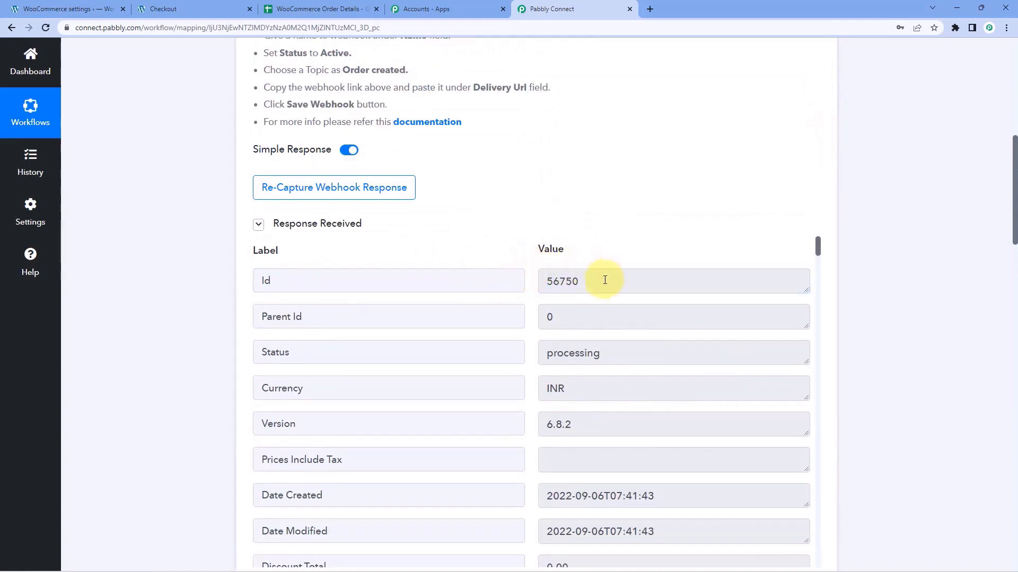
pyautogui.moveTo(605, 280); pyautogui.dragTo(518, 279)
pyautogui.click(517, 249)
pyautogui.scroll(-10, 218, 287)
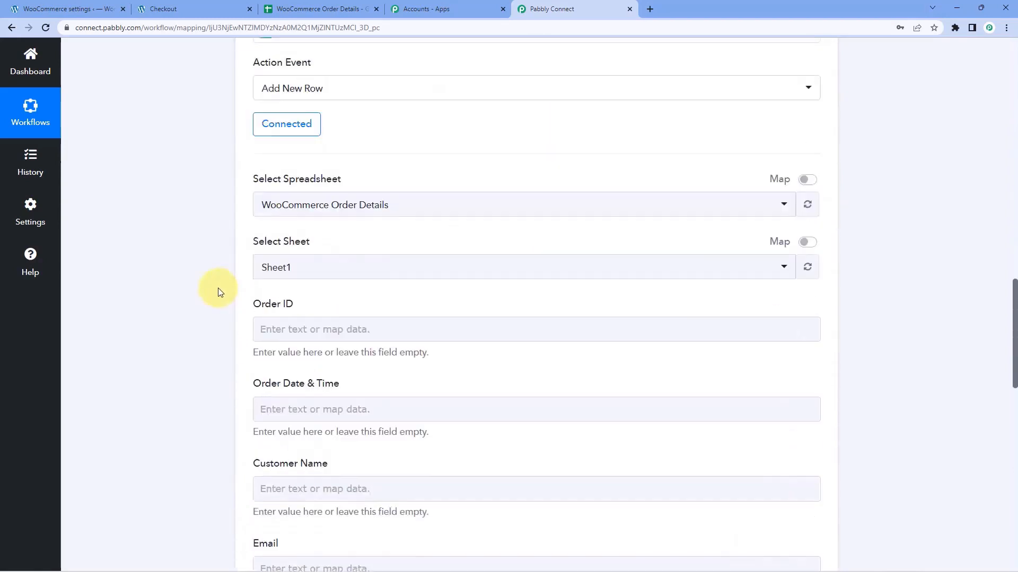
pyautogui.scroll(-1, 218, 292)
pyautogui.click(318, 270)
pyautogui.scroll(12, 386, 257)
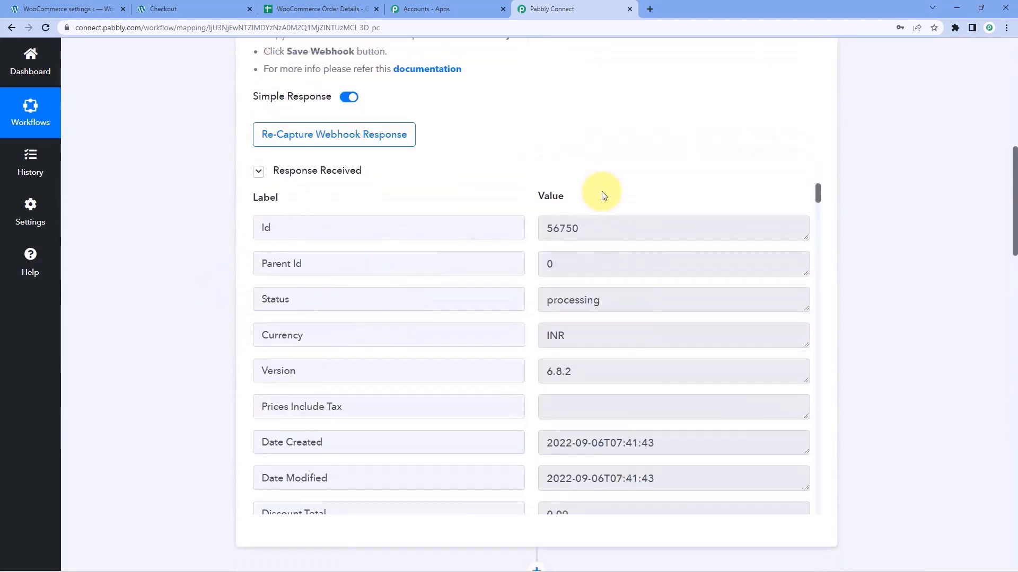
pyautogui.doubleClick(617, 228)
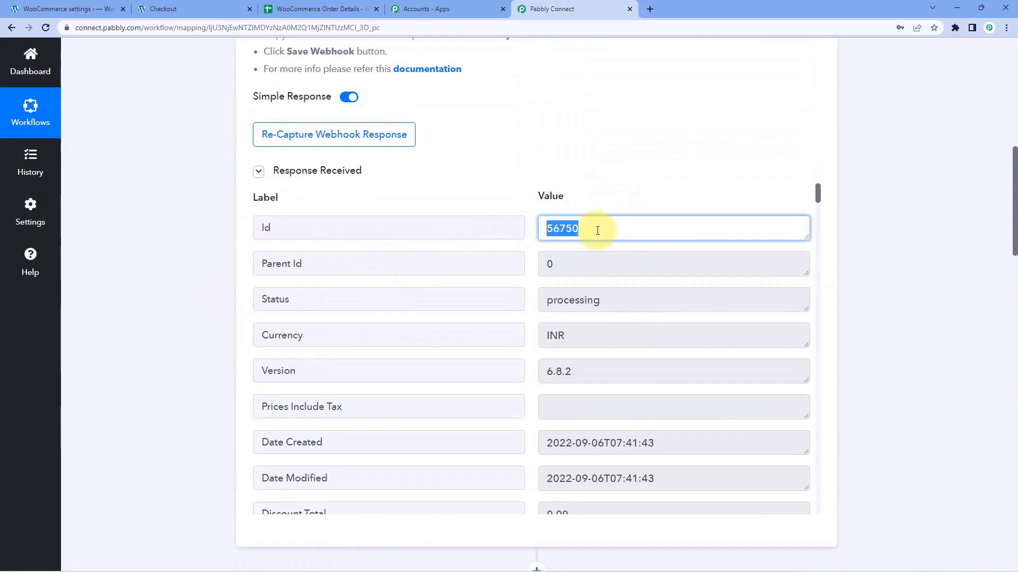
pyautogui.scroll(-12, 211, 297)
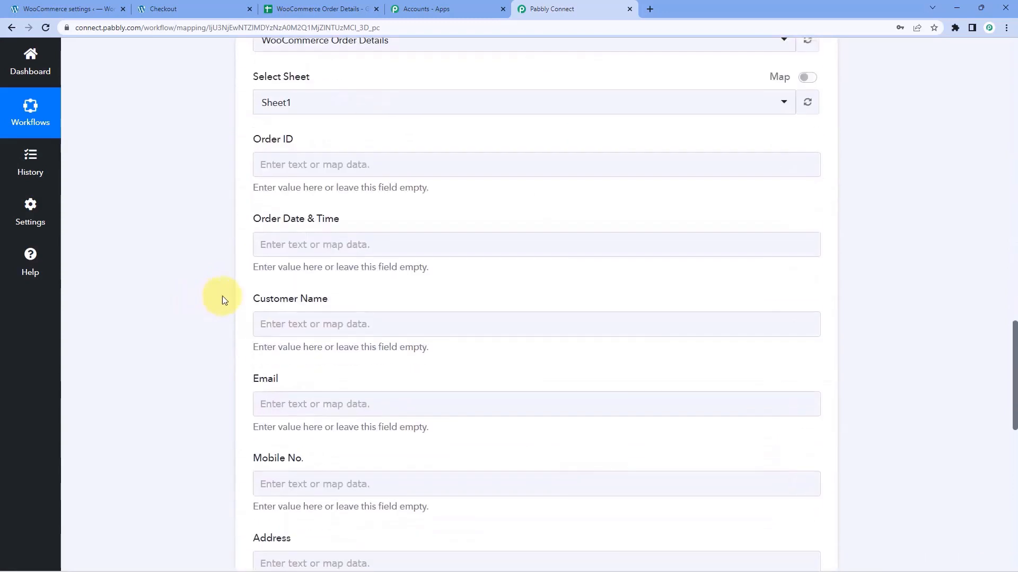
pyautogui.click(298, 163)
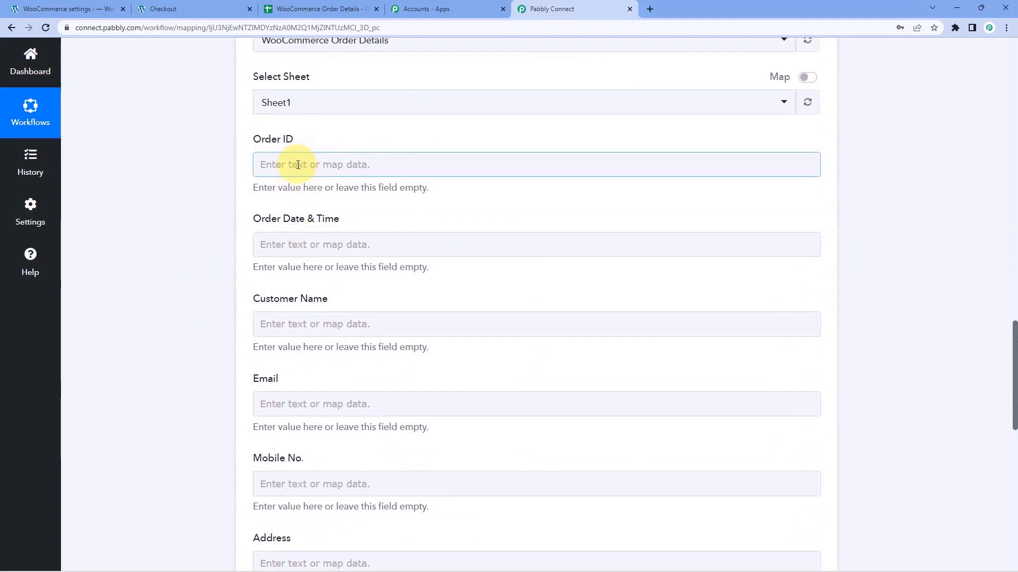
# Map Order ID to the WooCommerce New Order Created Id, 56750.
pyautogui.click(285, 167)
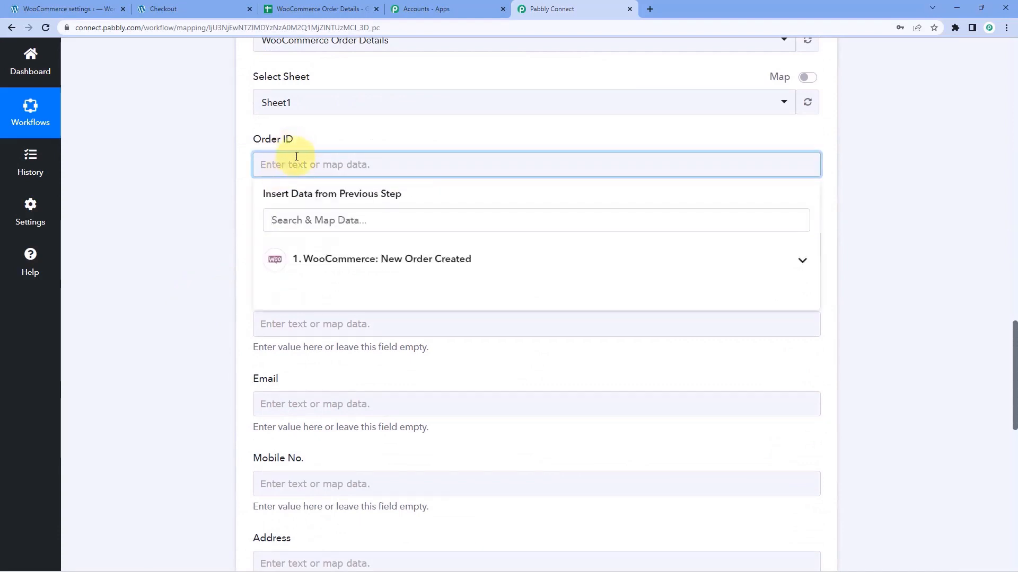
pyautogui.click(384, 258)
pyautogui.scroll(-2, 198, 268)
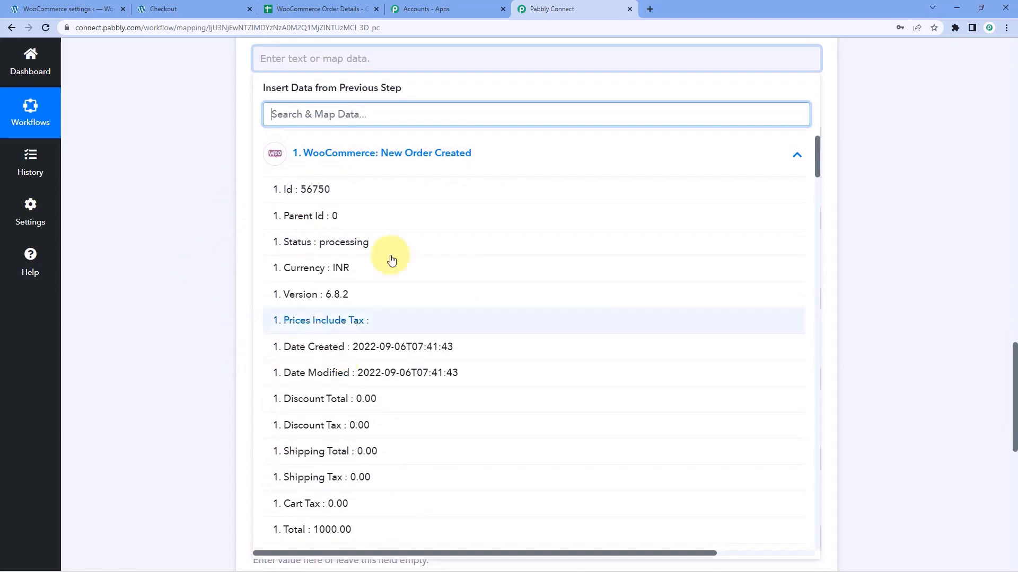
pyautogui.click(332, 196)
pyautogui.click(204, 141)
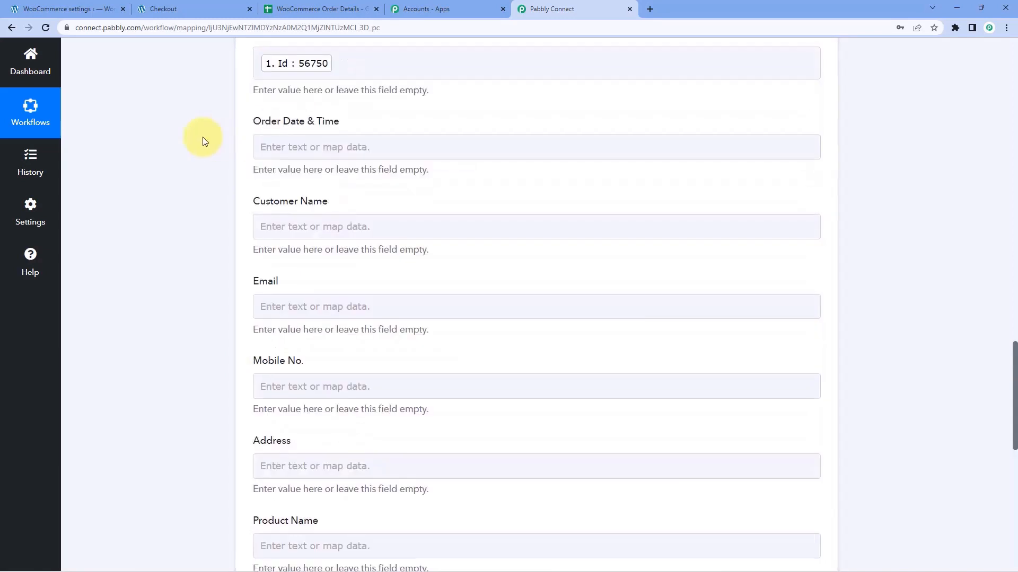
pyautogui.scroll(1, 217, 106)
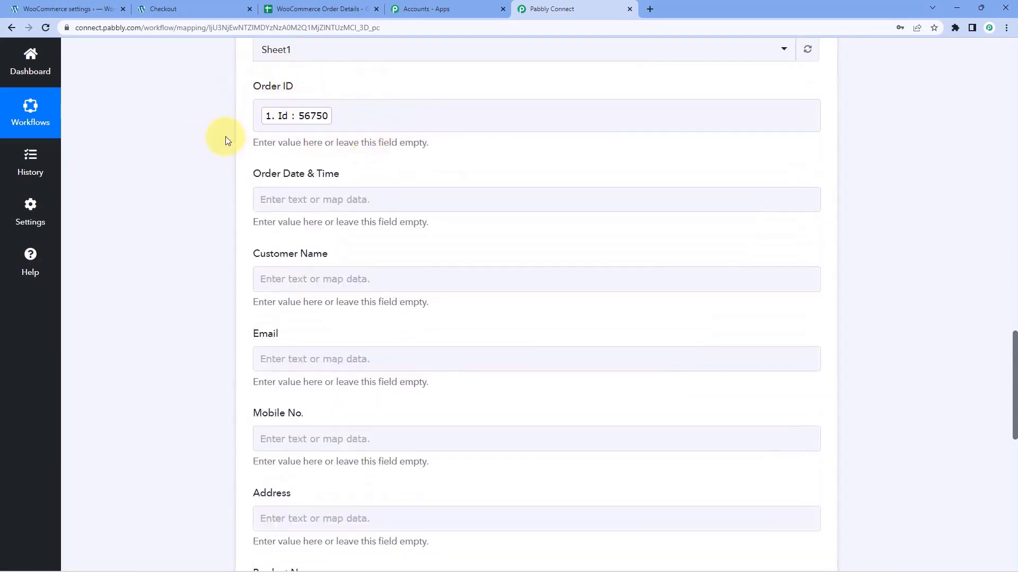
pyautogui.scroll(-1, 225, 141)
pyautogui.scroll(1, 305, 95)
pyautogui.click(295, 116)
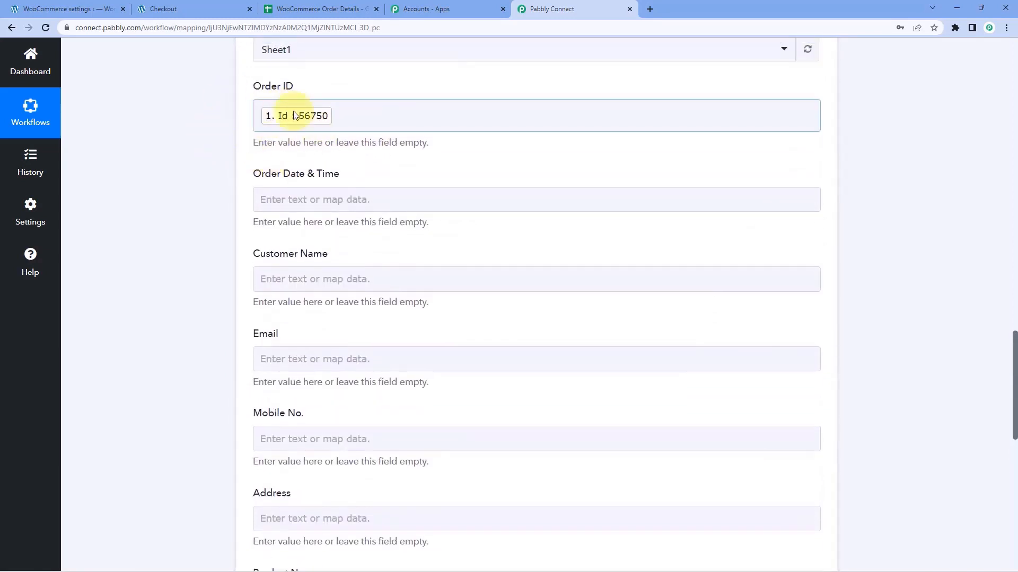
pyautogui.click(300, 155)
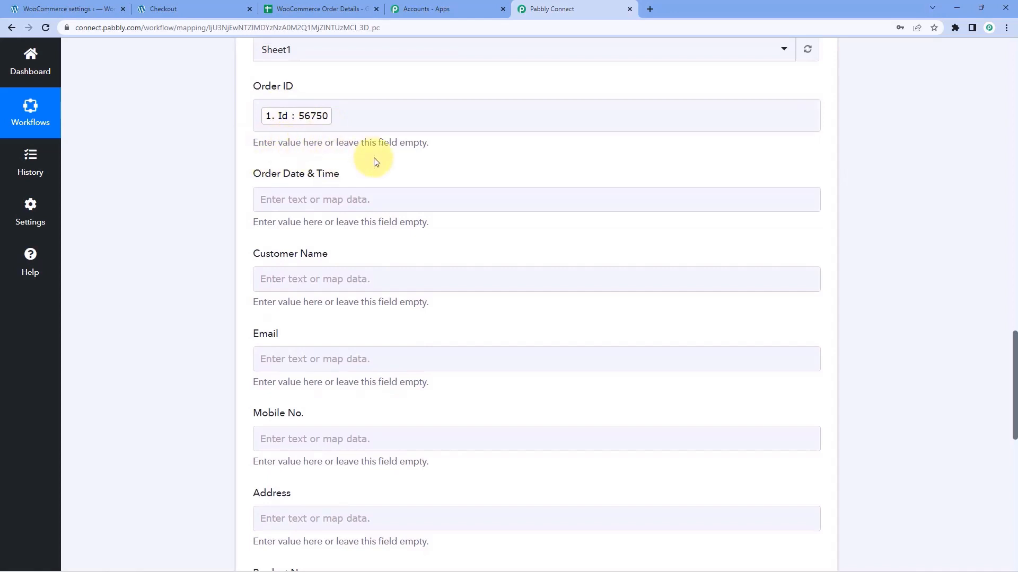
pyautogui.scroll(-2, 375, 161)
# Map the WooCommerce order's Date Created into the Order Date & Time field.
pyautogui.scroll(1, 276, 339)
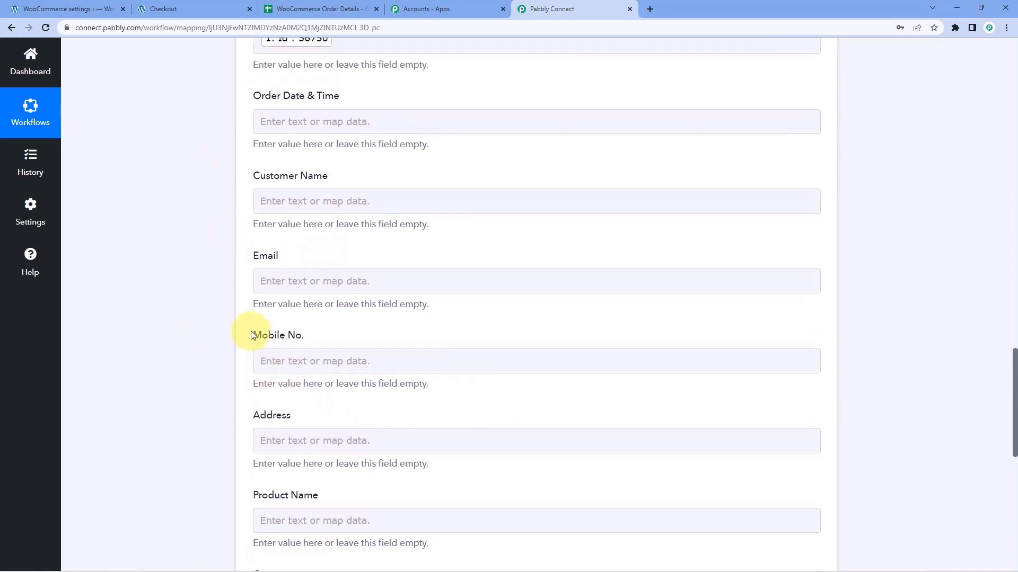
pyautogui.scroll(3, 234, 329)
pyautogui.scroll(-2, 296, 254)
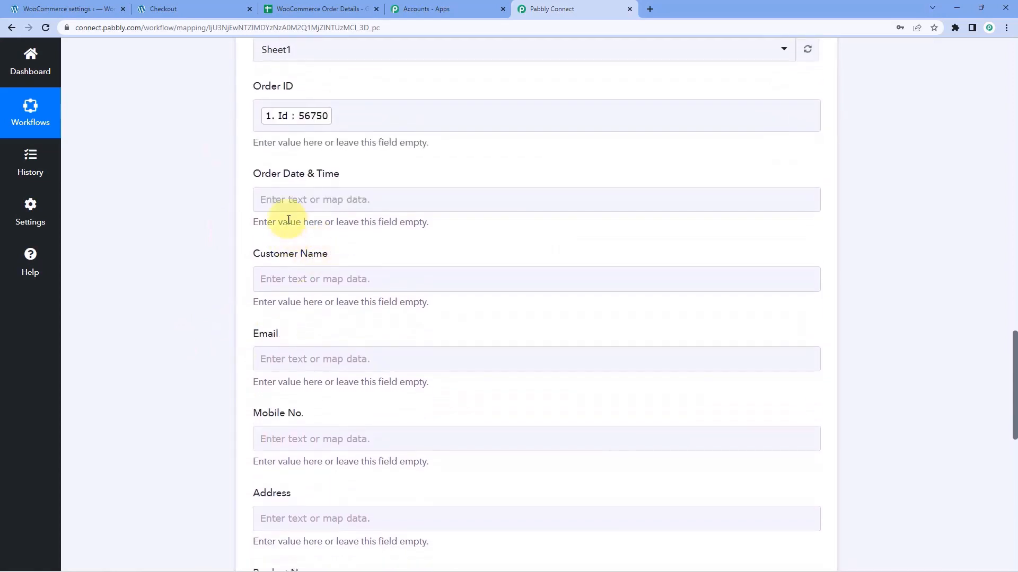
pyautogui.click(266, 200)
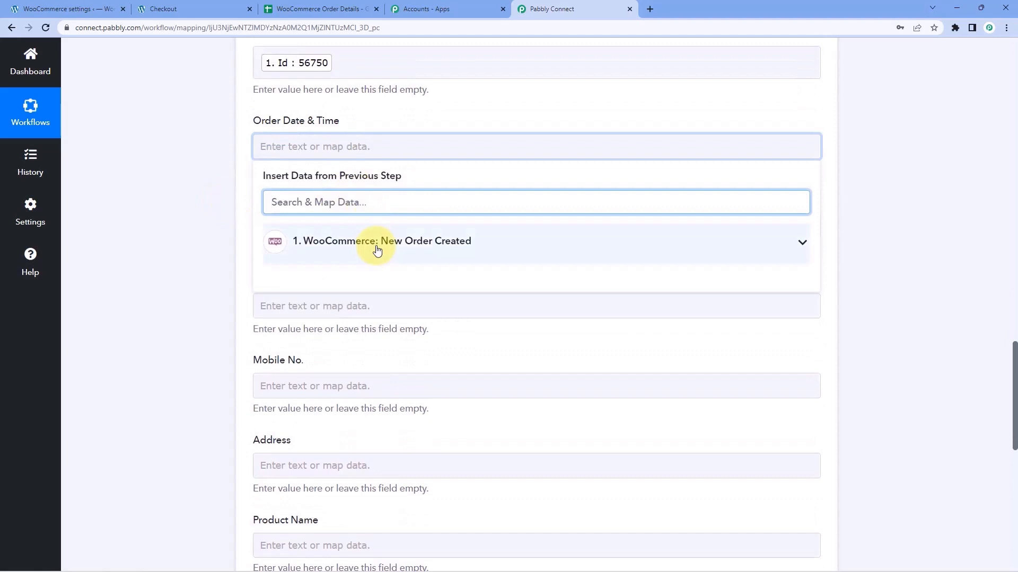
pyautogui.click(375, 246)
pyautogui.scroll(-2, 205, 272)
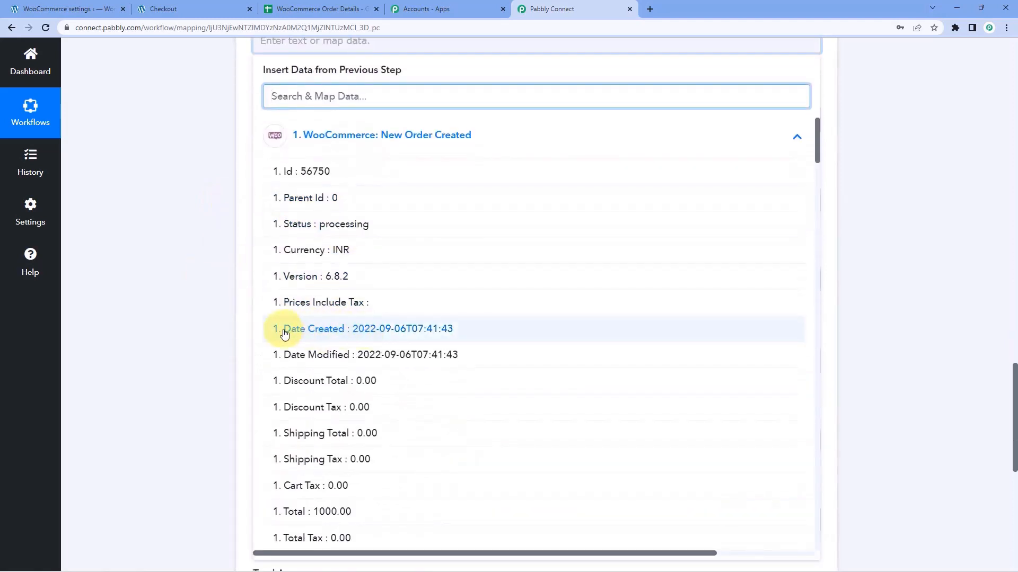
pyautogui.click(361, 334)
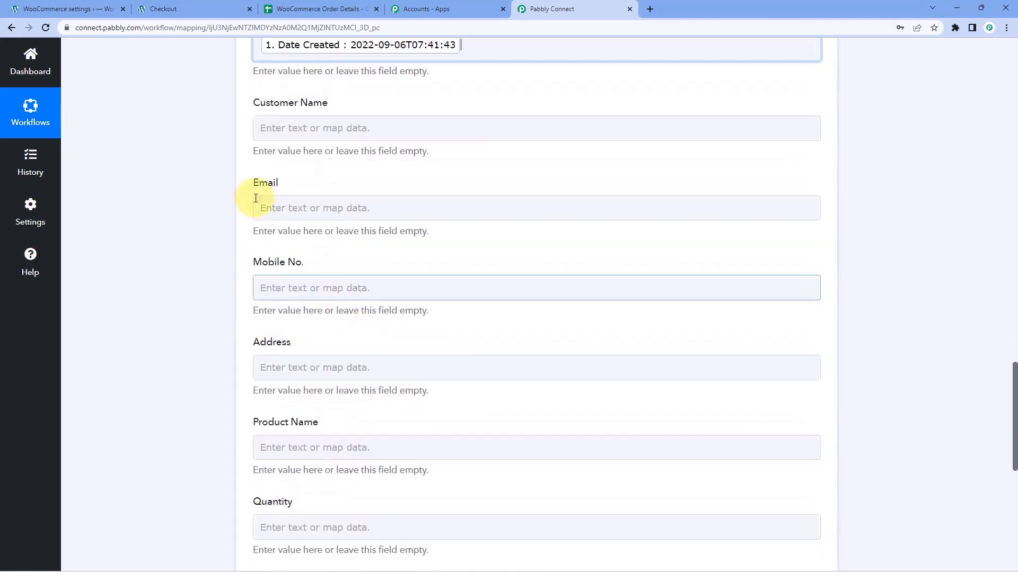
# Map Billing First Name into the Customer Name field.
pyautogui.scroll(1, 207, 160)
pyautogui.scroll(-1, 217, 155)
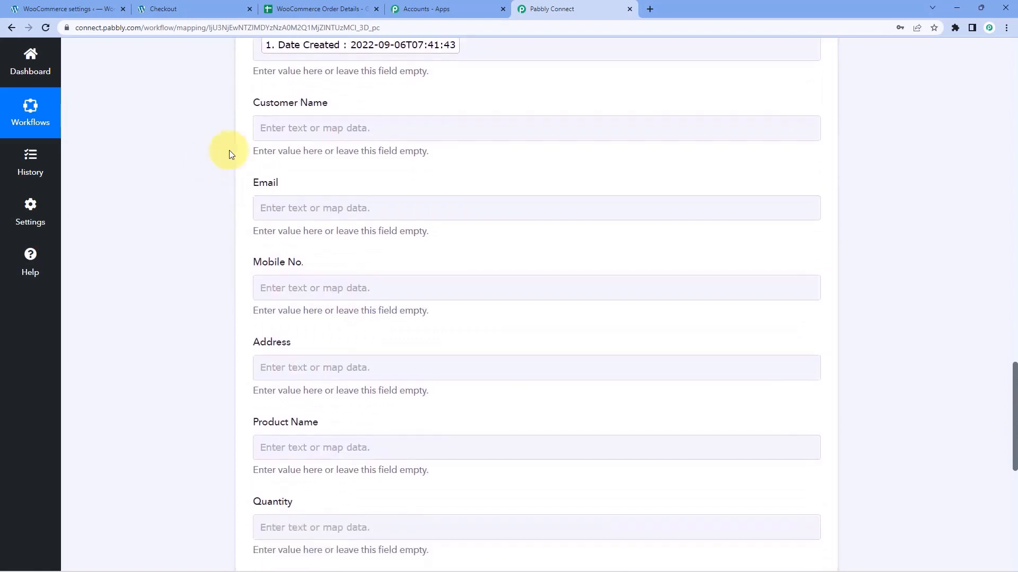
pyautogui.click(295, 128)
pyautogui.scroll(-1, 207, 156)
pyautogui.scroll(1, 229, 182)
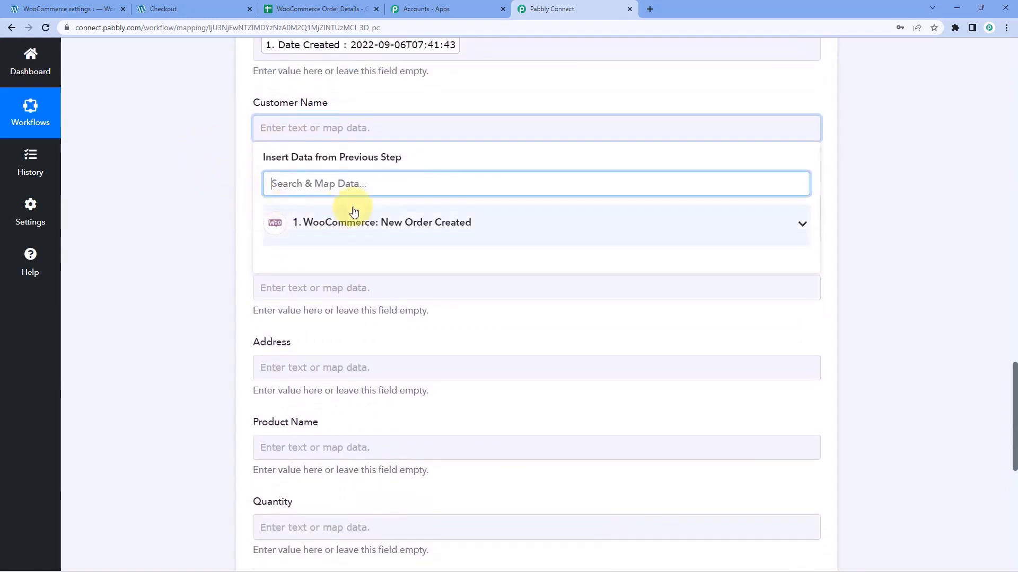
pyautogui.scroll(1, 328, 259)
pyautogui.click(318, 278)
pyautogui.scroll(-3, 239, 281)
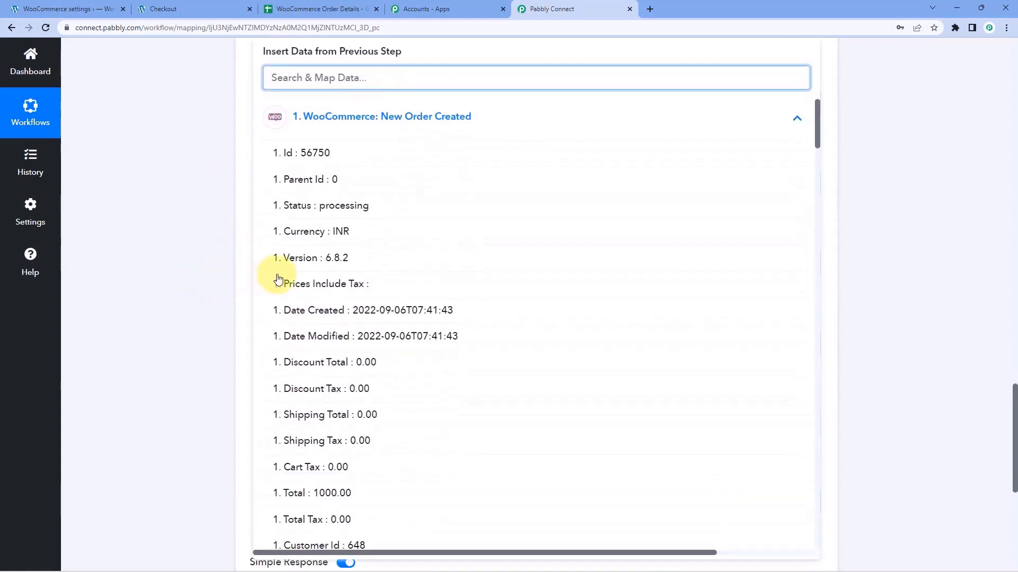
pyautogui.scroll(1, 296, 282)
pyautogui.scroll(-8, 339, 288)
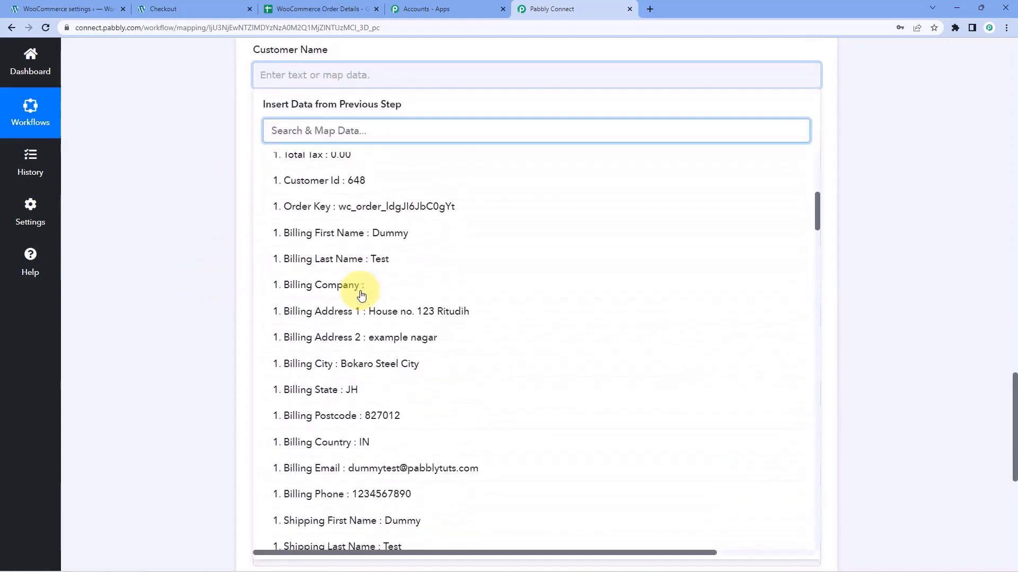
pyautogui.click(358, 228)
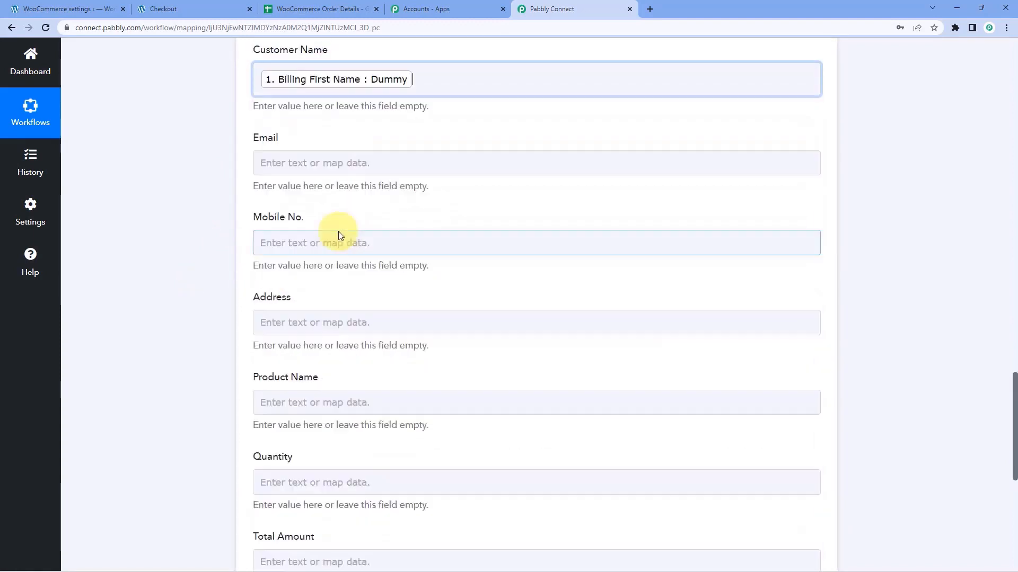
# Append Billing Last Name after the first name in Customer Name.
pyautogui.click(427, 131)
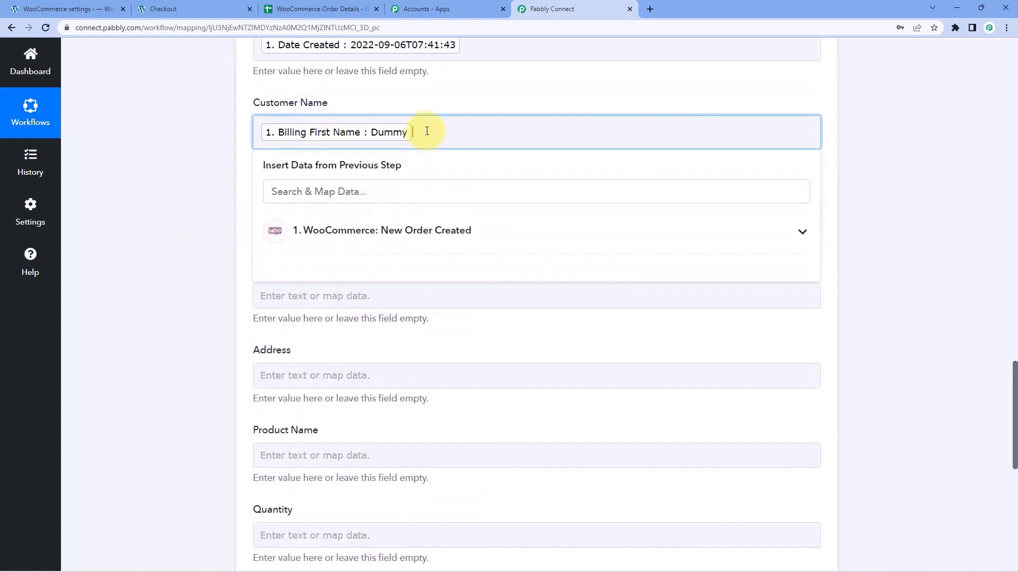
pyautogui.click(340, 232)
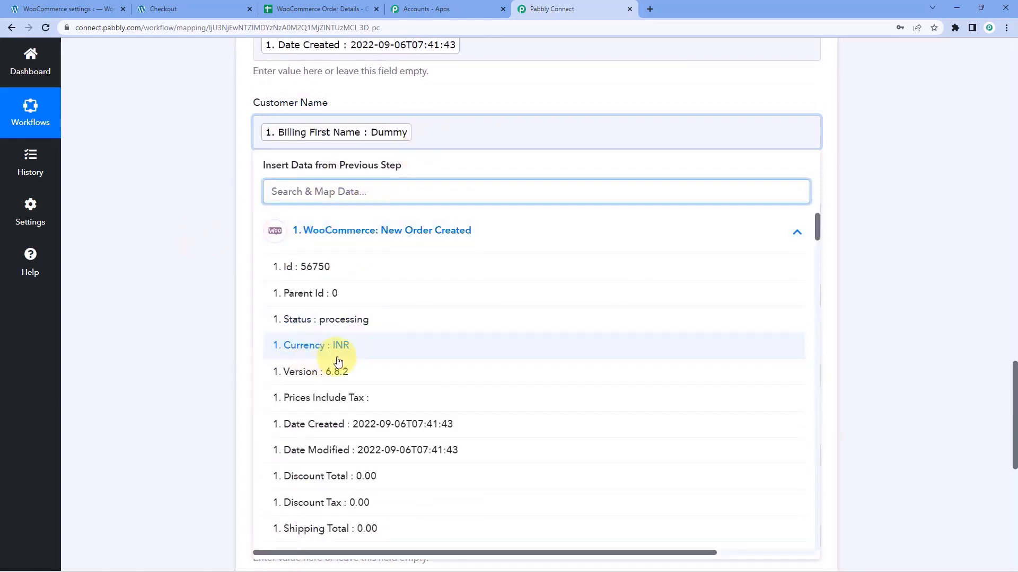
pyautogui.scroll(-5, 339, 359)
pyautogui.scroll(-3, 344, 358)
pyautogui.click(364, 317)
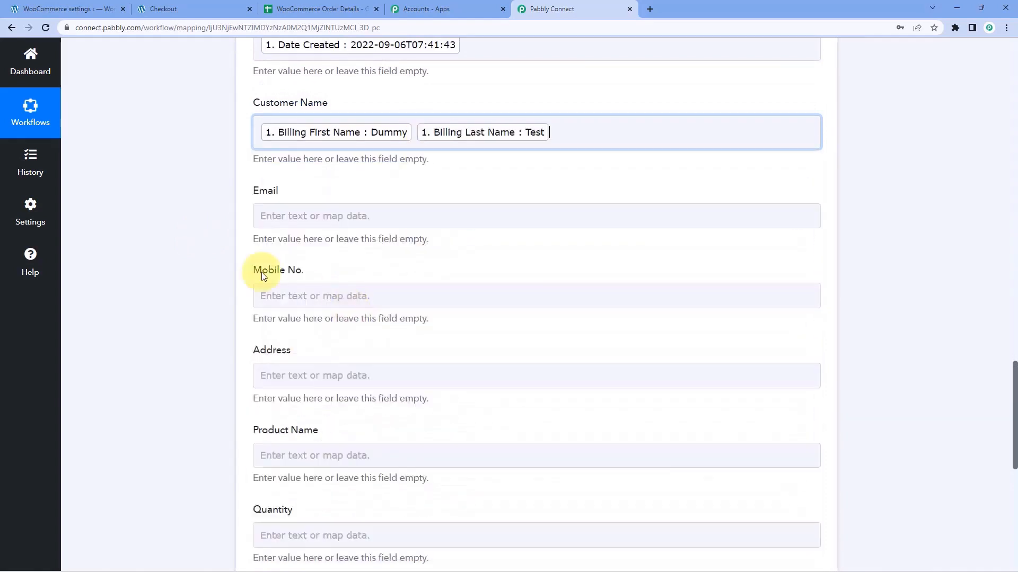
pyautogui.click(189, 225)
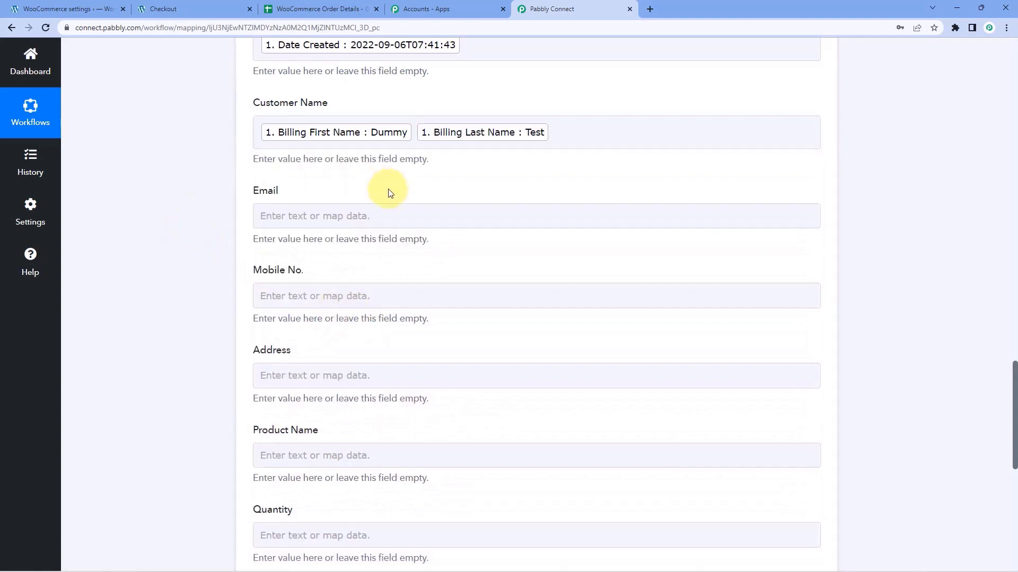
# Map the order's Billing Email into the Email field.
pyautogui.scroll(-1, 390, 192)
pyautogui.click(266, 164)
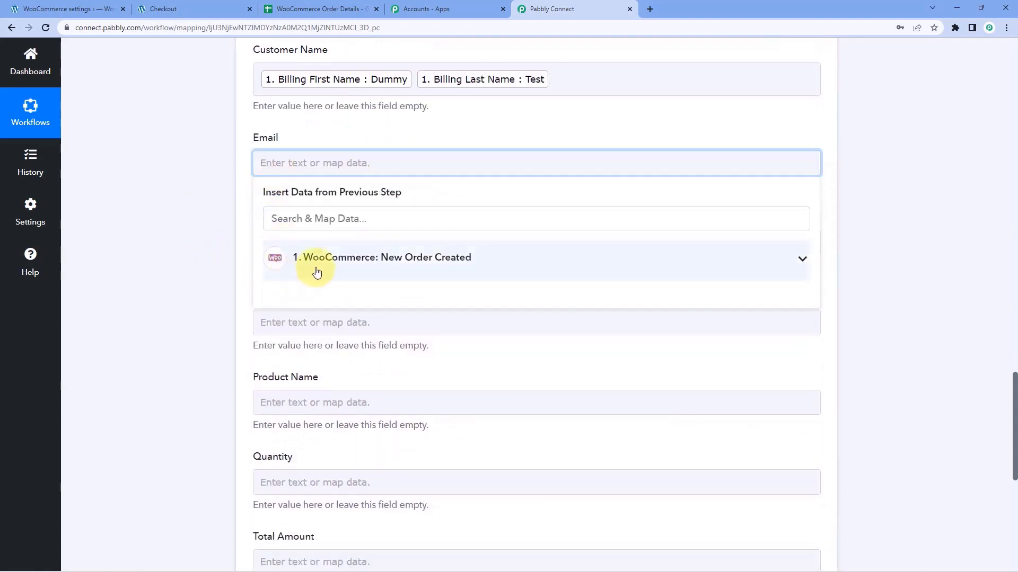
pyautogui.click(317, 272)
pyautogui.scroll(-10, 371, 318)
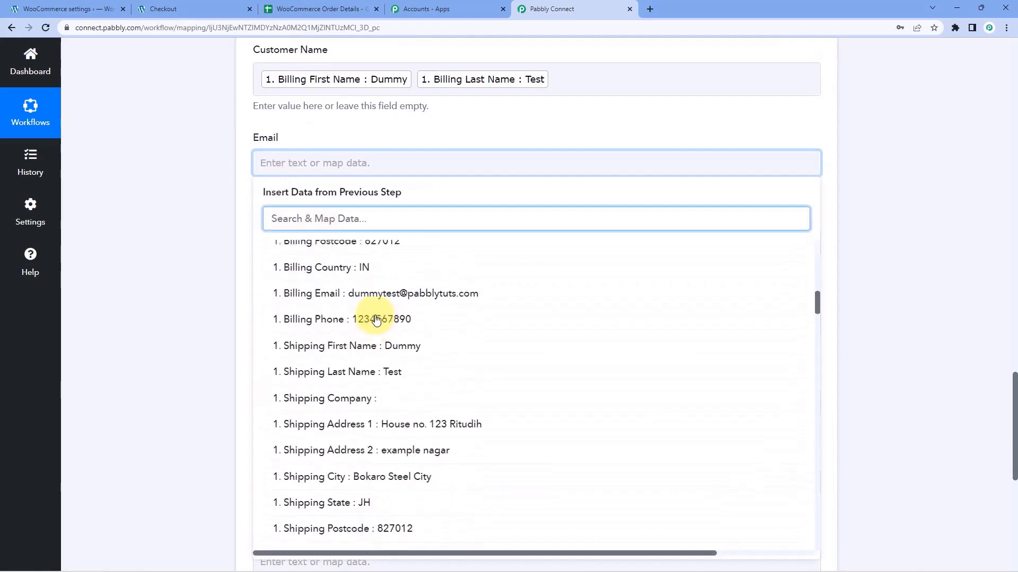
pyautogui.click(327, 287)
# Map the order's billing phone into the Mobile No. field.
pyautogui.scroll(-1, 265, 228)
pyautogui.click(324, 198)
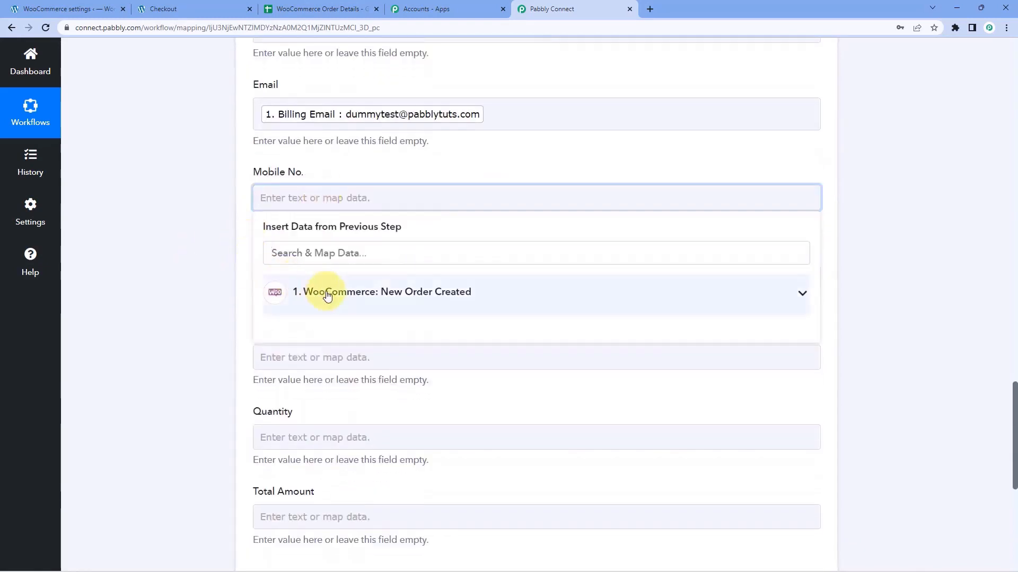
pyautogui.click(325, 291)
pyautogui.scroll(-10, 276, 311)
pyautogui.scroll(-5, 371, 323)
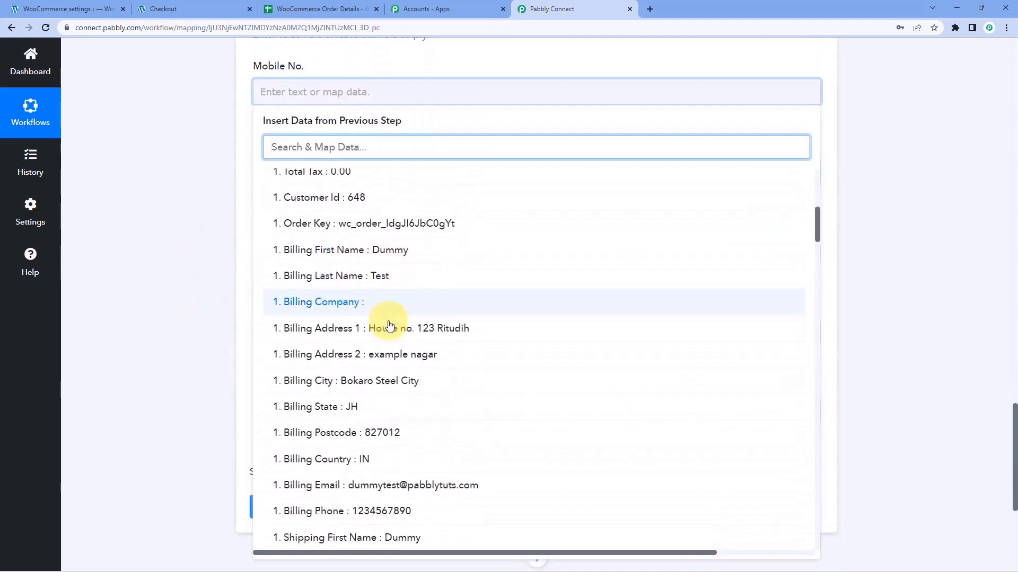
pyautogui.click(387, 345)
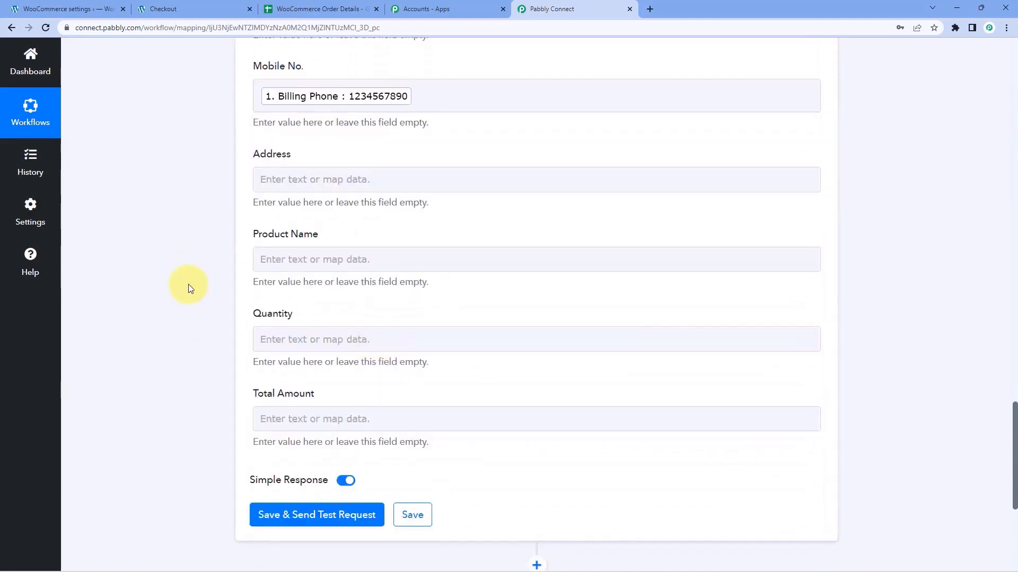
pyautogui.scroll(-1, 188, 284)
pyautogui.click(311, 130)
# Insert Billing Address 1, Billing Address 2 and billing city into the Address field.
pyautogui.click(268, 219)
pyautogui.scroll(-9, 371, 324)
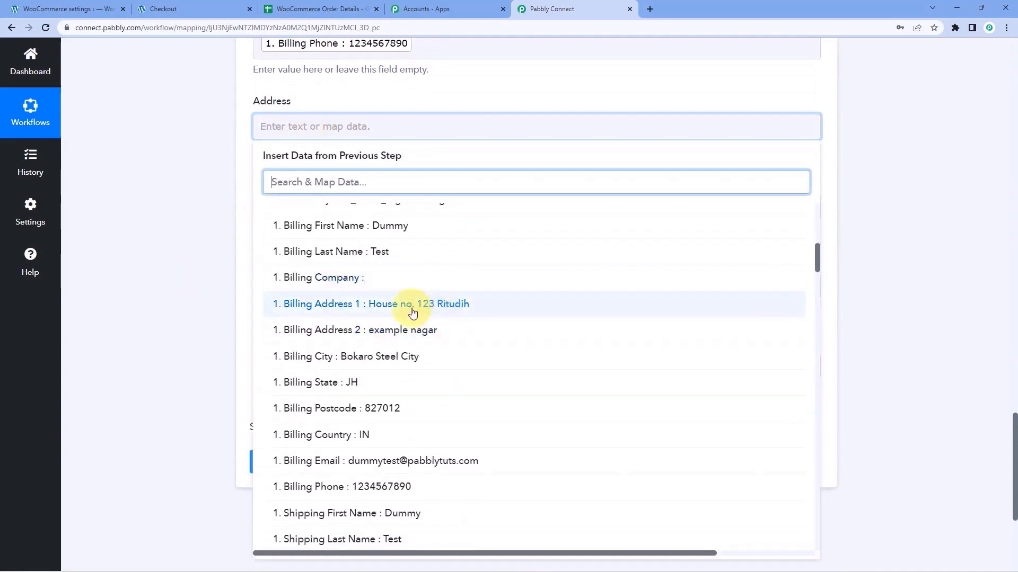
pyautogui.click(413, 313)
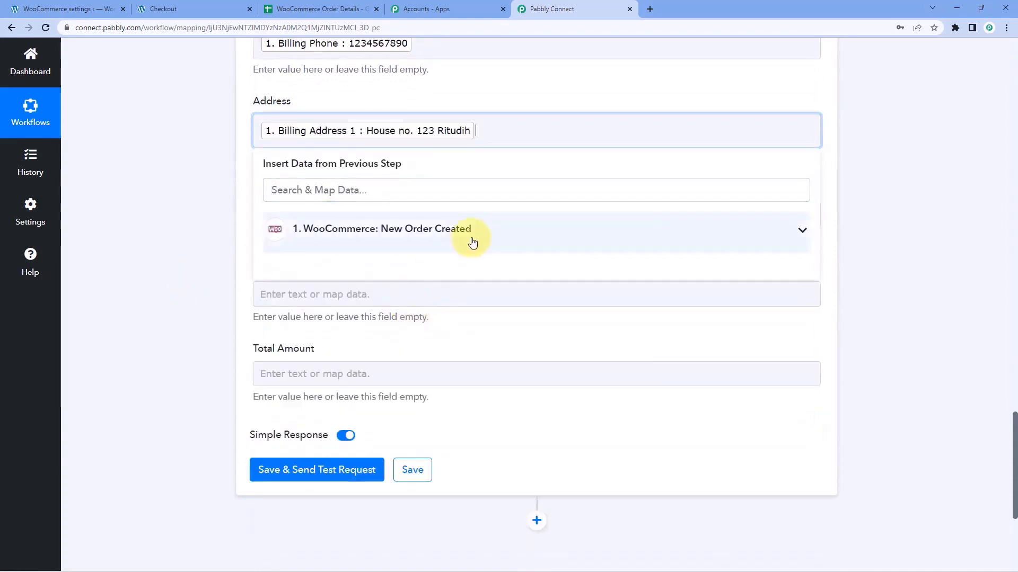
pyautogui.click(403, 240)
pyautogui.scroll(-10, 393, 342)
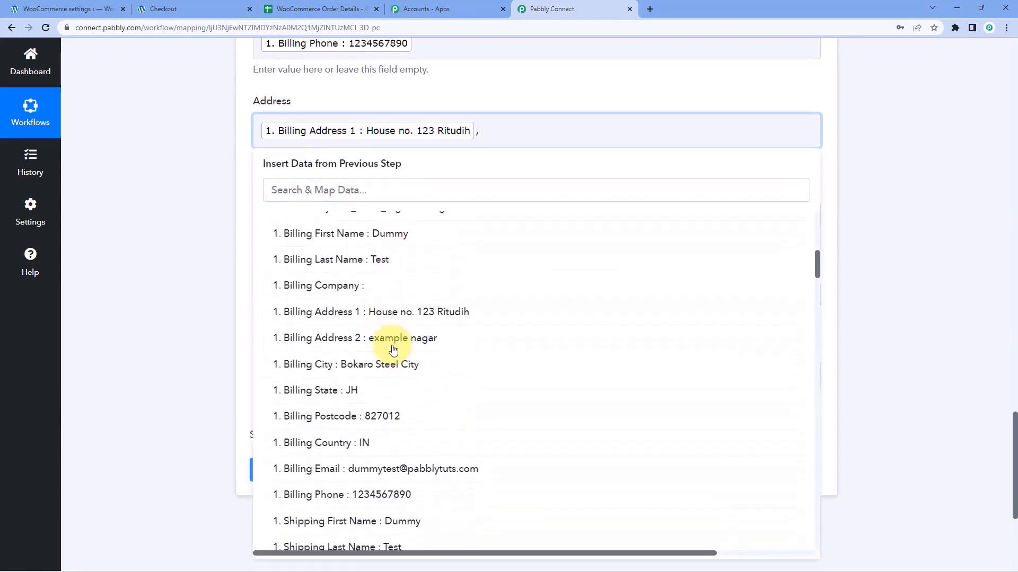
pyautogui.click(396, 343)
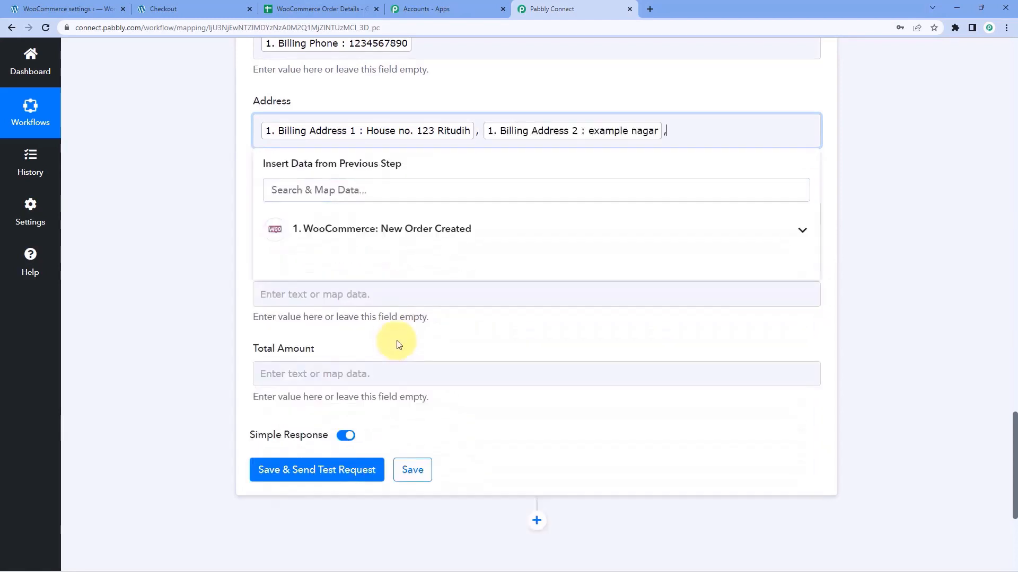
pyautogui.click(381, 236)
pyautogui.scroll(-9, 385, 335)
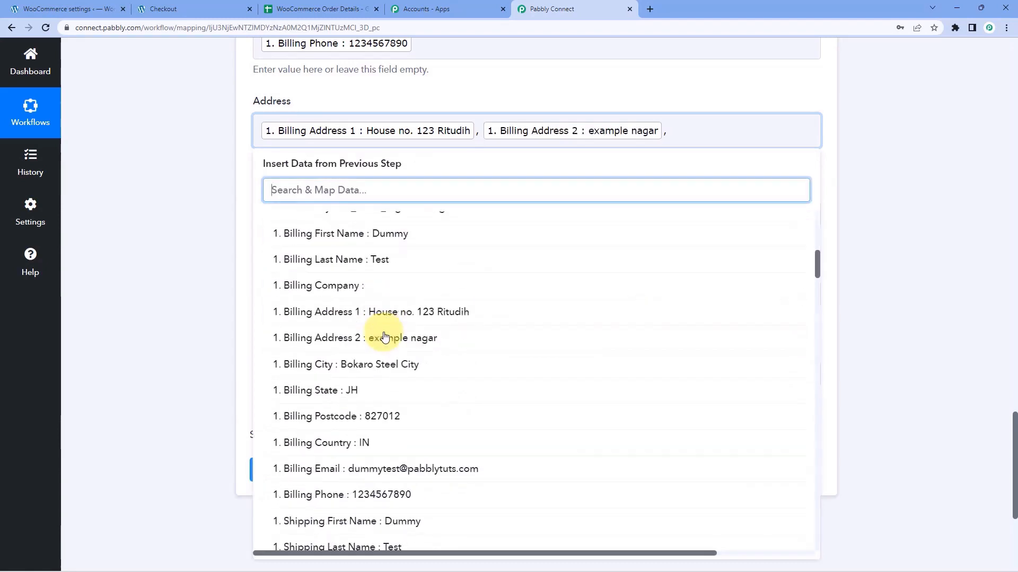
pyautogui.click(394, 364)
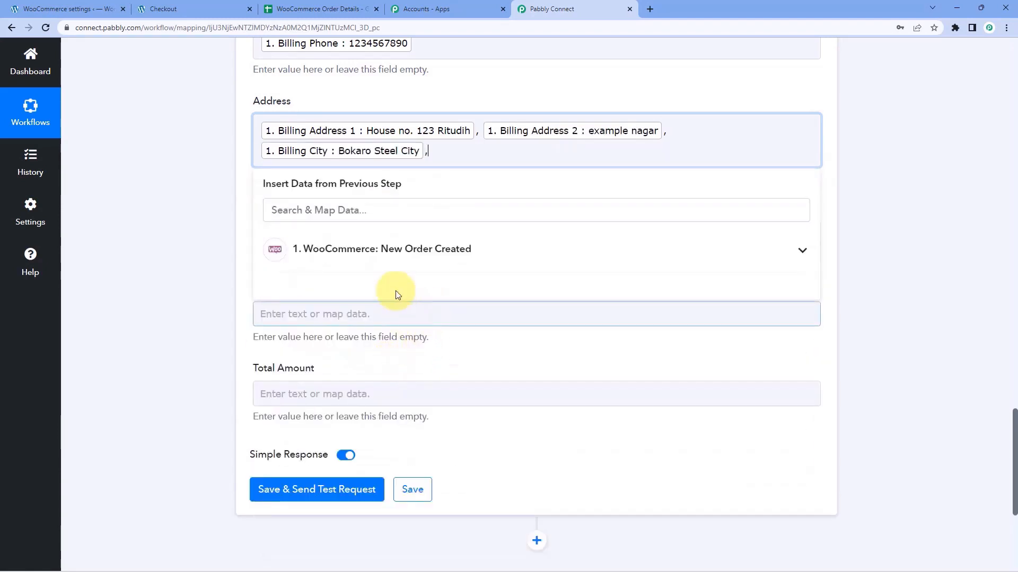
# Add the billing state and billing postcode to the end of the Address.
pyautogui.click(386, 254)
pyautogui.scroll(-8, 375, 371)
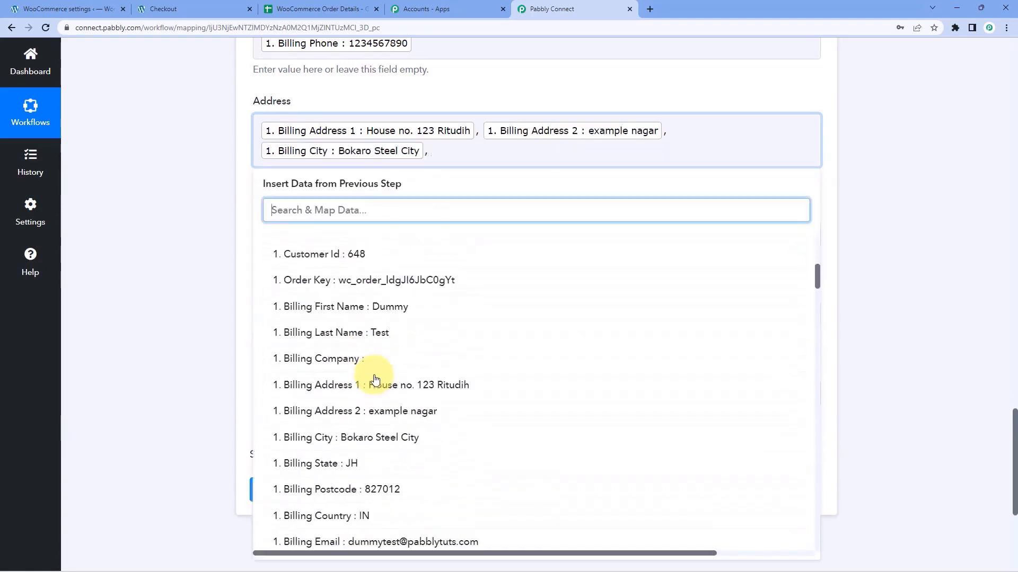
pyautogui.scroll(-3, 374, 379)
pyautogui.click(364, 308)
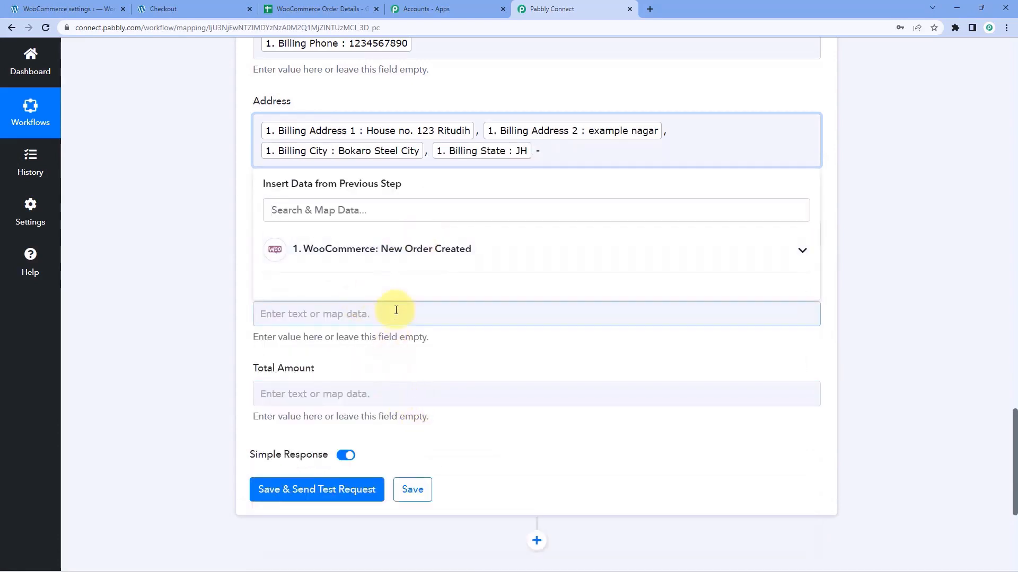
pyautogui.click(404, 250)
pyautogui.scroll(-10, 392, 384)
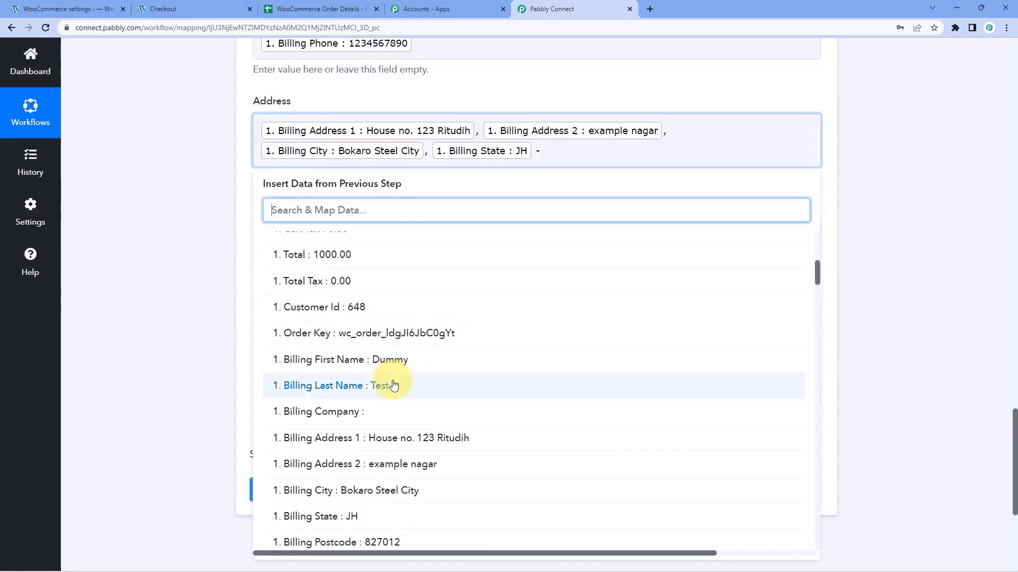
pyautogui.click(403, 339)
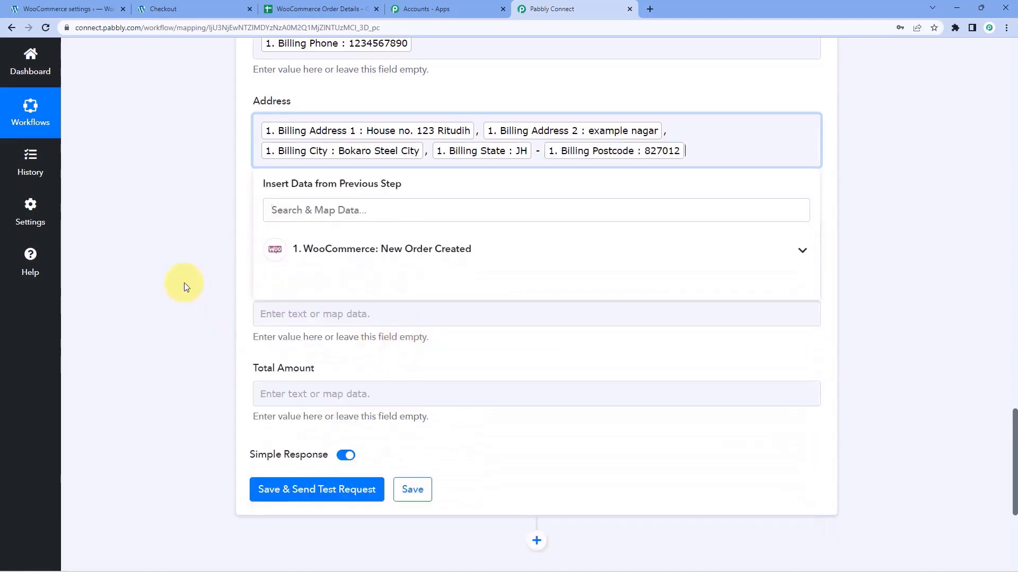
pyautogui.click(182, 284)
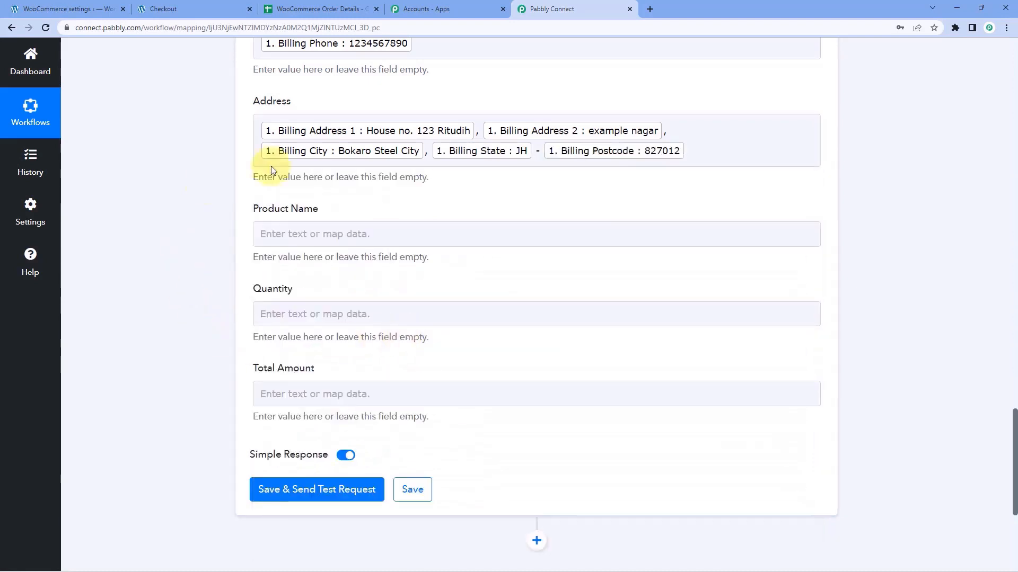
# Map Line Items 0 Name into Product Name, searching the order data for 'ite'.
pyautogui.click(334, 228)
pyautogui.scroll(-1, 336, 234)
pyautogui.click(334, 276)
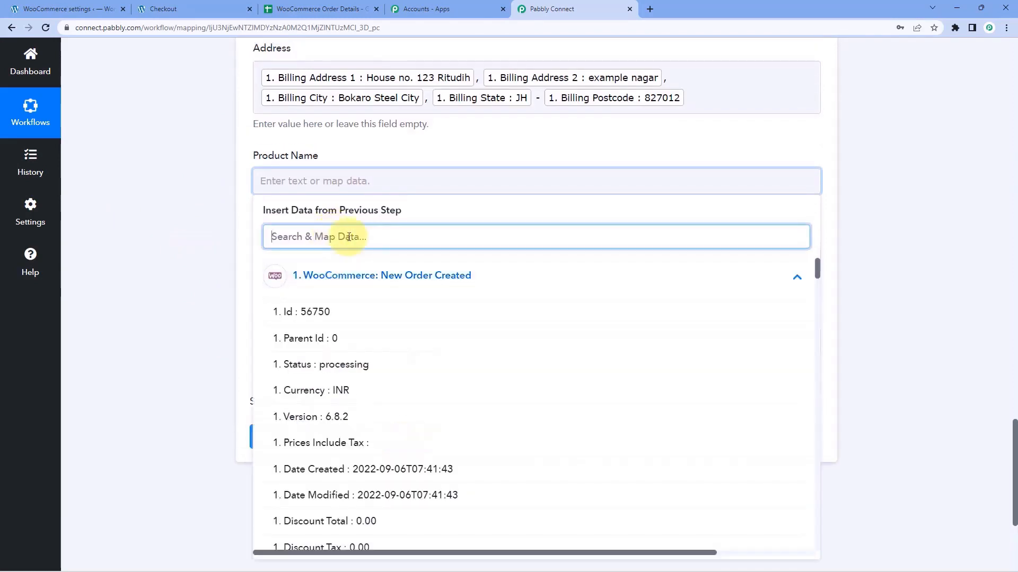
pyautogui.click(349, 237)
pyautogui.write('it')
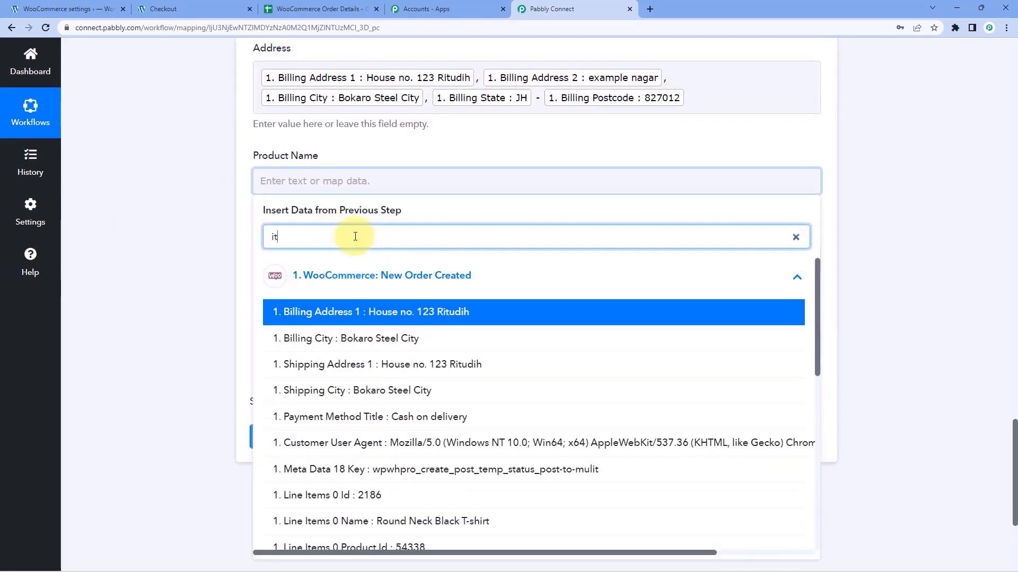
pyautogui.write('e')
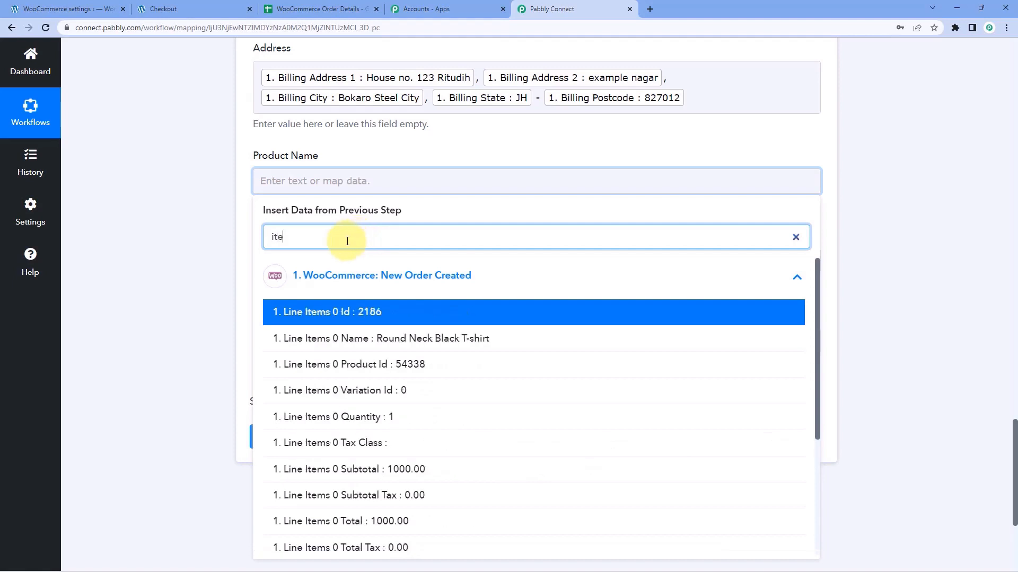
pyautogui.click(379, 339)
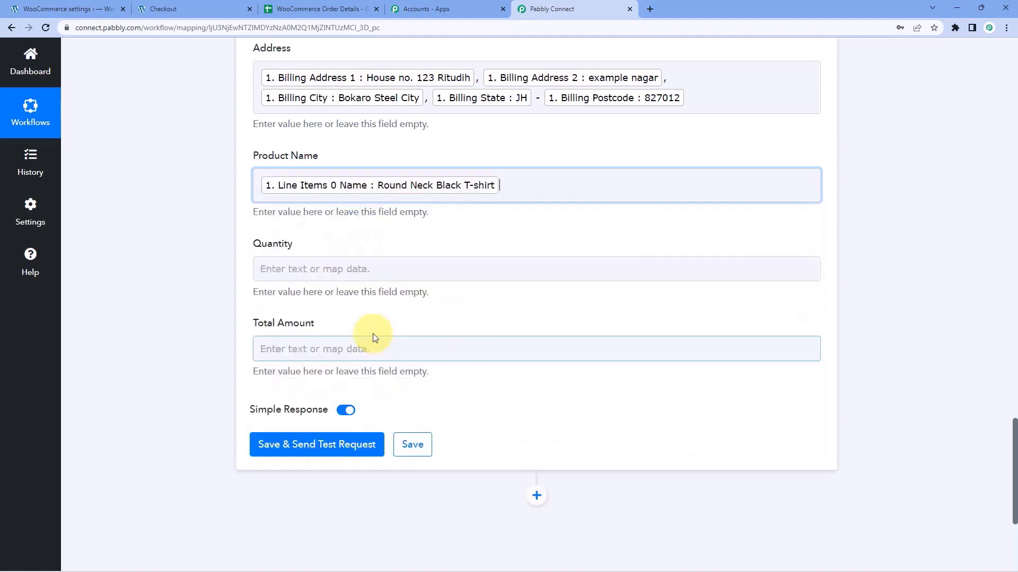
pyautogui.click(228, 285)
pyautogui.scroll(-2, 228, 285)
# Map Line Items 0 Quantity into the Quantity field.
pyautogui.click(301, 160)
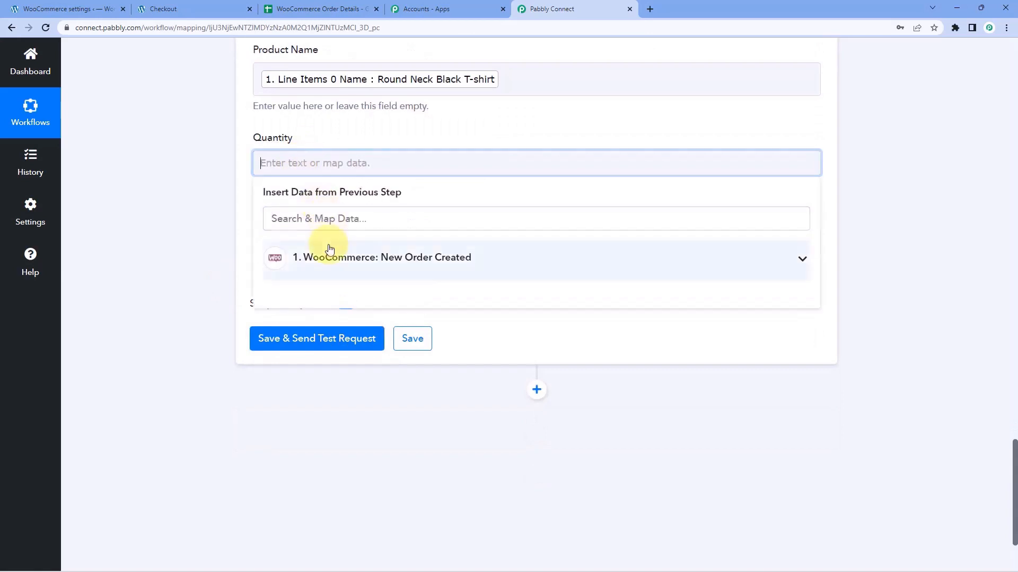
pyautogui.click(329, 218)
pyautogui.write('qu')
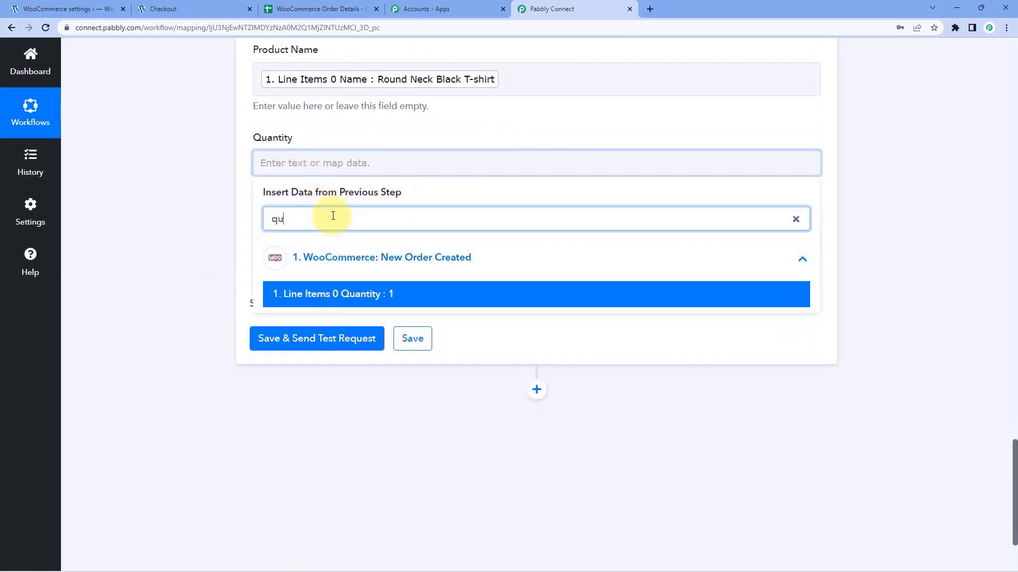
pyautogui.click(357, 300)
# Map the order Total into the Total Amount field.
pyautogui.click(310, 248)
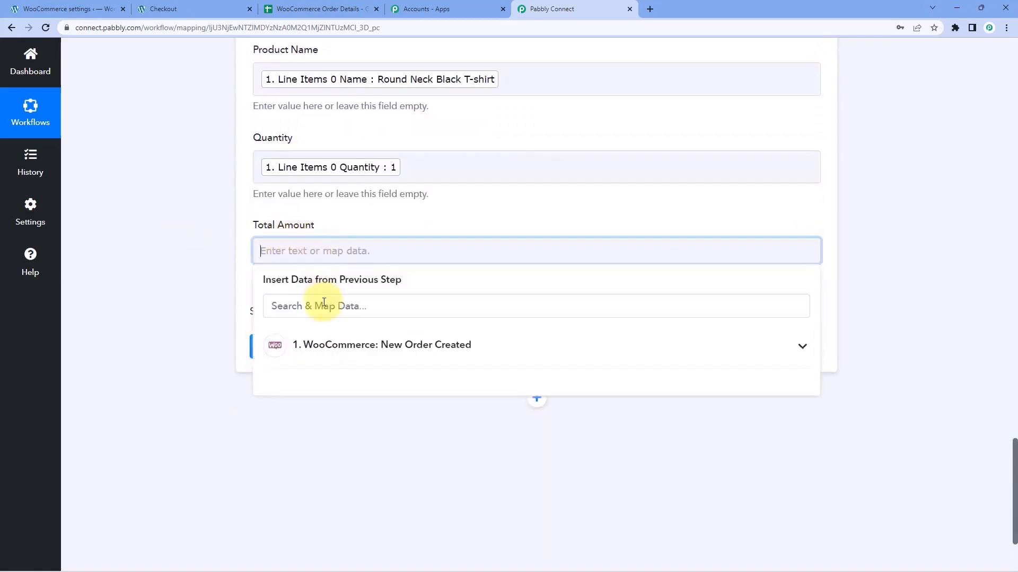
pyautogui.click(312, 344)
pyautogui.scroll(-5, 352, 363)
pyautogui.scroll(-1, 371, 371)
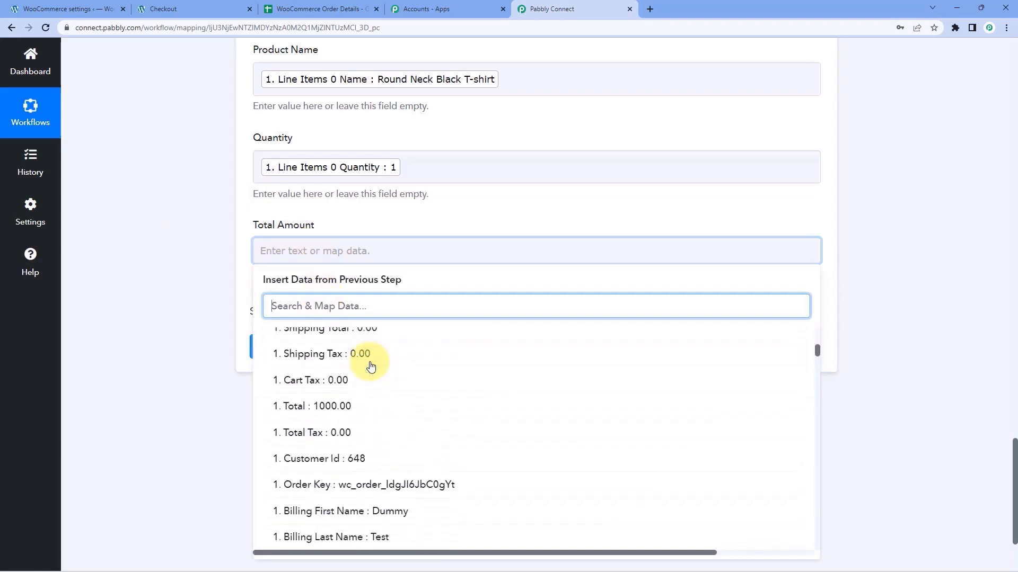
pyautogui.click(345, 402)
pyautogui.click(176, 278)
pyautogui.scroll(9, 176, 278)
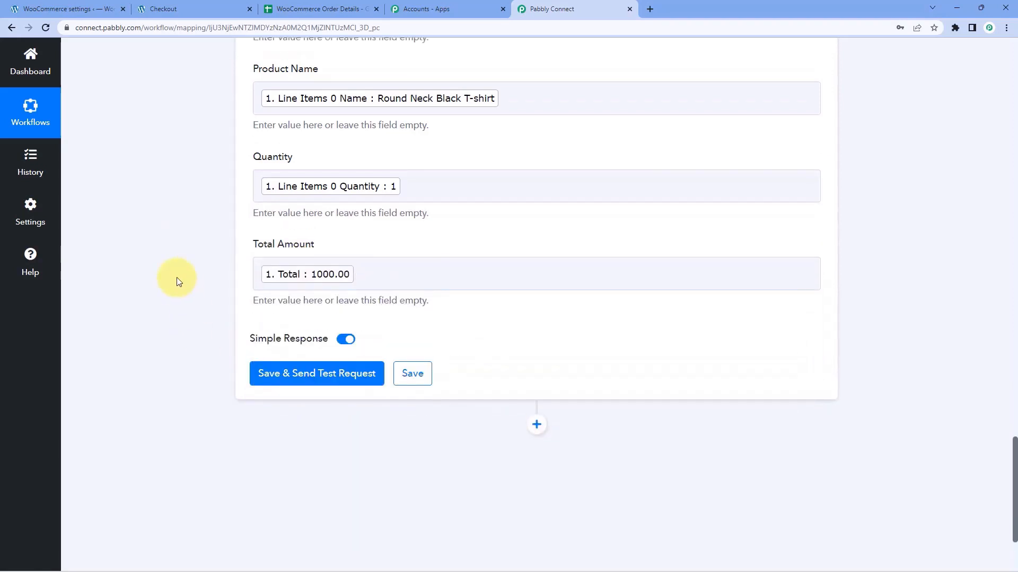
# Save and send a test request, confirming UpdatedRows 1 and UpdatedCells 9 in Sheet1!A2:I2.
pyautogui.scroll(3, 154, 181)
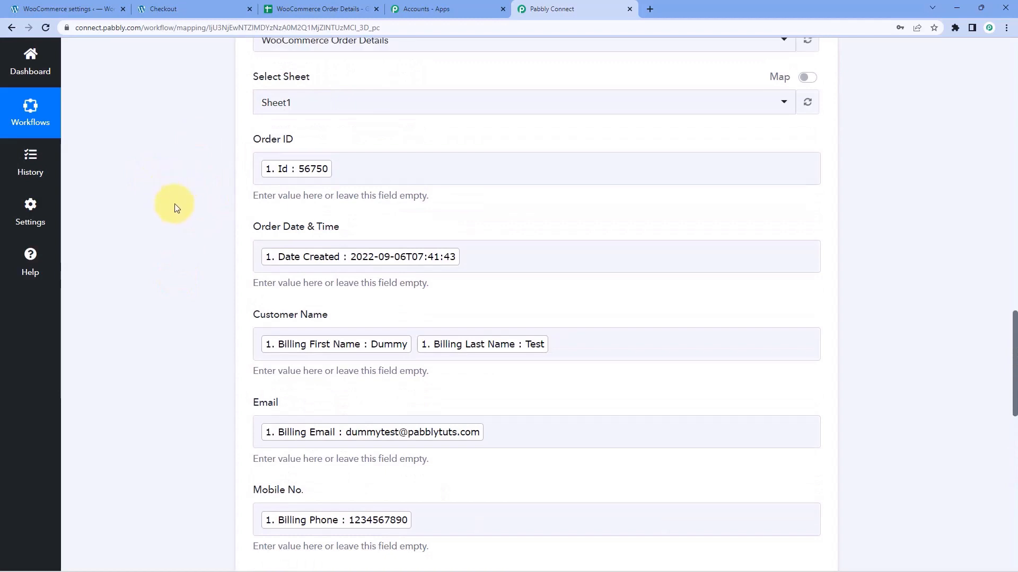
pyautogui.scroll(-8, 177, 207)
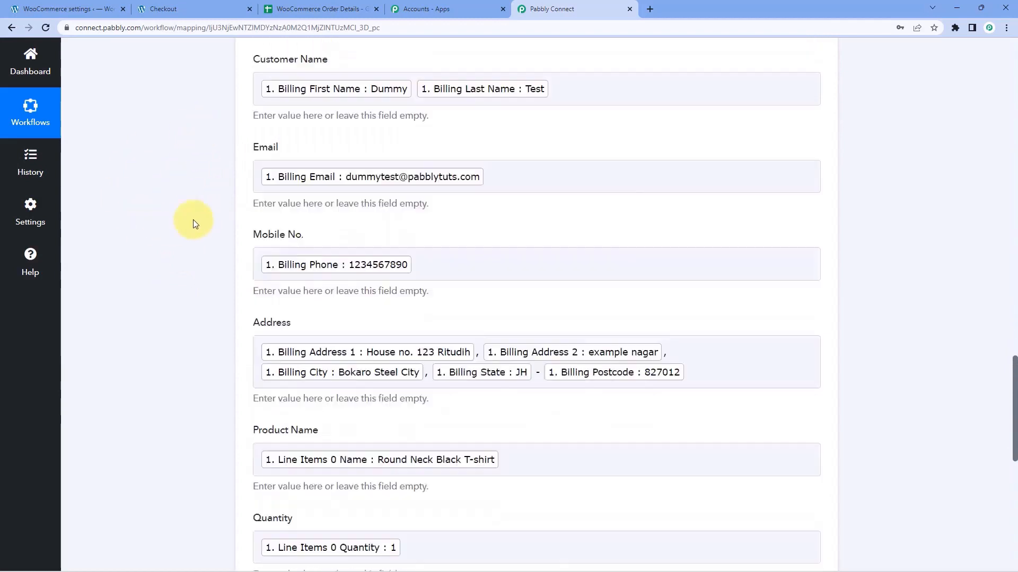
pyautogui.scroll(-5, 215, 211)
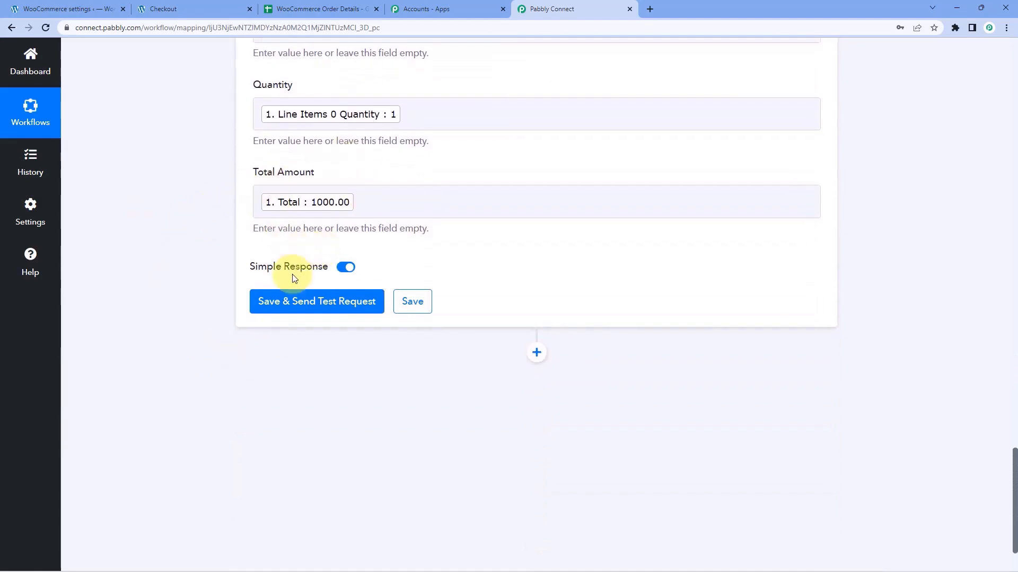
pyautogui.click(316, 308)
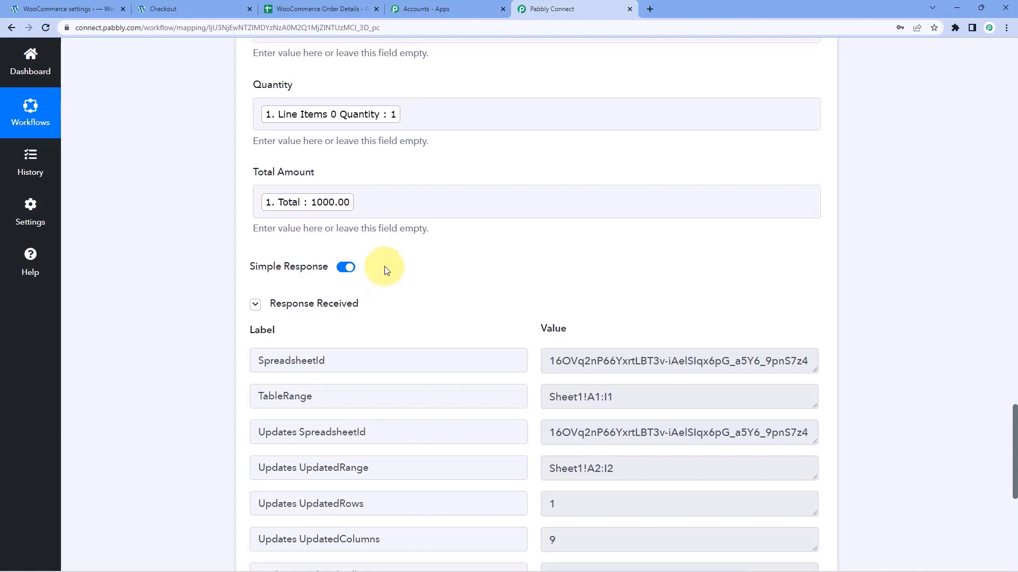
pyautogui.scroll(-4, 470, 221)
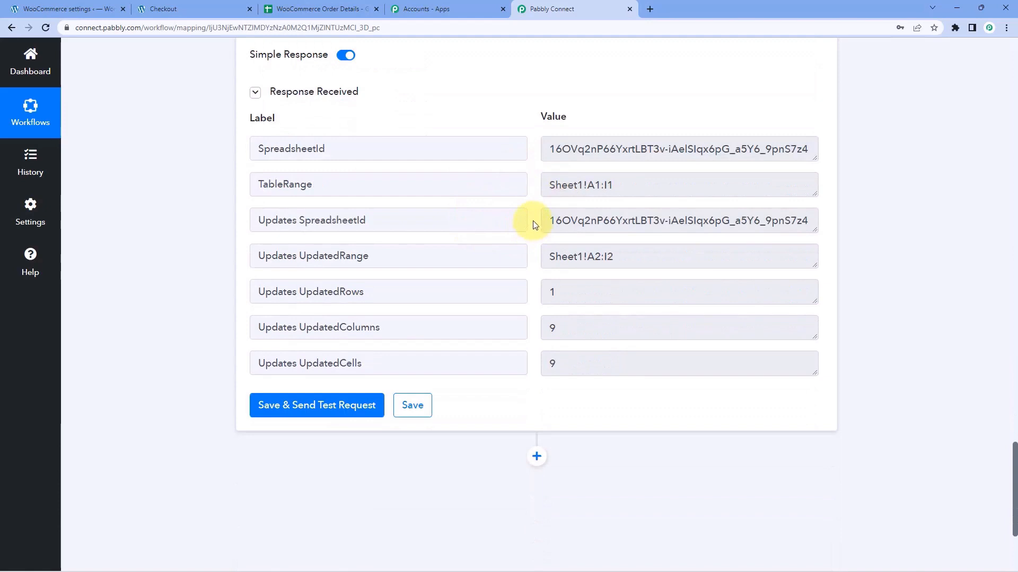
pyautogui.scroll(9, 532, 225)
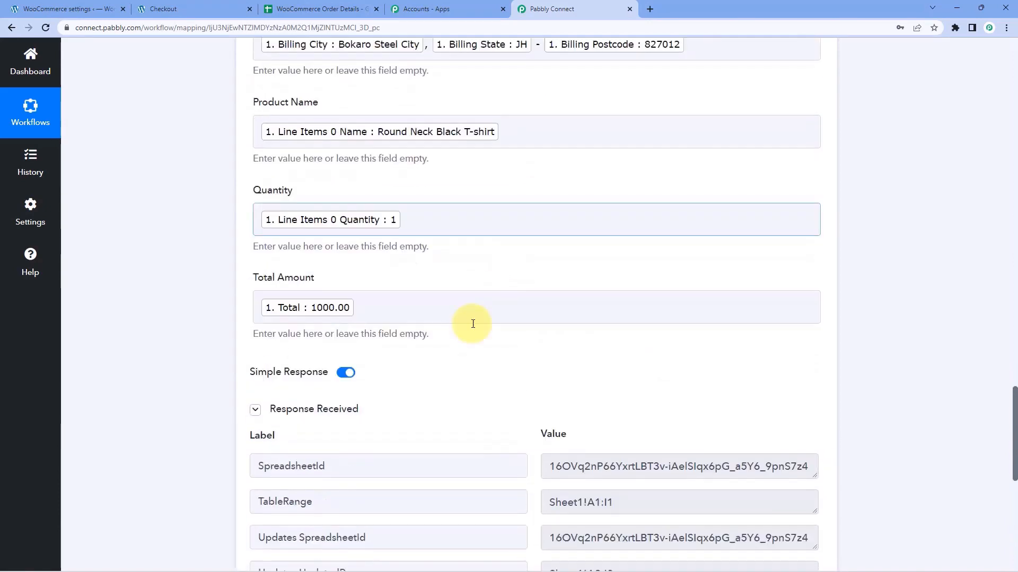
pyautogui.scroll(2, 237, 192)
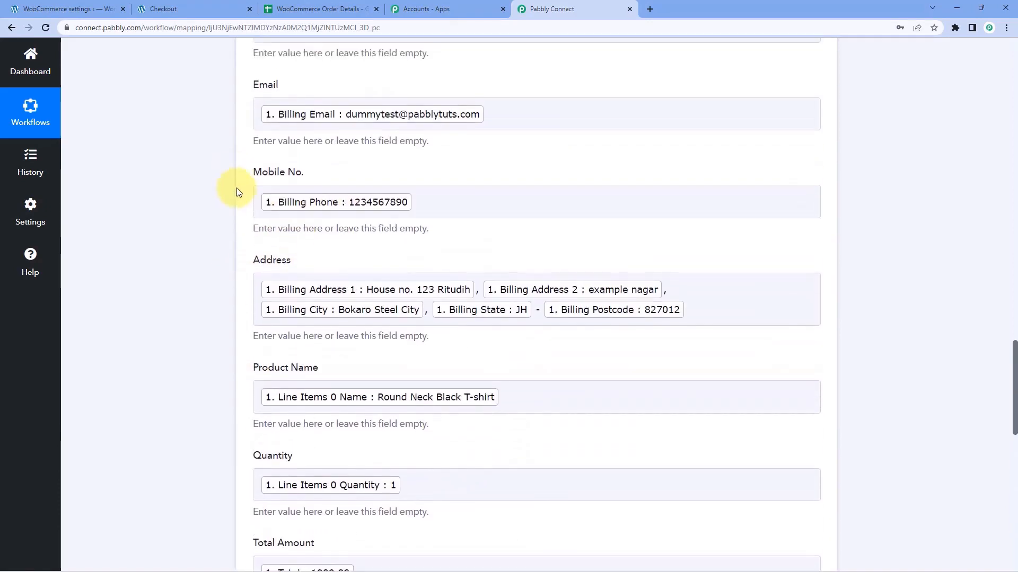
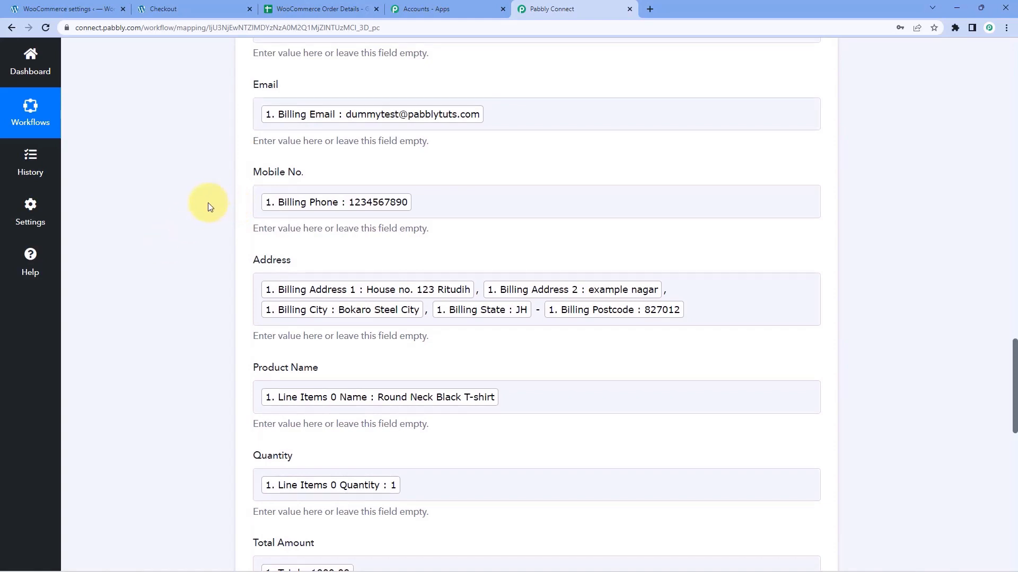
# Switch to the WooCommerce Order Details sheet to see the Round Neck Black T-shirt order row.
pyautogui.click(321, 9)
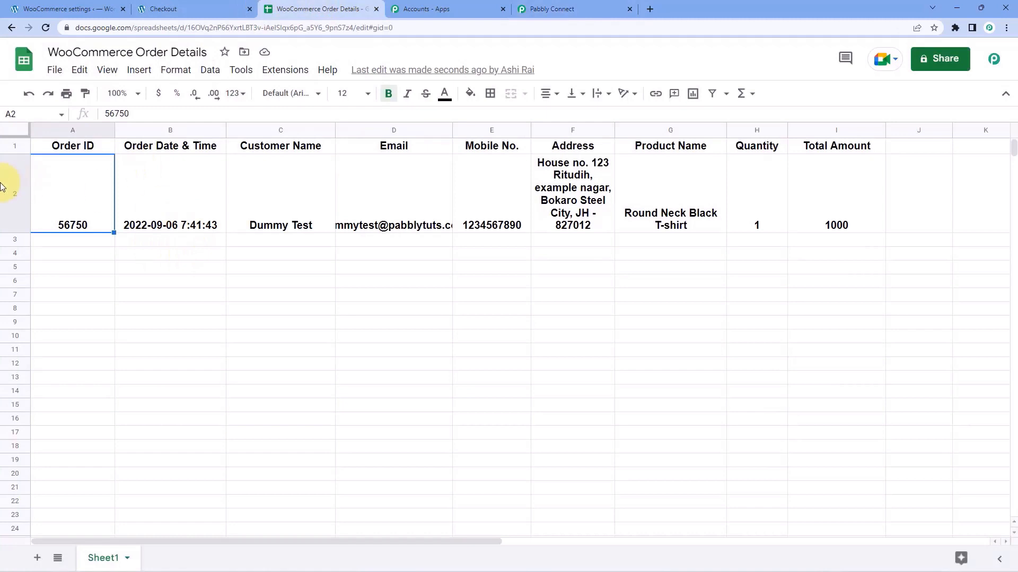
# Unbold order row 2 and widen the Address (F) and Email (D) columns.
pyautogui.click(2, 183)
pyautogui.hotkey('ctrl', 'b')
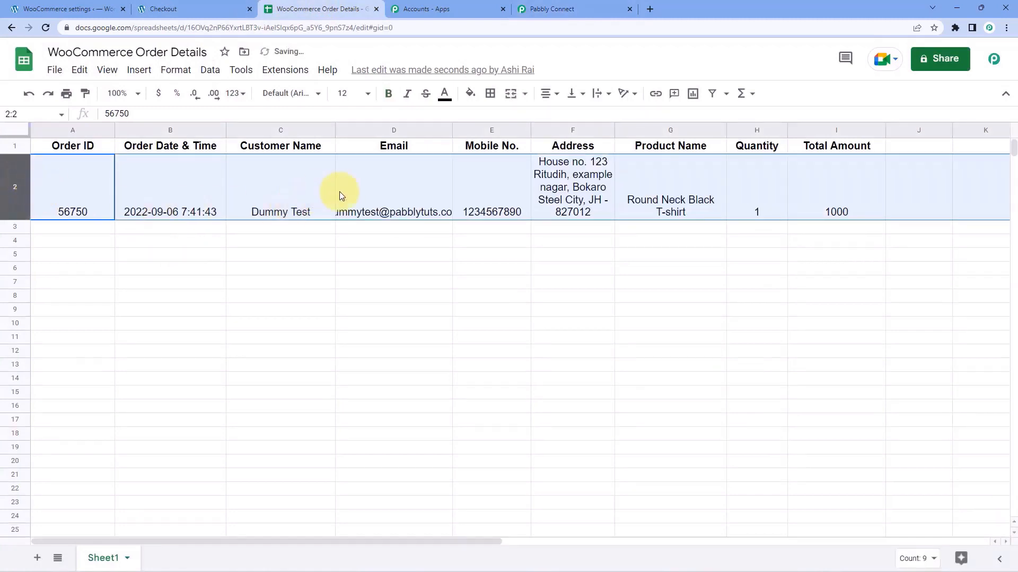
pyautogui.click(339, 196)
pyautogui.moveTo(616, 132); pyautogui.dragTo(667, 133)
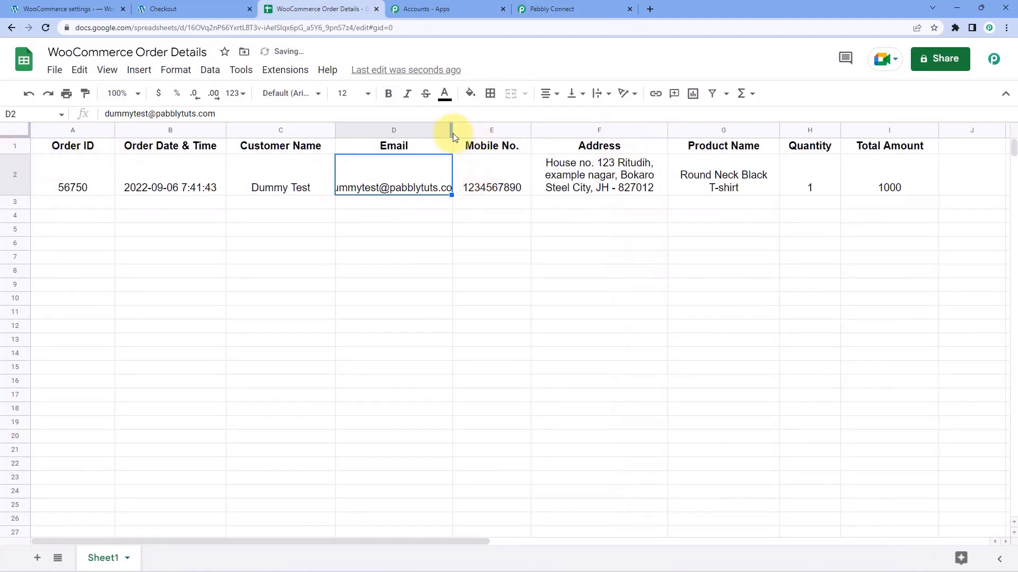
pyautogui.moveTo(452, 132); pyautogui.dragTo(479, 130)
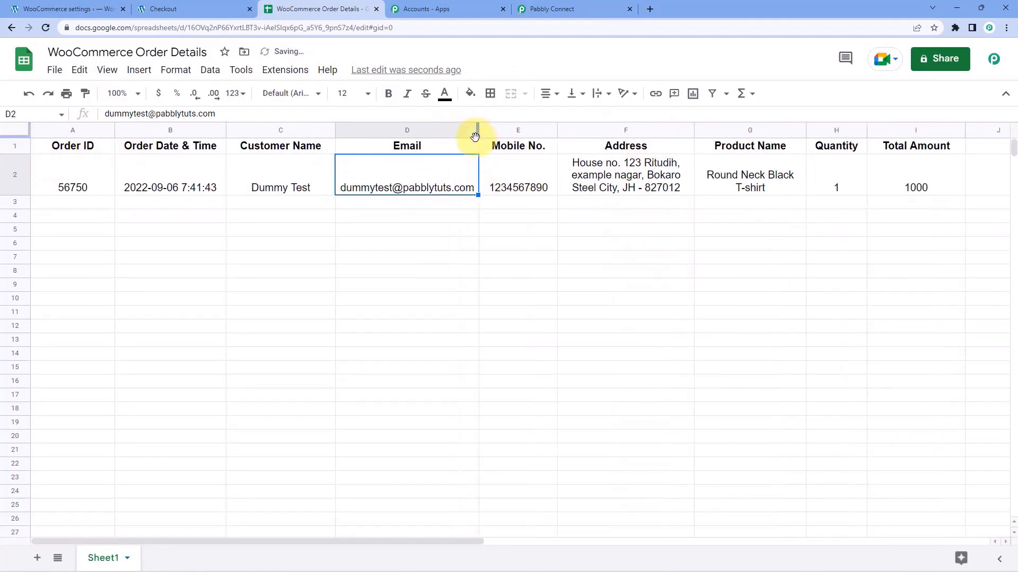
# Vertically align all the sheet's data to the middle of its cells.
pyautogui.click(8, 133)
pyautogui.click(578, 93)
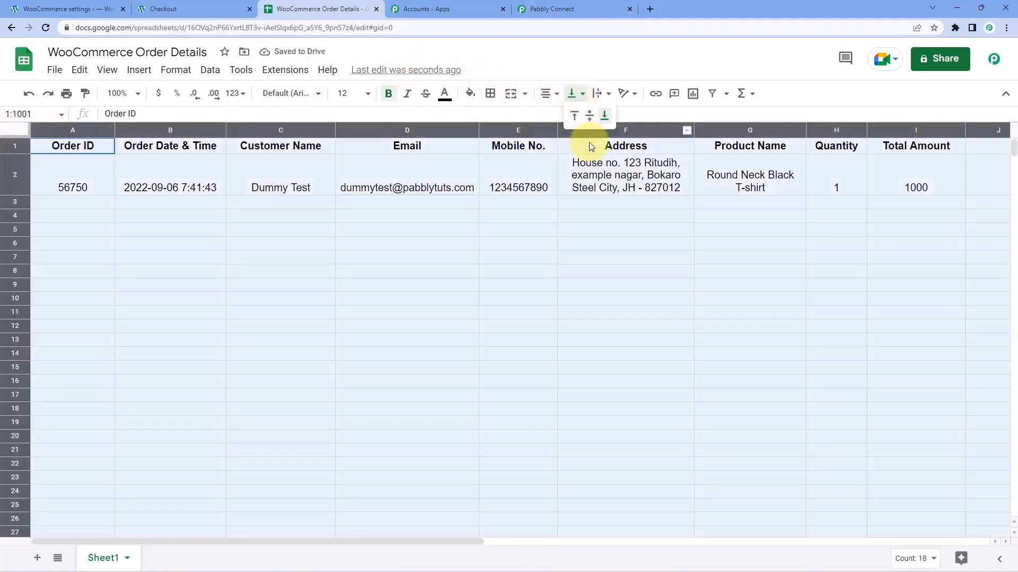
pyautogui.click(590, 119)
pyautogui.click(514, 213)
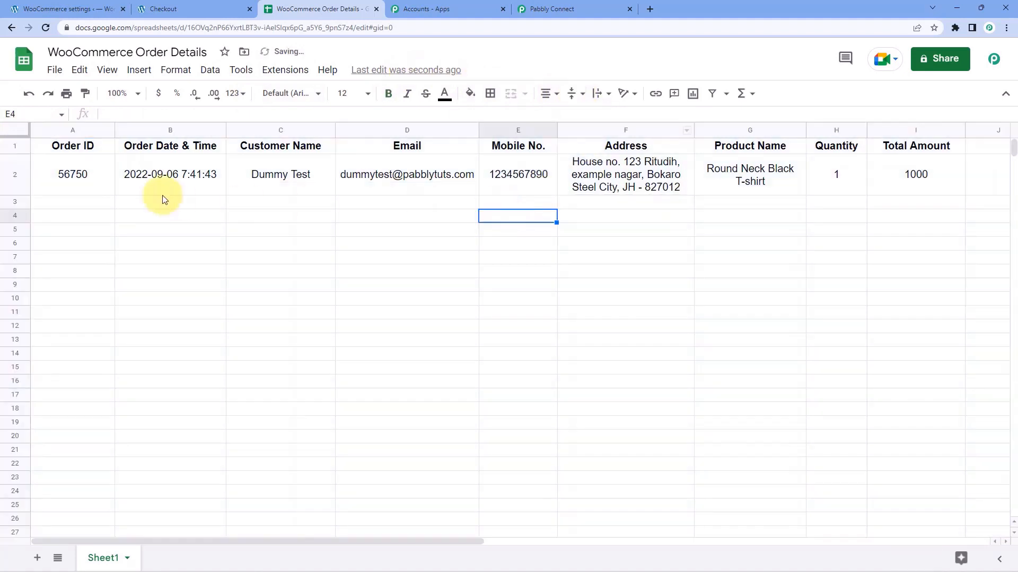
# Review each row 2 value from order ID to total 1000, including B2's stored date-time.
pyautogui.click(76, 188)
pyautogui.click(214, 180)
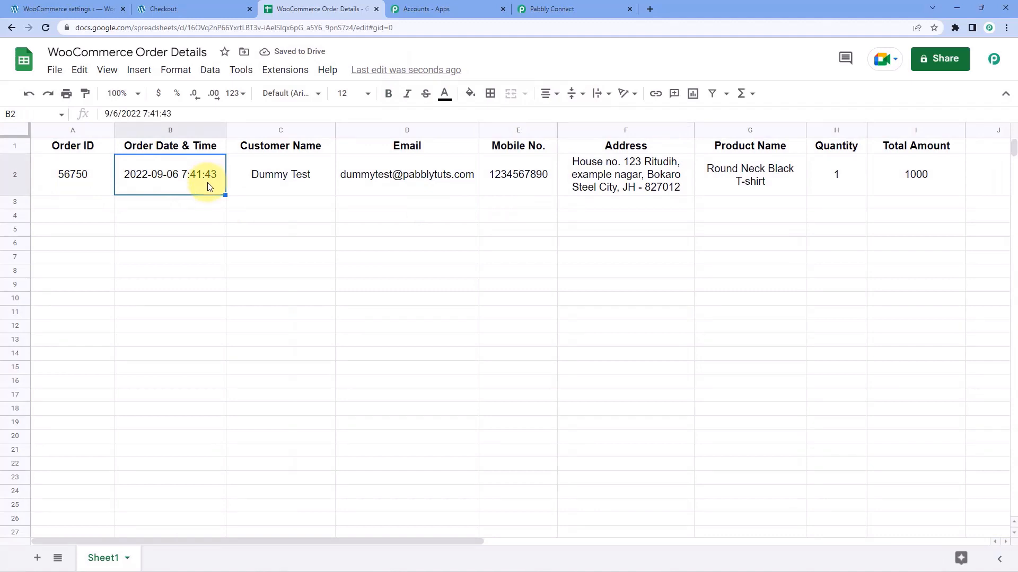
pyautogui.click(292, 182)
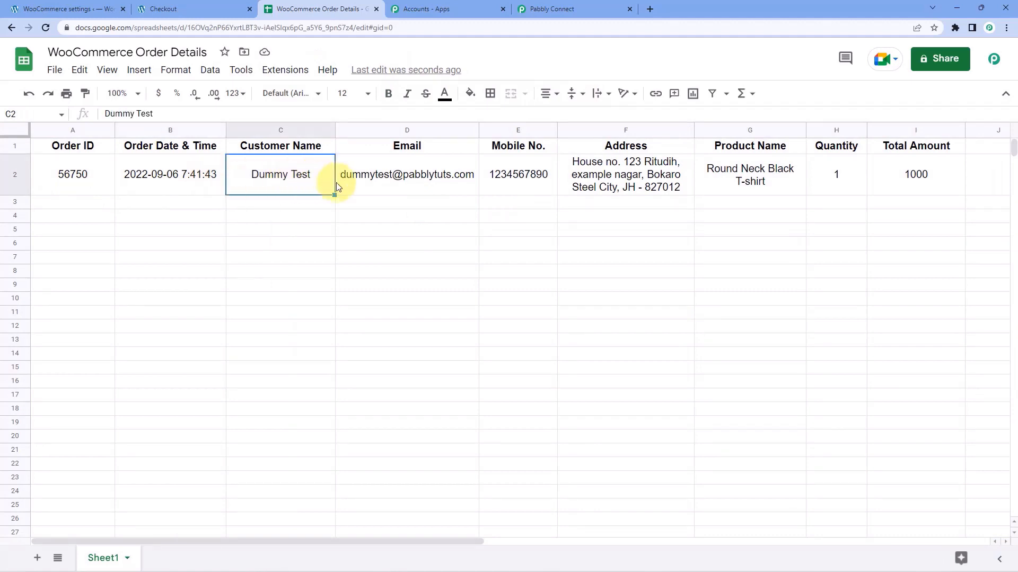
pyautogui.click(417, 183)
pyautogui.click(509, 177)
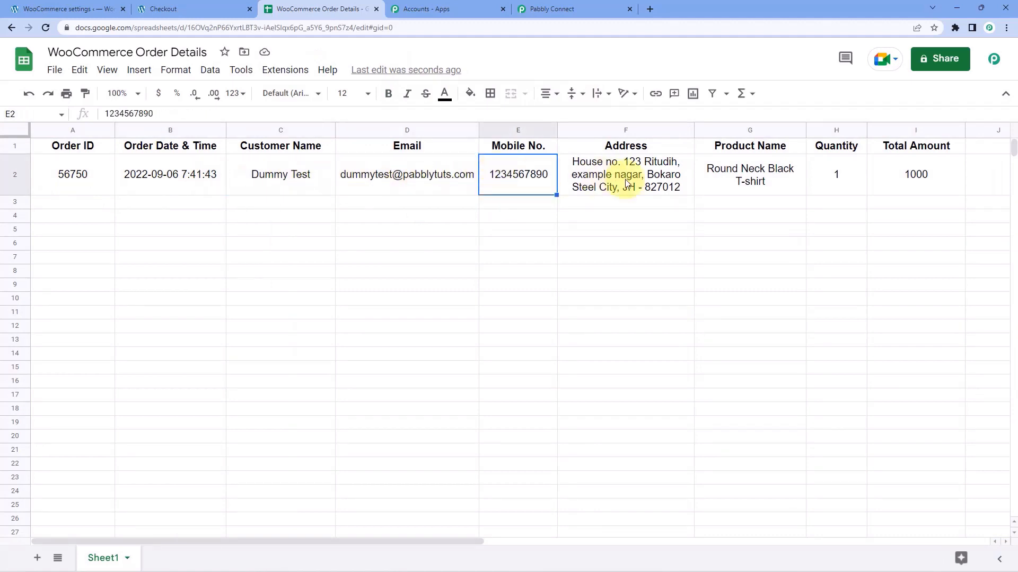
pyautogui.click(658, 183)
pyautogui.click(769, 185)
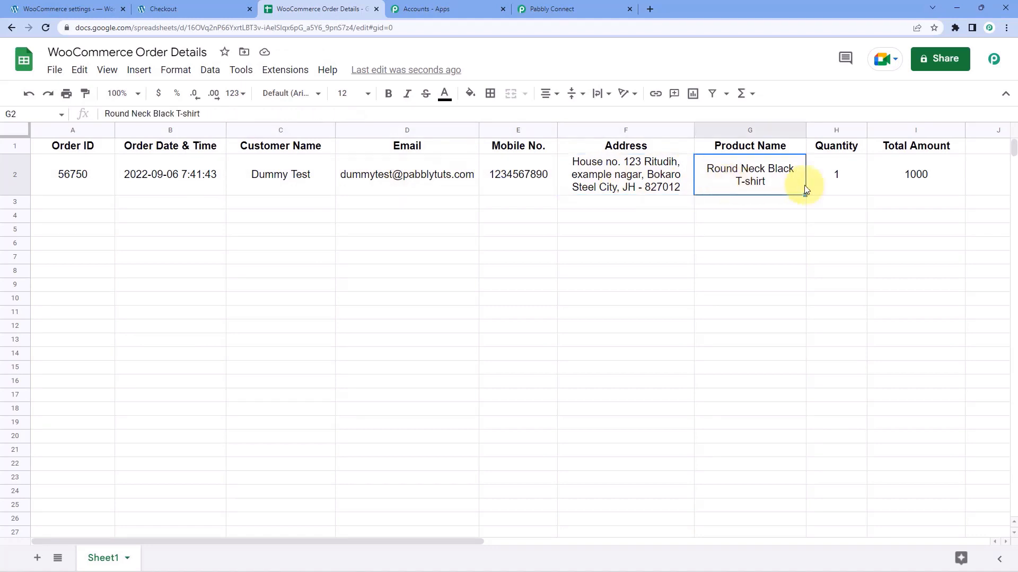
pyautogui.click(835, 189)
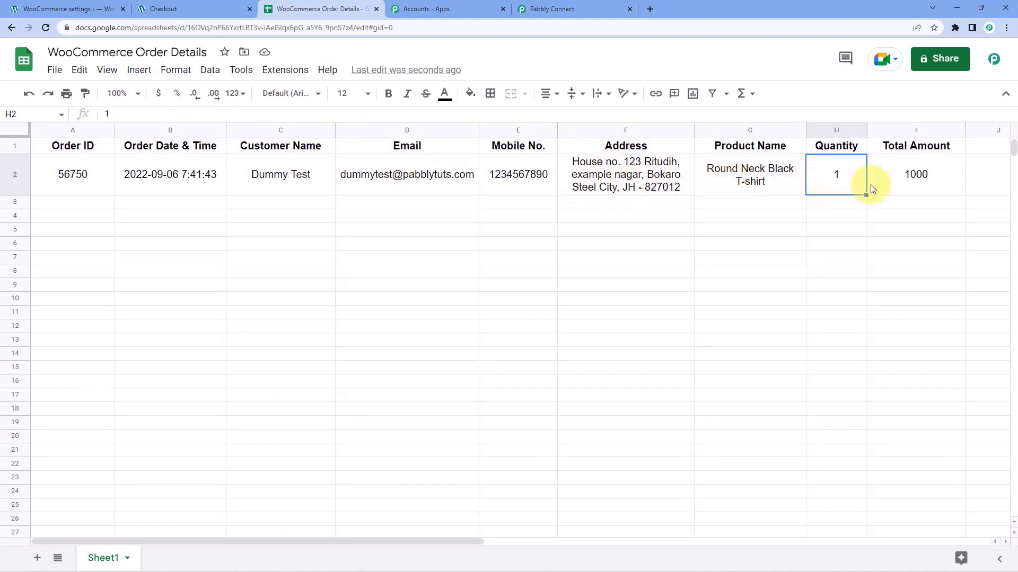
pyautogui.click(896, 188)
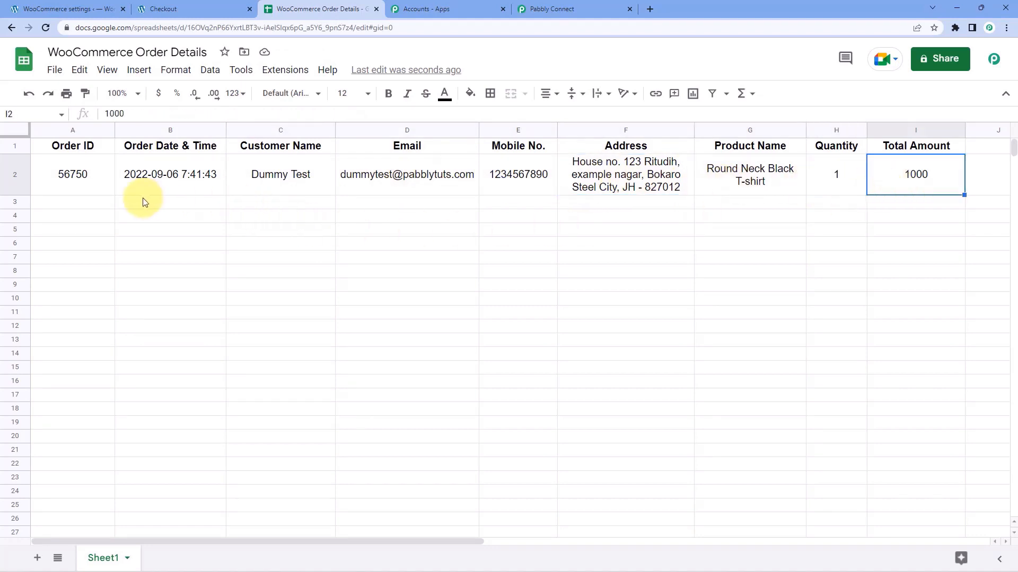
pyautogui.click(109, 205)
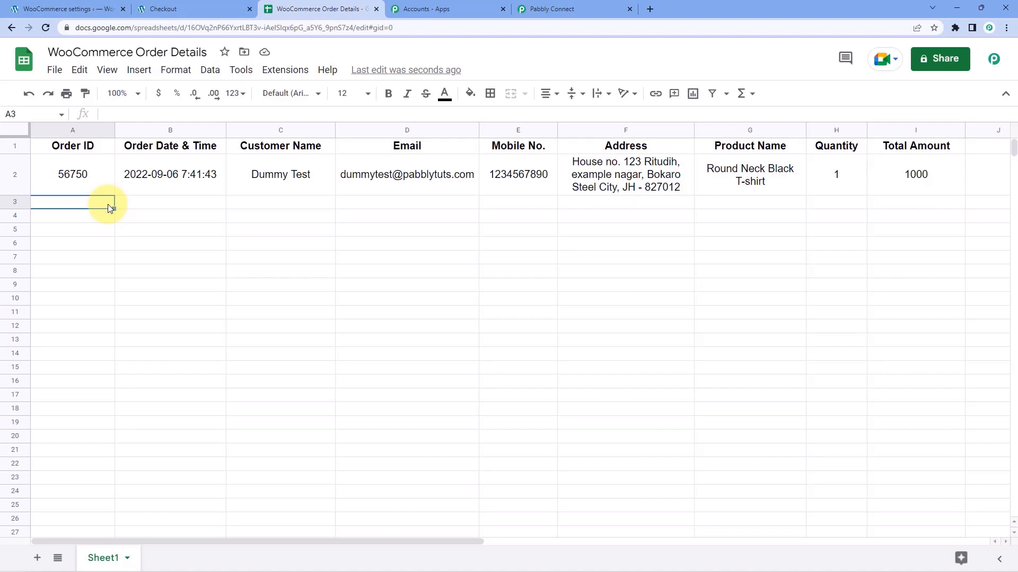
pyautogui.click(153, 176)
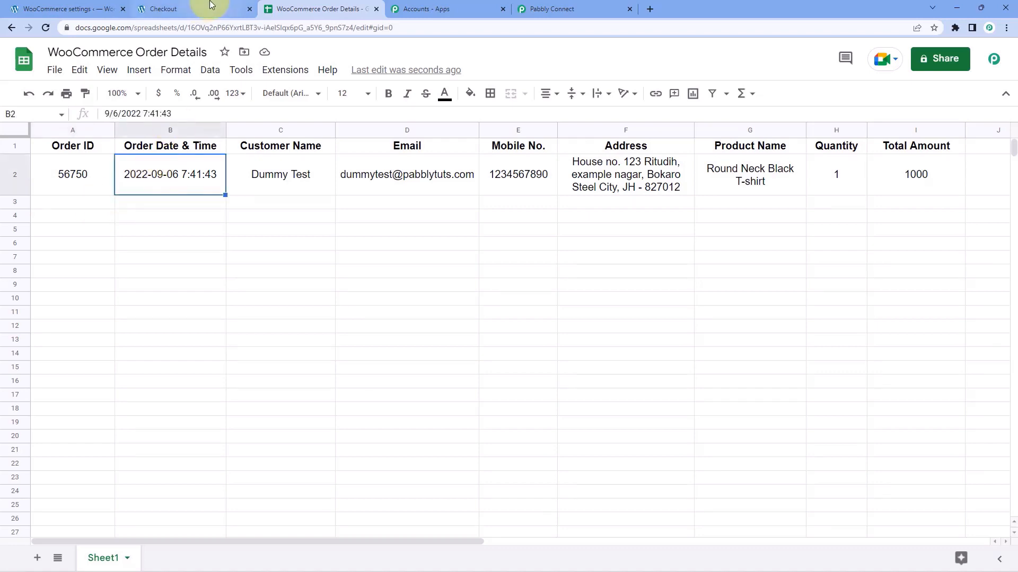
# Back in the Pabbly Connect mapping, examine the Date Created value's format in the response.
pyautogui.click(211, 5)
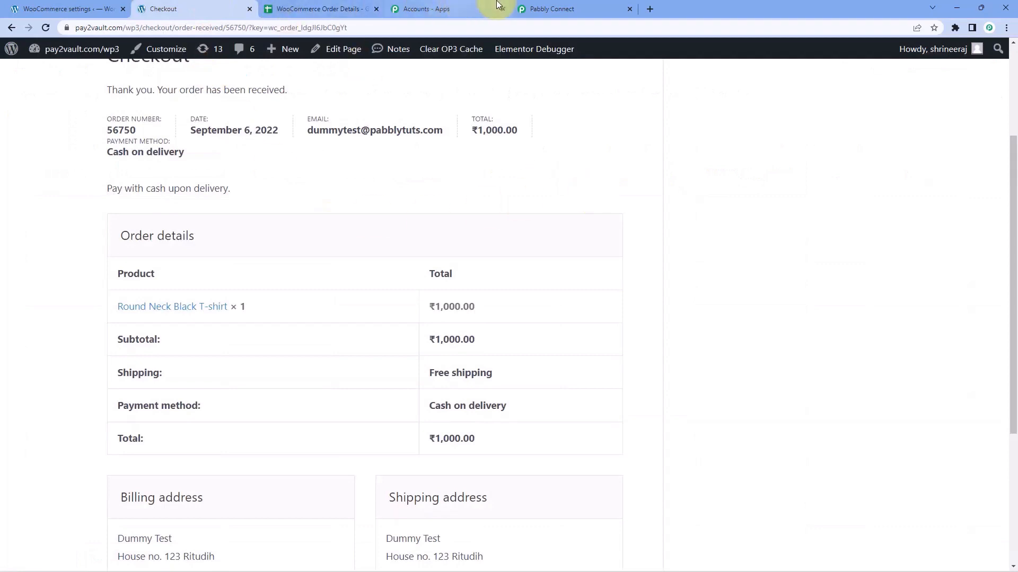
pyautogui.click(545, 9)
pyautogui.scroll(20, 544, 200)
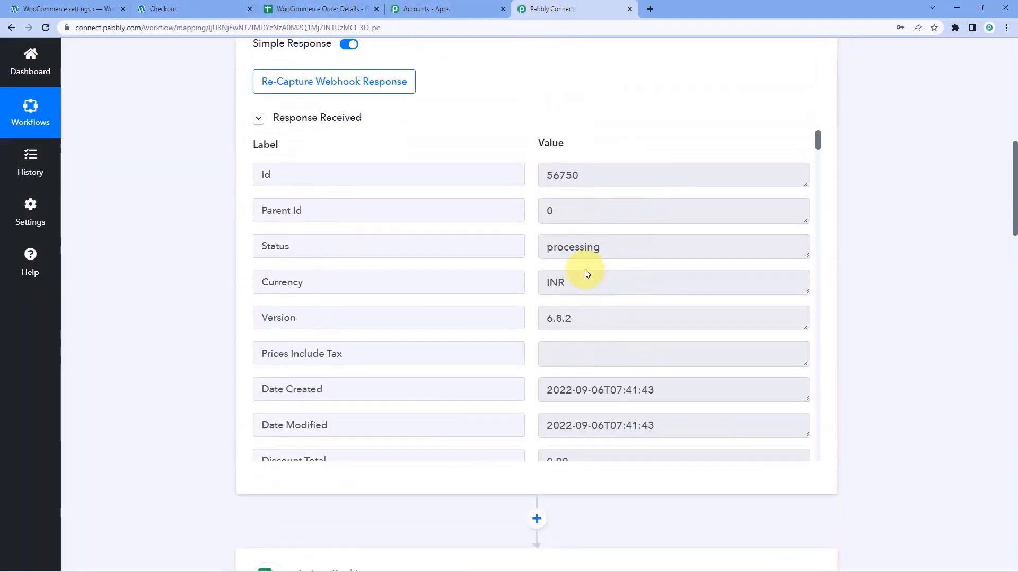
pyautogui.scroll(-2, 617, 280)
pyautogui.moveTo(666, 284); pyautogui.dragTo(534, 291)
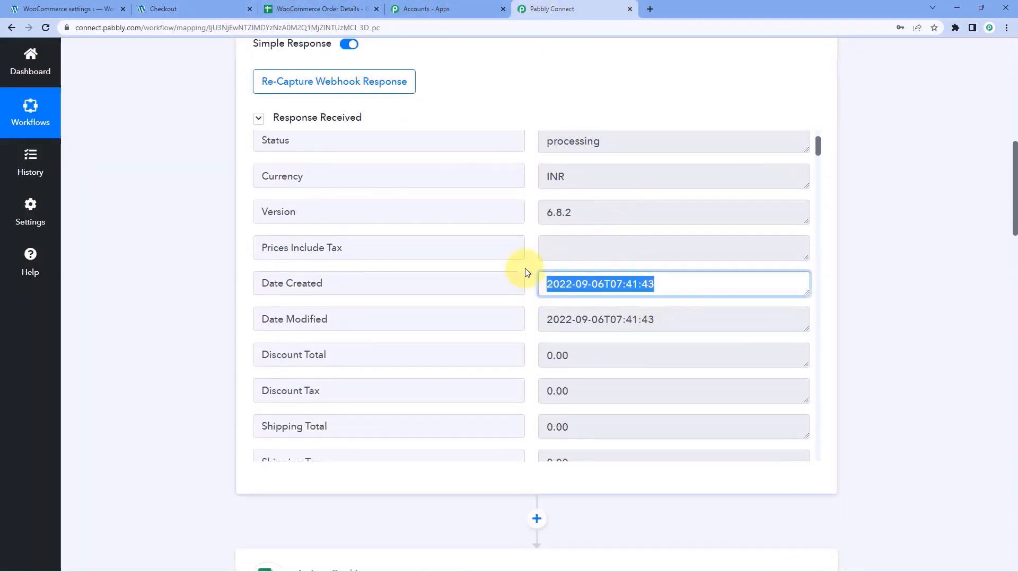
pyautogui.click(529, 264)
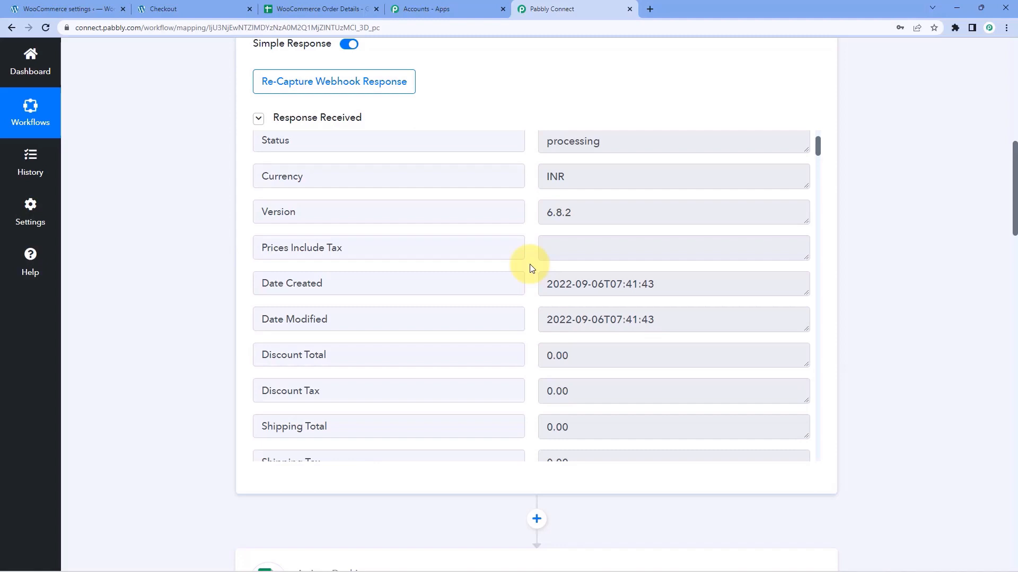
pyautogui.moveTo(547, 284); pyautogui.dragTo(520, 286)
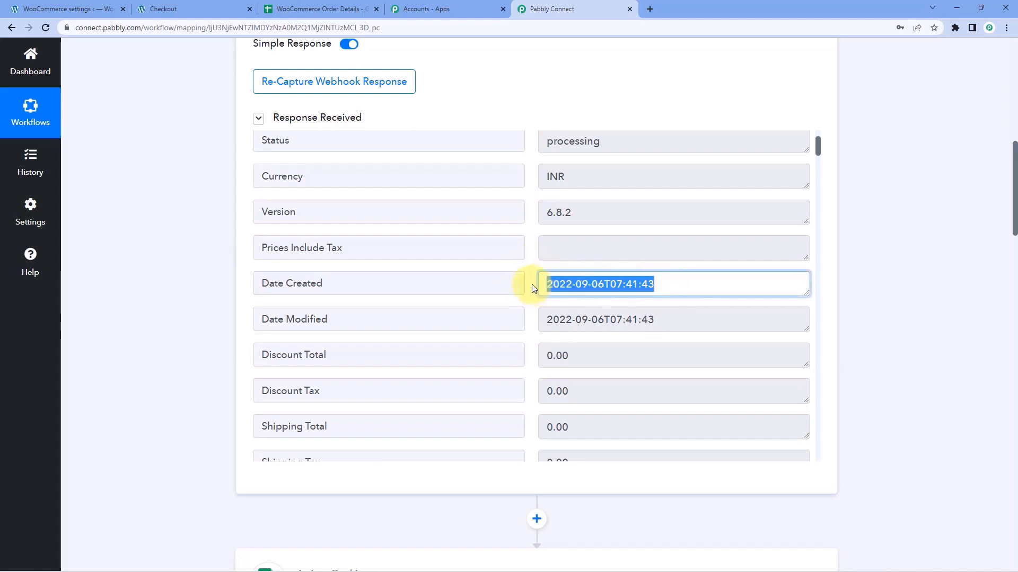
pyautogui.click(532, 284)
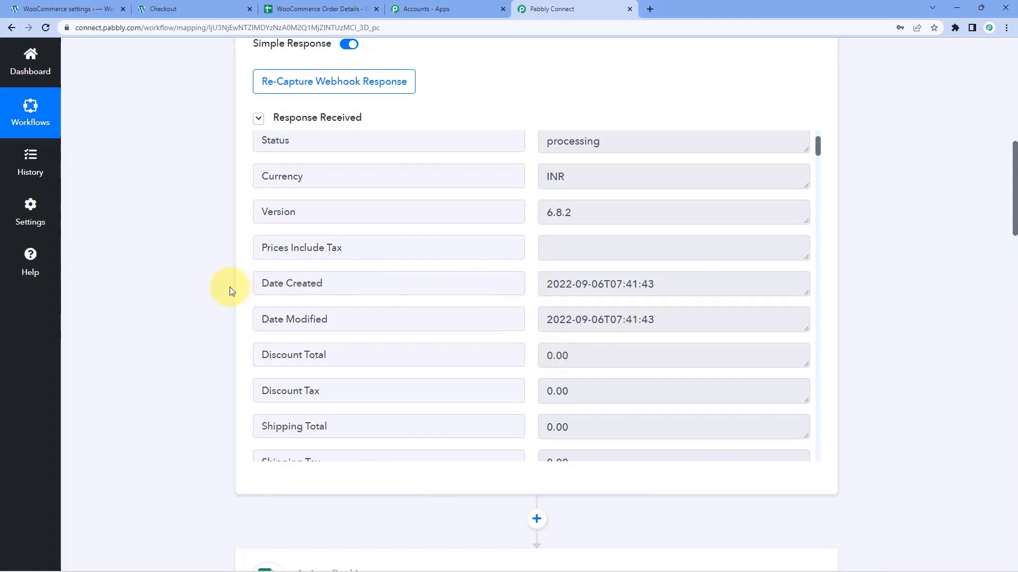
# Collapse the WooCommerce trigger and Google Sheets action step panels.
pyautogui.scroll(7, 237, 246)
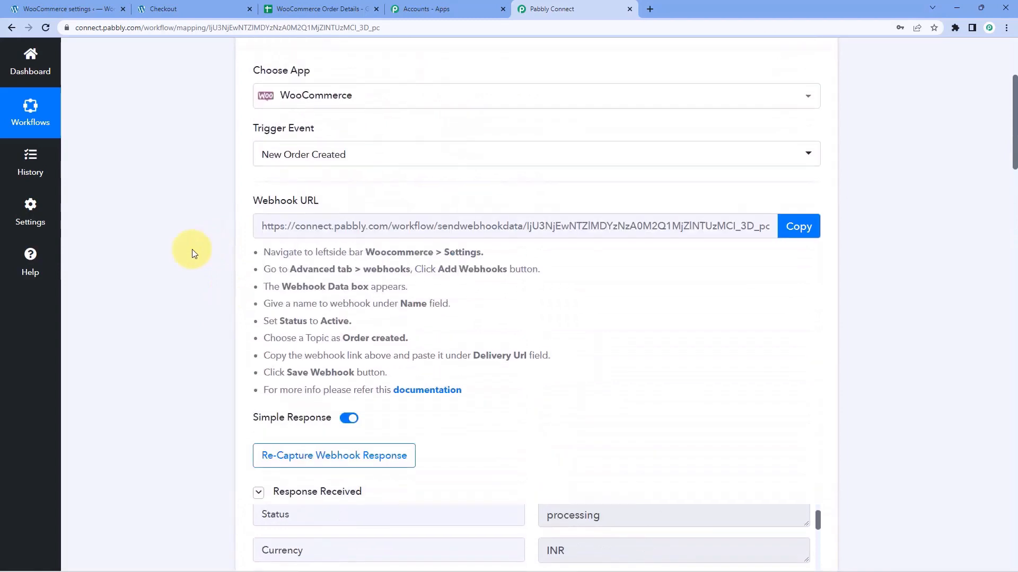
pyautogui.scroll(3, 192, 254)
pyautogui.click(530, 181)
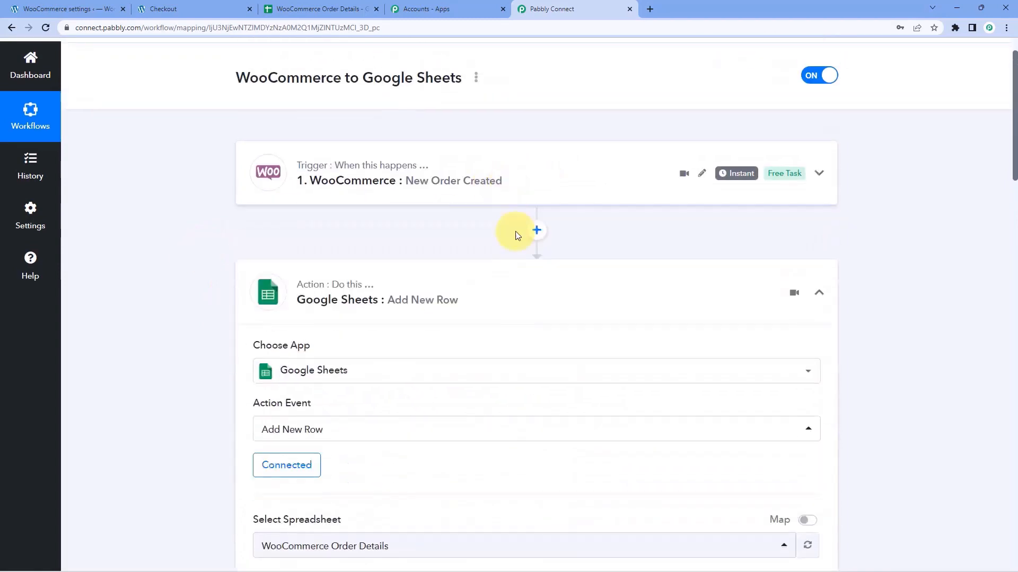
pyautogui.click(507, 280)
pyautogui.scroll(1, 536, 101)
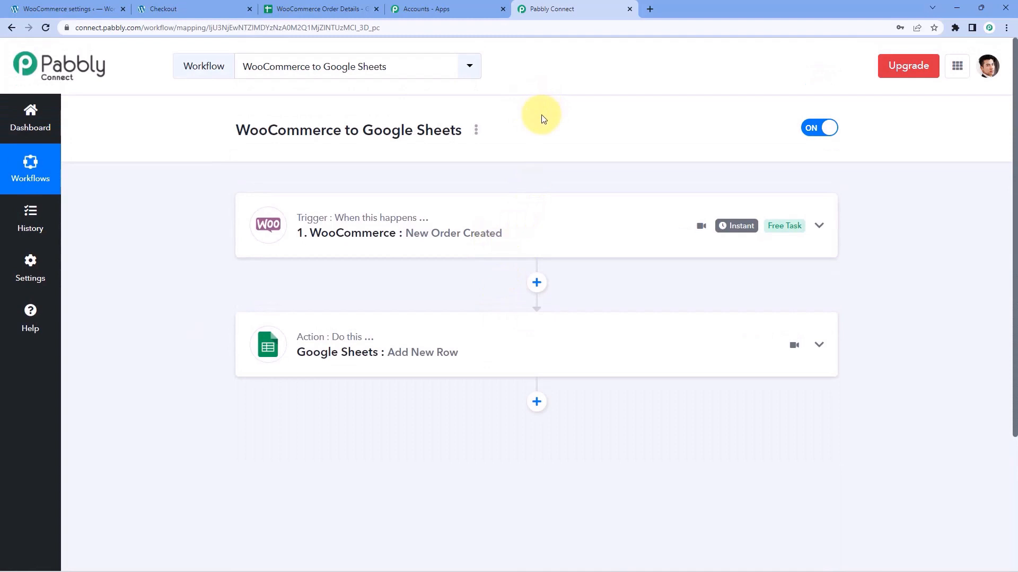
# Return to the shop and proceed to checkout with the T-shirt in the cart.
pyautogui.click(202, 9)
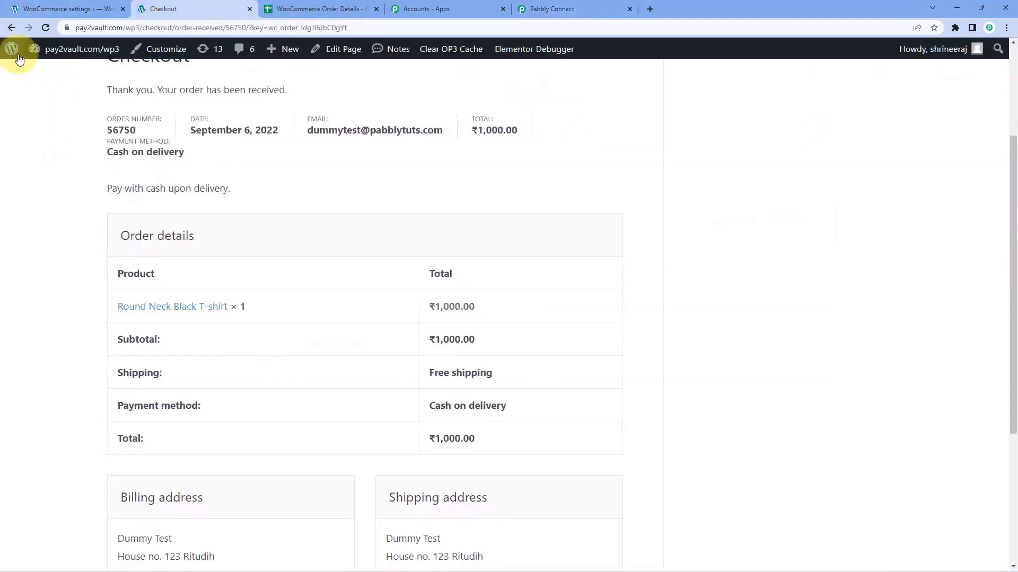
pyautogui.moveTo(11, 50)
pyautogui.click(11, 28)
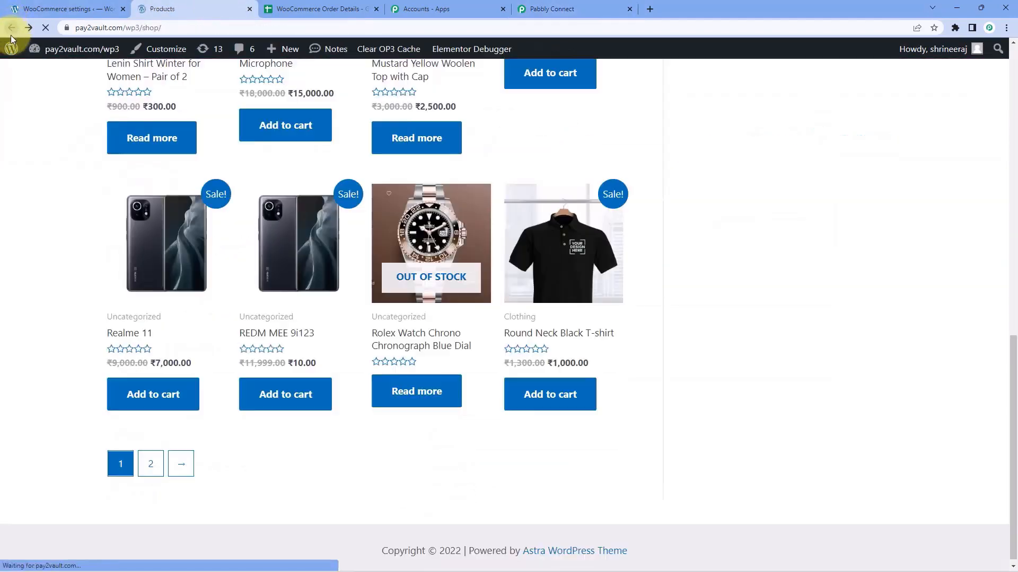
pyautogui.scroll(10, 79, 205)
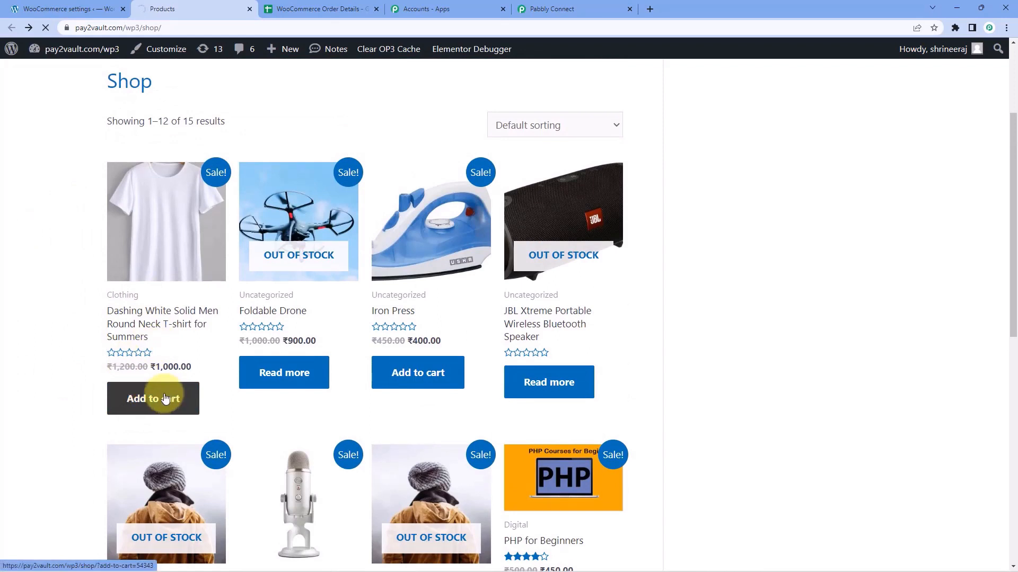
pyautogui.scroll(-6, 367, 391)
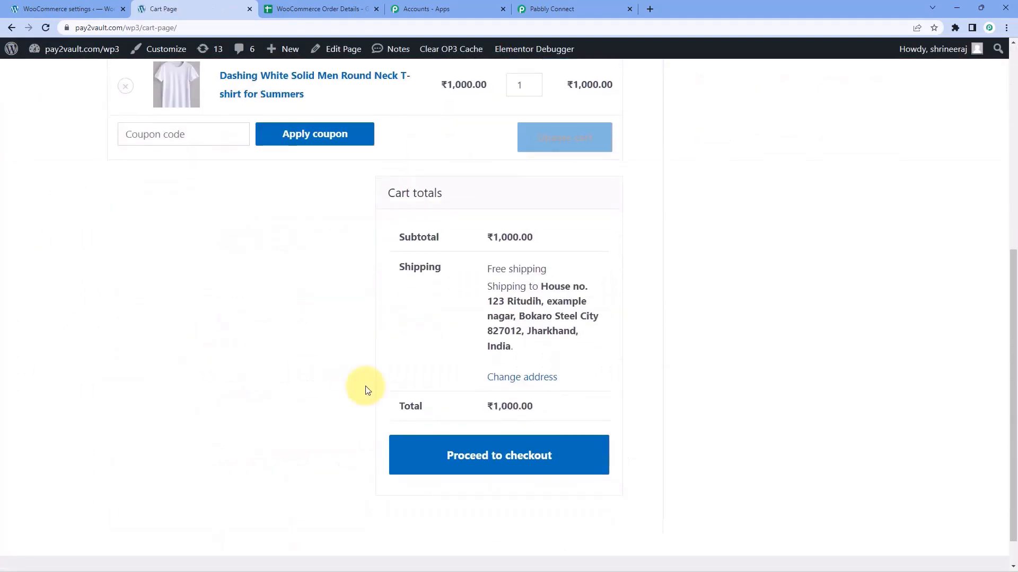
pyautogui.click(568, 456)
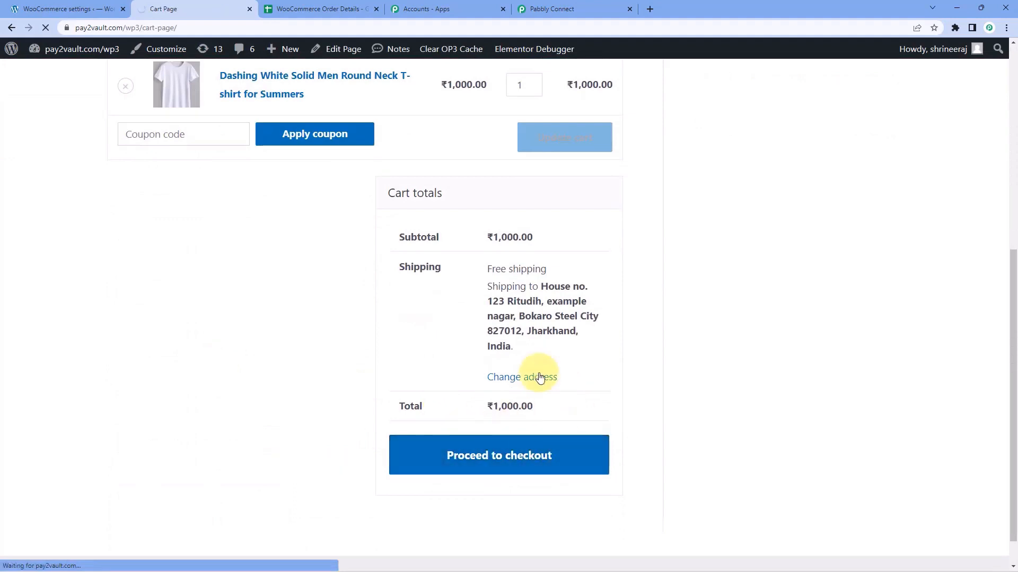
# Replace the billing first name, last name, street address and town with the new customer's details.
pyautogui.scroll(-3, 220, 291)
pyautogui.click(201, 243)
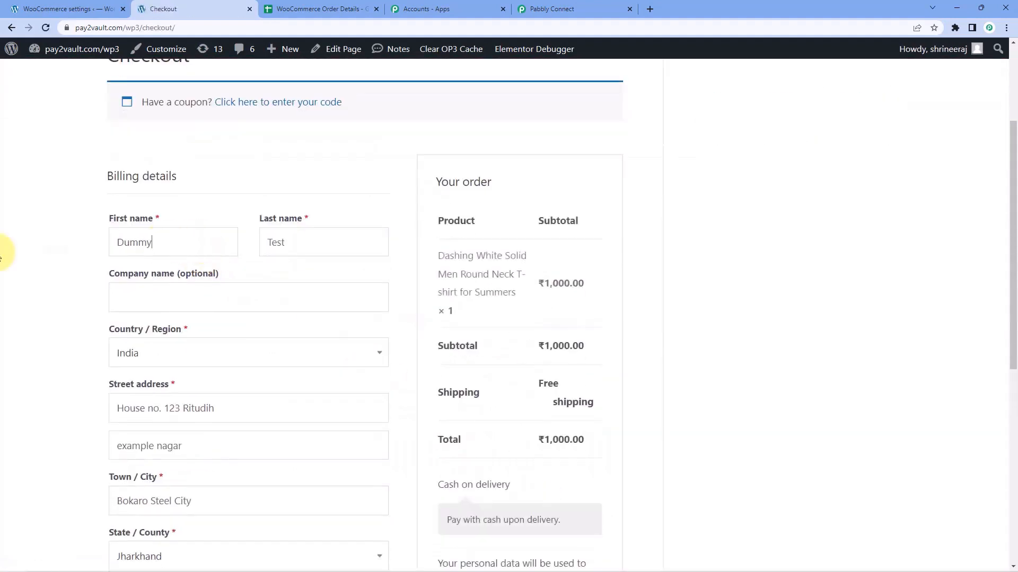
pyautogui.hotkey('ctrl', 'a')
pyautogui.write('T')
pyautogui.press('Tab')
pyautogui.write('Name')
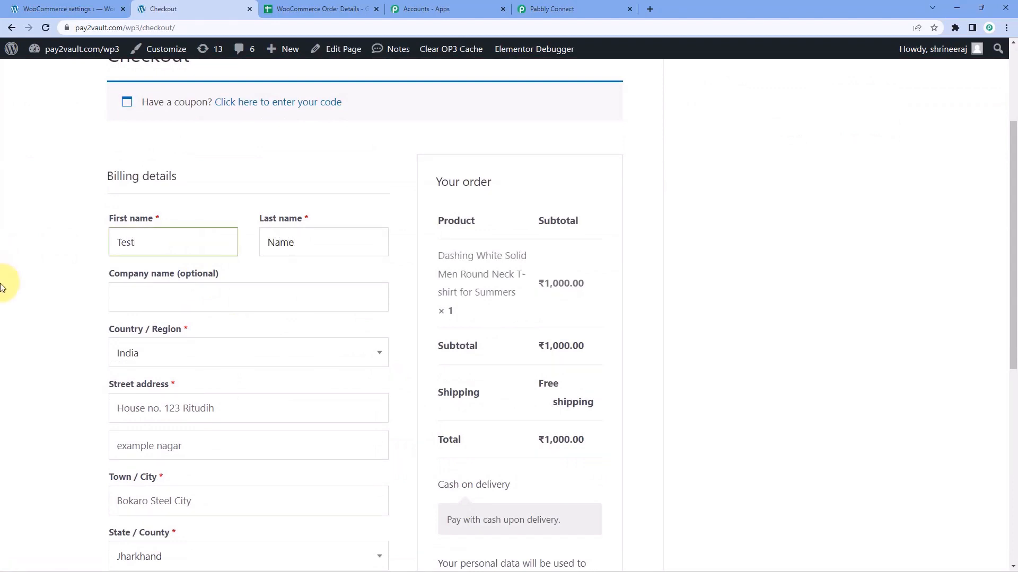
pyautogui.scroll(-3, 53, 265)
pyautogui.moveTo(236, 252); pyautogui.dragTo(11, 275)
pyautogui.write('A')
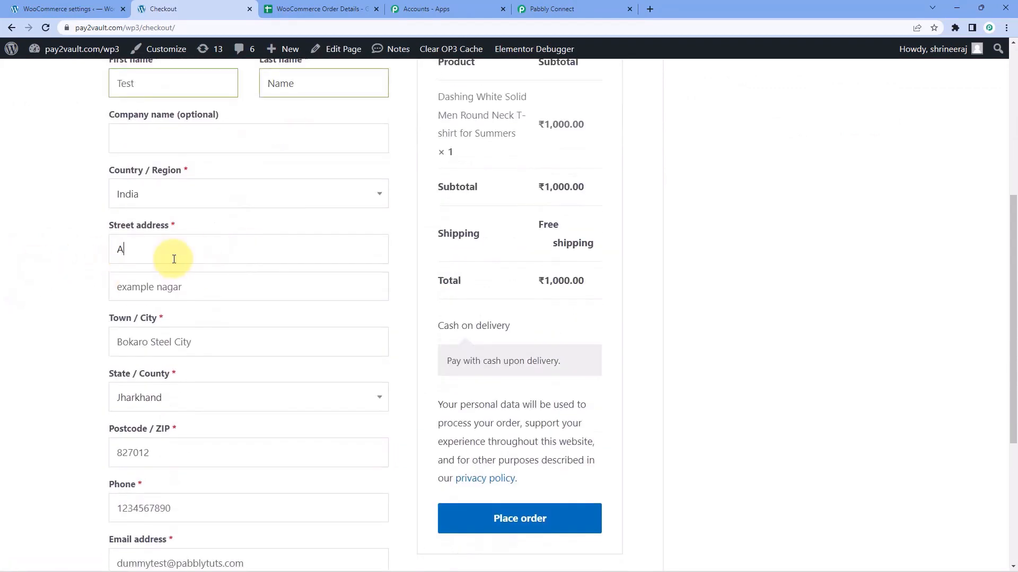
pyautogui.write('-10')
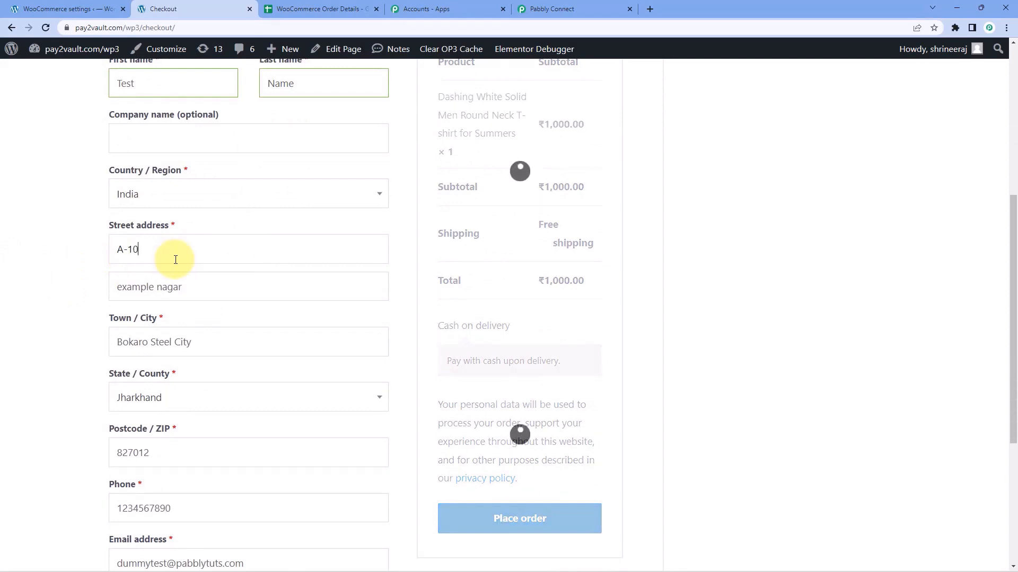
pyautogui.press('Tab')
pyautogui.press('Tab')
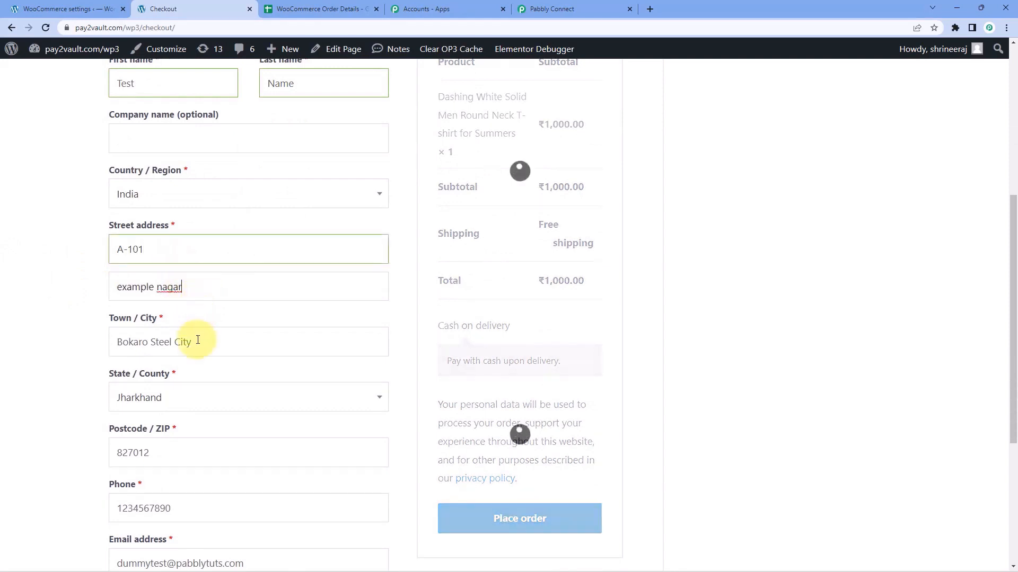
pyautogui.write('Bhopal')
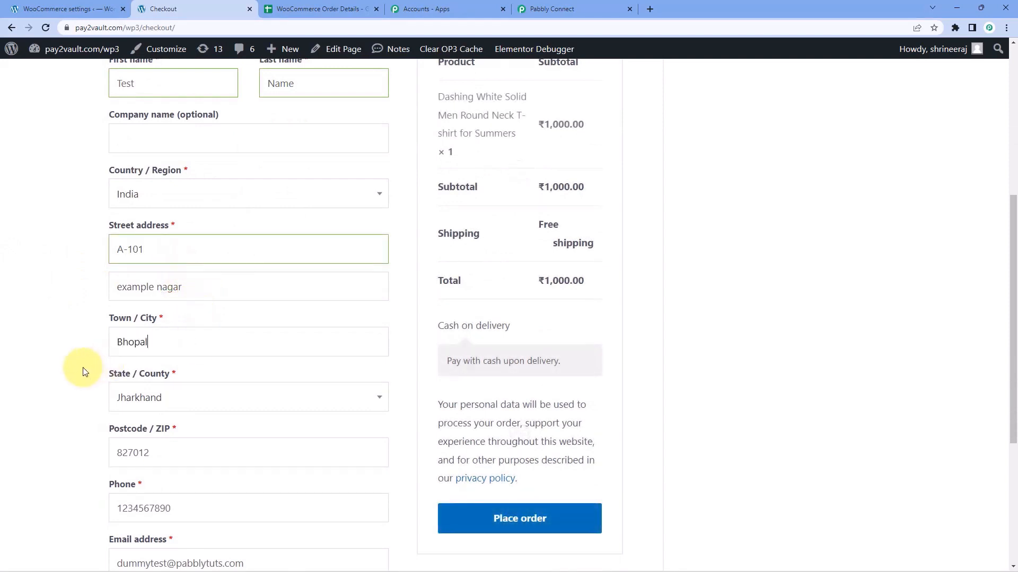
# Choose Madhya Pradesh as the state and replace the postcode and phone number.
pyautogui.click(170, 397)
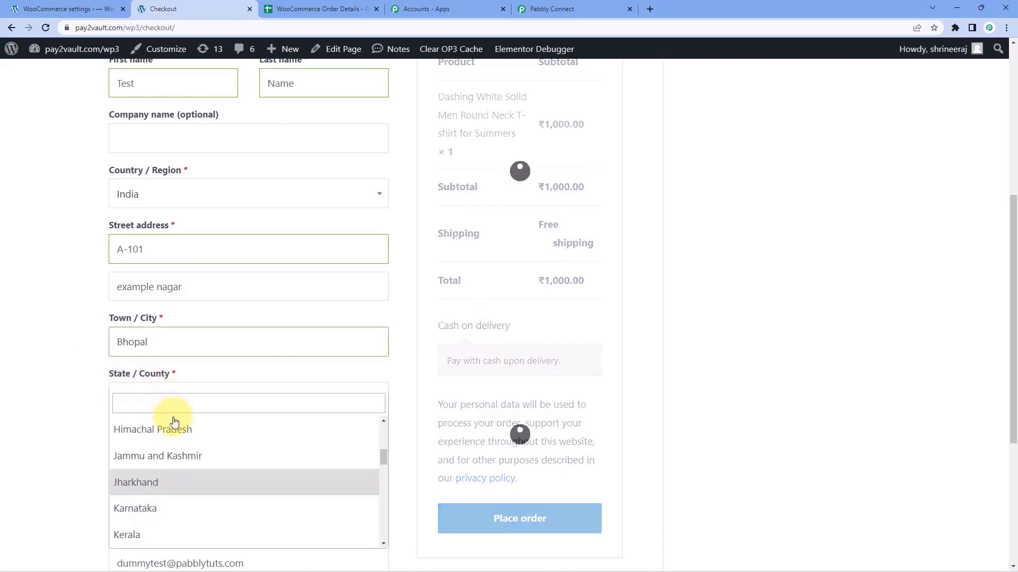
pyautogui.scroll(1, 185, 440)
pyautogui.scroll(-3, 188, 445)
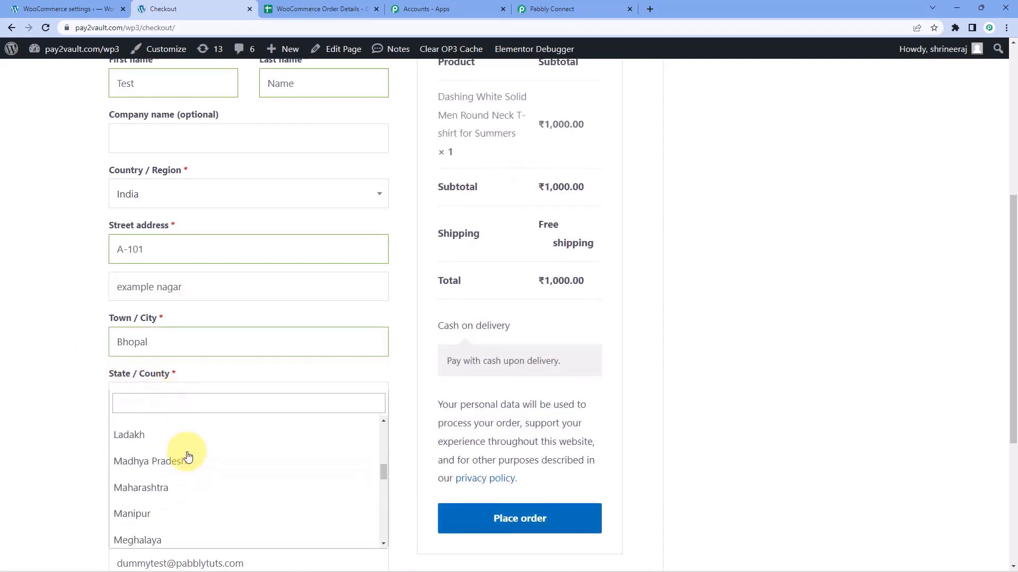
pyautogui.click(181, 460)
pyautogui.scroll(-2, 164, 402)
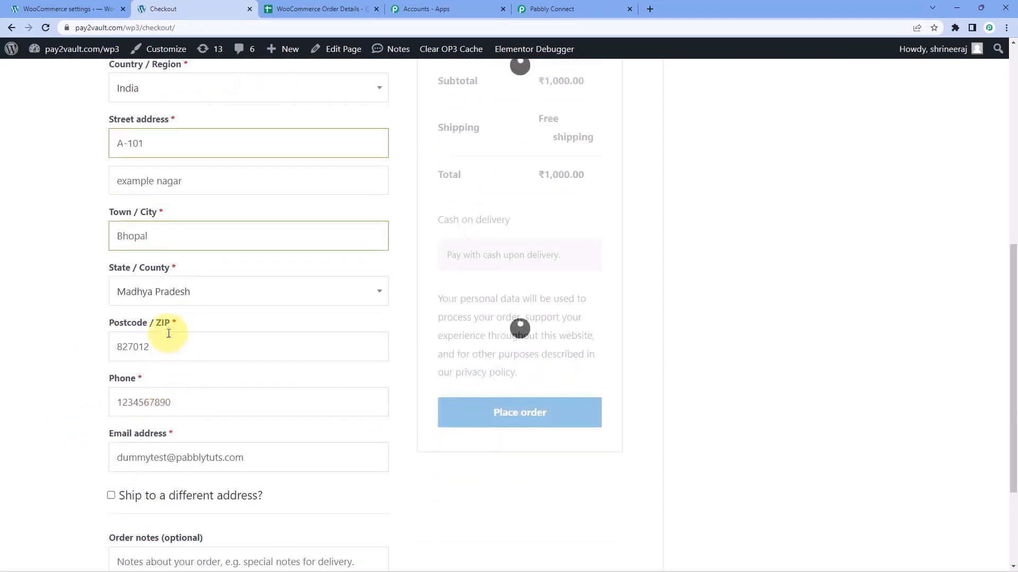
pyautogui.moveTo(168, 334); pyautogui.dragTo(58, 352)
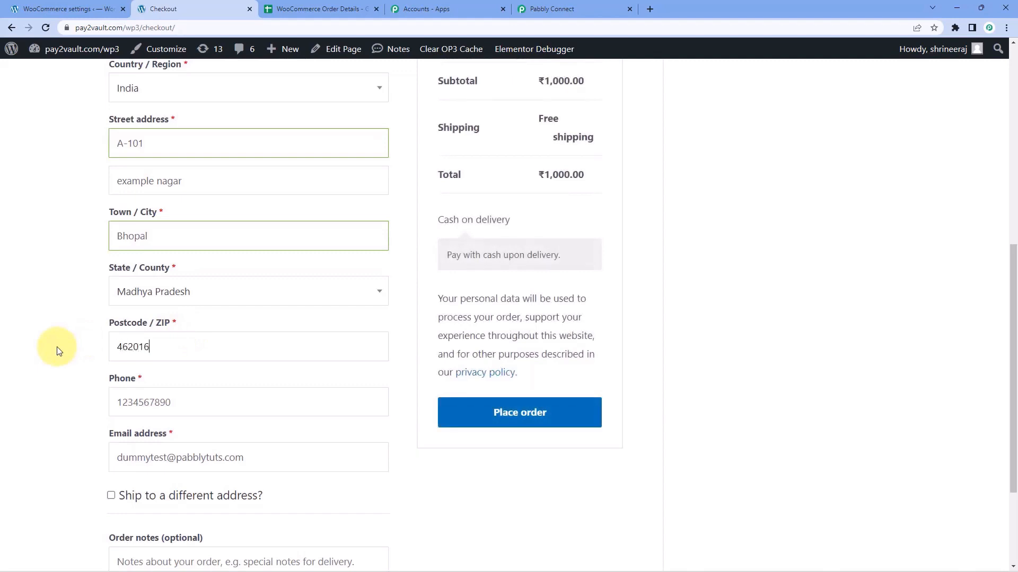
pyautogui.moveTo(216, 408); pyautogui.dragTo(2, 416)
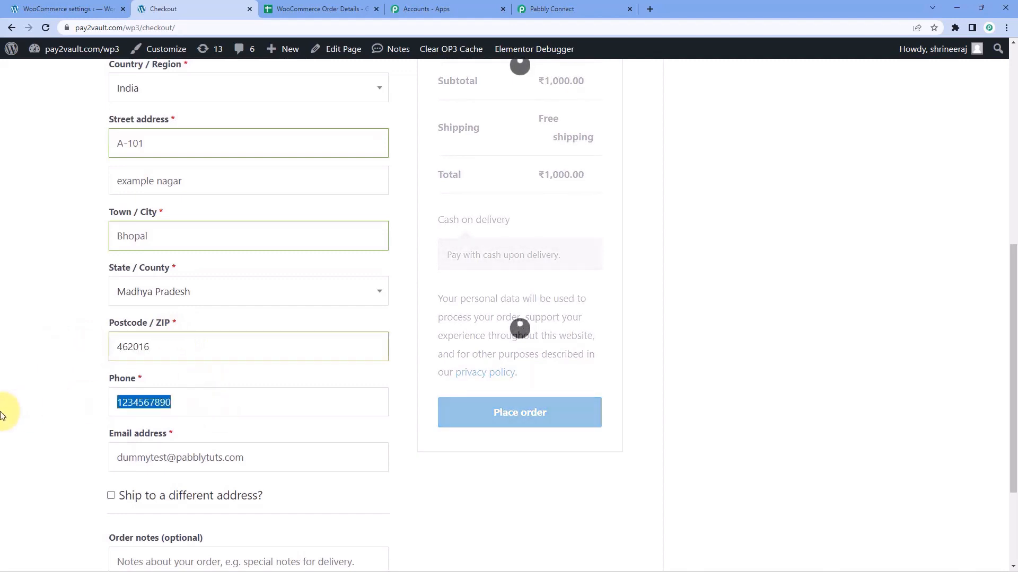
pyautogui.write('321')
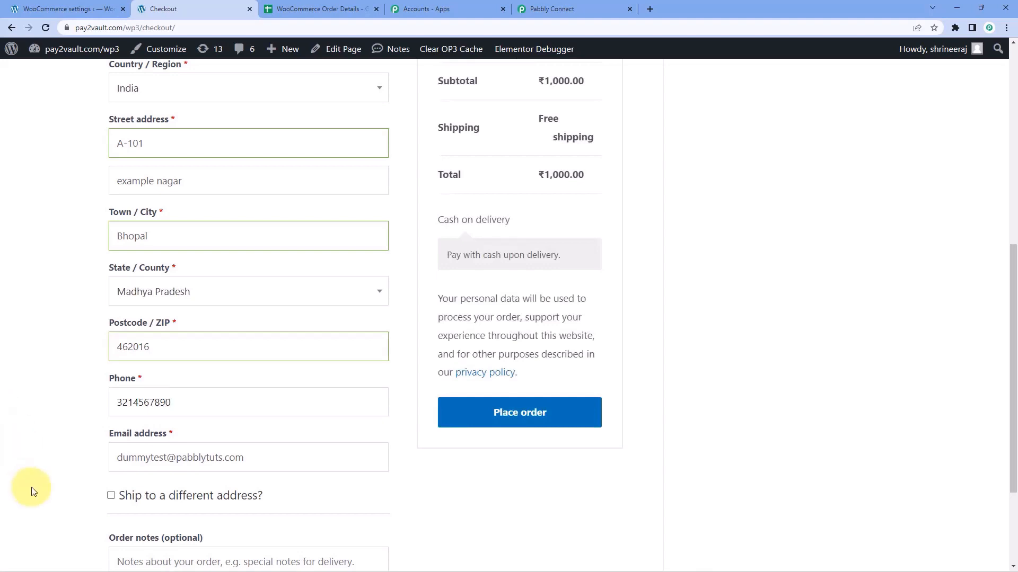
# Change the billing e-mail address's username and place the order.
pyautogui.moveTo(164, 460); pyautogui.dragTo(136, 462)
pyautogui.press('BackSpace')
pyautogui.press('BackSpace')
pyautogui.press('BackSpace')
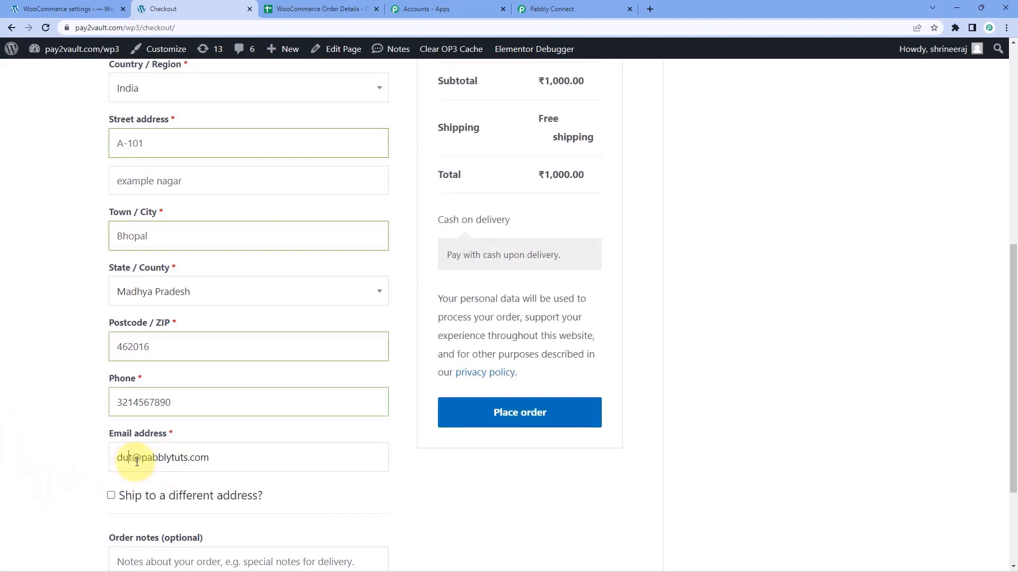
pyautogui.press('Delete')
pyautogui.write('support')
pyautogui.scroll(3, 186, 270)
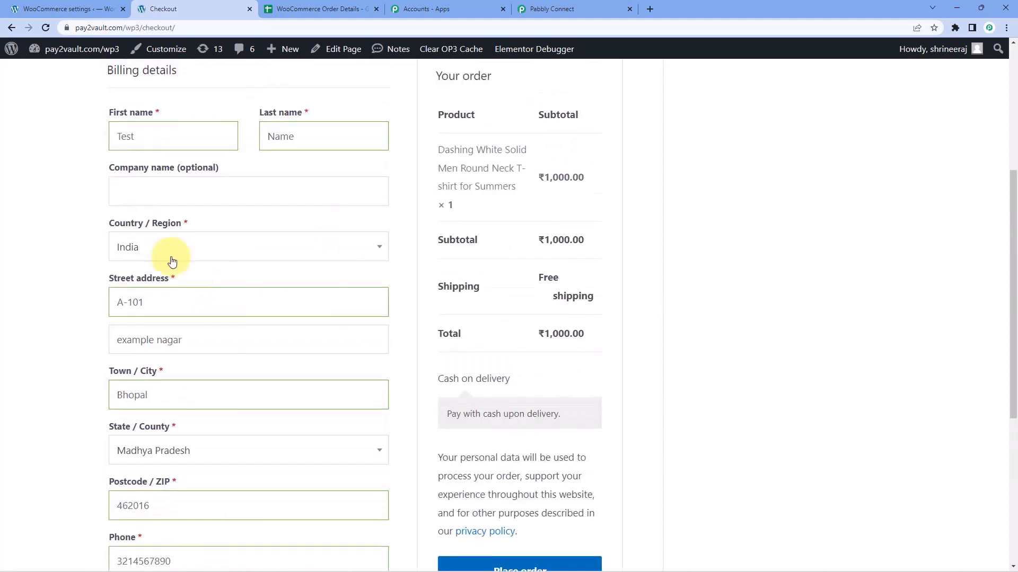
pyautogui.scroll(2, 79, 239)
pyautogui.scroll(-3, 117, 221)
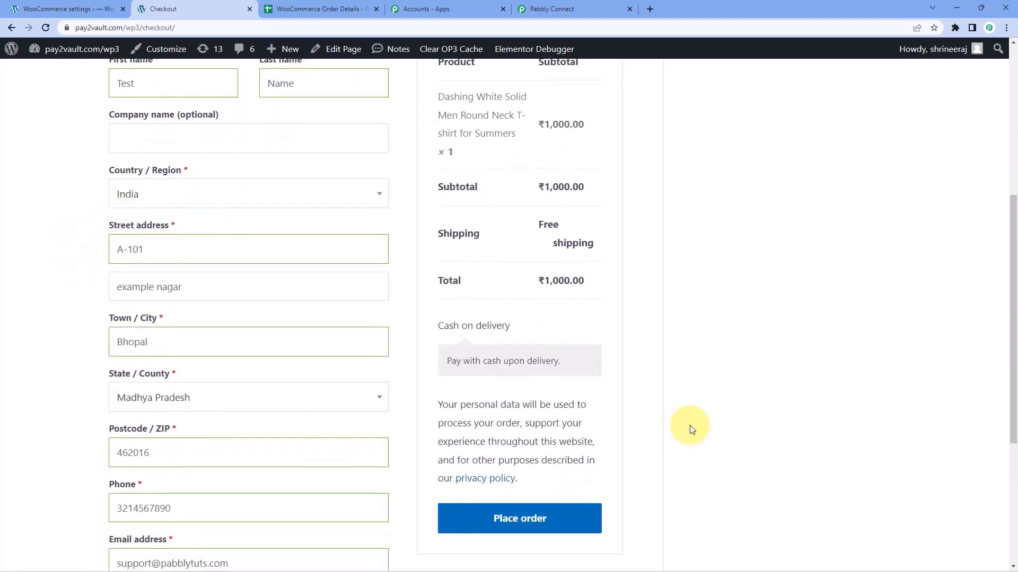
pyautogui.click(576, 519)
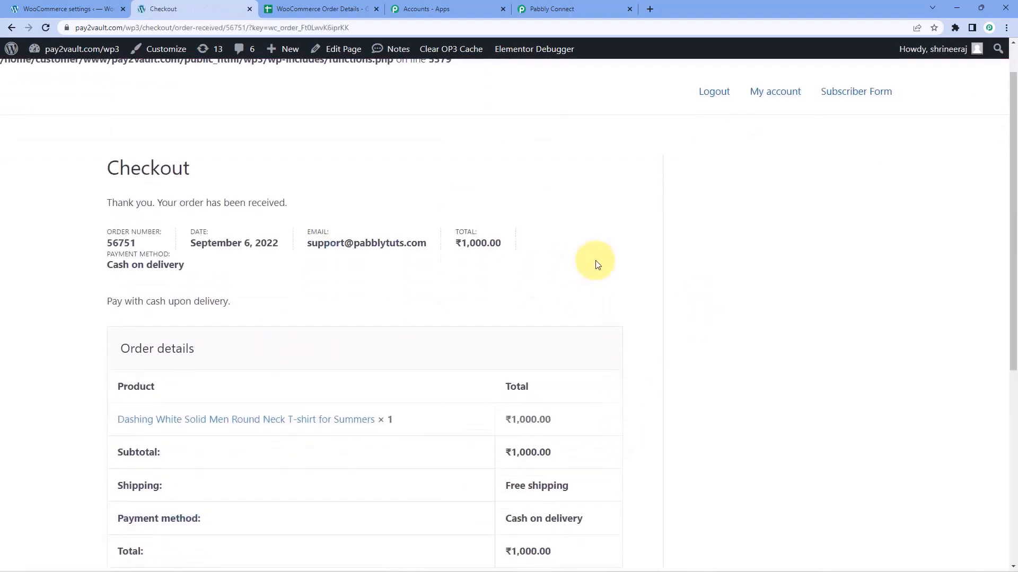
# Scroll the order-received page to view the ₹1,000.00 cash-on-delivery order details.
pyautogui.scroll(-1, 604, 264)
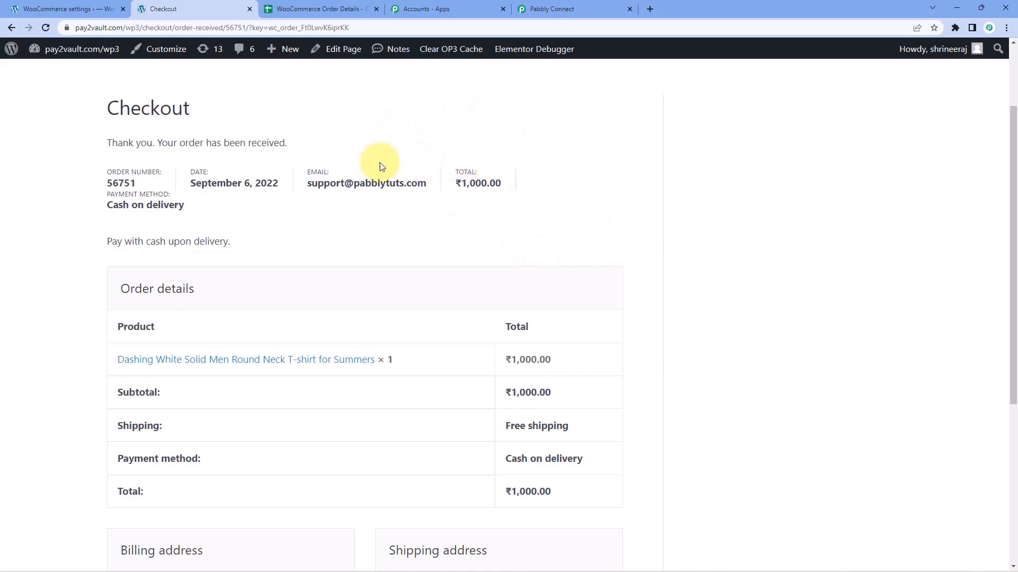
# Compare row 3's order ID, date 2022-09-06 7:50:11 and customer name with the confirmation, then return to Pabbly.
pyautogui.click(297, 9)
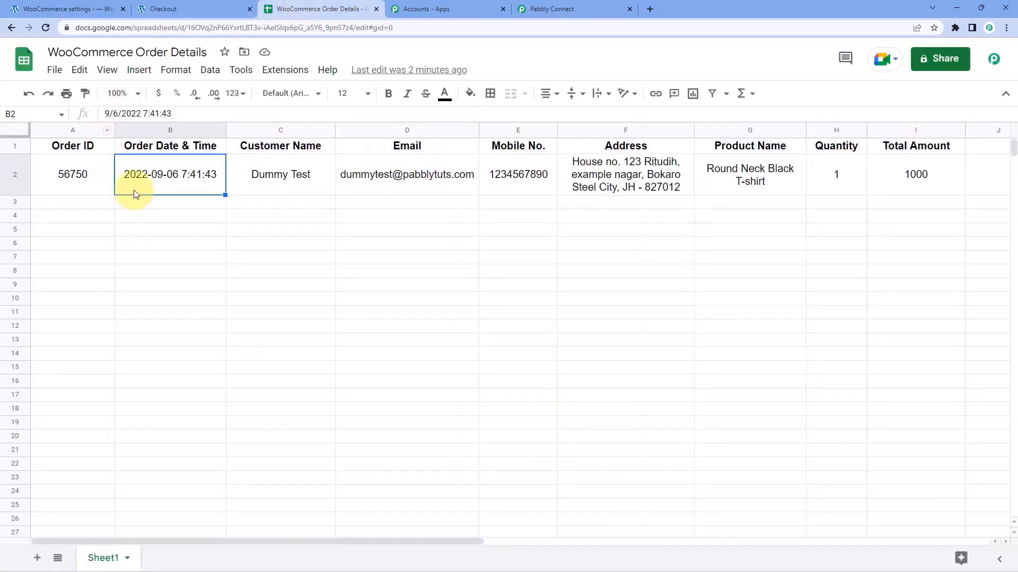
pyautogui.click(59, 214)
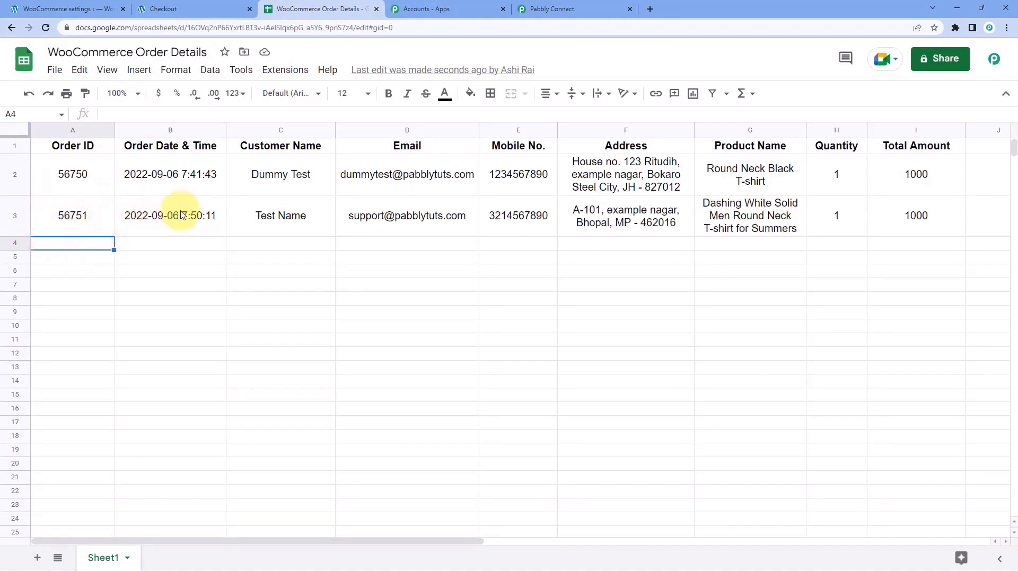
pyautogui.click(174, 9)
pyautogui.click(294, 9)
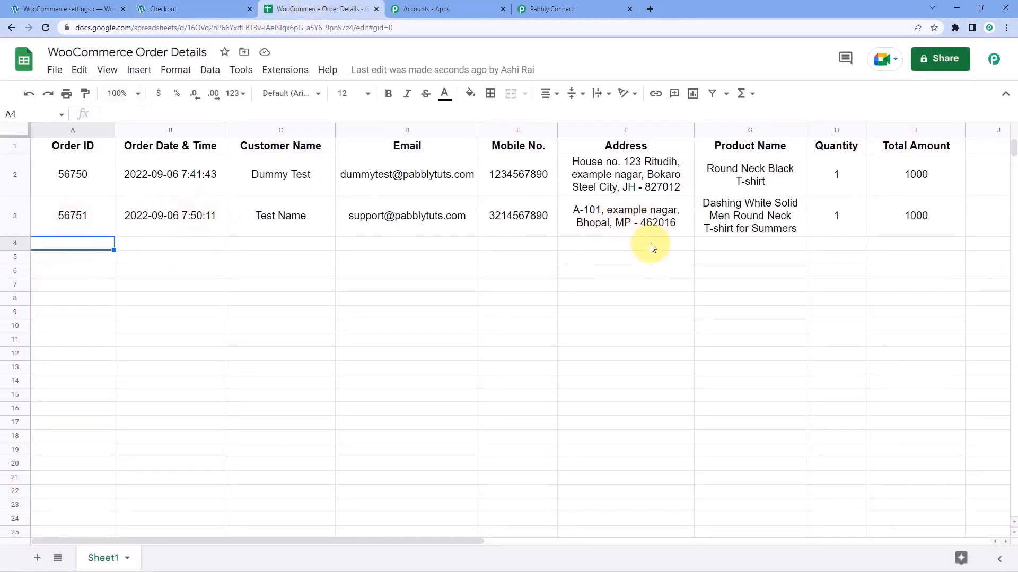
pyautogui.click(101, 215)
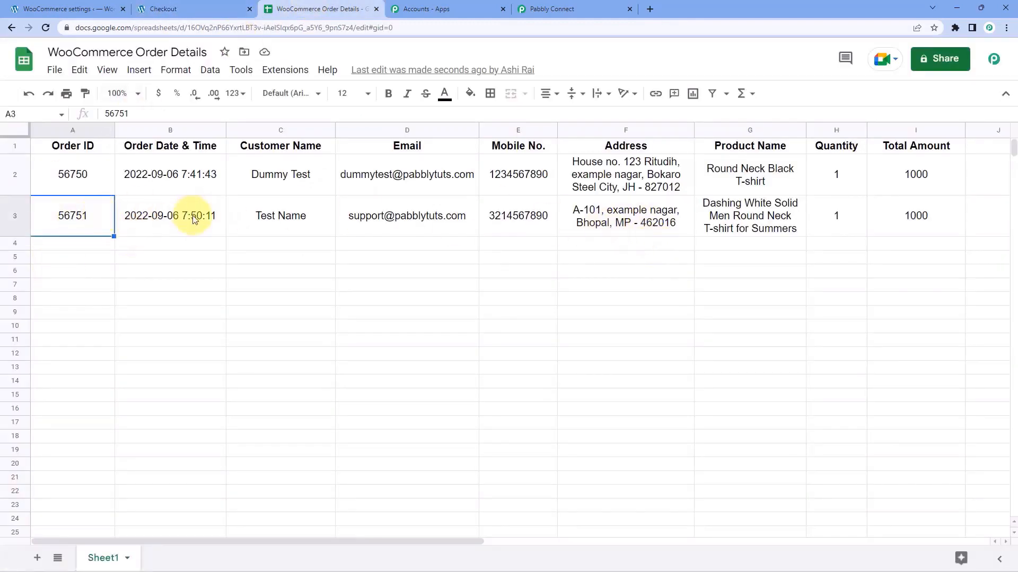
pyautogui.click(194, 221)
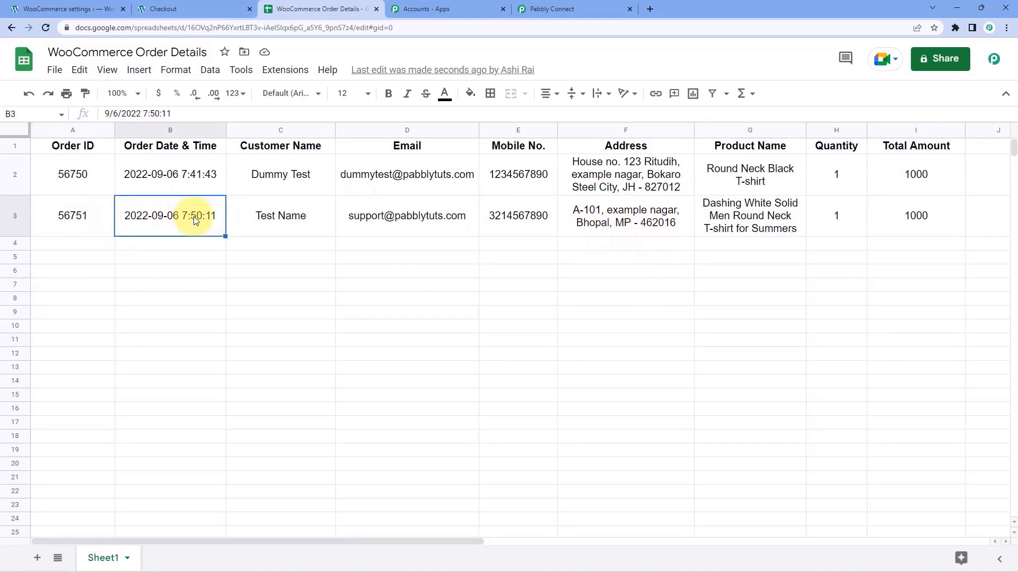
pyautogui.click(260, 218)
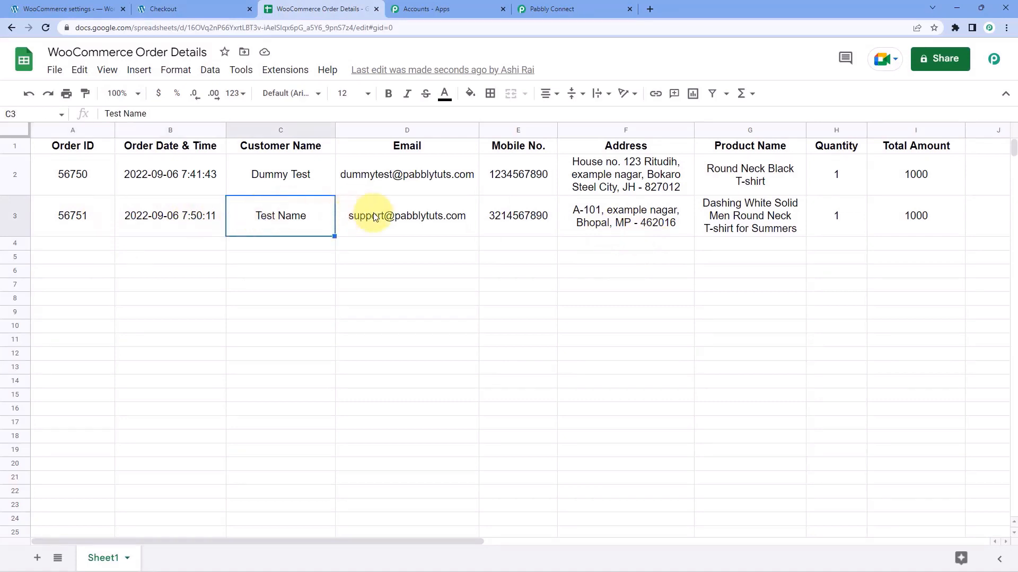
pyautogui.click(171, 3)
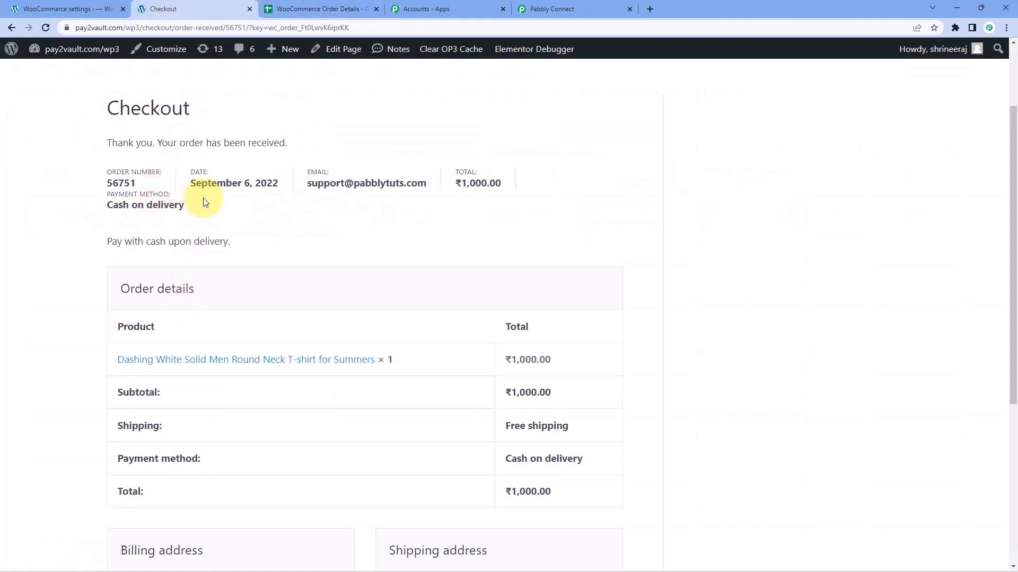
pyautogui.click(337, 8)
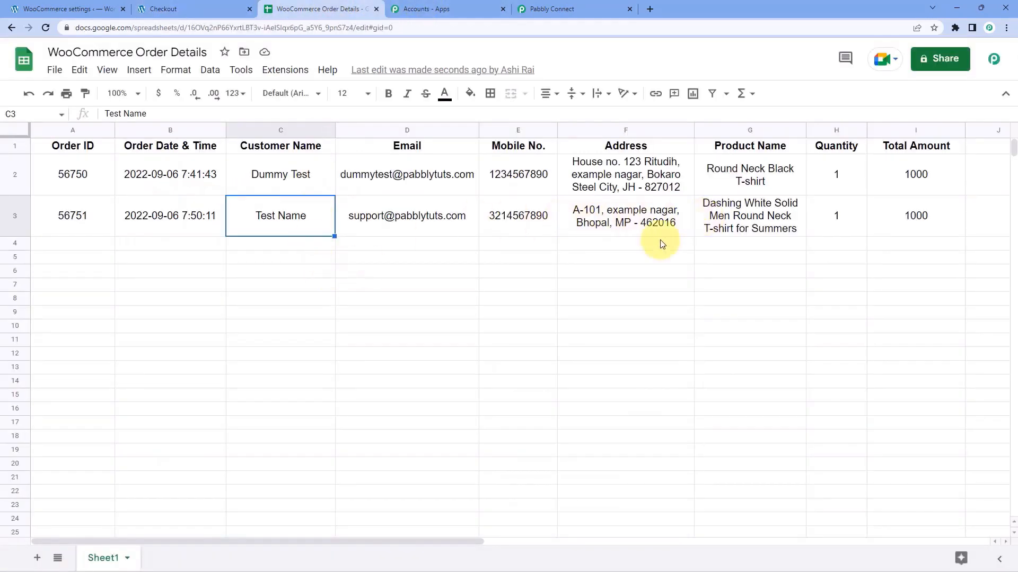
pyautogui.click(562, 8)
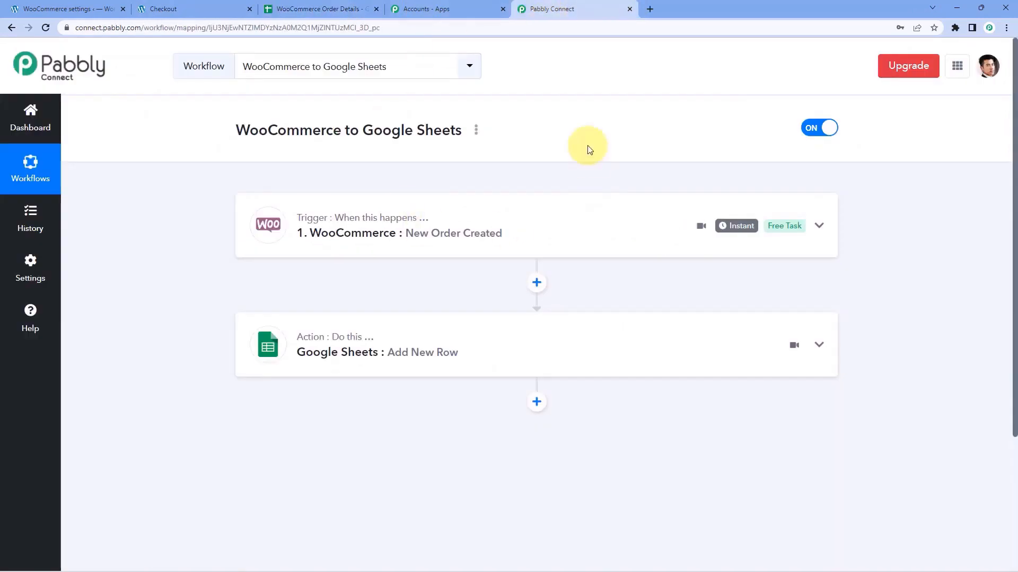
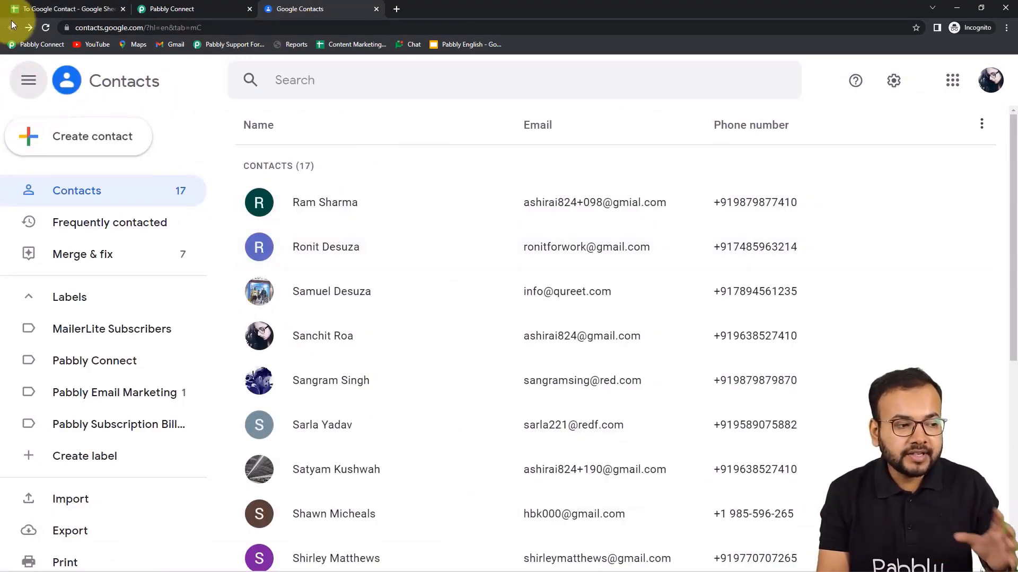
pyautogui.click(43, 8)
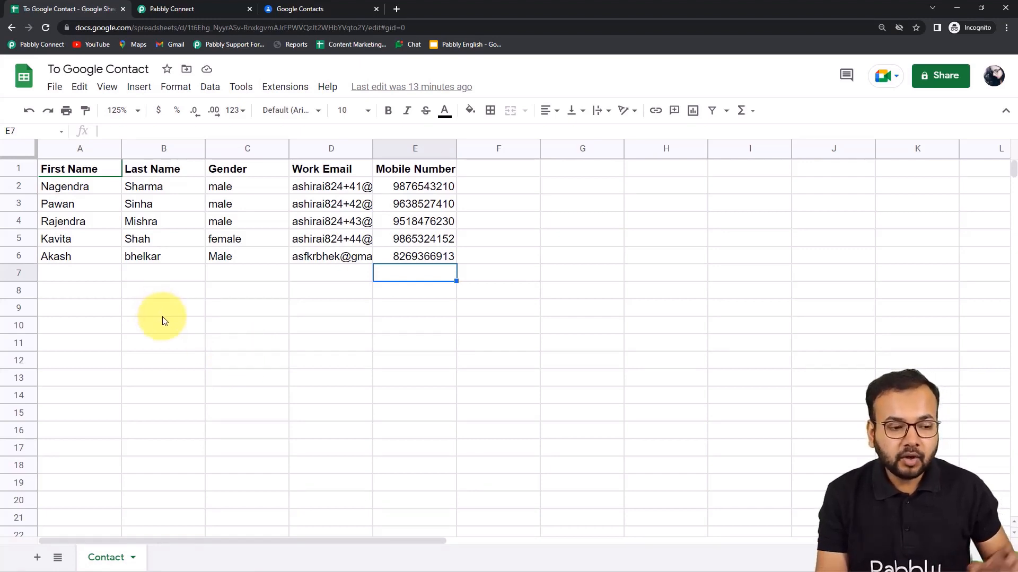
pyautogui.click(287, 88)
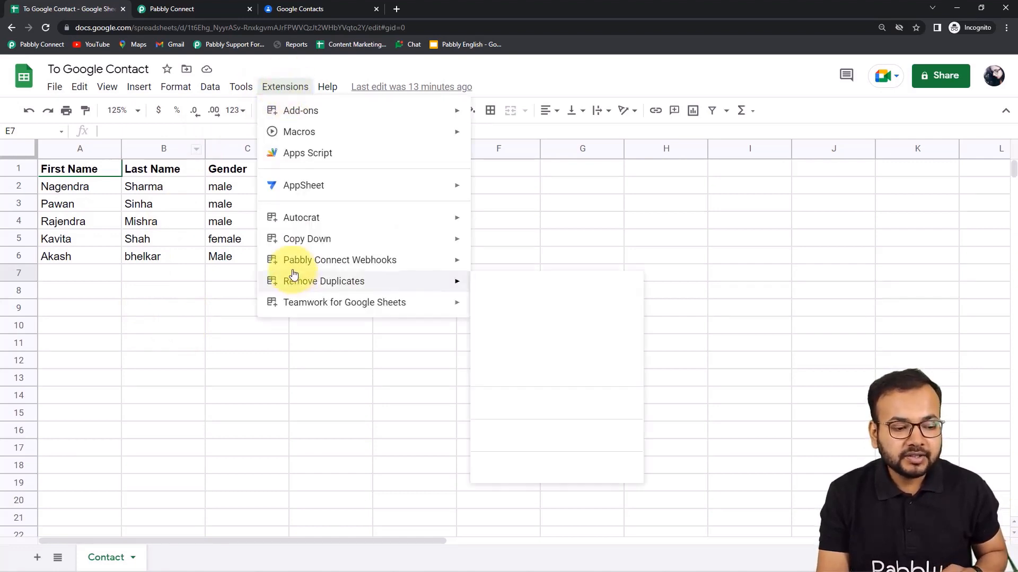
pyautogui.moveTo(313, 270)
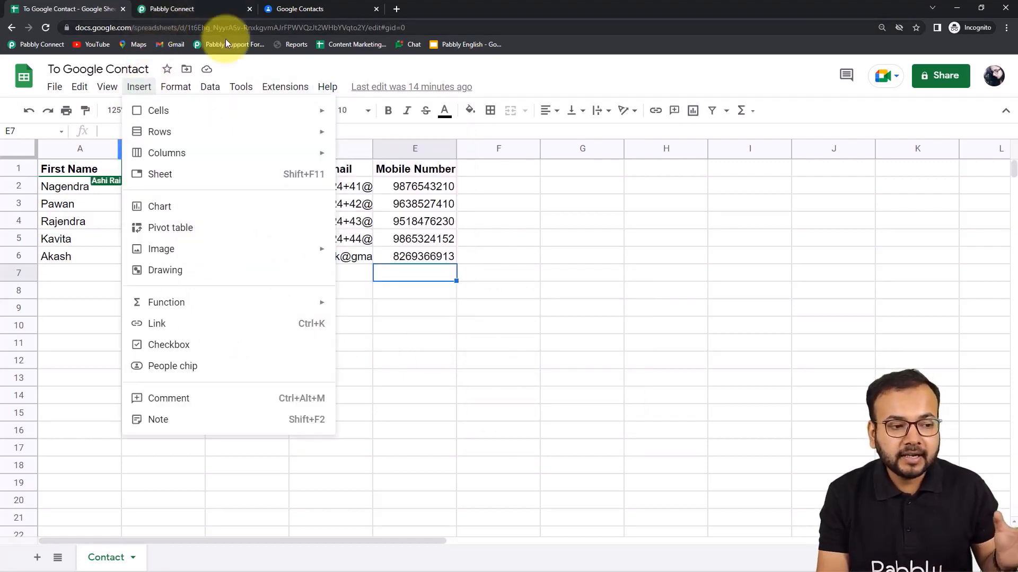
pyautogui.click(300, 15)
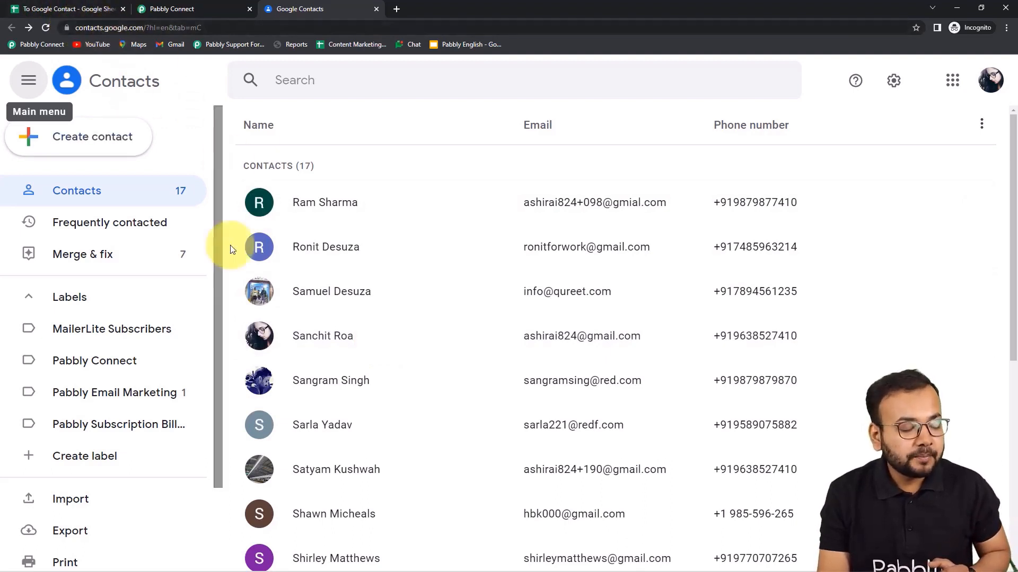
# Show the Pabbly Connect dashboard and scroll through the Home folder's workflow list.
pyautogui.click(178, 12)
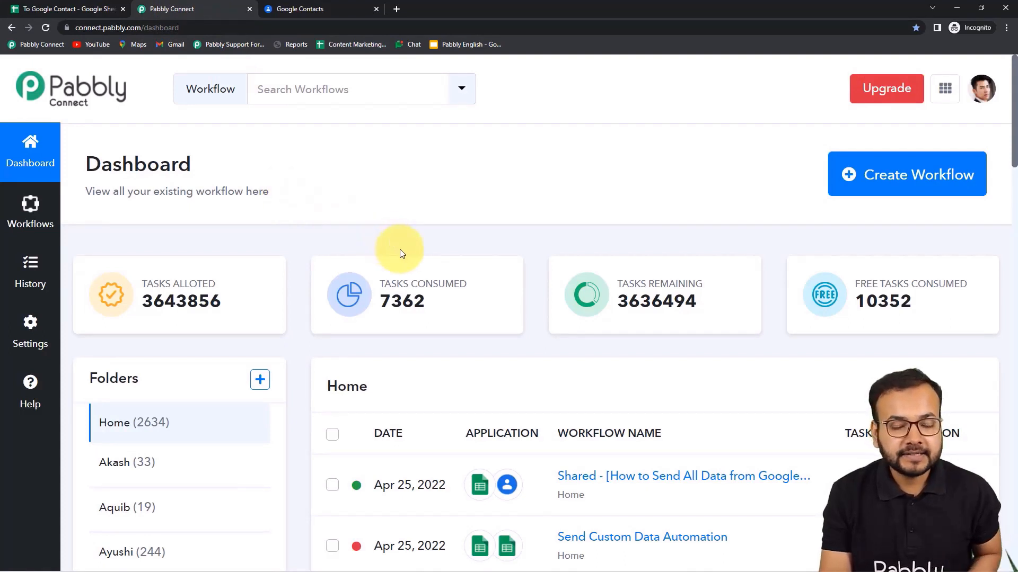
pyautogui.scroll(-3, 398, 254)
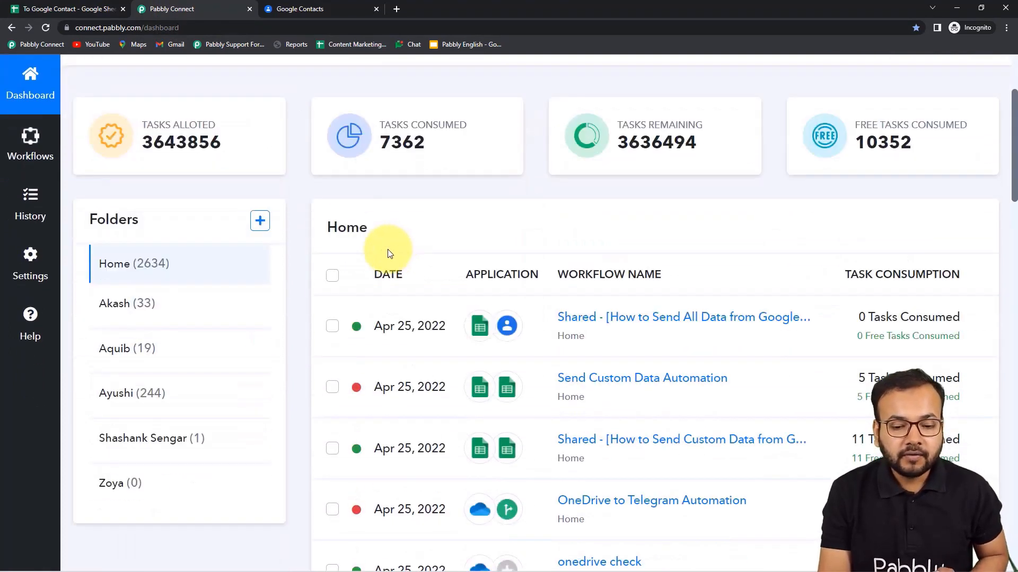
pyautogui.scroll(3, 390, 254)
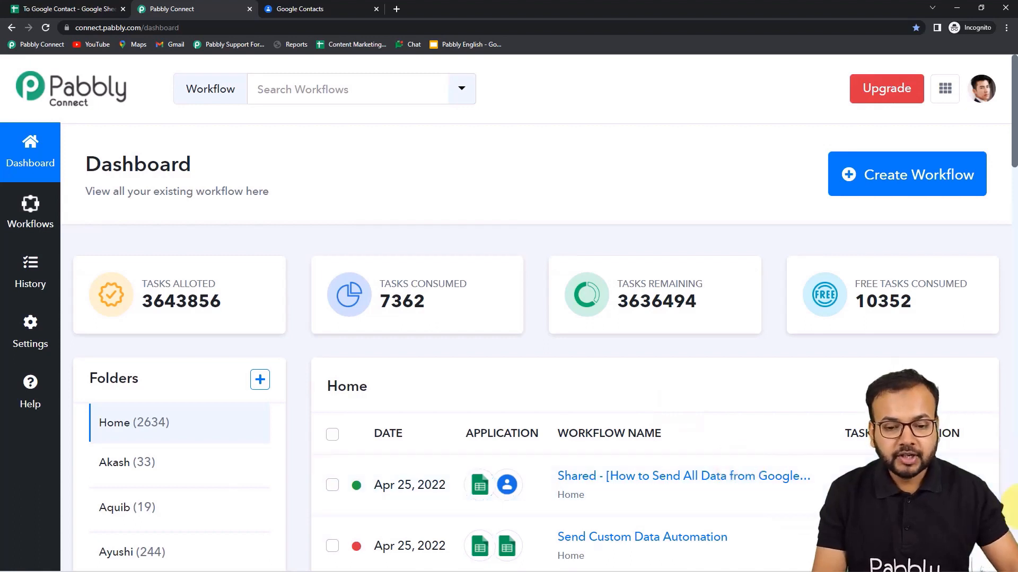
# Create a workflow named 'Send All Data from Google Sheets Automatically', correcting the misspelled ending.
pyautogui.click(904, 175)
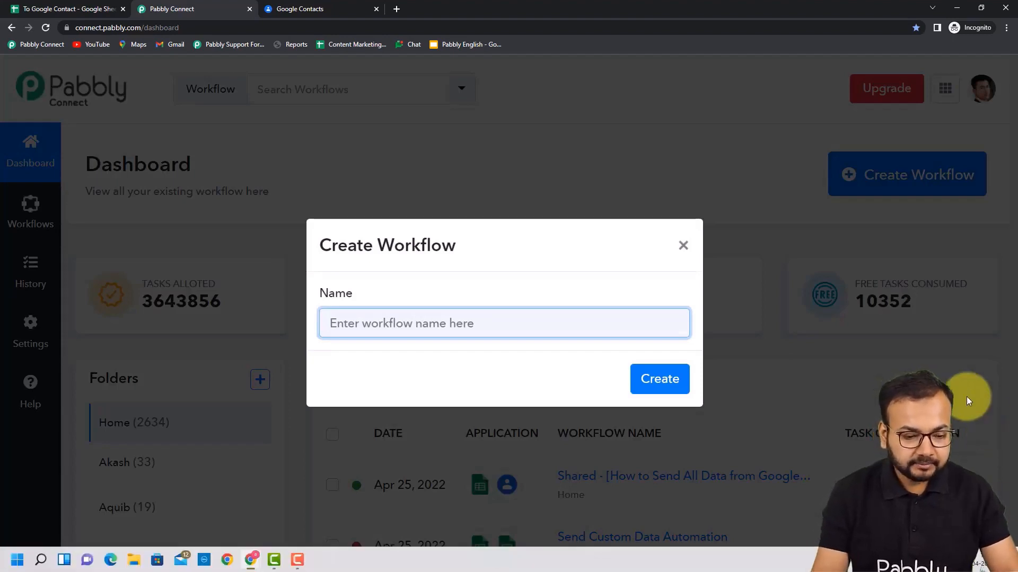
pyautogui.write('Send')
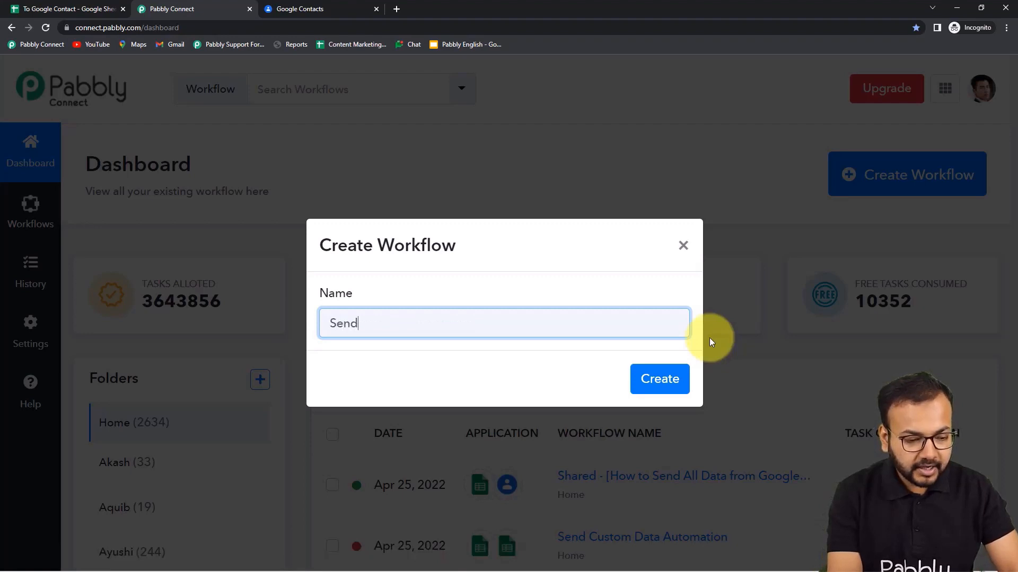
pyautogui.write(' All Da')
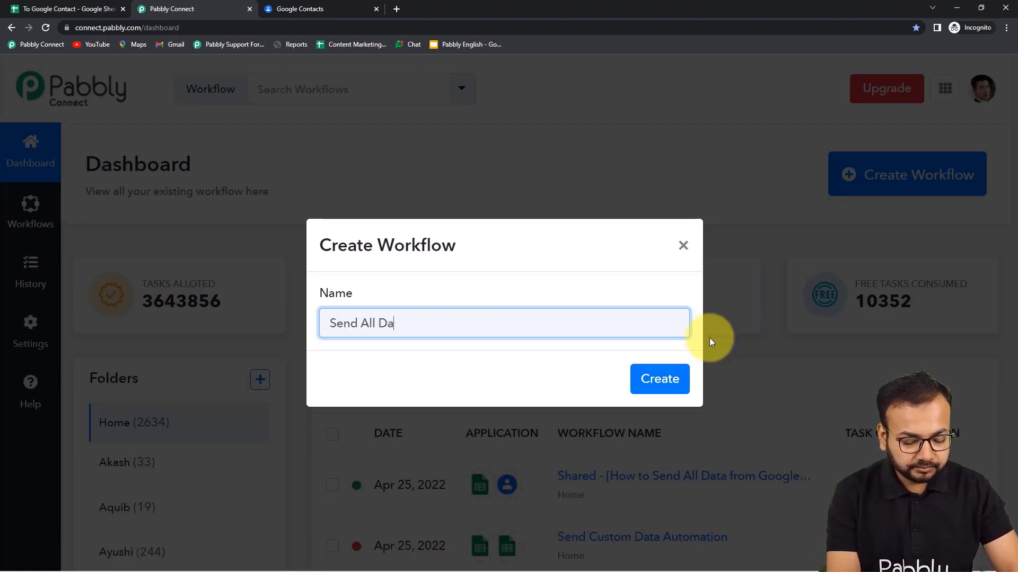
pyautogui.write('ta from ')
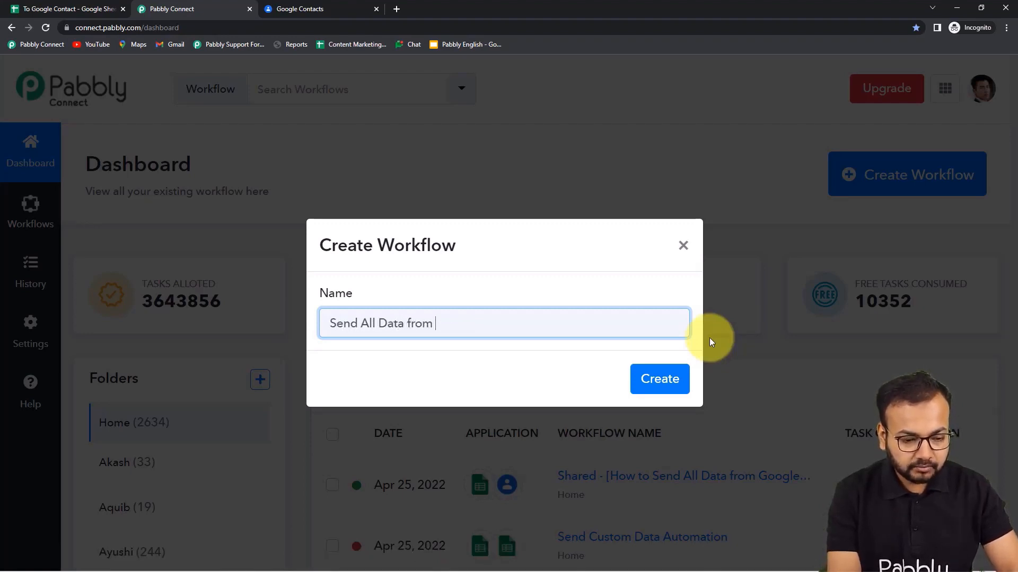
pyautogui.write('Google ')
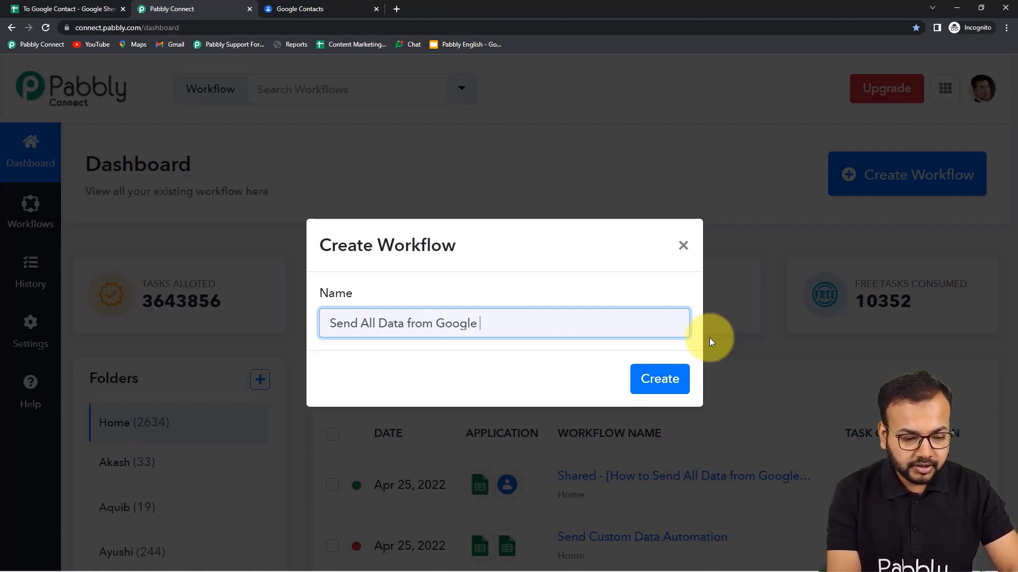
pyautogui.write('Sheets Automatia')
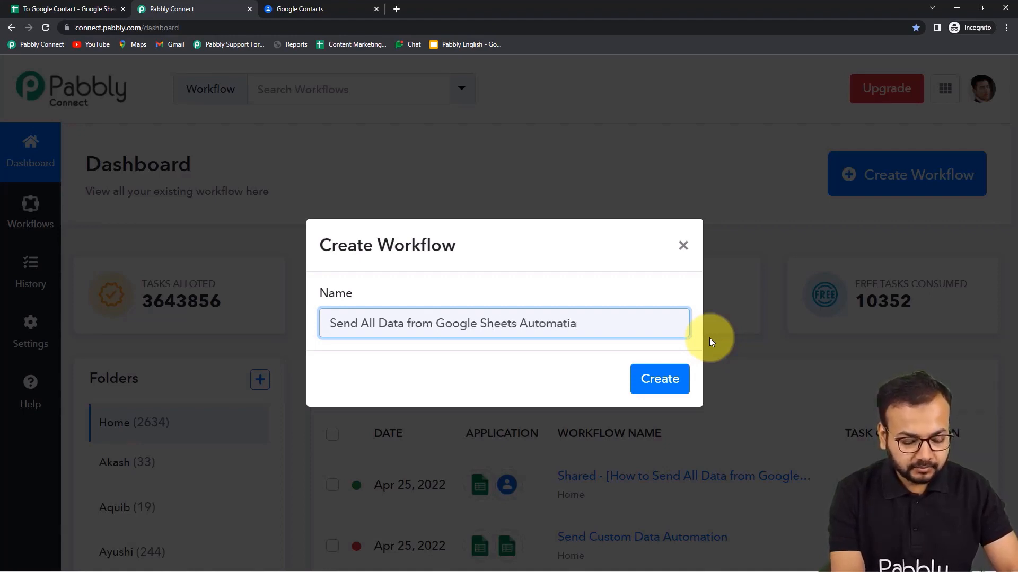
pyautogui.press('BackSpace')
pyautogui.write('cally')
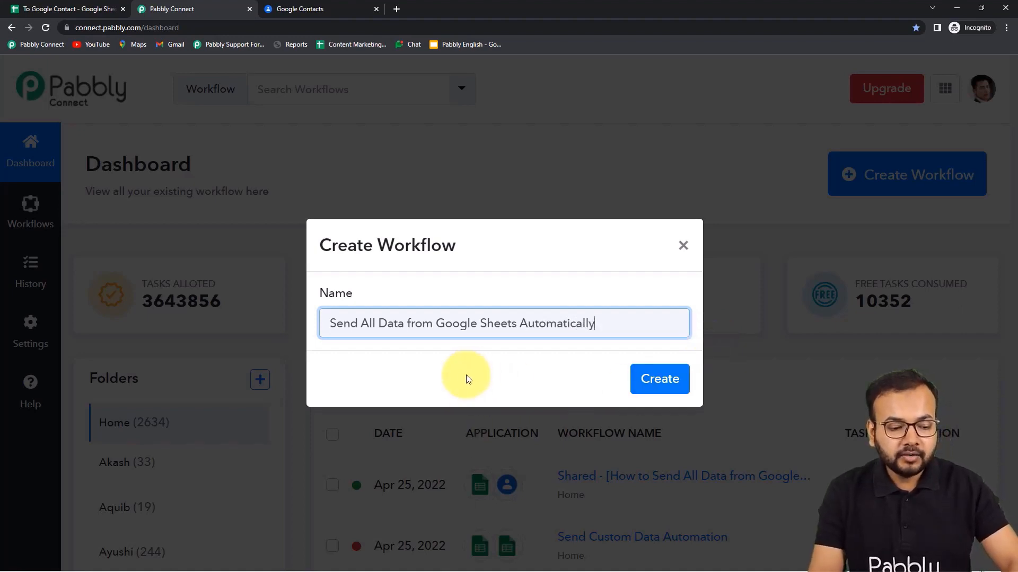
pyautogui.click(644, 388)
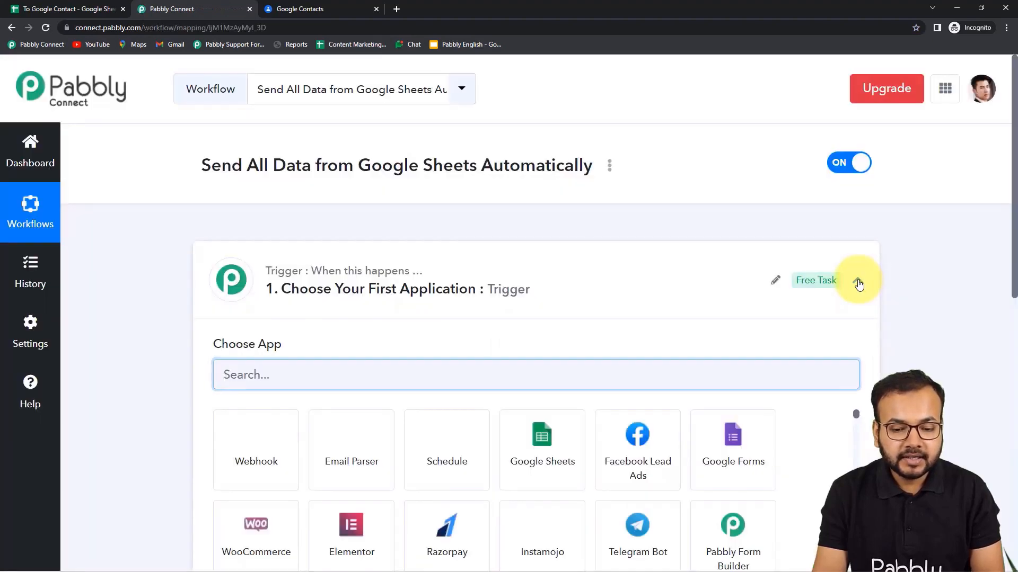
# Search 'go' in the trigger's app list and choose Google Sheets as the trigger app.
pyautogui.click(858, 284)
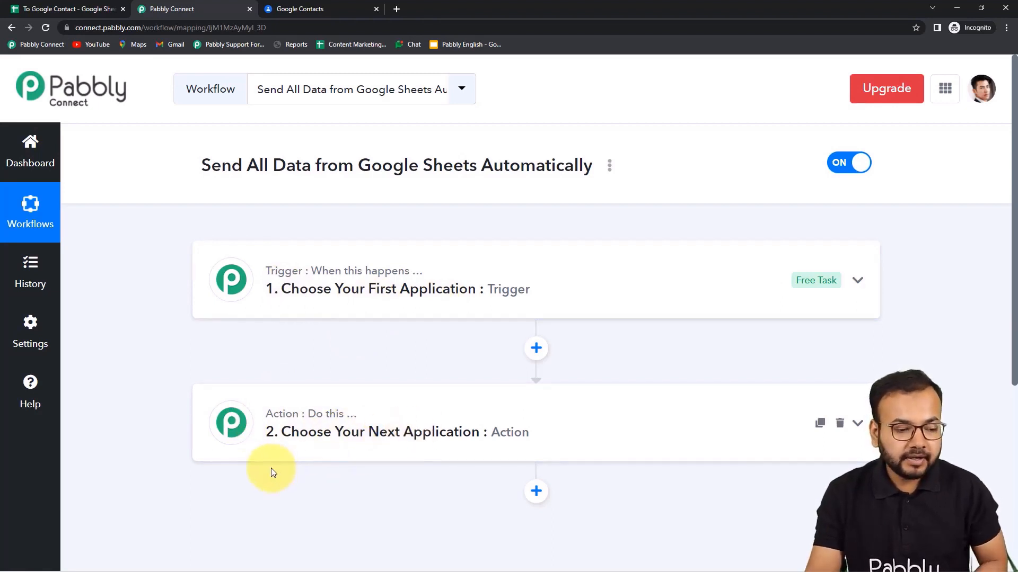
pyautogui.click(325, 271)
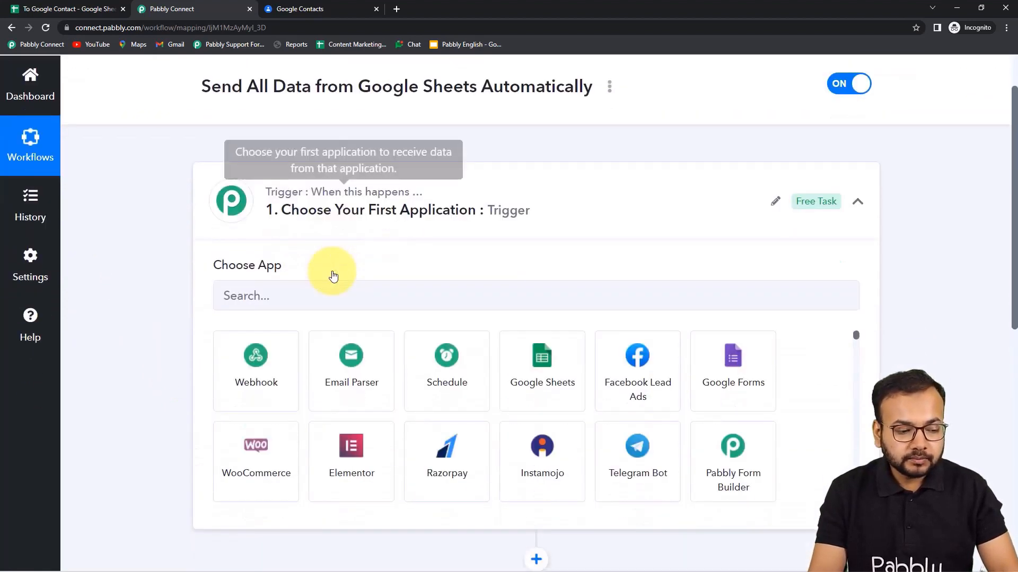
pyautogui.click(292, 271)
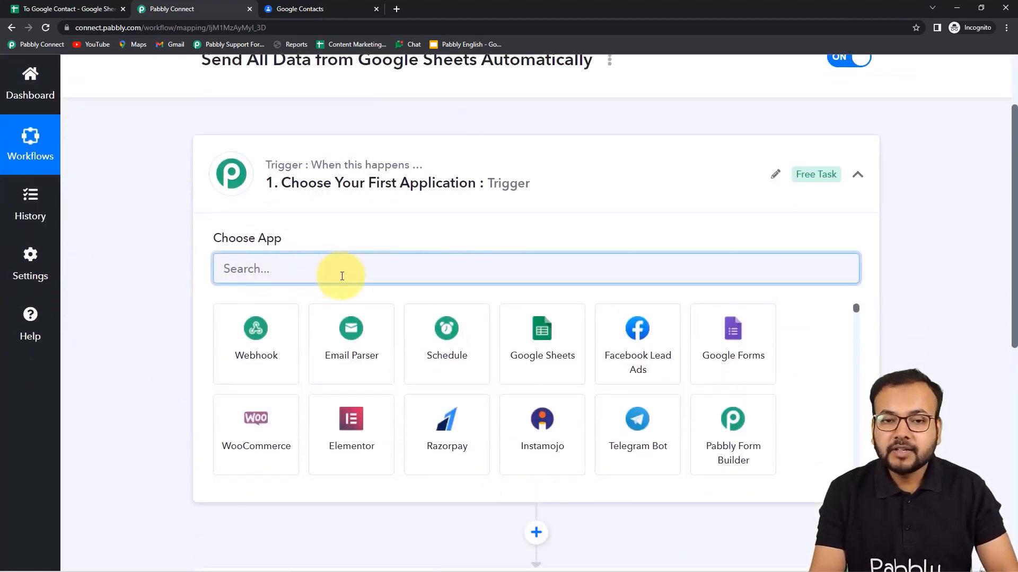
pyautogui.write('g')
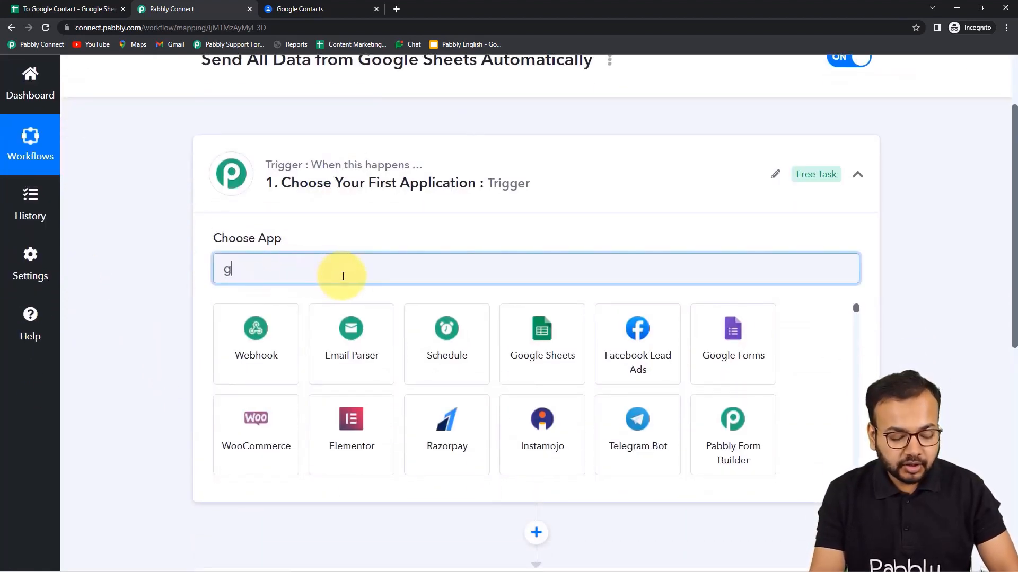
pyautogui.write('o')
pyautogui.click(242, 343)
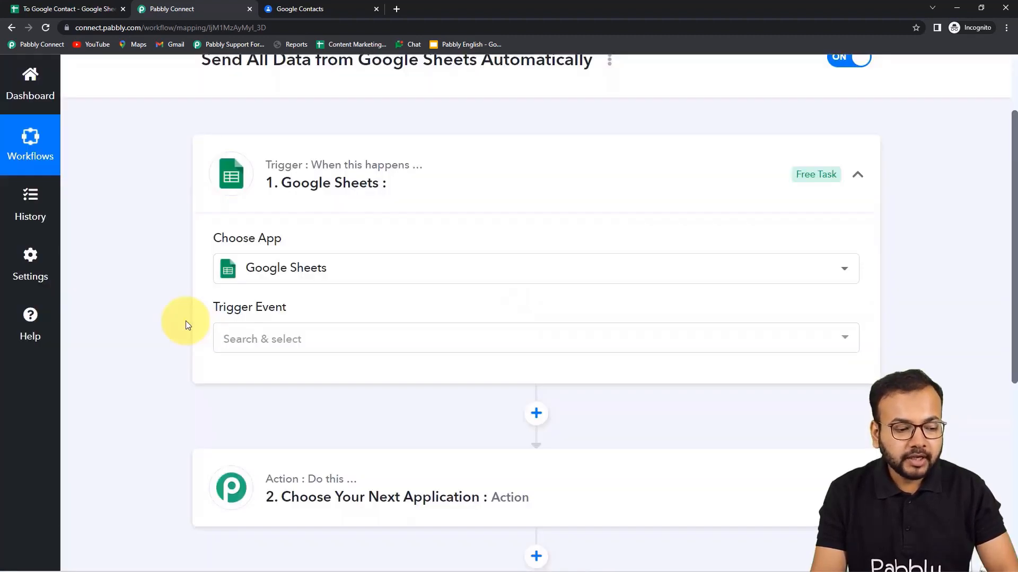
pyautogui.scroll(-2, 185, 320)
# Set the trigger event to New or Updated Spreadsheet Row and copy the webhook URL.
pyautogui.click(349, 235)
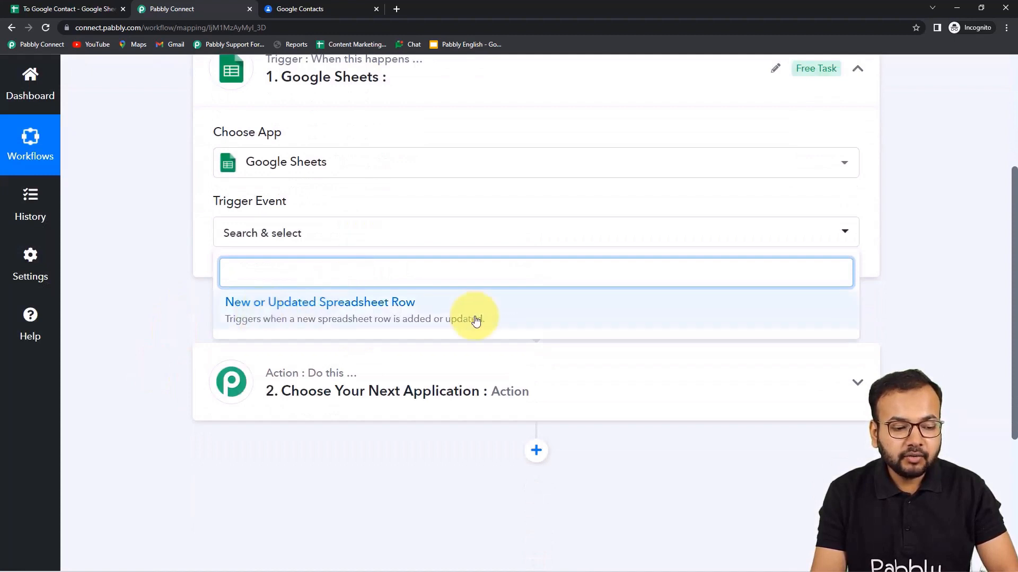
pyautogui.click(369, 315)
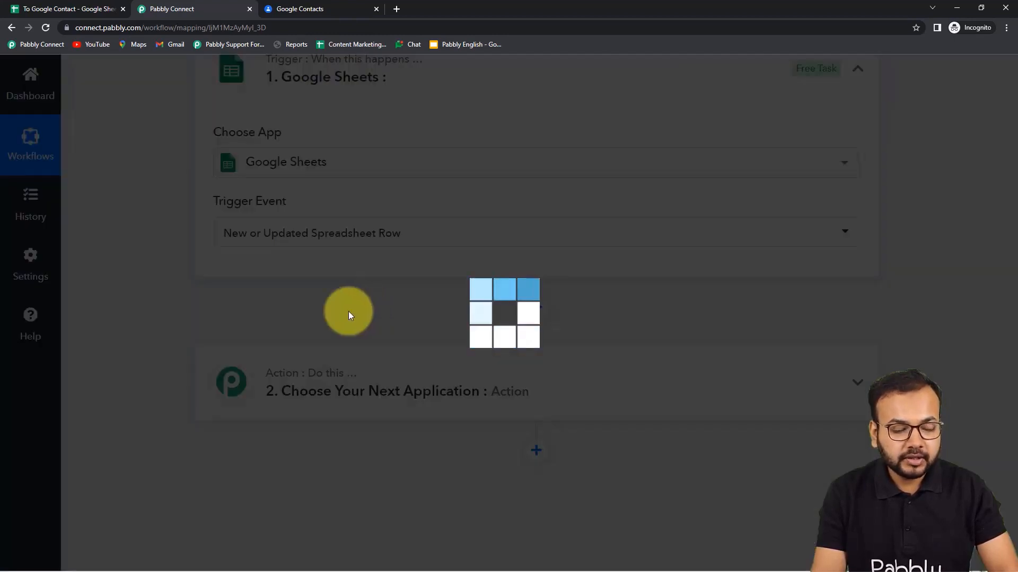
pyautogui.scroll(-1, 354, 313)
pyautogui.scroll(-1, 355, 312)
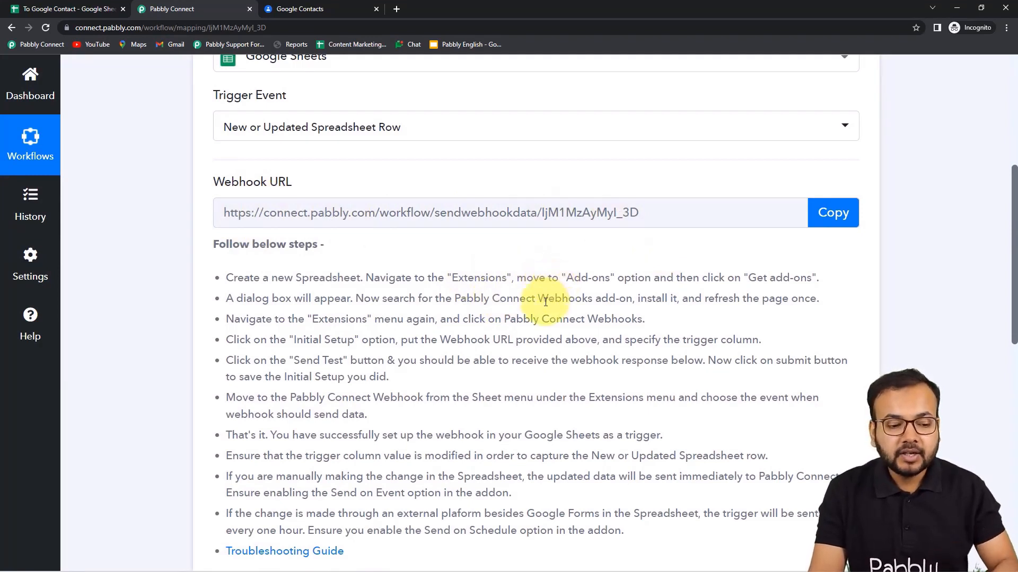
pyautogui.scroll(-2, 546, 302)
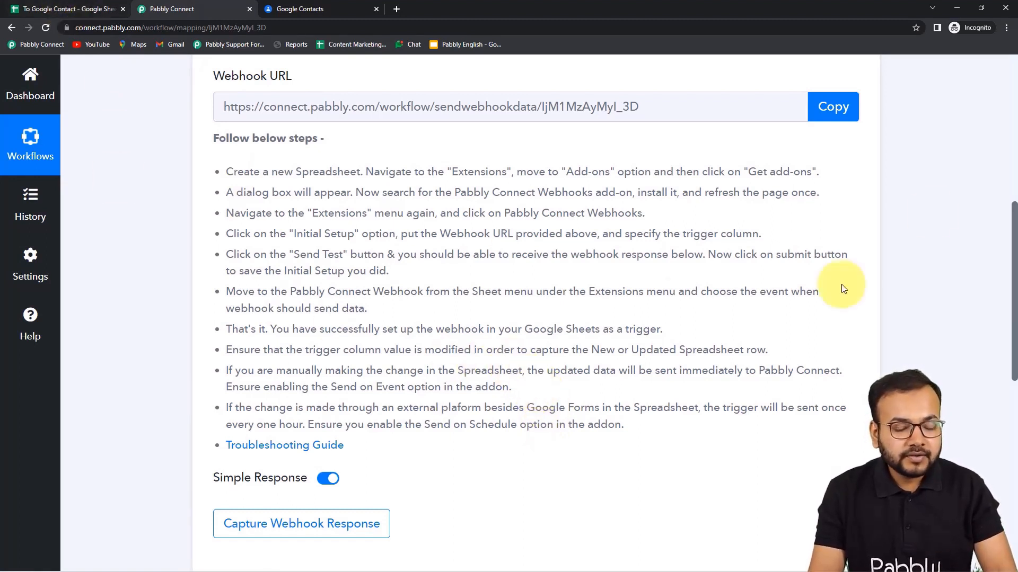
pyautogui.click(839, 113)
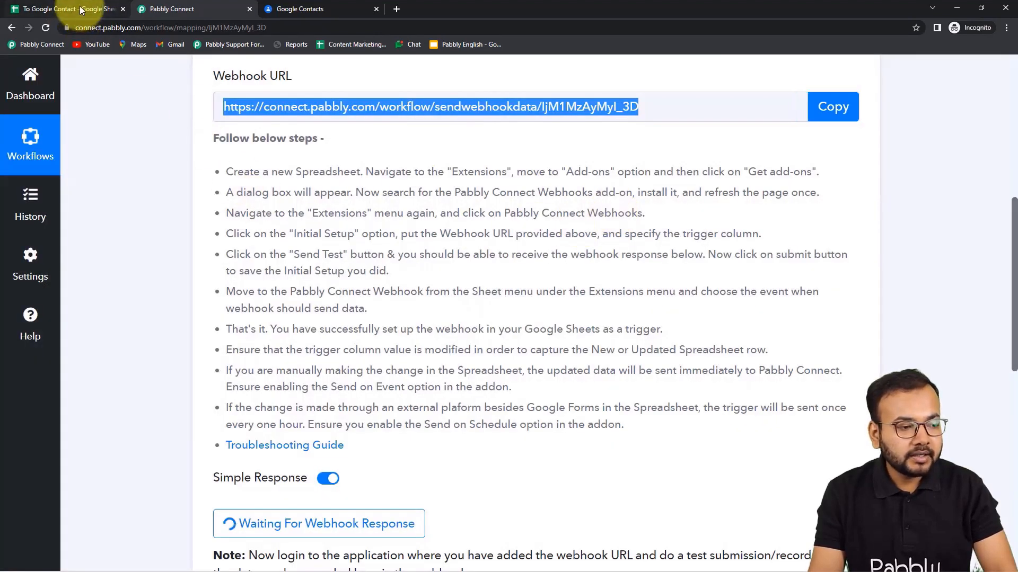
# Search the add-on Marketplace for 'pabbl', confirm Pabbly Connect Webhooks is installed, then close it.
pyautogui.click(74, 9)
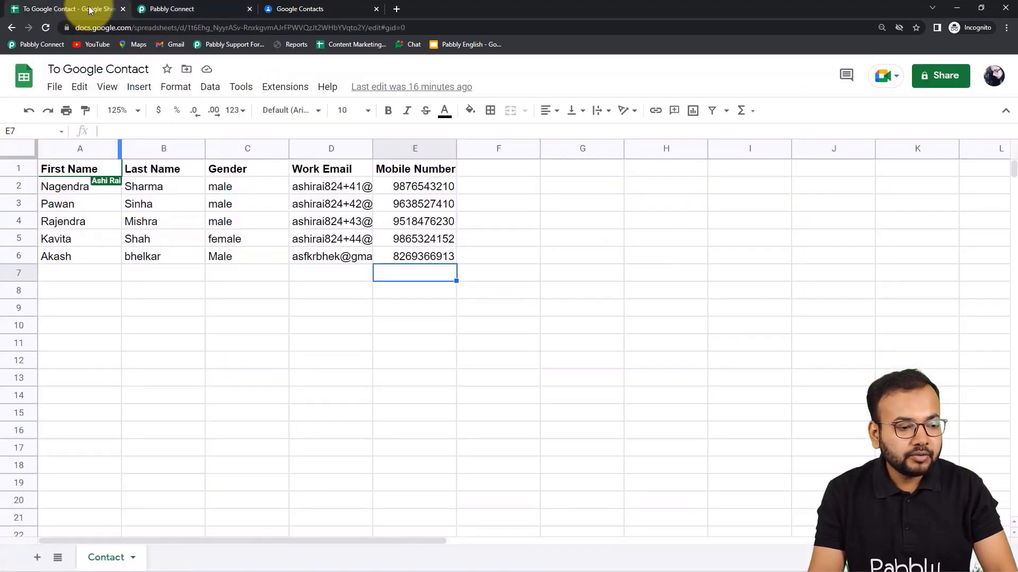
pyautogui.click(280, 91)
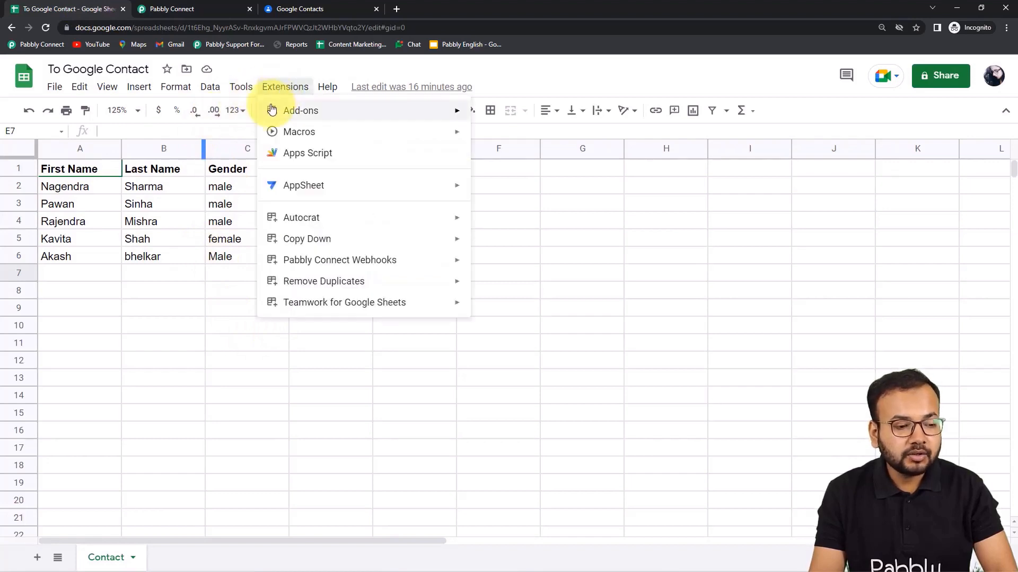
pyautogui.moveTo(285, 110)
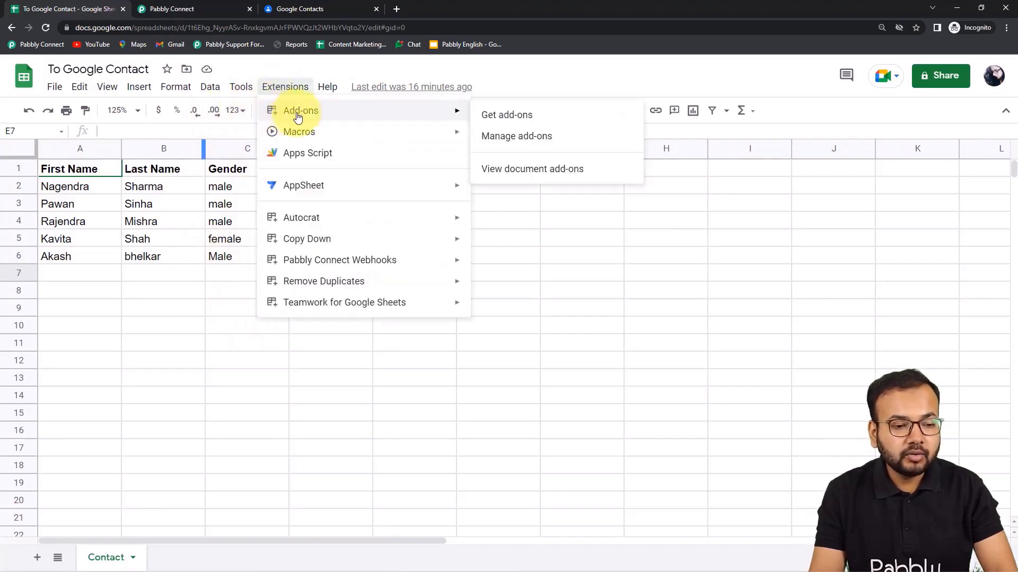
pyautogui.click(506, 115)
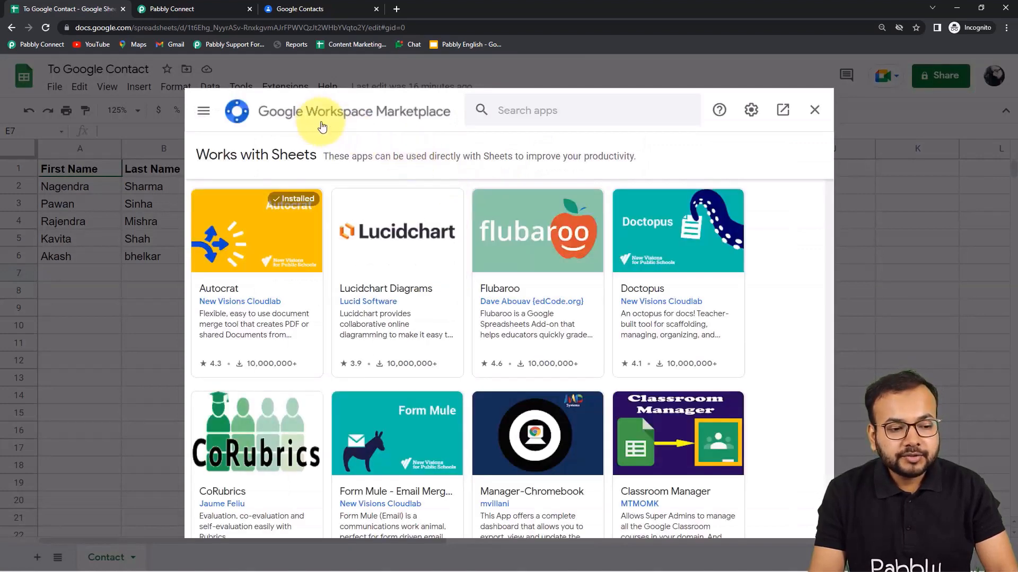
pyautogui.click(568, 115)
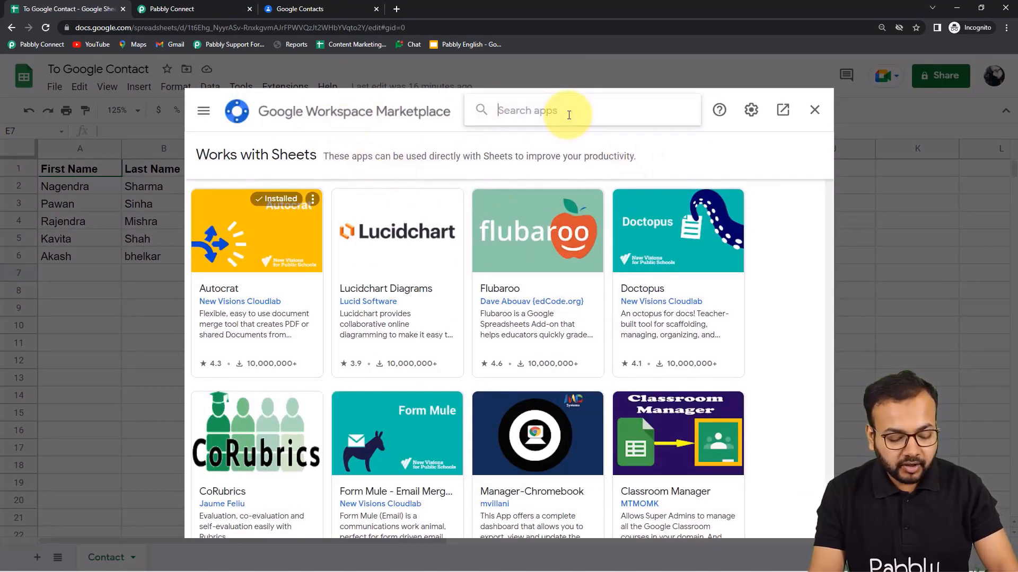
pyautogui.write('pa')
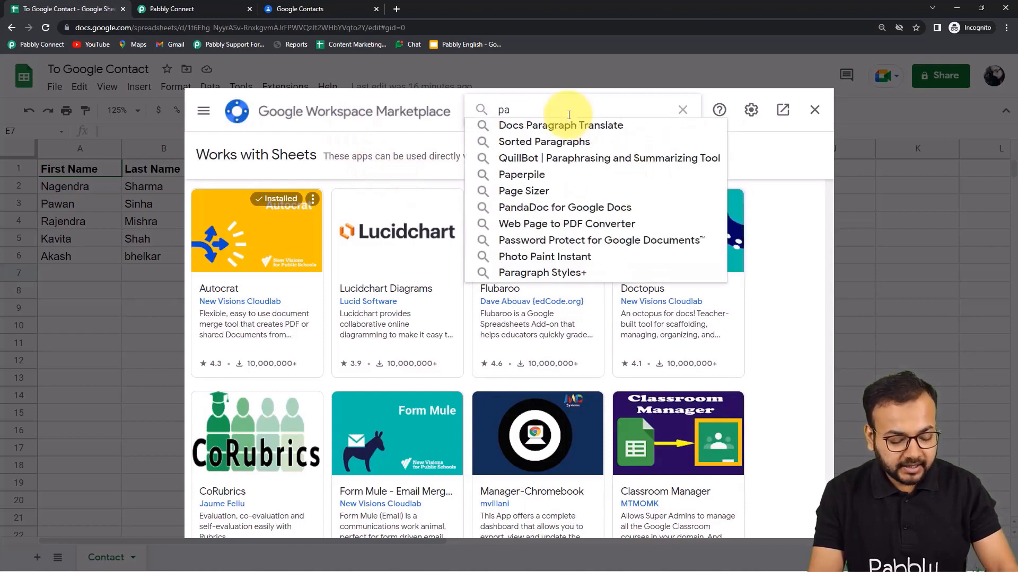
pyautogui.write('bbl')
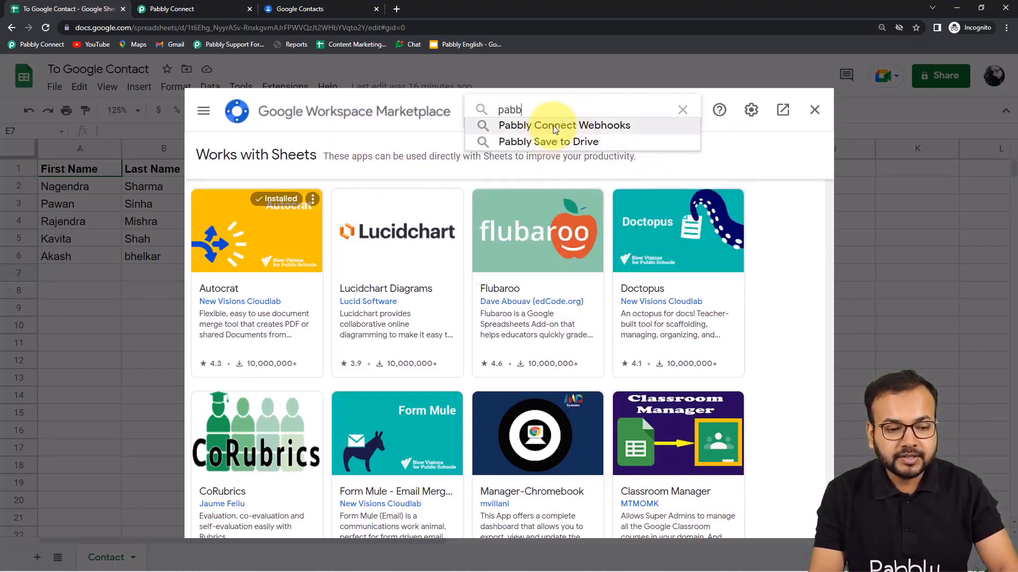
pyautogui.click(555, 126)
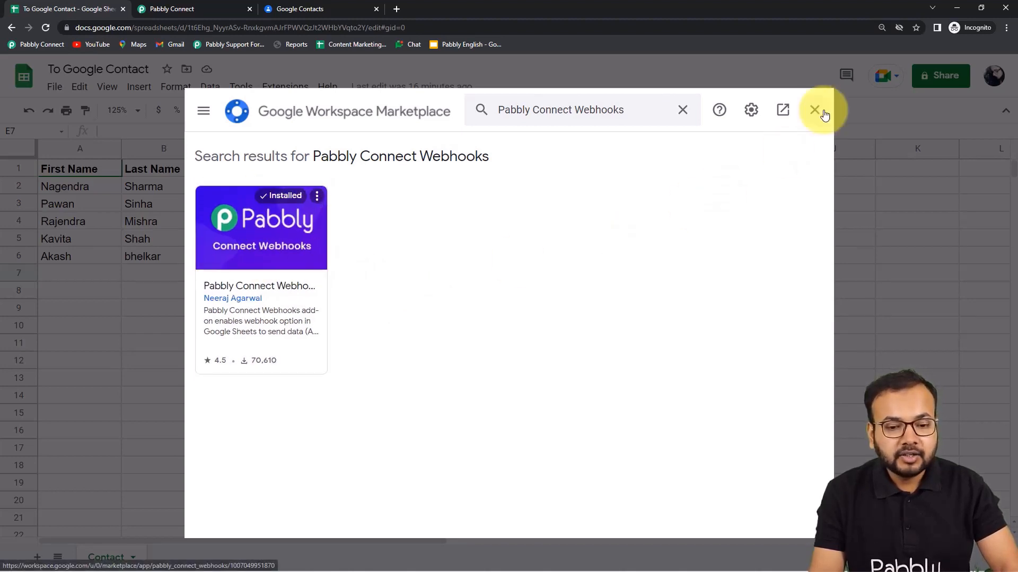
pyautogui.click(815, 110)
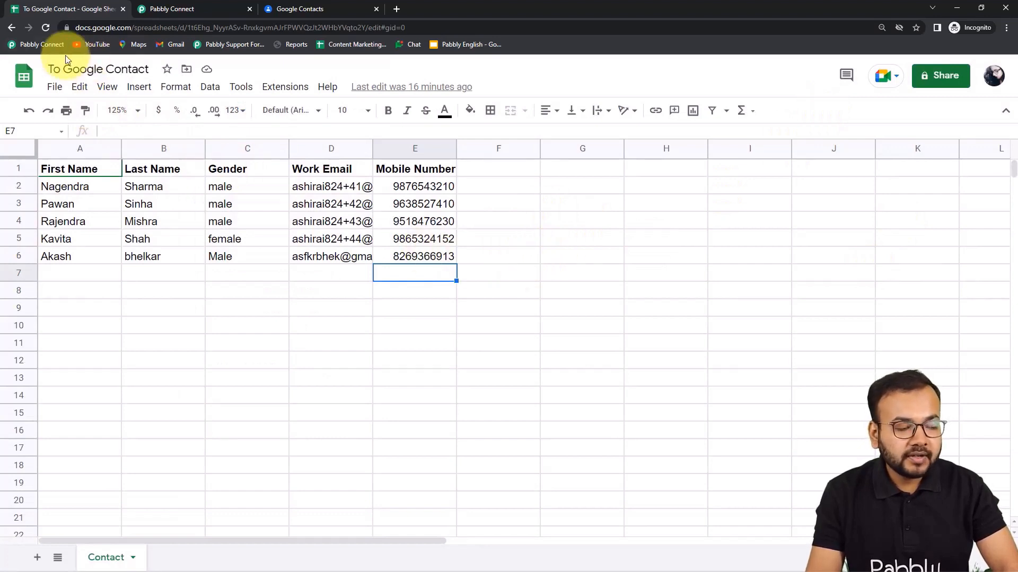
# Reload the sheet, open the Pabbly Connect Webhooks Initial Setup, then close it.
pyautogui.click(45, 29)
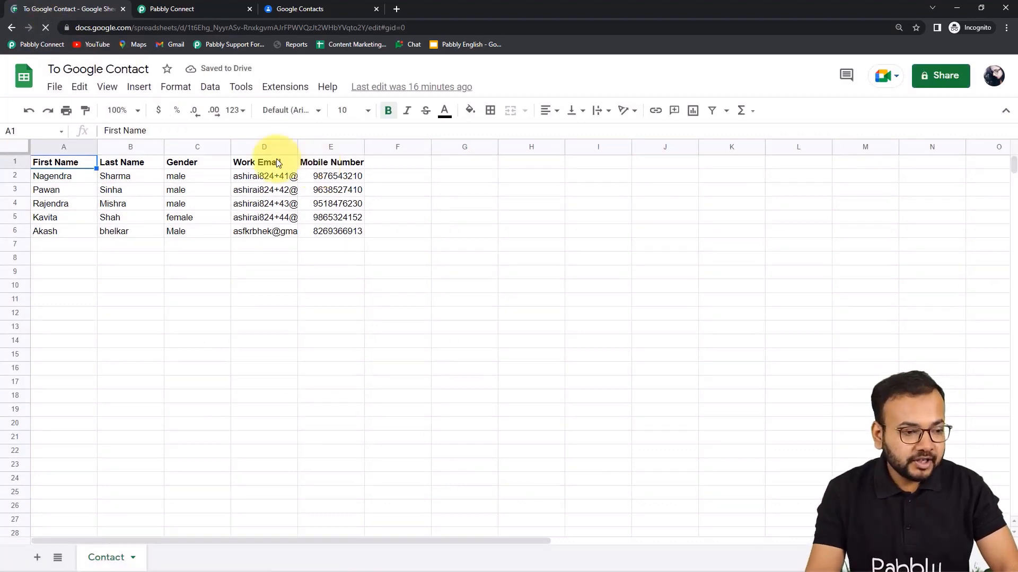
pyautogui.click(286, 86)
pyautogui.moveTo(241, 87)
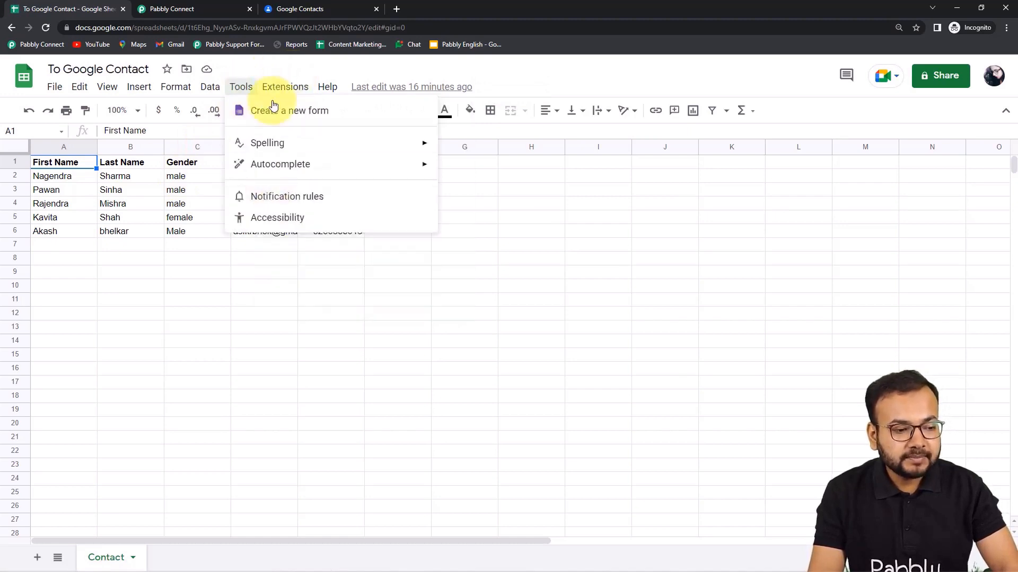
pyautogui.moveTo(285, 88)
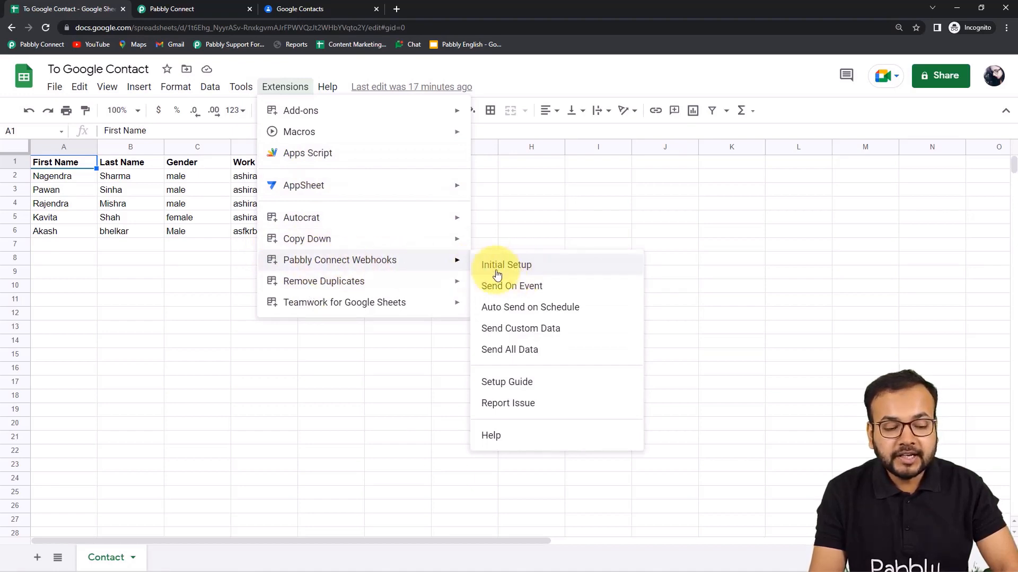
pyautogui.click(519, 271)
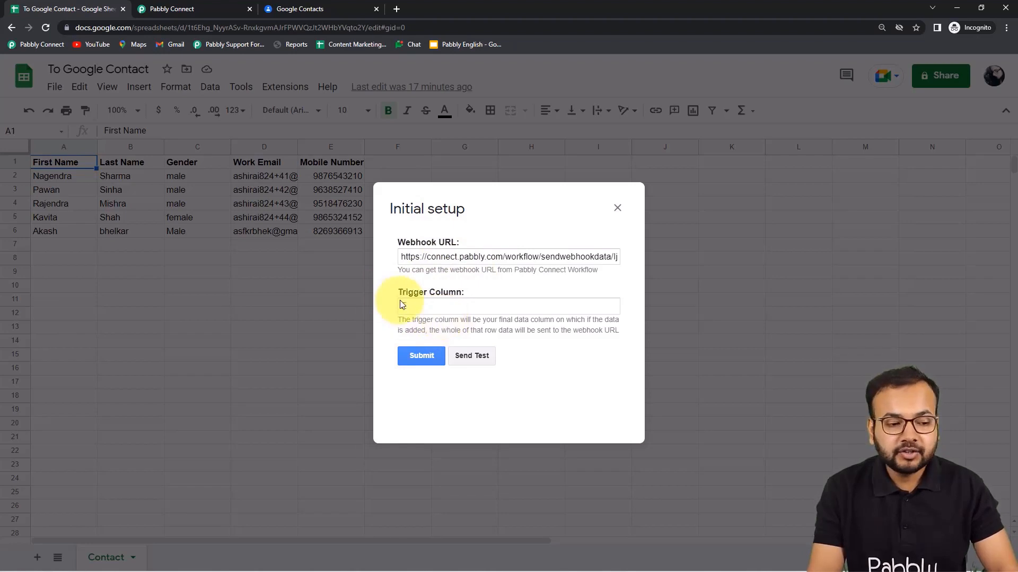
pyautogui.click(617, 208)
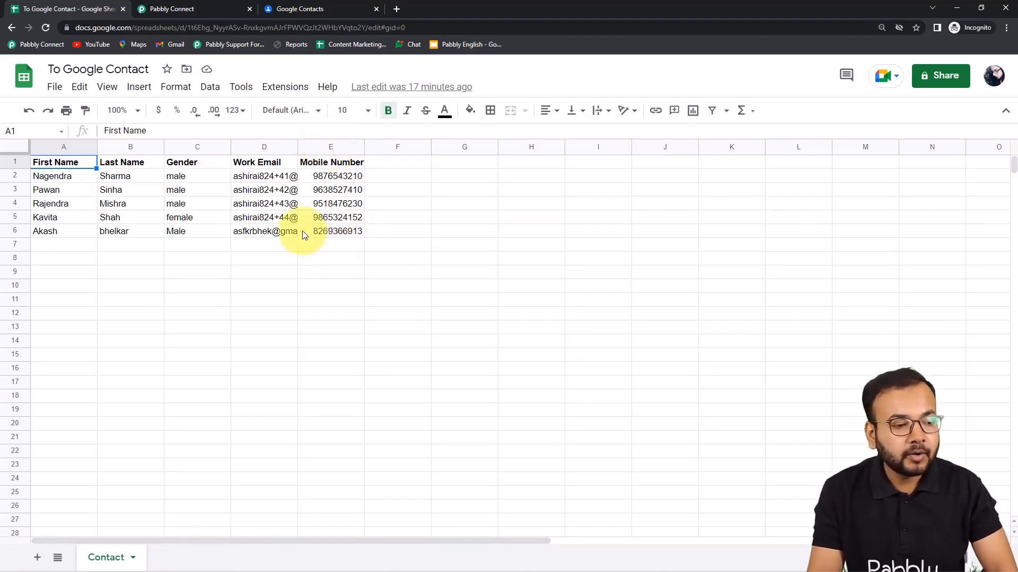
# Reopen Initial Setup and paste the copied webhook URL over the old one.
pyautogui.click(285, 98)
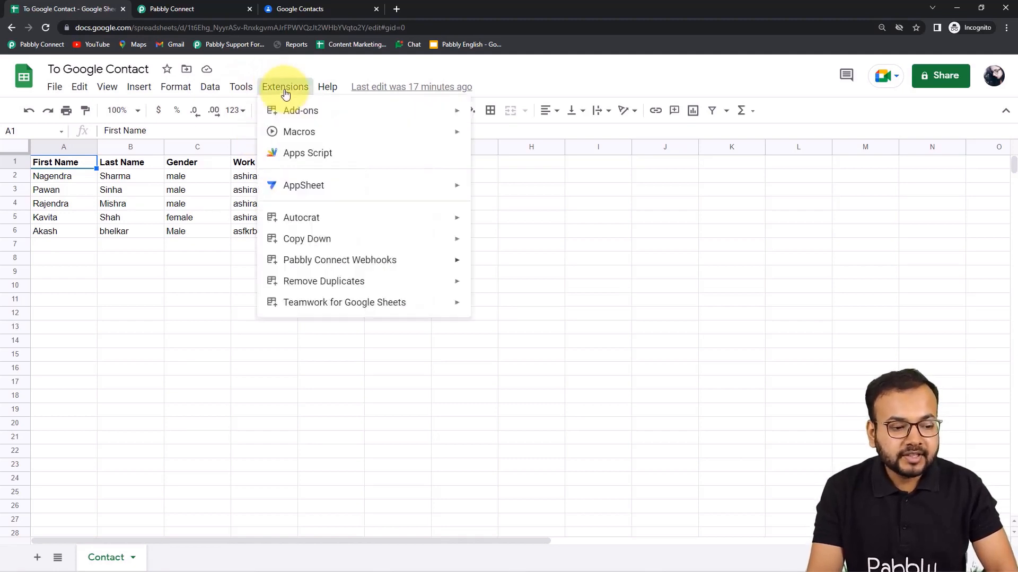
pyautogui.moveTo(463, 264)
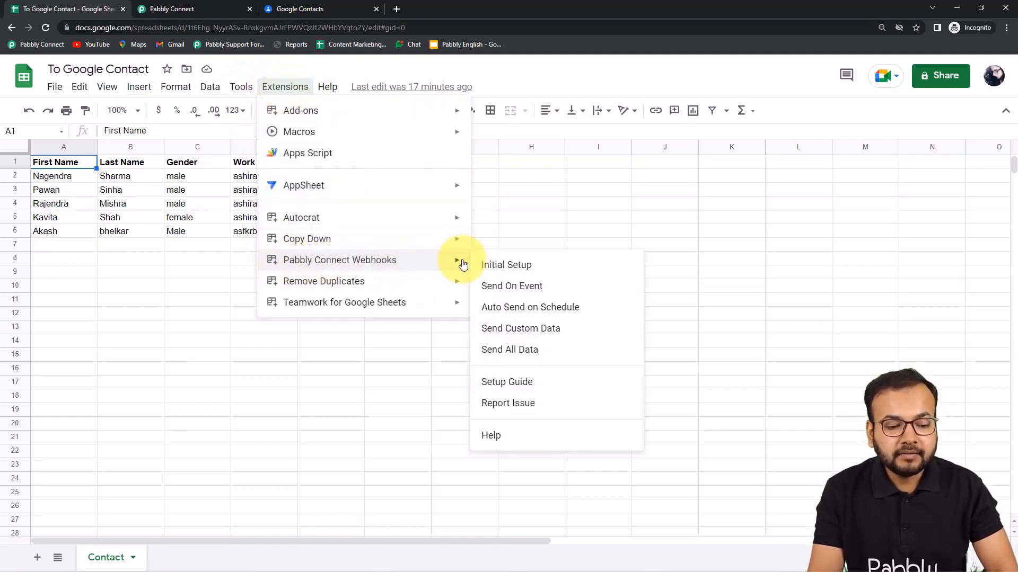
pyautogui.click(504, 264)
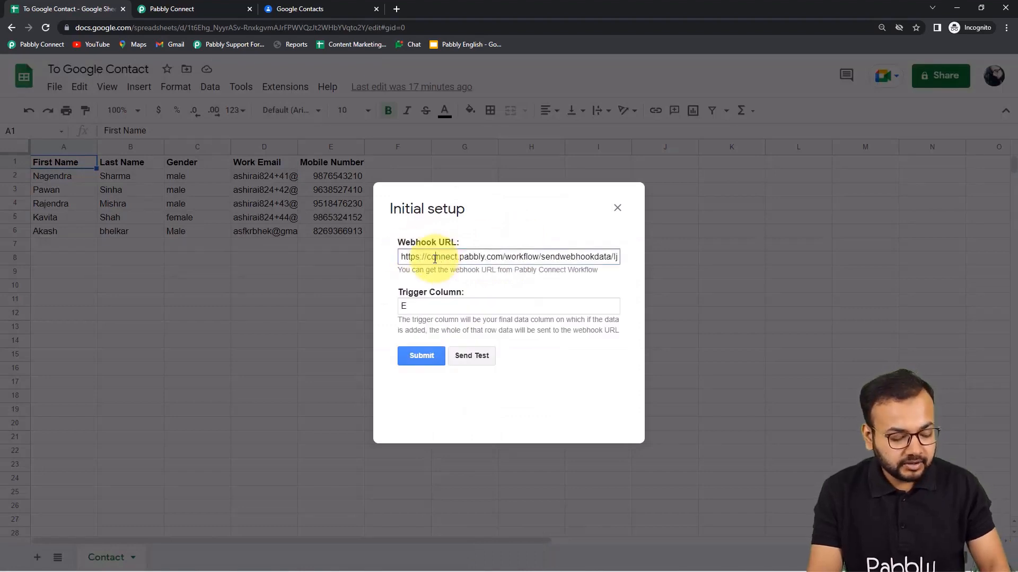
pyautogui.tripleClick(434, 259)
pyautogui.rightClick(436, 257)
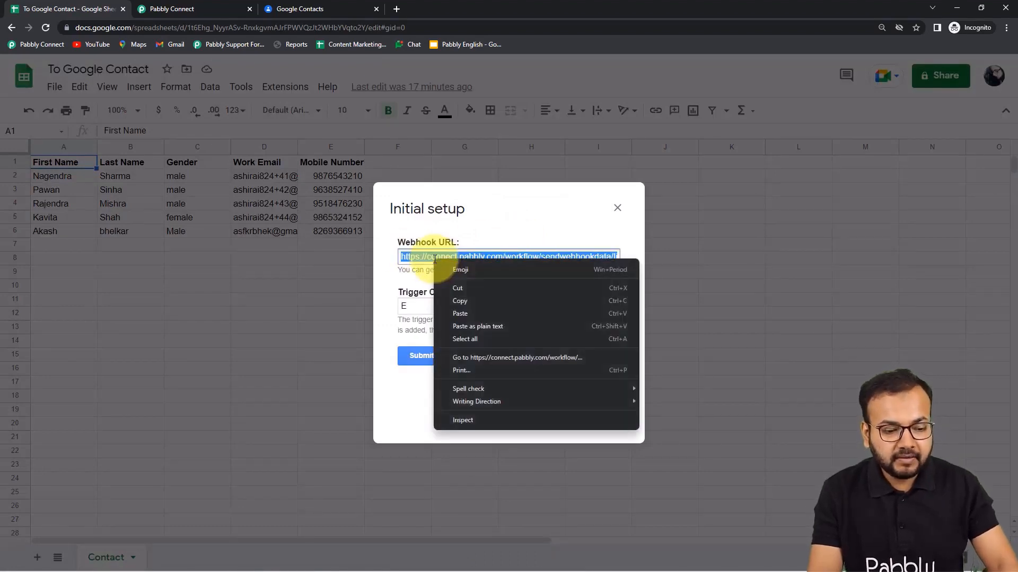
pyautogui.click(459, 325)
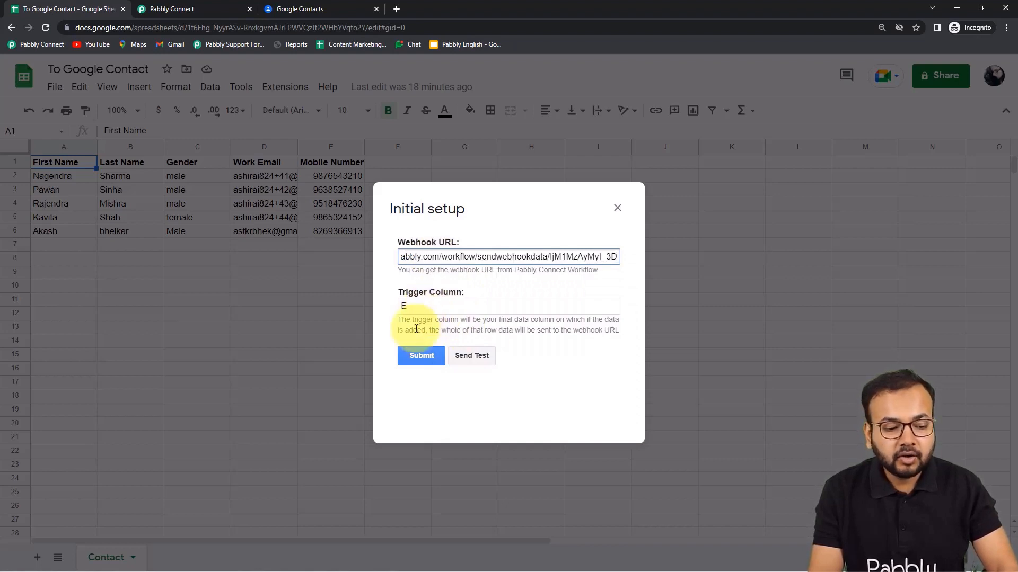
pyautogui.click(448, 334)
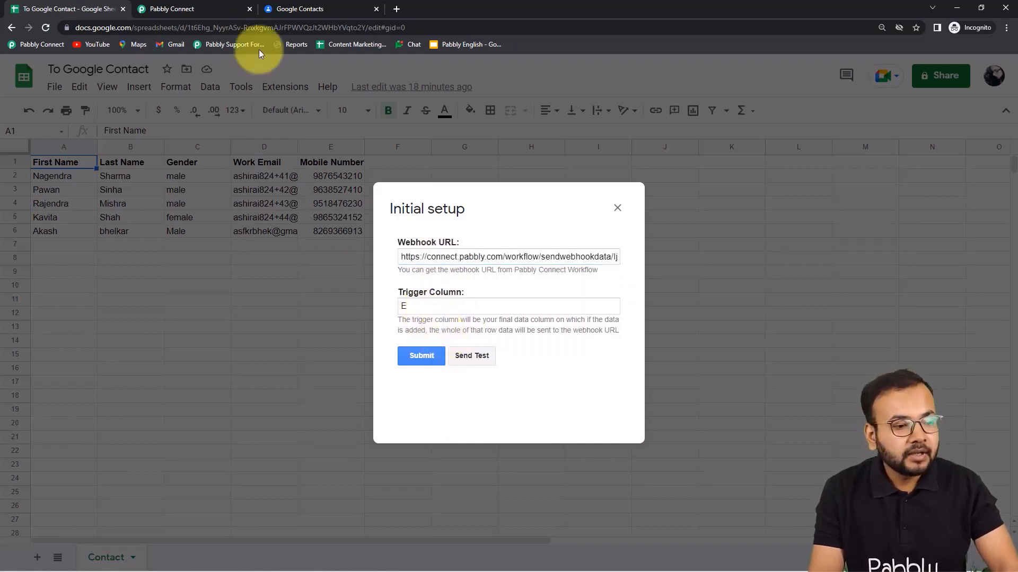
# Check the waiting Pabbly workflow, then return to the setup dialog with trigger column E.
pyautogui.click(207, 8)
pyautogui.scroll(-2, 255, 223)
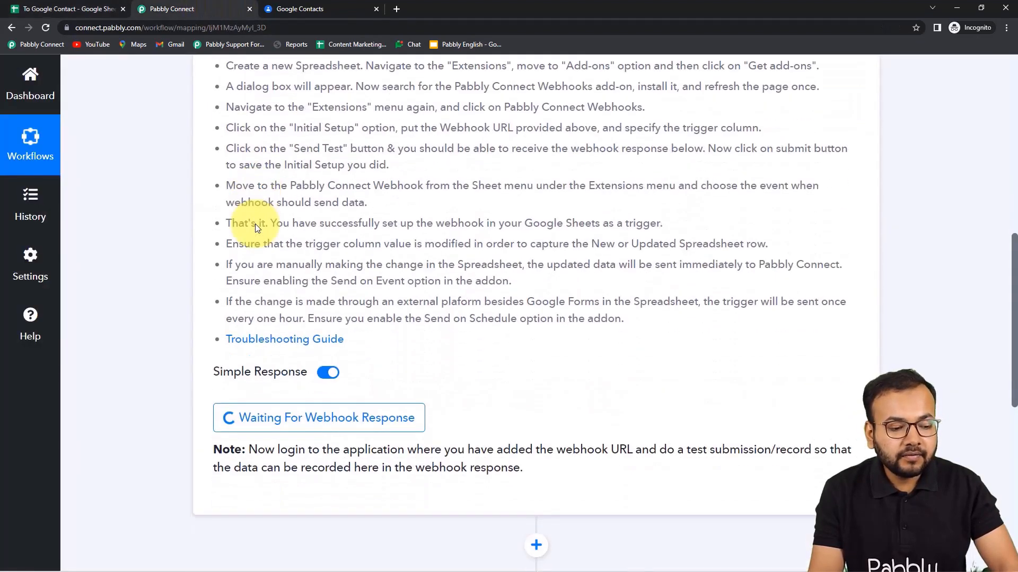
pyautogui.scroll(2, 257, 228)
pyautogui.scroll(-5, 583, 209)
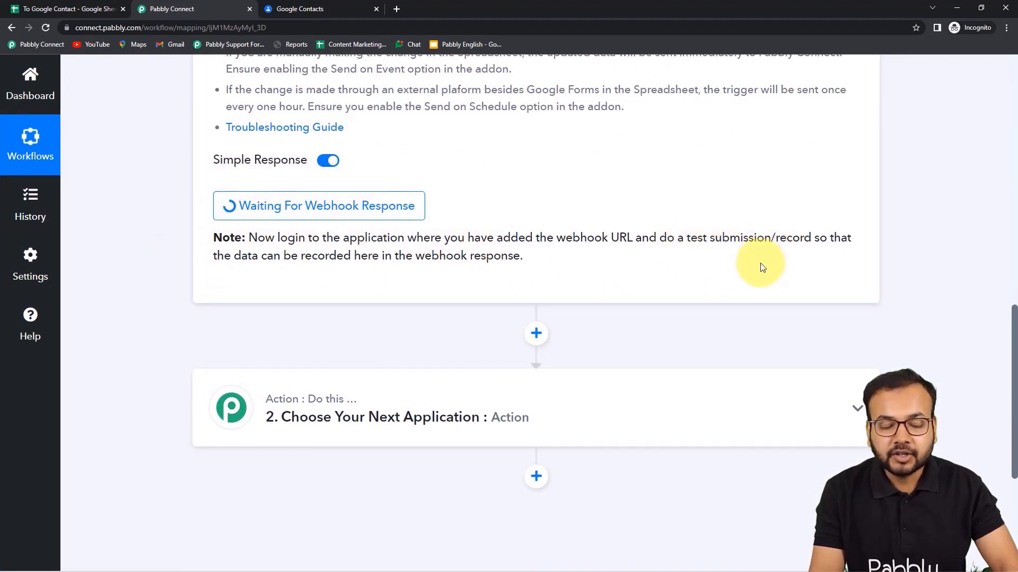
pyautogui.click(36, 8)
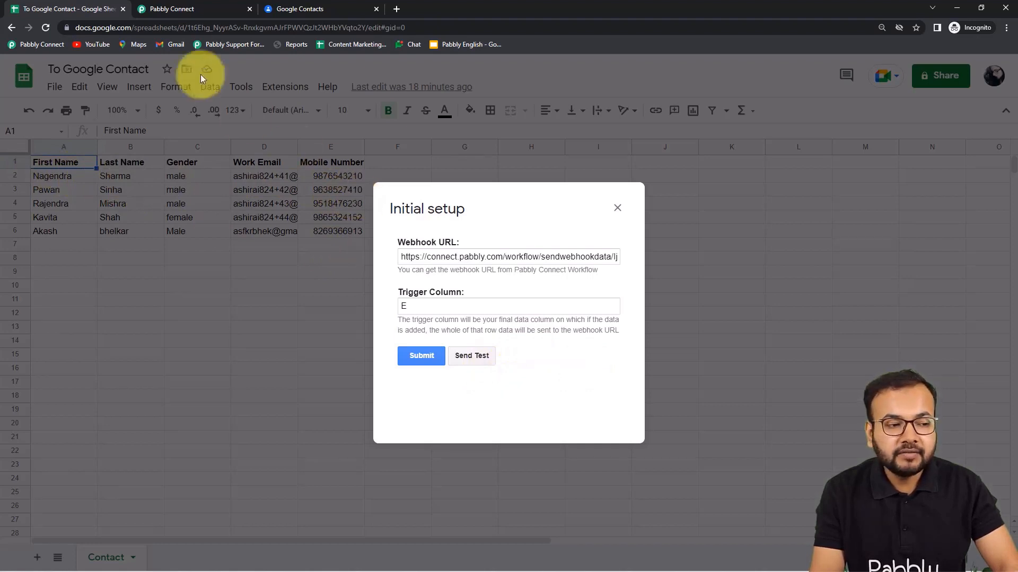
pyautogui.click(205, 10)
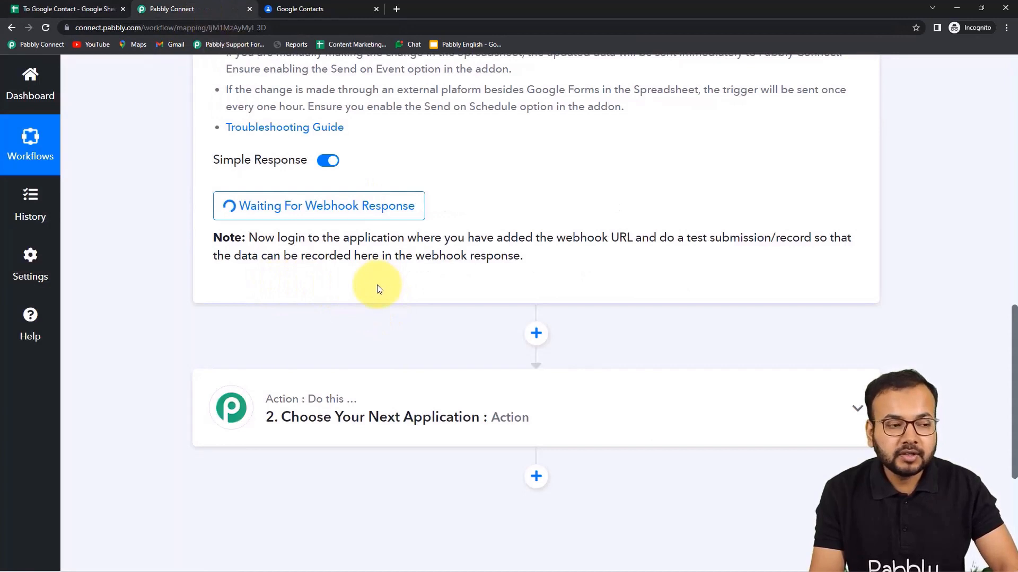
pyautogui.click(90, 12)
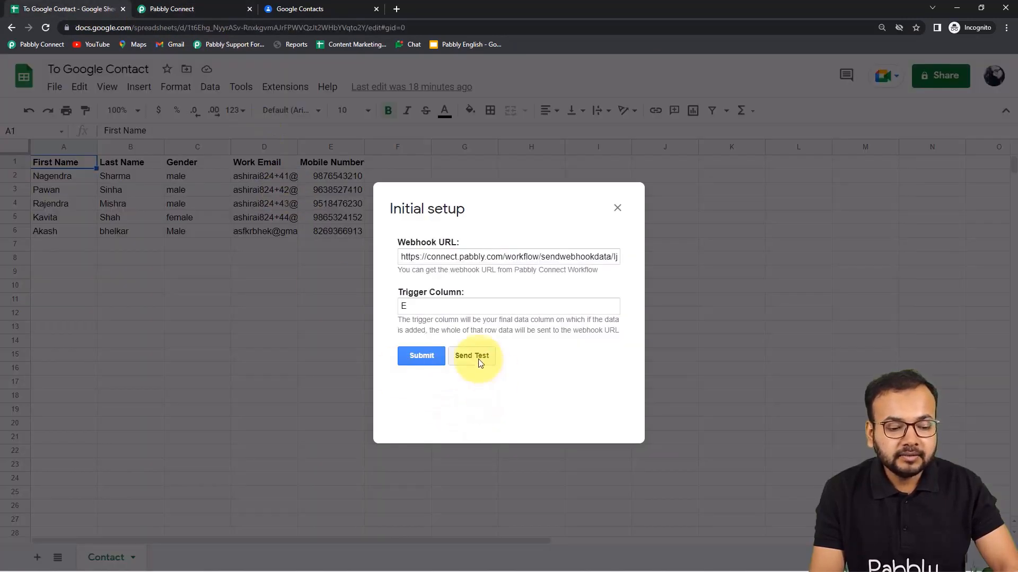
# Send a test row and review the captured response for row 2, trigger column E.
pyautogui.click(479, 360)
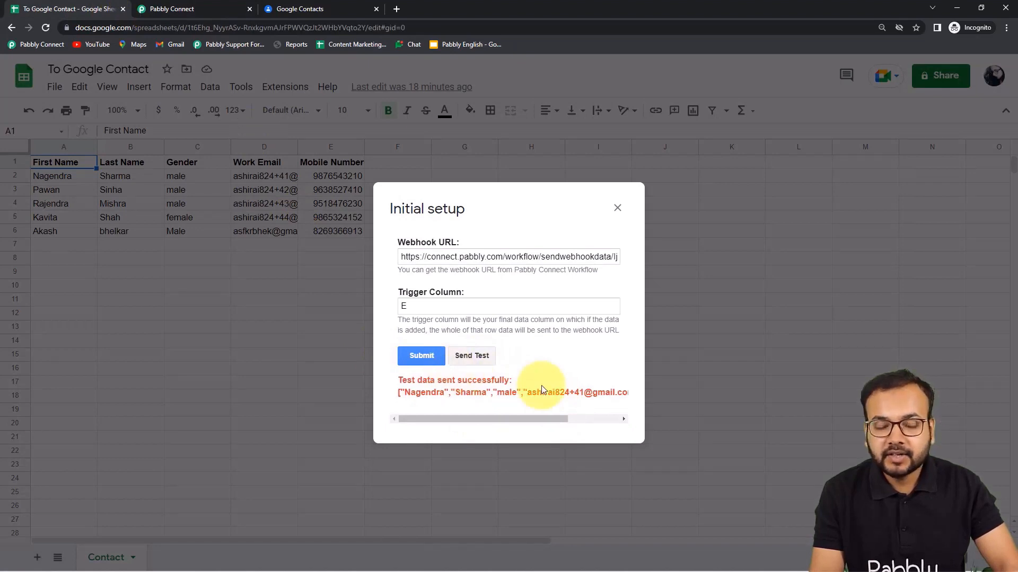
pyautogui.click(196, 10)
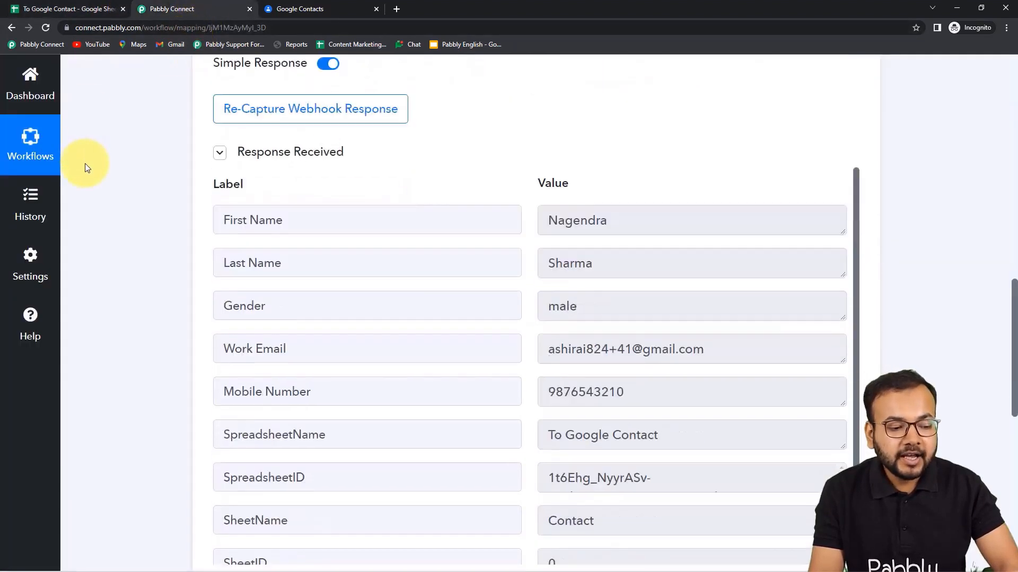
pyautogui.scroll(-1, 154, 190)
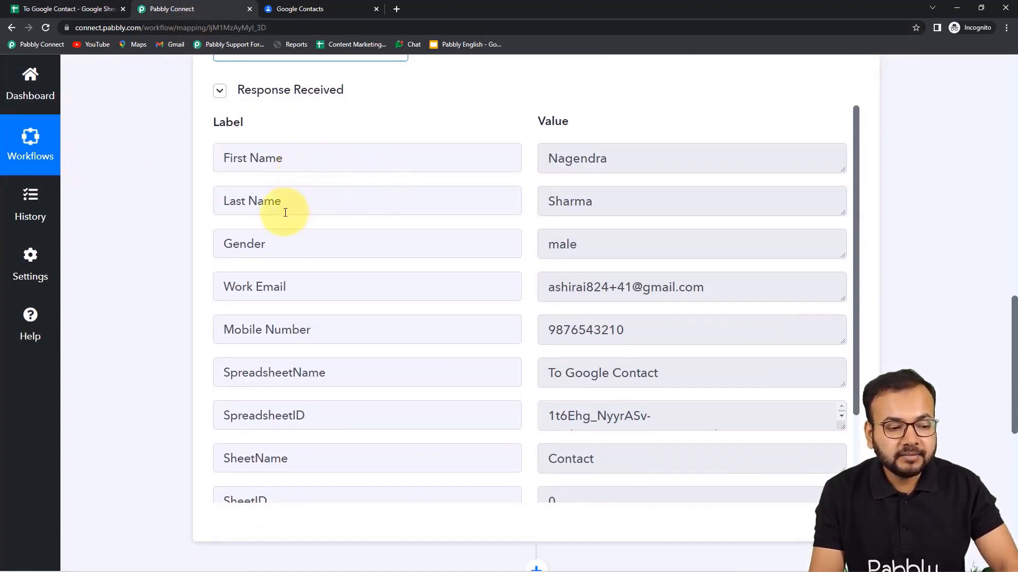
pyautogui.scroll(-1, 284, 269)
pyautogui.scroll(-1, 273, 334)
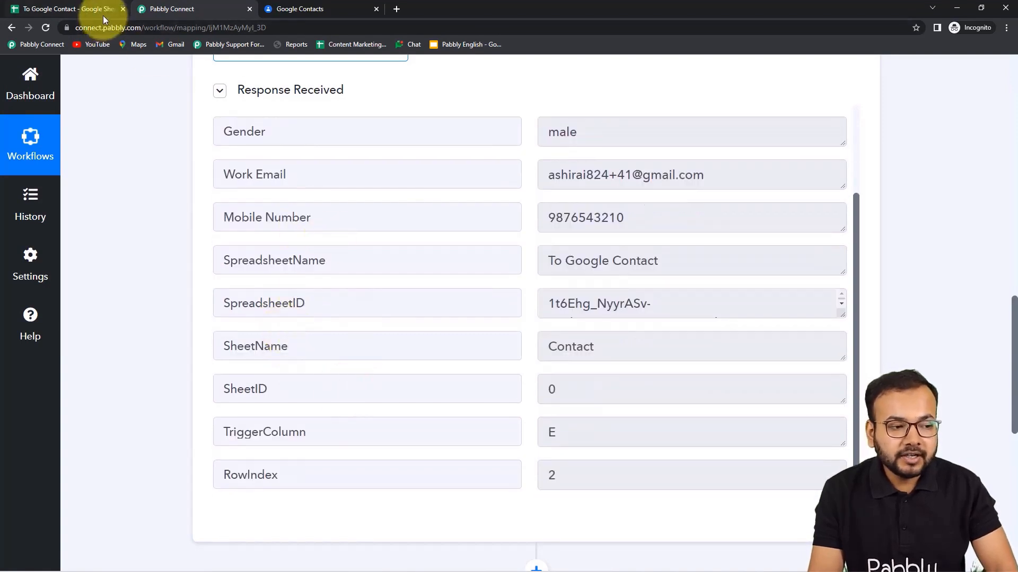
# Submit the sheet's webhook Initial Setup and scroll back down the workflow editor.
pyautogui.click(103, 11)
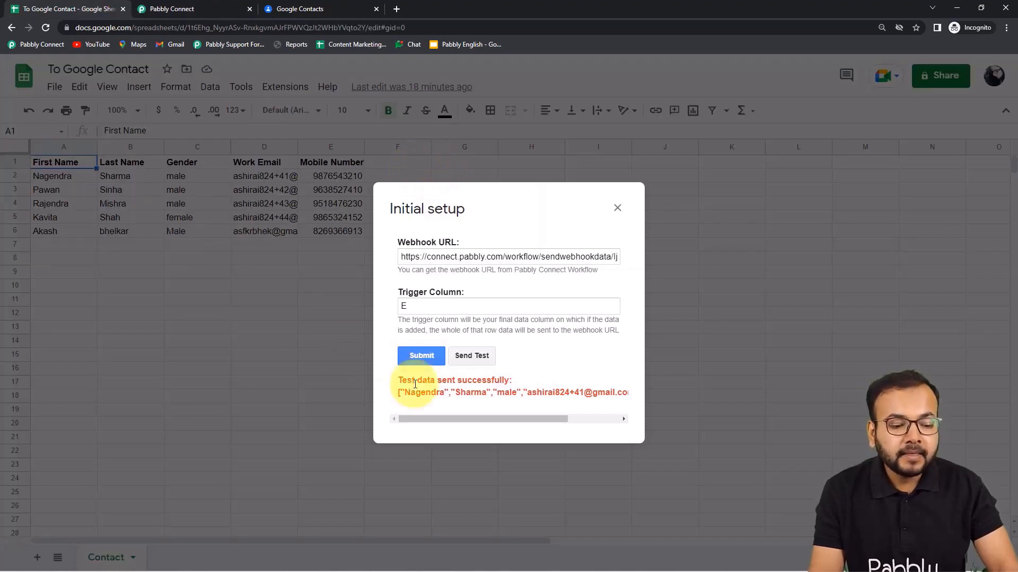
pyautogui.click(415, 354)
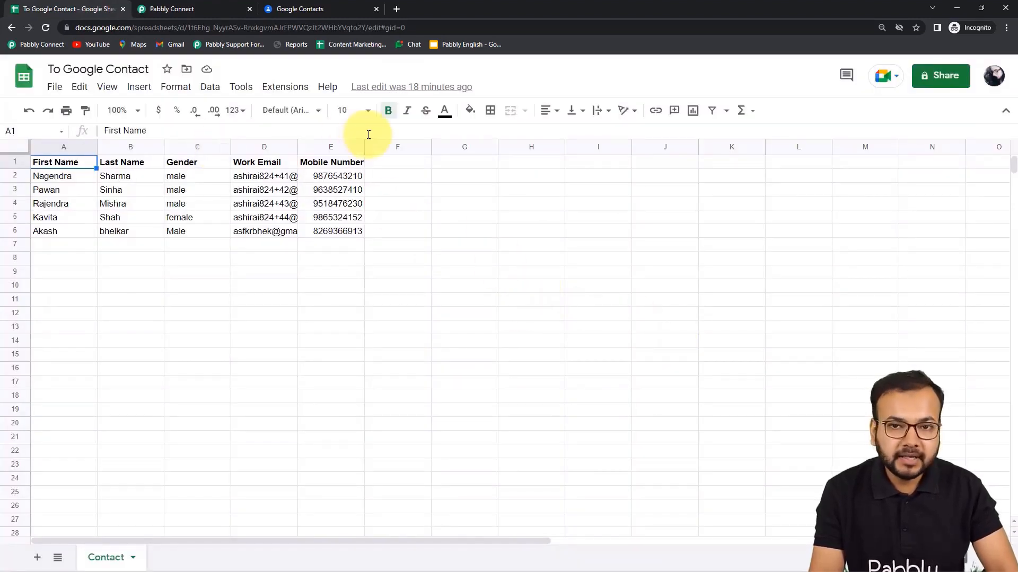
pyautogui.click(204, 8)
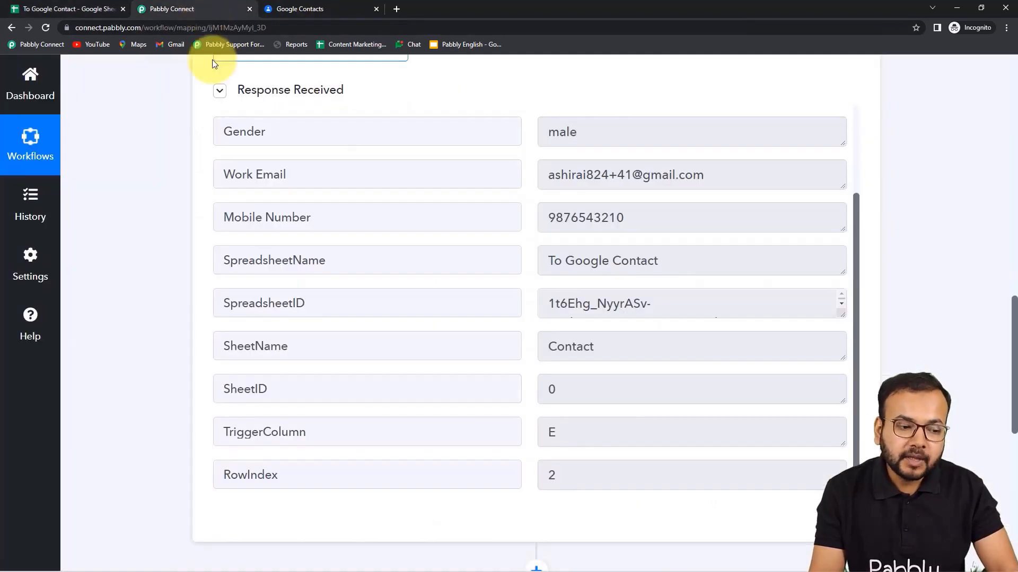
pyautogui.scroll(-3, 189, 157)
pyautogui.scroll(-1, 188, 157)
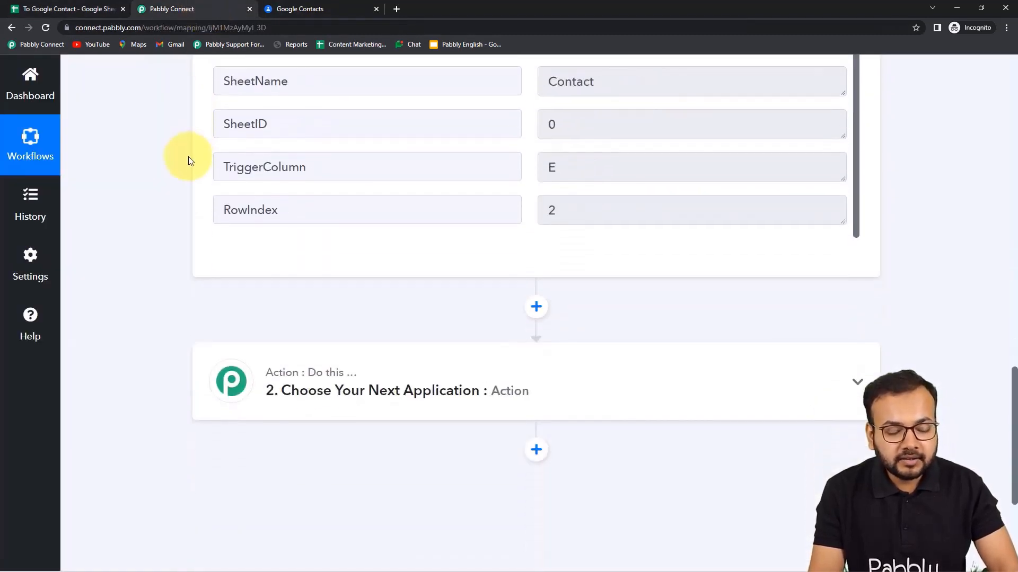
# Check the sheet rows and current Google Contacts, then expand the second action step.
pyautogui.click(81, 9)
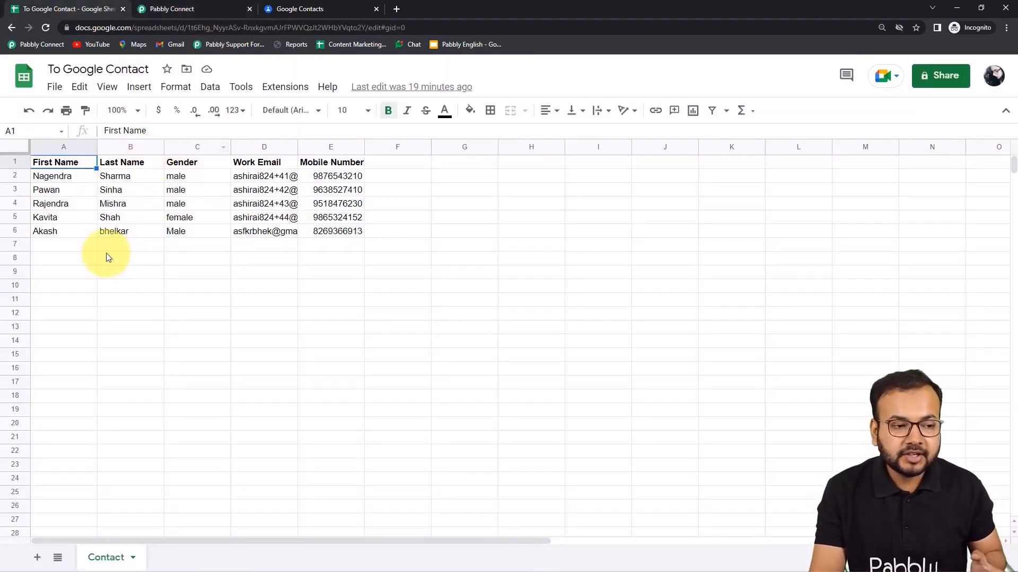
pyautogui.click(325, 15)
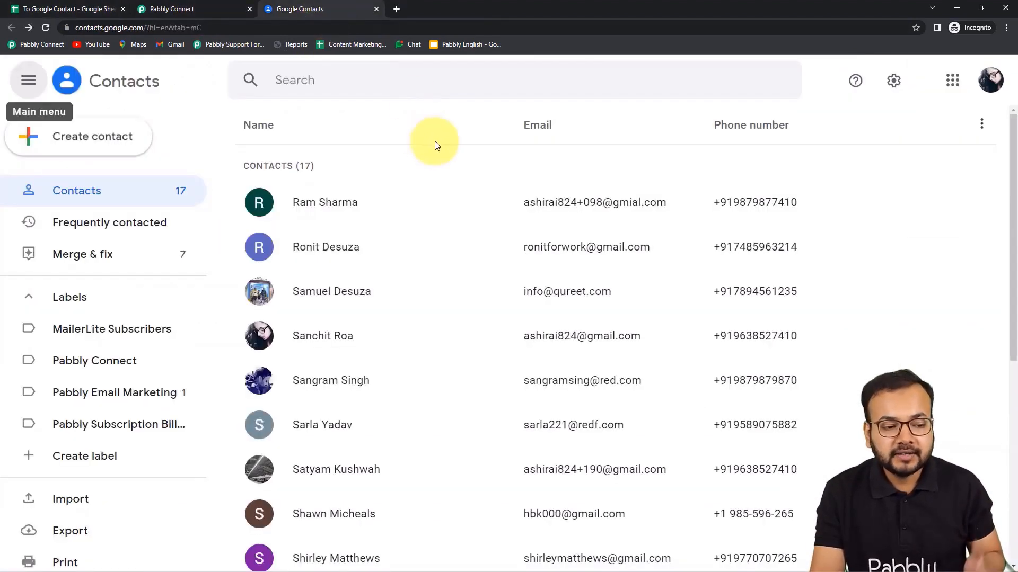
pyautogui.click(225, 10)
pyautogui.click(324, 402)
# Pick Google Contacts (searched 'goo') as the action app with the Create Contact event.
pyautogui.scroll(-3, 310, 390)
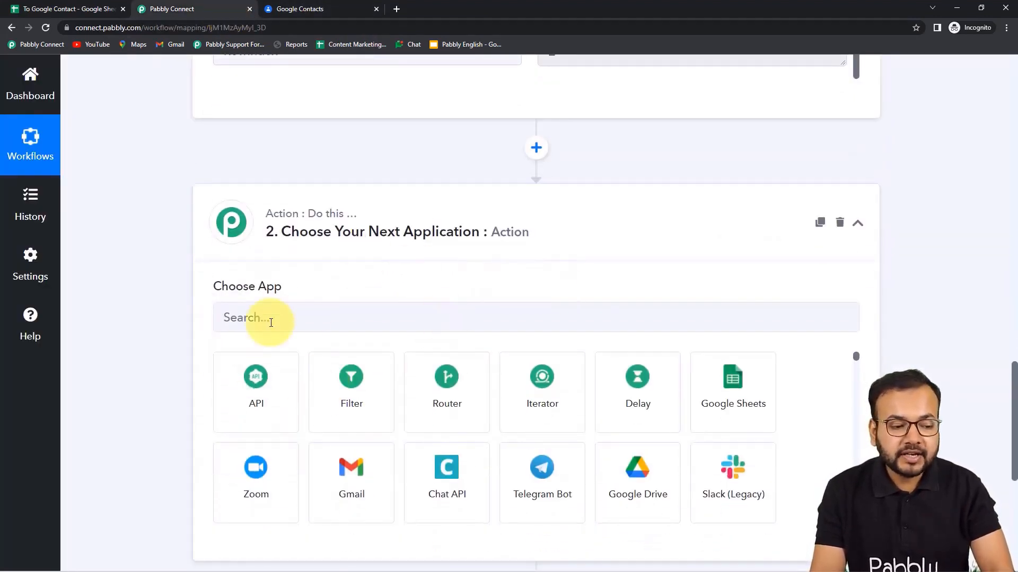
pyautogui.click(353, 320)
pyautogui.write('goo')
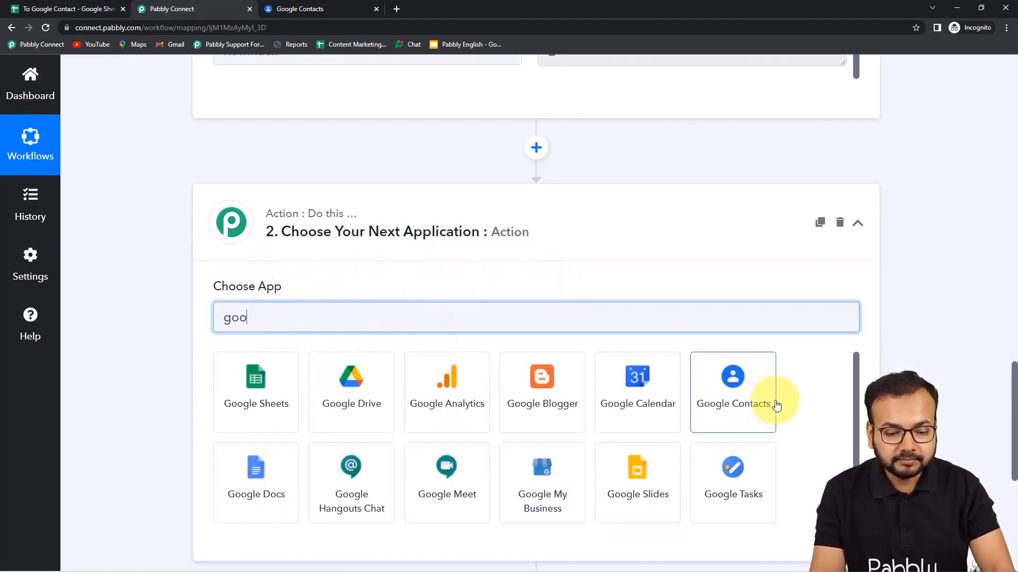
pyautogui.click(775, 405)
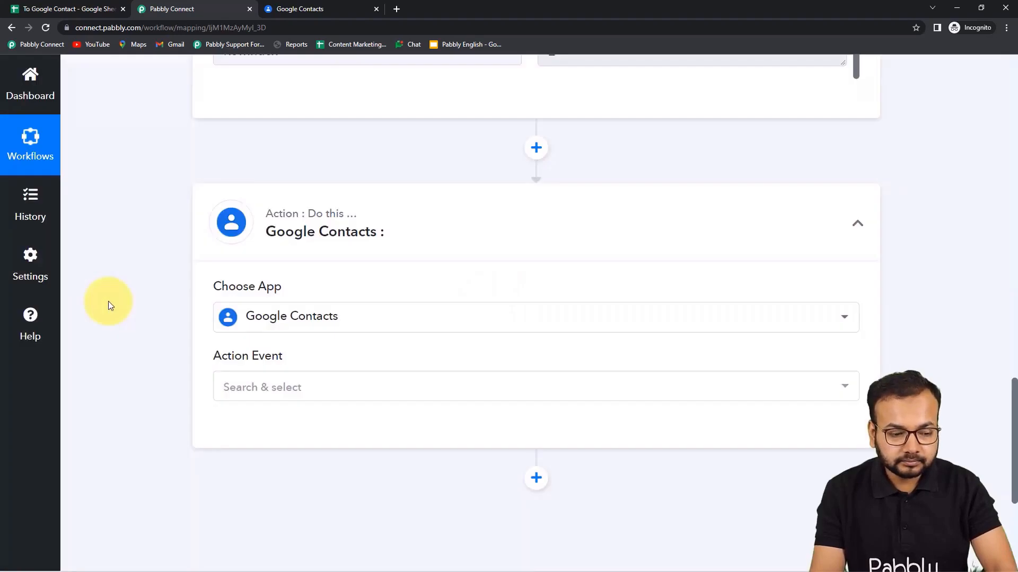
pyautogui.click(261, 273)
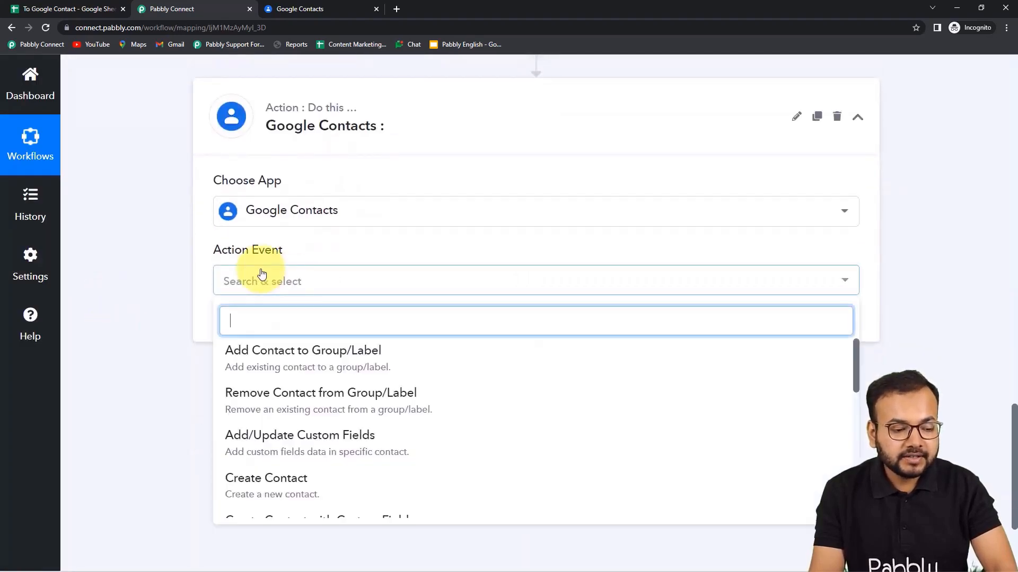
pyautogui.scroll(-1, 302, 405)
pyautogui.scroll(-1, 306, 408)
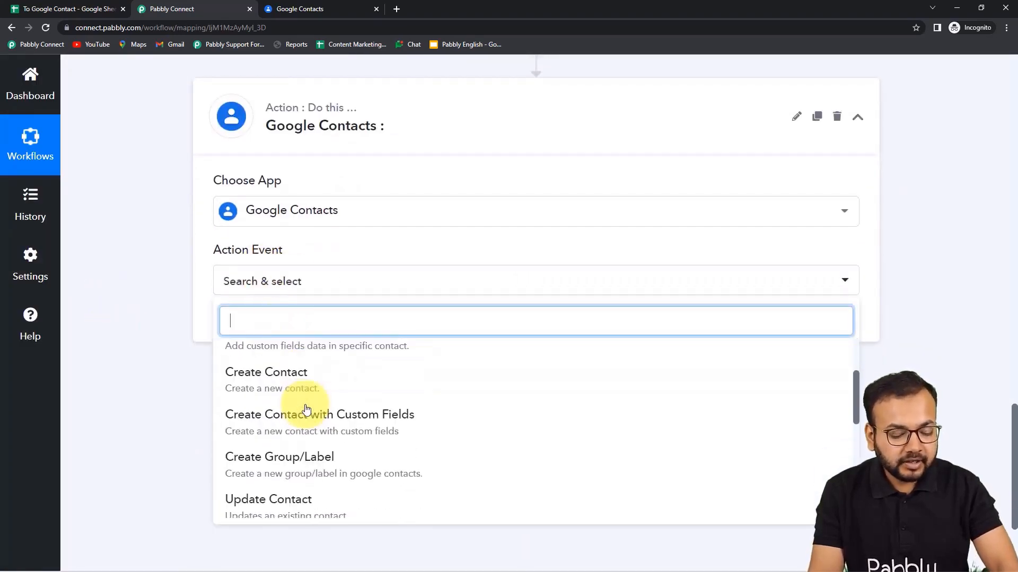
pyautogui.click(302, 387)
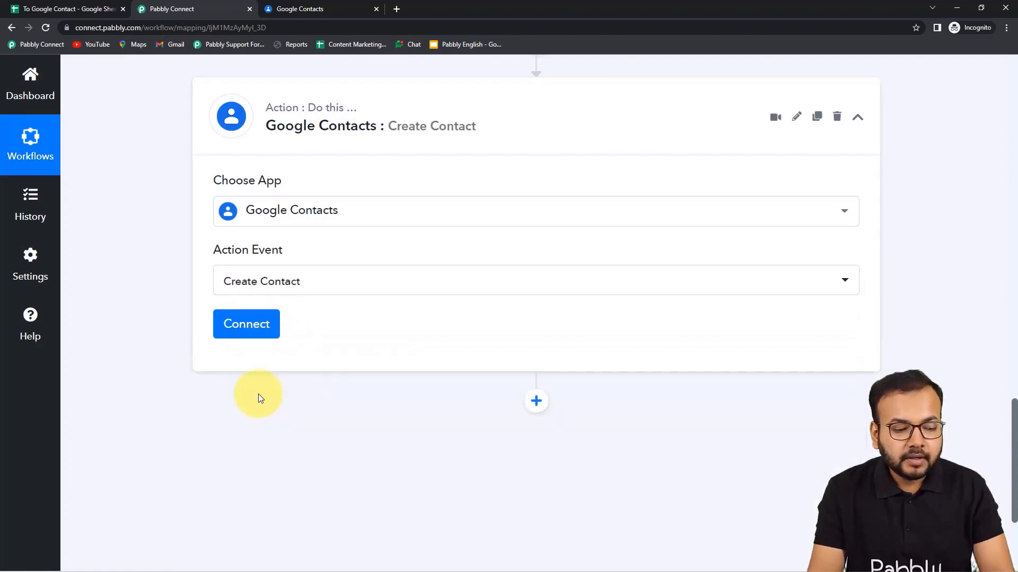
# Add a new Google Contacts connection, authorize the Google account and grant contacts access.
pyautogui.click(252, 332)
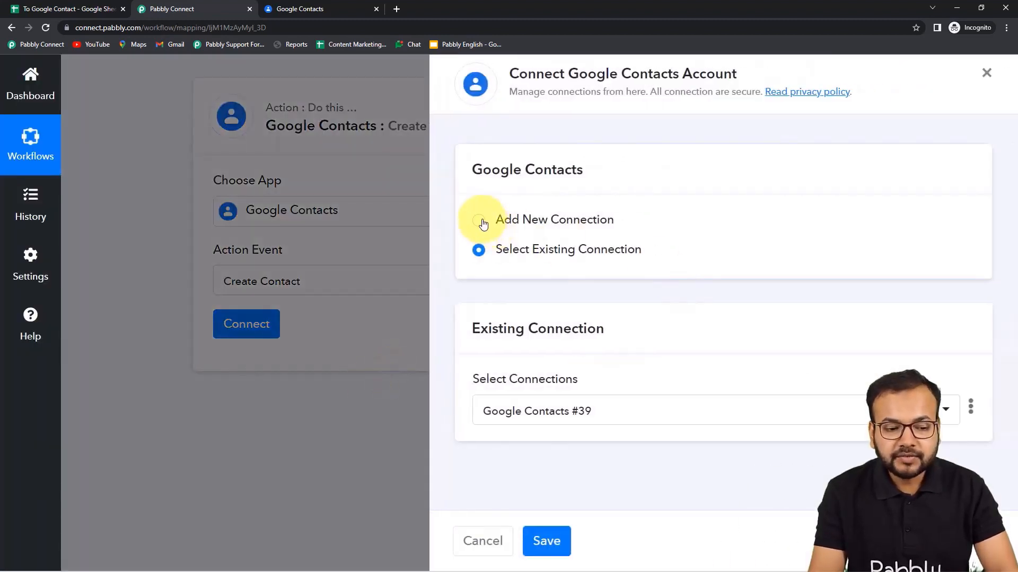
pyautogui.click(480, 221)
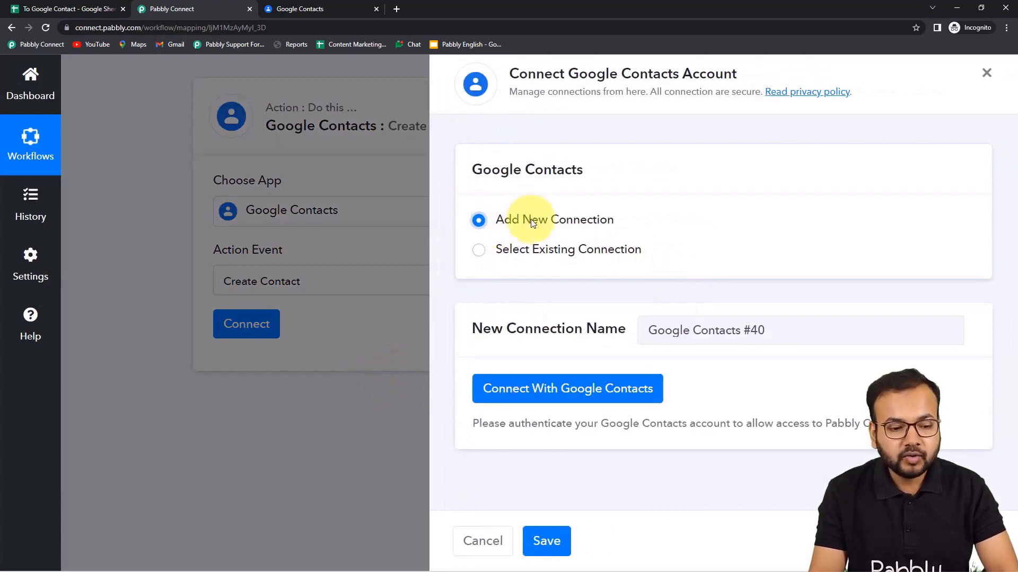
pyautogui.click(546, 387)
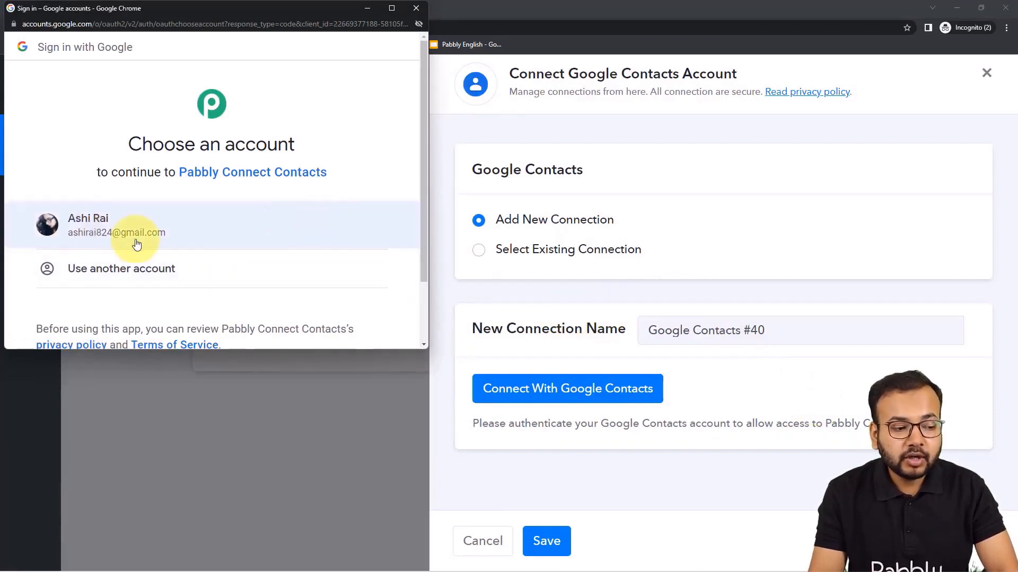
pyautogui.click(109, 230)
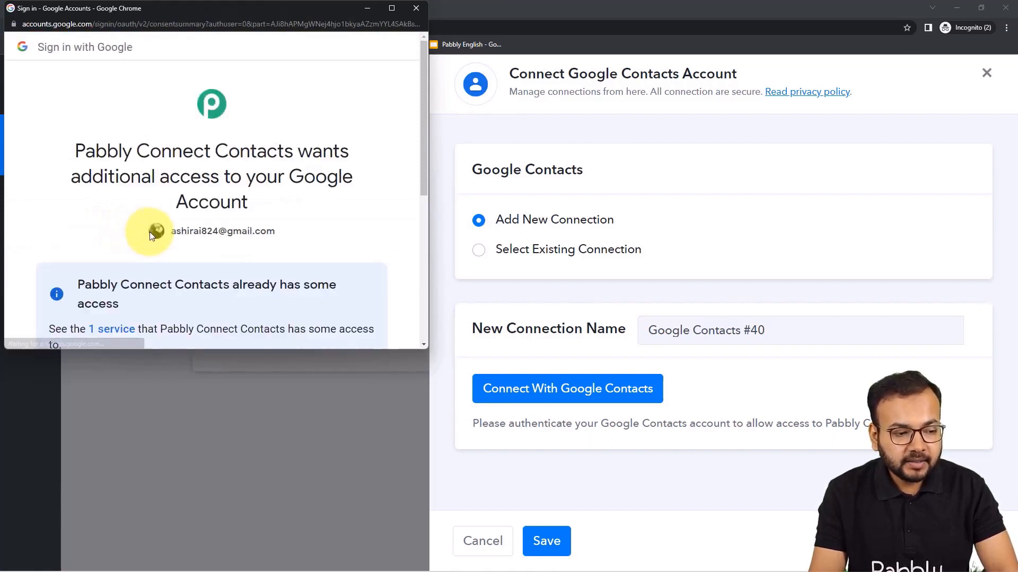
pyautogui.scroll(-5, 170, 236)
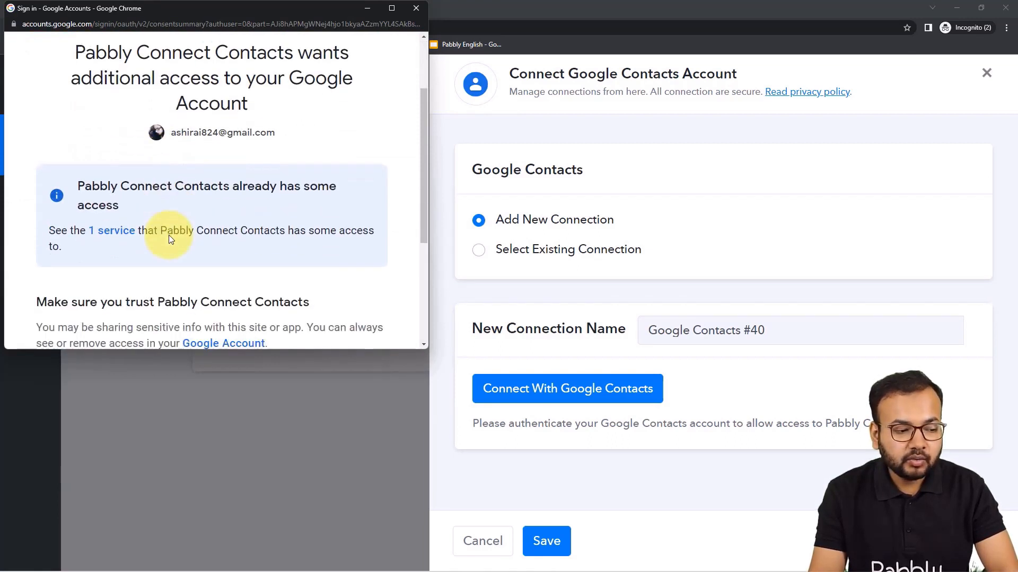
pyautogui.click(298, 242)
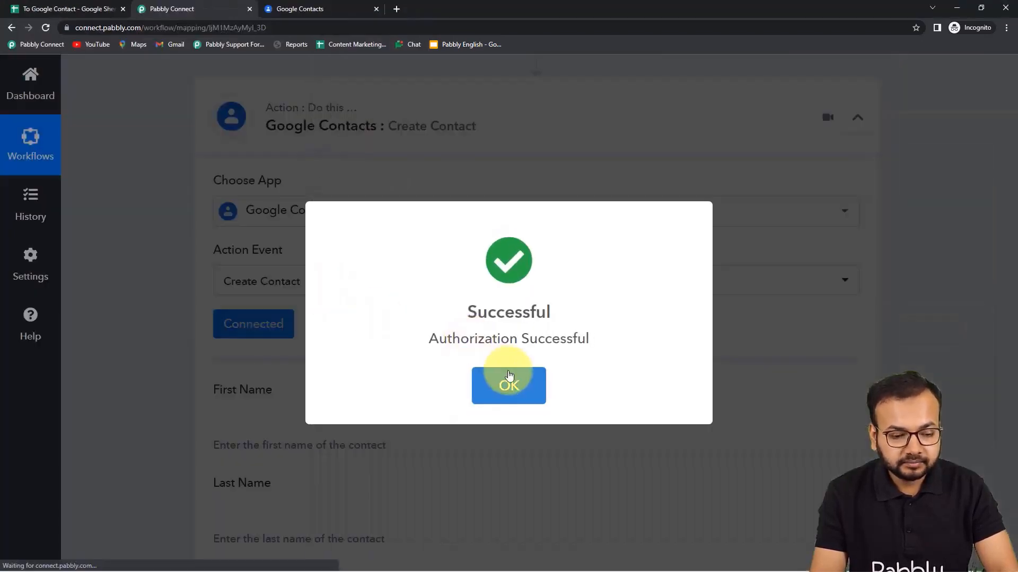
pyautogui.click(509, 376)
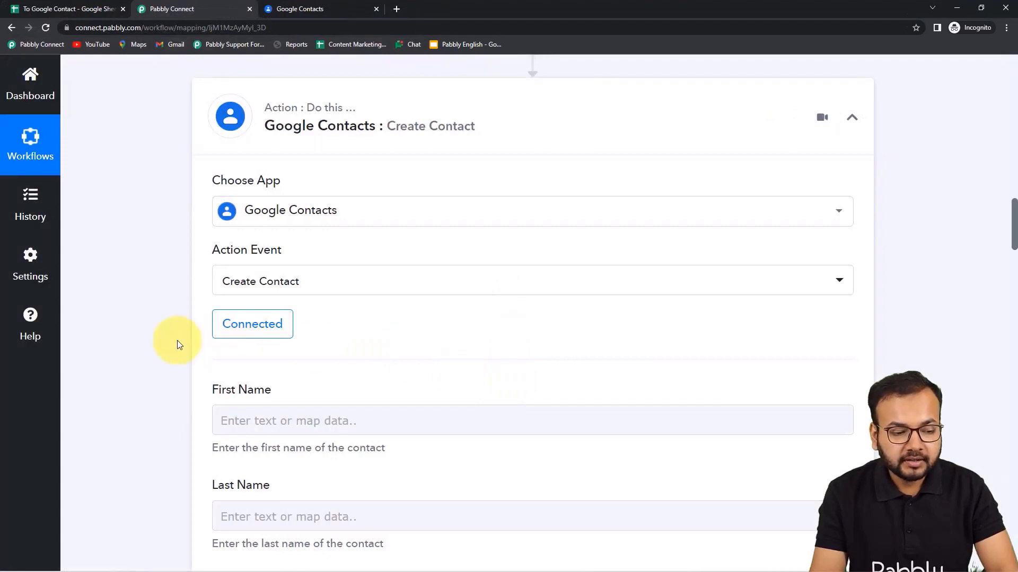
# Map the sheet's First Name into the Create Contact First Name field.
pyautogui.scroll(-2, 334, 254)
pyautogui.scroll(-3, 115, 263)
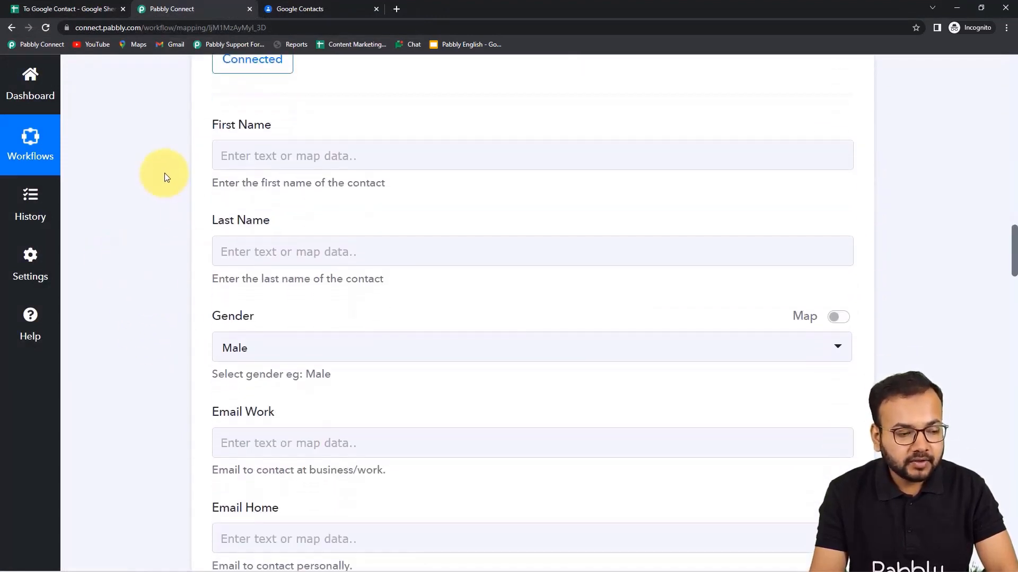
pyautogui.scroll(-3, 186, 364)
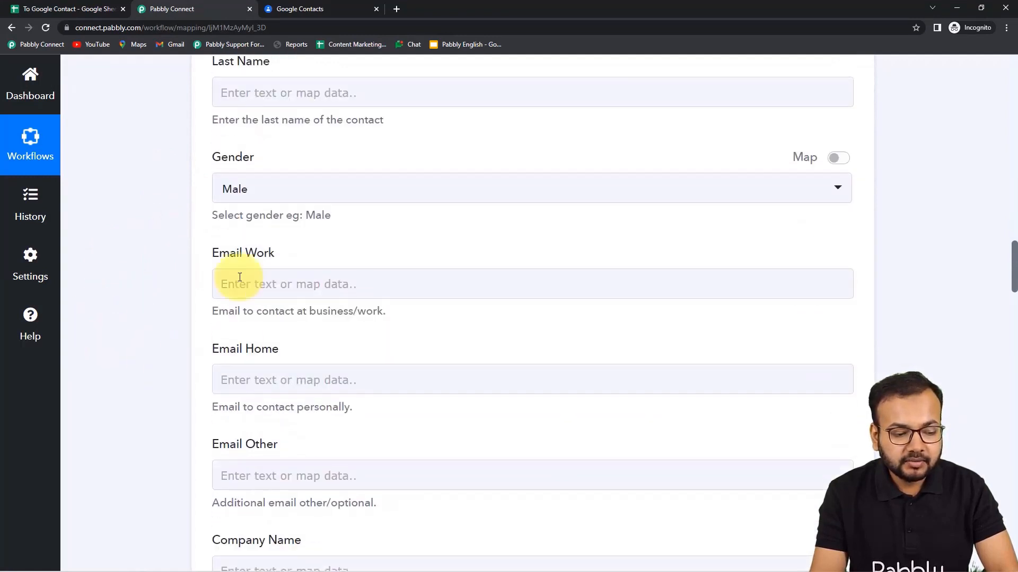
pyautogui.scroll(7, 167, 352)
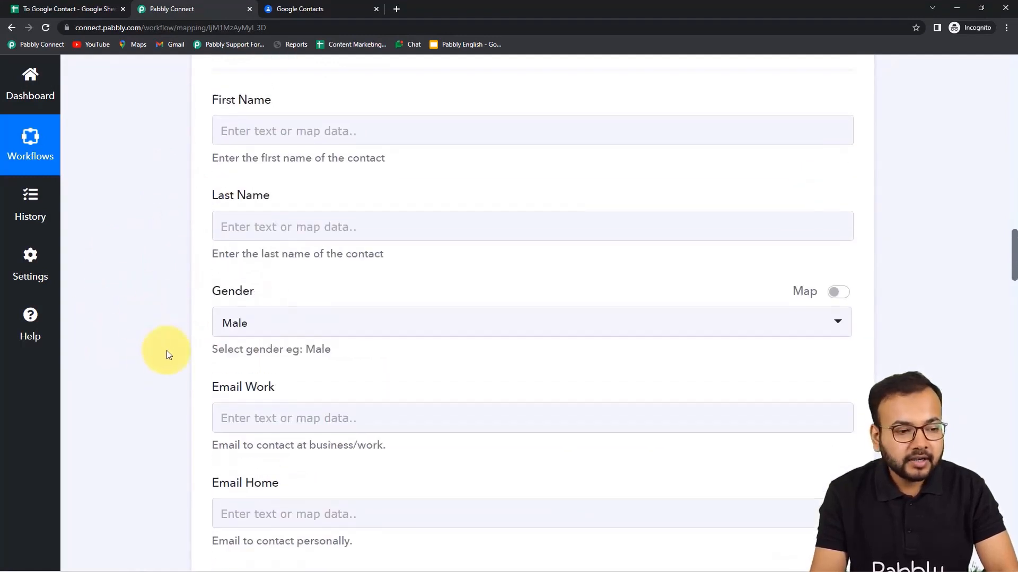
pyautogui.scroll(11, 167, 351)
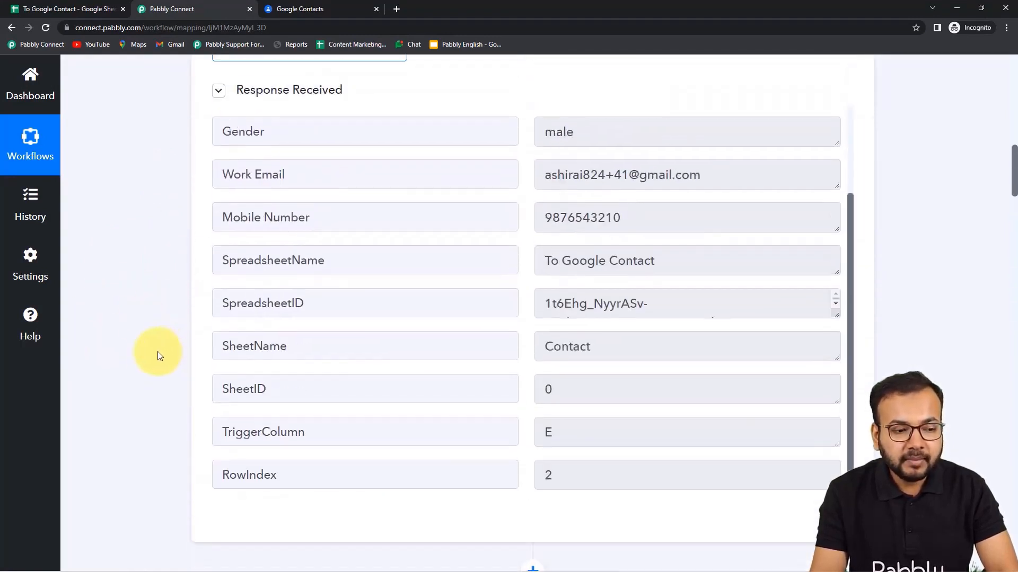
pyautogui.scroll(4, 356, 265)
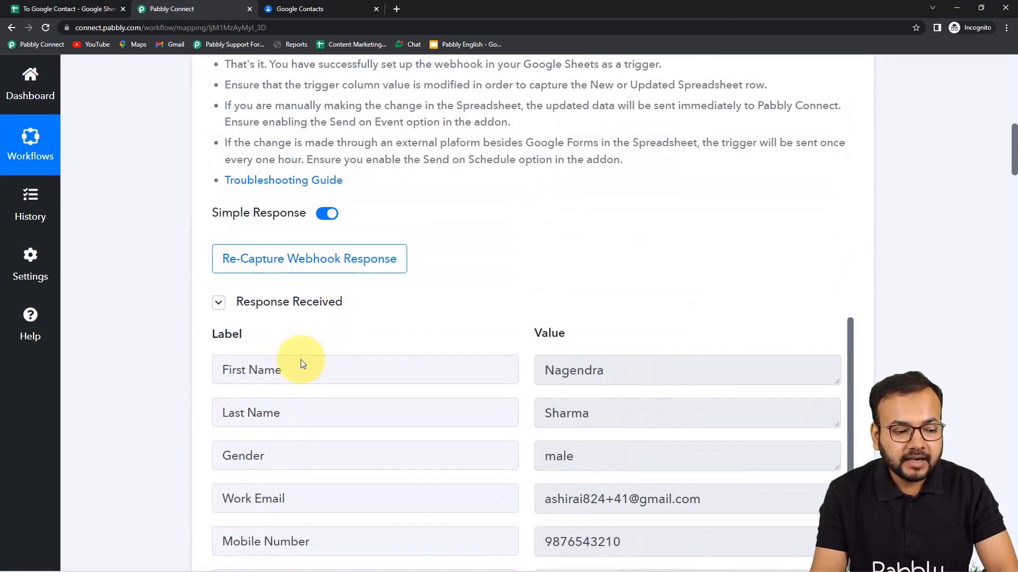
pyautogui.scroll(-4, 127, 363)
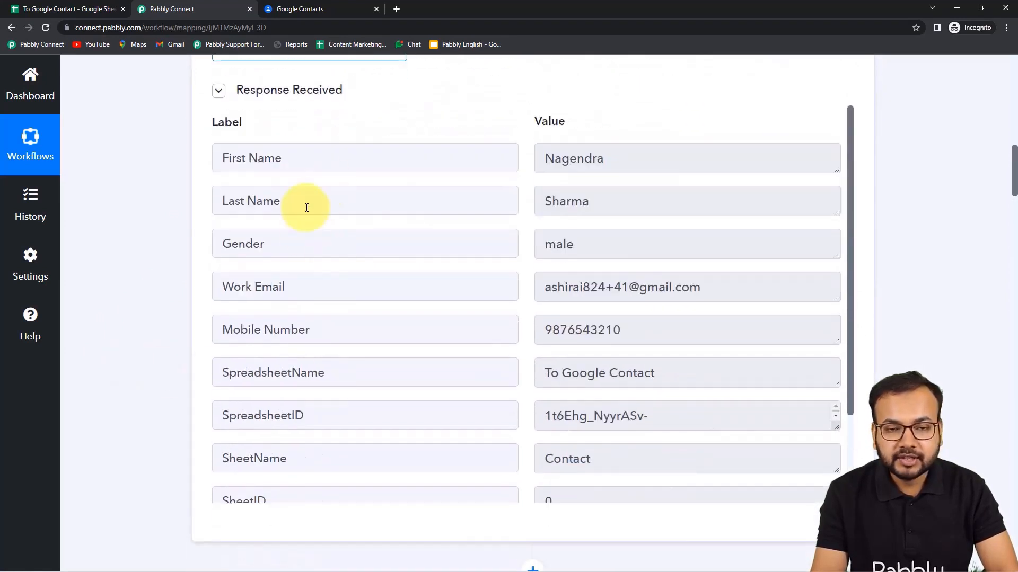
pyautogui.scroll(-14, 132, 358)
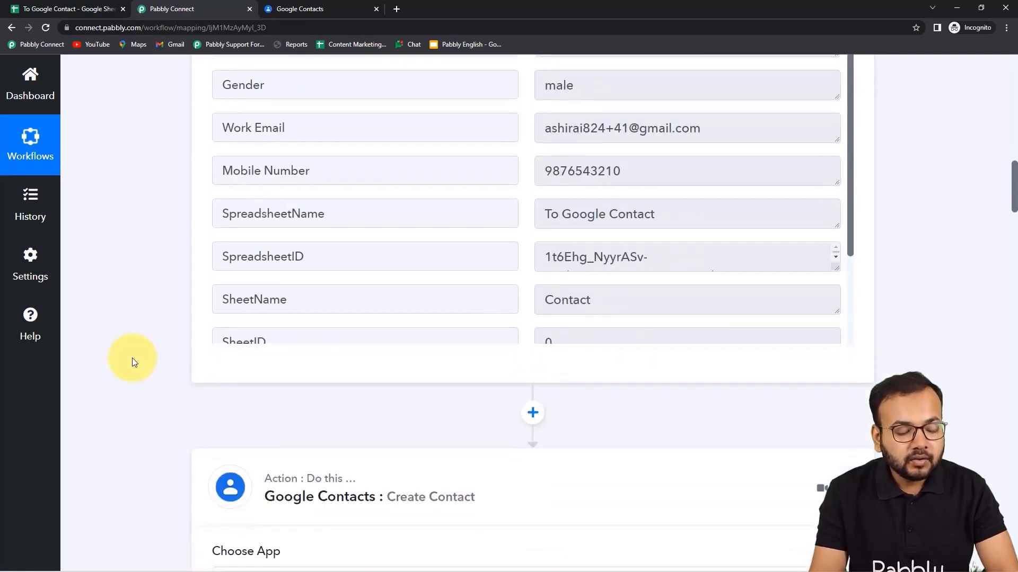
pyautogui.click(325, 207)
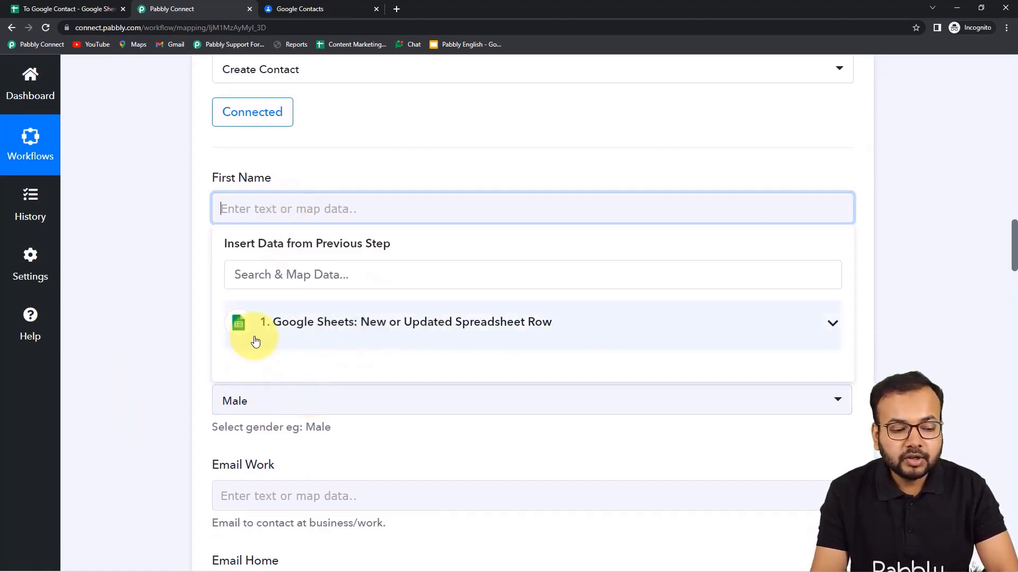
pyautogui.click(417, 332)
pyautogui.click(313, 365)
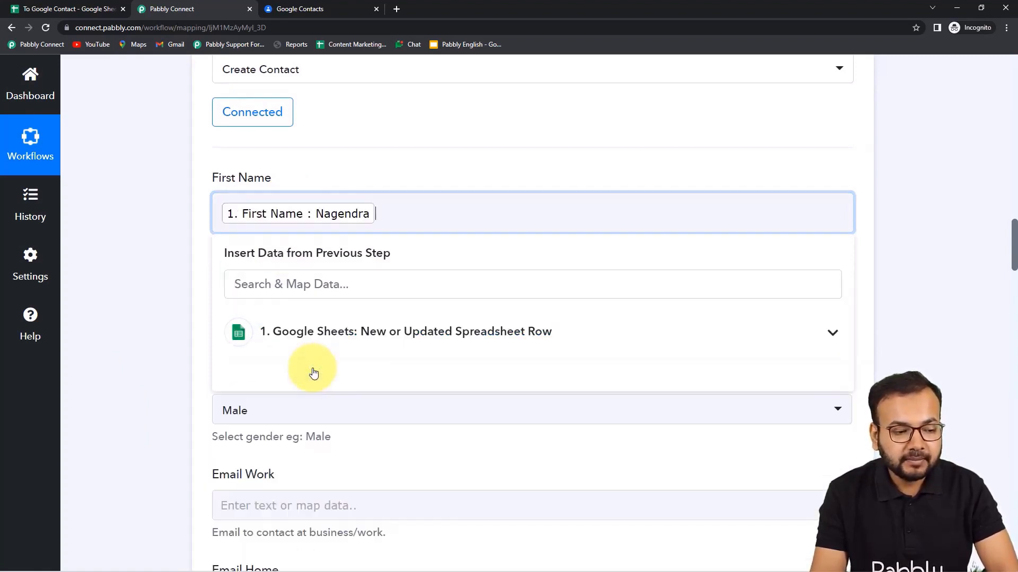
pyautogui.click(197, 291)
# Map Last Name, then switch Gender to mapped data and map the sheet's Gender.
pyautogui.click(256, 308)
pyautogui.scroll(-3, 256, 307)
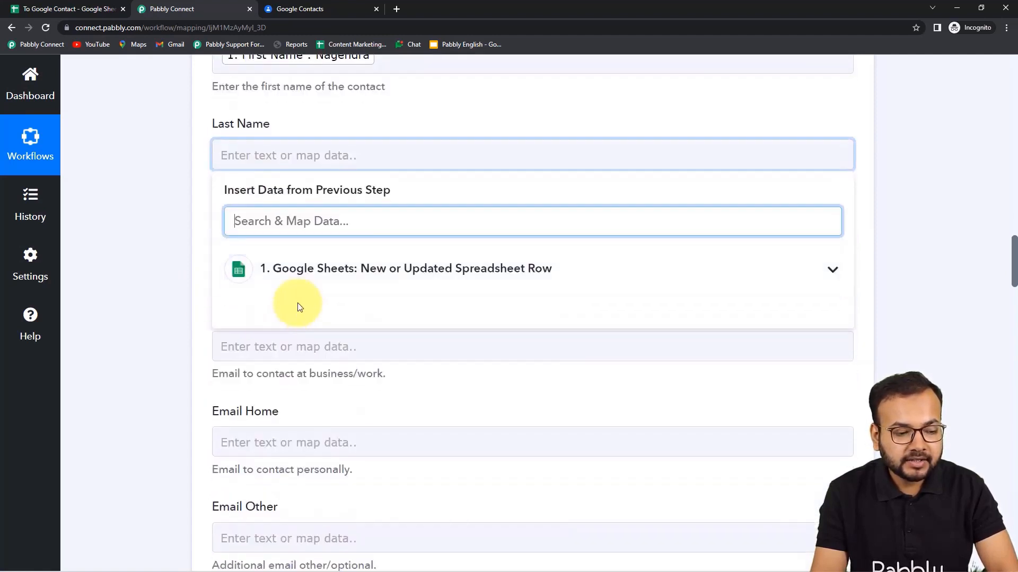
pyautogui.click(327, 281)
pyautogui.click(339, 344)
pyautogui.click(169, 304)
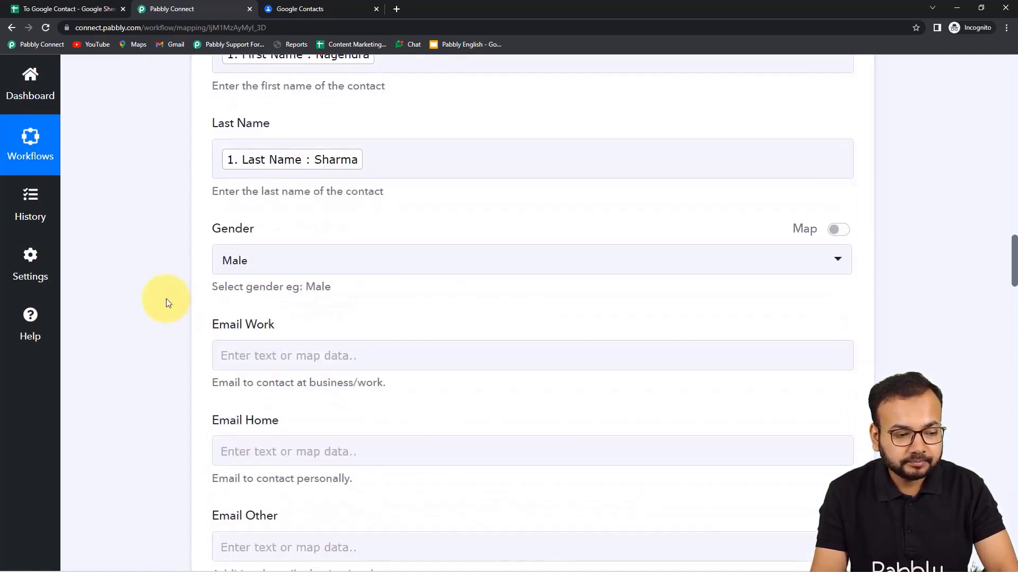
pyautogui.scroll(-2, 370, 198)
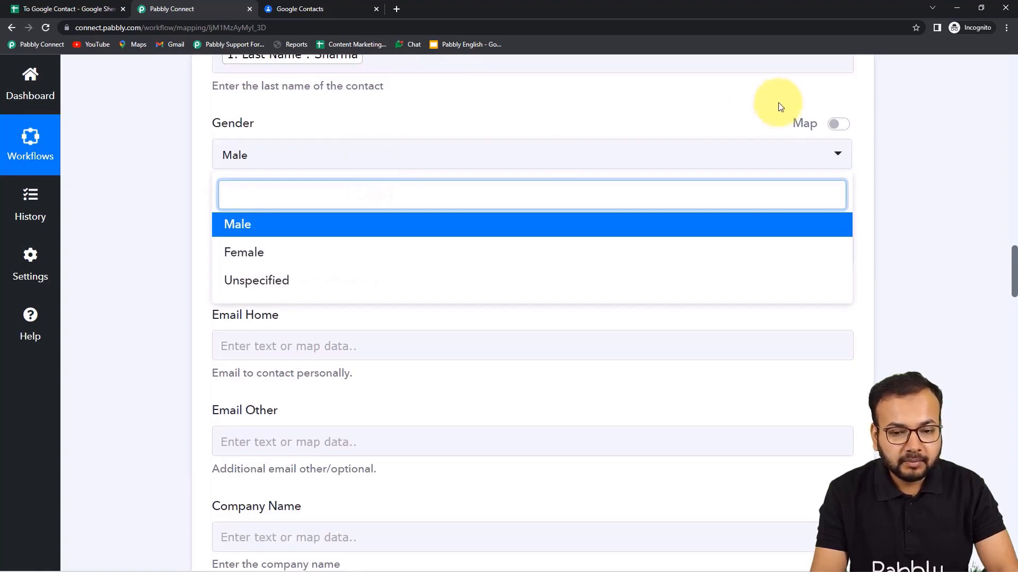
pyautogui.click(837, 125)
pyautogui.click(353, 161)
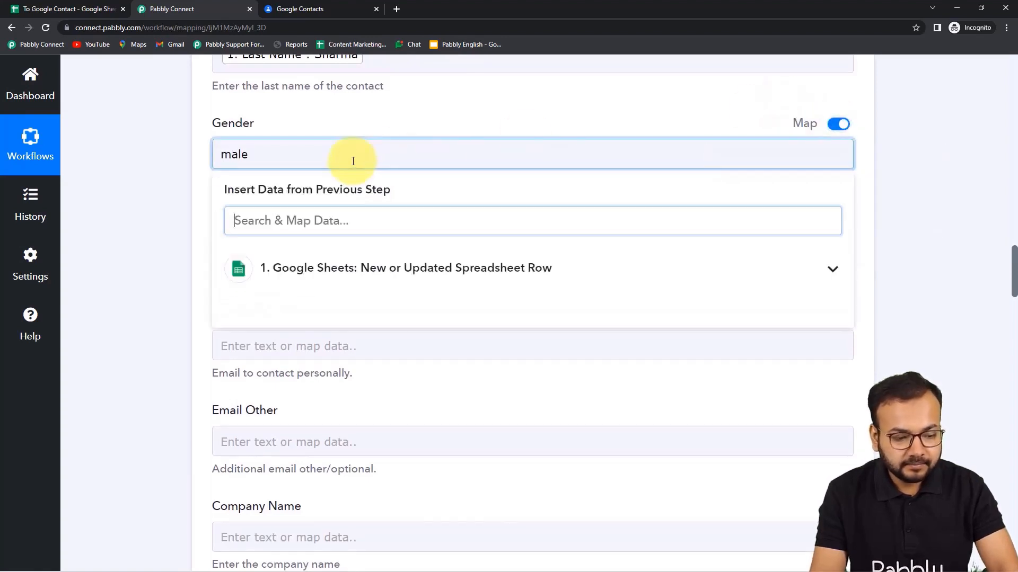
pyautogui.press('BackSpace')
pyautogui.press('BackSpace')
pyautogui.click(345, 276)
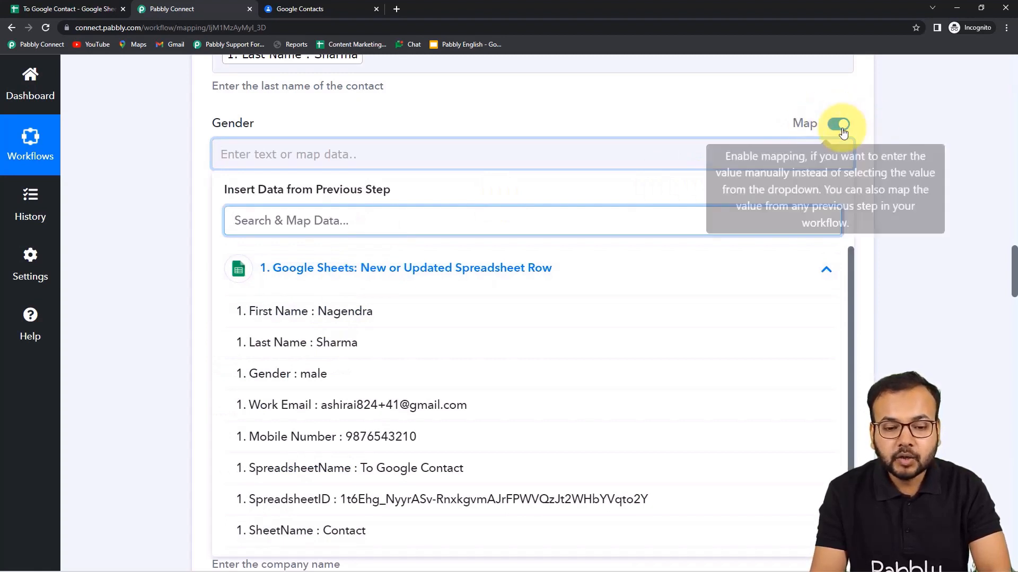
pyautogui.click(288, 374)
# Map the sheet's Work Email into Email Work and Mobile Number into Phone Number (Work).
pyautogui.scroll(-2, 177, 273)
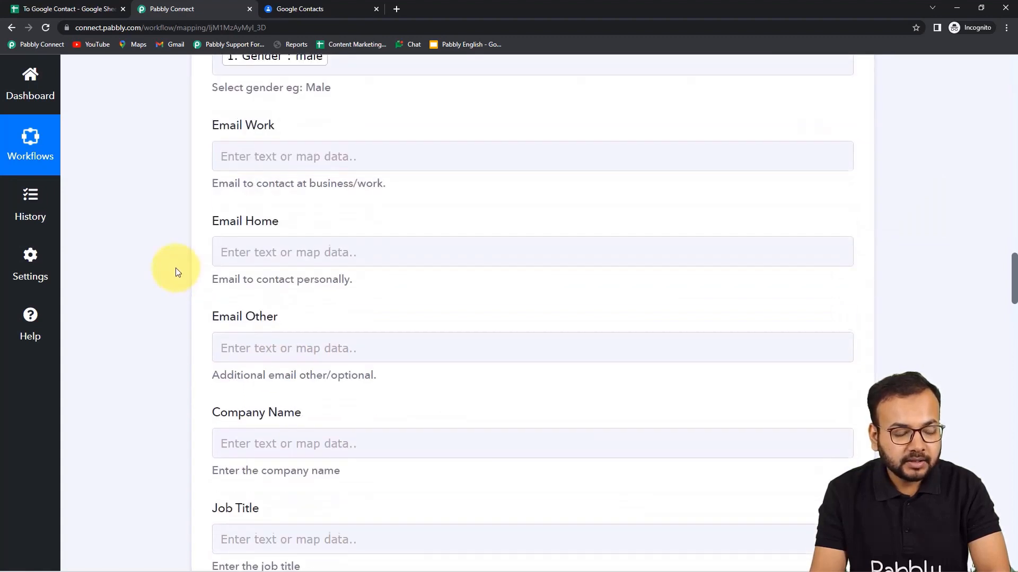
pyautogui.click(325, 153)
pyautogui.click(313, 268)
pyautogui.click(318, 405)
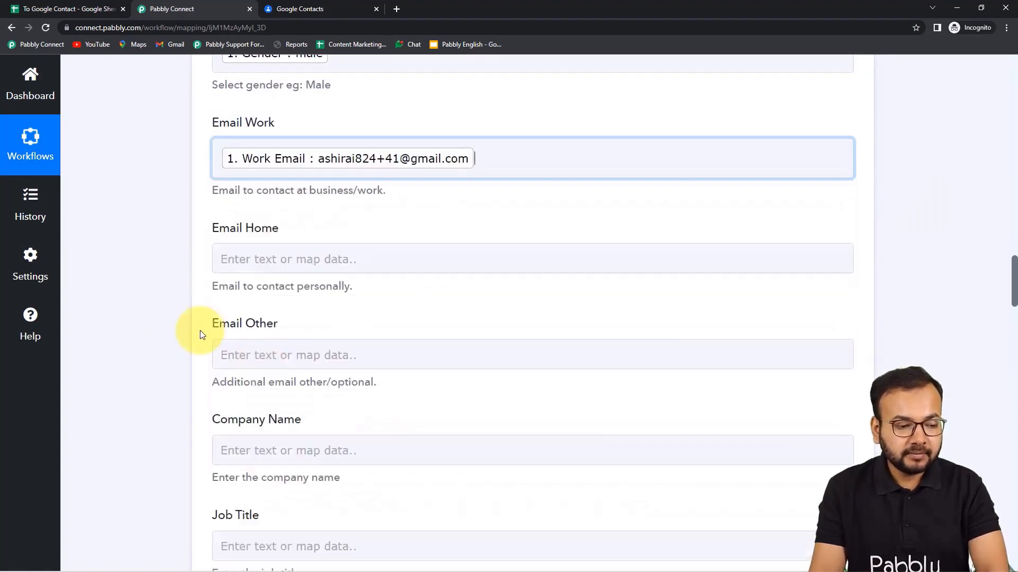
pyautogui.scroll(-3, 175, 308)
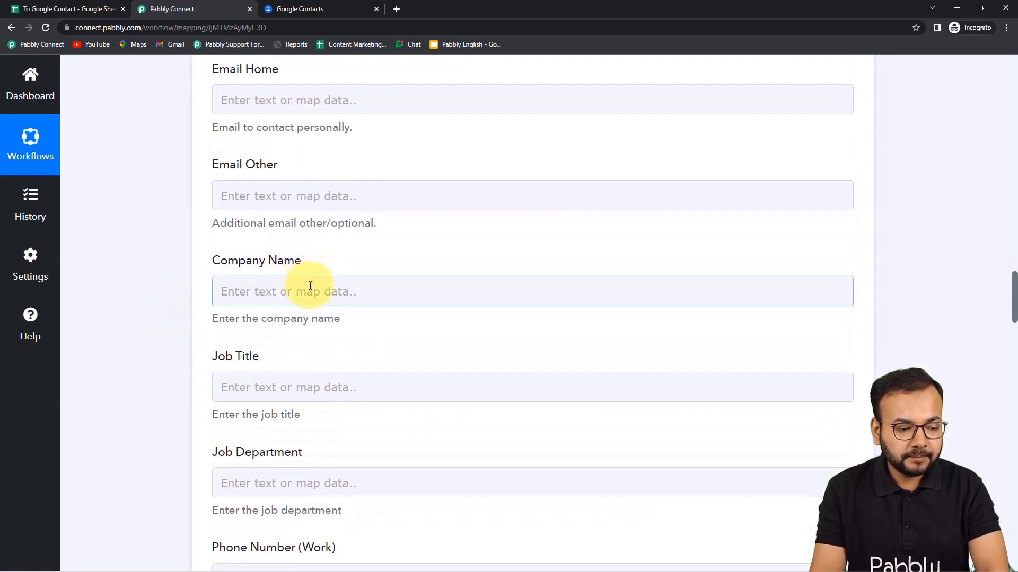
pyautogui.scroll(-4, 310, 286)
pyautogui.scroll(-2, 299, 276)
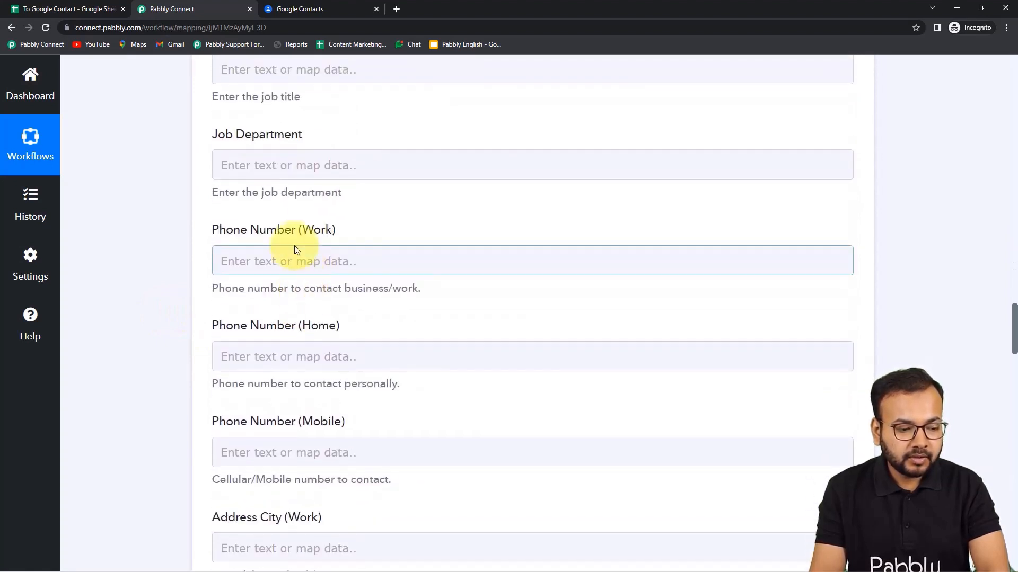
pyautogui.click(294, 259)
pyautogui.scroll(-3, 298, 271)
pyautogui.click(315, 217)
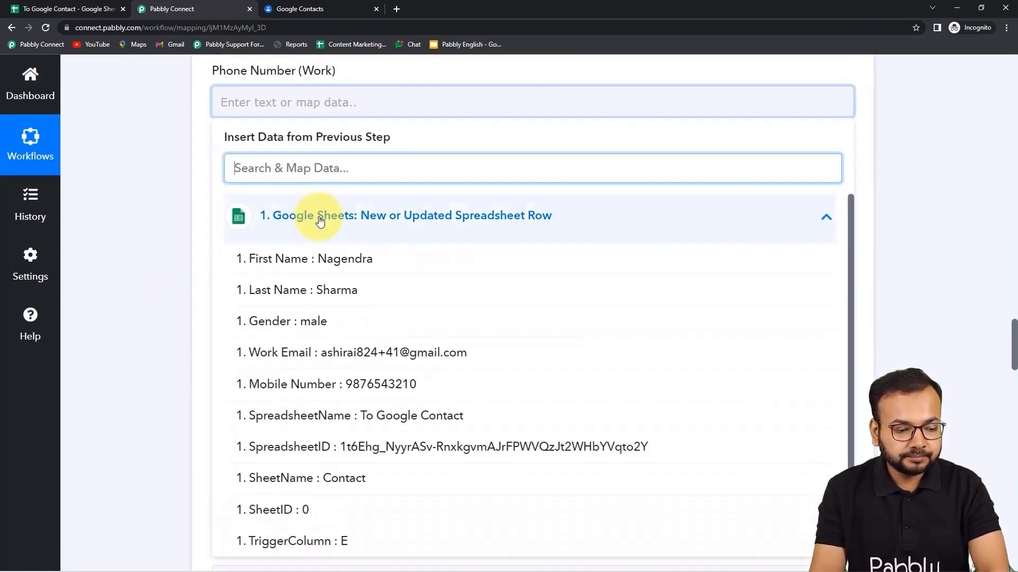
pyautogui.click(323, 386)
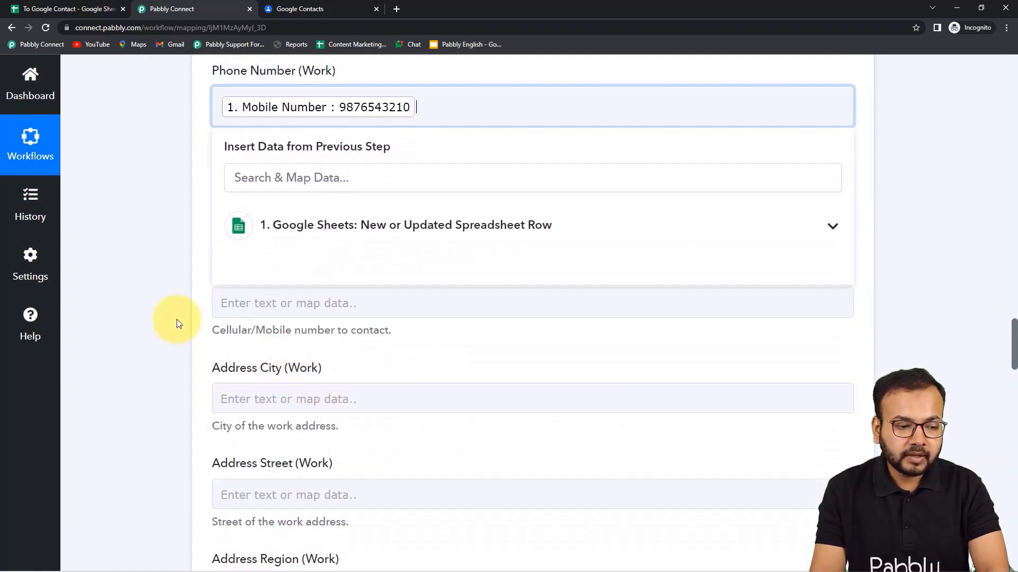
pyautogui.click(161, 312)
# Scroll through the Create Contact fields to review all the mappings.
pyautogui.scroll(6, 164, 316)
pyautogui.scroll(7, 164, 316)
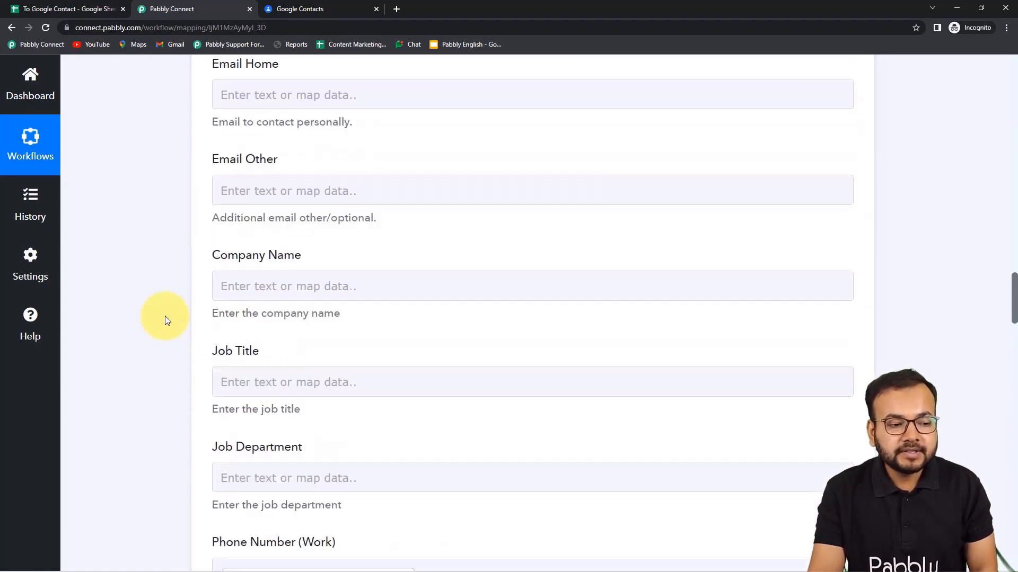
pyautogui.scroll(3, 180, 310)
pyautogui.scroll(3, 180, 310)
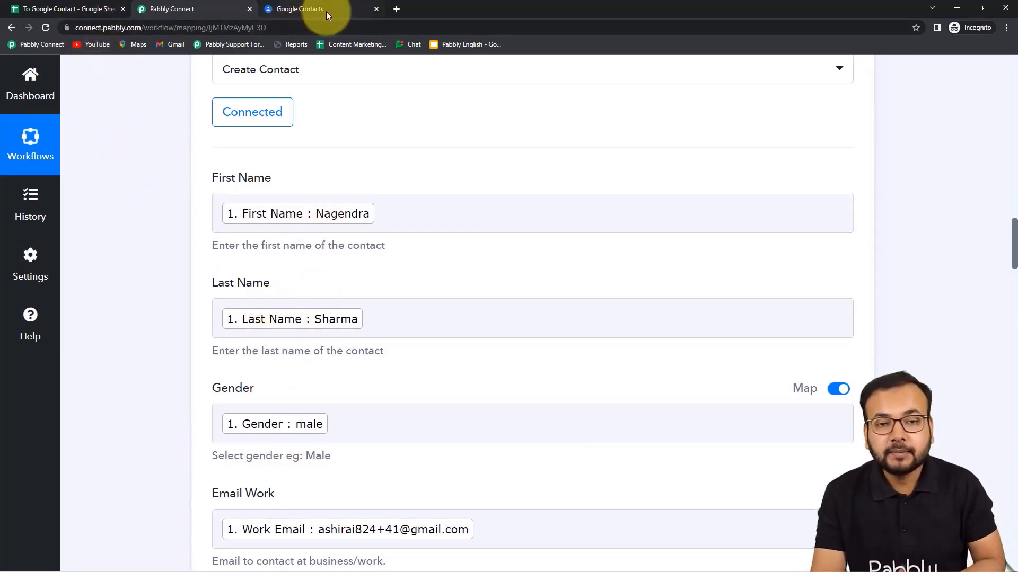
pyautogui.scroll(-6, 142, 315)
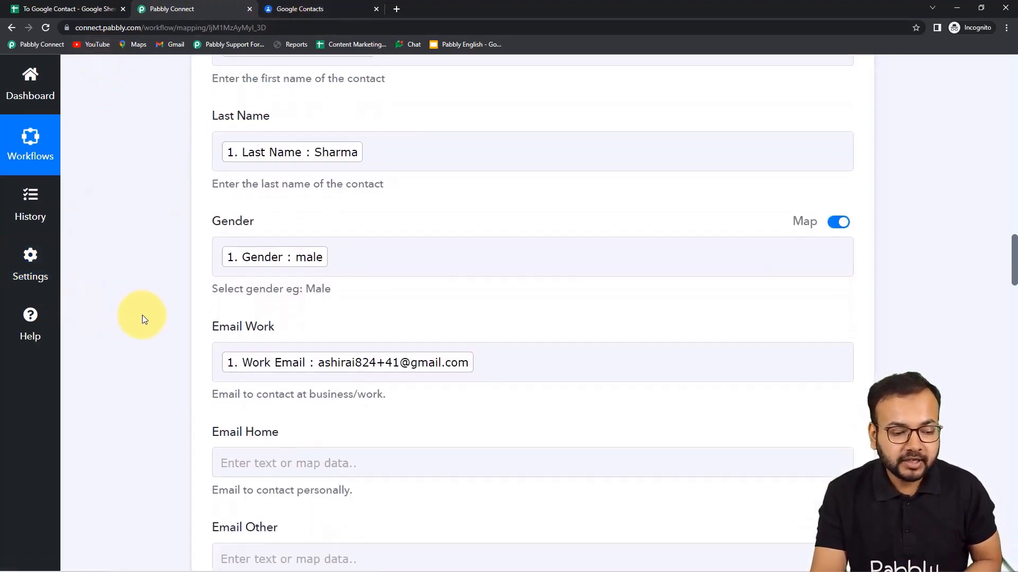
pyautogui.scroll(-15, 147, 321)
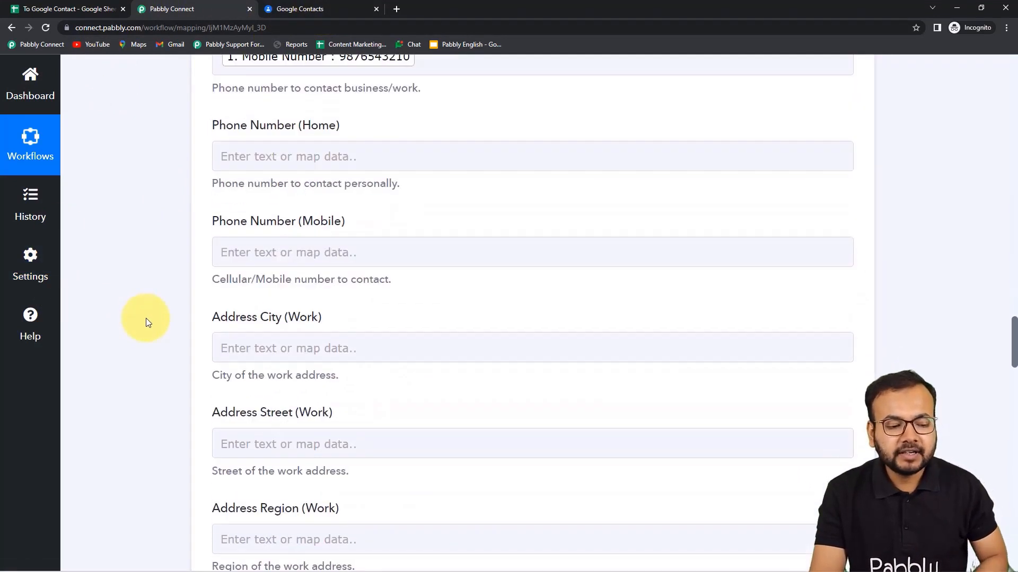
pyautogui.scroll(-18, 148, 322)
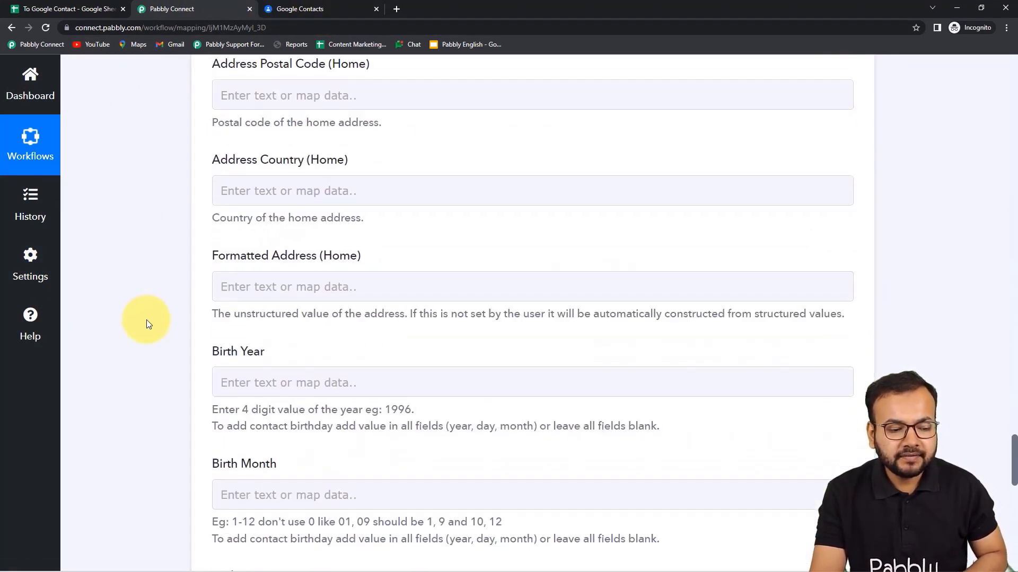
pyautogui.scroll(-4, 148, 323)
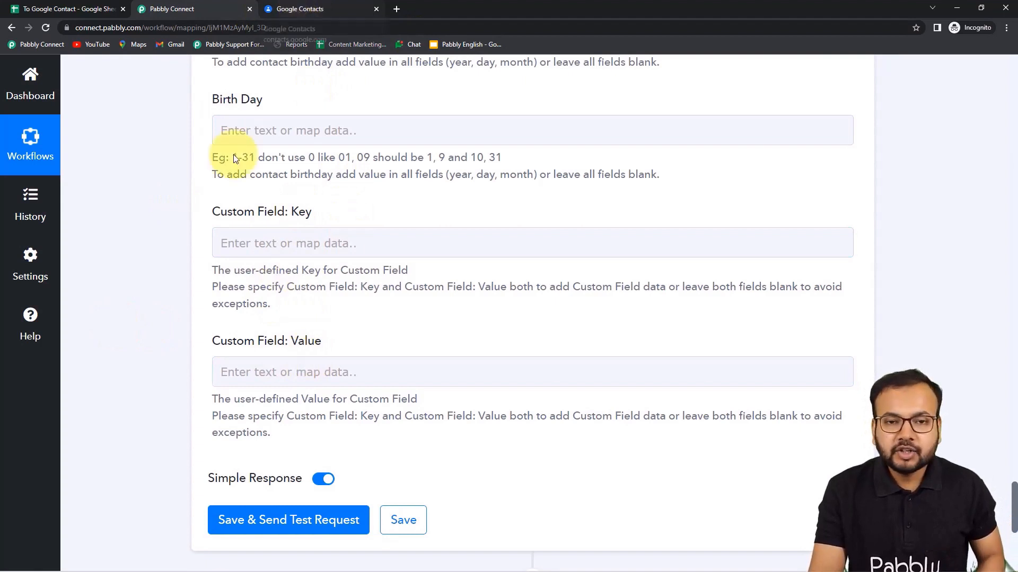
pyautogui.scroll(-3, 212, 170)
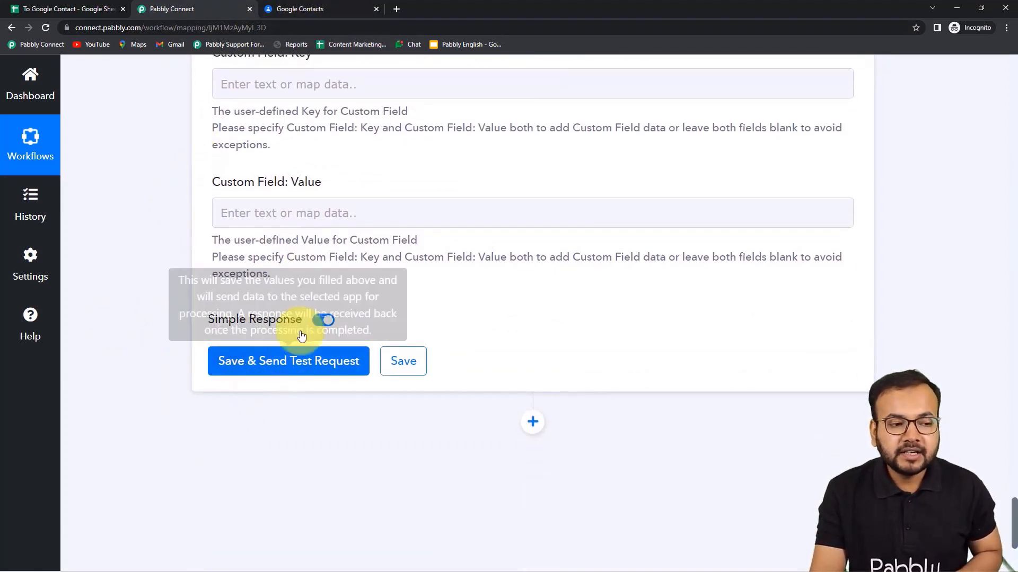
# Save the Create Contact step, send a test request and review the response.
pyautogui.click(312, 9)
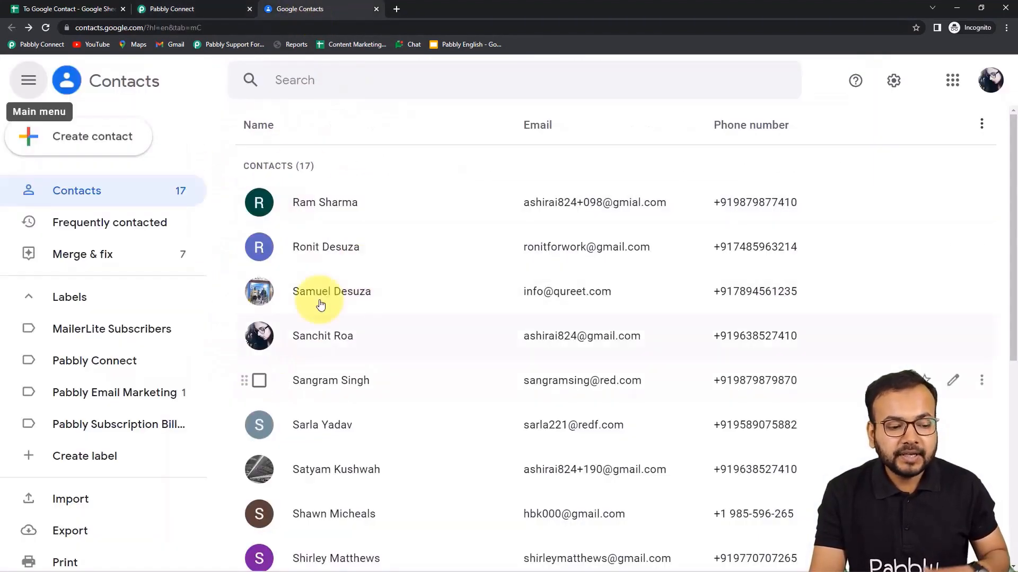
pyautogui.click(209, 17)
pyautogui.click(252, 361)
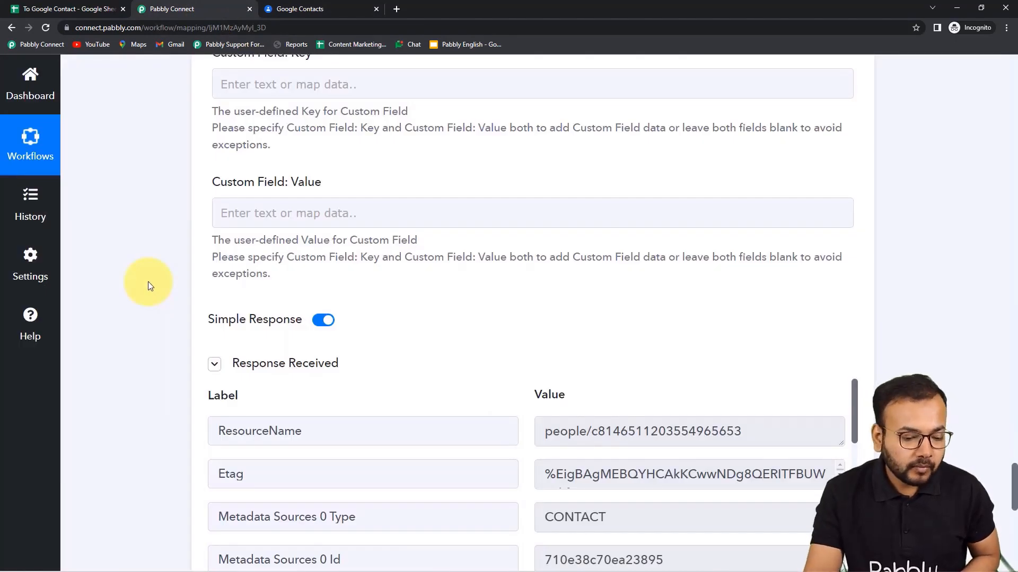
pyautogui.scroll(-5, 149, 282)
pyautogui.scroll(-5, 496, 310)
pyautogui.scroll(-8, 496, 311)
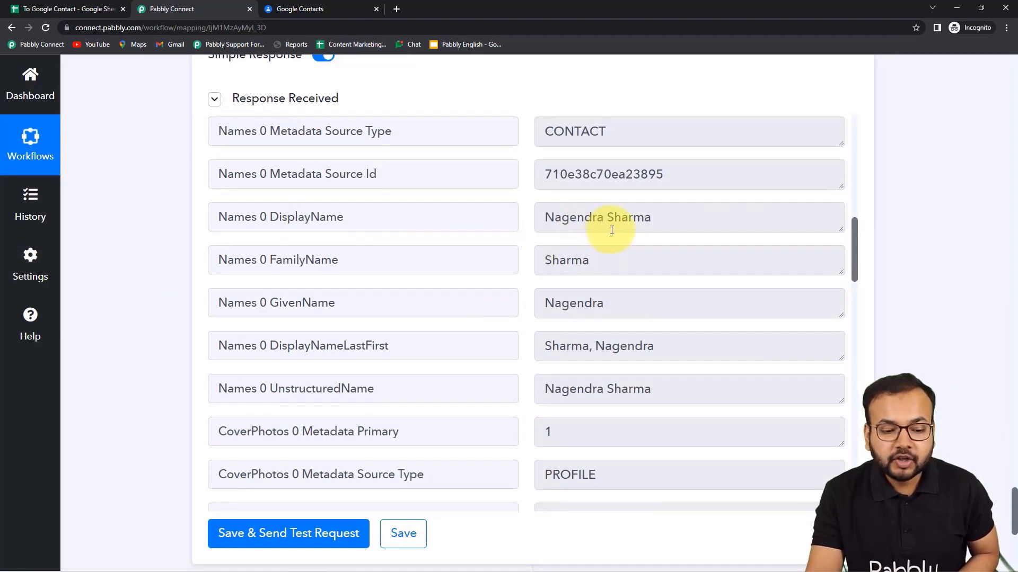
# Check the contacts list, then send the test request again to create the contact.
pyautogui.click(325, 9)
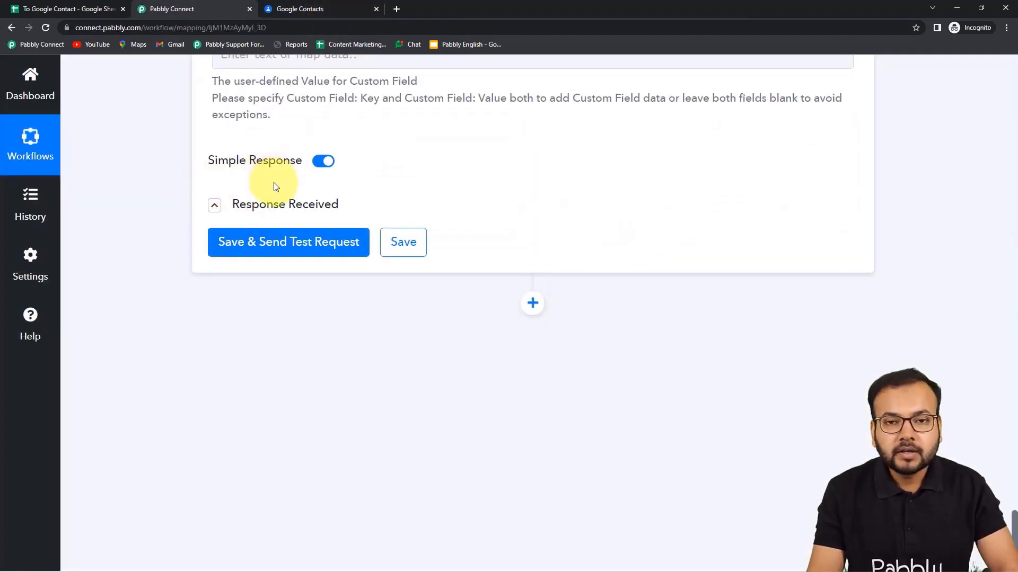
pyautogui.click(324, 7)
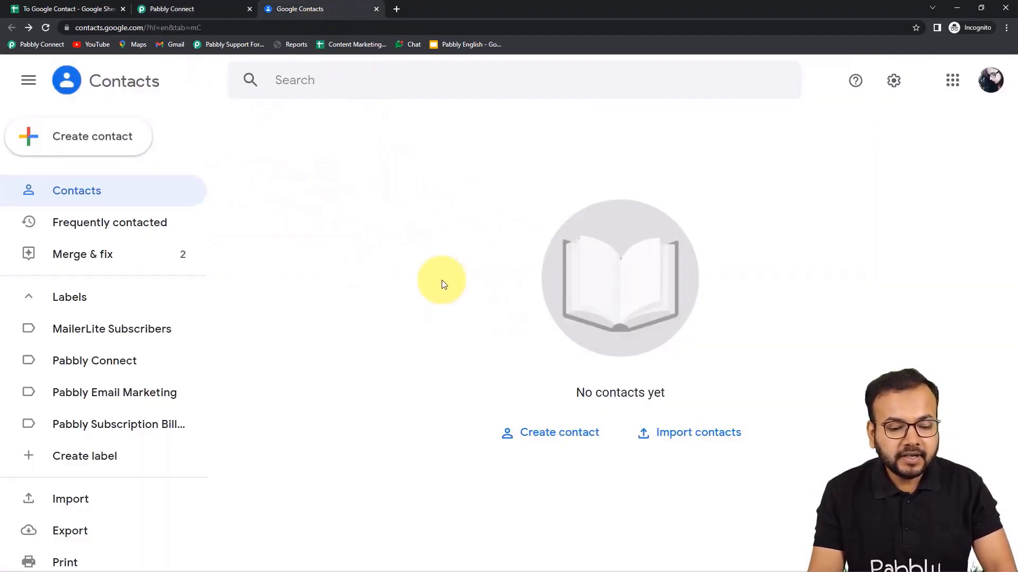
pyautogui.click(199, 9)
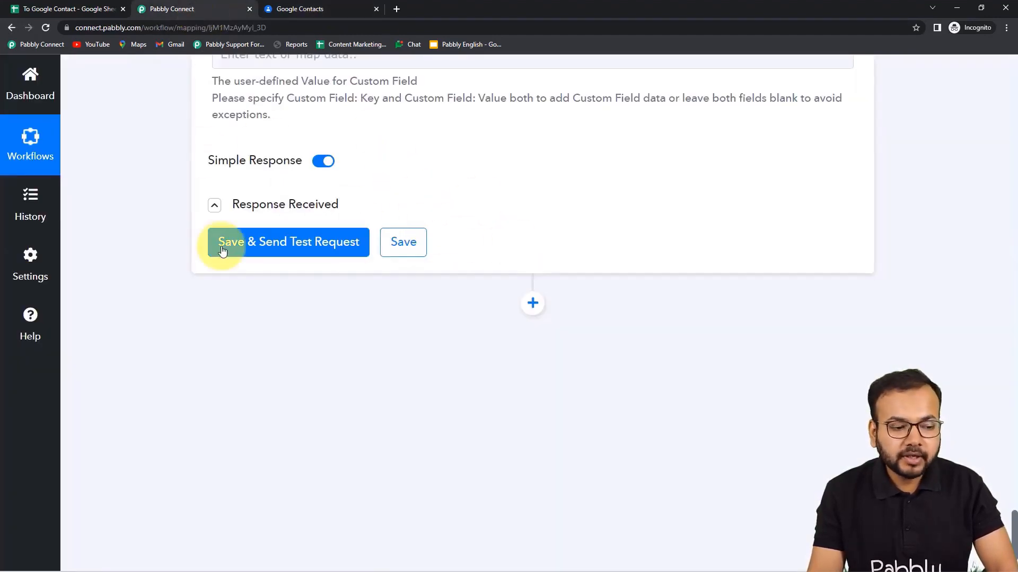
pyautogui.click(234, 245)
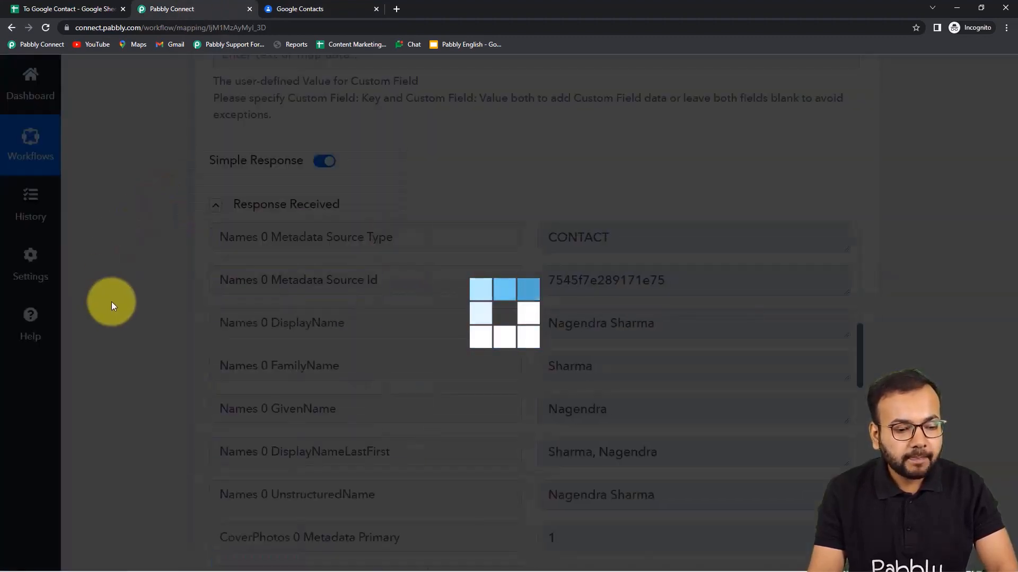
pyautogui.scroll(-2, 320, 334)
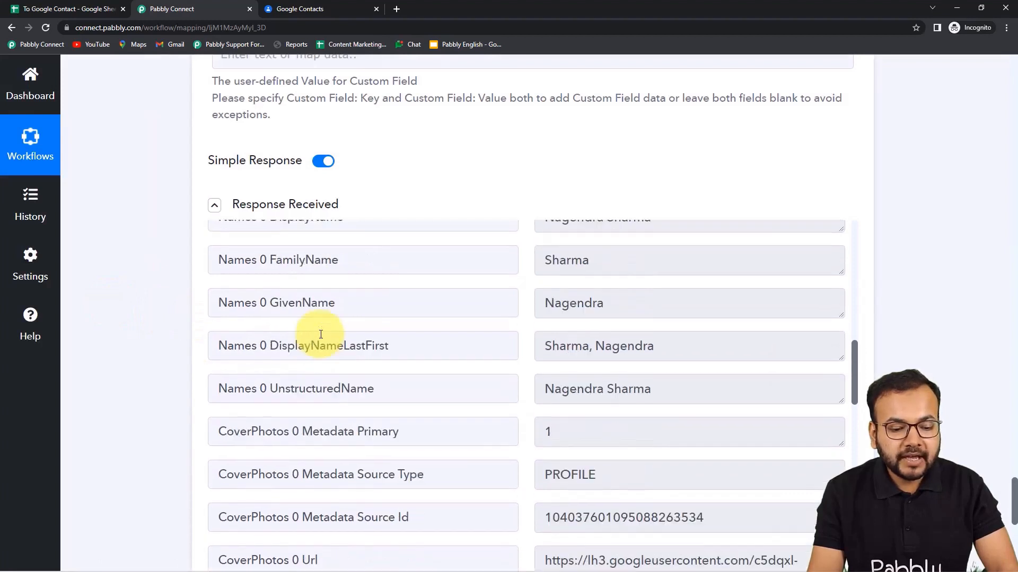
pyautogui.scroll(-1, 320, 334)
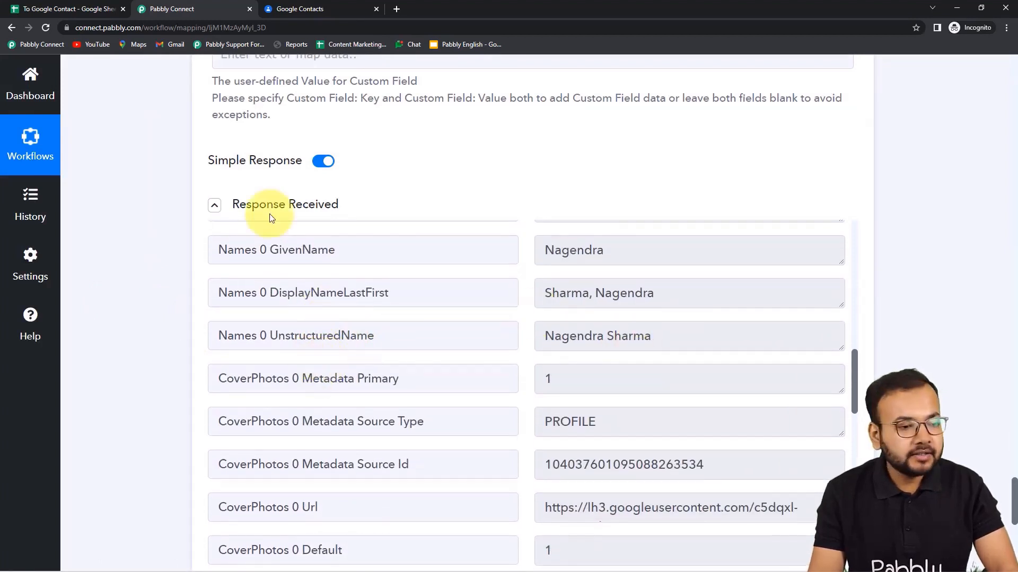
# Reload Google Contacts to confirm the test contact, then review the workflow's field mapping.
pyautogui.click(291, 12)
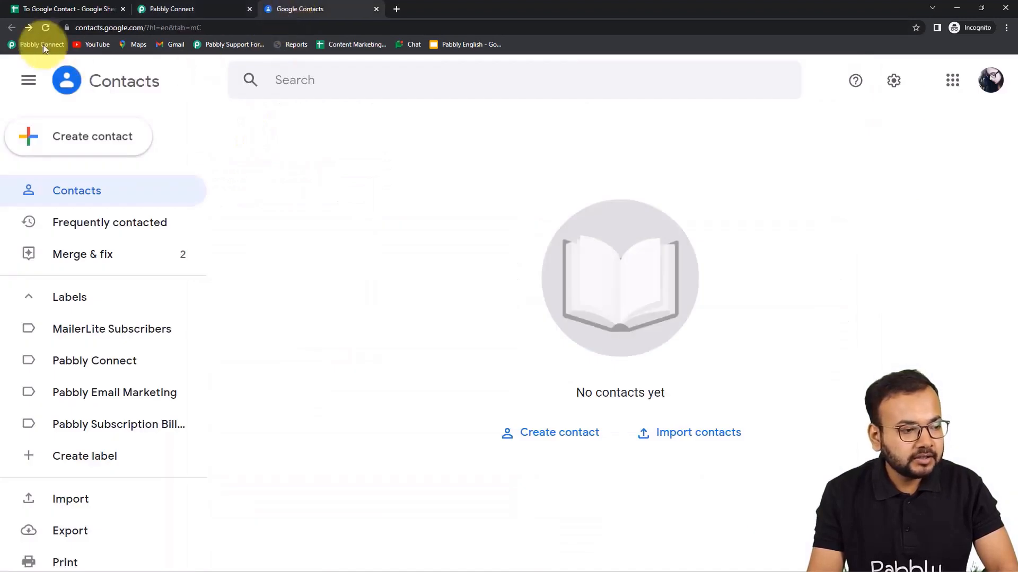
pyautogui.click(46, 28)
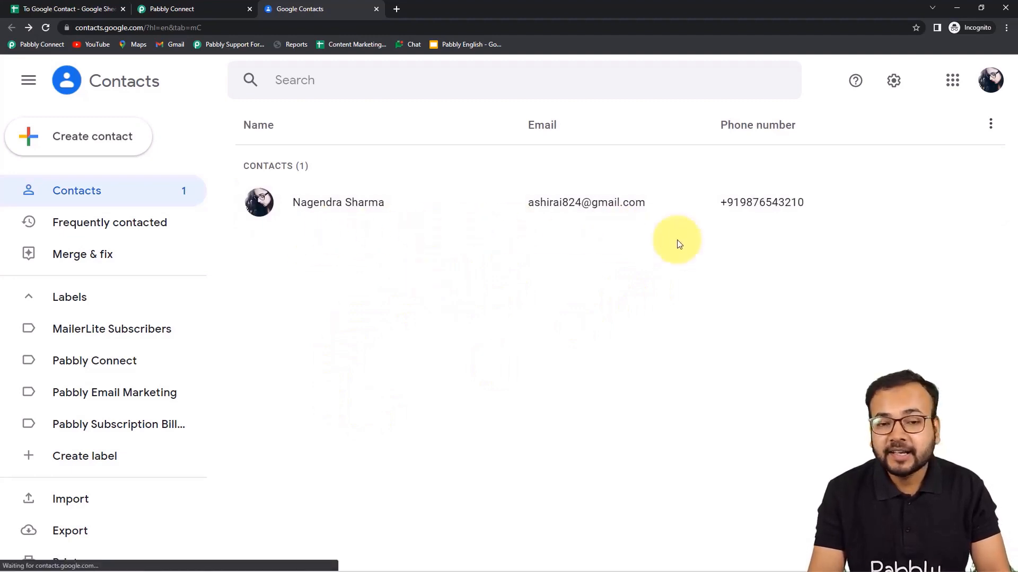
pyautogui.click(217, 14)
pyautogui.scroll(5, 215, 329)
pyautogui.scroll(10, 159, 353)
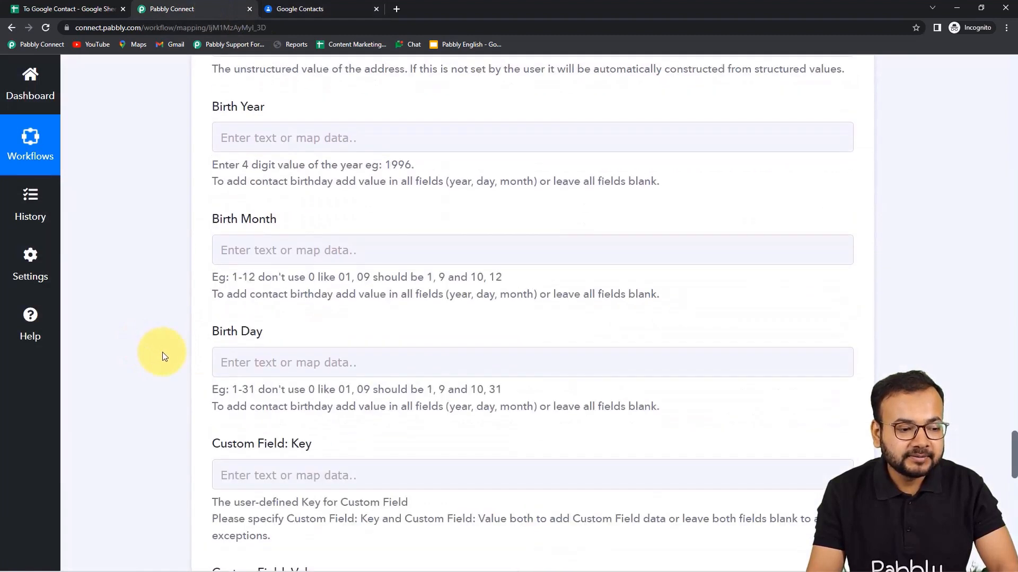
pyautogui.scroll(20, 163, 356)
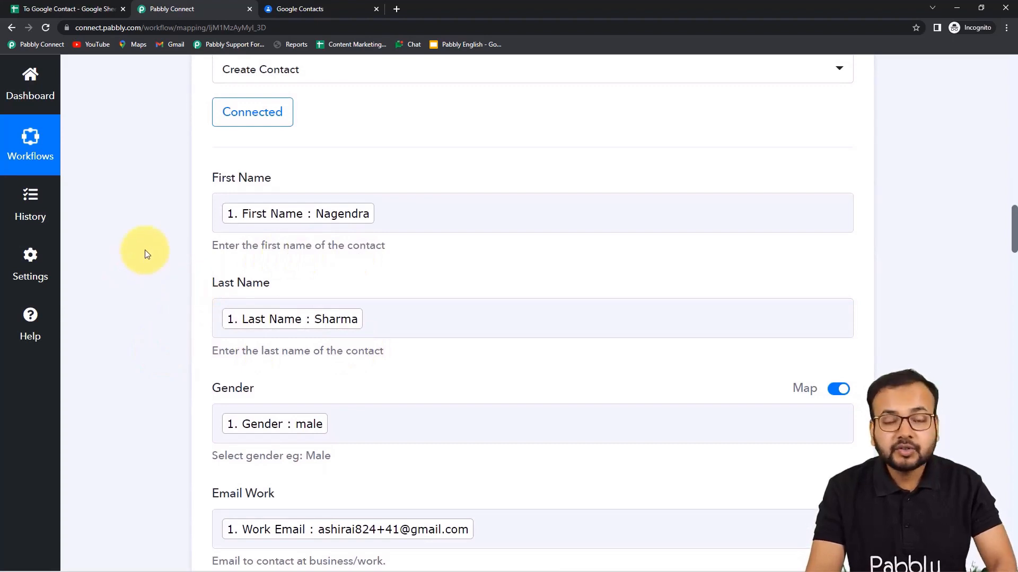
# Delete the test contact so Google Contacts is empty, then return to the 'To Google Contact' sheet.
pyautogui.click(295, 10)
pyautogui.click(258, 203)
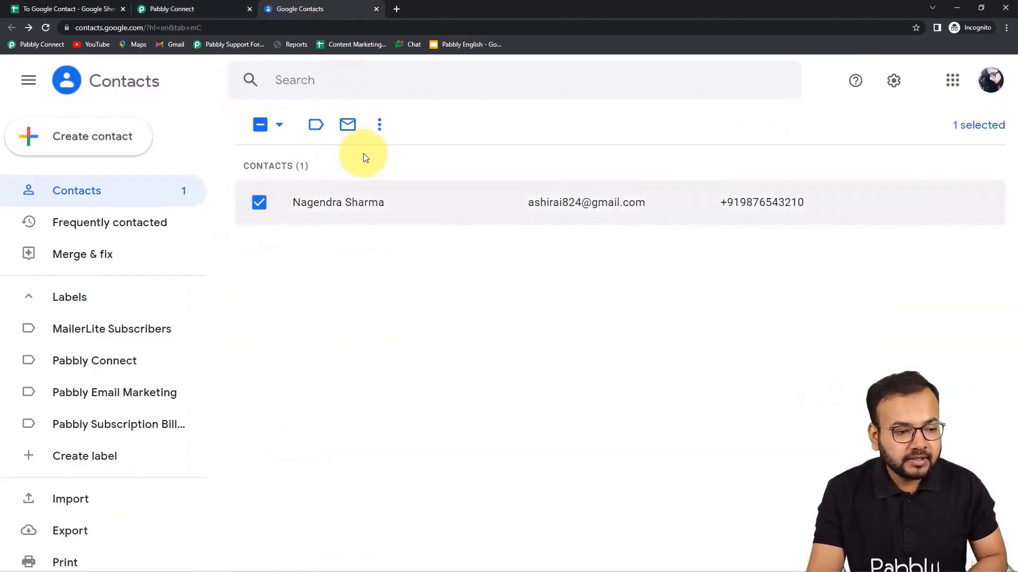
pyautogui.click(379, 126)
pyautogui.click(419, 250)
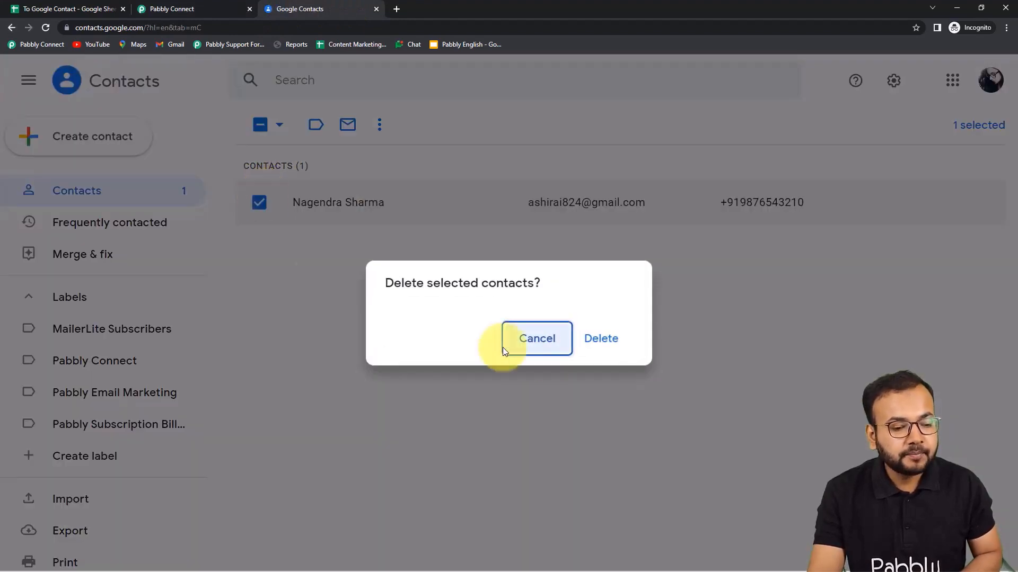
pyautogui.click(615, 349)
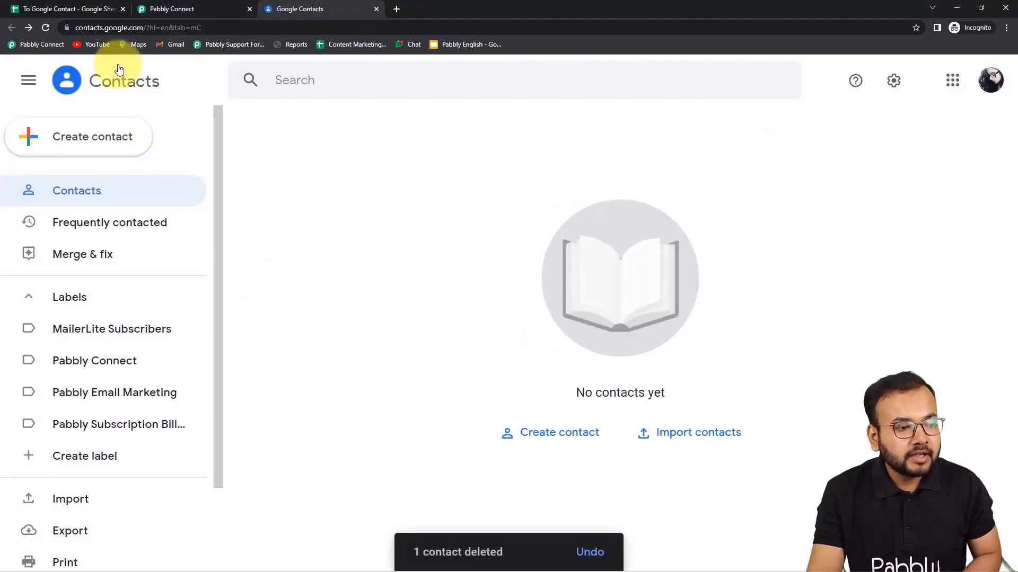
pyautogui.click(94, 11)
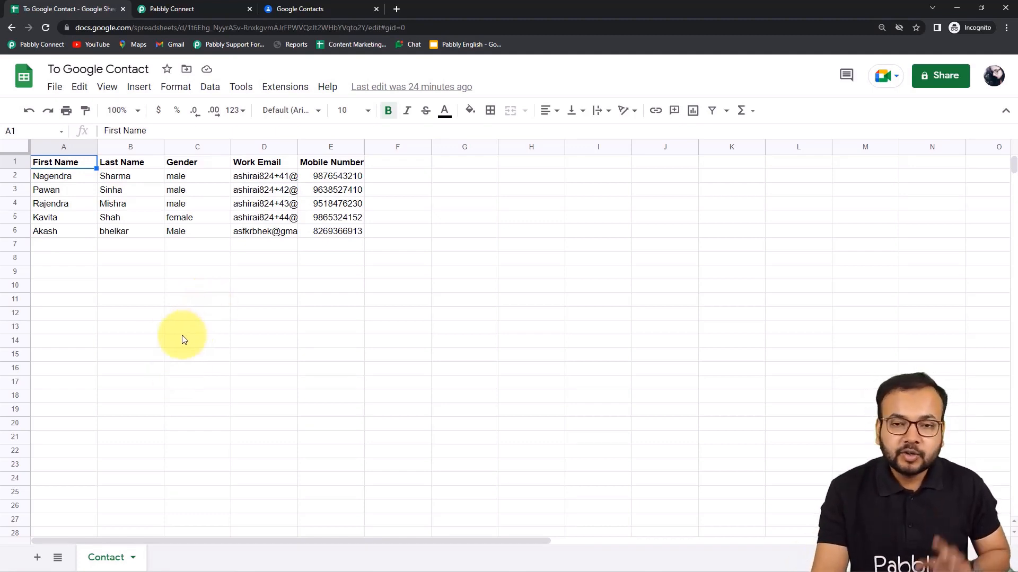
# Send all sheet rows to the workflow with Pabbly Connect Webhooks > Send All Data.
pyautogui.click(276, 93)
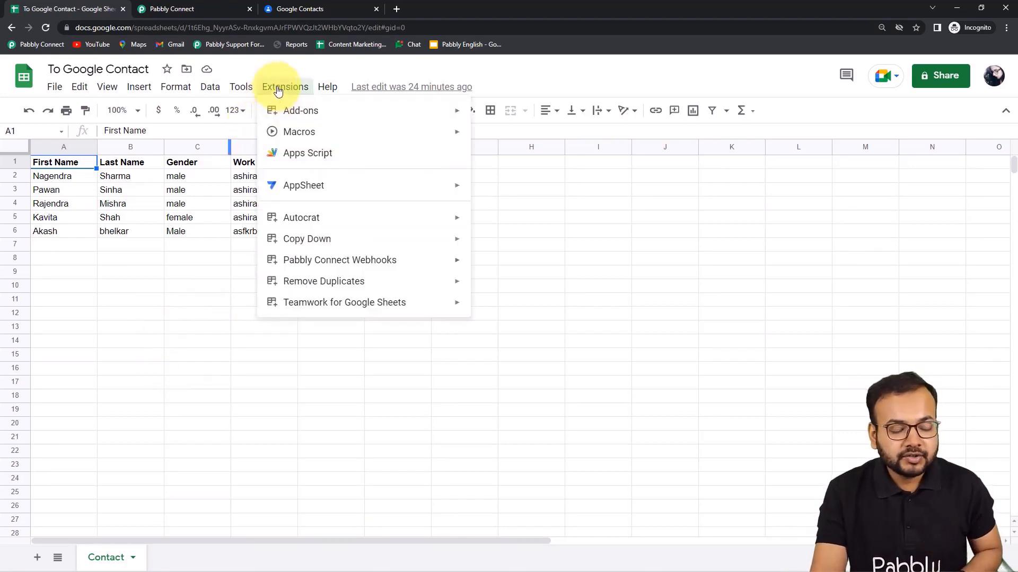
pyautogui.moveTo(305, 267)
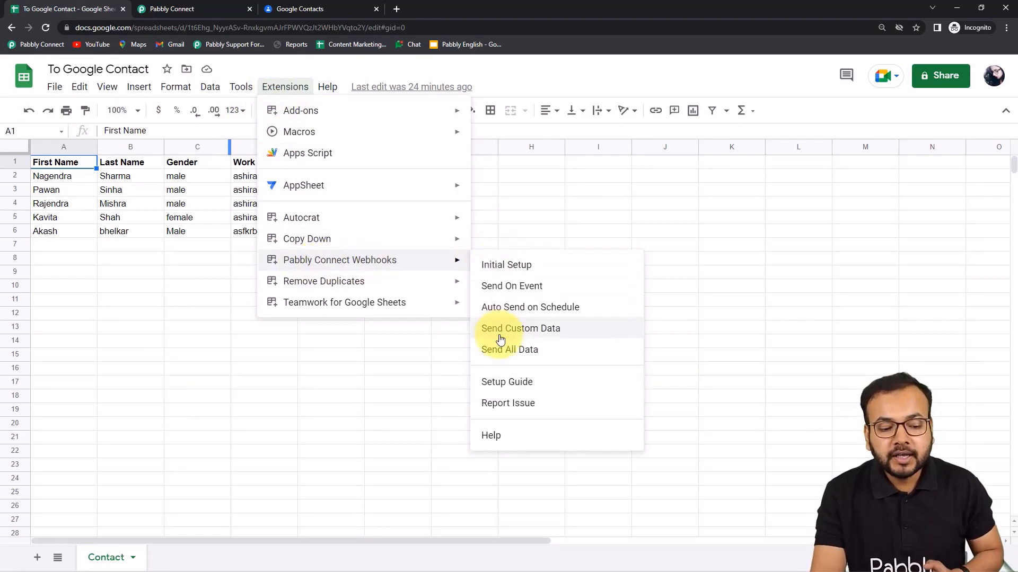
pyautogui.click(583, 351)
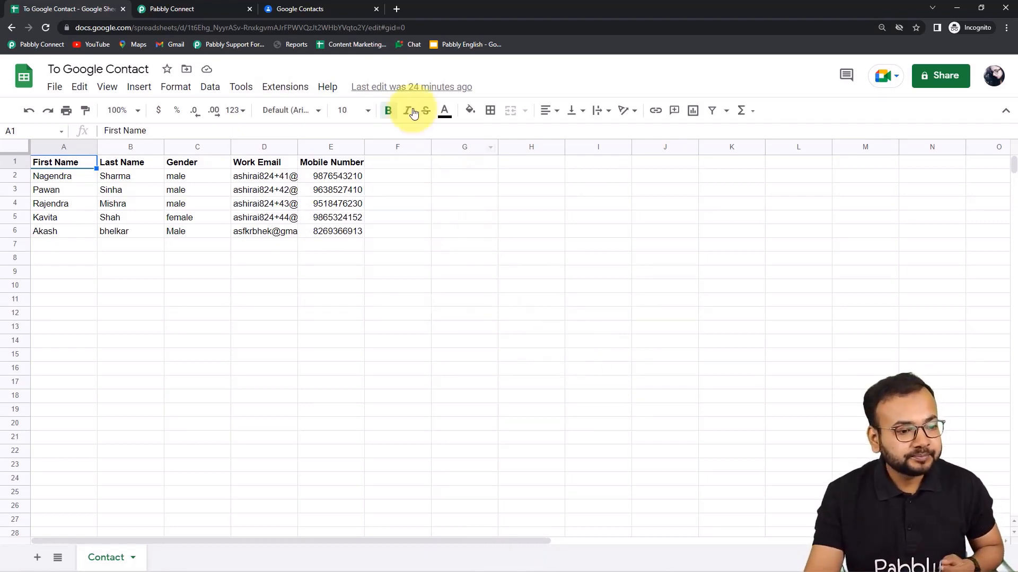
# Reload Google Contacts and confirm the five new contacts match the spreadsheet rows.
pyautogui.click(334, 10)
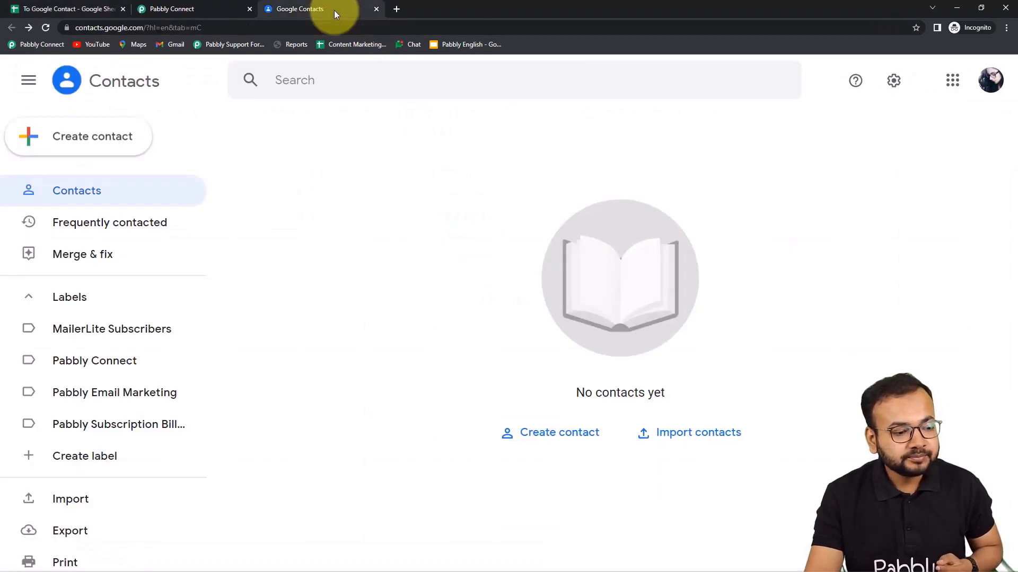
pyautogui.click(46, 27)
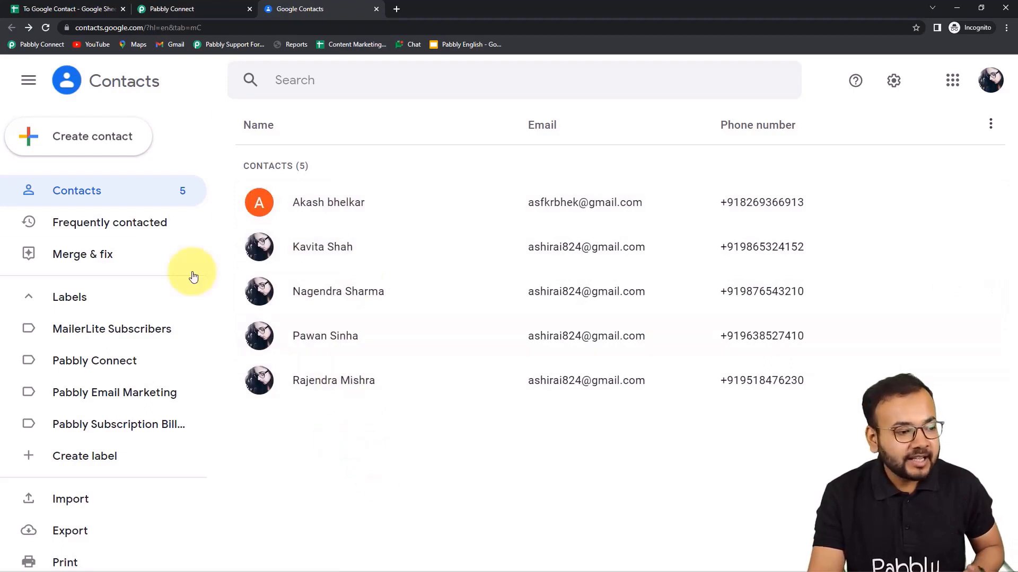
pyautogui.click(78, 9)
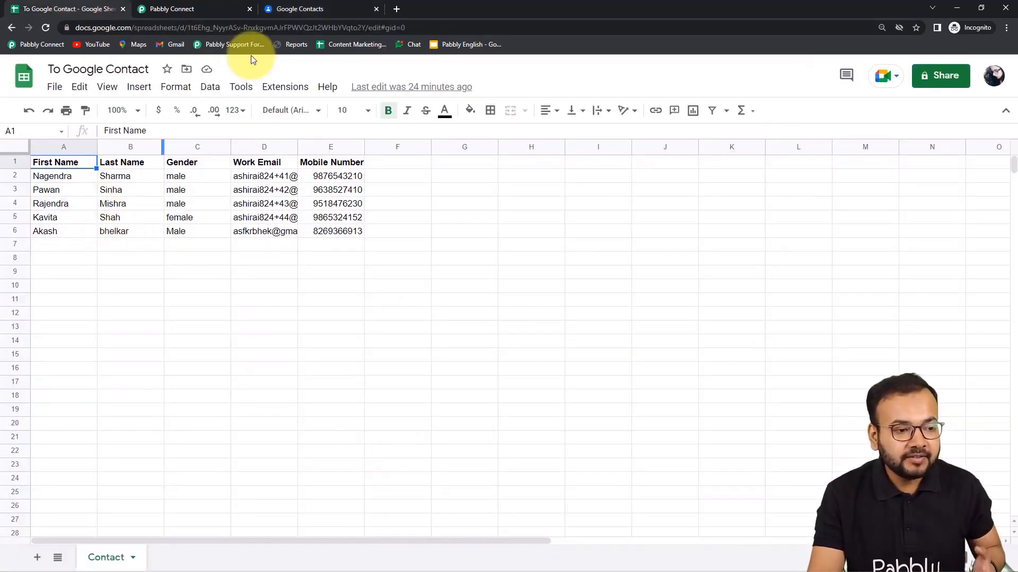
pyautogui.click(290, 9)
pyautogui.click(93, 10)
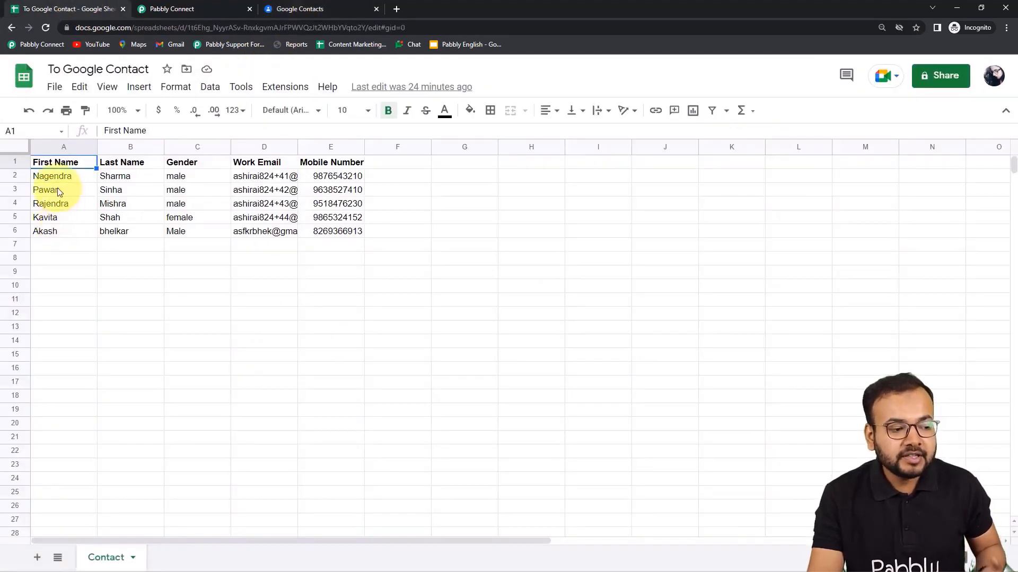
pyautogui.click(281, 9)
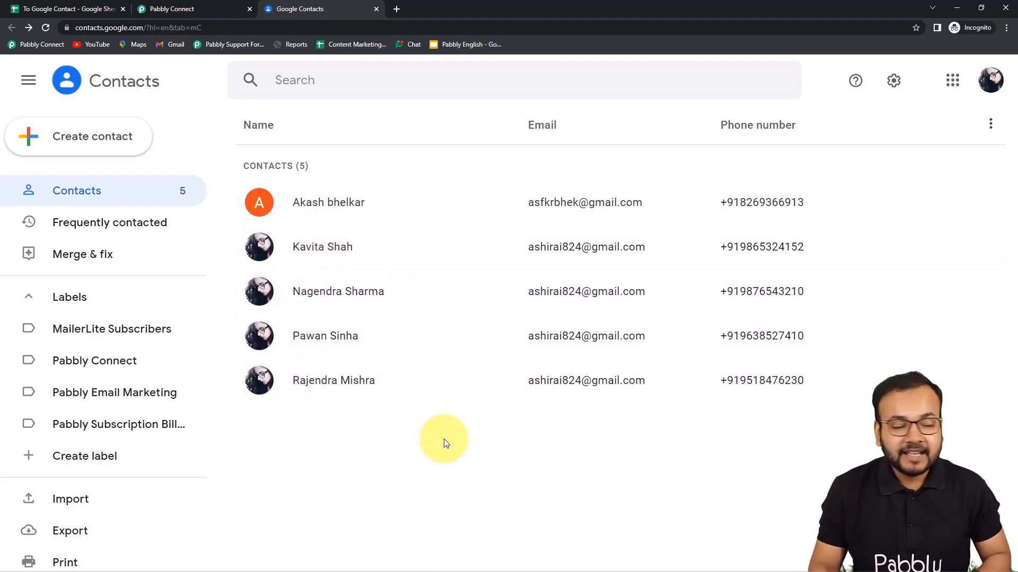
pyautogui.click(192, 9)
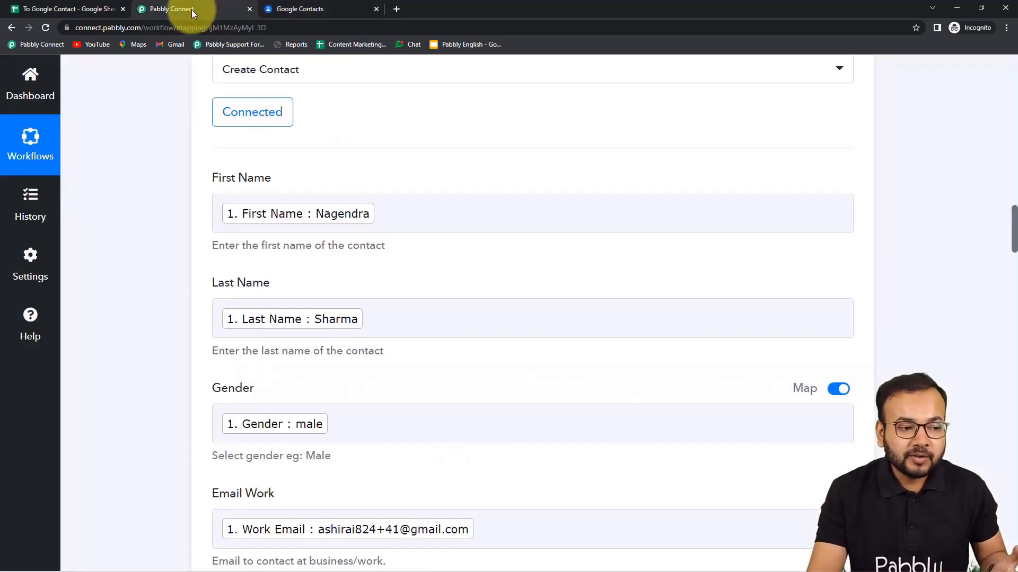
pyautogui.click(103, 11)
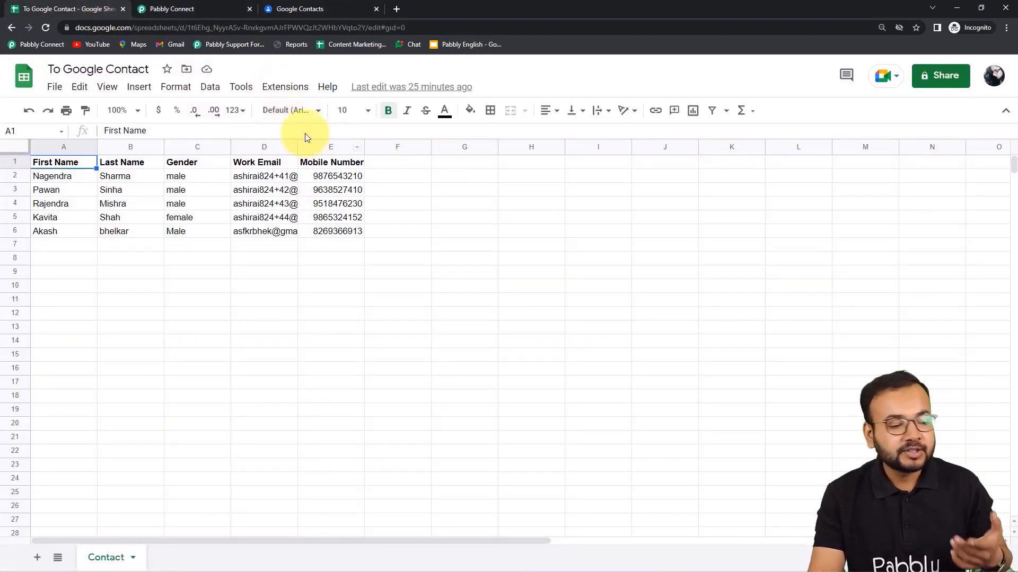
pyautogui.click(270, 89)
pyautogui.moveTo(315, 267)
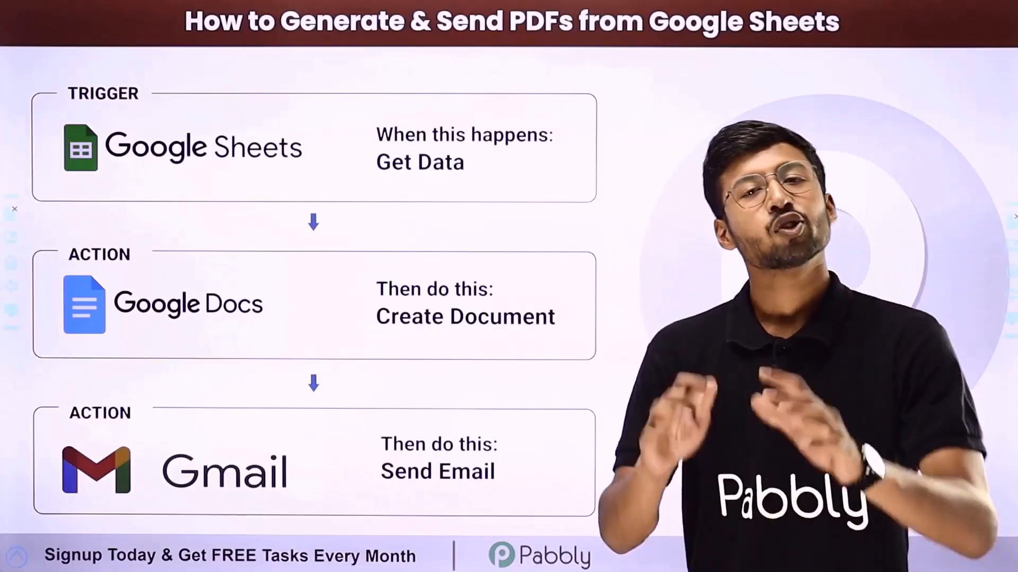
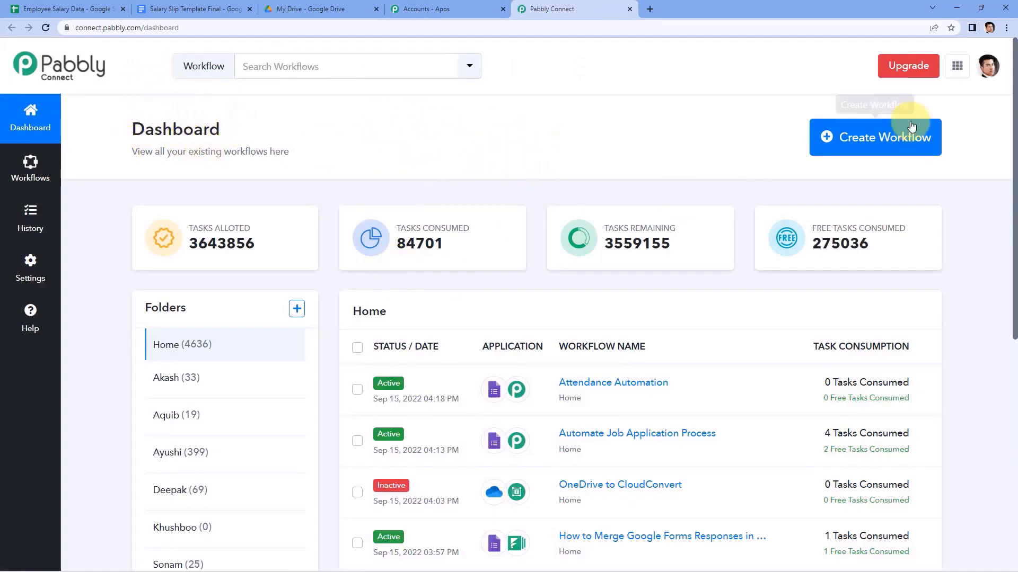
# Create the workflow 'Google Sheets to Google Docs to Gmail', fixing the spacing in the name.
pyautogui.click(881, 149)
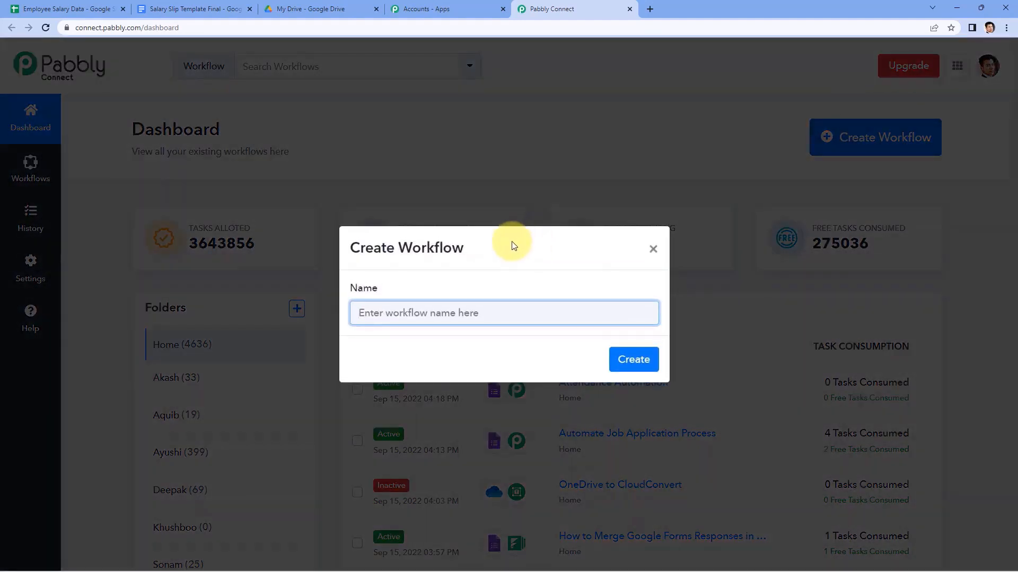
pyautogui.write('GoogleSheets to Google Docs to Gmail')
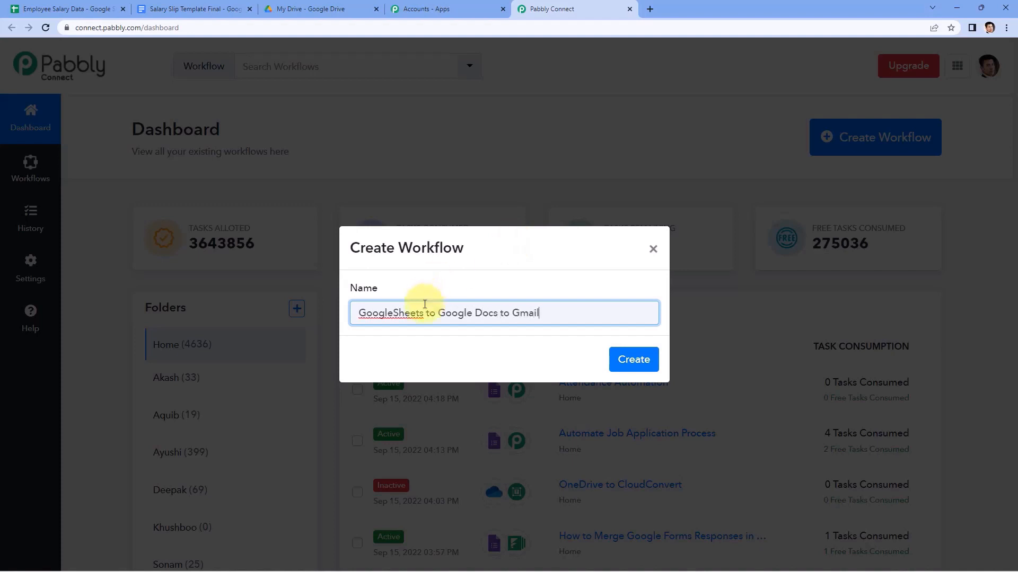
pyautogui.click(394, 312)
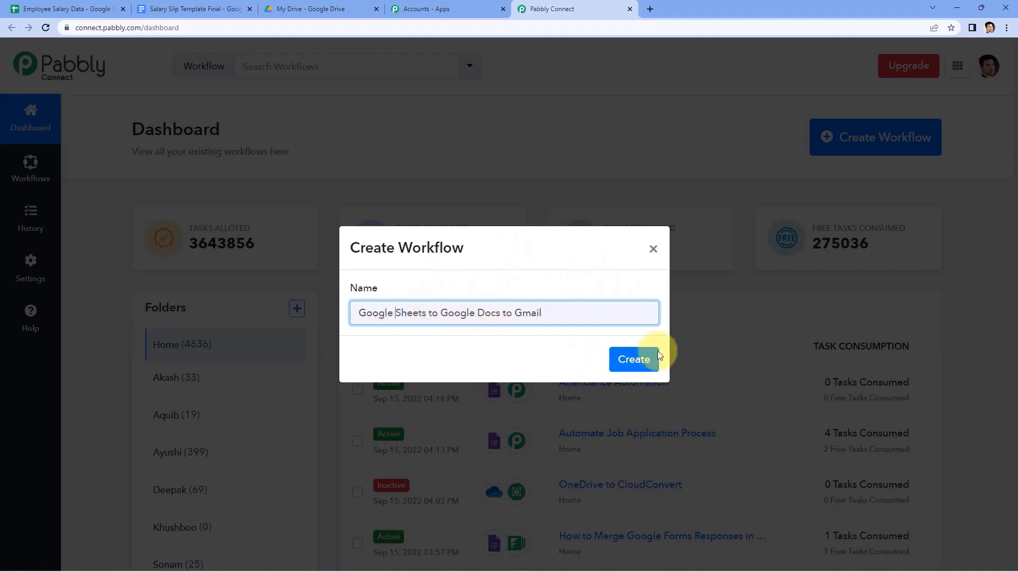
pyautogui.click(623, 360)
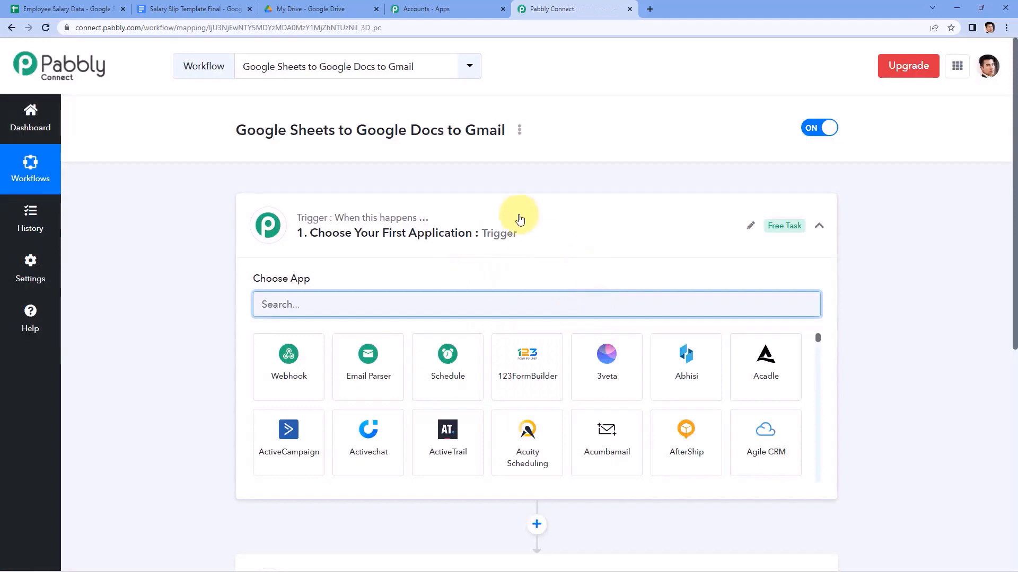
pyautogui.click(519, 215)
# Check the workflow's empty trigger card, then switch to the Employee Salary Data spreadsheet.
pyautogui.scroll(-1, 170, 242)
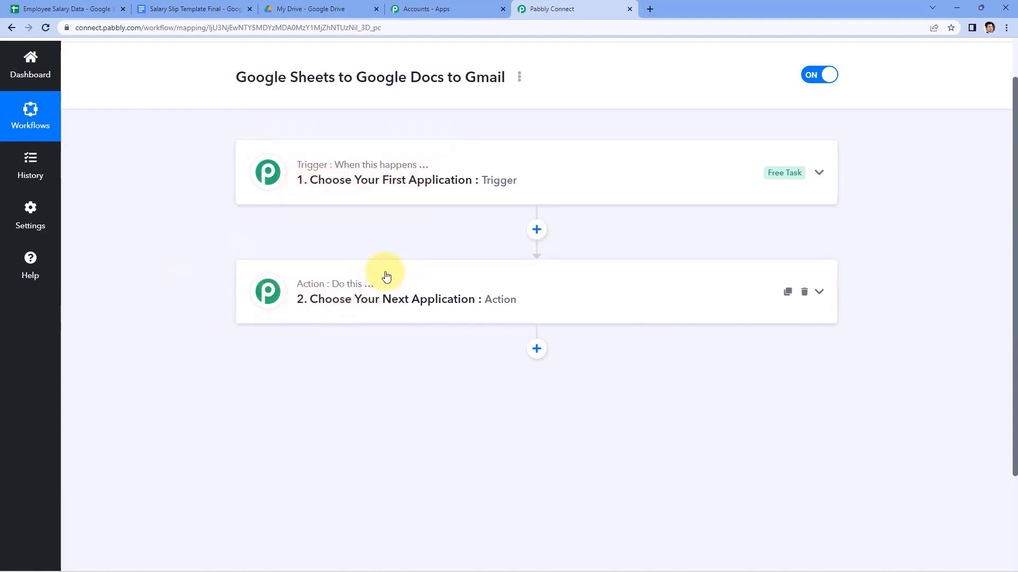
pyautogui.click(482, 179)
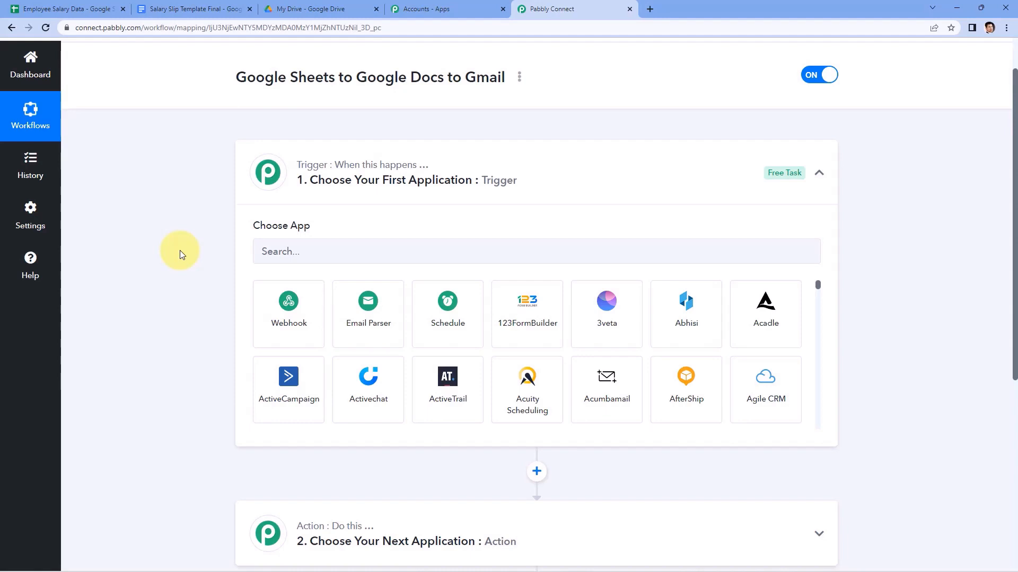
pyautogui.click(69, 8)
pyautogui.click(58, 174)
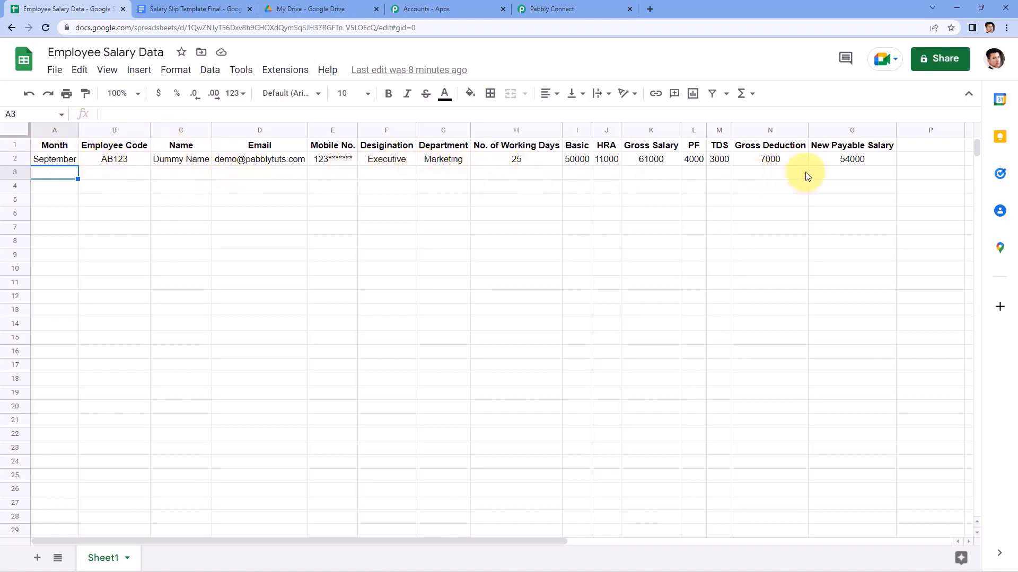
# Highlight the sample salary row A2:O2, then switch to the Salary Slip Template Final document.
pyautogui.moveTo(859, 159); pyautogui.dragTo(60, 168)
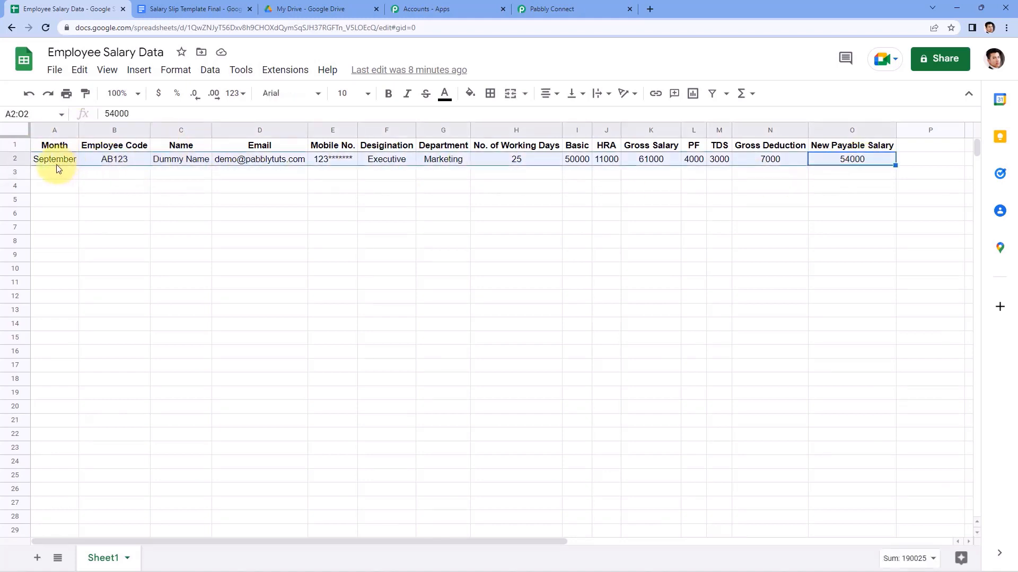
pyautogui.click(71, 175)
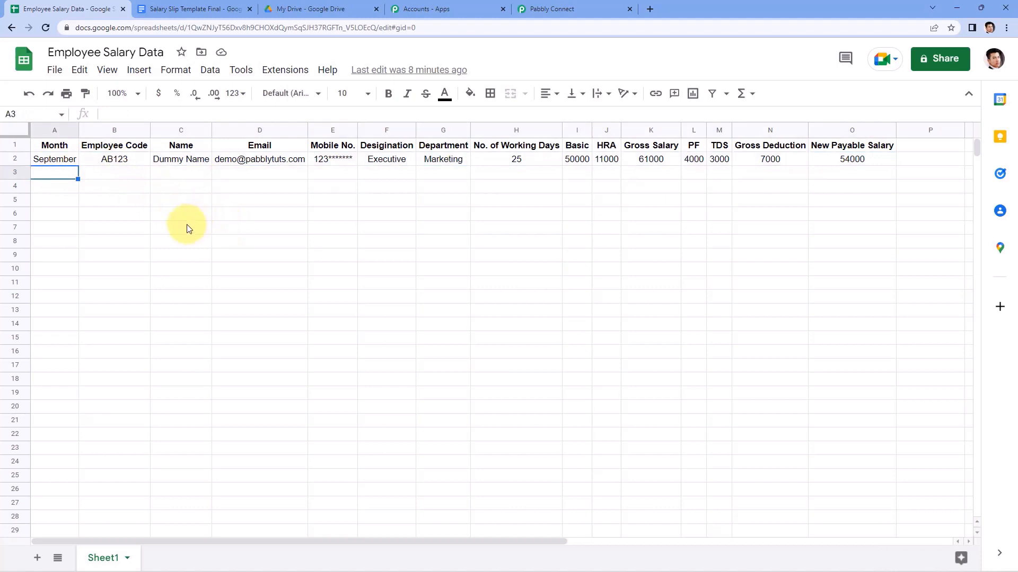
pyautogui.click(201, 10)
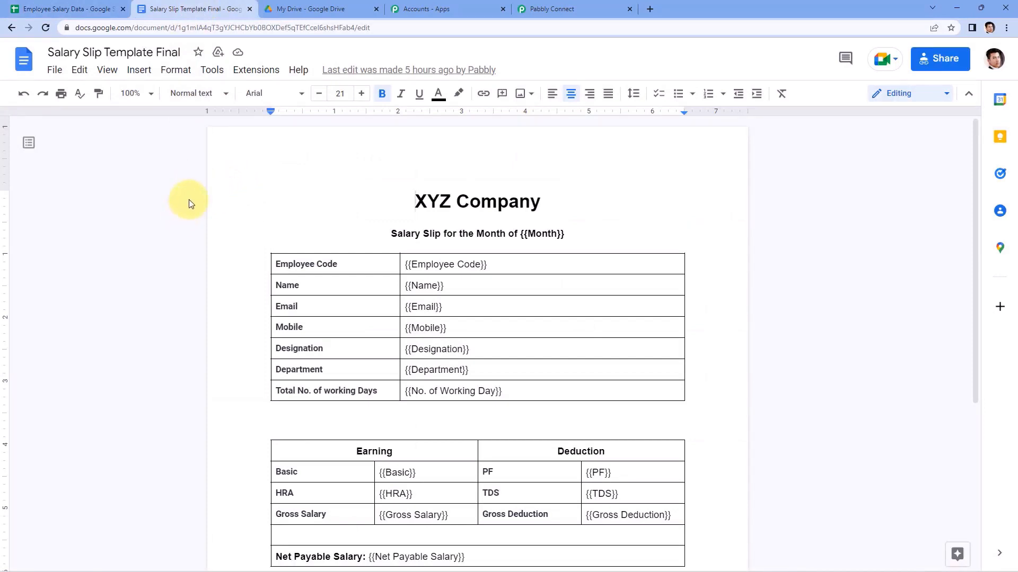
# Glance at My Drive and the template, then point out the email in D2 and September in A2.
pyautogui.click(308, 11)
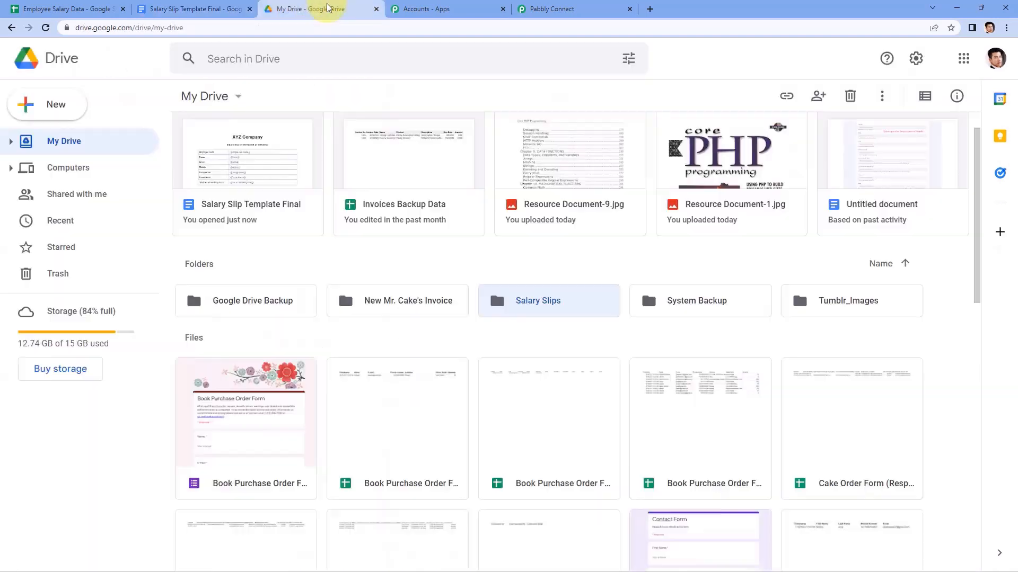
pyautogui.click(247, 9)
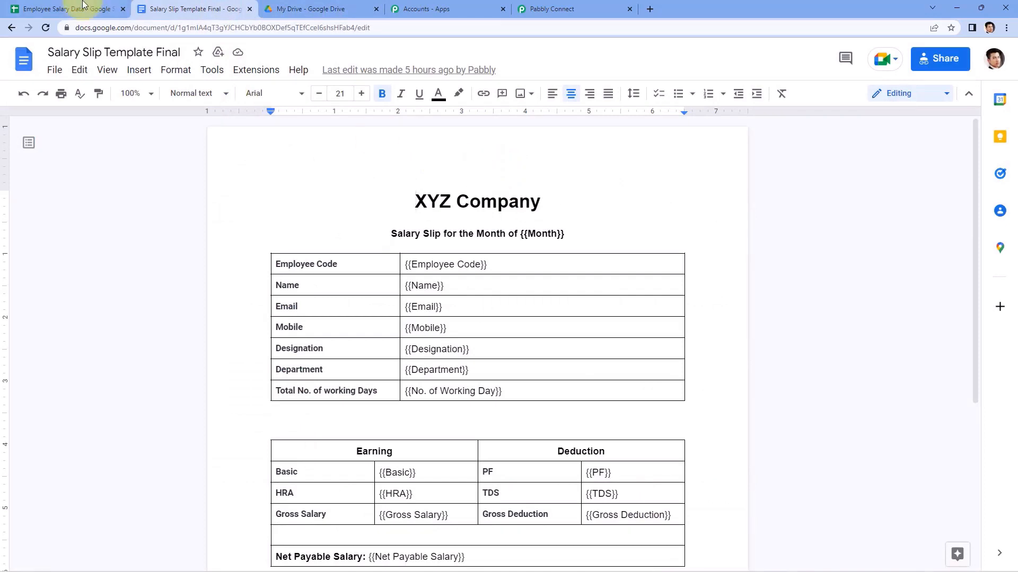
pyautogui.click(67, 9)
pyautogui.click(275, 161)
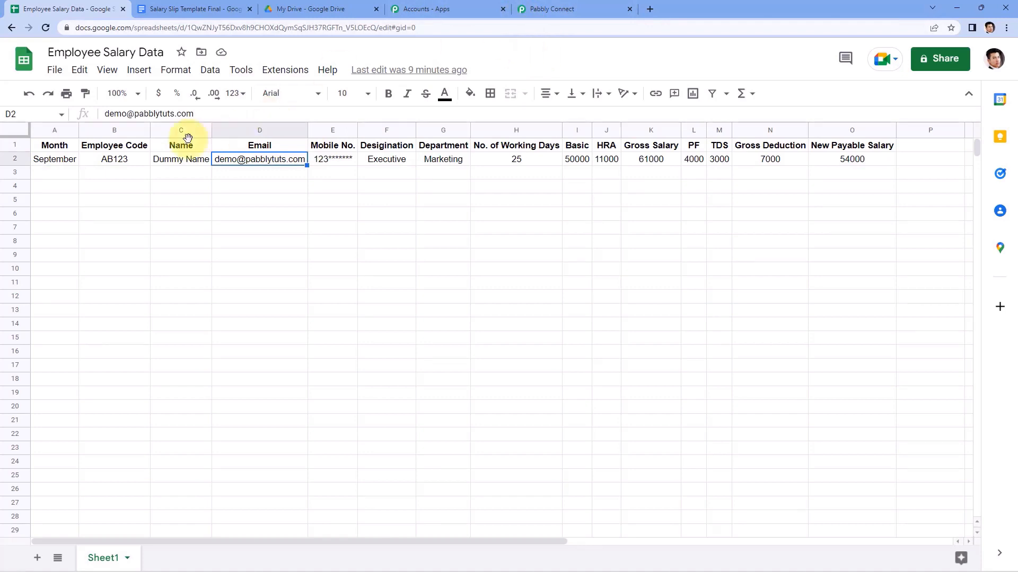
pyautogui.click(52, 158)
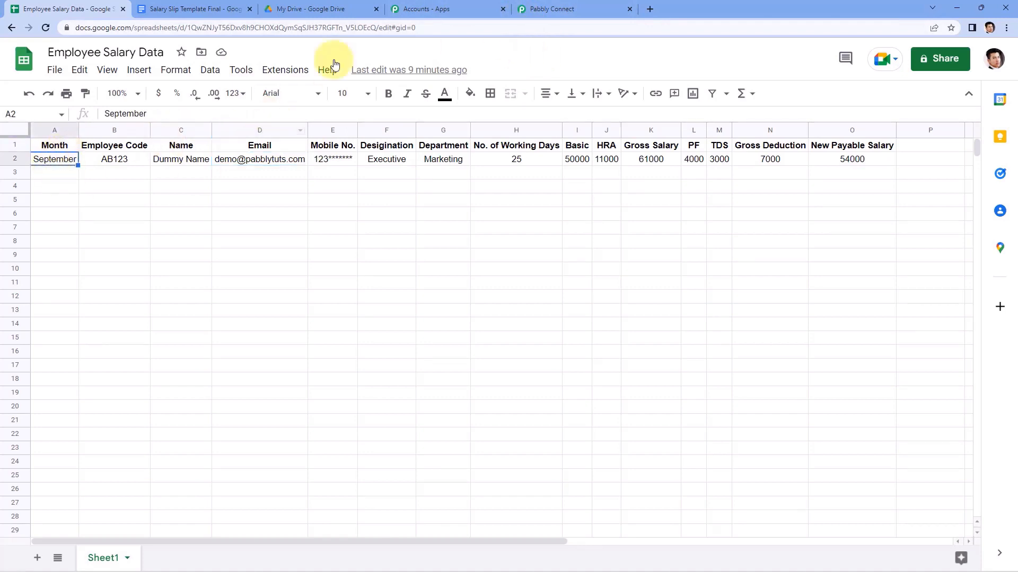
# Set the trigger app to Google Sheets with the New or Updated Spreadsheet Row event.
pyautogui.click(569, 6)
pyautogui.click(298, 251)
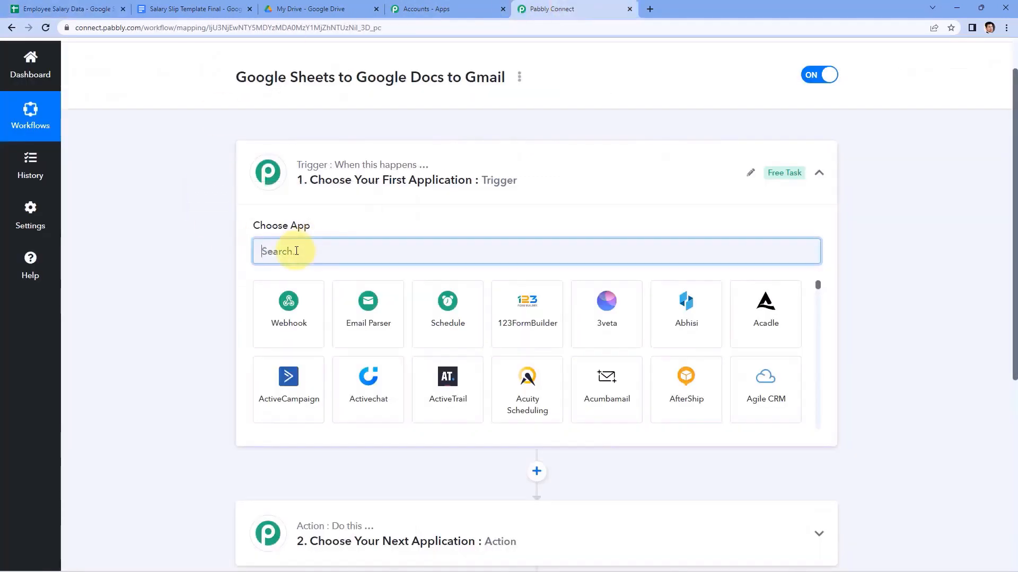
pyautogui.write('Google Sheets')
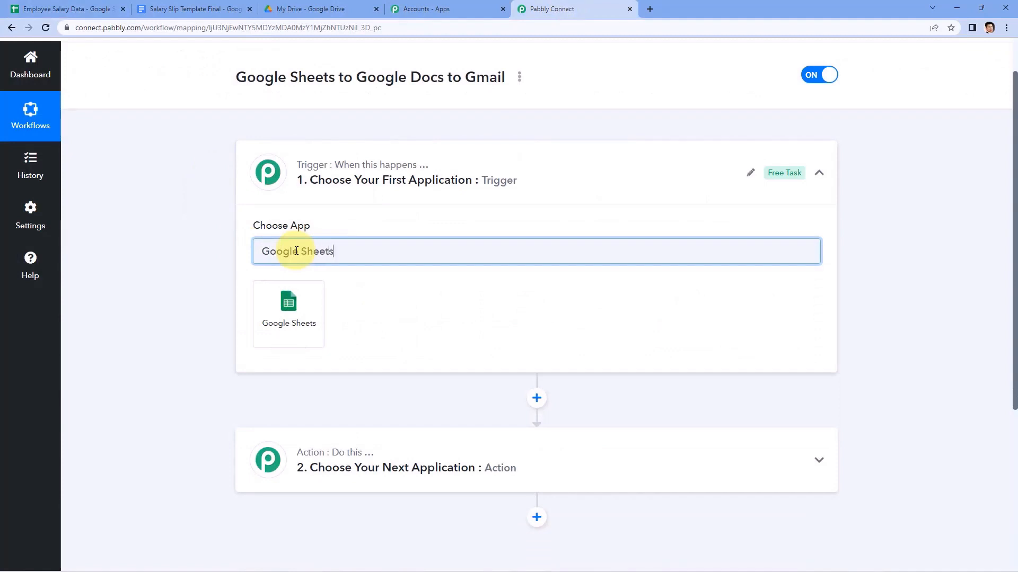
pyautogui.click(303, 292)
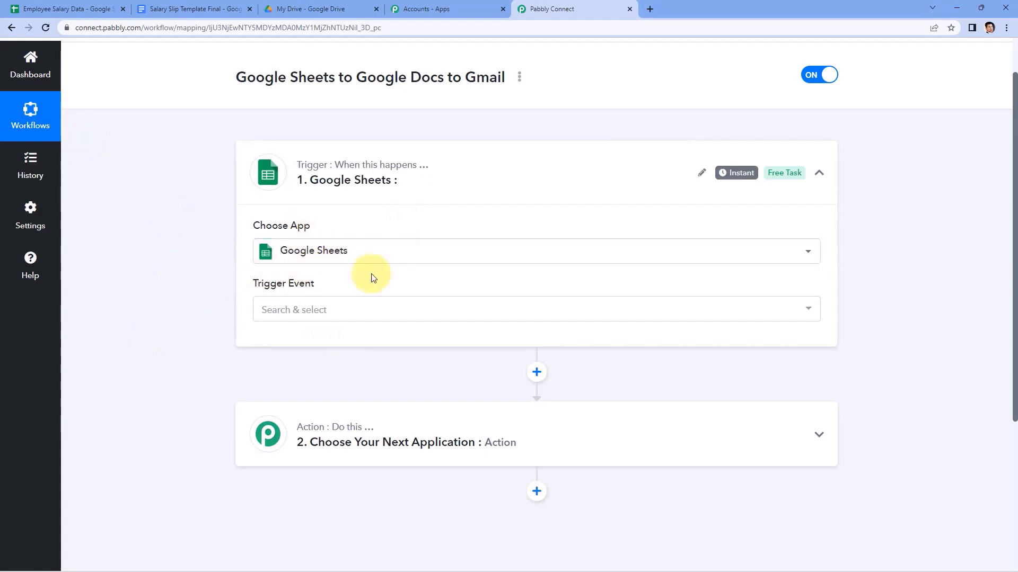
pyautogui.click(320, 311)
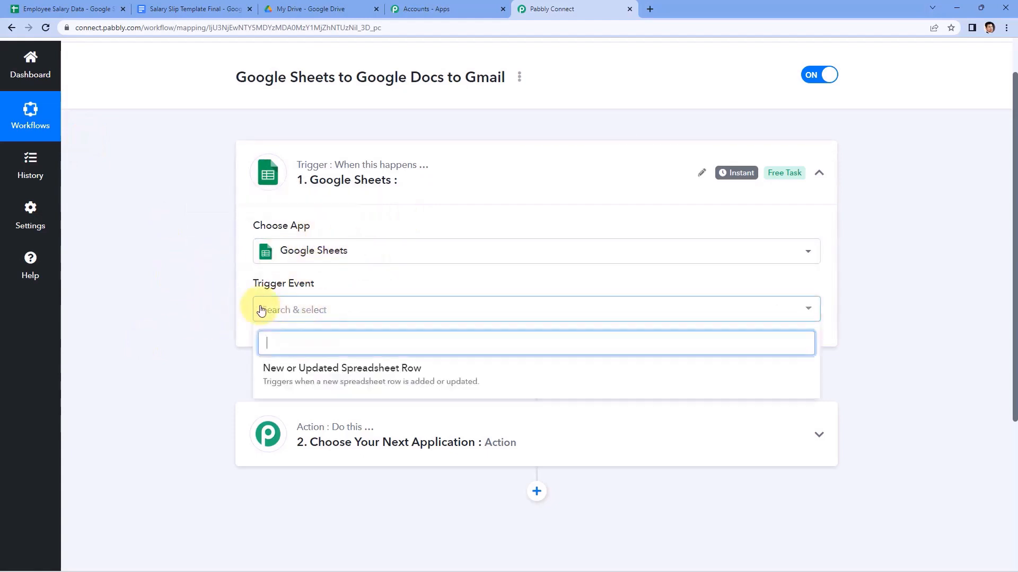
pyautogui.click(304, 376)
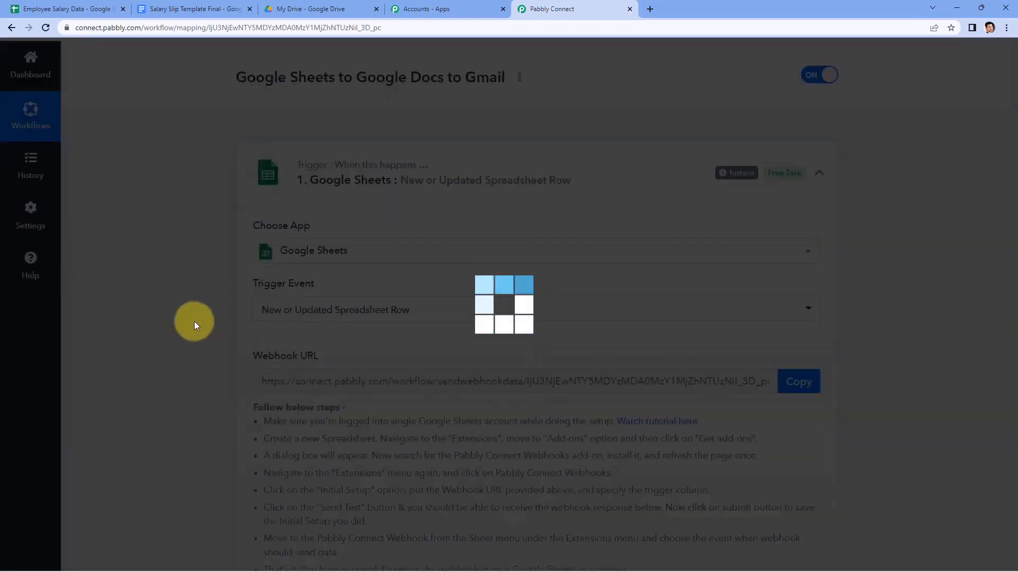
# Copy the Google Sheets trigger's webhook URL and switch to the Employee Salary Data sheet.
pyautogui.scroll(-2, 202, 311)
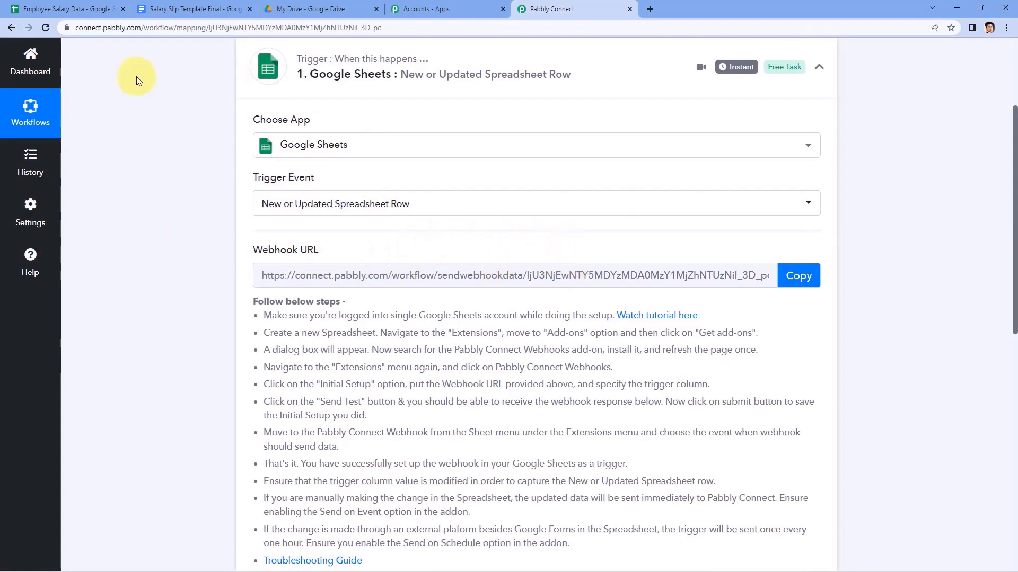
pyautogui.click(89, 5)
pyautogui.click(548, 9)
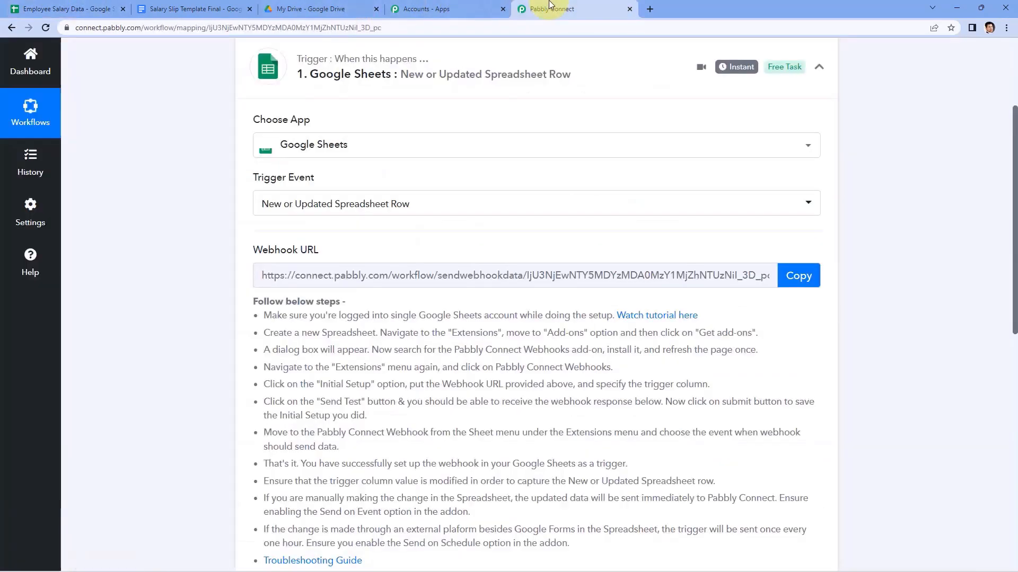
pyautogui.scroll(-1, 583, 212)
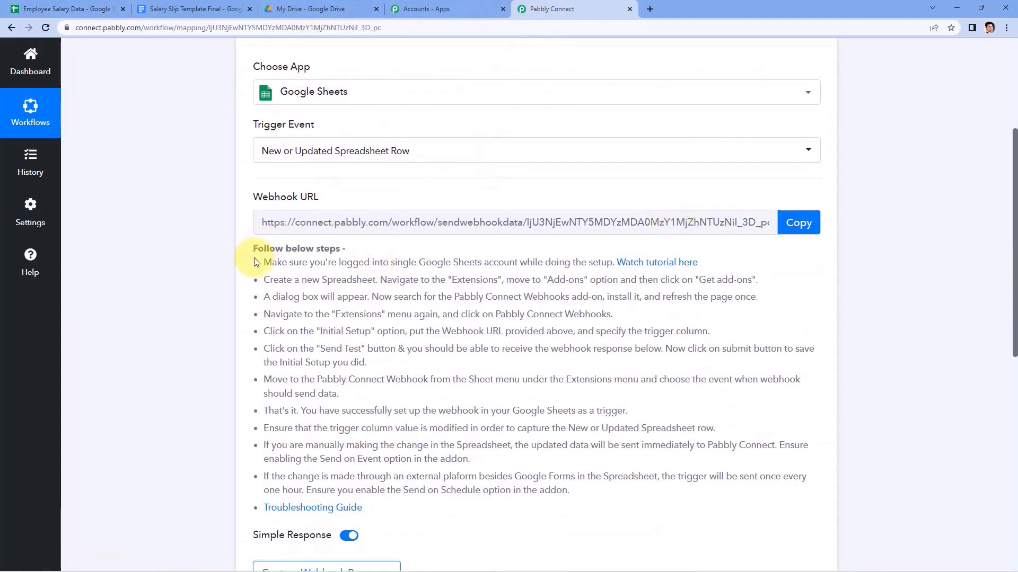
pyautogui.moveTo(263, 263); pyautogui.dragTo(595, 490)
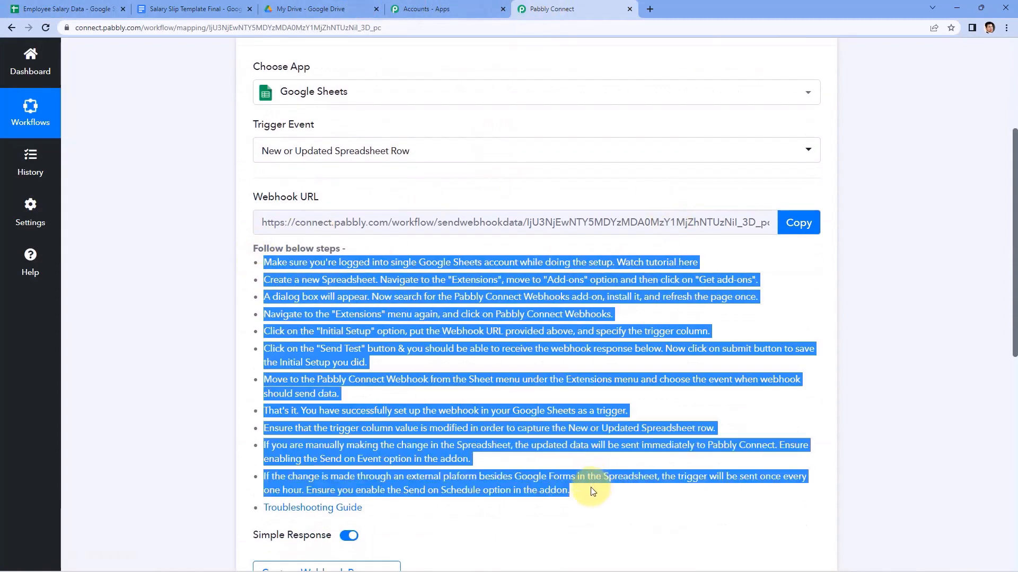
pyautogui.click(593, 492)
pyautogui.click(798, 222)
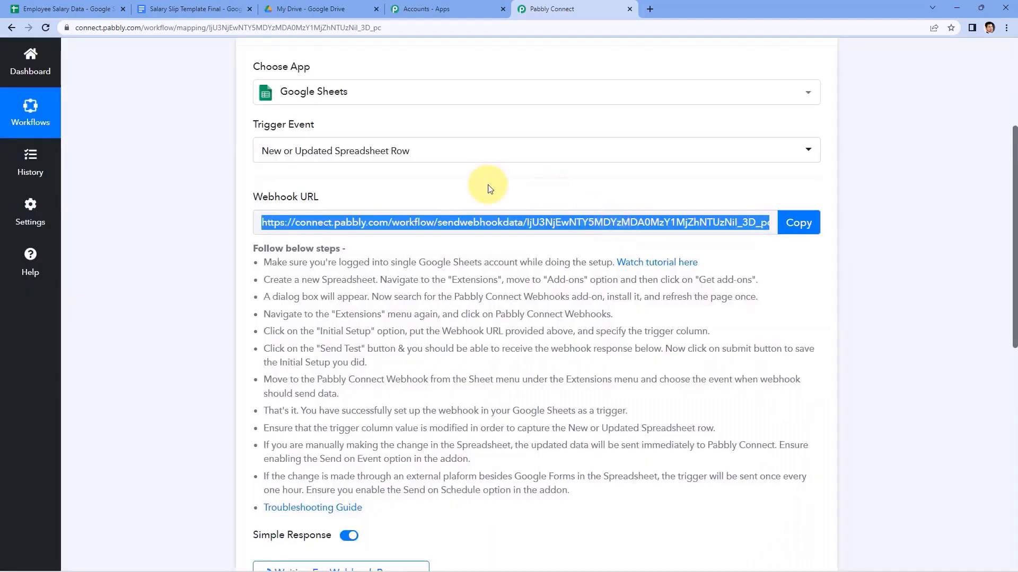
pyautogui.click(48, 8)
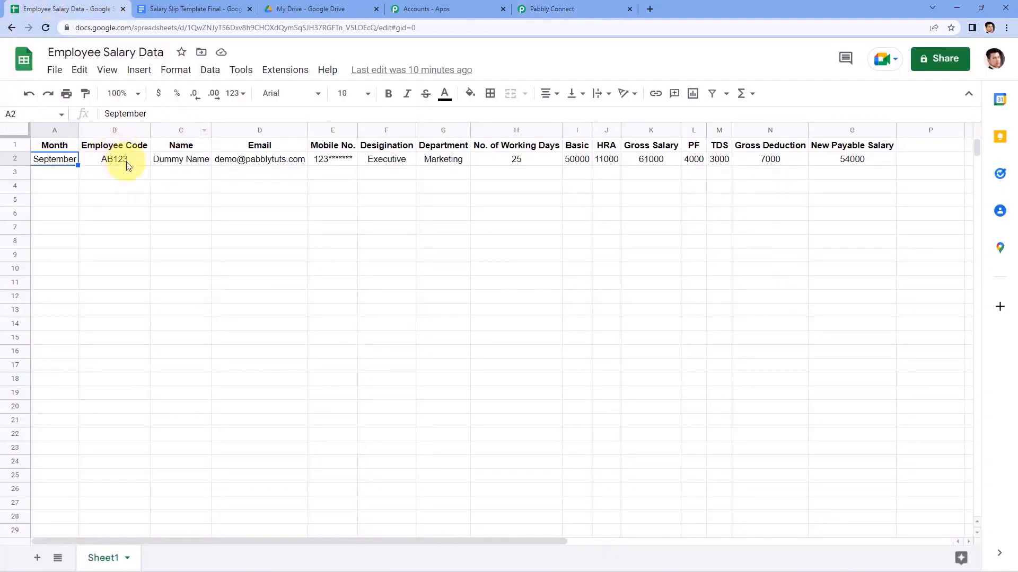
# Search the add-on marketplace for Pabbly Connect Webhooks, confirm it is installed, and close it.
pyautogui.click(284, 70)
pyautogui.moveTo(375, 99)
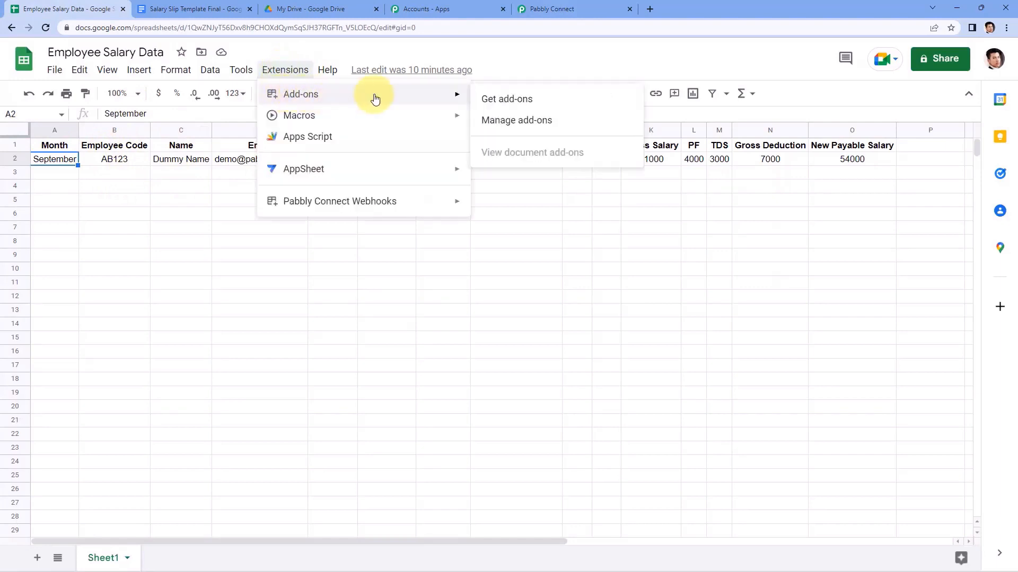
pyautogui.click(557, 107)
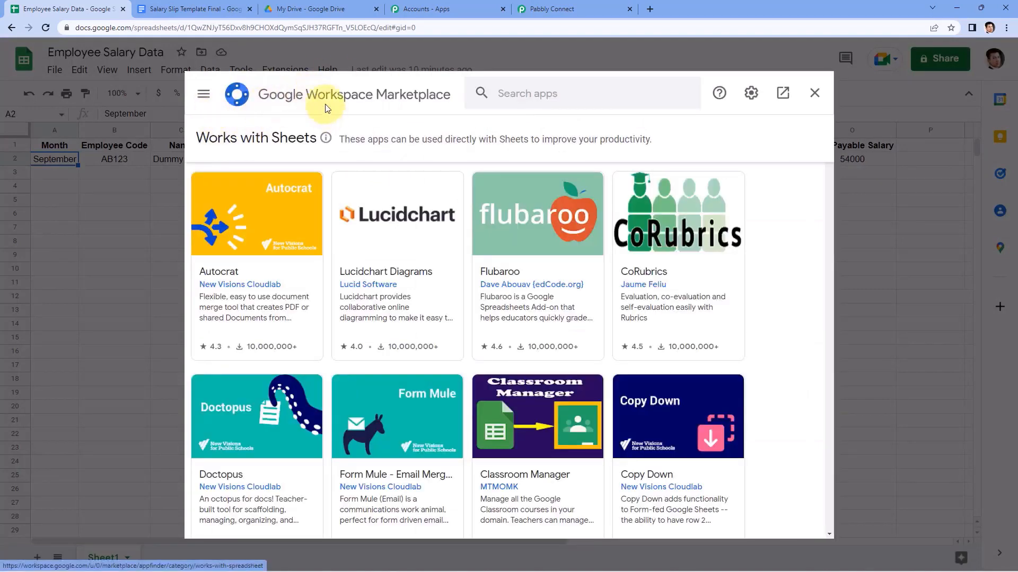
pyautogui.click(515, 98)
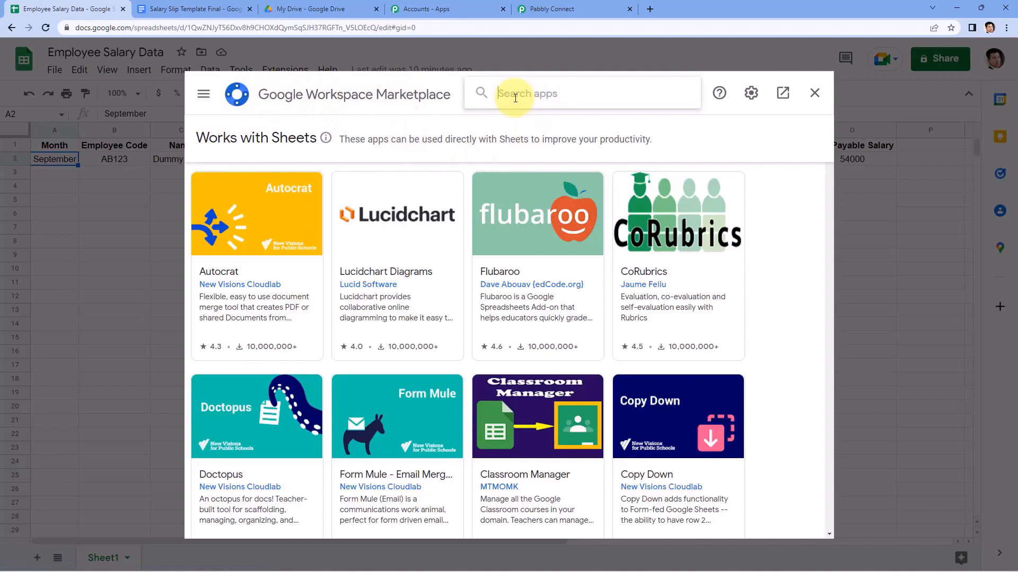
pyautogui.write('Pabbly')
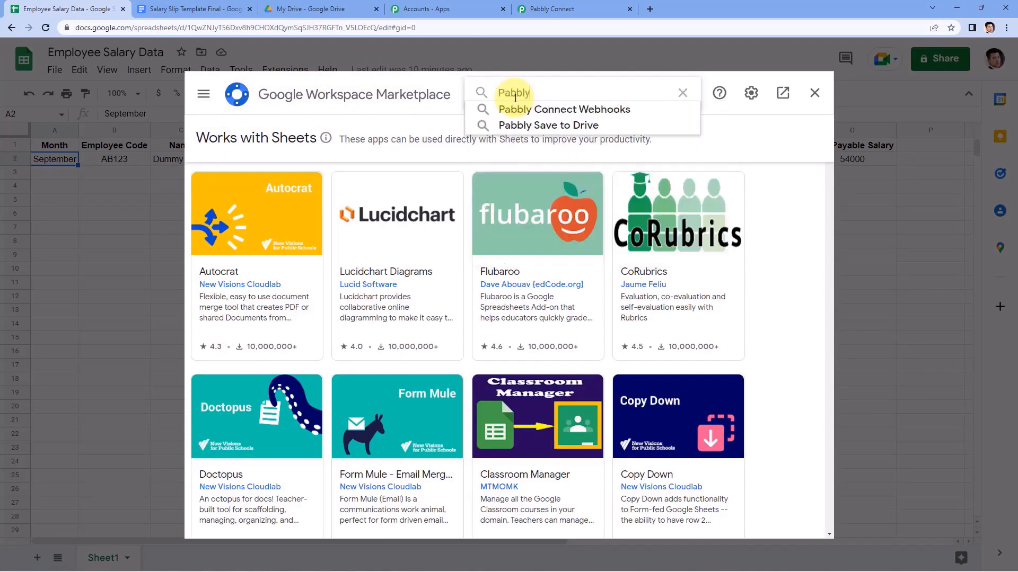
pyautogui.press('Down')
pyautogui.press('Return')
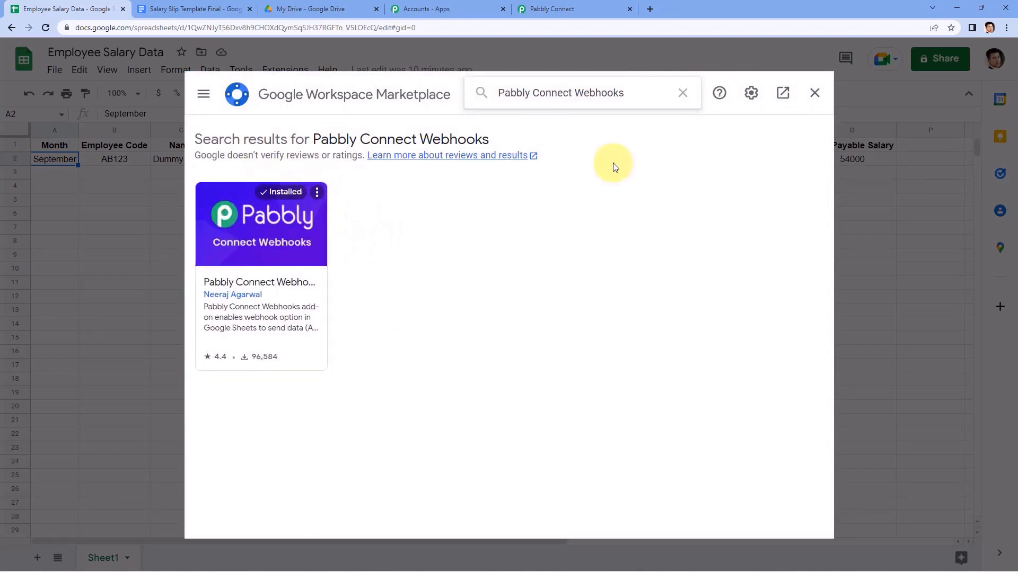
pyautogui.click(815, 92)
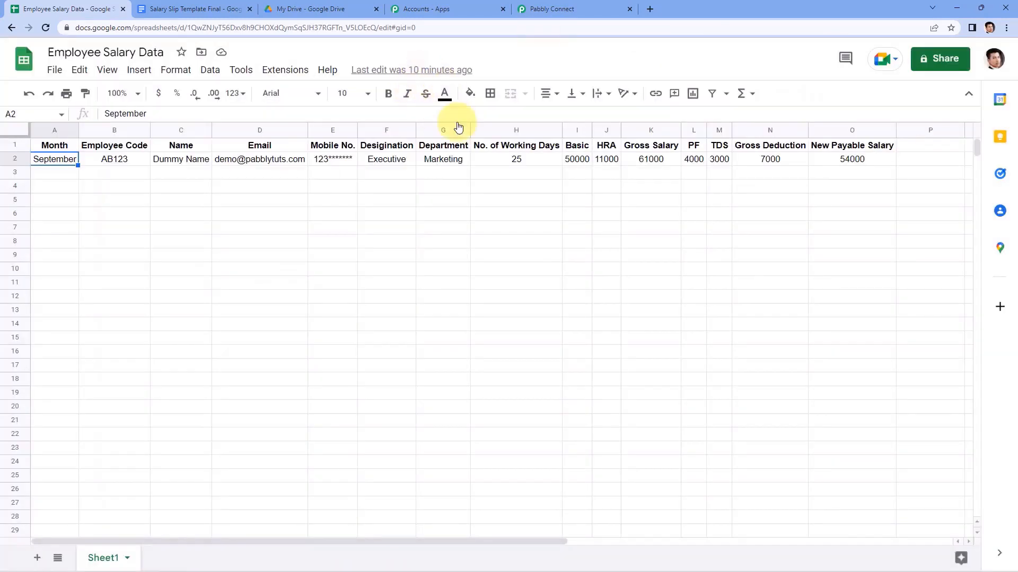
# Reload the sheet and launch the Pabbly Connect Webhooks add-on's Initial Setup.
pyautogui.click(46, 29)
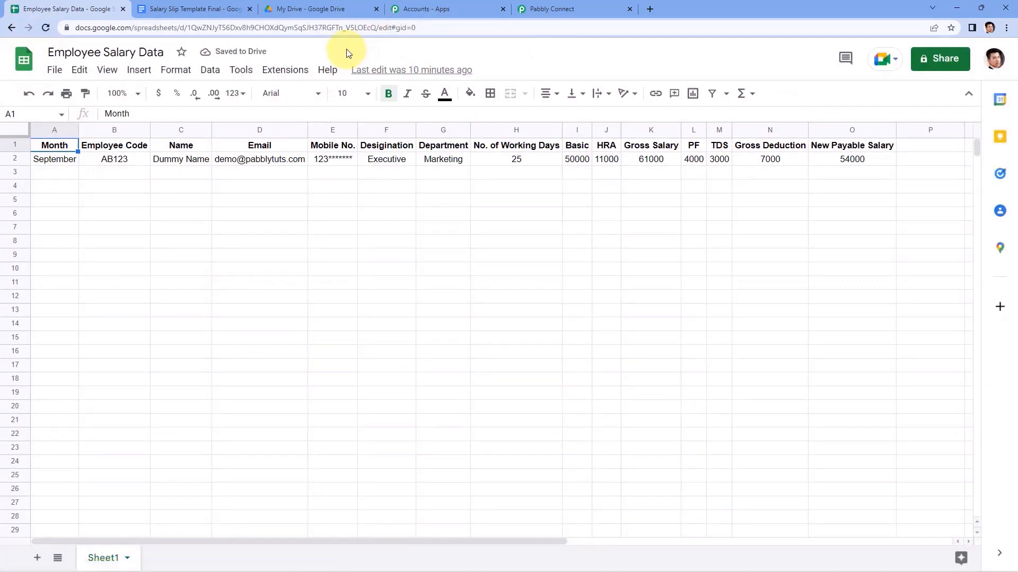
pyautogui.click(284, 72)
pyautogui.moveTo(302, 209)
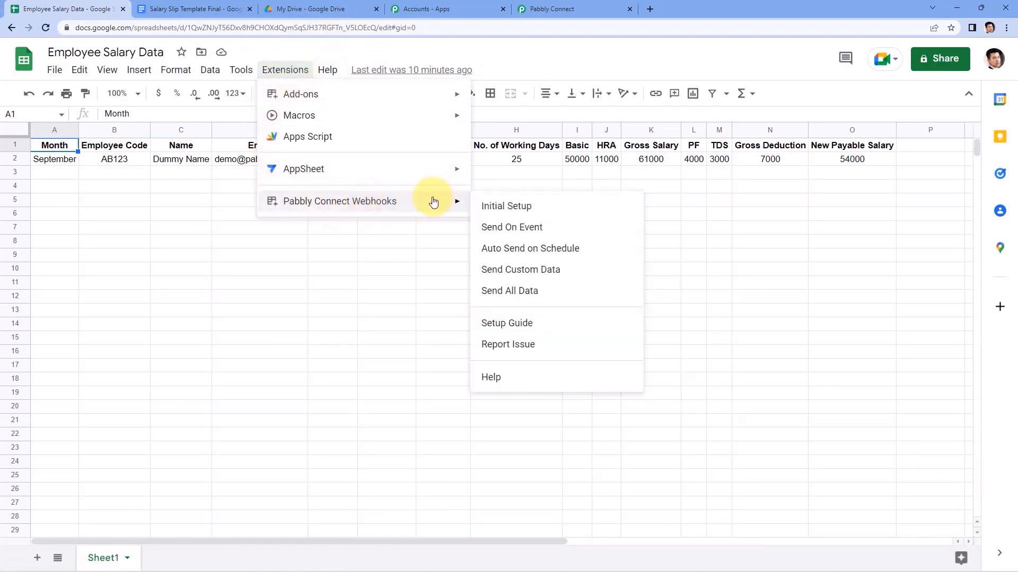
pyautogui.click(549, 212)
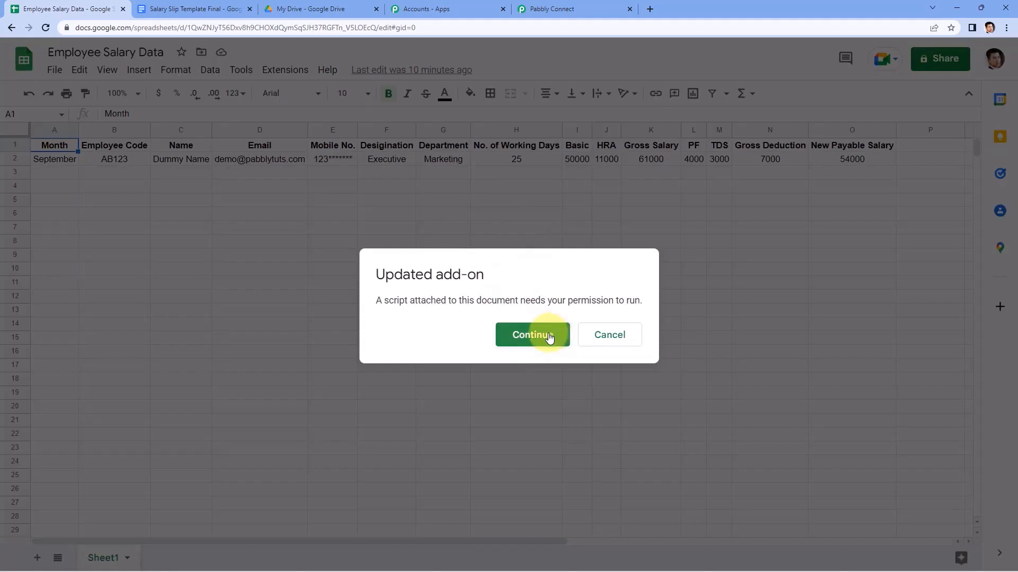
# Authorize the add-on with your Google account and allow its access.
pyautogui.click(554, 336)
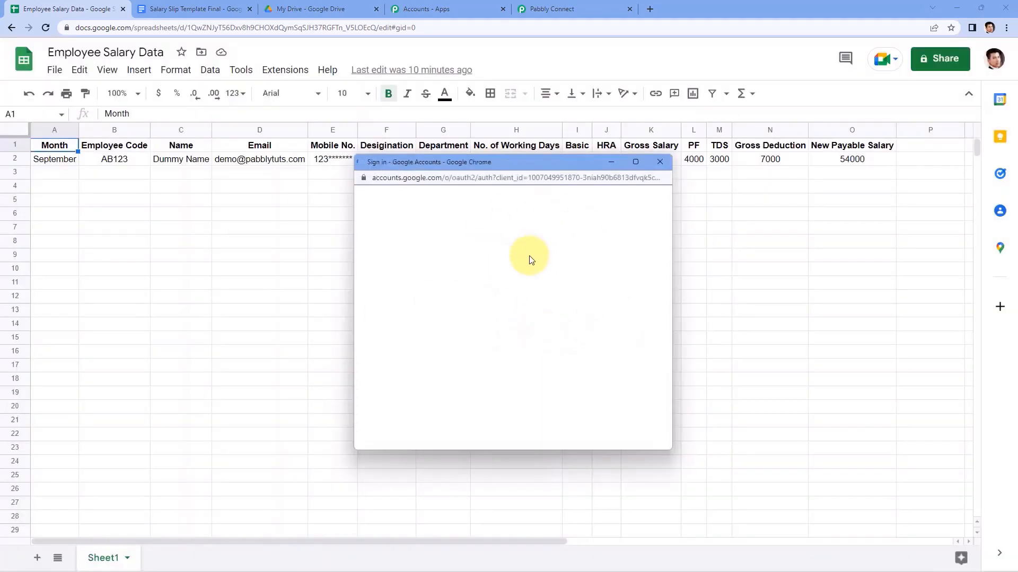
pyautogui.click(480, 346)
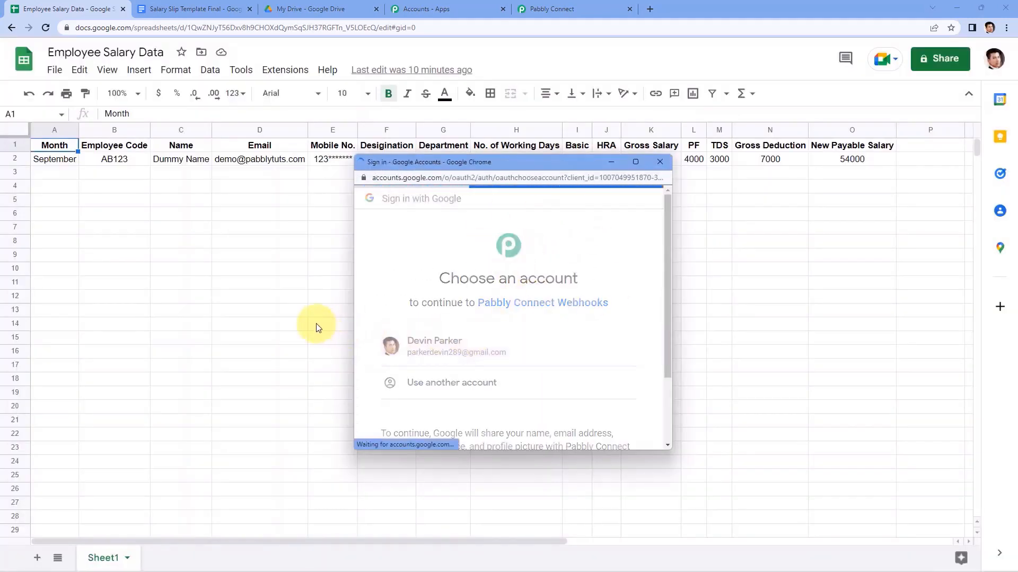
pyautogui.scroll(-1, 438, 343)
pyautogui.scroll(-5, 438, 346)
pyautogui.click(570, 360)
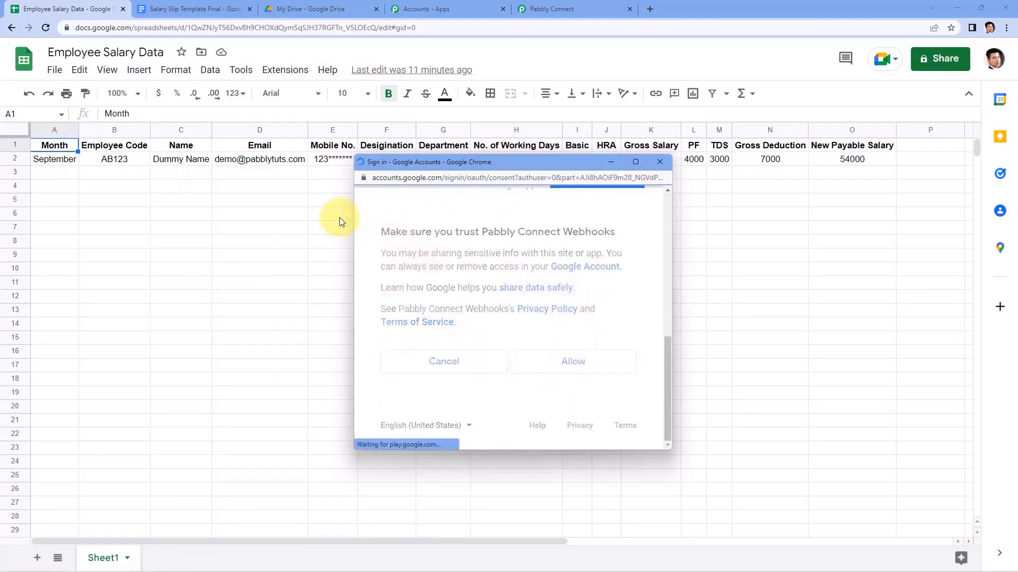
pyautogui.click(284, 75)
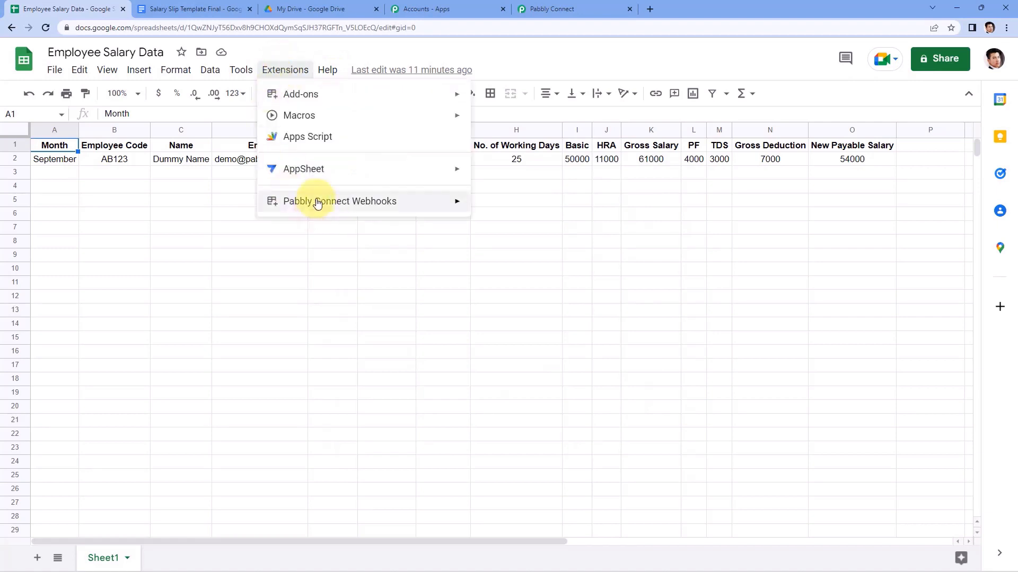
# Open the add-on's Initial Setup form and recopy the webhook URL from the Pabbly Connect workflow.
pyautogui.moveTo(391, 202)
pyautogui.click(540, 212)
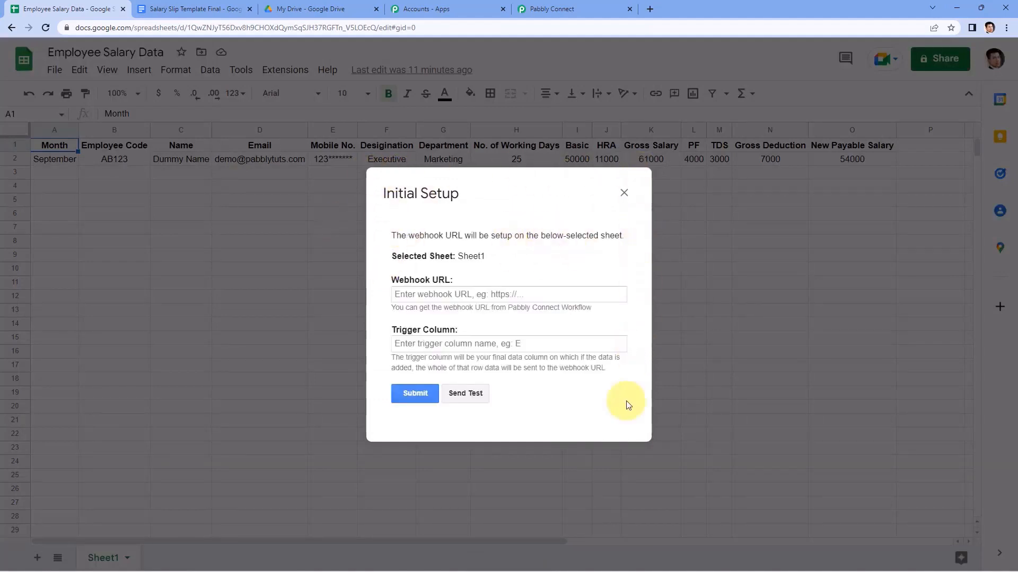
pyautogui.tripleClick(485, 191)
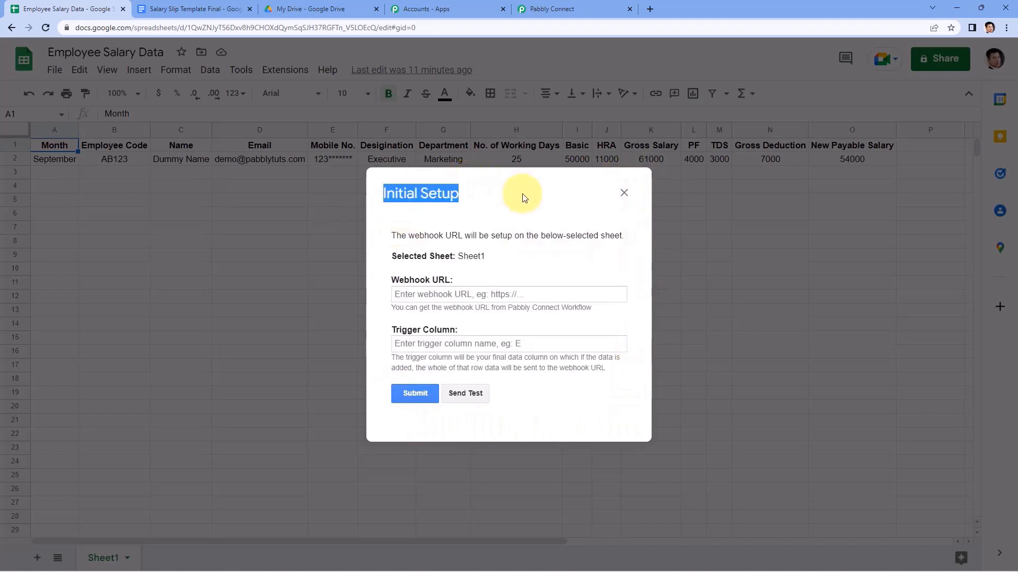
pyautogui.click(472, 256)
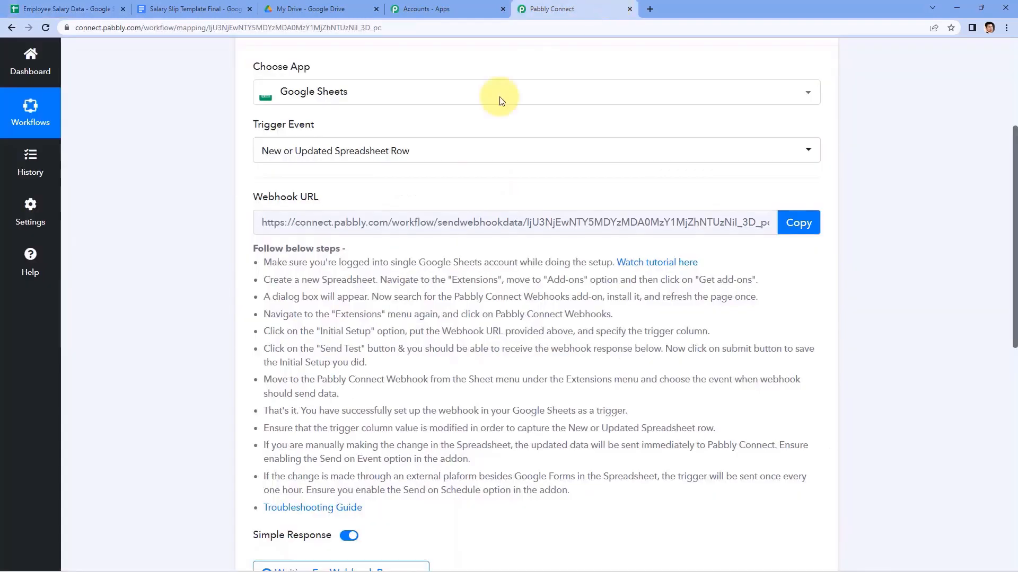
pyautogui.click(572, 9)
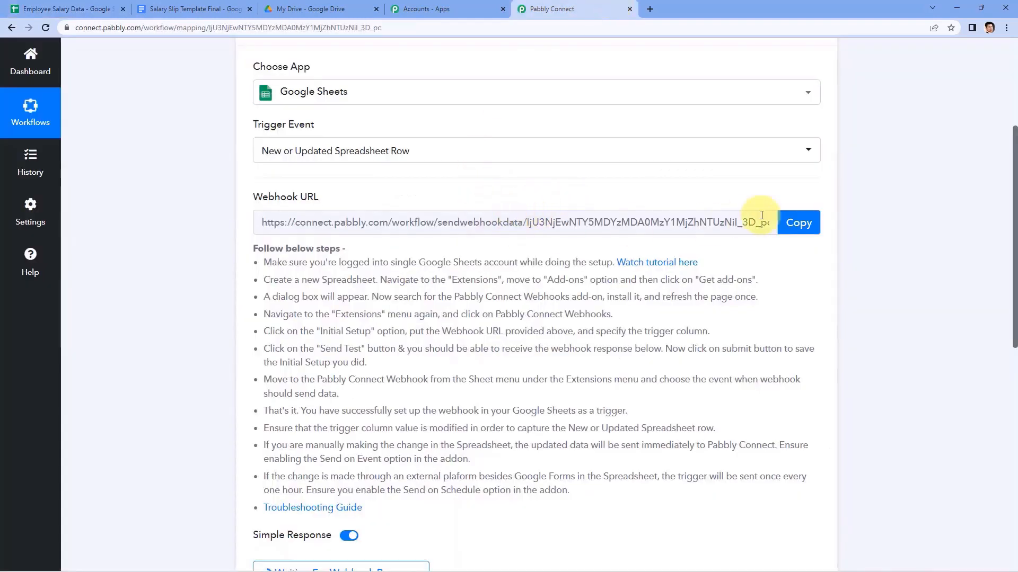
pyautogui.click(795, 223)
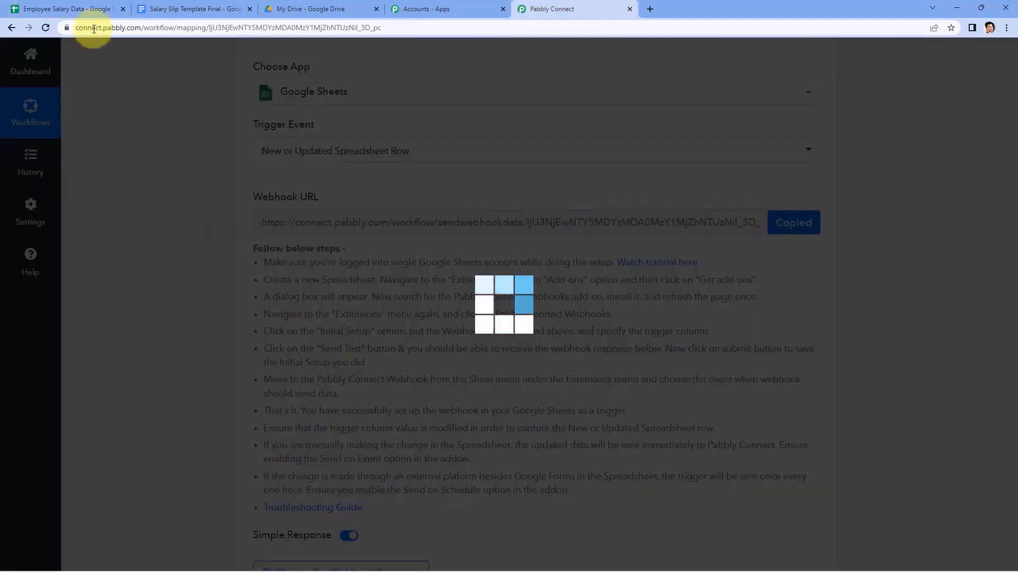
pyautogui.click(85, 9)
# Paste the Pabbly webhook URL into the setup form and set the trigger column to O.
pyautogui.rightClick(409, 293)
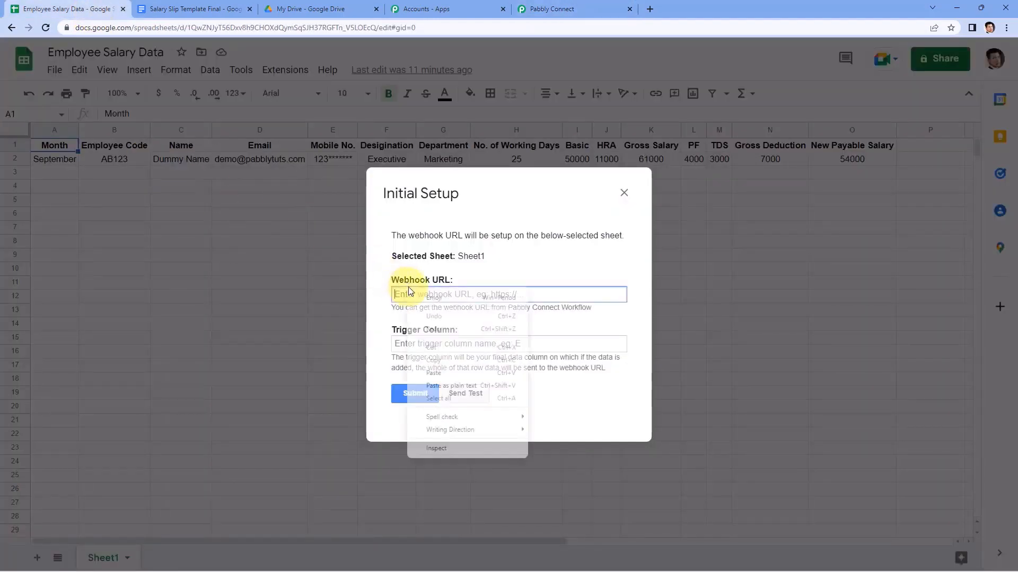
pyautogui.click(440, 373)
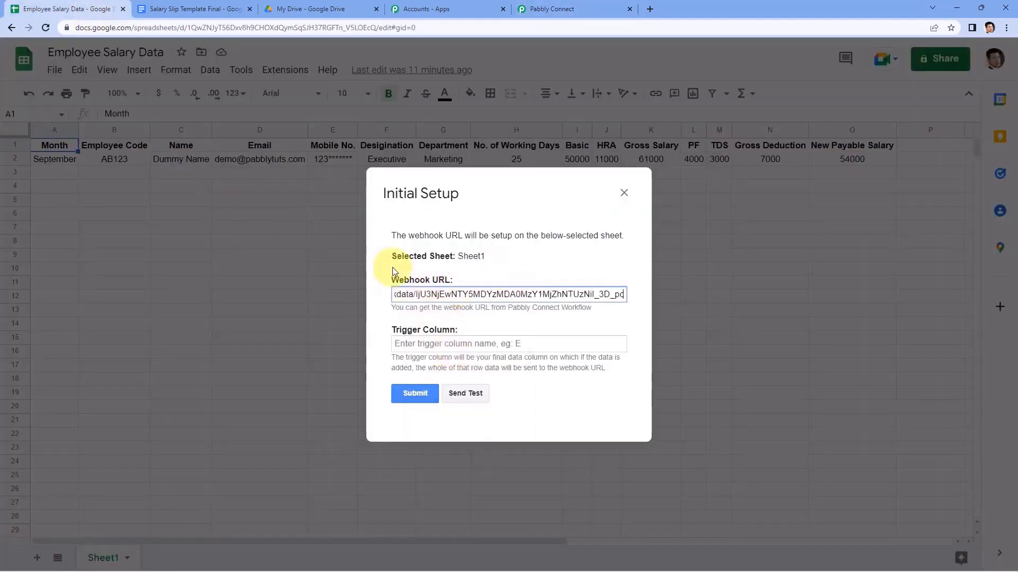
pyautogui.moveTo(489, 197); pyautogui.dragTo(478, 225)
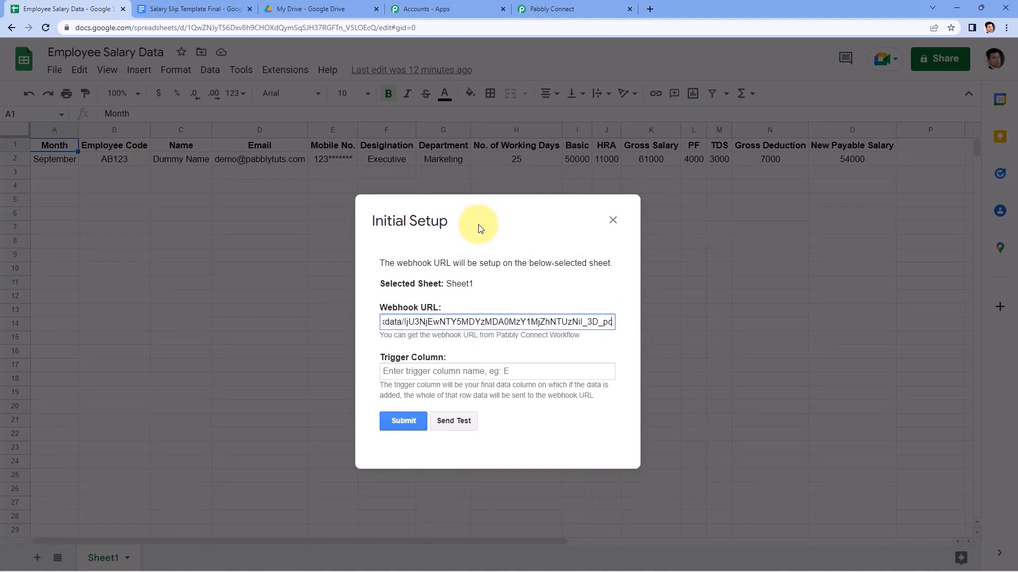
pyautogui.moveTo(480, 228); pyautogui.dragTo(486, 256)
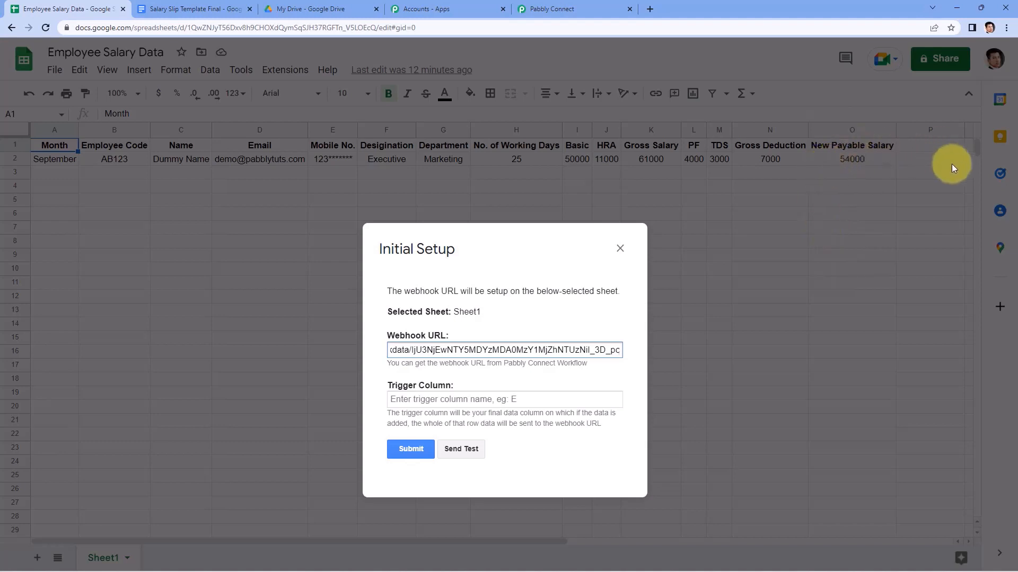
pyautogui.click(440, 397)
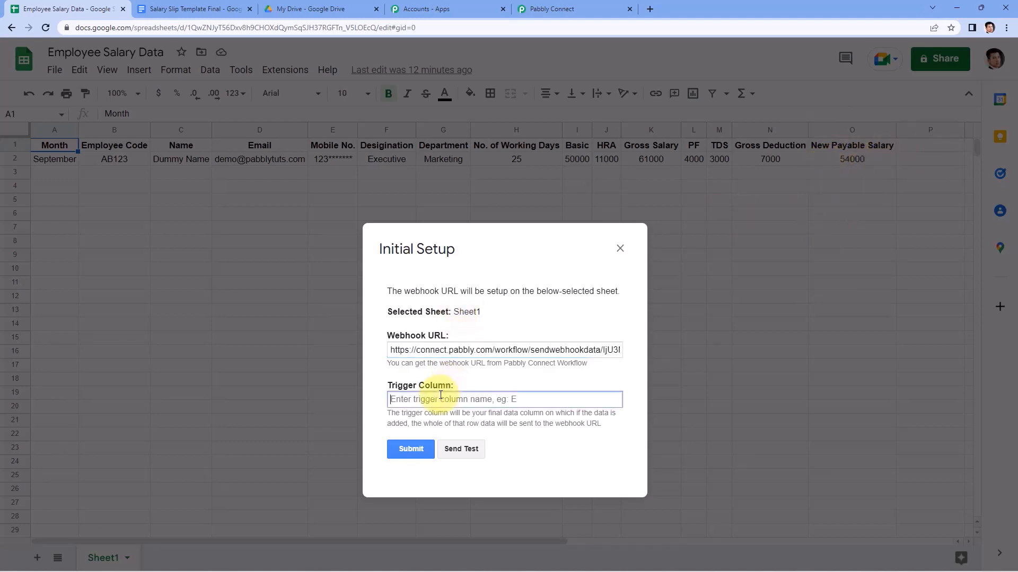
pyautogui.write('O')
pyautogui.moveTo(477, 254); pyautogui.dragTo(473, 203)
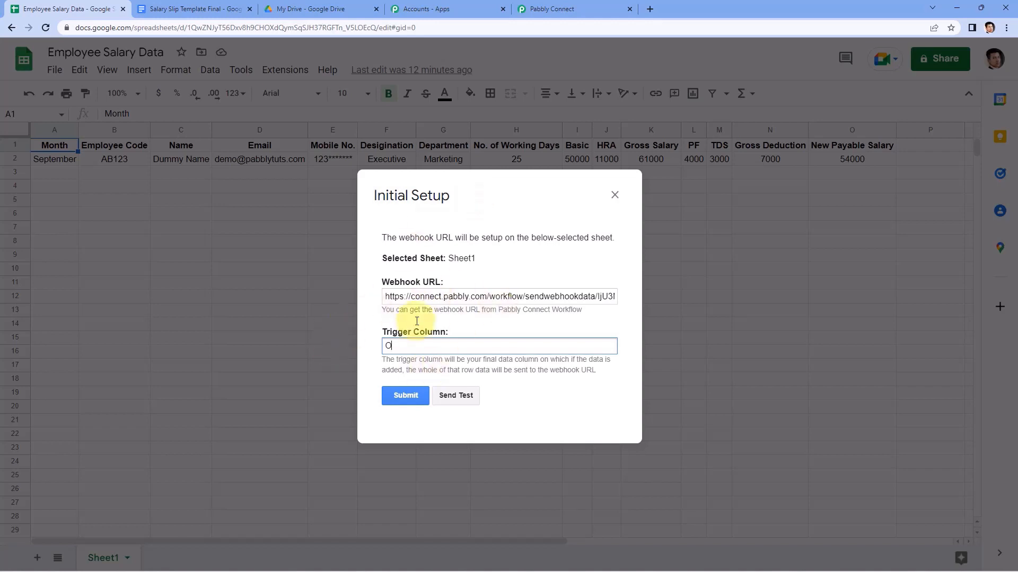
# Send a test row to Pabbly Connect, then submit and close the setup.
pyautogui.click(460, 401)
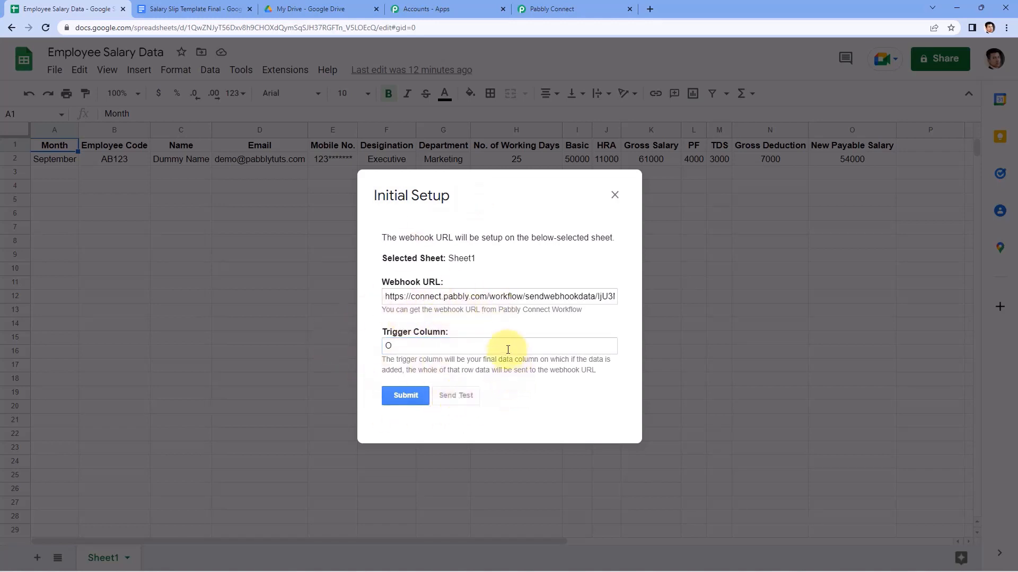
pyautogui.scroll(-1, 501, 349)
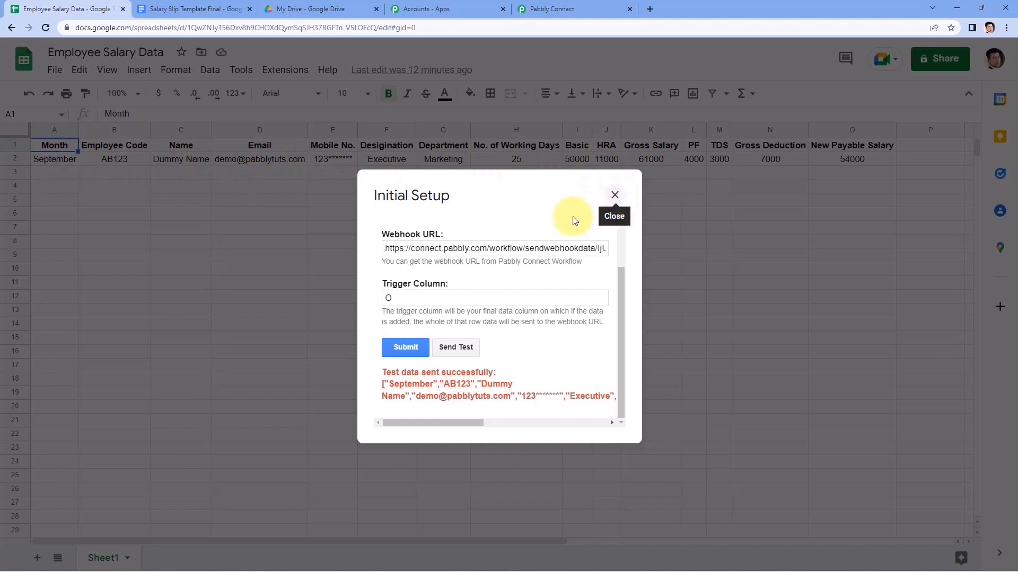
pyautogui.click(405, 348)
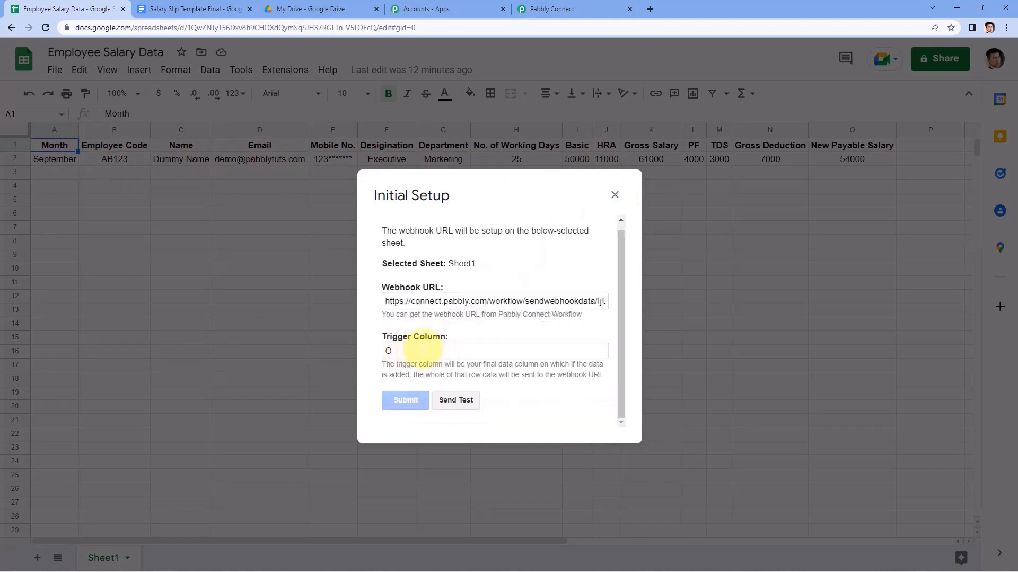
pyautogui.click(613, 195)
# Enable Send On Event in the Pabbly Connect Webhooks add-on and confirm it stays on.
pyautogui.click(273, 69)
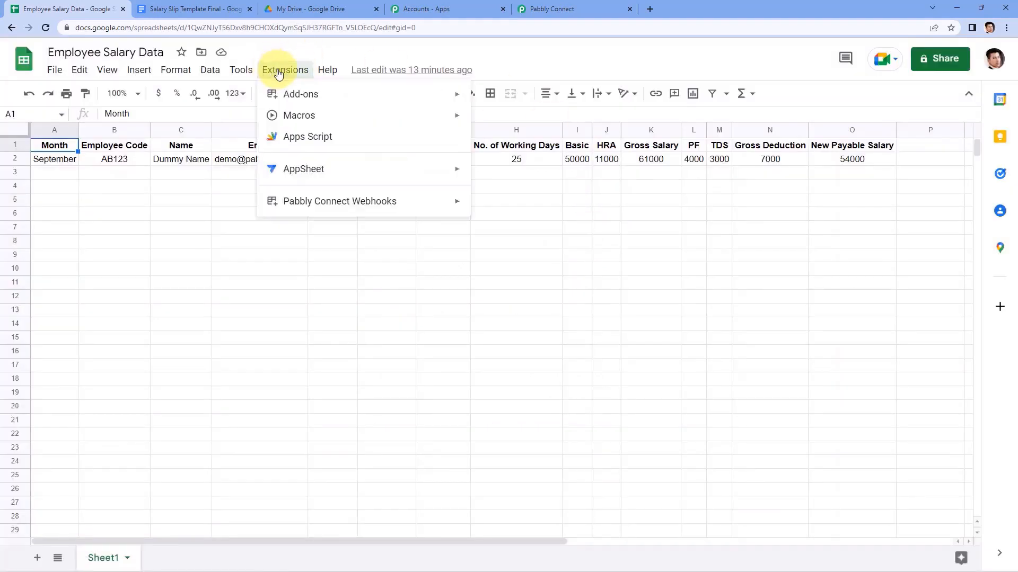
pyautogui.moveTo(300, 211)
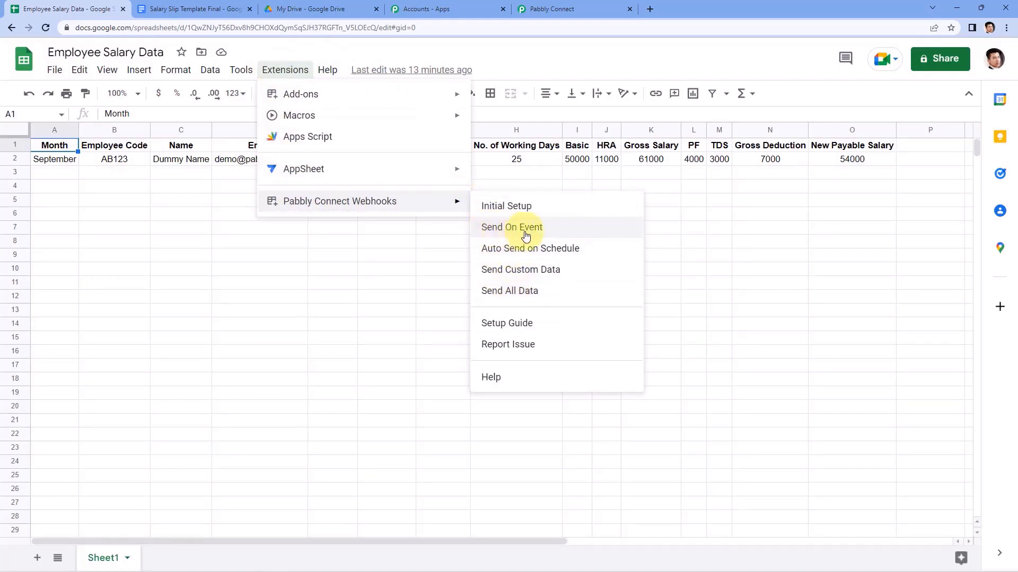
pyautogui.click(556, 235)
pyautogui.click(285, 70)
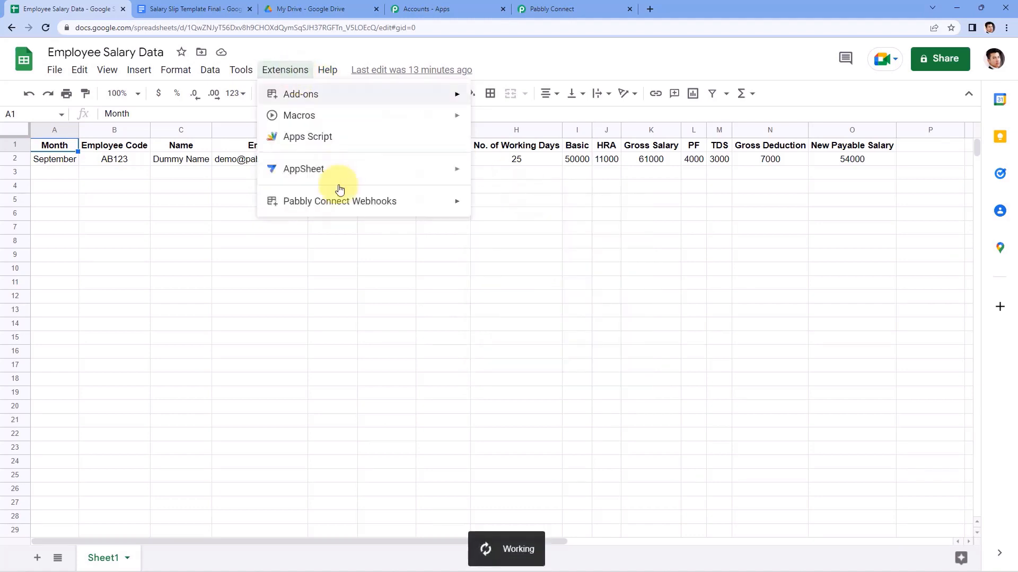
pyautogui.moveTo(369, 206)
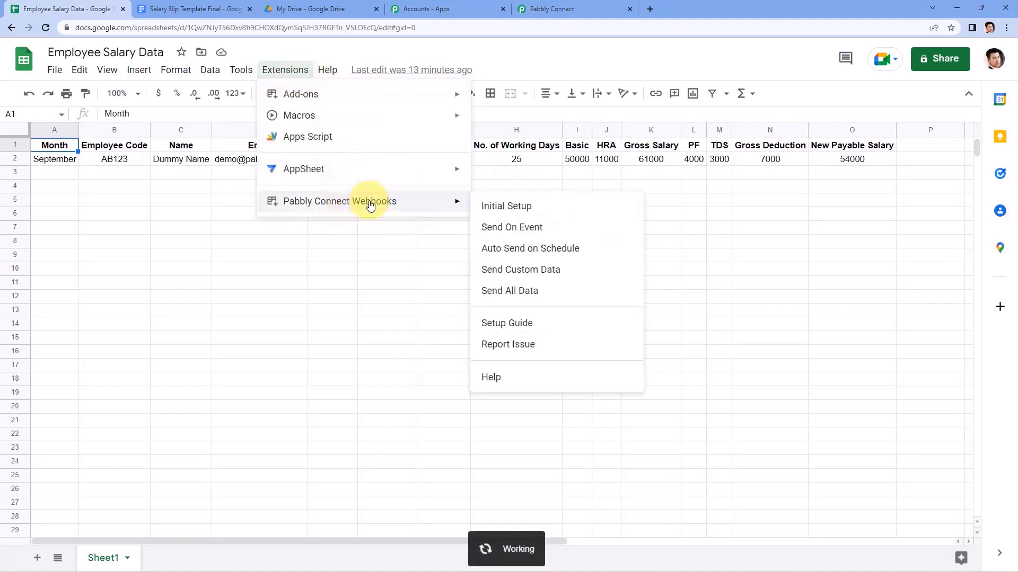
pyautogui.click(494, 231)
pyautogui.moveTo(453, 201)
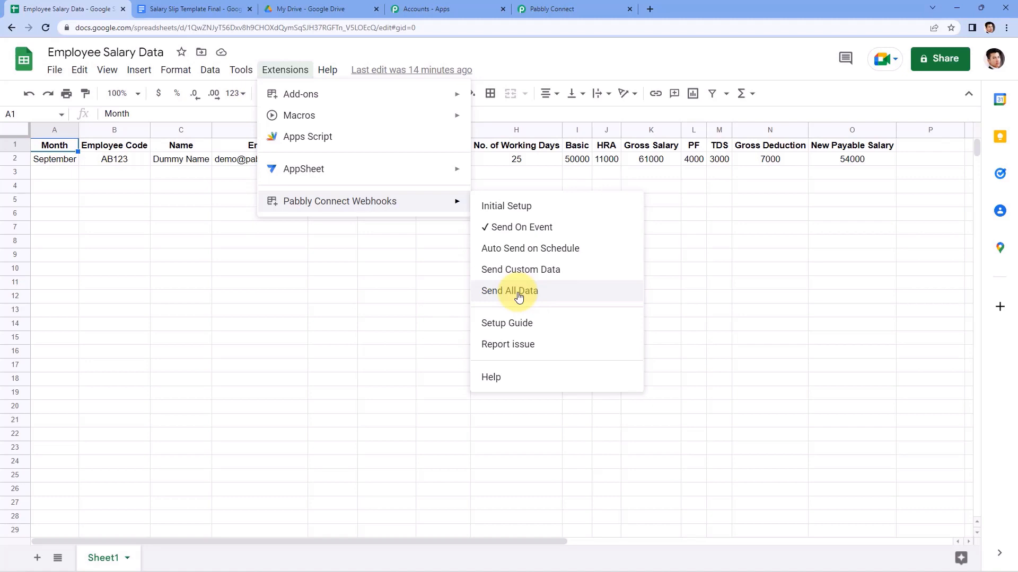
pyautogui.click(519, 72)
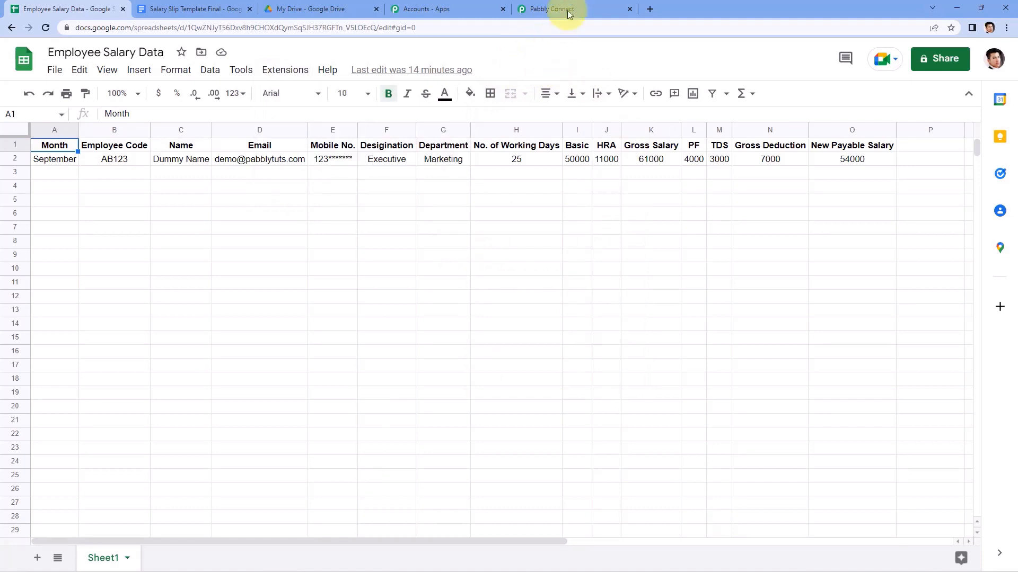
# Find the trigger's Response Received in Pabbly and compare it with the September row A2:J2.
pyautogui.moveTo(53, 166); pyautogui.dragTo(609, 160)
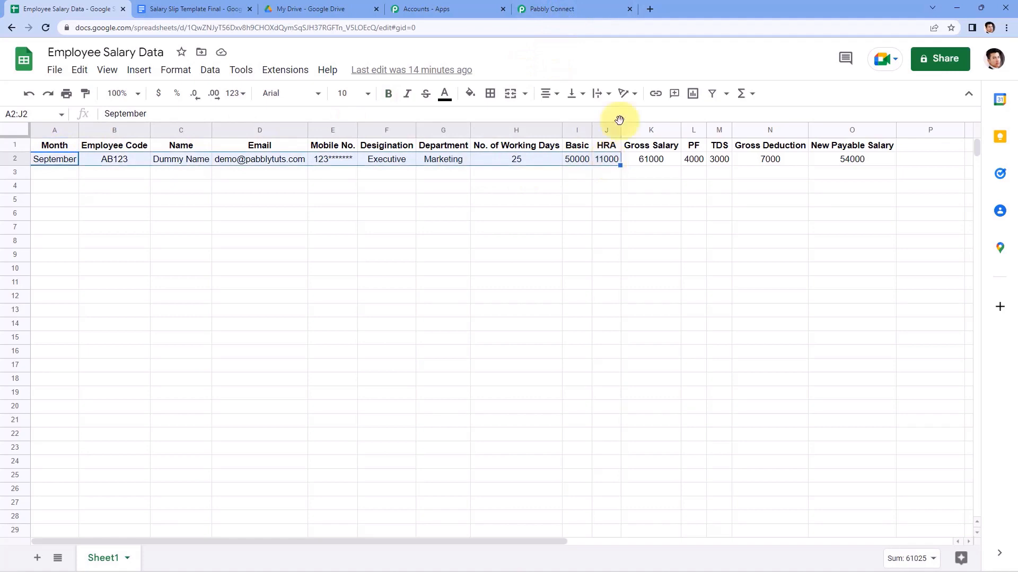
pyautogui.click(590, 8)
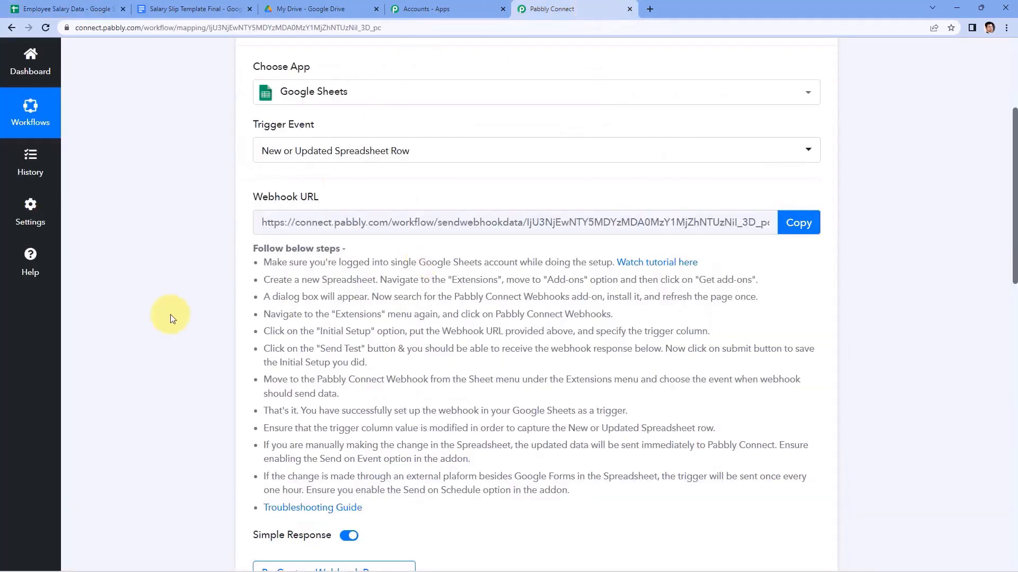
pyautogui.scroll(-5, 171, 313)
pyautogui.scroll(-2, 276, 249)
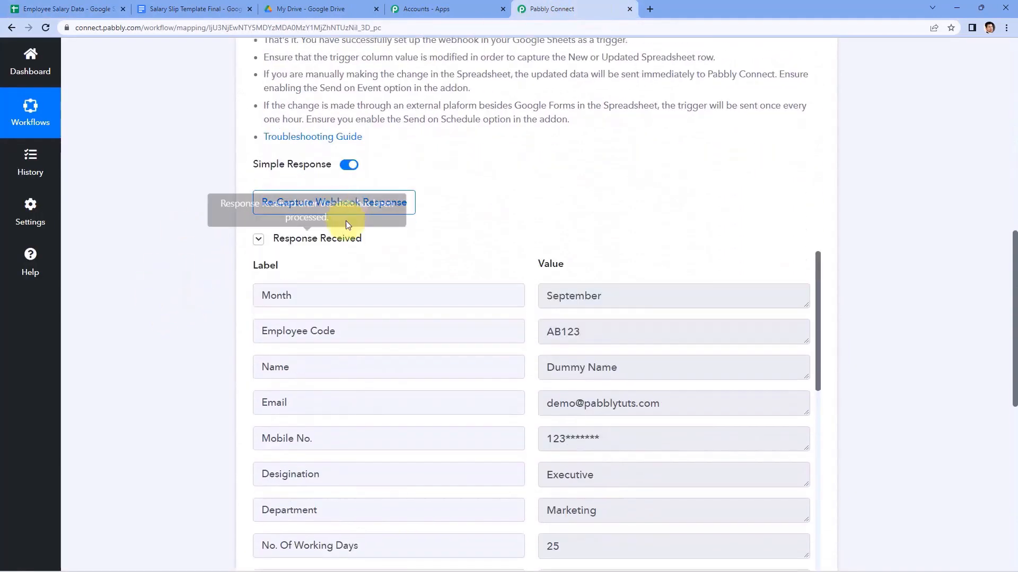
pyautogui.scroll(-2, 471, 274)
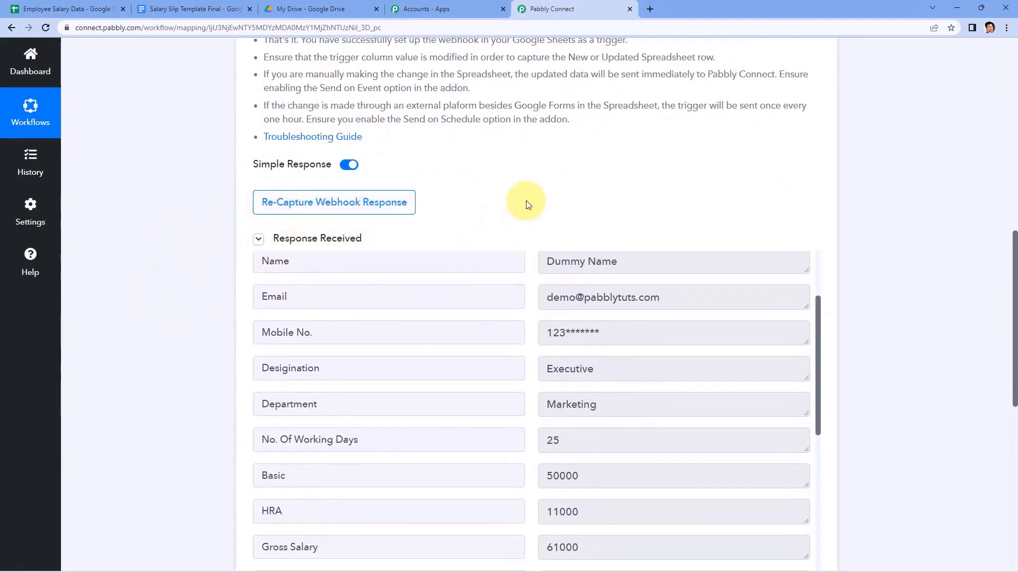
pyautogui.scroll(-2, 525, 201)
pyautogui.scroll(2, 525, 224)
pyautogui.scroll(-1, 472, 143)
pyautogui.scroll(1, 504, 175)
pyautogui.click(80, 9)
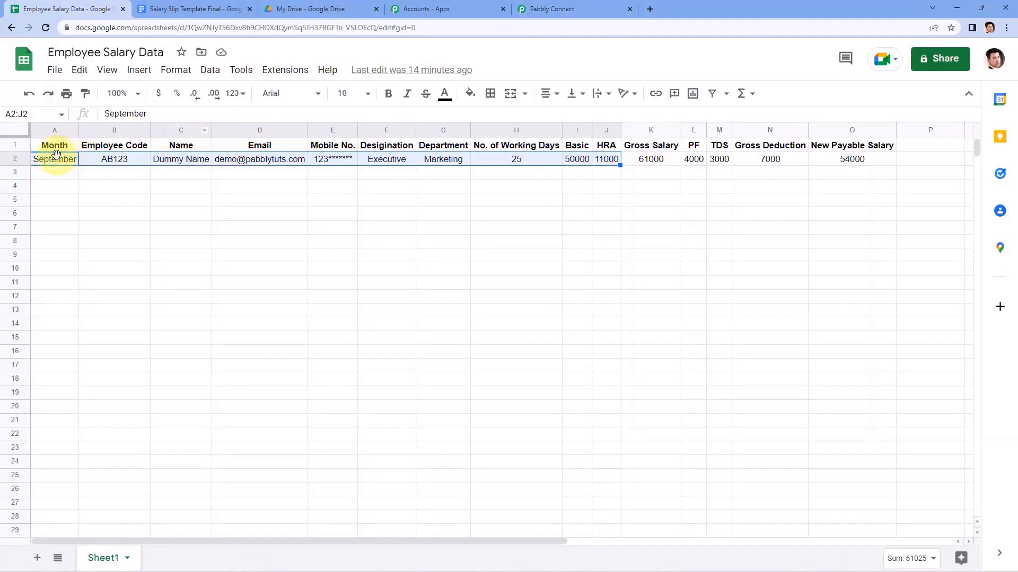
pyautogui.click(47, 160)
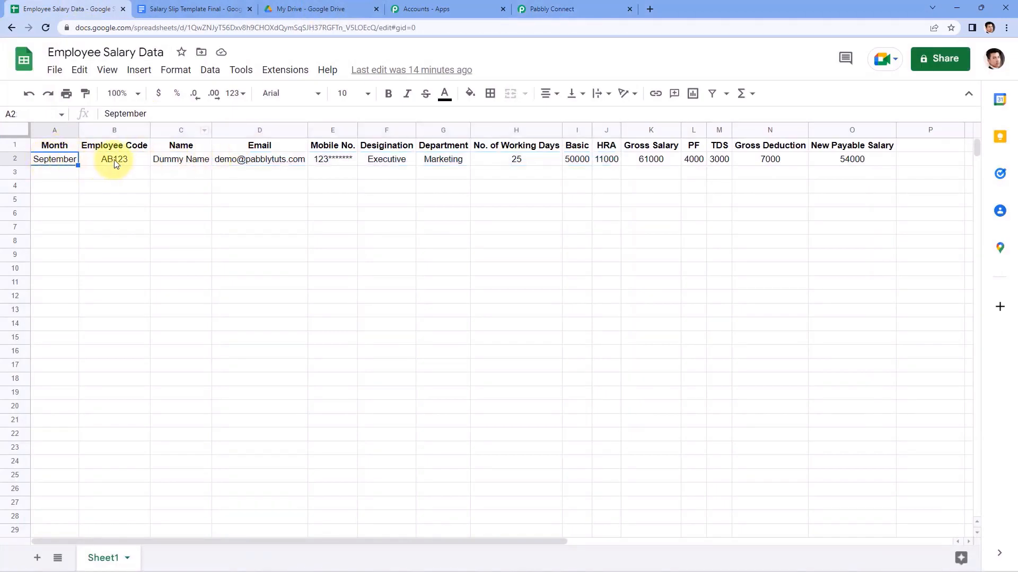
pyautogui.click(562, 9)
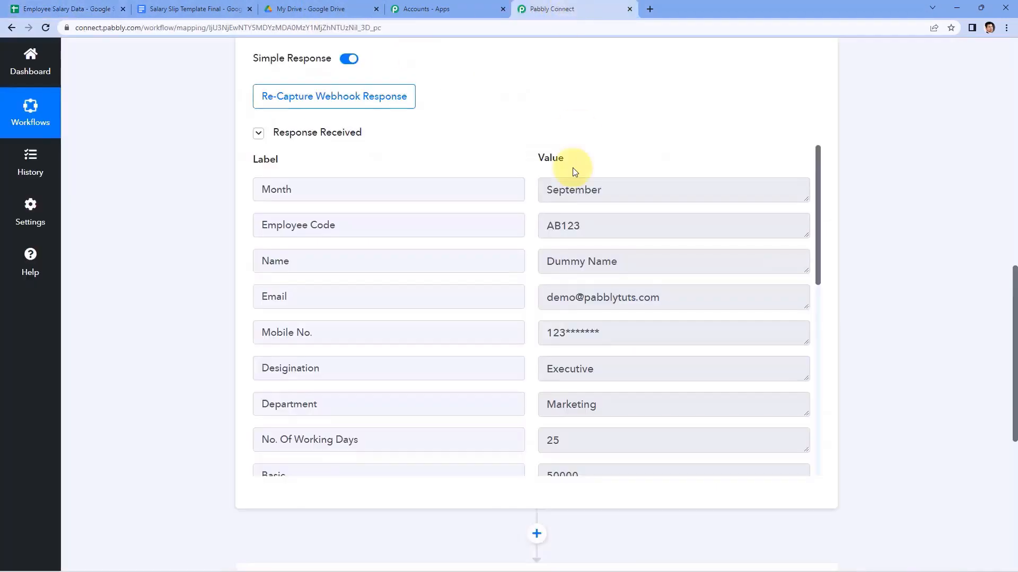
# Verify the captured September, AB123, Dummy Name, Email and Mobile No. values.
pyautogui.moveTo(649, 189); pyautogui.dragTo(520, 193)
pyautogui.moveTo(589, 222); pyautogui.dragTo(519, 227)
pyautogui.moveTo(617, 265); pyautogui.dragTo(529, 261)
pyautogui.click(643, 263)
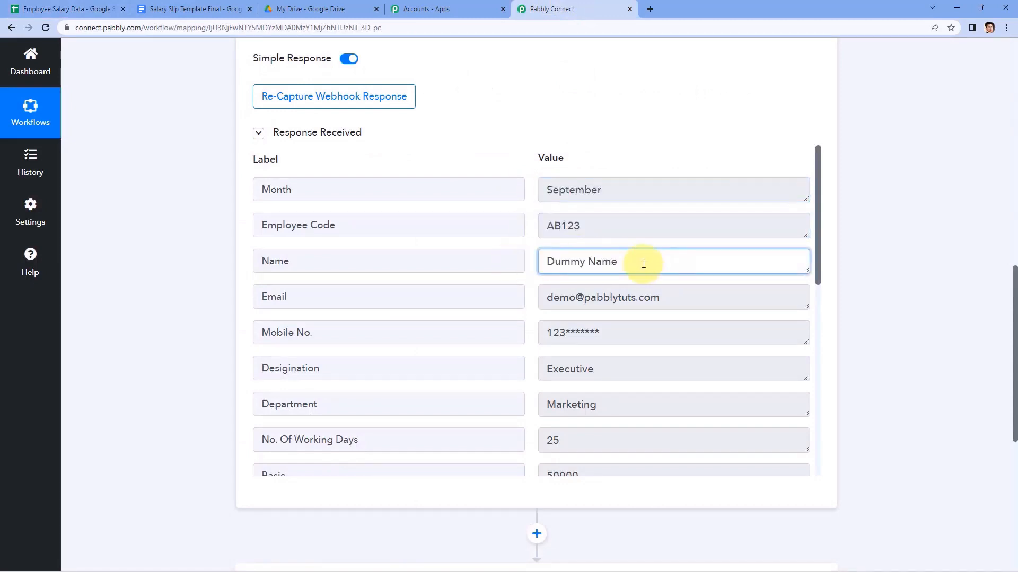
pyautogui.moveTo(644, 264); pyautogui.dragTo(530, 263)
pyautogui.moveTo(662, 298); pyautogui.dragTo(527, 297)
pyautogui.moveTo(609, 332); pyautogui.dragTo(557, 332)
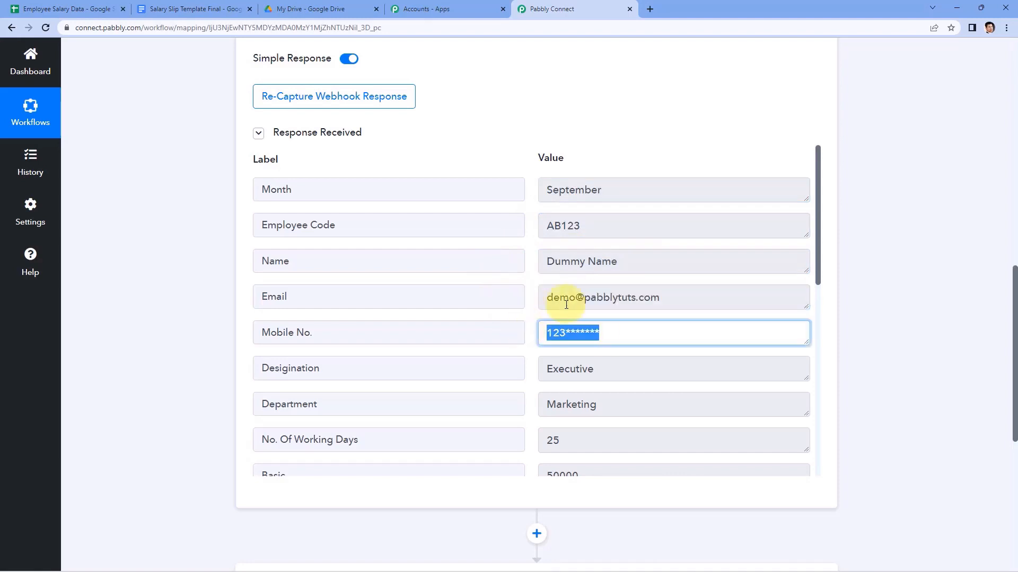
pyautogui.scroll(-2, 586, 304)
pyautogui.scroll(2, 534, 334)
pyautogui.click(525, 241)
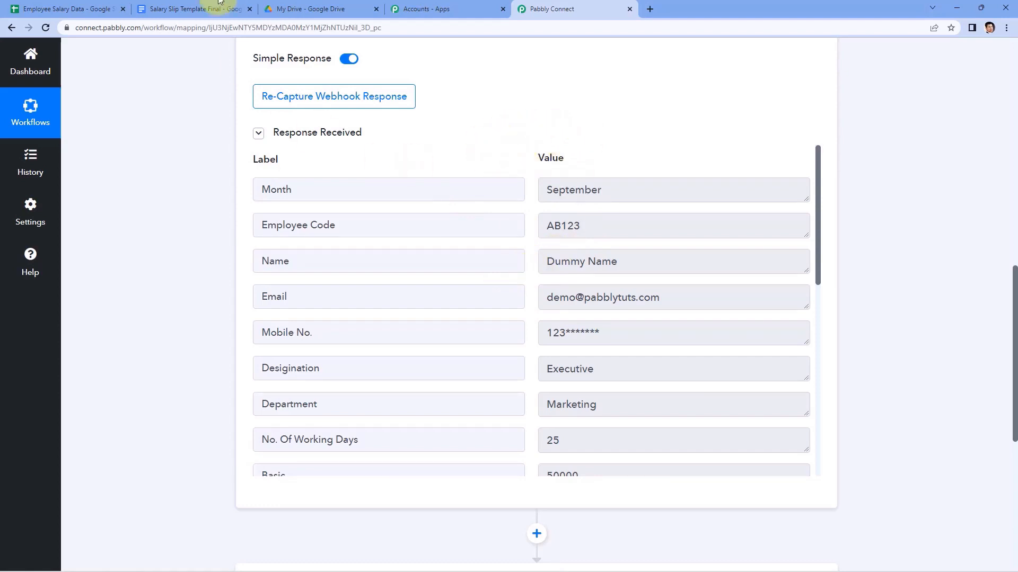
pyautogui.click(231, 9)
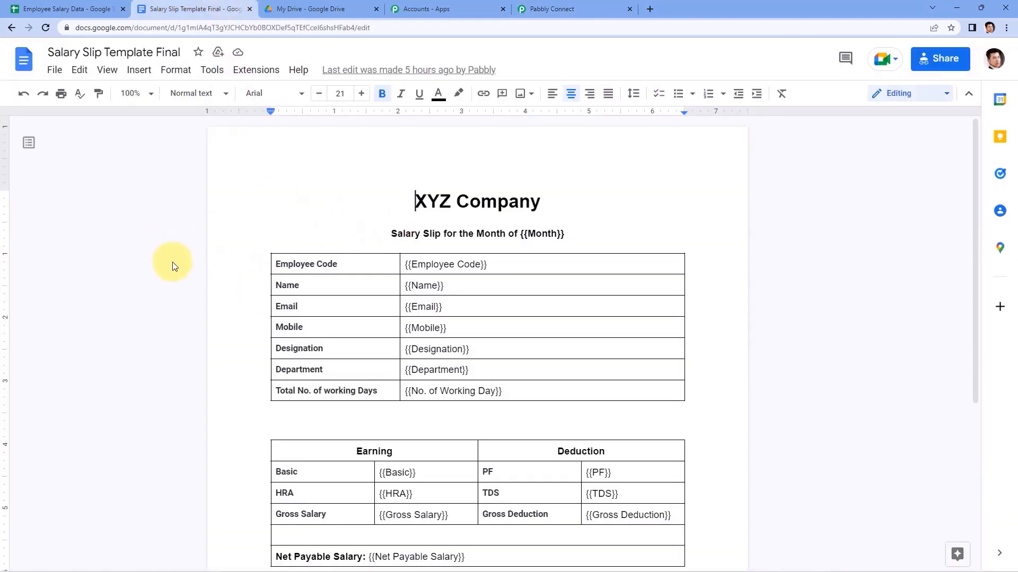
pyautogui.scroll(-1, 171, 262)
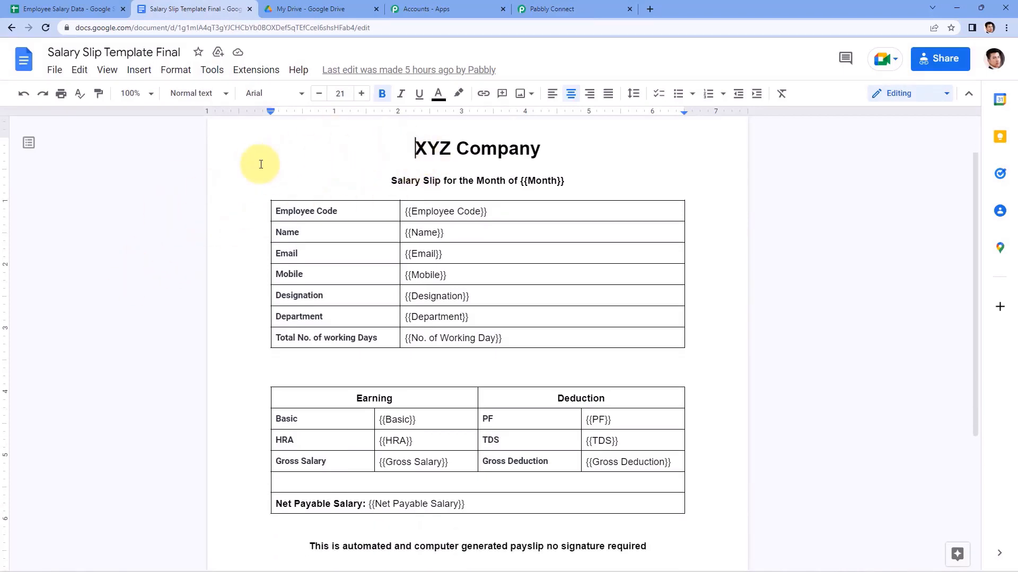
pyautogui.moveTo(415, 147); pyautogui.dragTo(560, 151)
pyautogui.click(560, 151)
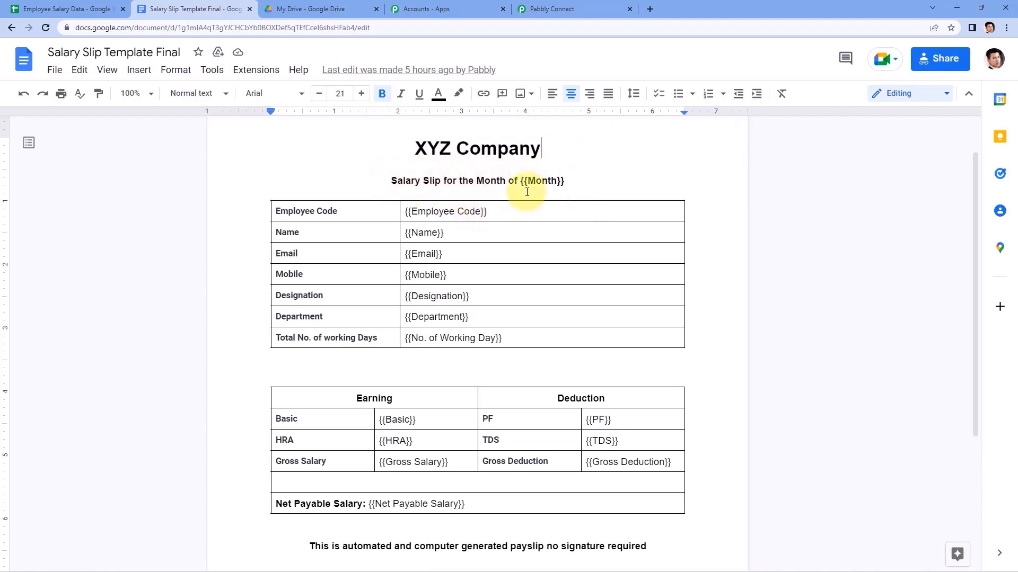
pyautogui.moveTo(413, 213); pyautogui.dragTo(483, 212)
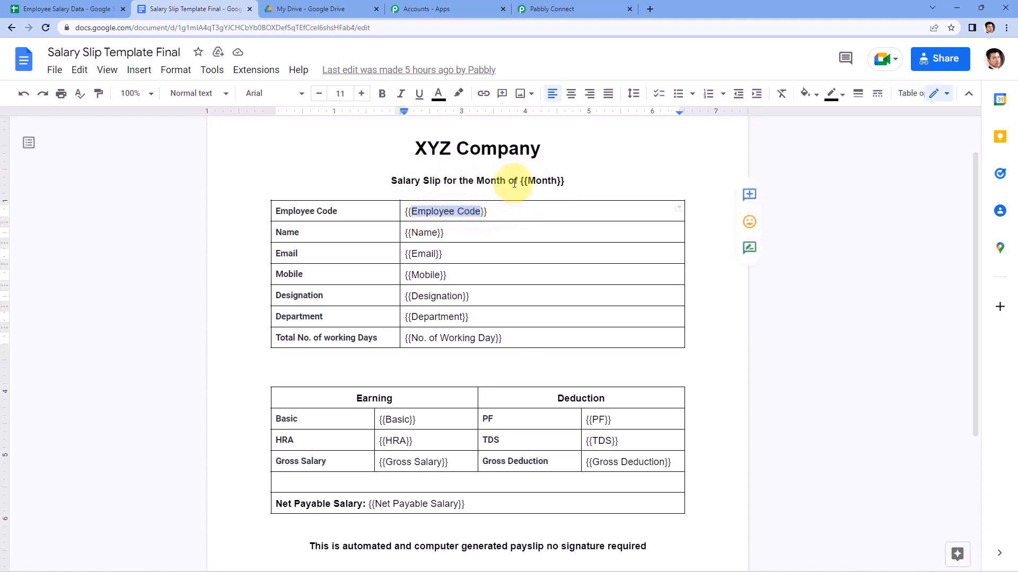
pyautogui.moveTo(527, 180); pyautogui.dragTo(558, 182)
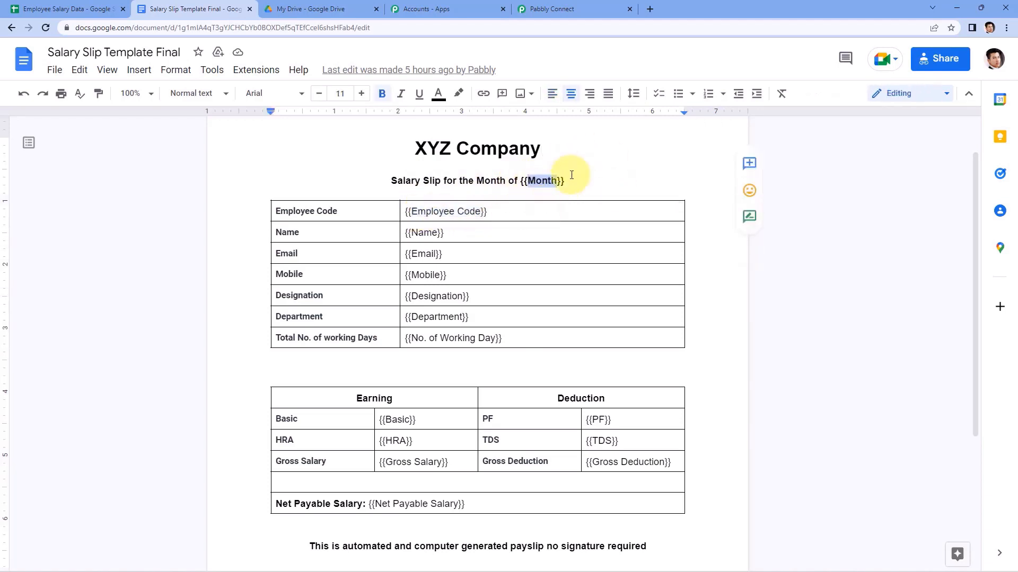
pyautogui.click(586, 181)
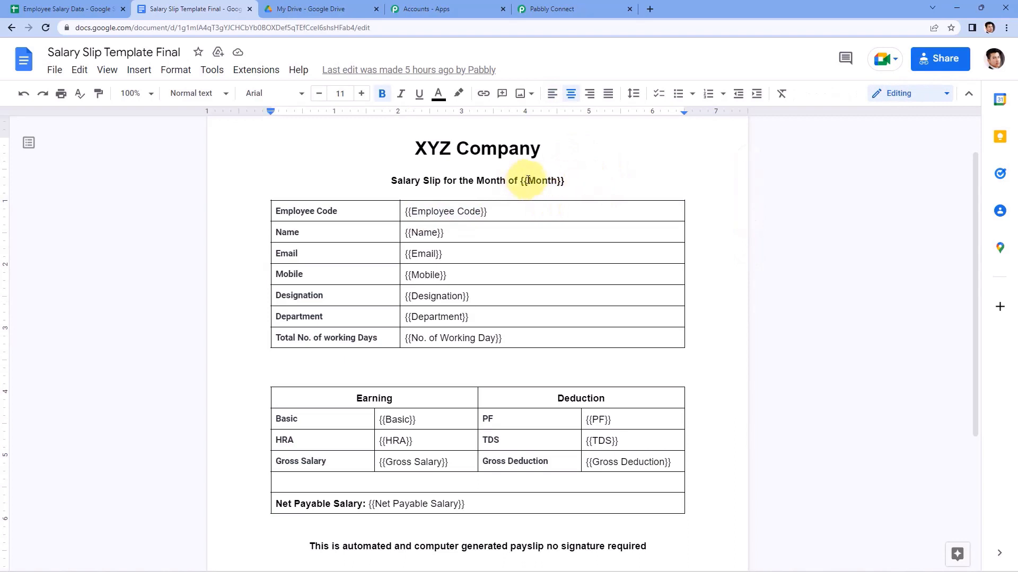
pyautogui.moveTo(528, 180); pyautogui.dragTo(555, 182)
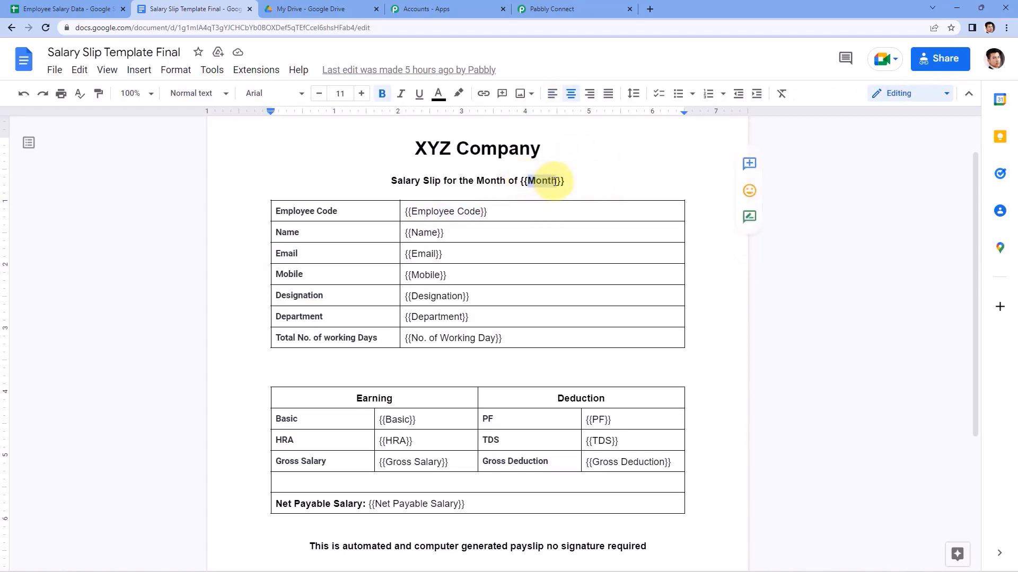
pyautogui.moveTo(389, 181); pyautogui.dragTo(550, 181)
pyautogui.click(525, 183)
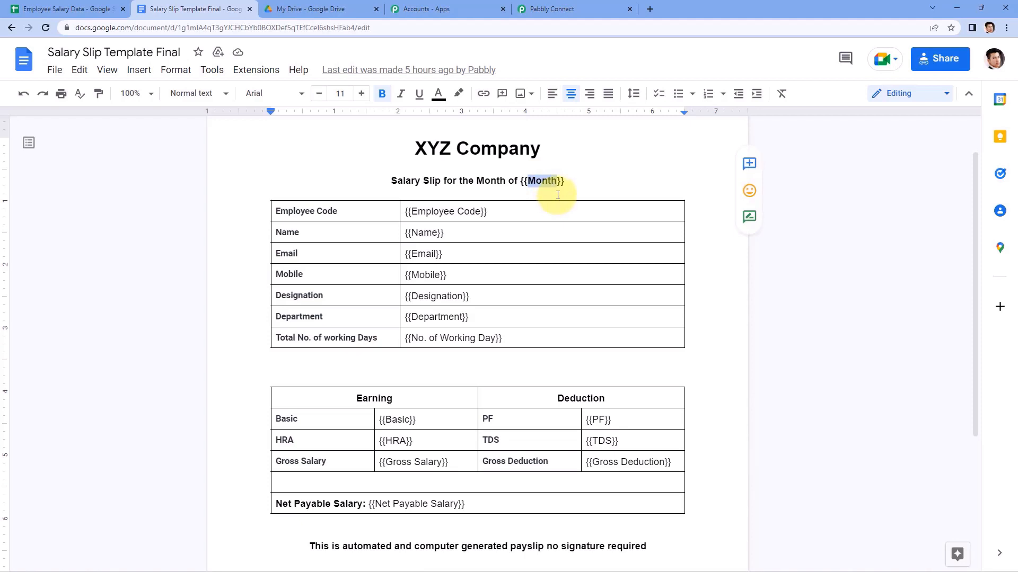
pyautogui.click(23, 9)
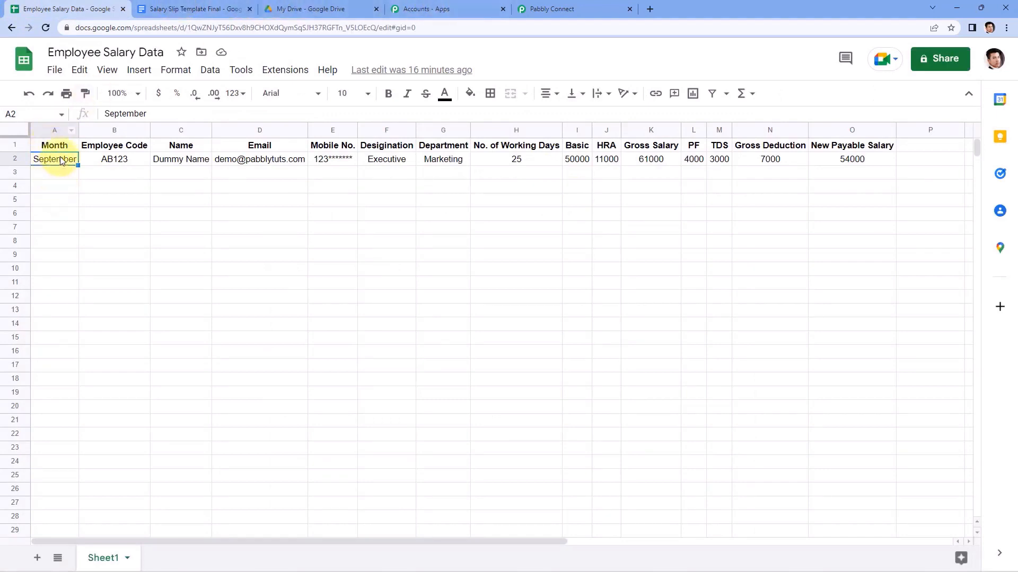
pyautogui.click(218, 7)
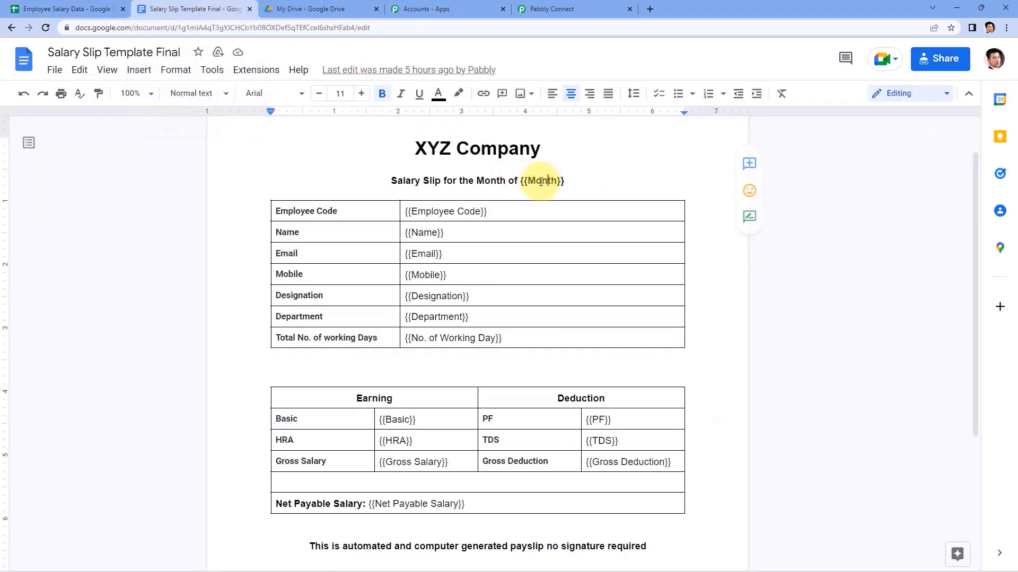
pyautogui.moveTo(556, 180); pyautogui.dragTo(538, 180)
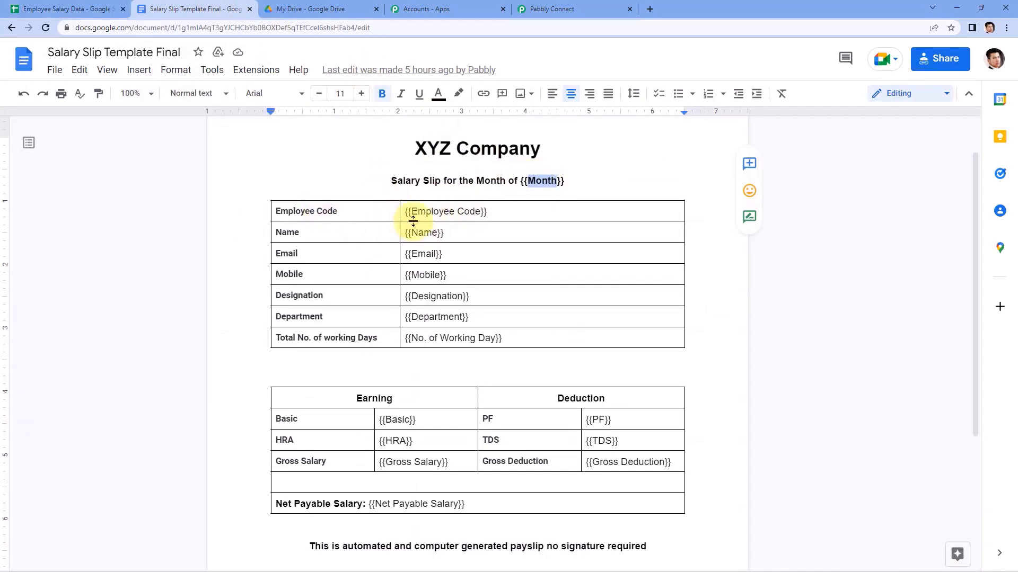
pyautogui.moveTo(480, 212); pyautogui.dragTo(410, 213)
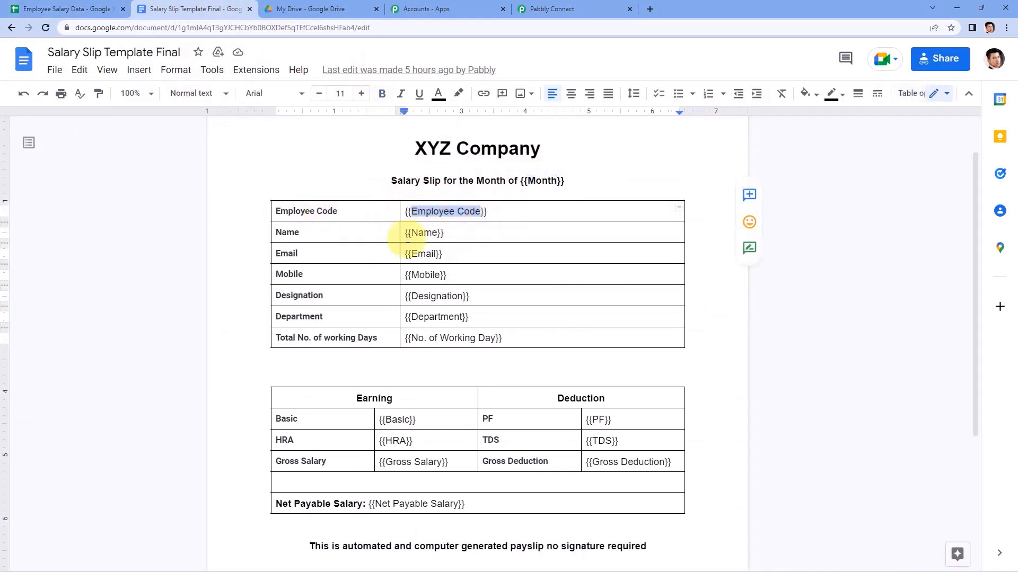
pyautogui.click(496, 214)
pyautogui.moveTo(496, 214); pyautogui.dragTo(405, 212)
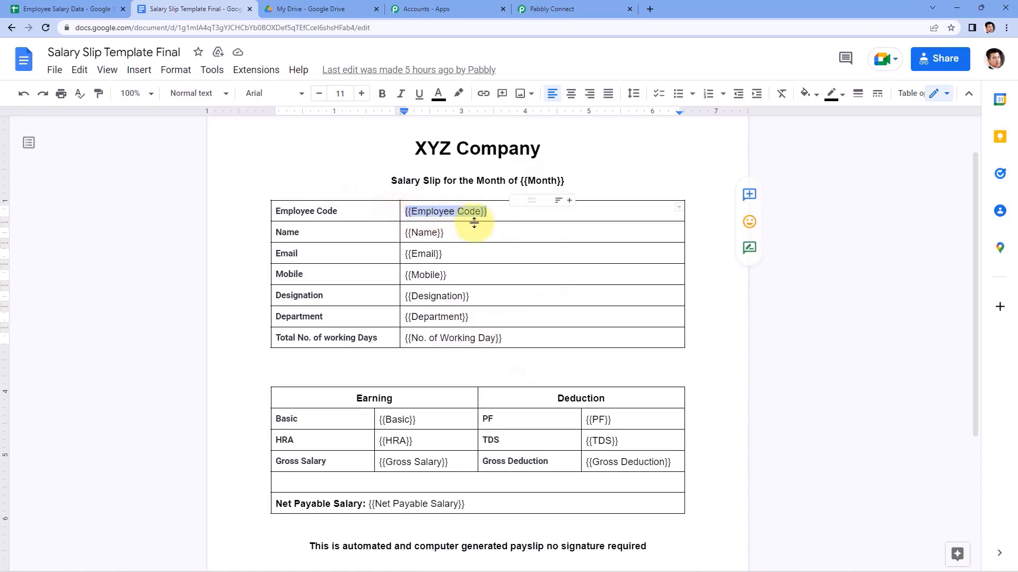
pyautogui.click(48, 9)
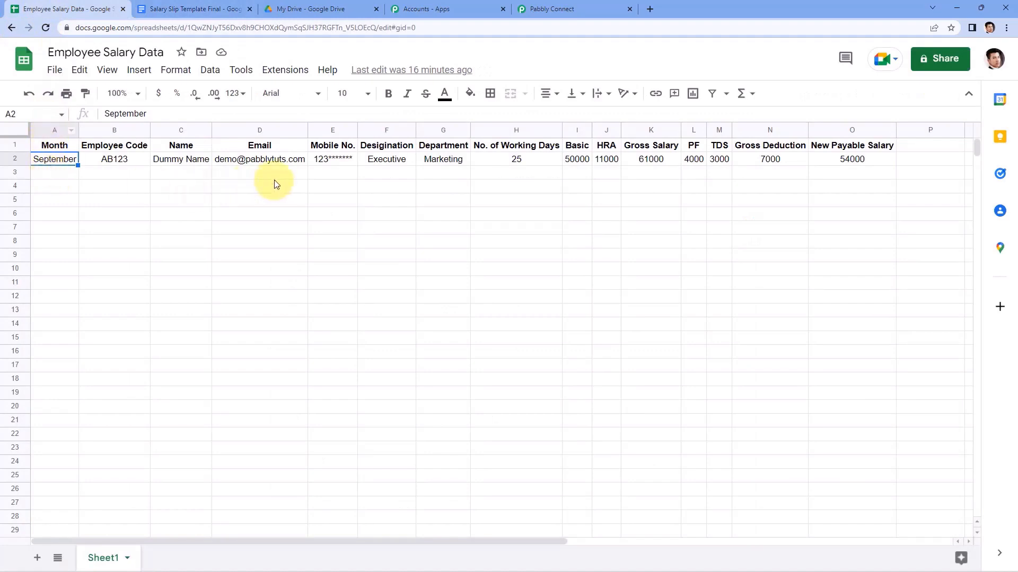
pyautogui.click(217, 9)
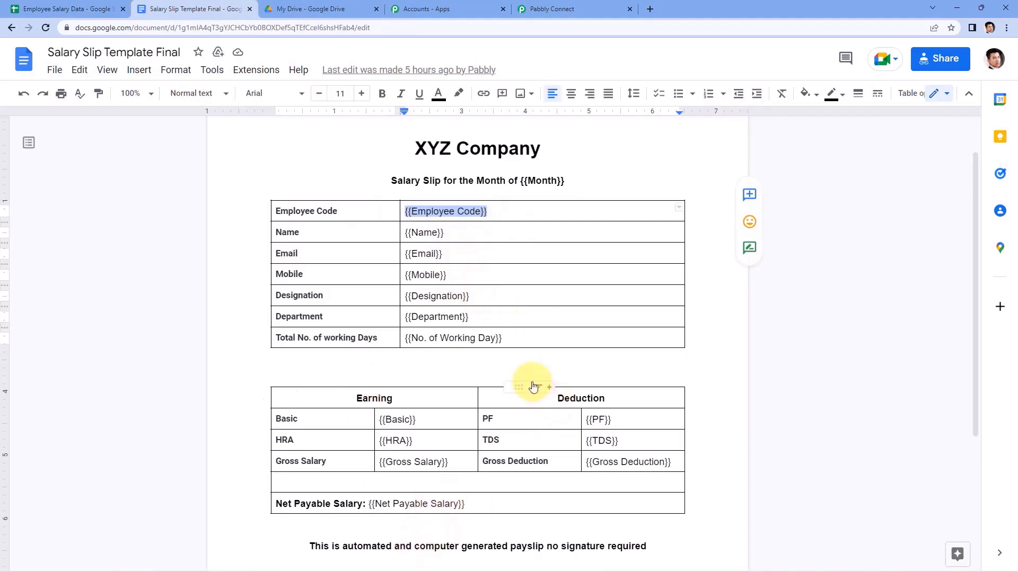
pyautogui.click(595, 185)
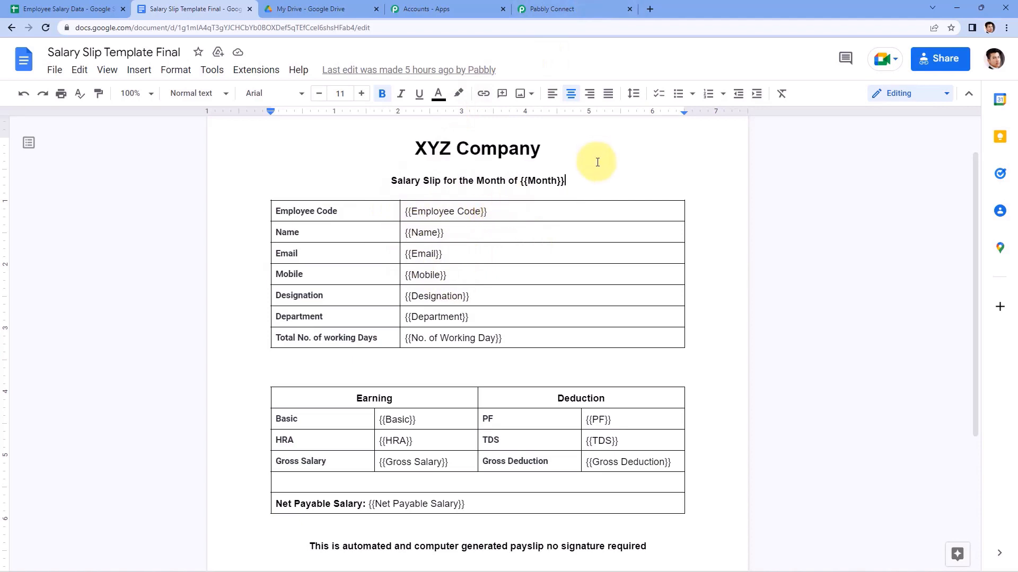
pyautogui.click(606, 5)
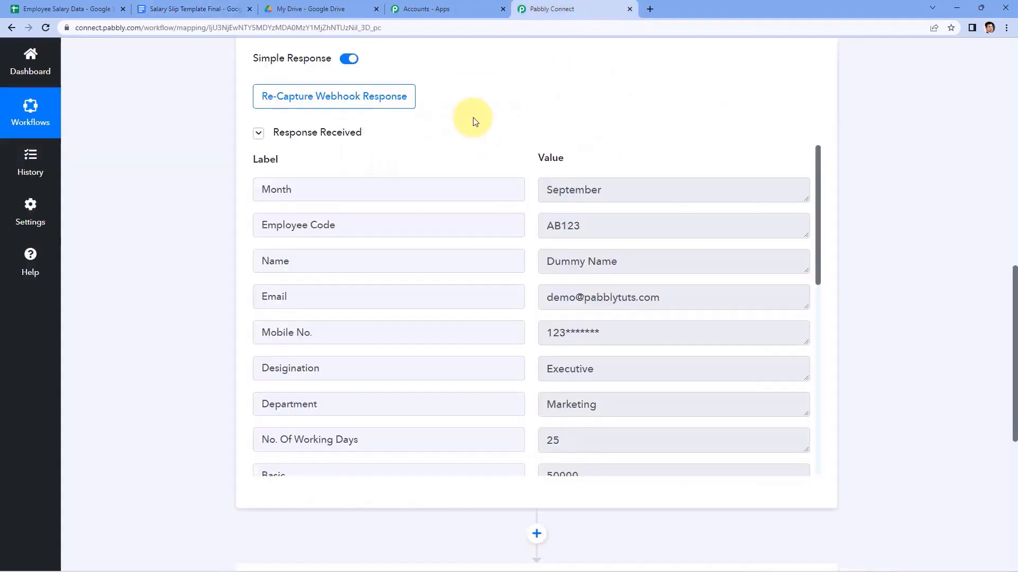
# Set the next action to Google Docs with the Create Document from Template event.
pyautogui.scroll(-7, 477, 122)
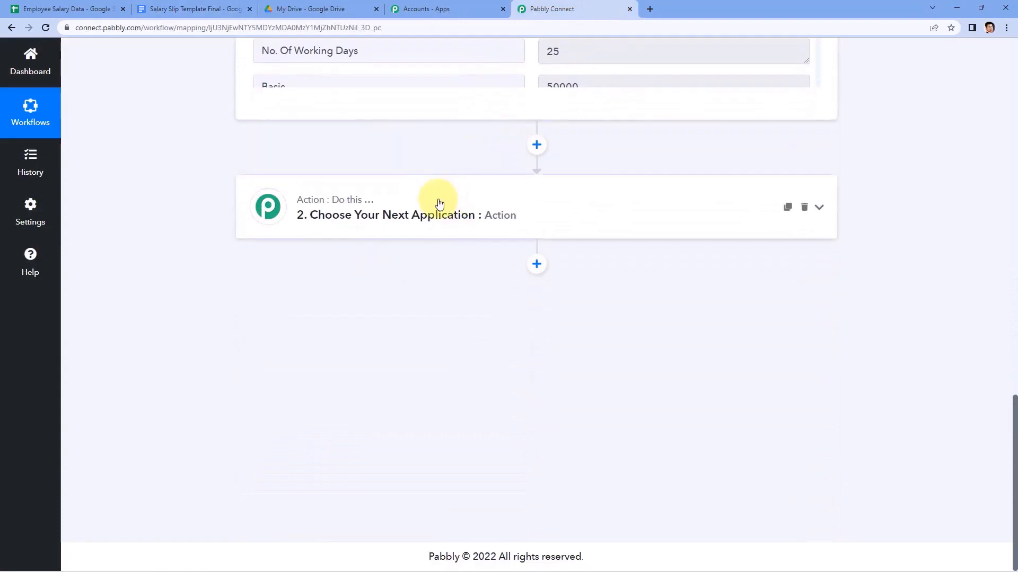
pyautogui.click(438, 201)
pyautogui.click(306, 283)
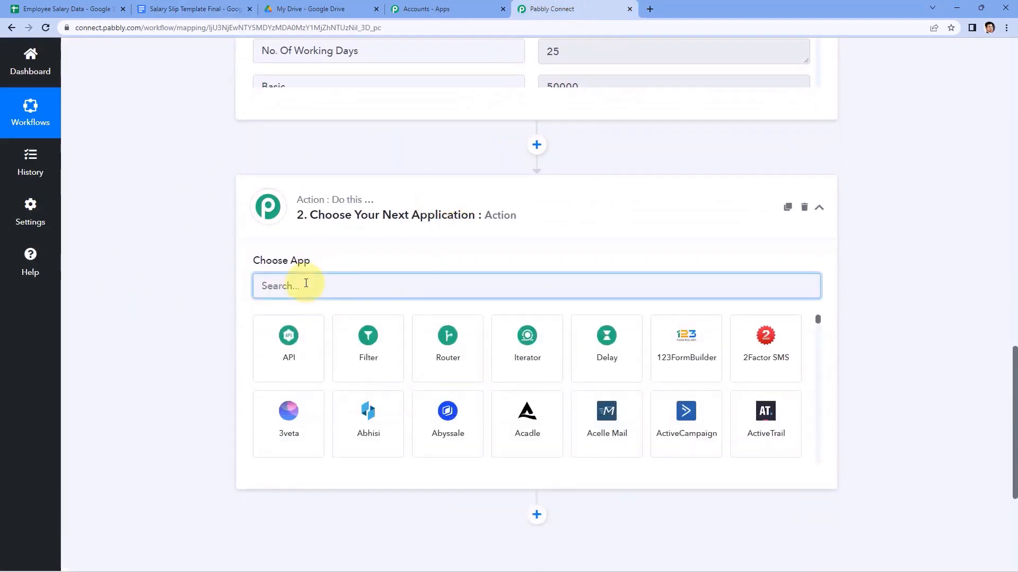
pyautogui.write('Google Docs')
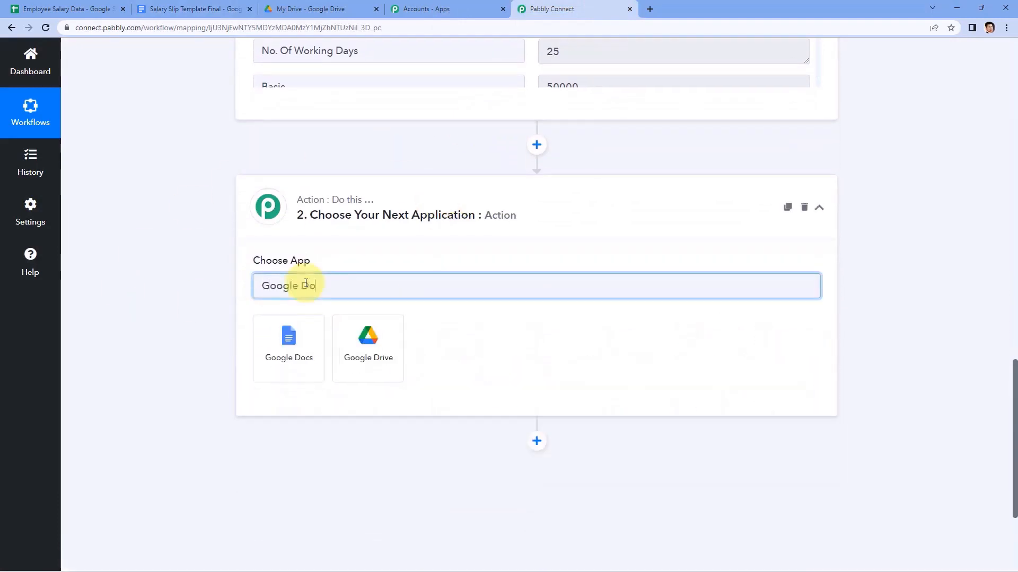
pyautogui.click(288, 337)
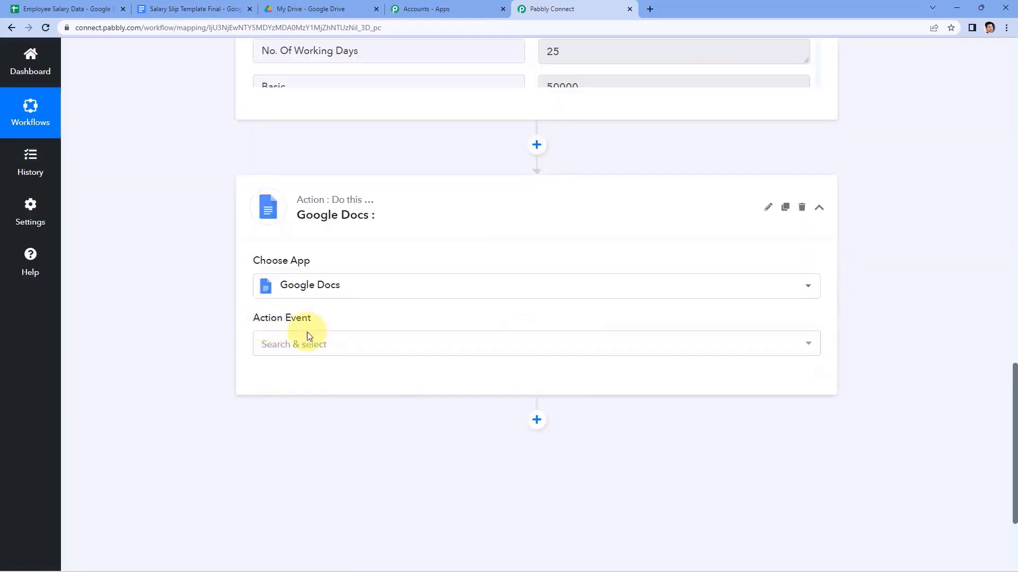
pyautogui.click(339, 345)
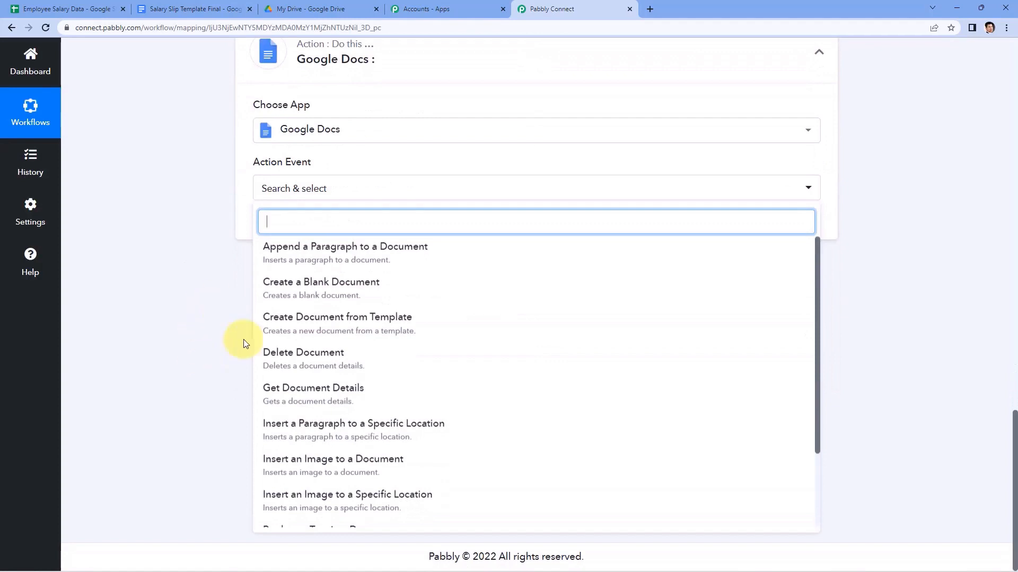
pyautogui.click(353, 324)
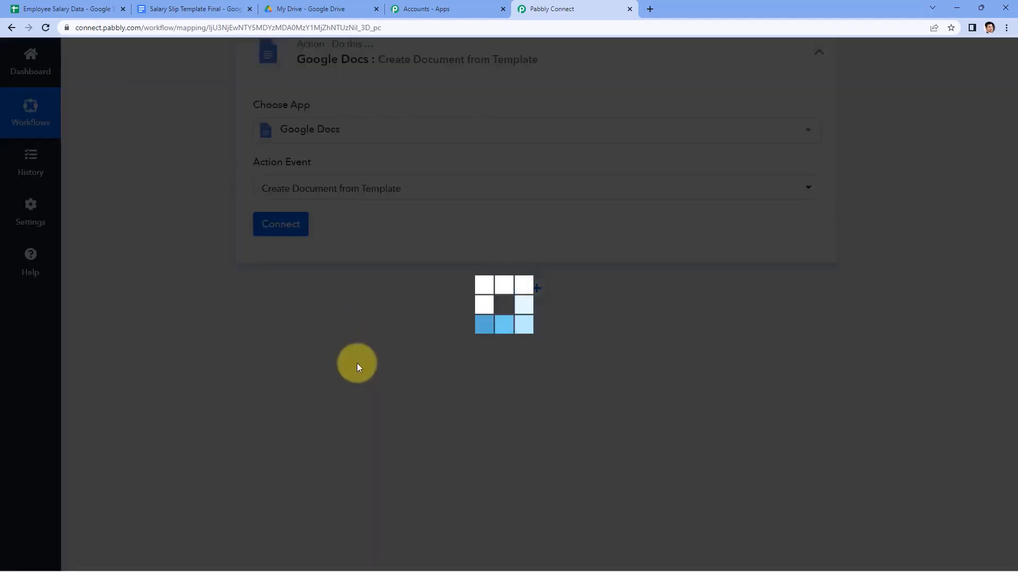
pyautogui.click(206, 9)
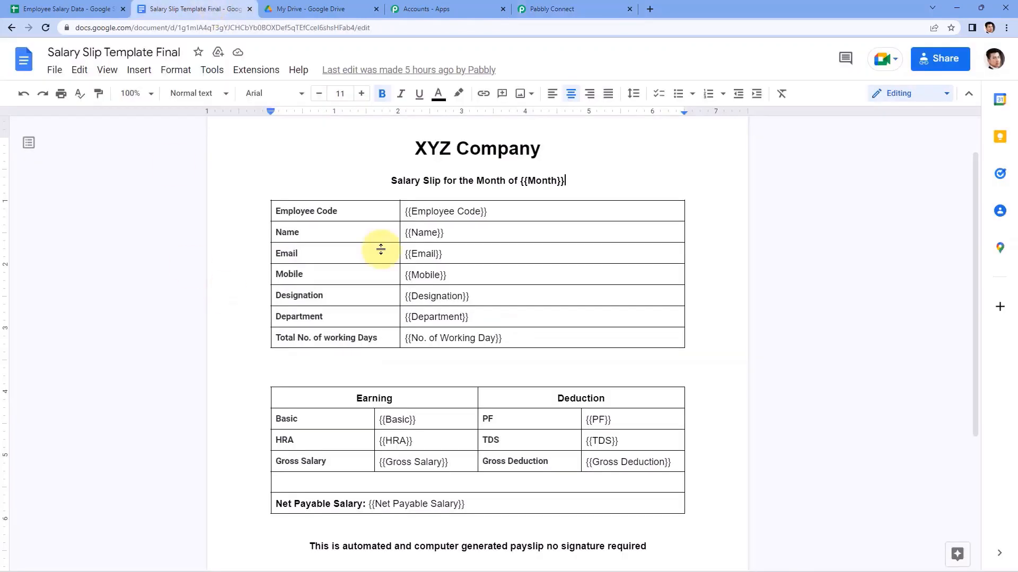
pyautogui.click(597, 5)
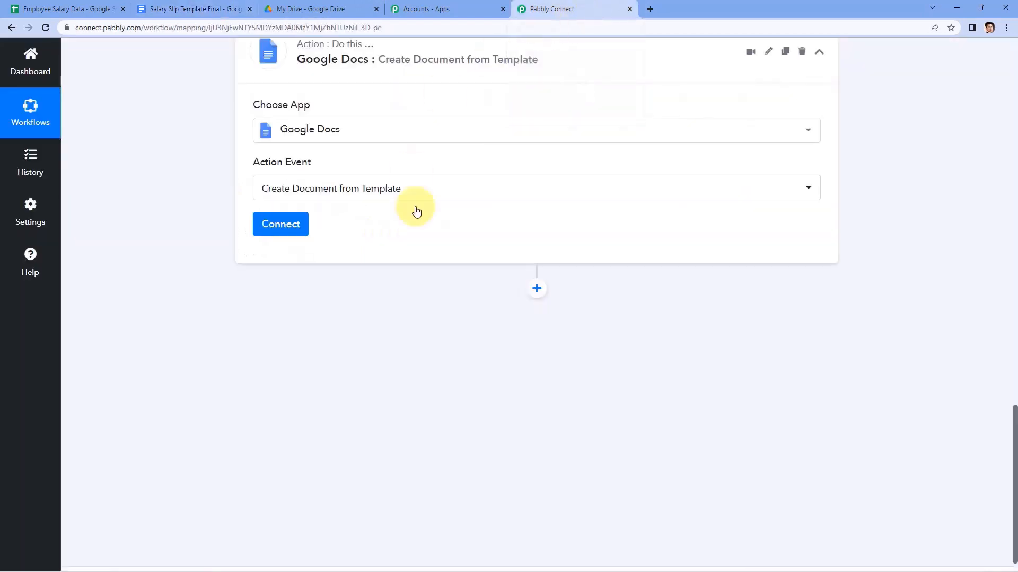
# Add a new Google Docs connection and authorize it with the Google account.
pyautogui.click(283, 225)
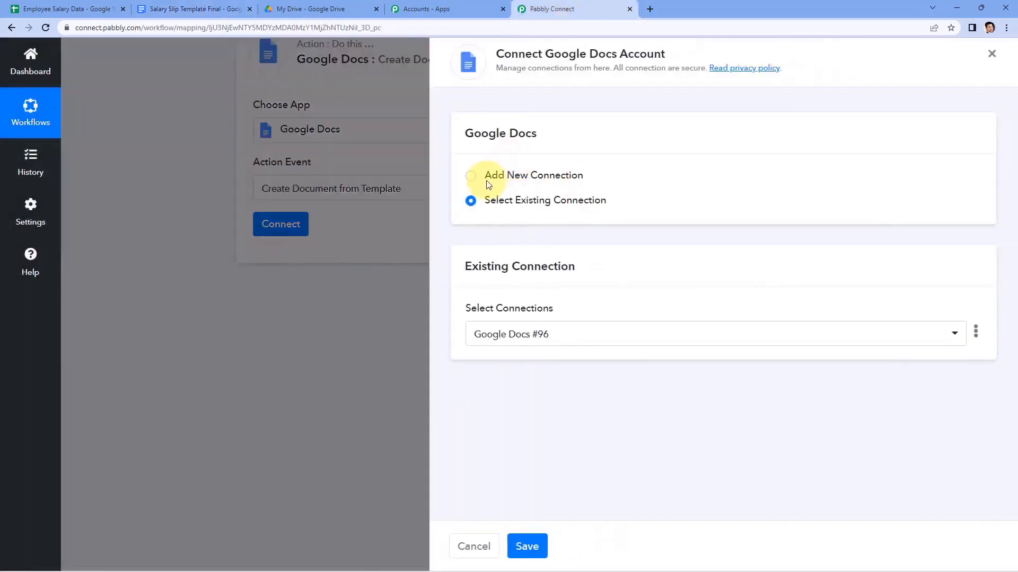
pyautogui.click(488, 181)
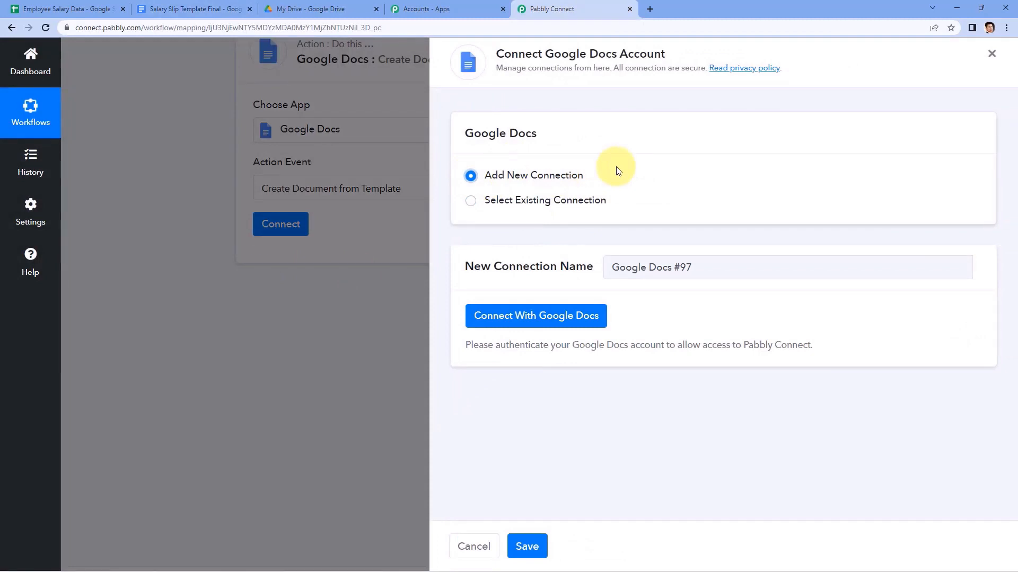
pyautogui.click(537, 318)
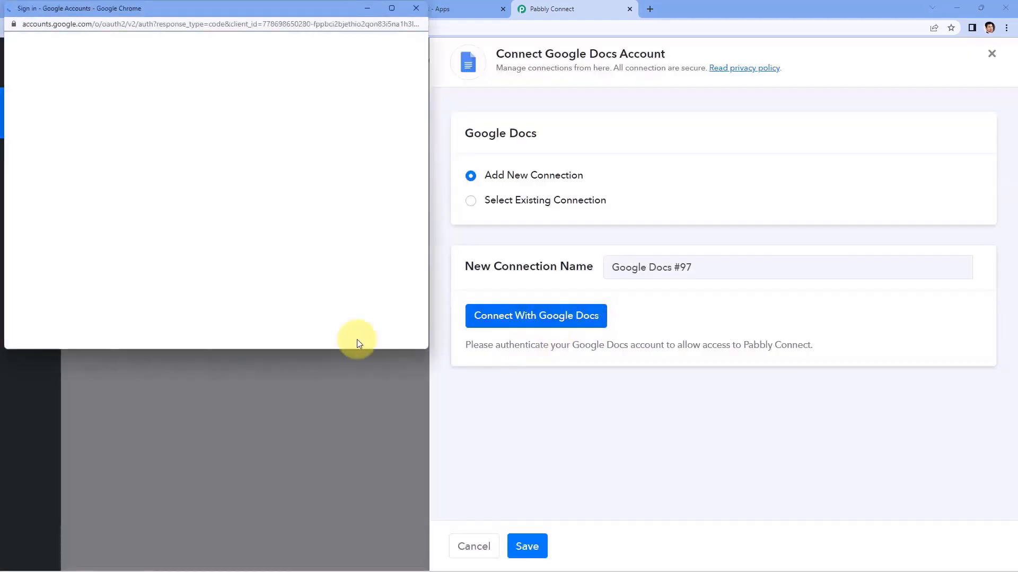
pyautogui.click(219, 207)
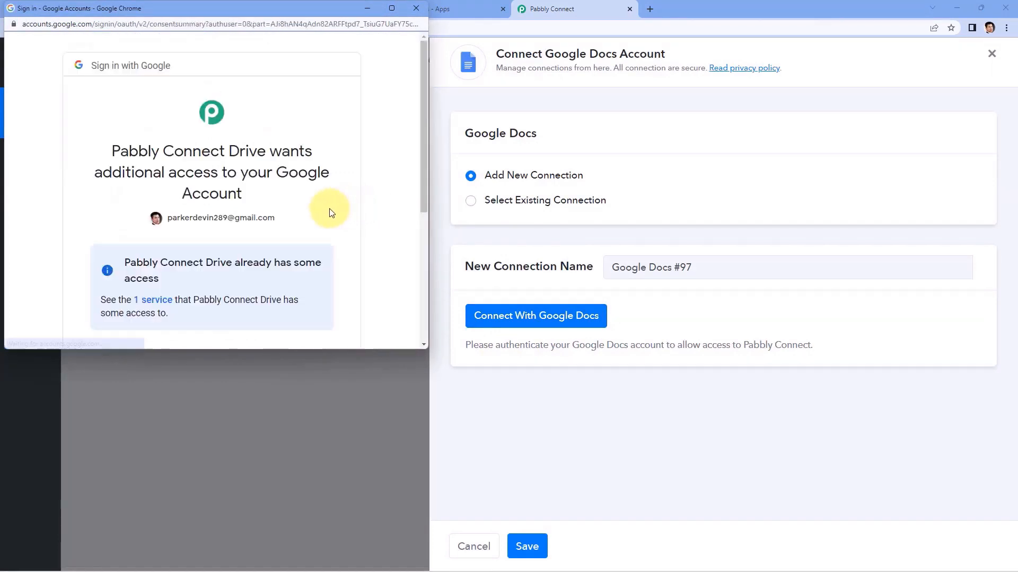
pyautogui.scroll(-3, 334, 210)
pyautogui.scroll(-2, 329, 212)
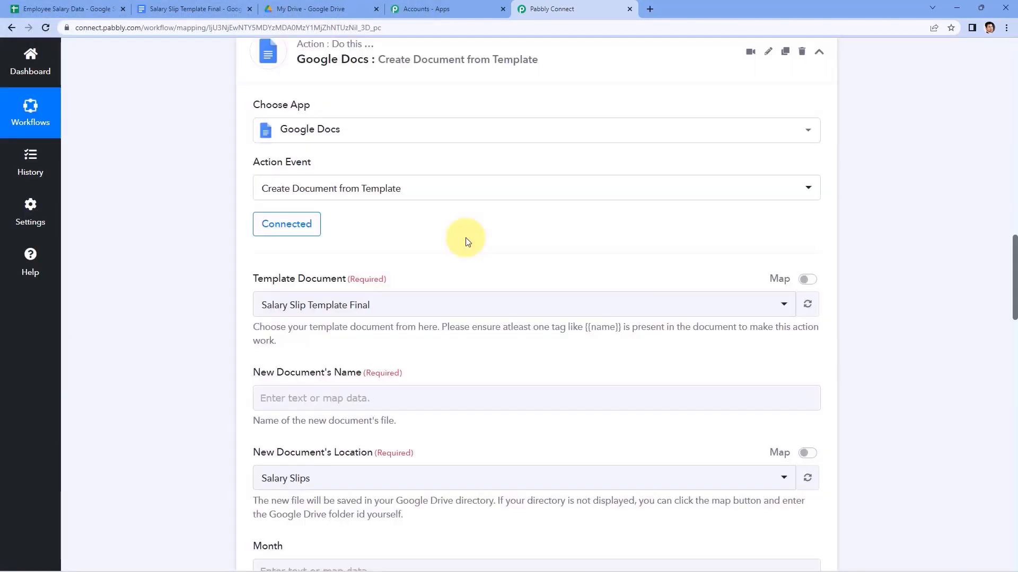
# Select Salary Slip Template Final as the template document, matching the one open in Google Docs.
pyautogui.scroll(-1, 466, 241)
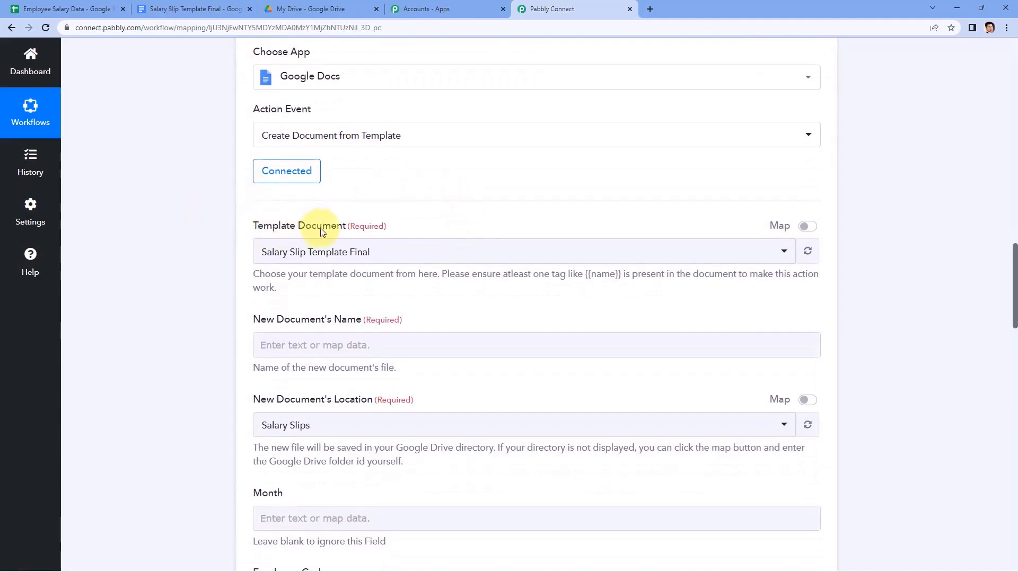
pyautogui.click(433, 265)
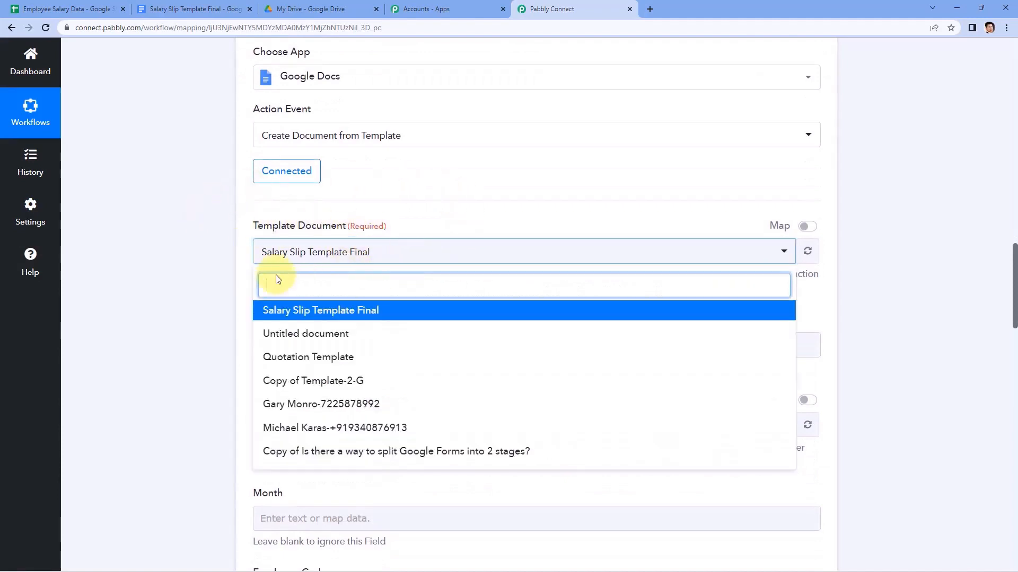
pyautogui.scroll(-1, 339, 339)
pyautogui.scroll(1, 196, 333)
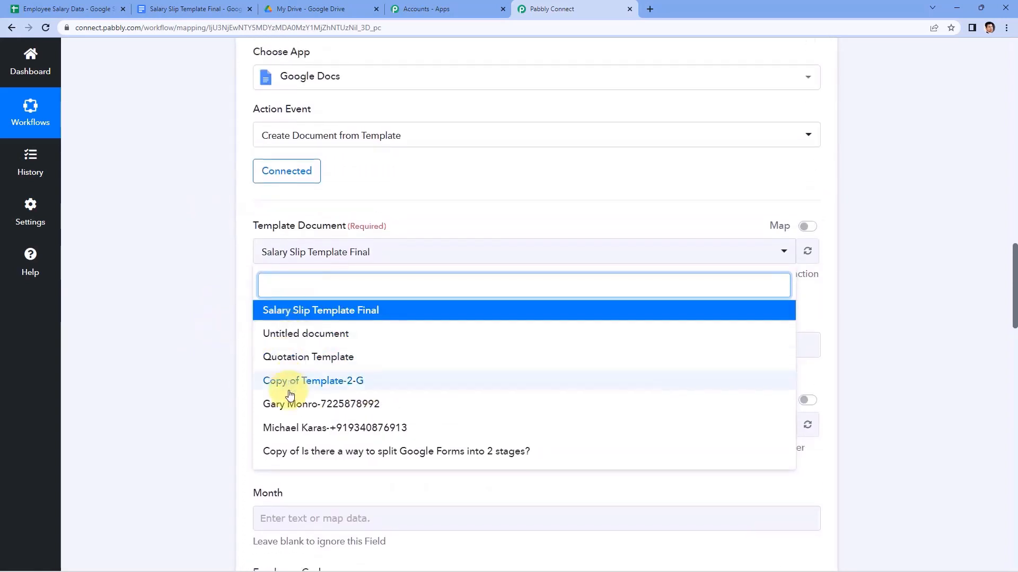
pyautogui.click(175, 7)
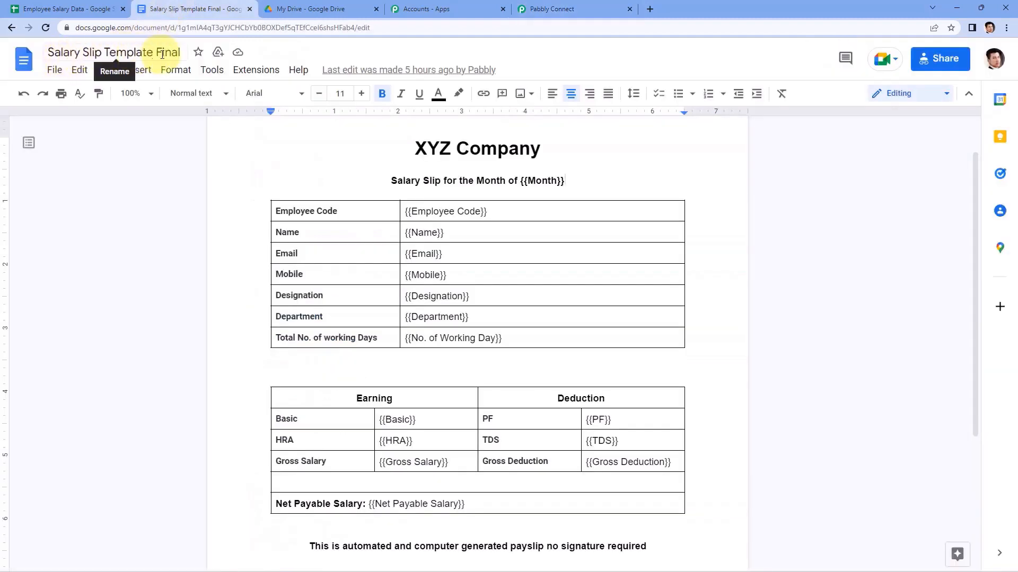
pyautogui.click(555, 11)
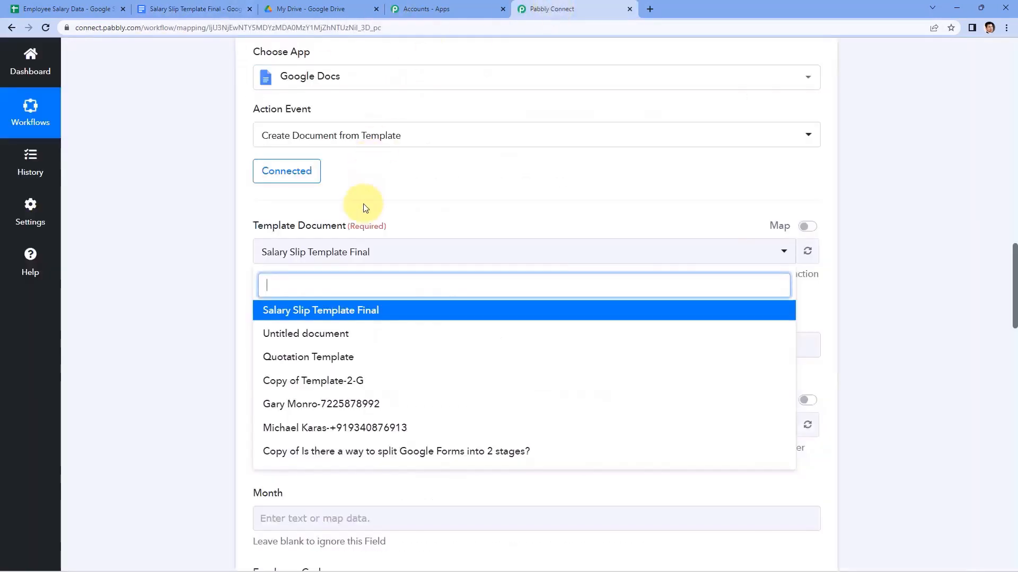
pyautogui.click(332, 311)
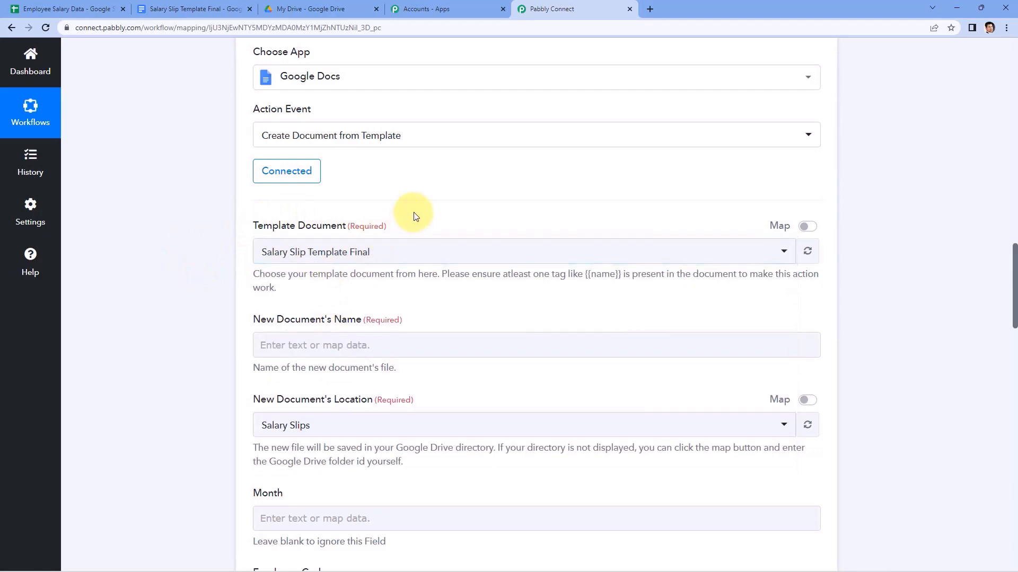
# Review the captured response, picking out the Employee Code AB123 and sample Name values.
pyautogui.scroll(-1, 415, 217)
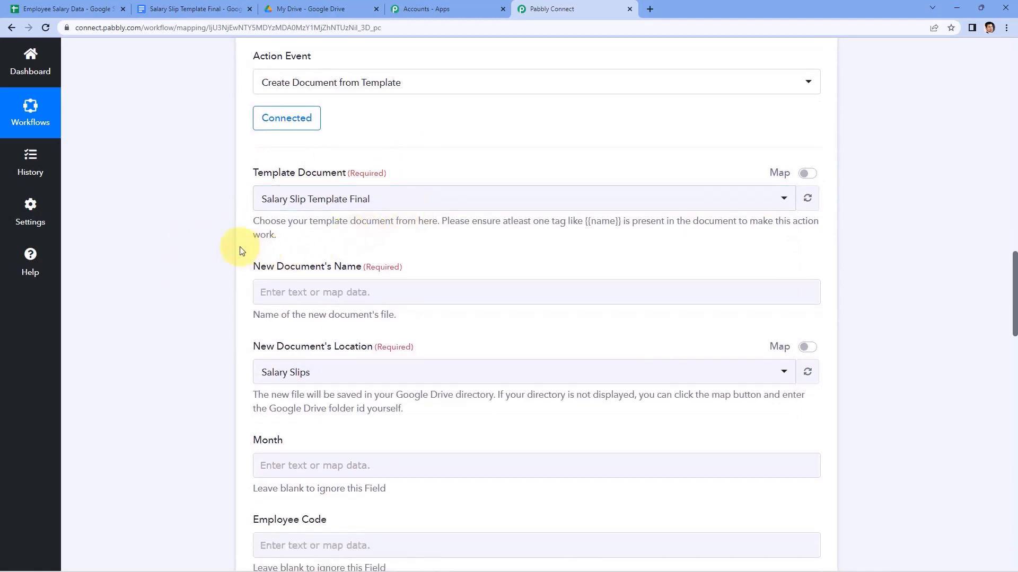
pyautogui.scroll(-1, 244, 243)
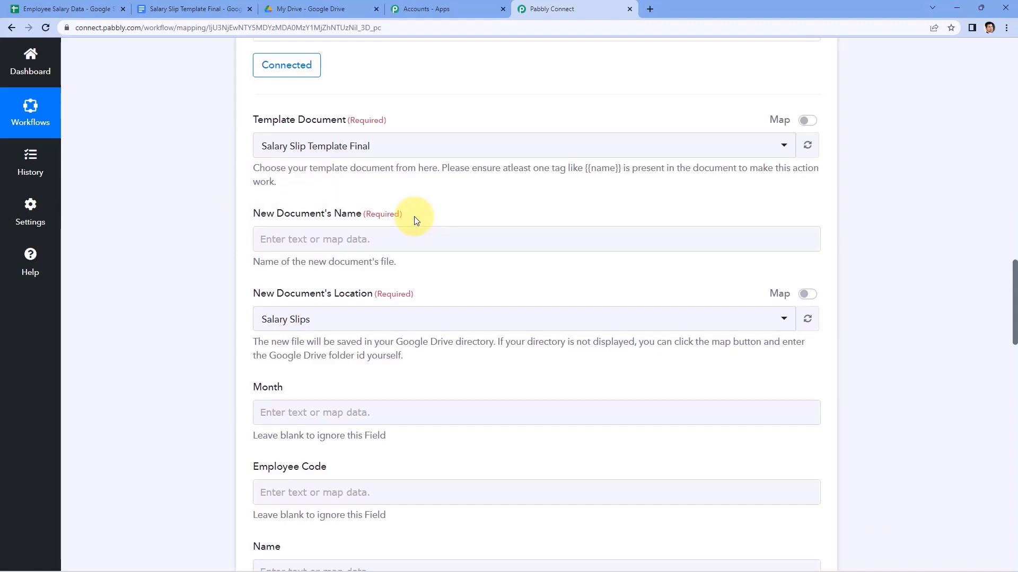
pyautogui.scroll(7, 416, 221)
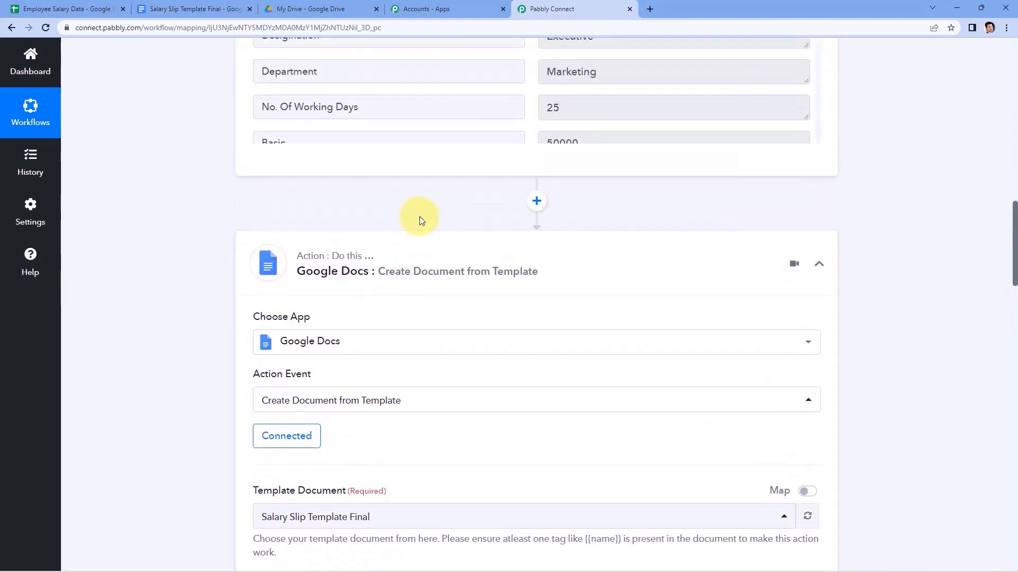
pyautogui.scroll(8, 421, 217)
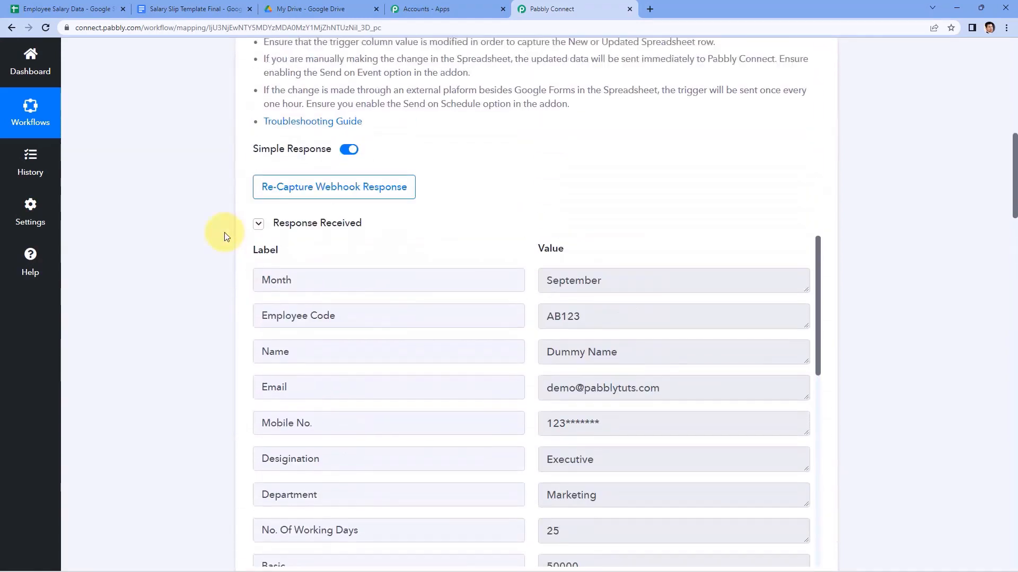
pyautogui.scroll(-2, 530, 229)
pyautogui.doubleClick(571, 210)
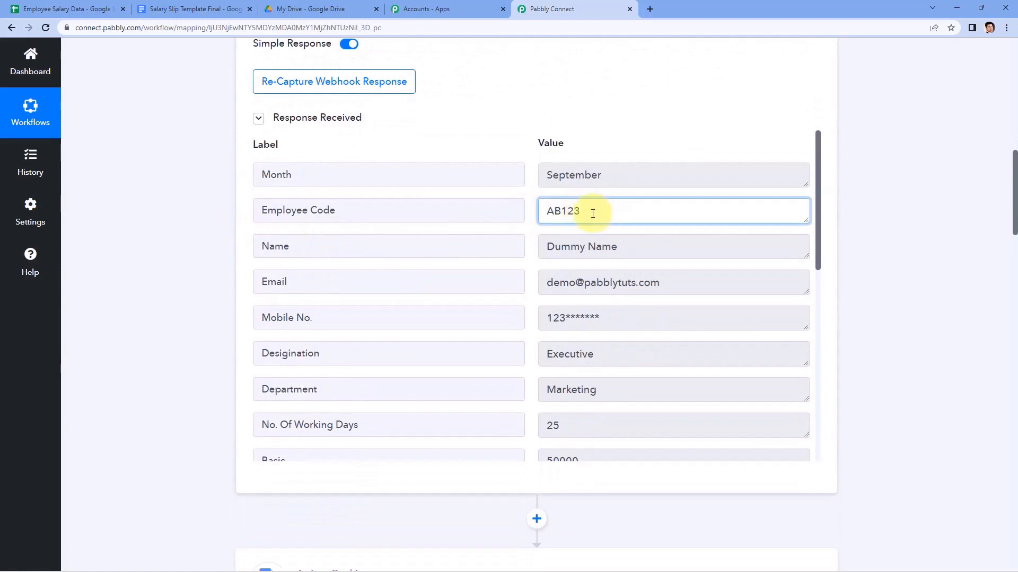
pyautogui.moveTo(631, 246); pyautogui.dragTo(521, 244)
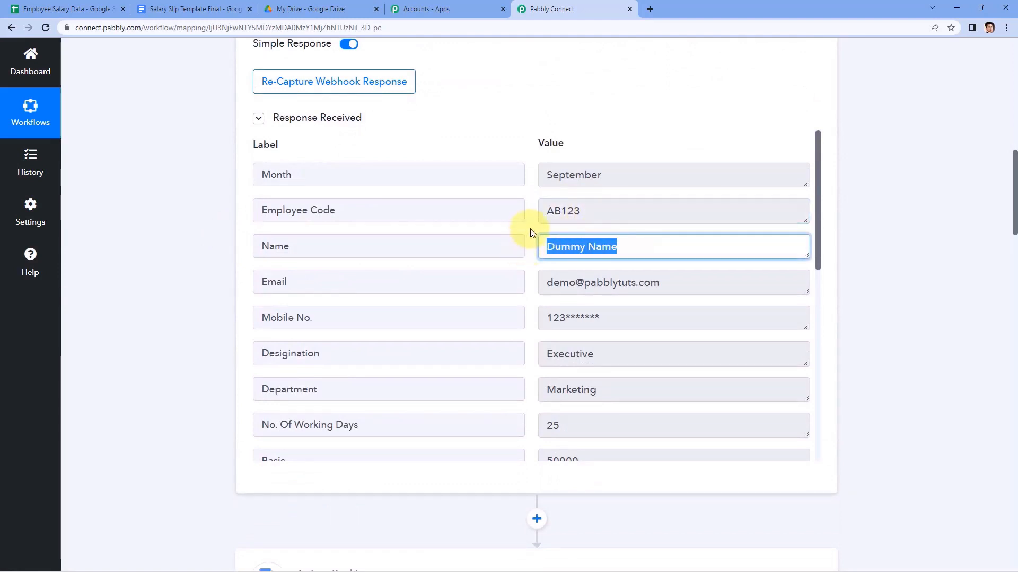
pyautogui.click(532, 233)
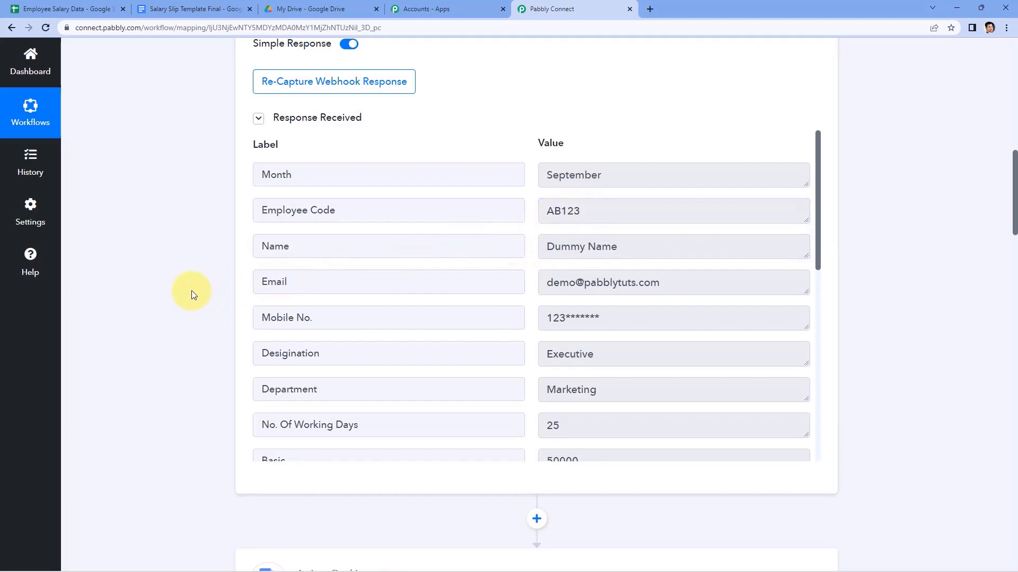
pyautogui.moveTo(586, 211); pyautogui.dragTo(555, 213)
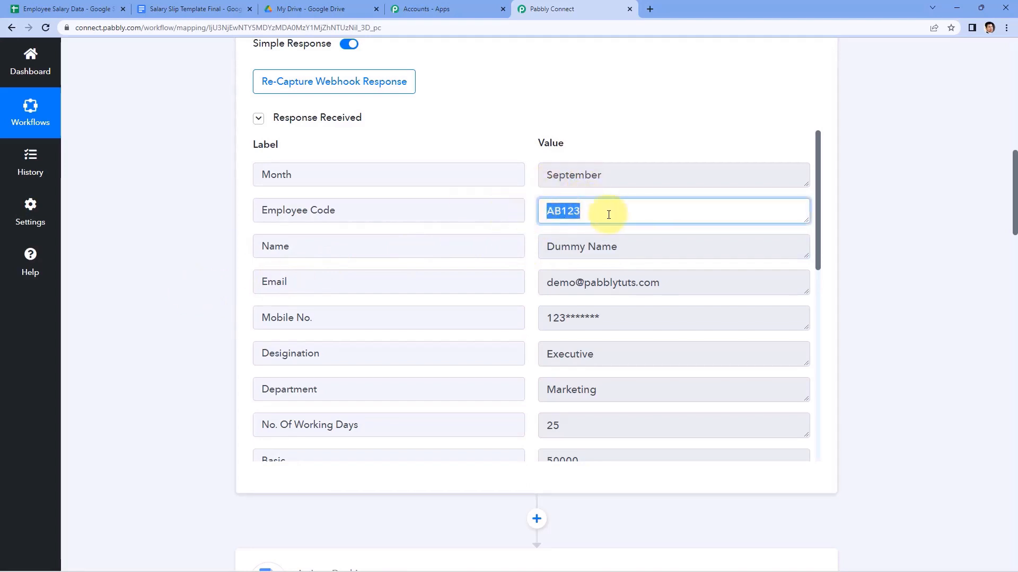
# Recheck AB123 and Name, then scroll down to the action's New Document's Name field.
pyautogui.scroll(-9, 211, 289)
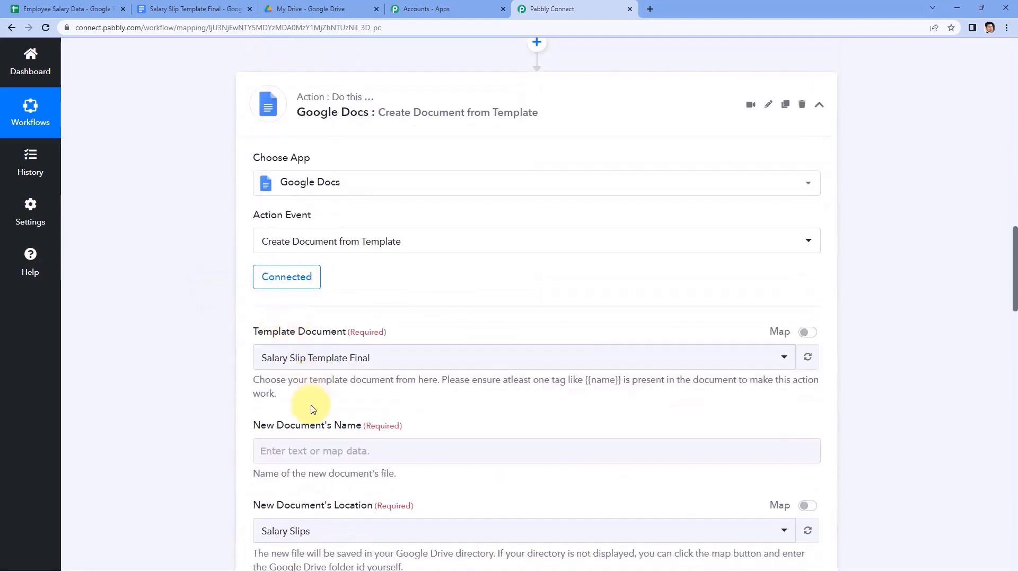
pyautogui.scroll(9, 447, 414)
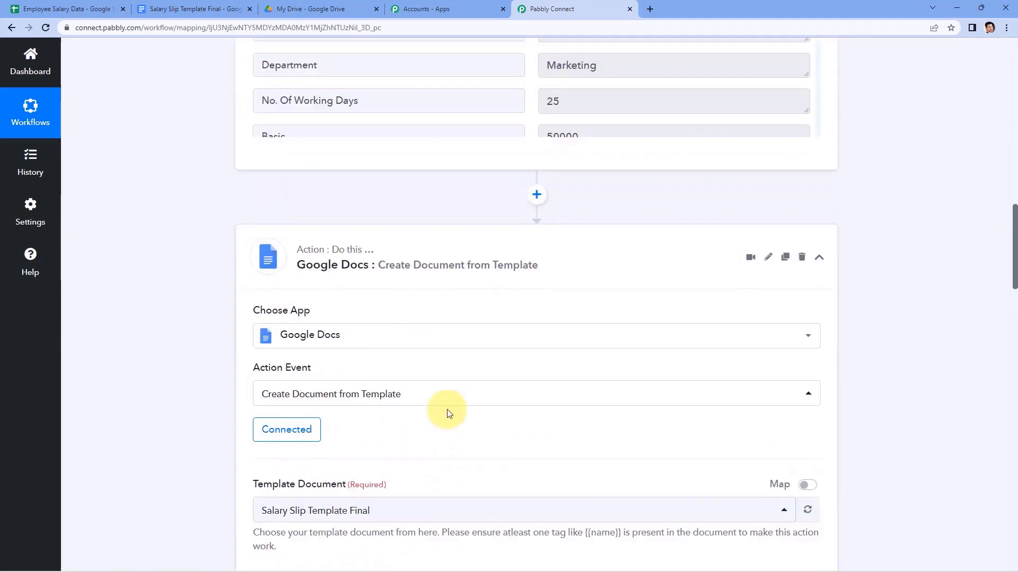
pyautogui.moveTo(631, 247); pyautogui.dragTo(542, 246)
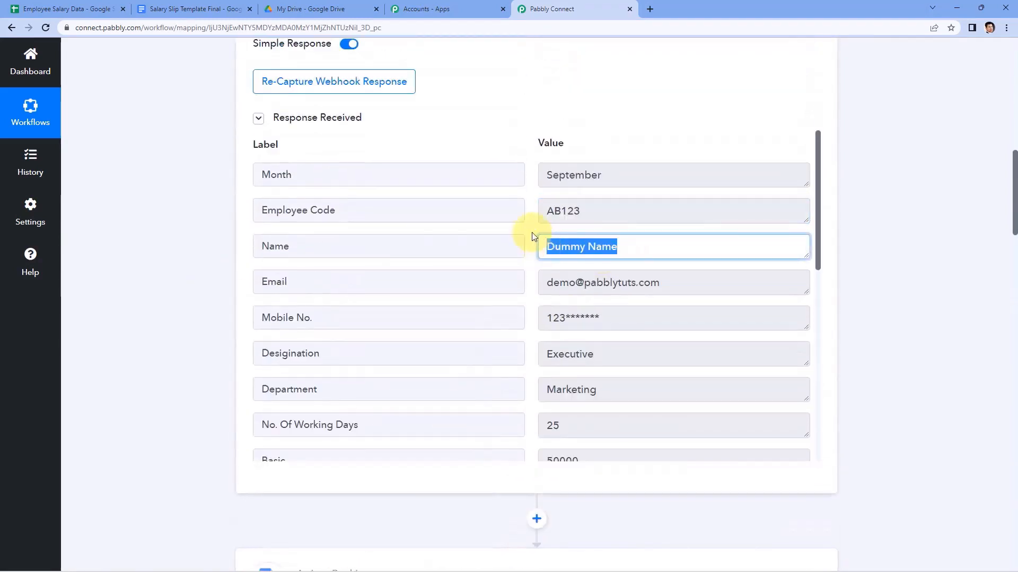
pyautogui.click(532, 237)
pyautogui.scroll(-5, 206, 277)
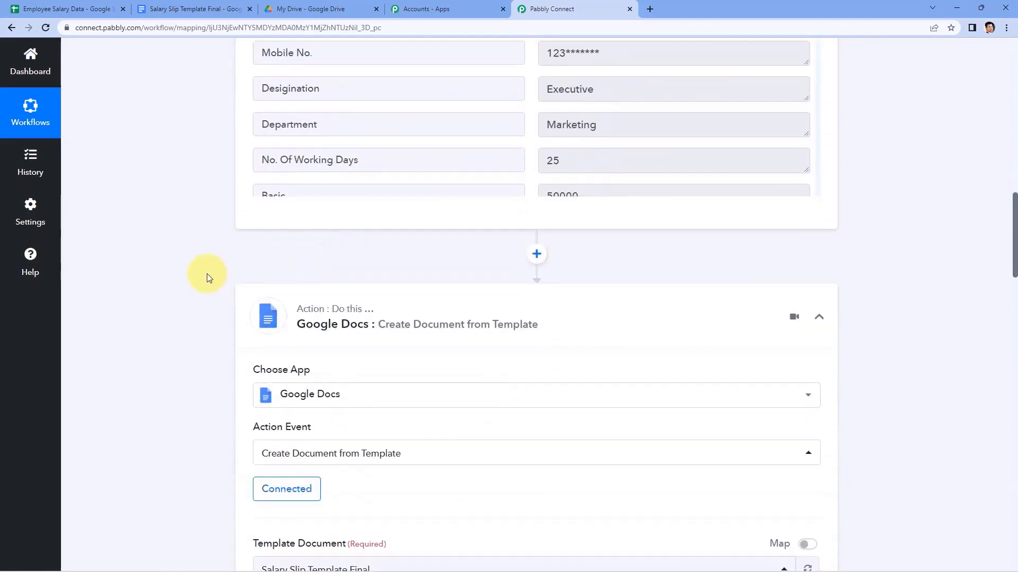
pyautogui.scroll(-6, 208, 278)
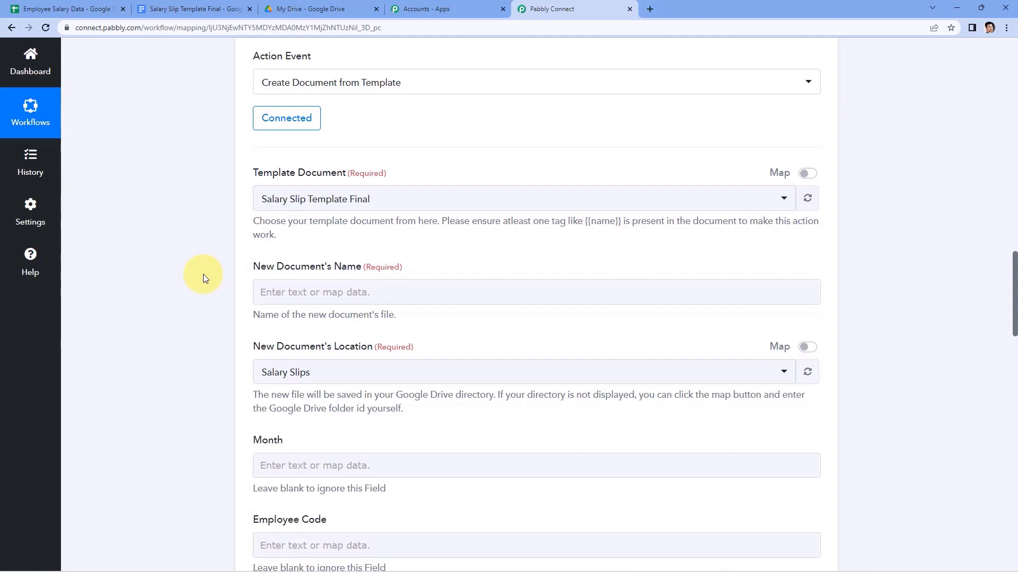
pyautogui.scroll(10, 202, 275)
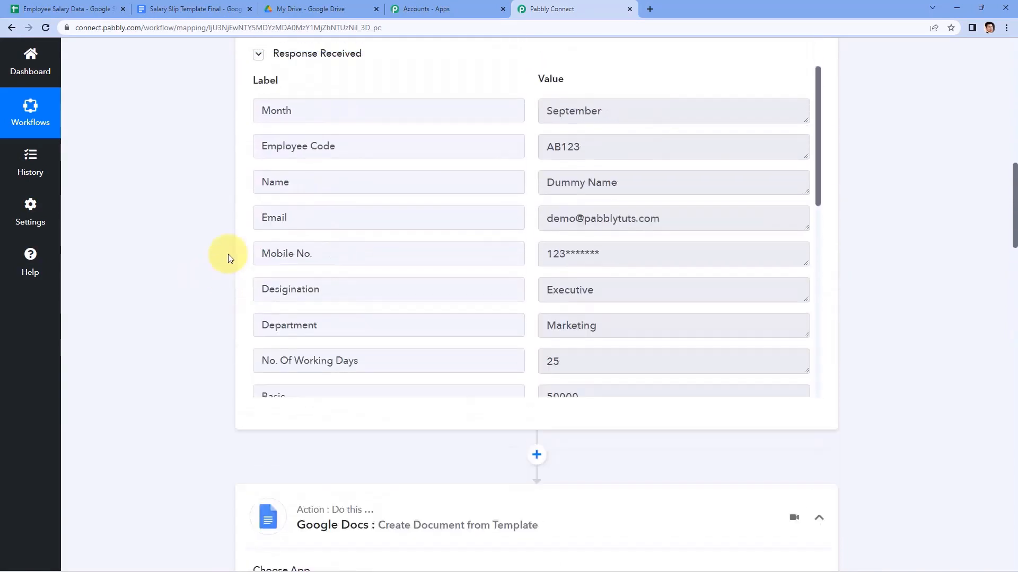
pyautogui.doubleClick(554, 158)
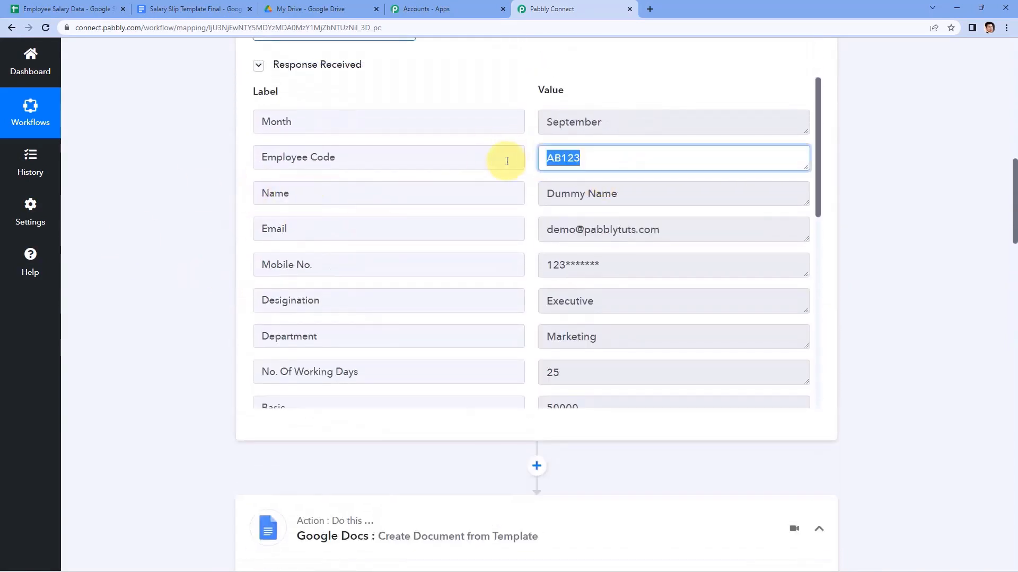
pyautogui.scroll(-8, 216, 221)
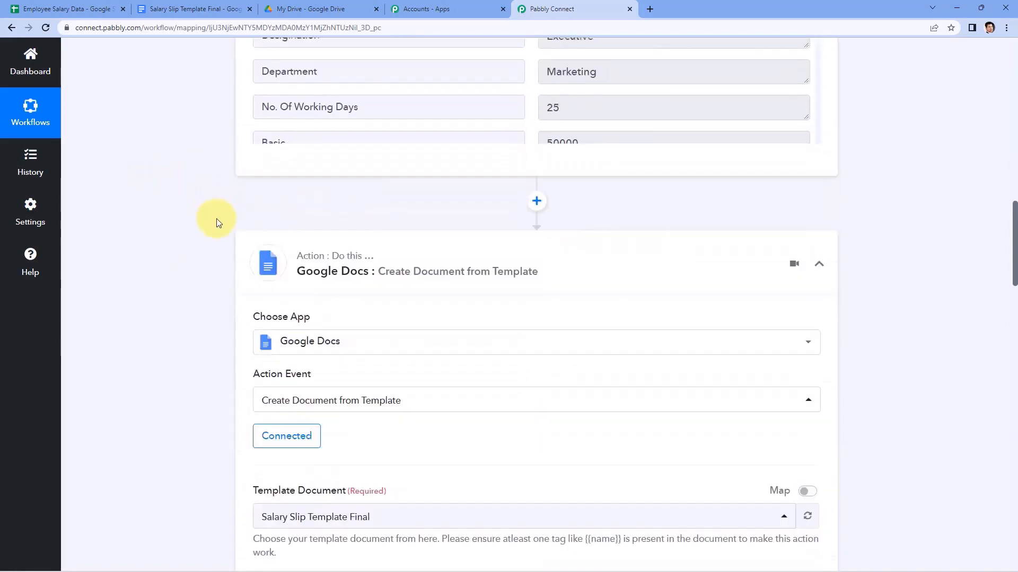
pyautogui.scroll(-1, 254, 365)
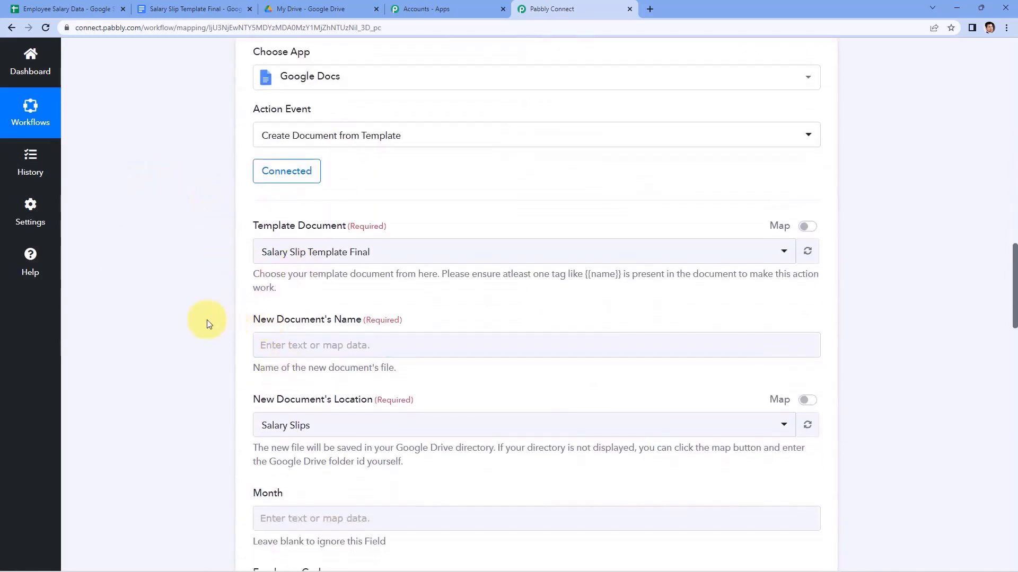
pyautogui.scroll(-2, 207, 323)
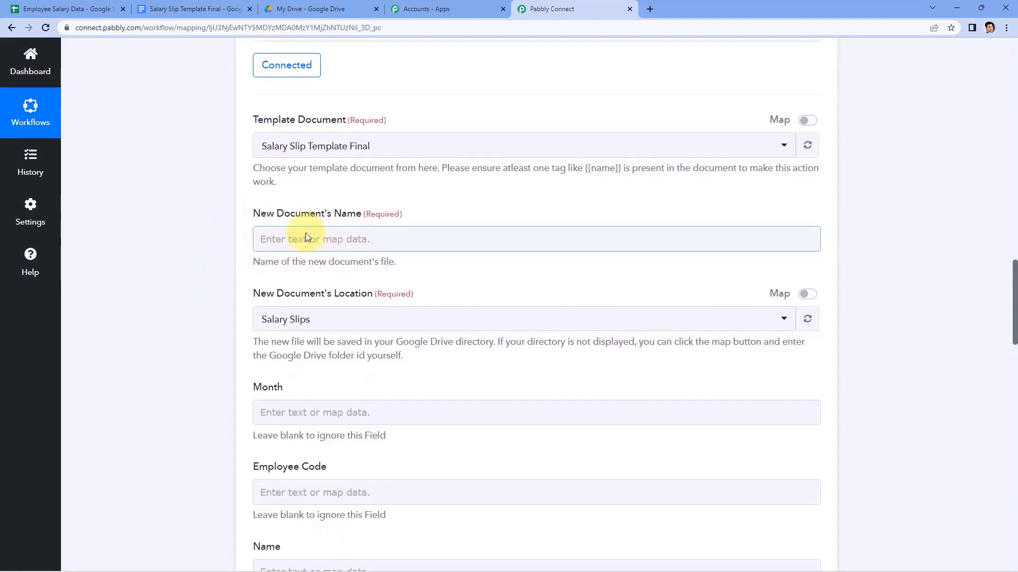
# Map New Document's Name to Employee Code, a dash, then Name from the Google Sheets step.
pyautogui.click(274, 238)
pyautogui.scroll(-1, 262, 236)
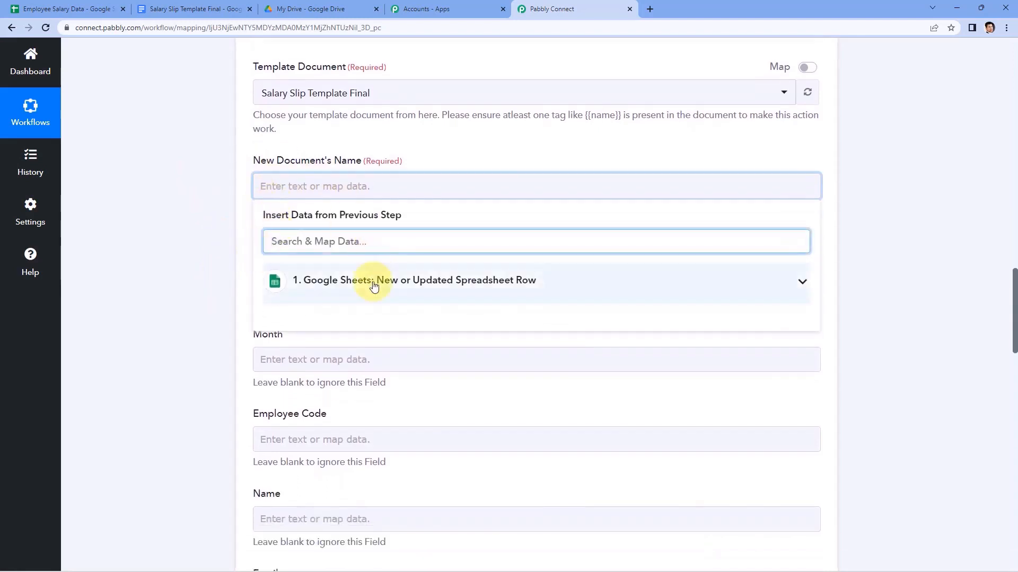
pyautogui.click(373, 286)
pyautogui.scroll(-2, 207, 286)
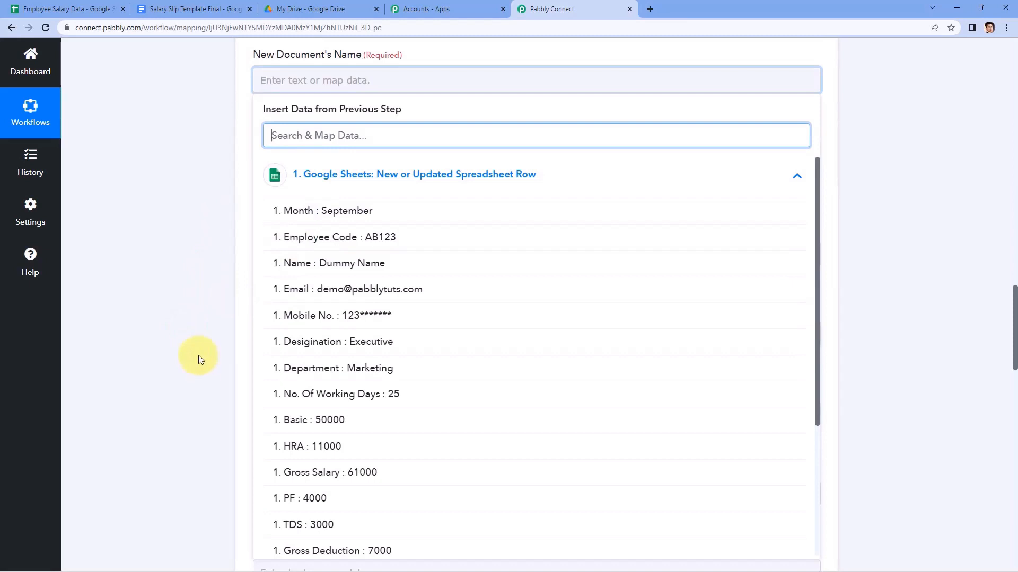
pyautogui.click(339, 238)
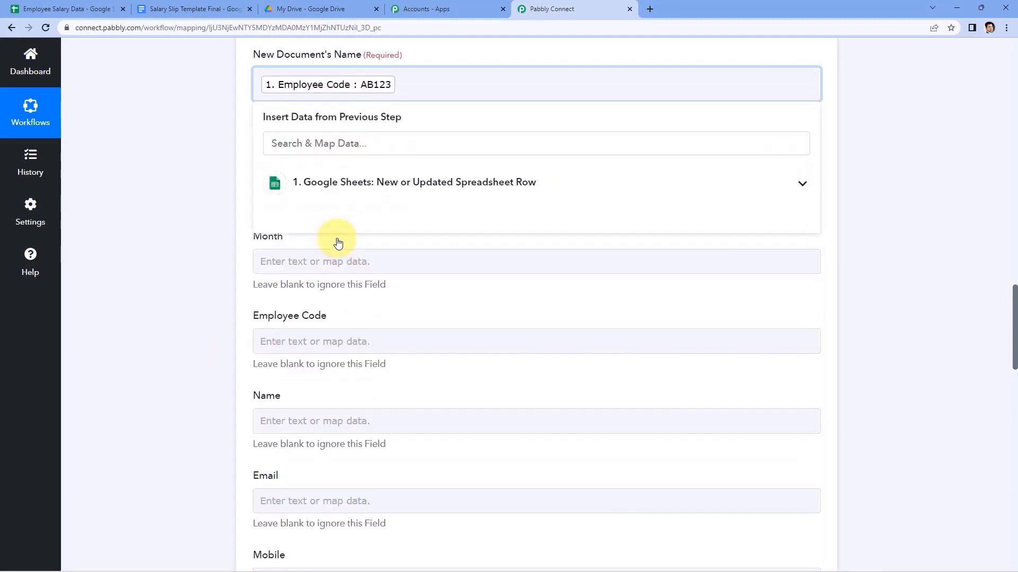
pyautogui.click(375, 186)
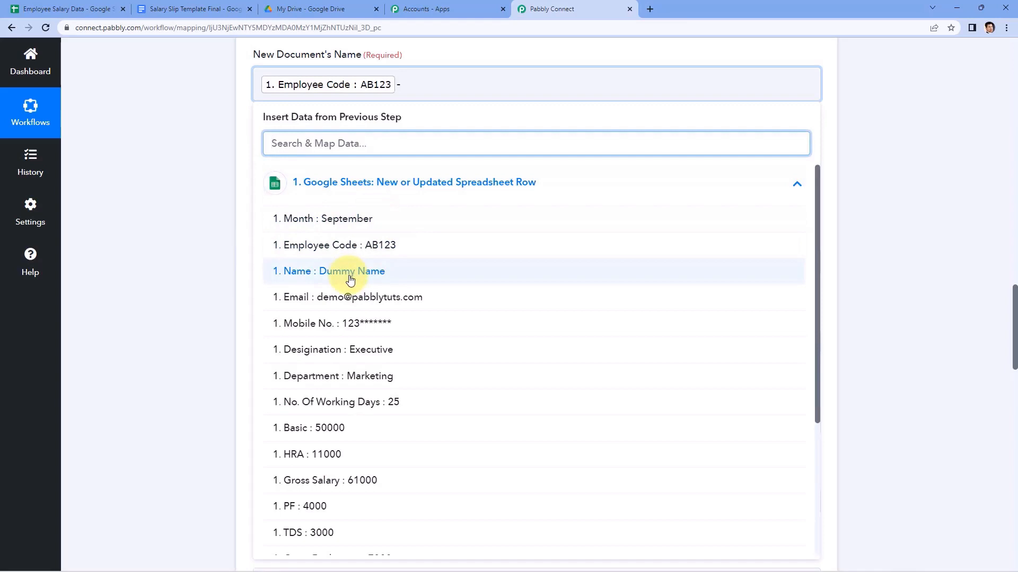
pyautogui.click(350, 277)
pyautogui.click(205, 193)
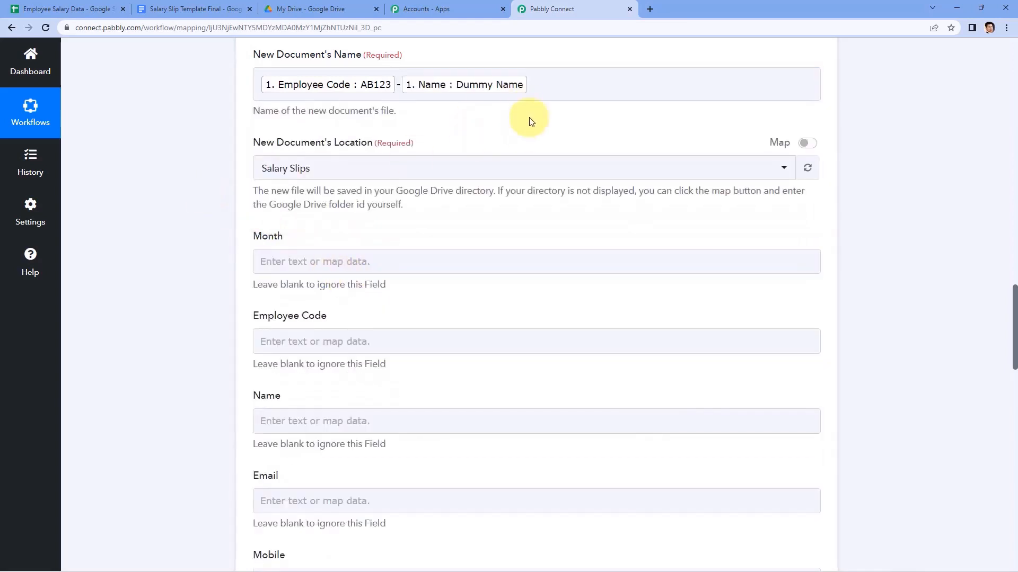
pyautogui.scroll(2, 518, 118)
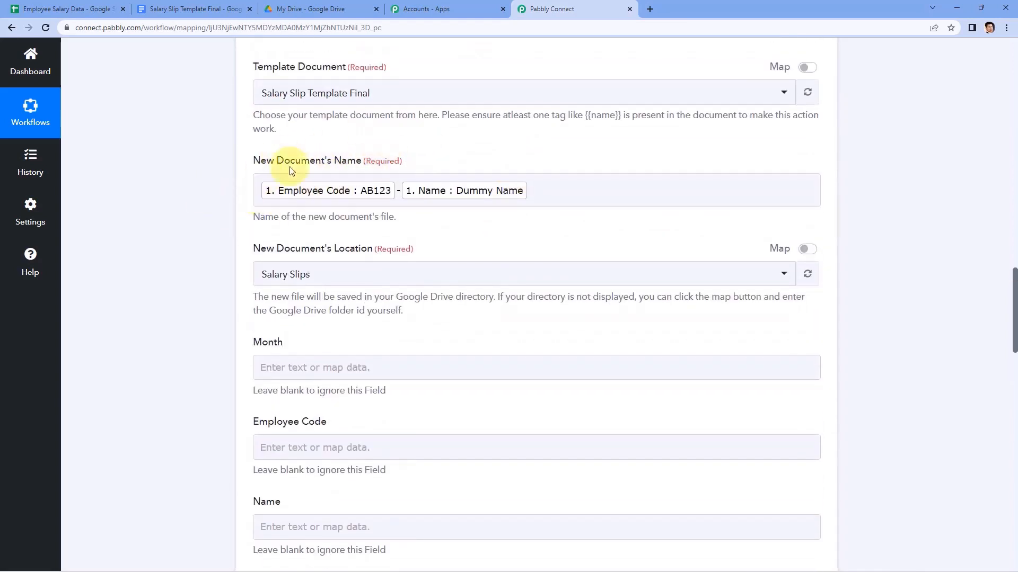
pyautogui.click(107, 5)
pyautogui.click(123, 174)
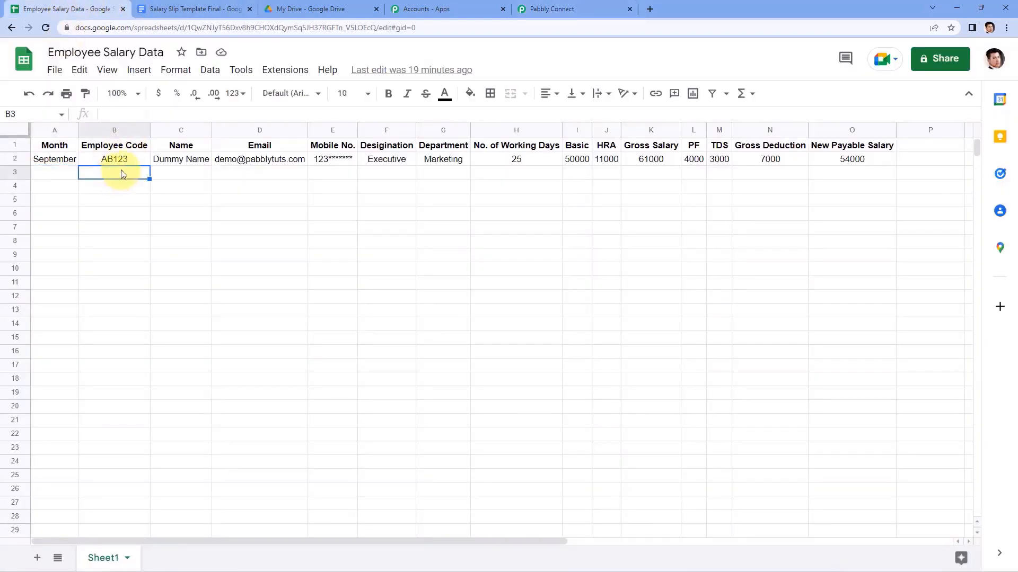
pyautogui.click(60, 171)
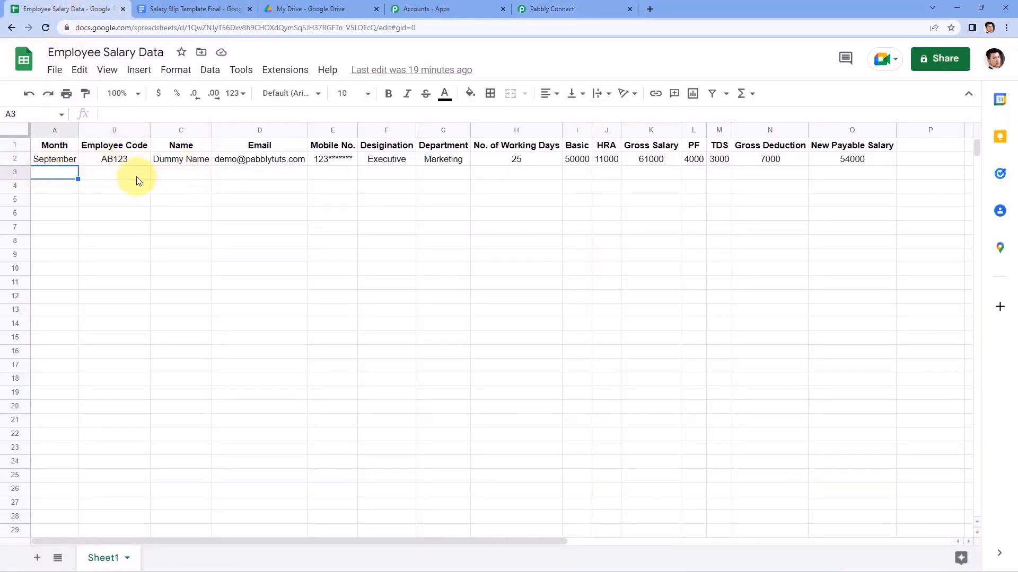
pyautogui.click(188, 175)
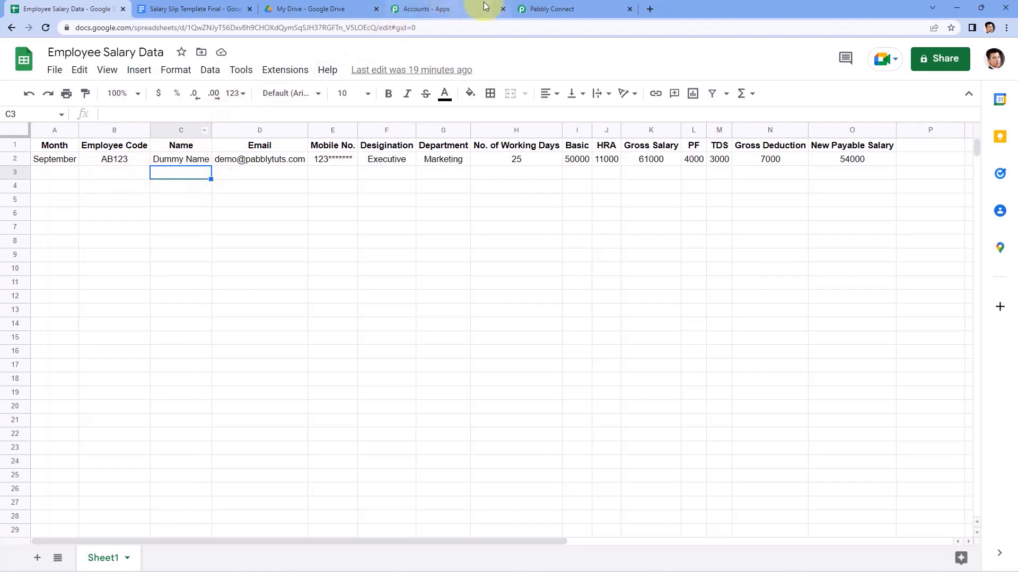
pyautogui.click(564, 6)
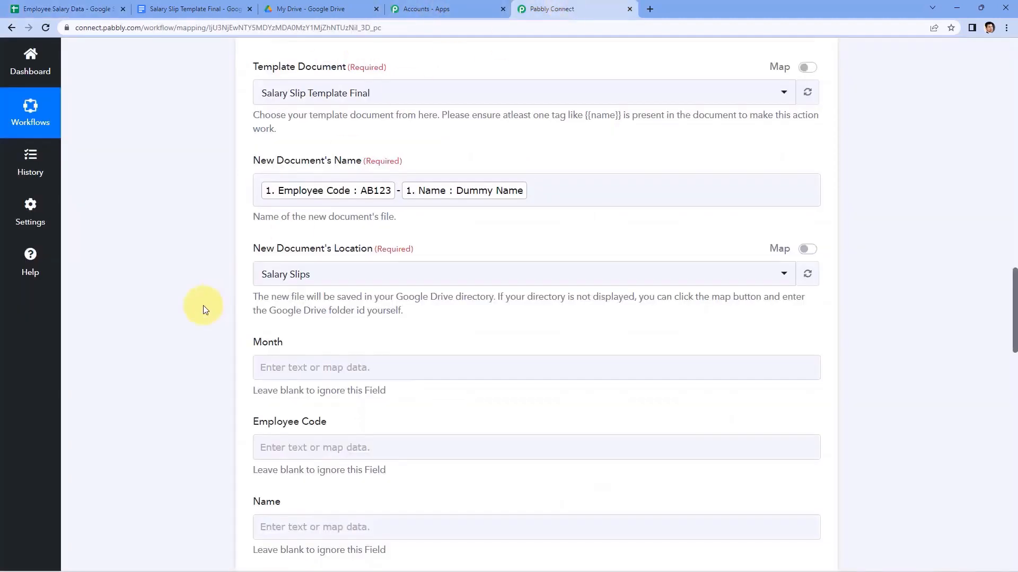
# Confirm the Salary Slips folder in Google Drive and keep it as the save location.
pyautogui.scroll(-1, 222, 310)
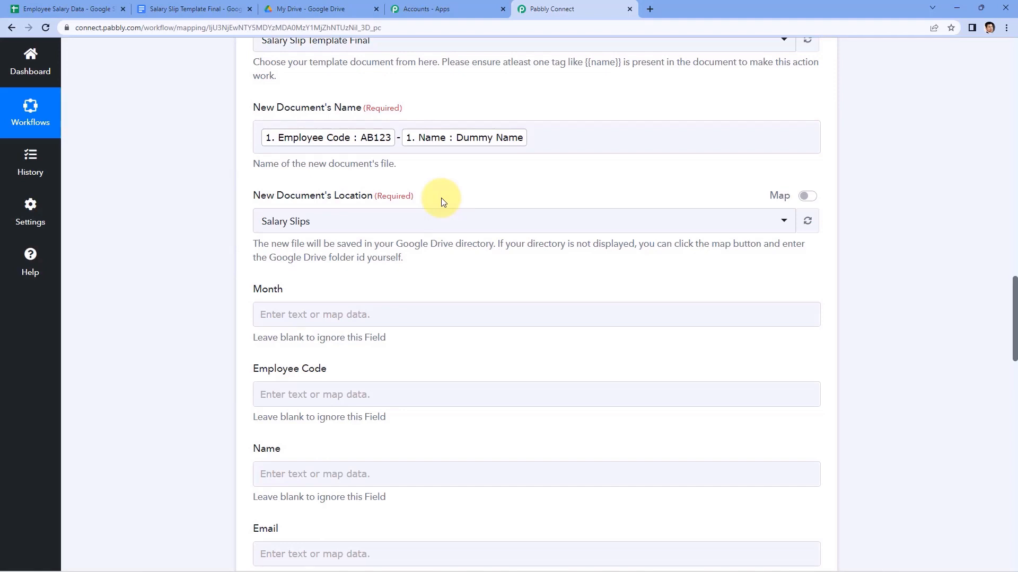
pyautogui.click(322, 7)
pyautogui.doubleClick(517, 306)
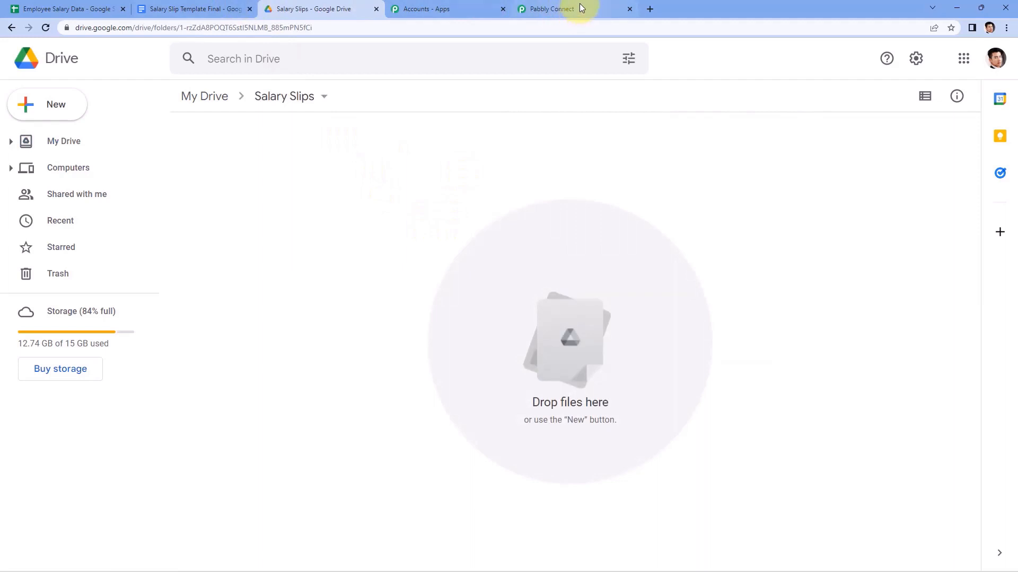
pyautogui.click(185, 9)
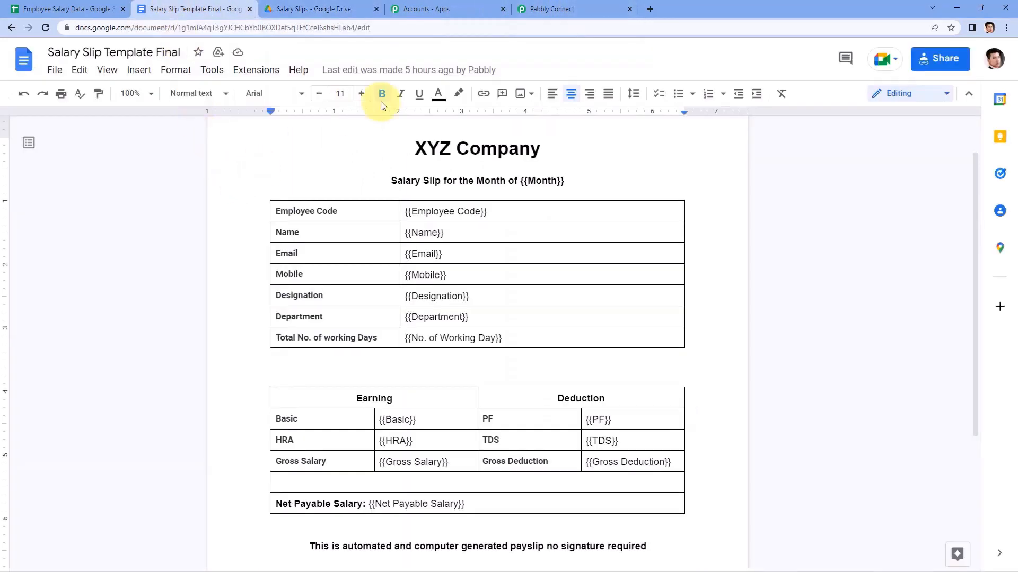
pyautogui.click(341, 8)
pyautogui.click(616, 5)
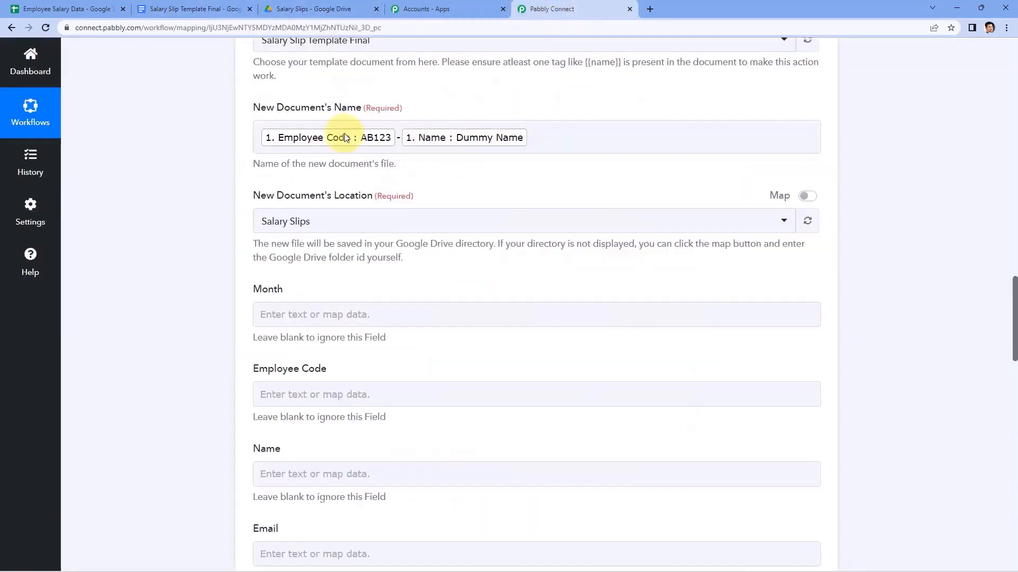
pyautogui.click(359, 220)
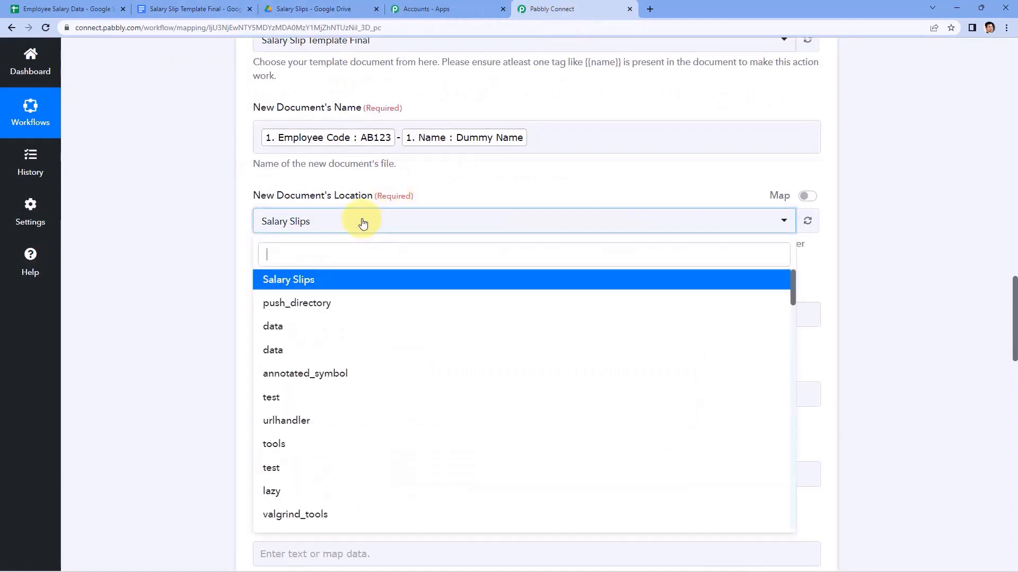
pyautogui.click(297, 281)
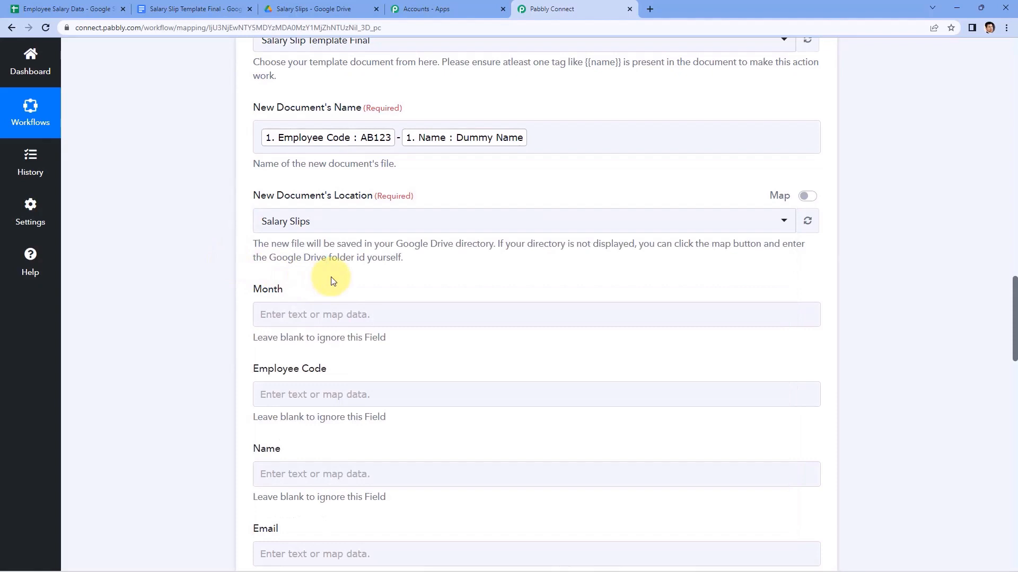
pyautogui.scroll(-2, 333, 281)
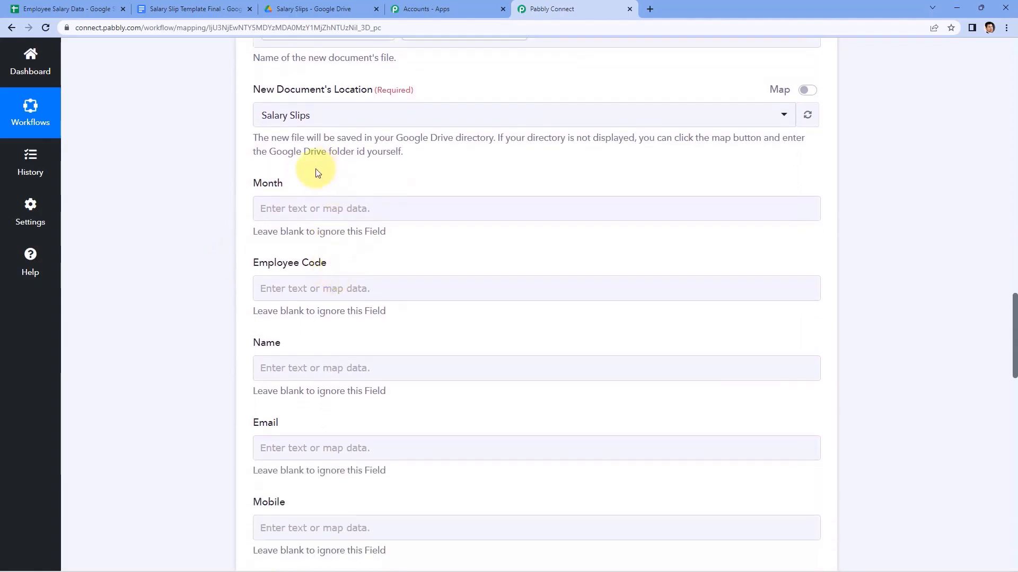
# Check the template's {{Month}} placeholder and review the action's placeholder fields.
pyautogui.click(204, 11)
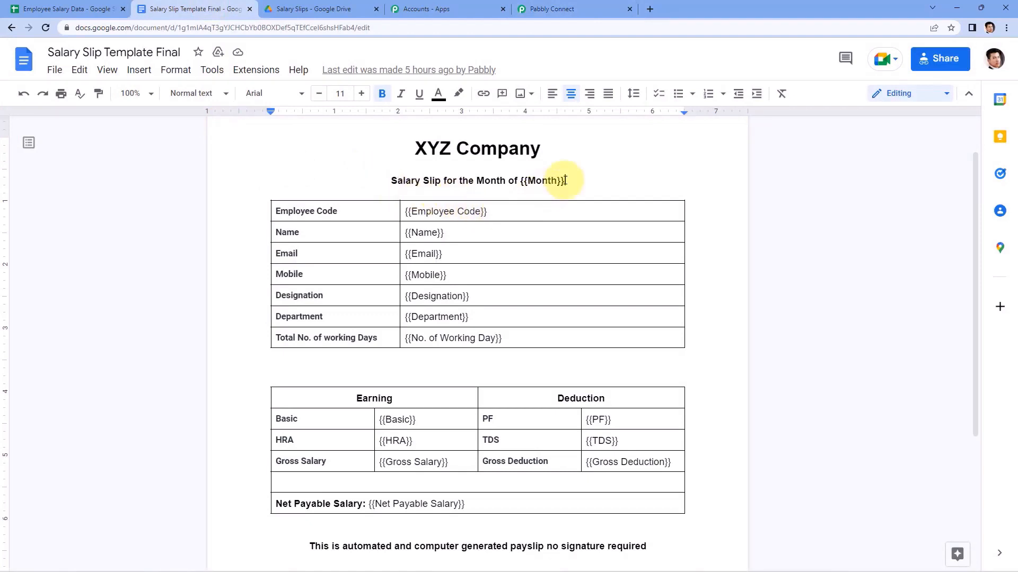
pyautogui.moveTo(560, 180); pyautogui.dragTo(521, 180)
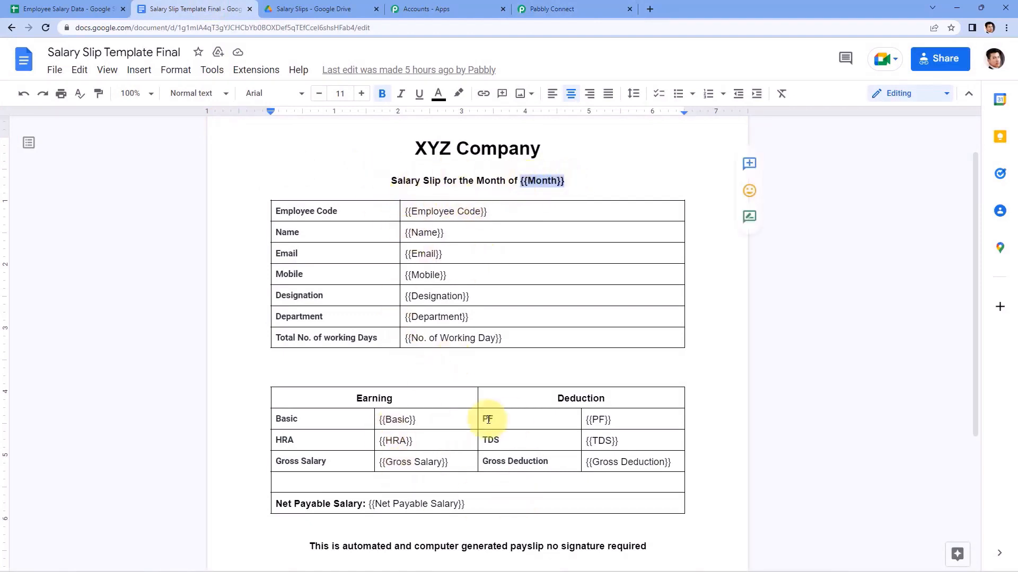
pyautogui.click(535, 9)
pyautogui.click(325, 150)
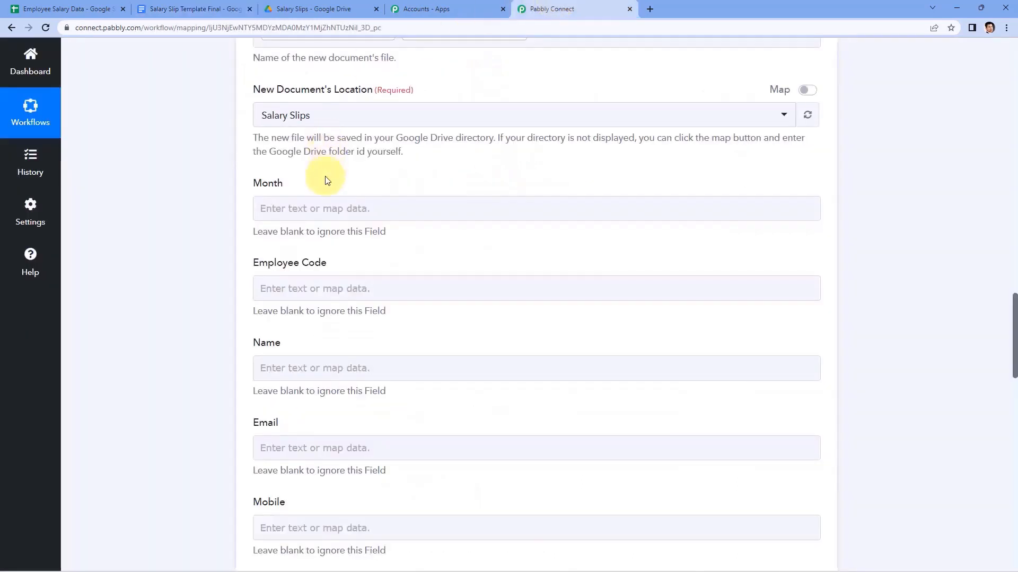
pyautogui.scroll(-3, 322, 164)
pyautogui.scroll(1, 315, 74)
pyautogui.scroll(-4, 249, 340)
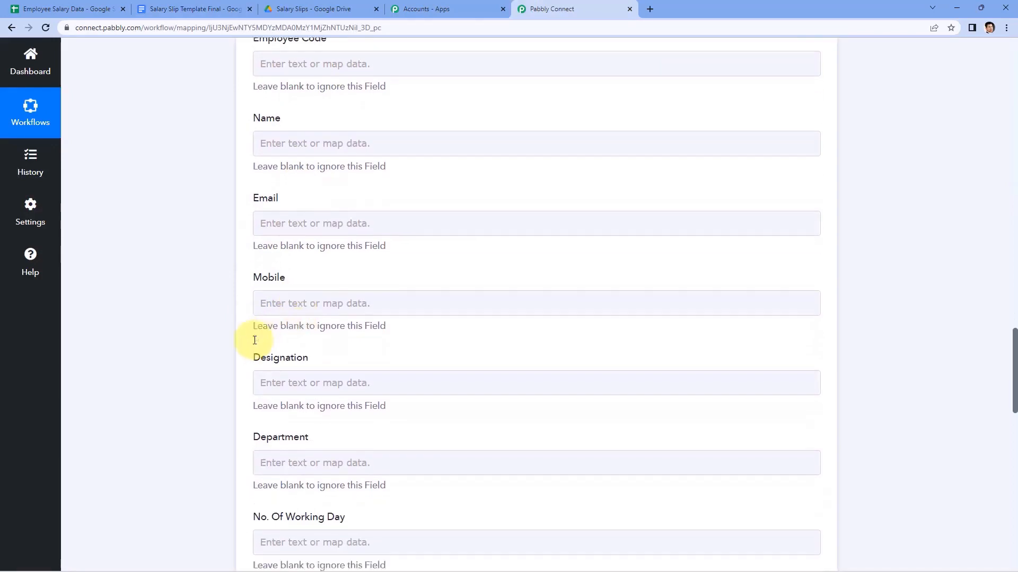
pyautogui.scroll(-7, 221, 298)
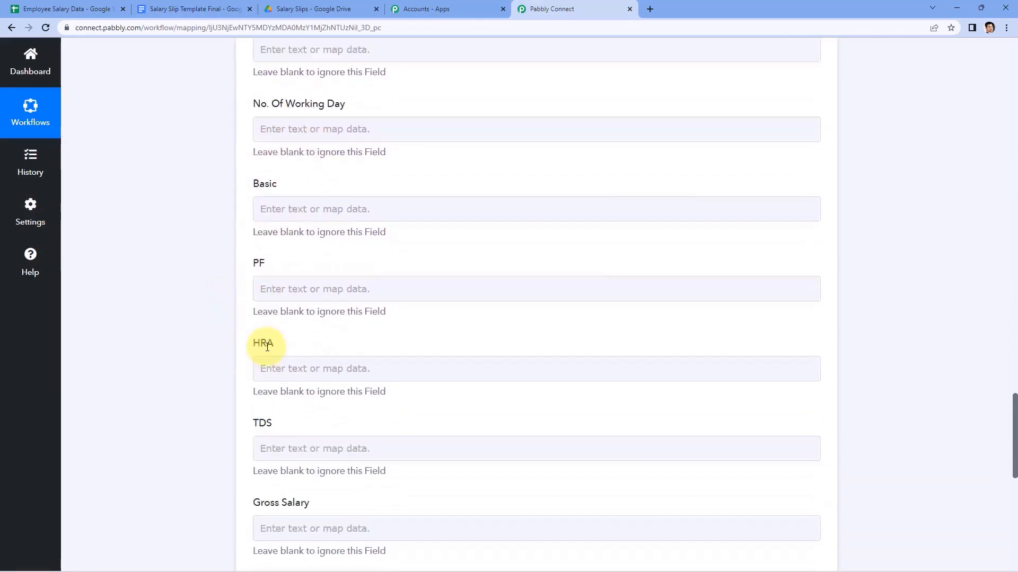
pyautogui.scroll(17, 243, 371)
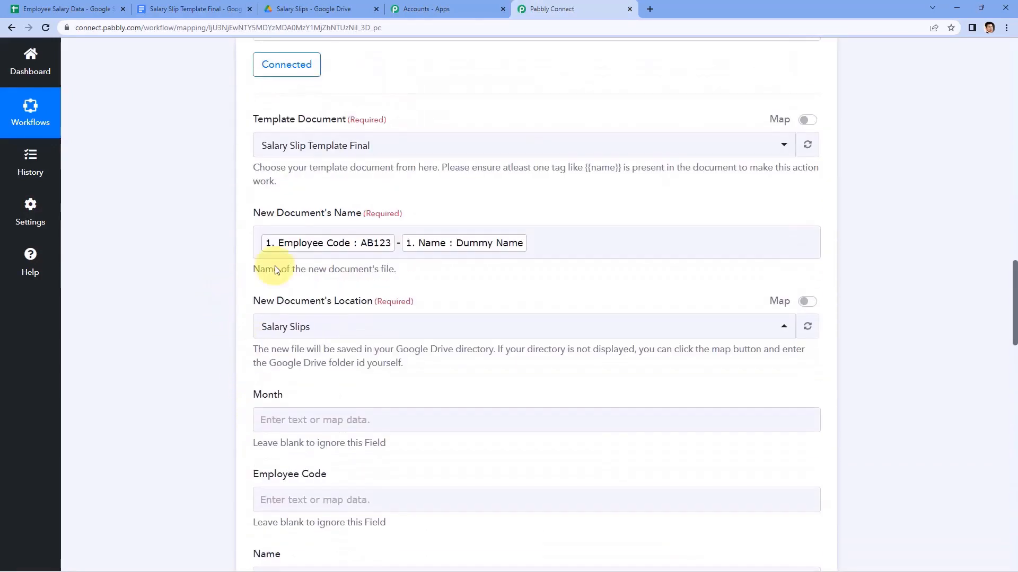
pyautogui.scroll(-3, 297, 337)
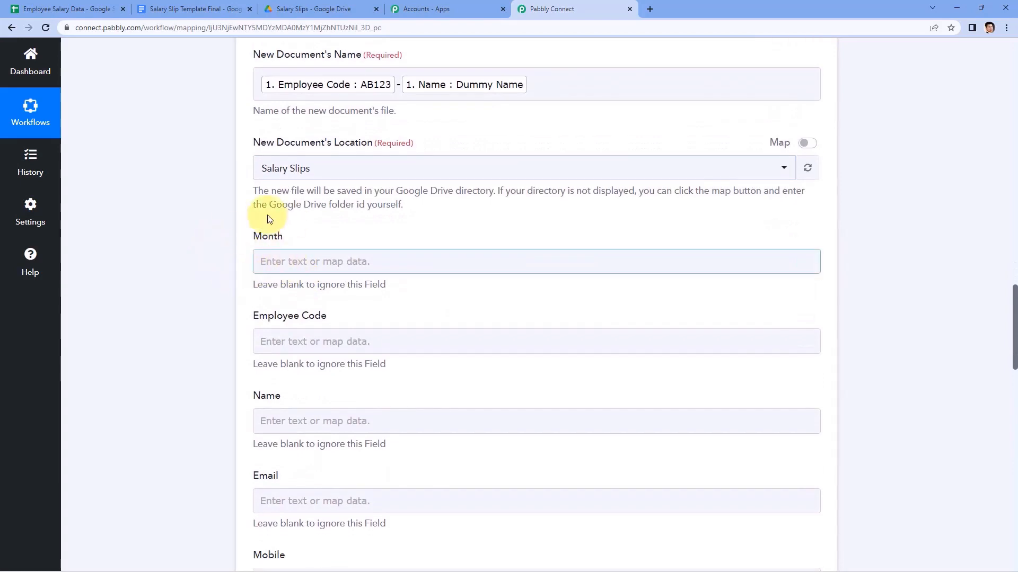
# Compare the salary sheet, template and webhook response values, including Employee Code AB123.
pyautogui.click(79, 8)
pyautogui.click(207, 9)
pyautogui.click(118, 4)
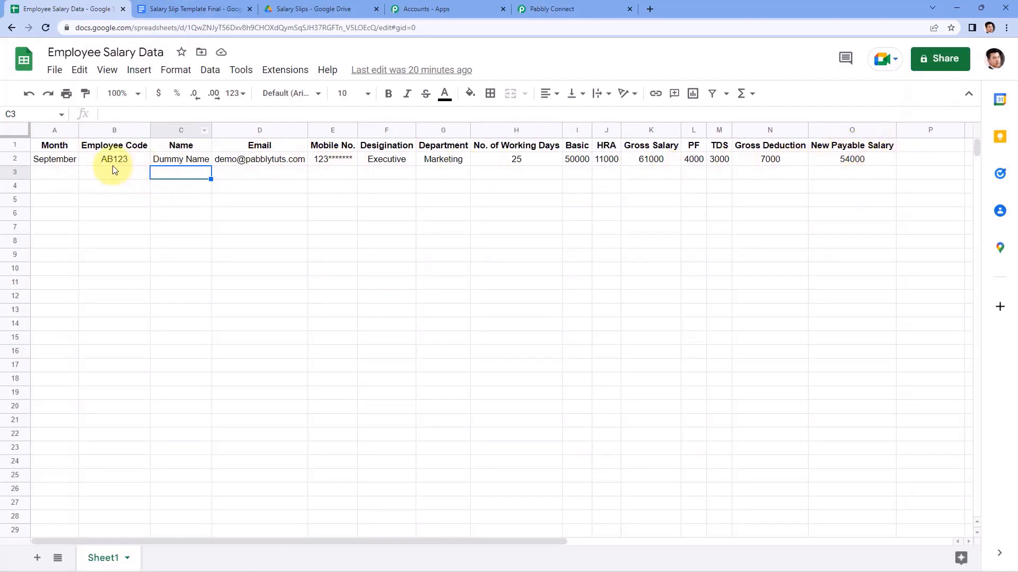
pyautogui.click(192, 7)
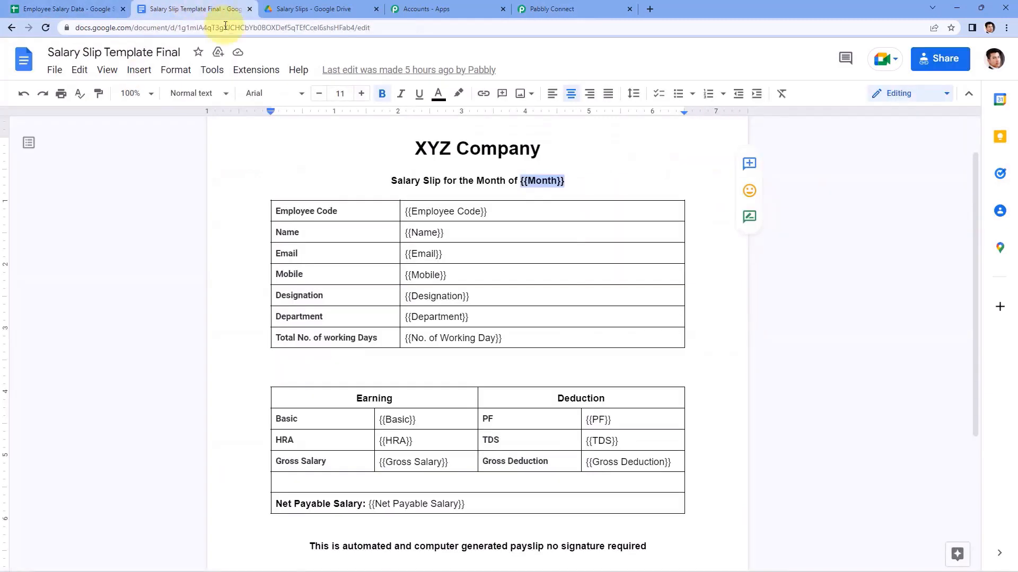
pyautogui.click(564, 8)
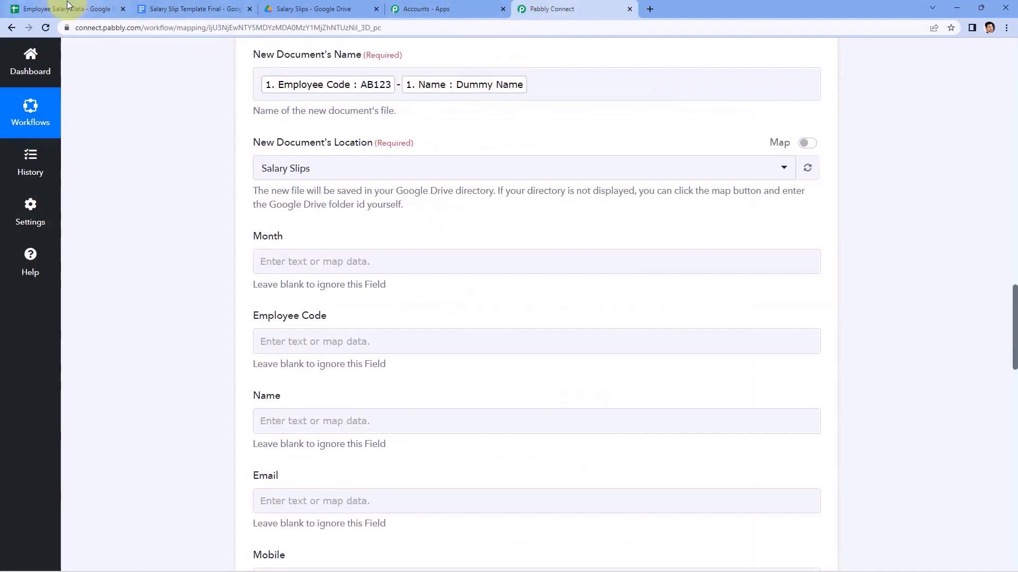
pyautogui.click(67, 5)
pyautogui.click(566, 7)
pyautogui.scroll(4, 549, 174)
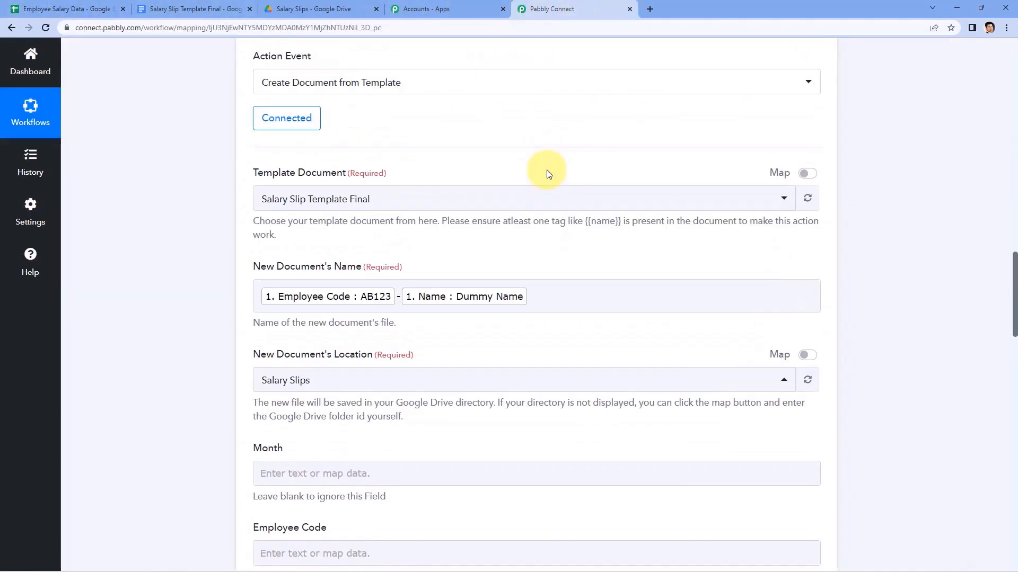
pyautogui.scroll(13, 548, 174)
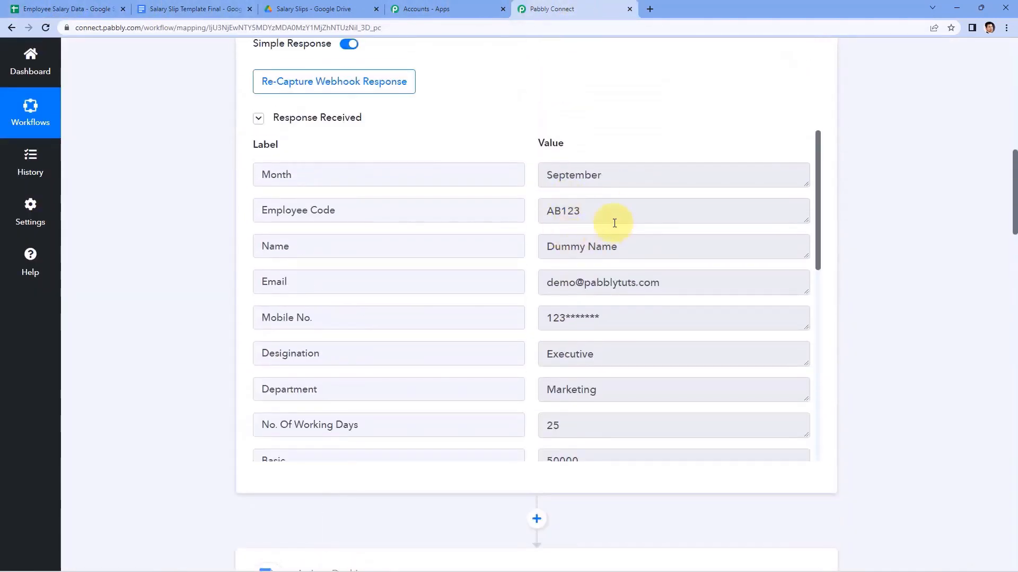
pyautogui.moveTo(614, 218); pyautogui.dragTo(479, 213)
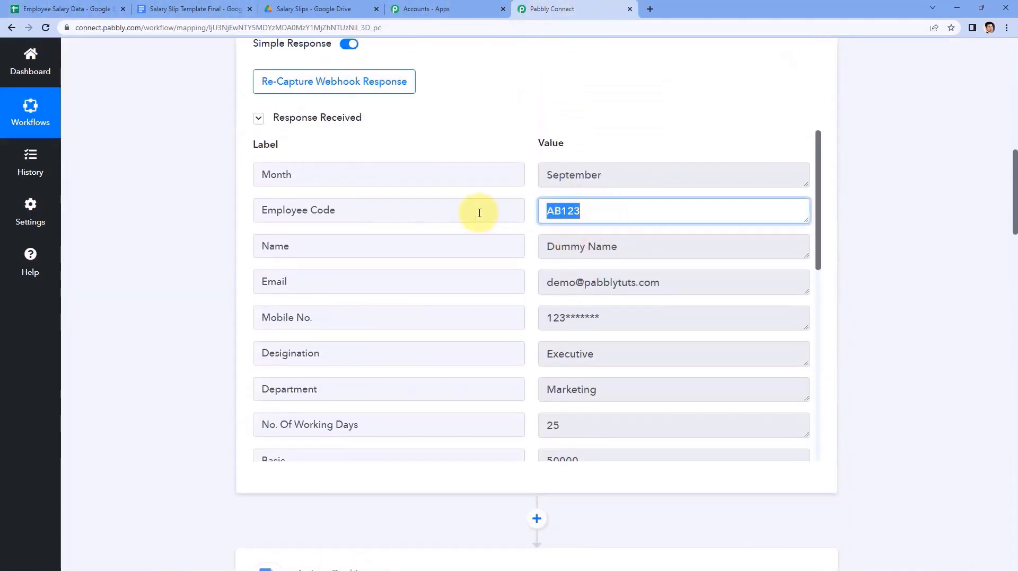
pyautogui.moveTo(618, 173); pyautogui.dragTo(535, 175)
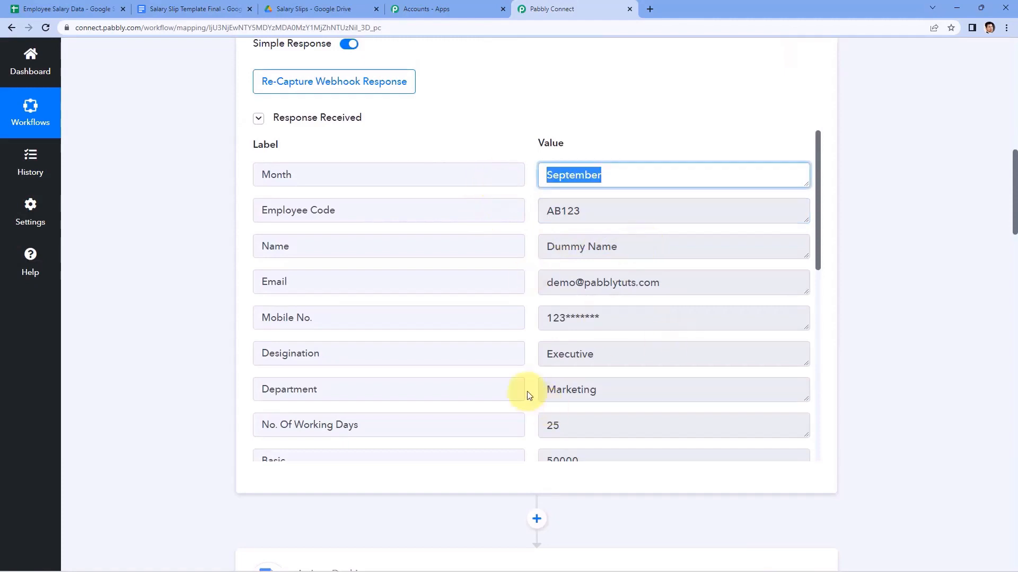
pyautogui.scroll(-5, 523, 387)
pyautogui.scroll(-16, 196, 352)
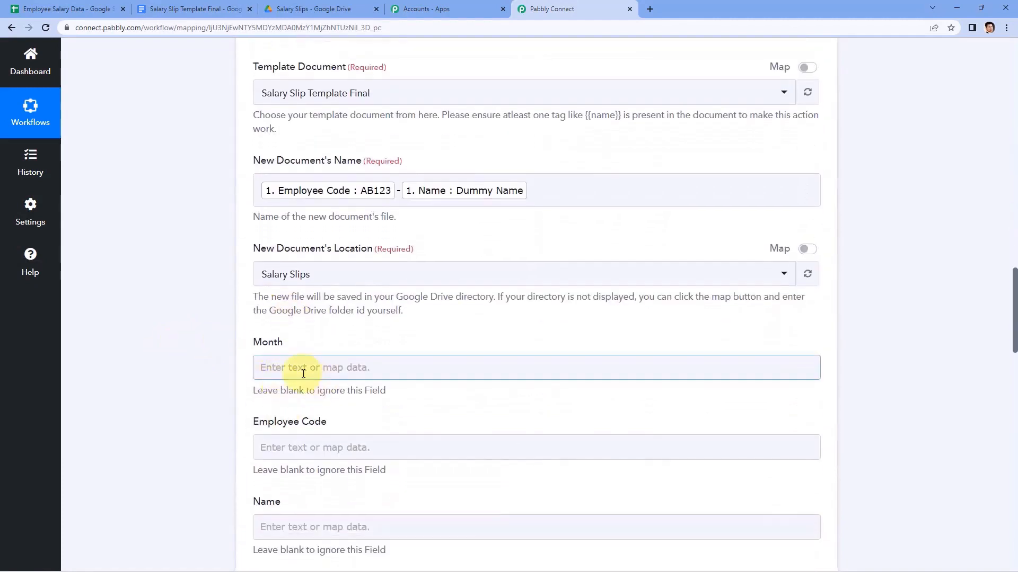
pyautogui.scroll(-1, 227, 238)
# Start mapping the template's Month field in the Google Docs action.
pyautogui.click(288, 206)
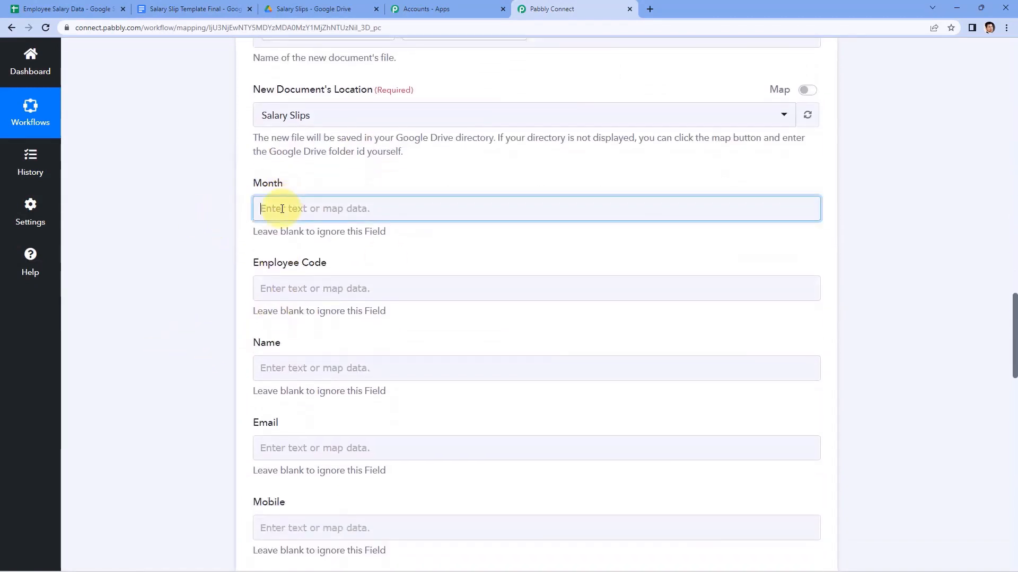
pyautogui.scroll(-1, 212, 246)
pyautogui.scroll(-1, 212, 247)
# Map the sheet's Month value into Month, checking the salary sheet and template.
pyautogui.click(372, 204)
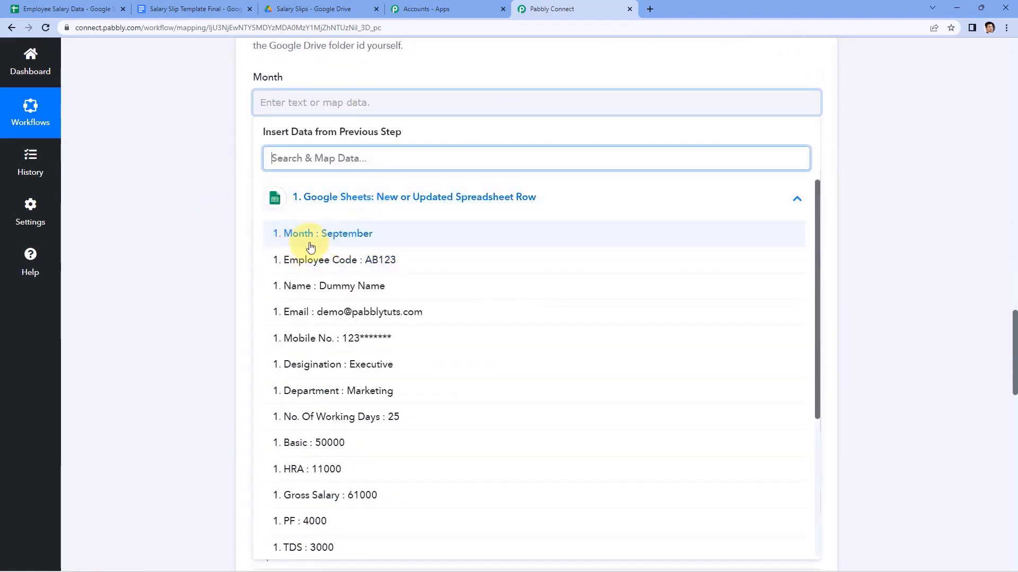
pyautogui.click(325, 69)
pyautogui.click(79, 8)
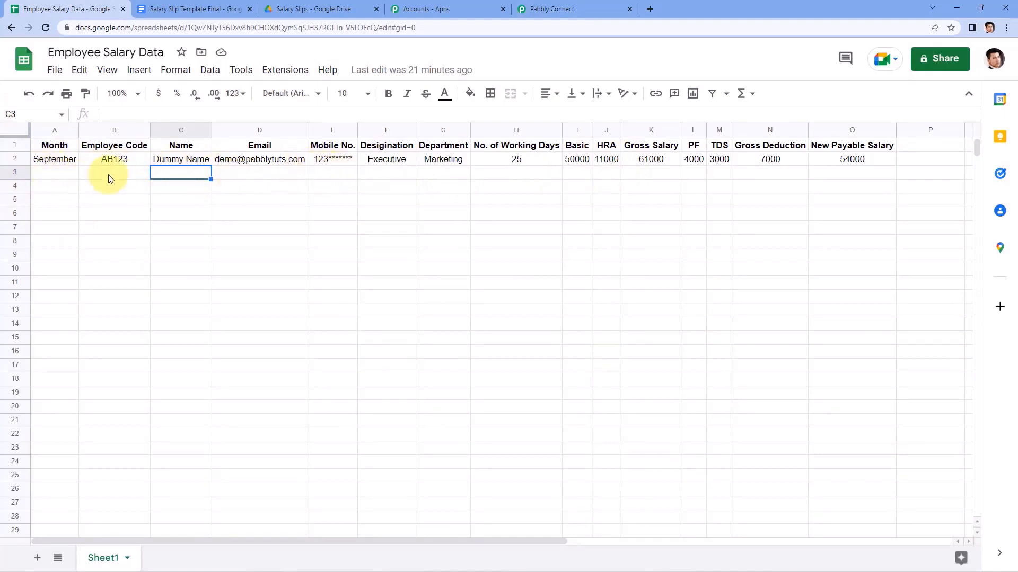
pyautogui.click(227, 9)
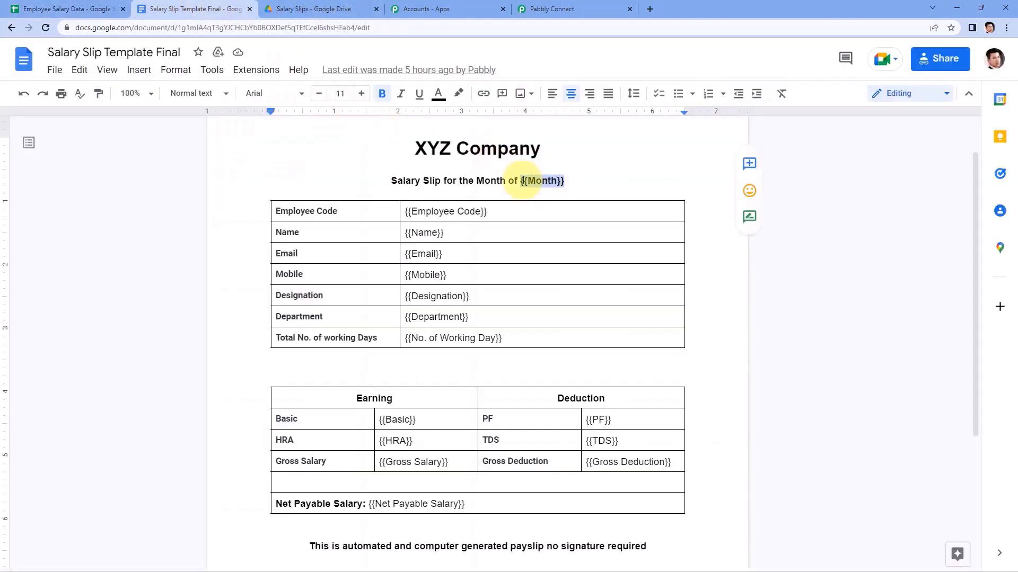
pyautogui.click(553, 8)
# Map Employee Code AB123 from the sheet row into Employee Code.
pyautogui.click(265, 189)
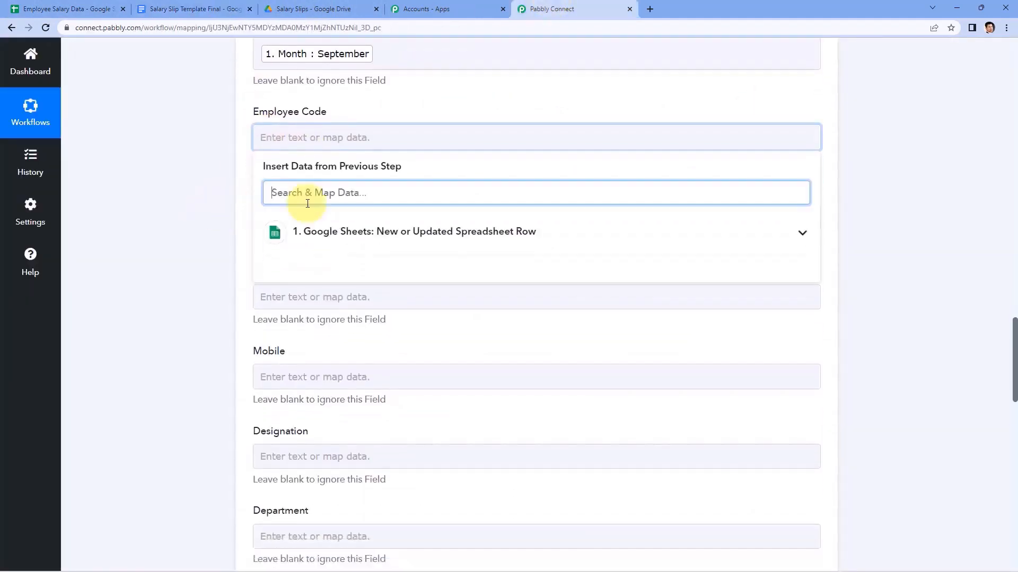
pyautogui.click(357, 241)
pyautogui.click(405, 295)
pyautogui.scroll(-1, 220, 253)
pyautogui.click(220, 252)
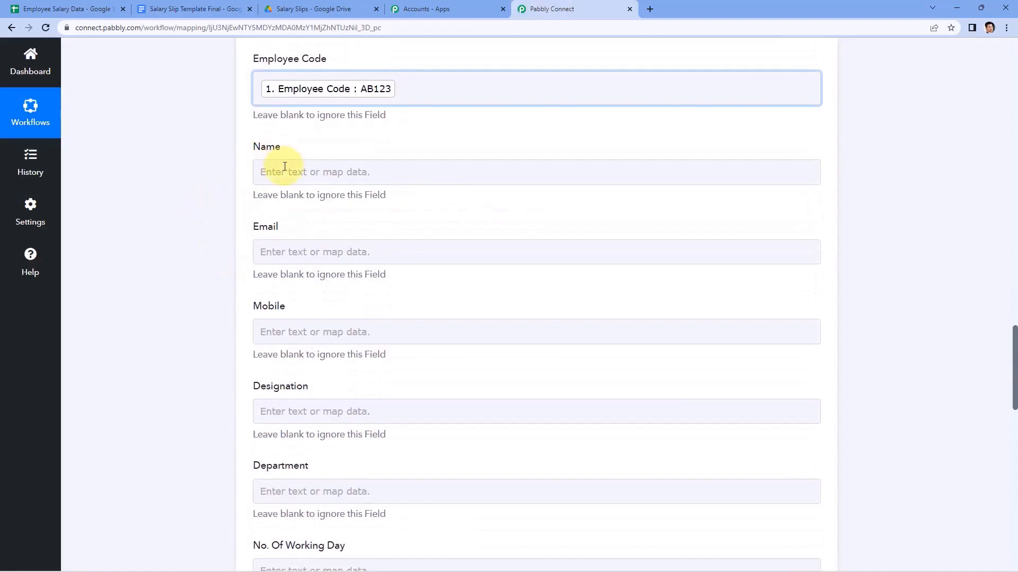
# Map the employee's name and email values from the sheet row into Name and Email.
pyautogui.click(291, 168)
pyautogui.click(318, 263)
pyautogui.scroll(-1, 331, 318)
pyautogui.click(332, 305)
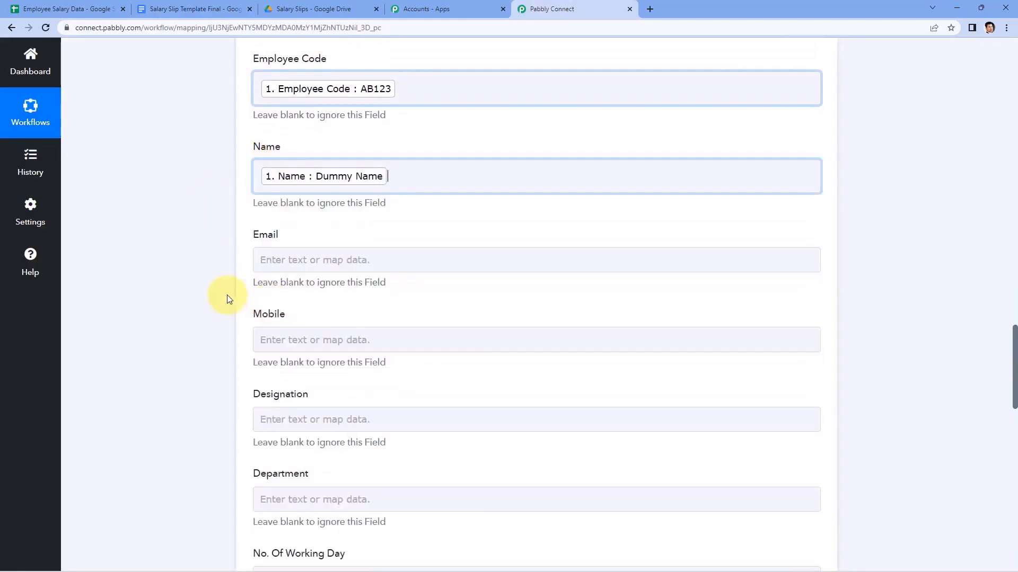
pyautogui.scroll(-2, 227, 295)
pyautogui.click(296, 151)
pyautogui.click(333, 252)
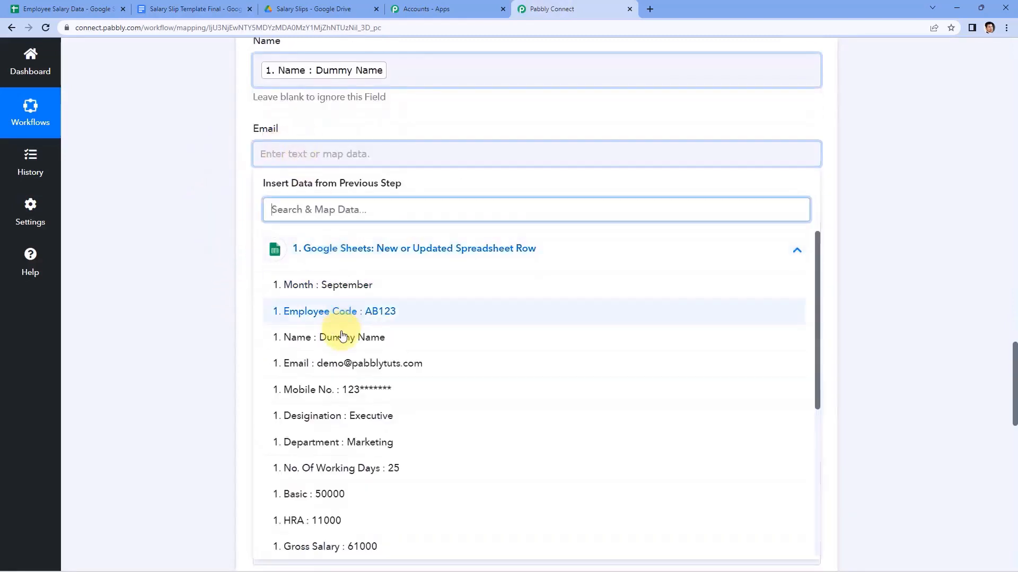
pyautogui.click(329, 361)
# Map the Mobile No. value and Designation 'Executive' into their placeholders.
pyautogui.click(256, 242)
pyautogui.scroll(-3, 371, 170)
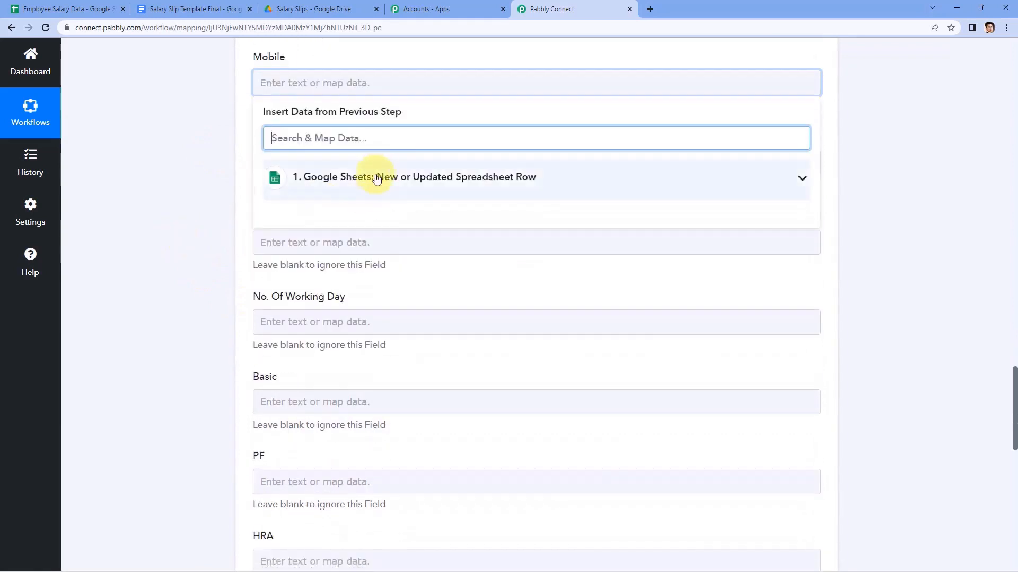
pyautogui.click(370, 176)
pyautogui.click(341, 318)
pyautogui.click(289, 168)
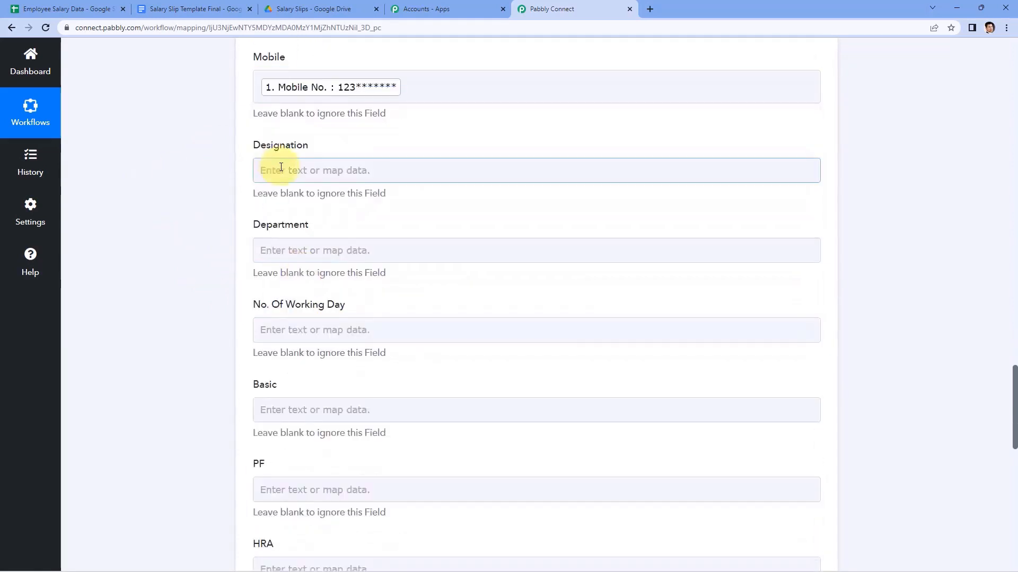
pyautogui.scroll(-1, 289, 191)
pyautogui.click(336, 210)
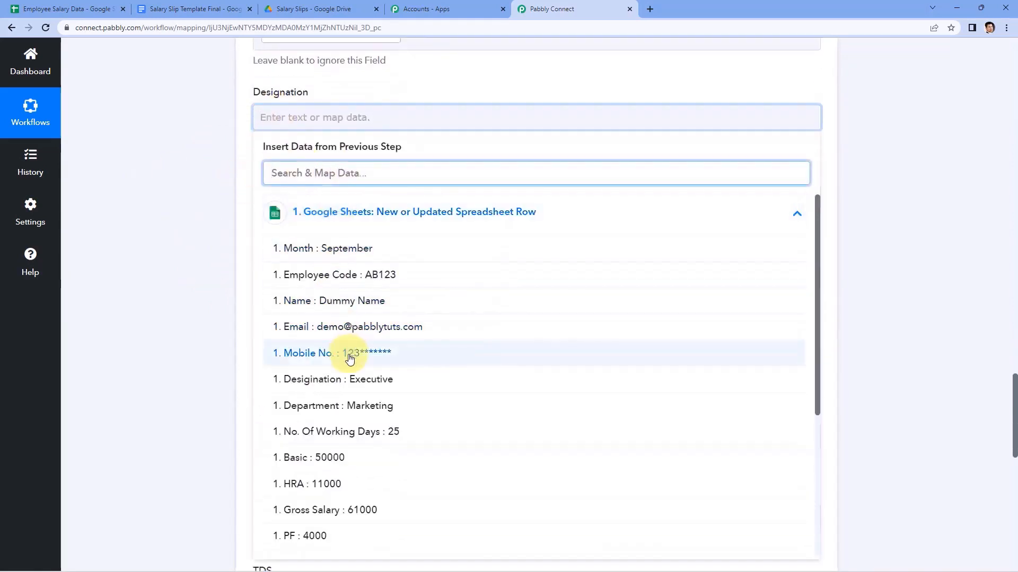
pyautogui.click(336, 379)
pyautogui.click(226, 255)
# Map Department 'Marketing' and No. Of Working Days 25 into their placeholders.
pyautogui.click(294, 205)
pyautogui.scroll(-2, 271, 205)
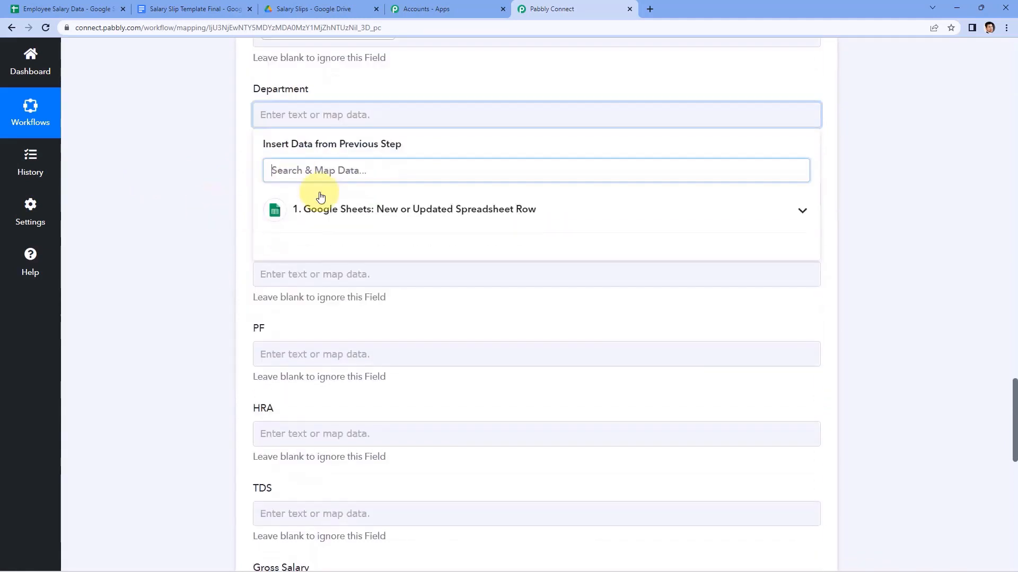
pyautogui.click(273, 217)
pyautogui.click(313, 386)
pyautogui.click(238, 327)
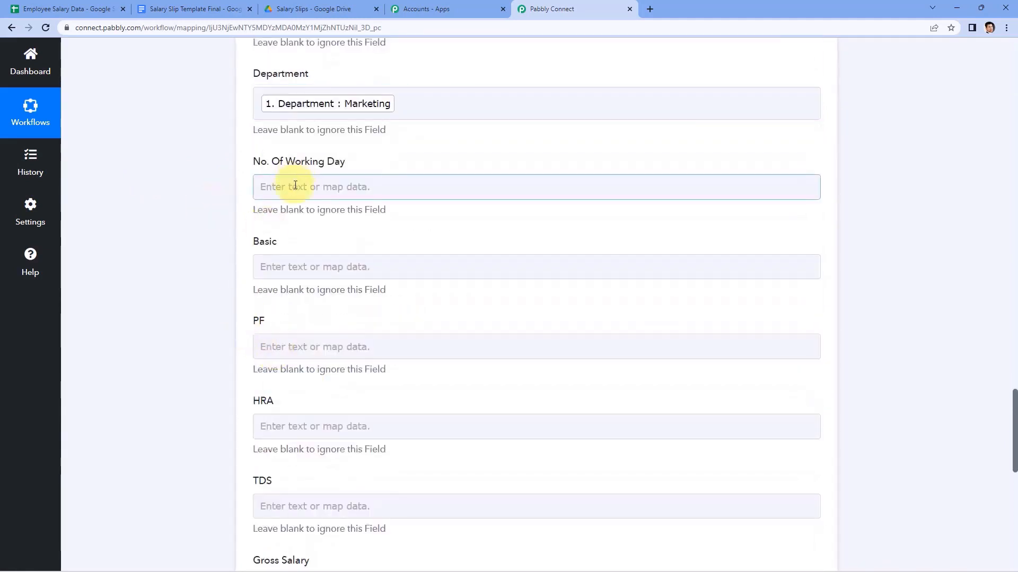
pyautogui.click(357, 186)
pyautogui.scroll(-2, 318, 191)
pyautogui.click(296, 190)
pyautogui.click(360, 399)
pyautogui.click(250, 223)
# Map Basic 50000 and PF 4000 from the sheet row.
pyautogui.click(272, 164)
pyautogui.click(382, 264)
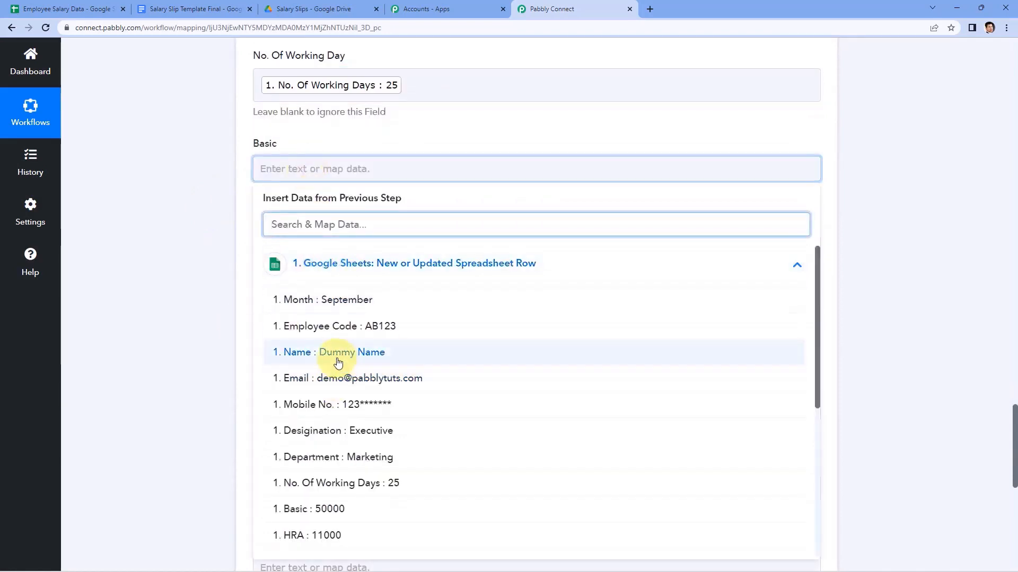
pyautogui.scroll(-2, 323, 371)
pyautogui.click(313, 402)
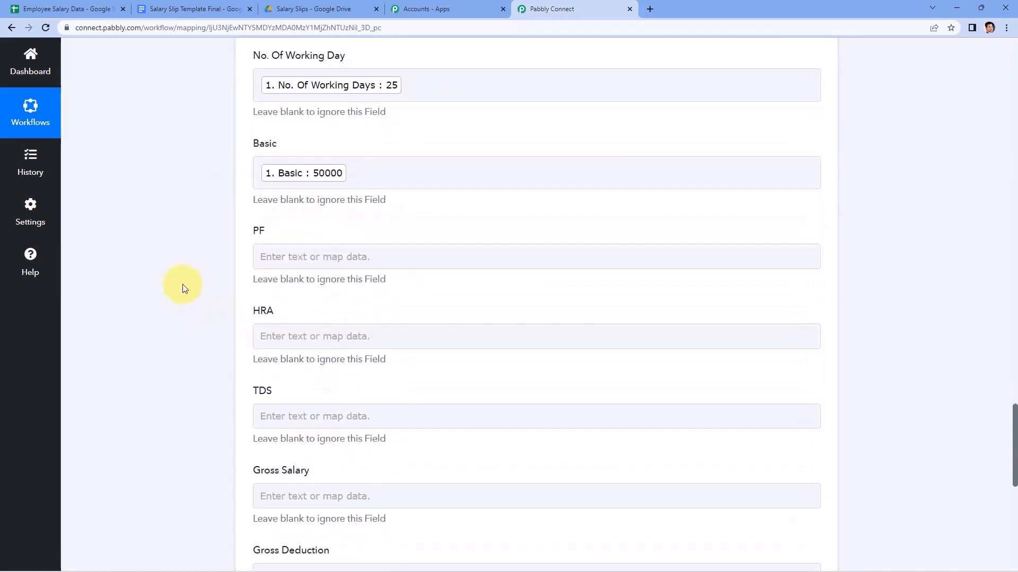
pyautogui.scroll(-2, 205, 226)
pyautogui.click(282, 150)
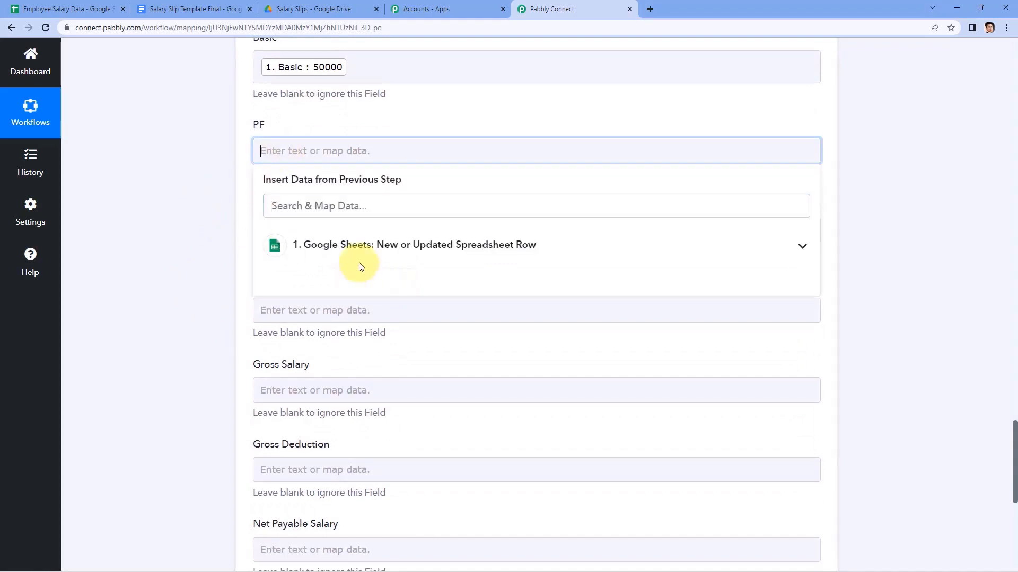
pyautogui.click(357, 264)
pyautogui.scroll(-2, 344, 406)
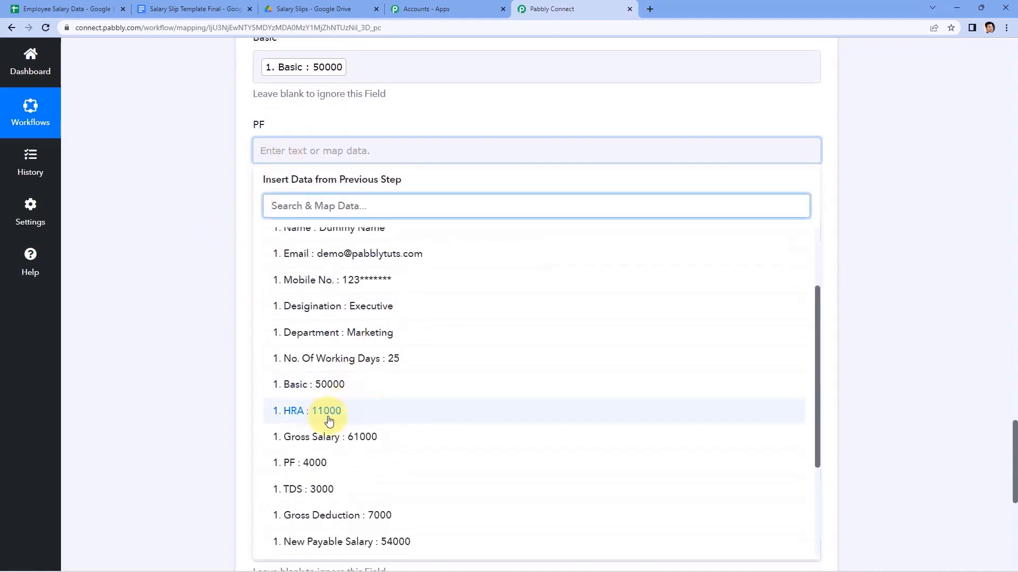
pyautogui.scroll(-2, 317, 420)
pyautogui.click(345, 346)
pyautogui.scroll(-1, 211, 226)
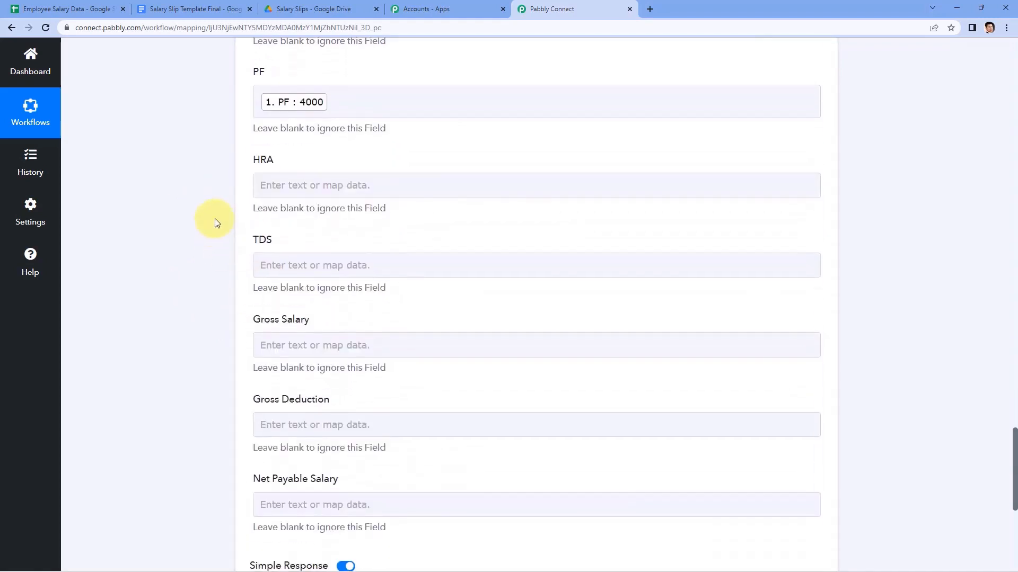
# Map HRA 11000 and TDS 3000 from the sheet row.
pyautogui.click(311, 183)
pyautogui.scroll(-2, 181, 209)
pyautogui.click(308, 174)
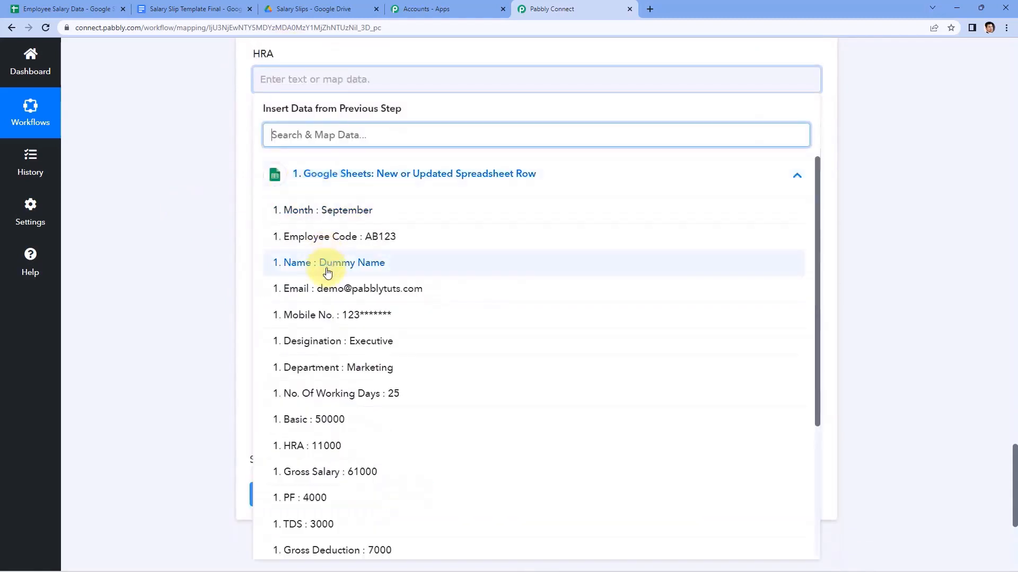
pyautogui.scroll(-2, 330, 324)
pyautogui.scroll(-1, 328, 371)
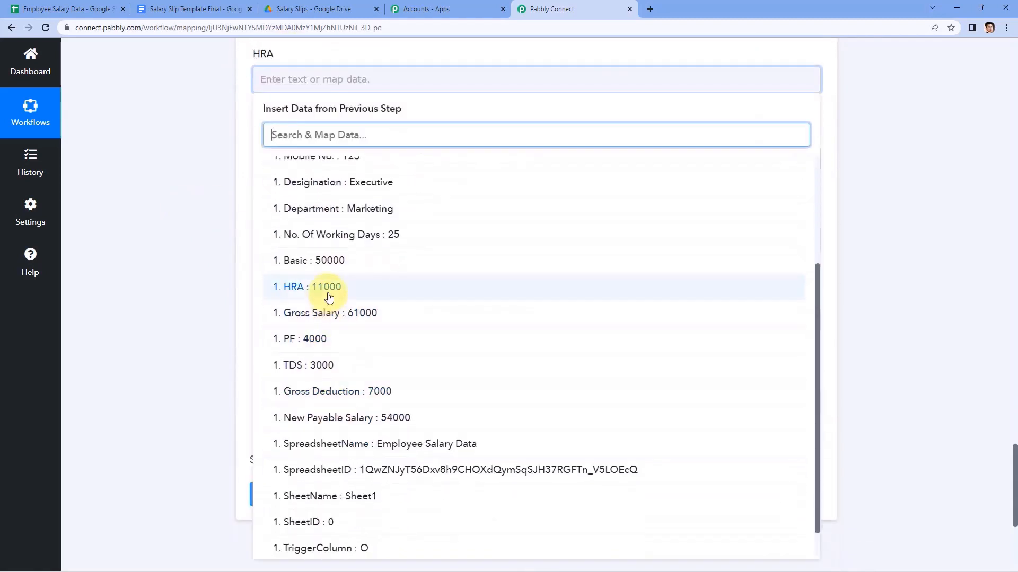
pyautogui.click(328, 287)
pyautogui.click(296, 166)
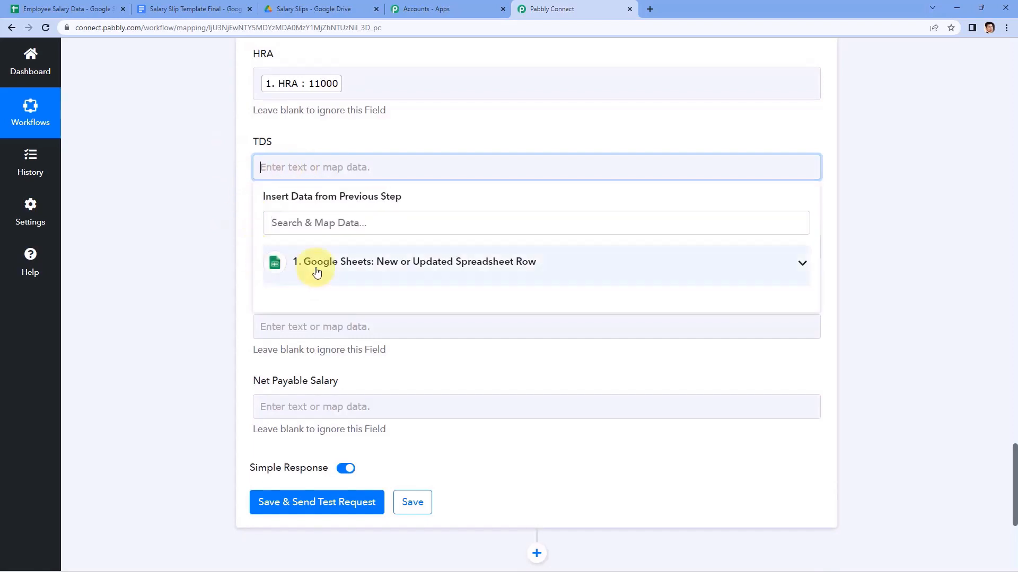
pyautogui.click(317, 272)
pyautogui.scroll(-4, 340, 350)
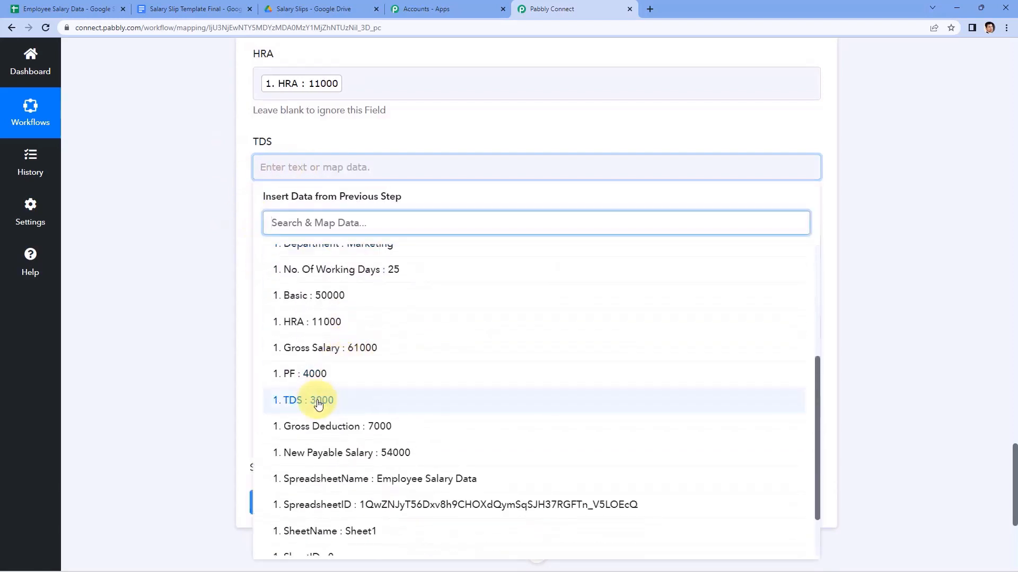
pyautogui.click(318, 401)
# Map Gross Salary 61000 and Gross Deduction 7000 from the sheet row.
pyautogui.click(280, 256)
pyautogui.scroll(-2, 244, 255)
pyautogui.click(288, 244)
pyautogui.scroll(-3, 265, 281)
pyautogui.scroll(-1, 311, 343)
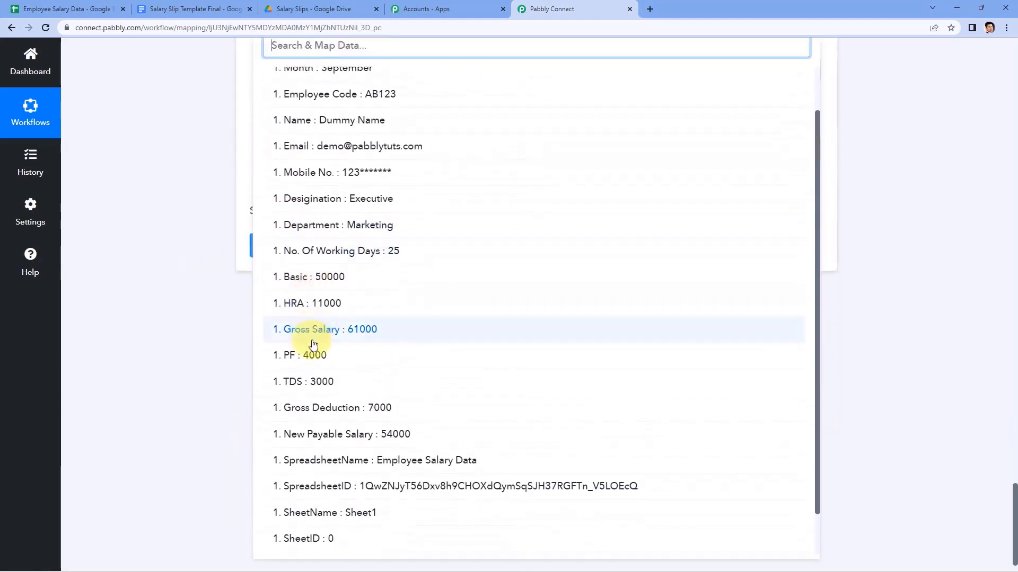
pyautogui.click(310, 332)
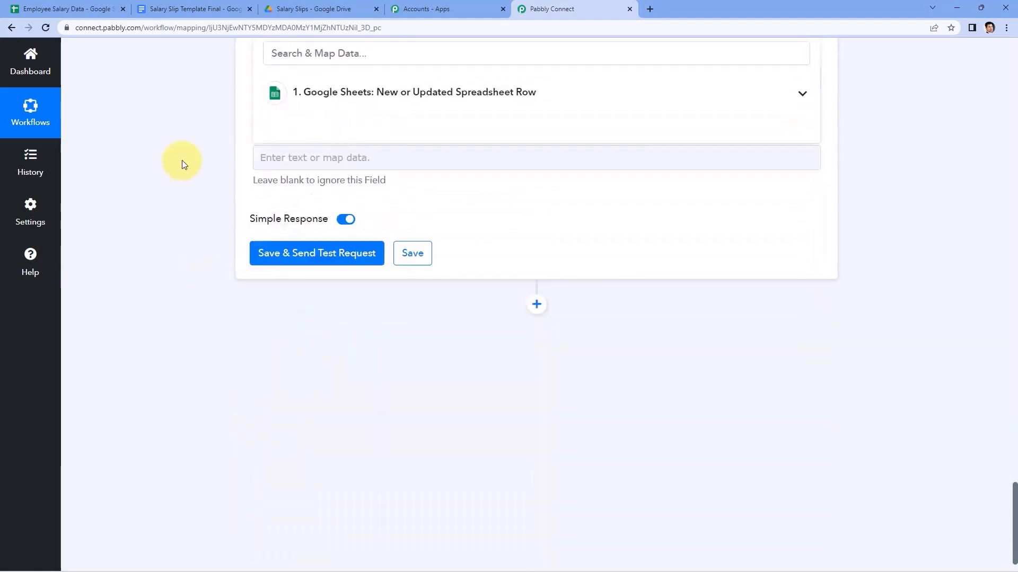
pyautogui.click(319, 185)
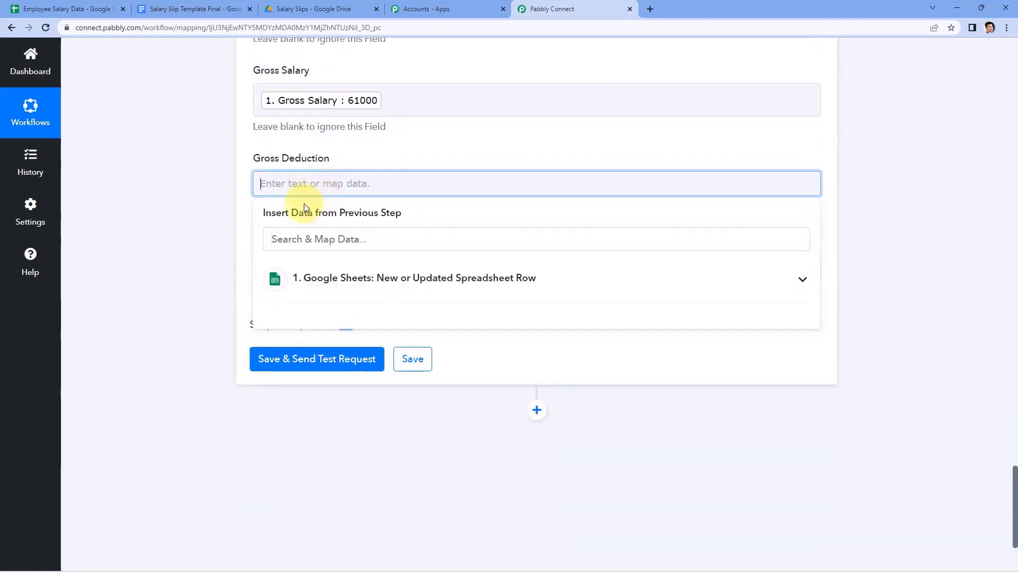
pyautogui.click(309, 295)
pyautogui.scroll(-3, 321, 334)
pyautogui.scroll(-3, 321, 338)
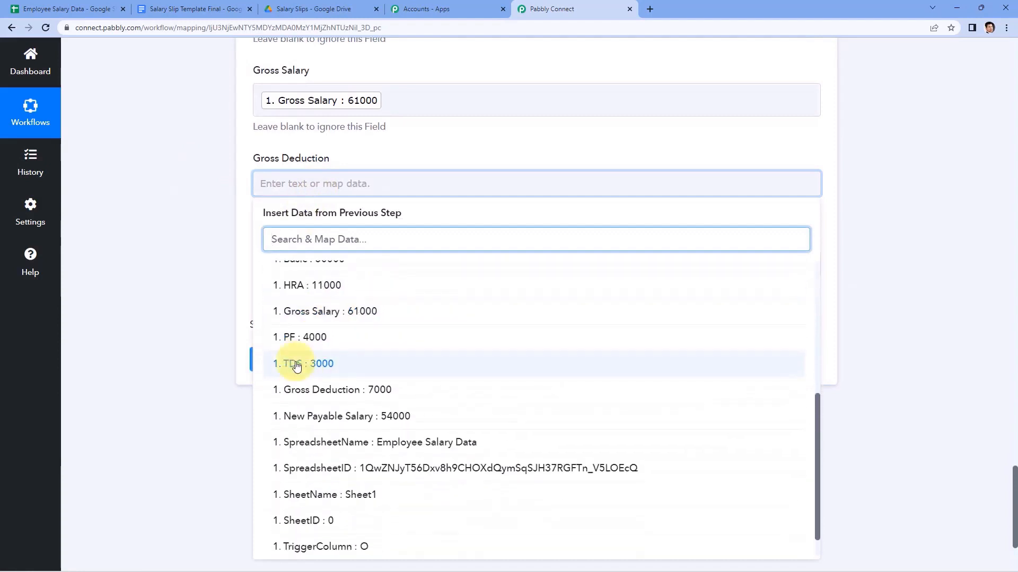
pyautogui.click(311, 395)
# Map '1. New Payable Salary : 54000' into the Net Payable Salary field.
pyautogui.click(261, 271)
pyautogui.click(297, 353)
pyautogui.scroll(-5, 326, 371)
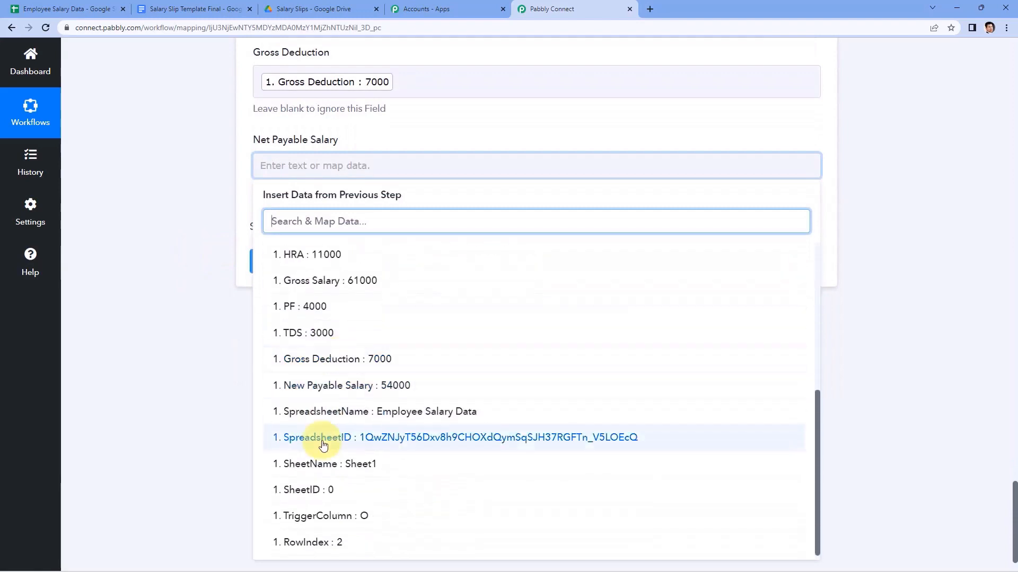
pyautogui.click(360, 386)
pyautogui.scroll(3, 333, 169)
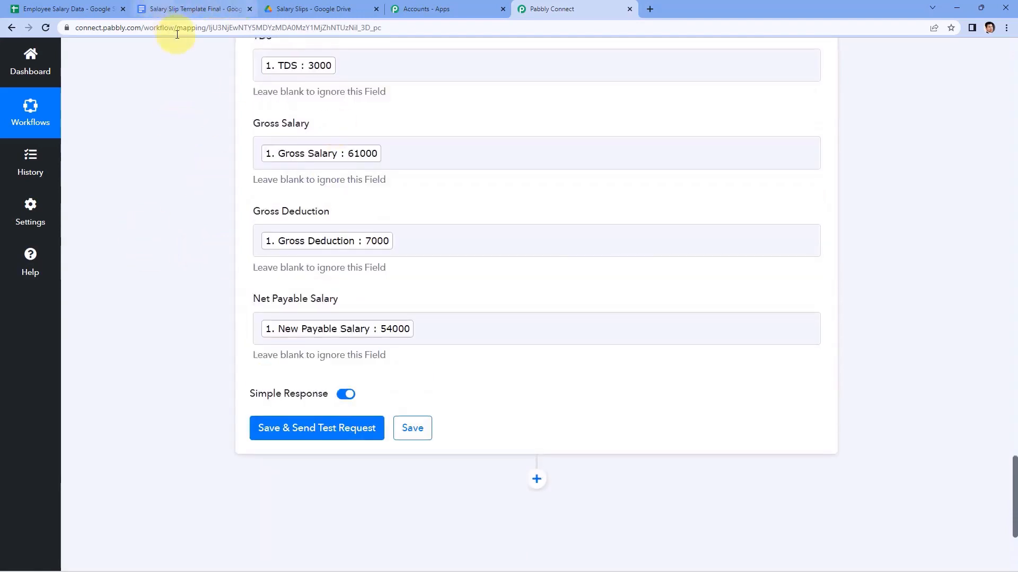
pyautogui.click(53, 9)
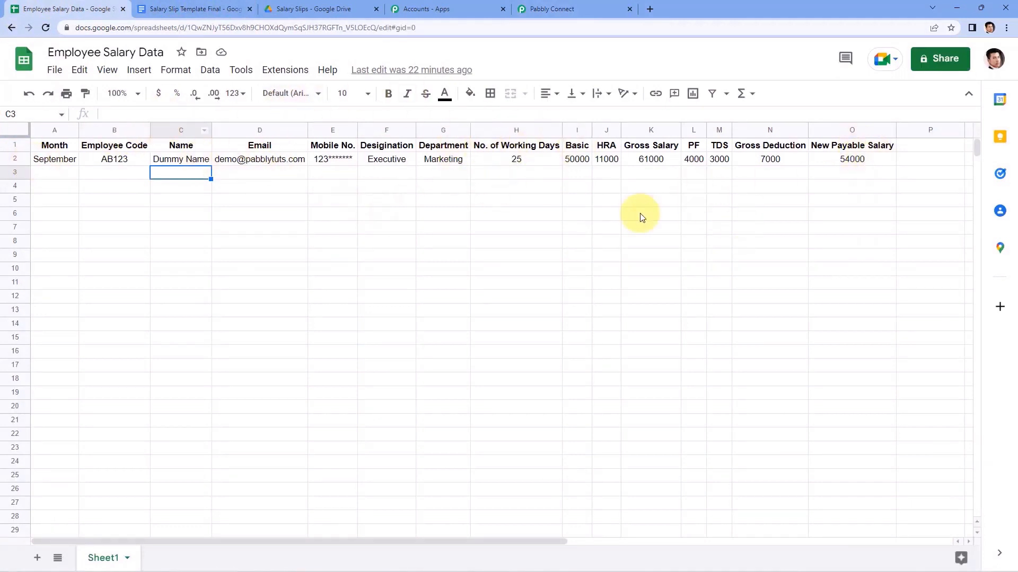
pyautogui.click(224, 5)
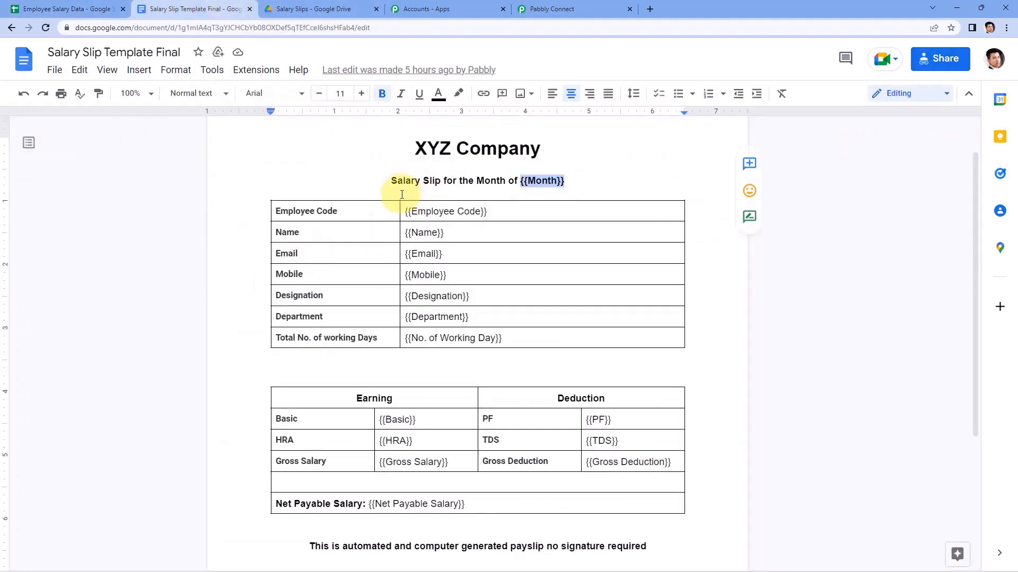
pyautogui.click(377, 169)
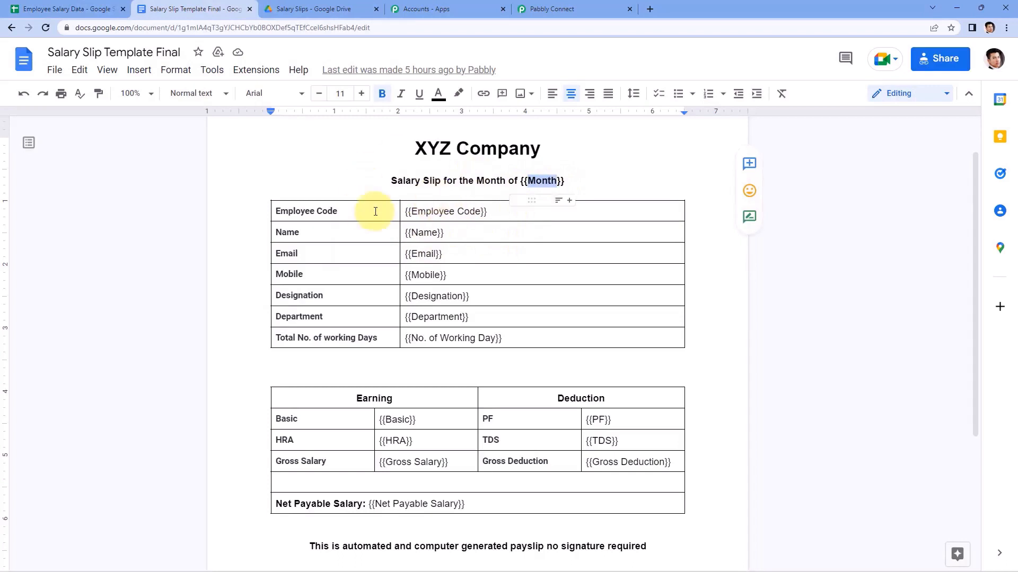
pyautogui.click(372, 154)
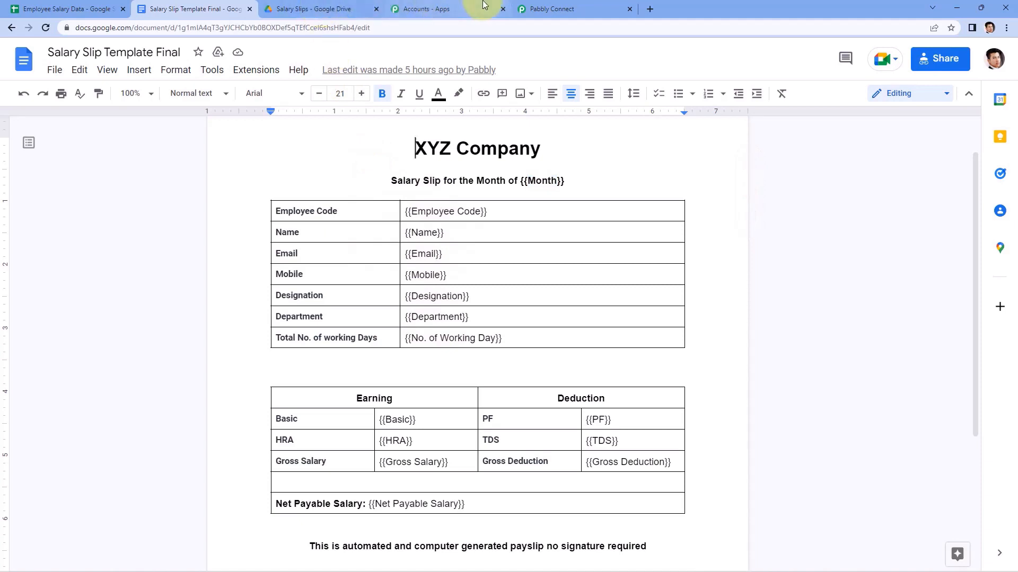
pyautogui.click(562, 9)
pyautogui.scroll(3, 217, 181)
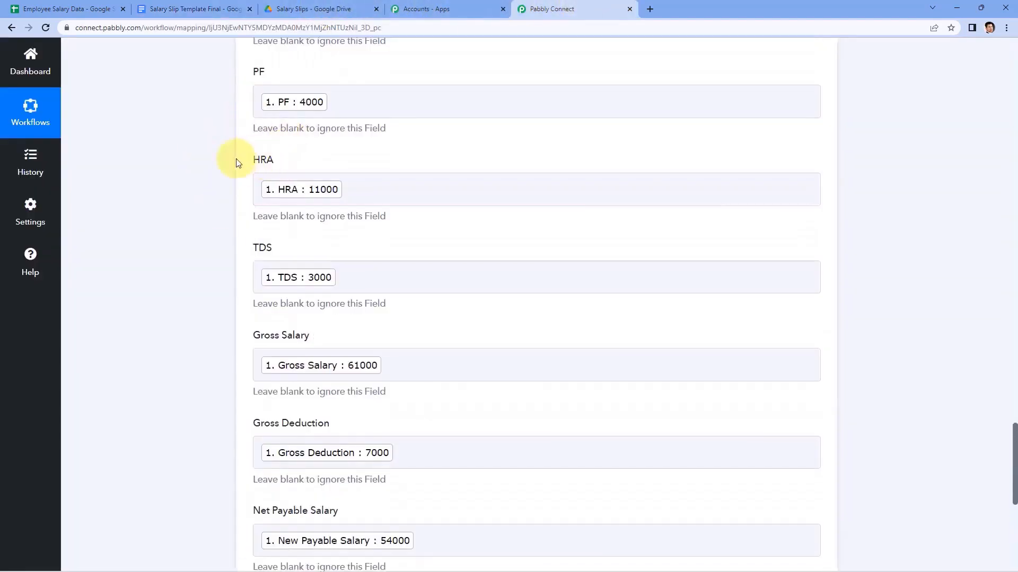
# Save the Create Document from Template step and send a test request.
pyautogui.scroll(2, 246, 167)
pyautogui.scroll(1, 301, 177)
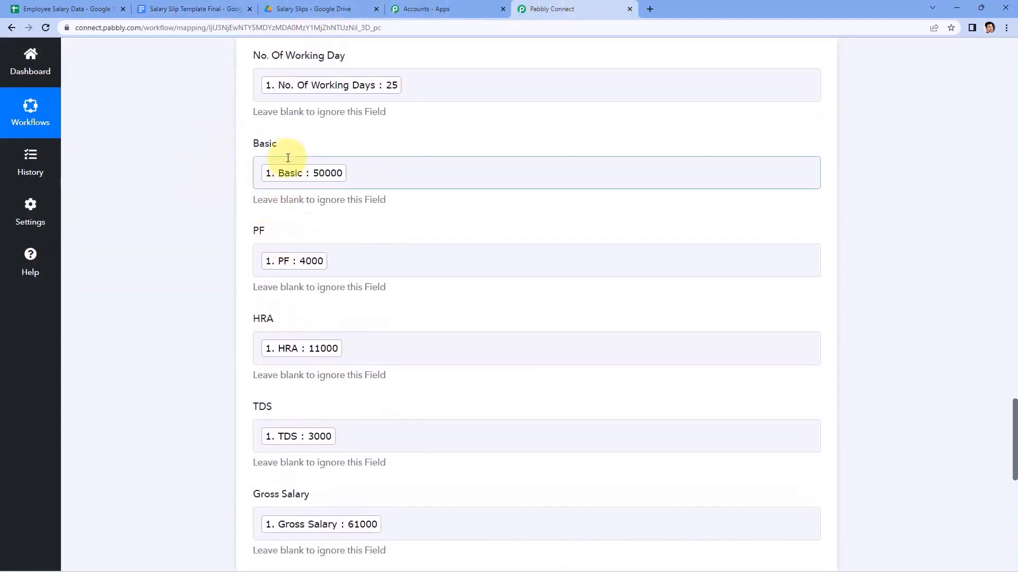
pyautogui.scroll(8, 364, 133)
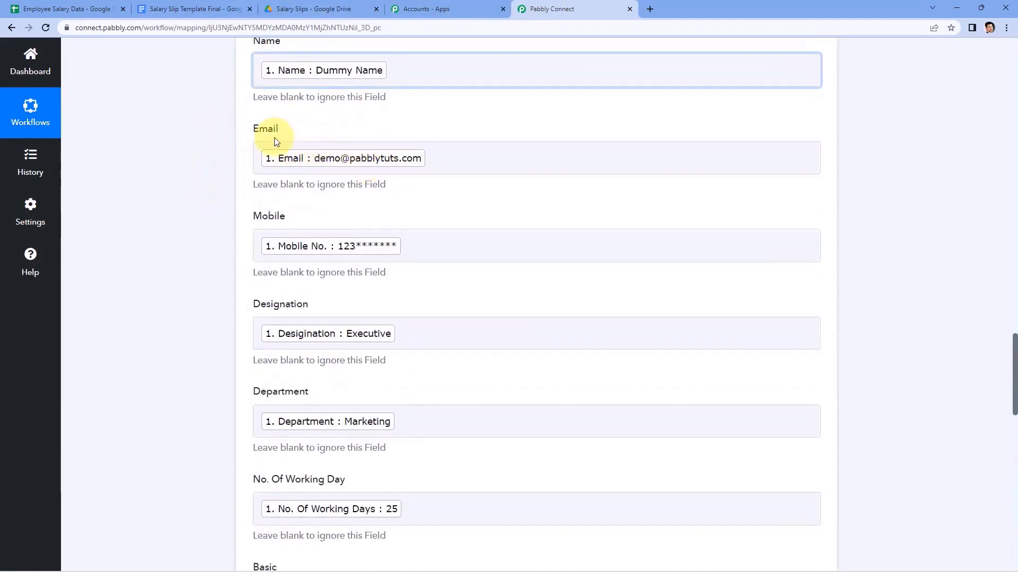
pyautogui.scroll(-16, 357, 254)
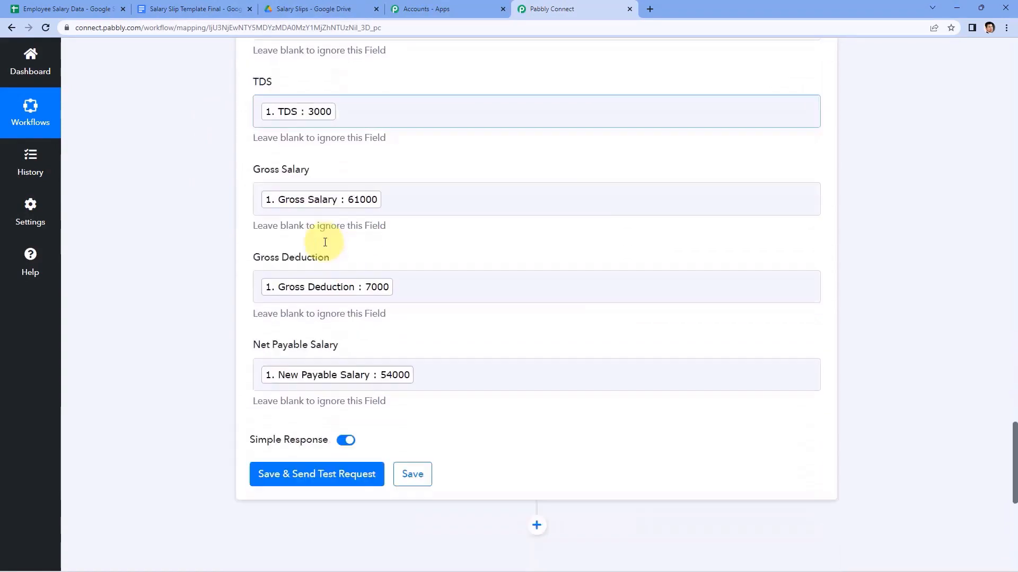
pyautogui.scroll(-3, 373, 241)
pyautogui.click(309, 212)
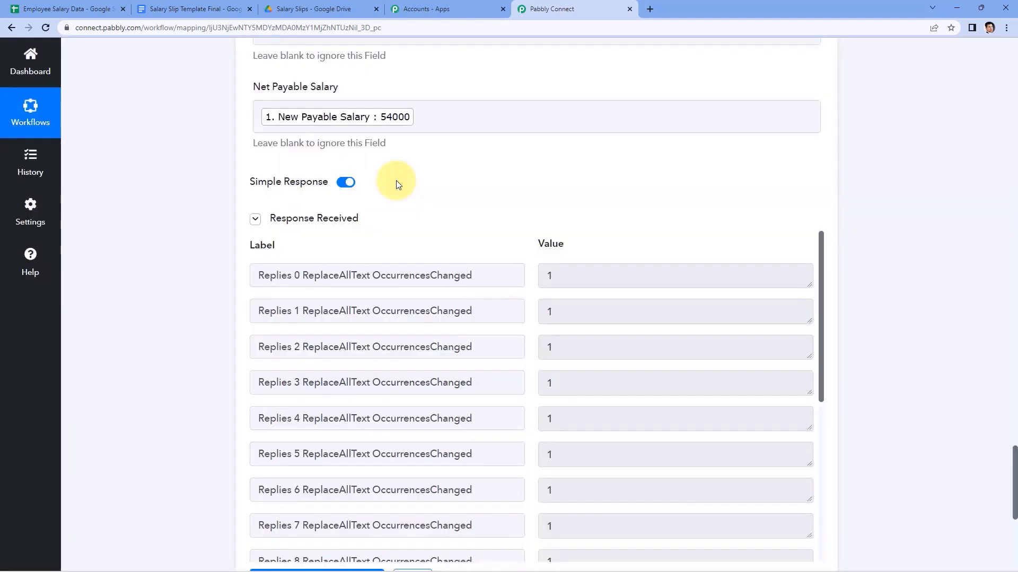
# Expand the DocumentId box in the response to read the full new document ID.
pyautogui.scroll(-1, 535, 182)
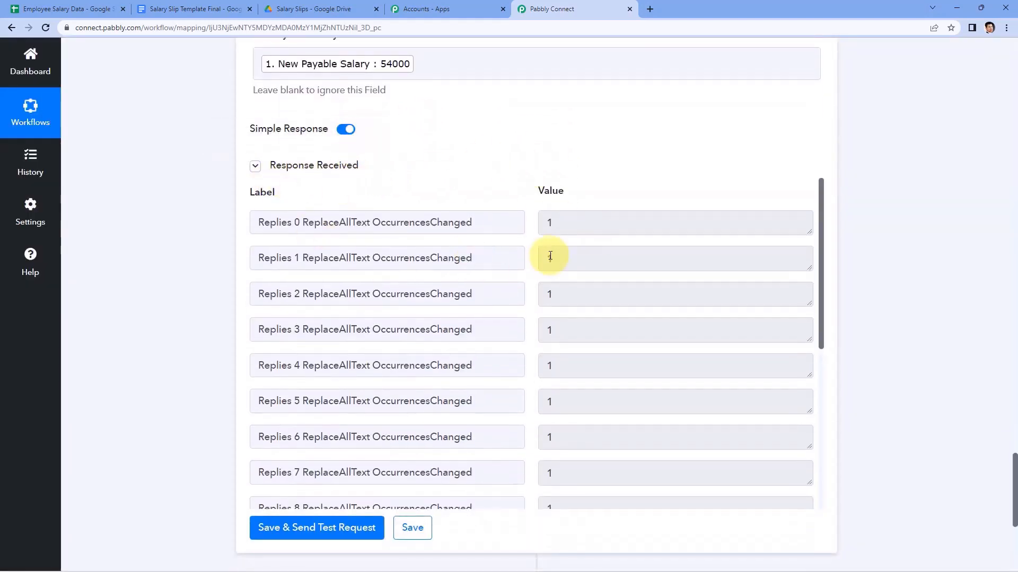
pyautogui.scroll(-9, 550, 256)
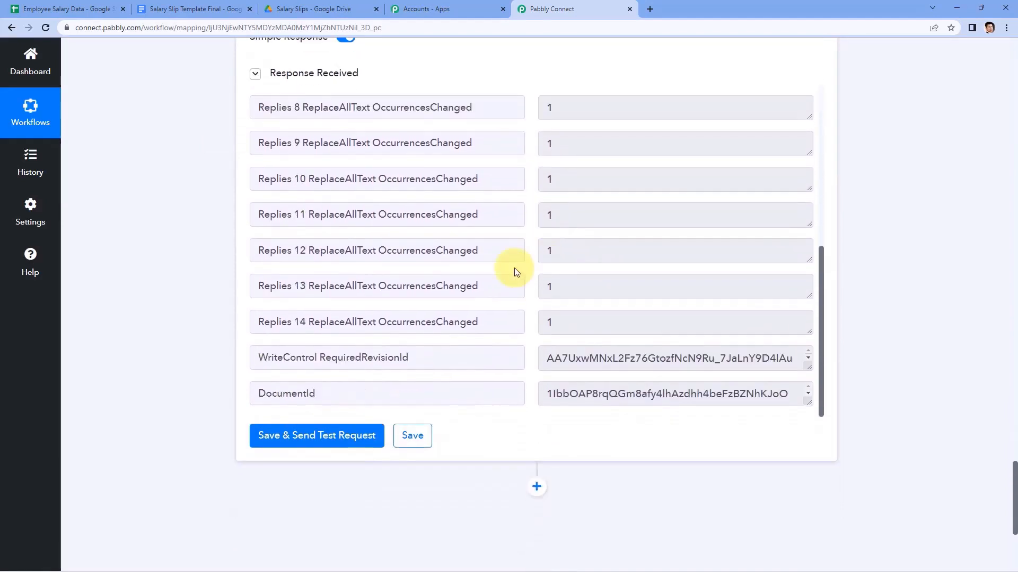
pyautogui.moveTo(809, 390); pyautogui.dragTo(805, 456)
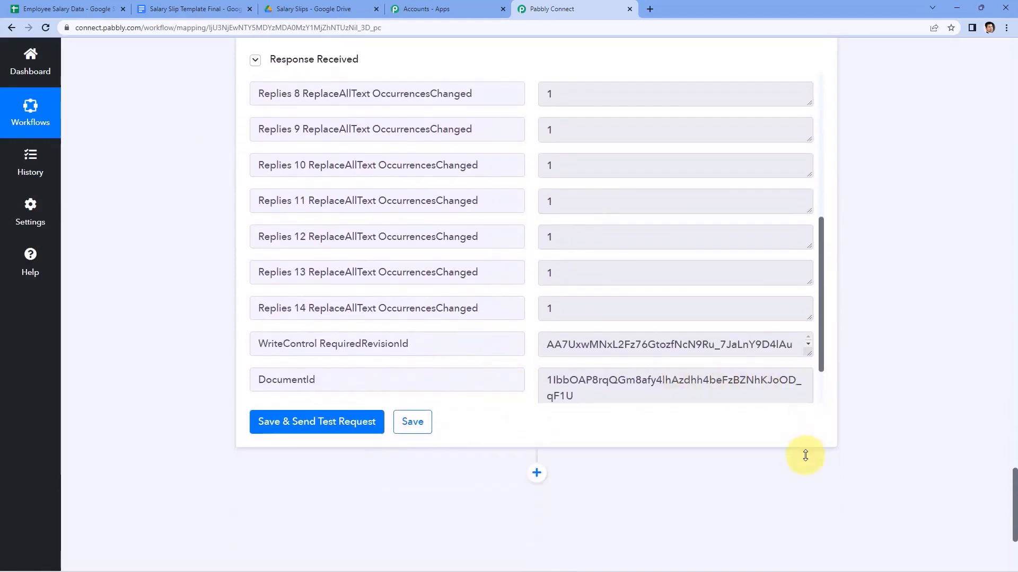
pyautogui.scroll(-1, 731, 375)
pyautogui.moveTo(652, 345); pyautogui.dragTo(540, 317)
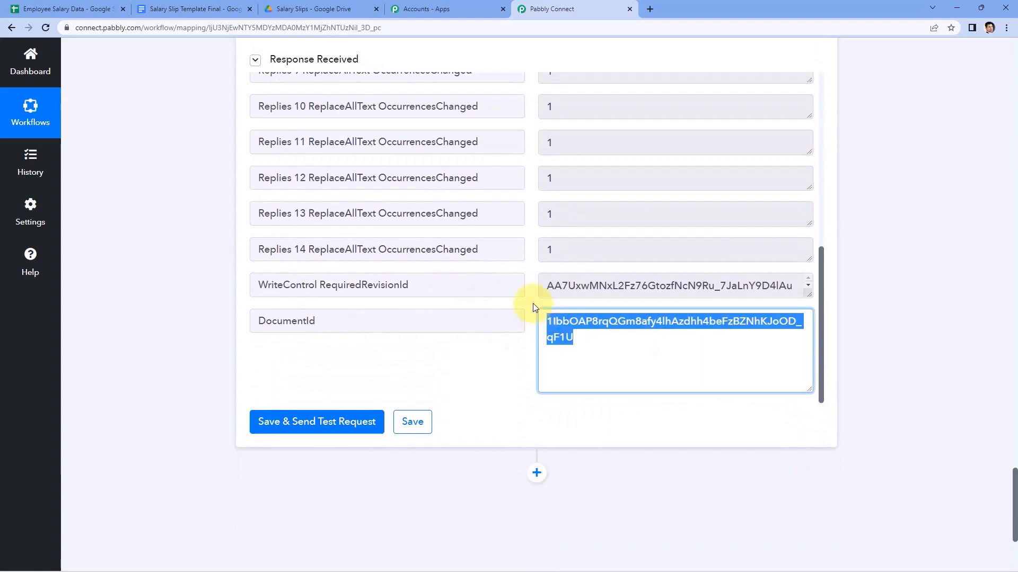
pyautogui.click(529, 302)
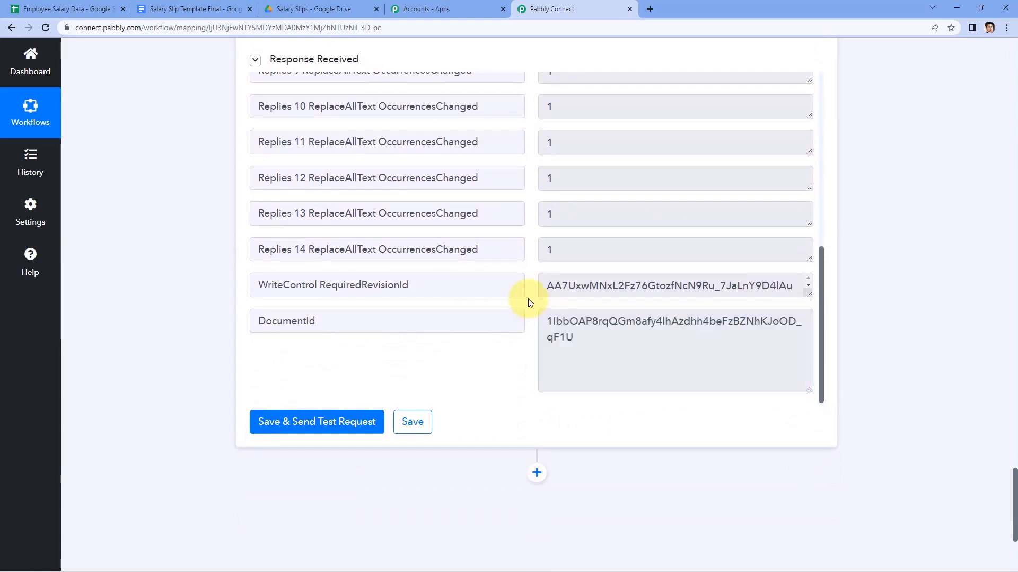
pyautogui.scroll(9, 234, 173)
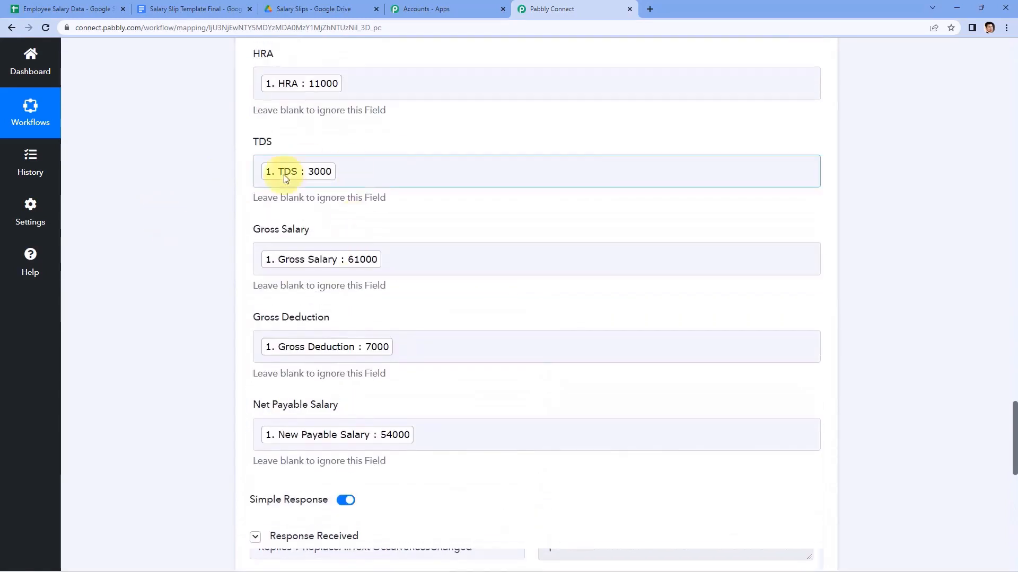
# Review Template Document, New Document's Name and Location, then view the Salary Slips Drive folder.
pyautogui.scroll(20, 228, 187)
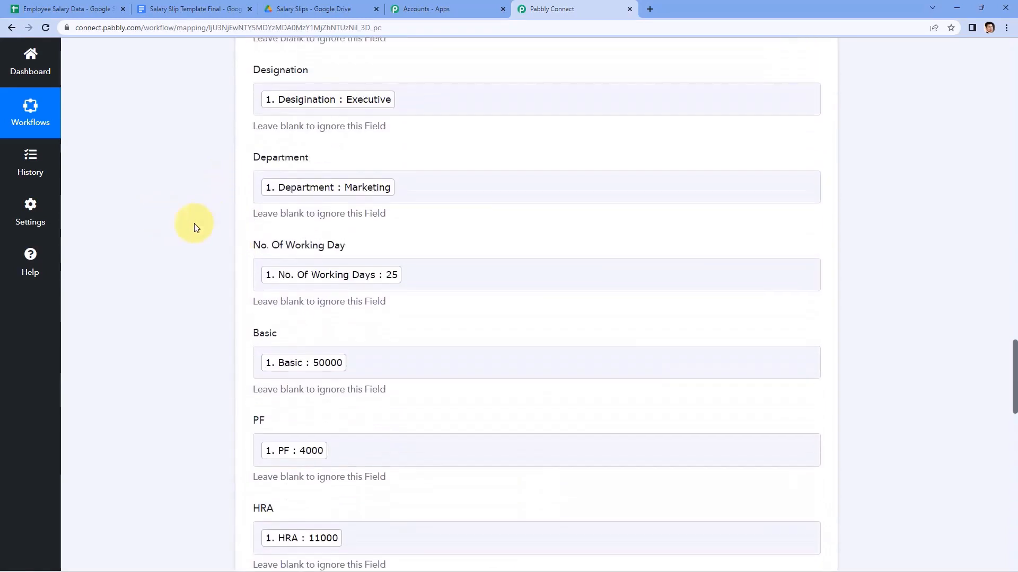
pyautogui.scroll(4, 197, 235)
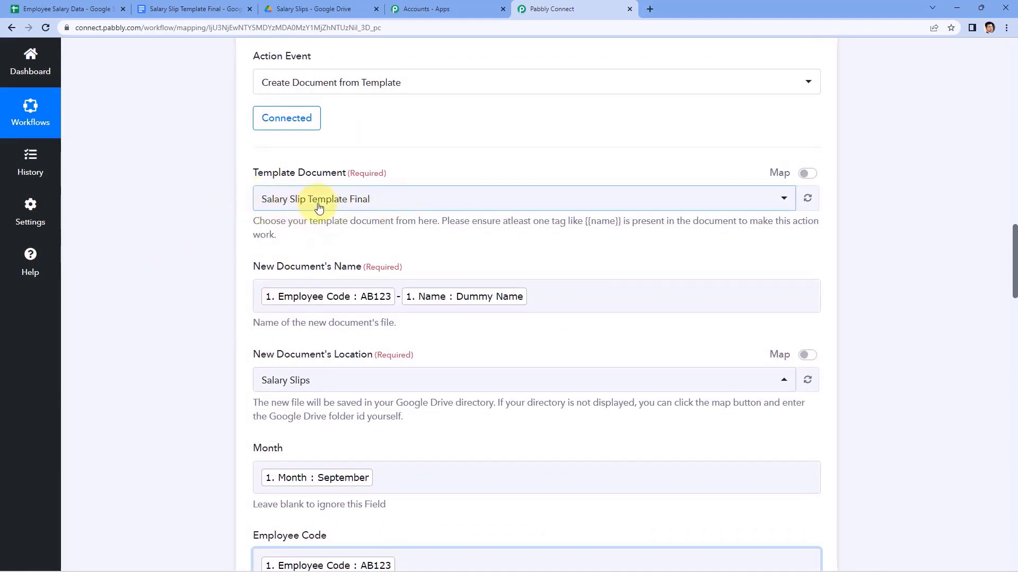
pyautogui.scroll(-2, 294, 421)
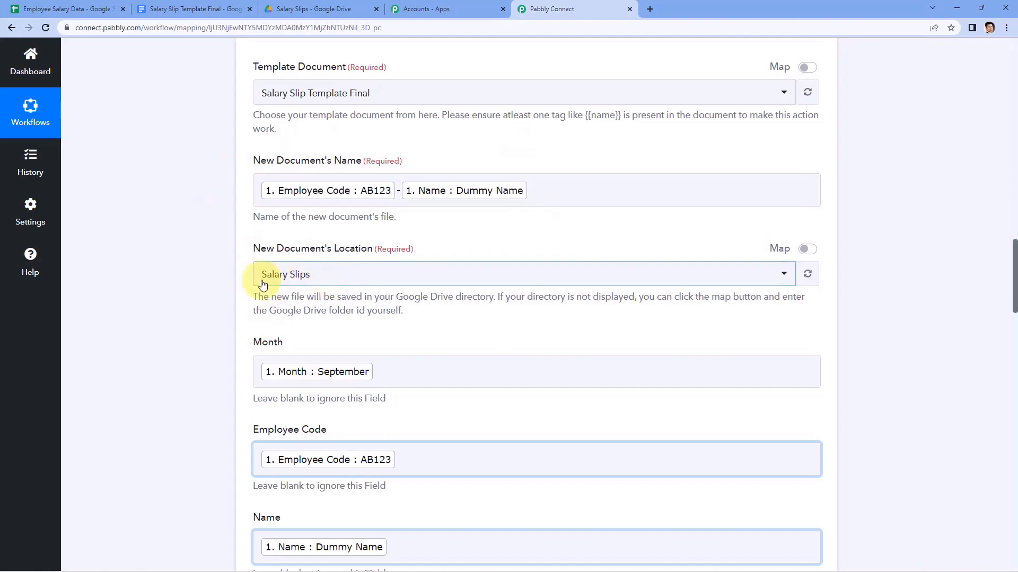
pyautogui.click(329, 8)
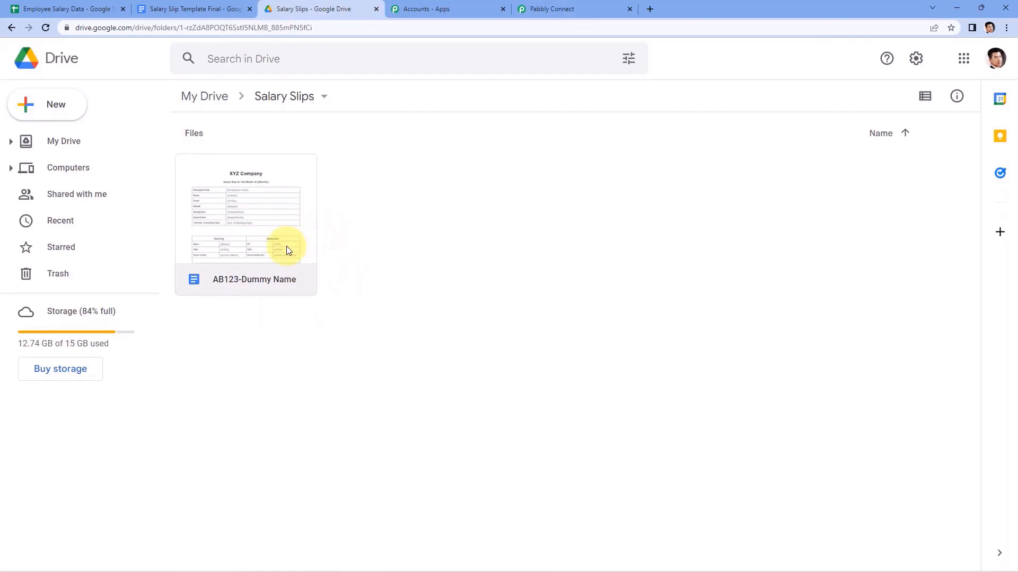
# Open the AB123-Dummy Name document from the Salary Slips folder.
pyautogui.click(201, 7)
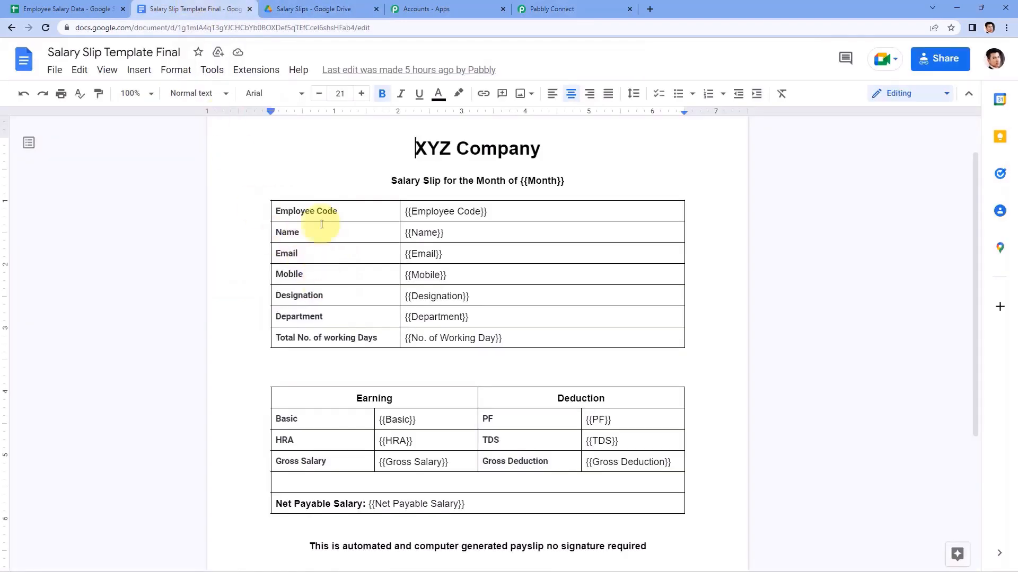
pyautogui.click(306, 7)
pyautogui.click(552, 9)
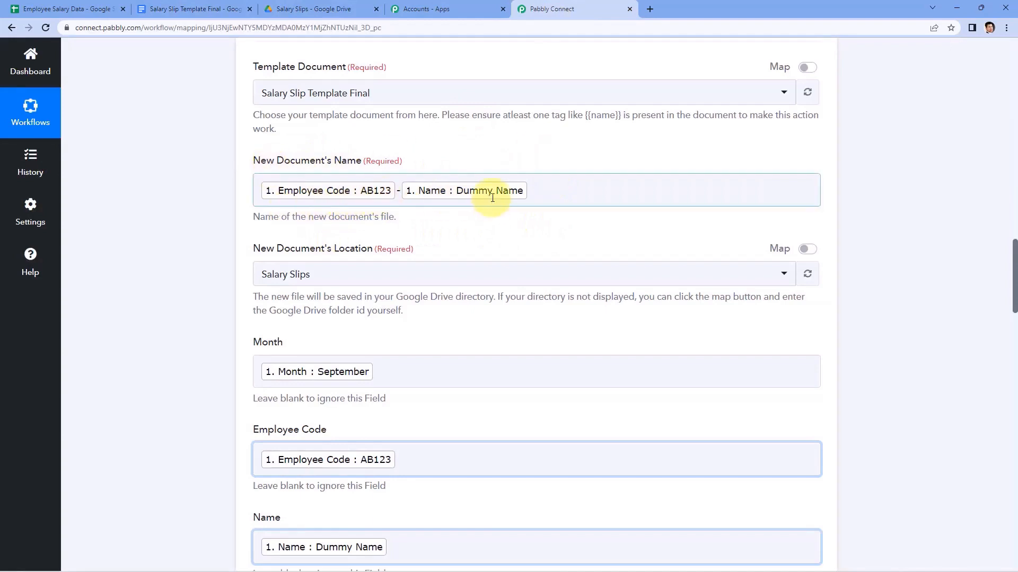
pyautogui.click(307, 8)
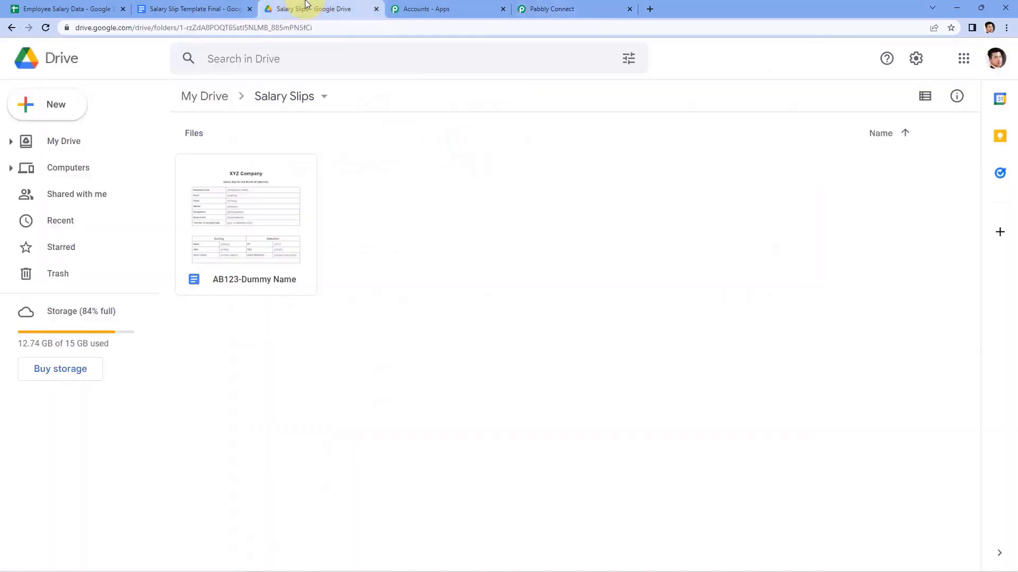
pyautogui.doubleClick(269, 216)
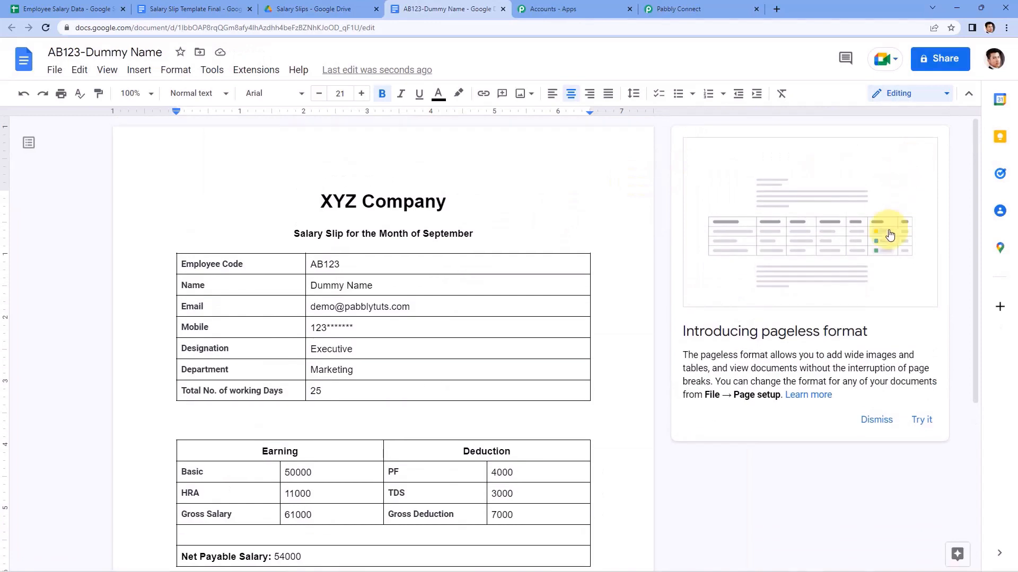
# Compare the AB123-Dummy Name slip against the template and salary sheet, confirming Net Payable Salary 54000.
pyautogui.click(888, 420)
pyautogui.hotkey('ctrl', '1')
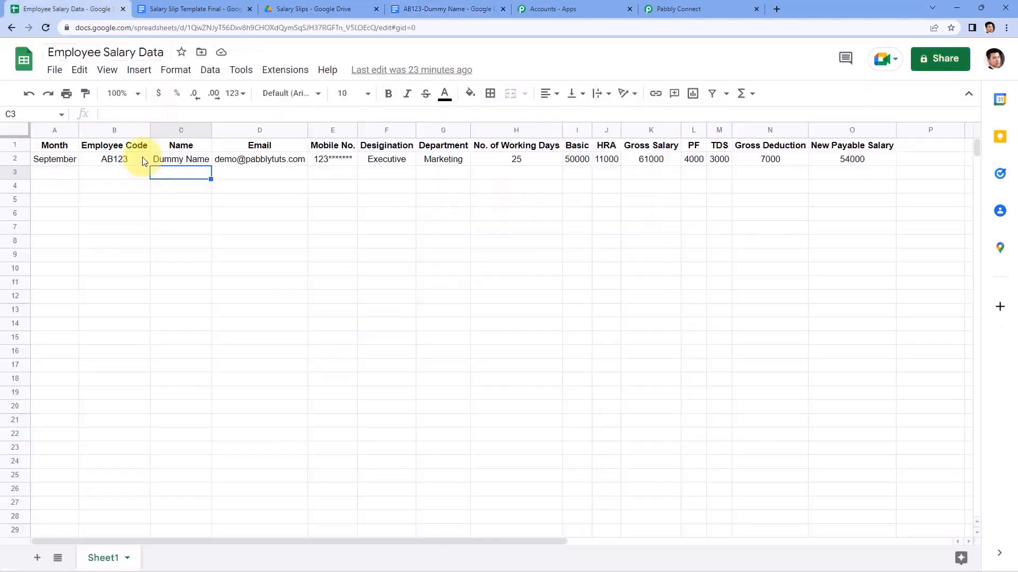
pyautogui.click(409, 6)
pyautogui.scroll(-1, 403, 211)
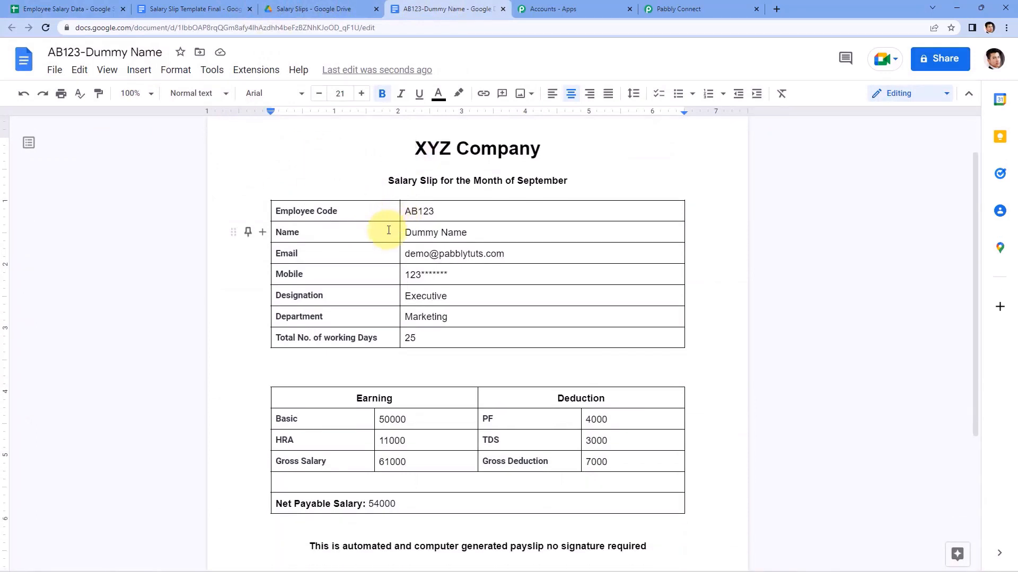
pyautogui.click(204, 9)
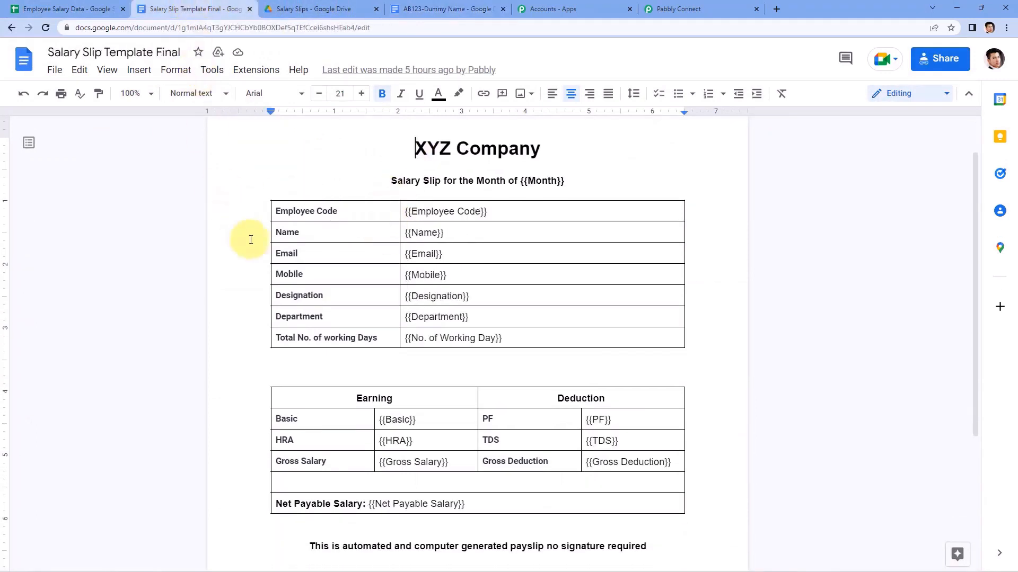
pyautogui.click(78, 5)
pyautogui.click(160, 6)
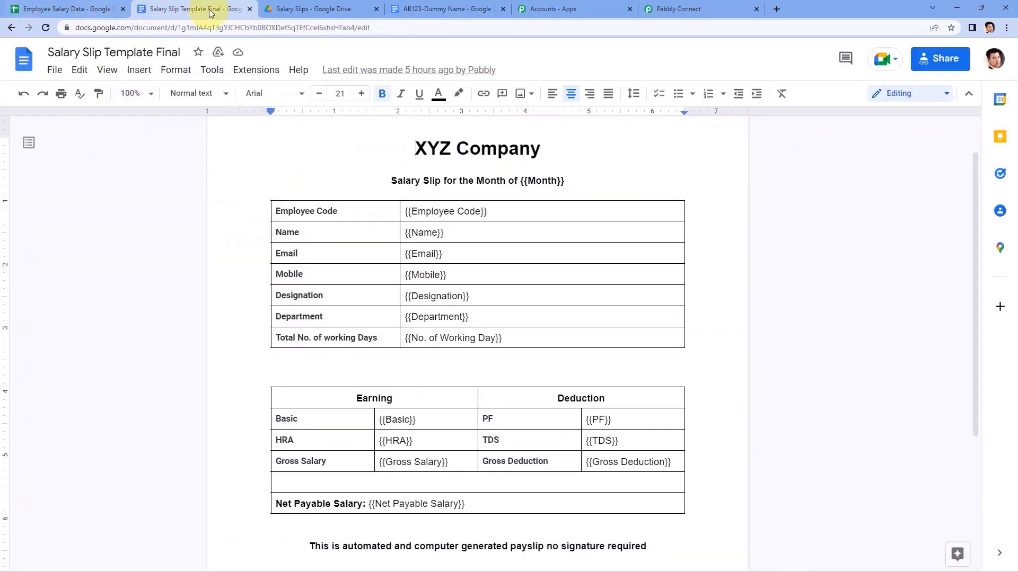
pyautogui.click(398, 4)
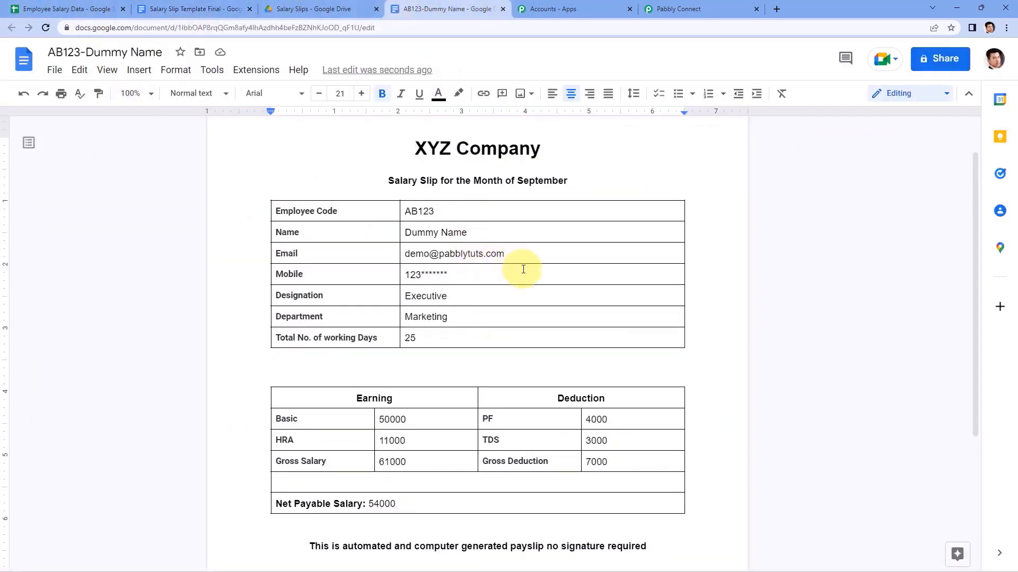
pyautogui.scroll(-2, 523, 268)
pyautogui.scroll(3, 526, 278)
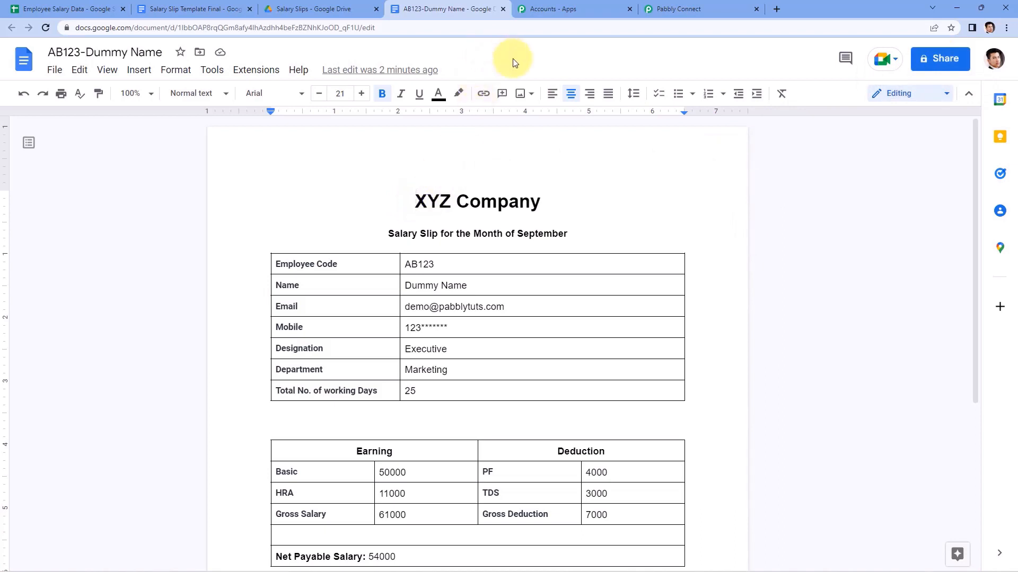
# Add a new action step below the Docs step using the Google Drive app.
pyautogui.click(716, 9)
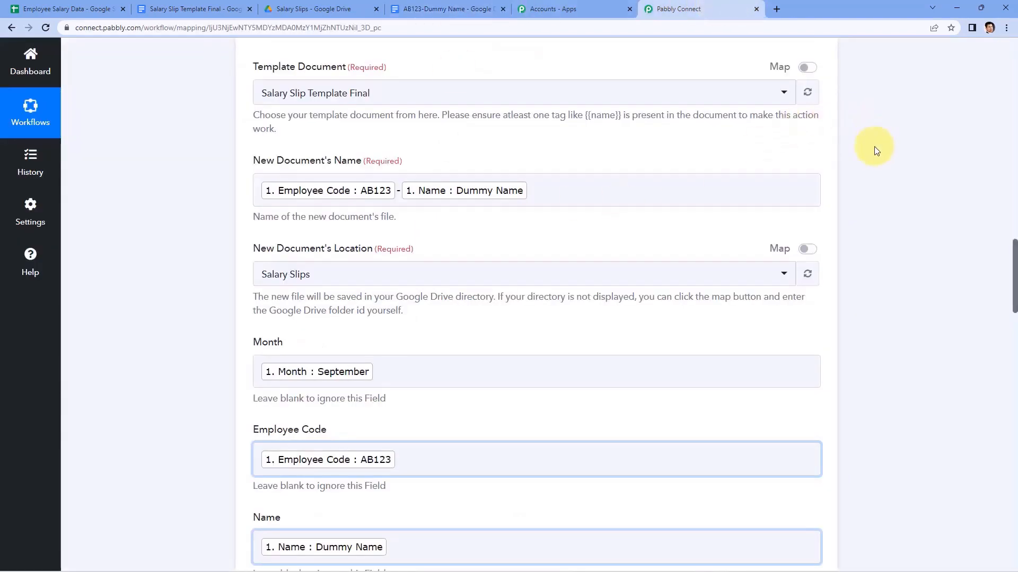
pyautogui.scroll(-20, 875, 151)
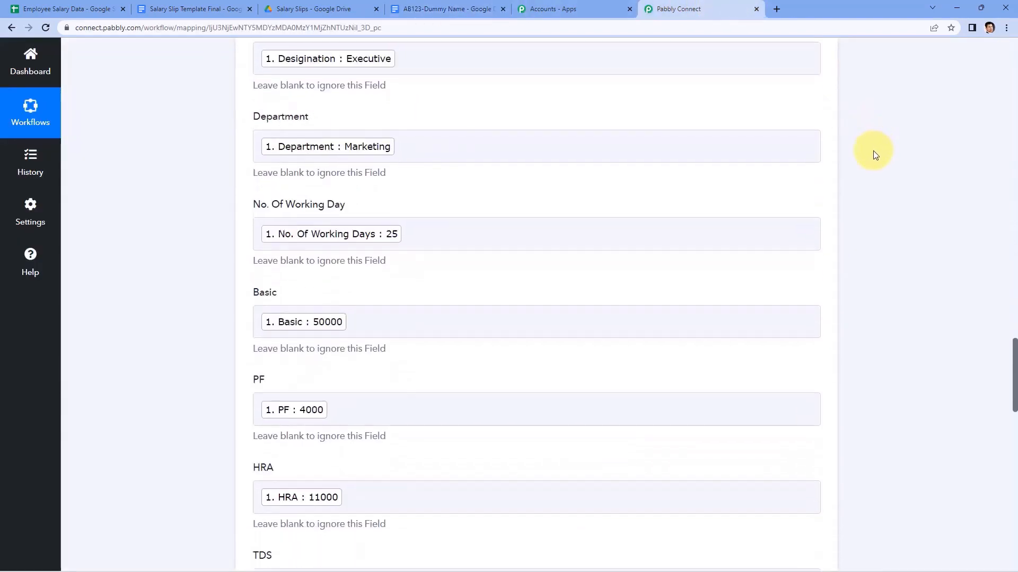
pyautogui.scroll(-12, 875, 154)
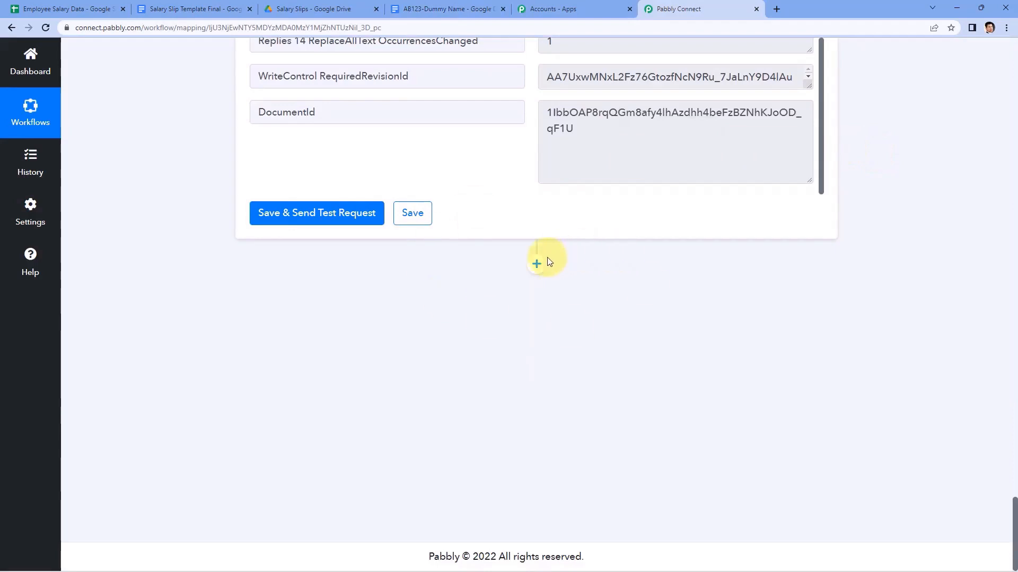
pyautogui.click(536, 264)
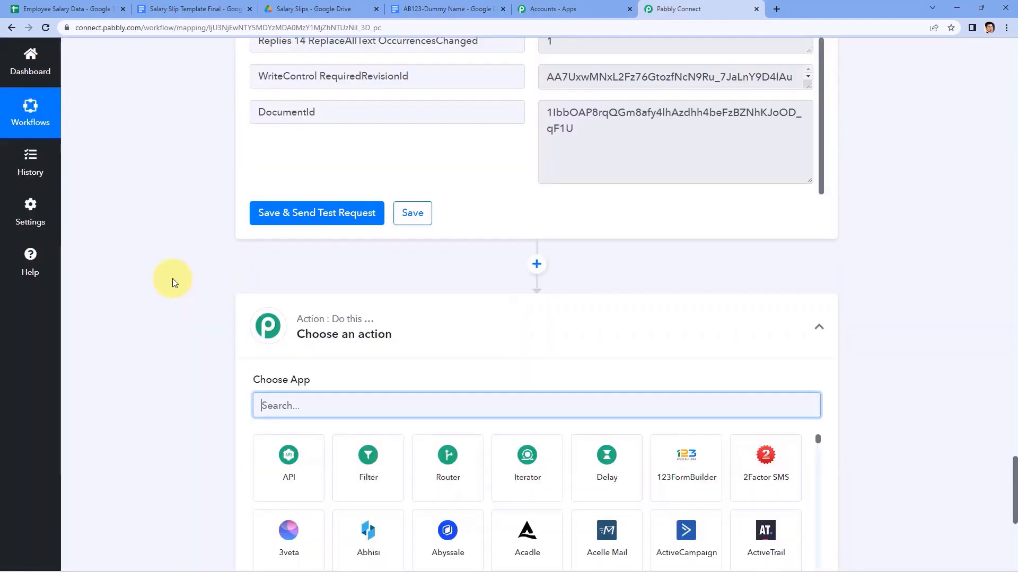
pyautogui.write('Google Drive')
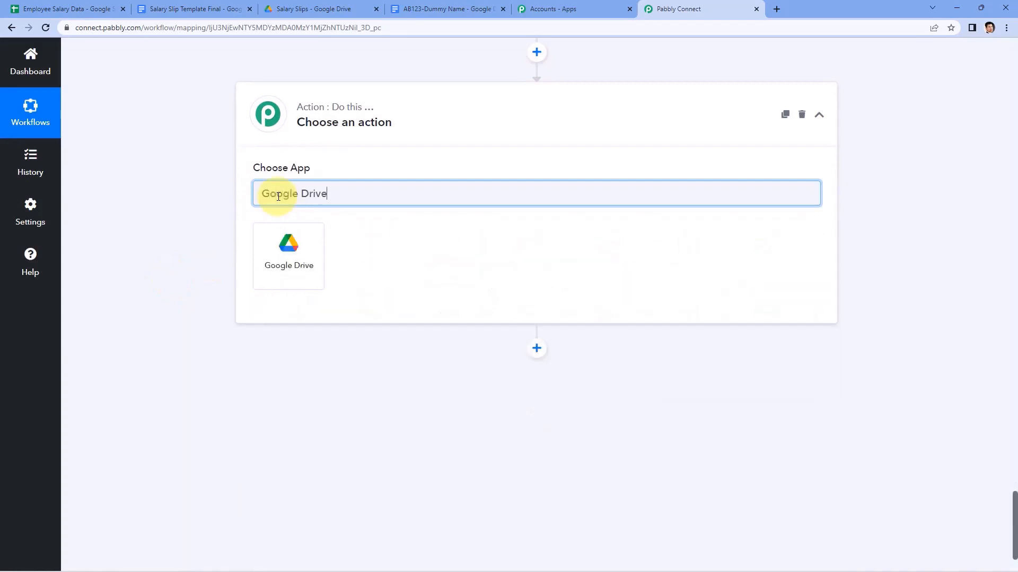
pyautogui.click(297, 236)
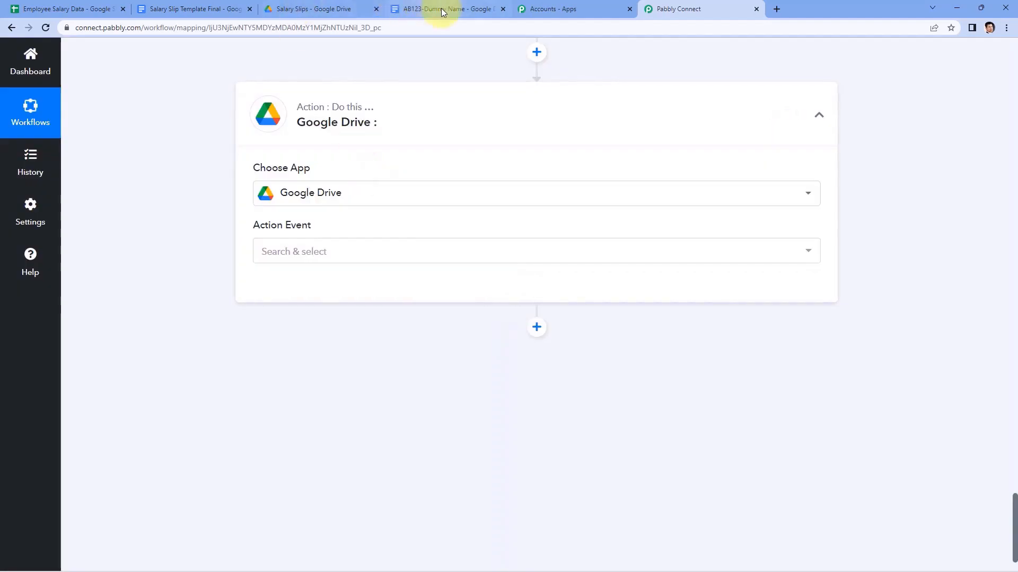
# Set the Google Drive step's action event to Share a File With Anyone.
pyautogui.click(362, 9)
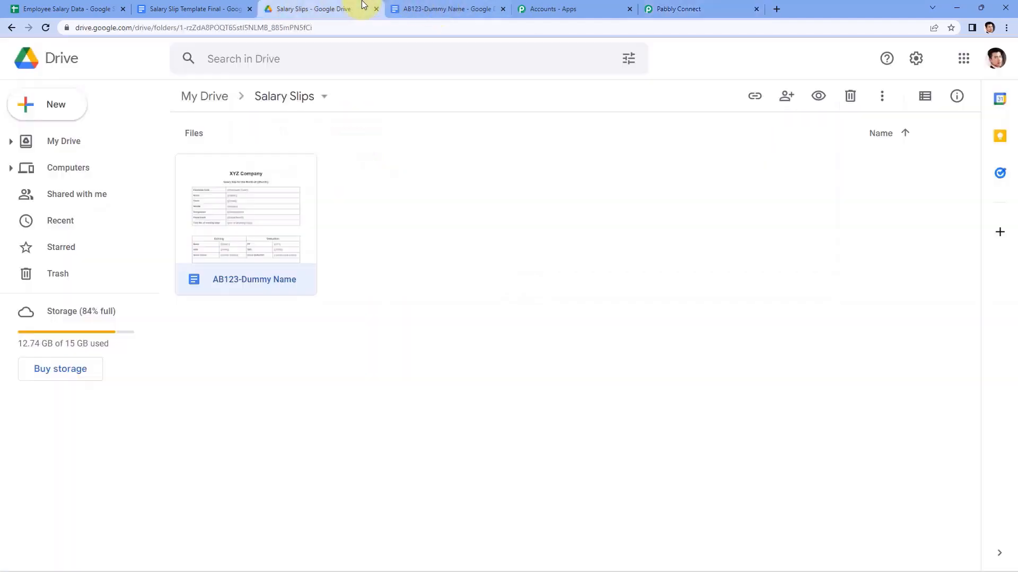
pyautogui.click(669, 12)
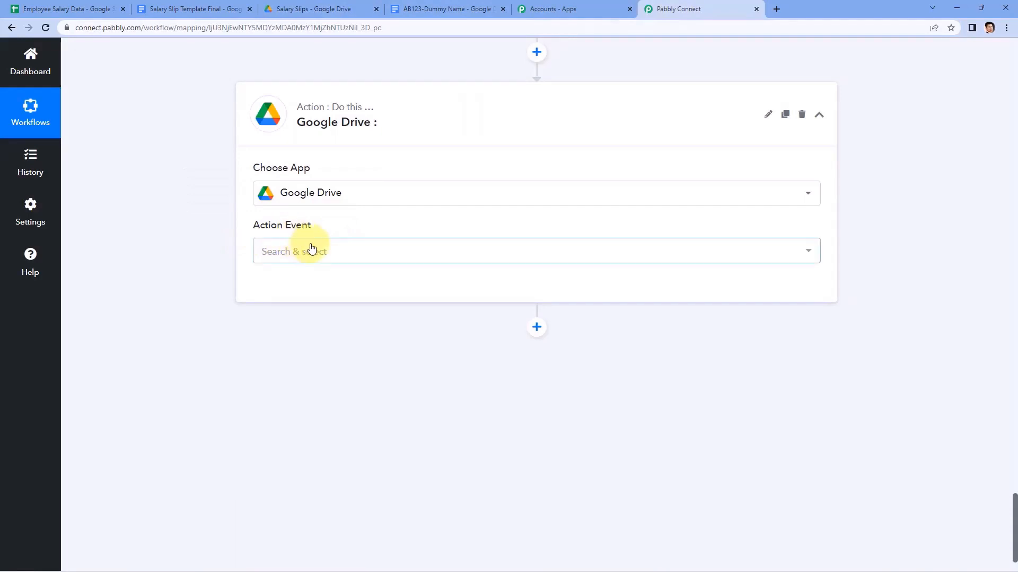
pyautogui.click(332, 255)
pyautogui.scroll(-1, 189, 272)
pyautogui.scroll(-5, 307, 332)
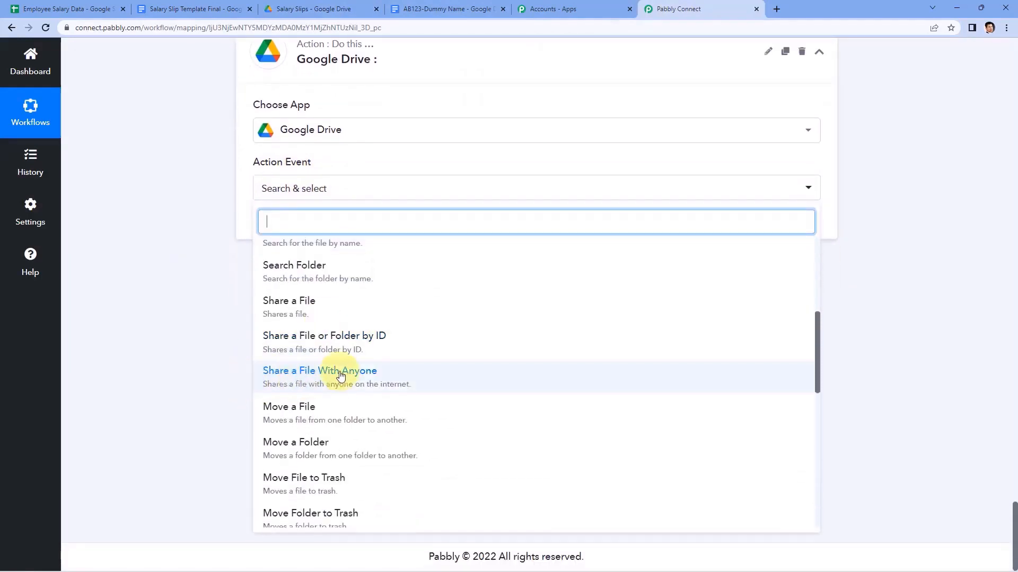
pyautogui.click(343, 381)
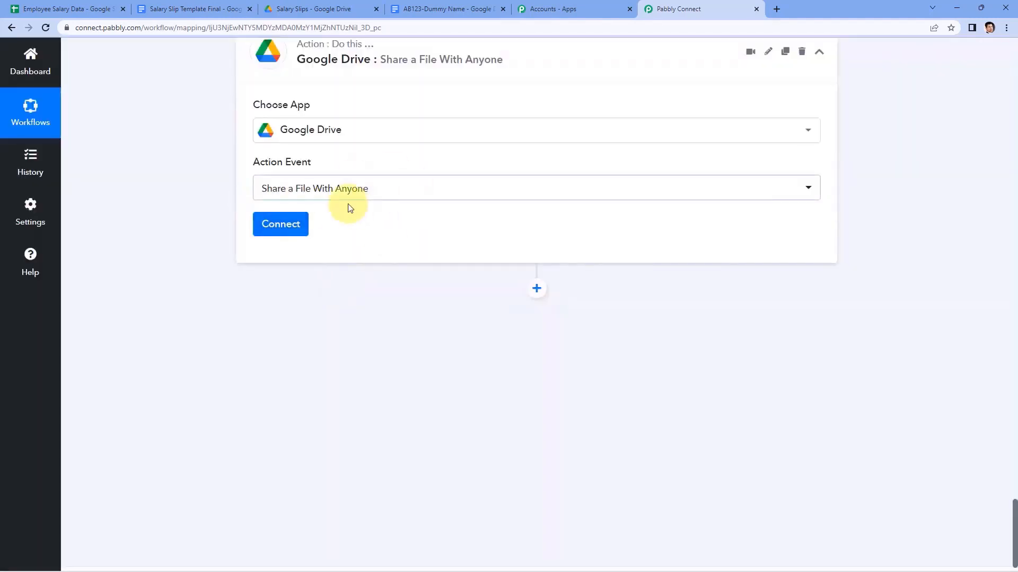
# Add a new Google Drive connection for the share step and authorize the Google account.
pyautogui.click(290, 225)
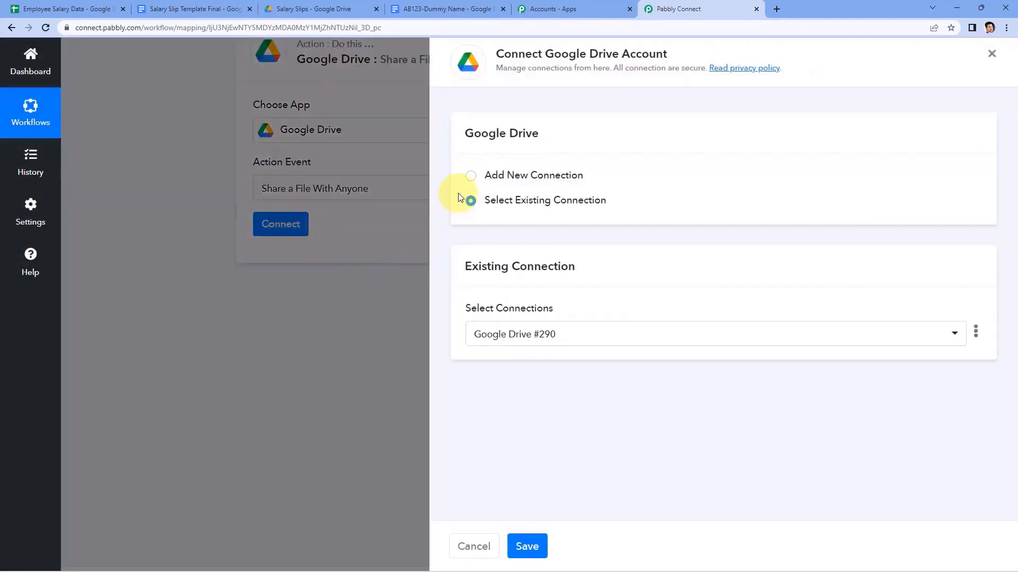
pyautogui.click(470, 175)
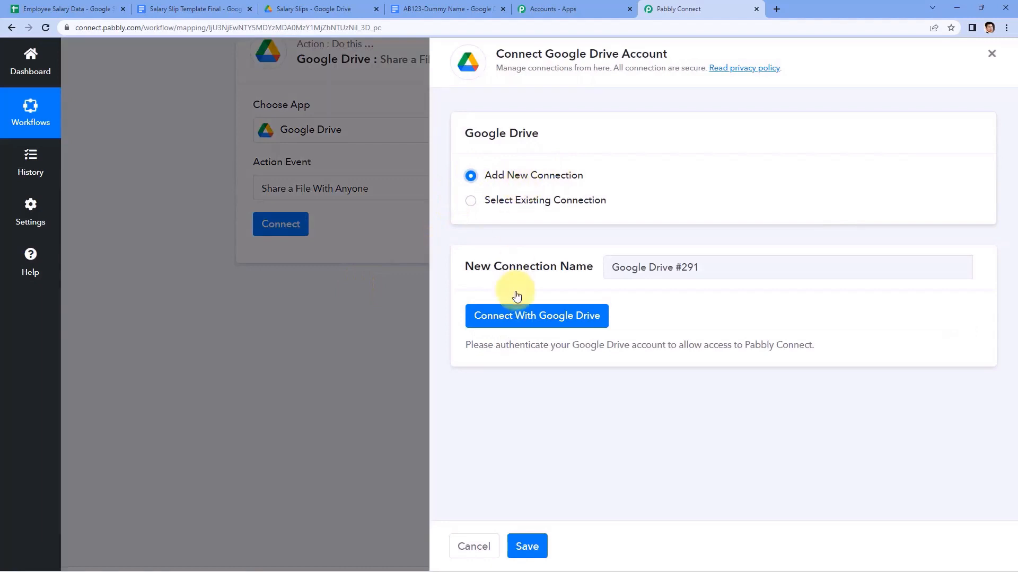
pyautogui.click(519, 315)
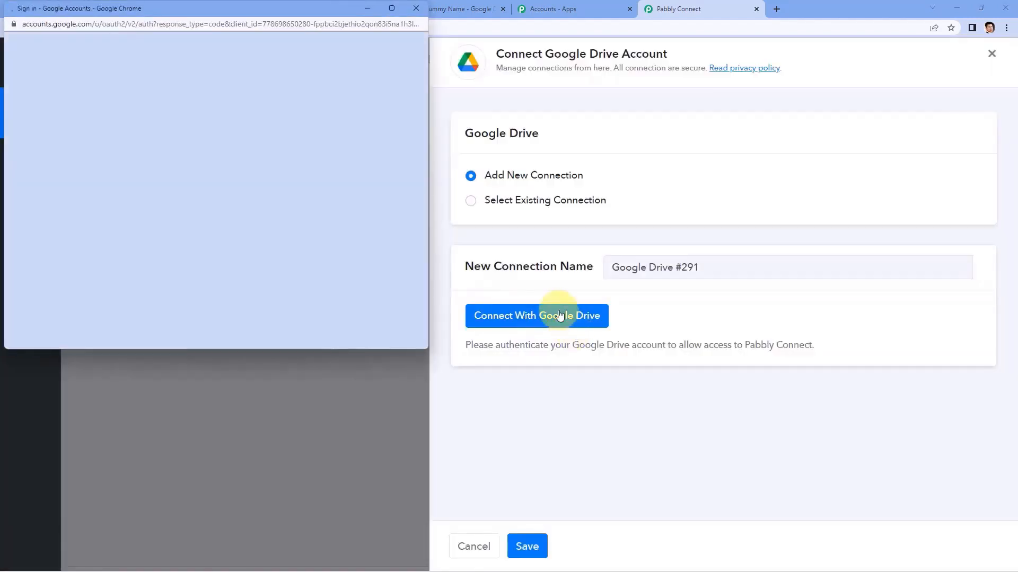
pyautogui.click(215, 200)
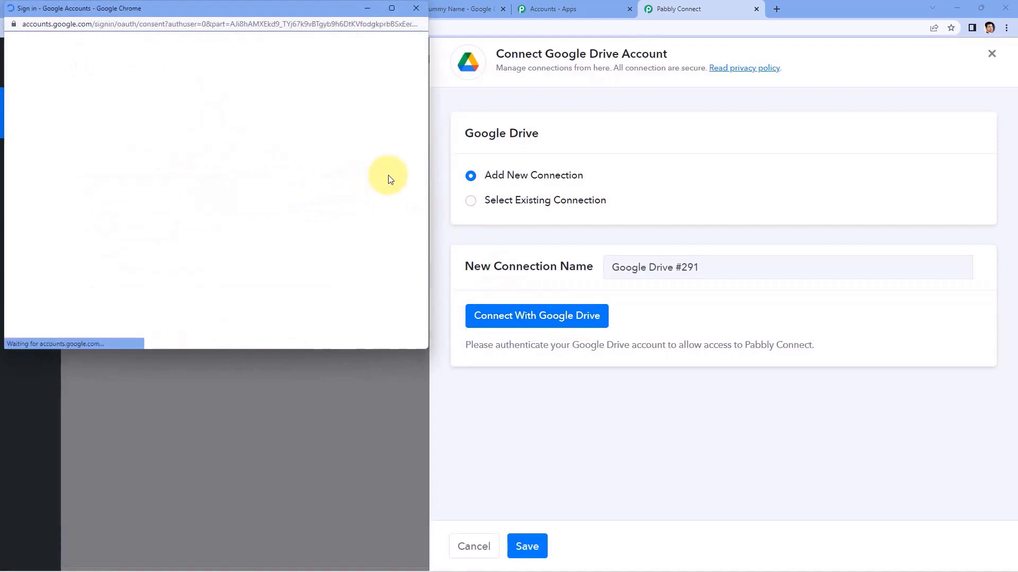
pyautogui.scroll(-5, 359, 188)
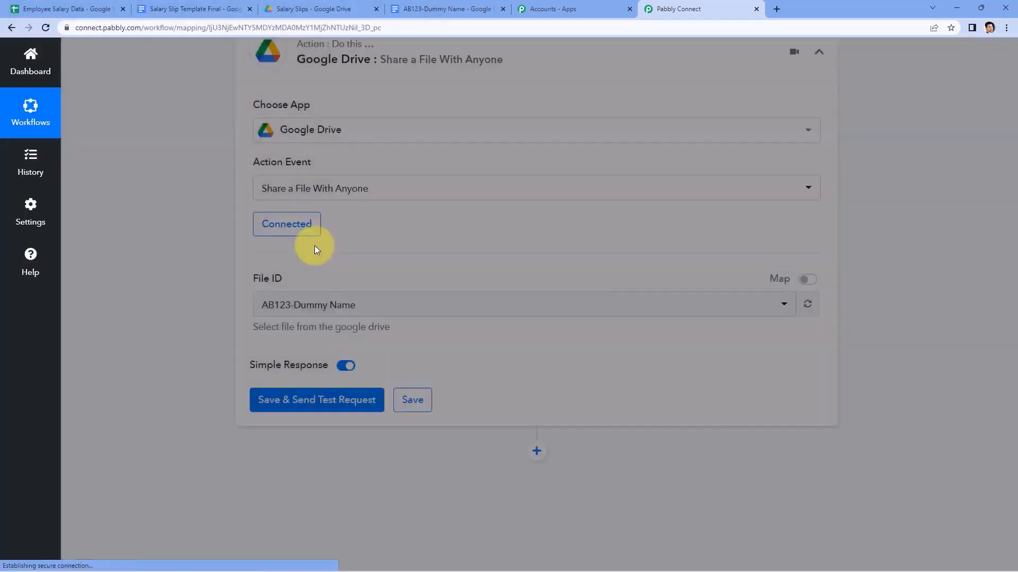
pyautogui.scroll(-1, 405, 229)
pyautogui.scroll(-1, 405, 230)
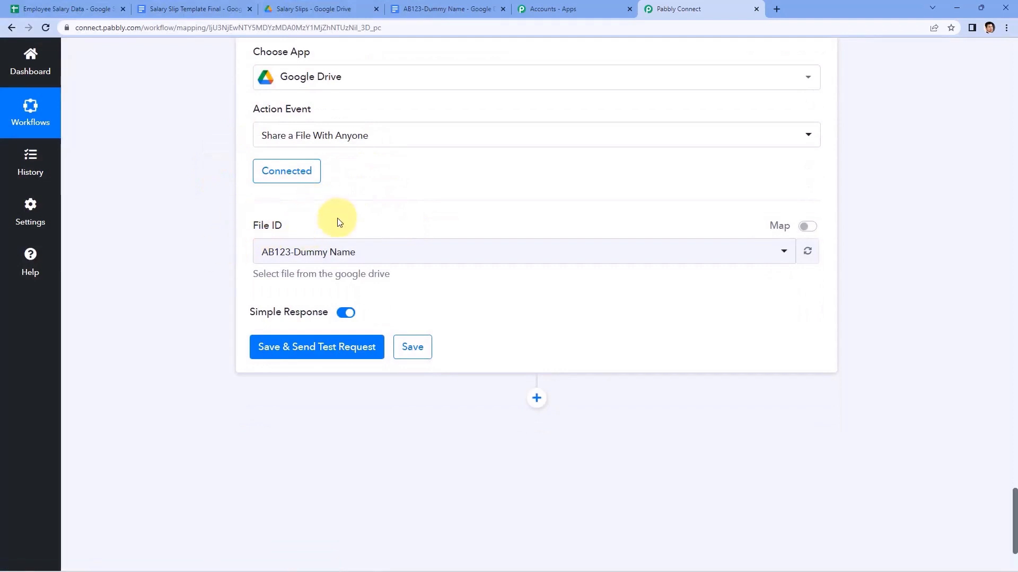
pyautogui.scroll(8, 346, 215)
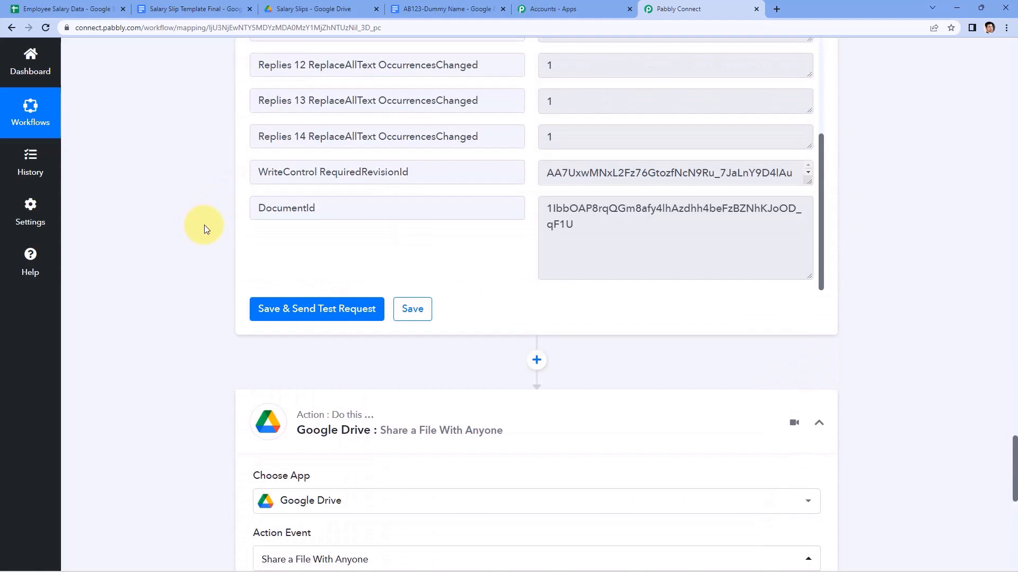
pyautogui.click(74, 9)
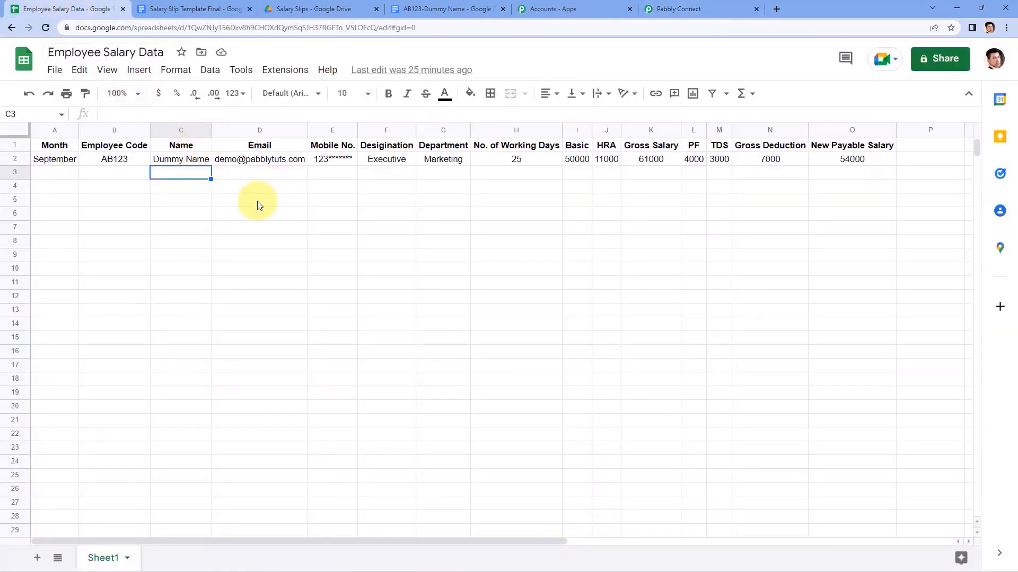
pyautogui.click(429, 8)
pyautogui.click(569, 9)
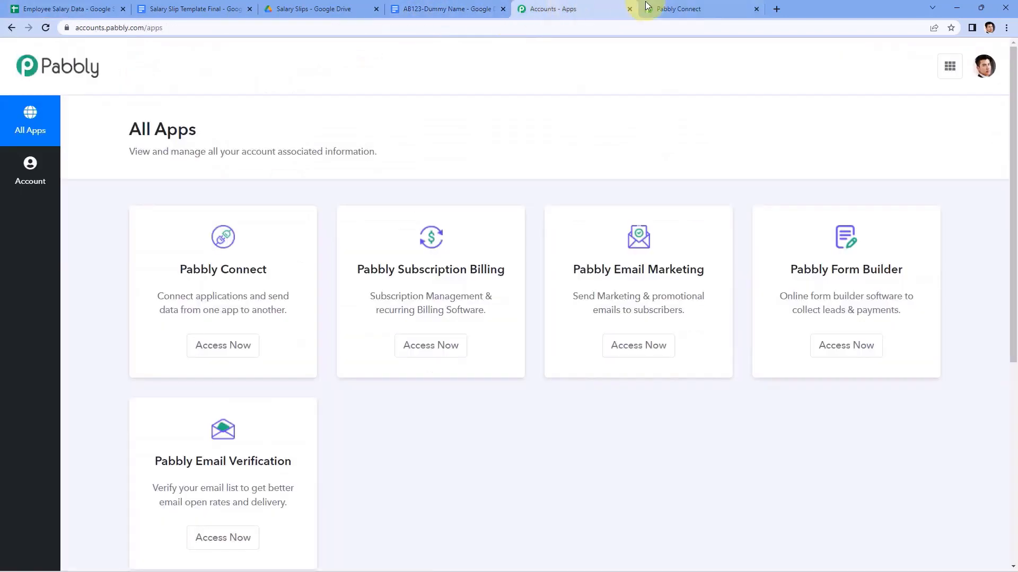
pyautogui.click(647, 7)
pyautogui.scroll(-8, 302, 229)
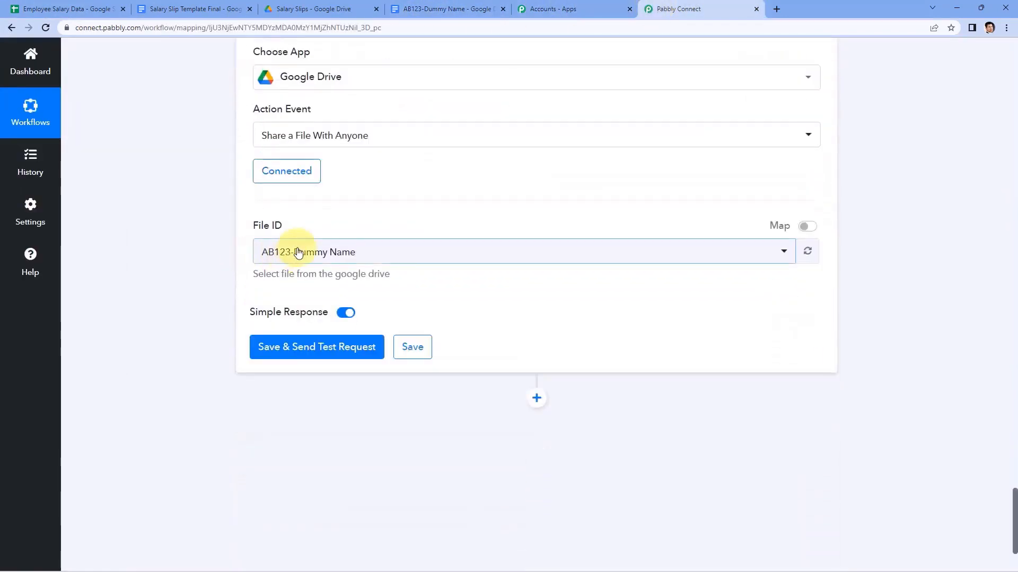
pyautogui.scroll(9, 470, 163)
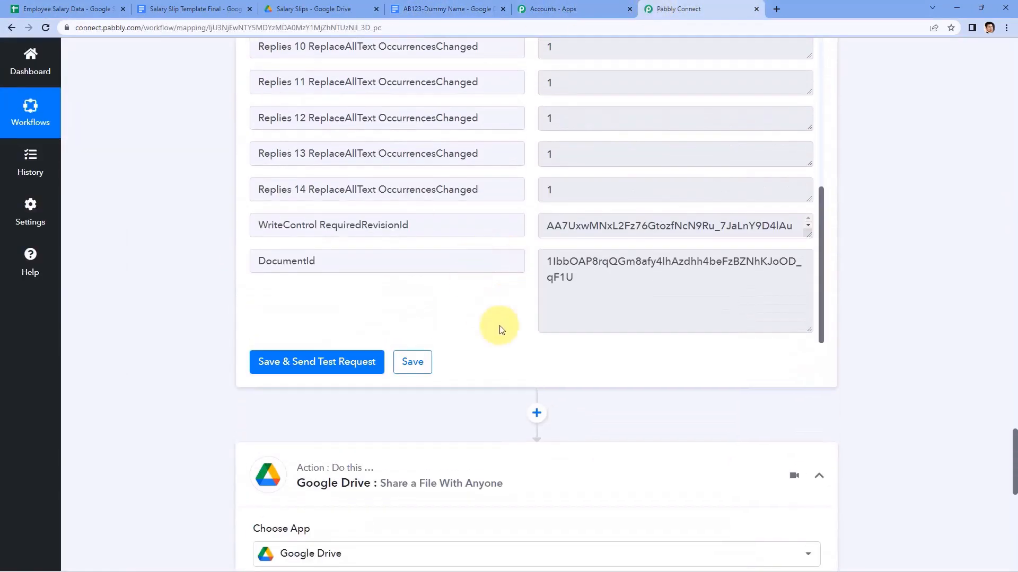
pyautogui.moveTo(579, 277)
pyautogui.mouseDown()
pyautogui.moveTo(534, 245)
pyautogui.moveTo(586, 284)
pyautogui.mouseUp()
pyautogui.click(534, 244)
pyautogui.click(915, 264)
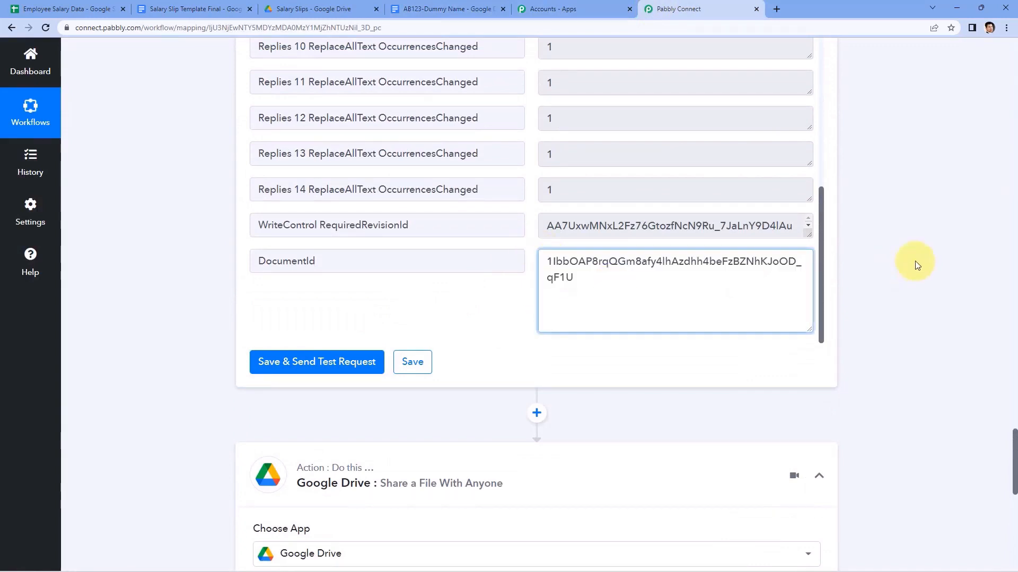
pyautogui.scroll(8, 780, 243)
pyautogui.scroll(-4, 205, 207)
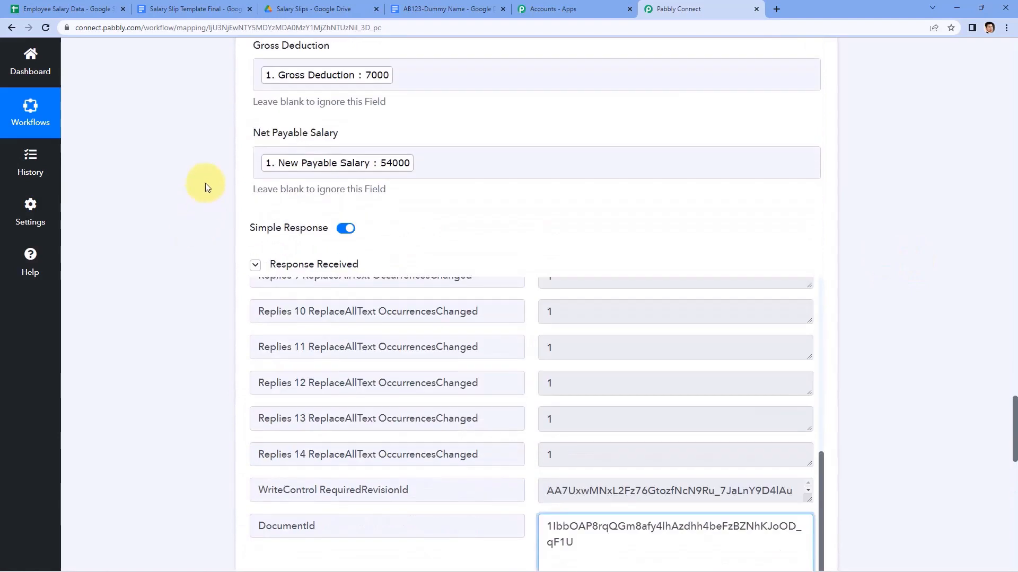
pyautogui.scroll(-5, 190, 170)
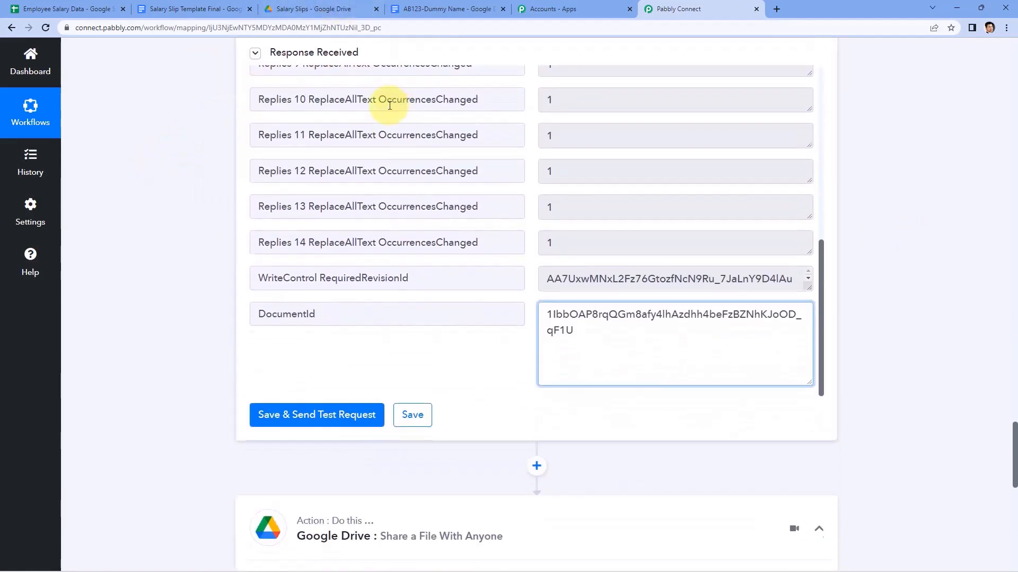
pyautogui.moveTo(580, 352); pyautogui.dragTo(520, 311)
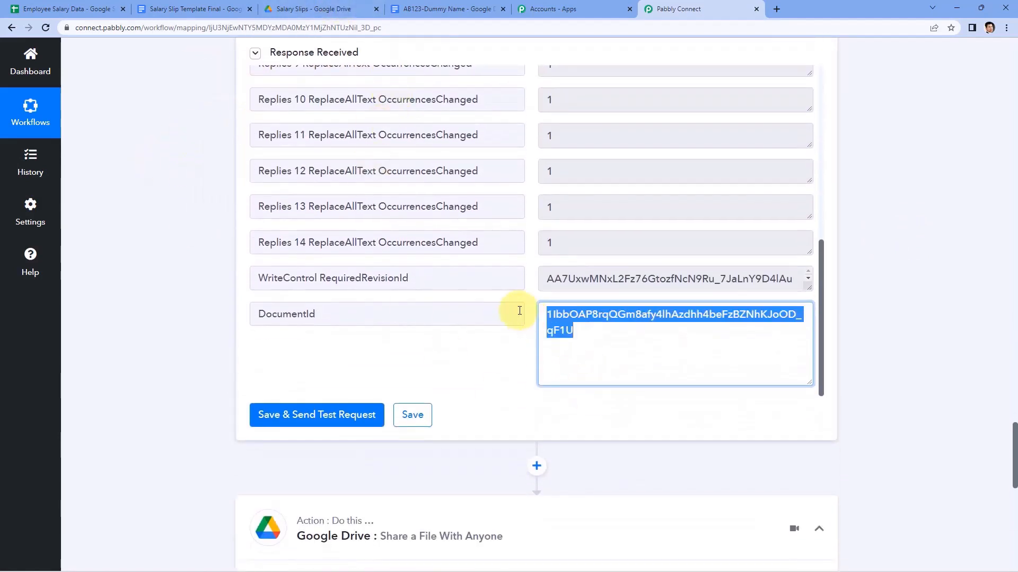
pyautogui.click(525, 297)
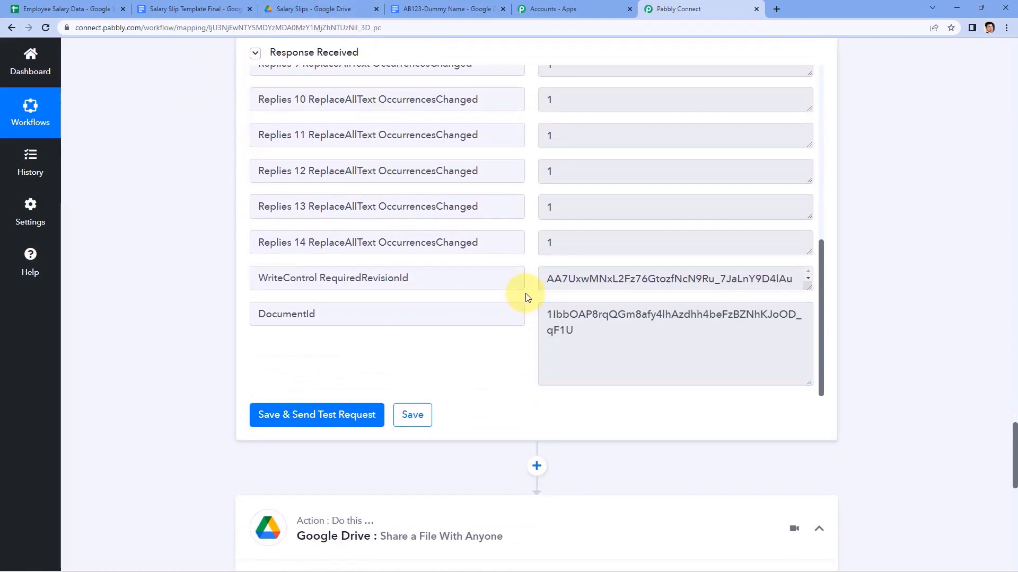
pyautogui.scroll(-1, 524, 298)
pyautogui.moveTo(596, 279); pyautogui.dragTo(546, 256)
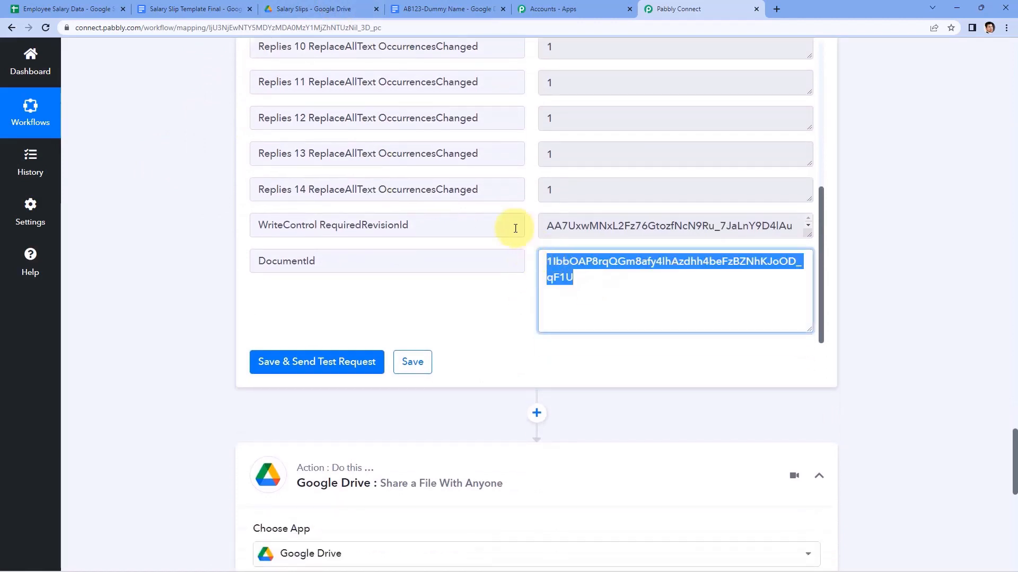
pyautogui.click(470, 282)
pyautogui.scroll(-8, 212, 333)
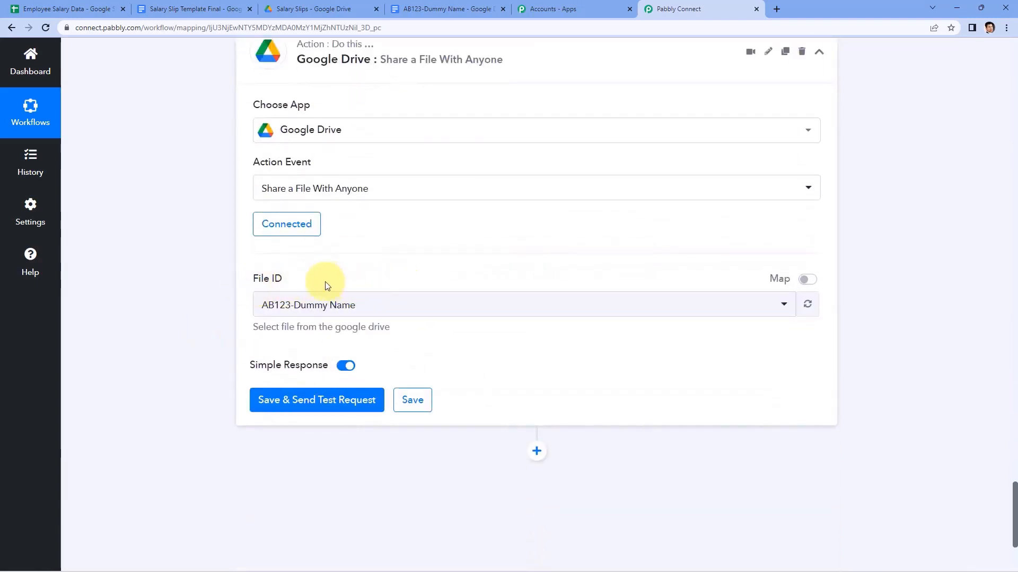
# Switch File ID to mapped entry and clear its current file ID value.
pyautogui.click(803, 280)
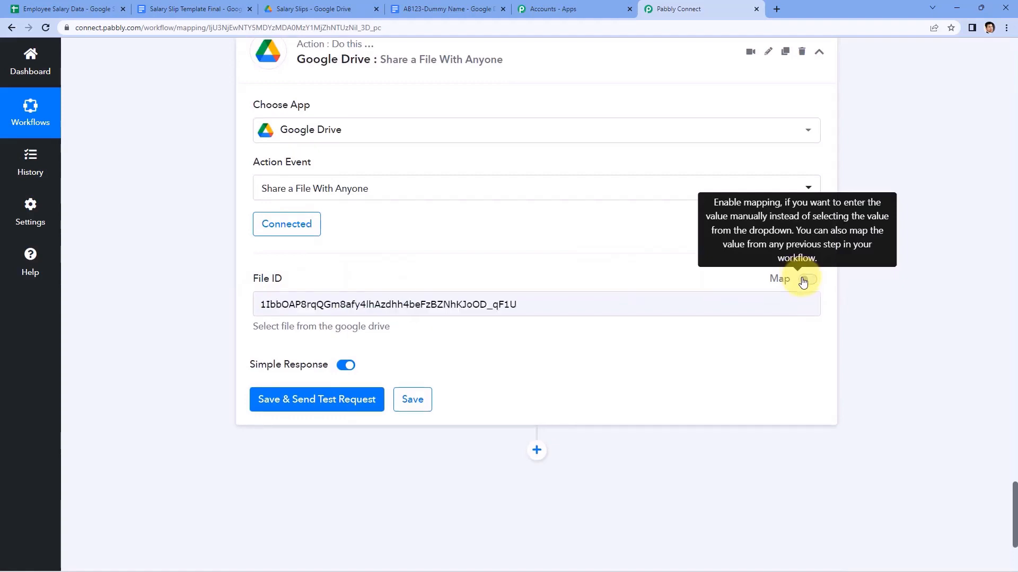
pyautogui.moveTo(537, 306); pyautogui.dragTo(253, 318)
pyautogui.press('BackSpace')
# Map DocumentId from the Google Docs: Create Document from Template step into File ID.
pyautogui.scroll(-2, 209, 329)
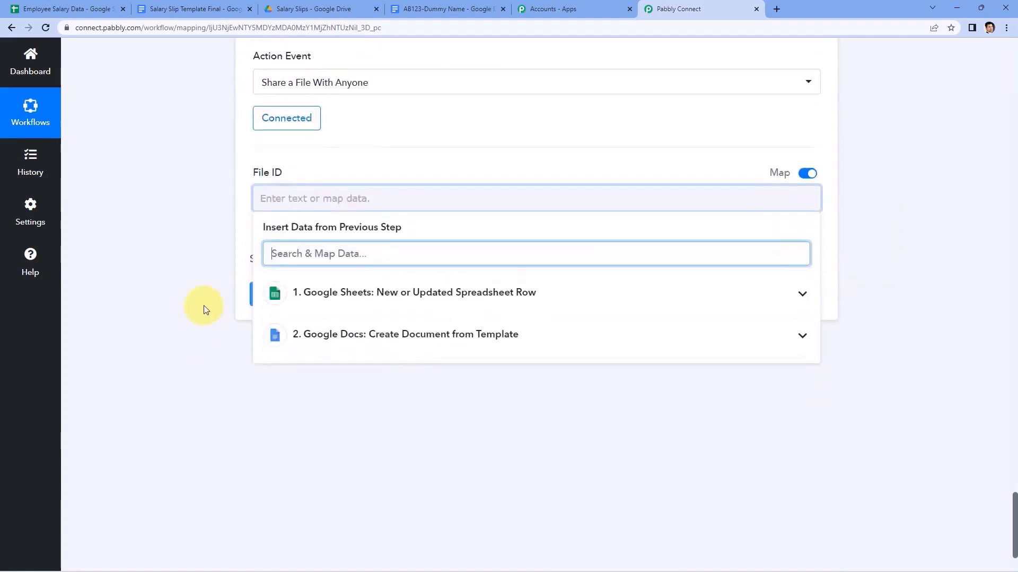
pyautogui.click(323, 334)
pyautogui.scroll(-2, 205, 332)
pyautogui.scroll(-4, 363, 327)
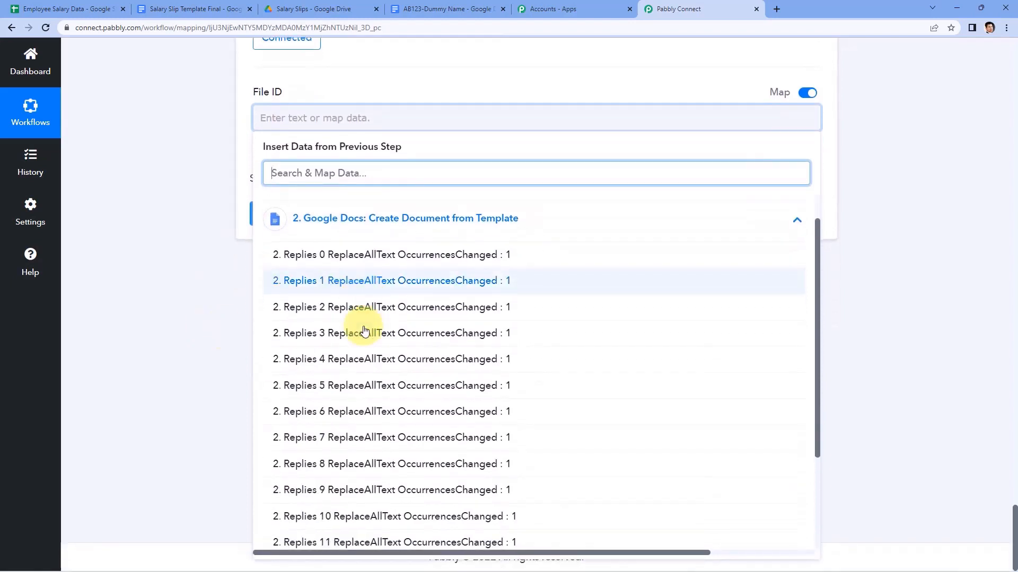
pyautogui.click(342, 537)
pyautogui.click(208, 316)
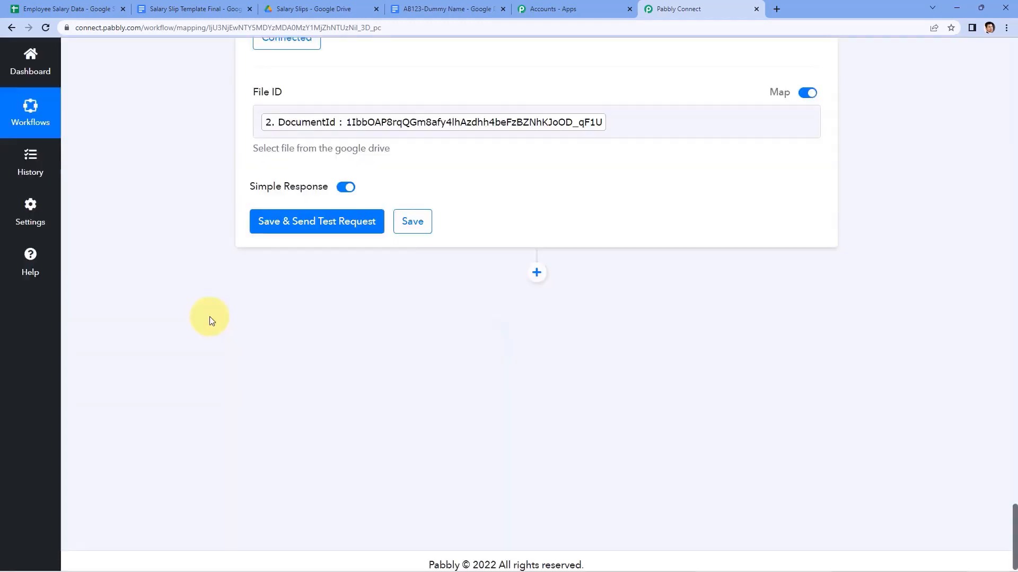
pyautogui.scroll(6, 208, 316)
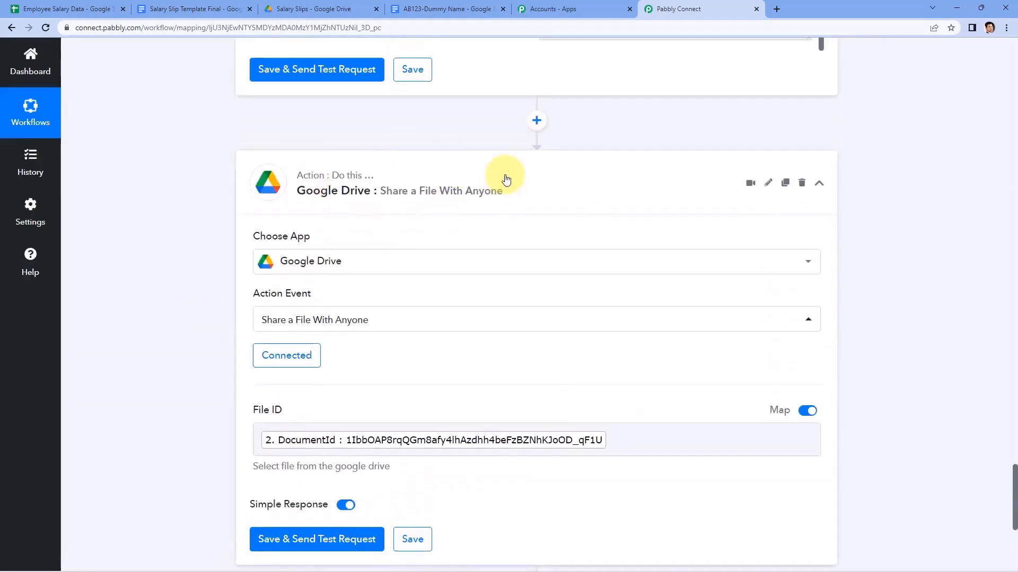
pyautogui.scroll(-2, 371, 302)
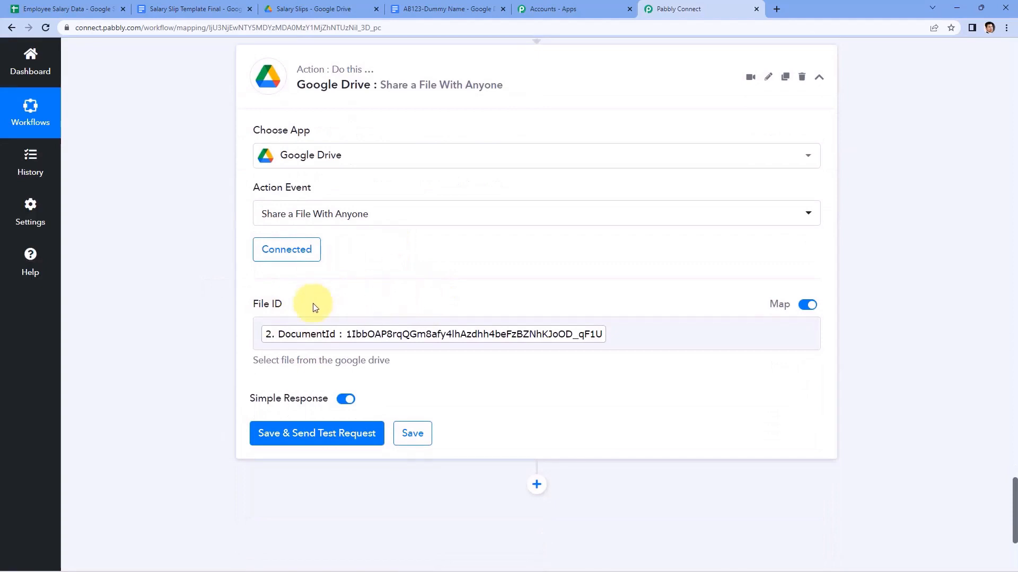
pyautogui.scroll(-2, 204, 479)
pyautogui.scroll(-2, 381, 258)
# Send a test request for the Drive sharing step and review the response.
pyautogui.click(303, 271)
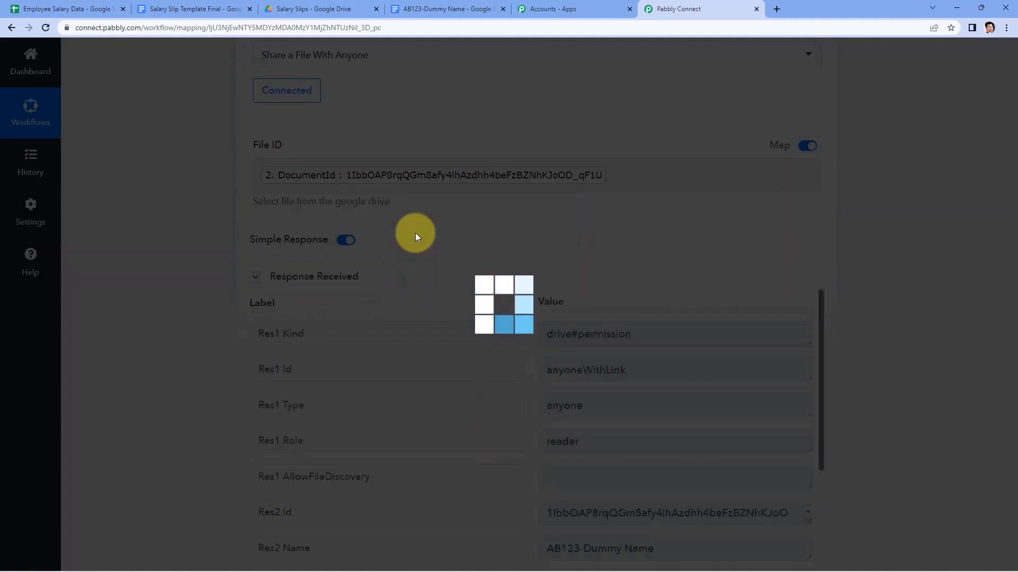
pyautogui.scroll(-2, 415, 237)
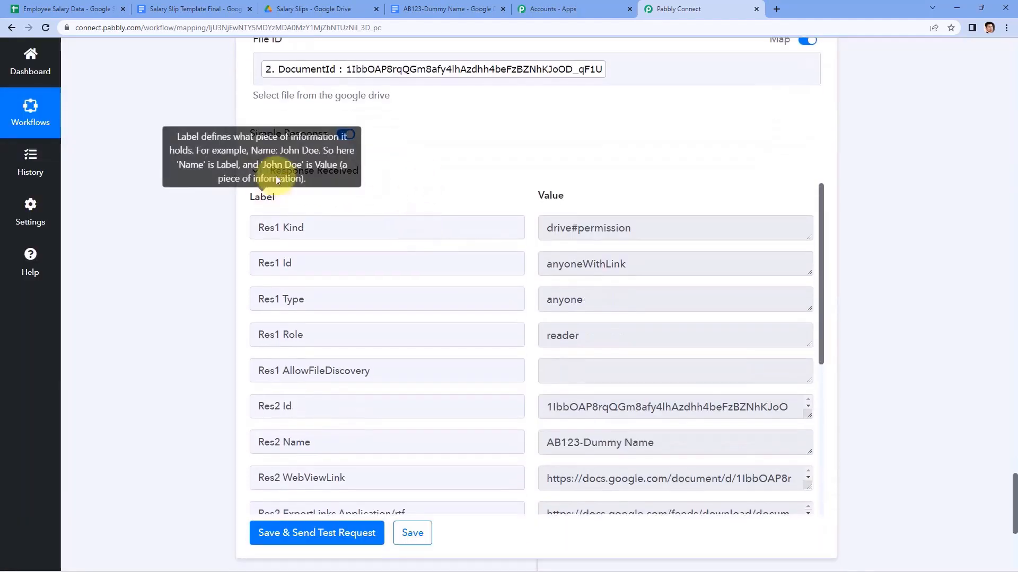
pyautogui.scroll(-3, 517, 207)
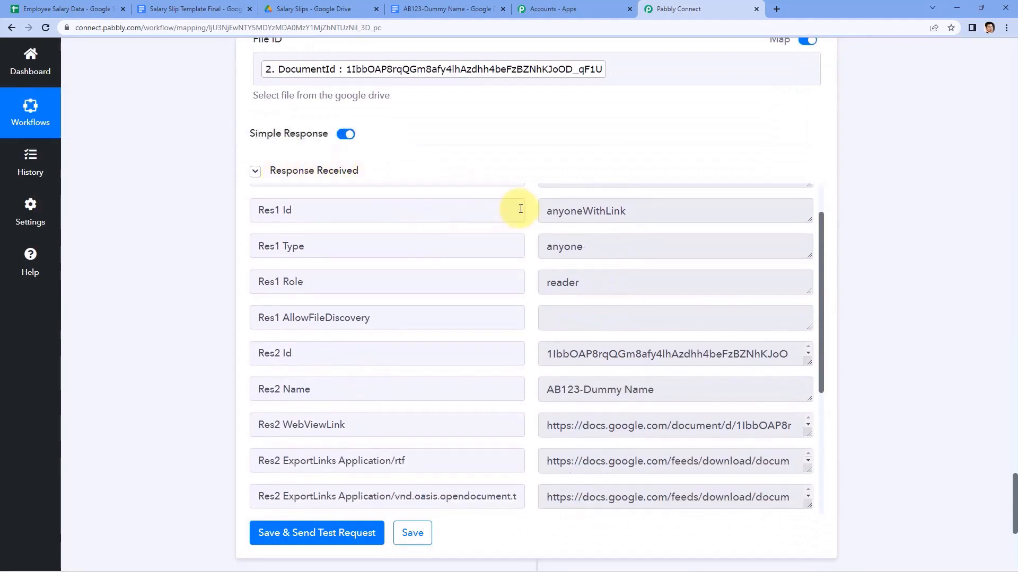
pyautogui.scroll(4, 525, 228)
pyautogui.scroll(-3, 525, 227)
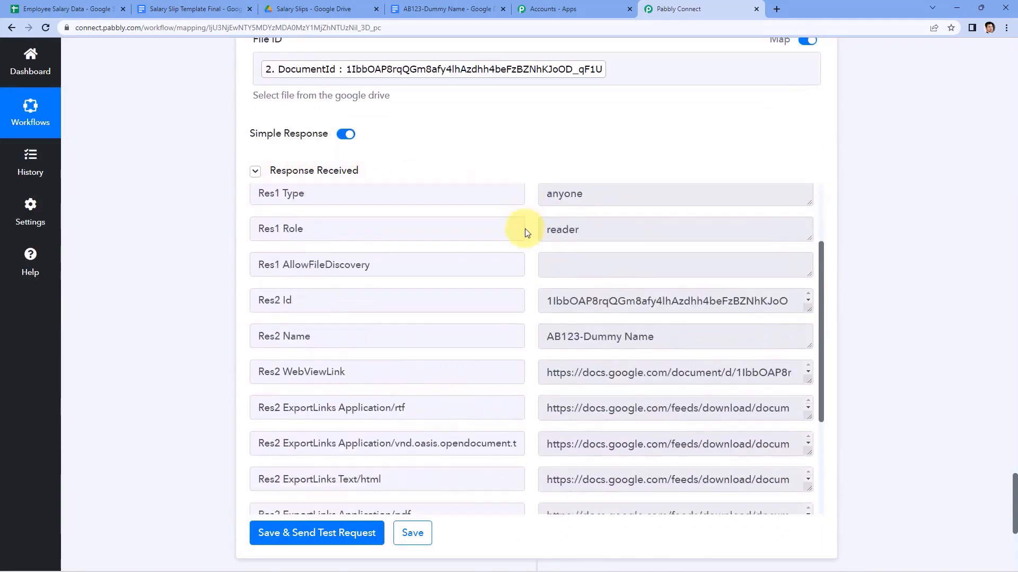
pyautogui.moveTo(546, 338); pyautogui.dragTo(659, 336)
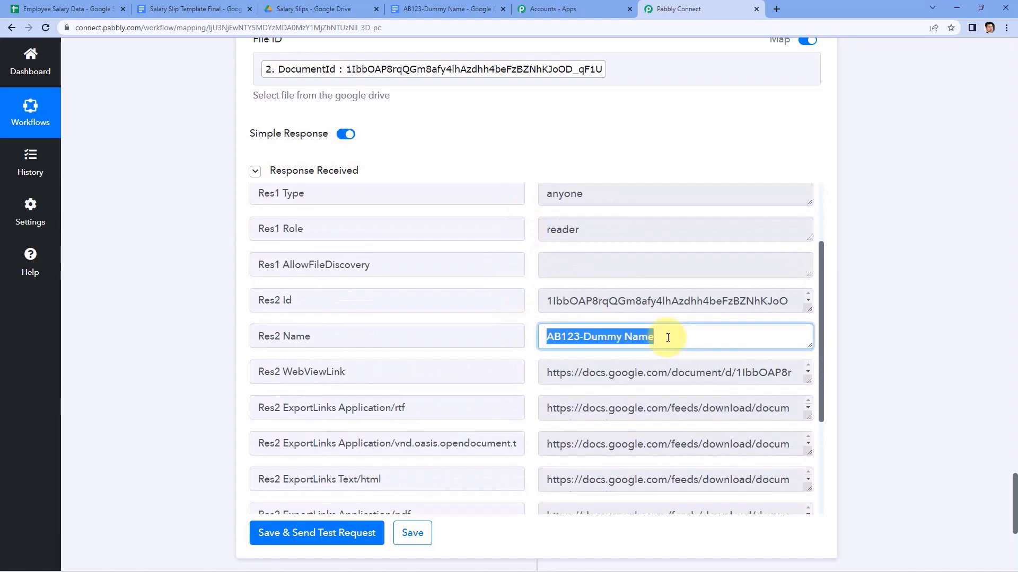
pyautogui.scroll(3, 518, 113)
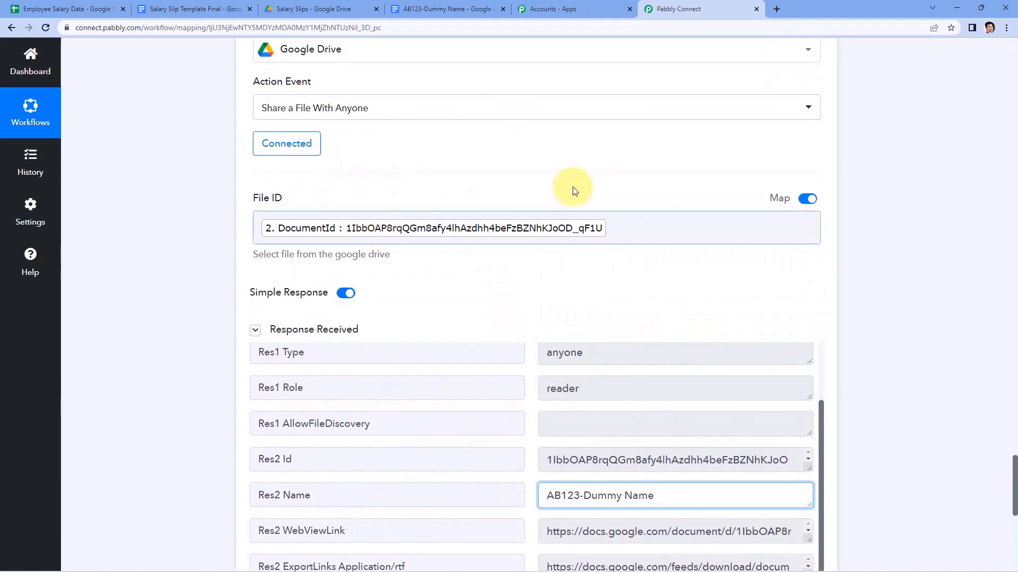
pyautogui.scroll(8, 455, 204)
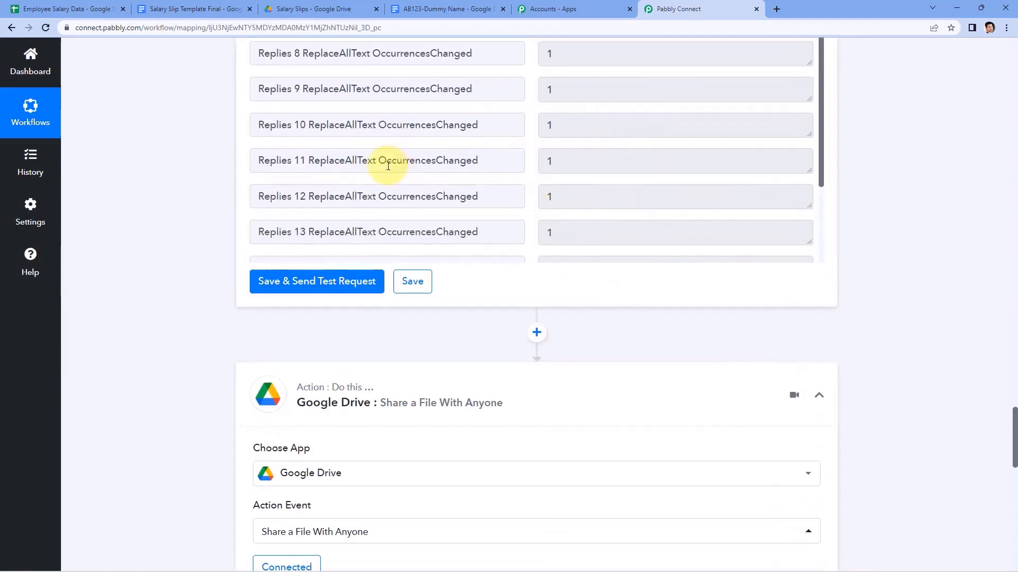
pyautogui.scroll(-12, 191, 186)
pyautogui.scroll(-3, 504, 276)
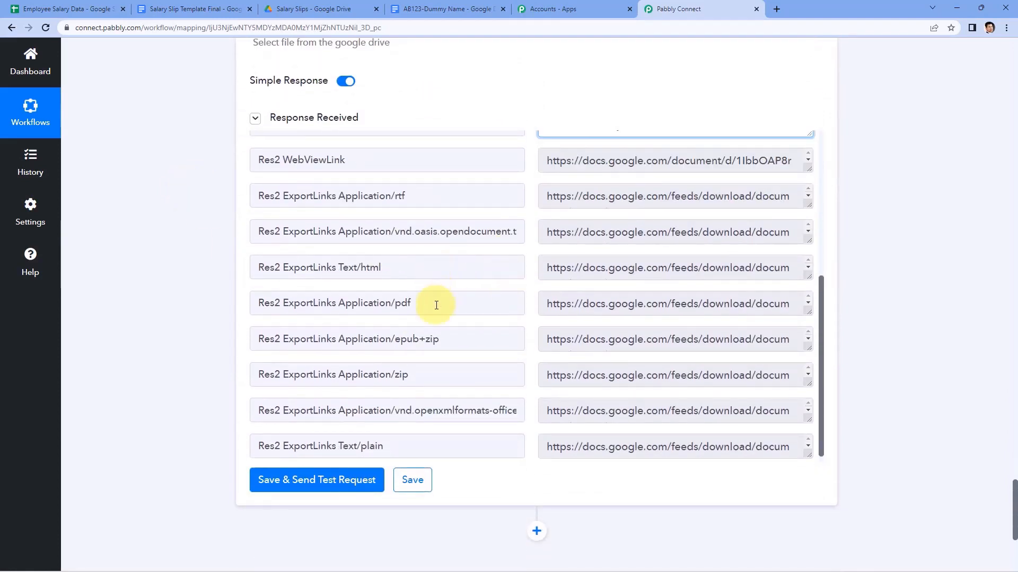
# Enlarge the ExportLinks Application/pdf value and copy the full PDF export URL.
pyautogui.moveTo(437, 305); pyautogui.dragTo(346, 303)
pyautogui.click(465, 304)
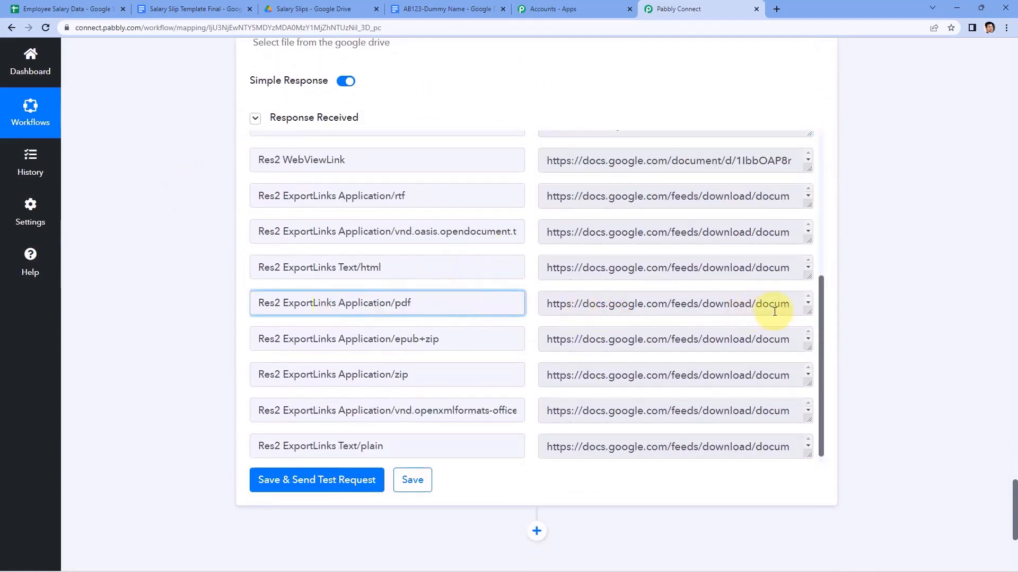
pyautogui.moveTo(810, 322); pyautogui.dragTo(811, 397)
pyautogui.moveTo(708, 359); pyautogui.dragTo(543, 304)
pyautogui.hotkey('ctrl', 'c')
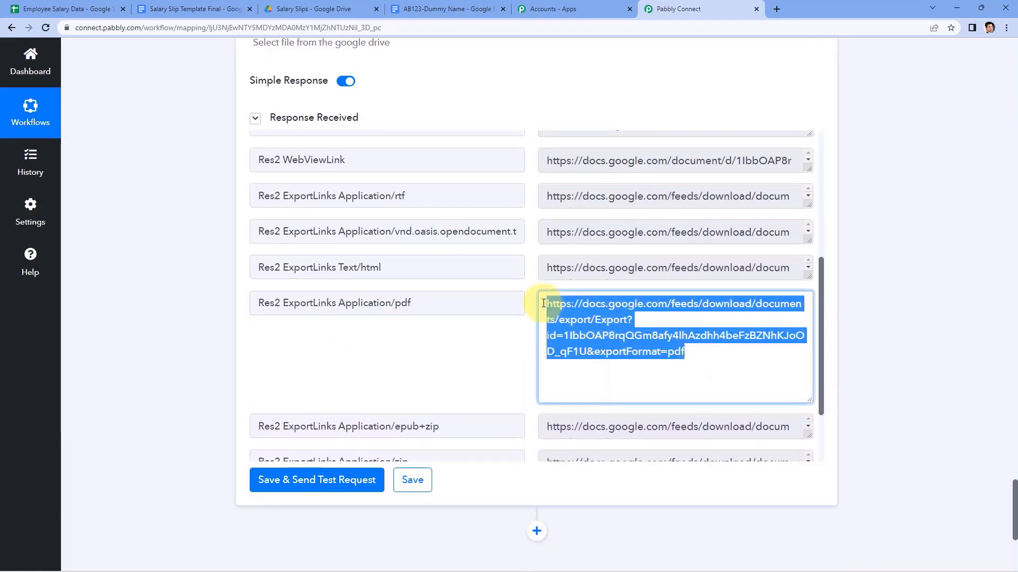
# Paste the PDF export link into a new tab to download AB123-Dummy Name.pdf and open it.
pyautogui.click(777, 2)
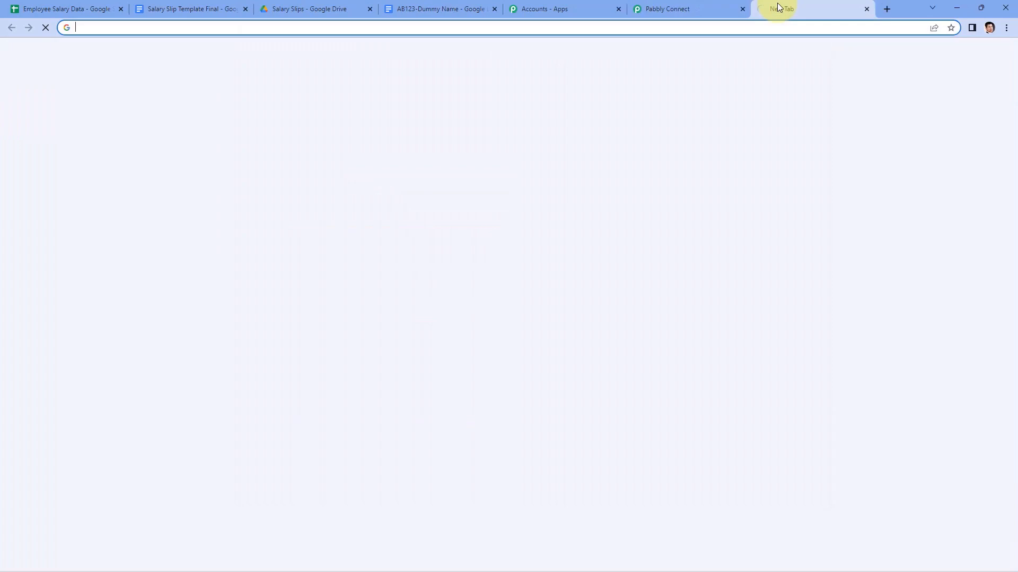
pyautogui.hotkey('ctrl', 'v')
pyautogui.press('Return')
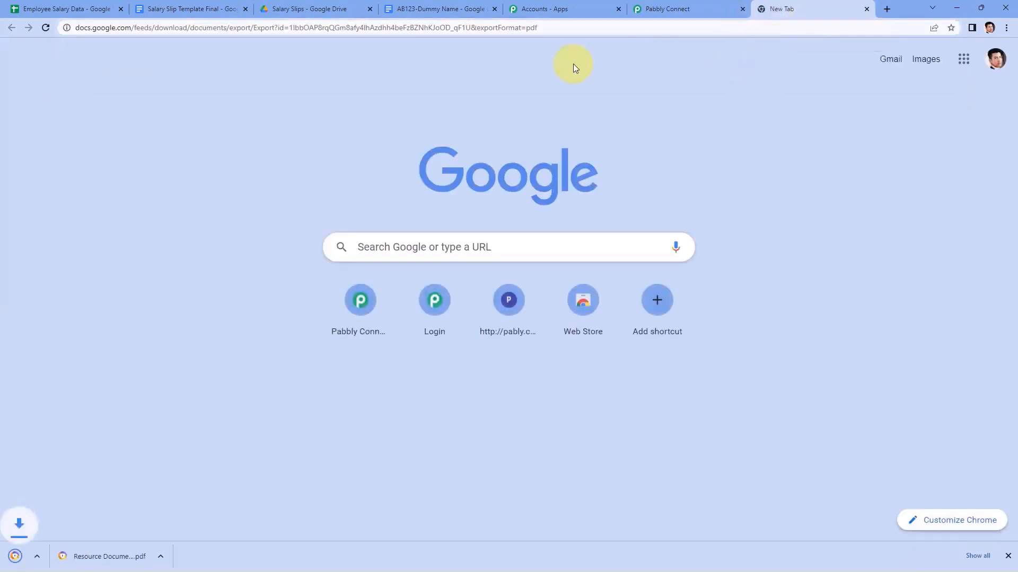
pyautogui.click(75, 554)
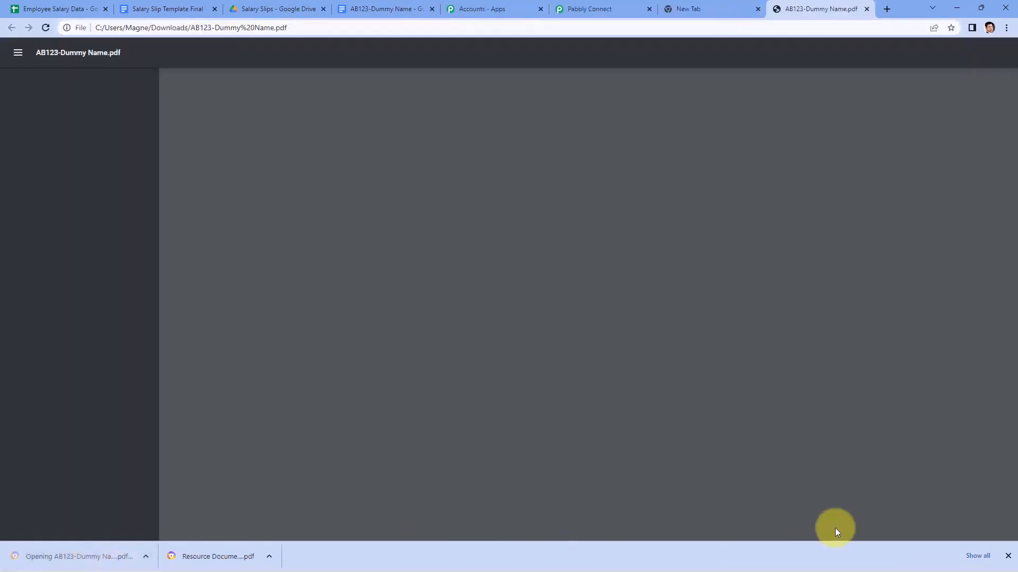
pyautogui.click(1009, 556)
pyautogui.scroll(-1, 631, 249)
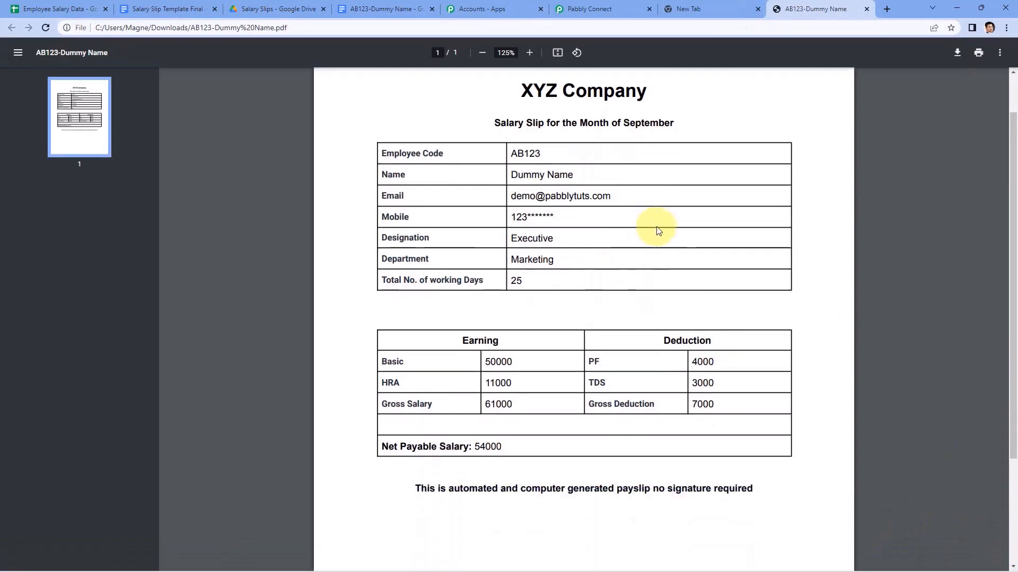
# Compare the PDF with the document and sheet, then close the PDF and new tabs, returning to the slip document.
pyautogui.click(394, 7)
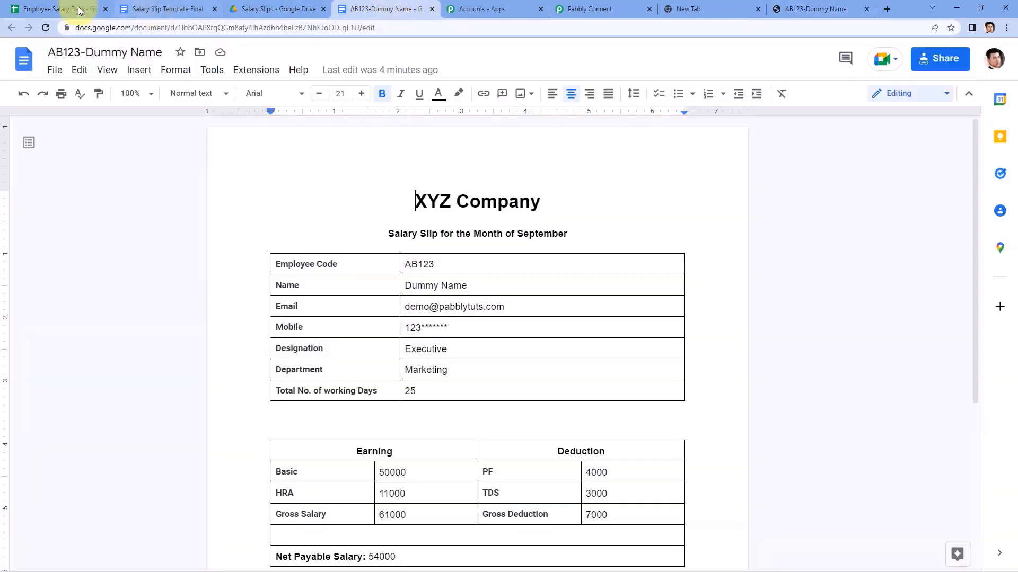
pyautogui.click(70, 10)
pyautogui.click(373, 15)
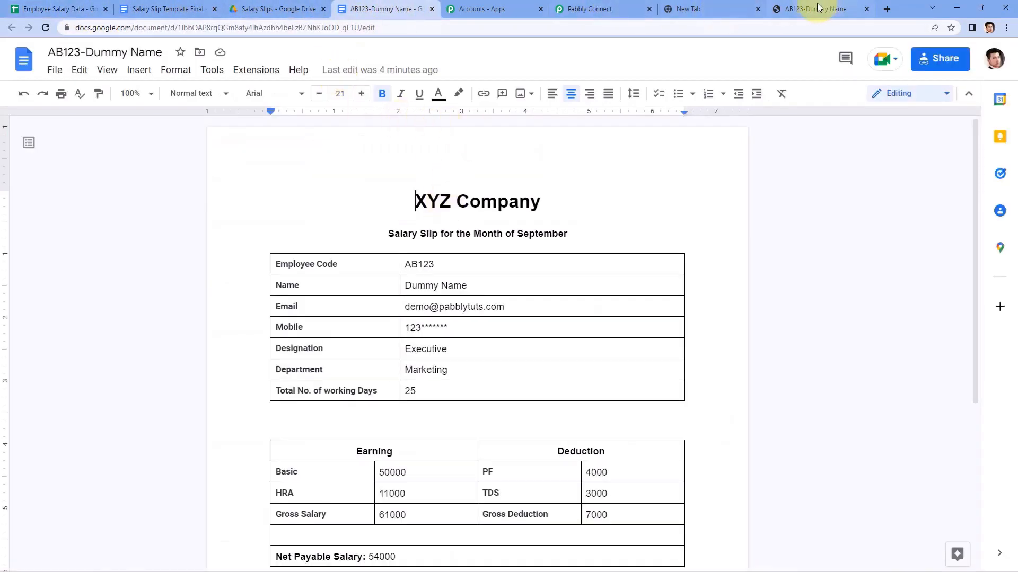
pyautogui.click(842, 12)
pyautogui.click(867, 9)
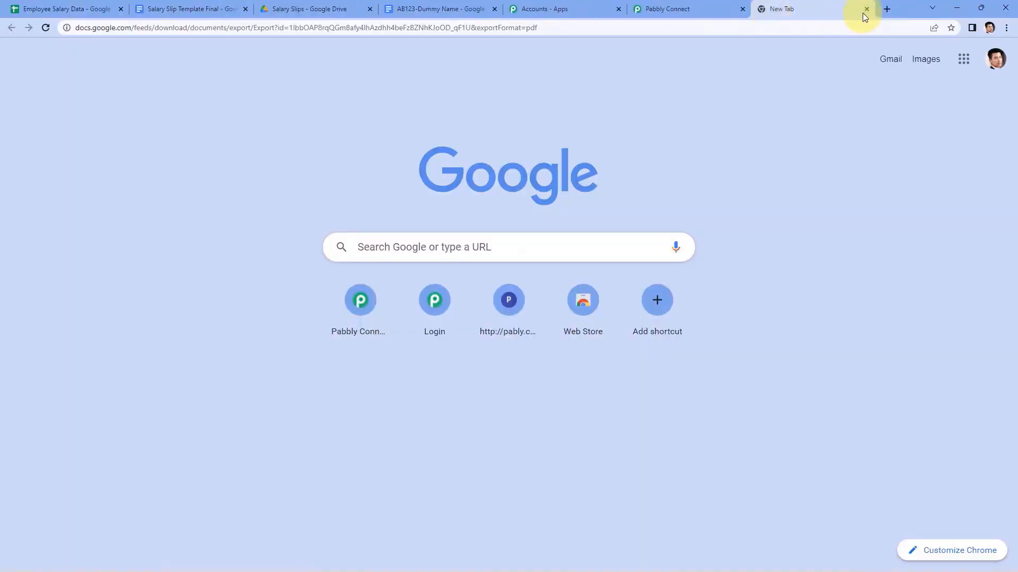
pyautogui.click(866, 9)
pyautogui.click(418, 9)
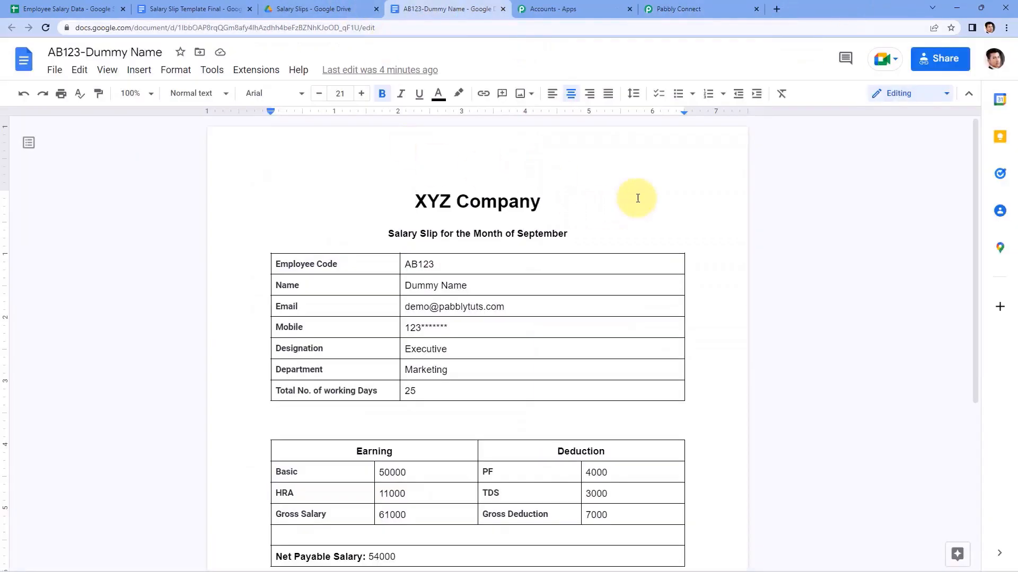
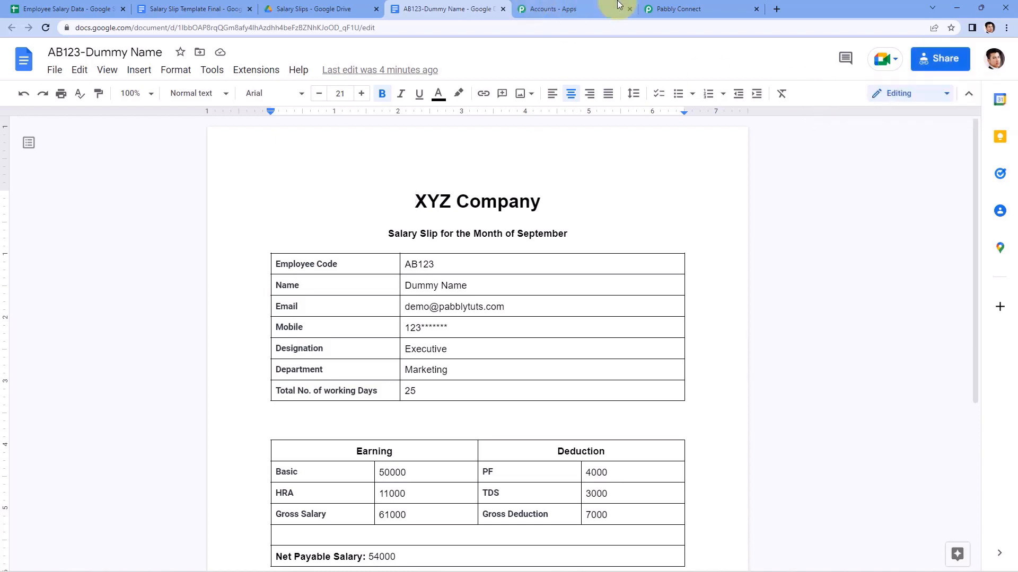
# Compare the PDF export link in Pabbly with the first Employee Salary Data row and its email.
pyautogui.click(670, 9)
pyautogui.click(705, 359)
pyautogui.moveTo(706, 359); pyautogui.dragTo(527, 291)
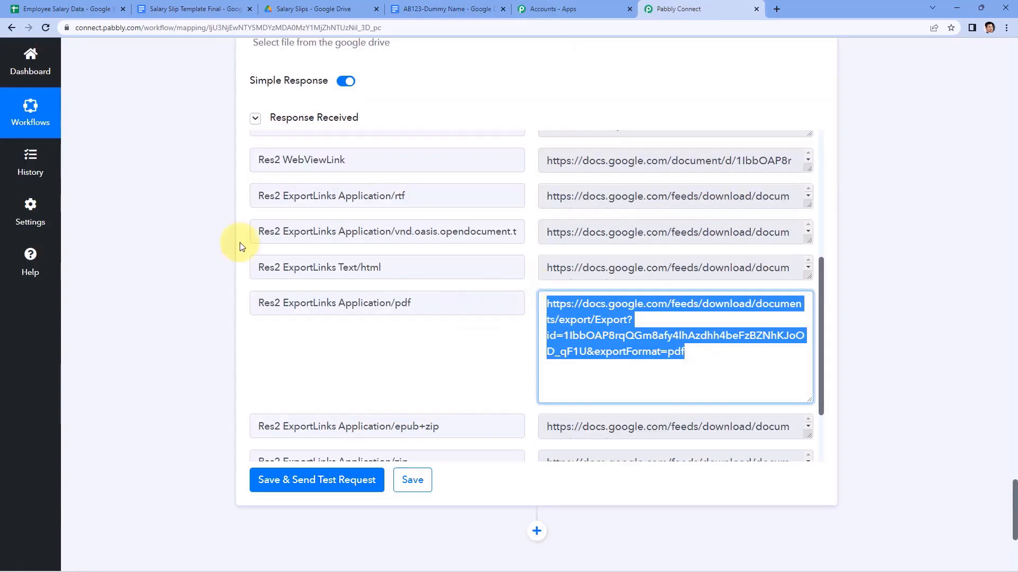
pyautogui.click(33, 9)
pyautogui.click(71, 159)
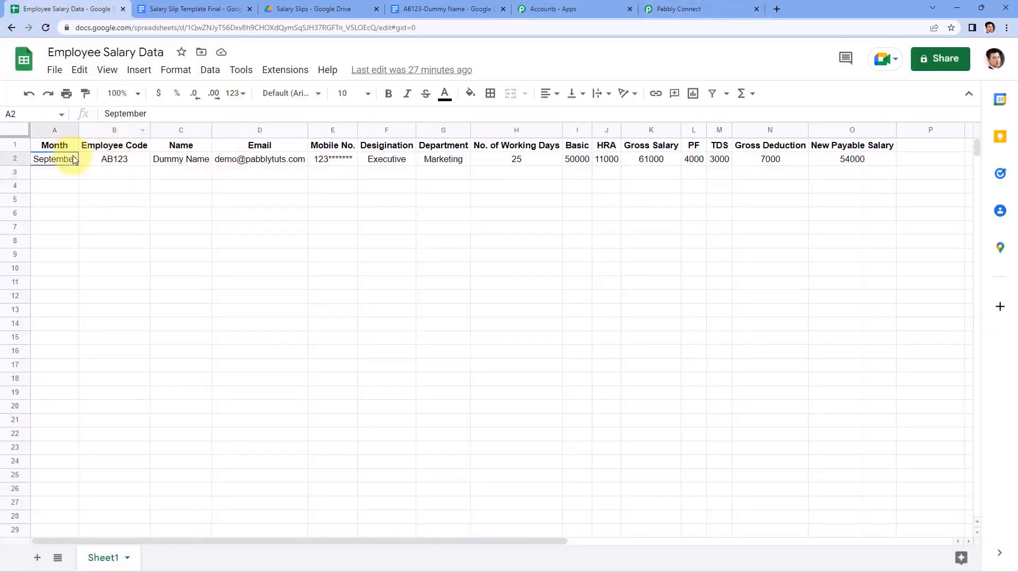
pyautogui.moveTo(71, 159); pyautogui.dragTo(234, 150)
pyautogui.click(280, 161)
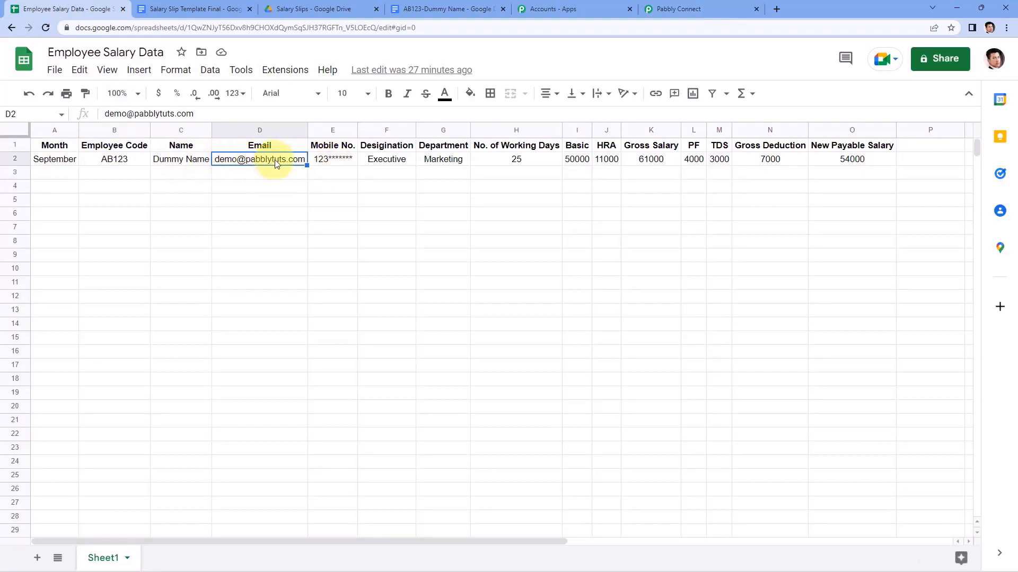
# Check the captured email value in the response, then collapse the Google Drive share step.
pyautogui.click(689, 9)
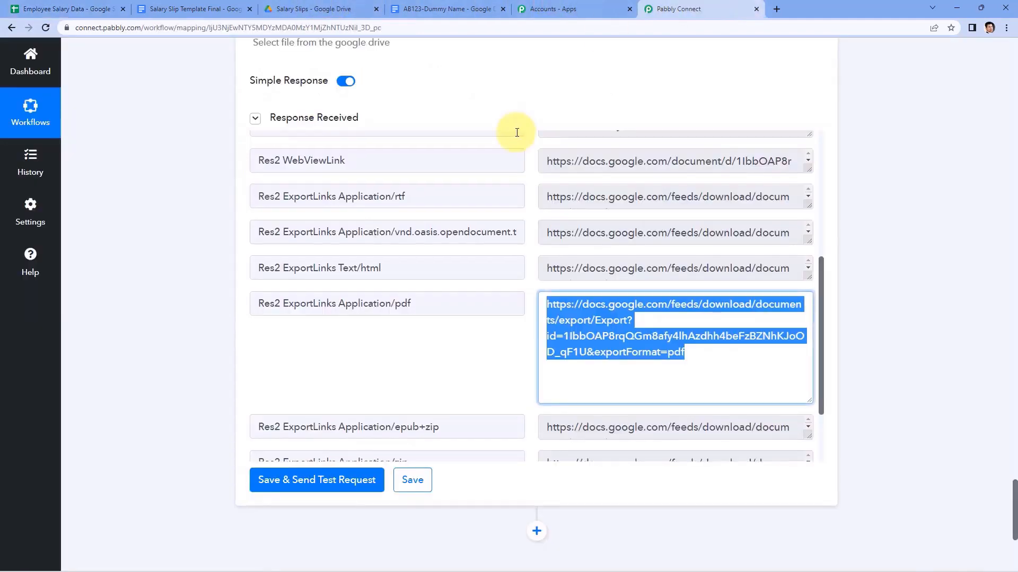
pyautogui.scroll(20, 835, 175)
pyautogui.scroll(20, 879, 275)
pyautogui.scroll(12, 821, 354)
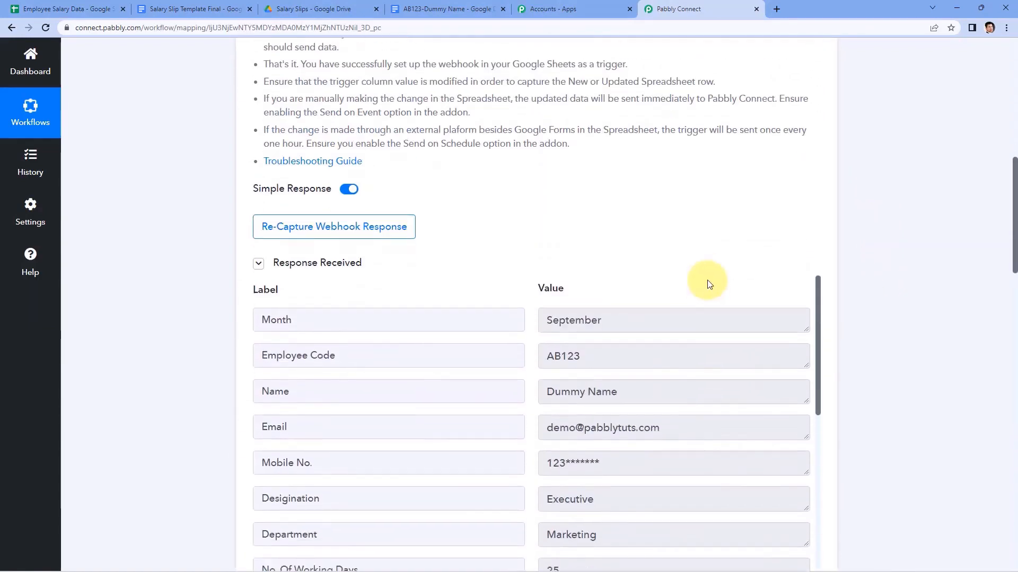
pyautogui.scroll(-3, 709, 285)
pyautogui.moveTo(708, 297); pyautogui.dragTo(497, 311)
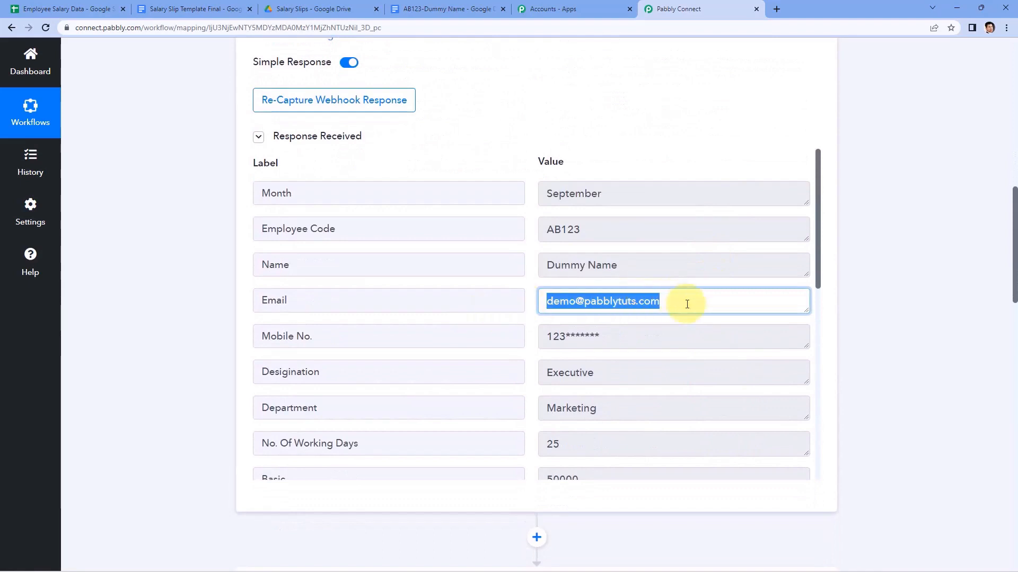
pyautogui.click(876, 228)
pyautogui.scroll(-11, 876, 228)
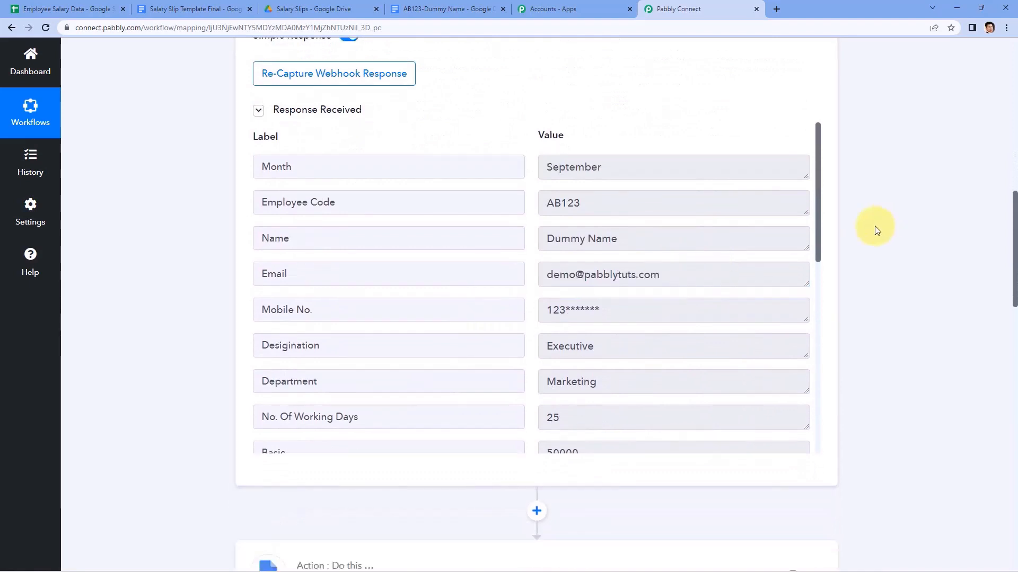
pyautogui.scroll(-4, 874, 225)
pyautogui.scroll(5, 872, 227)
pyautogui.click(819, 138)
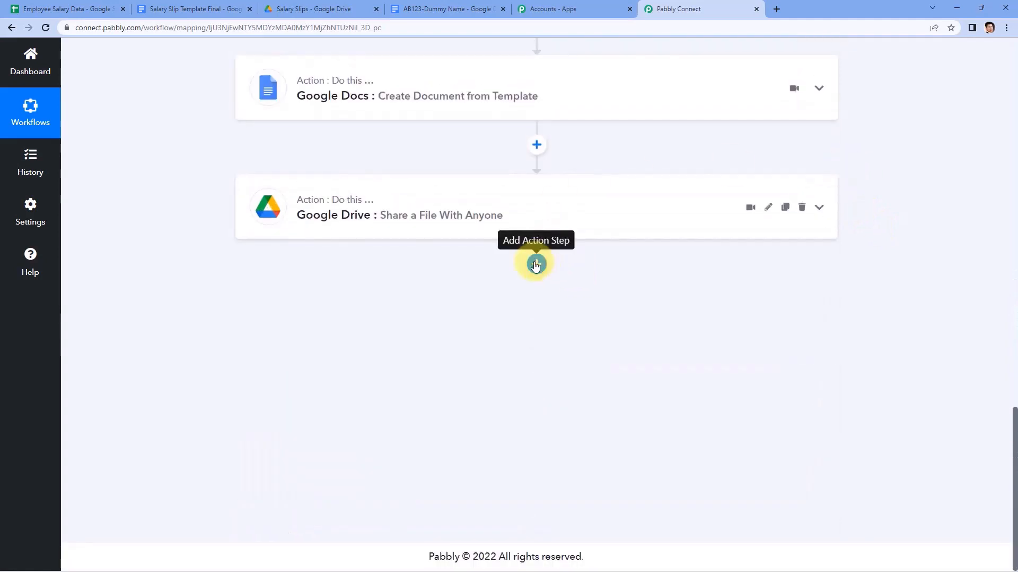
# Add a Gmail action step with the Send Email event after the Drive step.
pyautogui.click(536, 263)
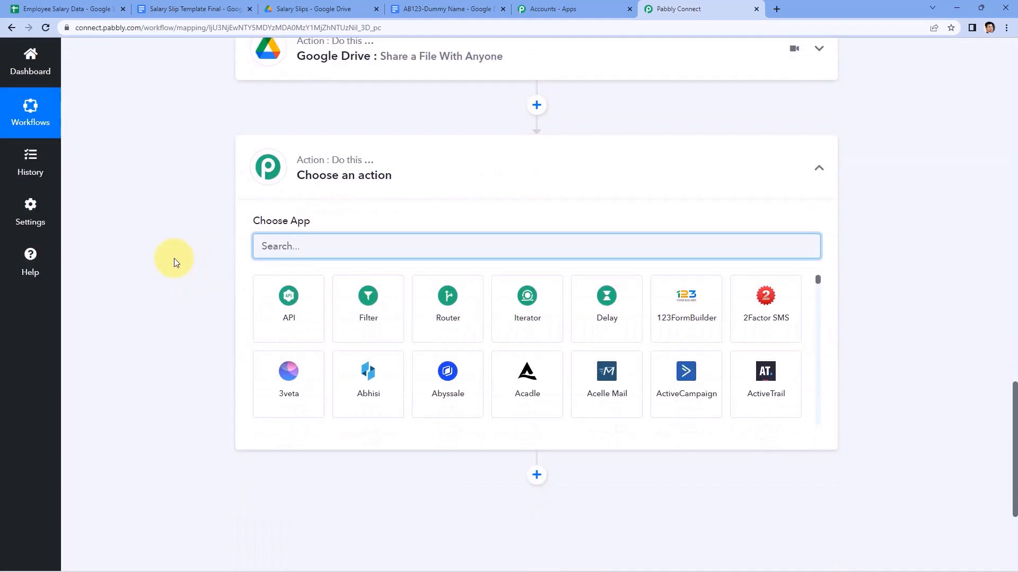
pyautogui.write('Gmail')
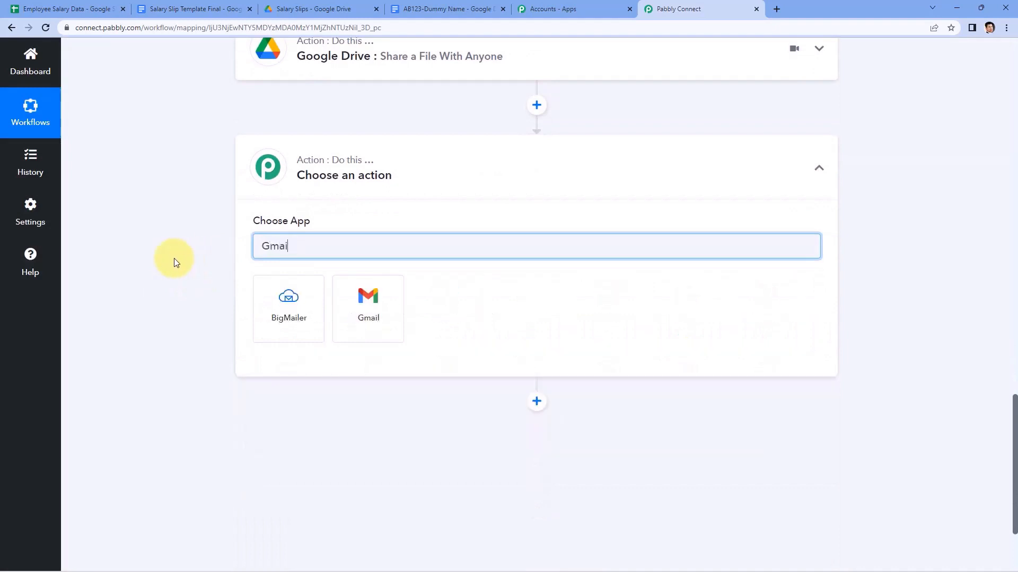
pyautogui.click(358, 285)
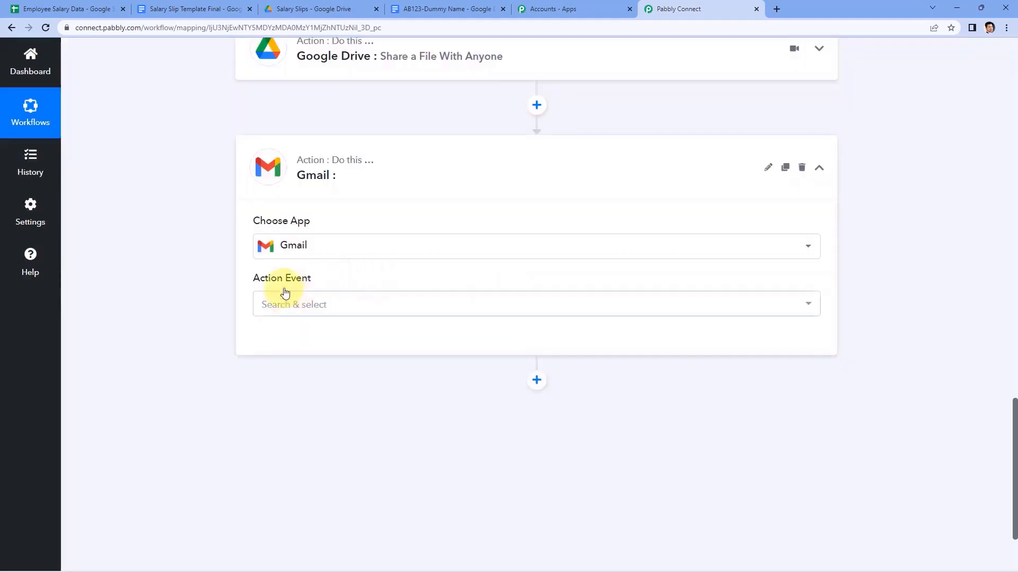
pyautogui.click(323, 304)
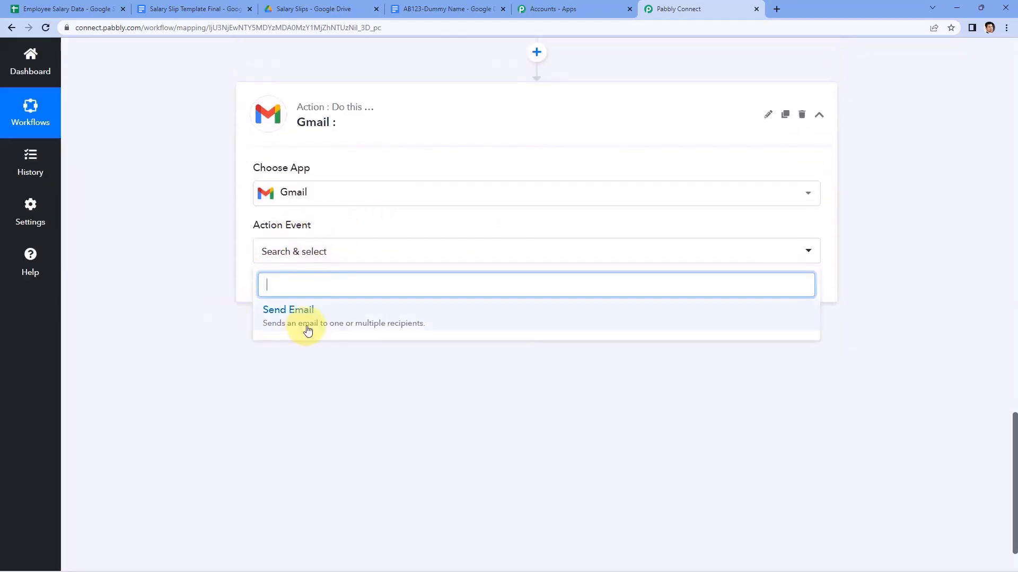
pyautogui.click(304, 325)
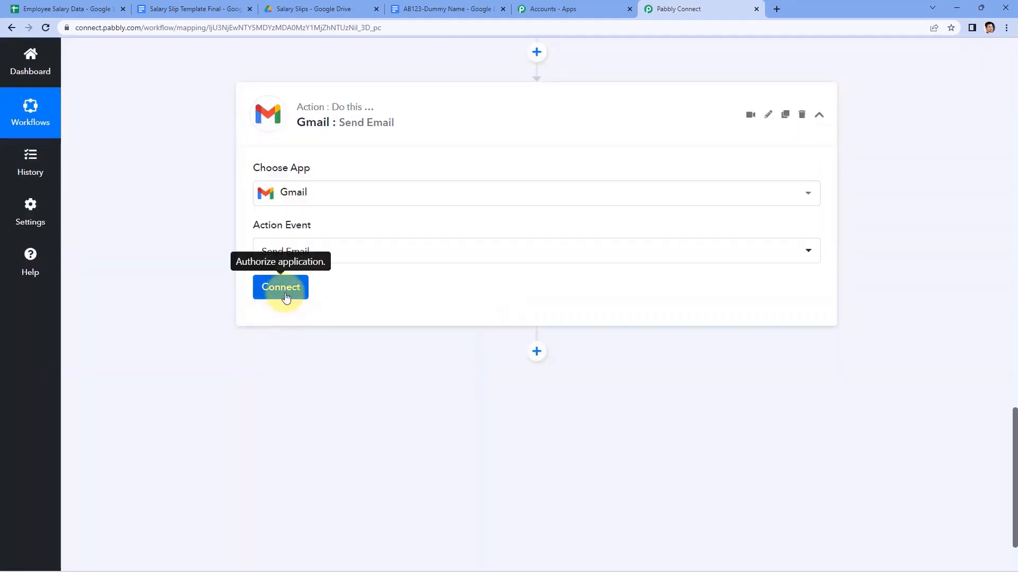
# Connect a new Gmail account through Google sign-in and grant Pabbly Connect access.
pyautogui.click(285, 296)
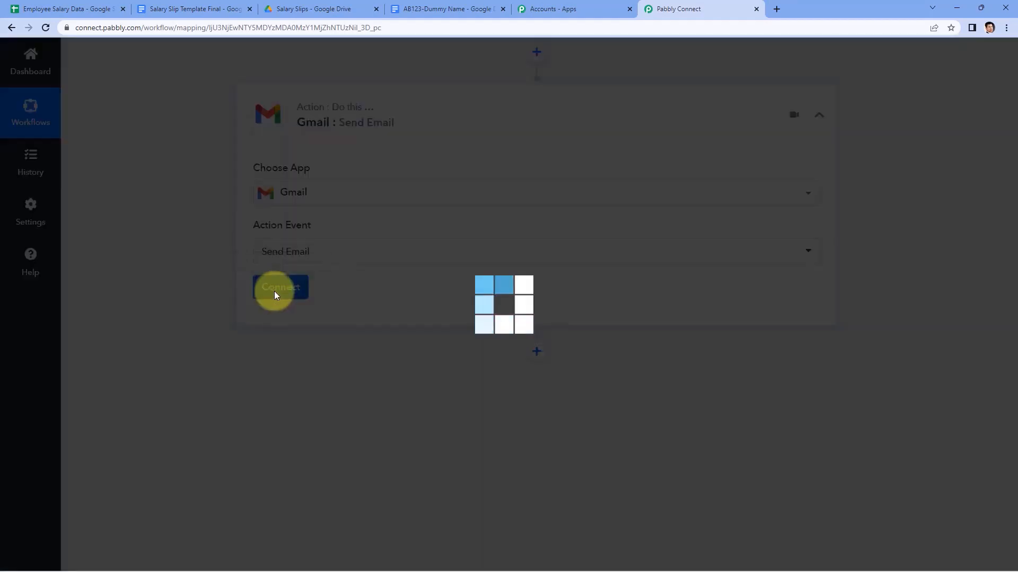
pyautogui.click(473, 177)
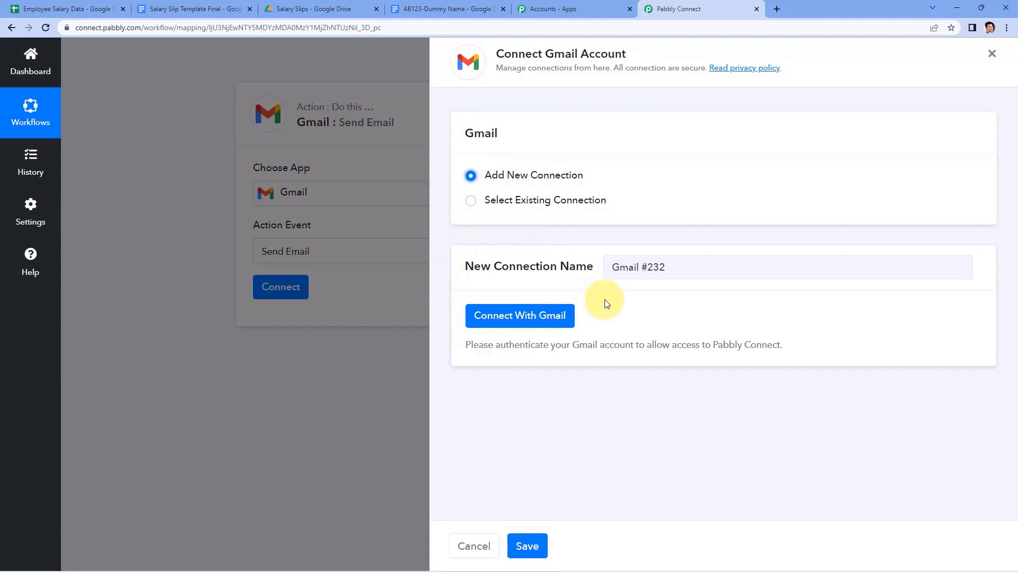
pyautogui.click(504, 317)
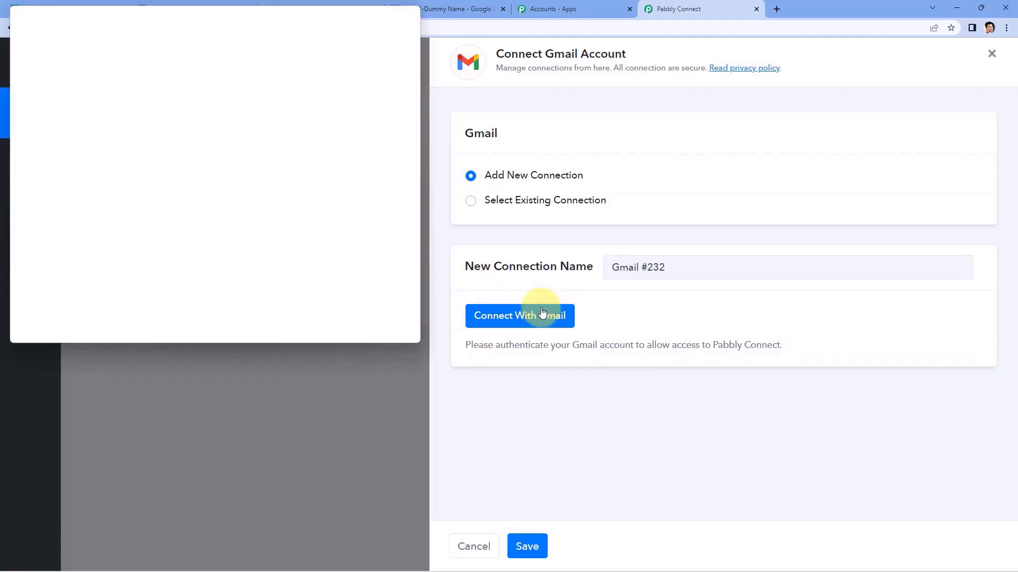
pyautogui.click(249, 224)
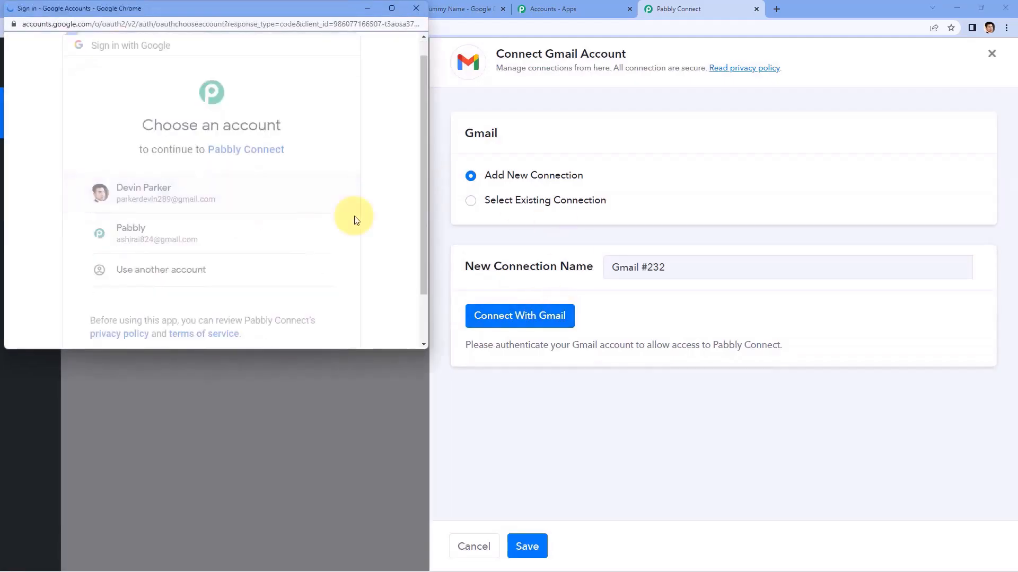
pyautogui.scroll(-1, 355, 216)
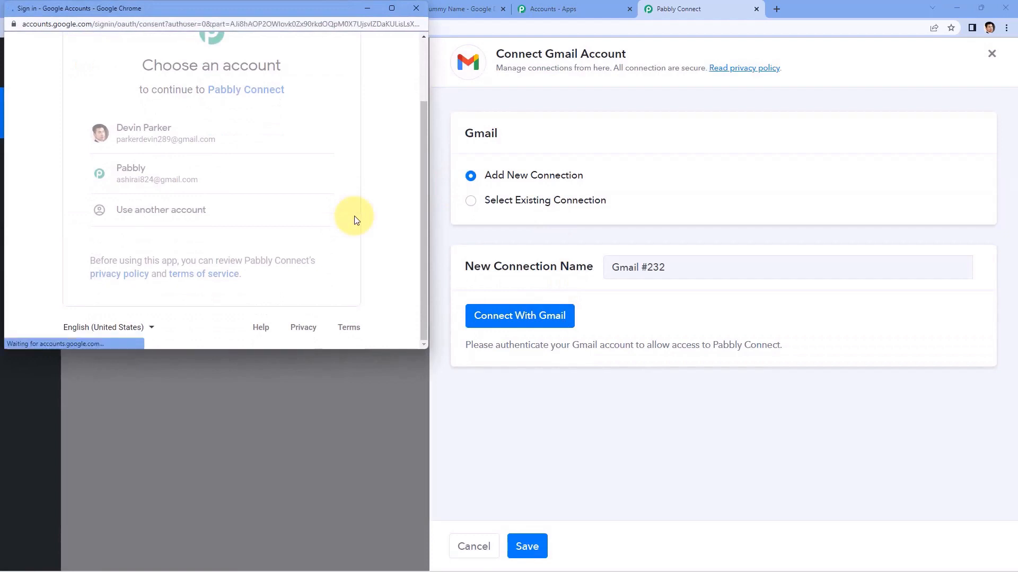
pyautogui.scroll(-5, 351, 217)
pyautogui.click(284, 265)
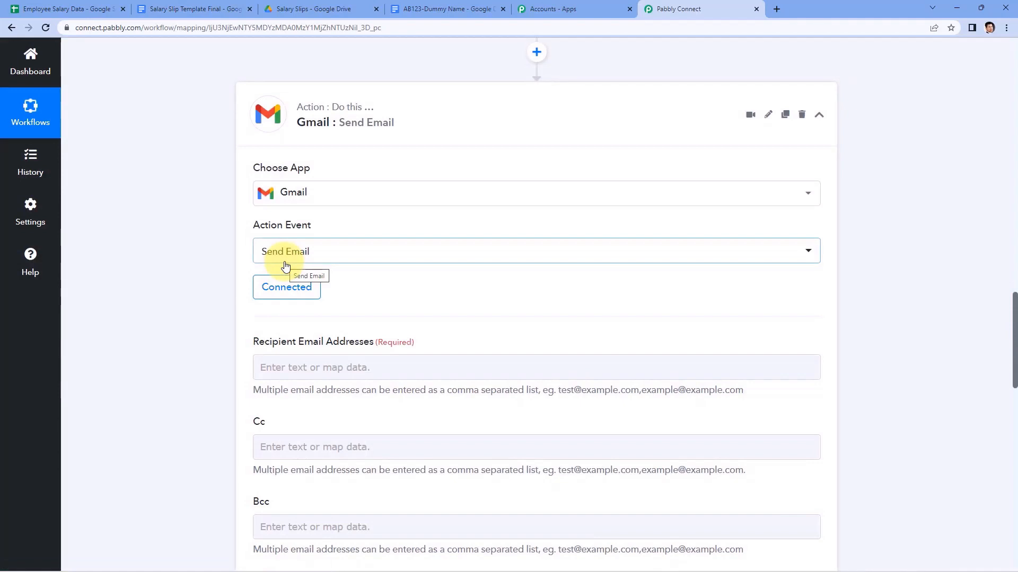
# Compare the captured email value in Pabbly with the Employee Salary Data sheet.
pyautogui.scroll(-1, 421, 256)
pyautogui.scroll(-1, 420, 256)
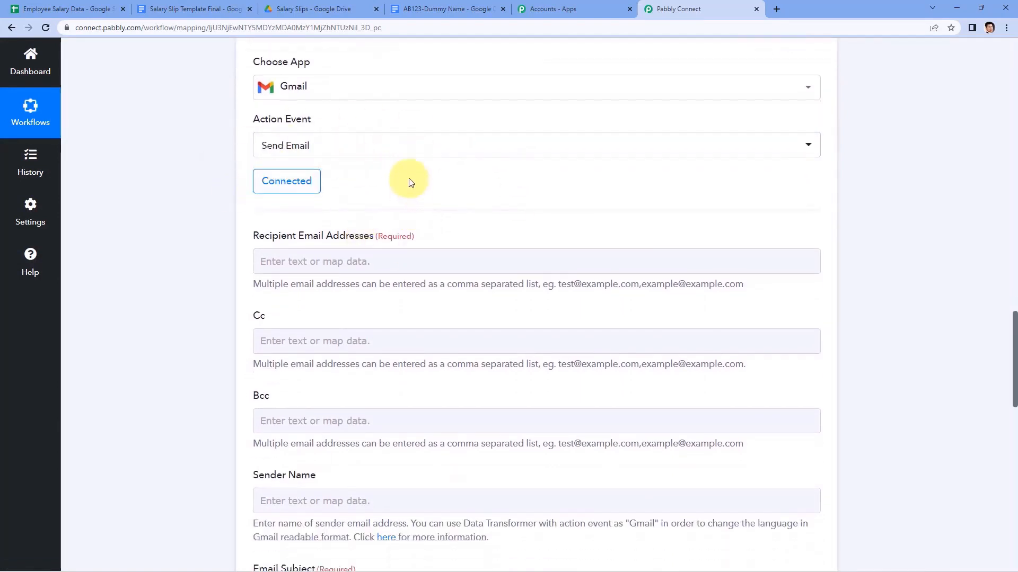
pyautogui.scroll(-1, 402, 175)
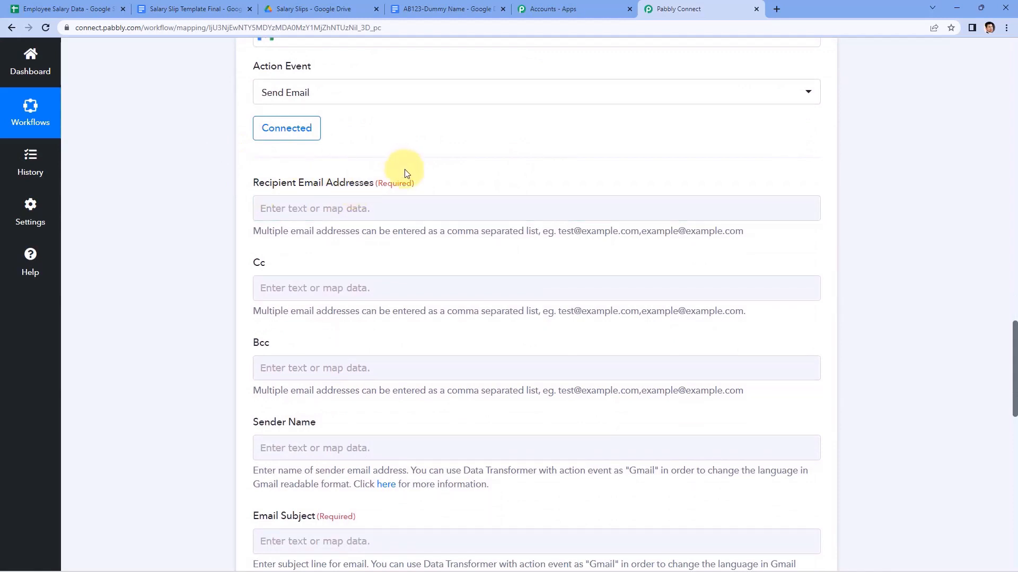
pyautogui.scroll(4, 405, 172)
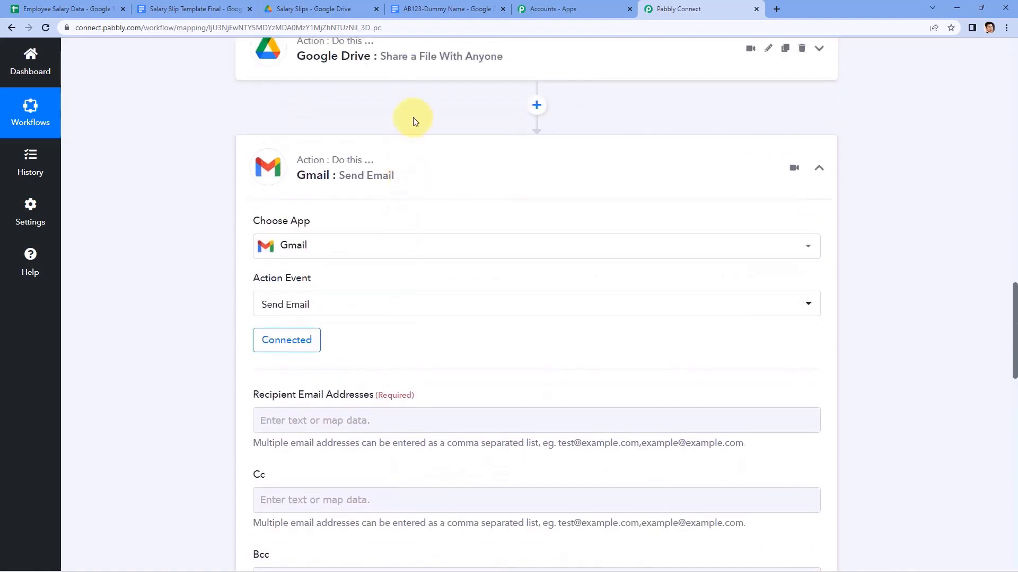
pyautogui.scroll(12, 843, 170)
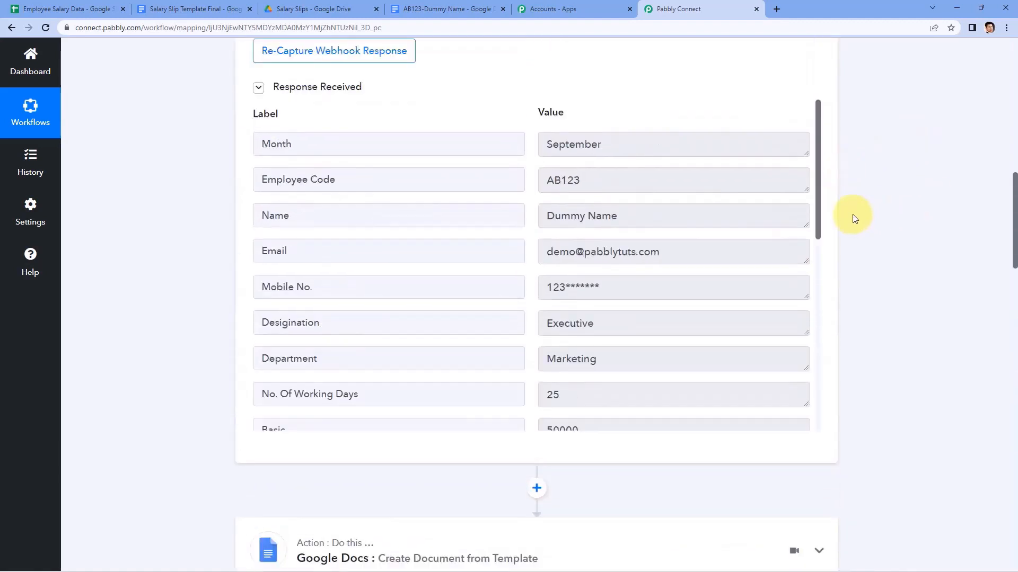
pyautogui.click(68, 8)
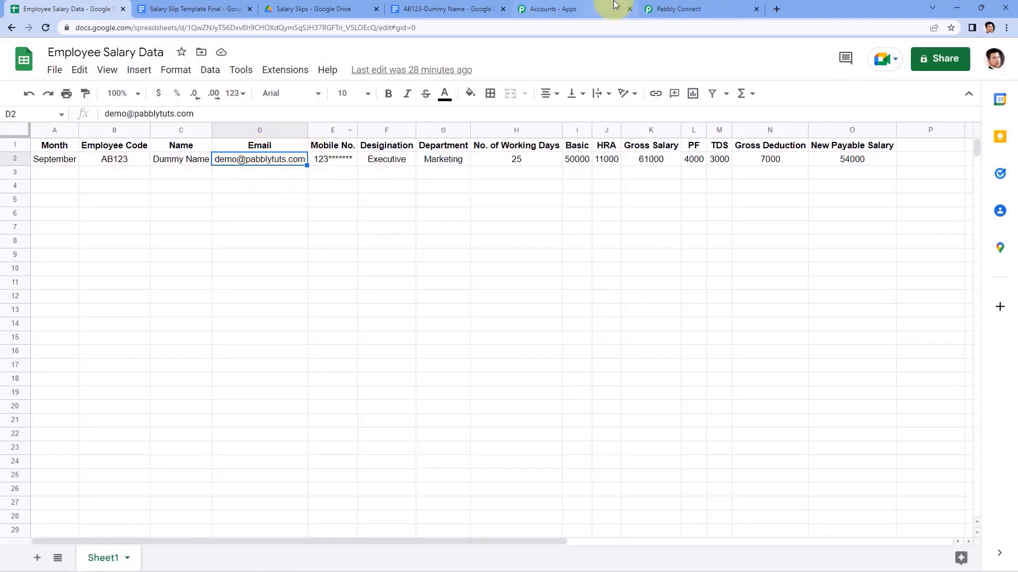
pyautogui.click(669, 4)
pyautogui.moveTo(673, 266); pyautogui.dragTo(529, 265)
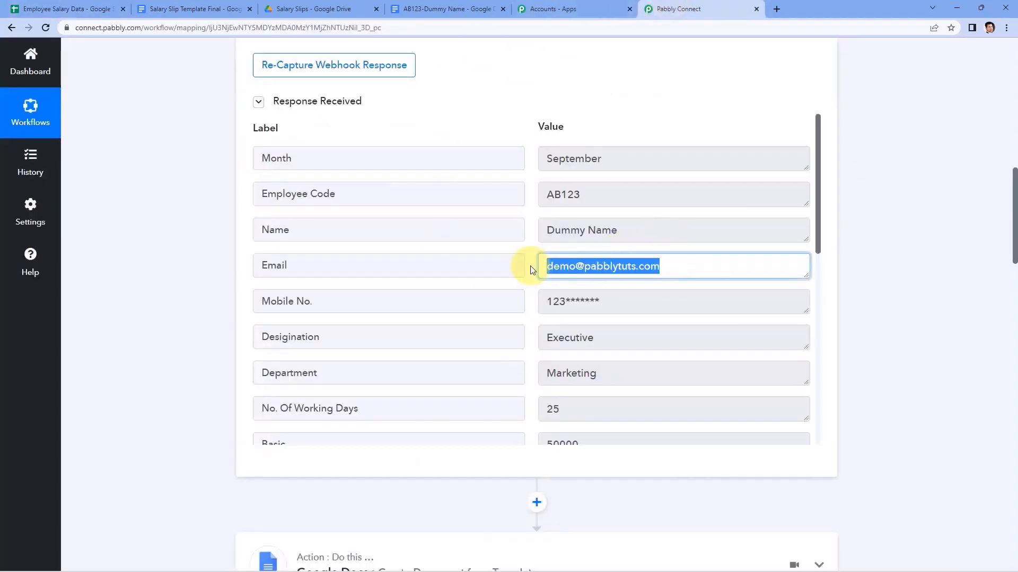
pyautogui.click(890, 270)
pyautogui.moveTo(704, 266); pyautogui.dragTo(349, 258)
pyautogui.click(227, 264)
# Map the Google Sheets row's Email field into Recipient Email Addresses.
pyautogui.scroll(-10, 227, 265)
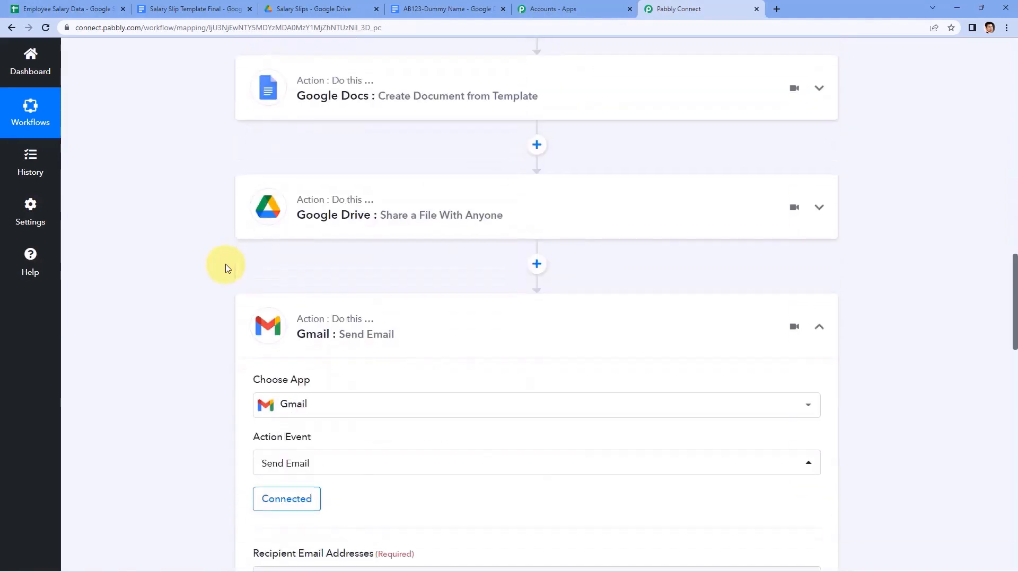
pyautogui.scroll(-4, 227, 267)
pyautogui.click(265, 263)
pyautogui.scroll(-2, 228, 262)
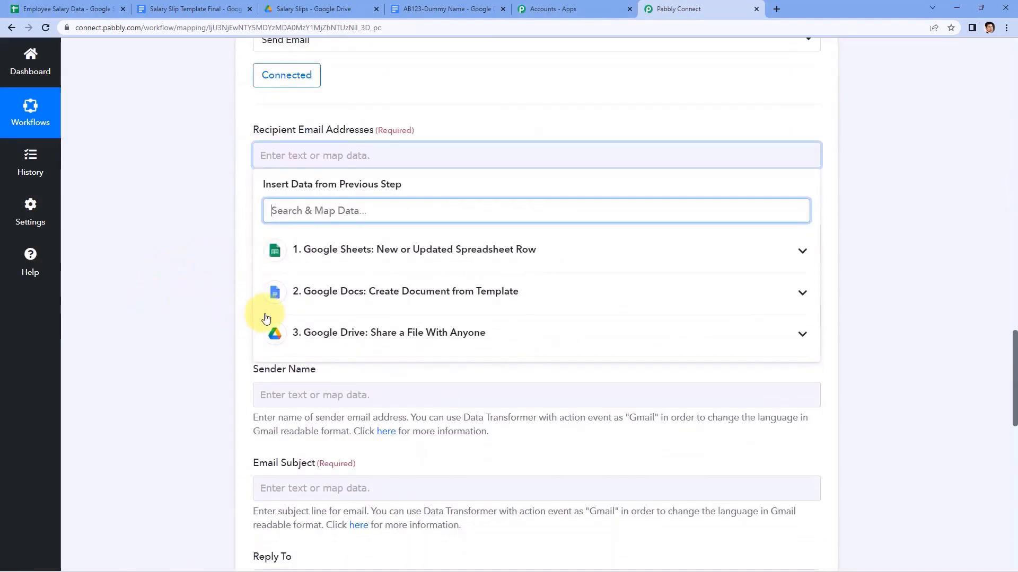
pyautogui.click(434, 259)
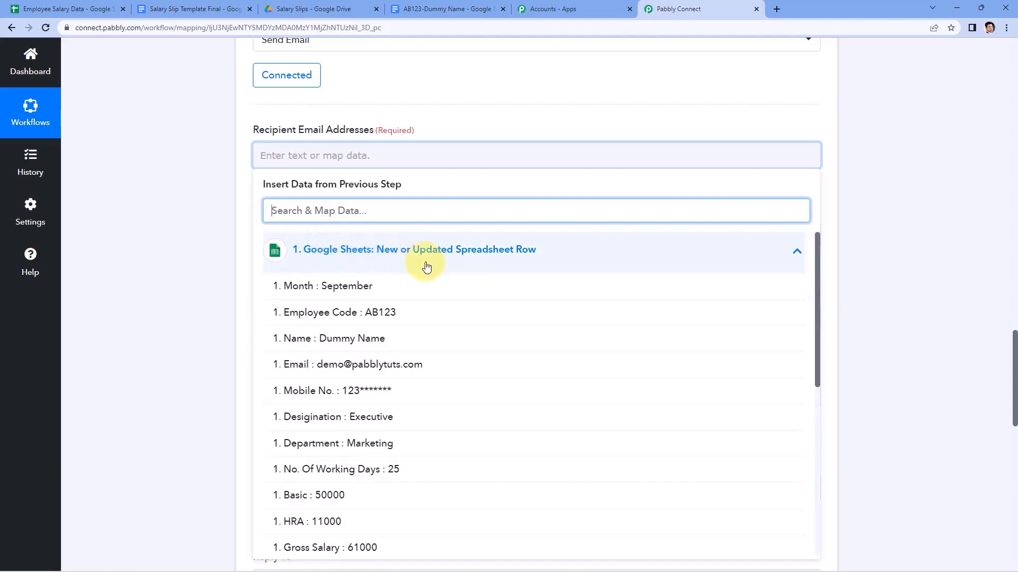
pyautogui.click(357, 366)
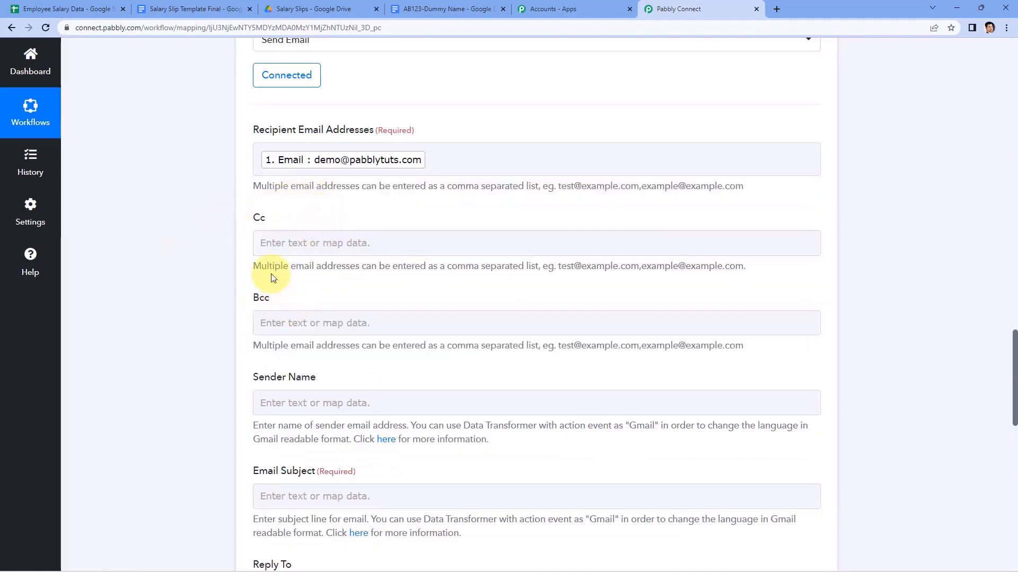
pyautogui.scroll(-1, 245, 212)
pyautogui.scroll(-1, 245, 180)
# Enter XYZ Company as the sender name, matching the salary slip document.
pyautogui.scroll(-2, 223, 207)
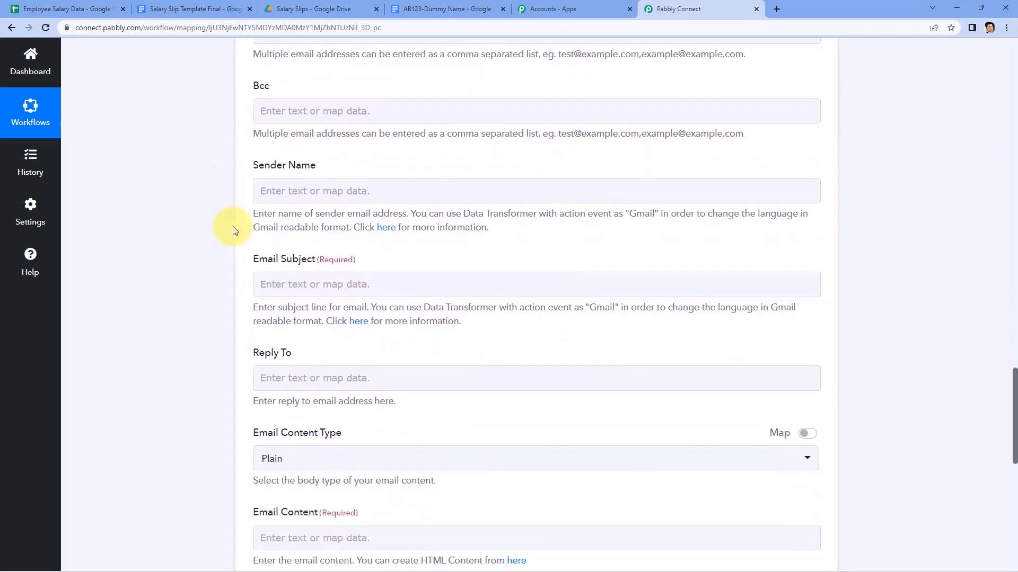
pyautogui.click(312, 190)
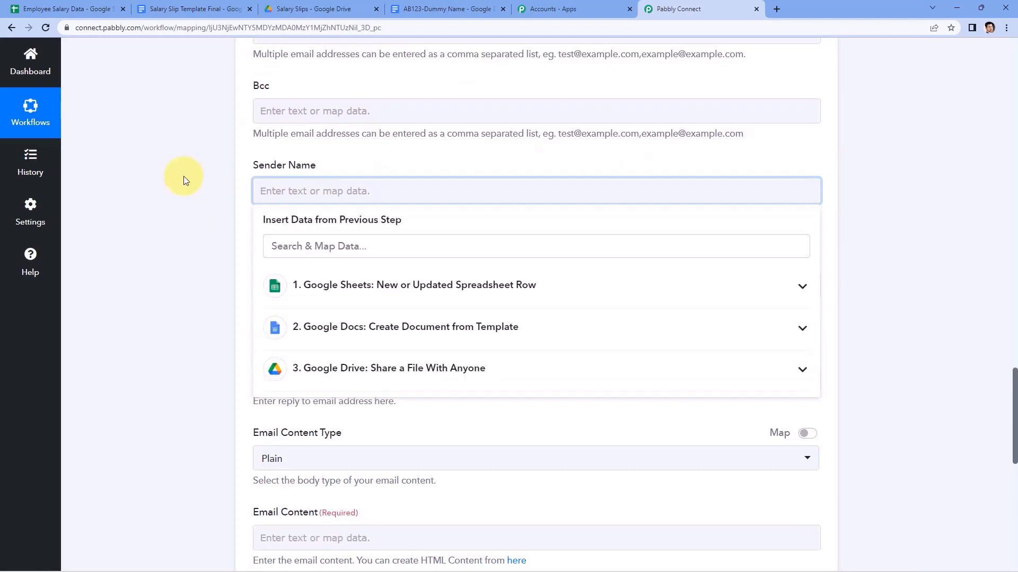
pyautogui.write('XYZ Company')
pyautogui.click(183, 176)
pyautogui.click(448, 9)
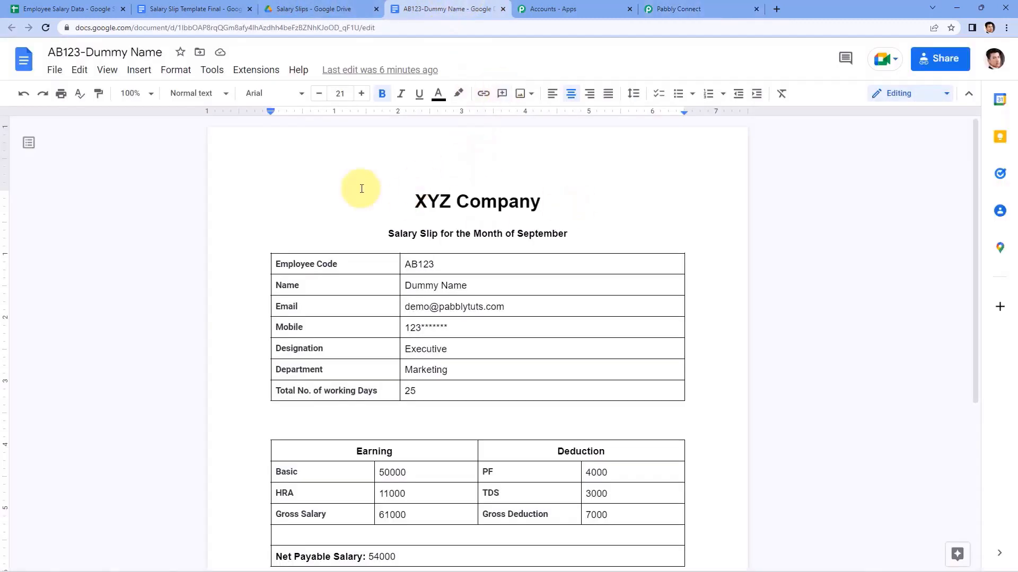
pyautogui.click(678, 9)
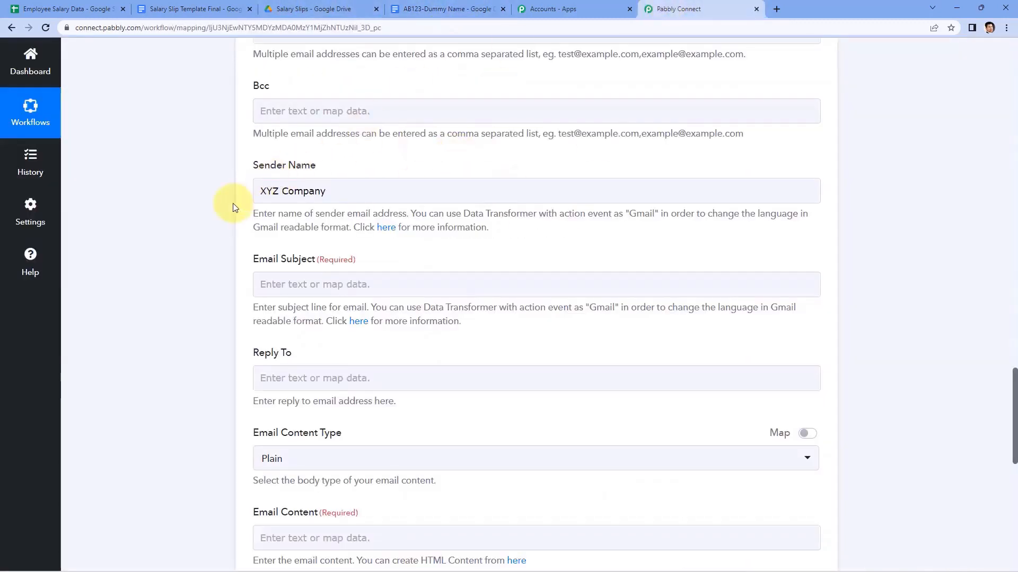
# Set the email subject to 'Salary Slip for the month of' plus the mapped Month.
pyautogui.scroll(-3, 227, 204)
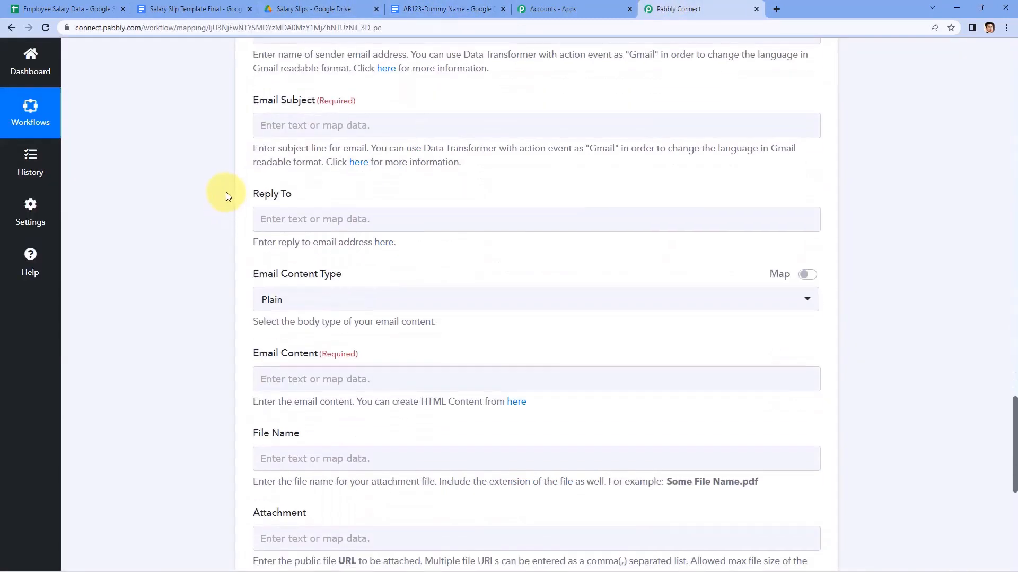
pyautogui.click(275, 123)
pyautogui.click(272, 130)
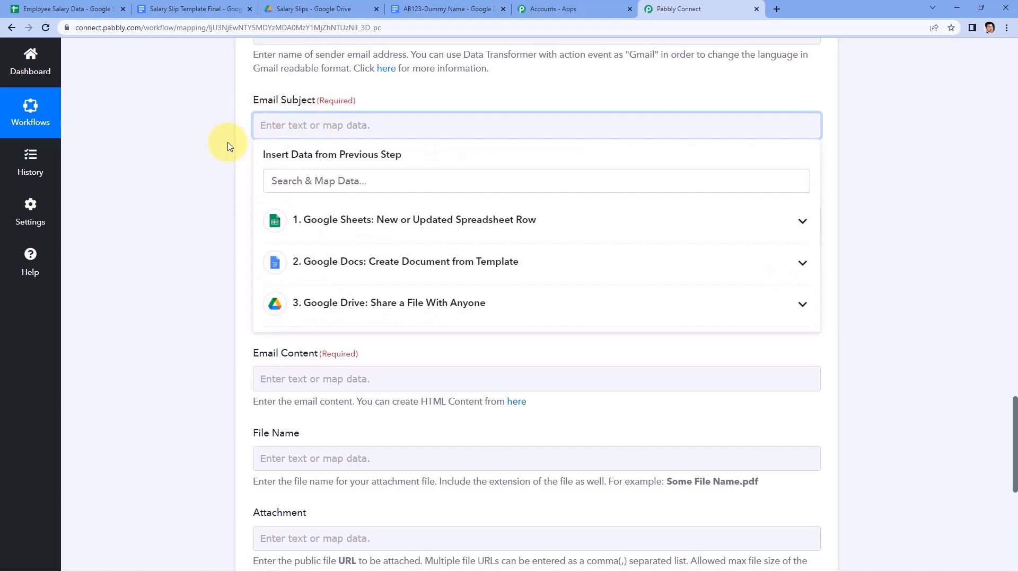
pyautogui.write('Salar')
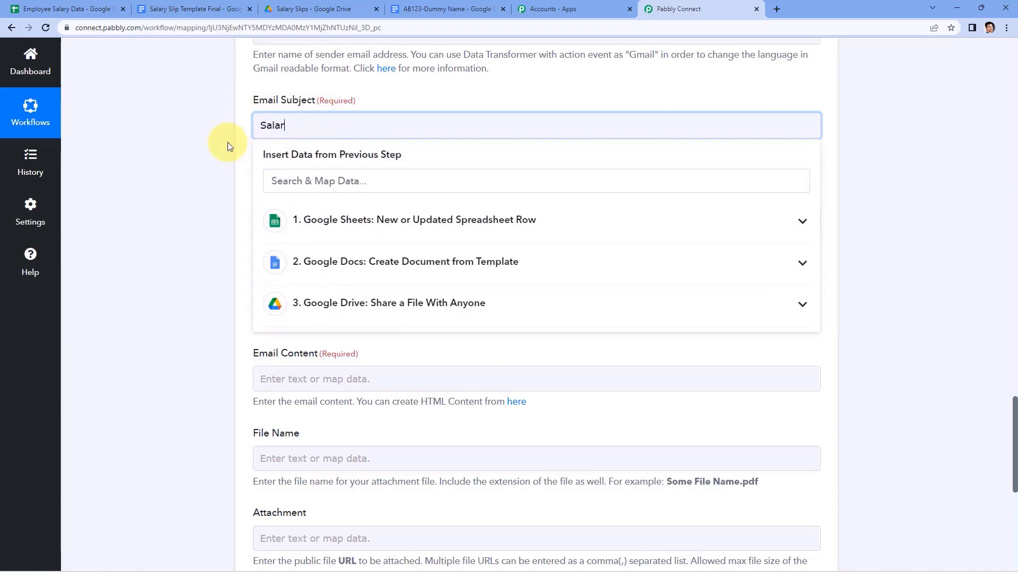
pyautogui.write('y Slip for the mont')
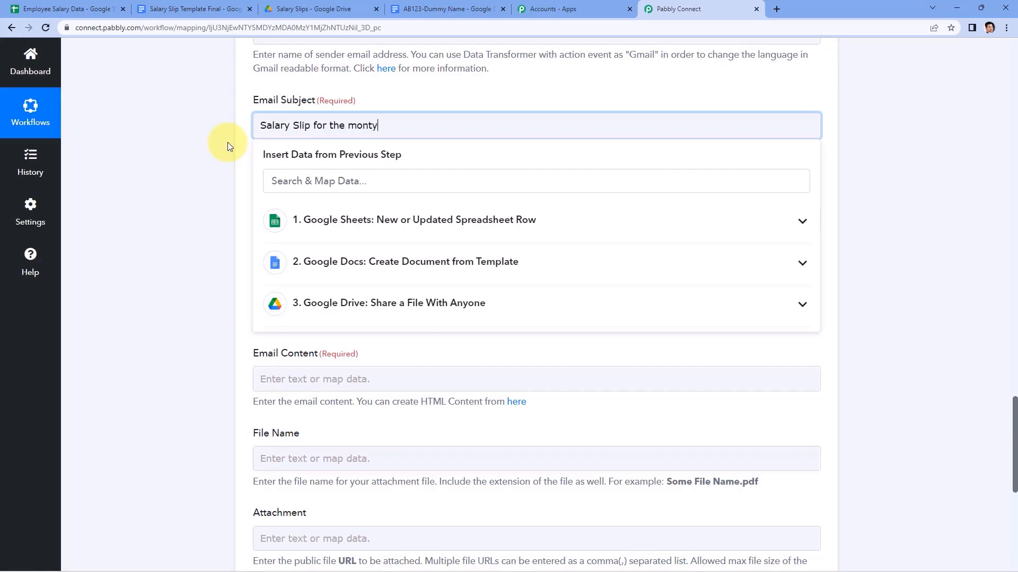
pyautogui.write('h of')
pyautogui.click(452, 220)
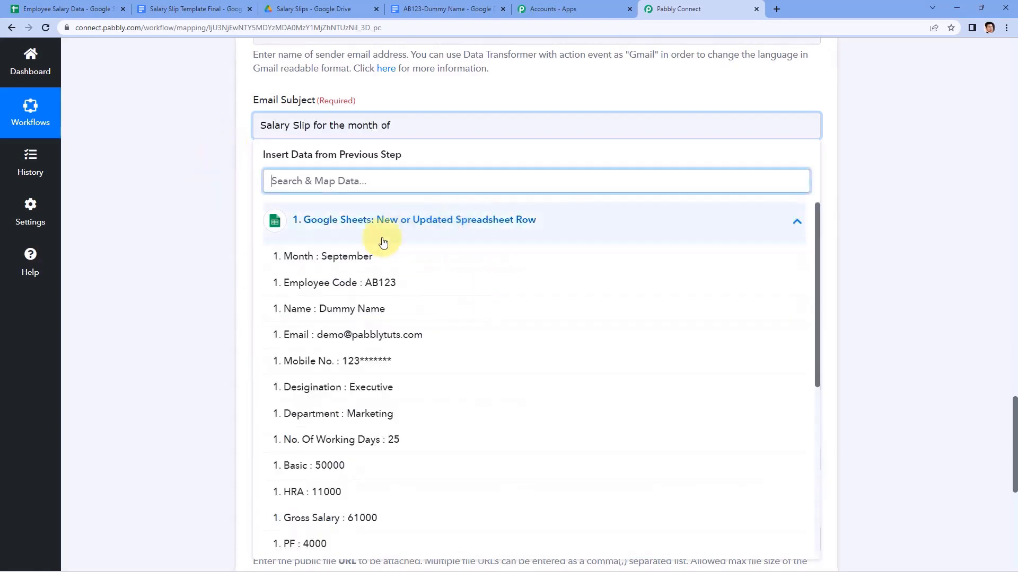
pyautogui.click(370, 257)
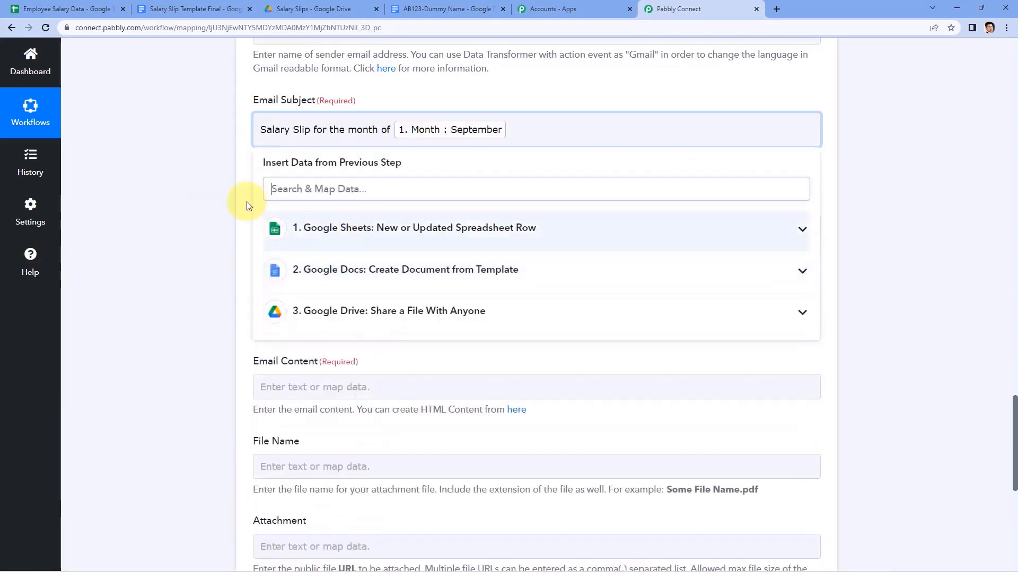
pyautogui.click(207, 200)
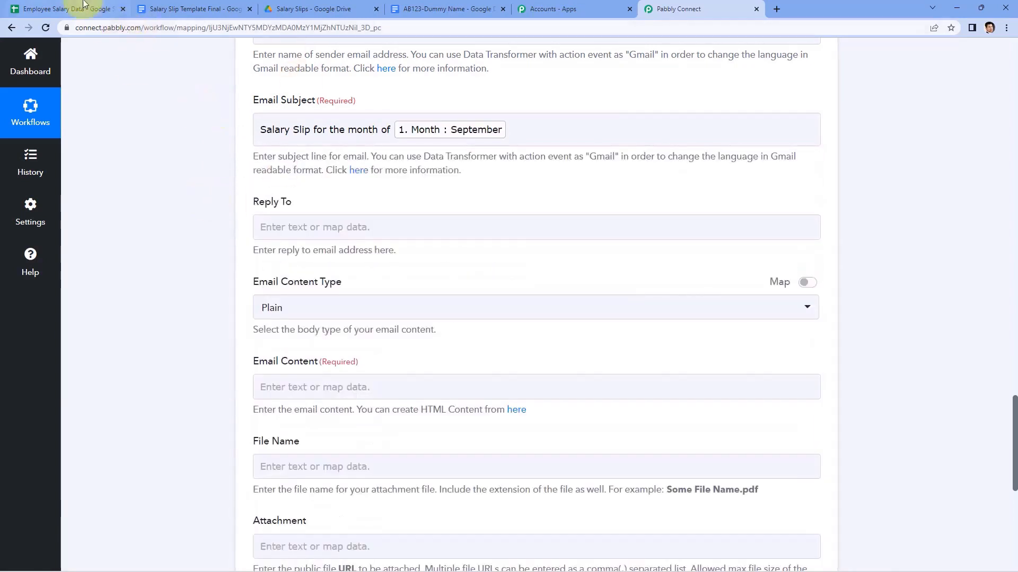
pyautogui.click(68, 9)
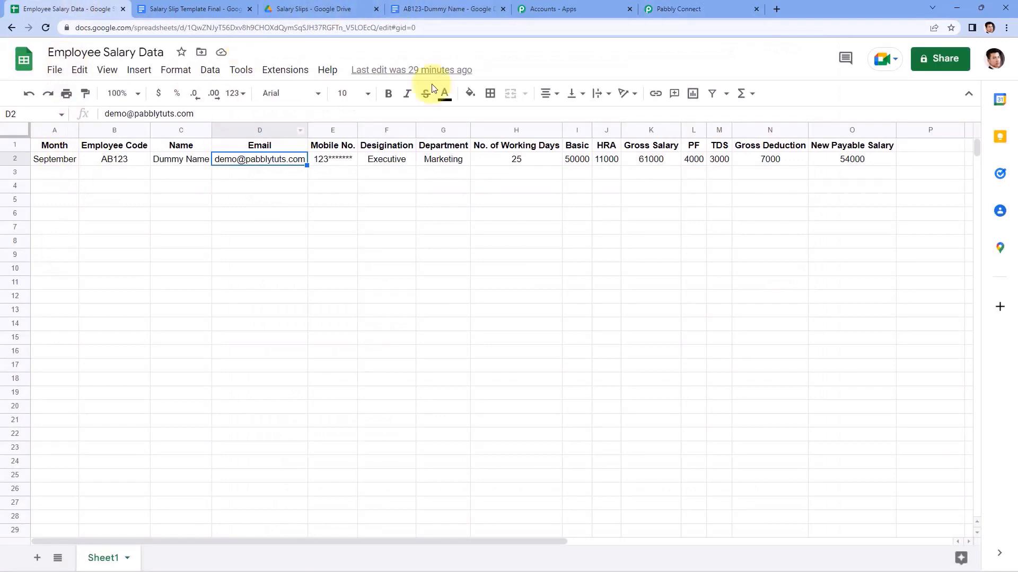
pyautogui.click(698, 5)
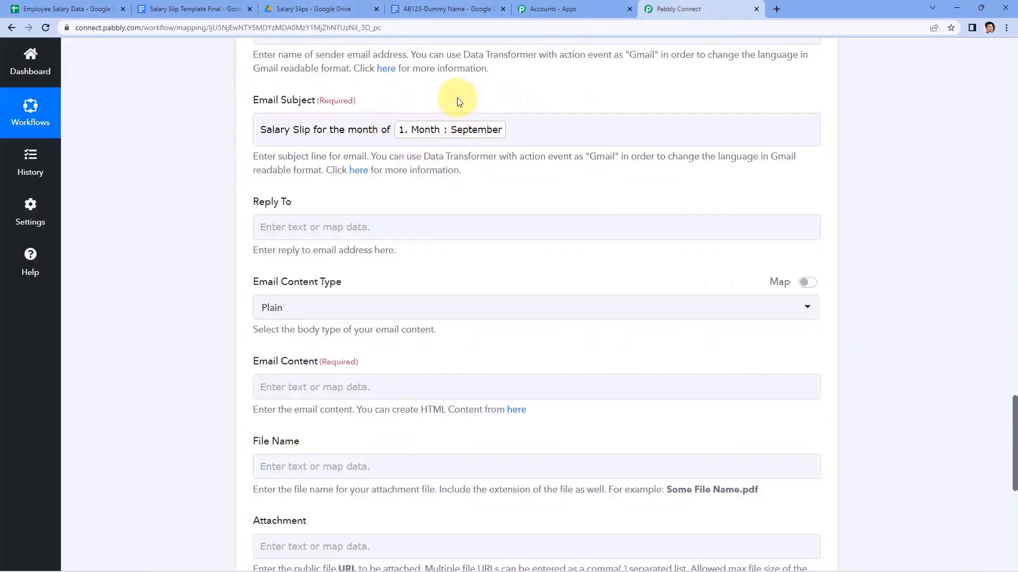
pyautogui.scroll(-1, 297, 144)
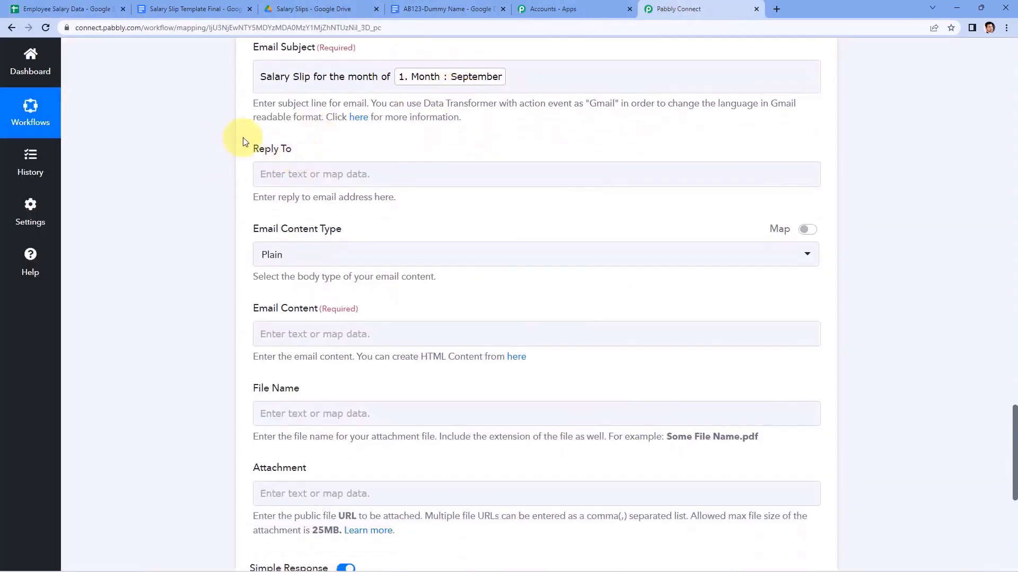
# Keep the email content type set to Plain.
pyautogui.scroll(-1, 303, 202)
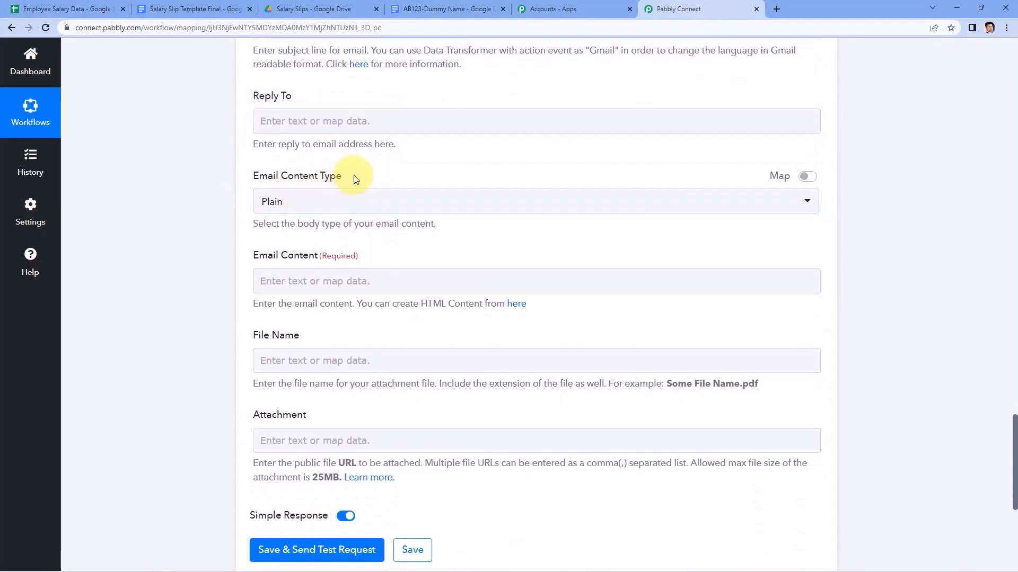
pyautogui.click(364, 204)
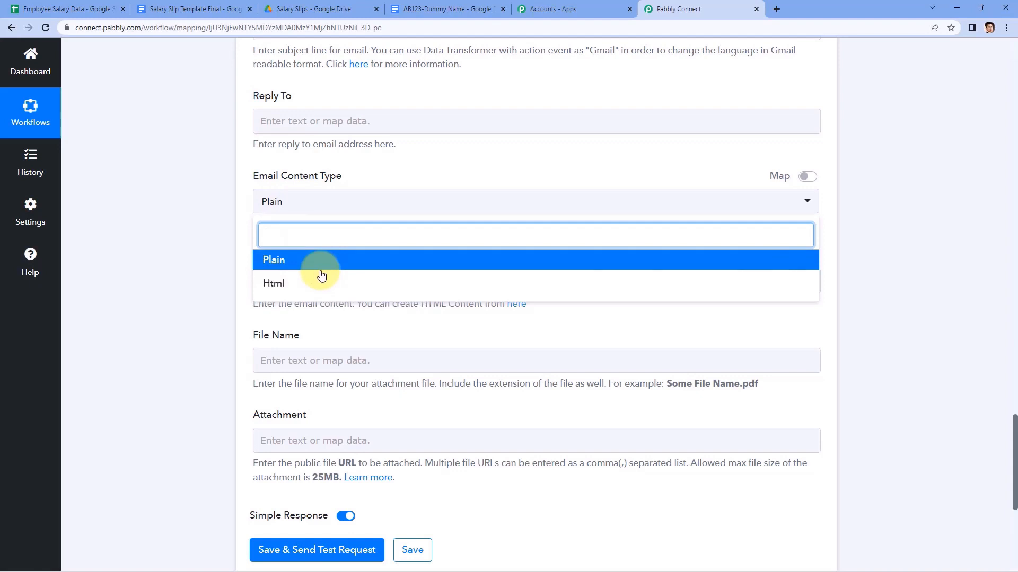
pyautogui.click(206, 229)
pyautogui.scroll(-2, 255, 227)
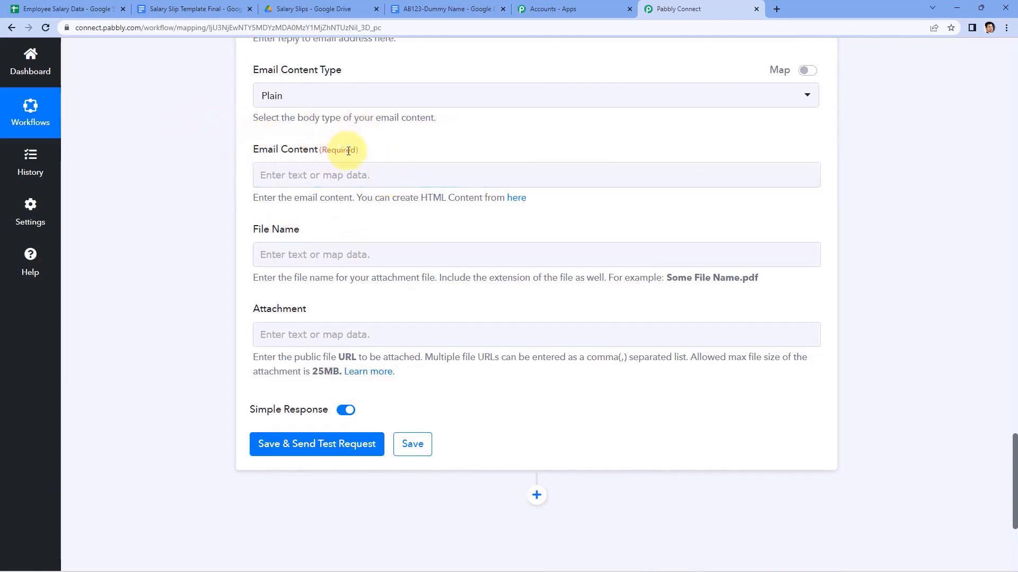
# Start the email body with 'Hello' followed by the mapped Name and a comma.
pyautogui.click(295, 173)
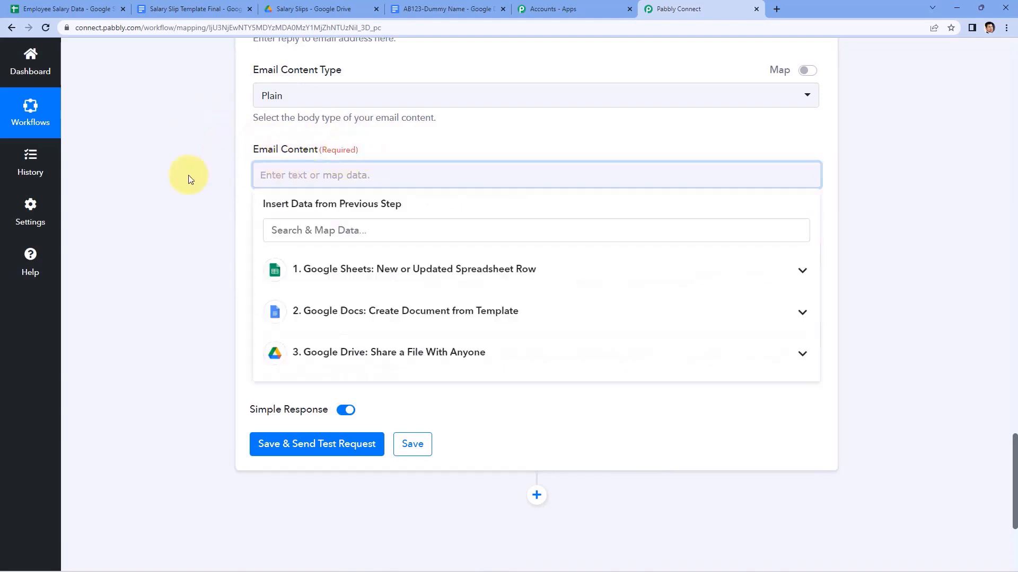
pyautogui.write('Hello')
pyautogui.click(352, 259)
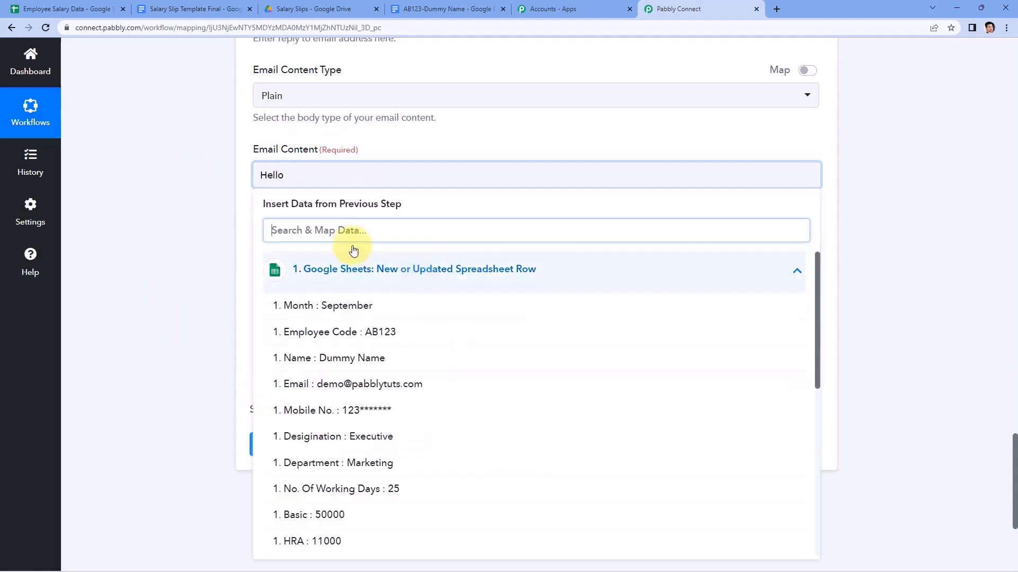
pyautogui.click(355, 360)
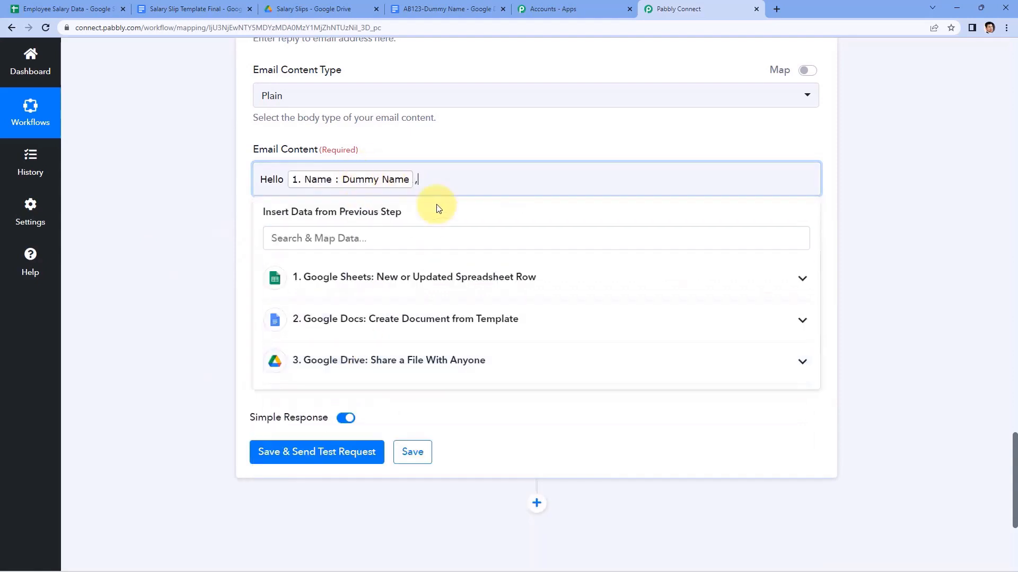
pyautogui.write(',')
pyautogui.press('Return')
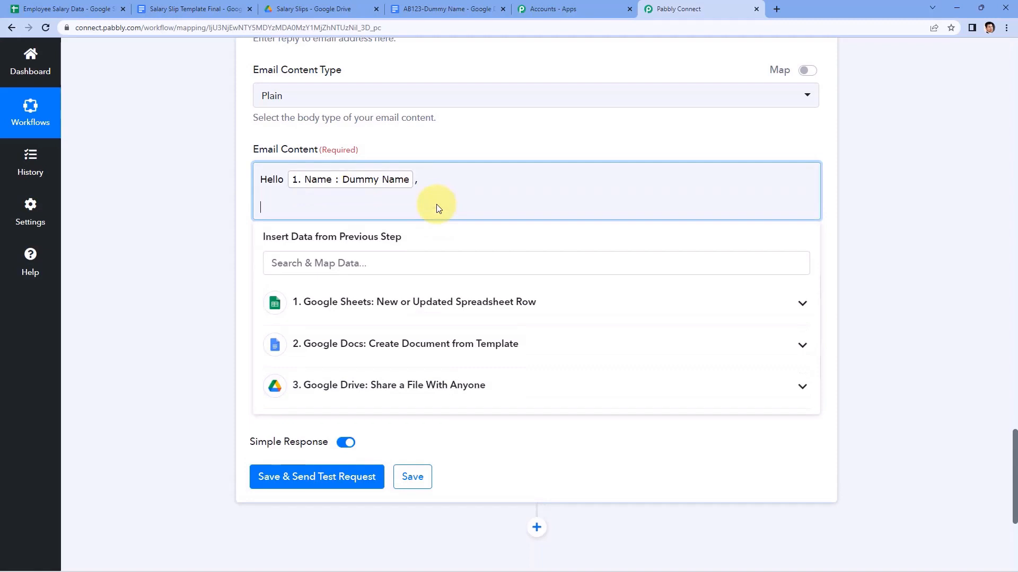
# Add the line 'Please find the salary slip for the month of [Month] attached below.'.
pyautogui.write('Please find the sal')
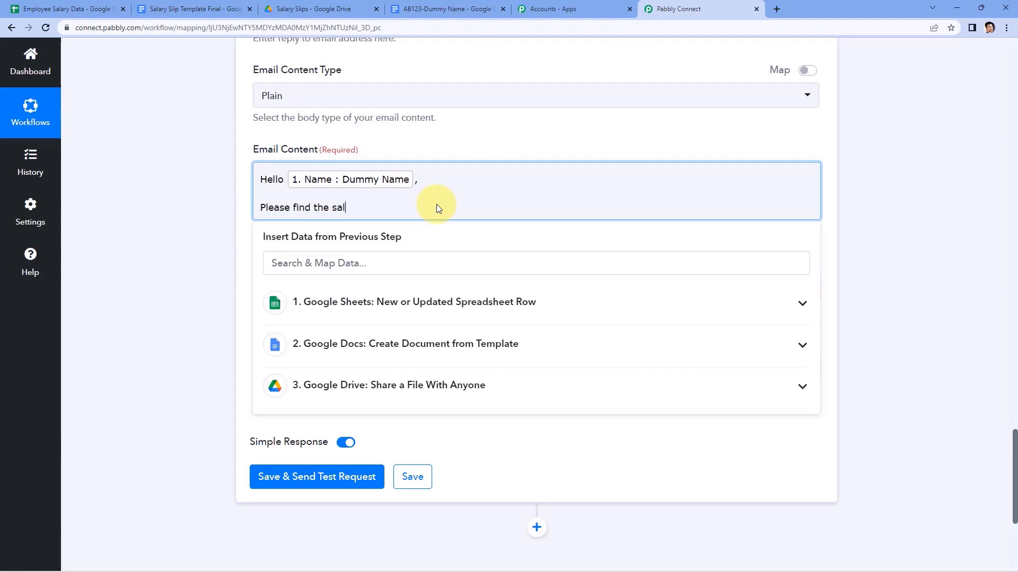
pyautogui.write('ary slip for the month of')
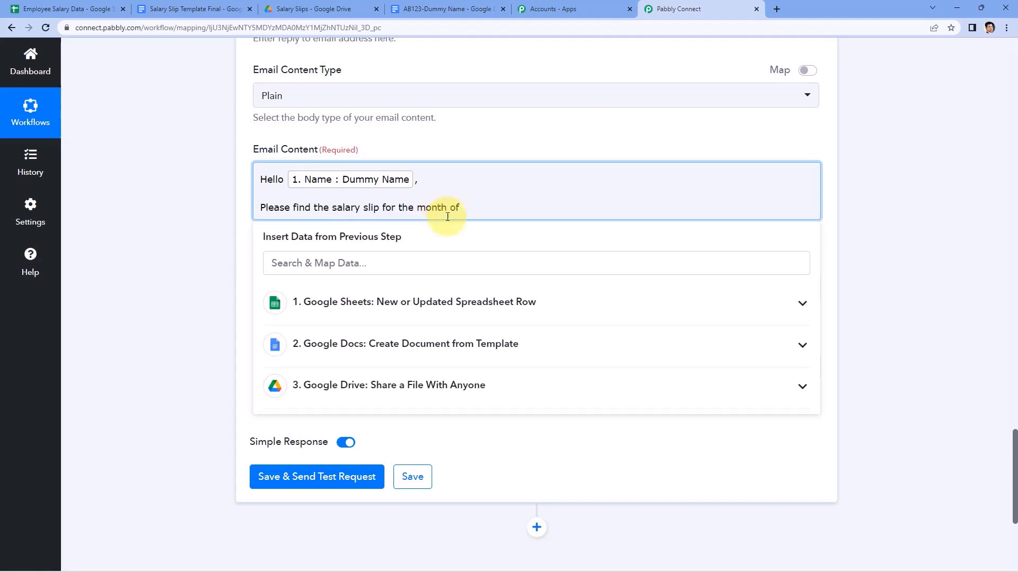
pyautogui.click(444, 300)
pyautogui.click(390, 334)
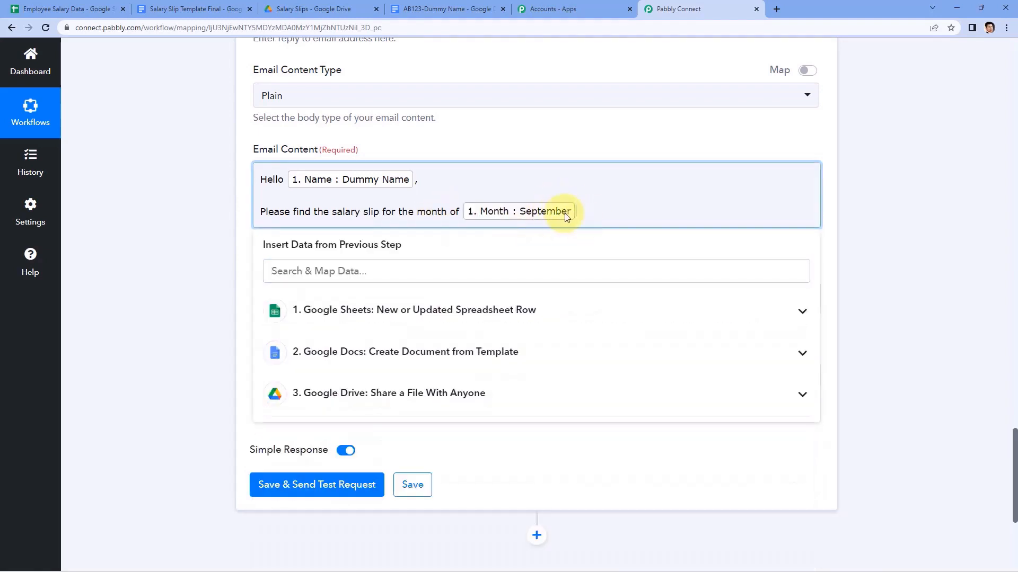
pyautogui.write('below.')
pyautogui.press('Return')
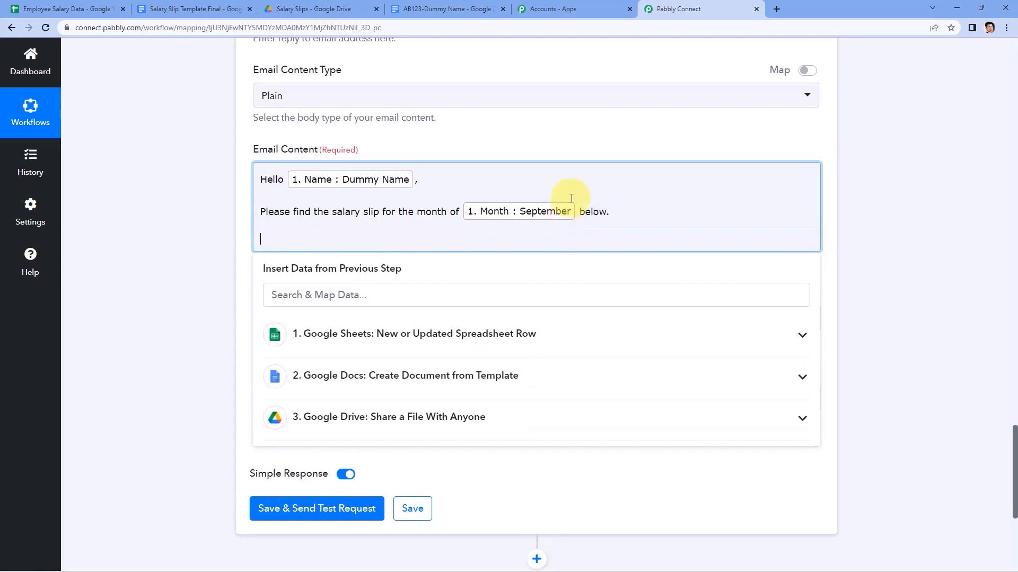
pyautogui.press('BackSpace')
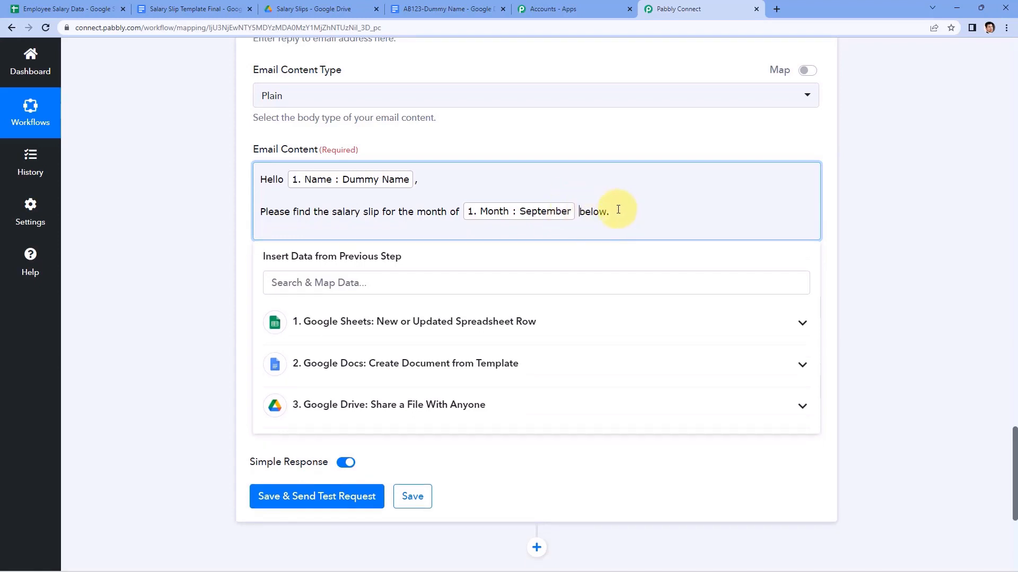
pyautogui.write('attached')
# Sign off the email body with 'Thank You' and 'Regards' on separate lines.
pyautogui.click(669, 212)
pyautogui.press('Return')
pyautogui.write('Thank Yo')
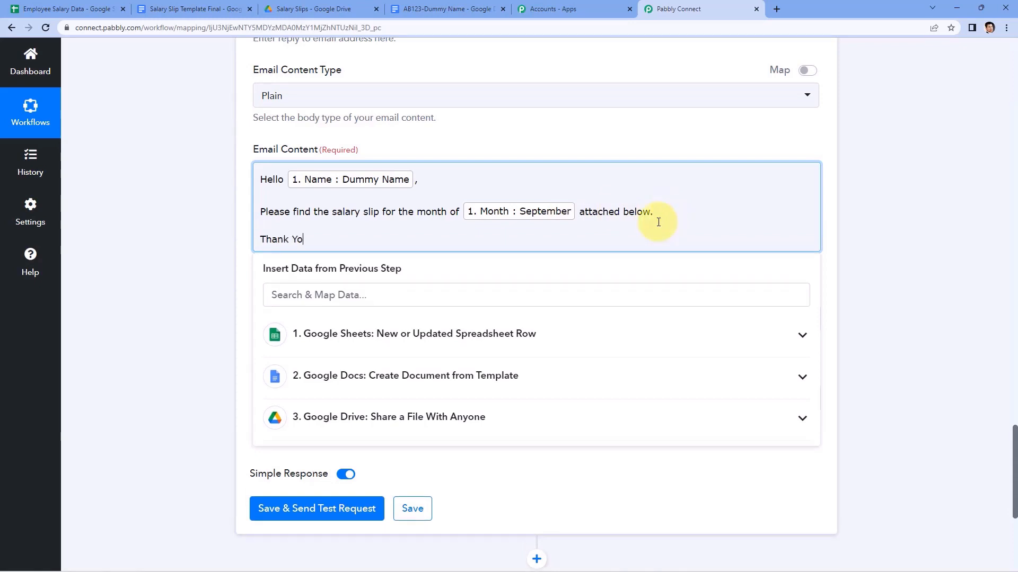
pyautogui.write('u')
pyautogui.press('Return')
pyautogui.write('Regards')
pyautogui.click(210, 231)
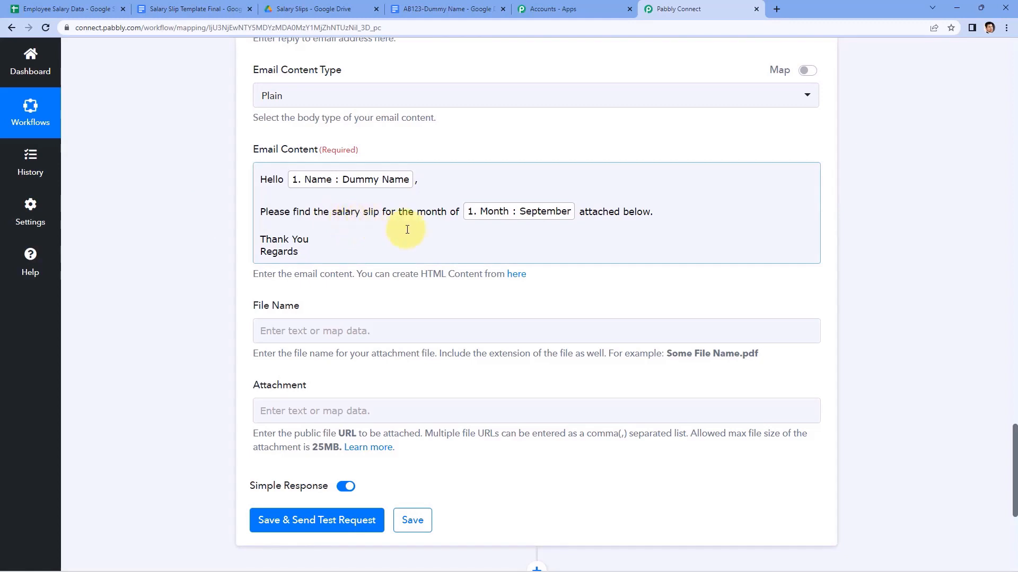
# Fill the Gmail attachment File Name field with 'Salary Slip'.
pyautogui.scroll(10, 503, 165)
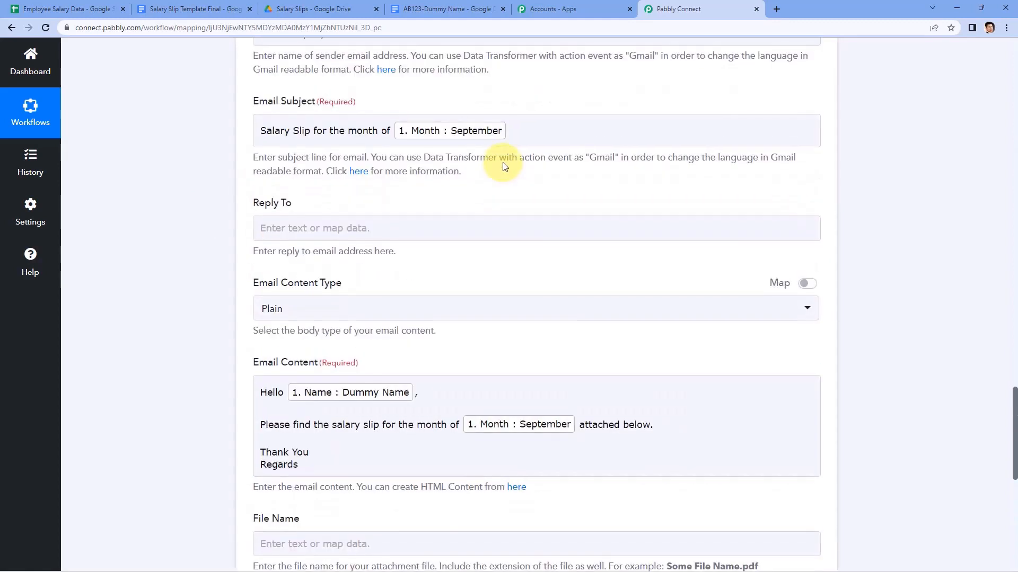
pyautogui.scroll(2, 505, 168)
pyautogui.scroll(-12, 506, 168)
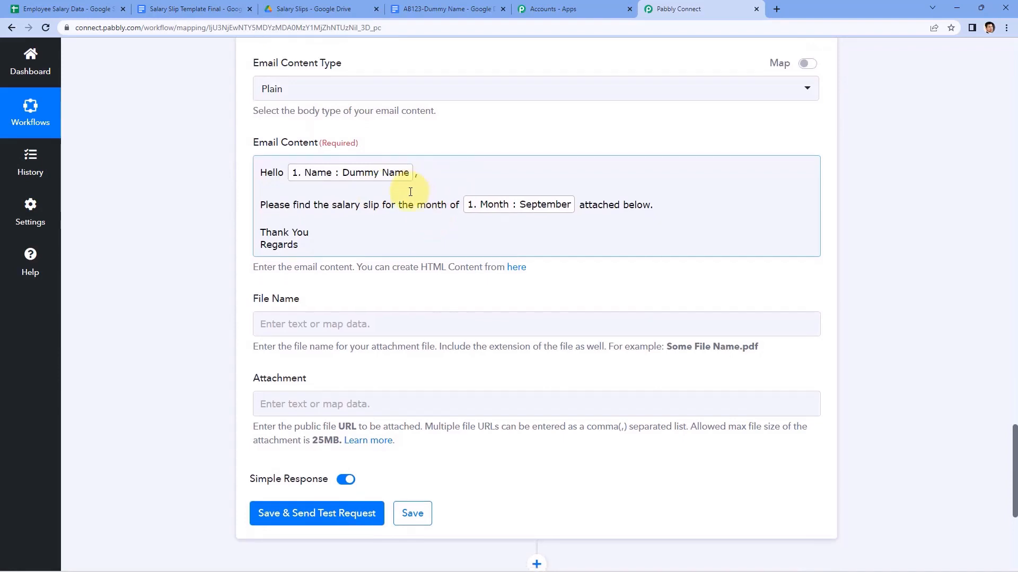
pyautogui.scroll(-1, 319, 166)
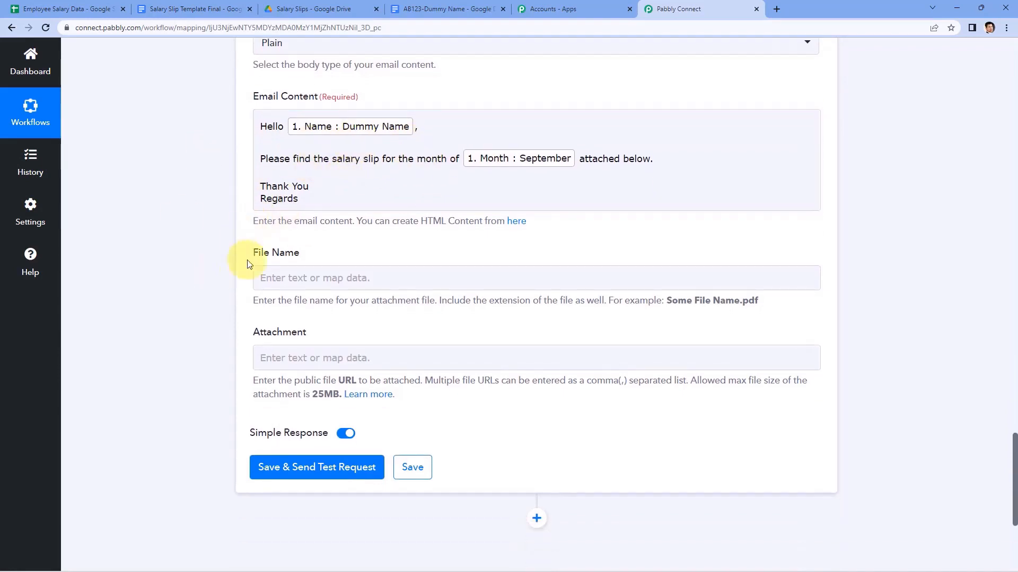
pyautogui.click(311, 276)
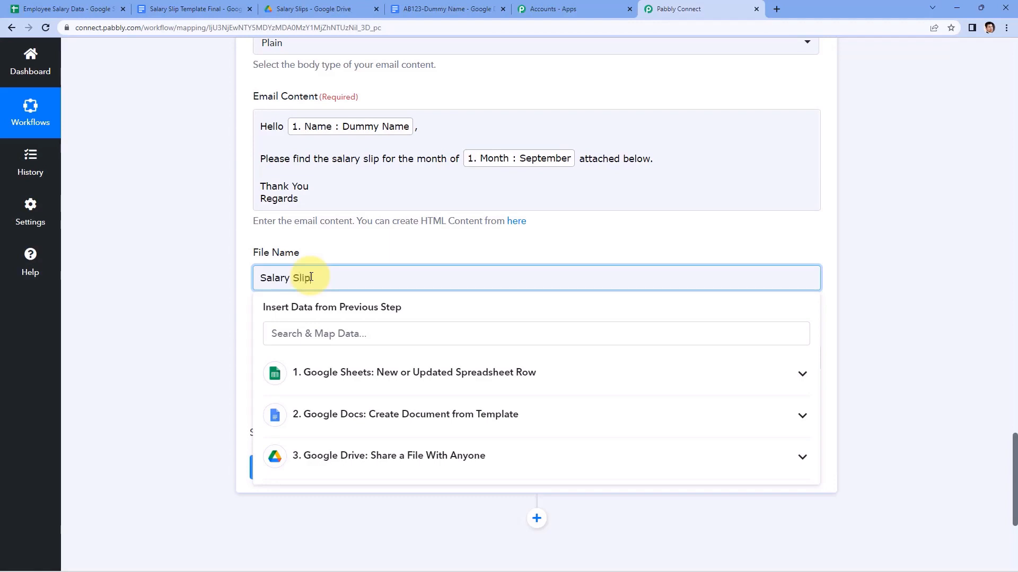
pyautogui.click(228, 285)
pyautogui.scroll(-2, 230, 286)
pyautogui.click(324, 256)
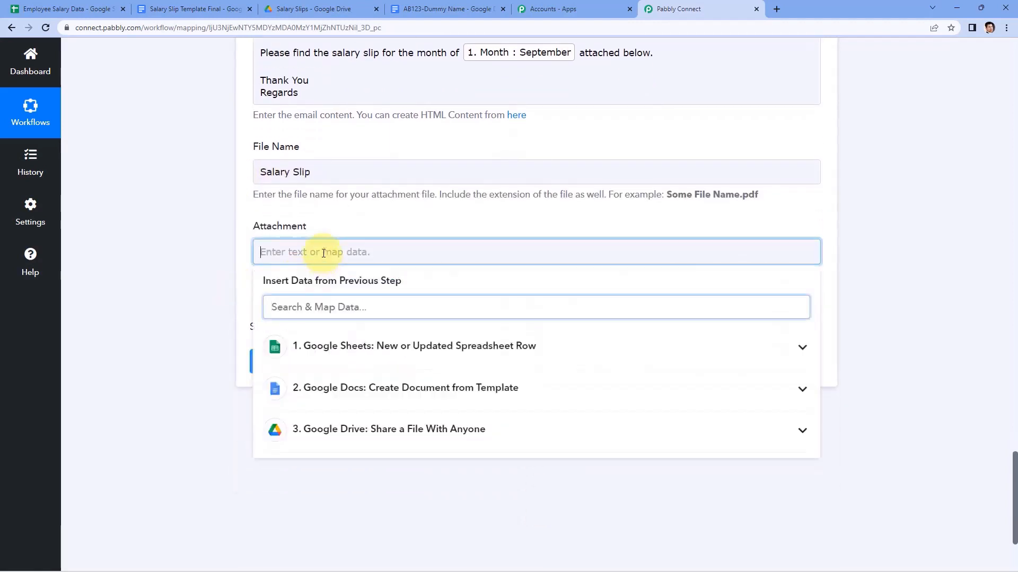
pyautogui.scroll(15, 201, 259)
pyautogui.scroll(12, 199, 261)
pyautogui.scroll(-5, 318, 297)
# Expand the Google Drive share step and review its PDF export link.
pyautogui.click(371, 277)
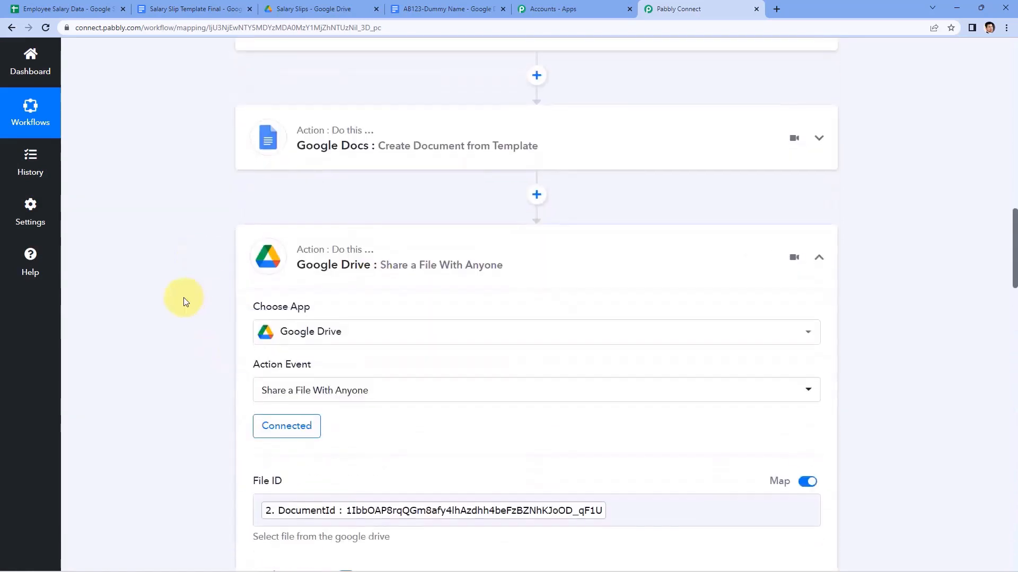
pyautogui.scroll(-5, 190, 276)
pyautogui.scroll(-8, 167, 212)
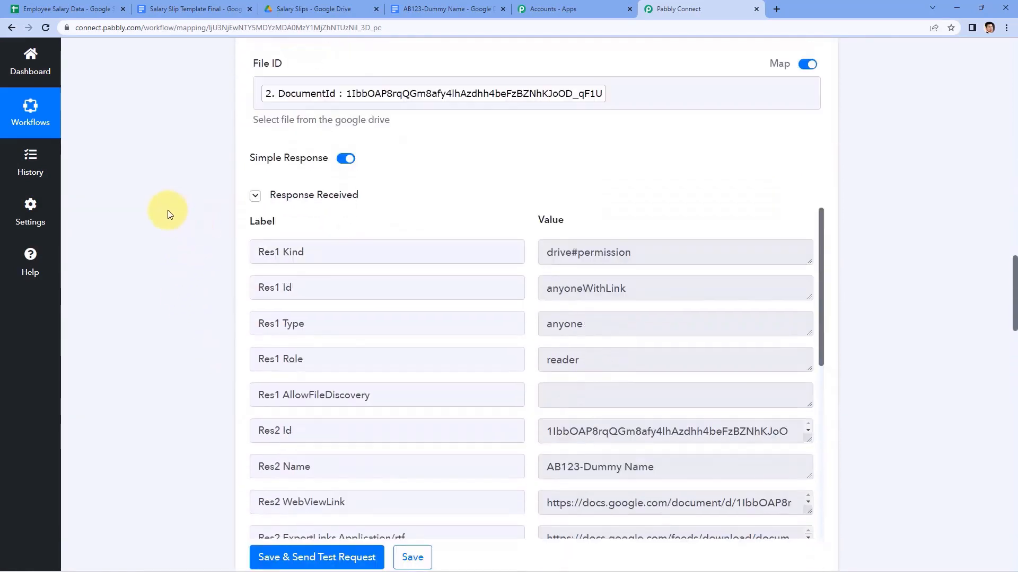
pyautogui.scroll(-1, 433, 248)
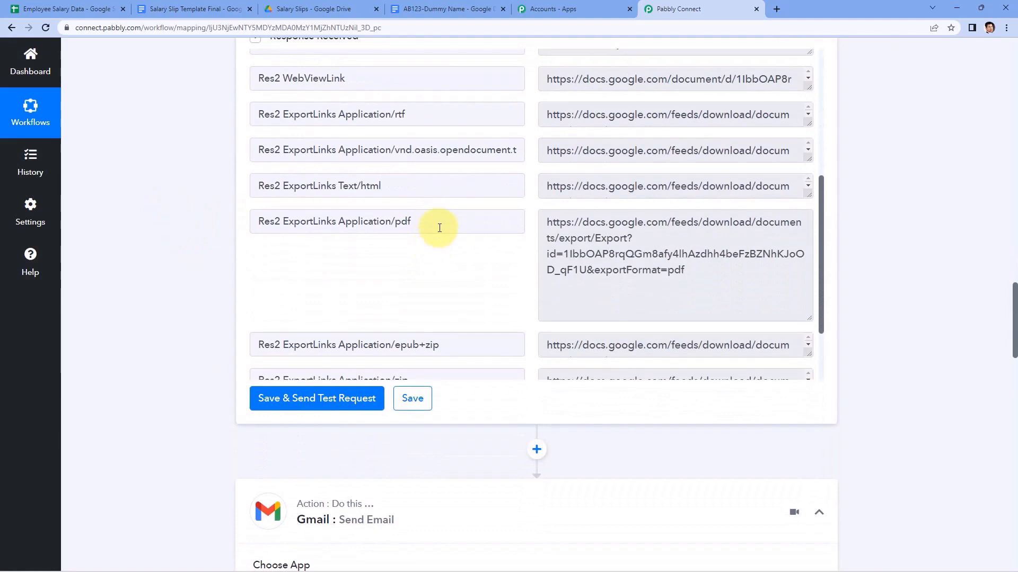
pyautogui.moveTo(689, 273); pyautogui.dragTo(645, 266)
pyautogui.click(567, 227)
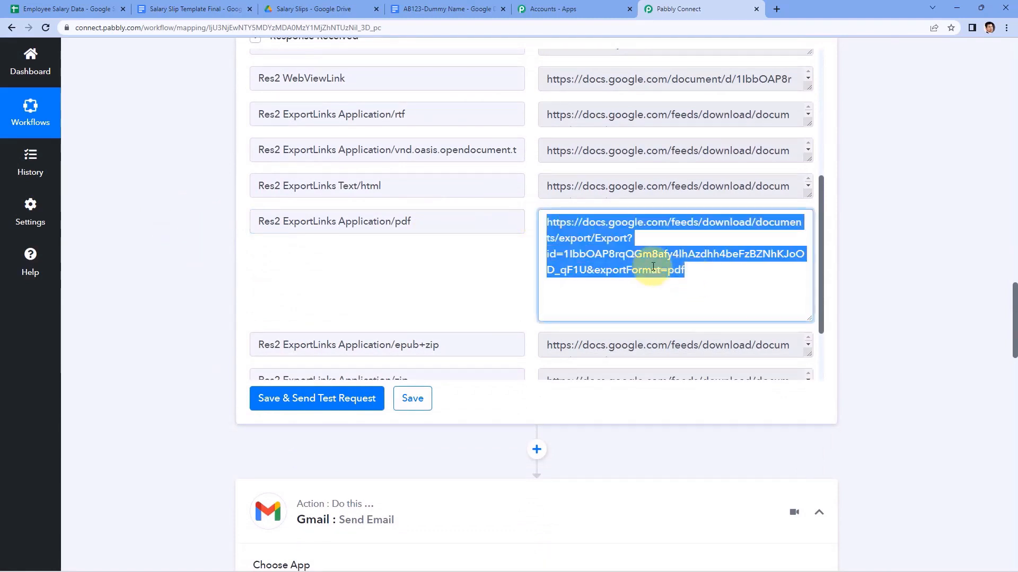
# Map the Drive step's Res2 ExportLinks Application/pdf value into the Attachment field.
pyautogui.scroll(-20, 215, 266)
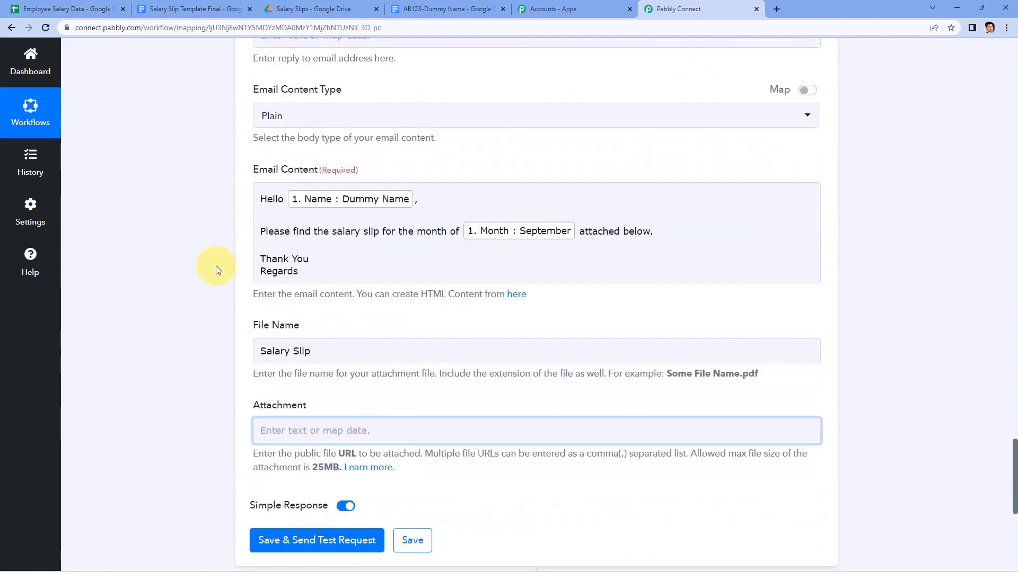
pyautogui.click(294, 289)
pyautogui.scroll(-2, 219, 280)
pyautogui.click(499, 359)
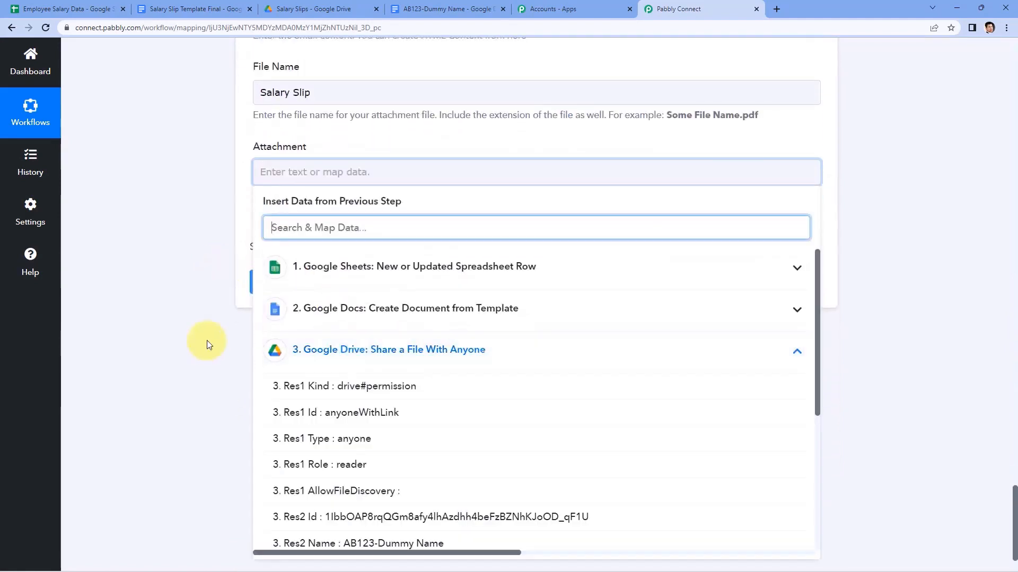
pyautogui.scroll(-1, 204, 343)
pyautogui.scroll(-3, 438, 341)
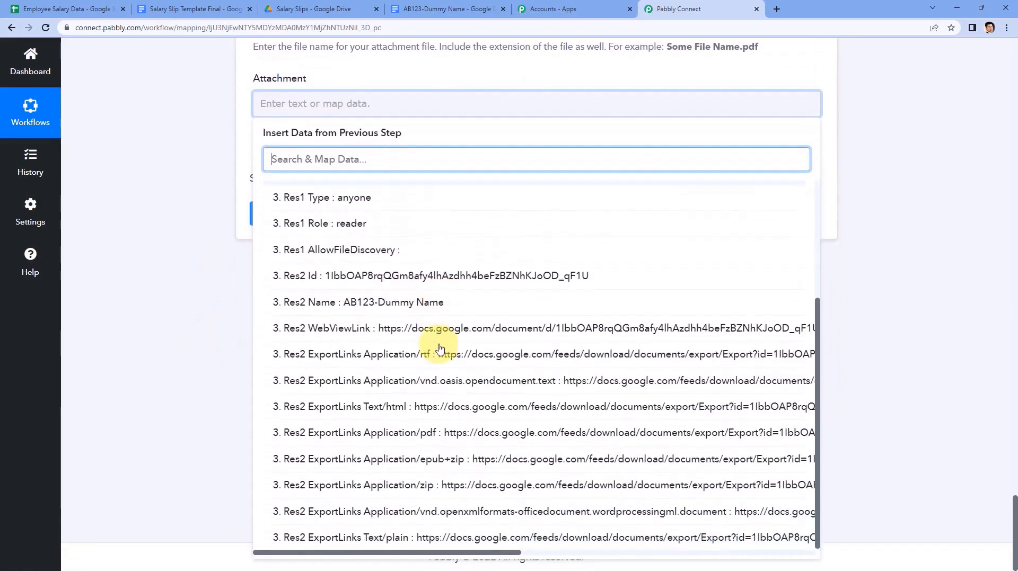
pyautogui.click(387, 435)
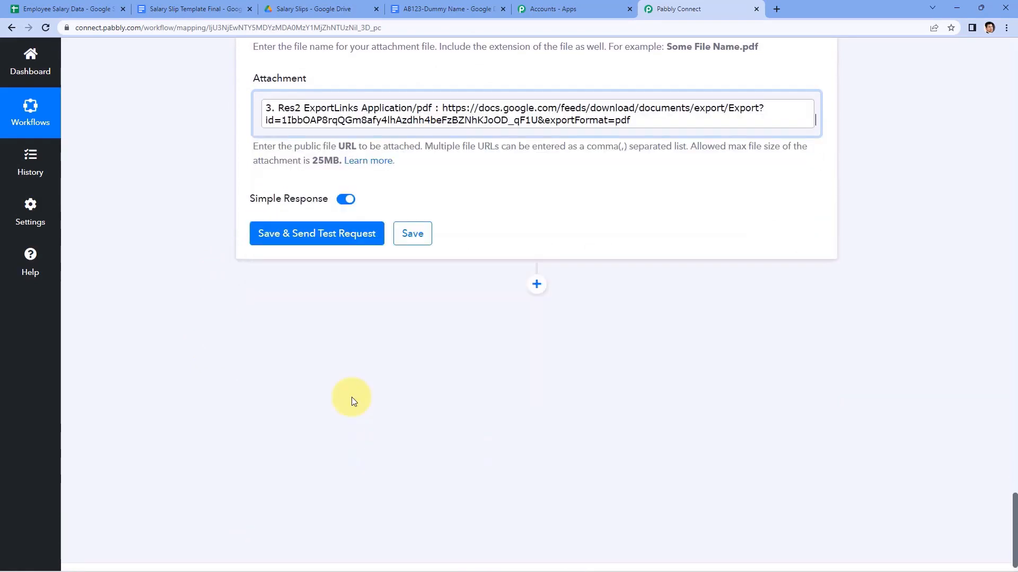
pyautogui.click(203, 289)
pyautogui.scroll(5, 203, 288)
pyautogui.scroll(2, 295, 199)
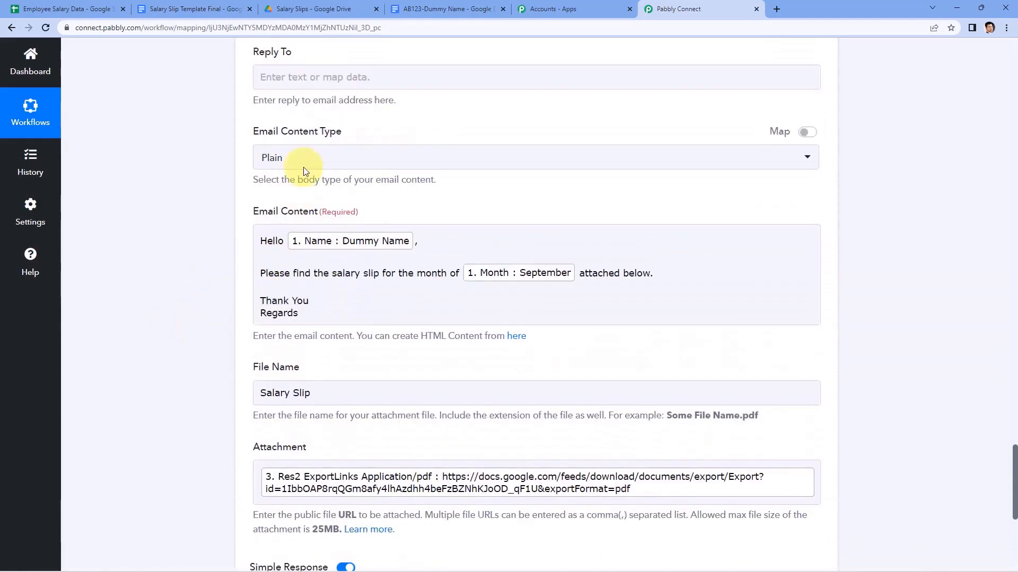
pyautogui.scroll(-8, 193, 223)
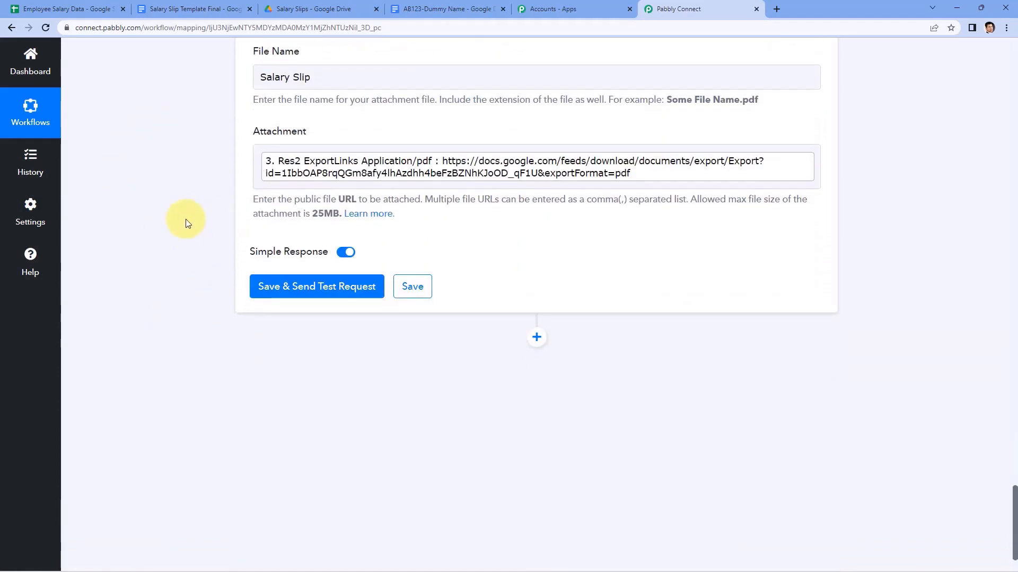
# Save the Gmail step and send a test, confirming status sent with 100 email quota remaining.
pyautogui.click(275, 287)
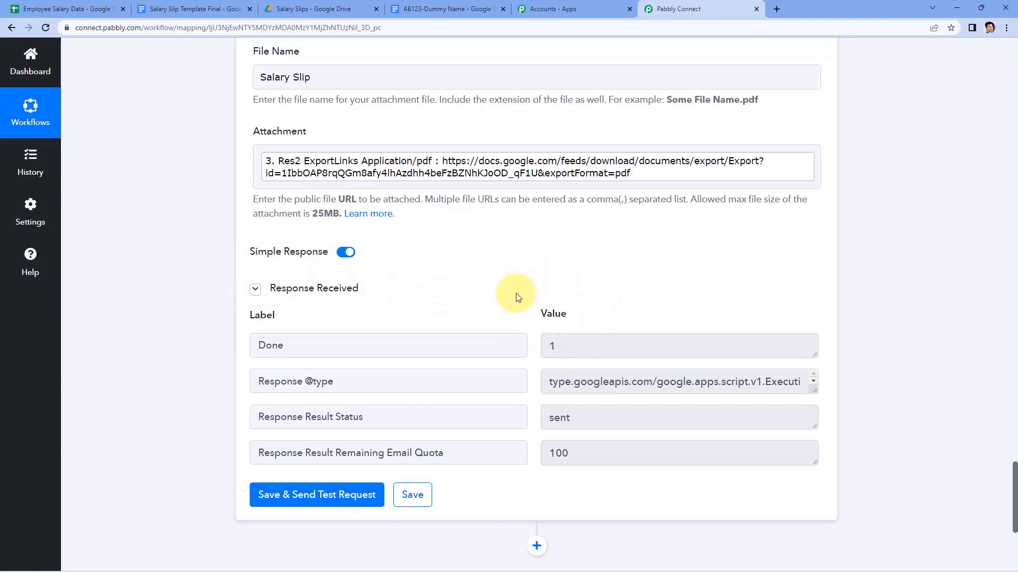
pyautogui.scroll(6, 518, 294)
pyautogui.scroll(-3, 454, 246)
pyautogui.scroll(3, 268, 269)
pyautogui.scroll(-1, 370, 289)
pyautogui.scroll(-1, 318, 402)
pyautogui.scroll(5, 238, 356)
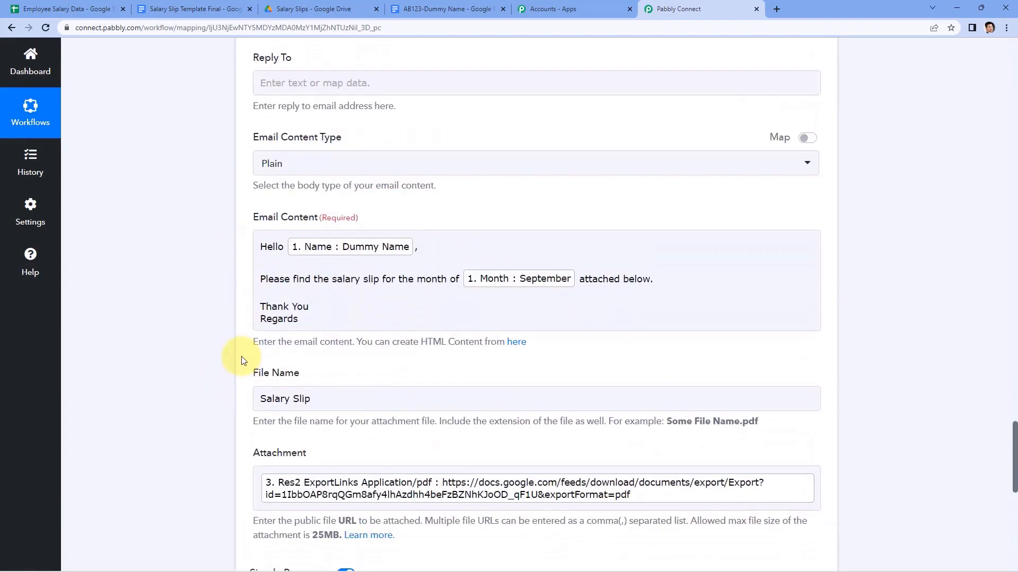
pyautogui.scroll(7, 295, 351)
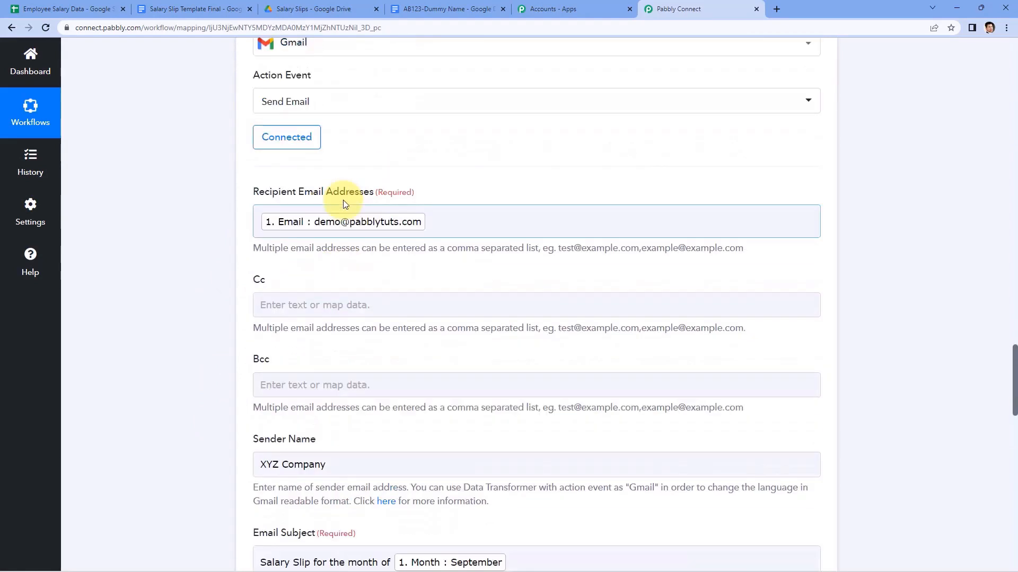
pyautogui.scroll(-3, 329, 227)
pyautogui.click(331, 308)
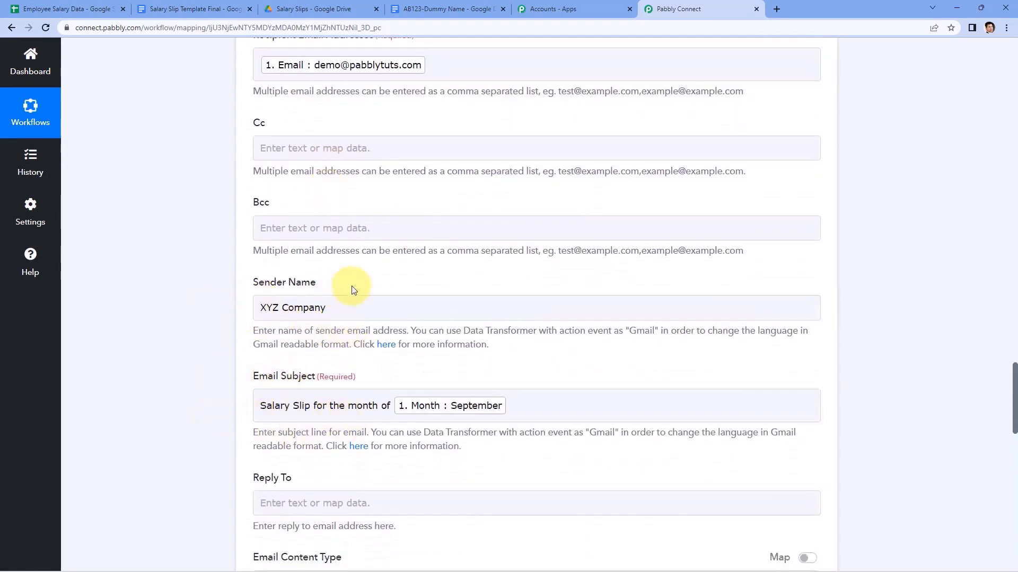
pyautogui.scroll(1, 351, 285)
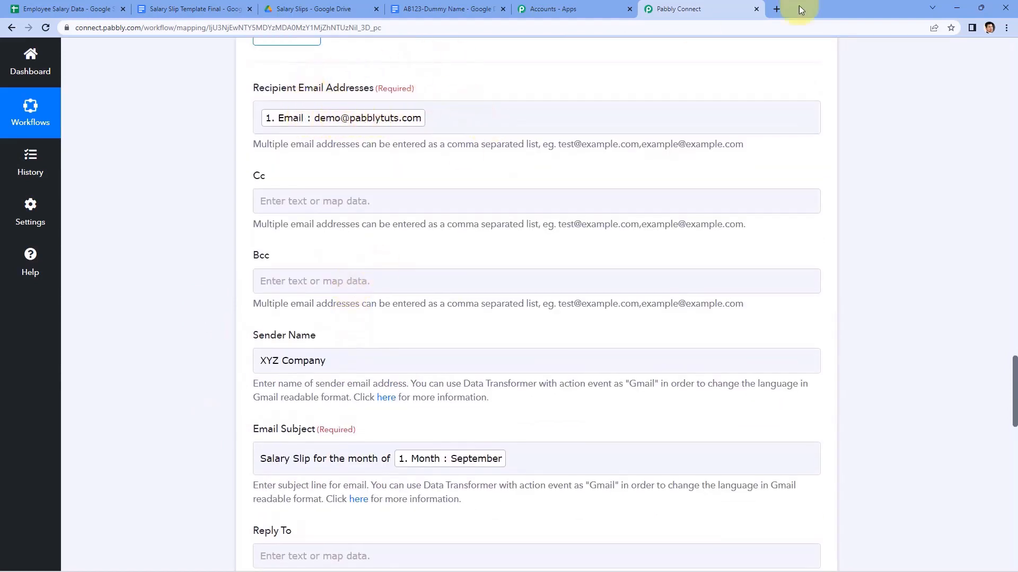
# Switch to the recipient's Google account in a new tab and open the September salary slip email.
pyautogui.click(775, 9)
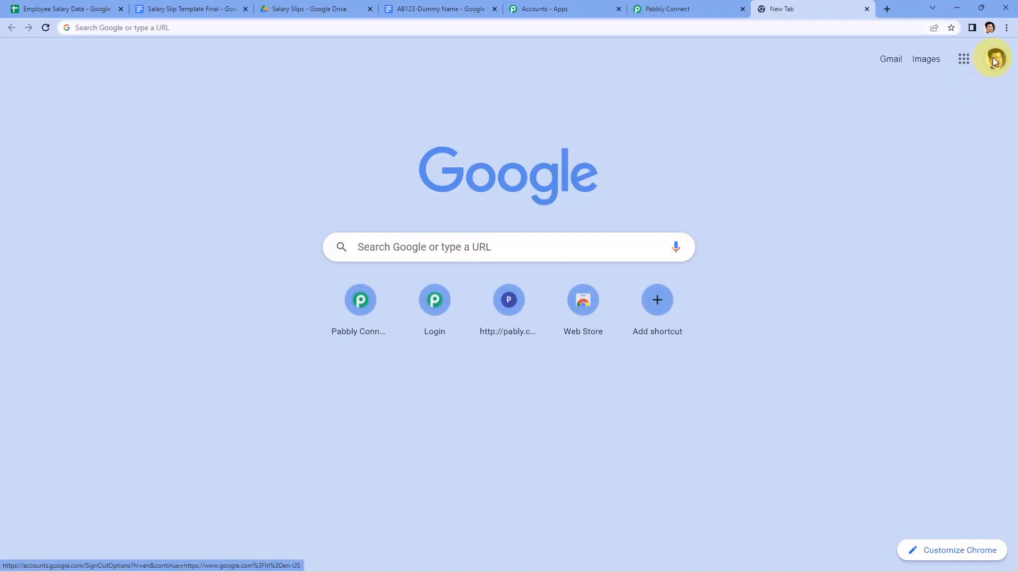
pyautogui.click(993, 57)
pyautogui.click(863, 262)
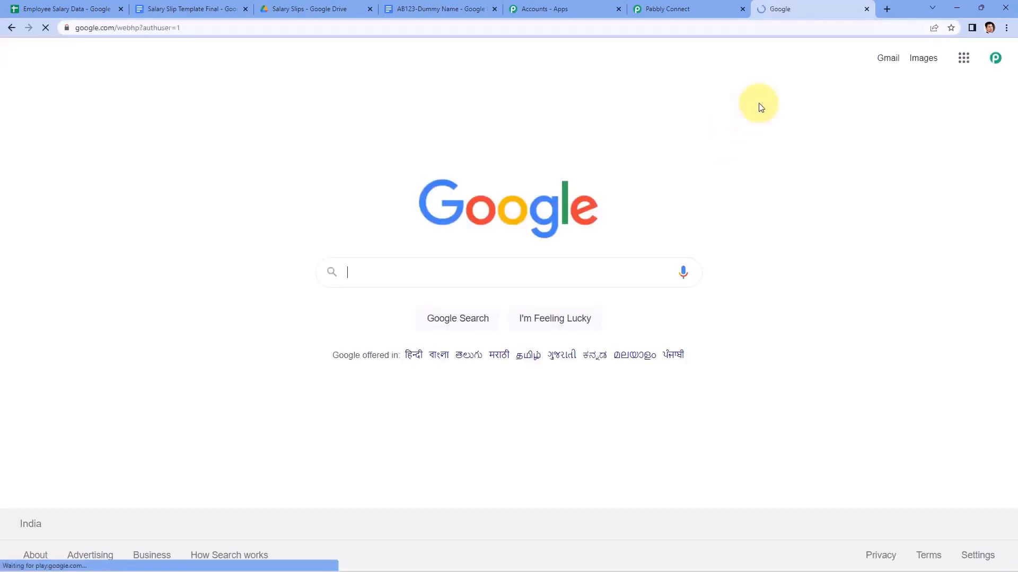
pyautogui.click(888, 58)
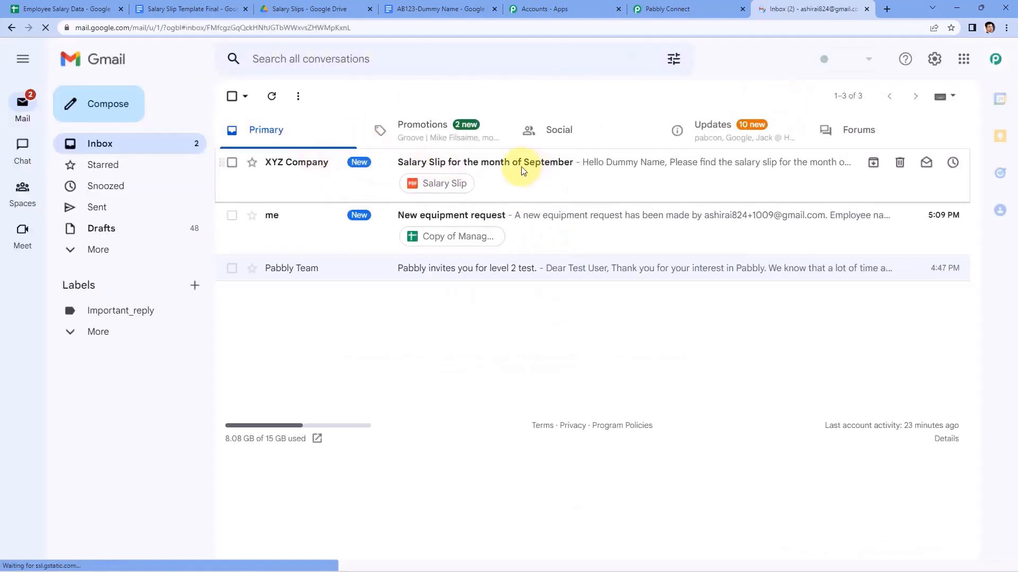
pyautogui.click(528, 173)
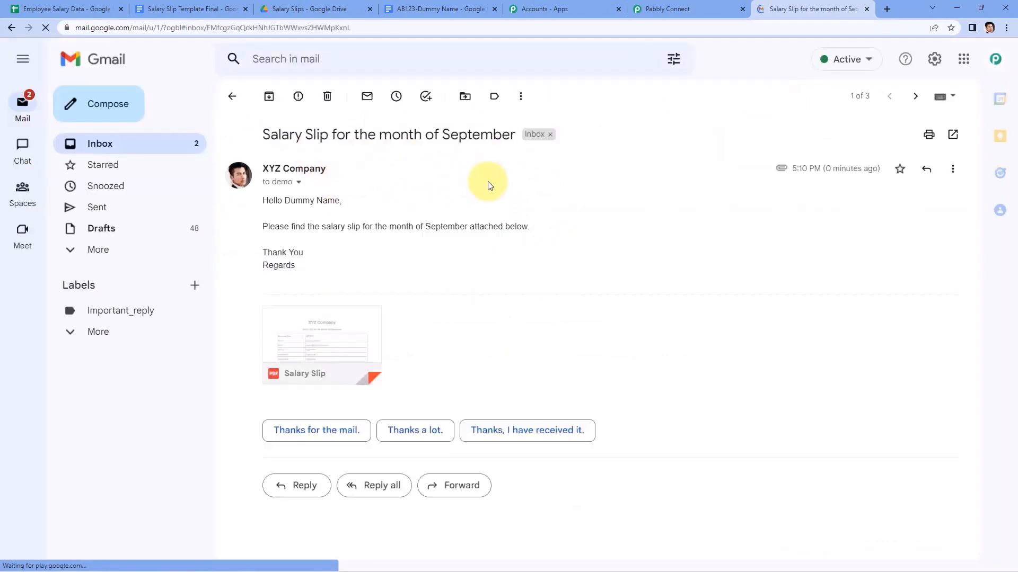
# Compare the email's sender name XYZ Company with the Pabbly Connect workflow's email settings.
pyautogui.moveTo(264, 168); pyautogui.dragTo(408, 167)
pyautogui.click(692, 5)
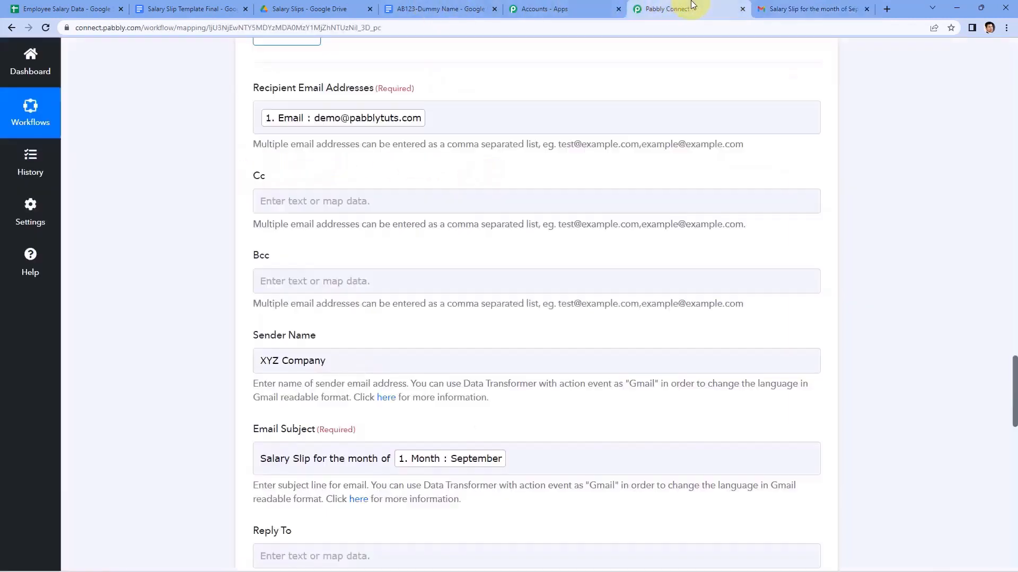
pyautogui.scroll(-2, 306, 342)
pyautogui.scroll(-2, 307, 342)
pyautogui.click(774, 9)
pyautogui.click(307, 135)
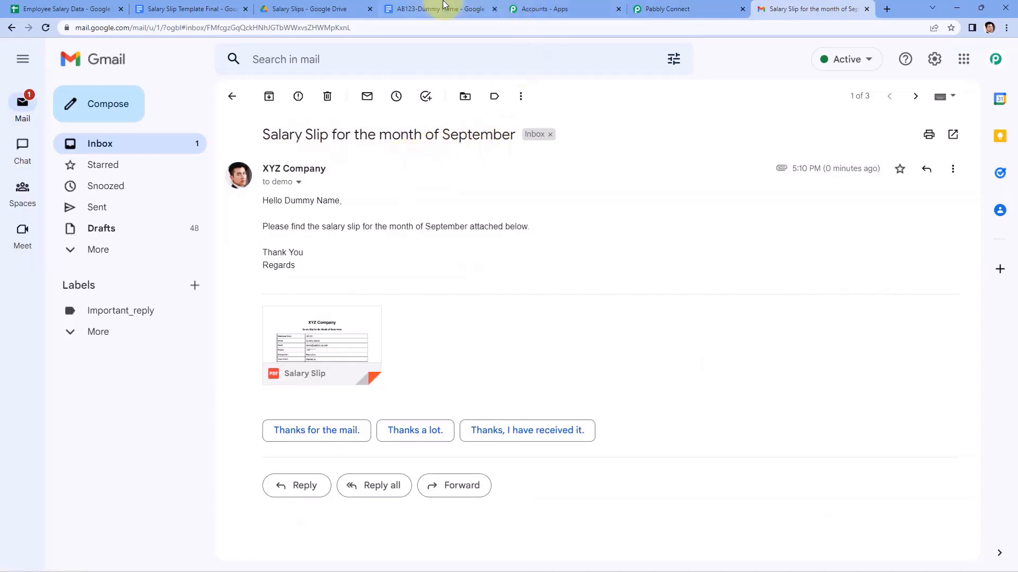
pyautogui.click(653, 8)
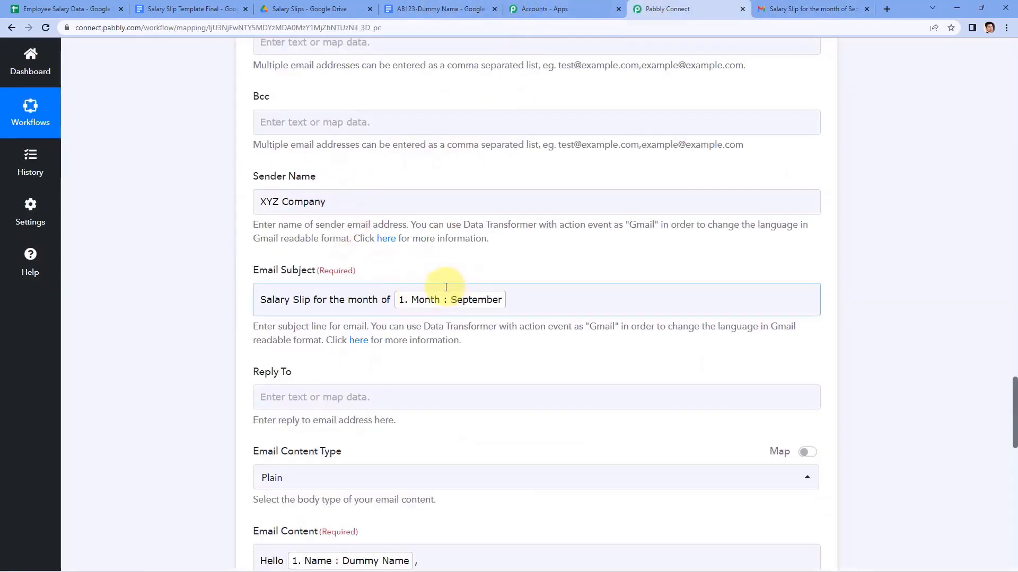
pyautogui.scroll(-2, 465, 279)
pyautogui.click(811, 8)
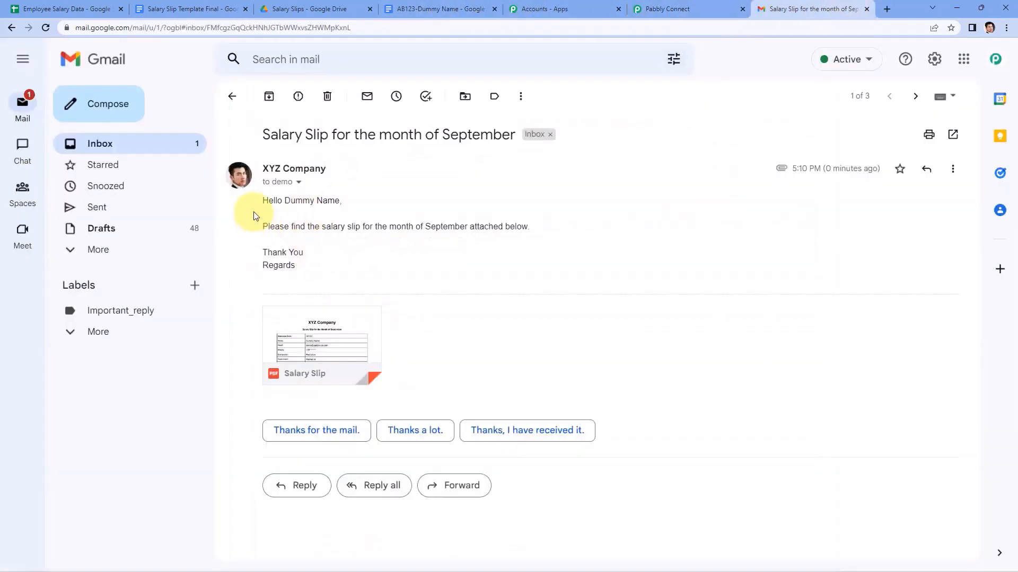
# Check the greeting's recipient name against the Employee Salary Data sheet and the workflow.
pyautogui.moveTo(285, 200); pyautogui.dragTo(332, 203)
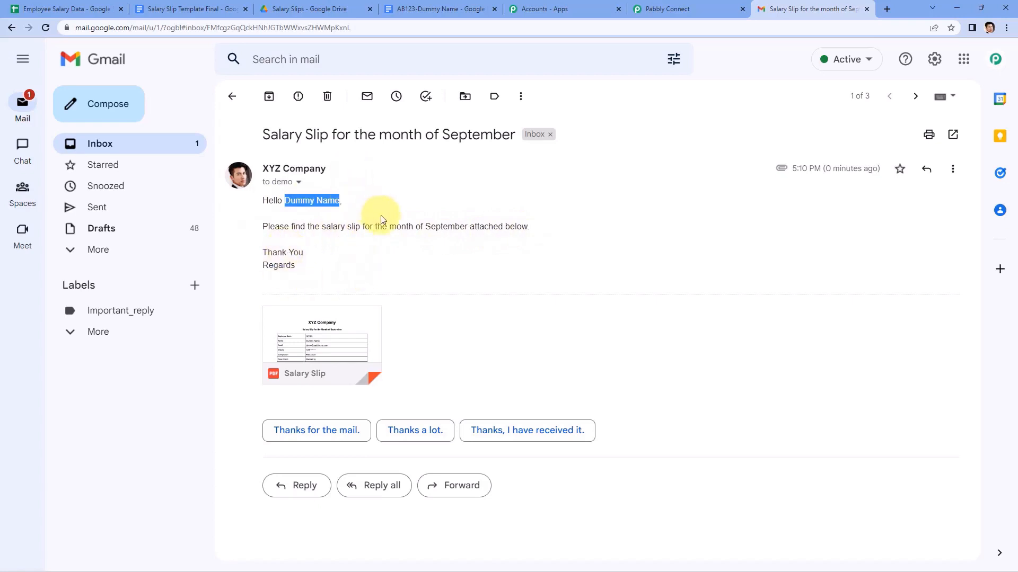
pyautogui.click(48, 4)
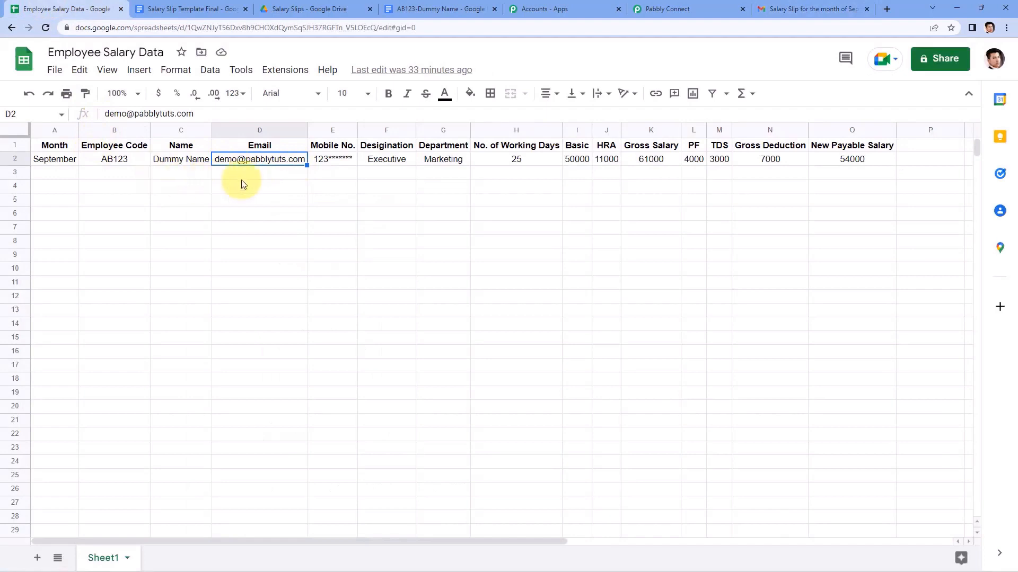
pyautogui.click(762, 5)
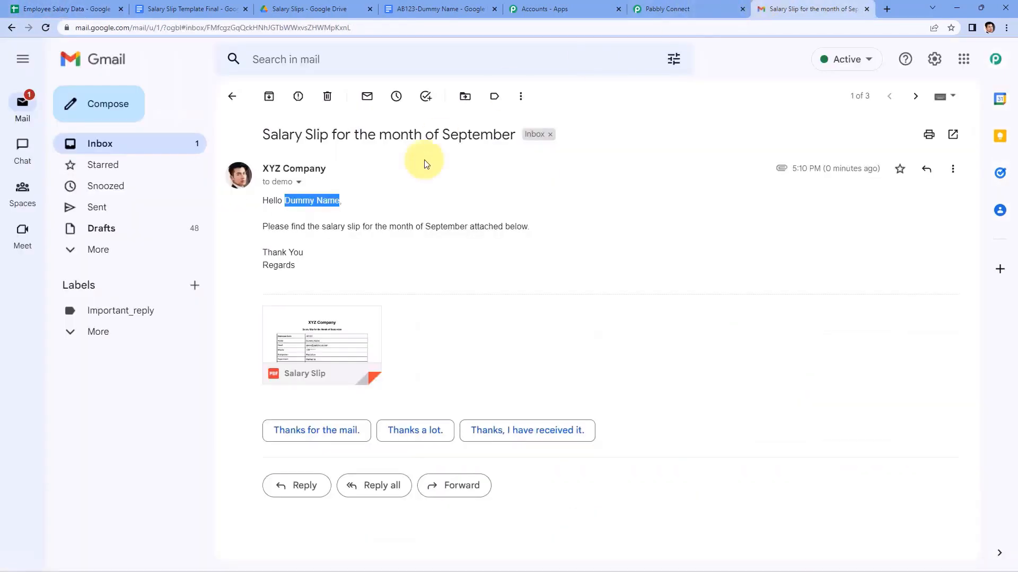
pyautogui.click(657, 8)
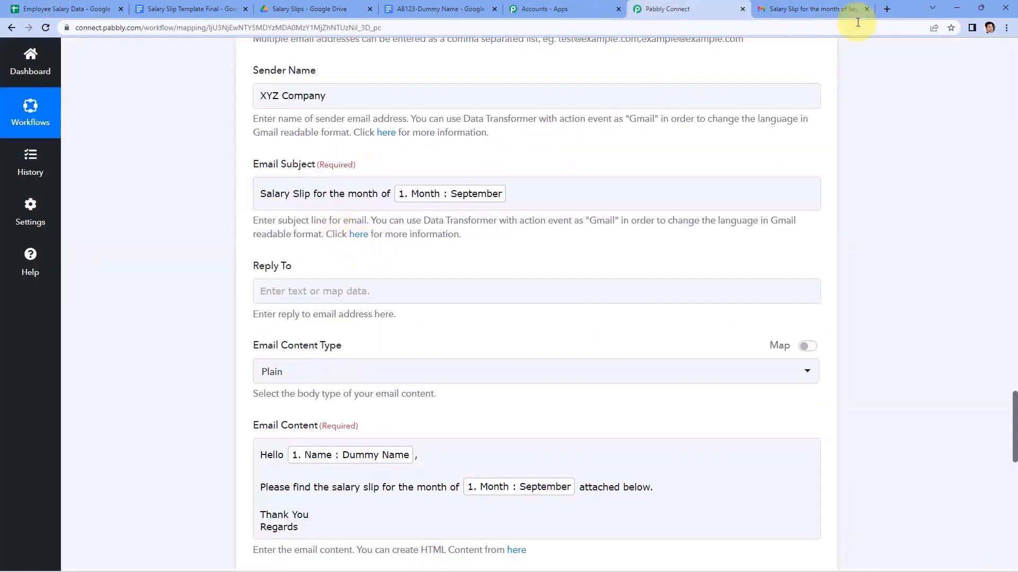
pyautogui.click(848, 9)
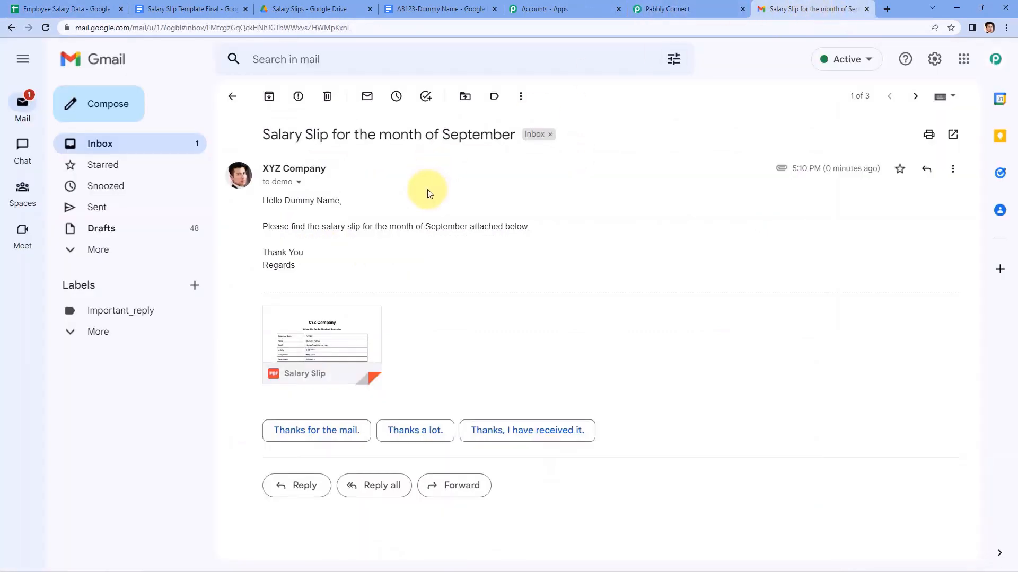
pyautogui.moveTo(380, 359)
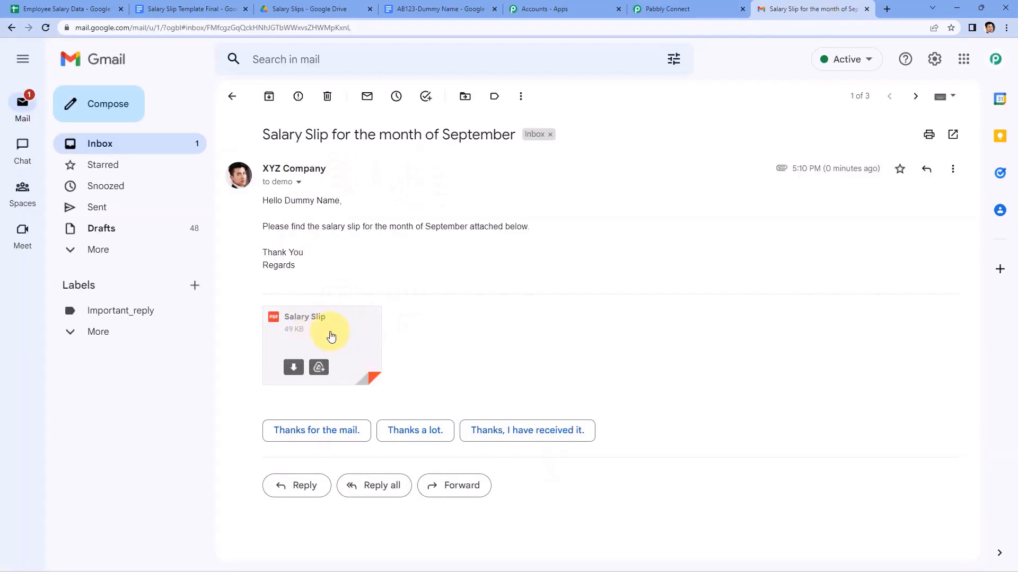
# Preview the Salary Slip PDF, confirm Net Payable Salary 54000 matches the sheet, and return to Pabbly Connect.
pyautogui.click(348, 344)
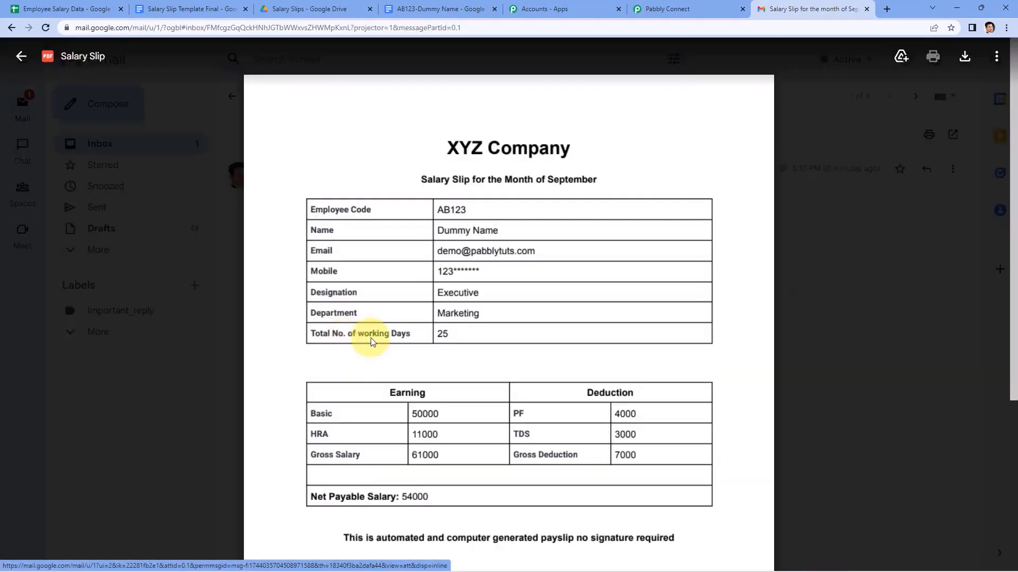
pyautogui.scroll(-1, 602, 265)
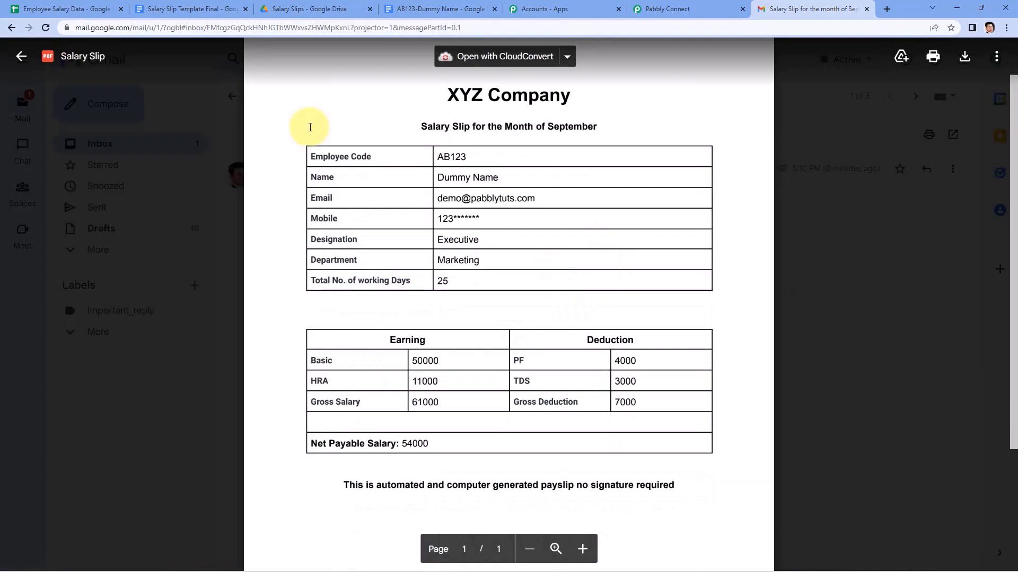
pyautogui.click(93, 8)
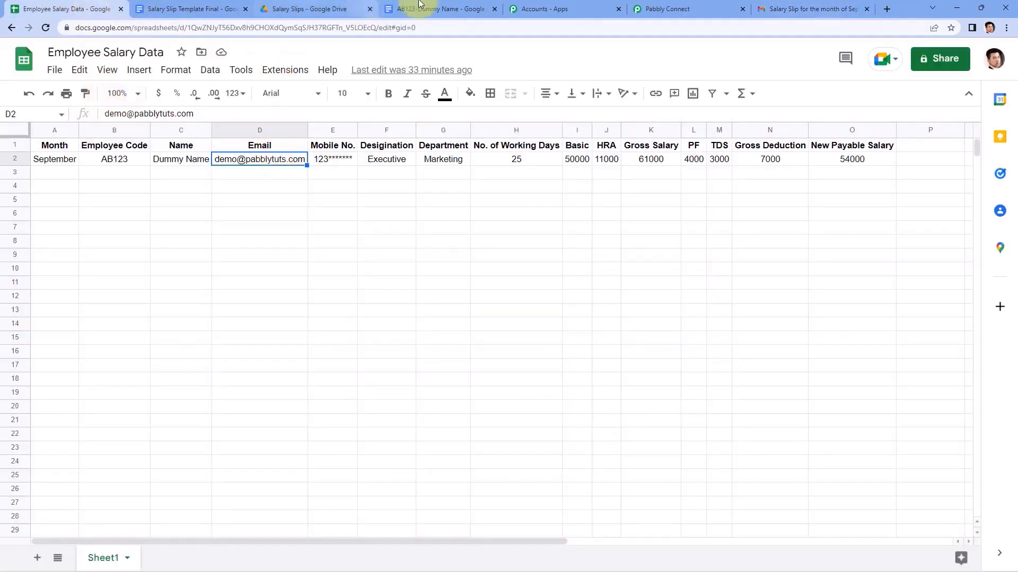
pyautogui.click(808, 8)
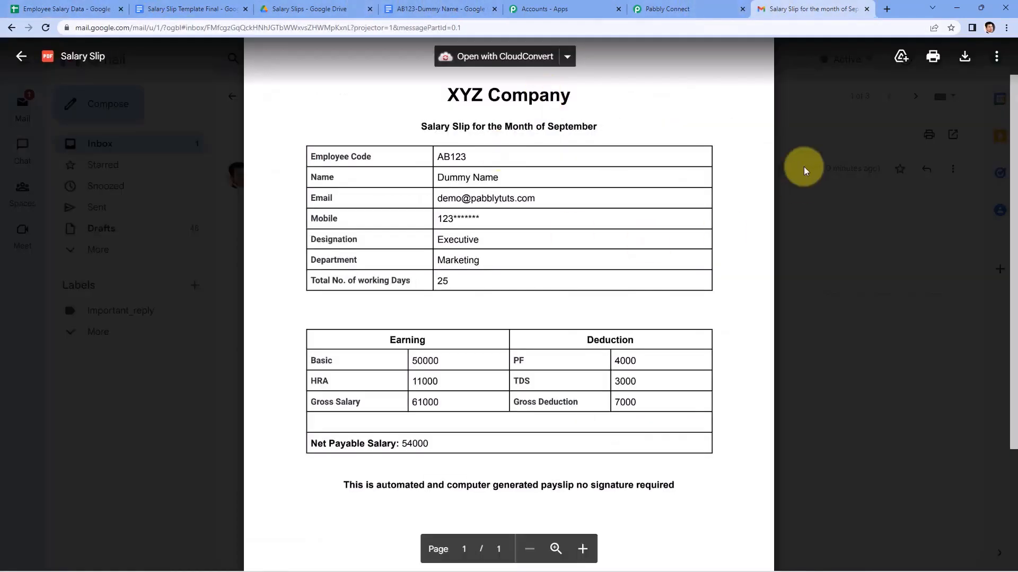
pyautogui.click(827, 218)
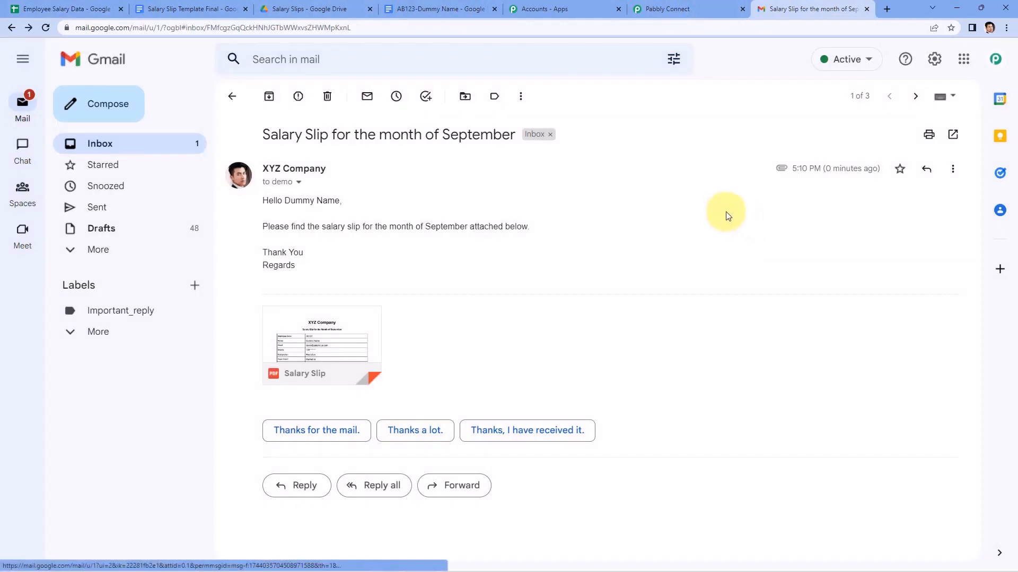
pyautogui.click(666, 9)
pyautogui.scroll(9, 799, 175)
# Collapse the Gmail Send Email, Google Drive and Google Sheets trigger step cards, ending at the top.
pyautogui.click(819, 232)
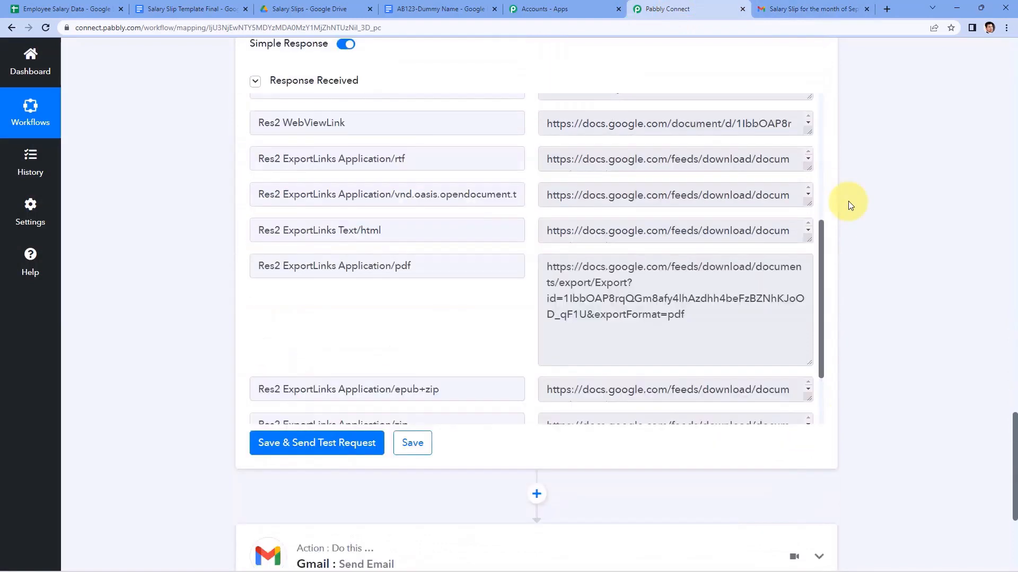
pyautogui.scroll(10, 848, 201)
pyautogui.click(819, 302)
pyautogui.scroll(15, 864, 265)
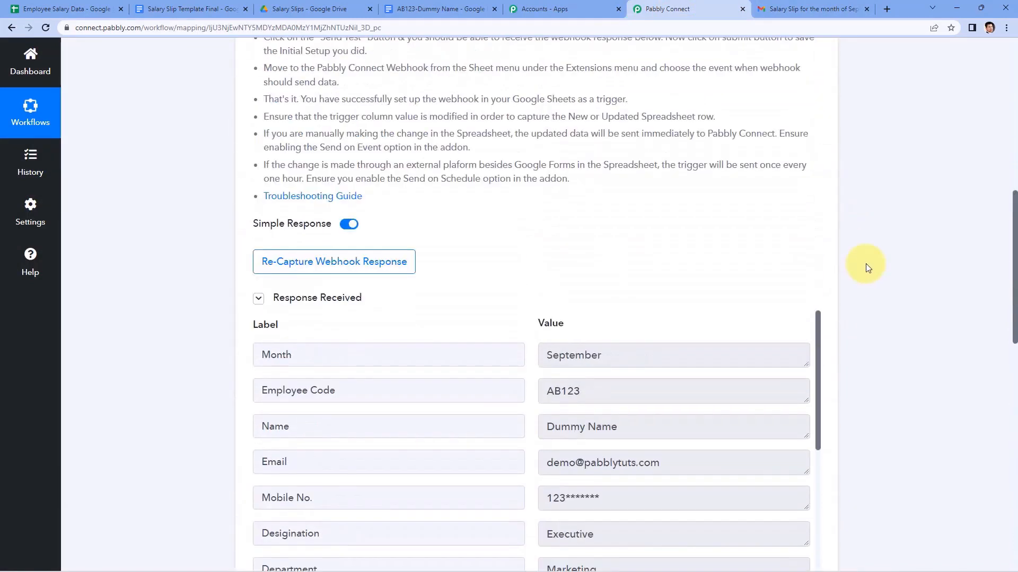
pyautogui.click(819, 226)
pyautogui.scroll(-1, 210, 187)
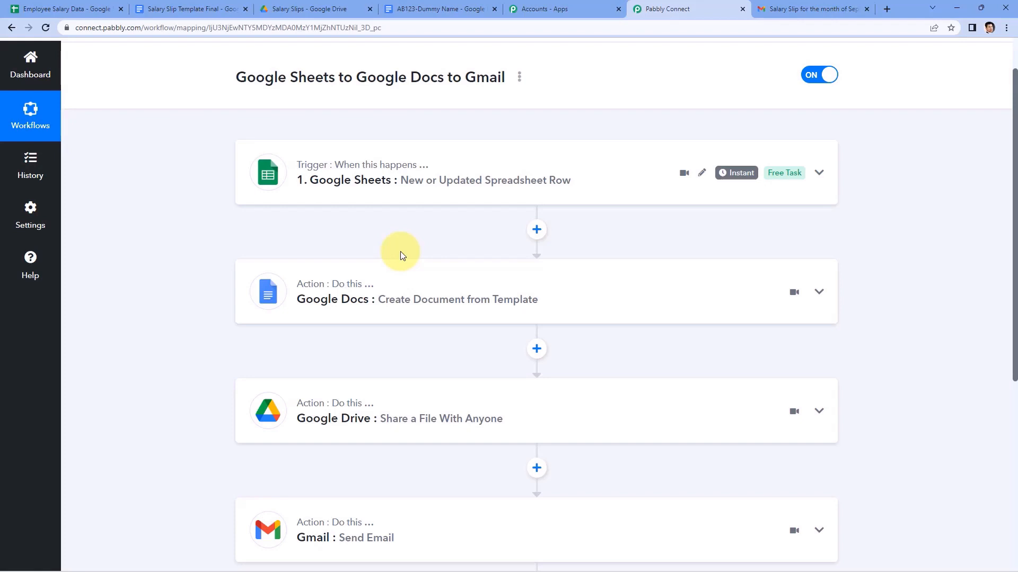
pyautogui.scroll(2, 177, 155)
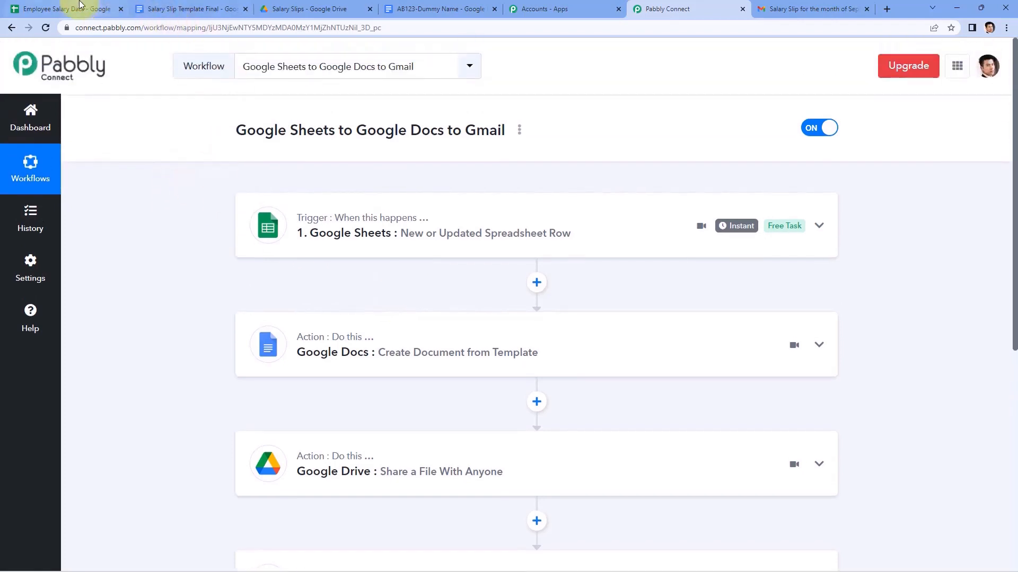
# In Employee Salary Data, select A3 and row 3 and view the Pabbly Connect Webhooks extension menu.
pyautogui.click(66, 8)
pyautogui.click(54, 172)
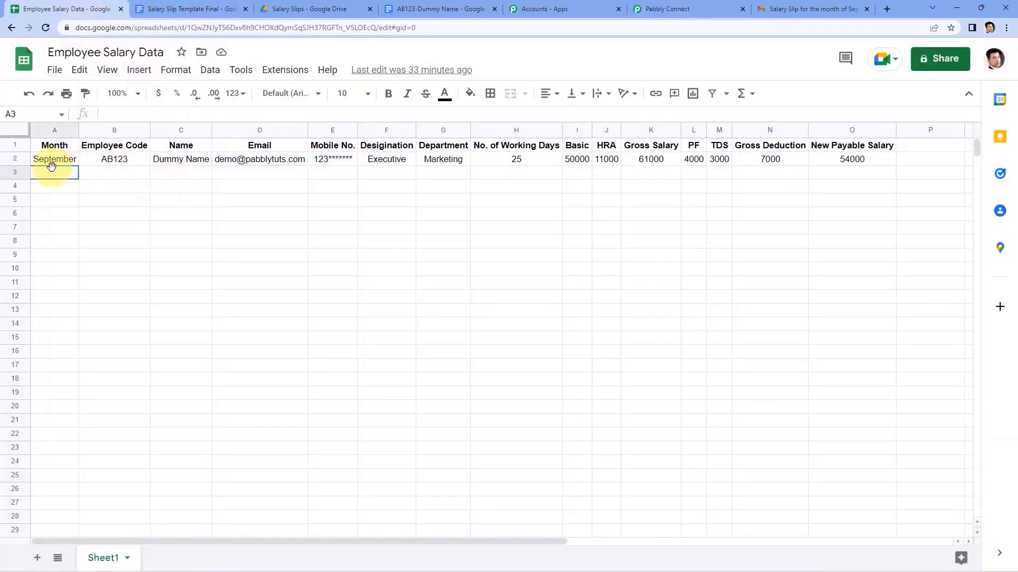
pyautogui.click(285, 70)
pyautogui.moveTo(390, 204)
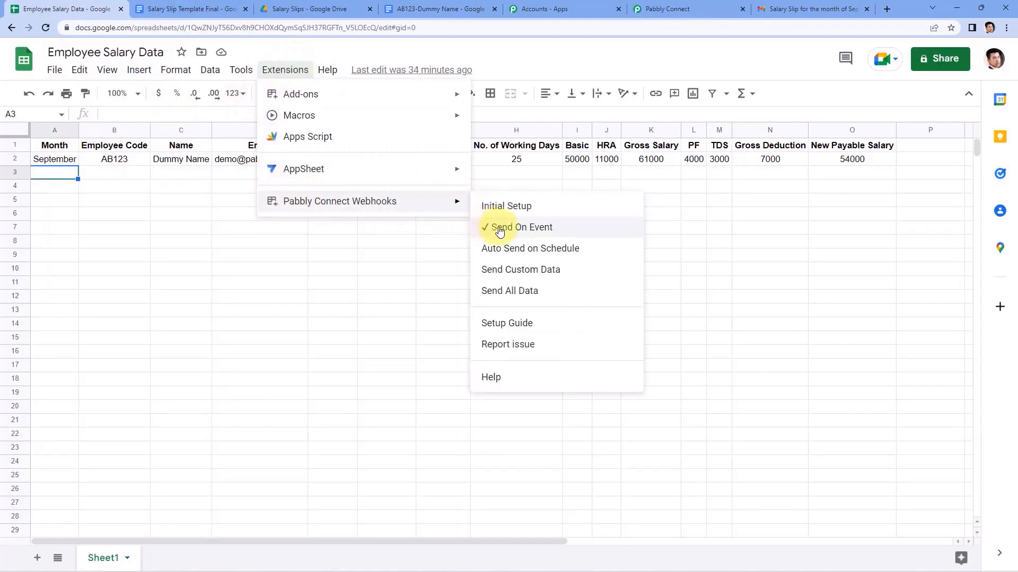
pyautogui.moveTo(53, 172); pyautogui.dragTo(841, 175)
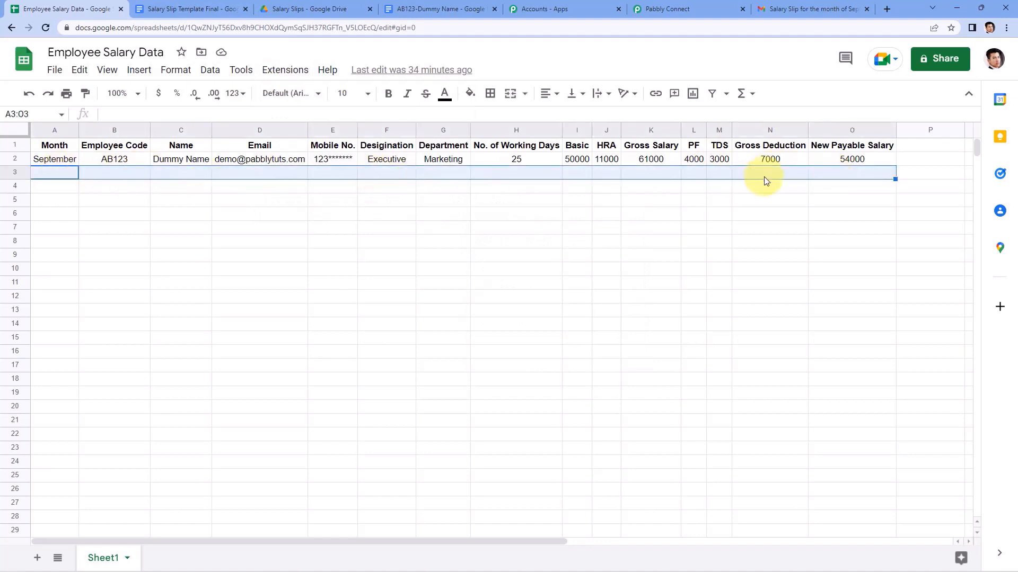
# Recheck the webhook's Send On Event option, then move via the template doc to the Salary Slips folder.
pyautogui.click(284, 76)
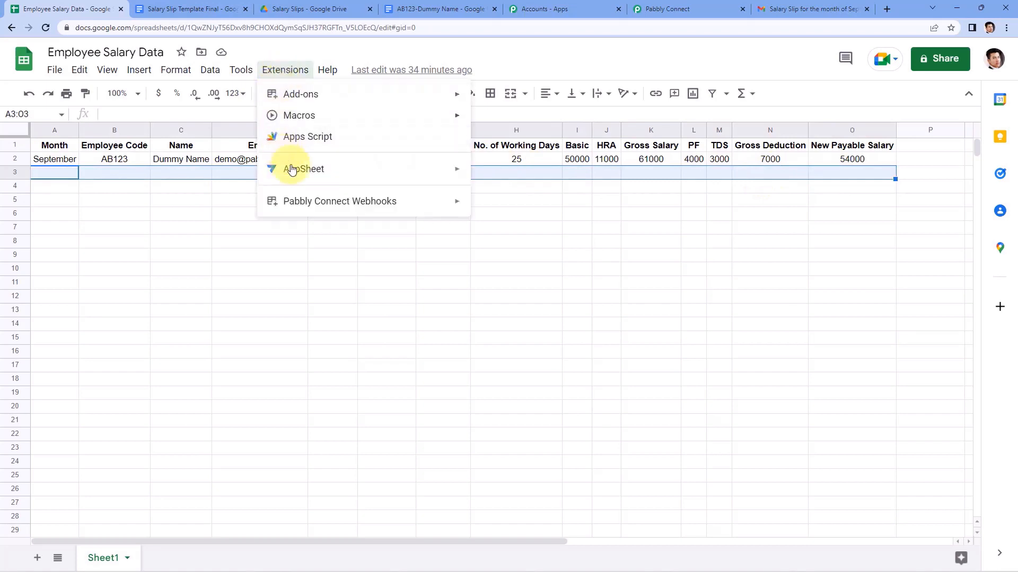
pyautogui.moveTo(297, 200)
pyautogui.click(67, 178)
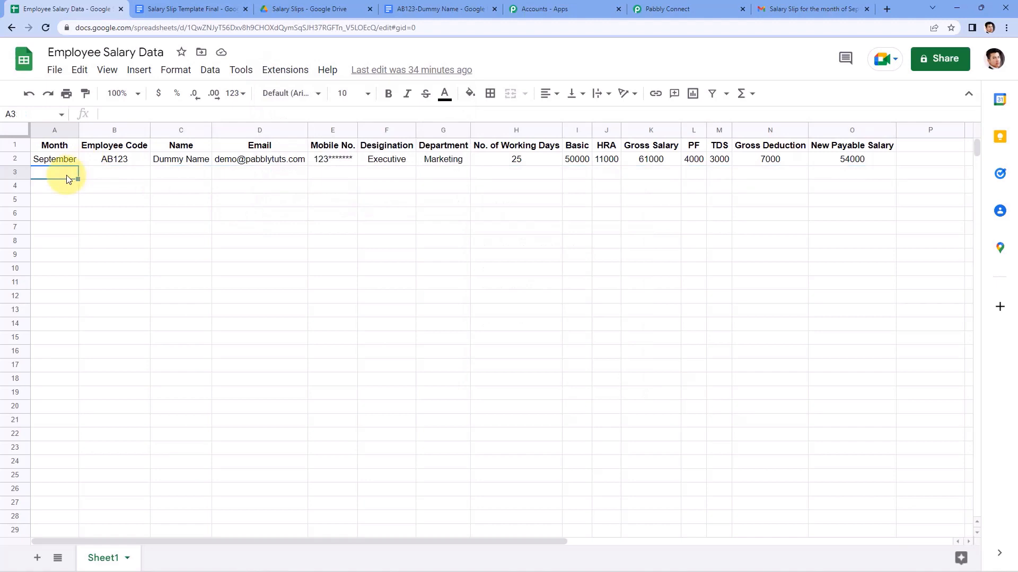
pyautogui.click(278, 75)
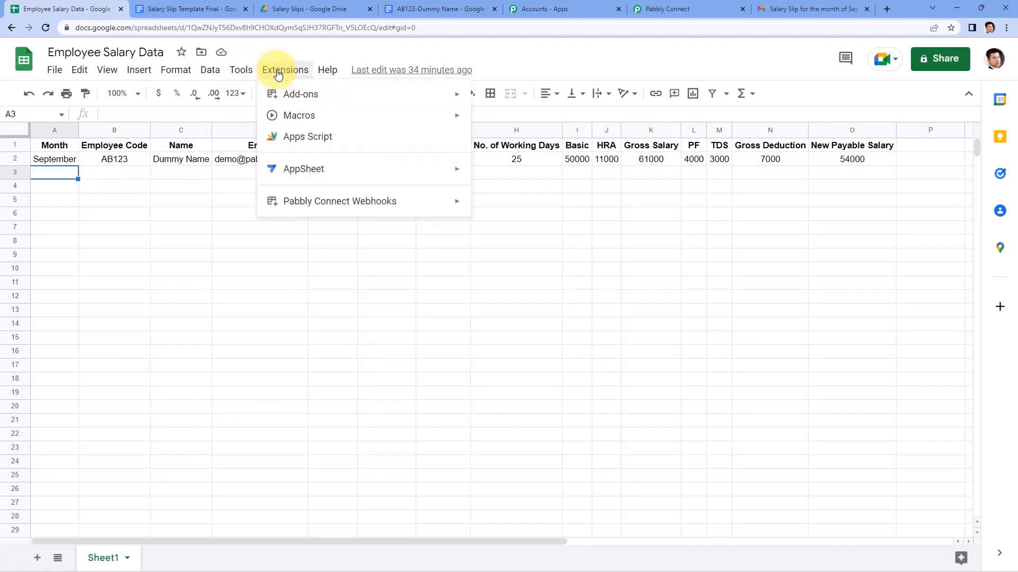
pyautogui.moveTo(379, 206)
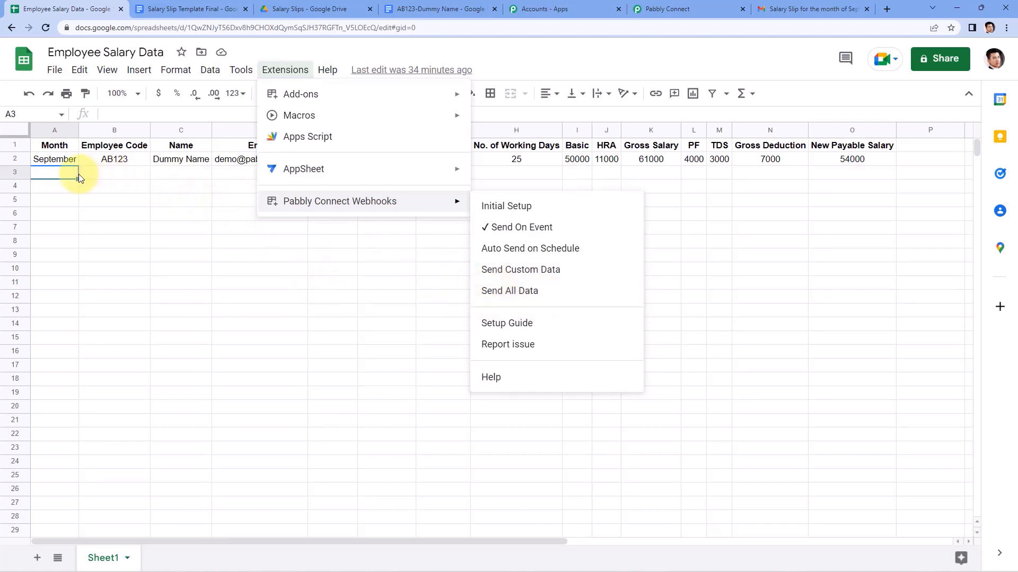
pyautogui.click(140, 182)
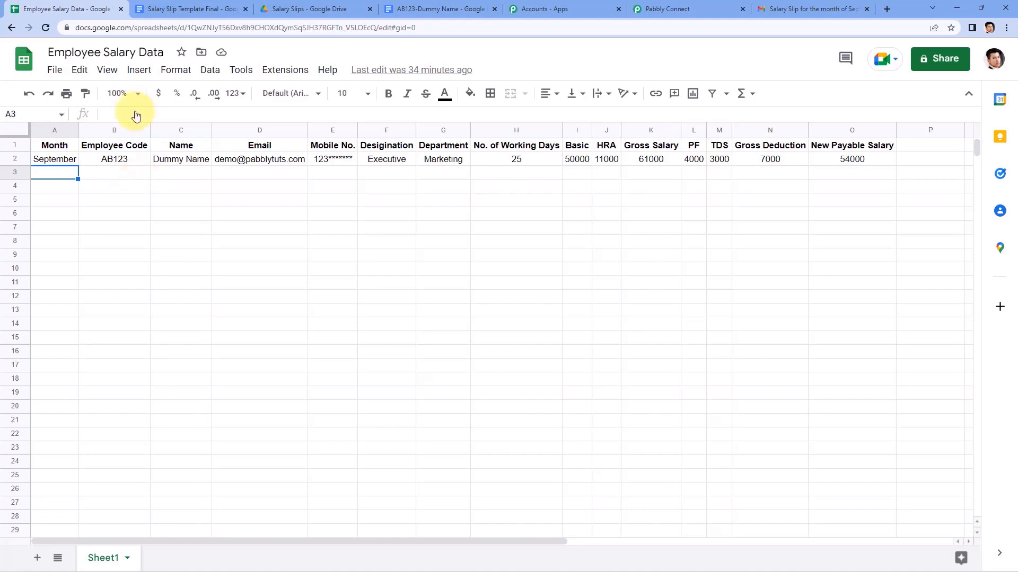
pyautogui.click(160, 9)
pyautogui.click(304, 9)
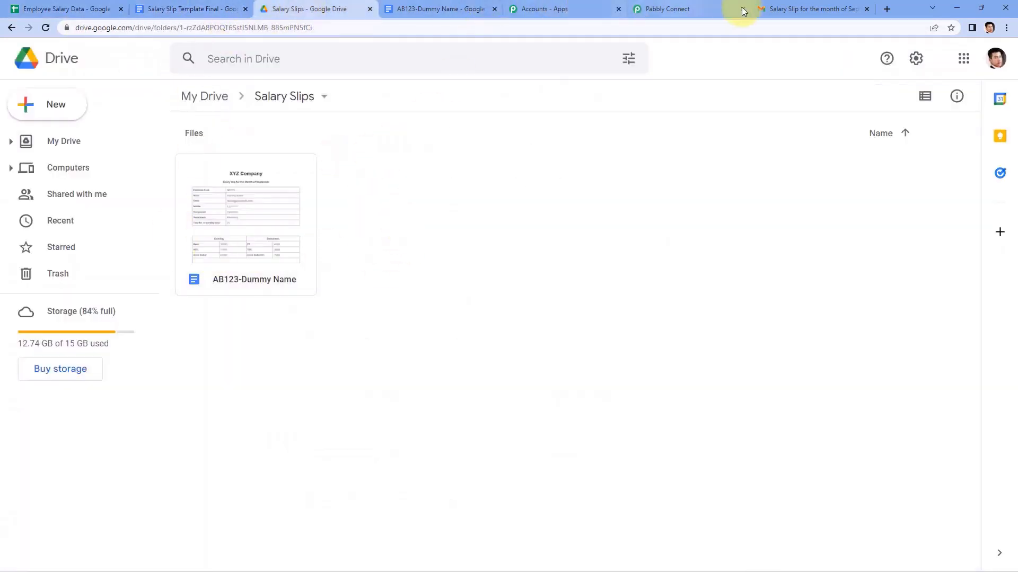
# Flip through the salary slip email and the Pabbly Connect workflow tabs.
pyautogui.click(816, 9)
pyautogui.click(675, 9)
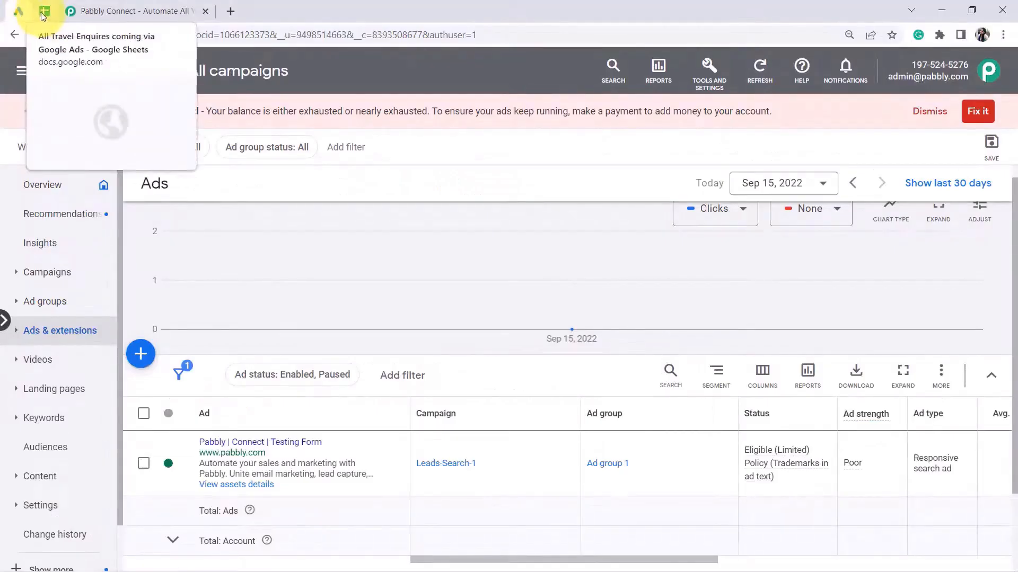
# Glance at the All Travel Enquires spreadsheet, then go to the pabbly.com/connect/ website.
pyautogui.click(44, 16)
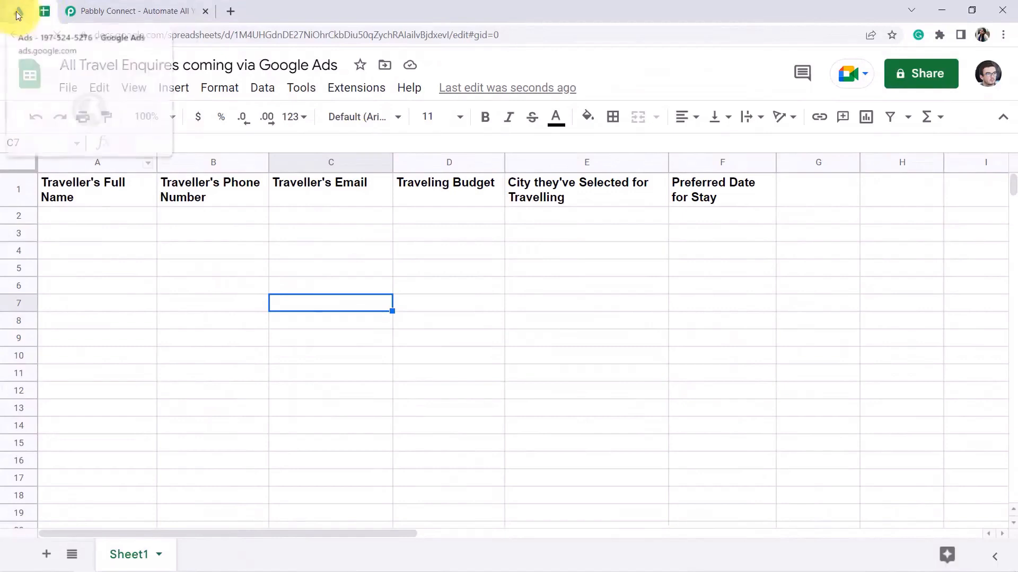
pyautogui.click(21, 14)
pyautogui.click(44, 17)
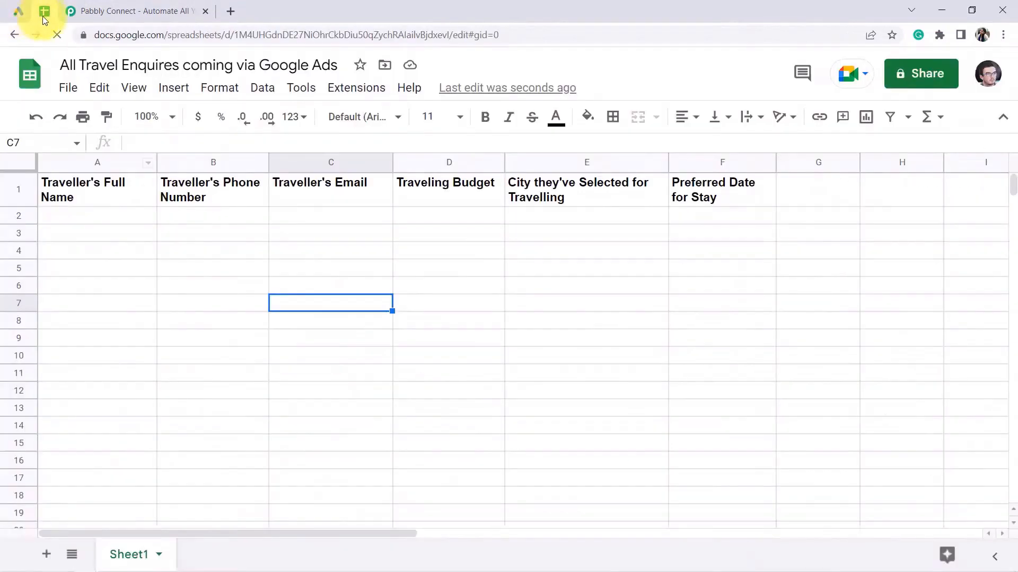
pyautogui.click(105, 15)
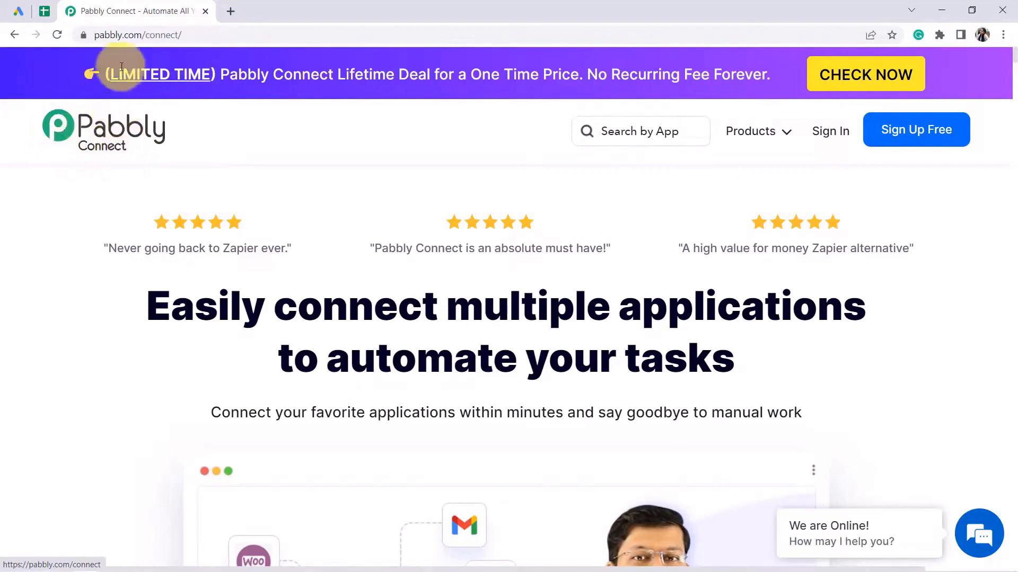
pyautogui.moveTo(109, 35); pyautogui.dragTo(224, 37)
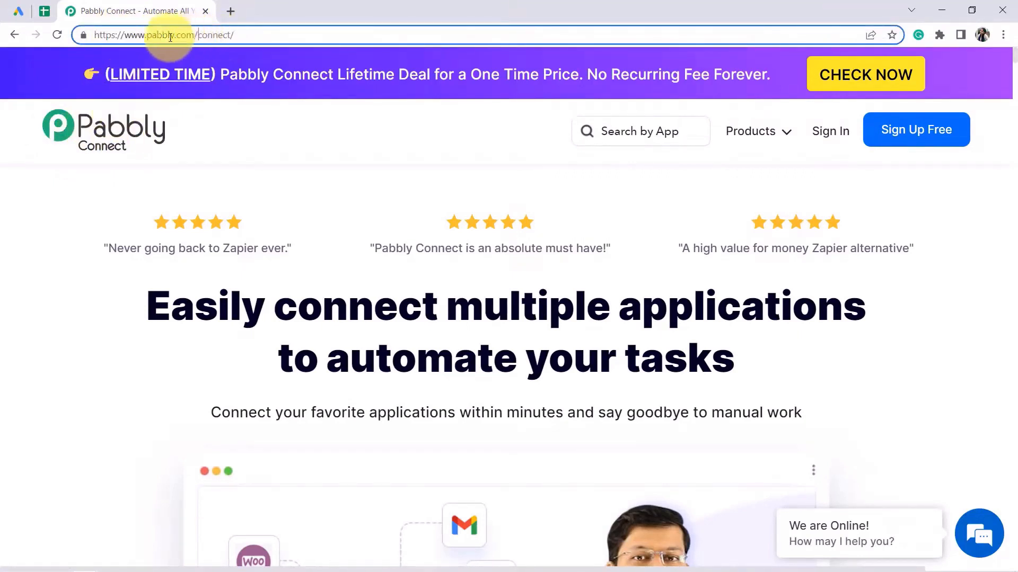
pyautogui.moveTo(151, 35); pyautogui.dragTo(240, 35)
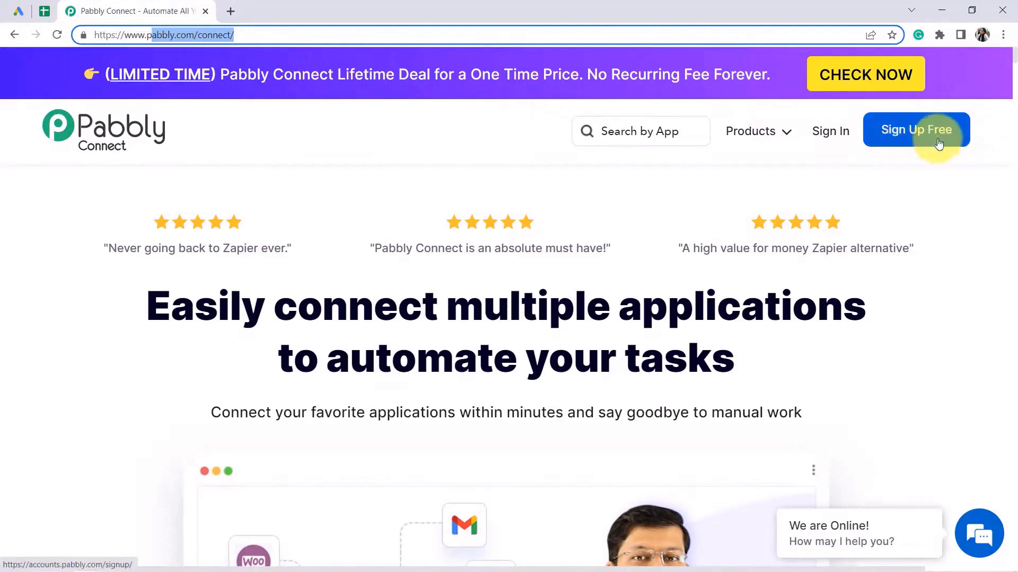
# Sign in to Pabbly and open the Pabbly Connect dashboard from All Apps.
pyautogui.click(843, 133)
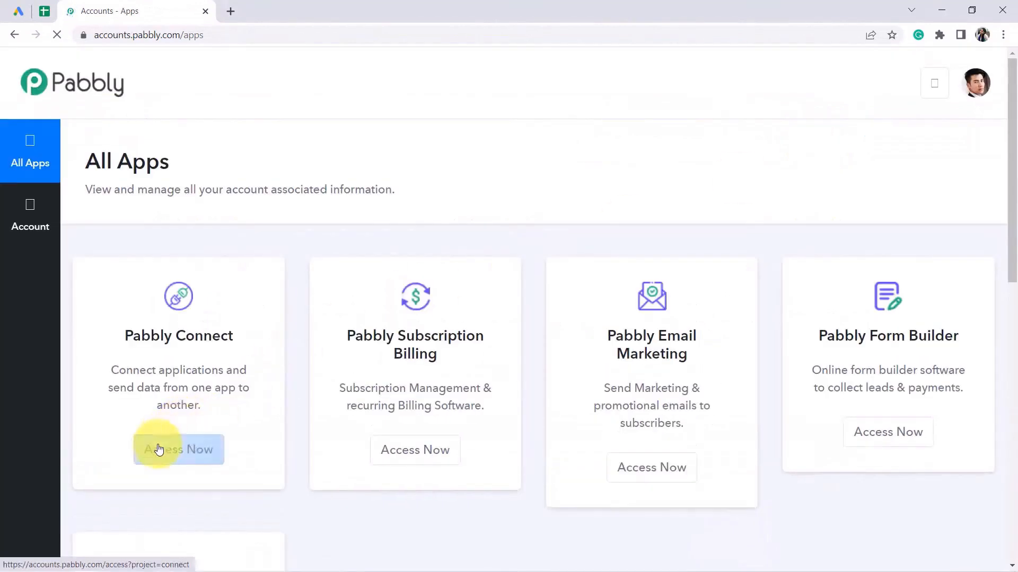
pyautogui.click(161, 448)
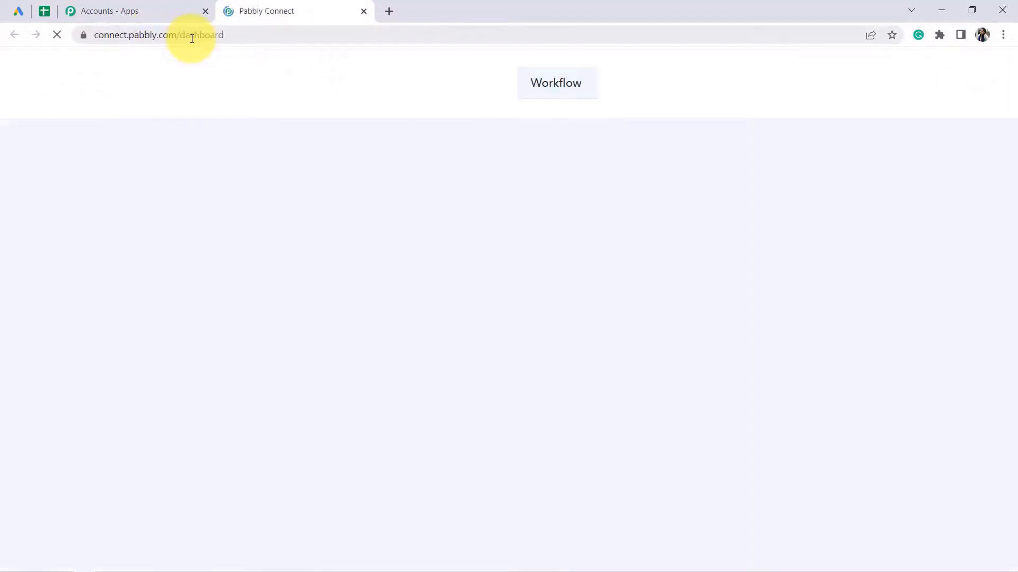
pyautogui.doubleClick(193, 38)
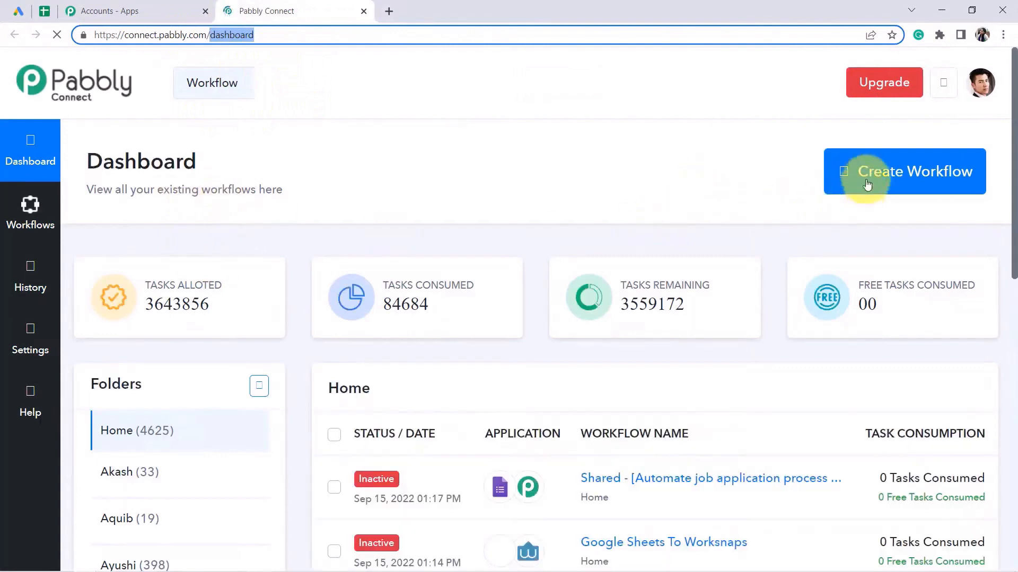
# Create a workflow named 'Add Google Leads to Google Sheets in real-time' and collapse its trigger step.
pyautogui.click(895, 178)
pyautogui.click(465, 318)
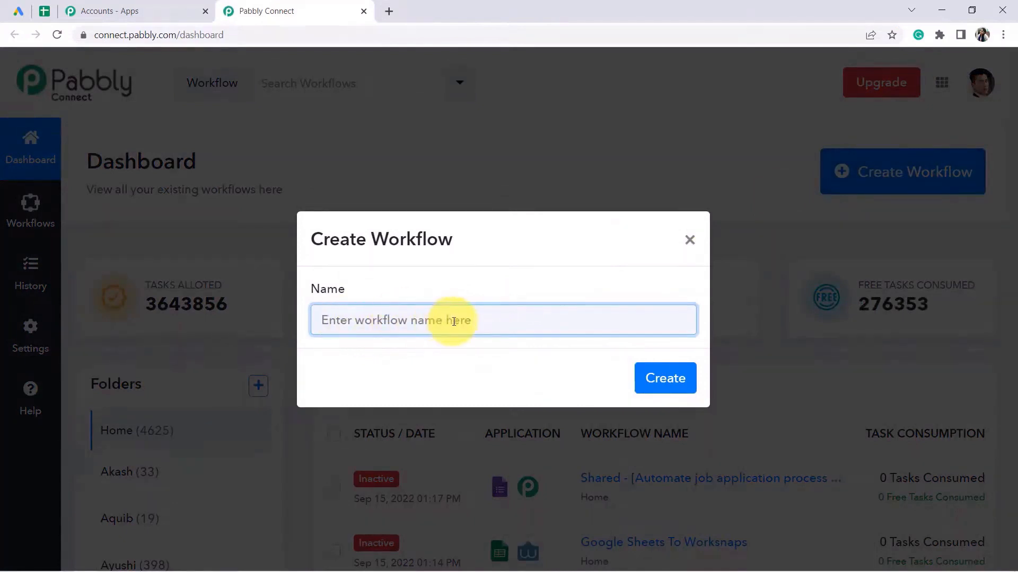
pyautogui.write('Add Google Leads to Google Sheets in real-time')
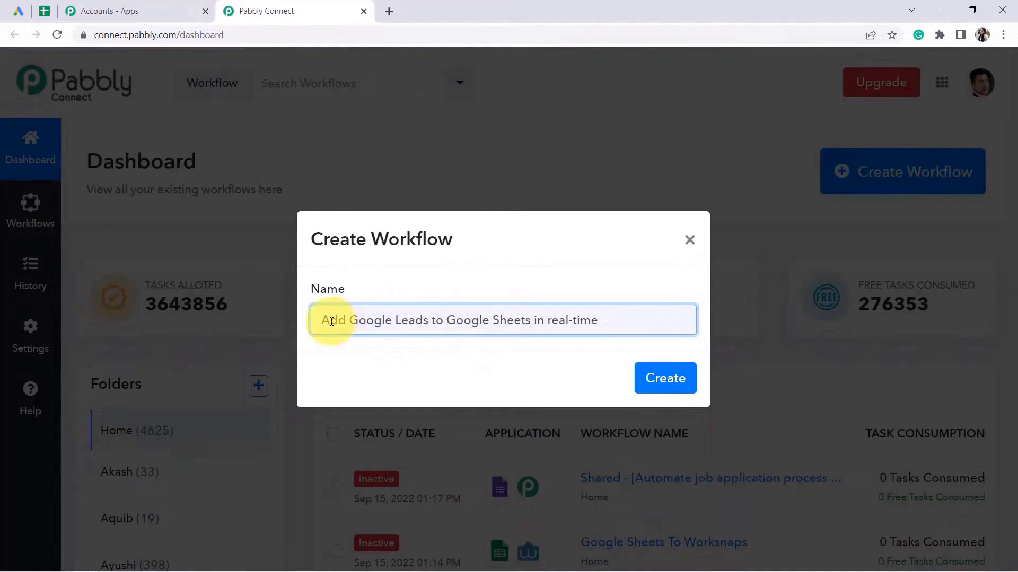
pyautogui.moveTo(332, 322); pyautogui.dragTo(540, 326)
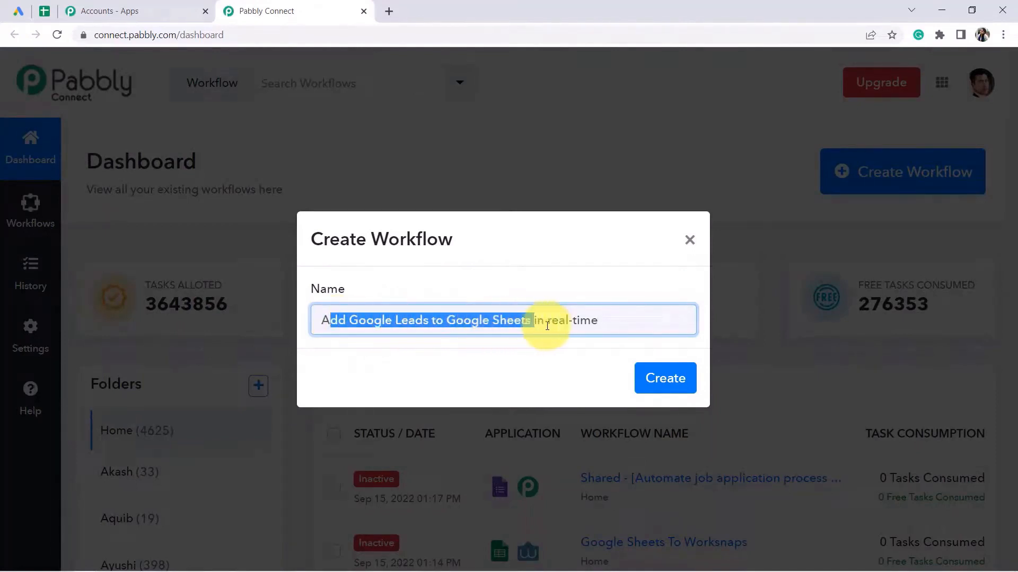
pyautogui.click(664, 377)
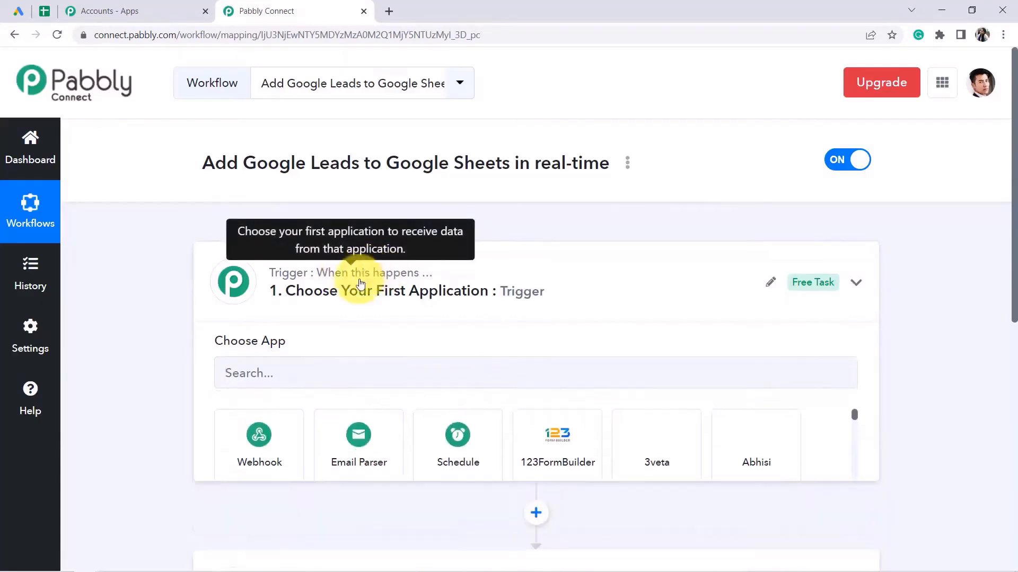
pyautogui.click(360, 285)
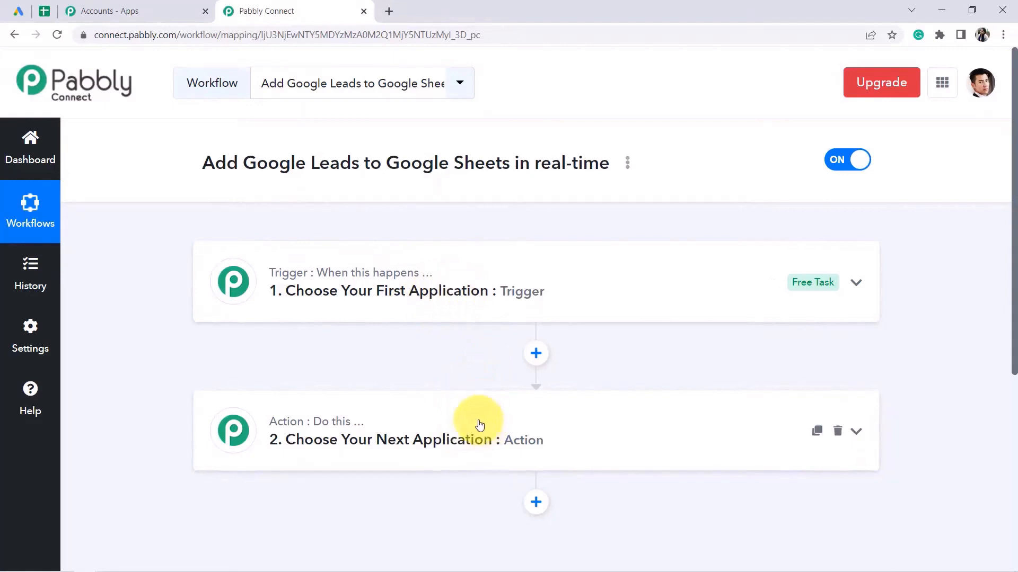
# Set the trigger app to Google Lead Form with New Lead as the trigger event.
pyautogui.click(408, 310)
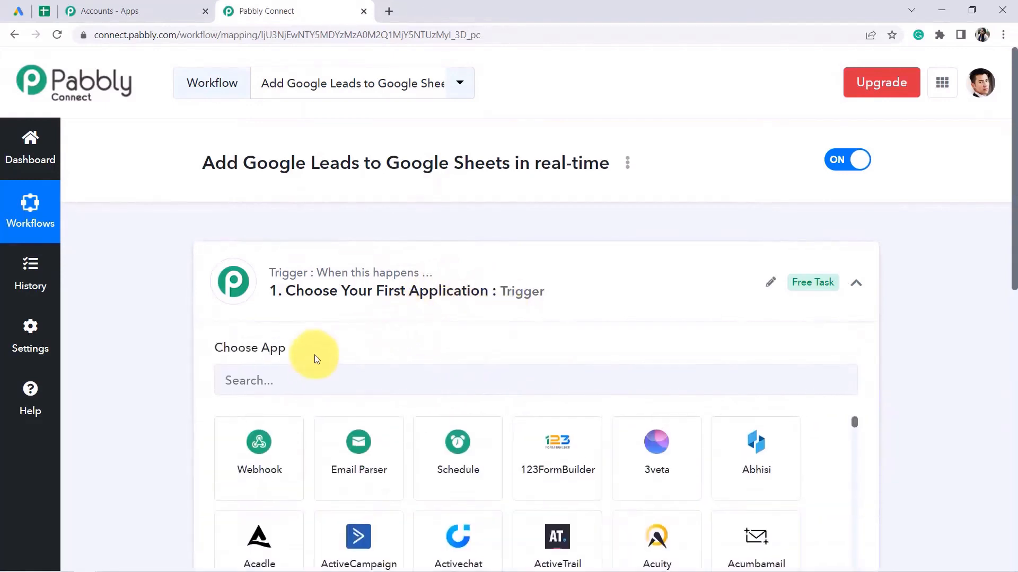
pyautogui.click(287, 375)
pyautogui.write('googl')
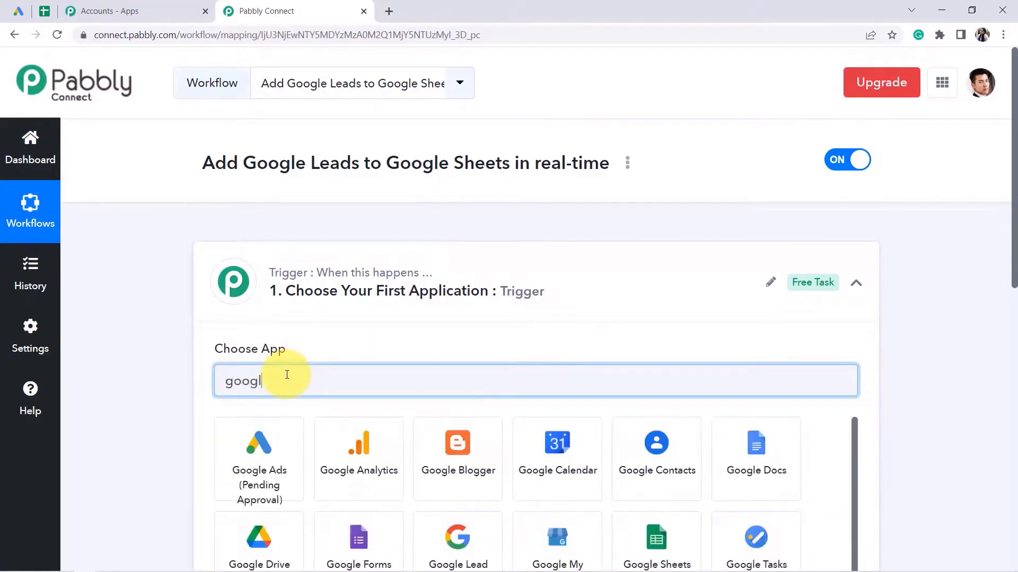
pyautogui.write('e lead')
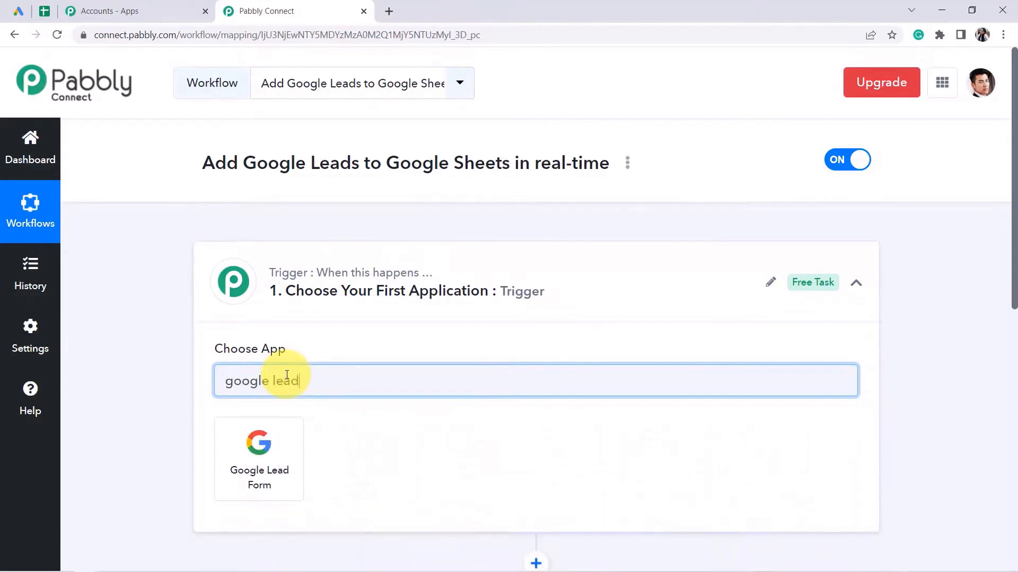
pyautogui.click(258, 444)
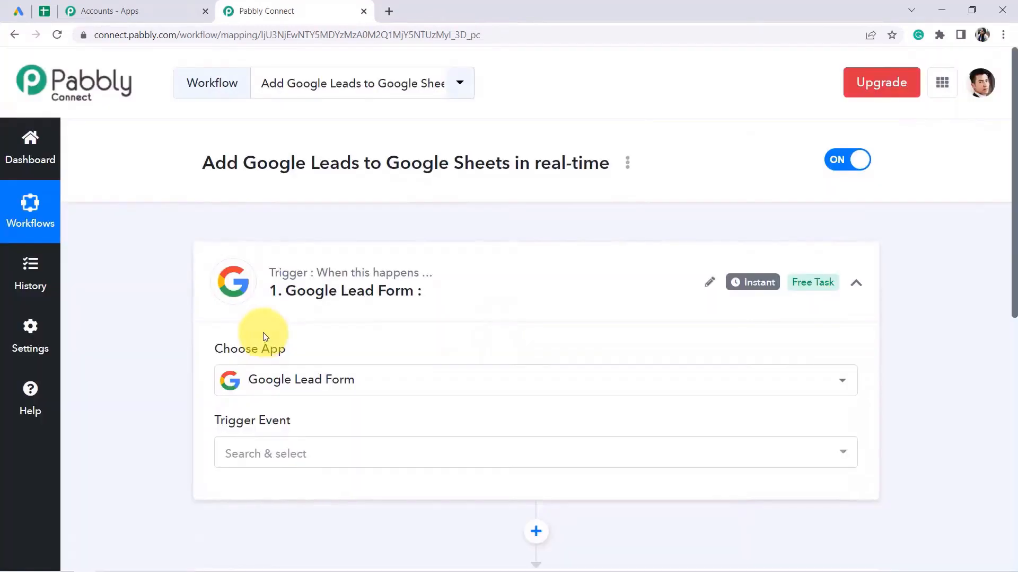
pyautogui.scroll(-2, 135, 322)
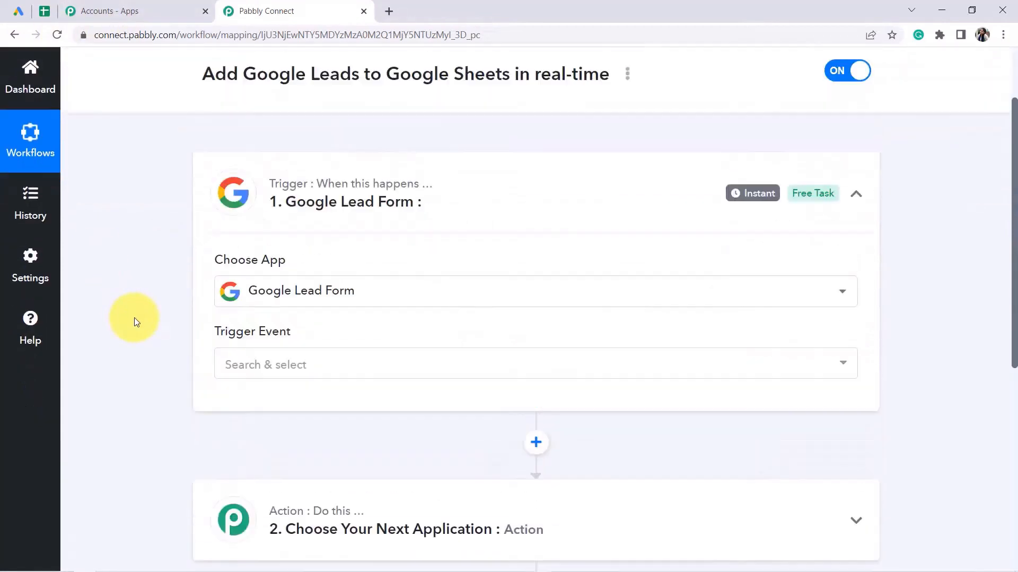
pyautogui.scroll(2, 136, 322)
pyautogui.click(233, 453)
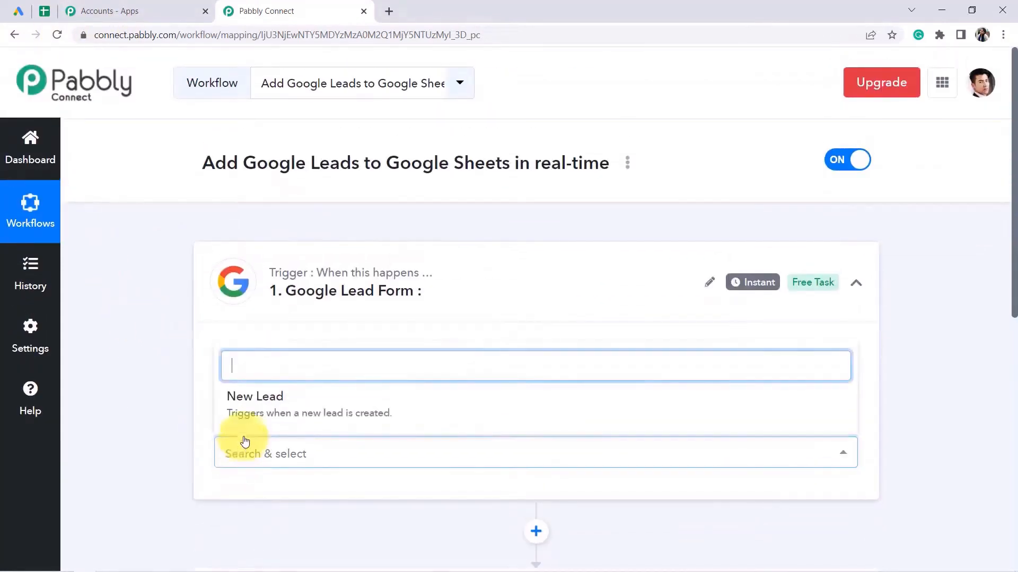
pyautogui.click(258, 406)
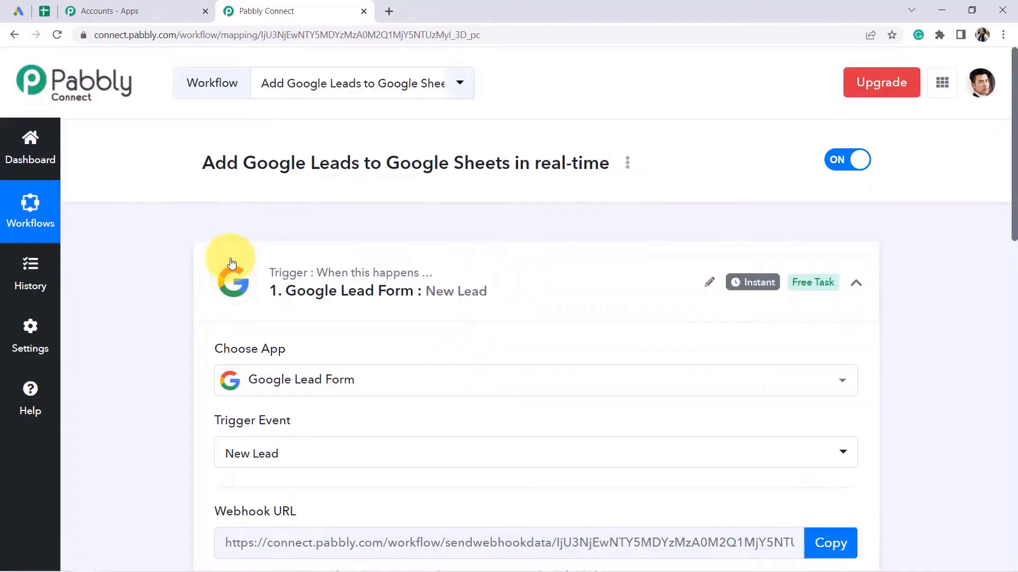
# Copy the webhook URL to start listening and read the Lead form extension setup instructions.
pyautogui.moveTo(1013, 153); pyautogui.dragTo(1010, 270)
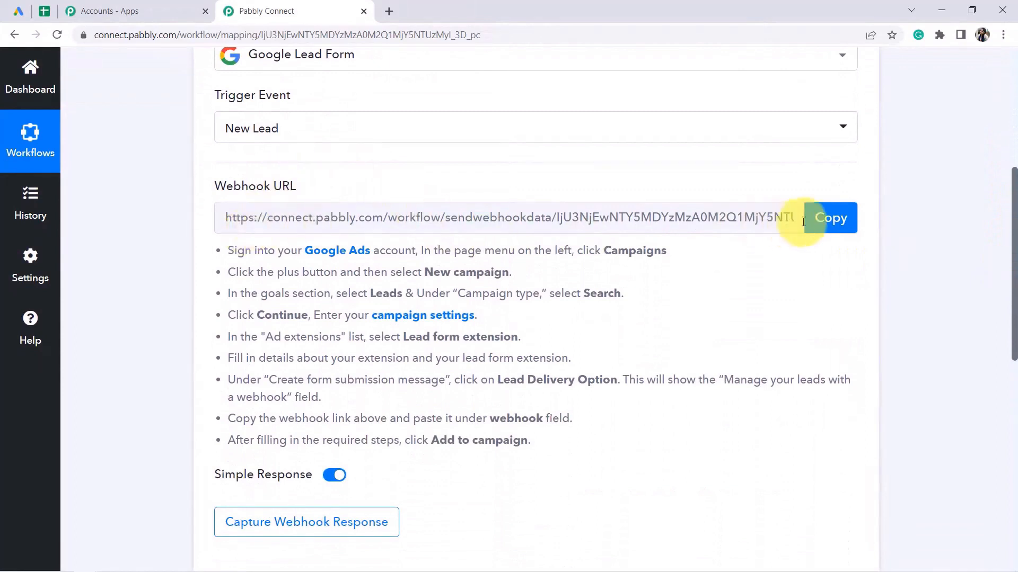
pyautogui.click(824, 227)
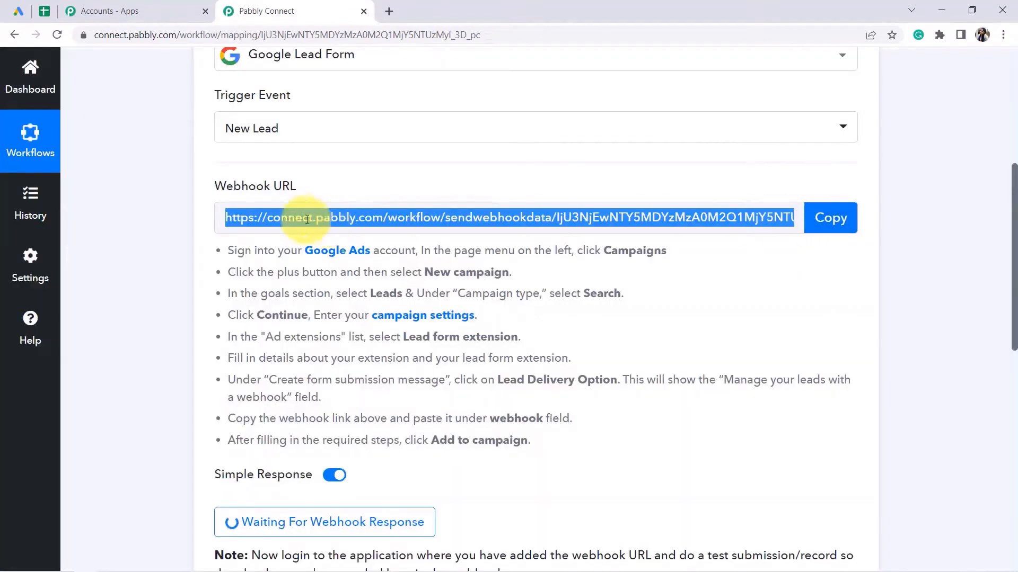
pyautogui.moveTo(228, 250); pyautogui.dragTo(494, 435)
pyautogui.click(281, 294)
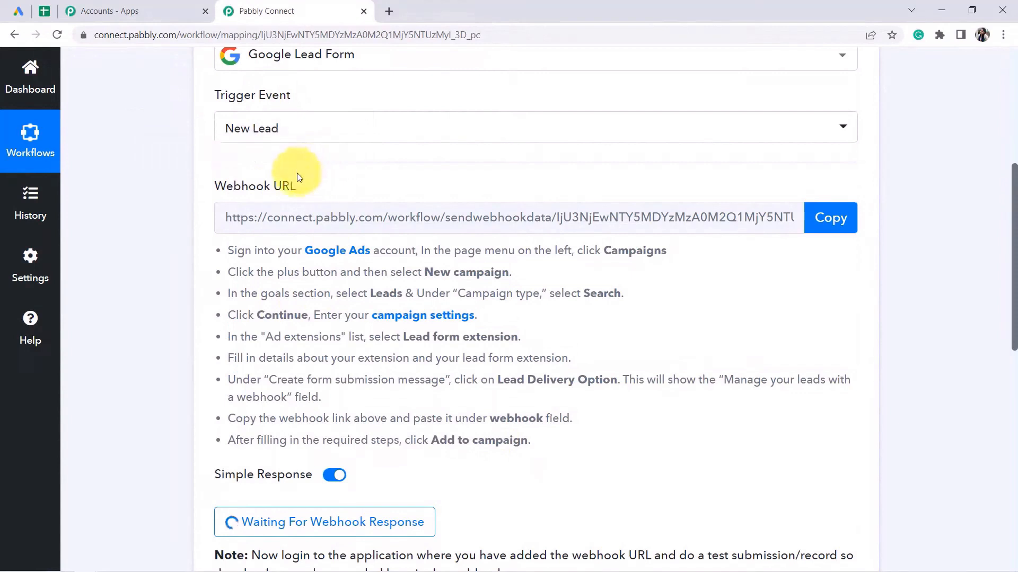
pyautogui.scroll(1, 297, 173)
pyautogui.moveTo(252, 291); pyautogui.dragTo(396, 291)
pyautogui.moveTo(416, 376); pyautogui.dragTo(518, 377)
# Start a new Lead form extension added at campaign level in Google Ads.
pyautogui.click(18, 10)
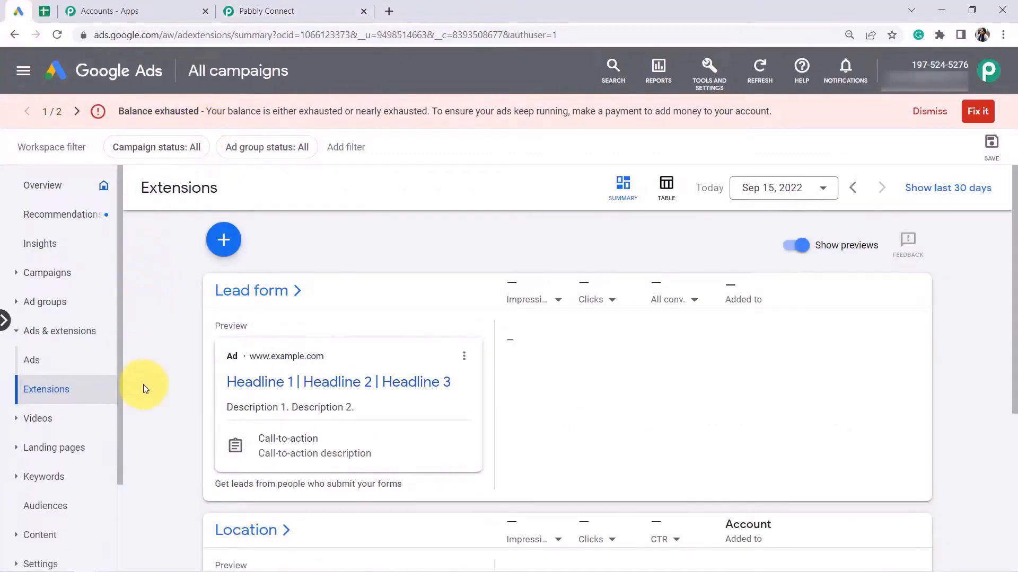
pyautogui.click(64, 396)
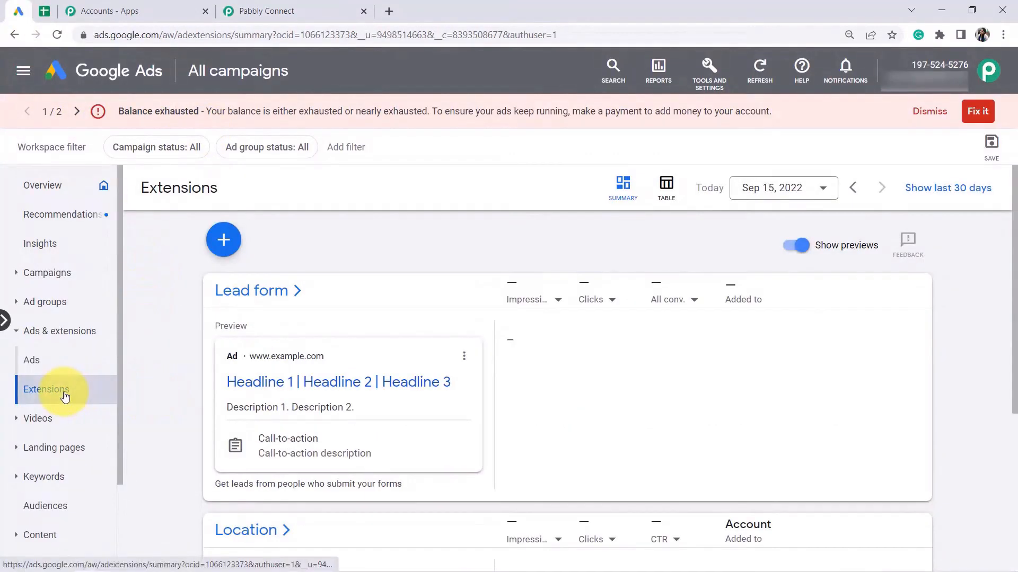
pyautogui.click(226, 252)
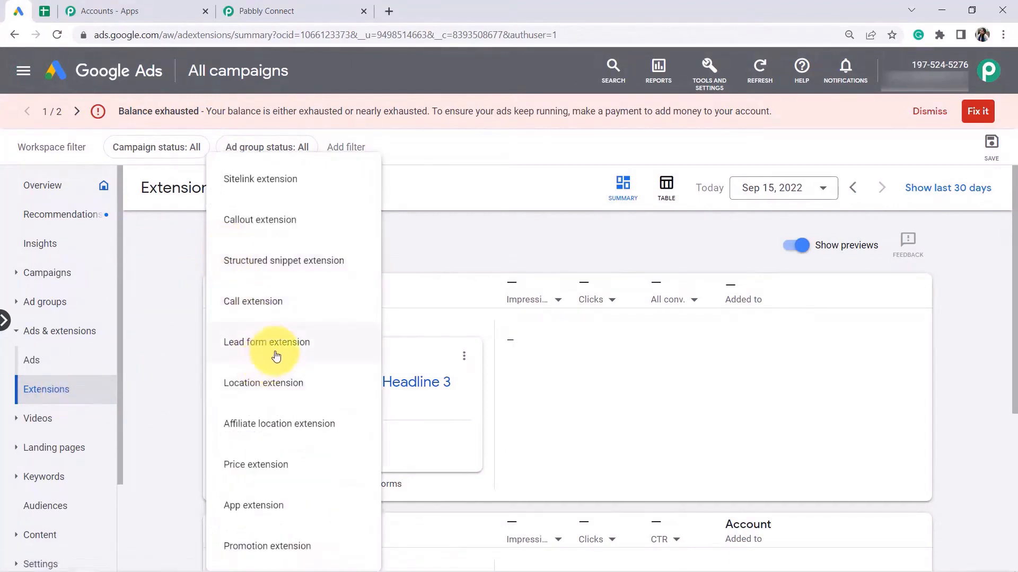
pyautogui.click(286, 343)
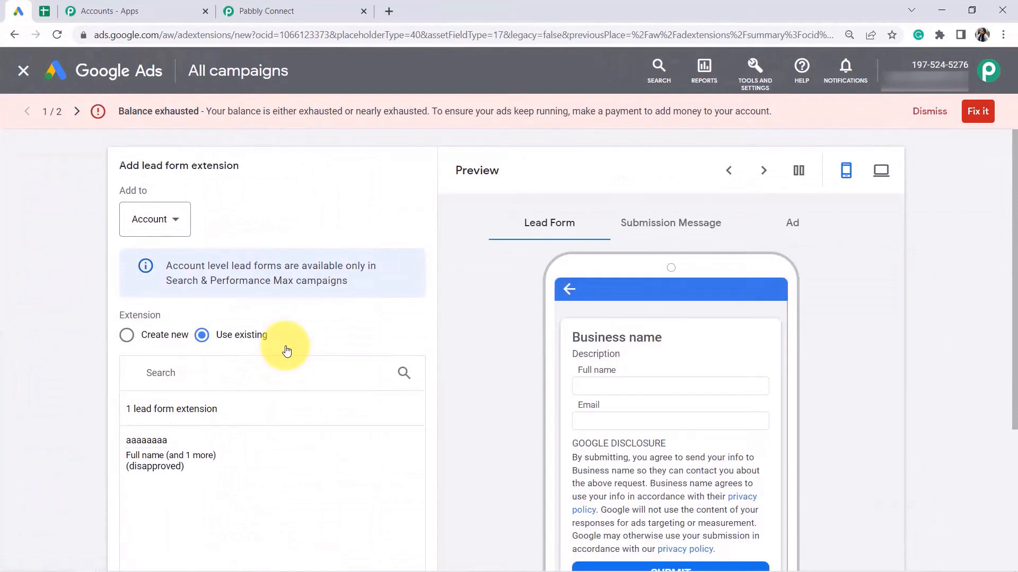
pyautogui.click(158, 233)
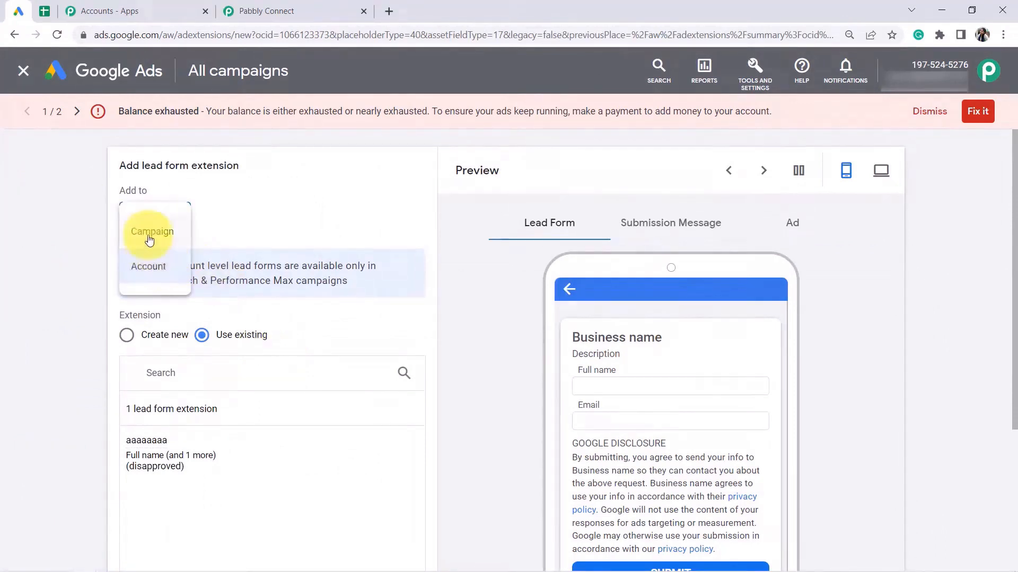
pyautogui.click(149, 241)
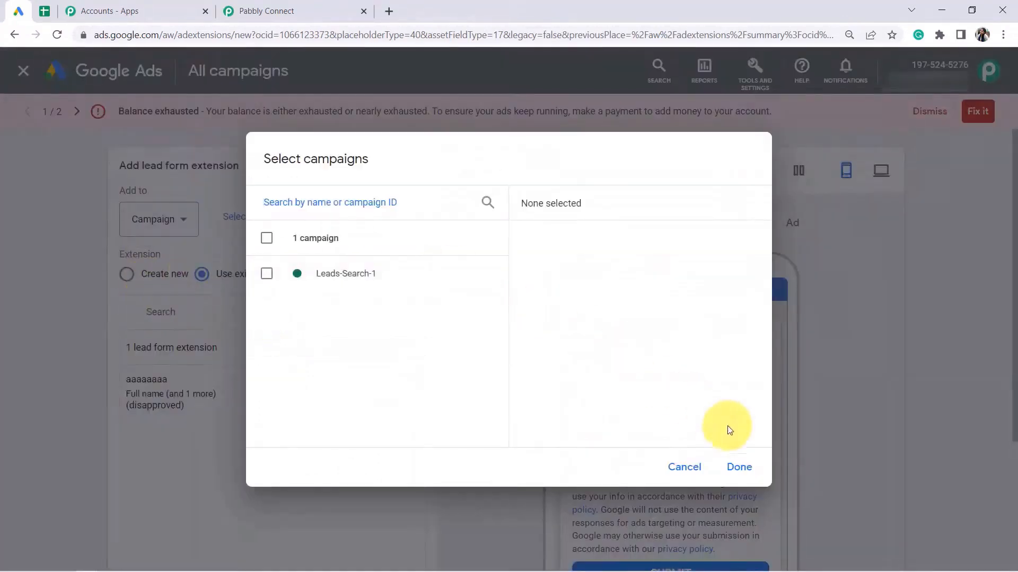
pyautogui.click(739, 467)
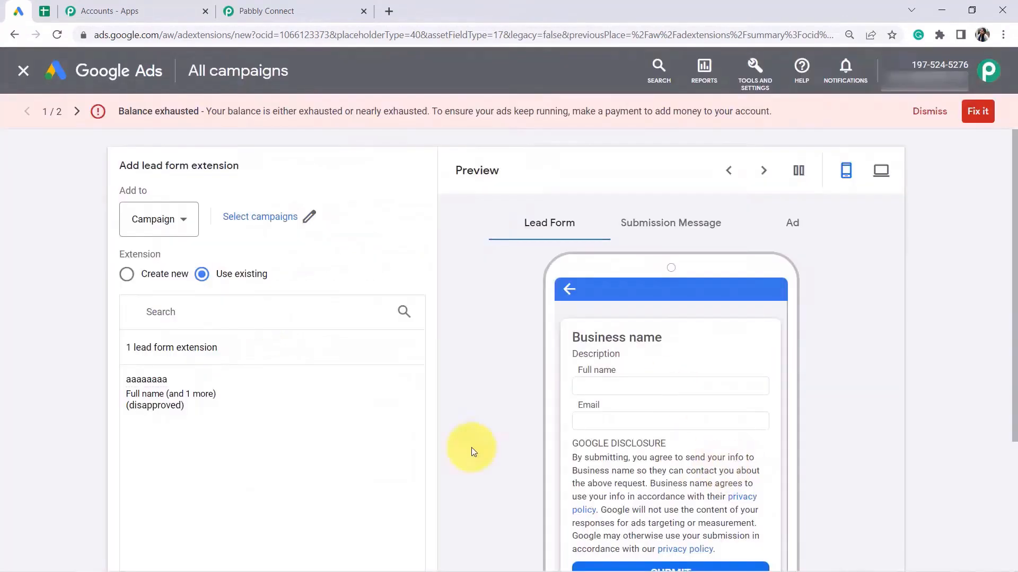
# Choose to create a new lead form and select the headline 'Travel Booking Form' in the notes.
pyautogui.click(143, 276)
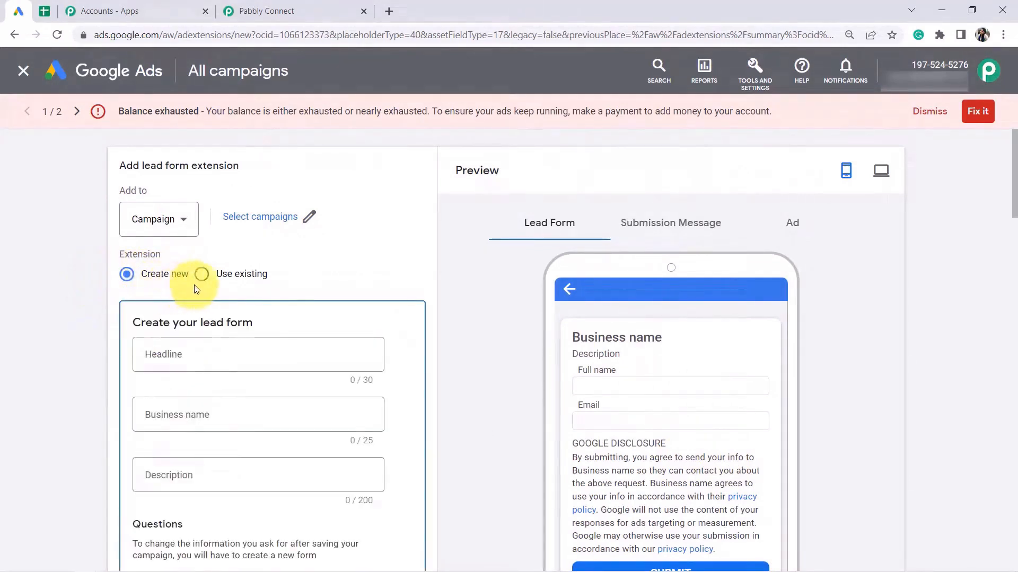
pyautogui.moveTo(1014, 212); pyautogui.dragTo(1013, 233)
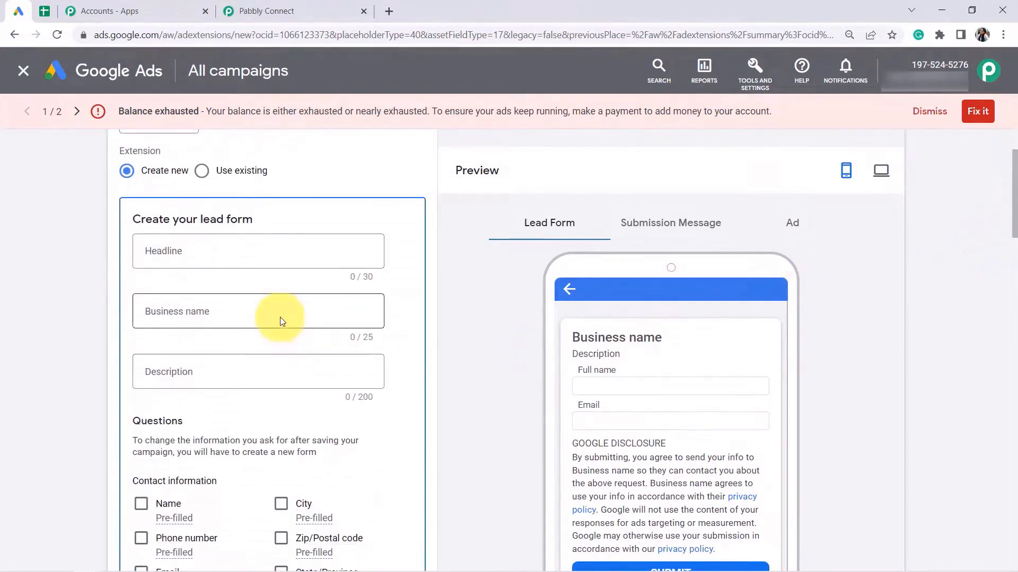
pyautogui.click(186, 260)
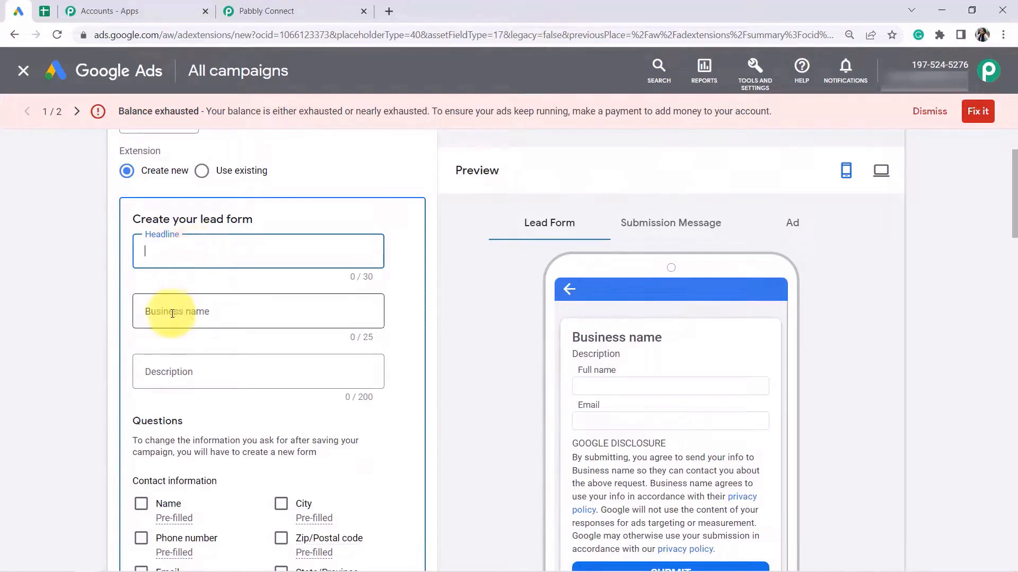
pyautogui.click(135, 563)
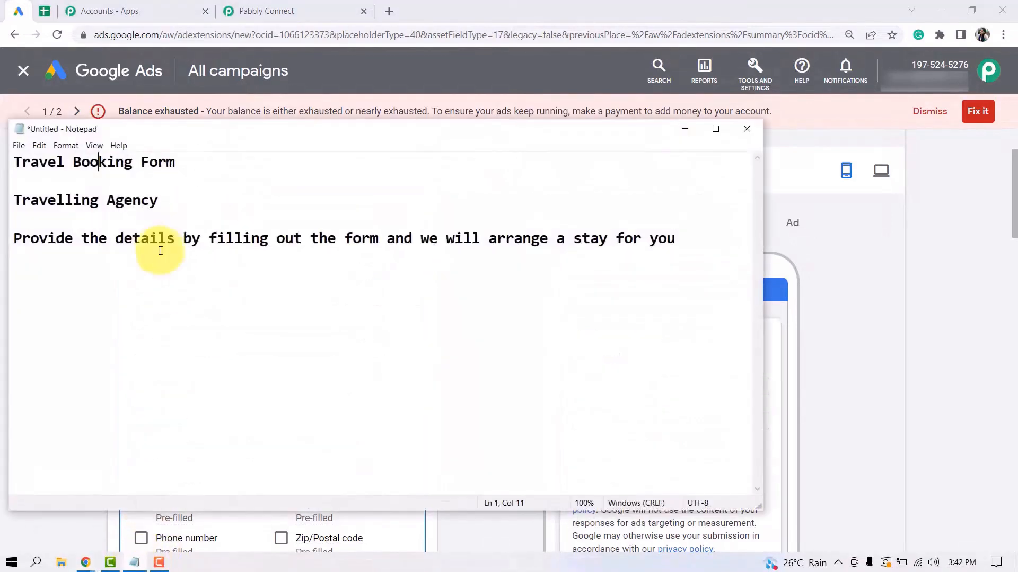
pyautogui.moveTo(174, 160); pyautogui.dragTo(12, 158)
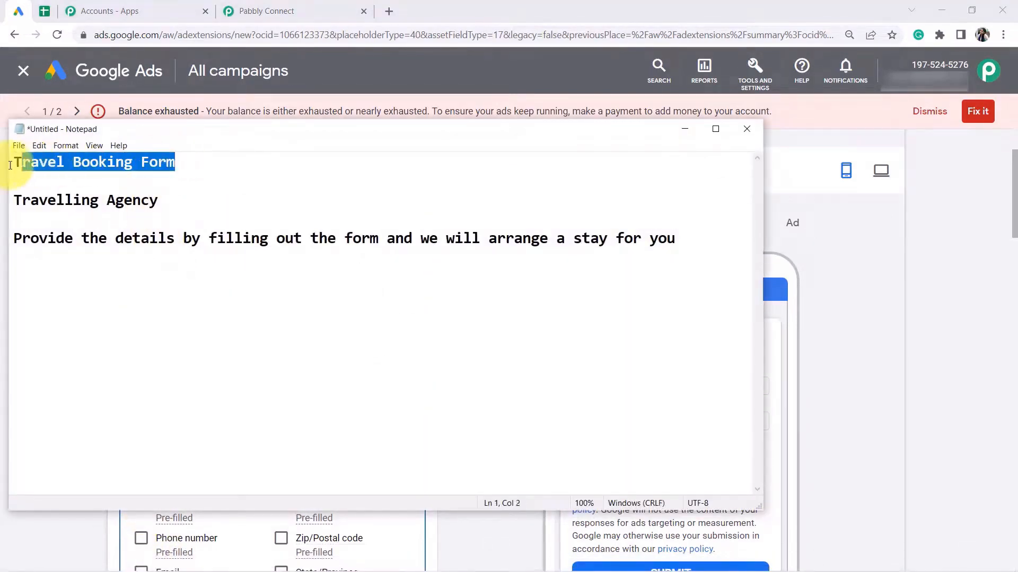
# Fill in the headline and paste 'Travelling Agency' as the business name from the notes.
pyautogui.click(905, 409)
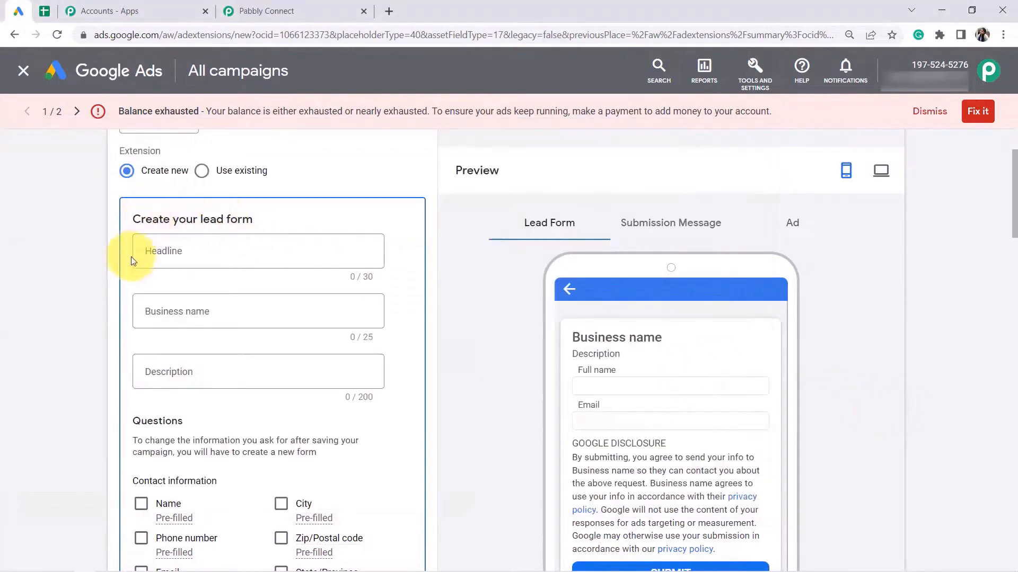
pyautogui.click(169, 253)
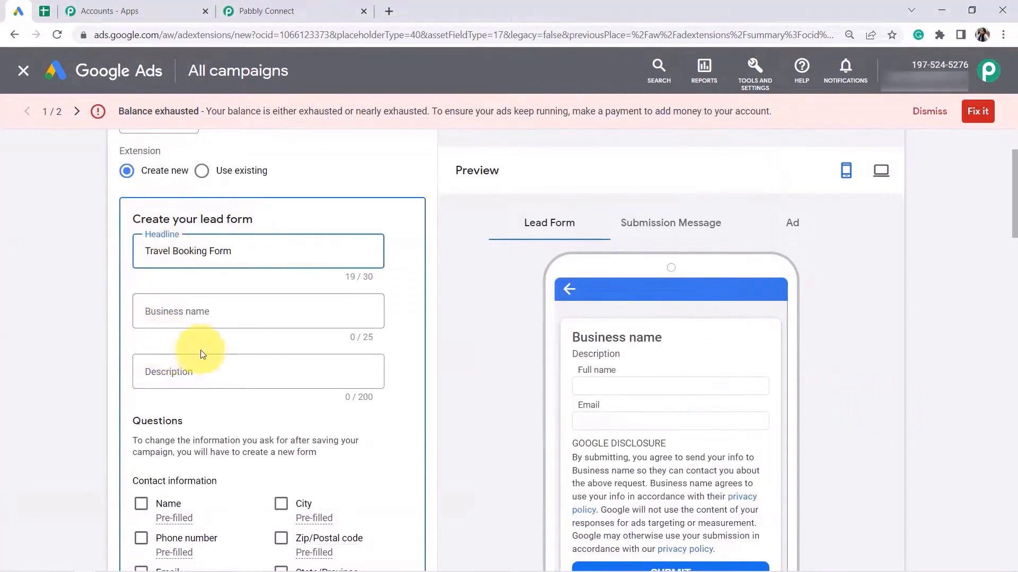
pyautogui.moveTo(169, 565)
pyautogui.click(136, 563)
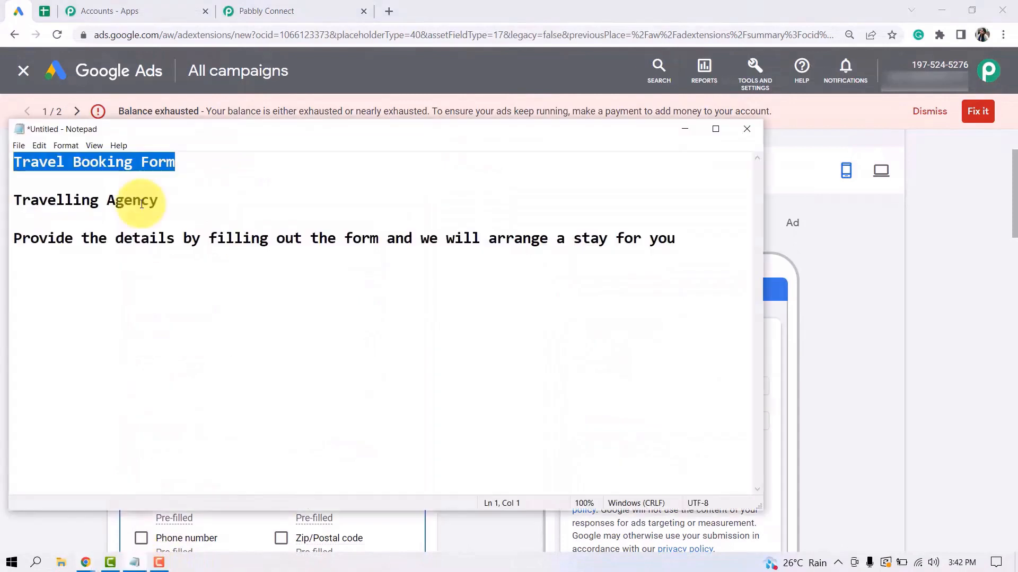
pyautogui.moveTo(158, 200); pyautogui.dragTo(19, 200)
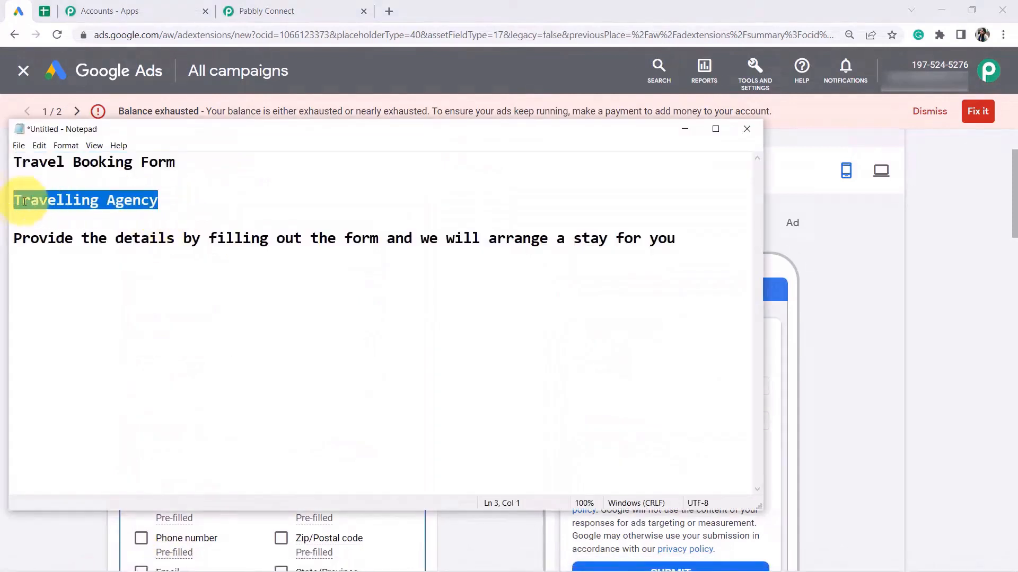
pyautogui.click(803, 356)
pyautogui.click(186, 309)
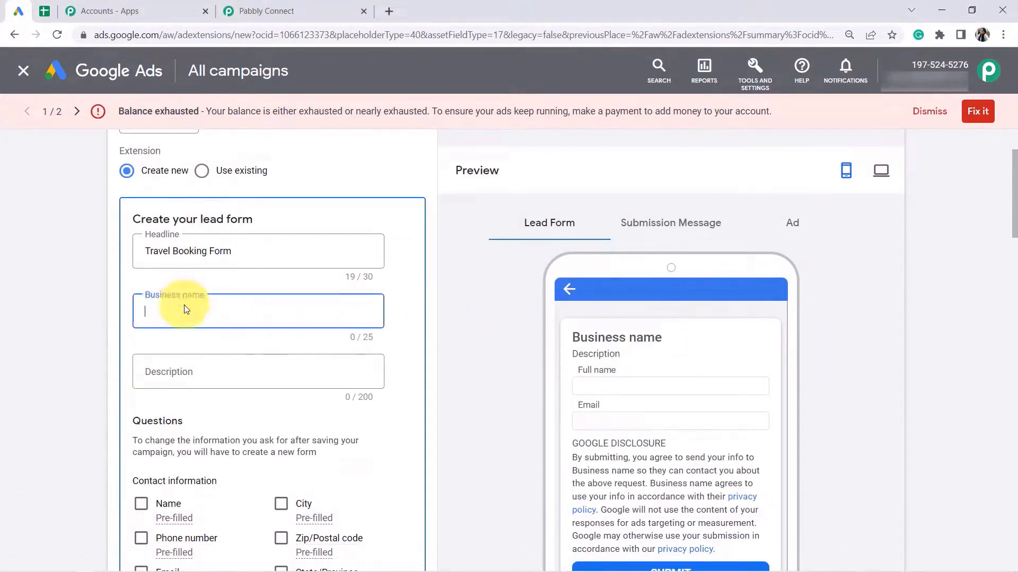
pyautogui.hotkey('ctrl', 'v')
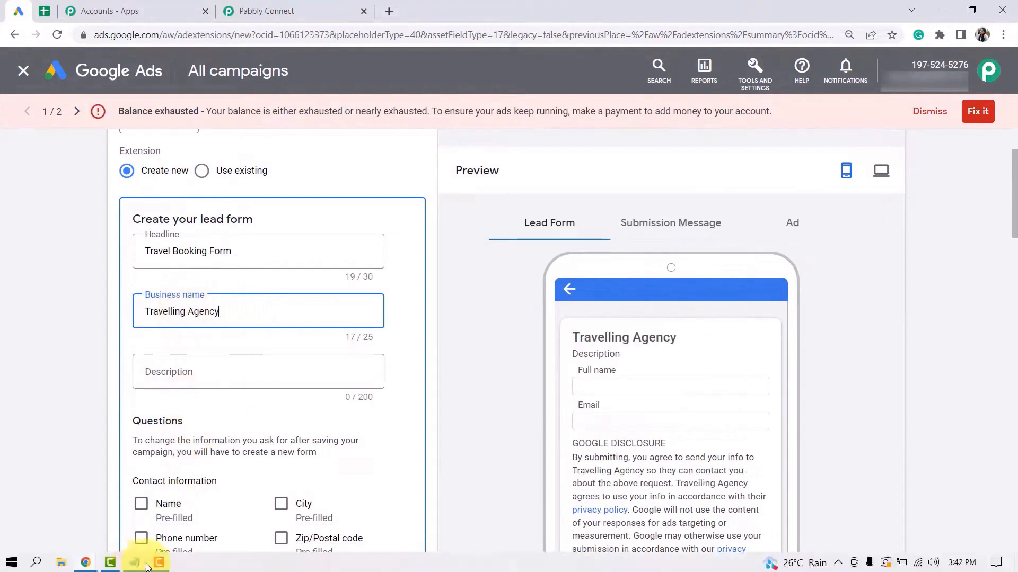
# Paste the description 'Provide the details by filling out the form and we will arrange a stay for you'.
pyautogui.click(138, 565)
pyautogui.doubleClick(155, 239)
pyautogui.click(158, 239)
pyautogui.moveTo(681, 238); pyautogui.dragTo(2, 248)
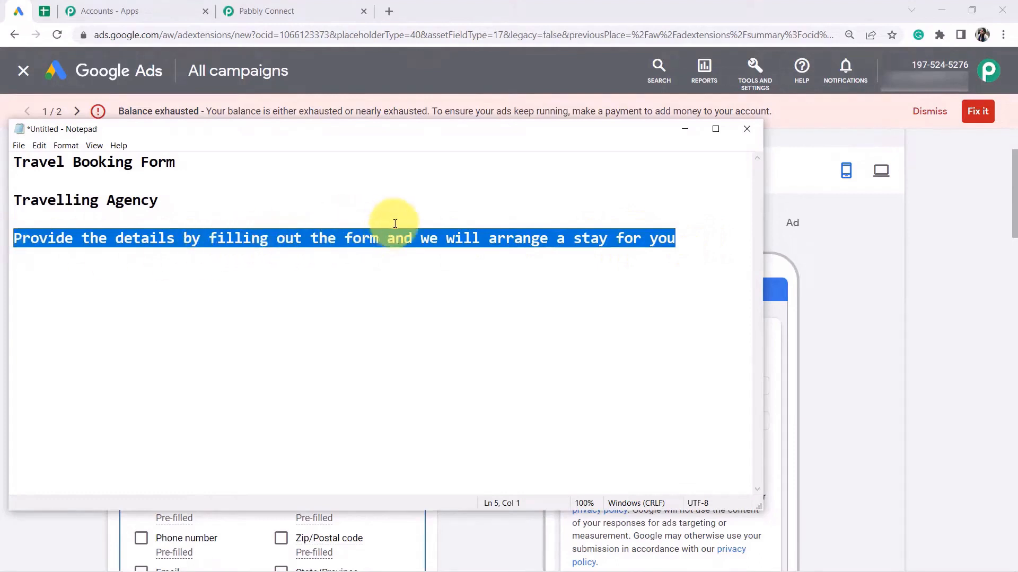
pyautogui.click(963, 431)
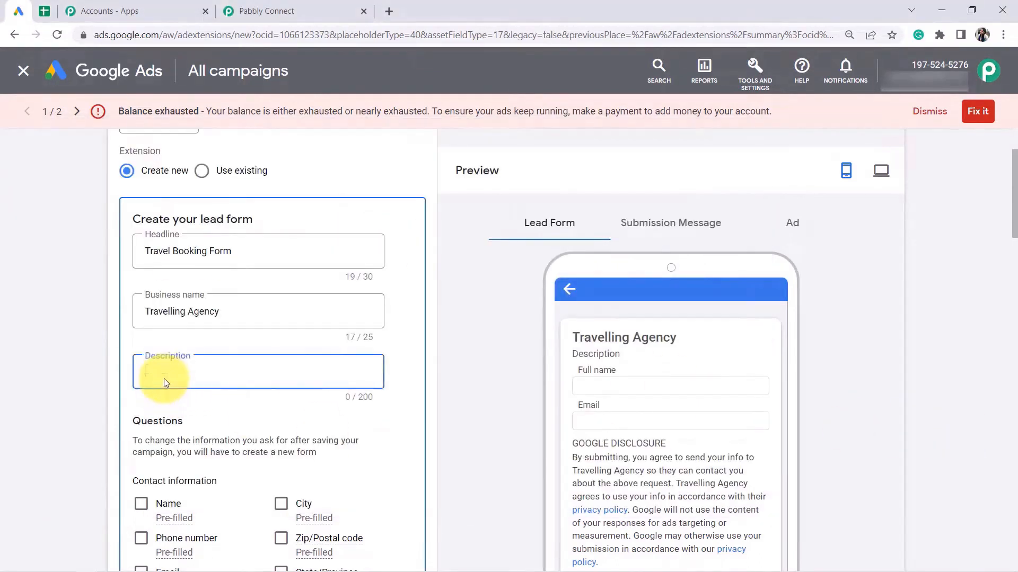
pyautogui.write('Provide the details by filling out the form and we will arrange a stay for you')
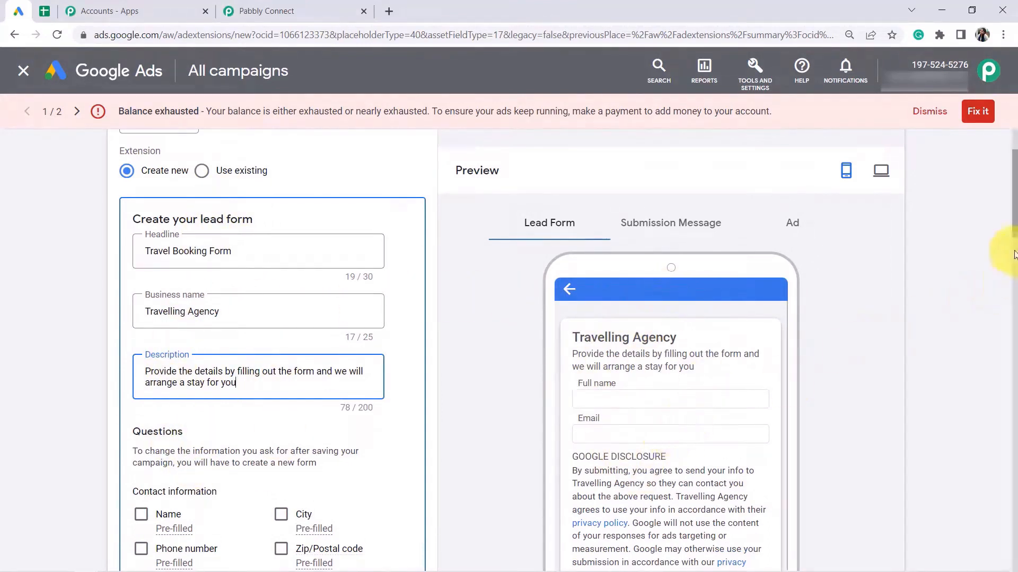
pyautogui.moveTo(1014, 228); pyautogui.dragTo(1014, 276)
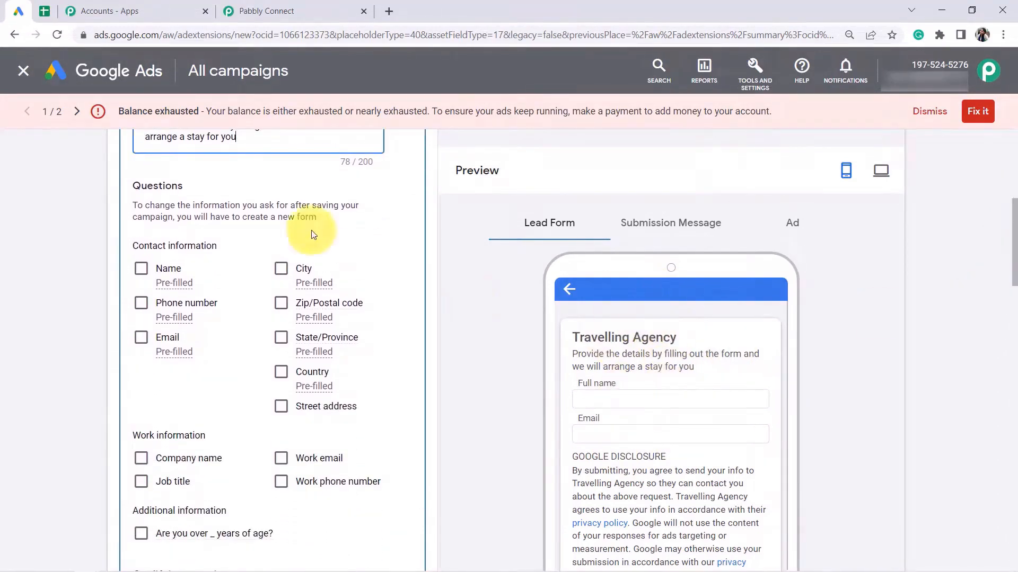
# Ask leads for their name and phone number.
pyautogui.click(141, 272)
pyautogui.click(142, 359)
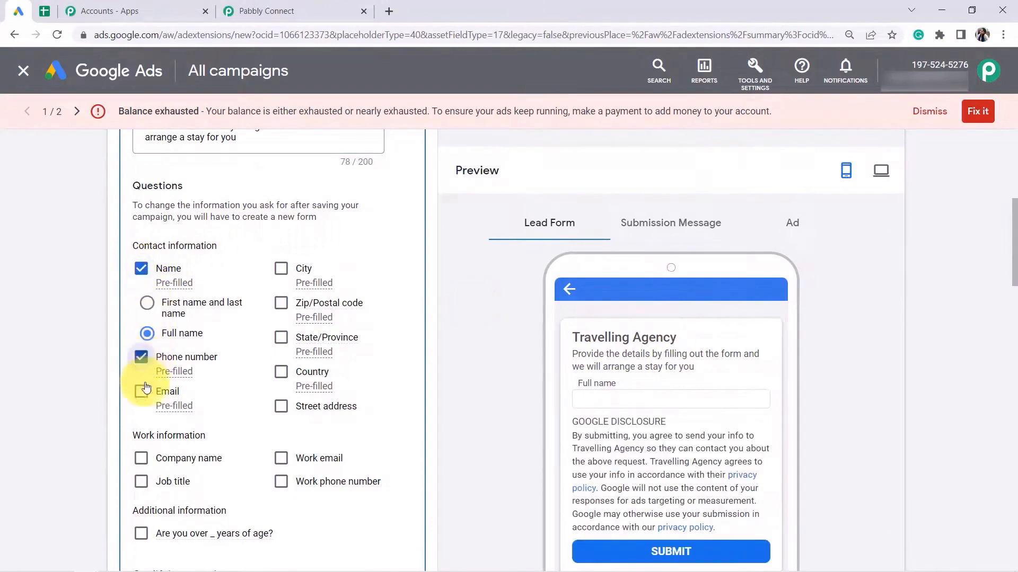
pyautogui.moveTo(1013, 234); pyautogui.dragTo(1006, 300)
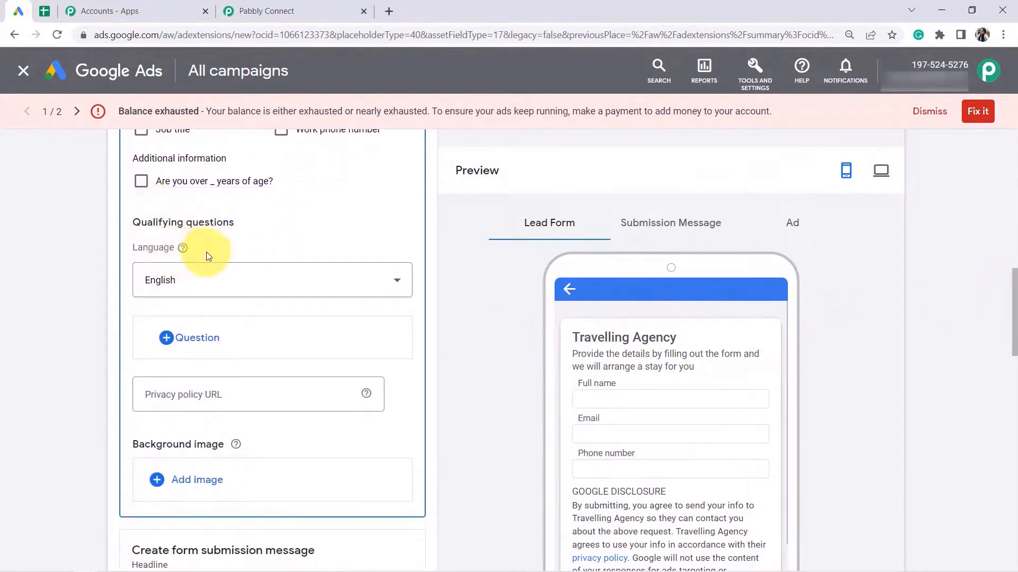
# Add the Travel question 'What is your travel budget?' with answers 30K=, 50k+ and 80k+.
pyautogui.click(172, 338)
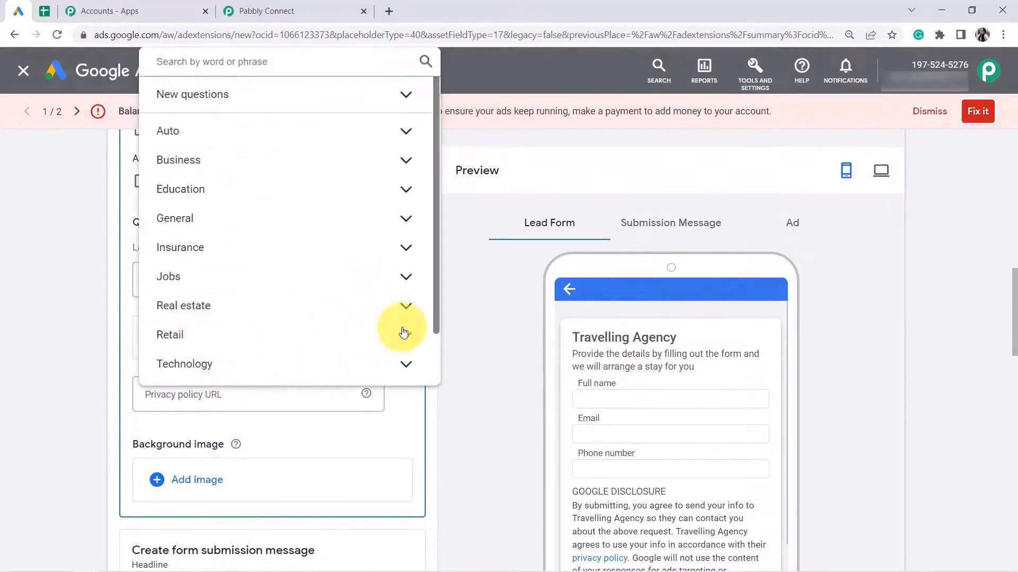
pyautogui.moveTo(435, 300); pyautogui.dragTo(435, 369)
pyautogui.click(285, 372)
pyautogui.moveTo(435, 201); pyautogui.dragTo(416, 336)
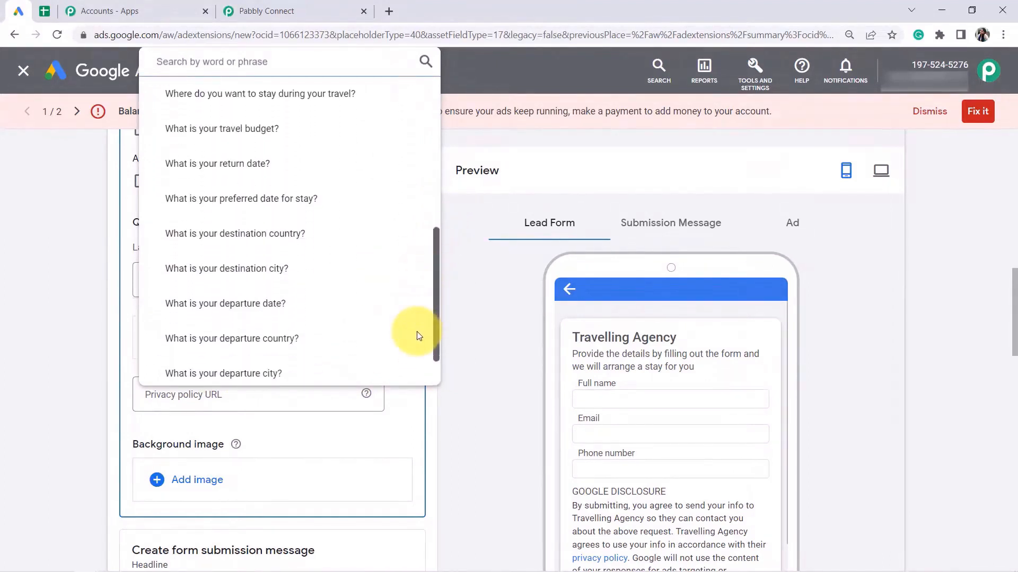
pyautogui.click(252, 139)
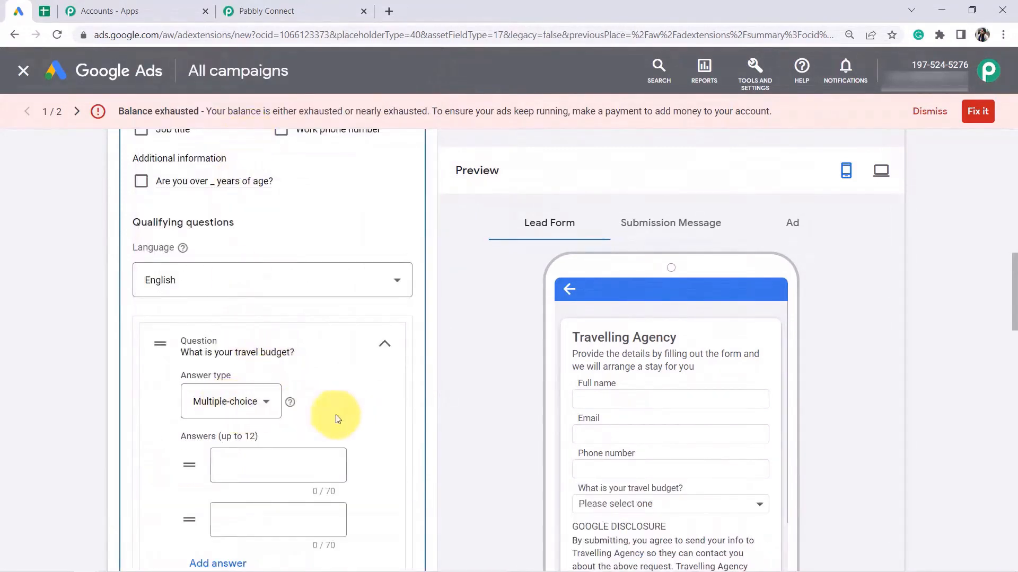
pyautogui.scroll(-3, 1013, 318)
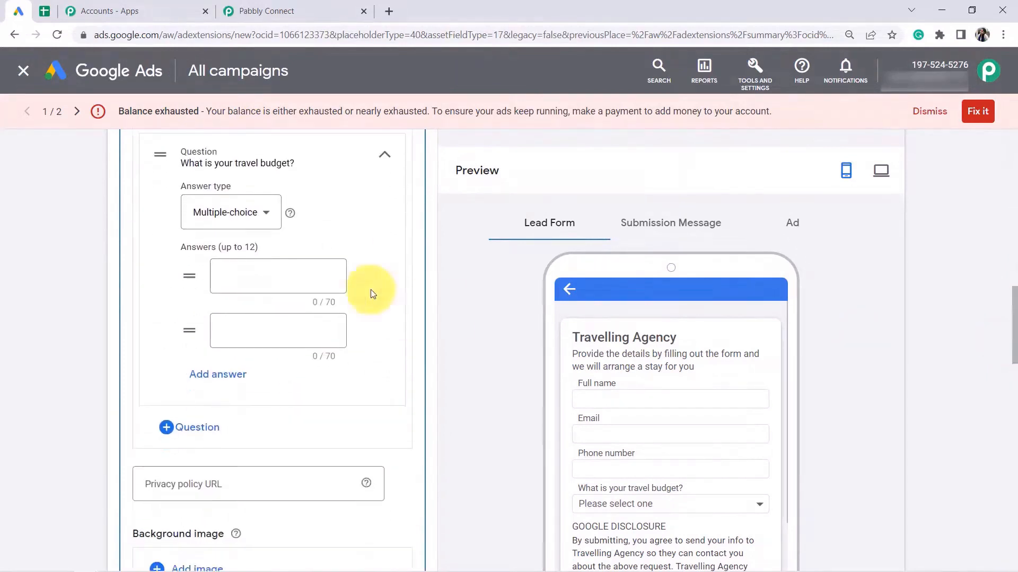
pyautogui.click(237, 277)
pyautogui.click(233, 338)
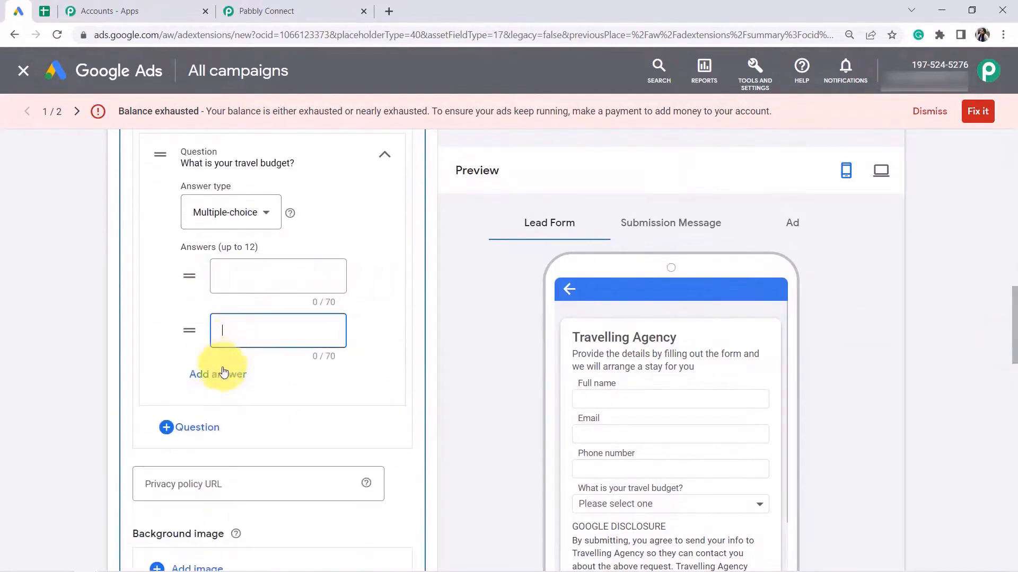
pyautogui.click(220, 373)
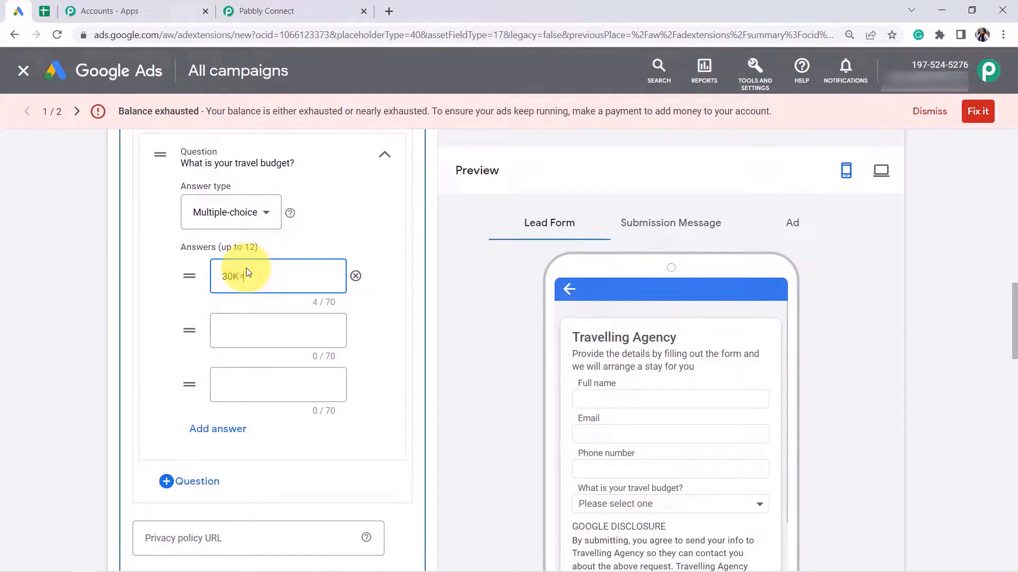
pyautogui.click(245, 330)
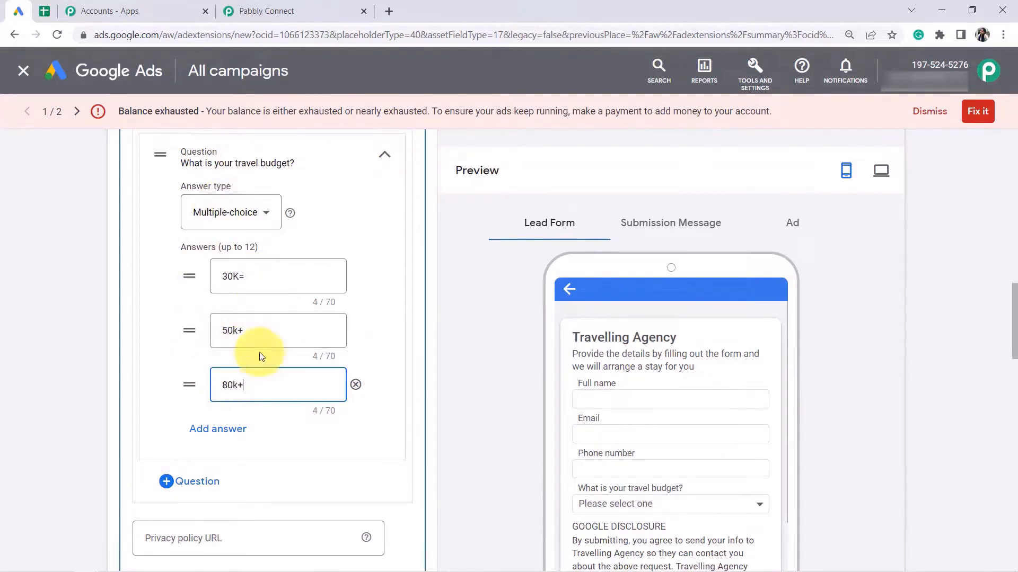
pyautogui.moveTo(1016, 320); pyautogui.dragTo(1015, 359)
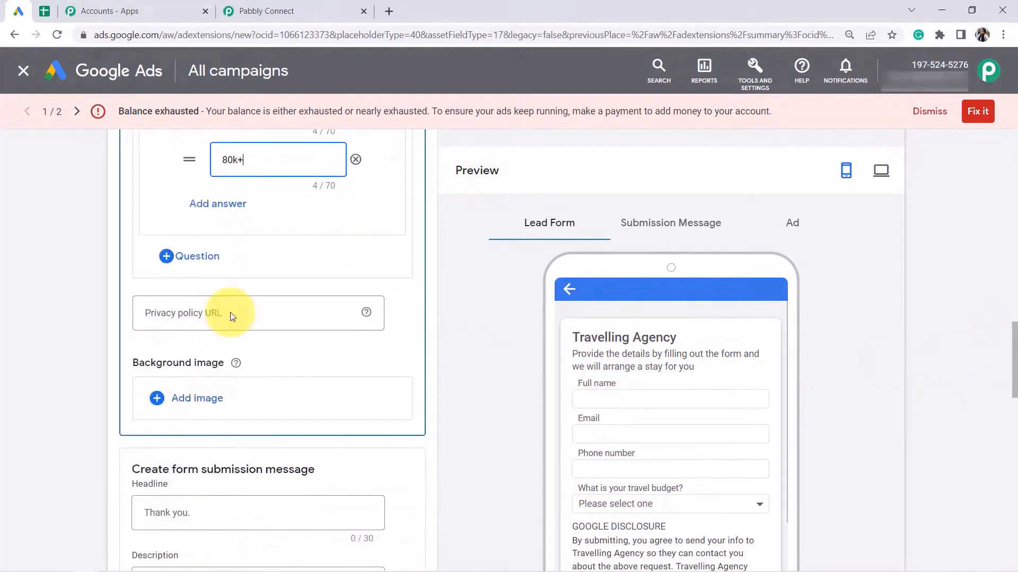
# Add the Travel question 'What is your destination city?' with answers Sikkim, Goa and Himalchal.
pyautogui.click(167, 258)
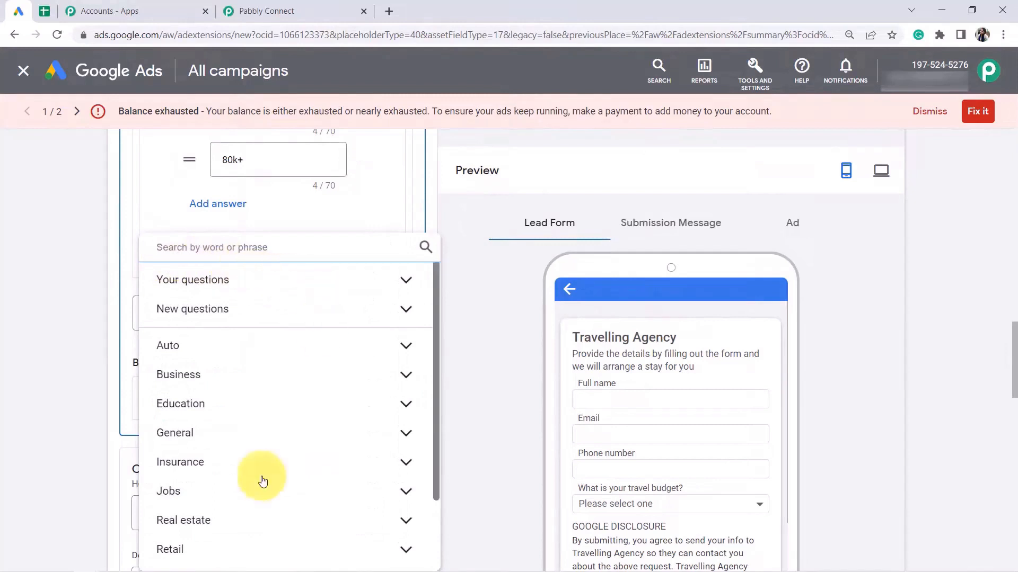
pyautogui.moveTo(436, 355); pyautogui.dragTo(428, 427)
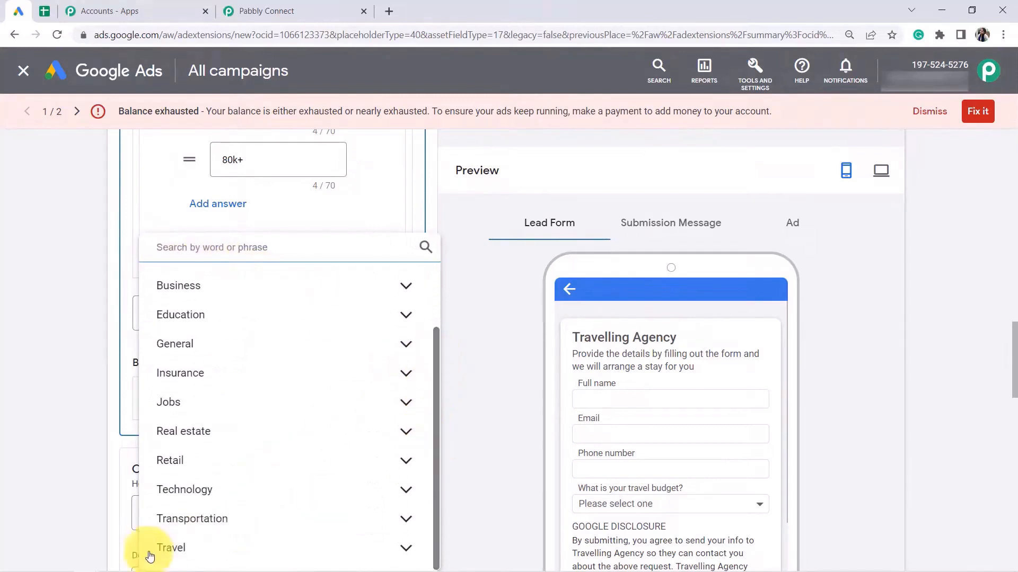
pyautogui.click(169, 549)
pyautogui.moveTo(438, 345); pyautogui.dragTo(423, 482)
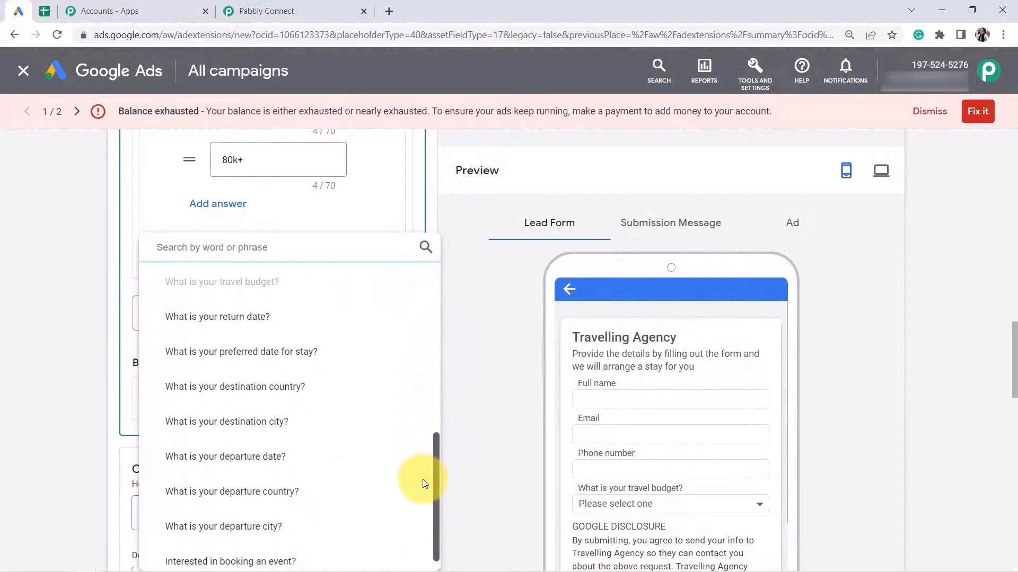
pyautogui.click(229, 423)
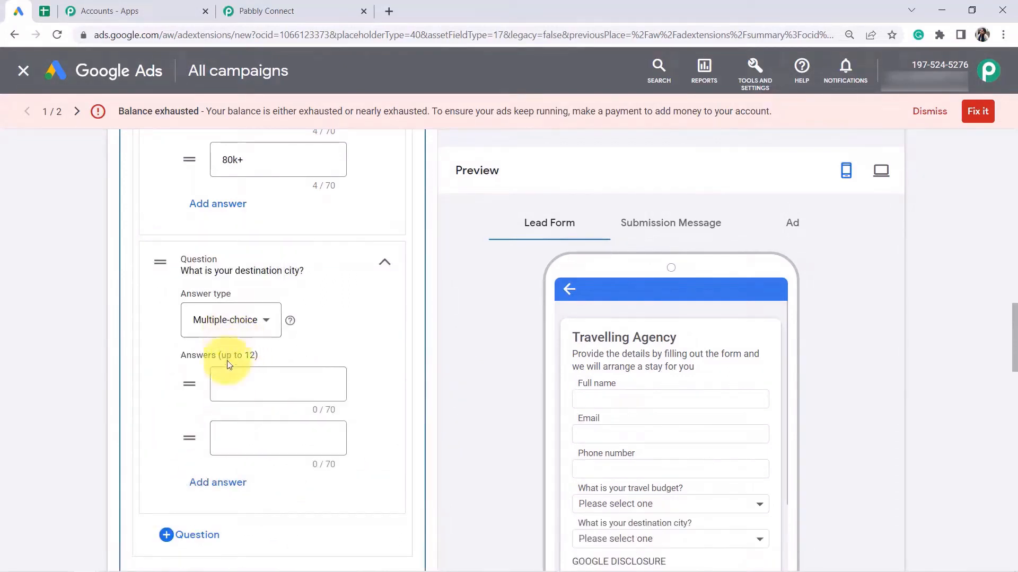
pyautogui.click(228, 385)
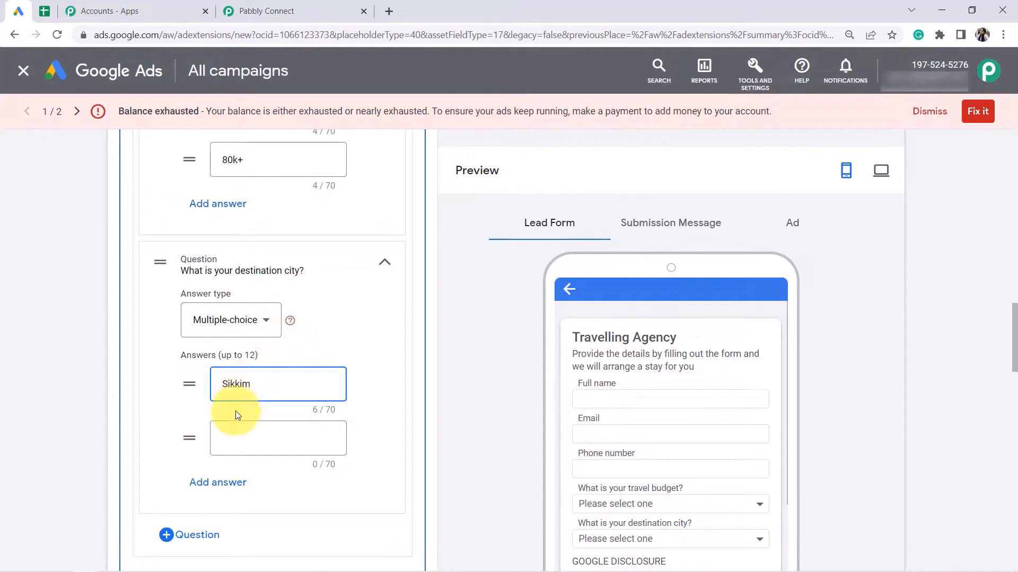
pyautogui.click(234, 430)
pyautogui.write('Goa')
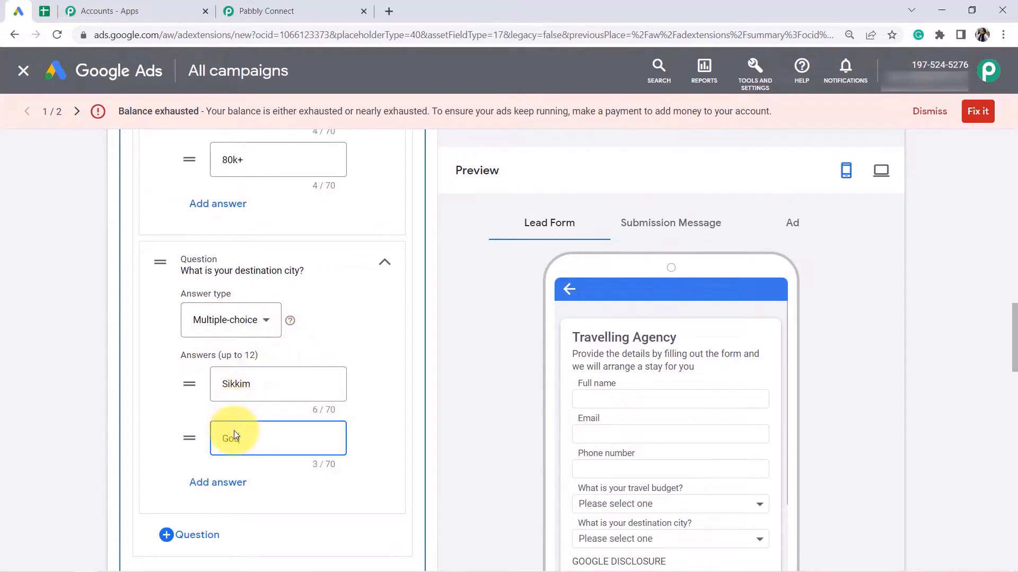
pyautogui.click(236, 481)
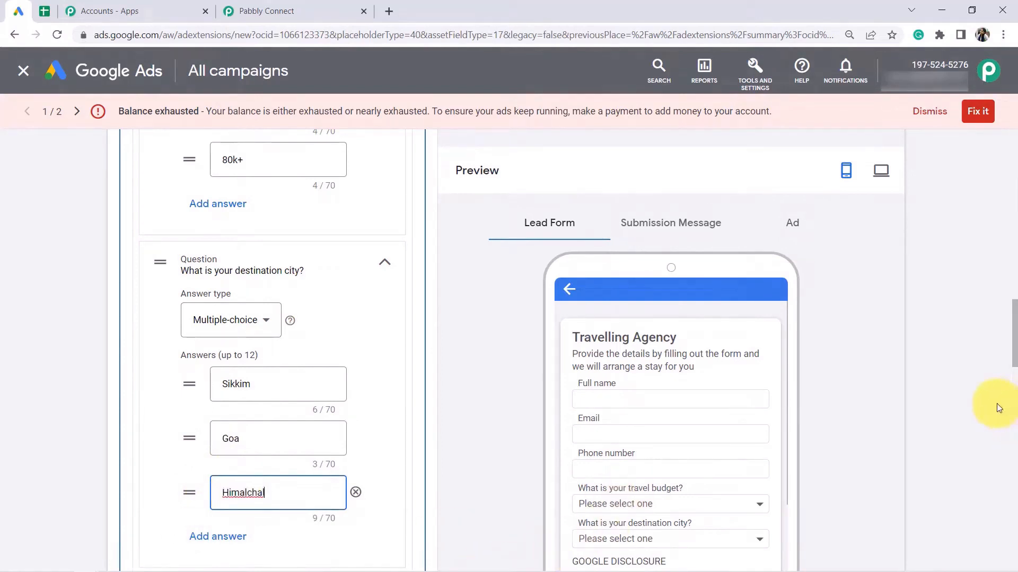
pyautogui.moveTo(1015, 347); pyautogui.dragTo(1015, 392)
# Add 'What is your preferred date for stay?' as a Short answer question.
pyautogui.click(189, 300)
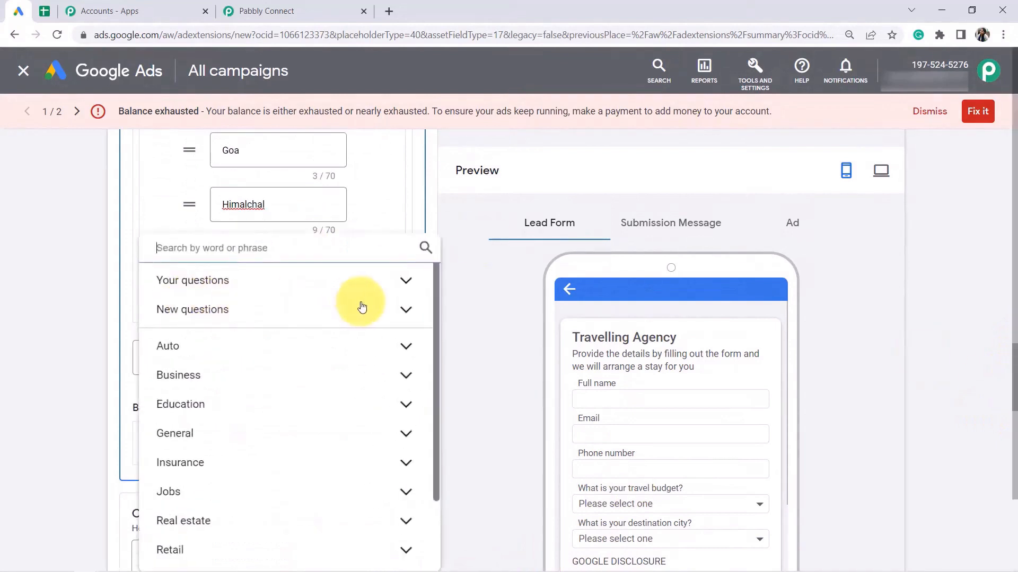
pyautogui.moveTo(434, 300); pyautogui.dragTo(429, 428)
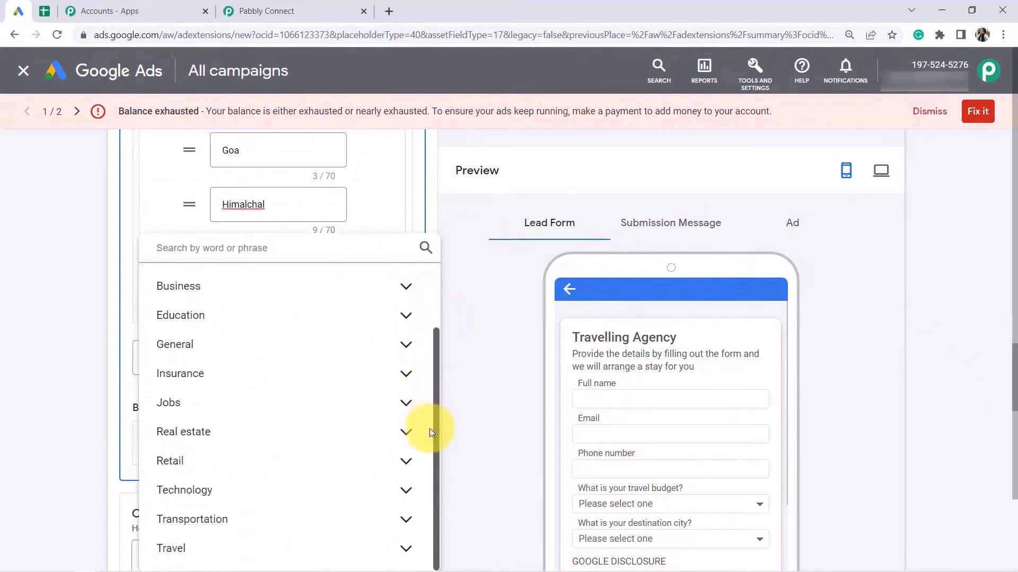
pyautogui.click(203, 552)
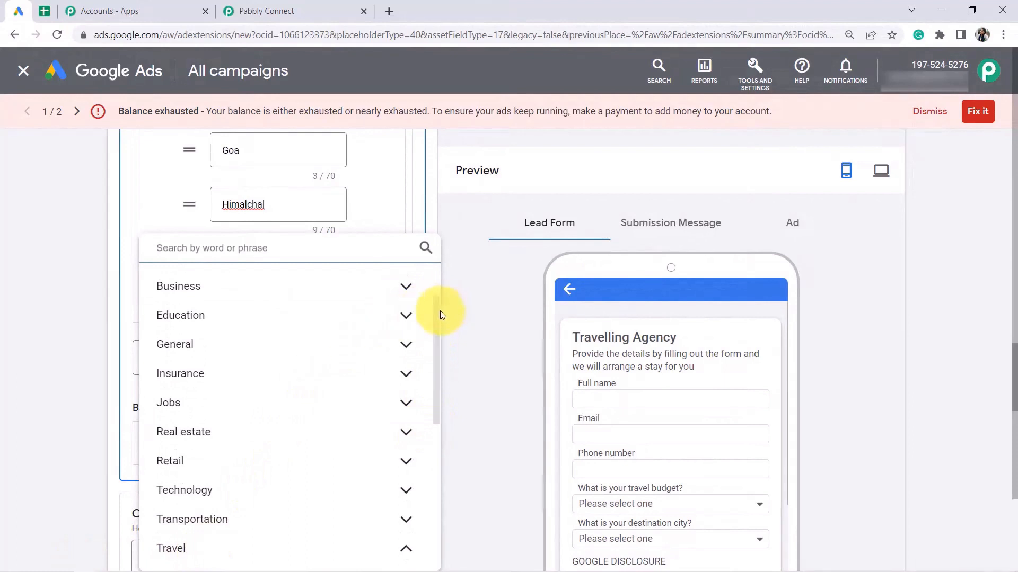
pyautogui.moveTo(438, 311); pyautogui.dragTo(424, 445)
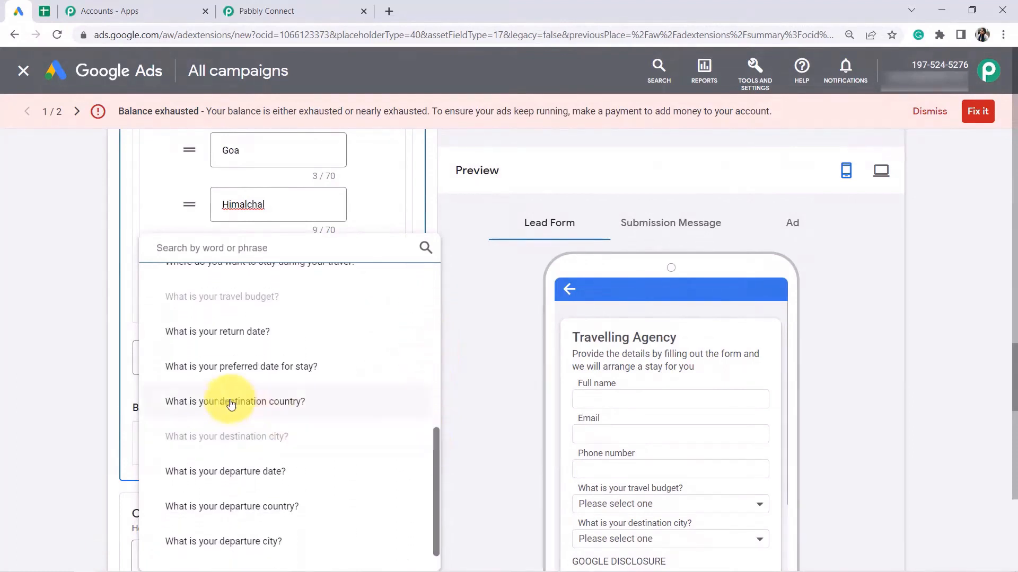
pyautogui.click(291, 370)
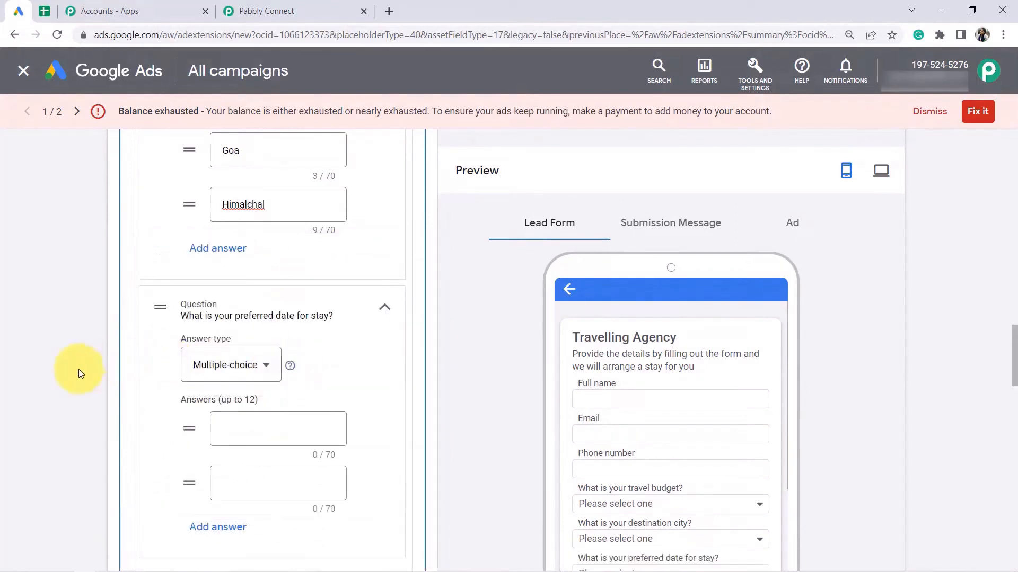
pyautogui.click(217, 369)
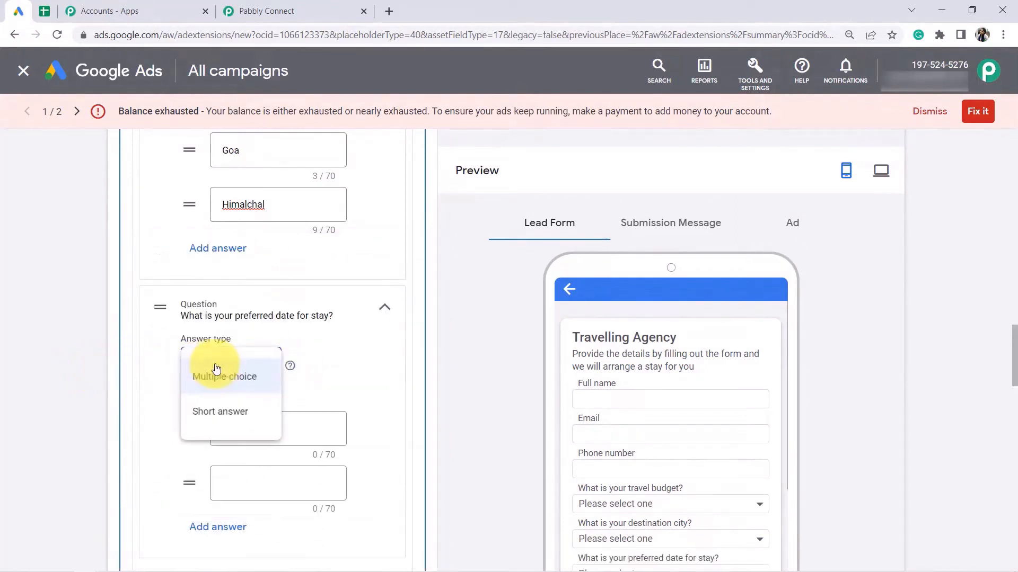
pyautogui.click(212, 411)
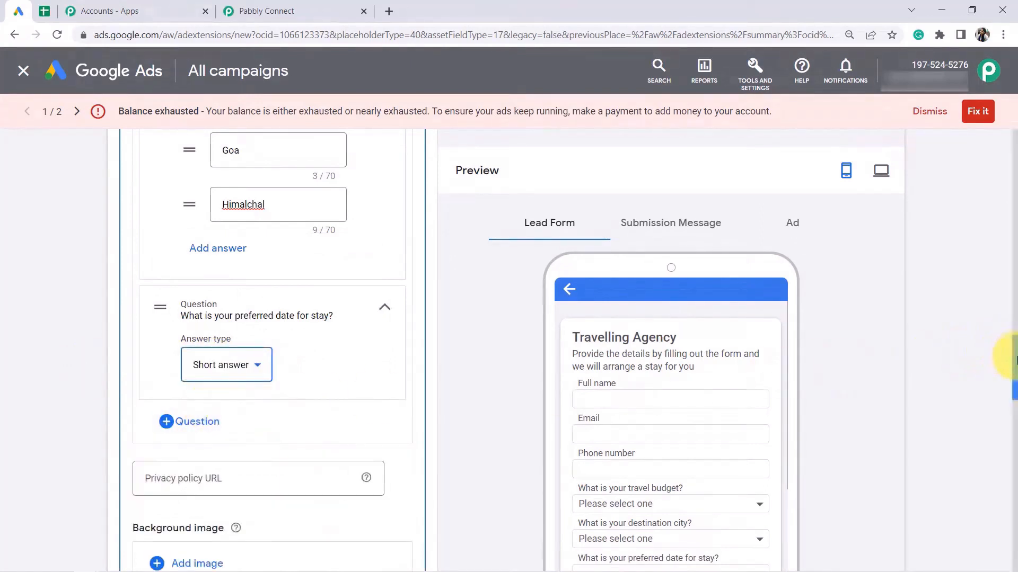
pyautogui.scroll(-2, 1013, 358)
pyautogui.scroll(-1, 653, 348)
pyautogui.scroll(-1, 655, 348)
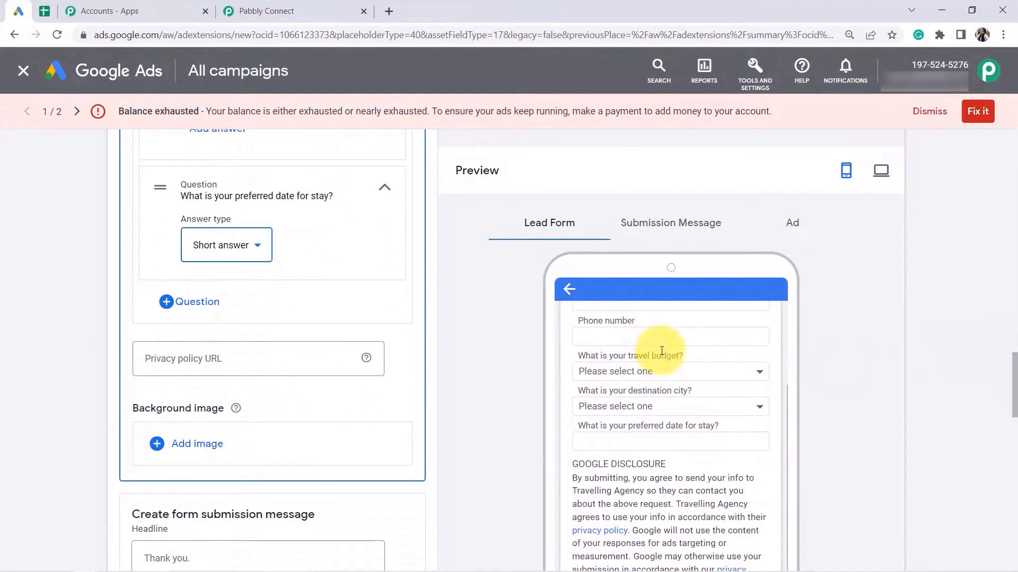
pyautogui.scroll(2, 661, 350)
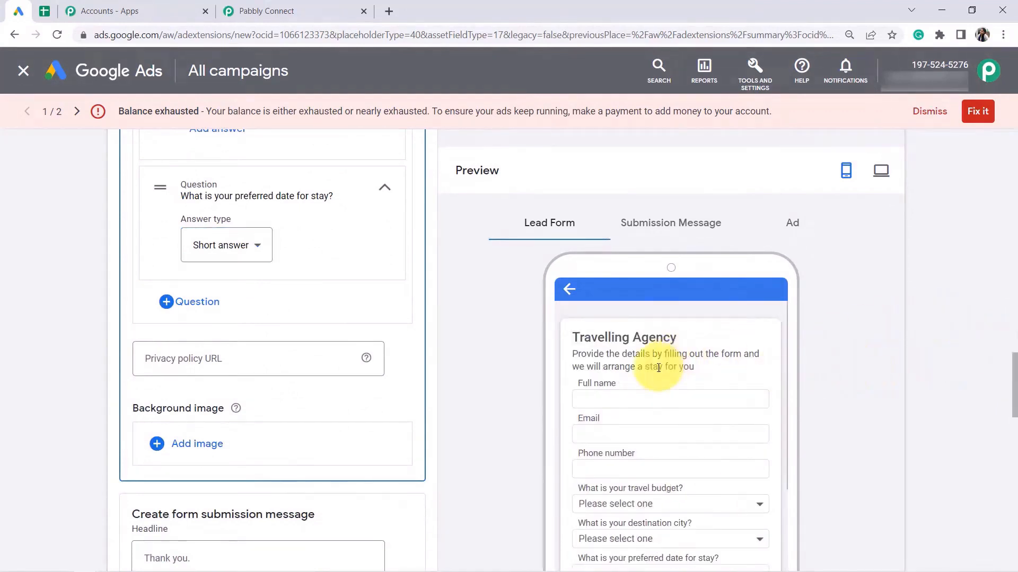
pyautogui.scroll(3, 659, 363)
pyautogui.scroll(-2, 705, 371)
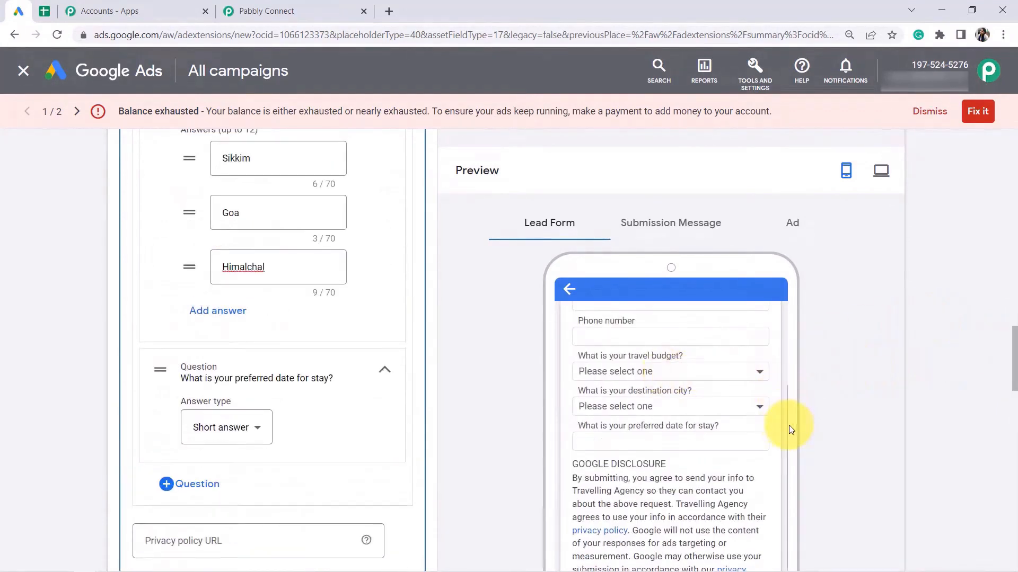
pyautogui.moveTo(788, 429); pyautogui.dragTo(711, 391)
pyautogui.scroll(2, 684, 398)
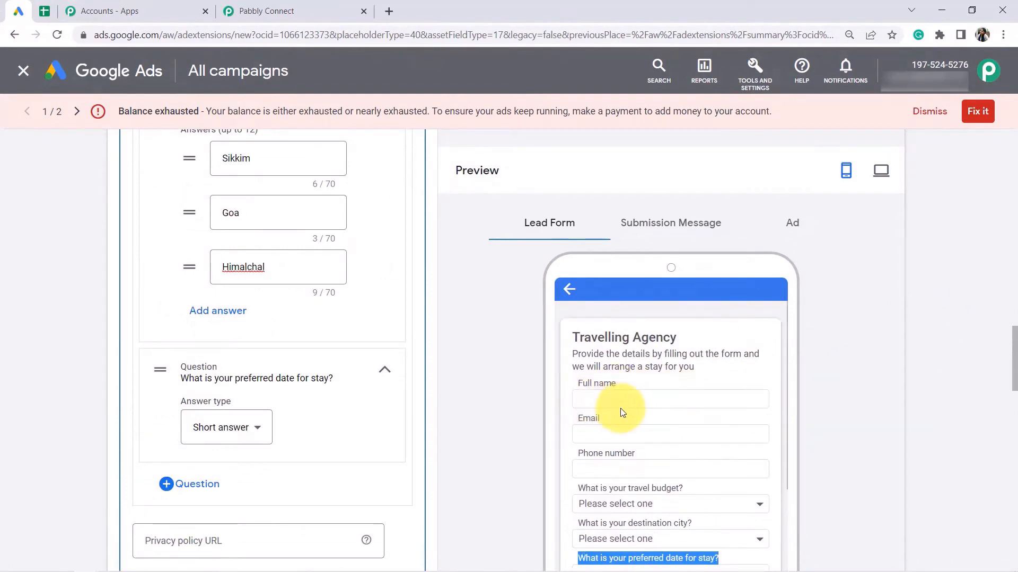
pyautogui.scroll(-3, 652, 339)
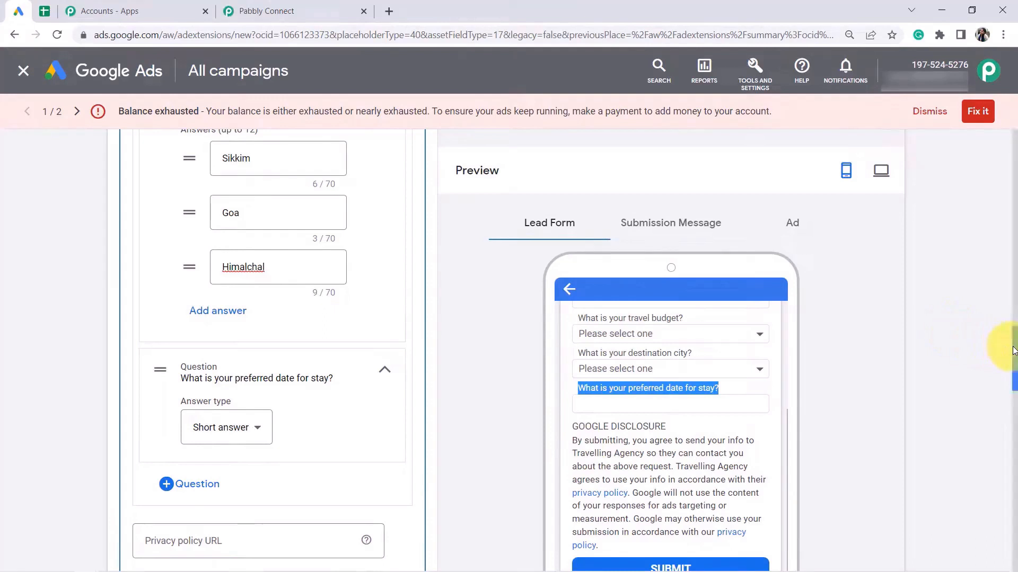
pyautogui.moveTo(1014, 350); pyautogui.dragTo(1013, 398)
pyautogui.click(171, 223)
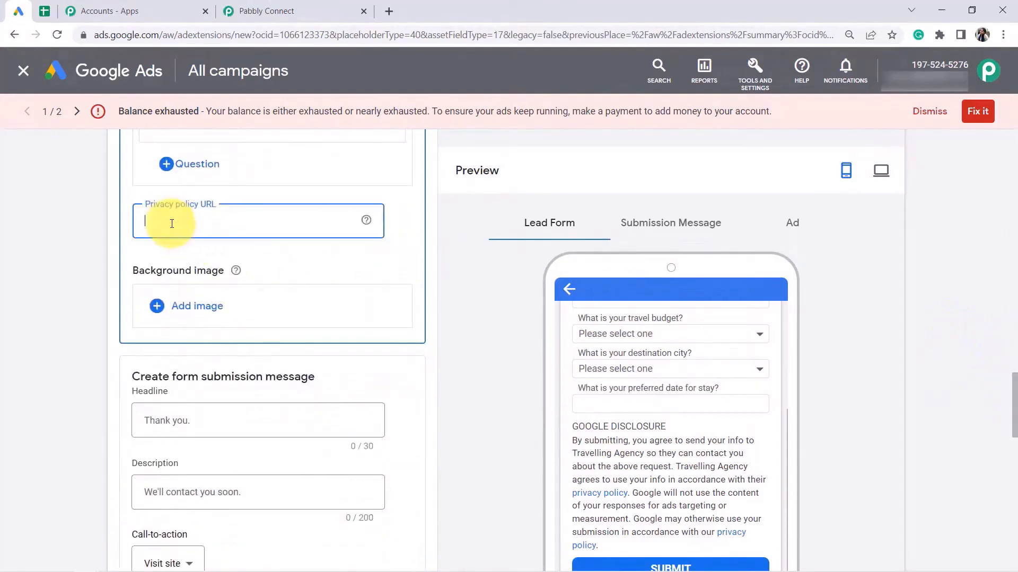
# Open pabbly.com/connect in a new browser tab.
pyautogui.click(247, 5)
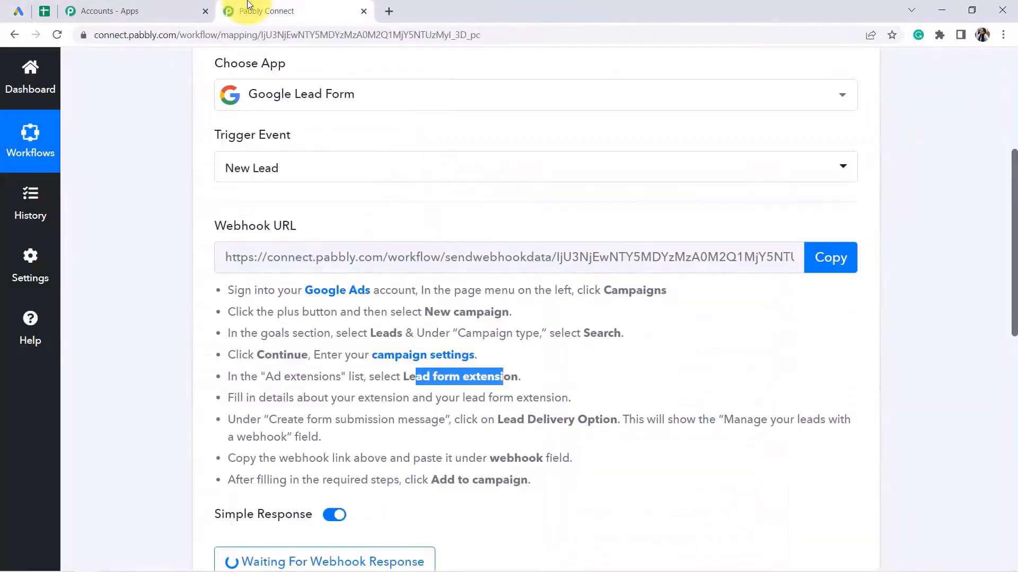
pyautogui.click(389, 11)
pyautogui.write('pab')
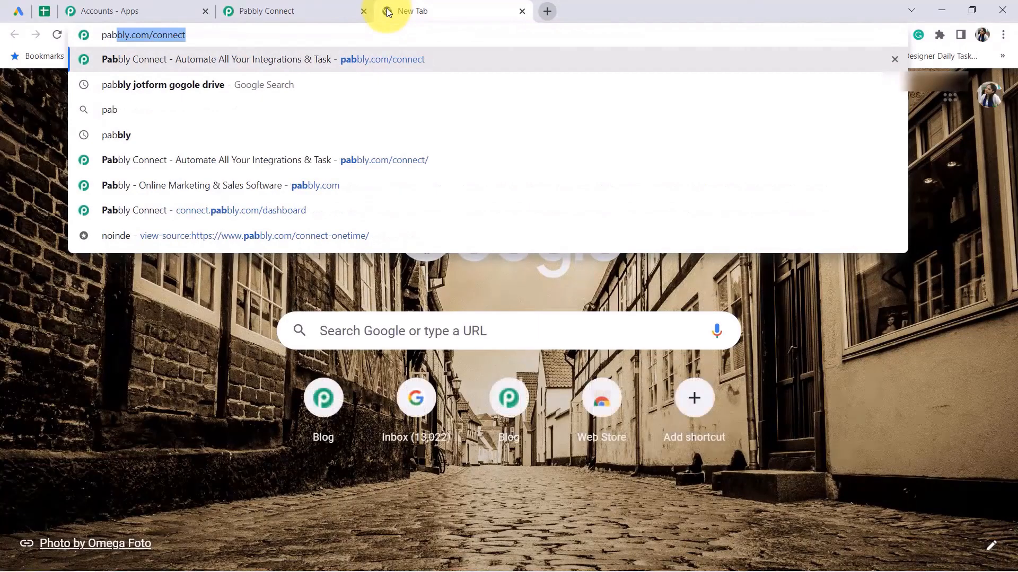
pyautogui.press('Return')
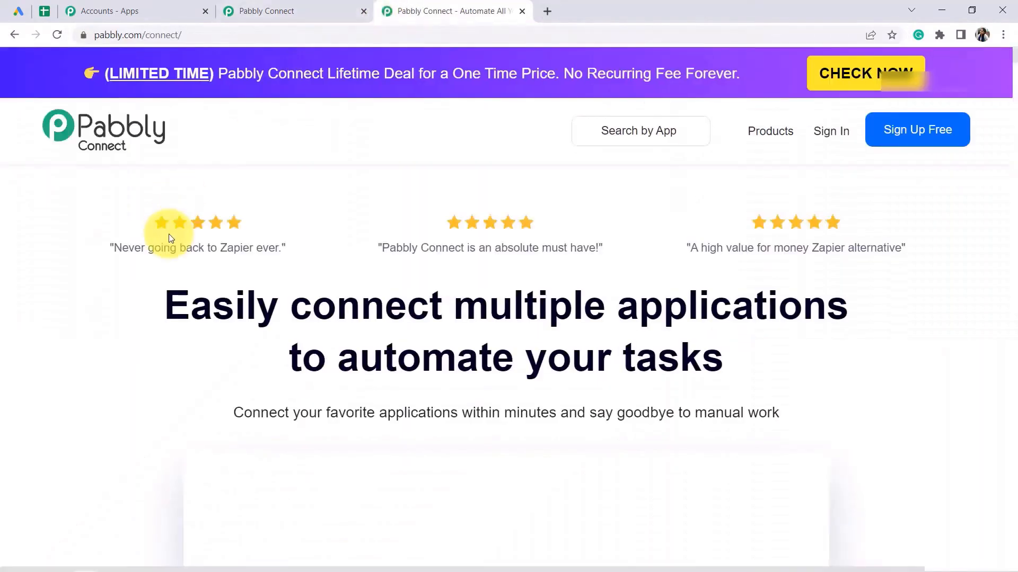
# Open the footer's Privacy Policy link in its own tab, then return to Google Ads.
pyautogui.press('End')
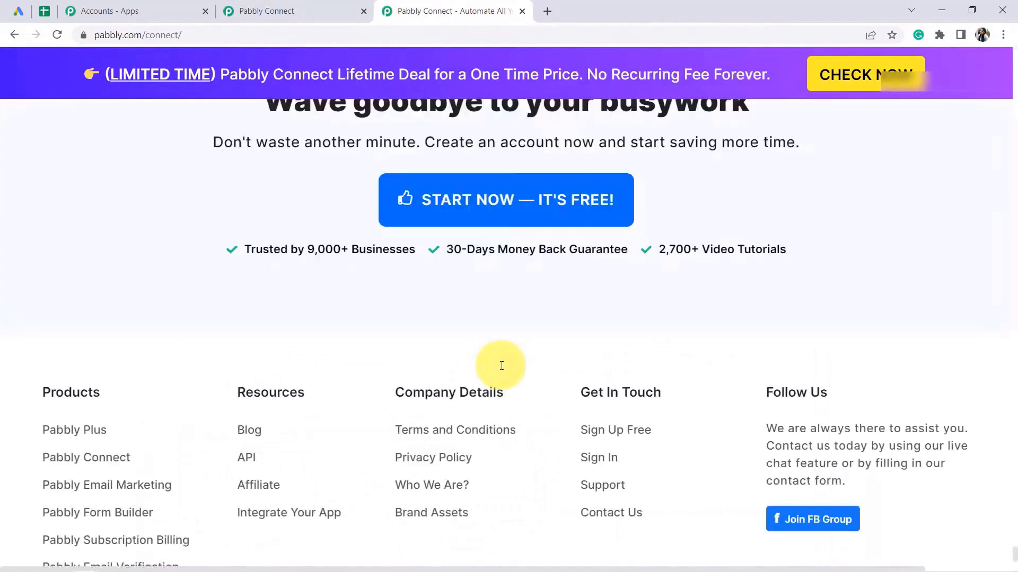
pyautogui.rightClick(414, 333)
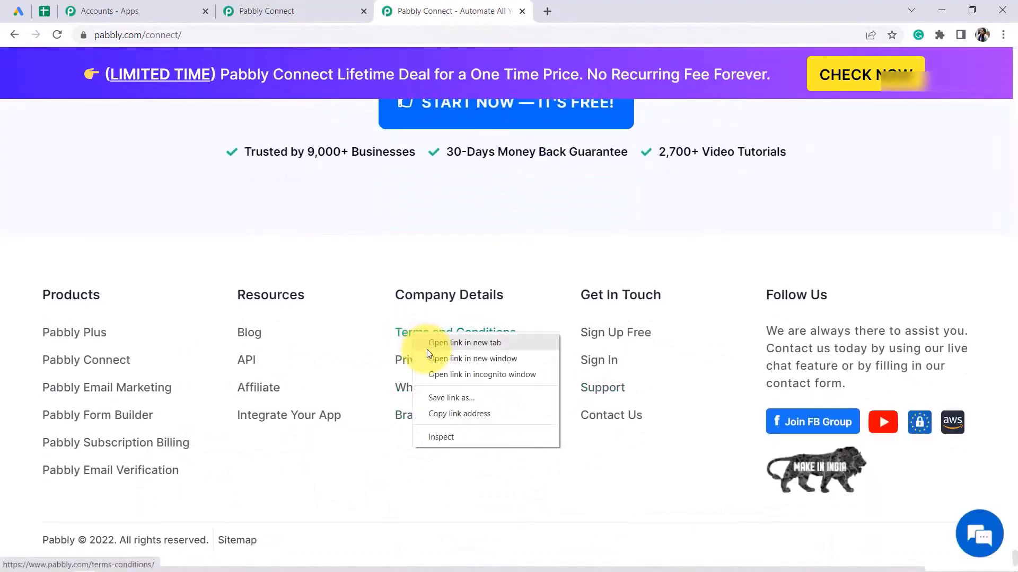
pyautogui.rightClick(394, 365)
pyautogui.click(428, 368)
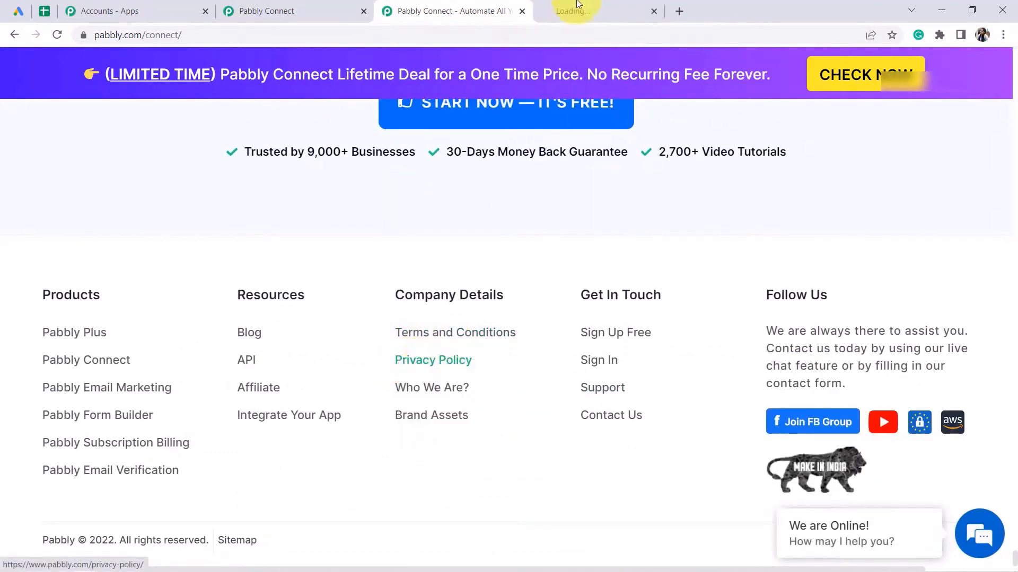
pyautogui.click(568, 9)
pyautogui.click(277, 33)
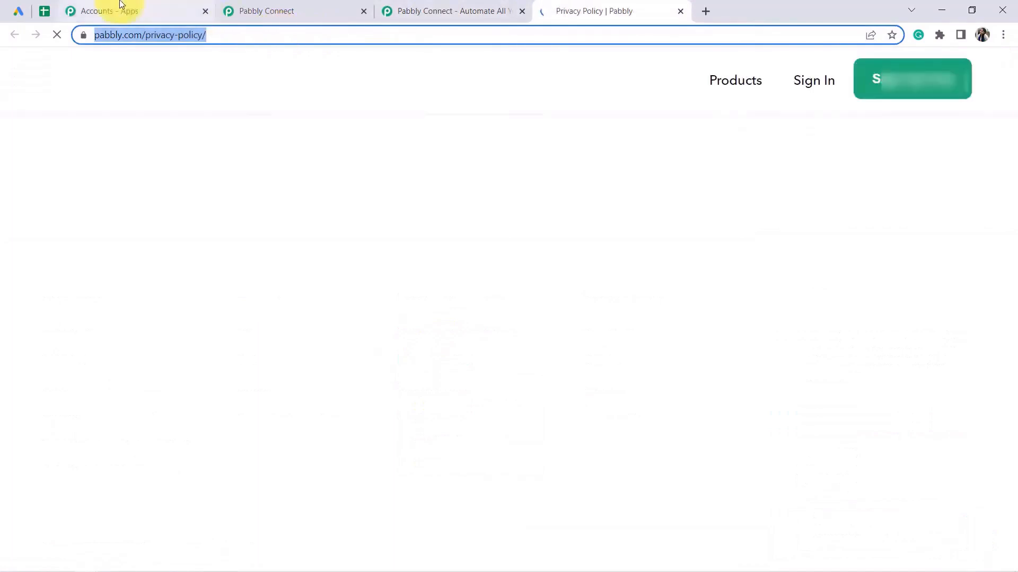
pyautogui.click(125, 8)
pyautogui.click(280, 5)
pyautogui.click(17, 10)
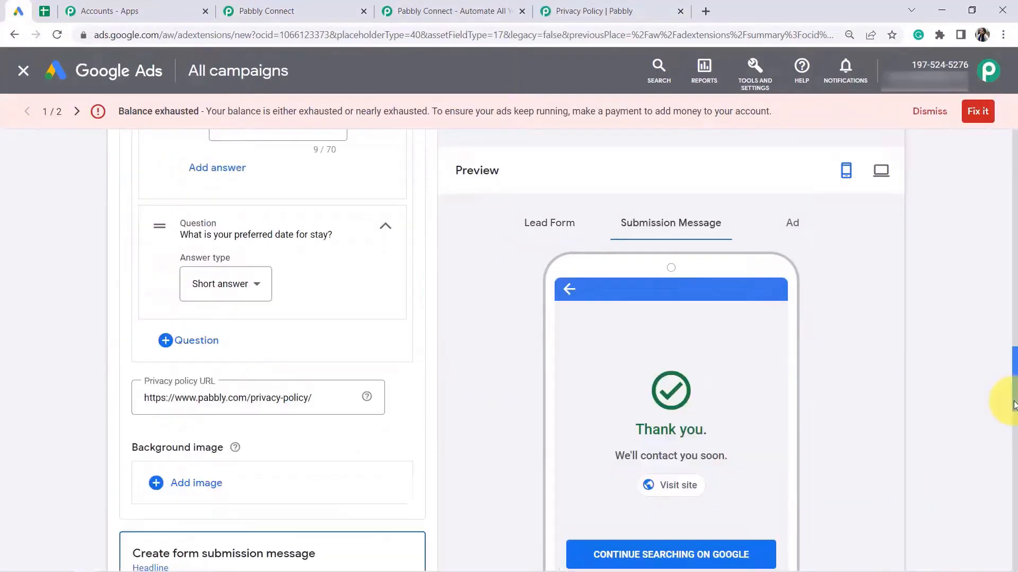
# Enter headline 'Thank you for filling the firm' and description 'Someone from our team will contact you soon', fixing typos.
pyautogui.moveTo(1013, 406); pyautogui.dragTo(1013, 445)
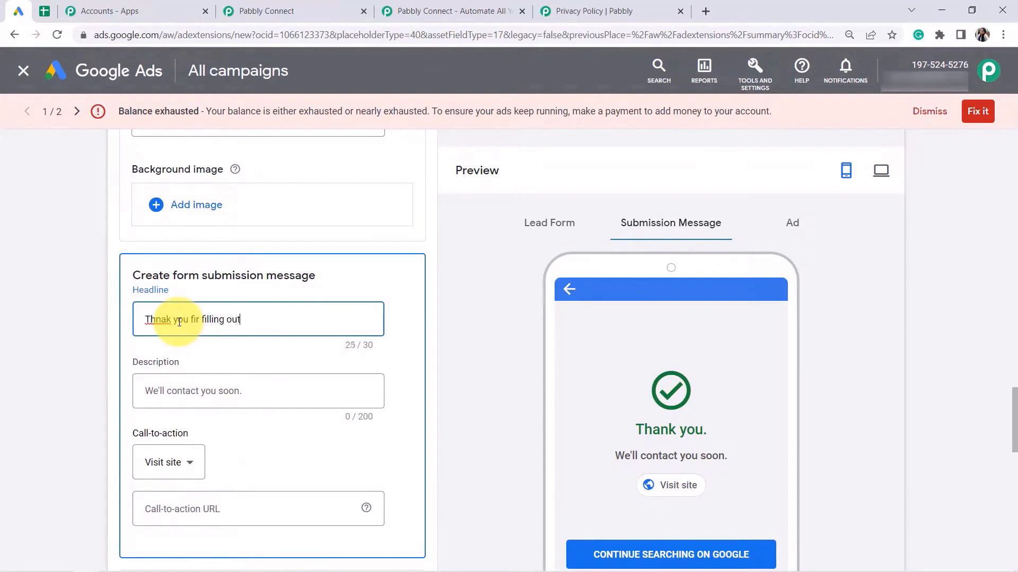
pyautogui.write('m')
pyautogui.press('Tab')
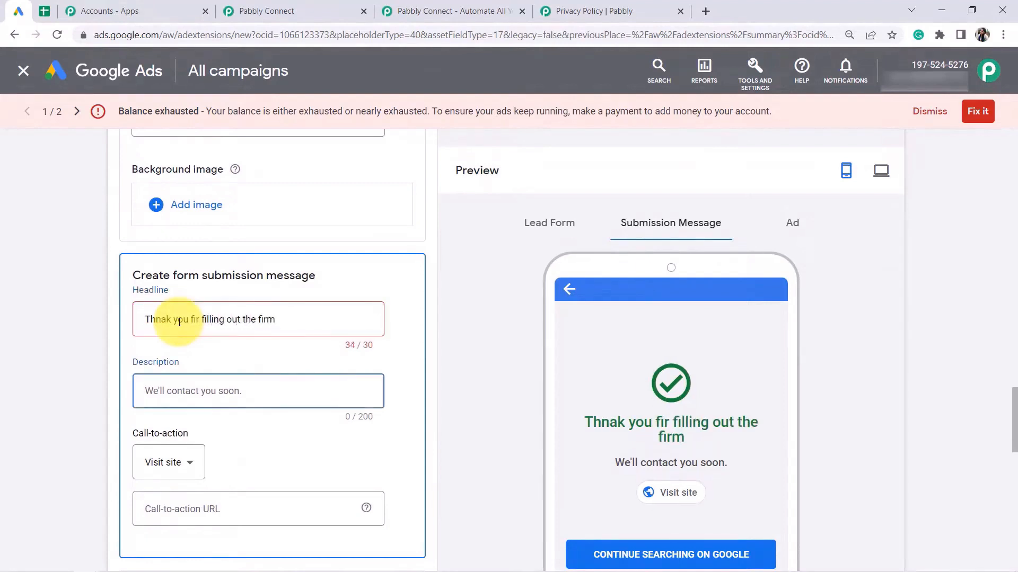
pyautogui.write('So')
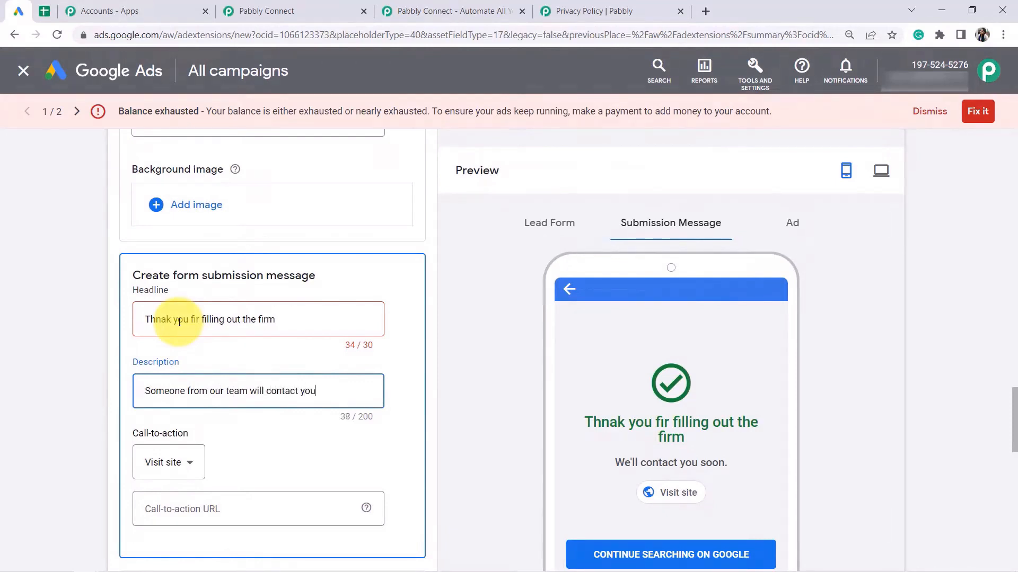
pyautogui.write('o')
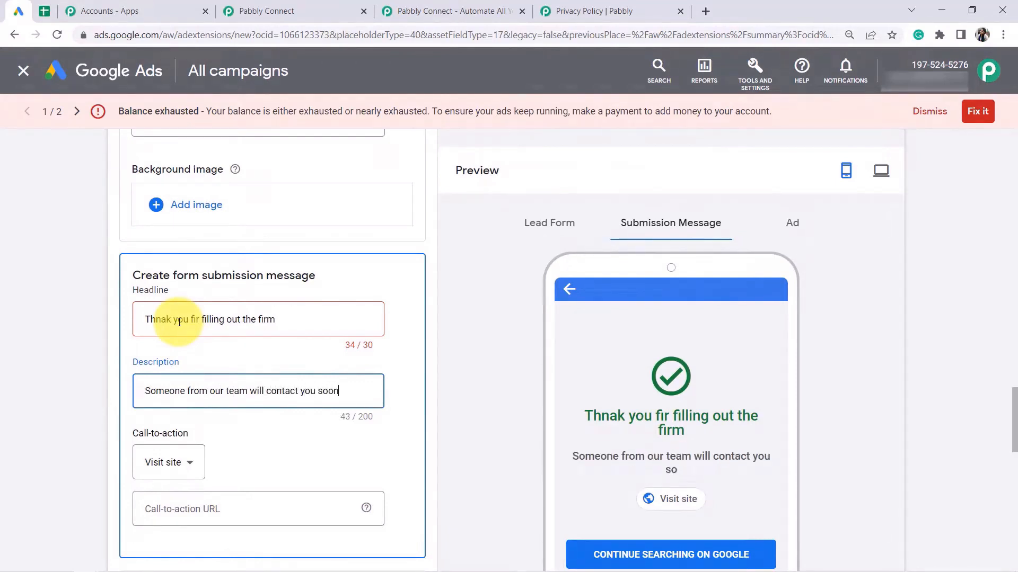
pyautogui.click(196, 320)
pyautogui.press('BackSpace')
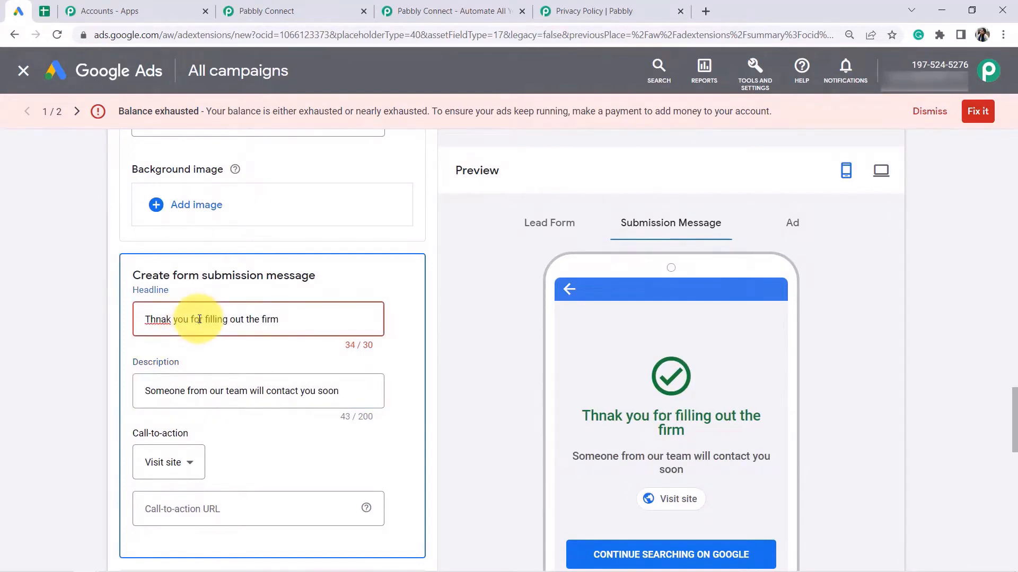
pyautogui.write('o')
pyautogui.press('BackSpace')
pyautogui.press('Right')
pyautogui.write('n')
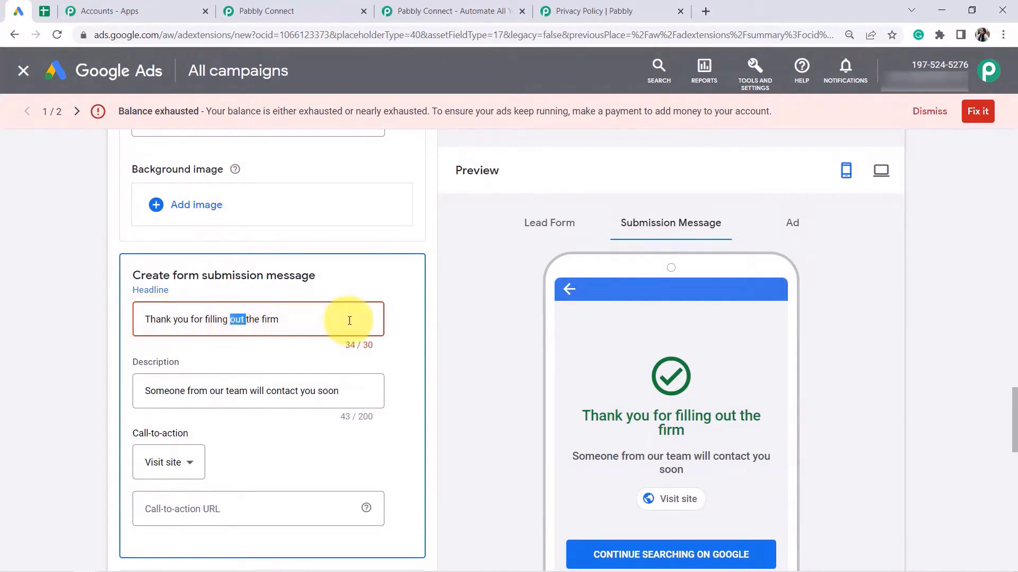
pyautogui.press('BackSpace')
# Set the submission message's call-to-action to None.
pyautogui.click(172, 464)
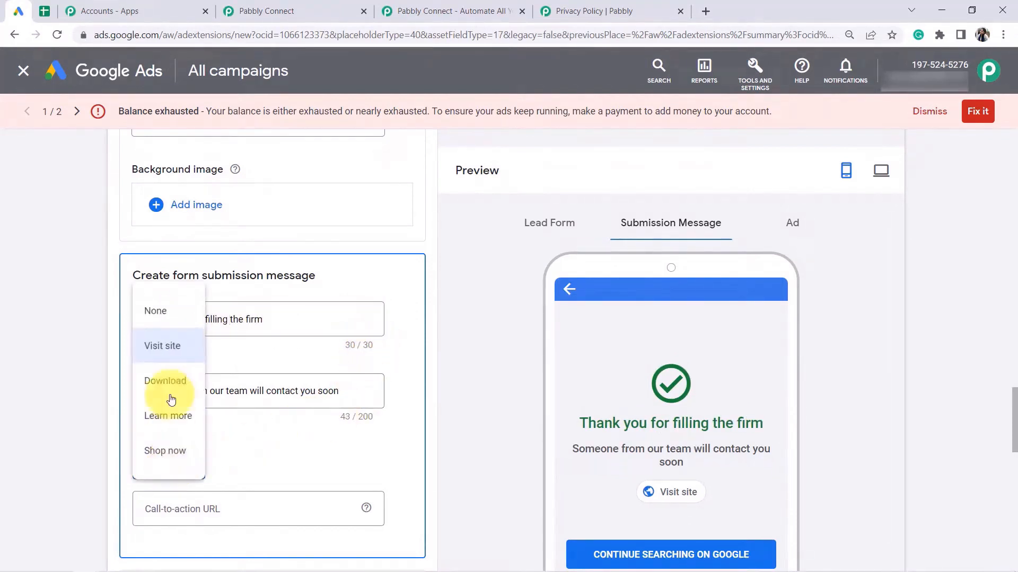
pyautogui.click(166, 321)
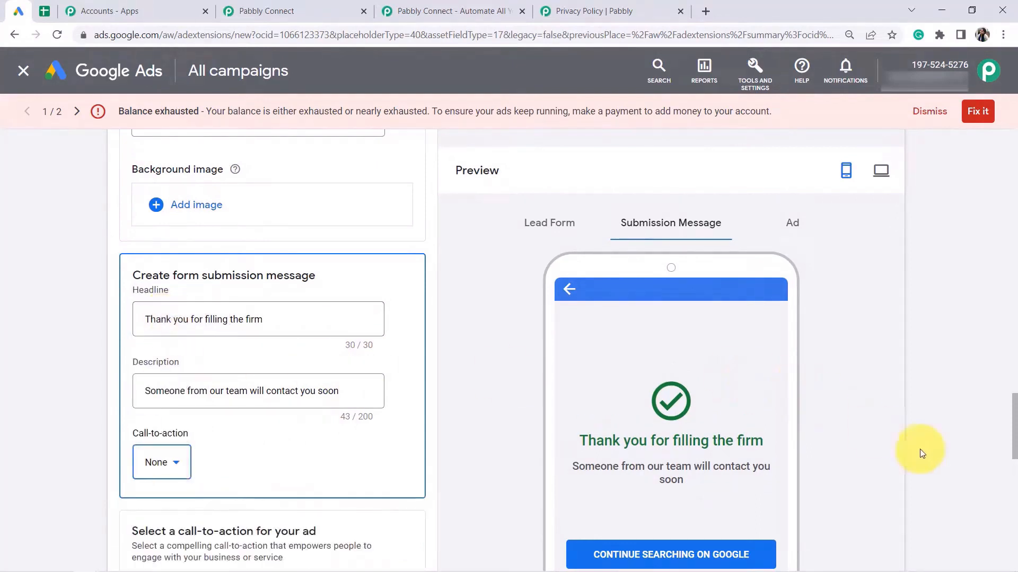
pyautogui.scroll(-3, 1014, 427)
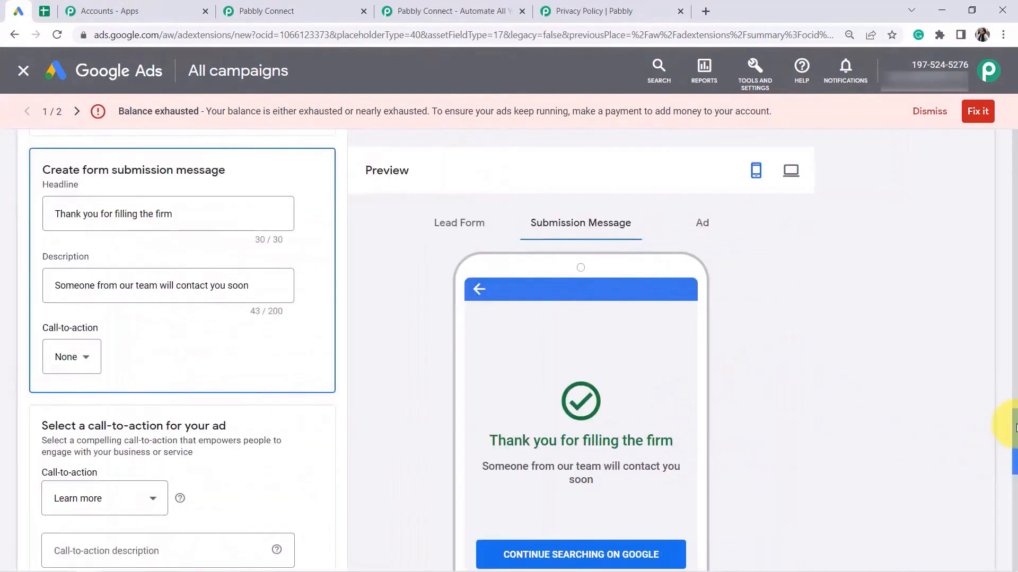
pyautogui.moveTo(1013, 433); pyautogui.dragTo(1007, 538)
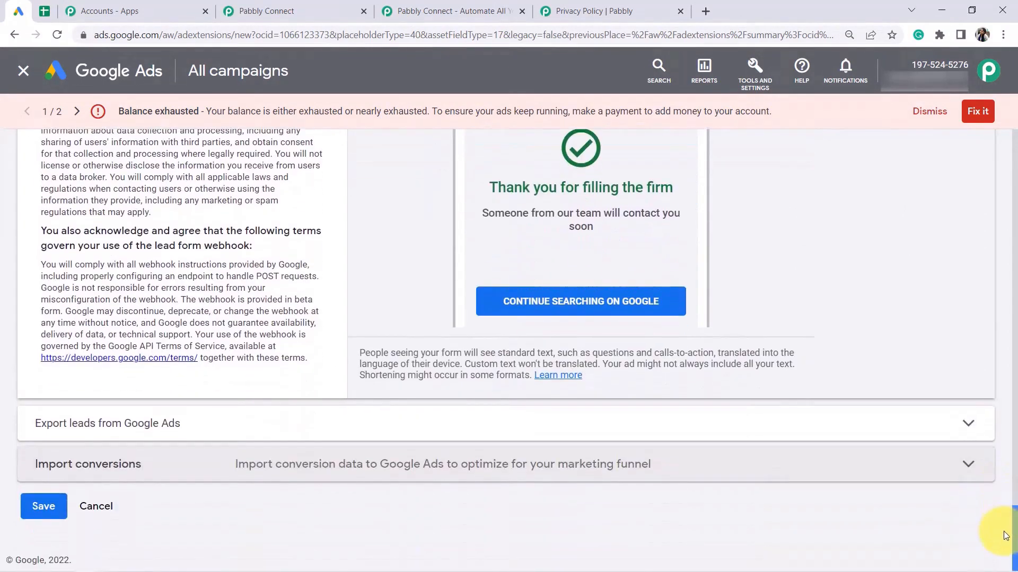
# Expand 'Export leads from Google Ads' and 'Other data integration options' to reveal Webhook URL and Key.
pyautogui.click(161, 433)
pyautogui.moveTo(1014, 490); pyautogui.dragTo(997, 517)
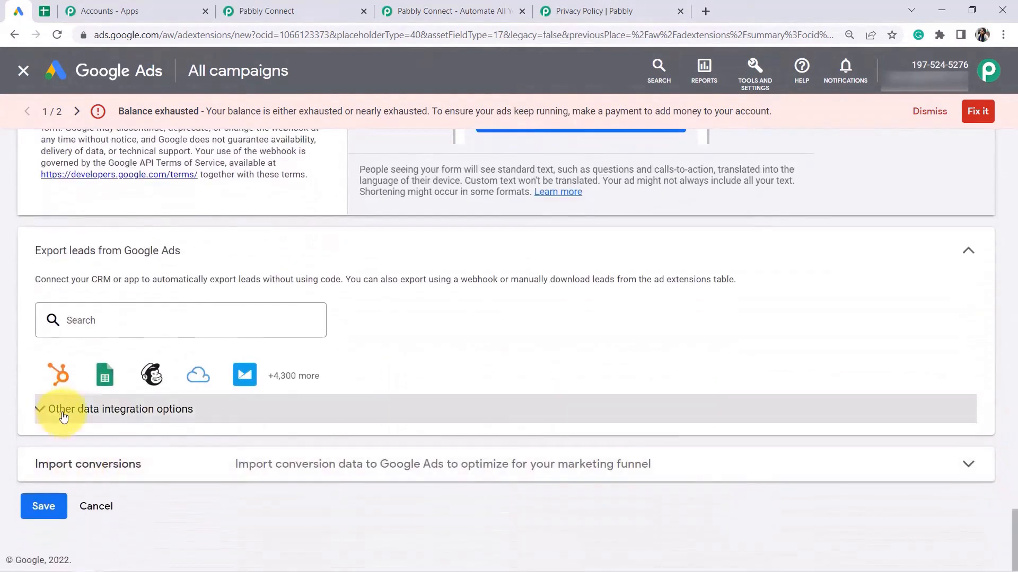
pyautogui.click(111, 416)
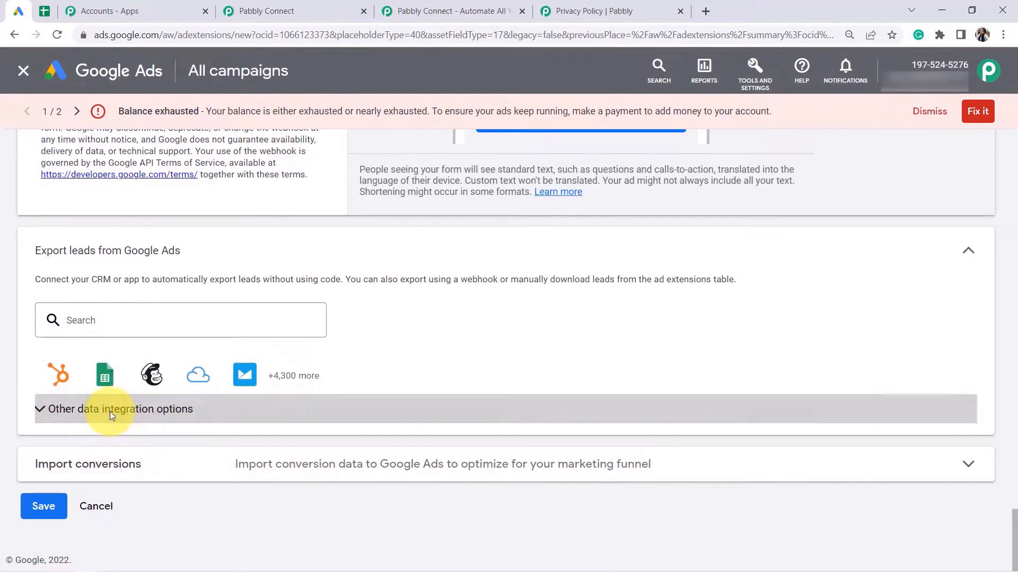
pyautogui.moveTo(1013, 493); pyautogui.dragTo(1009, 534)
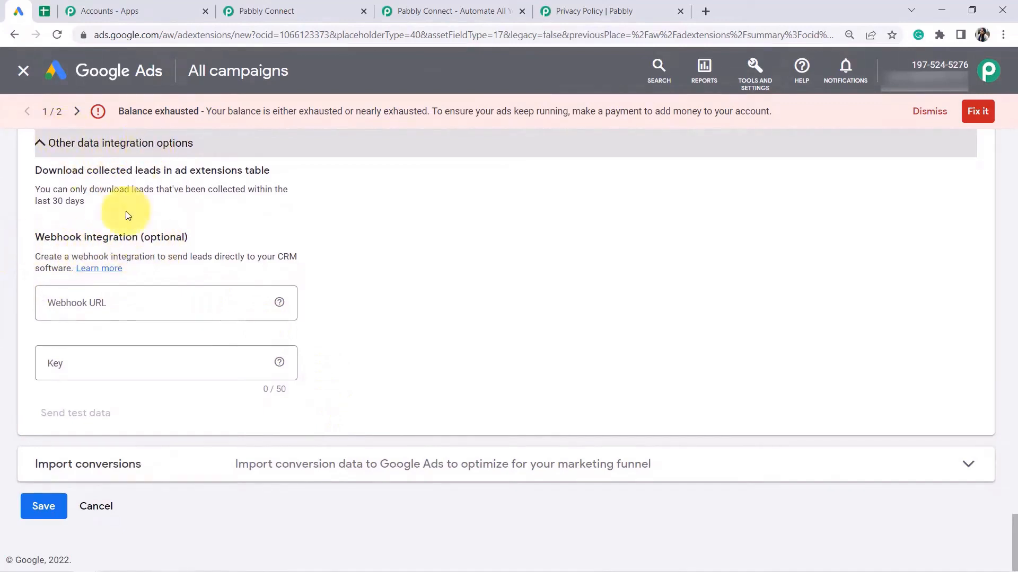
# Paste the copied Pabbly Connect webhook URL into Webhook URL and enter a four-digit key.
pyautogui.click(297, 7)
pyautogui.moveTo(231, 221)
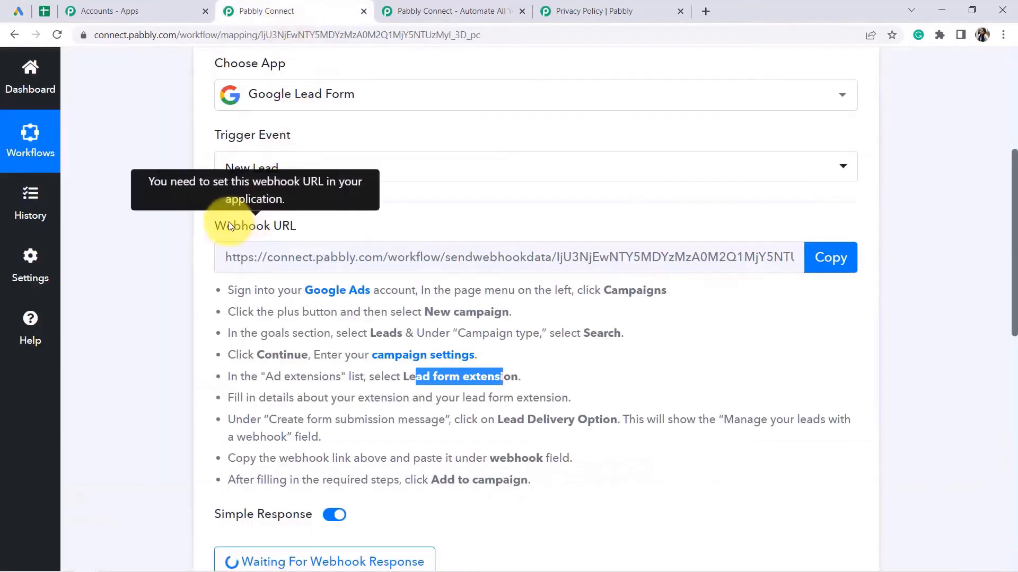
pyautogui.moveTo(249, 232); pyautogui.dragTo(306, 227)
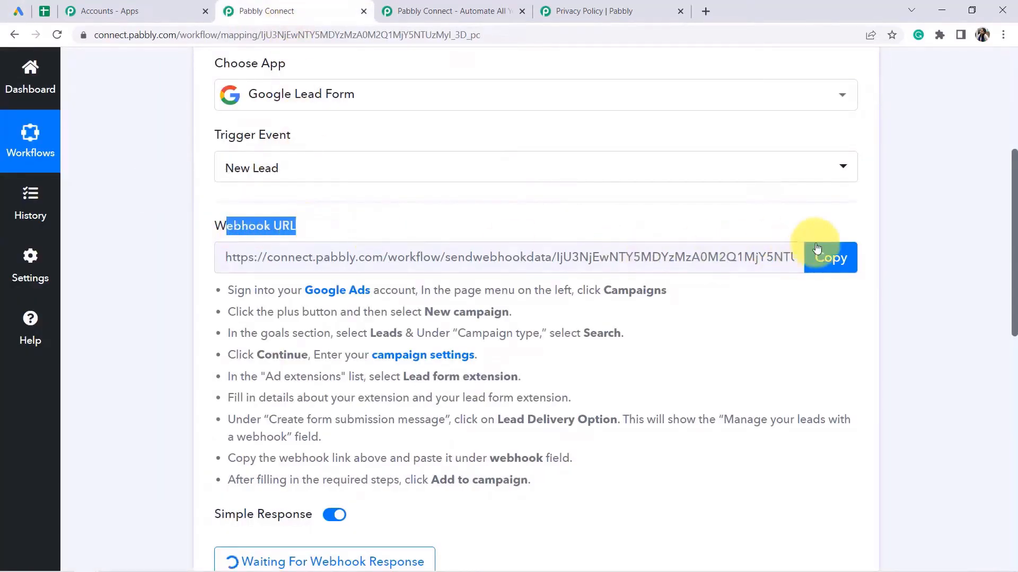
pyautogui.click(830, 266)
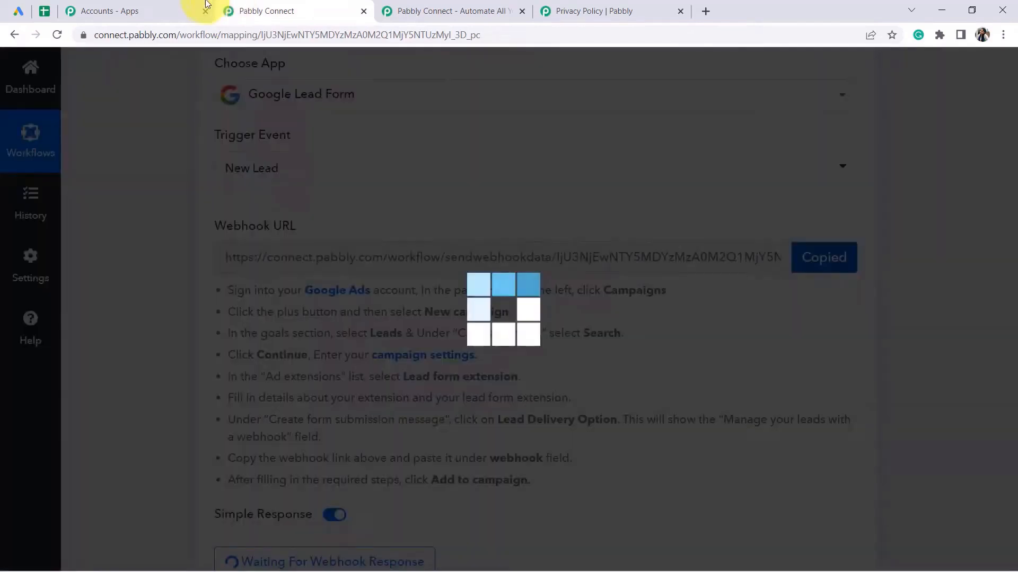
pyautogui.click(18, 10)
pyautogui.click(125, 290)
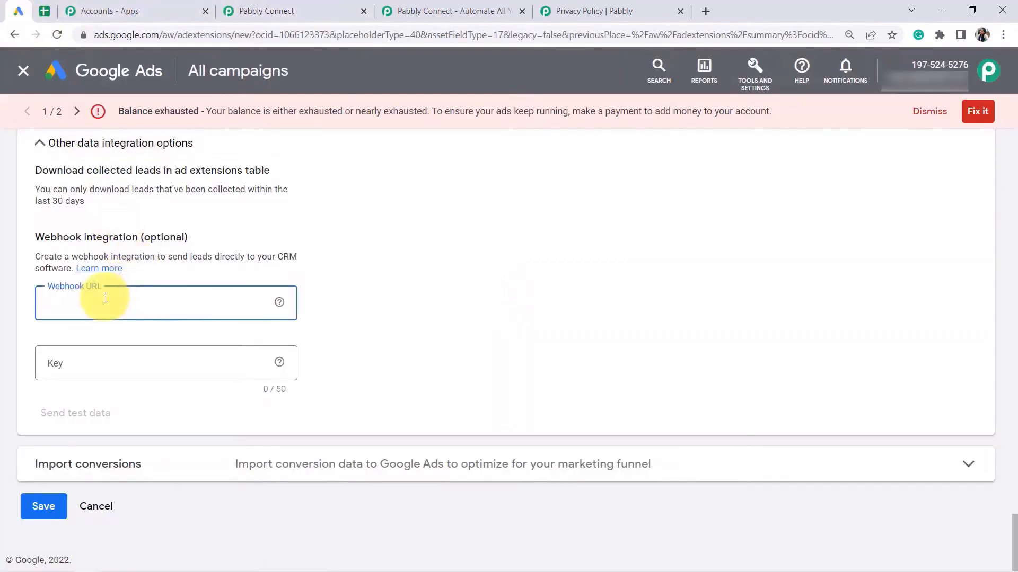
pyautogui.hotkey('ctrl', 'v')
pyautogui.click(56, 364)
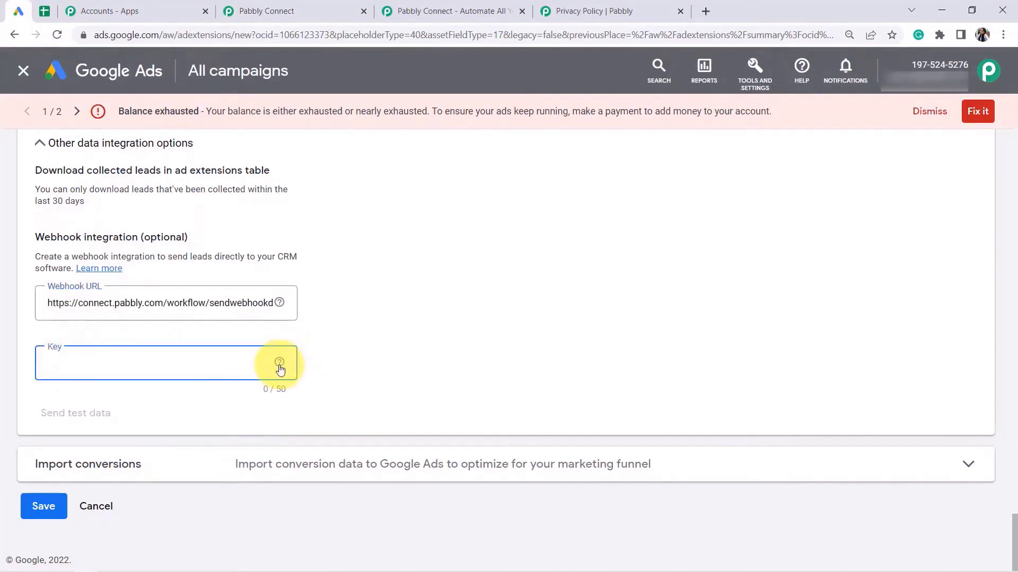
pyautogui.write('1234')
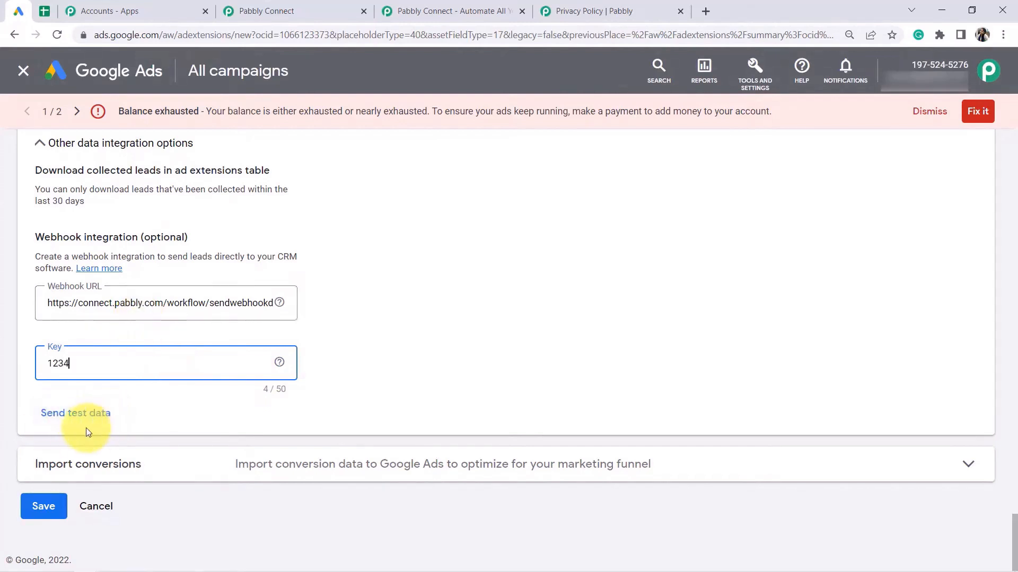
pyautogui.click(251, 5)
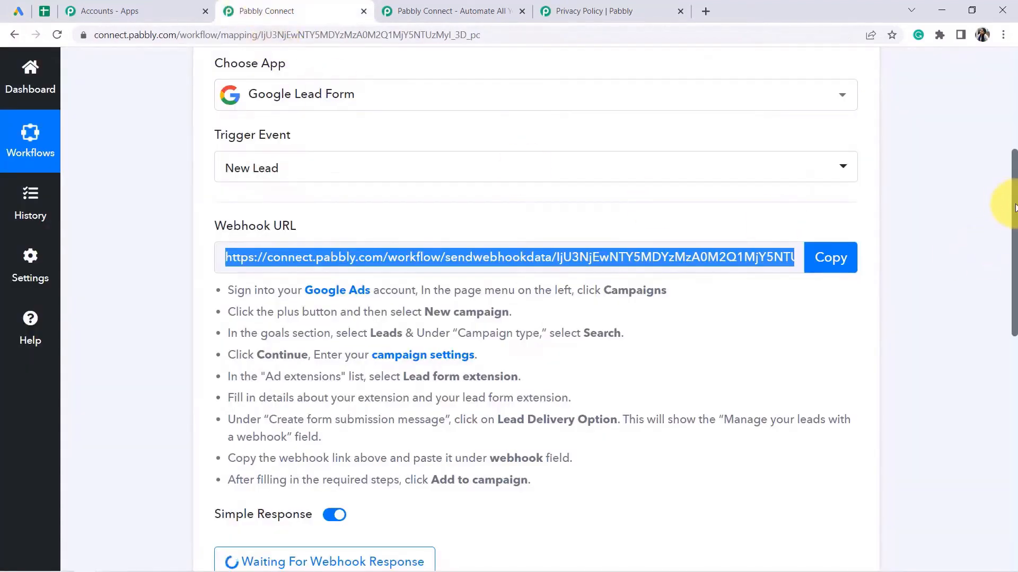
pyautogui.moveTo(1015, 207); pyautogui.dragTo(990, 277)
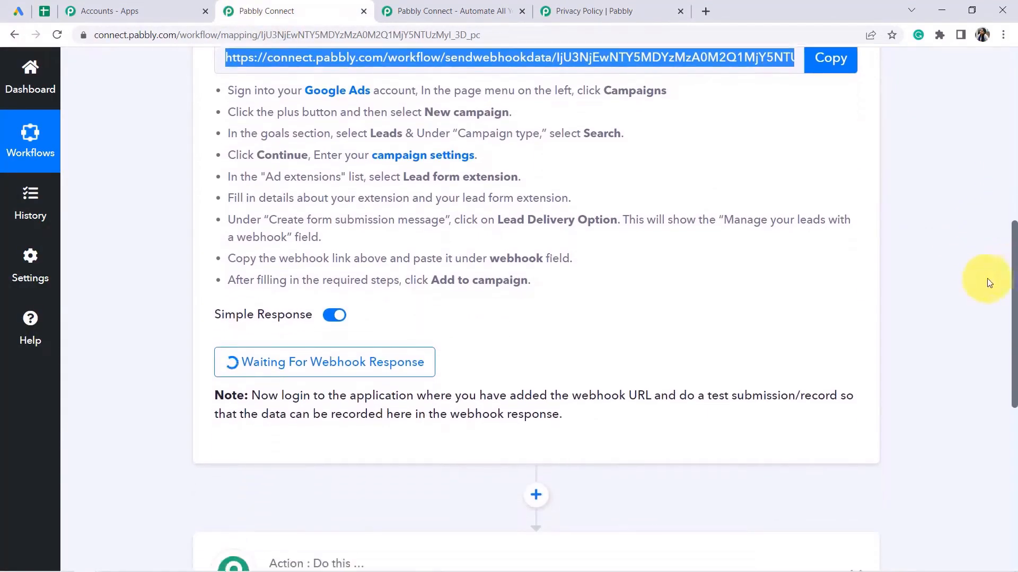
pyautogui.moveTo(385, 399); pyautogui.dragTo(812, 401)
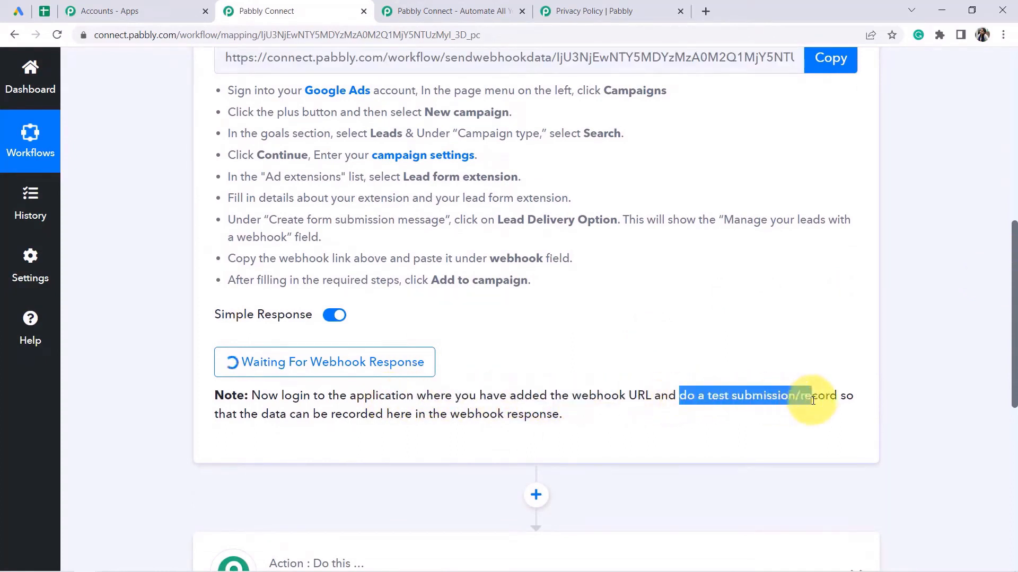
pyautogui.moveTo(295, 416); pyautogui.dragTo(547, 420)
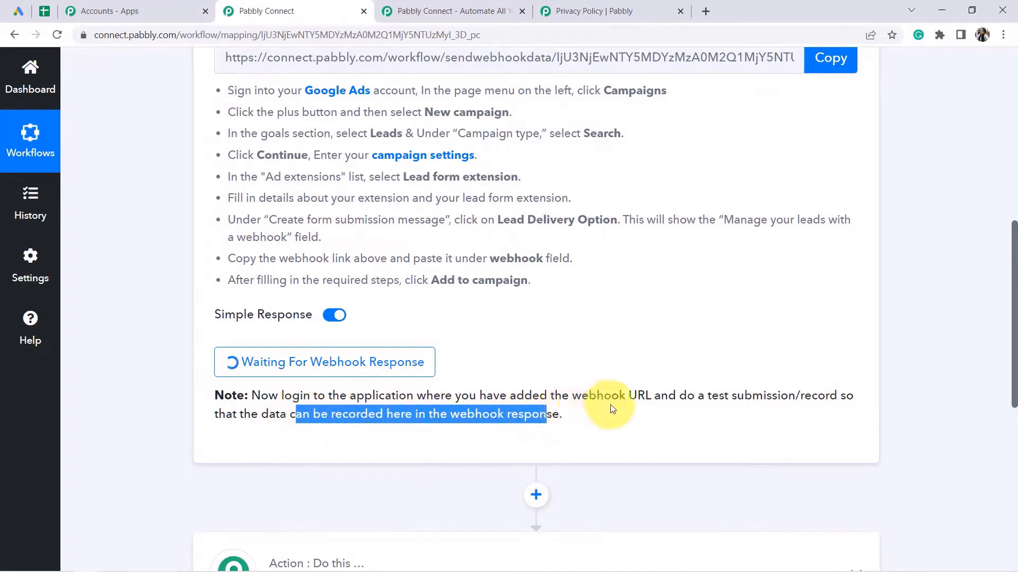
pyautogui.moveTo(708, 396); pyautogui.dragTo(793, 428)
pyautogui.click(18, 11)
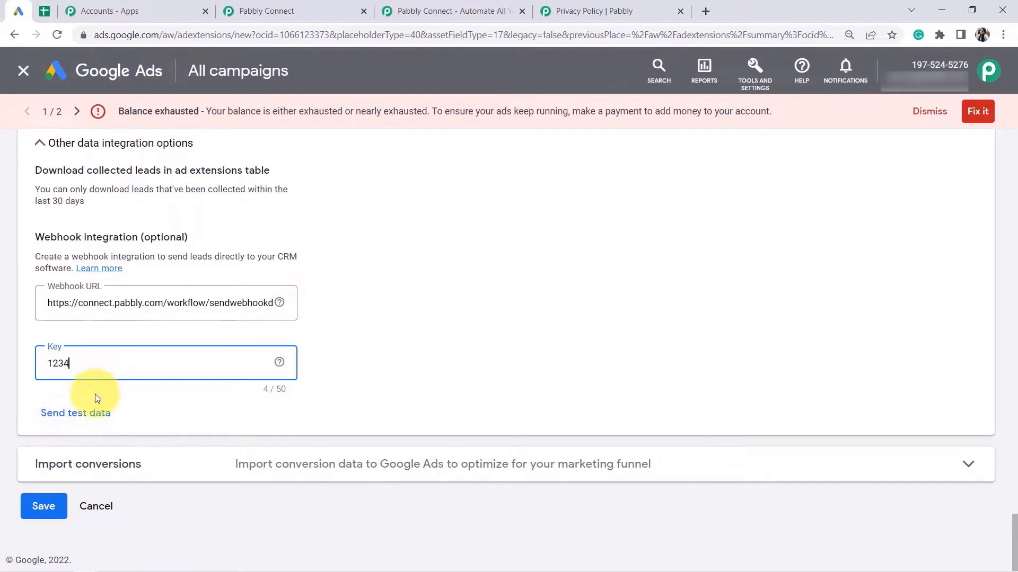
# Send test data to the Pabbly webhook, confirm 'Test data sent.', and switch to Pabbly Connect.
pyautogui.click(266, 11)
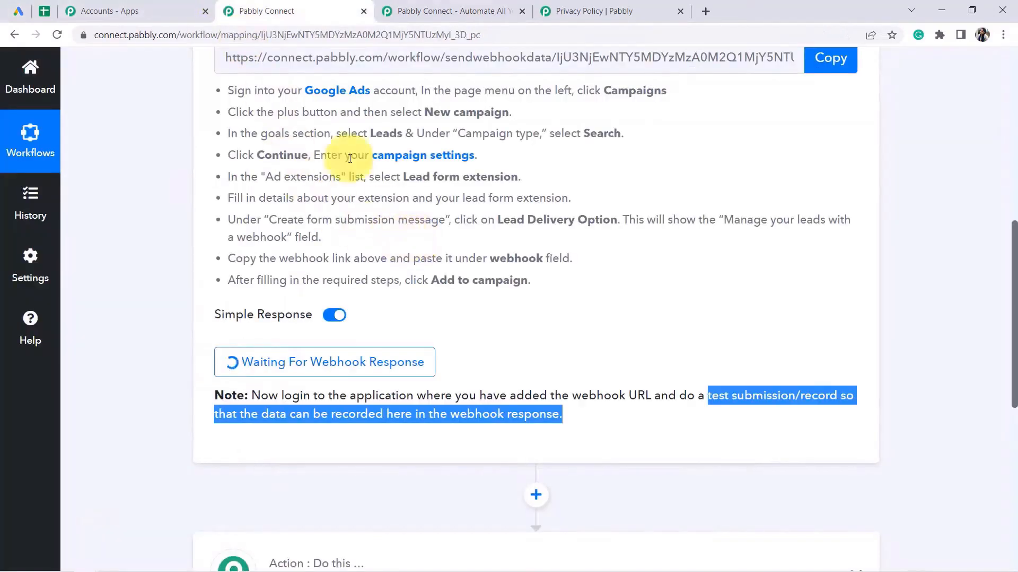
pyautogui.click(19, 8)
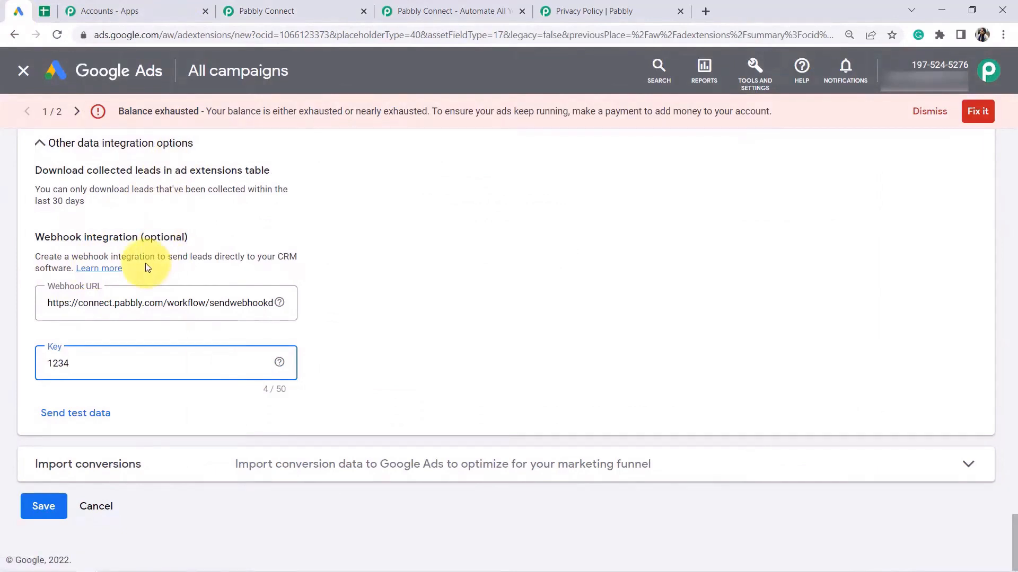
pyautogui.click(82, 415)
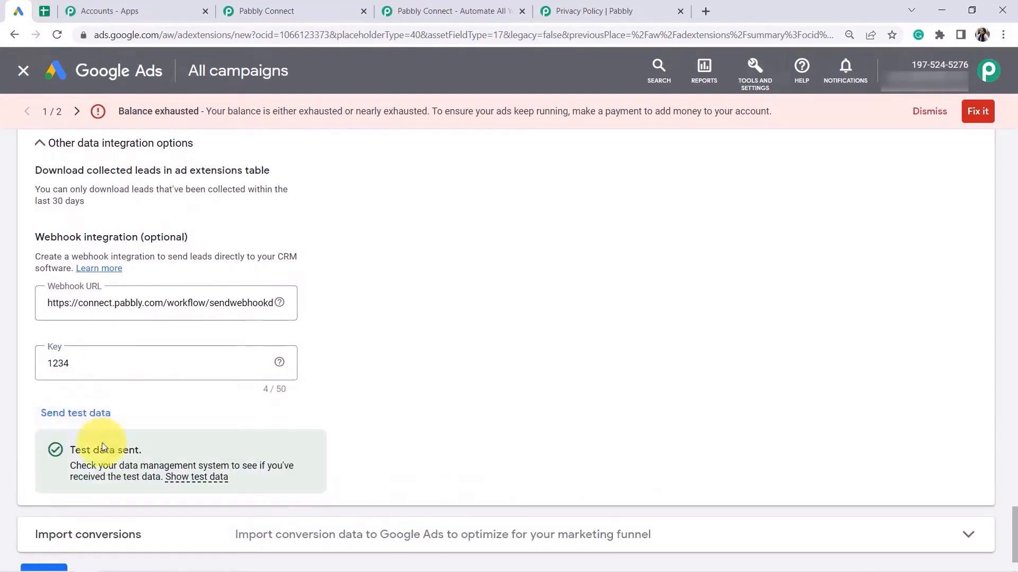
pyautogui.moveTo(81, 456); pyautogui.dragTo(129, 454)
pyautogui.click(261, 4)
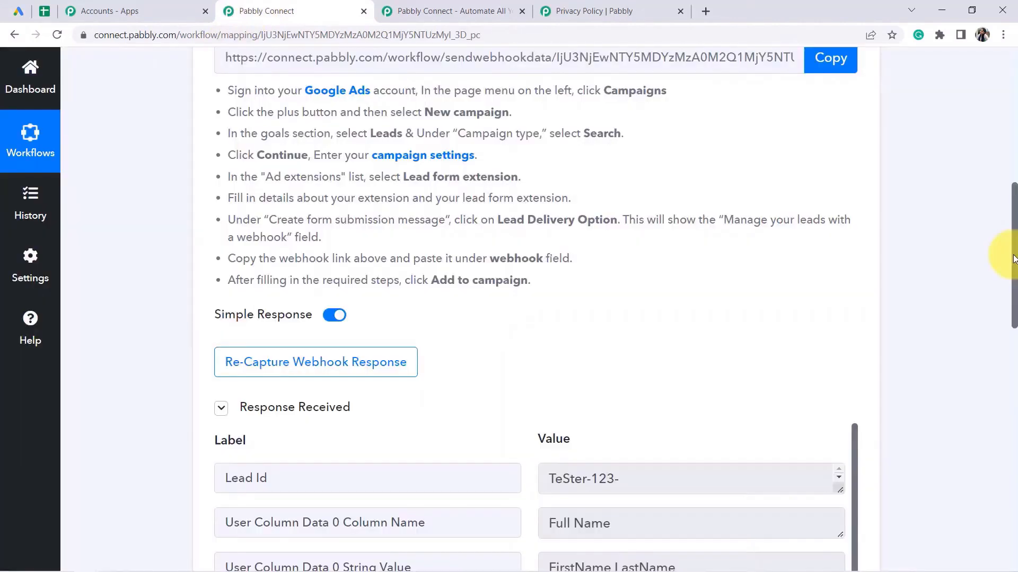
# Inspect the response's sample full name, phone number and email values.
pyautogui.moveTo(1013, 263); pyautogui.dragTo(1013, 340)
pyautogui.moveTo(591, 229); pyautogui.dragTo(559, 229)
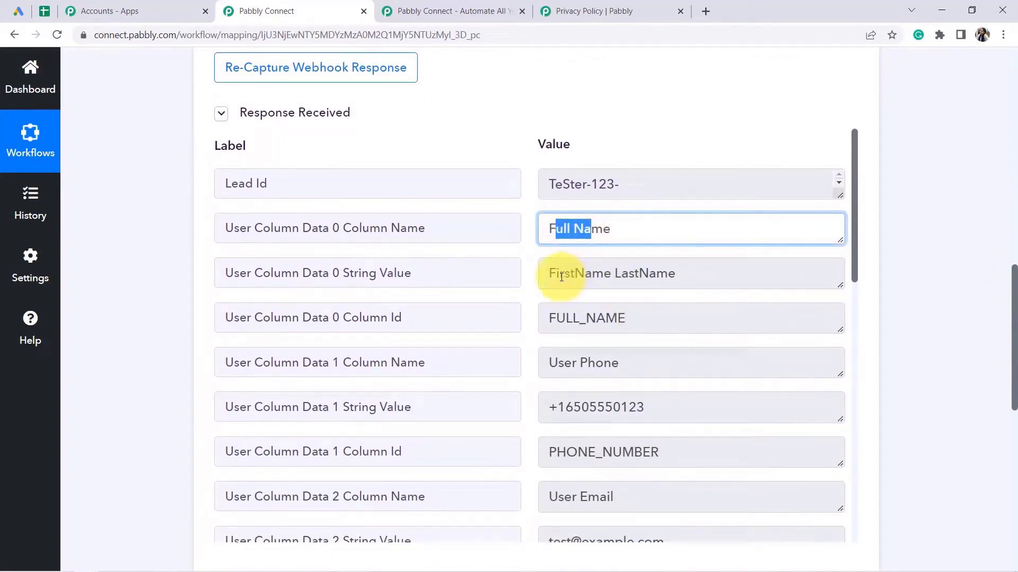
pyautogui.moveTo(552, 275); pyautogui.dragTo(684, 274)
pyautogui.moveTo(573, 408); pyautogui.dragTo(644, 408)
pyautogui.moveTo(852, 221); pyautogui.dragTo(859, 331)
pyautogui.moveTo(551, 279); pyautogui.dragTo(804, 287)
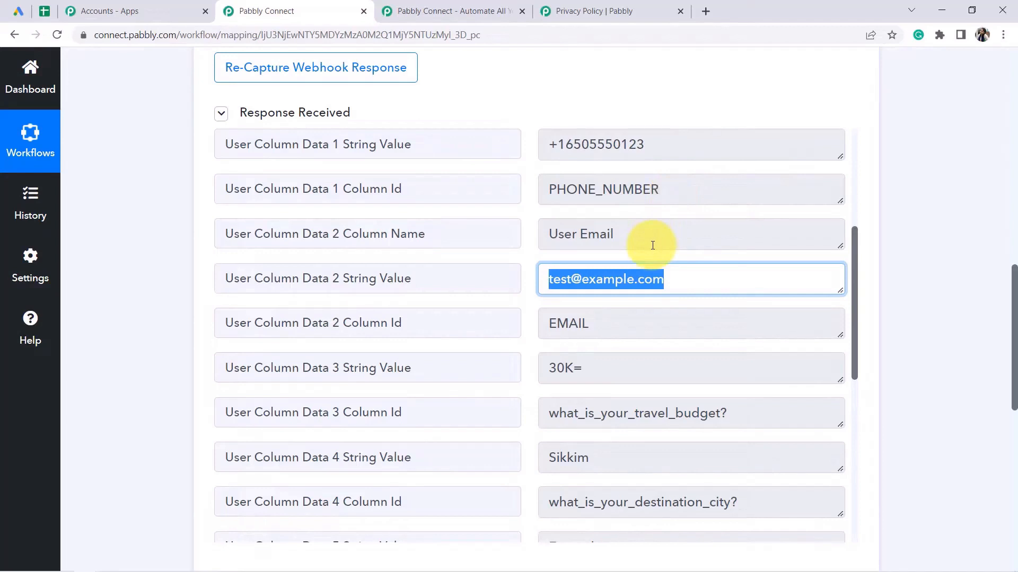
pyautogui.tripleClick(631, 281)
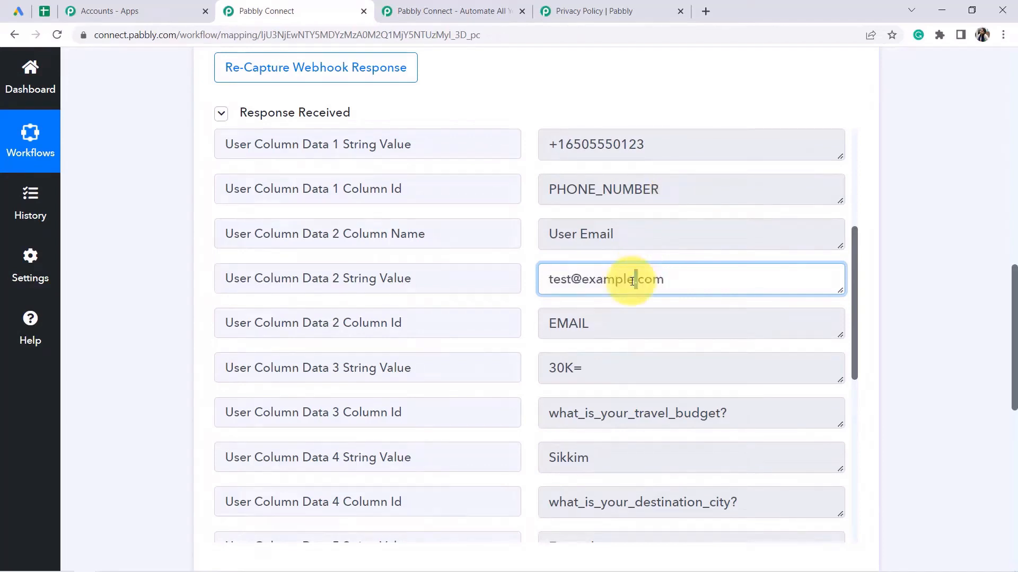
pyautogui.tripleClick(630, 281)
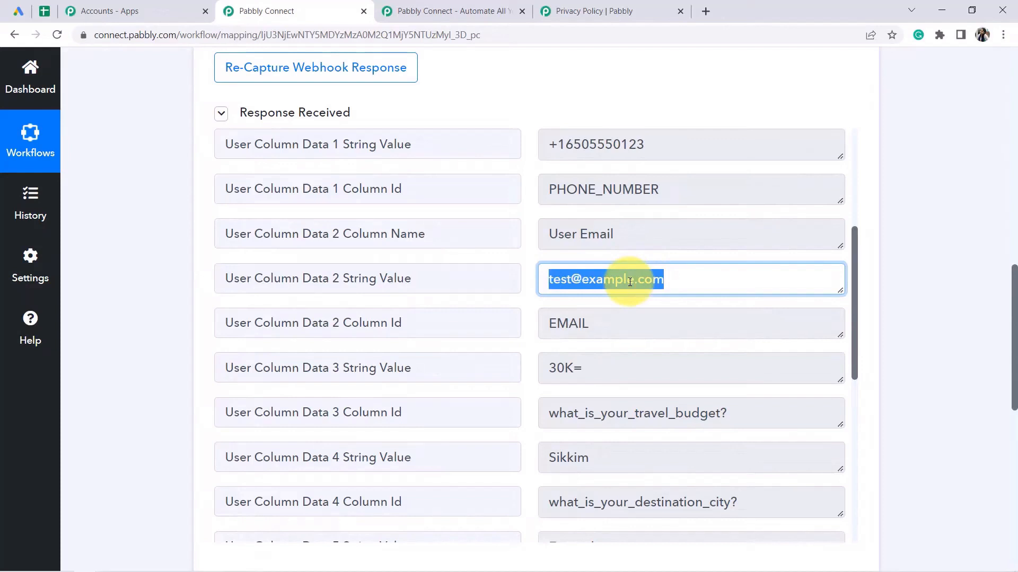
pyautogui.tripleClick(634, 281)
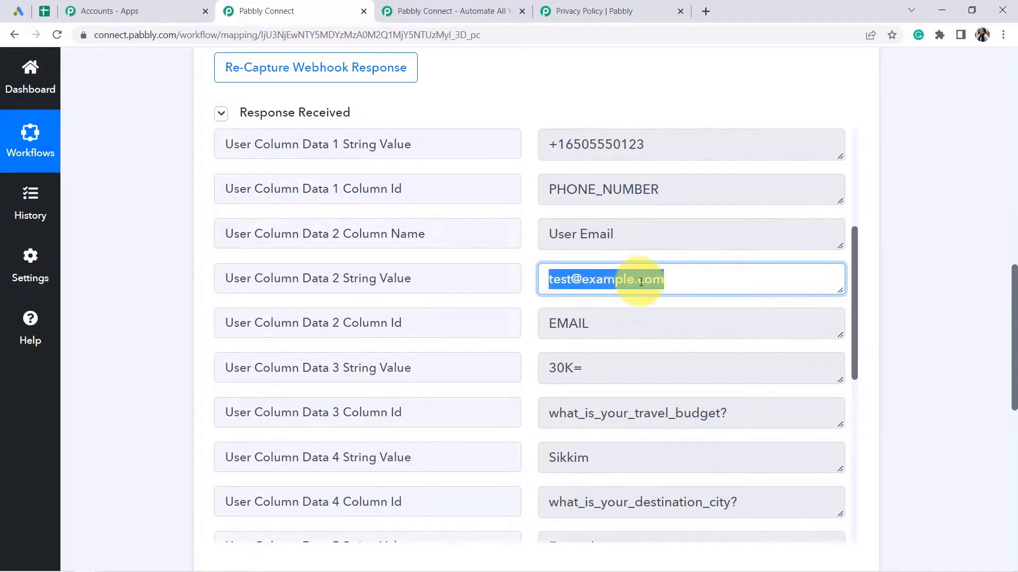
pyautogui.click(641, 281)
# Check the travel budget answer 30K= and its question id.
pyautogui.moveTo(855, 269); pyautogui.dragTo(852, 300)
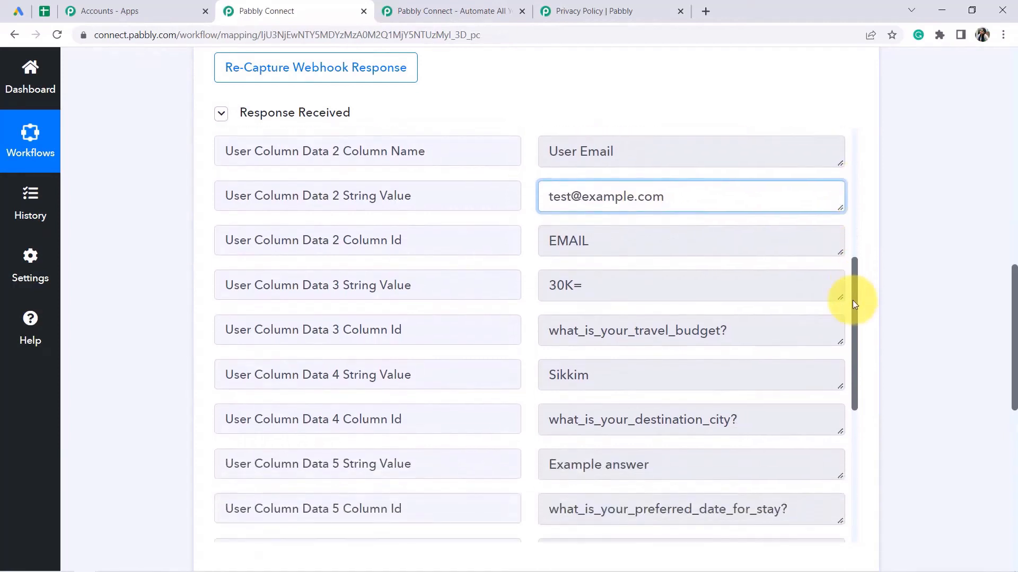
pyautogui.tripleClick(599, 292)
pyautogui.moveTo(625, 332); pyautogui.dragTo(761, 332)
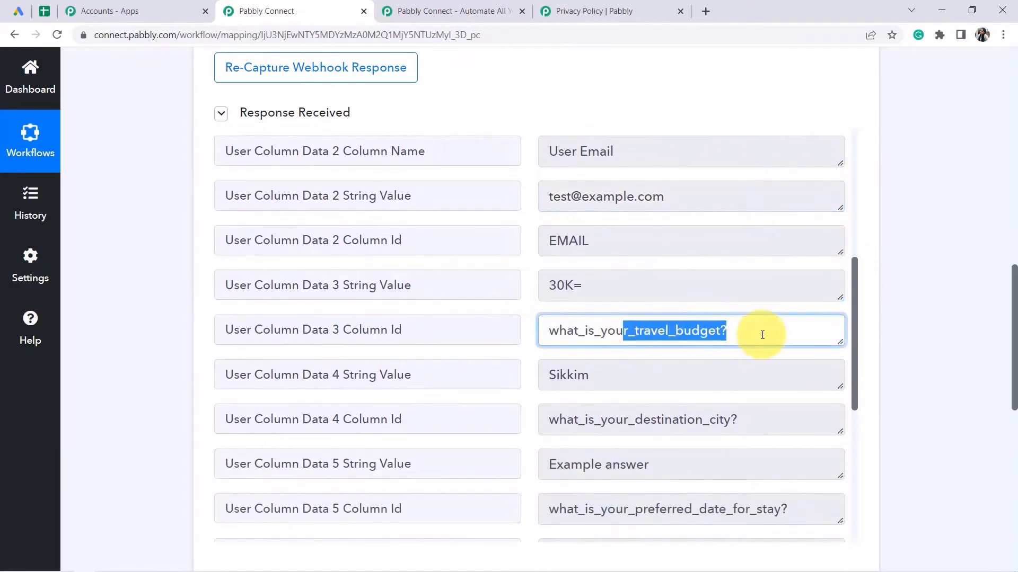
pyautogui.click(578, 291)
pyautogui.tripleClick(577, 290)
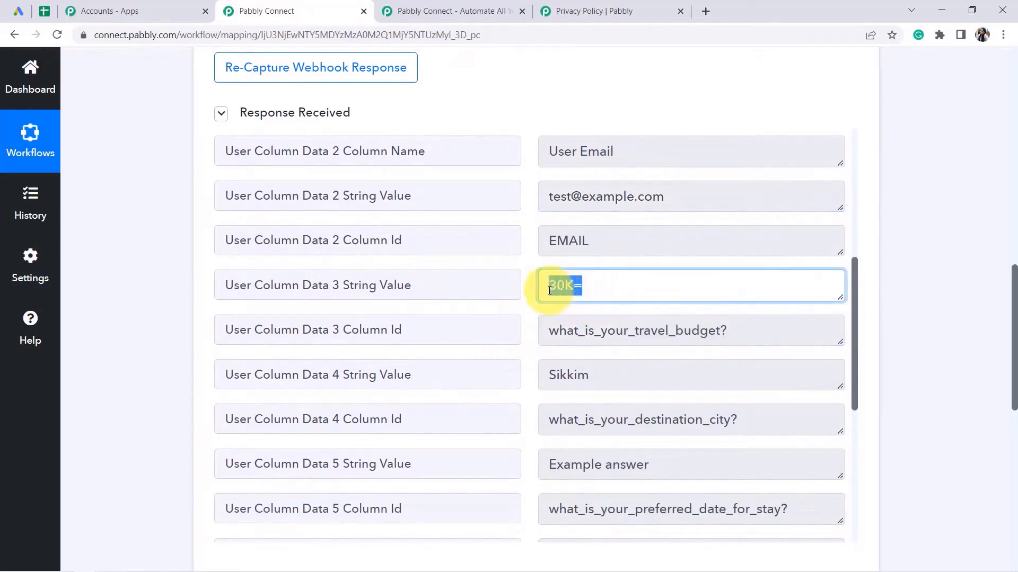
pyautogui.click(572, 287)
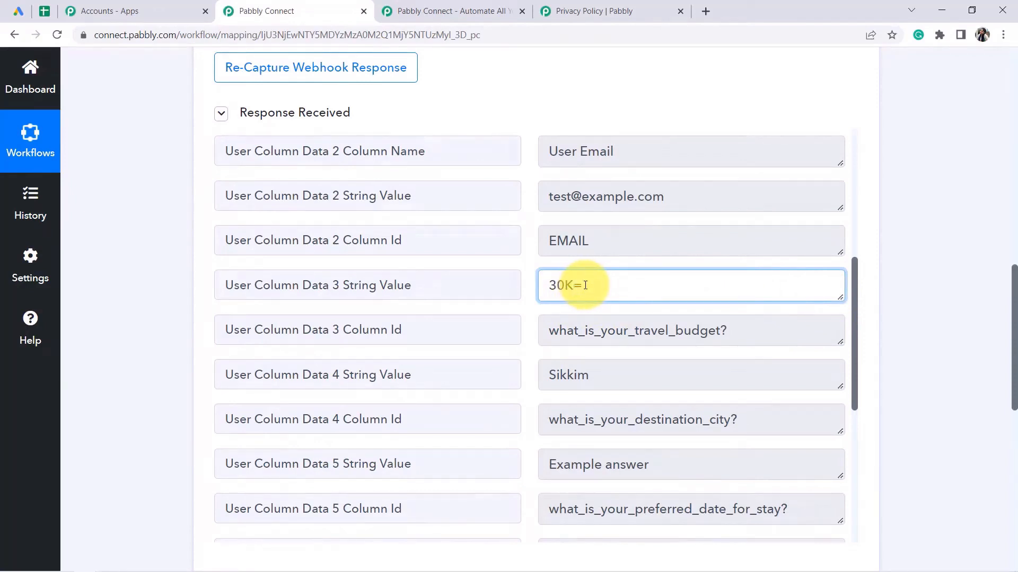
pyautogui.moveTo(590, 285); pyautogui.dragTo(578, 285)
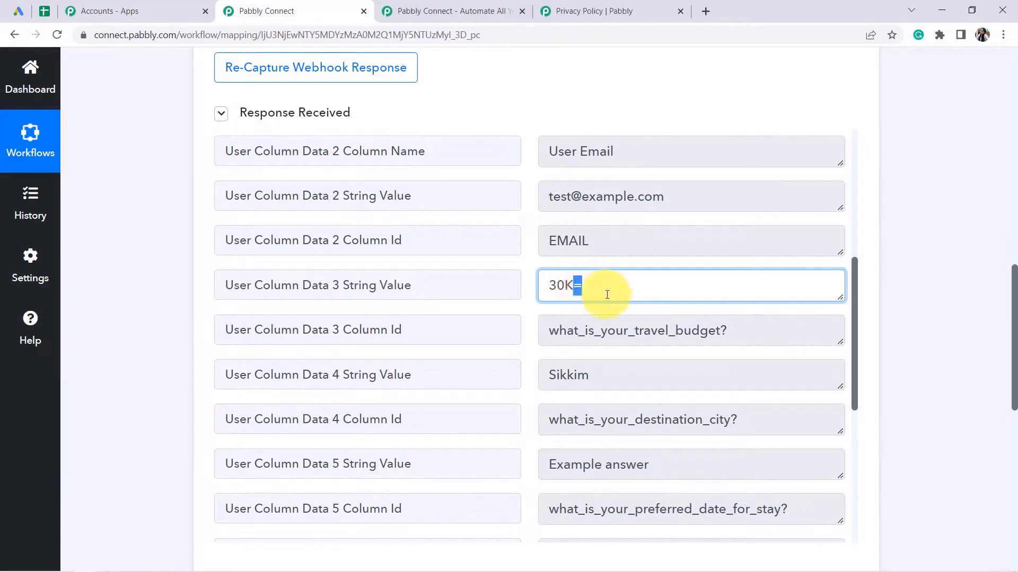
# Check destination Sikkim, its question id, and the stay date 'Example answer' down to the campaign ids.
pyautogui.moveTo(853, 309); pyautogui.dragTo(859, 341)
pyautogui.moveTo(594, 286); pyautogui.dragTo(538, 289)
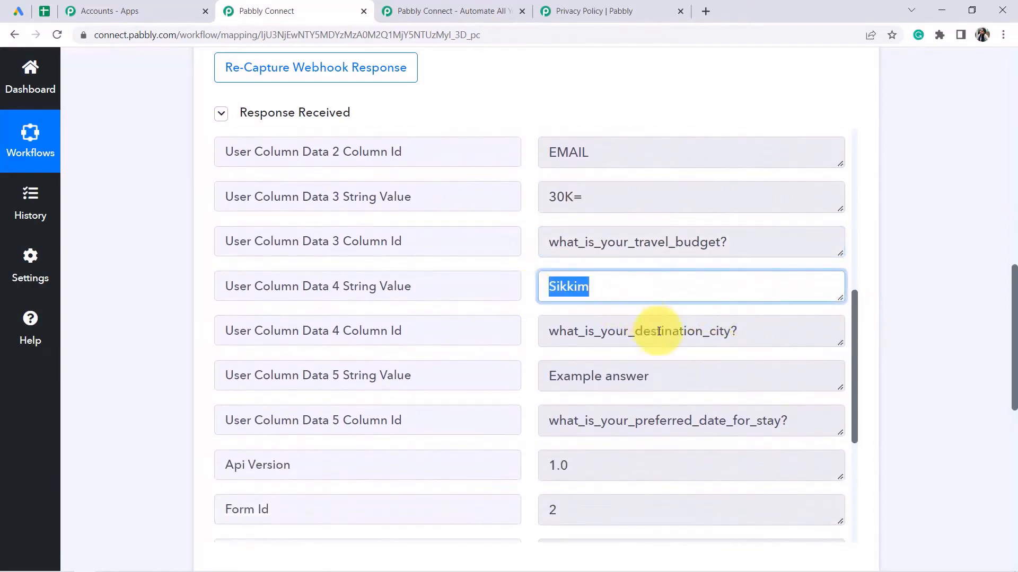
pyautogui.moveTo(624, 332); pyautogui.dragTo(857, 363)
pyautogui.scroll(-1, 857, 363)
pyautogui.moveTo(655, 345); pyautogui.dragTo(799, 347)
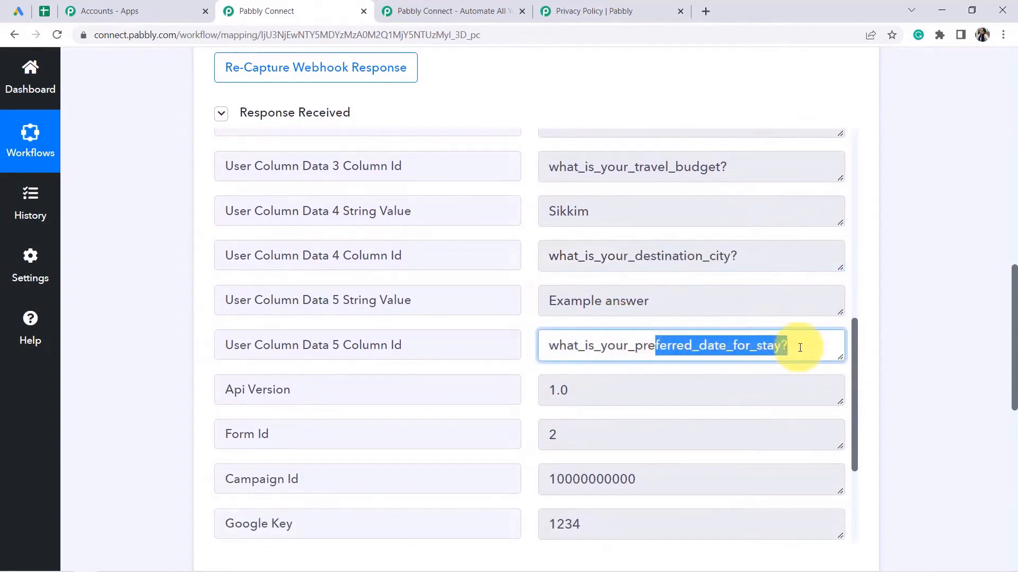
pyautogui.click(721, 334)
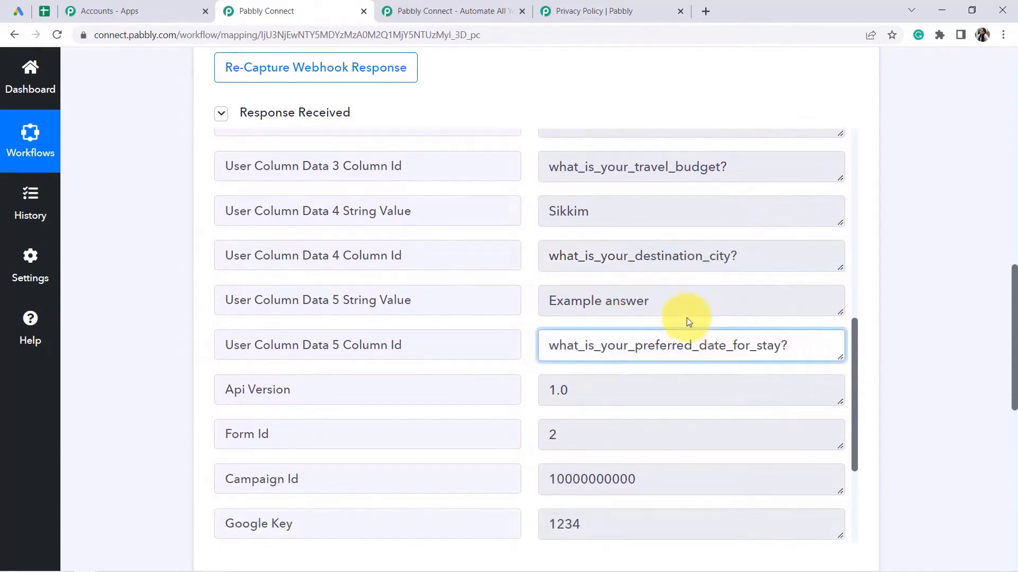
pyautogui.moveTo(651, 300); pyautogui.dragTo(545, 311)
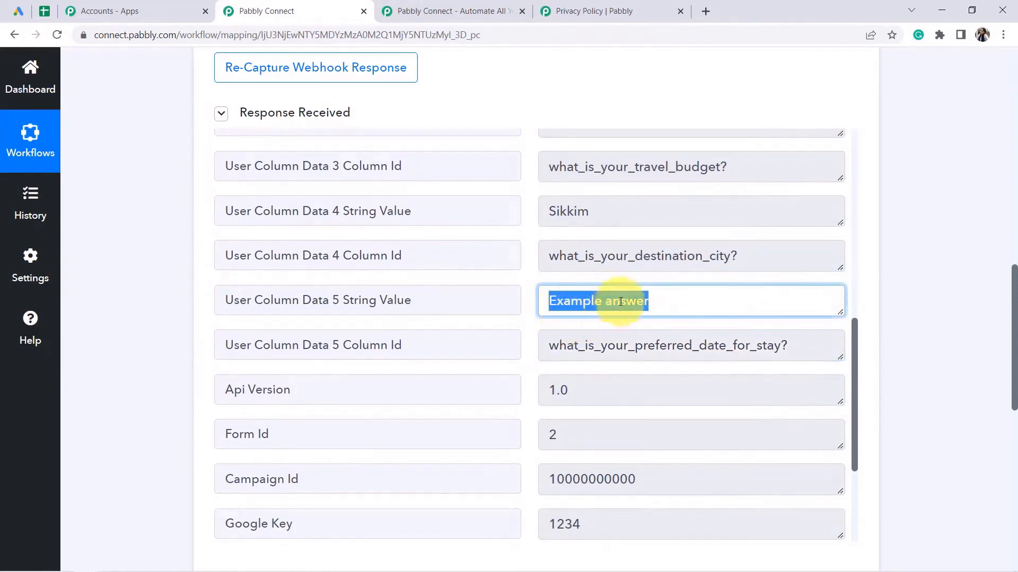
pyautogui.scroll(-4, 852, 377)
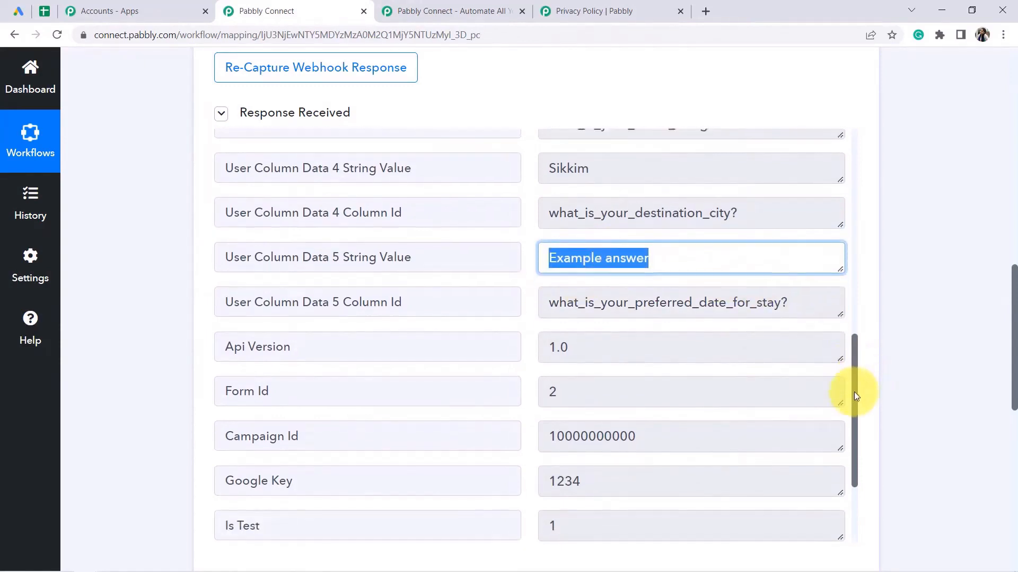
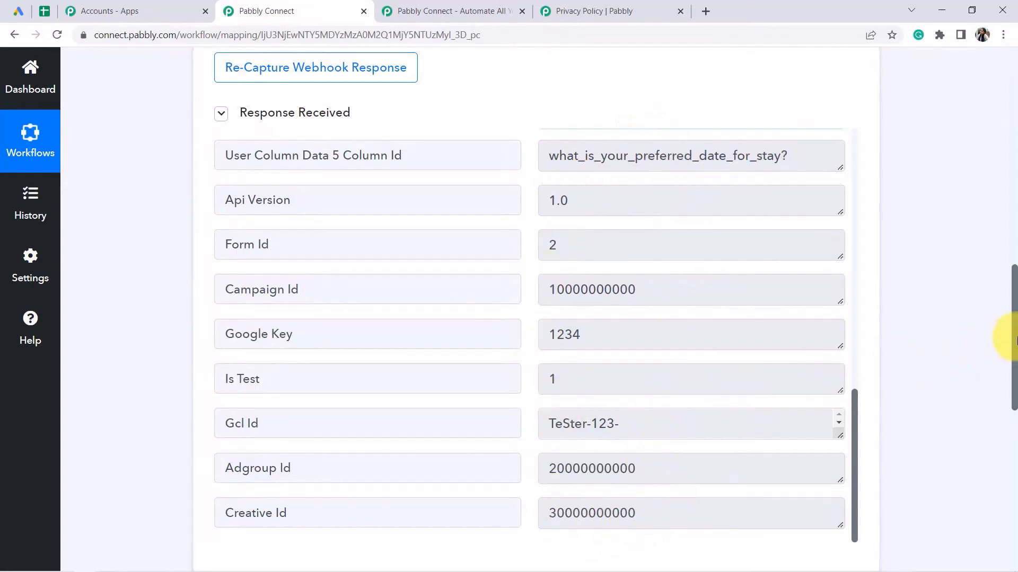
# Search 'google sheets', pick Google Sheets as the action app and choose the Add New Row event.
pyautogui.moveTo(1014, 340); pyautogui.dragTo(1013, 366)
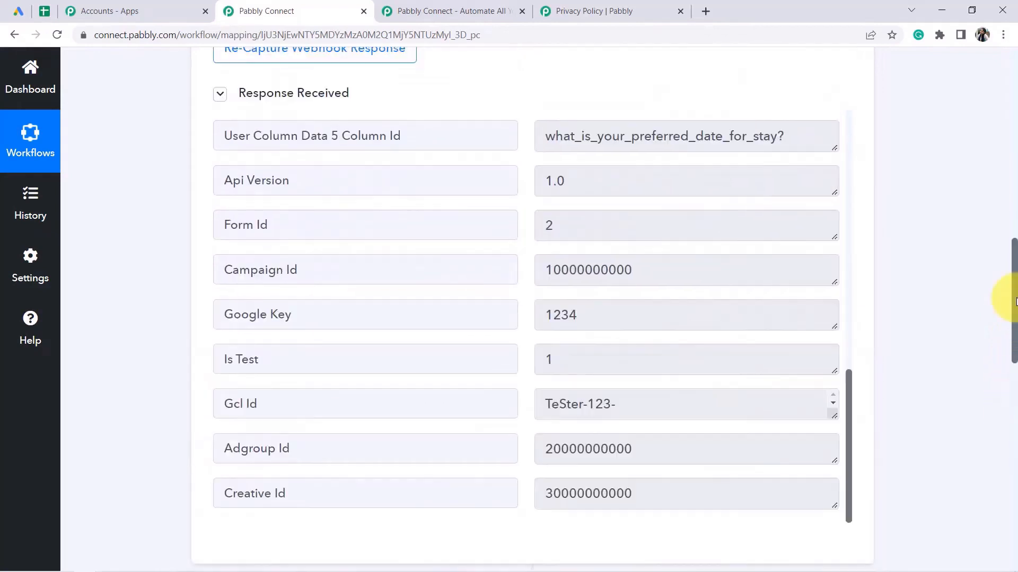
pyautogui.moveTo(1014, 305); pyautogui.dragTo(994, 405)
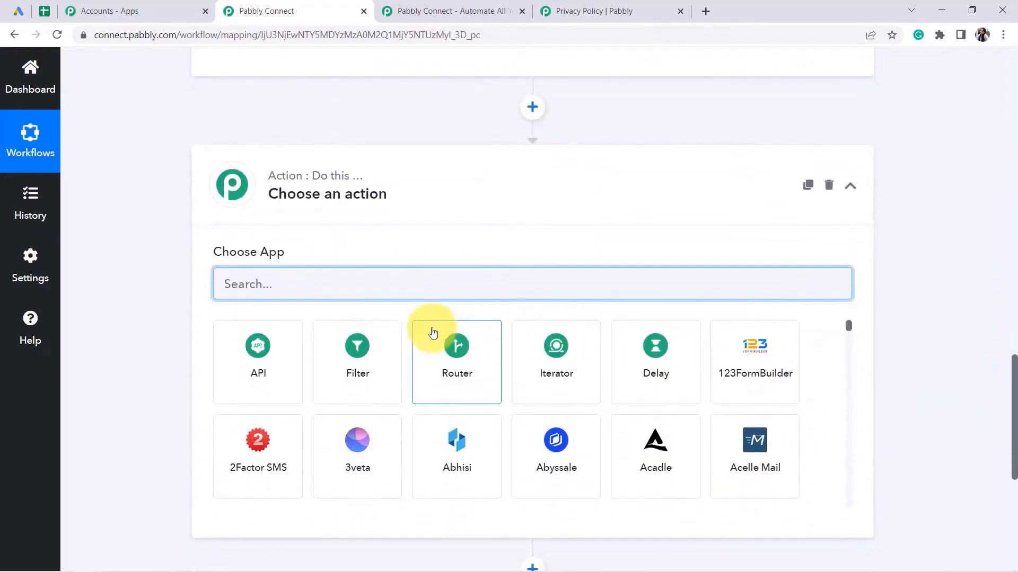
pyautogui.write('oogle shee')
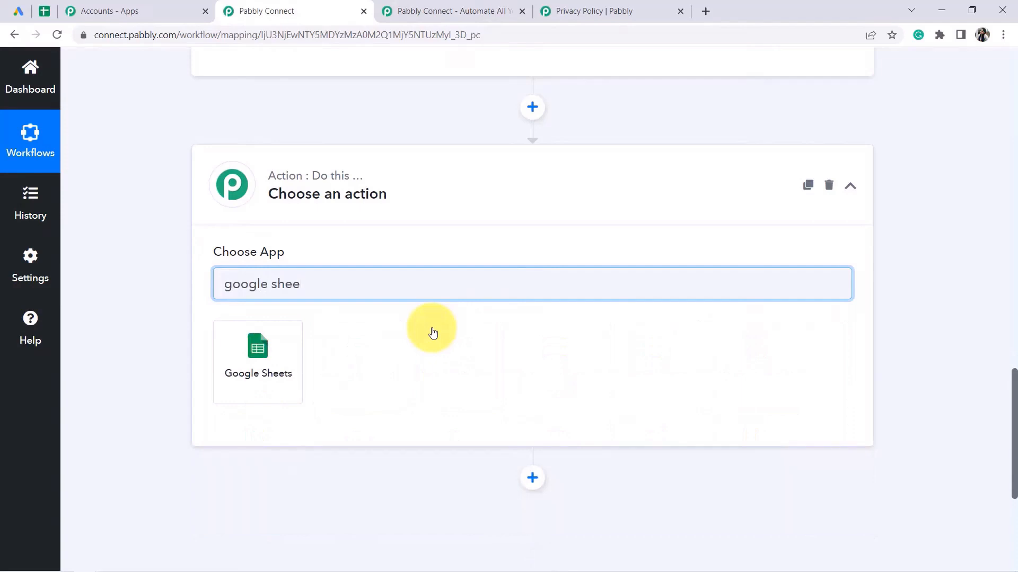
pyautogui.click(281, 352)
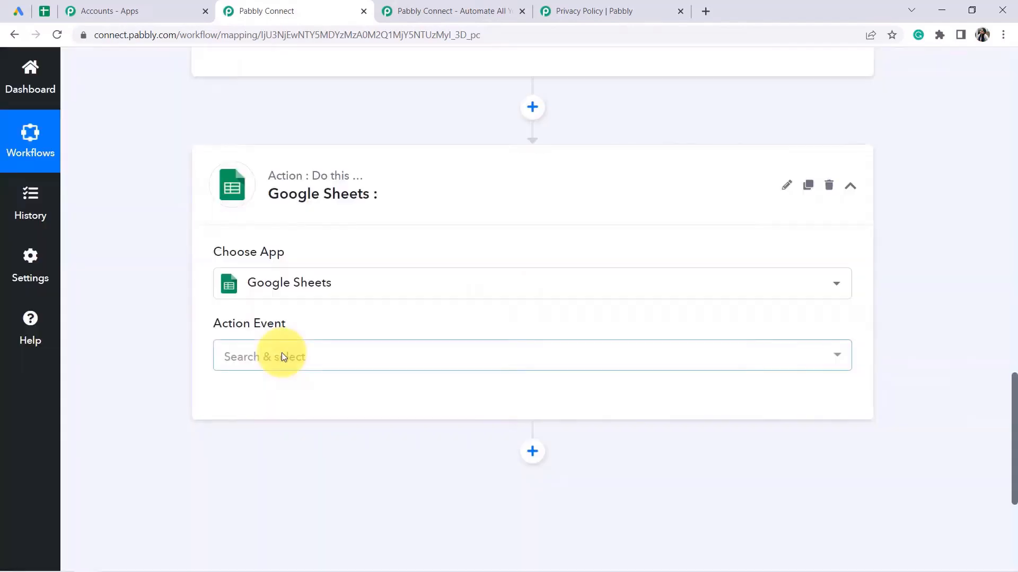
pyautogui.click(257, 354)
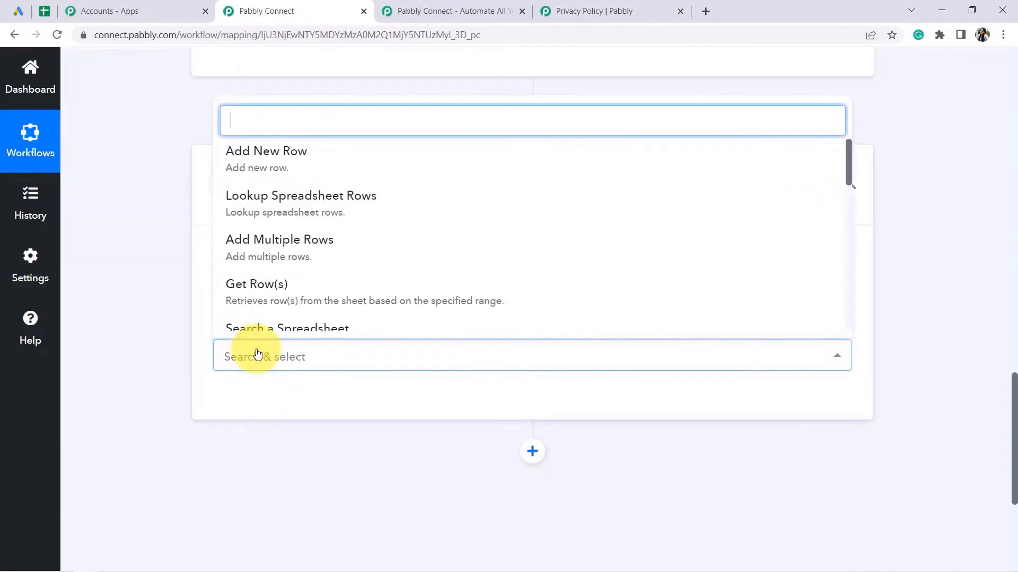
pyautogui.click(287, 160)
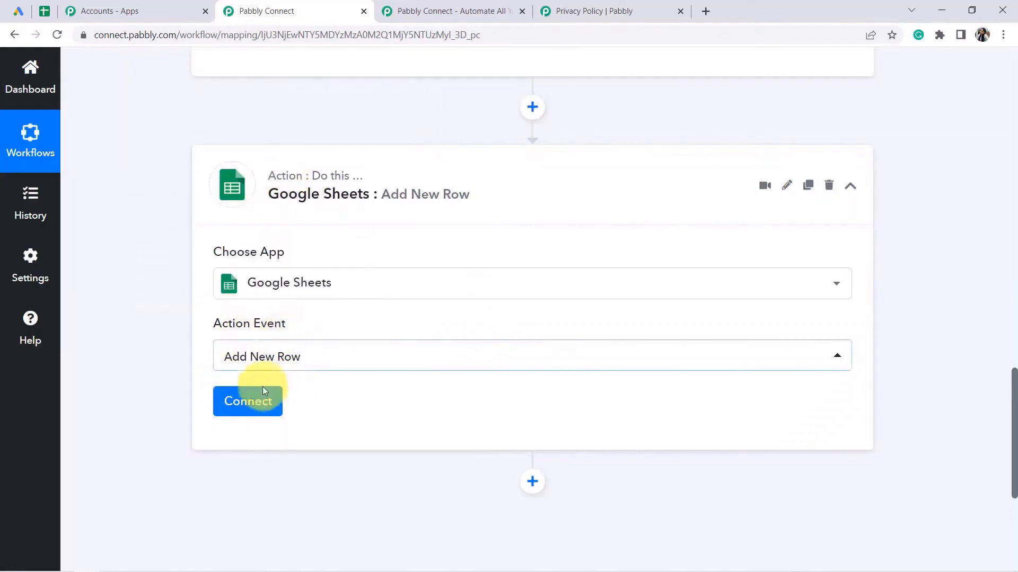
# Add a new Google Sheets connection and authorize the chosen Google account for Pabbly Connect.
pyautogui.click(247, 406)
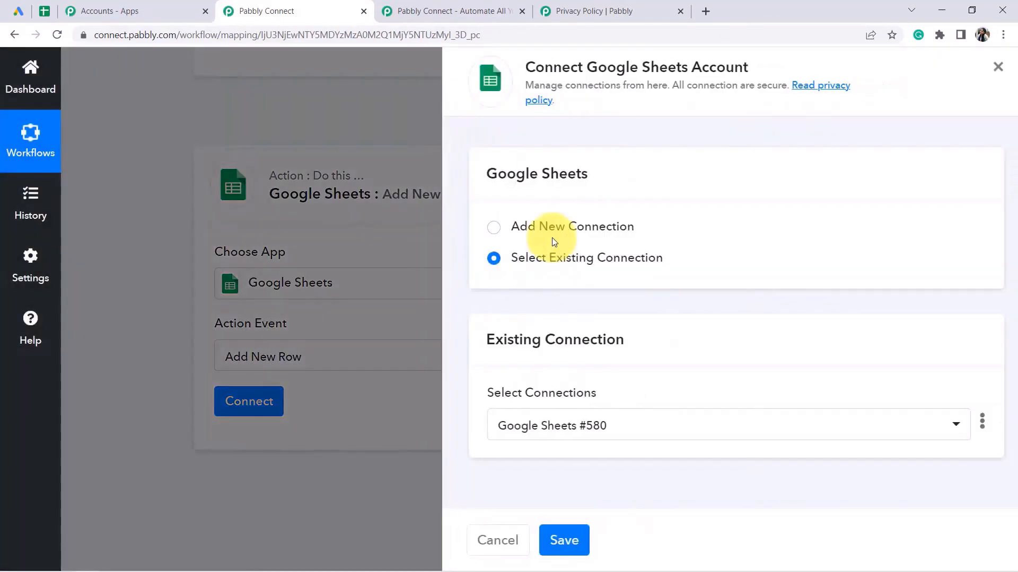
pyautogui.click(556, 230)
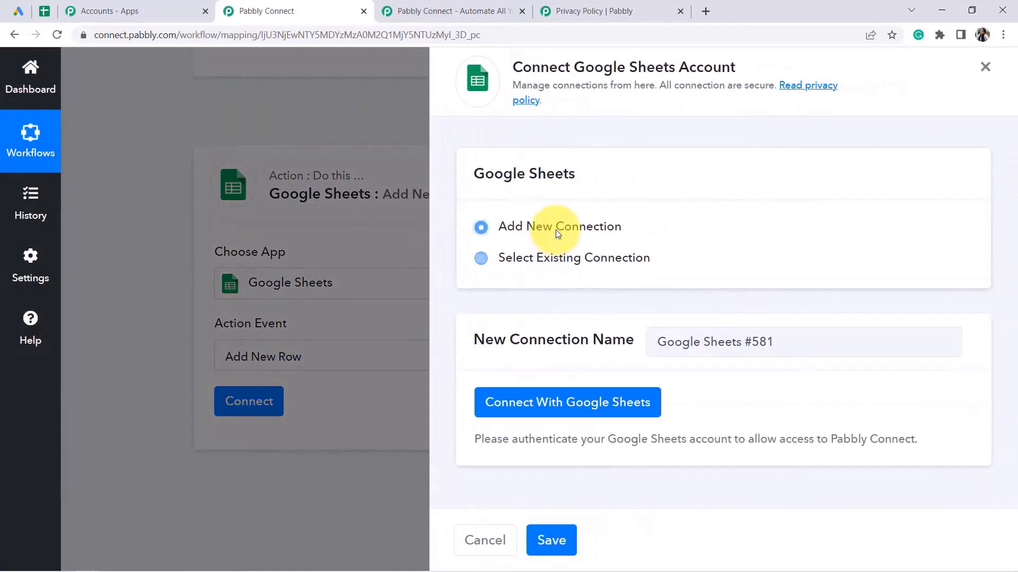
pyautogui.click(560, 404)
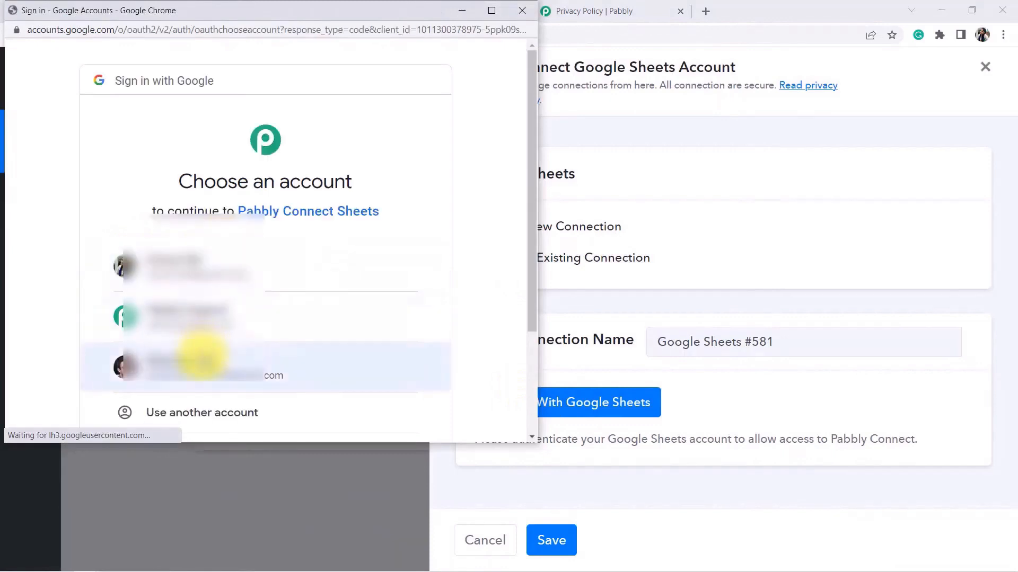
pyautogui.click(201, 357)
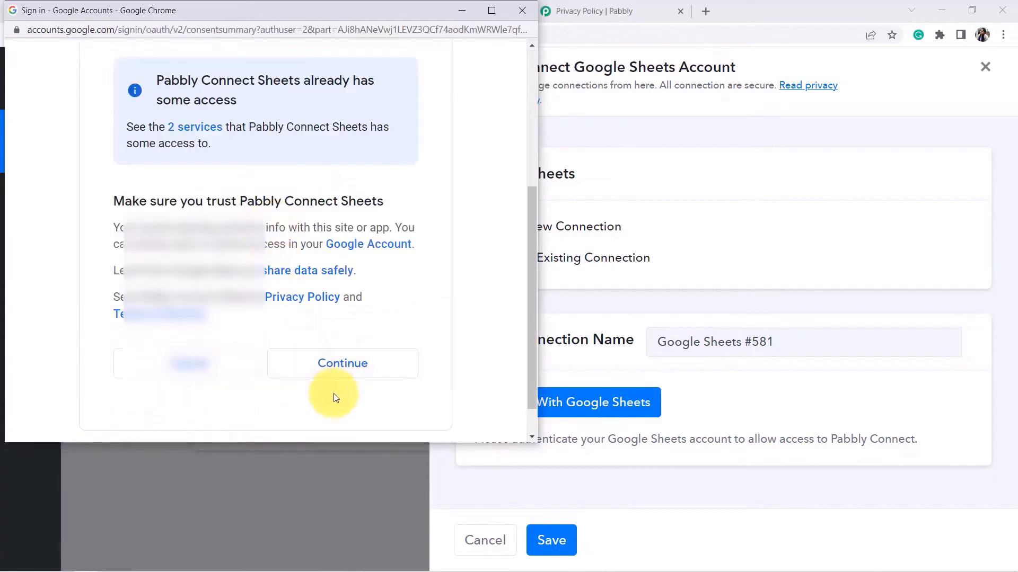
pyautogui.click(342, 366)
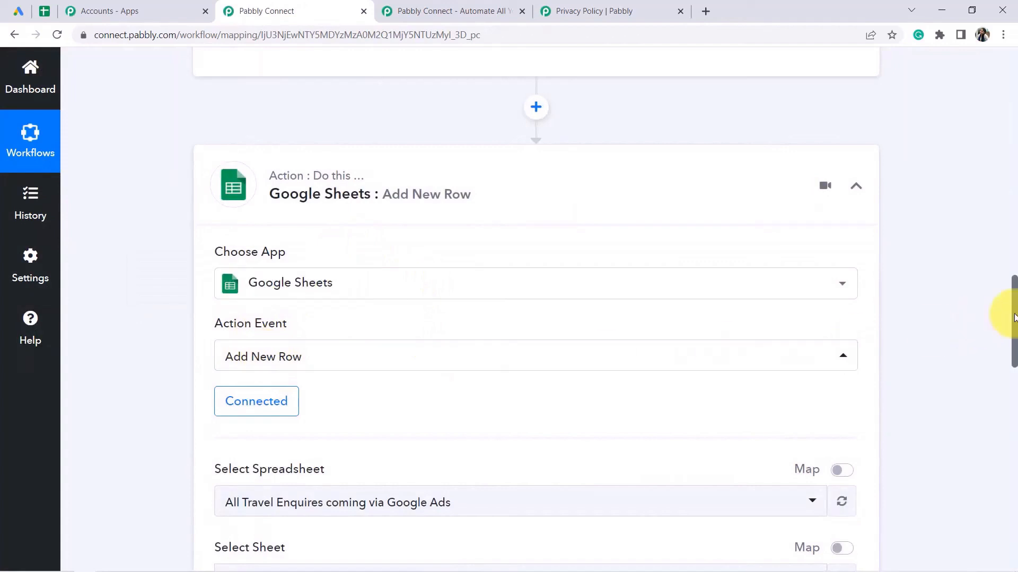
# Select the 'All Travel Enquires coming via Google Ads' spreadsheet, checking its title in the sheet.
pyautogui.moveTo(1015, 318); pyautogui.dragTo(1015, 352)
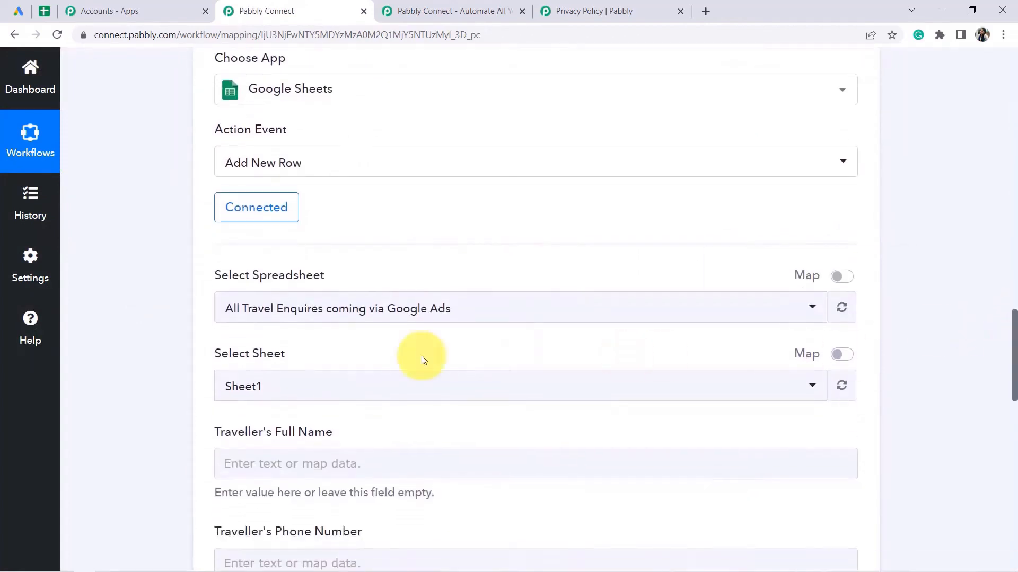
pyautogui.moveTo(221, 275); pyautogui.dragTo(292, 278)
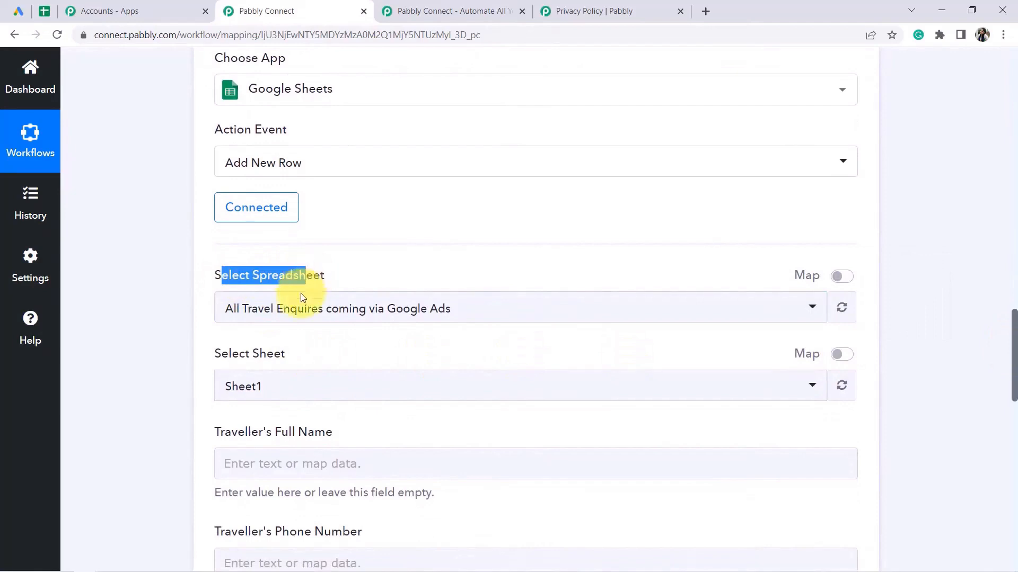
pyautogui.click(289, 312)
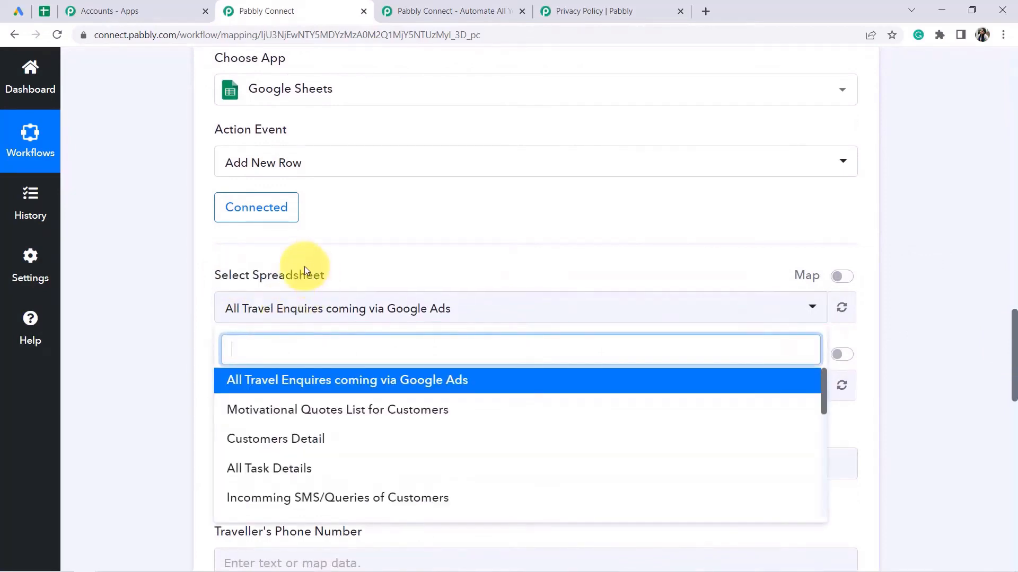
pyautogui.click(44, 11)
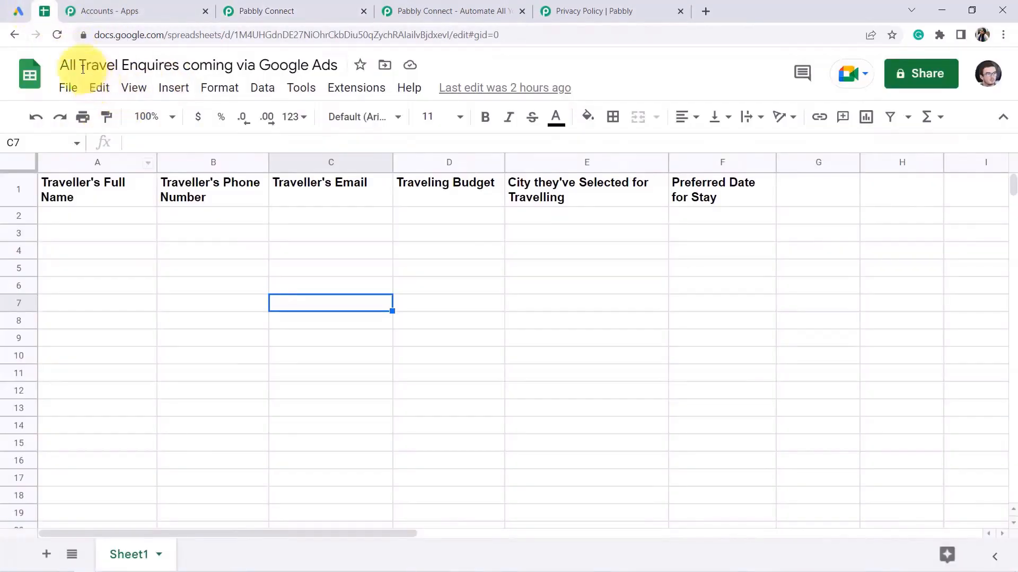
pyautogui.moveTo(72, 66); pyautogui.dragTo(309, 64)
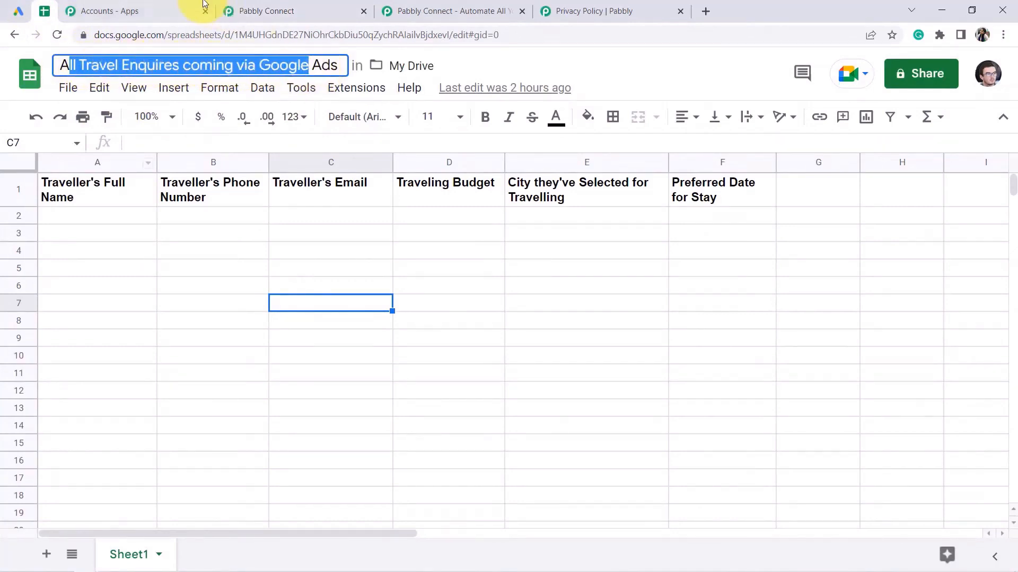
pyautogui.click(262, 4)
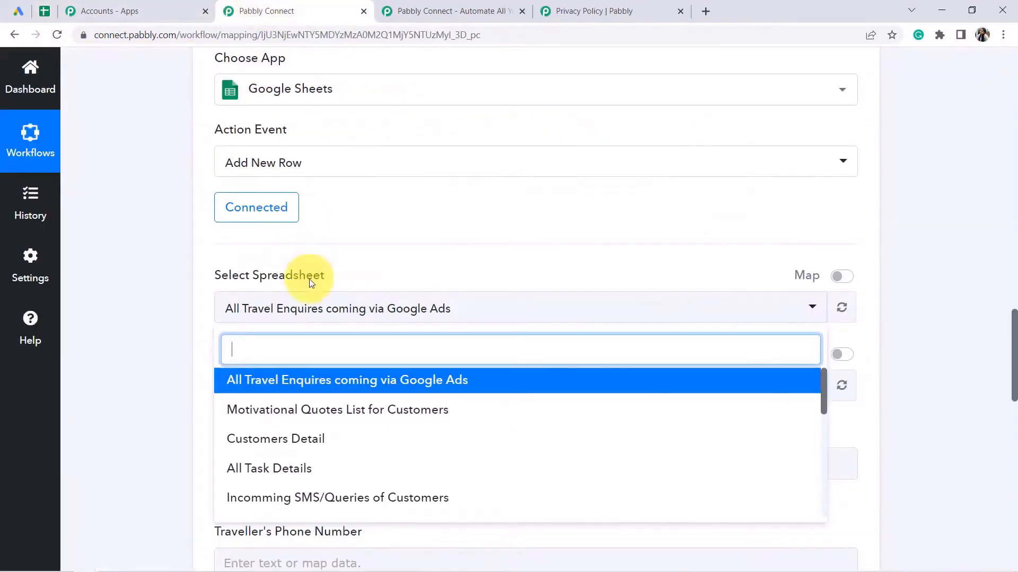
pyautogui.click(257, 386)
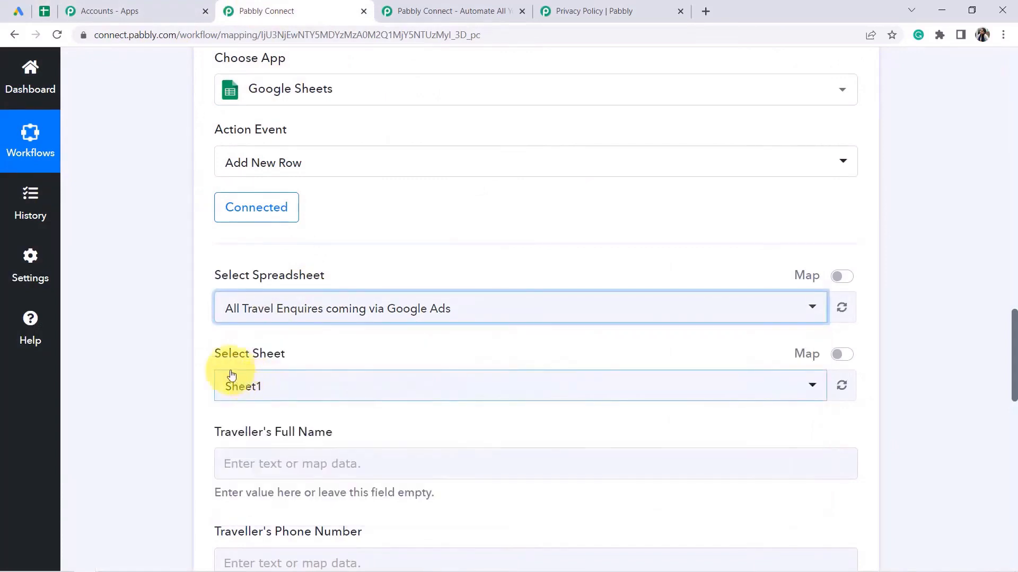
pyautogui.click(45, 11)
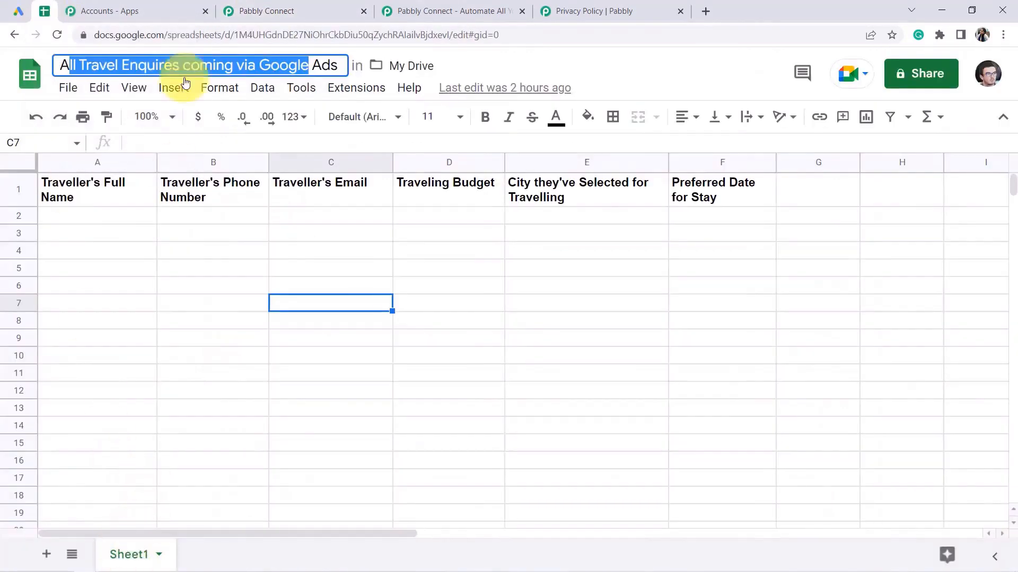
pyautogui.click(229, 10)
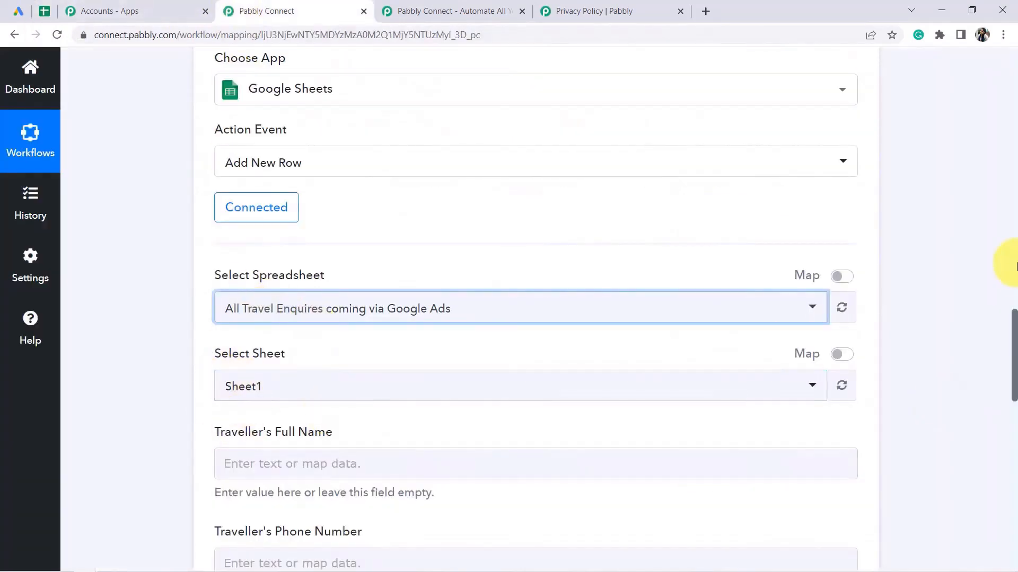
# Review the Sheet1 column fields, then select the sheet's header row A1:F1.
pyautogui.moveTo(1013, 331); pyautogui.dragTo(1011, 371)
pyautogui.moveTo(227, 174); pyautogui.dragTo(295, 176)
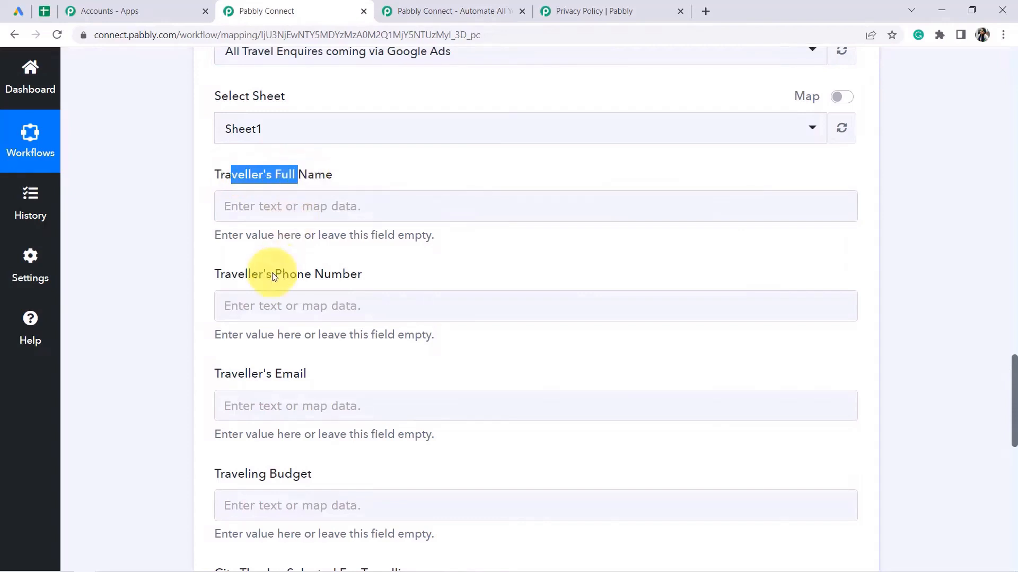
pyautogui.moveTo(238, 274); pyautogui.dragTo(302, 333)
pyautogui.moveTo(221, 376); pyautogui.dragTo(322, 386)
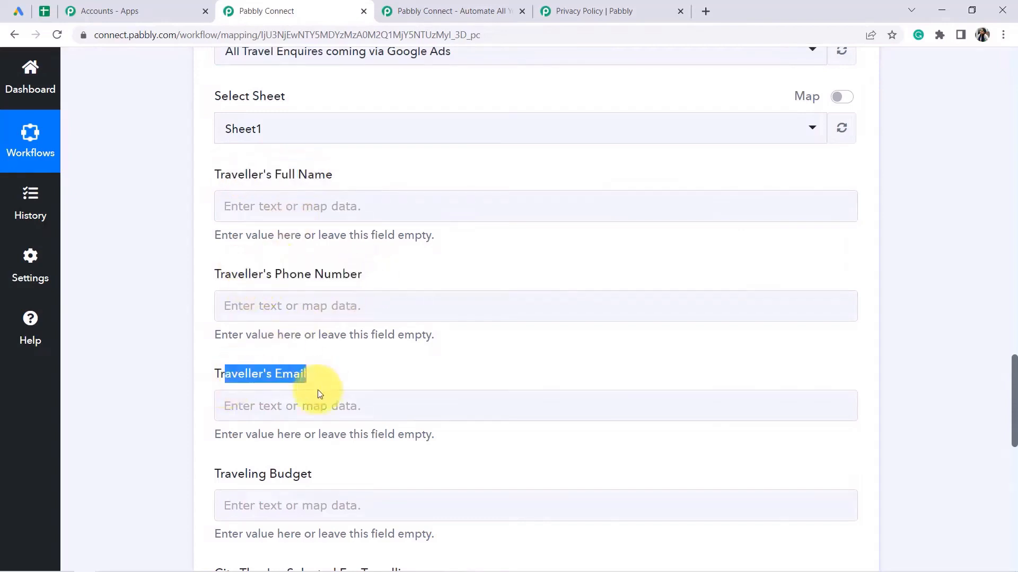
pyautogui.moveTo(245, 474); pyautogui.dragTo(331, 477)
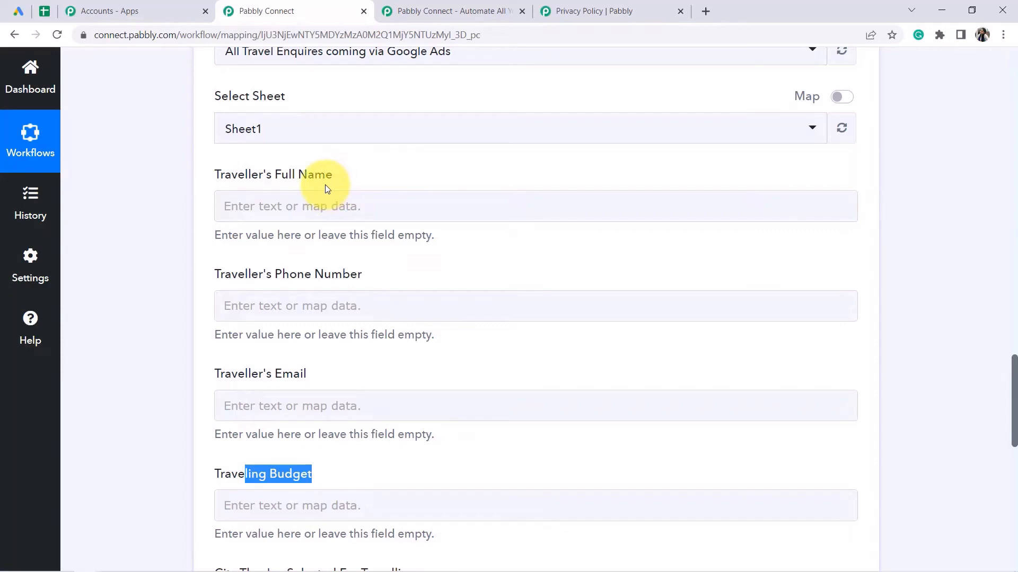
pyautogui.click(48, 9)
pyautogui.click(178, 322)
pyautogui.moveTo(103, 191); pyautogui.dragTo(703, 190)
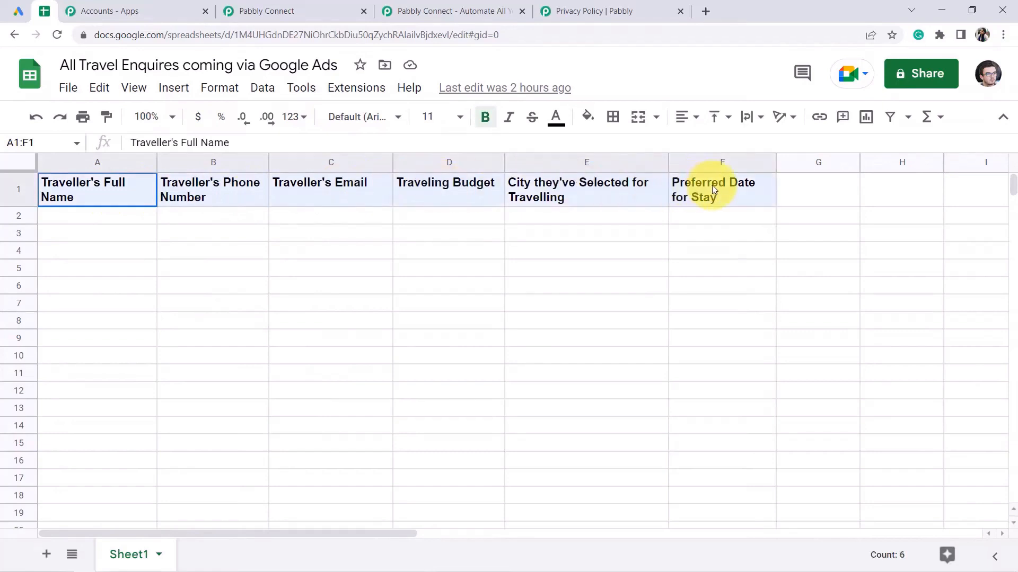
# Check the six headers A1–F1, Traveller's Full Name through Preferred Date for Stay, then return to the workflow.
pyautogui.click(122, 190)
pyautogui.click(223, 190)
pyautogui.click(310, 198)
pyautogui.click(424, 193)
pyautogui.click(579, 193)
pyautogui.click(713, 191)
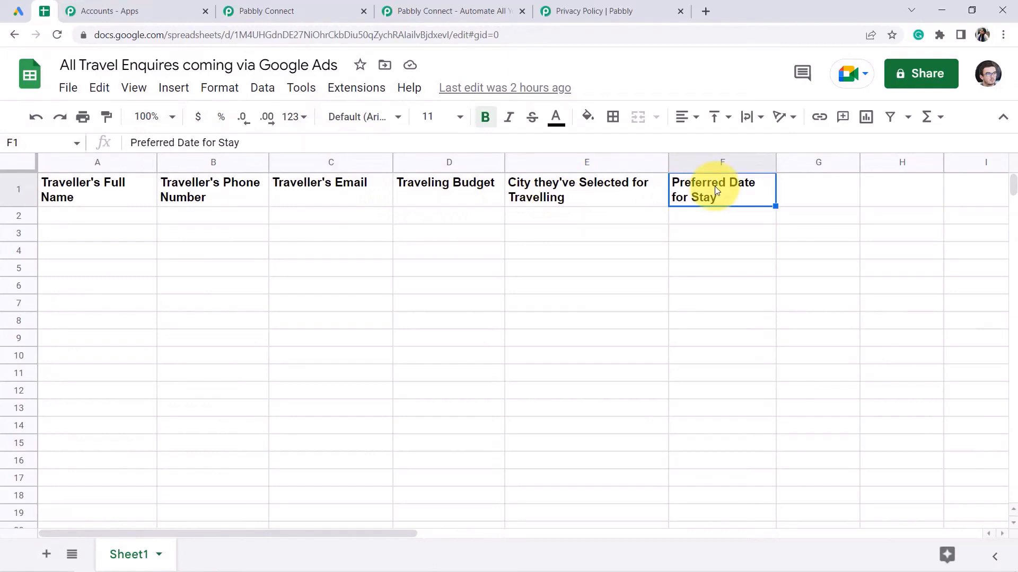
pyautogui.click(106, 198)
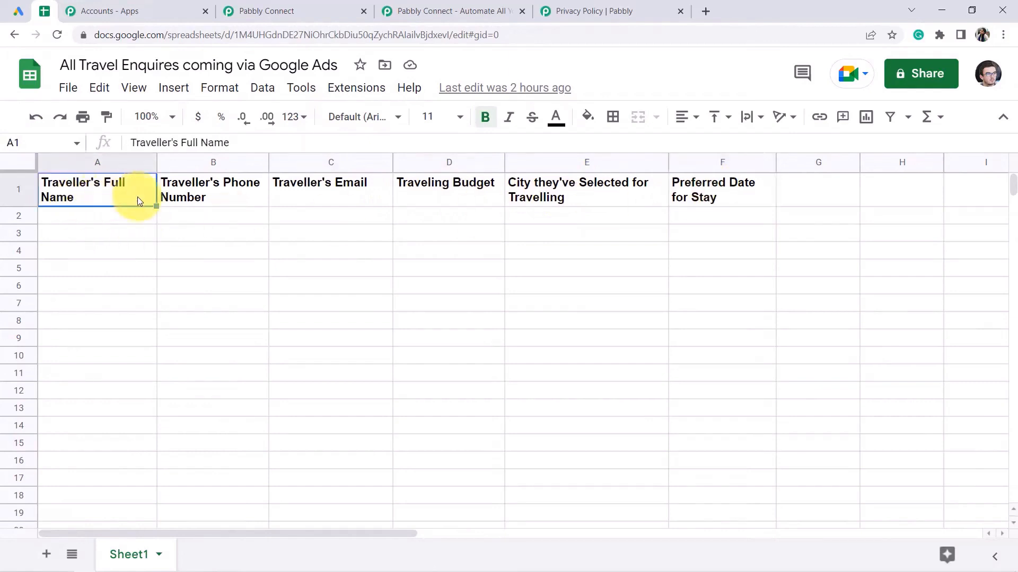
pyautogui.click(237, 195)
pyautogui.click(344, 197)
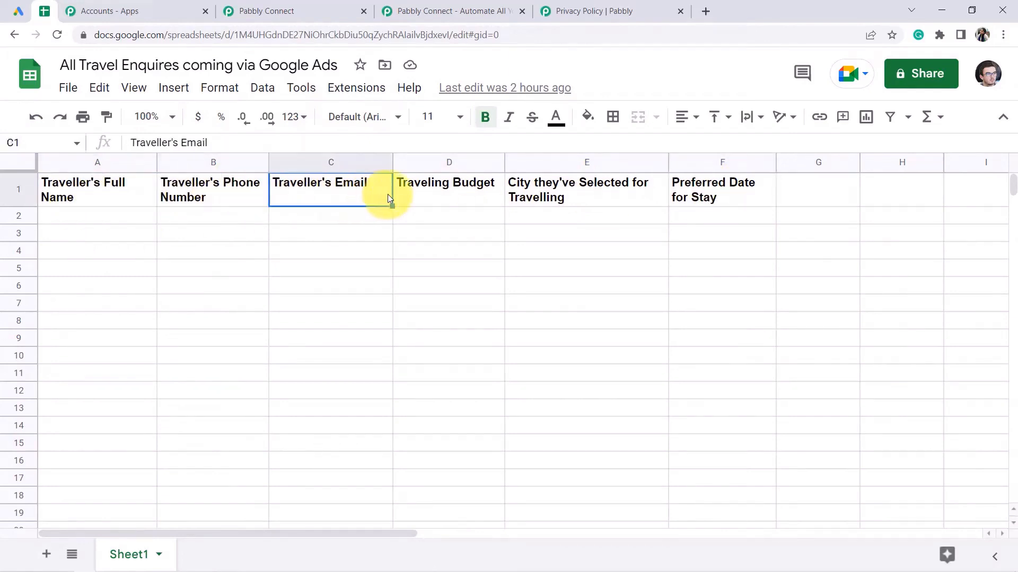
pyautogui.click(424, 197)
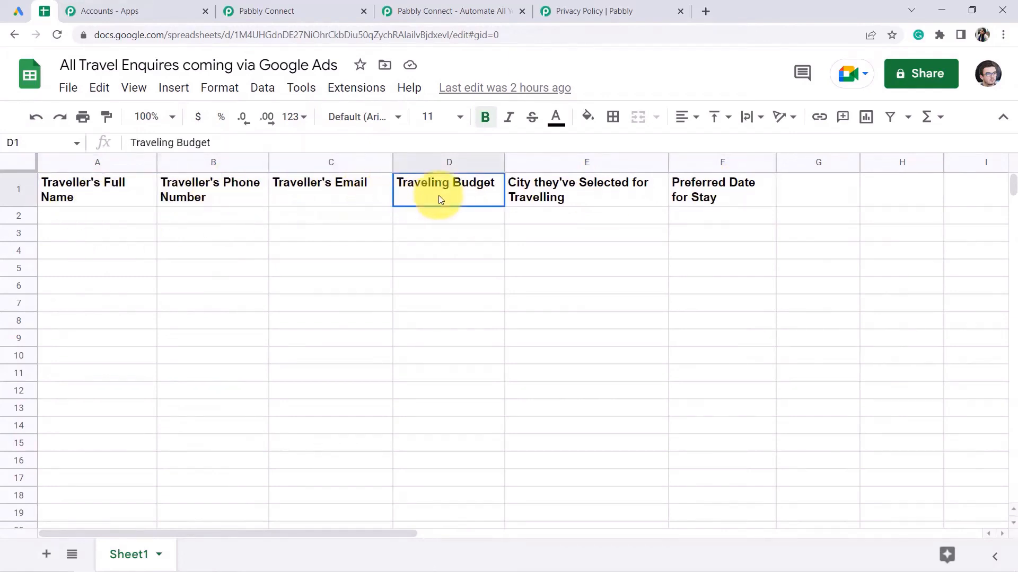
pyautogui.click(628, 192)
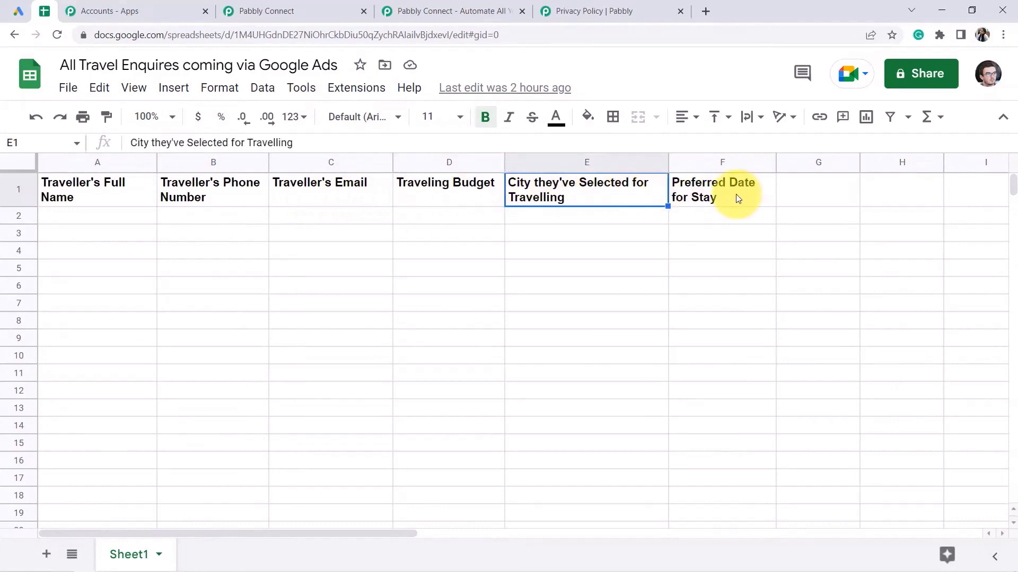
pyautogui.click(736, 197)
pyautogui.click(278, 4)
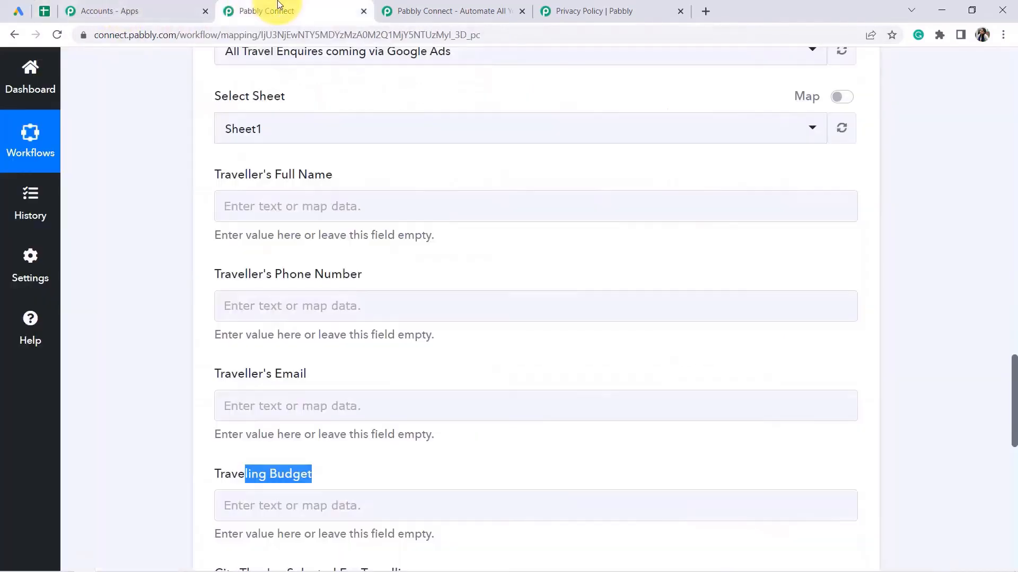
# Compare the form's field labels with the sheet headers, then open the Traveller's Full Name mapping list.
pyautogui.moveTo(285, 177); pyautogui.dragTo(296, 196)
pyautogui.moveTo(248, 279); pyautogui.dragTo(391, 281)
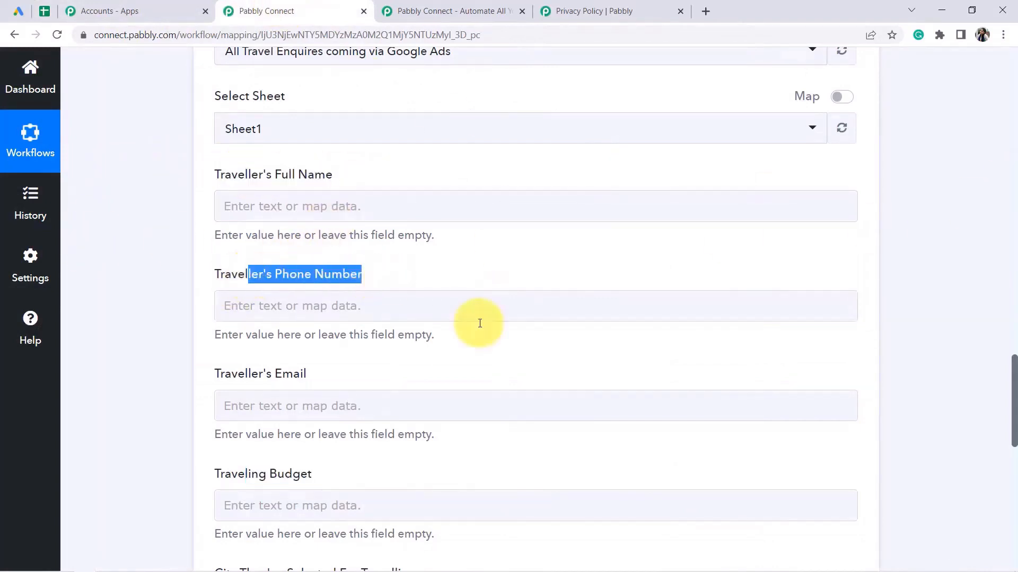
pyautogui.moveTo(1015, 418); pyautogui.dragTo(1004, 436)
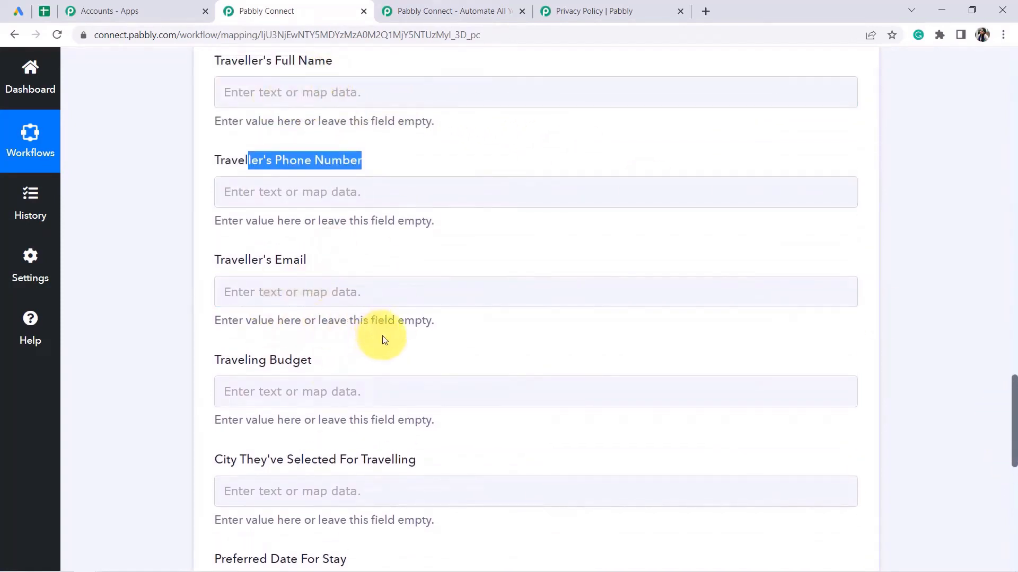
pyautogui.click(44, 12)
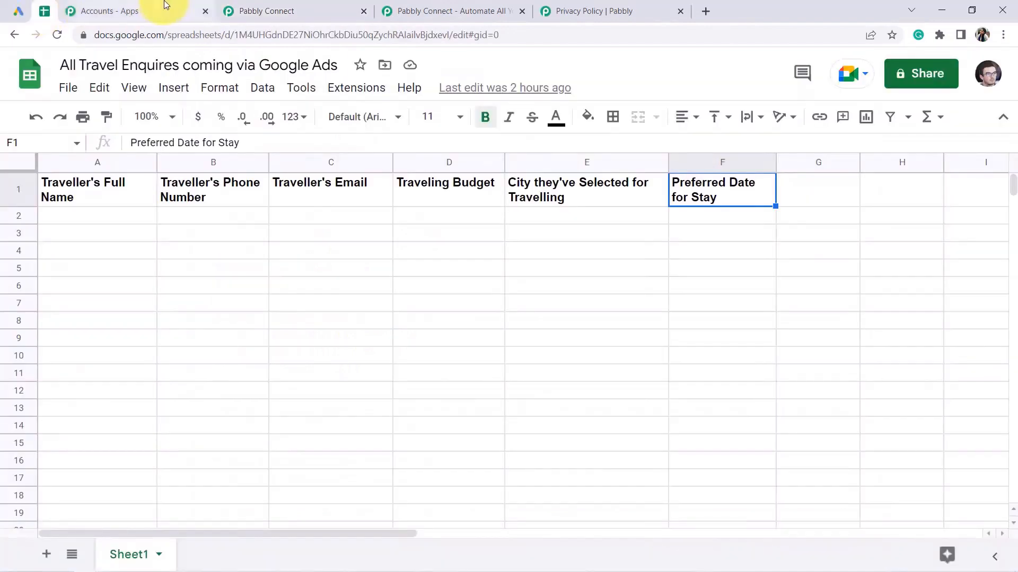
pyautogui.click(257, 11)
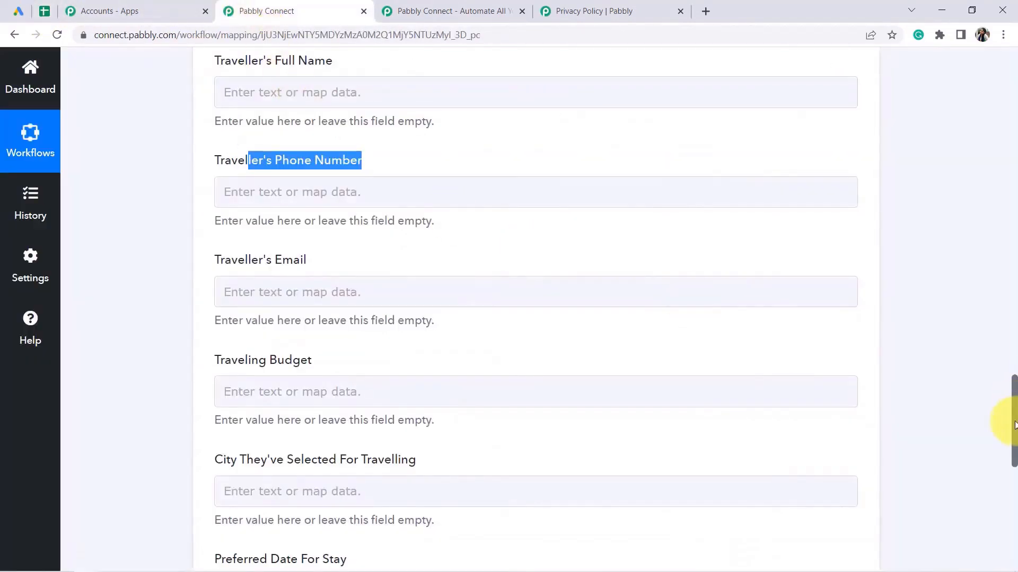
pyautogui.scroll(1, 1013, 438)
pyautogui.moveTo(1013, 438); pyautogui.dragTo(1013, 241)
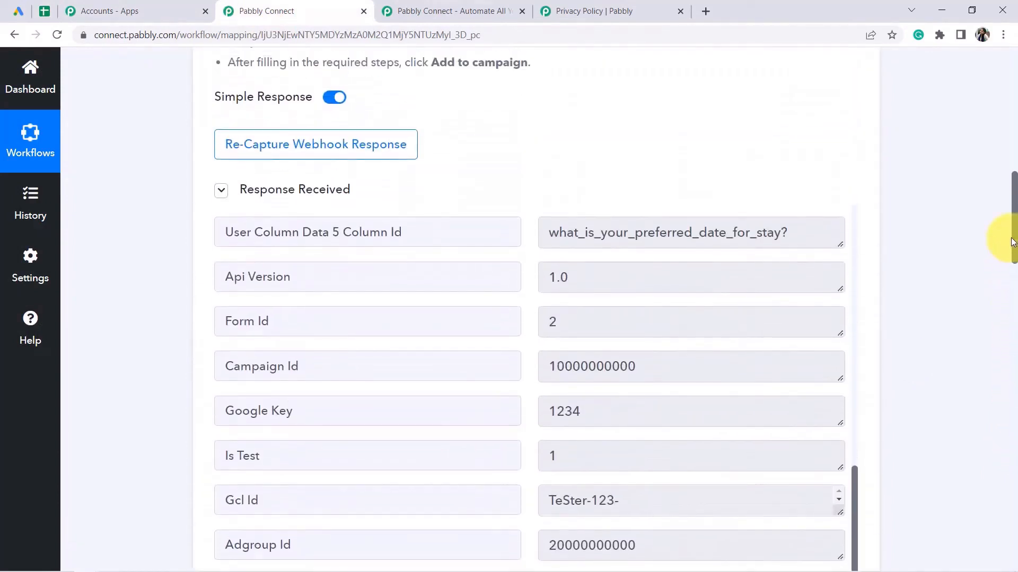
pyautogui.moveTo(1012, 245); pyautogui.dragTo(1014, 430)
pyautogui.click(344, 191)
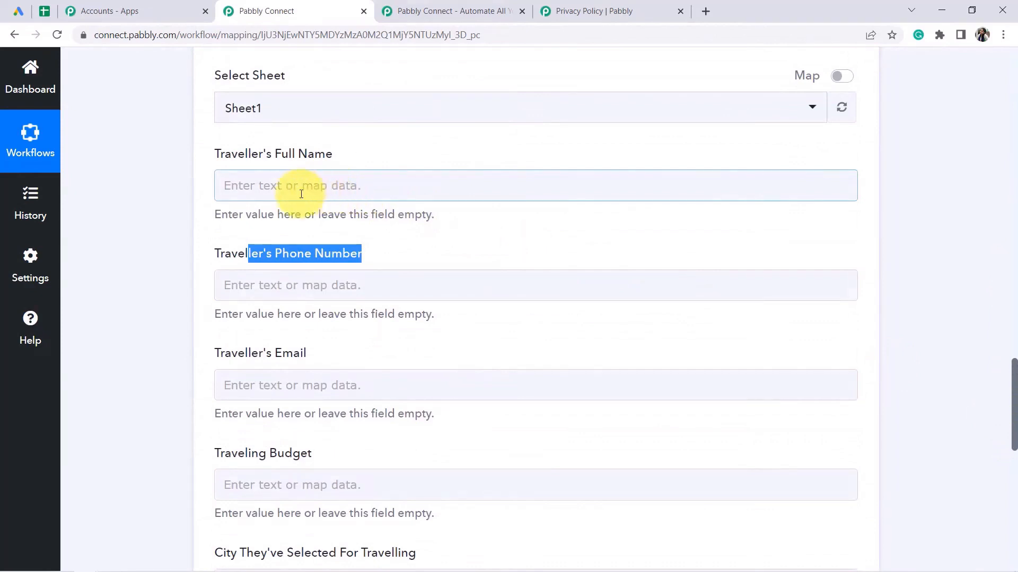
pyautogui.click(255, 192)
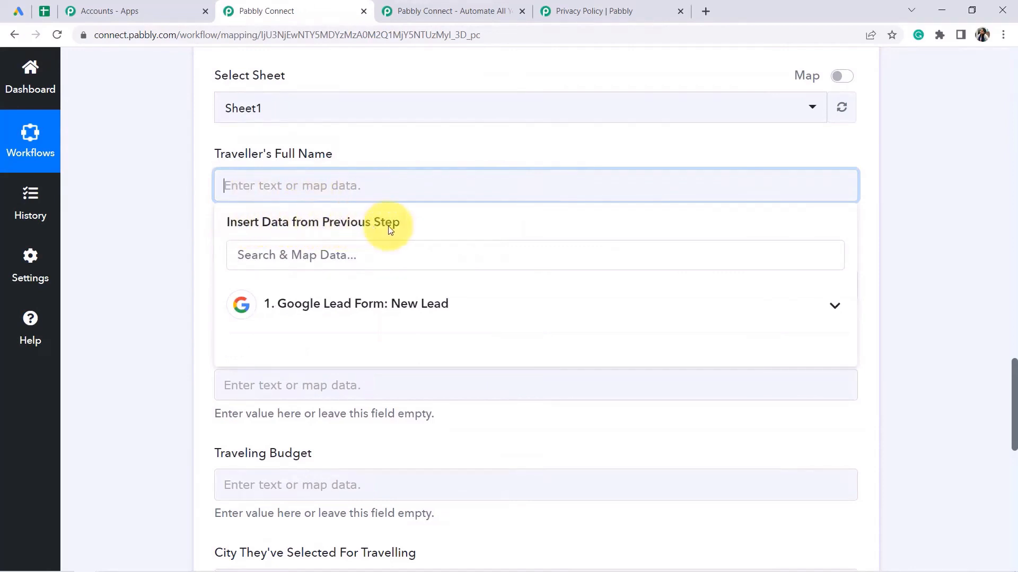
# Map the lead's full name and phone number into Traveller's Full Name and Traveller's Phone Number.
pyautogui.click(330, 308)
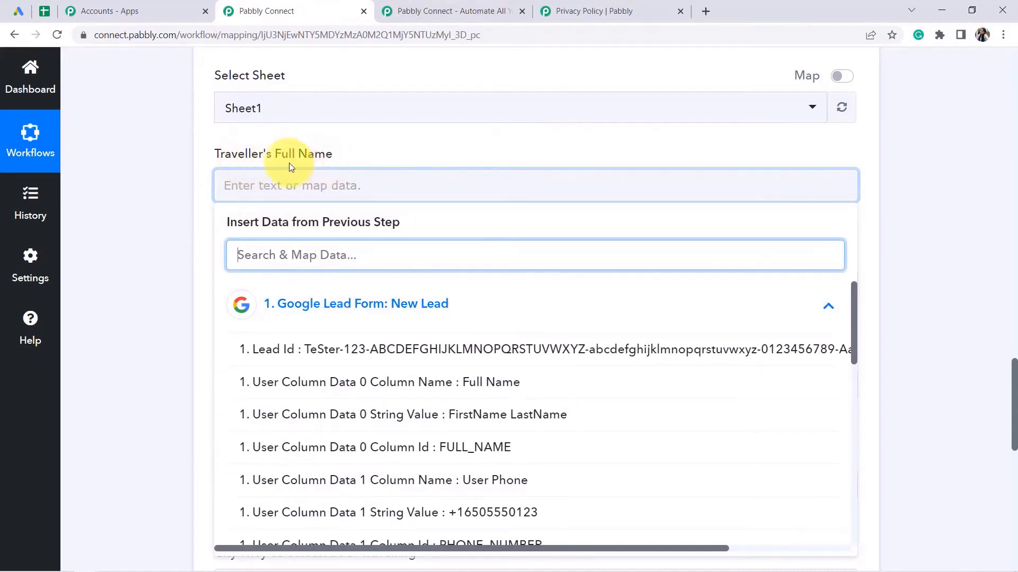
pyautogui.click(521, 416)
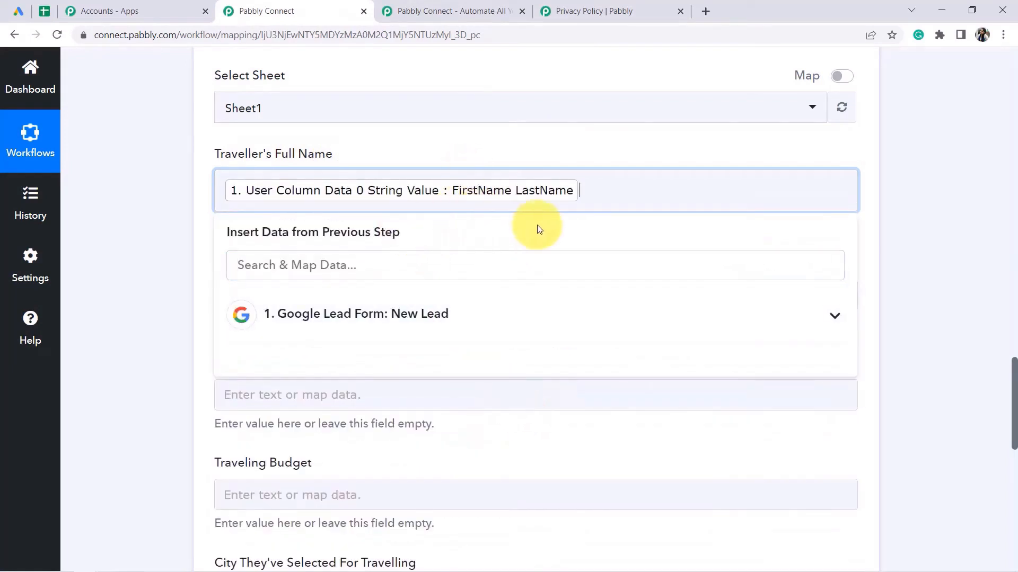
pyautogui.scroll(-2, 1009, 405)
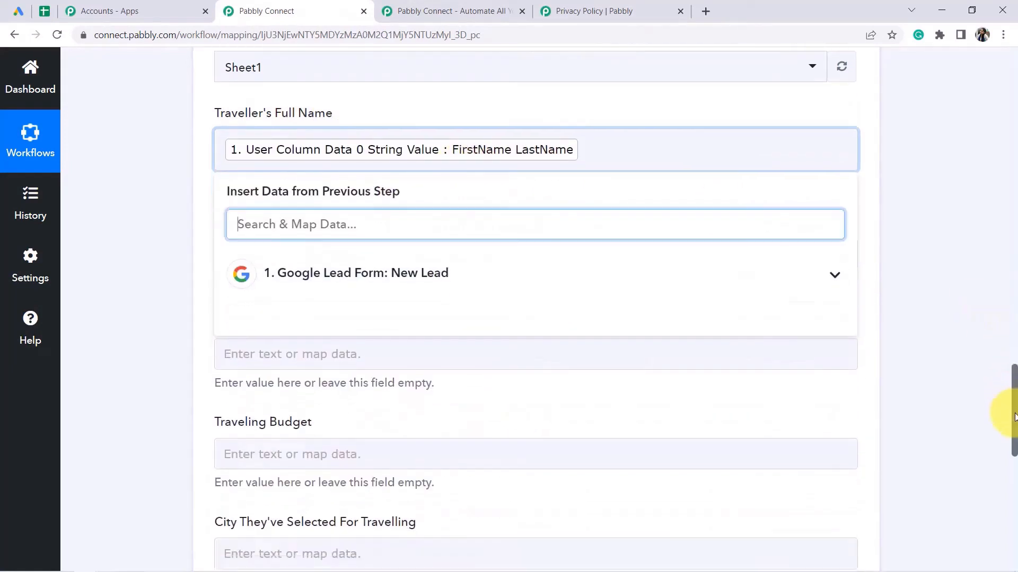
pyautogui.click(137, 301)
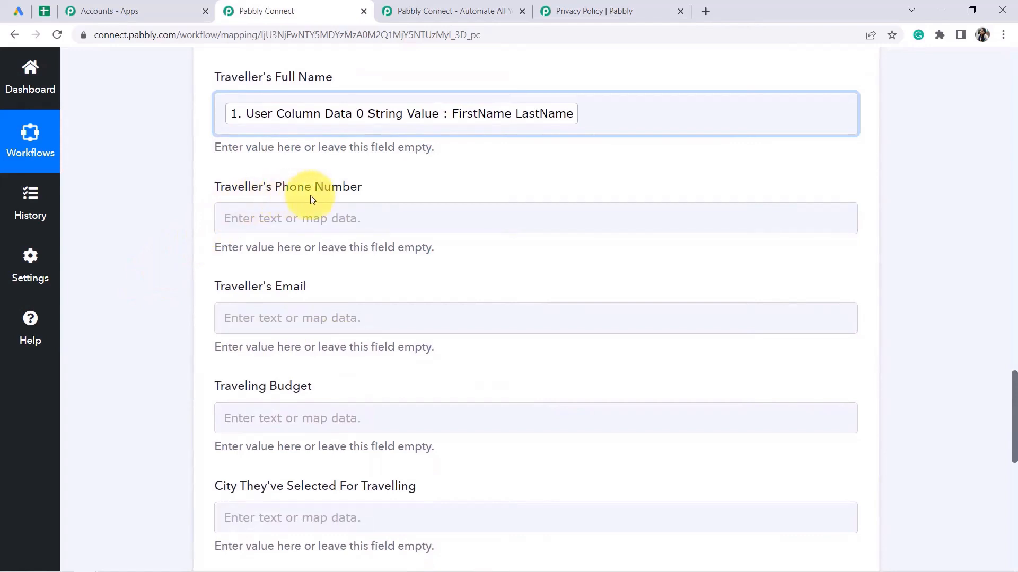
pyautogui.click(320, 219)
pyautogui.click(354, 339)
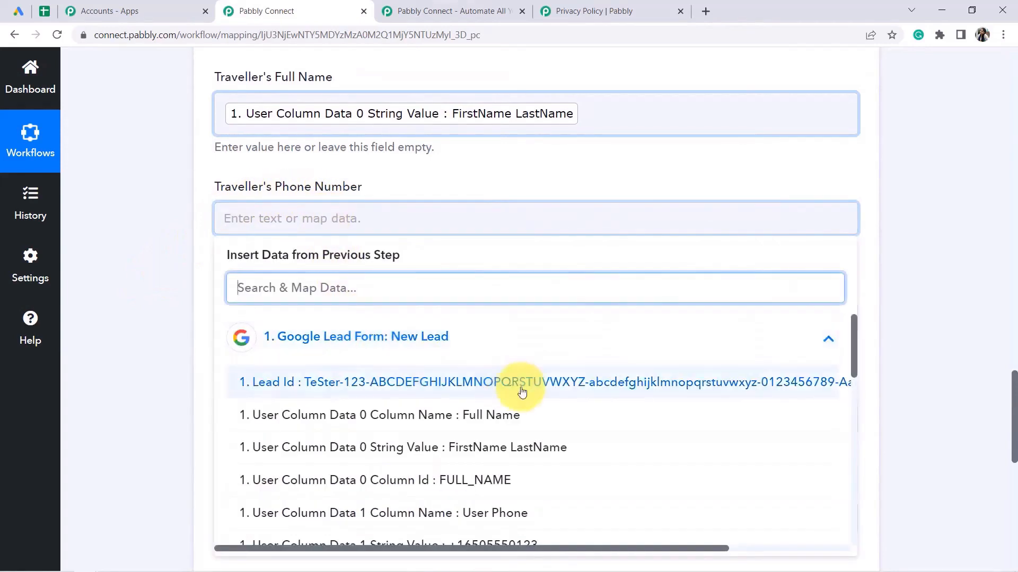
pyautogui.moveTo(853, 342); pyautogui.dragTo(854, 379)
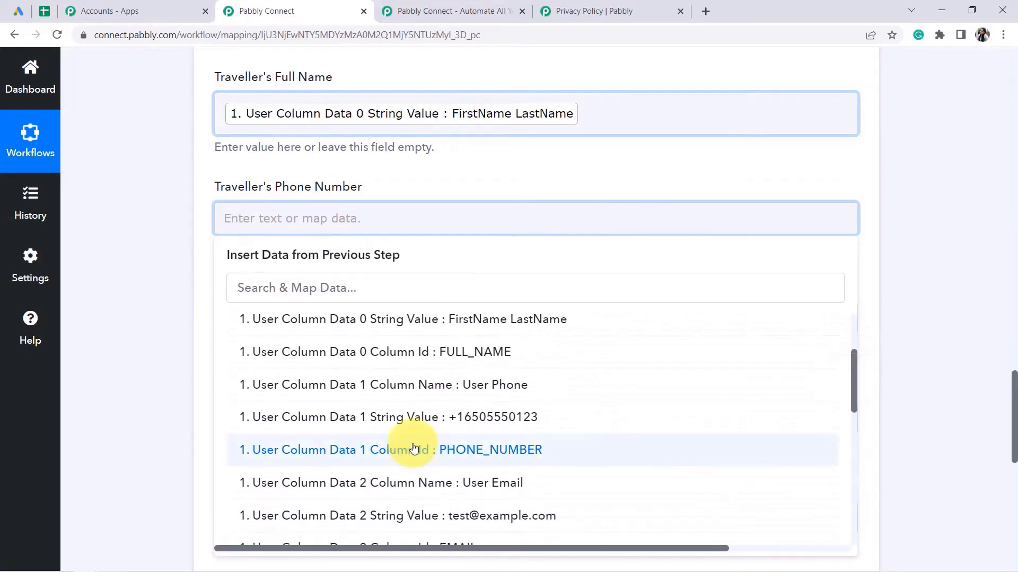
pyautogui.click(483, 417)
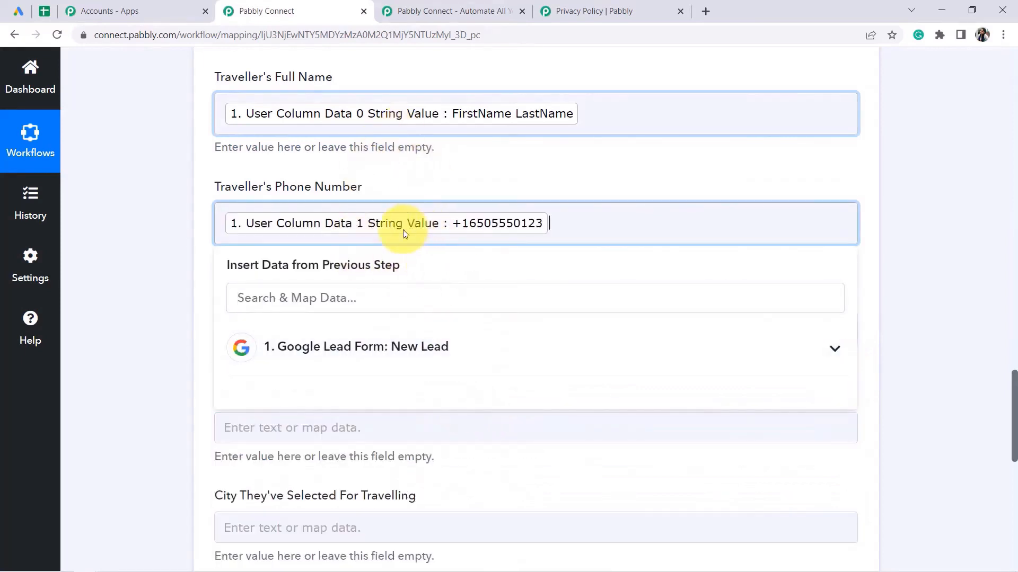
pyautogui.click(104, 287)
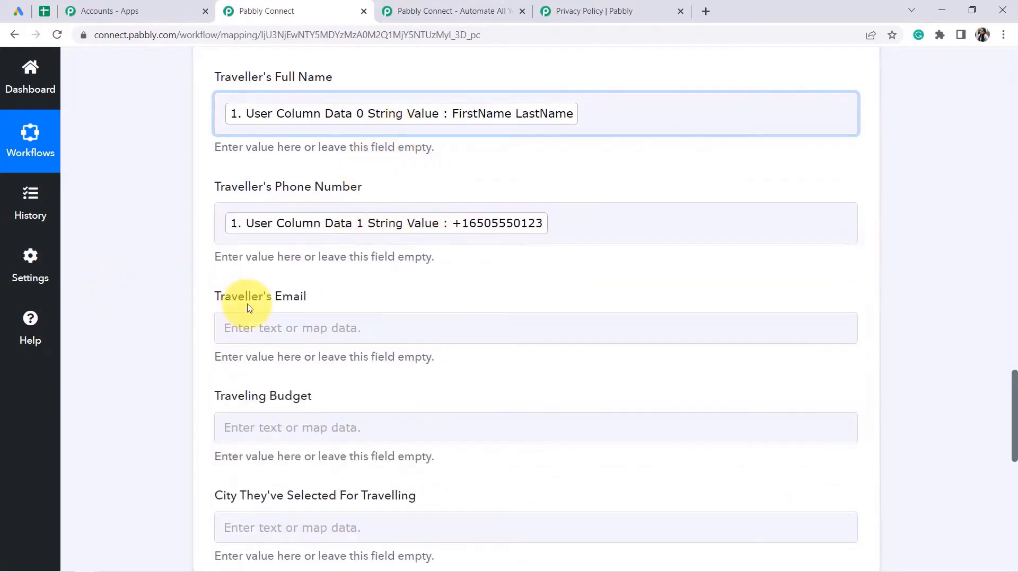
# Map the lead's email (found by searching '@') and budget into Traveller's Email and Traveling Budget.
pyautogui.click(281, 326)
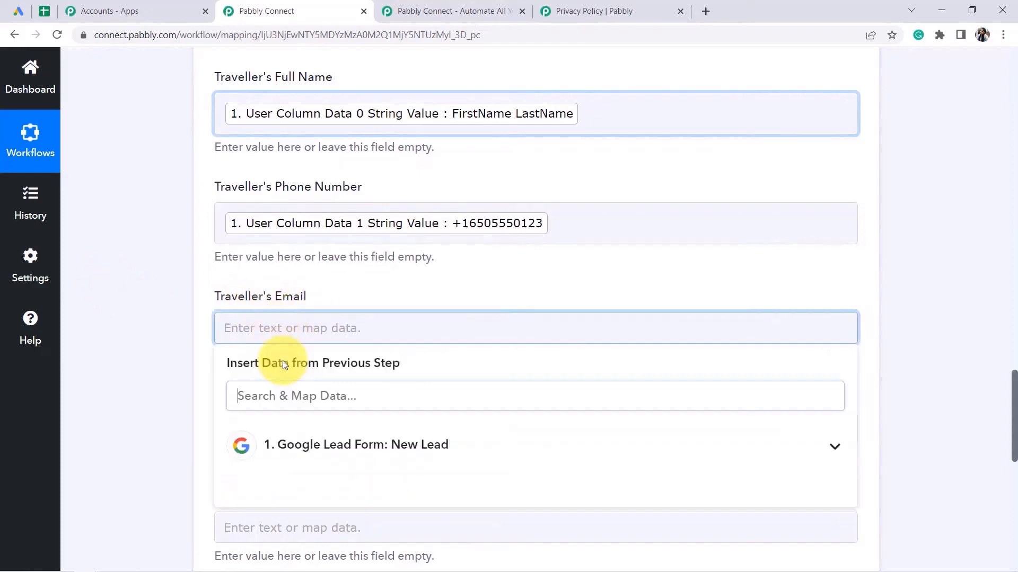
pyautogui.click(296, 445)
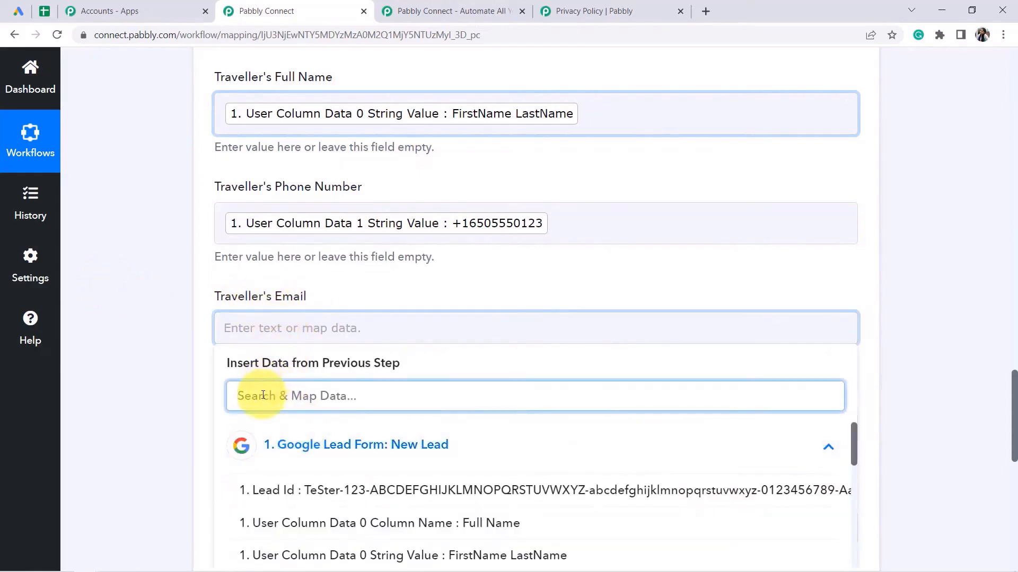
pyautogui.write('@')
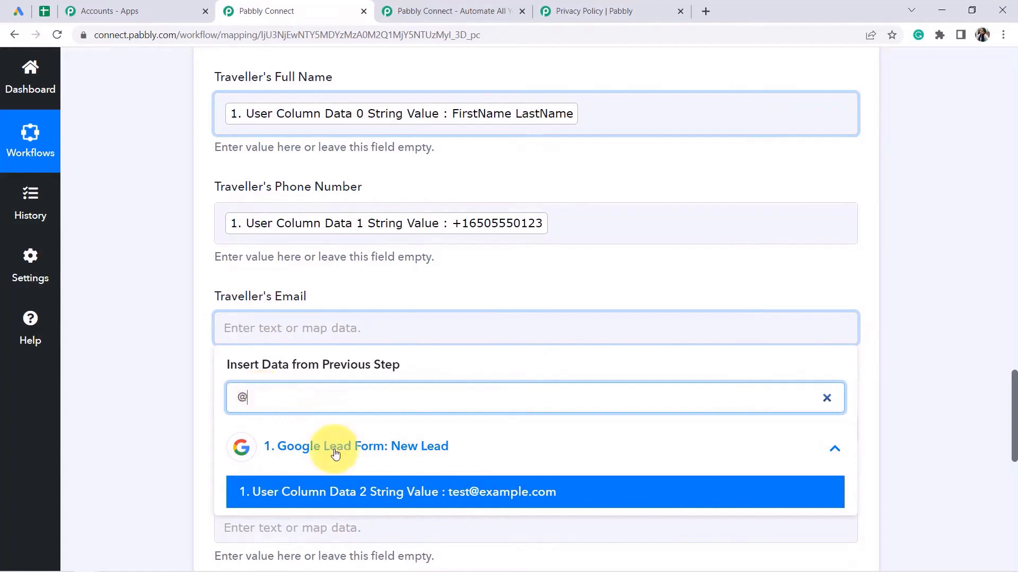
pyautogui.click(501, 493)
pyautogui.scroll(-3, 1007, 392)
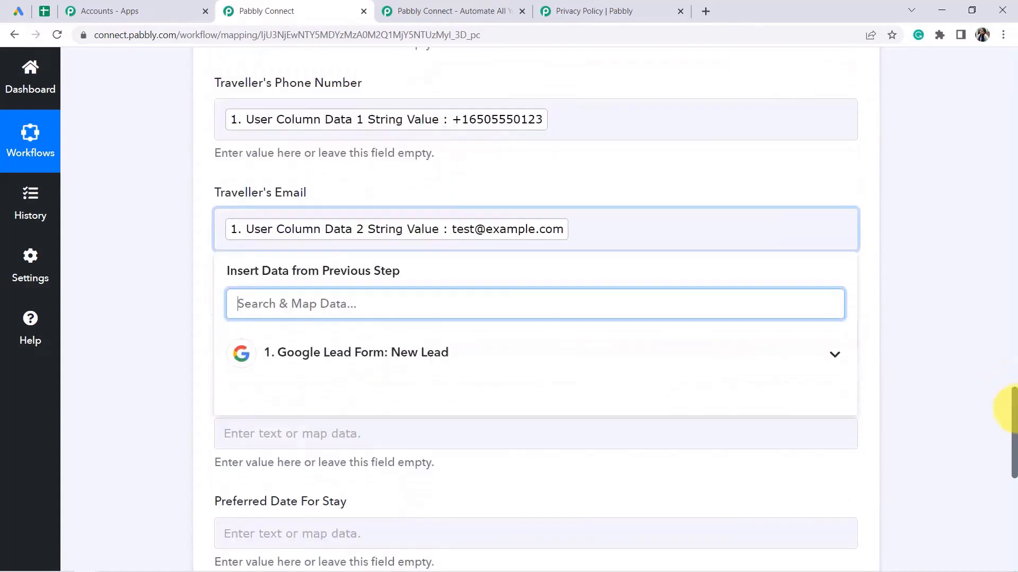
pyautogui.click(146, 239)
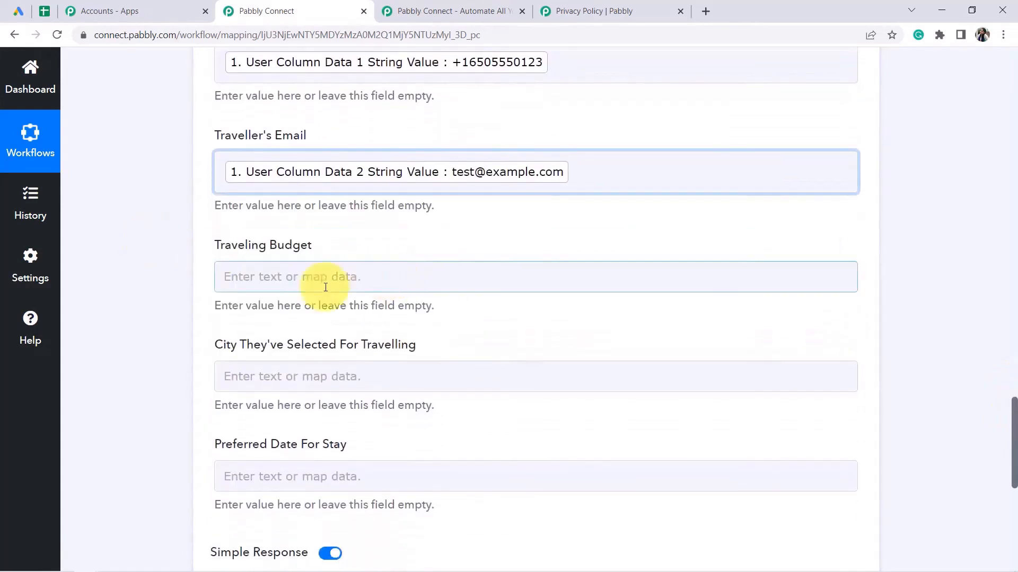
pyautogui.click(272, 283)
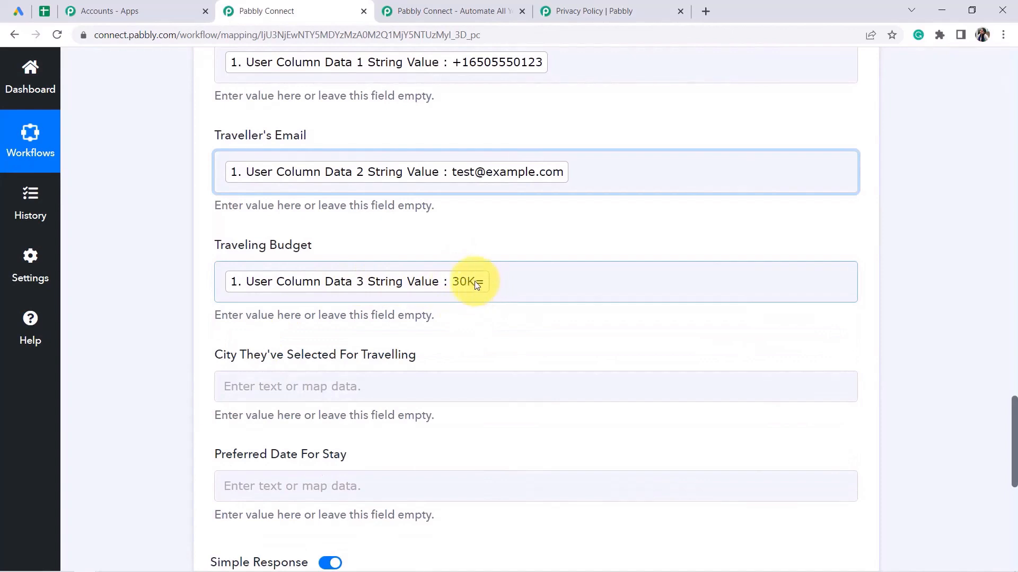
pyautogui.moveTo(1015, 416); pyautogui.dragTo(1015, 440)
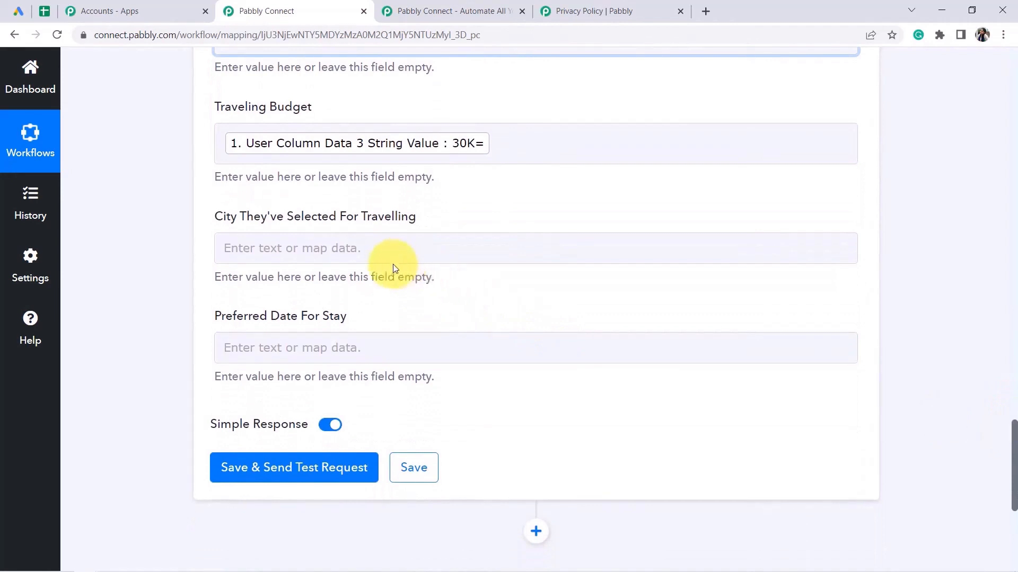
# Map the city answer Sikkim and the 'Example answer' date into City and Preferred Date For Stay.
pyautogui.click(351, 249)
pyautogui.click(337, 362)
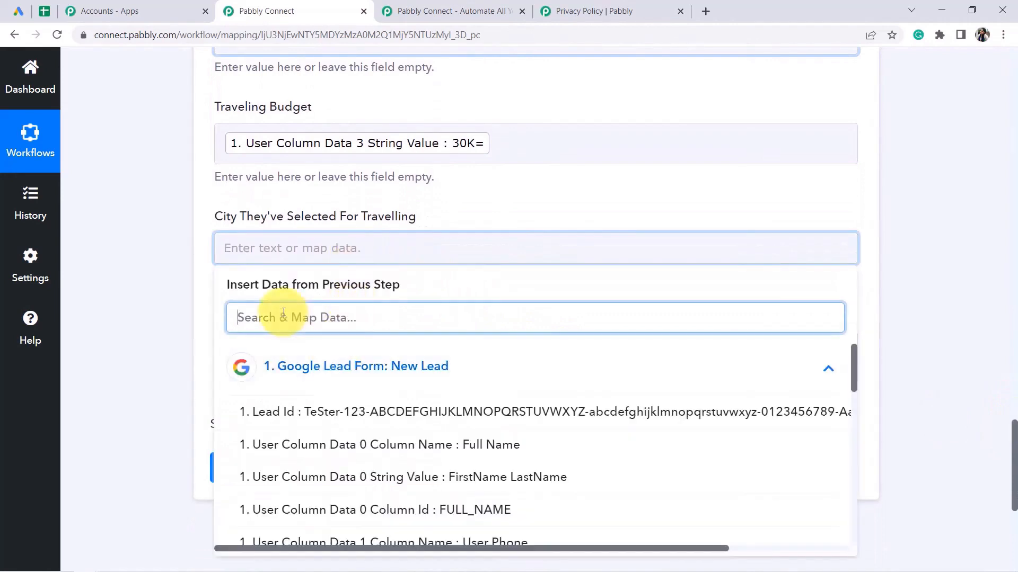
pyautogui.write('sikk')
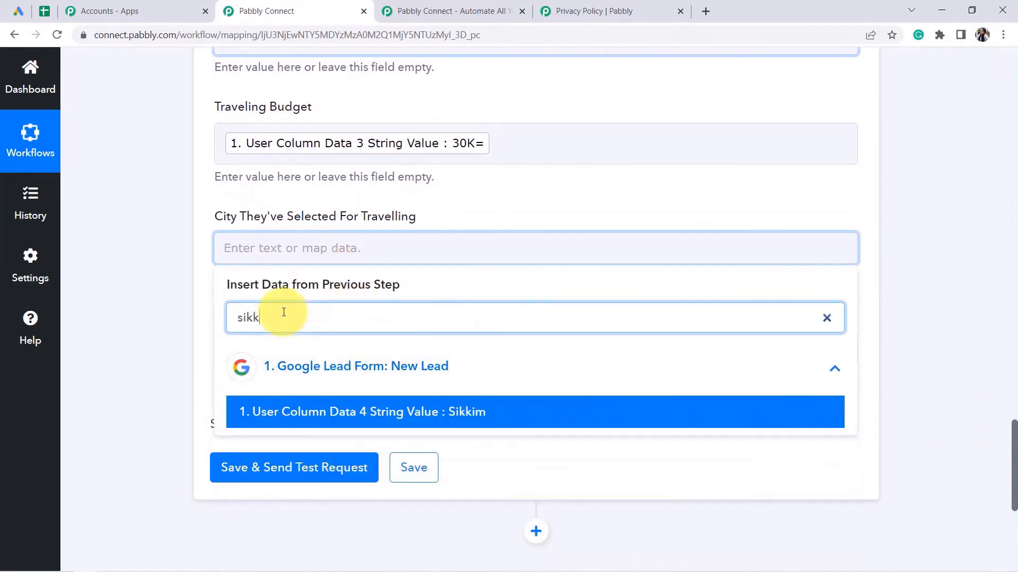
pyautogui.click(430, 398)
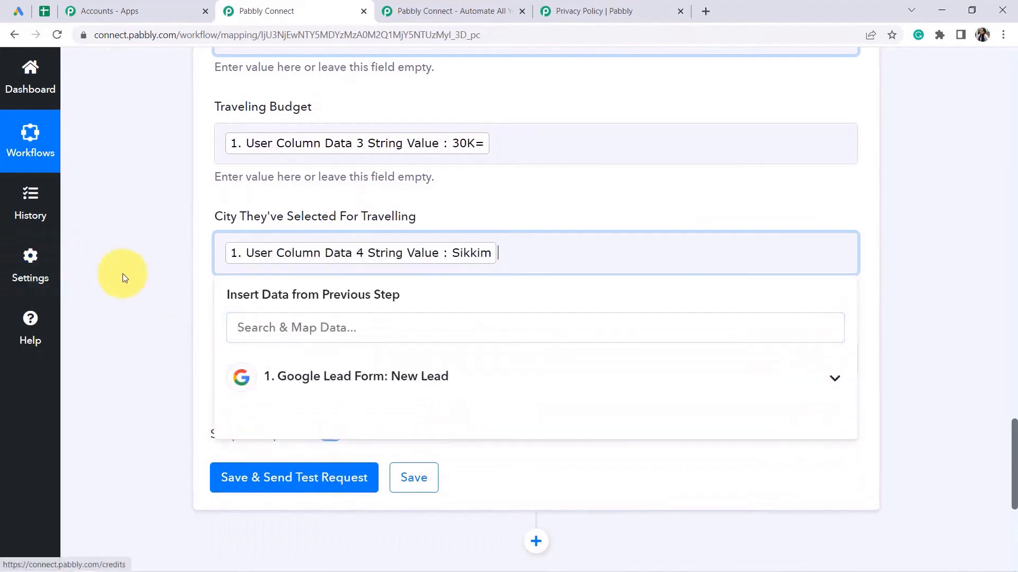
pyautogui.click(123, 274)
pyautogui.click(254, 357)
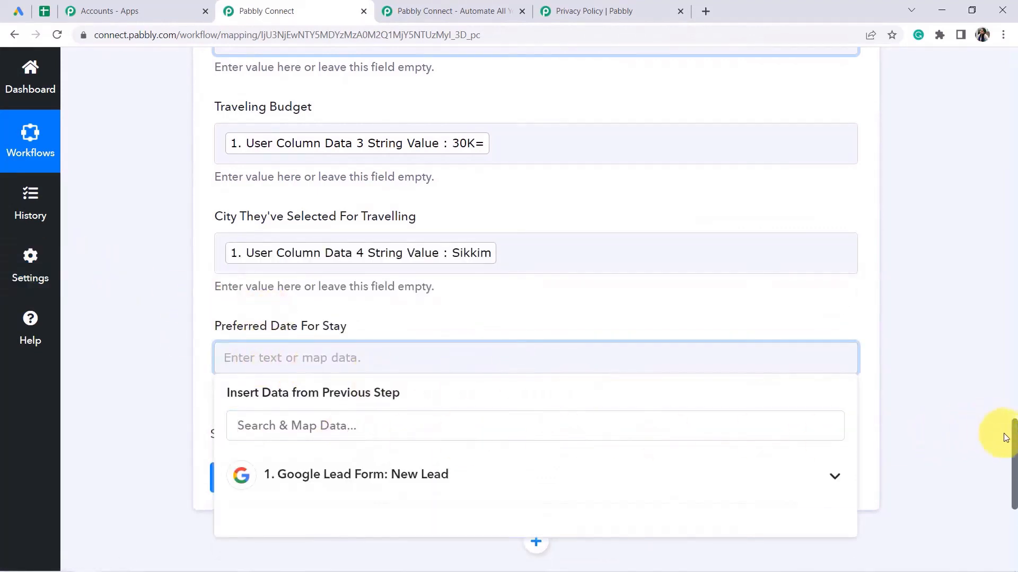
pyautogui.scroll(-2, 996, 424)
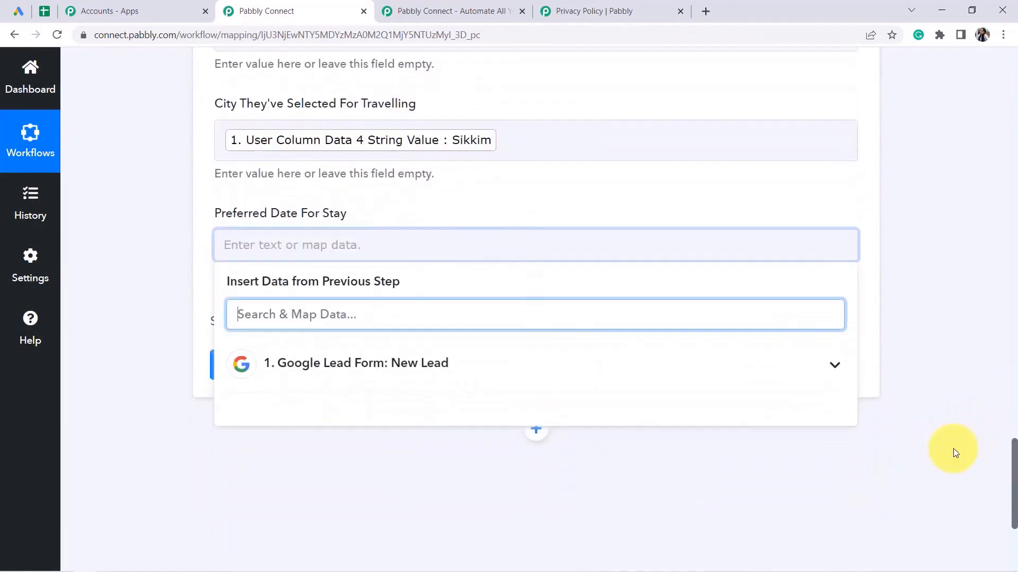
pyautogui.click(409, 366)
pyautogui.moveTo(854, 368); pyautogui.dragTo(855, 469)
pyautogui.click(564, 437)
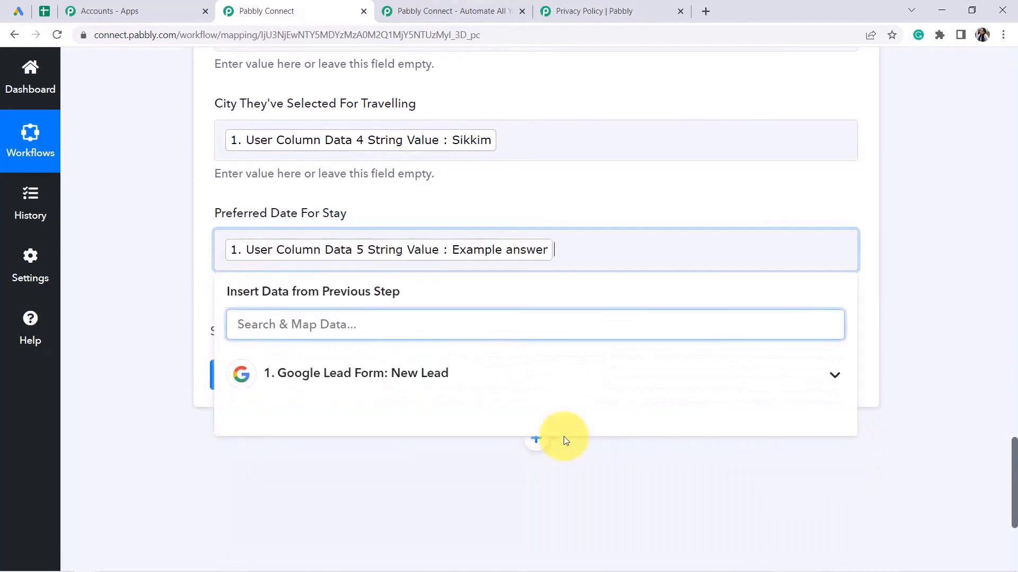
pyautogui.click(190, 271)
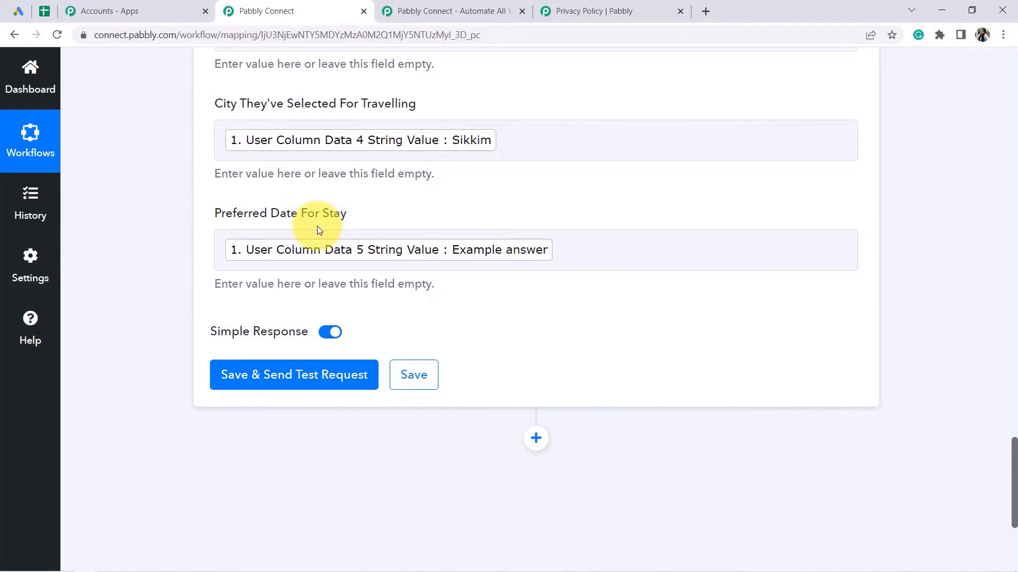
# Save the row mapping, send the test request and review the response received.
pyautogui.click(295, 415)
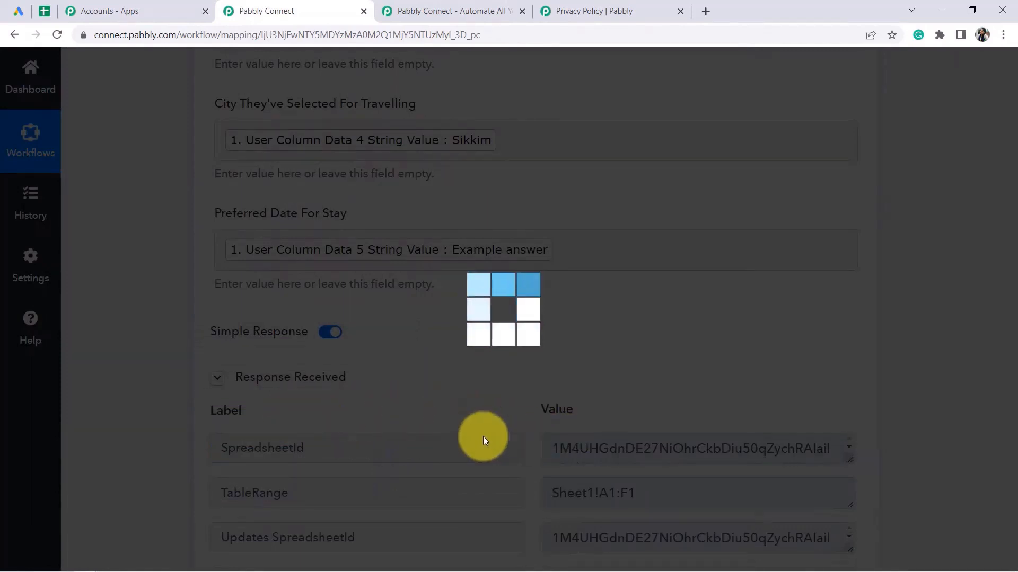
pyautogui.scroll(-1, 494, 422)
pyautogui.scroll(2, 255, 172)
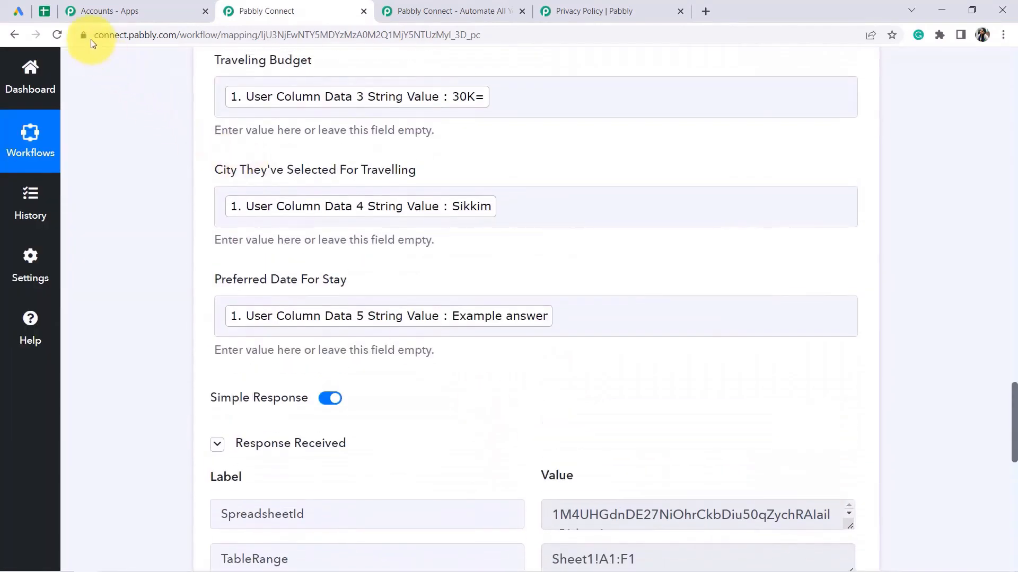
pyautogui.click(55, 12)
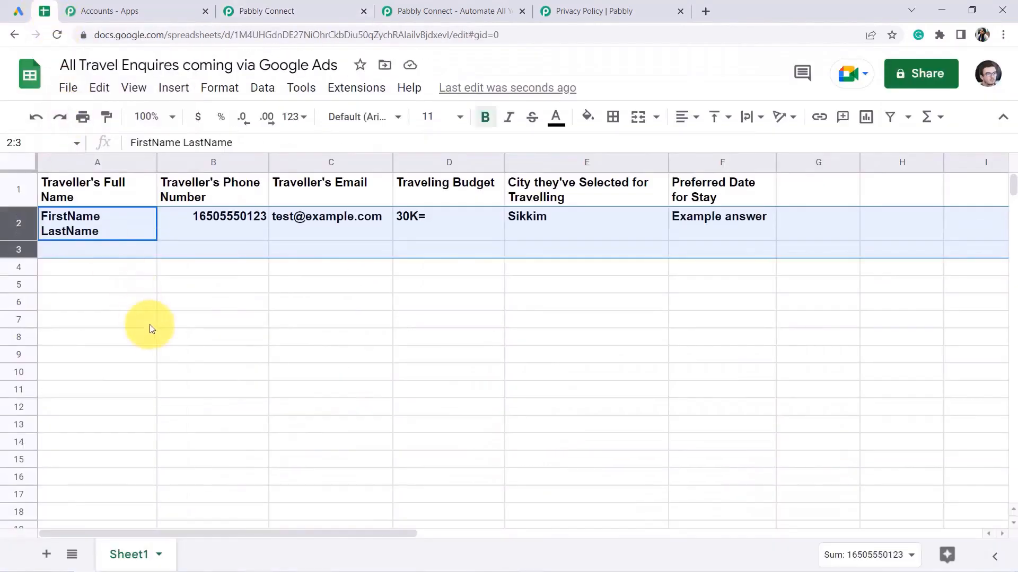
# Select the new row 2 holding the test lead's details, then return to the workflow.
pyautogui.click(145, 316)
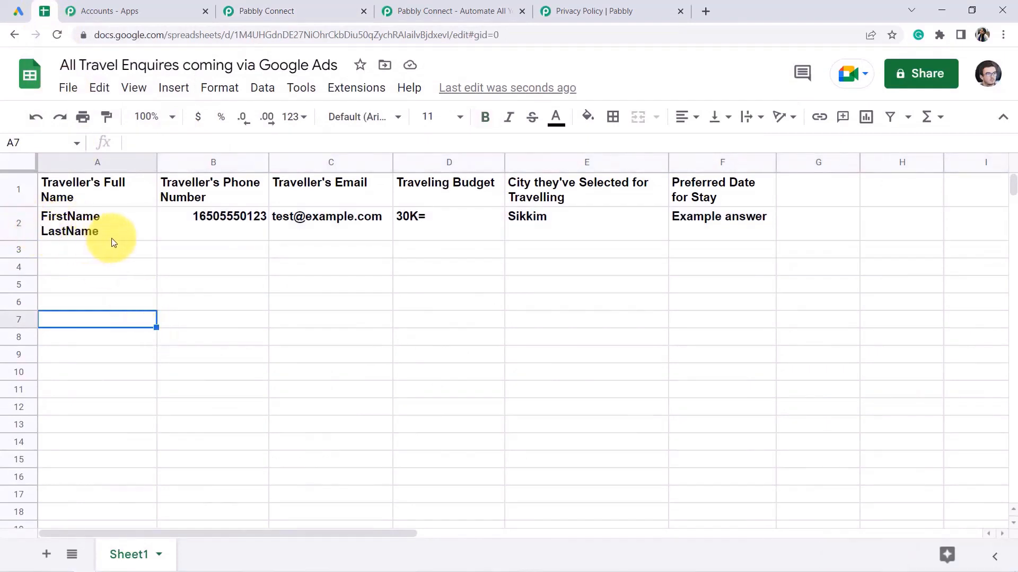
pyautogui.moveTo(122, 234); pyautogui.dragTo(843, 239)
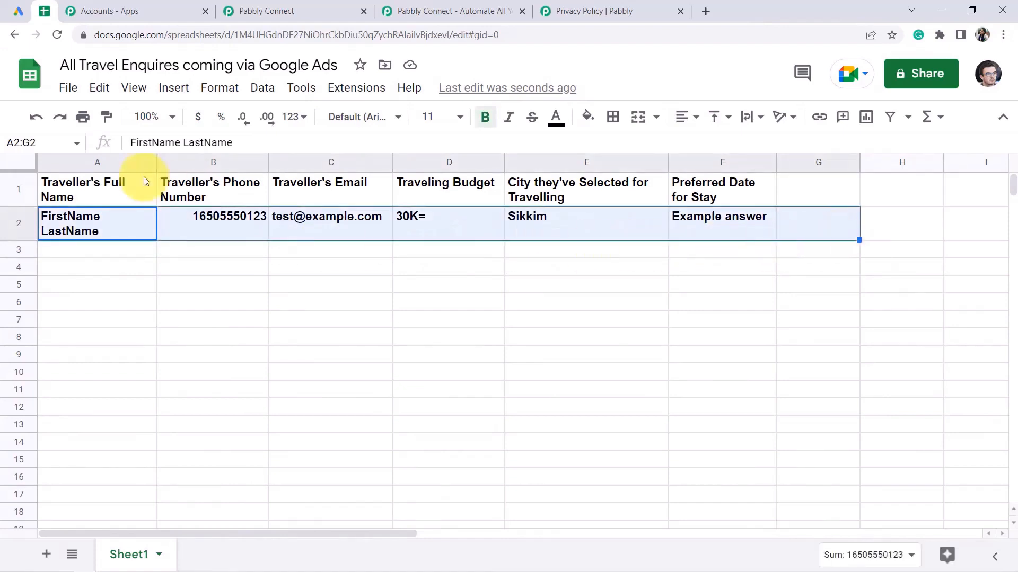
pyautogui.click(267, 11)
pyautogui.moveTo(1014, 424); pyautogui.dragTo(1010, 53)
pyautogui.click(356, 289)
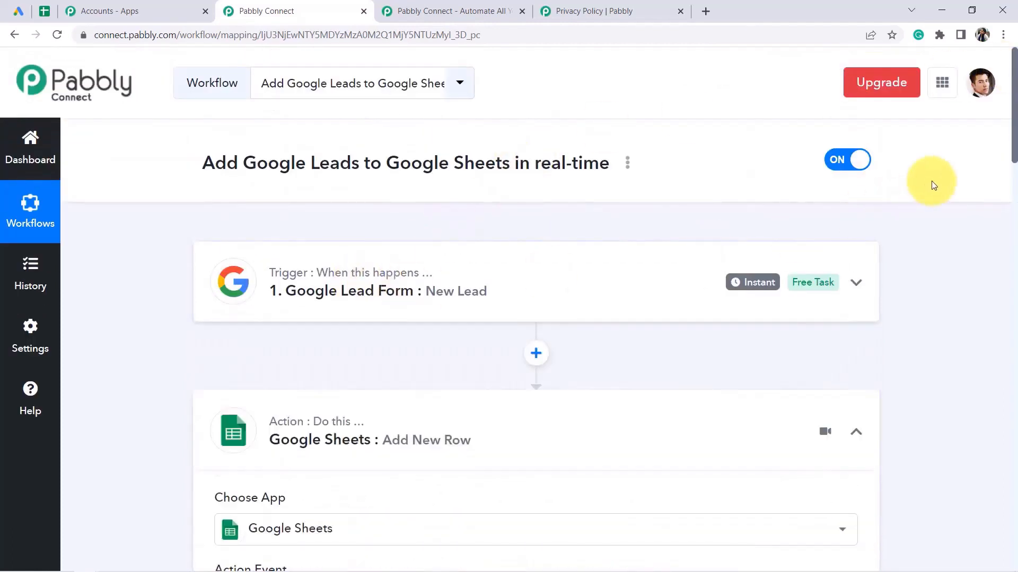
pyautogui.scroll(-2, 1002, 153)
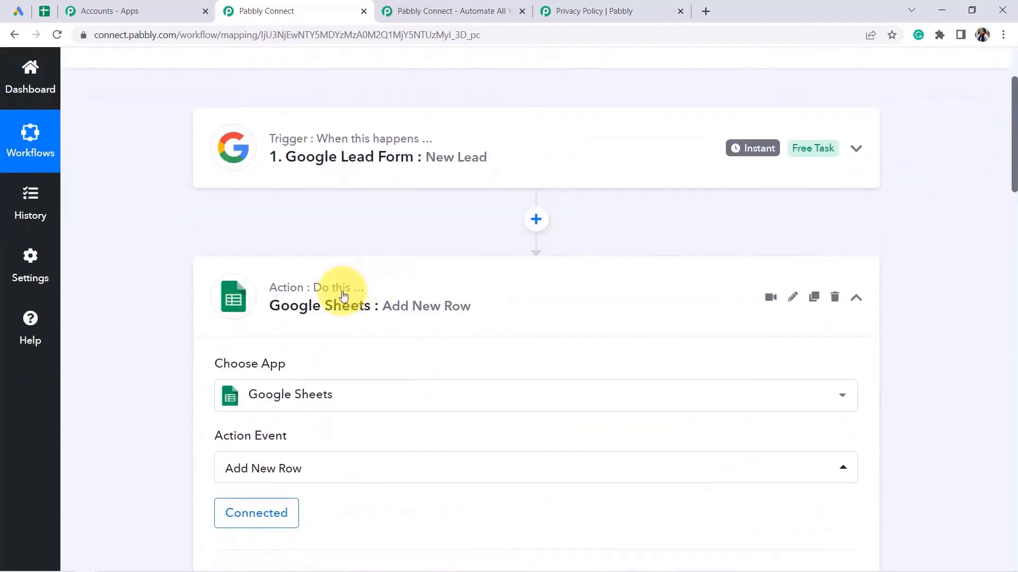
pyautogui.click(407, 310)
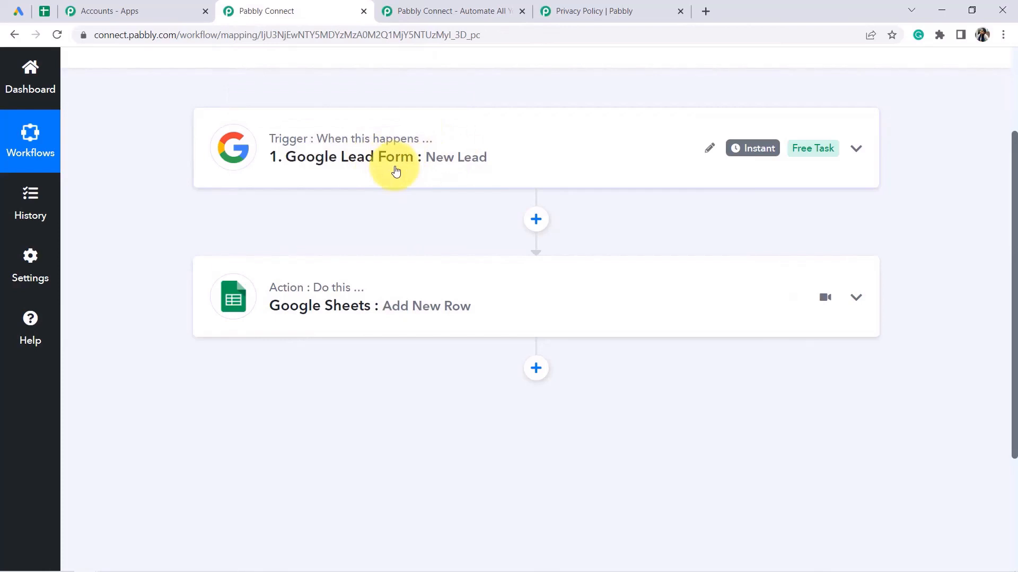
pyautogui.click(358, 305)
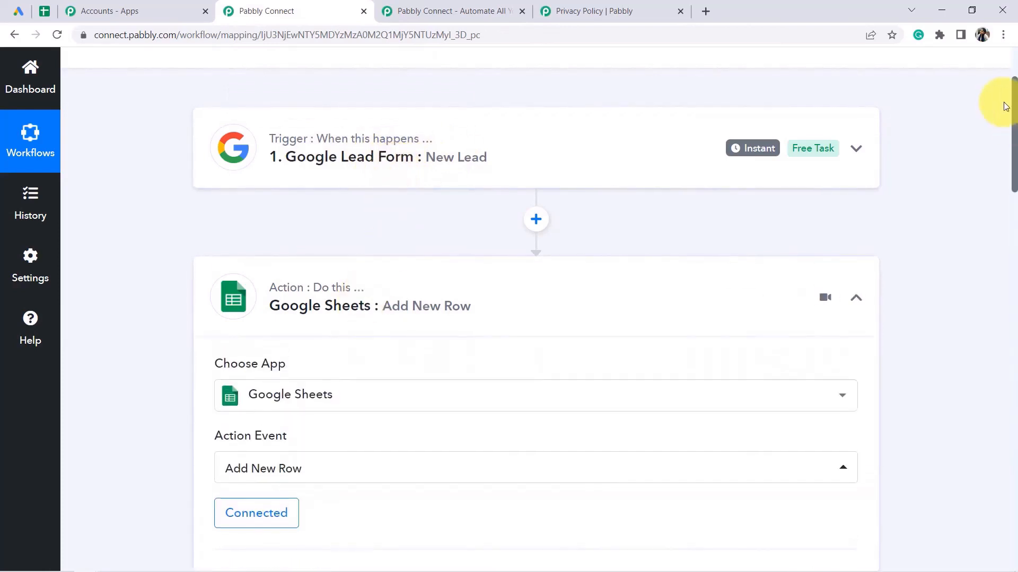
pyautogui.moveTo(1014, 115); pyautogui.dragTo(1014, 239)
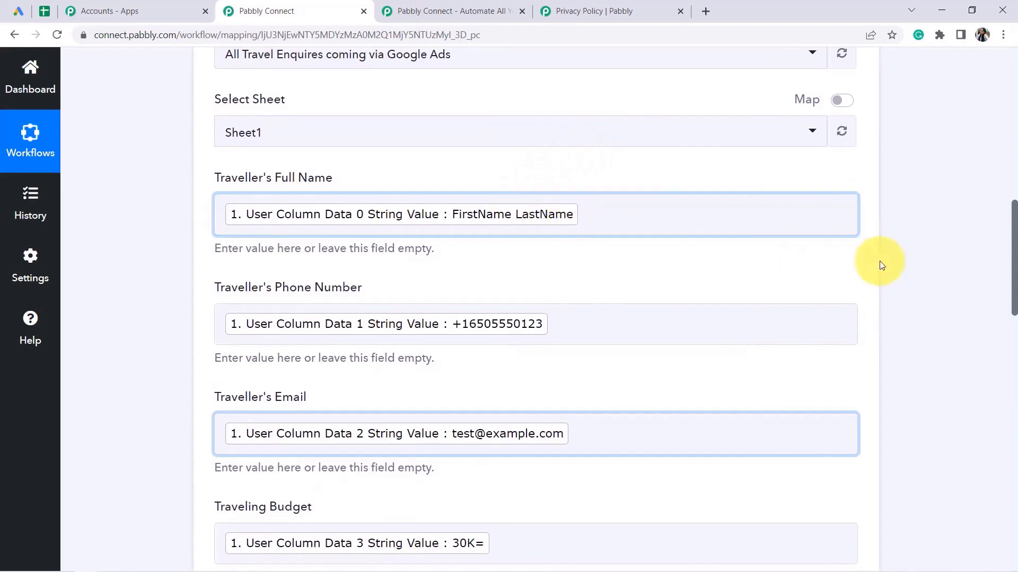
pyautogui.moveTo(1015, 298); pyautogui.dragTo(1011, 142)
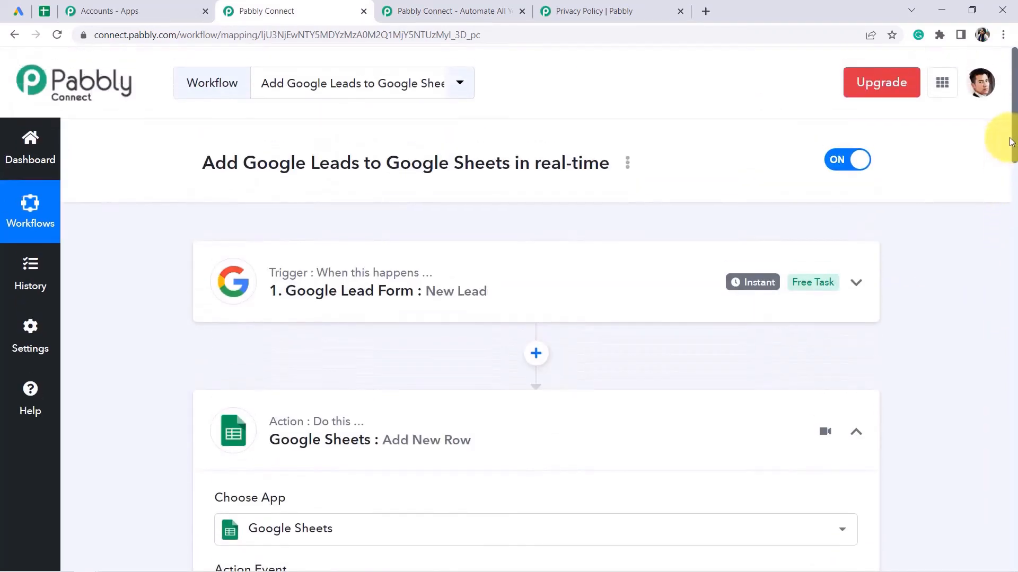
pyautogui.moveTo(1010, 146); pyautogui.dragTo(991, 304)
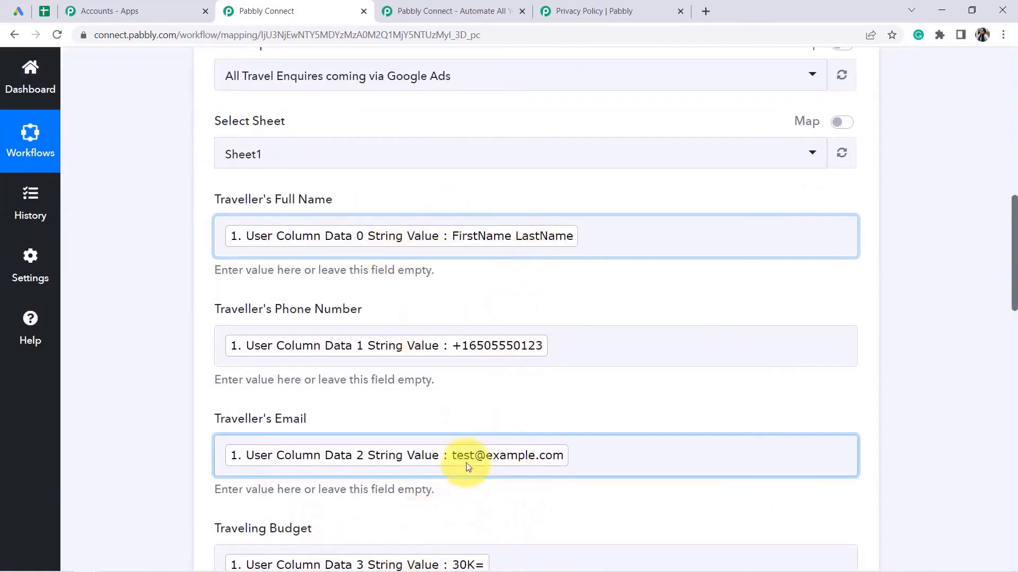
# Reopen the travel enquiries sheet and select row 2 with the test lead's data.
pyautogui.click(45, 14)
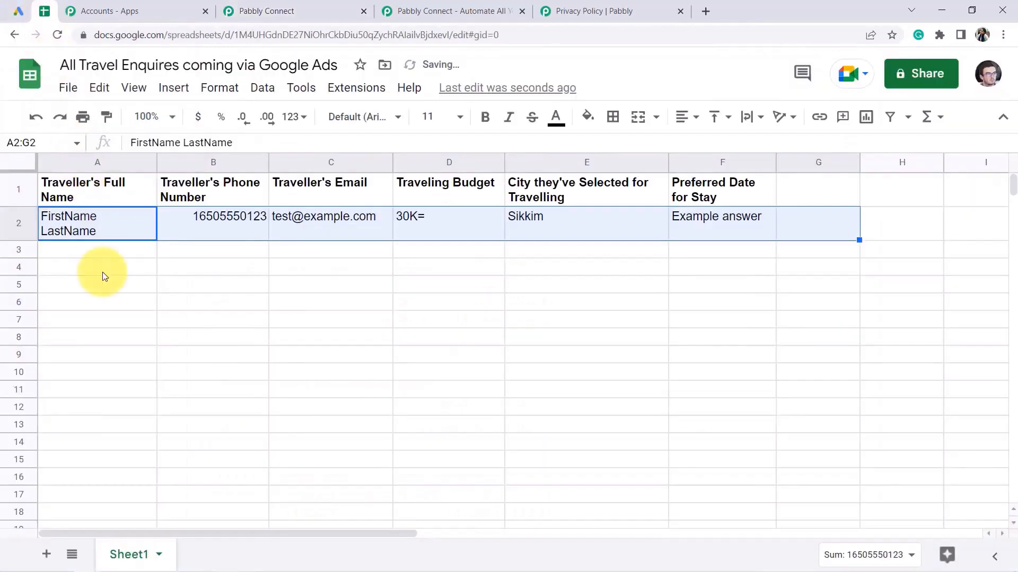
pyautogui.click(93, 267)
pyautogui.moveTo(85, 250); pyautogui.dragTo(822, 257)
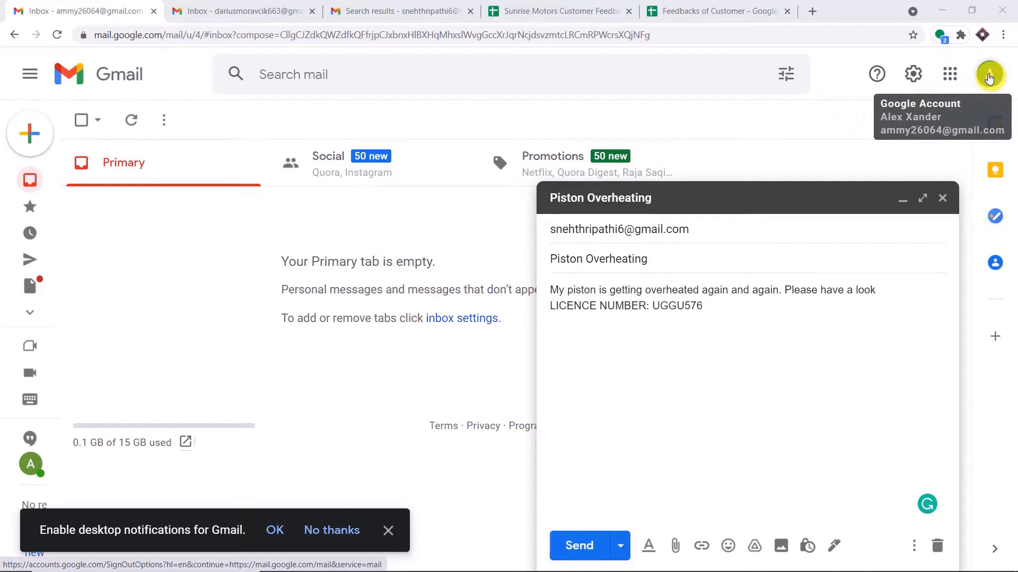
# Glance at the Sunrise Motors Customer Feedback sheet, then send the Piston Overheating email.
pyautogui.moveTo(599, 232)
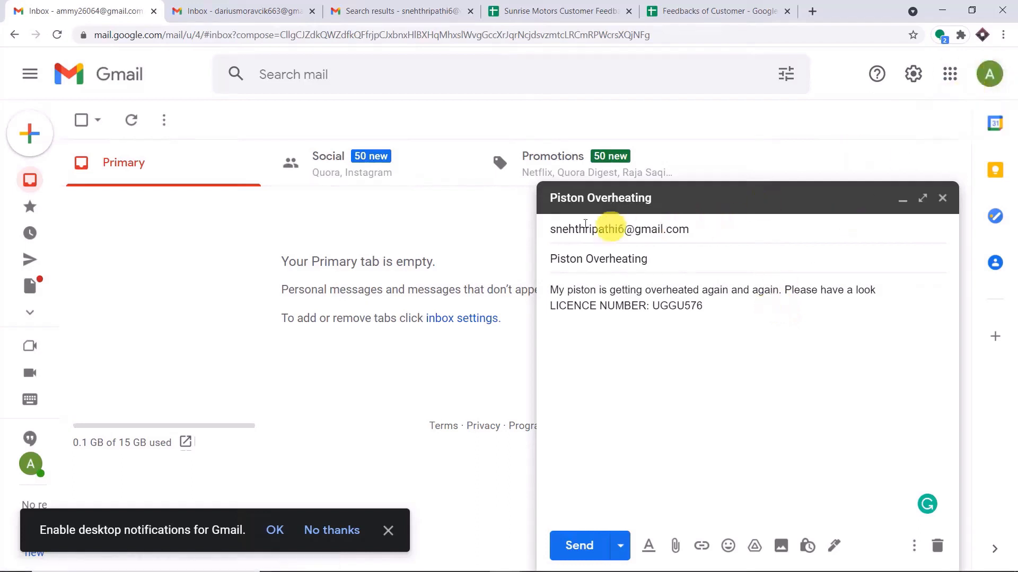
pyautogui.moveTo(673, 234)
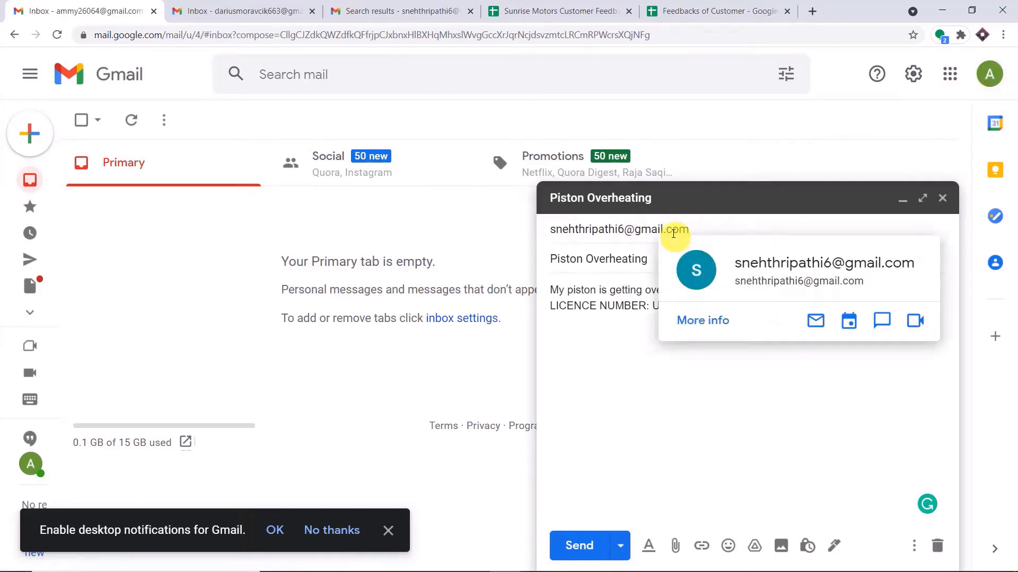
pyautogui.click(554, 11)
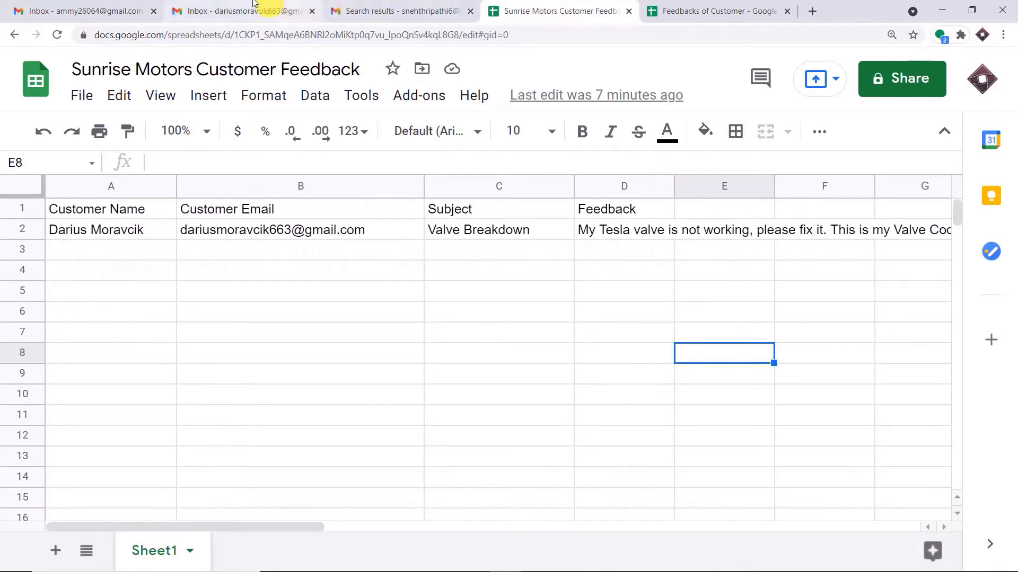
pyautogui.click(106, 11)
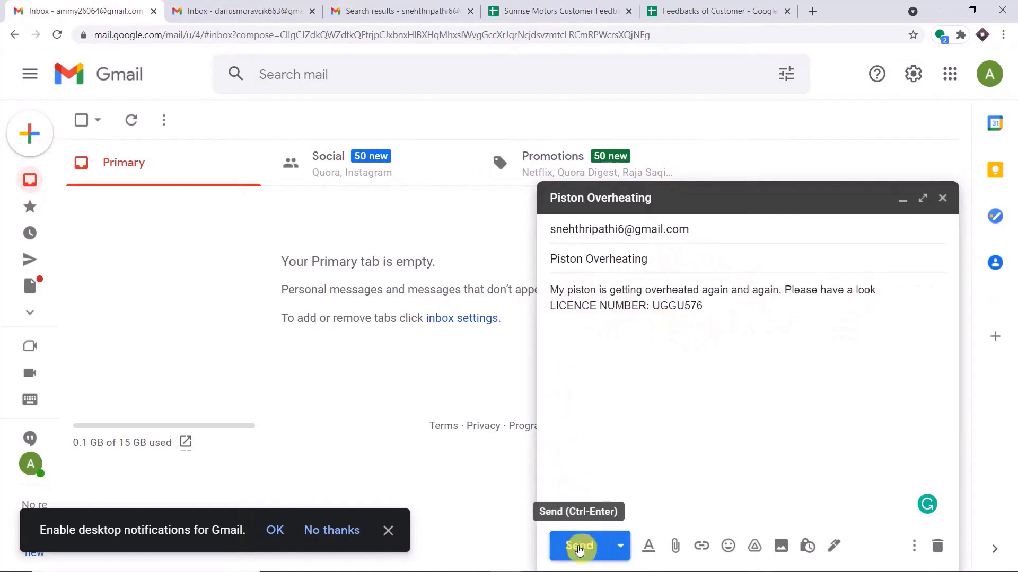
pyautogui.click(579, 550)
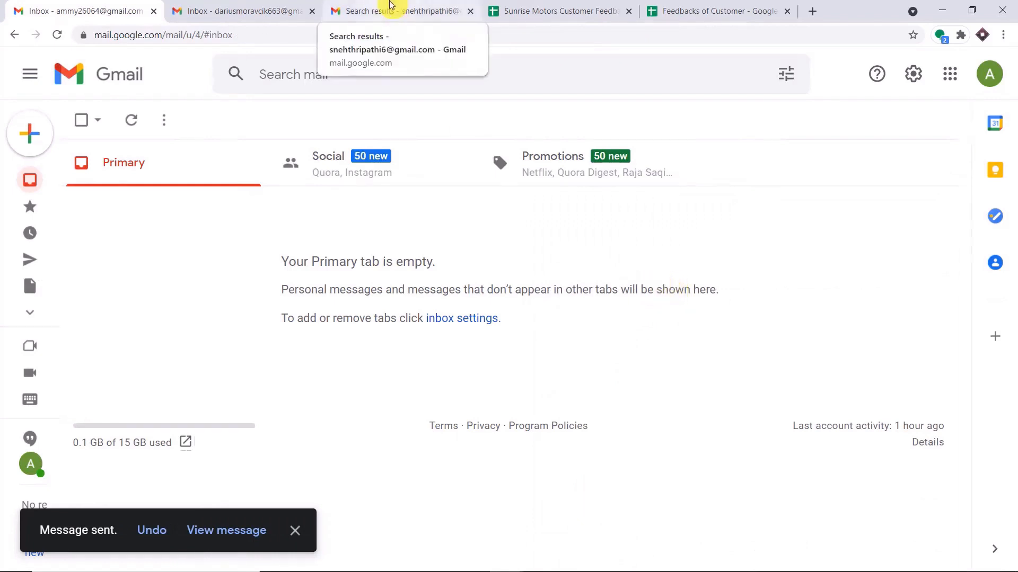
# Refresh the recipient's Gmail search results until the Piston Overheating email arrives, then open it.
pyautogui.click(390, 6)
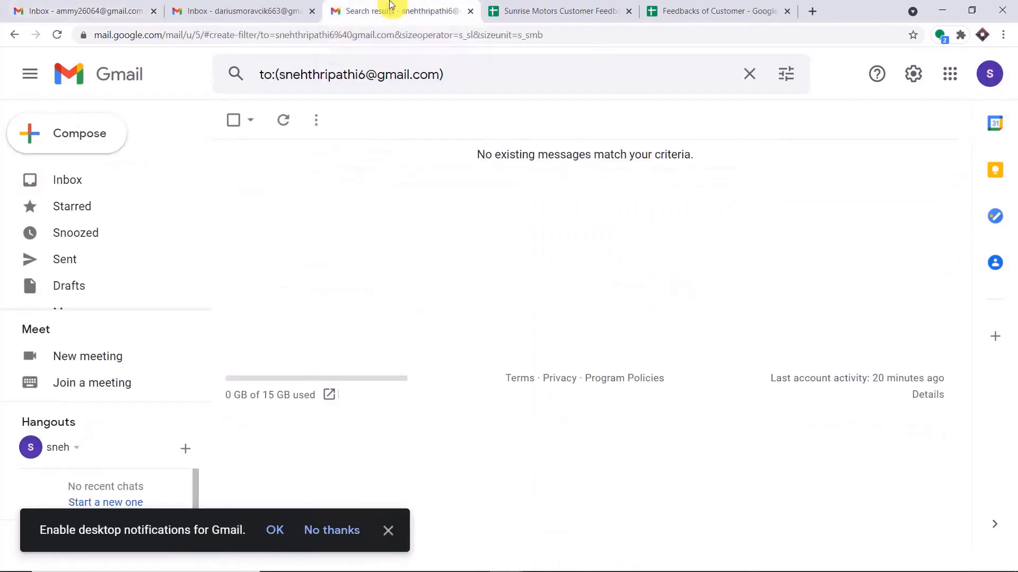
pyautogui.click(57, 35)
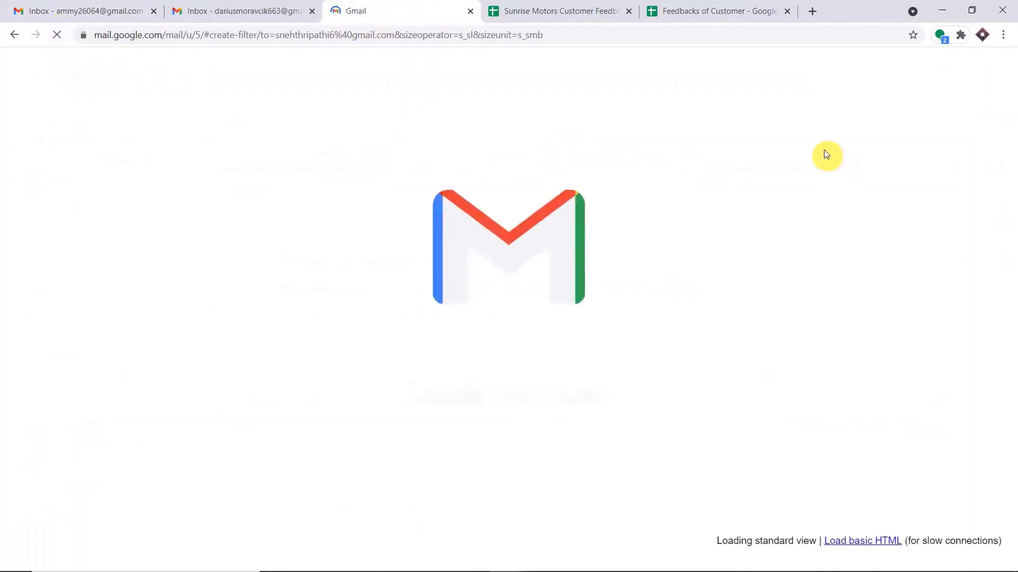
pyautogui.click(825, 101)
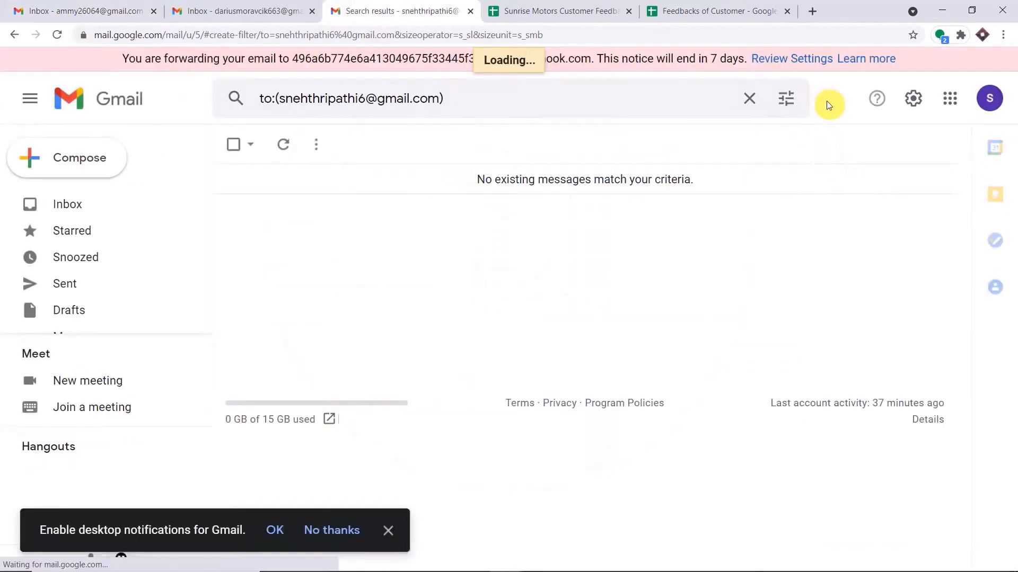
pyautogui.click(56, 37)
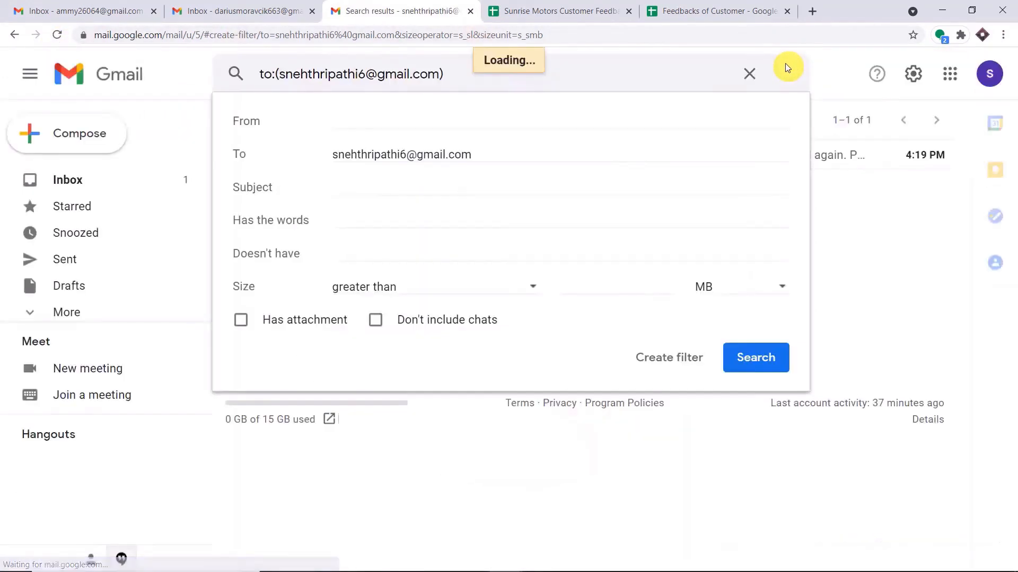
pyautogui.click(832, 102)
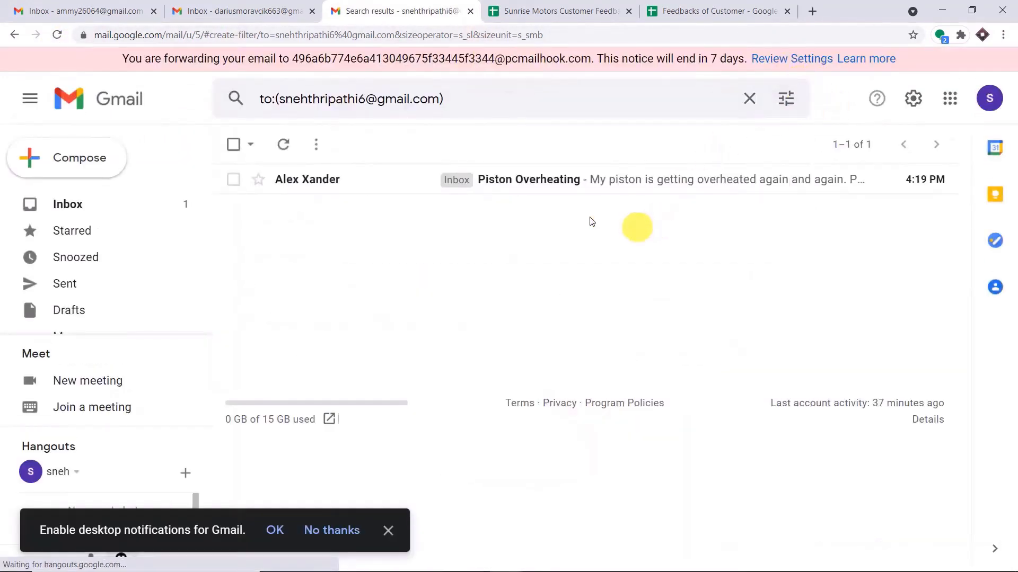
pyautogui.click(513, 187)
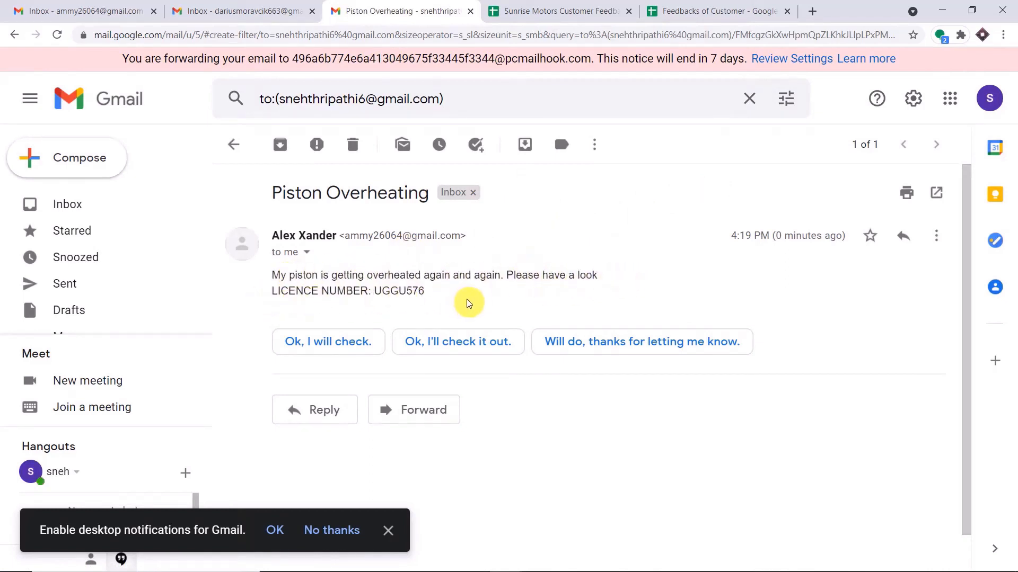
# Highlight the email's subject, the sender's name and the sender's e-mail address.
pyautogui.moveTo(273, 188); pyautogui.dragTo(419, 190)
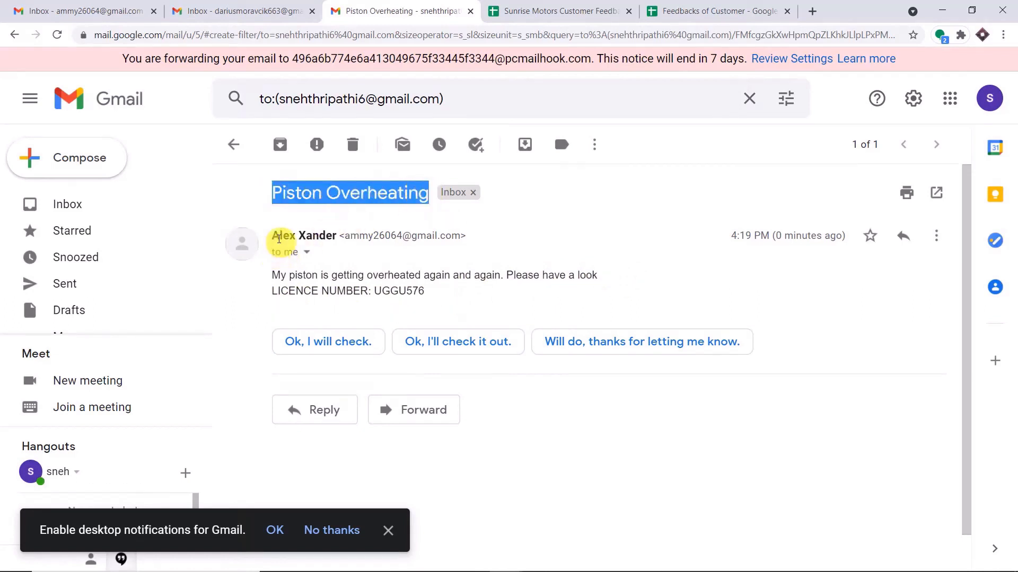
pyautogui.moveTo(275, 237)
pyautogui.moveTo(273, 235); pyautogui.dragTo(322, 236)
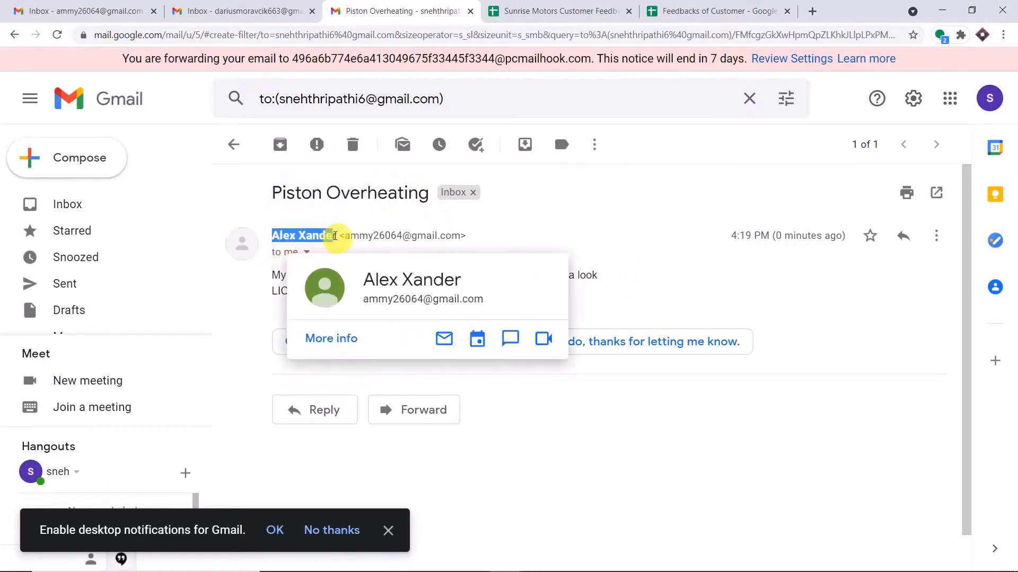
pyautogui.moveTo(461, 235); pyautogui.dragTo(351, 231)
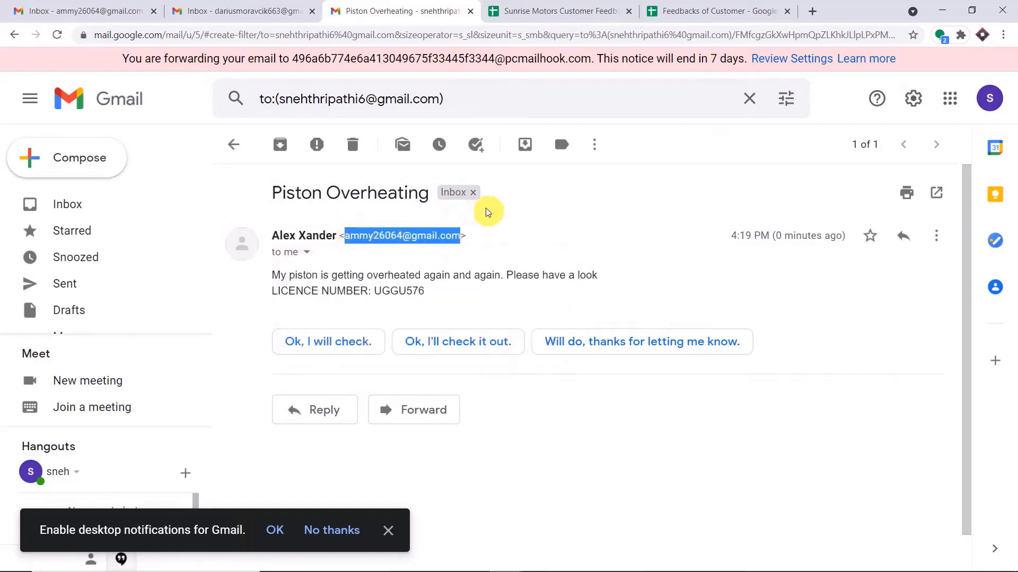
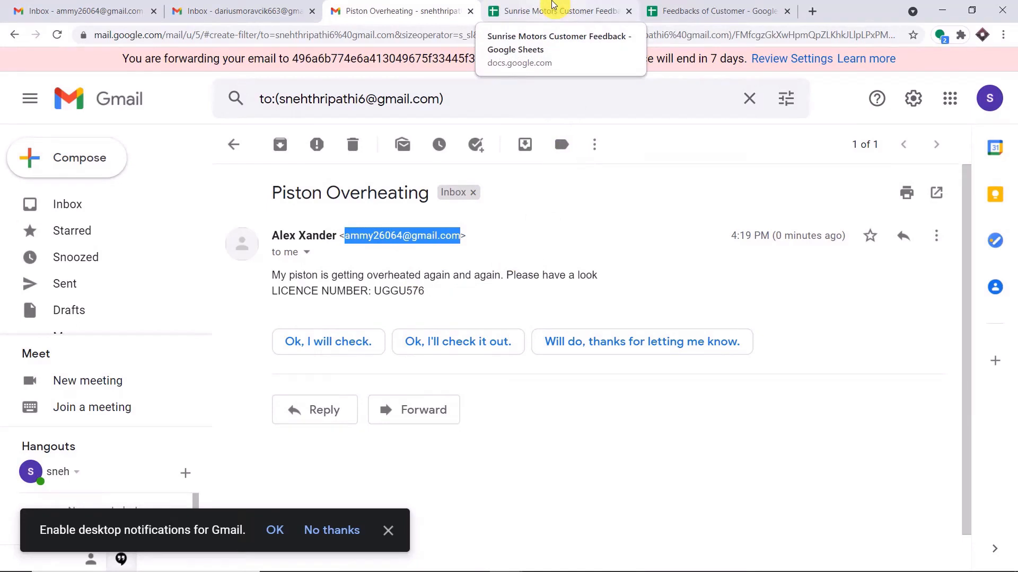
# Review row 3's name, email, subject and feedback values, then widen Feedback column D.
pyautogui.click(552, 4)
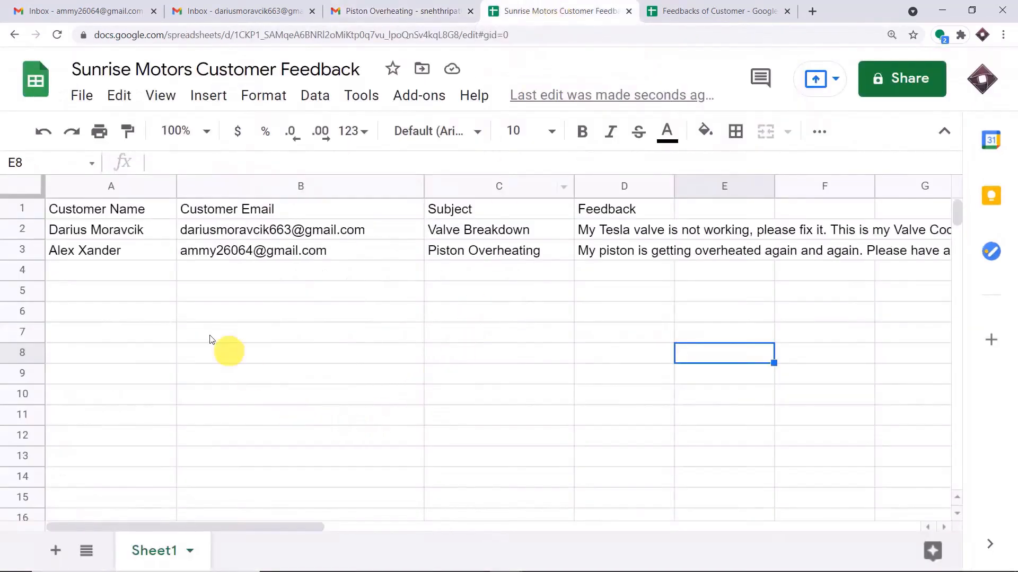
pyautogui.click(85, 256)
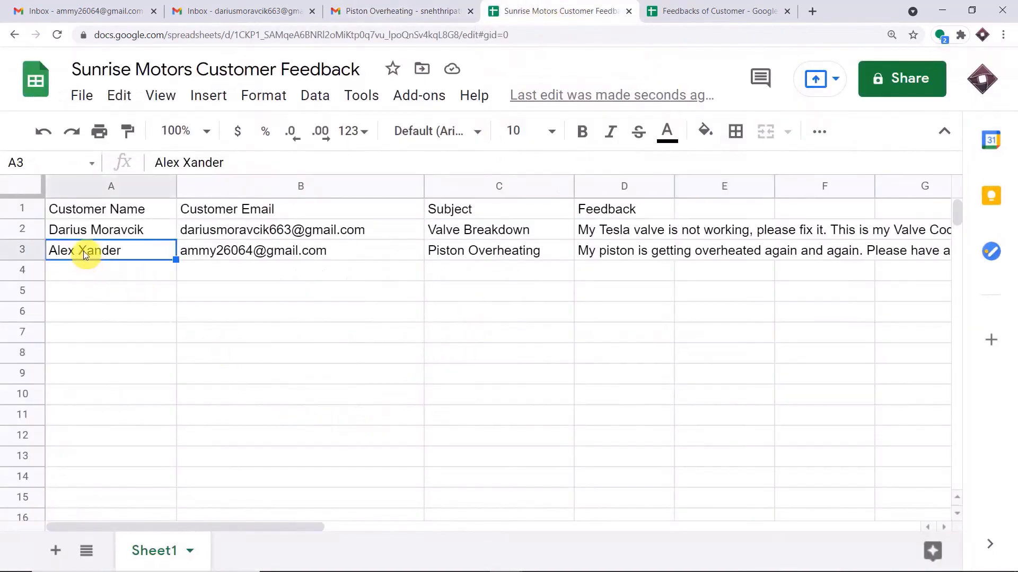
pyautogui.click(258, 256)
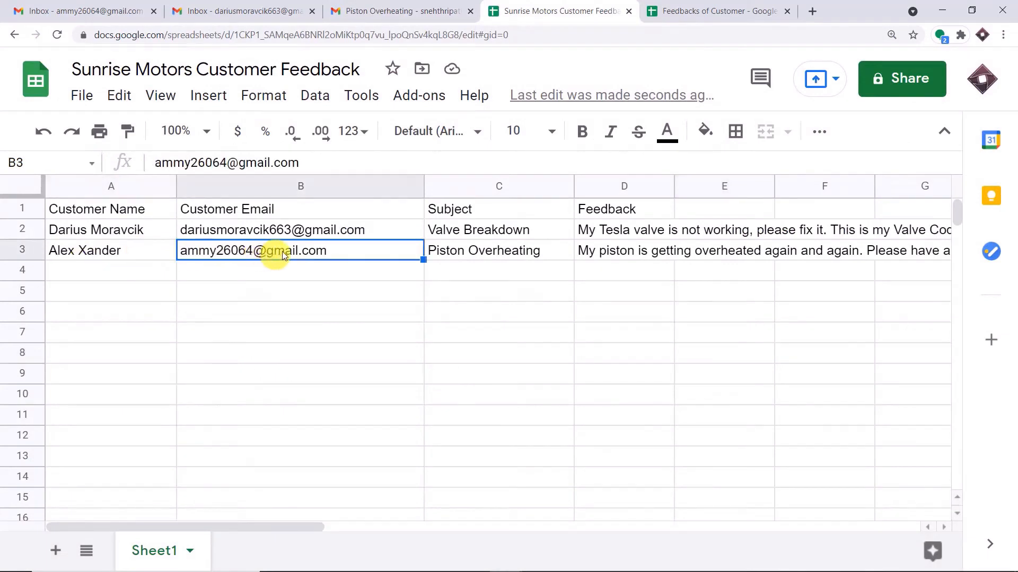
pyautogui.click(484, 255)
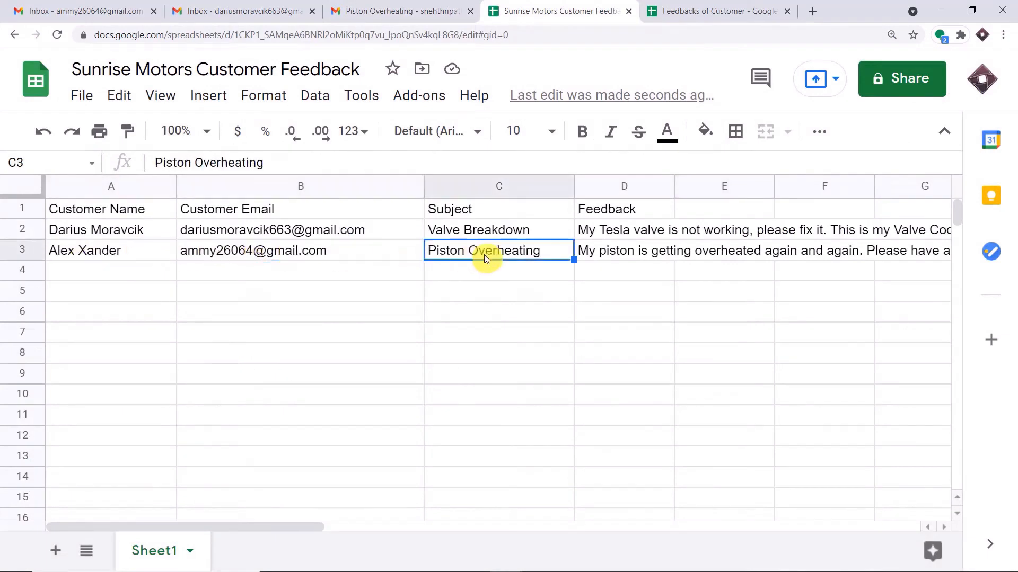
pyautogui.click(637, 259)
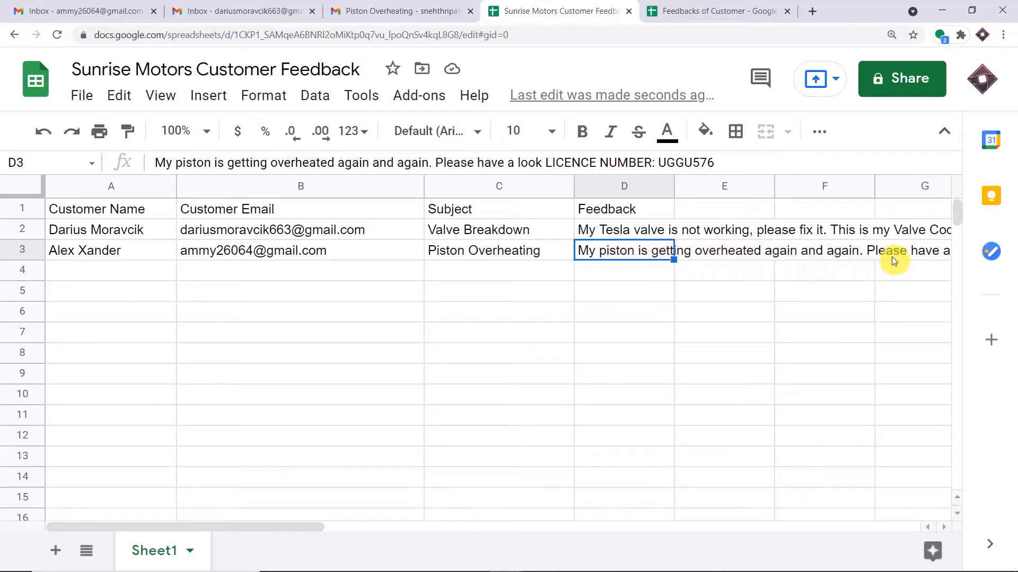
pyautogui.moveTo(139, 526); pyautogui.dragTo(277, 536)
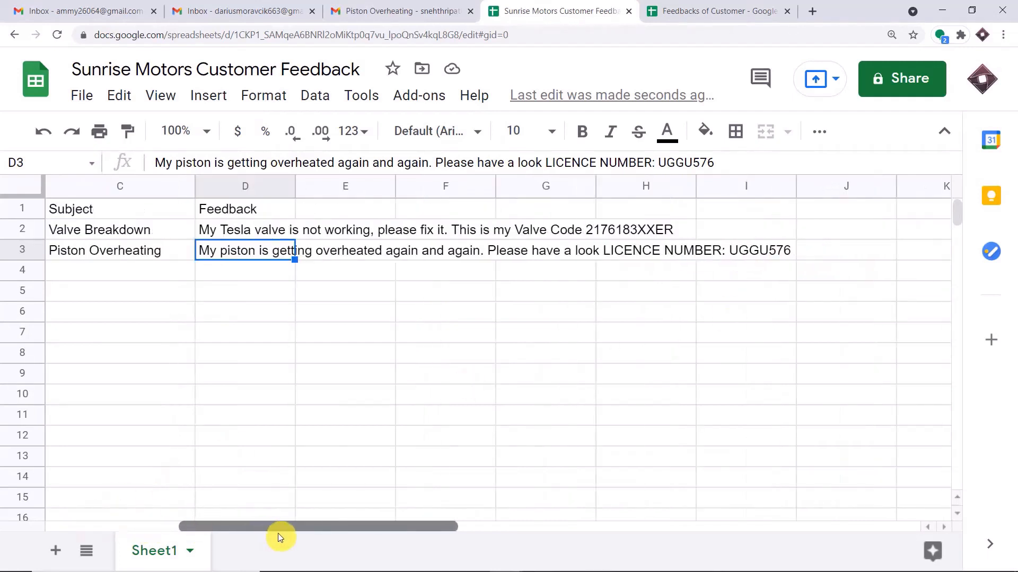
pyautogui.moveTo(291, 181); pyautogui.dragTo(809, 205)
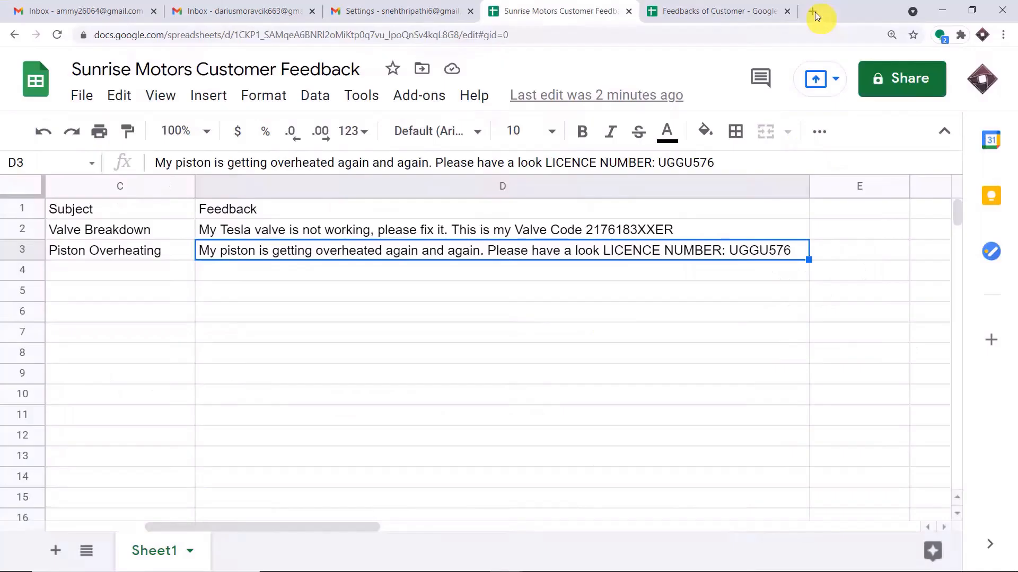
# Open a new blank browser tab after the Pabbly Connect intro slide.
pyautogui.click(813, 11)
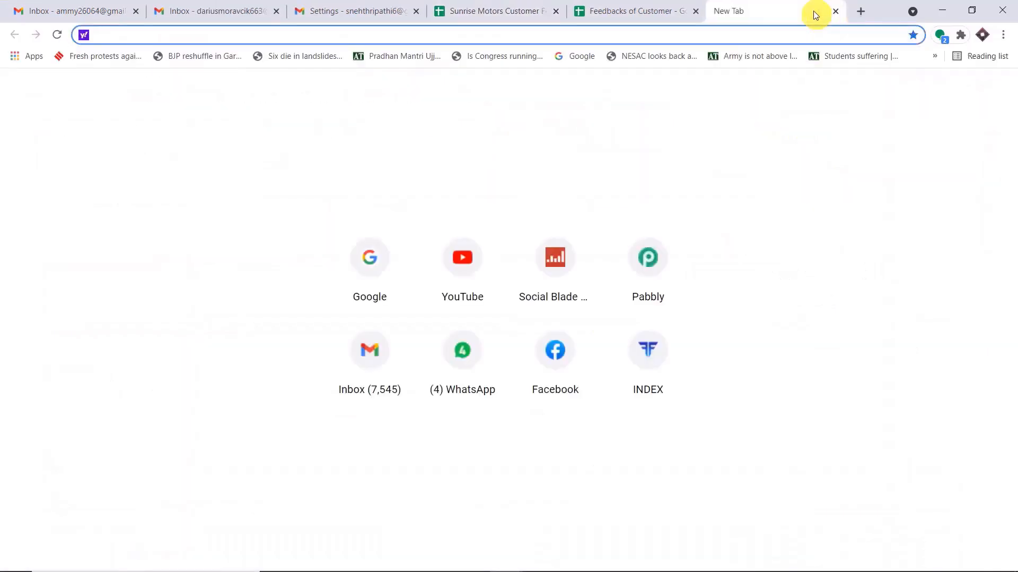
# Go from pabbly.com via Products > Connect and Sign In to launch Pabbly Connect.
pyautogui.write('P')
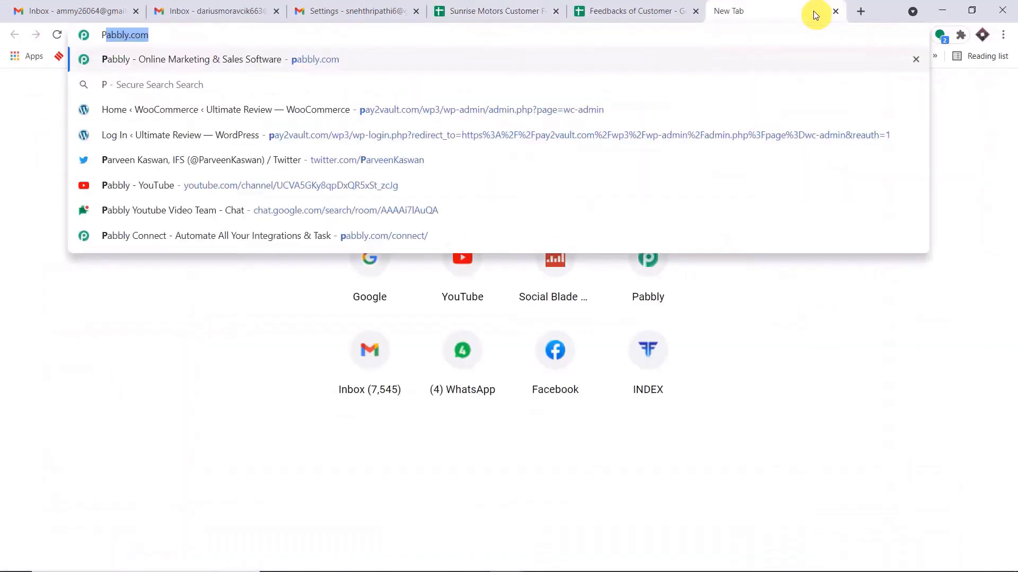
pyautogui.press('Return')
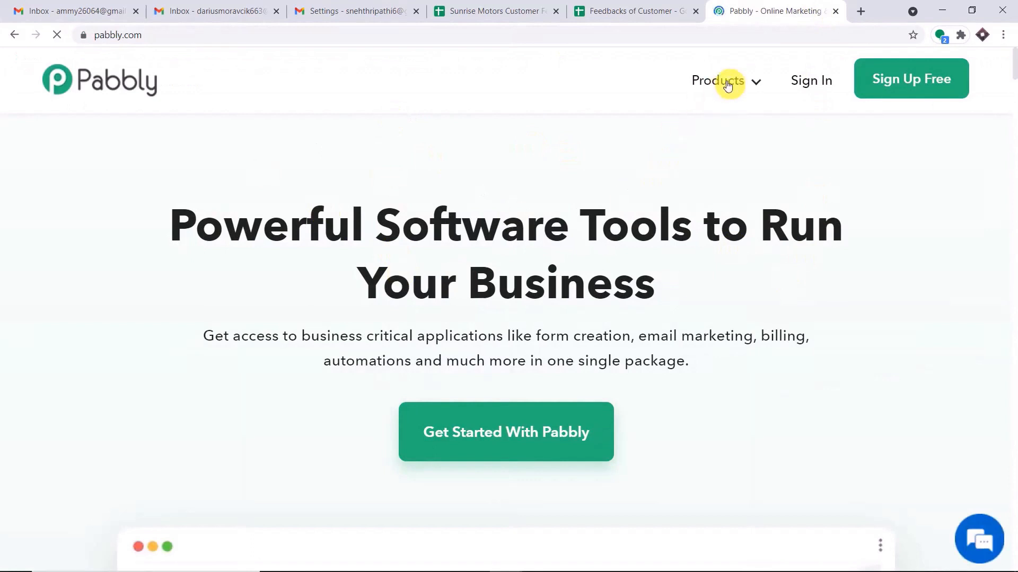
pyautogui.moveTo(728, 86)
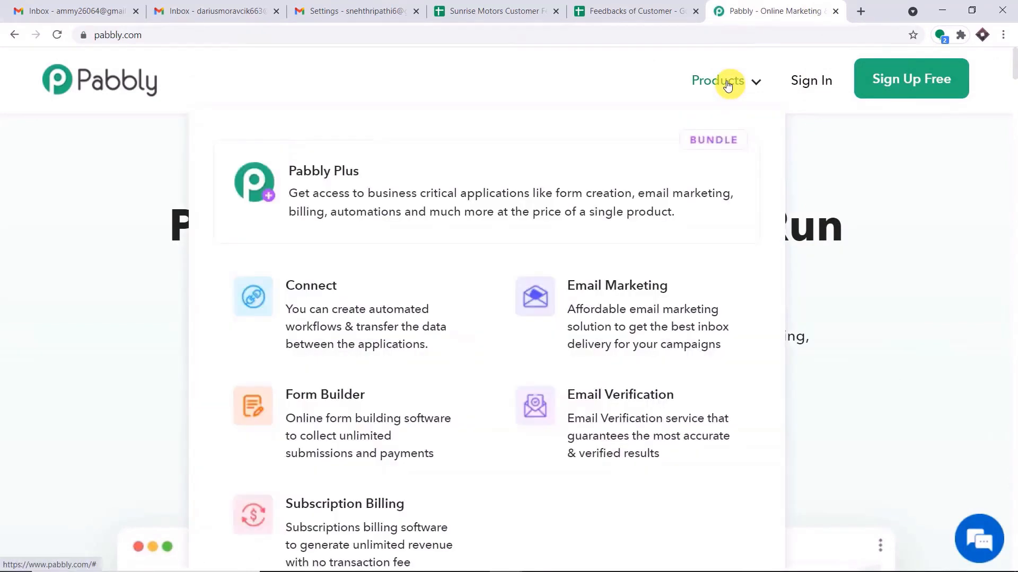
pyautogui.click(330, 333)
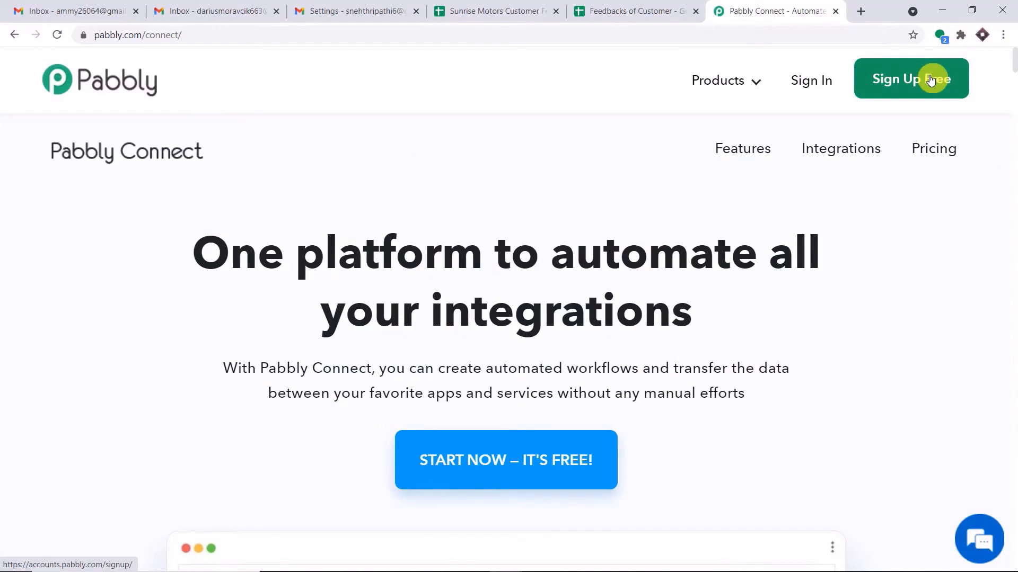
pyautogui.click(806, 84)
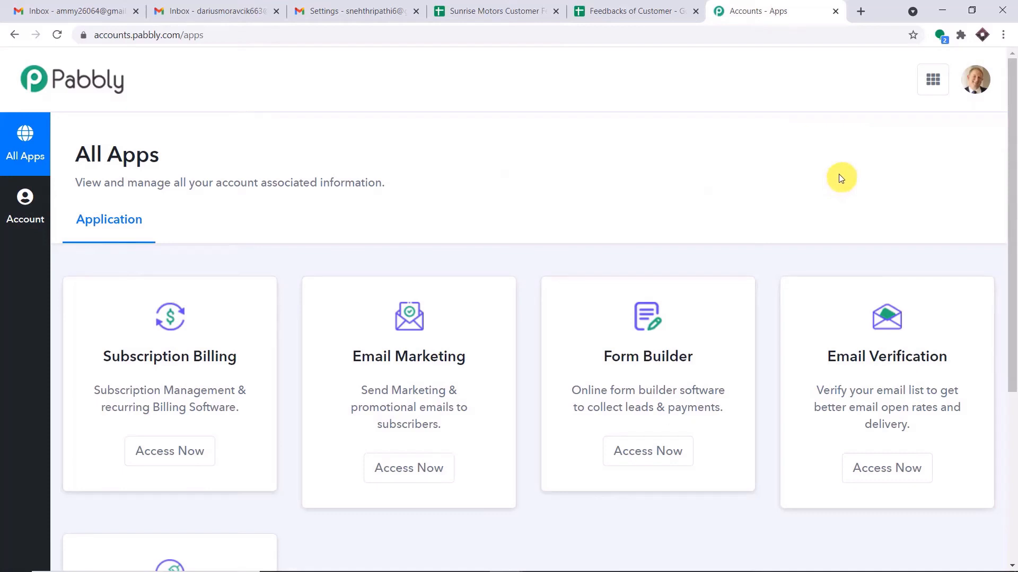
pyautogui.scroll(-5, 839, 183)
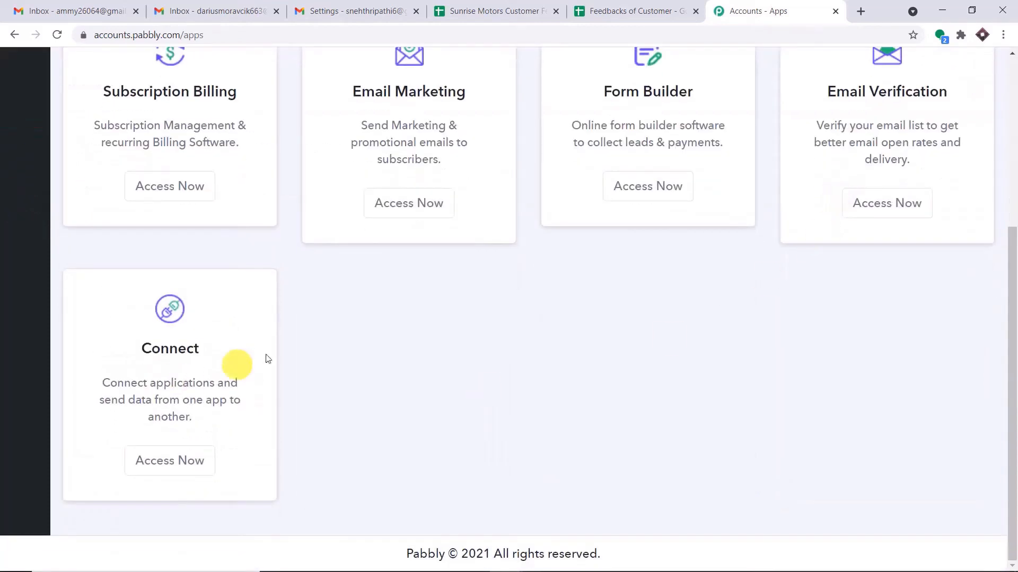
pyautogui.click(159, 470)
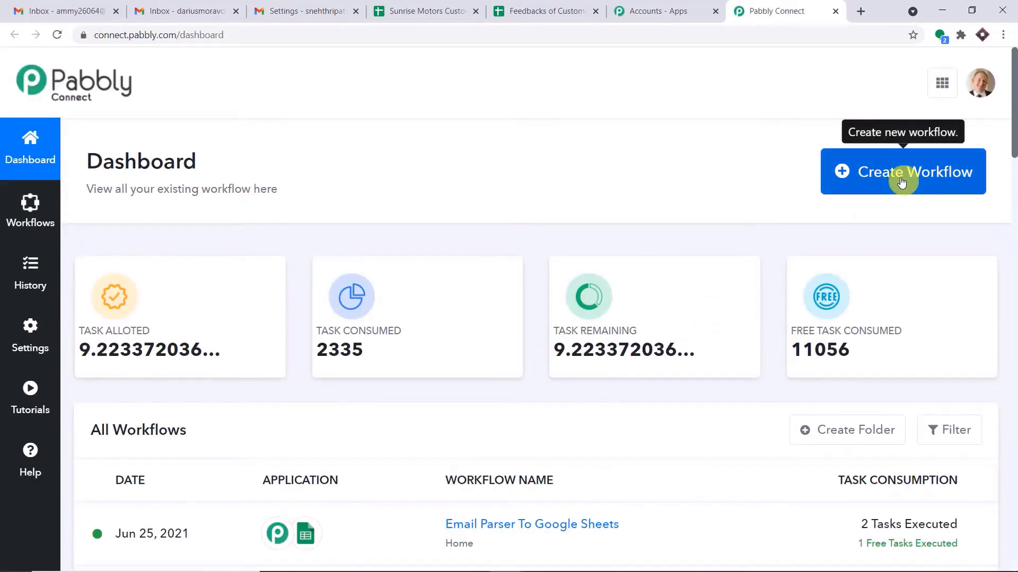
# Create a workflow named 'Gmail to Google Sheets', collapse the trigger card and highlight the name.
pyautogui.click(901, 182)
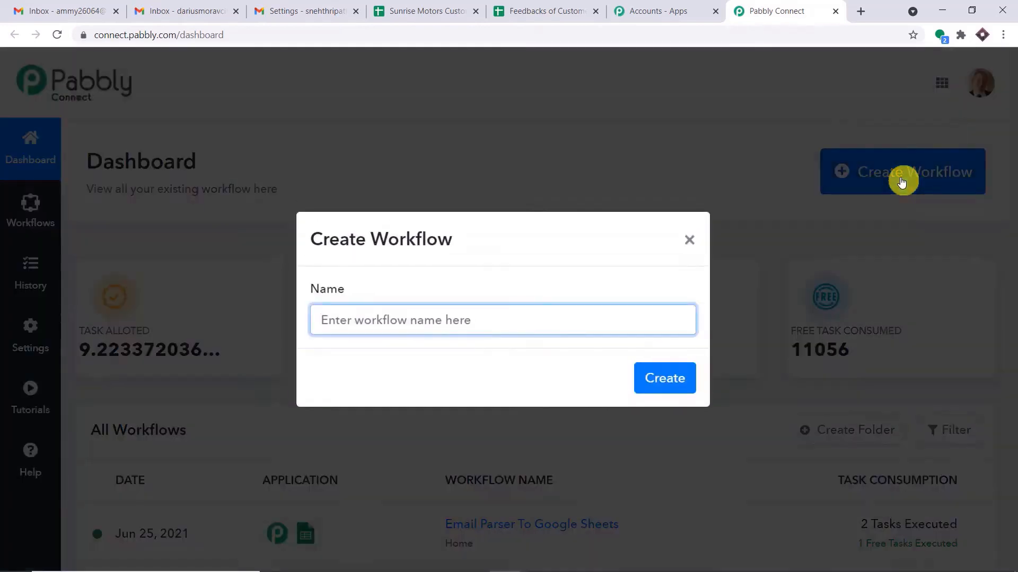
pyautogui.write('G')
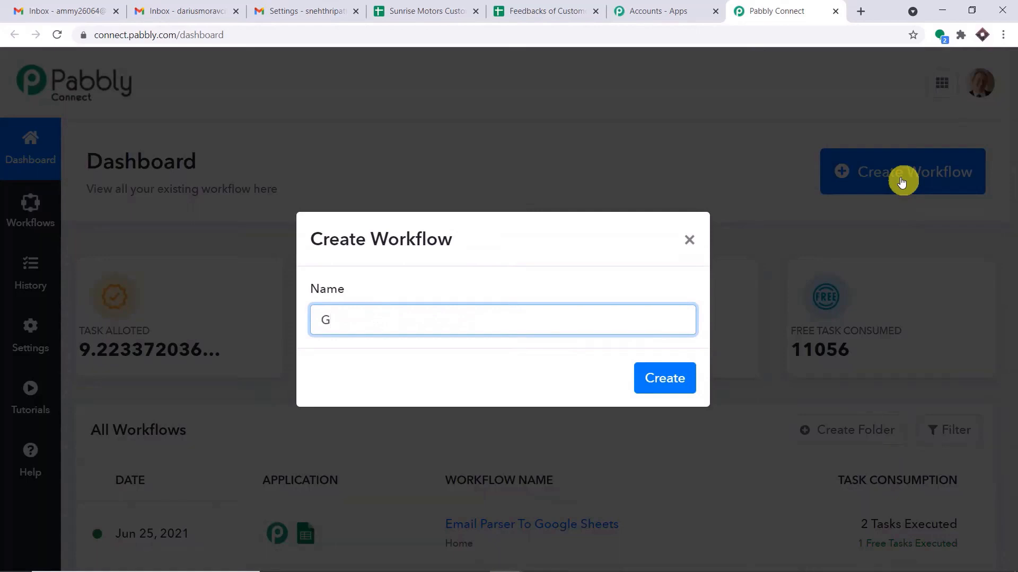
pyautogui.write('mail to Google Sheets')
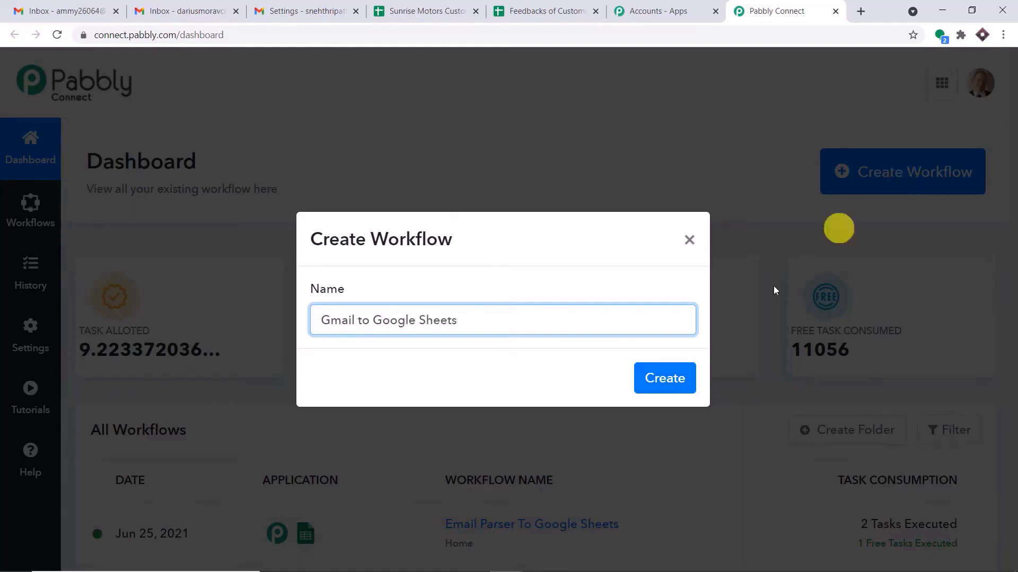
pyautogui.click(673, 378)
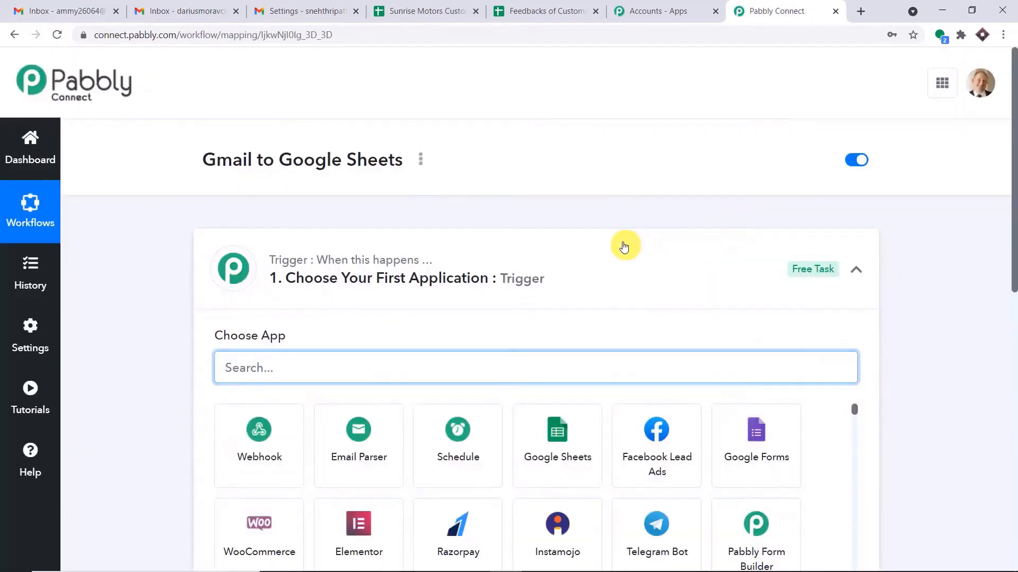
pyautogui.click(624, 247)
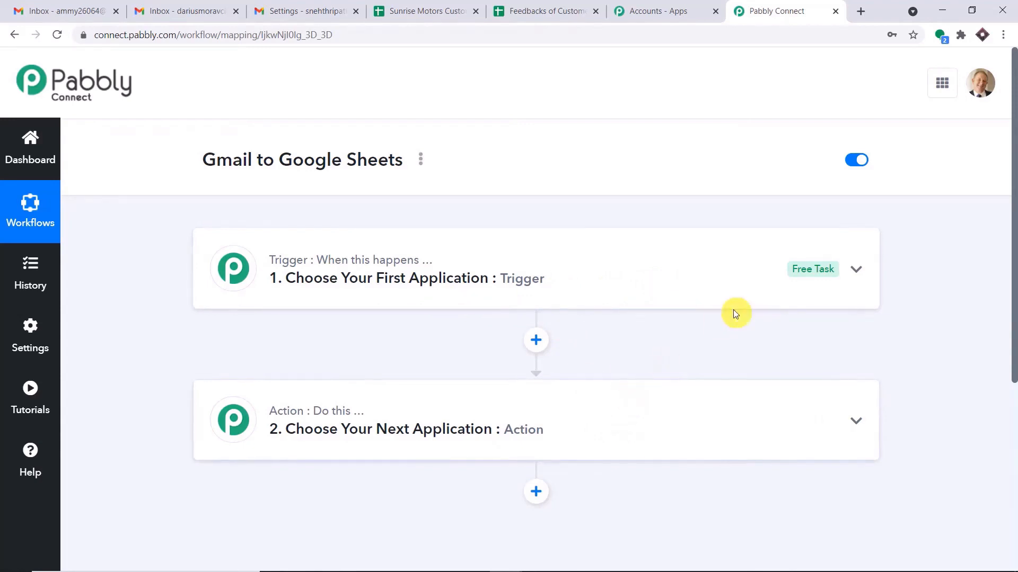
pyautogui.moveTo(416, 428)
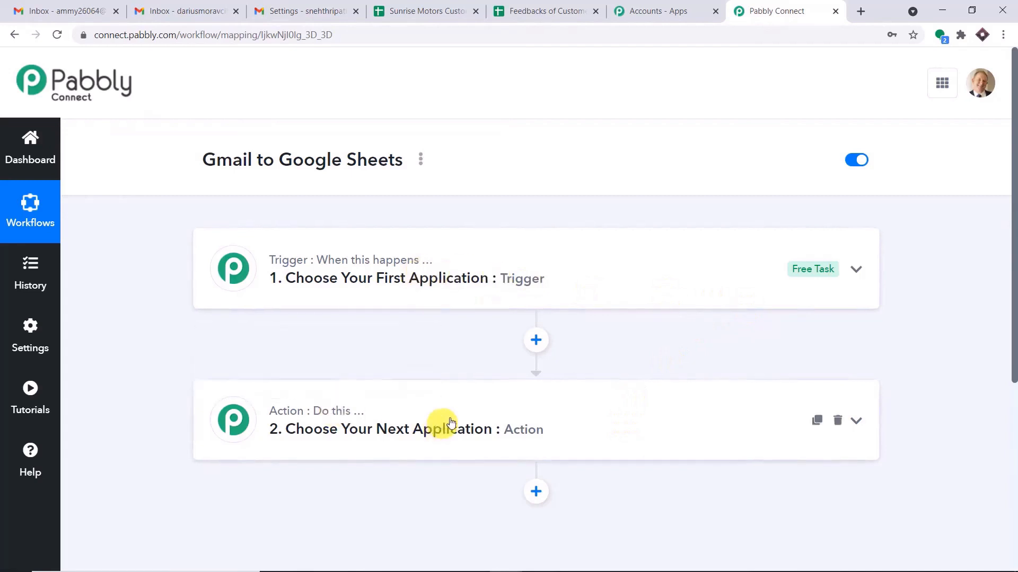
pyautogui.moveTo(201, 163); pyautogui.dragTo(404, 161)
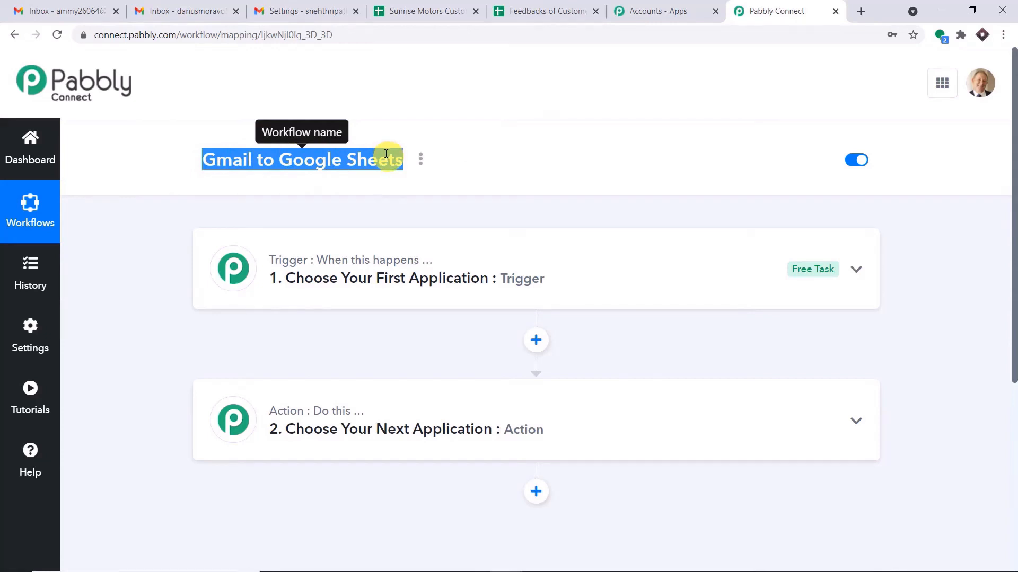
# Search 'email' in Choose App and pick Email Parser by Pabbly as the trigger.
pyautogui.click(448, 283)
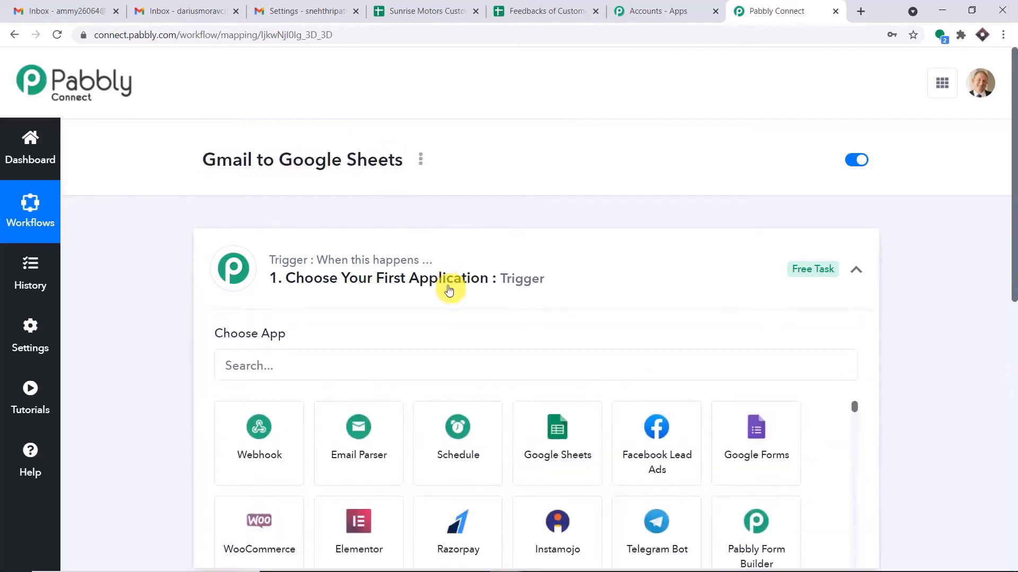
pyautogui.click(441, 236)
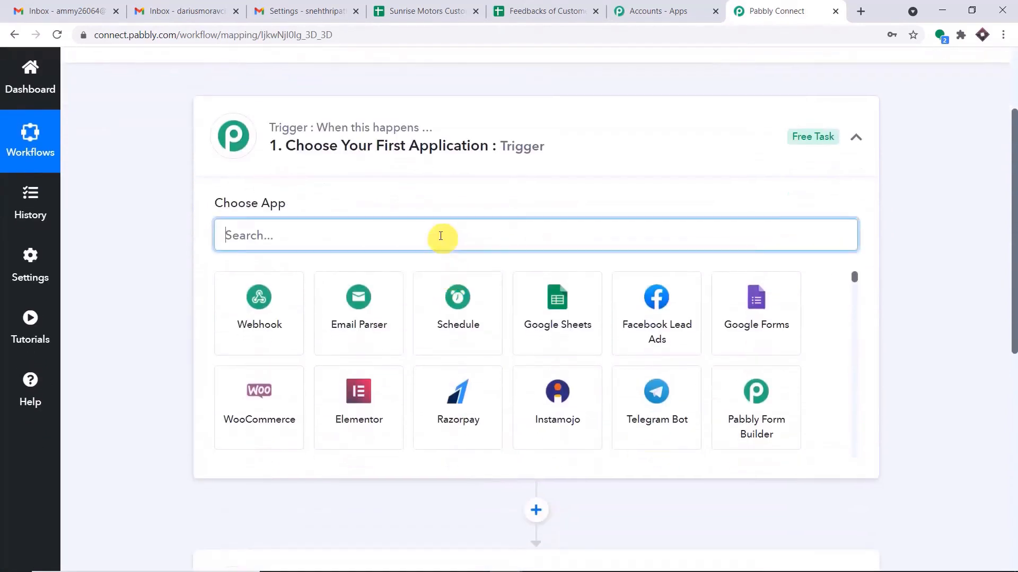
pyautogui.write('em')
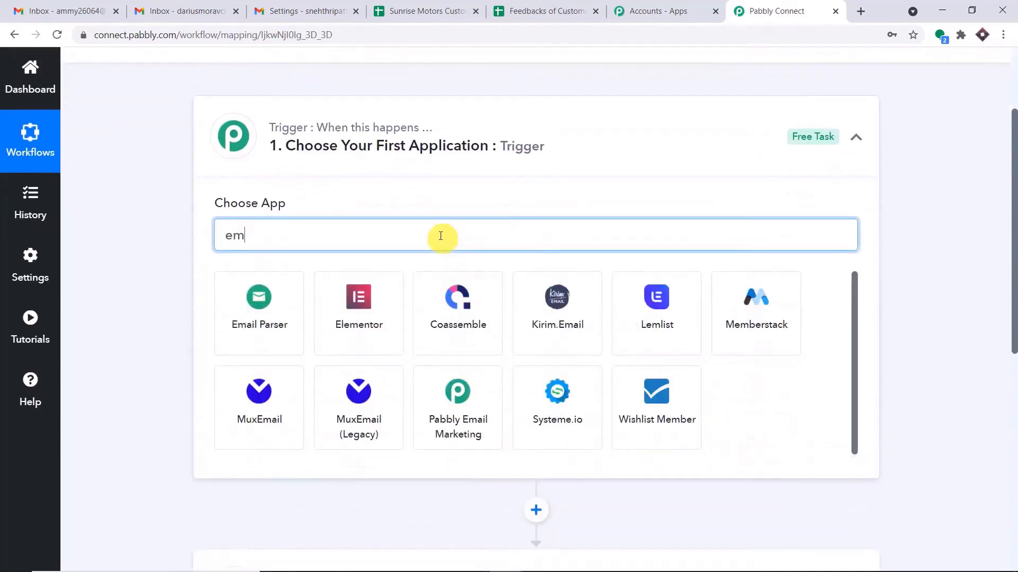
pyautogui.write('ail')
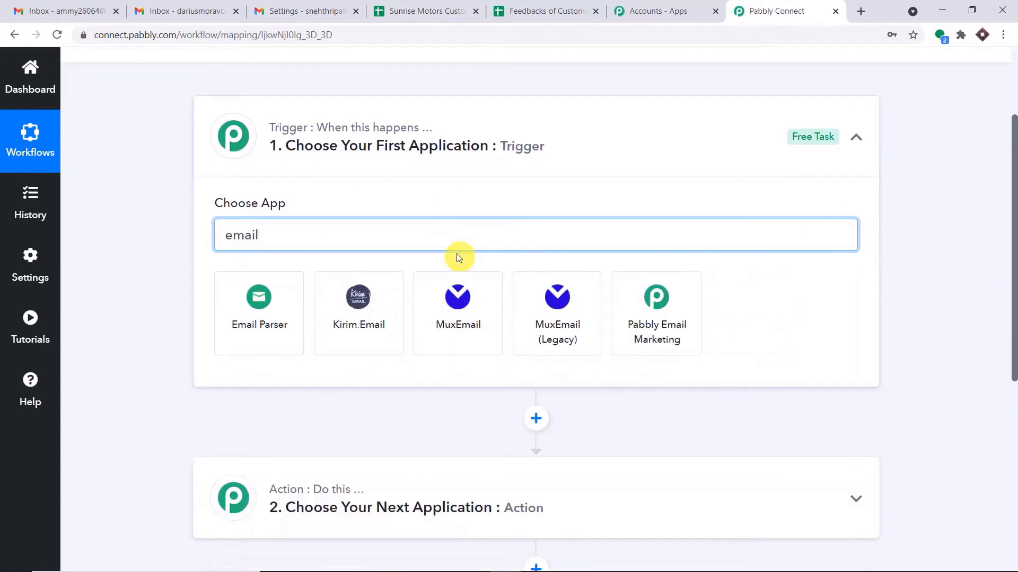
pyautogui.click(260, 316)
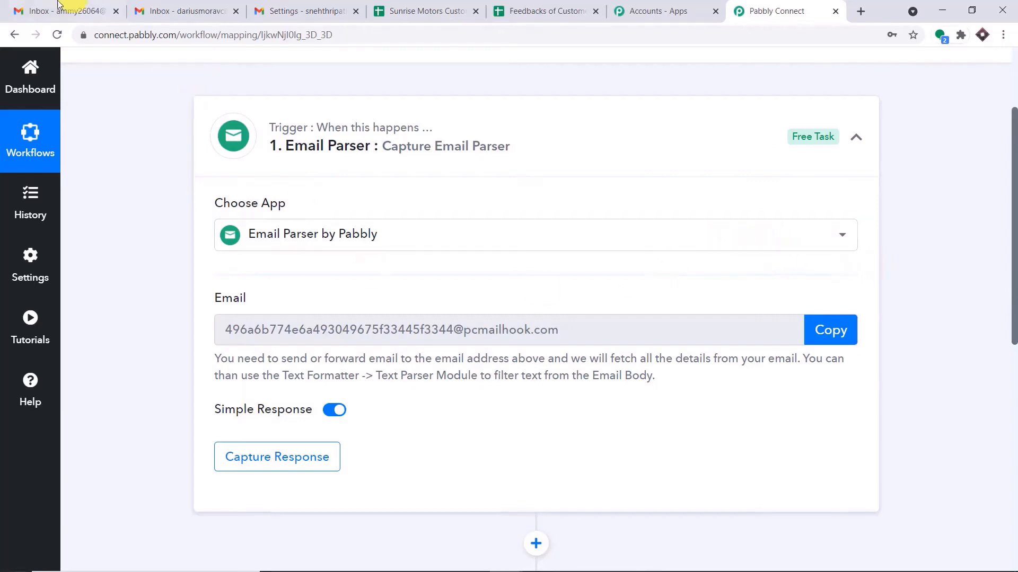
pyautogui.click(24, 11)
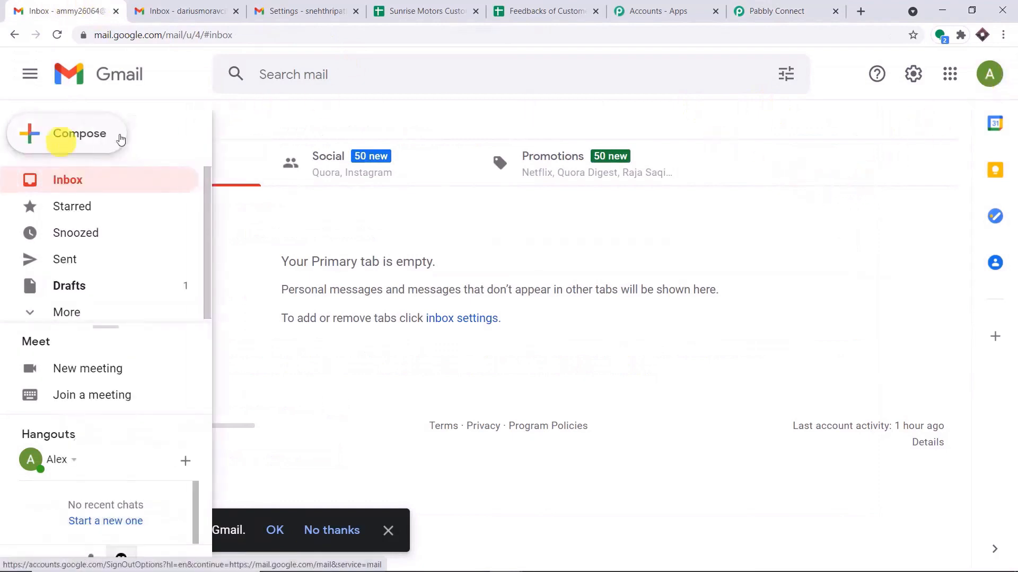
# Compose a new Gmail message with subject 'Valve' and body 'Valve is broken'.
pyautogui.click(996, 78)
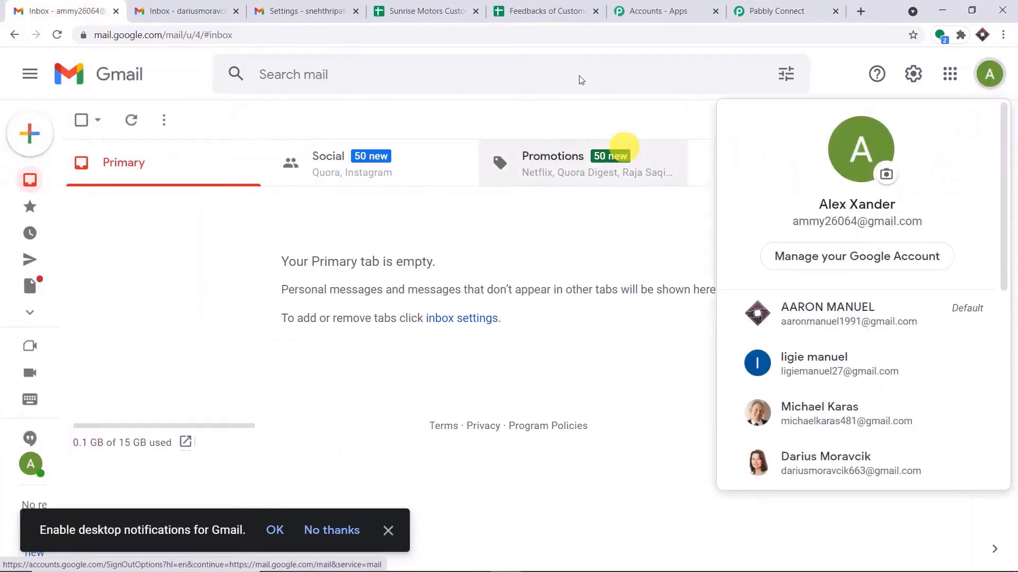
pyautogui.click(30, 134)
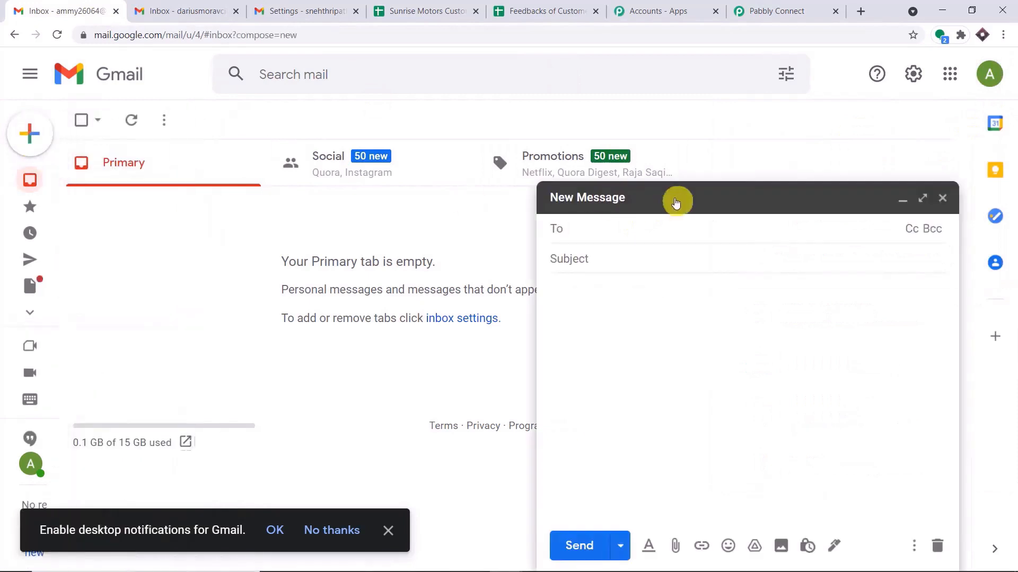
pyautogui.click(604, 258)
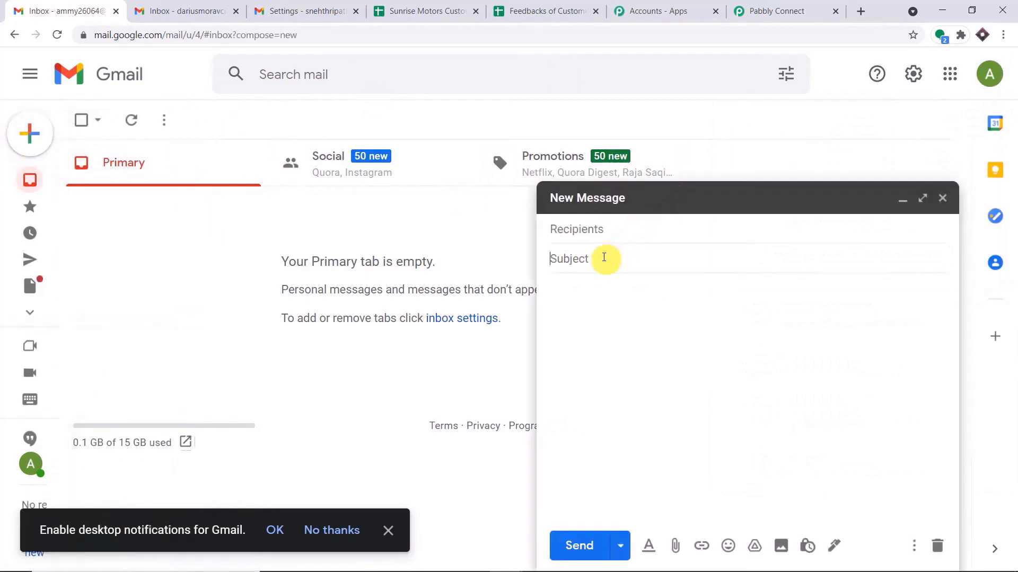
pyautogui.write('Valve')
pyautogui.click(586, 290)
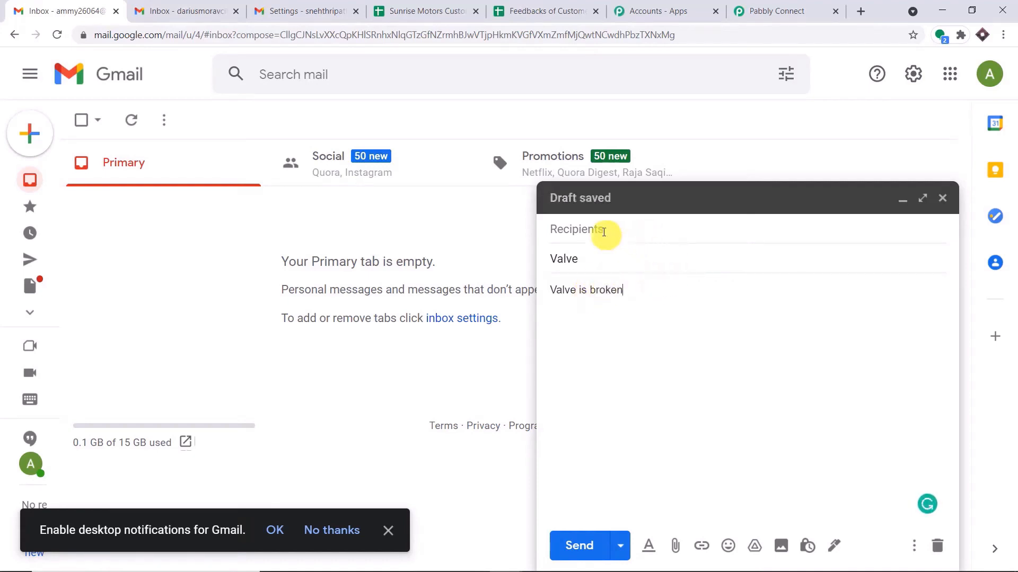
# Paste the Pabbly parser's receiving address into To and send the test email.
pyautogui.click(768, 11)
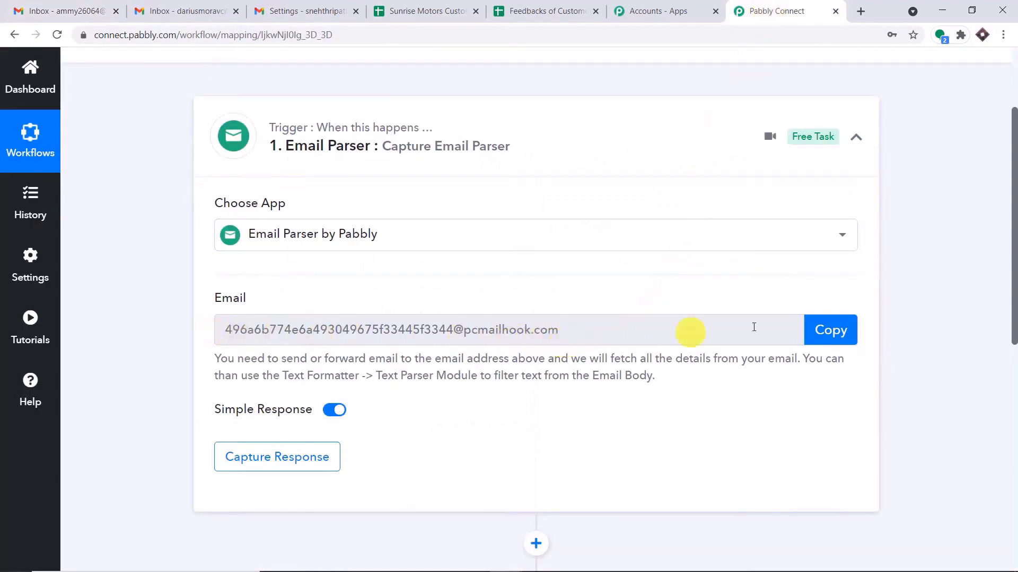
pyautogui.click(832, 333)
pyautogui.click(100, 11)
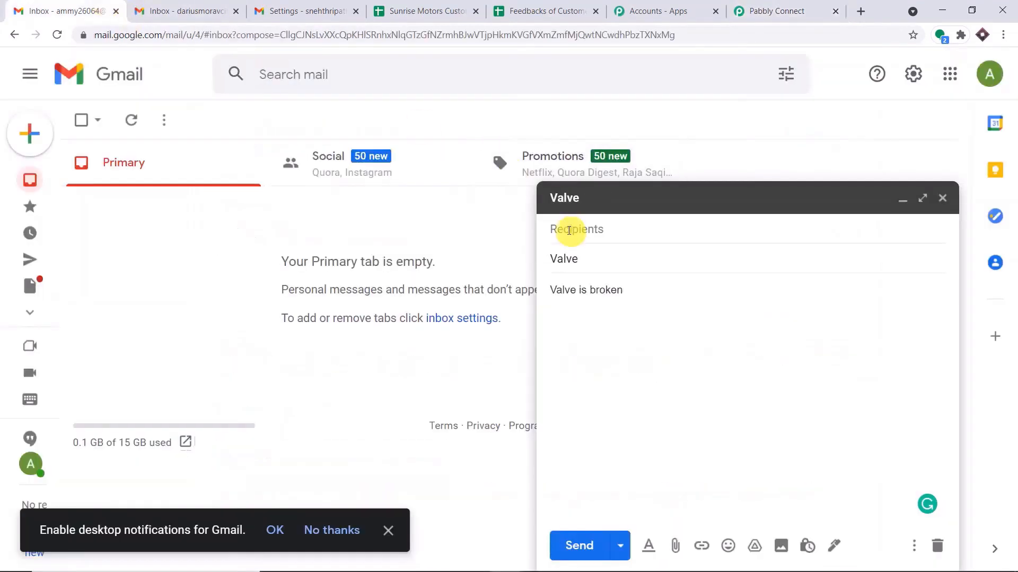
pyautogui.rightClick(570, 231)
pyautogui.click(611, 335)
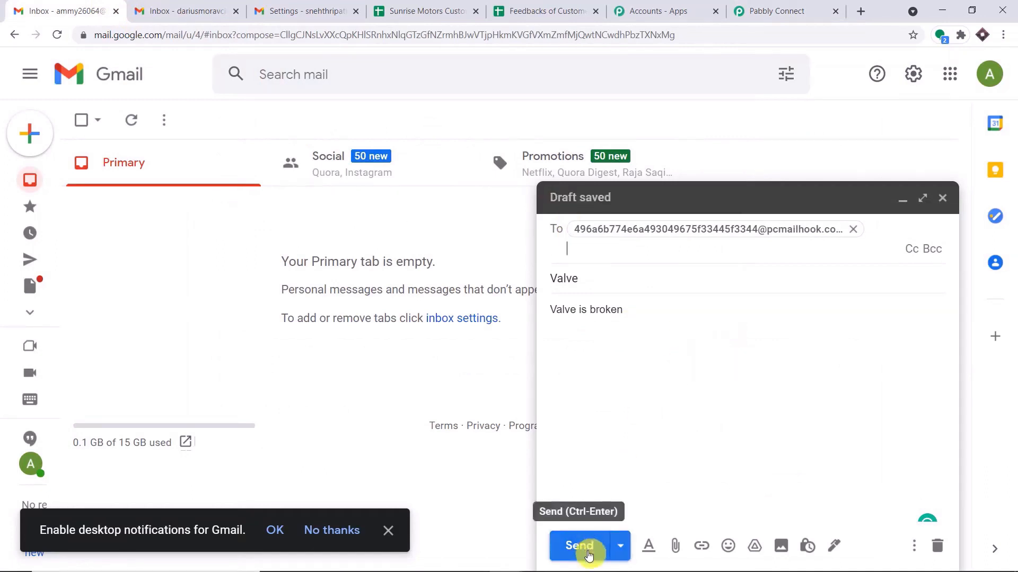
pyautogui.click(753, 11)
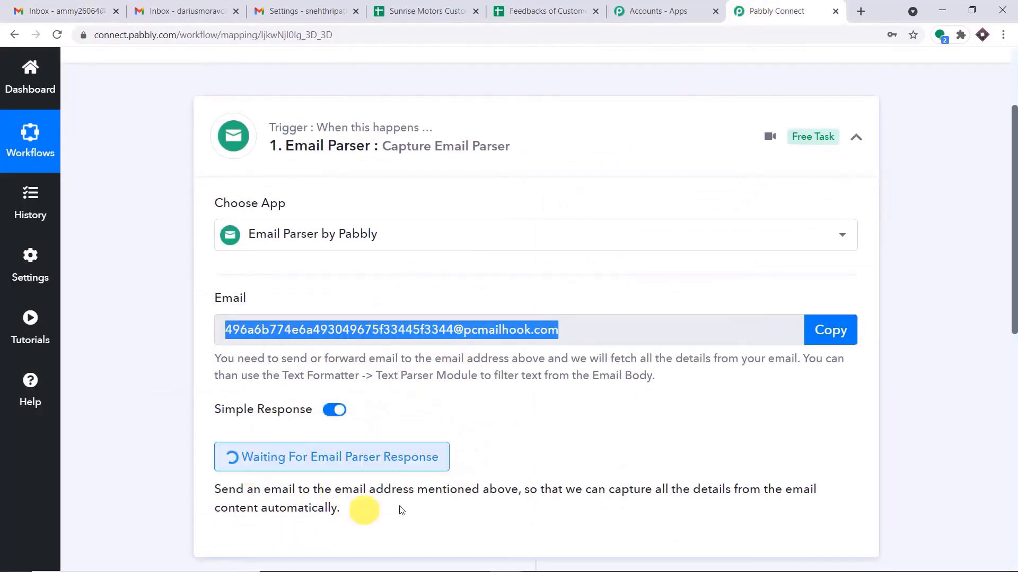
pyautogui.click(61, 4)
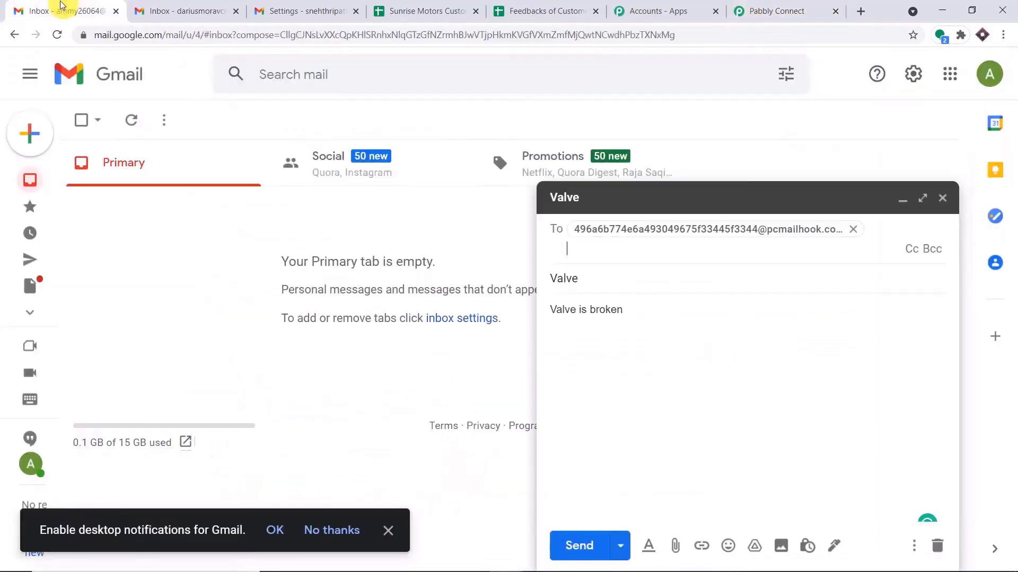
pyautogui.click(575, 550)
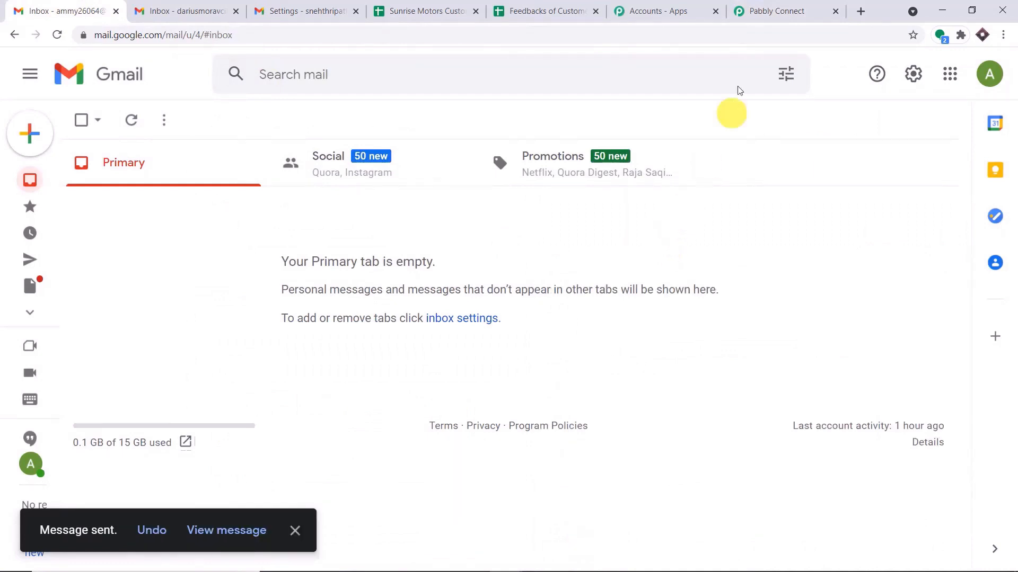
# Review the Email Parser's captured response, highlighting the sender address.
pyautogui.click(769, 10)
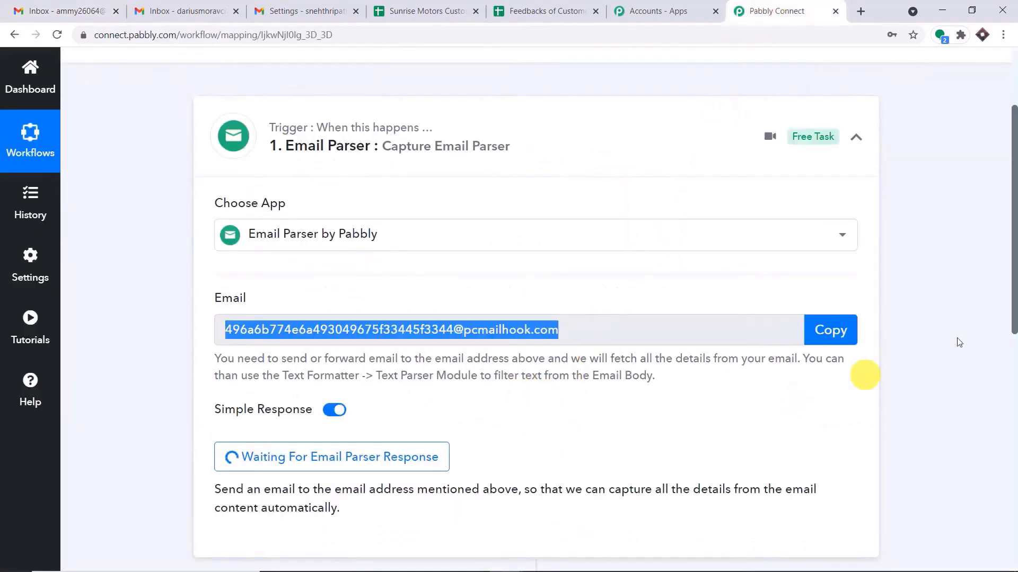
pyautogui.moveTo(1012, 239); pyautogui.dragTo(1014, 313)
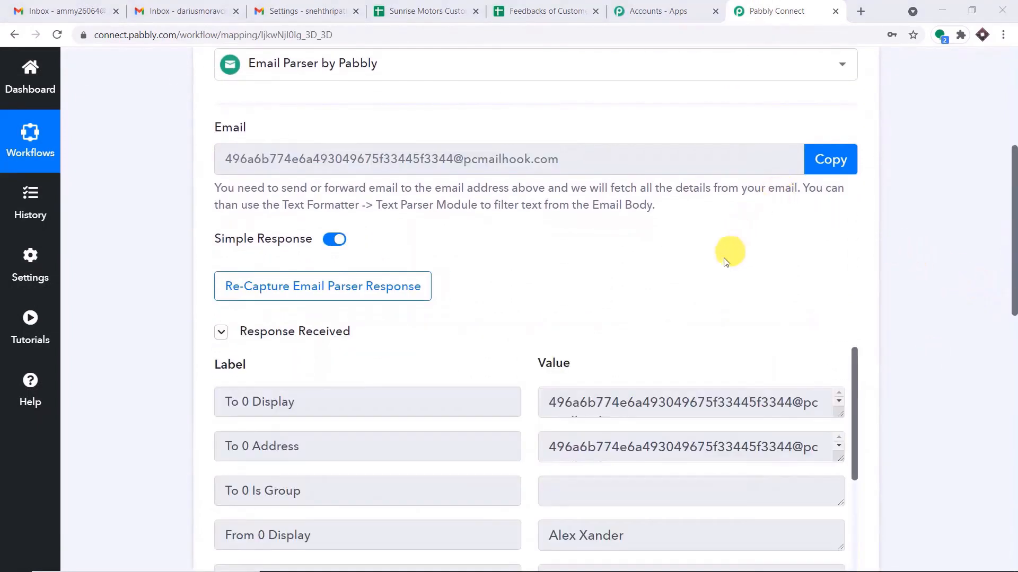
pyautogui.scroll(-4, 724, 276)
pyautogui.scroll(-1, 724, 272)
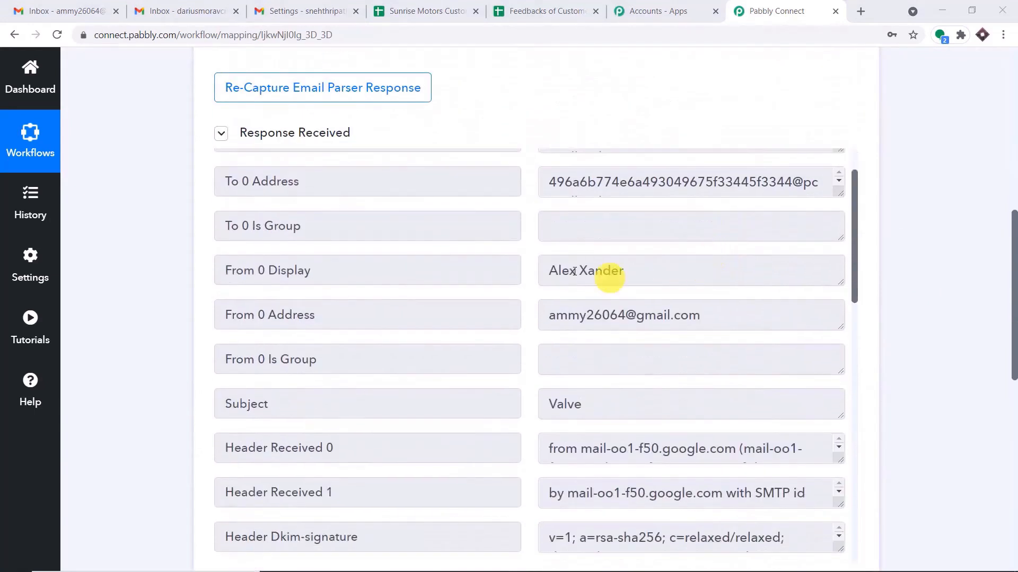
pyautogui.moveTo(630, 274); pyautogui.dragTo(546, 270)
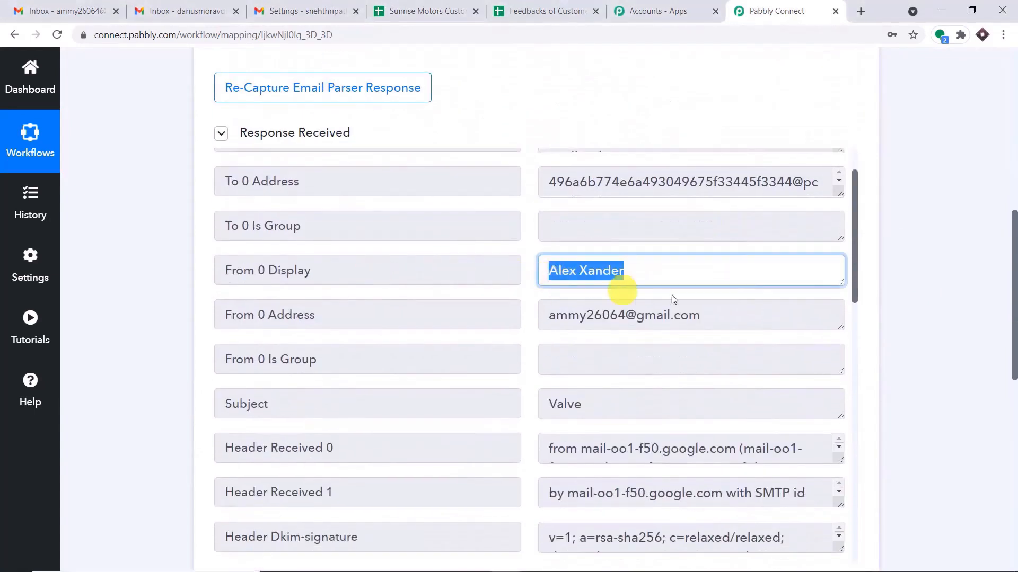
pyautogui.scroll(-1, 705, 279)
pyautogui.moveTo(725, 250); pyautogui.dragTo(520, 250)
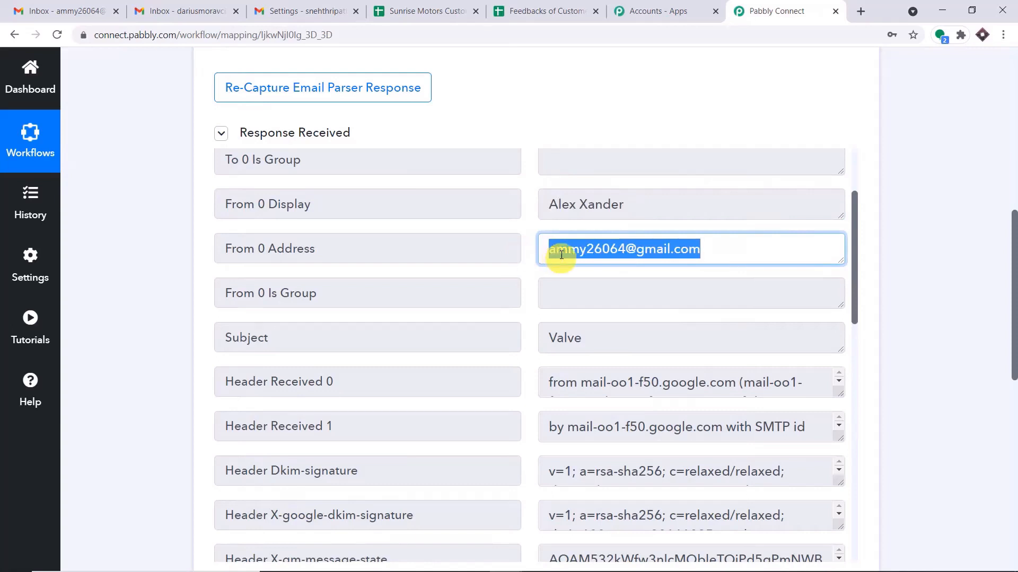
# Scroll down and highlight the captured Body Text 'Valve is broken'.
pyautogui.scroll(-1, 612, 296)
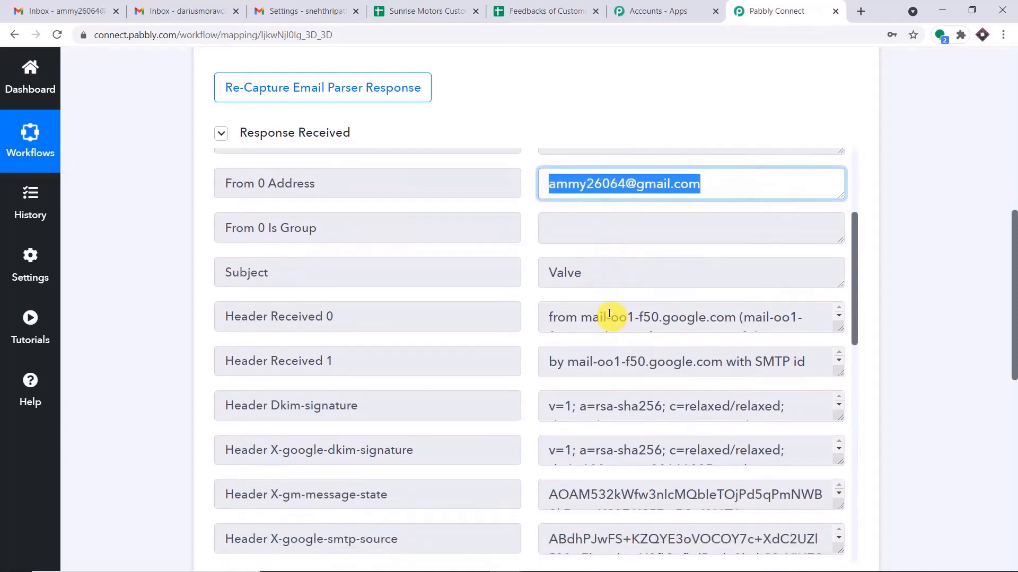
pyautogui.moveTo(604, 273); pyautogui.dragTo(487, 272)
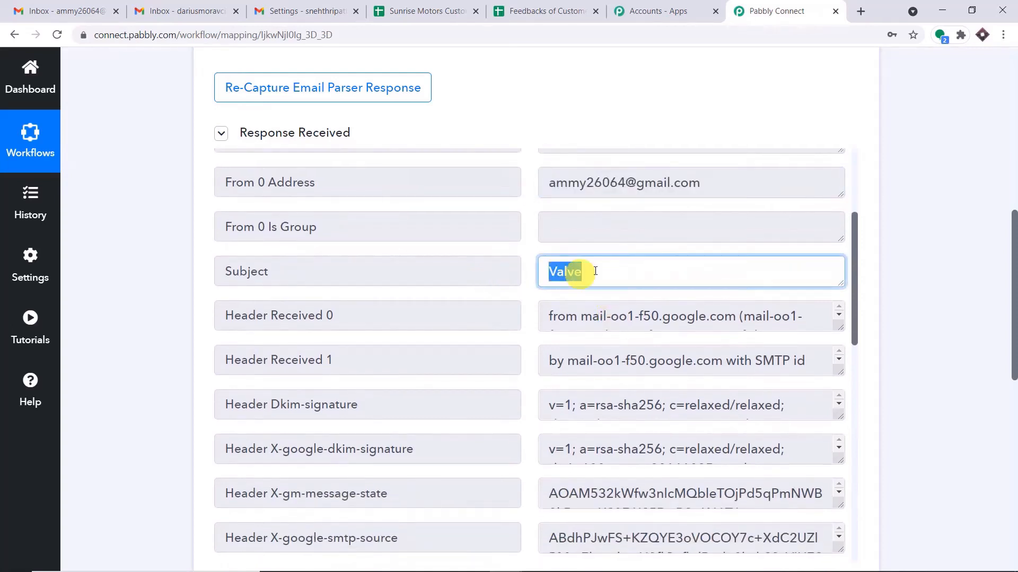
pyautogui.scroll(-5, 627, 272)
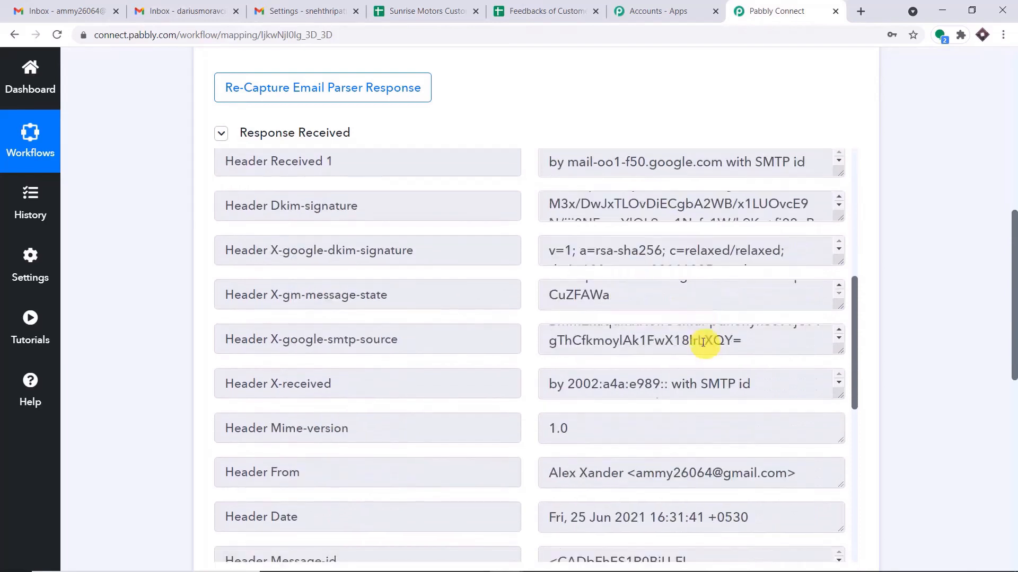
pyautogui.scroll(-9, 703, 344)
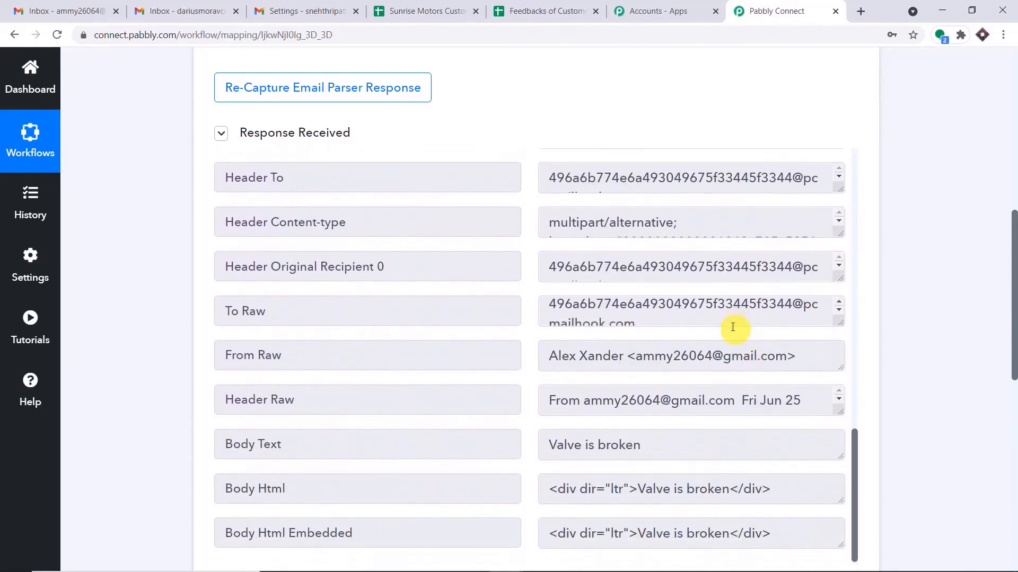
pyautogui.scroll(-2, 728, 331)
pyautogui.click(671, 377)
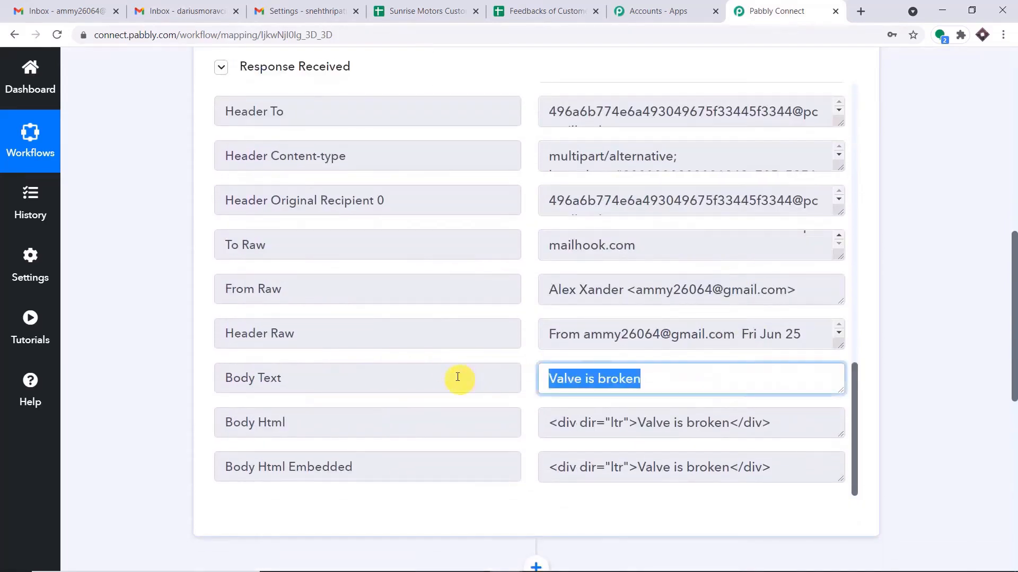
pyautogui.click(1014, 201)
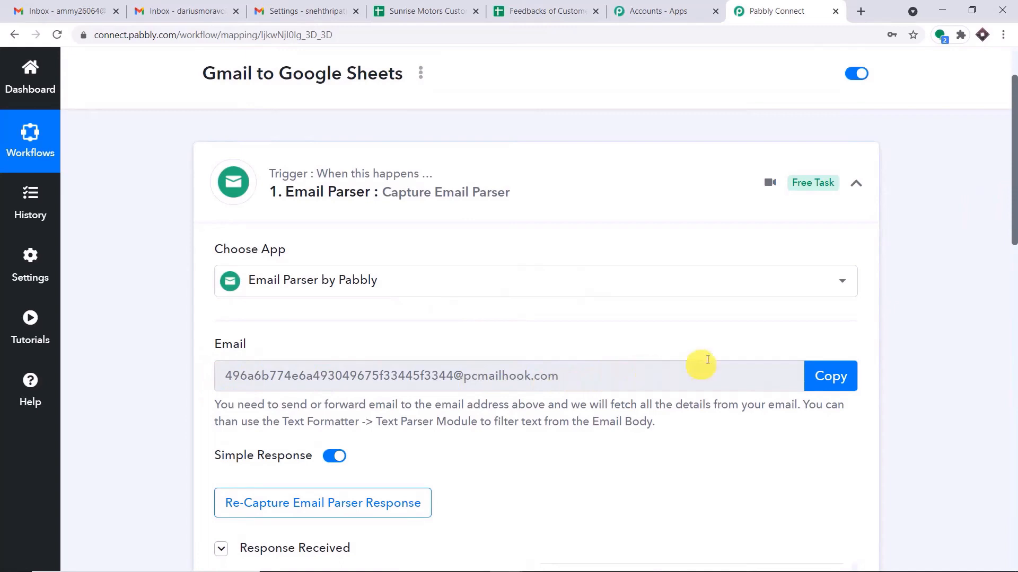
pyautogui.scroll(-3, 676, 283)
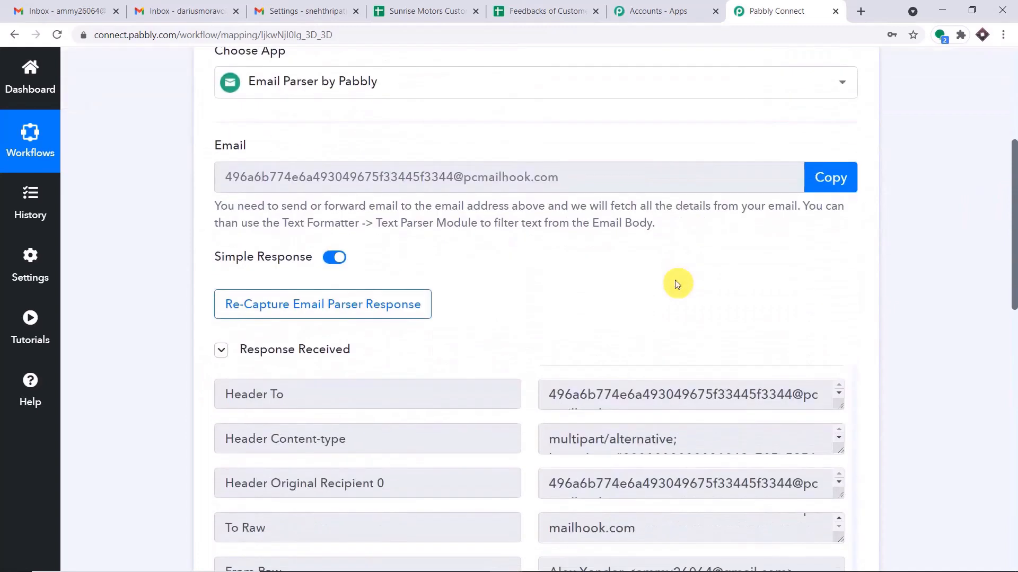
pyautogui.click(337, 4)
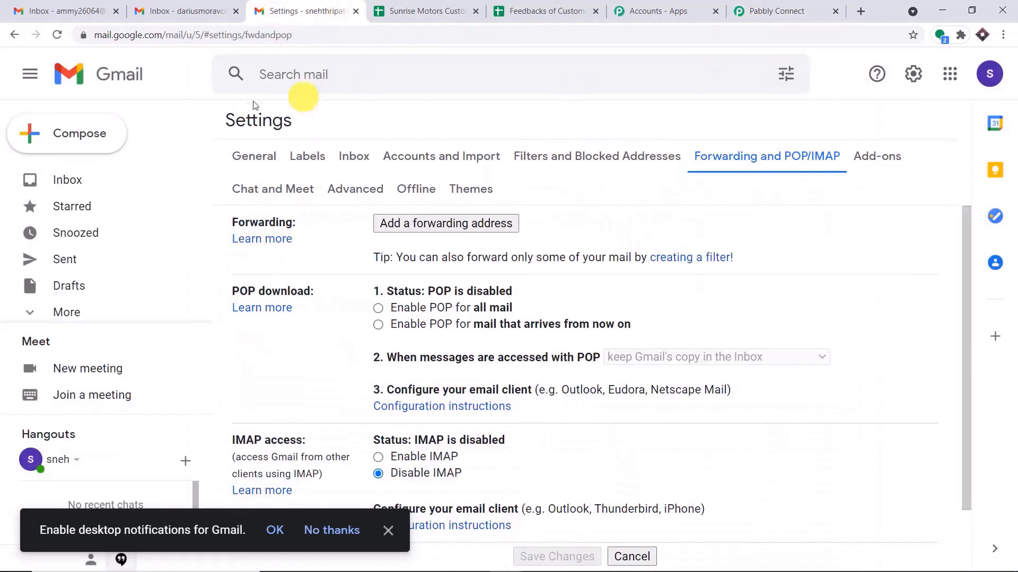
# Select the second Gmail account's address and set the Email Parser to recapture its response.
pyautogui.click(136, 84)
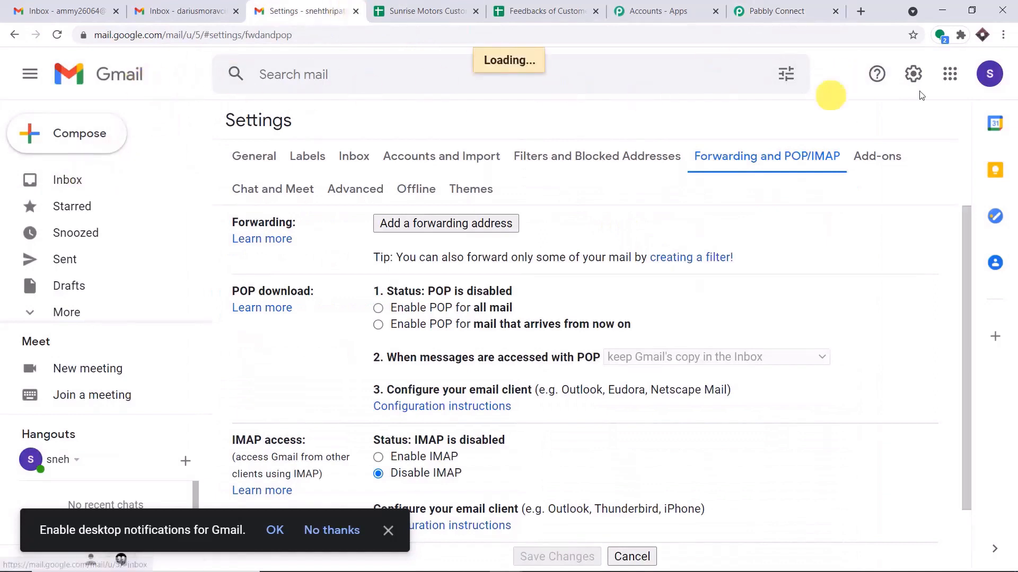
pyautogui.click(989, 77)
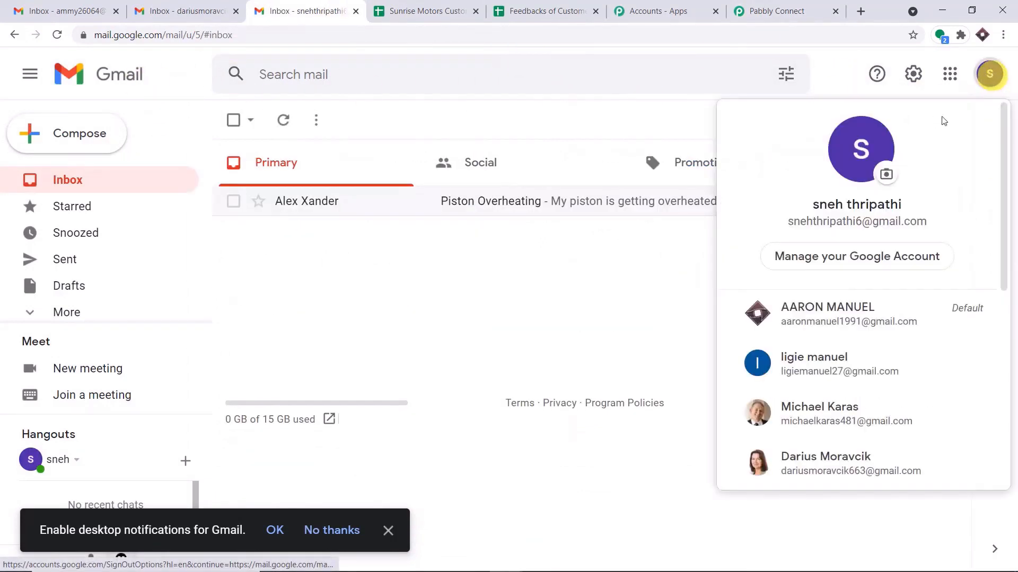
pyautogui.click(774, 11)
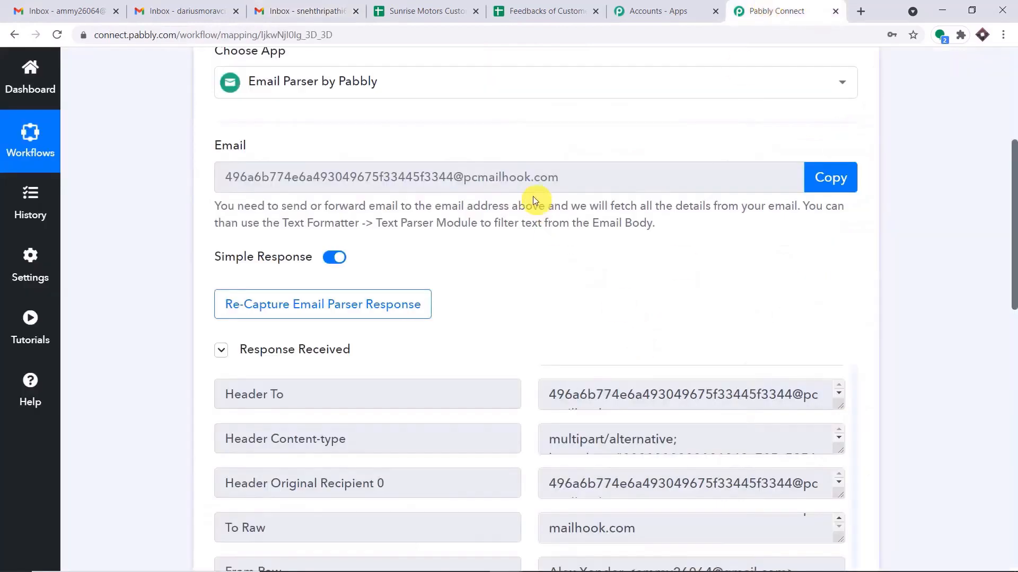
pyautogui.click(253, 6)
pyautogui.moveTo(928, 221); pyautogui.dragTo(772, 227)
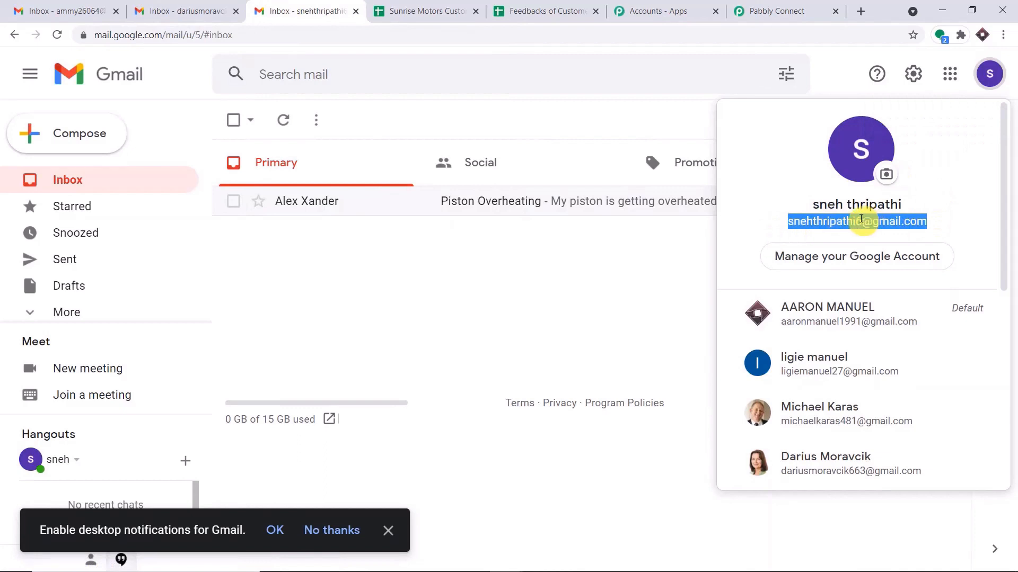
pyautogui.click(774, 11)
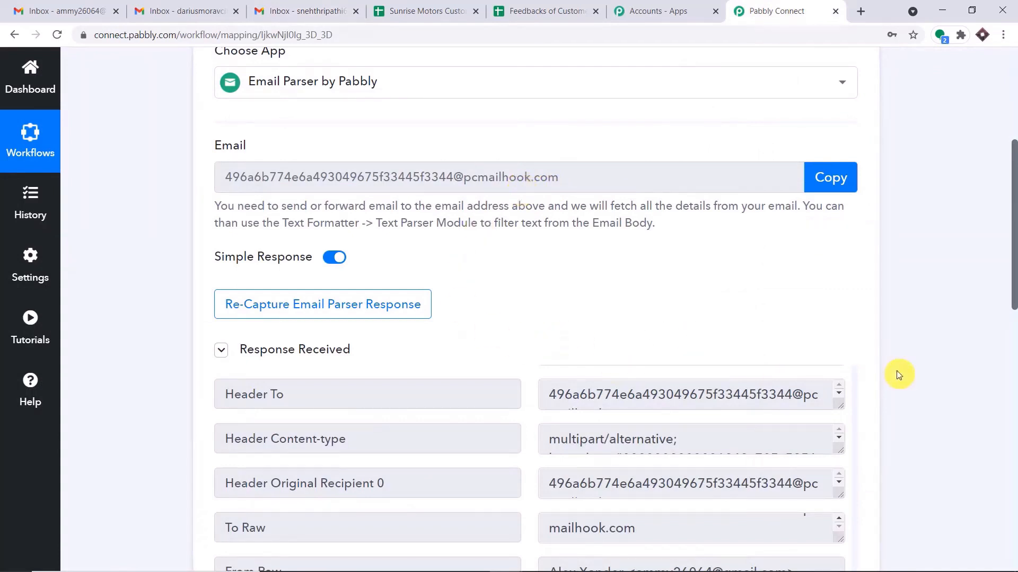
pyautogui.click(315, 309)
pyautogui.click(492, 415)
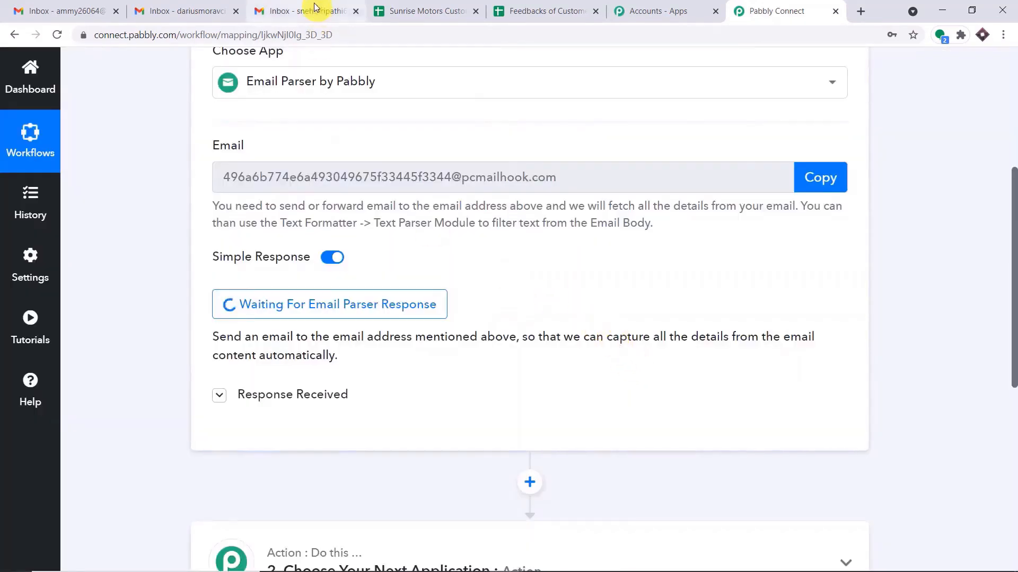
# Compare against the parser address and bring up Gmail's Quick settings panel.
pyautogui.click(307, 9)
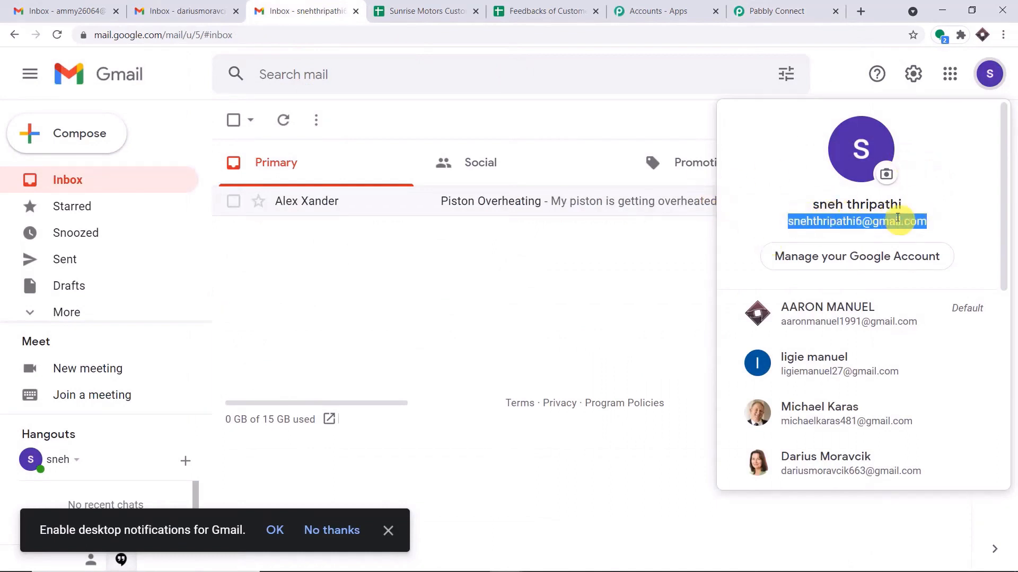
pyautogui.click(778, 11)
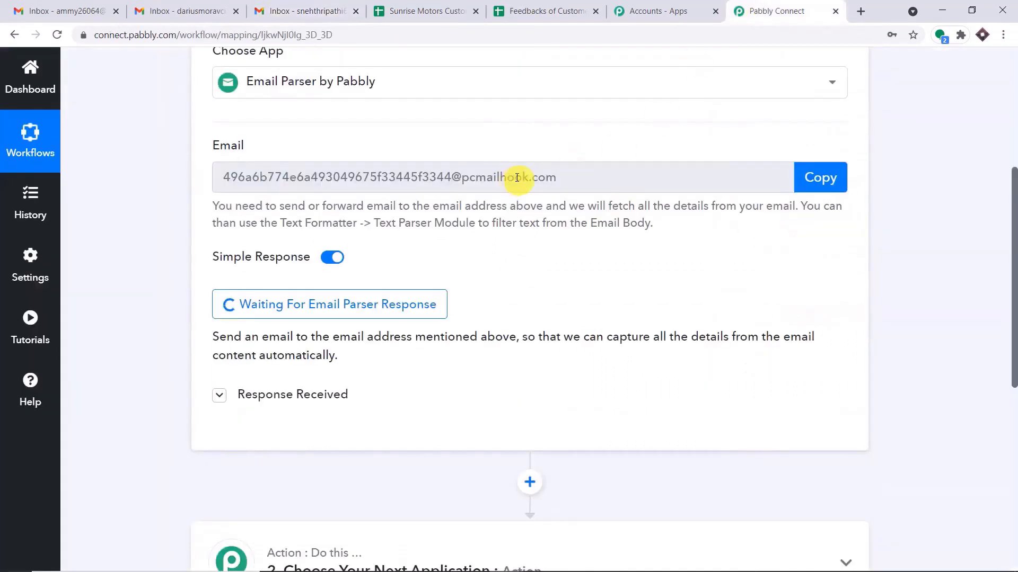
pyautogui.click(345, 7)
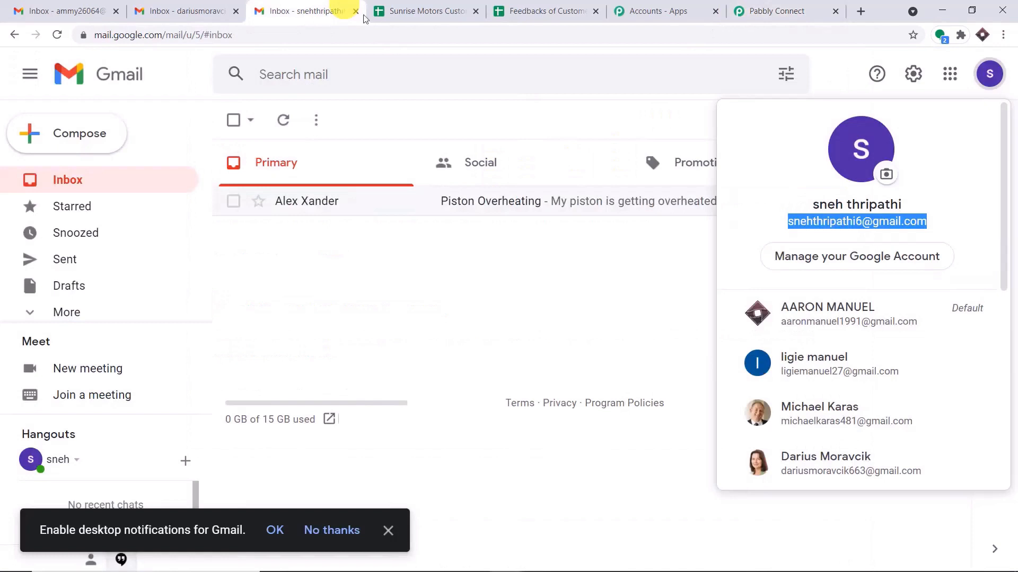
pyautogui.click(913, 76)
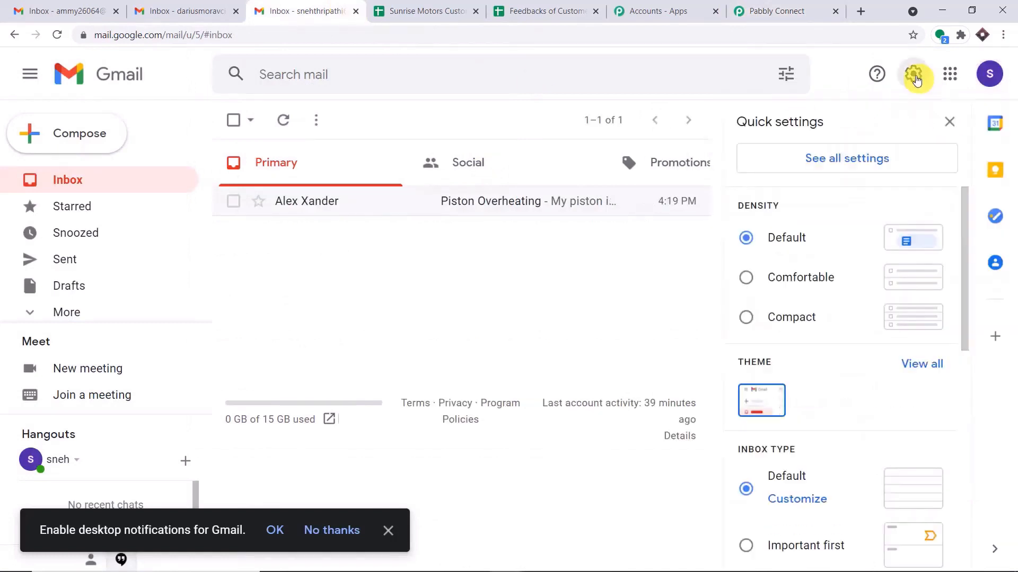
# Open Filters and Blocked Addresses, start a new filter, and copy the account's address.
pyautogui.click(876, 159)
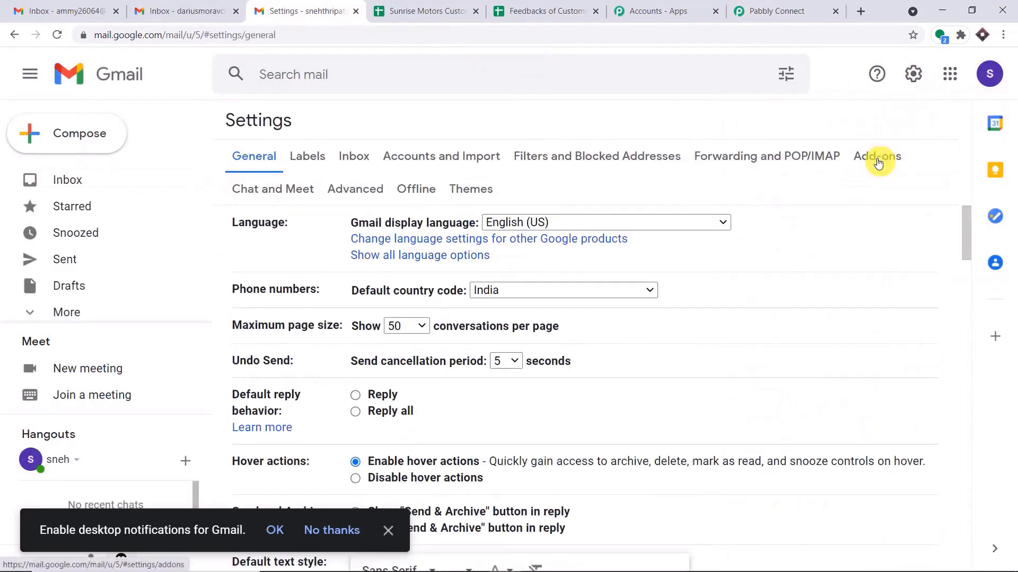
pyautogui.click(612, 164)
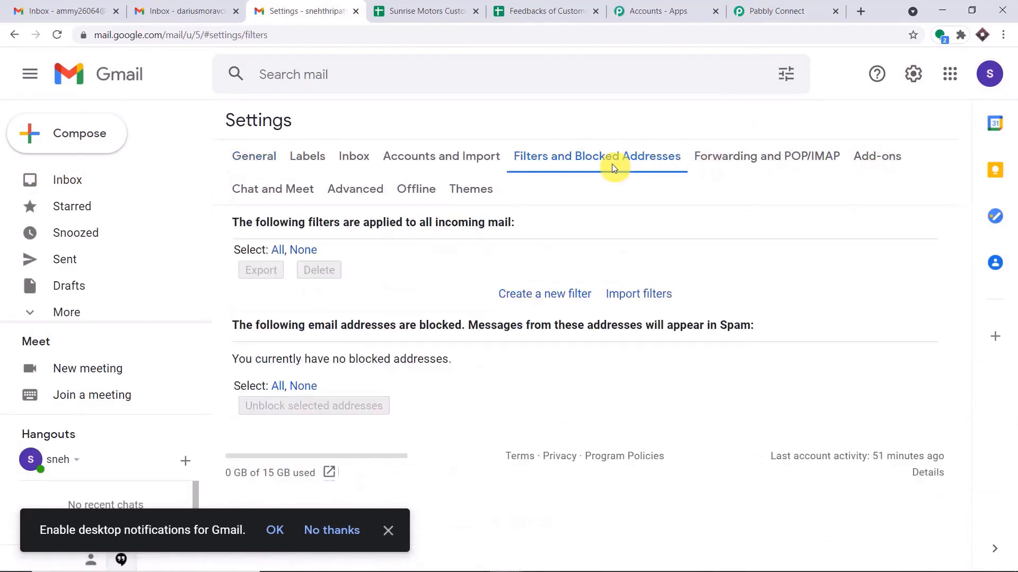
pyautogui.click(553, 297)
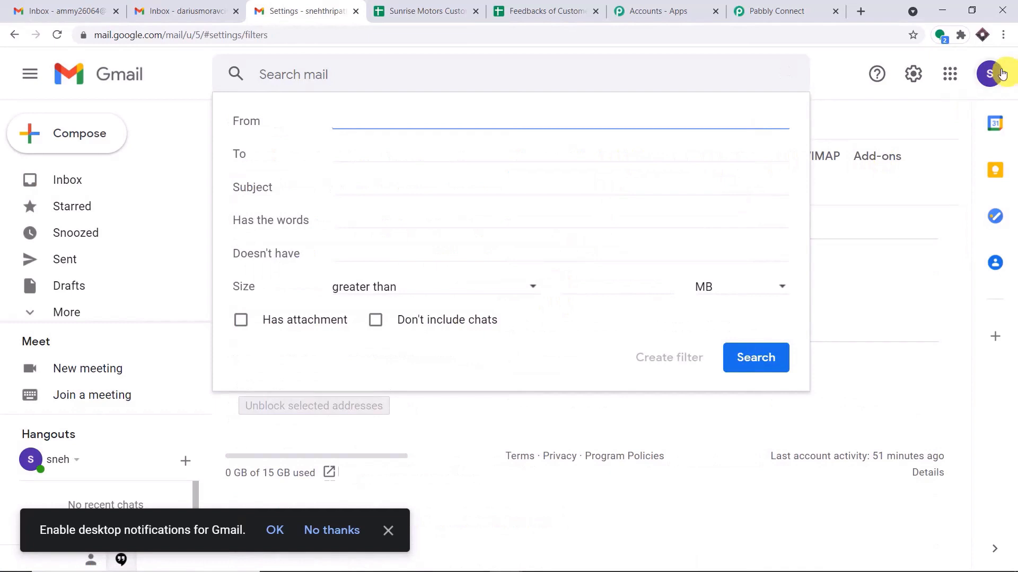
pyautogui.click(990, 74)
pyautogui.moveTo(941, 222); pyautogui.dragTo(781, 223)
pyautogui.rightClick(746, 223)
pyautogui.click(764, 230)
# Set the filter's To criterion to the account address and continue to forwarding setup.
pyautogui.click(554, 293)
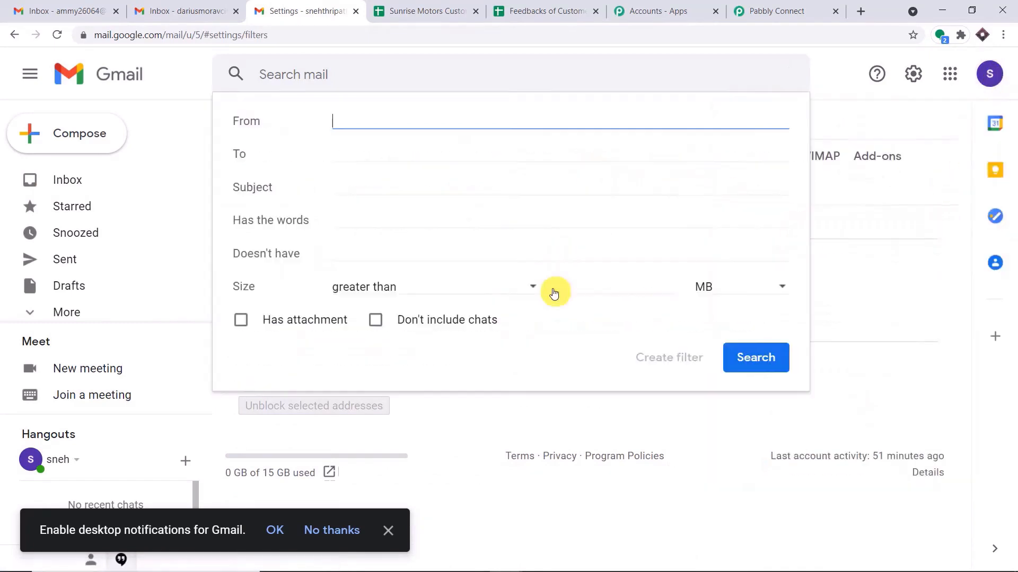
pyautogui.click(352, 154)
pyautogui.rightClick(352, 154)
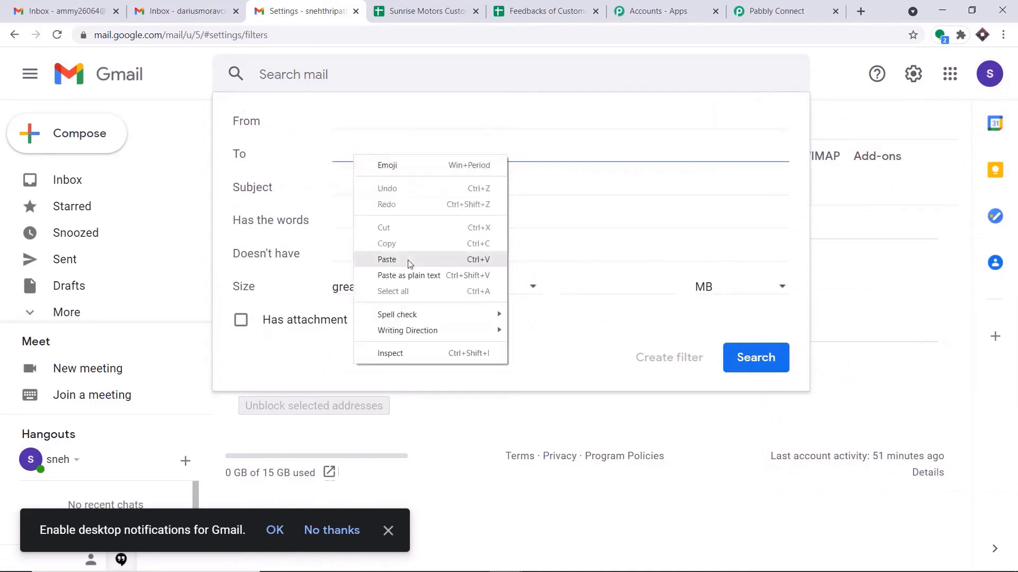
pyautogui.click(386, 259)
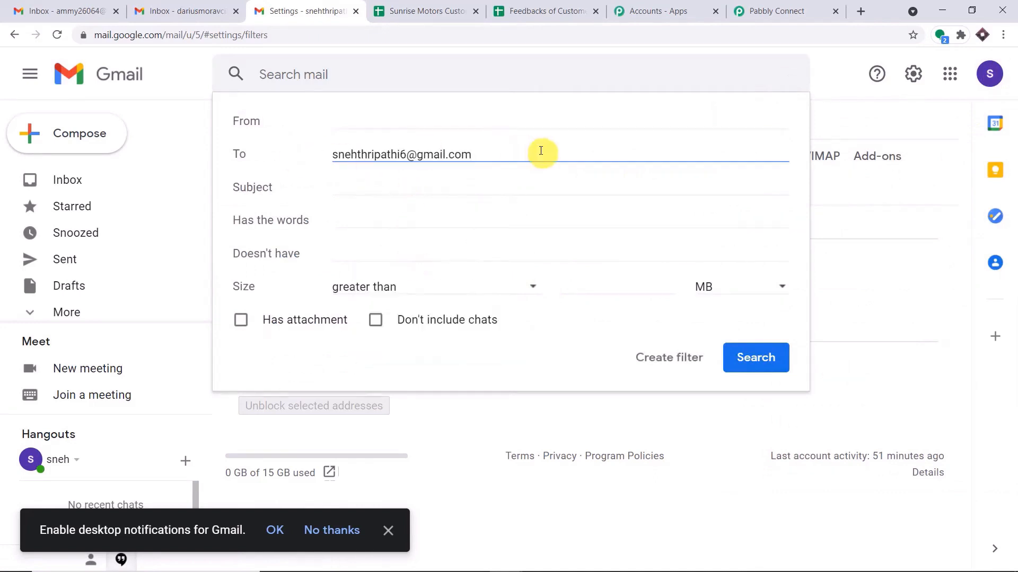
pyautogui.click(669, 356)
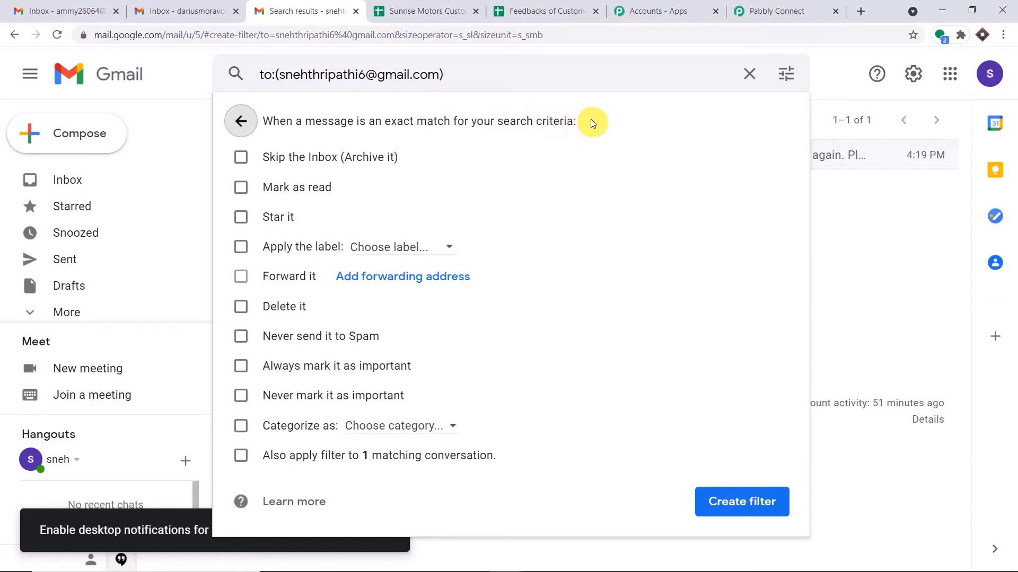
pyautogui.click(427, 277)
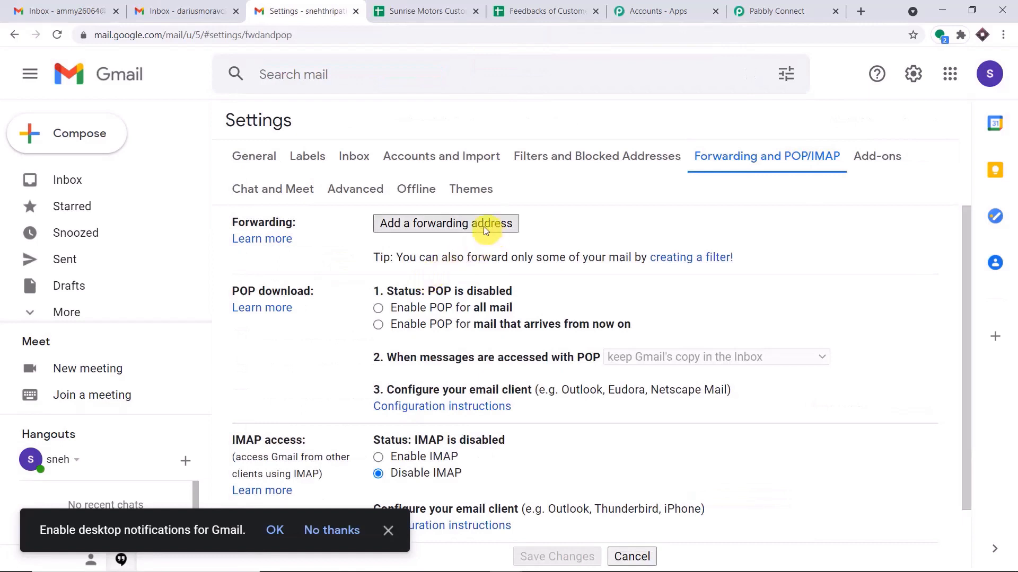
# Add the Pabbly Email Parser address as a forwarding address and proceed to send its confirmation.
pyautogui.click(459, 222)
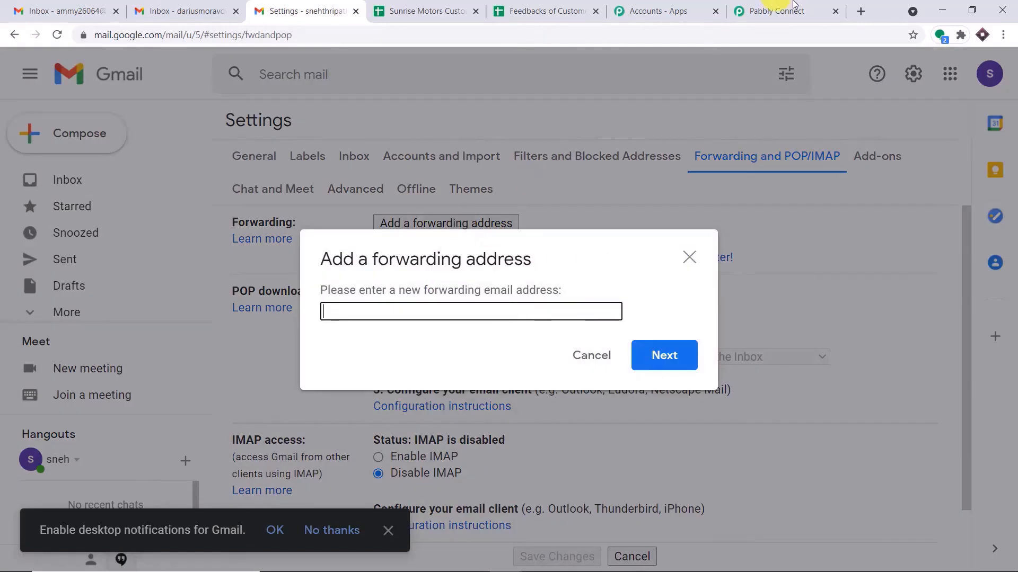
pyautogui.click(794, 7)
pyautogui.click(819, 177)
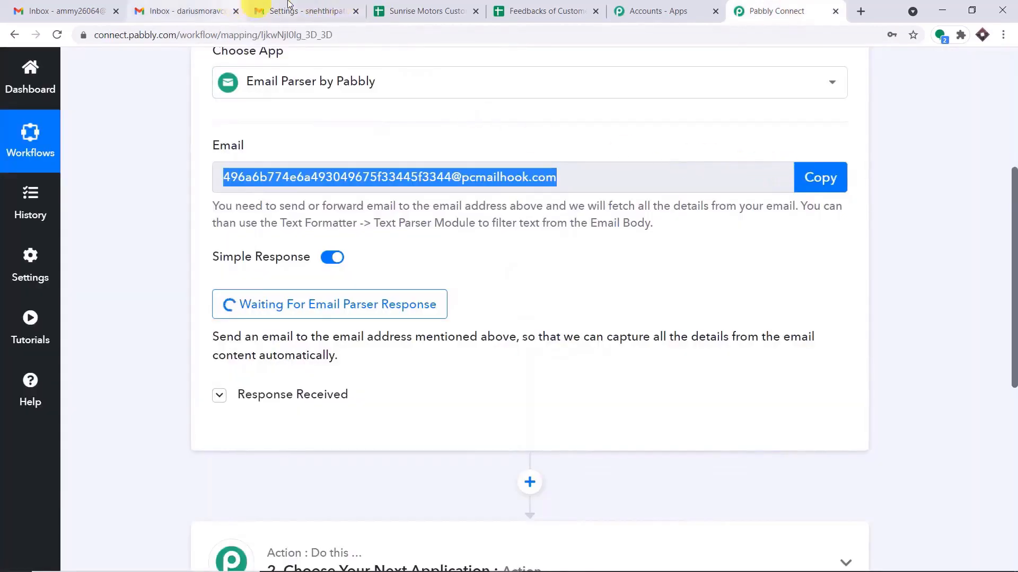
pyautogui.click(270, 6)
pyautogui.rightClick(398, 310)
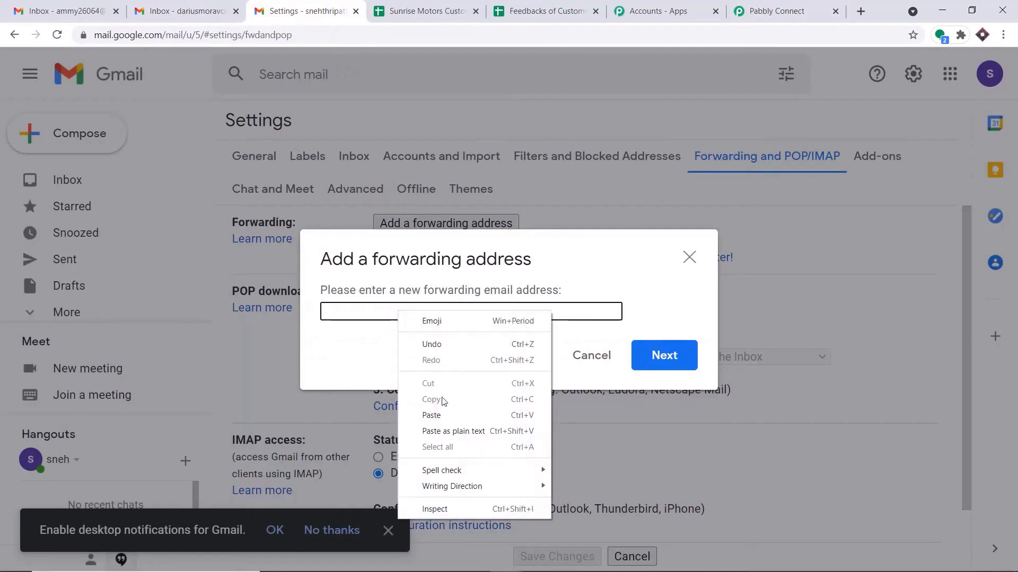
pyautogui.click(446, 416)
pyautogui.click(677, 359)
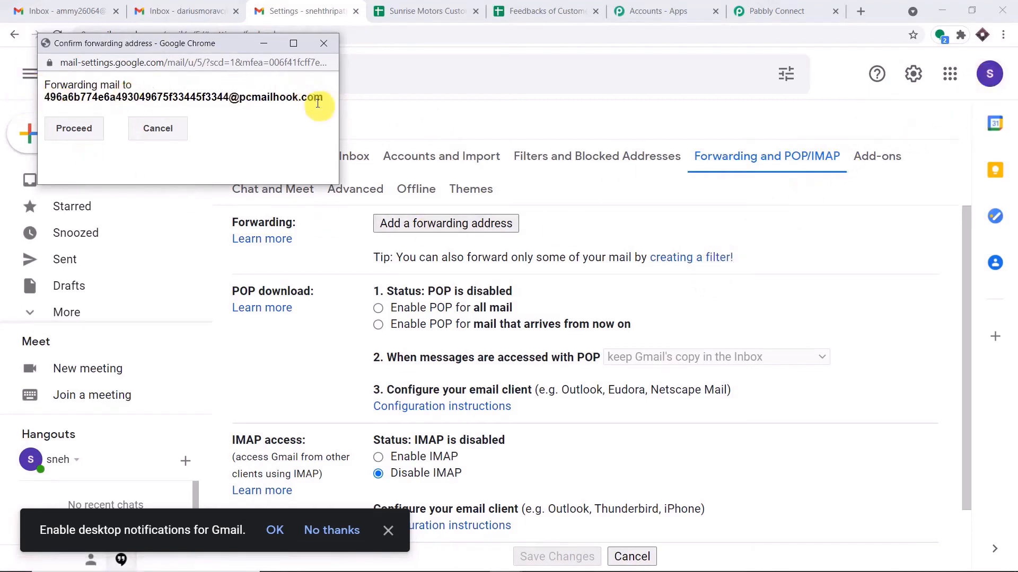
pyautogui.click(57, 123)
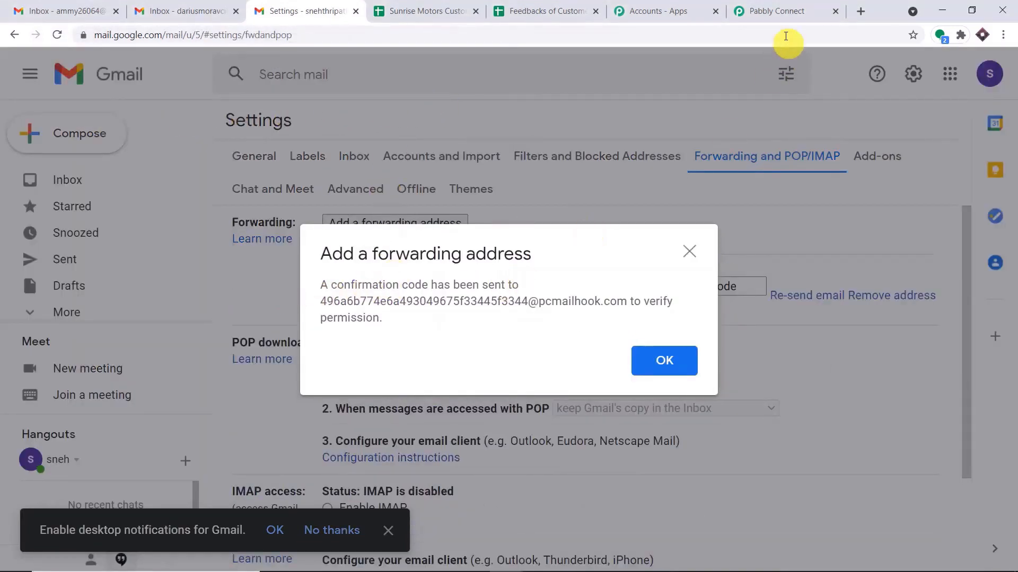
pyautogui.click(778, 11)
# Copy the confirmation code from the Email Parser's Body Text in Pabbly Connect.
pyautogui.moveTo(1014, 263); pyautogui.dragTo(1013, 394)
pyautogui.scroll(-3, 674, 252)
pyautogui.scroll(-3, 710, 222)
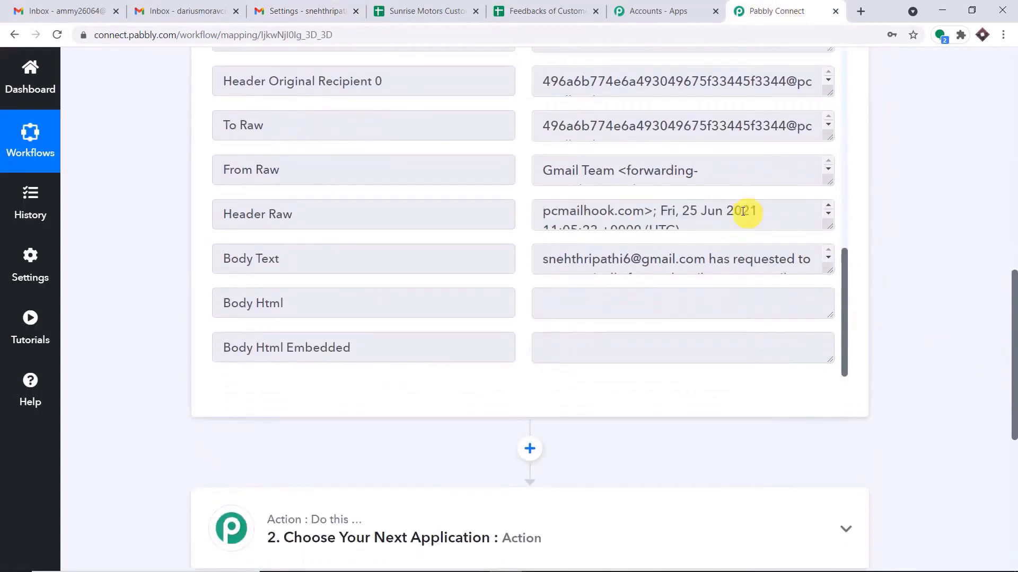
pyautogui.moveTo(828, 272); pyautogui.dragTo(825, 387)
pyautogui.scroll(-1, 717, 305)
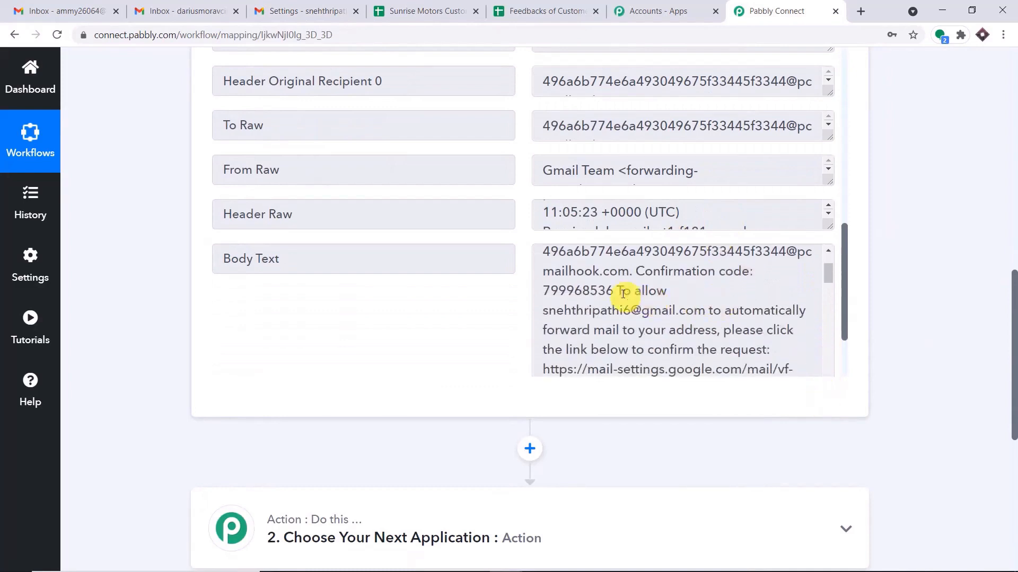
pyautogui.moveTo(616, 291); pyautogui.dragTo(545, 289)
pyautogui.rightClick(548, 288)
pyautogui.click(573, 297)
# Paste the code into Gmail's Verify box, verify it, and select Forward a copy of incoming mail.
pyautogui.click(289, 11)
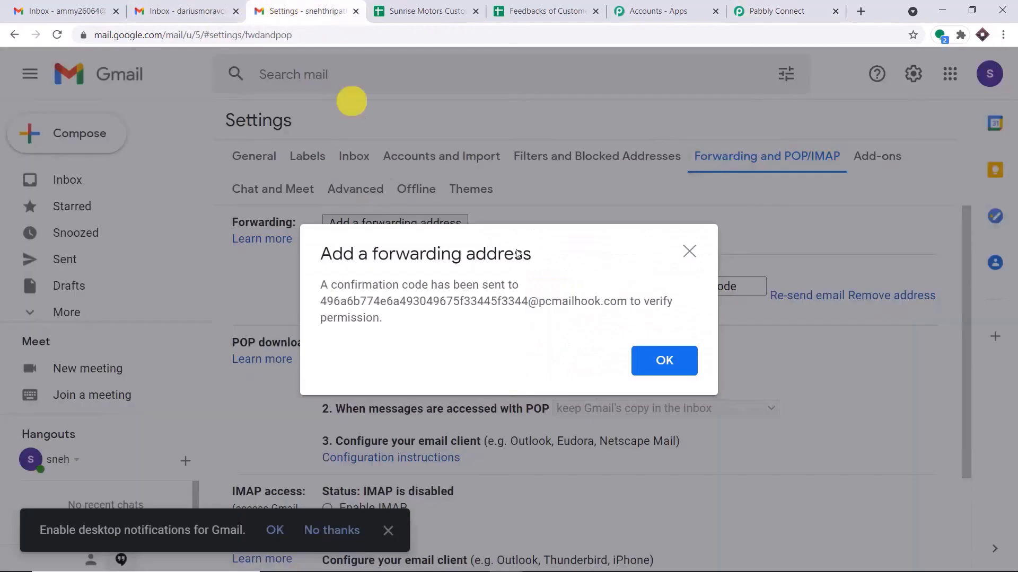
pyautogui.click(663, 361)
pyautogui.rightClick(661, 286)
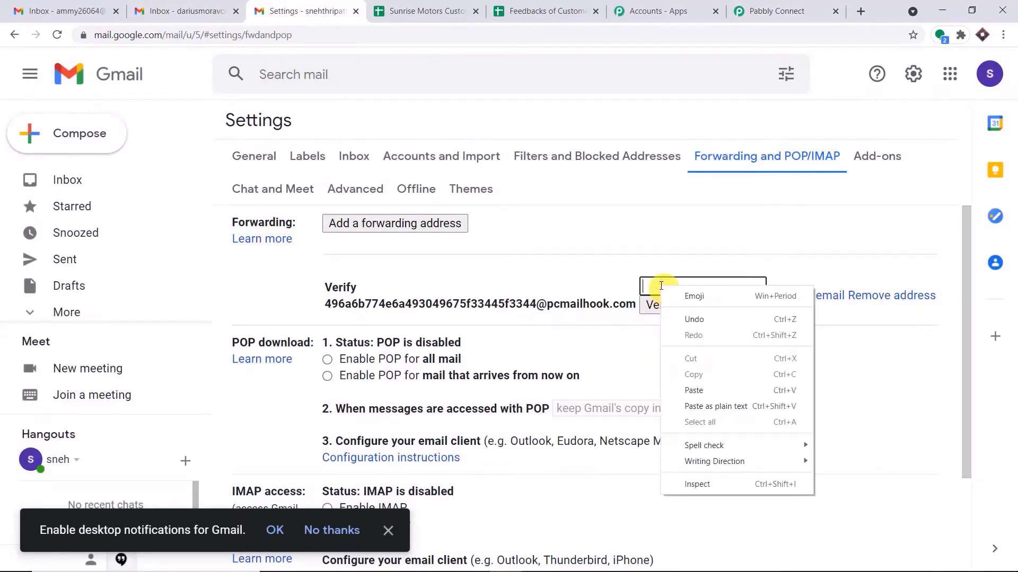
pyautogui.click(693, 390)
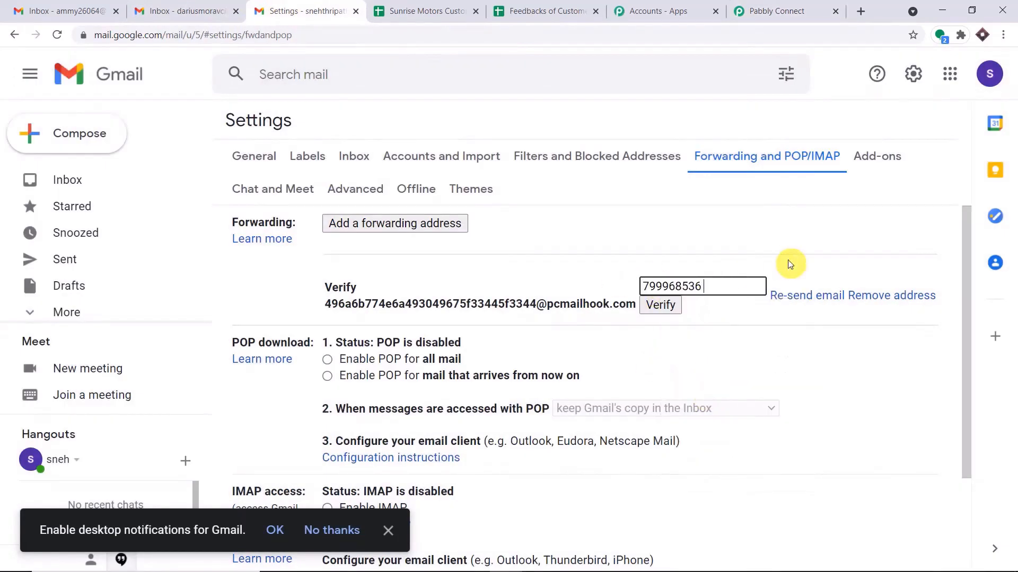
pyautogui.click(662, 305)
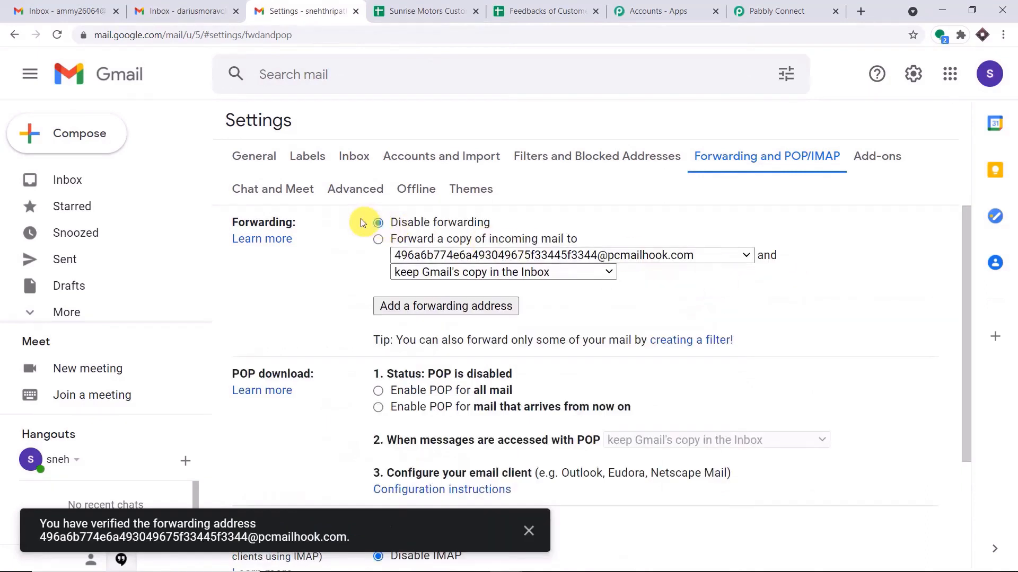
pyautogui.click(380, 243)
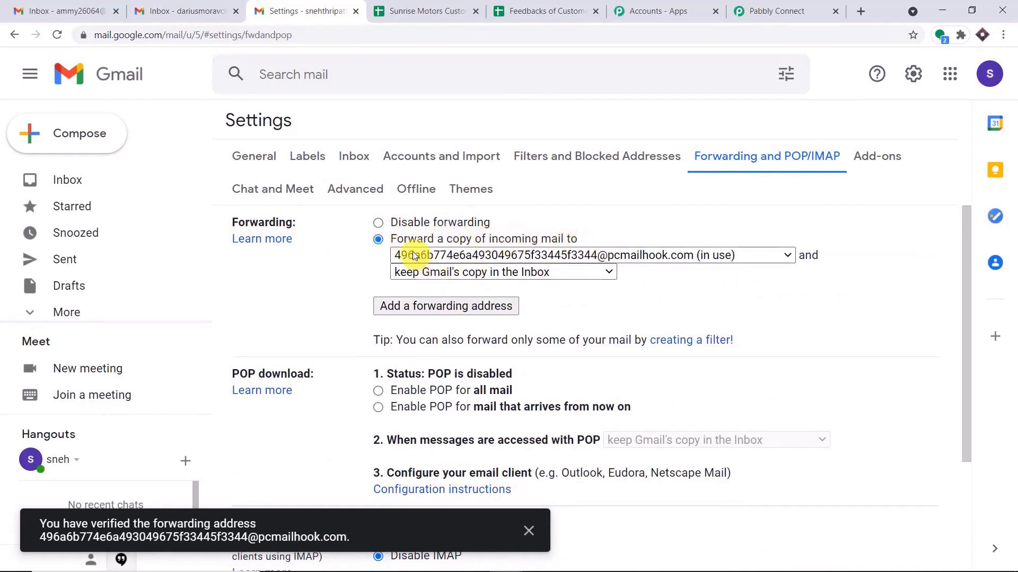
# Save Gmail's forwarding settings for the parser address.
pyautogui.scroll(-3, 806, 402)
pyautogui.click(558, 484)
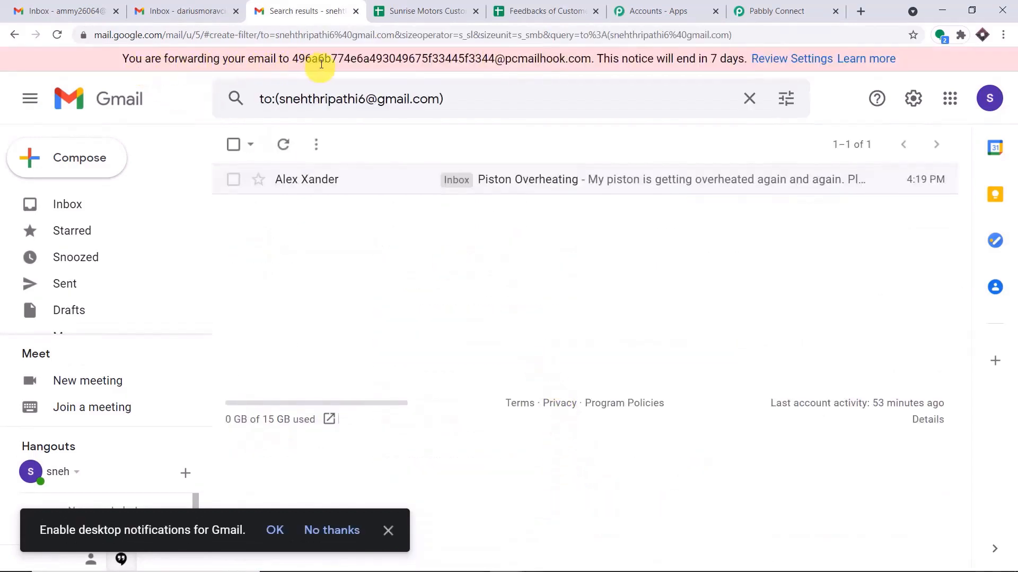
pyautogui.click(989, 98)
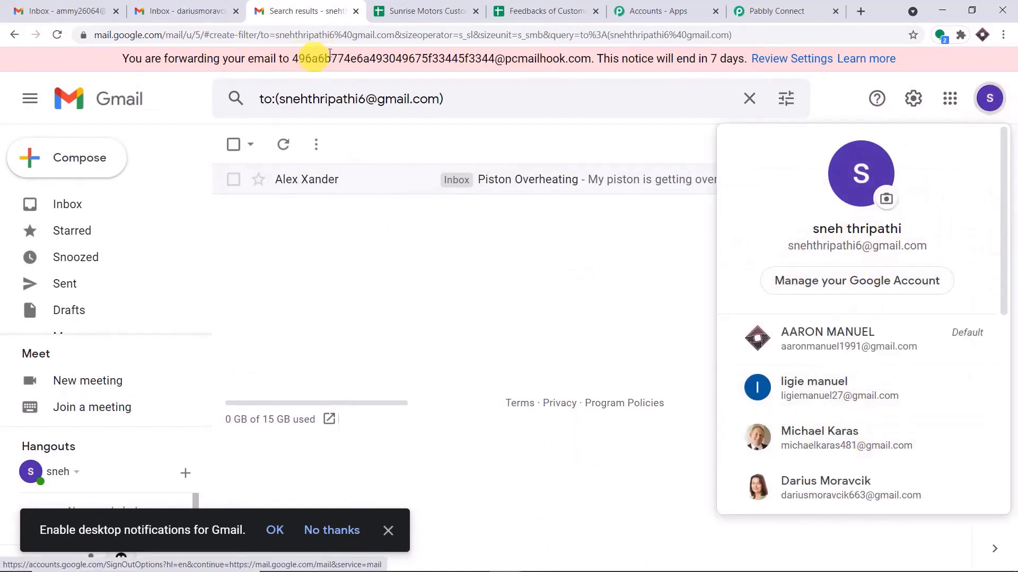
# In Pabbly Connect, re-capture the Email Parser response and confirm Yes.
pyautogui.click(742, 11)
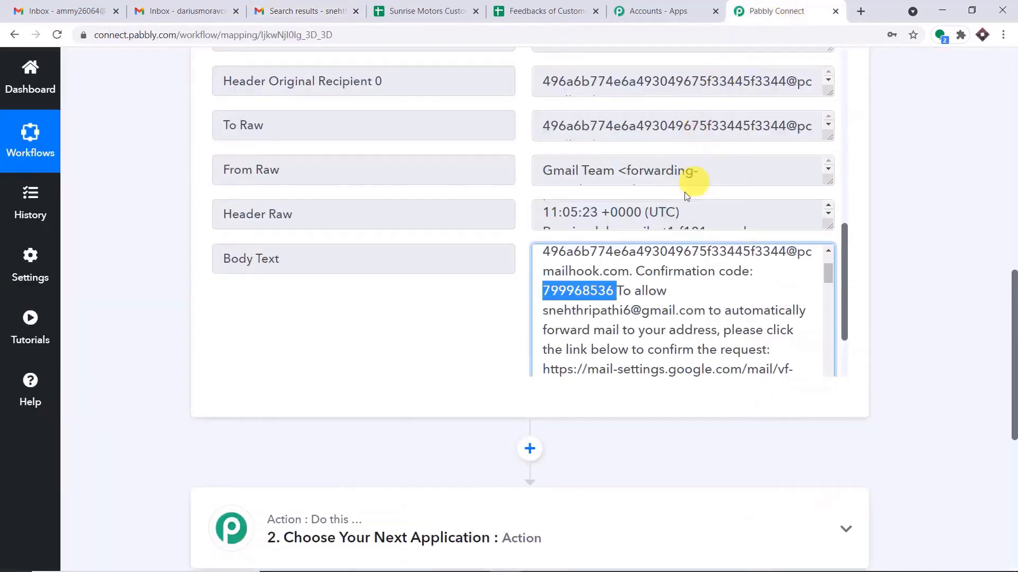
pyautogui.click(1012, 230)
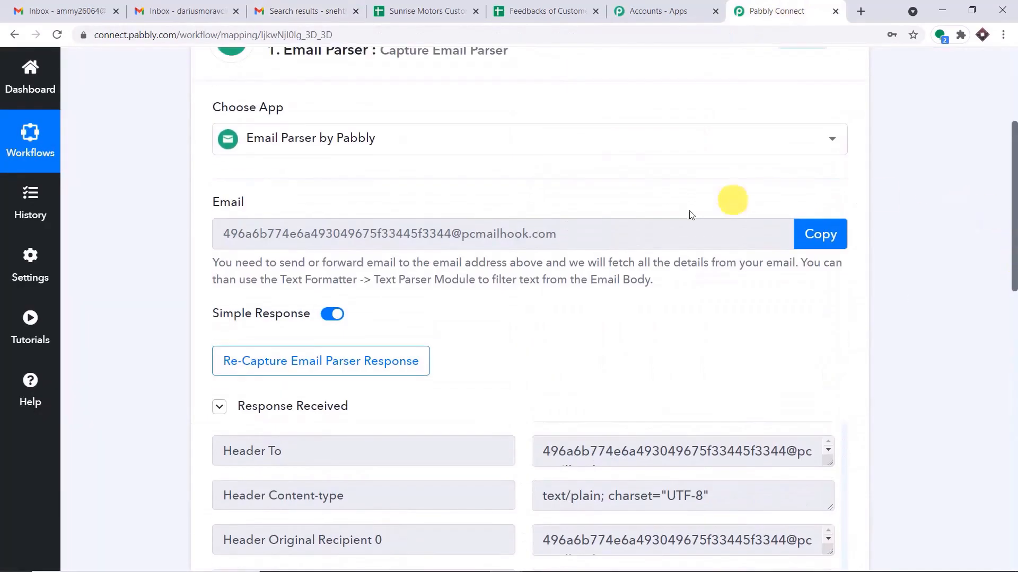
pyautogui.click(360, 363)
pyautogui.click(471, 414)
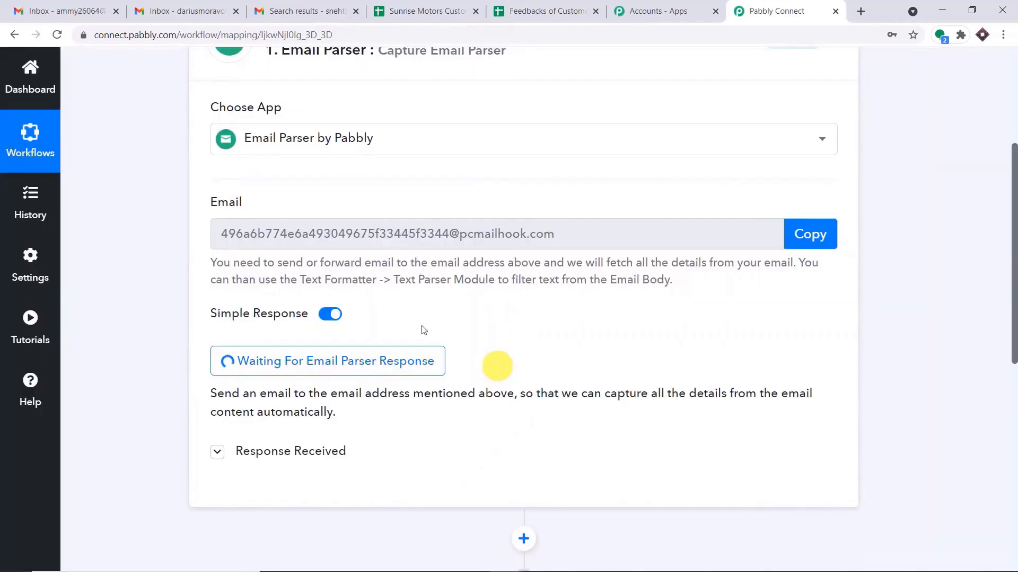
# Copy the forwarding Gmail account's email address.
pyautogui.click(297, 11)
pyautogui.click(197, 11)
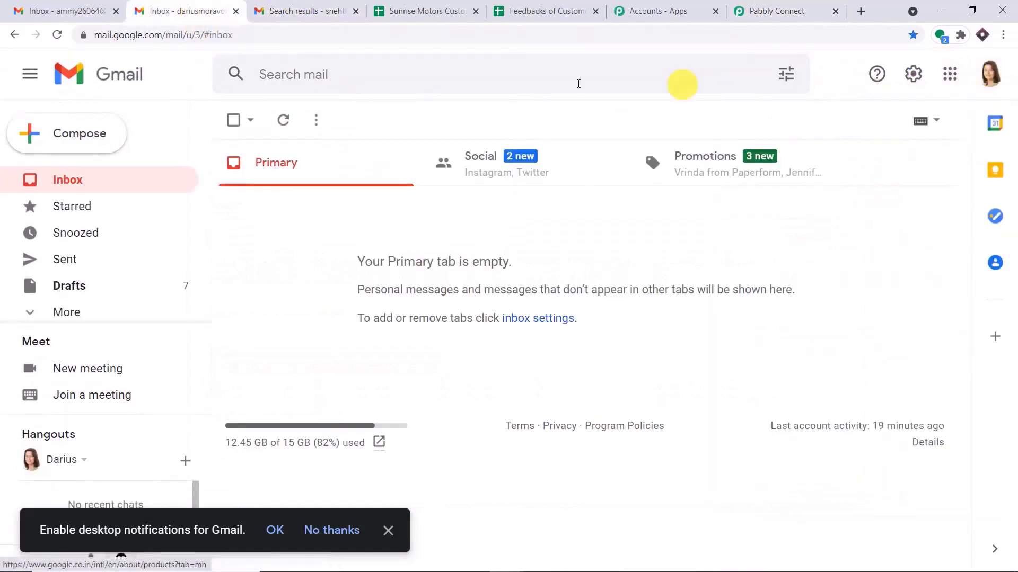
pyautogui.click(348, 11)
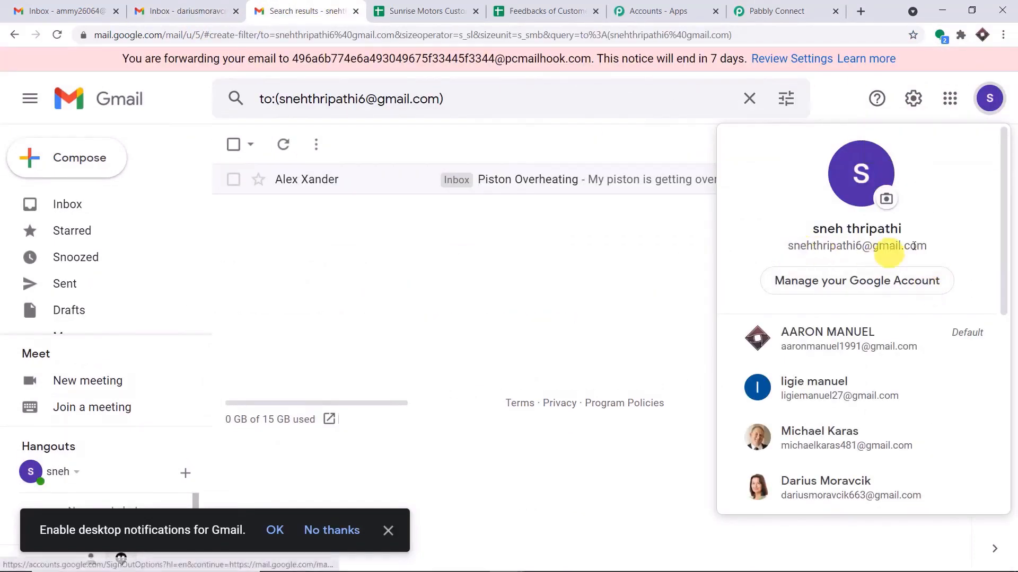
pyautogui.moveTo(932, 246); pyautogui.dragTo(794, 251)
pyautogui.rightClick(789, 251)
pyautogui.click(789, 264)
# Send 'Window Panes not moving' saying 'Window panes stopped moving after snow season' to that address.
pyautogui.click(199, 11)
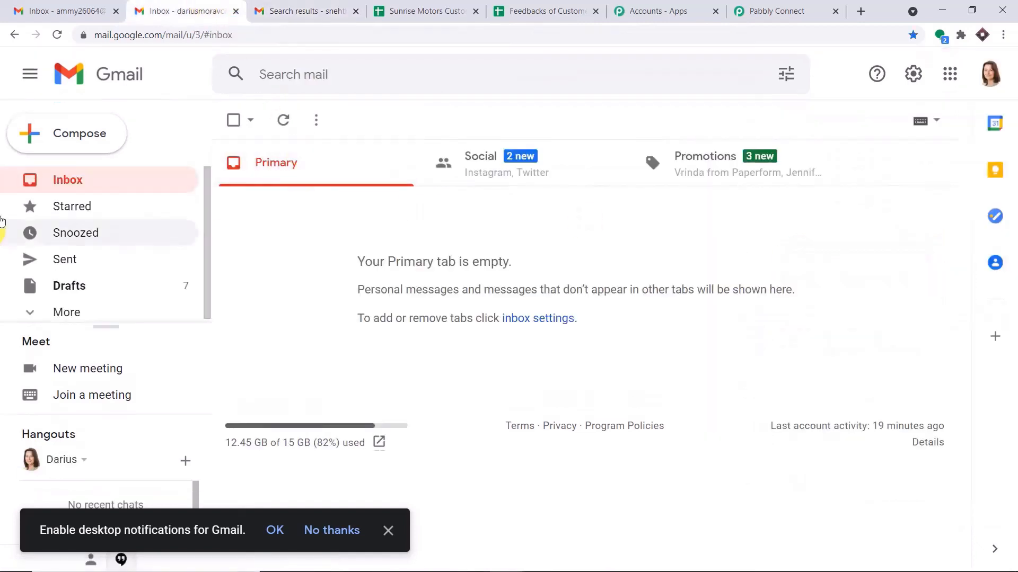
pyautogui.click(96, 142)
pyautogui.rightClick(578, 231)
pyautogui.click(617, 335)
pyautogui.click(608, 263)
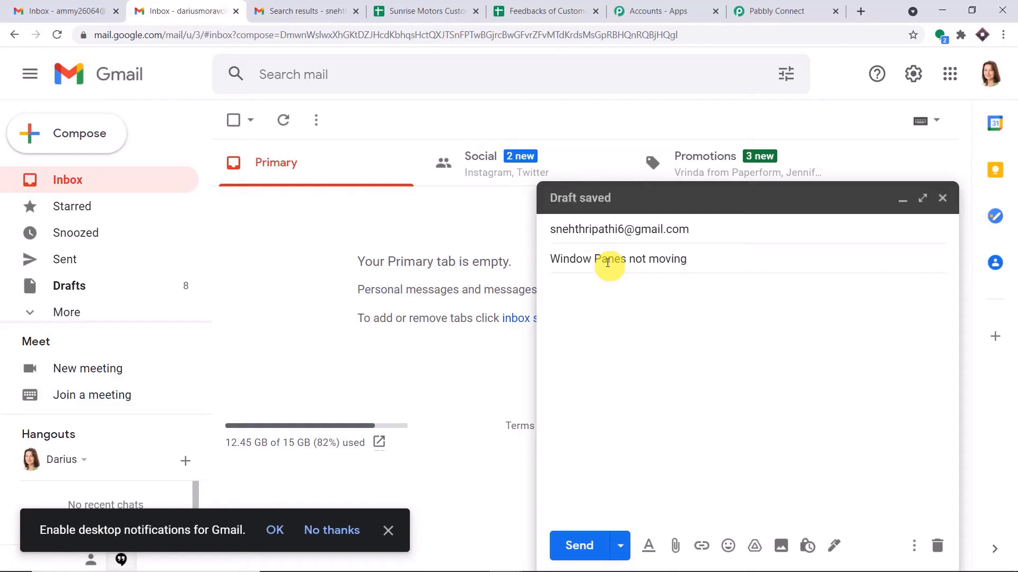
pyautogui.click(610, 298)
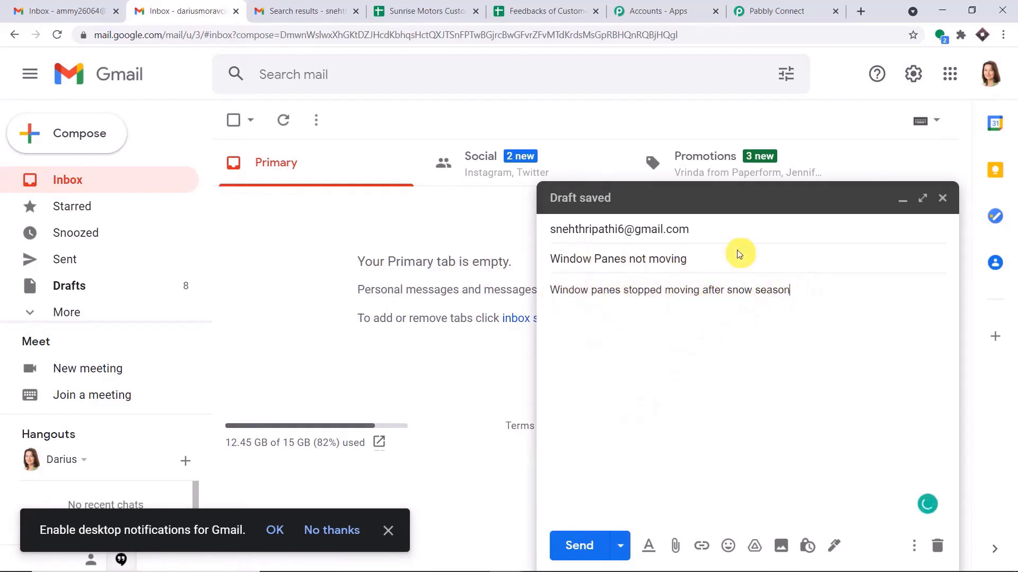
pyautogui.moveTo(588, 230)
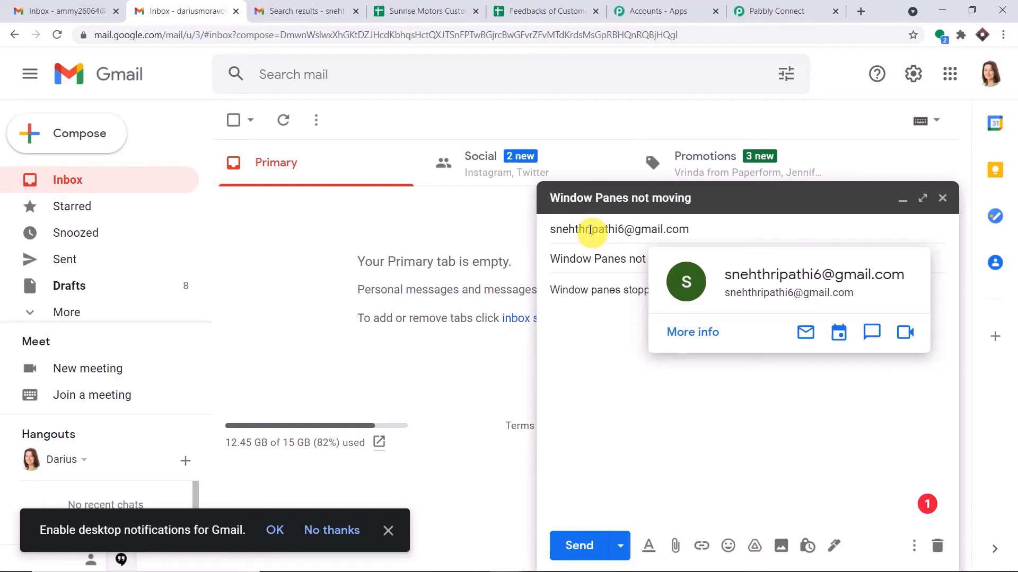
pyautogui.click(763, 11)
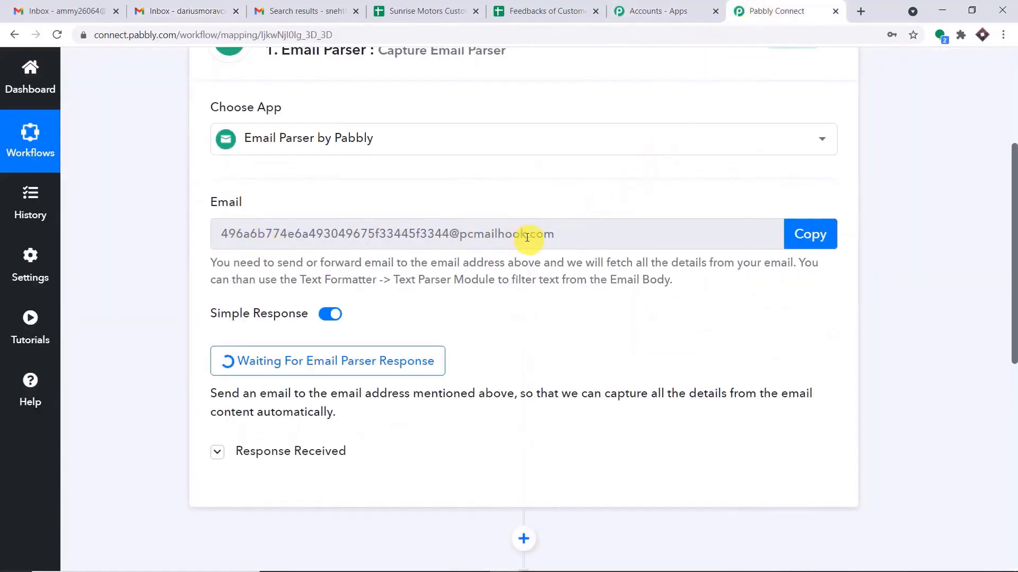
pyautogui.click(185, 11)
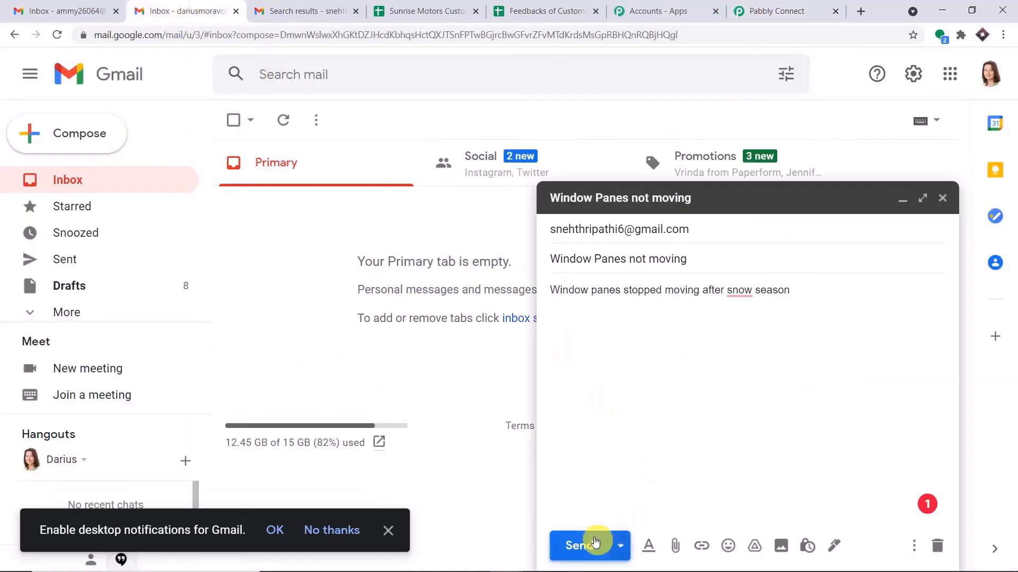
pyautogui.click(594, 543)
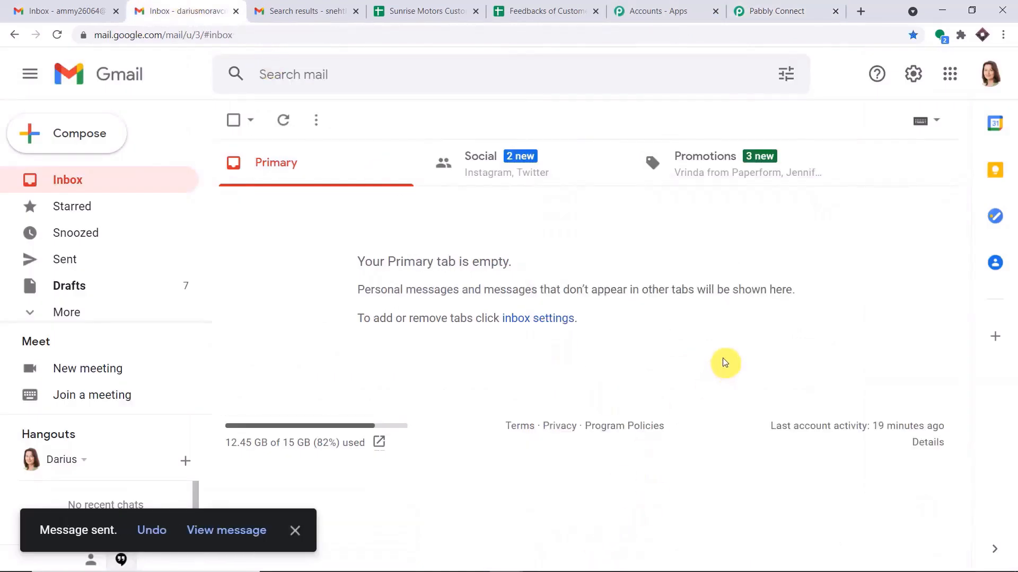
# In Pabbly Connect, check the captured sender display name and sender address.
pyautogui.click(774, 11)
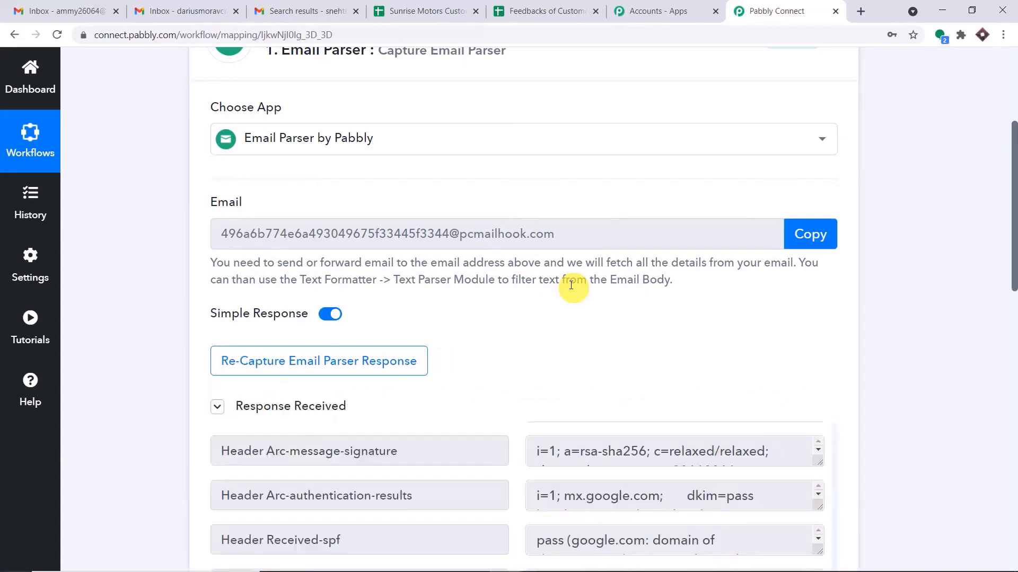
pyautogui.scroll(-3, 743, 340)
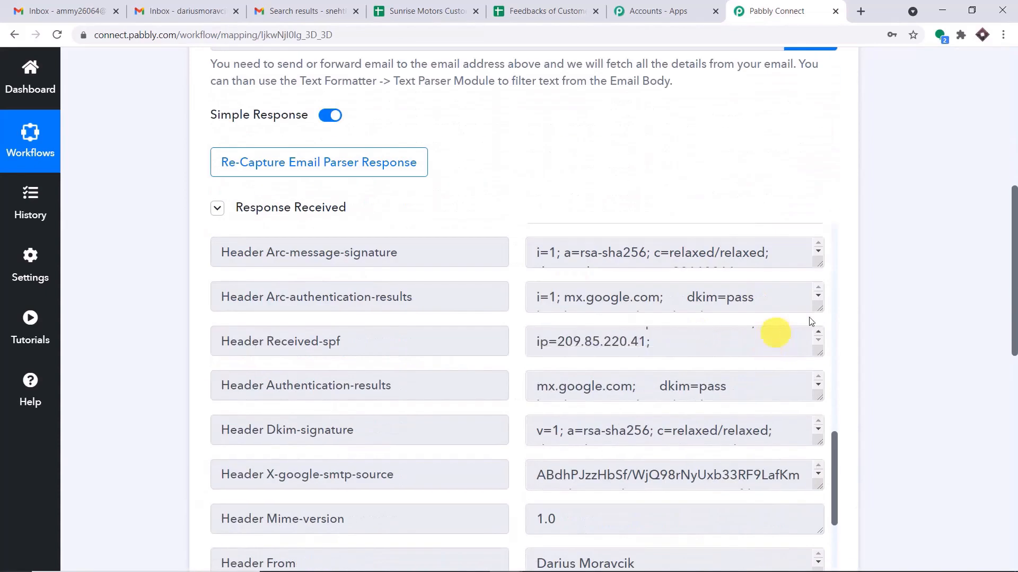
pyautogui.scroll(-3, 782, 327)
pyautogui.scroll(8, 779, 195)
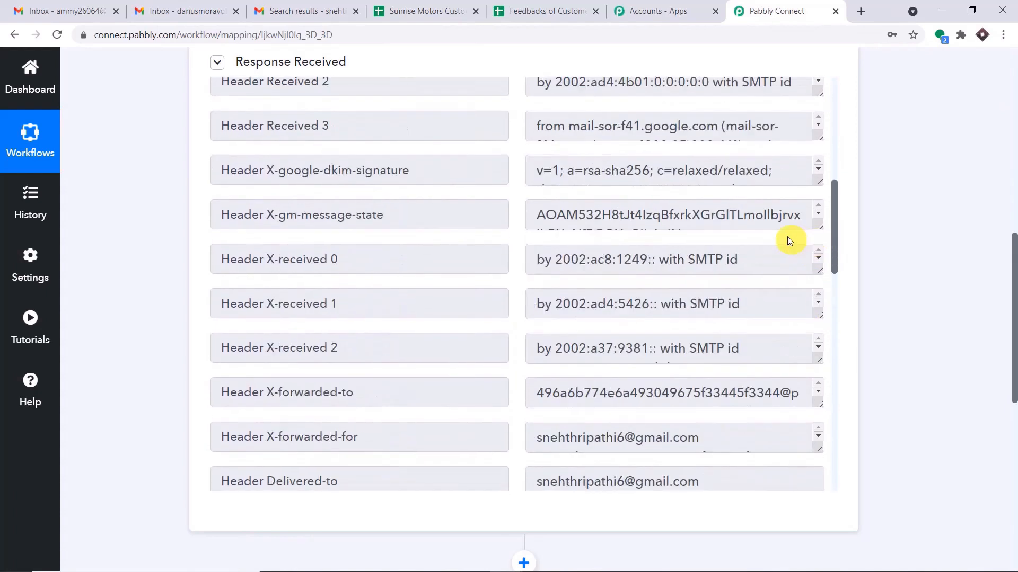
pyautogui.scroll(8, 788, 240)
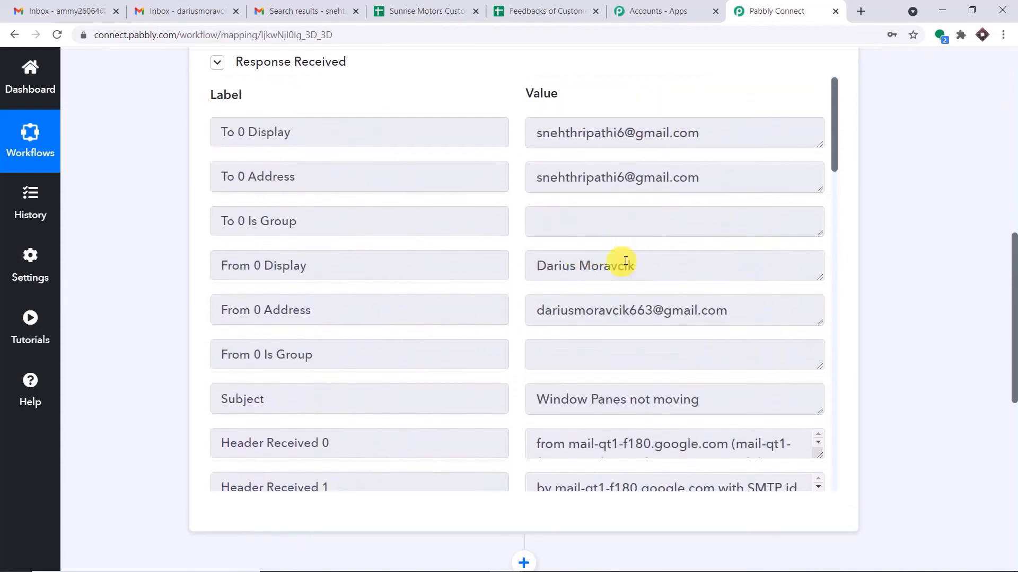
pyautogui.moveTo(644, 266); pyautogui.dragTo(544, 266)
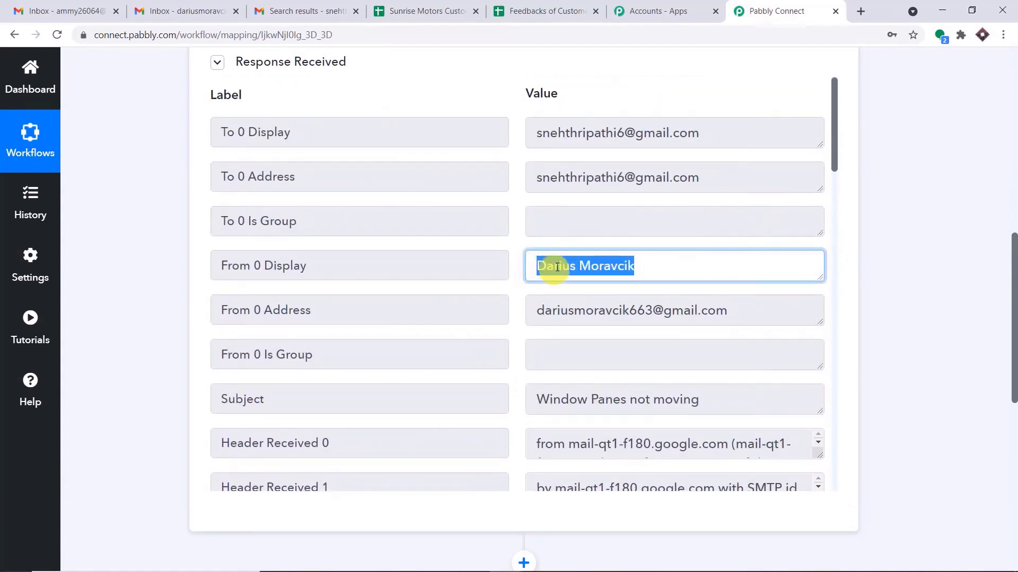
pyautogui.moveTo(740, 312); pyautogui.dragTo(415, 295)
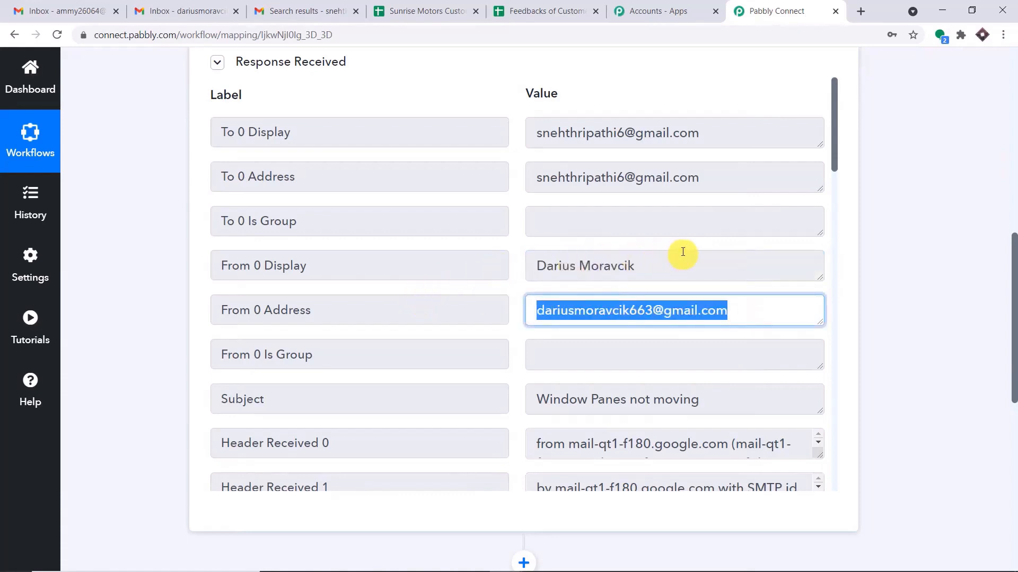
# Review the captured Subject and full Body Text of the 'Window Panes not moving' email.
pyautogui.scroll(-3, 689, 254)
pyautogui.moveTo(709, 269); pyautogui.dragTo(394, 262)
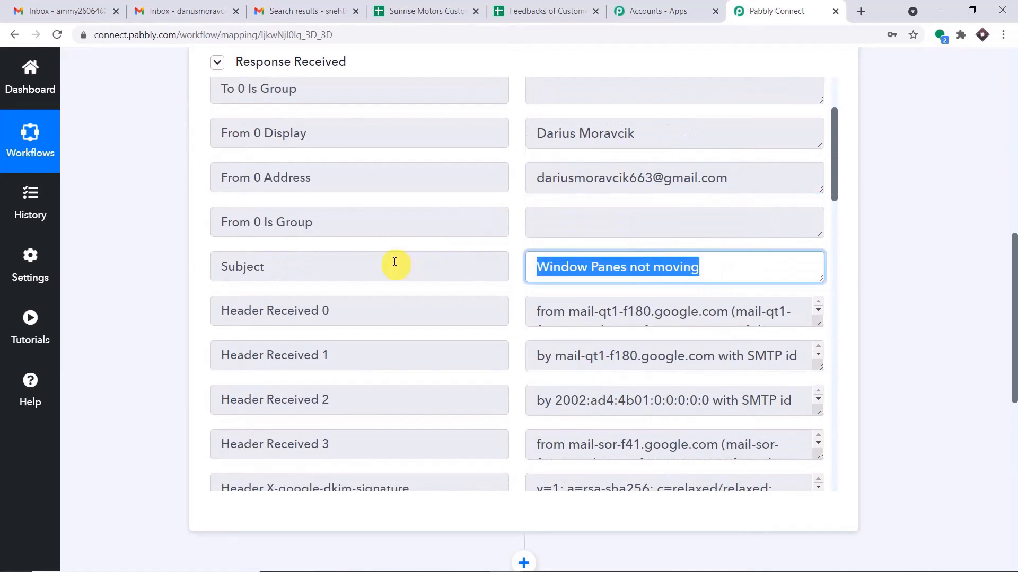
pyautogui.scroll(-7, 689, 245)
pyautogui.scroll(-10, 698, 246)
pyautogui.scroll(-10, 742, 340)
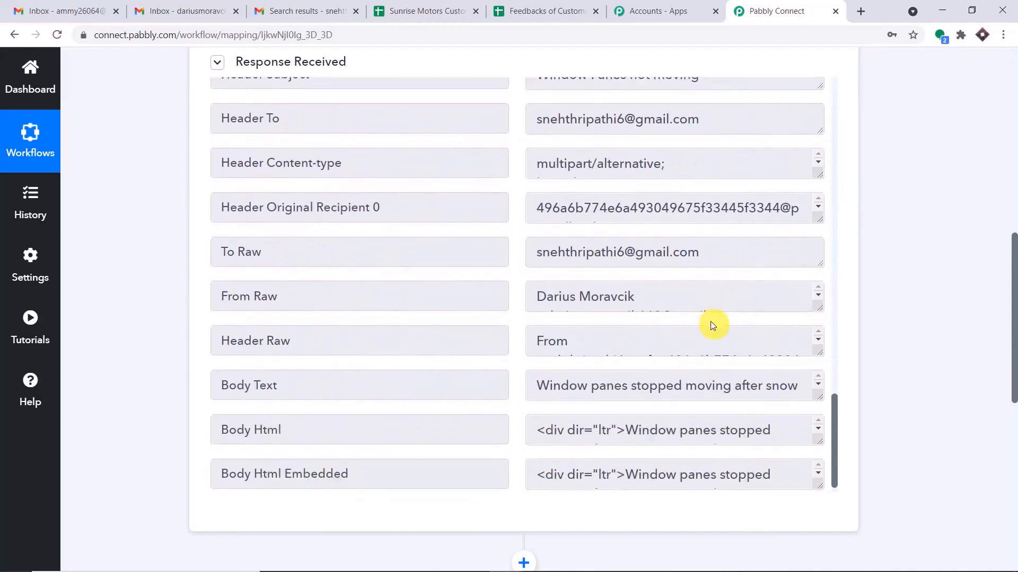
pyautogui.scroll(-1, 711, 322)
pyautogui.moveTo(812, 384); pyautogui.dragTo(406, 356)
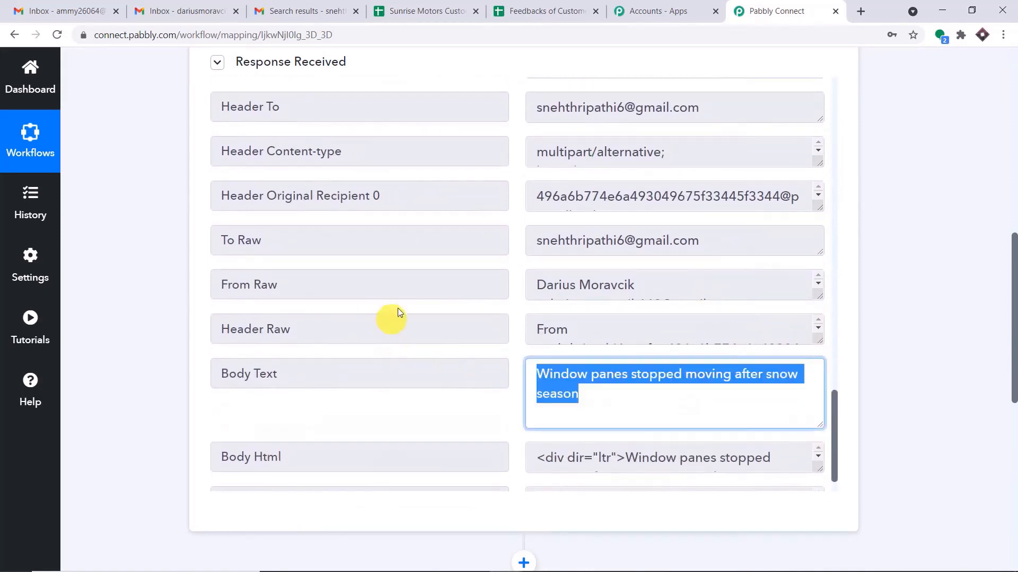
pyautogui.scroll(-4, 935, 286)
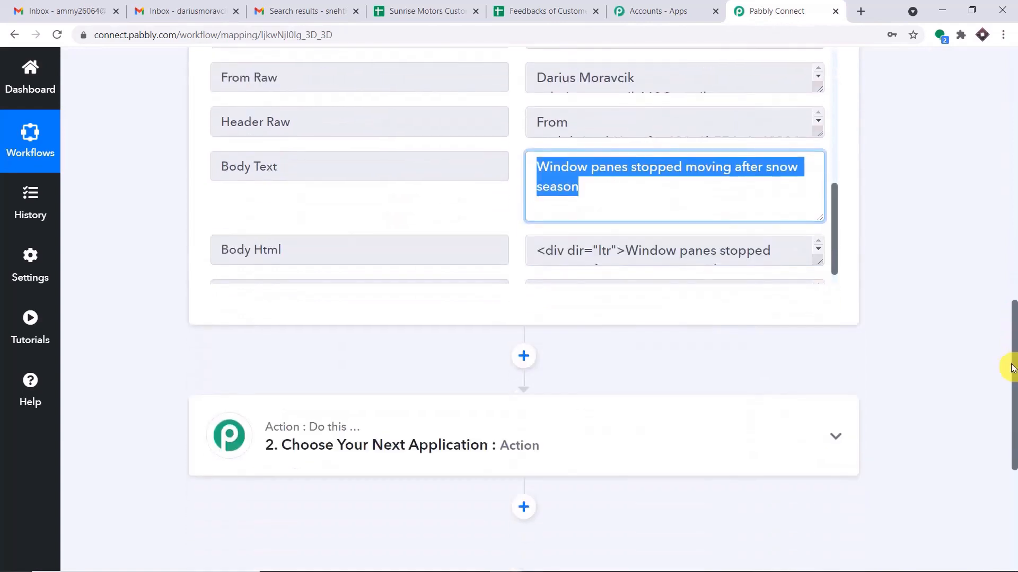
pyautogui.click(511, 10)
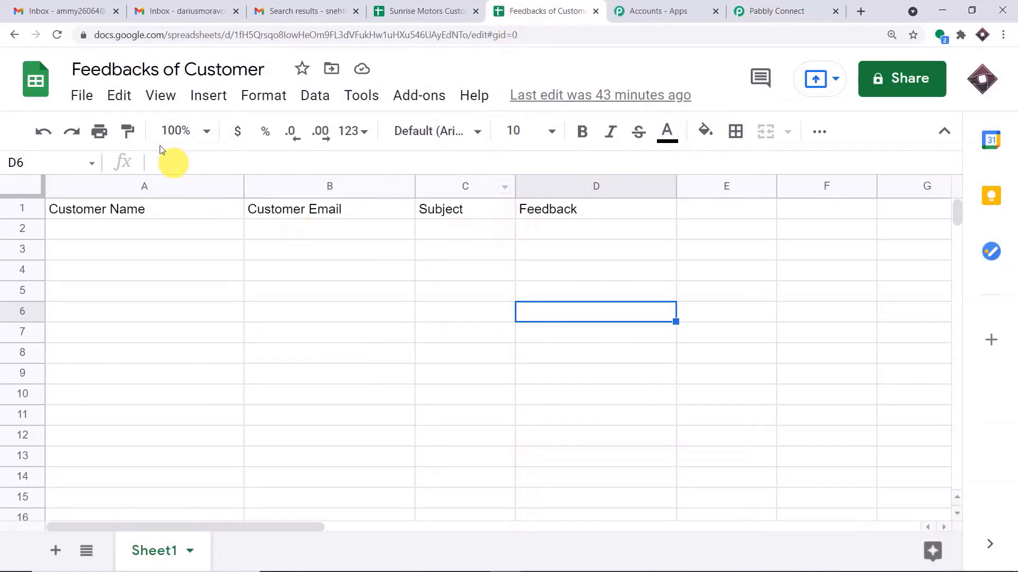
# Close Sunrise Motors Customer Feedback and check the Customer Name, Customer Email, Subject, Feedback headers.
pyautogui.click(454, 9)
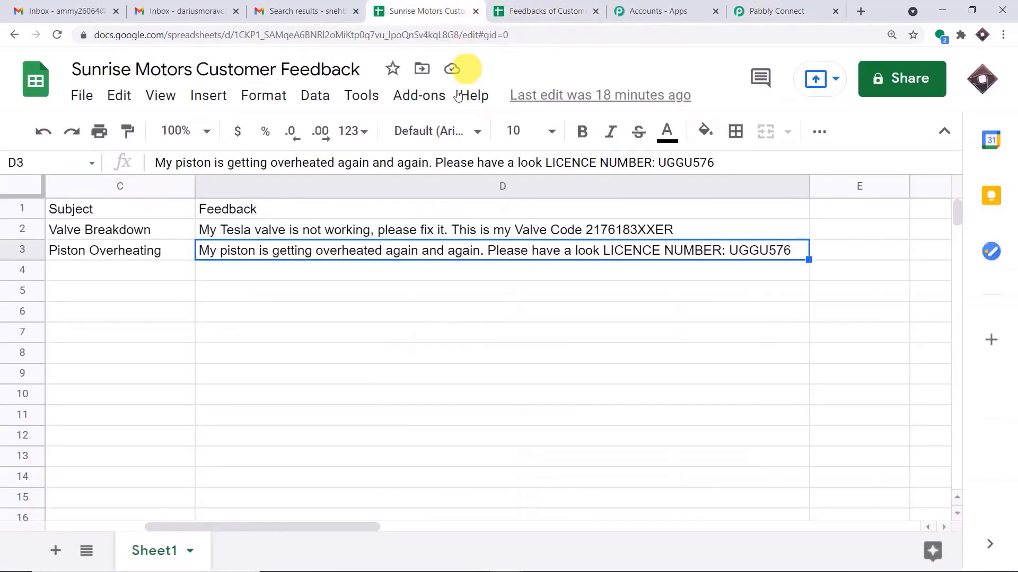
pyautogui.click(476, 12)
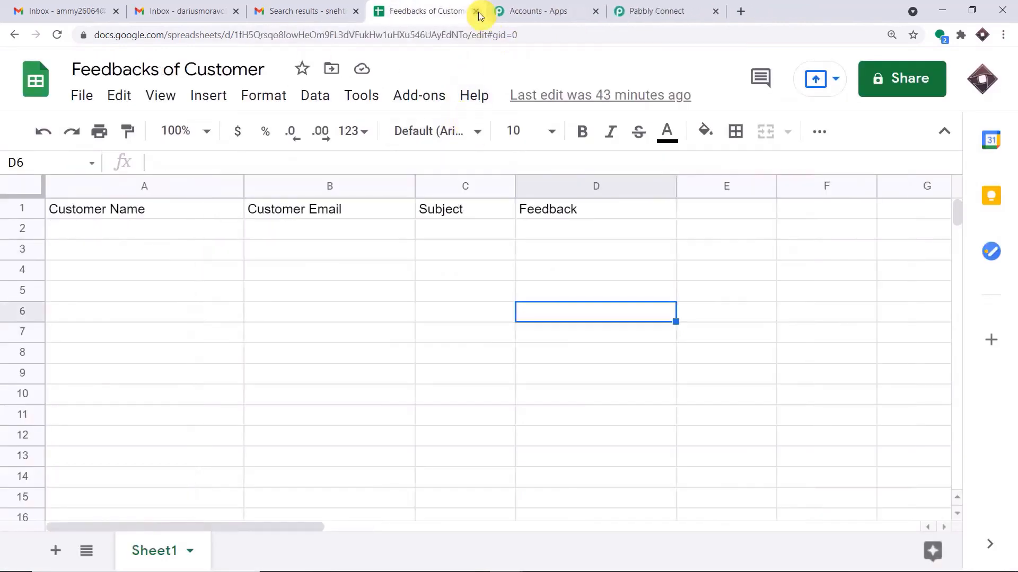
pyautogui.click(157, 228)
pyautogui.click(144, 212)
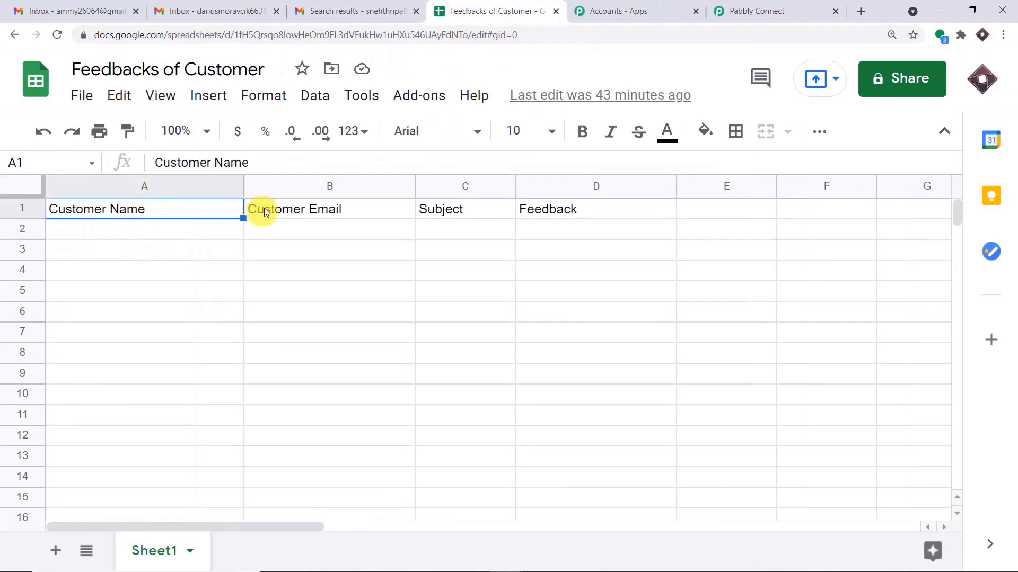
pyautogui.click(351, 207)
pyautogui.click(437, 209)
pyautogui.click(557, 212)
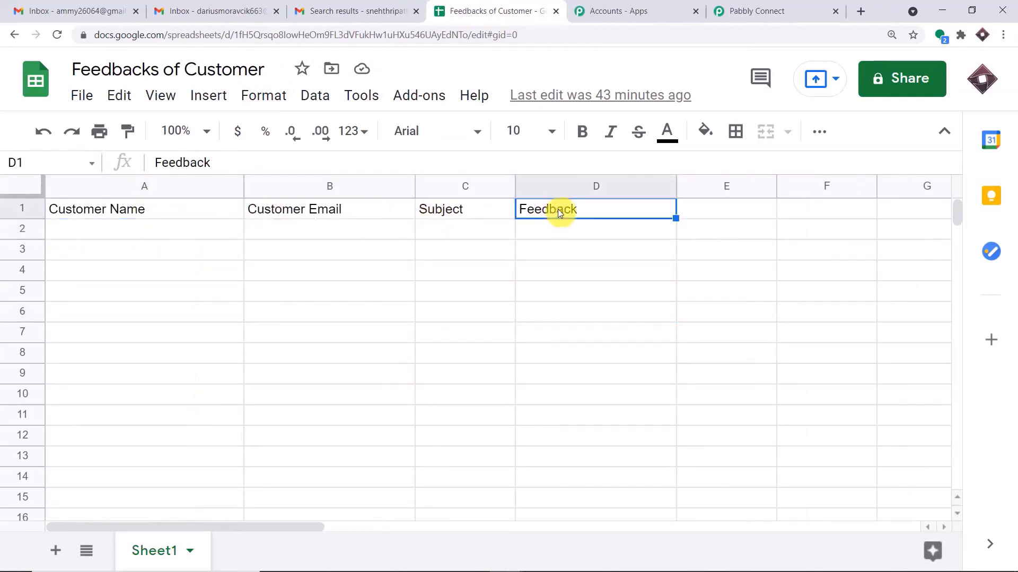
pyautogui.click(724, 11)
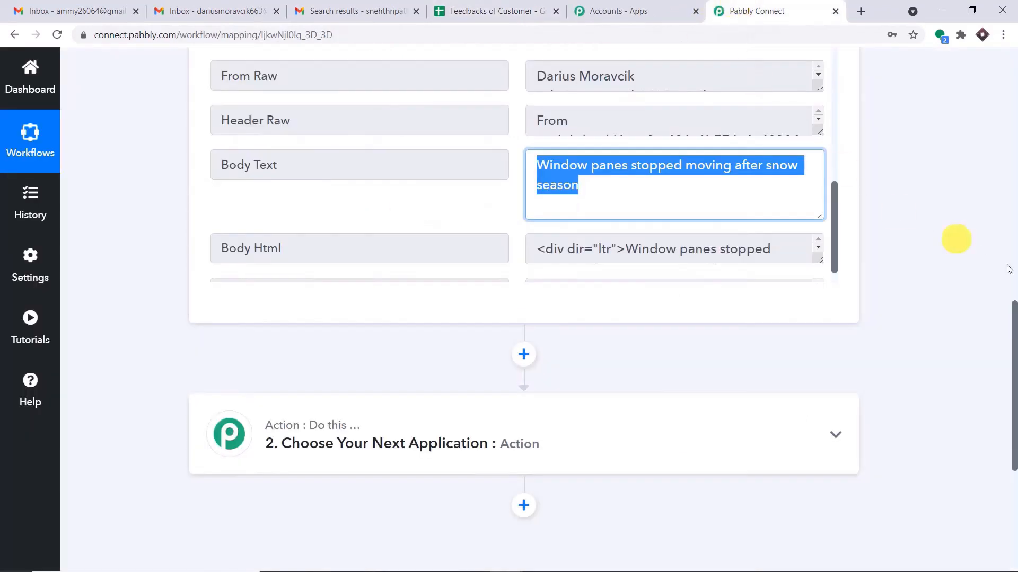
# Set the next action step to Google Sheets with the Add New Row event.
pyautogui.scroll(-5, 1015, 337)
pyautogui.click(400, 169)
pyautogui.click(294, 281)
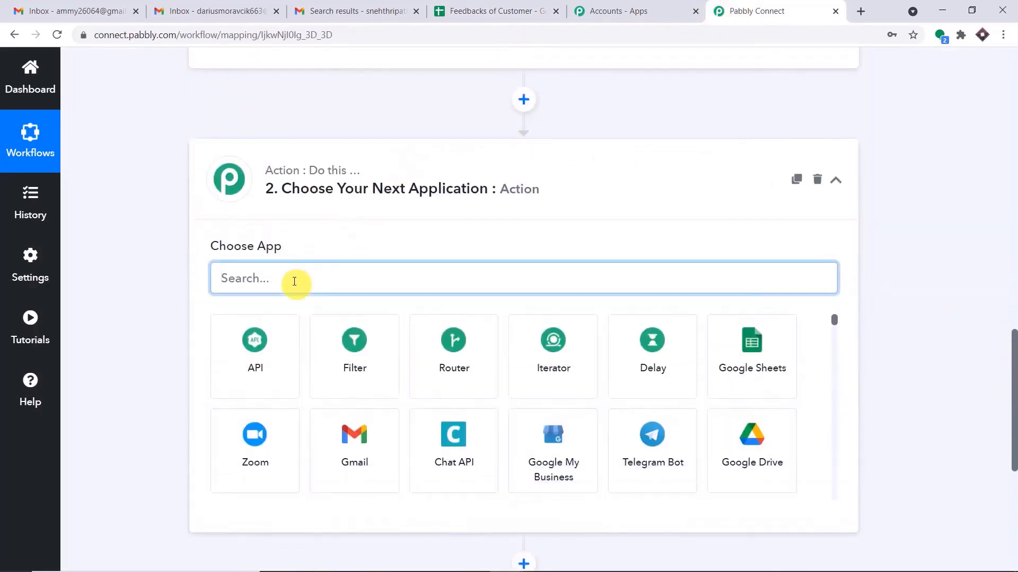
pyautogui.write('gt')
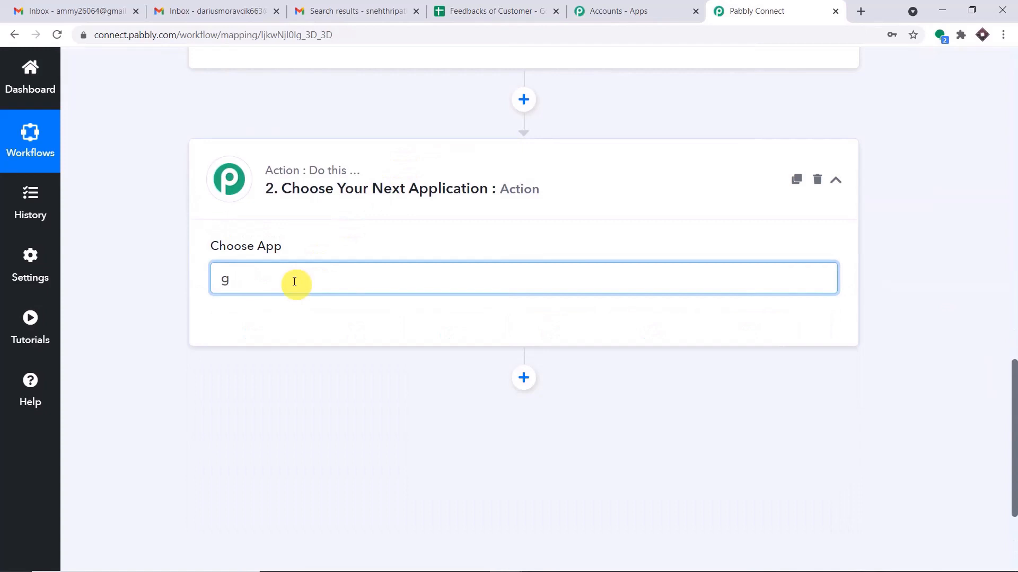
pyautogui.press('BackSpace')
pyautogui.write('oogle')
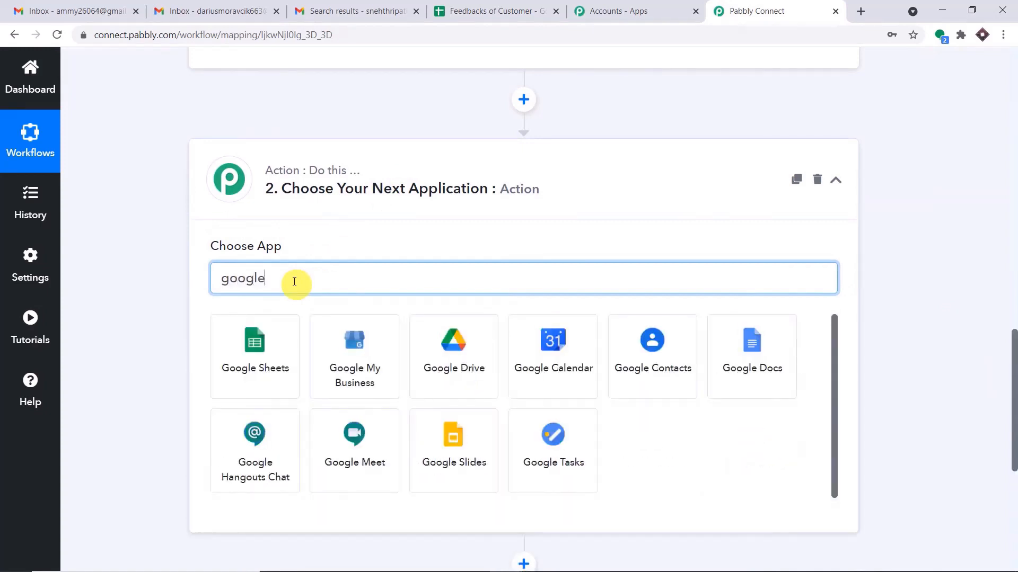
pyautogui.write(' s')
pyautogui.click(248, 333)
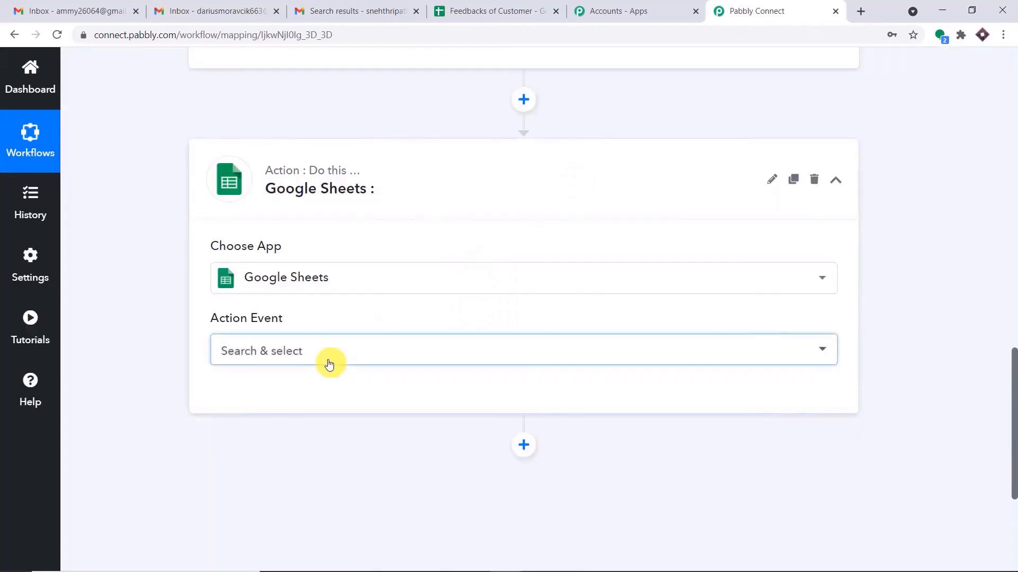
pyautogui.click(331, 359)
pyautogui.click(377, 167)
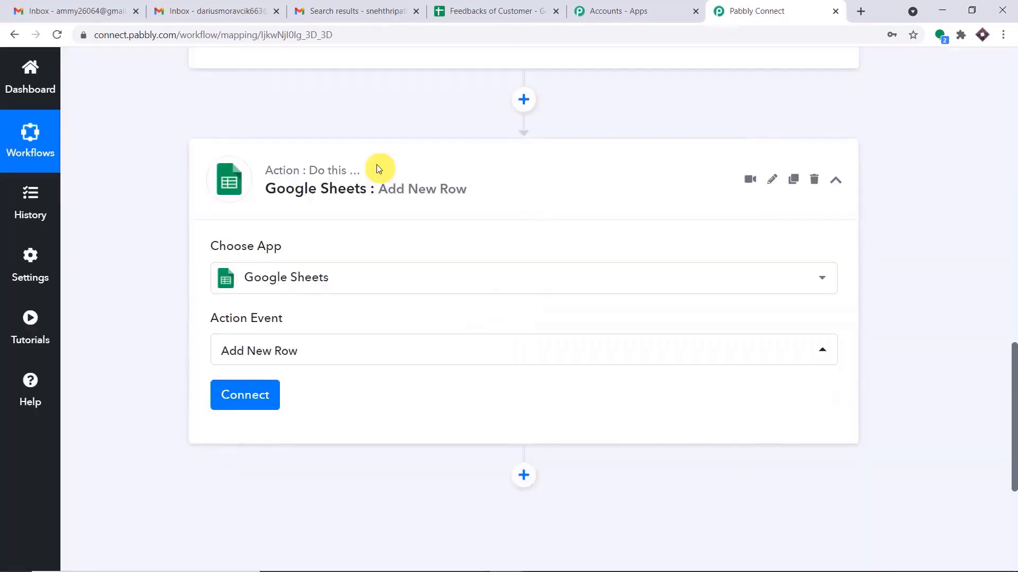
# Add a new Google Sheets connection, choose the Google account and allow access.
pyautogui.click(261, 392)
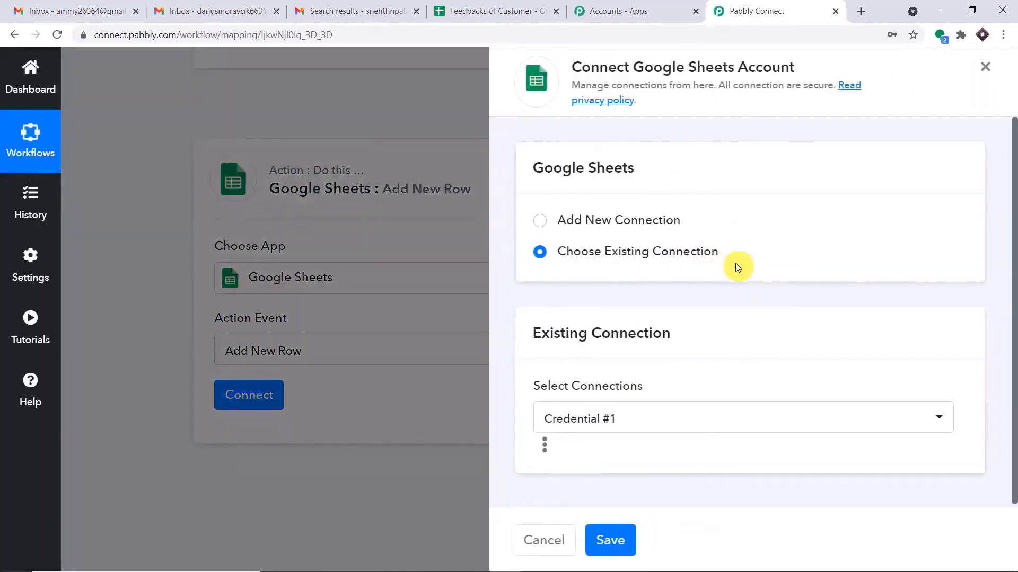
pyautogui.click(653, 220)
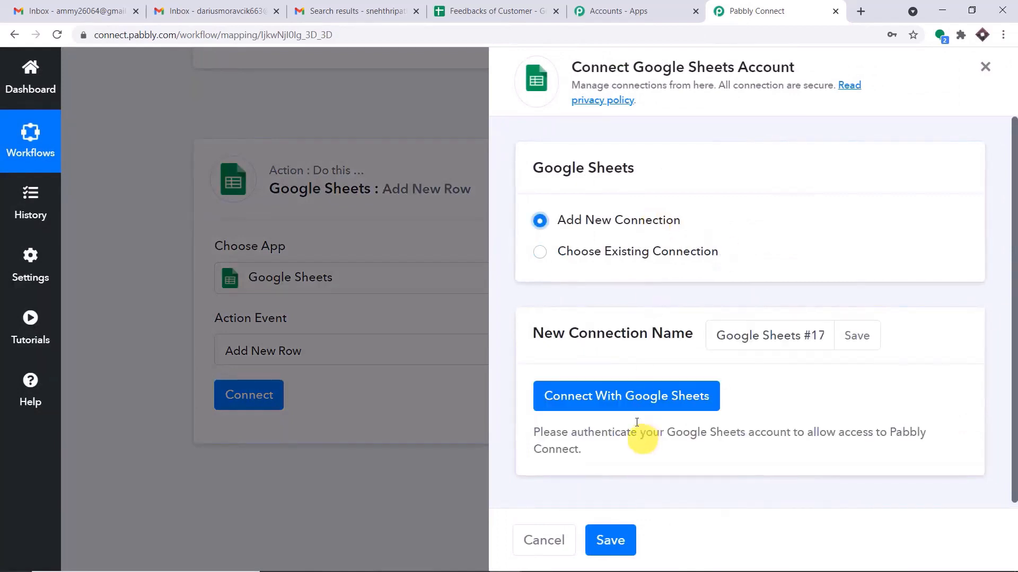
pyautogui.click(636, 397)
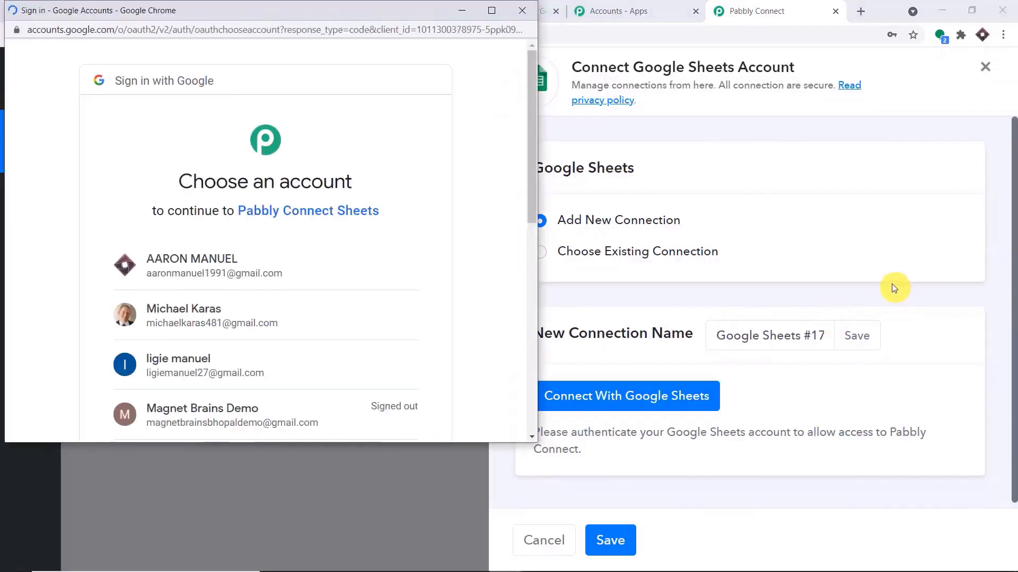
pyautogui.moveTo(302, 14); pyautogui.dragTo(878, 87)
pyautogui.scroll(-3, 811, 245)
pyautogui.scroll(-3, 808, 260)
pyautogui.scroll(6, 678, 259)
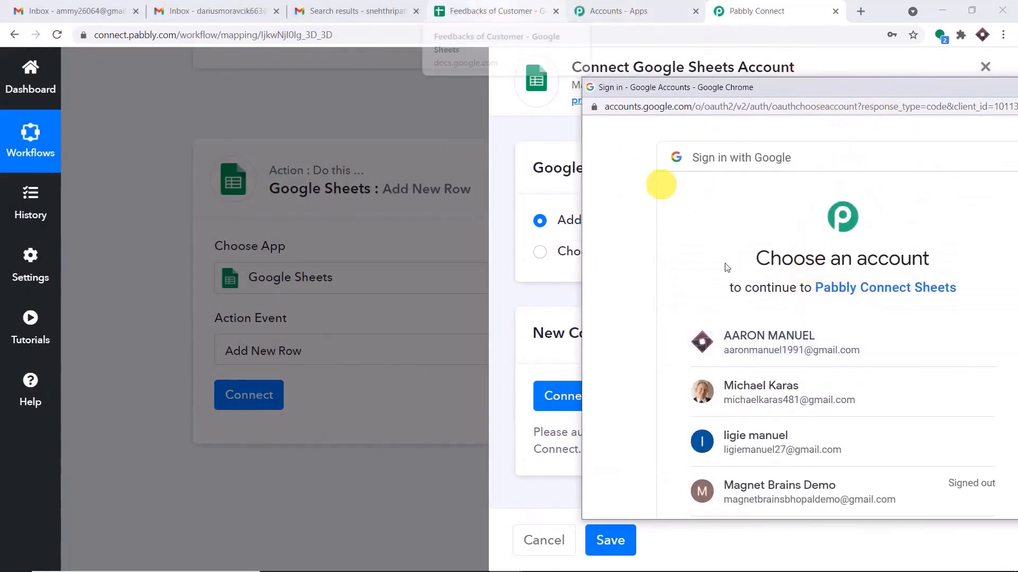
pyautogui.click(793, 347)
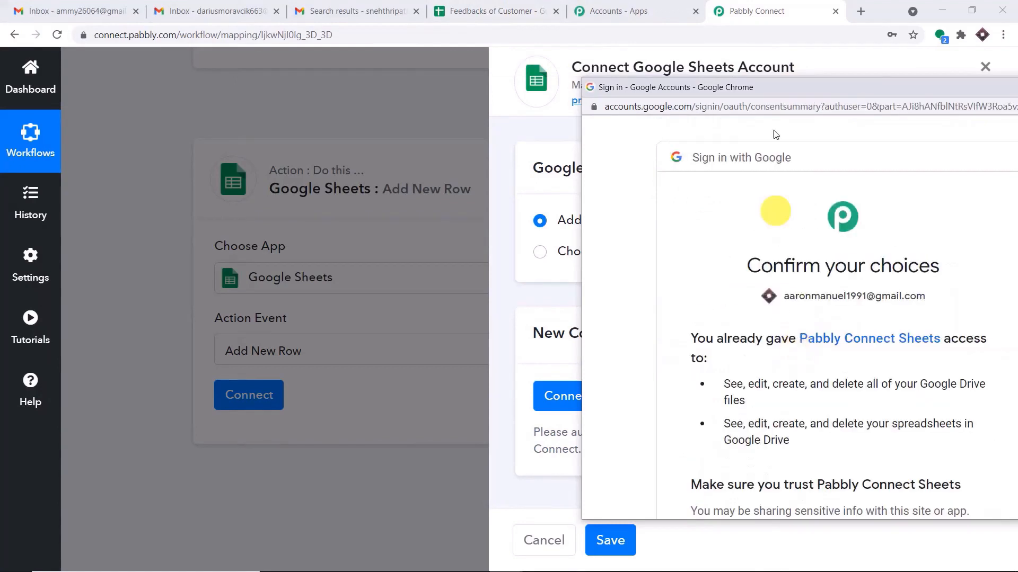
pyautogui.moveTo(785, 91); pyautogui.dragTo(524, 48)
pyautogui.scroll(-5, 684, 272)
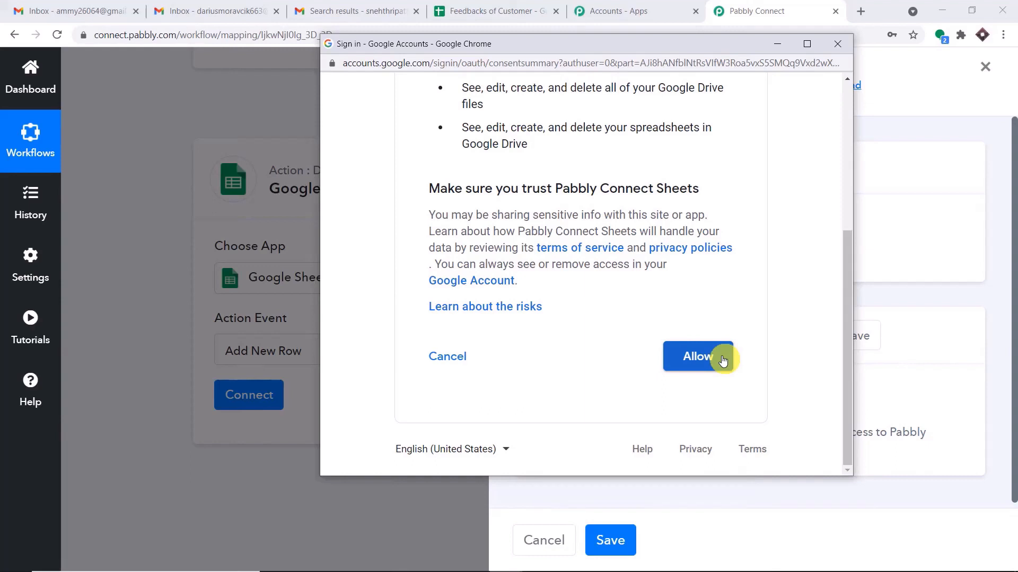
pyautogui.click(723, 360)
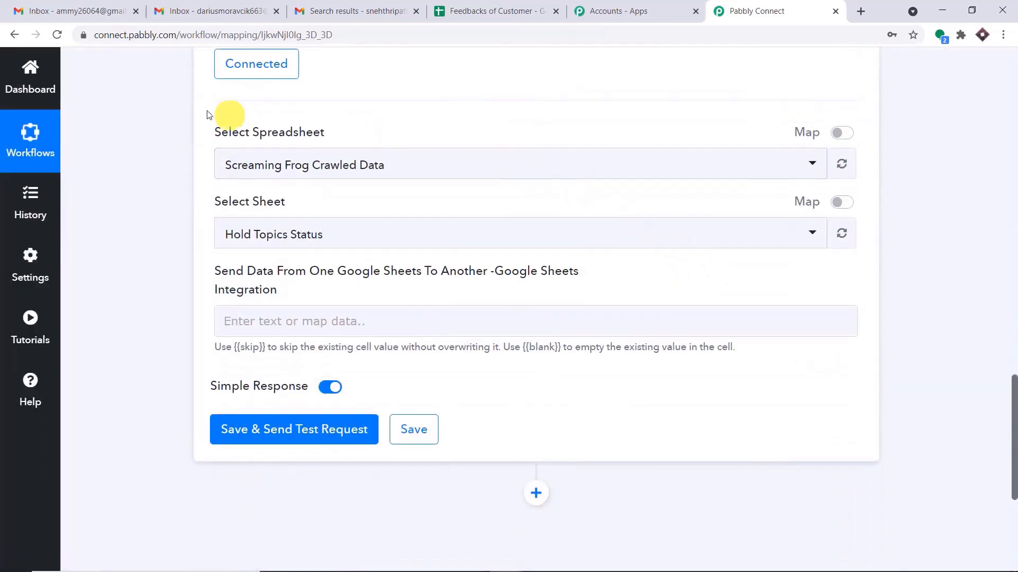
# Select the Feedbacks of Customer spreadsheet in the Add New Row action.
pyautogui.click(351, 166)
pyautogui.scroll(-1, 413, 328)
pyautogui.scroll(-15, 413, 329)
pyautogui.scroll(6, 416, 325)
pyautogui.scroll(10, 416, 321)
pyautogui.scroll(-2, 422, 297)
pyautogui.scroll(-2, 423, 279)
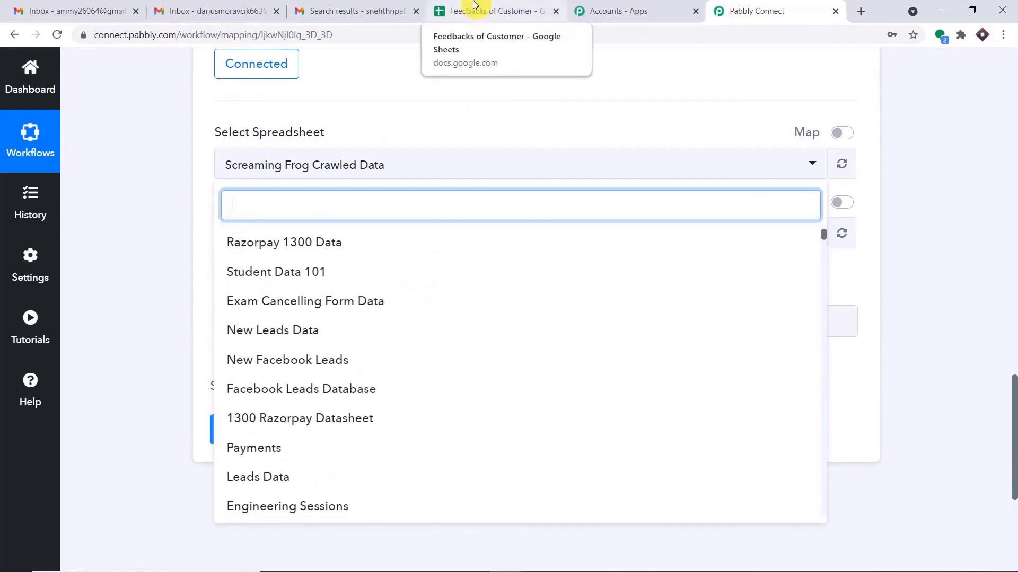
pyautogui.scroll(5, 375, 311)
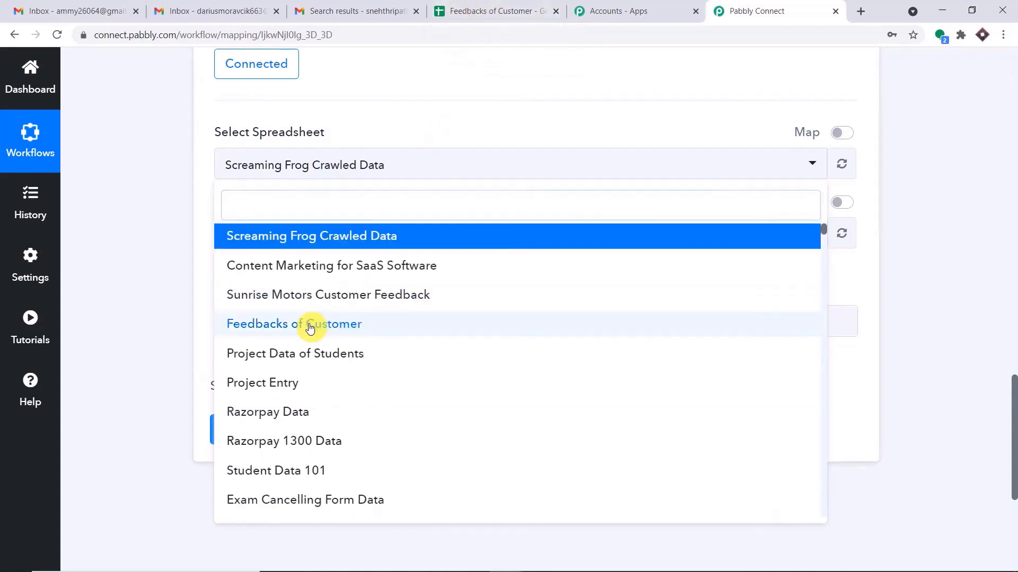
pyautogui.click(310, 326)
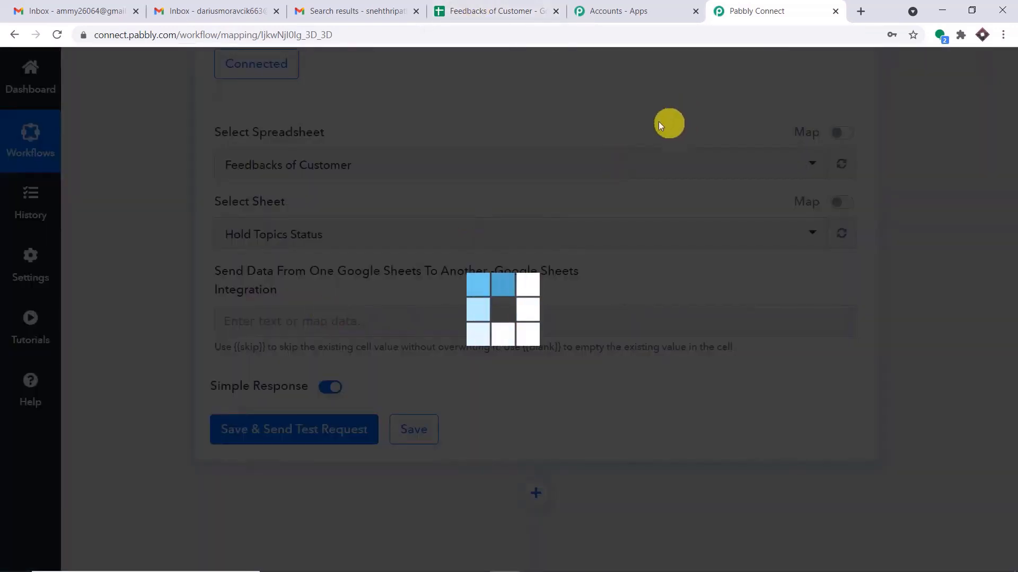
# Keep Sheet1 as the target sheet.
pyautogui.click(516, 9)
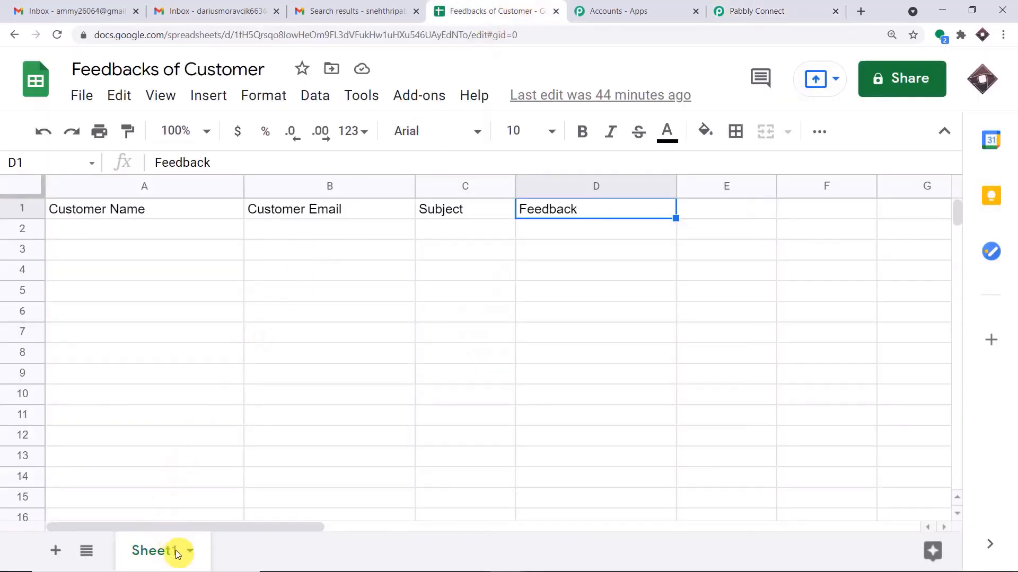
pyautogui.click(727, 8)
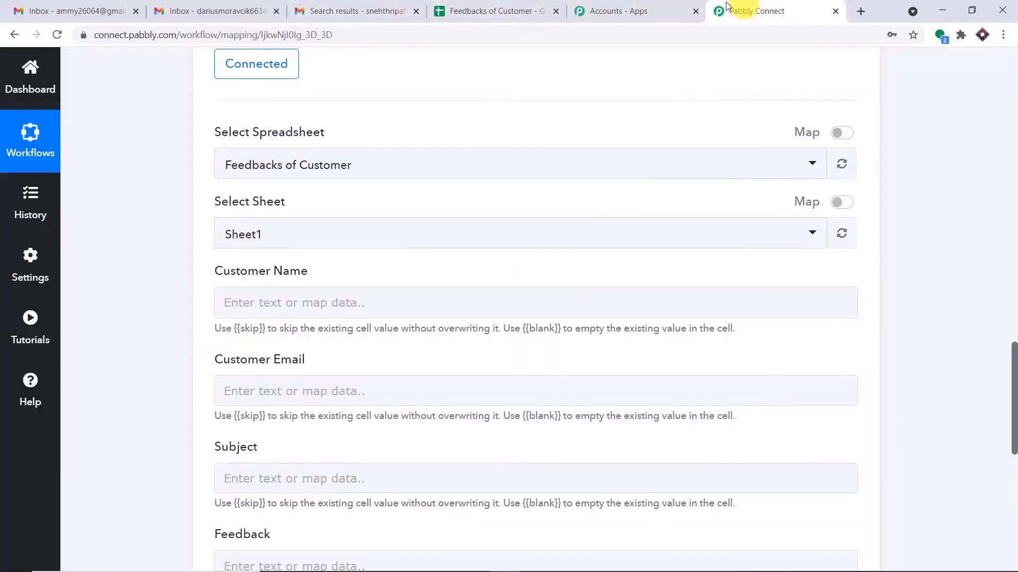
pyautogui.click(269, 234)
pyautogui.click(334, 208)
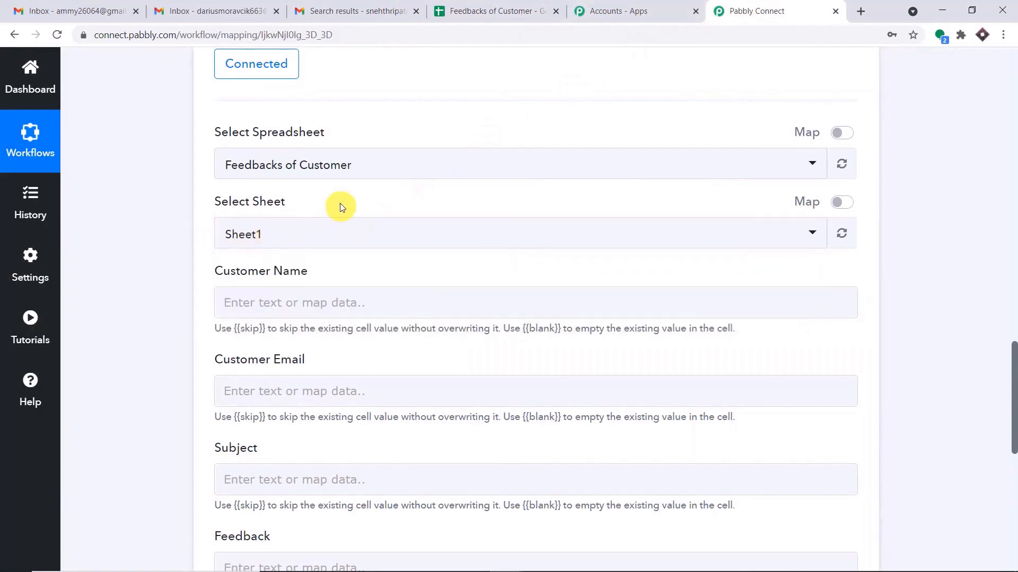
pyautogui.scroll(-3, 342, 206)
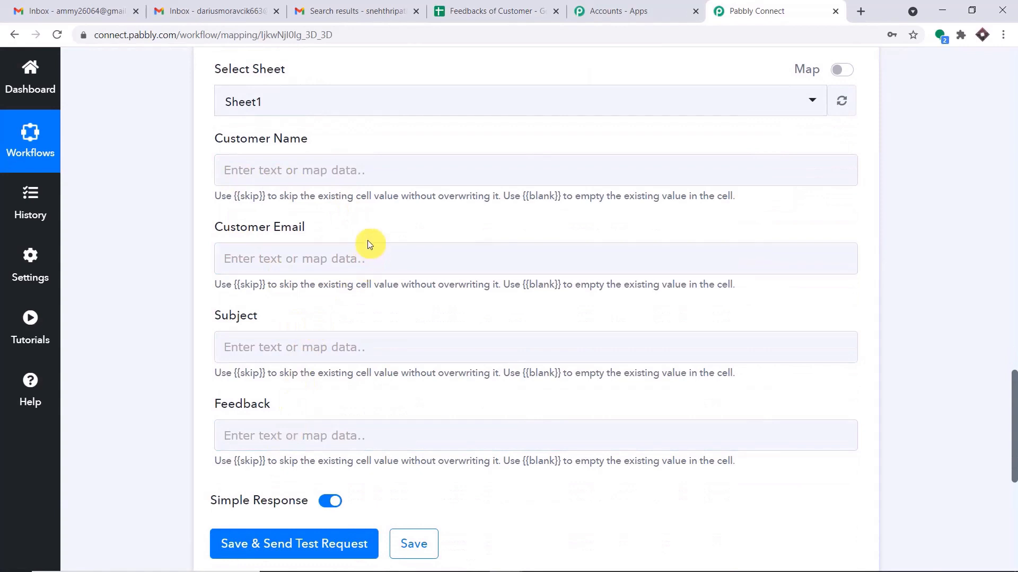
pyautogui.scroll(5, 383, 242)
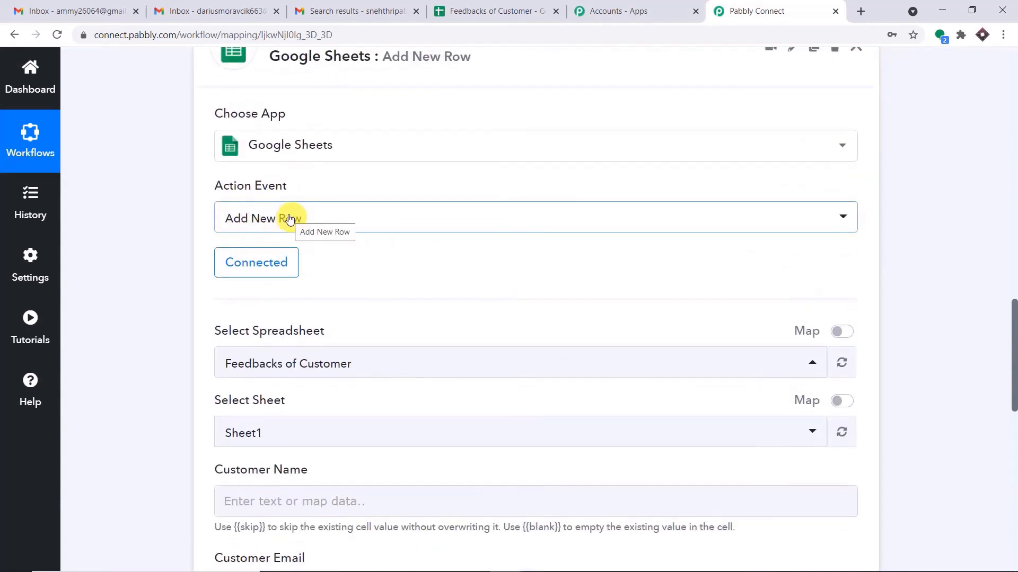
# Check the empty row 2 cells A2–D2 under the four column headers.
pyautogui.click(477, 10)
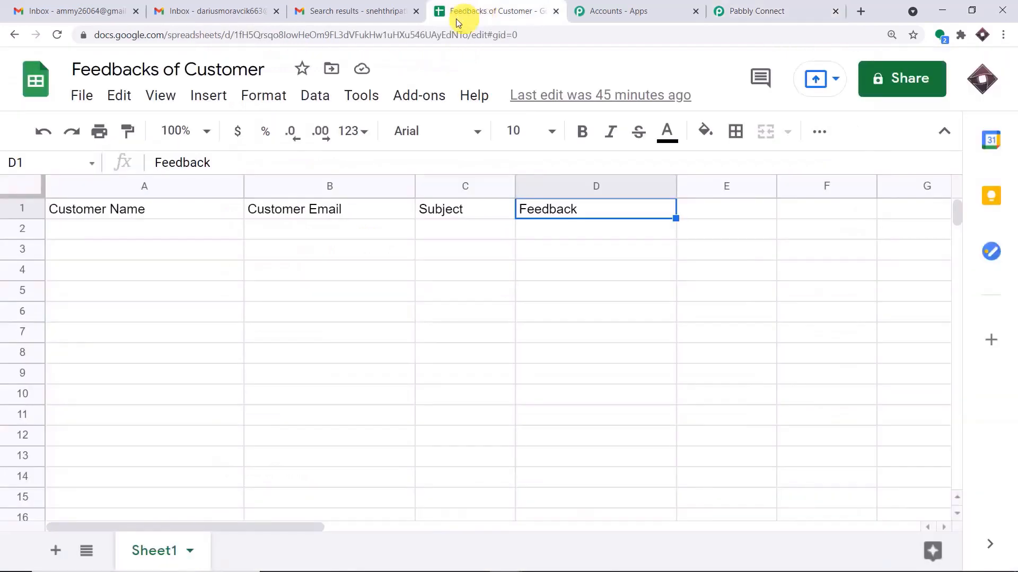
pyautogui.click(97, 229)
pyautogui.click(307, 228)
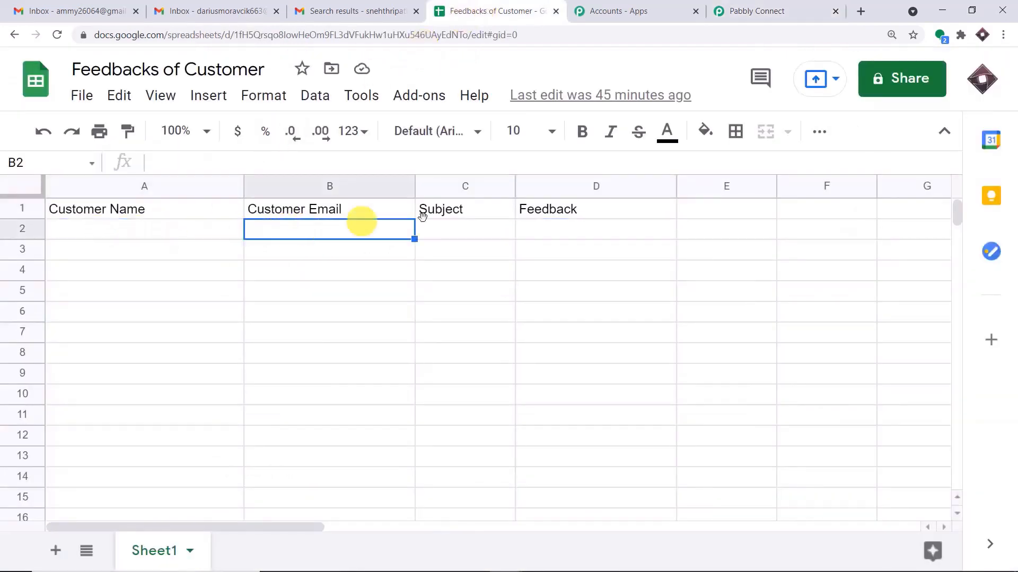
pyautogui.click(482, 235)
pyautogui.click(557, 229)
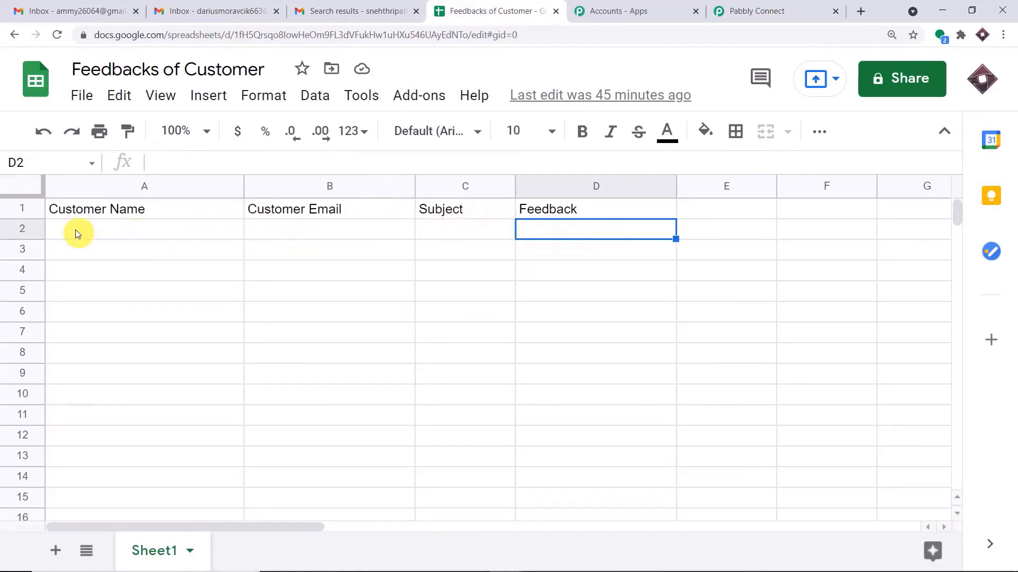
pyautogui.moveTo(75, 230); pyautogui.dragTo(552, 231)
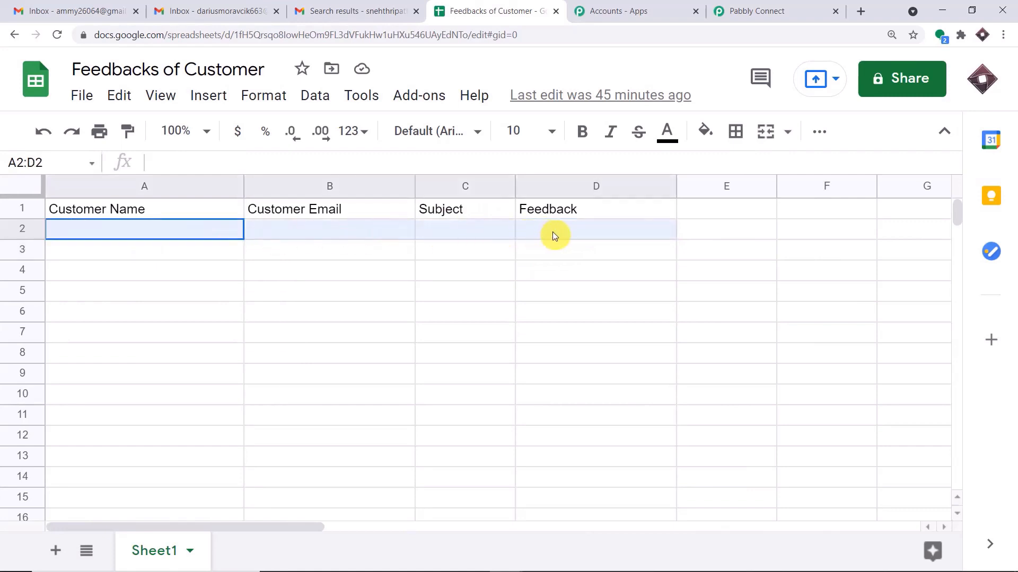
# Compare the Customer Name, Customer Email, Subject and Feedback fields against the sheet's columns.
pyautogui.click(764, 11)
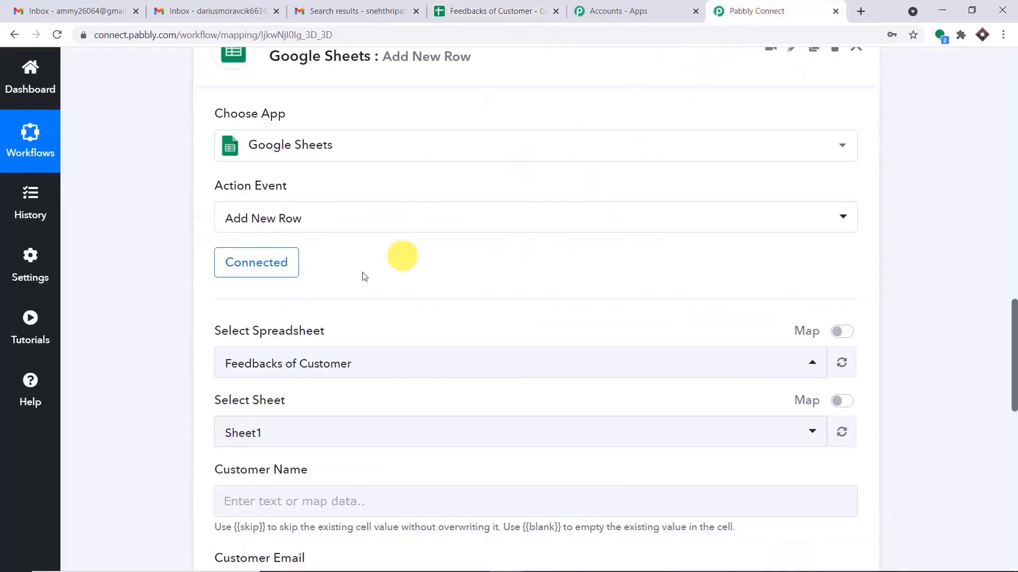
pyautogui.scroll(-5, 318, 227)
pyautogui.click(270, 225)
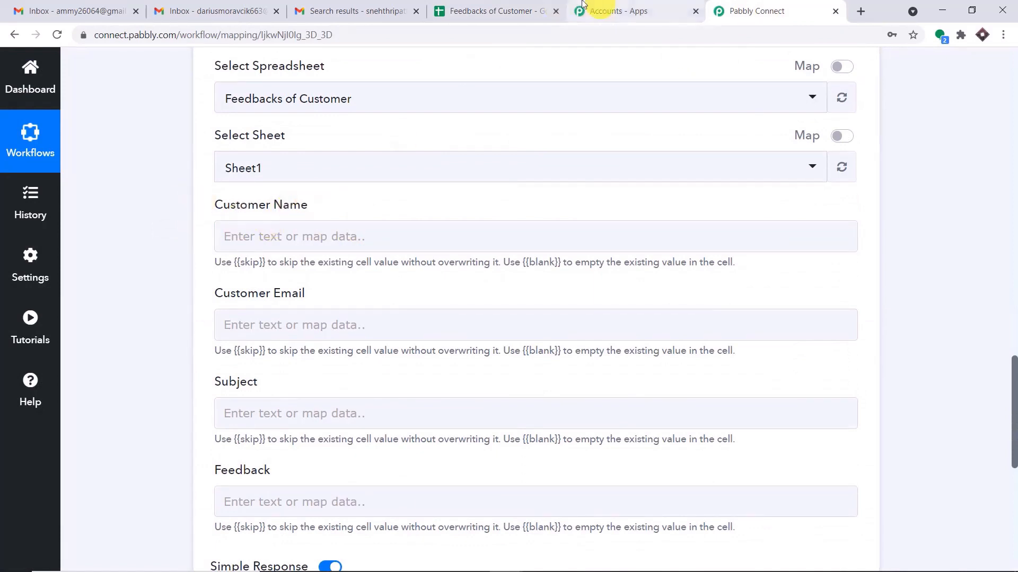
pyautogui.click(515, 9)
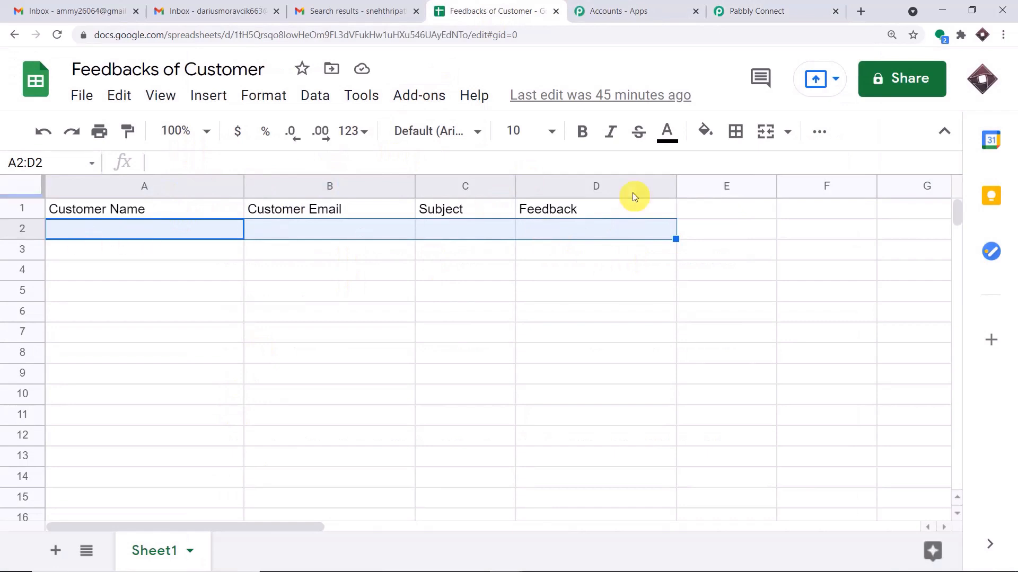
pyautogui.click(763, 9)
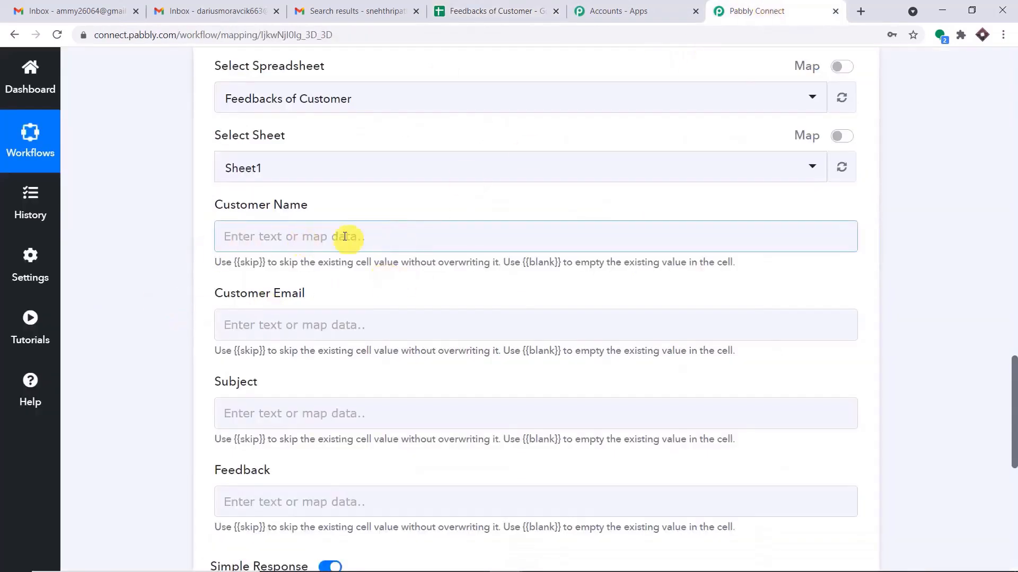
pyautogui.click(485, 11)
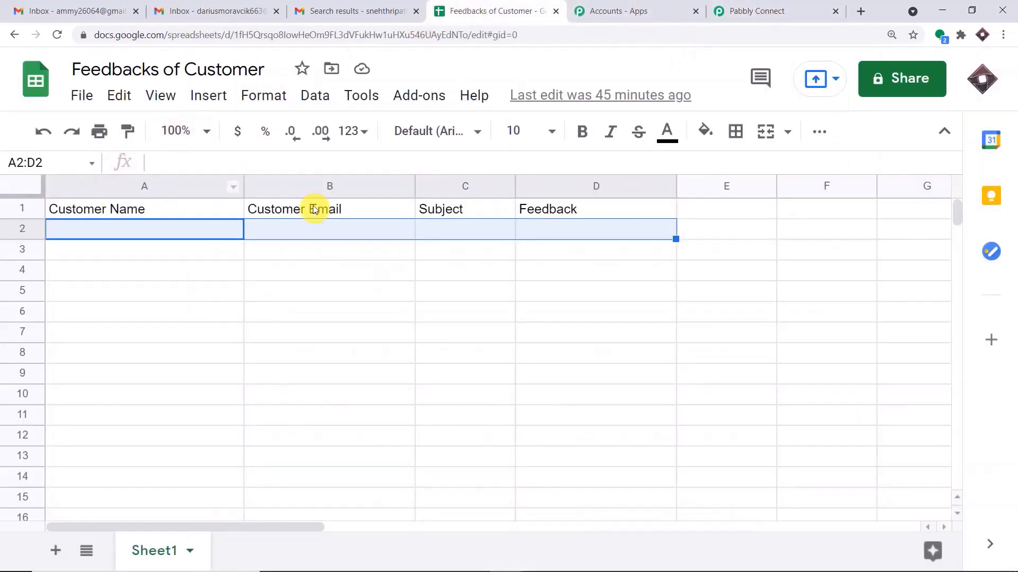
pyautogui.click(763, 9)
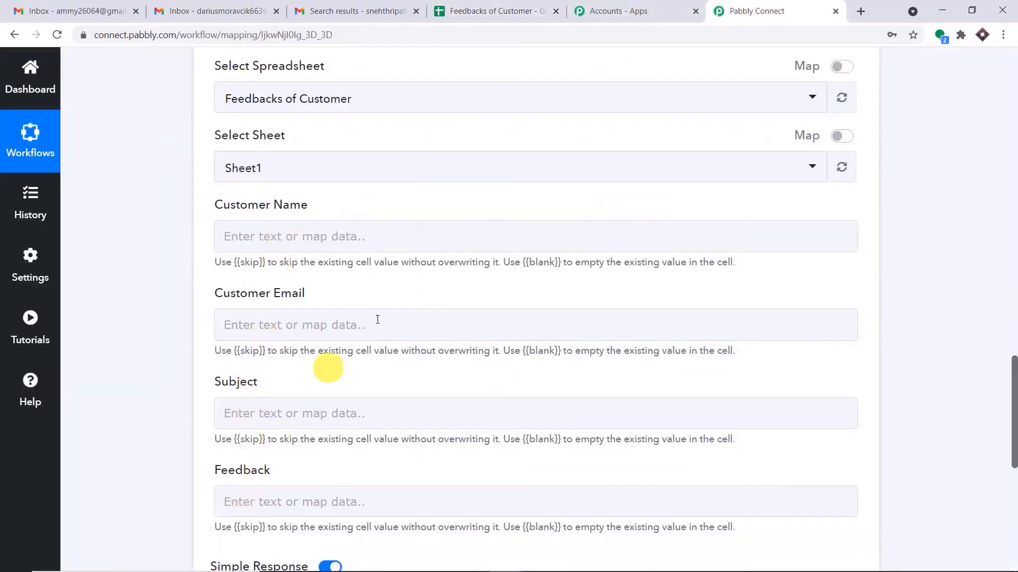
pyautogui.scroll(-1, 371, 329)
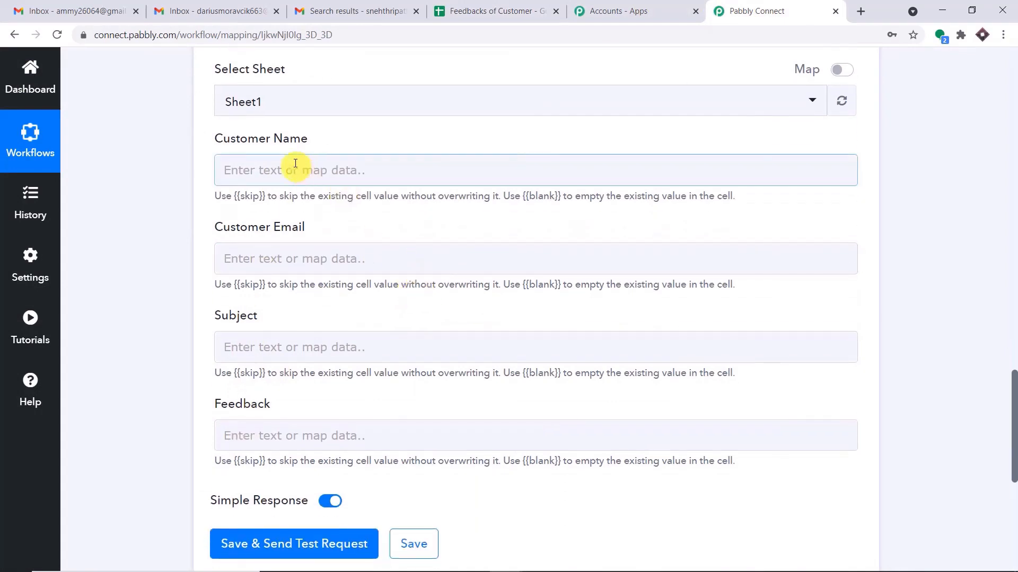
# Check the parsed sender display name in the Email Parser response.
pyautogui.click(1014, 224)
pyautogui.click(1013, 224)
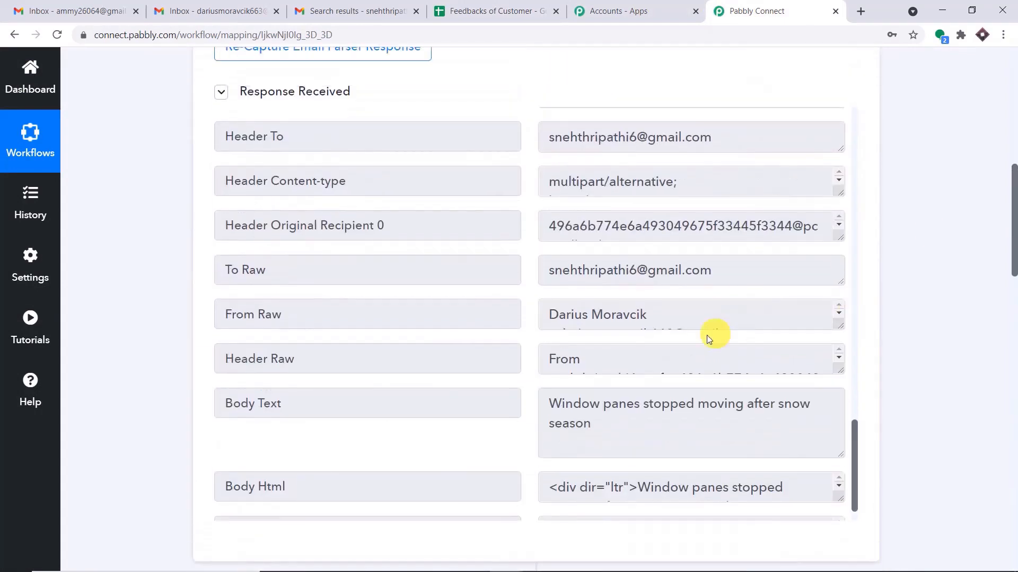
pyautogui.scroll(20, 712, 335)
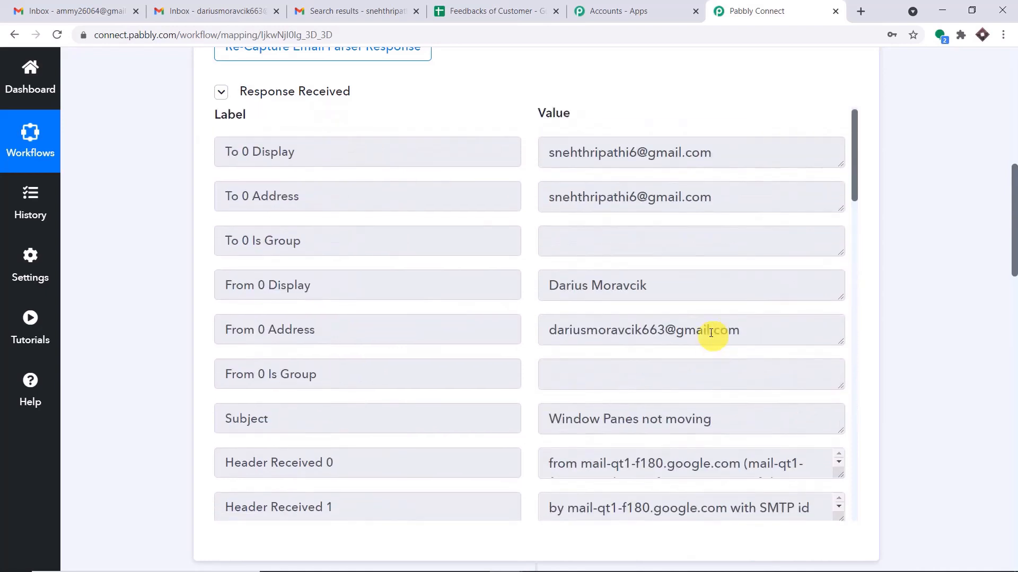
pyautogui.scroll(1, 710, 333)
pyautogui.click(593, 296)
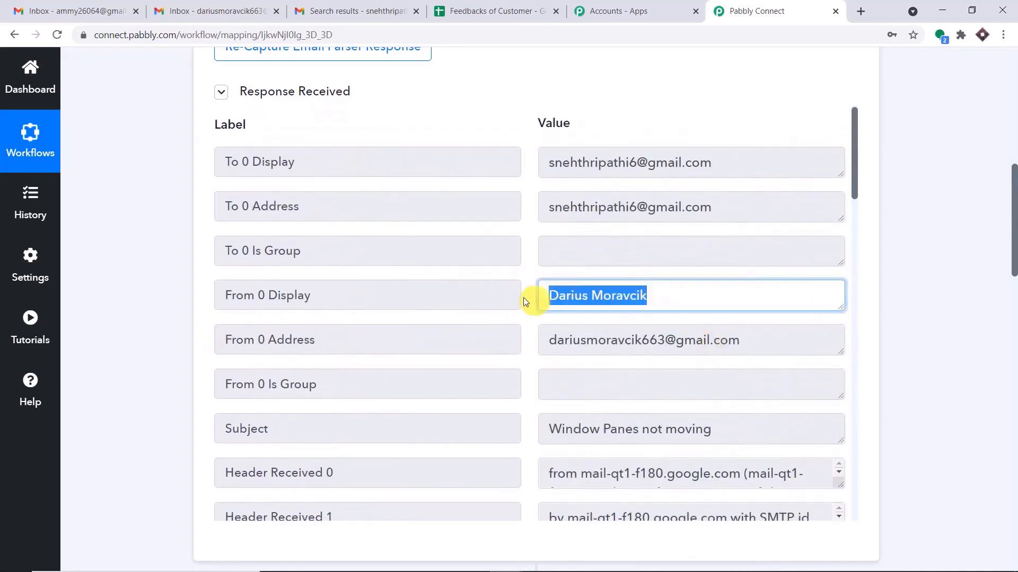
pyautogui.click(252, 296)
pyautogui.moveTo(1012, 230); pyautogui.dragTo(1012, 427)
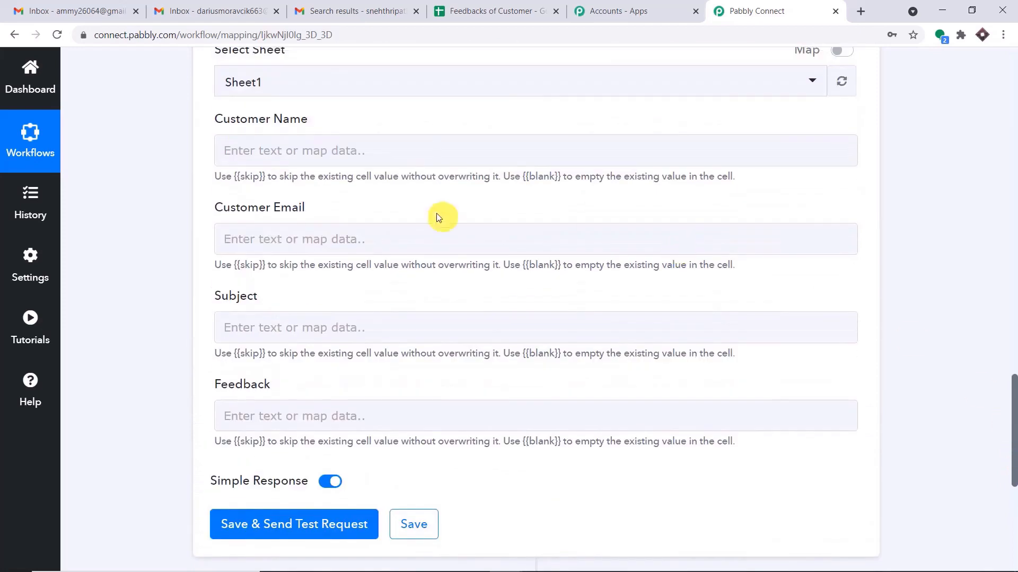
# Map From 0 Display into Customer Name and From 0 Address into Customer Email.
pyautogui.click(393, 157)
pyautogui.click(352, 270)
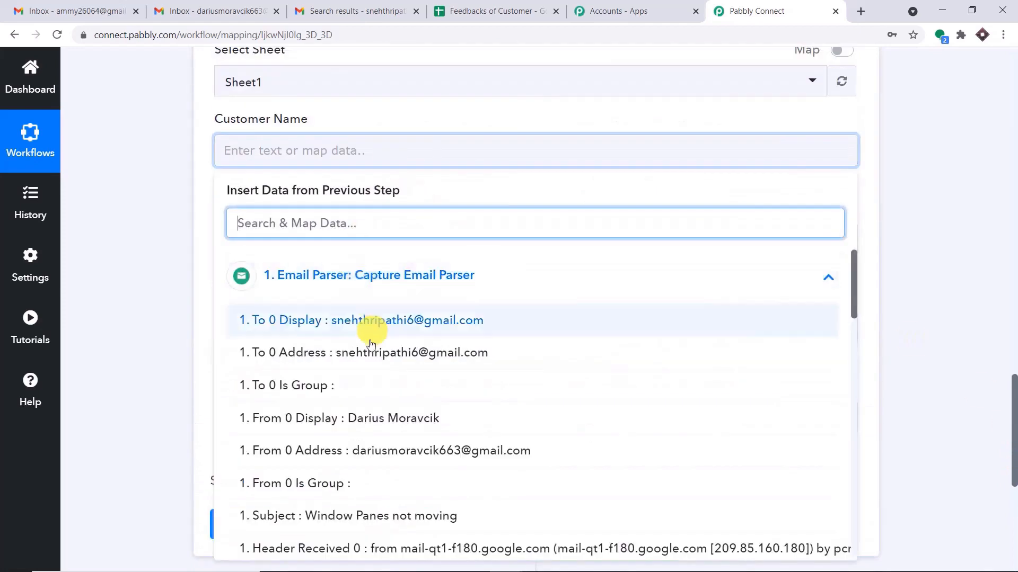
pyautogui.click(372, 420)
pyautogui.click(504, 141)
pyautogui.click(514, 120)
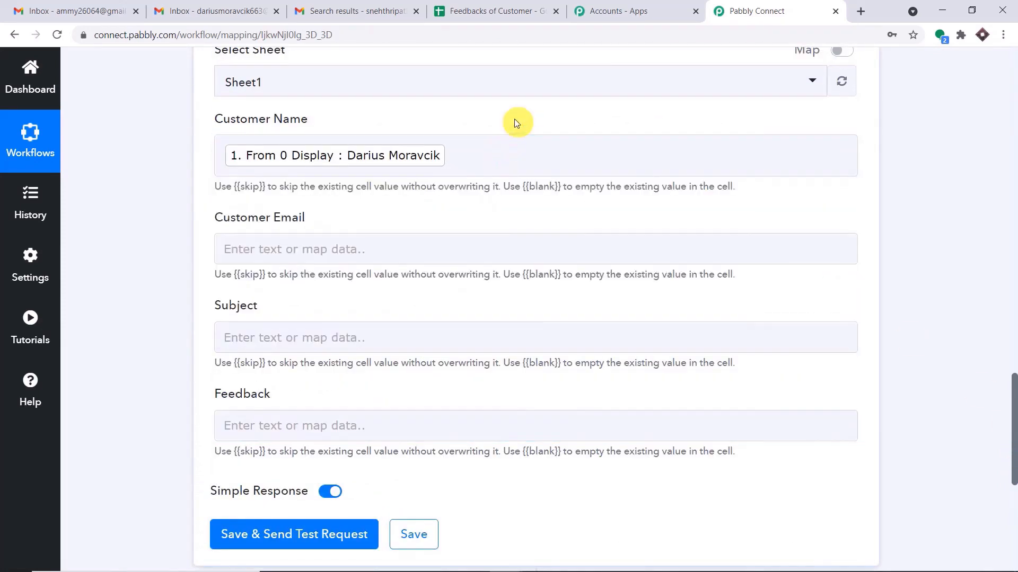
pyautogui.click(353, 241)
pyautogui.click(371, 376)
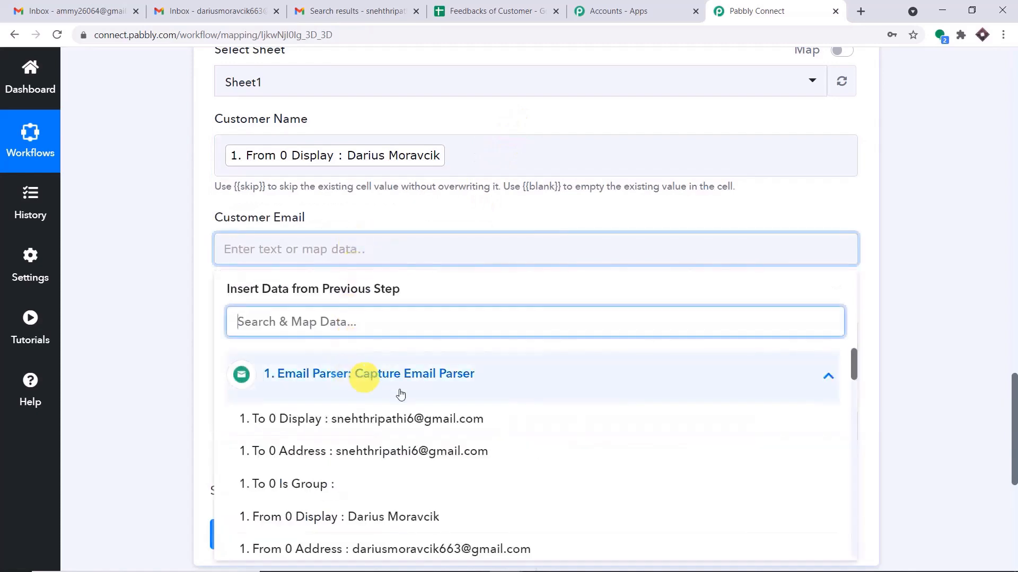
pyautogui.scroll(-1, 424, 467)
pyautogui.click(425, 485)
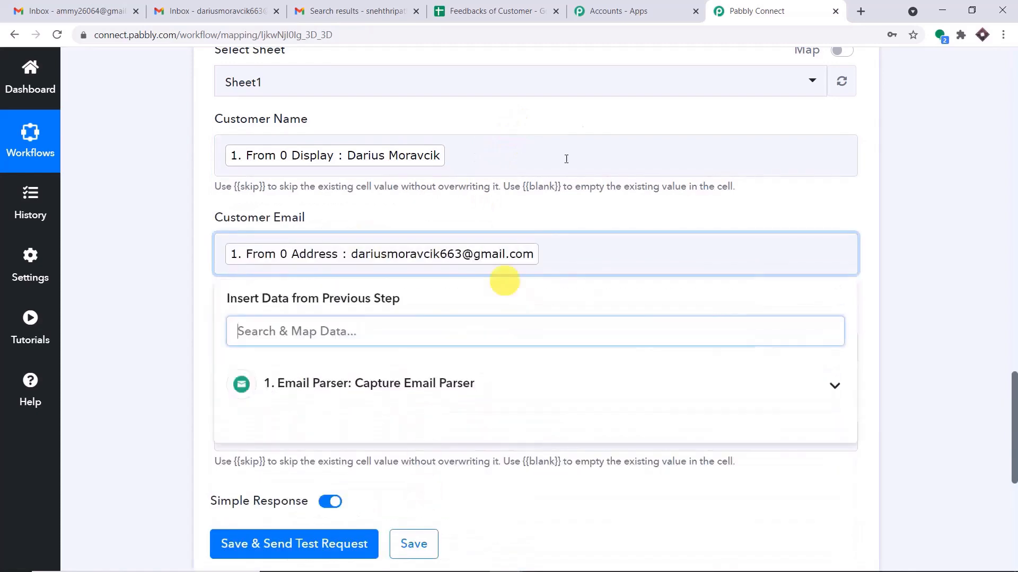
pyautogui.click(586, 122)
pyautogui.scroll(-3, 586, 118)
# Map the parsed email Subject into the Subject field.
pyautogui.click(308, 215)
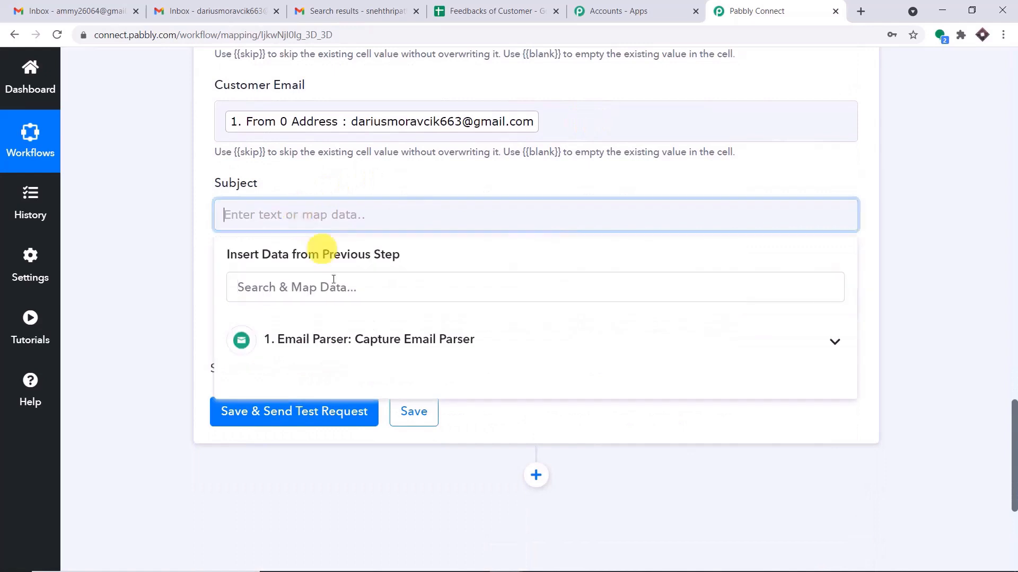
pyautogui.click(338, 335)
pyautogui.scroll(-3, 375, 391)
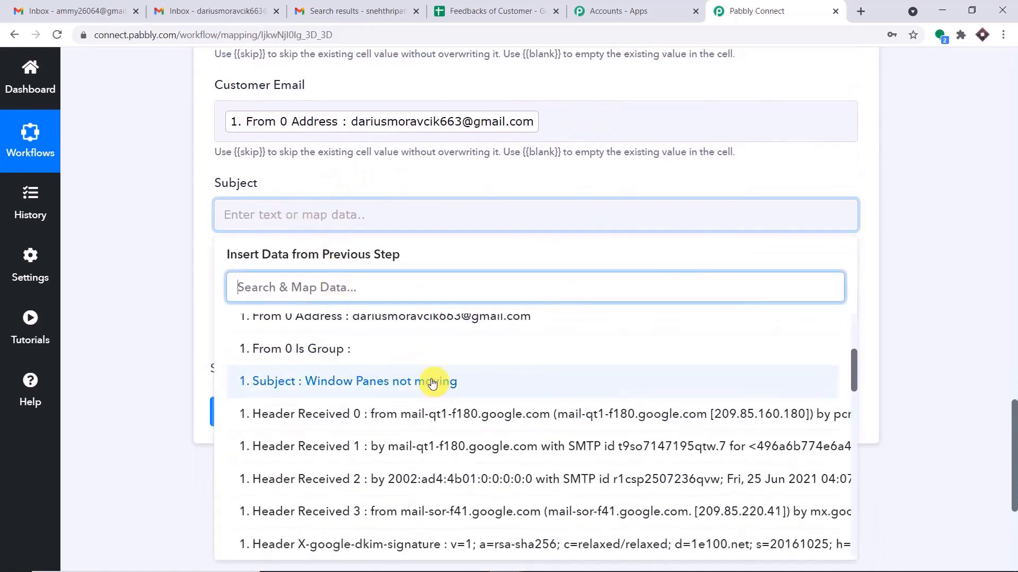
pyautogui.click(433, 383)
pyautogui.click(497, 180)
pyautogui.scroll(-3, 491, 183)
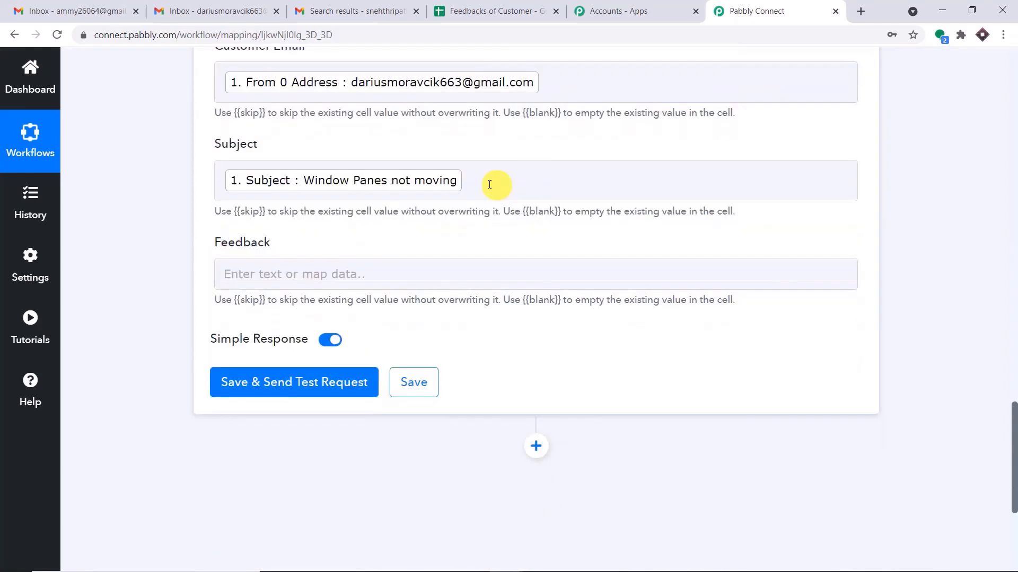
# Map the Email Parser's Body Text into the Feedback field.
pyautogui.click(332, 171)
pyautogui.click(318, 304)
pyautogui.scroll(-2, 412, 413)
pyautogui.scroll(-15, 455, 374)
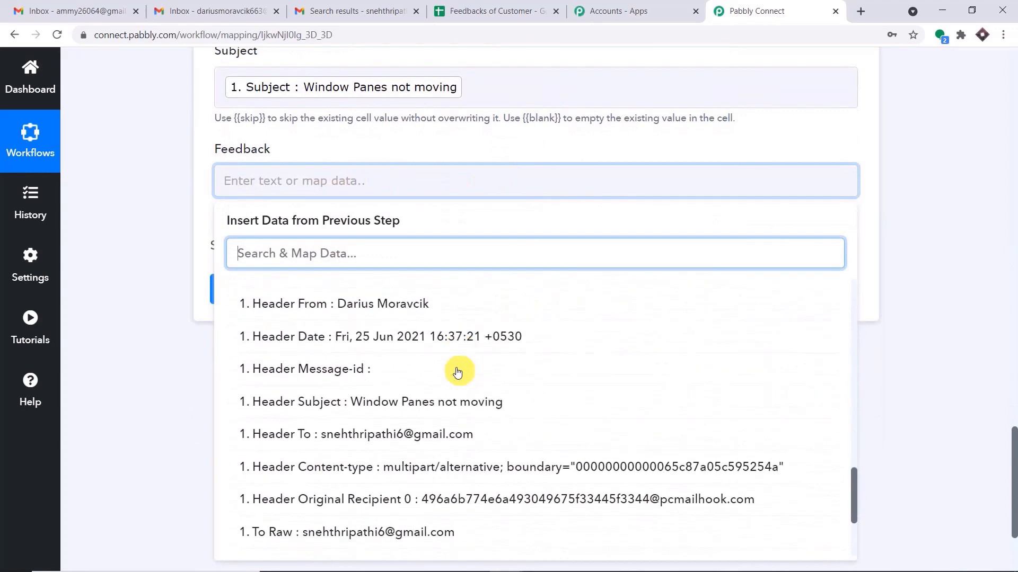
pyautogui.scroll(-1, 457, 382)
pyautogui.click(475, 468)
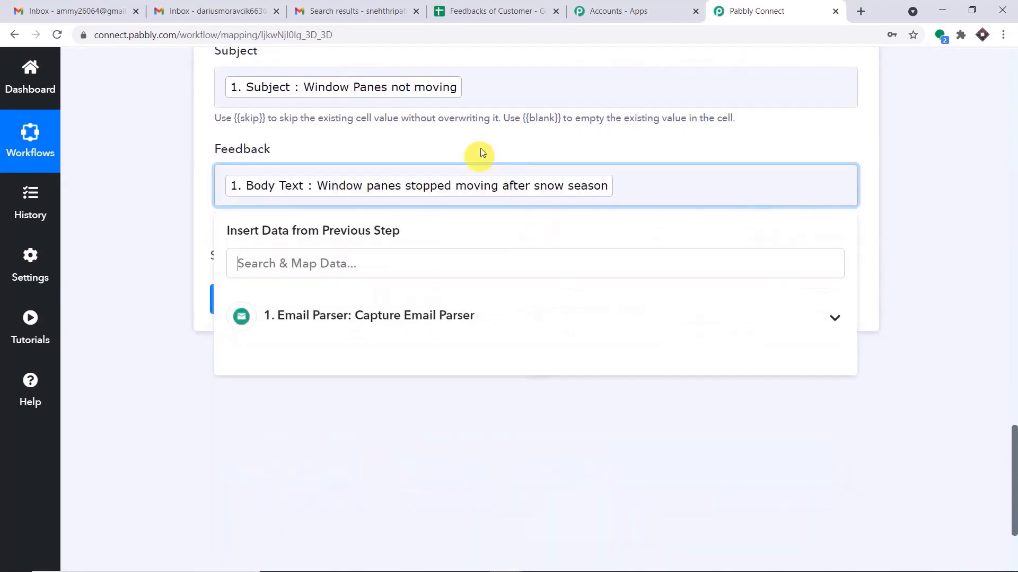
pyautogui.click(499, 139)
pyautogui.scroll(6, 504, 135)
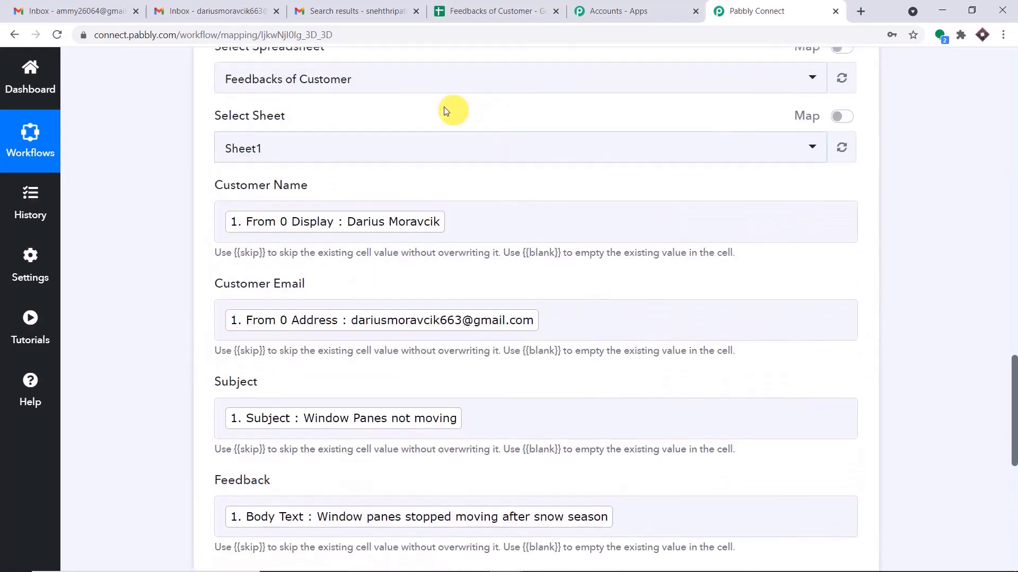
pyautogui.scroll(-3, 535, 290)
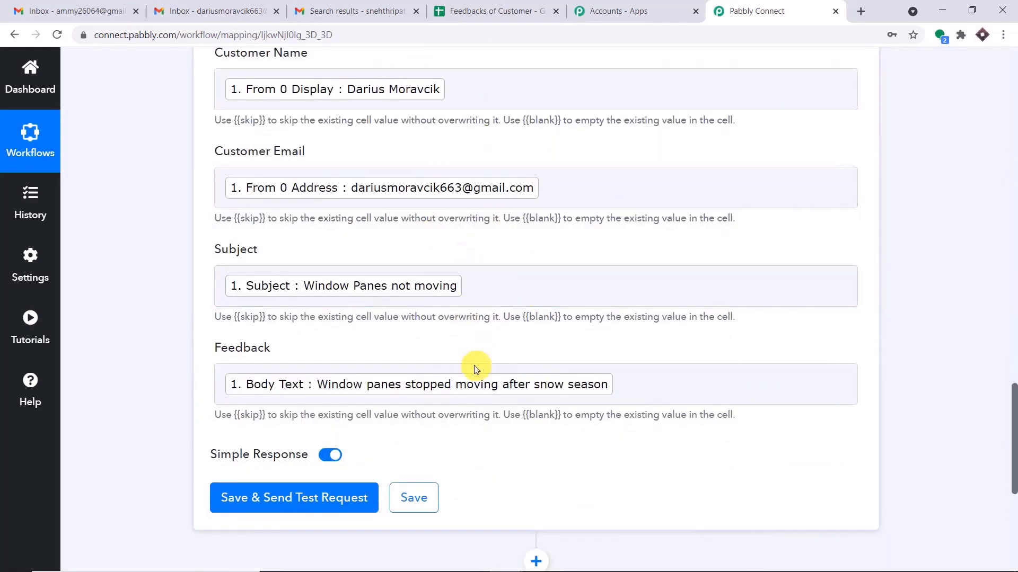
pyautogui.scroll(-2, 484, 388)
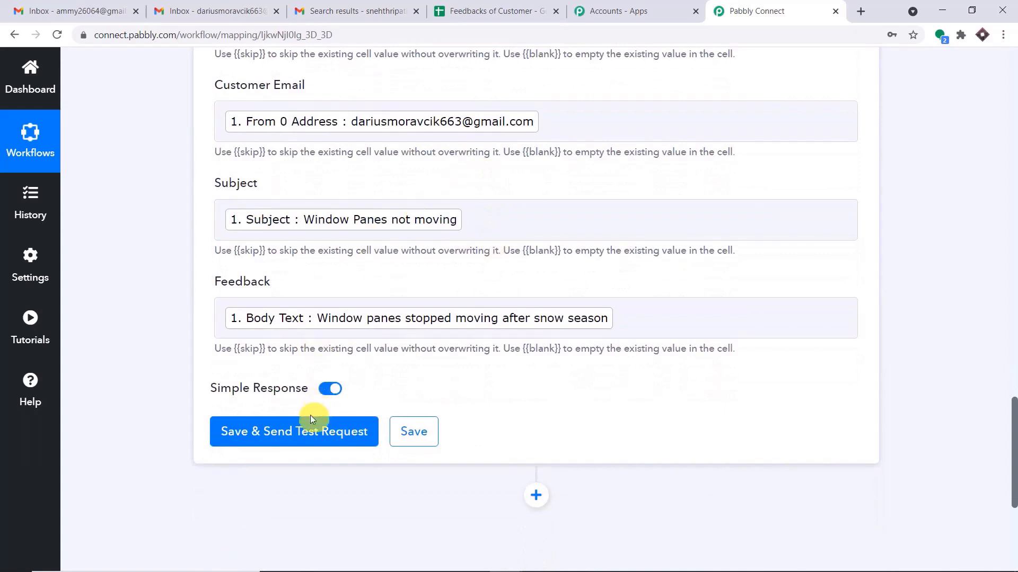
pyautogui.scroll(-2, 312, 413)
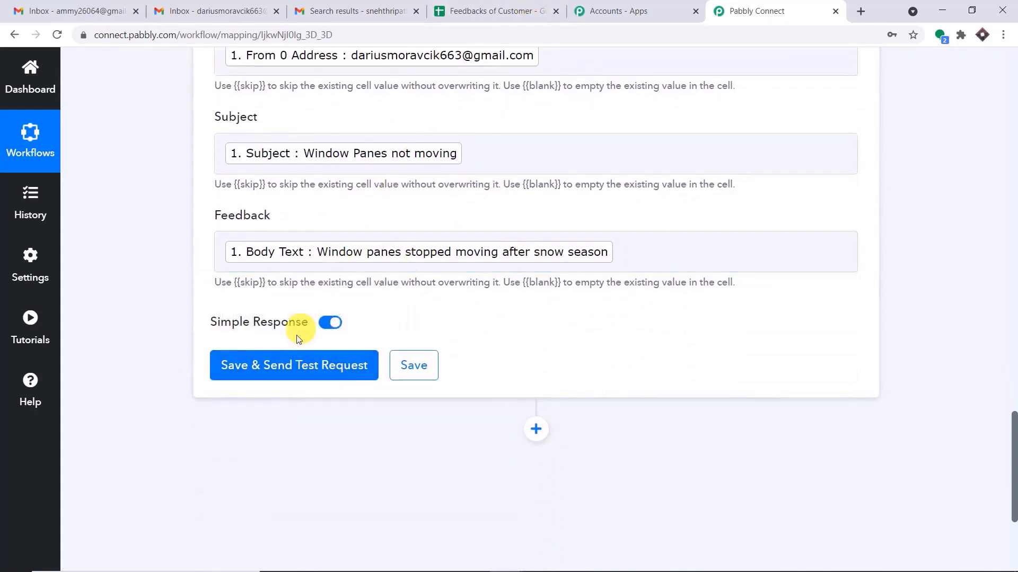
# Send the test request and verify row 2 shows the customer name, email, subject and feedback.
pyautogui.click(296, 363)
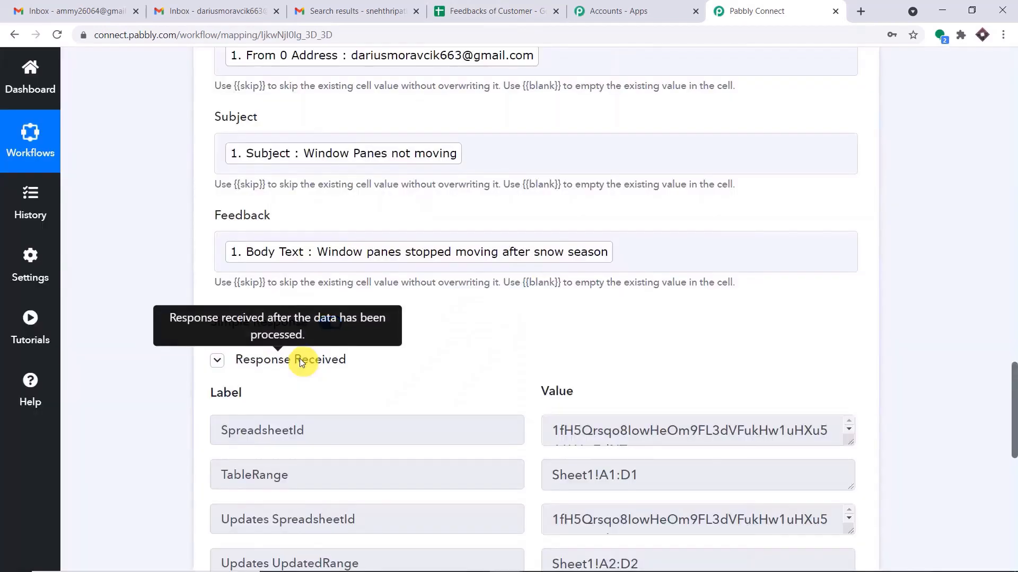
pyautogui.click(498, 11)
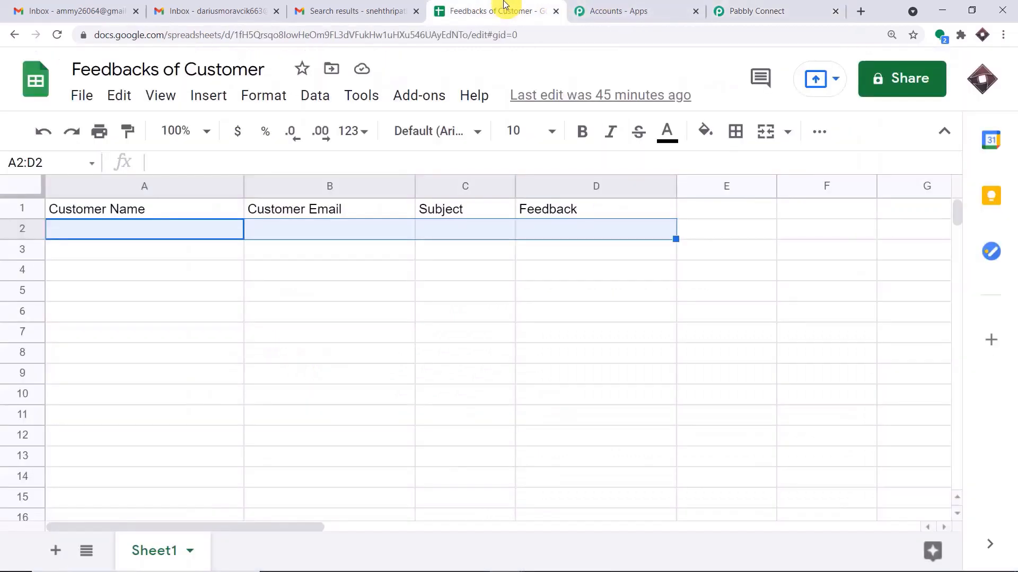
pyautogui.click(97, 271)
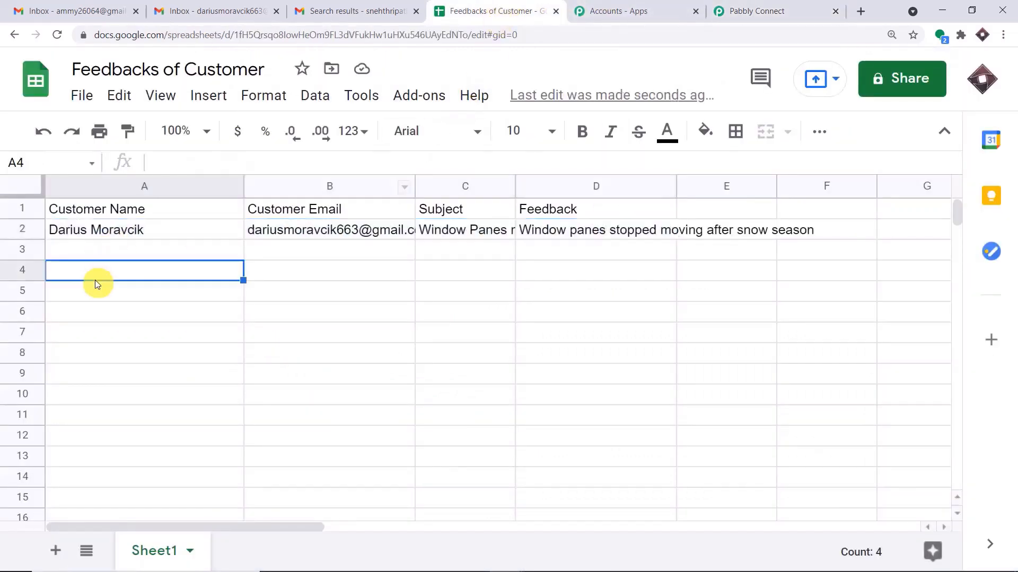
pyautogui.click(112, 233)
pyautogui.click(292, 235)
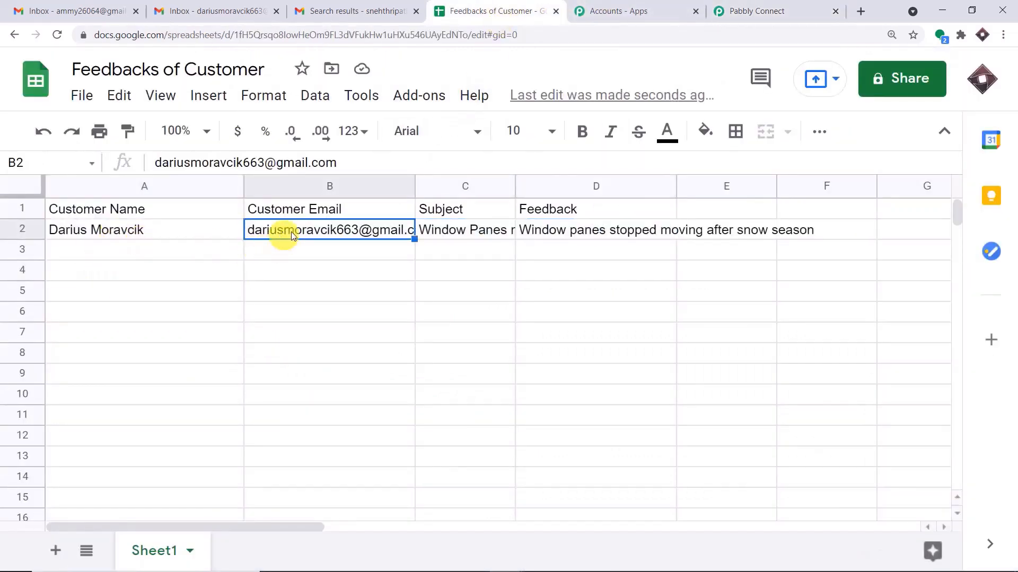
pyautogui.click(498, 232)
pyautogui.moveTo(515, 187); pyautogui.dragTo(583, 188)
pyautogui.click(686, 231)
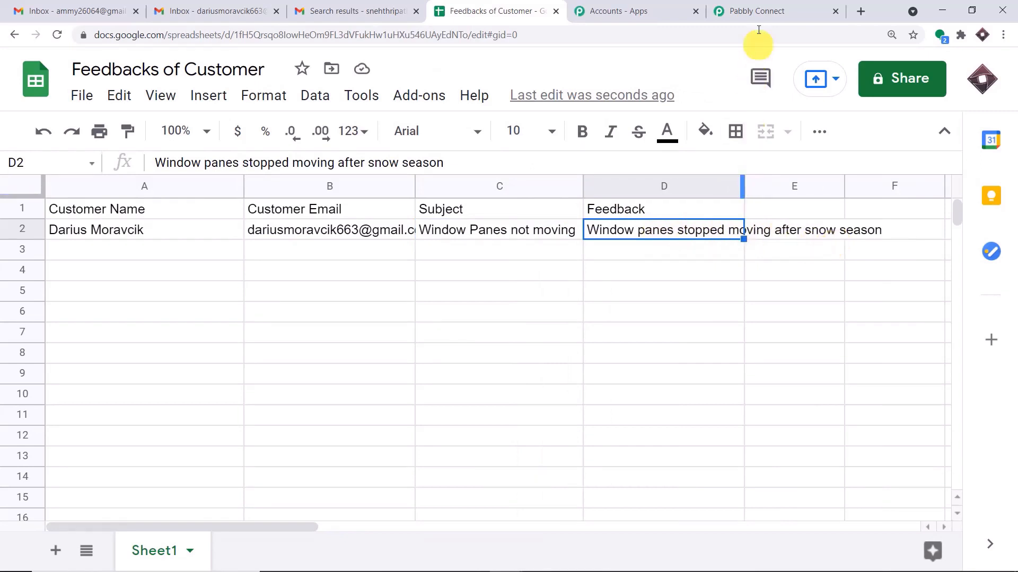
# Back in Pabbly Connect, collapse the Google Sheets Add New Row and Email Parser trigger steps.
pyautogui.click(761, 11)
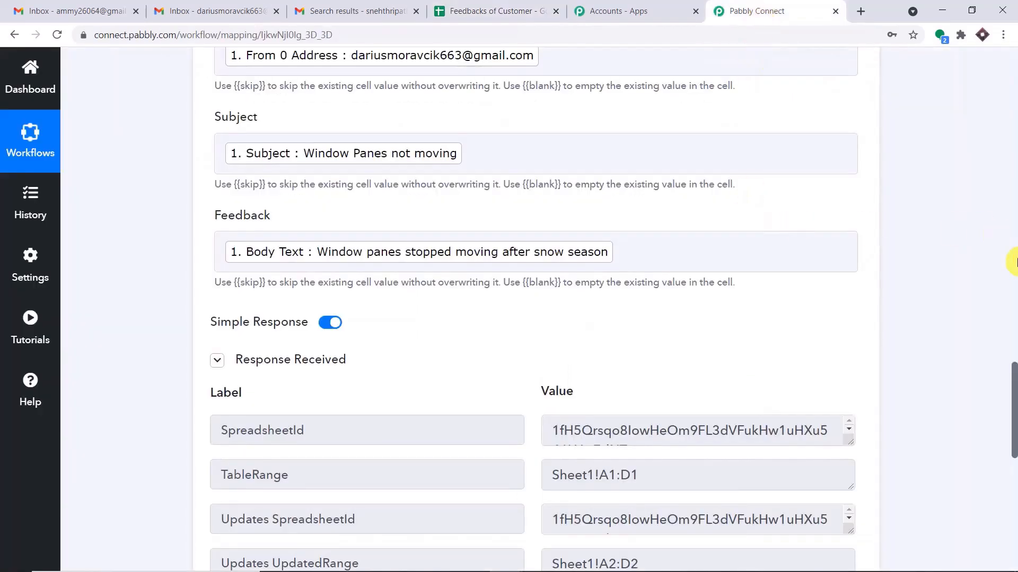
pyautogui.click(1015, 262)
pyautogui.click(1015, 261)
pyautogui.click(411, 413)
pyautogui.click(1016, 207)
pyautogui.click(1016, 103)
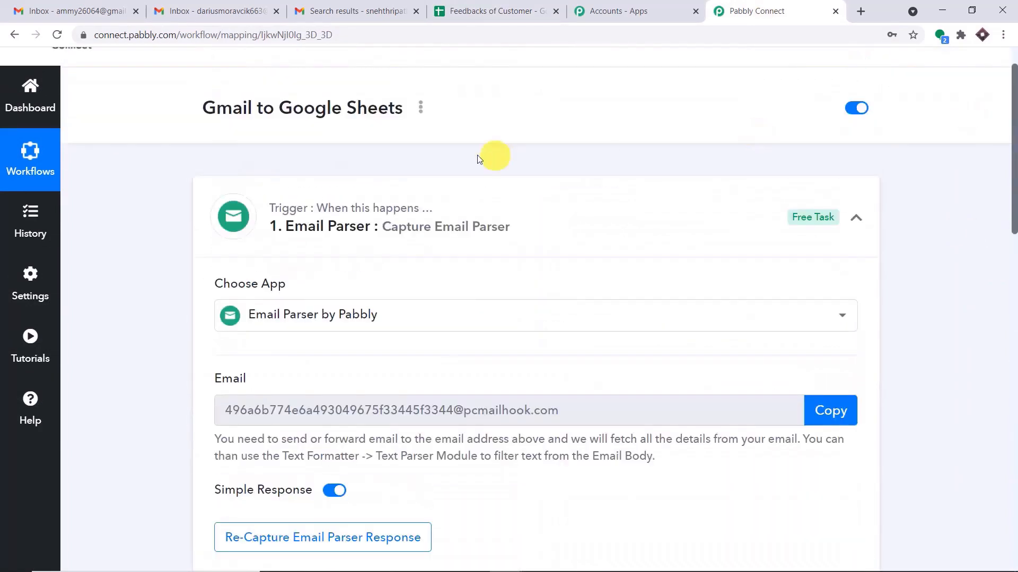
pyautogui.click(400, 208)
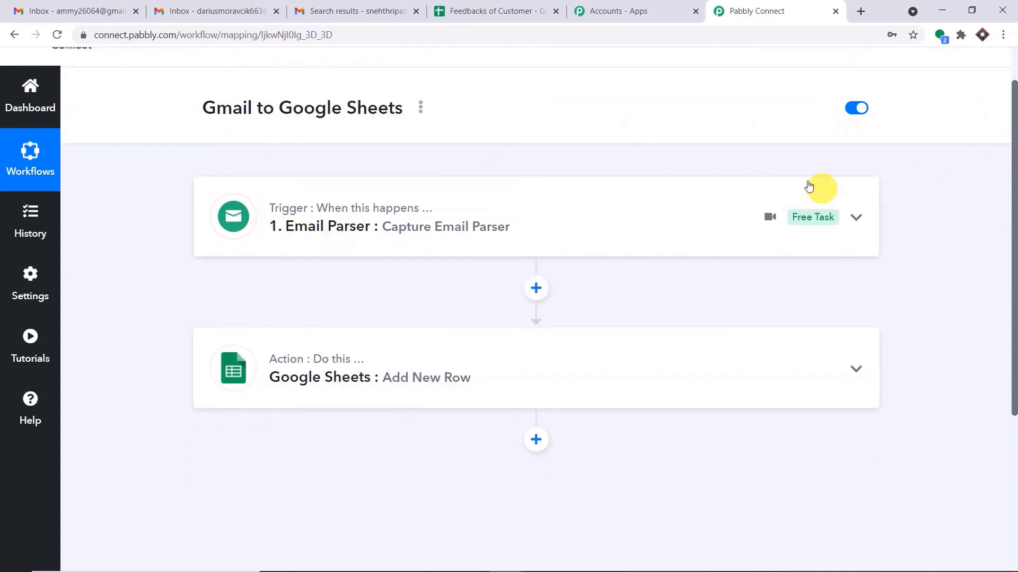
pyautogui.moveTo(746, 367)
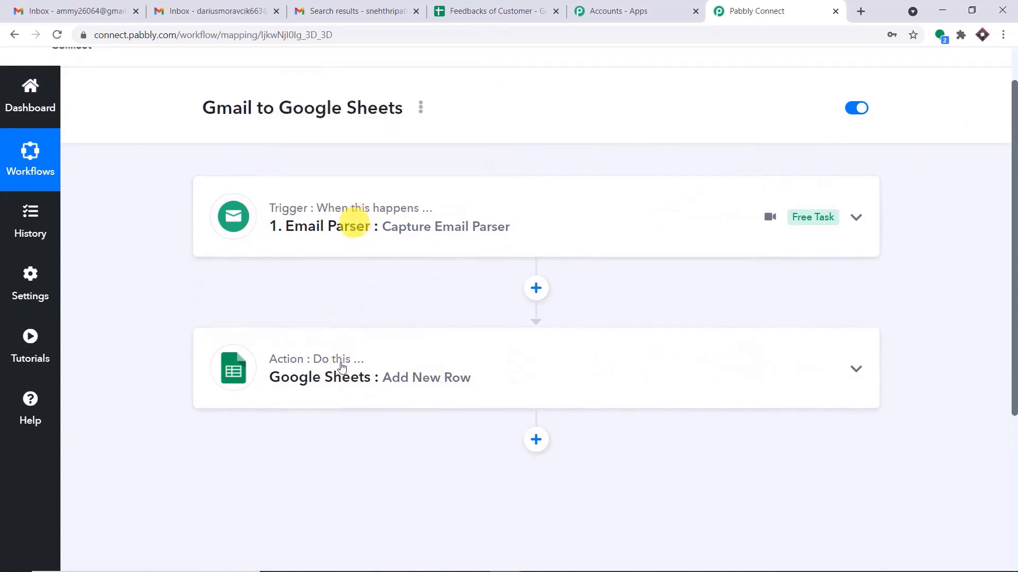
pyautogui.moveTo(336, 365)
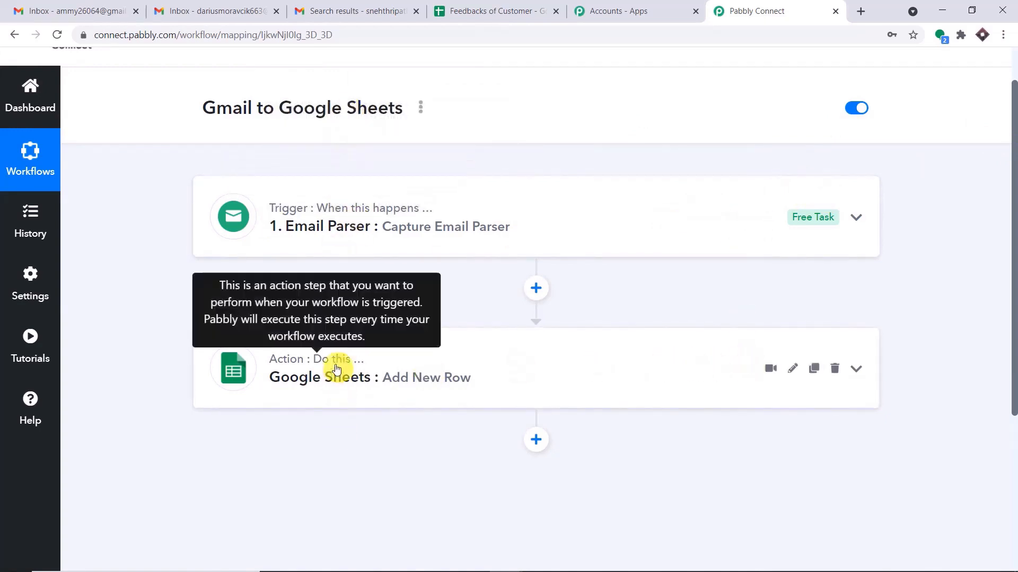
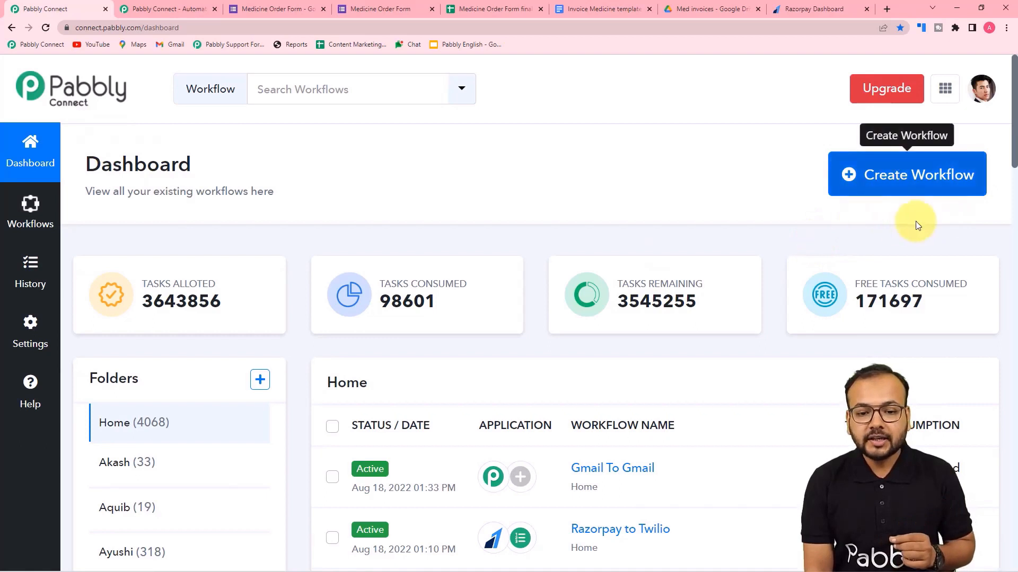
# Start a new workflow and enter the name 'Business Automations using Google Aplications', then place the cursor to fix the typo.
pyautogui.click(918, 190)
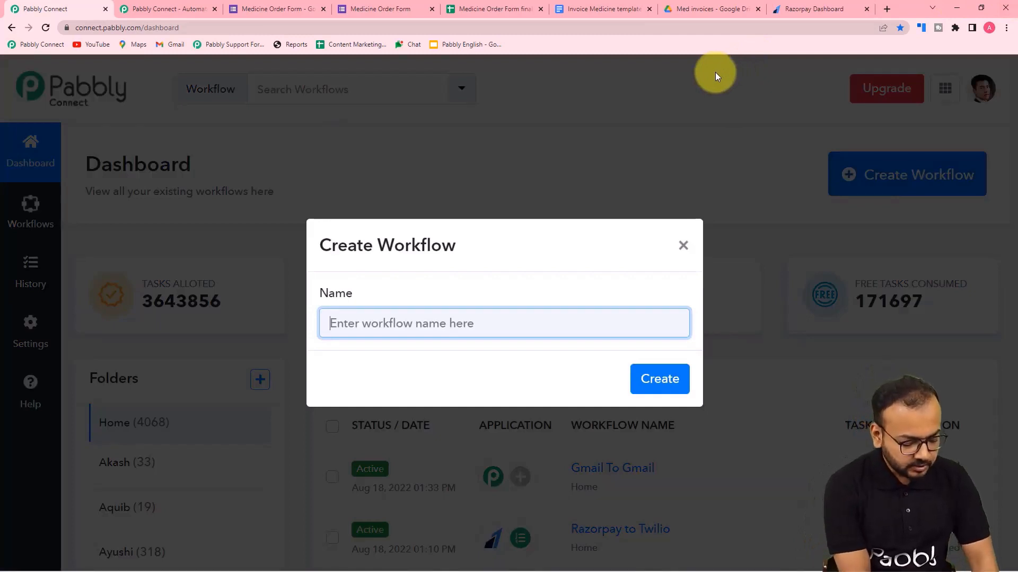
pyautogui.write('B')
pyautogui.press('BackSpace')
pyautogui.write('A')
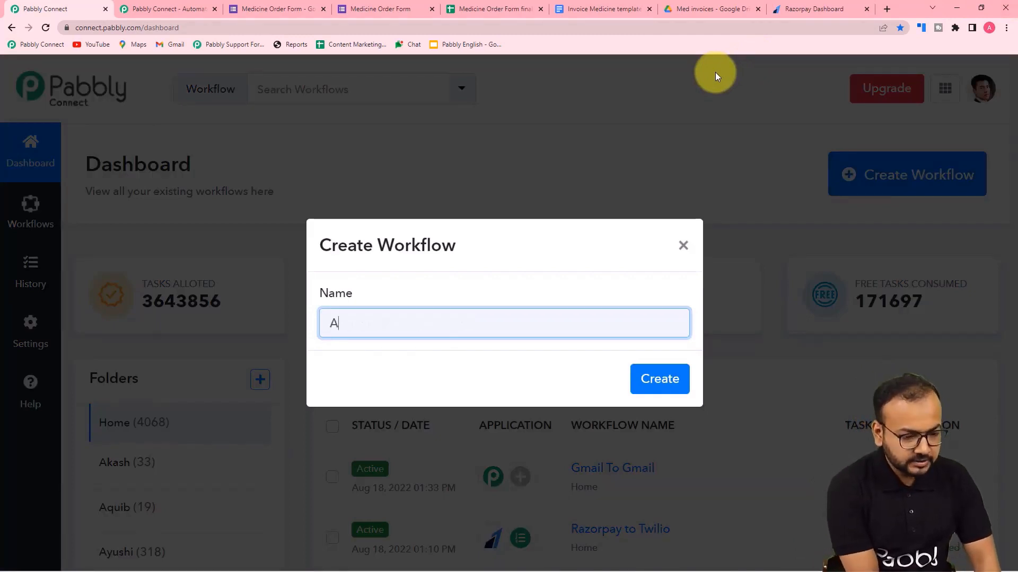
pyautogui.press('BackSpace')
pyautogui.write('busi')
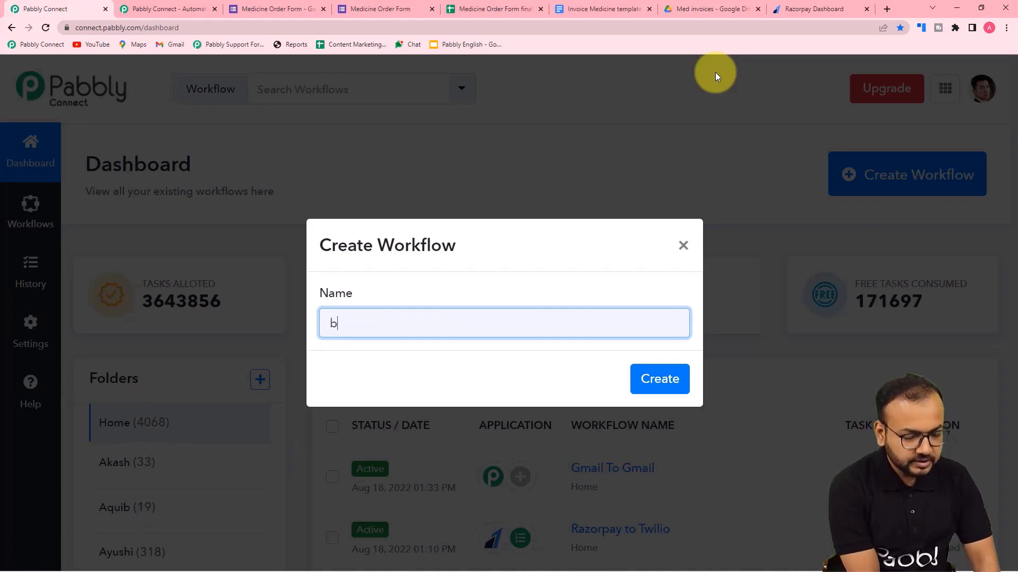
pyautogui.press('BackSpace')
pyautogui.press('BackSpace')
pyautogui.press('BackSpace')
pyautogui.press('BackSpace')
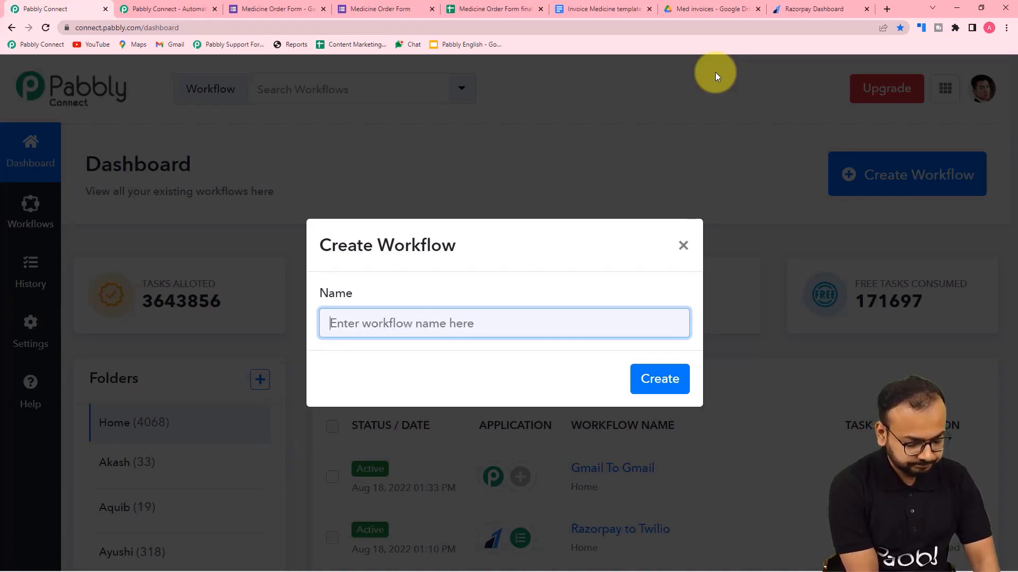
pyautogui.write('Business ')
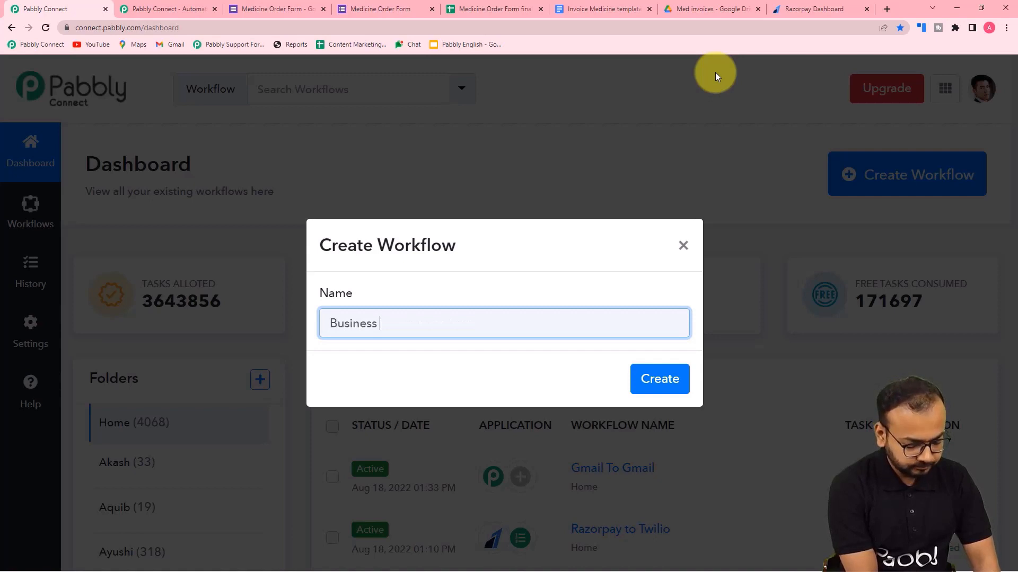
pyautogui.write('Automati')
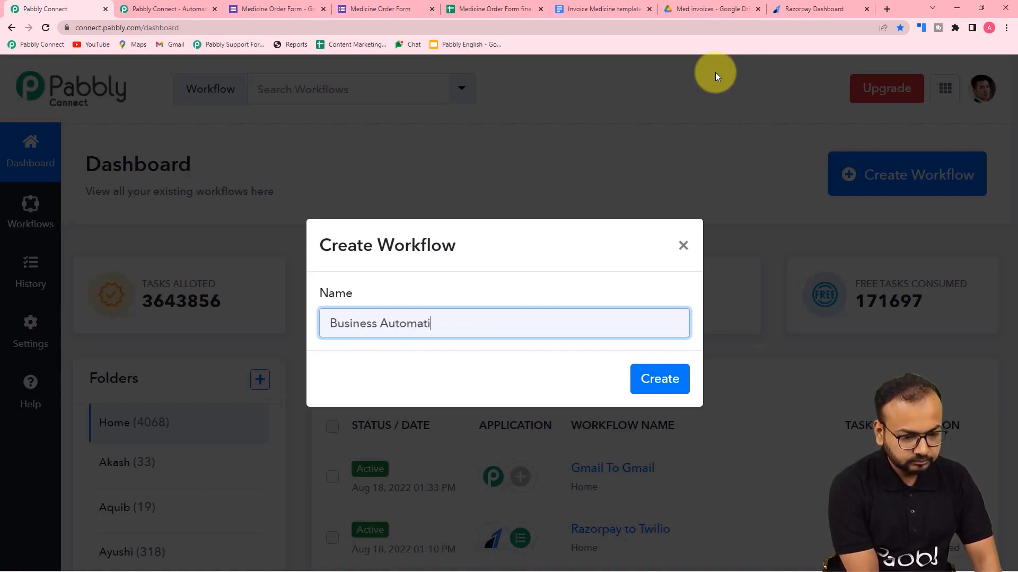
pyautogui.write('ons usi')
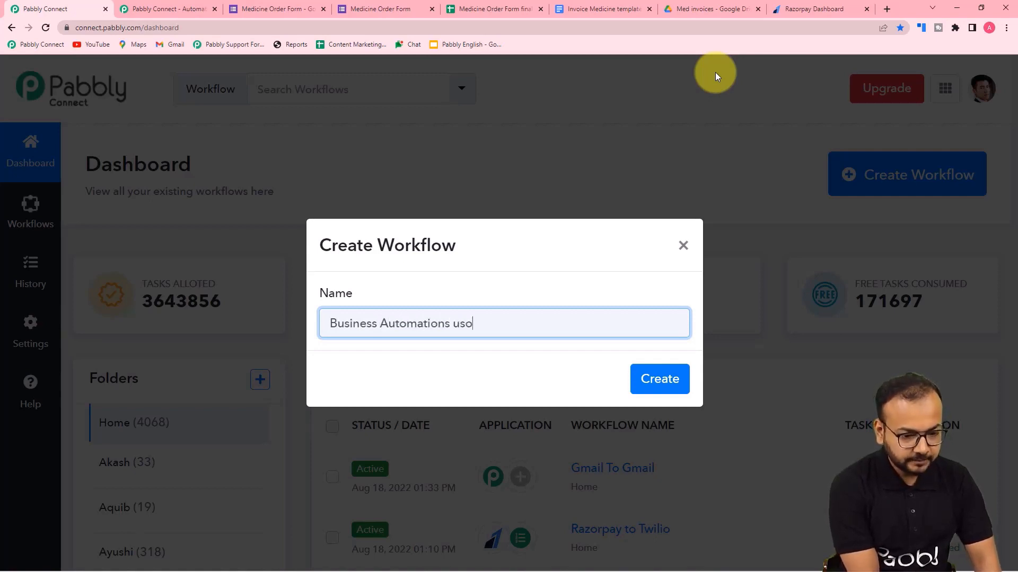
pyautogui.press('BackSpace')
pyautogui.write('ing ')
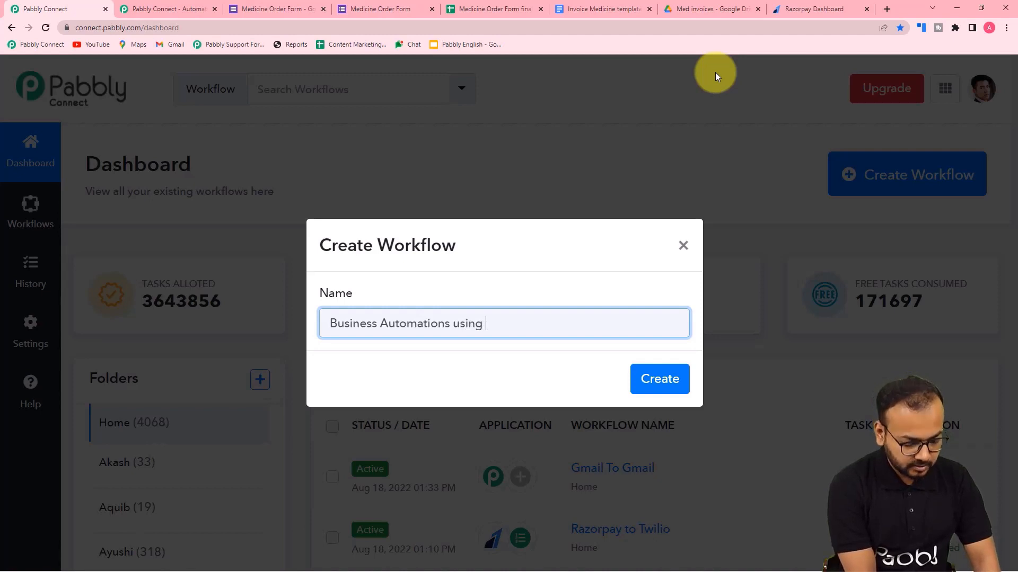
pyautogui.write('Google Ap')
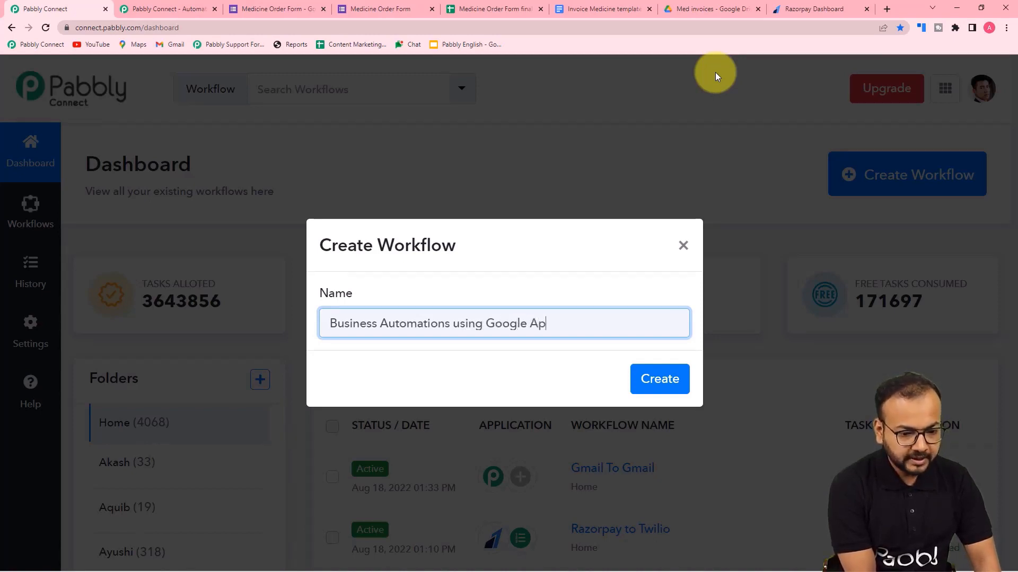
pyautogui.write('lications')
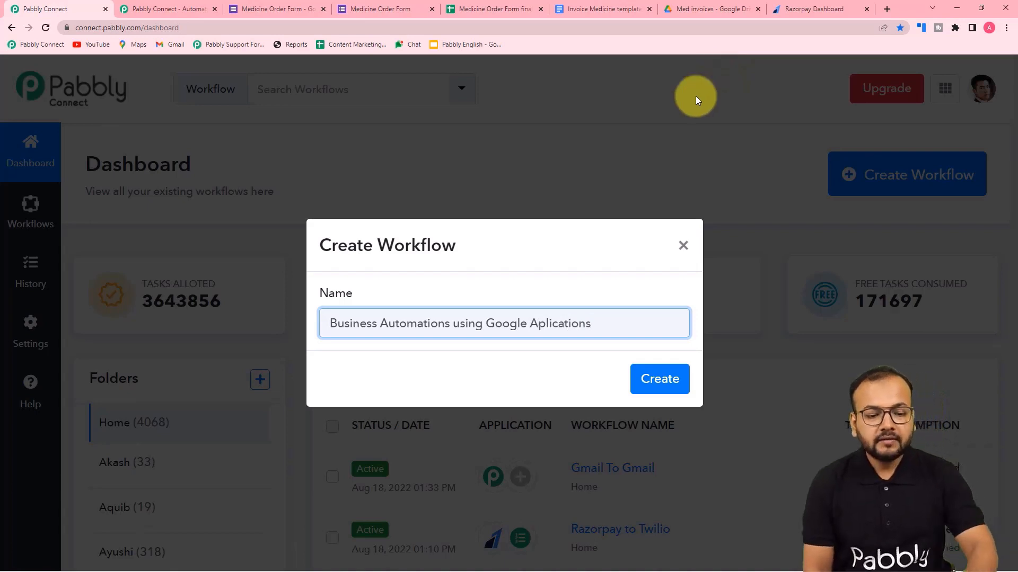
pyautogui.click(539, 324)
# Correct the name to 'Applications', create the workflow, and expand its trigger and action steps.
pyautogui.write('p')
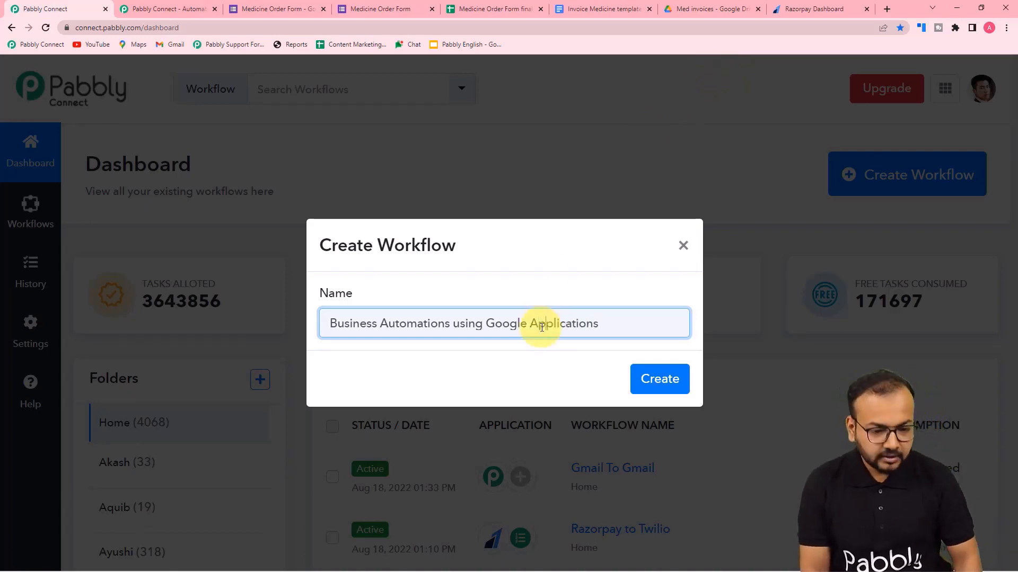
pyautogui.click(652, 379)
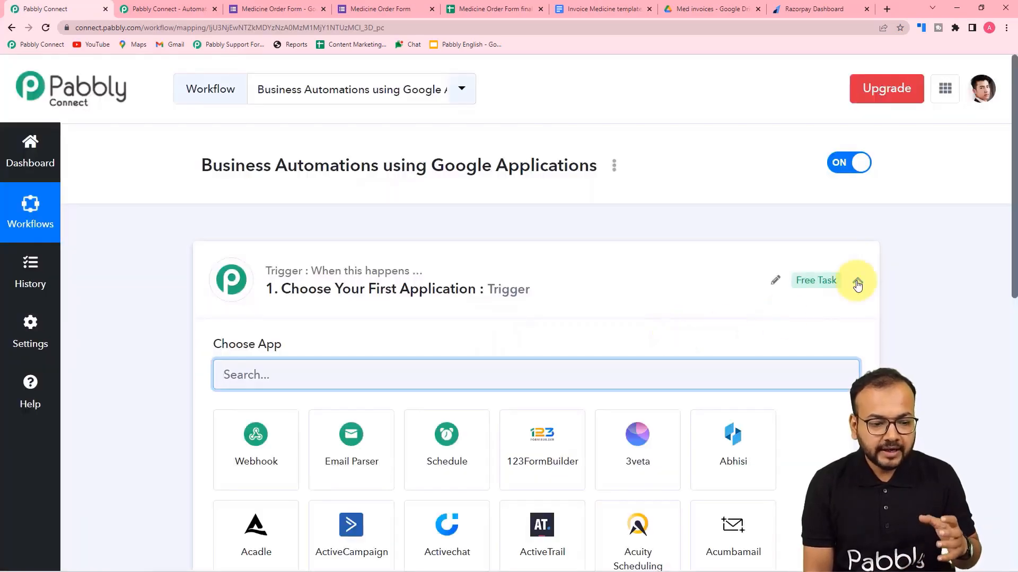
pyautogui.click(857, 280)
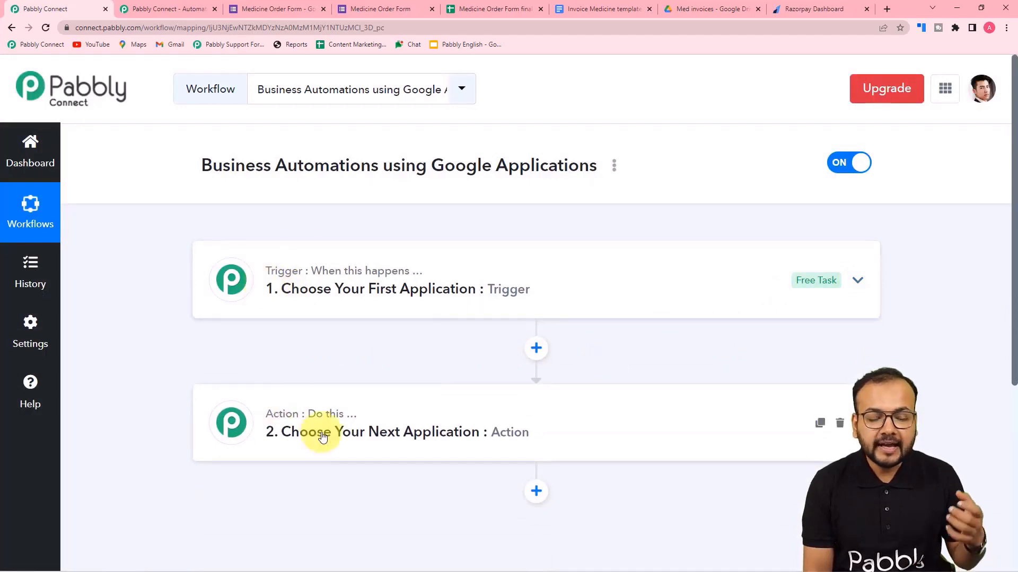
pyautogui.click(285, 287)
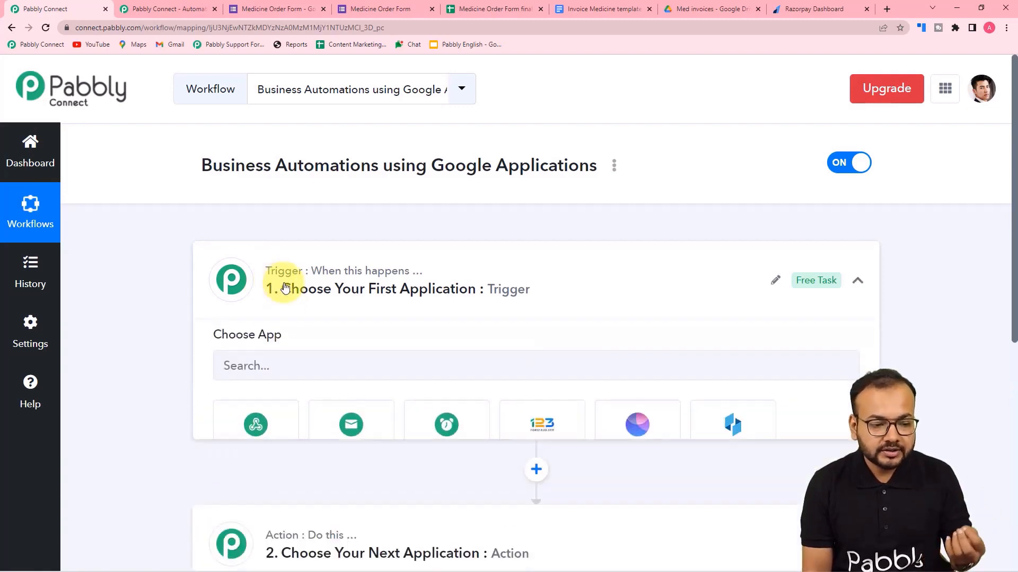
pyautogui.scroll(-6, 383, 278)
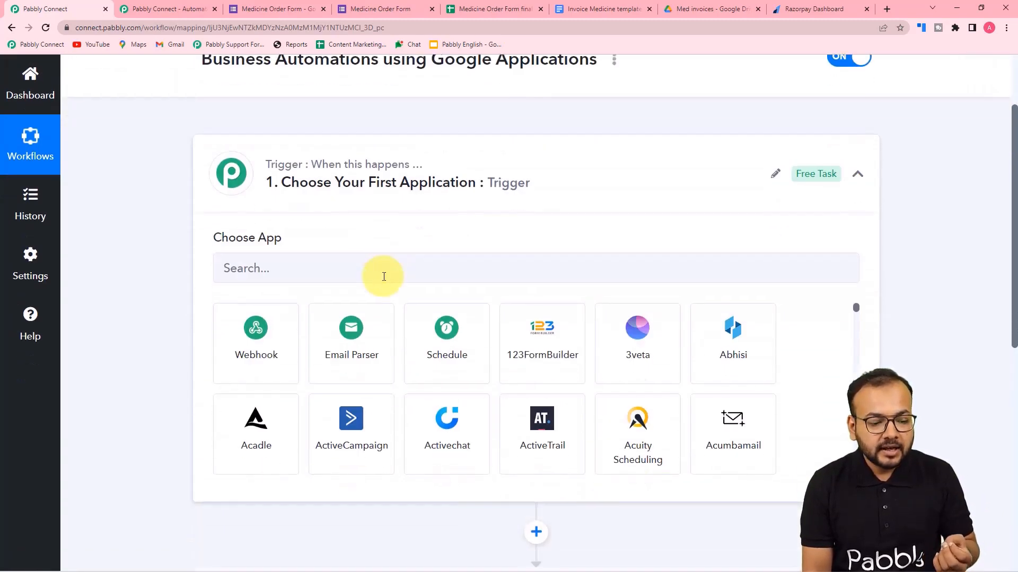
pyautogui.click(297, 415)
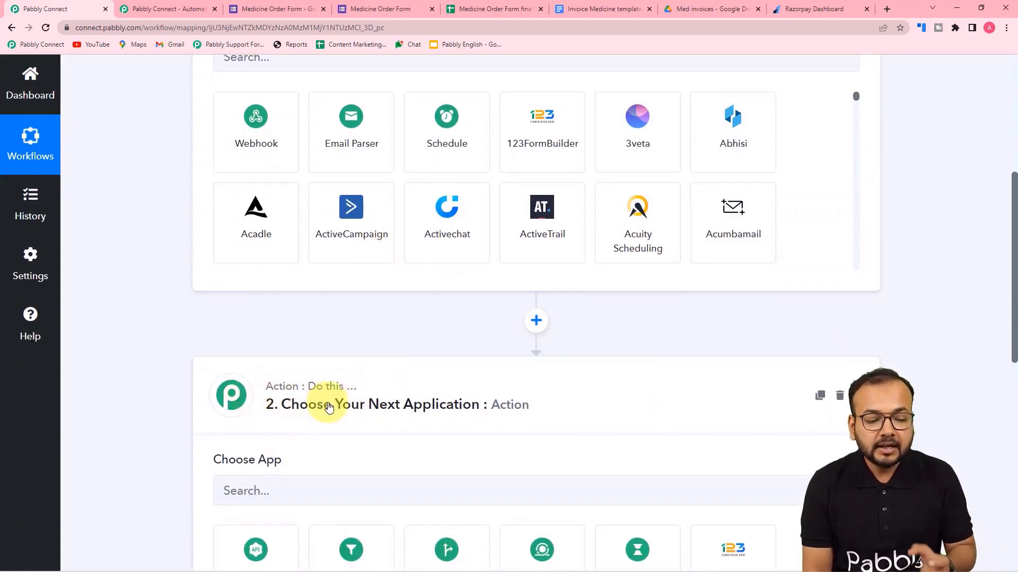
pyautogui.scroll(6, 362, 404)
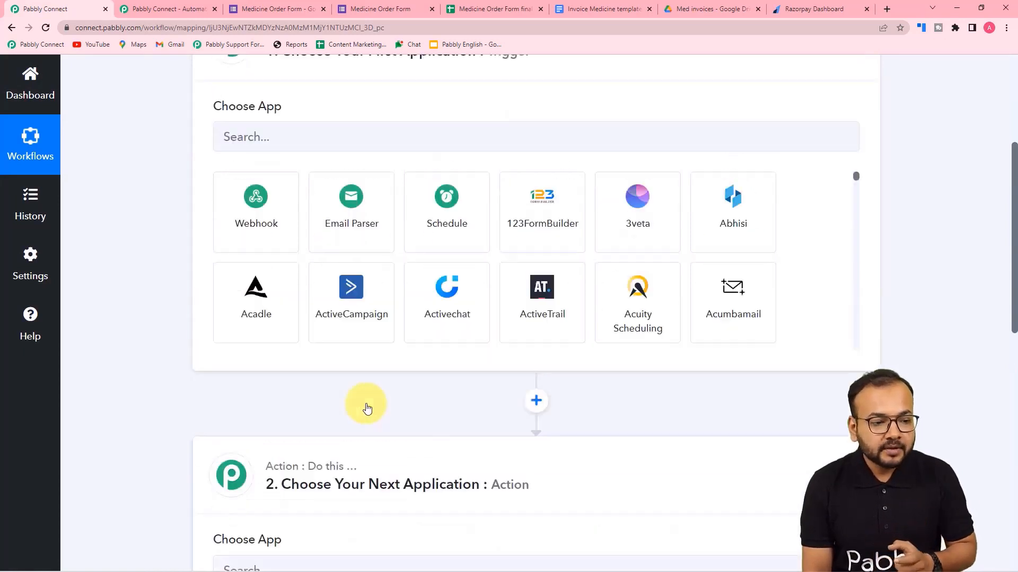
pyautogui.scroll(-1, 334, 365)
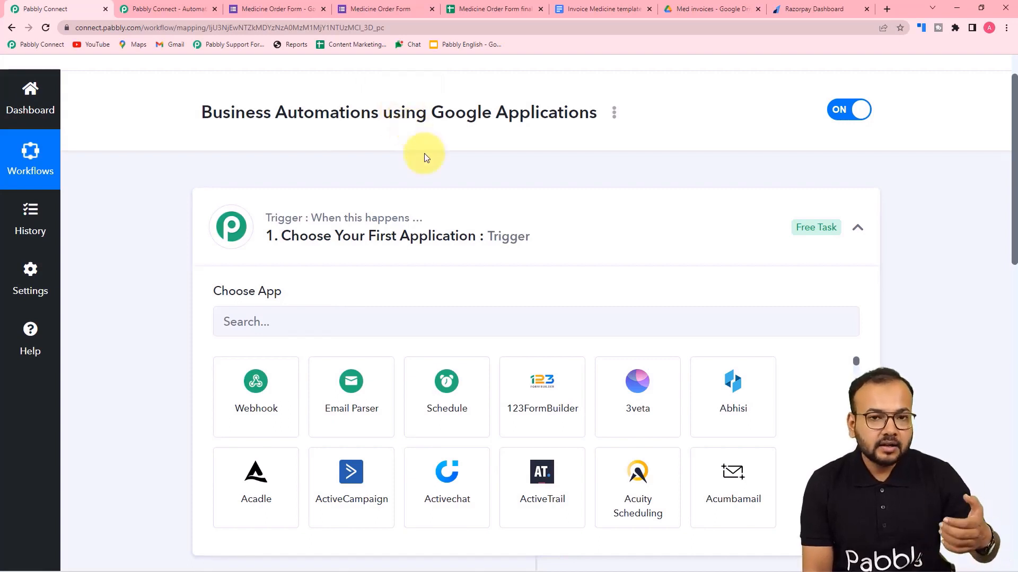
pyautogui.scroll(-1, 424, 156)
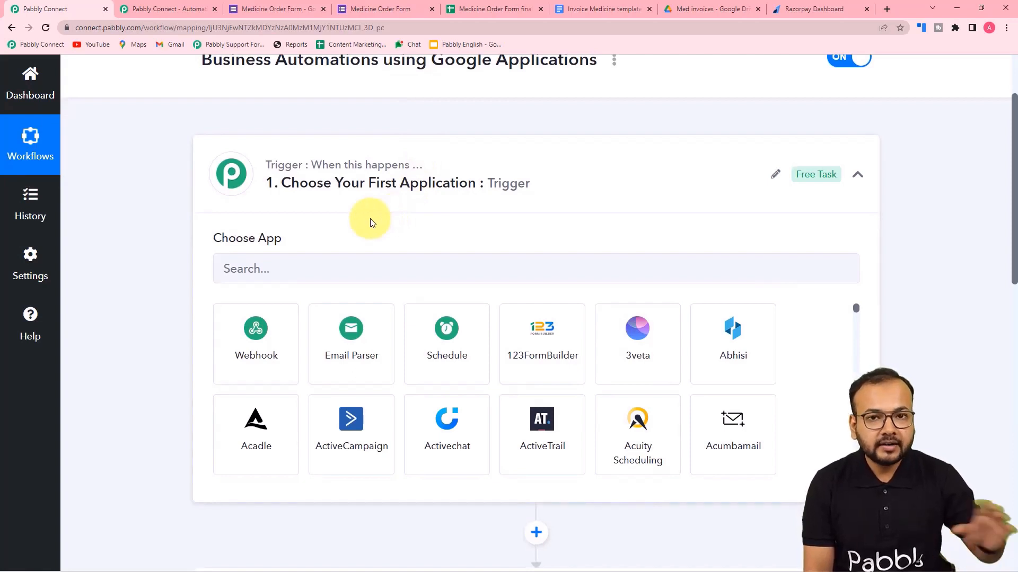
pyautogui.scroll(-2, 369, 222)
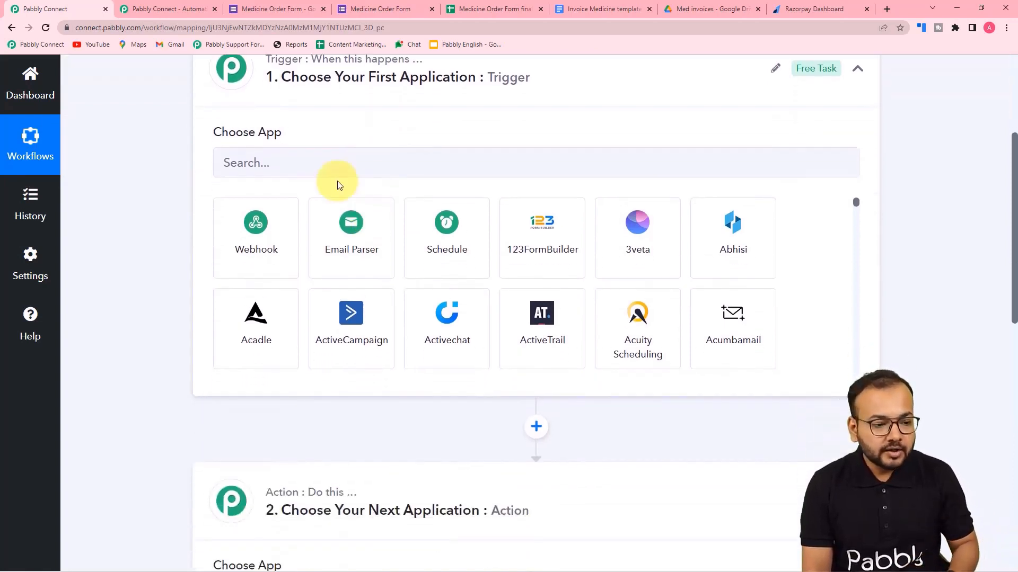
# Set the trigger app to Google Forms with the New Response Received event.
pyautogui.click(332, 173)
pyautogui.write('goo')
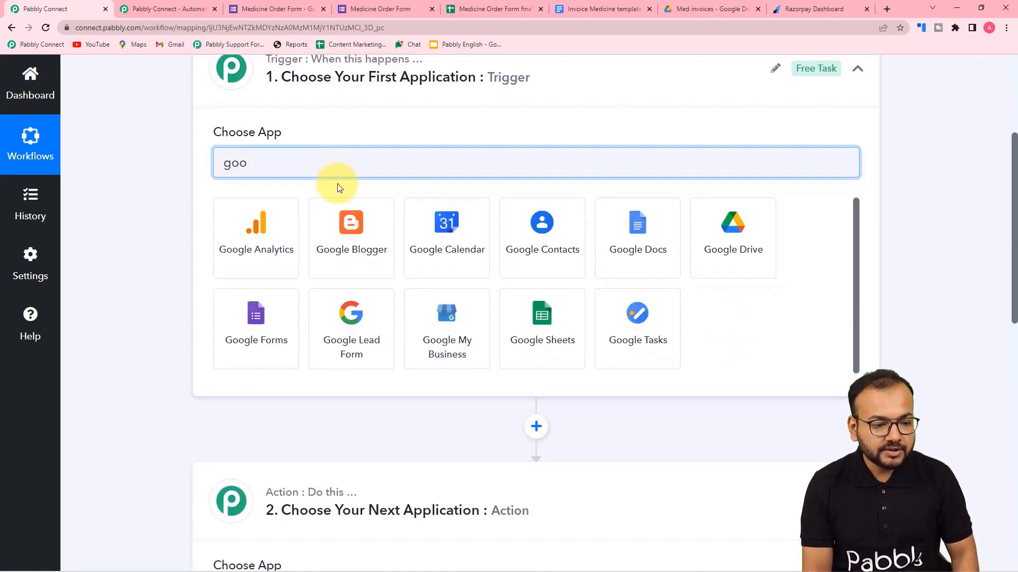
pyautogui.write('gle')
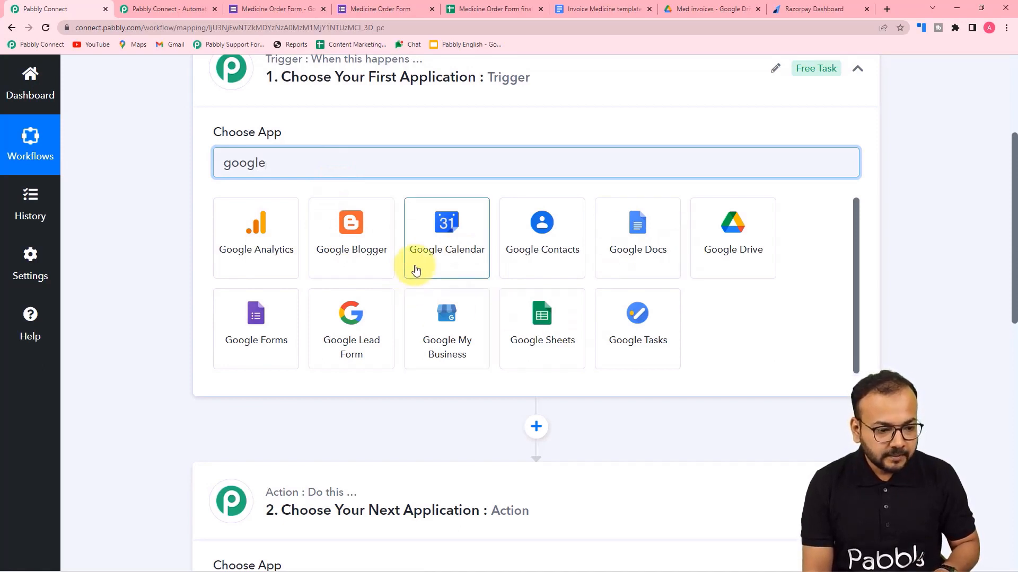
pyautogui.click(255, 344)
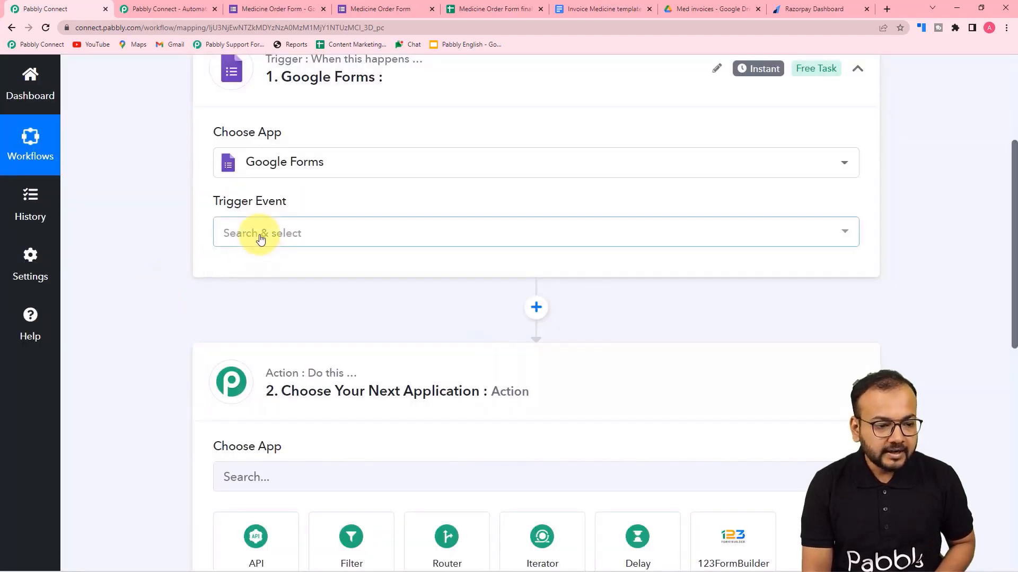
pyautogui.click(261, 235)
pyautogui.click(236, 302)
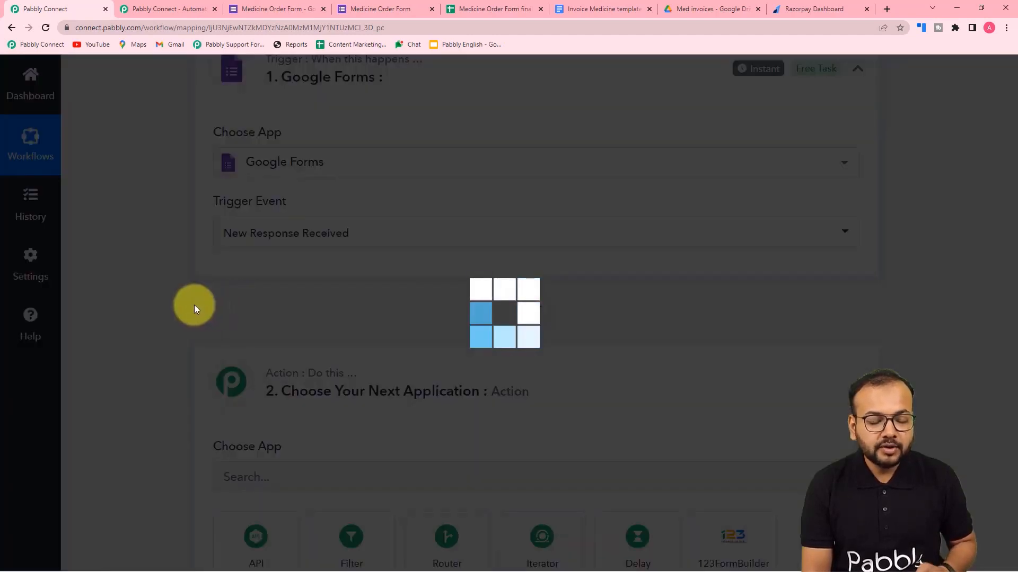
pyautogui.scroll(-3, 194, 309)
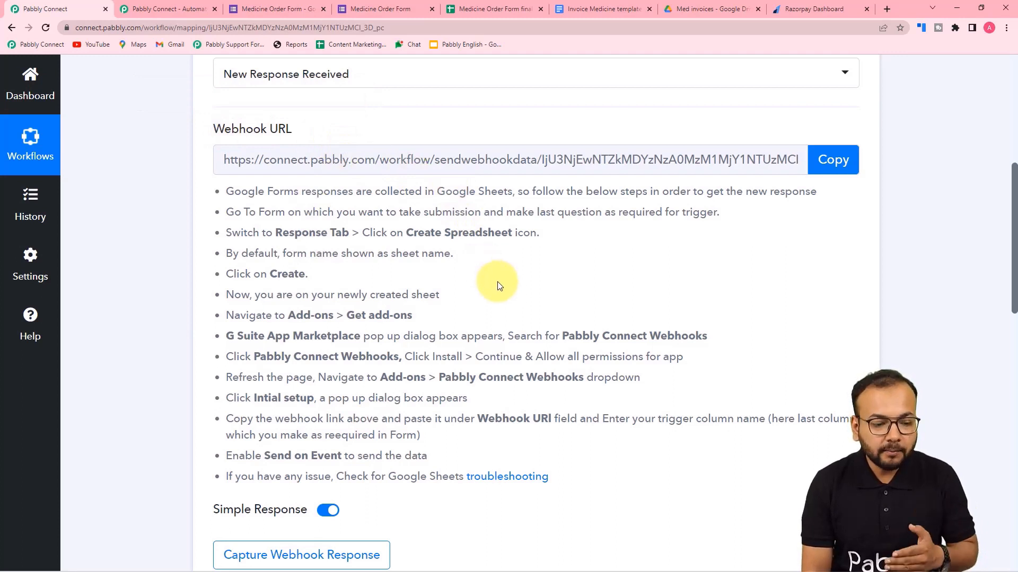
pyautogui.scroll(-4, 485, 273)
pyautogui.scroll(-1, 497, 286)
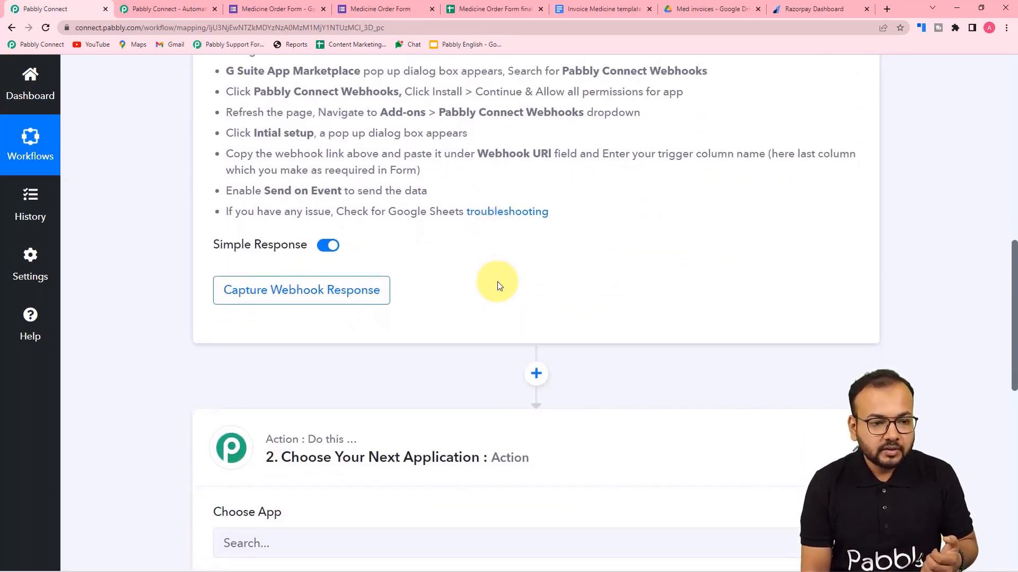
# Review the Medicine Order Form questions, then view the Medicine Order Form final price list.
pyautogui.click(411, 7)
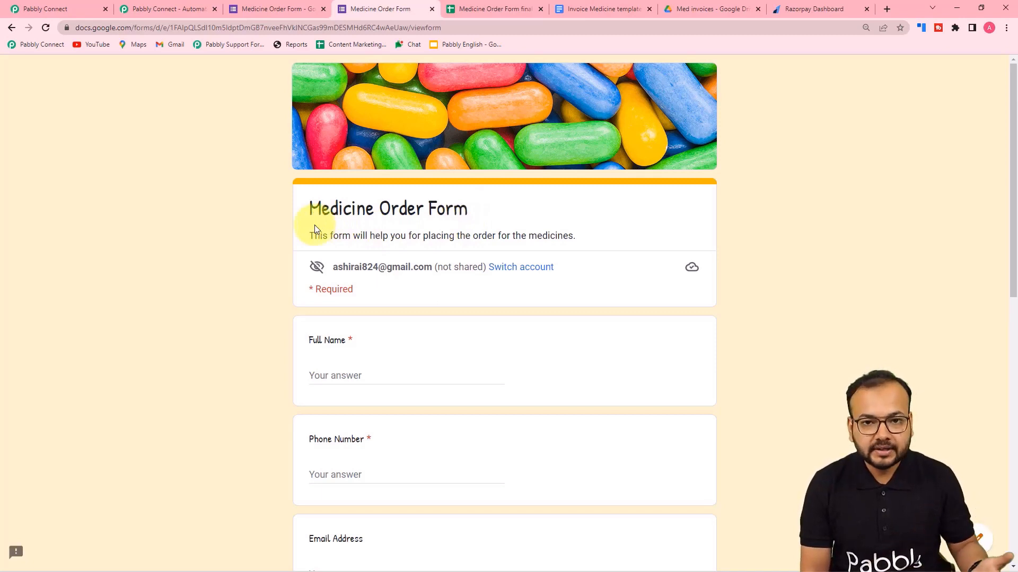
pyautogui.scroll(-2, 292, 246)
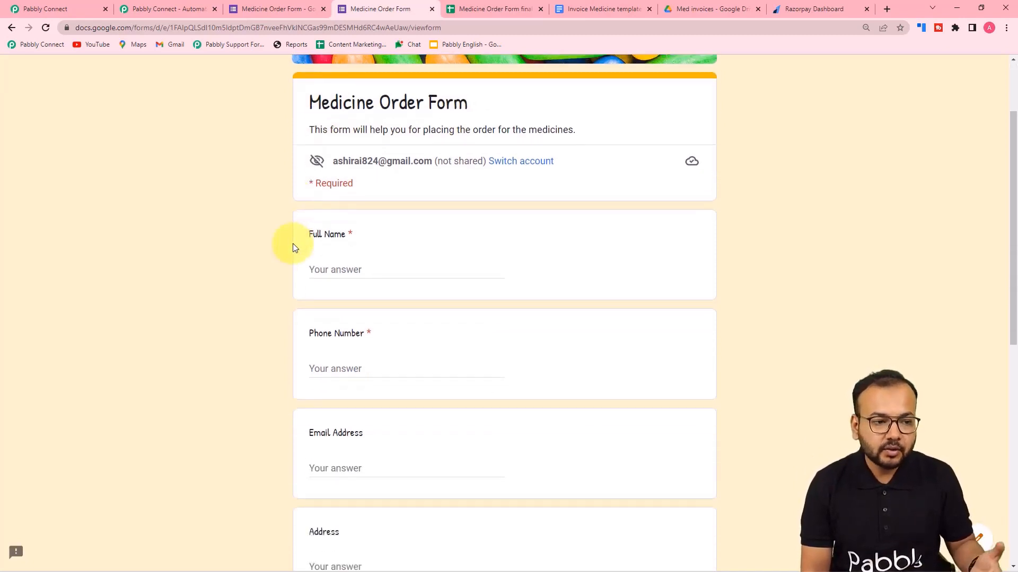
pyautogui.click(490, 10)
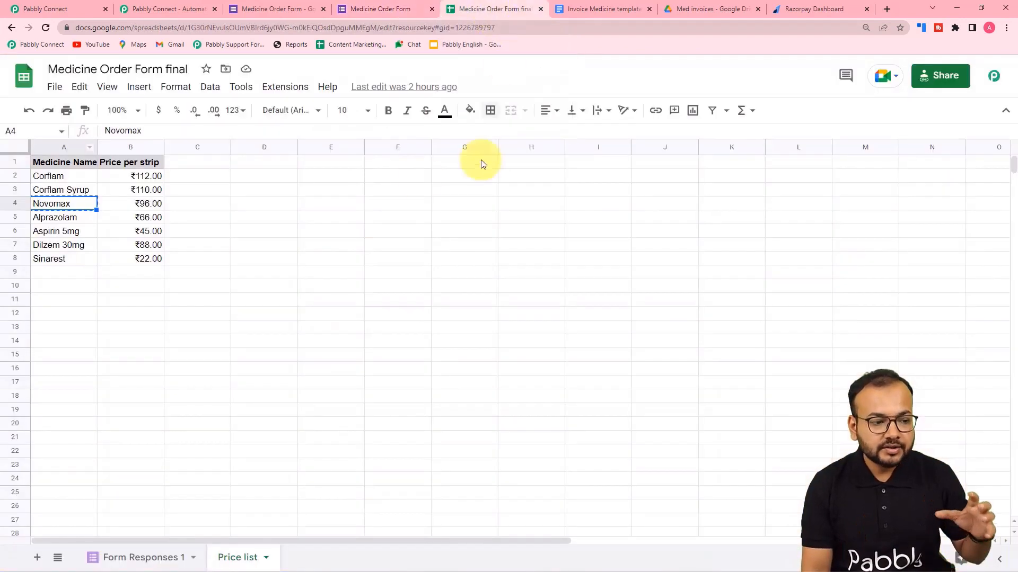
# Show the Form Responses 1 sheet with its three order rows.
pyautogui.click(125, 555)
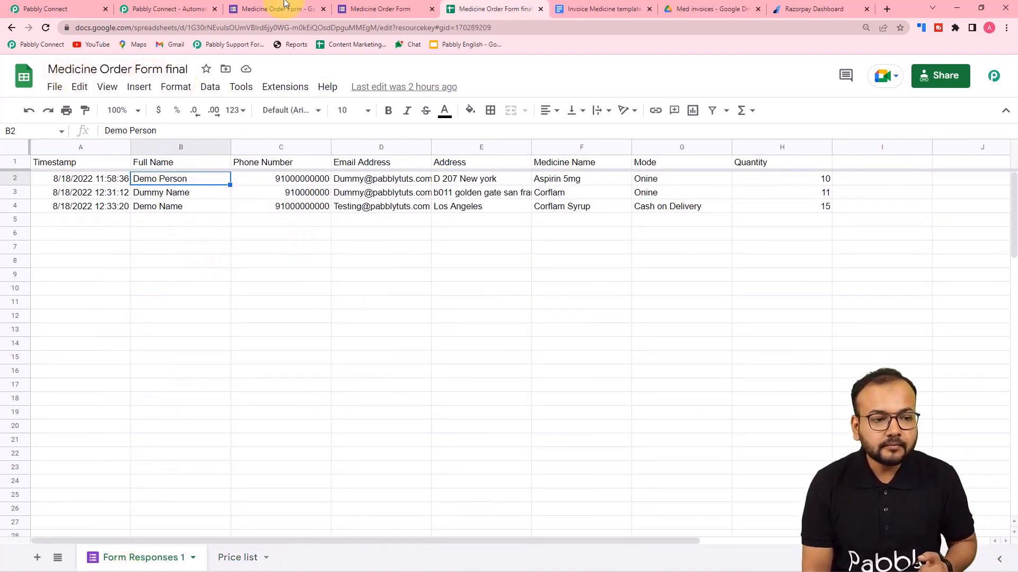
# Check the Google Forms trigger's webhook URL in Pabbly Connect, then return to the submitted form.
pyautogui.click(79, 5)
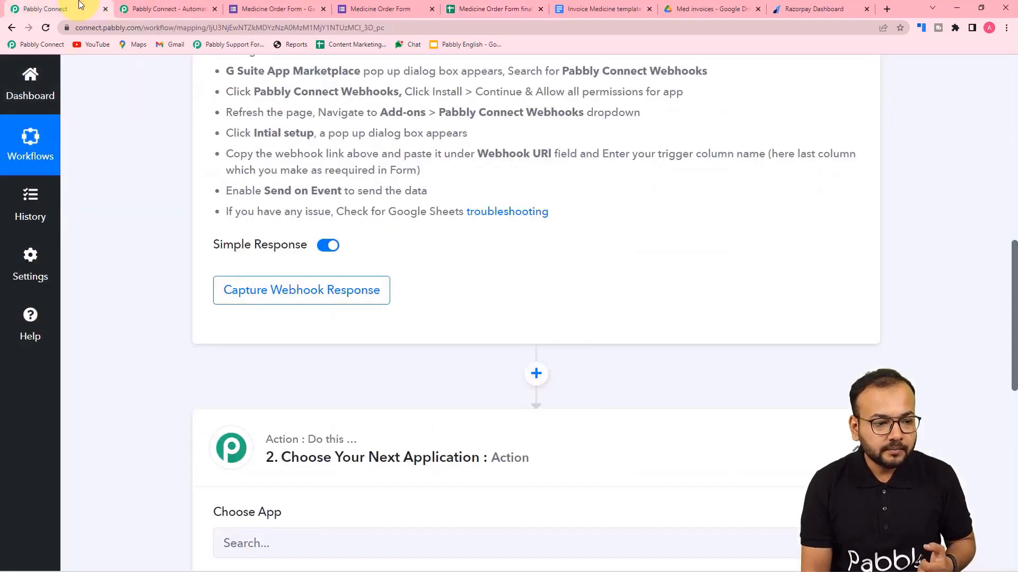
pyautogui.scroll(6, 269, 202)
pyautogui.scroll(1, 268, 202)
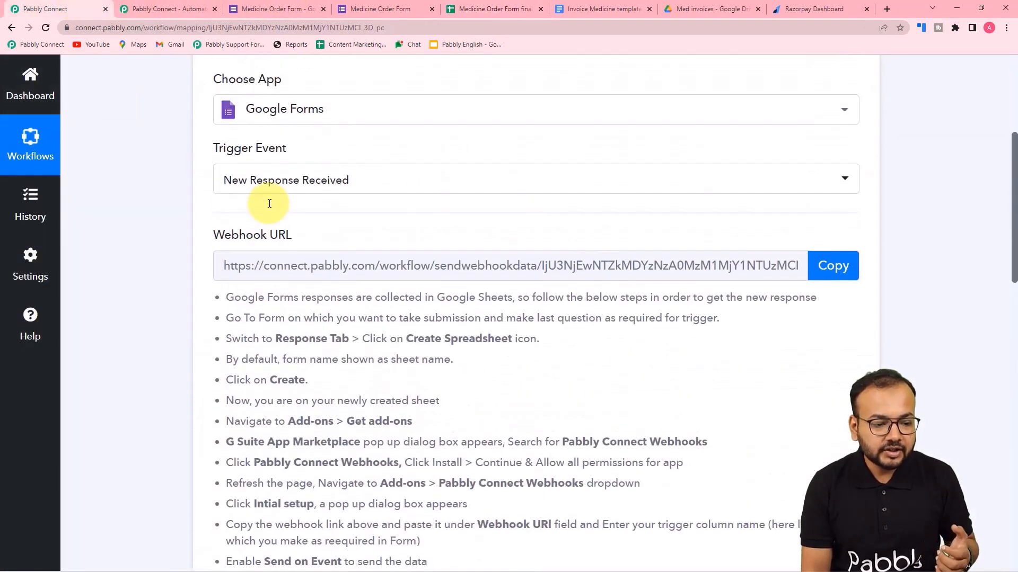
pyautogui.scroll(-3, 270, 191)
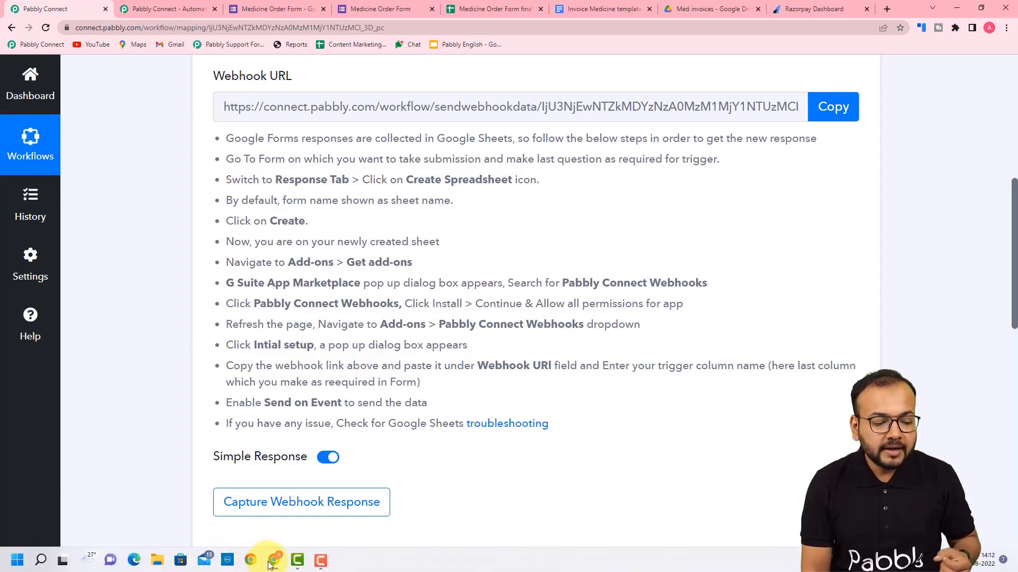
pyautogui.moveTo(270, 563)
pyautogui.click(285, 517)
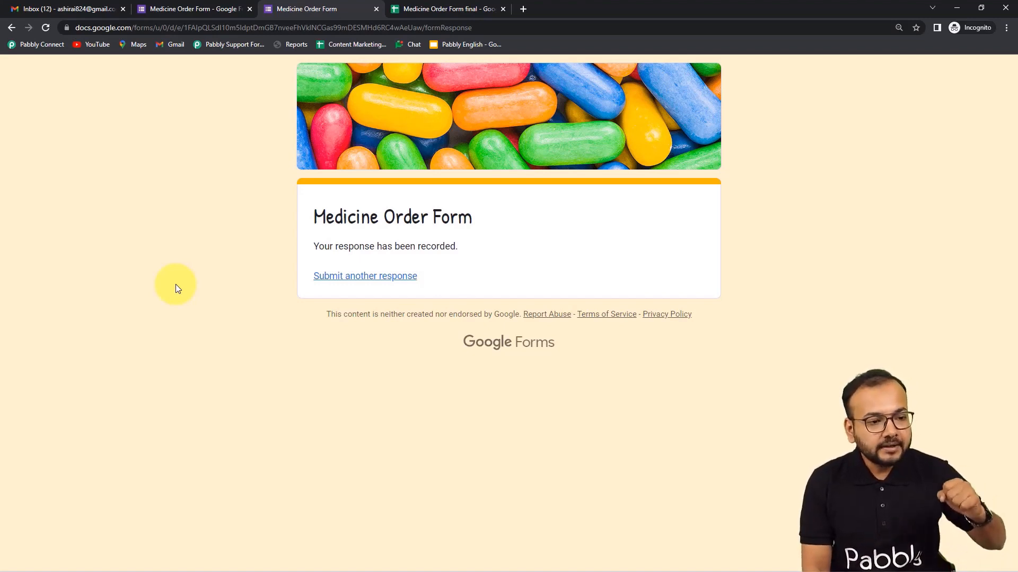
# Open the Medicine Order Form final spreadsheet to see the new Corflam Syrup order row.
pyautogui.click(446, 9)
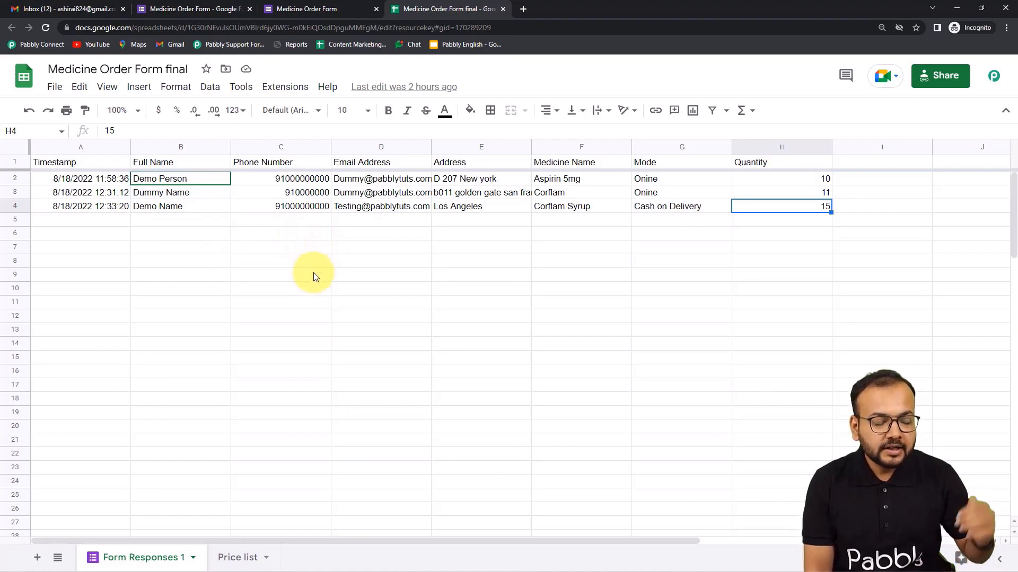
# Confirm the Pabbly Connect Webhooks add-on is installed via Get add-ons, then reload the spreadsheet.
pyautogui.click(281, 93)
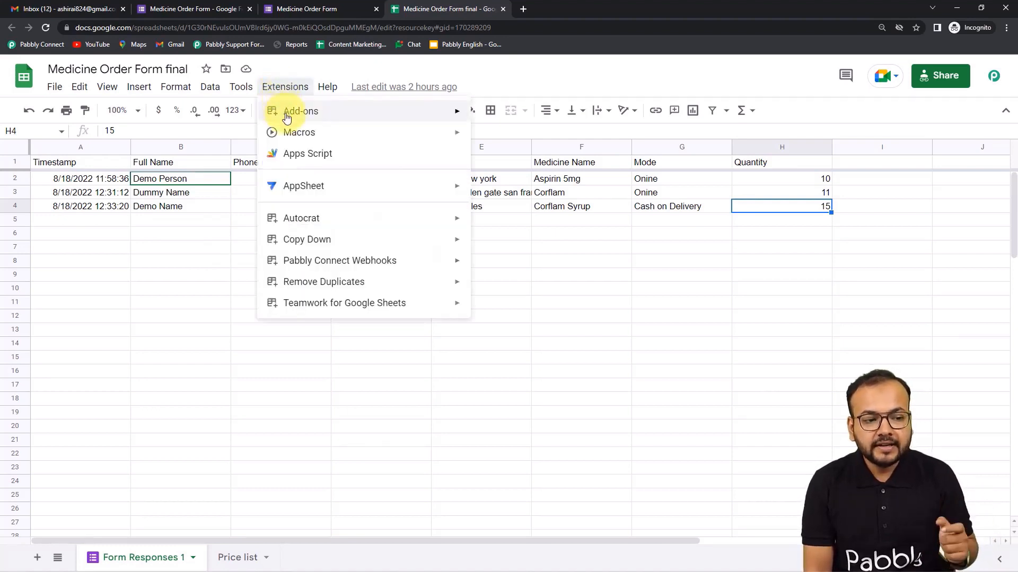
pyautogui.moveTo(311, 109)
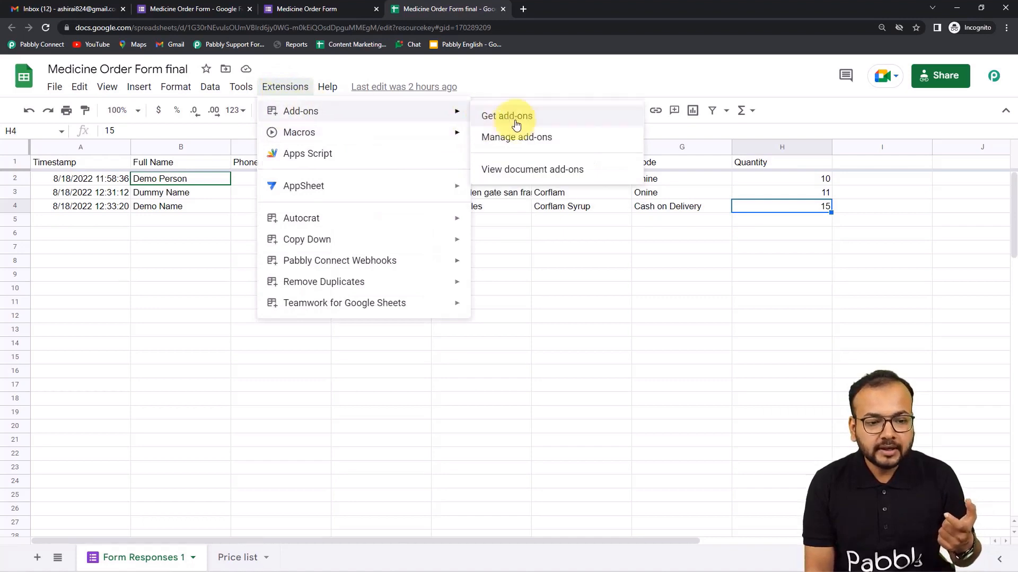
pyautogui.click(518, 119)
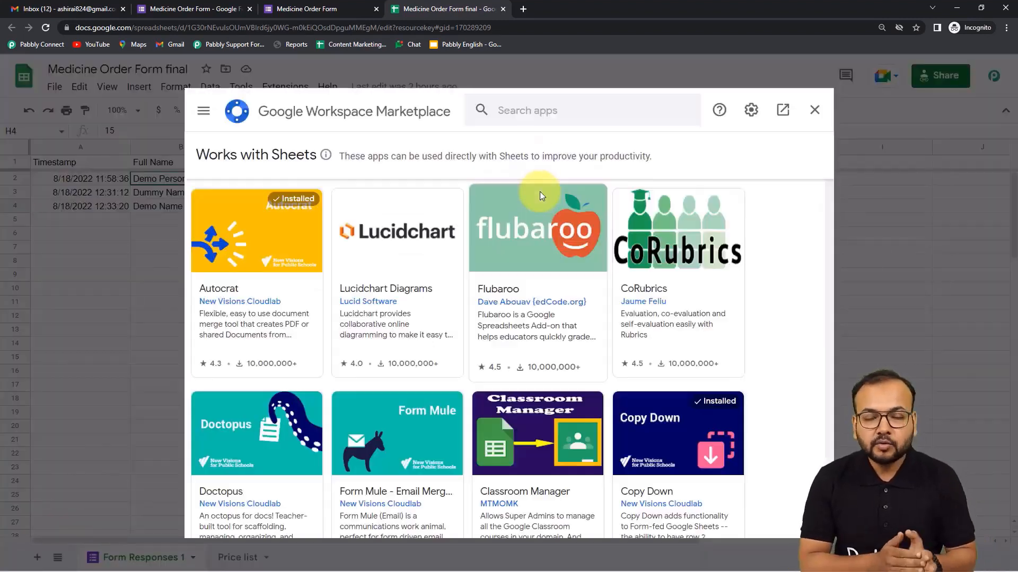
pyautogui.click(536, 113)
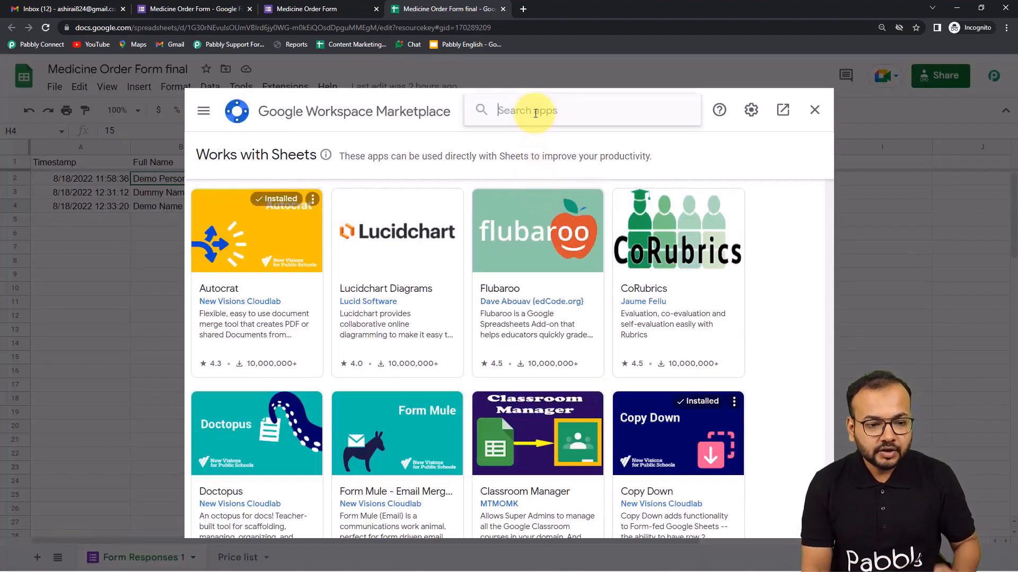
pyautogui.write('pabb')
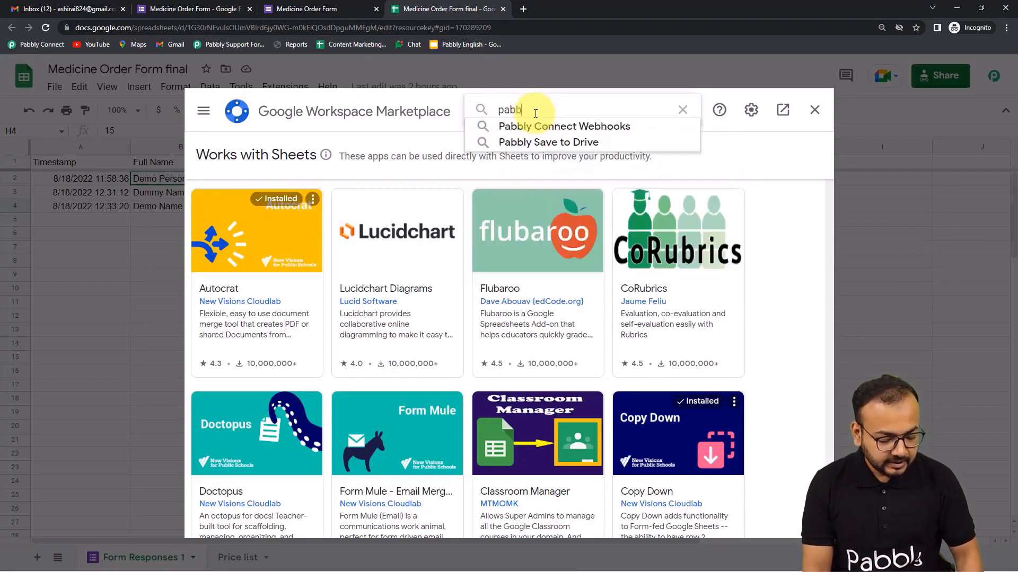
pyautogui.write('ly')
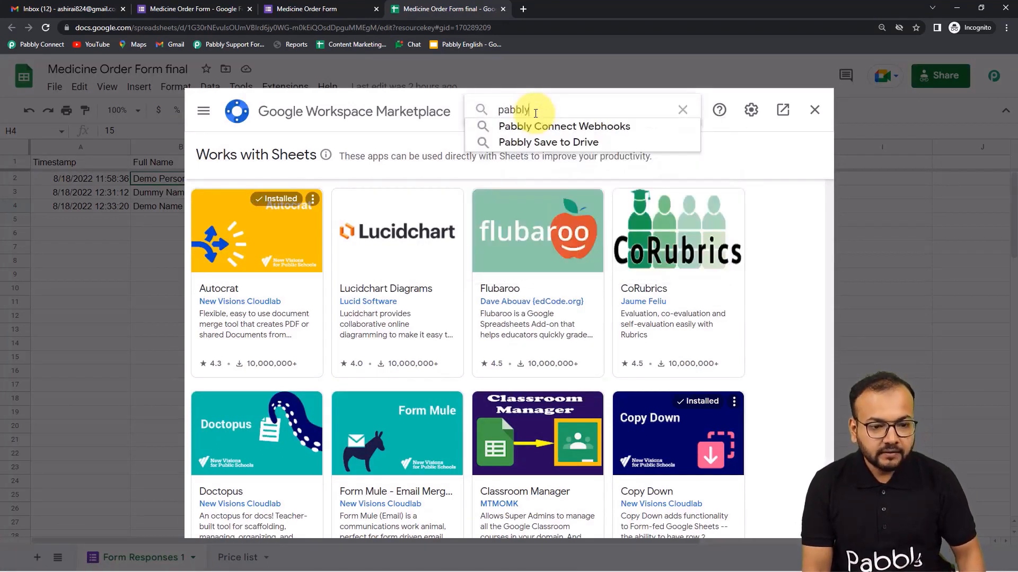
pyautogui.click(563, 132)
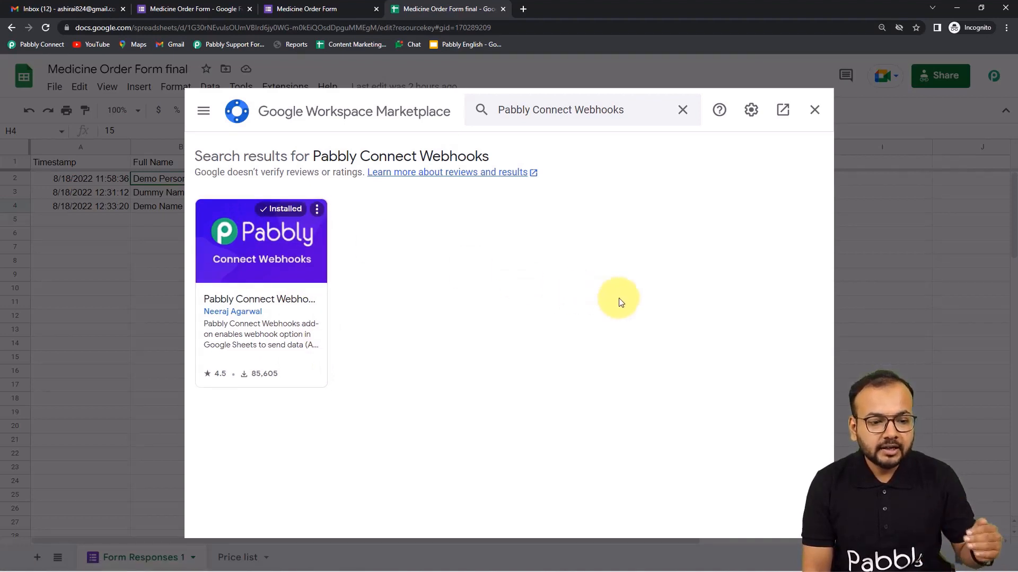
pyautogui.click(806, 115)
pyautogui.click(48, 30)
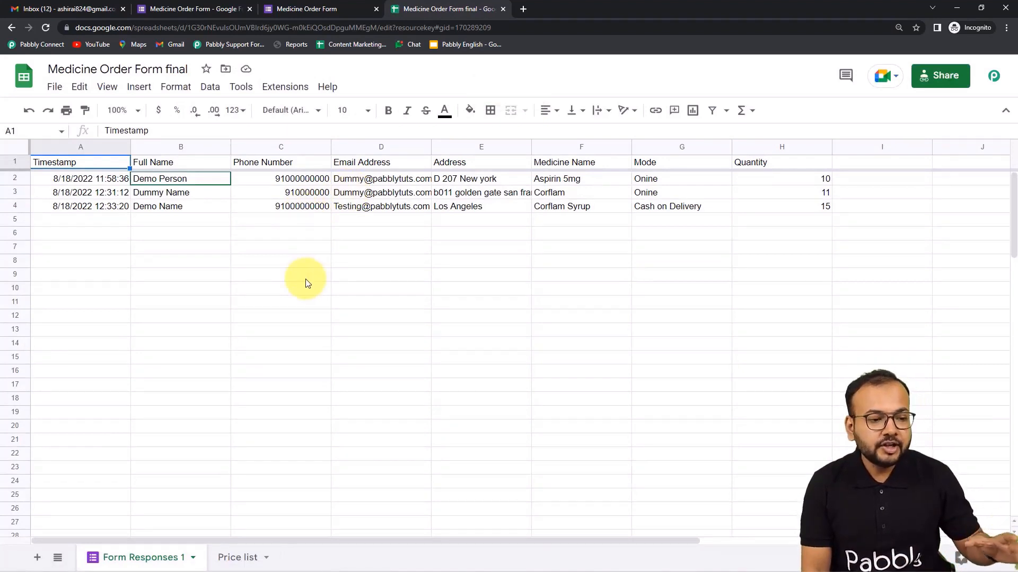
pyautogui.click(283, 90)
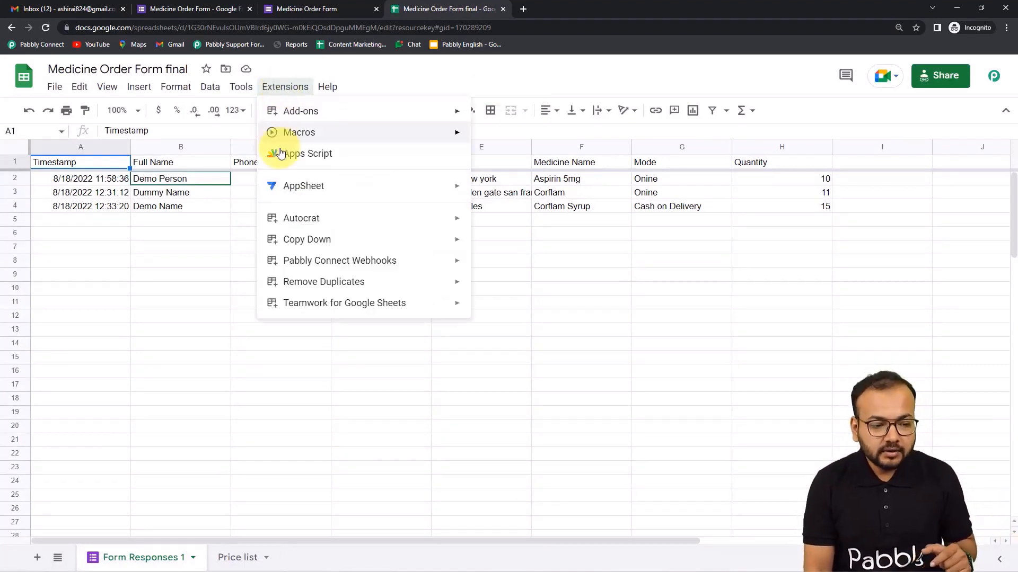
pyautogui.moveTo(274, 258)
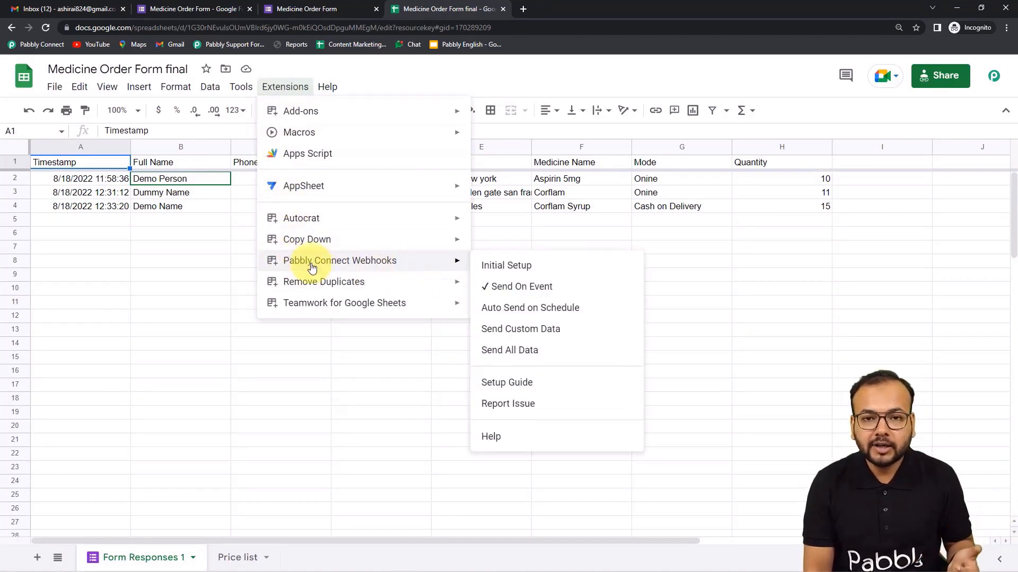
pyautogui.click(499, 274)
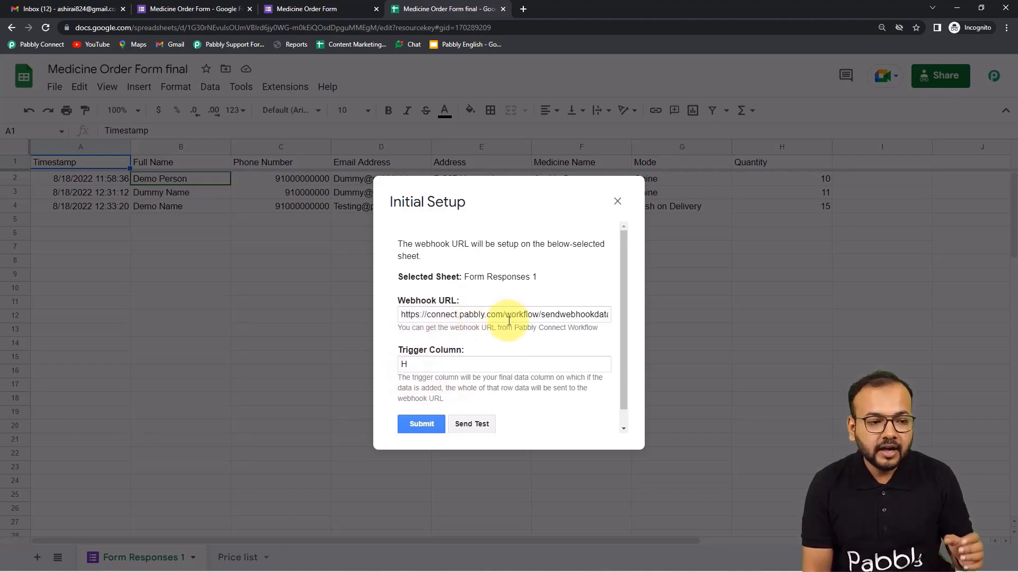
pyautogui.moveTo(271, 564)
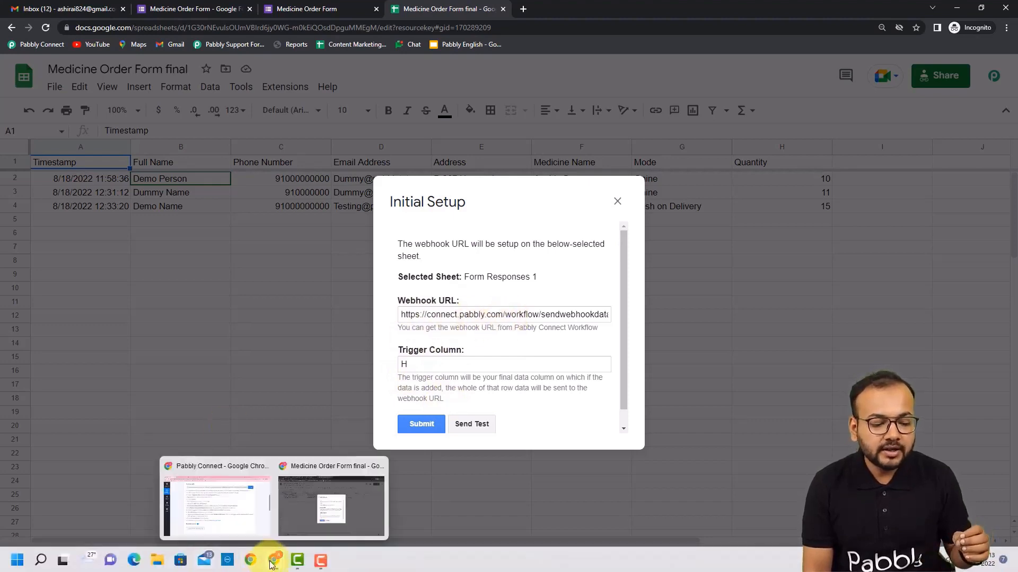
pyautogui.click(250, 533)
pyautogui.scroll(1, 258, 167)
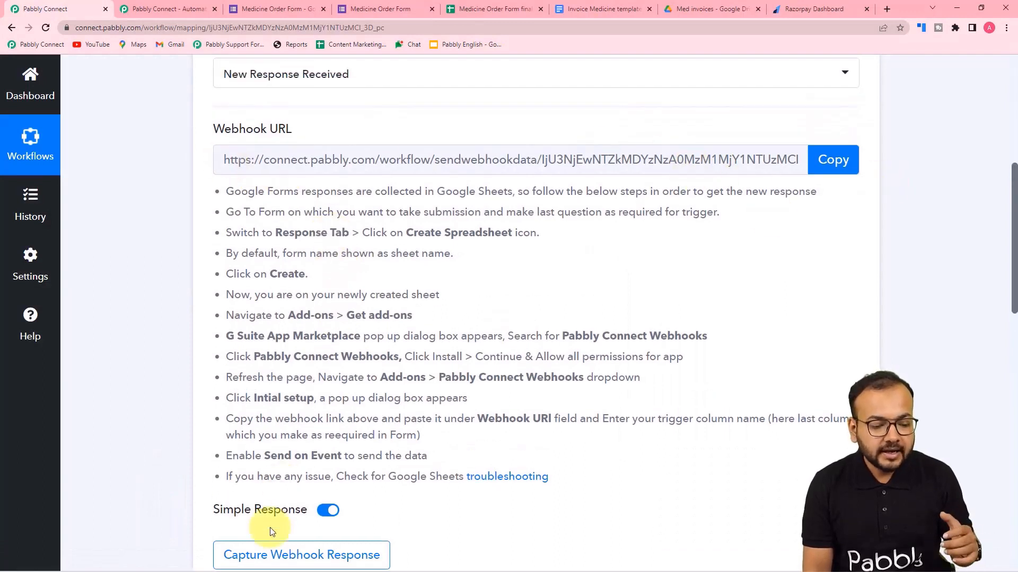
pyautogui.moveTo(274, 560)
pyautogui.click(327, 501)
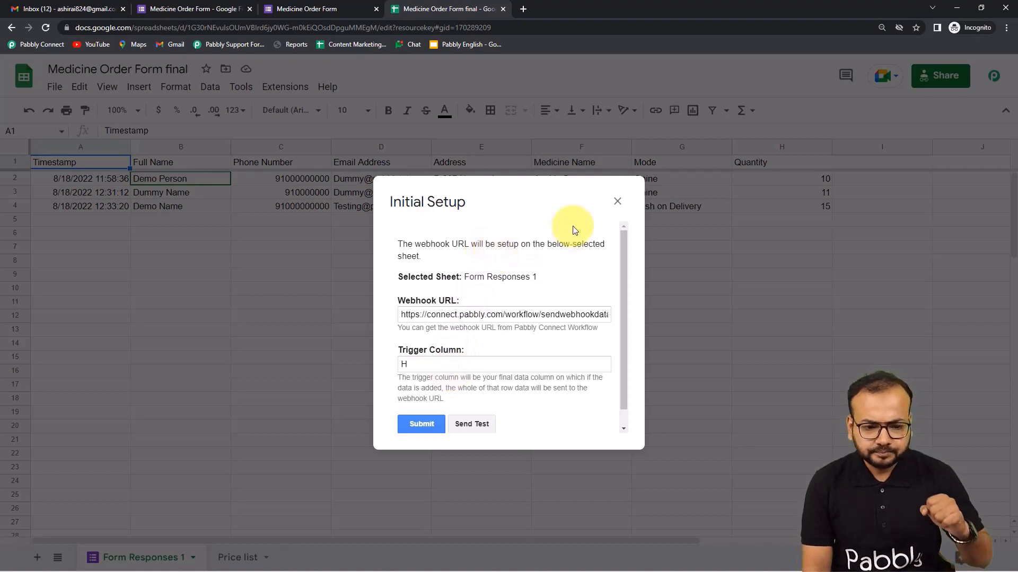
pyautogui.click(616, 202)
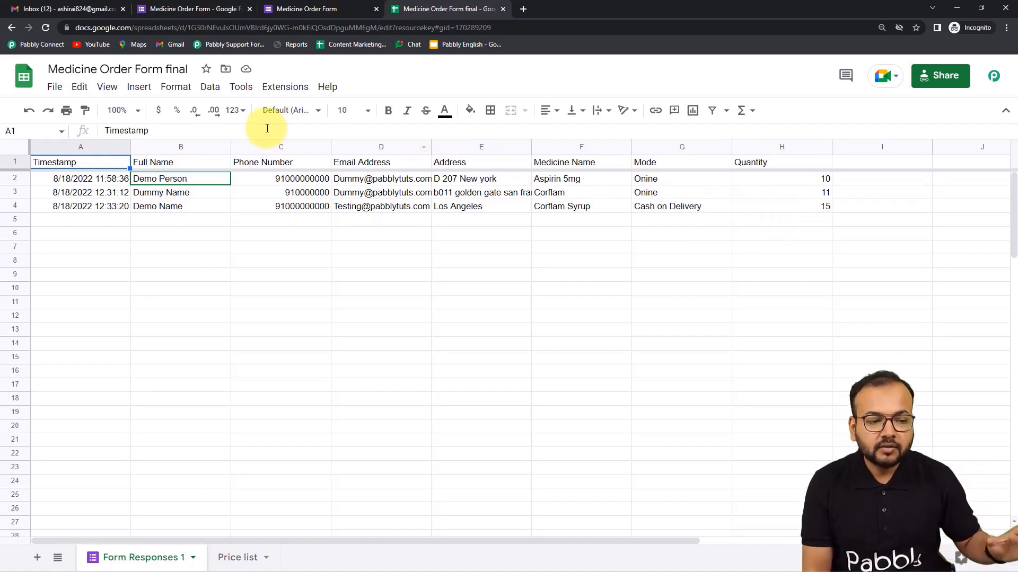
# Copy the Google Forms trigger's webhook URL from Pabbly Connect.
pyautogui.click(289, 87)
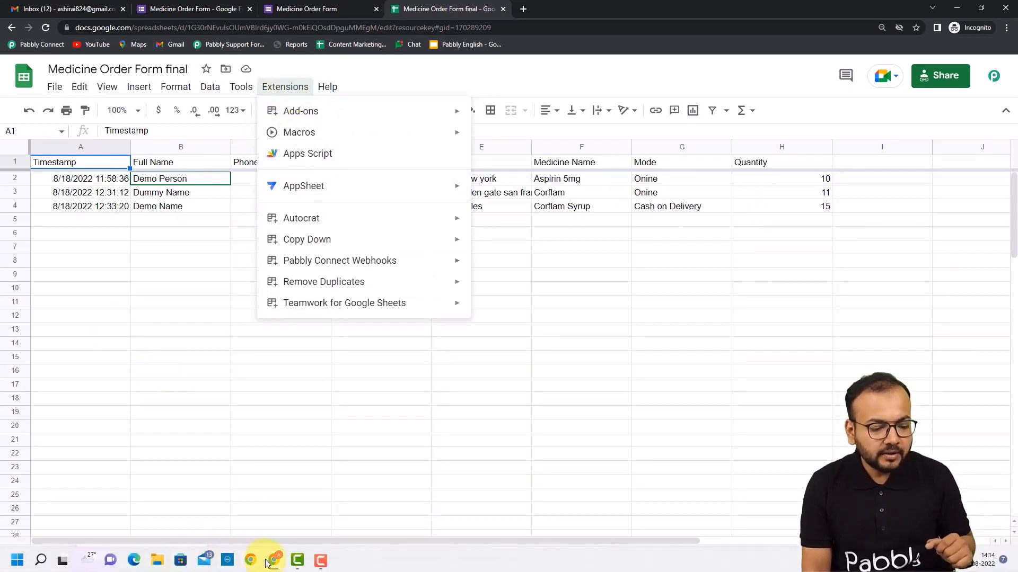
pyautogui.moveTo(269, 564)
pyautogui.click(250, 518)
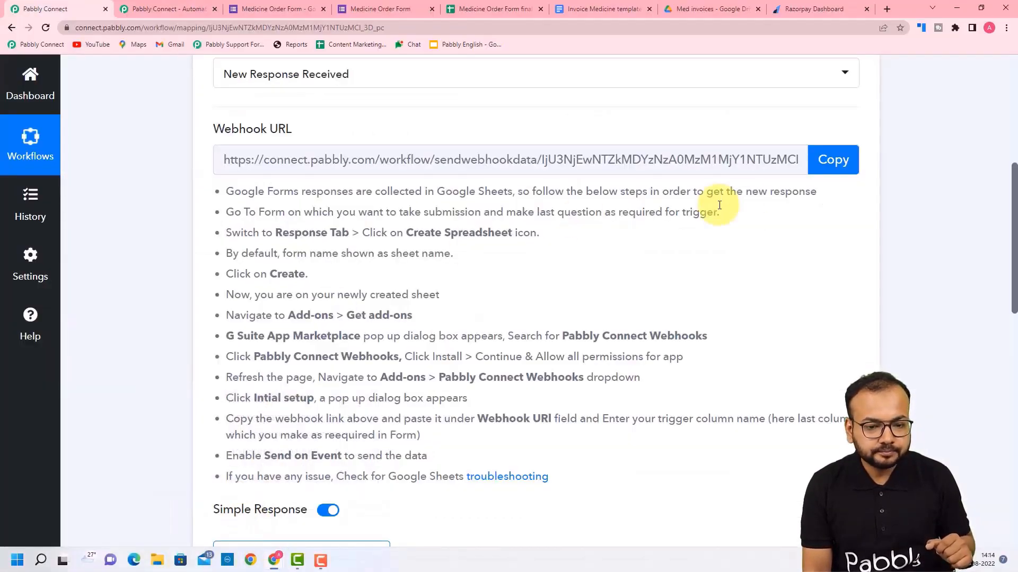
pyautogui.click(841, 165)
pyautogui.click(220, 563)
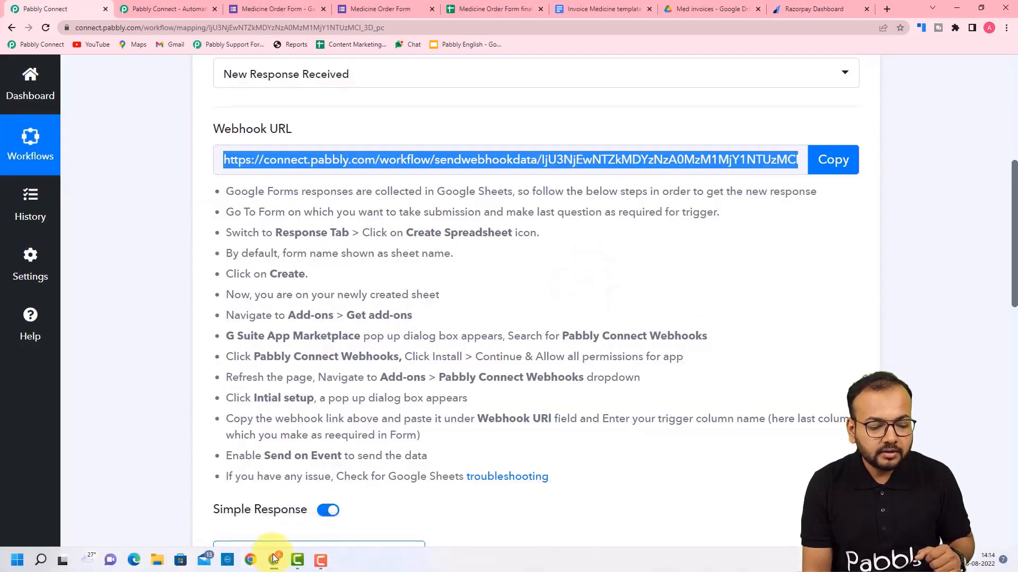
# Open the Pabbly Connect Webhooks Initial Setup in the spreadsheet.
pyautogui.moveTo(275, 560)
pyautogui.click(297, 512)
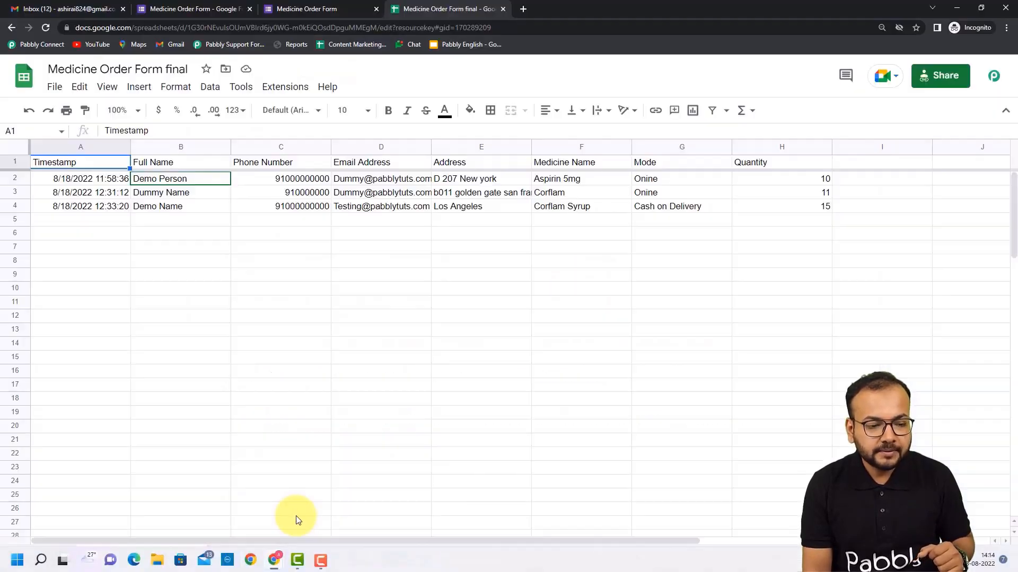
pyautogui.click(274, 90)
pyautogui.moveTo(385, 261)
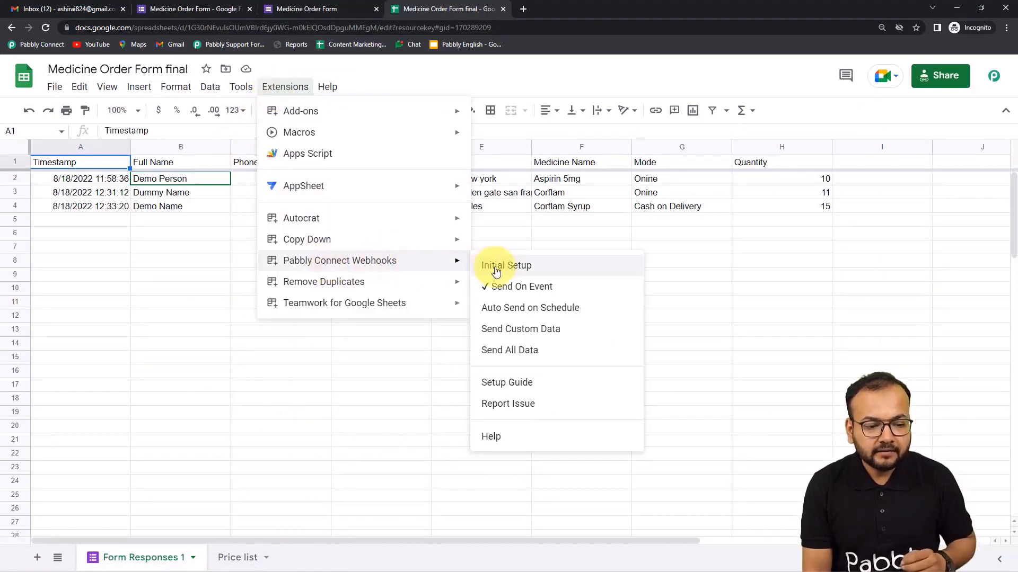
pyautogui.click(496, 270)
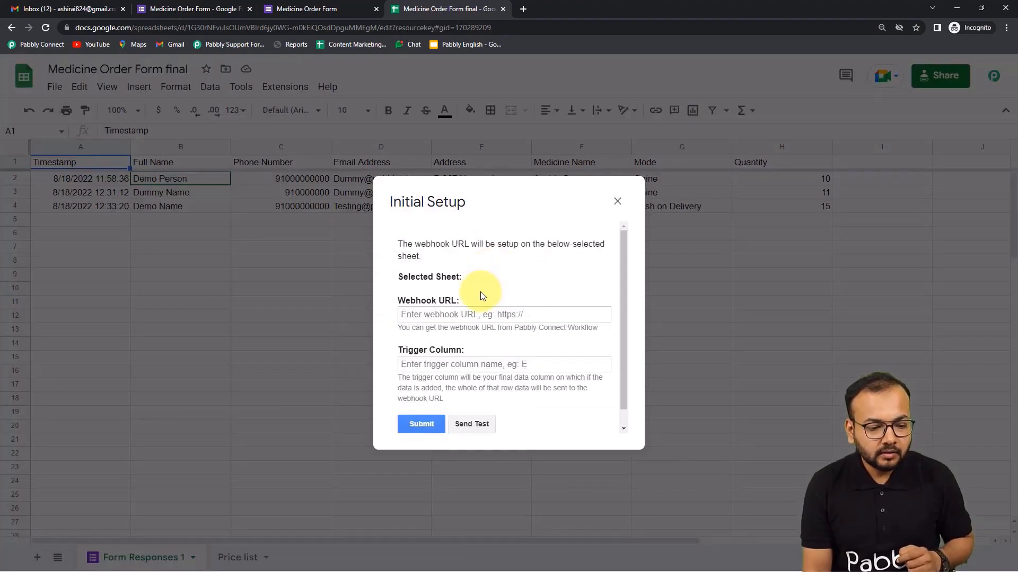
# Replace the setup's old webhook URL with the copied one, keeping trigger column H.
pyautogui.click(468, 313)
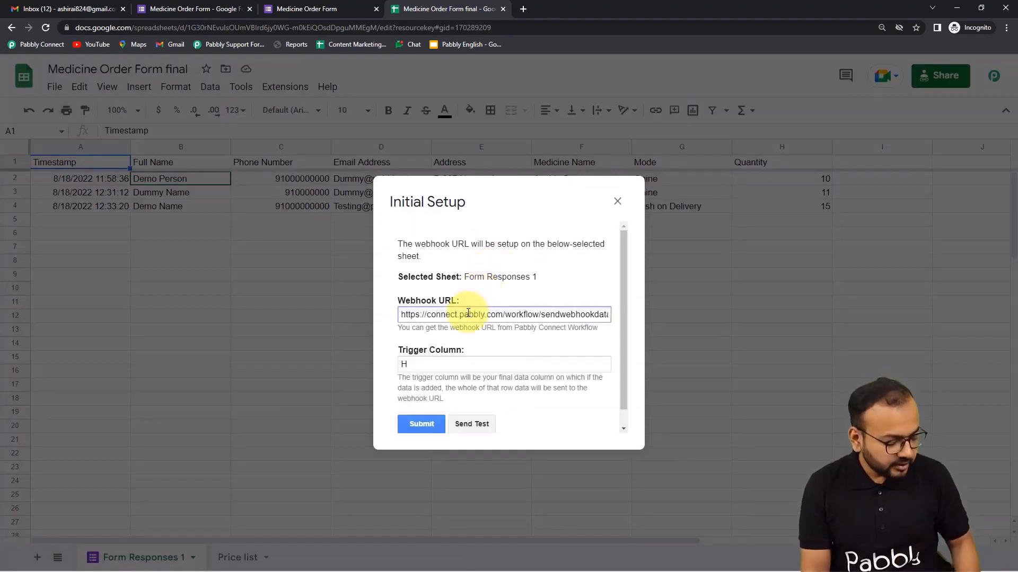
pyautogui.hotkey('ctrl', 'a')
pyautogui.press('BackSpace')
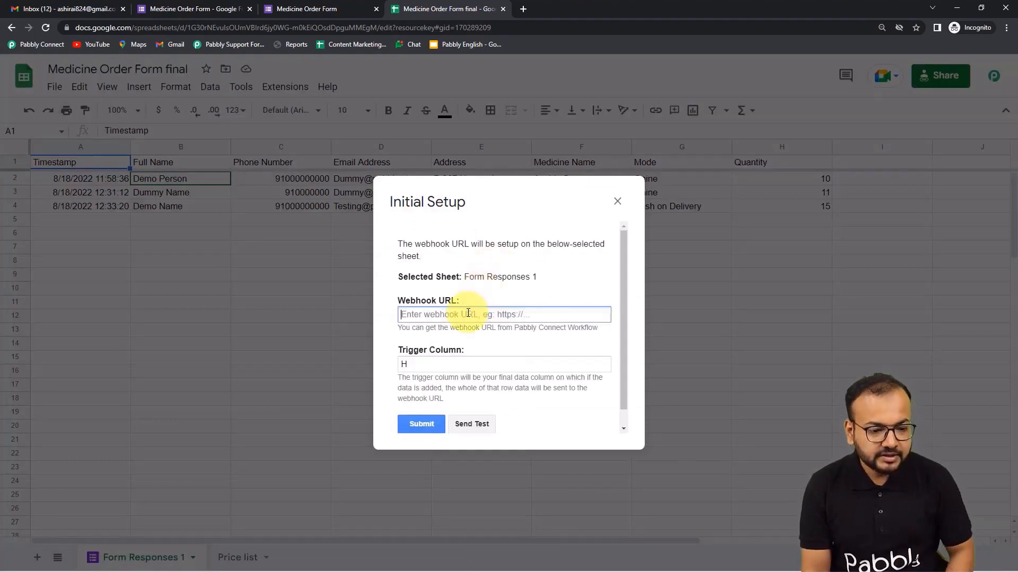
pyautogui.rightClick(431, 314)
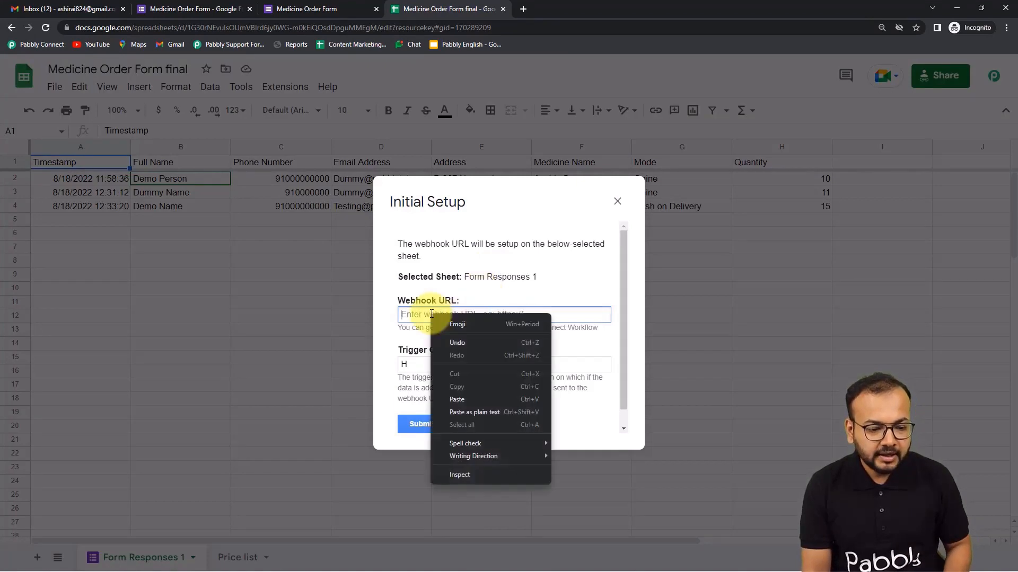
pyautogui.click(457, 400)
pyautogui.click(441, 363)
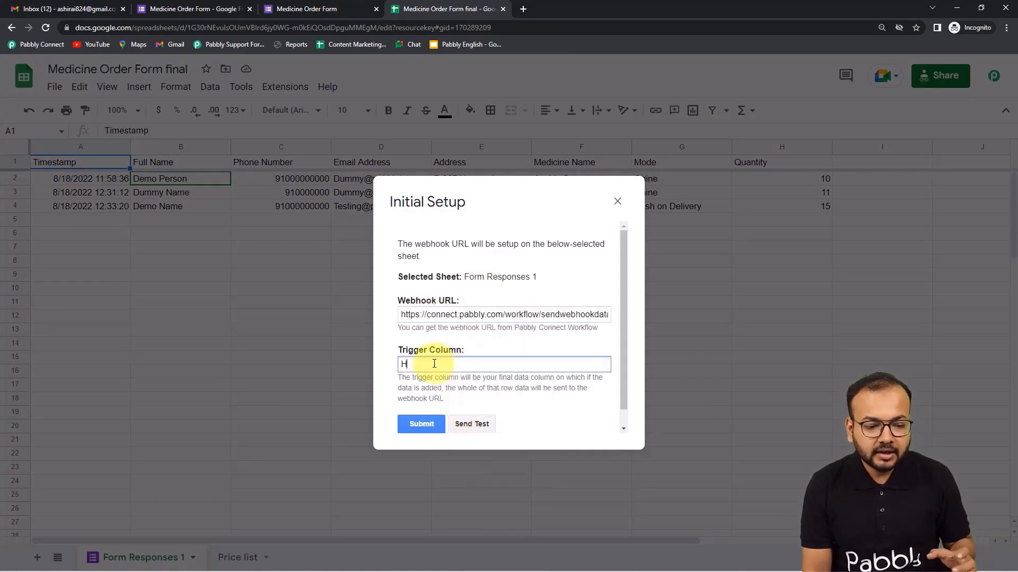
pyautogui.click(439, 388)
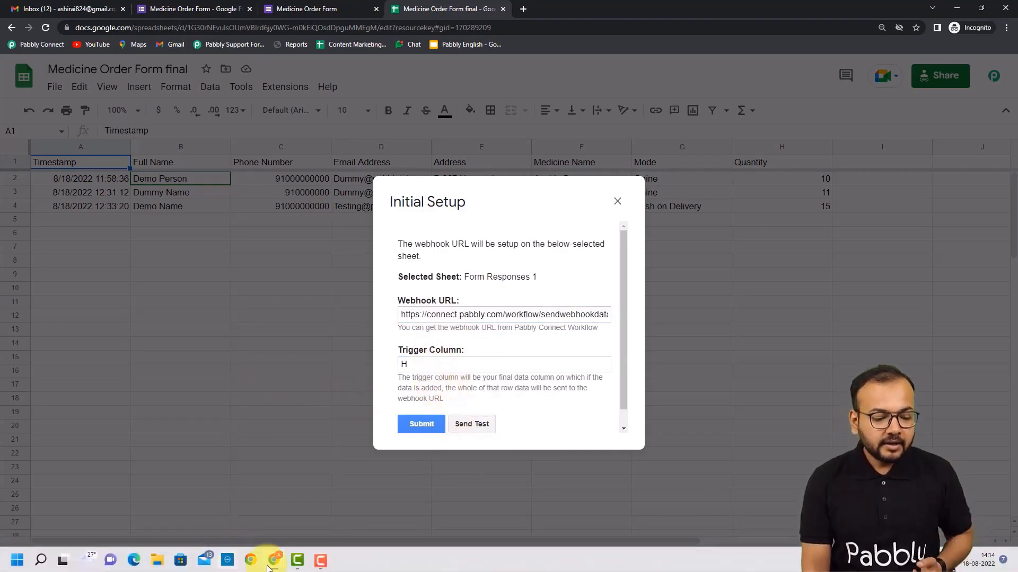
pyautogui.moveTo(261, 545)
pyautogui.click(220, 517)
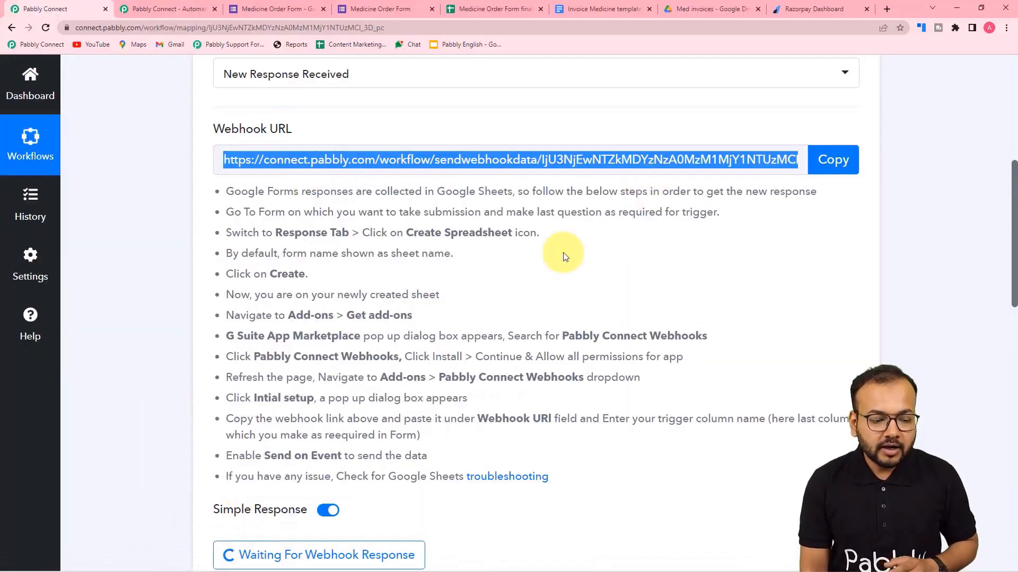
pyautogui.scroll(-3, 504, 282)
pyautogui.scroll(-3, 504, 281)
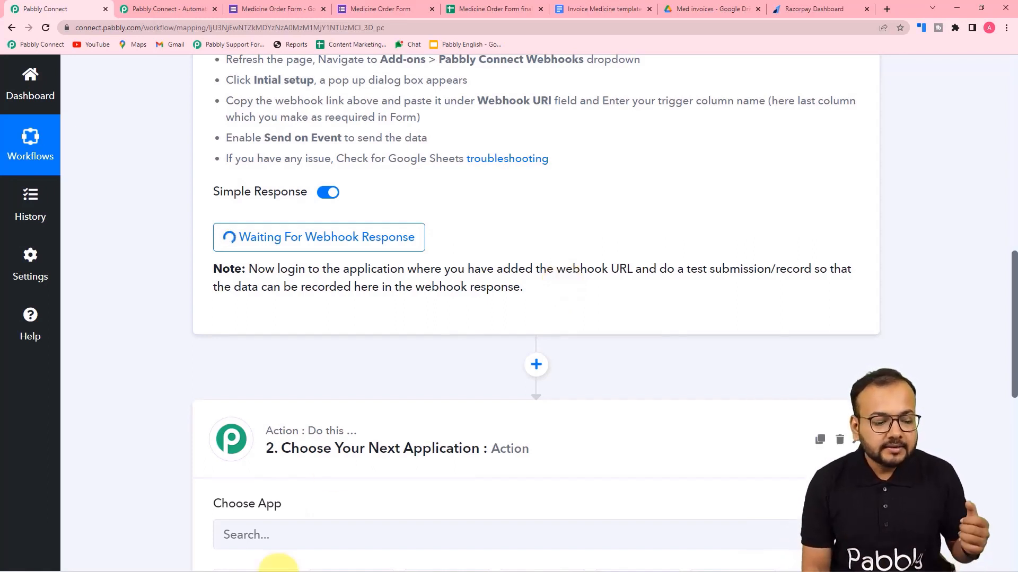
pyautogui.moveTo(275, 562)
pyautogui.click(313, 507)
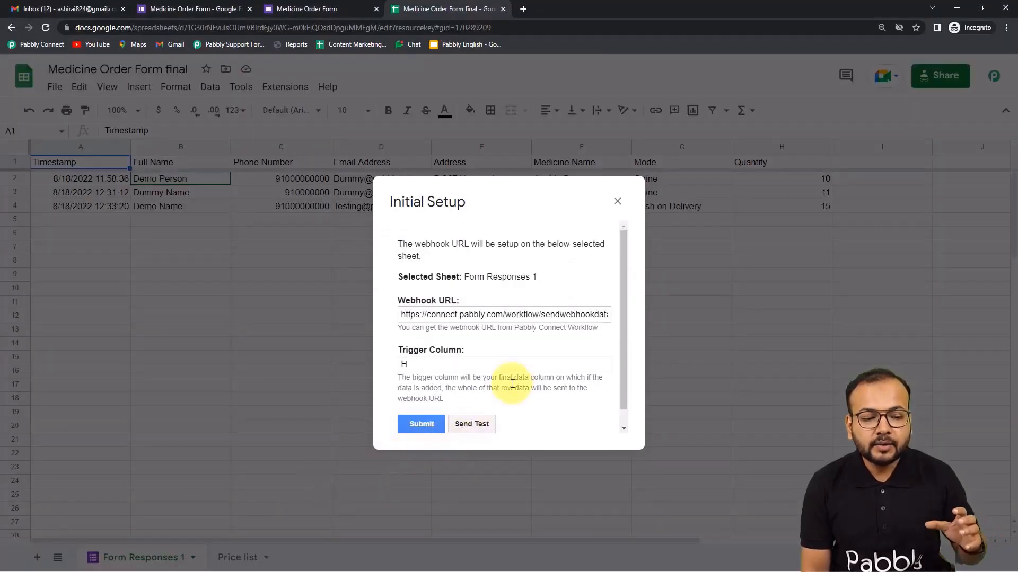
# Send test data from Initial Setup and confirm the 'Test data sent successfully' message.
pyautogui.scroll(-1, 509, 371)
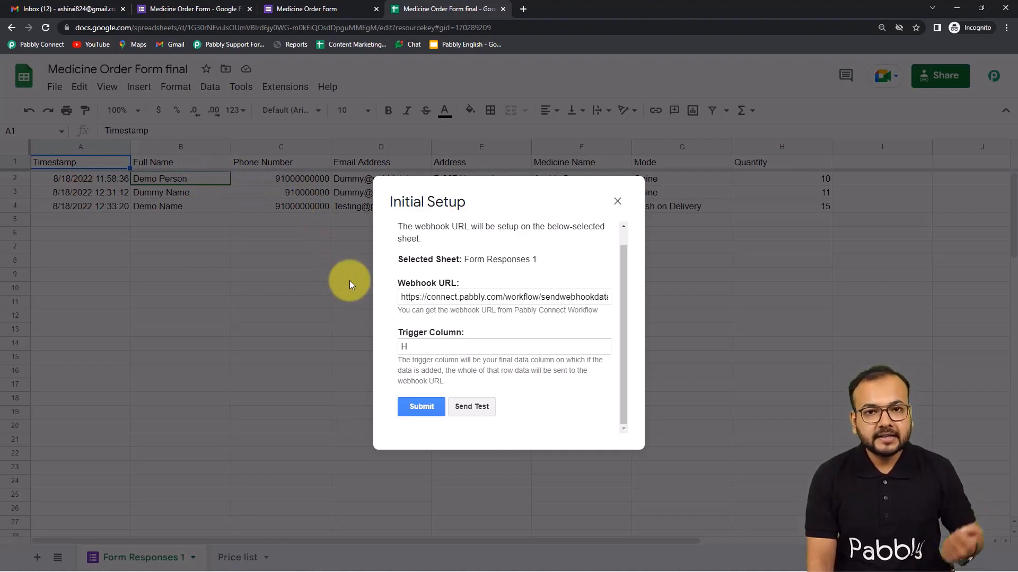
pyautogui.click(472, 409)
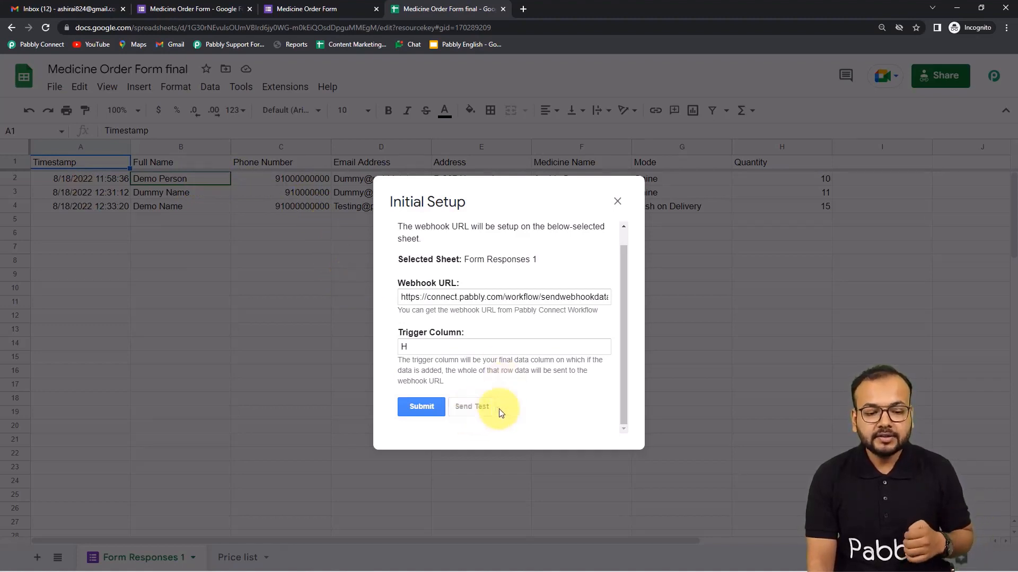
pyautogui.scroll(-2, 552, 391)
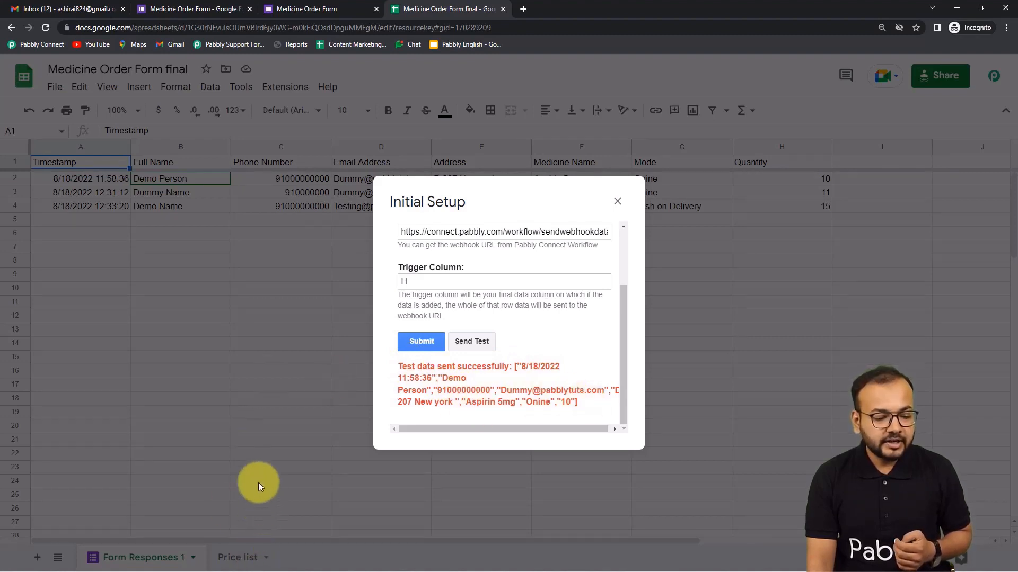
# Review the trigger's captured test row in Pabbly Connect: Aspirin 5mg, Onine, quantity 10.
pyautogui.moveTo(274, 560)
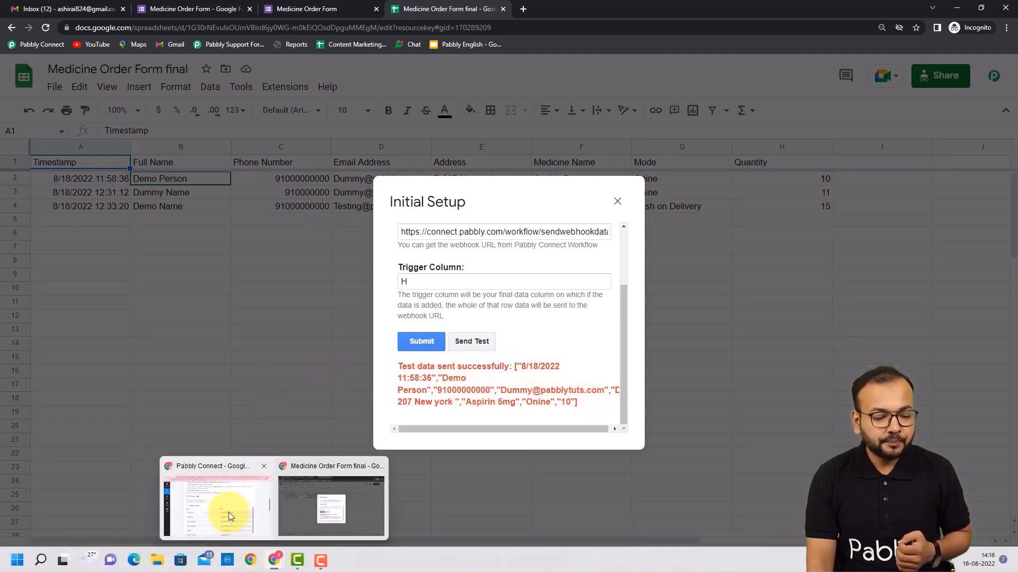
pyautogui.click(228, 512)
pyautogui.scroll(-2, 128, 369)
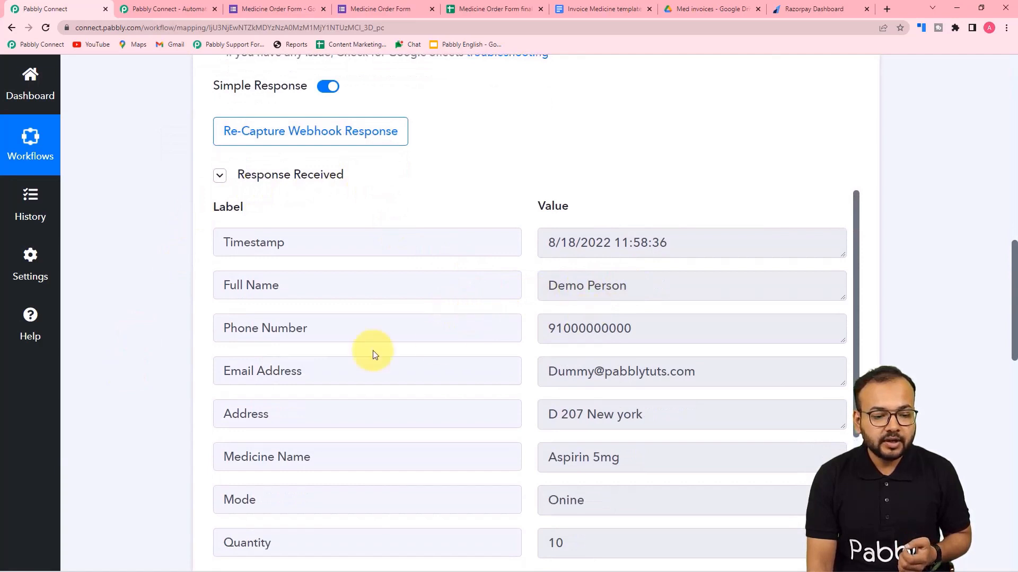
pyautogui.scroll(-2, 361, 352)
pyautogui.scroll(-2, 444, 333)
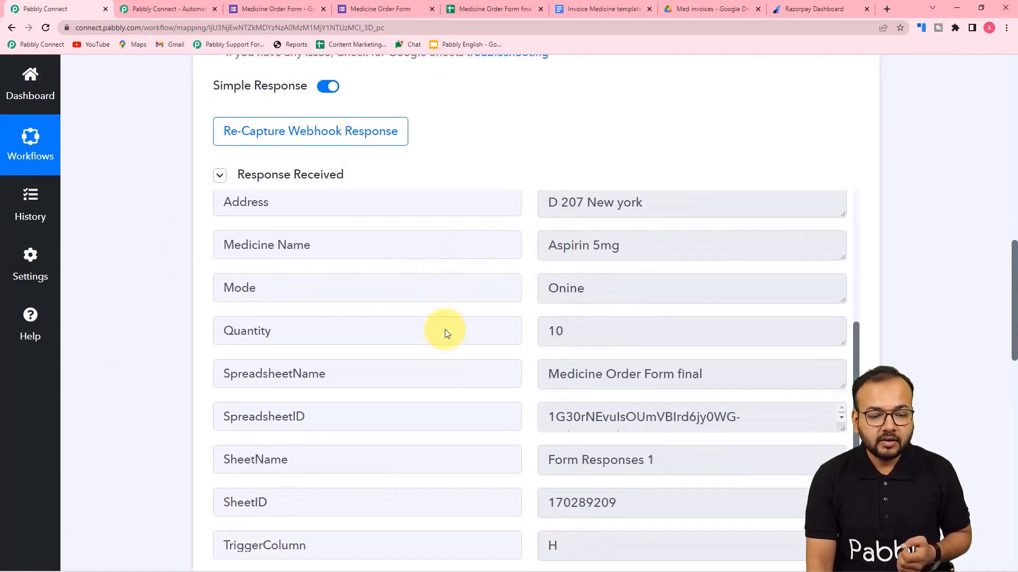
pyautogui.scroll(1, 444, 332)
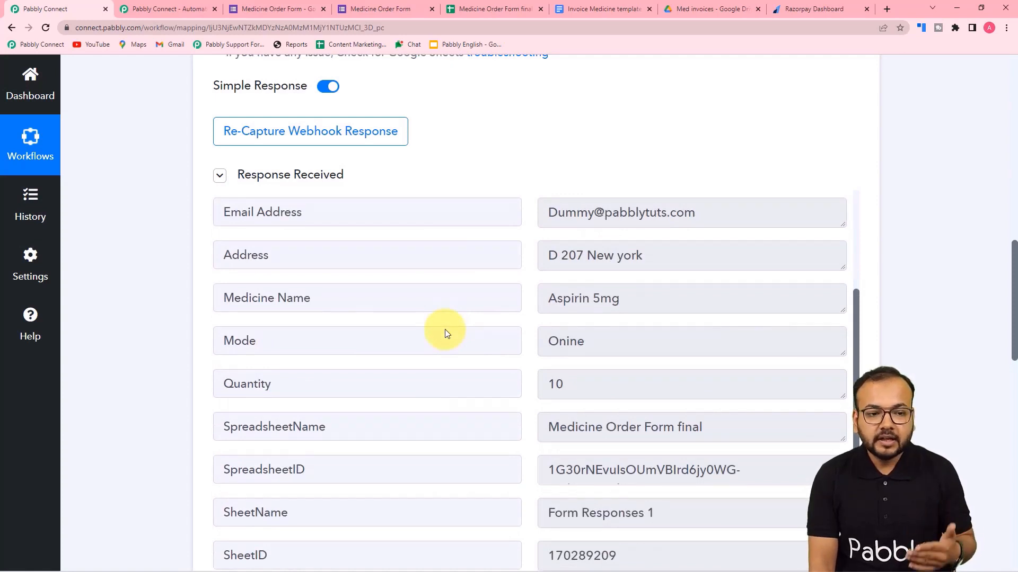
# Compare the captured fields with the Medicine Order Form final sheet rows.
pyautogui.click(486, 8)
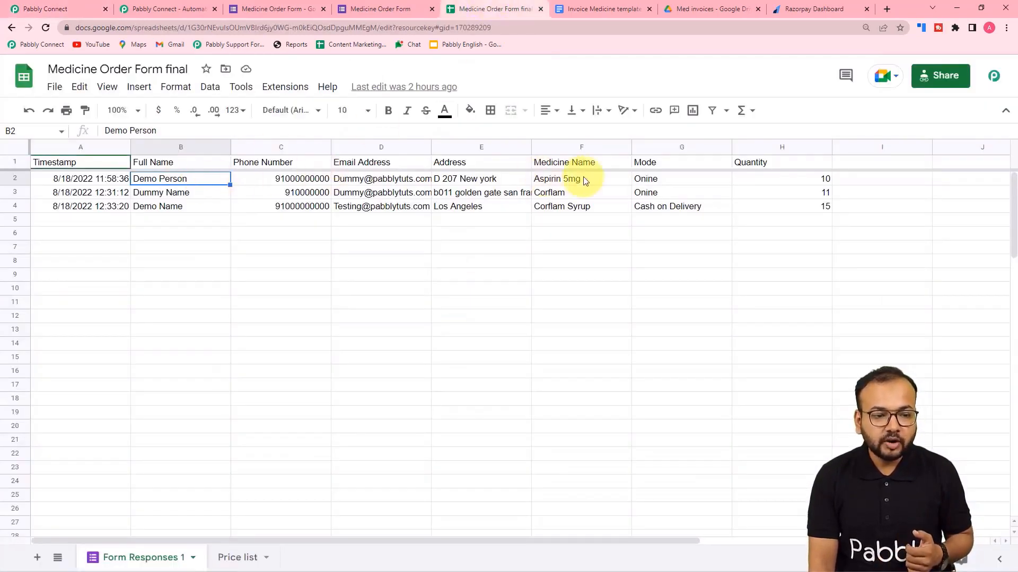
pyautogui.click(75, 4)
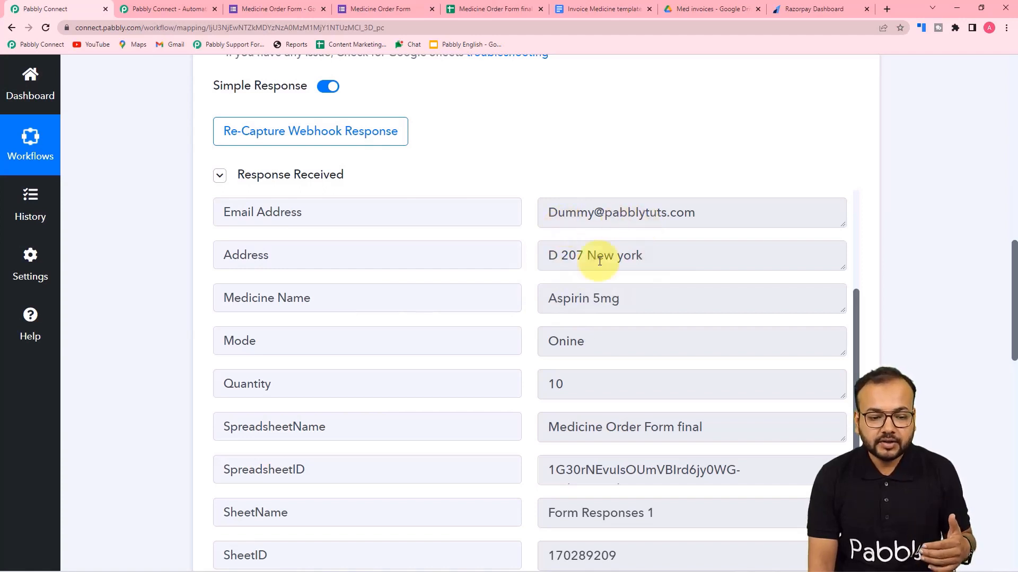
pyautogui.scroll(-1, 398, 352)
pyautogui.scroll(-2, 398, 352)
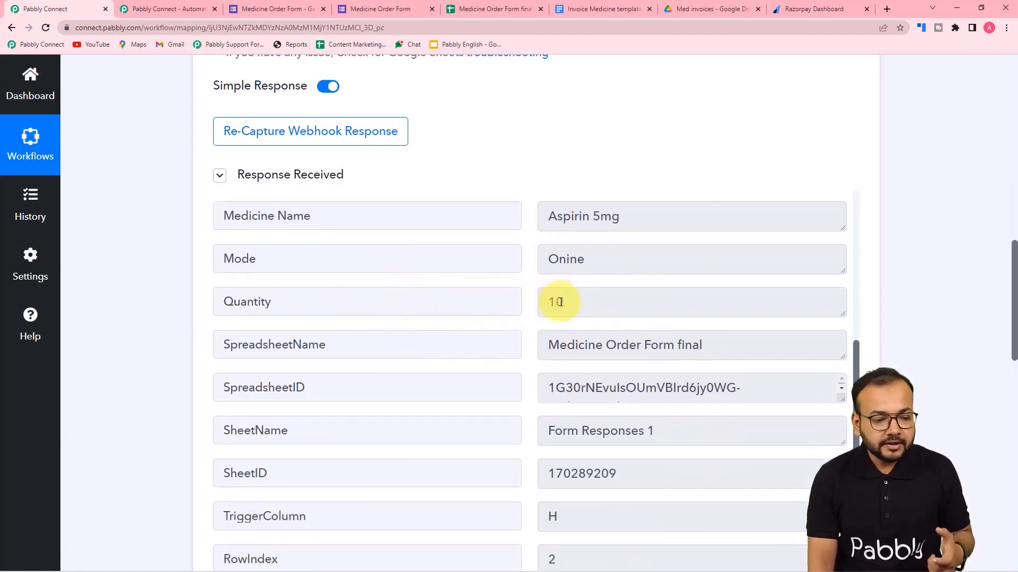
pyautogui.scroll(-1, 561, 301)
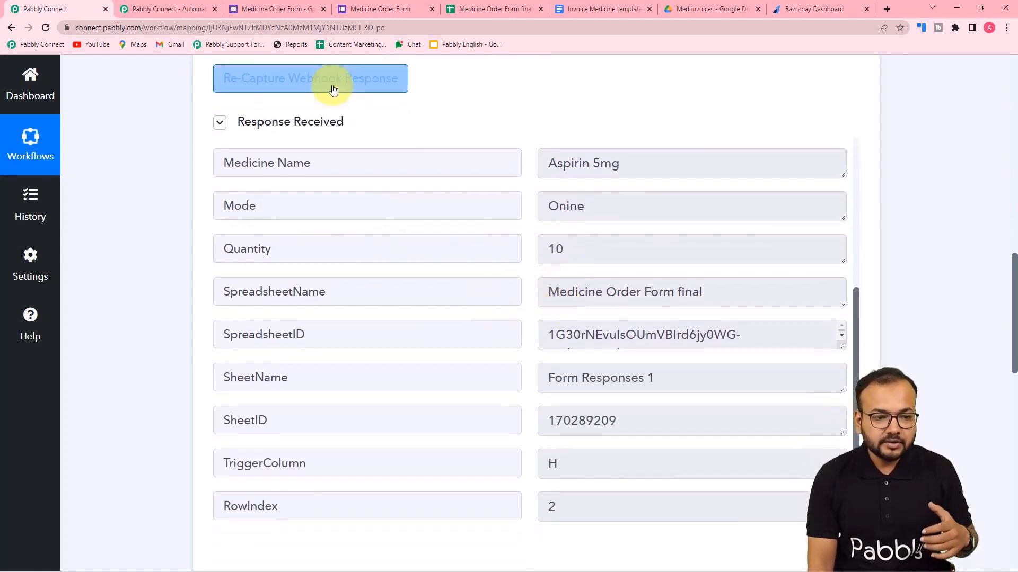
# Check the Medicine Order Form questions against the response, then return to the sheet's webhook setup.
pyautogui.click(408, 9)
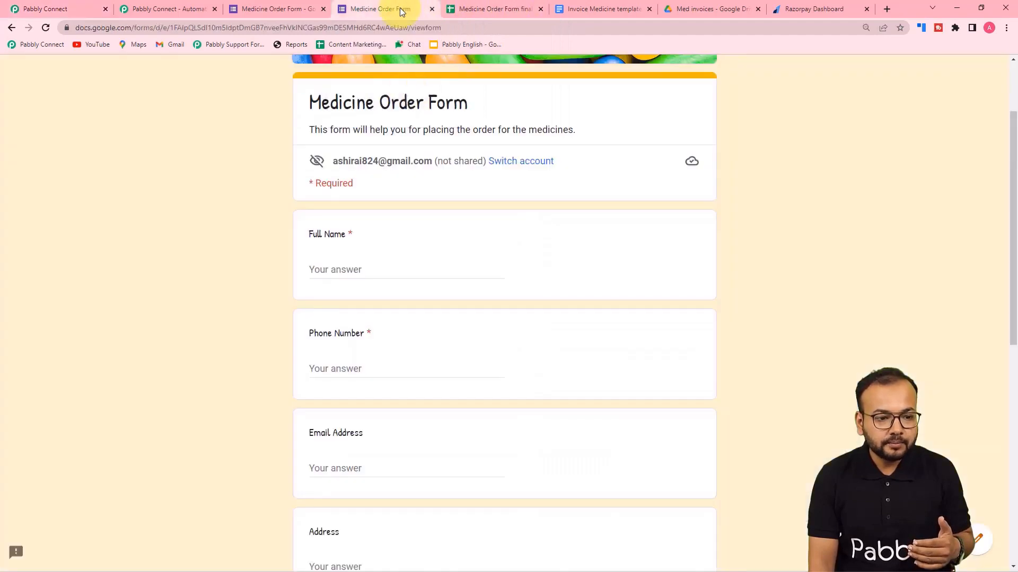
pyautogui.scroll(-2, 320, 269)
pyautogui.scroll(-4, 334, 318)
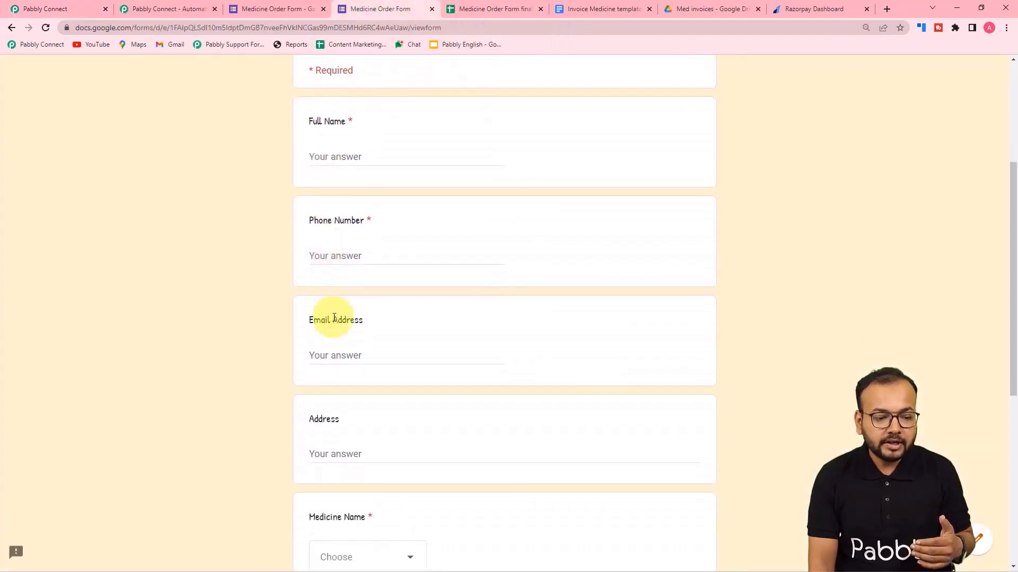
pyautogui.scroll(-2, 334, 357)
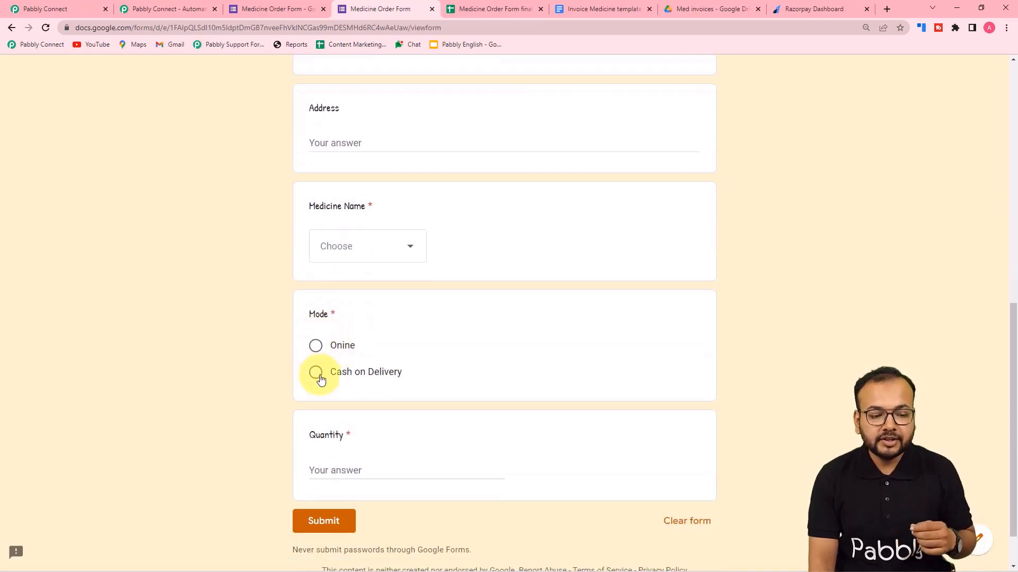
pyautogui.scroll(-1, 320, 403)
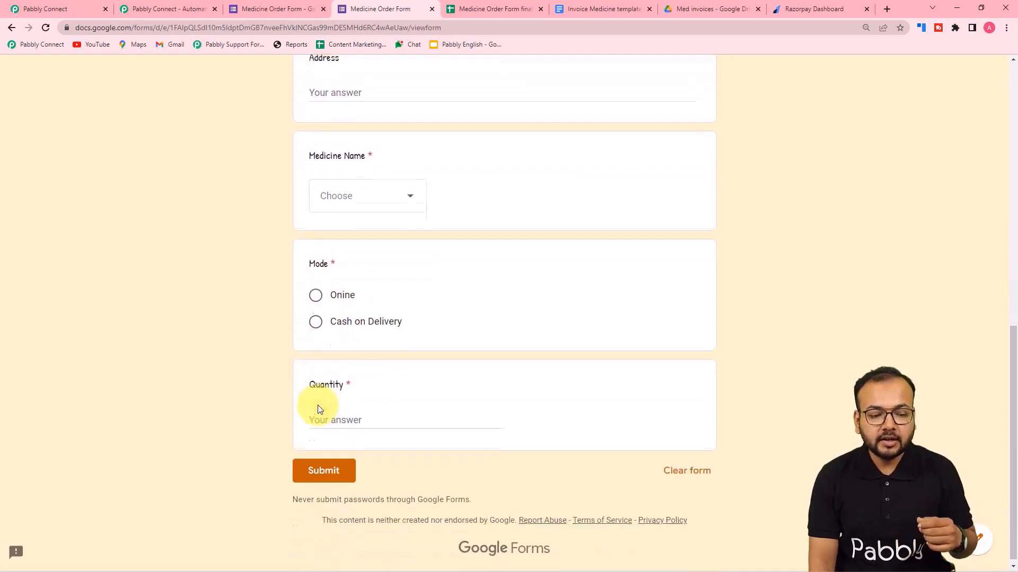
pyautogui.click(87, 11)
pyautogui.scroll(2, 336, 309)
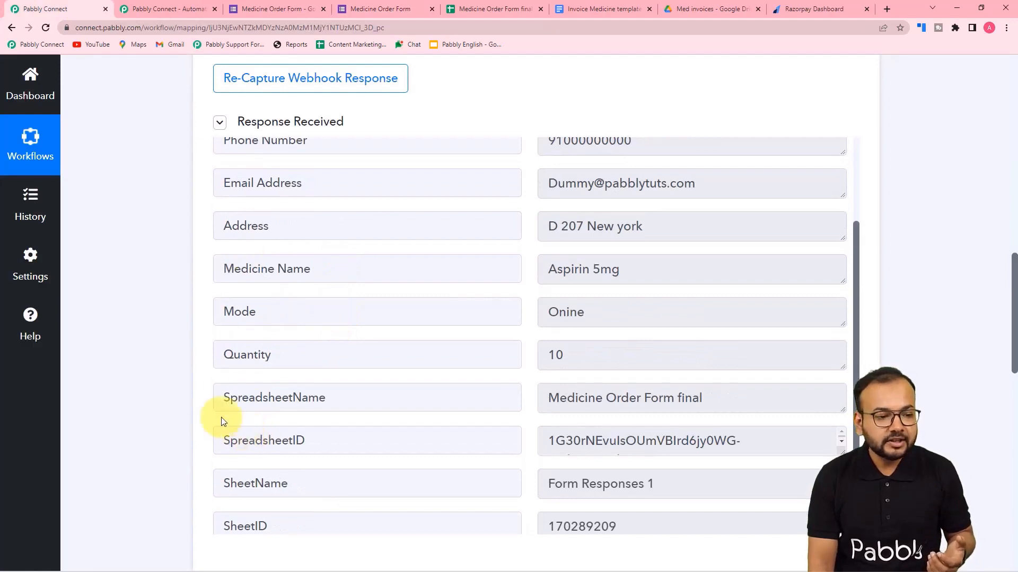
pyautogui.scroll(-4, 177, 389)
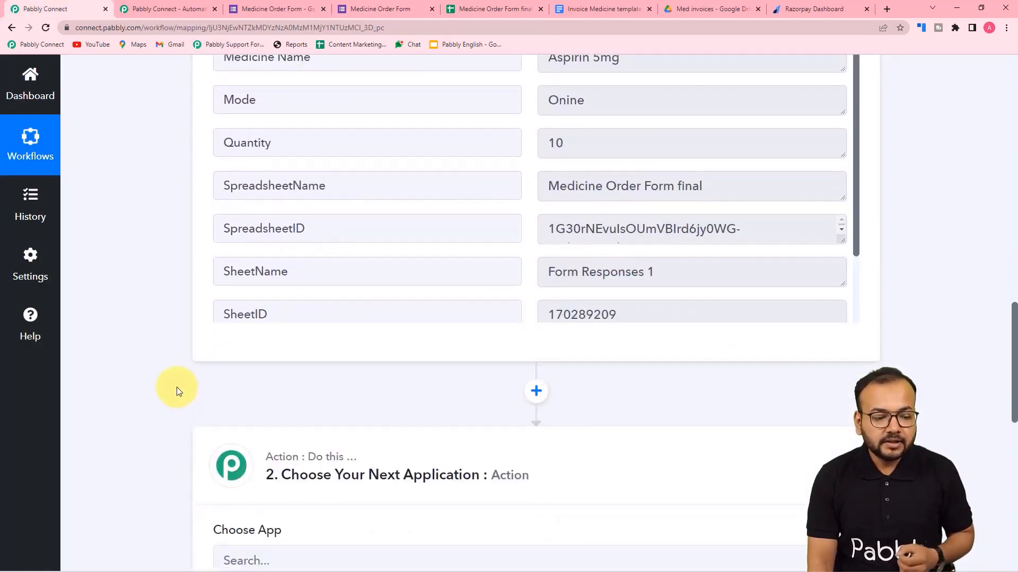
pyautogui.moveTo(275, 566)
pyautogui.click(307, 495)
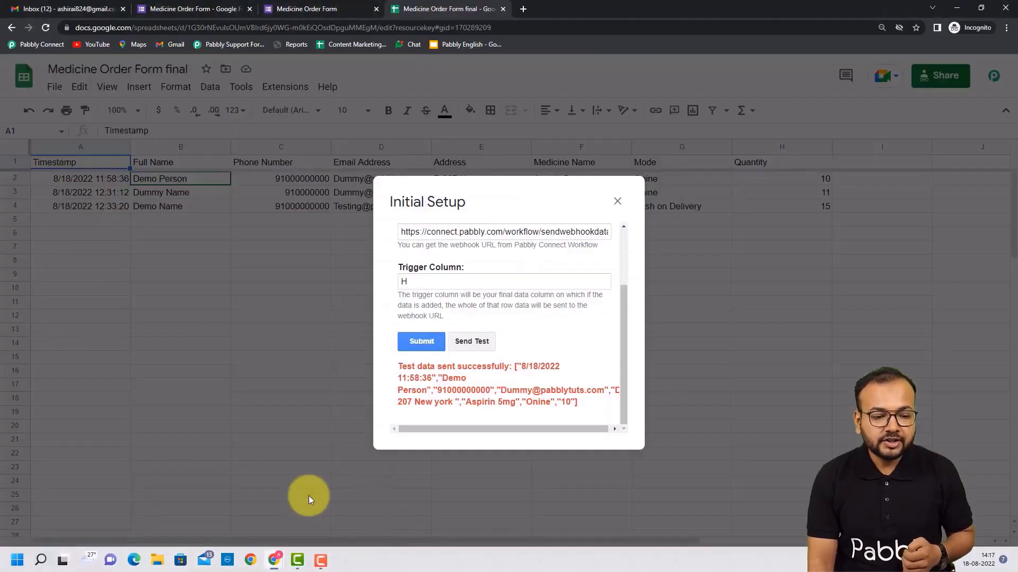
# Save the webhook URL and trigger column and close the webhook setup.
pyautogui.click(418, 342)
pyautogui.click(616, 202)
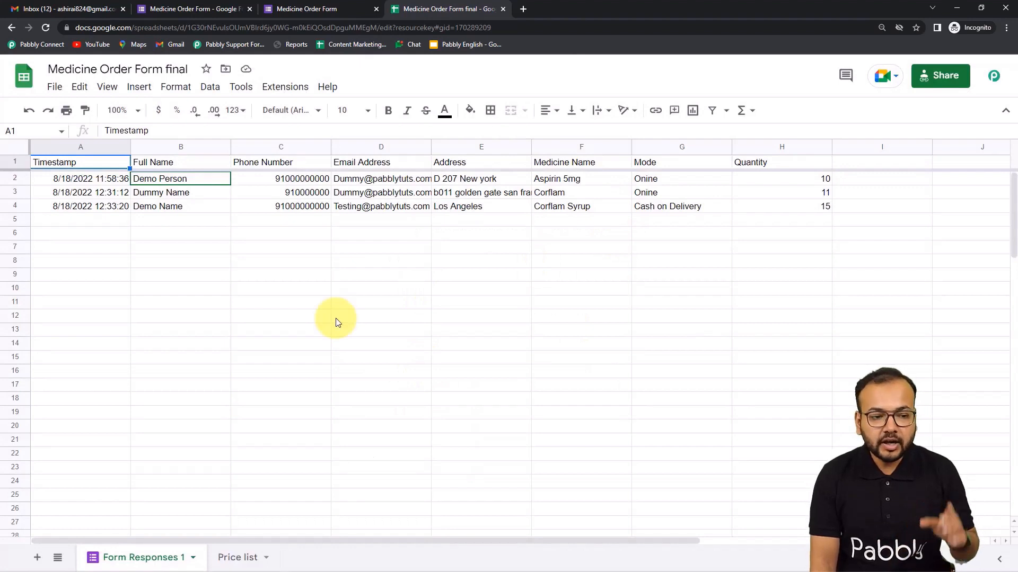
pyautogui.click(285, 86)
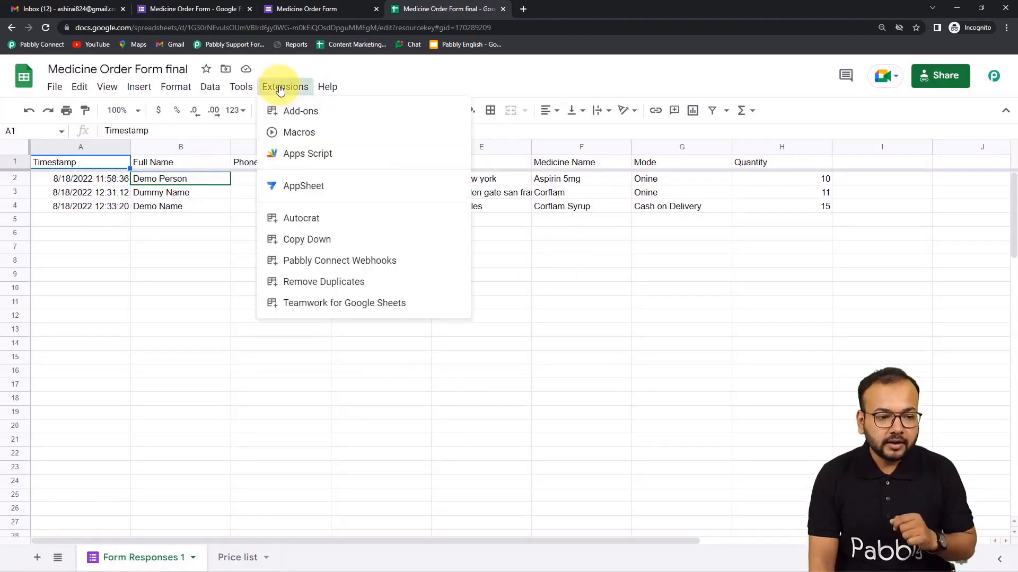
pyautogui.moveTo(297, 264)
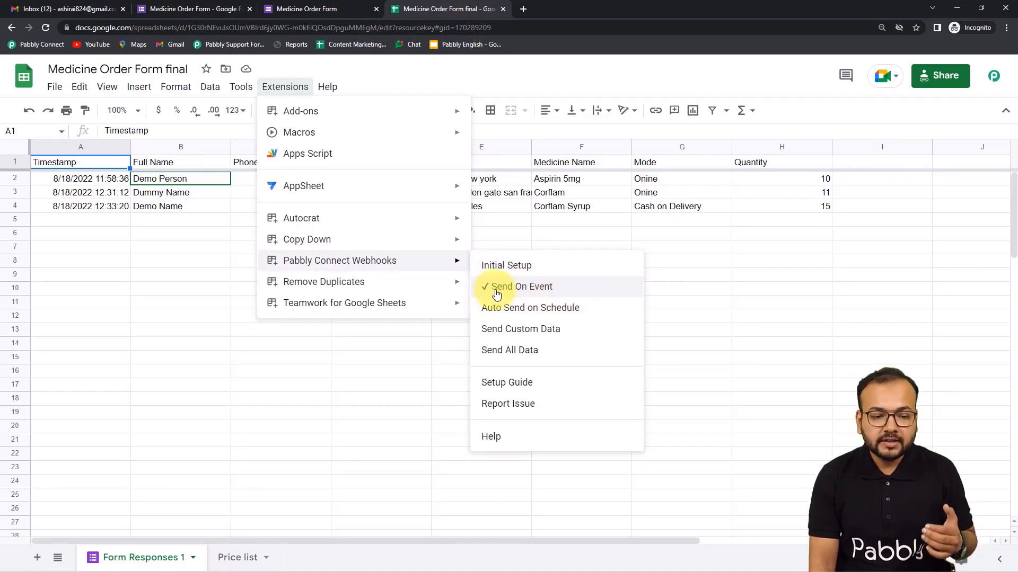
pyautogui.click(693, 291)
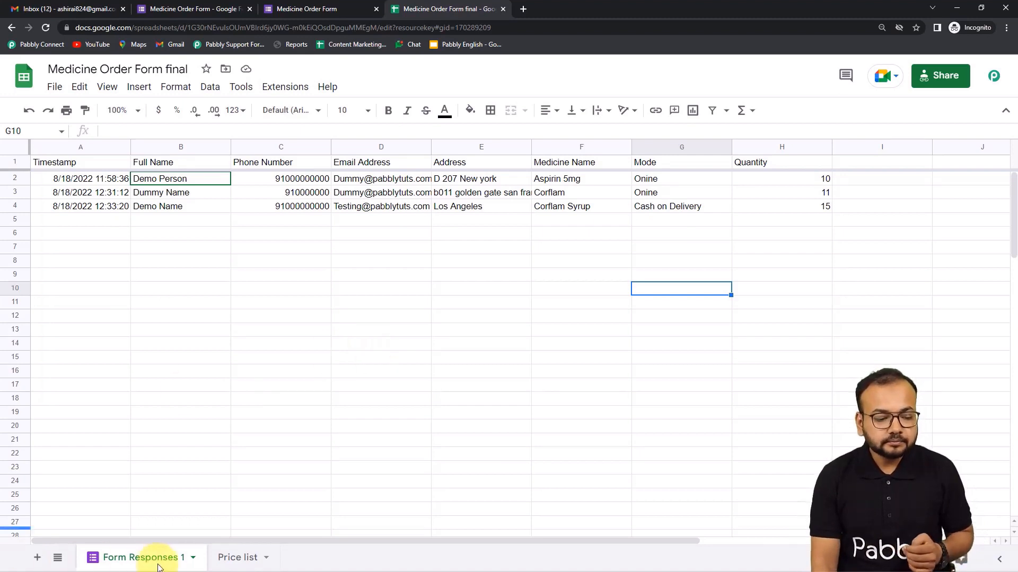
# Bring up the Invoice Medicine template with its {{Order Number}}, {{Name}}, {{Med}}, {{Quant}}, {{Total}} placeholders.
pyautogui.moveTo(216, 563)
pyautogui.moveTo(274, 561)
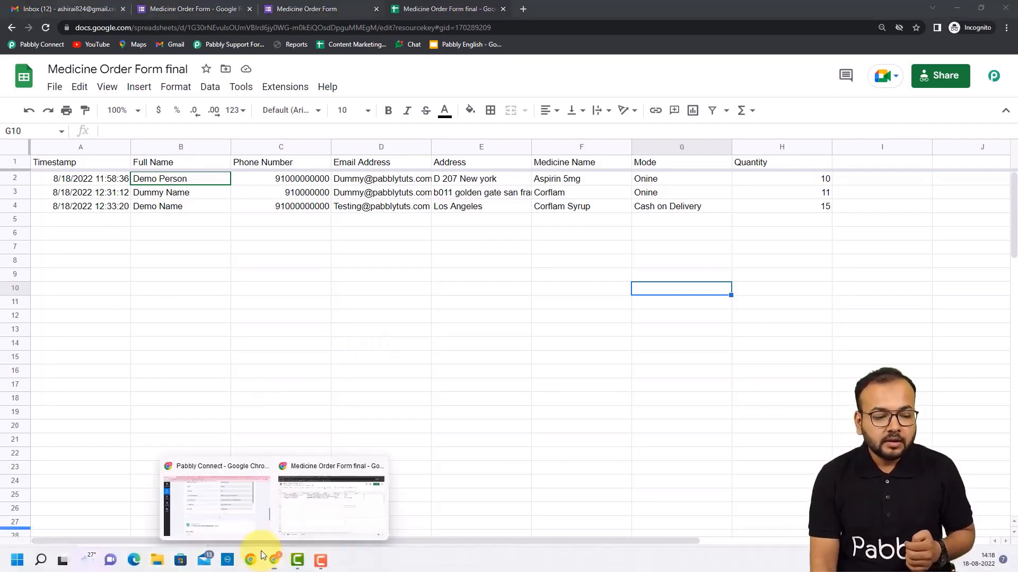
pyautogui.click(236, 495)
pyautogui.scroll(-3, 87, 287)
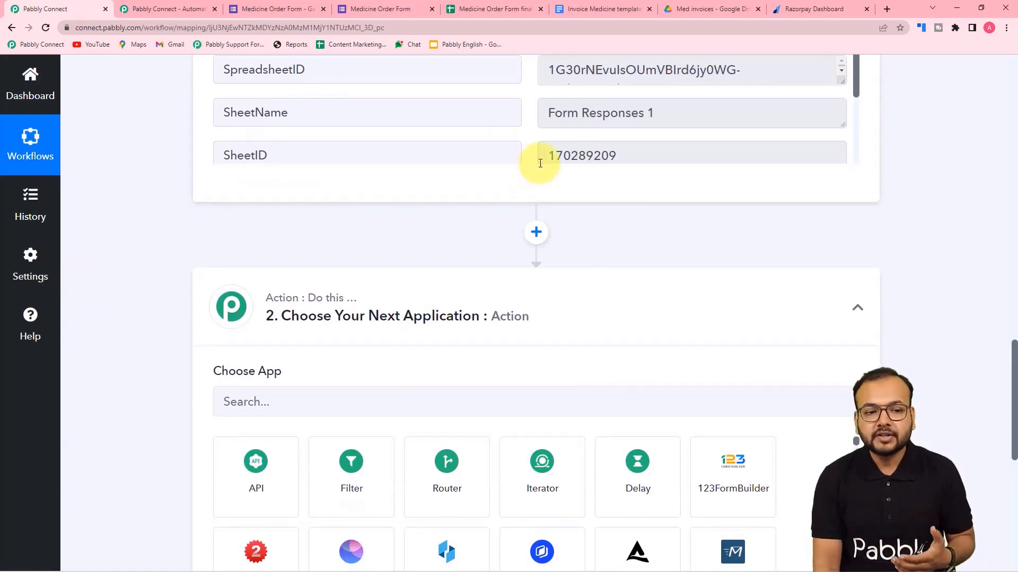
pyautogui.click(578, 9)
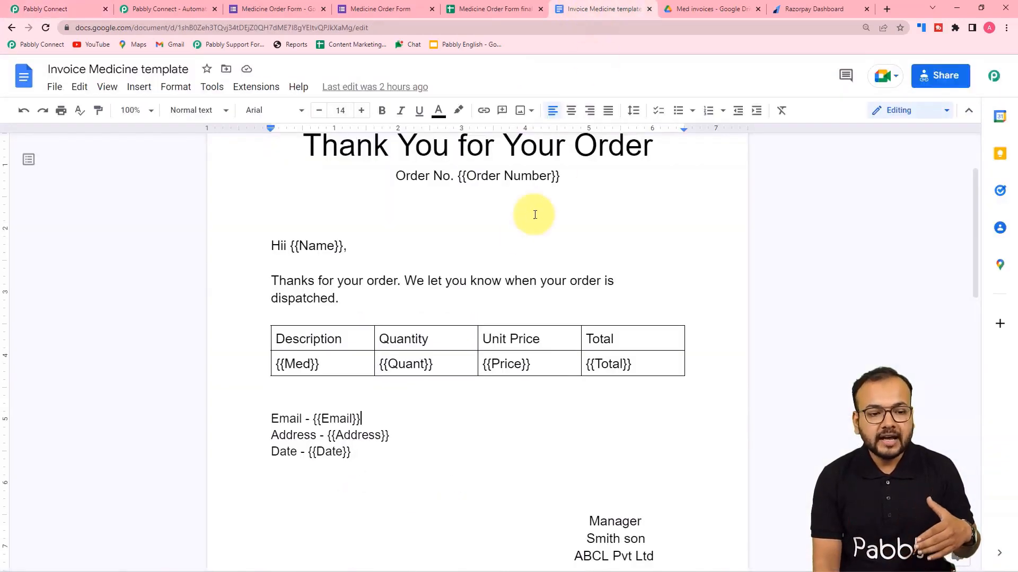
pyautogui.scroll(2, 512, 267)
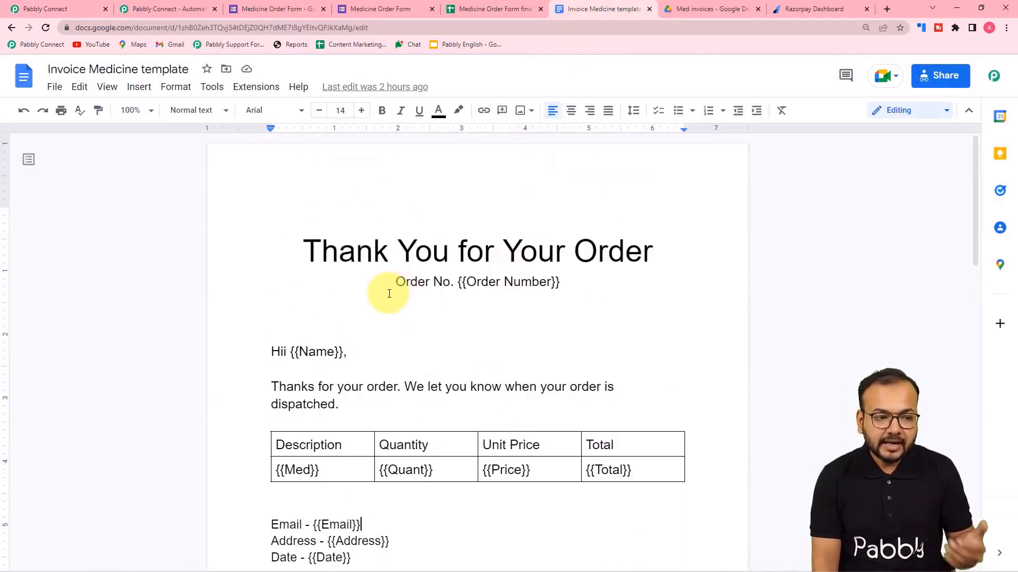
pyautogui.scroll(-2, 389, 294)
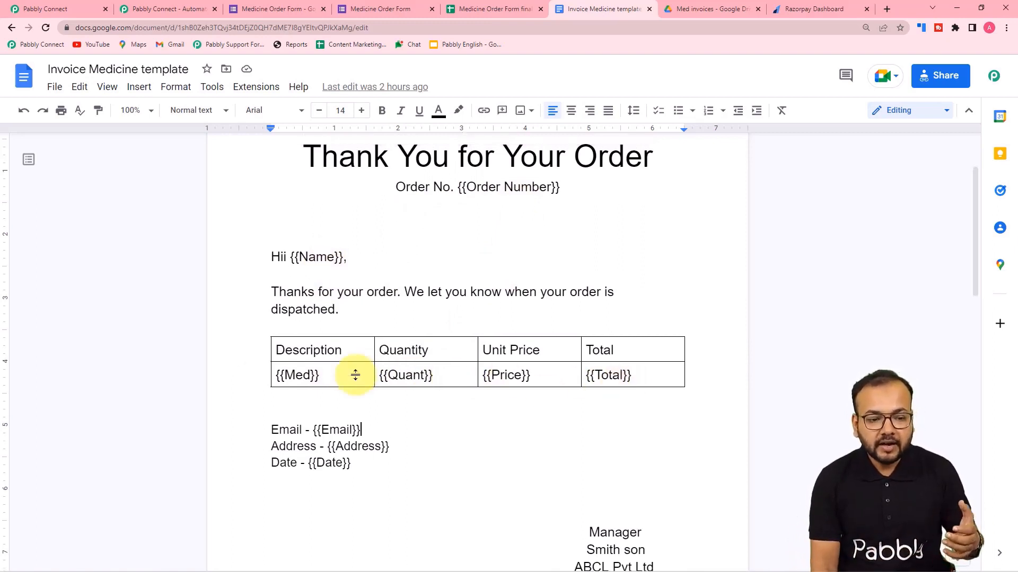
pyautogui.scroll(2, 355, 375)
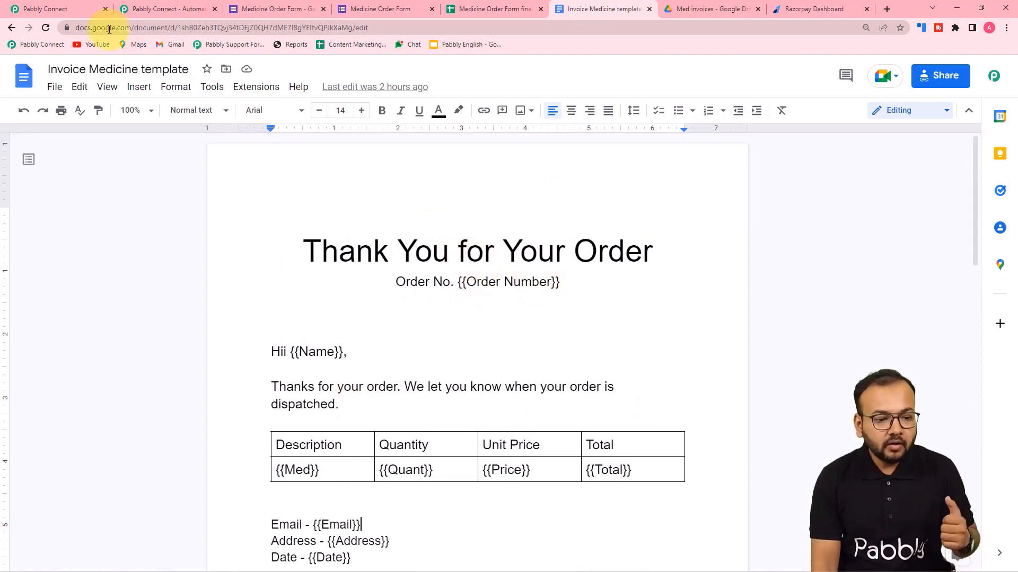
pyautogui.scroll(-2, 251, 230)
pyautogui.scroll(-1, 251, 230)
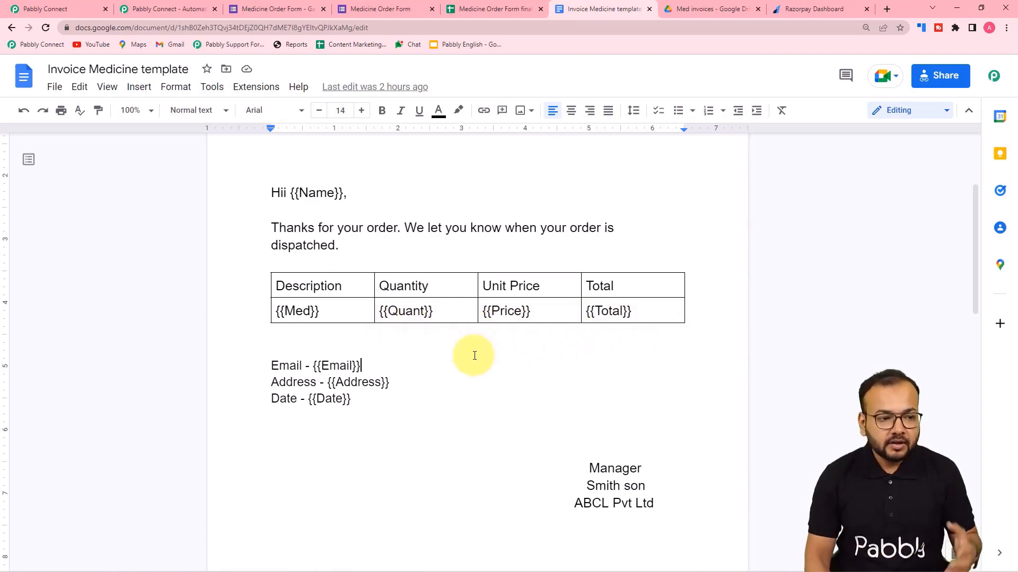
pyautogui.scroll(2, 489, 179)
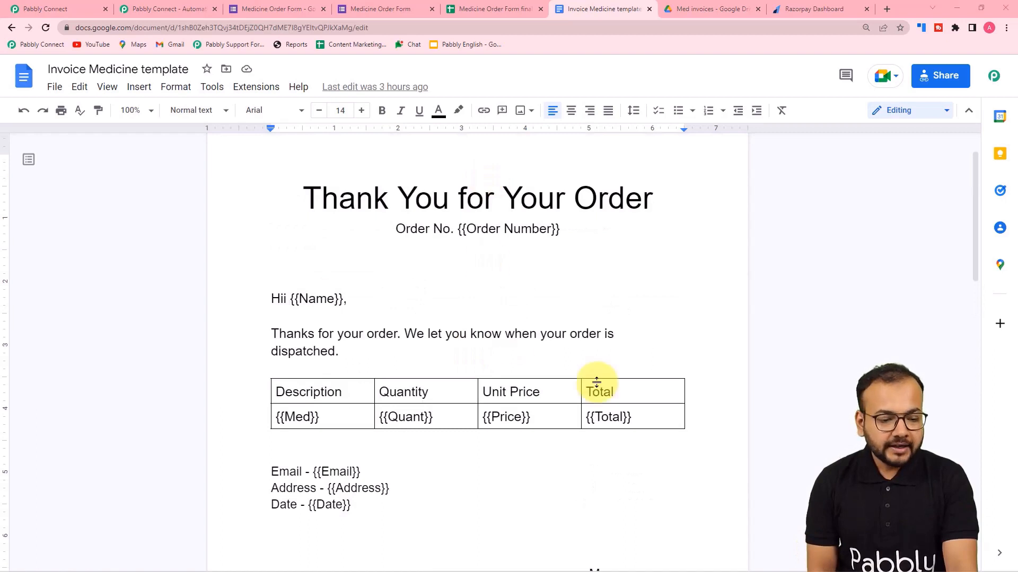
# Scroll through the captured form response, then show the Medicine Order Form final spreadsheet.
pyautogui.click(71, 11)
pyautogui.scroll(5, 132, 106)
pyautogui.scroll(5, 133, 148)
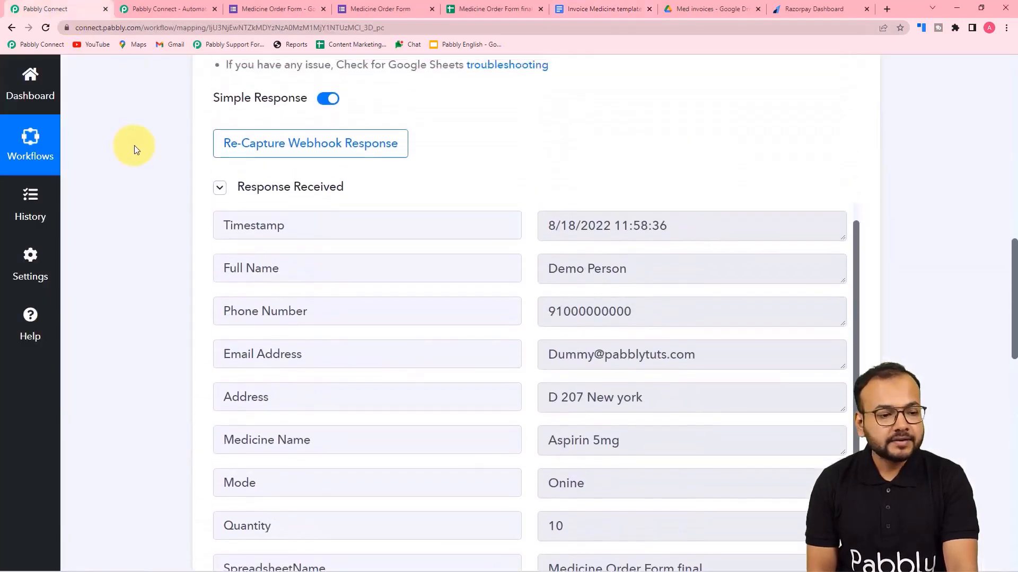
pyautogui.scroll(-2, 139, 147)
pyautogui.scroll(-5, 138, 142)
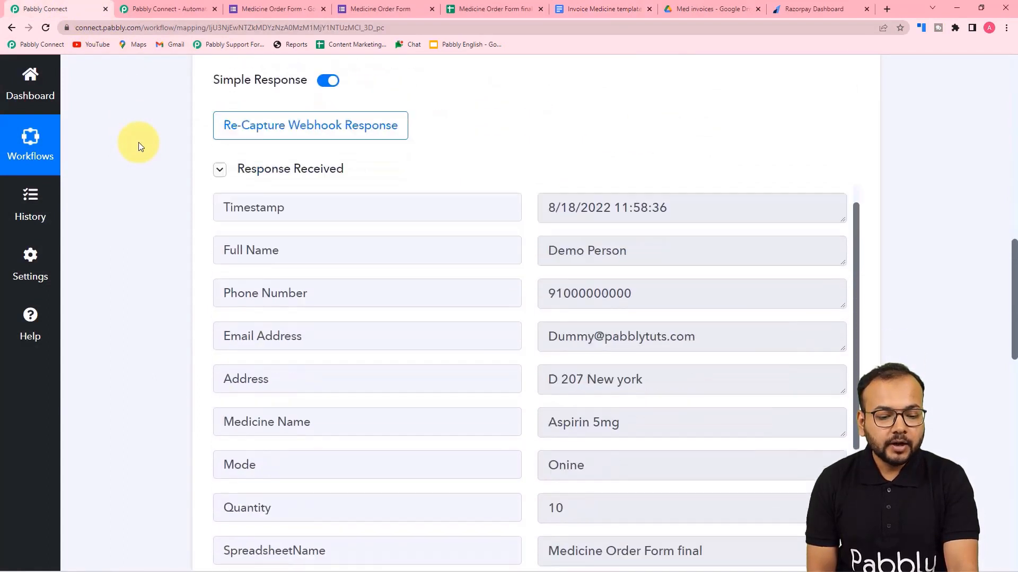
pyautogui.scroll(-3, 301, 179)
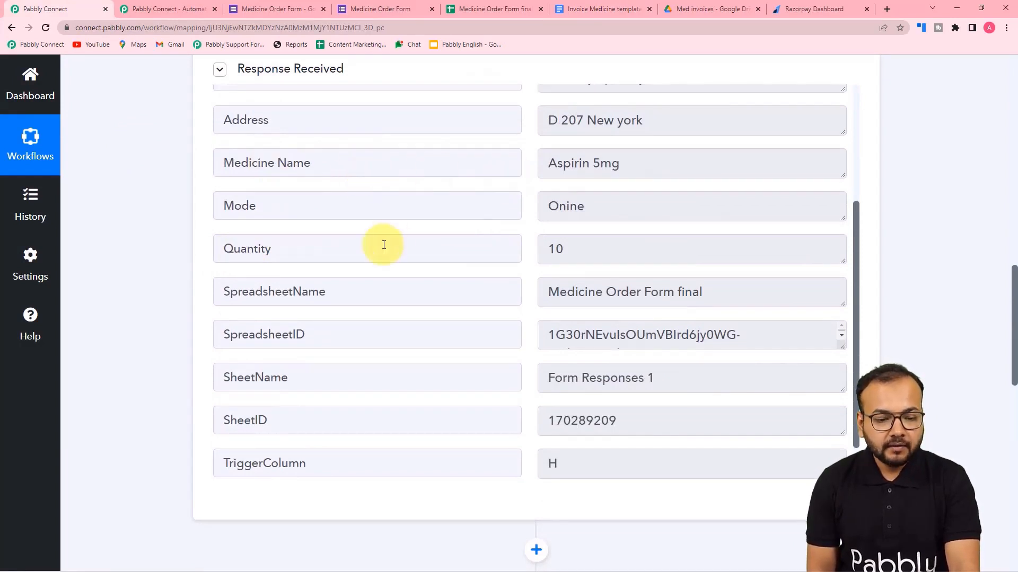
pyautogui.scroll(-1, 383, 244)
pyautogui.scroll(5, 383, 244)
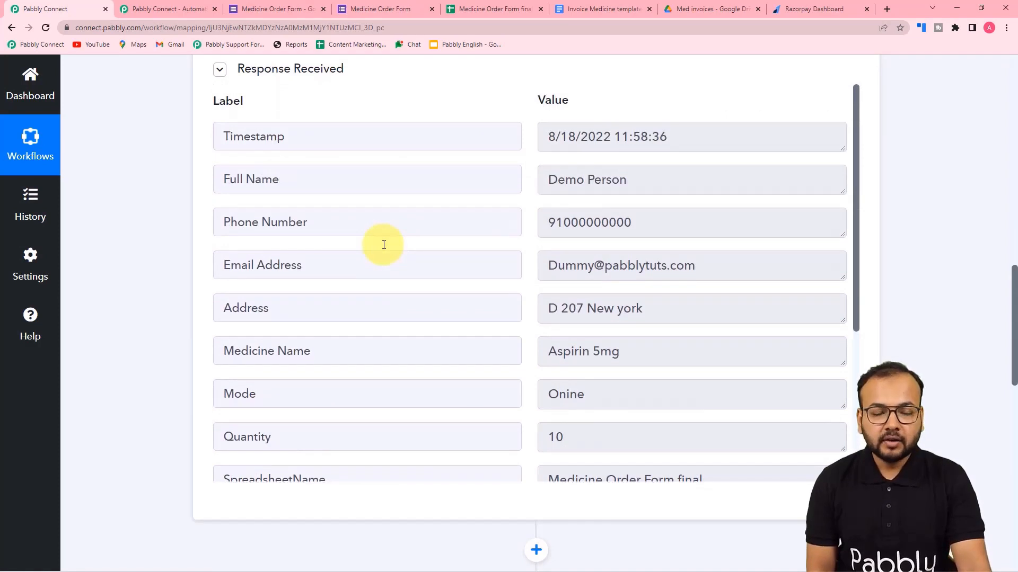
pyautogui.click(475, 9)
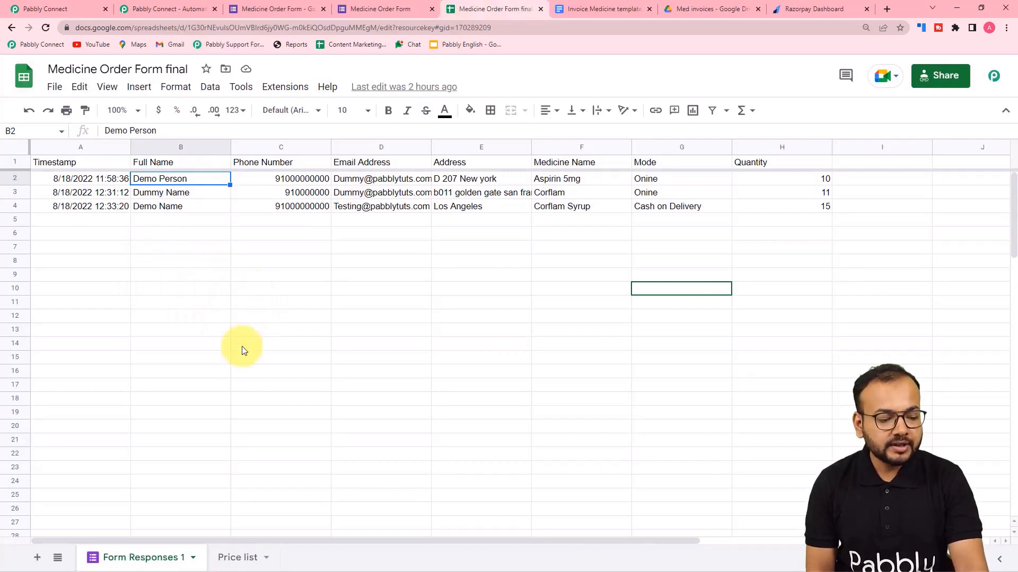
# Show the Price list sheet with its eight medicine per-strip prices.
pyautogui.click(242, 558)
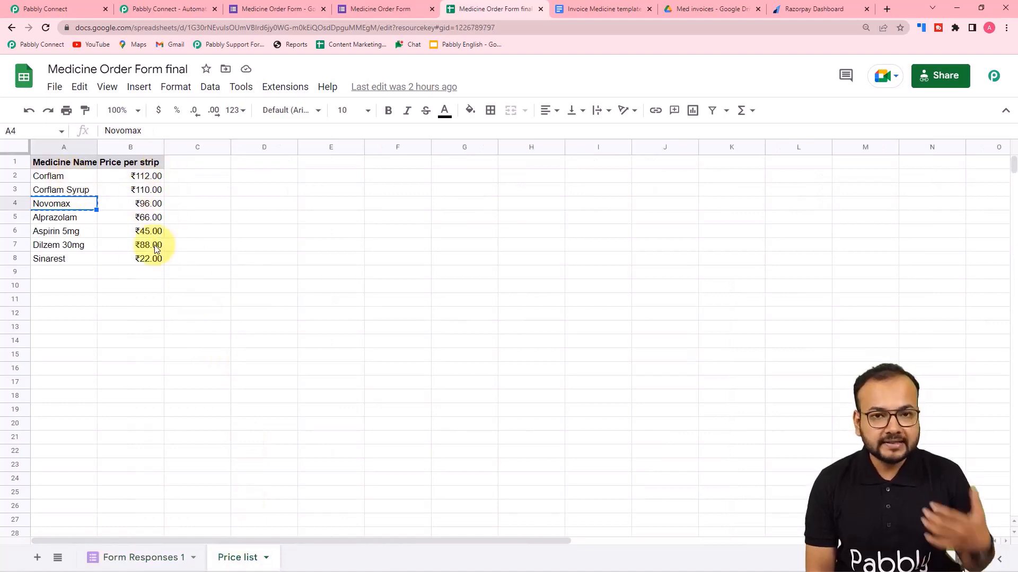
pyautogui.click(91, 5)
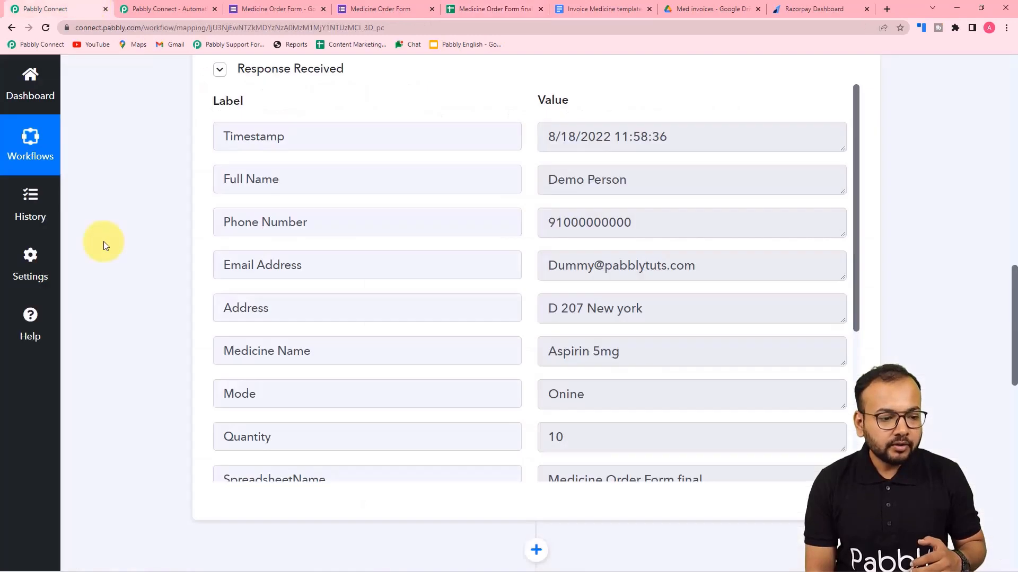
pyautogui.scroll(-8, 104, 243)
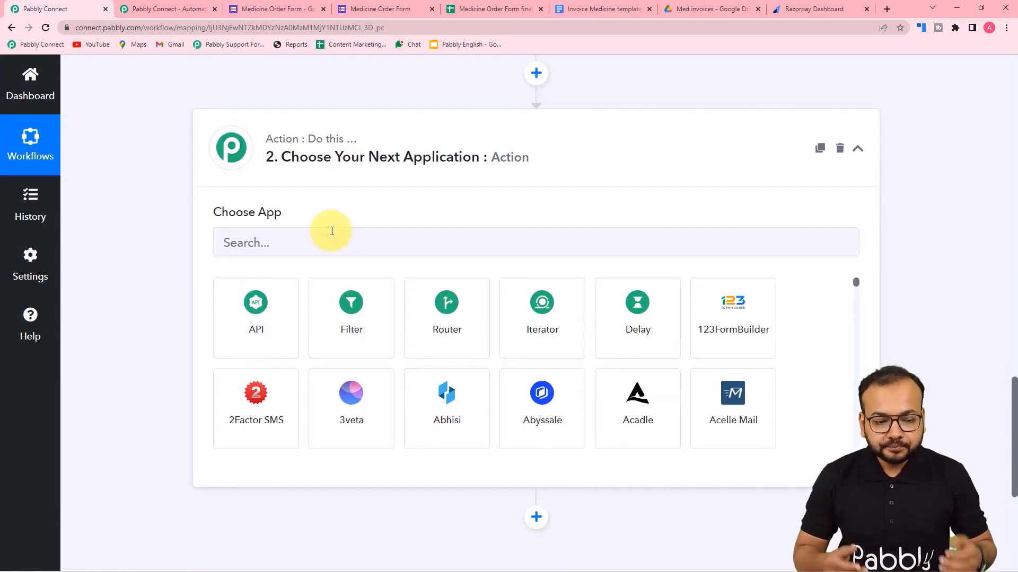
pyautogui.scroll(4, 331, 232)
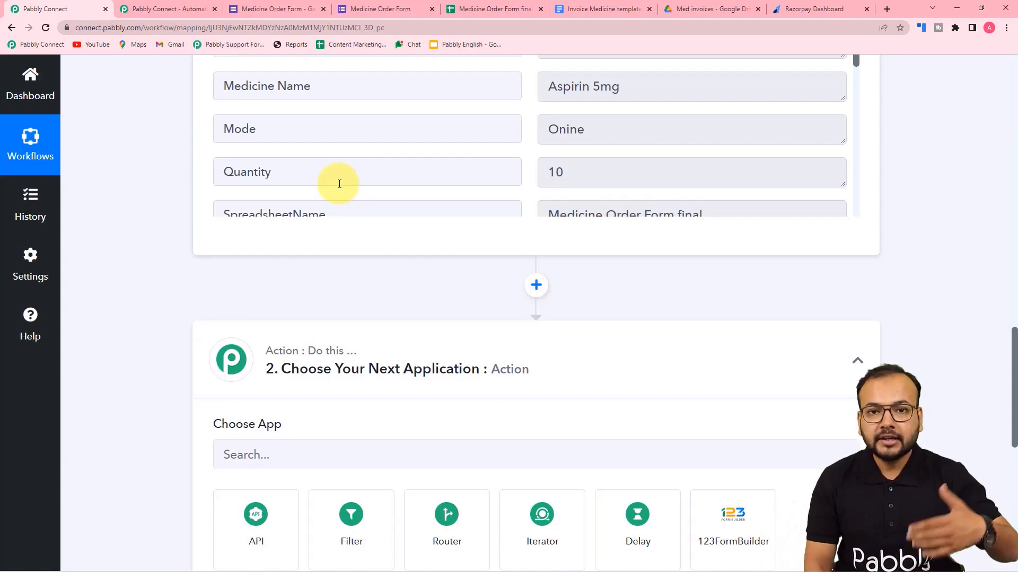
pyautogui.scroll(-3, 339, 184)
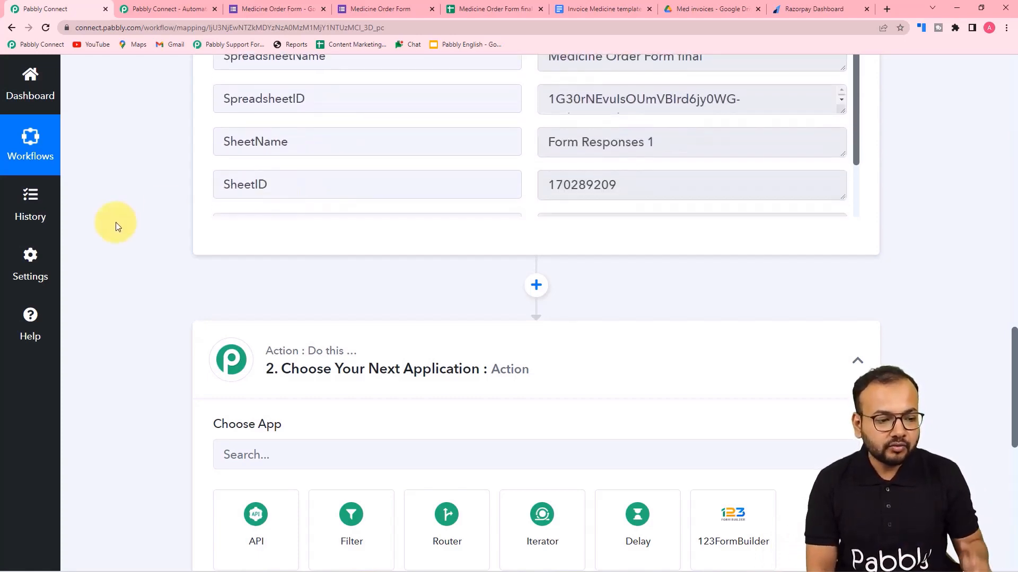
pyautogui.scroll(-3, 116, 222)
pyautogui.scroll(-2, 115, 222)
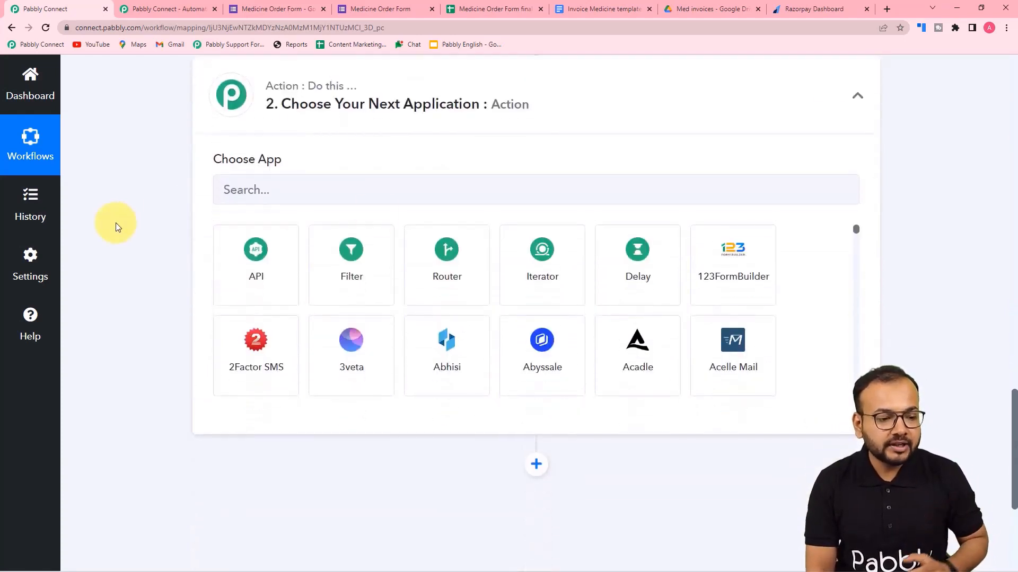
# Set the action step to the Lookup Table app with the Lookup Table event, and connect it.
pyautogui.click(374, 193)
pyautogui.write('loo')
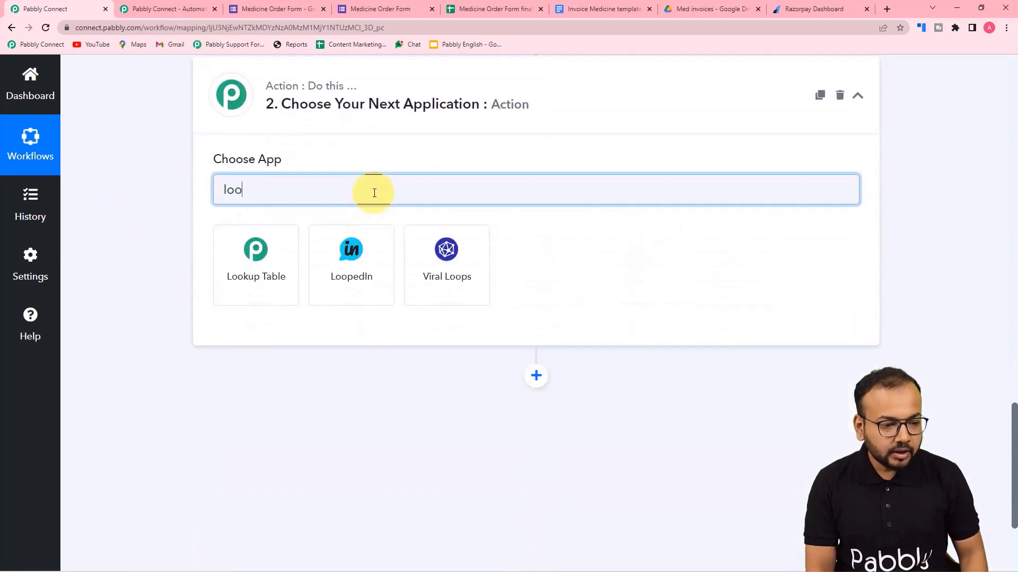
pyautogui.click(268, 271)
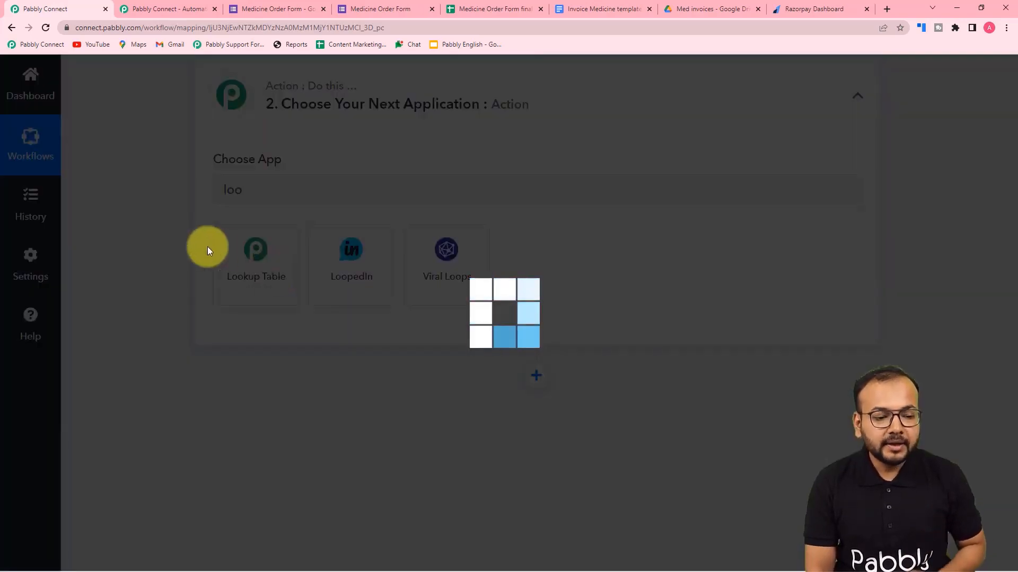
pyautogui.scroll(-3, 350, 234)
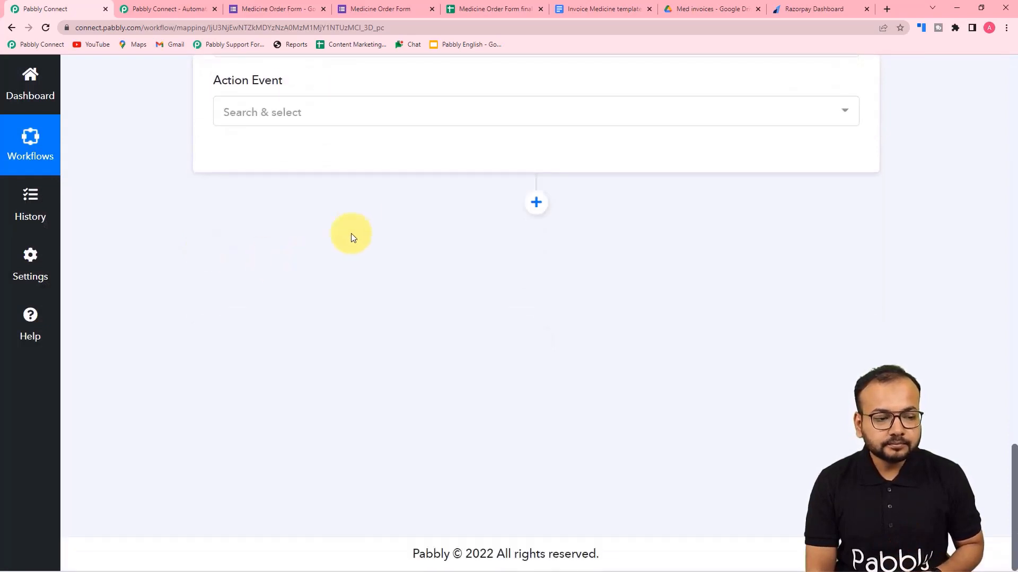
pyautogui.click(250, 118)
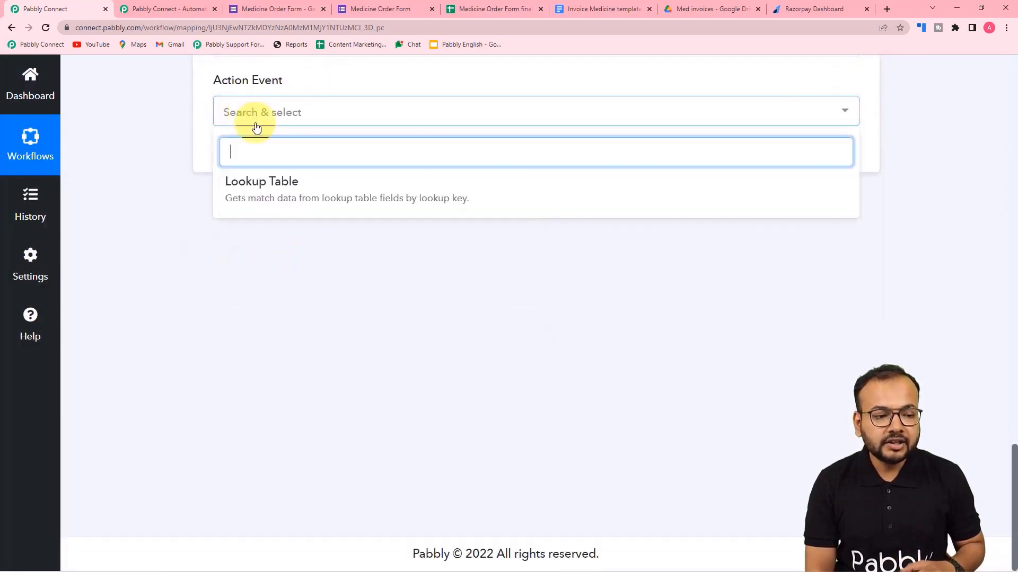
pyautogui.click(257, 195)
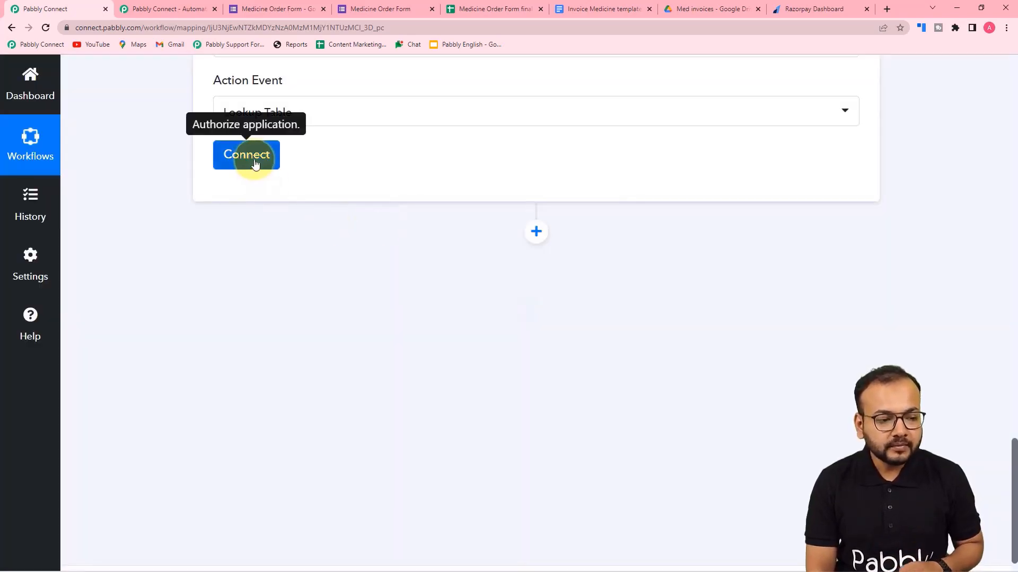
pyautogui.click(255, 165)
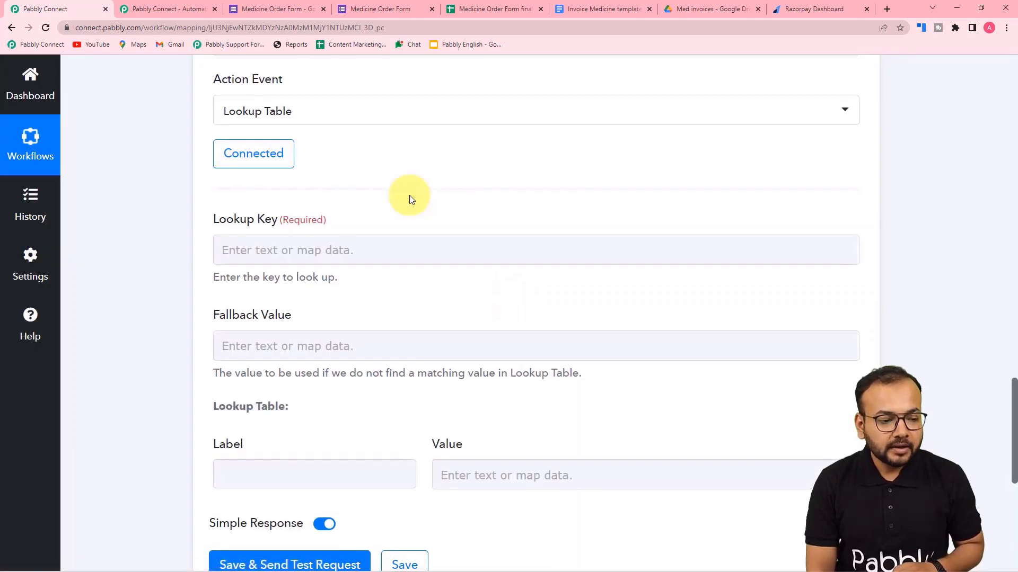
pyautogui.scroll(-1, 371, 197)
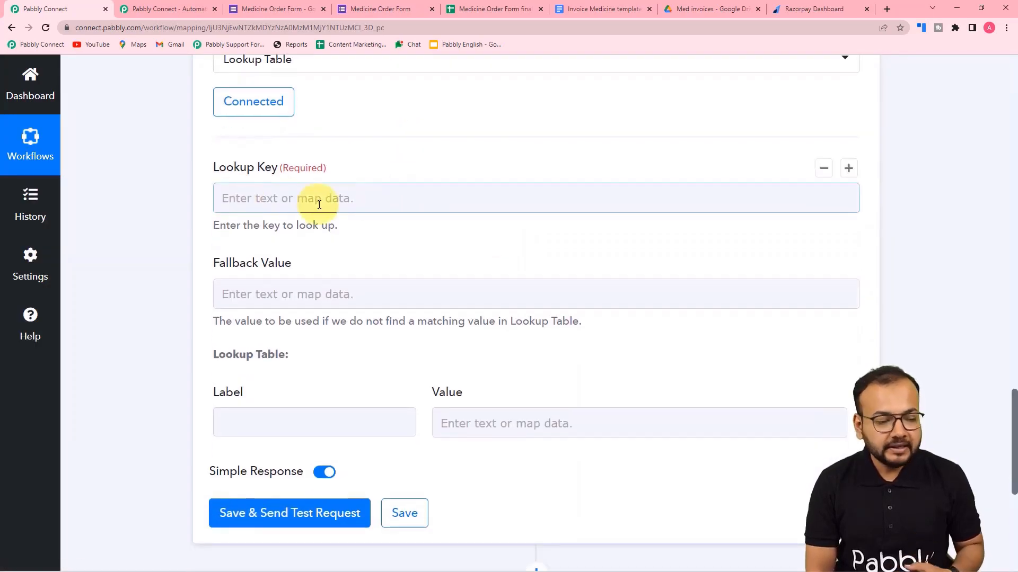
pyautogui.scroll(-1, 319, 309)
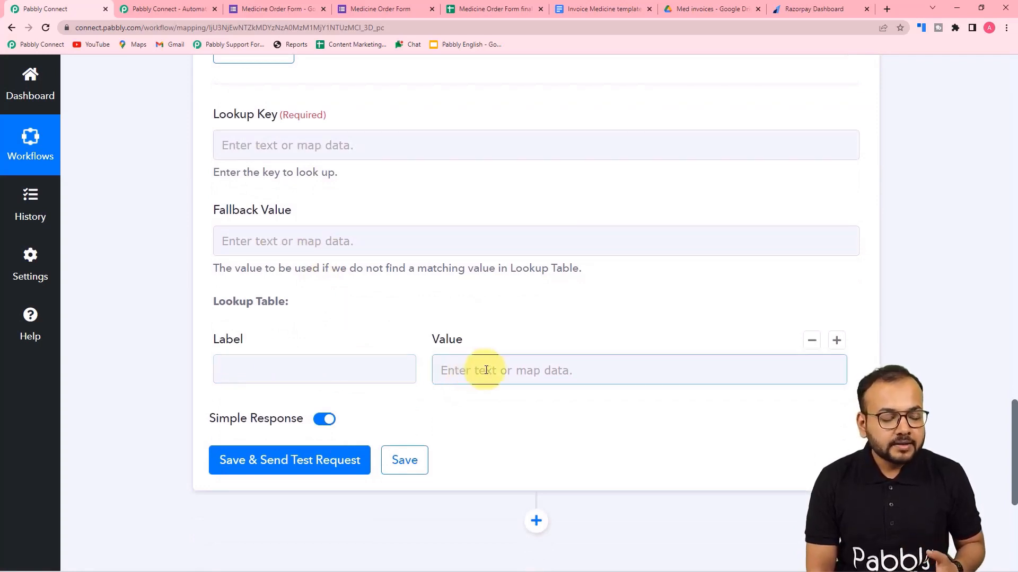
pyautogui.scroll(-1, 484, 369)
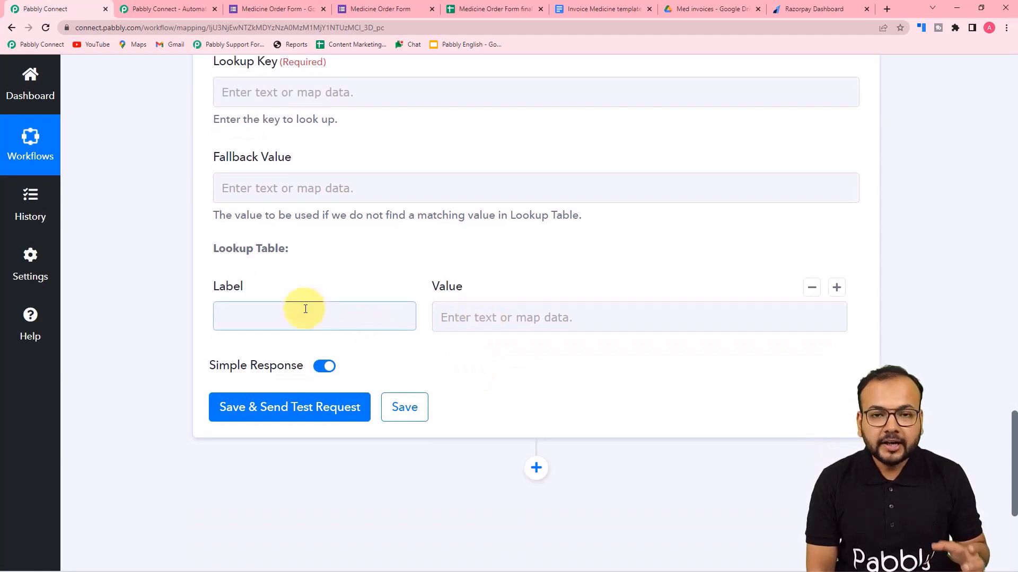
pyautogui.scroll(-1, 305, 309)
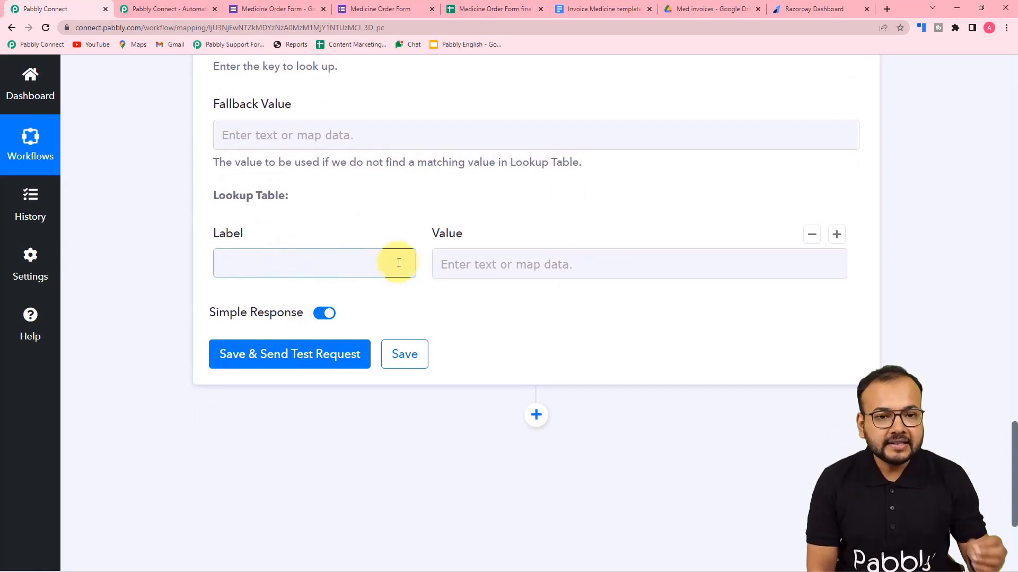
# Enter Corflam with value 112 as the first lookup row and add a second row.
pyautogui.click(468, 8)
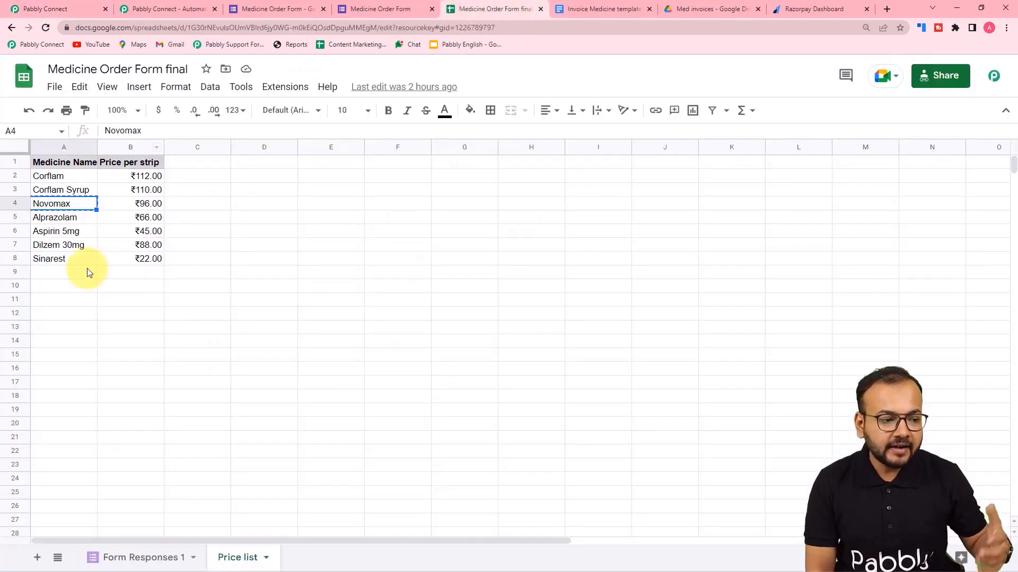
pyautogui.click(73, 12)
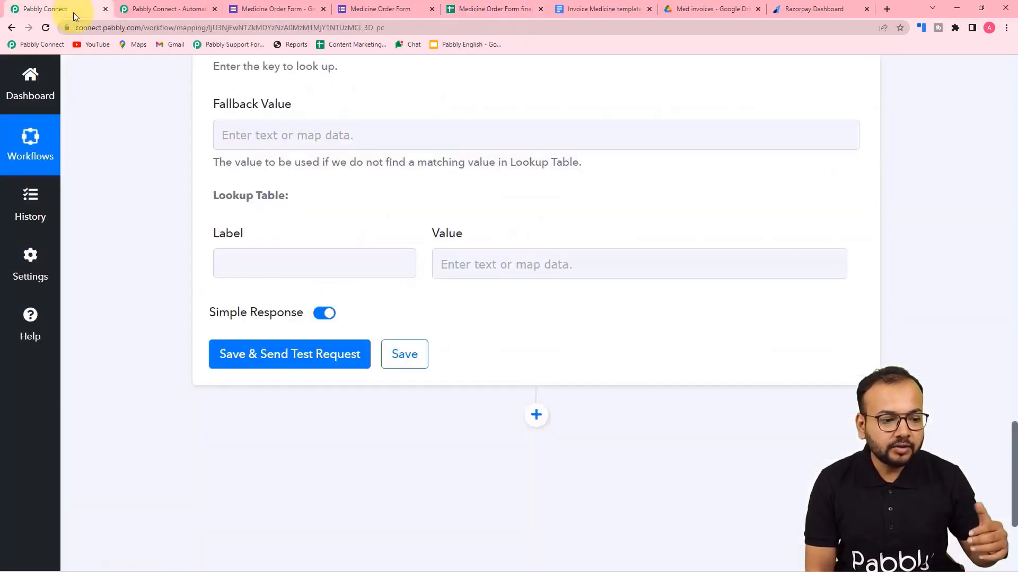
pyautogui.click(466, 268)
pyautogui.click(324, 255)
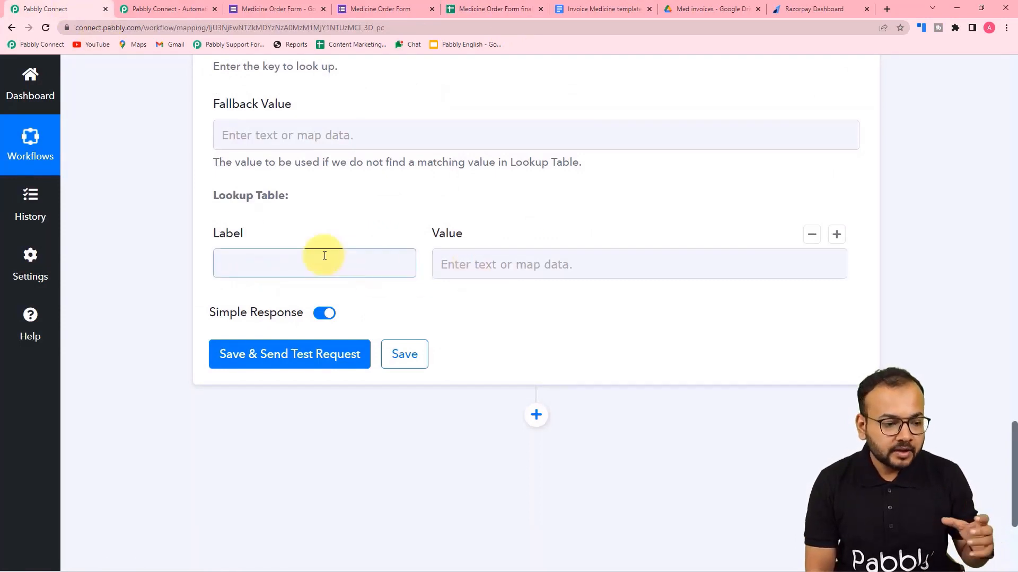
pyautogui.click(322, 263)
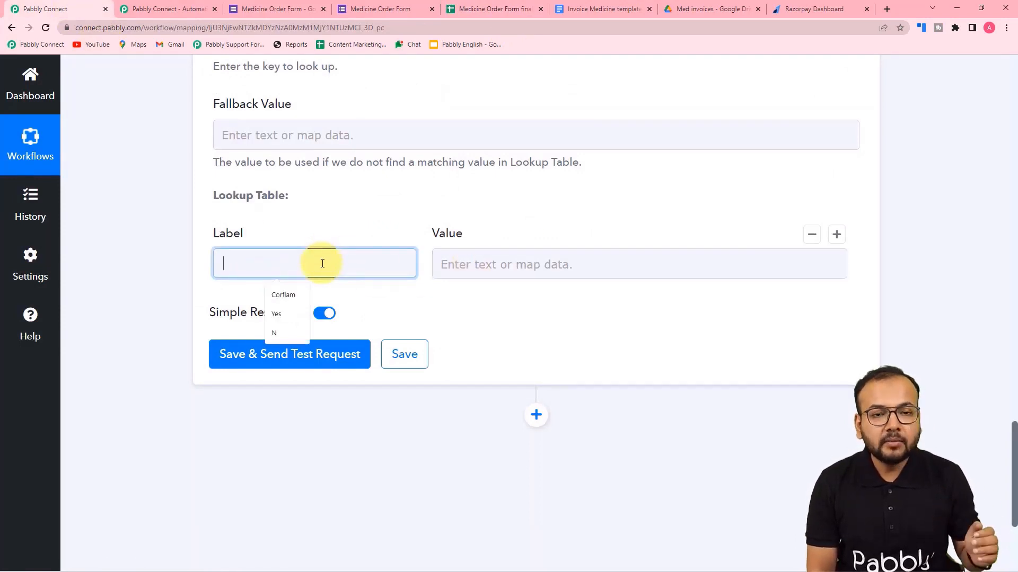
pyautogui.click(278, 300)
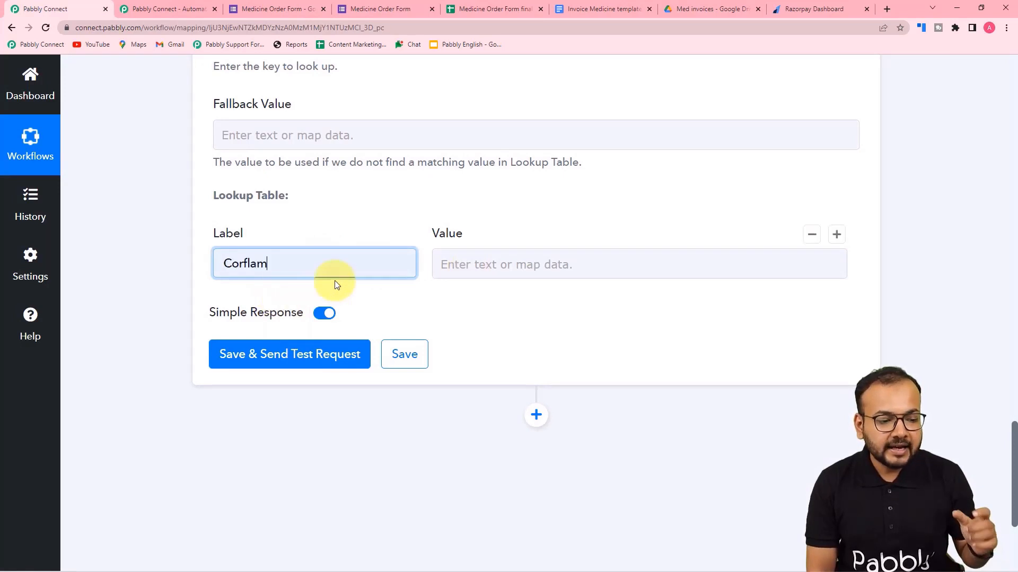
pyautogui.click(526, 5)
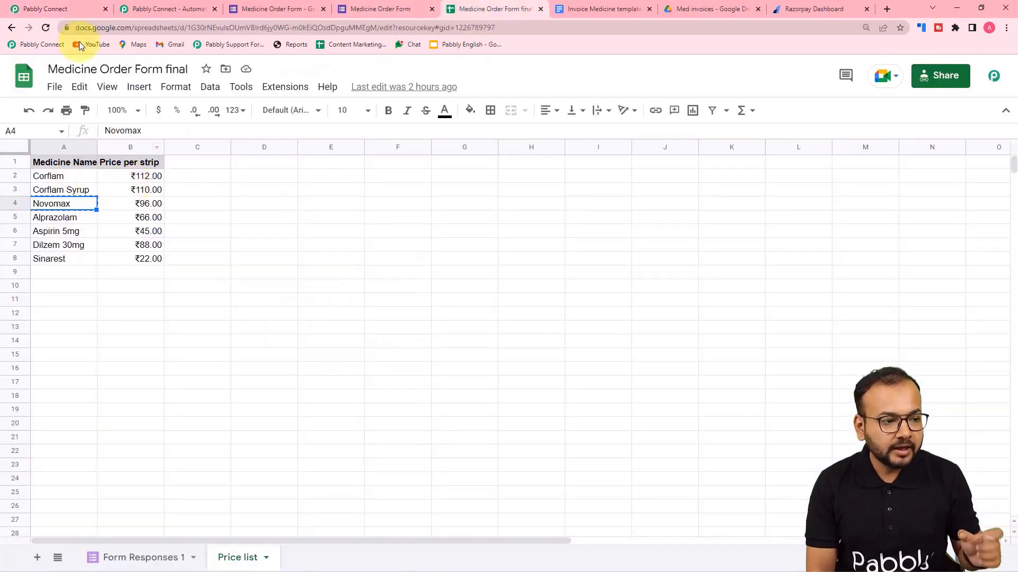
pyautogui.click(85, 12)
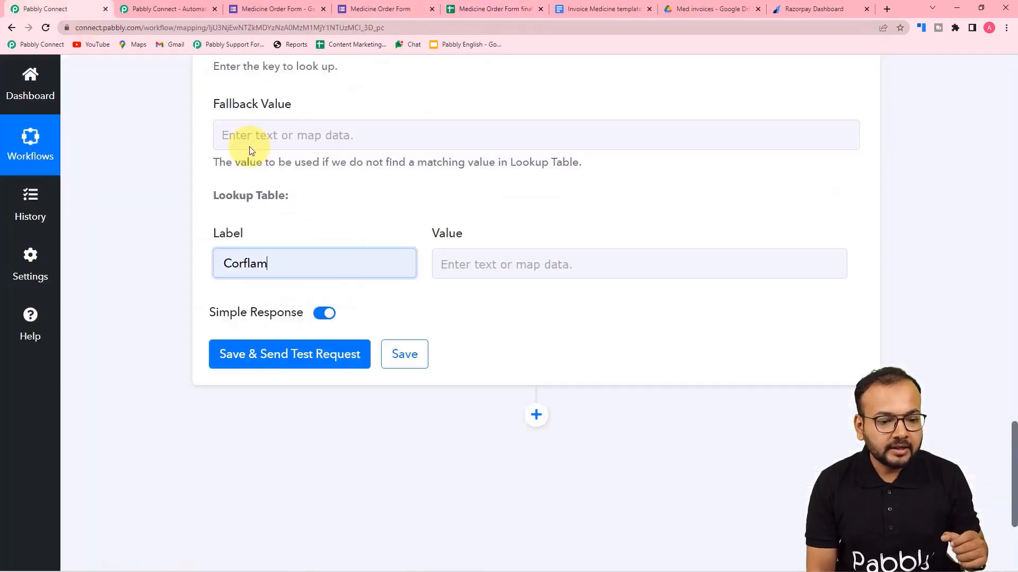
pyautogui.click(531, 277)
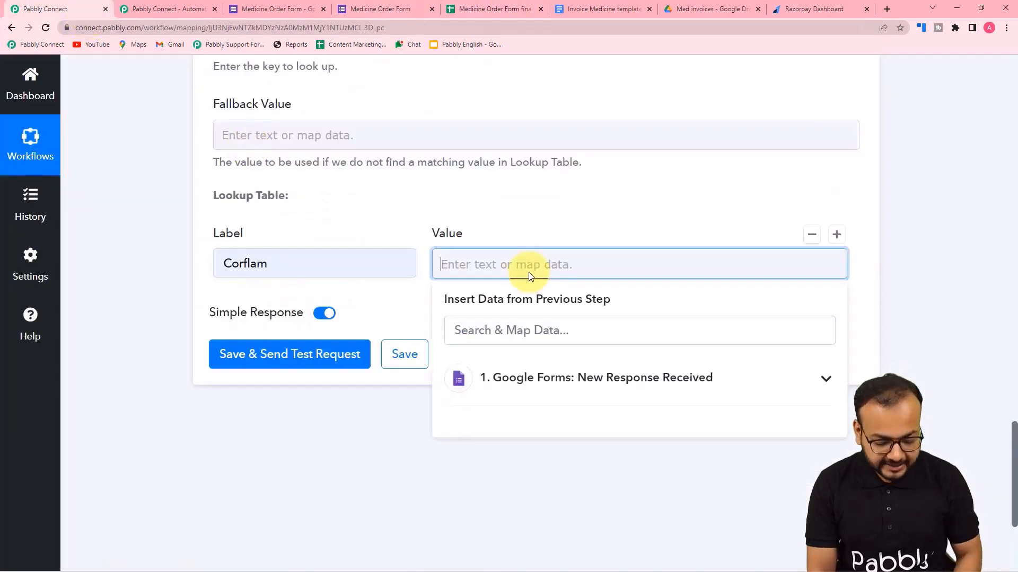
pyautogui.click(404, 305)
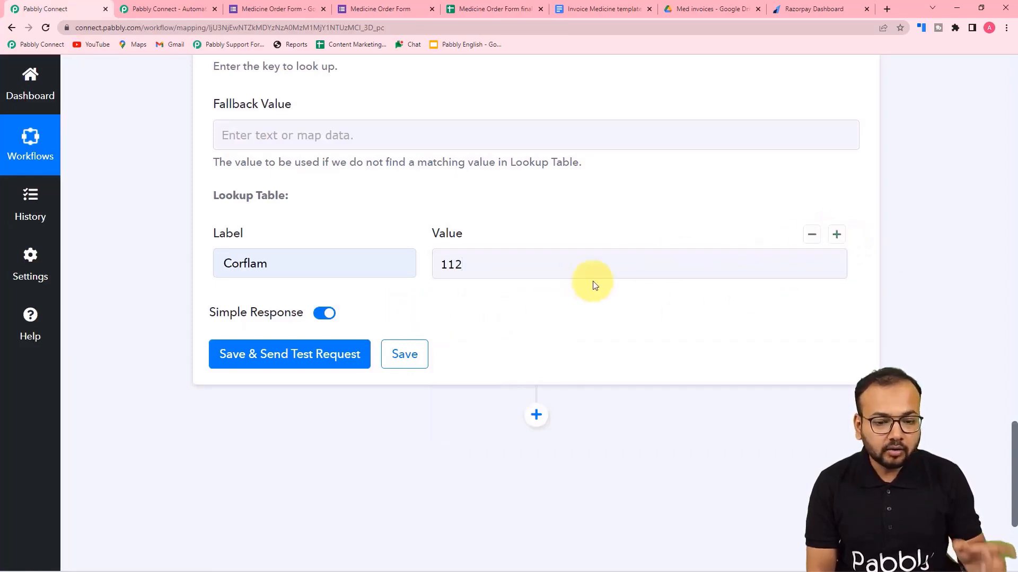
pyautogui.click(837, 235)
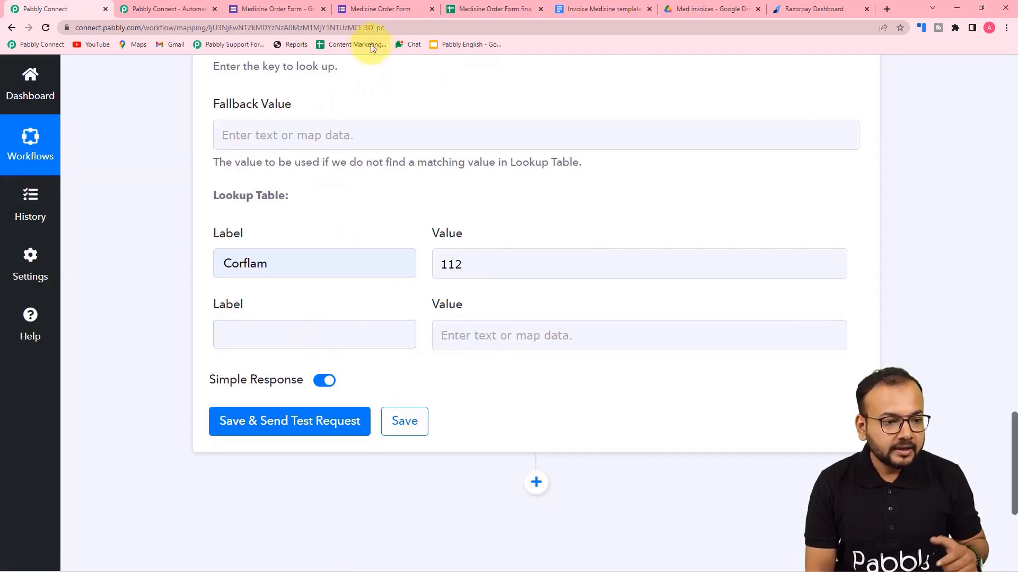
# Enter Corflam Syrup with value 110 as the second row and add a third row.
pyautogui.click(466, 13)
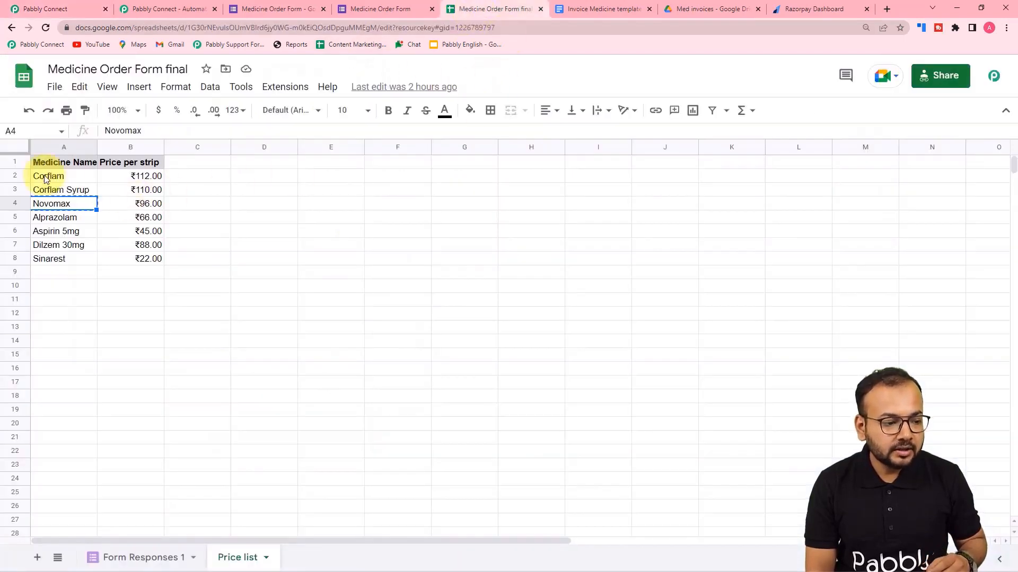
pyautogui.click(46, 194)
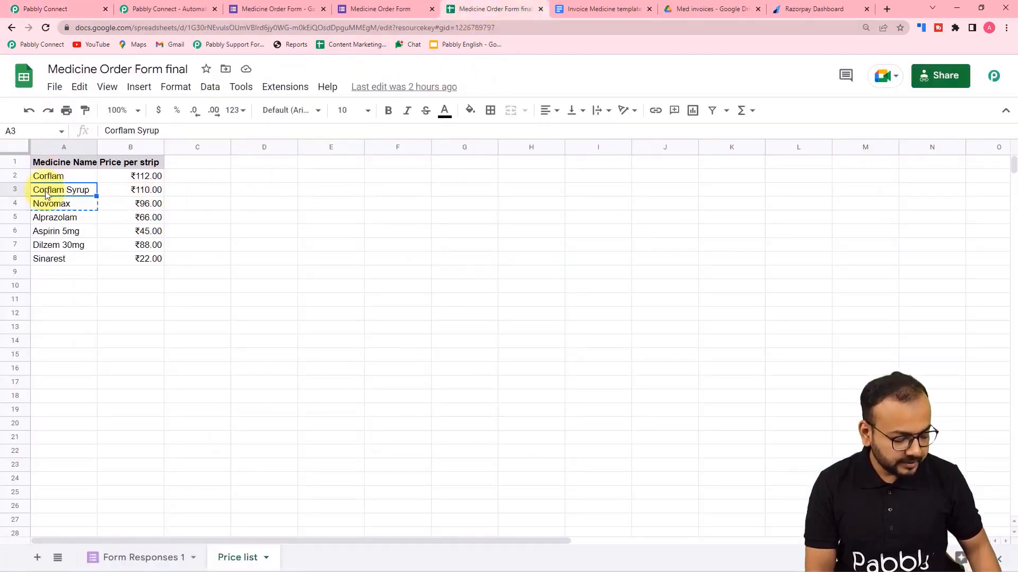
pyautogui.hotkey('ctrl', 'c')
pyautogui.click(38, 4)
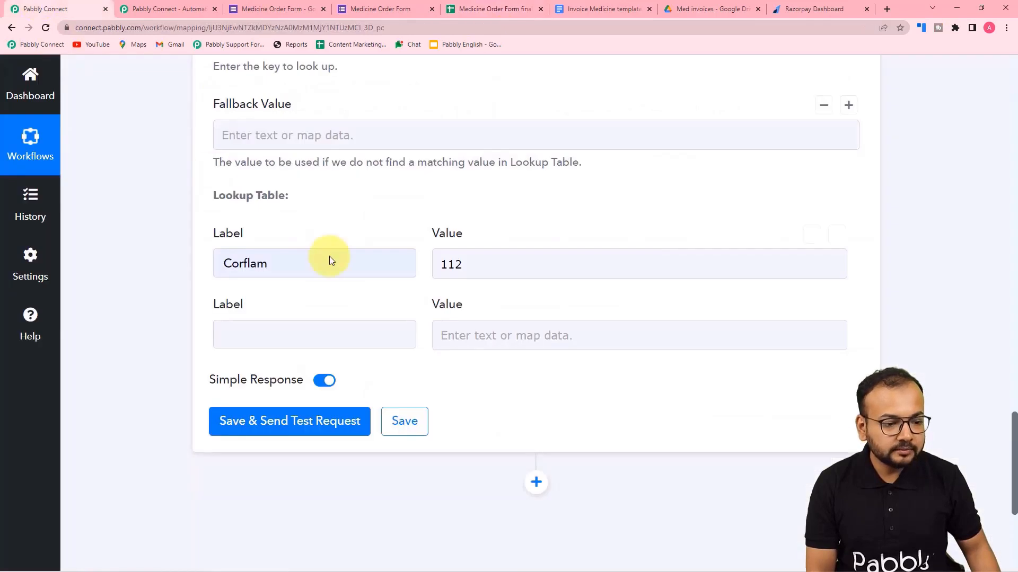
pyautogui.click(286, 332)
pyautogui.hotkey('ctrl', 'v')
pyautogui.click(472, 341)
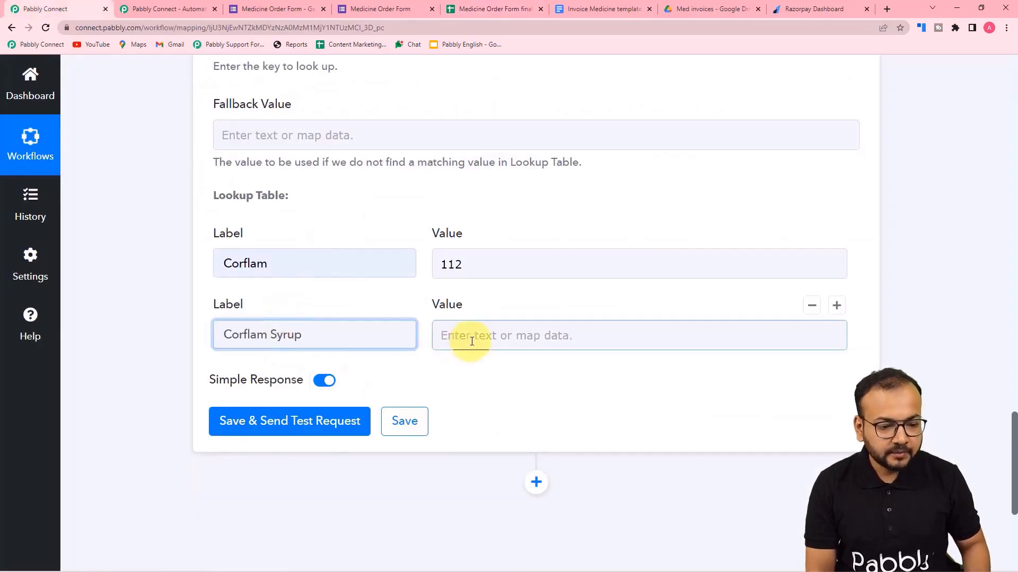
pyautogui.click(488, 8)
pyautogui.click(29, 4)
pyautogui.write('1')
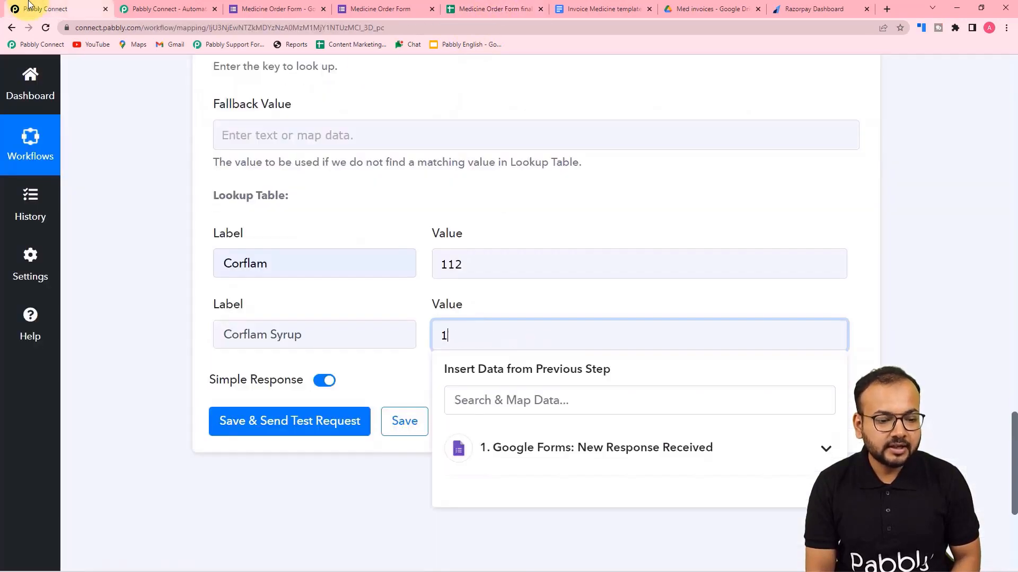
pyautogui.write('10')
pyautogui.click(758, 300)
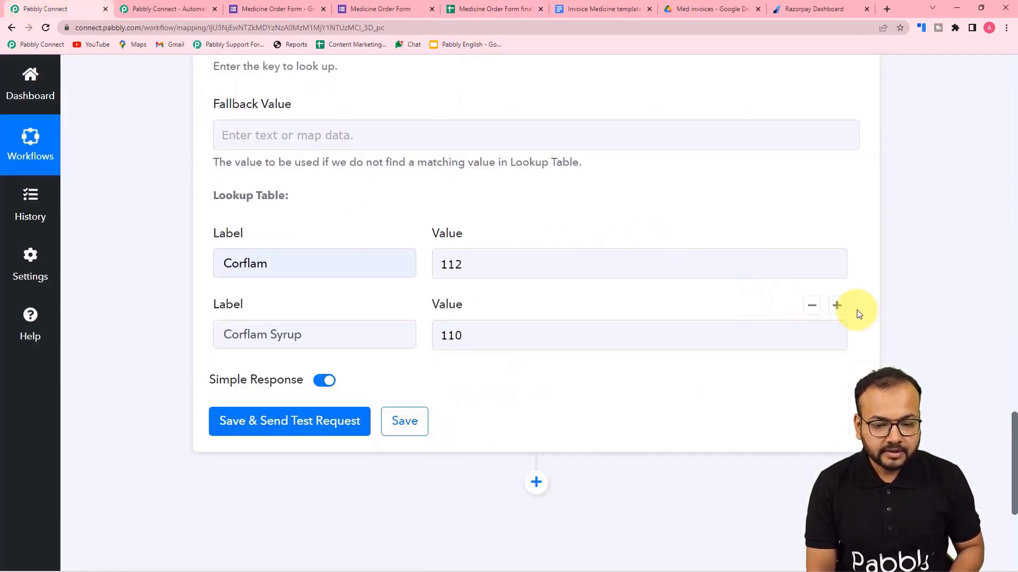
pyautogui.click(837, 306)
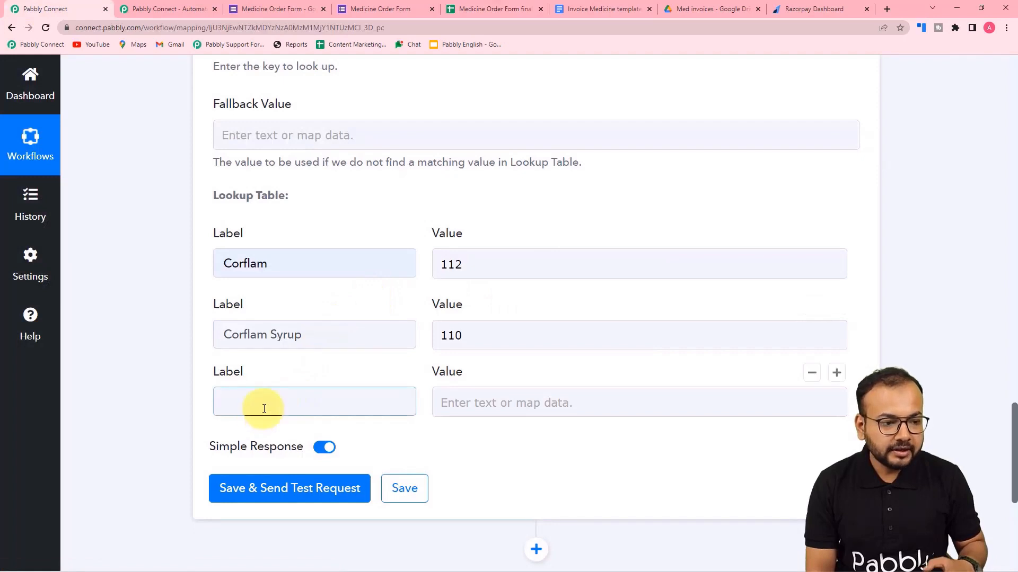
# View the live form's Medicine Name options: Corflam, Corflam Syrup, Novamax and Alprazolam.
pyautogui.click(274, 12)
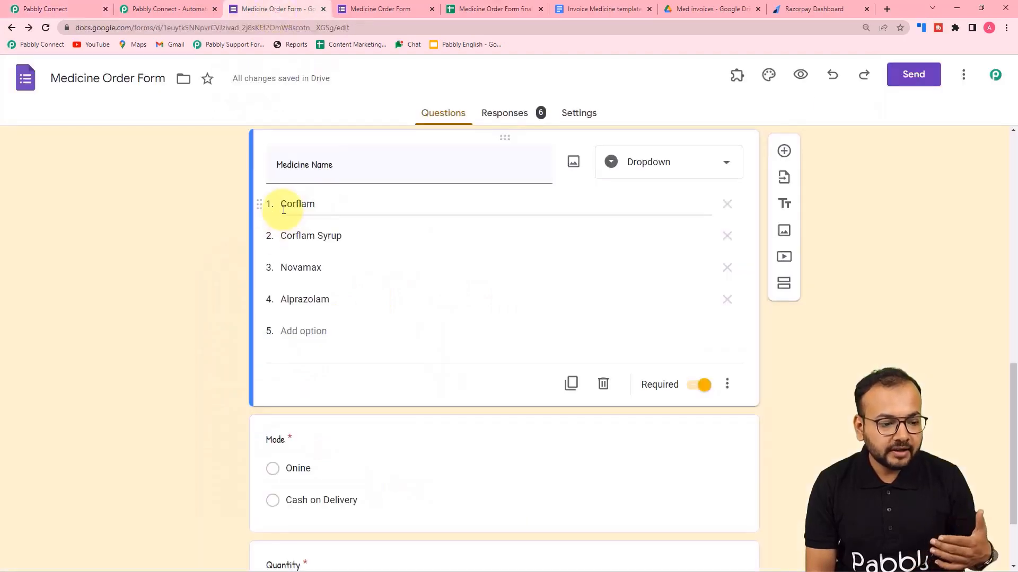
pyautogui.click(362, 12)
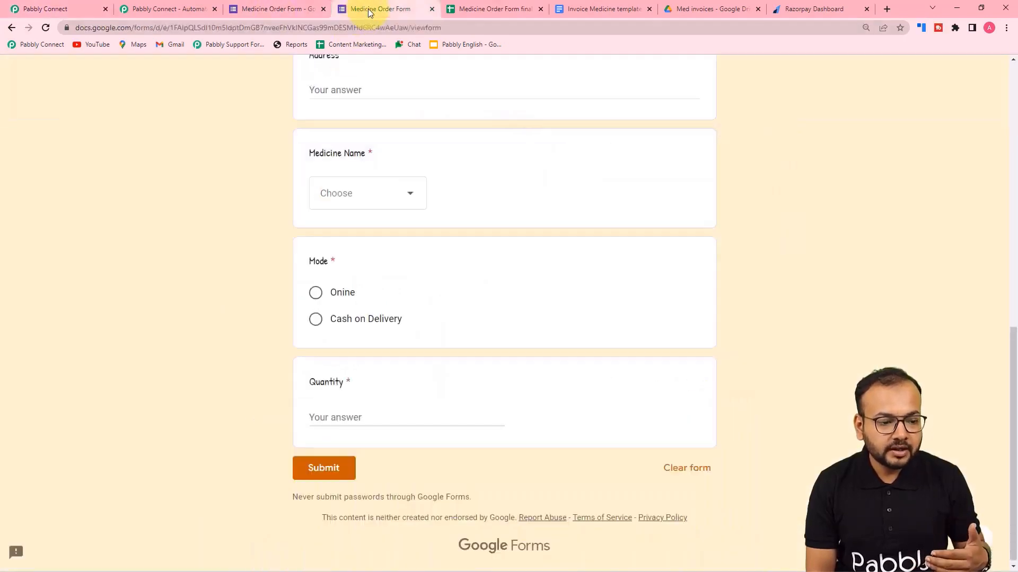
pyautogui.click(337, 207)
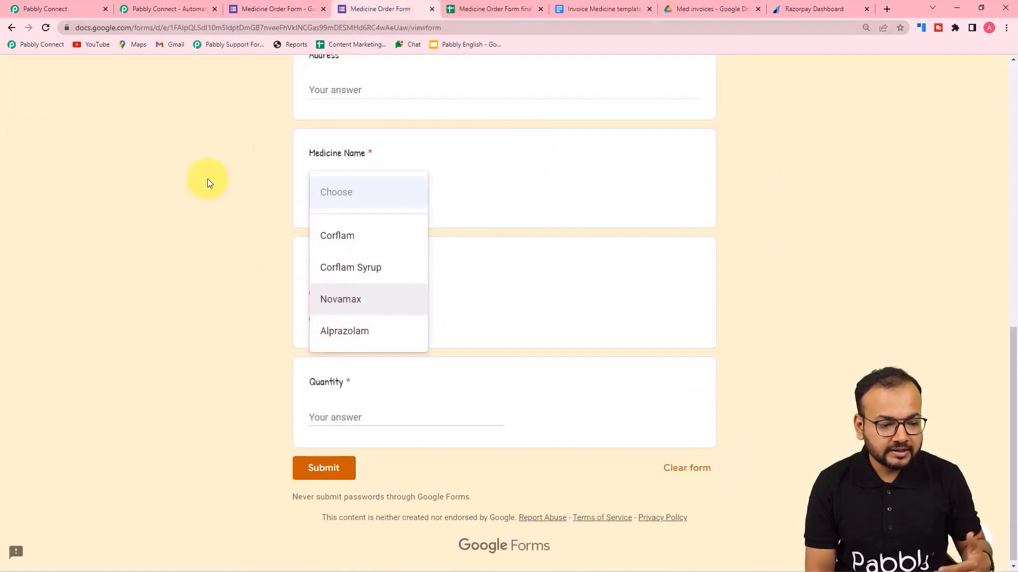
# Add lookup rows mapping Novamax to 96 and Alprazolam to 66.
pyautogui.click(86, 5)
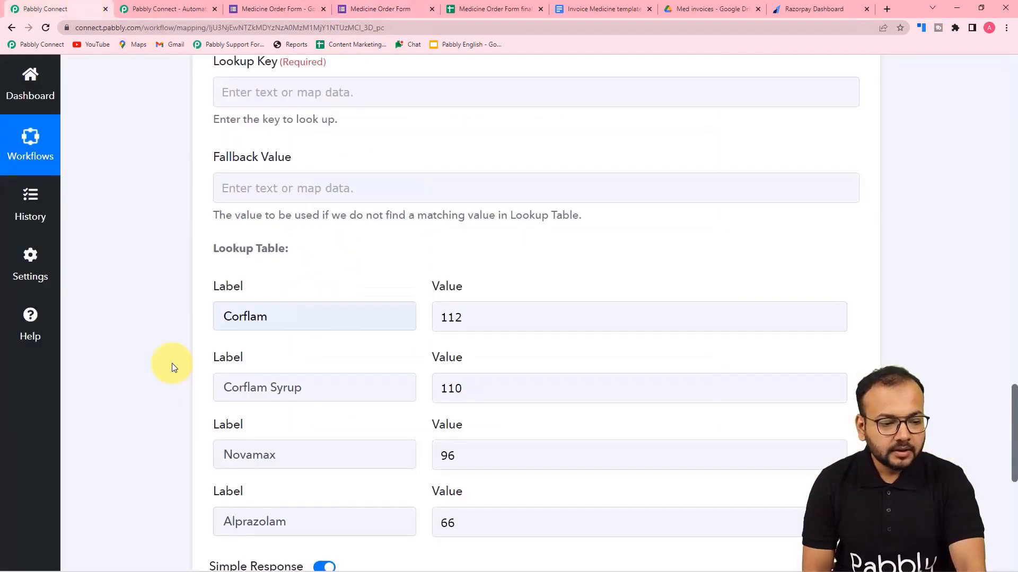
pyautogui.scroll(-2, 172, 364)
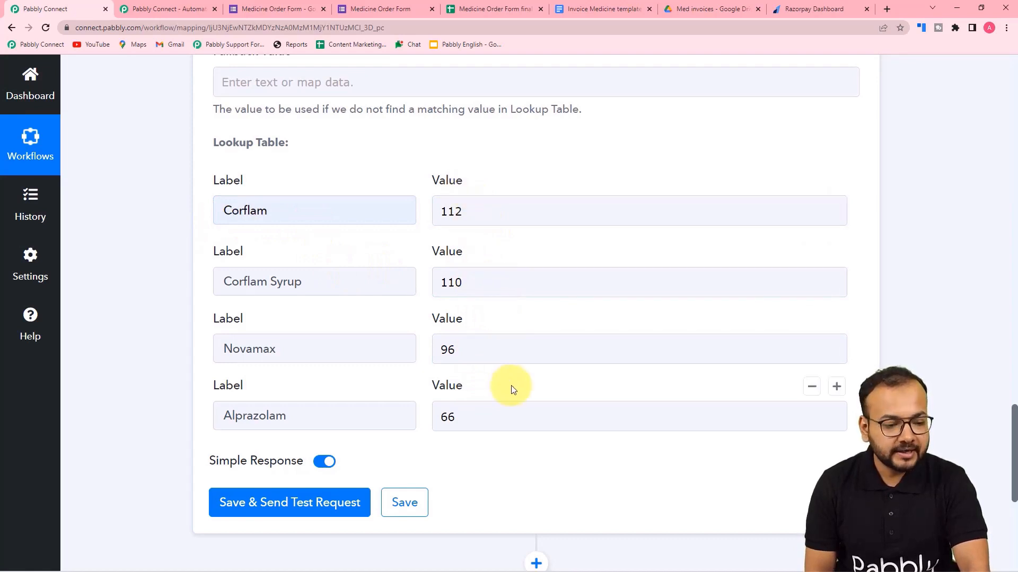
pyautogui.scroll(5, 511, 389)
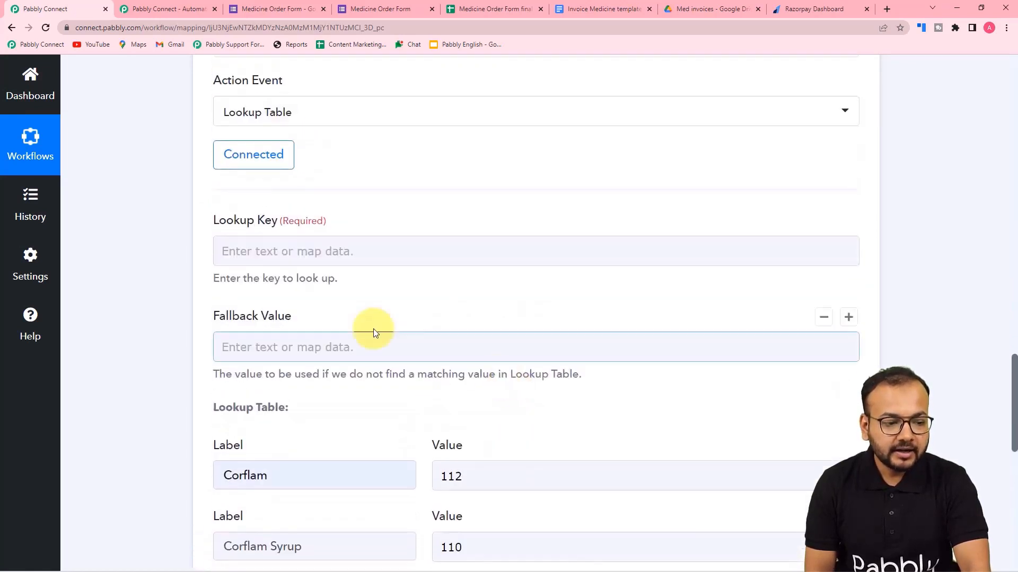
pyautogui.click(302, 242)
pyautogui.scroll(-1, 317, 270)
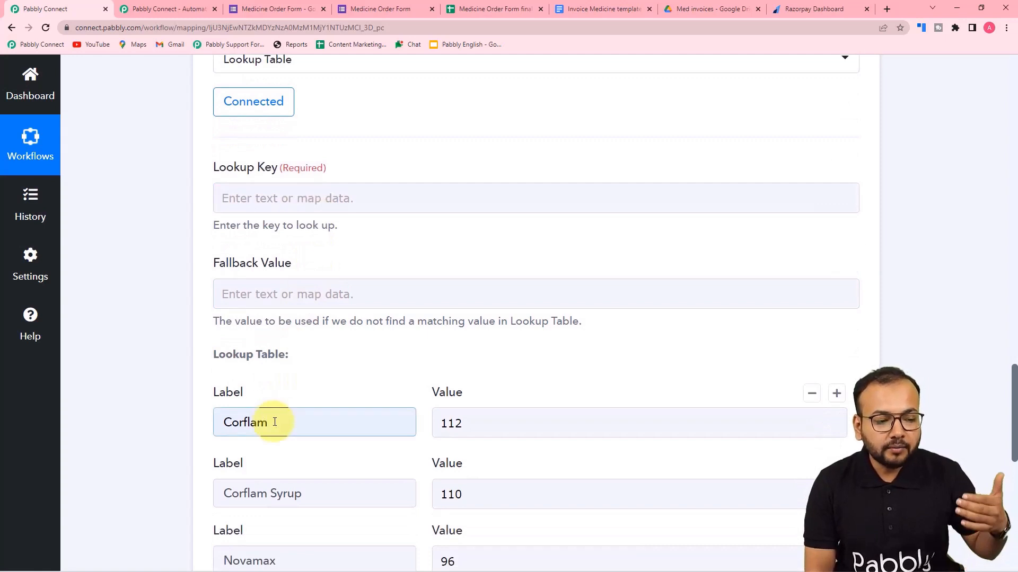
pyautogui.scroll(-2, 272, 420)
pyautogui.scroll(10, 302, 411)
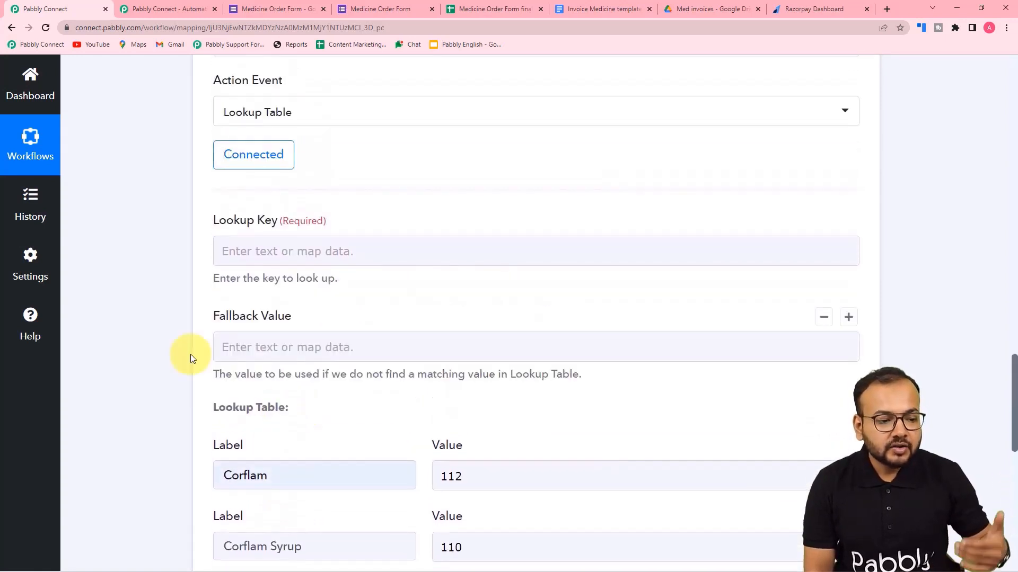
pyautogui.scroll(5, 162, 341)
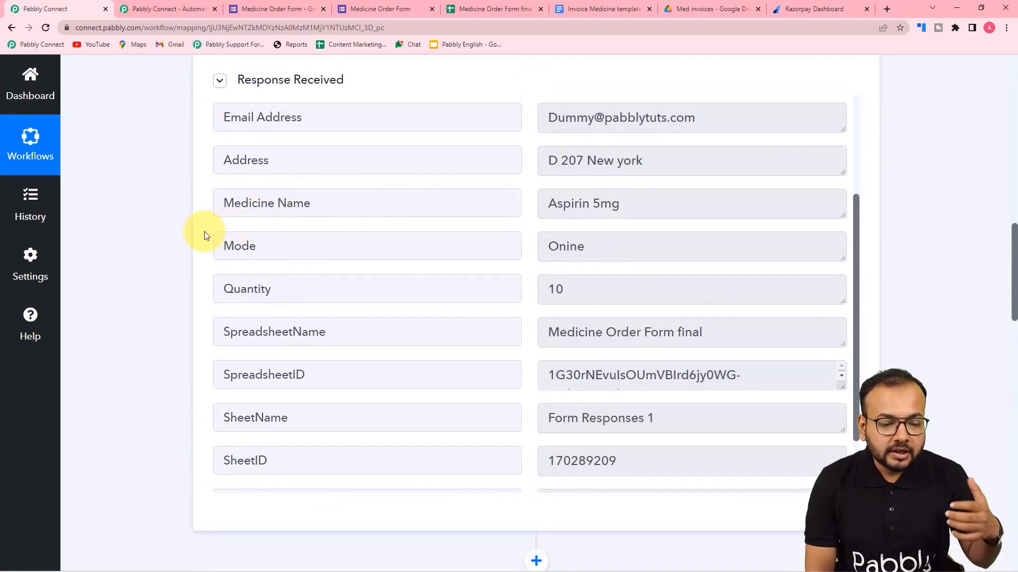
pyautogui.scroll(1, 205, 236)
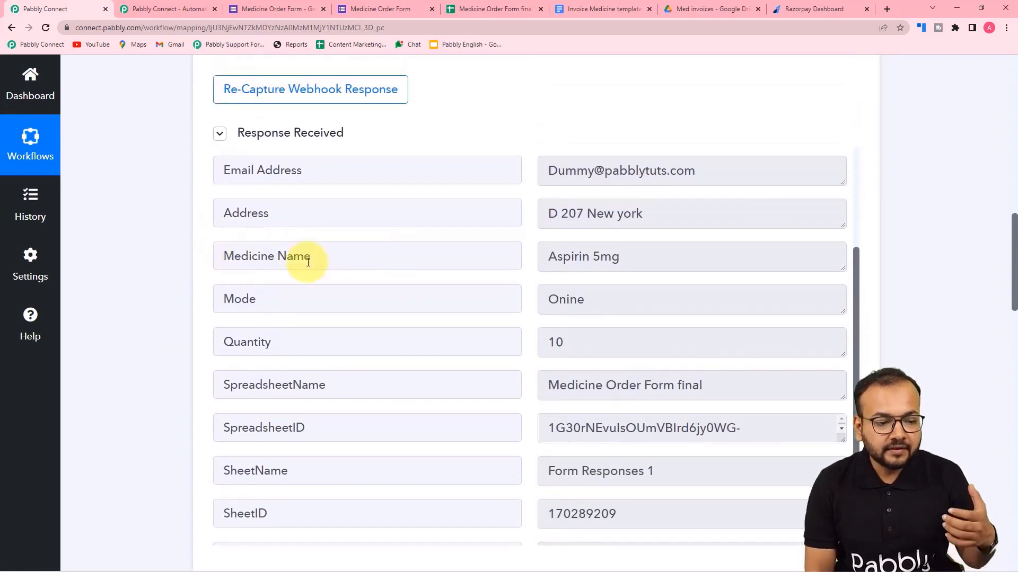
pyautogui.scroll(-1, 318, 270)
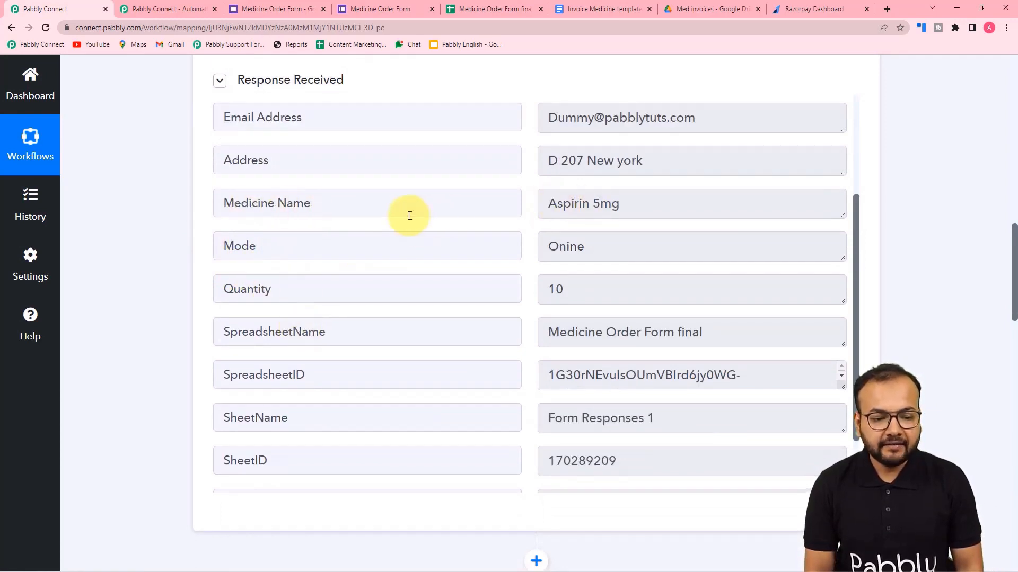
pyautogui.scroll(-9, 410, 215)
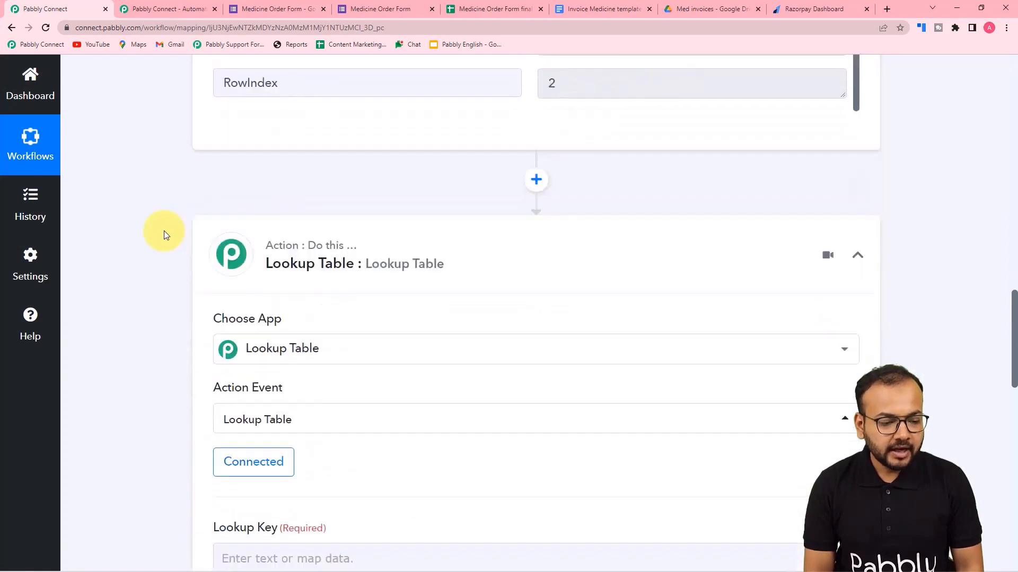
pyautogui.scroll(-8, 164, 230)
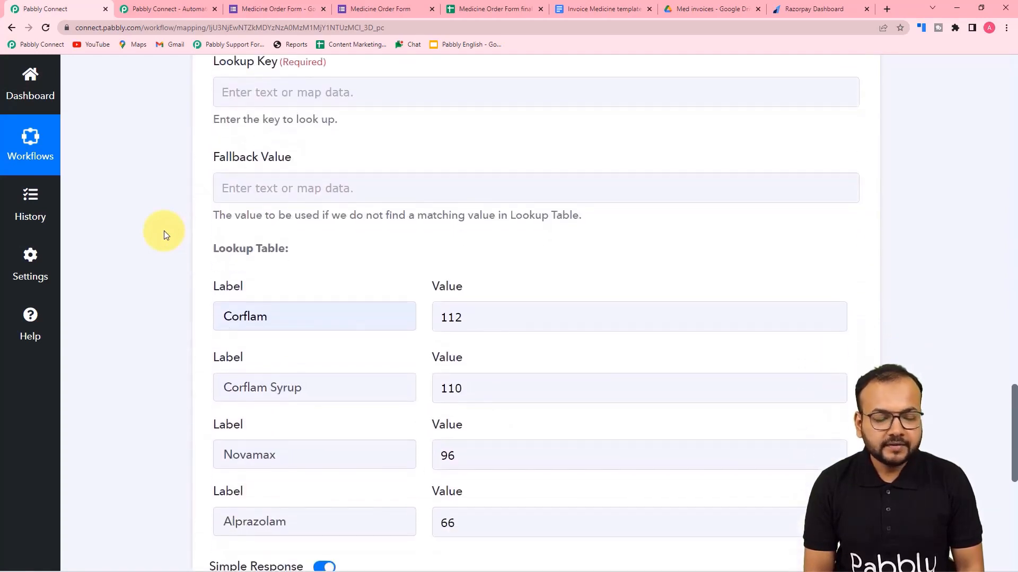
pyautogui.scroll(-2, 164, 230)
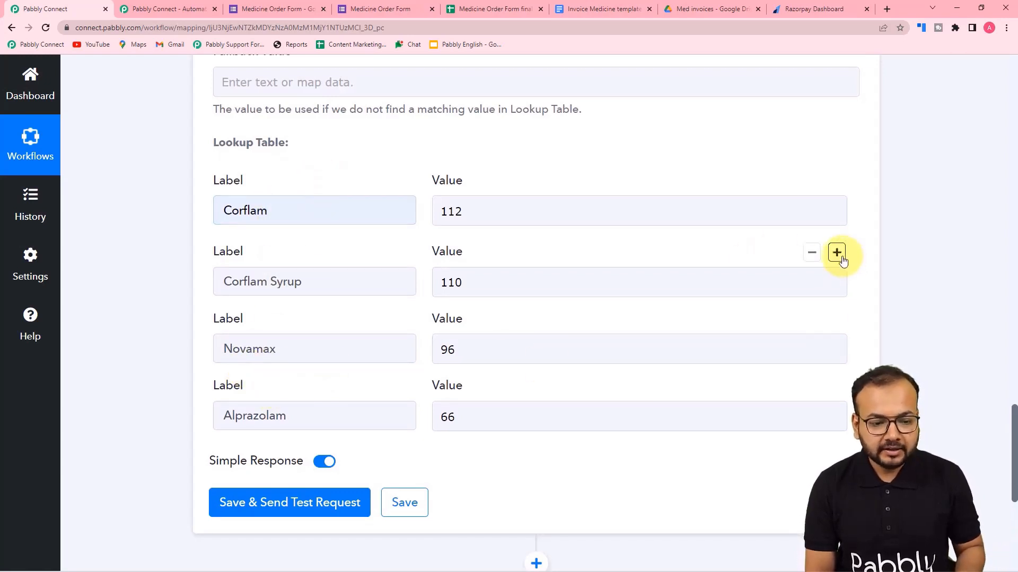
# Add a lookup row pairing Aspirin 5mg with value 10.
pyautogui.click(837, 253)
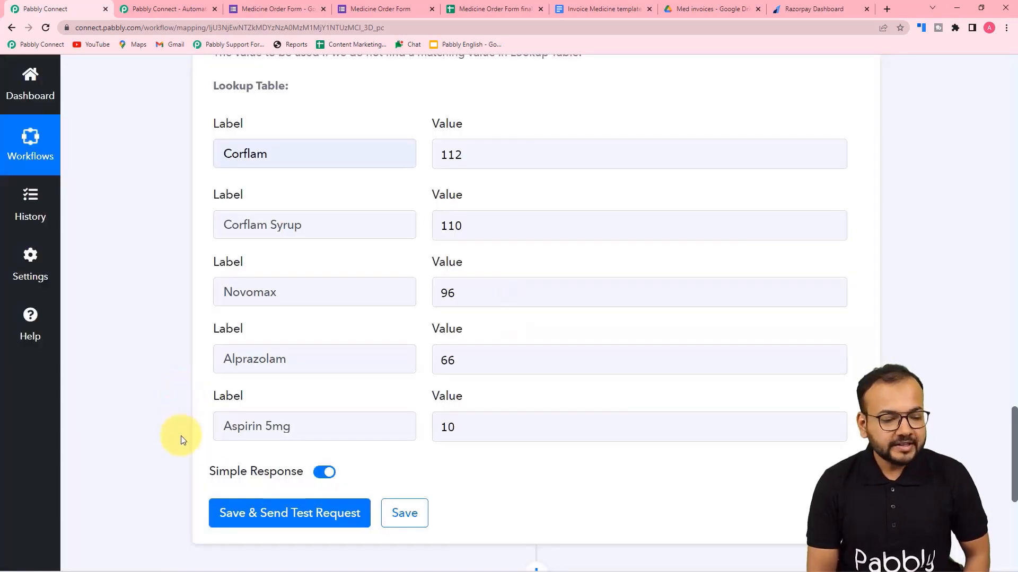
pyautogui.click(490, 435)
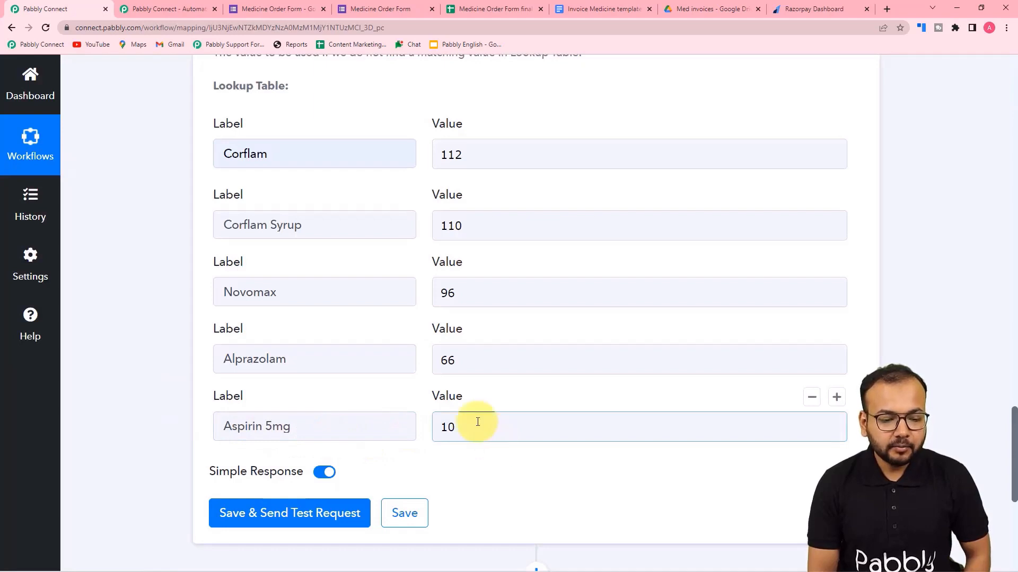
pyautogui.click(482, 462)
pyautogui.scroll(8, 482, 462)
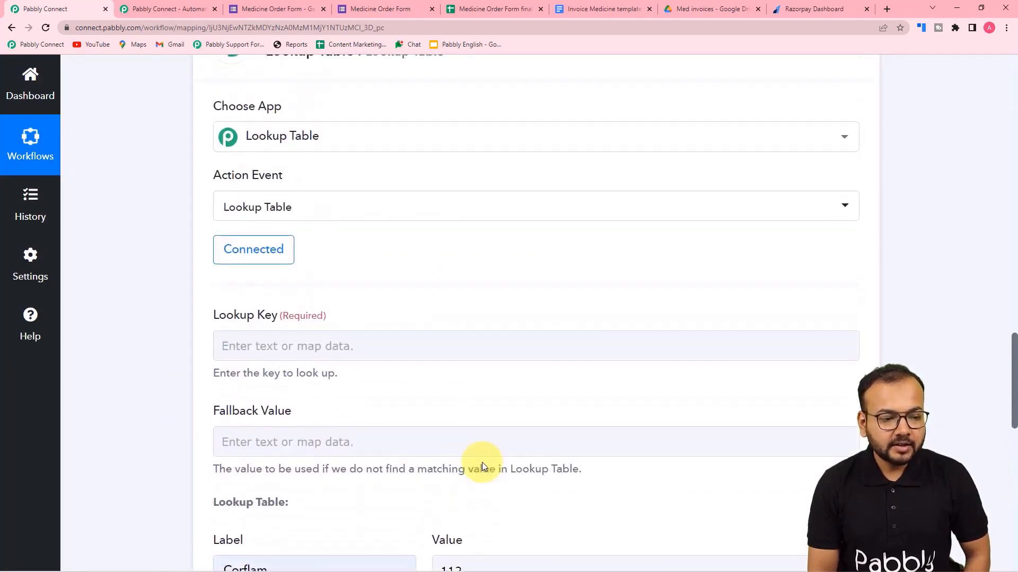
pyautogui.scroll(1, 482, 462)
pyautogui.scroll(-1, 481, 463)
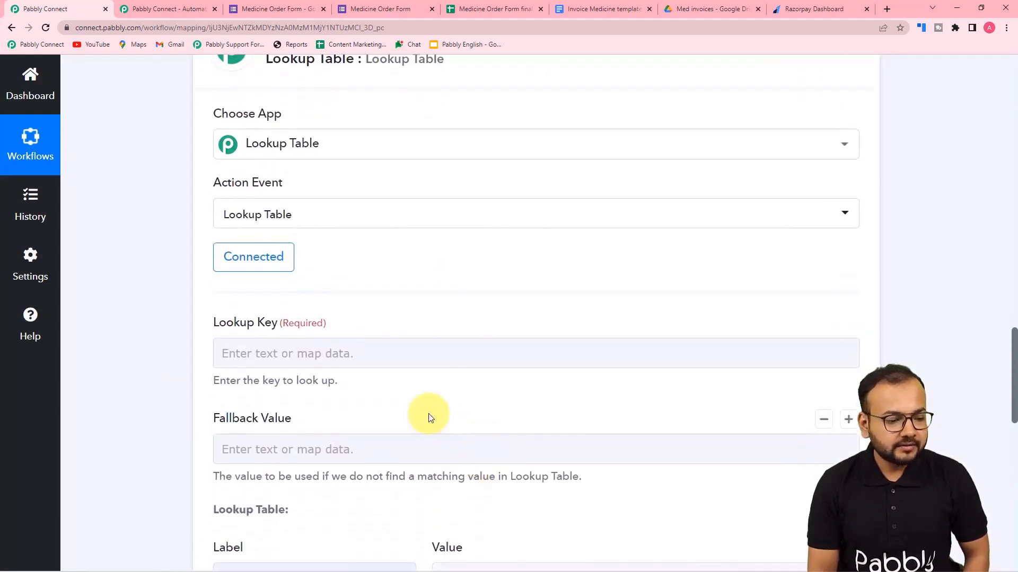
# Map the form's Medicine Name into the Lookup Key, then save and send a test request.
pyautogui.click(332, 354)
pyautogui.scroll(-4, 331, 356)
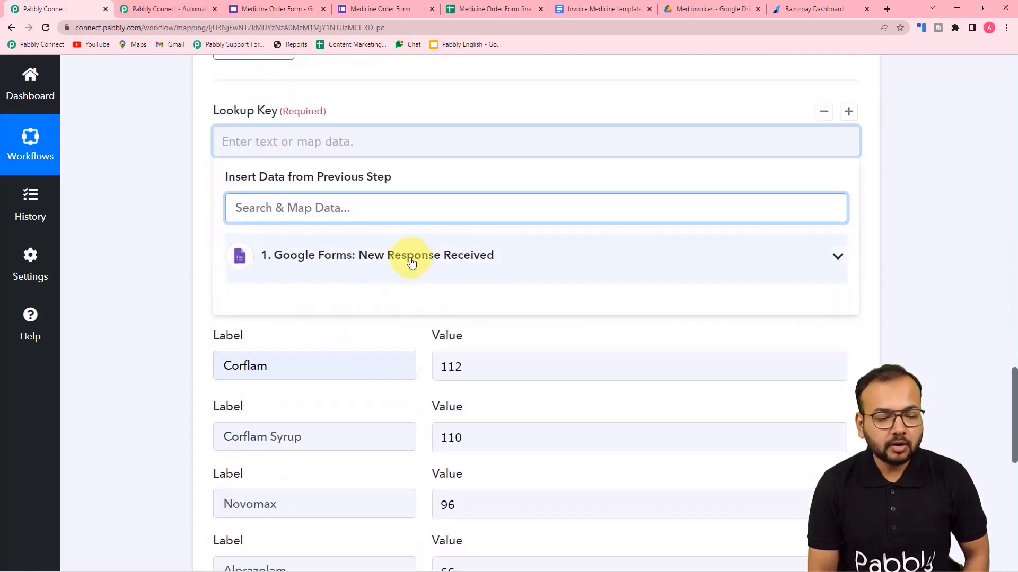
pyautogui.click(380, 269)
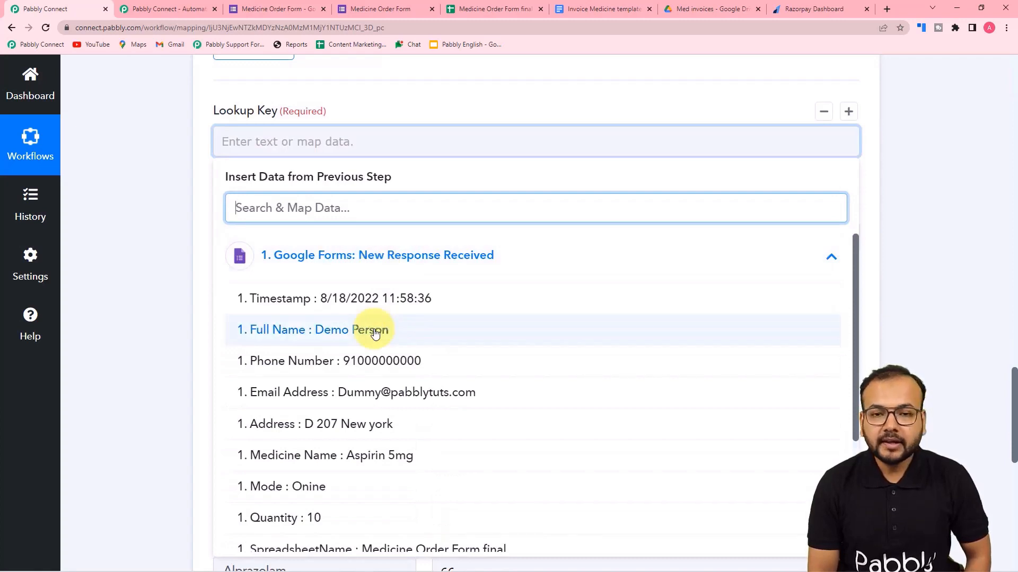
pyautogui.click(325, 460)
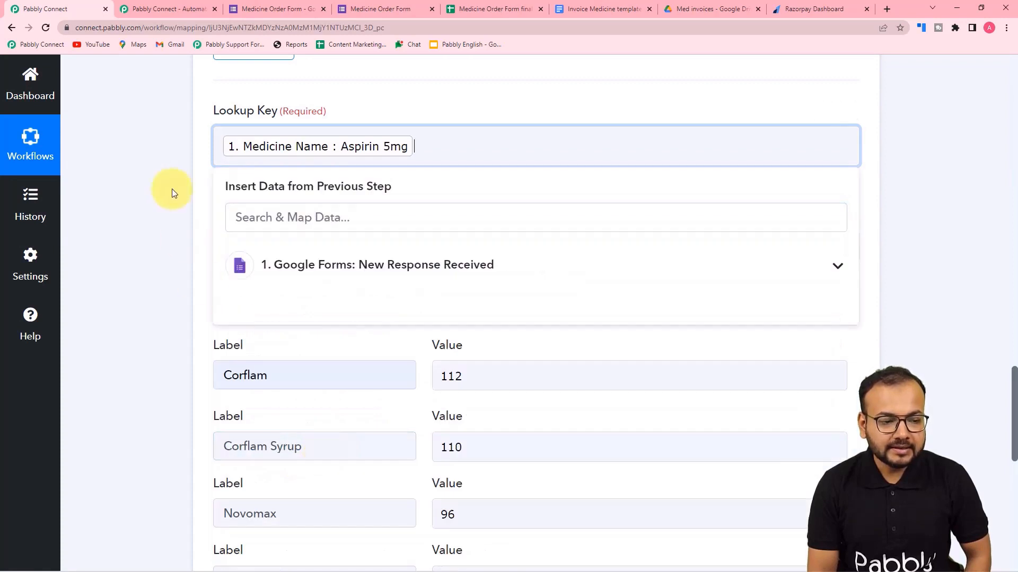
pyautogui.click(169, 187)
pyautogui.click(411, 152)
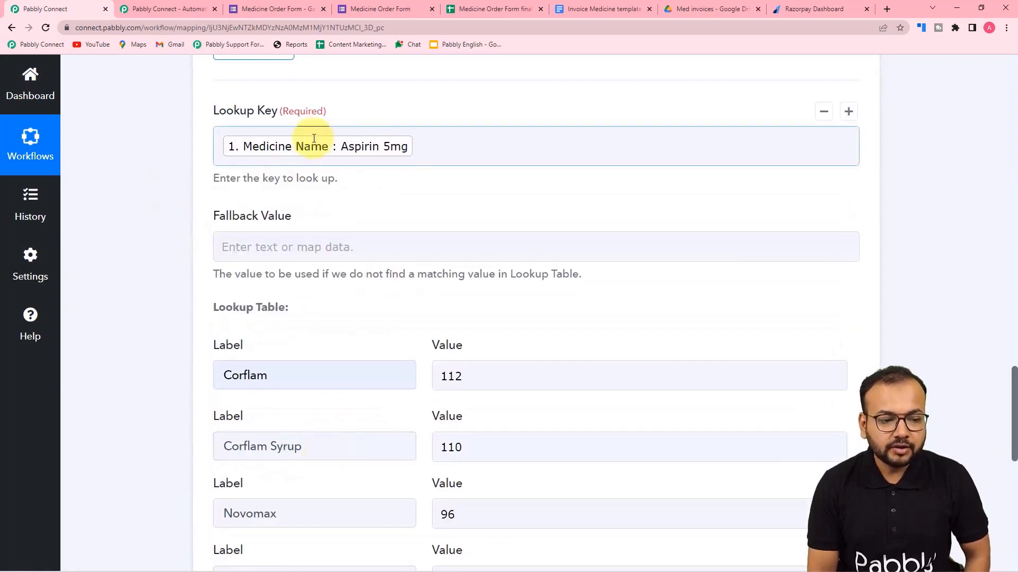
pyautogui.click(175, 193)
pyautogui.scroll(-6, 174, 192)
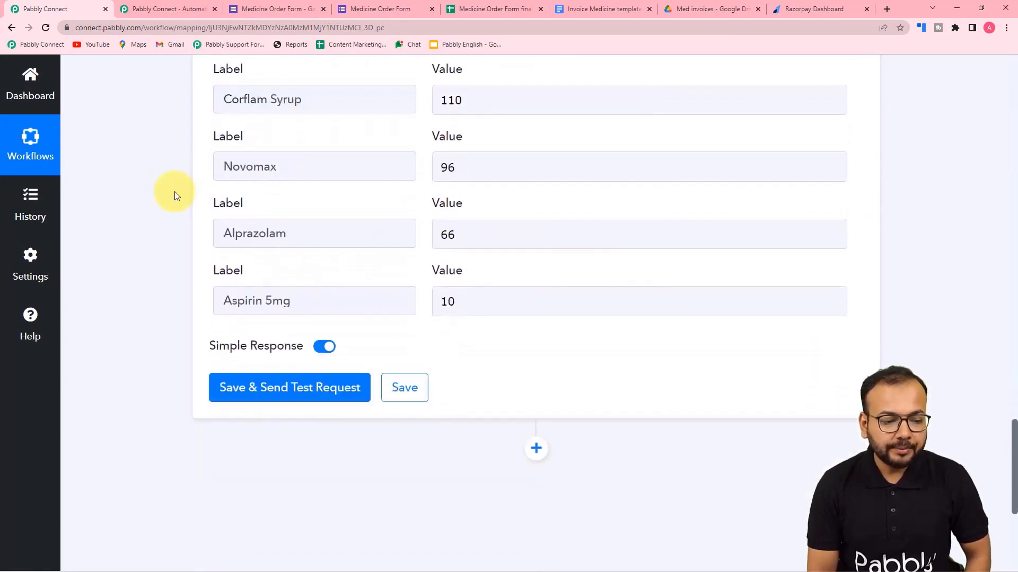
pyautogui.scroll(-2, 174, 192)
pyautogui.click(250, 265)
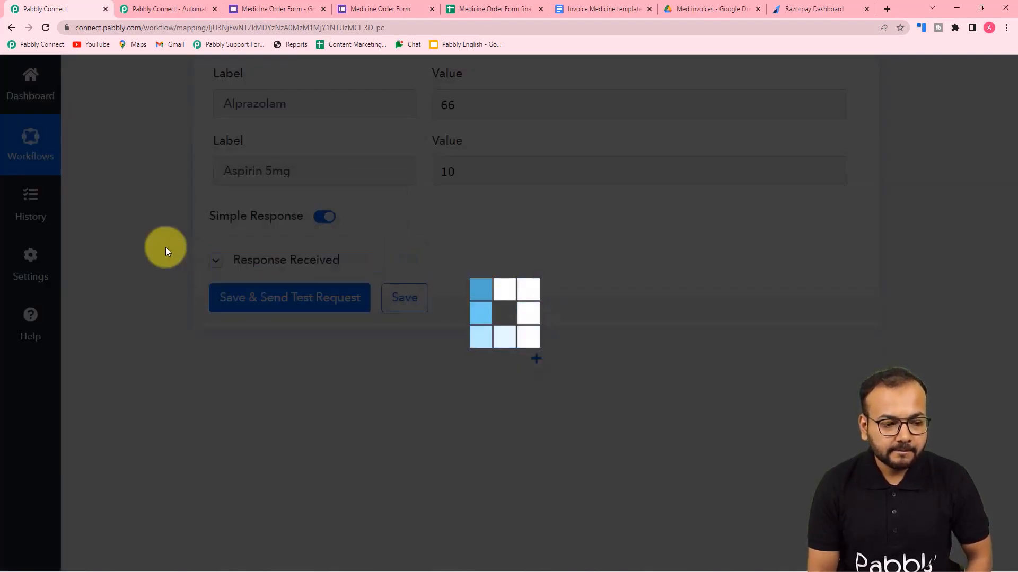
# Check the lookup test response: status success, Result Label Aspirin 5mg, Result Value 10.
pyautogui.scroll(-3, 166, 247)
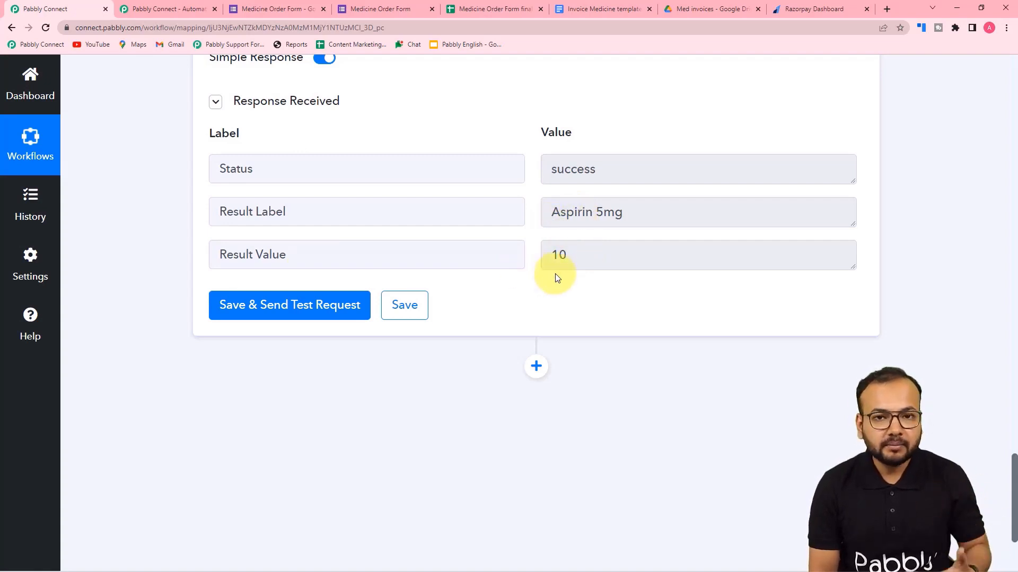
pyautogui.scroll(-3, 556, 277)
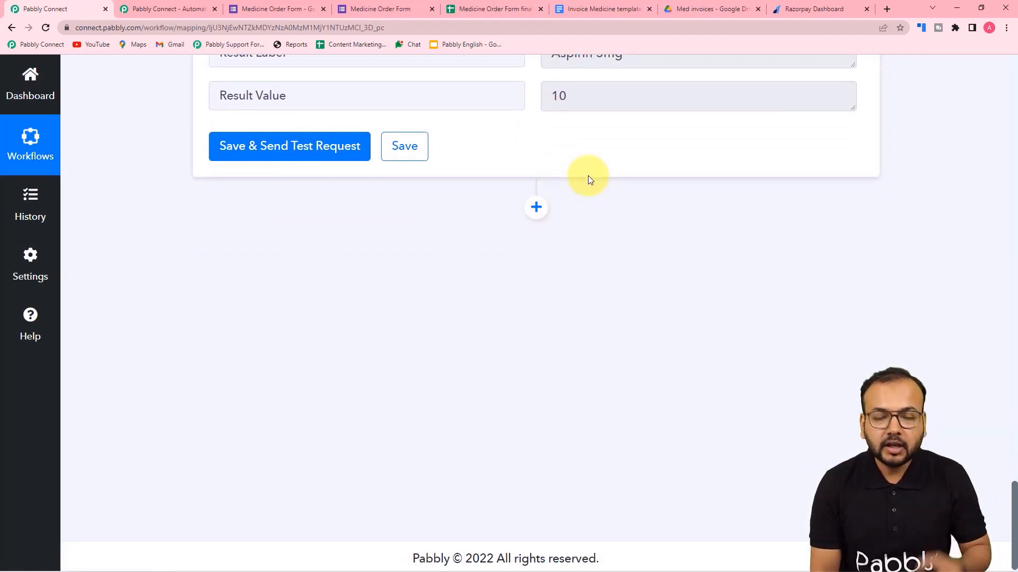
pyautogui.scroll(2, 593, 197)
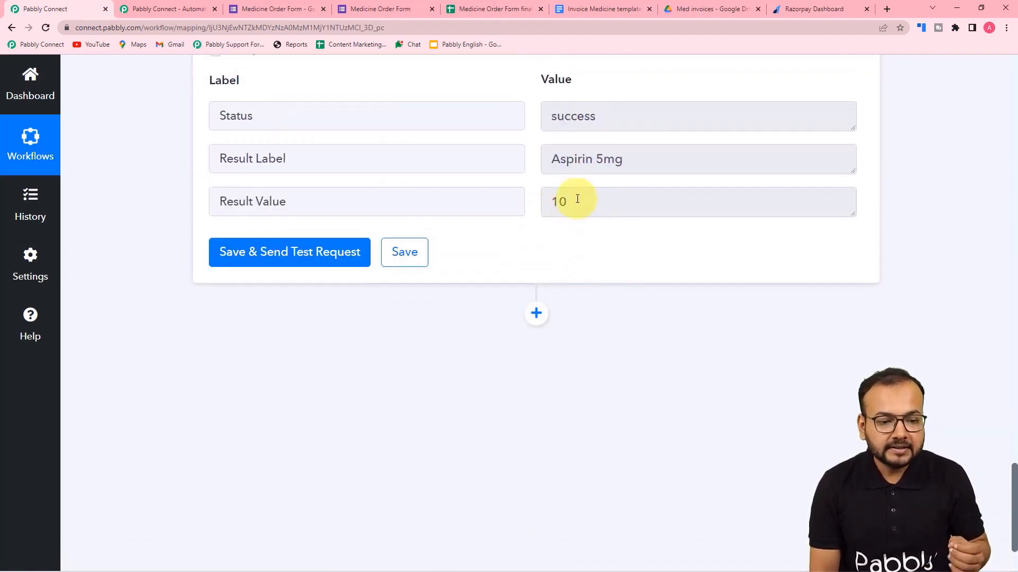
pyautogui.scroll(15, 555, 229)
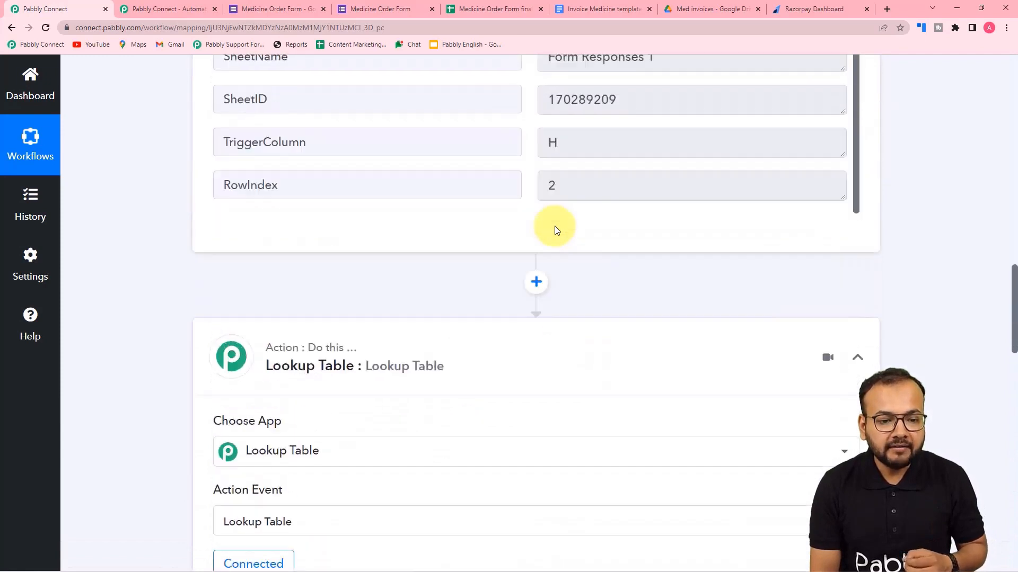
pyautogui.scroll(3, 295, 239)
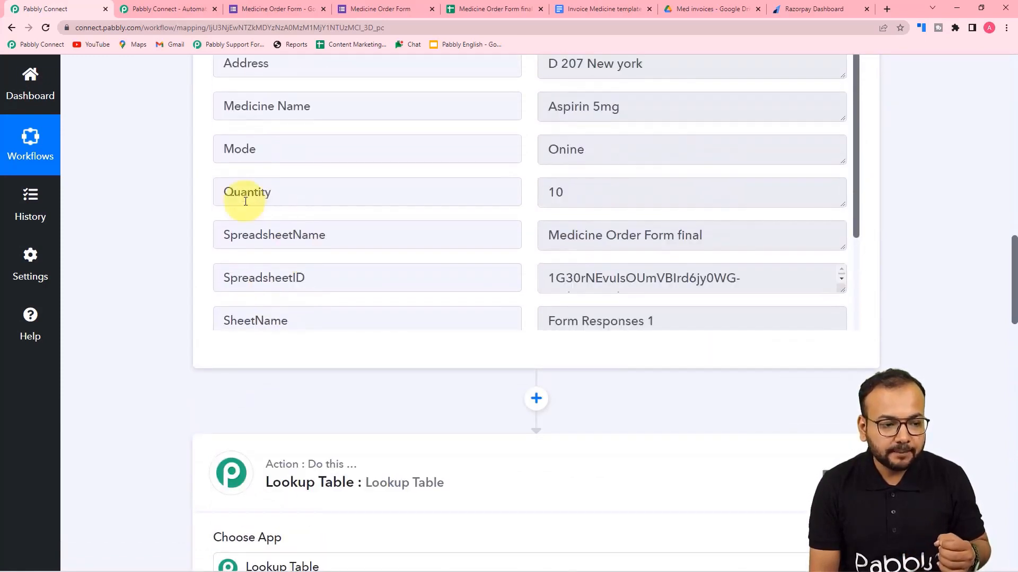
pyautogui.scroll(-15, 127, 274)
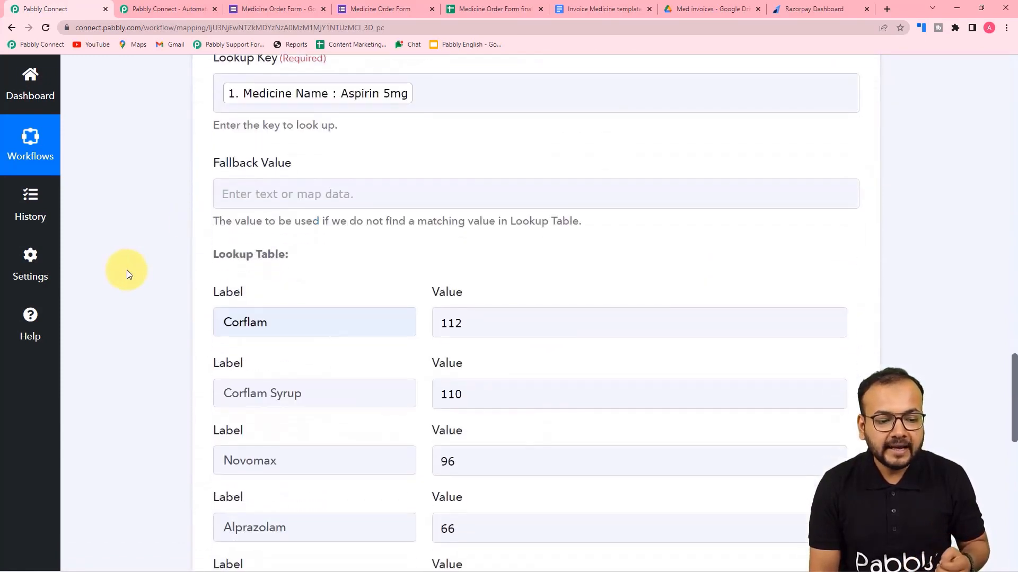
pyautogui.scroll(-8, 165, 315)
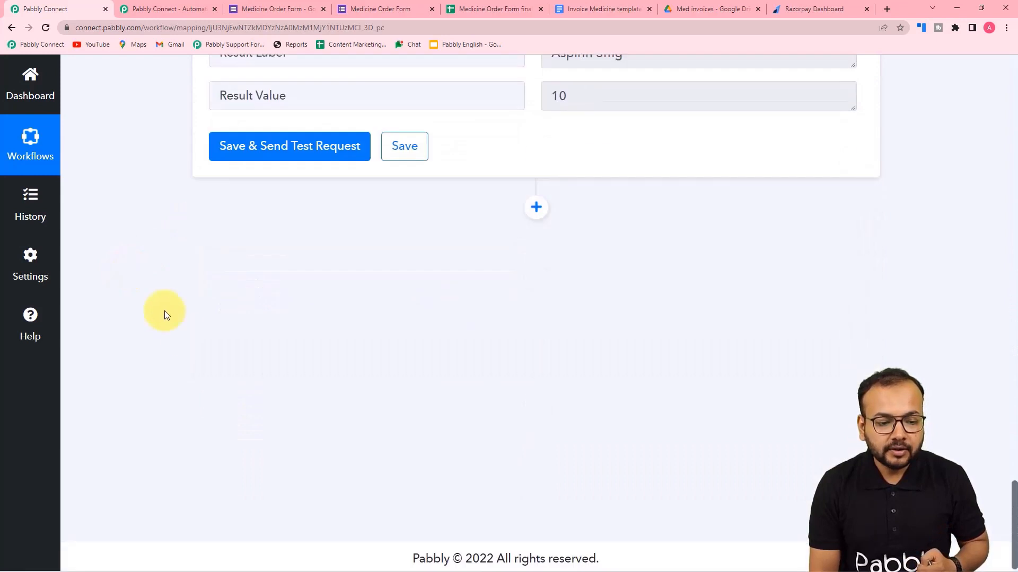
# Add a Number Formatter by Pabbly step after the lookup with the Perform Math Operation event.
pyautogui.click(536, 206)
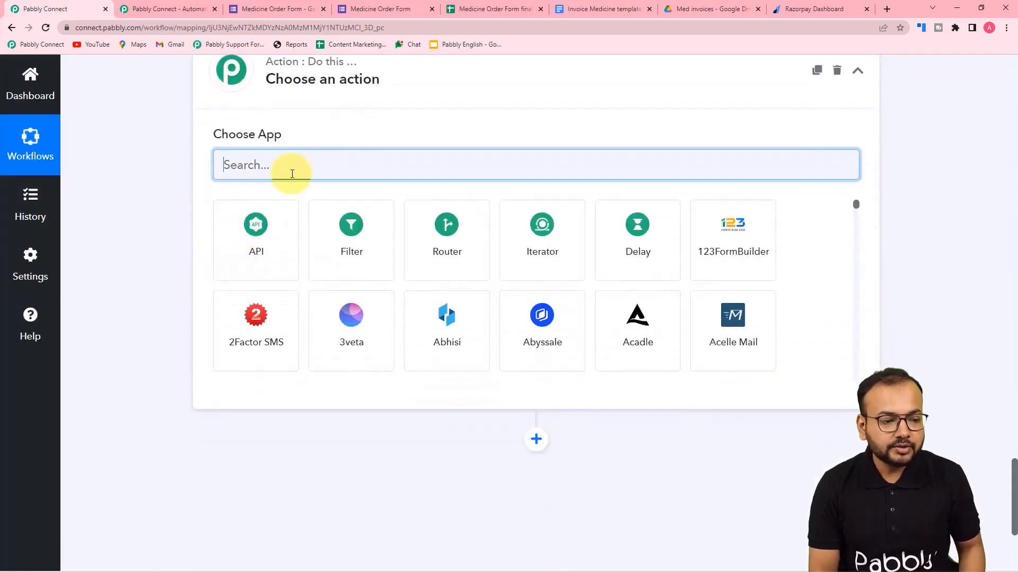
pyautogui.write('n')
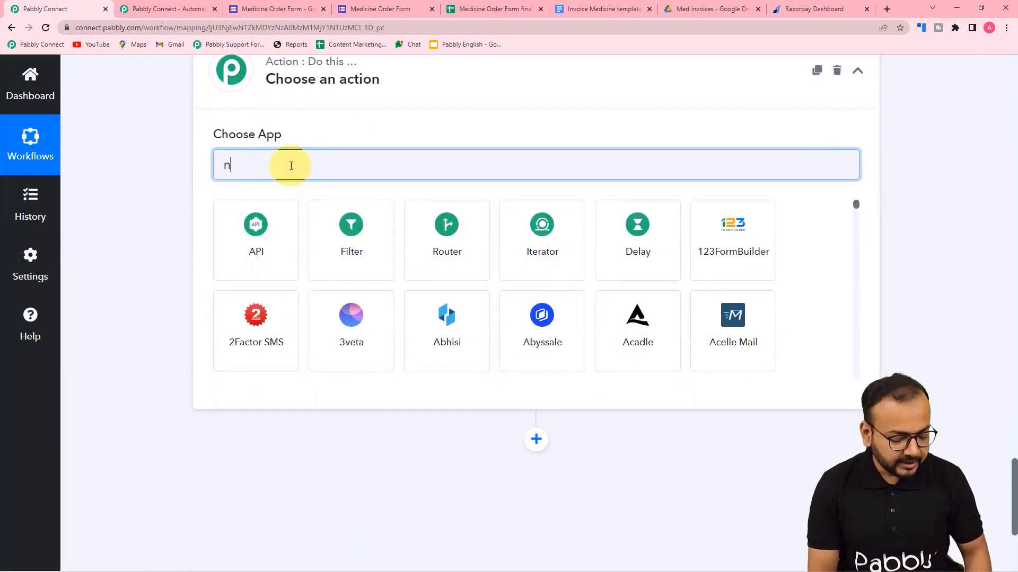
pyautogui.write('um')
pyautogui.click(255, 231)
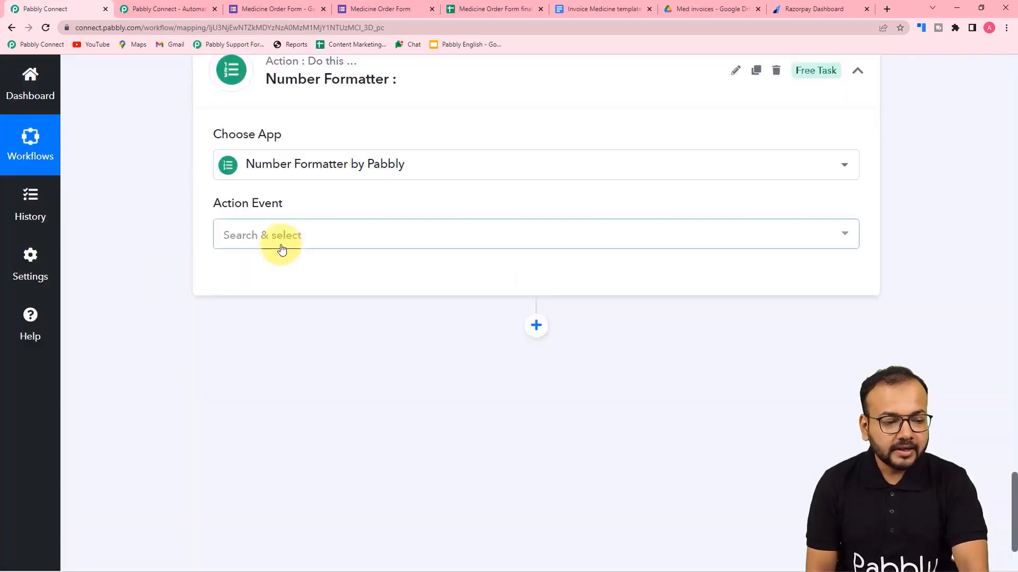
pyautogui.click(282, 249)
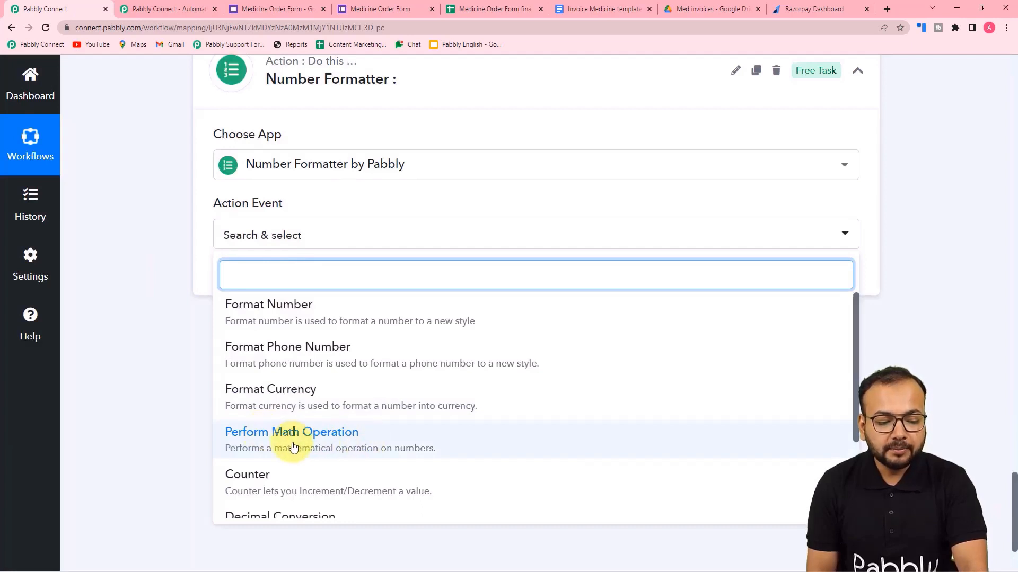
pyautogui.scroll(1, 300, 445)
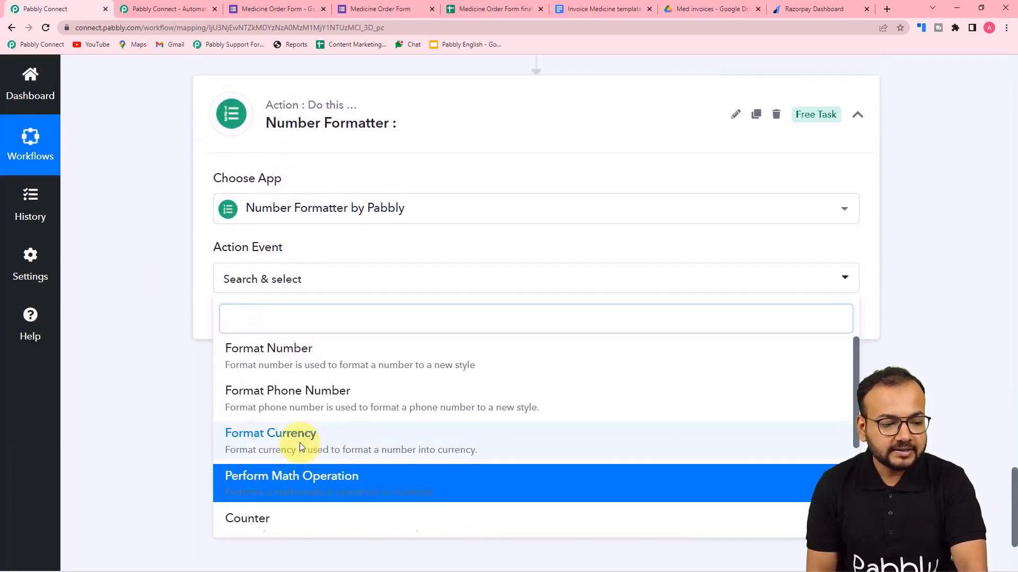
pyautogui.click(277, 288)
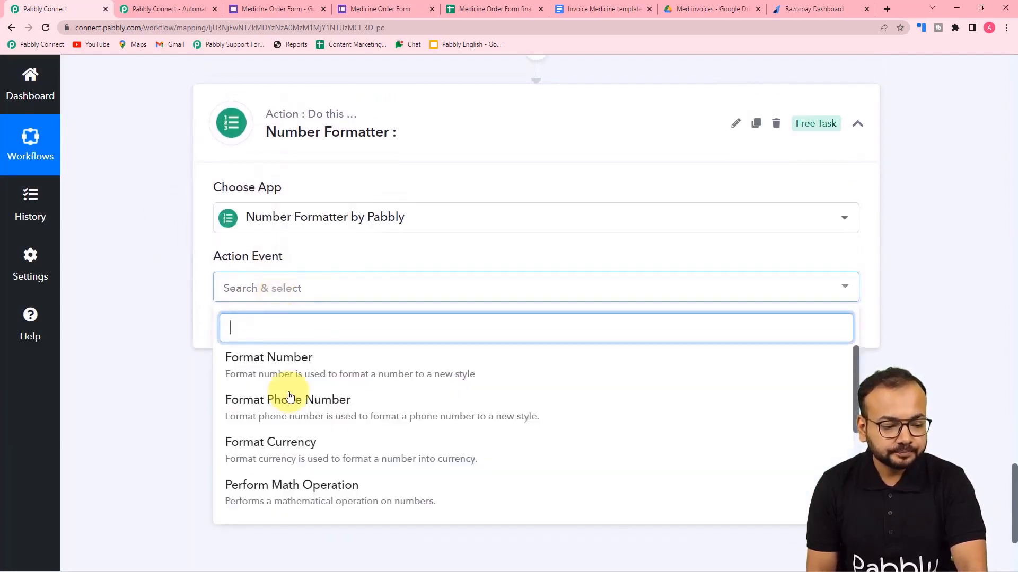
pyautogui.click(275, 485)
# Connect the step and map the form's Quantity and the lookup's Result Value as the numbers.
pyautogui.click(244, 344)
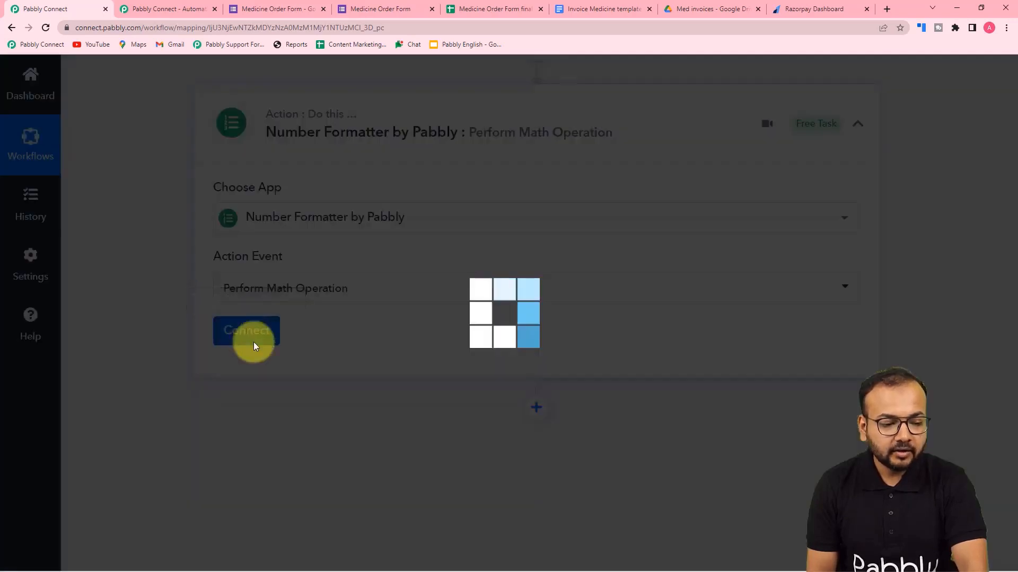
pyautogui.scroll(-3, 265, 374)
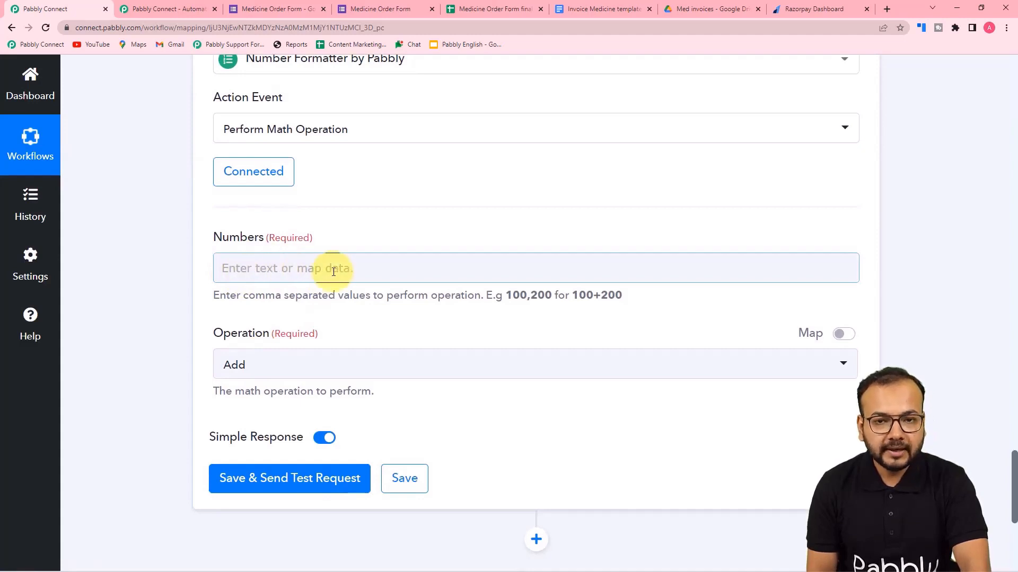
pyautogui.scroll(3, 342, 281)
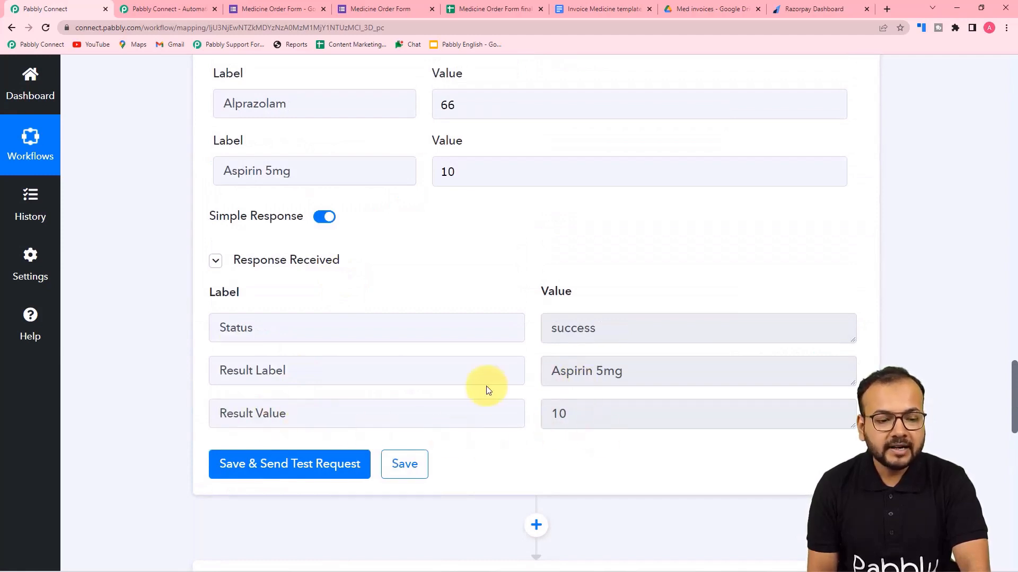
pyautogui.scroll(15, 486, 386)
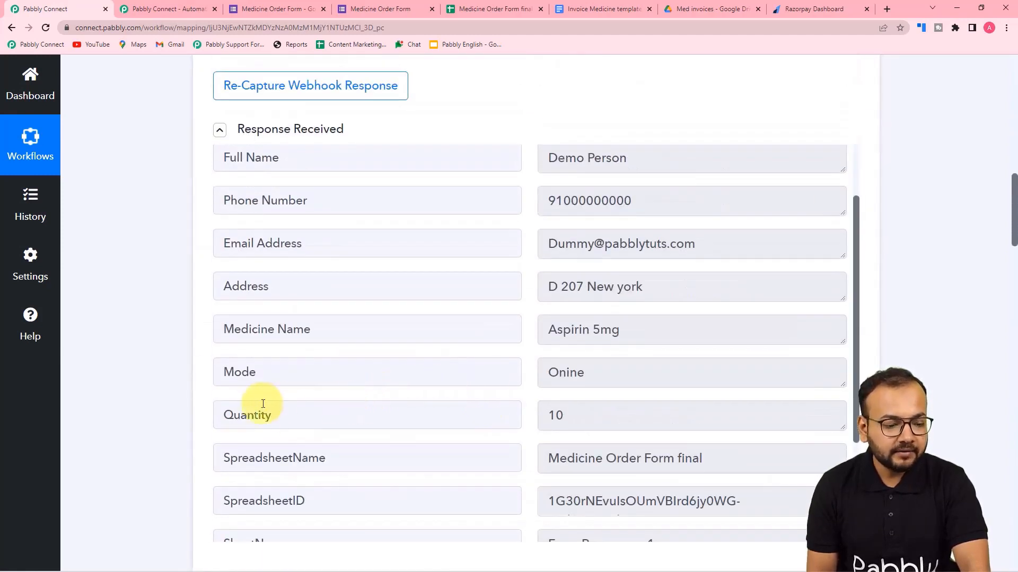
pyautogui.scroll(-12, 188, 406)
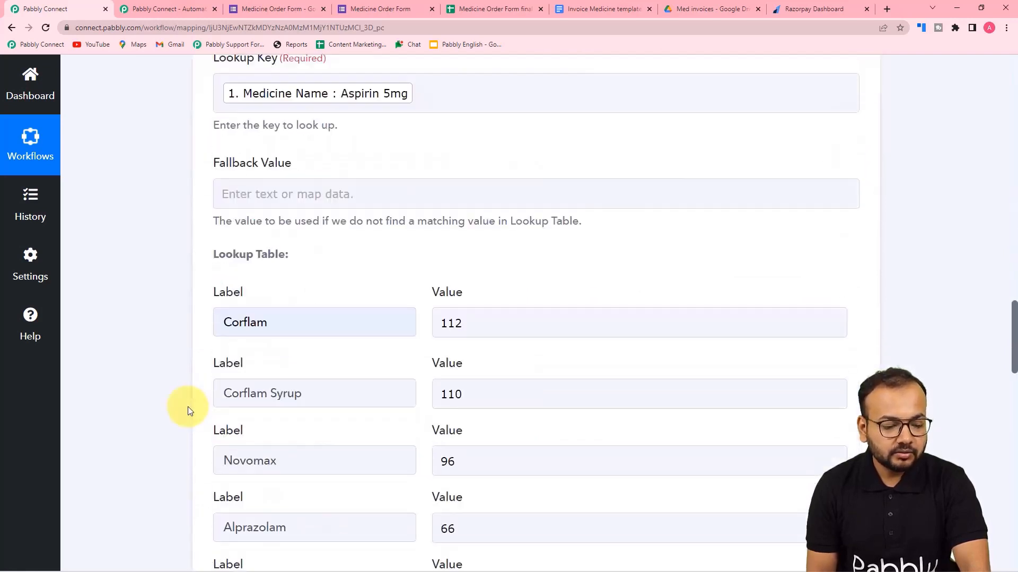
pyautogui.scroll(-20, 187, 406)
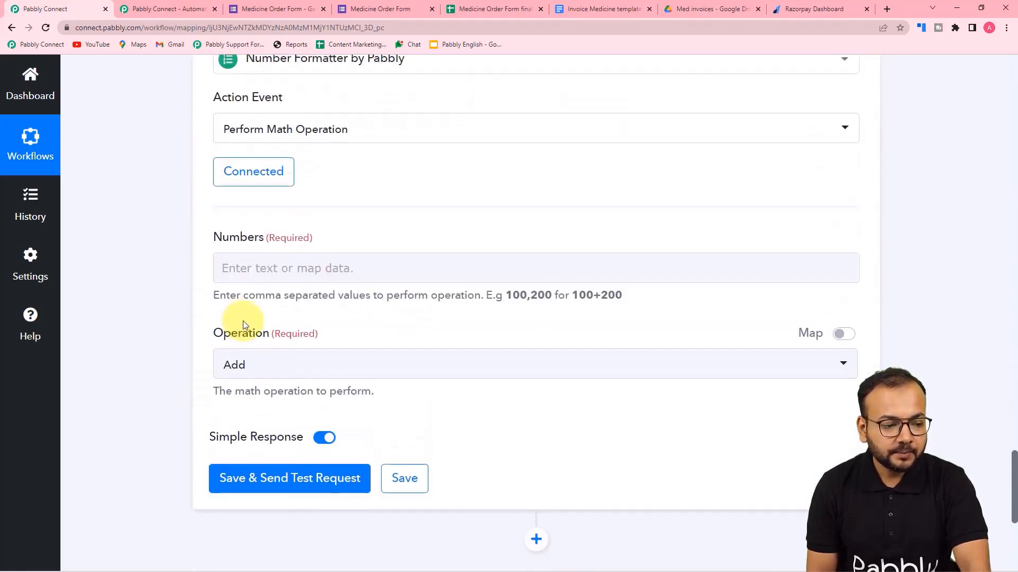
pyautogui.click(223, 267)
pyautogui.click(291, 384)
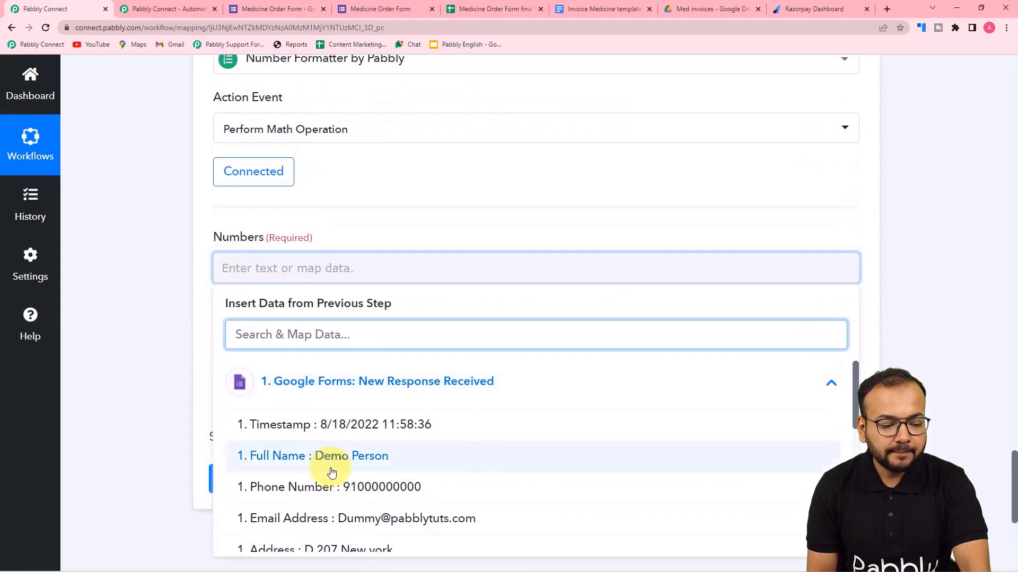
pyautogui.scroll(-3, 331, 472)
pyautogui.click(336, 537)
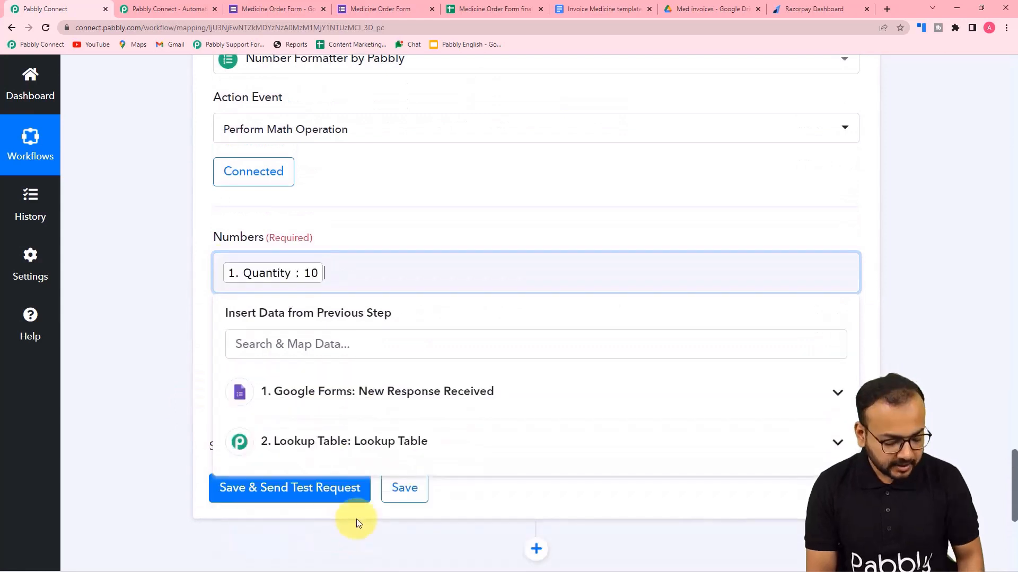
pyautogui.click(343, 444)
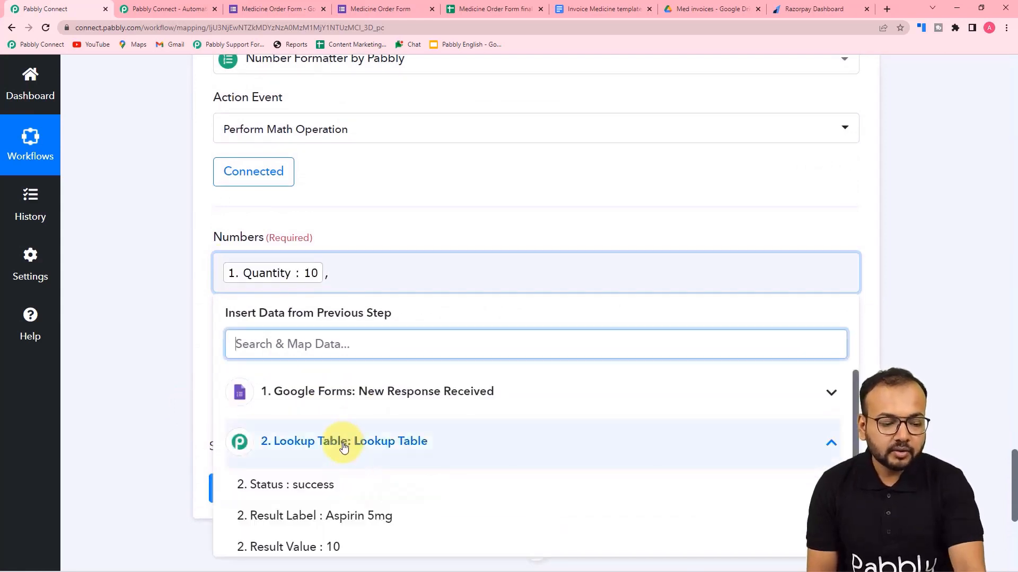
pyautogui.click(335, 547)
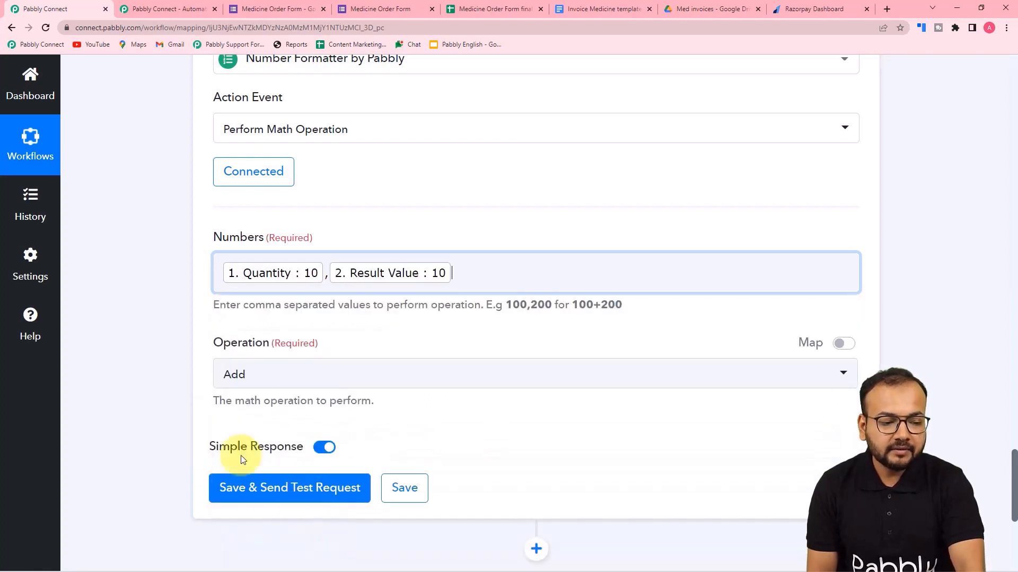
pyautogui.click(175, 364)
# Set the operation to Multiply and run the test, which returns a Result of 100.
pyautogui.click(265, 375)
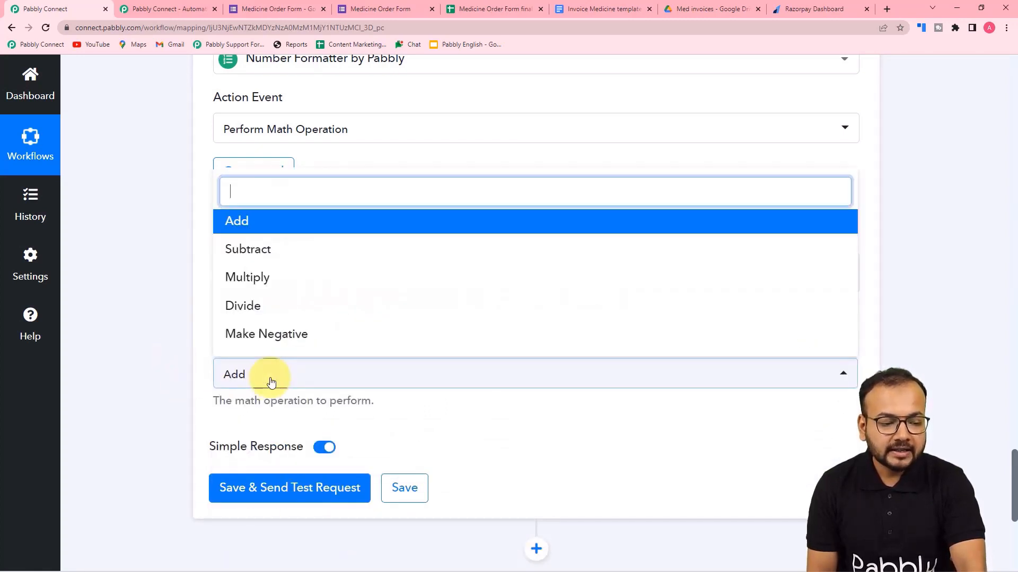
pyautogui.click(245, 280)
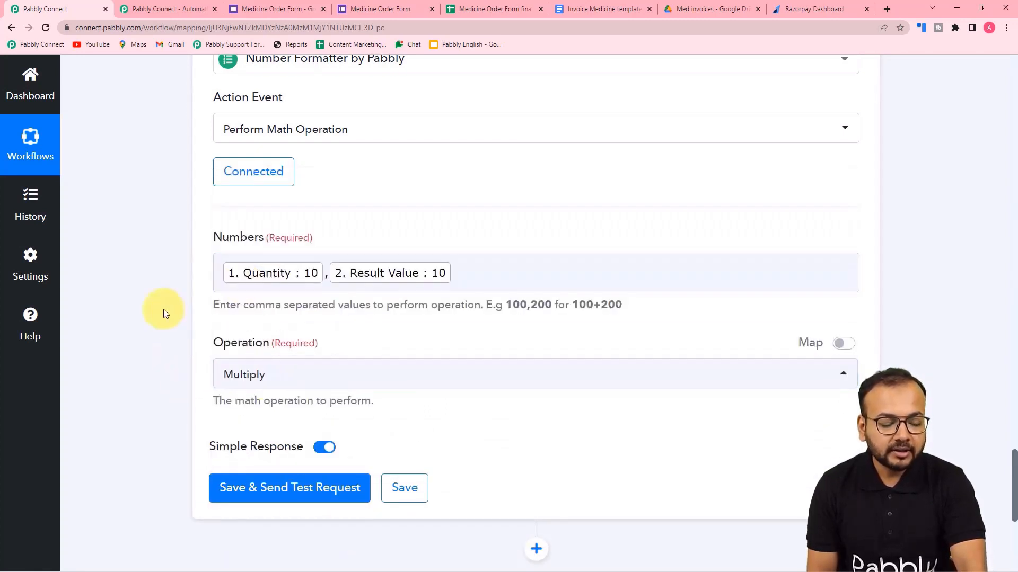
pyautogui.scroll(-4, 275, 330)
pyautogui.click(261, 282)
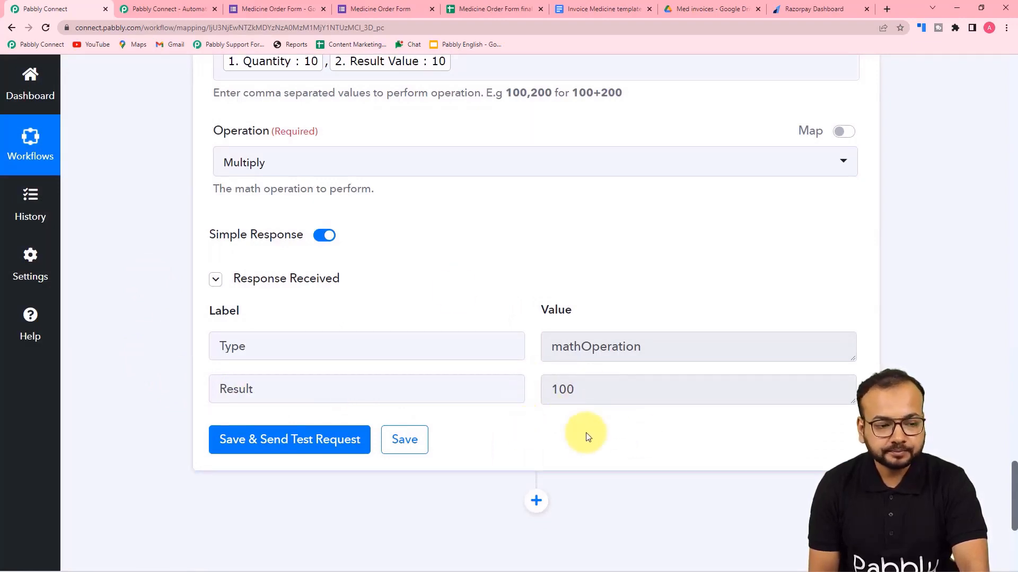
pyautogui.scroll(2, 318, 212)
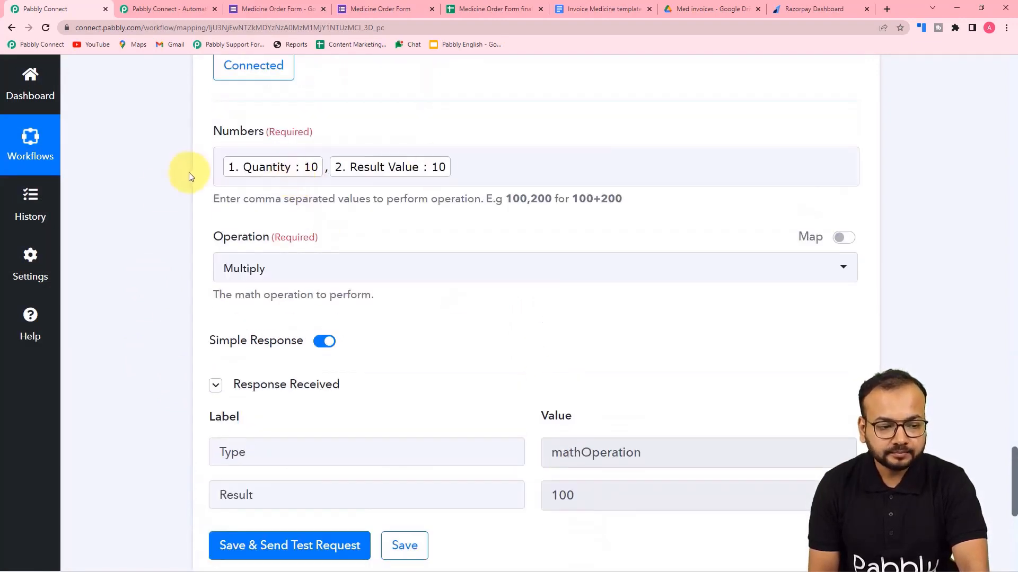
pyautogui.scroll(-4, 163, 191)
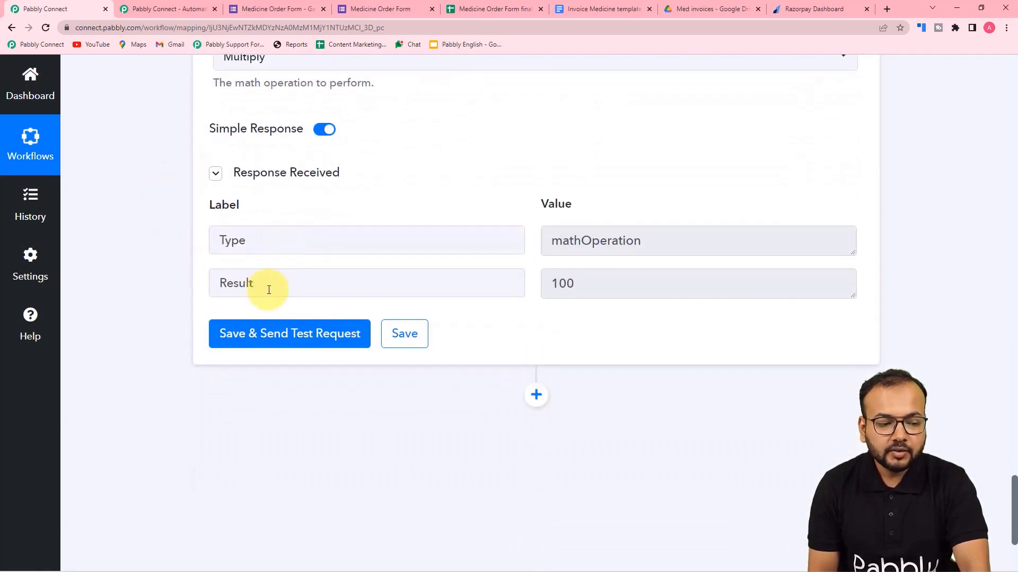
pyautogui.click(588, 11)
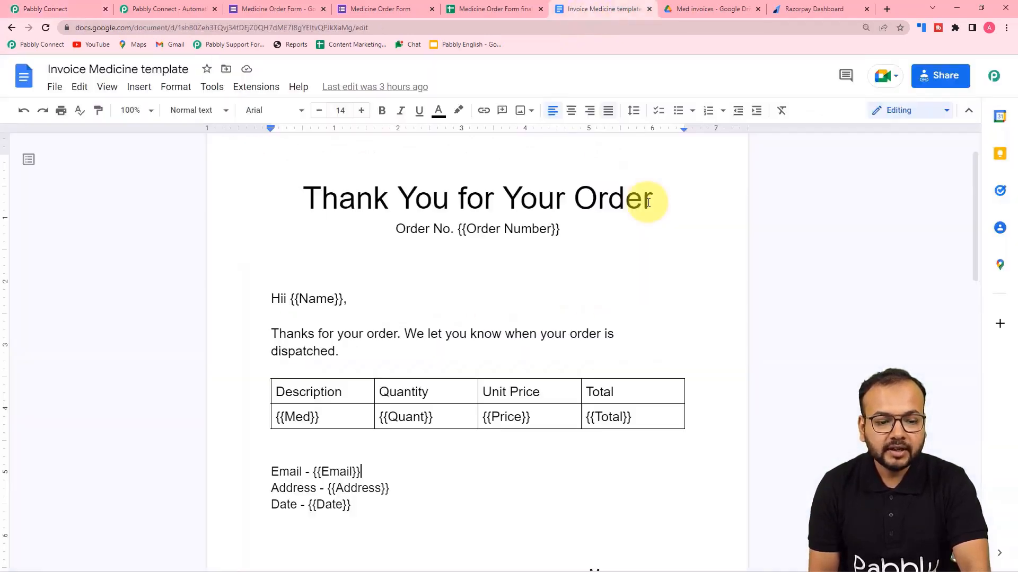
pyautogui.click(79, 9)
pyautogui.scroll(-1, 145, 256)
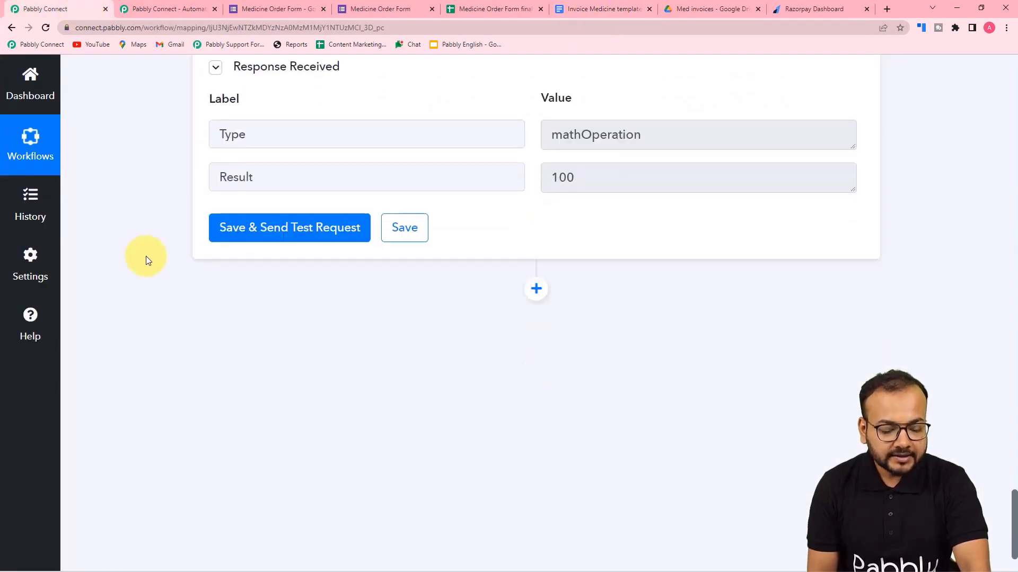
pyautogui.scroll(-1, 146, 256)
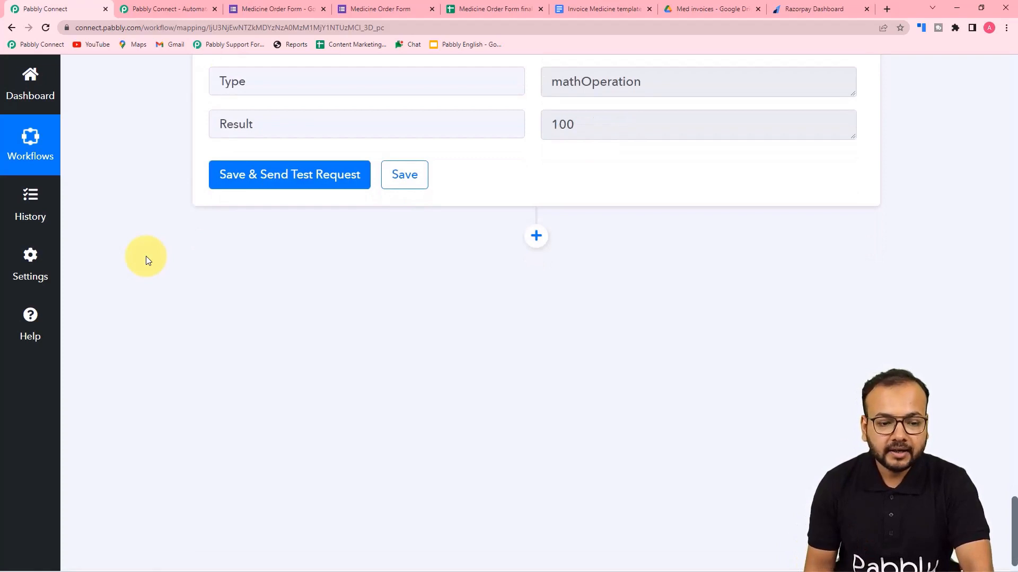
# Add a Google Docs step after the math step using Create Document from Template.
pyautogui.click(536, 236)
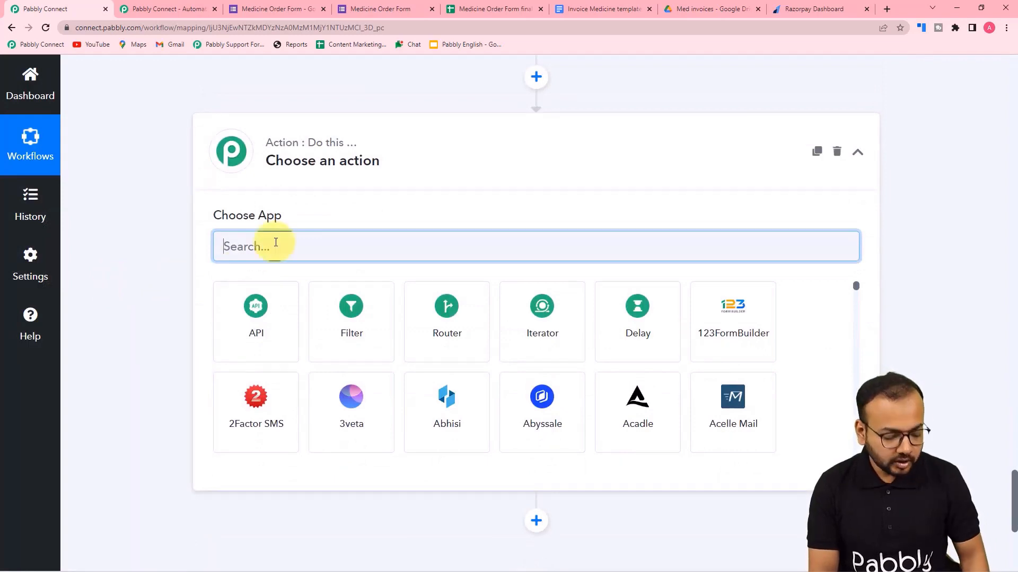
pyautogui.write('goo')
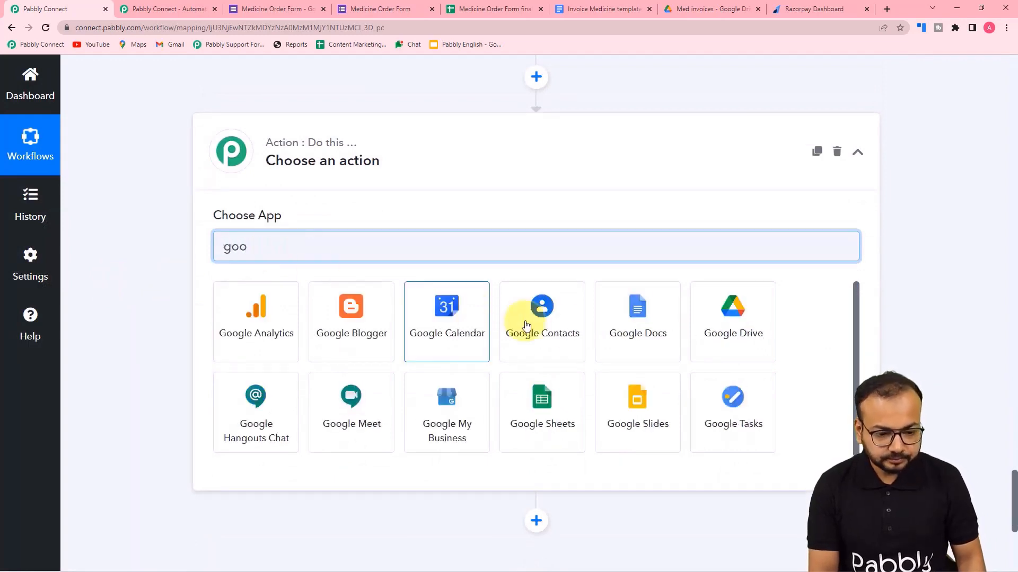
pyautogui.click(651, 342)
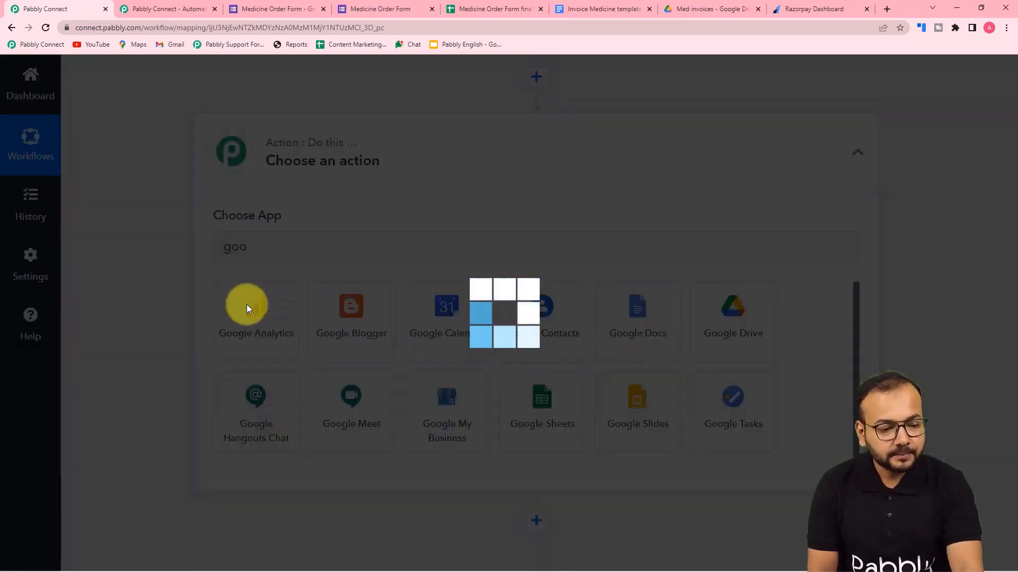
pyautogui.scroll(-2, 186, 312)
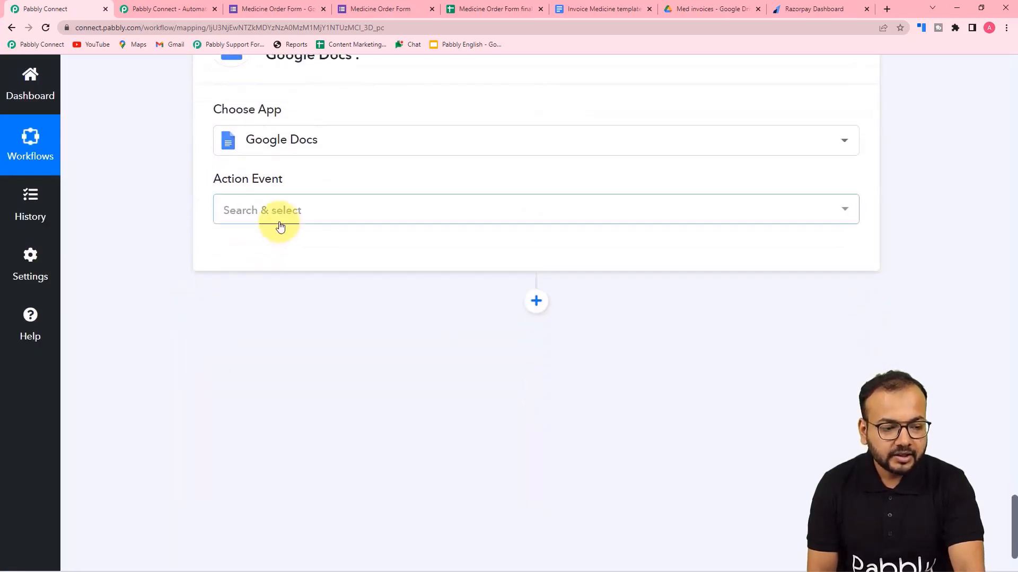
pyautogui.click(280, 224)
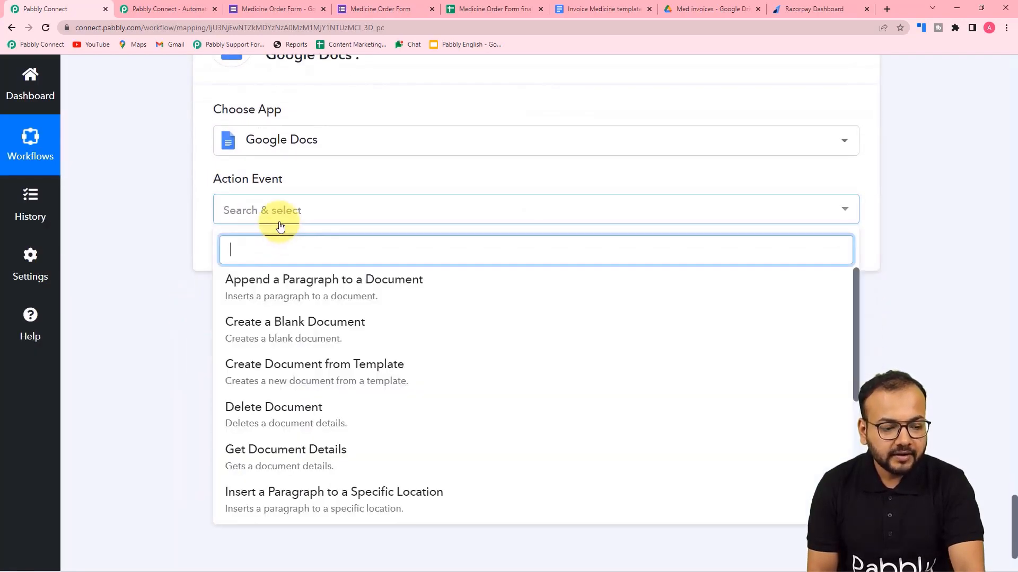
pyautogui.click(315, 372)
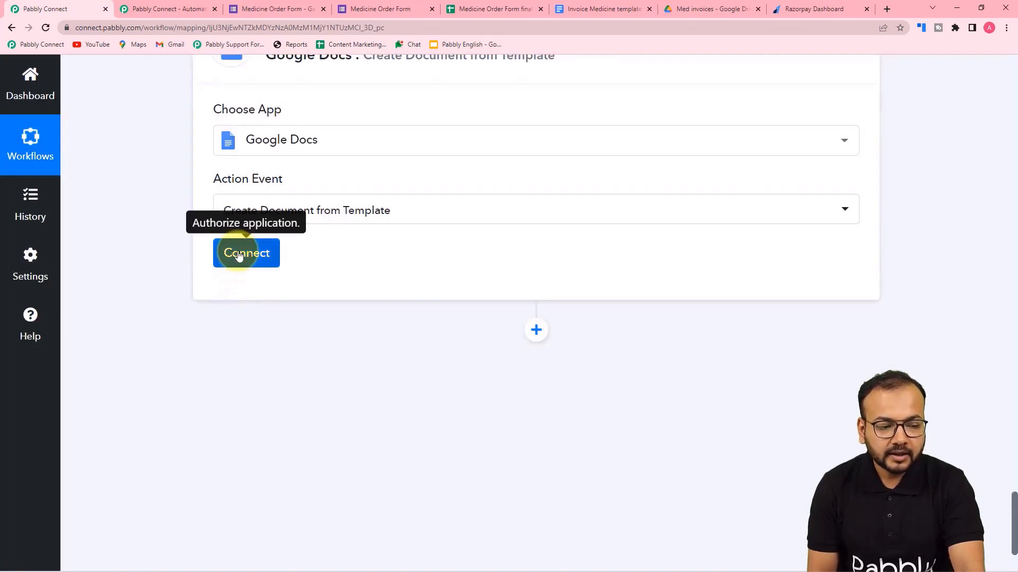
pyautogui.click(239, 255)
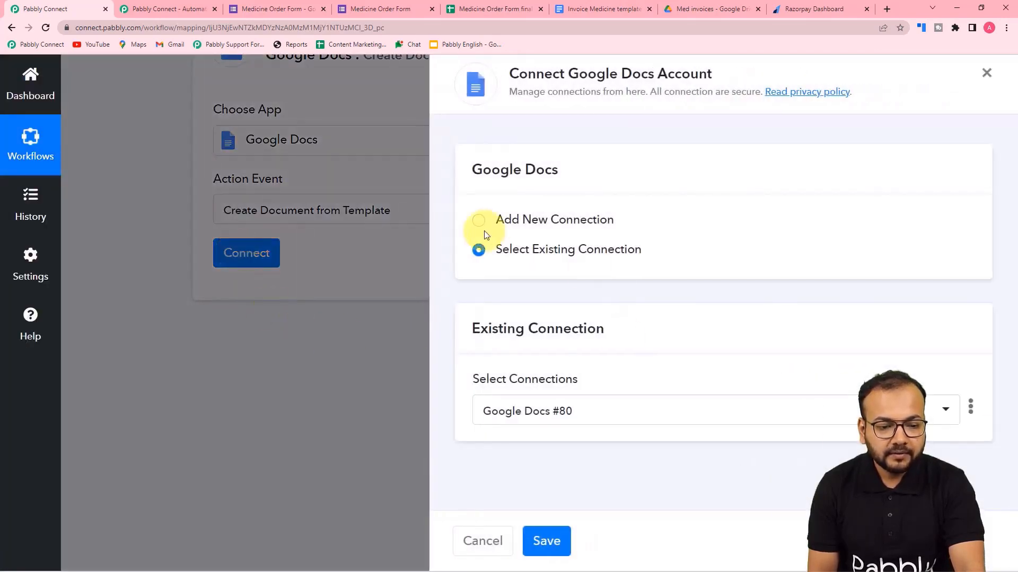
# Create a new Google Docs connection by authorising the Google account and granting the requested access.
pyautogui.click(479, 223)
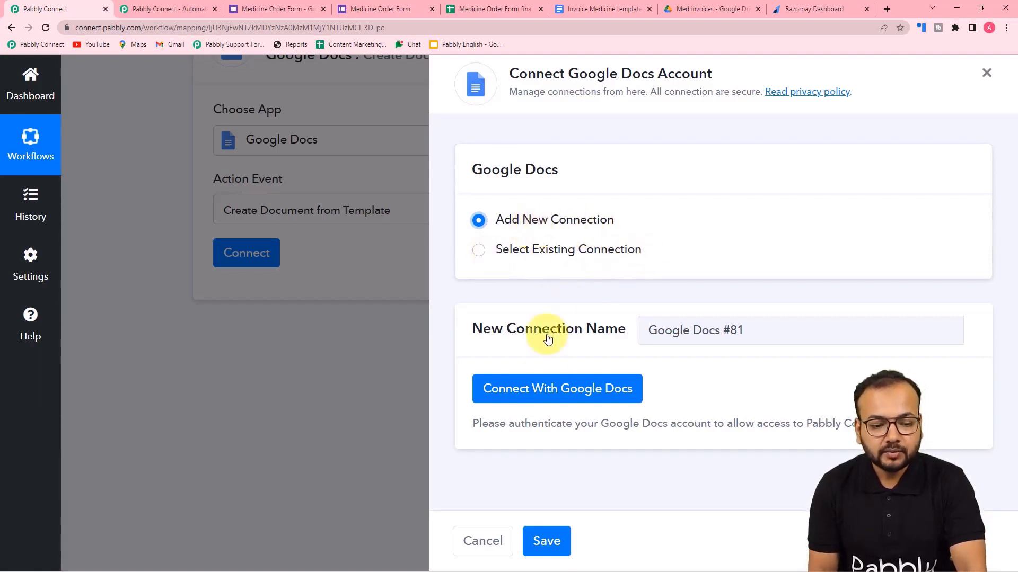
pyautogui.click(533, 388)
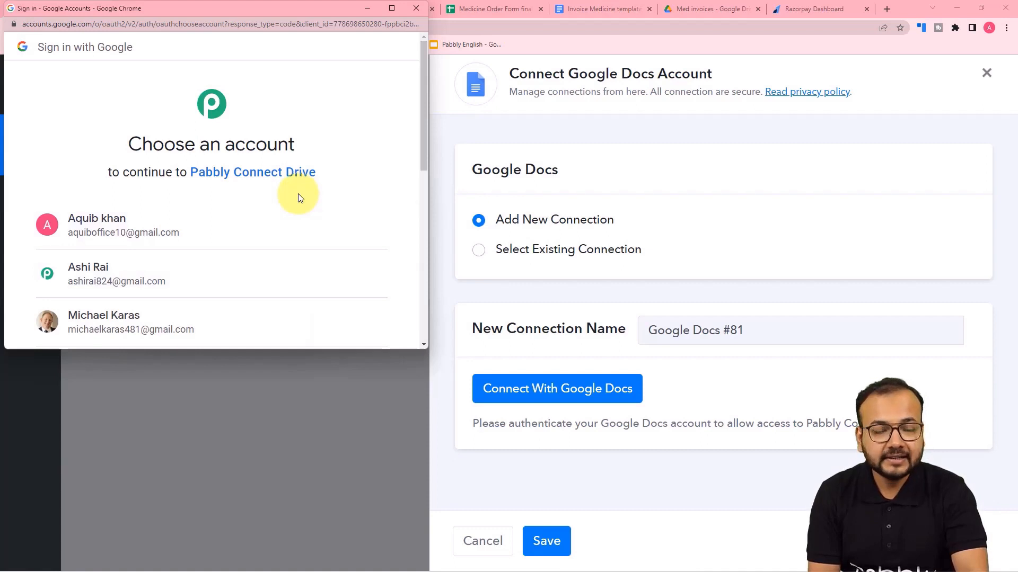
pyautogui.click(206, 273)
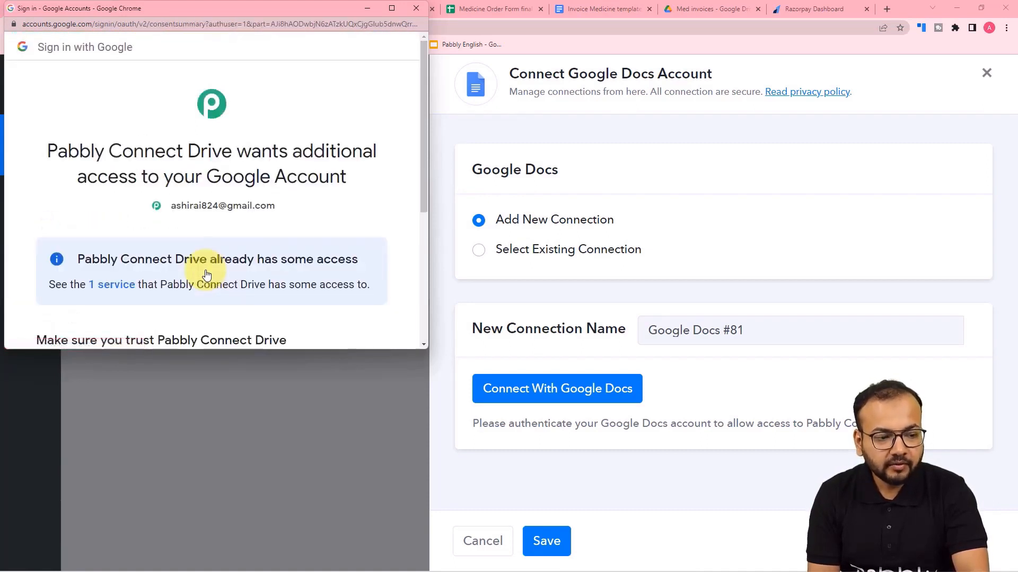
pyautogui.scroll(-5, 267, 182)
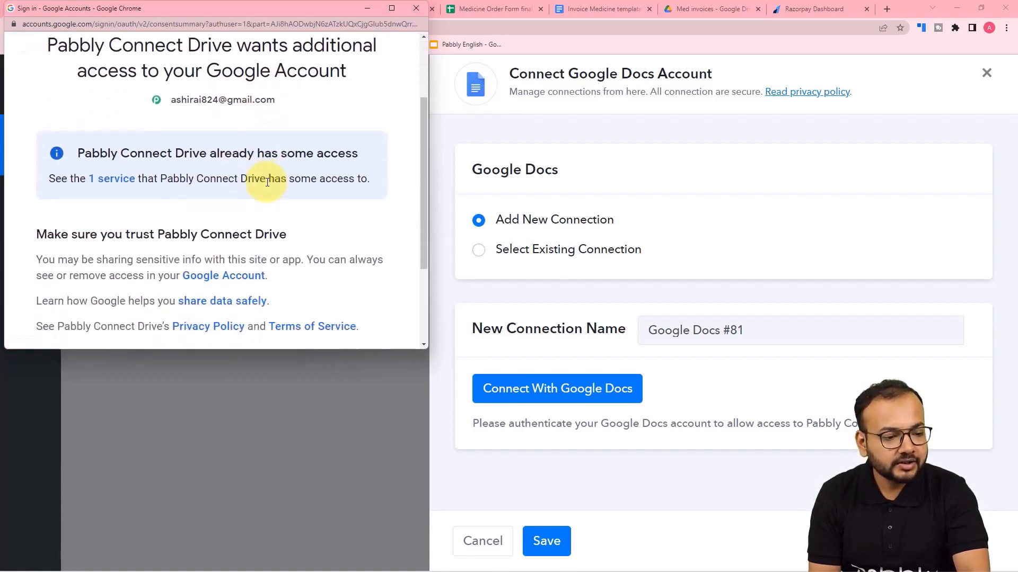
pyautogui.click(275, 256)
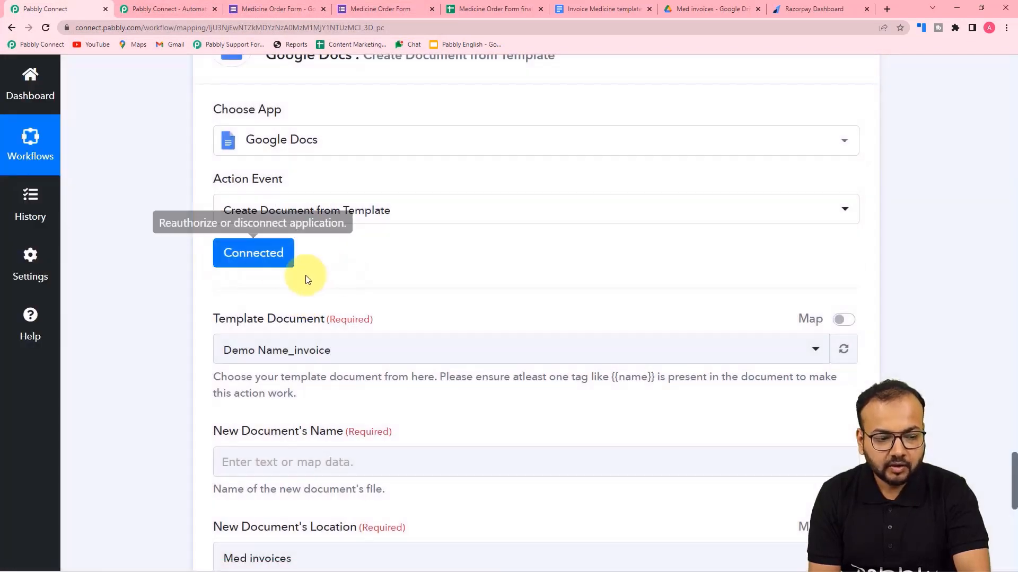
# Select Invoice Medicine template as the template document, then check the Med invoices Drive folder.
pyautogui.scroll(-5, 148, 291)
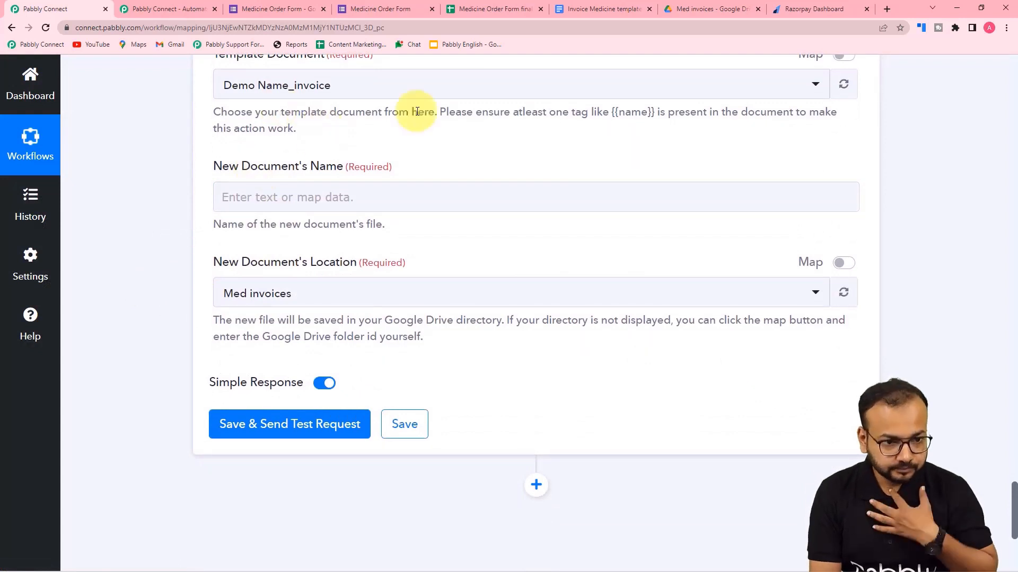
pyautogui.click(600, 6)
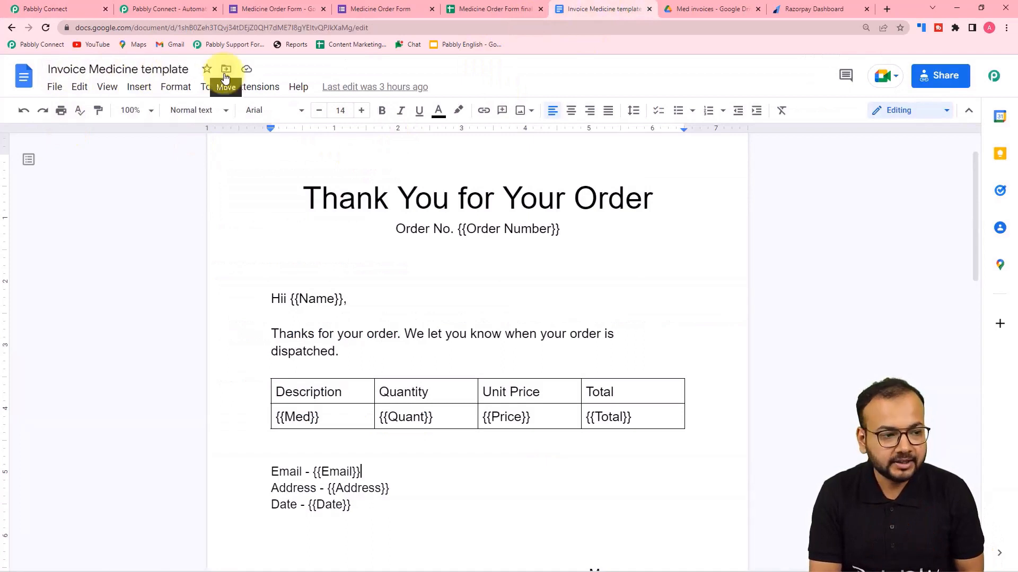
pyautogui.click(77, 5)
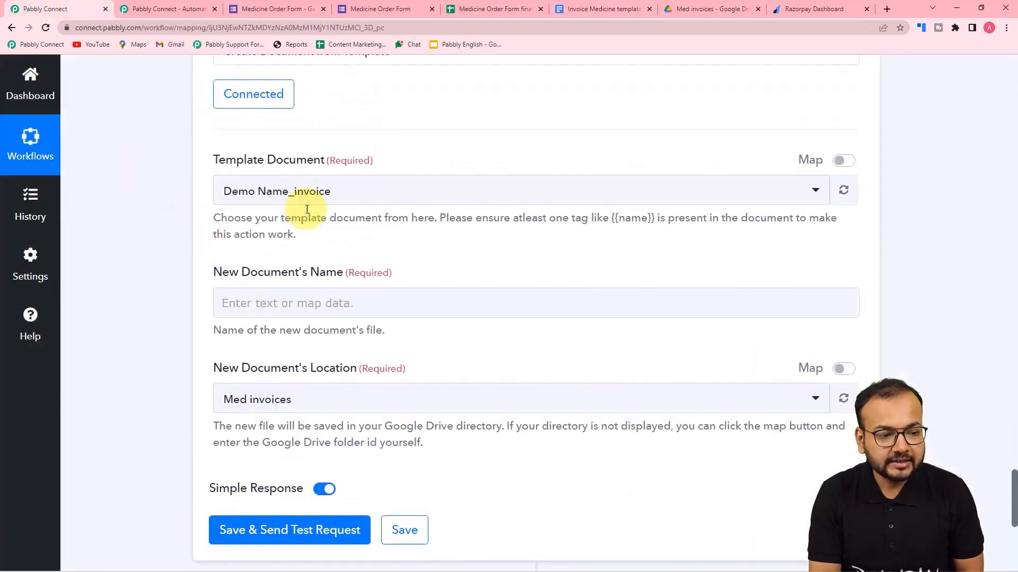
pyautogui.click(289, 192)
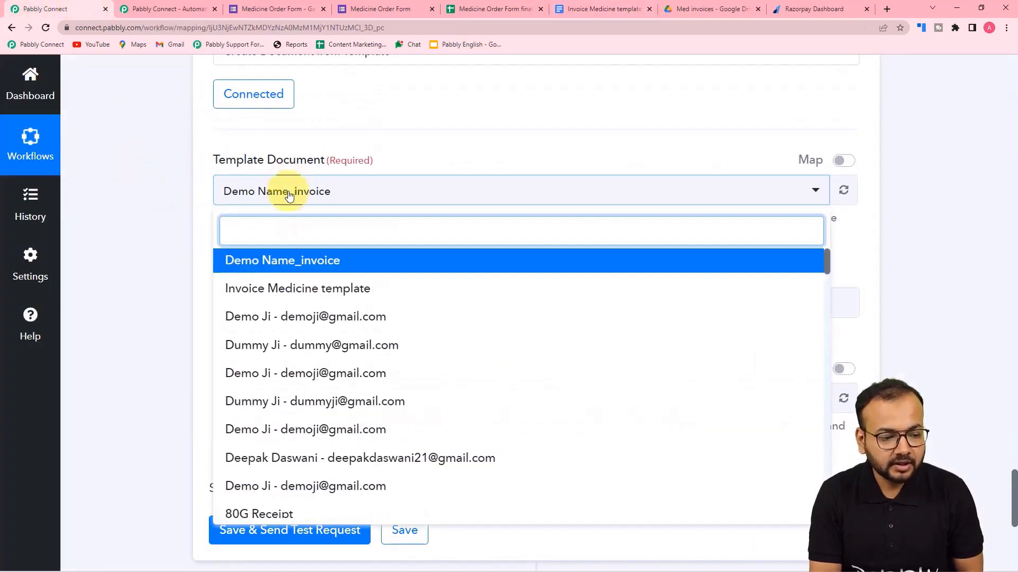
pyautogui.click(295, 290)
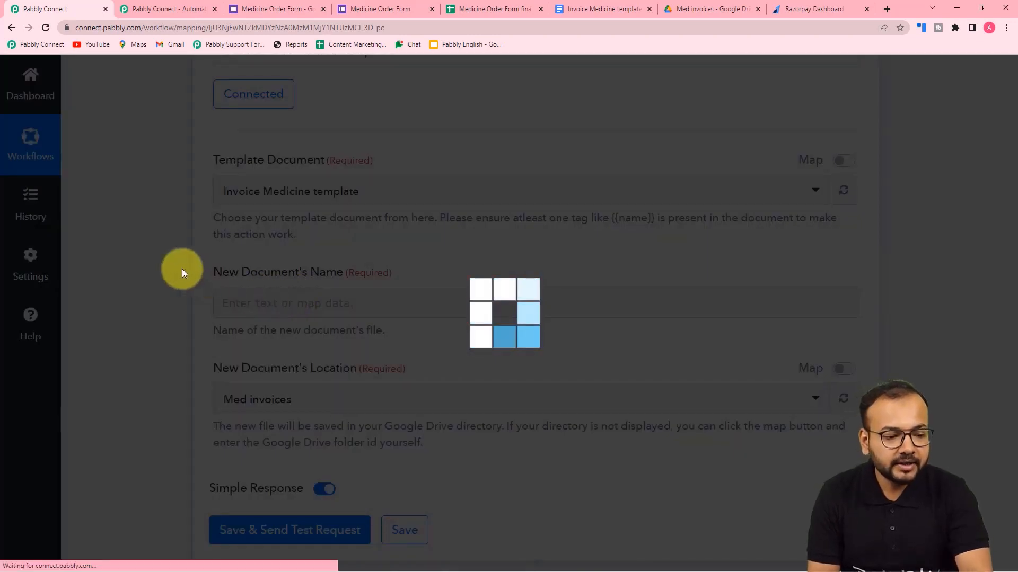
pyautogui.scroll(-2, 186, 273)
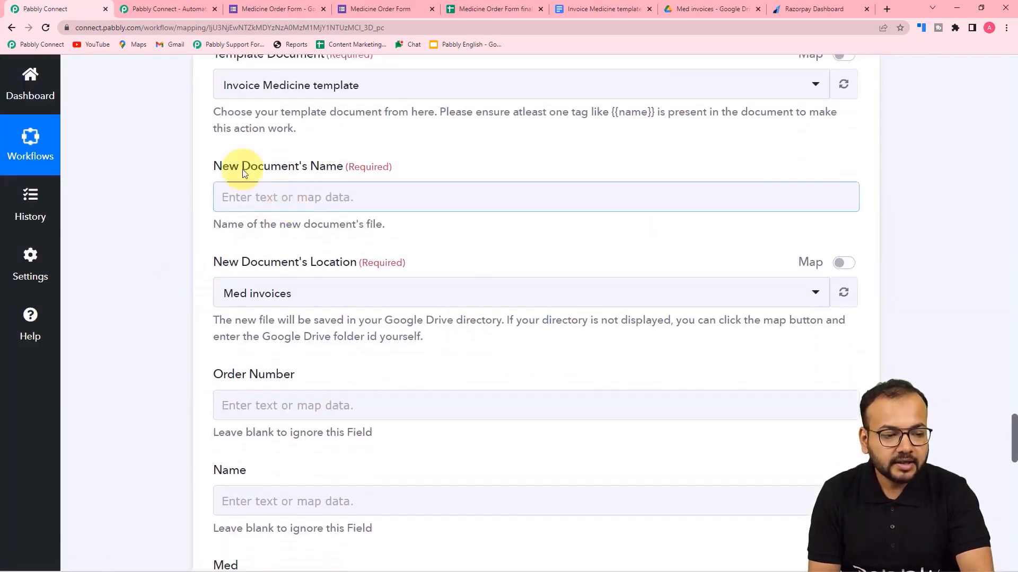
pyautogui.scroll(-3, 305, 262)
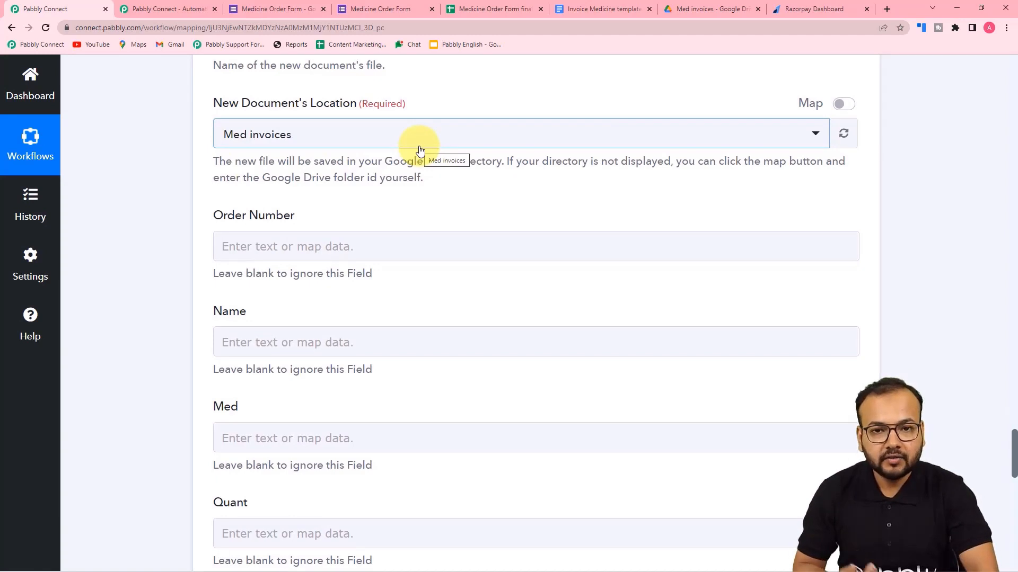
pyautogui.click(681, 9)
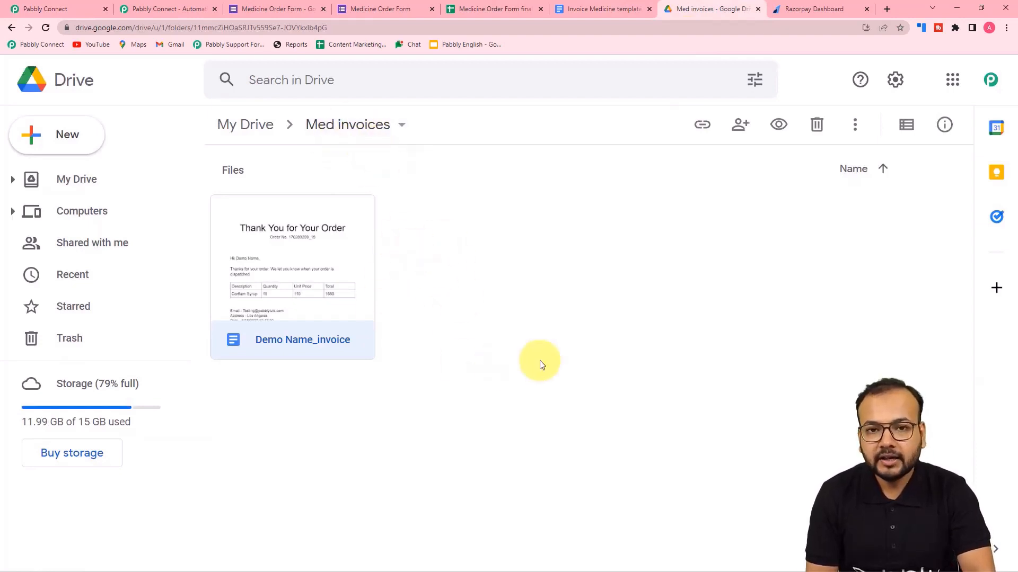
# Keep Med invoices as the folder where the new document is saved.
pyautogui.click(45, 9)
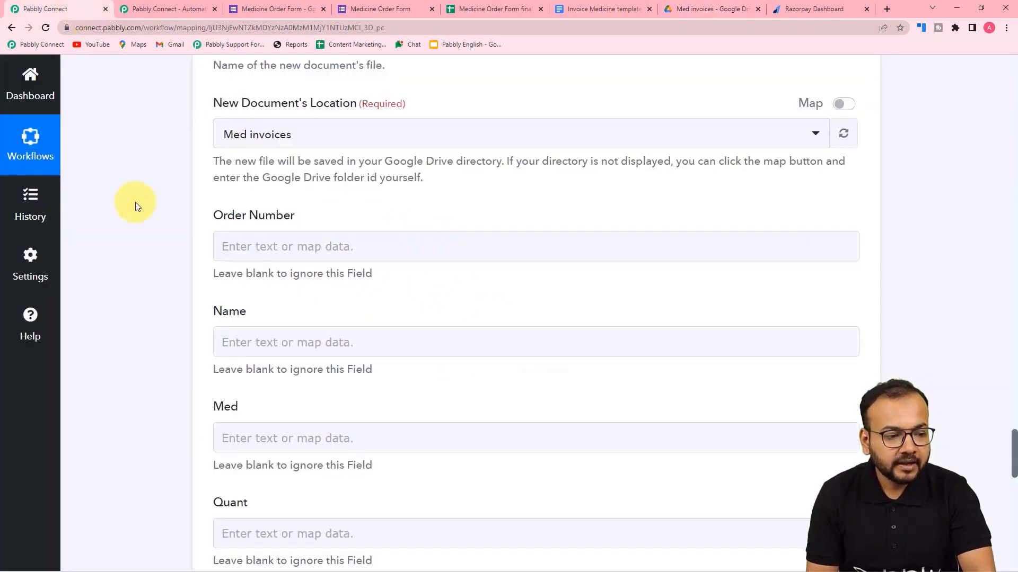
pyautogui.scroll(3, 134, 204)
pyautogui.scroll(-3, 134, 205)
pyautogui.click(315, 133)
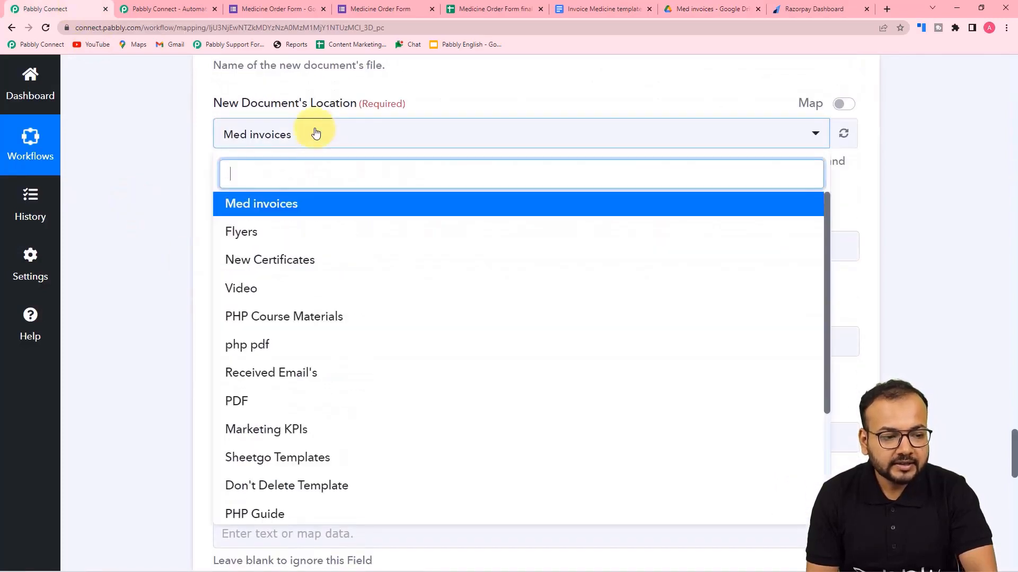
pyautogui.click(289, 208)
pyautogui.scroll(3, 186, 151)
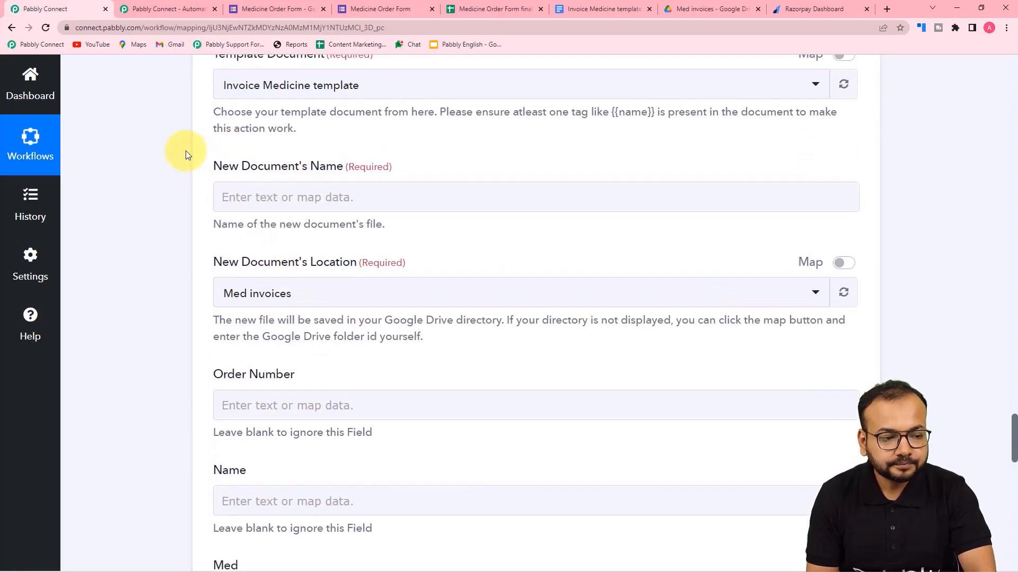
# Set the new document's name to the form's Full Name followed by _Invoice.
pyautogui.click(283, 199)
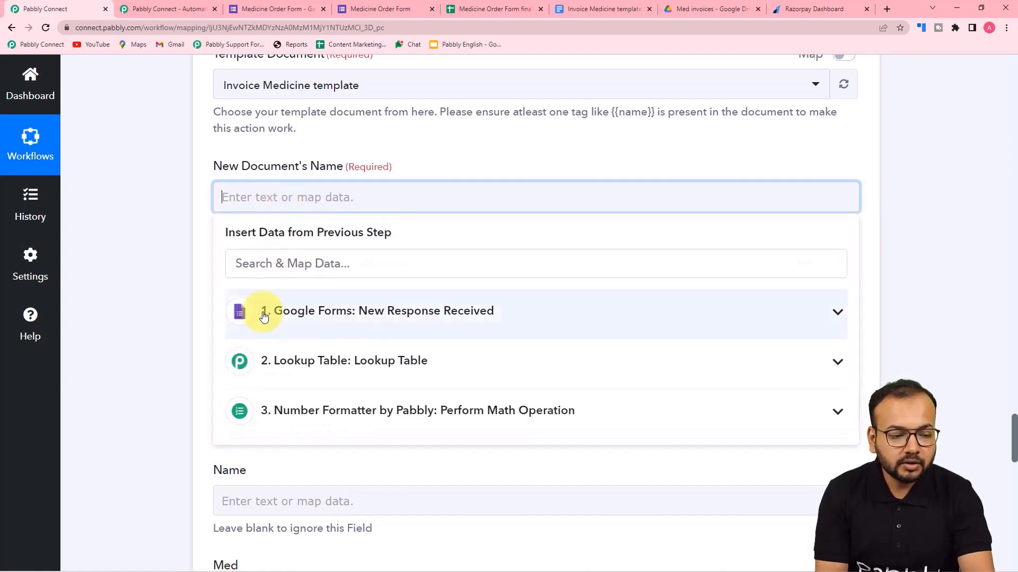
pyautogui.click(293, 315)
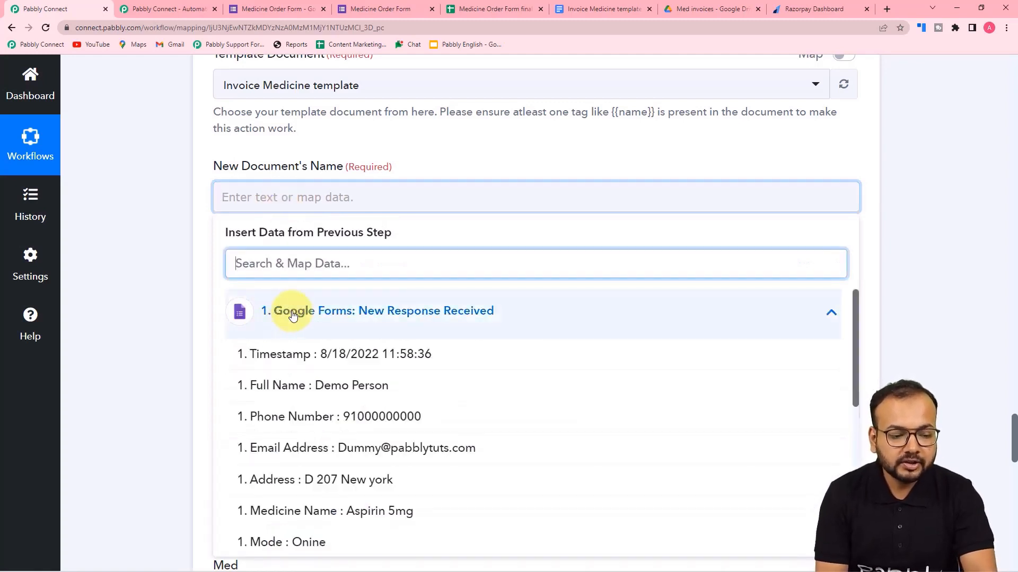
pyautogui.click(325, 391)
pyautogui.click(171, 277)
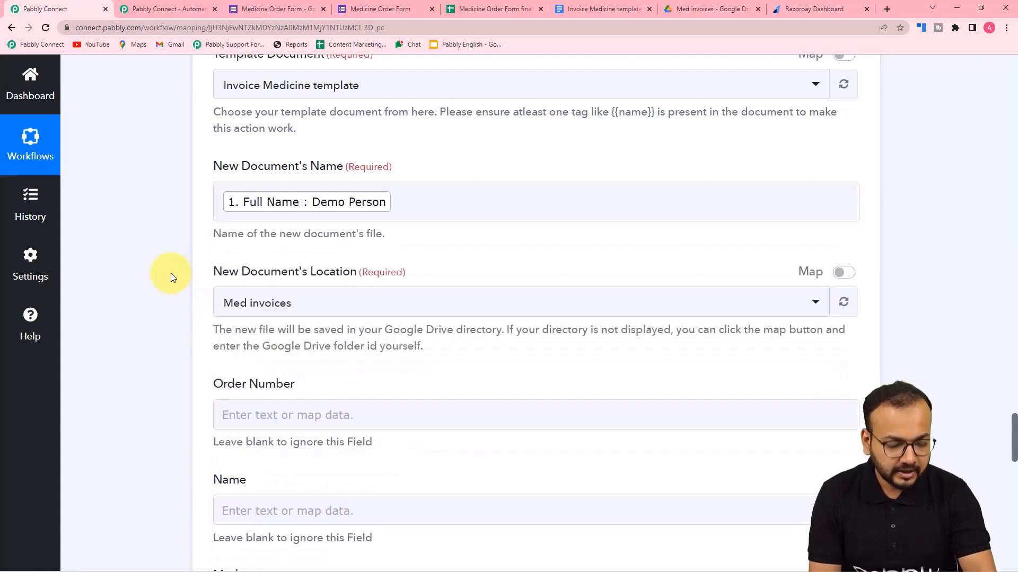
pyautogui.click(408, 193)
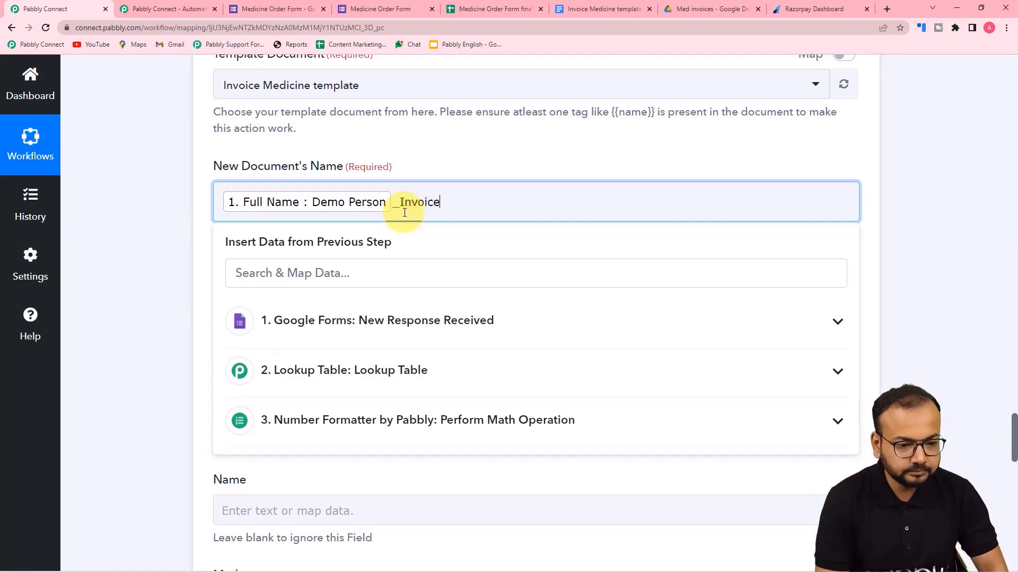
pyautogui.click(118, 223)
pyautogui.scroll(-4, 120, 226)
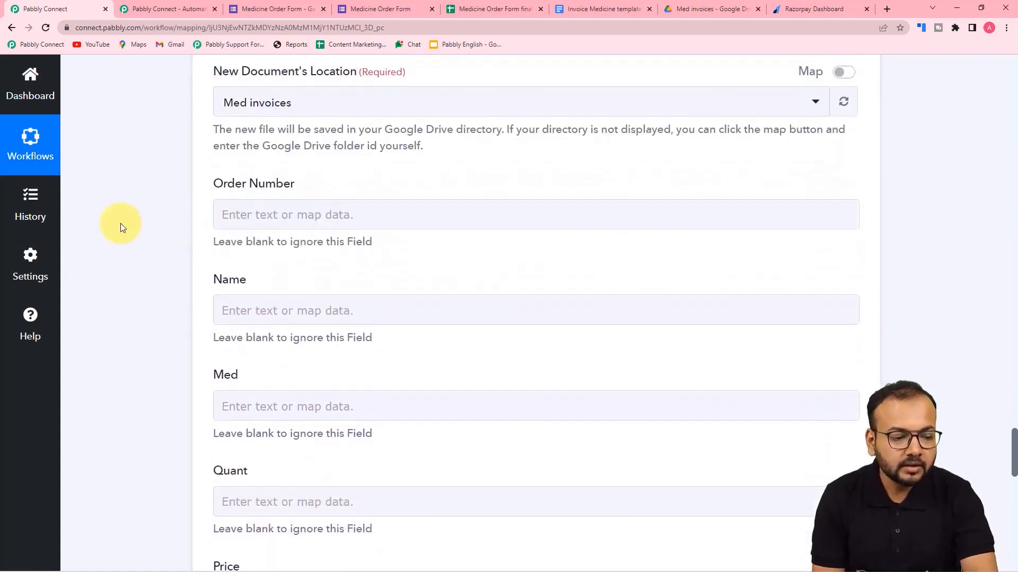
pyautogui.scroll(-2, 121, 224)
# Compare the listed placeholder fields with the invoice template and the medicine price list sheet.
pyautogui.click(288, 88)
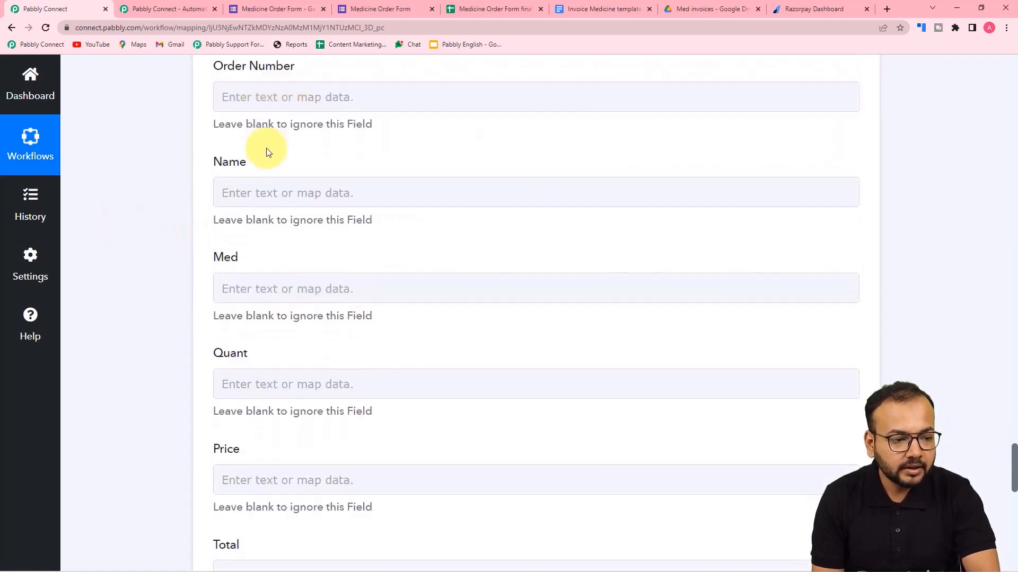
pyautogui.scroll(-6, 264, 285)
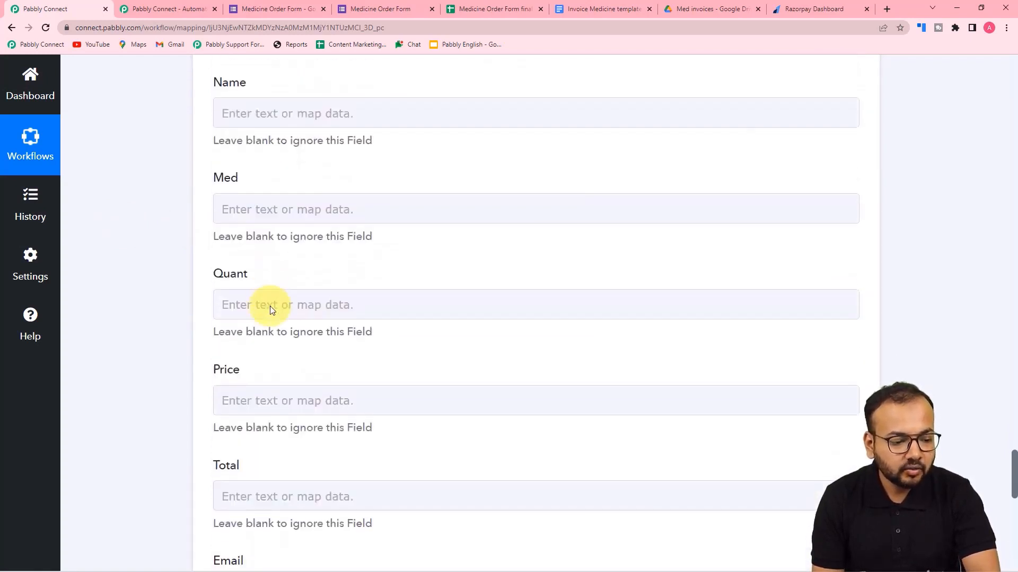
pyautogui.scroll(-4, 271, 307)
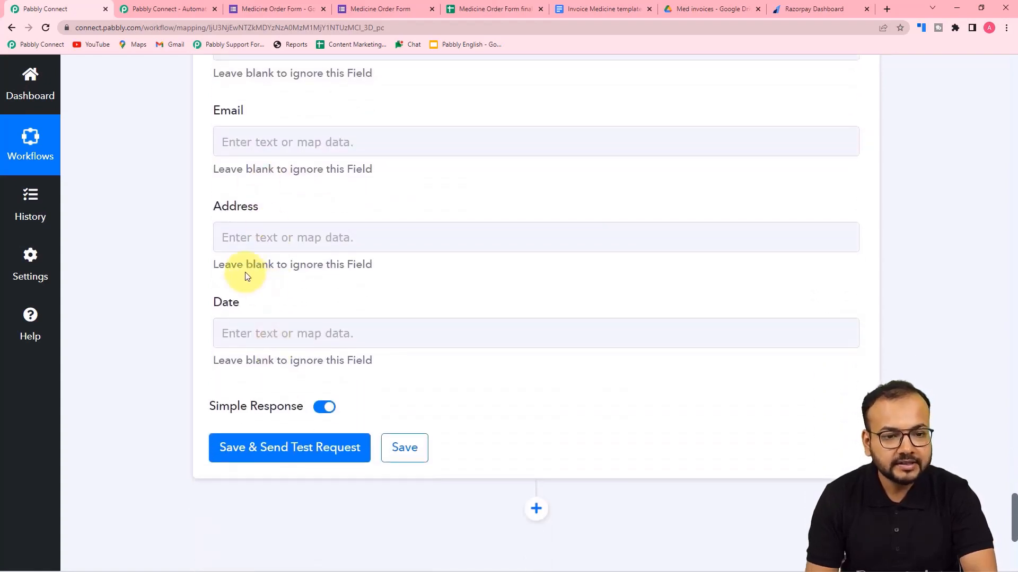
pyautogui.click(598, 9)
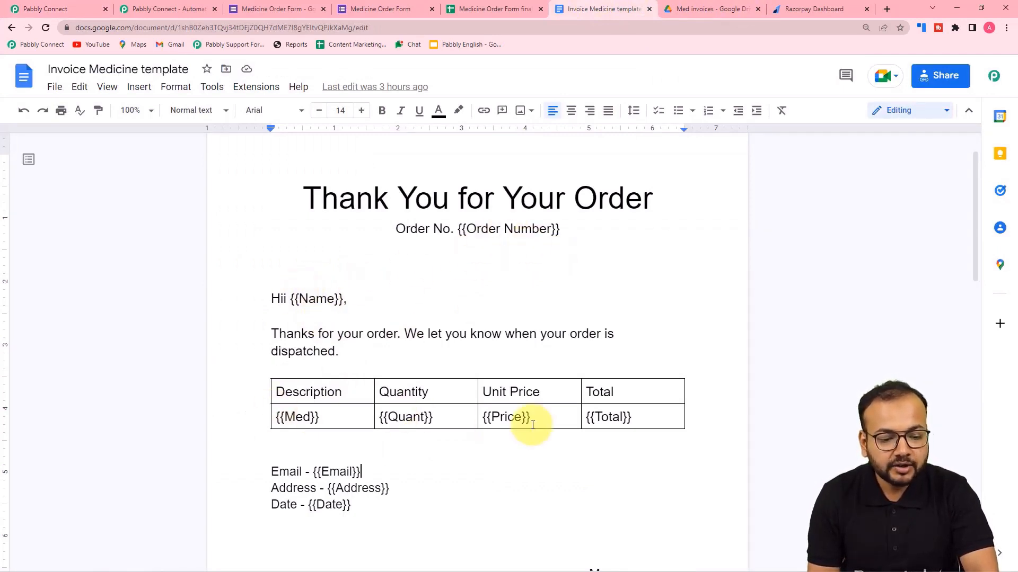
pyautogui.click(37, 5)
pyautogui.scroll(4, 227, 247)
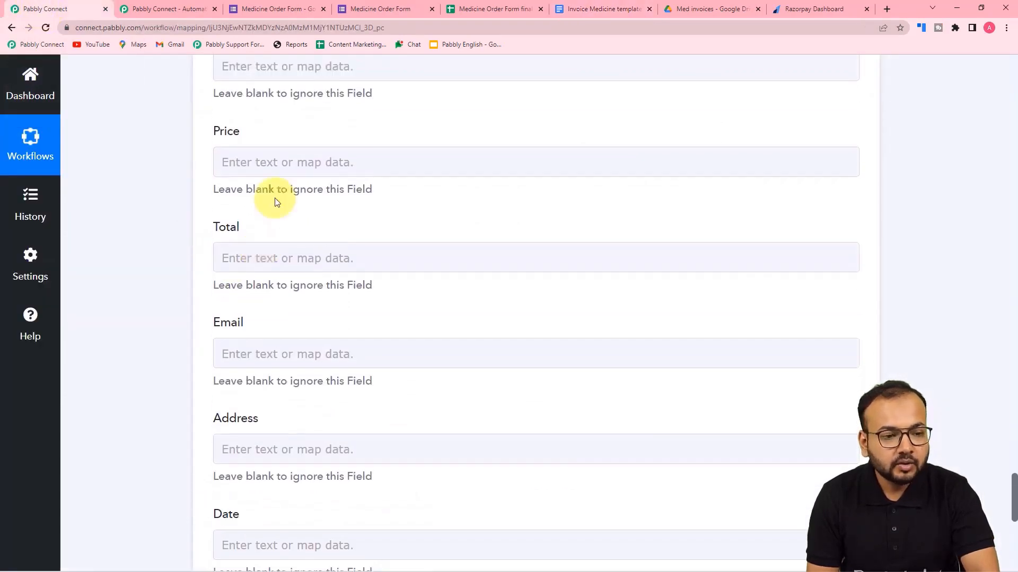
pyautogui.click(510, 9)
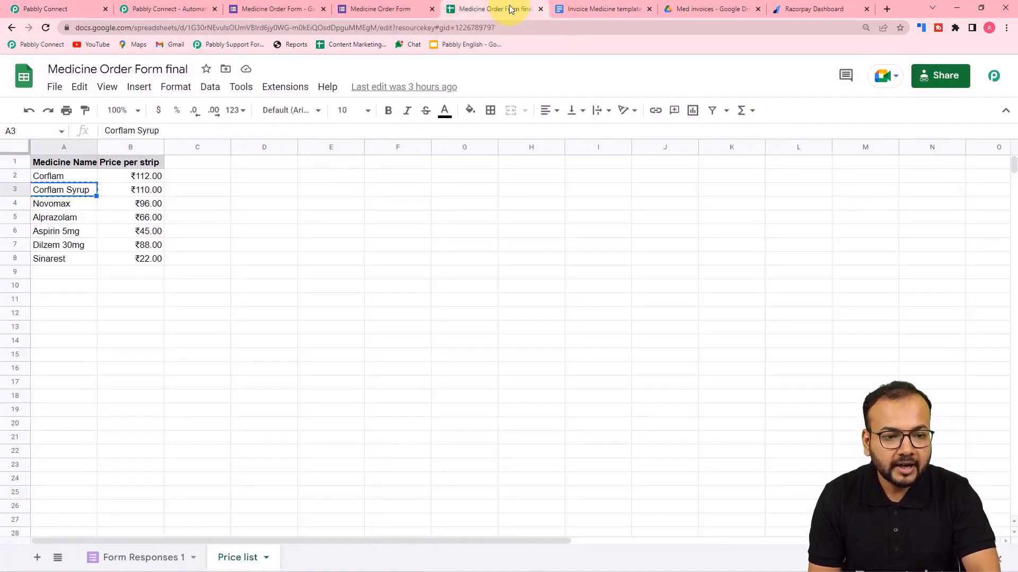
pyautogui.click(604, 9)
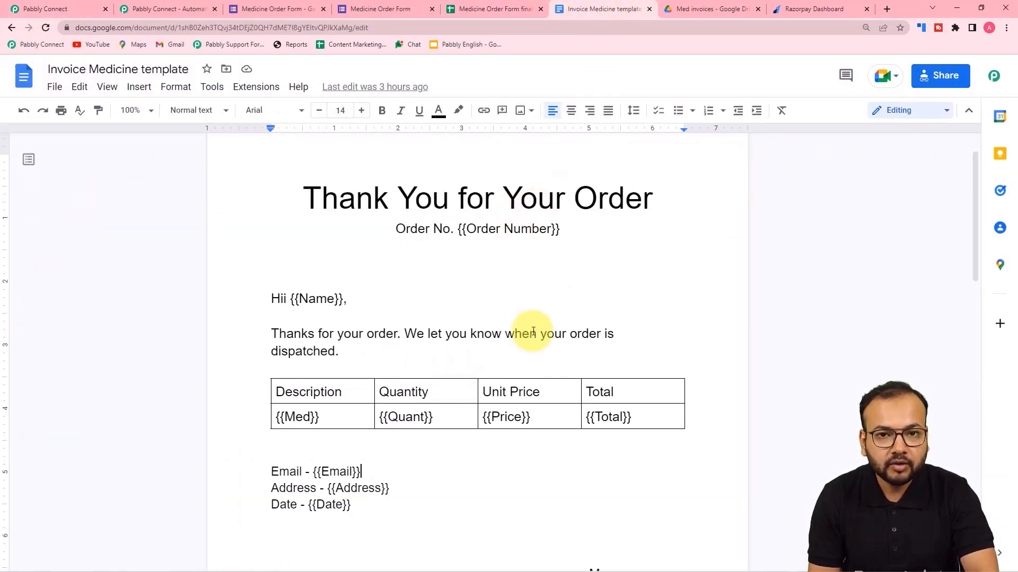
pyautogui.click(64, 9)
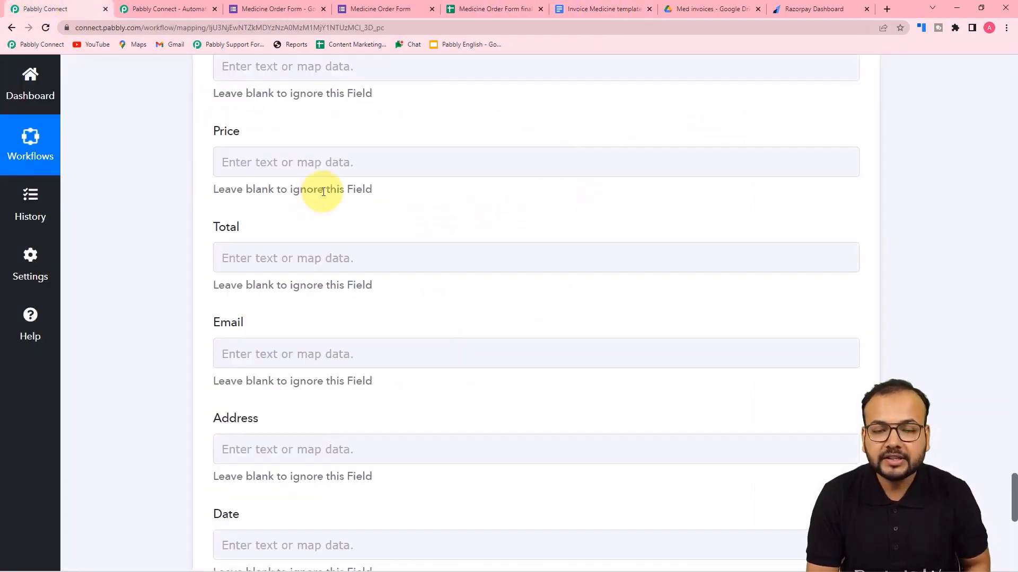
# Fill Order Number with the form's SheetID, an underscore, and RowIndex.
pyautogui.scroll(9, 324, 192)
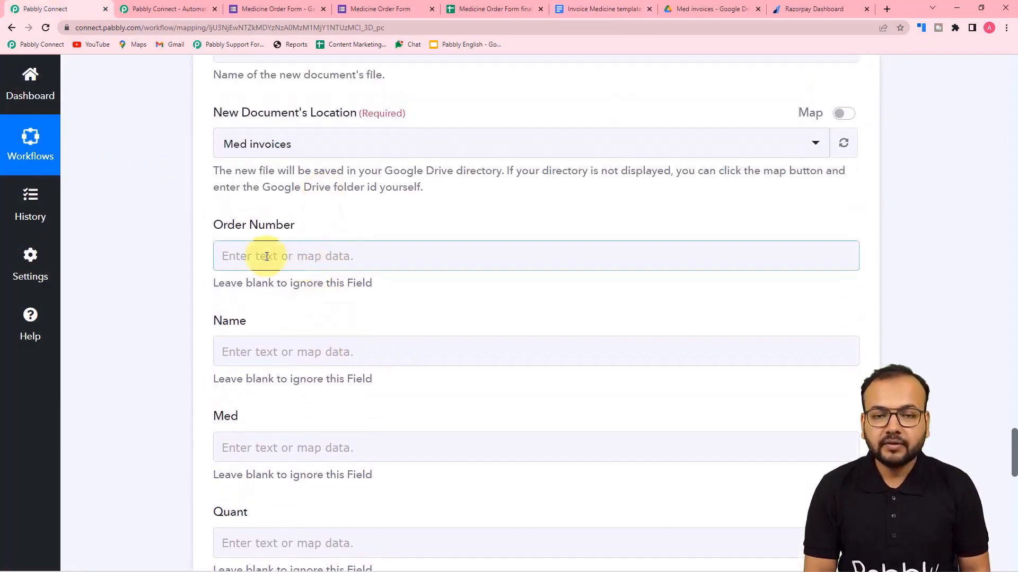
pyautogui.click(283, 267)
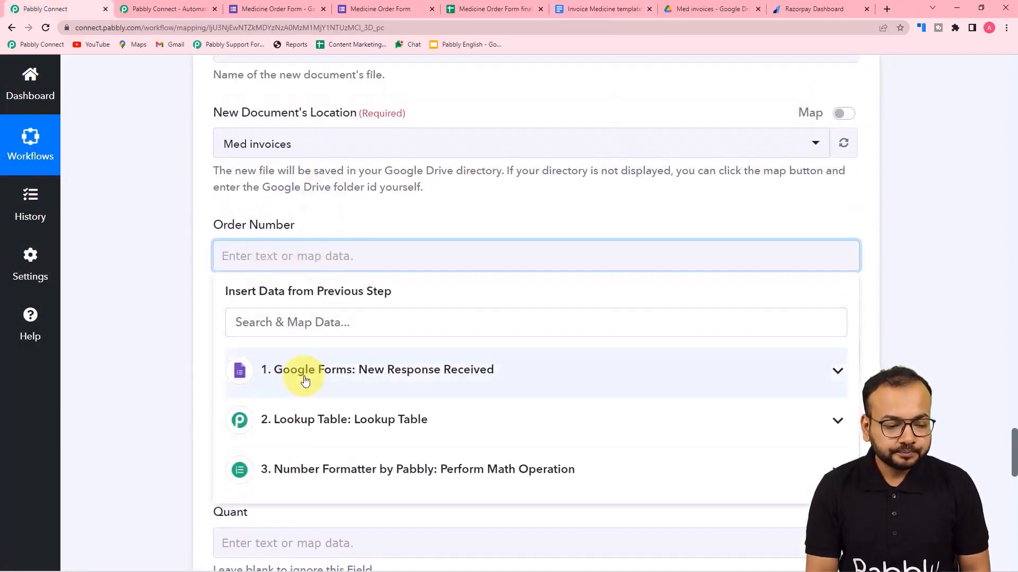
pyautogui.click(332, 377)
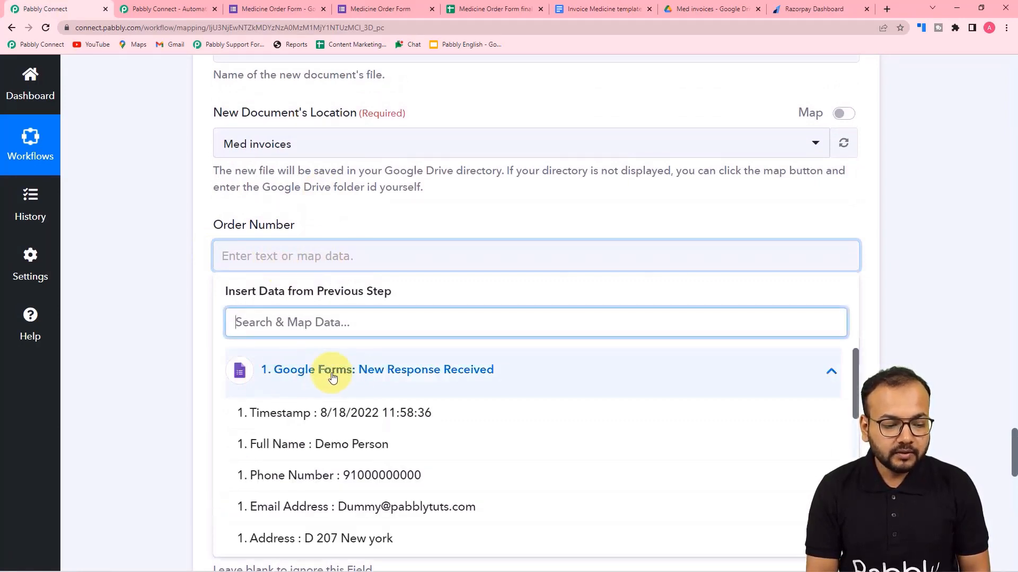
pyautogui.scroll(-2, 316, 440)
pyautogui.scroll(-5, 309, 447)
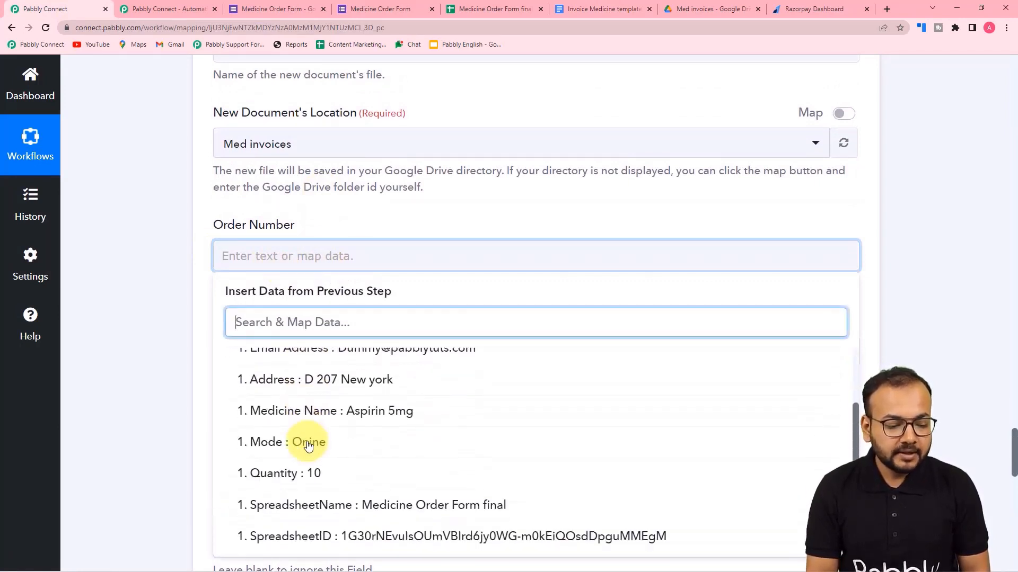
pyautogui.scroll(-2, 300, 480)
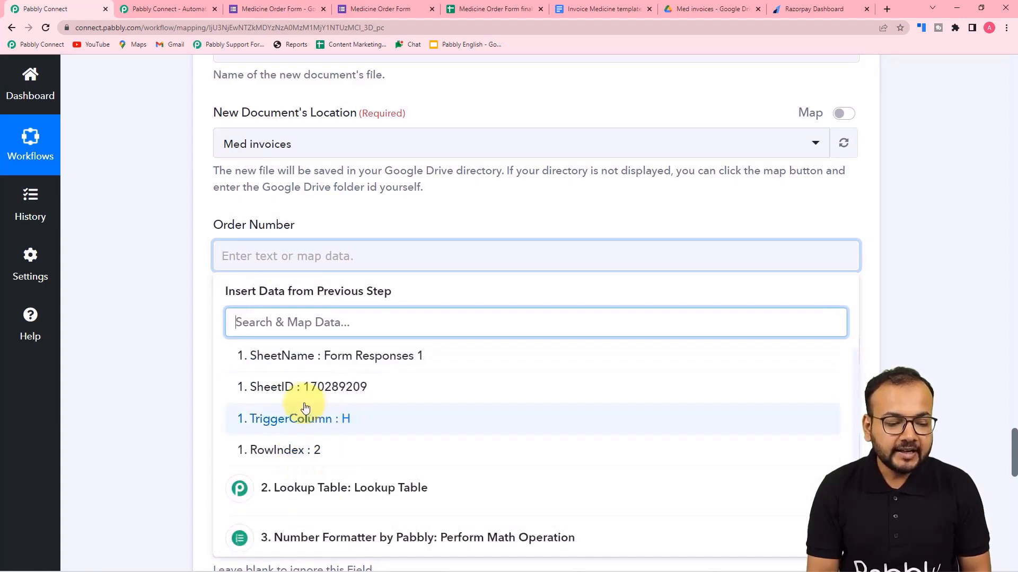
pyautogui.click(321, 396)
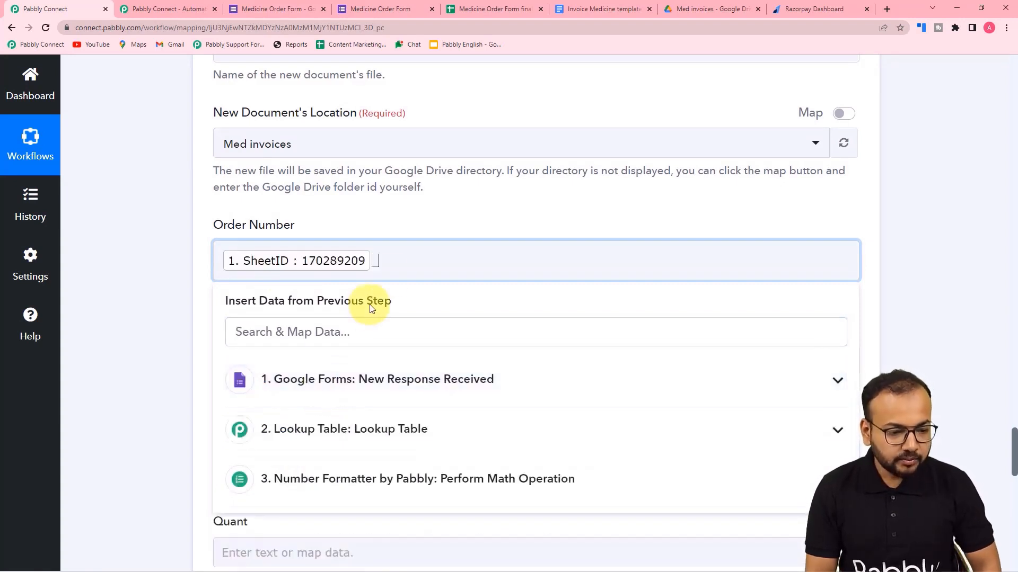
pyautogui.click(313, 383)
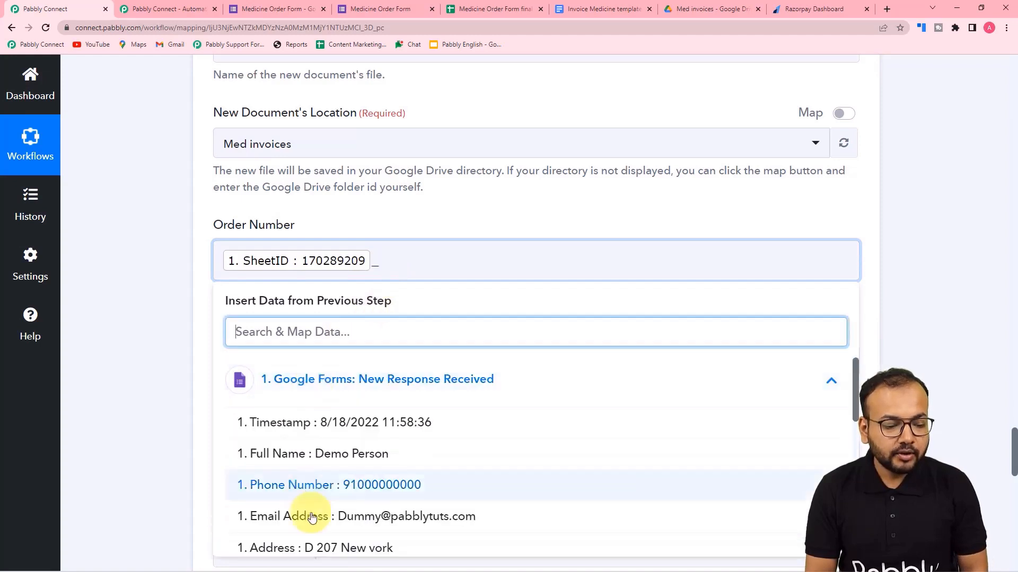
pyautogui.scroll(-10, 313, 519)
pyautogui.click(330, 467)
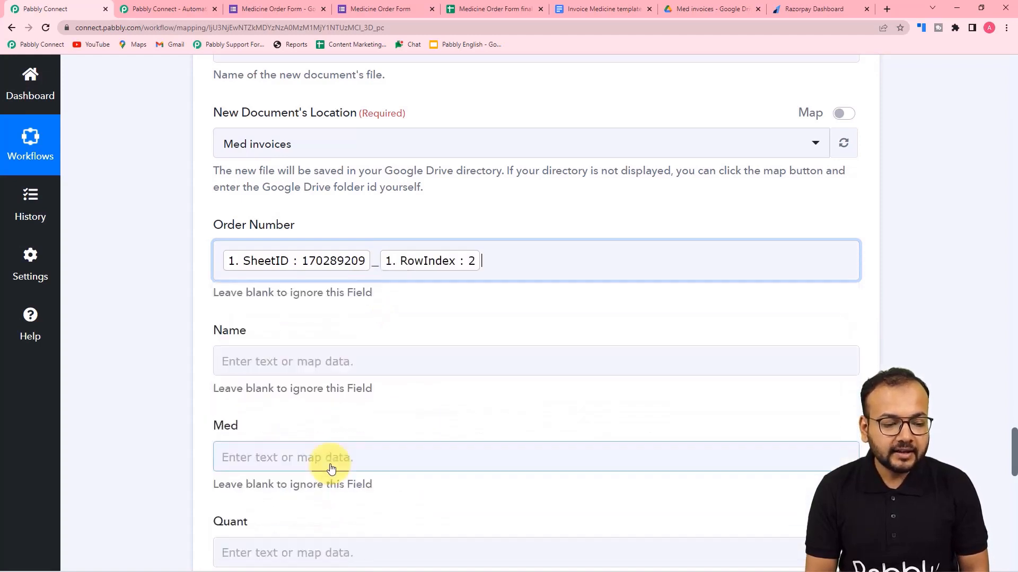
pyautogui.click(176, 367)
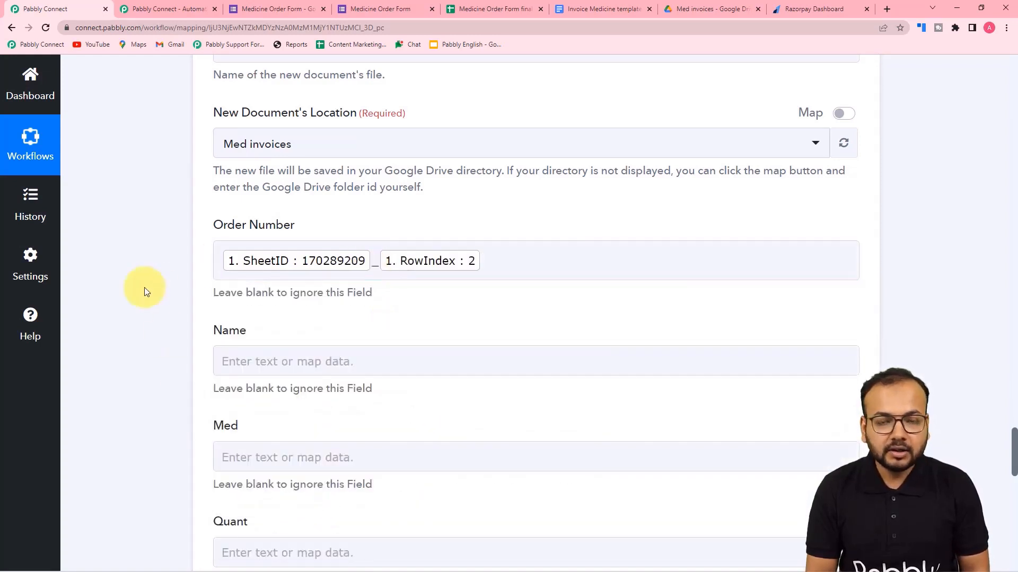
# Map Name to the form's Full Name and Med to its Medicine Name.
pyautogui.scroll(-4, 144, 287)
pyautogui.click(284, 148)
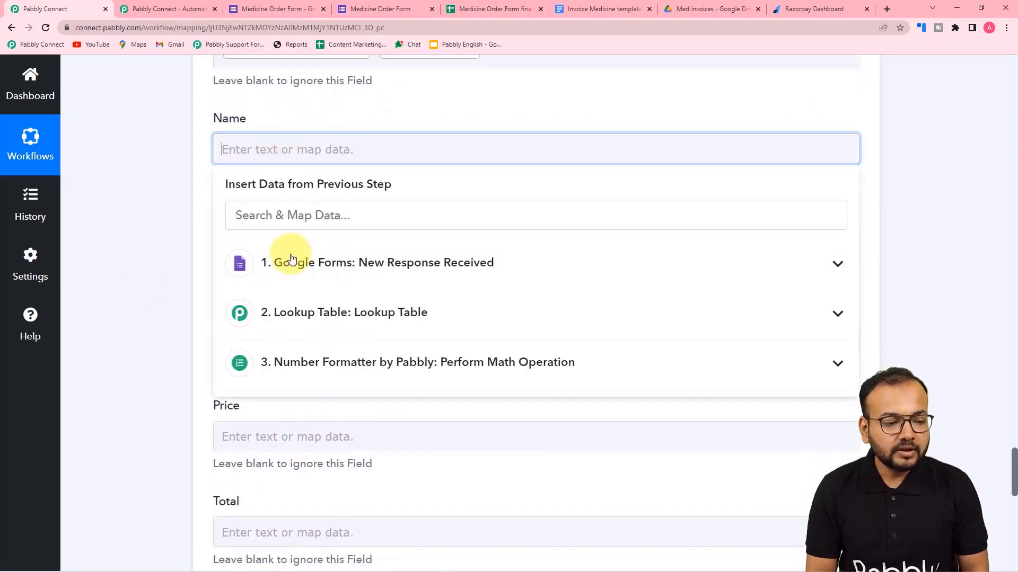
pyautogui.click(292, 261)
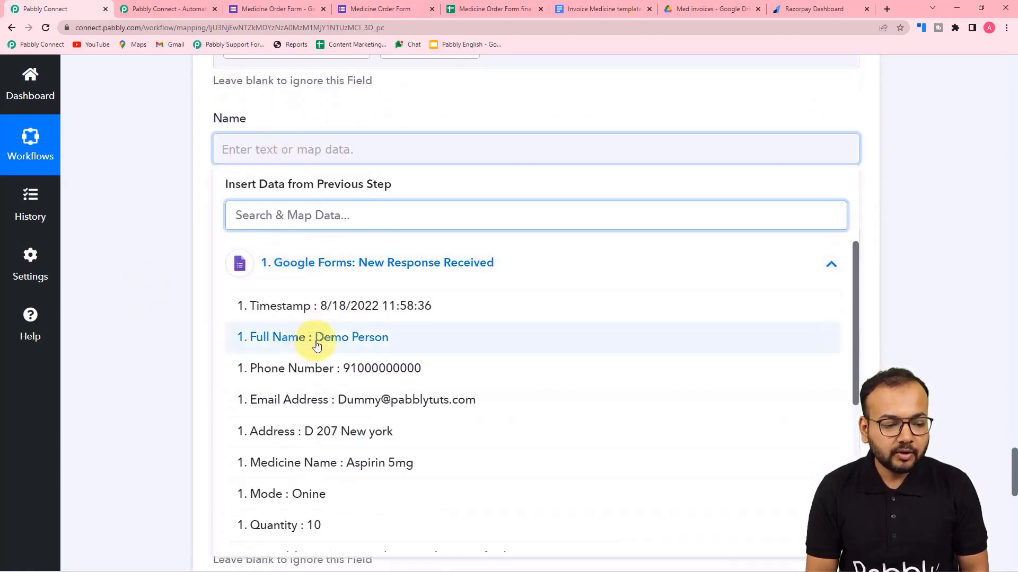
pyautogui.click(316, 344)
pyautogui.click(118, 243)
pyautogui.scroll(-3, 118, 242)
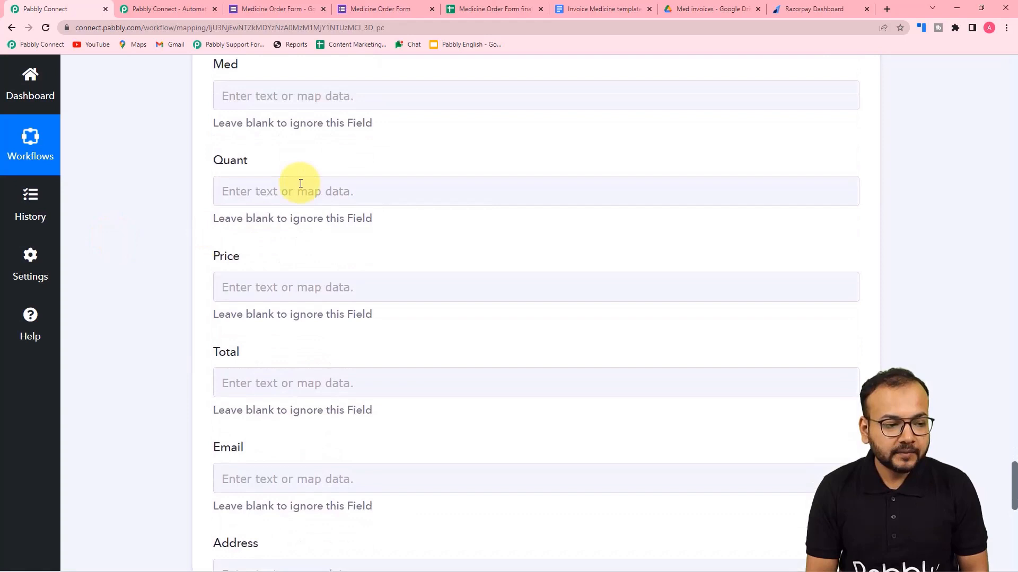
pyautogui.click(295, 91)
pyautogui.click(315, 228)
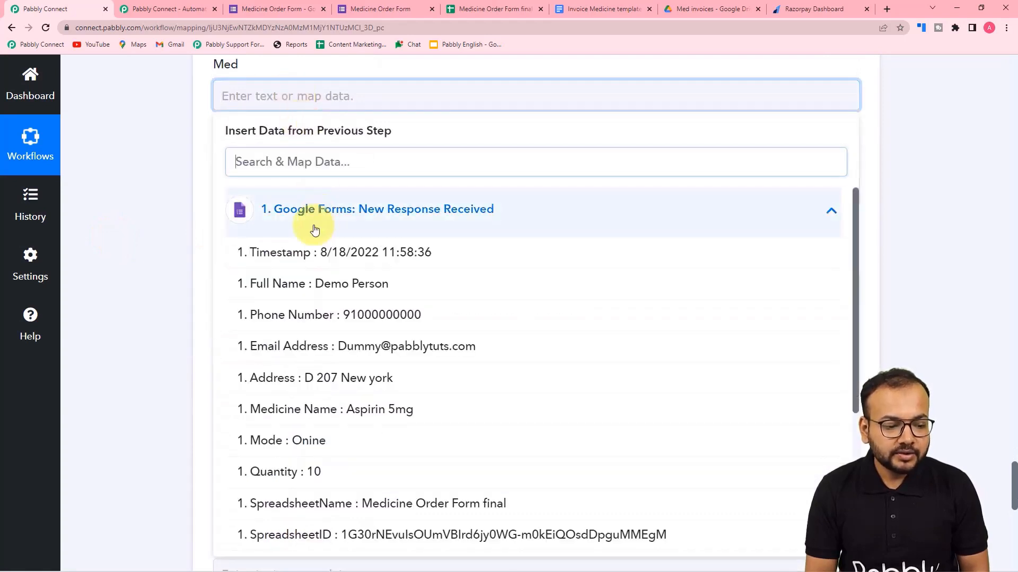
pyautogui.click(359, 412)
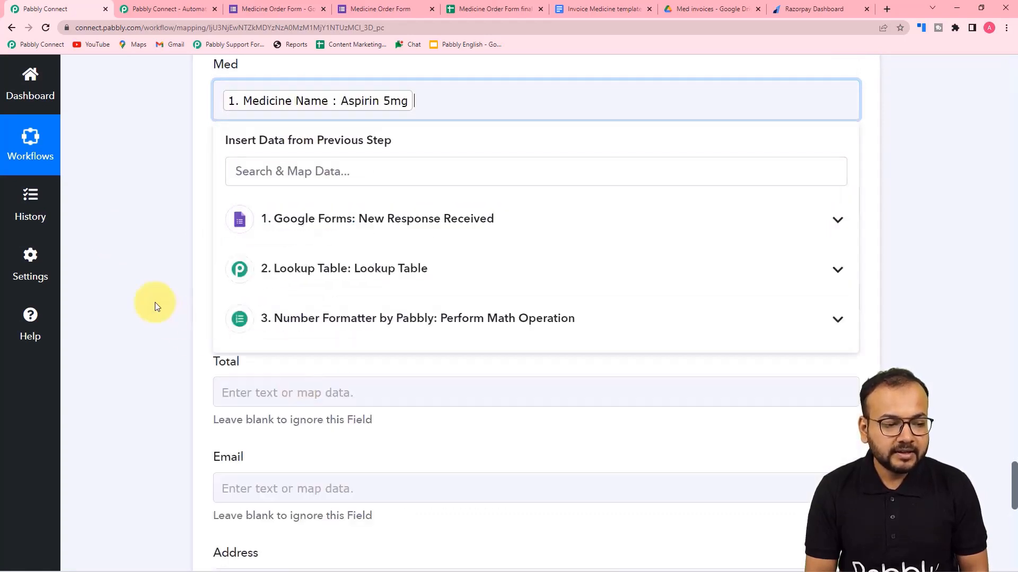
pyautogui.click(155, 306)
# Map Quant to the form's Quantity and Price to the lookup's Result Value.
pyautogui.click(265, 209)
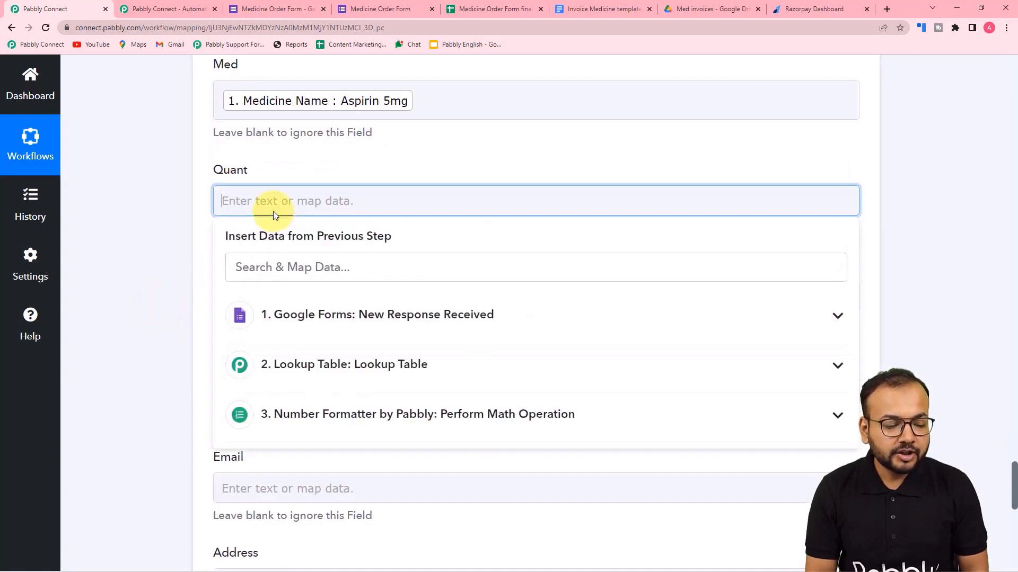
pyautogui.click(286, 319)
pyautogui.scroll(-3, 307, 493)
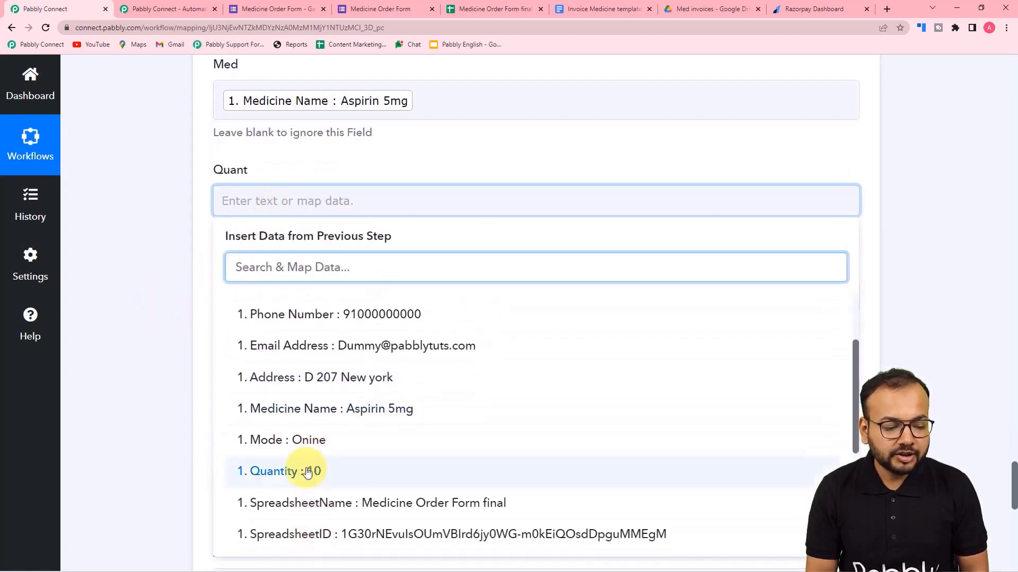
pyautogui.click(308, 472)
pyautogui.click(183, 336)
pyautogui.scroll(-2, 200, 341)
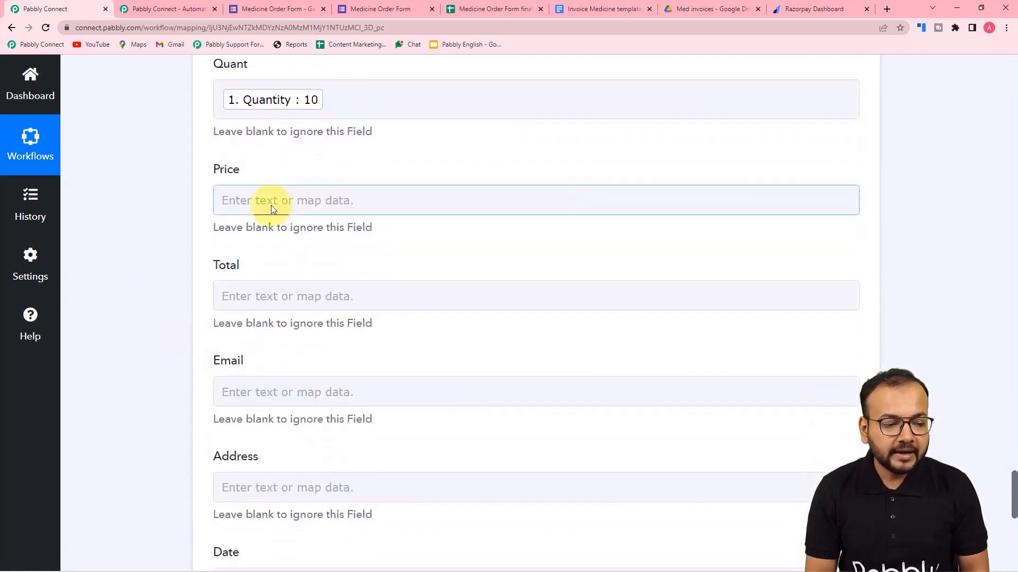
pyautogui.click(295, 201)
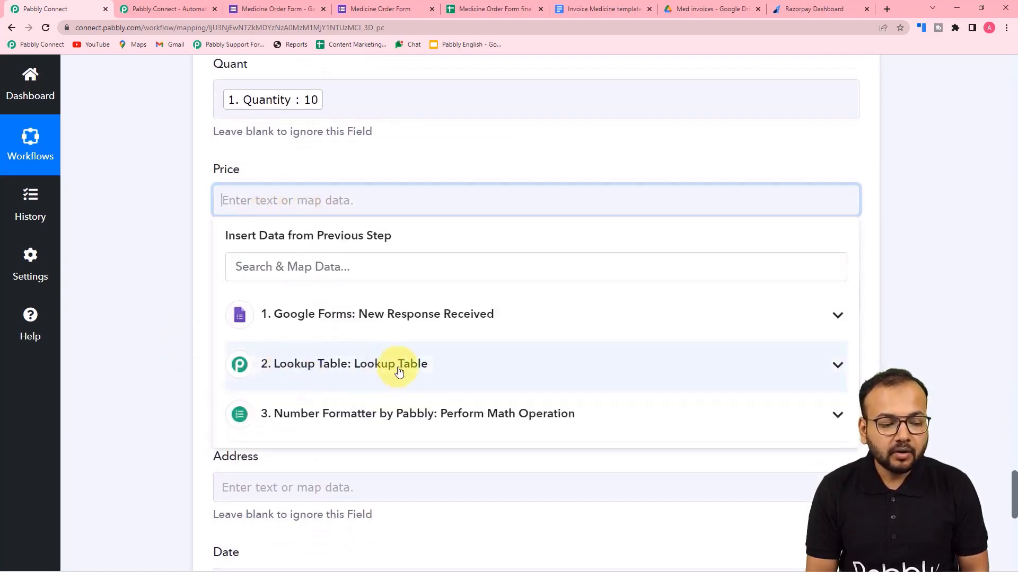
pyautogui.scroll(-2, 399, 371)
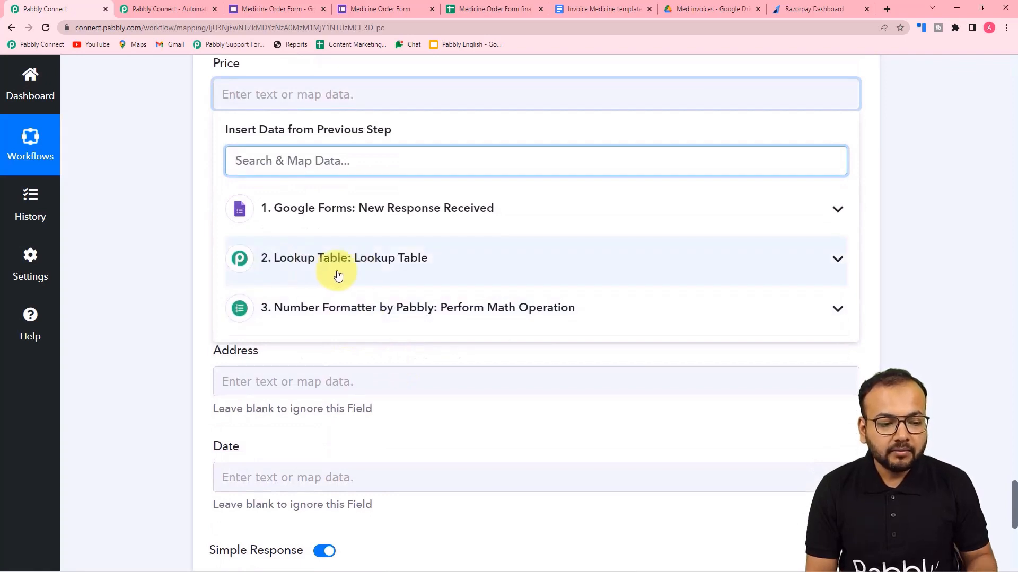
pyautogui.click(338, 275)
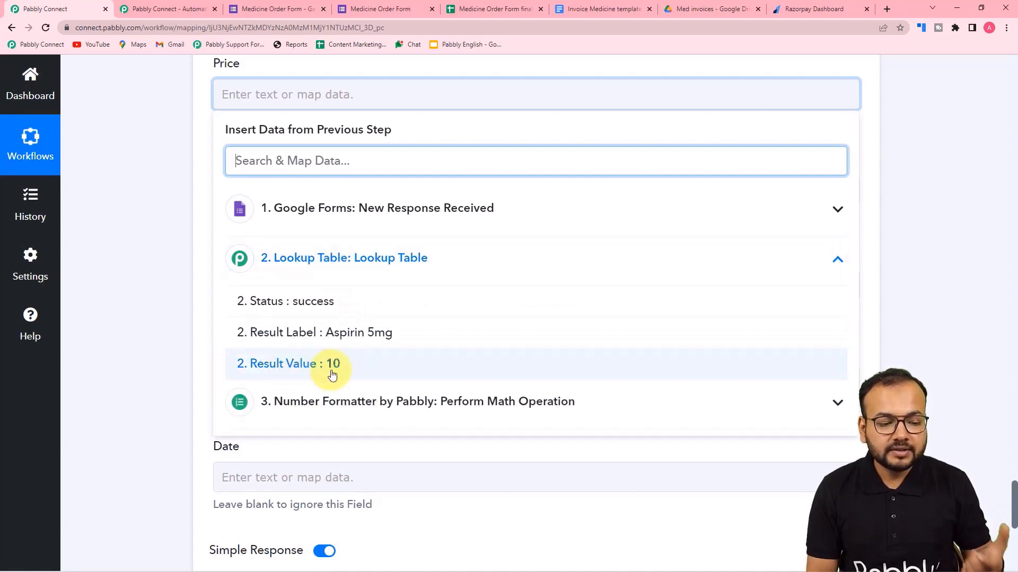
pyautogui.click(349, 365)
pyautogui.click(158, 233)
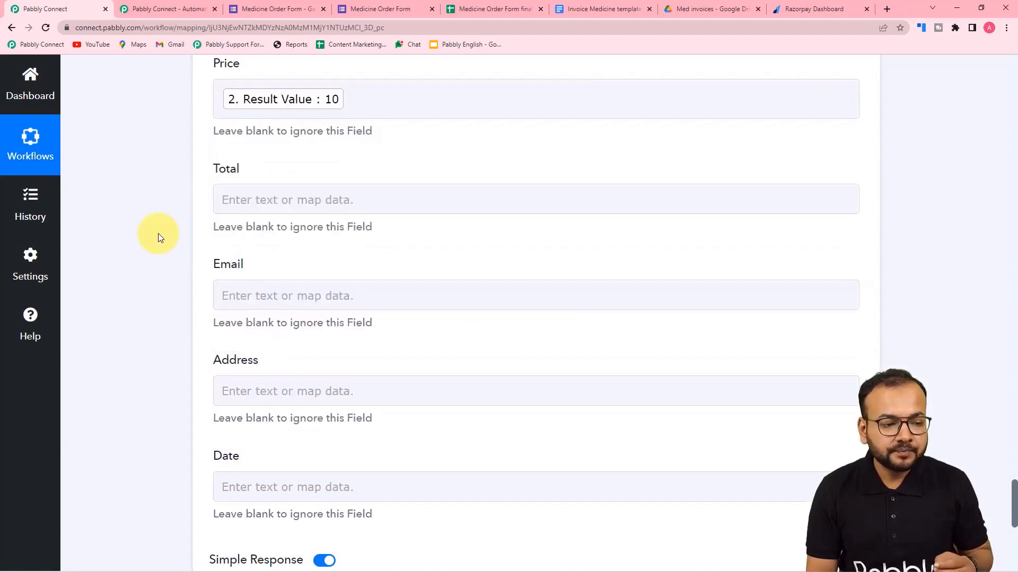
pyautogui.scroll(-2, 177, 241)
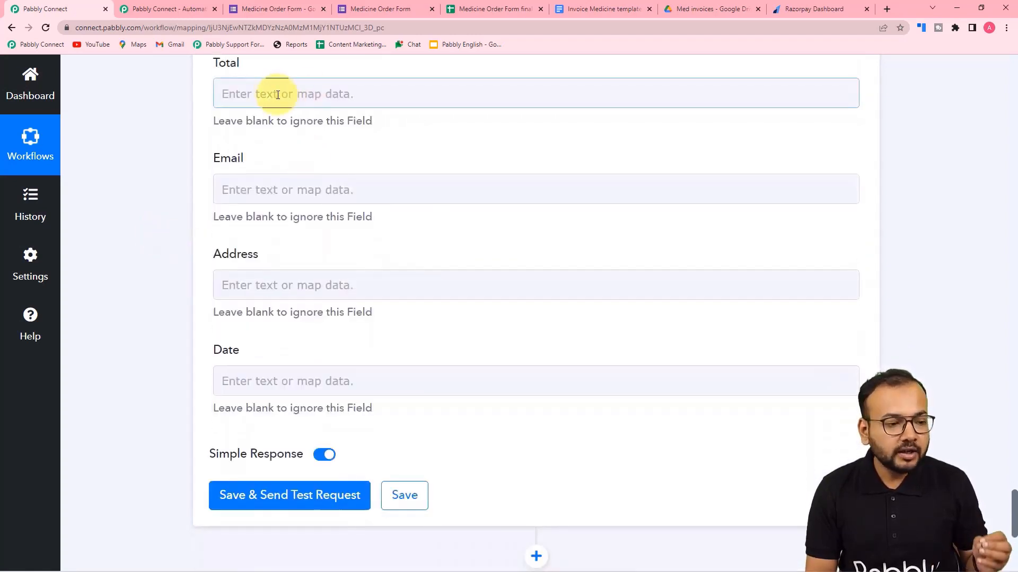
# Map Total to the Number Formatter's math Result of 100.
pyautogui.click(278, 95)
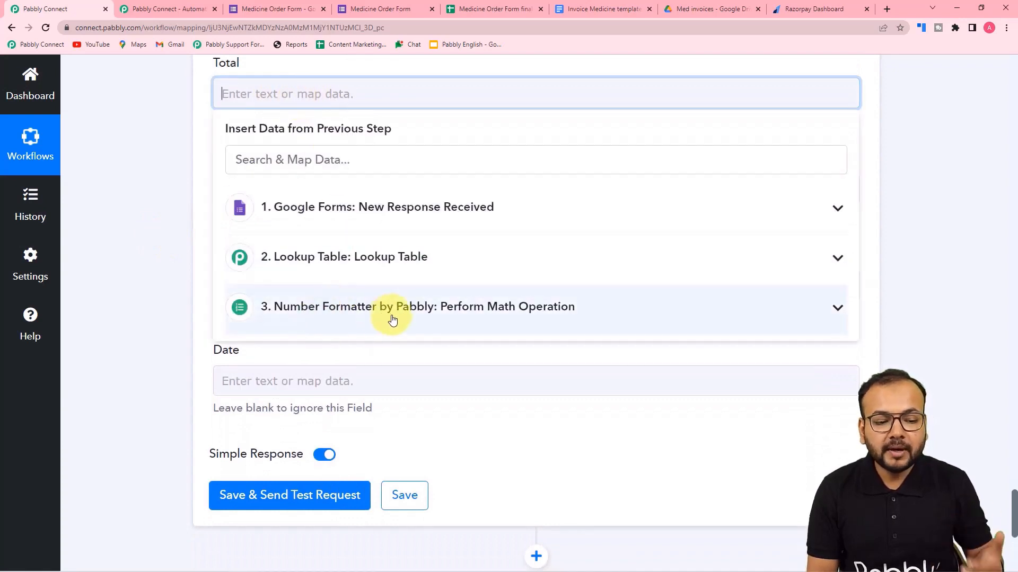
pyautogui.click(409, 318)
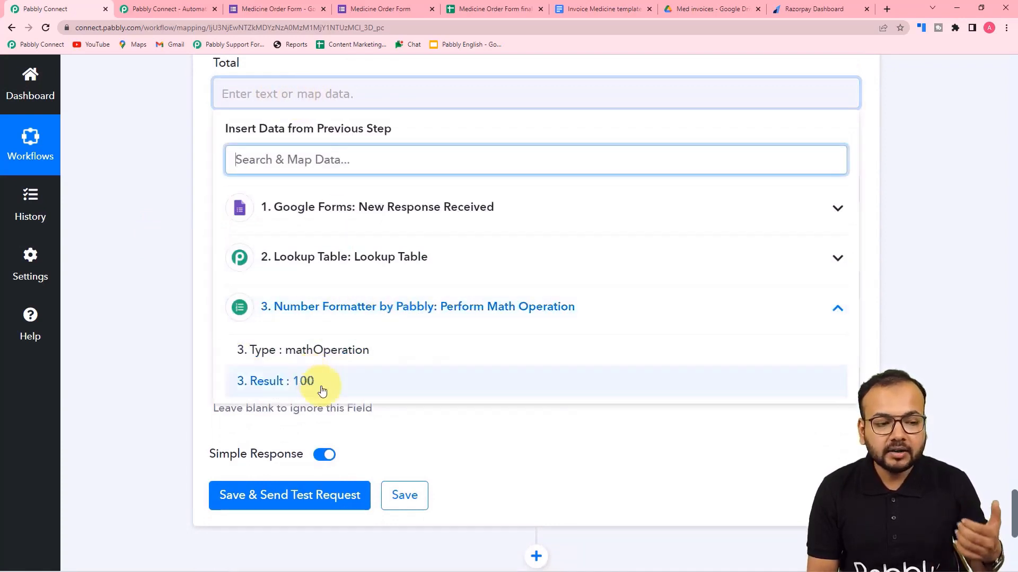
pyautogui.click(265, 387)
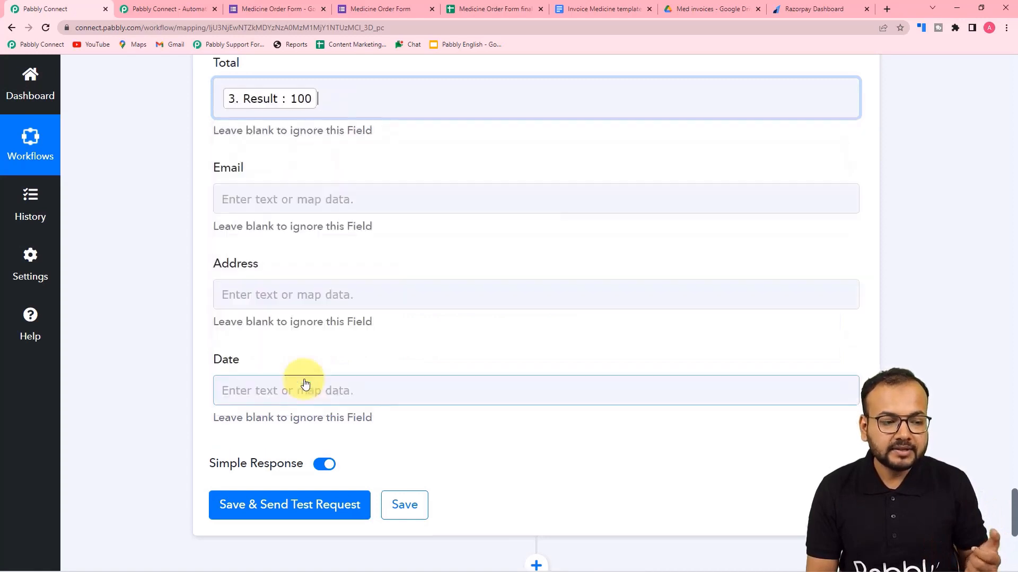
pyautogui.click(182, 163)
pyautogui.scroll(2, 182, 168)
pyautogui.scroll(-3, 191, 175)
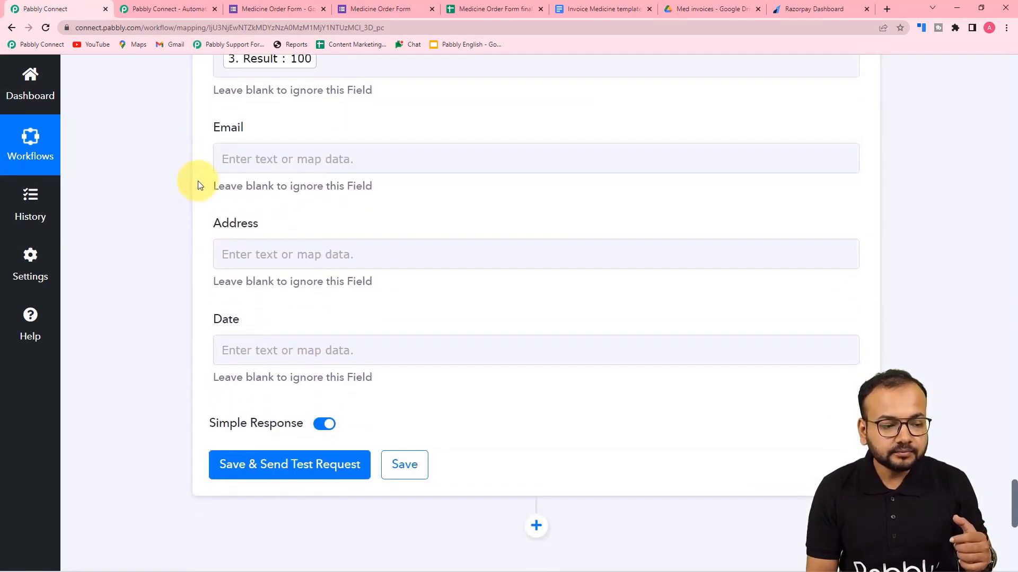
# Map Email to the form's Email Address, replacing the mistakenly inserted Full Name.
pyautogui.click(295, 144)
pyautogui.click(314, 268)
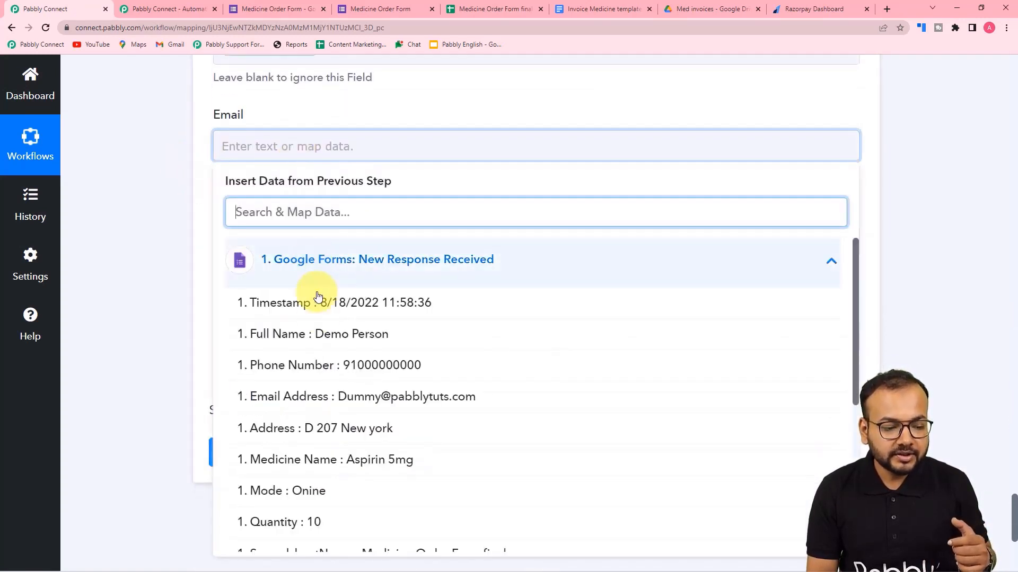
pyautogui.click(307, 344)
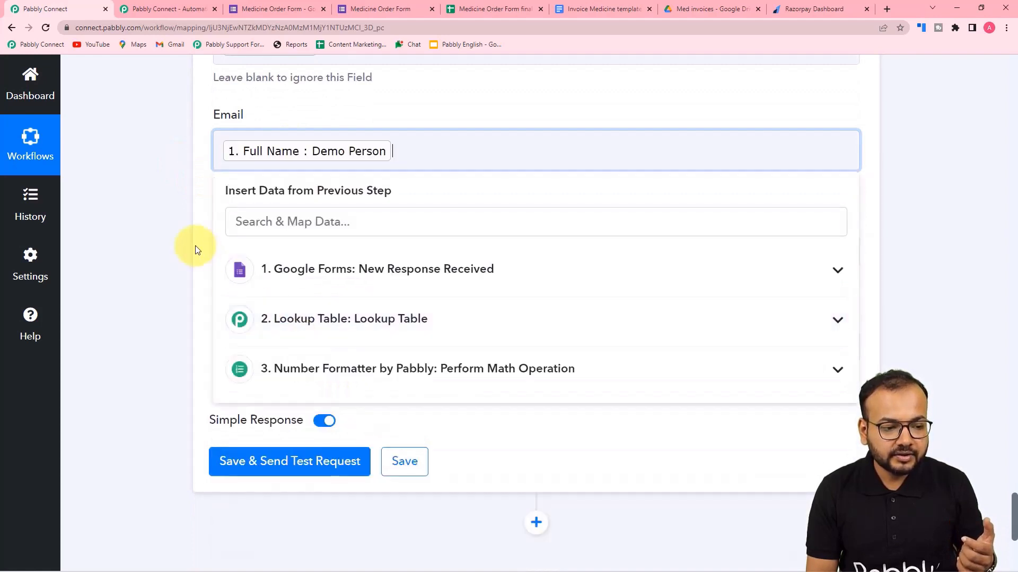
pyautogui.click(200, 245)
pyautogui.click(418, 153)
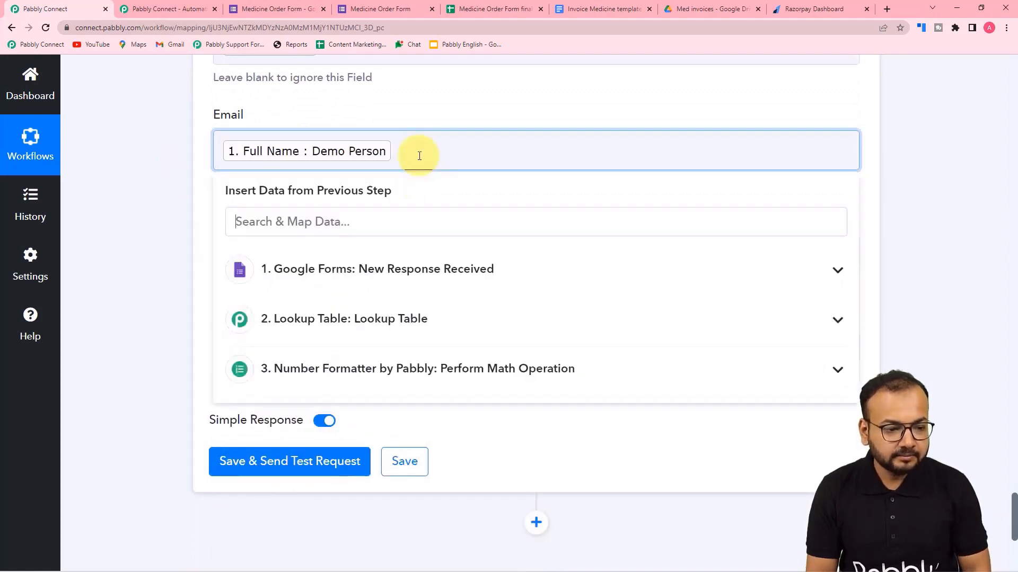
pyautogui.press('BackSpace')
pyautogui.click(355, 259)
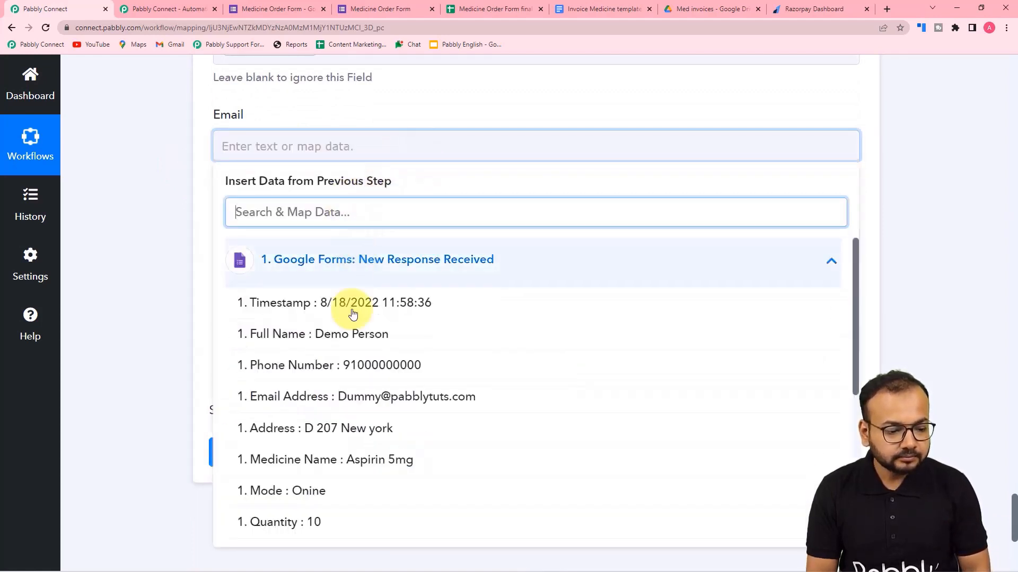
pyautogui.click(341, 397)
pyautogui.click(193, 240)
pyautogui.scroll(-2, 259, 140)
# Map Address to the form's Address and Date to its Timestamp.
pyautogui.click(259, 139)
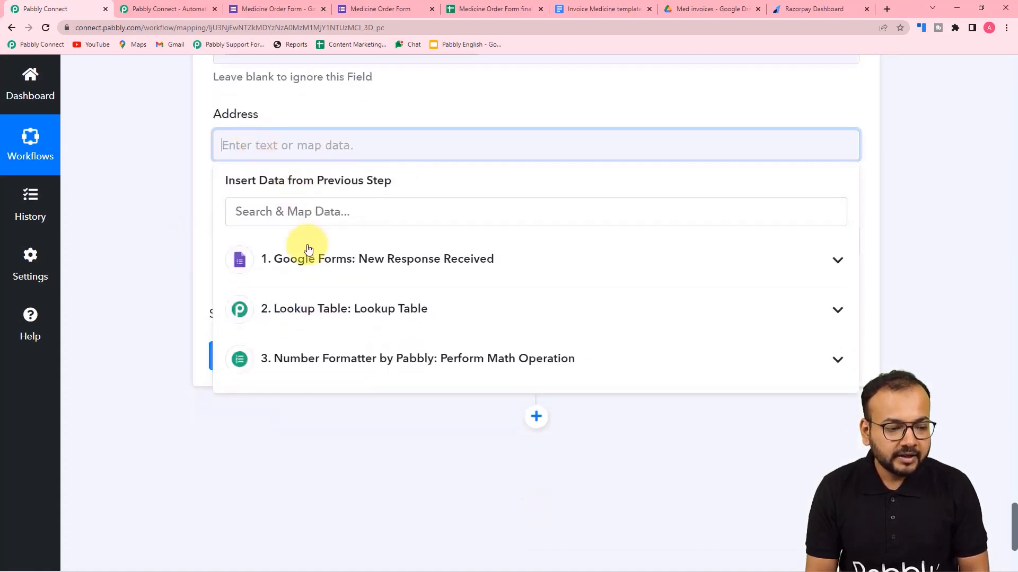
pyautogui.click(305, 257)
pyautogui.click(328, 428)
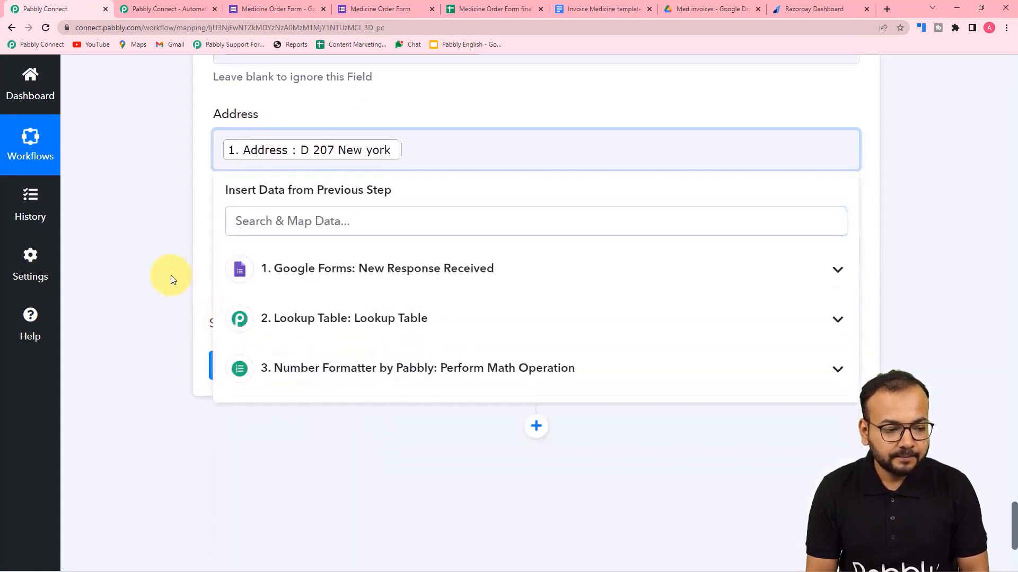
pyautogui.click(171, 275)
pyautogui.click(241, 253)
pyautogui.click(268, 362)
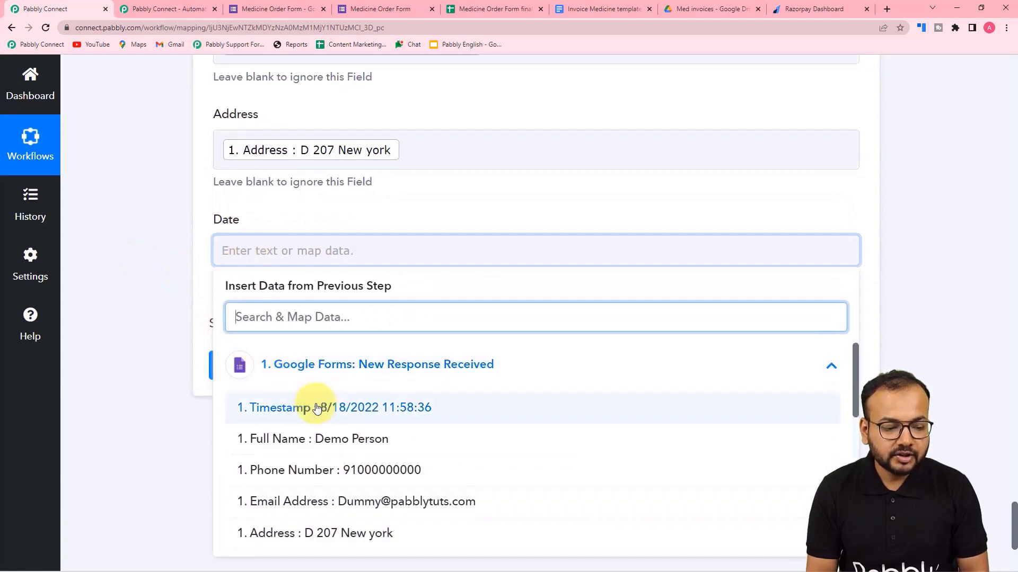
pyautogui.click(265, 408)
pyautogui.click(159, 280)
pyautogui.scroll(10, 159, 280)
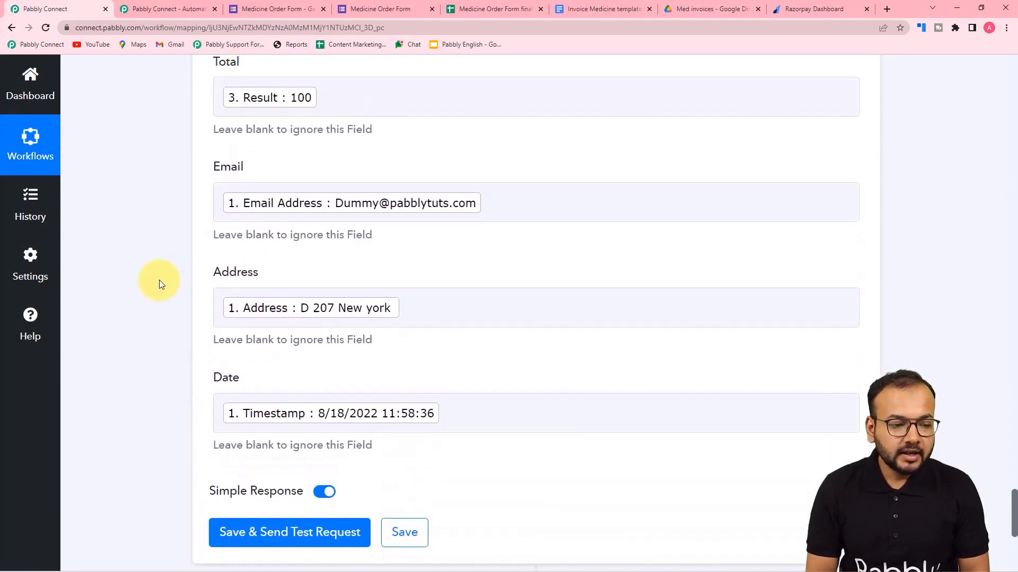
pyautogui.scroll(-4, 159, 280)
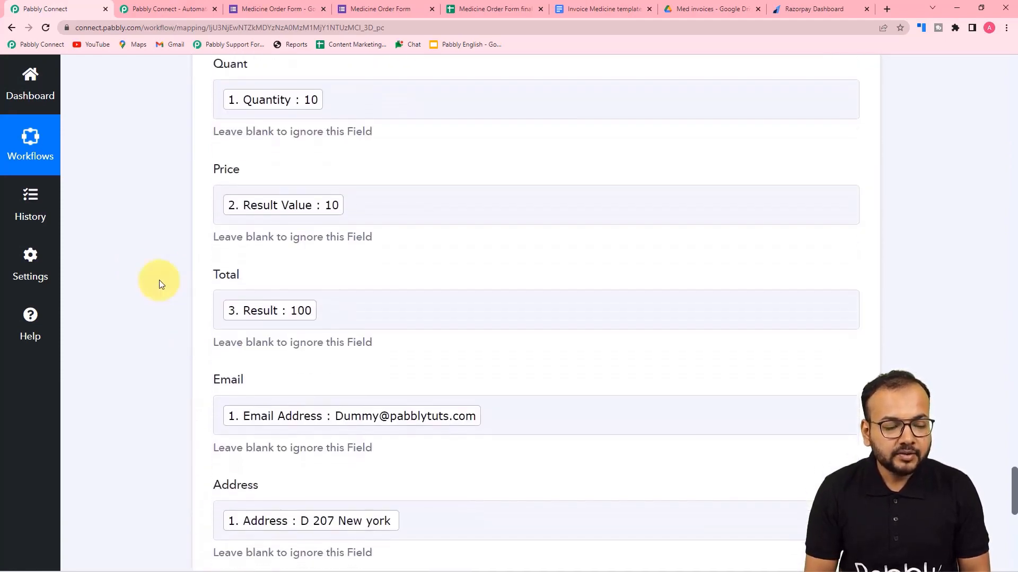
pyautogui.scroll(4, 159, 280)
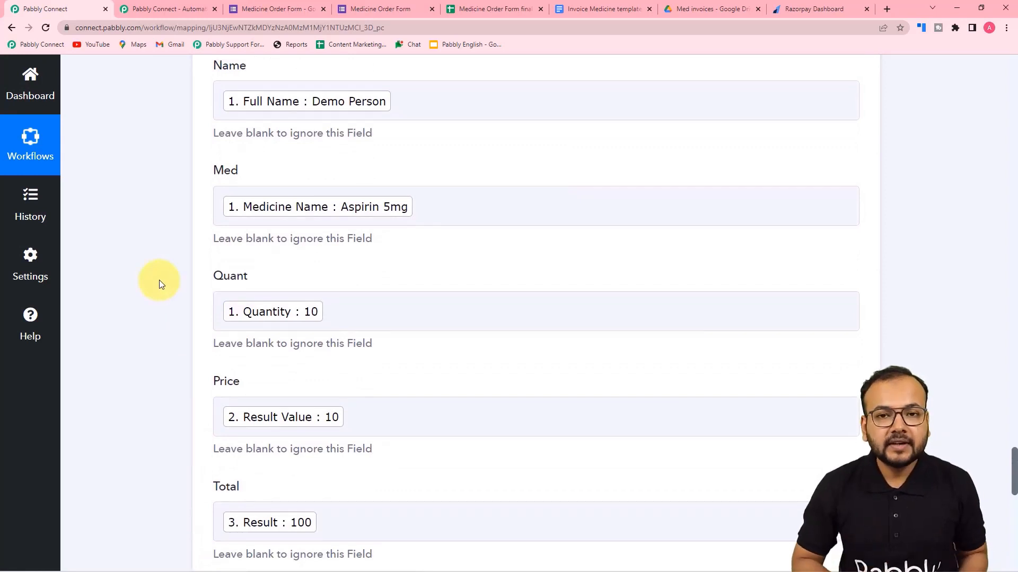
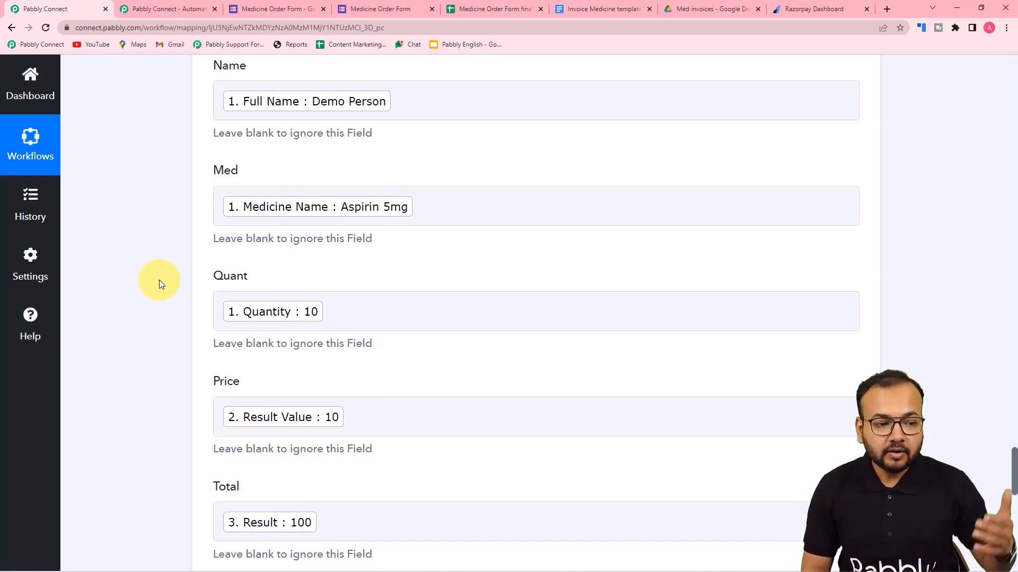
# Look at the Med invoices Drive folder before testing the invoice step.
pyautogui.click(365, 214)
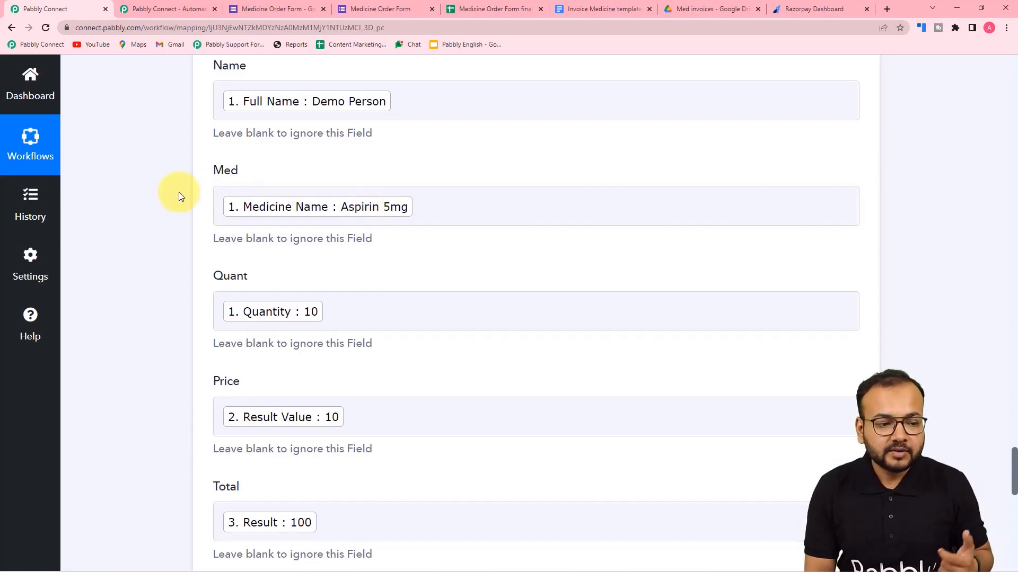
pyautogui.scroll(-6, 161, 201)
pyautogui.scroll(-4, 161, 202)
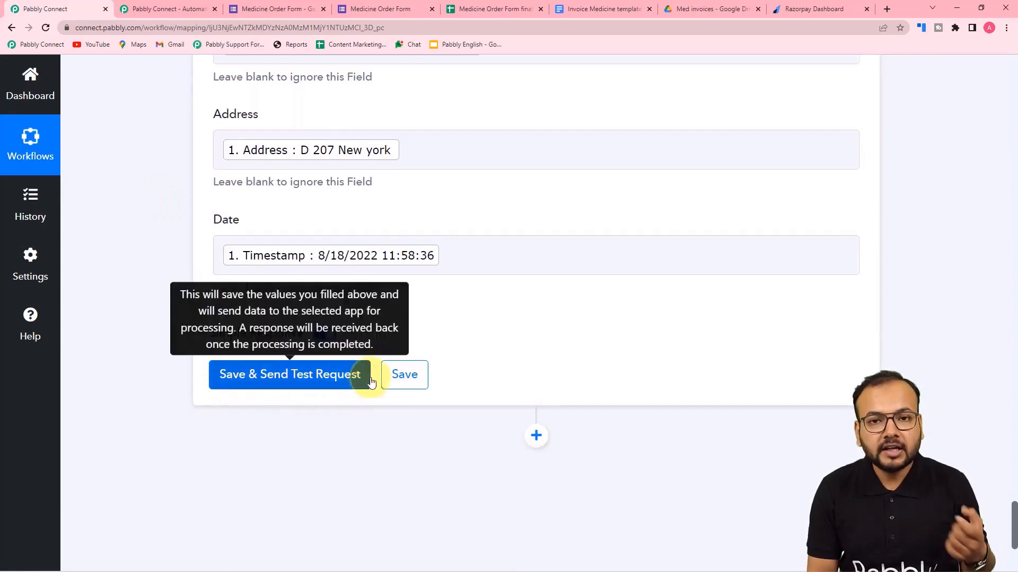
pyautogui.click(691, 10)
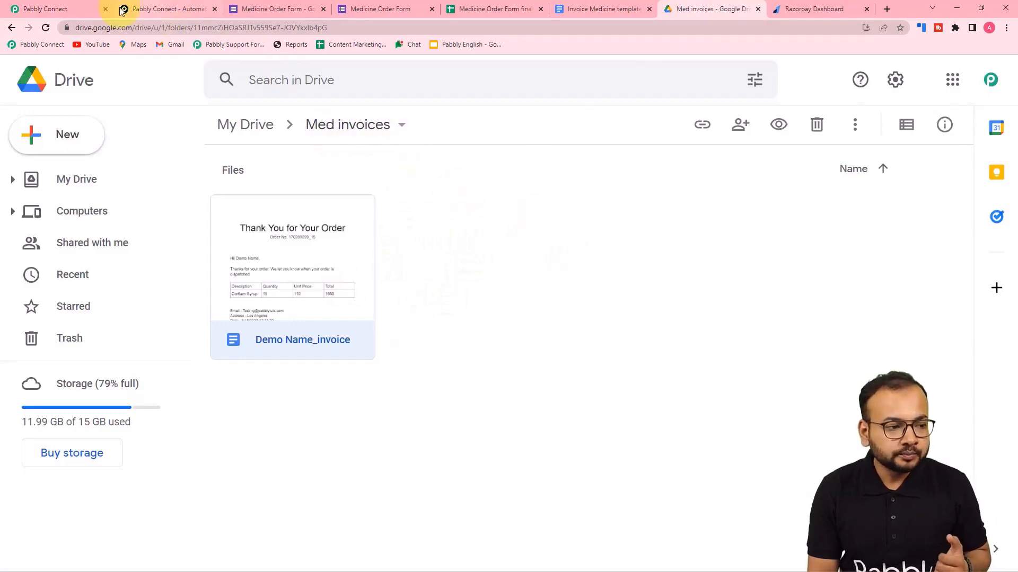
pyautogui.click(75, 9)
# Run the invoice step's test request, then find the new invoice in the Med invoices folder.
pyautogui.click(231, 385)
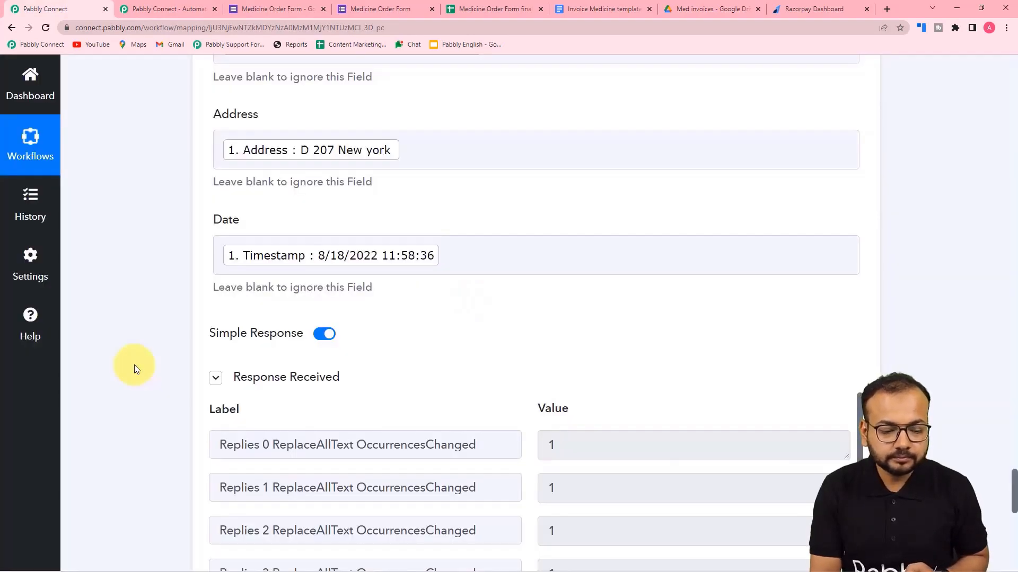
pyautogui.scroll(-2, 134, 365)
pyautogui.scroll(-5, 156, 374)
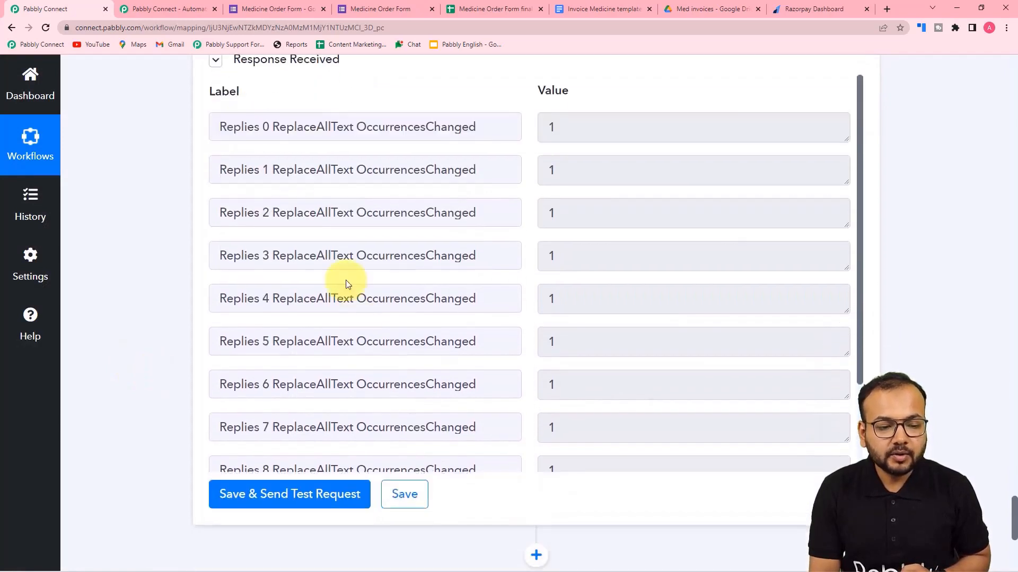
pyautogui.click(699, 11)
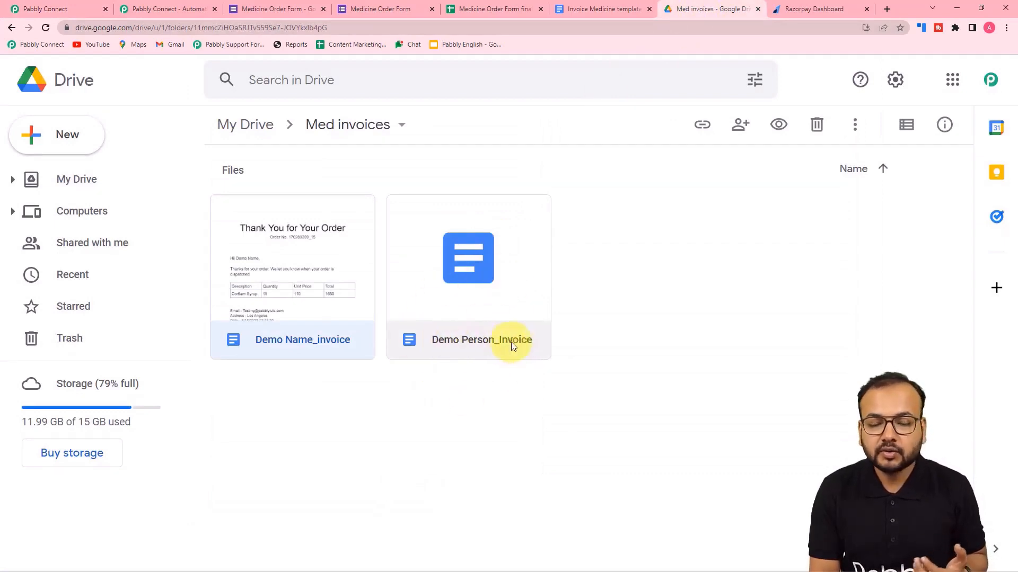
# Compare Demo Person_Invoice (Aspirin 5mg, quantity 10, total 100) against the Invoice Medicine template.
pyautogui.doubleClick(491, 320)
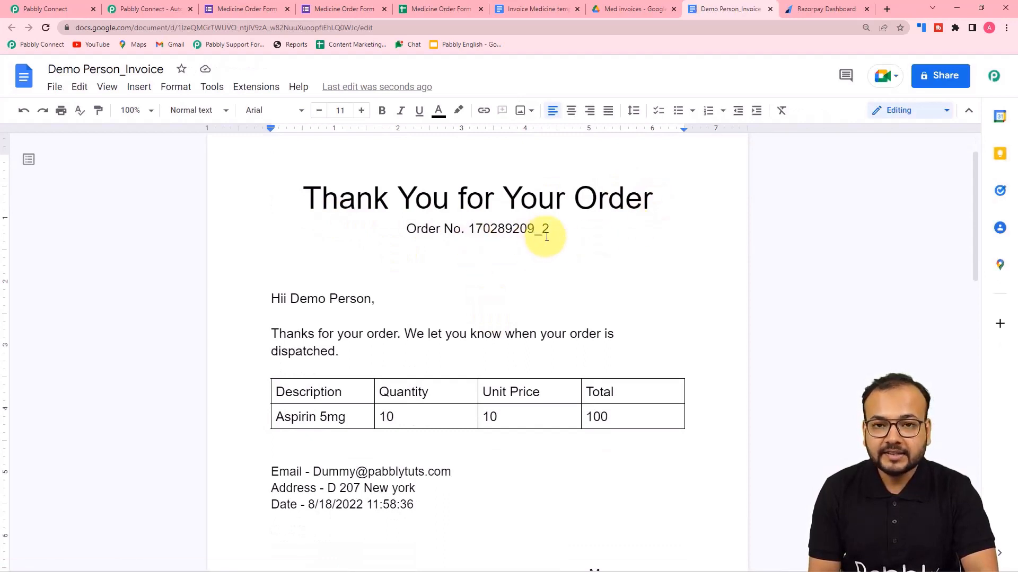
pyautogui.click(517, 5)
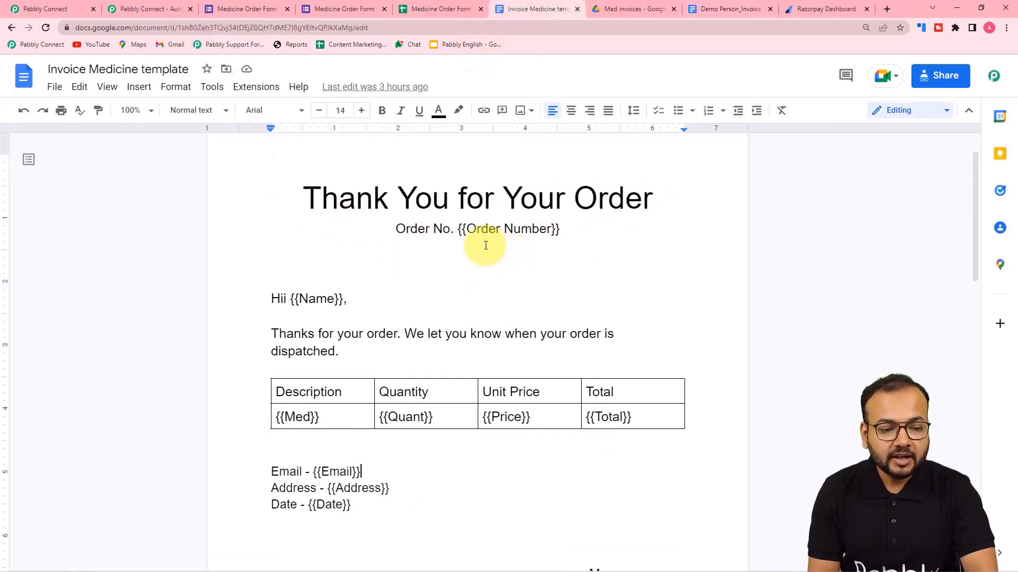
pyautogui.click(735, 10)
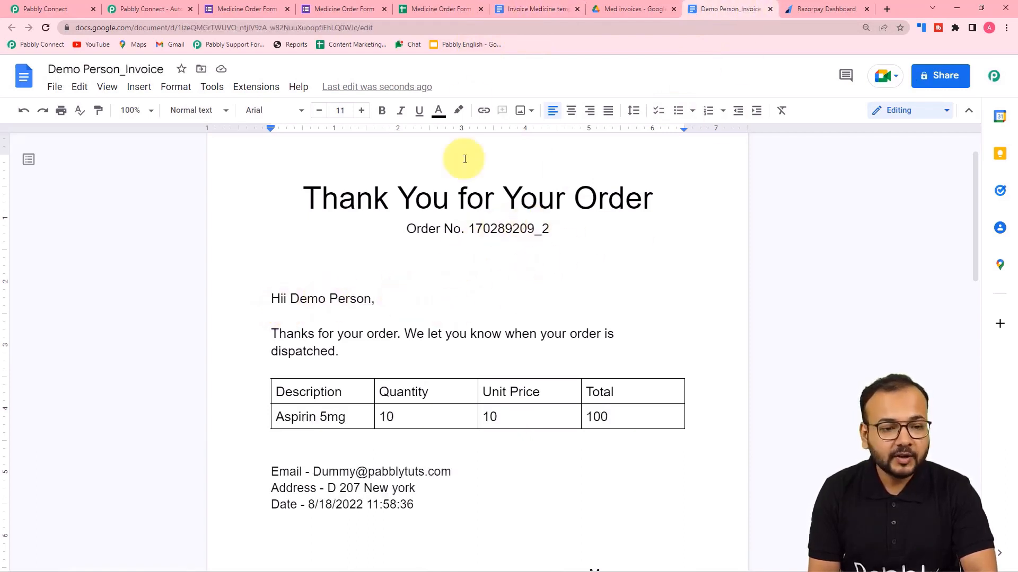
pyautogui.click(521, 10)
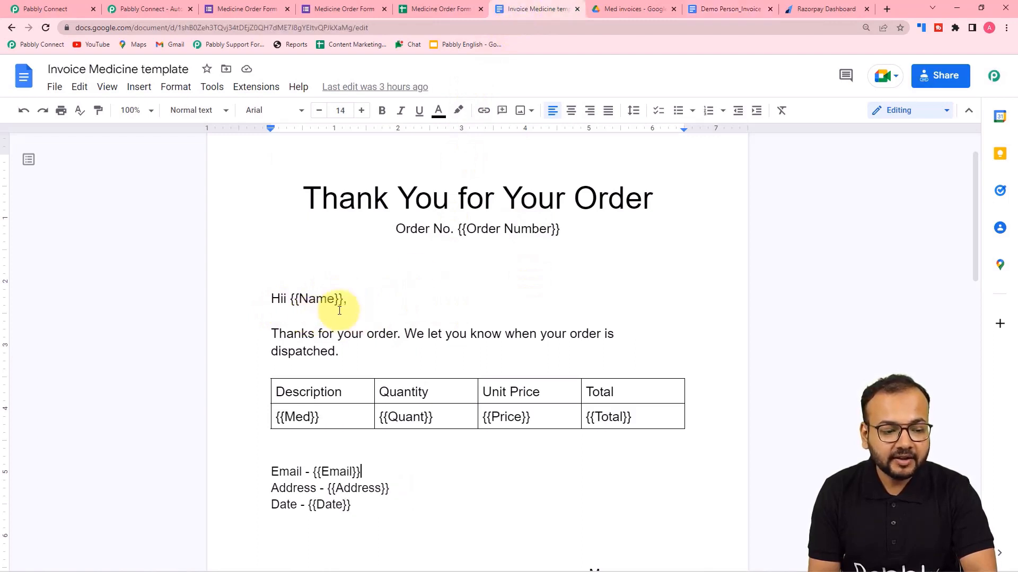
pyautogui.click(709, 12)
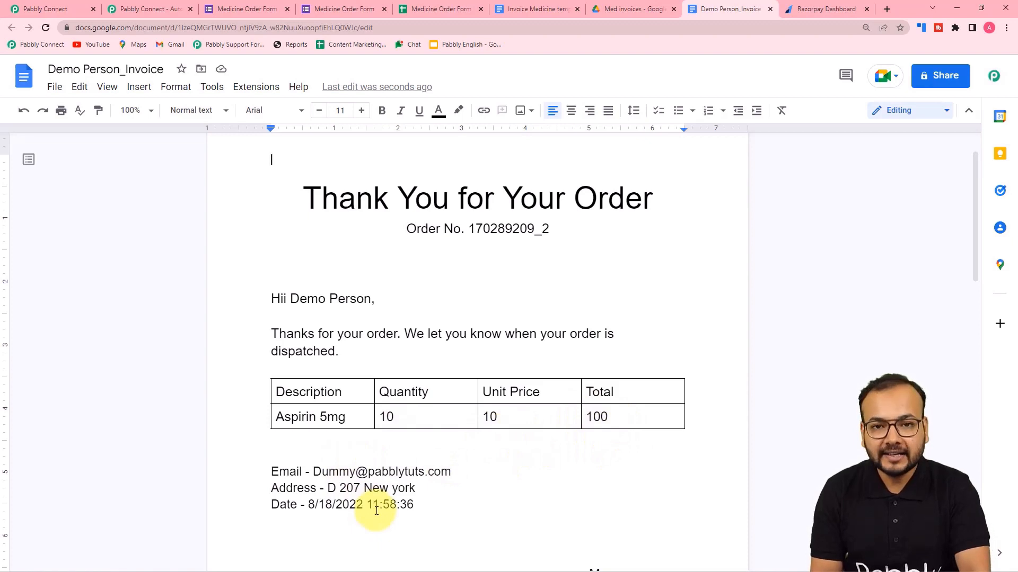
pyautogui.scroll(-2, 377, 510)
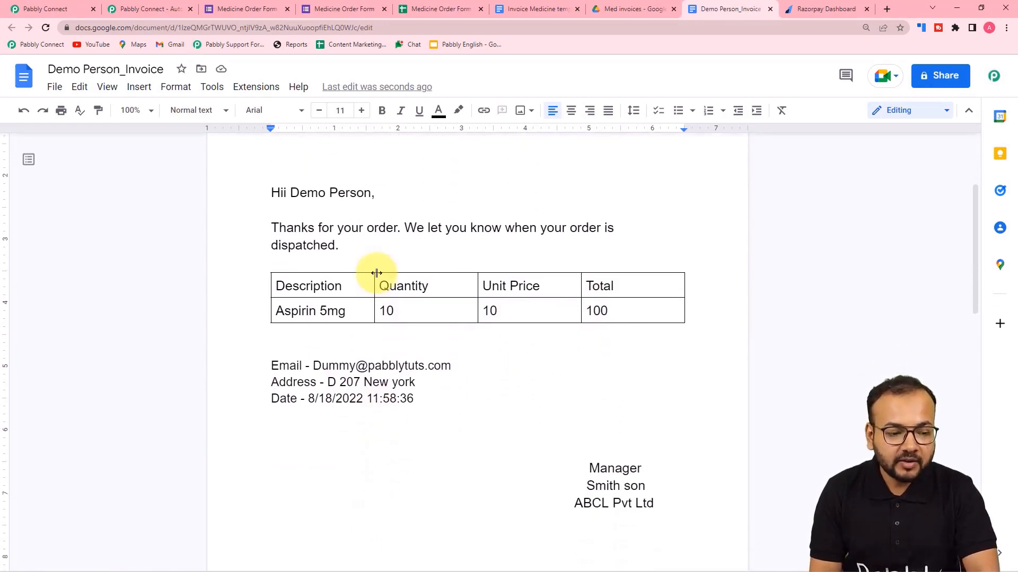
pyautogui.click(59, 7)
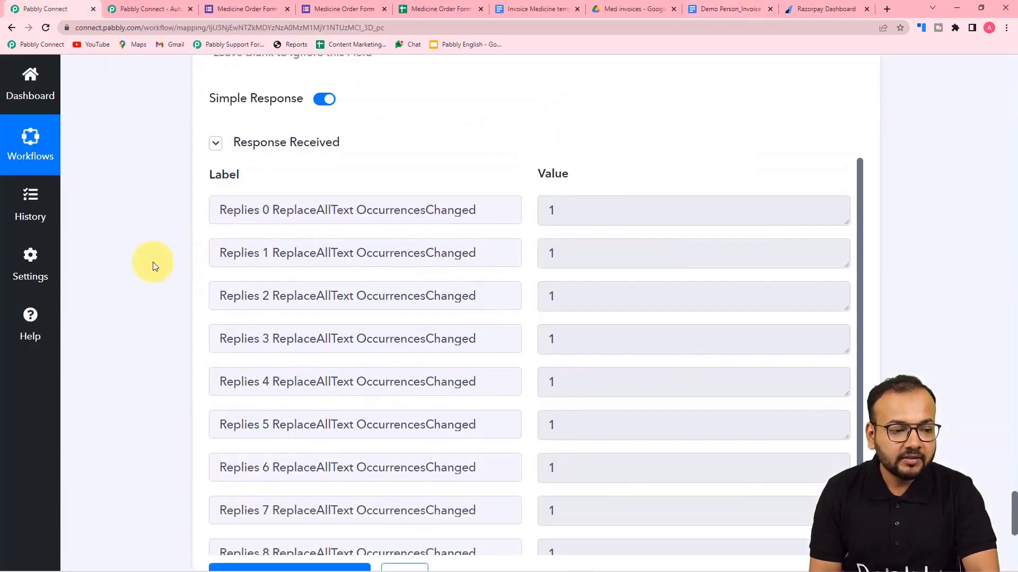
# Add a new action step and choose Google Drive as its app.
pyautogui.scroll(8, 154, 265)
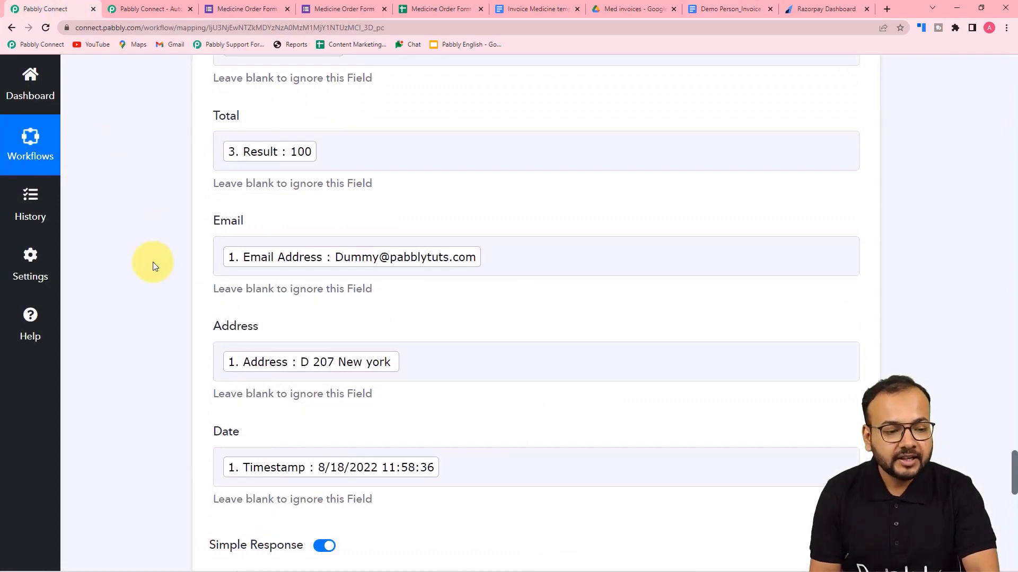
pyautogui.scroll(-7, 153, 265)
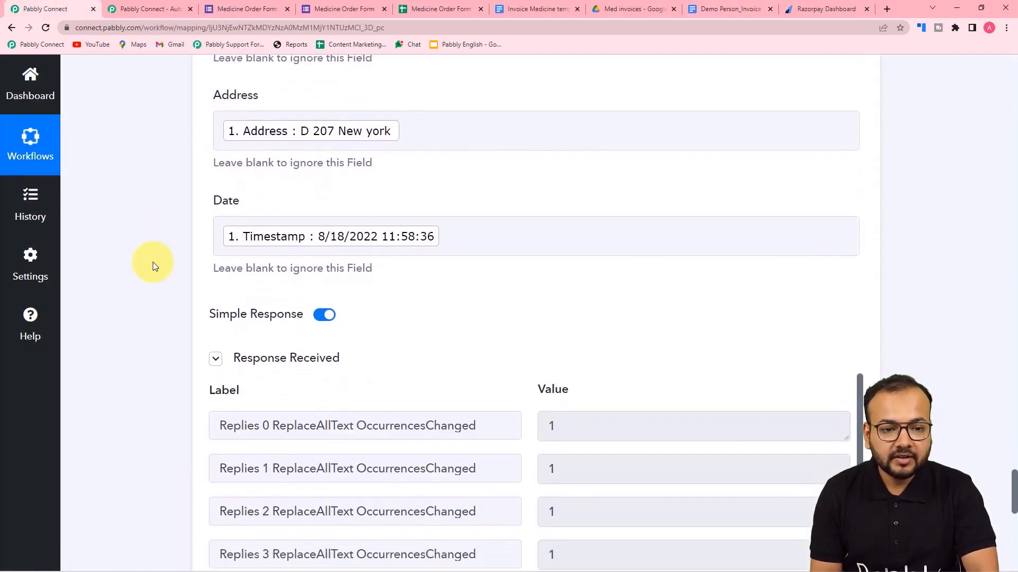
pyautogui.scroll(-7, 154, 265)
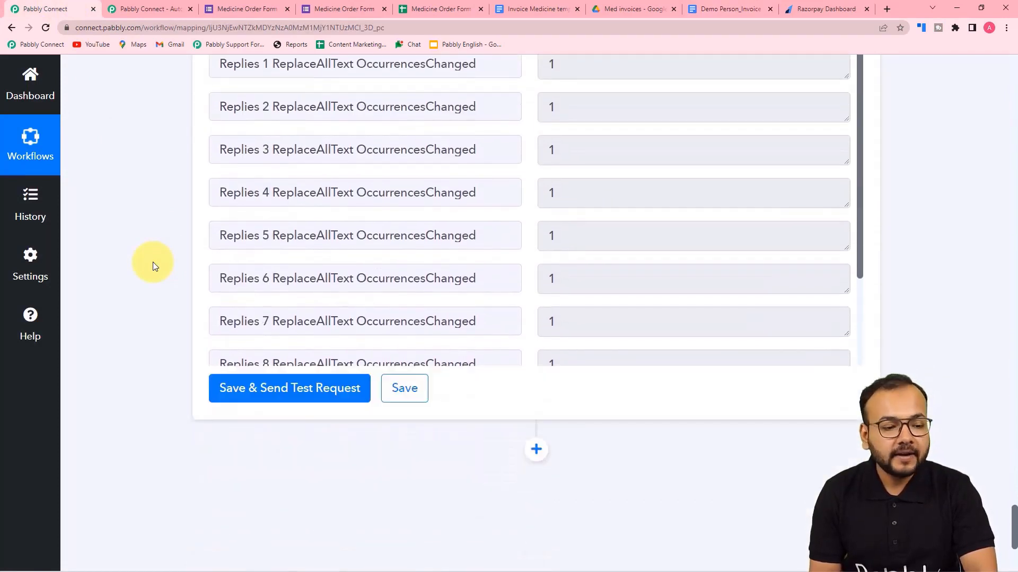
pyautogui.scroll(-1, 153, 265)
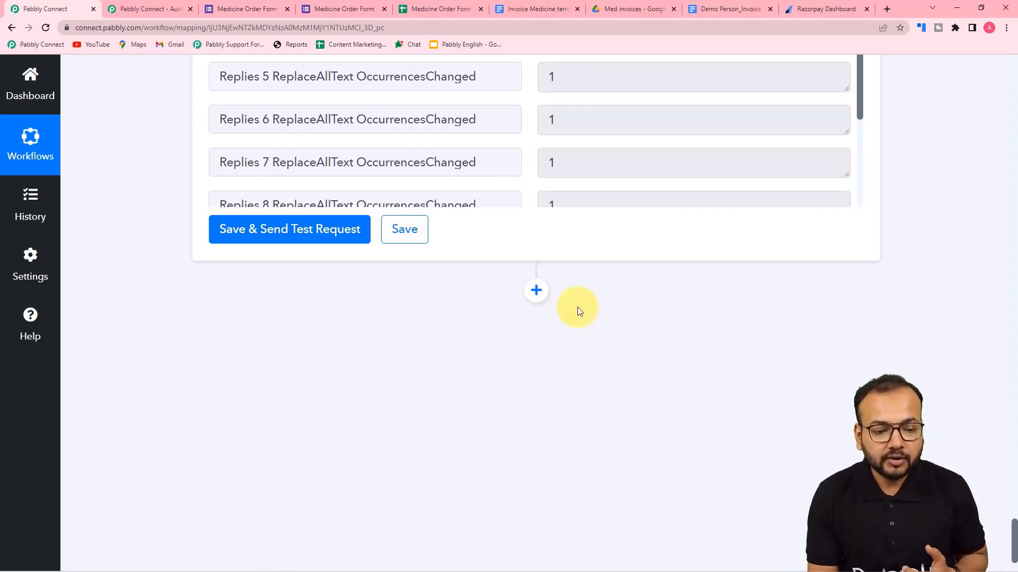
pyautogui.click(536, 290)
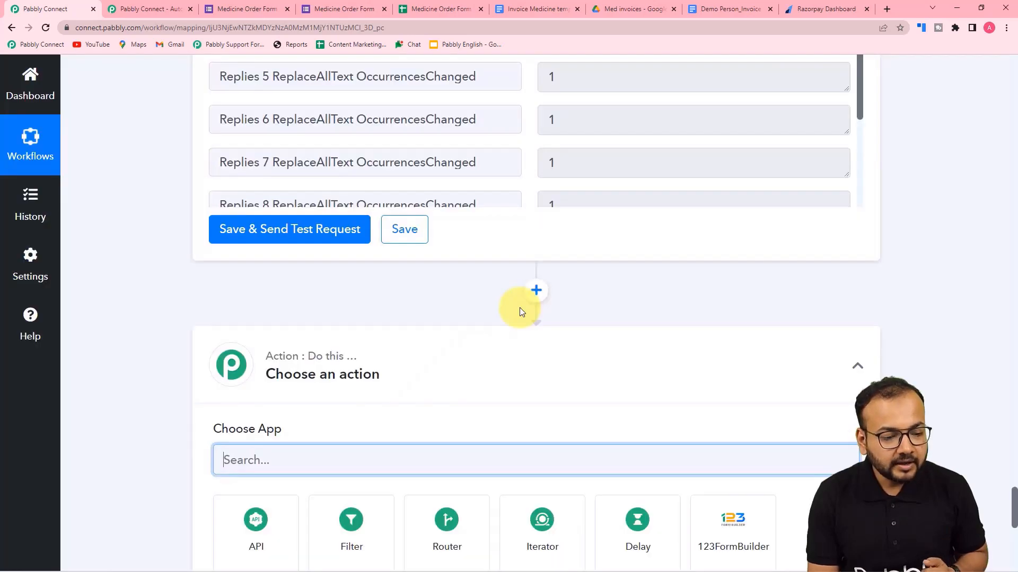
pyautogui.scroll(-5, 520, 311)
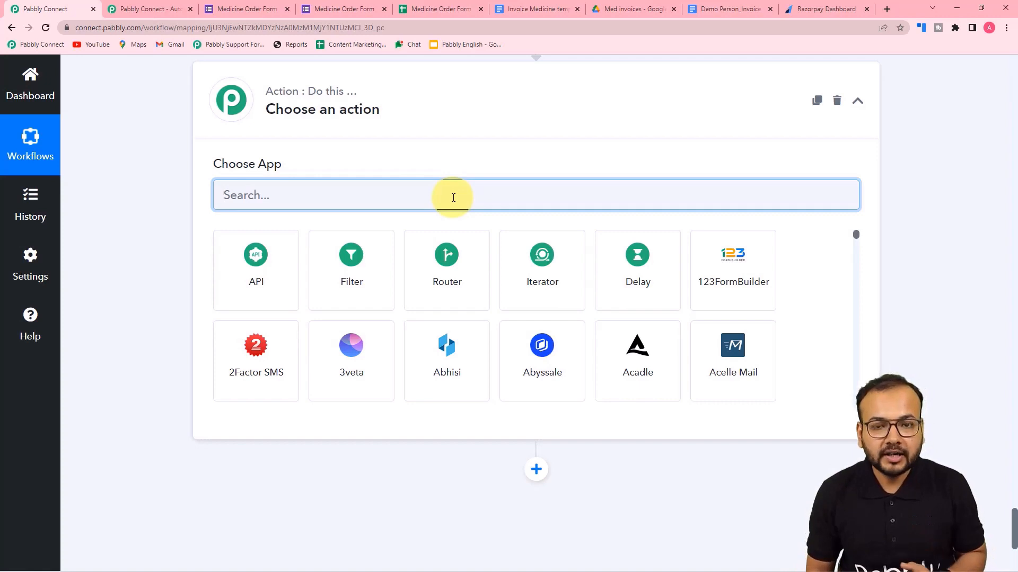
pyautogui.write('goo')
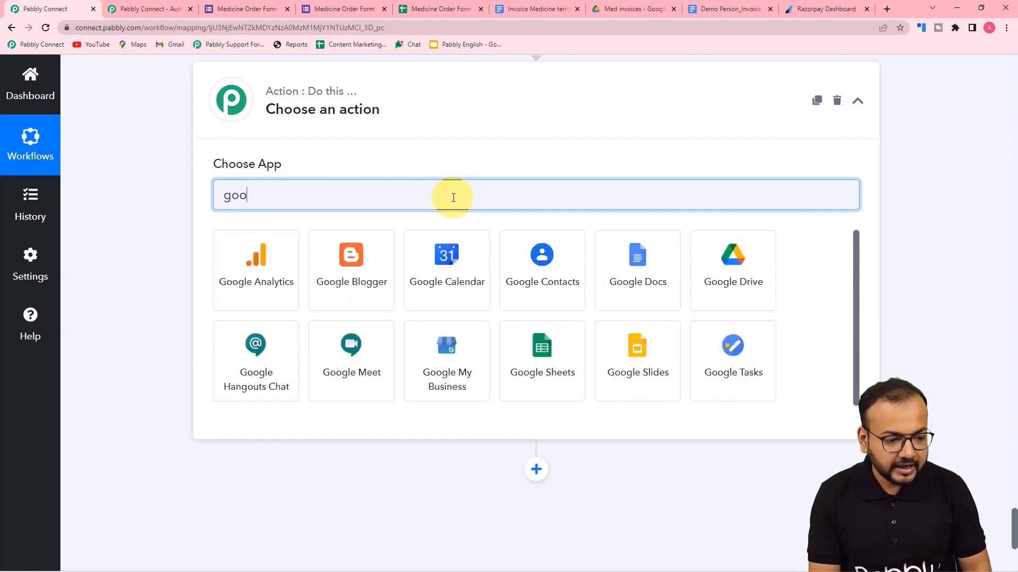
pyautogui.click(706, 286)
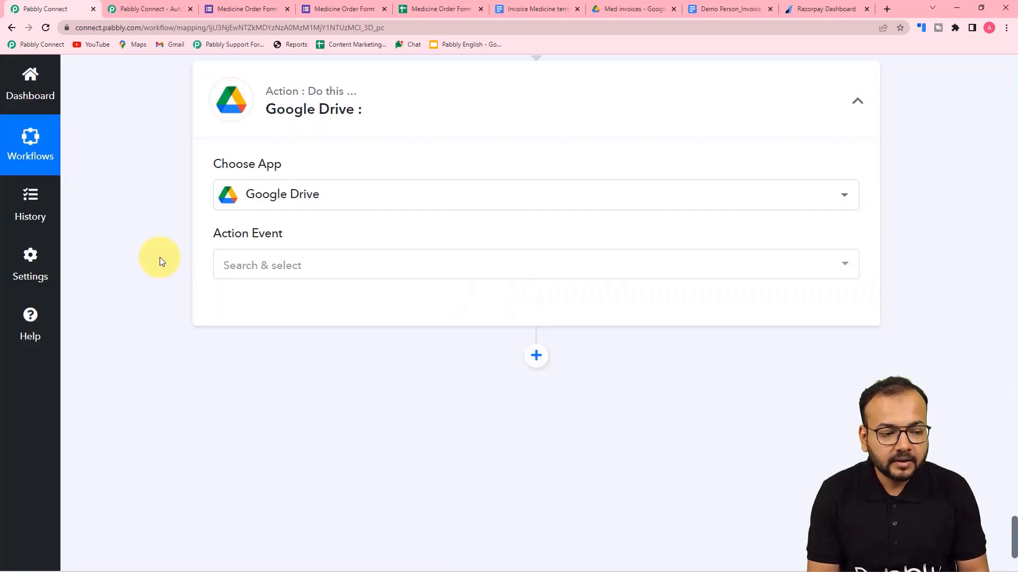
# Set the Google Drive action event to Share a File With Anyone.
pyautogui.click(245, 265)
pyautogui.scroll(-4, 296, 424)
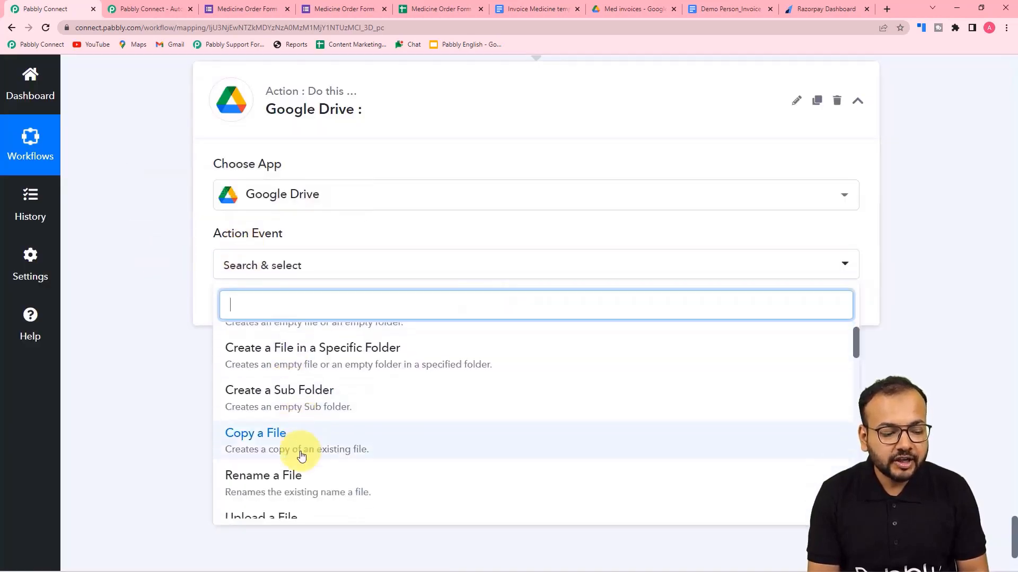
pyautogui.scroll(-3, 296, 454)
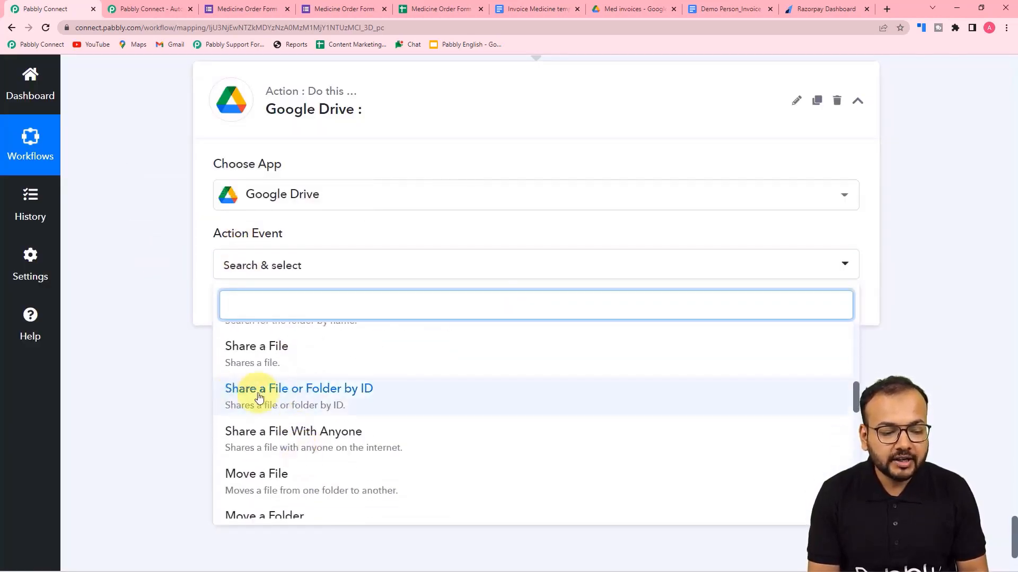
pyautogui.click(345, 439)
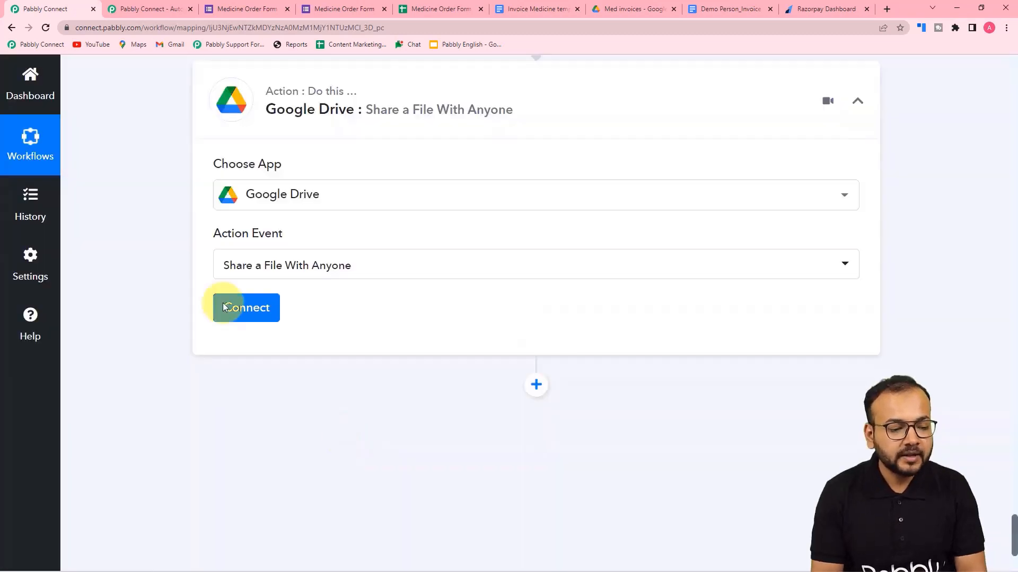
# Authorize a new Google Drive connection with the Google account, granting Pabbly Connect Drive access.
pyautogui.click(236, 317)
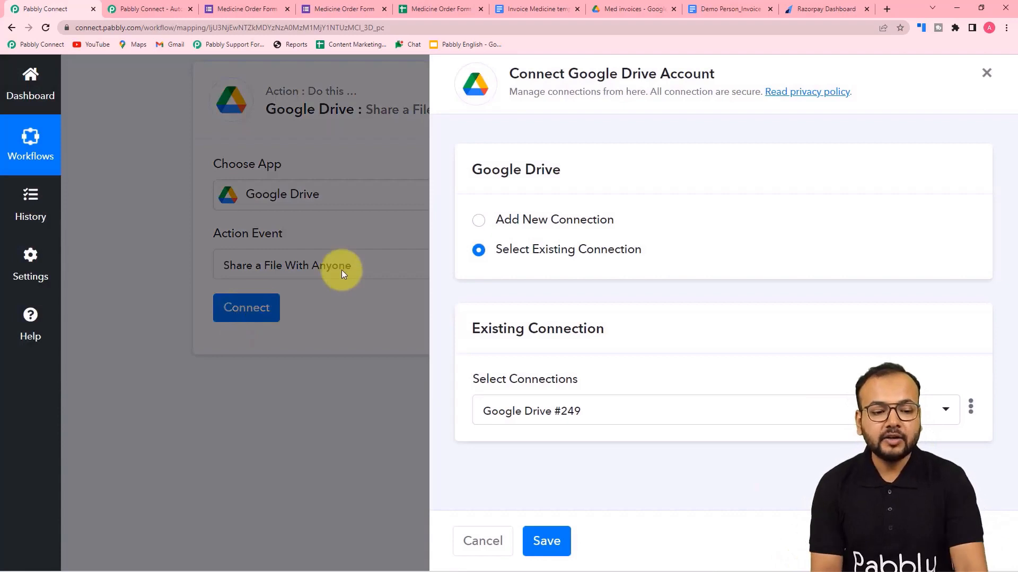
pyautogui.click(483, 222)
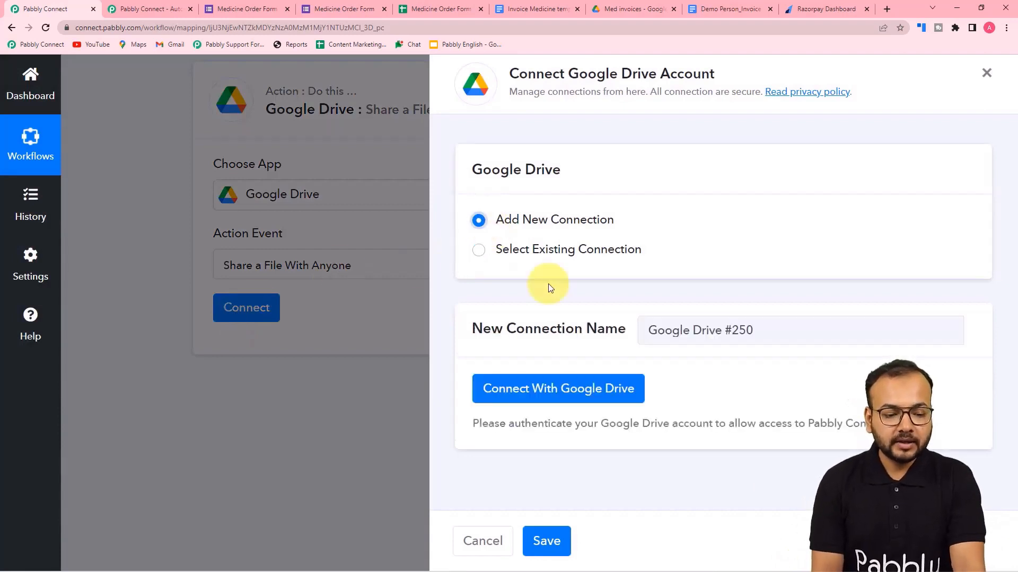
pyautogui.click(563, 388)
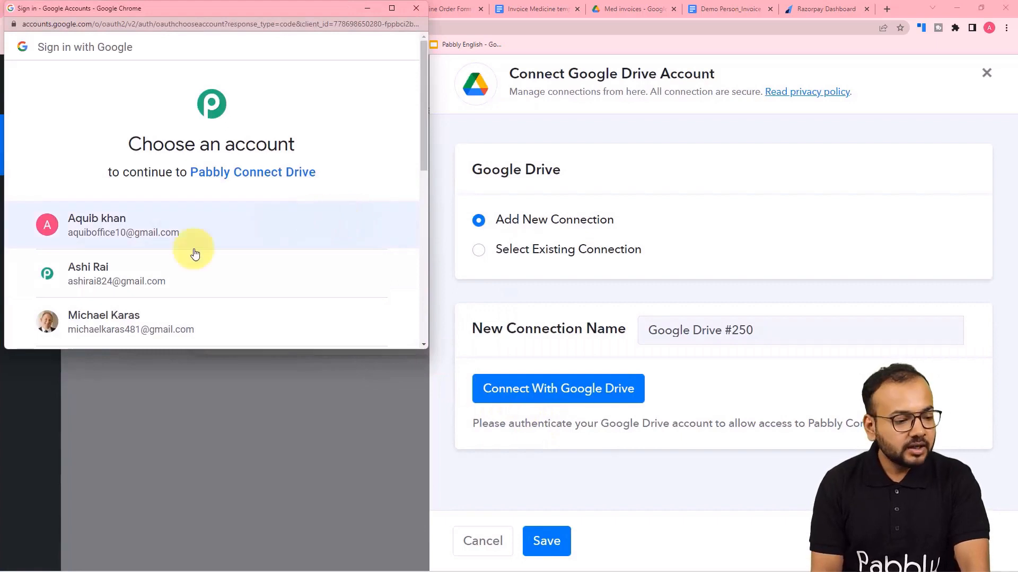
pyautogui.click(151, 280)
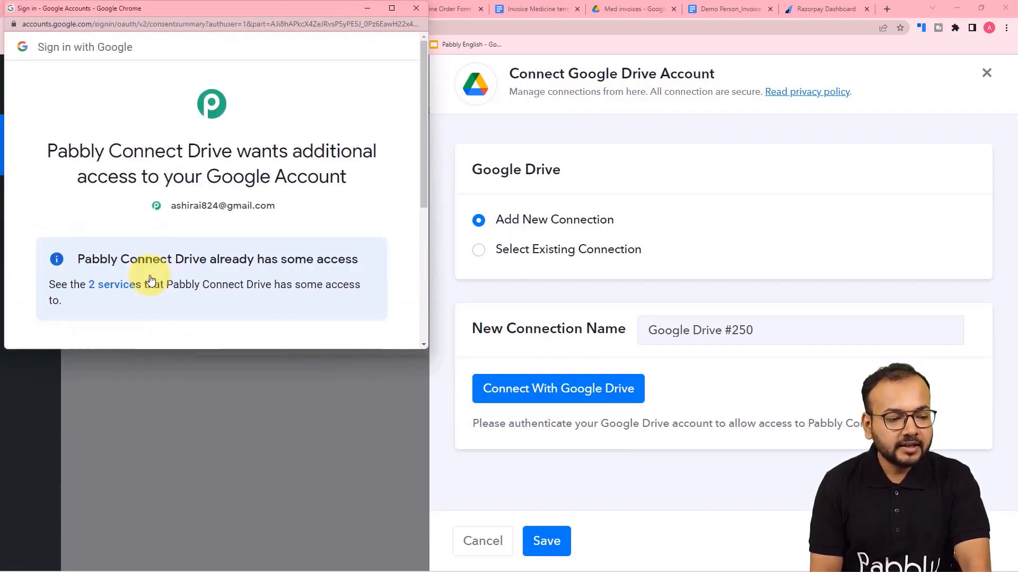
pyautogui.scroll(-5, 151, 280)
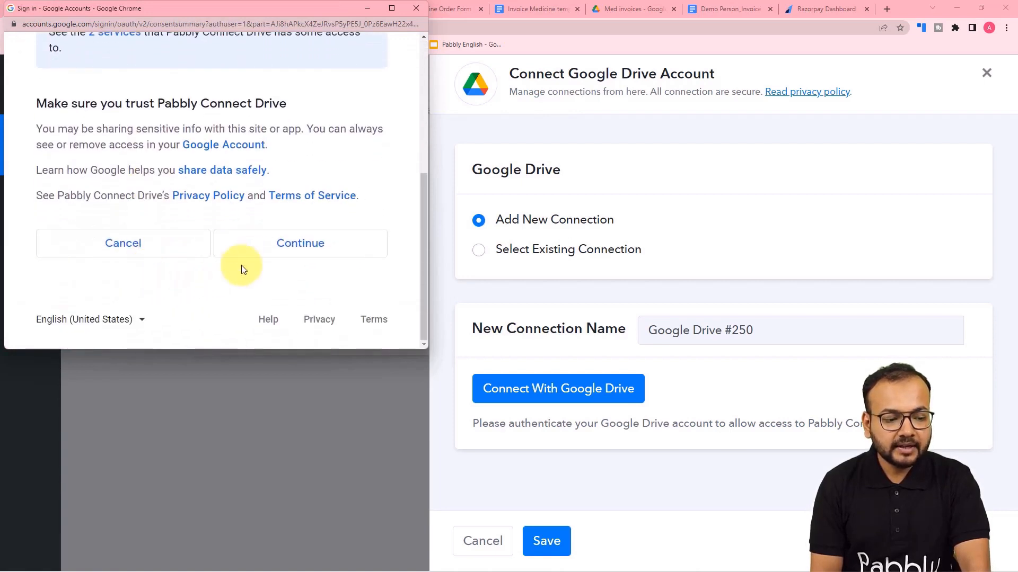
pyautogui.click(260, 249)
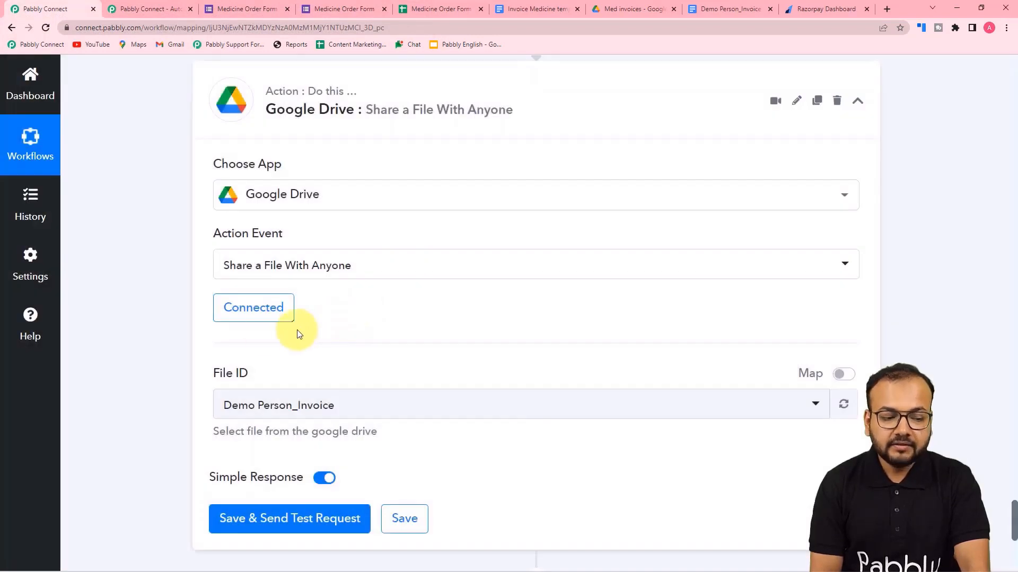
# Switch File ID to a mapped value and clear its fixed file ID.
pyautogui.scroll(-4, 265, 332)
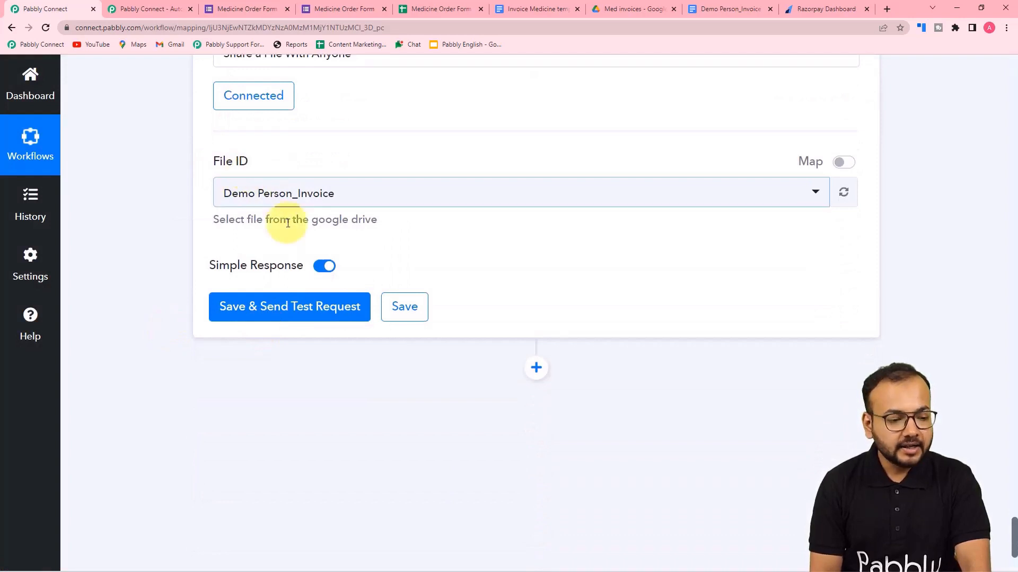
pyautogui.scroll(7, 284, 228)
pyautogui.scroll(10, 284, 238)
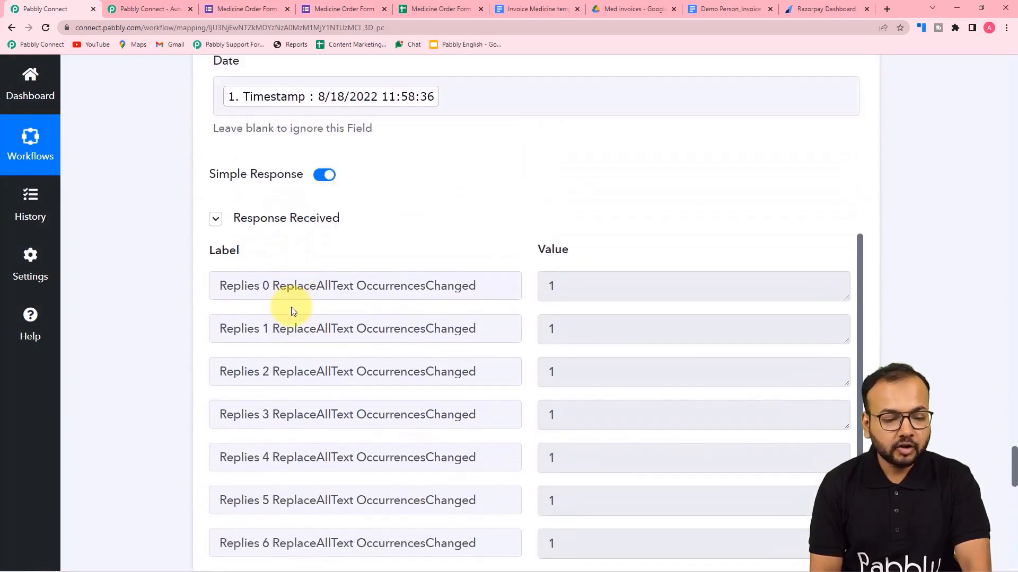
pyautogui.scroll(-2, 293, 311)
pyautogui.scroll(-1, 291, 312)
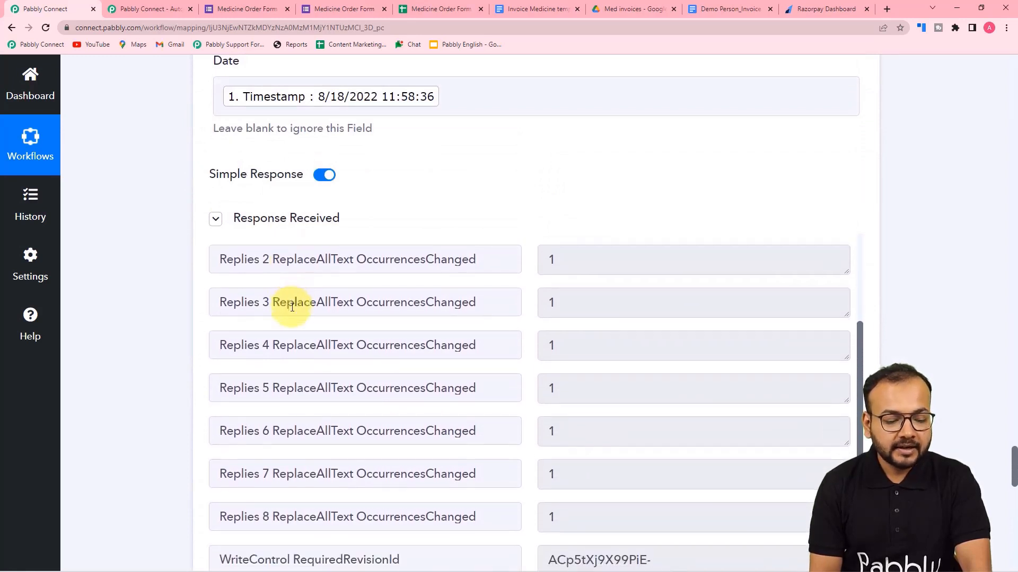
pyautogui.scroll(-4, 86, 317)
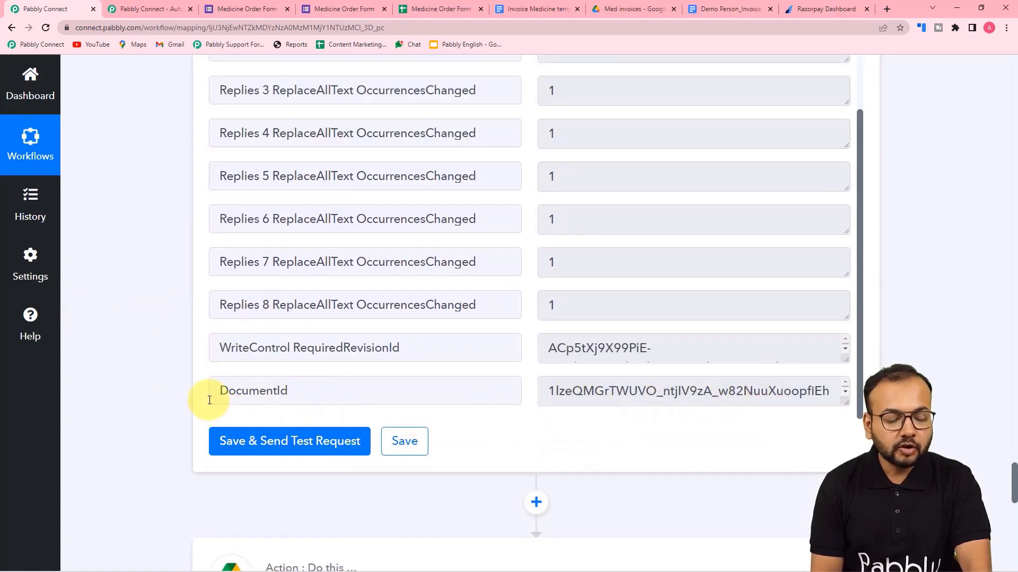
pyautogui.scroll(-8, 132, 349)
pyautogui.scroll(-4, 135, 353)
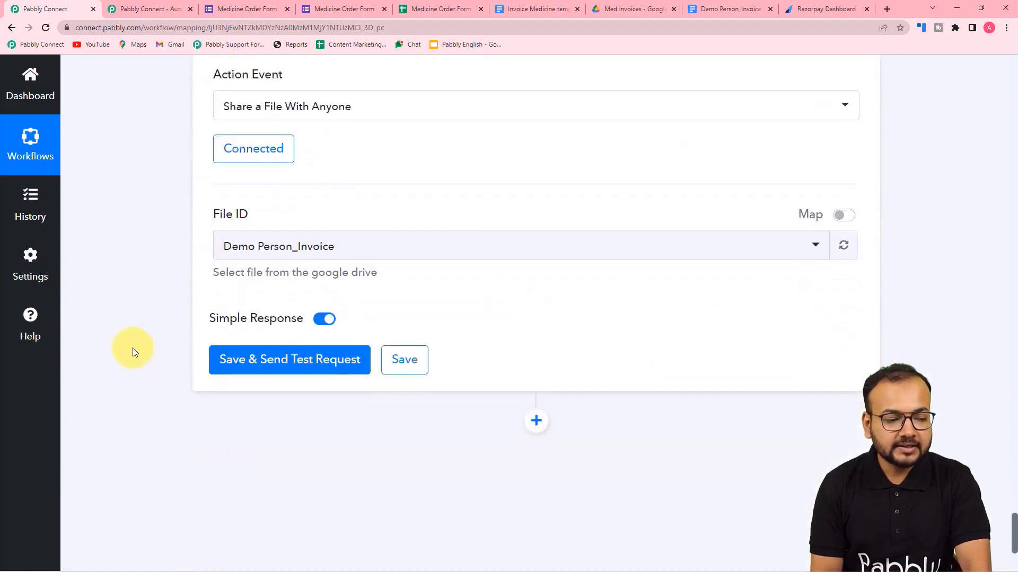
pyautogui.click(850, 219)
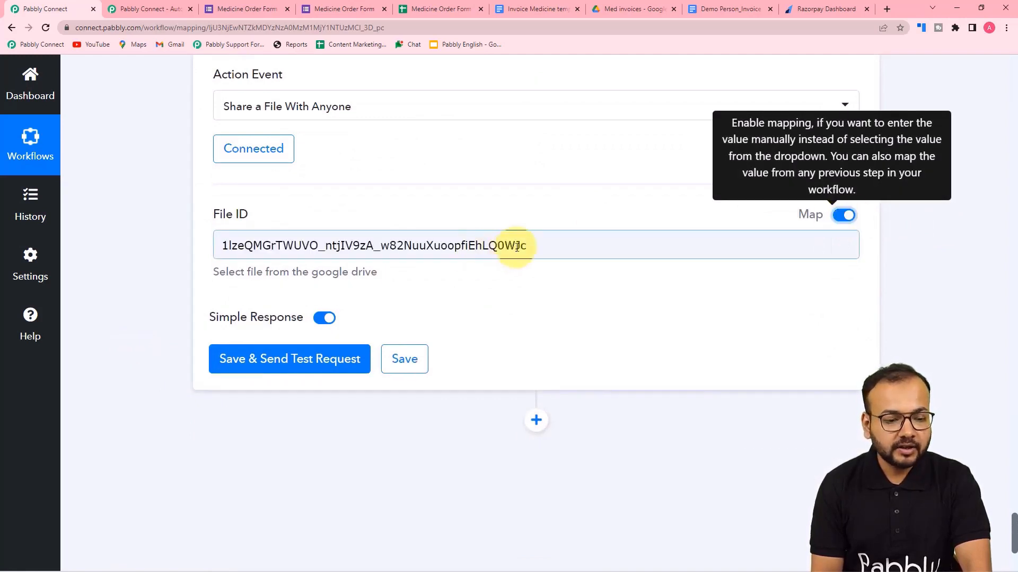
pyautogui.moveTo(516, 247); pyautogui.dragTo(184, 261)
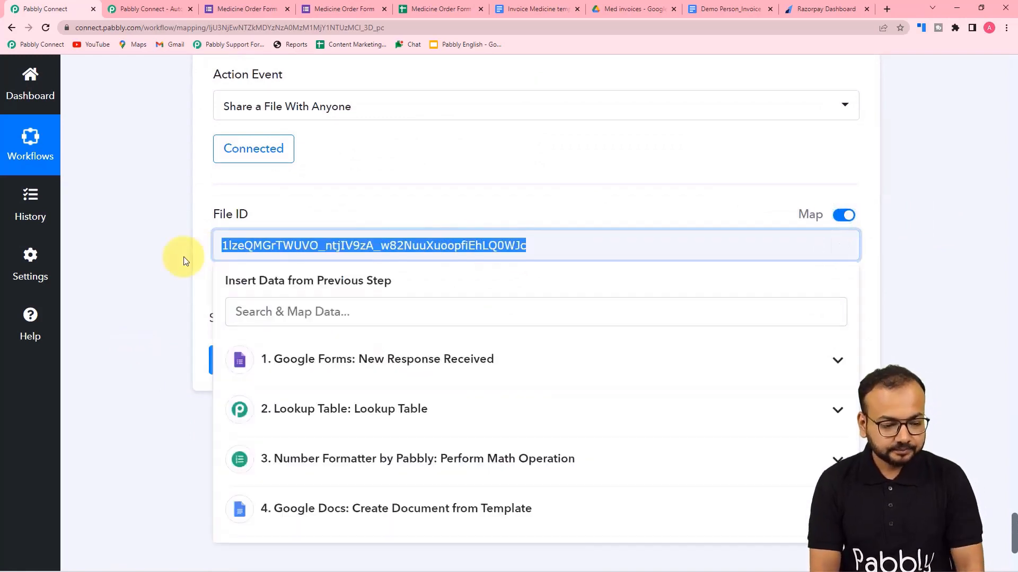
pyautogui.press('BackSpace')
# Map File ID to DocumentId from step 4, Google Docs: Create Document from Template.
pyautogui.scroll(-3, 234, 250)
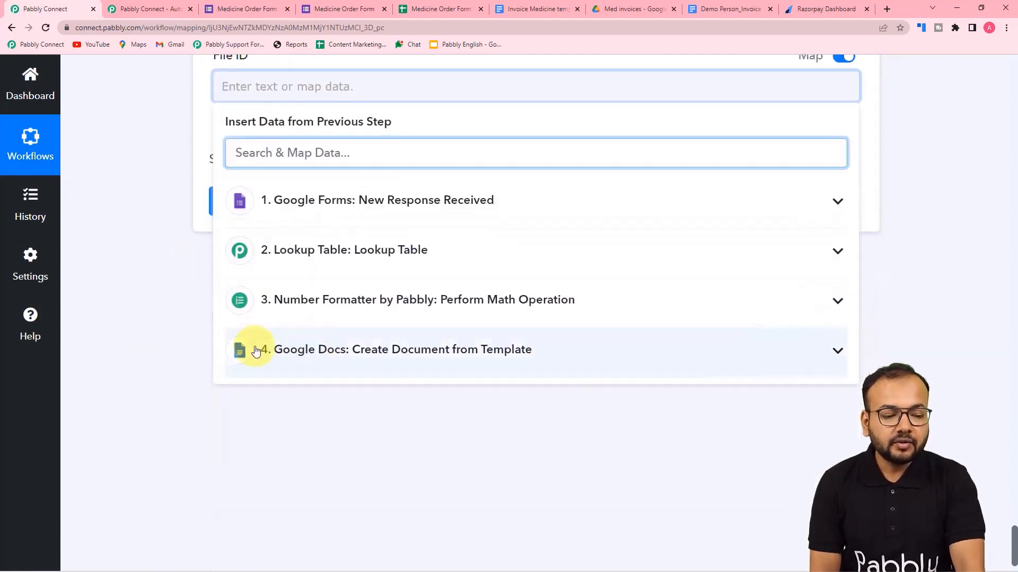
pyautogui.click(291, 358)
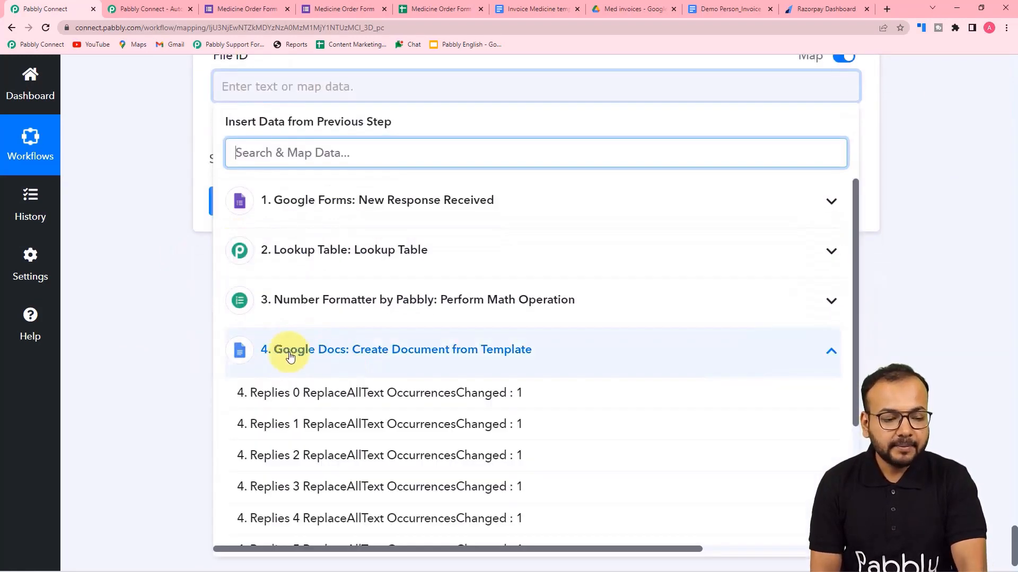
pyautogui.scroll(-4, 311, 481)
pyautogui.click(315, 531)
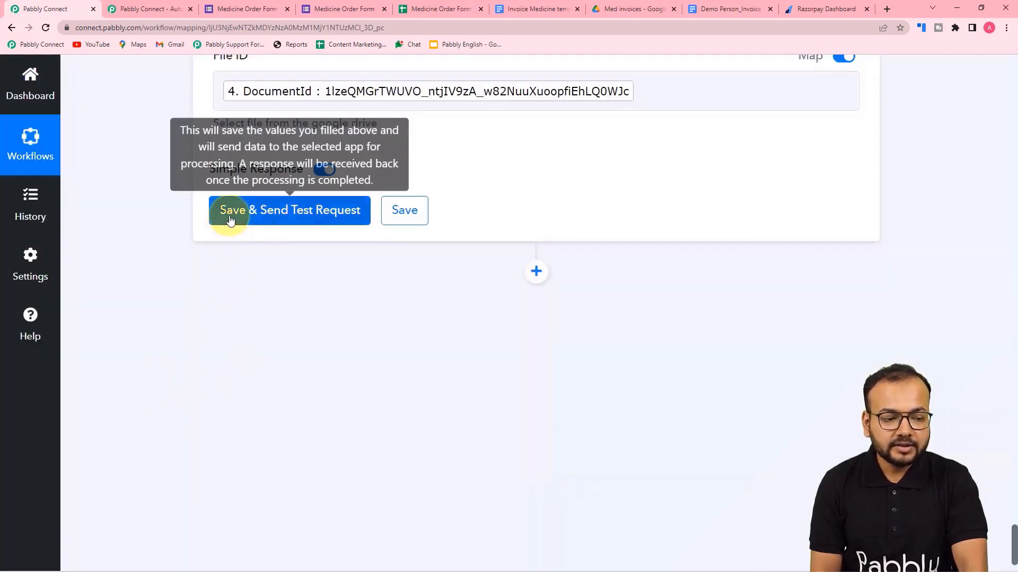
# Save and test the Google Drive share step, reviewing its response.
pyautogui.click(230, 219)
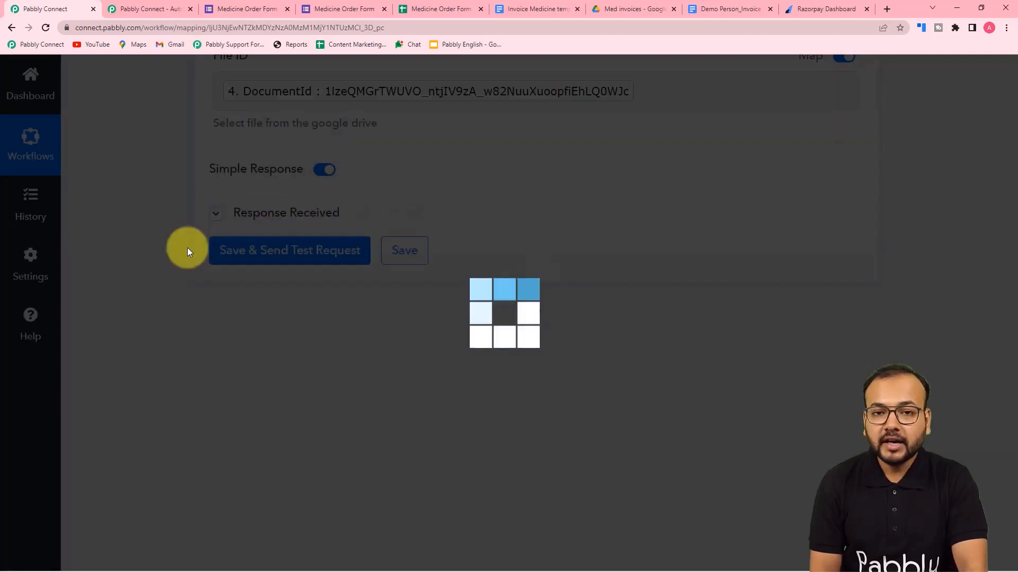
pyautogui.scroll(-4, 187, 247)
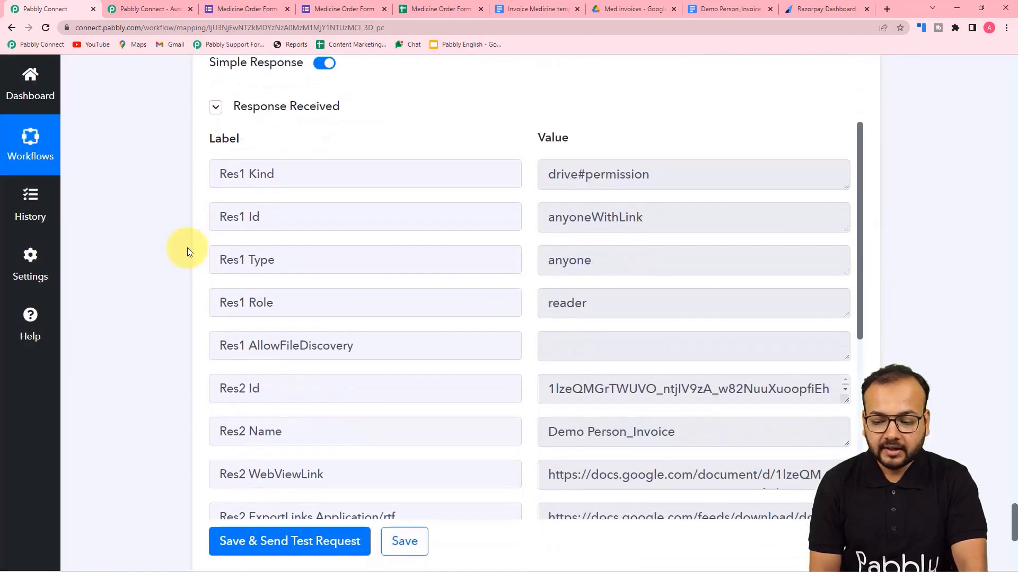
pyautogui.scroll(-3, 313, 226)
pyautogui.scroll(-3, 313, 226)
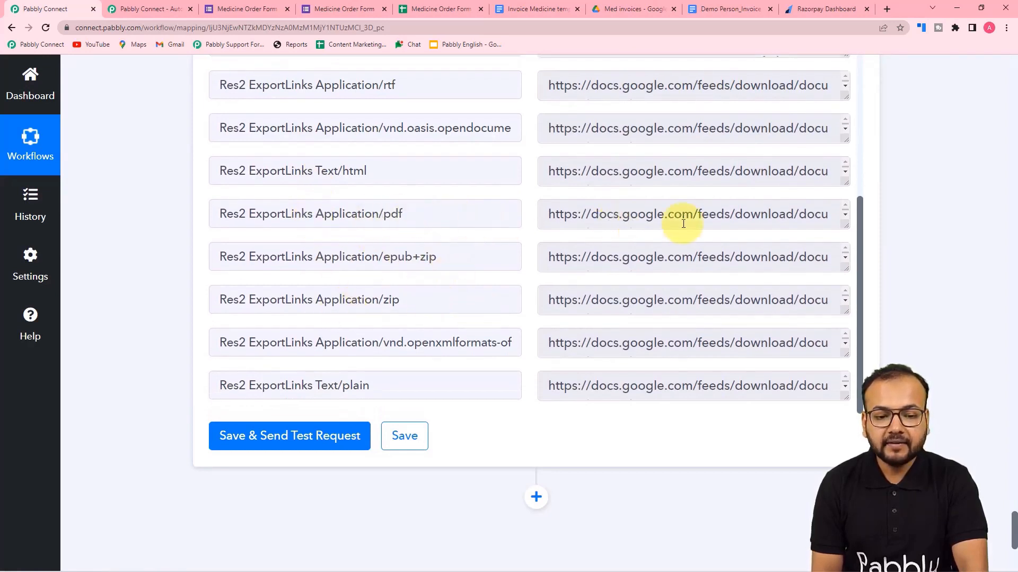
# Select the full Res2 ExportLinks Application/pdf download URL in the response.
pyautogui.click(846, 229)
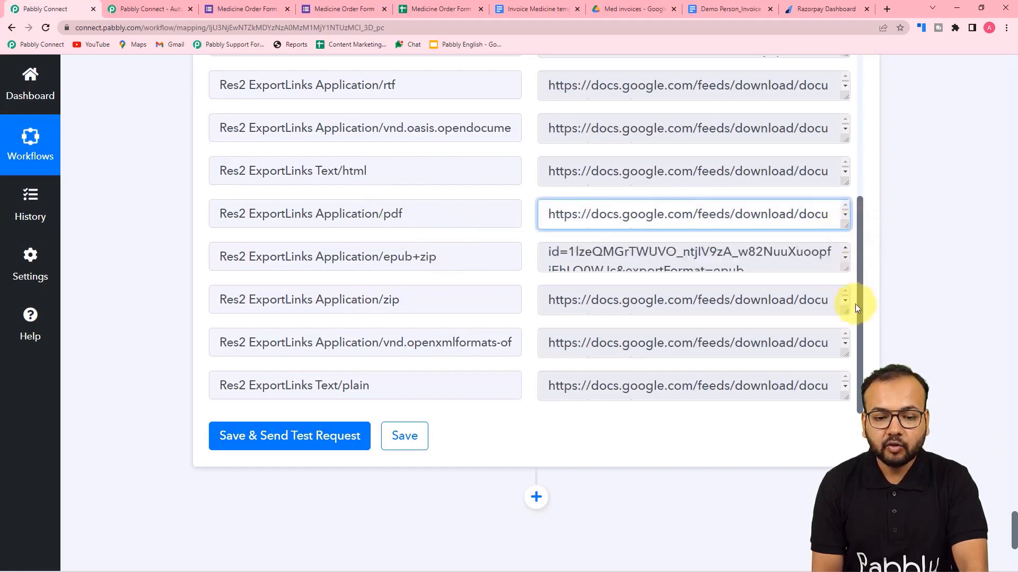
pyautogui.hotkey('ctrl', 'a')
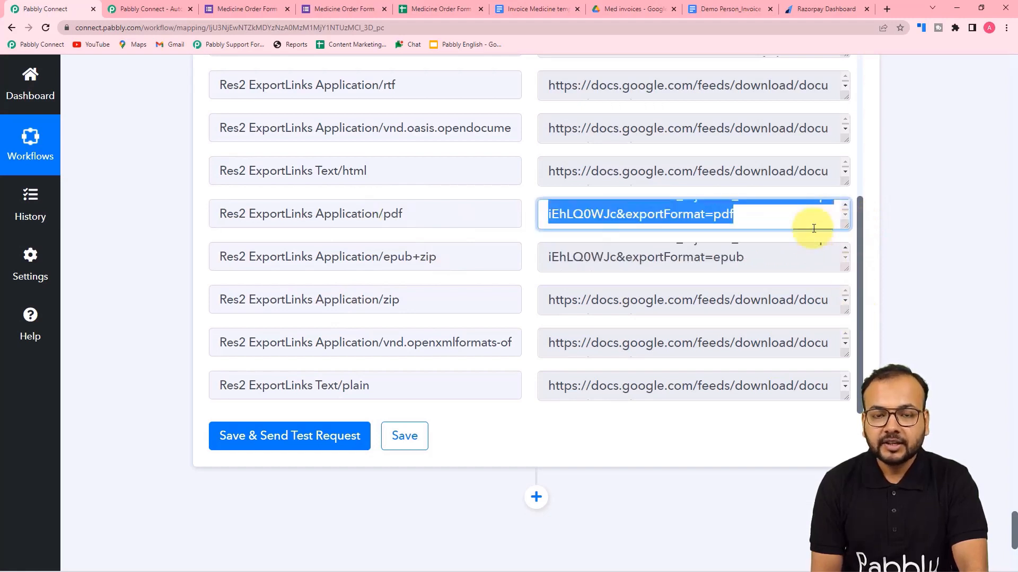
pyautogui.scroll(2, 813, 229)
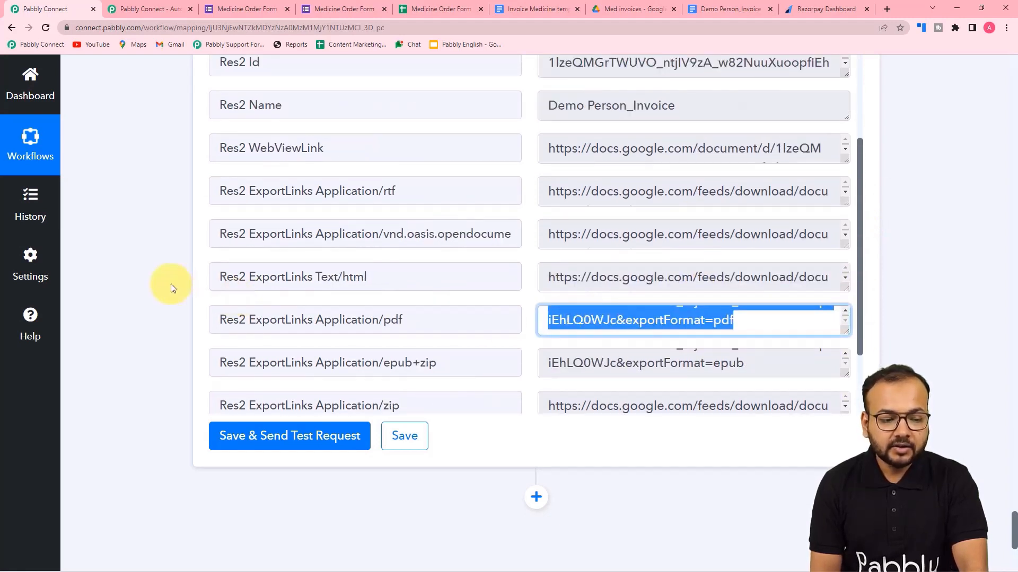
pyautogui.scroll(-5, 170, 287)
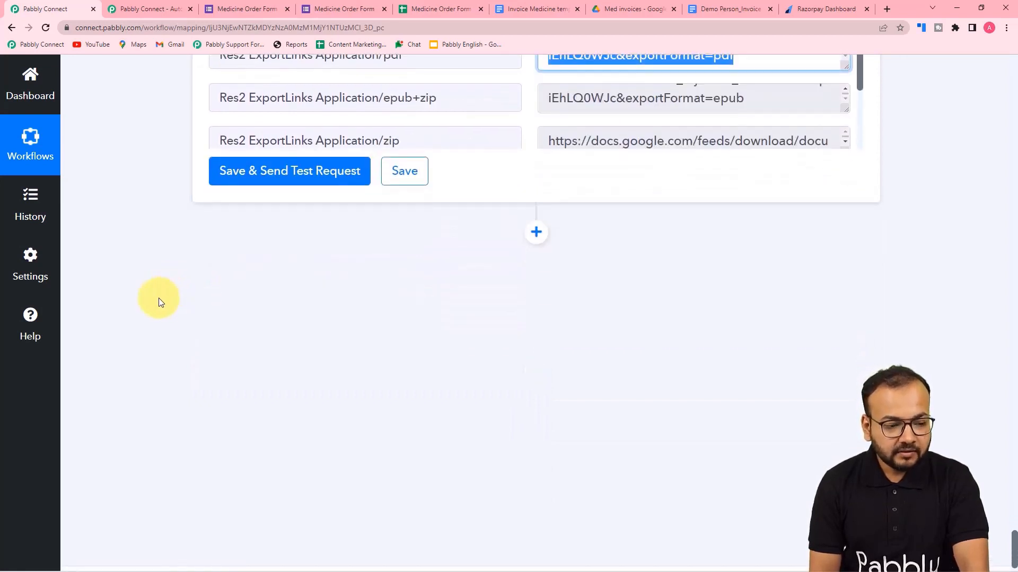
pyautogui.click(162, 302)
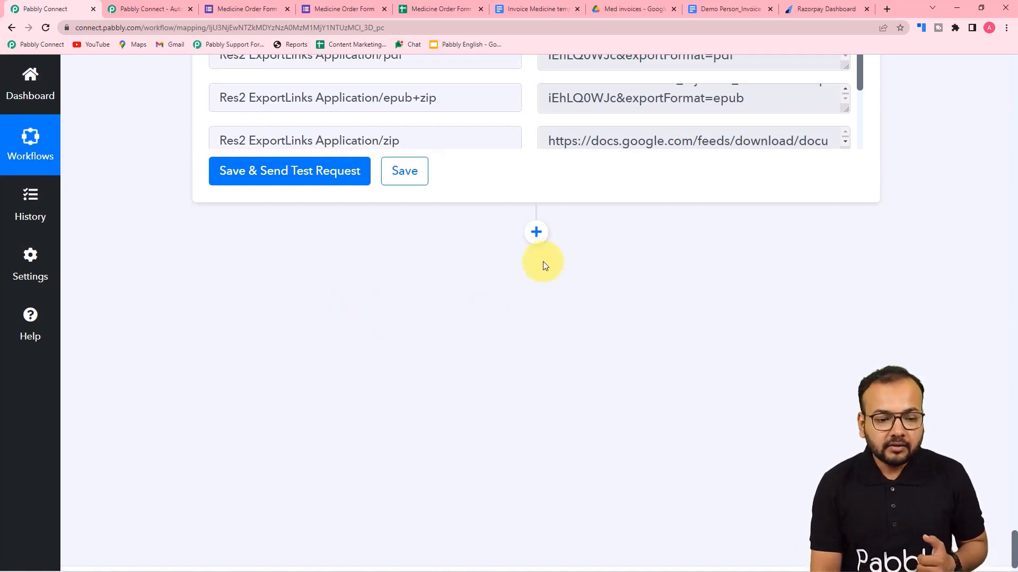
# Add a Razorpay action step with the Create Payment Link event and start connecting an account.
pyautogui.click(536, 233)
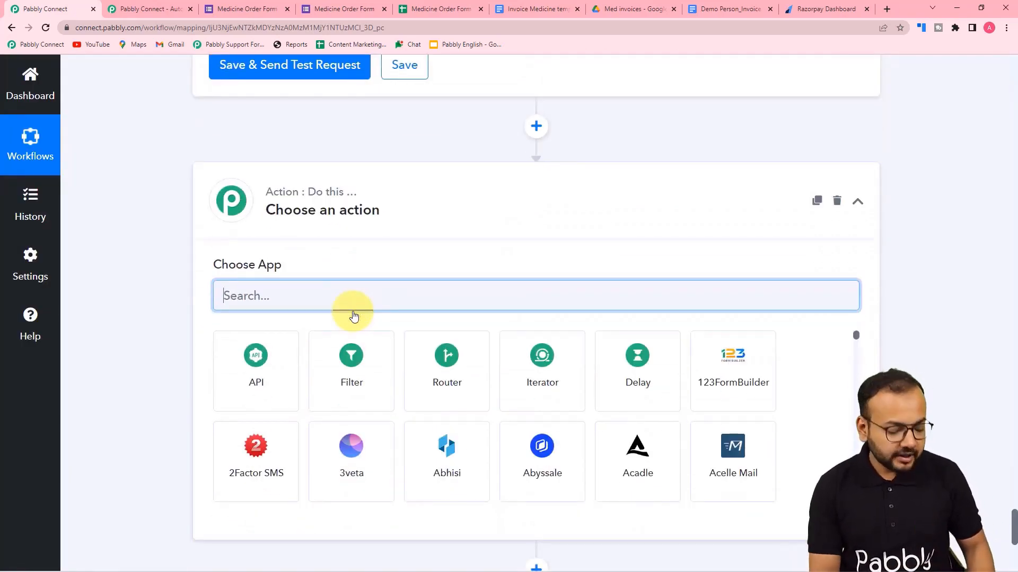
pyautogui.write('razor')
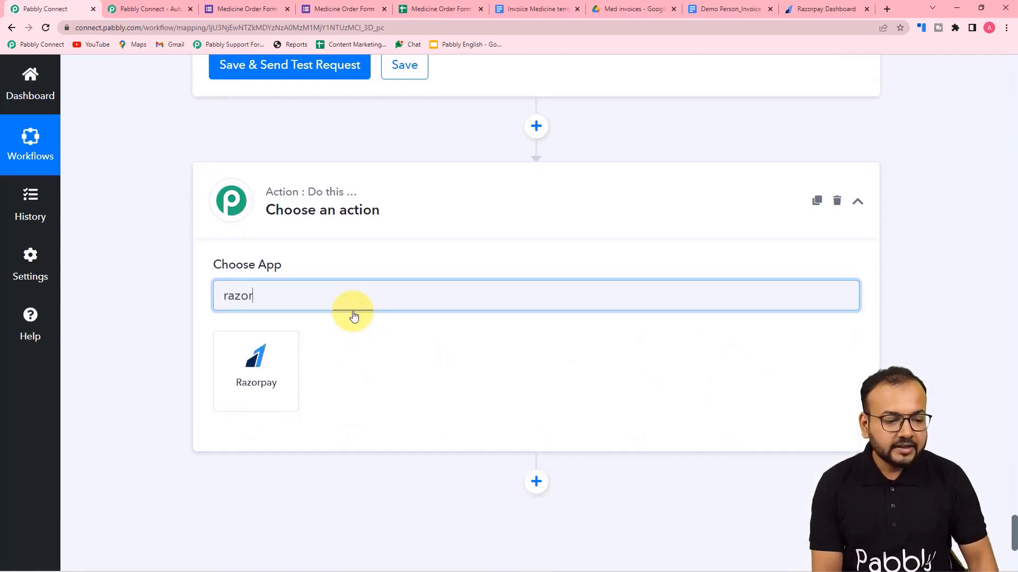
pyautogui.click(266, 370)
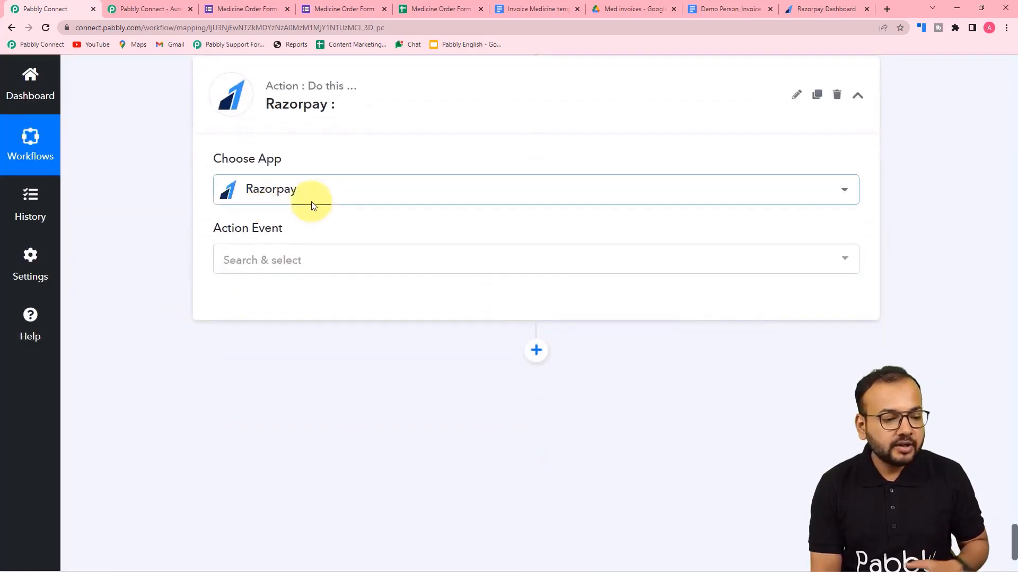
pyautogui.click(260, 269)
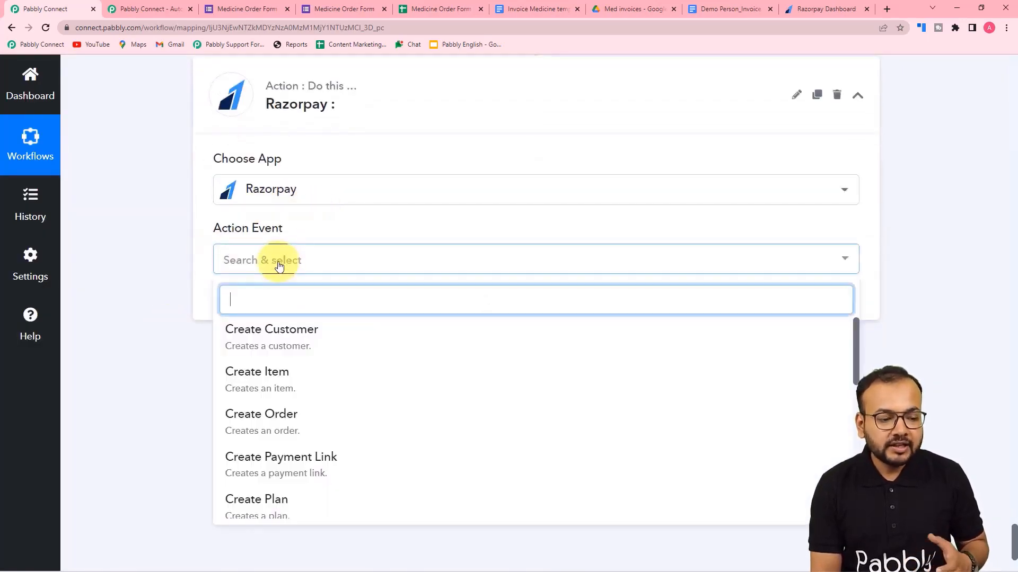
pyautogui.scroll(-1, 300, 400)
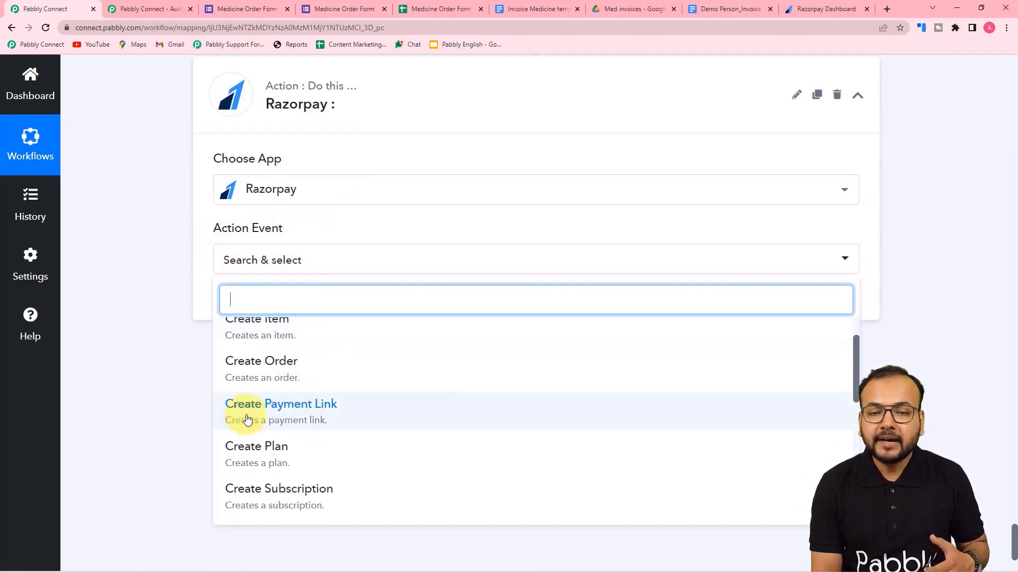
pyautogui.click(266, 416)
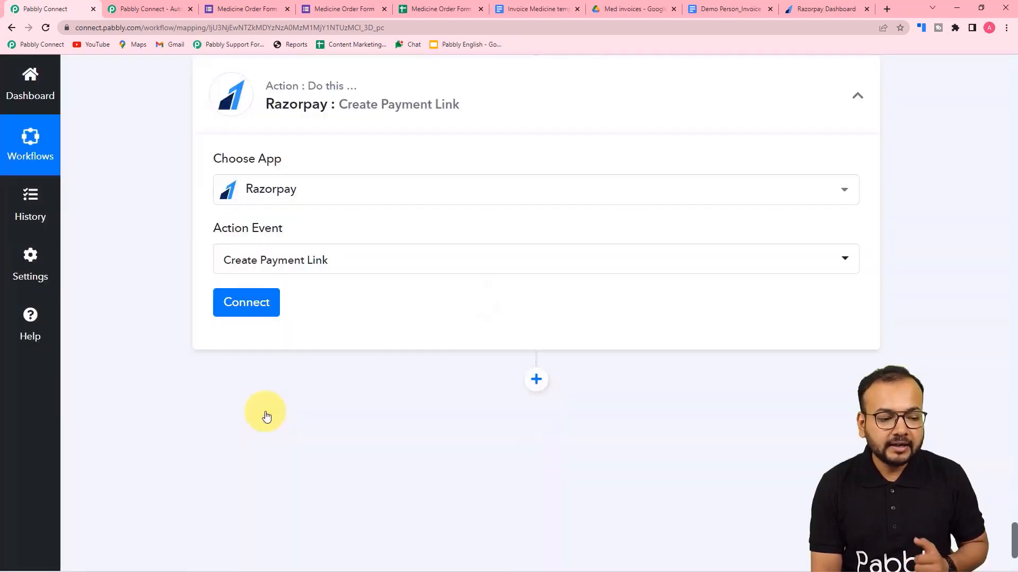
pyautogui.click(241, 306)
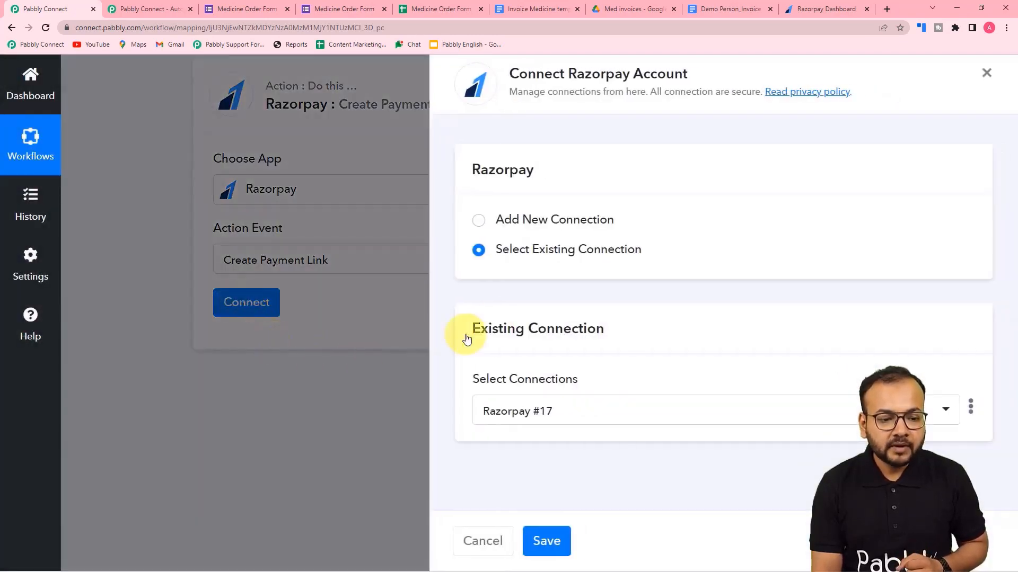
# Choose Add New Connection for Razorpay, then go to the Razorpay Dashboard's API Keys page.
pyautogui.click(478, 222)
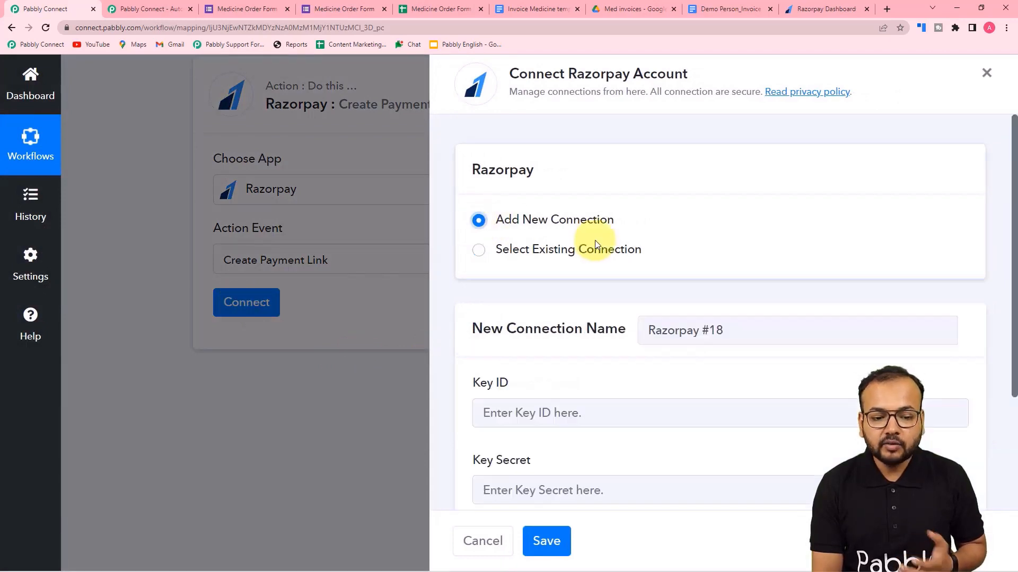
pyautogui.scroll(-3, 595, 356)
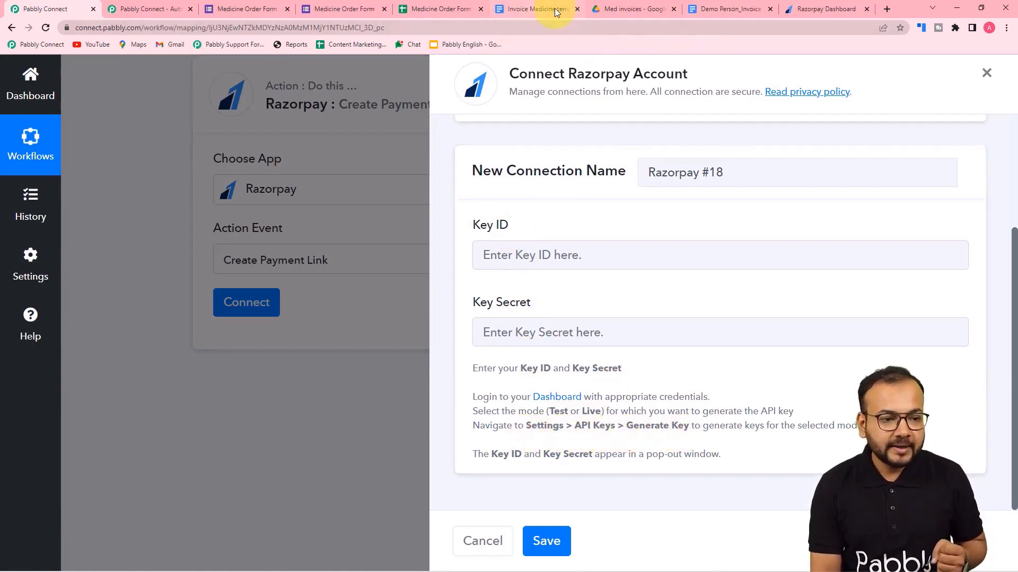
pyautogui.click(805, 7)
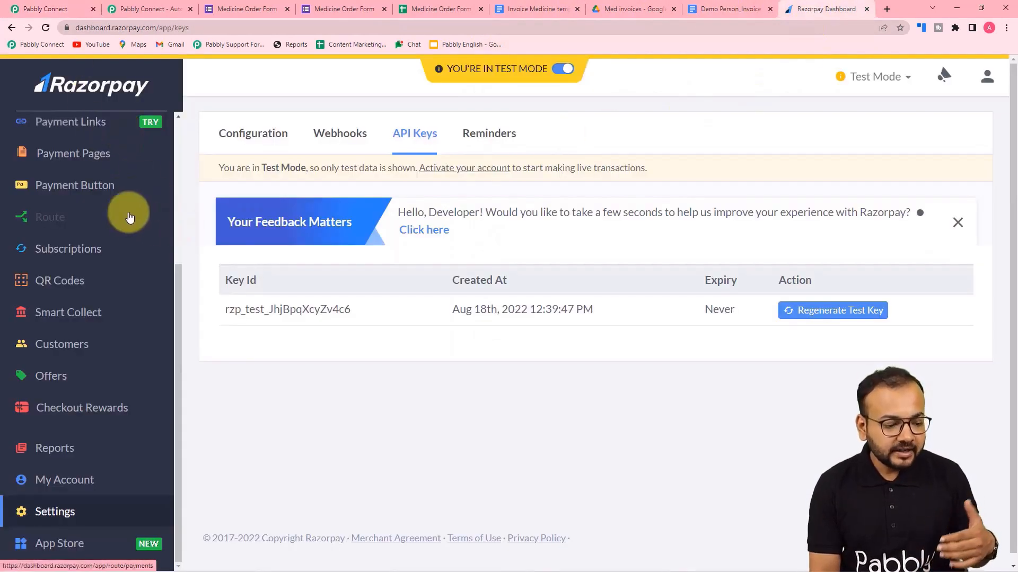
# Generate a new test-mode API key in the Razorpay Dashboard's API Keys settings.
pyautogui.click(55, 513)
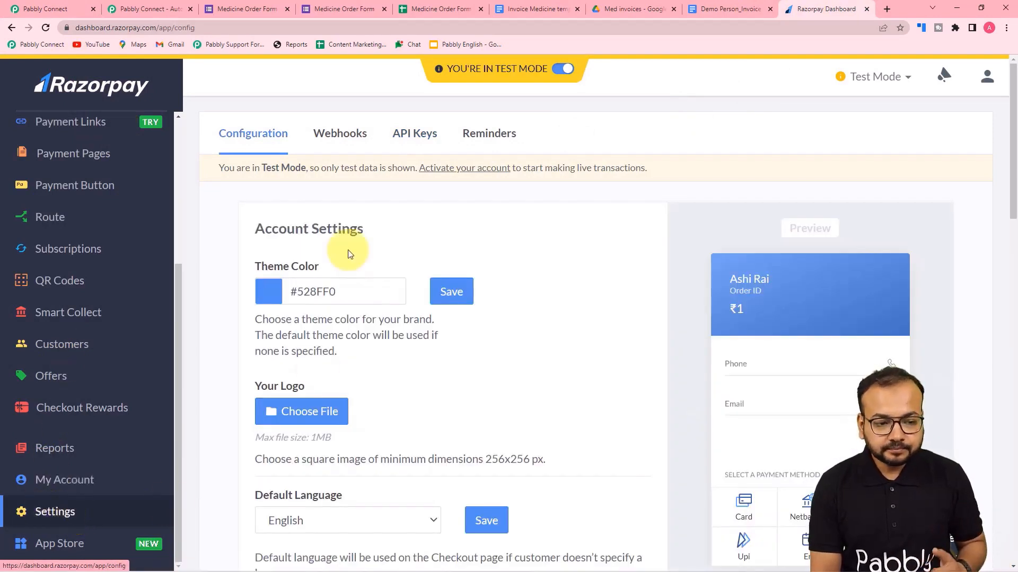
pyautogui.click(422, 138)
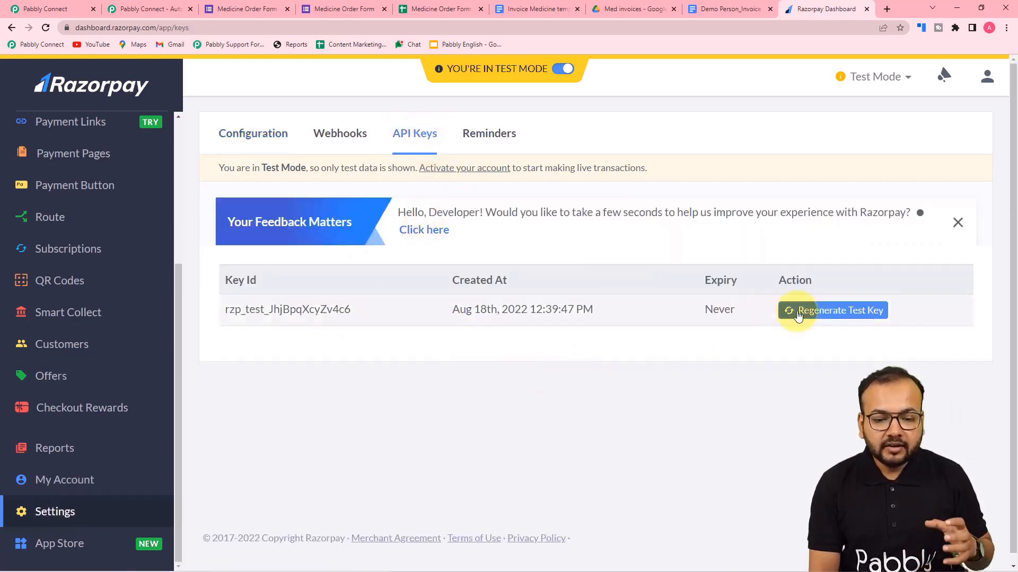
pyautogui.click(833, 312)
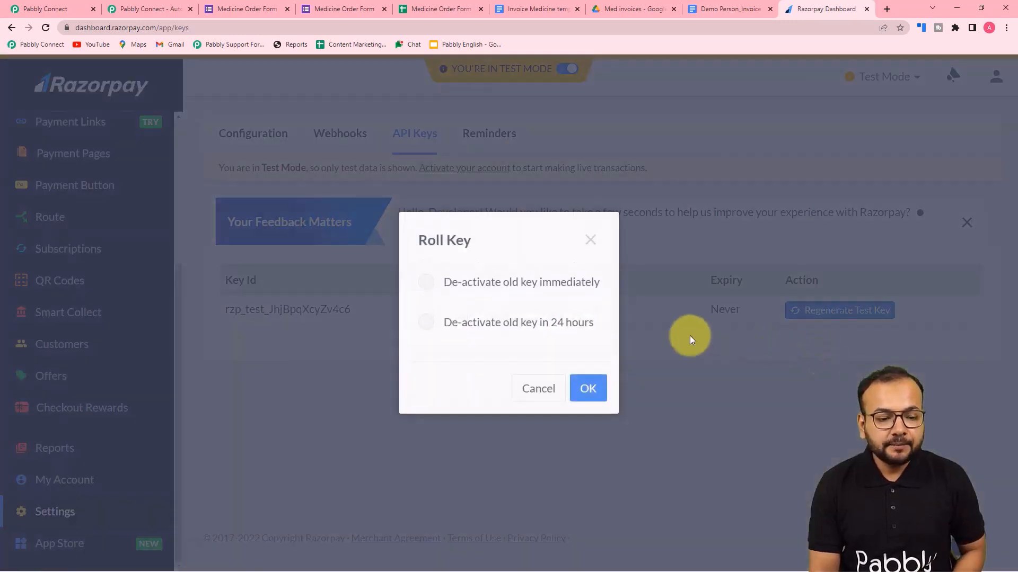
pyautogui.click(584, 401)
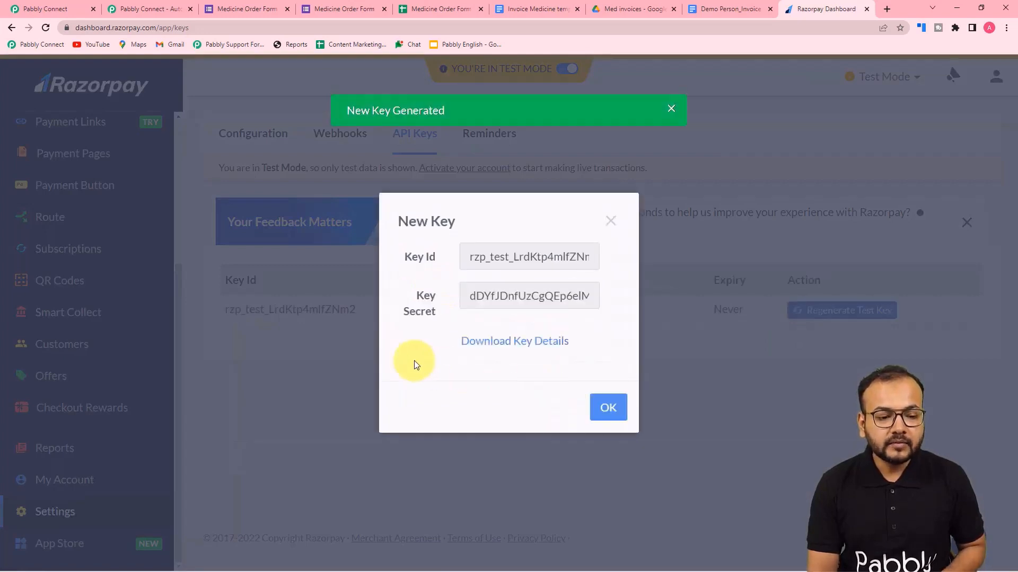
# Copy the new test key's Key Id.
pyautogui.doubleClick(473, 260)
pyautogui.rightClick(473, 261)
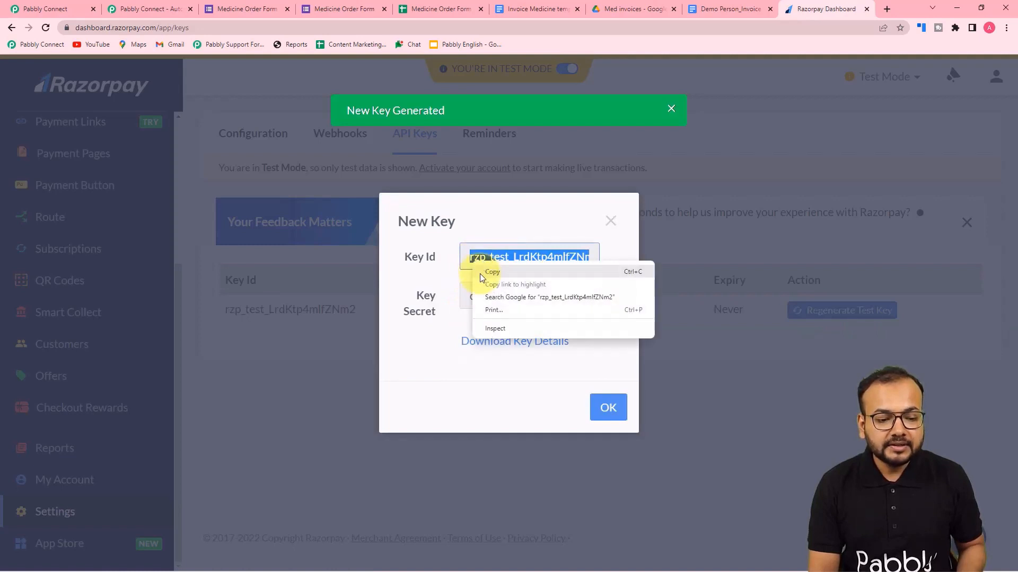
pyautogui.click(488, 275)
# Paste the Key Id into the Razorpay connection's Key ID field.
pyautogui.click(91, 7)
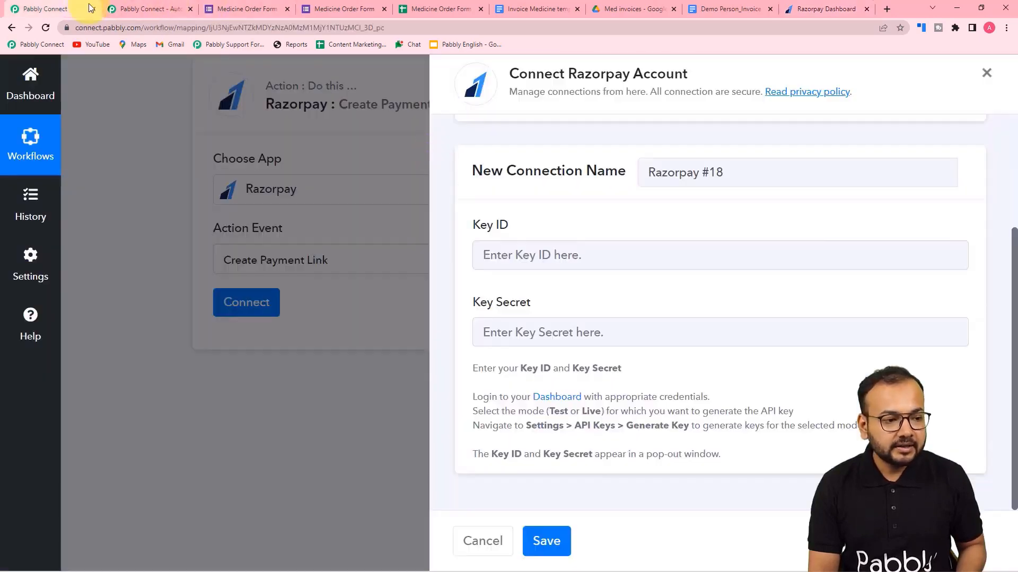
pyautogui.rightClick(581, 260)
pyautogui.click(628, 359)
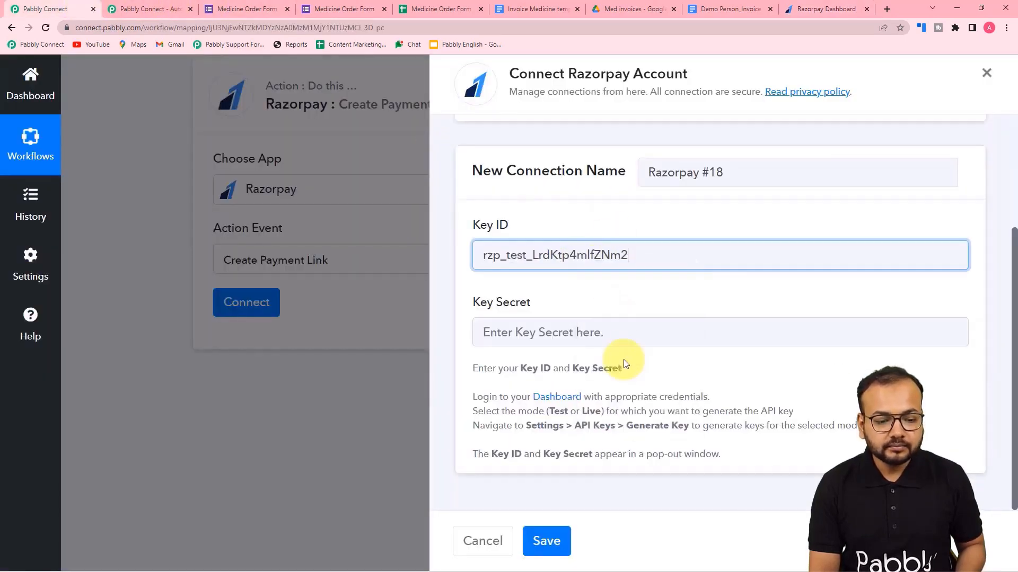
# Copy the Key Secret from Razorpay and paste it into the Key Secret field.
pyautogui.click(800, 9)
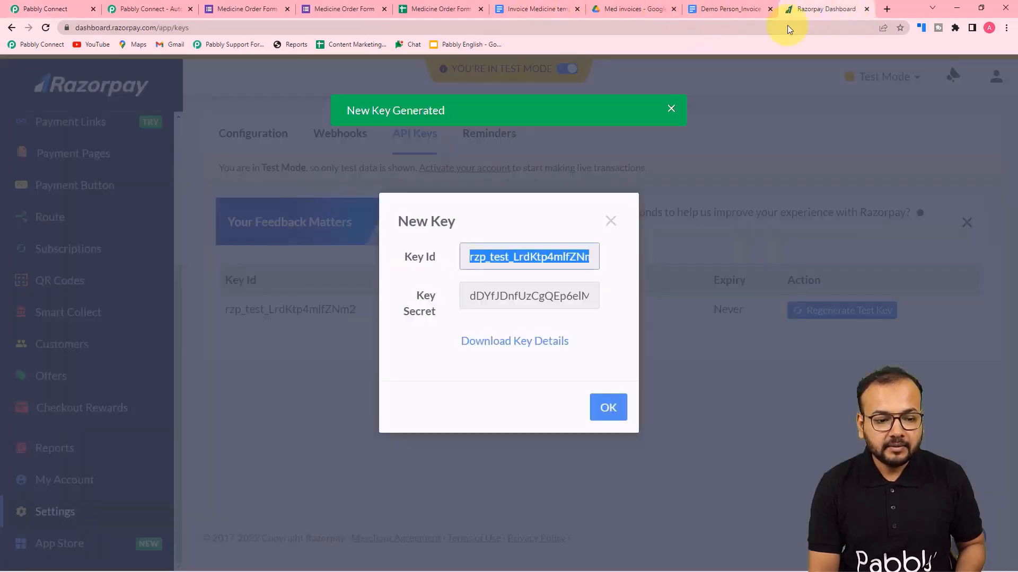
pyautogui.click(564, 302)
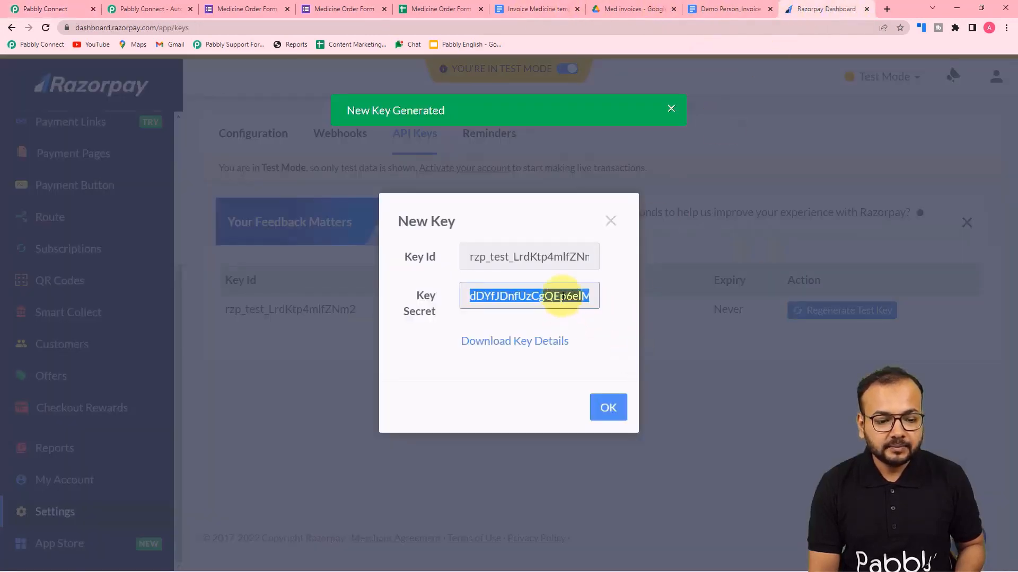
pyautogui.rightClick(563, 297)
pyautogui.click(578, 303)
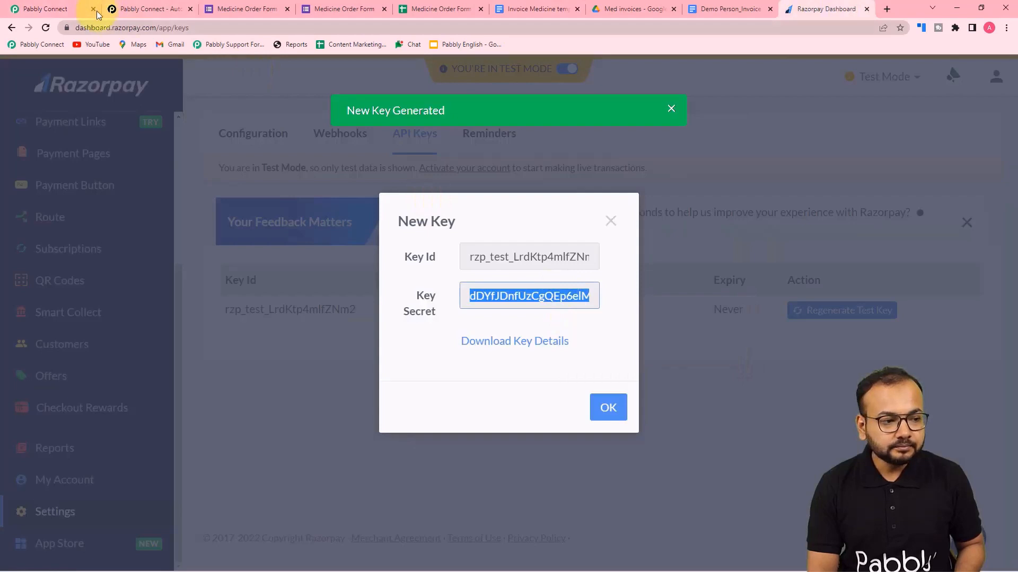
pyautogui.click(97, 13)
pyautogui.rightClick(498, 332)
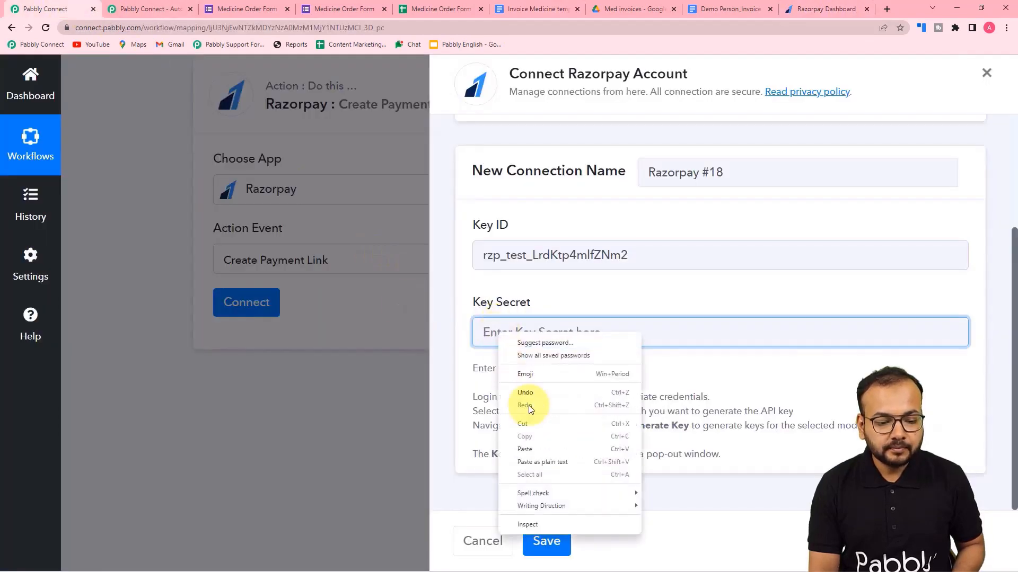
pyautogui.click(535, 445)
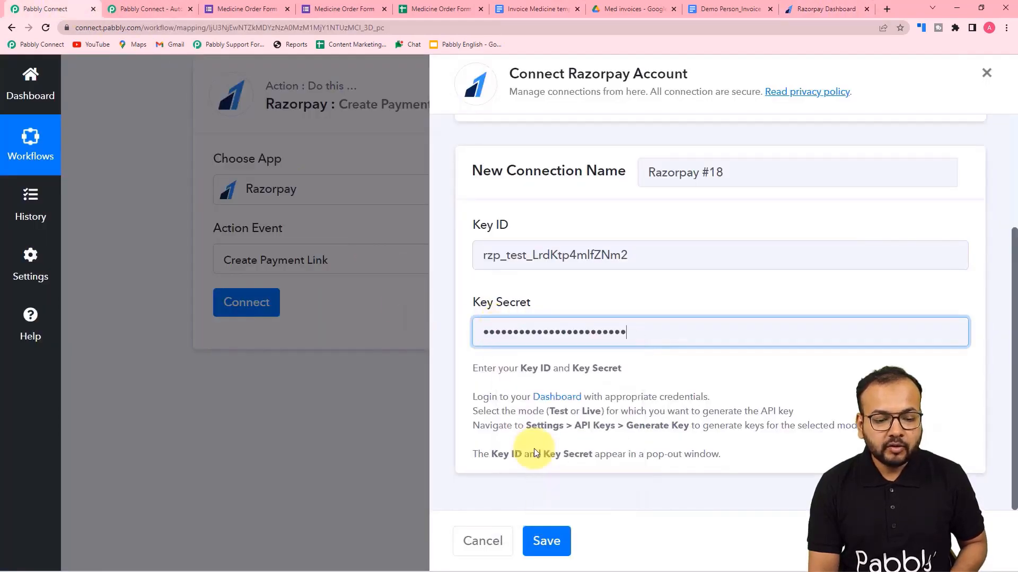
# Close Razorpay's new key dialog and save the Razorpay connection.
pyautogui.click(796, 10)
pyautogui.click(617, 406)
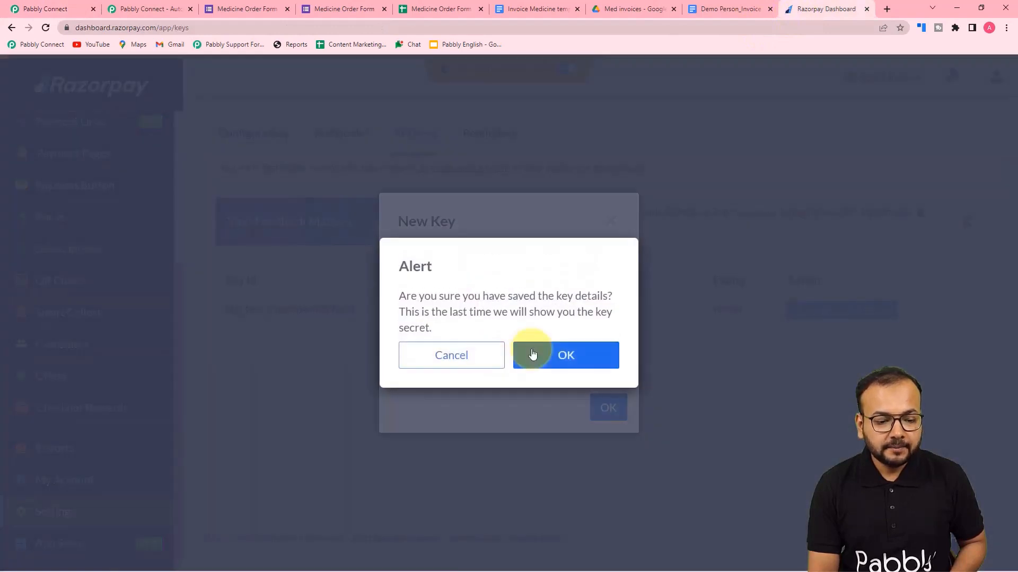
pyautogui.click(529, 352)
pyautogui.click(41, 9)
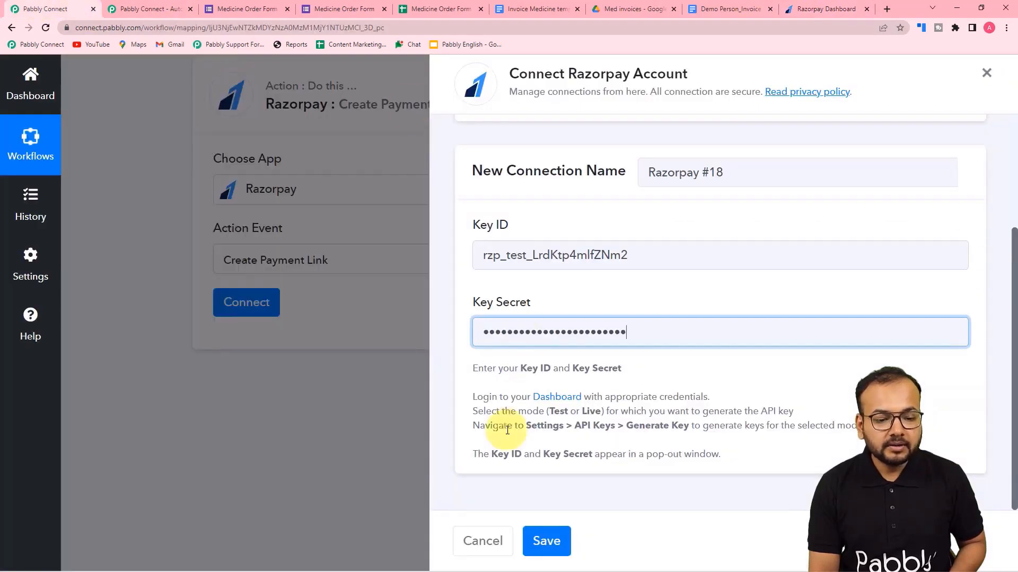
pyautogui.click(546, 540)
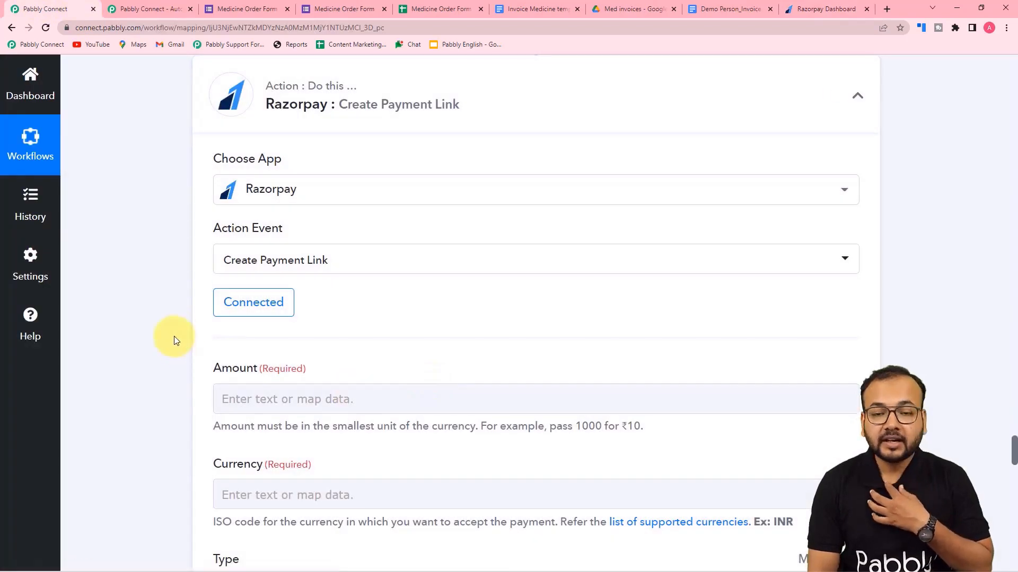
# Map the Number Formatter step's Result (100) into the payment link's Amount field.
pyautogui.scroll(-3, 174, 336)
pyautogui.scroll(-2, 174, 336)
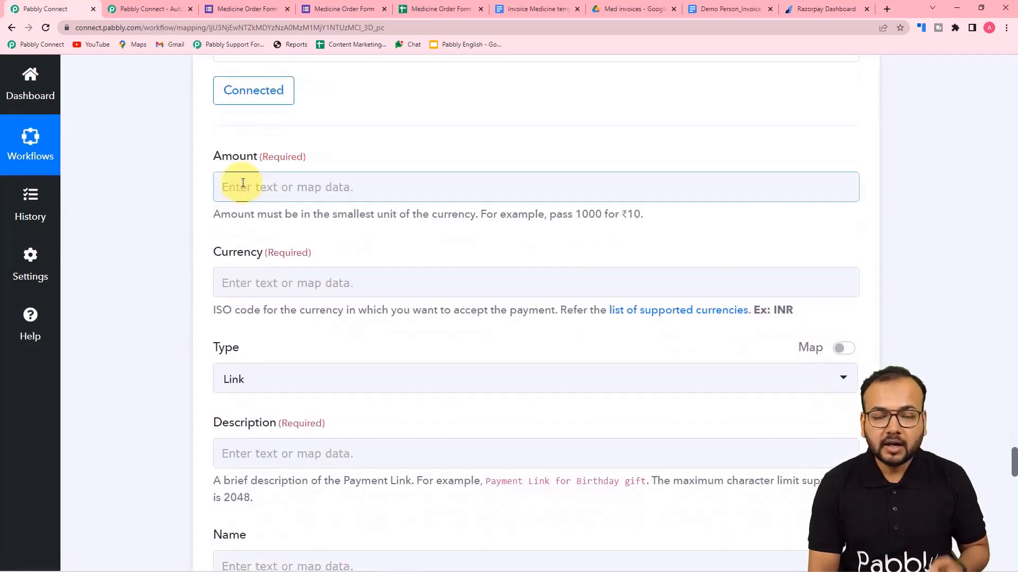
pyautogui.scroll(-1, 340, 227)
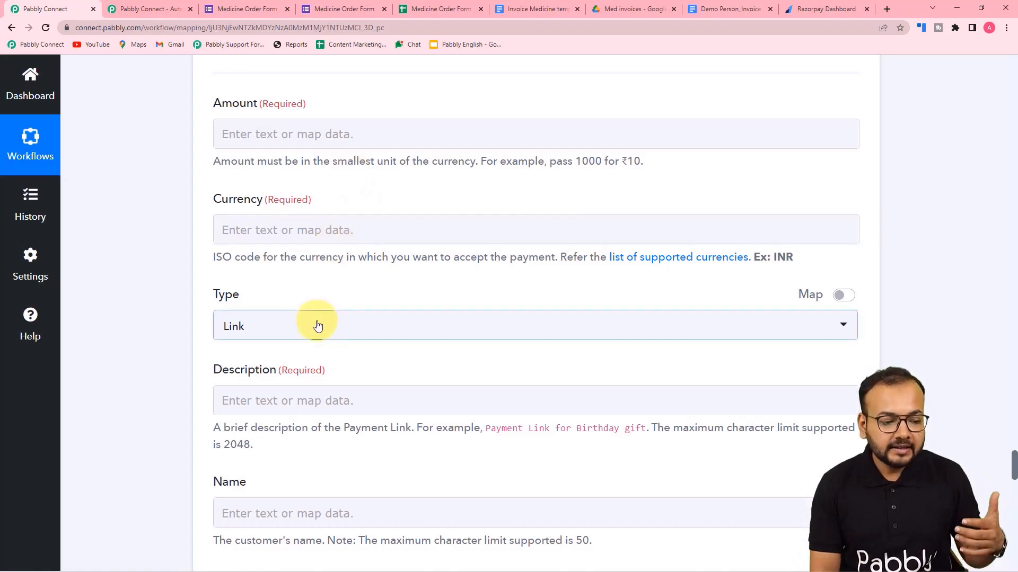
pyautogui.scroll(-2, 318, 324)
pyautogui.scroll(1, 318, 322)
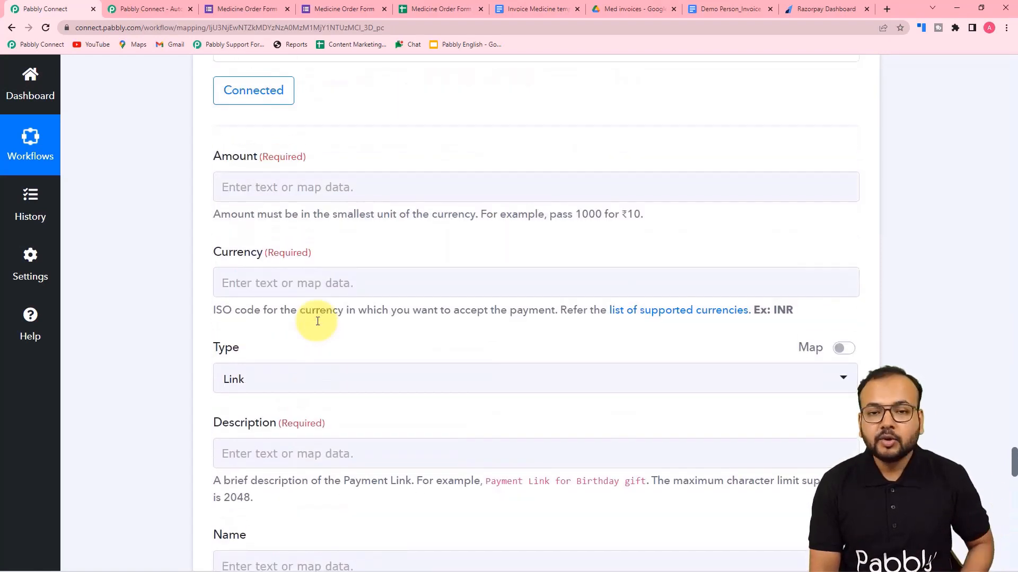
pyautogui.click(296, 186)
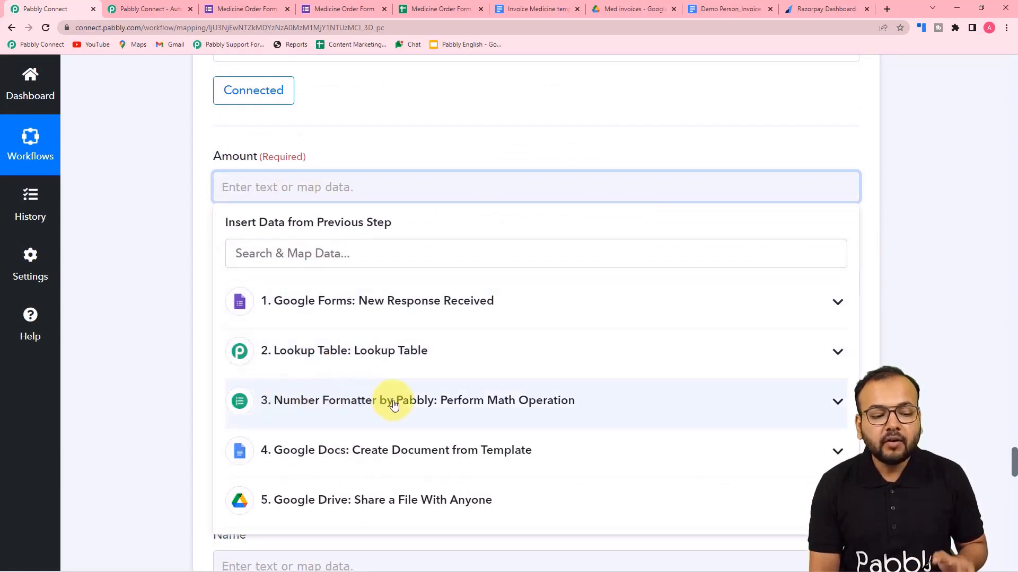
pyautogui.click(358, 408)
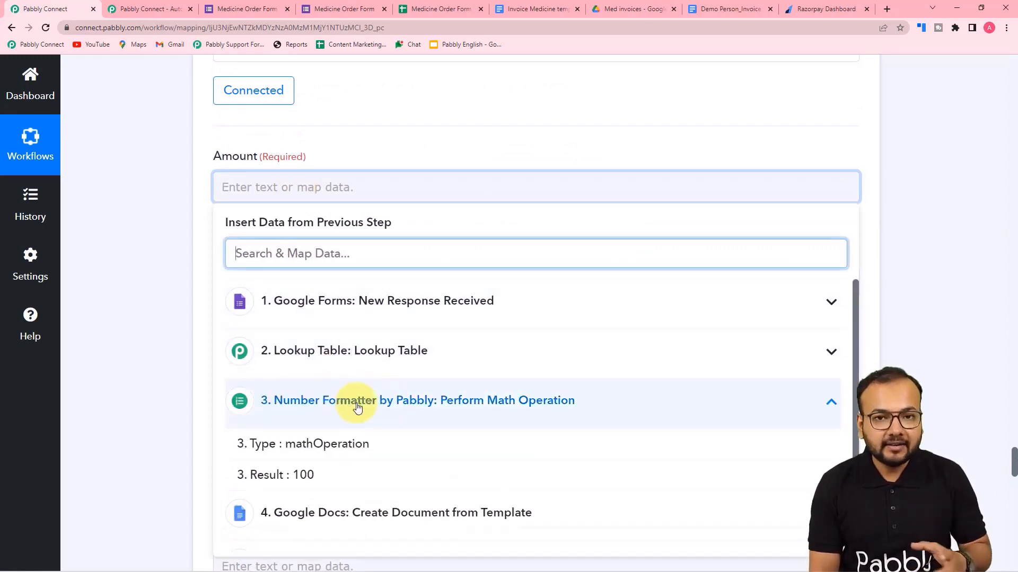
pyautogui.click(311, 480)
pyautogui.click(177, 400)
# Set the payment link's Currency field to INR.
pyautogui.scroll(-2, 177, 400)
pyautogui.click(288, 189)
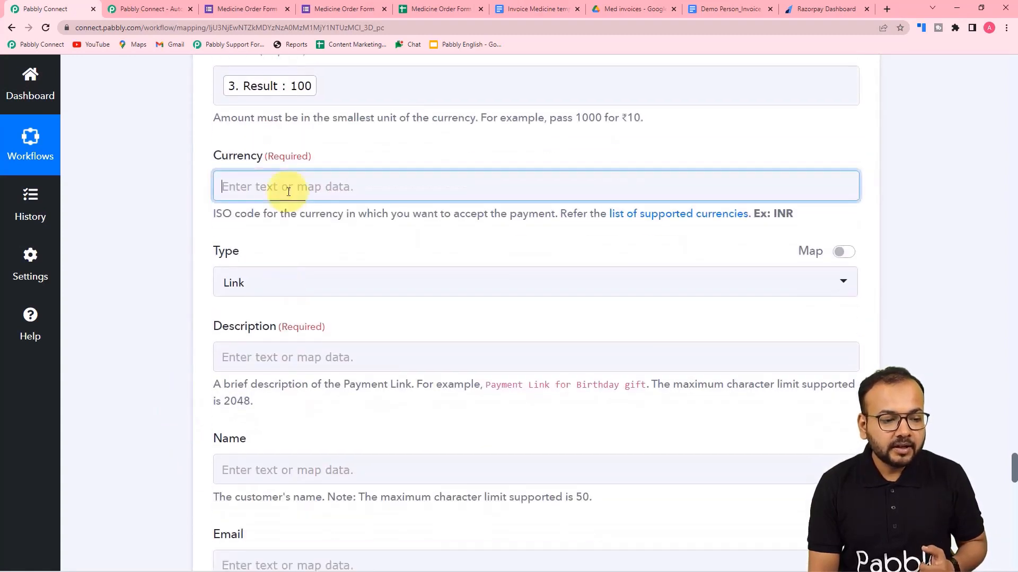
pyautogui.click(205, 158)
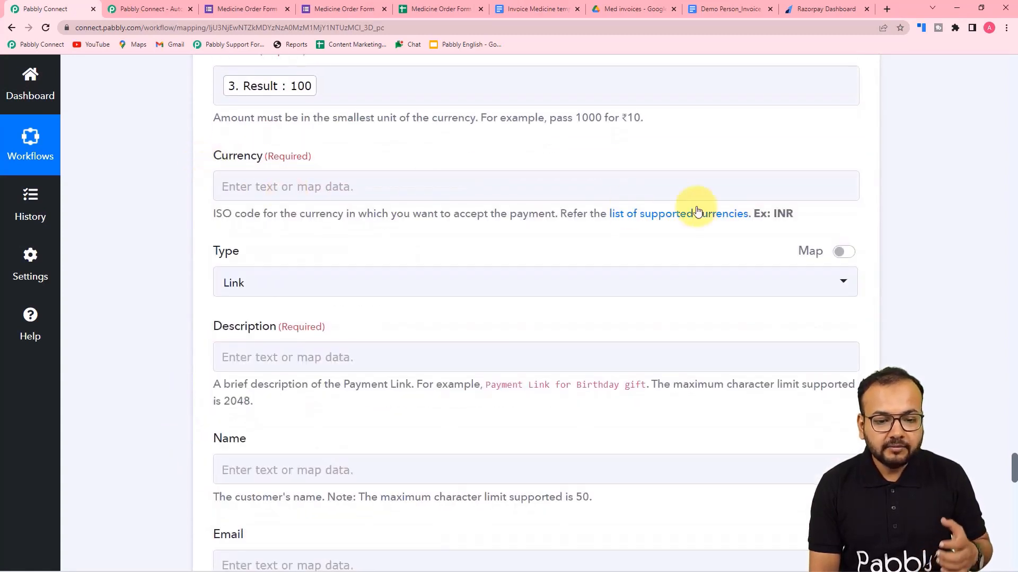
pyautogui.click(614, 181)
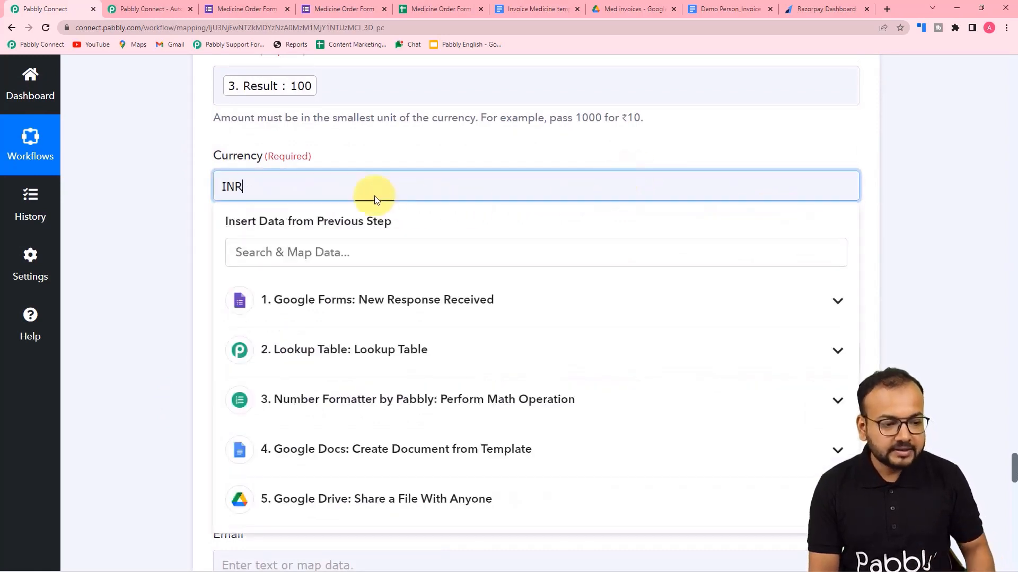
pyautogui.click(187, 200)
pyautogui.scroll(-1, 212, 200)
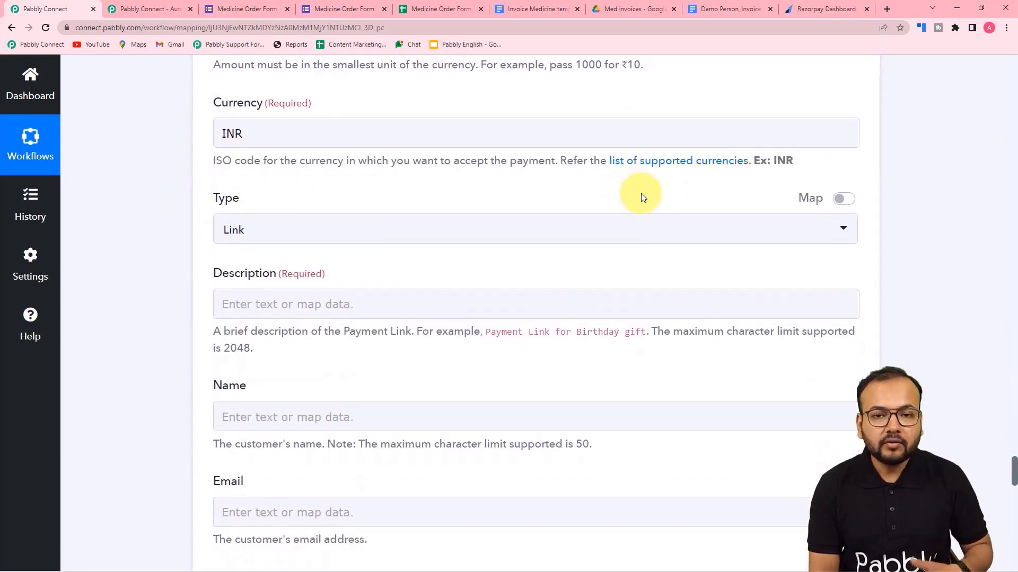
# Check the list of supported currencies, then return to the Pabbly Connect workflow.
pyautogui.click(638, 161)
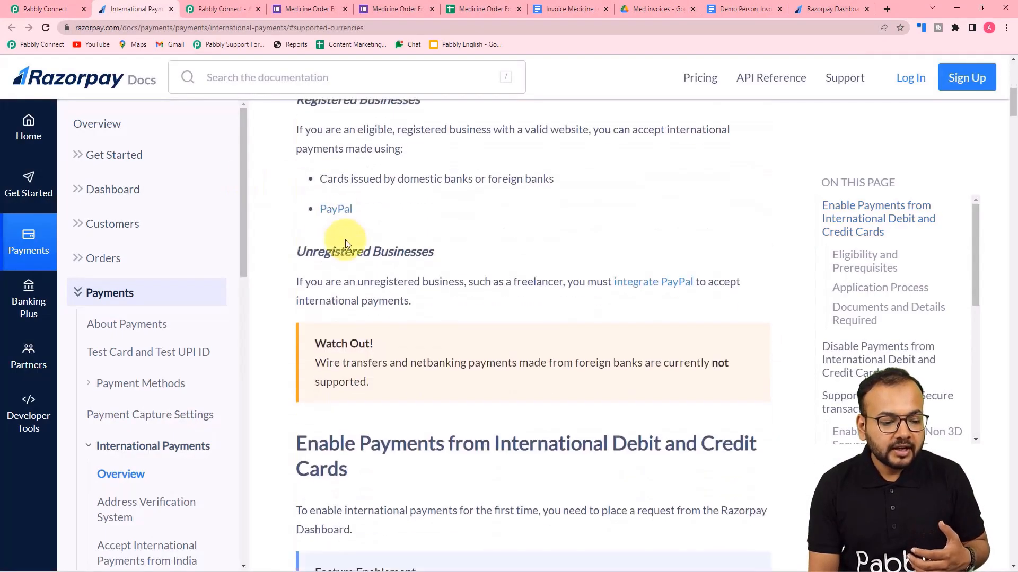
pyautogui.click(47, 8)
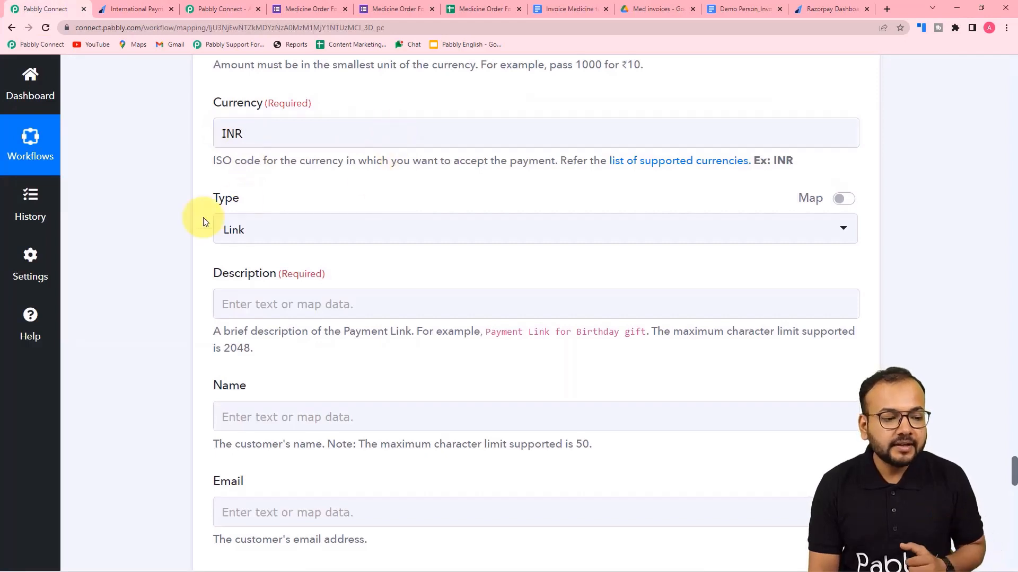
pyautogui.scroll(-2, 336, 141)
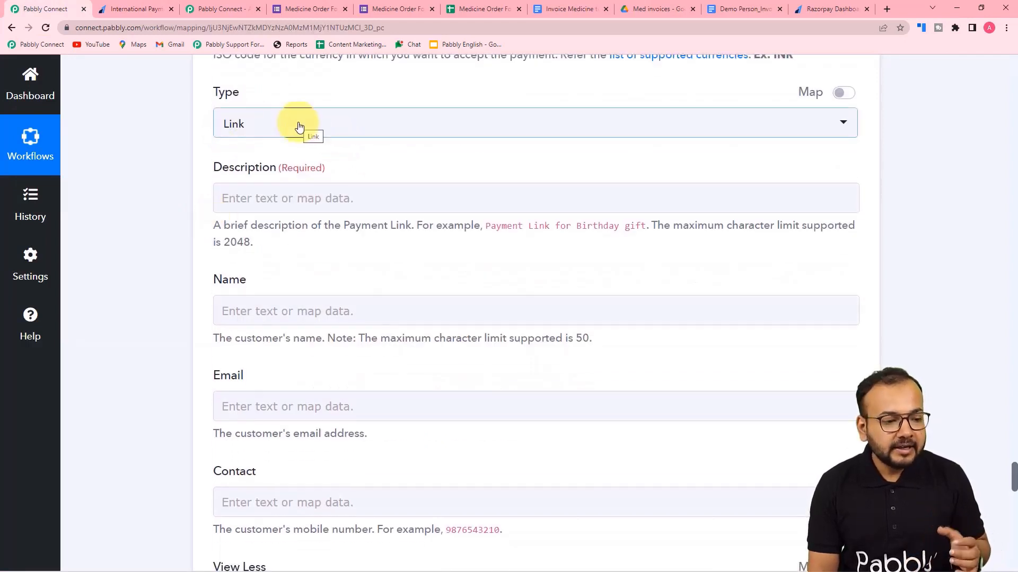
pyautogui.scroll(-2, 299, 126)
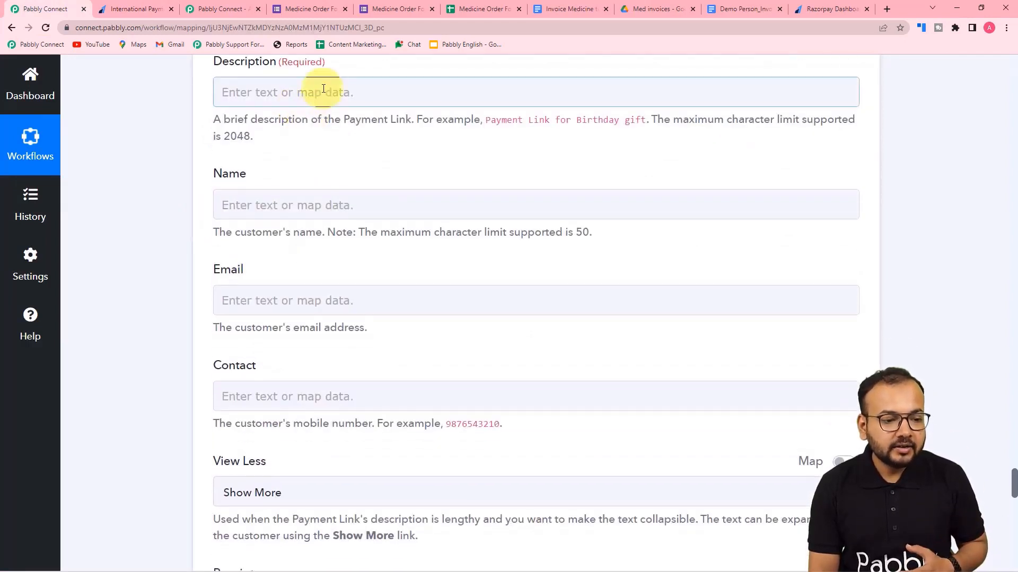
# Enter 'Payment Link for the order of Medicines' as the payment link Description.
pyautogui.click(323, 90)
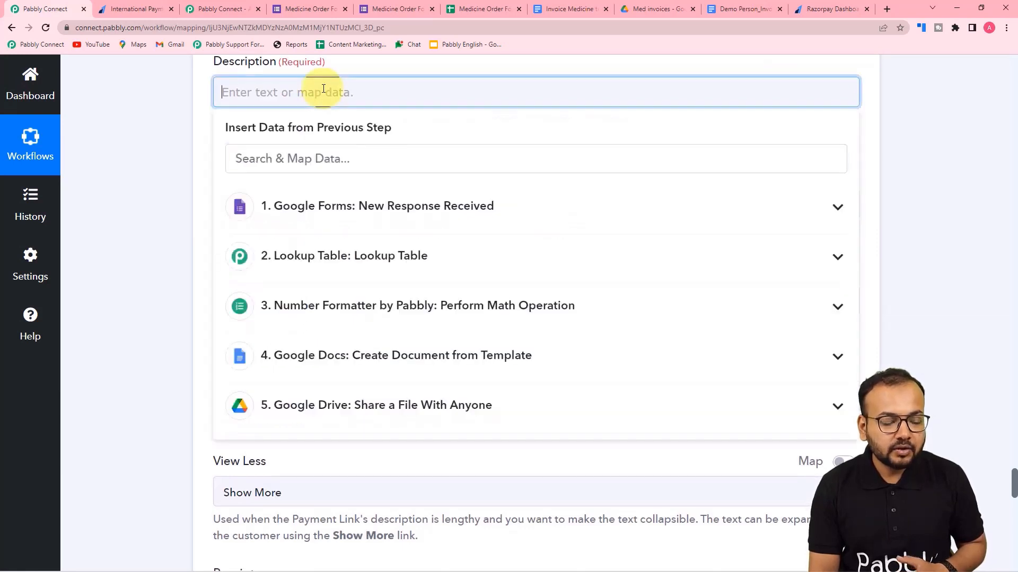
pyautogui.click(189, 141)
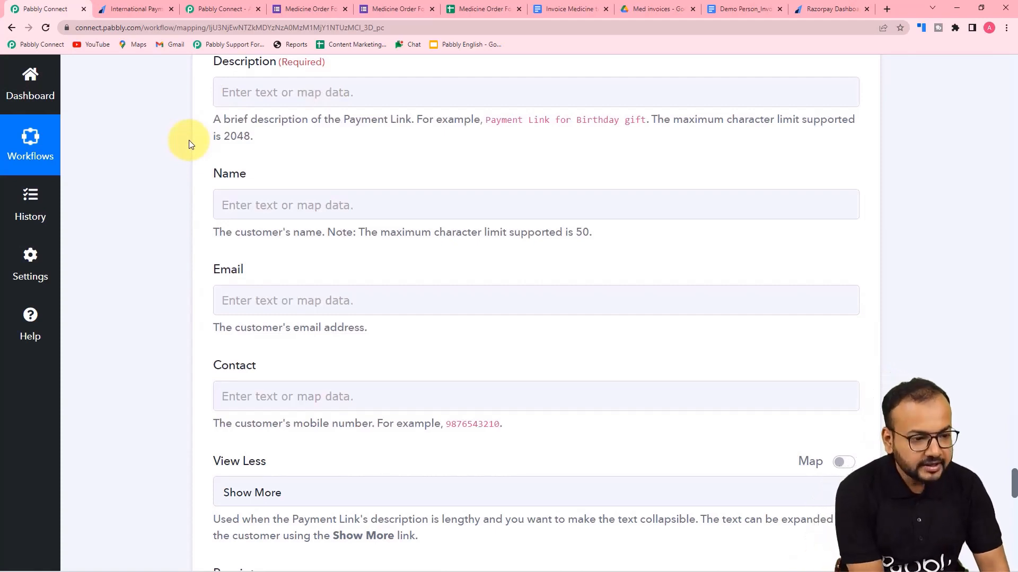
pyautogui.click(236, 93)
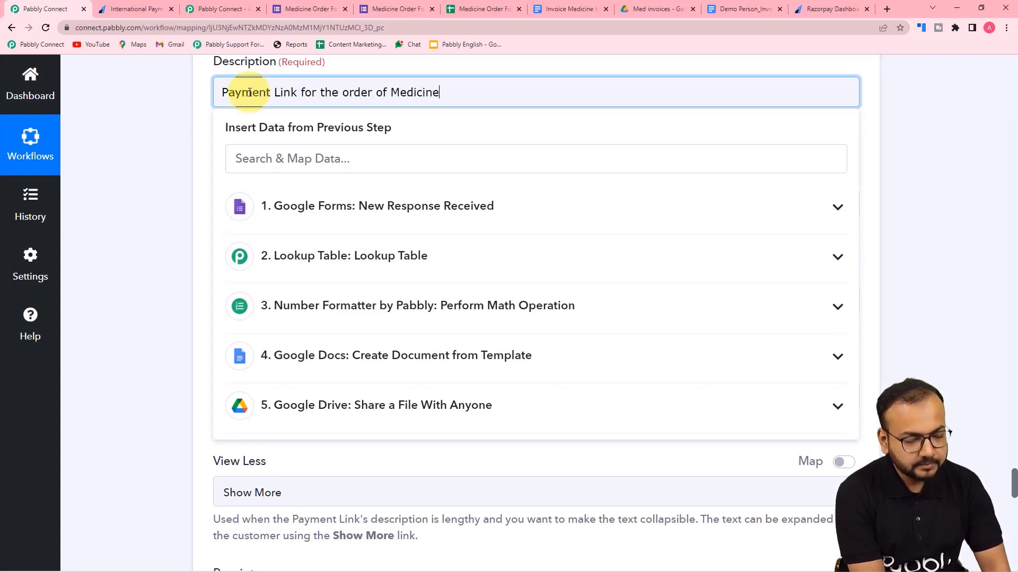
# Map the Google Forms Full Name answer into the Razorpay Name field.
pyautogui.click(153, 115)
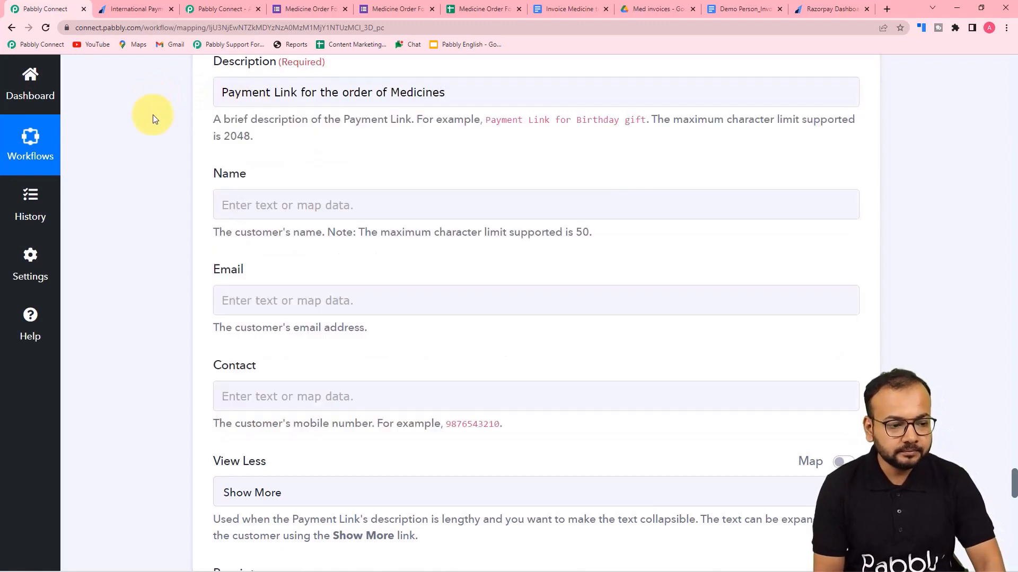
pyautogui.scroll(-2, 239, 159)
pyautogui.click(264, 98)
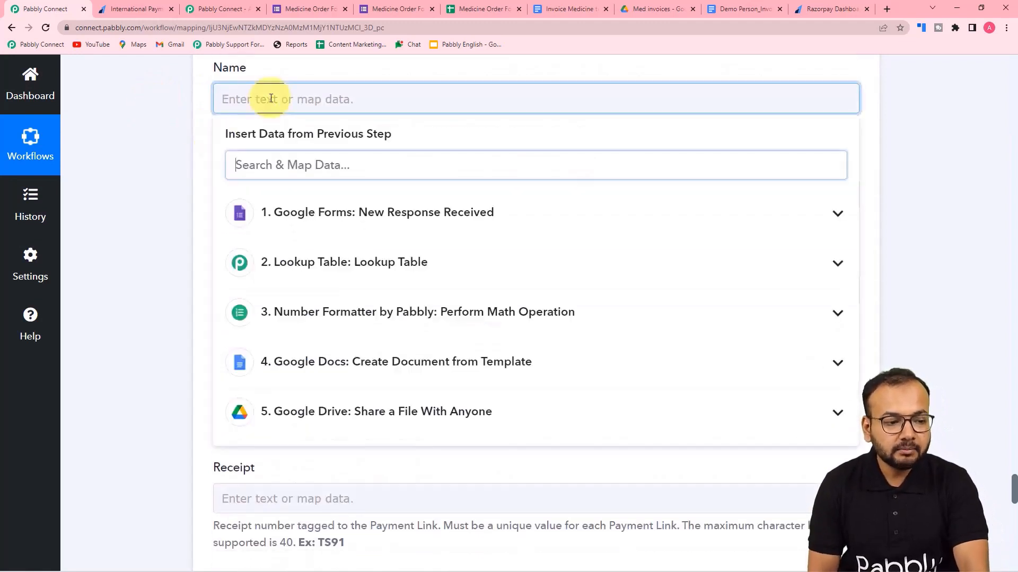
pyautogui.click(303, 223)
pyautogui.click(317, 287)
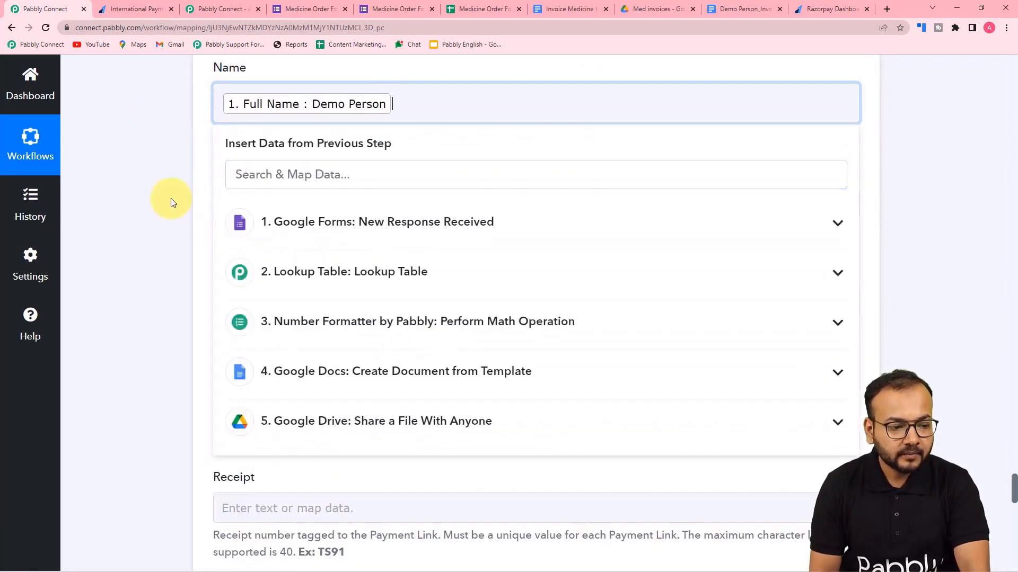
pyautogui.click(171, 200)
pyautogui.click(243, 204)
# Map the form's Email Address into Email and Phone Number into Contact.
pyautogui.scroll(-2, 254, 206)
pyautogui.click(268, 209)
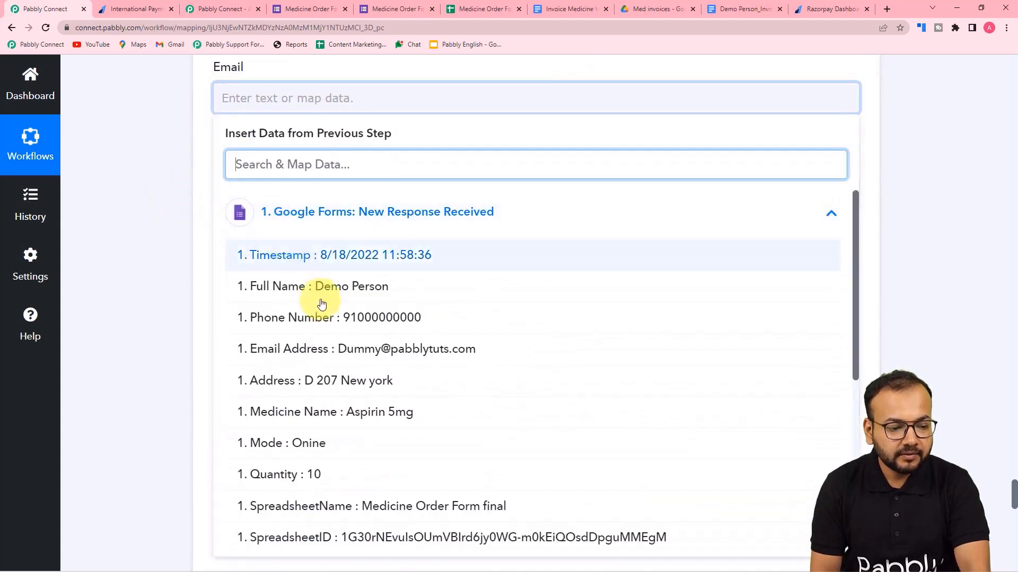
pyautogui.click(336, 348)
pyautogui.click(160, 247)
pyautogui.scroll(-2, 205, 227)
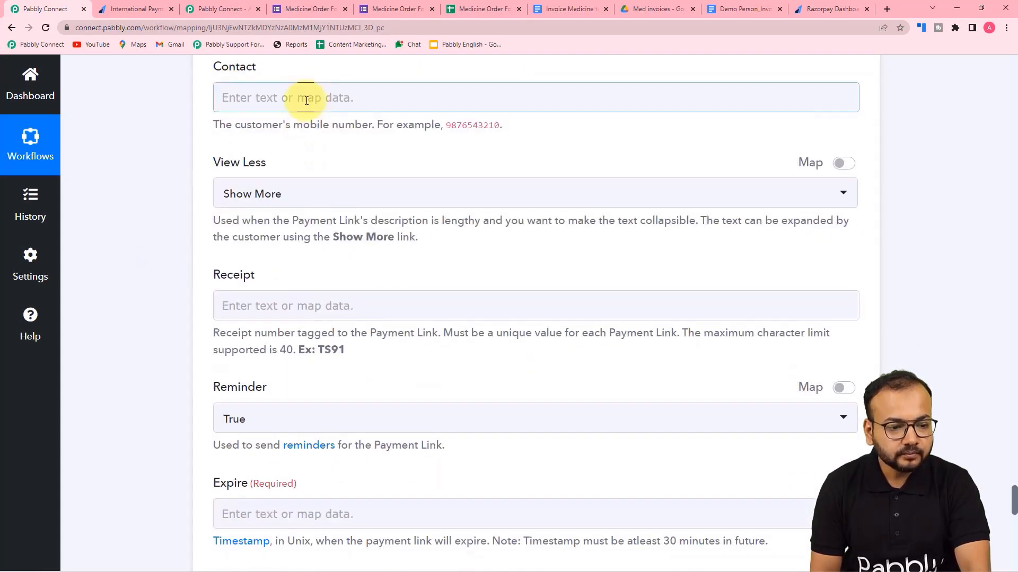
pyautogui.click(307, 97)
pyautogui.click(333, 231)
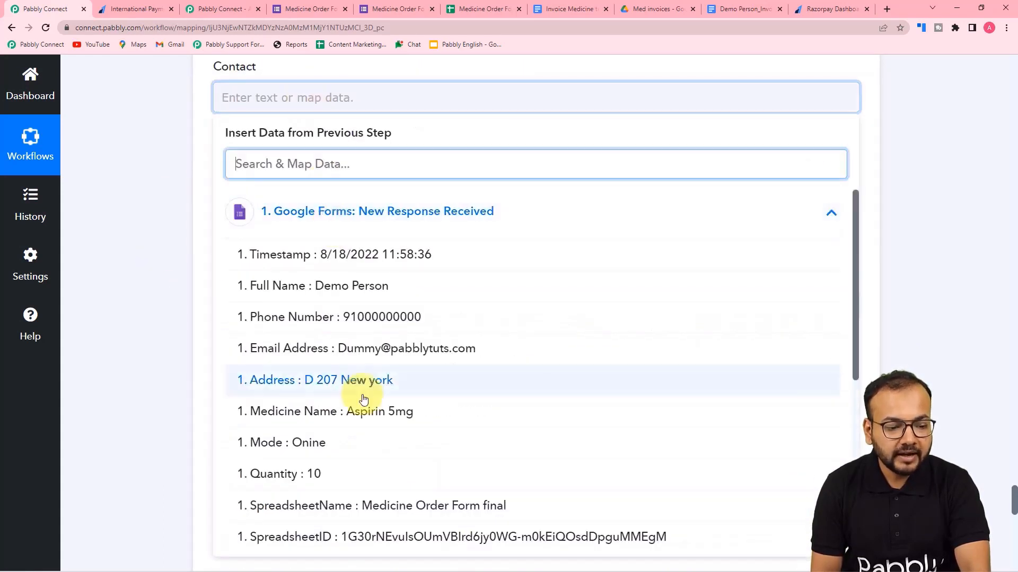
pyautogui.click(363, 316)
pyautogui.click(170, 221)
# Keep the View Less option on Show More and review the remaining Razorpay fields.
pyautogui.scroll(-3, 169, 221)
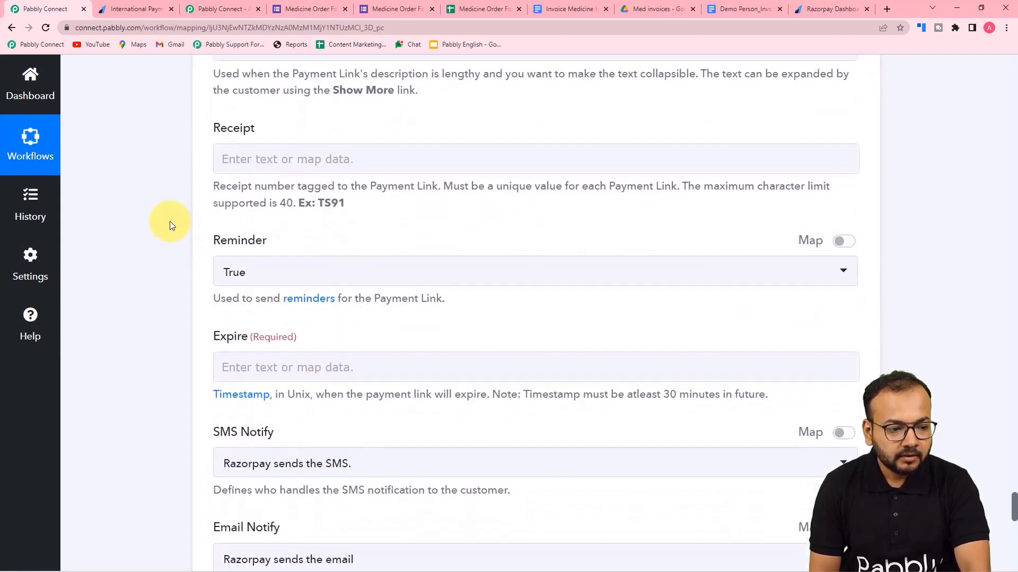
pyautogui.scroll(2, 170, 221)
pyautogui.click(261, 150)
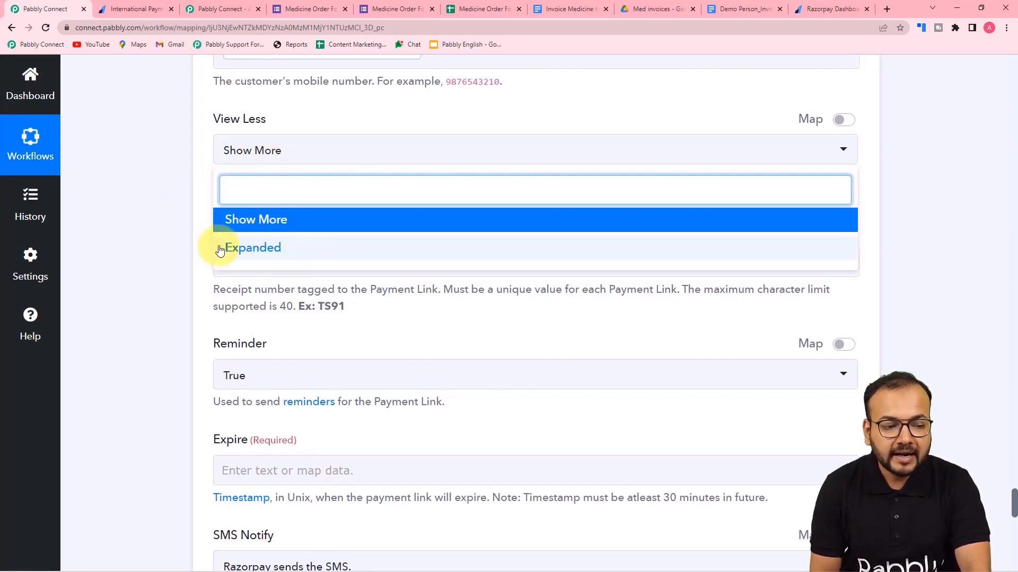
pyautogui.click(255, 226)
pyautogui.scroll(-3, 166, 207)
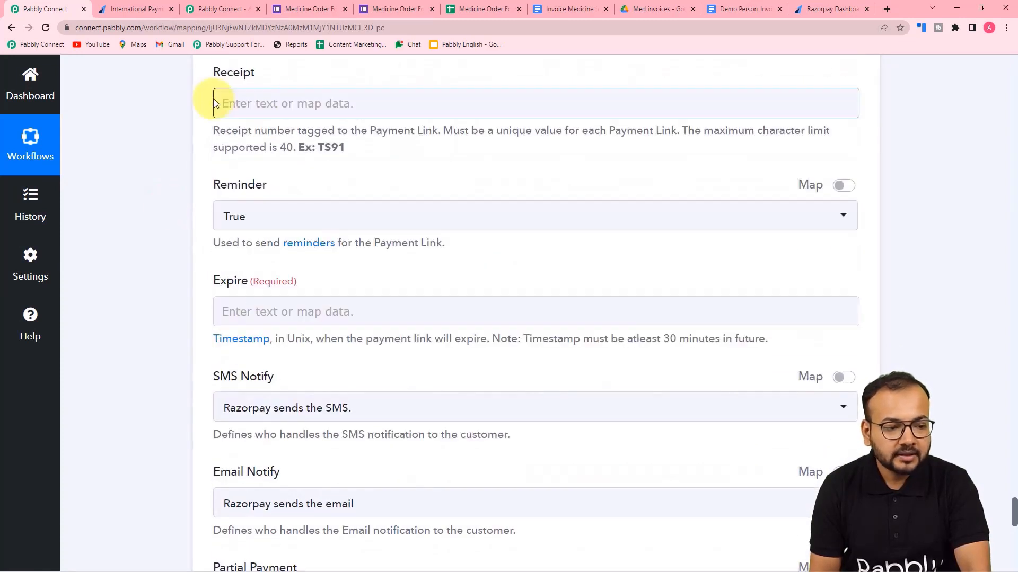
pyautogui.scroll(-1, 352, 170)
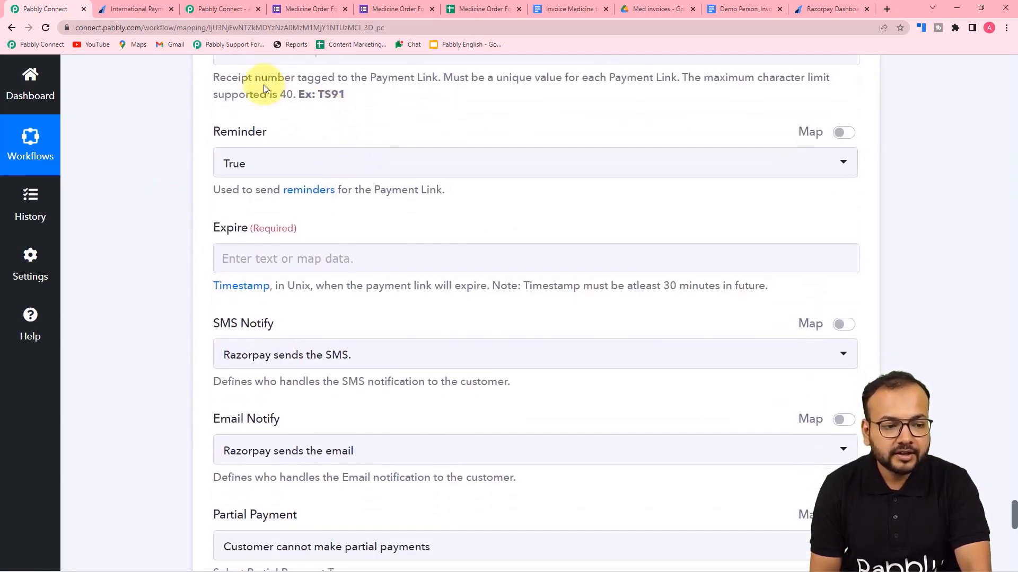
pyautogui.scroll(-2, 454, 101)
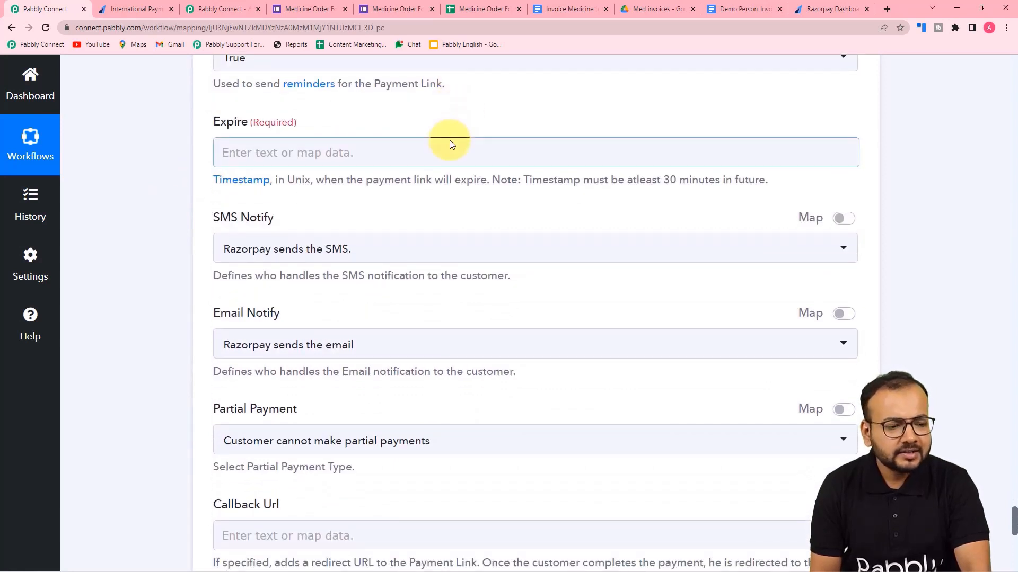
pyautogui.scroll(2, 450, 140)
pyautogui.scroll(-2, 449, 140)
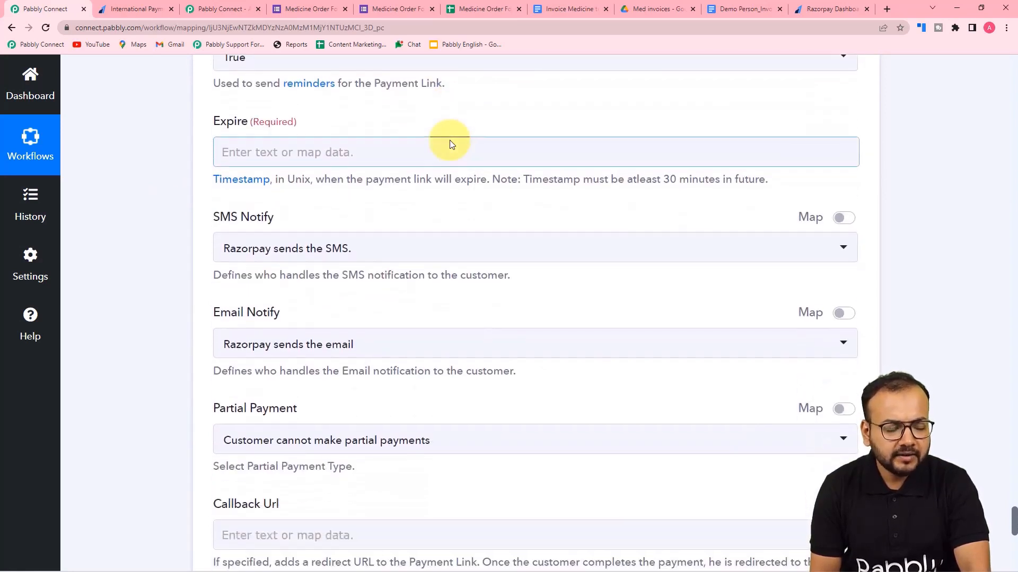
pyautogui.scroll(-2, 449, 140)
pyautogui.scroll(4, 447, 142)
pyautogui.scroll(-1, 144, 221)
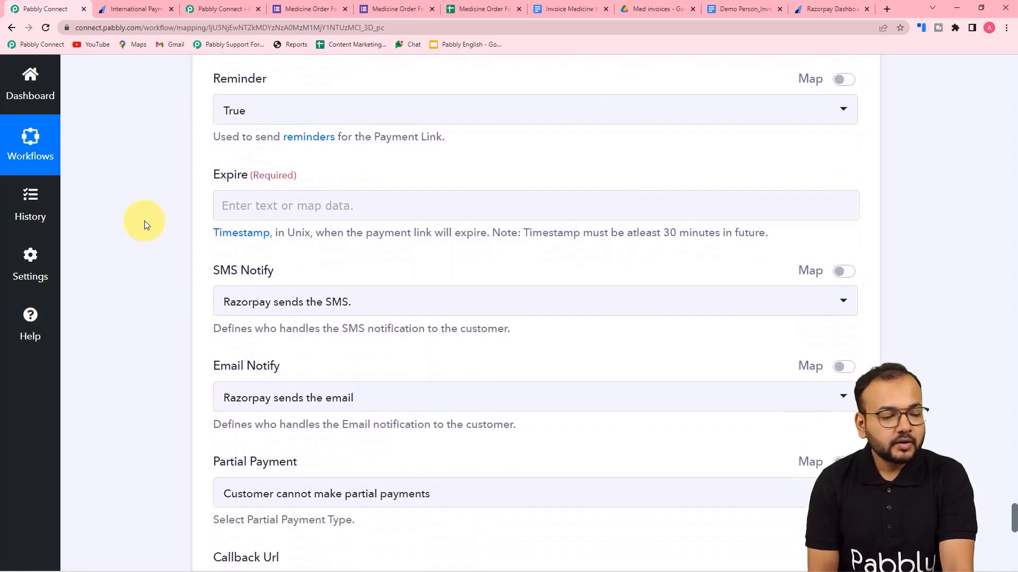
pyautogui.scroll(1, 144, 221)
pyautogui.scroll(-2, 145, 221)
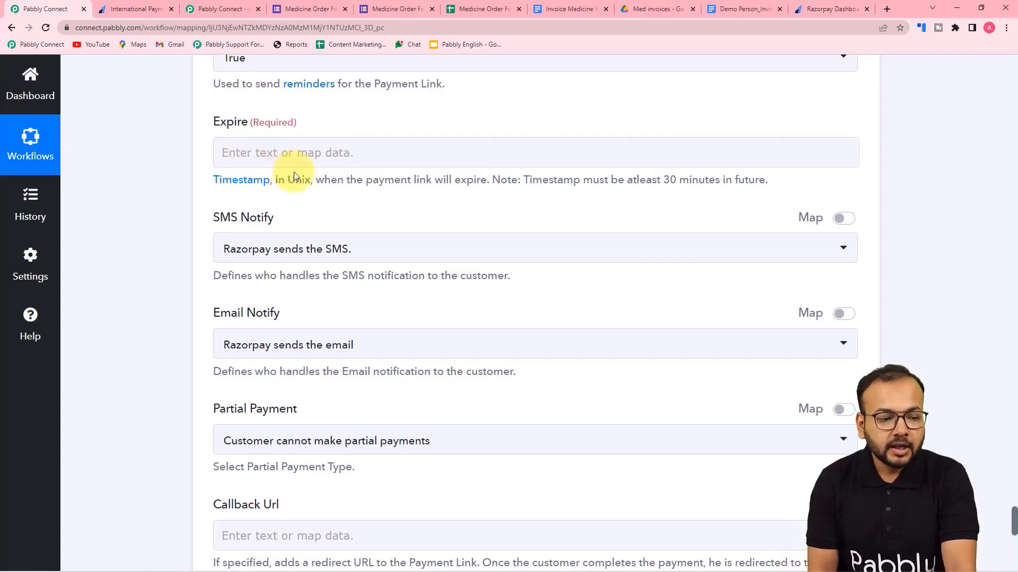
pyautogui.scroll(10, 293, 172)
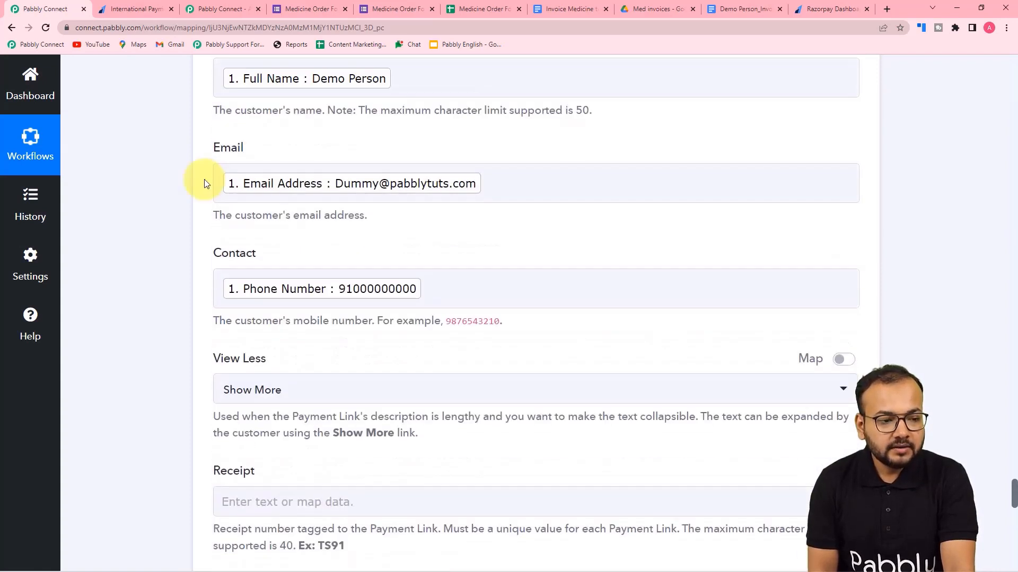
pyautogui.scroll(20, 205, 180)
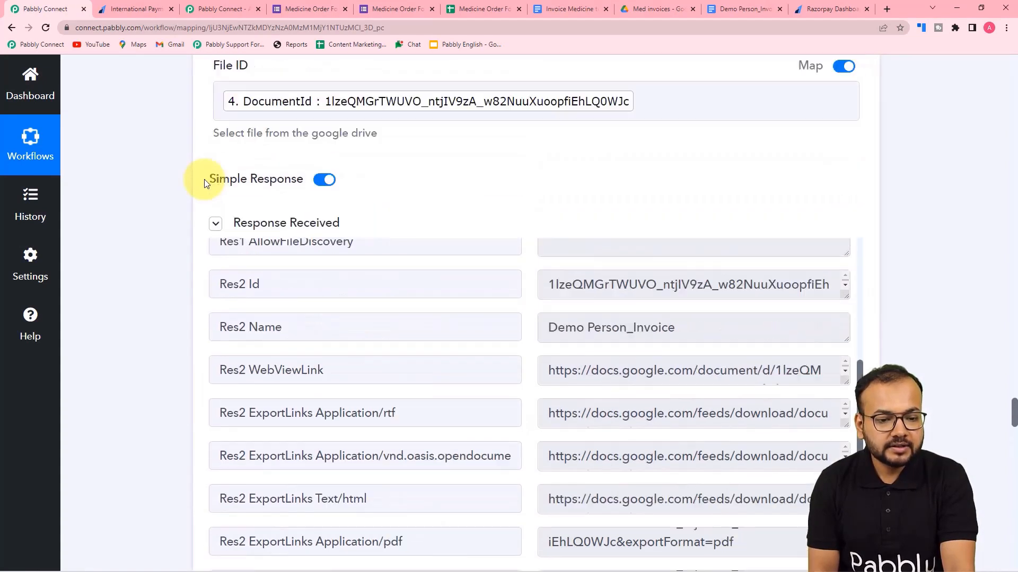
pyautogui.scroll(20, 204, 180)
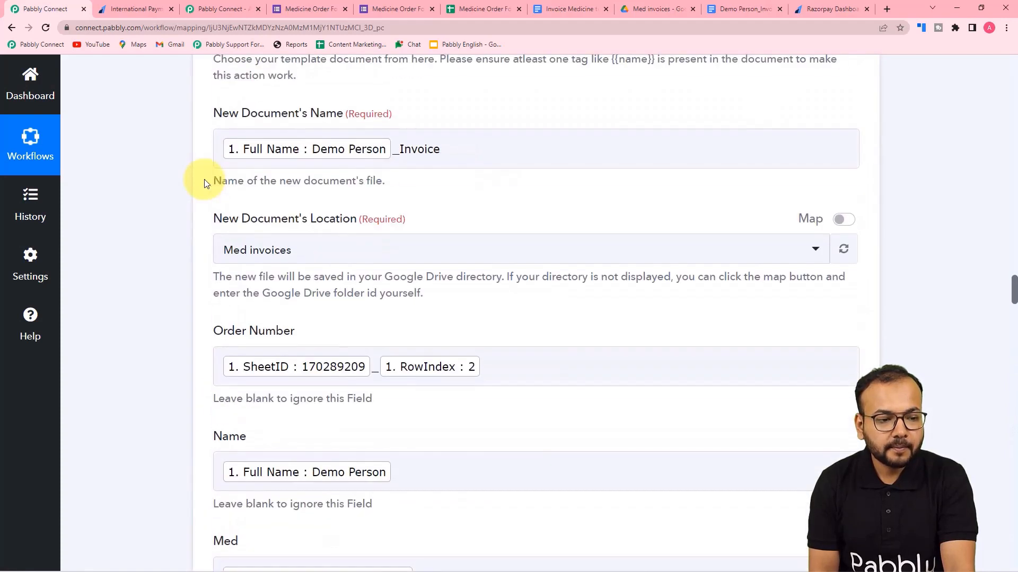
pyautogui.scroll(20, 287, 183)
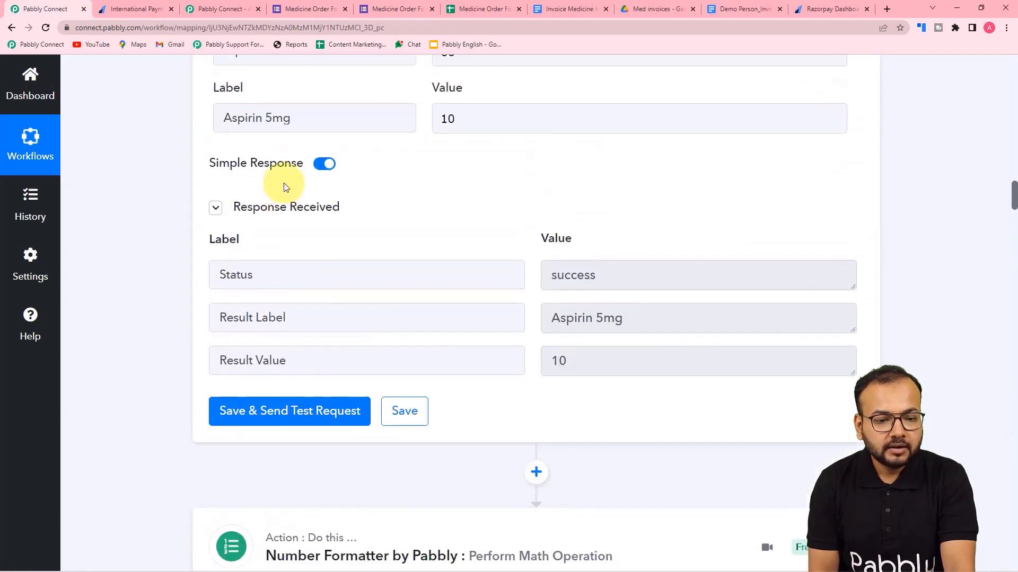
pyautogui.scroll(20, 284, 185)
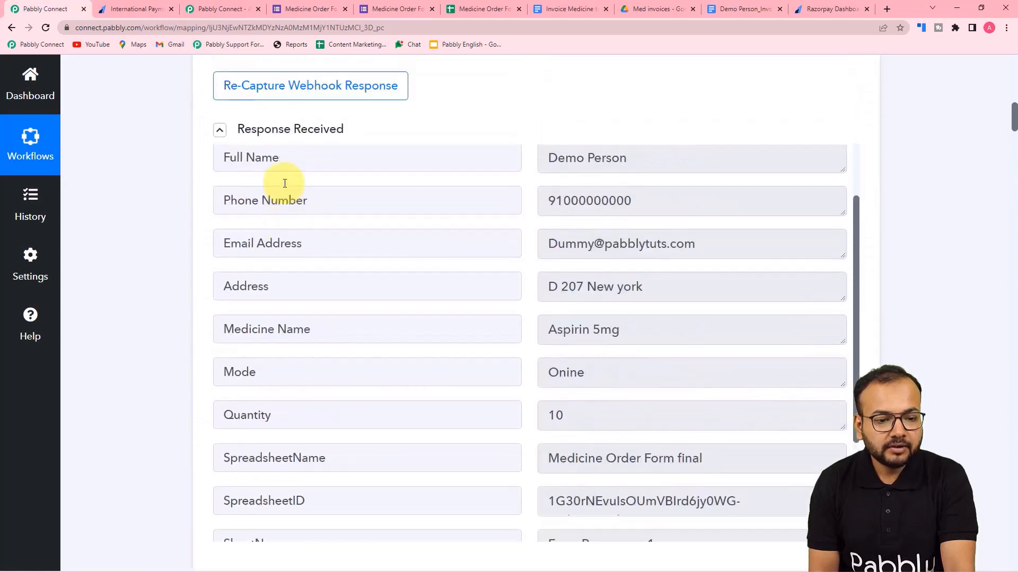
pyautogui.scroll(3, 285, 183)
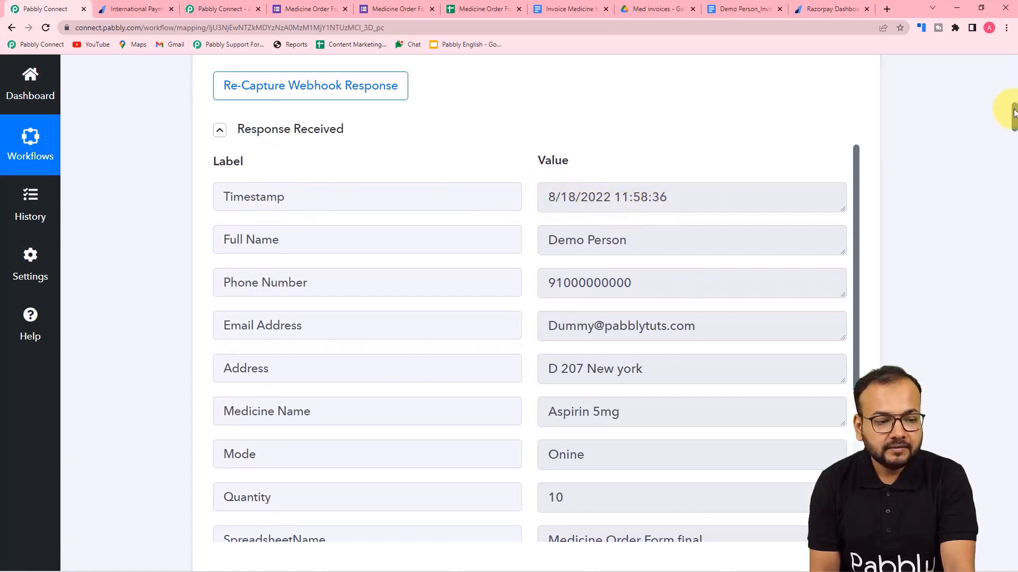
pyautogui.moveTo(1014, 112); pyautogui.dragTo(968, 492)
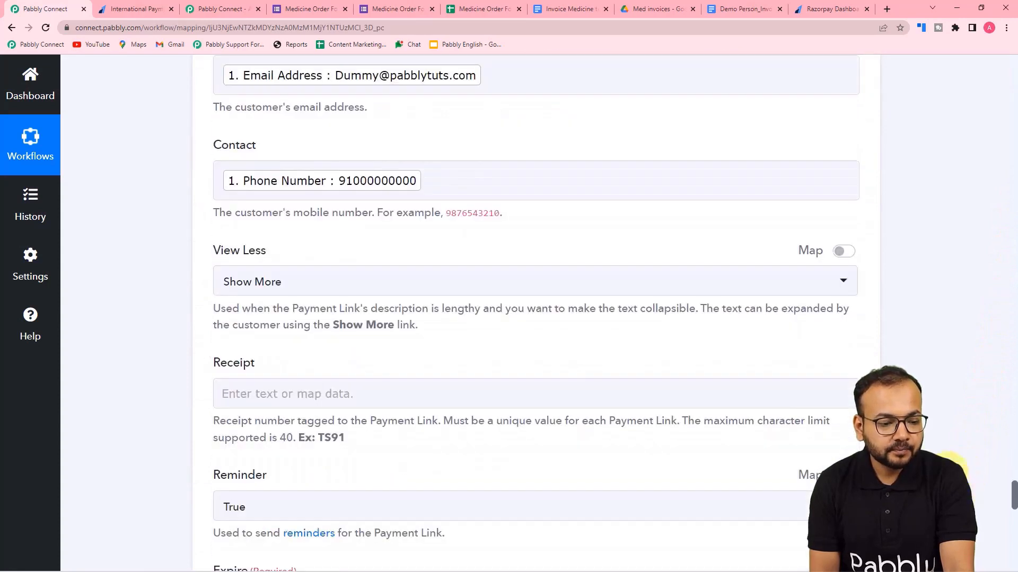
pyautogui.scroll(-3, 353, 265)
pyautogui.scroll(-3, 348, 287)
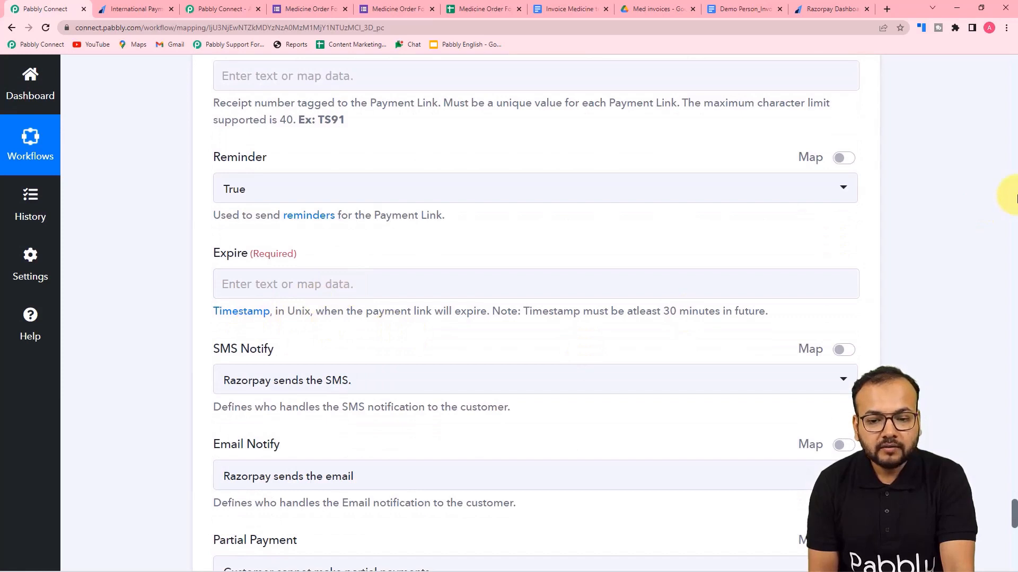
pyautogui.scroll(20, 1013, 196)
pyautogui.scroll(10, 1009, 196)
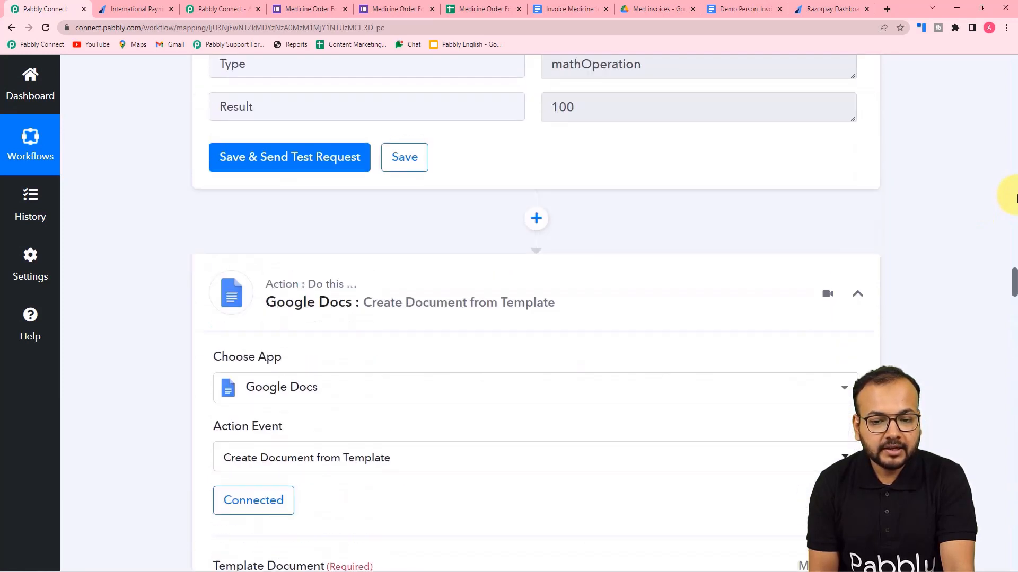
pyautogui.scroll(5, 1011, 159)
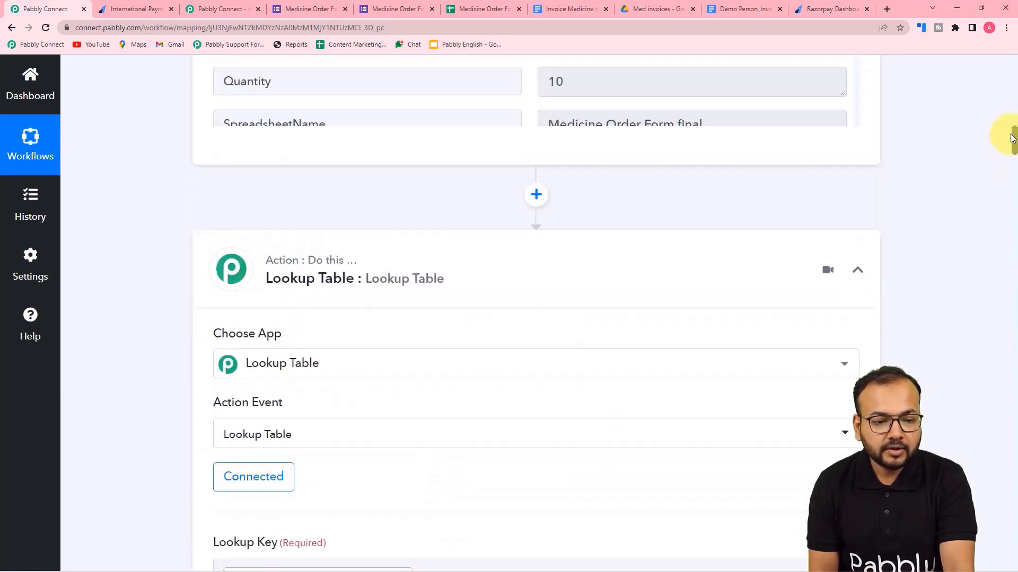
pyautogui.scroll(-15, 1007, 159)
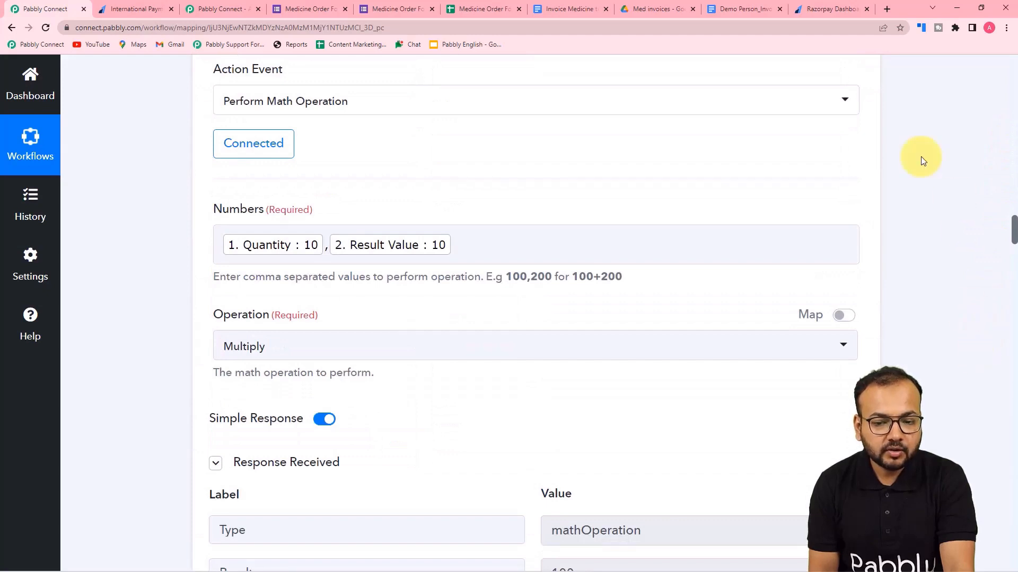
pyautogui.scroll(-10, 921, 164)
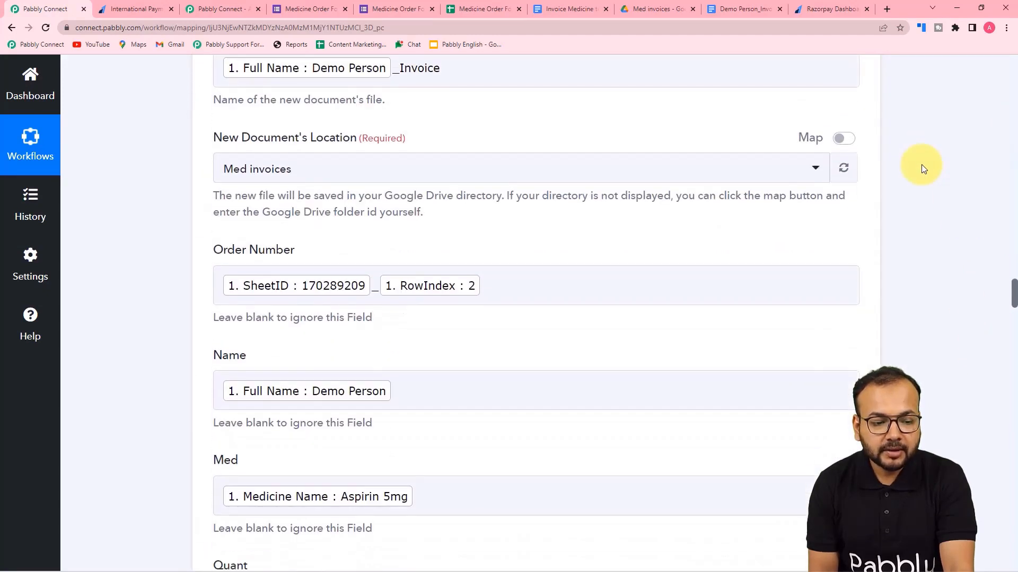
pyautogui.scroll(-10, 923, 166)
pyautogui.moveTo(1013, 329); pyautogui.dragTo(996, 452)
pyautogui.scroll(4, 633, 215)
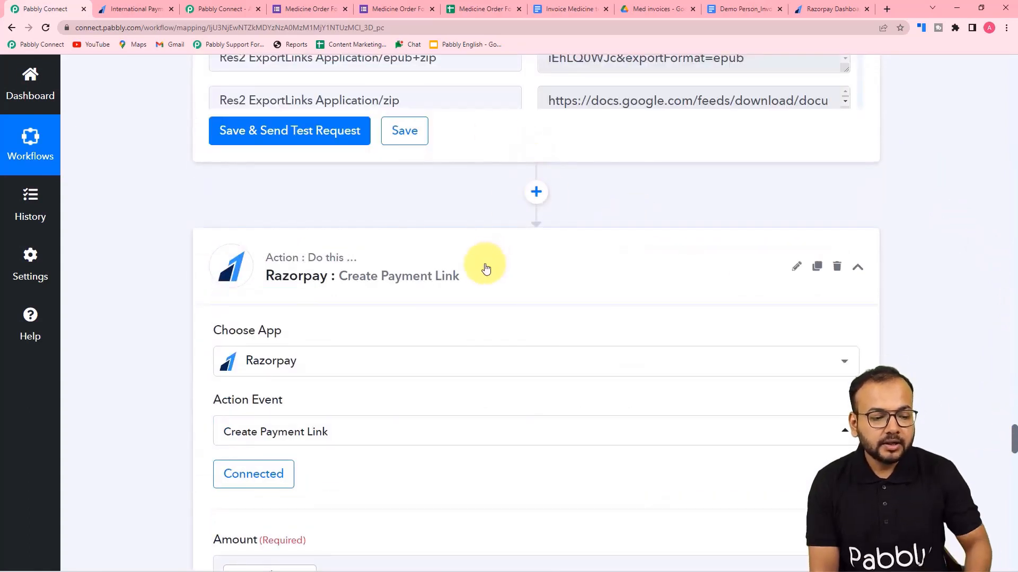
# Insert a Date/Time Formatter action step before the Razorpay step.
pyautogui.click(536, 192)
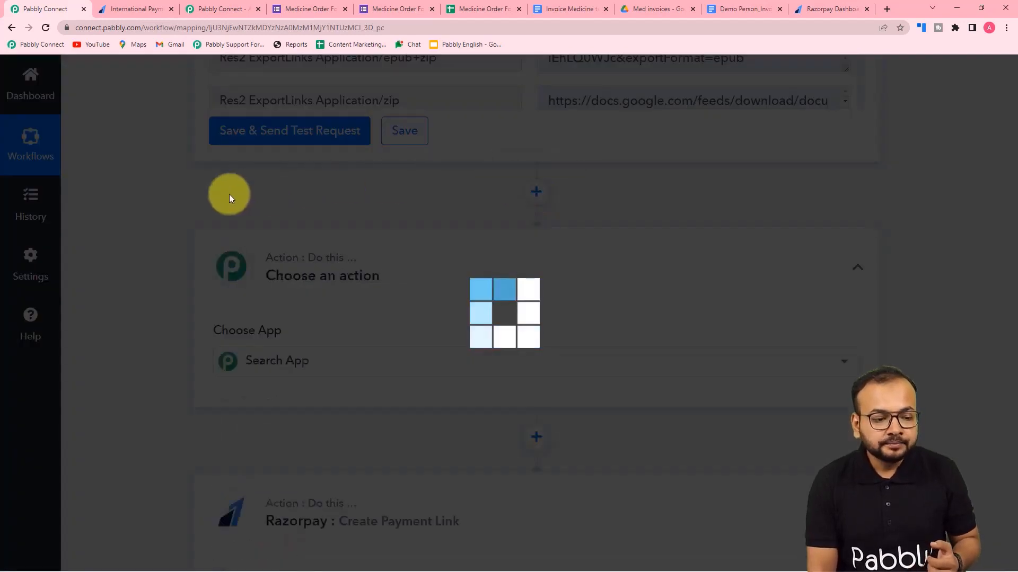
pyautogui.scroll(-4, 229, 193)
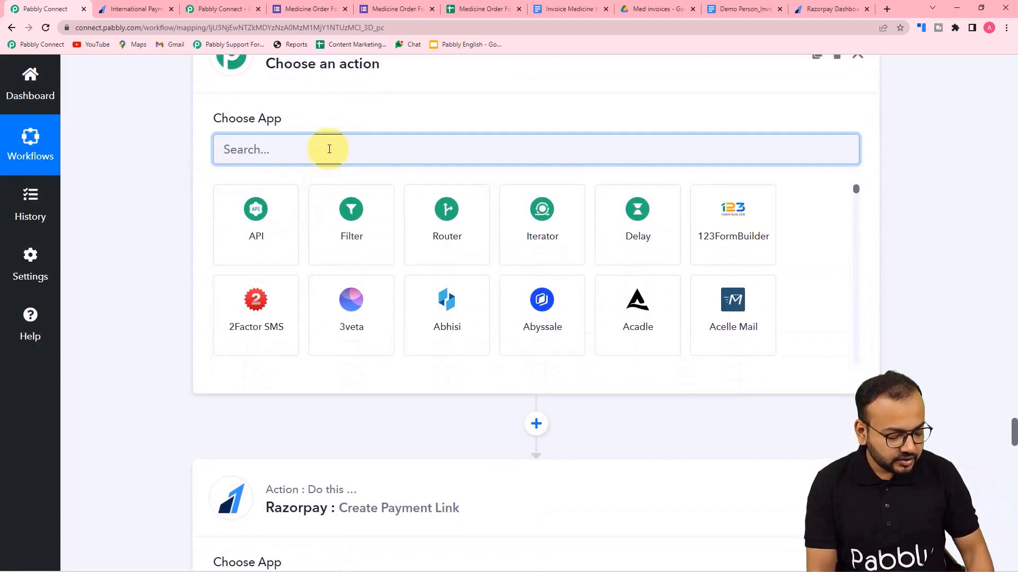
pyautogui.write('date')
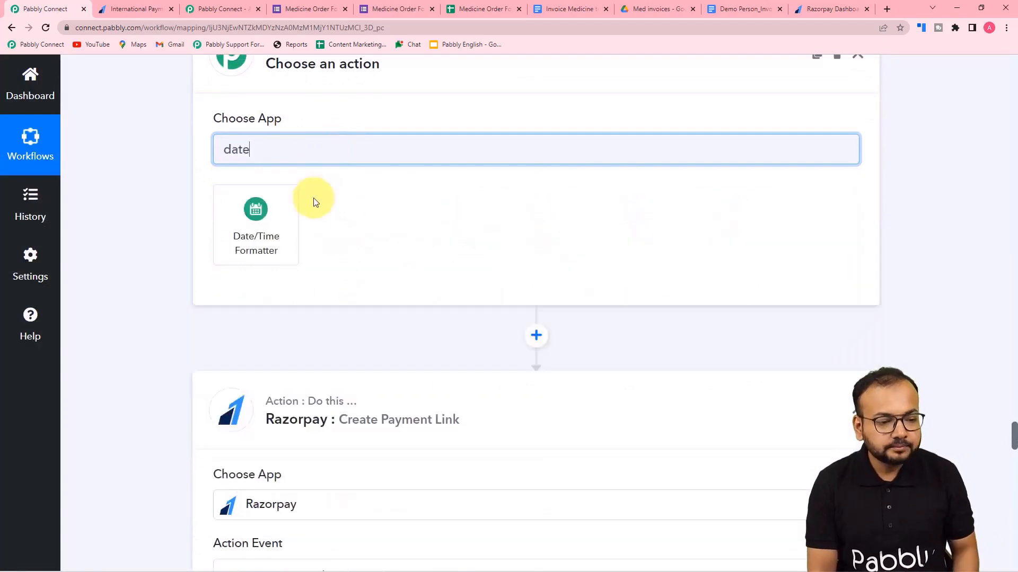
pyautogui.click(255, 225)
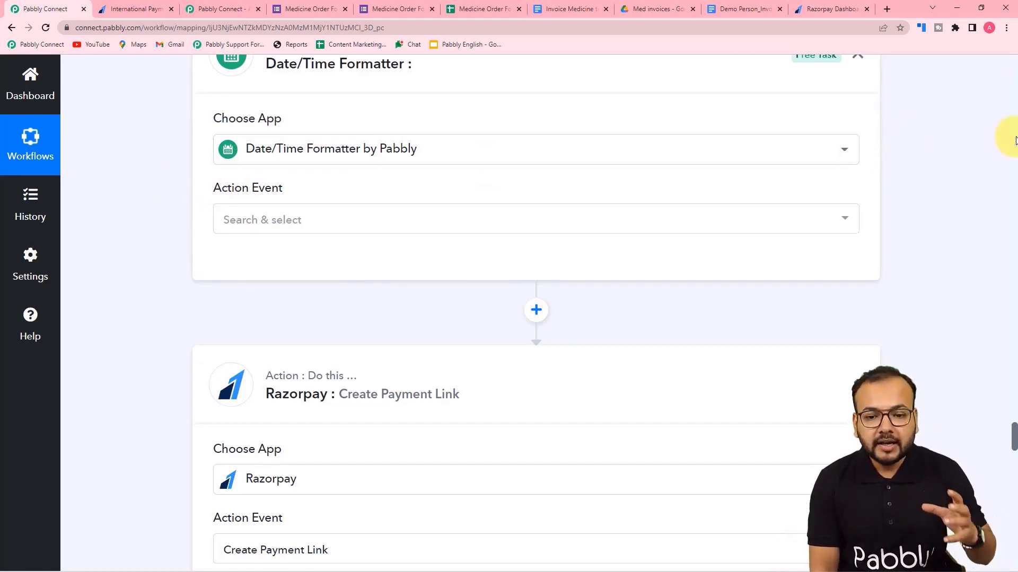
# Choose the Modify Current Date event for the formatter and connect it.
pyautogui.scroll(15, 1016, 141)
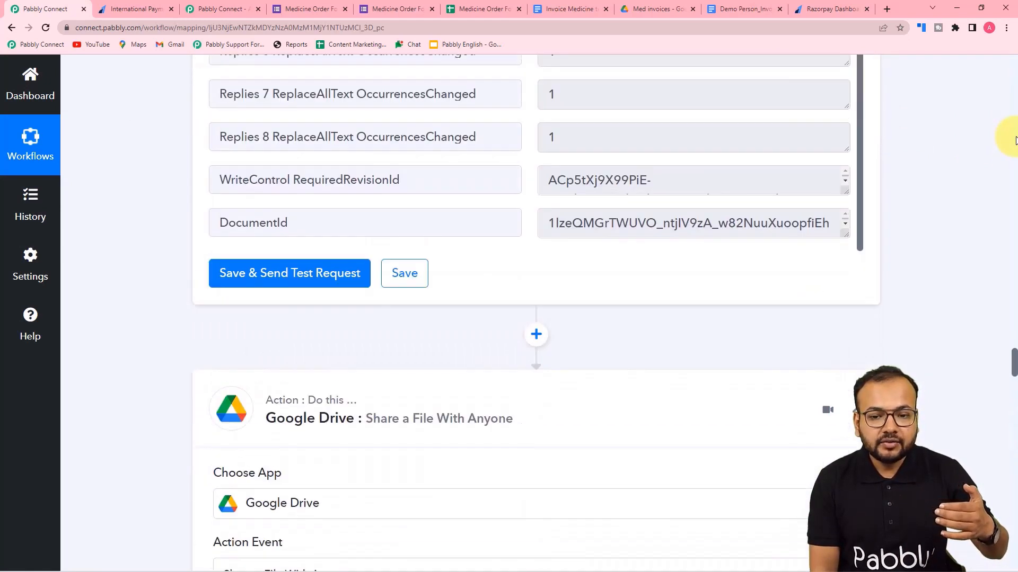
pyautogui.scroll(8, 1016, 141)
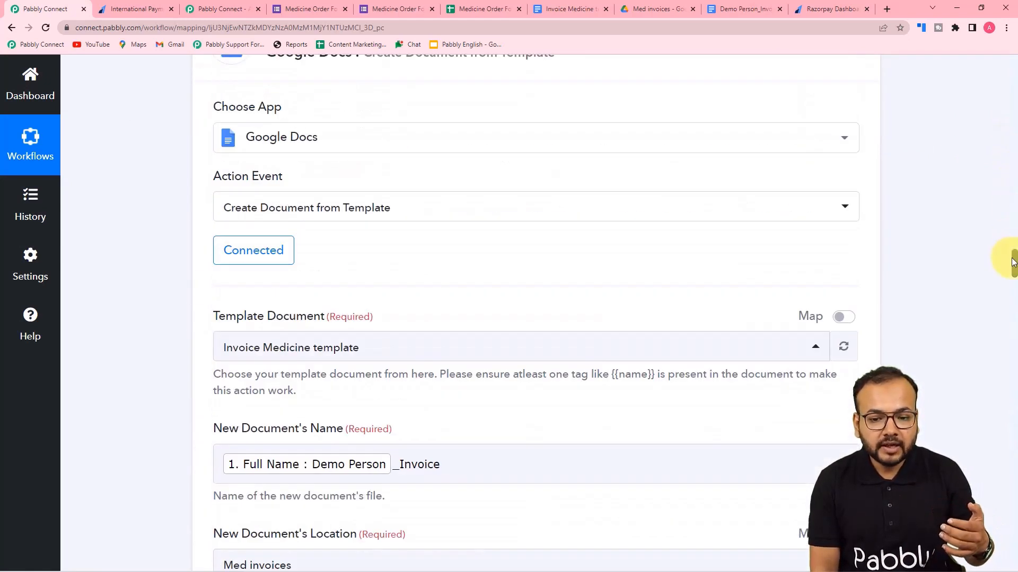
pyautogui.moveTo(1012, 260); pyautogui.dragTo(1009, 106)
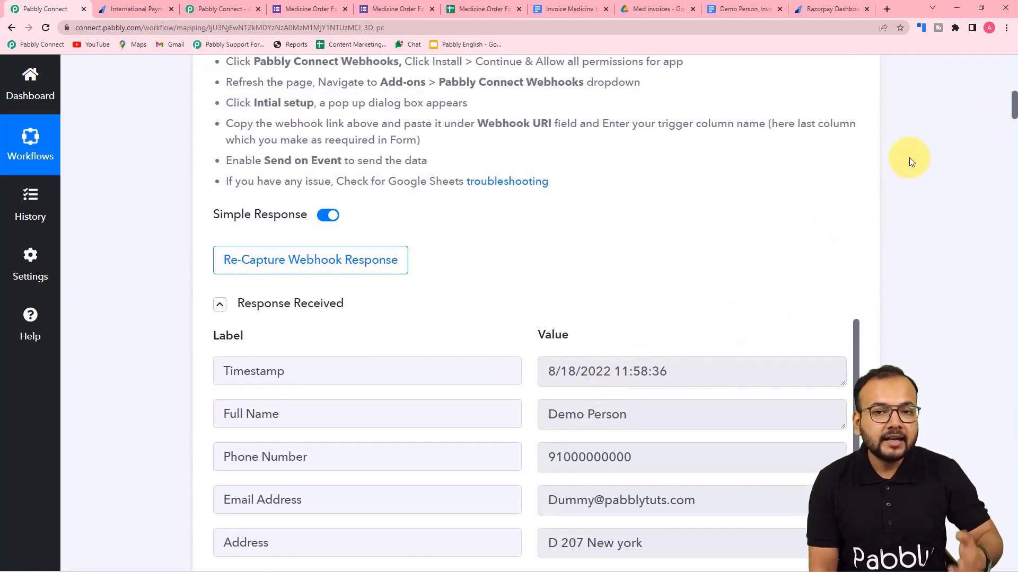
pyautogui.moveTo(1013, 105); pyautogui.dragTo(983, 498)
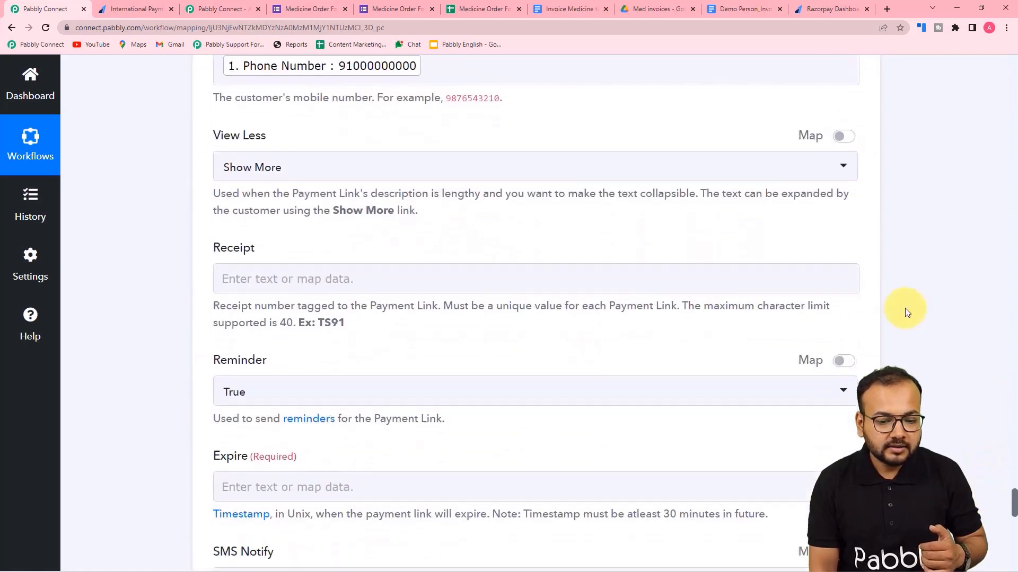
pyautogui.scroll(-18, 905, 307)
pyautogui.scroll(14, 905, 307)
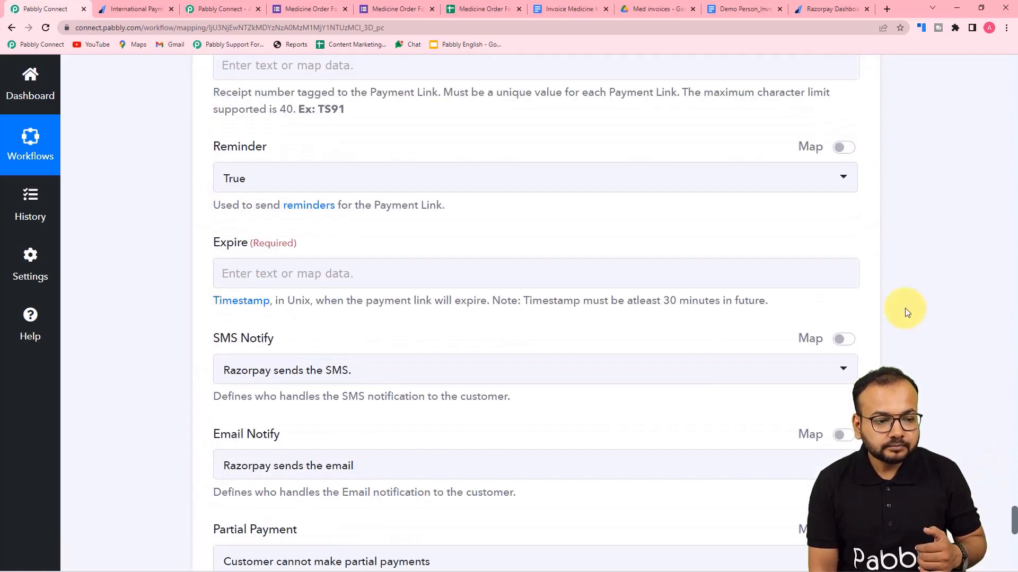
pyautogui.scroll(20, 904, 307)
pyautogui.click(344, 262)
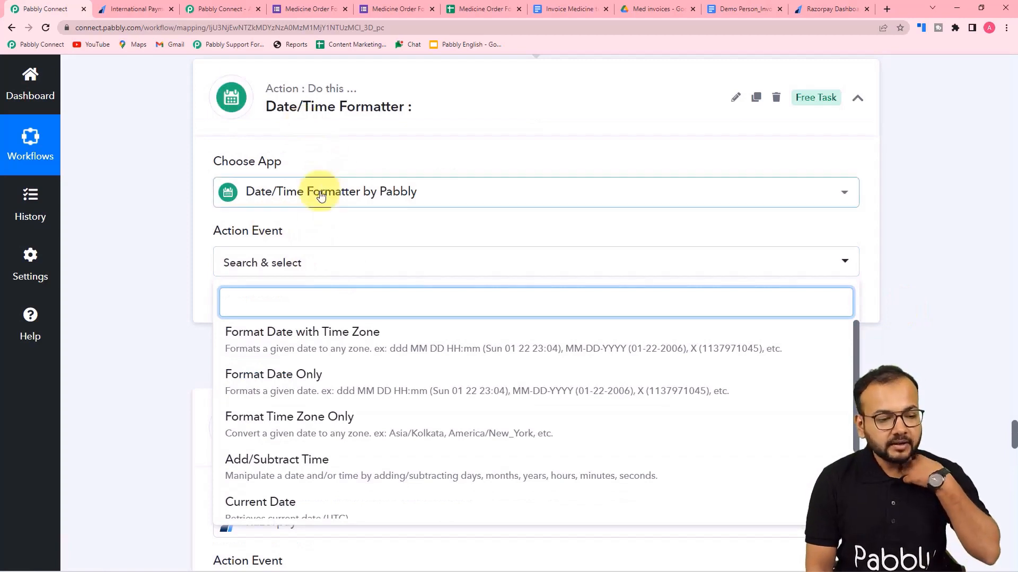
pyautogui.scroll(-2, 305, 371)
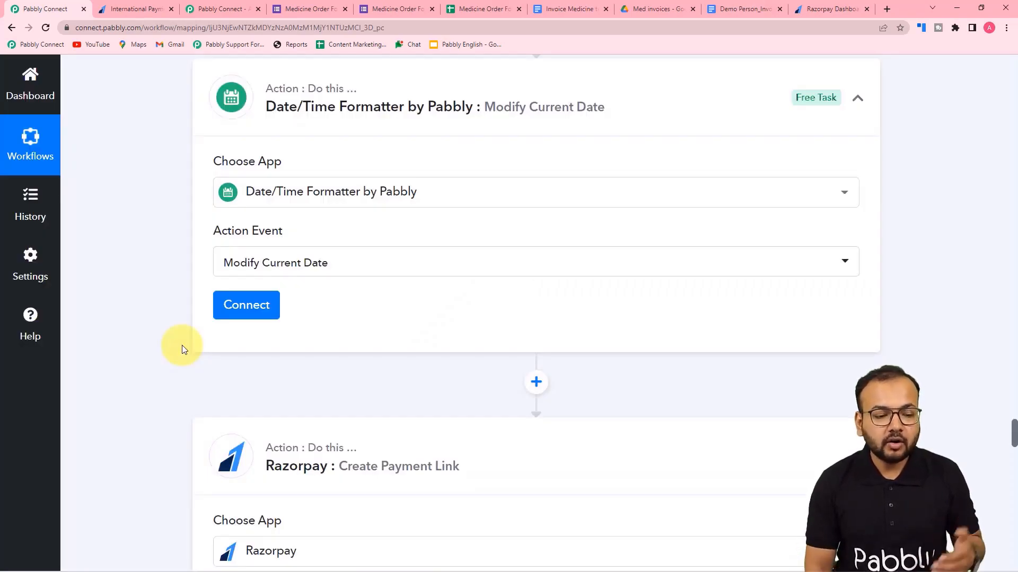
pyautogui.click(236, 307)
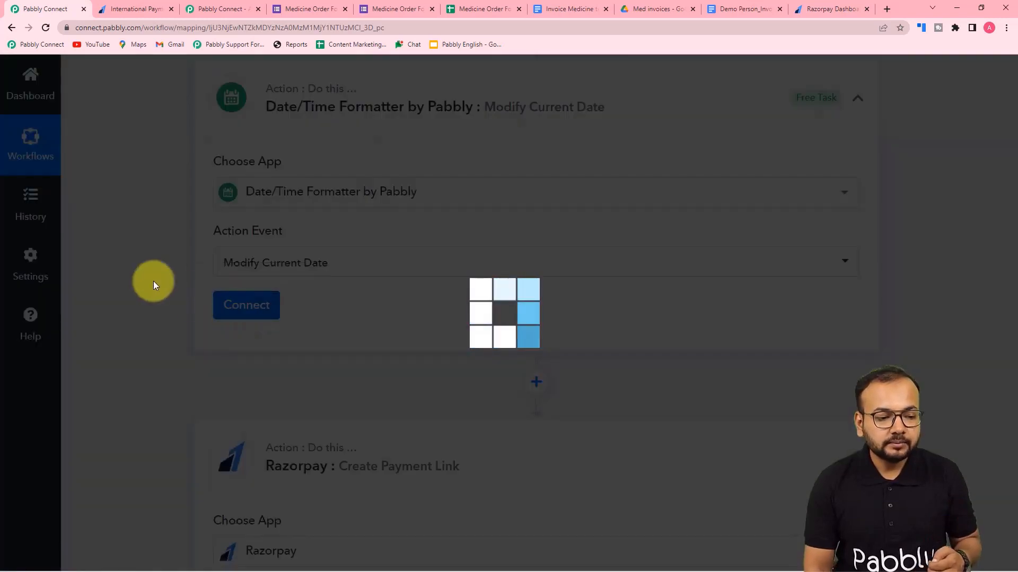
# Set the time zone to Asia/Kolkata, operation to Add and unit to Days.
pyautogui.scroll(-5, 154, 281)
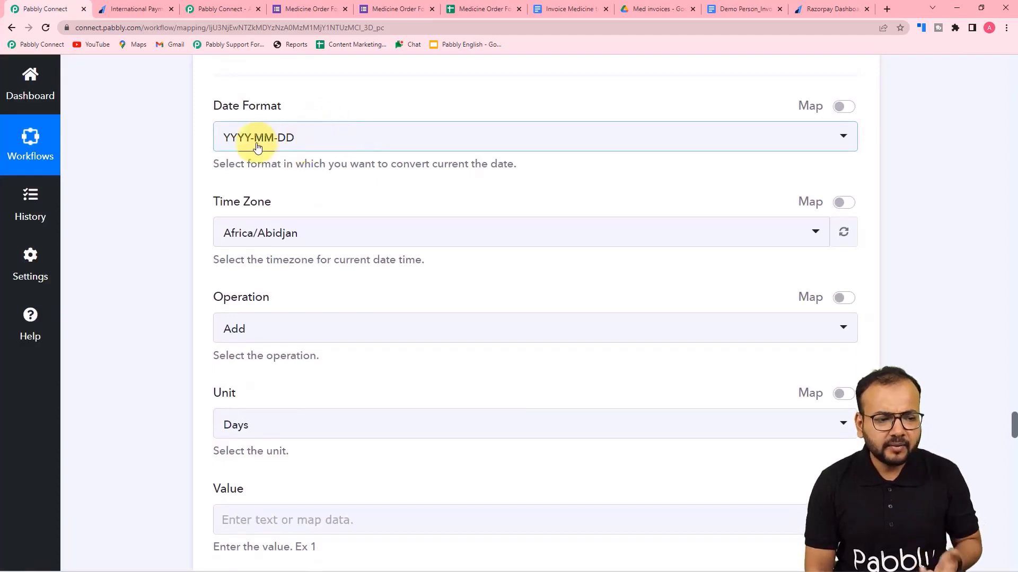
pyautogui.scroll(-2, 306, 157)
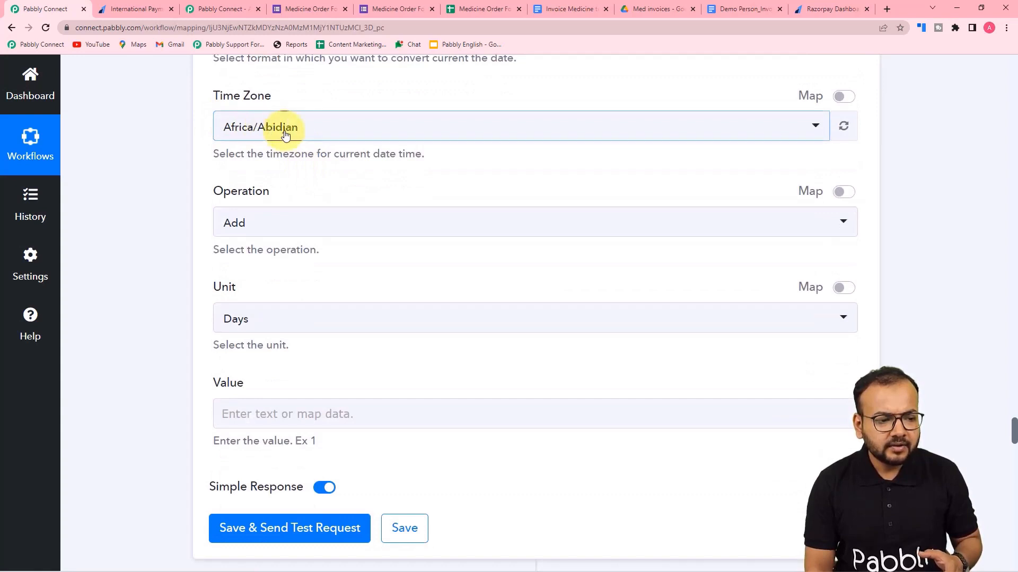
pyautogui.click(285, 136)
pyautogui.write('kol')
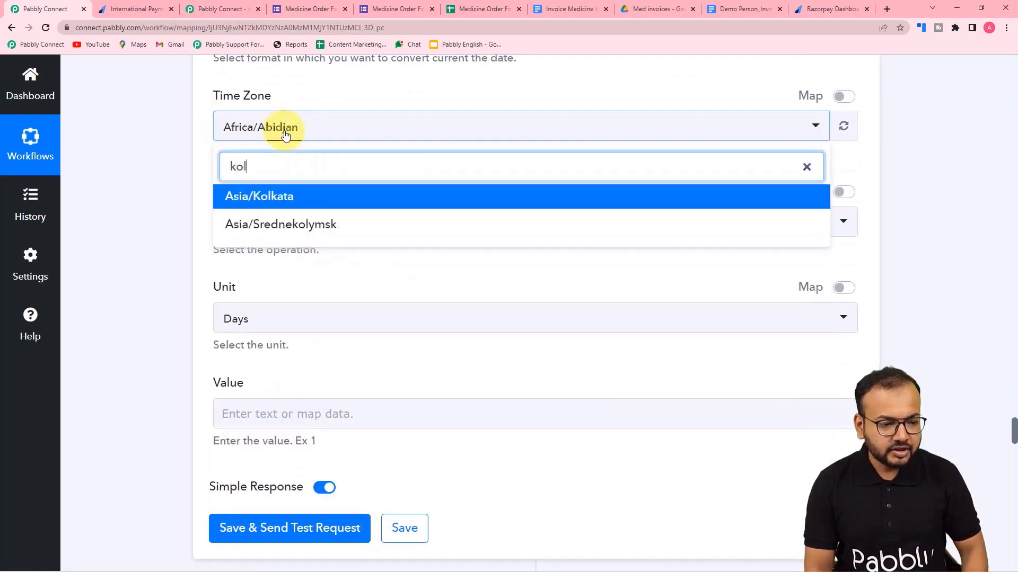
pyautogui.click(281, 197)
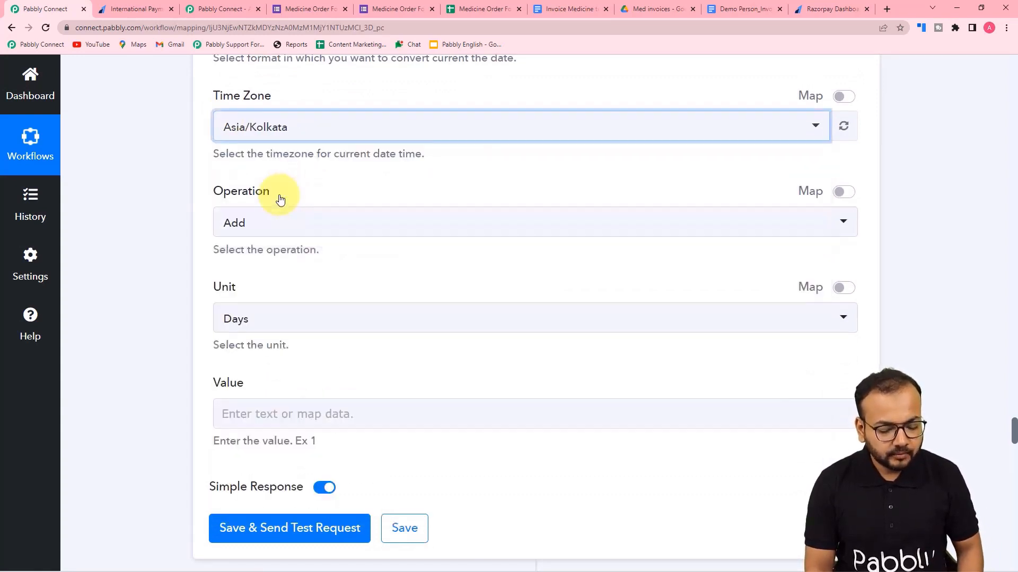
pyautogui.click(270, 228)
pyautogui.click(249, 297)
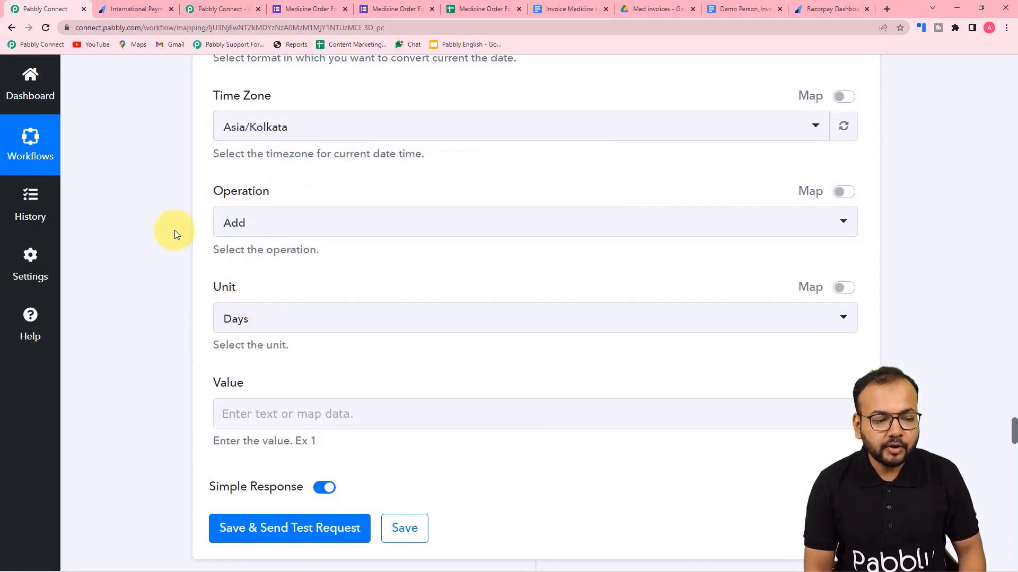
pyautogui.scroll(-3, 176, 234)
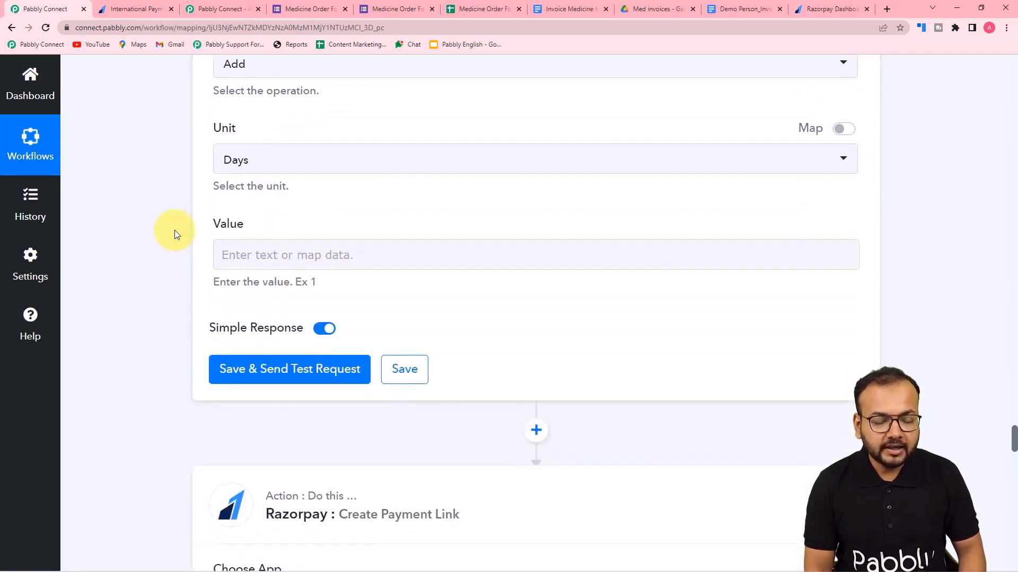
pyautogui.click(270, 157)
pyautogui.click(256, 240)
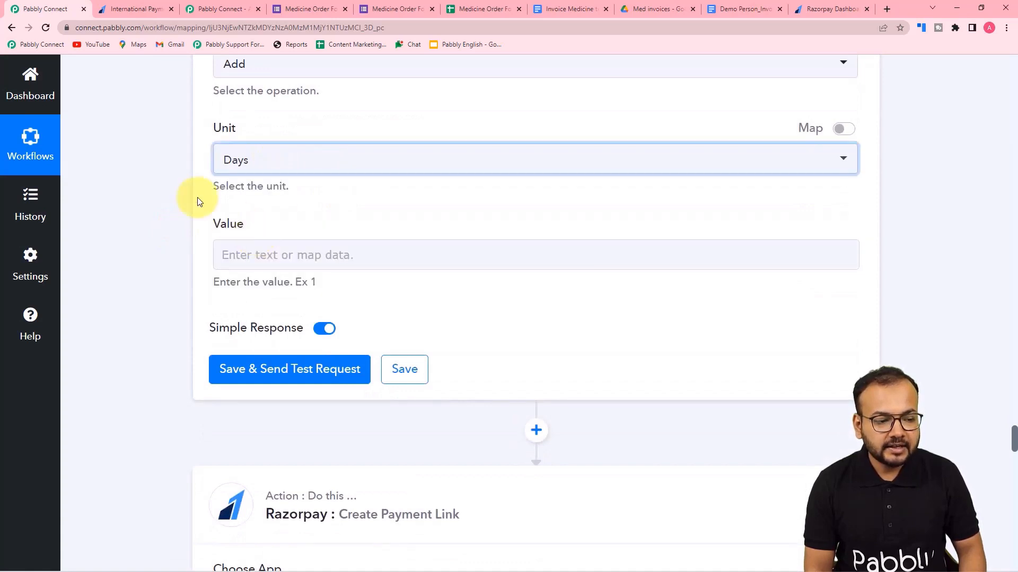
# Enter 1 as the Value and save with a test request, returning 2022-08-19.
pyautogui.click(256, 257)
pyautogui.click(153, 255)
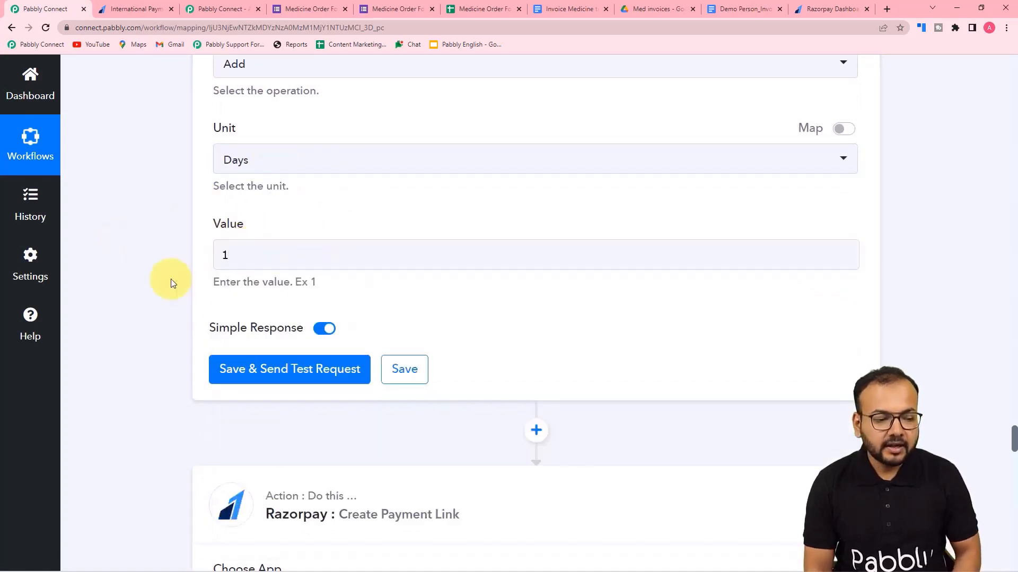
pyautogui.click(238, 370)
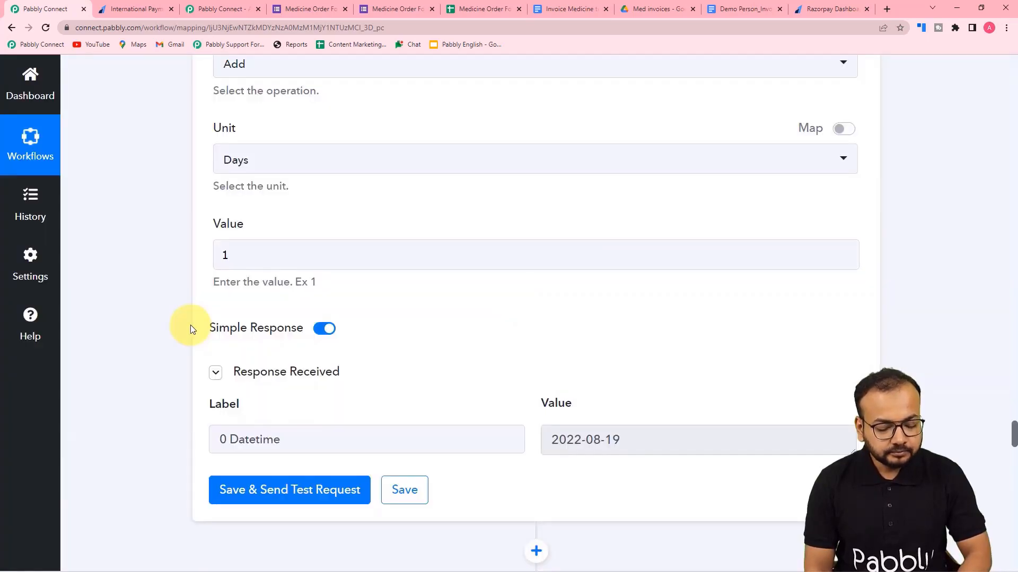
pyautogui.scroll(-3, 190, 328)
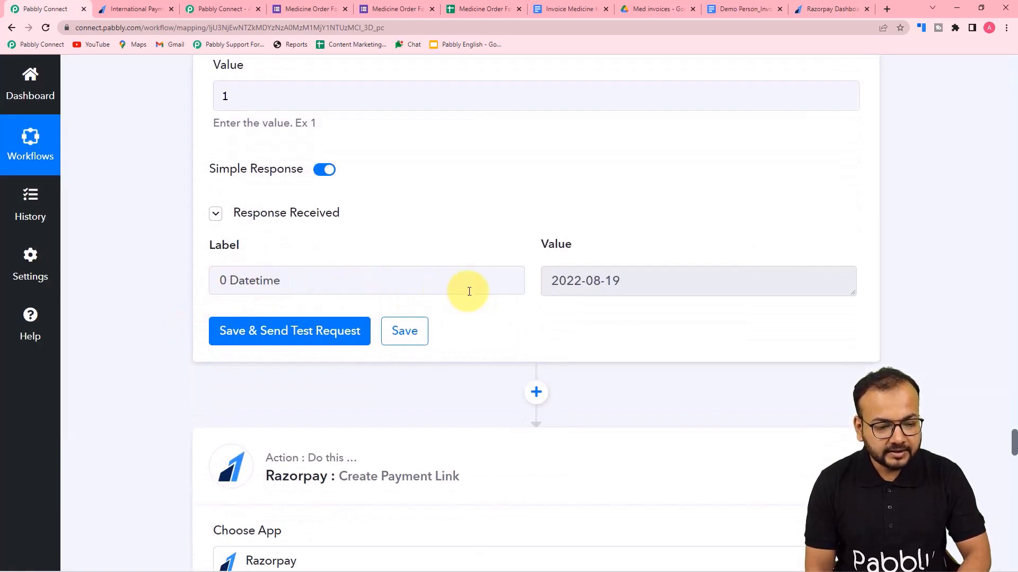
pyautogui.scroll(-3, 576, 281)
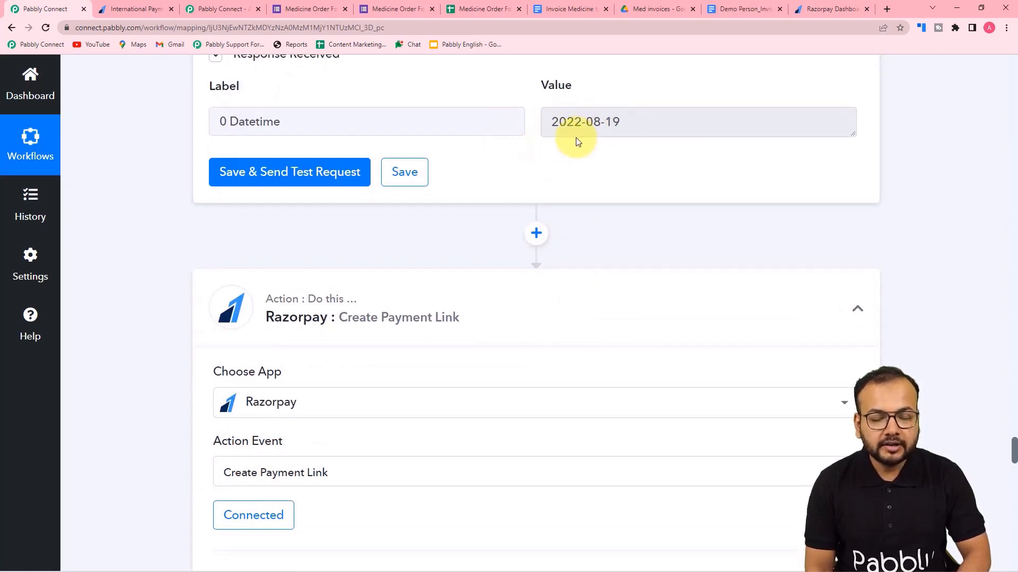
# Add a Date/Time Formatter step with Format Date with Time Zone above Razorpay and connect it.
pyautogui.click(536, 234)
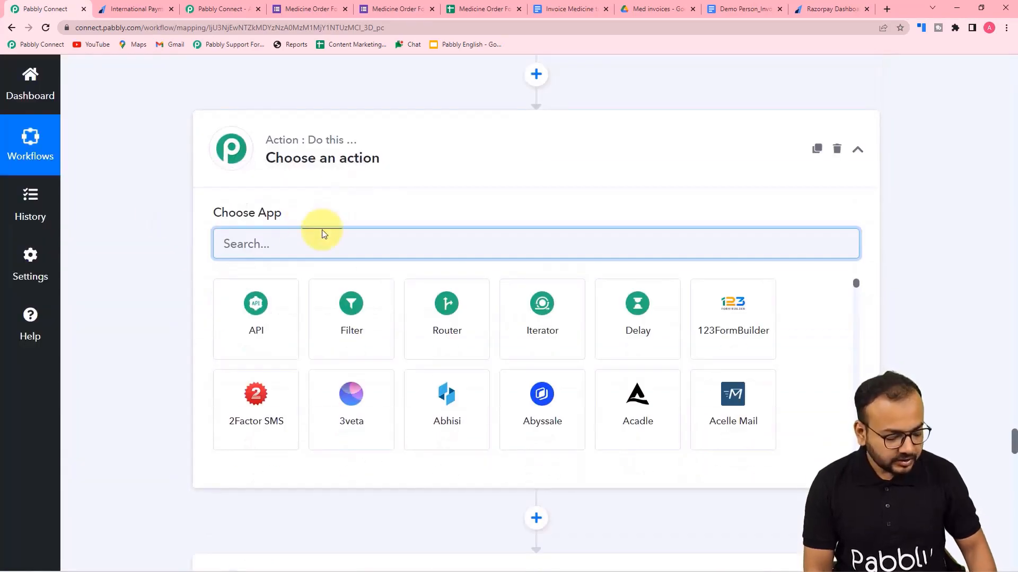
pyautogui.write('date')
pyautogui.click(265, 329)
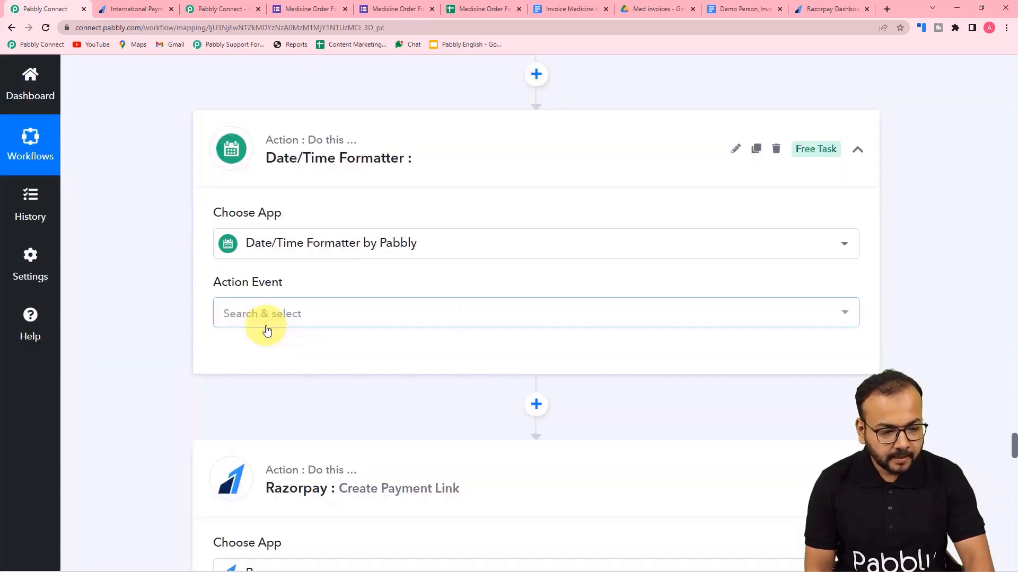
pyautogui.click(291, 218)
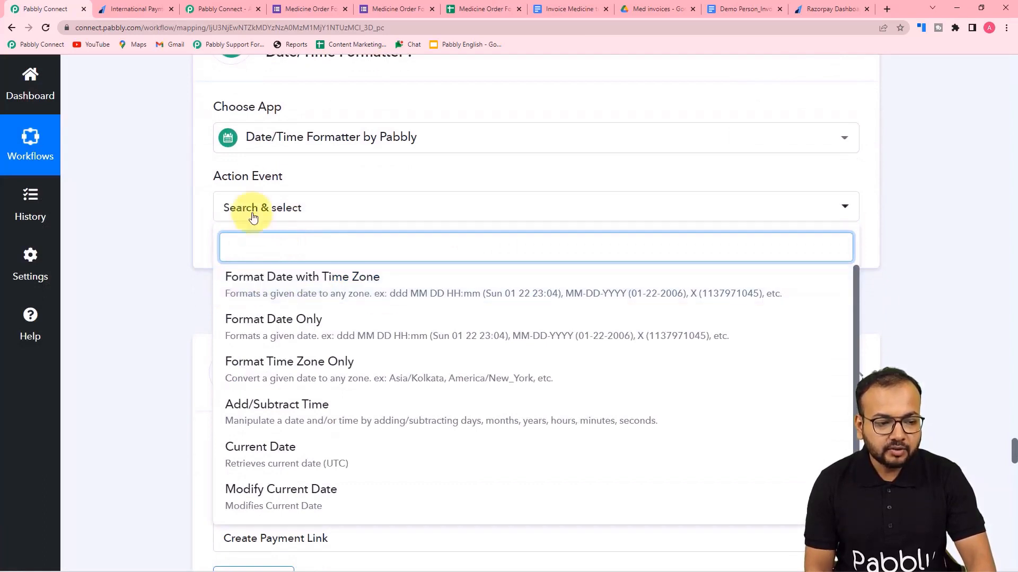
pyautogui.click(261, 275)
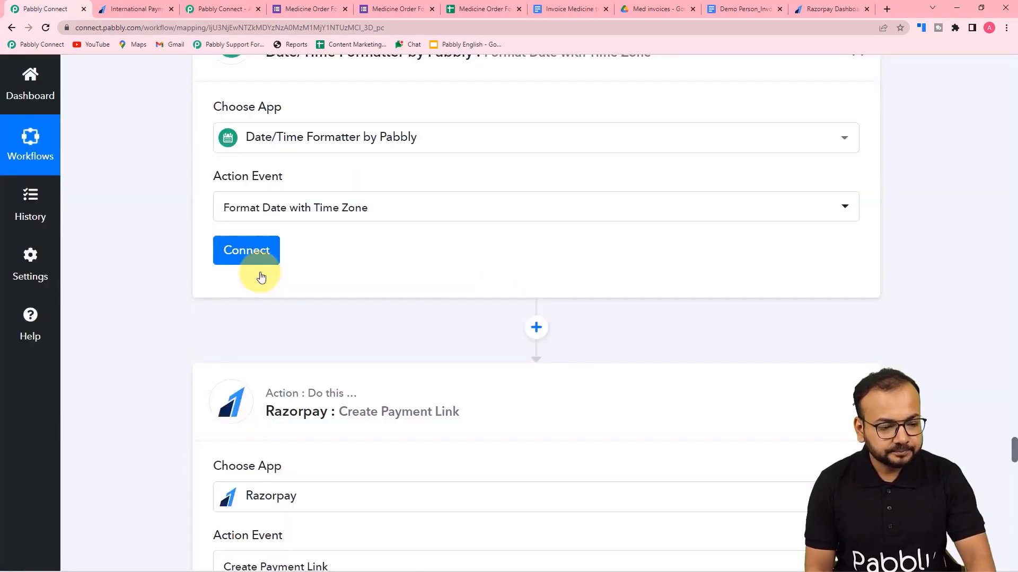
pyautogui.click(249, 247)
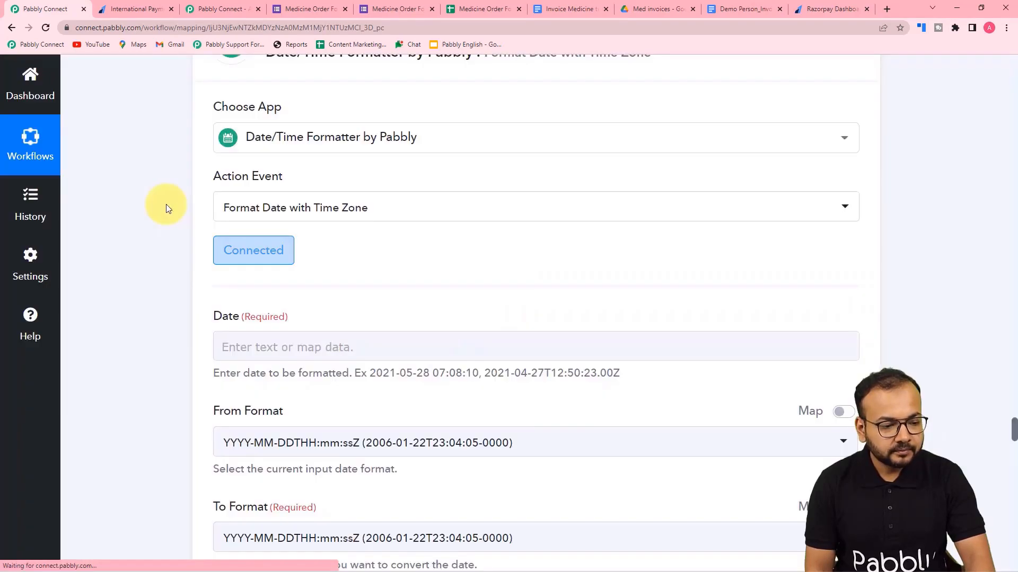
# Change Modify Current Date's Date Format to YYYY-MM-DDTHH:mm:ssZ and retest, getting 2022-08-19T15:18:53+00:00.
pyautogui.scroll(-3, 228, 196)
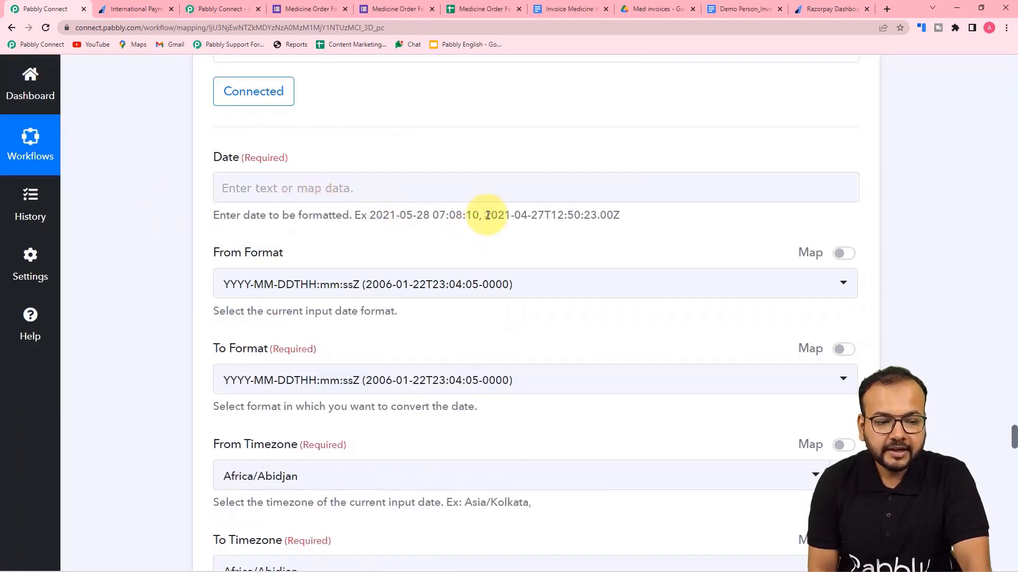
pyautogui.scroll(10, 511, 227)
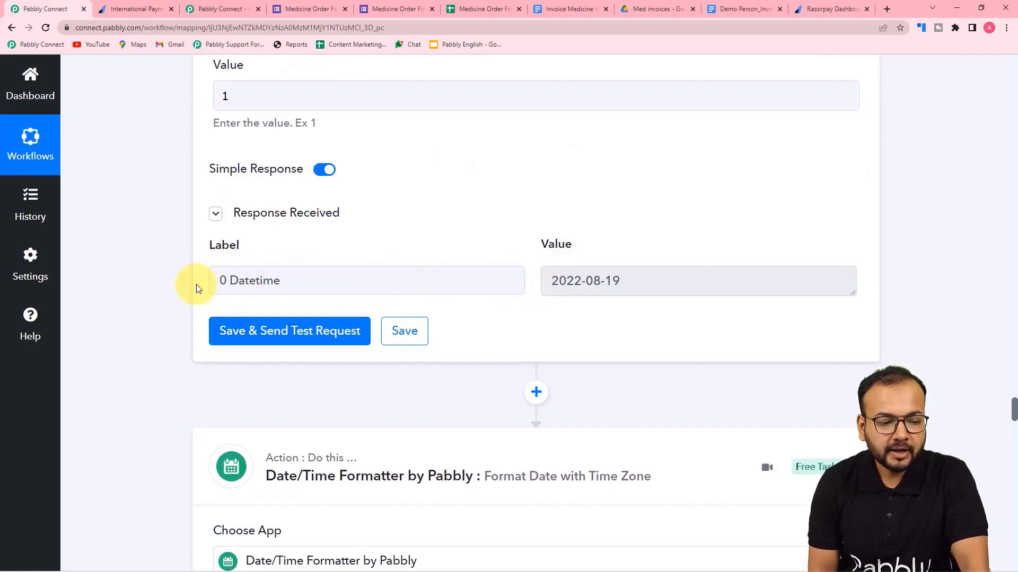
pyautogui.scroll(-10, 169, 277)
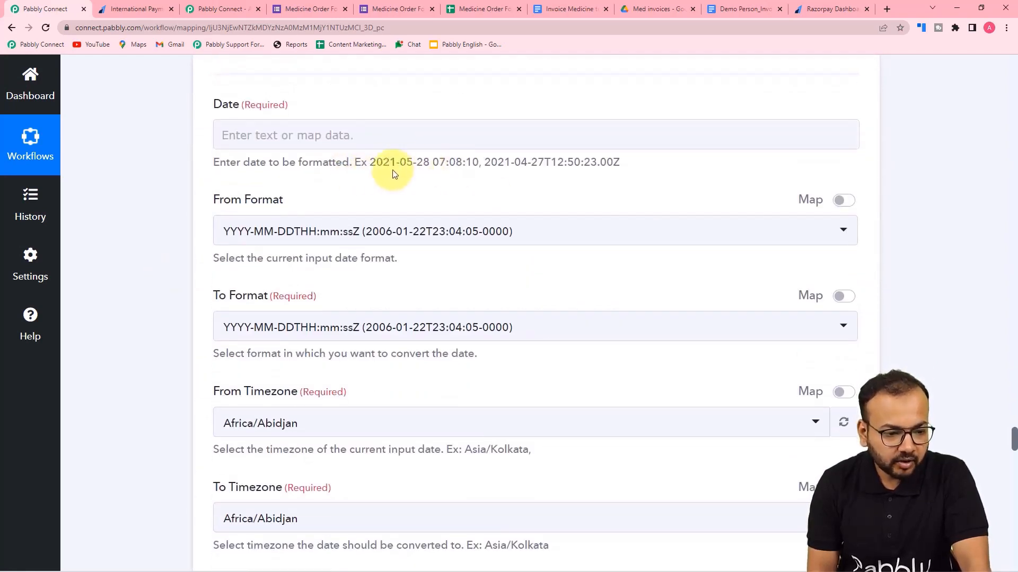
pyautogui.scroll(10, 554, 166)
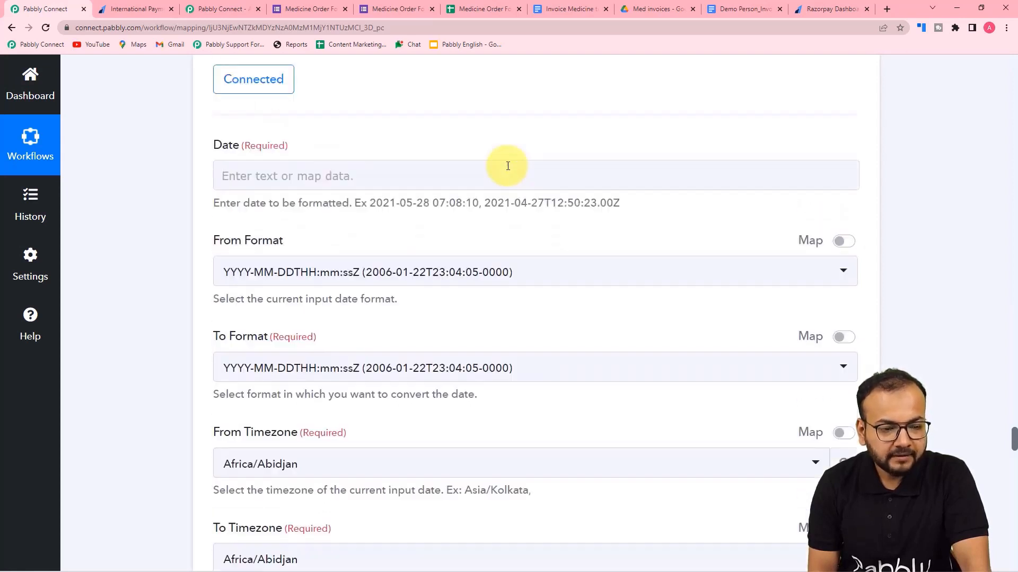
pyautogui.scroll(12, 524, 171)
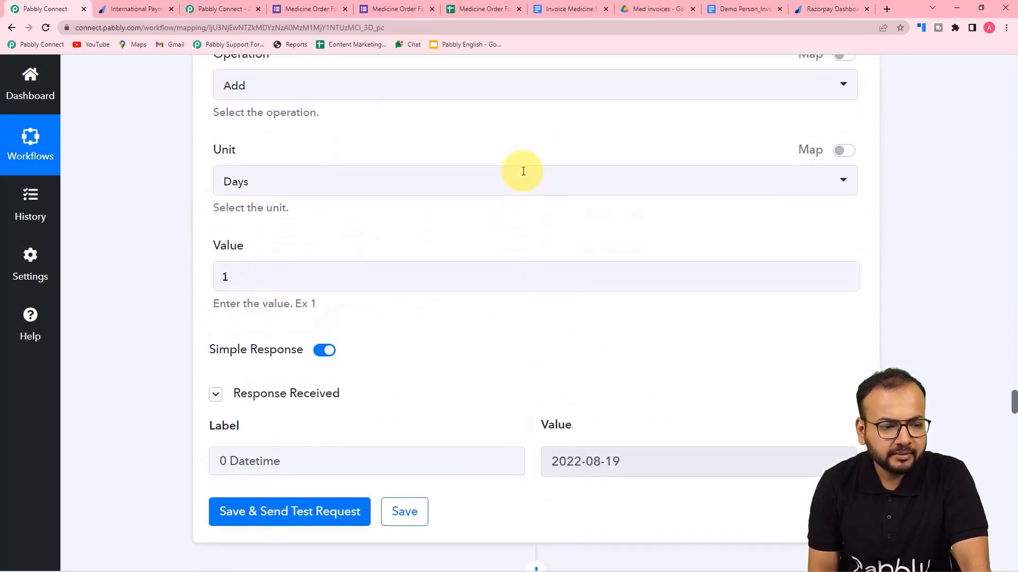
pyautogui.scroll(-3, 523, 173)
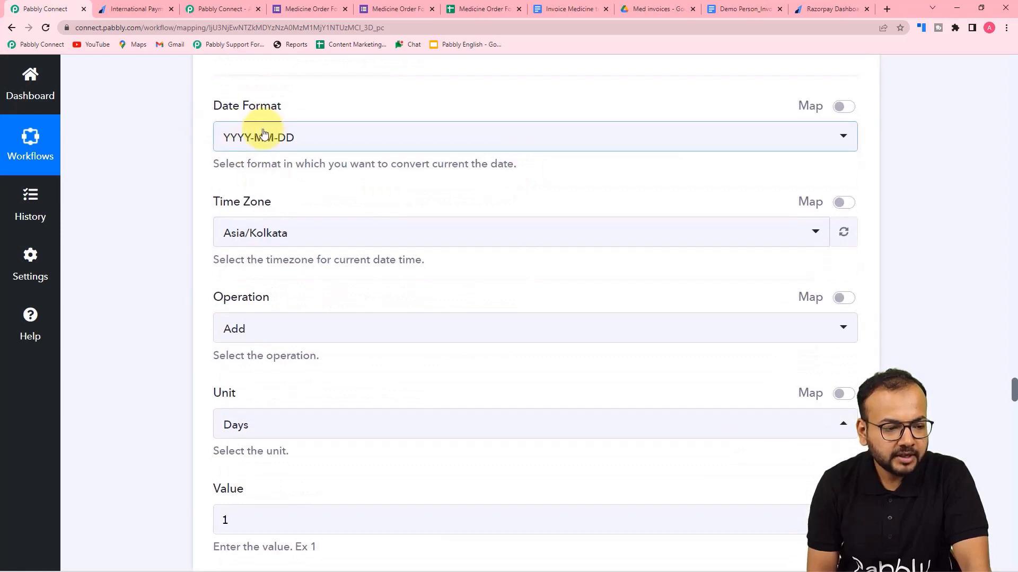
pyautogui.click(255, 137)
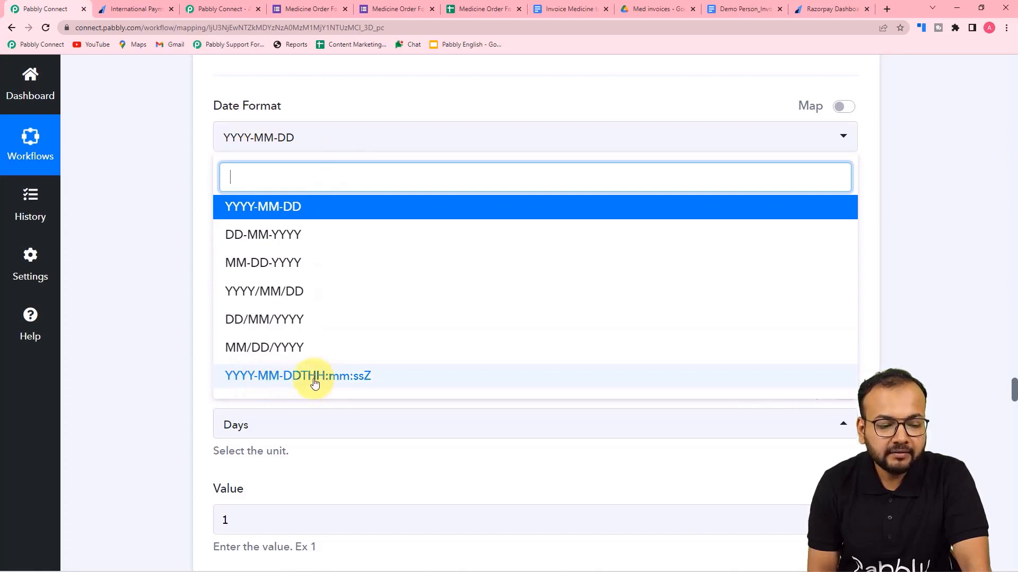
pyautogui.click(331, 381)
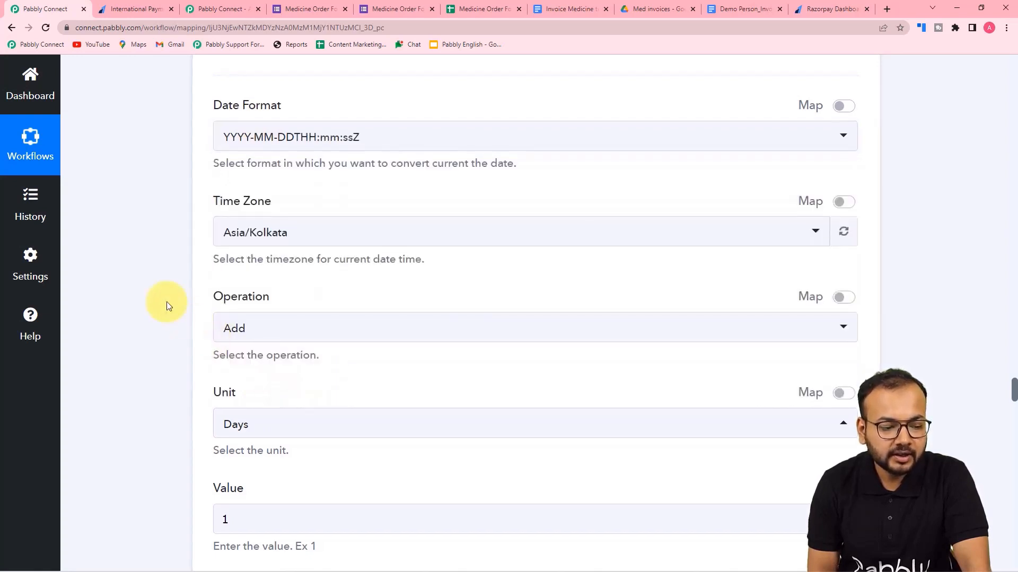
pyautogui.scroll(-7, 166, 301)
pyautogui.click(272, 235)
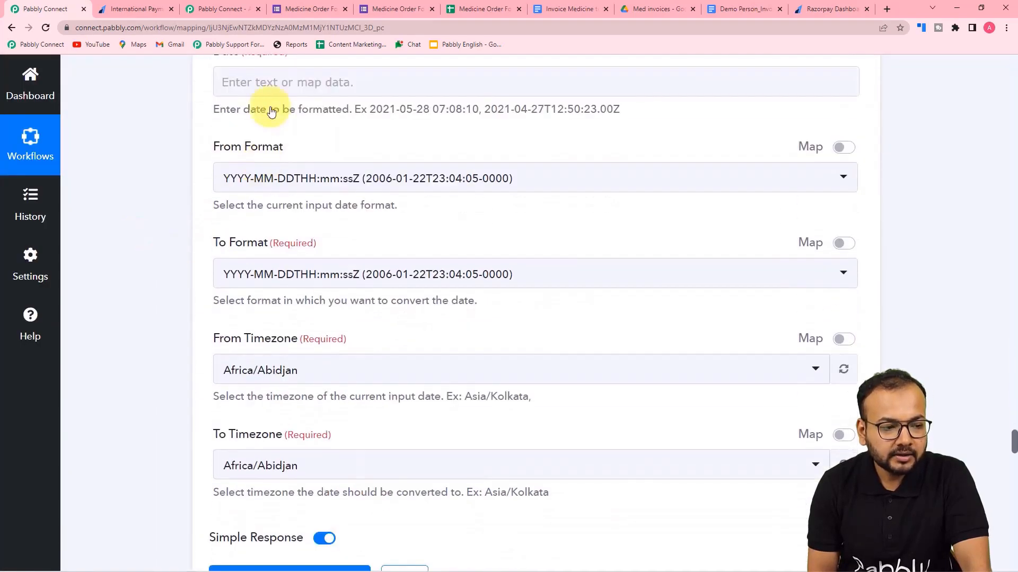
# Map step 6's Datetime output into the Format Date step's Date field.
pyautogui.click(268, 85)
pyautogui.scroll(3, 262, 159)
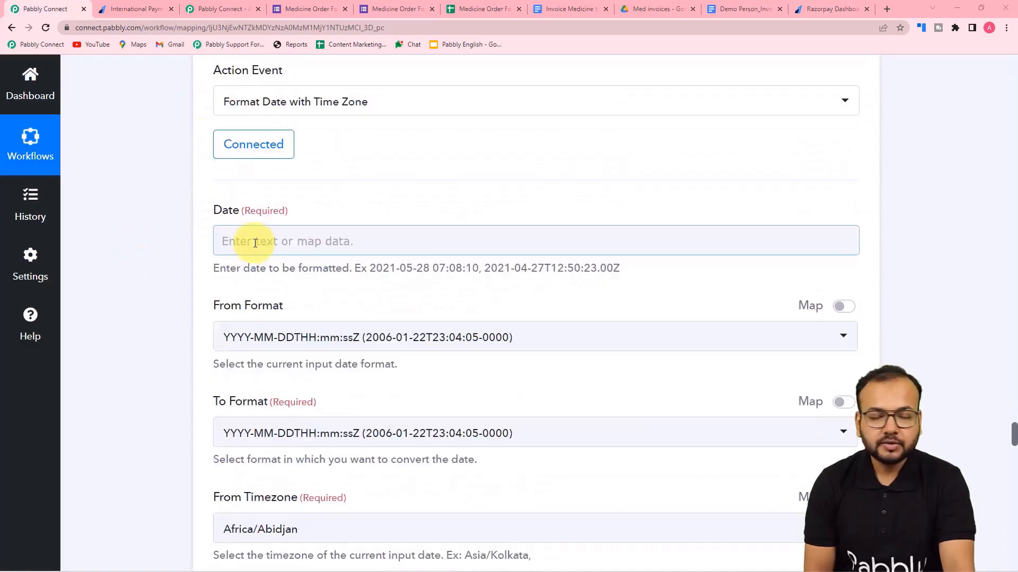
pyautogui.click(255, 242)
pyautogui.scroll(-2, 272, 376)
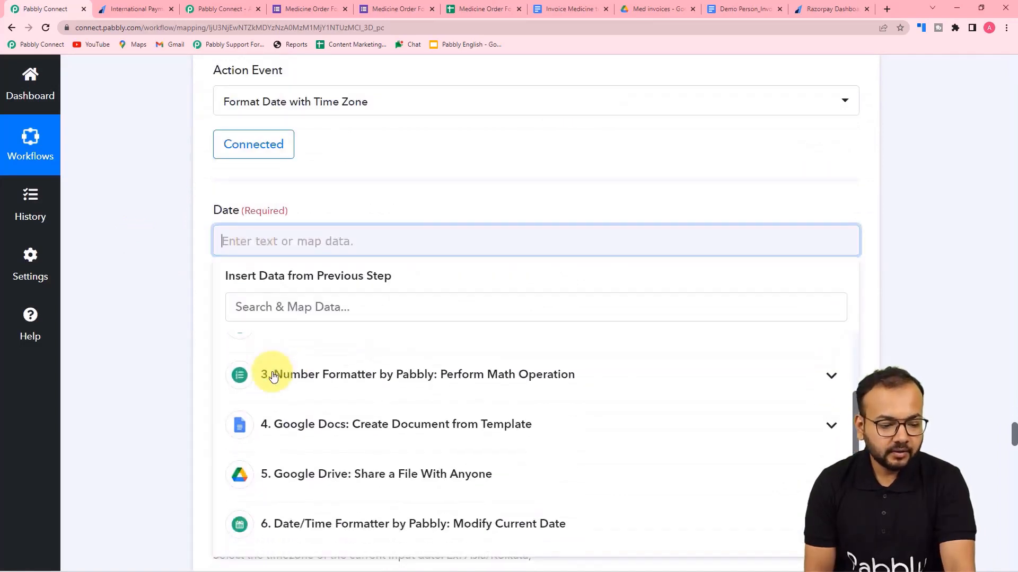
pyautogui.scroll(-4, 186, 401)
pyautogui.click(304, 391)
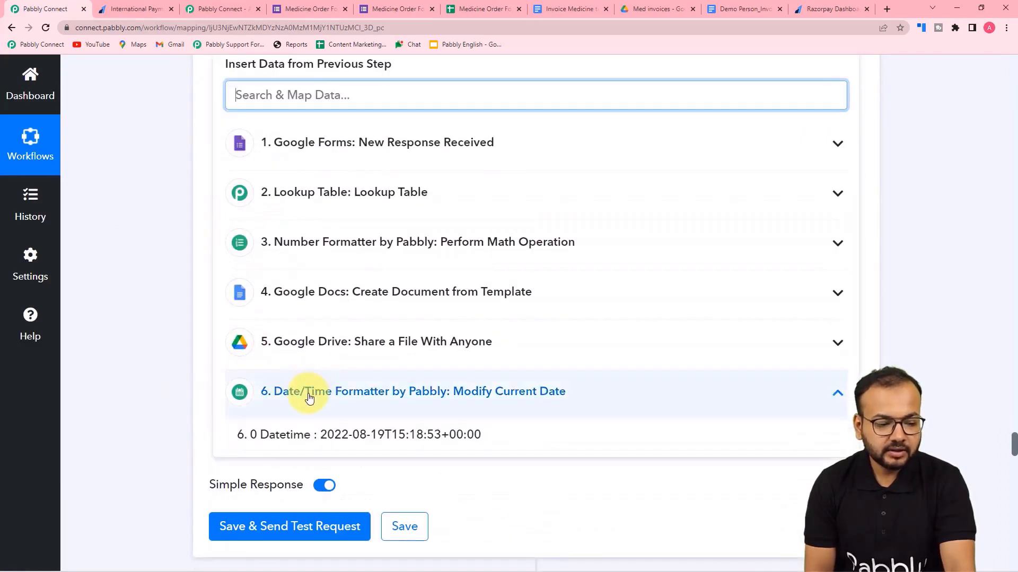
pyautogui.click(341, 442)
pyautogui.click(100, 313)
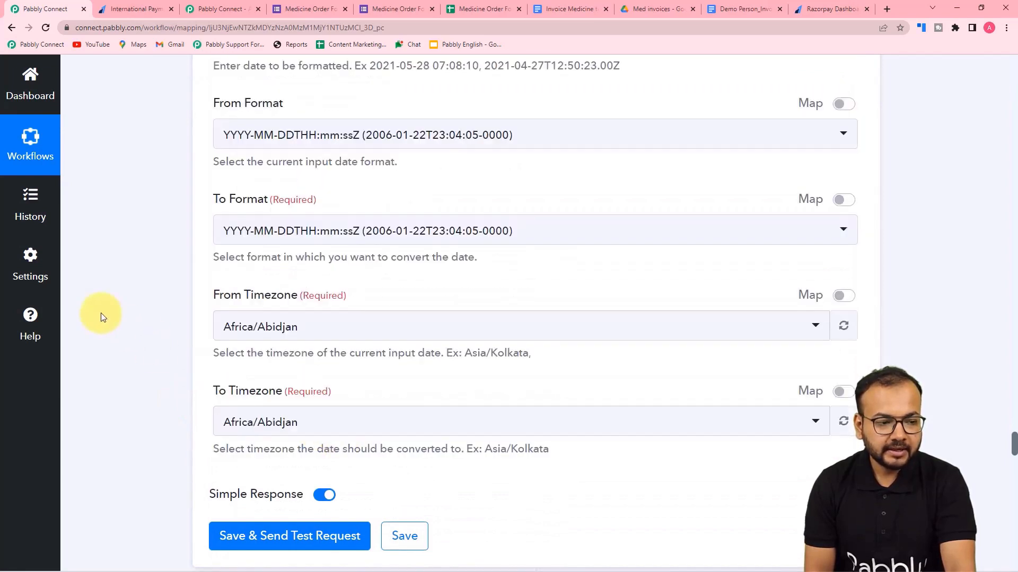
pyautogui.scroll(4, 157, 349)
pyautogui.scroll(-3, 157, 350)
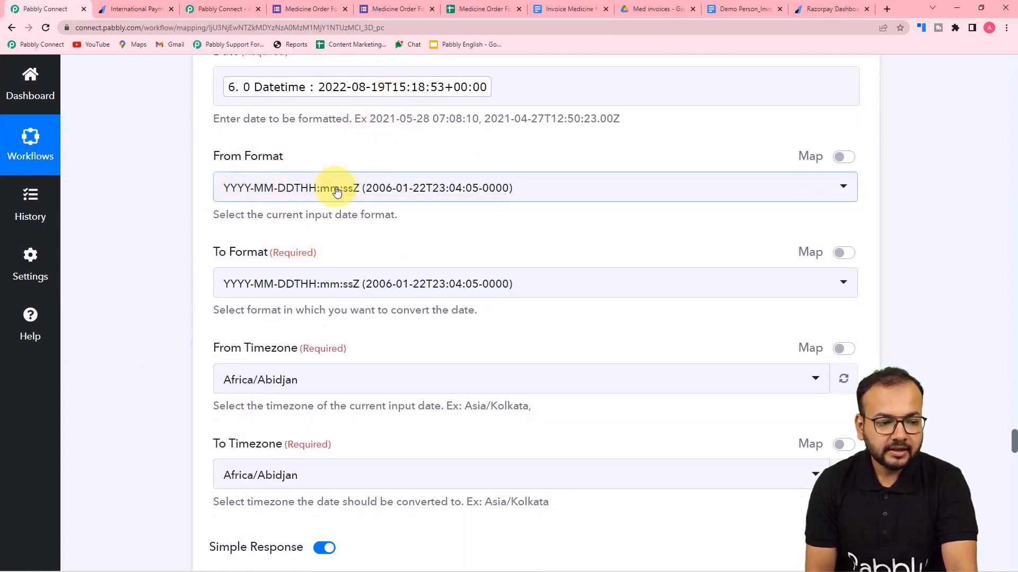
pyautogui.scroll(1, 336, 191)
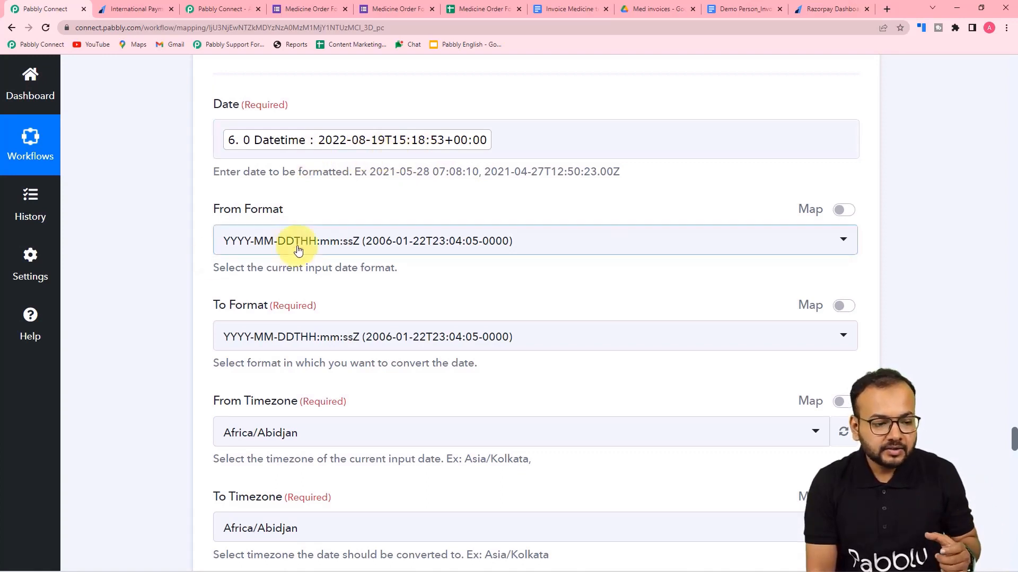
pyautogui.scroll(-3, 200, 239)
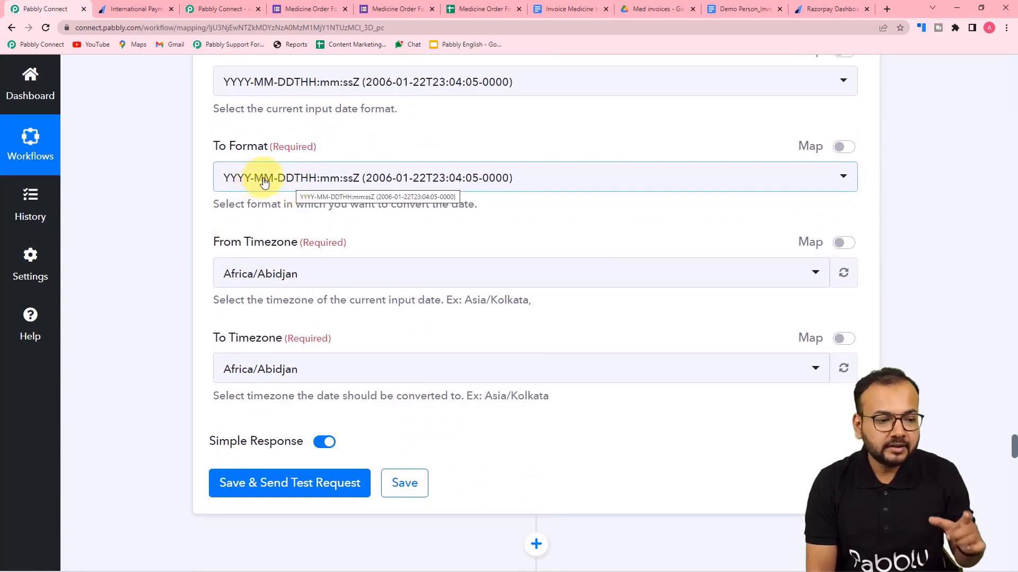
# Set the To Format option to Unix Timestamp.
pyautogui.click(264, 181)
pyautogui.scroll(-10, 312, 336)
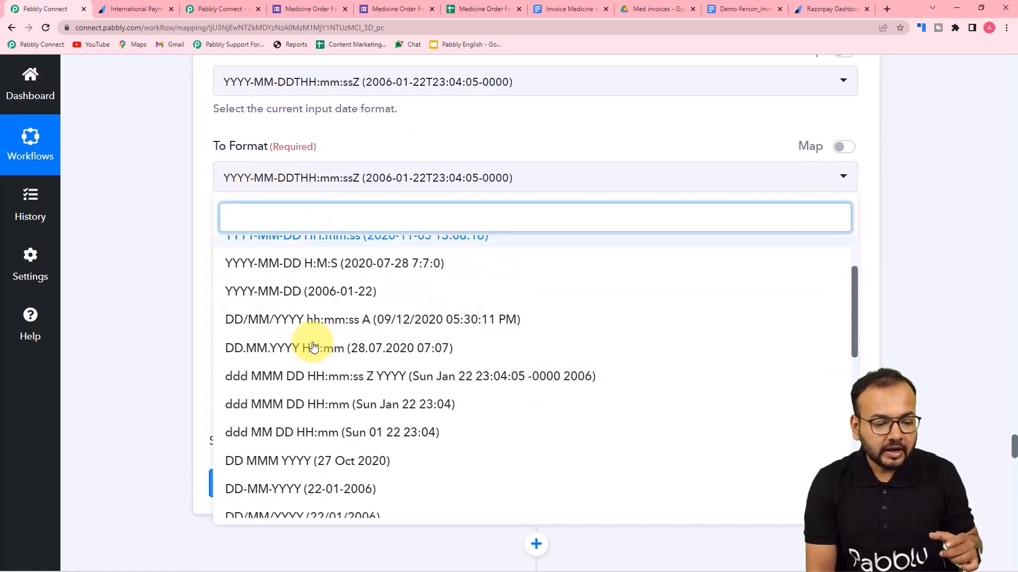
pyautogui.scroll(-2, 314, 345)
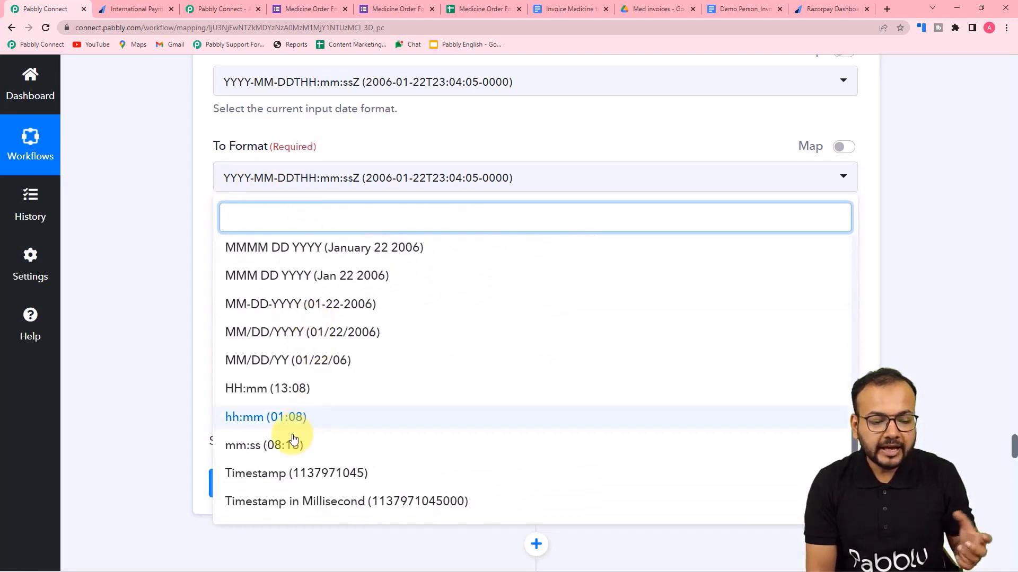
pyautogui.click(301, 479)
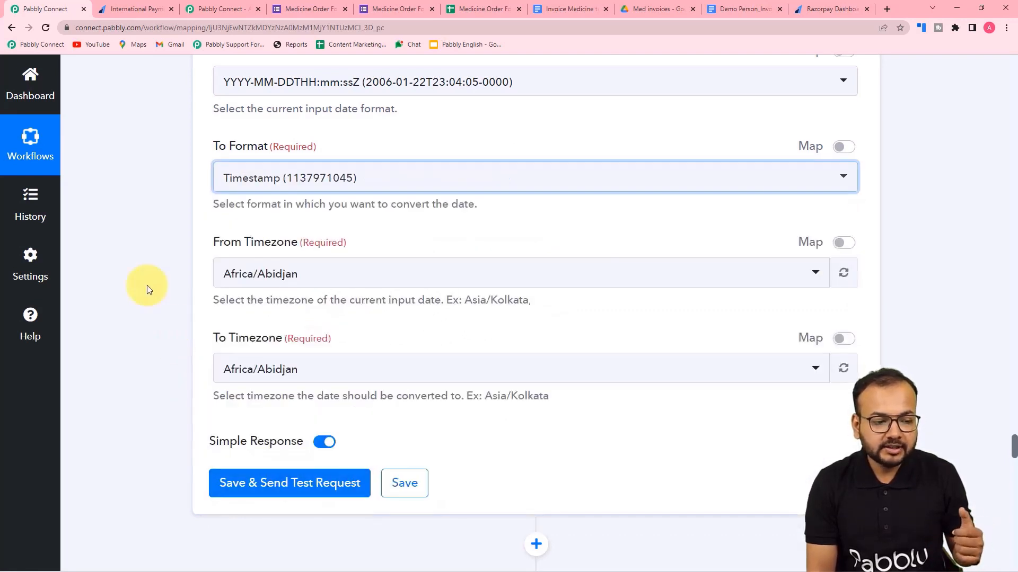
pyautogui.click(261, 281)
pyautogui.write('kol')
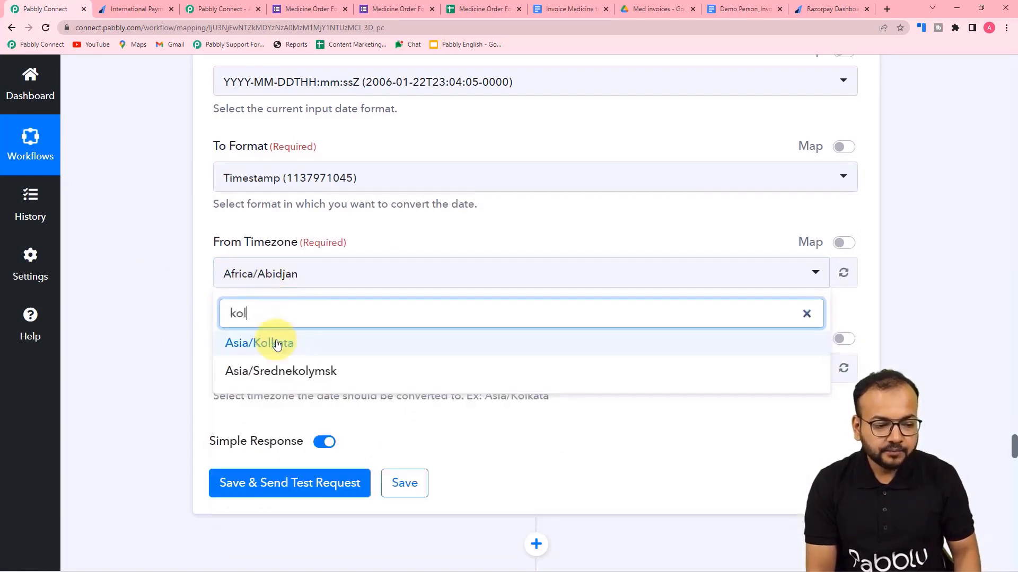
pyautogui.click(258, 342)
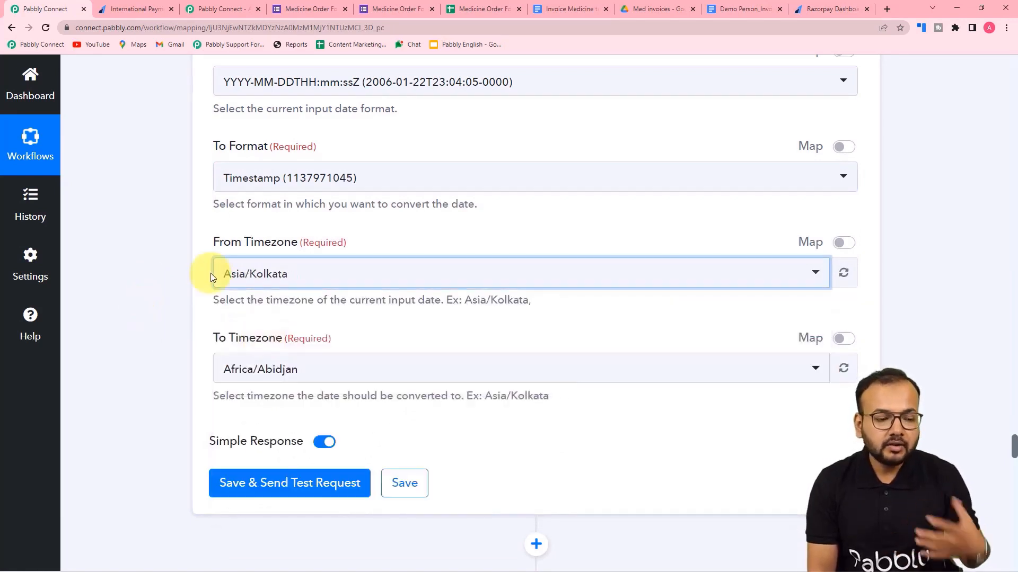
pyautogui.scroll(-2, 207, 289)
pyautogui.click(250, 260)
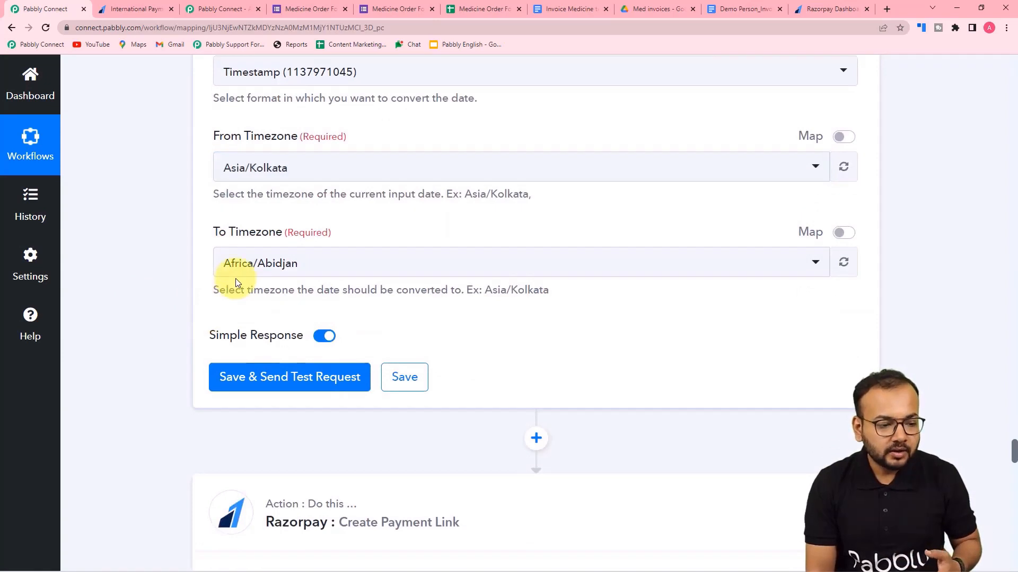
pyautogui.write('kol')
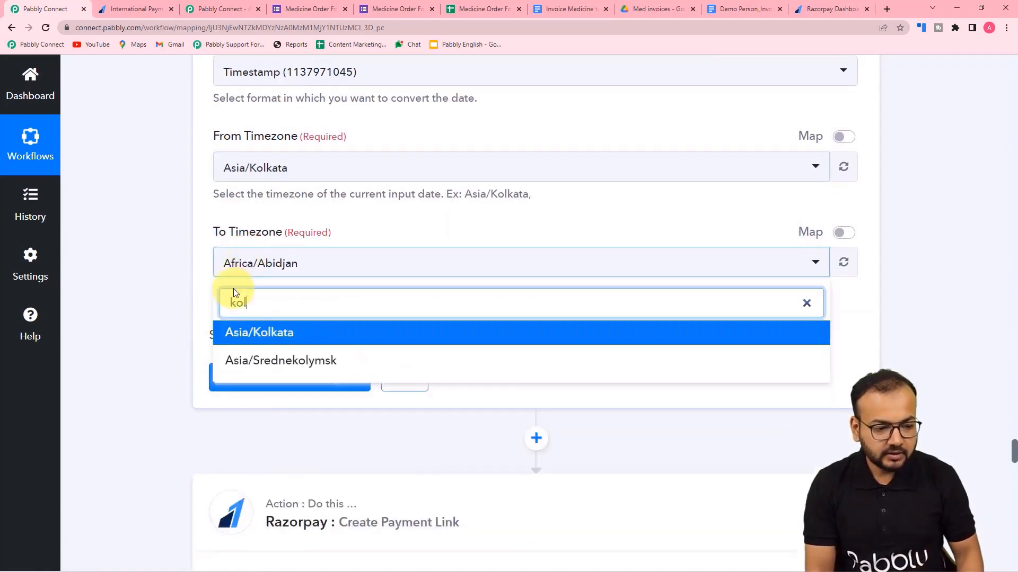
pyautogui.click(237, 332)
pyautogui.click(228, 376)
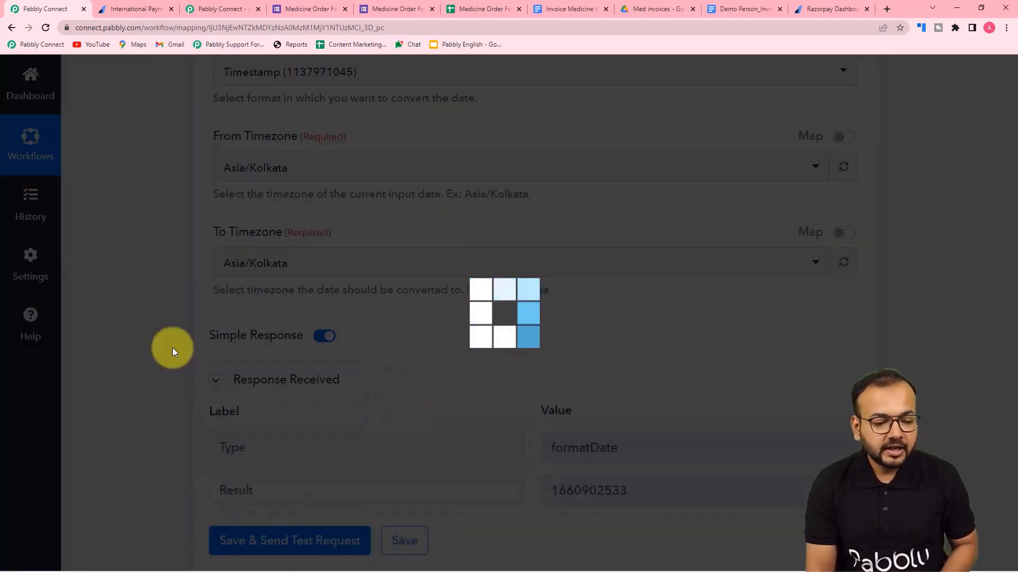
pyautogui.scroll(-4, 173, 347)
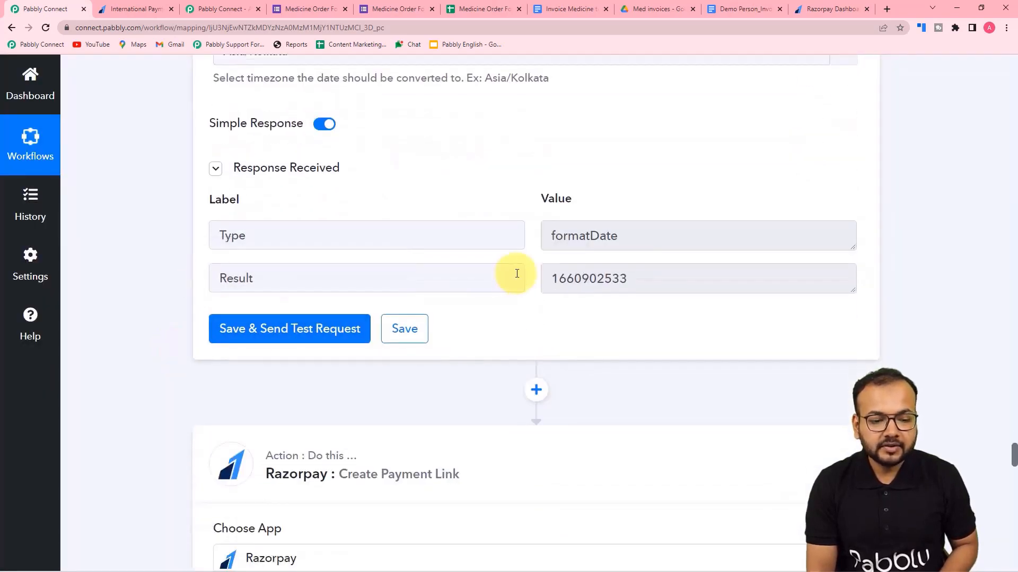
pyautogui.scroll(-18, 513, 291)
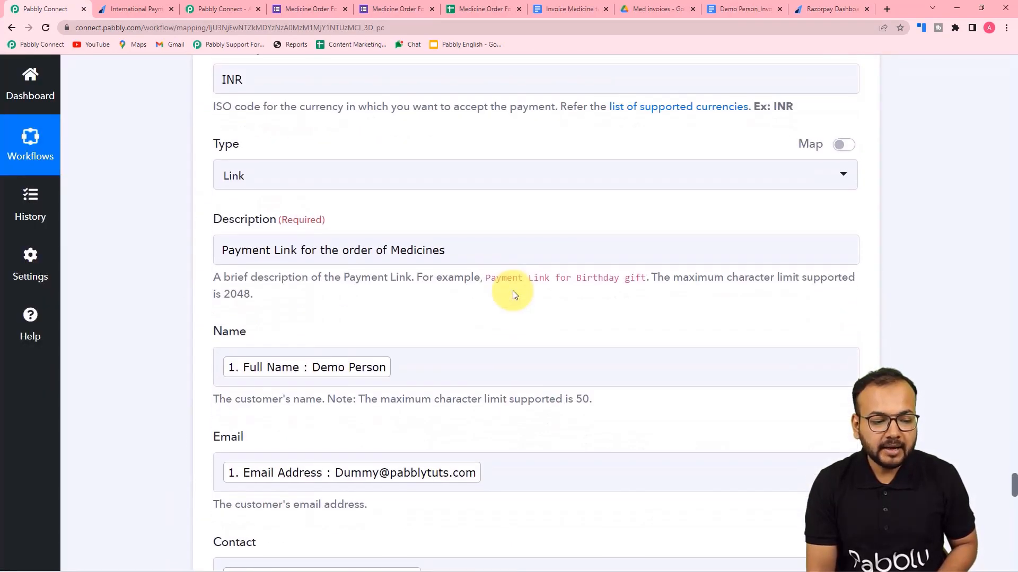
pyautogui.scroll(-7, 513, 295)
pyautogui.scroll(2, 513, 294)
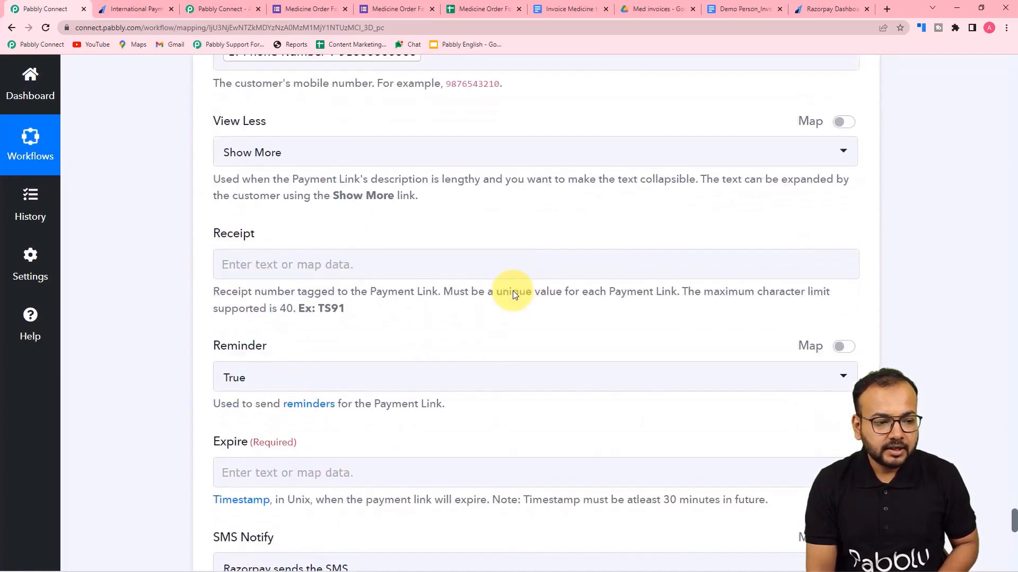
pyautogui.scroll(-10, 513, 295)
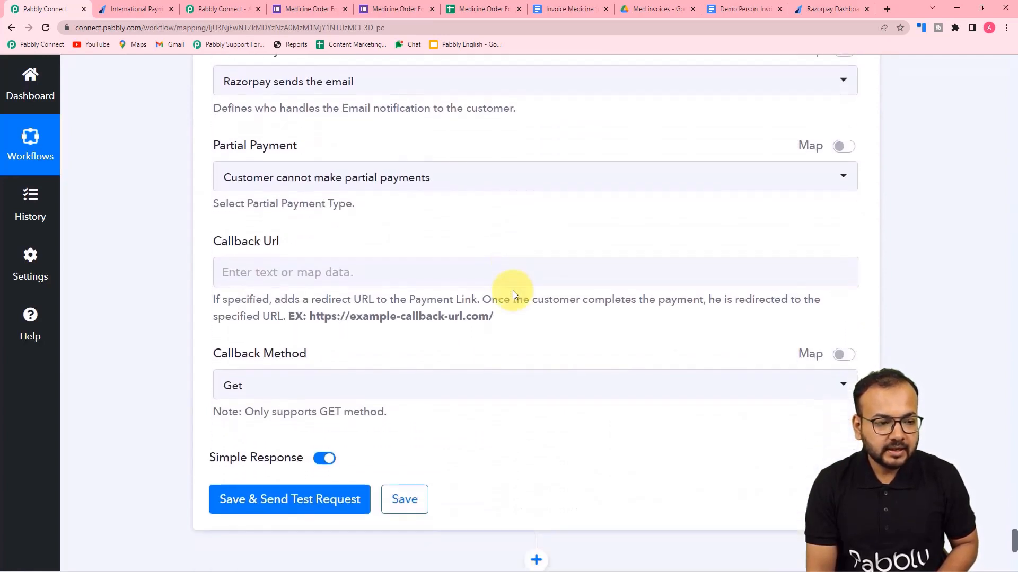
pyautogui.scroll(5, 513, 294)
pyautogui.scroll(1, 513, 294)
pyautogui.click(259, 207)
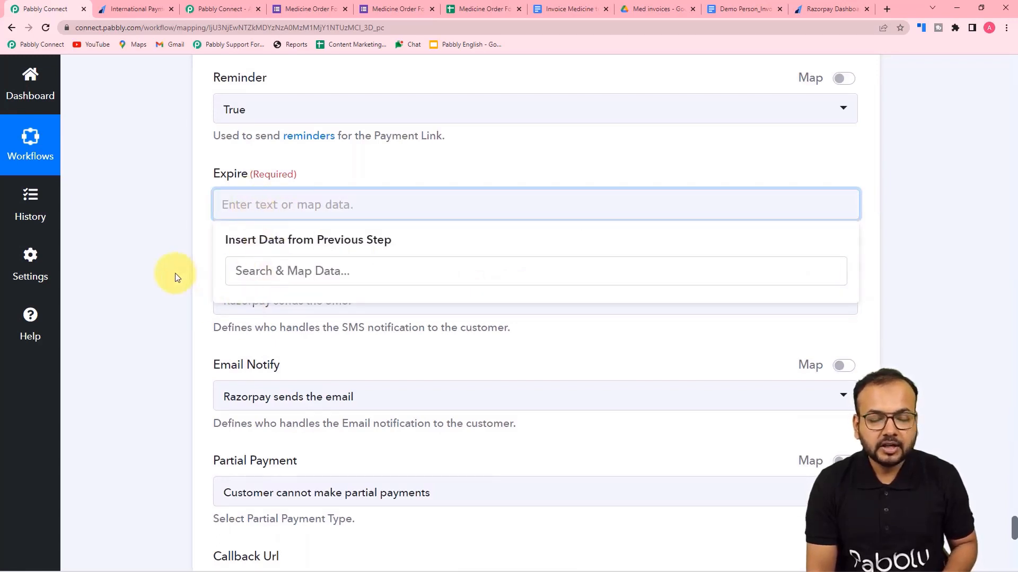
pyautogui.click(155, 272)
pyautogui.scroll(9, 159, 272)
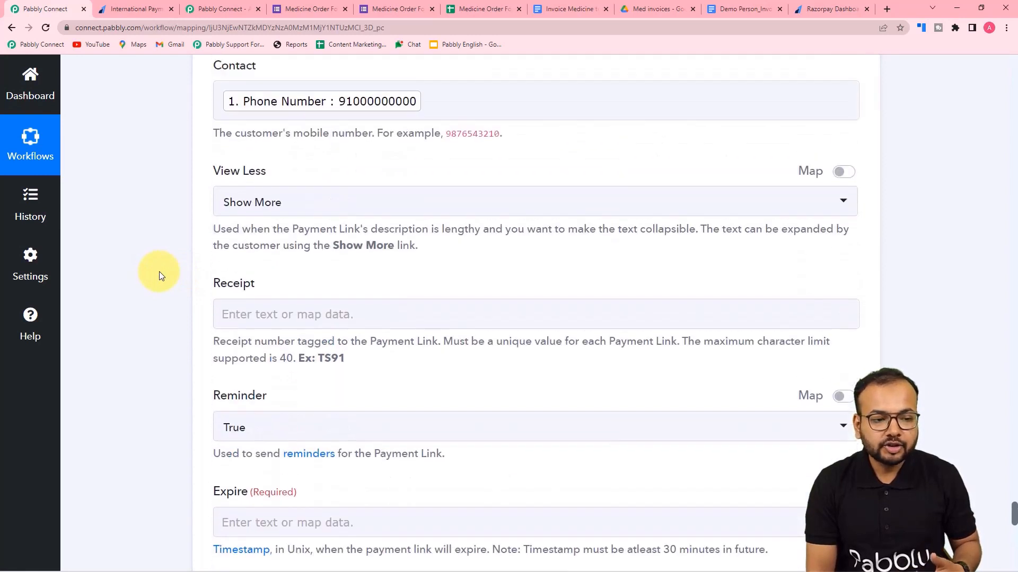
pyautogui.scroll(15, 159, 271)
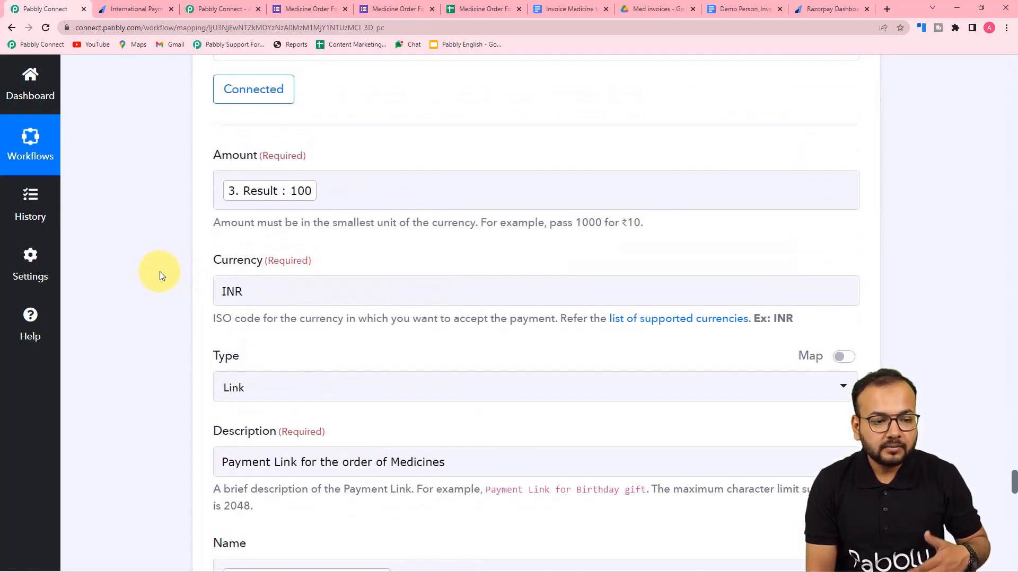
pyautogui.scroll(3, 160, 274)
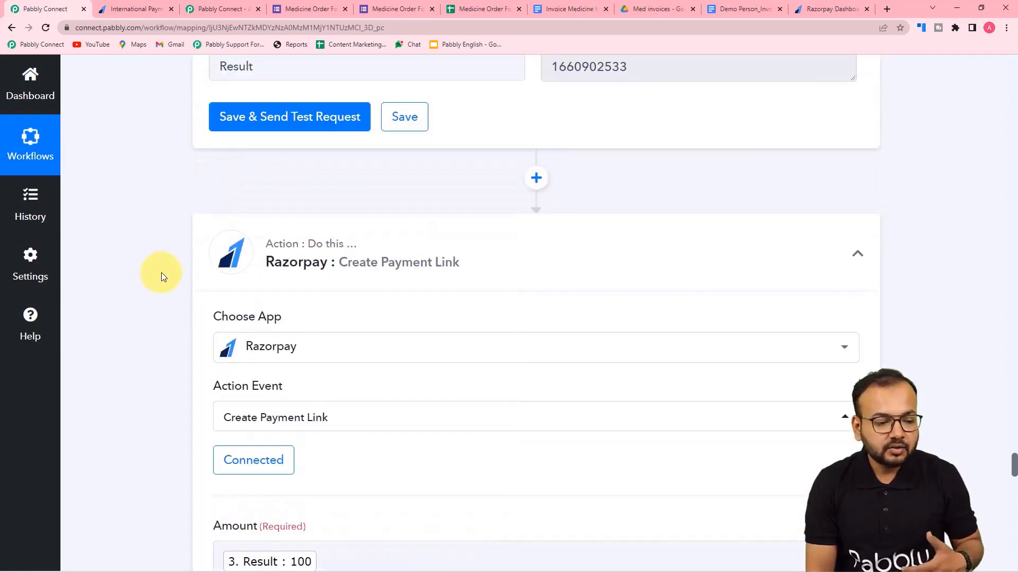
pyautogui.scroll(-3, 161, 272)
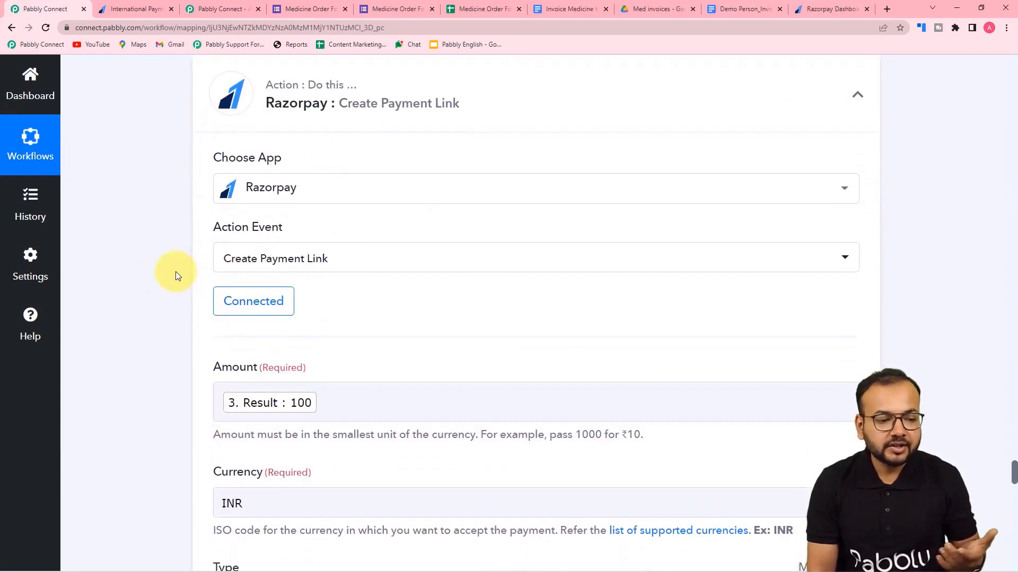
pyautogui.click(258, 315)
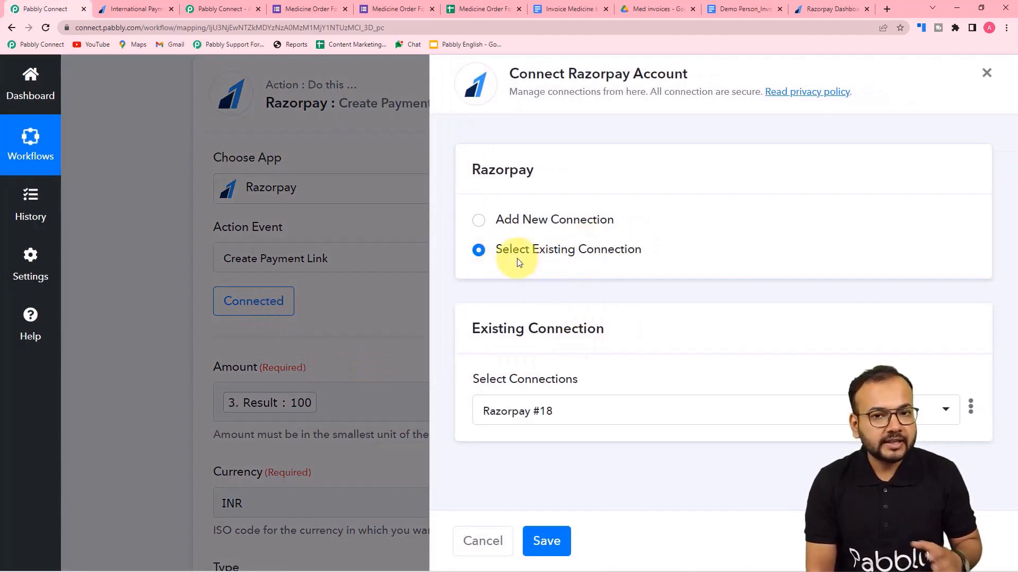
pyautogui.click(550, 539)
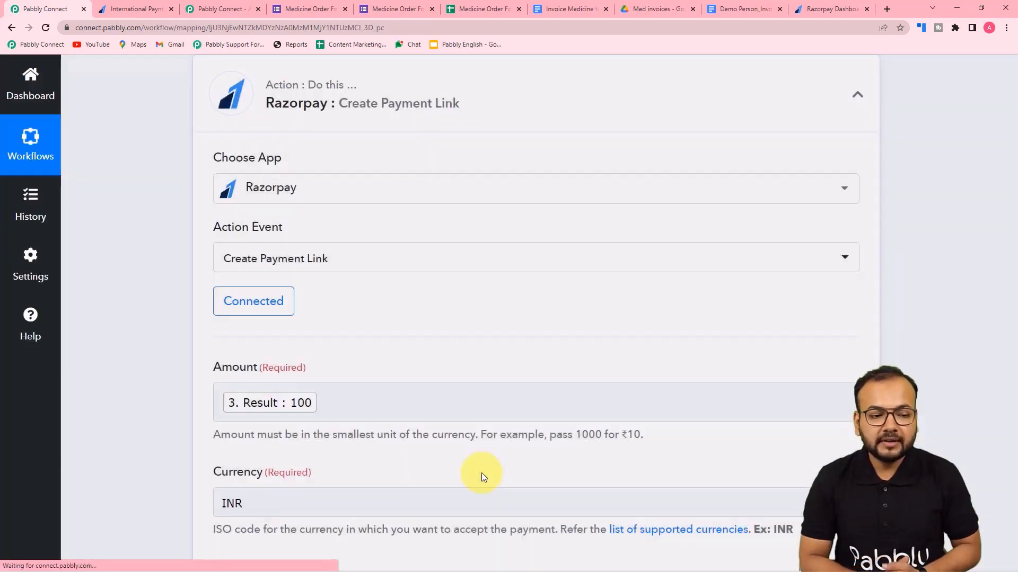
pyautogui.scroll(-4, 457, 387)
pyautogui.scroll(-11, 455, 388)
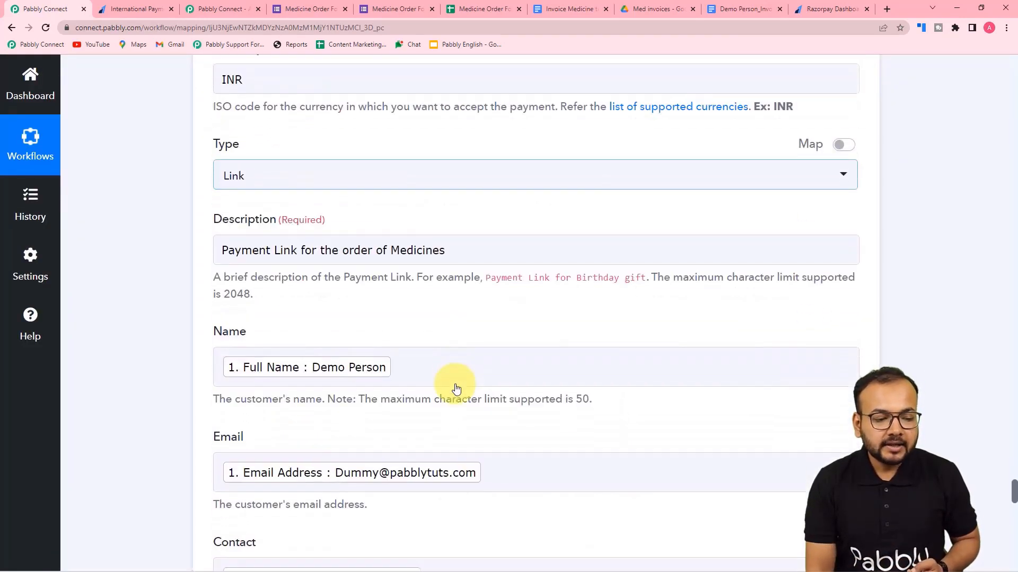
pyautogui.scroll(-5, 456, 389)
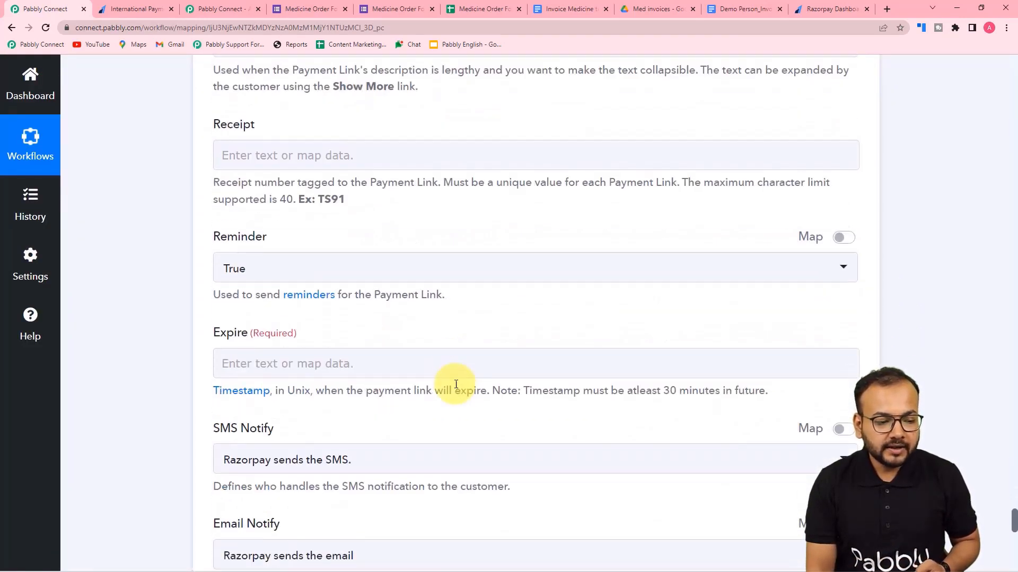
# Map step 7's Result timestamp into the payment link's Expire field.
pyautogui.click(365, 257)
pyautogui.scroll(-3, 370, 386)
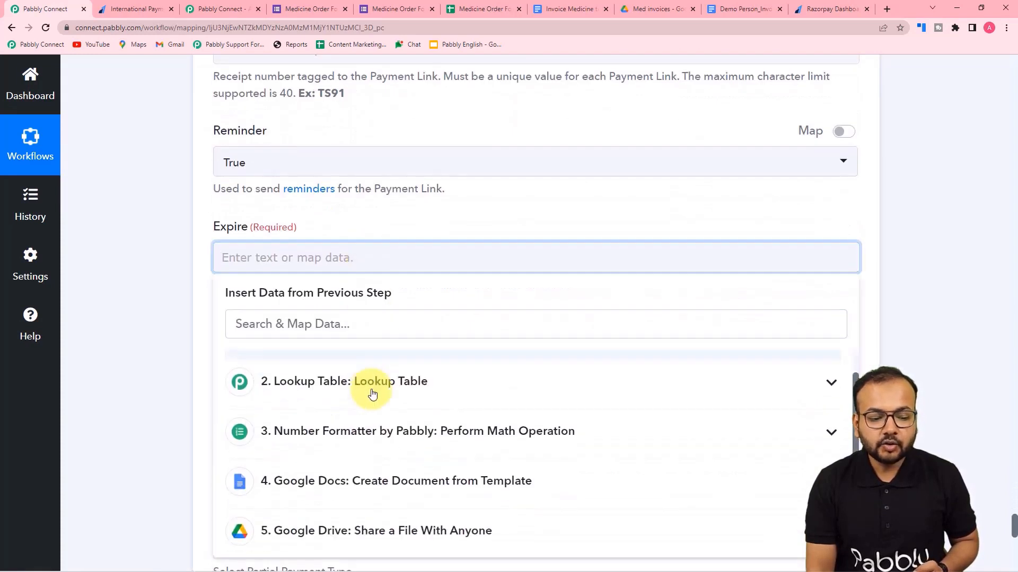
pyautogui.scroll(-4, 211, 422)
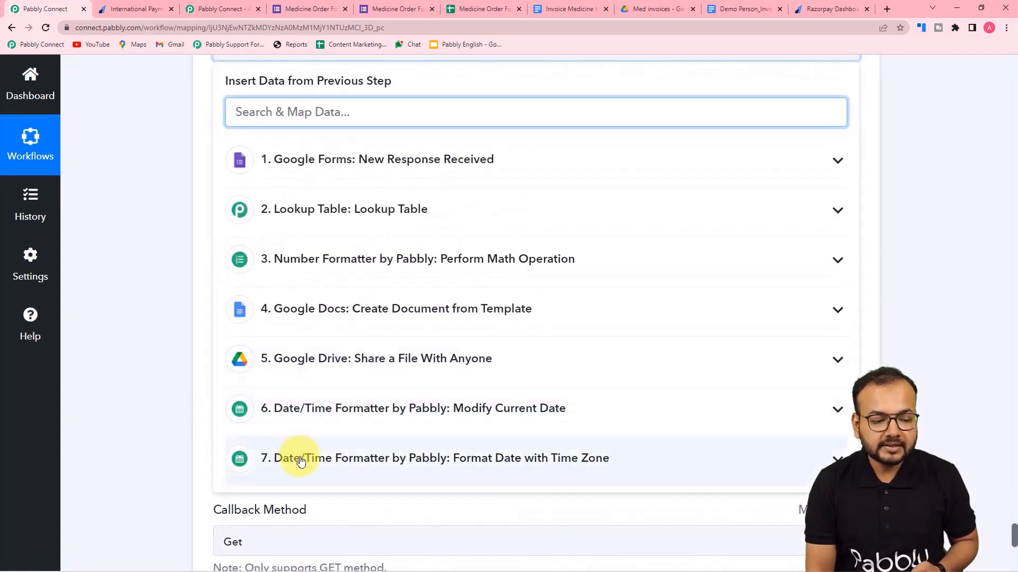
pyautogui.click(289, 466)
pyautogui.click(297, 528)
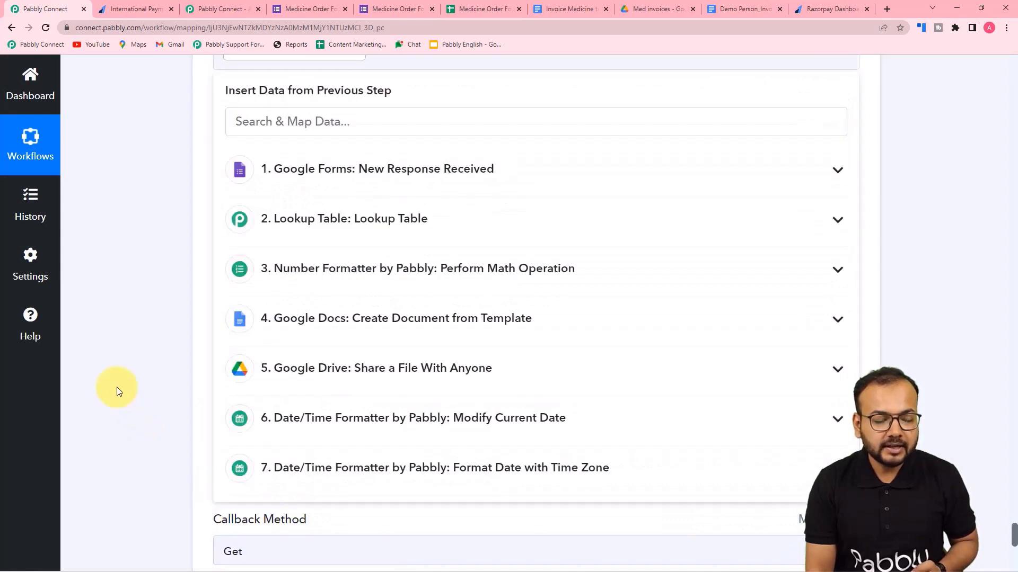
pyautogui.click(118, 391)
pyautogui.scroll(3, 118, 392)
pyautogui.scroll(-2, 118, 392)
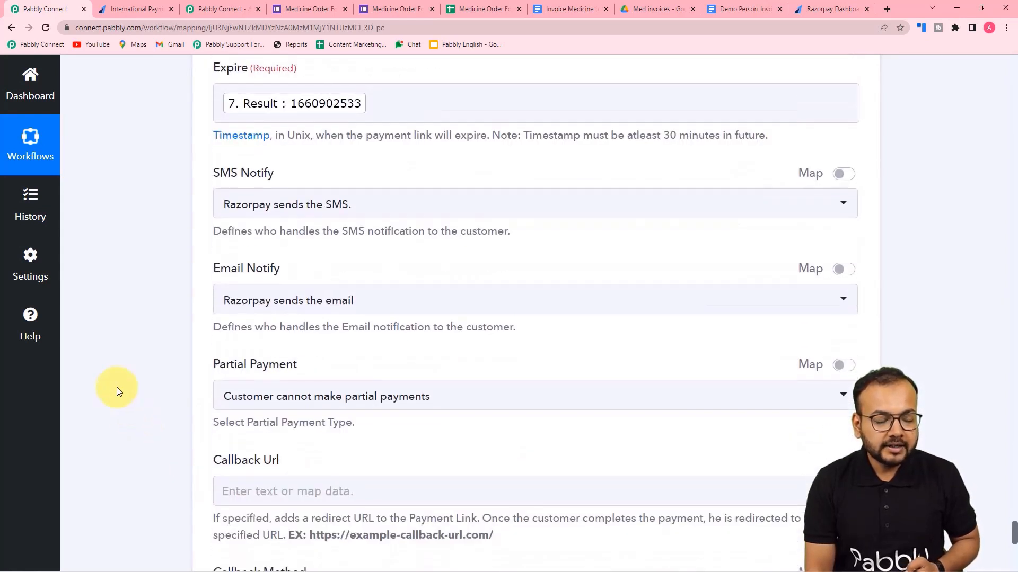
# Leave SMS notify with Razorpay and set Email Notify to 'You send the email'.
pyautogui.click(252, 215)
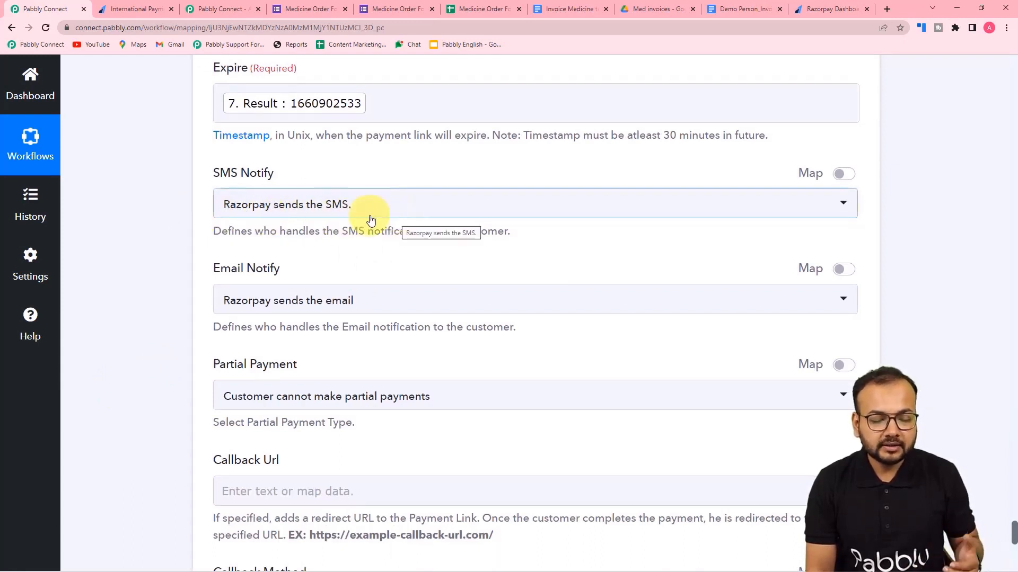
pyautogui.scroll(-2, 348, 218)
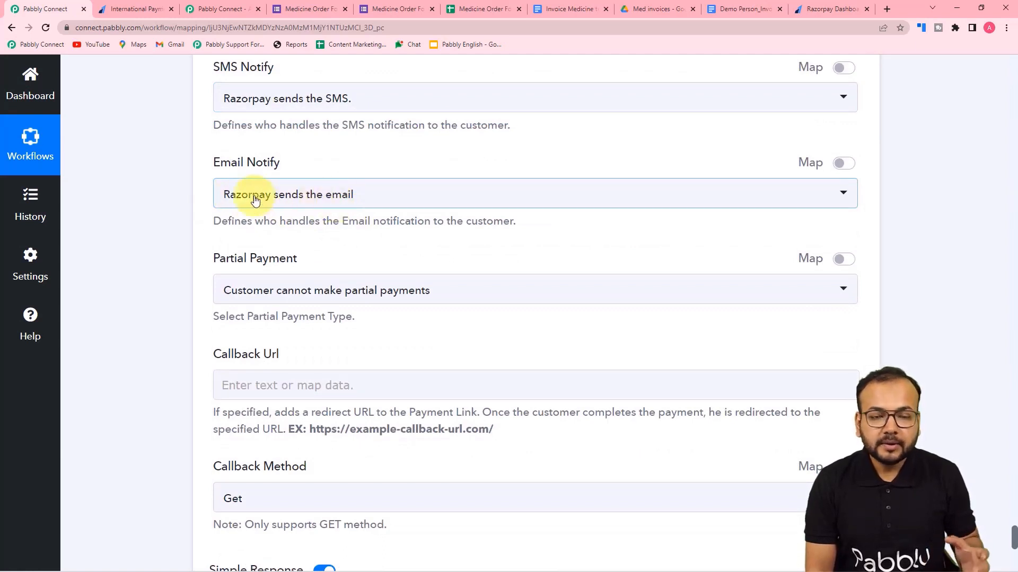
pyautogui.click(296, 202)
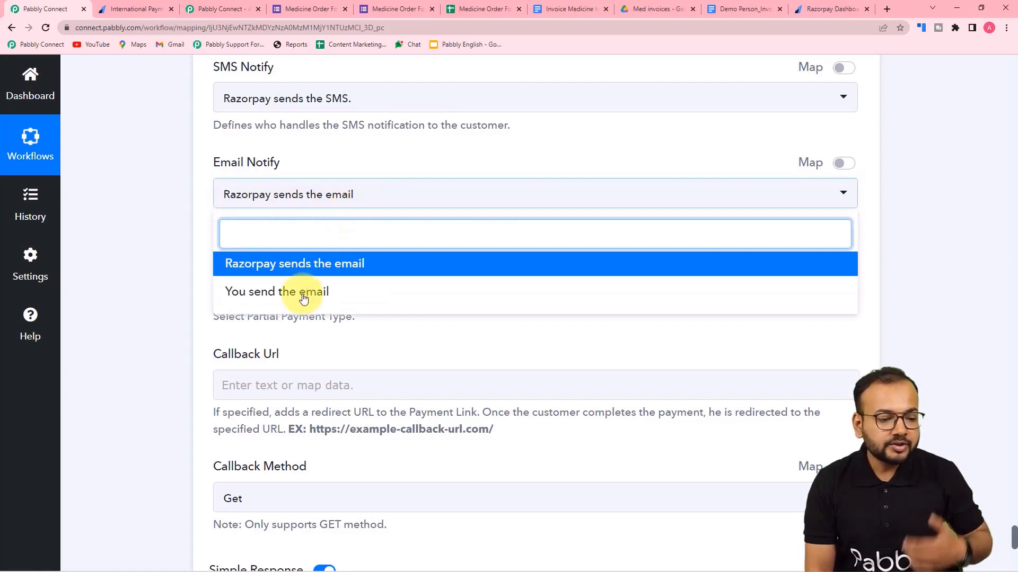
pyautogui.click(255, 296)
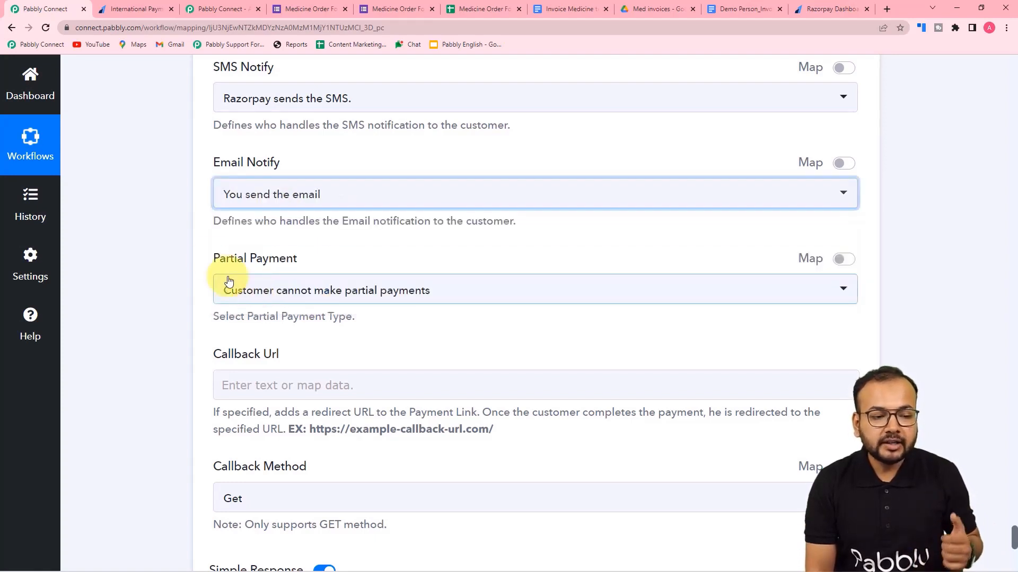
pyautogui.scroll(-3, 200, 243)
pyautogui.scroll(-2, 239, 234)
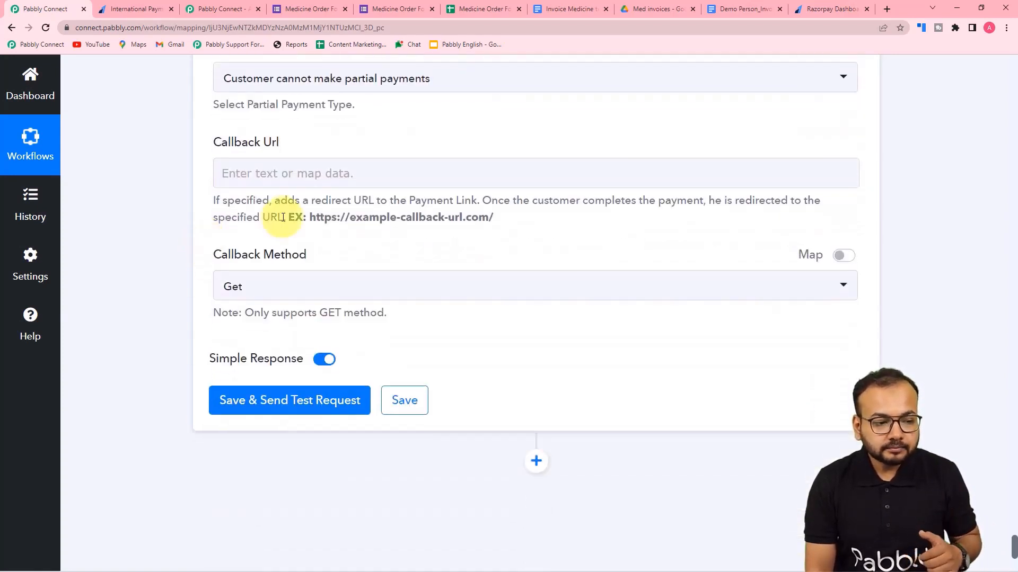
pyautogui.scroll(1, 295, 183)
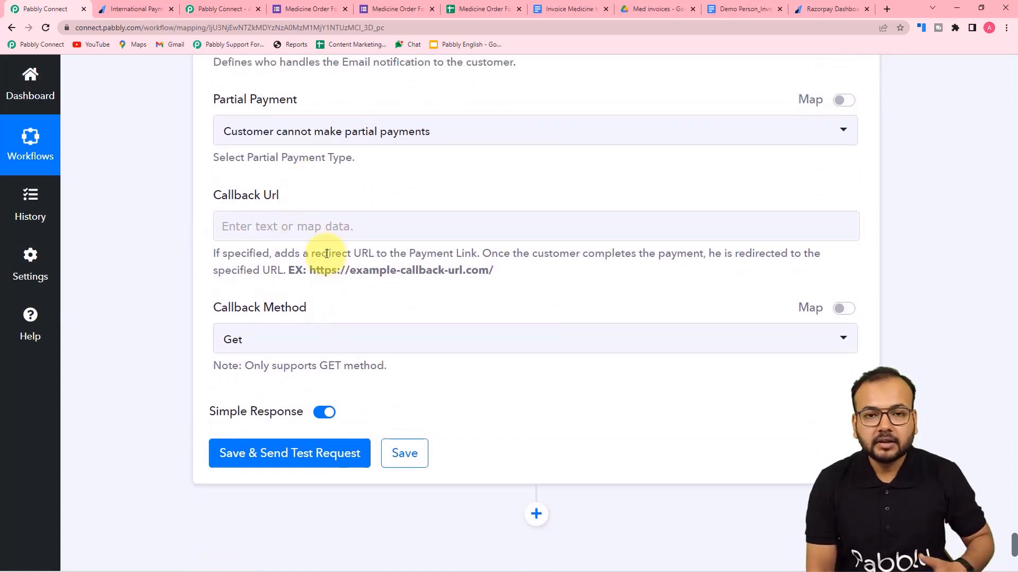
pyautogui.scroll(2, 216, 243)
pyautogui.scroll(-5, 182, 281)
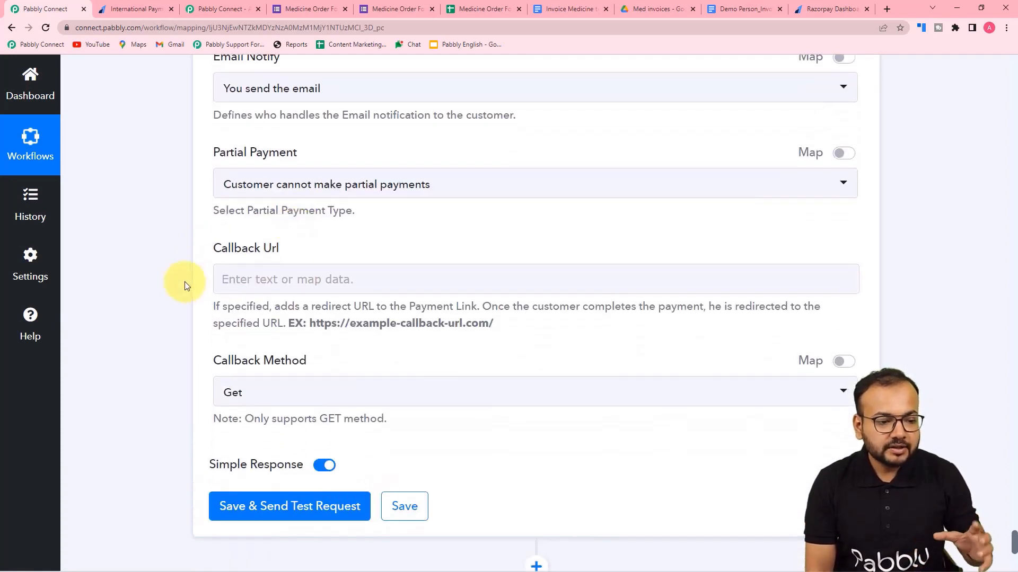
pyautogui.scroll(-1, 184, 286)
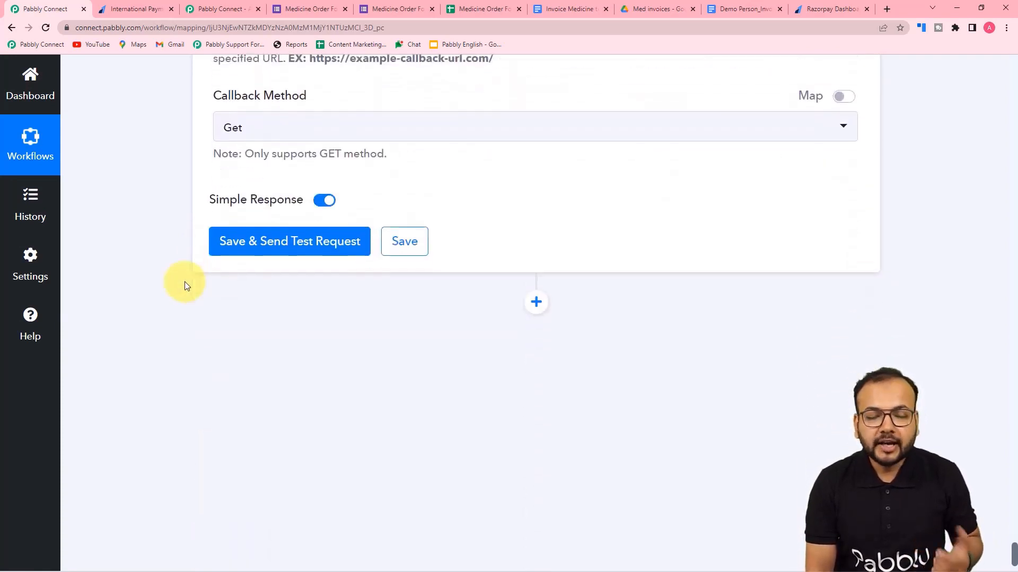
pyautogui.click(285, 251)
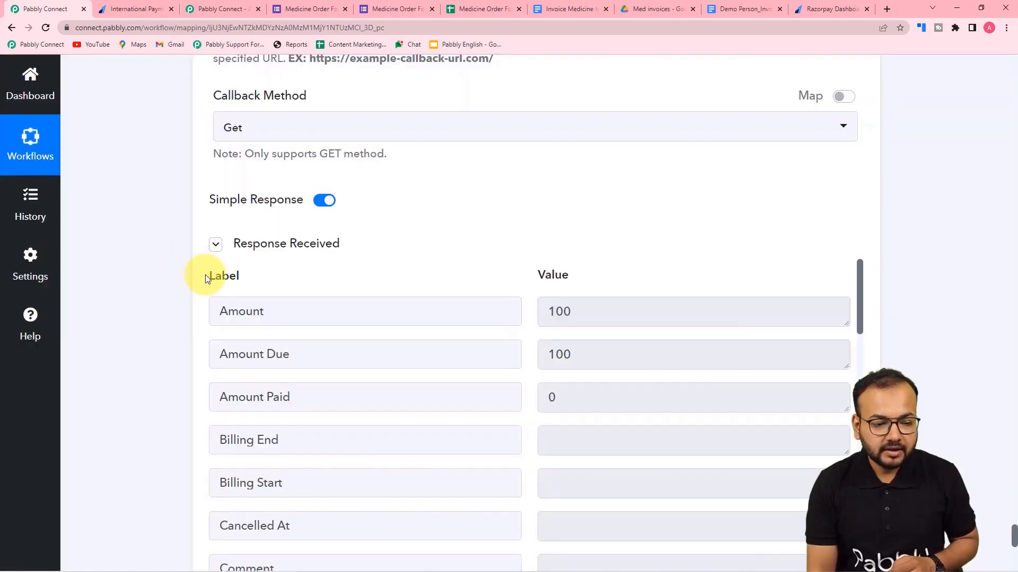
pyautogui.scroll(-5, 205, 274)
pyautogui.scroll(-7, 281, 264)
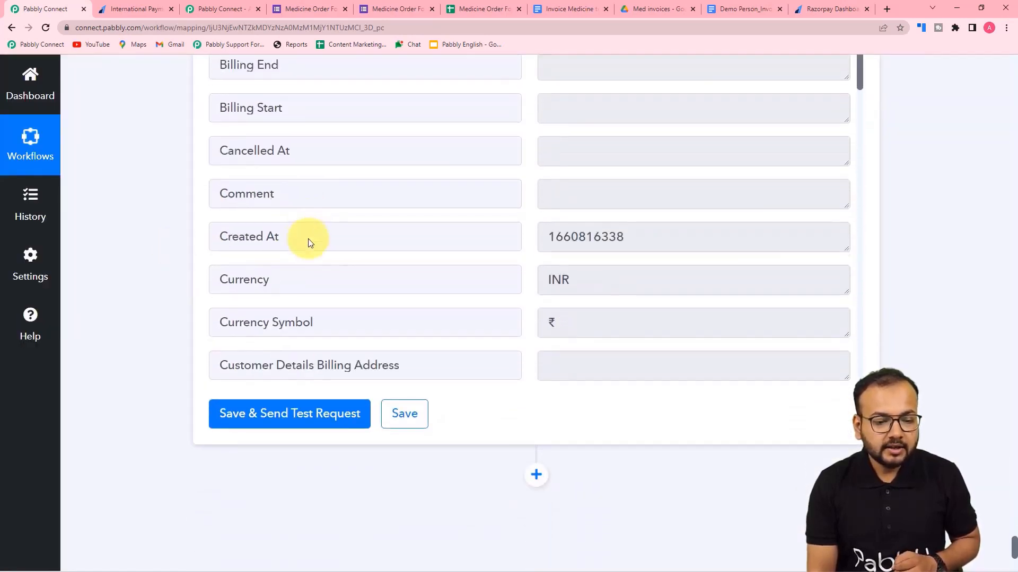
pyautogui.scroll(-5, 309, 238)
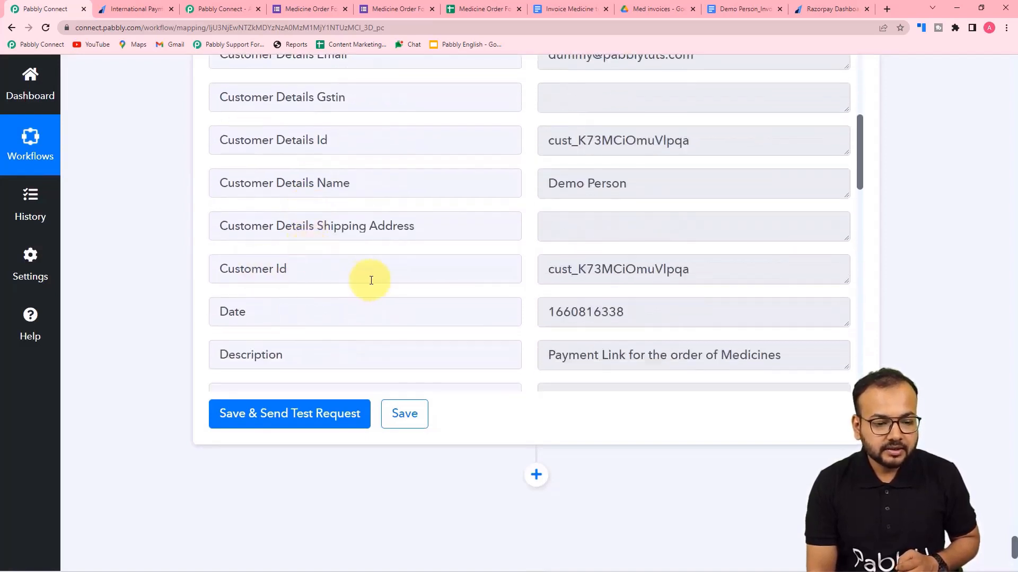
pyautogui.scroll(-5, 370, 280)
pyautogui.scroll(-8, 371, 280)
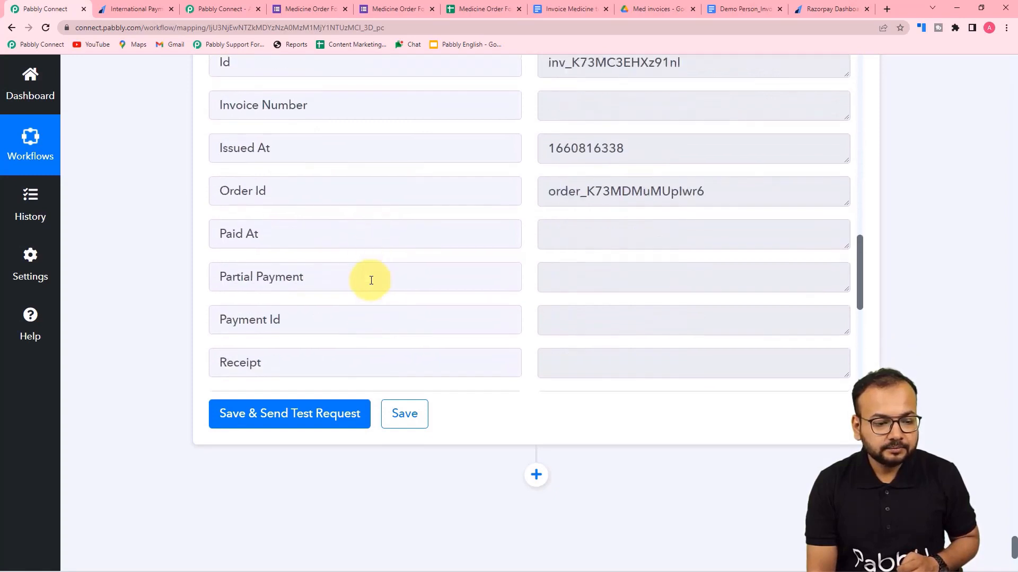
pyautogui.scroll(-4, 371, 280)
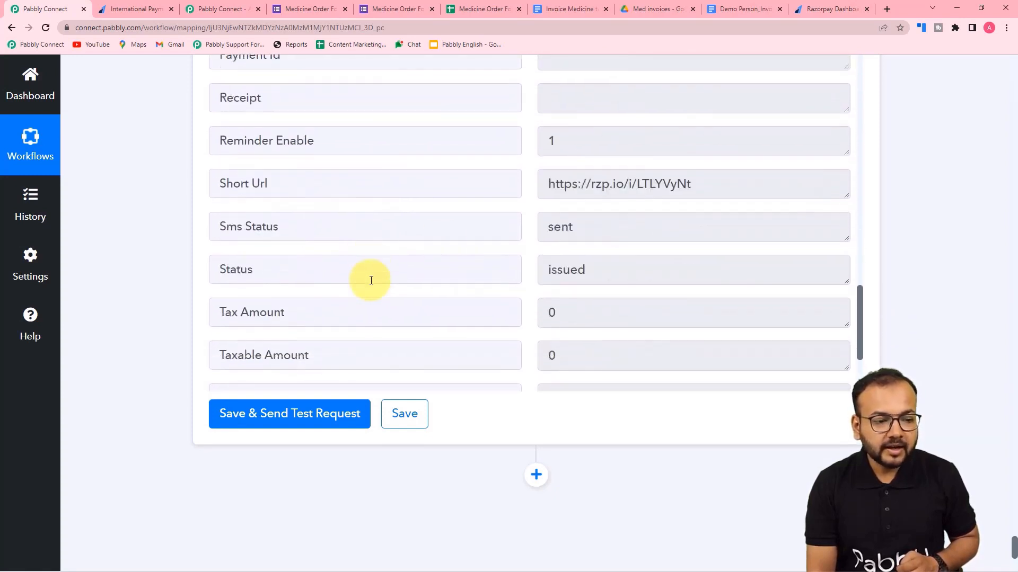
pyautogui.scroll(-3, 681, 191)
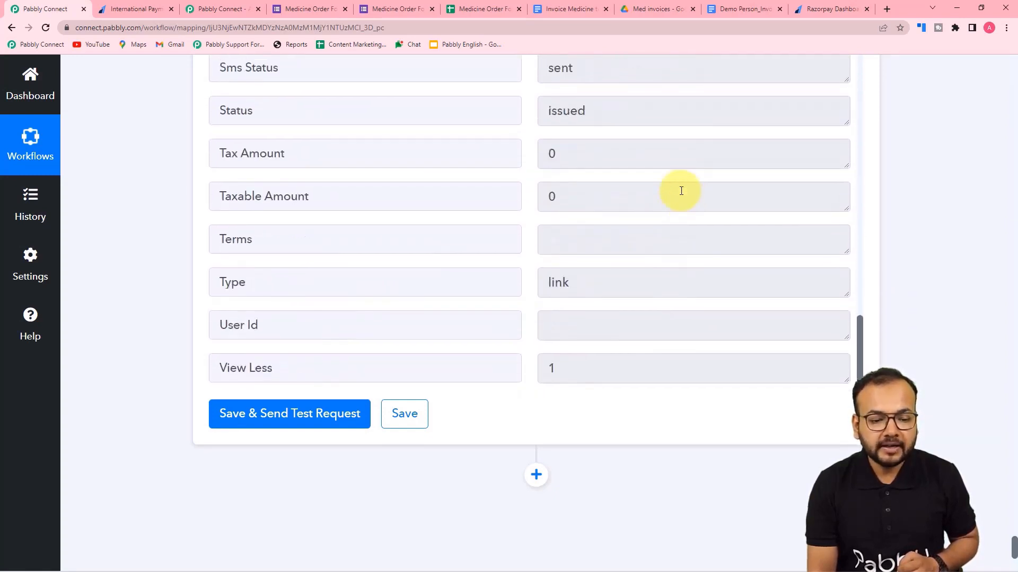
pyautogui.scroll(3, 681, 191)
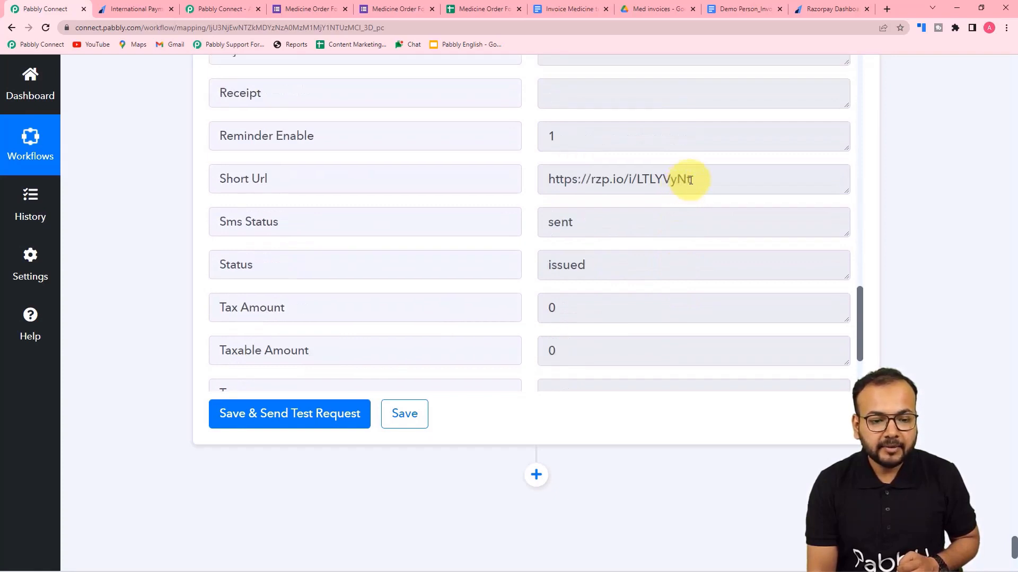
pyautogui.moveTo(690, 180); pyautogui.dragTo(552, 181)
pyautogui.rightClick(554, 184)
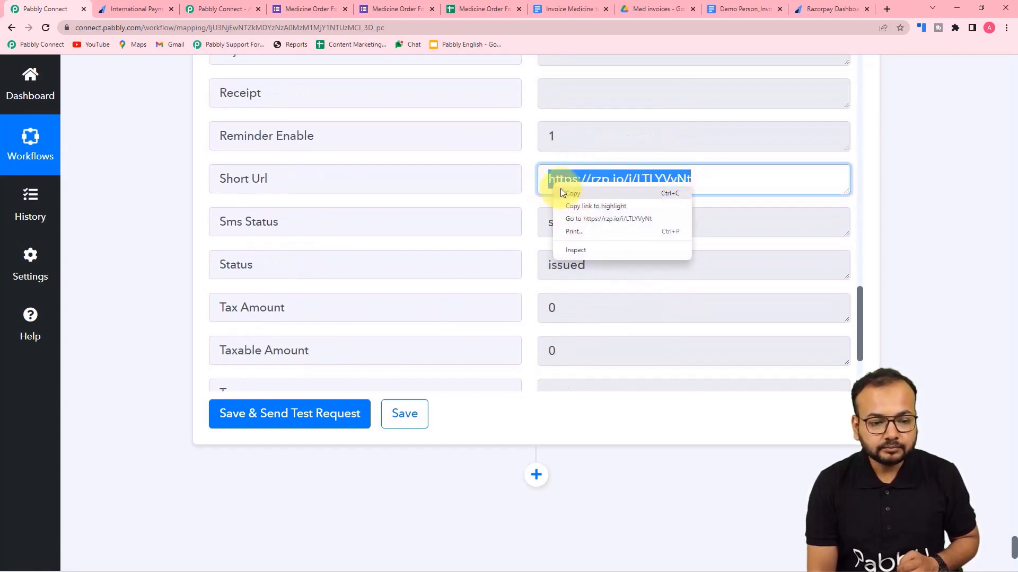
# Open the short link to see the Razorpay page asking only INR 1.00, then revisit the Amount field.
pyautogui.click(577, 220)
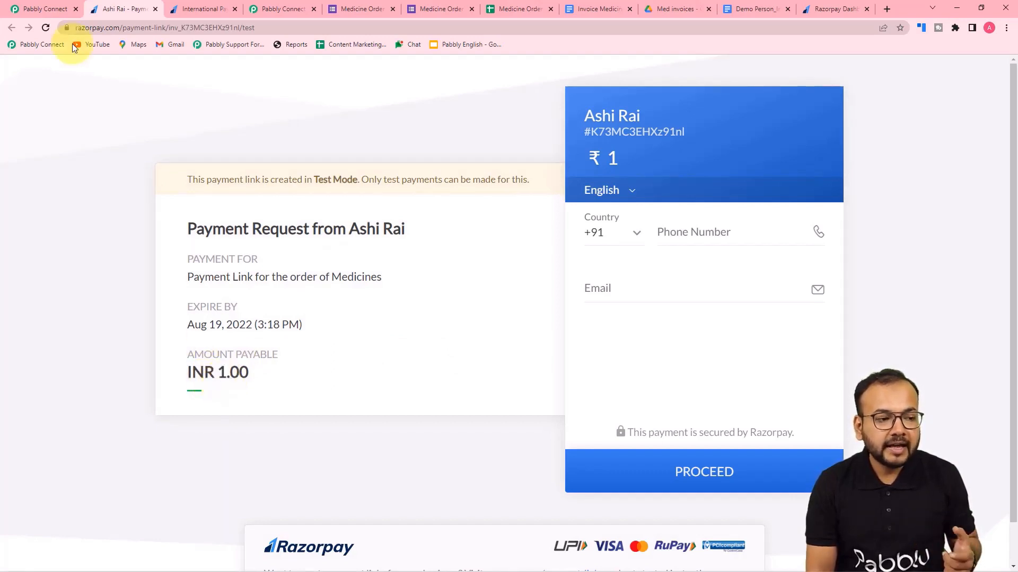
pyautogui.click(33, 8)
pyautogui.scroll(20, 101, 132)
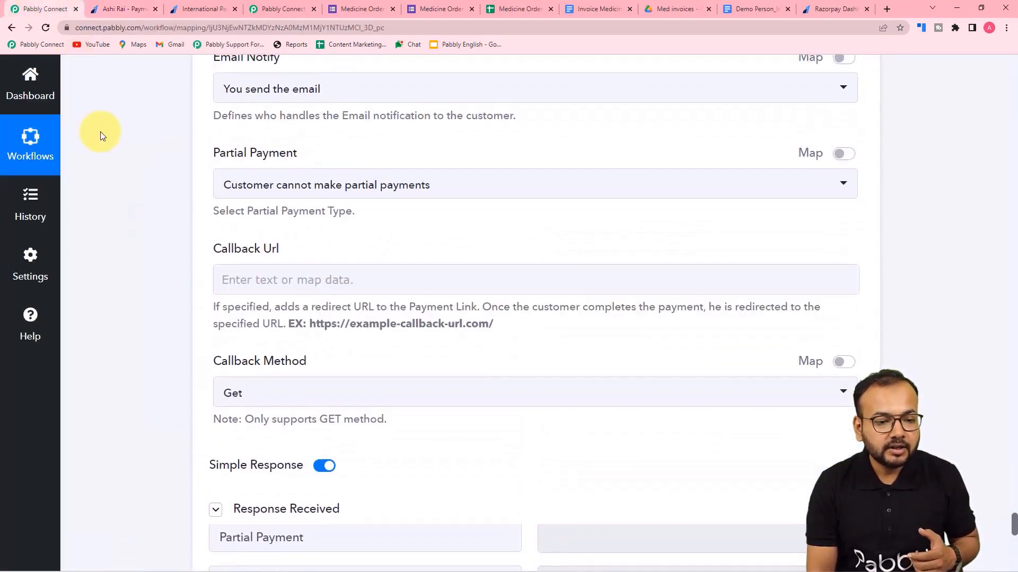
pyautogui.scroll(12, 100, 132)
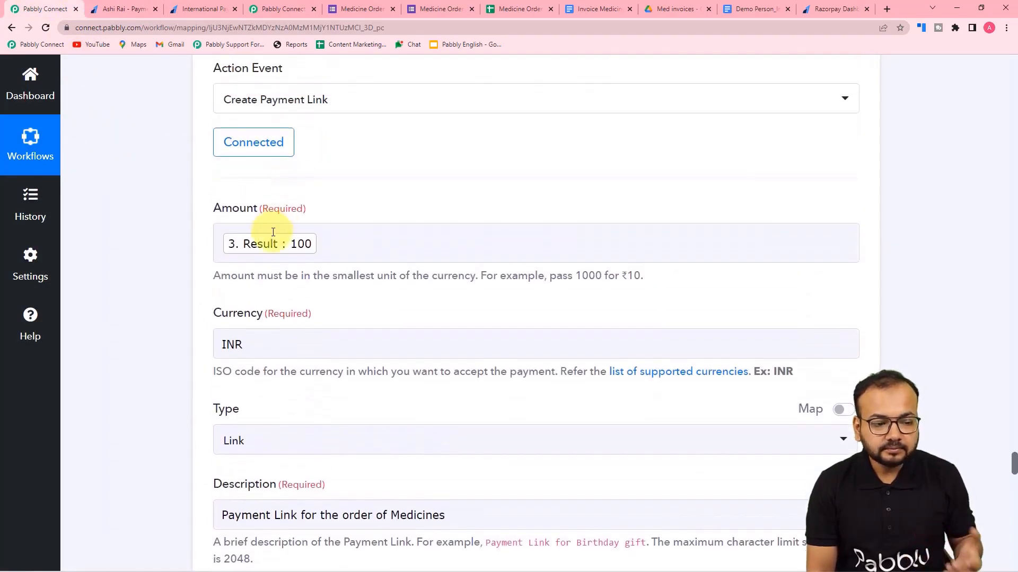
pyautogui.click(300, 245)
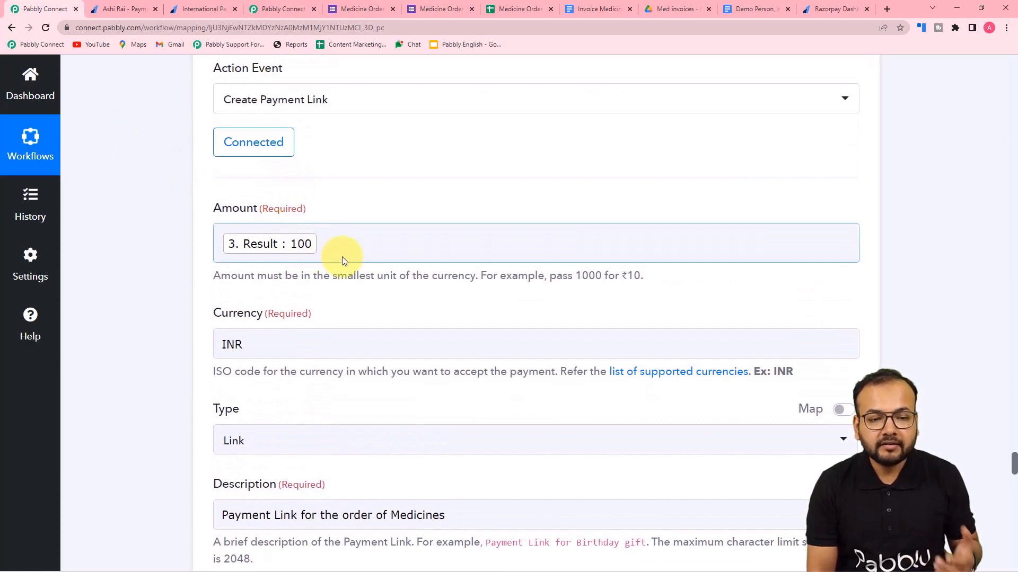
pyautogui.click(819, 9)
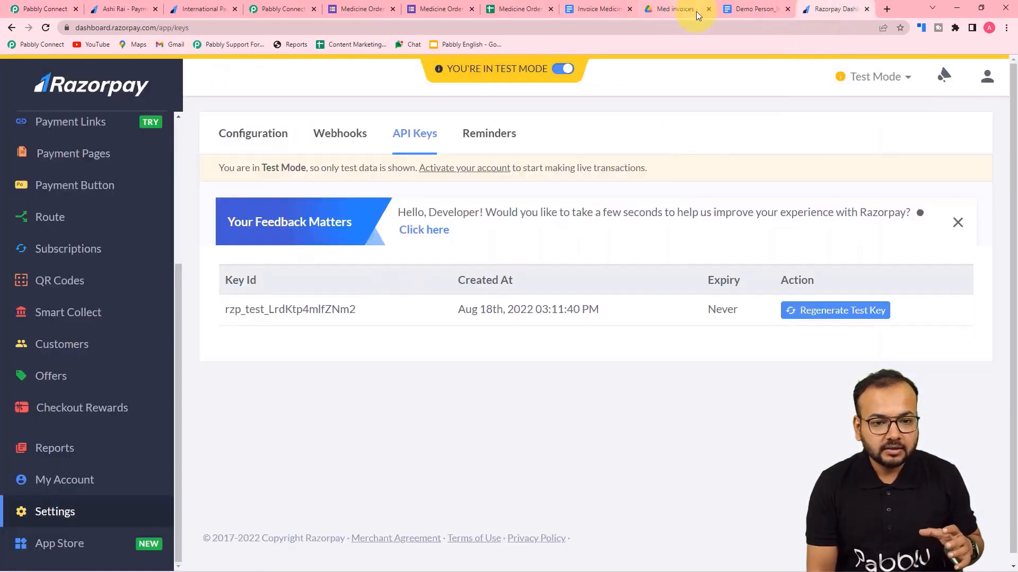
pyautogui.click(220, 8)
pyautogui.click(126, 8)
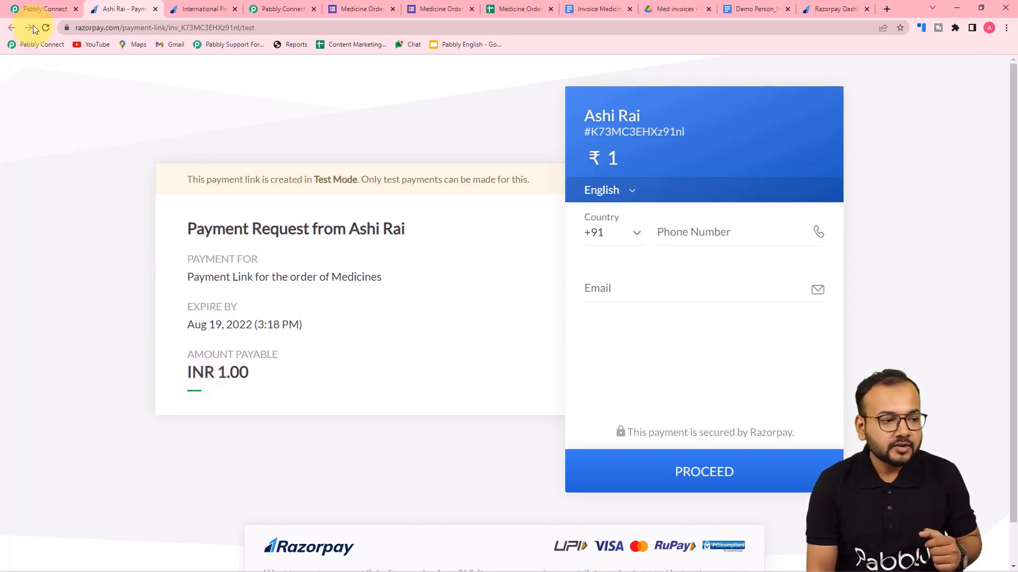
pyautogui.click(38, 8)
pyautogui.click(329, 236)
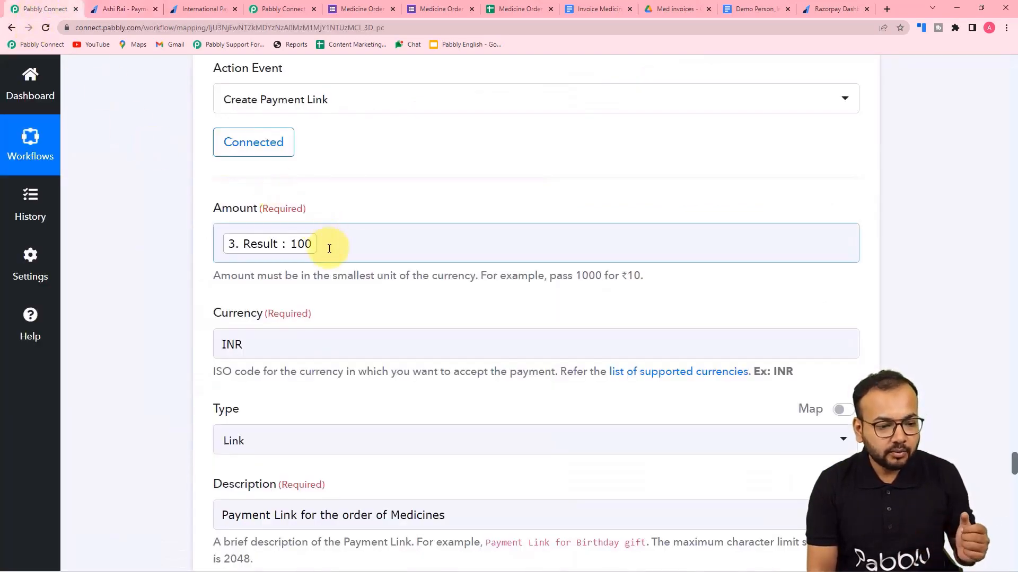
# Append 00 to the mapped Amount so Razorpay receives the value in paise.
pyautogui.click(329, 248)
pyautogui.write('00')
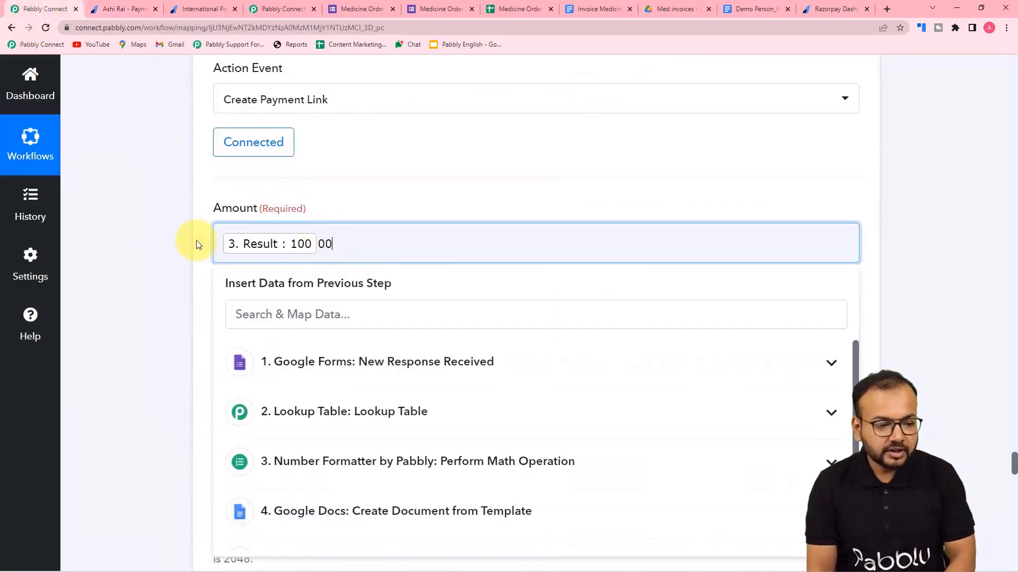
pyautogui.click(198, 242)
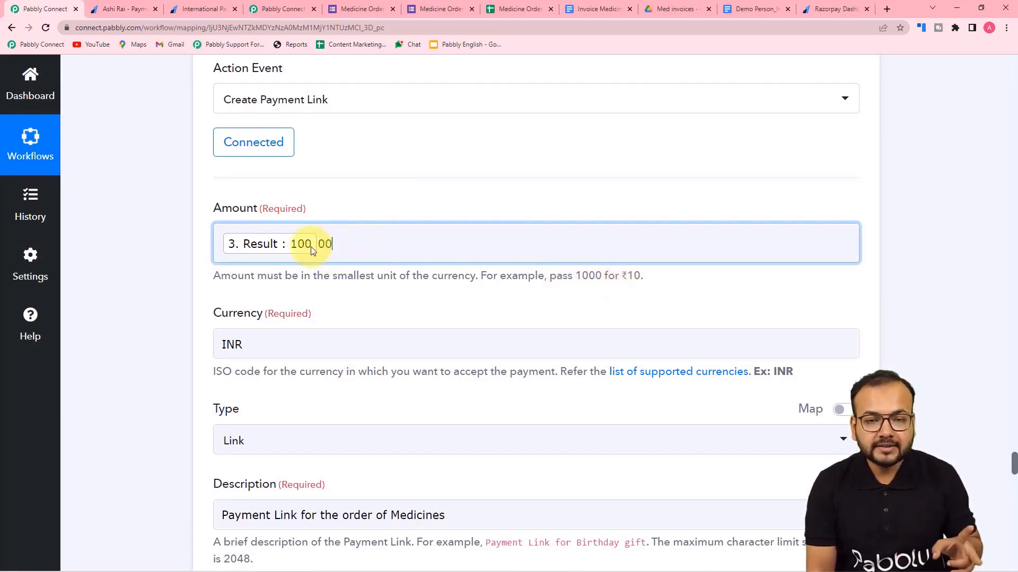
pyautogui.click(145, 263)
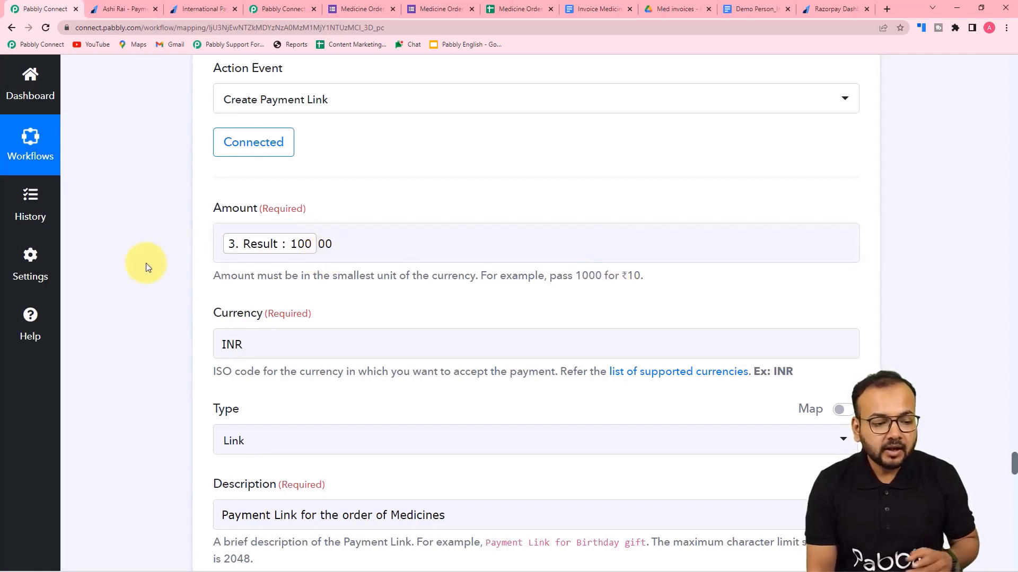
pyautogui.scroll(-15, 145, 263)
pyautogui.scroll(-20, 145, 263)
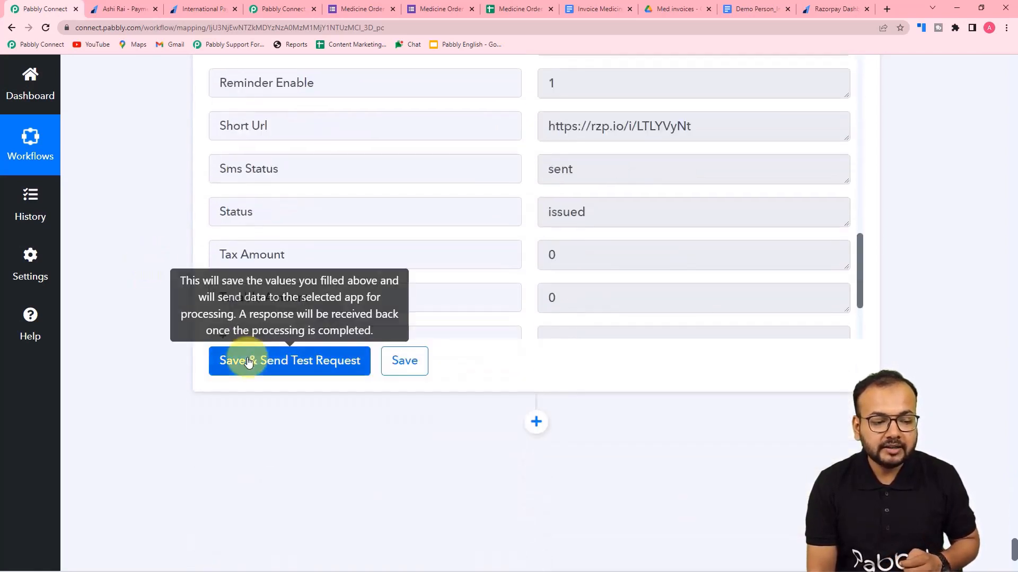
# Retest the step and open the new short link, confirming it now requests INR 100.00.
pyautogui.click(248, 363)
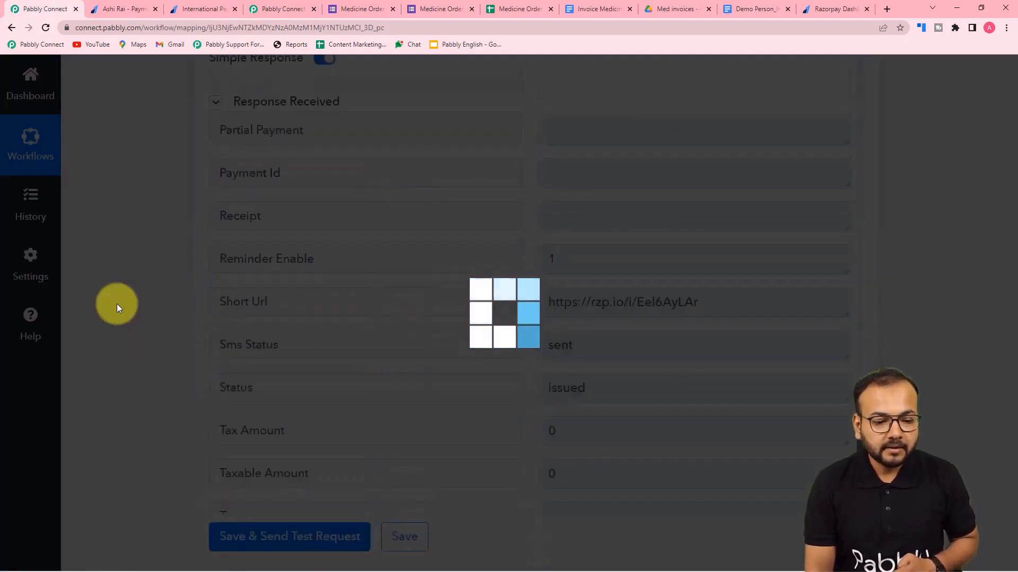
pyautogui.scroll(-2, 117, 304)
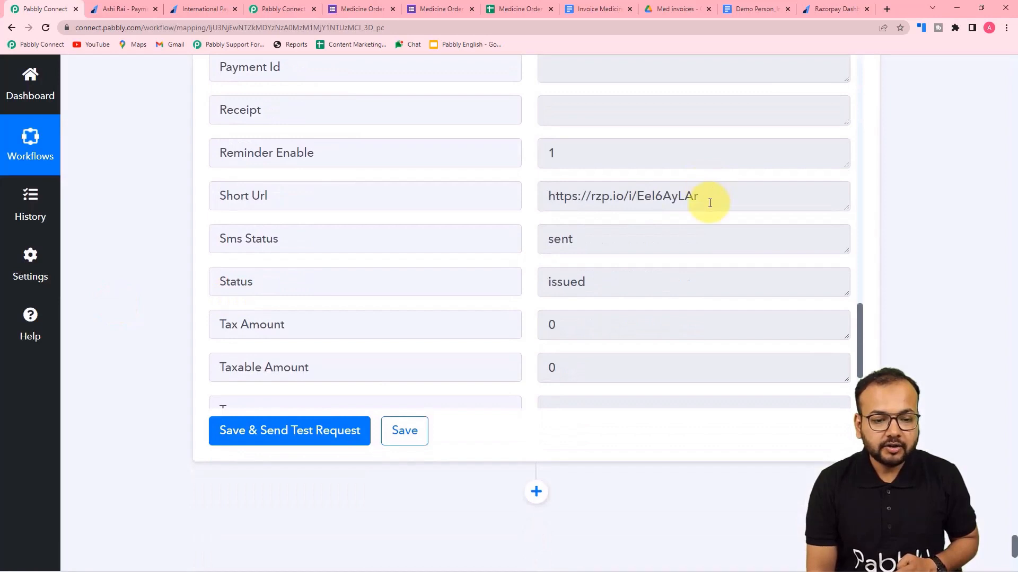
pyautogui.moveTo(709, 200); pyautogui.dragTo(522, 208)
pyautogui.rightClick(575, 199)
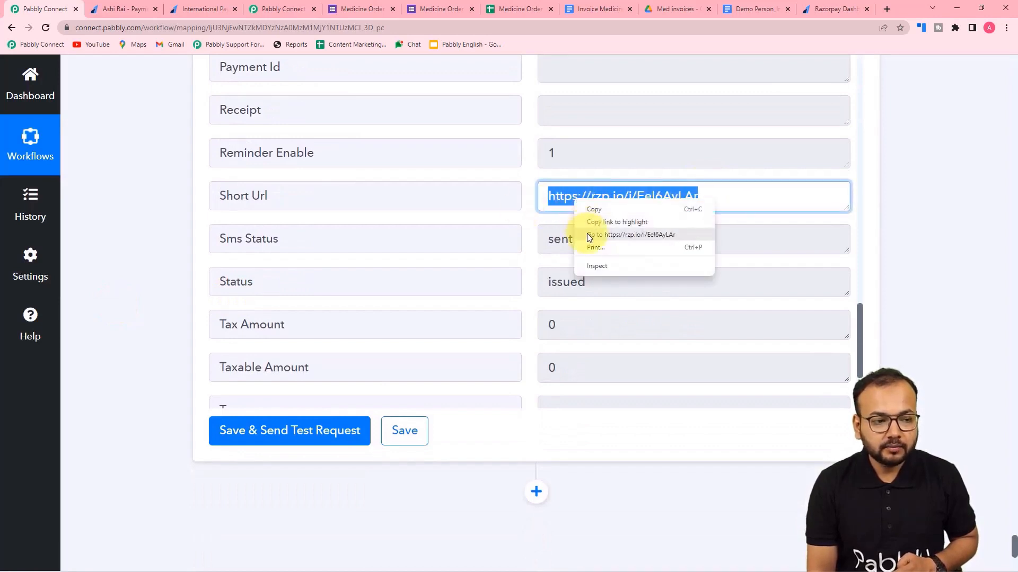
pyautogui.click(586, 233)
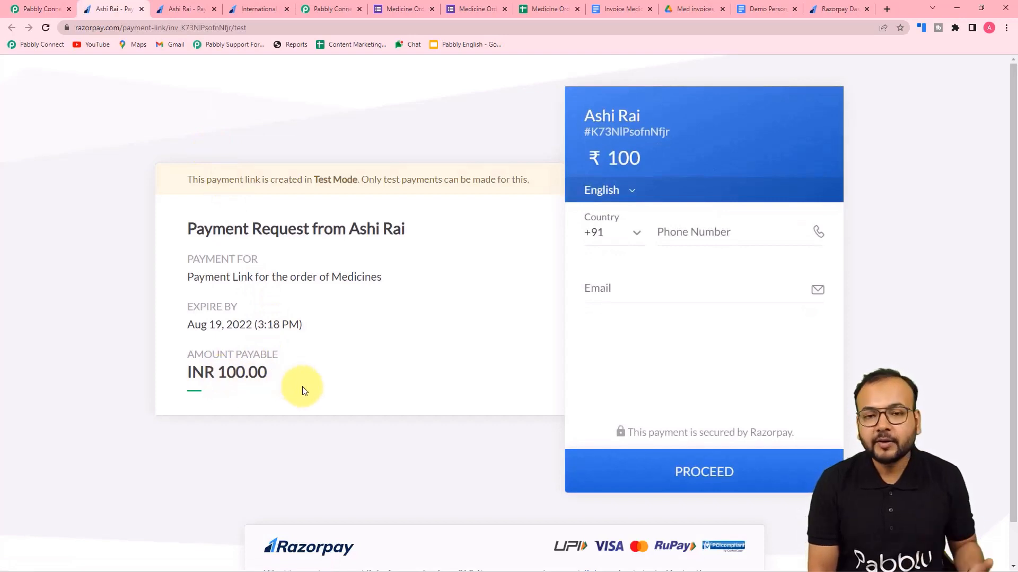
pyautogui.click(48, 10)
pyautogui.scroll(-5, 154, 104)
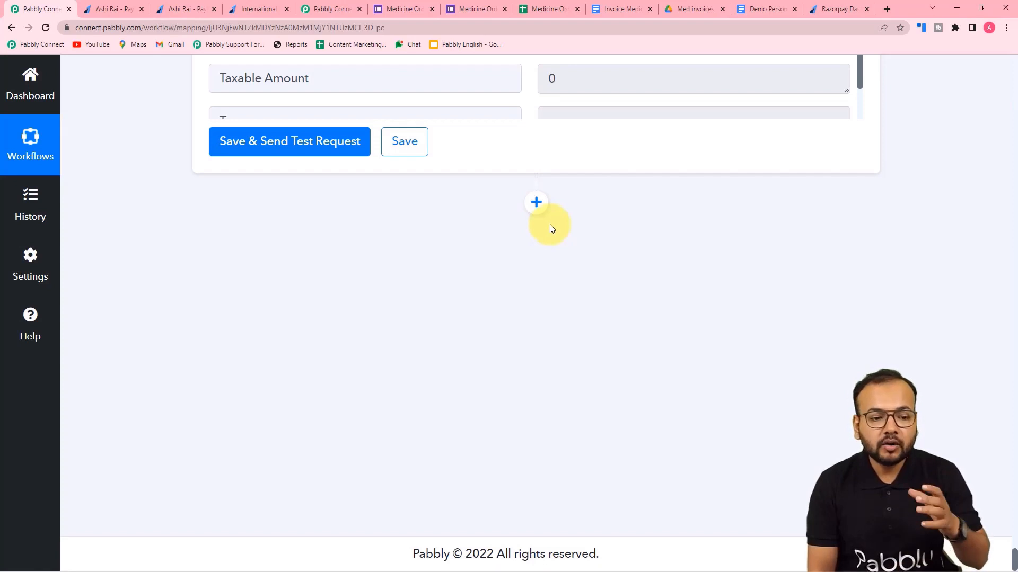
# Add a new Gmail action step with the Send Email event.
pyautogui.click(535, 204)
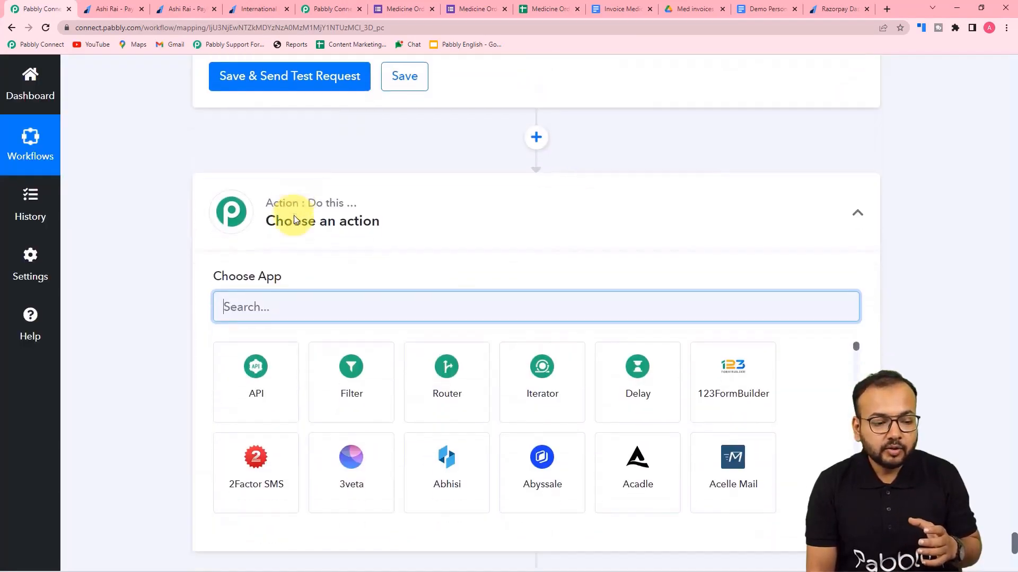
pyautogui.write('gmai')
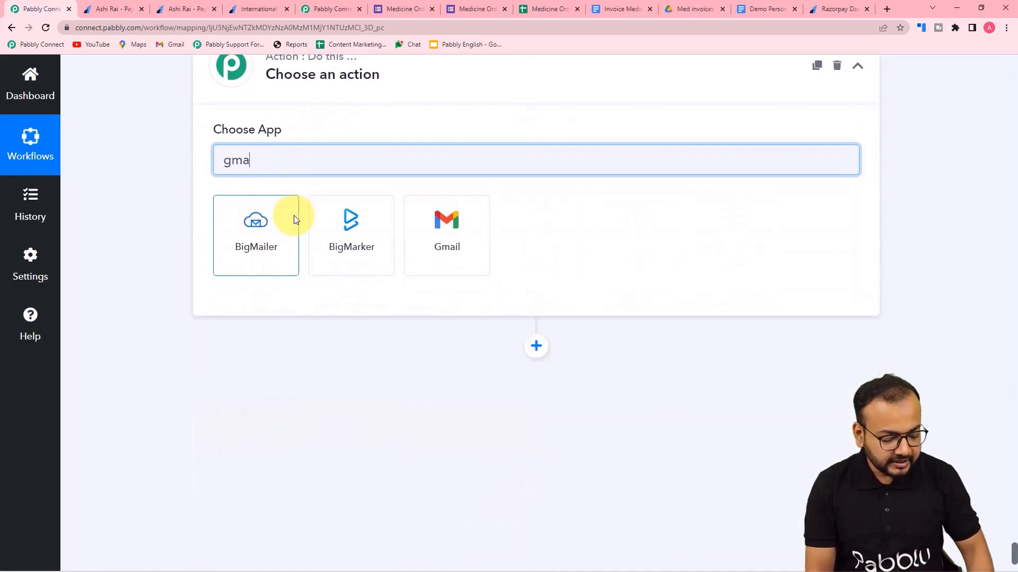
pyautogui.write('l')
pyautogui.click(345, 249)
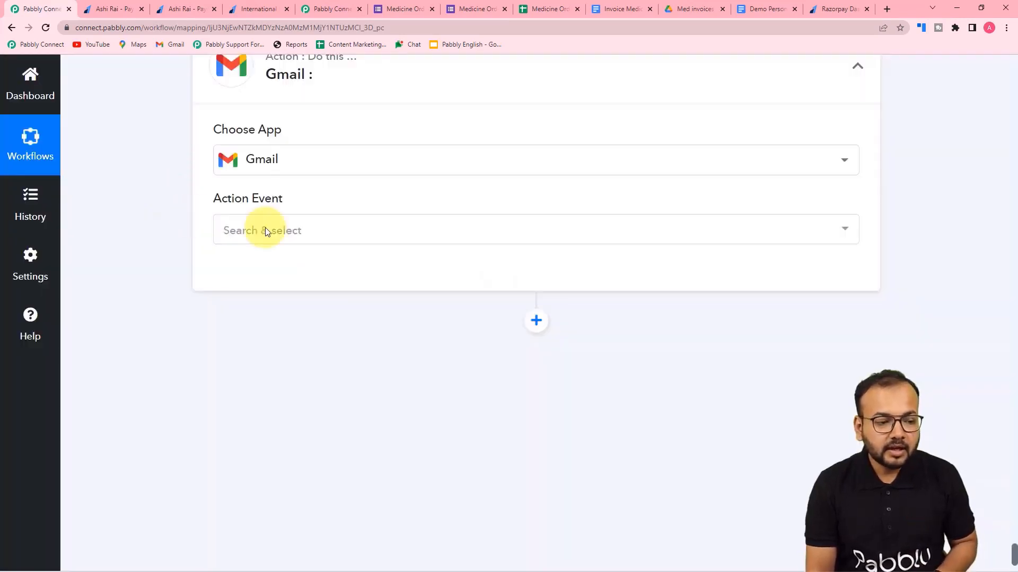
pyautogui.click(272, 237)
pyautogui.click(243, 234)
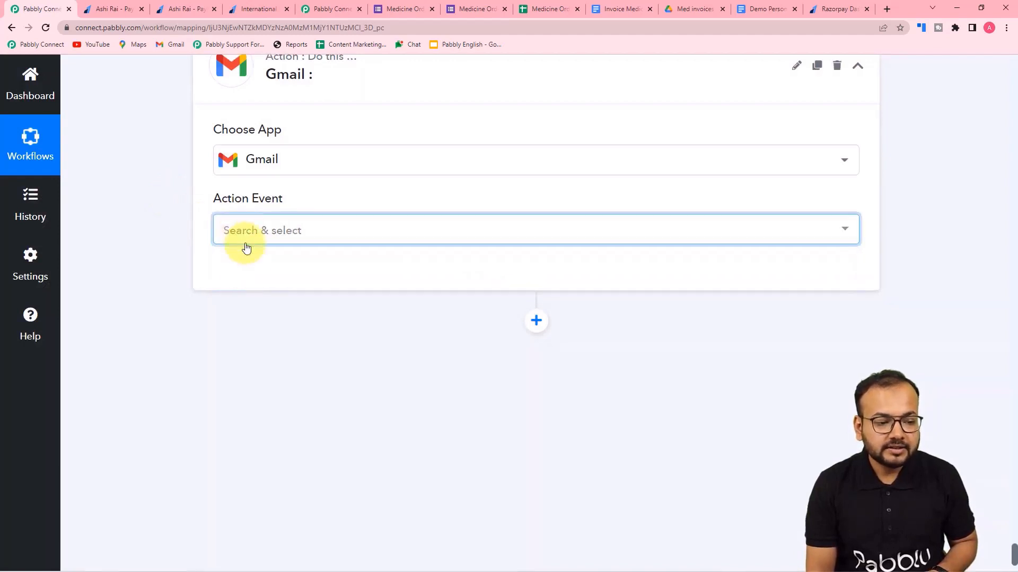
pyautogui.click(244, 239)
pyautogui.click(250, 307)
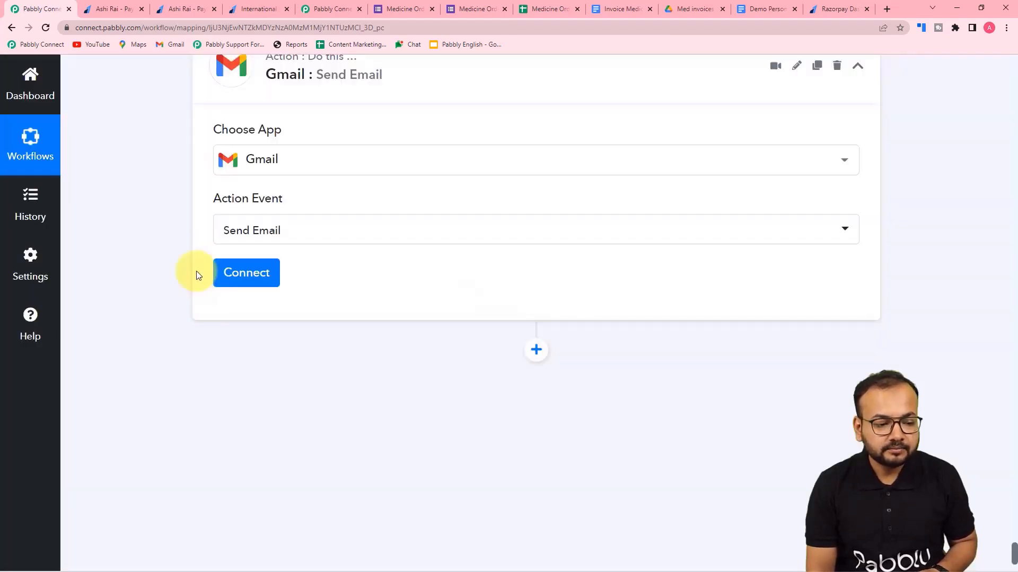
# Add a new Gmail connection and authorize it with the Google account.
pyautogui.click(247, 277)
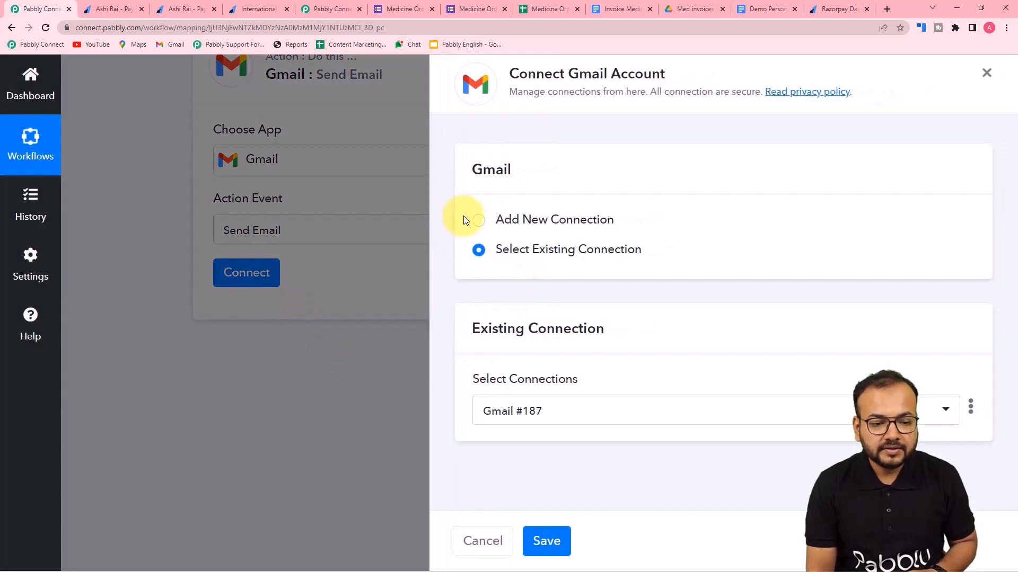
pyautogui.click(478, 220)
pyautogui.click(520, 389)
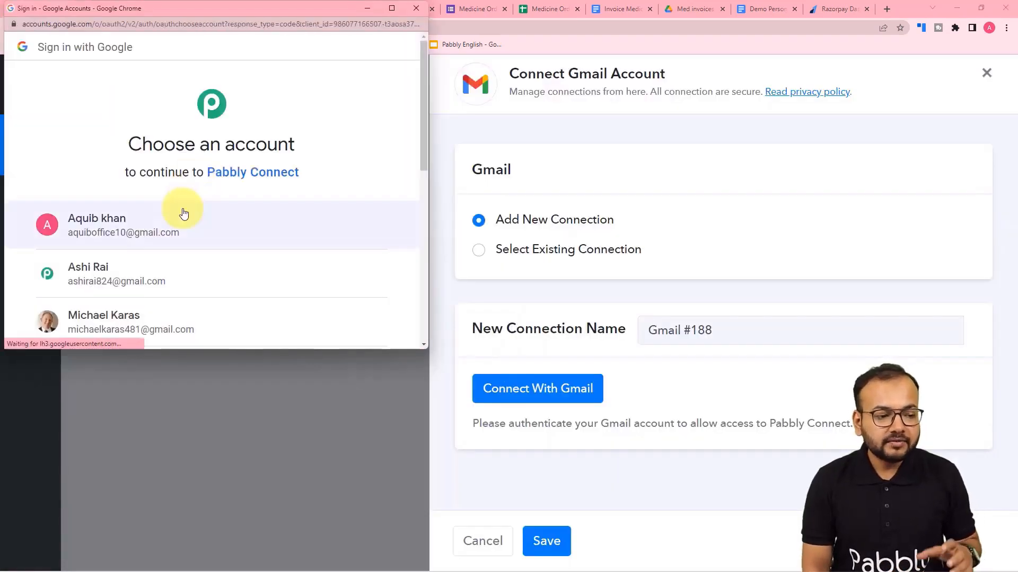
pyautogui.click(135, 270)
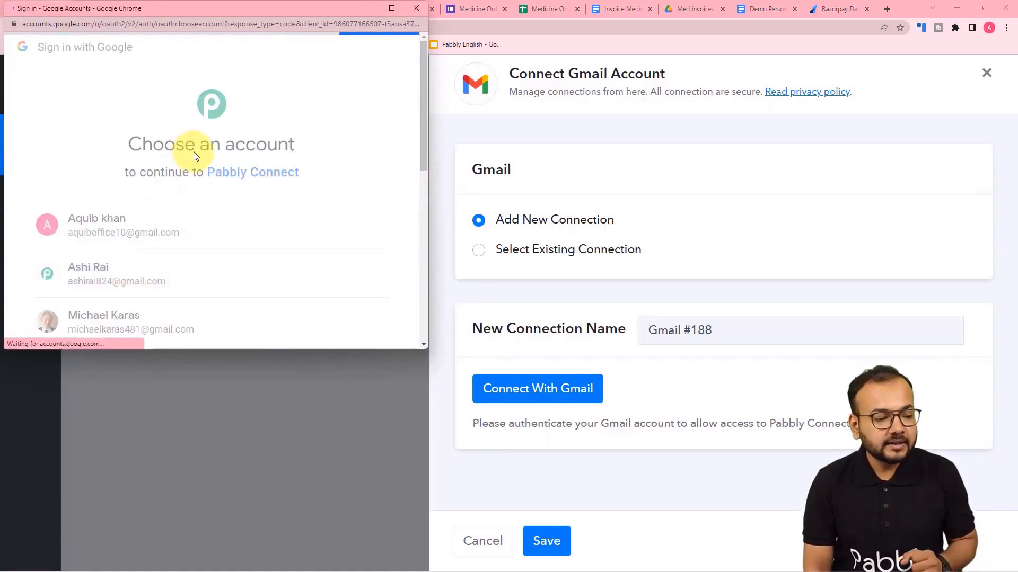
pyautogui.scroll(-3, 195, 155)
pyautogui.scroll(-2, 196, 155)
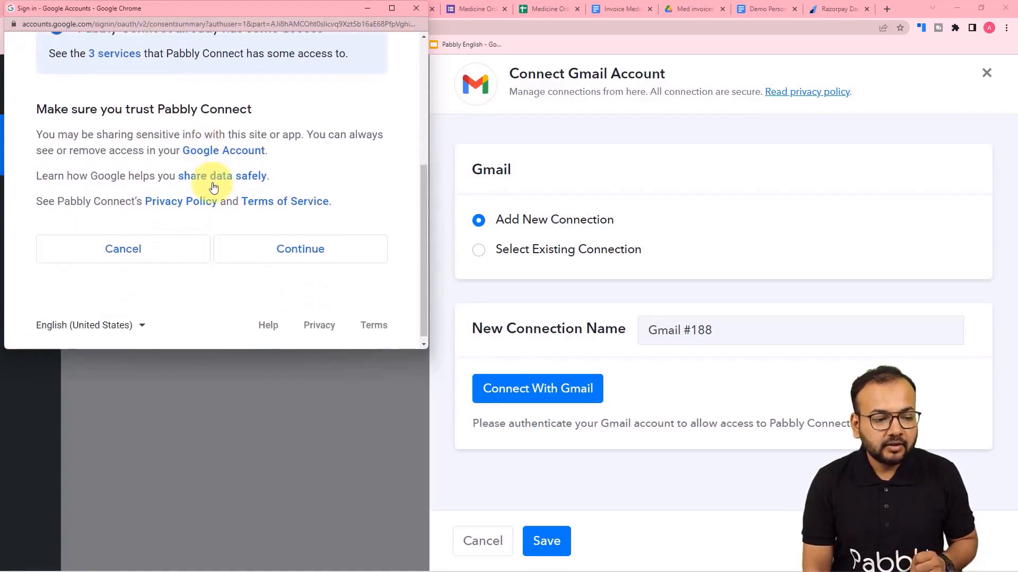
pyautogui.click(340, 230)
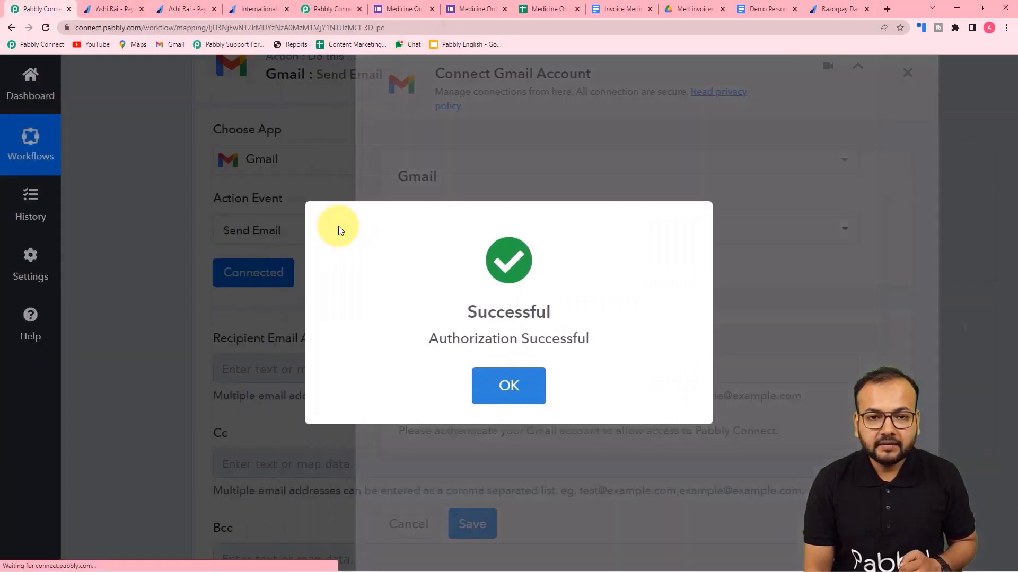
# Map the Google Forms Email Address response into Recipient Email Addresses.
pyautogui.scroll(-5, 338, 226)
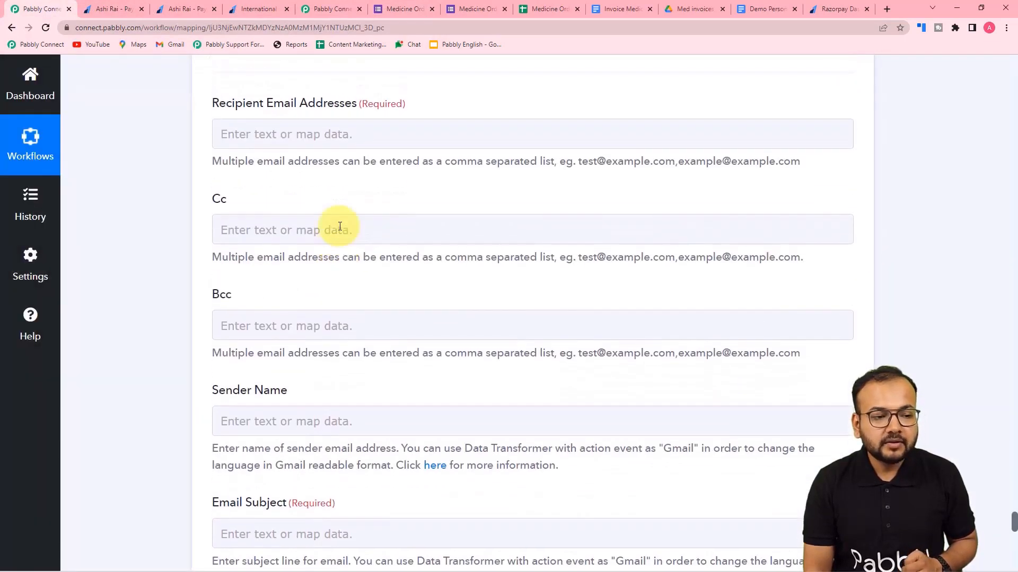
pyautogui.scroll(2, 340, 226)
pyautogui.click(278, 211)
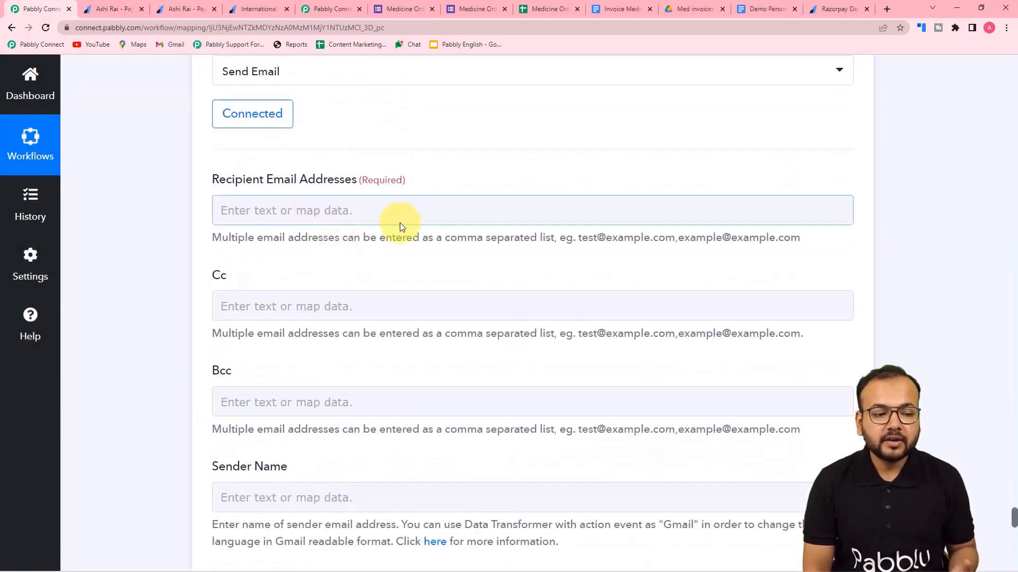
pyautogui.click(390, 201)
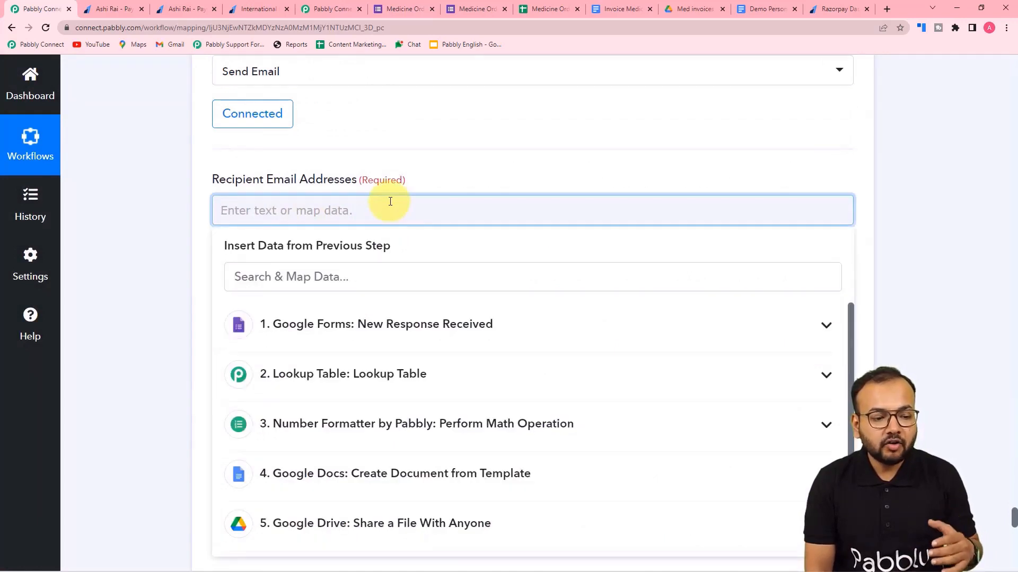
pyautogui.scroll(-1, 341, 222)
pyautogui.click(325, 261)
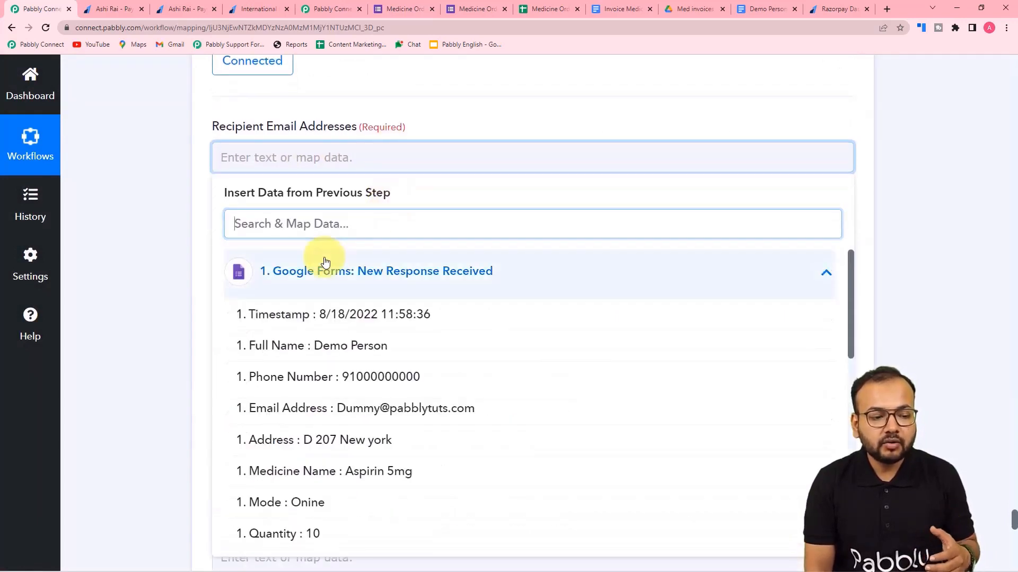
pyautogui.click(340, 408)
pyautogui.click(189, 308)
pyautogui.scroll(-1, 194, 287)
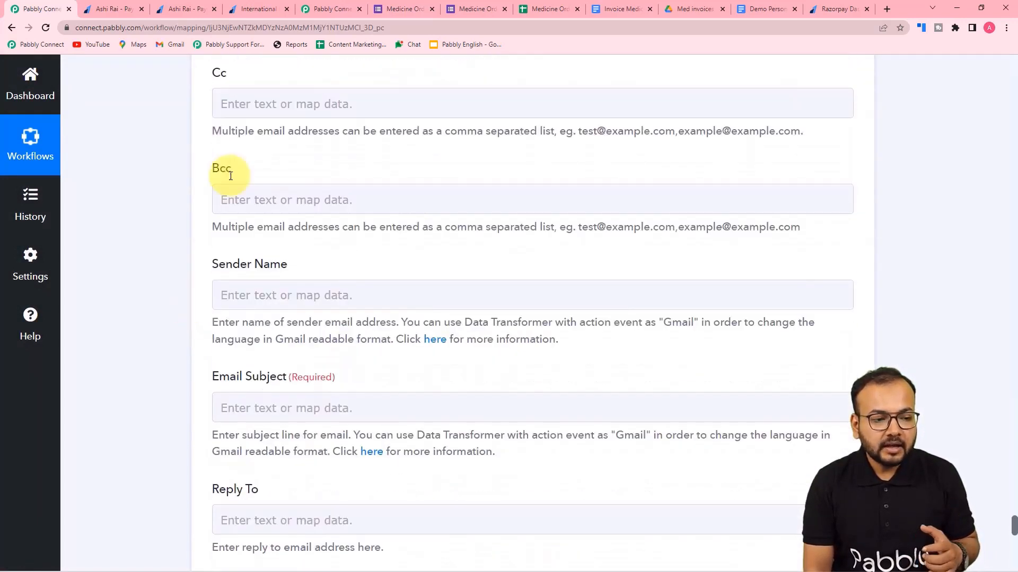
pyautogui.scroll(-4, 179, 161)
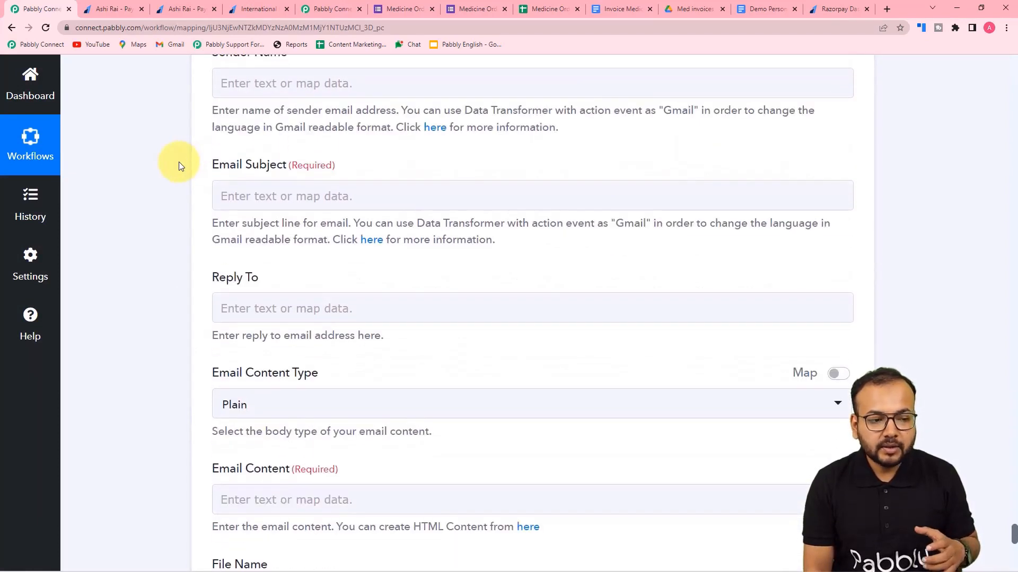
# Set the Sender Name to 'Medicine Store'.
pyautogui.click(331, 86)
pyautogui.scroll(2, 334, 91)
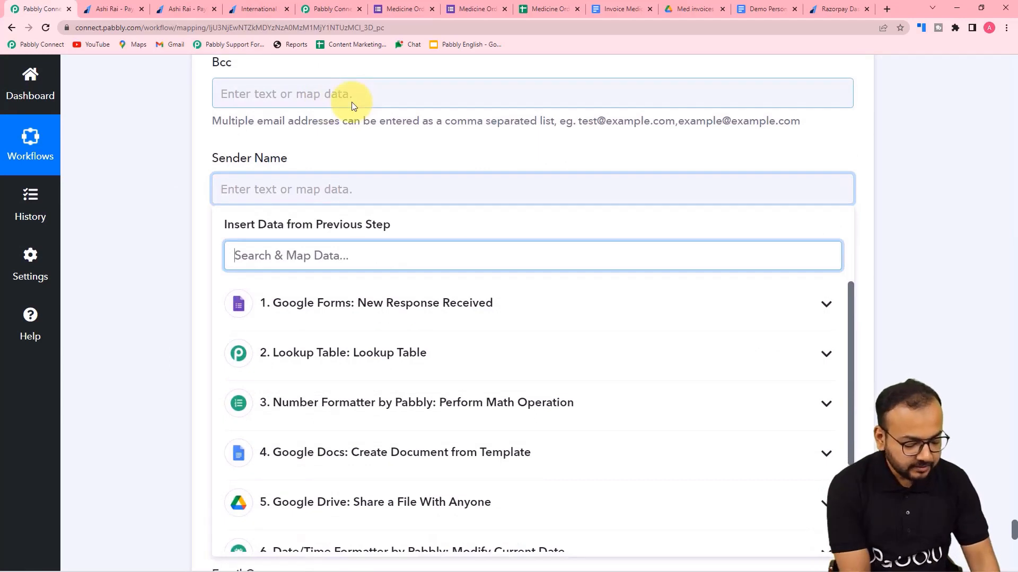
pyautogui.write('Med')
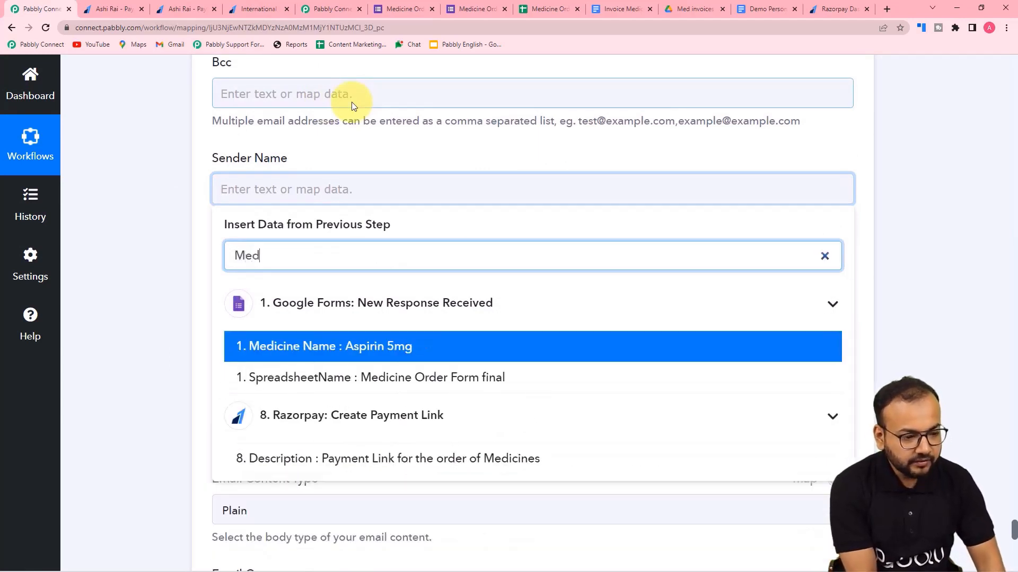
pyautogui.press('BackSpace')
pyautogui.press('BackSpace')
pyautogui.press('BackSpace')
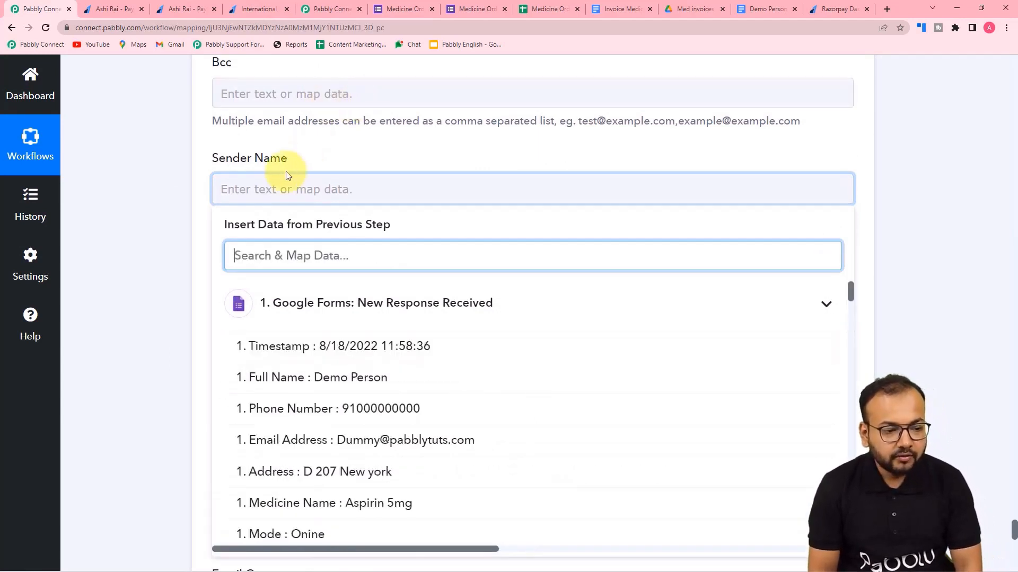
pyautogui.click(280, 179)
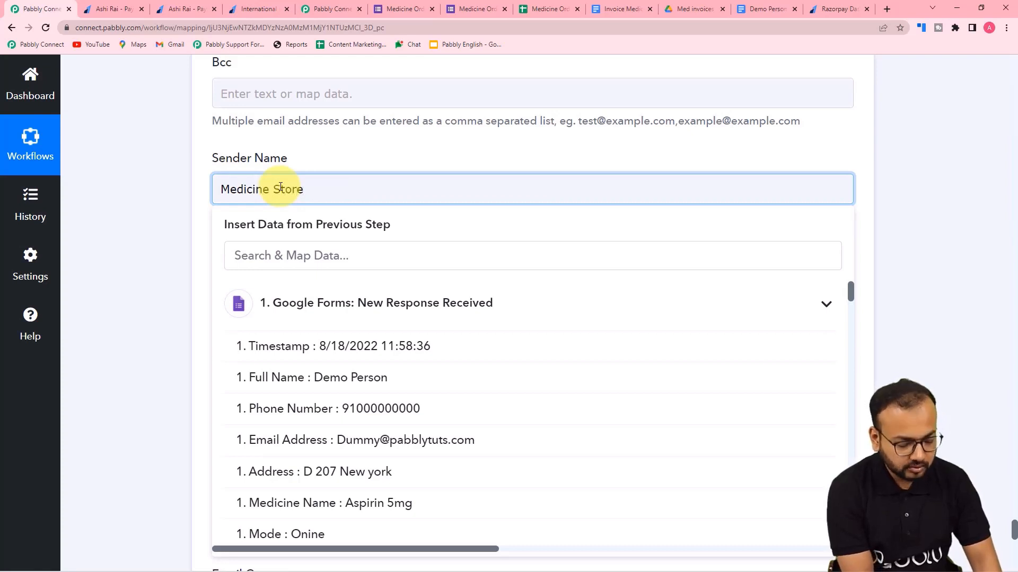
pyautogui.click(198, 189)
pyautogui.scroll(-2, 254, 132)
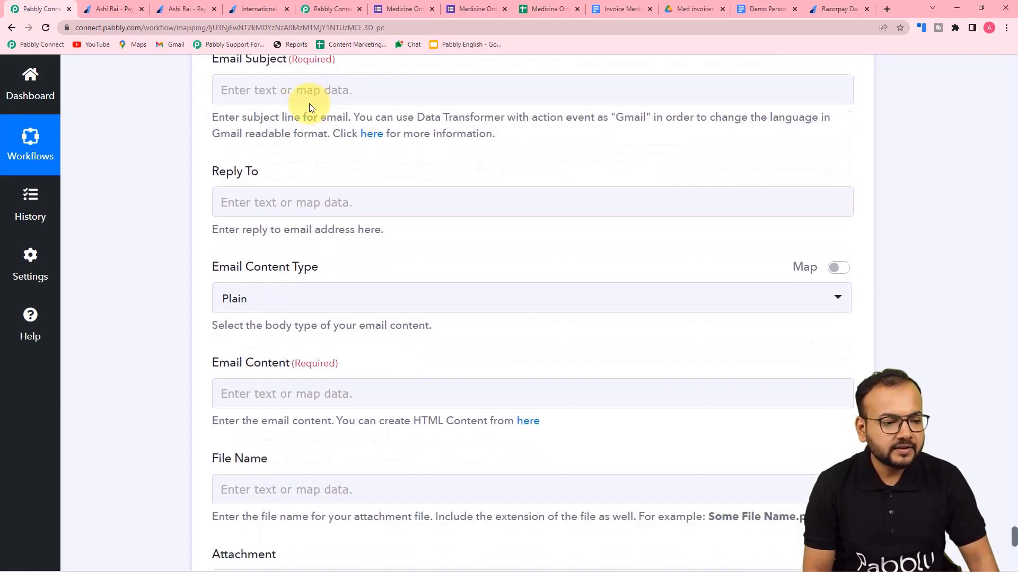
# Set the Email Subject to 'Oder Confirmed for medicines'.
pyautogui.click(281, 92)
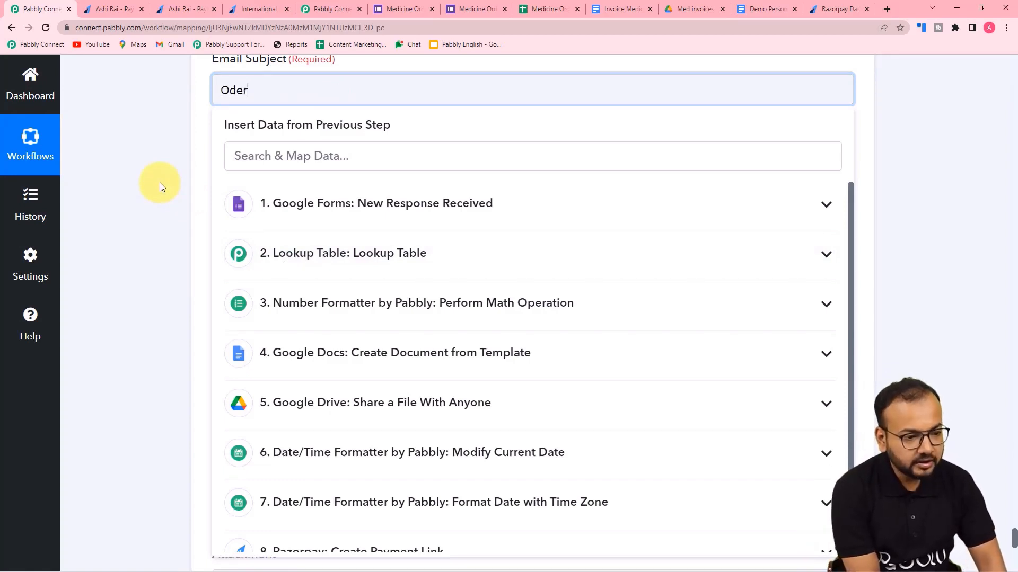
pyautogui.write('Confirmed for medicines.')
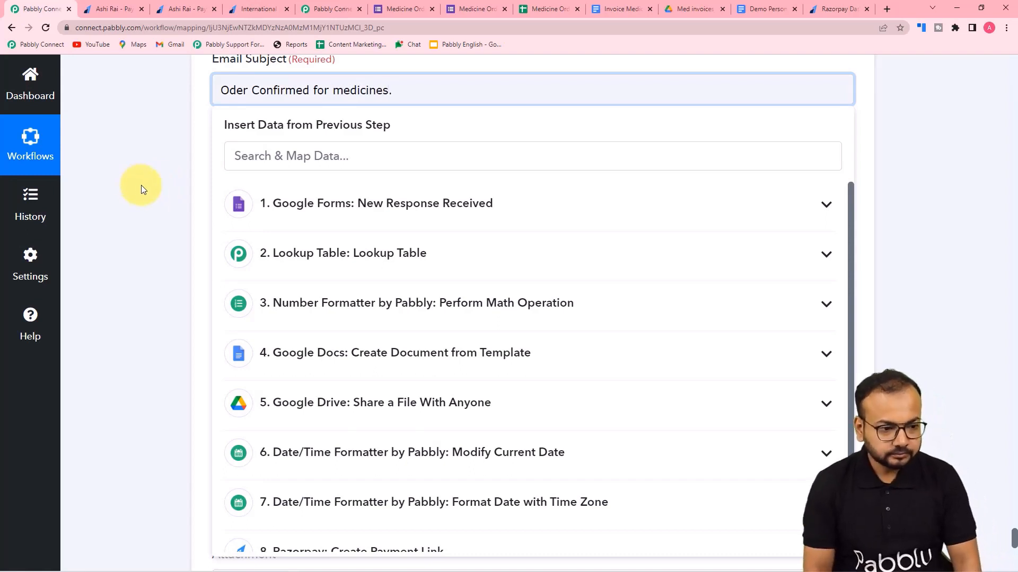
pyautogui.click(141, 186)
pyautogui.scroll(-2, 141, 186)
pyautogui.scroll(-2, 141, 189)
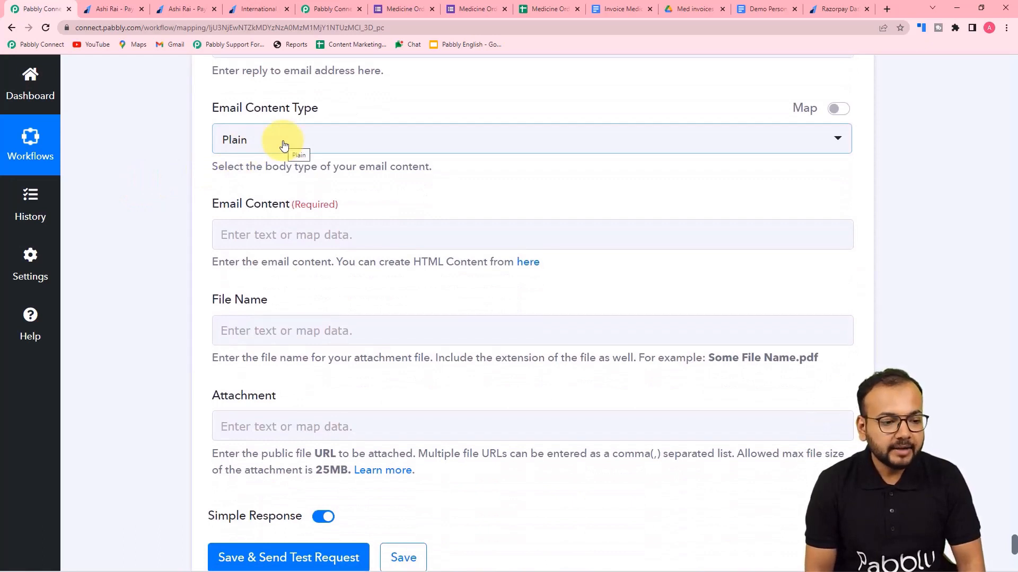
pyautogui.scroll(-2, 284, 144)
pyautogui.click(273, 130)
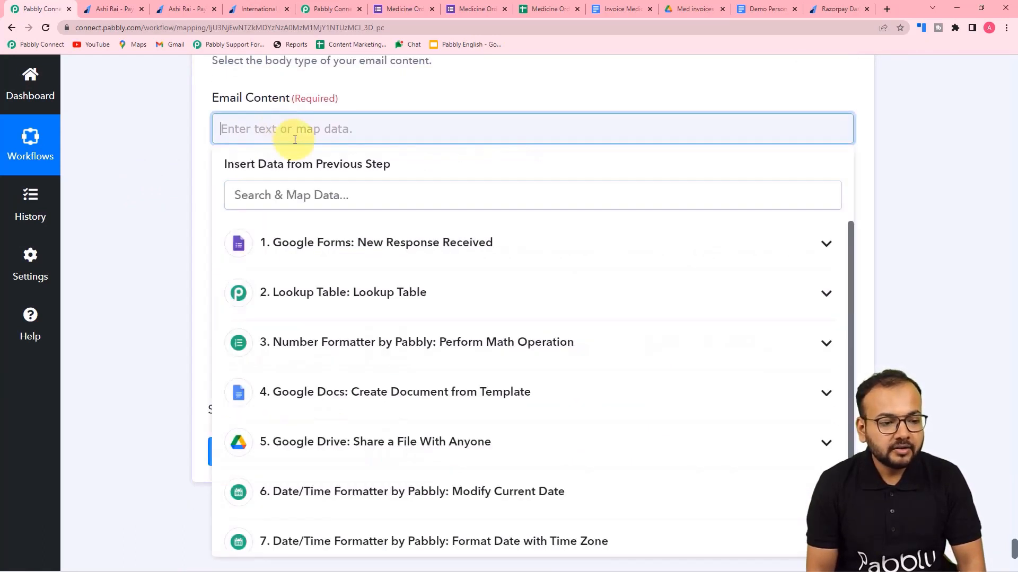
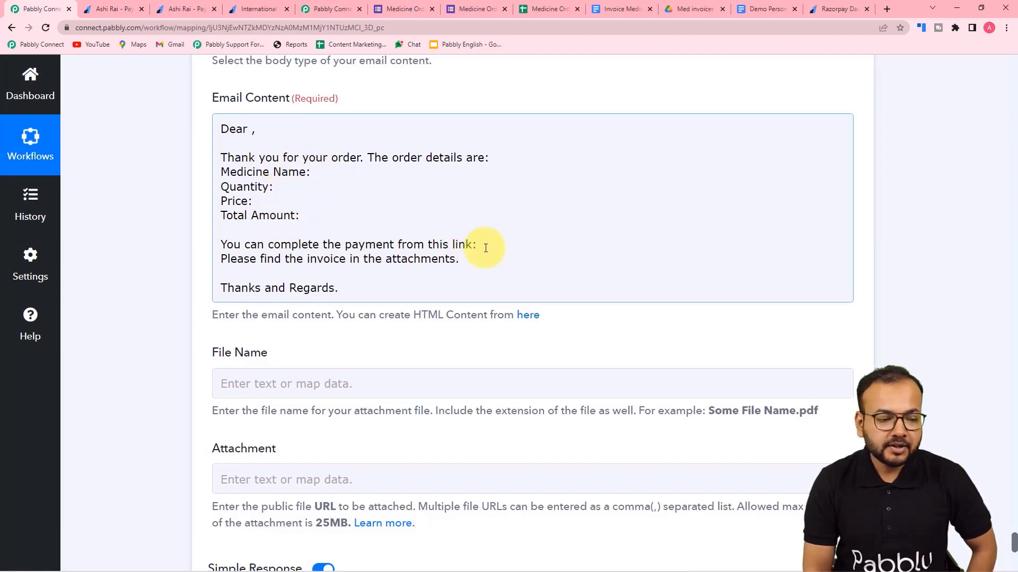
# Insert the customer's Full Name from the form responses after 'Dear' in the email content.
pyautogui.scroll(-3, 484, 248)
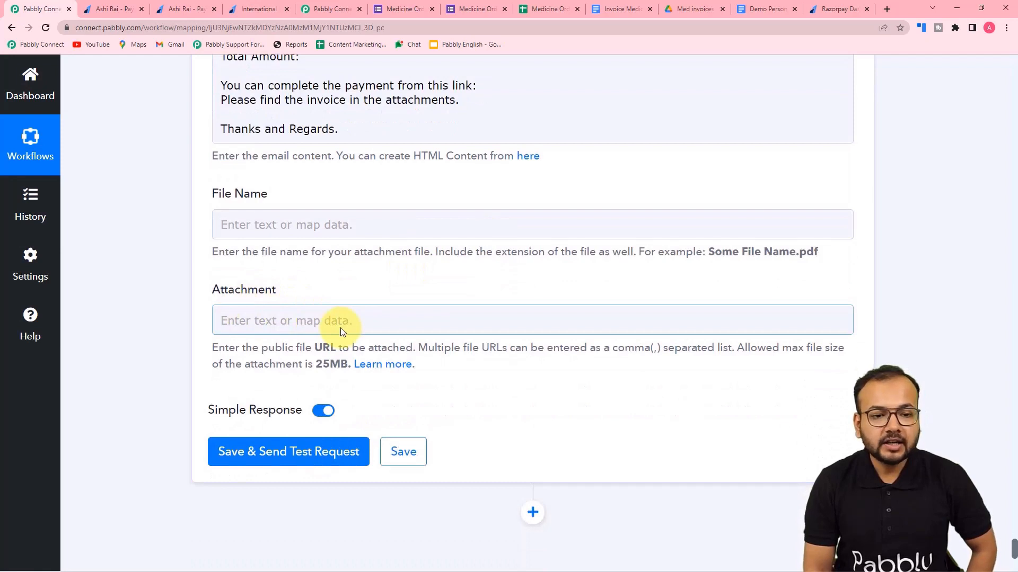
pyautogui.scroll(3, 340, 328)
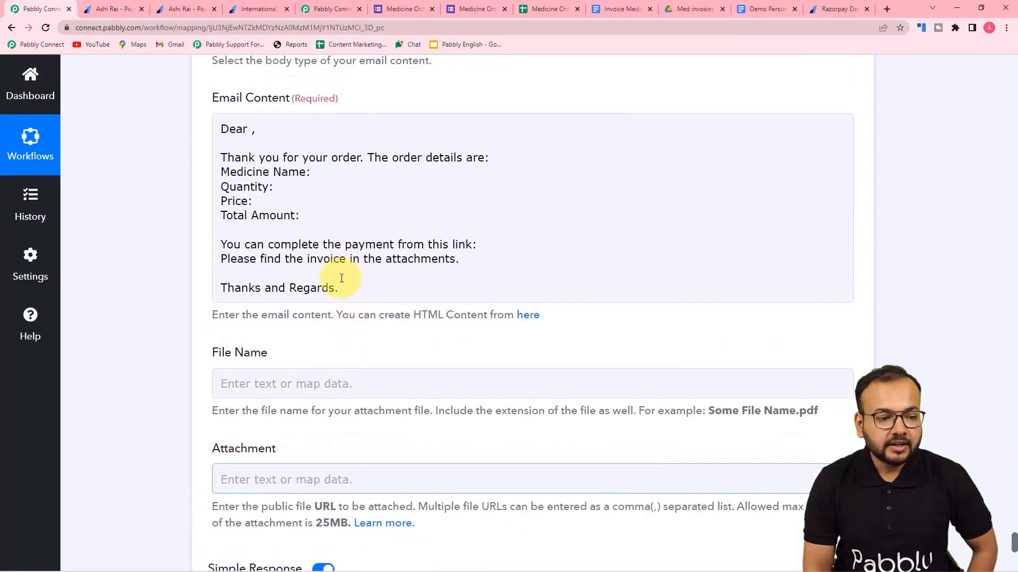
pyautogui.click(248, 129)
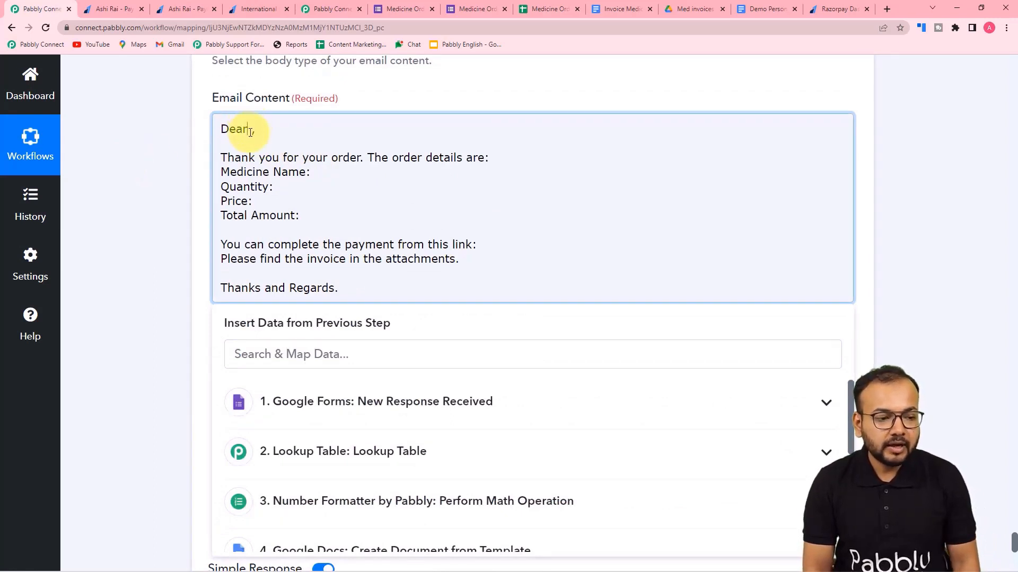
pyautogui.click(302, 401)
pyautogui.click(324, 477)
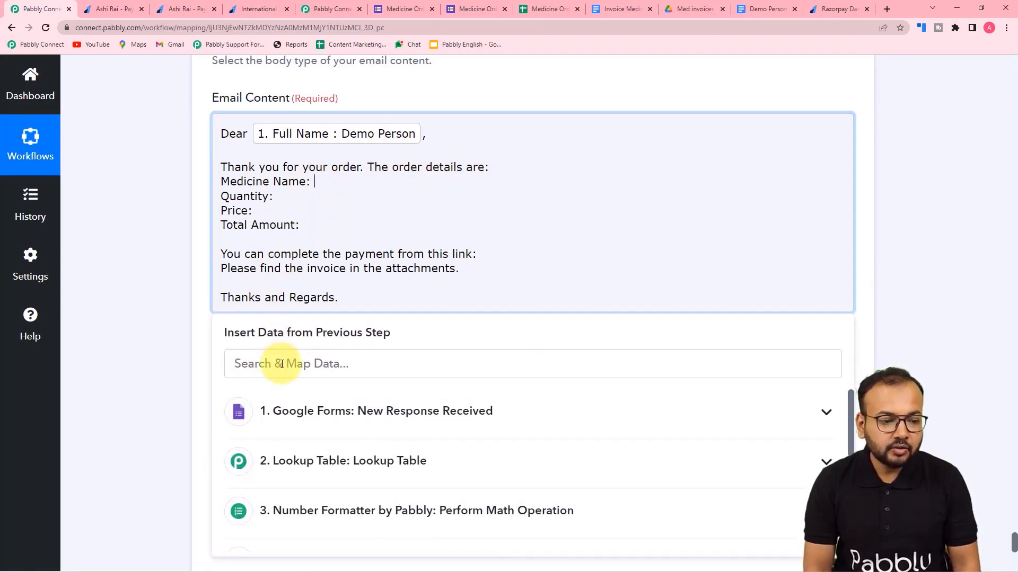
# Map the form's Medicine Name and Quantity values into their lines of the email body.
pyautogui.scroll(-2, 164, 277)
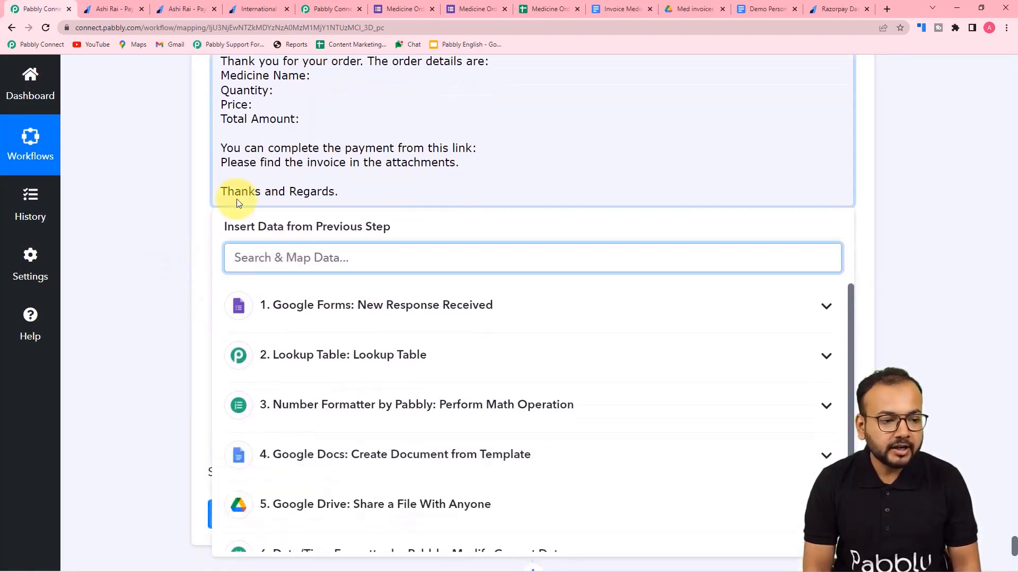
pyautogui.click(313, 81)
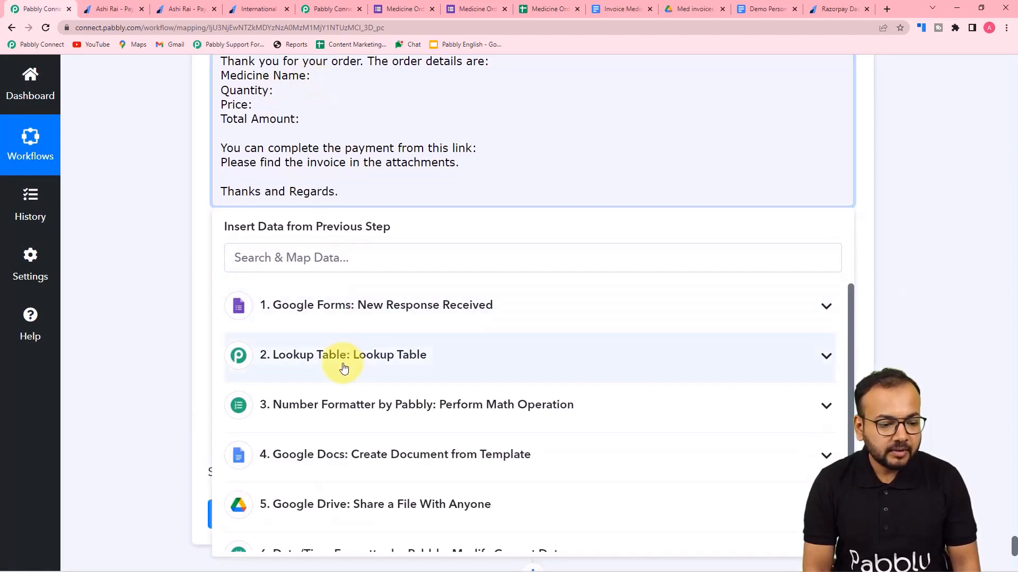
pyautogui.click(351, 316)
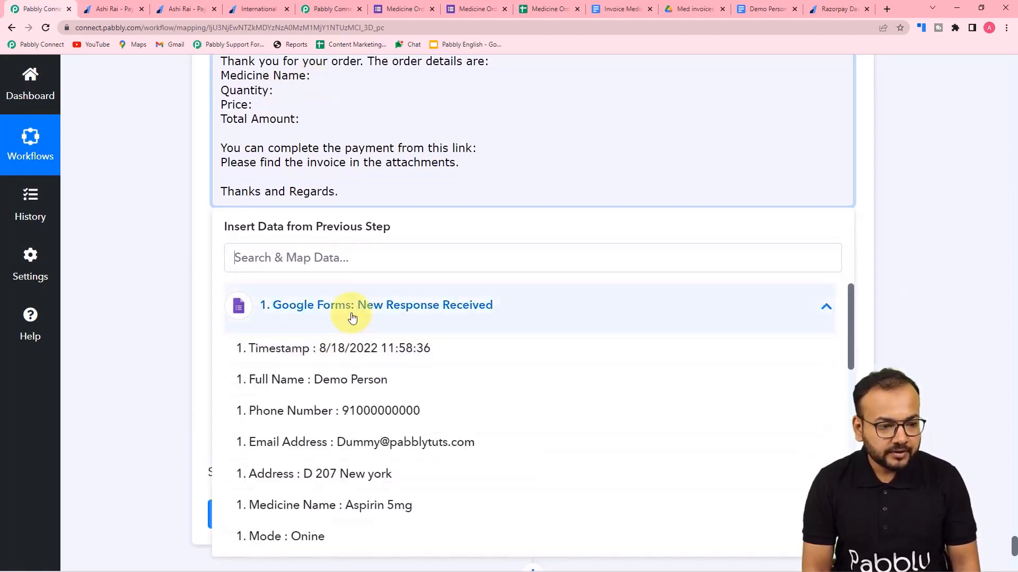
pyautogui.click(345, 505)
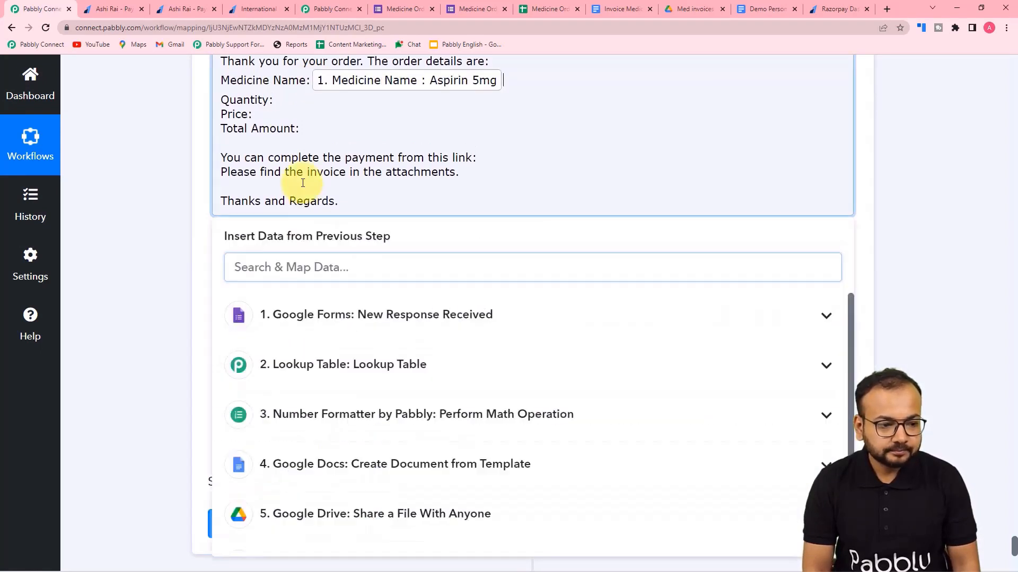
pyautogui.click(275, 98)
pyautogui.click(334, 316)
pyautogui.scroll(-2, 366, 498)
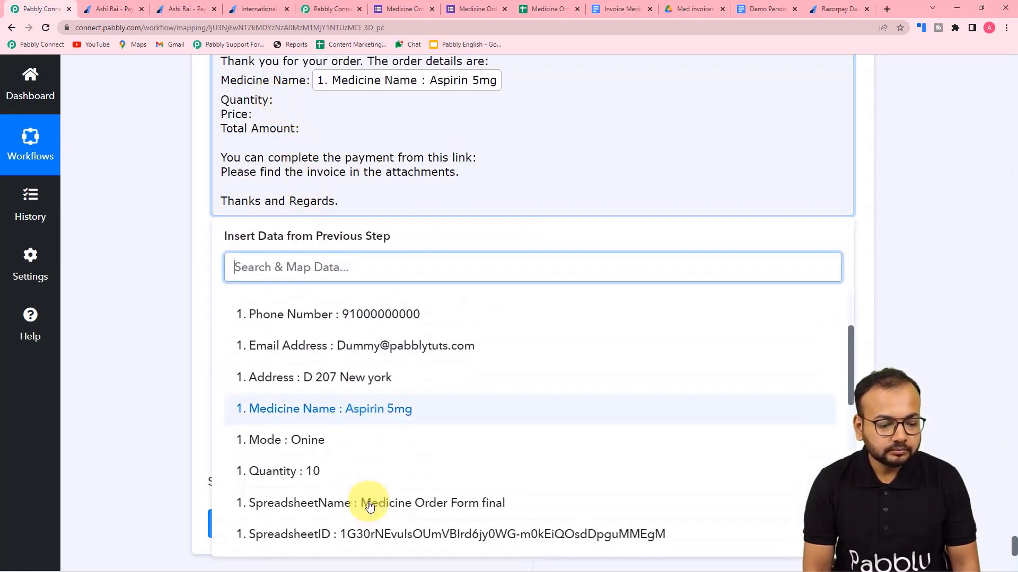
pyautogui.click(352, 473)
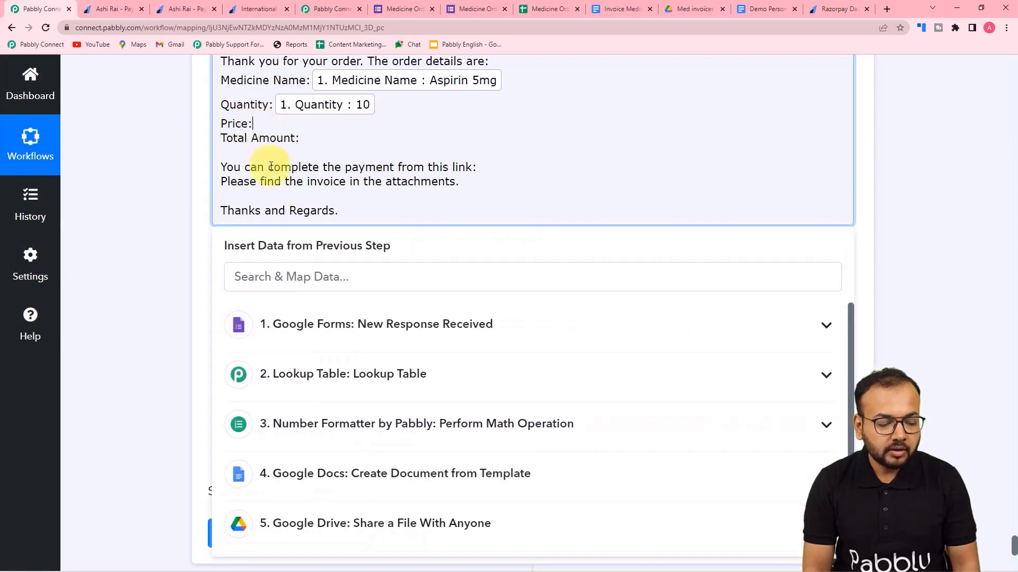
# Map the lookup Result Value as the price and the calculated total 100 as Total Amount.
pyautogui.click(350, 377)
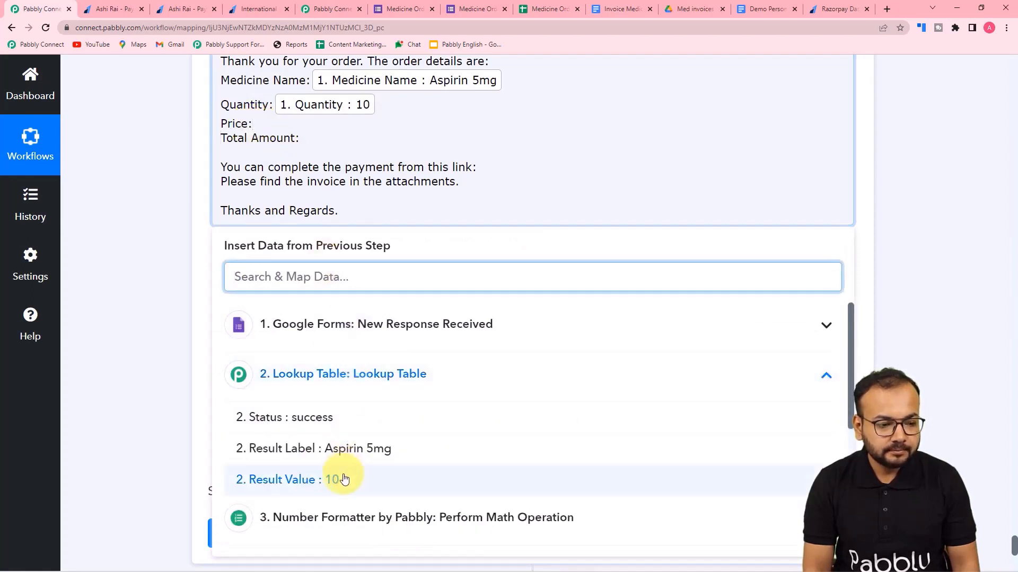
pyautogui.click(341, 479)
pyautogui.scroll(-1, 345, 390)
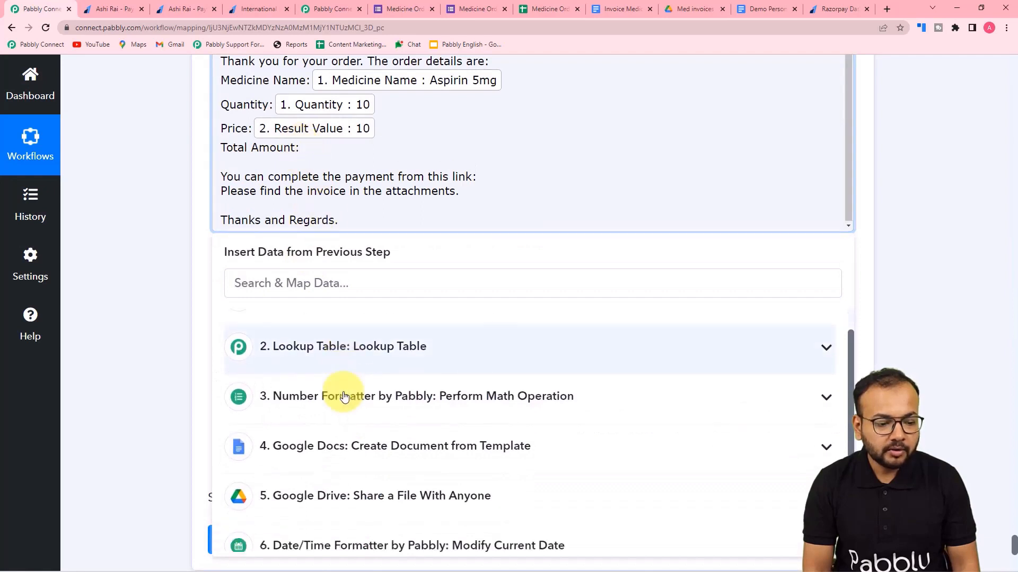
pyautogui.click(345, 381)
pyautogui.click(330, 456)
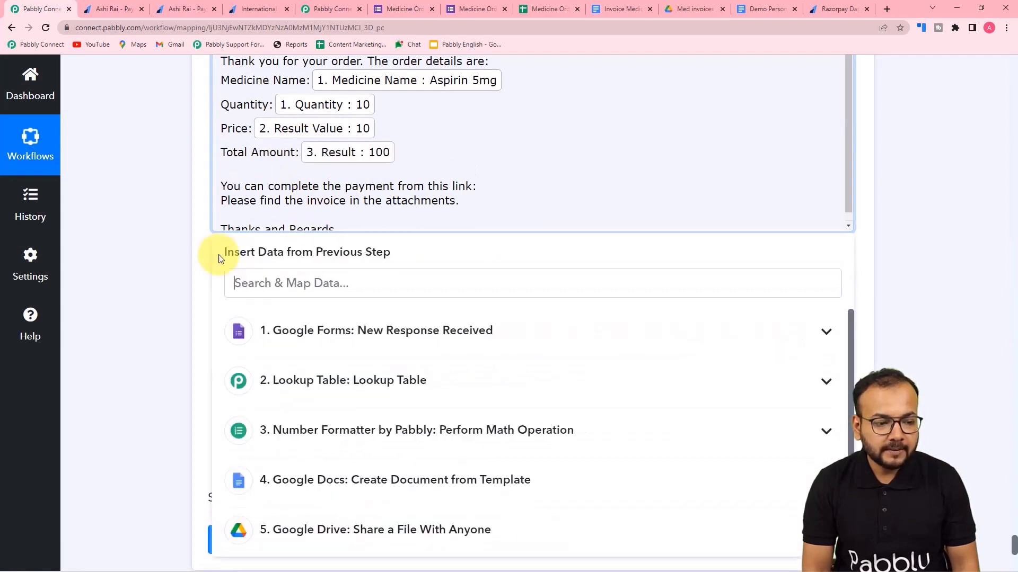
pyautogui.click(183, 194)
pyautogui.scroll(-1, 461, 185)
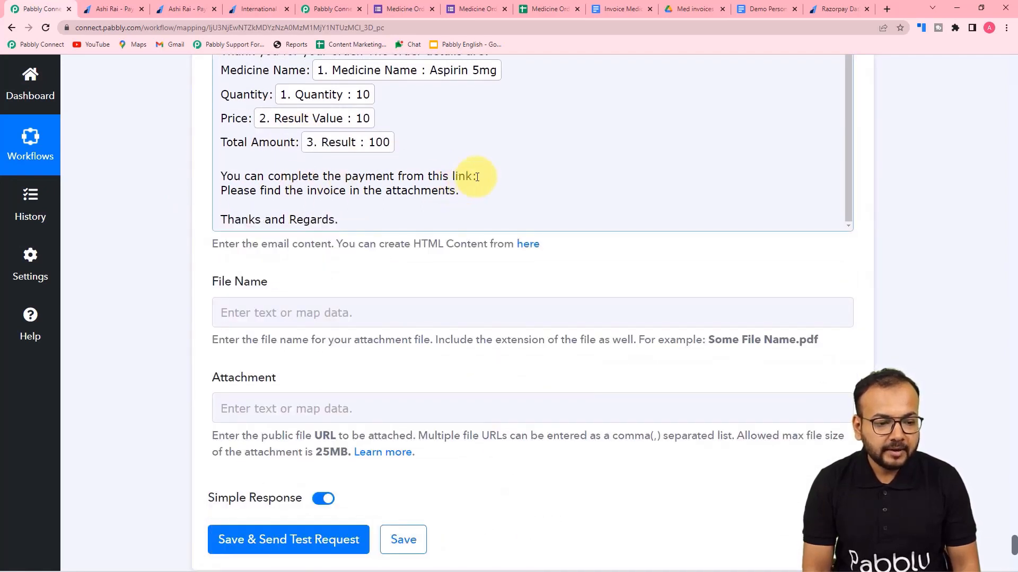
pyautogui.click(476, 177)
# Append the Razorpay Create Payment Link step's Short Url after the 'link:' sentence.
pyautogui.scroll(-4, 387, 361)
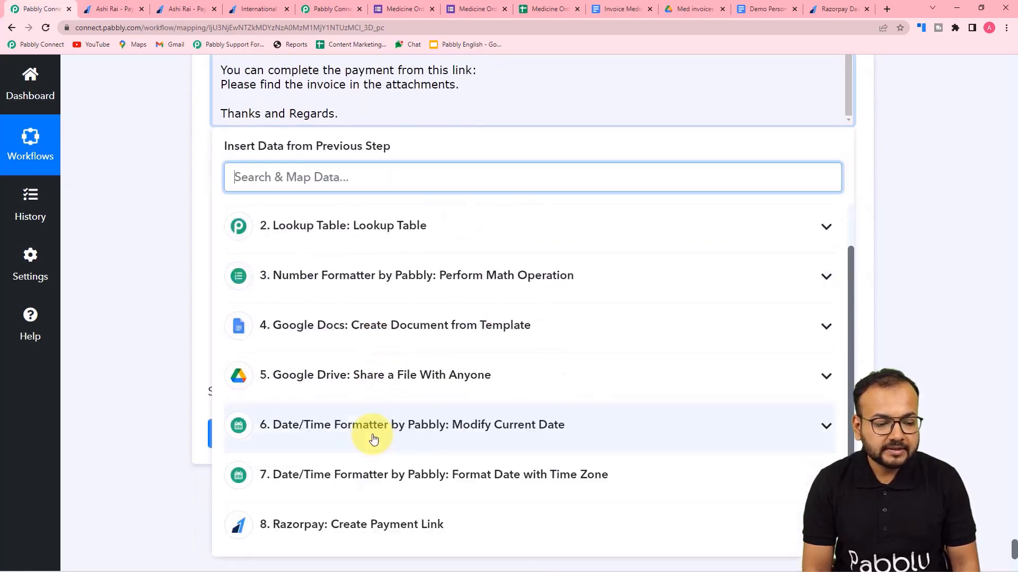
pyautogui.click(405, 522)
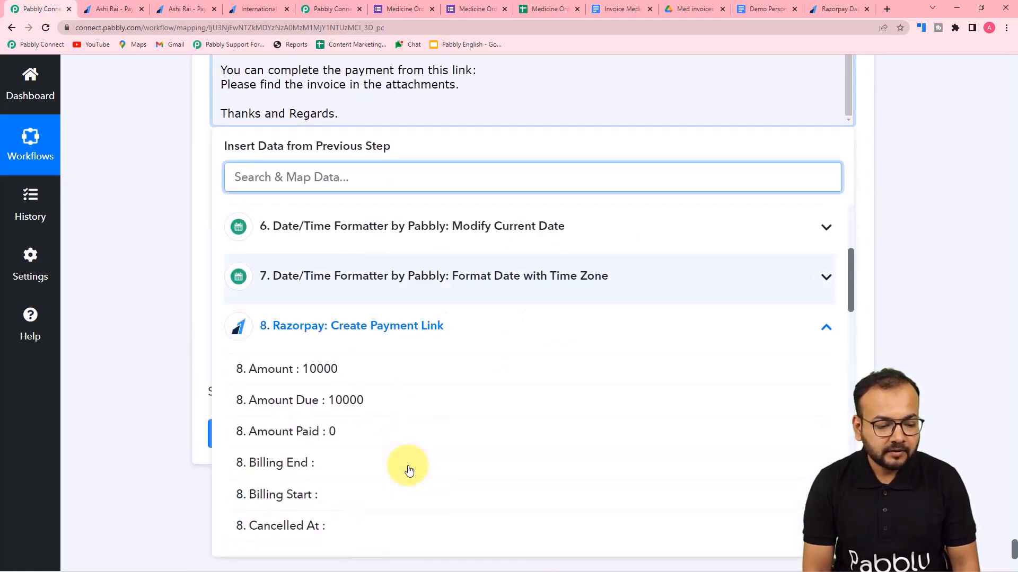
pyautogui.scroll(-10, 408, 470)
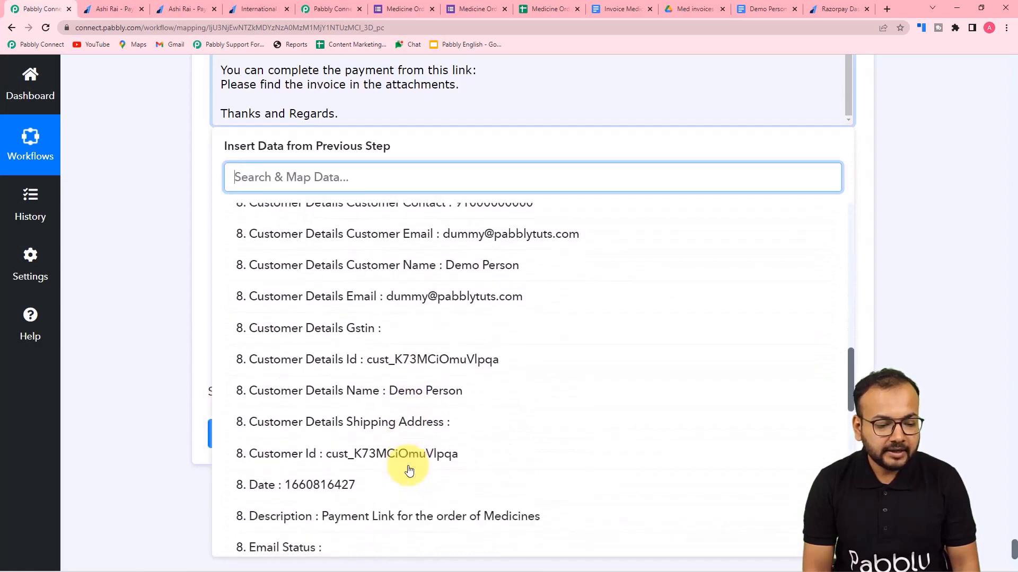
pyautogui.scroll(-2, 409, 471)
pyautogui.scroll(-3, 409, 470)
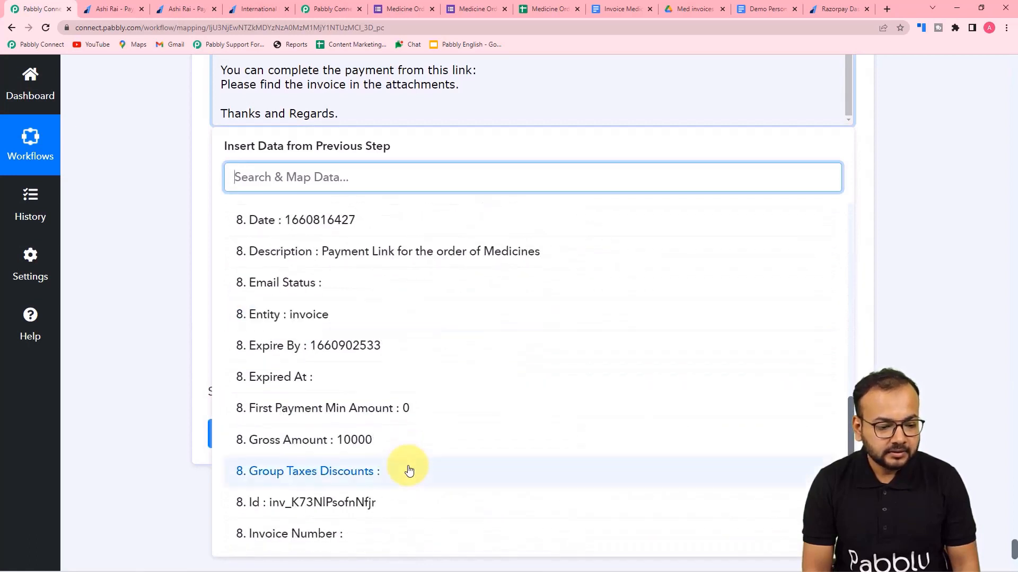
pyautogui.scroll(-4, 408, 470)
pyautogui.scroll(-2, 409, 470)
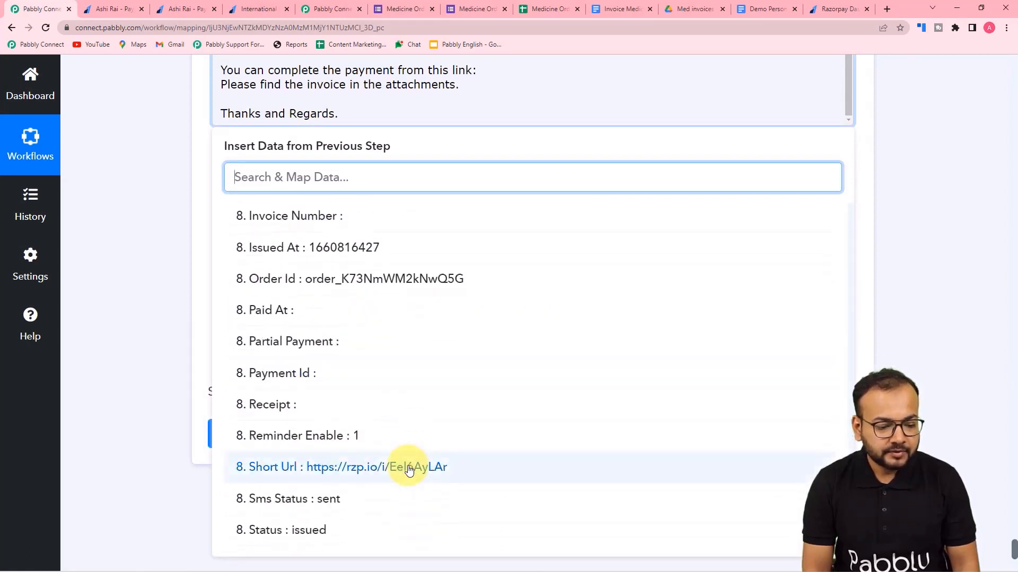
pyautogui.click(408, 470)
pyautogui.click(146, 228)
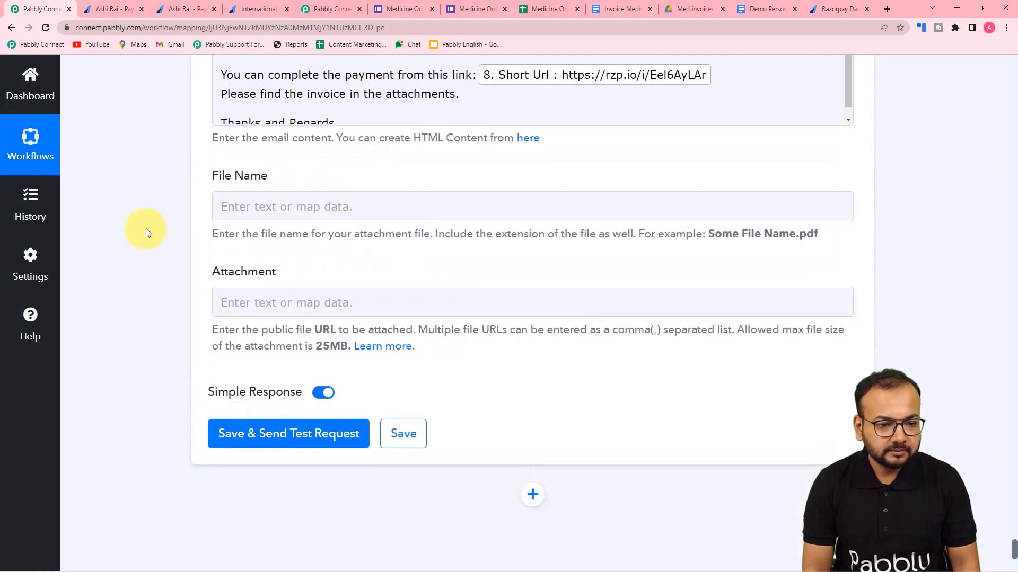
pyautogui.scroll(-2, 145, 228)
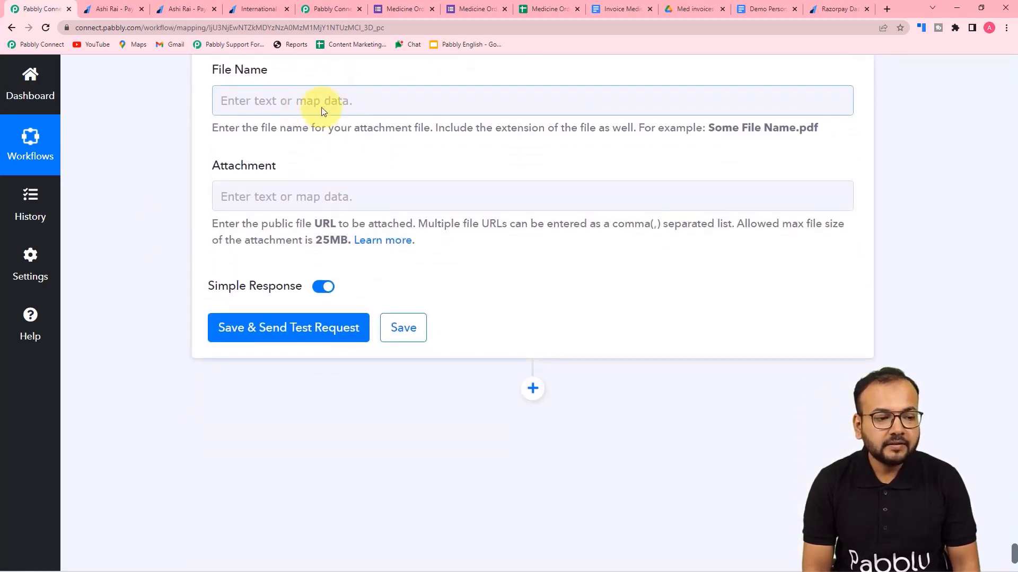
# Map the Google Drive invoice document name into the File Name field.
pyautogui.click(308, 98)
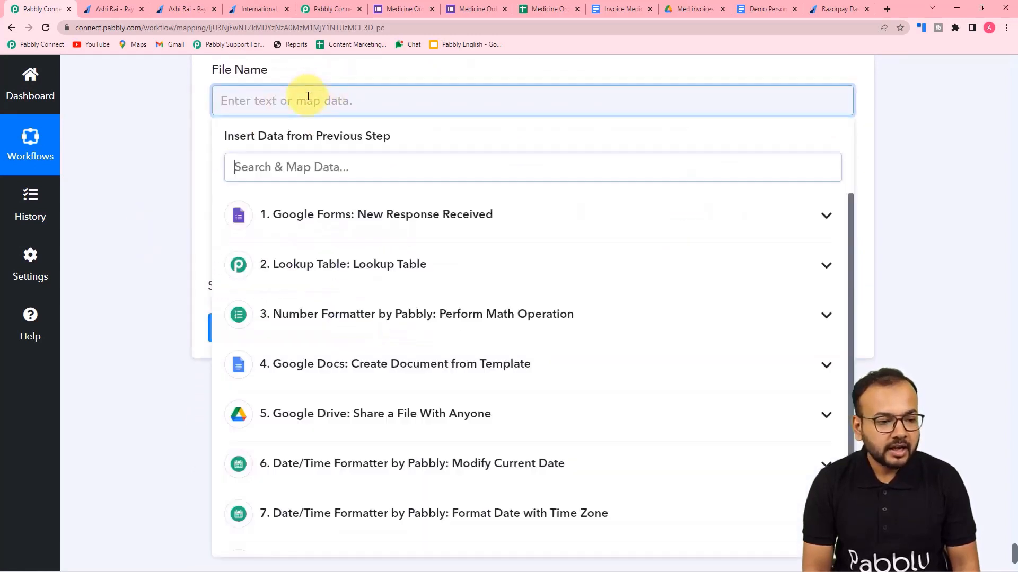
pyautogui.scroll(-1, 354, 270)
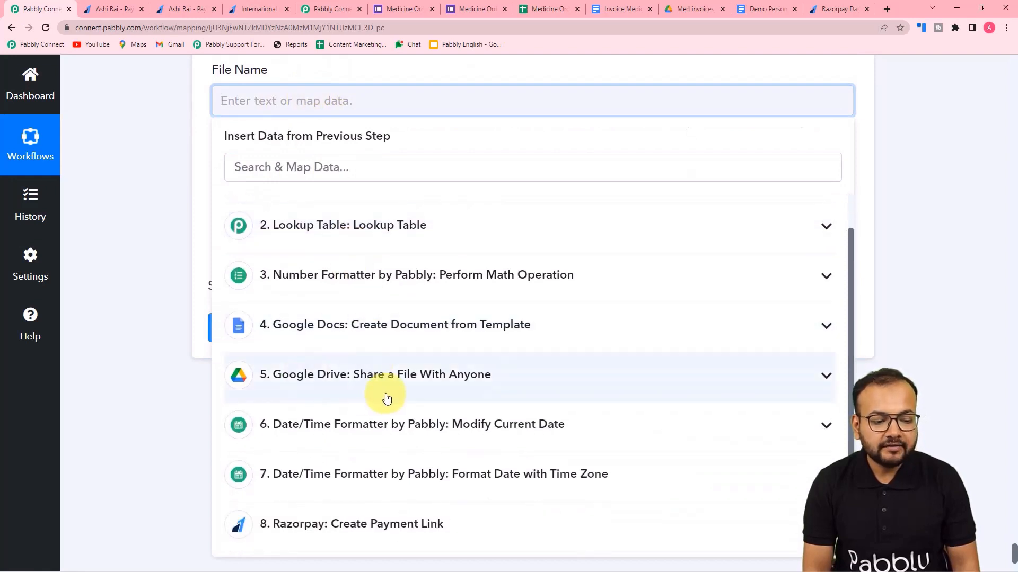
pyautogui.click(387, 399)
pyautogui.scroll(-4, 377, 442)
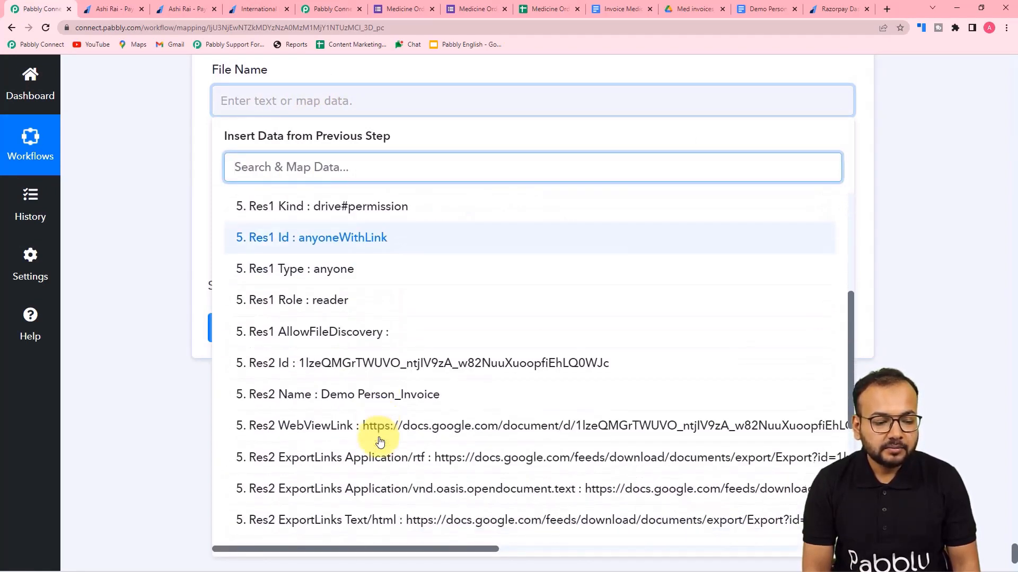
pyautogui.click(336, 401)
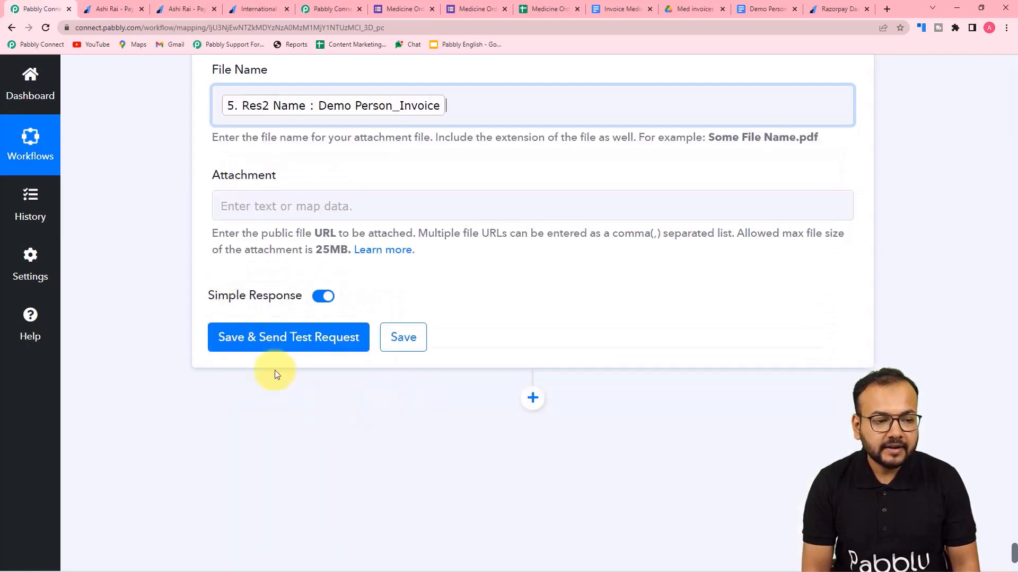
pyautogui.click(185, 203)
# Map the invoice's PDF export link from the Google Drive step into the Attachment field.
pyautogui.click(232, 196)
pyautogui.scroll(-3, 236, 199)
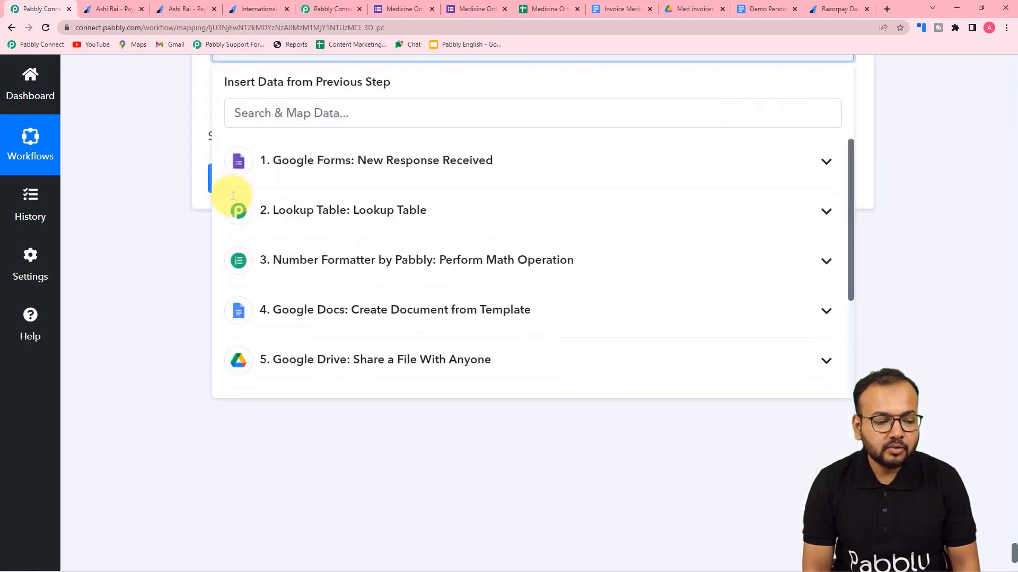
pyautogui.click(334, 360)
pyautogui.scroll(-4, 359, 466)
pyautogui.scroll(-3, 359, 466)
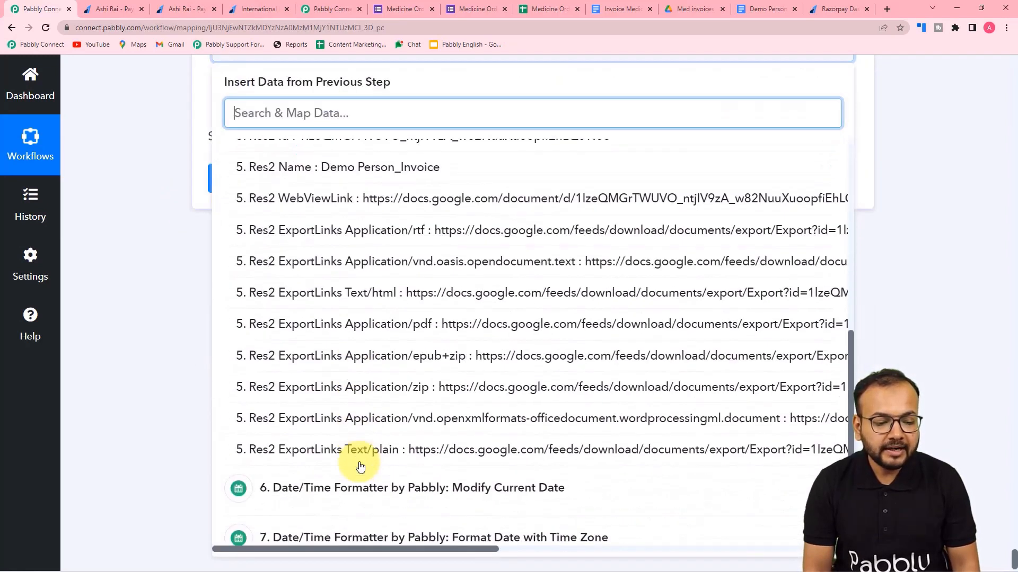
pyautogui.click(425, 331)
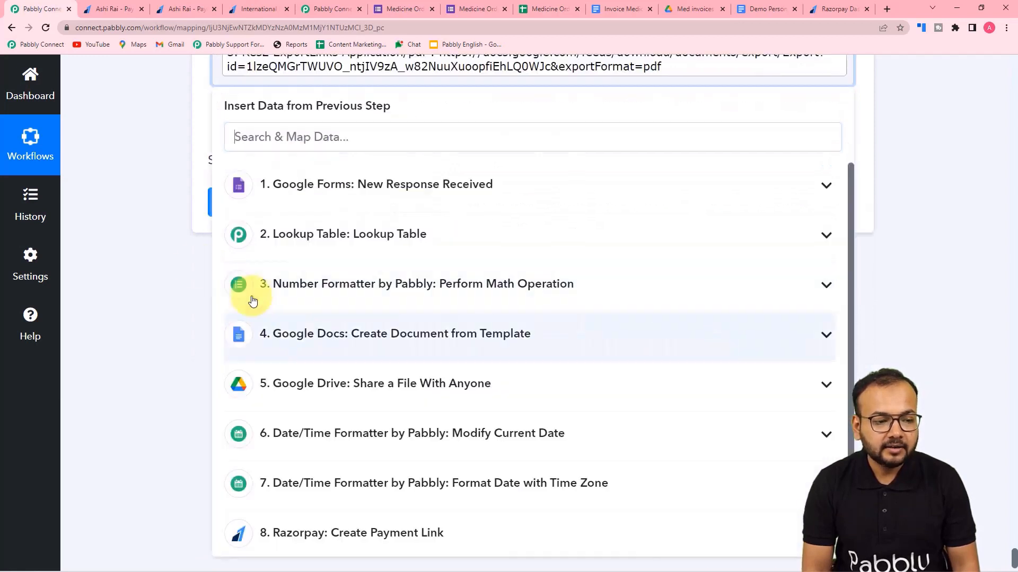
pyautogui.click(160, 240)
# Review the completed Gmail Send Email fields and return to the Pabbly Connect workflow.
pyautogui.scroll(10, 160, 240)
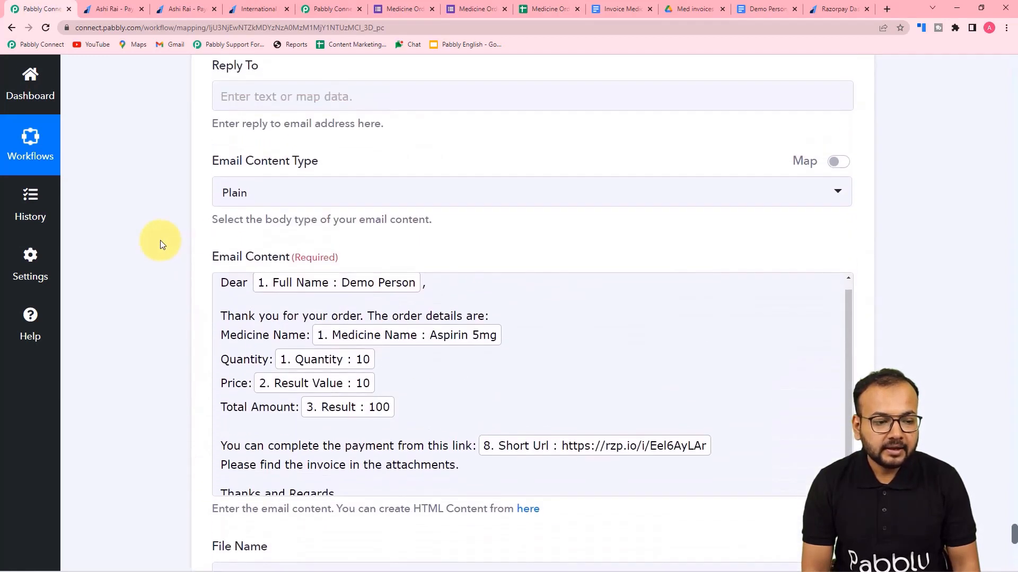
pyautogui.scroll(-5, 160, 240)
pyautogui.scroll(-2, 161, 240)
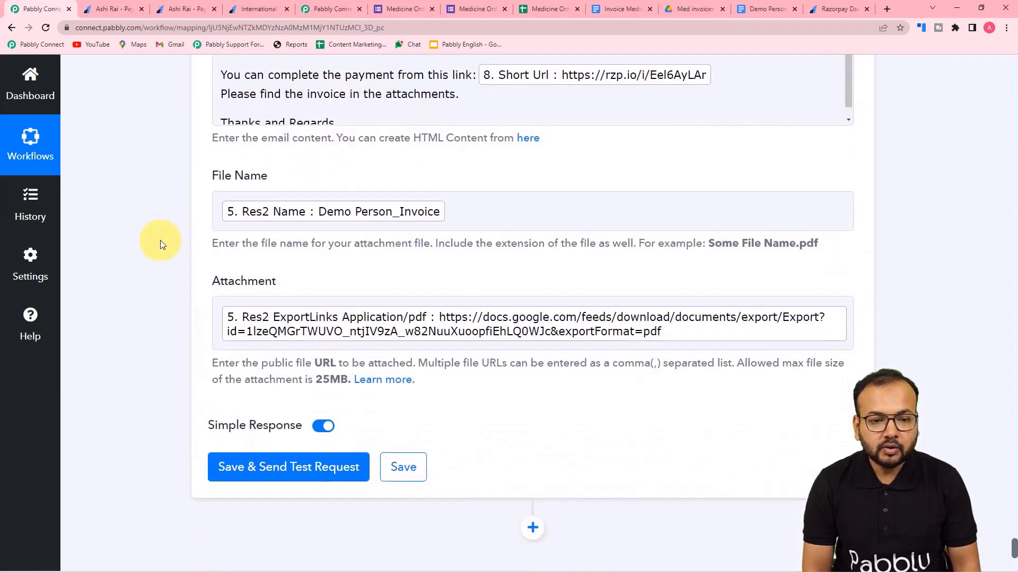
pyautogui.scroll(8, 160, 240)
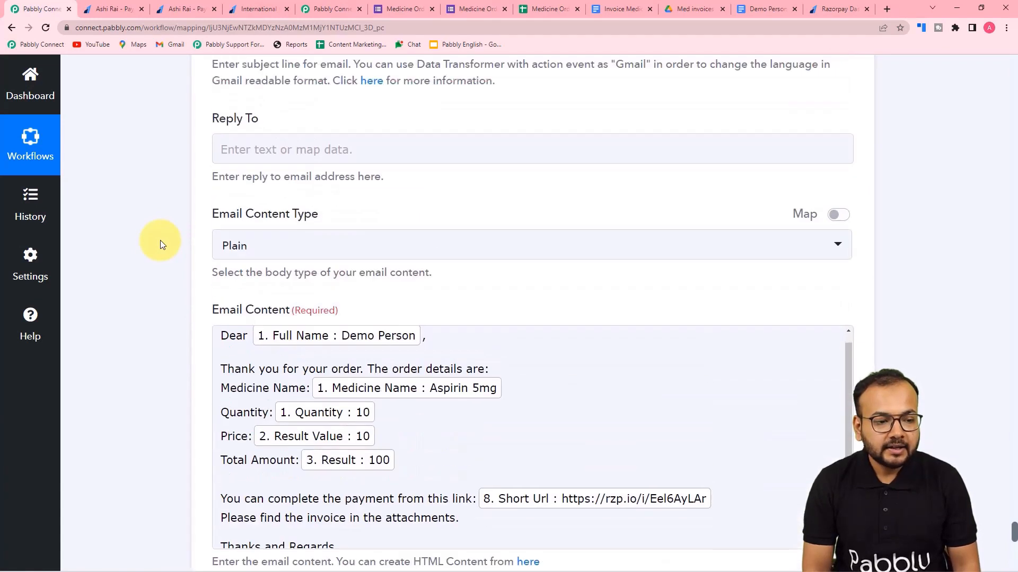
pyautogui.scroll(-8, 160, 240)
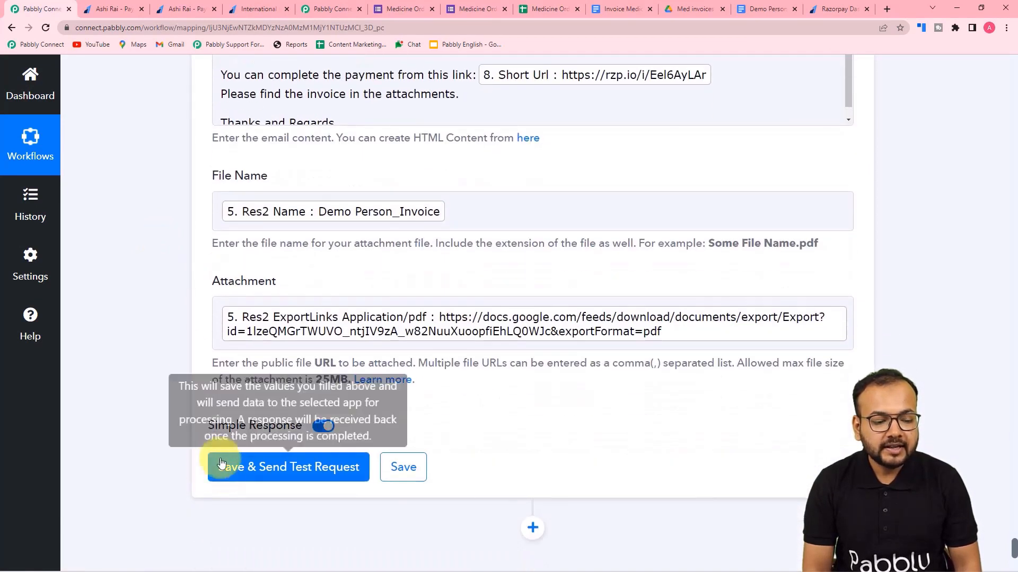
pyautogui.scroll(9, 510, 448)
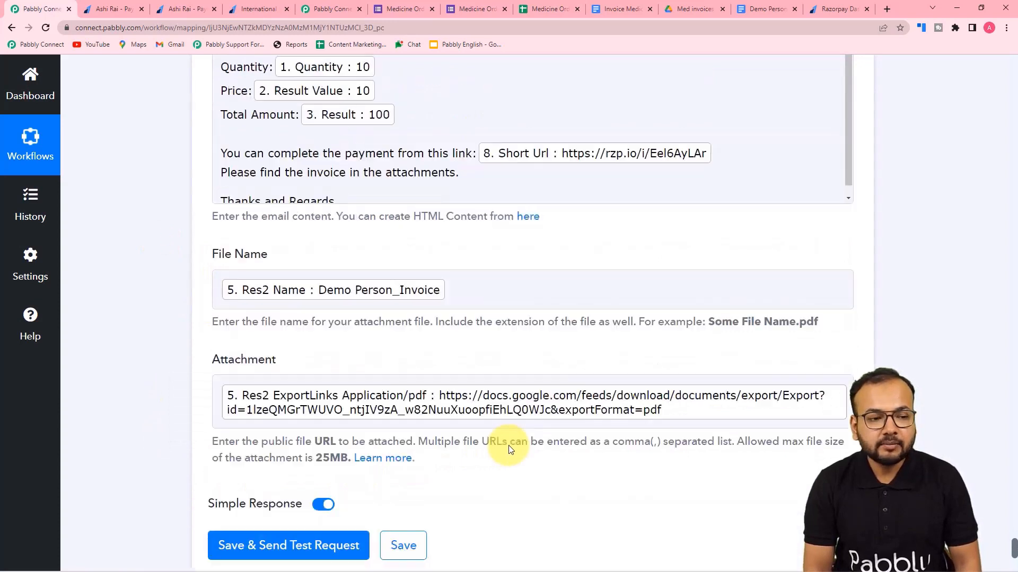
pyautogui.scroll(4, 509, 448)
pyautogui.scroll(5, 284, 143)
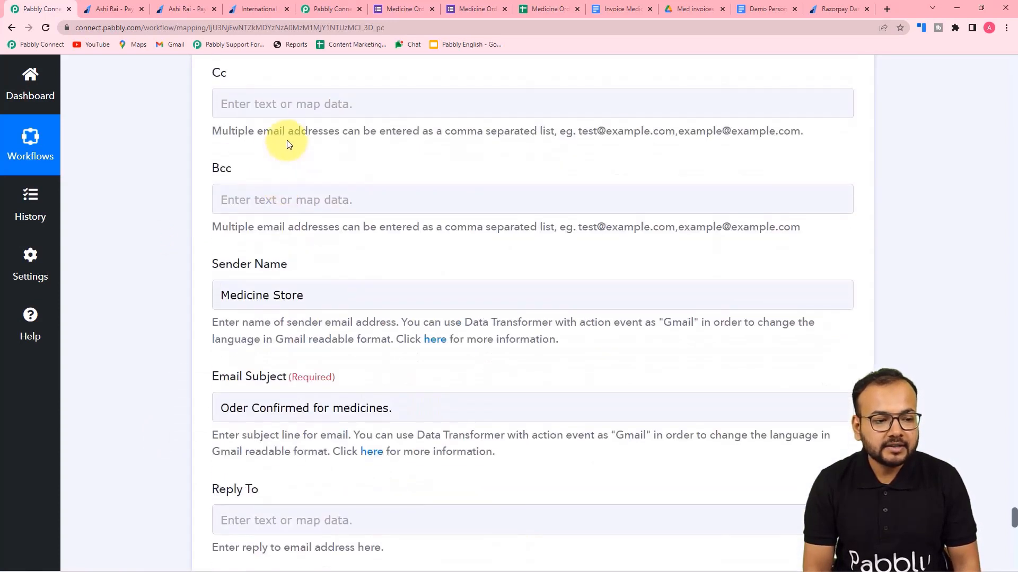
pyautogui.scroll(-7, 116, 187)
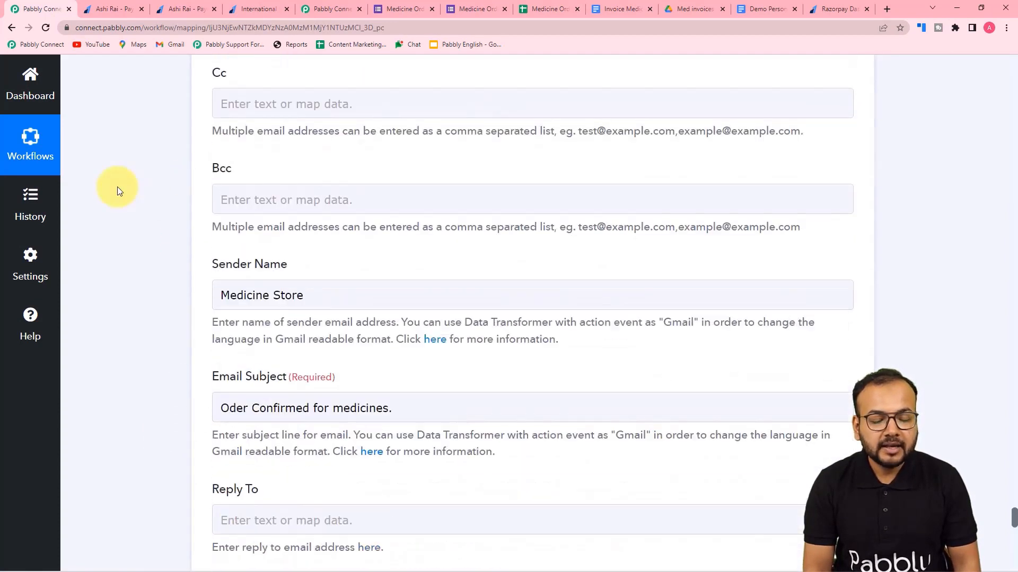
pyautogui.scroll(-11, 116, 187)
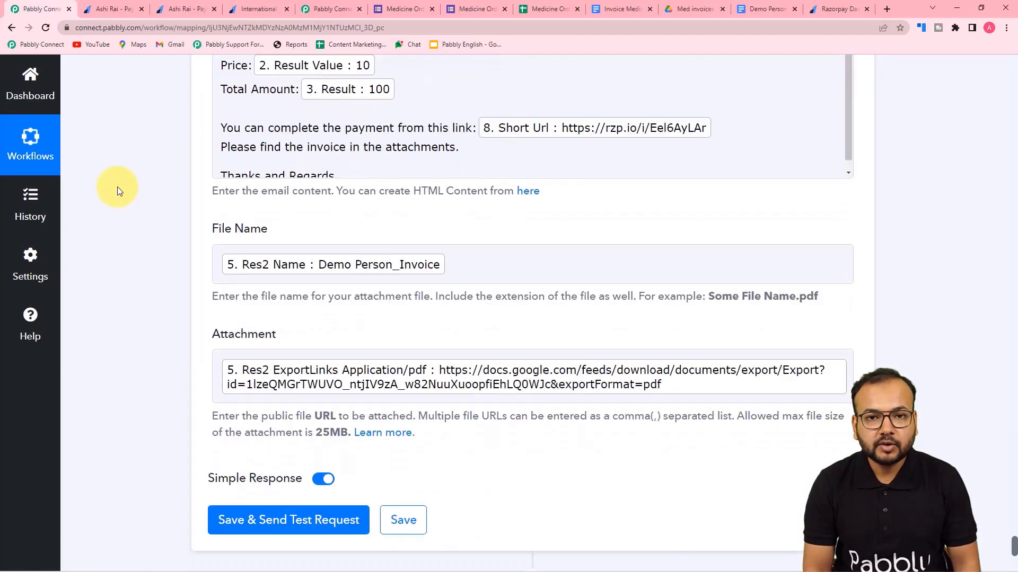
pyautogui.scroll(-2, 116, 186)
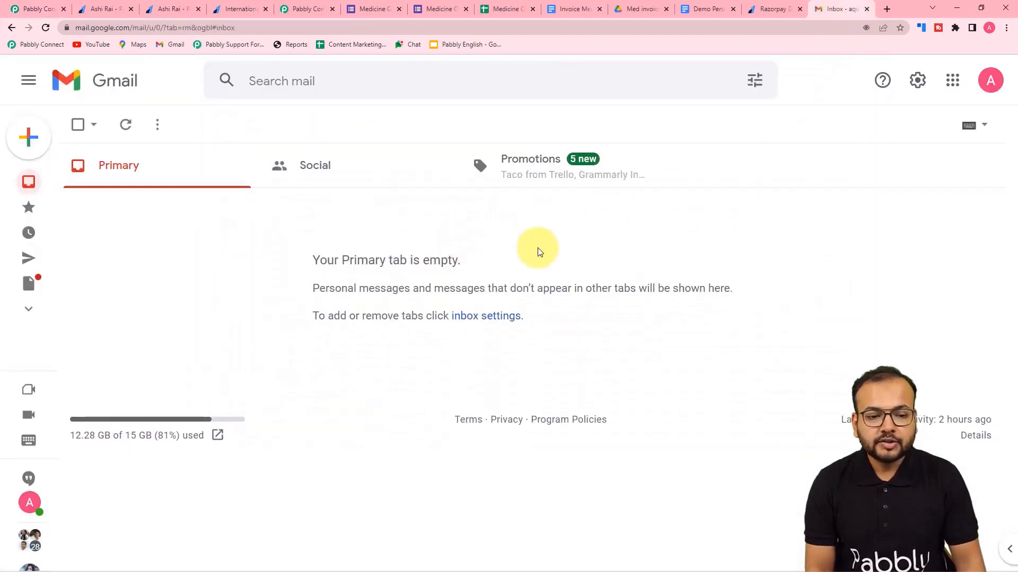
pyautogui.click(42, 9)
pyautogui.scroll(-6, 154, 107)
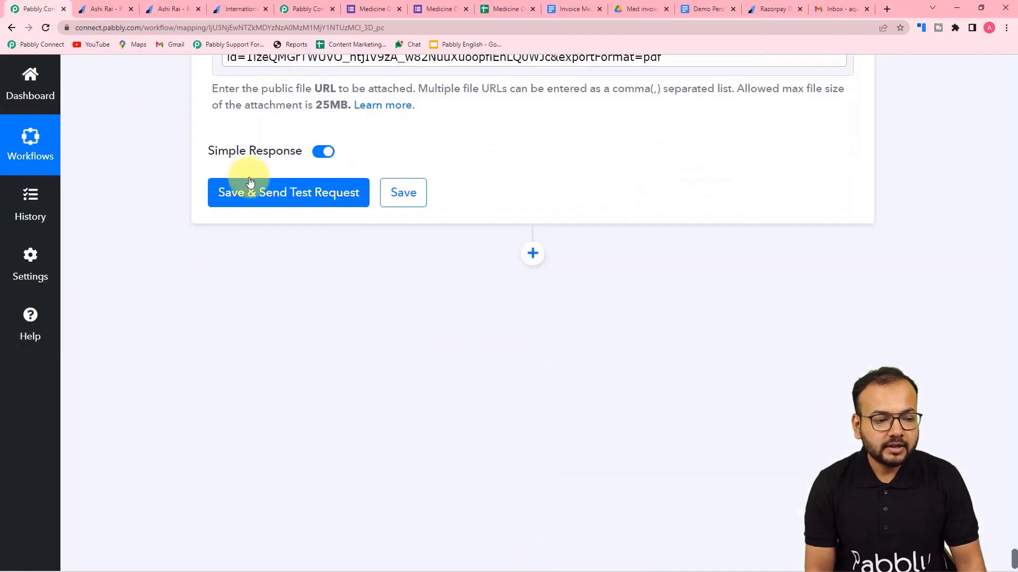
# Save and send a test request, confirm status sent, then check the Gmail inbox.
pyautogui.click(245, 192)
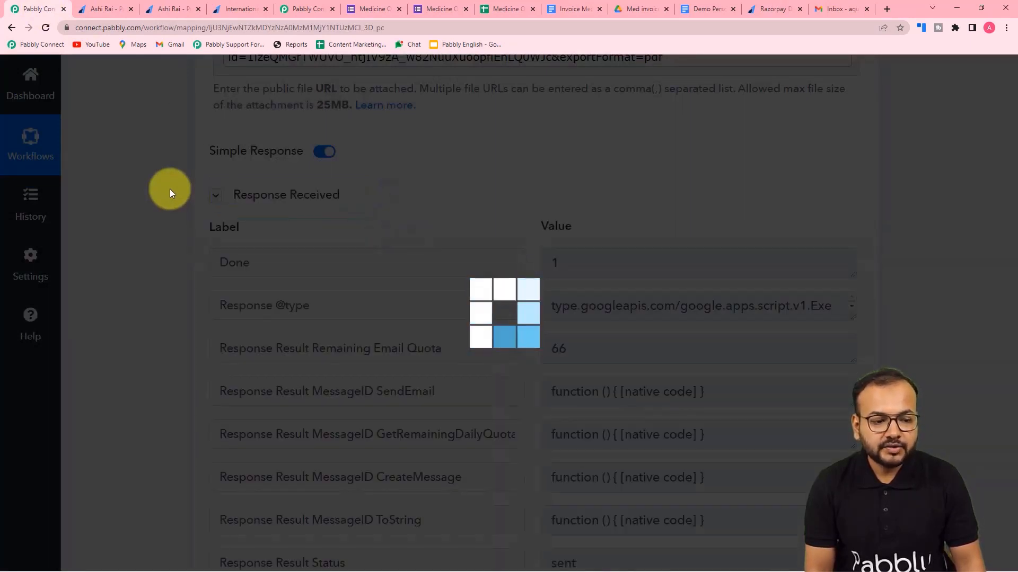
pyautogui.scroll(-4, 169, 189)
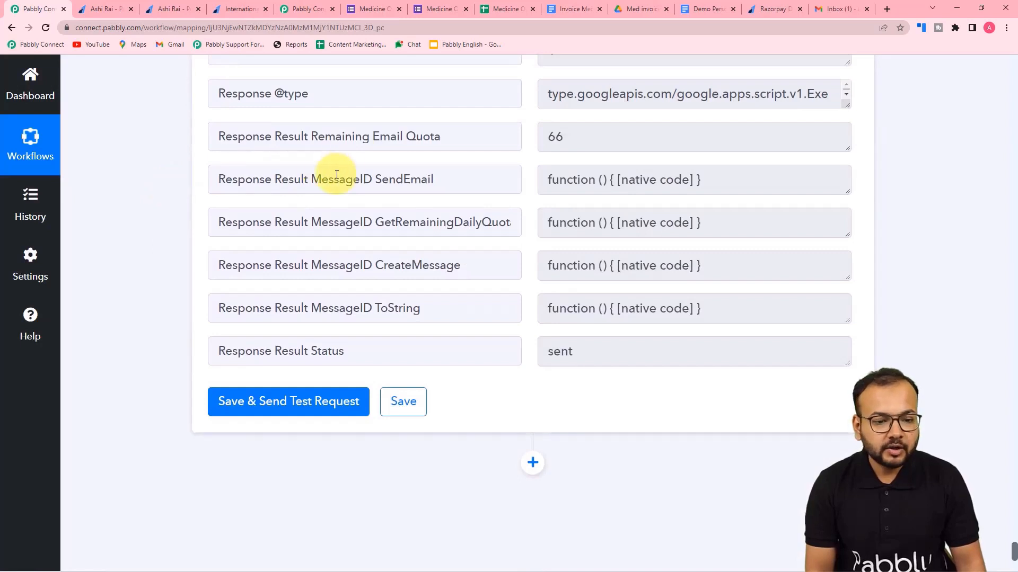
pyautogui.click(843, 8)
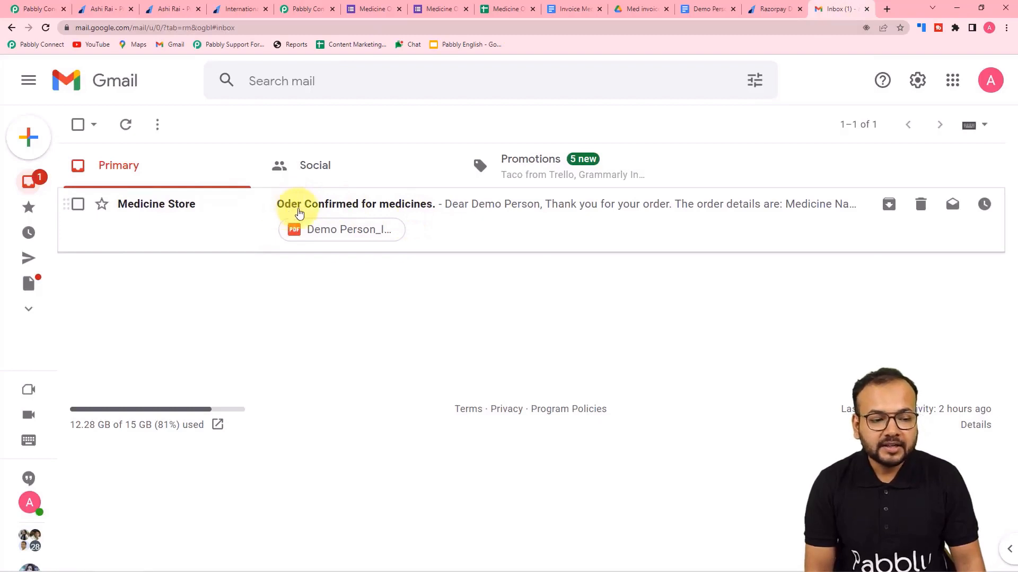
# Open the Medicine Store order email and try its rzp.io payment link.
pyautogui.click(440, 221)
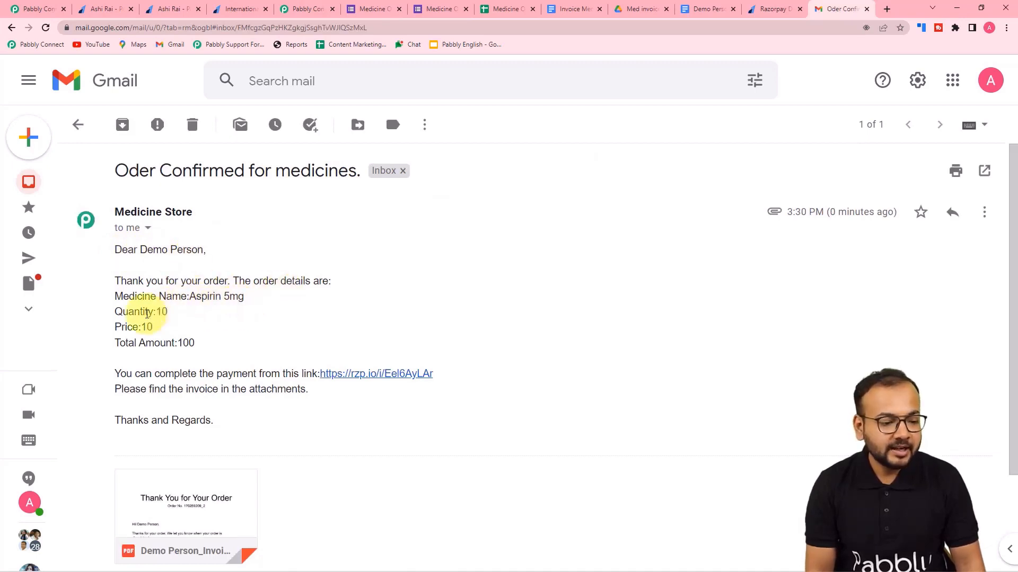
pyautogui.scroll(-2, 159, 312)
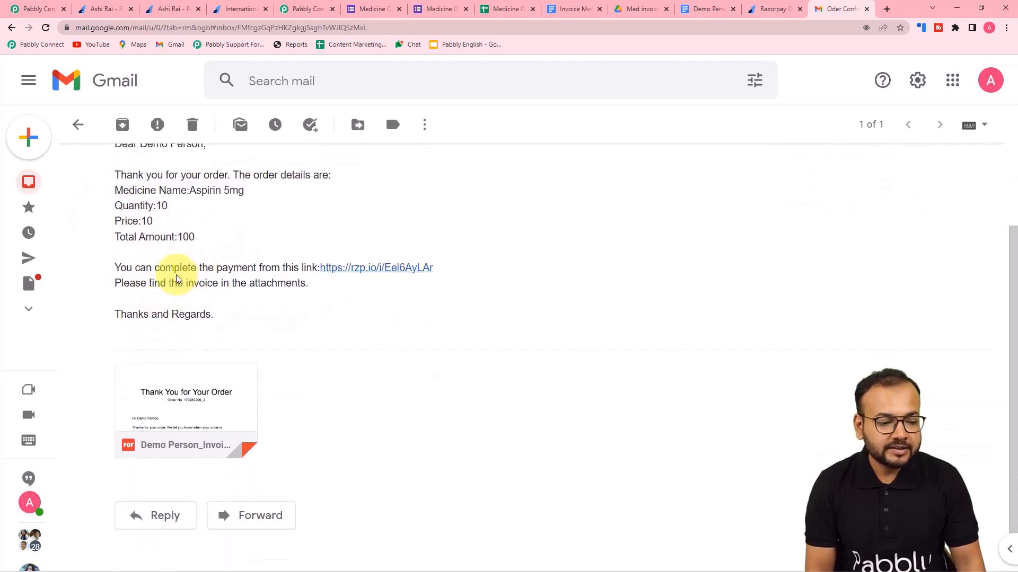
pyautogui.click(370, 269)
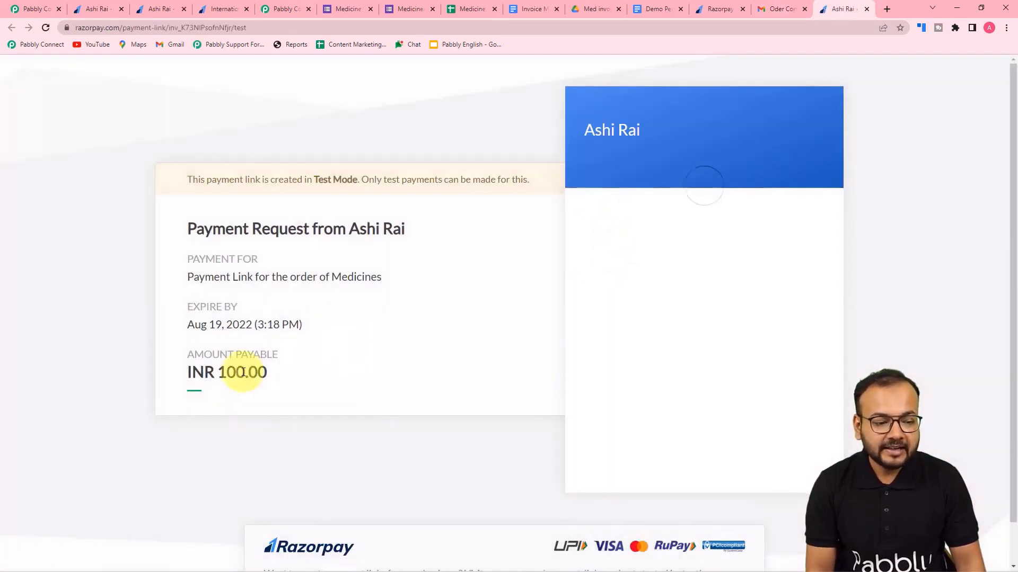
pyautogui.click(774, 11)
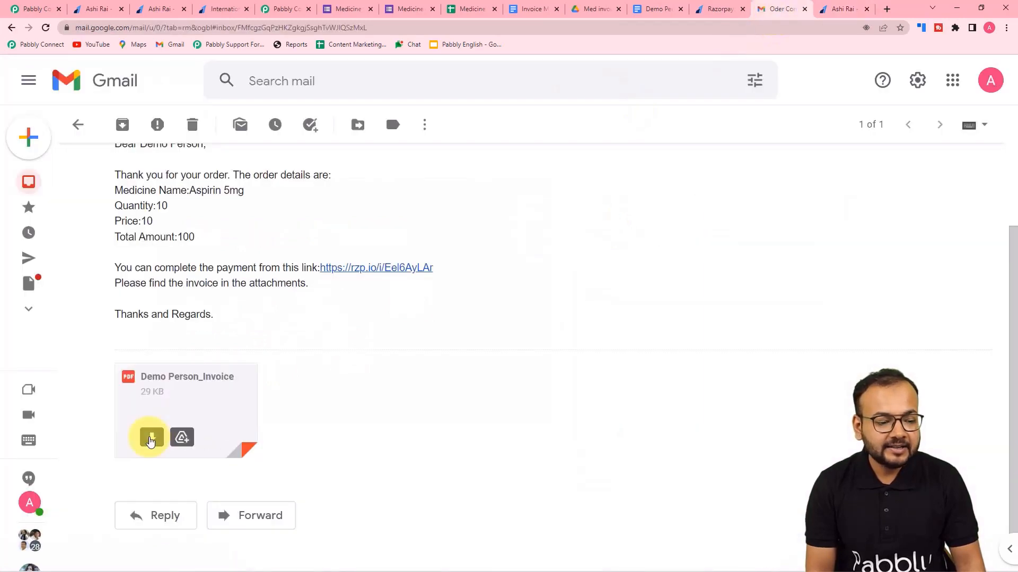
# Check the invoice PDF (Aspirin 5mg, quantity 10, total 100) against the Med invoices copy.
pyautogui.click(183, 407)
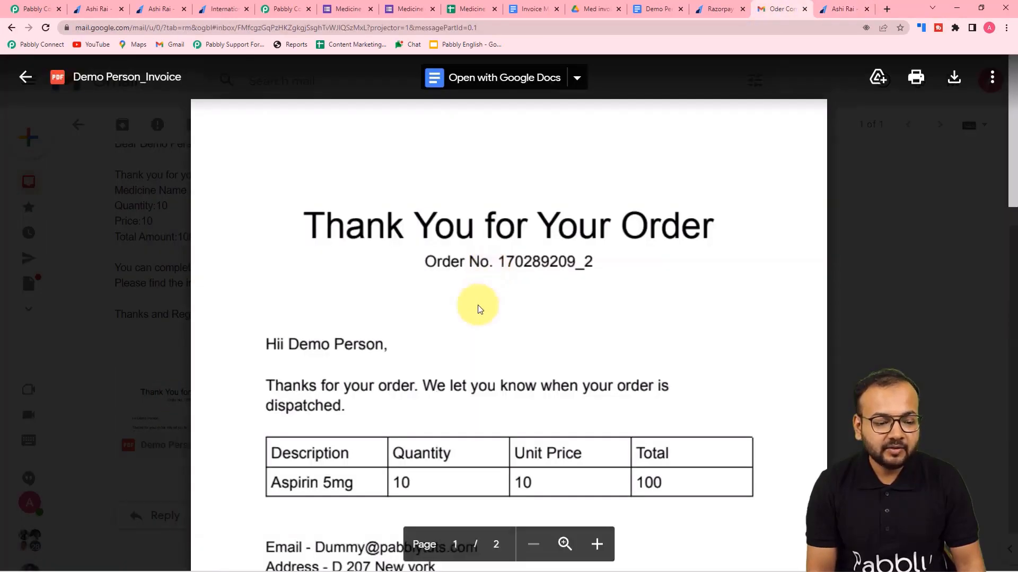
pyautogui.scroll(-3, 479, 309)
pyautogui.scroll(-3, 477, 303)
pyautogui.scroll(5, 477, 303)
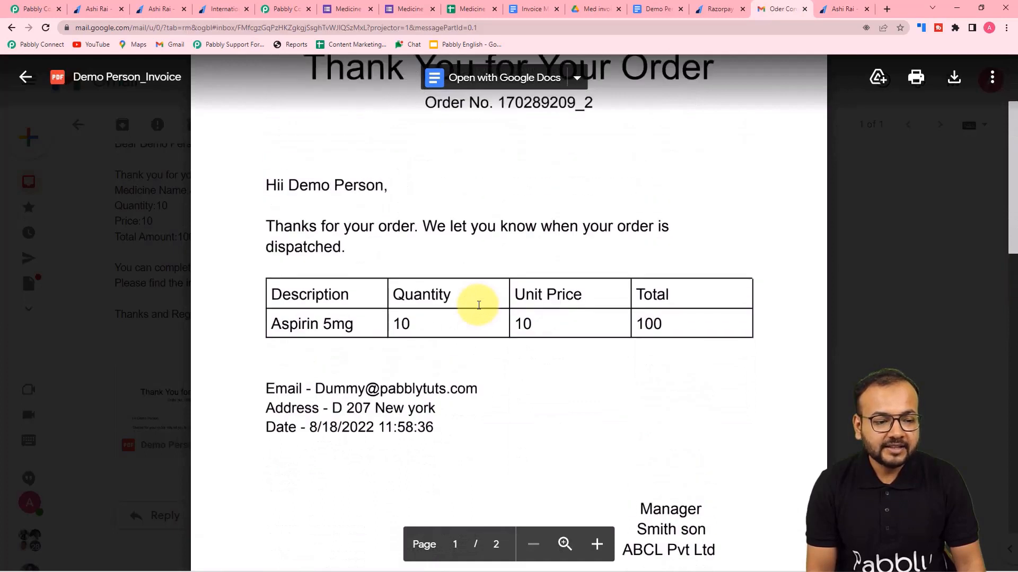
pyautogui.click(589, 9)
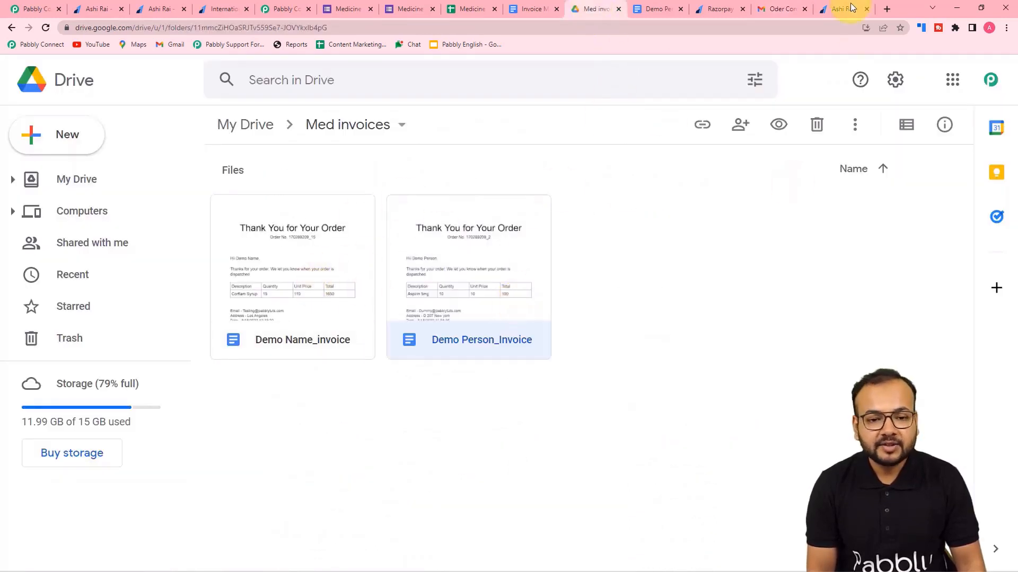
pyautogui.click(795, 9)
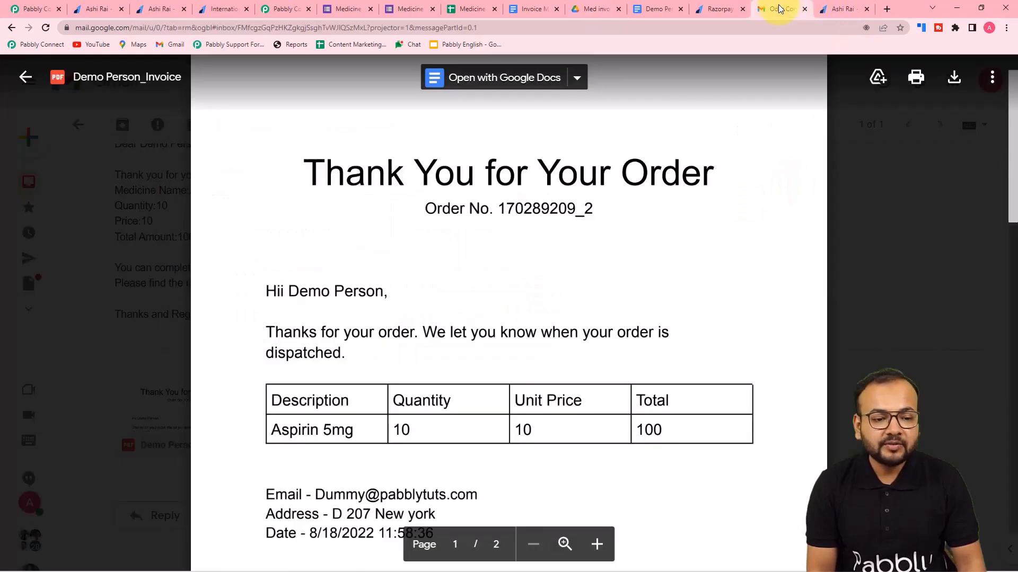
pyautogui.click(859, 193)
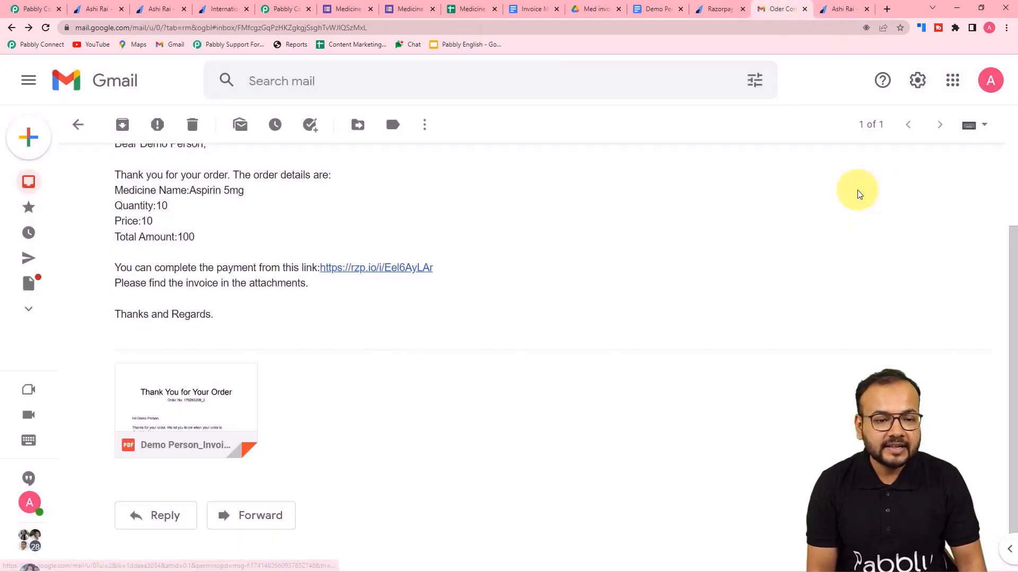
pyautogui.click(39, 11)
# Collapse the Gmail Send Email step to its header.
pyautogui.scroll(10, 1007, 199)
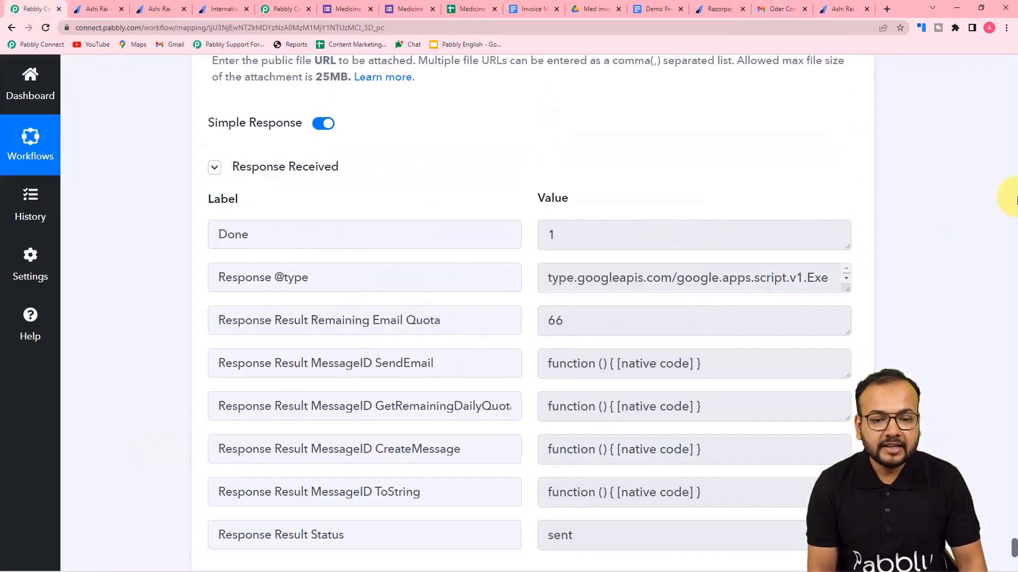
pyautogui.scroll(15, 1010, 200)
pyautogui.moveTo(828, 193)
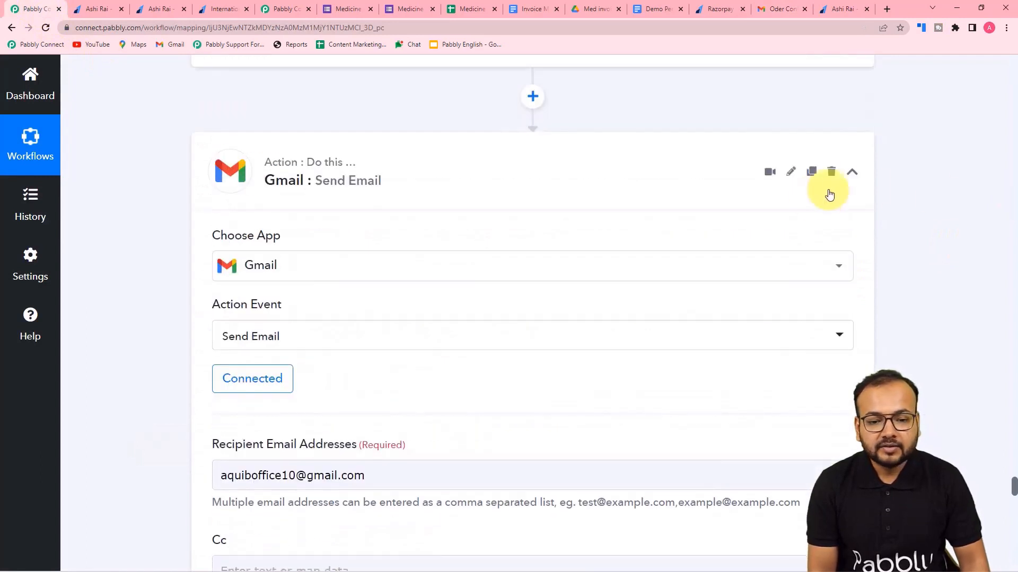
pyautogui.click(857, 170)
pyautogui.scroll(7, 924, 284)
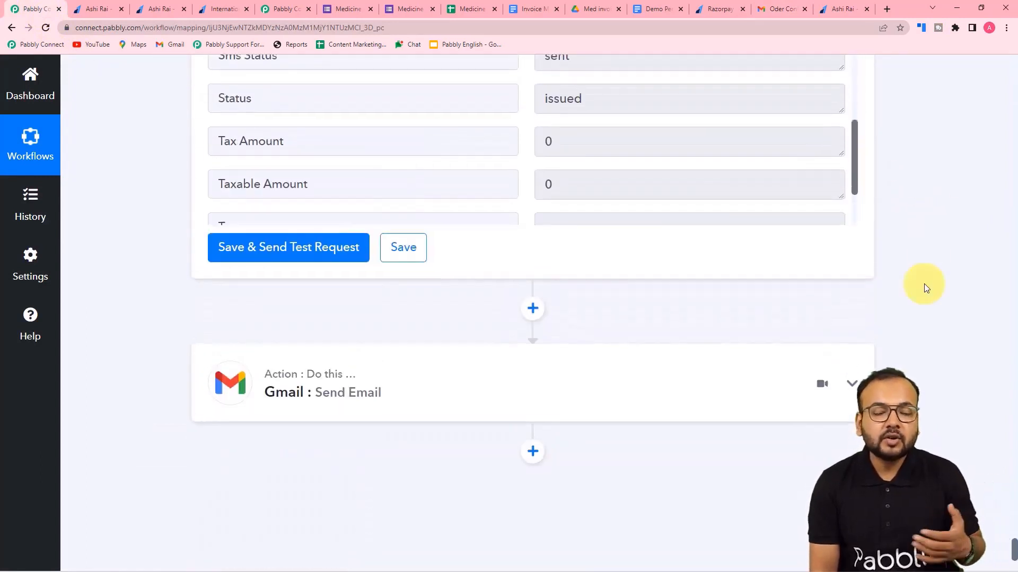
pyautogui.scroll(10, 924, 284)
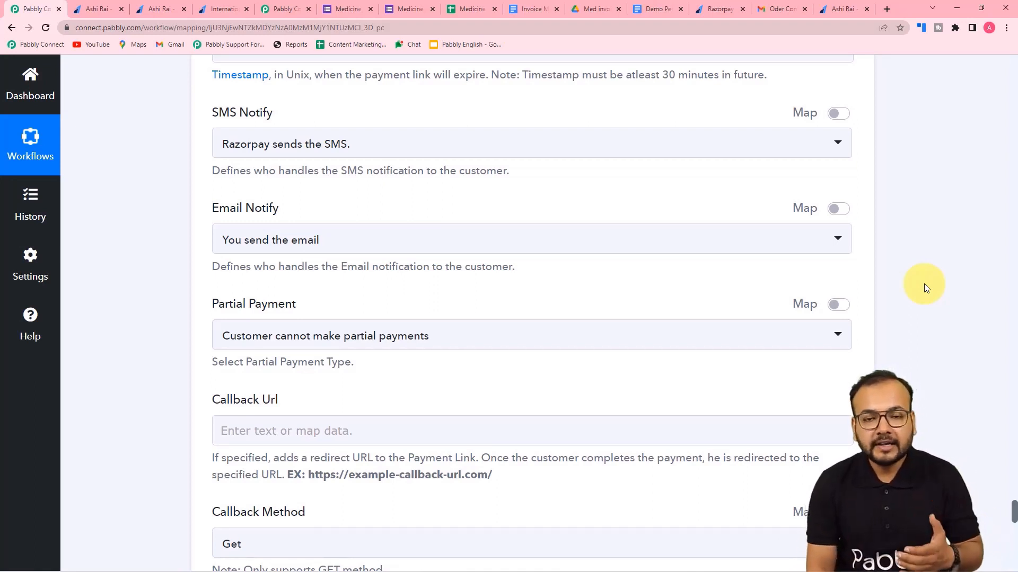
# Glance at the received order email again, then collapse the Razorpay Create Payment Link step.
pyautogui.click(786, 12)
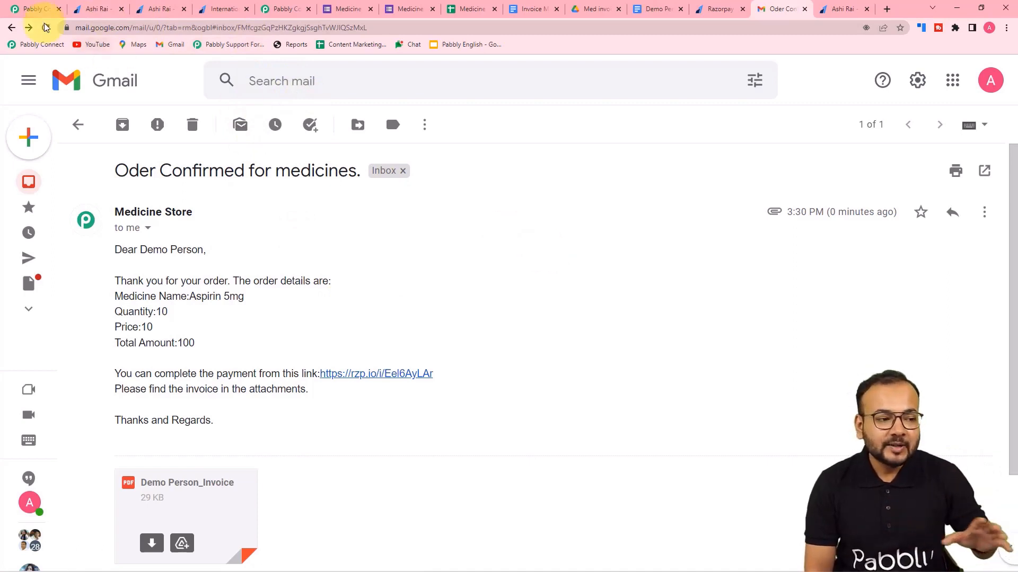
pyautogui.click(37, 9)
pyautogui.scroll(10, 949, 297)
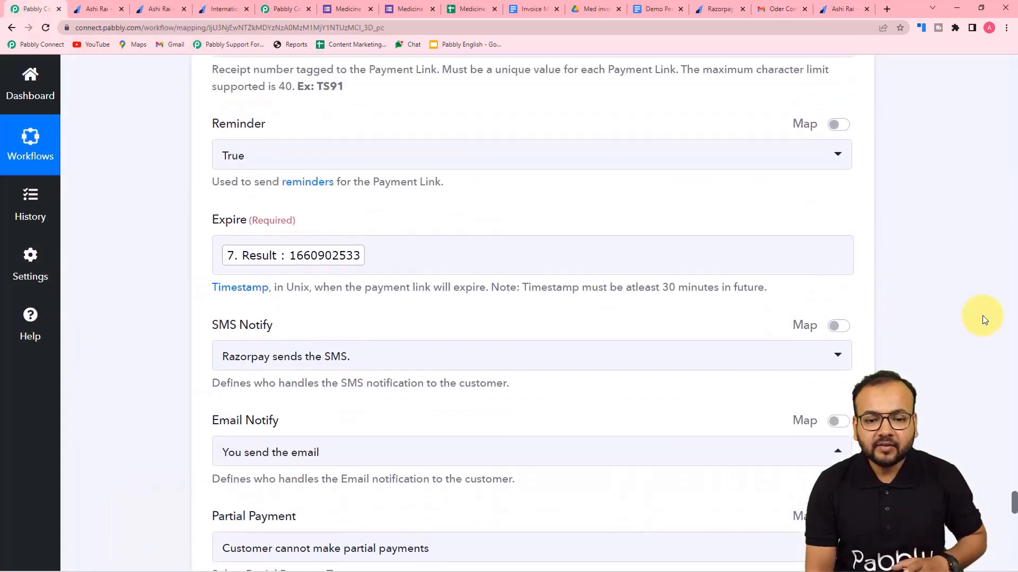
pyautogui.scroll(18, 915, 271)
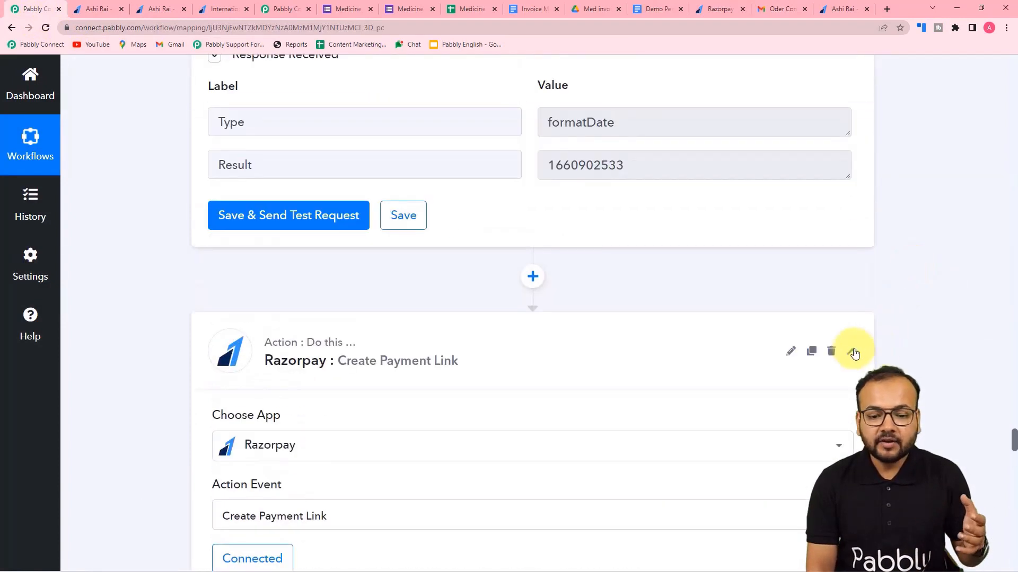
pyautogui.click(854, 352)
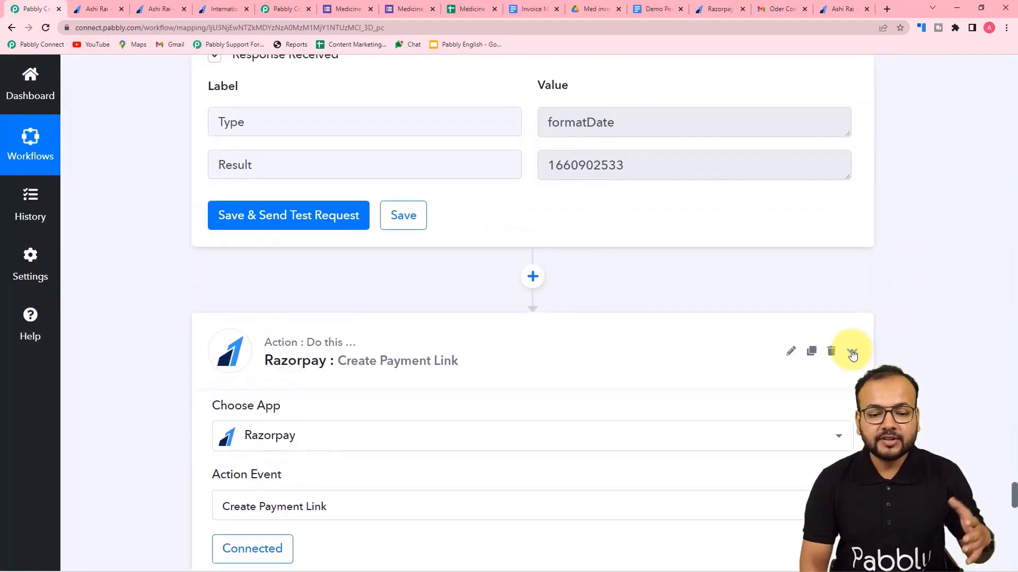